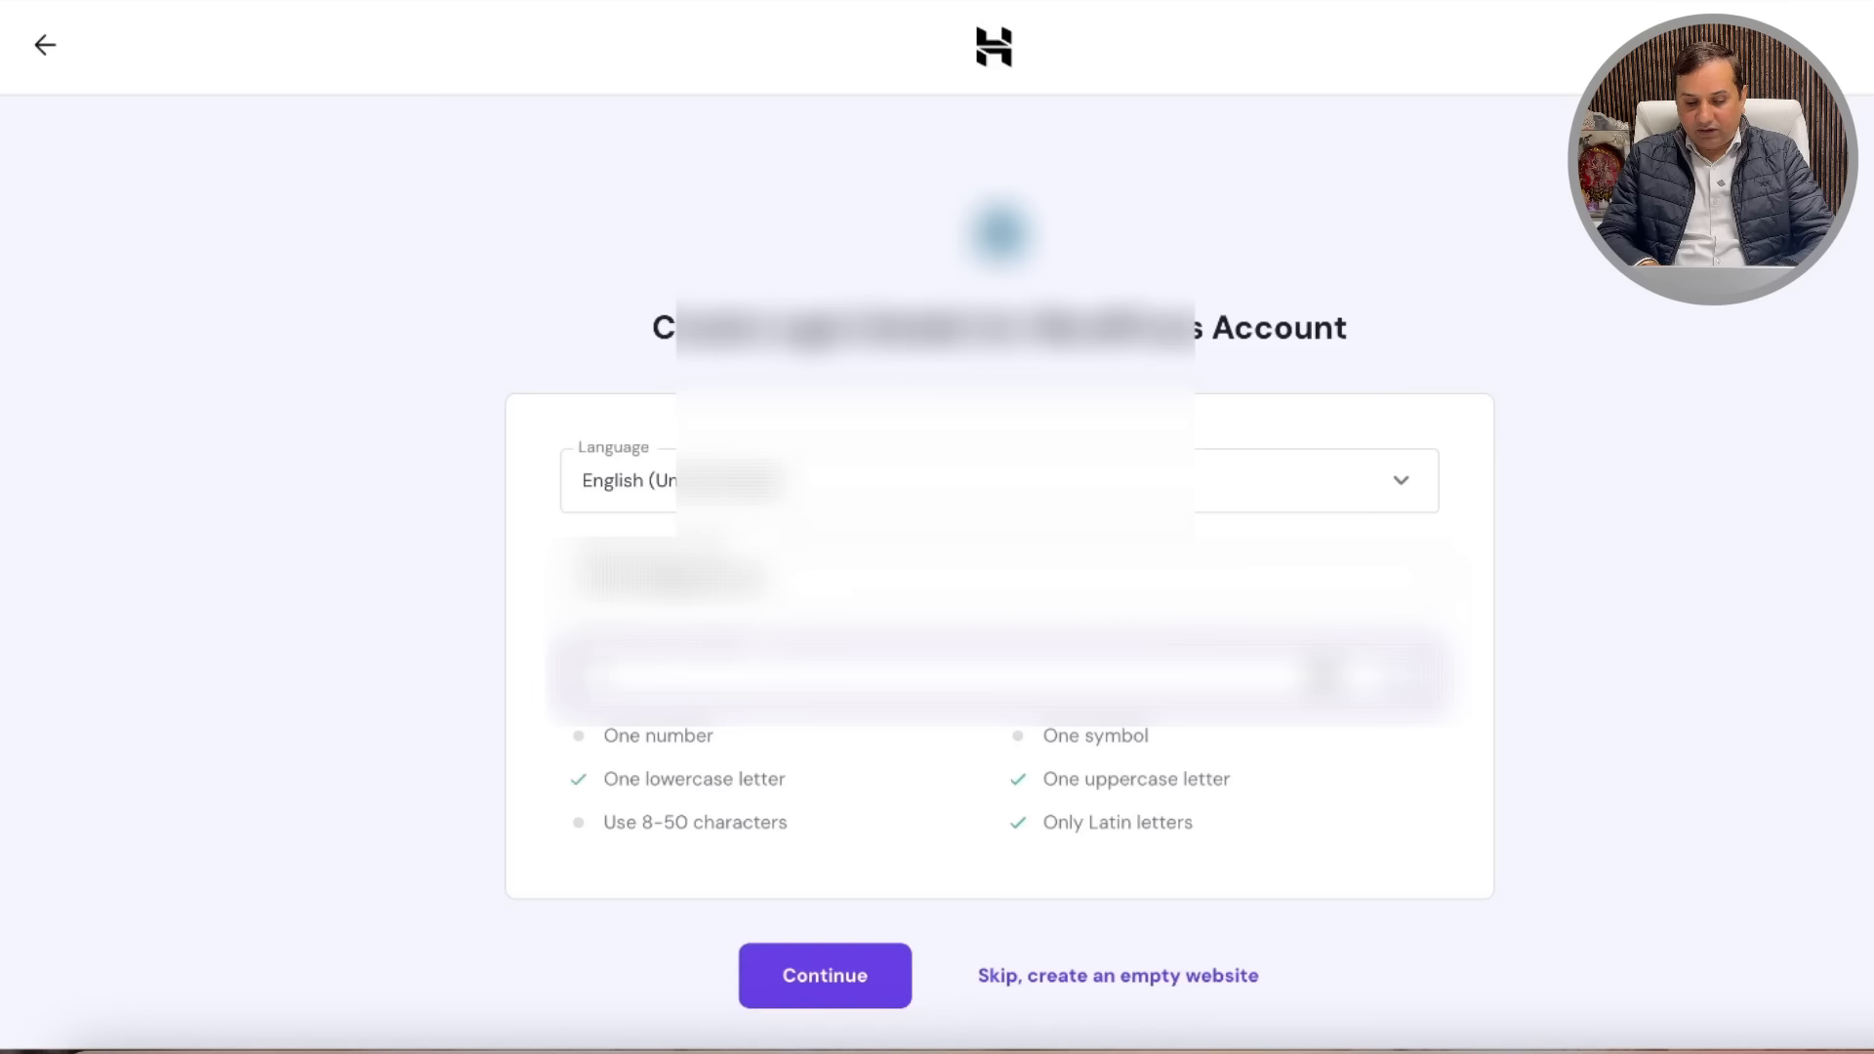
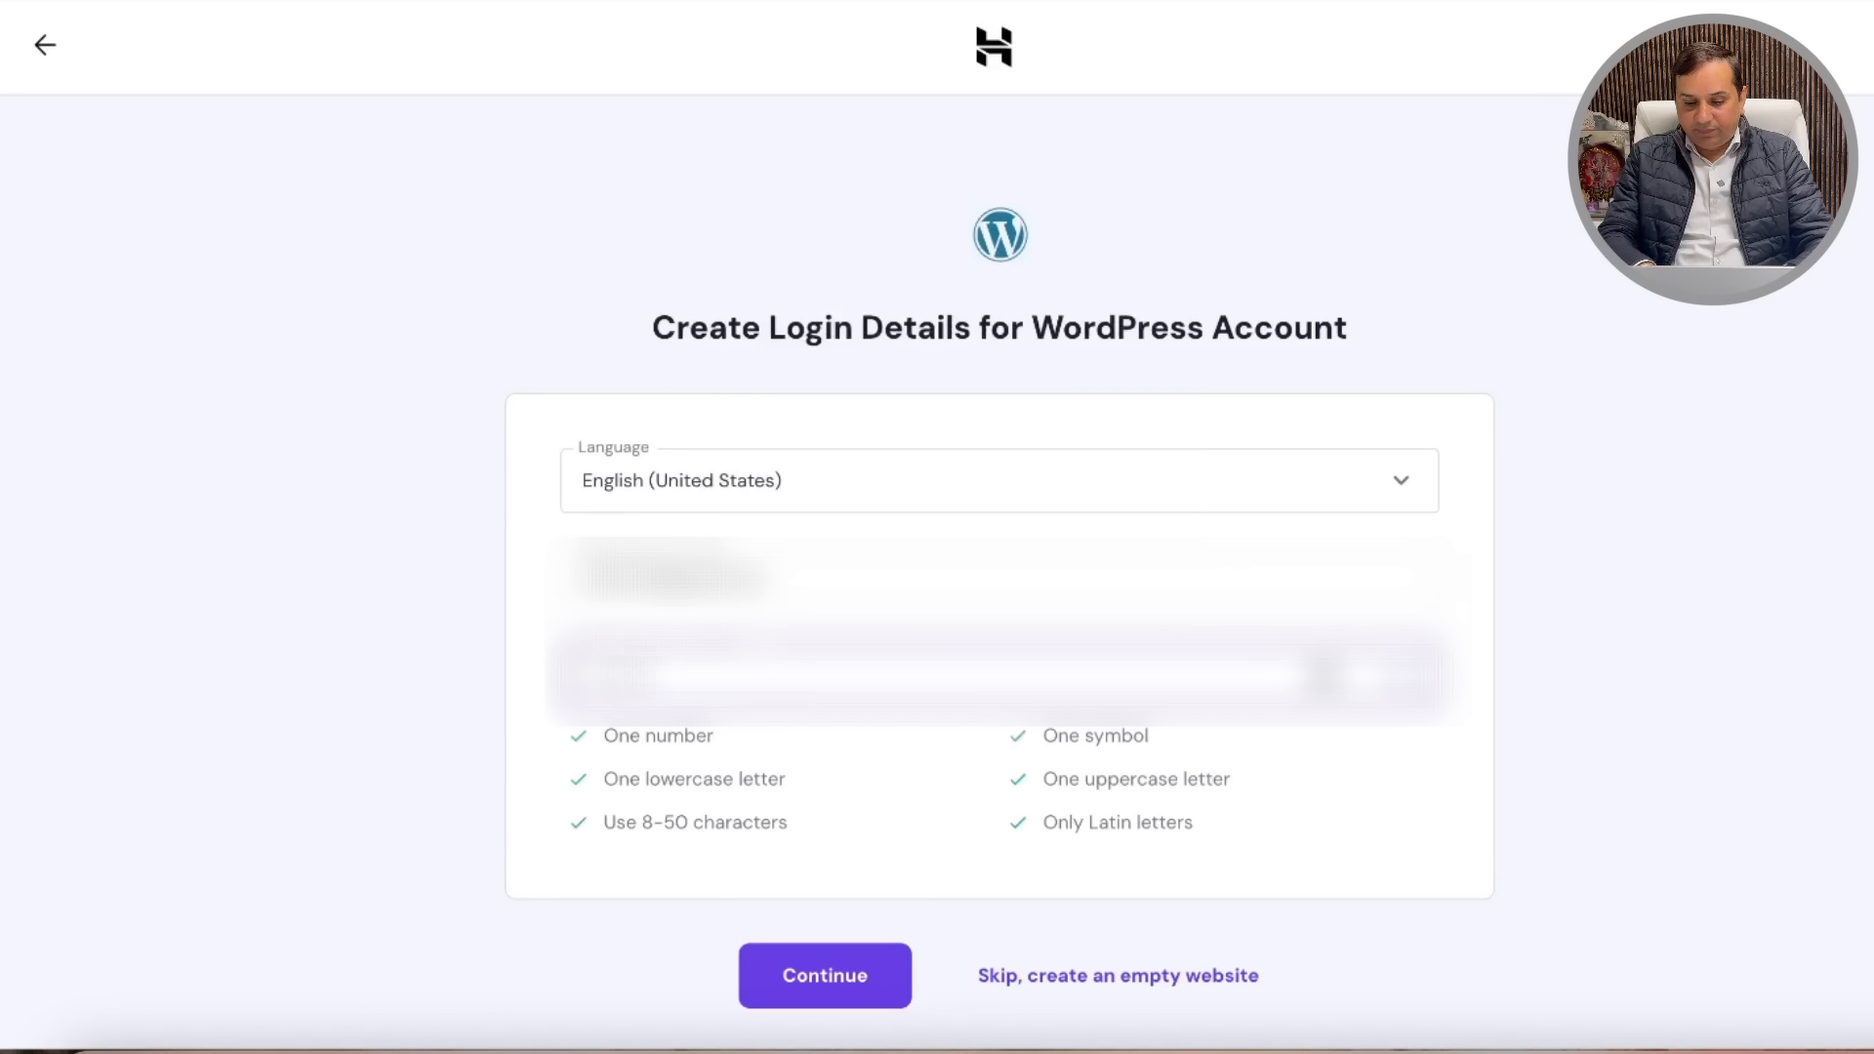
Step: Submit the login password, then keep WPForms and Google Site Kit, dropping MonsterInsights, OptinMonster and All in One SEO
{"action": "left_click", "coordinate": [835, 979]}
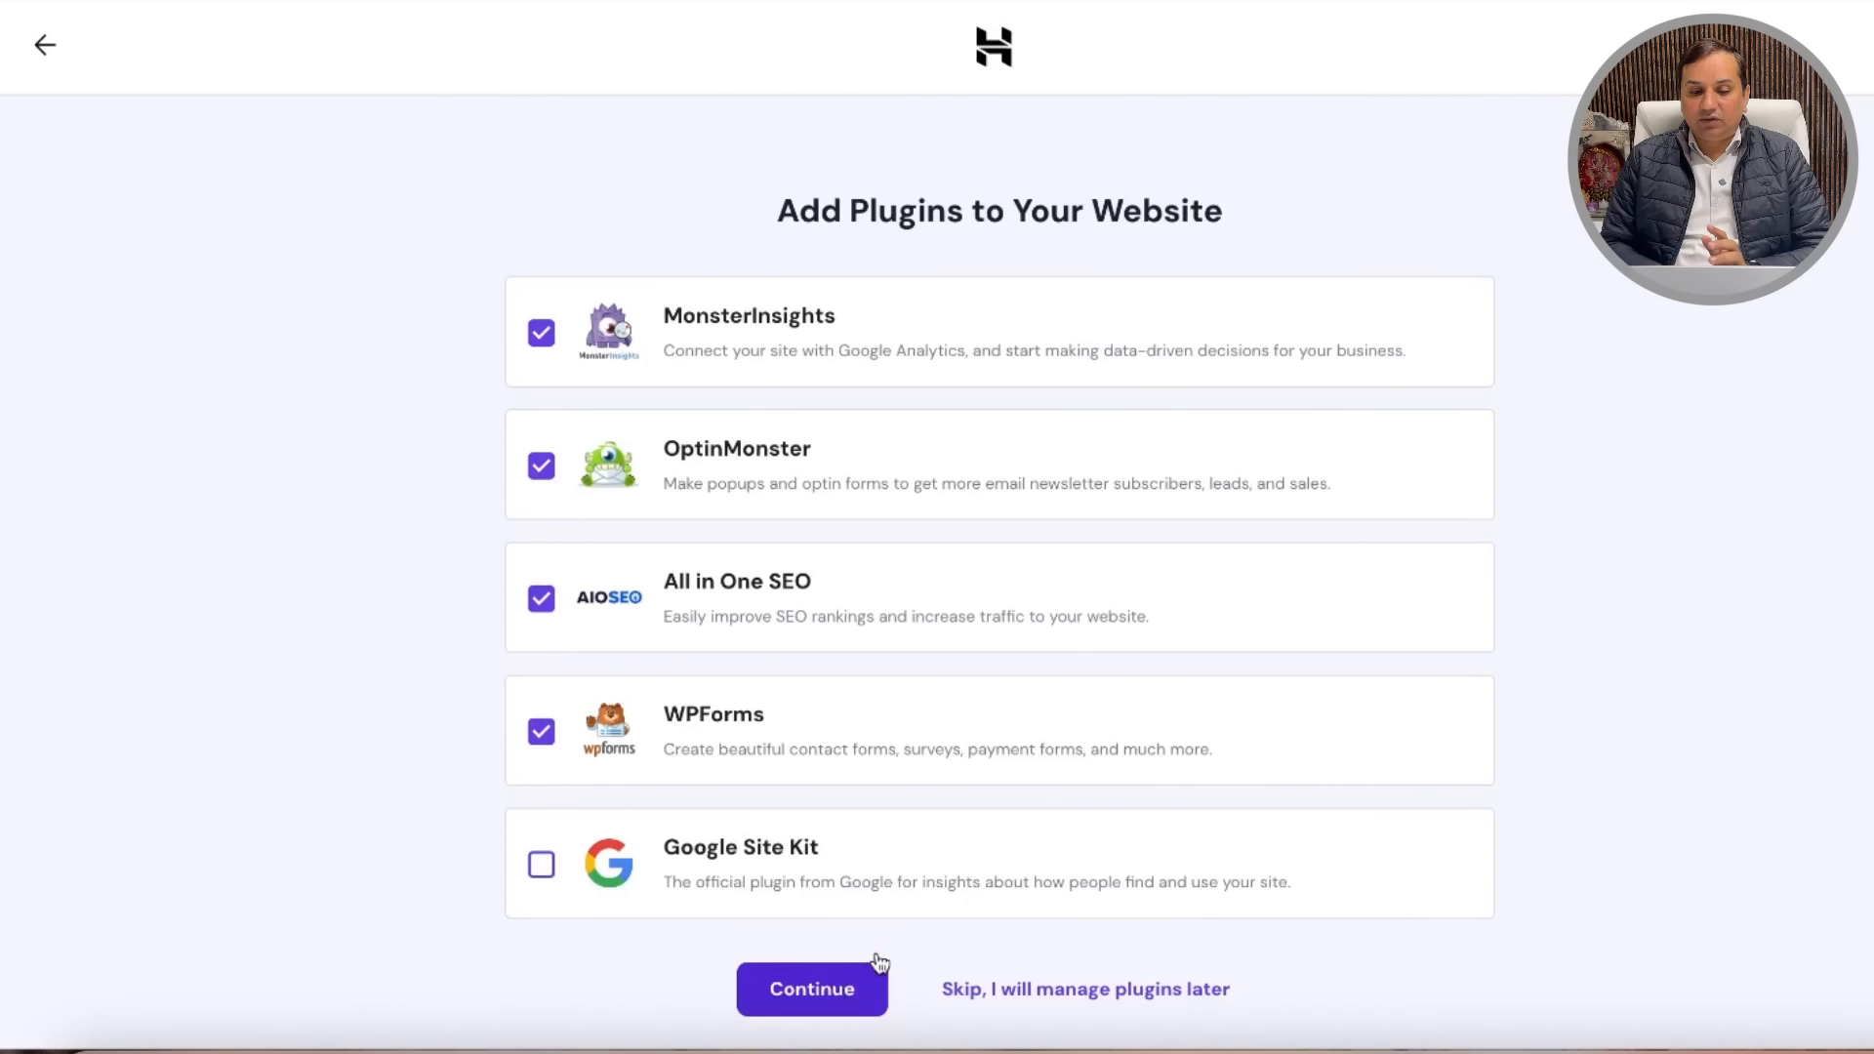
{"action": "scroll", "coordinate": [1251, 824], "scroll_direction": "down", "scroll_amount": 1}
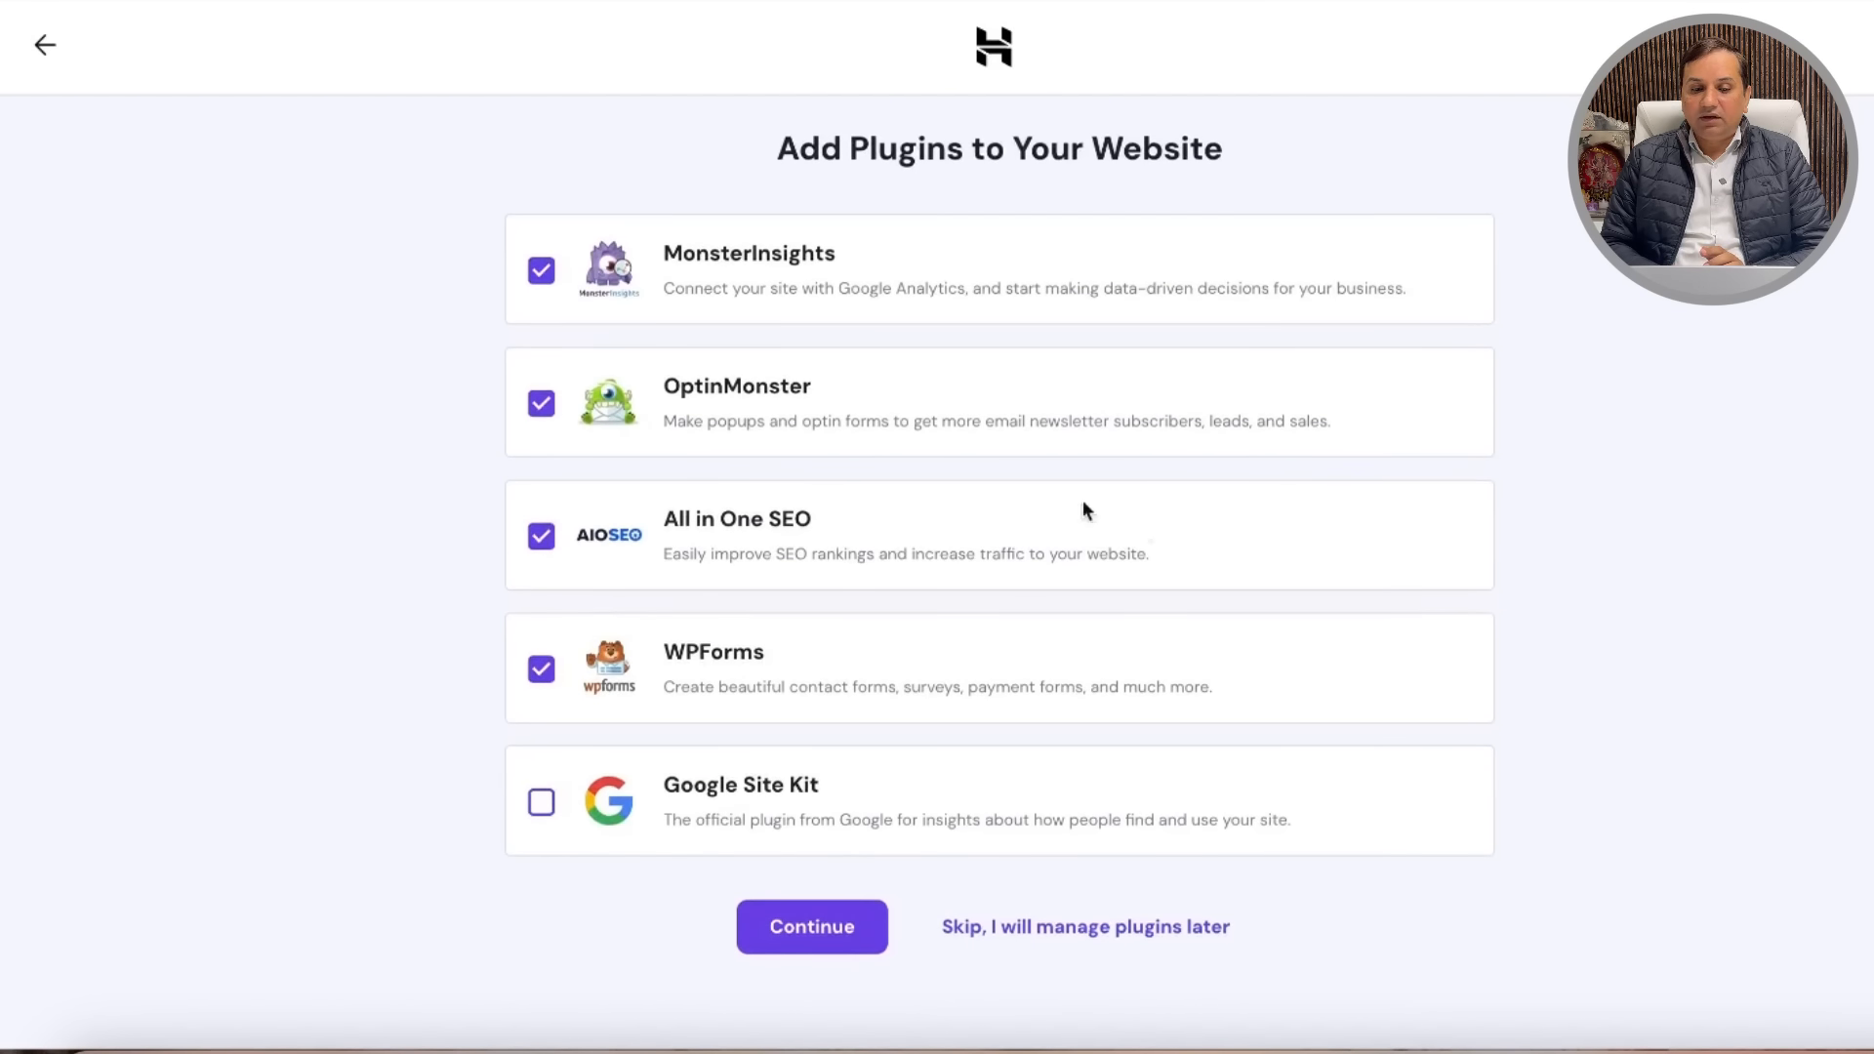
{"action": "left_click", "coordinate": [542, 273]}
{"action": "left_click", "coordinate": [540, 404]}
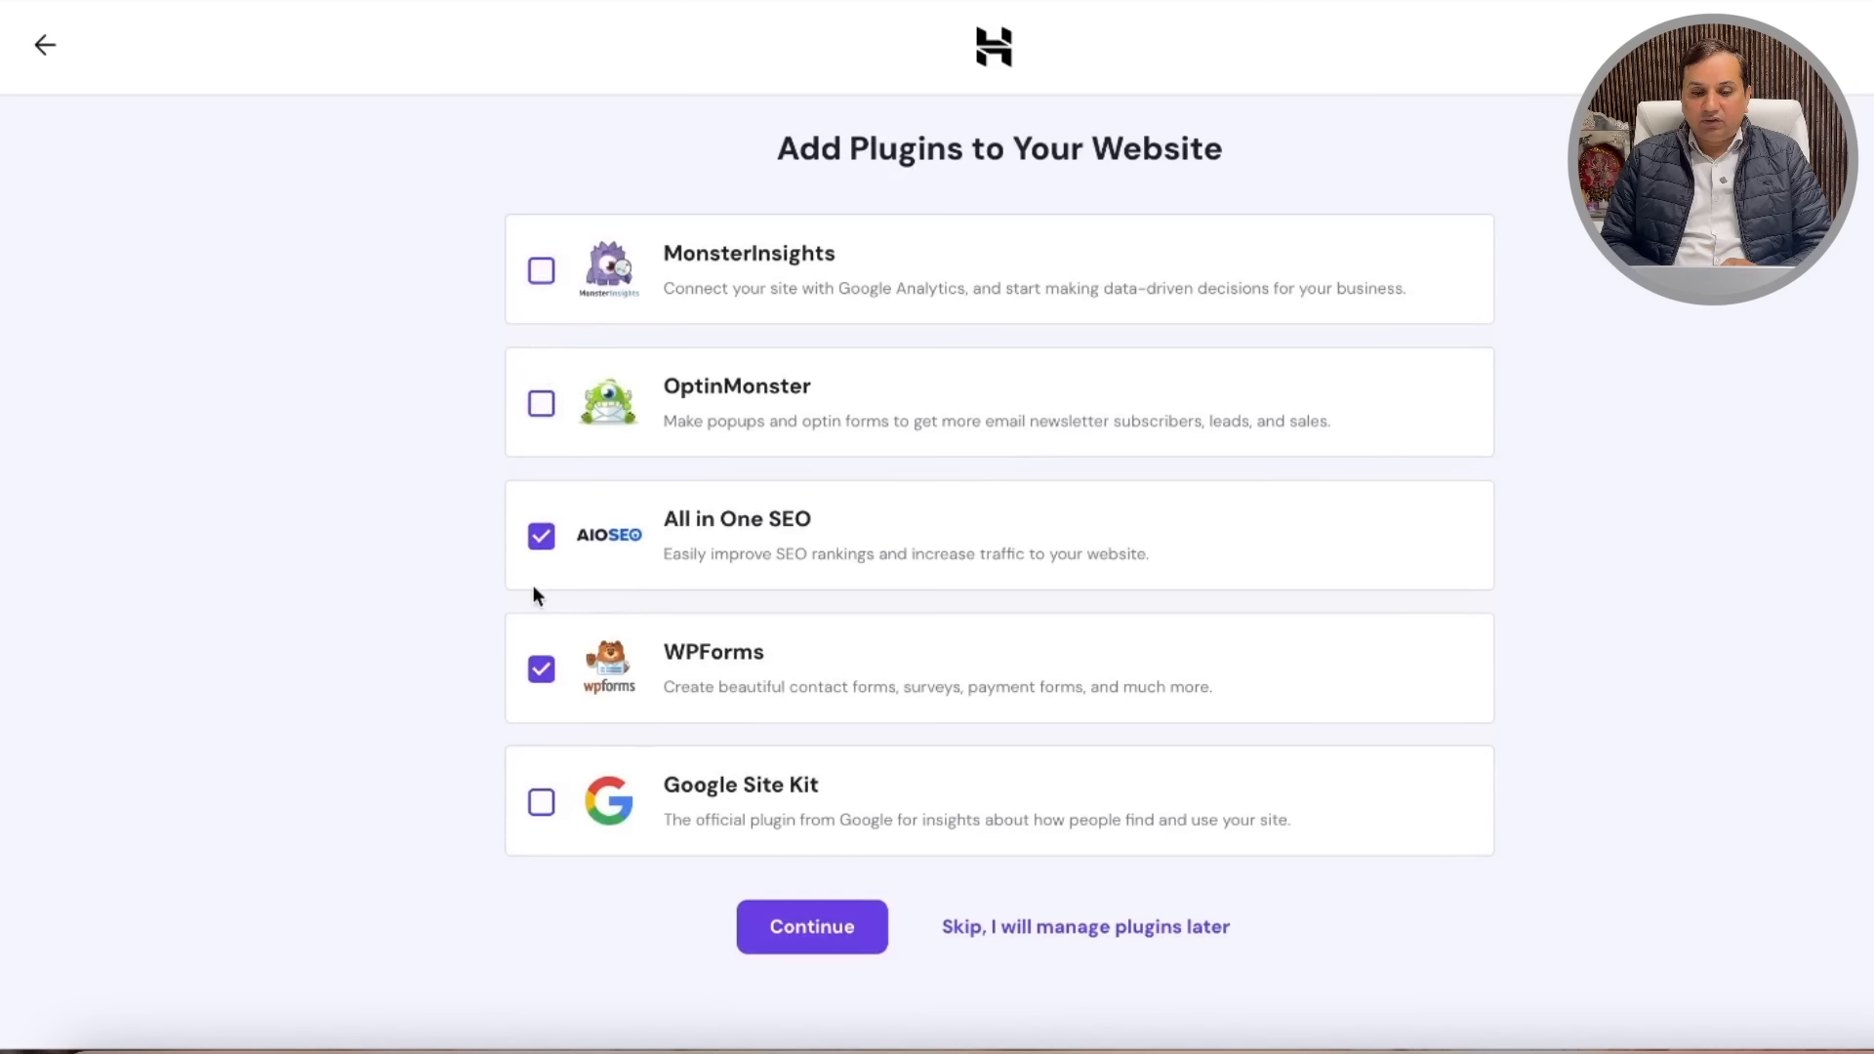
{"action": "left_click", "coordinate": [540, 536]}
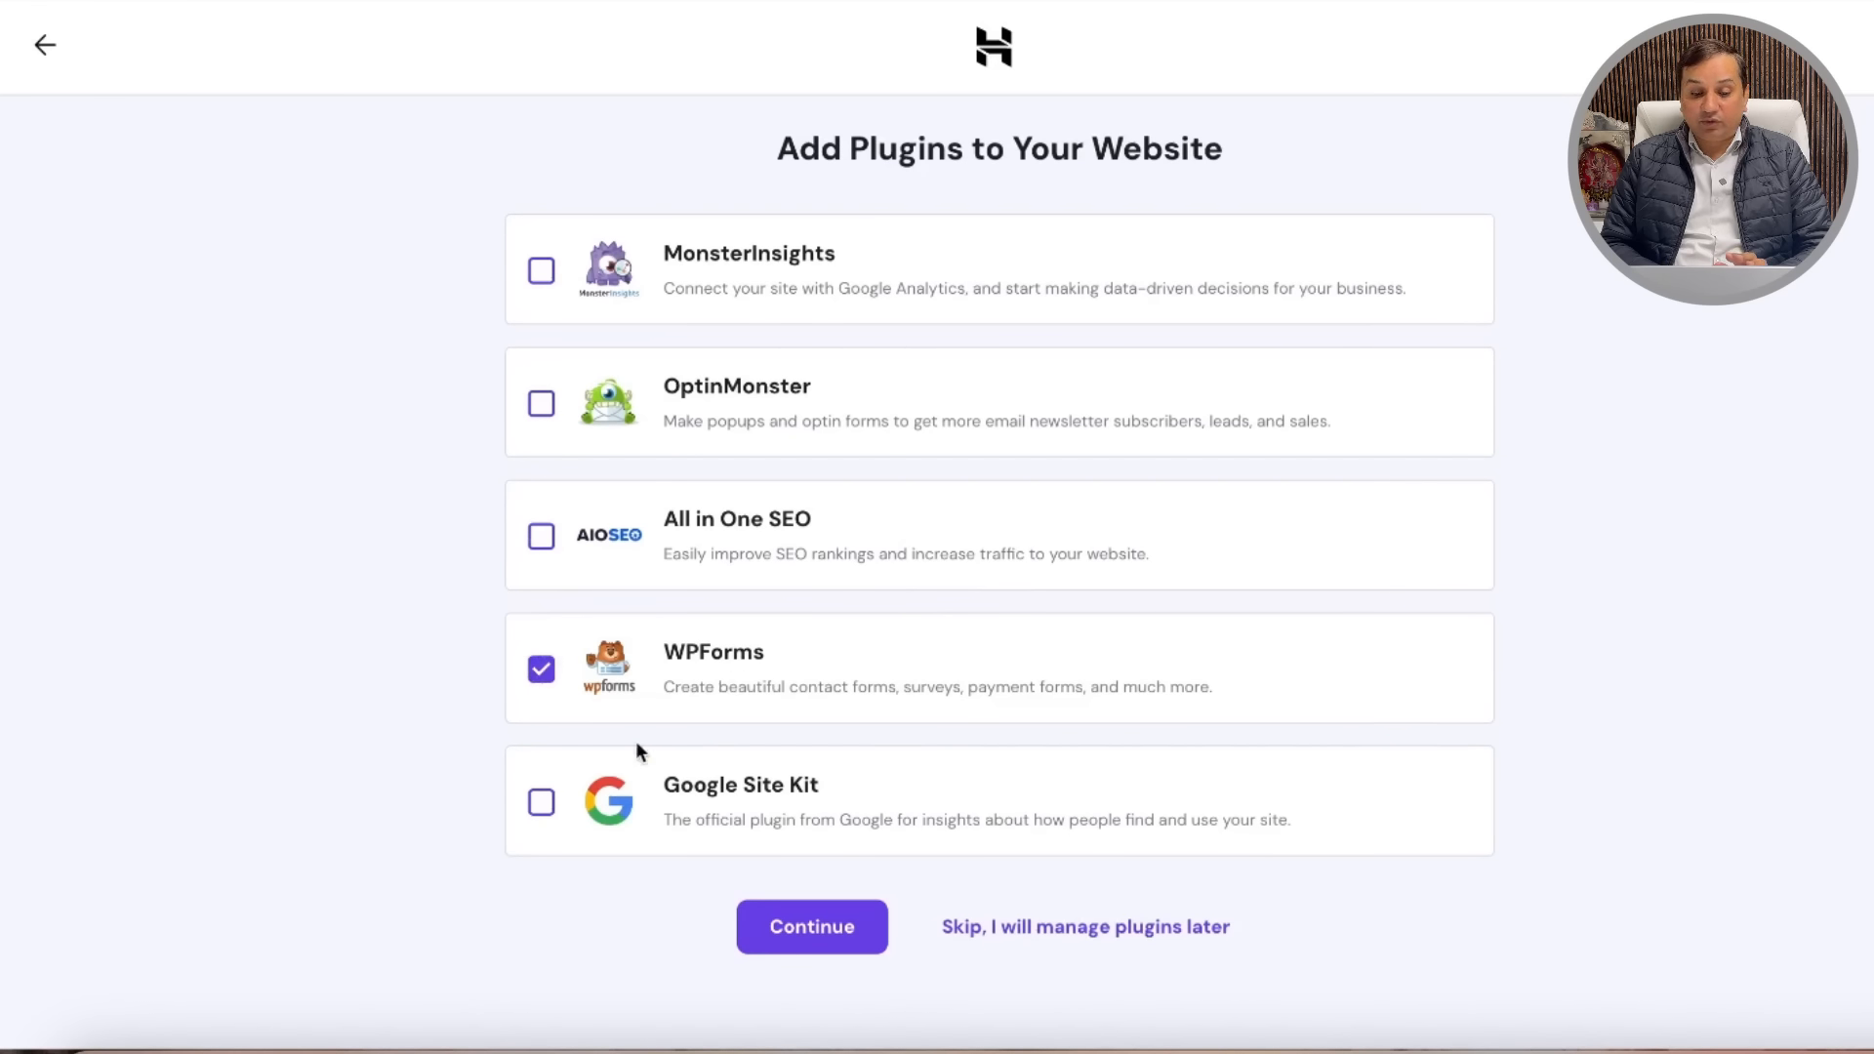
{"action": "left_click", "coordinate": [541, 801]}
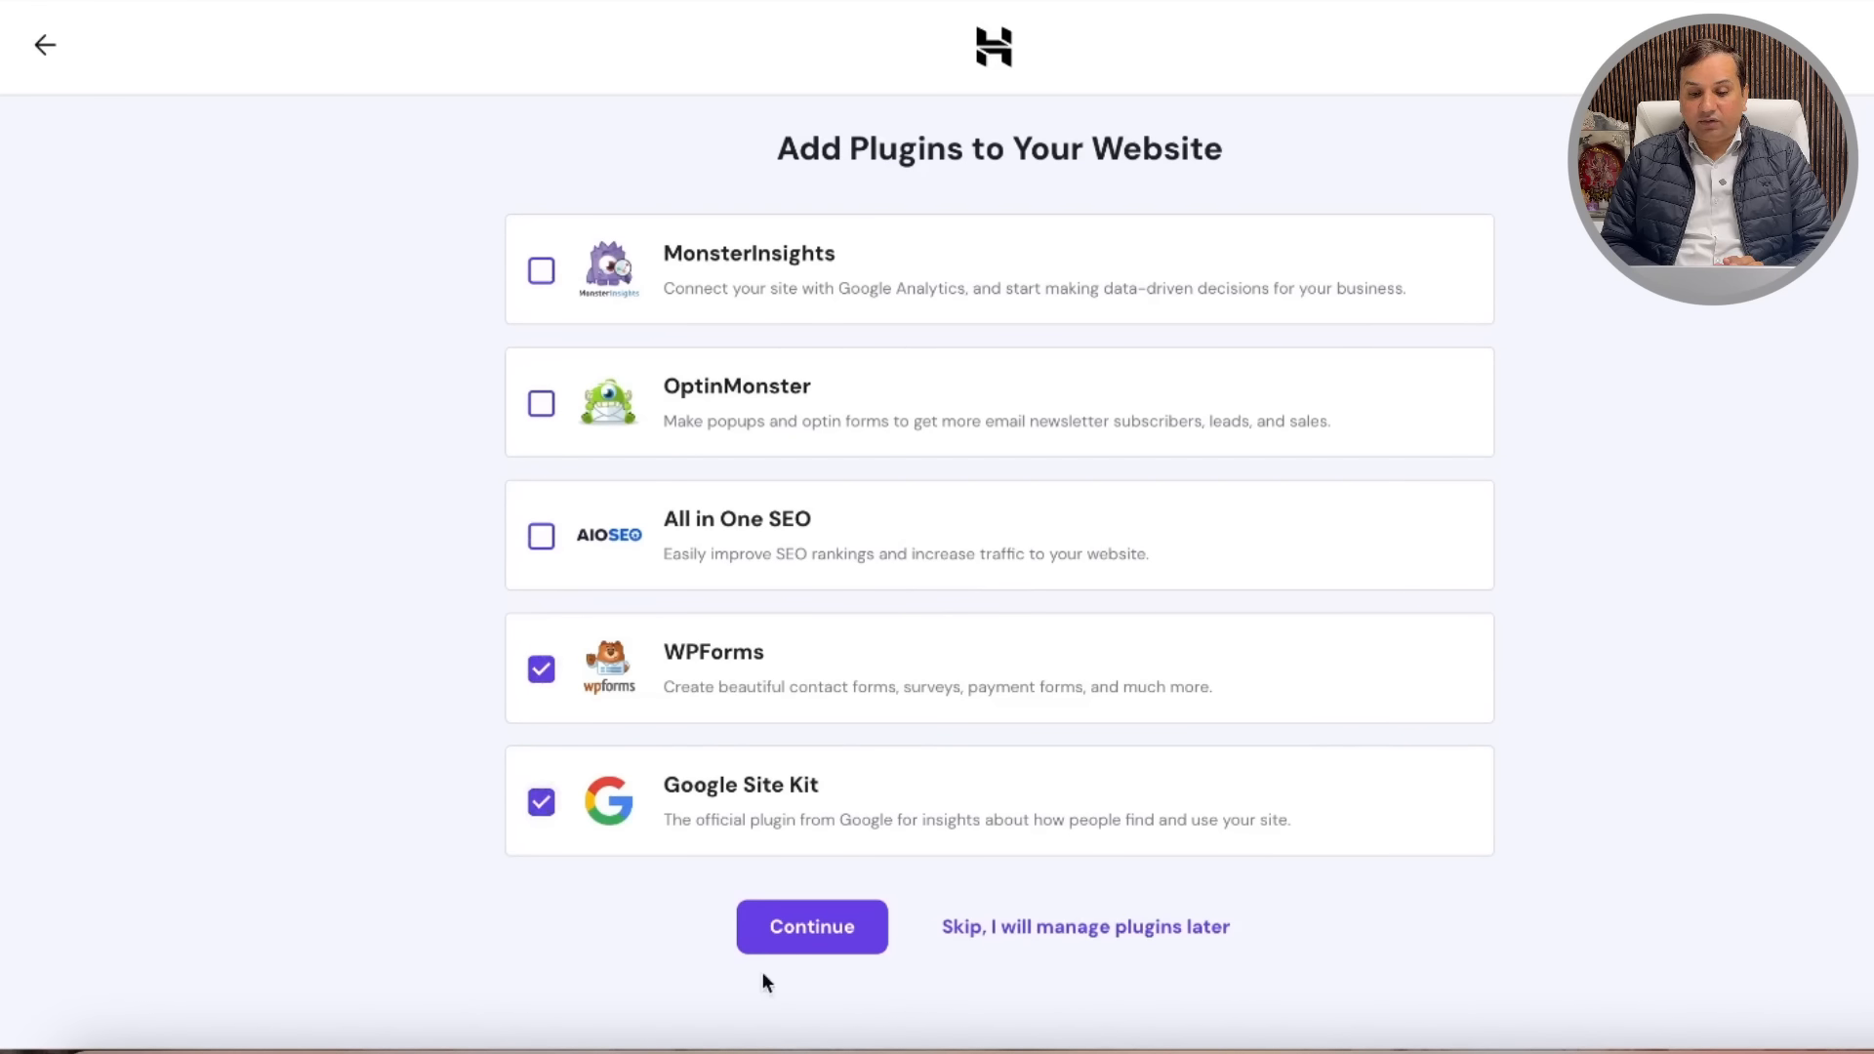
{"action": "left_click", "coordinate": [826, 930]}
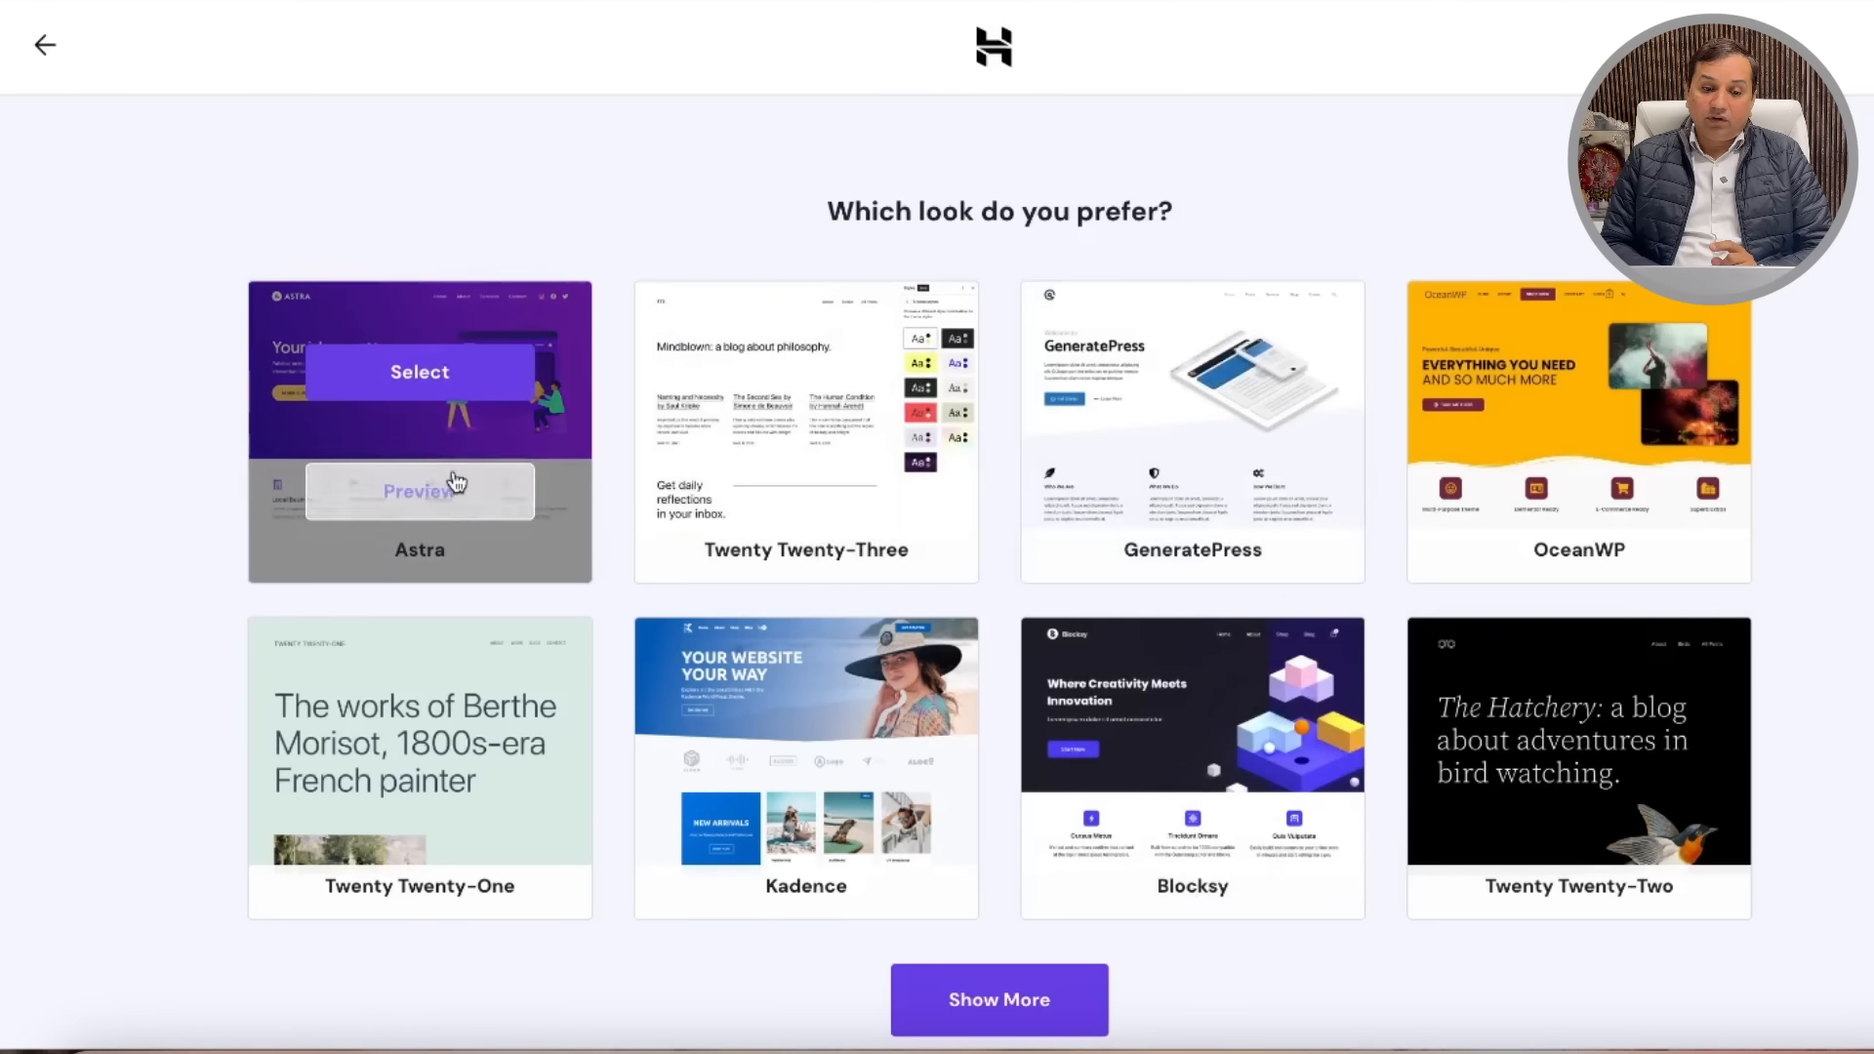
Step: Pick the Astra theme and the usatimesreview.com domain for the new site
{"action": "left_click", "coordinate": [452, 376]}
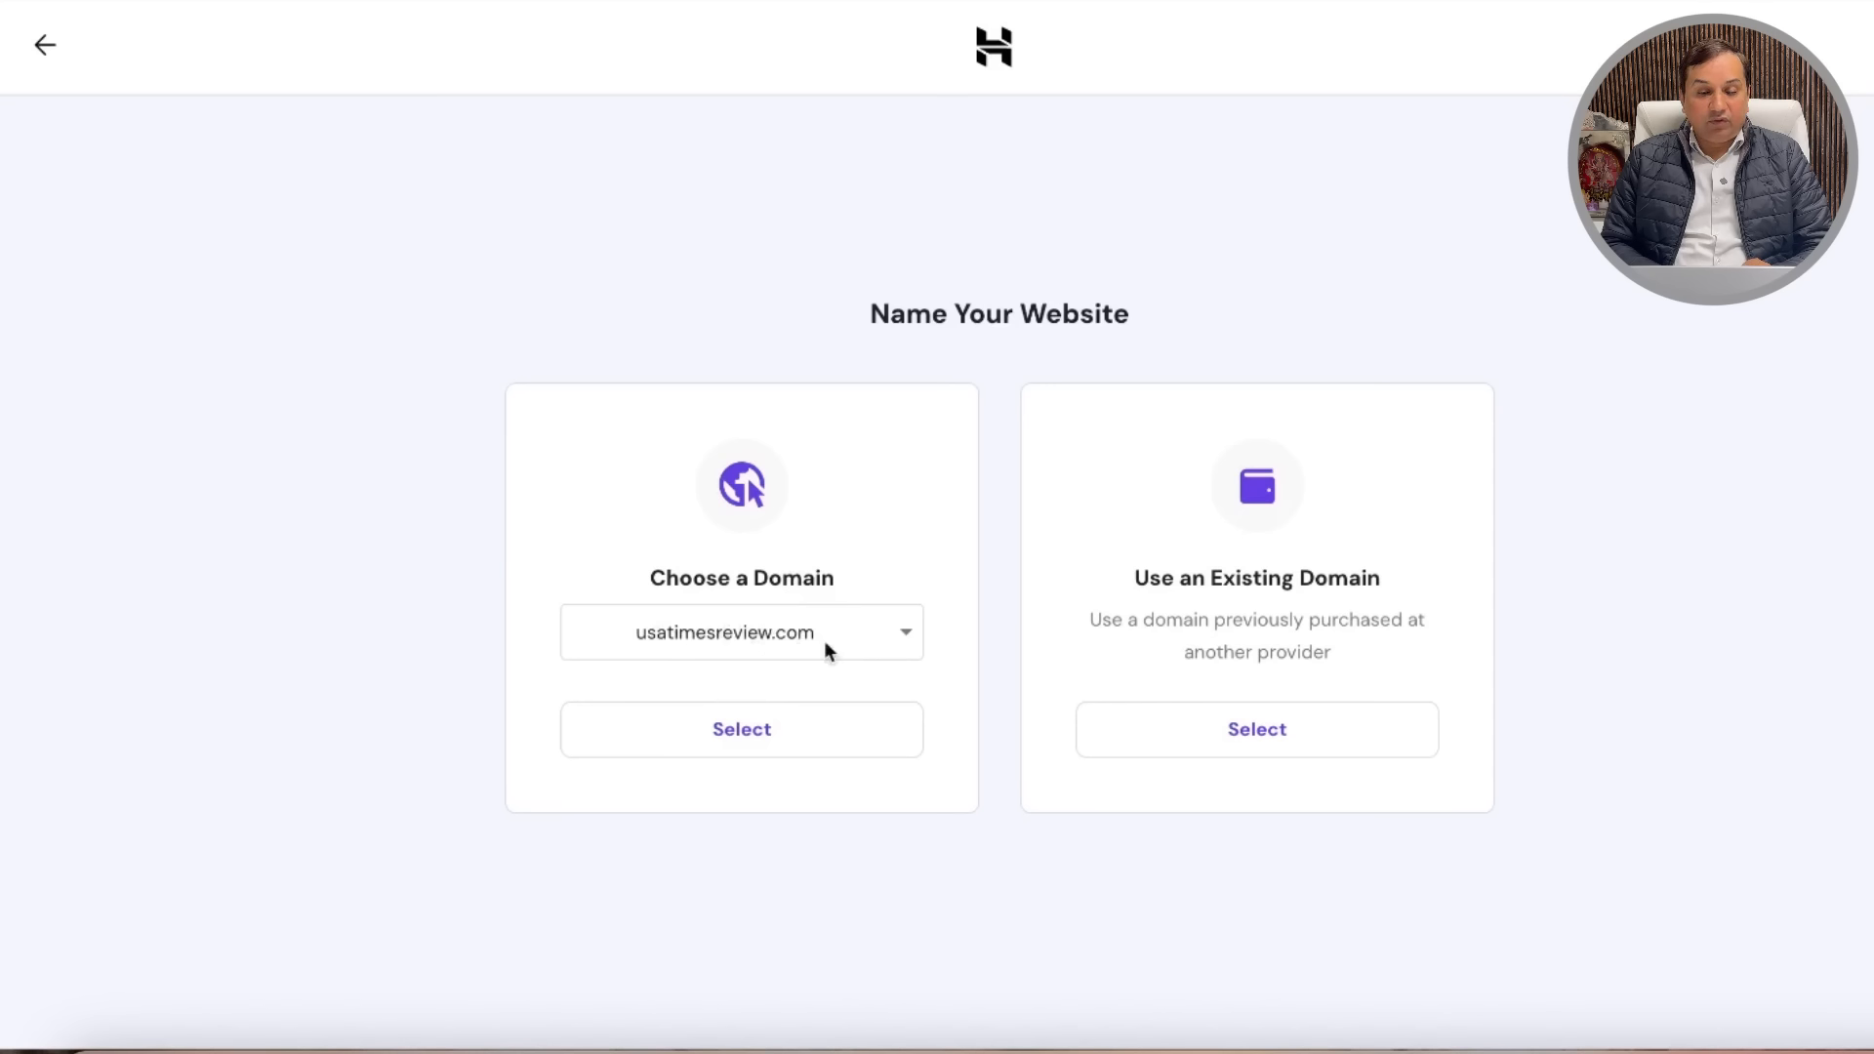
{"action": "left_click", "coordinate": [773, 745]}
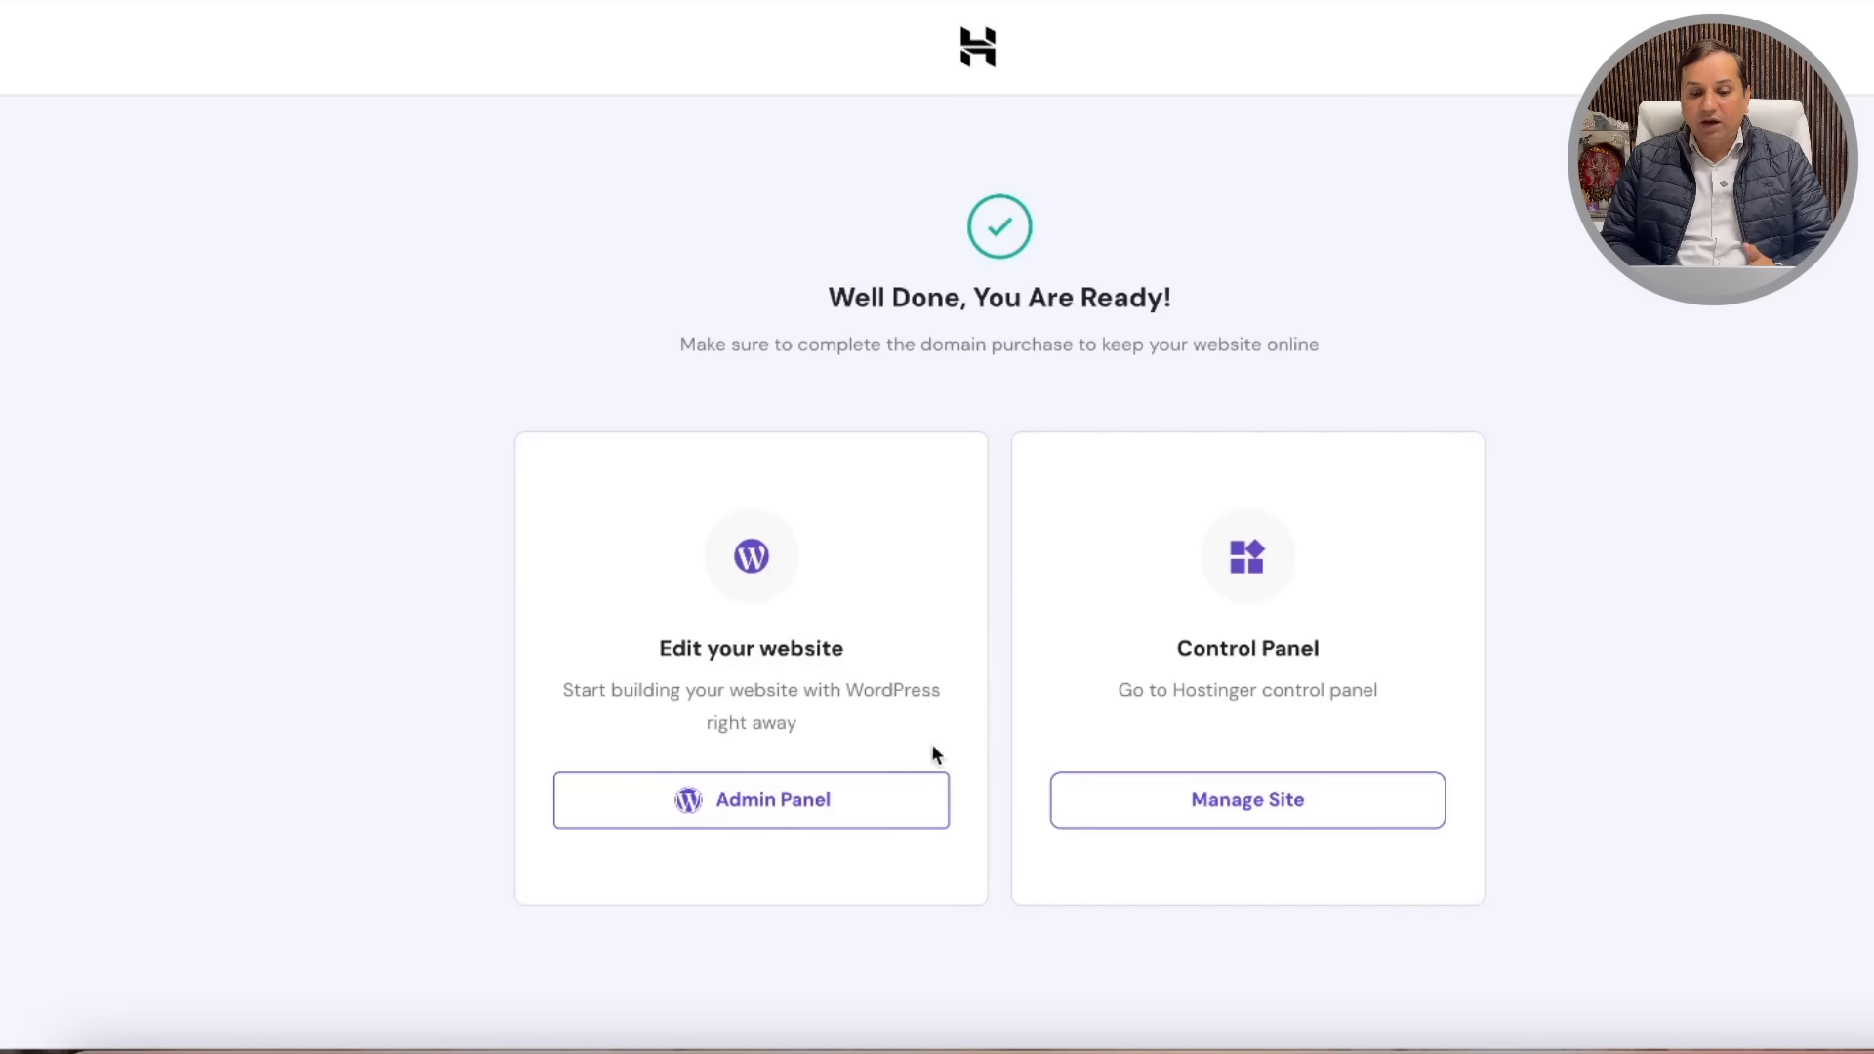
Step: Go from the Well Done page's Admin Panel to the usatimesreview.com WordPress Dashboard
{"action": "left_click", "coordinate": [1154, 807]}
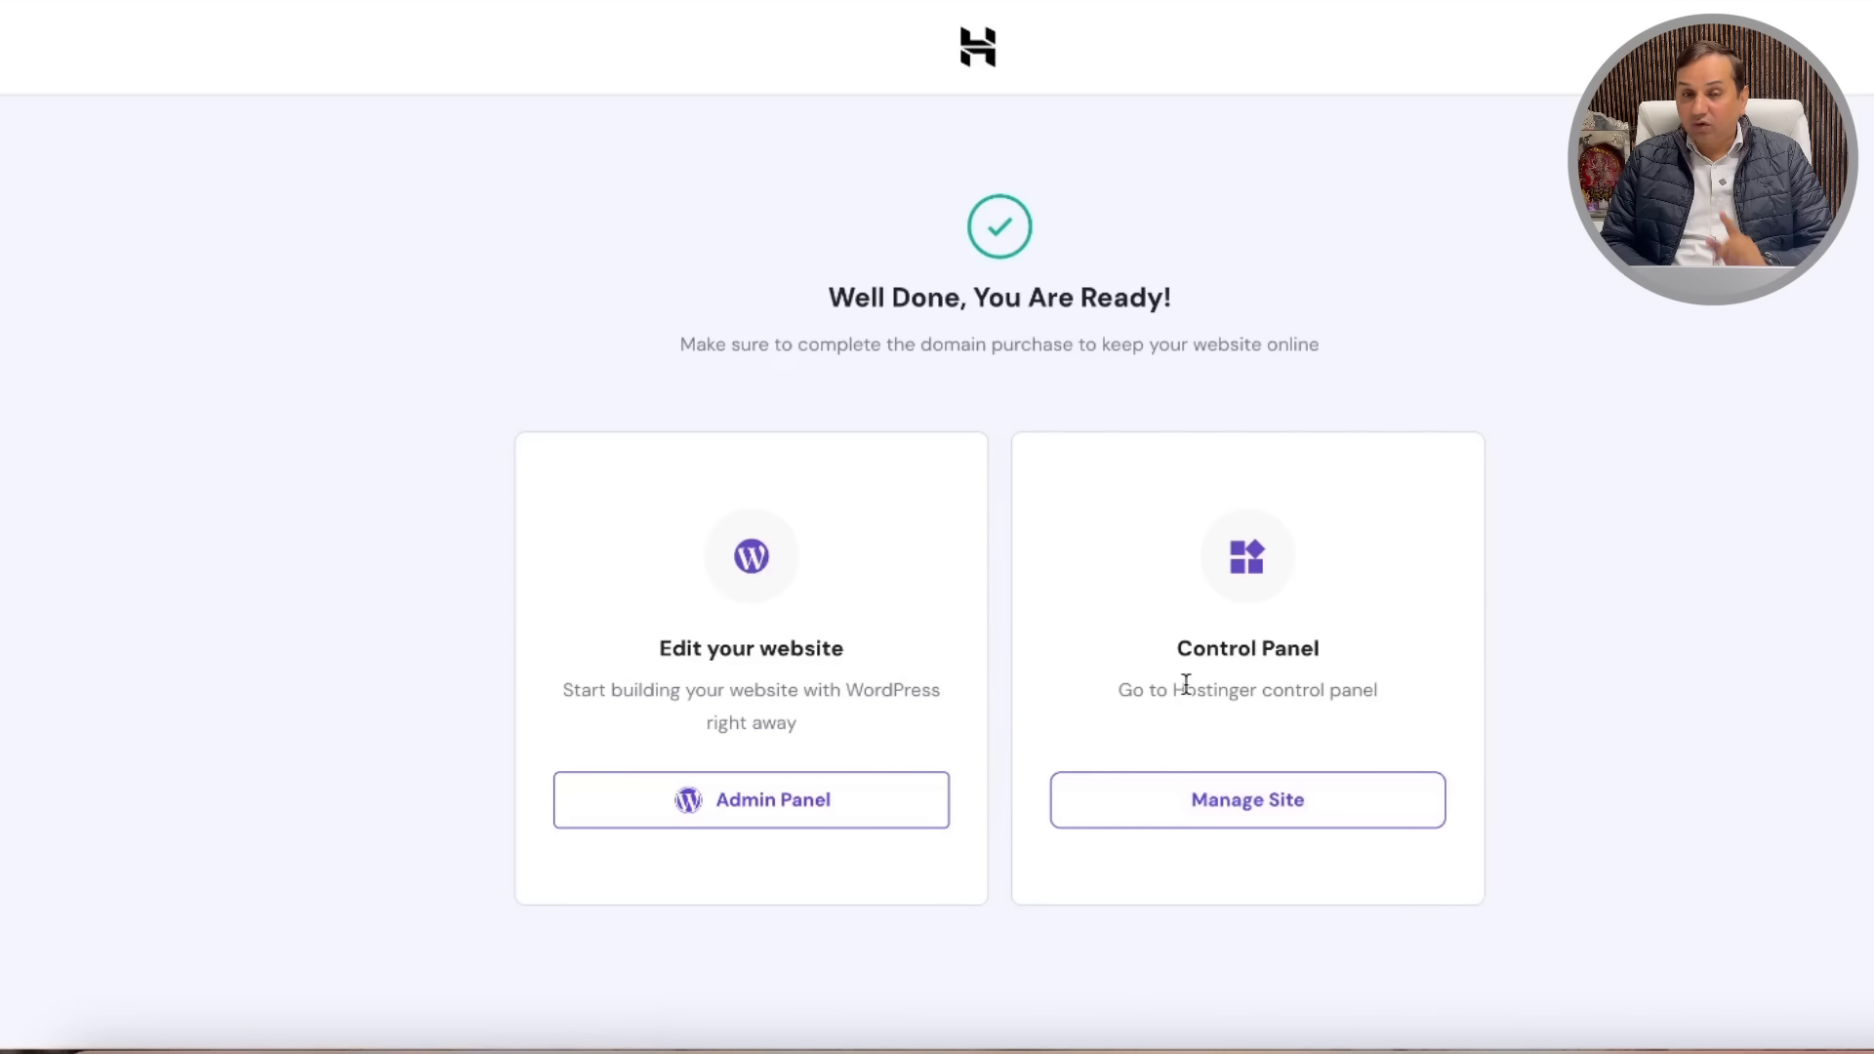
{"action": "left_click", "coordinate": [783, 805]}
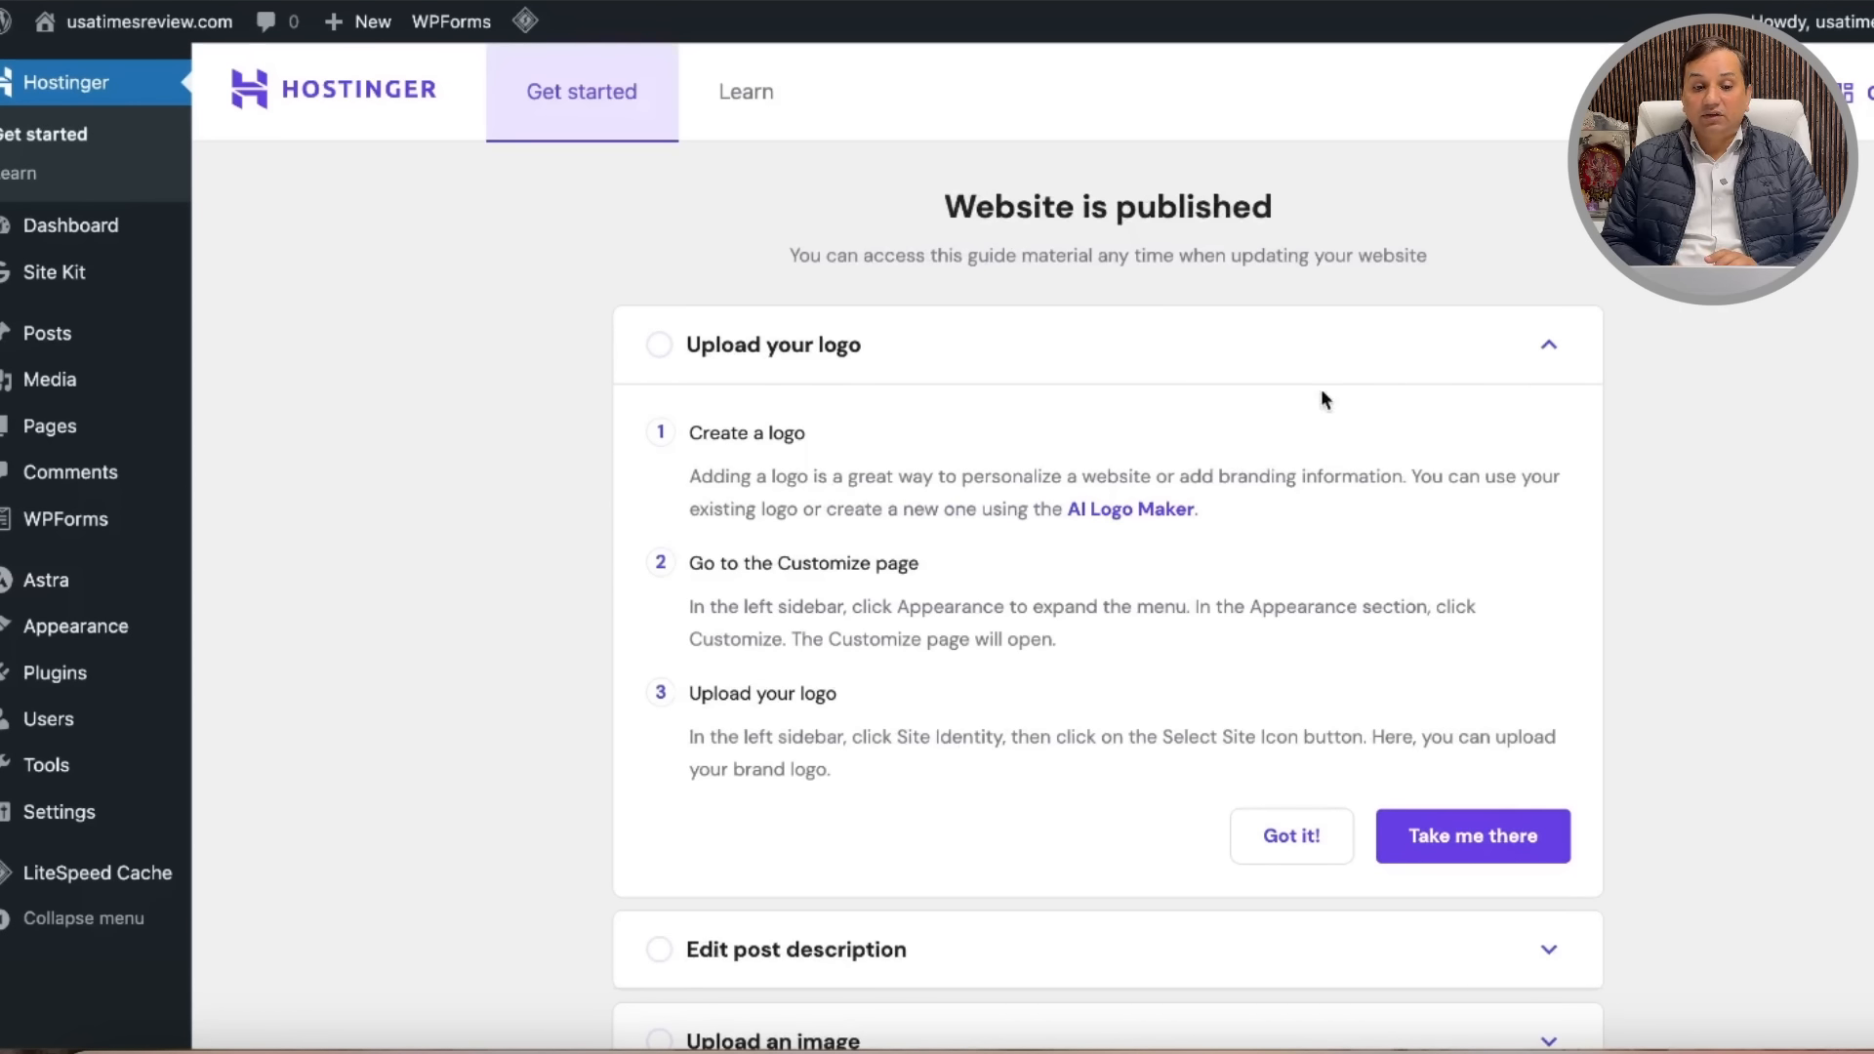
{"action": "left_click", "coordinate": [78, 237]}
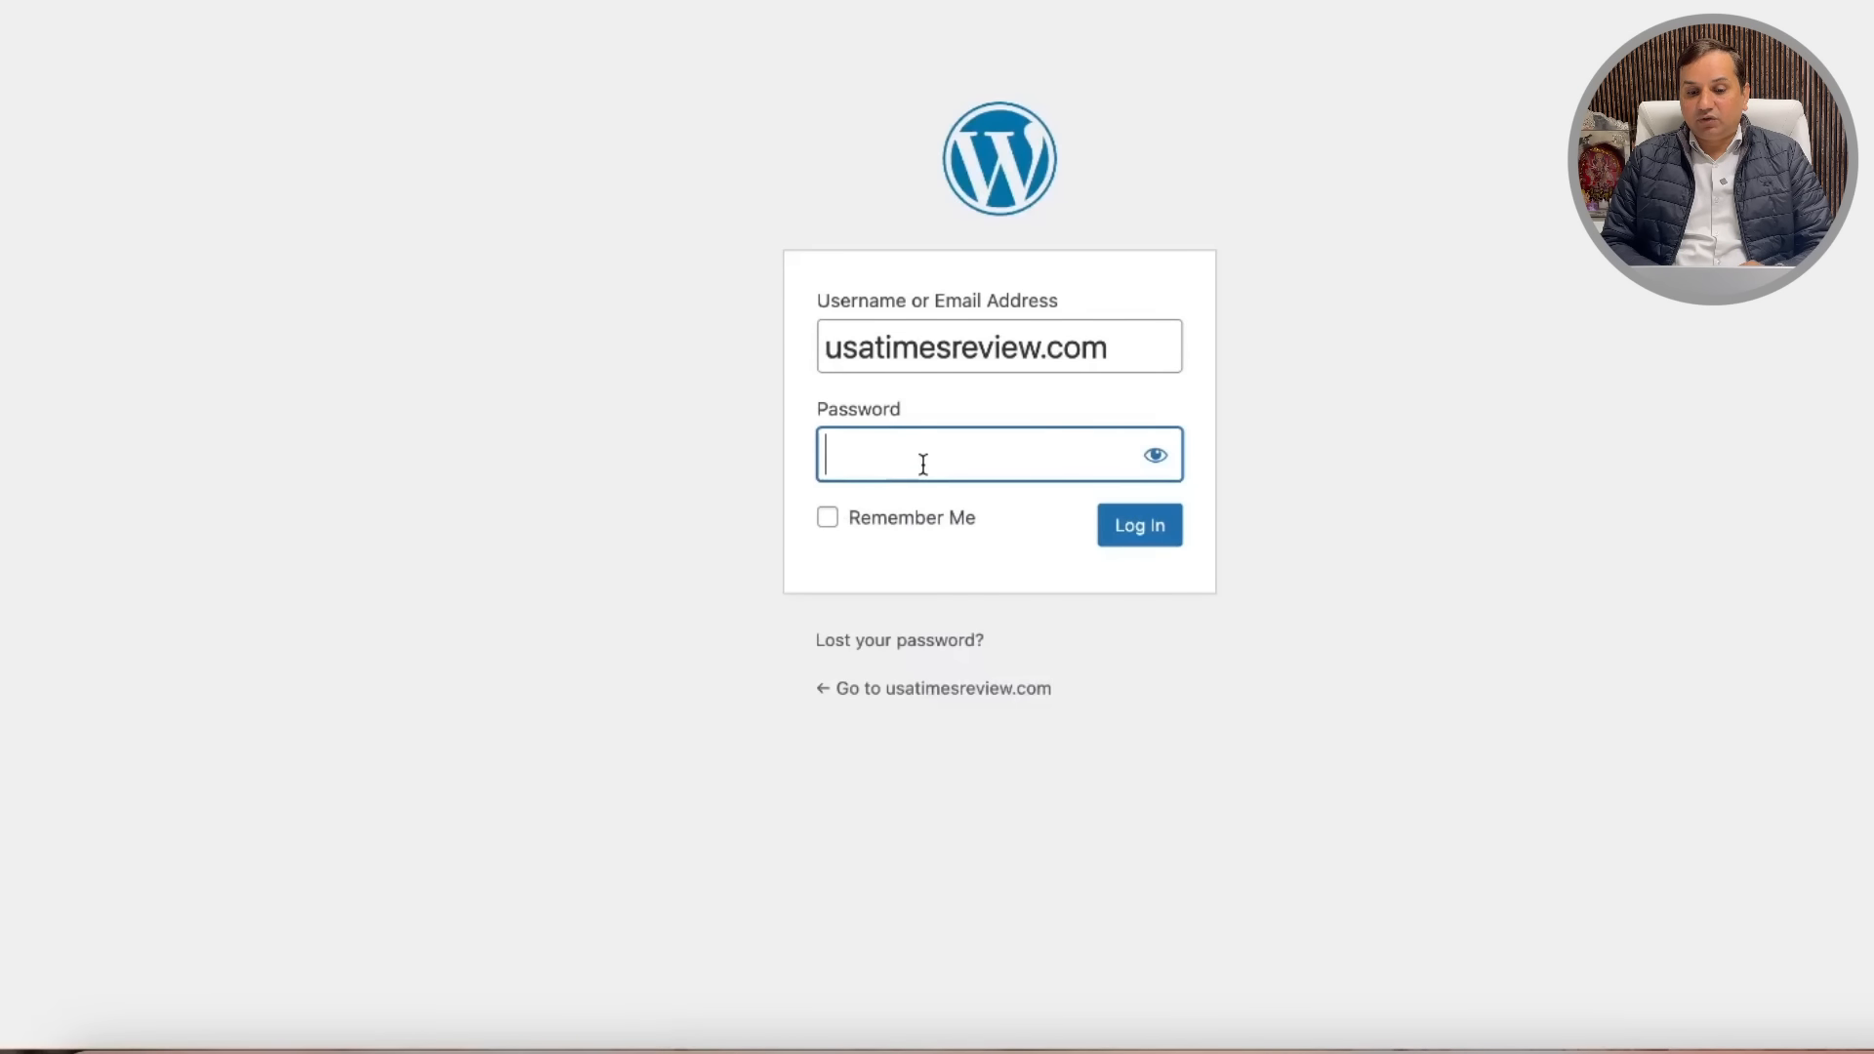
Step: Log in with the admin password, Remember Me ticked, and save the password in Chrome
{"action": "type", "text": "•••••••••••"}
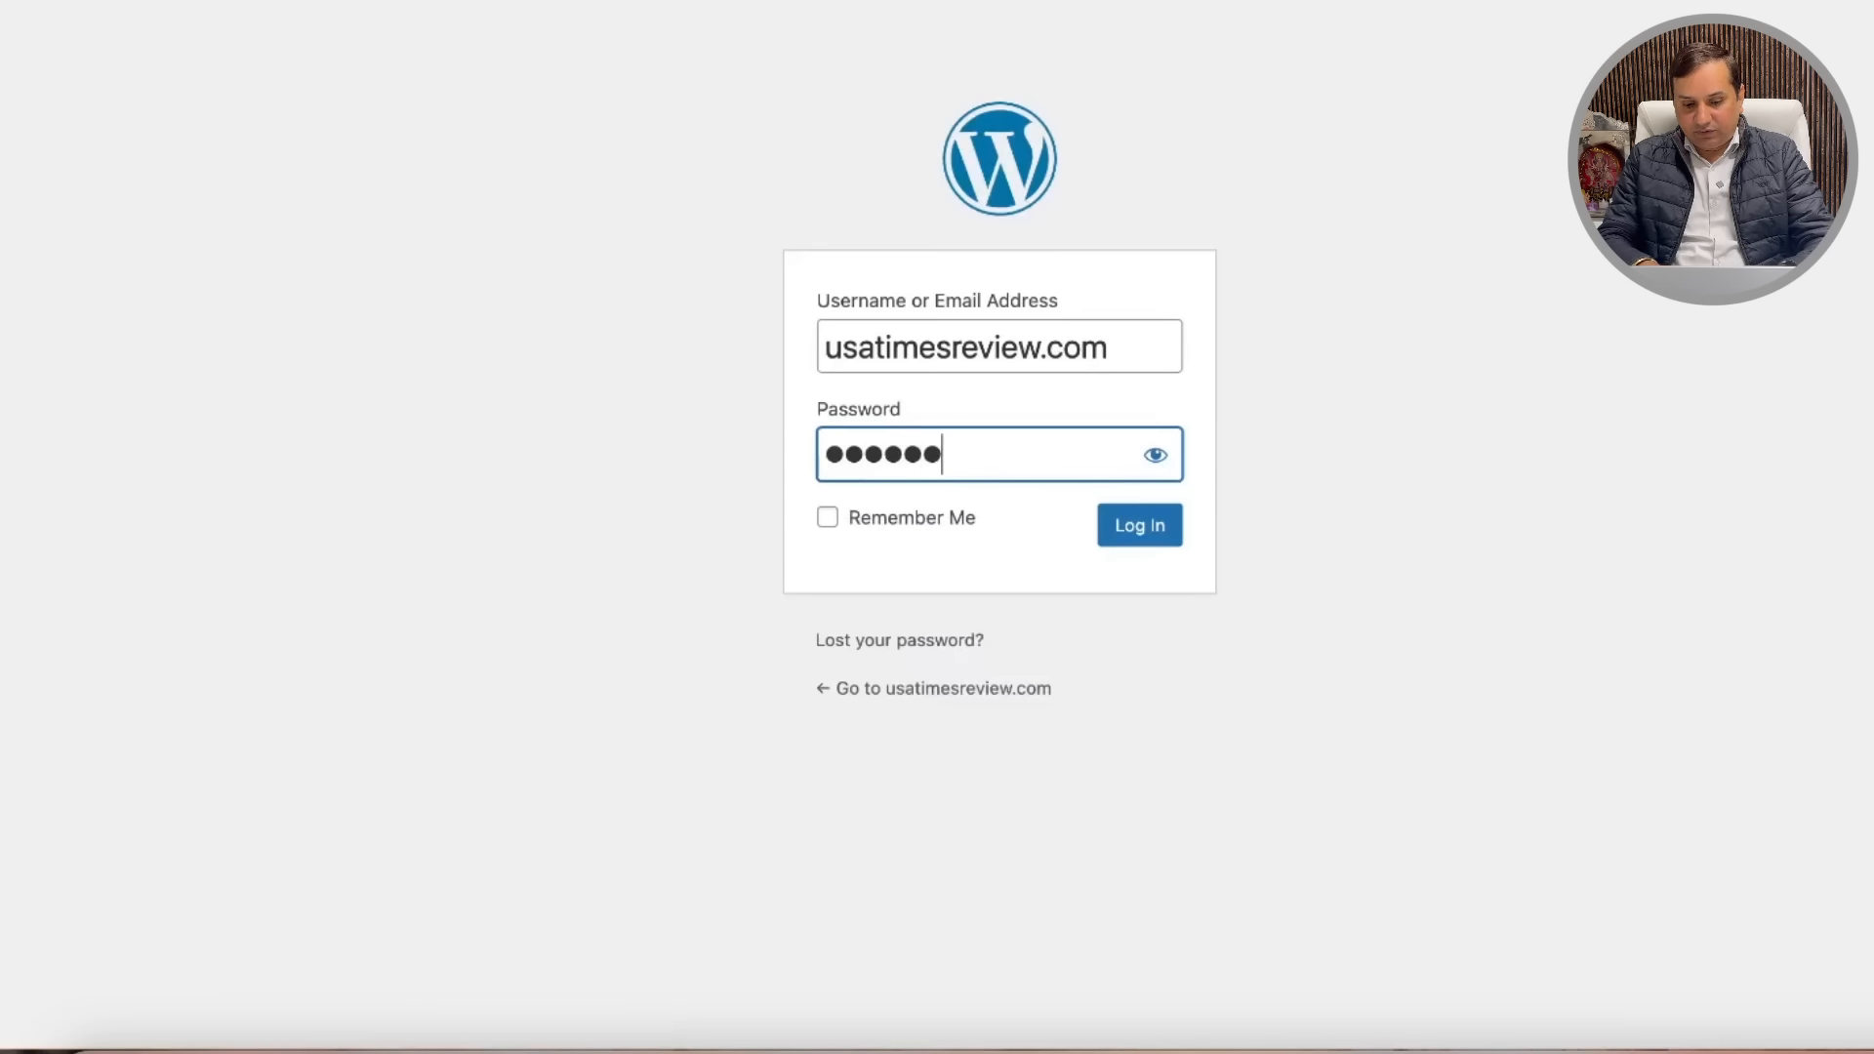
{"action": "key", "text": "Tab"}
{"action": "key", "text": "Tab"}
{"action": "key", "text": "space"}
{"action": "left_click", "coordinate": [1144, 533]}
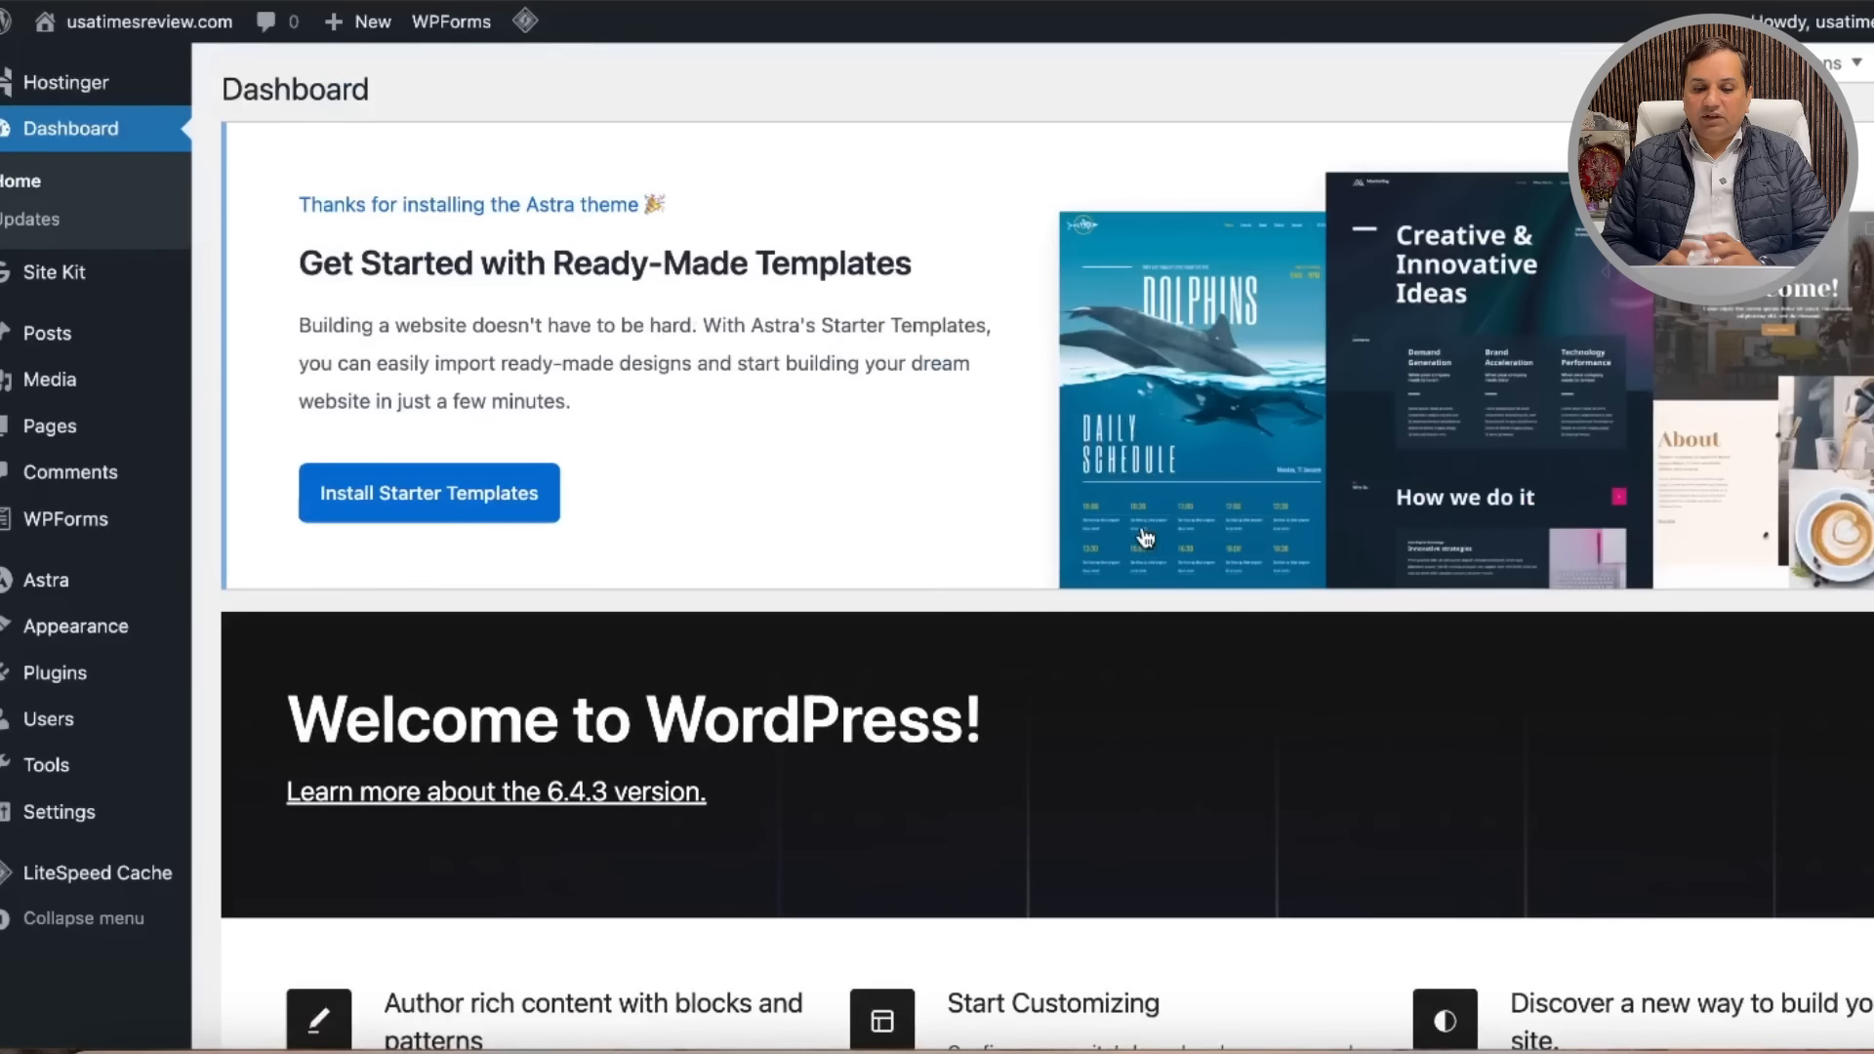
{"action": "scroll", "coordinate": [884, 514], "scroll_direction": "down", "scroll_amount": 5}
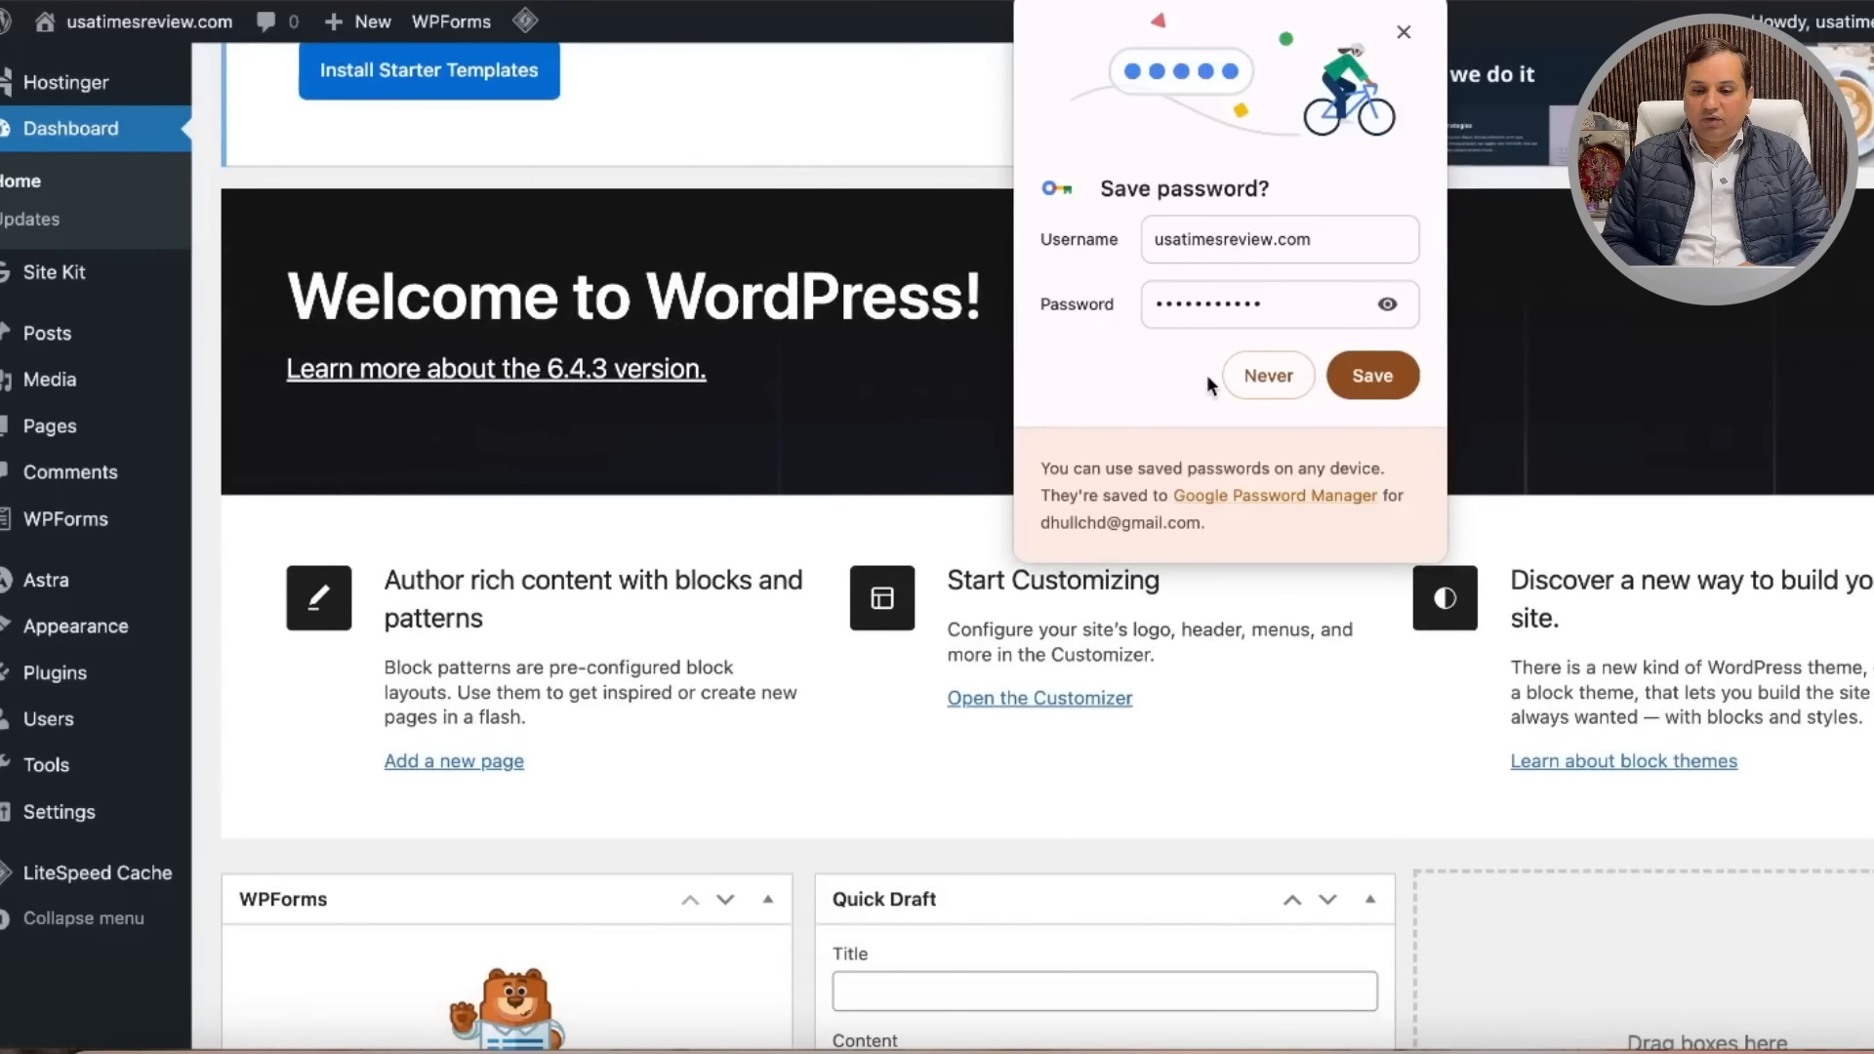
{"action": "left_click", "coordinate": [1372, 381]}
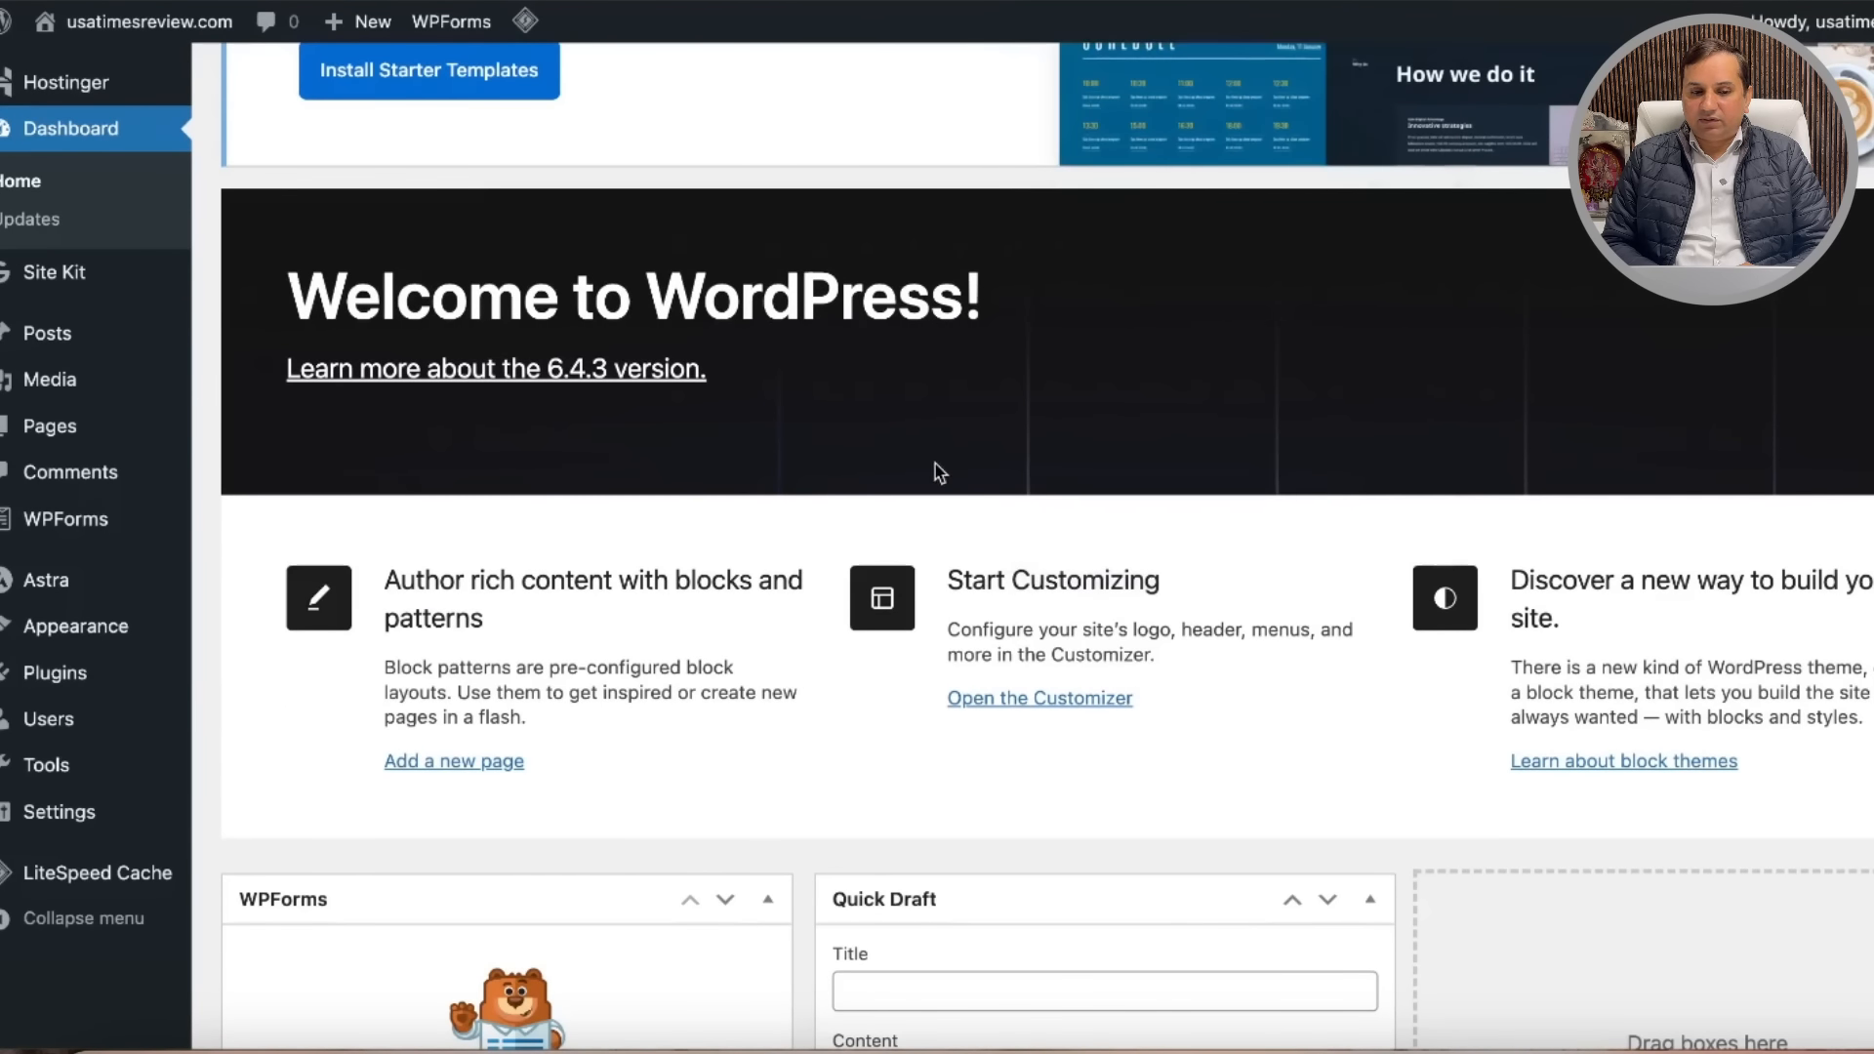
Step: Visit the live usatimesreview.com site from the site-name menu in the admin bar
{"action": "scroll", "coordinate": [927, 623], "scroll_direction": "down", "scroll_amount": 5}
{"action": "scroll", "coordinate": [927, 624], "scroll_direction": "up", "scroll_amount": 10}
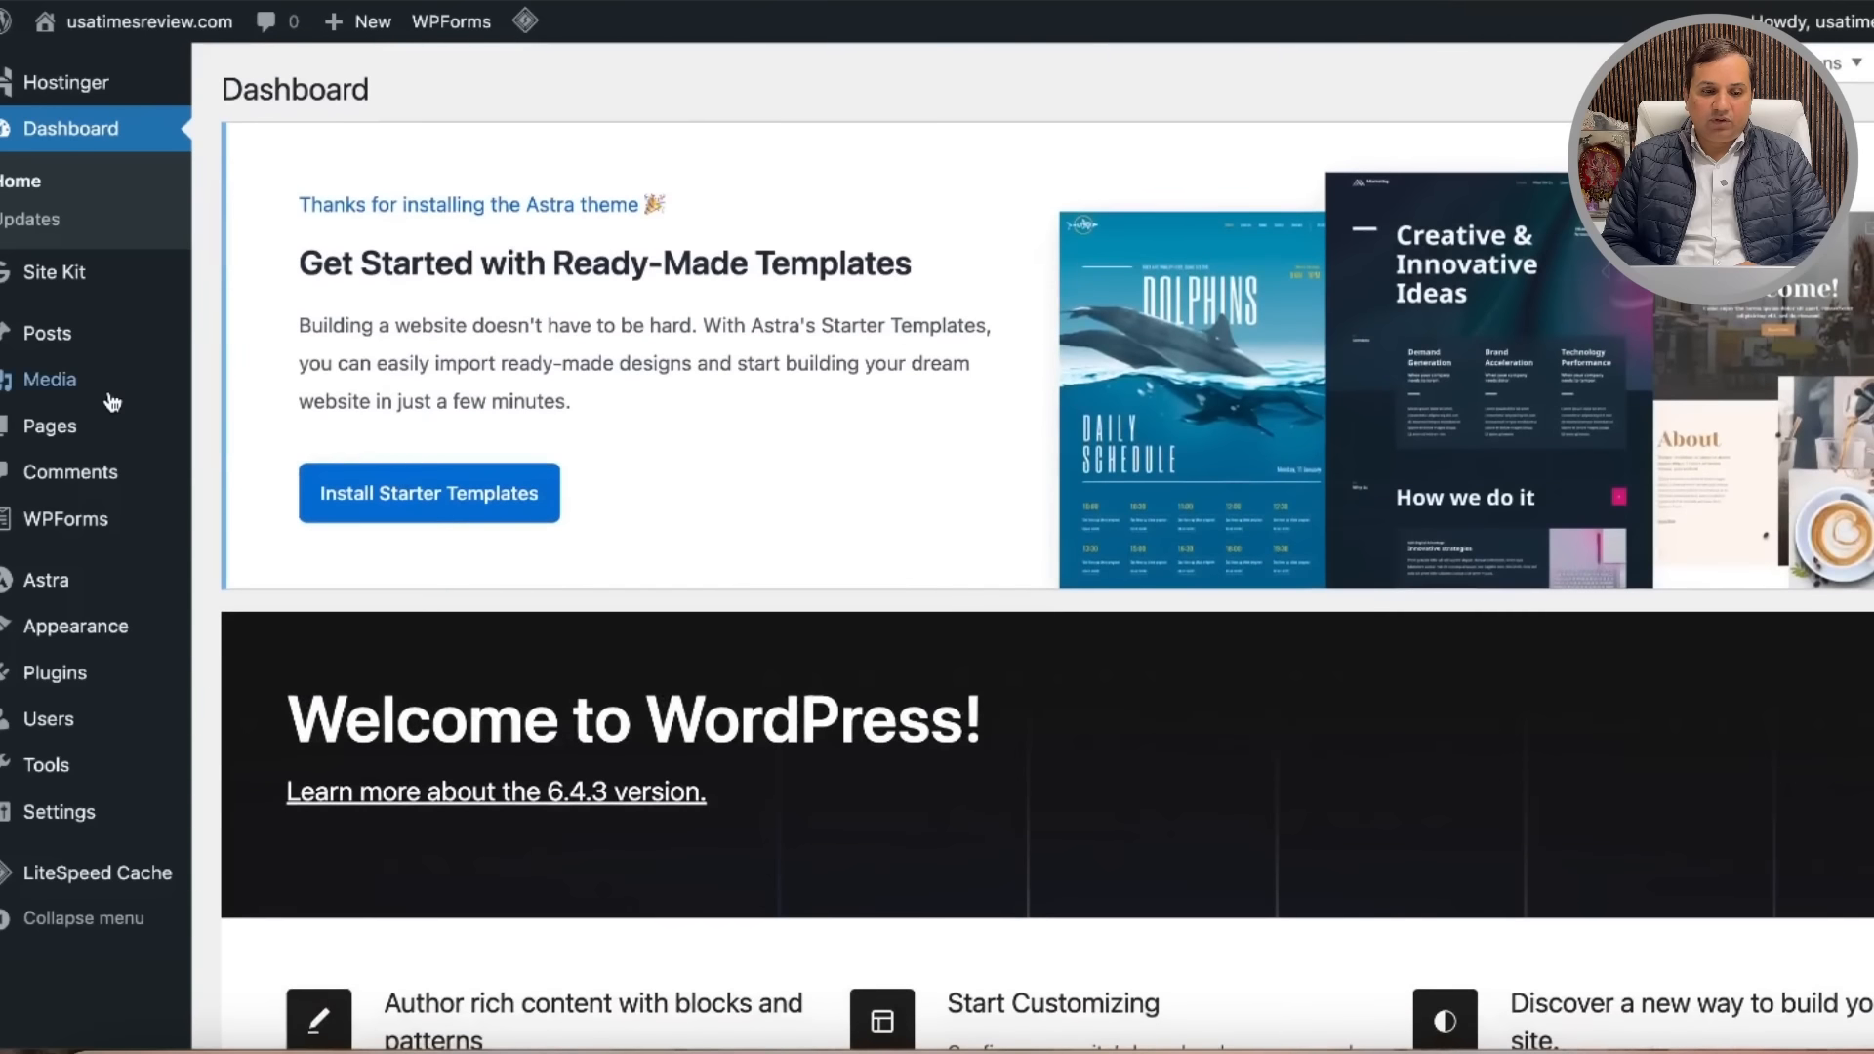
{"action": "mouse_move", "coordinate": [50, 394]}
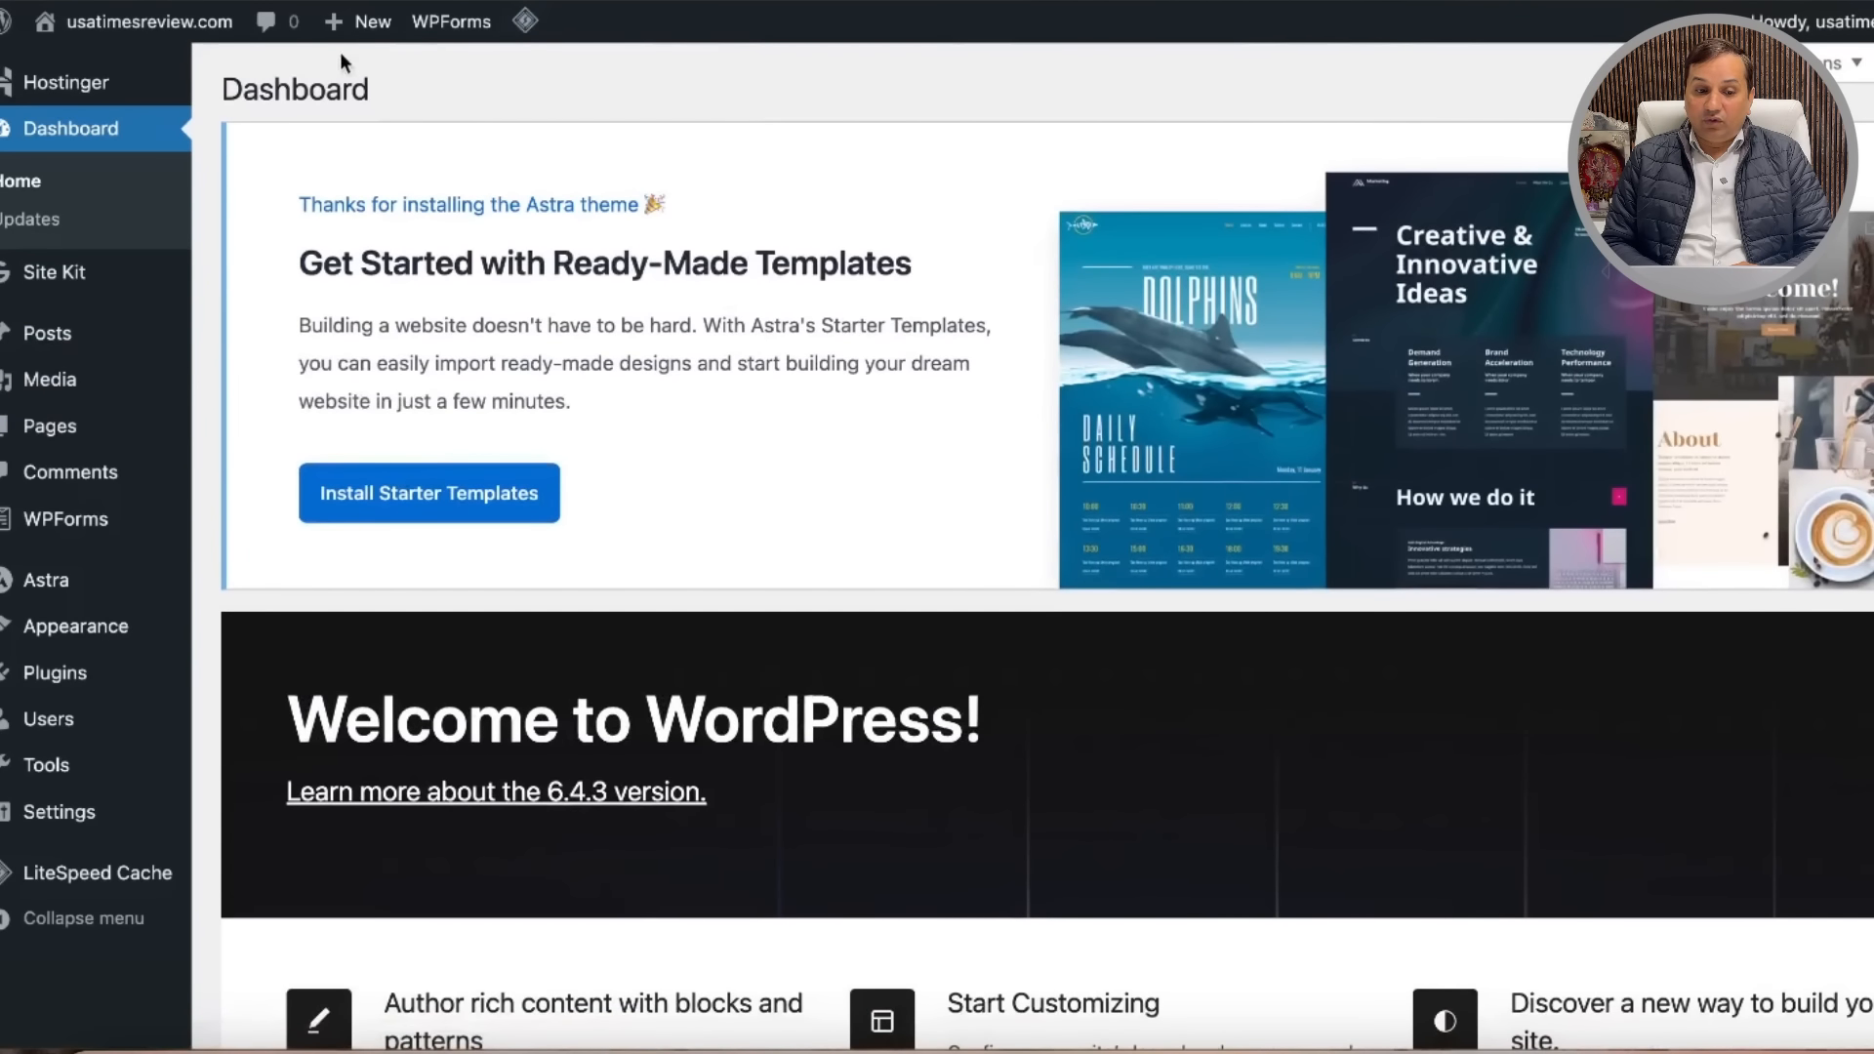
{"action": "mouse_move", "coordinate": [105, 93]}
{"action": "mouse_move", "coordinate": [102, 29]}
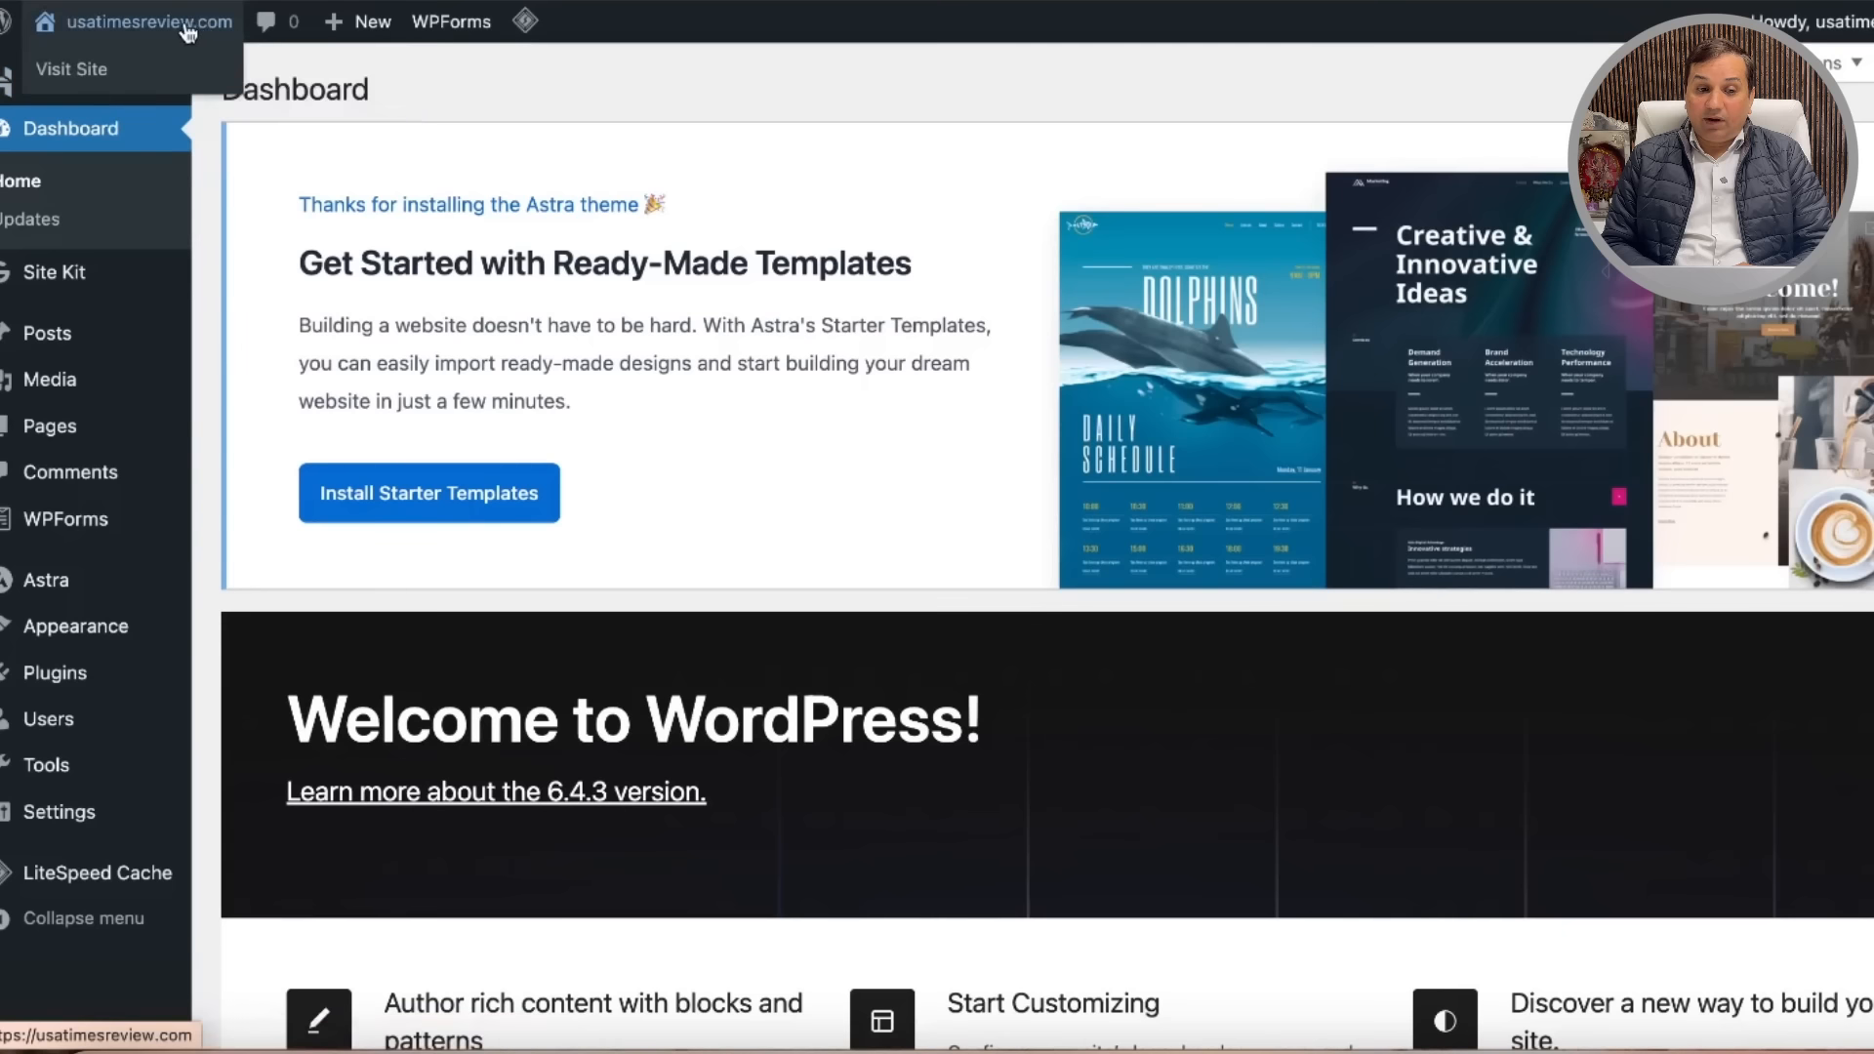
{"action": "left_click", "coordinate": [103, 73]}
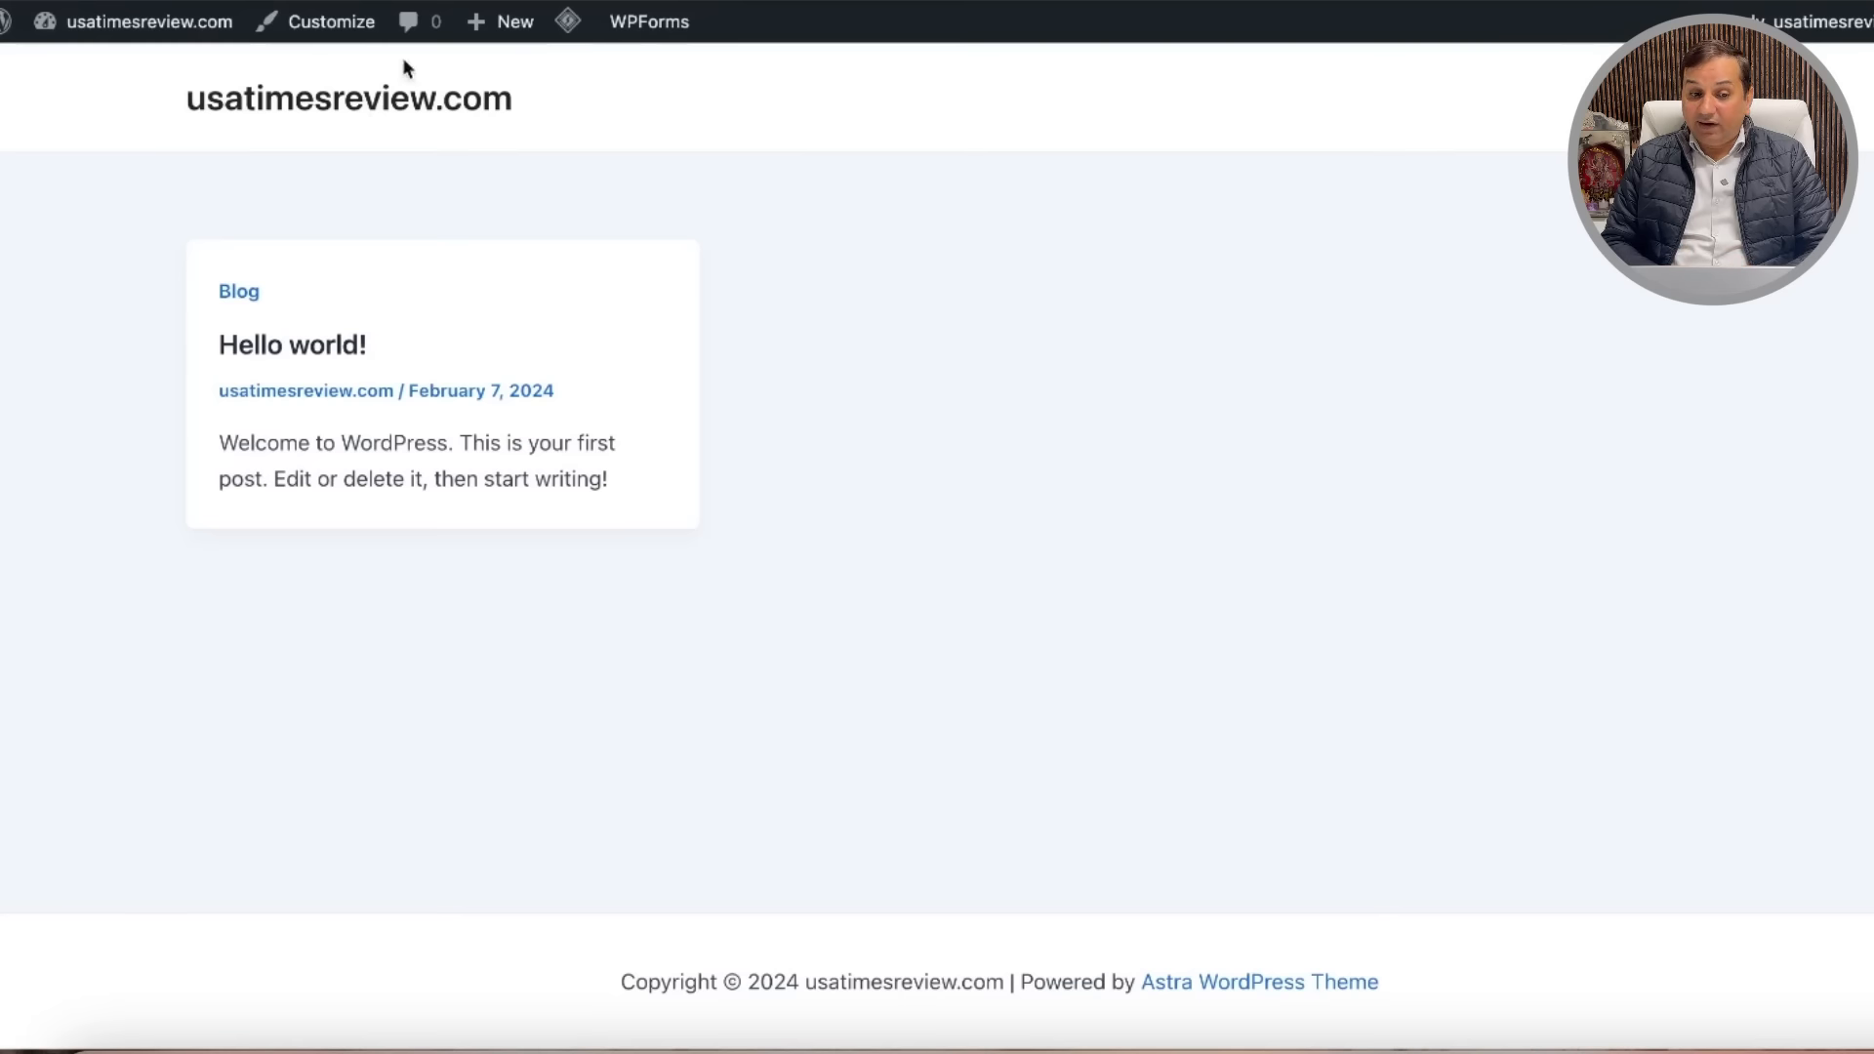
Step: Go to the WordPress logo menu in the admin bar to reach the About WordPress 6.4.3 page
{"action": "mouse_move", "coordinate": [7, 24]}
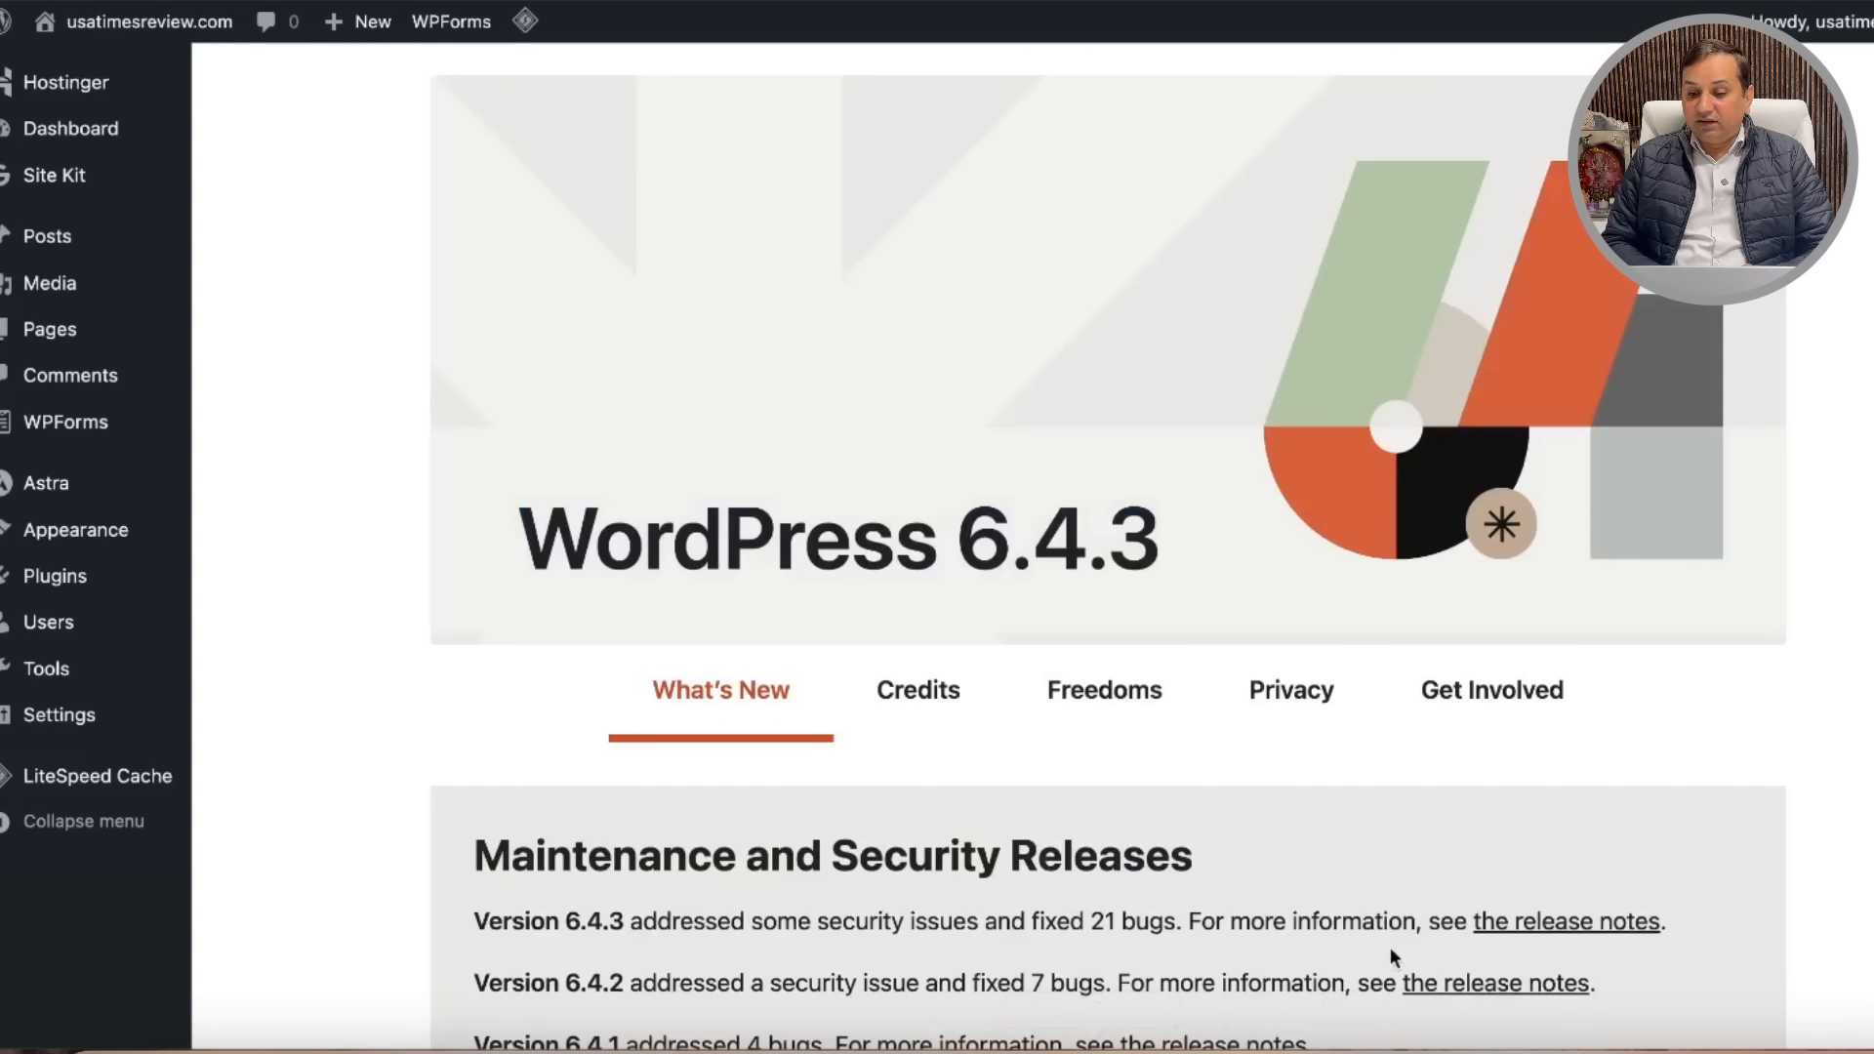
Step: In the Word notes, add the lines 'We have installed wordpress' and 'Website live' below Hostinger
{"action": "left_click", "coordinate": [1760, 1046]}
{"action": "left_click", "coordinate": [922, 615]}
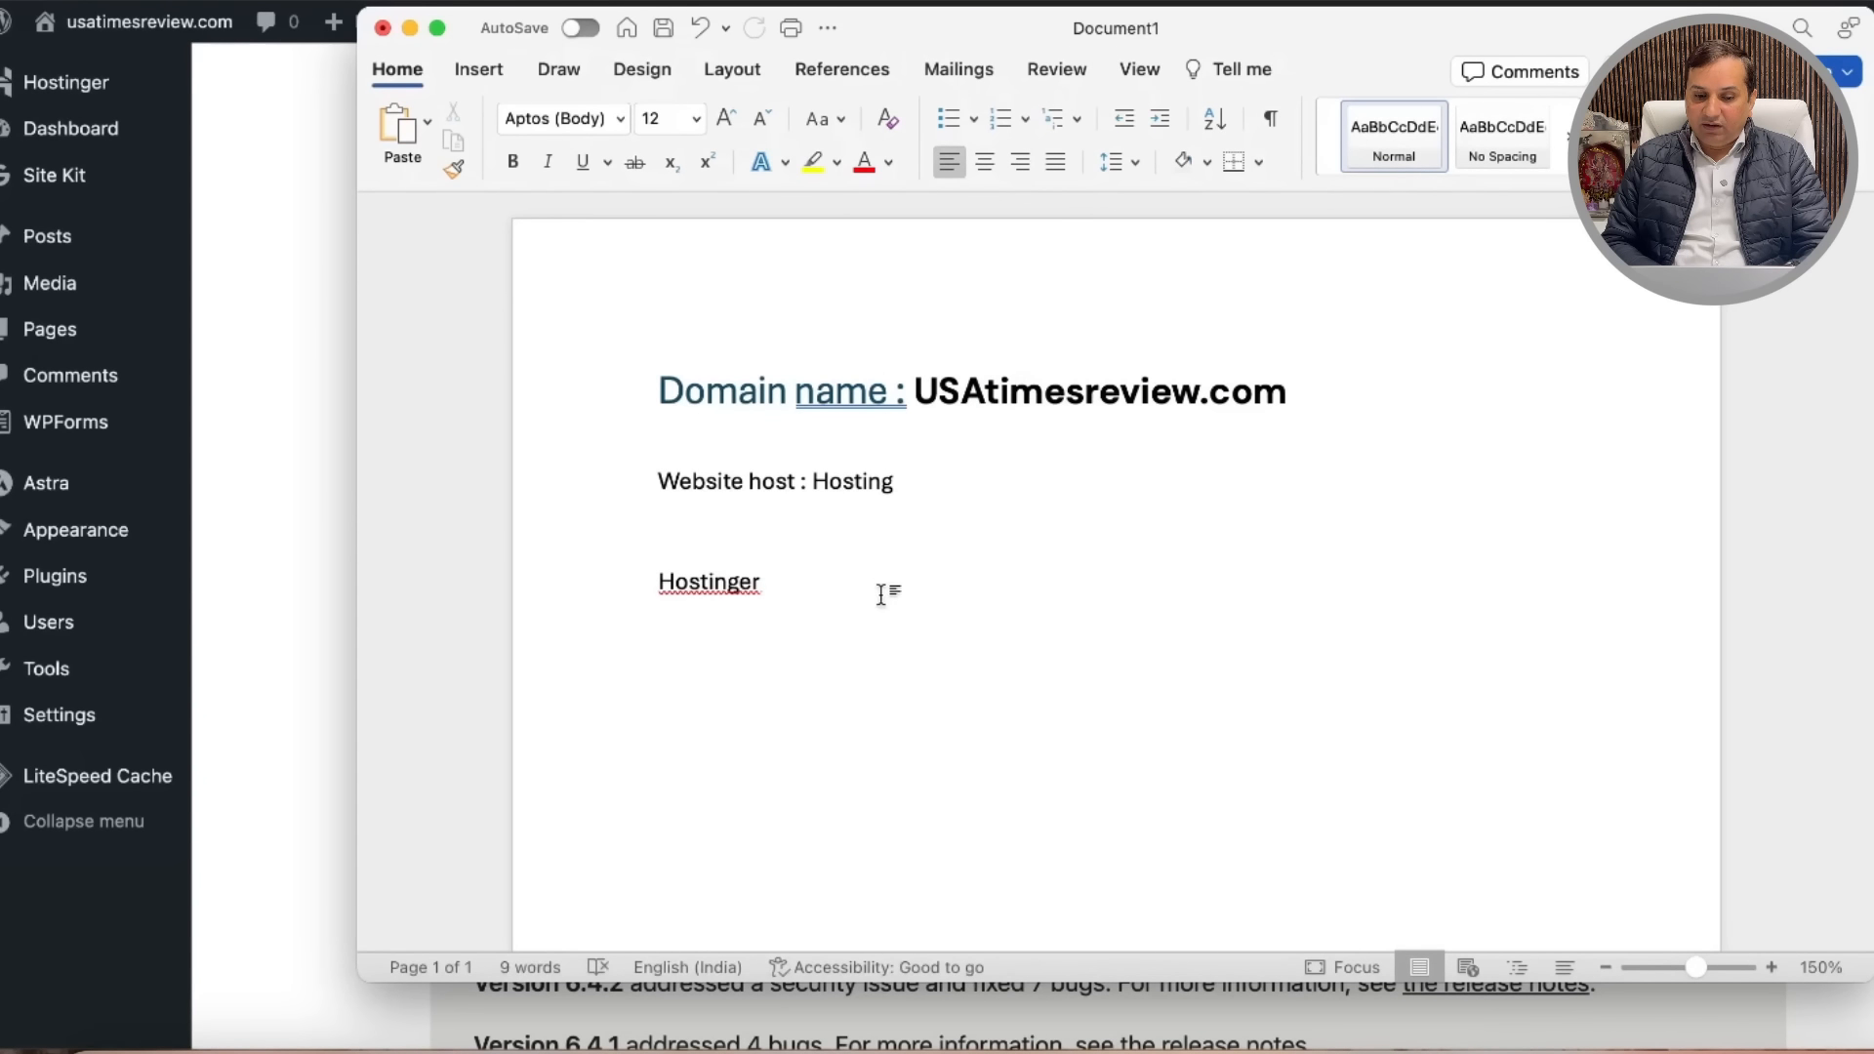
{"action": "key", "text": "Return"}
{"action": "key", "text": "Return"}
{"action": "key", "text": "BackSpace"}
{"action": "type", "text": "s"}
{"action": "key", "text": "BackSpace"}
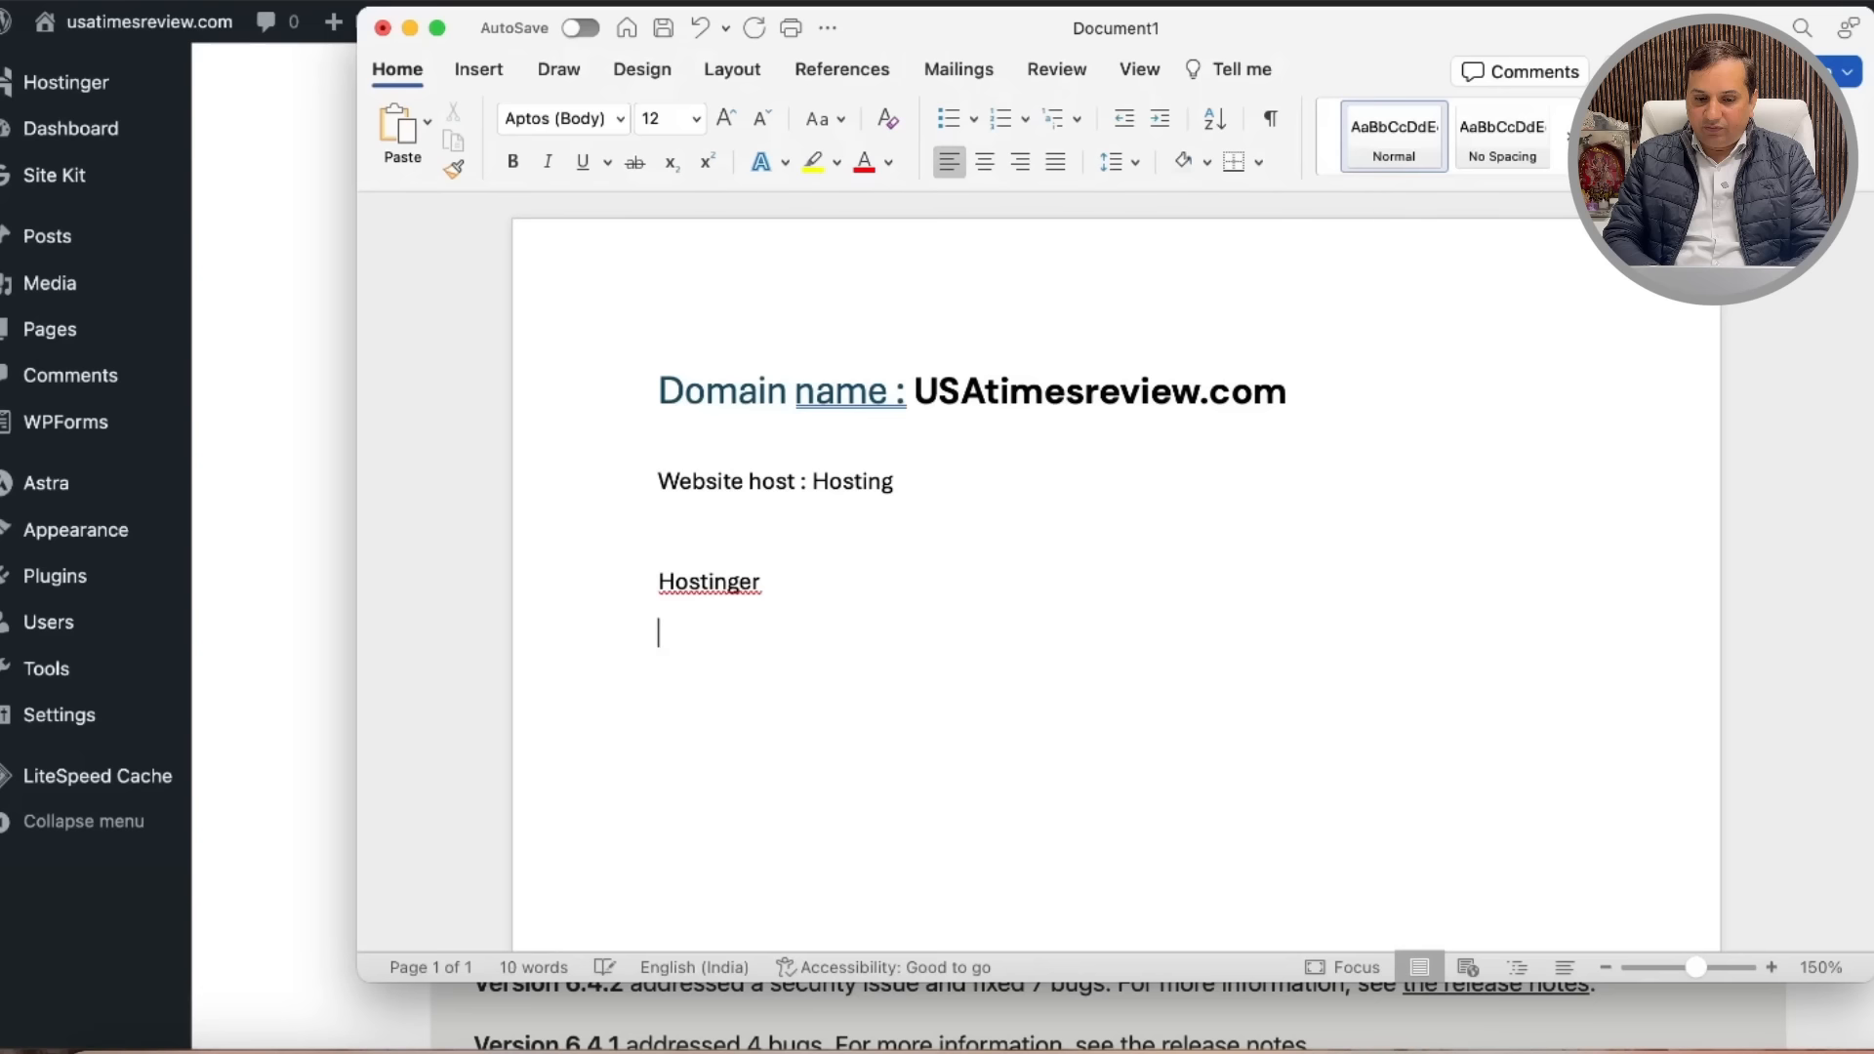
{"action": "type", "text": "We have installed wor"}
{"action": "type", "text": "dpress"}
{"action": "key", "text": "Return"}
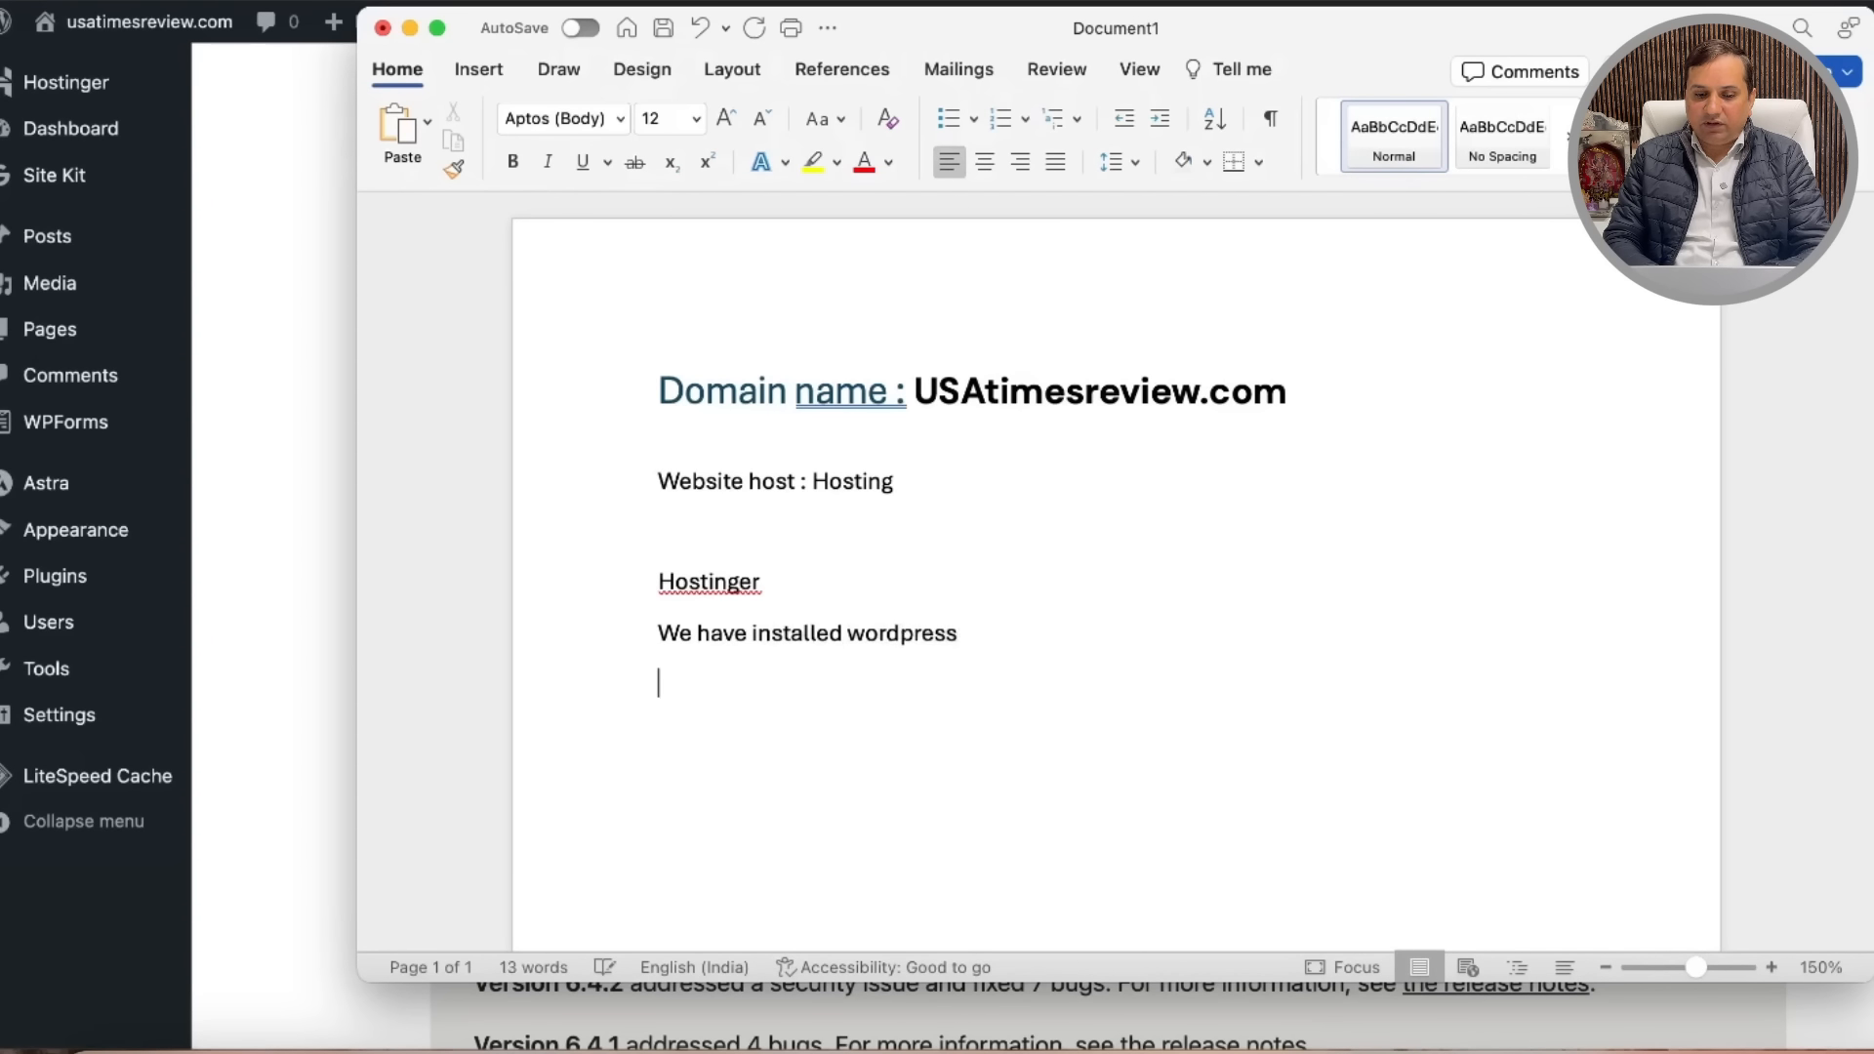
{"action": "type", "text": "Website live"}
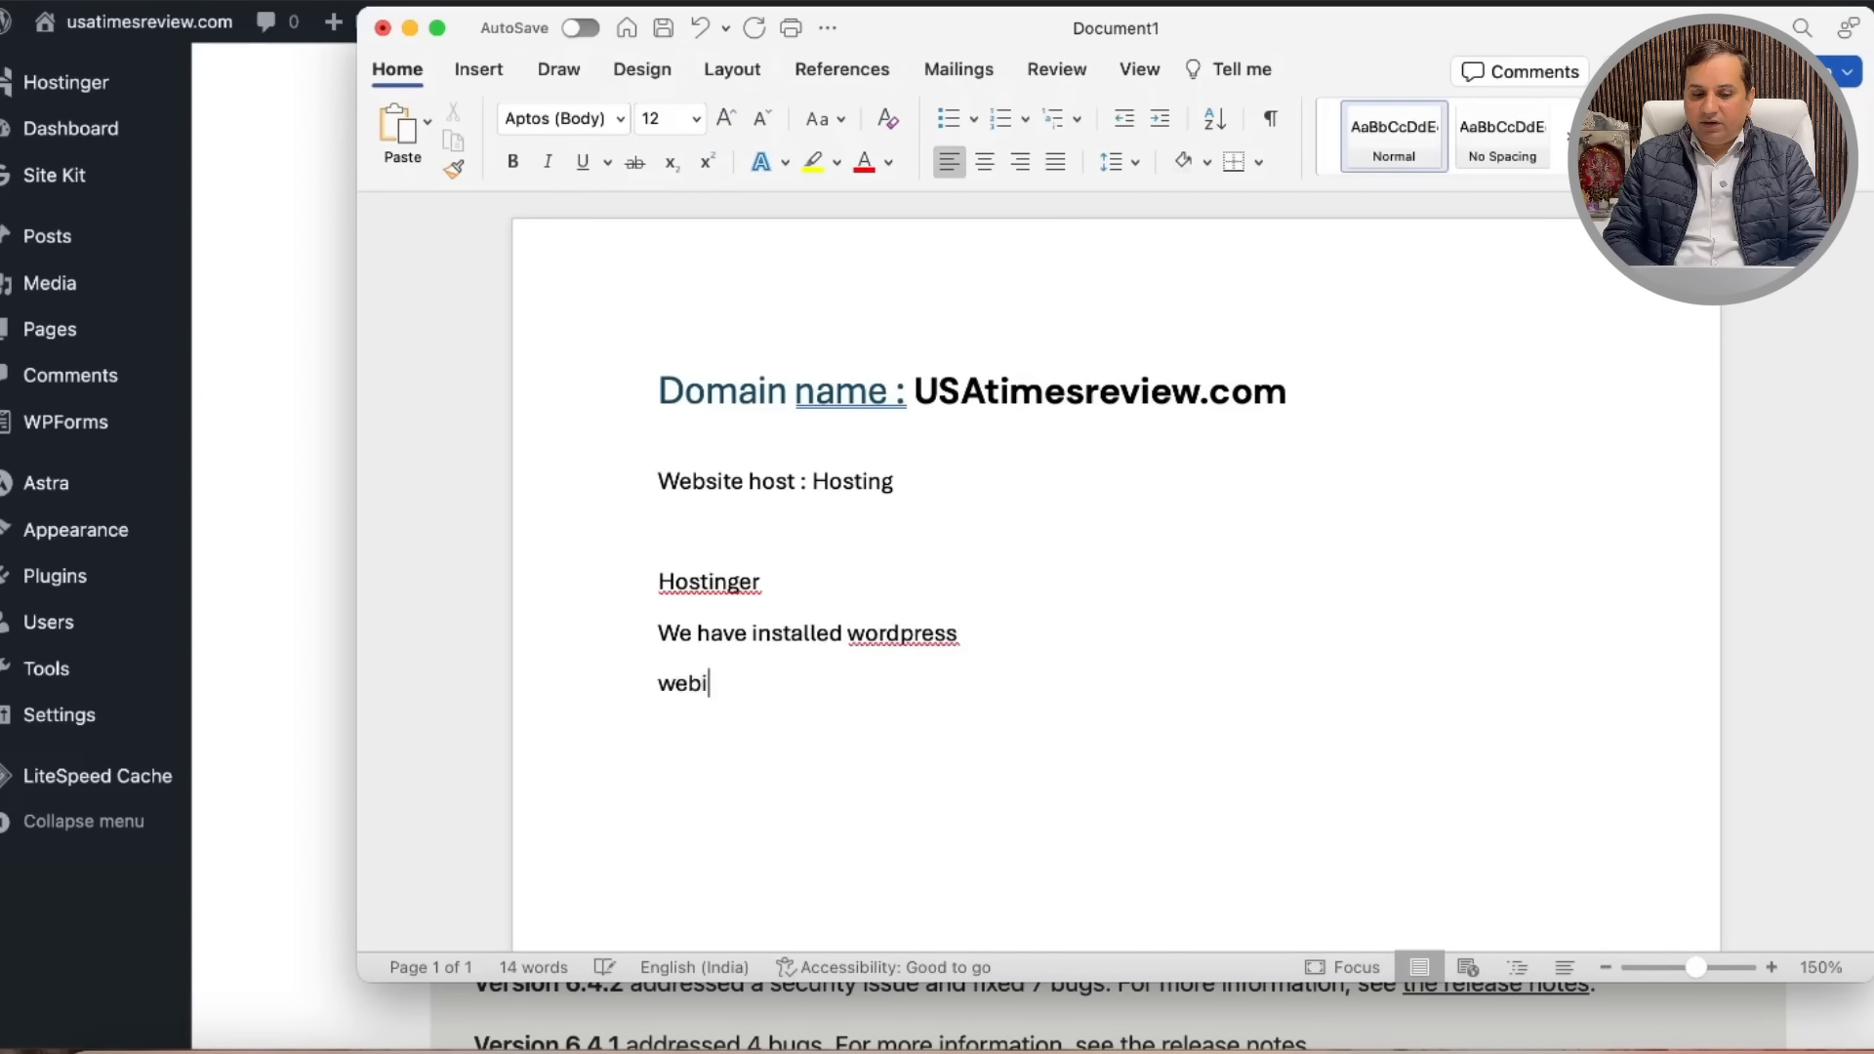
{"action": "key", "text": "Return"}
{"action": "key", "text": "Return"}
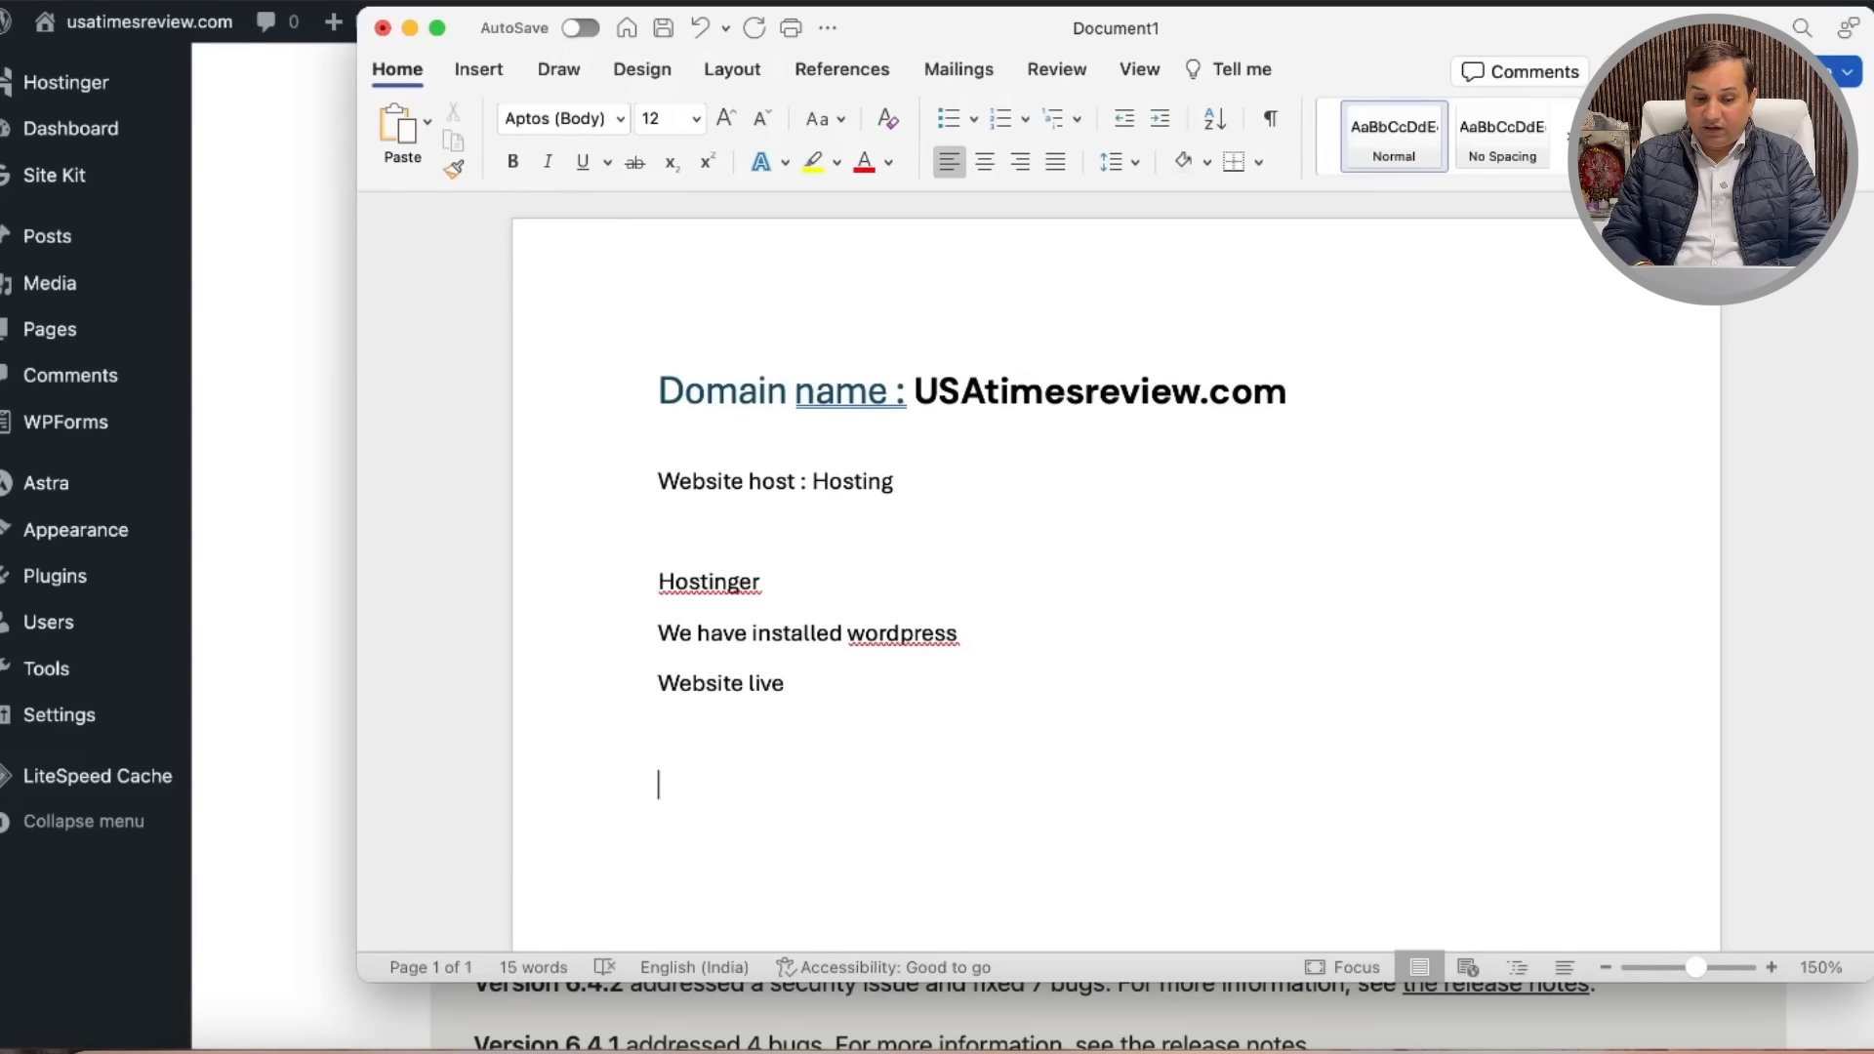
{"action": "key", "text": "BackSpace"}
Step: Add 'Required plugins to manage website' and start a numbered list with site kit and theme
{"action": "type", "text": "Required plg"}
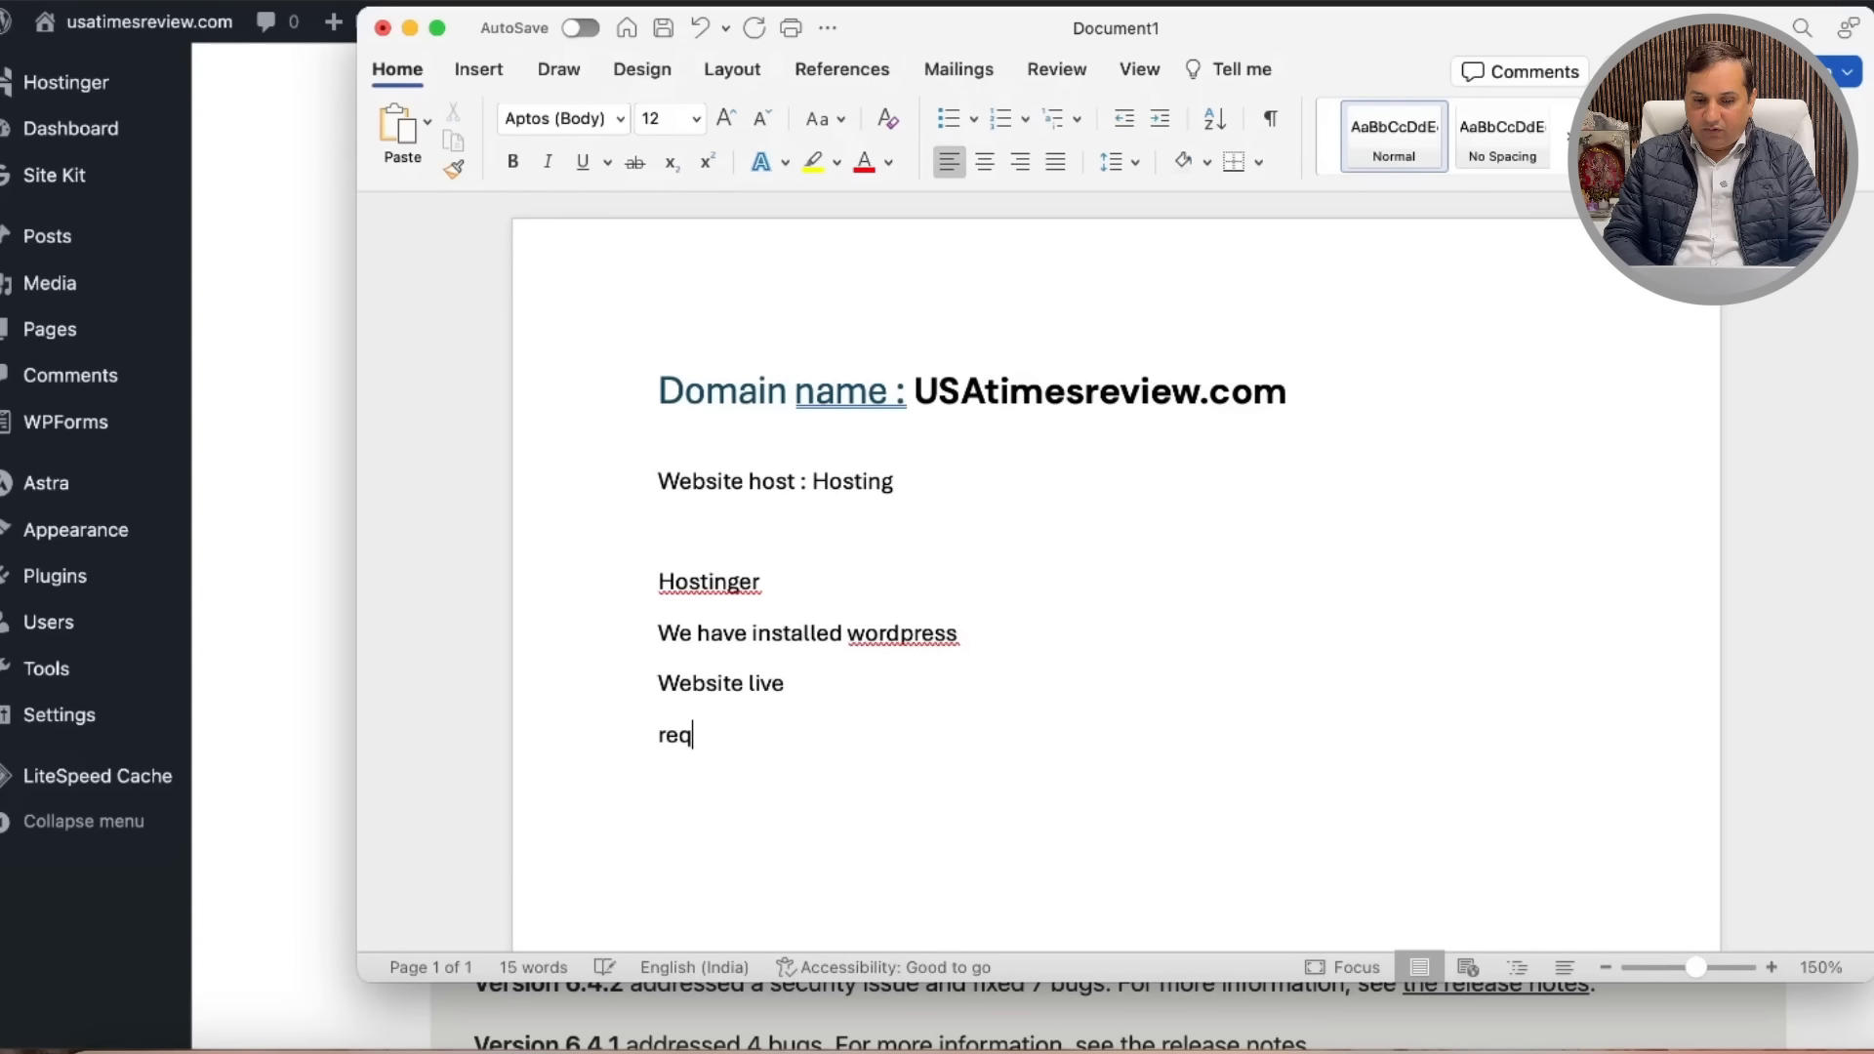
{"action": "key", "text": "BackSpace"}
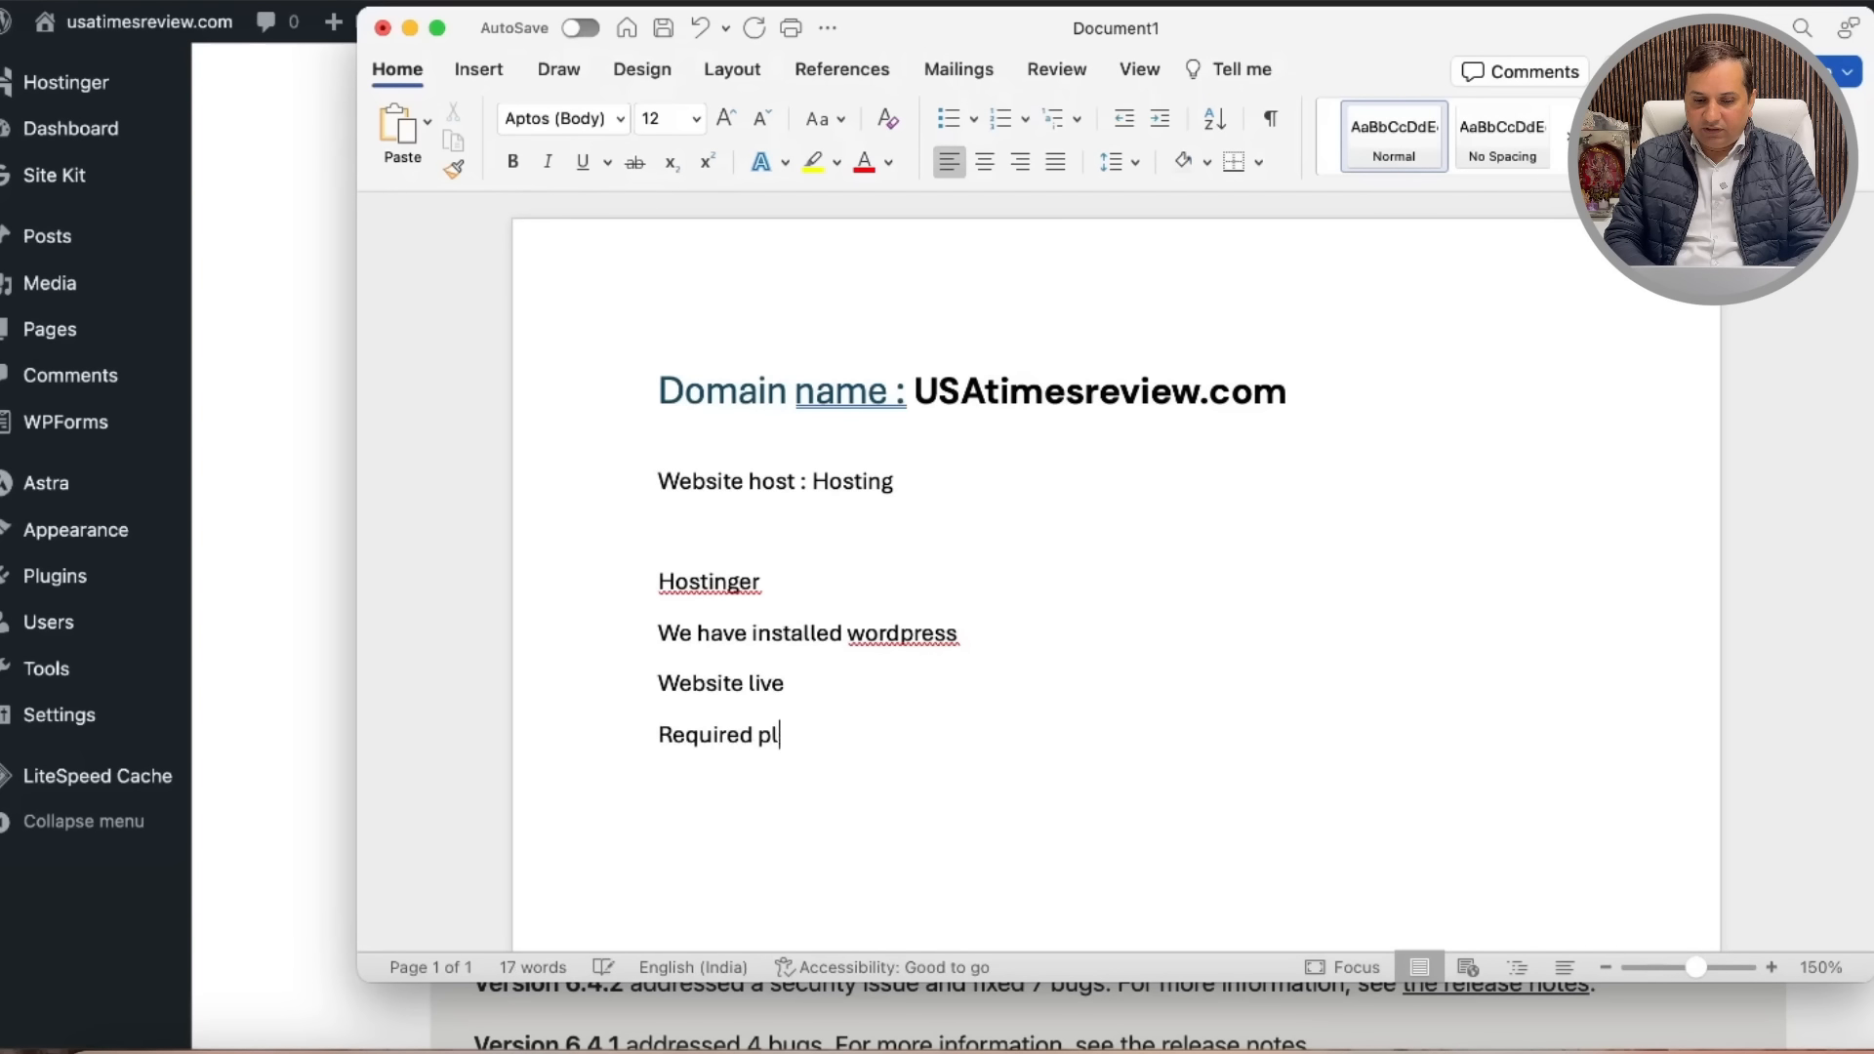
{"action": "type", "text": "ugins to manage website"}
{"action": "key", "text": "Return"}
{"action": "key", "text": "Return"}
{"action": "key", "text": "BackSpace"}
{"action": "type", "text": "."}
{"action": "key", "text": "BackSpace"}
{"action": "type", "text": "1"}
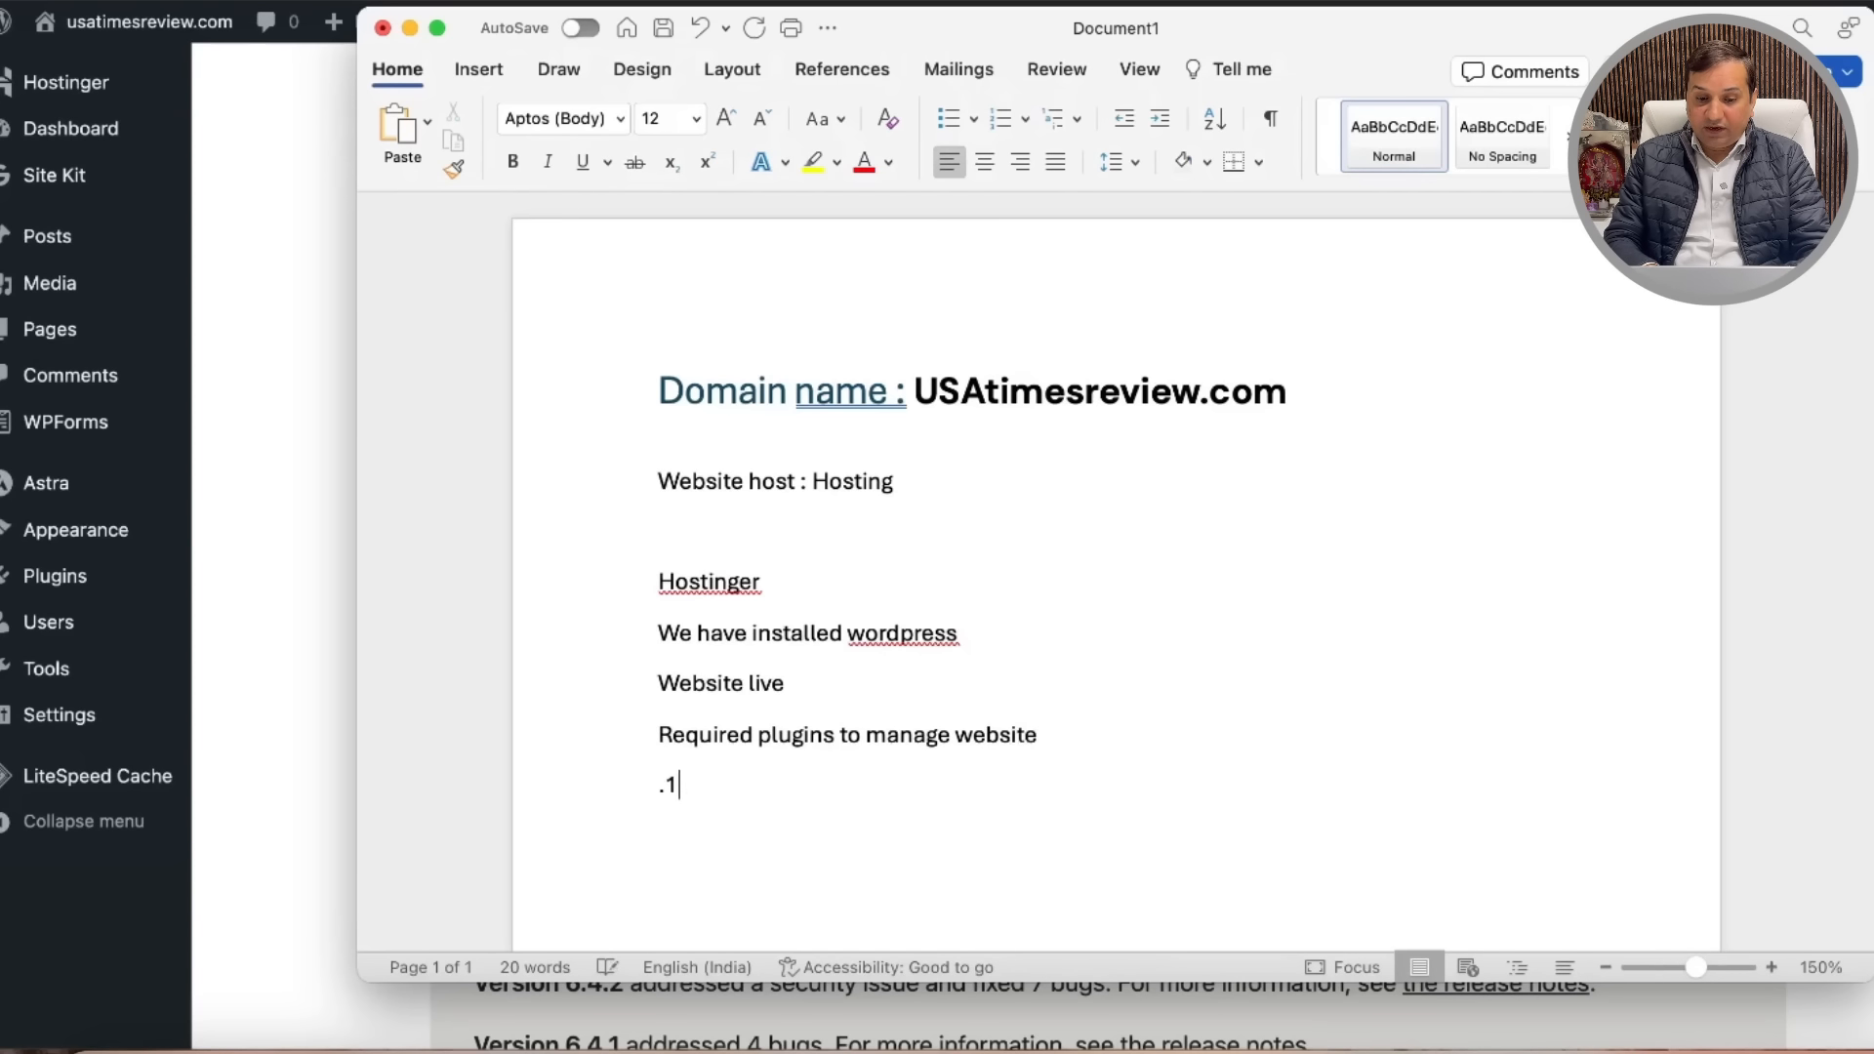
{"action": "type", "text": ". site kit"}
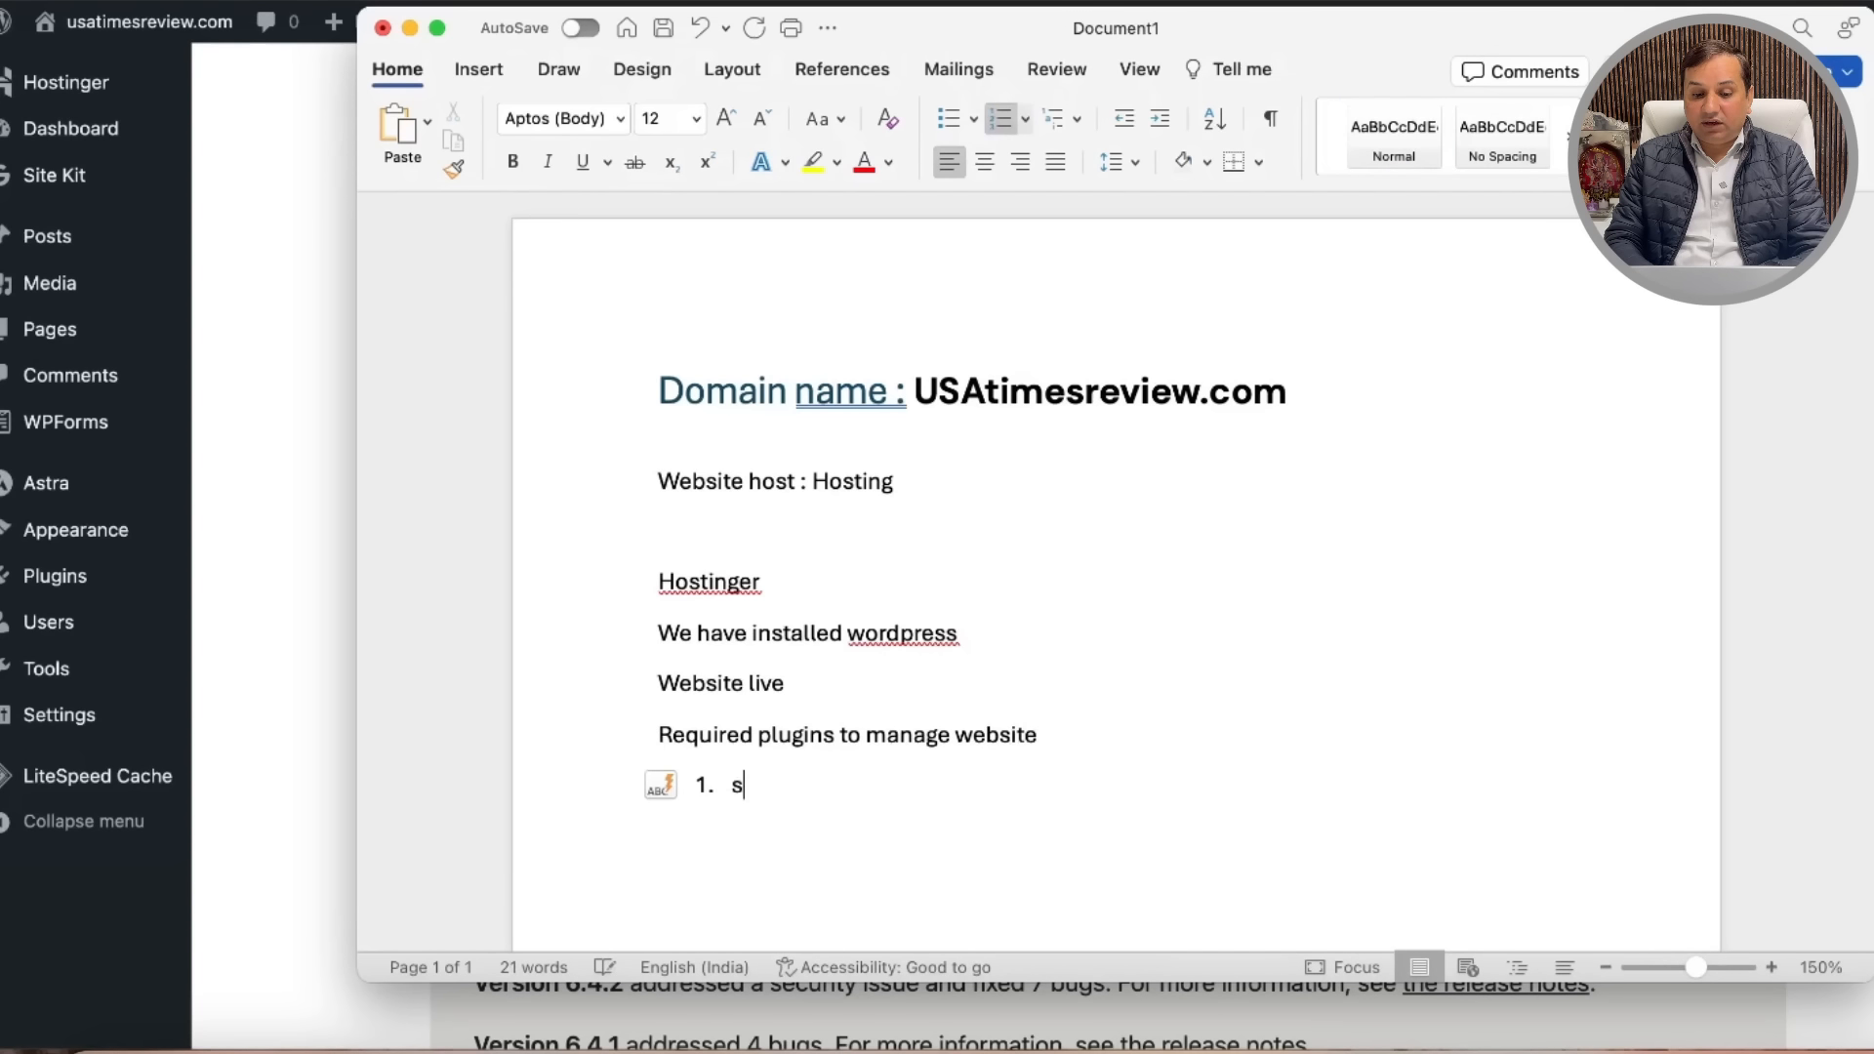
{"action": "key", "text": "Return"}
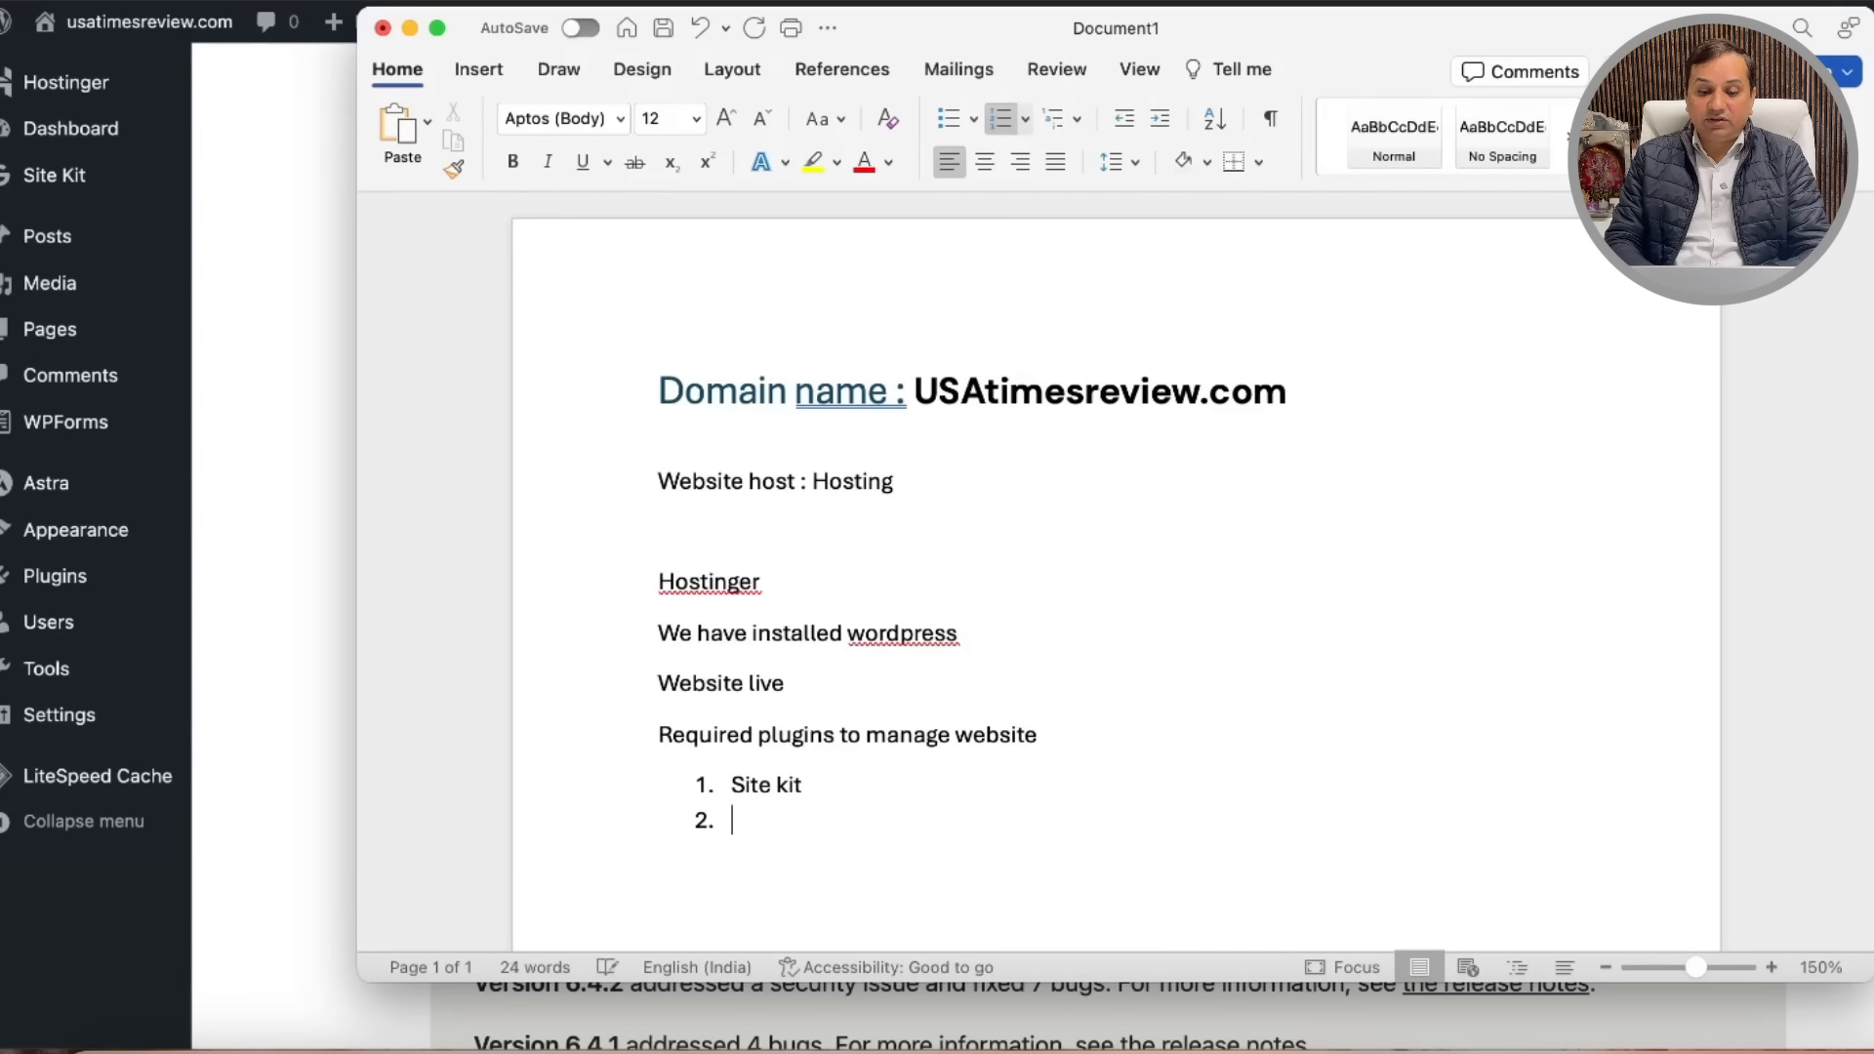
{"action": "type", "text": "theme"}
{"action": "key", "text": "Return"}
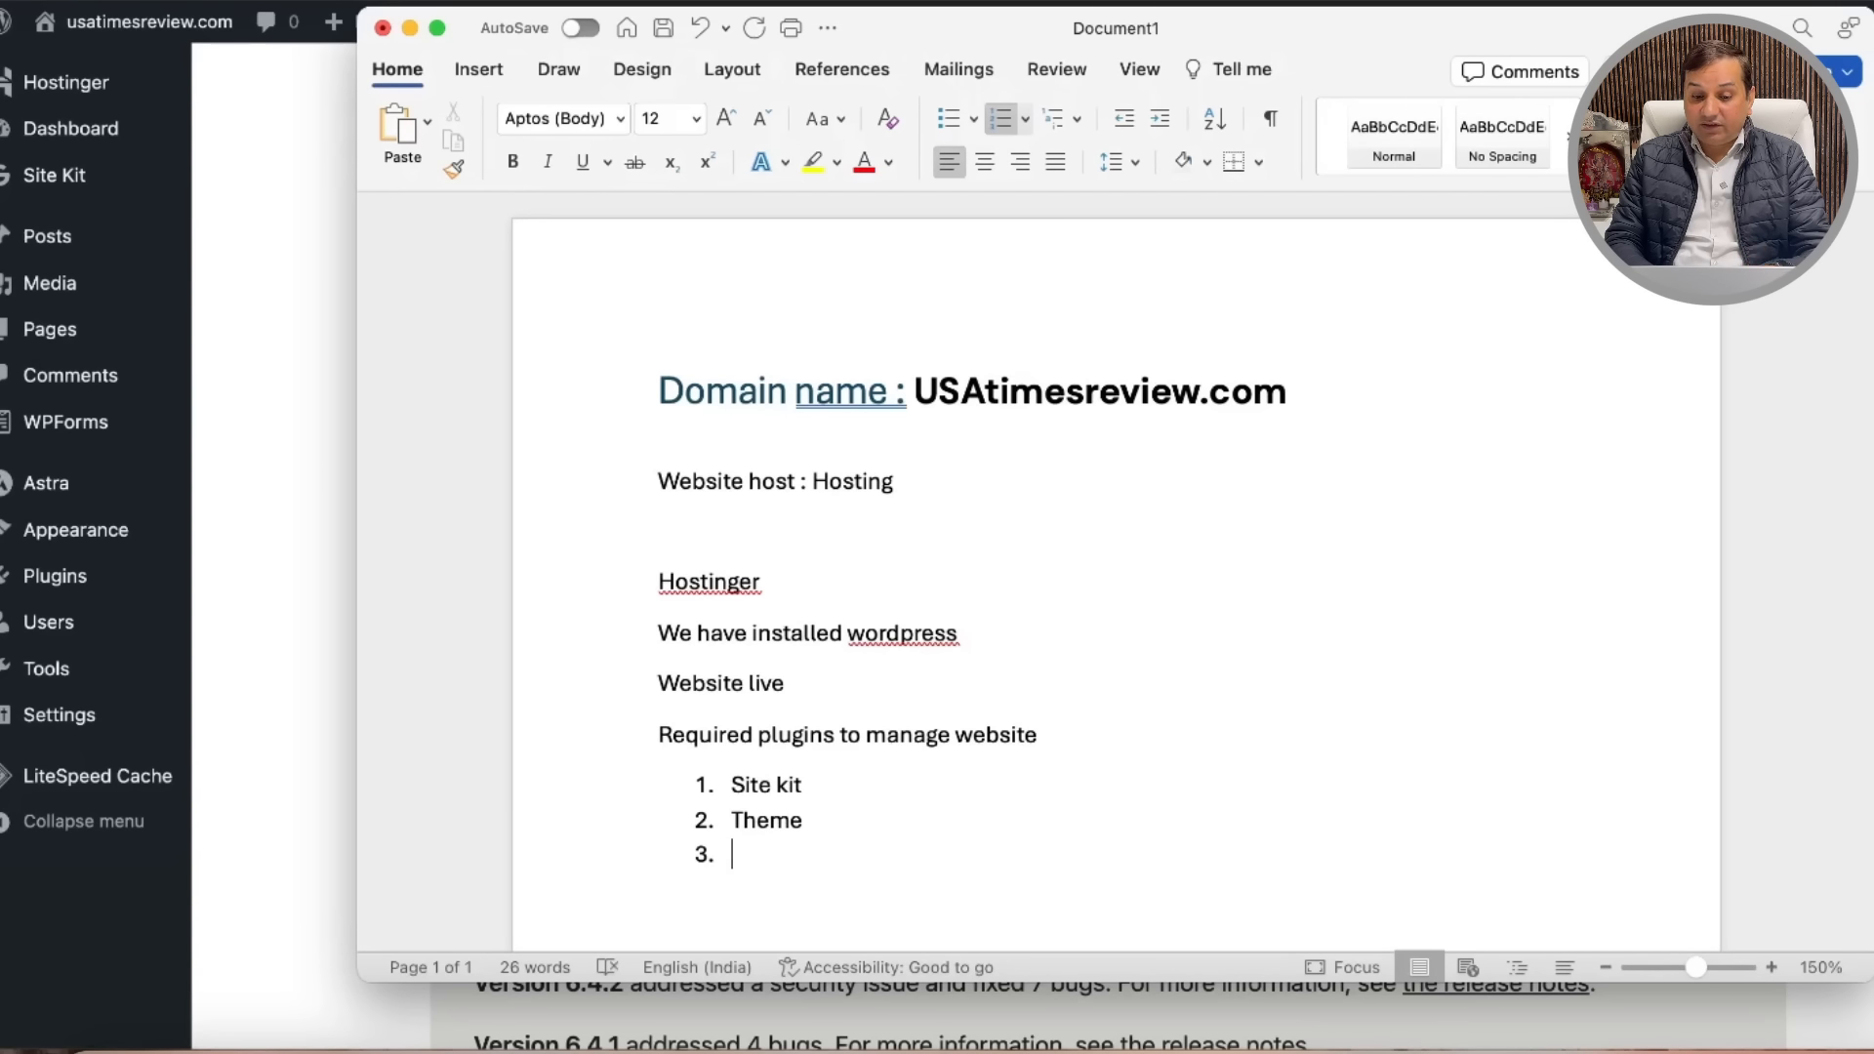
Step: Continue the list with Rank math, Web story, wp rocket/ speed lite, All in one security and Amp
{"action": "type", "text": "rnk"}
{"action": "key", "text": "BackSpace"}
{"action": "key", "text": "BackSpace"}
{"action": "type", "text": "ank math"}
{"action": "key", "text": "Return"}
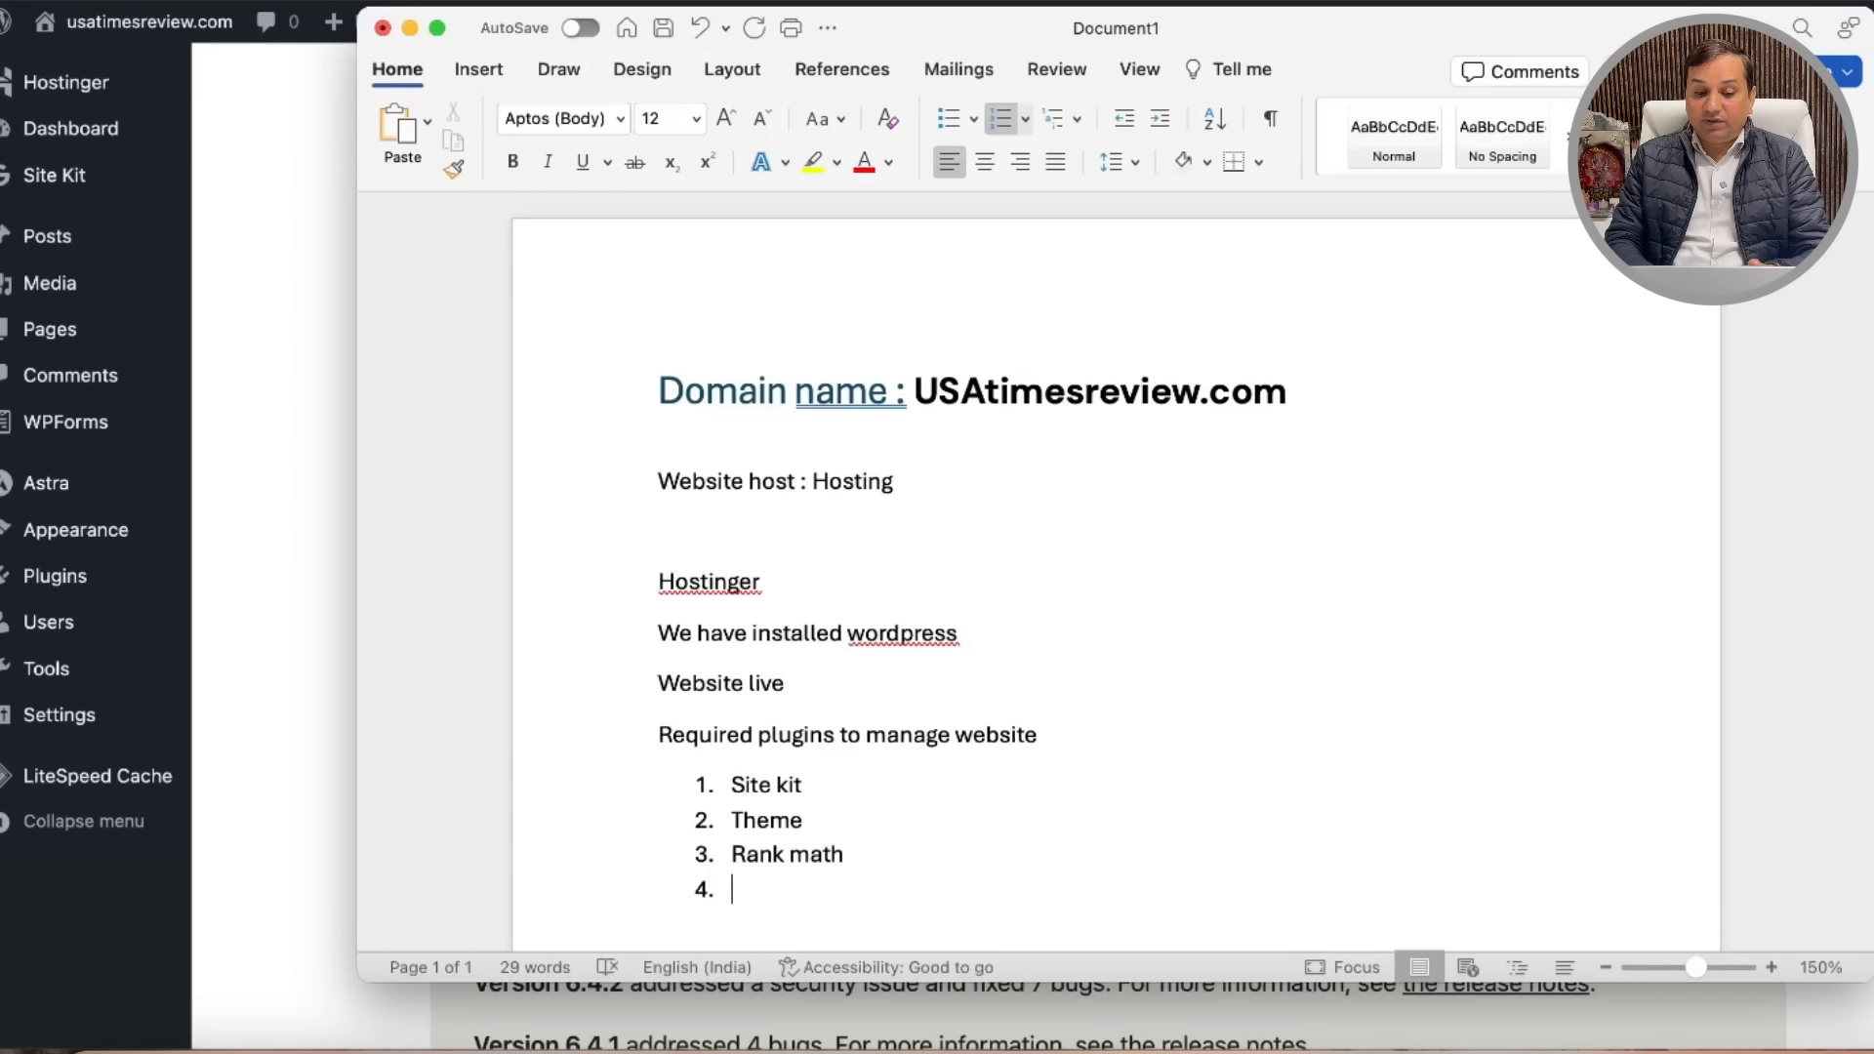
{"action": "type", "text": "Web st"}
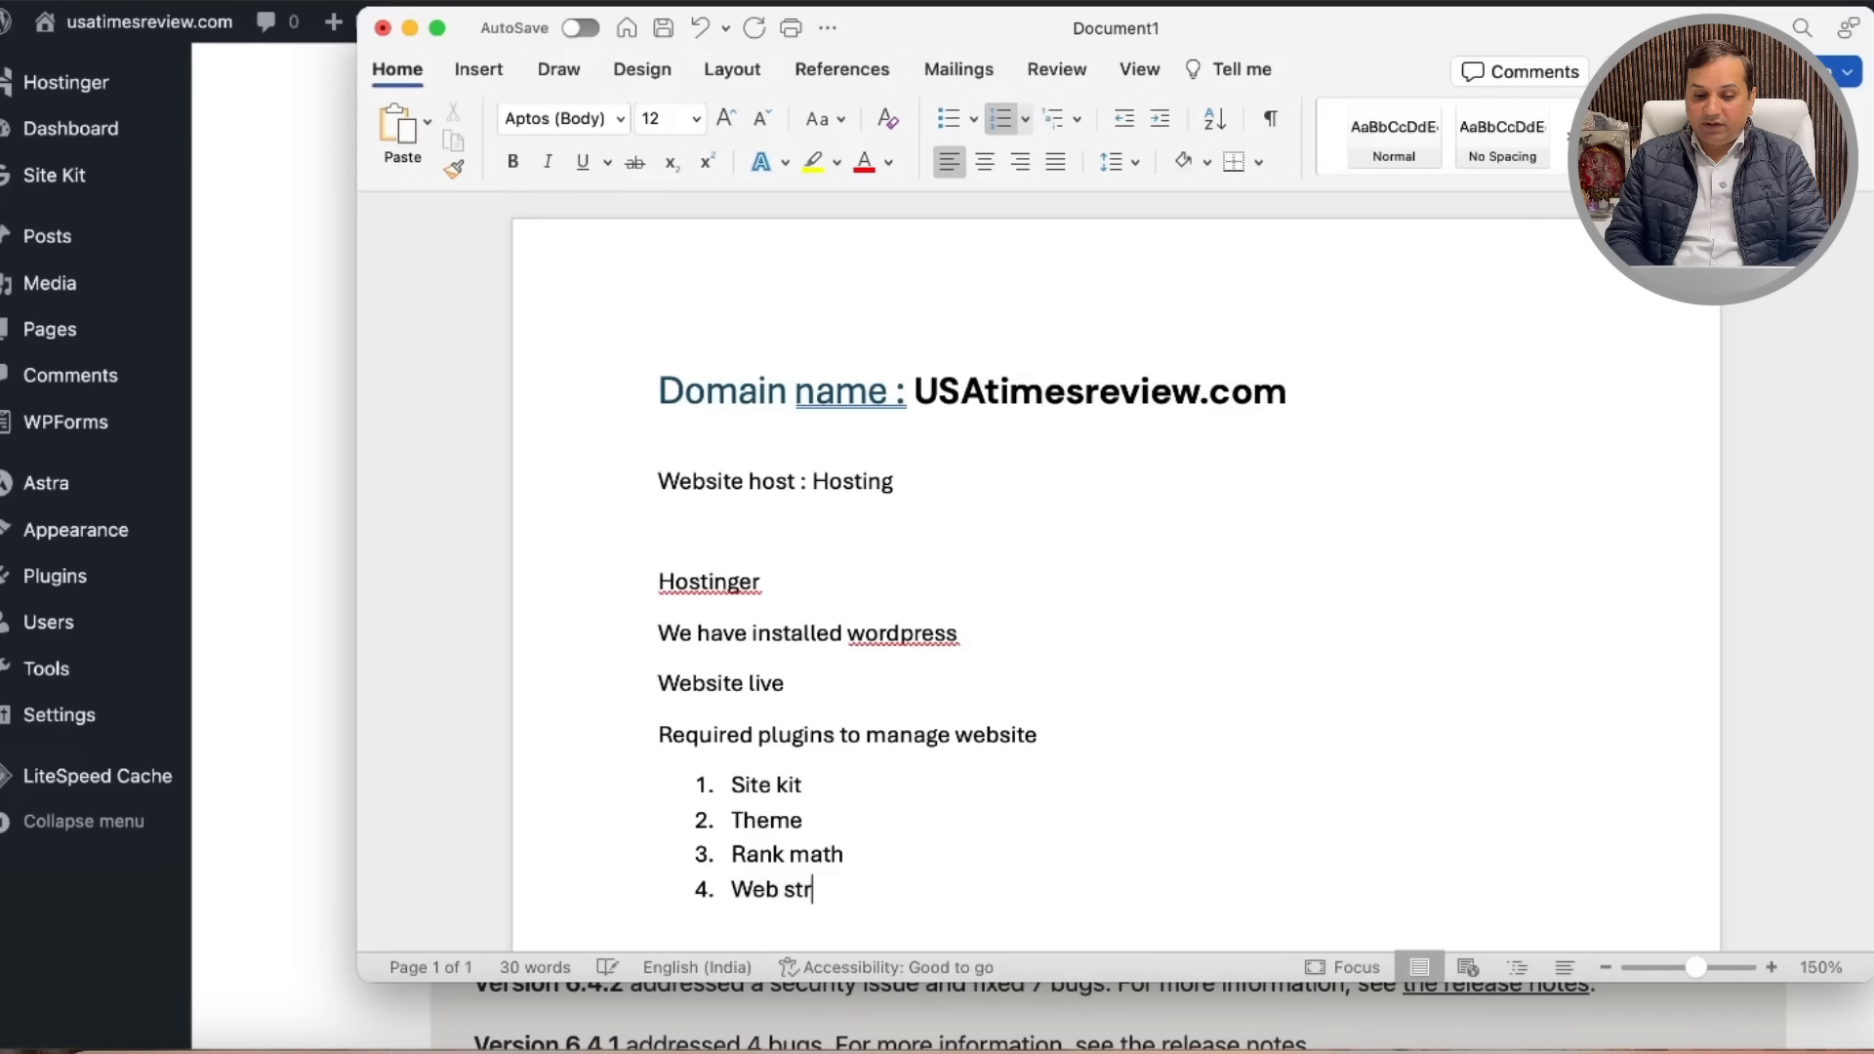
{"action": "type", "text": "ory"}
{"action": "key", "text": "Return"}
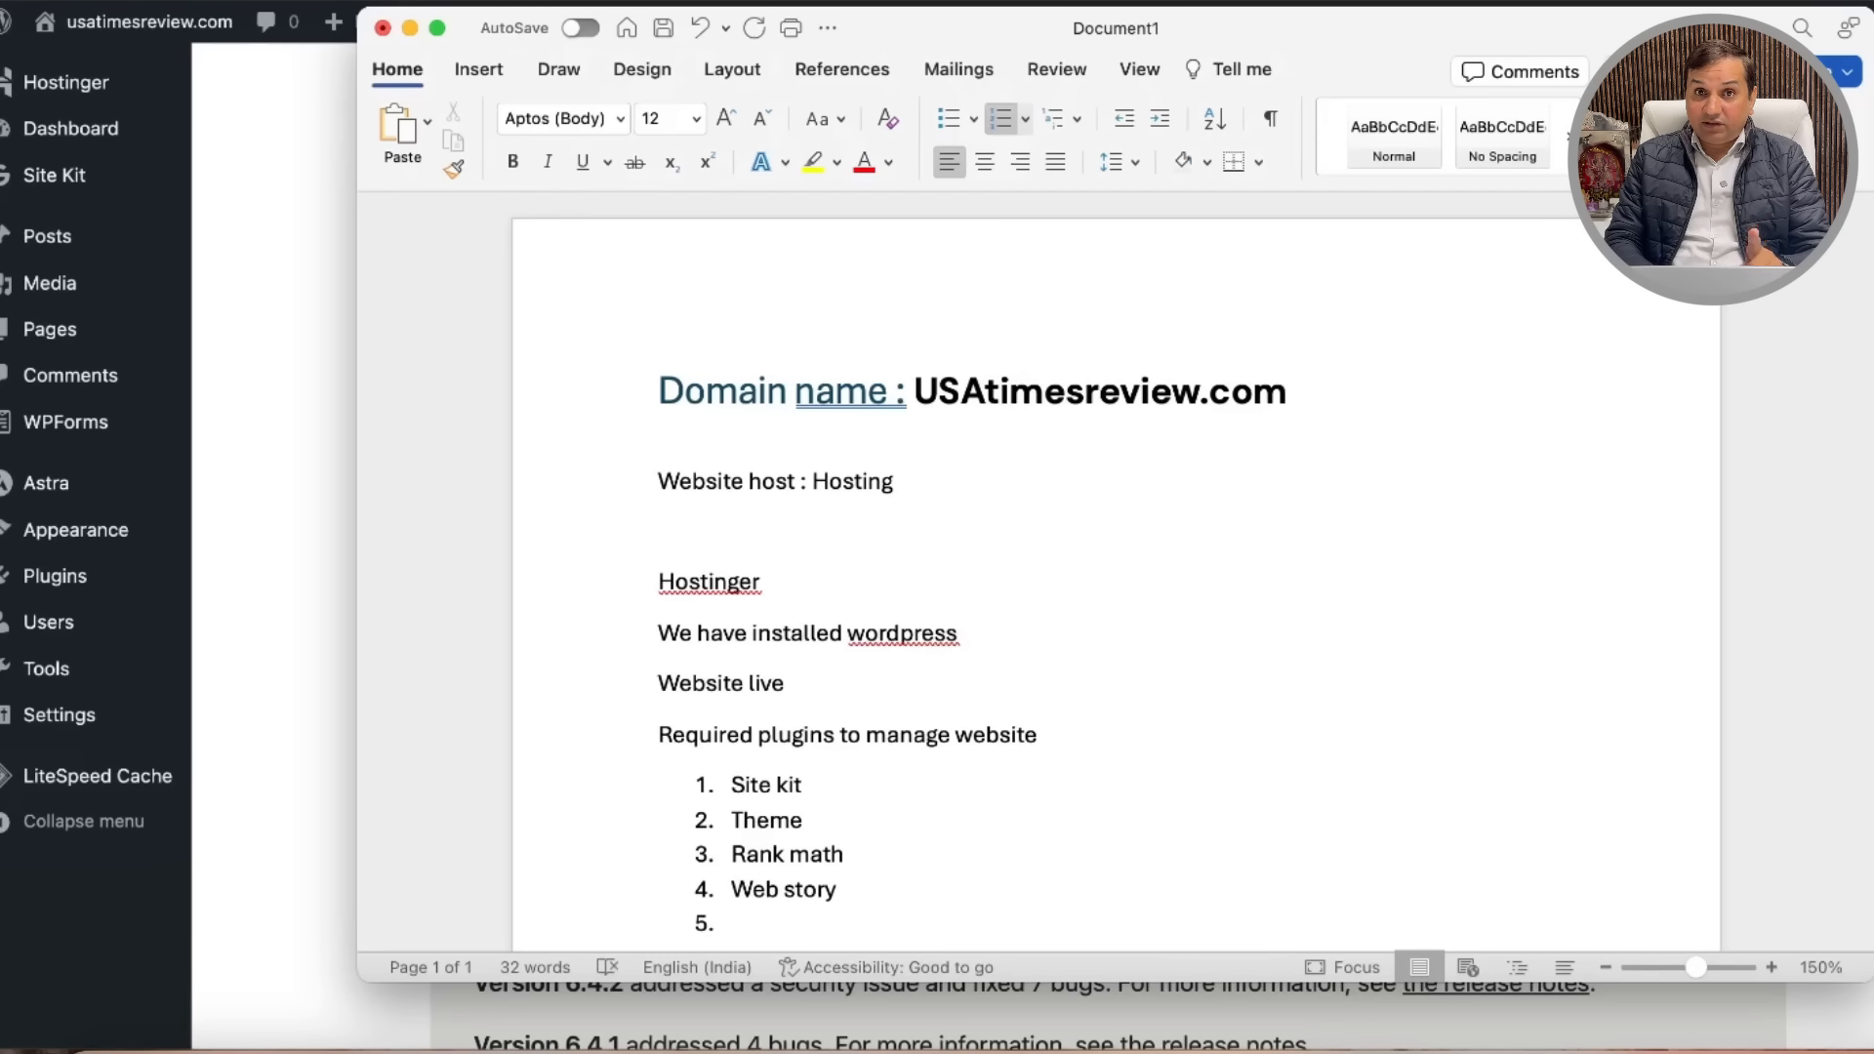
{"action": "type", "text": "w"}
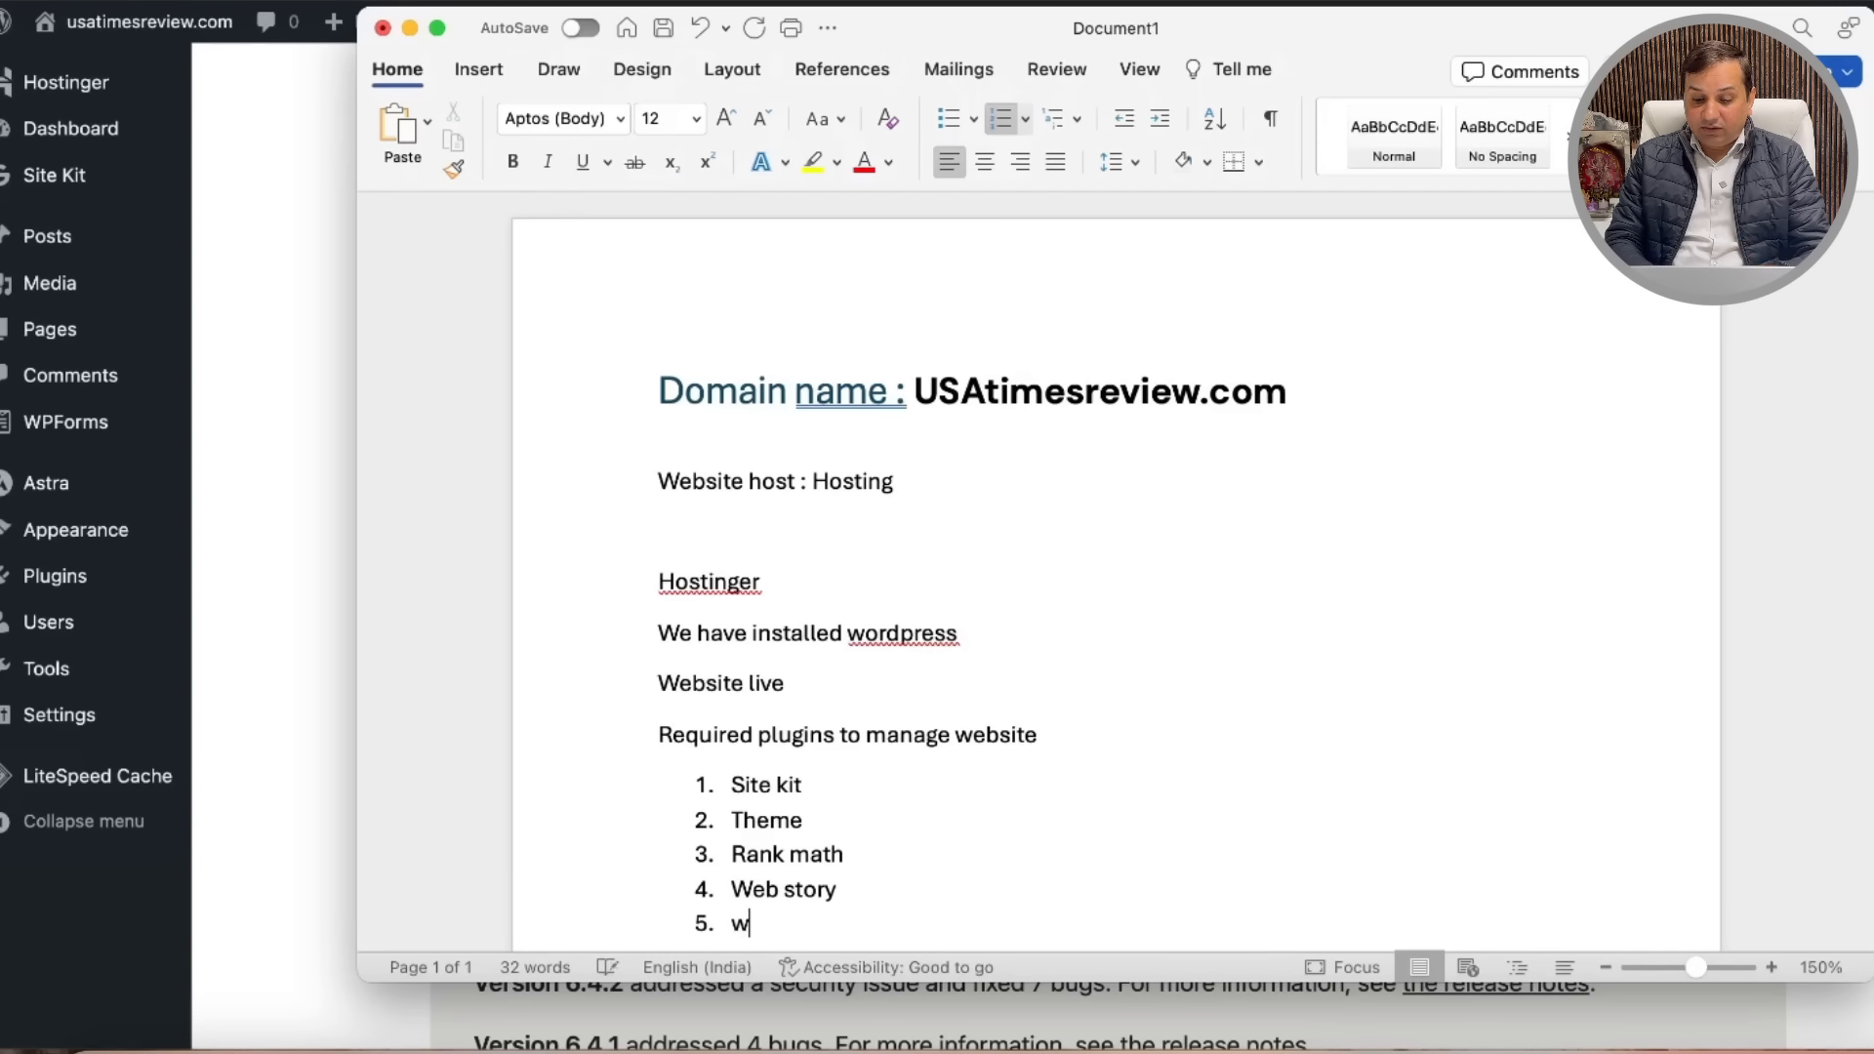
{"action": "type", "text": "p rock"}
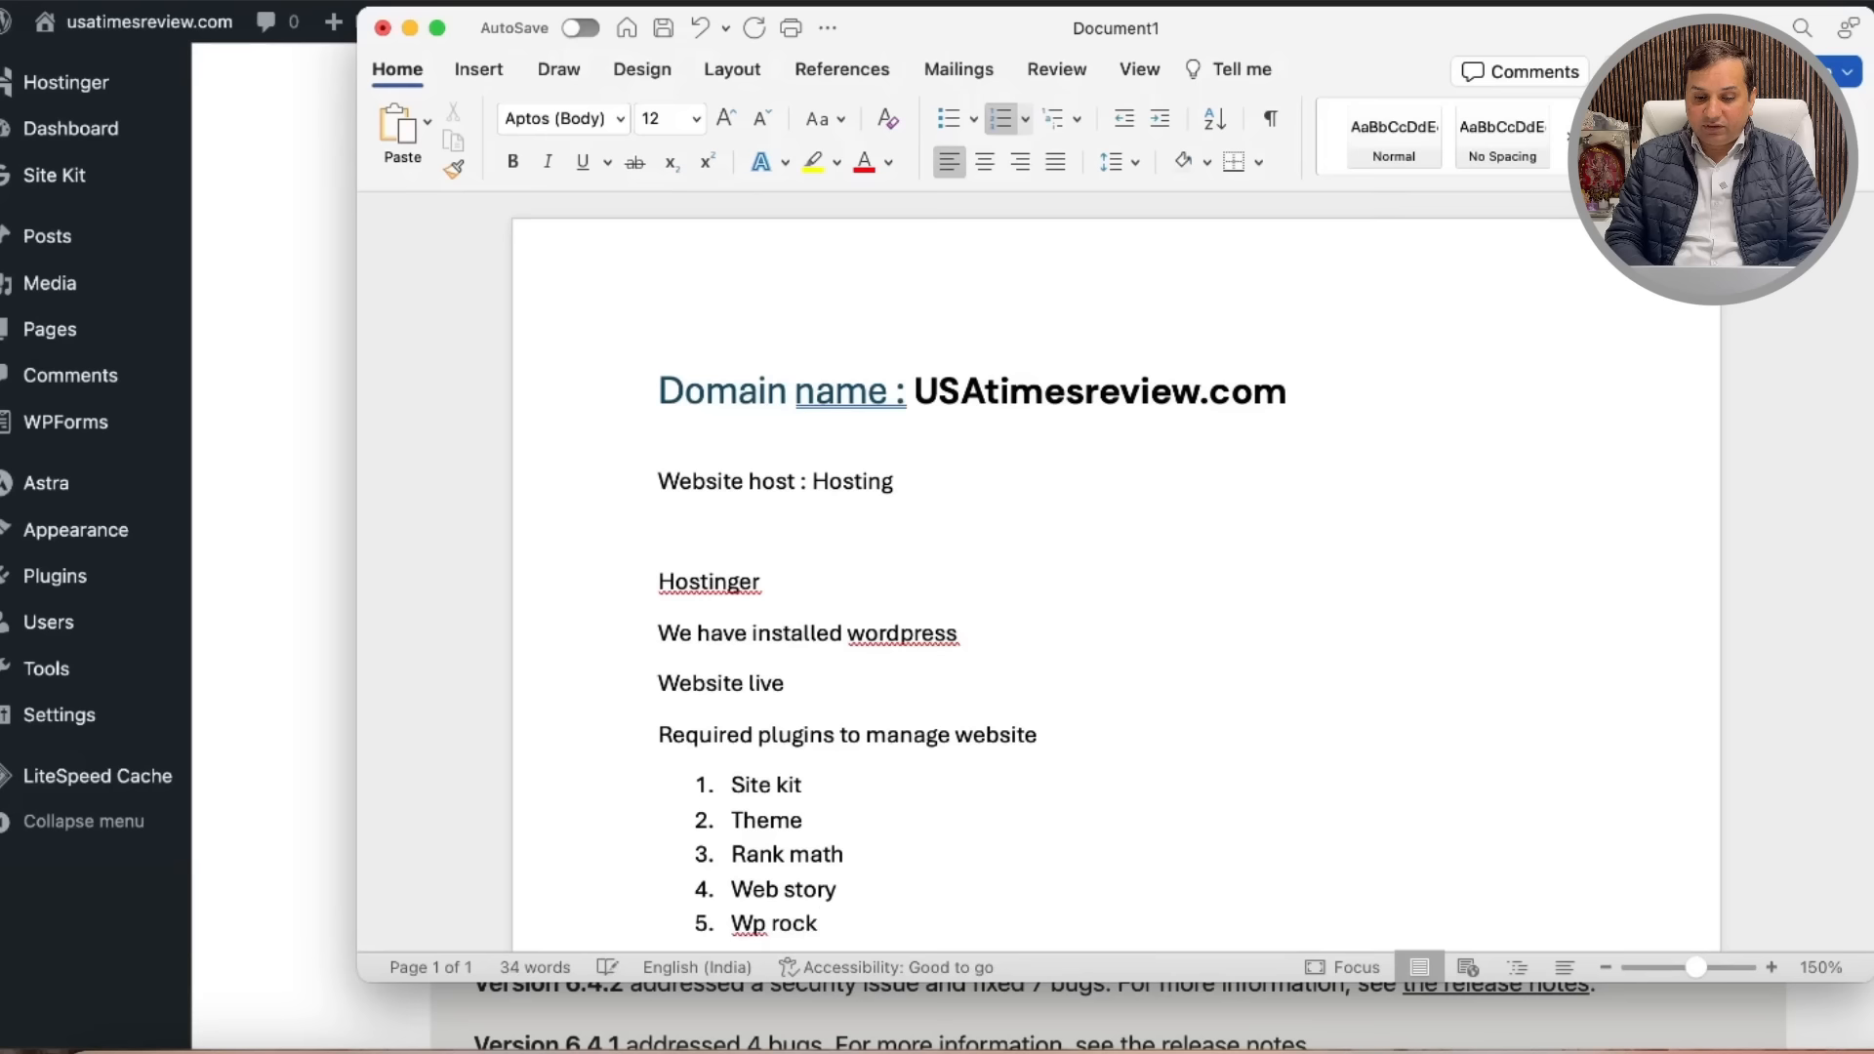
{"action": "type", "text": "et/ speed lite"}
{"action": "key", "text": "Return"}
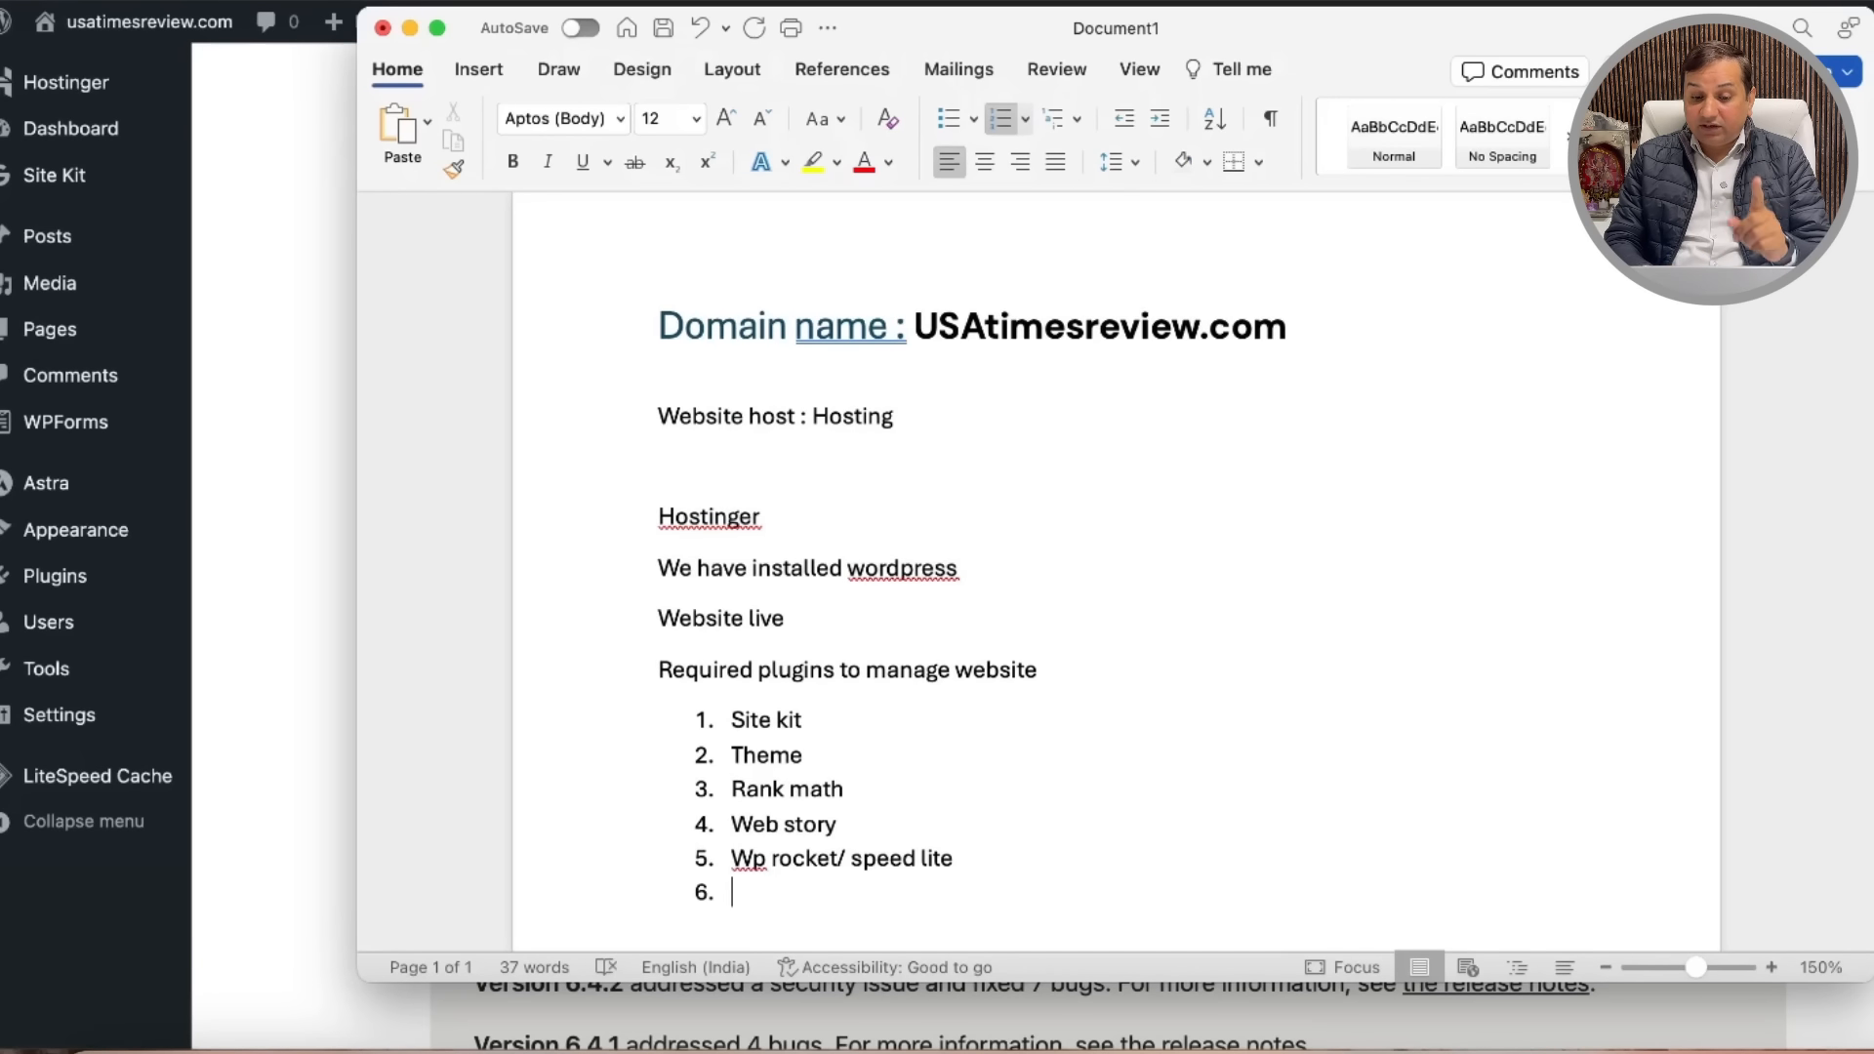
{"action": "type", "text": "All in one "}
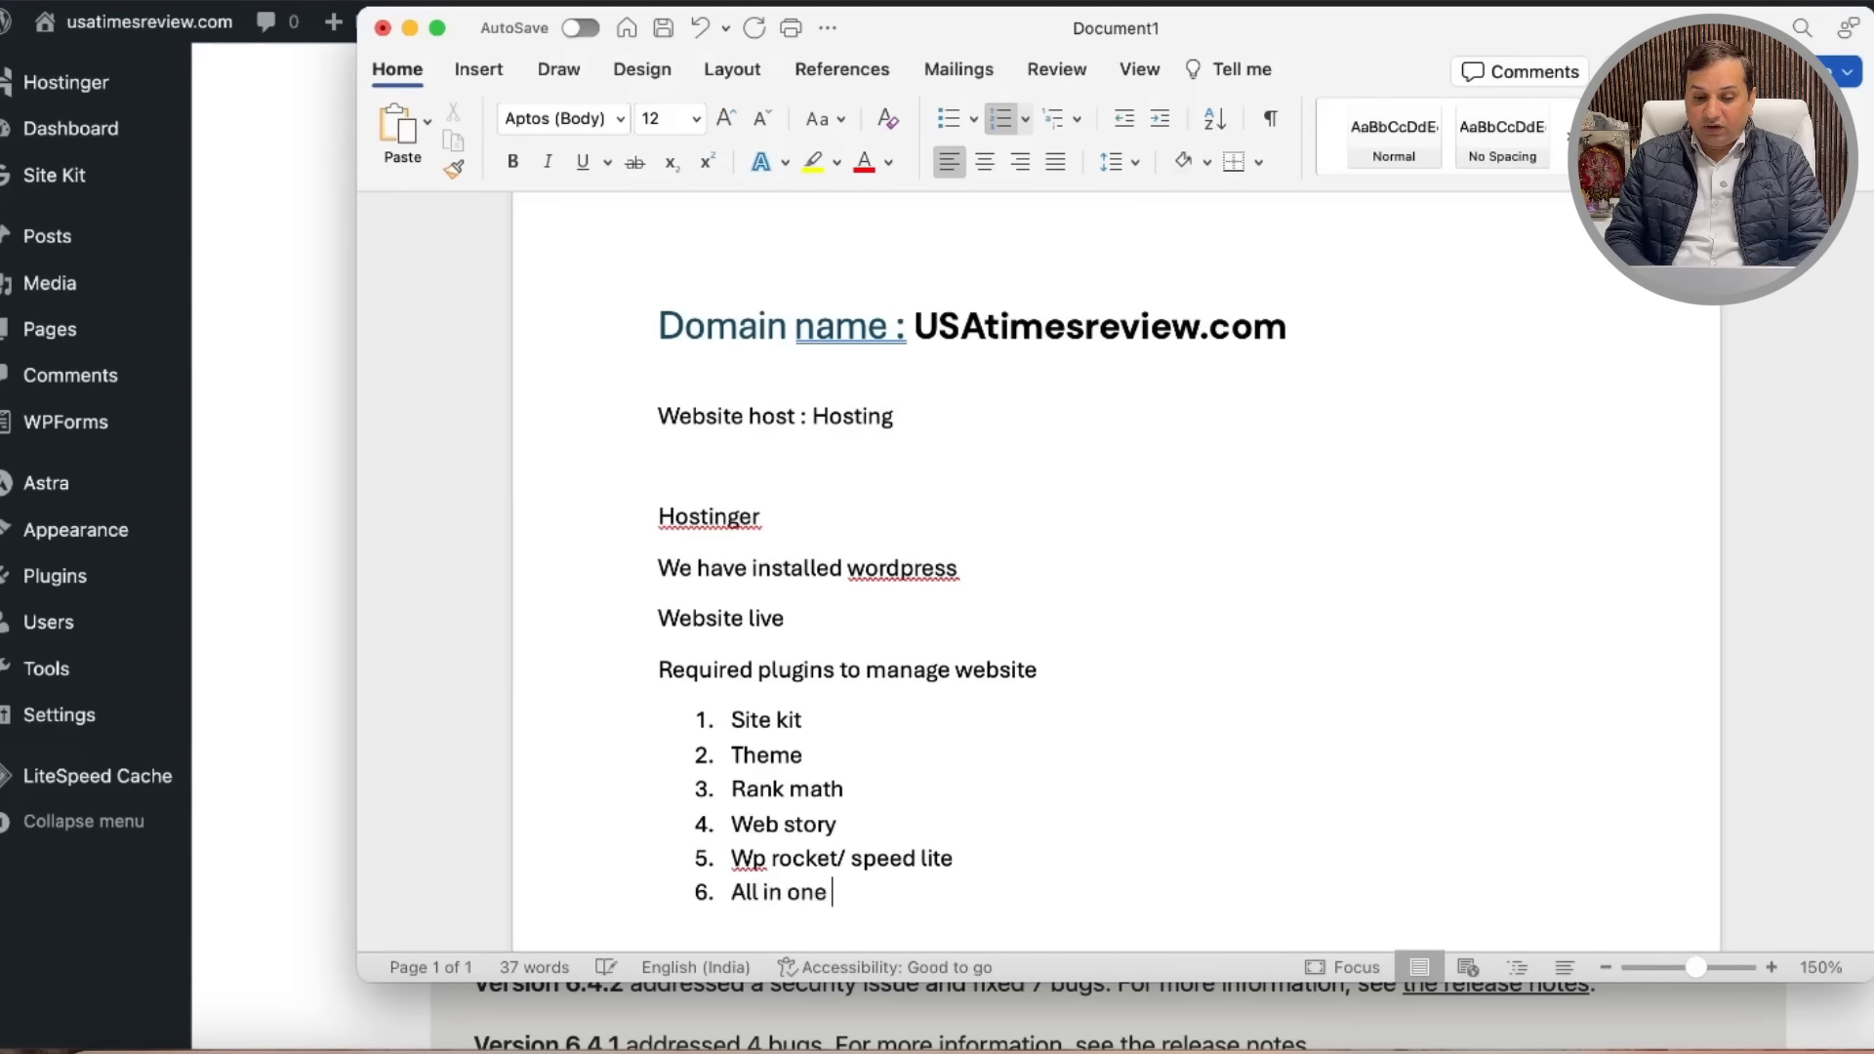
{"action": "type", "text": "security"}
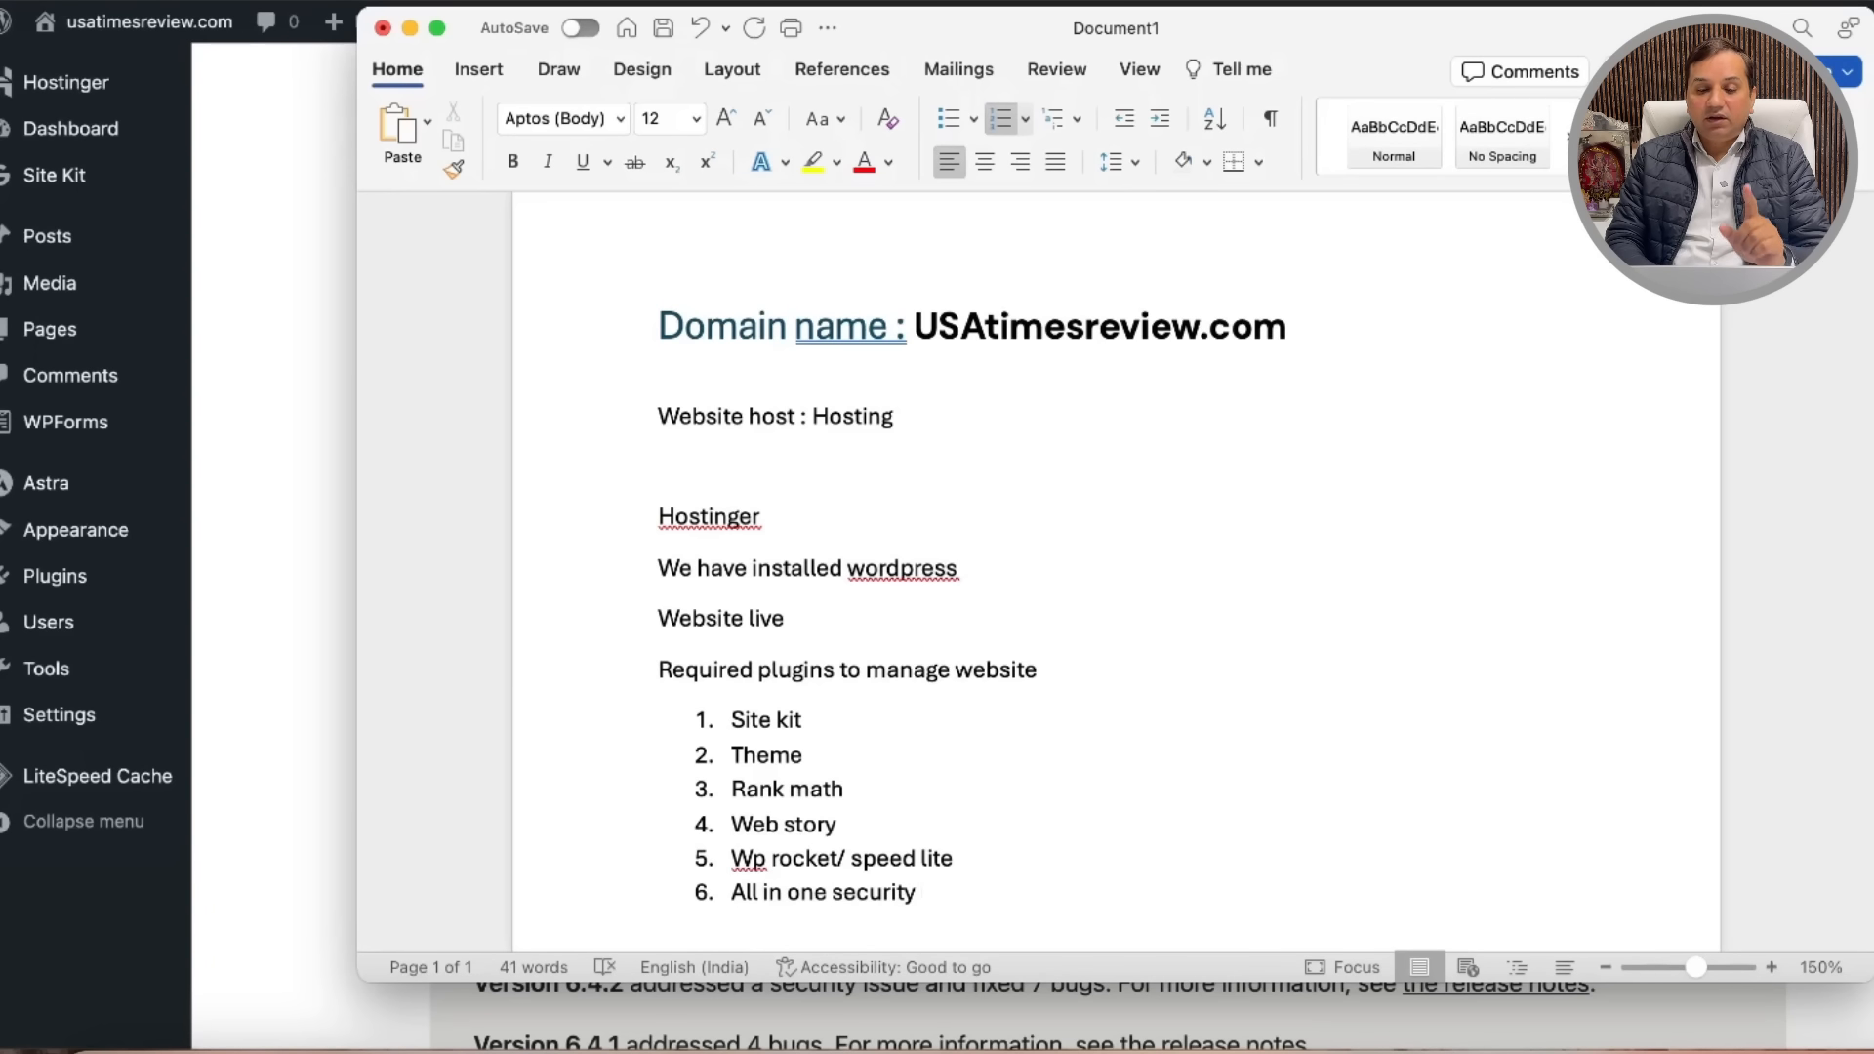
{"action": "key", "text": "Return"}
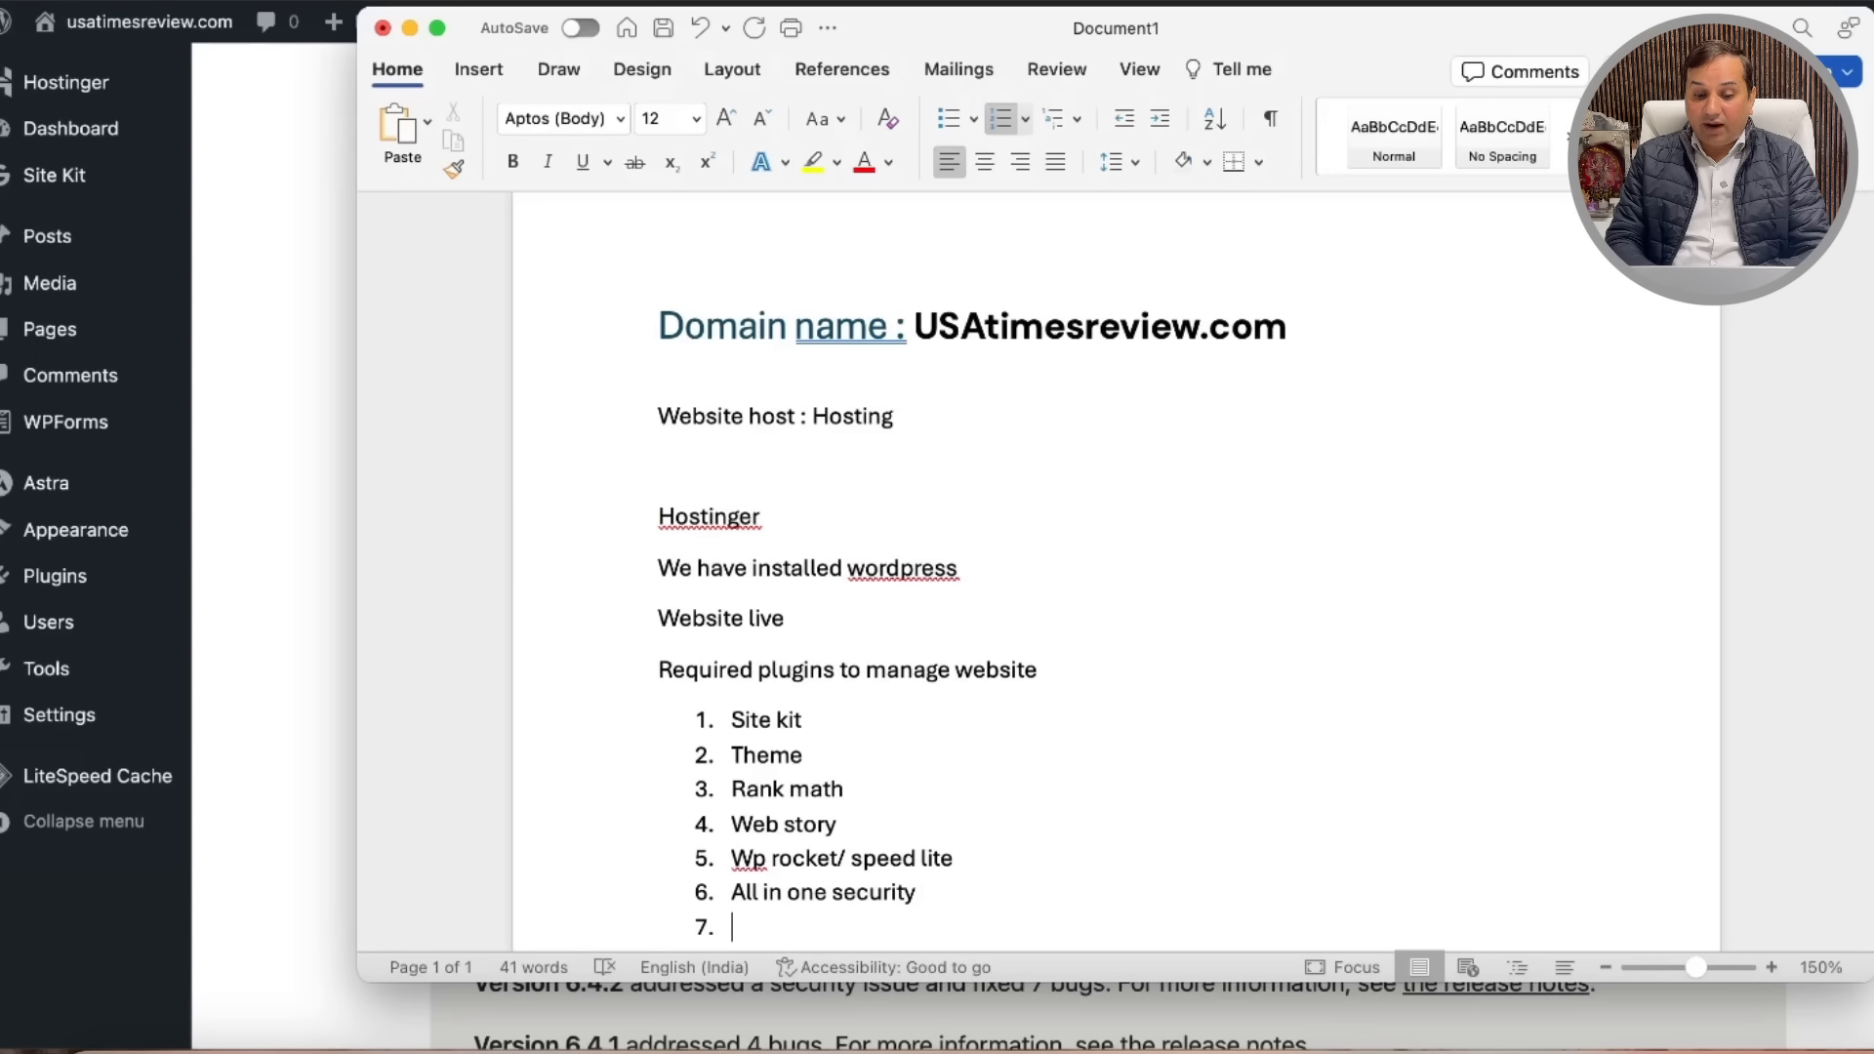
{"action": "type", "text": "Amp use"}
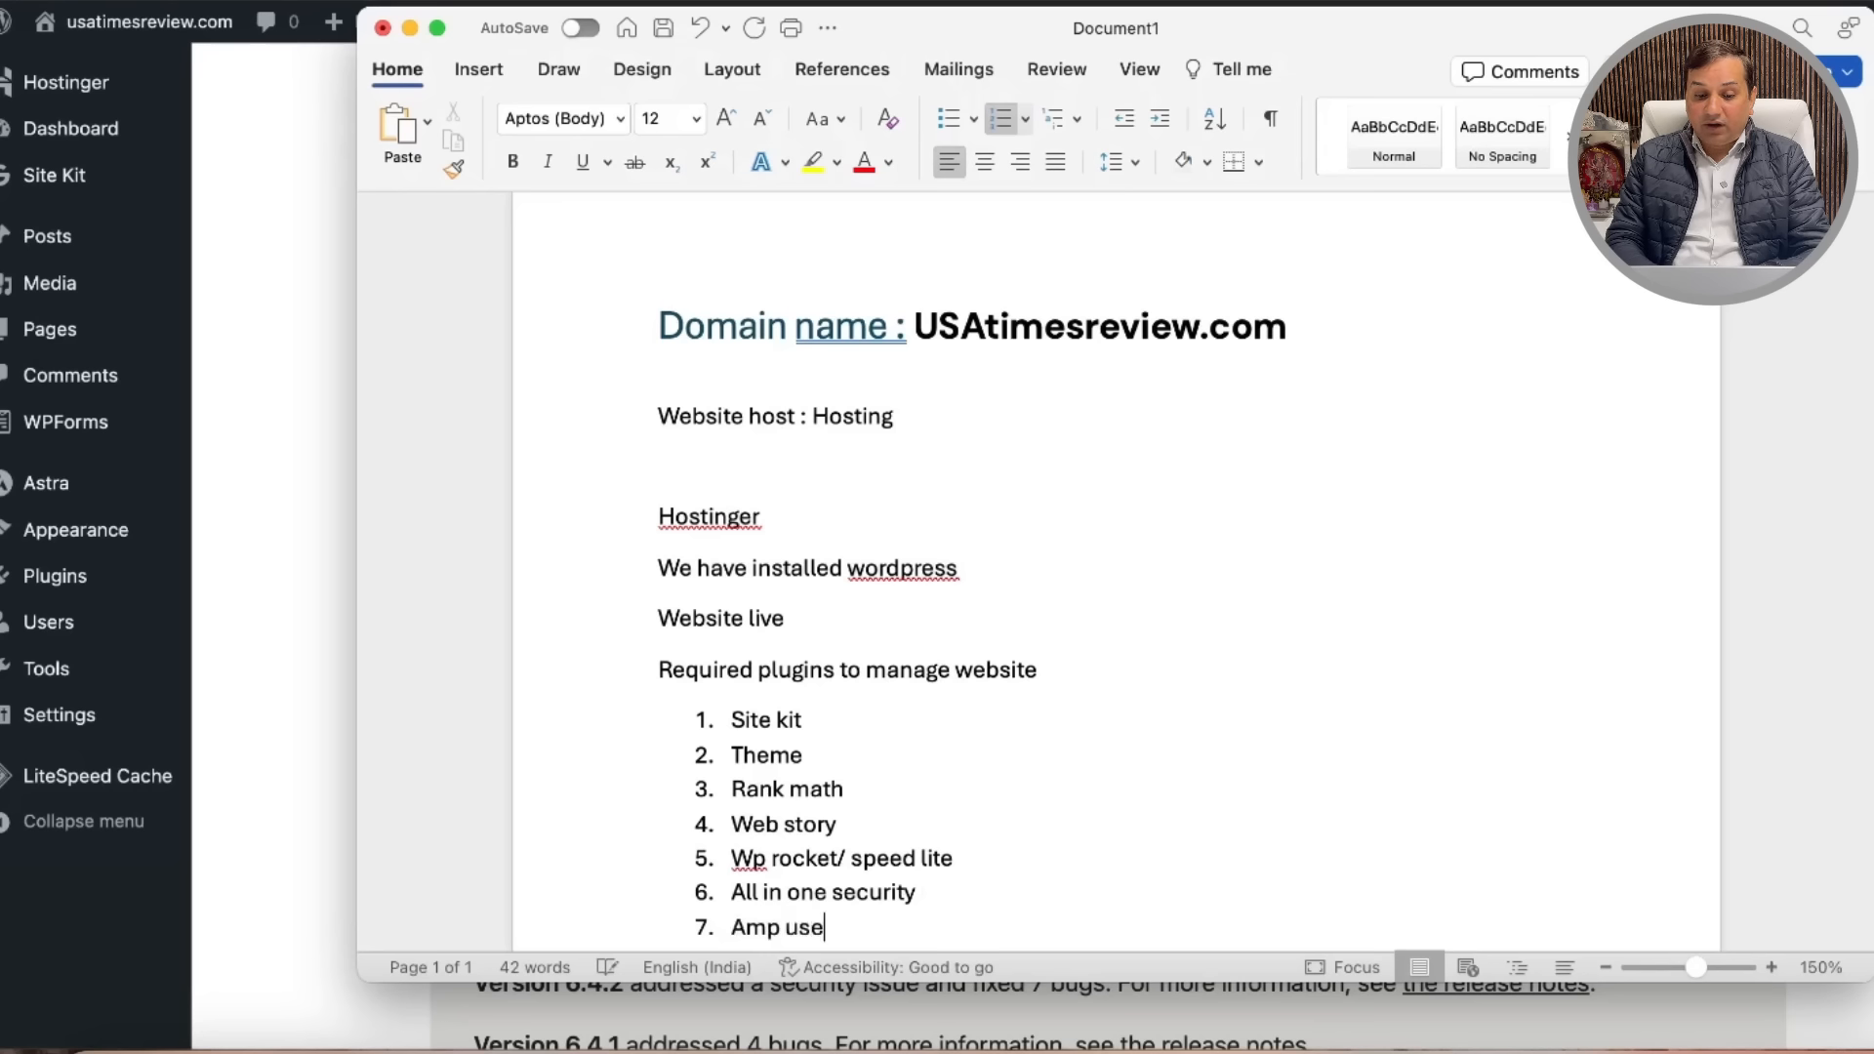
{"action": "key", "text": "BackSpace"}
{"action": "key", "text": "BackSpace"}
{"action": "key", "text": "BackSpace"}
{"action": "key", "text": "BackSpace"}
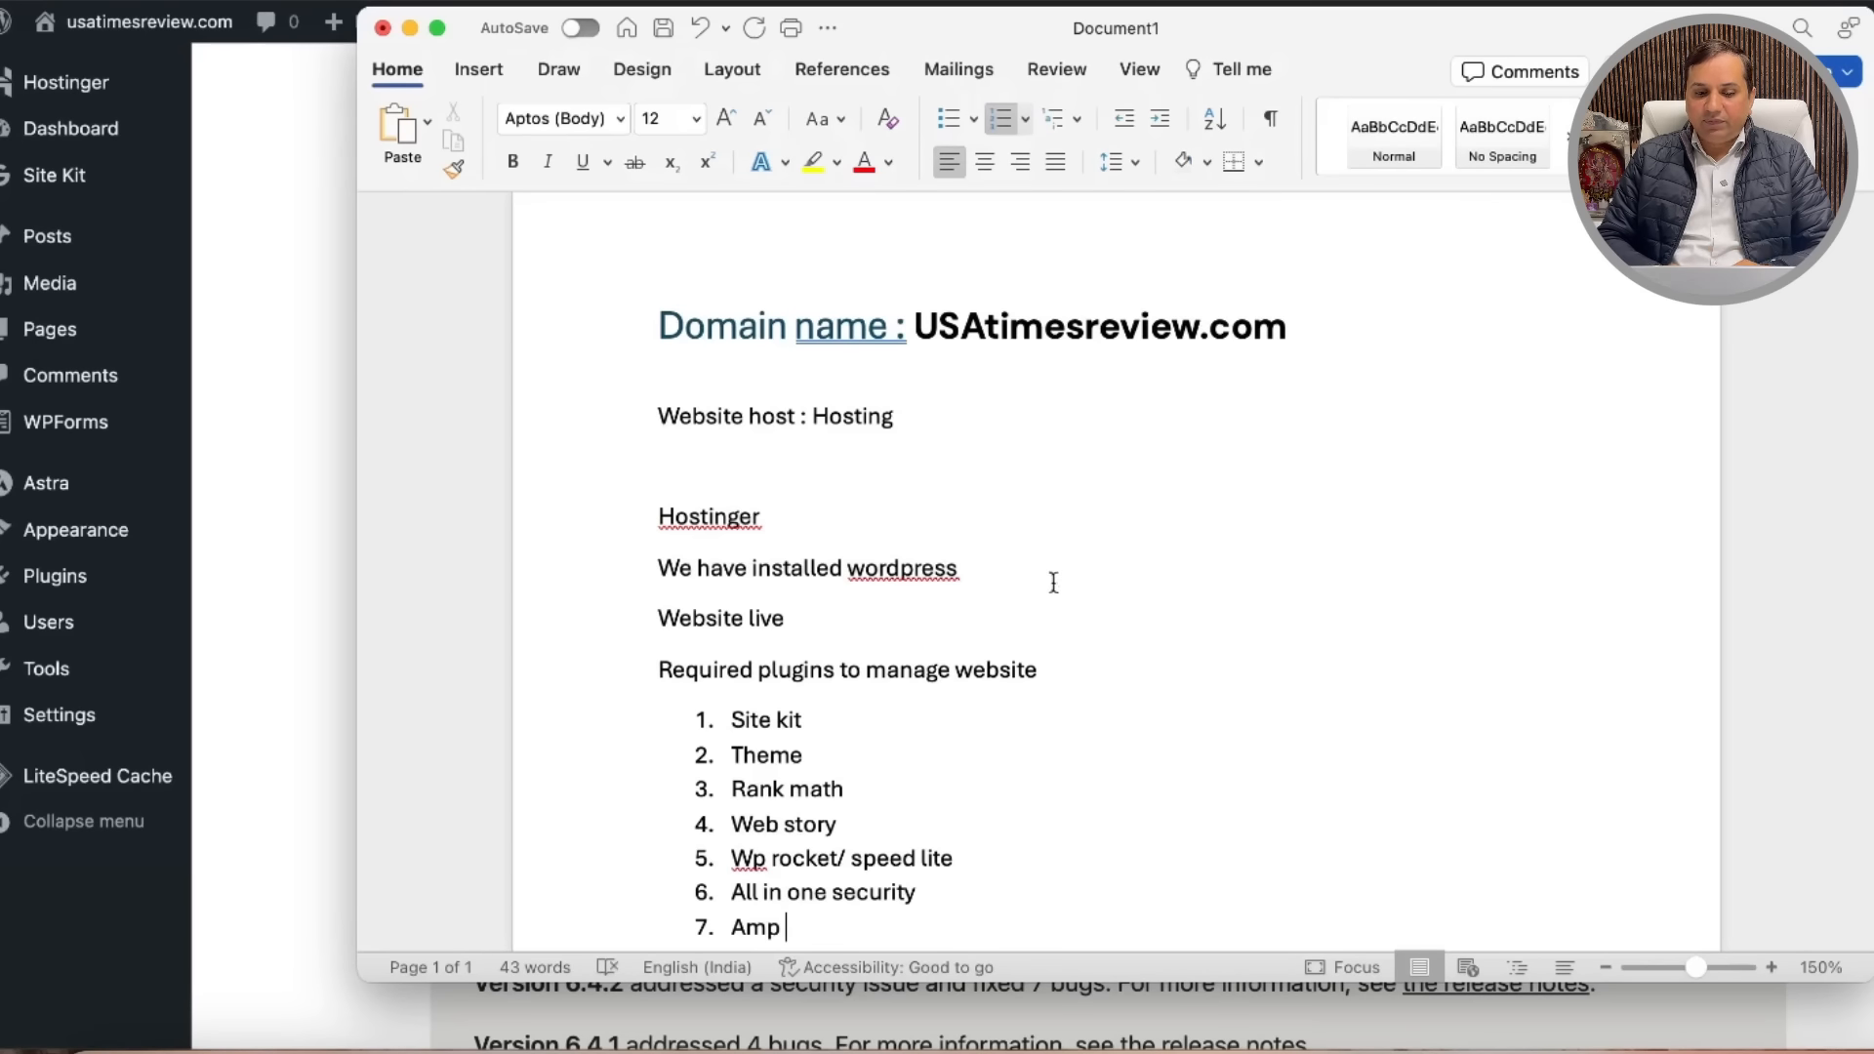
{"action": "scroll", "coordinate": [1051, 586], "scroll_direction": "down", "scroll_amount": 2}
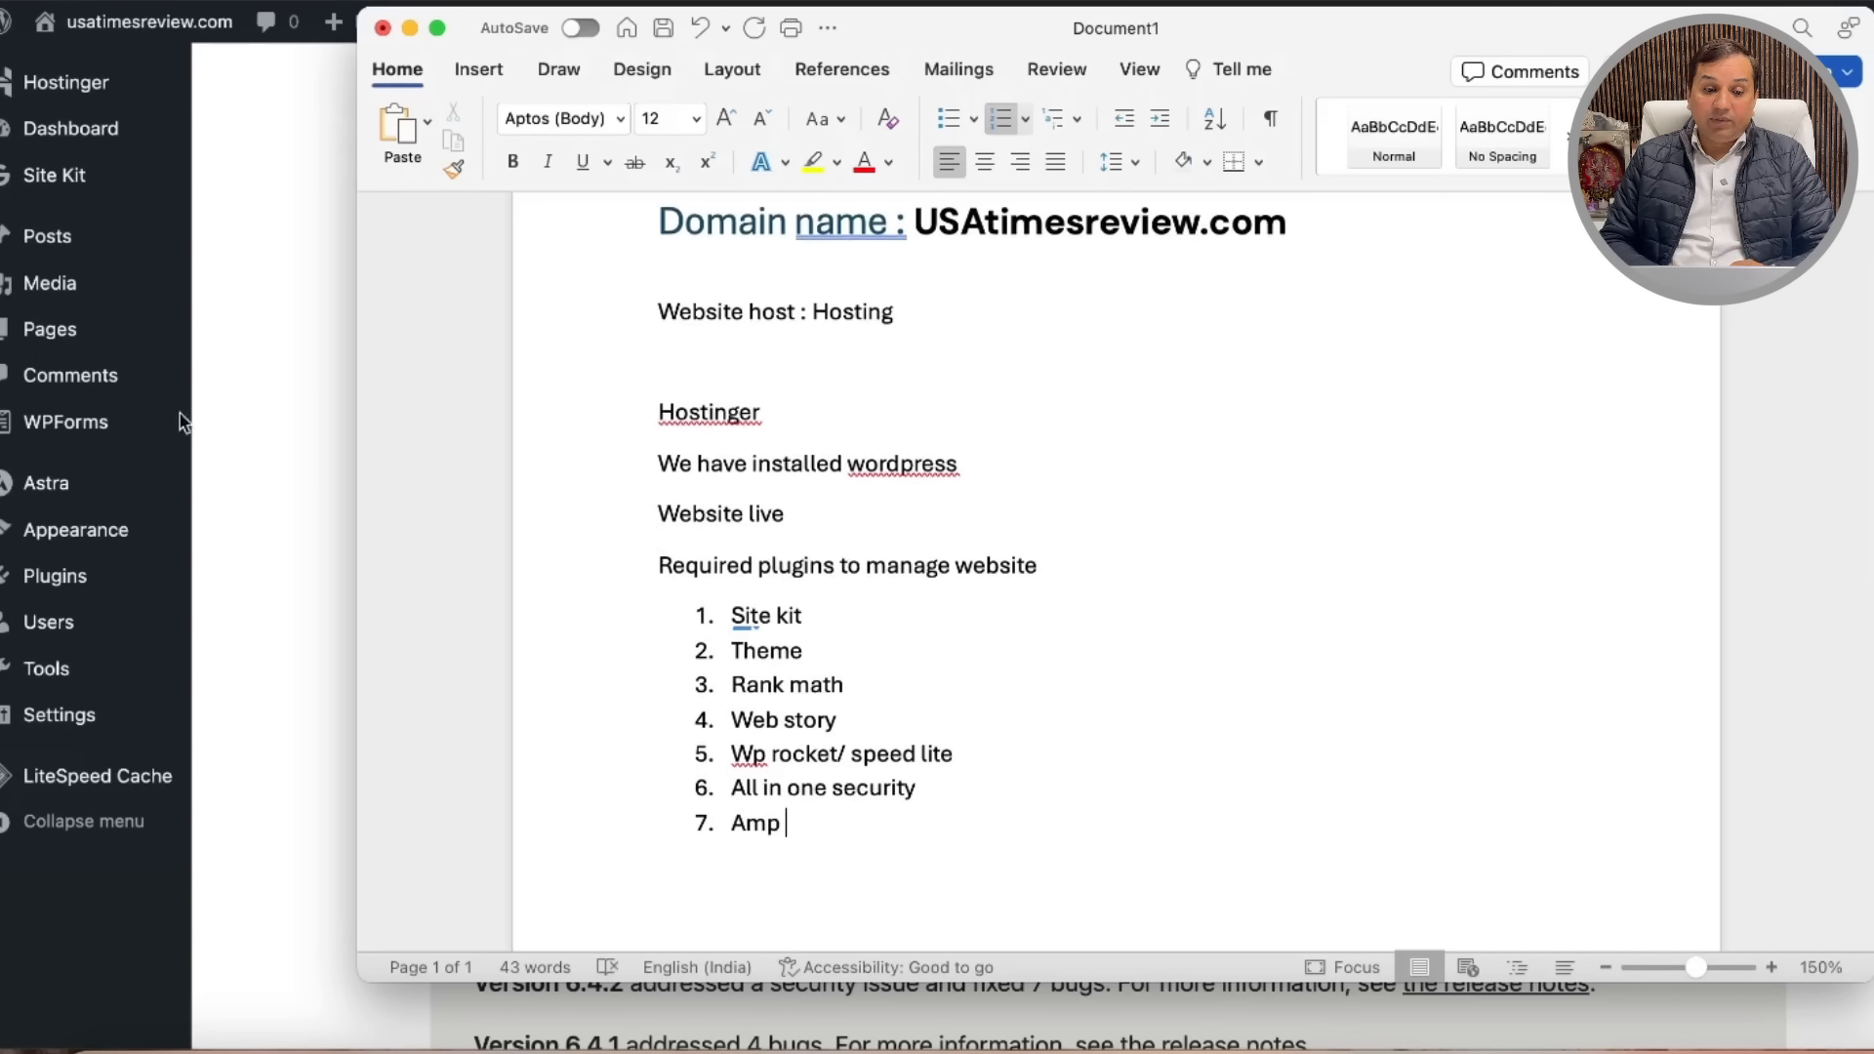
Step: Deactivate Hostinger in Installed Plugins, leaving LiteSpeed Cache, Site Kit and WPForms Lite active
{"action": "left_click", "coordinate": [78, 581]}
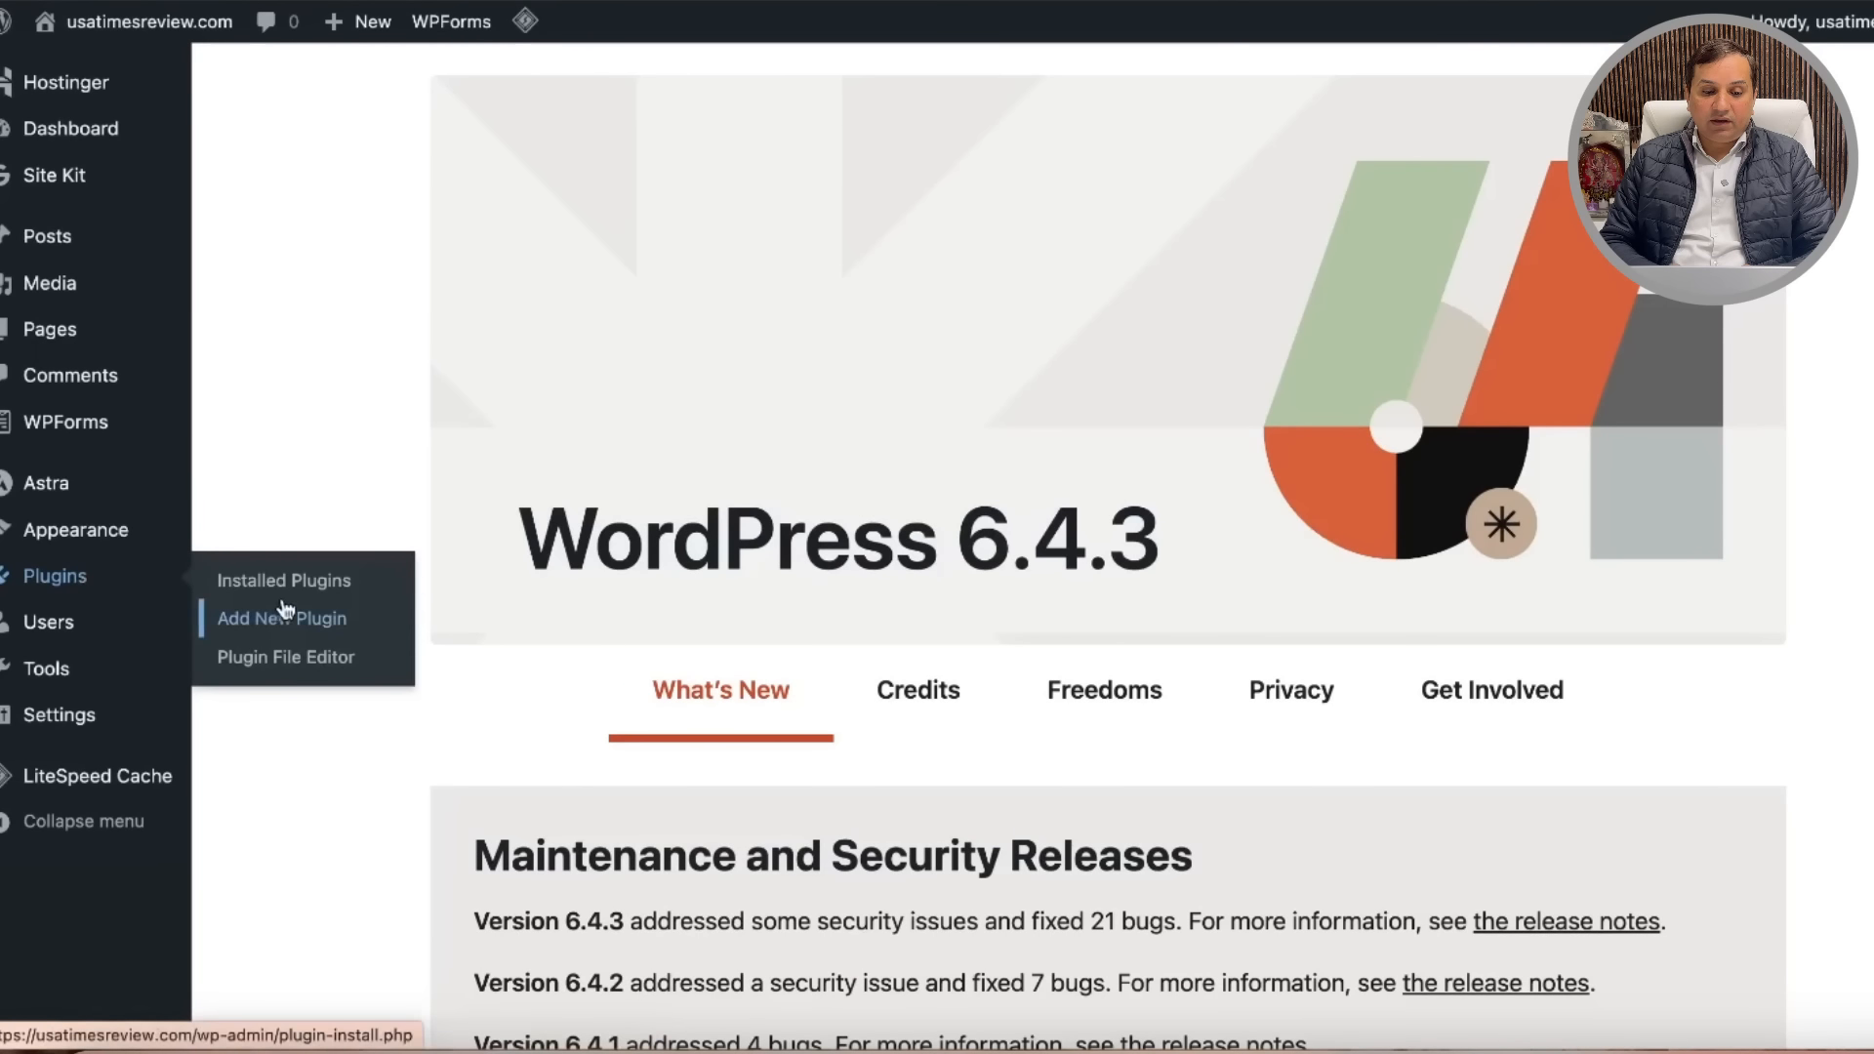
{"action": "scroll", "coordinate": [585, 634], "scroll_direction": "down", "scroll_amount": 5}
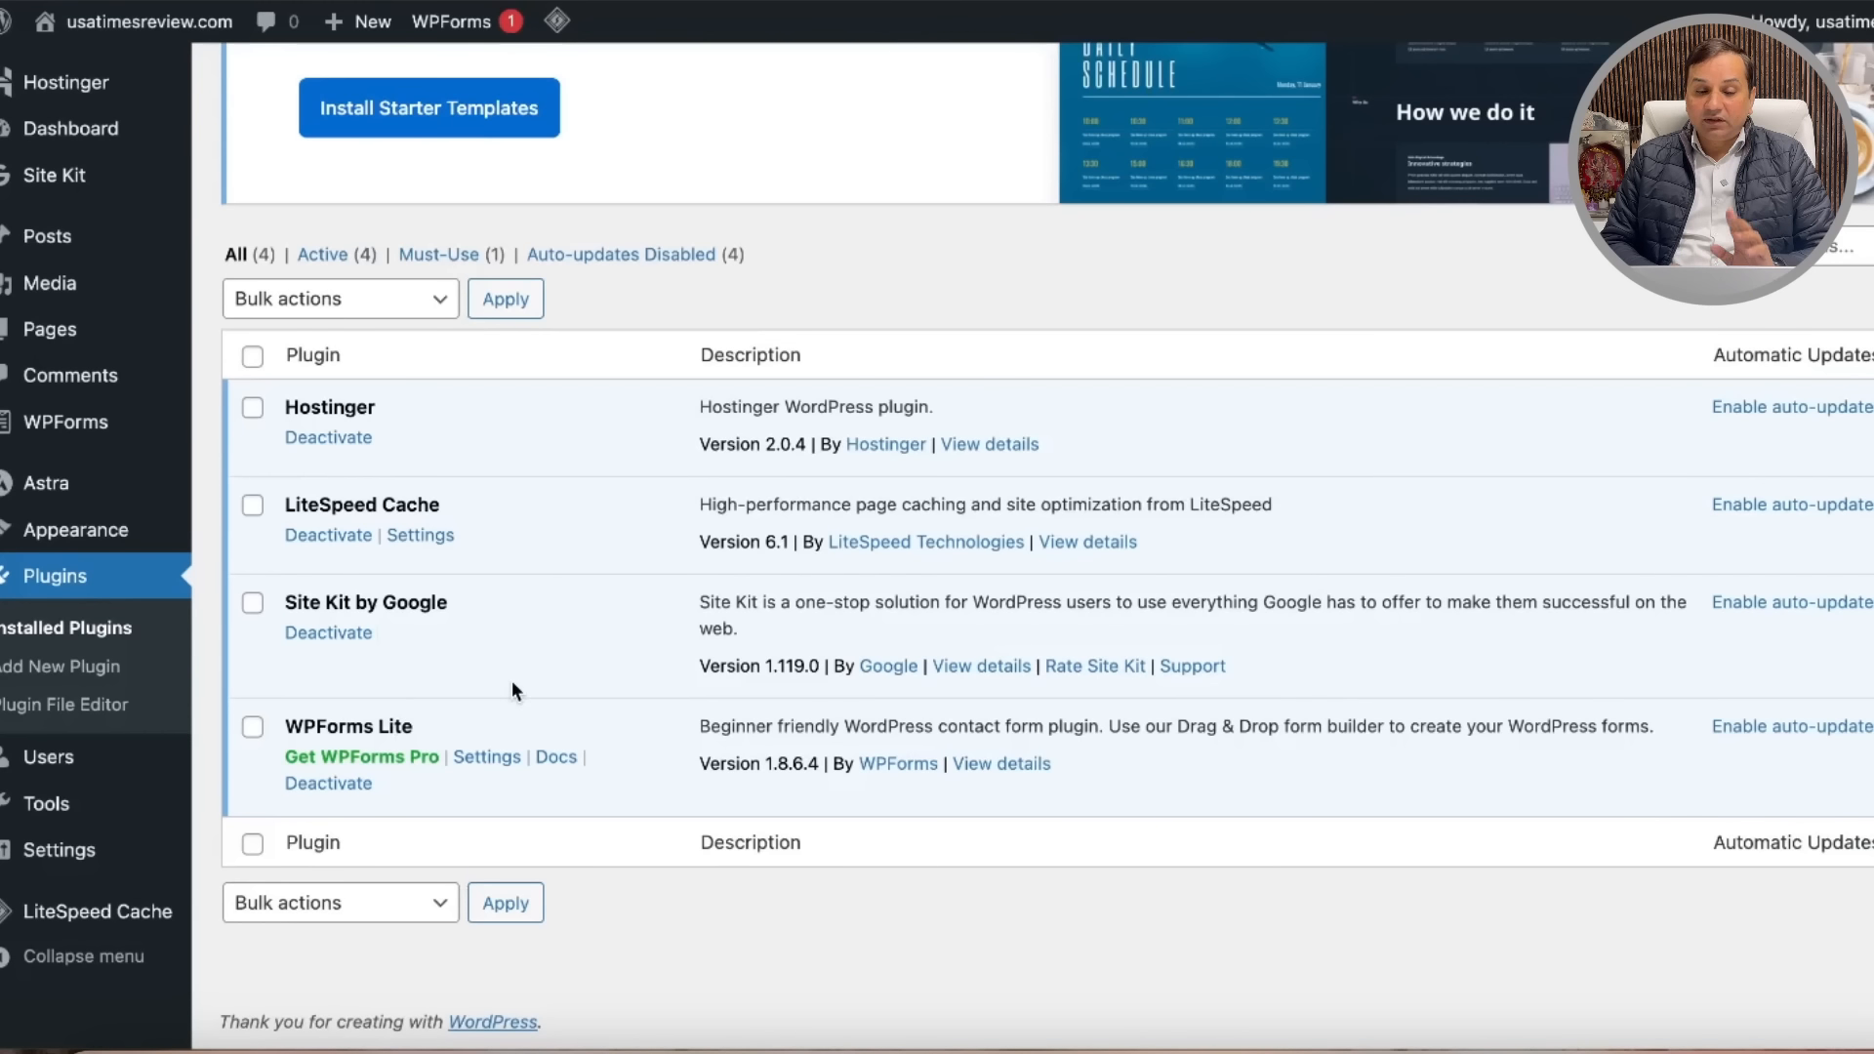
{"action": "left_click", "coordinate": [330, 439]}
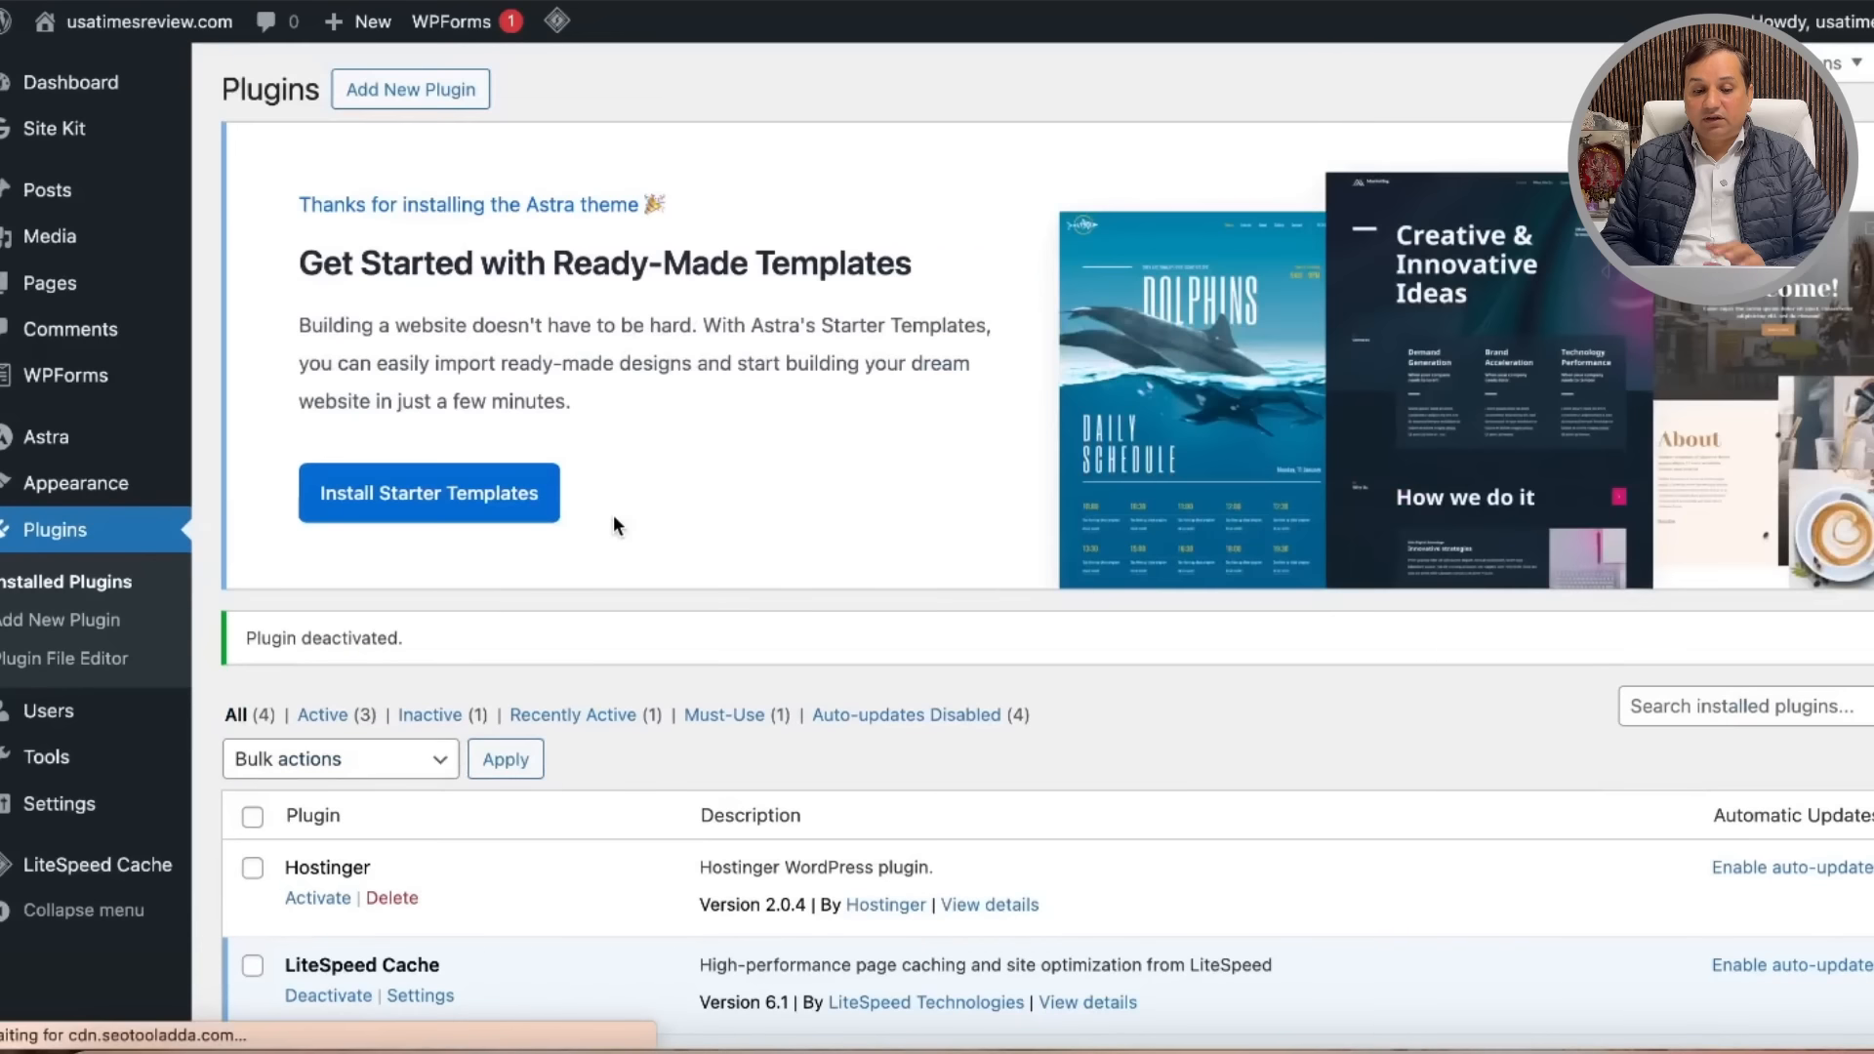
{"action": "scroll", "coordinate": [804, 695], "scroll_direction": "down", "scroll_amount": 2}
{"action": "scroll", "coordinate": [804, 694], "scroll_direction": "down", "scroll_amount": 4}
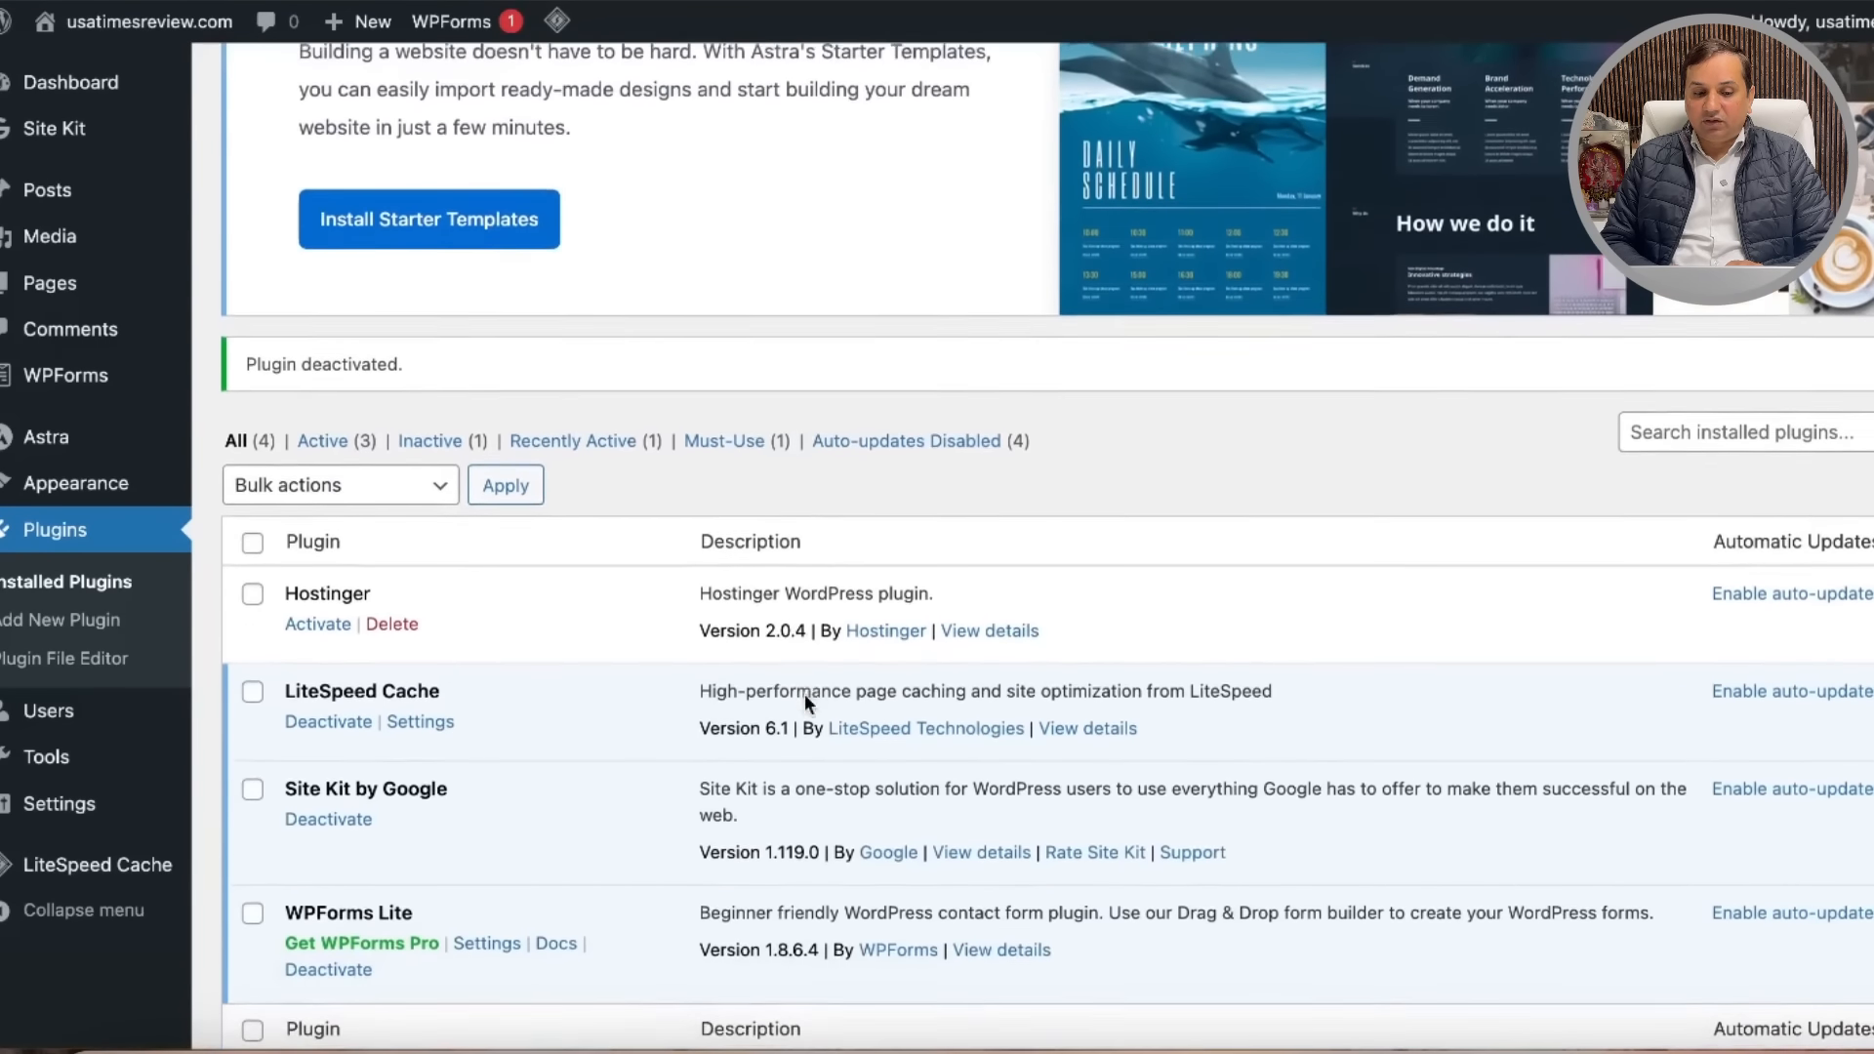
{"action": "scroll", "coordinate": [905, 657], "scroll_direction": "down", "scroll_amount": 4}
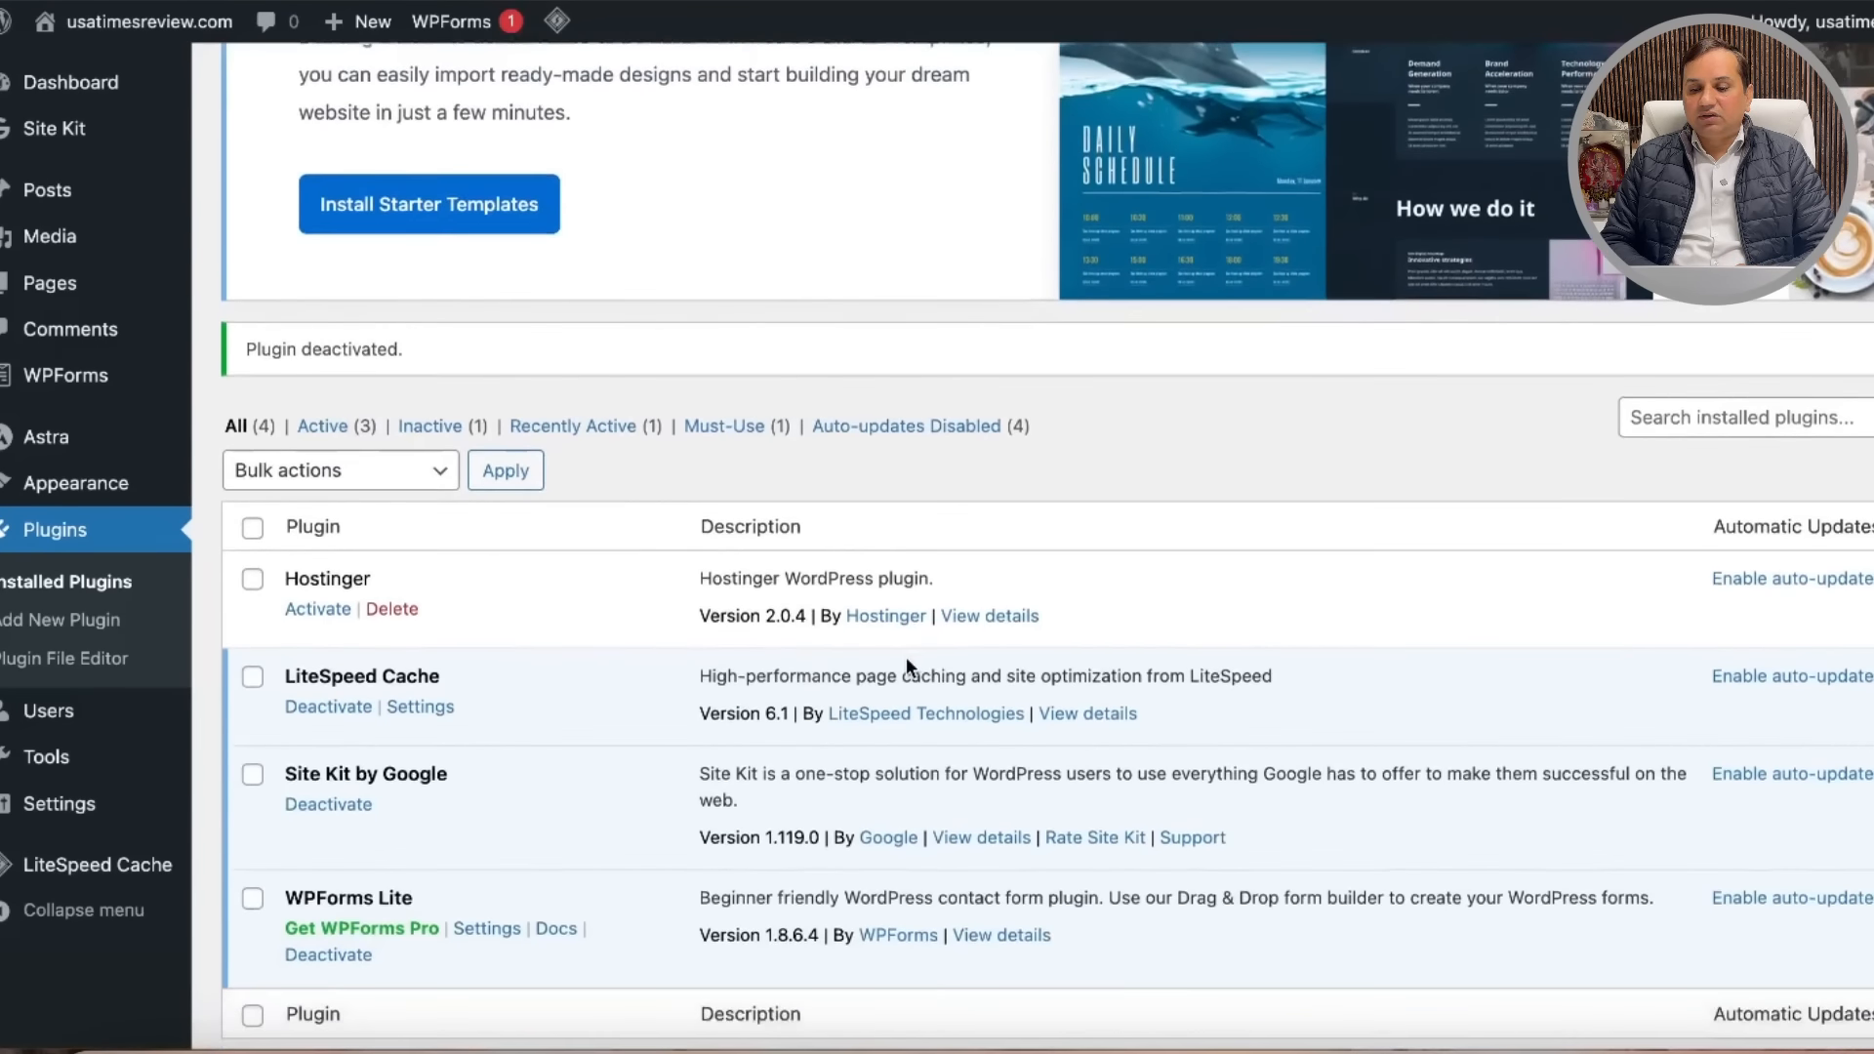
{"action": "scroll", "coordinate": [907, 664], "scroll_direction": "up", "scroll_amount": 10}
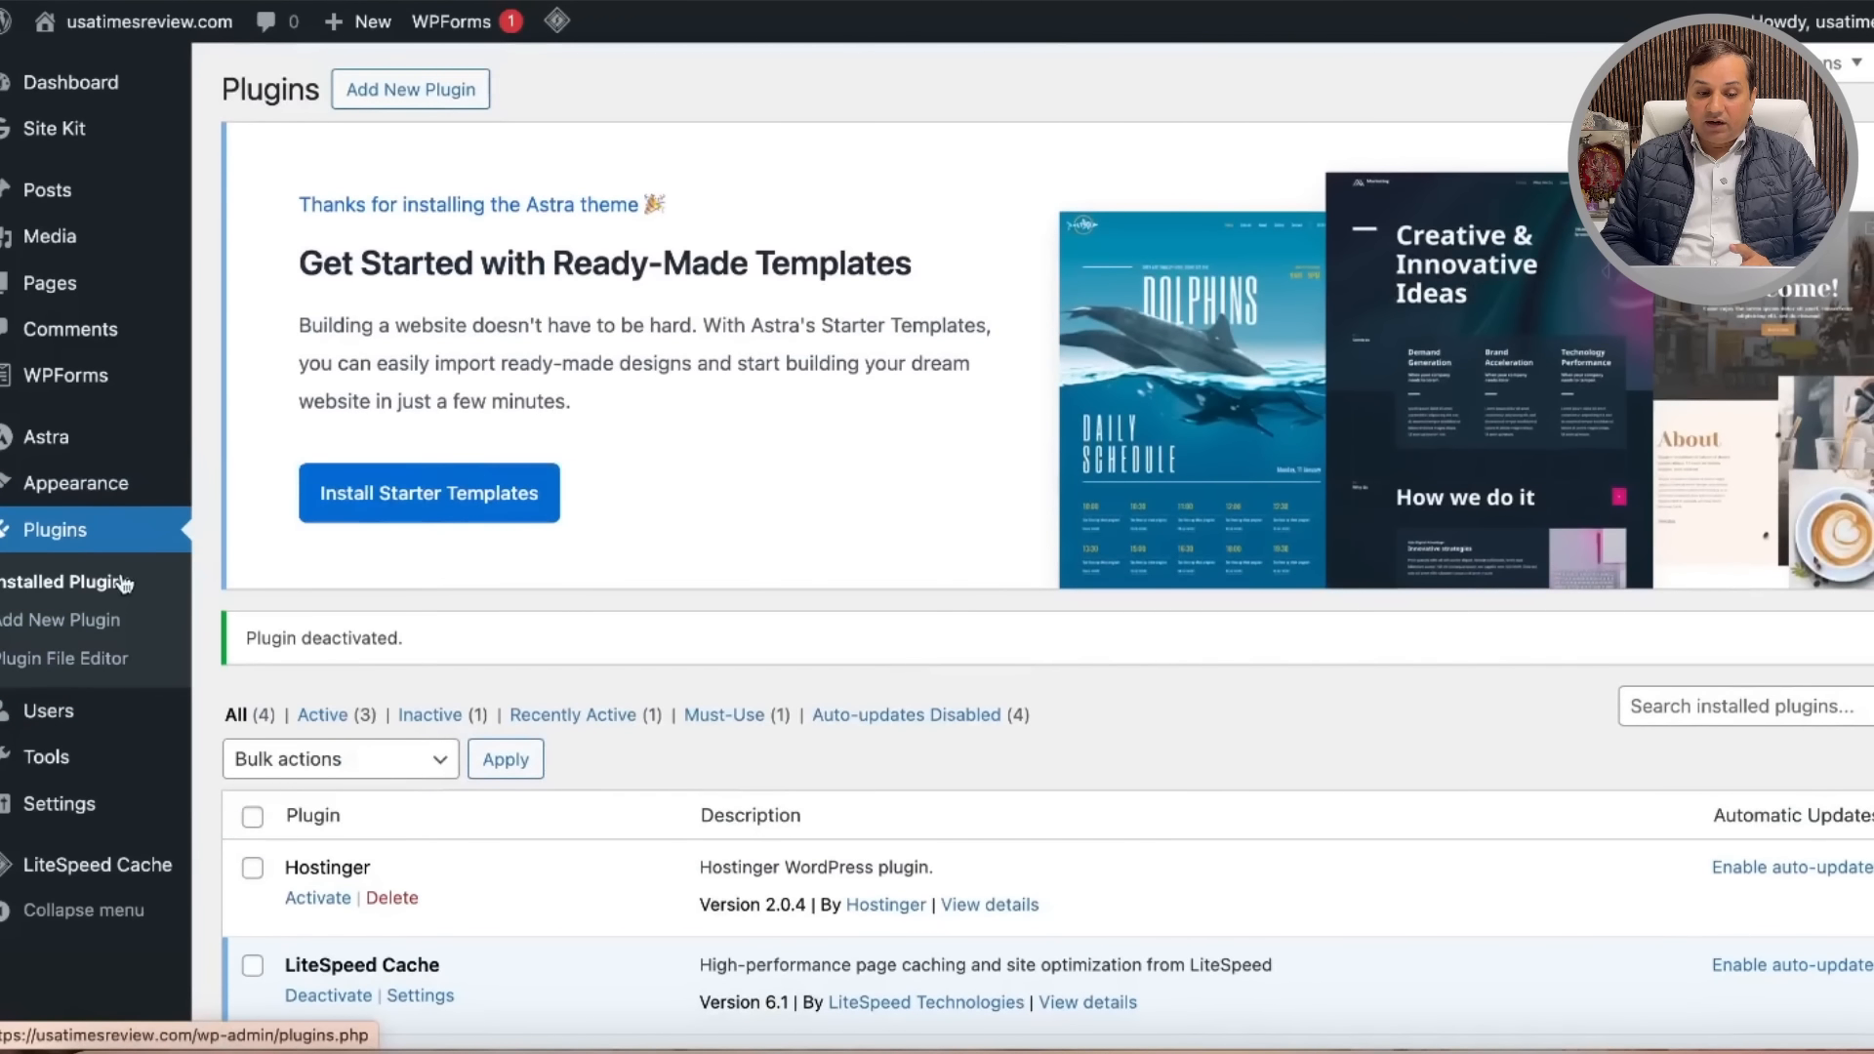
Step: Delete the Twenty Twenty-Three theme from Appearance > Themes
{"action": "mouse_move", "coordinate": [119, 496]}
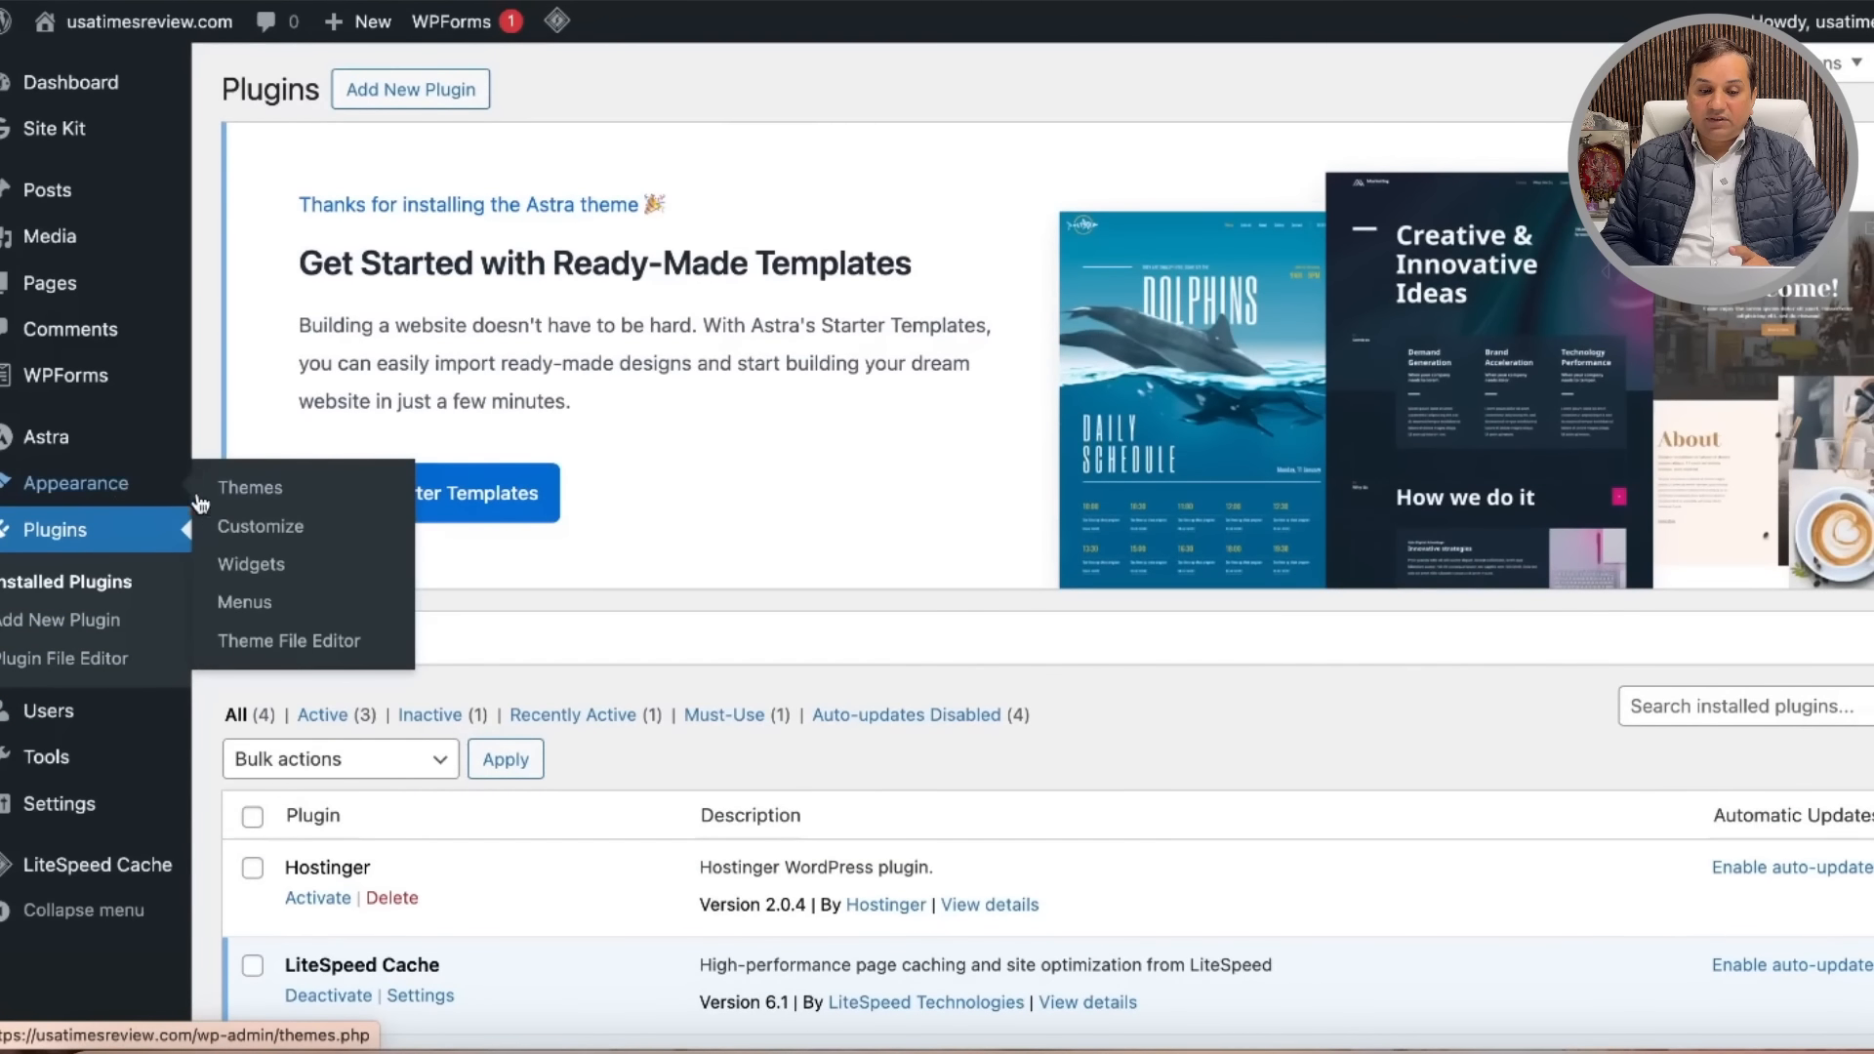
{"action": "left_click", "coordinate": [307, 504]}
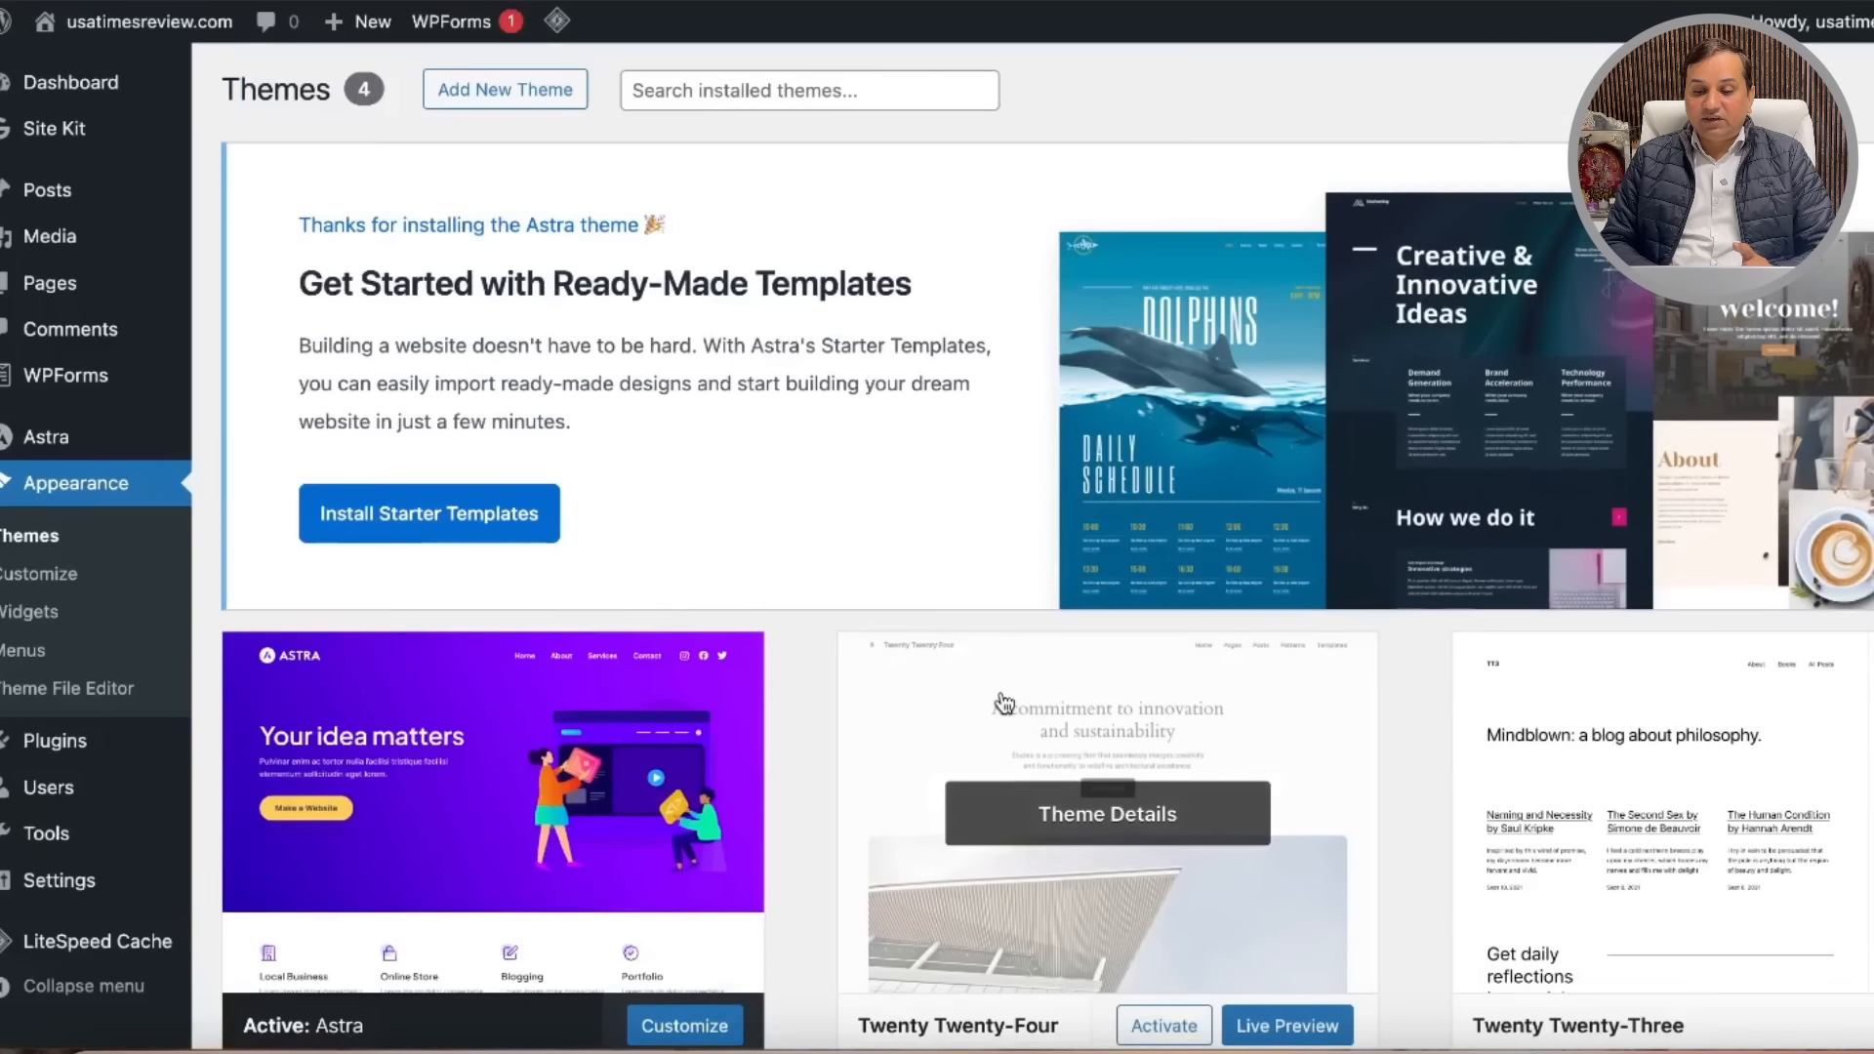
{"action": "scroll", "coordinate": [1002, 702], "scroll_direction": "down", "scroll_amount": 5}
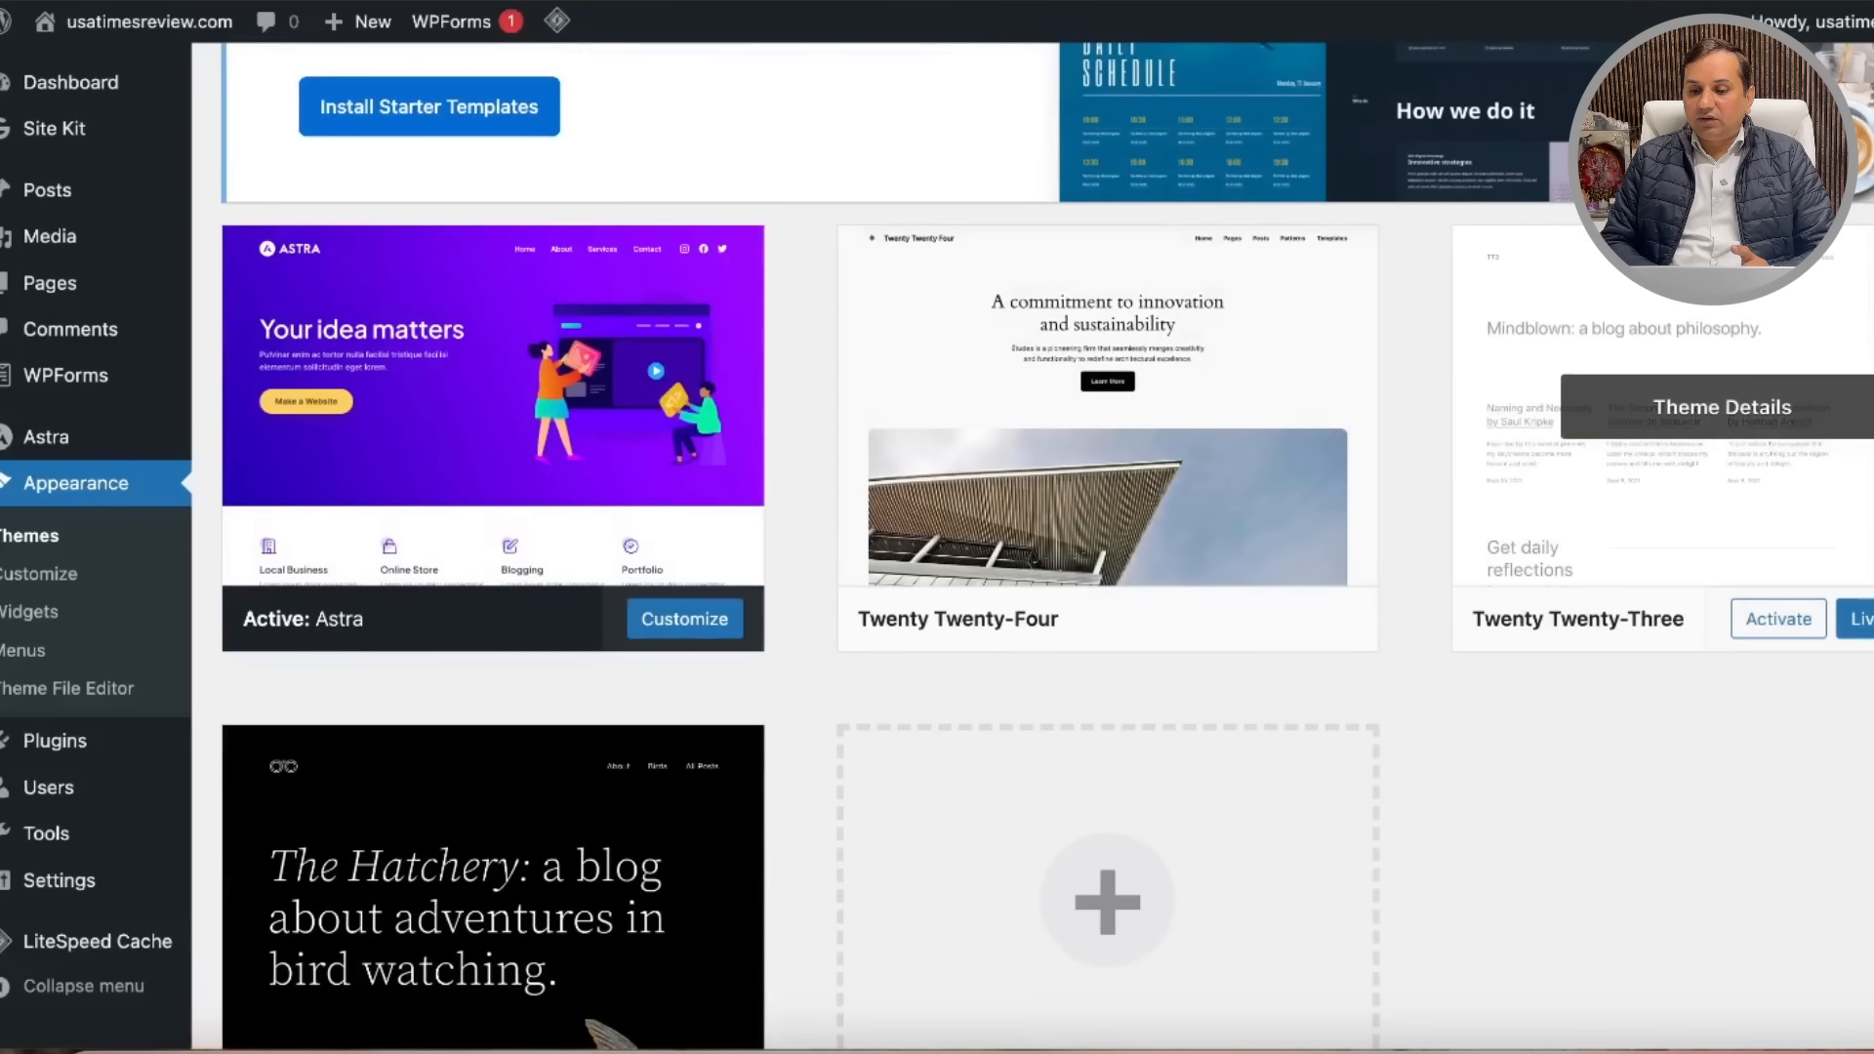
{"action": "scroll", "coordinate": [1765, 683], "scroll_direction": "down", "scroll_amount": 3}
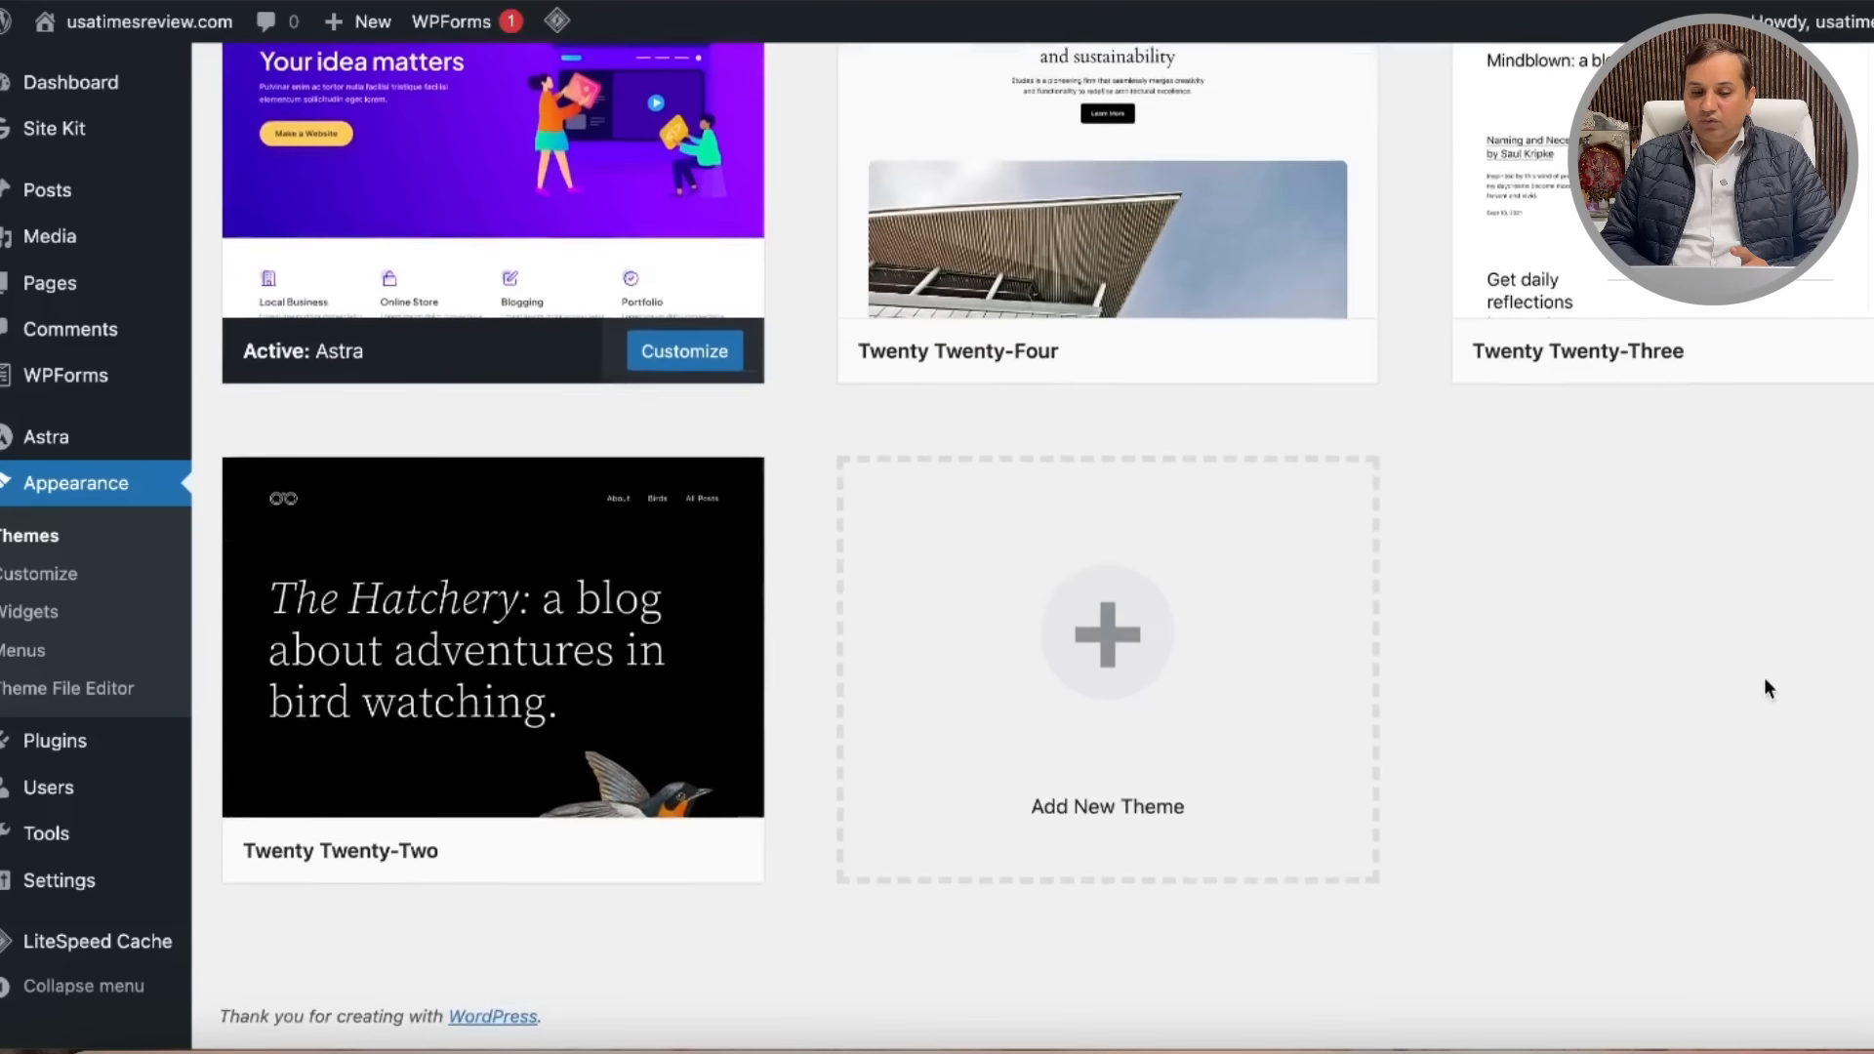
{"action": "mouse_move", "coordinate": [636, 573]}
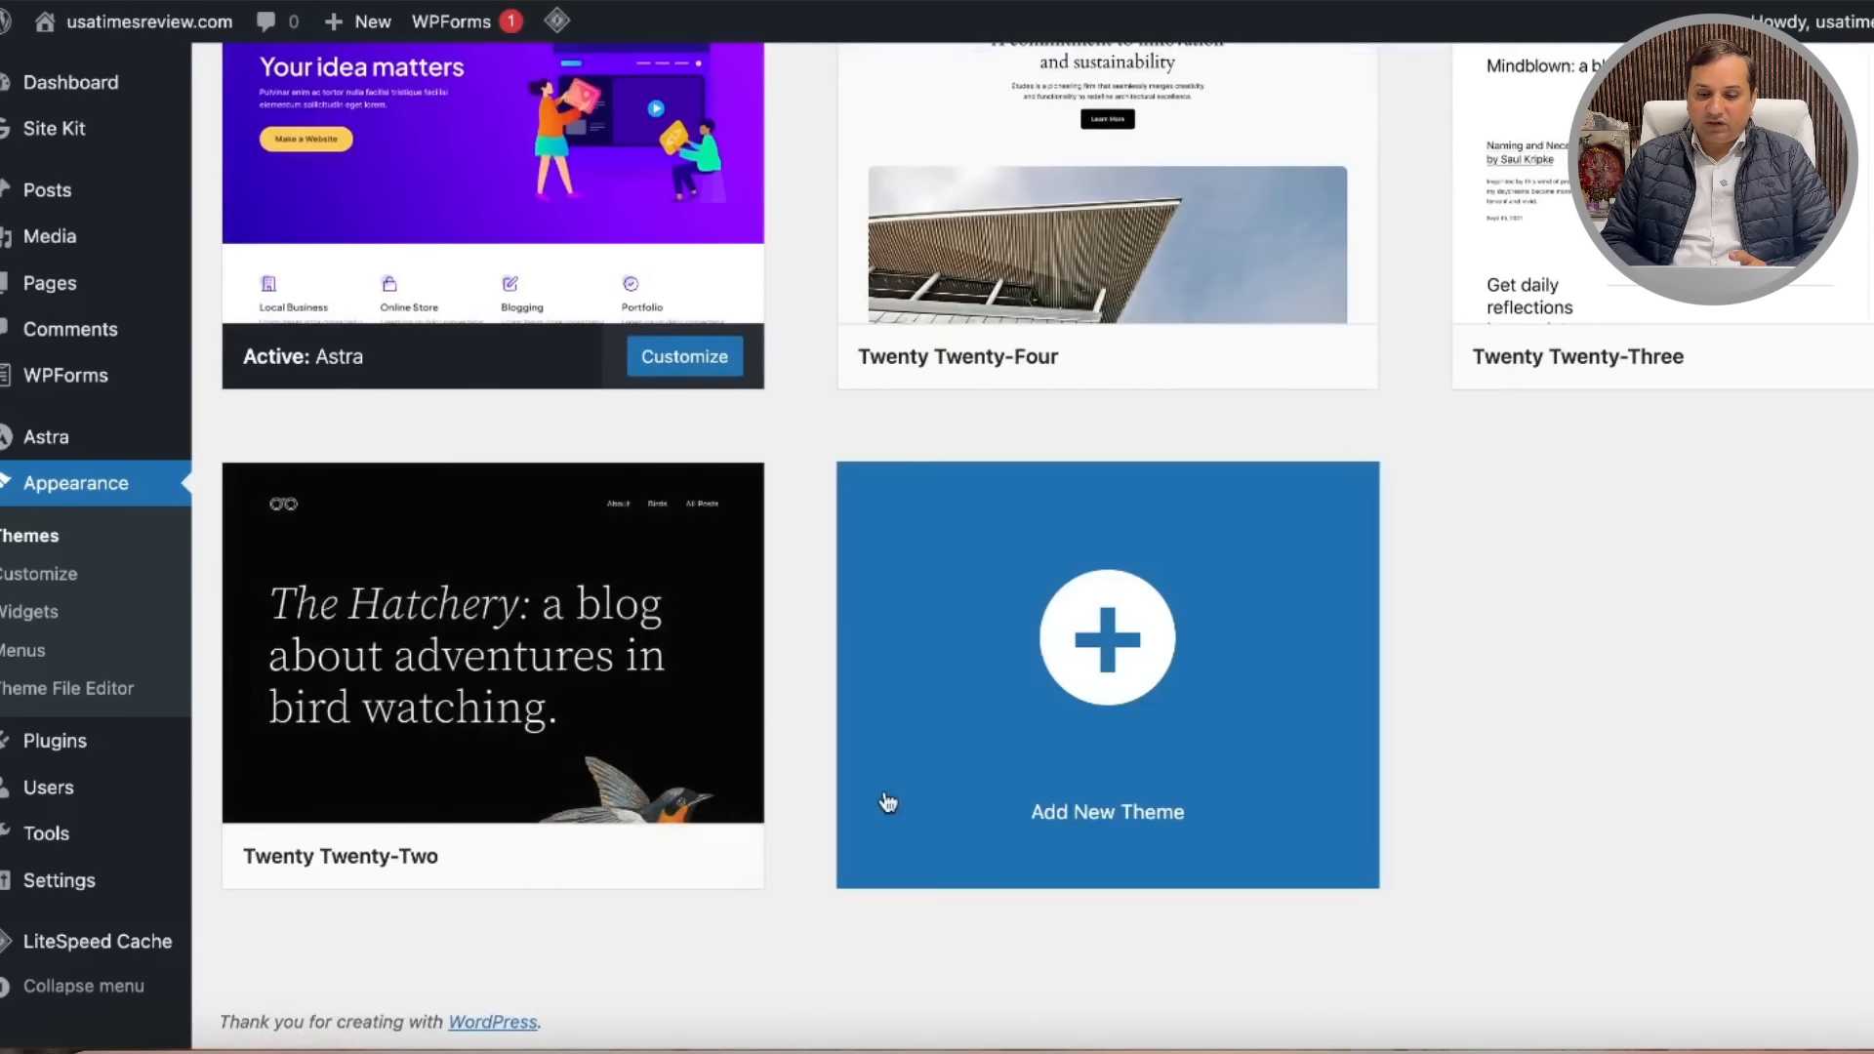
{"action": "scroll", "coordinate": [1748, 441], "scroll_direction": "up", "scroll_amount": 3}
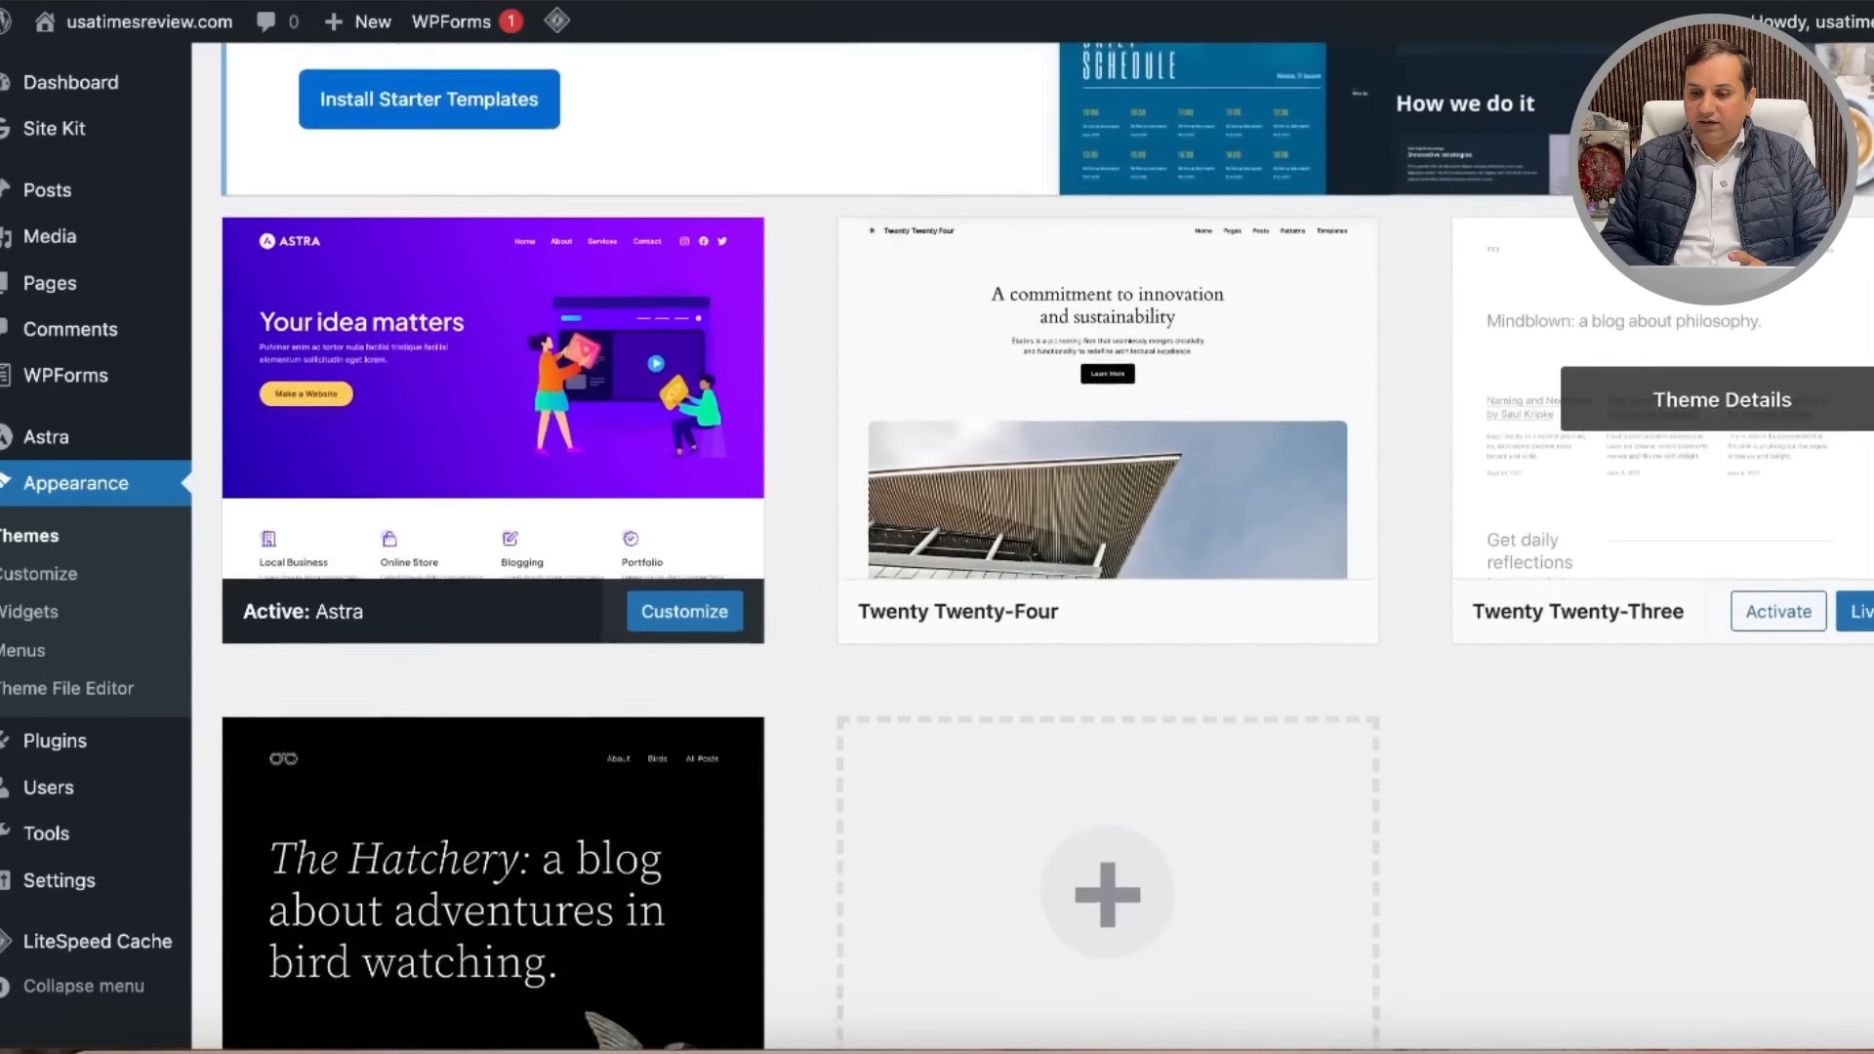
{"action": "left_click", "coordinate": [1800, 469]}
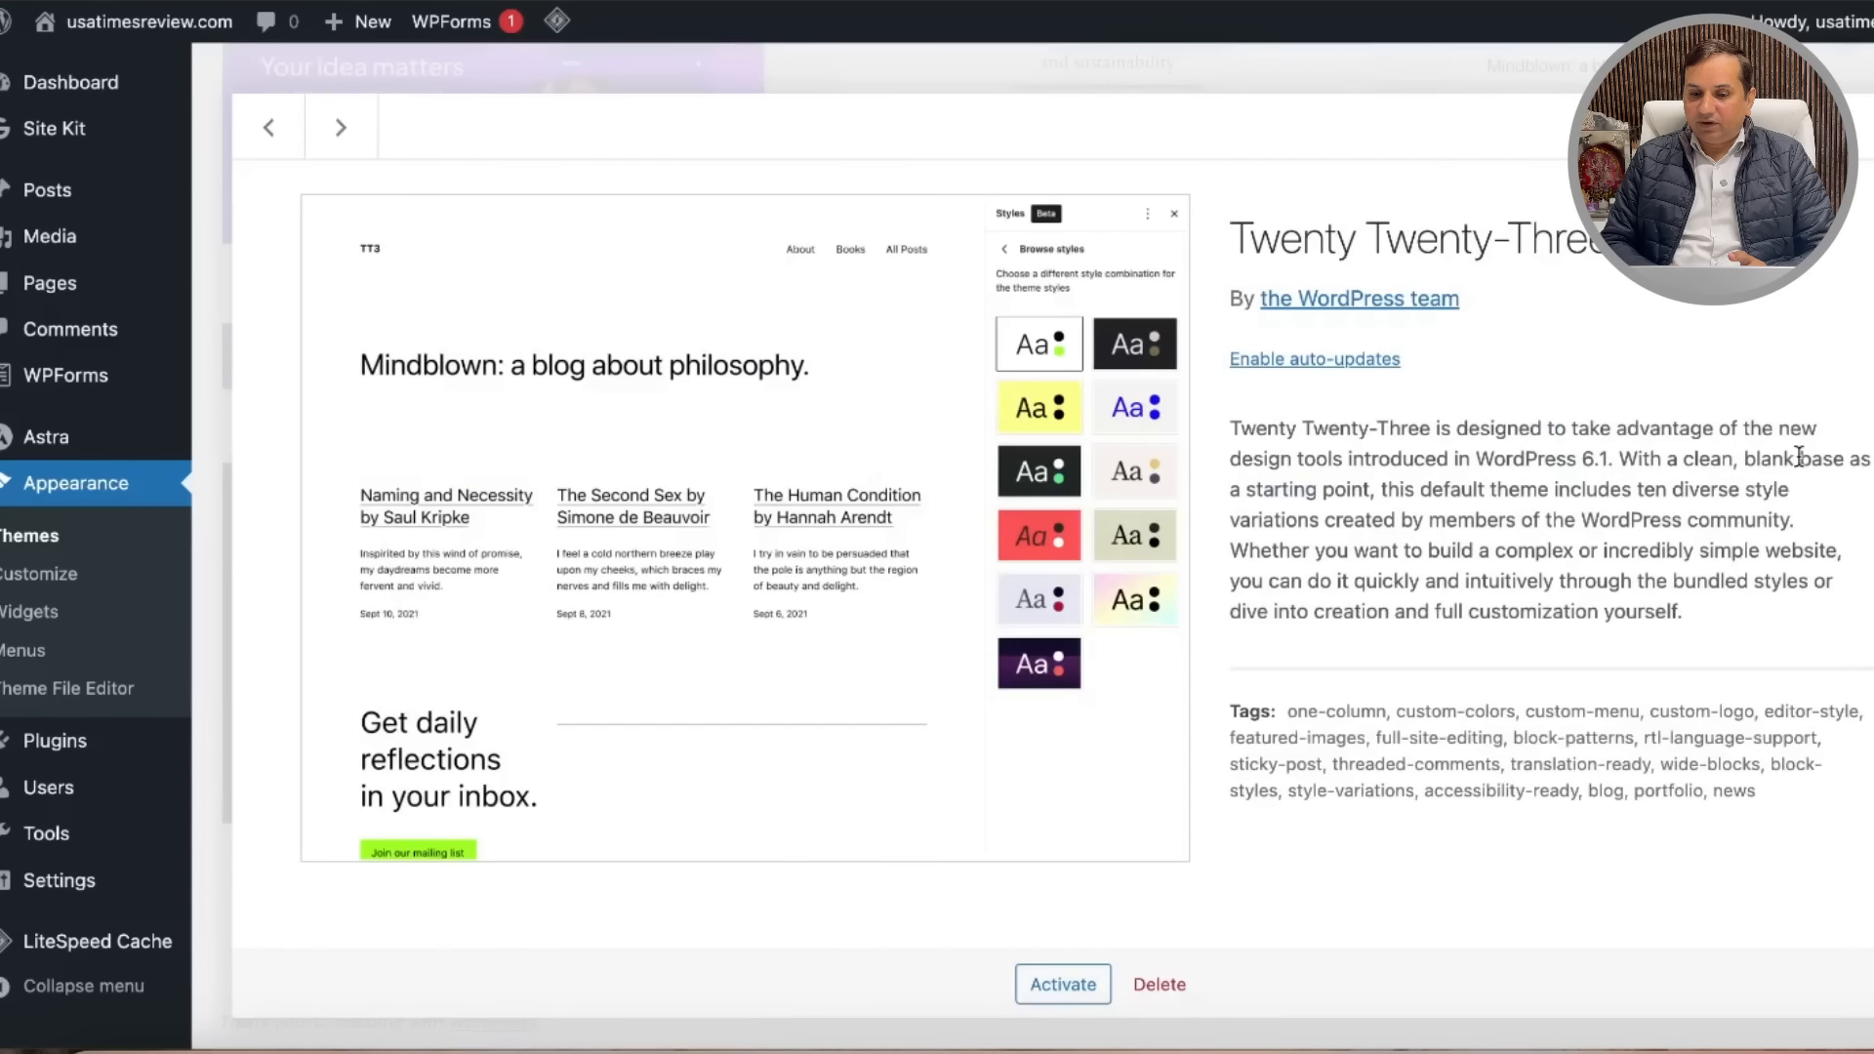
{"action": "left_click", "coordinate": [1164, 979]}
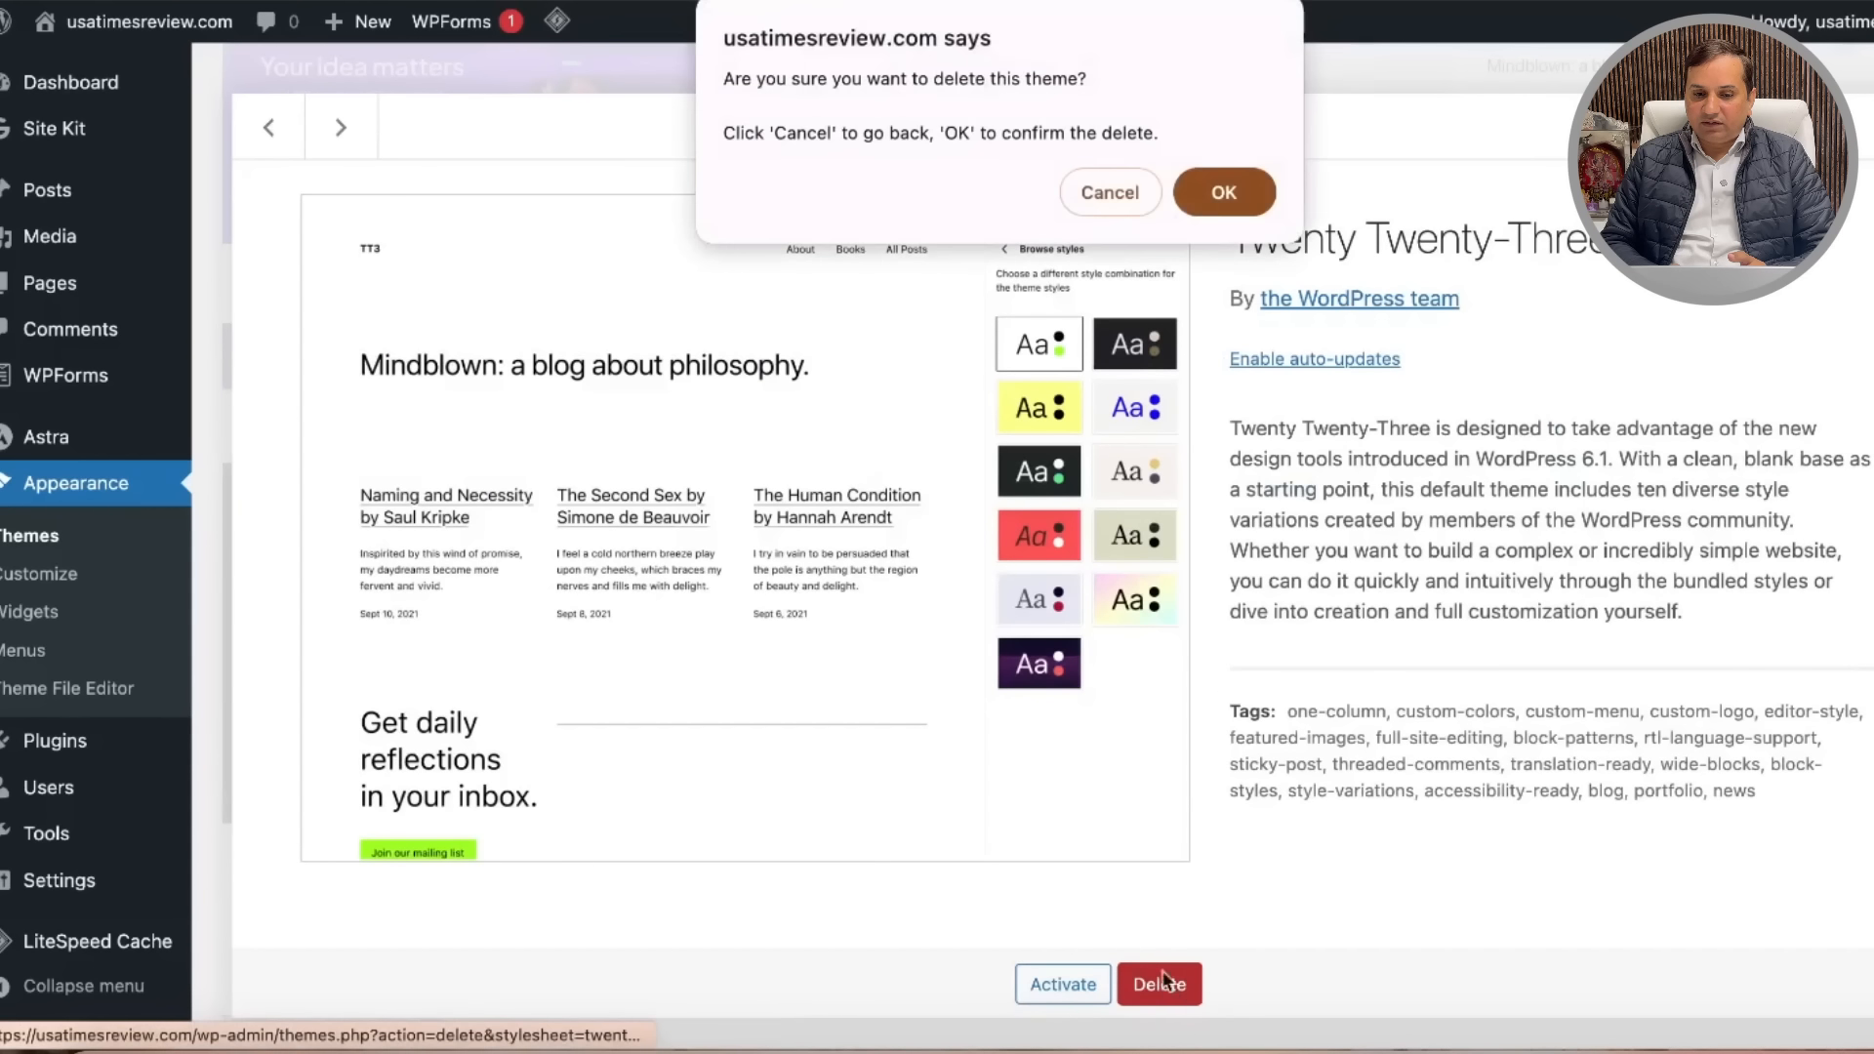
{"action": "left_click", "coordinate": [1231, 199]}
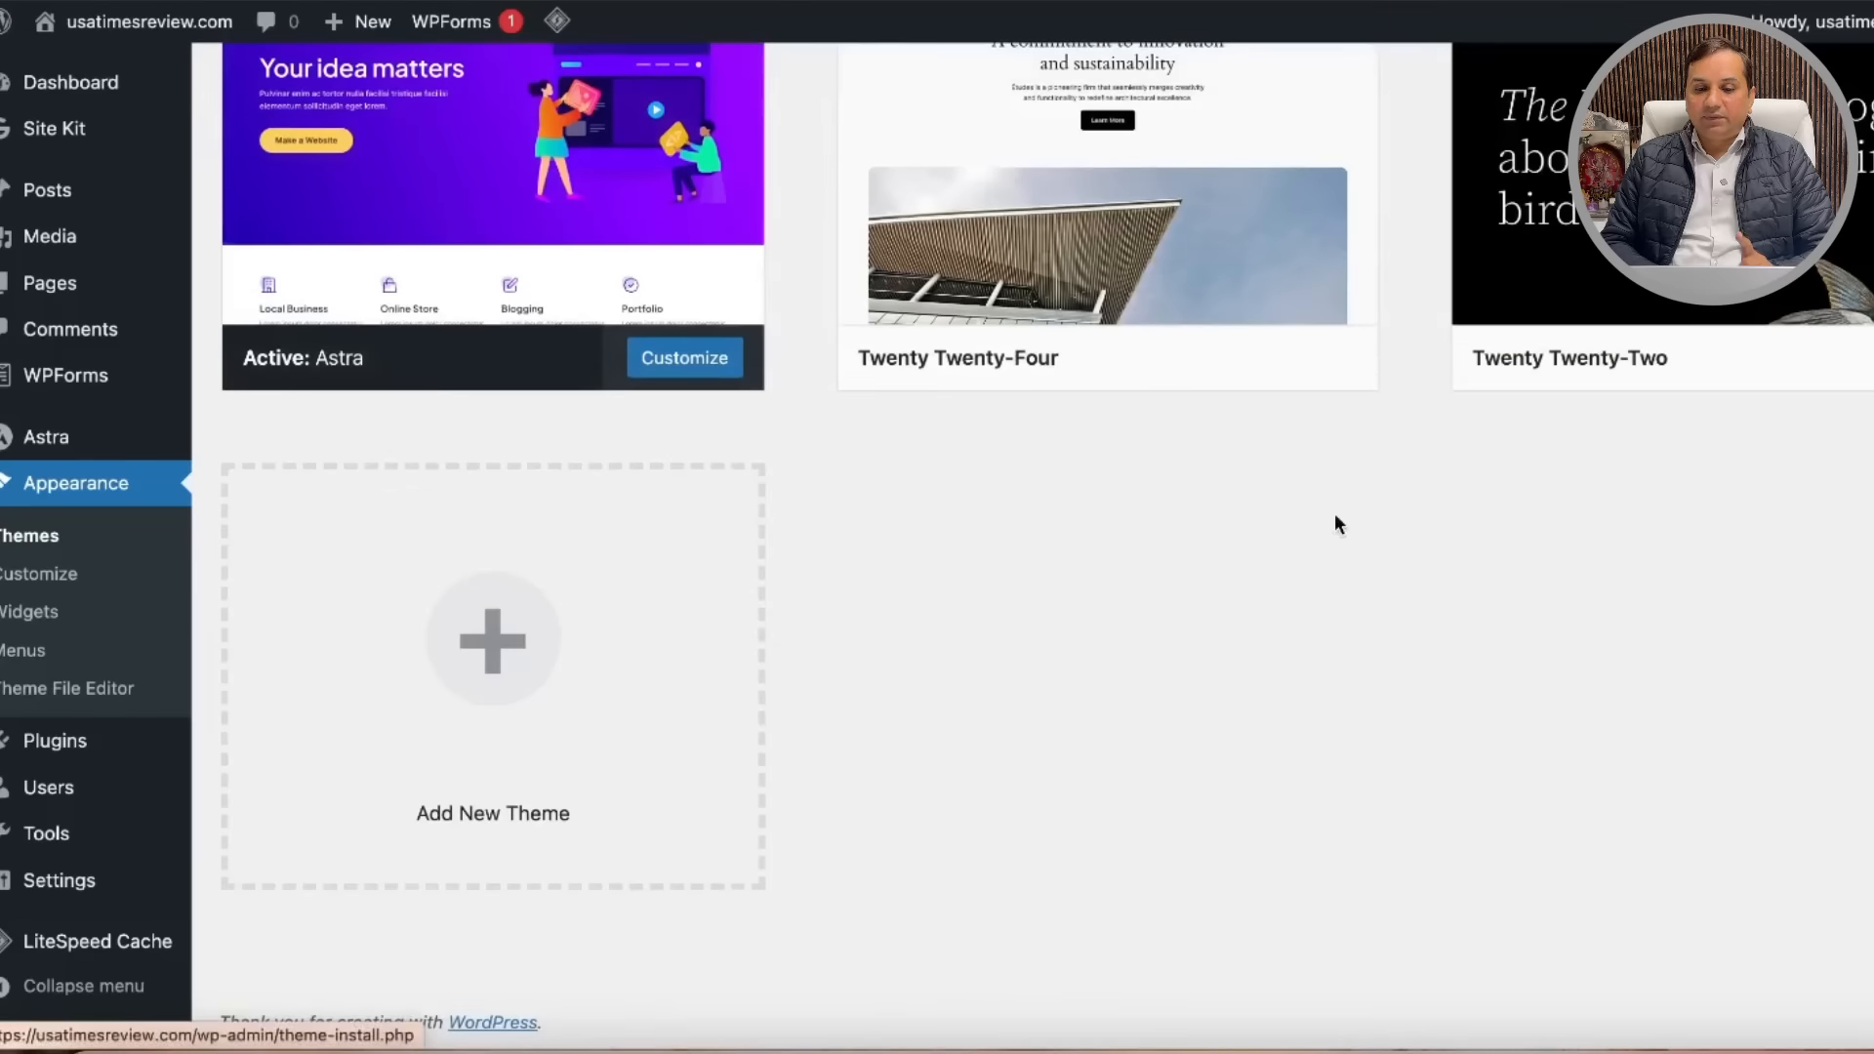
Step: Delete the Twenty Twenty-Two and Twenty Twenty-Four themes, leaving only Astra 4.6.4
{"action": "scroll", "coordinate": [1386, 605], "scroll_direction": "up", "scroll_amount": 5}
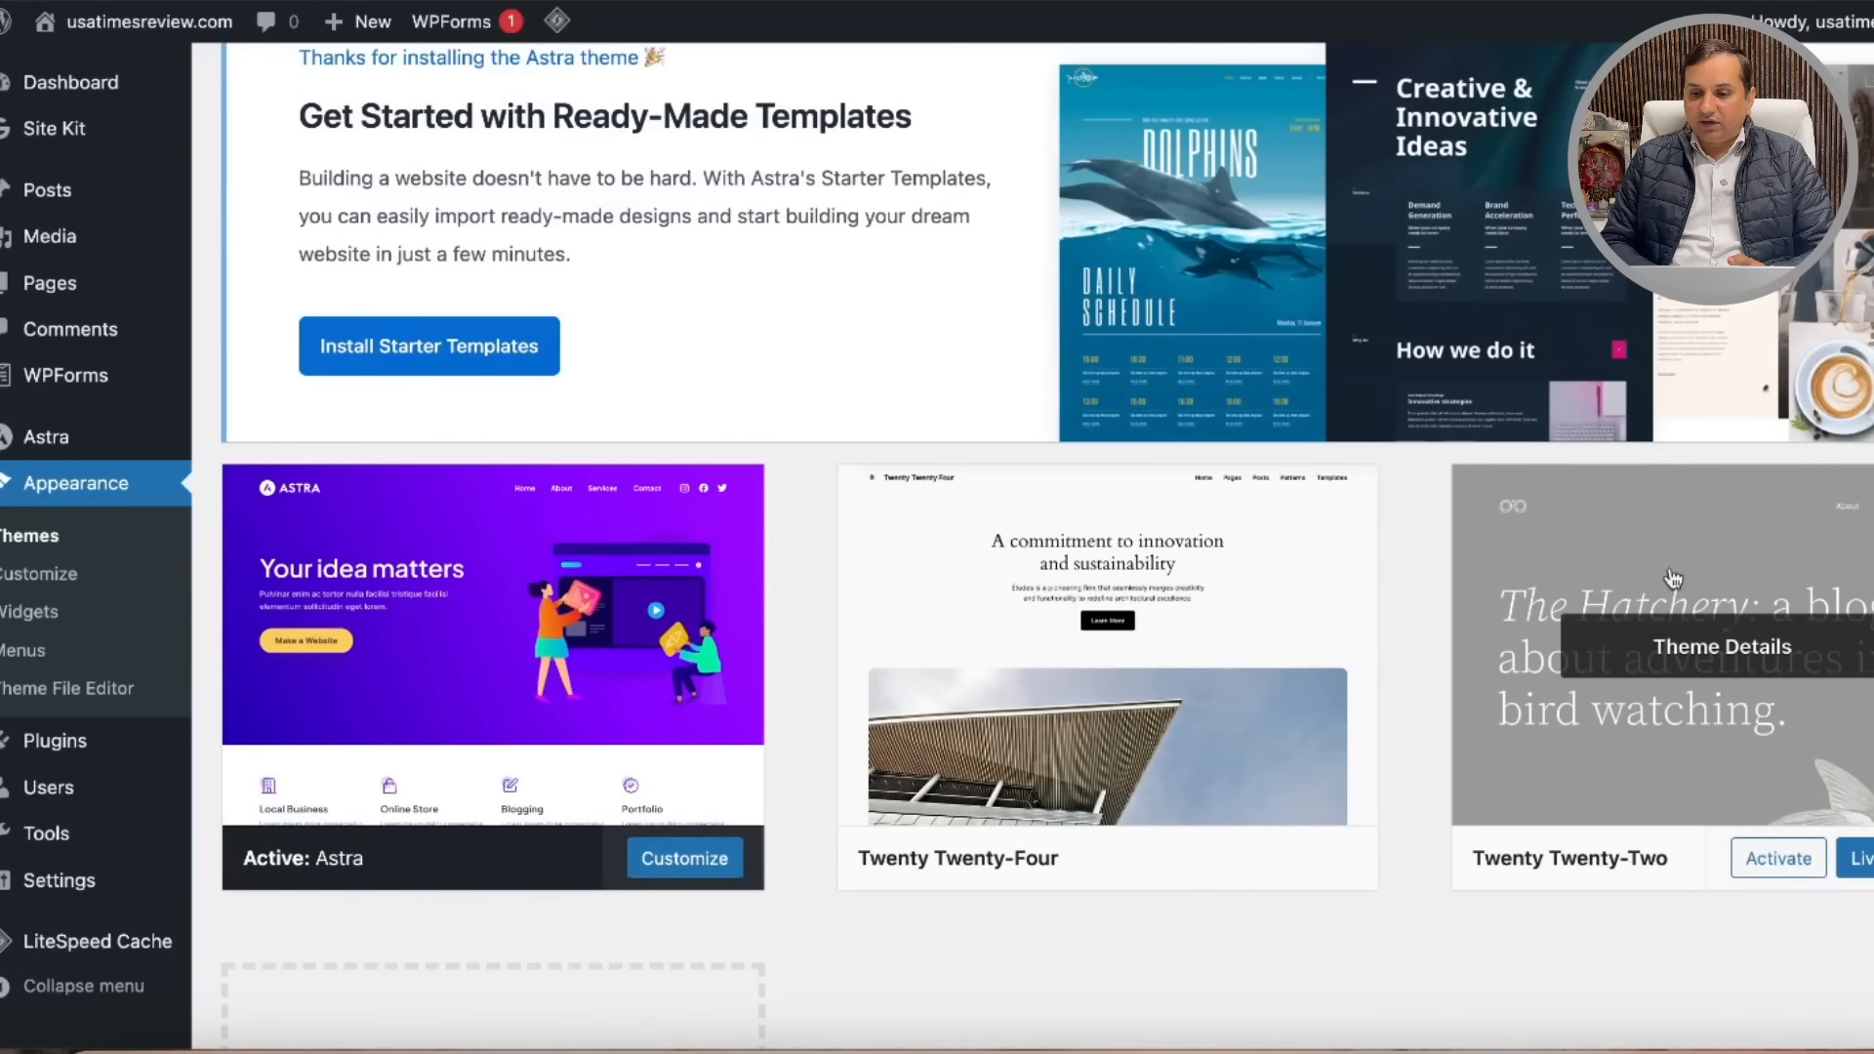
{"action": "left_click", "coordinate": [1673, 579]}
{"action": "scroll", "coordinate": [1439, 683], "scroll_direction": "down", "scroll_amount": 1}
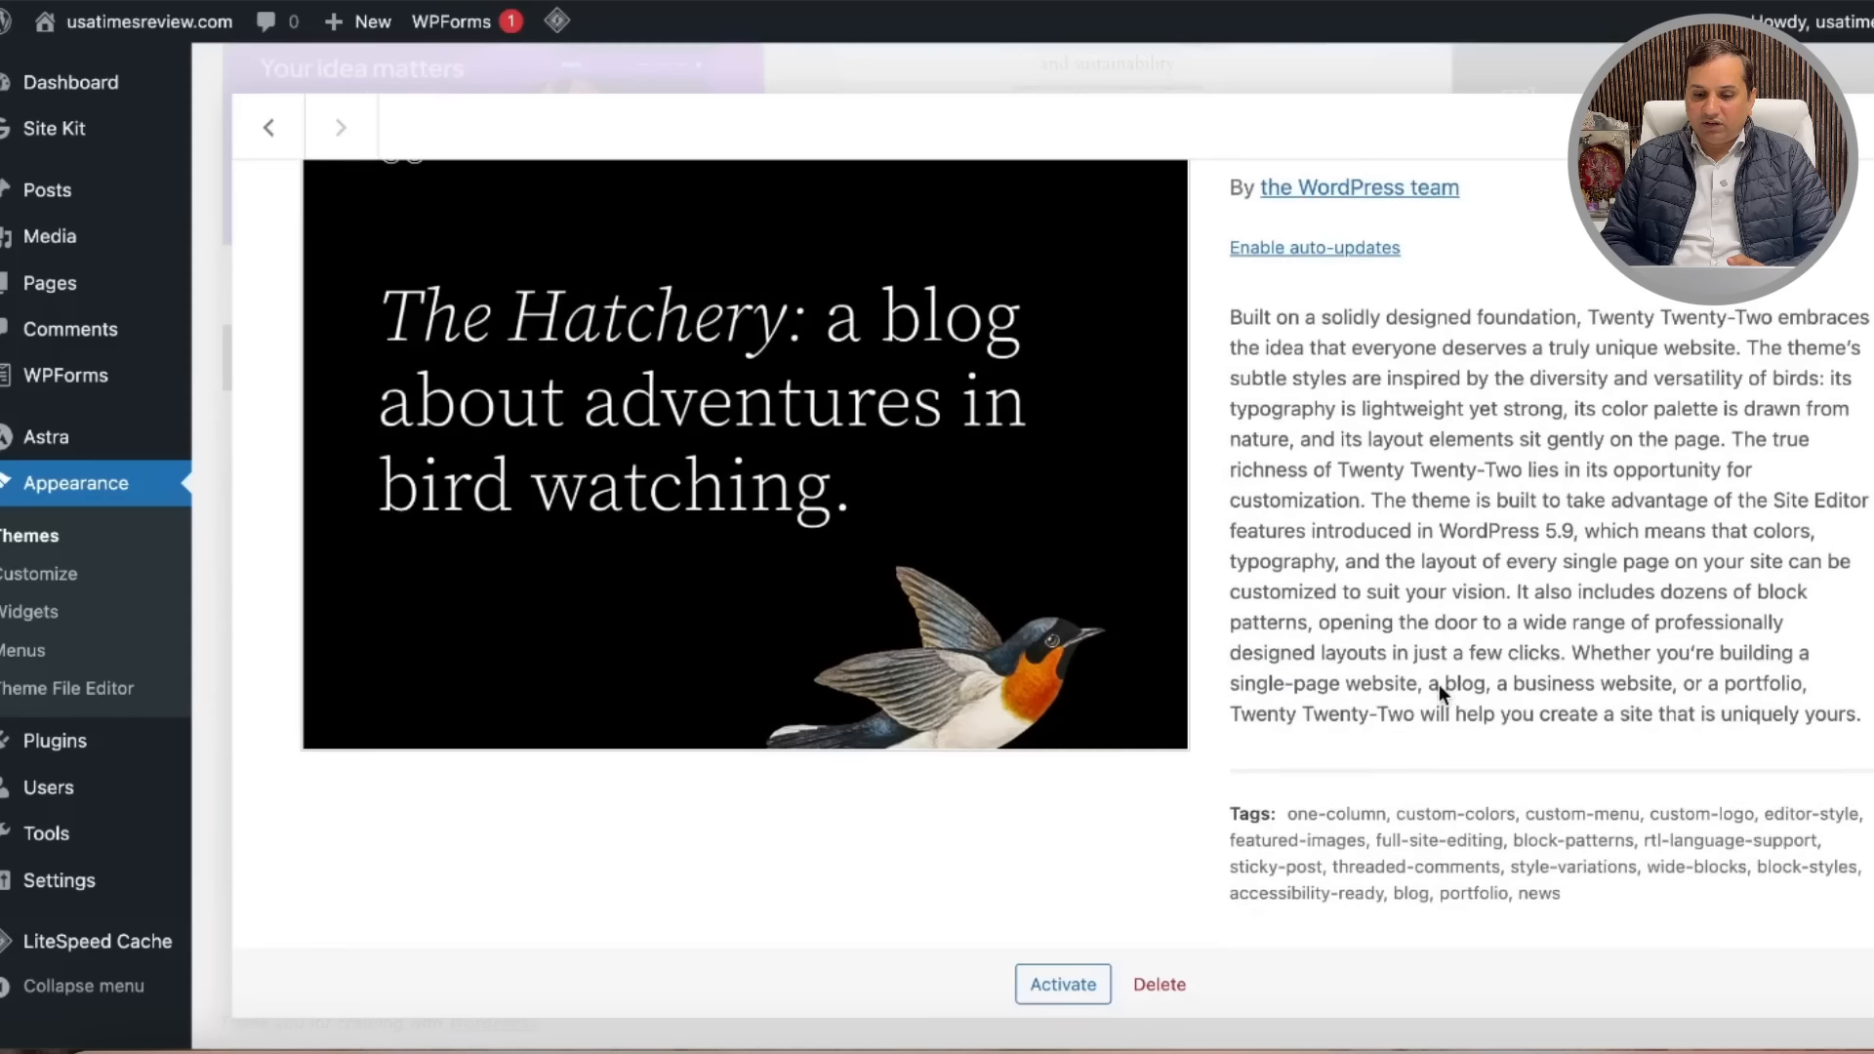
{"action": "left_click", "coordinate": [1160, 984]}
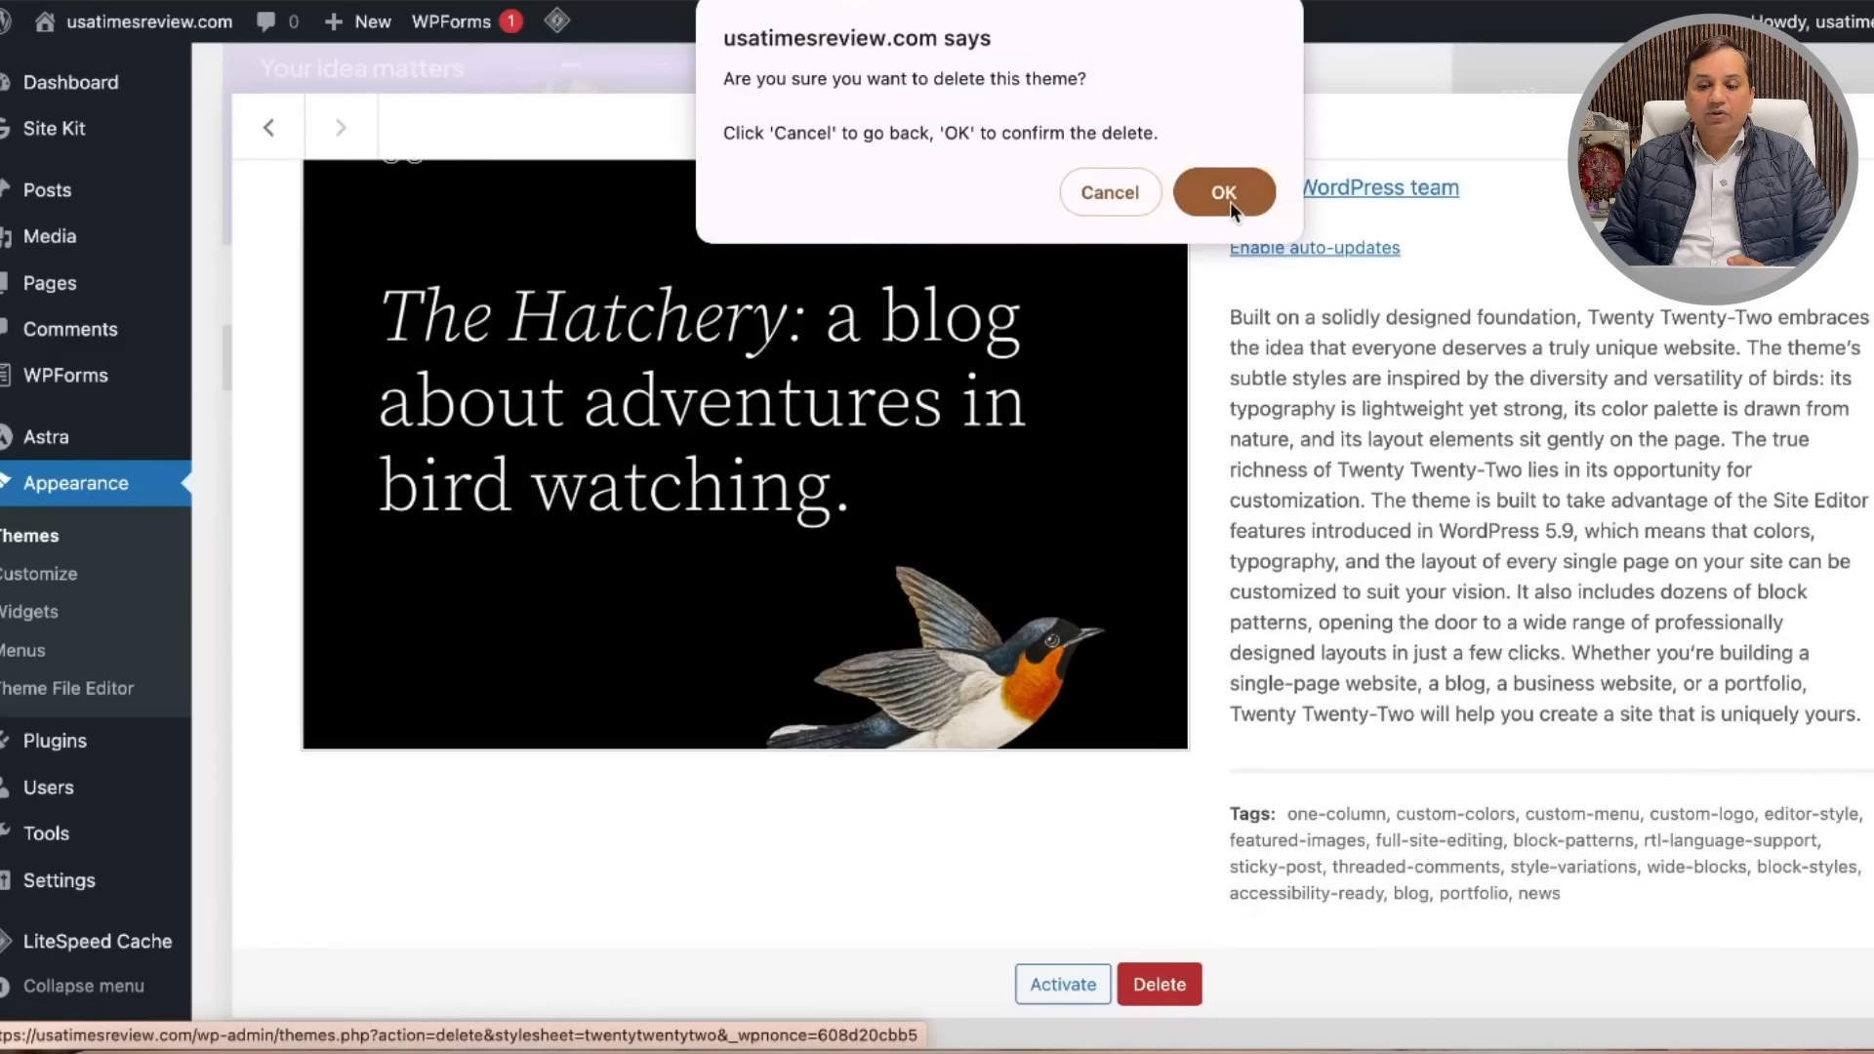
{"action": "left_click", "coordinate": [1232, 201]}
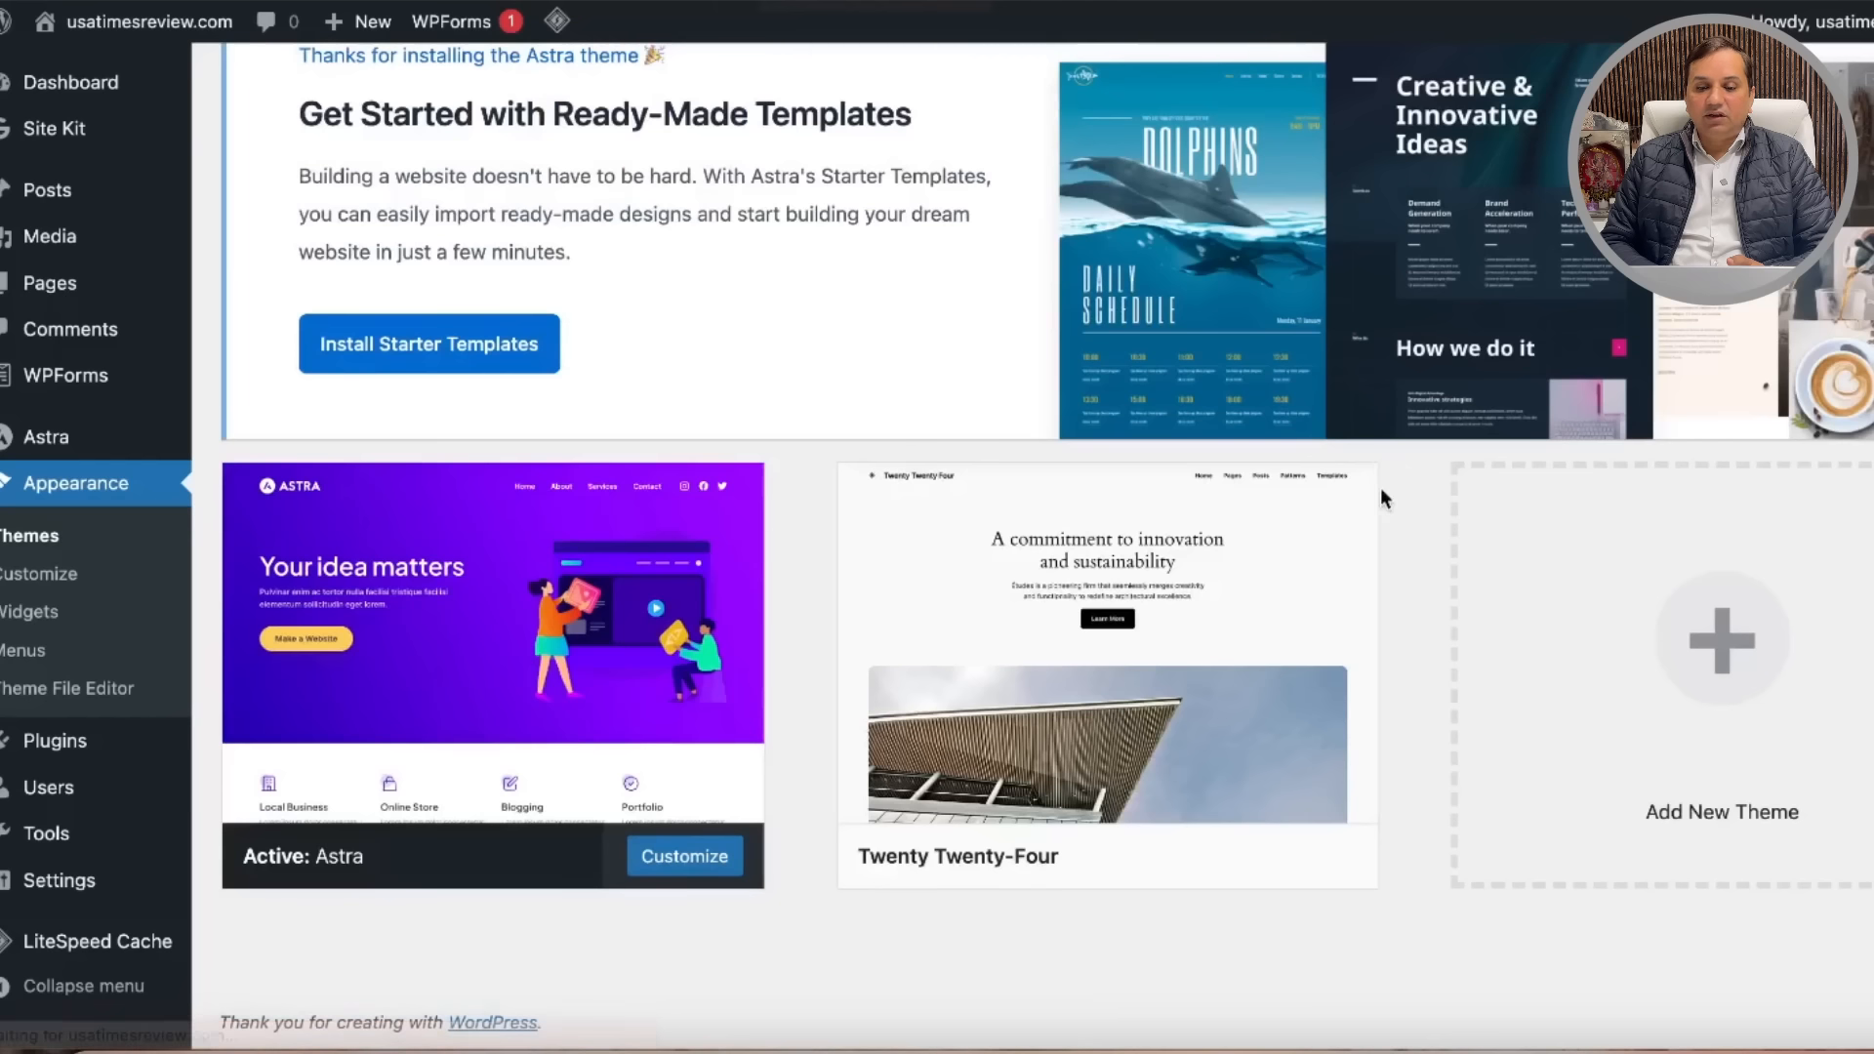
{"action": "left_click", "coordinate": [1305, 566]}
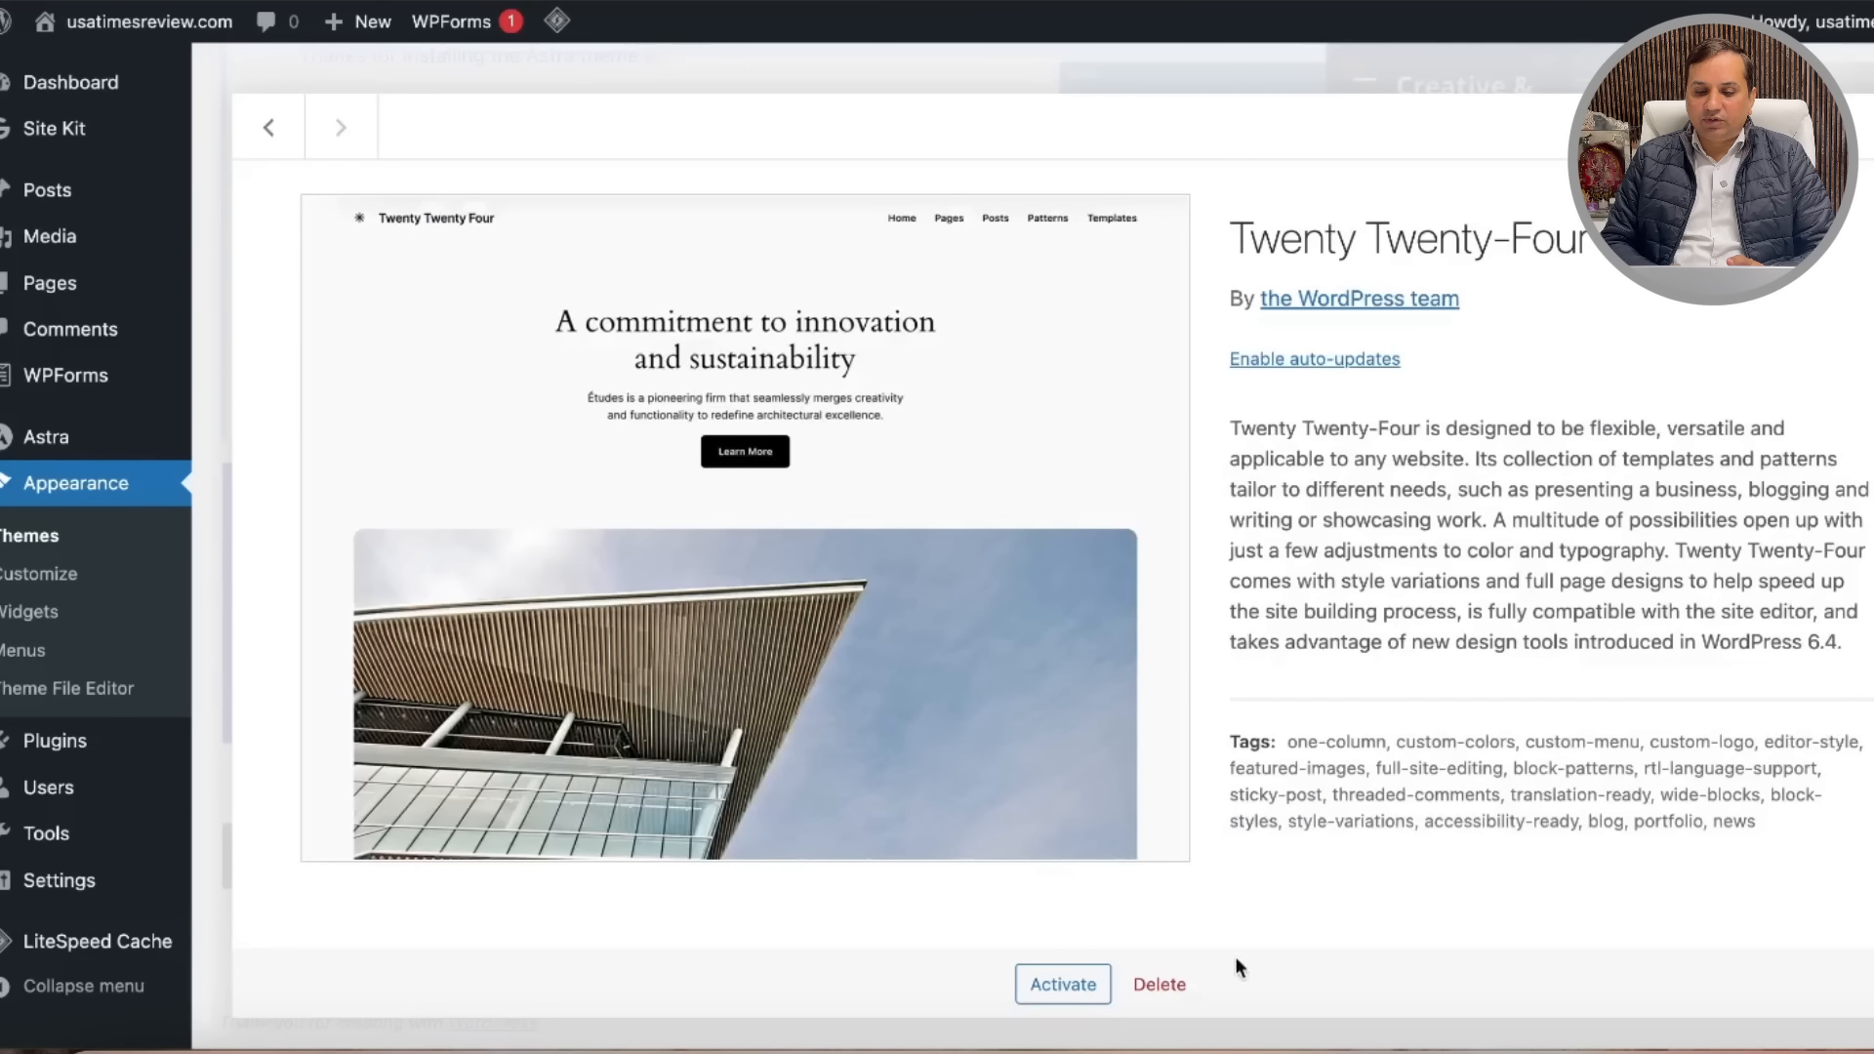
{"action": "left_click", "coordinate": [1160, 984]}
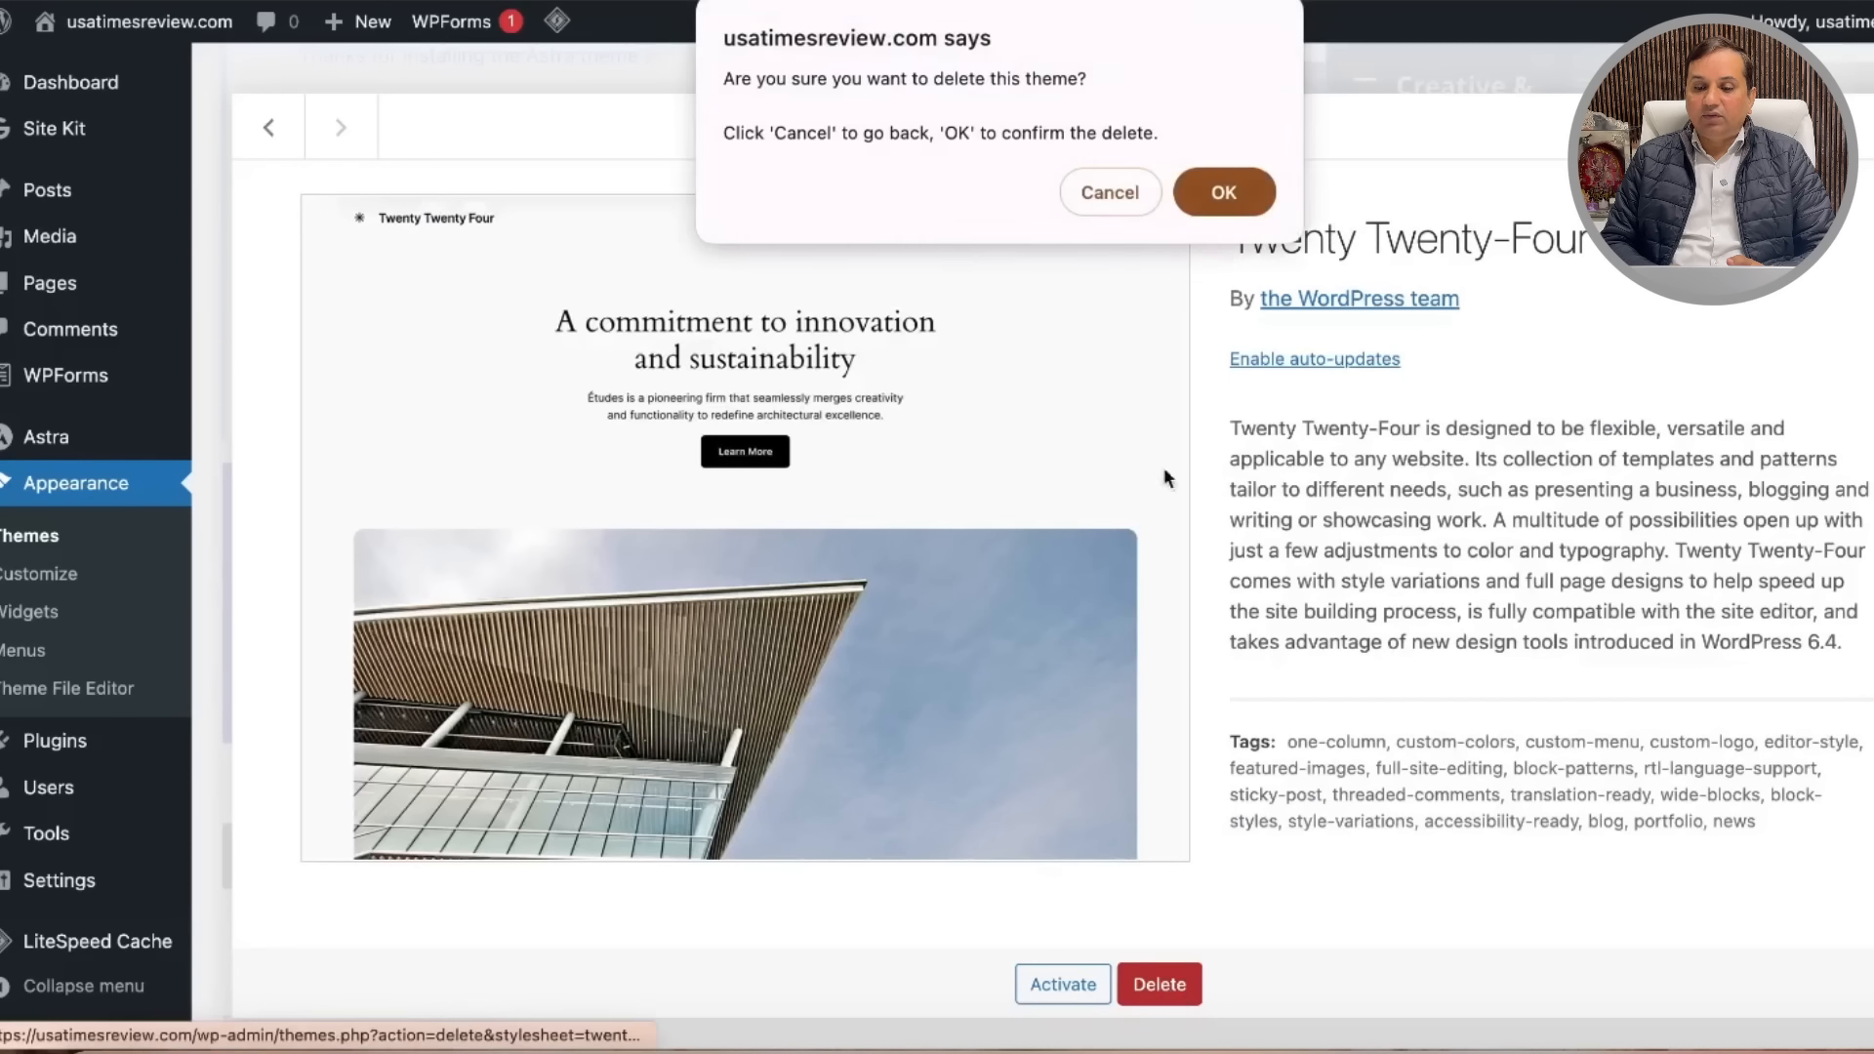
{"action": "left_click", "coordinate": [1224, 192]}
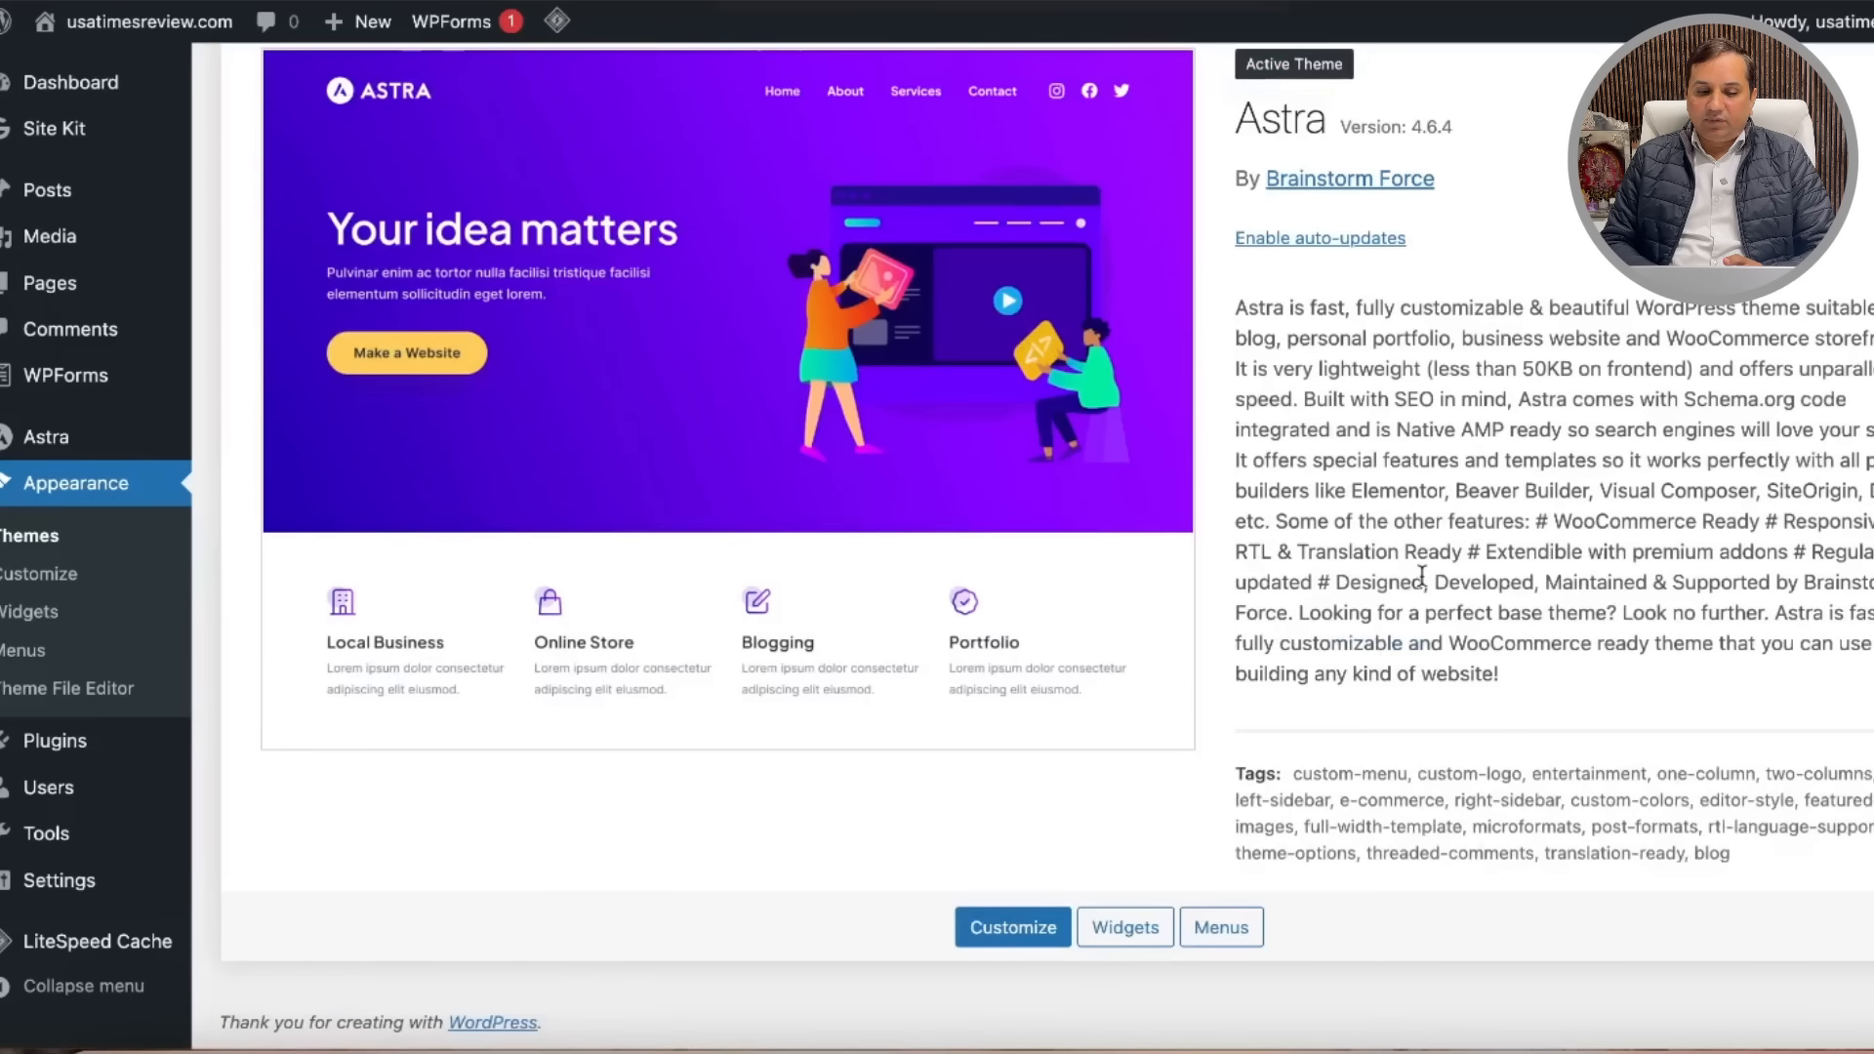
{"action": "scroll", "coordinate": [1421, 576], "scroll_direction": "up", "scroll_amount": 6}
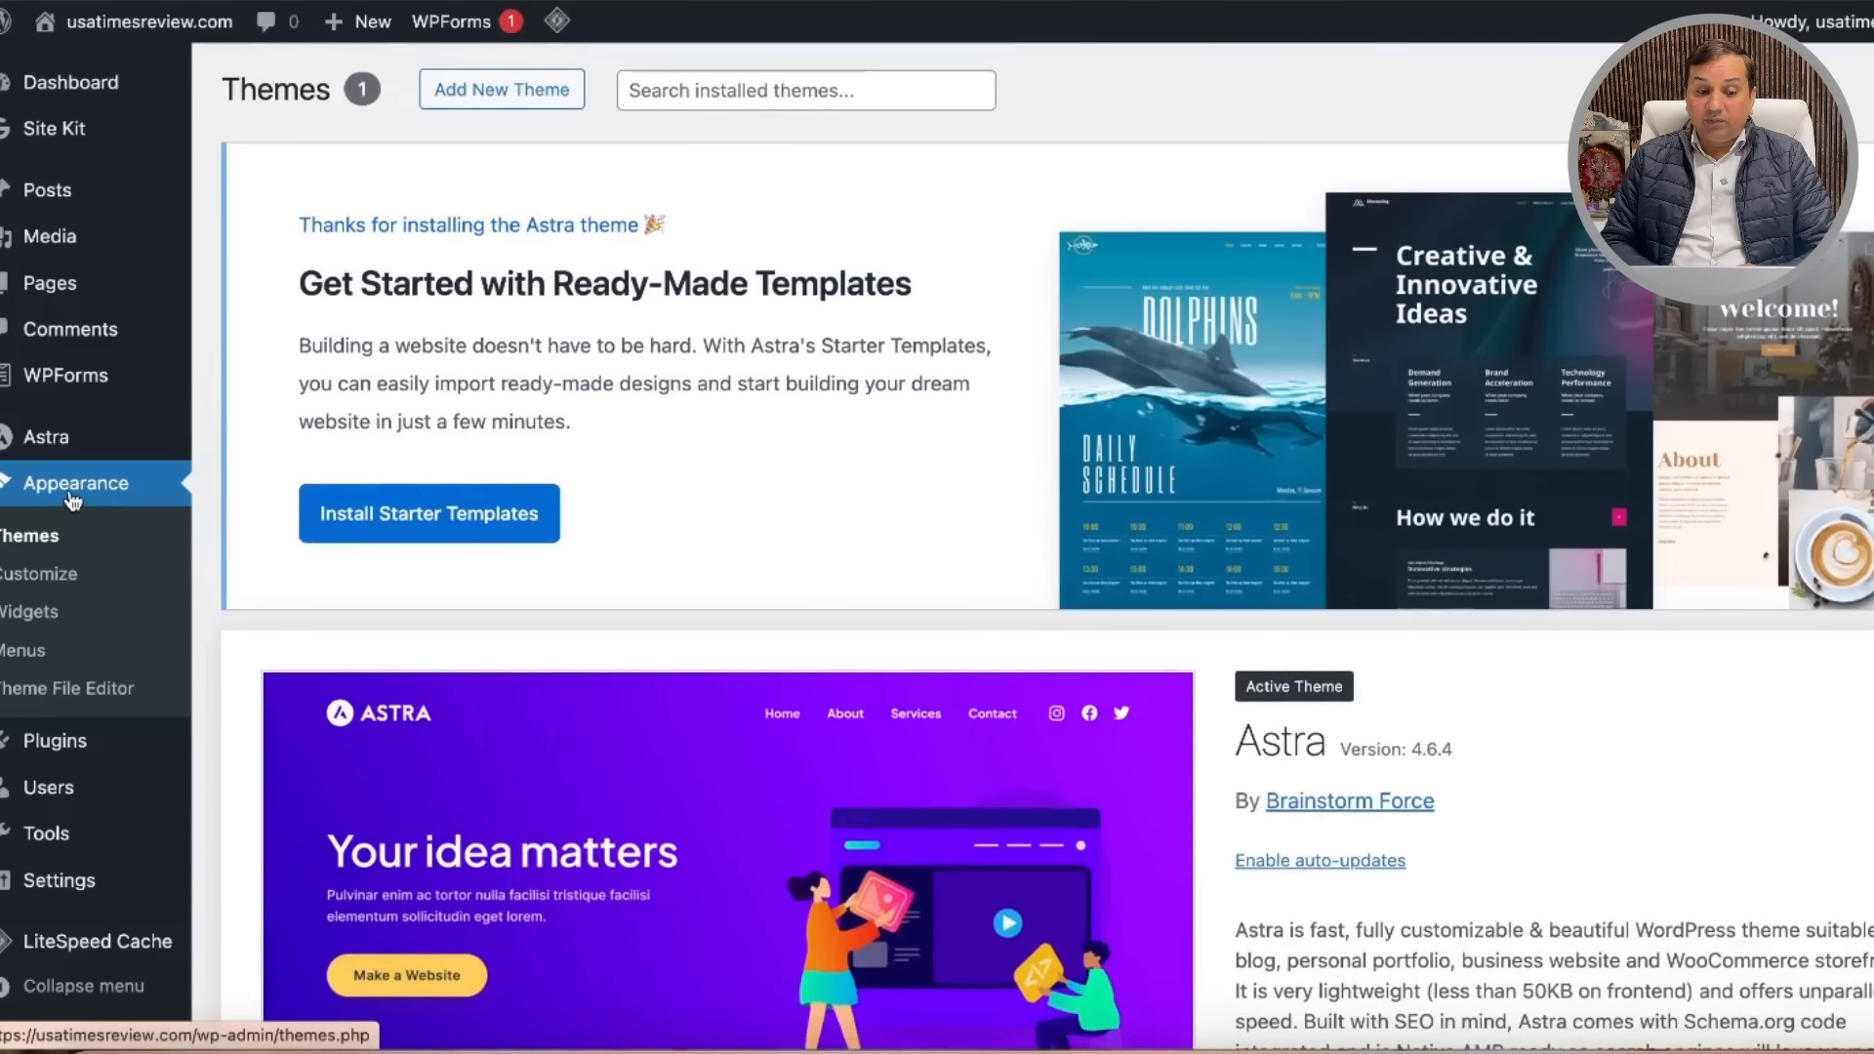
{"action": "scroll", "coordinate": [73, 501], "scroll_direction": "down", "scroll_amount": 5}
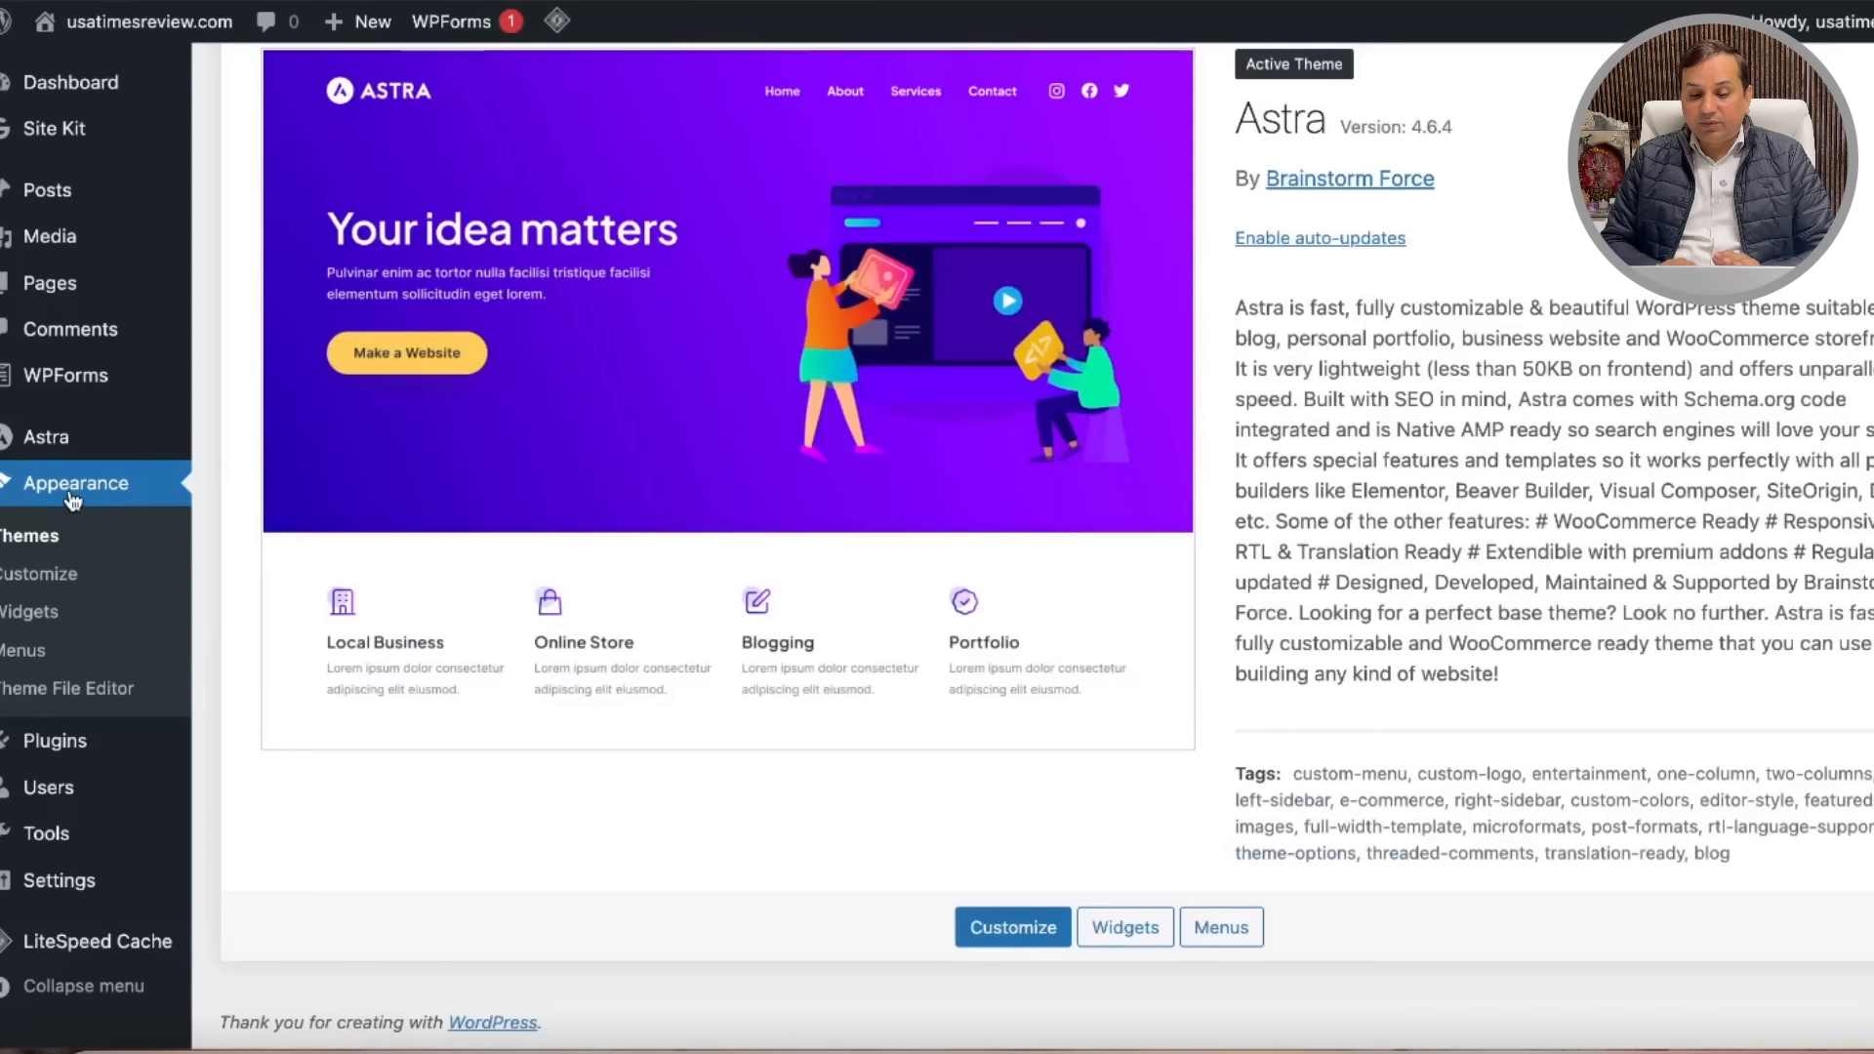
{"action": "scroll", "coordinate": [695, 336], "scroll_direction": "up", "scroll_amount": 5}
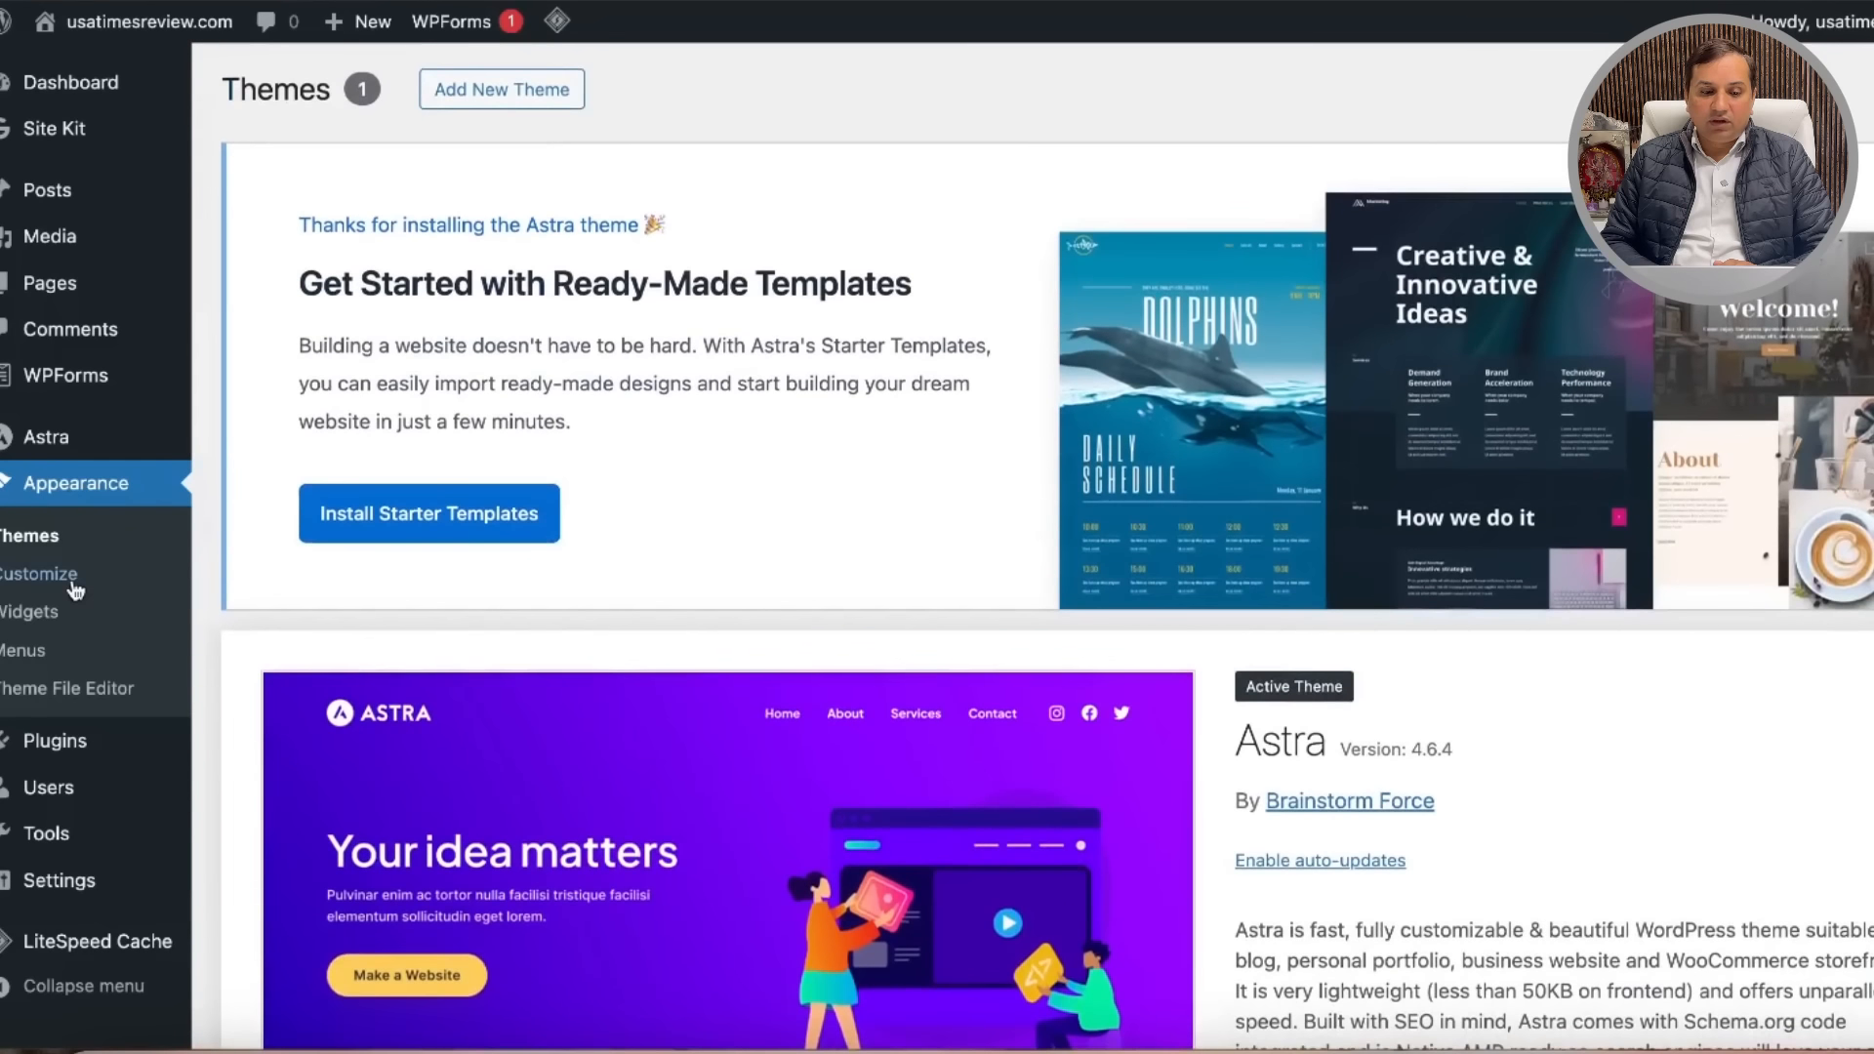
{"action": "mouse_move", "coordinate": [123, 754]}
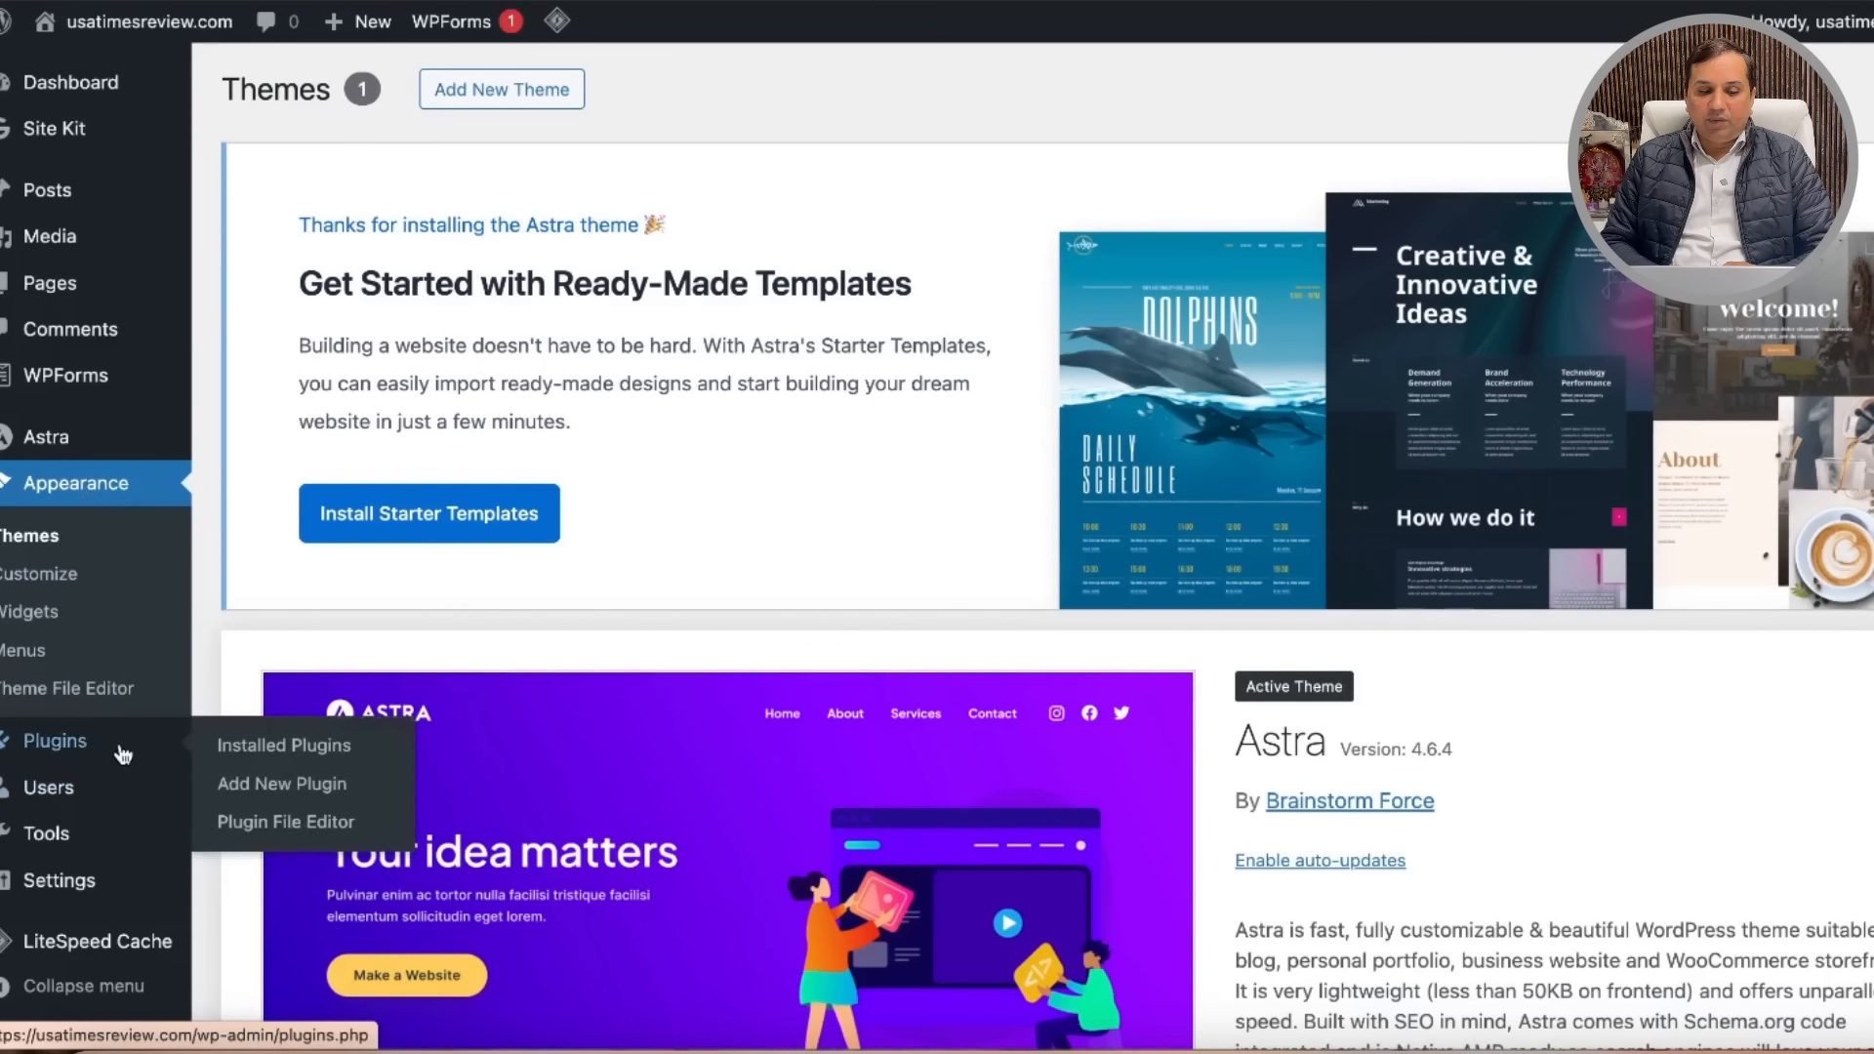
Step: Search 'rank' in Add Plugins, install and activate Rank Math SEO, and skip account connection
{"action": "left_click", "coordinate": [284, 790]}
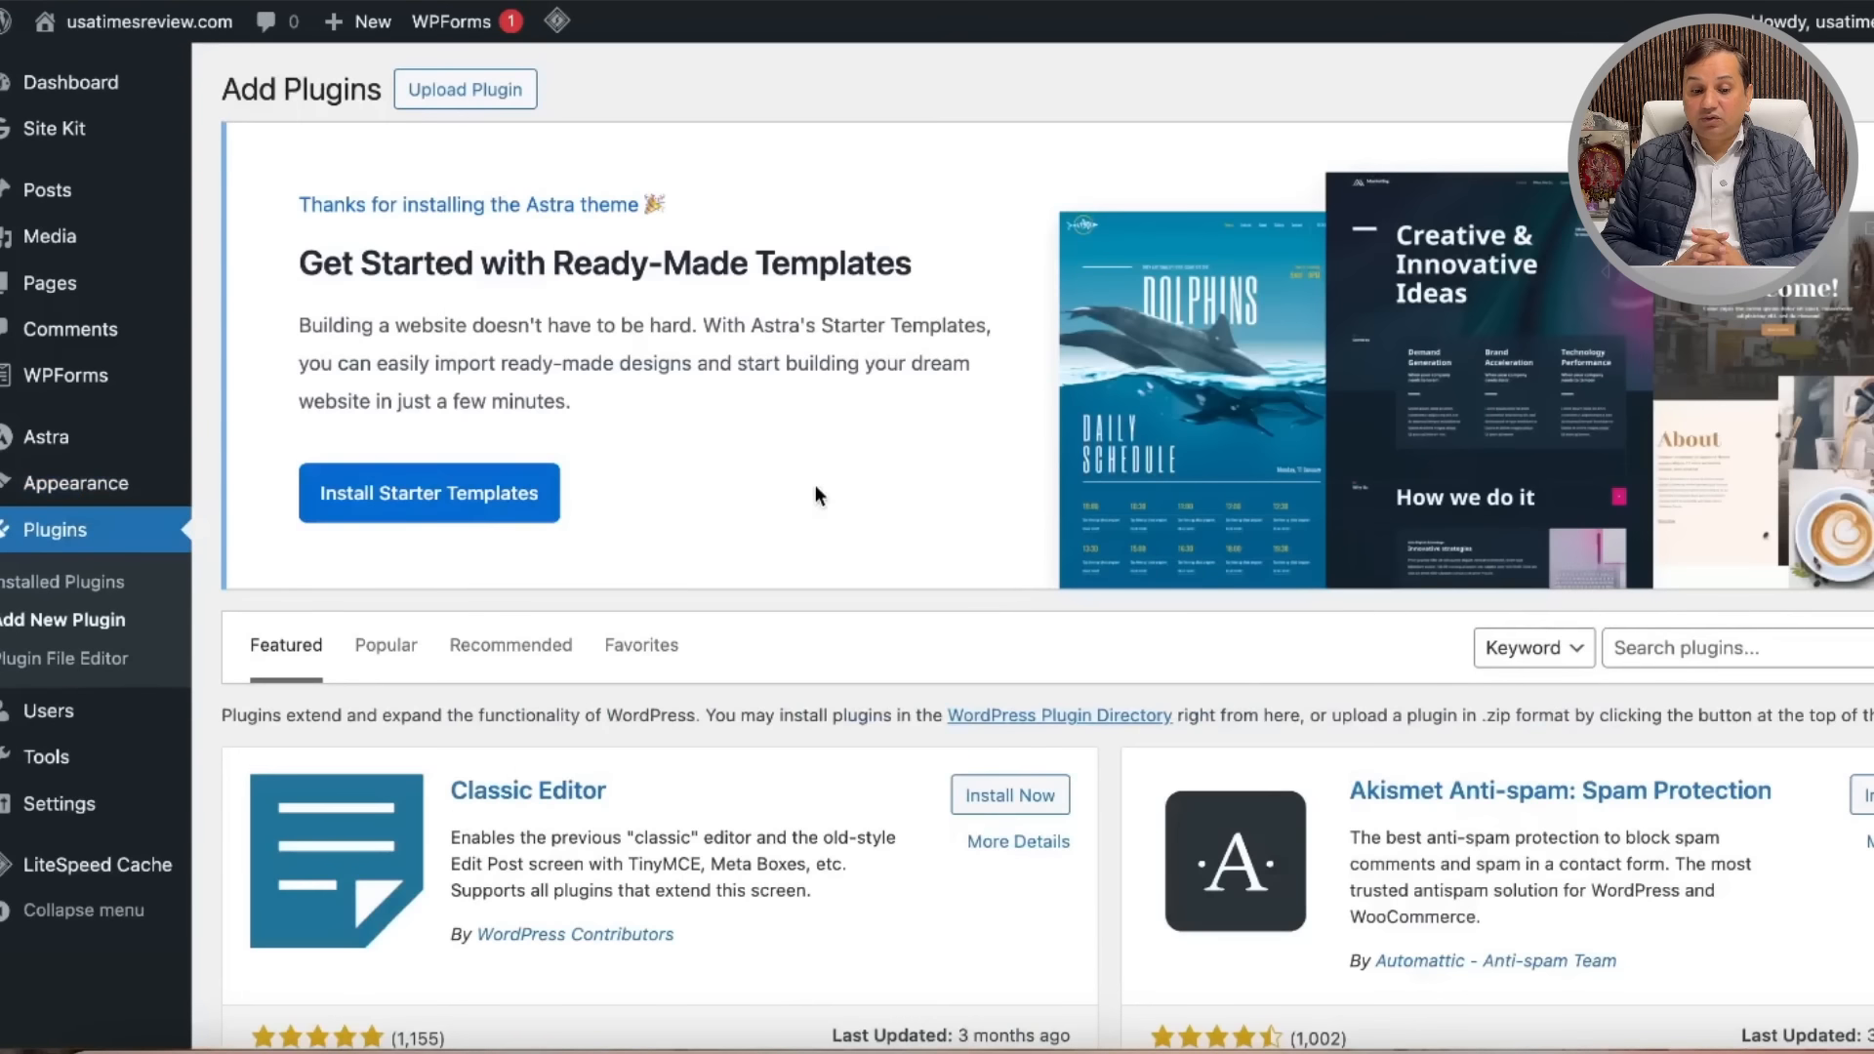
{"action": "left_click", "coordinate": [1633, 644]}
{"action": "type", "text": "rank"}
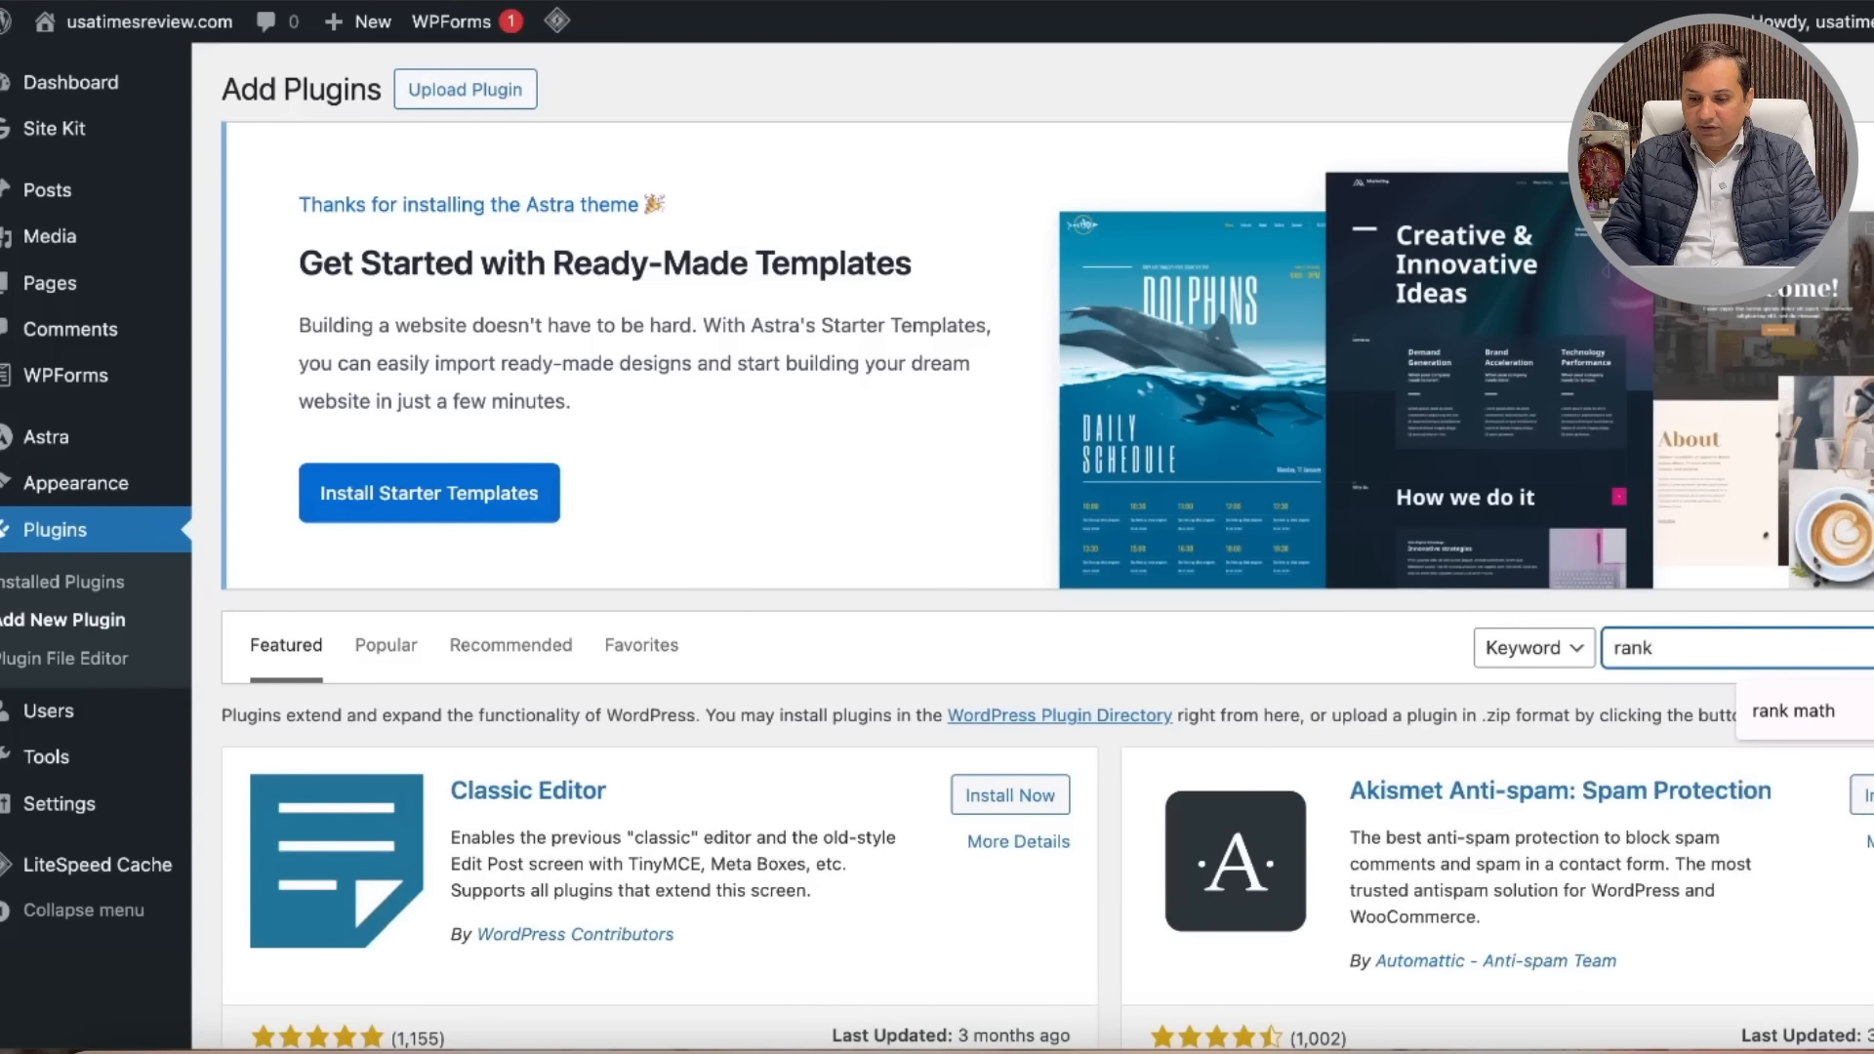
{"action": "key", "text": "Return"}
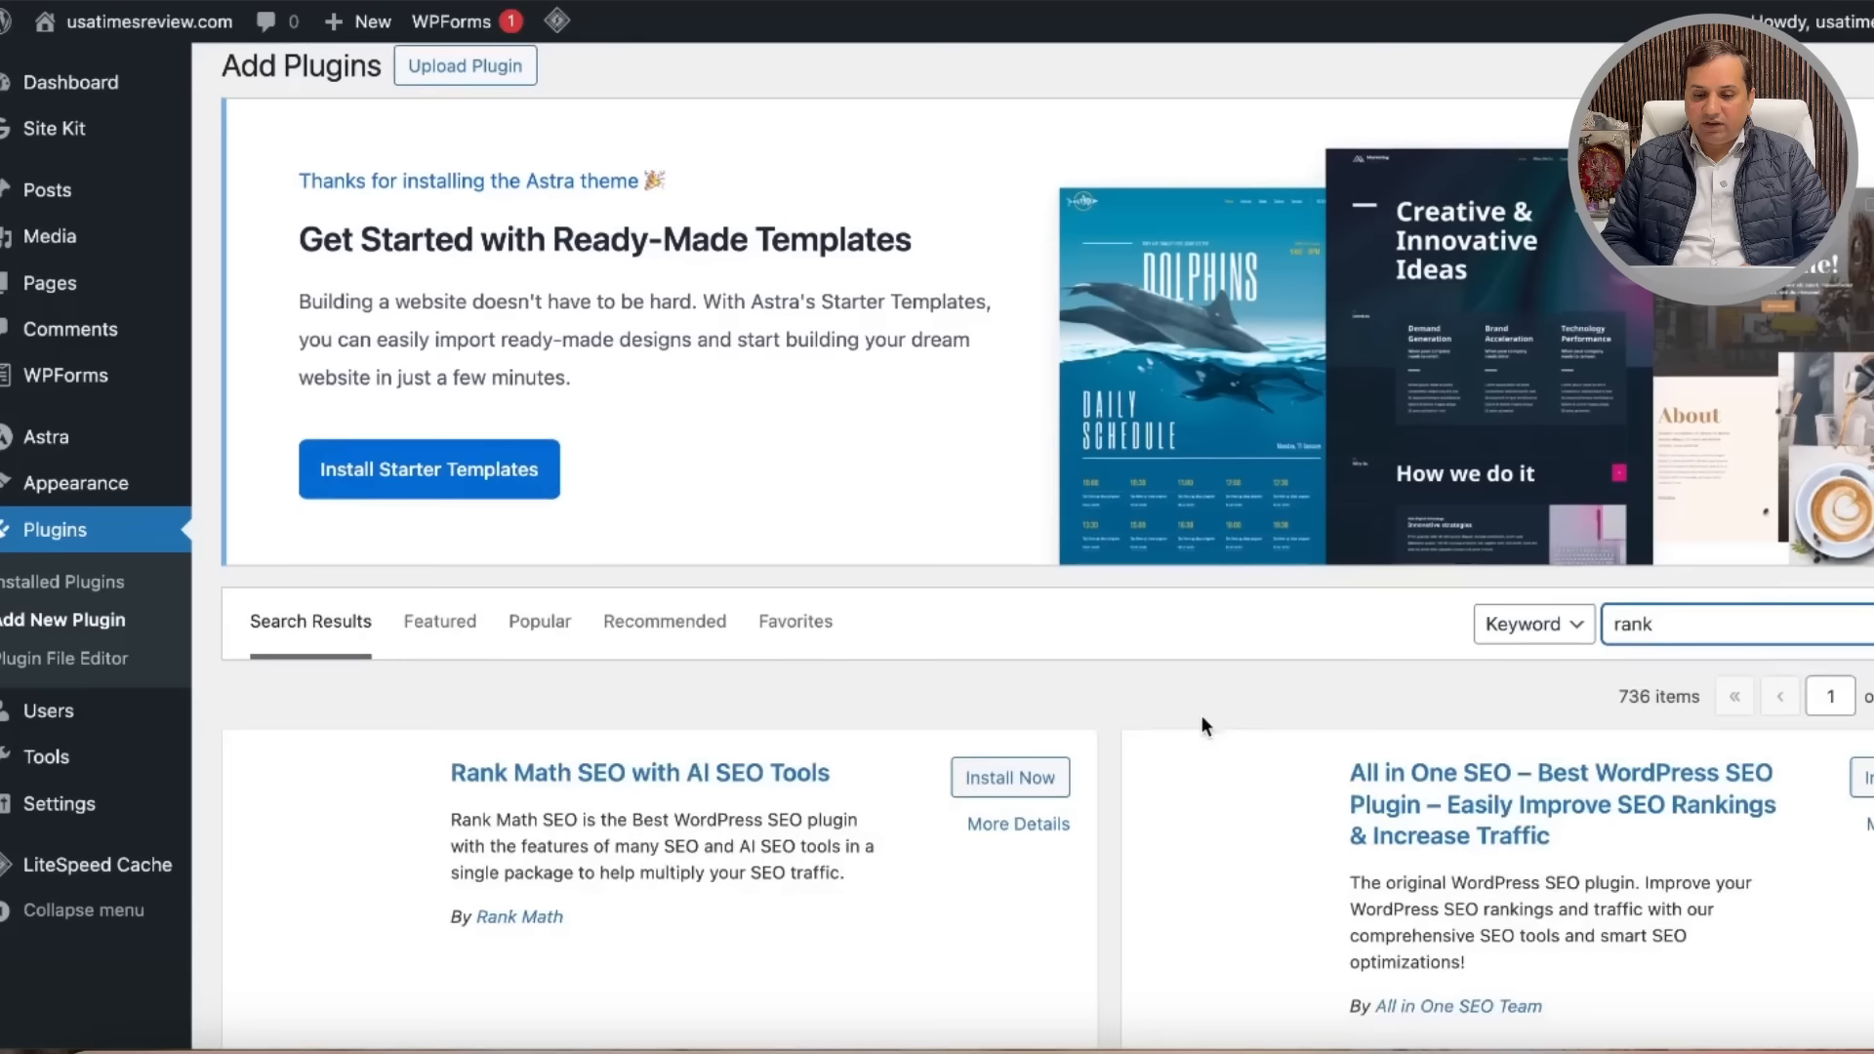
{"action": "scroll", "coordinate": [1201, 715], "scroll_direction": "down", "scroll_amount": 3}
{"action": "scroll", "coordinate": [836, 705], "scroll_direction": "down", "scroll_amount": 2}
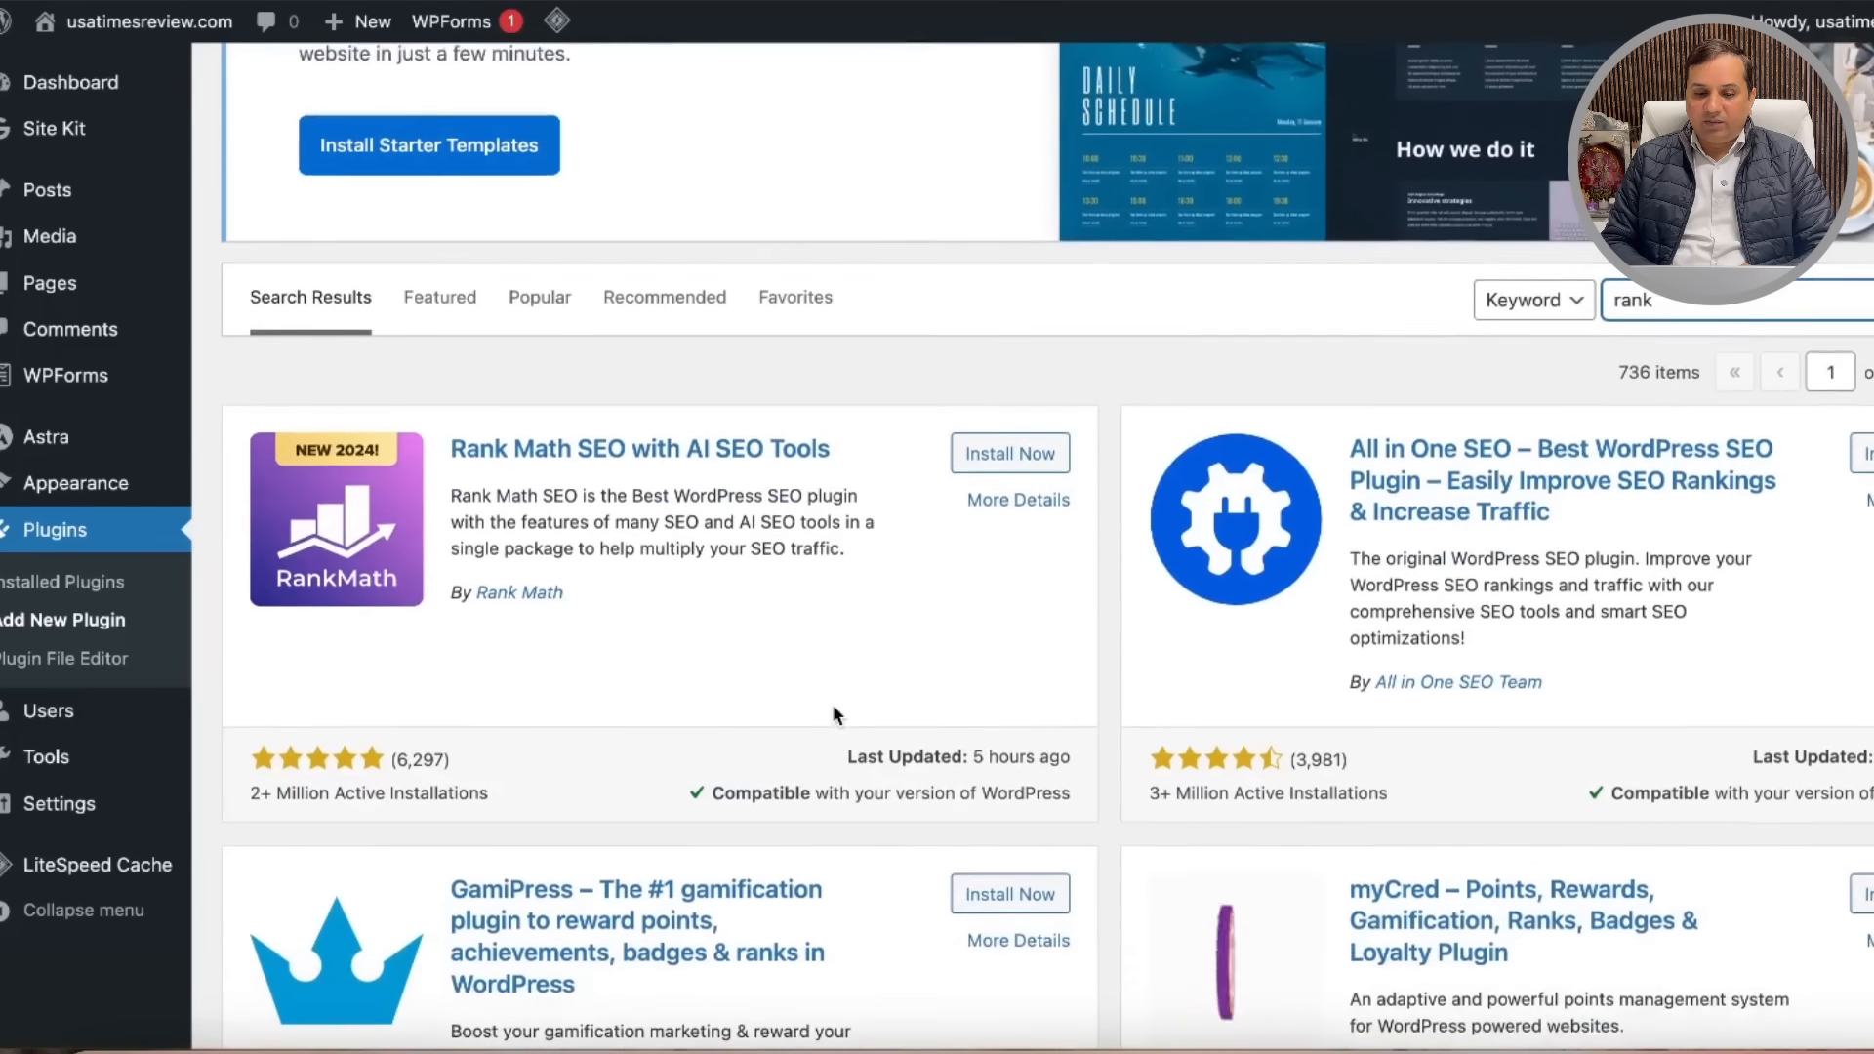
{"action": "left_click", "coordinate": [1025, 459]}
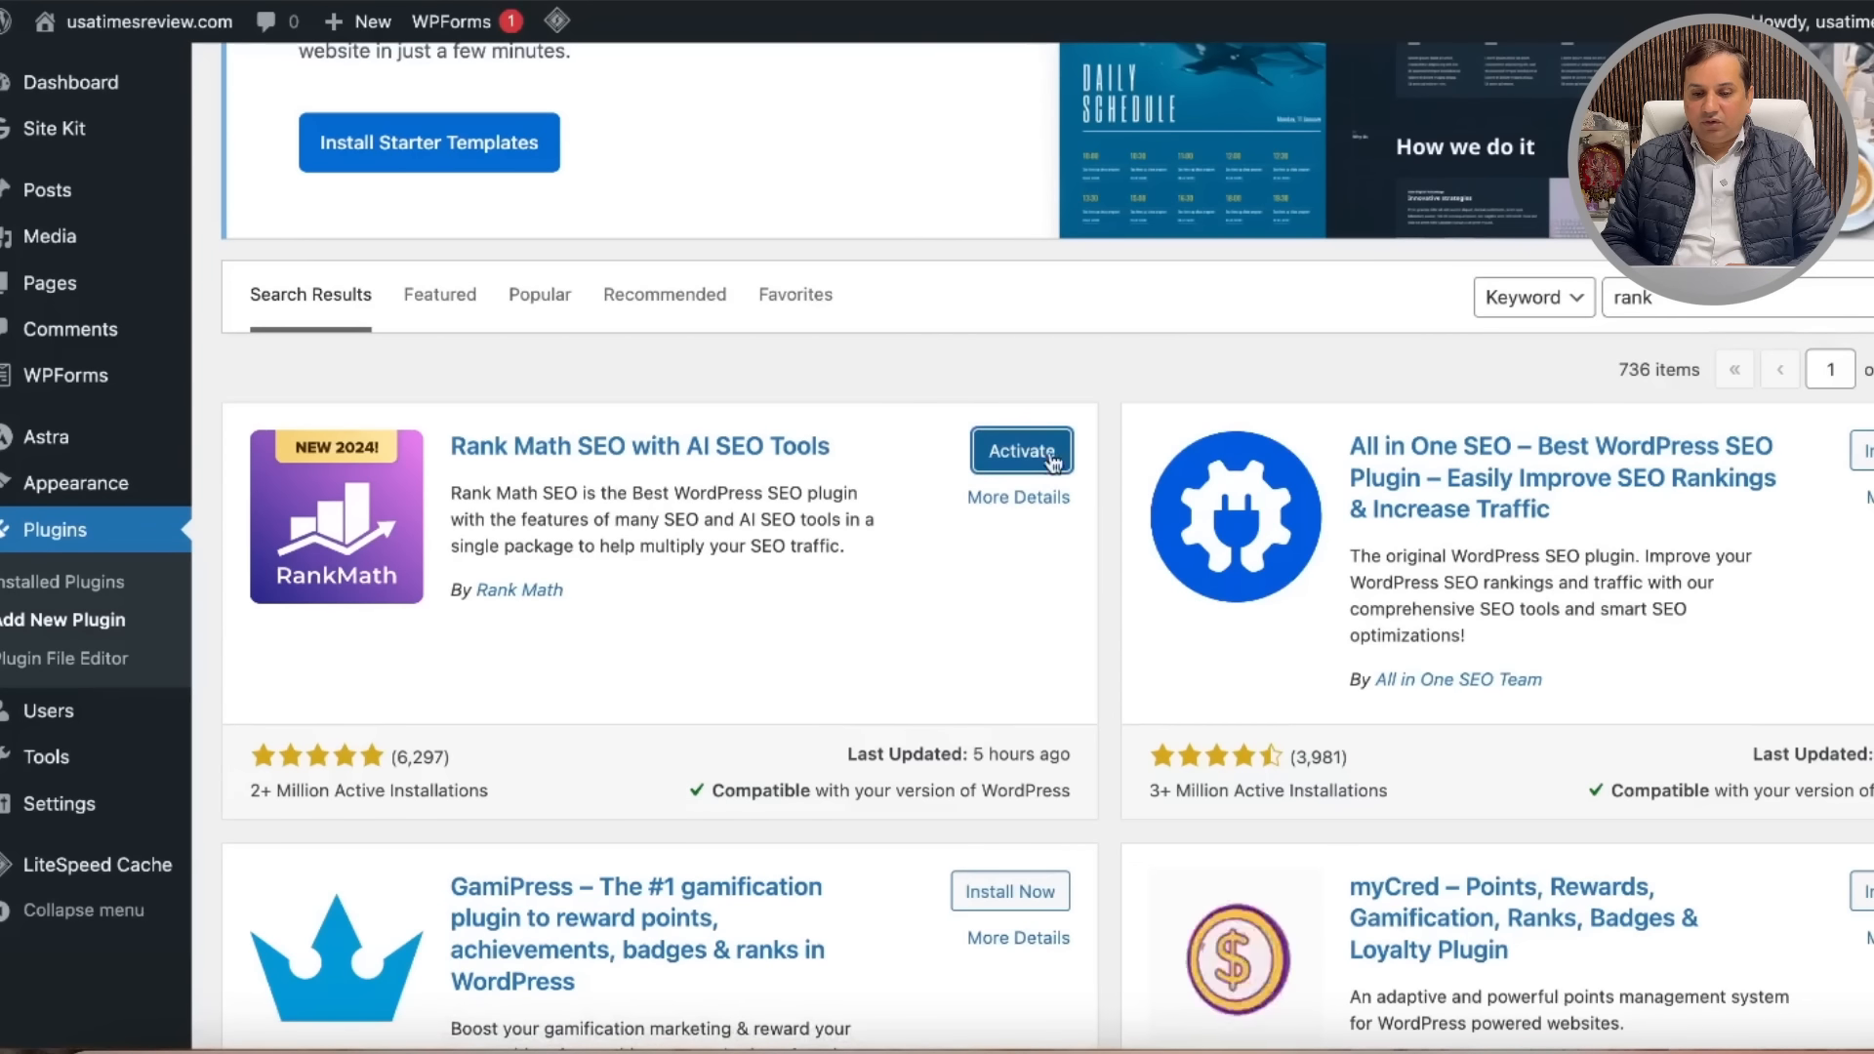
{"action": "left_click", "coordinate": [1039, 456]}
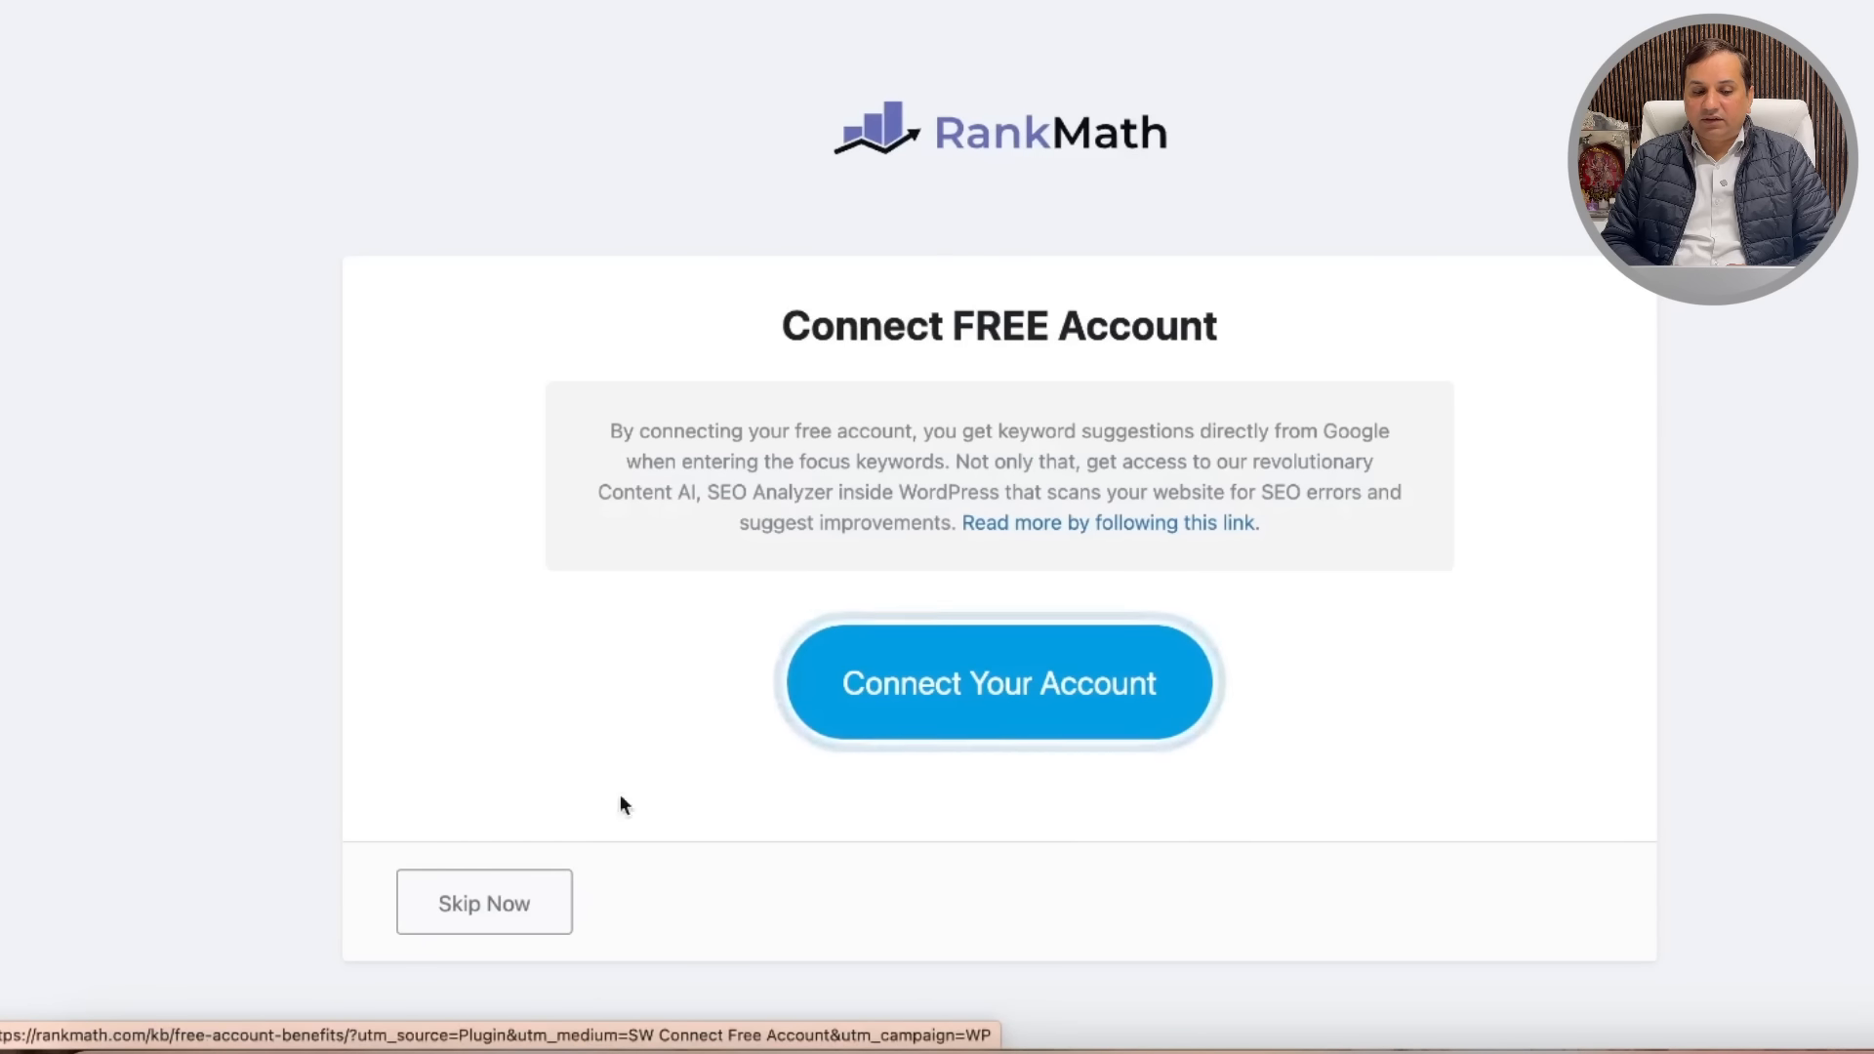
{"action": "left_click", "coordinate": [468, 906]}
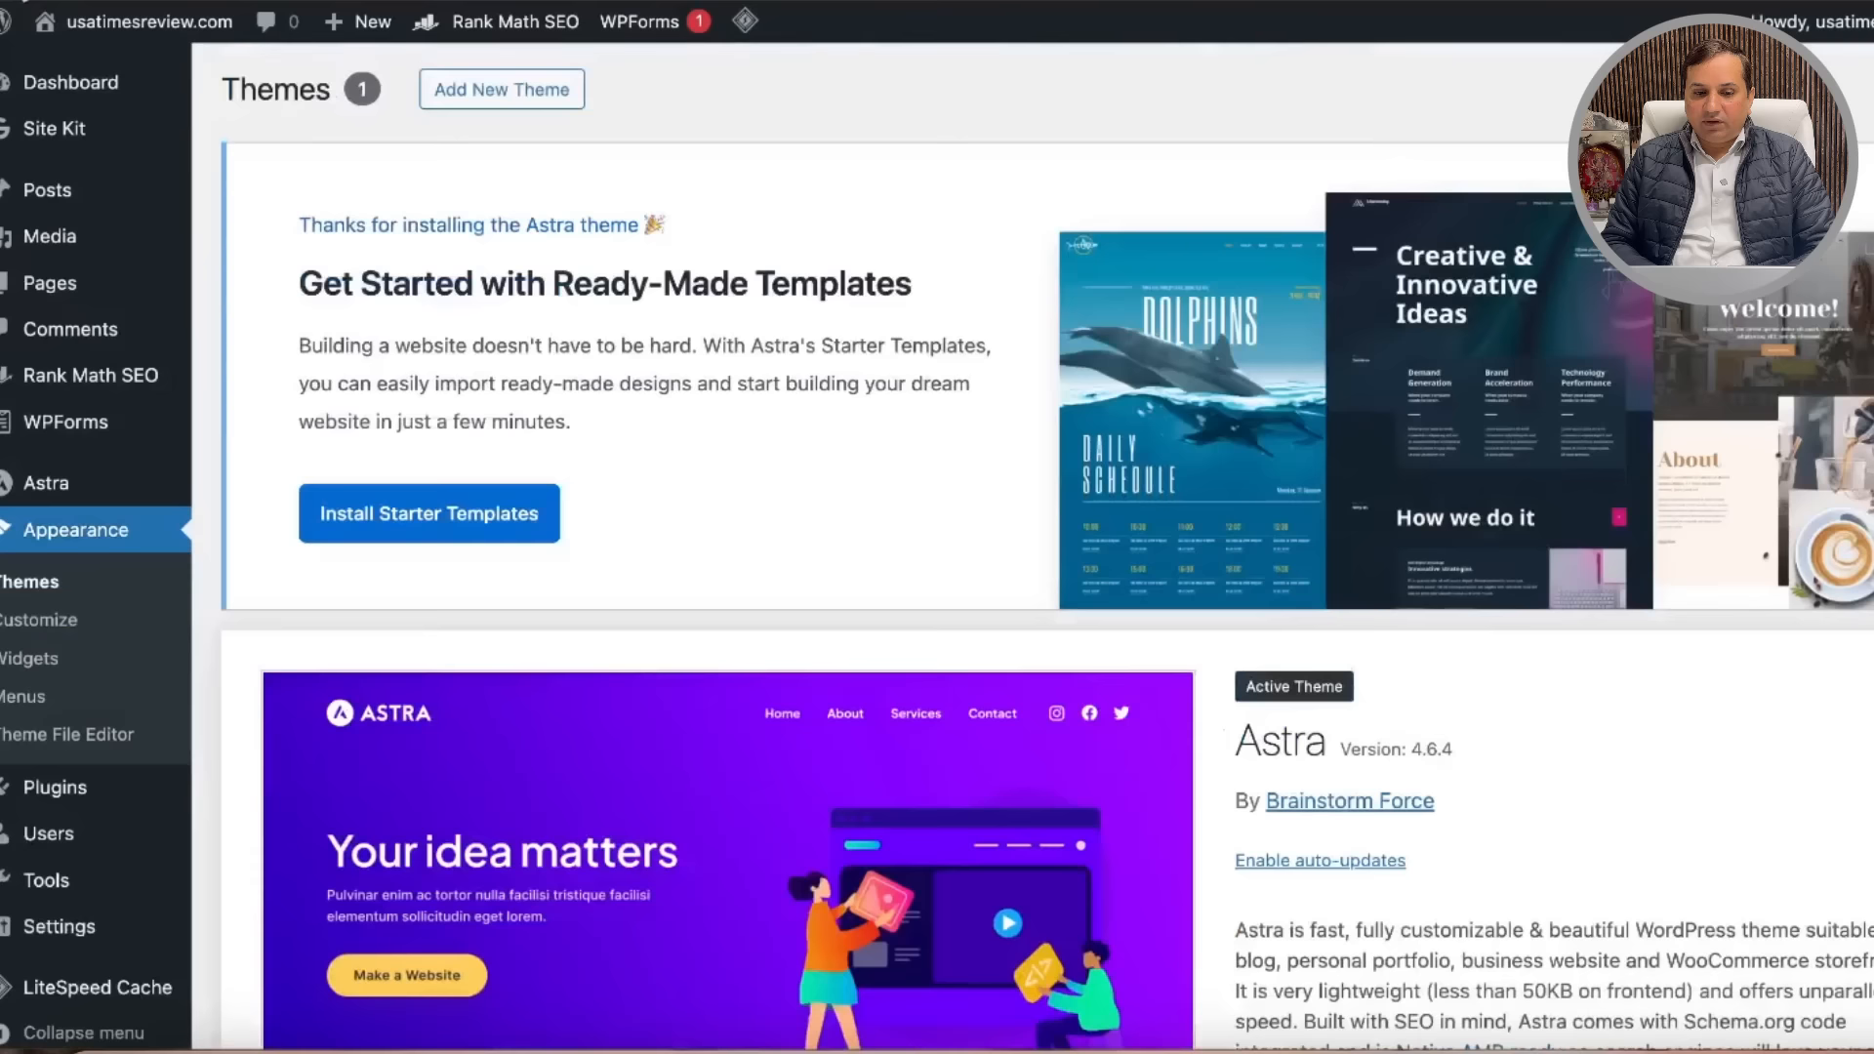
{"action": "scroll", "coordinate": [976, 585], "scroll_direction": "down", "scroll_amount": 5}
Step: Deactivate the Rank Math SEO plugin in the Installed Plugins list
{"action": "scroll", "coordinate": [976, 585], "scroll_direction": "up", "scroll_amount": 5}
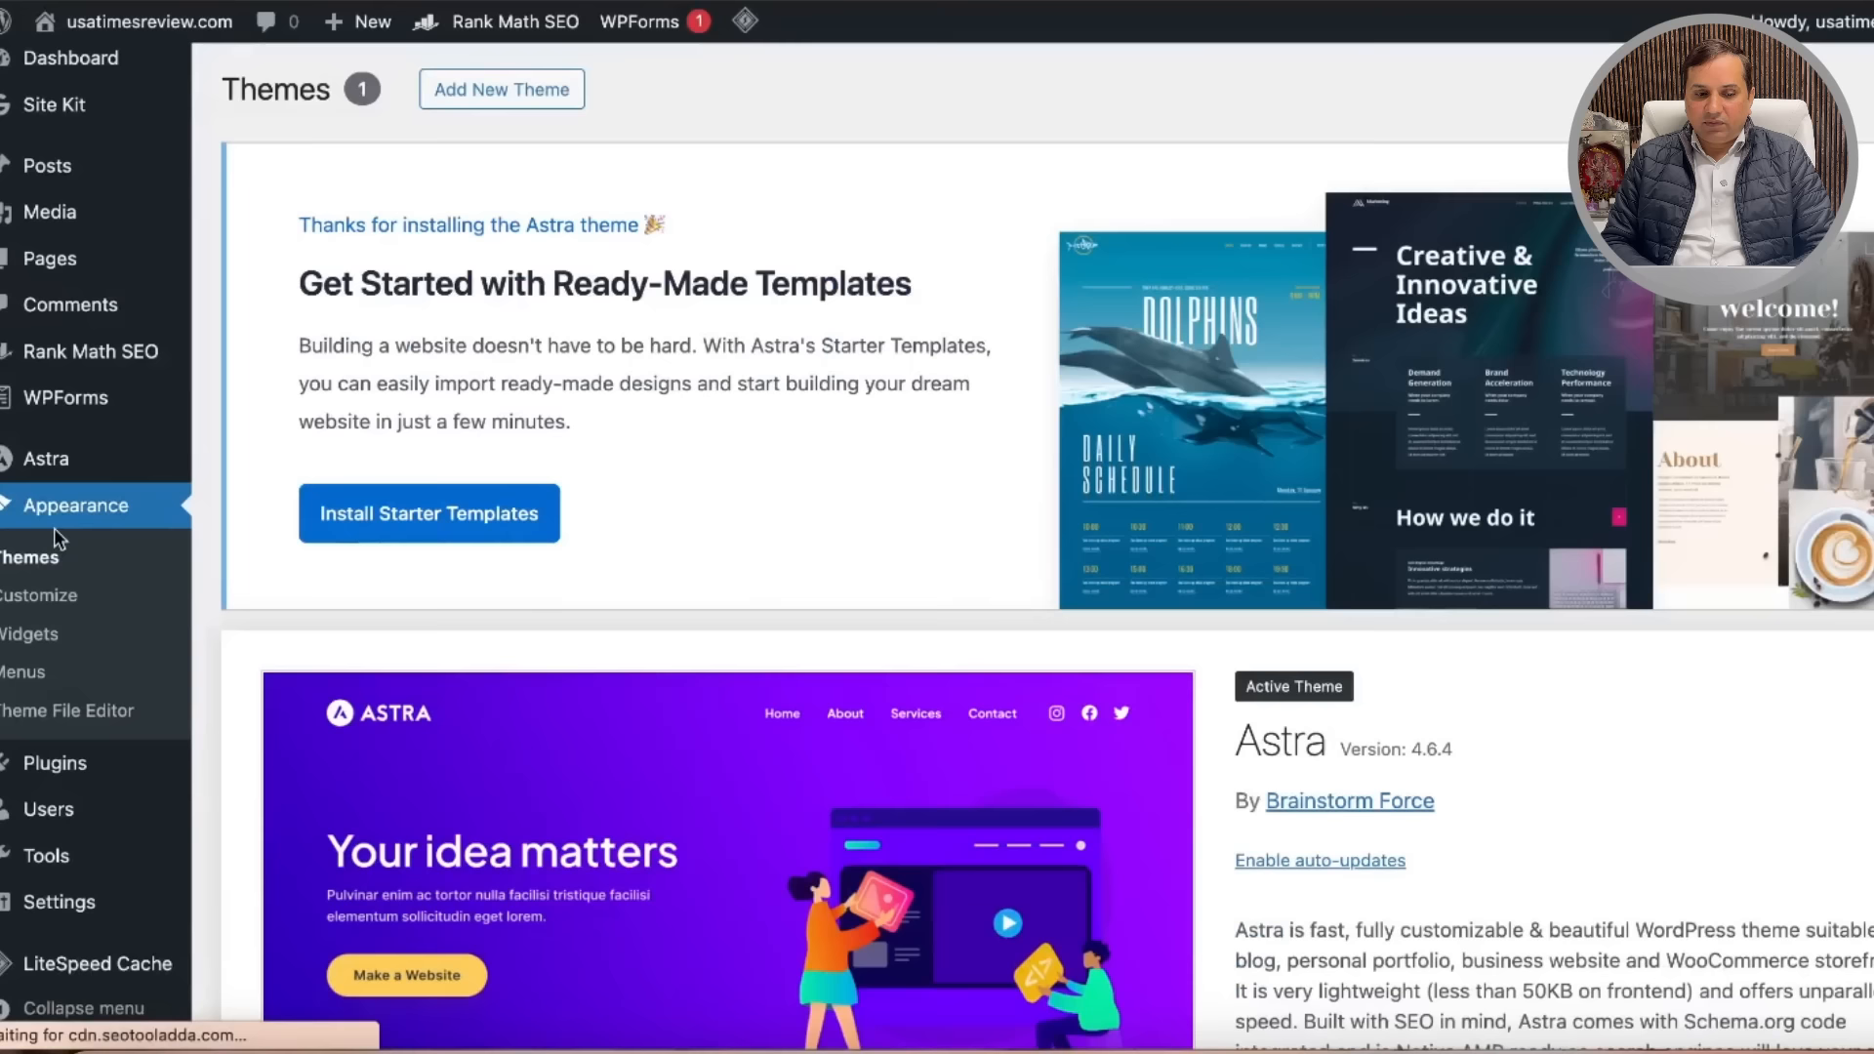
{"action": "mouse_move", "coordinate": [94, 771]}
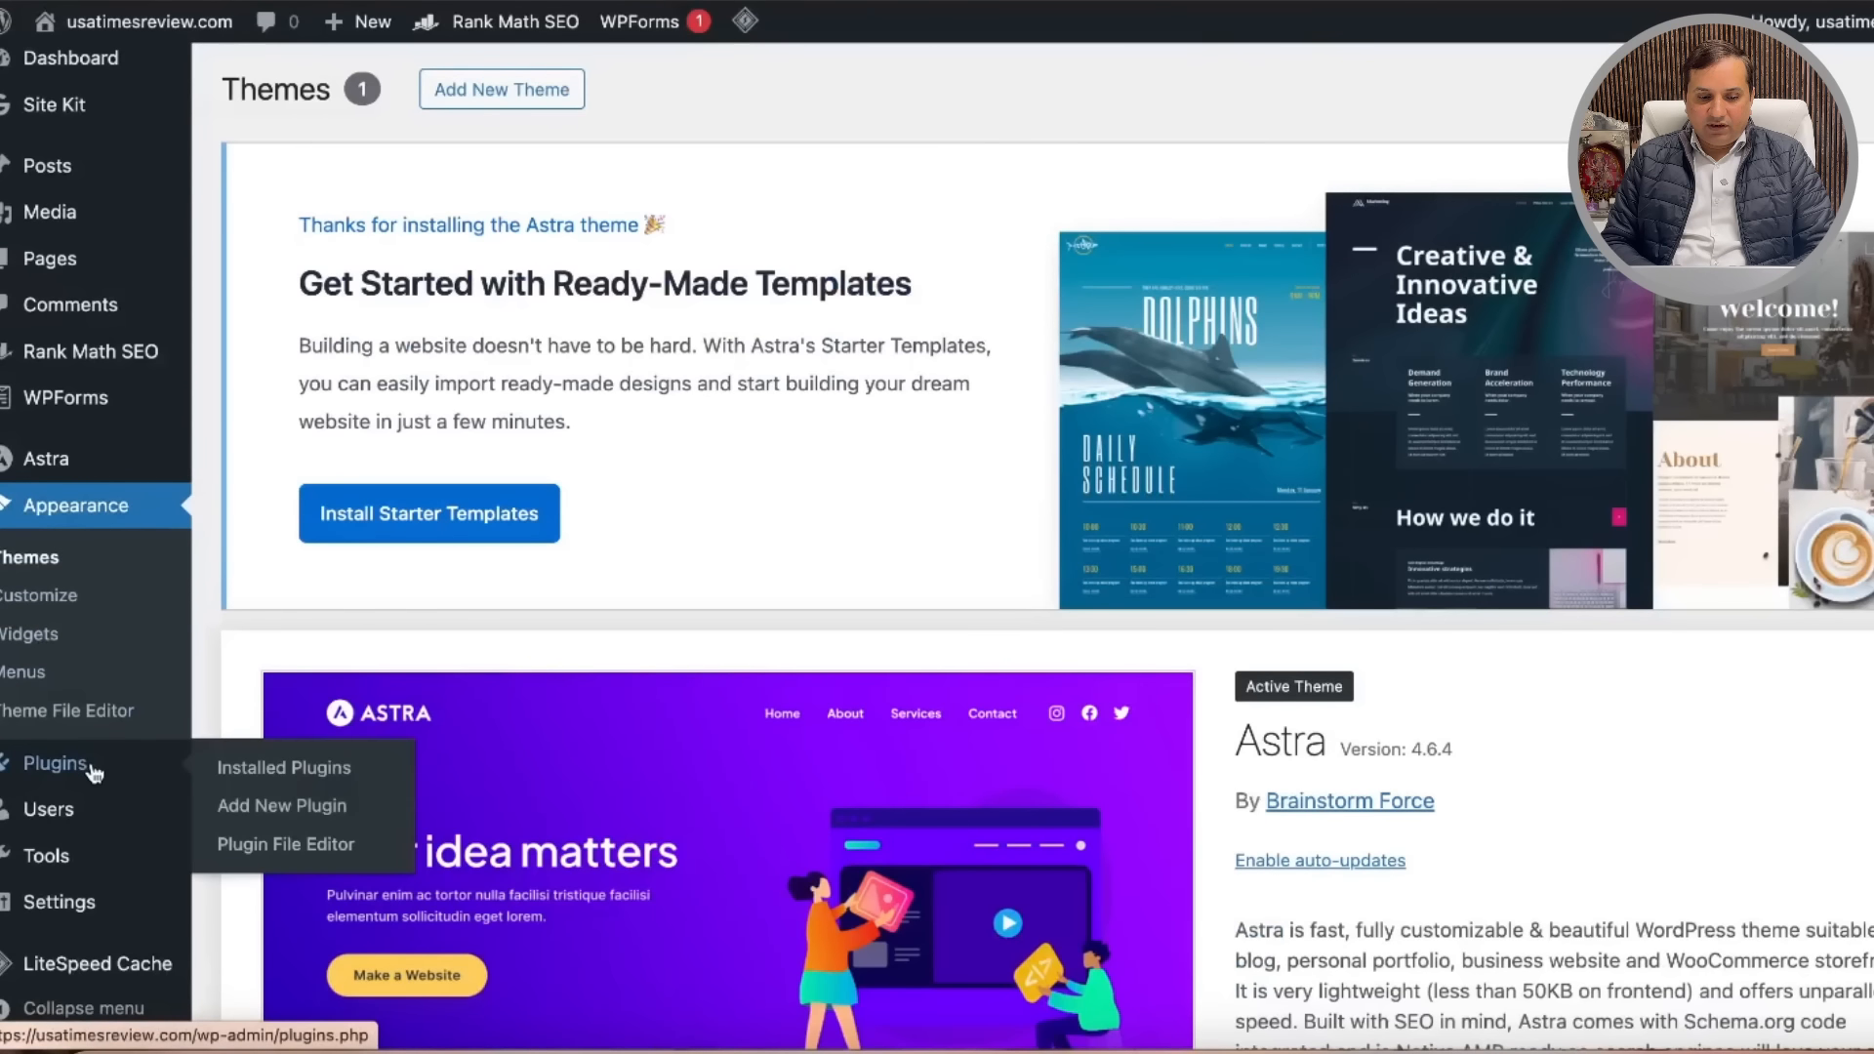
{"action": "left_click", "coordinate": [309, 773]}
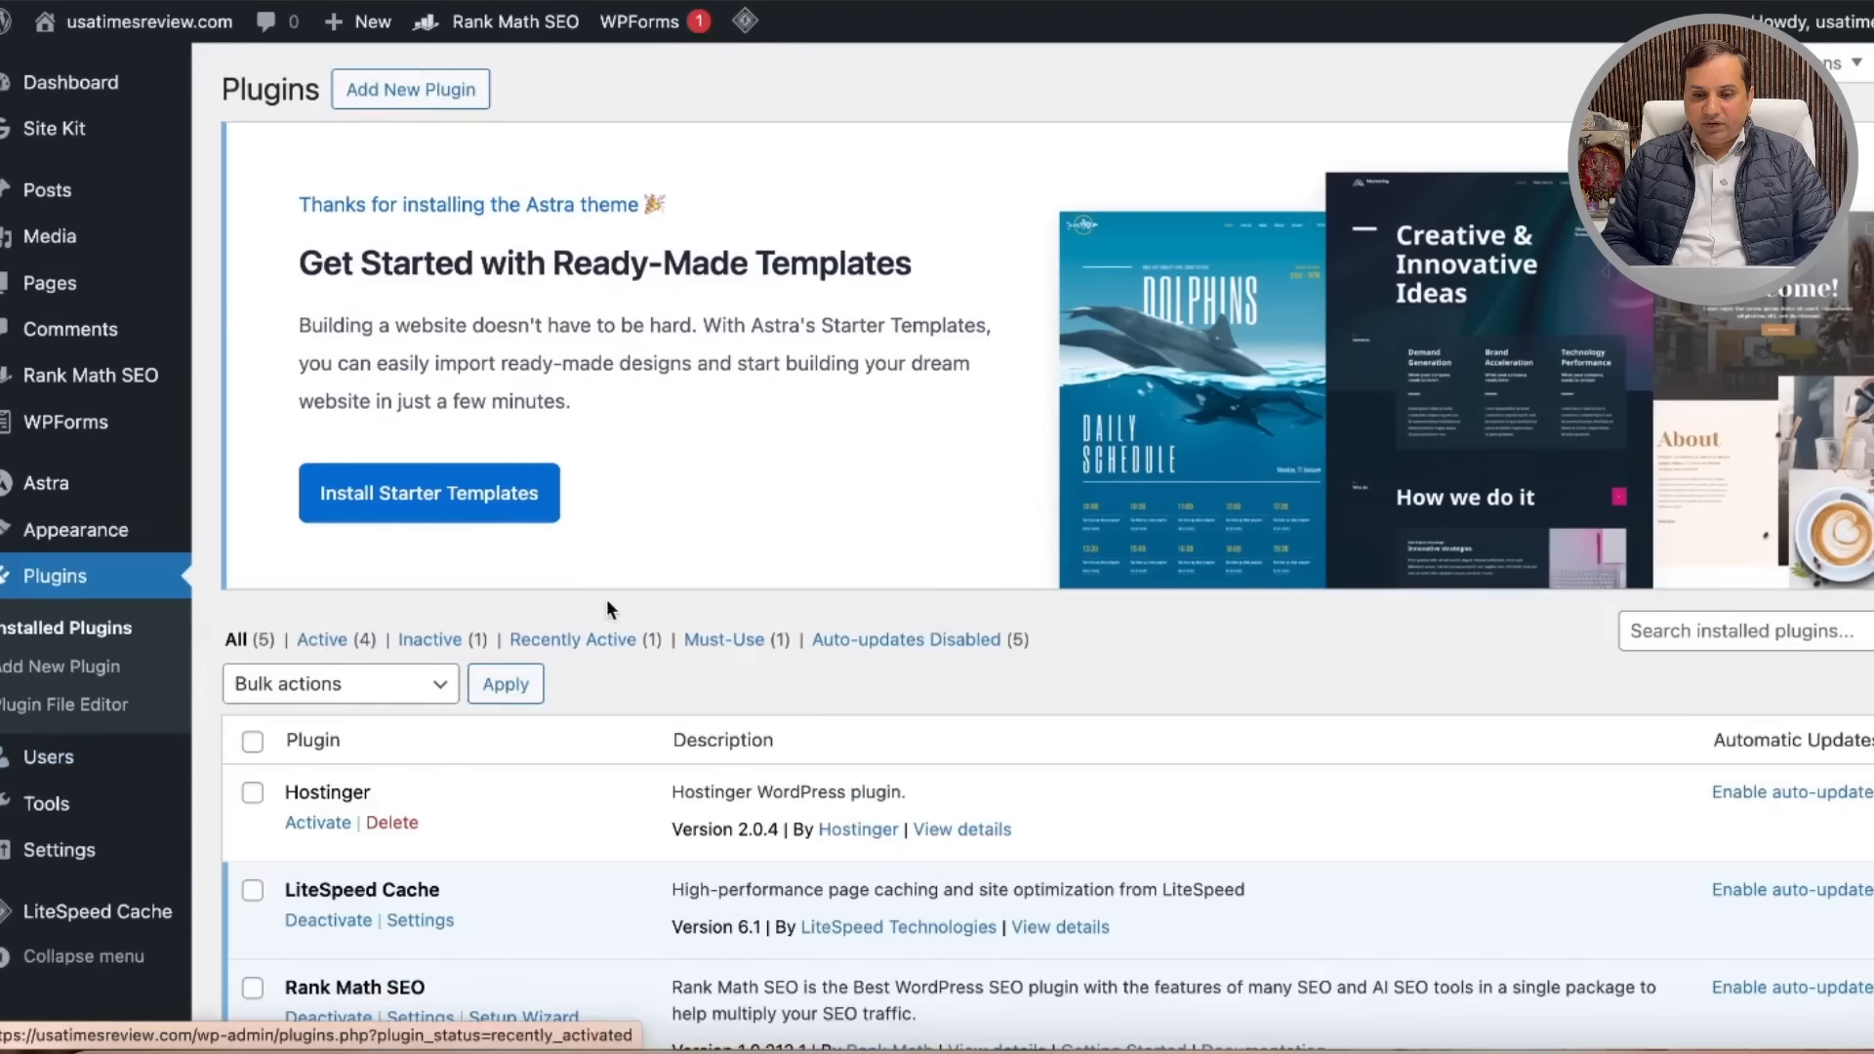
{"action": "scroll", "coordinate": [995, 626], "scroll_direction": "down", "scroll_amount": 1}
{"action": "scroll", "coordinate": [995, 618], "scroll_direction": "down", "scroll_amount": 3}
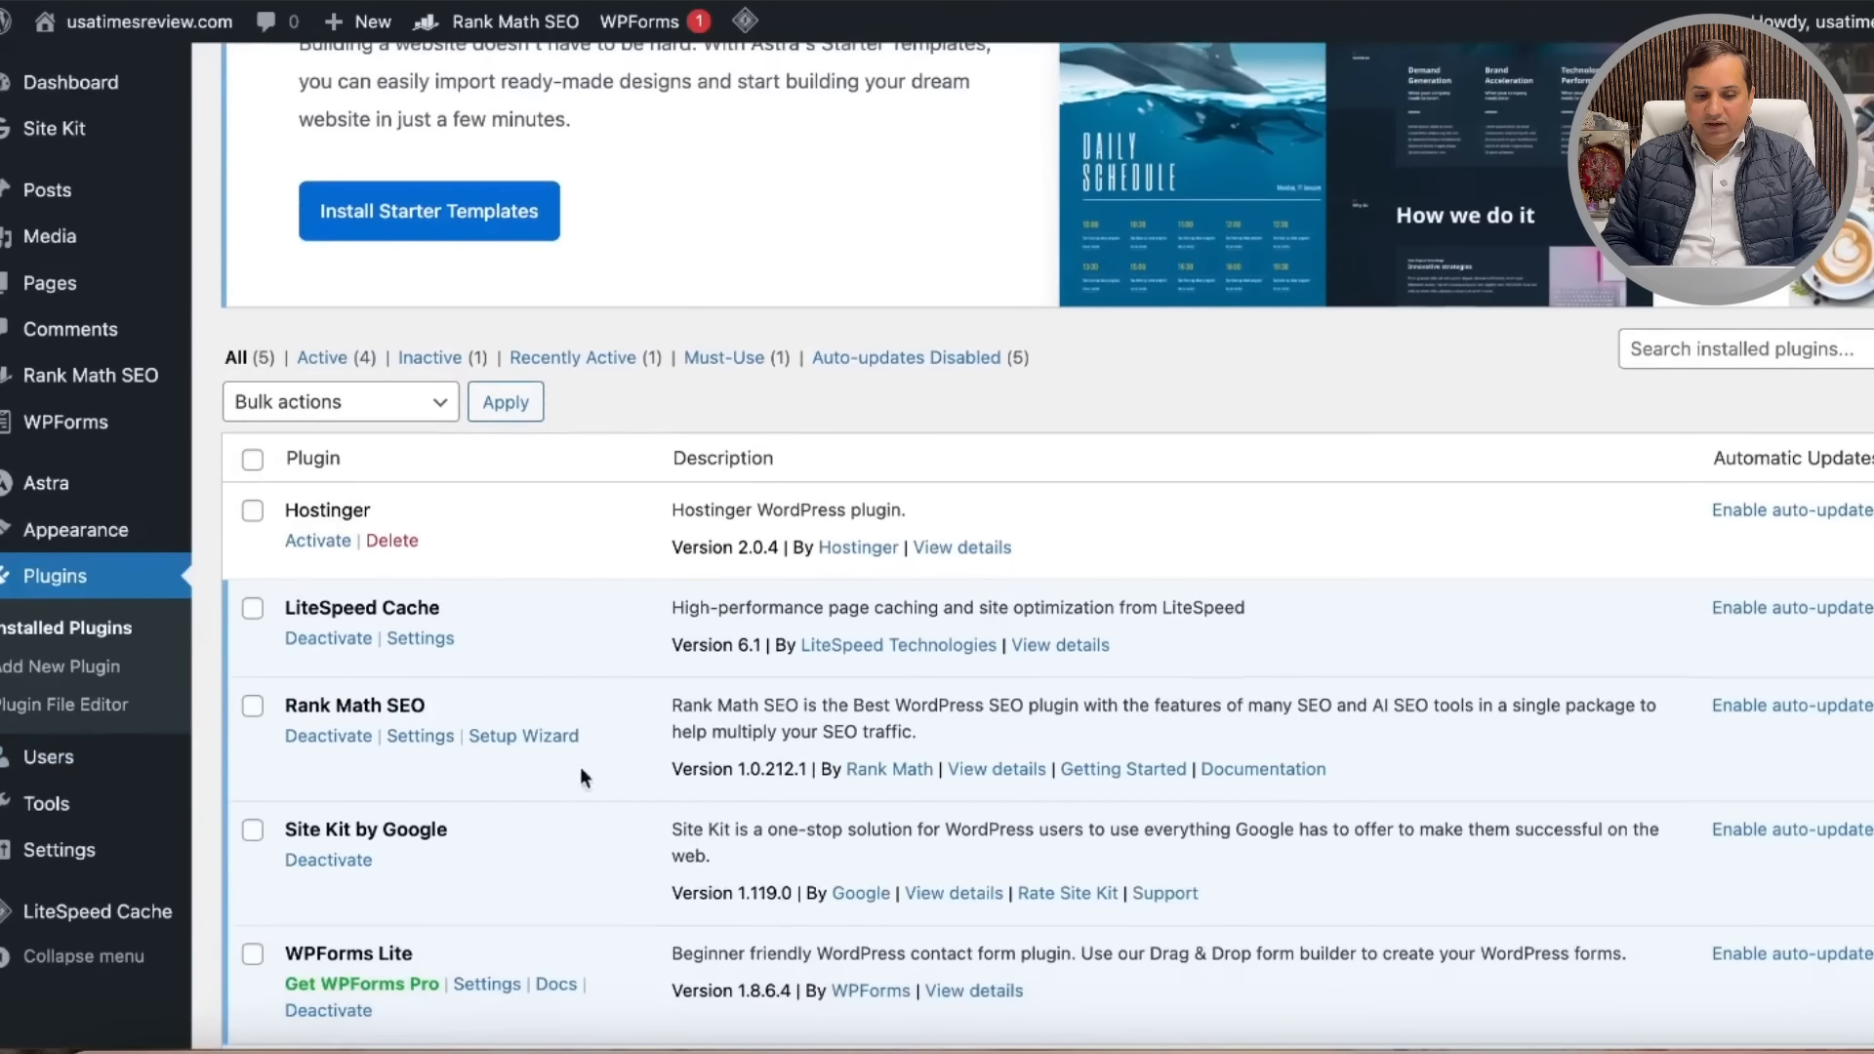
{"action": "left_click", "coordinate": [335, 740]}
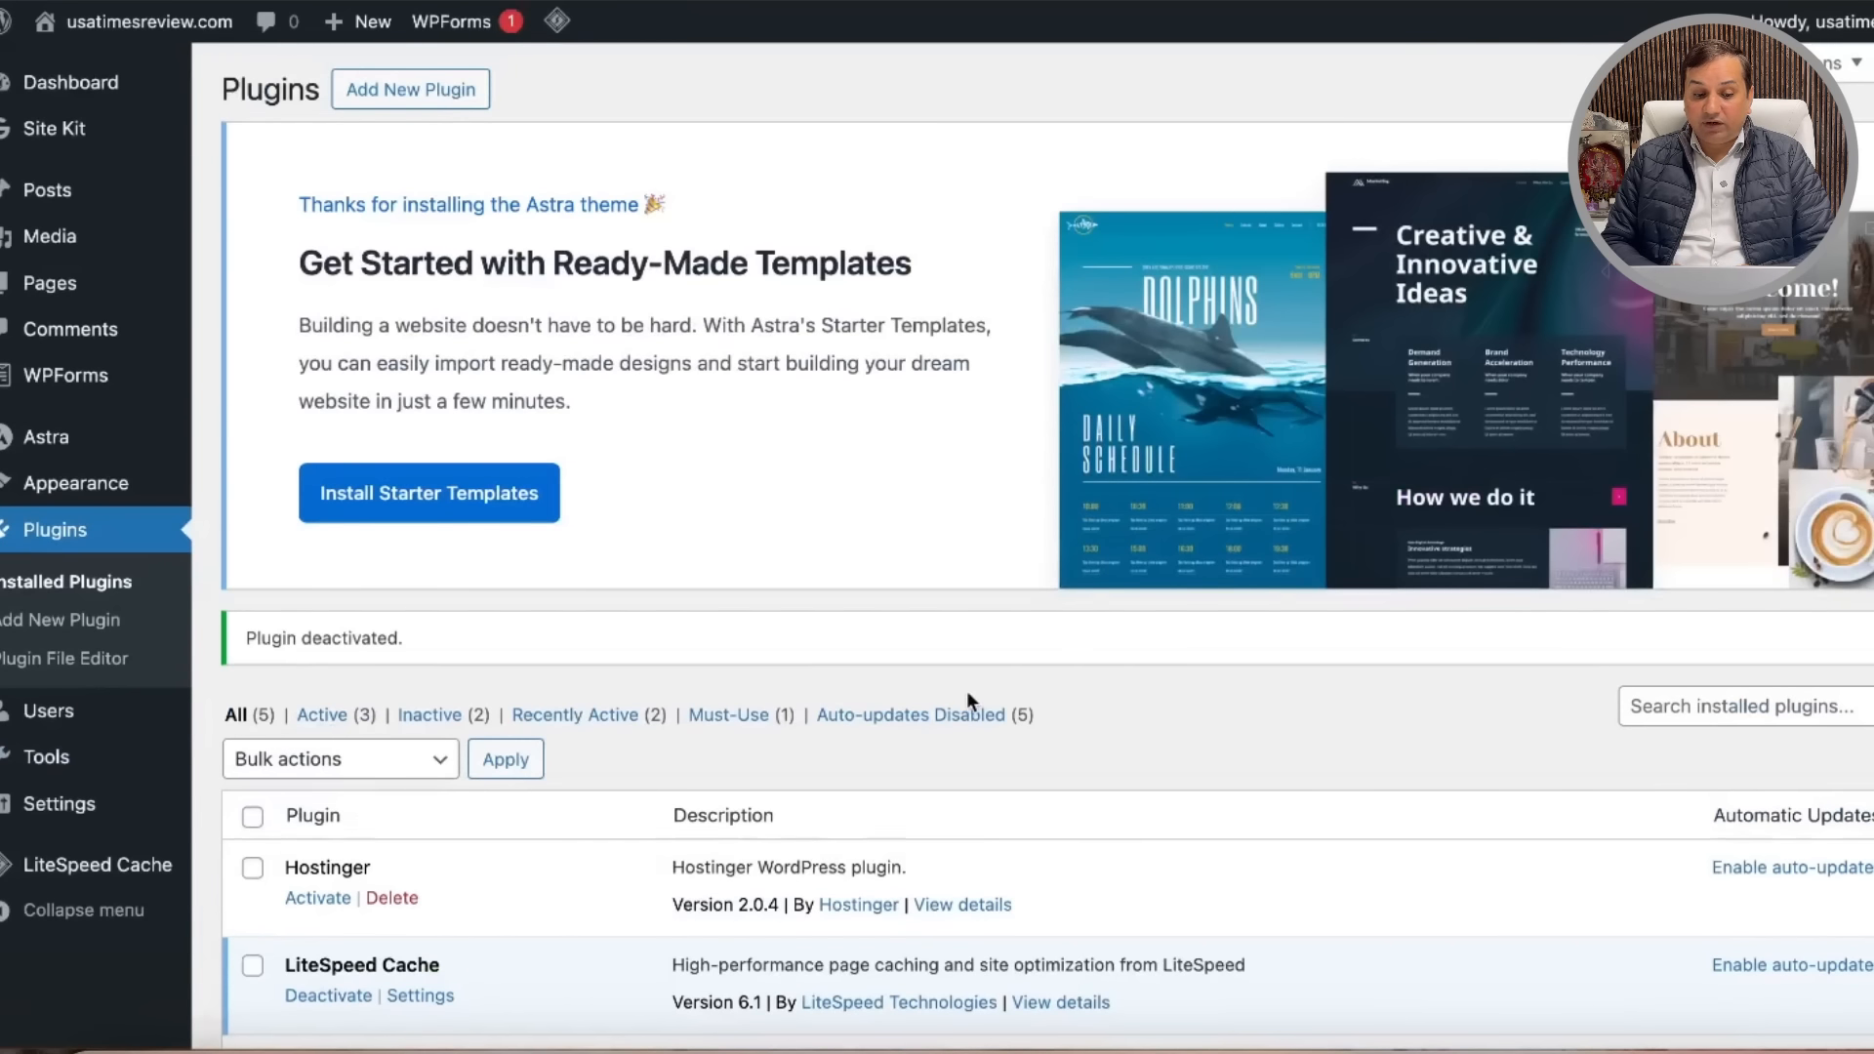
{"action": "scroll", "coordinate": [966, 689], "scroll_direction": "down", "scroll_amount": 4}
{"action": "scroll", "coordinate": [1049, 607], "scroll_direction": "up", "scroll_amount": 4}
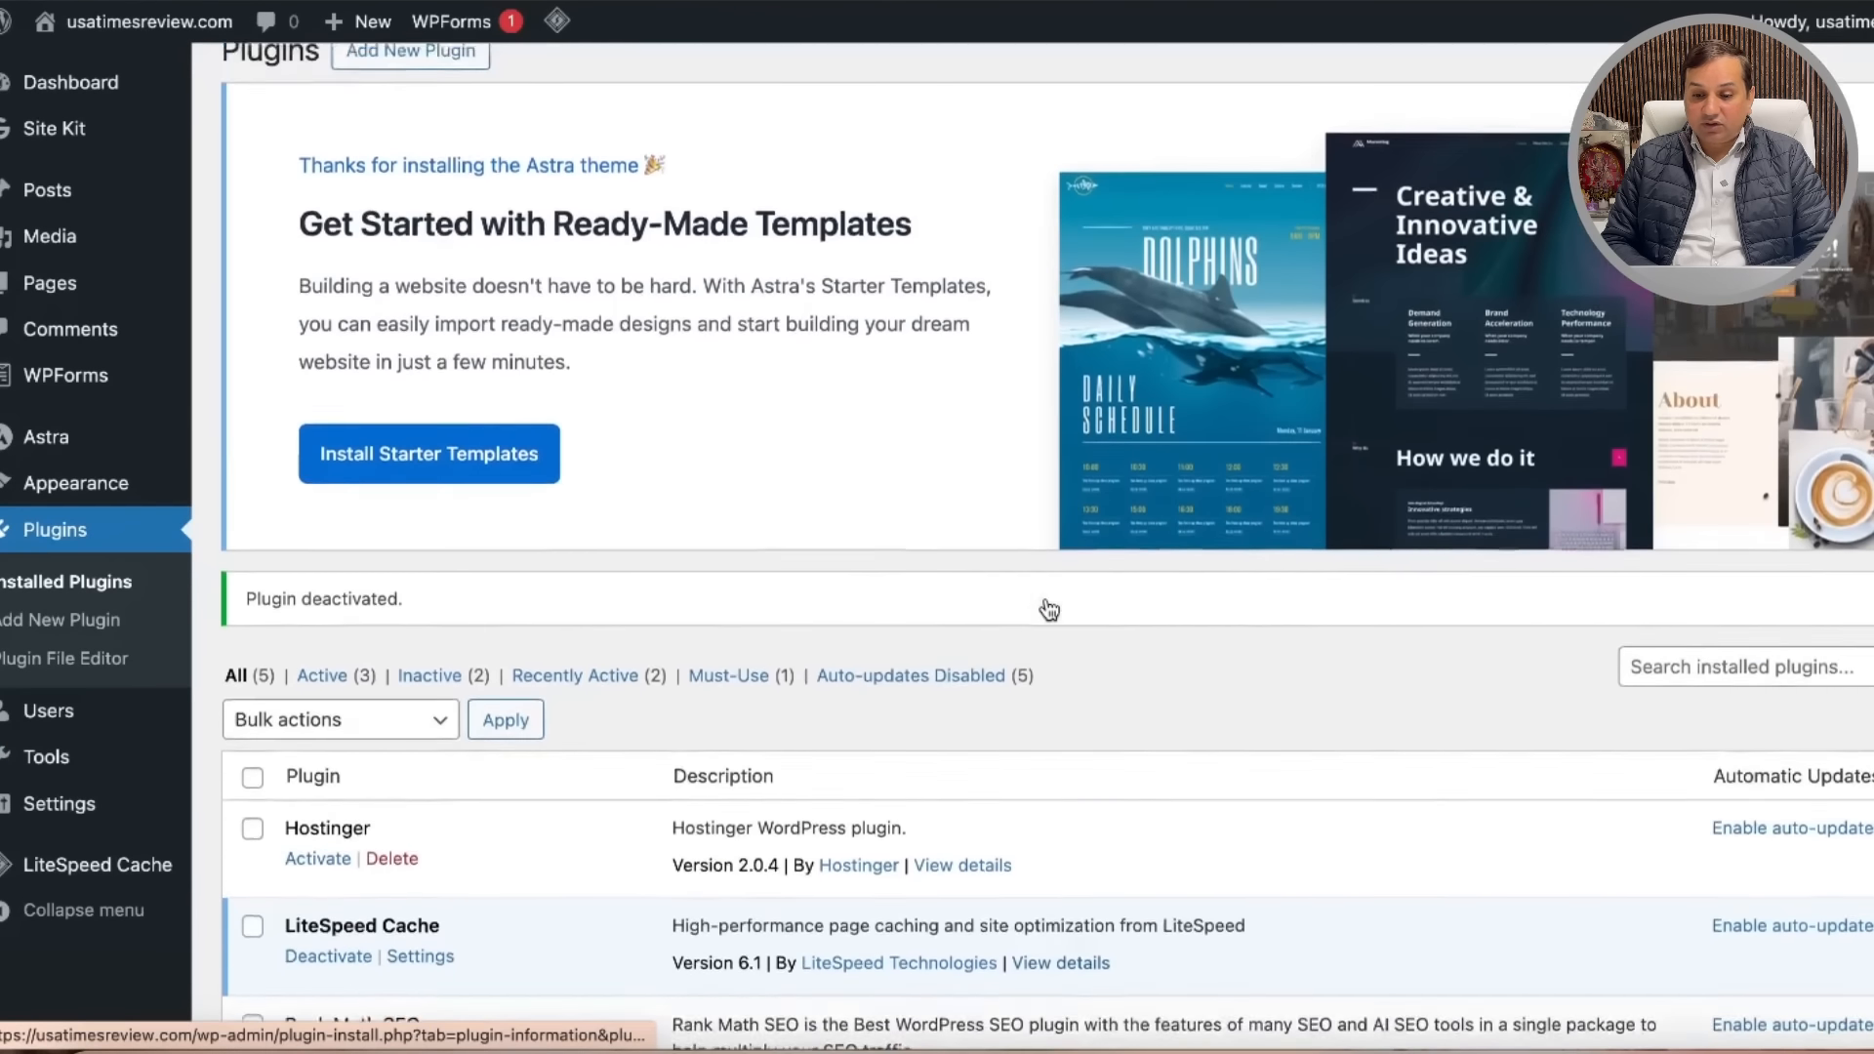
Step: Search installed plugins for 'web story', find none, and go to Add New Plugin
{"action": "left_click", "coordinate": [1680, 709]}
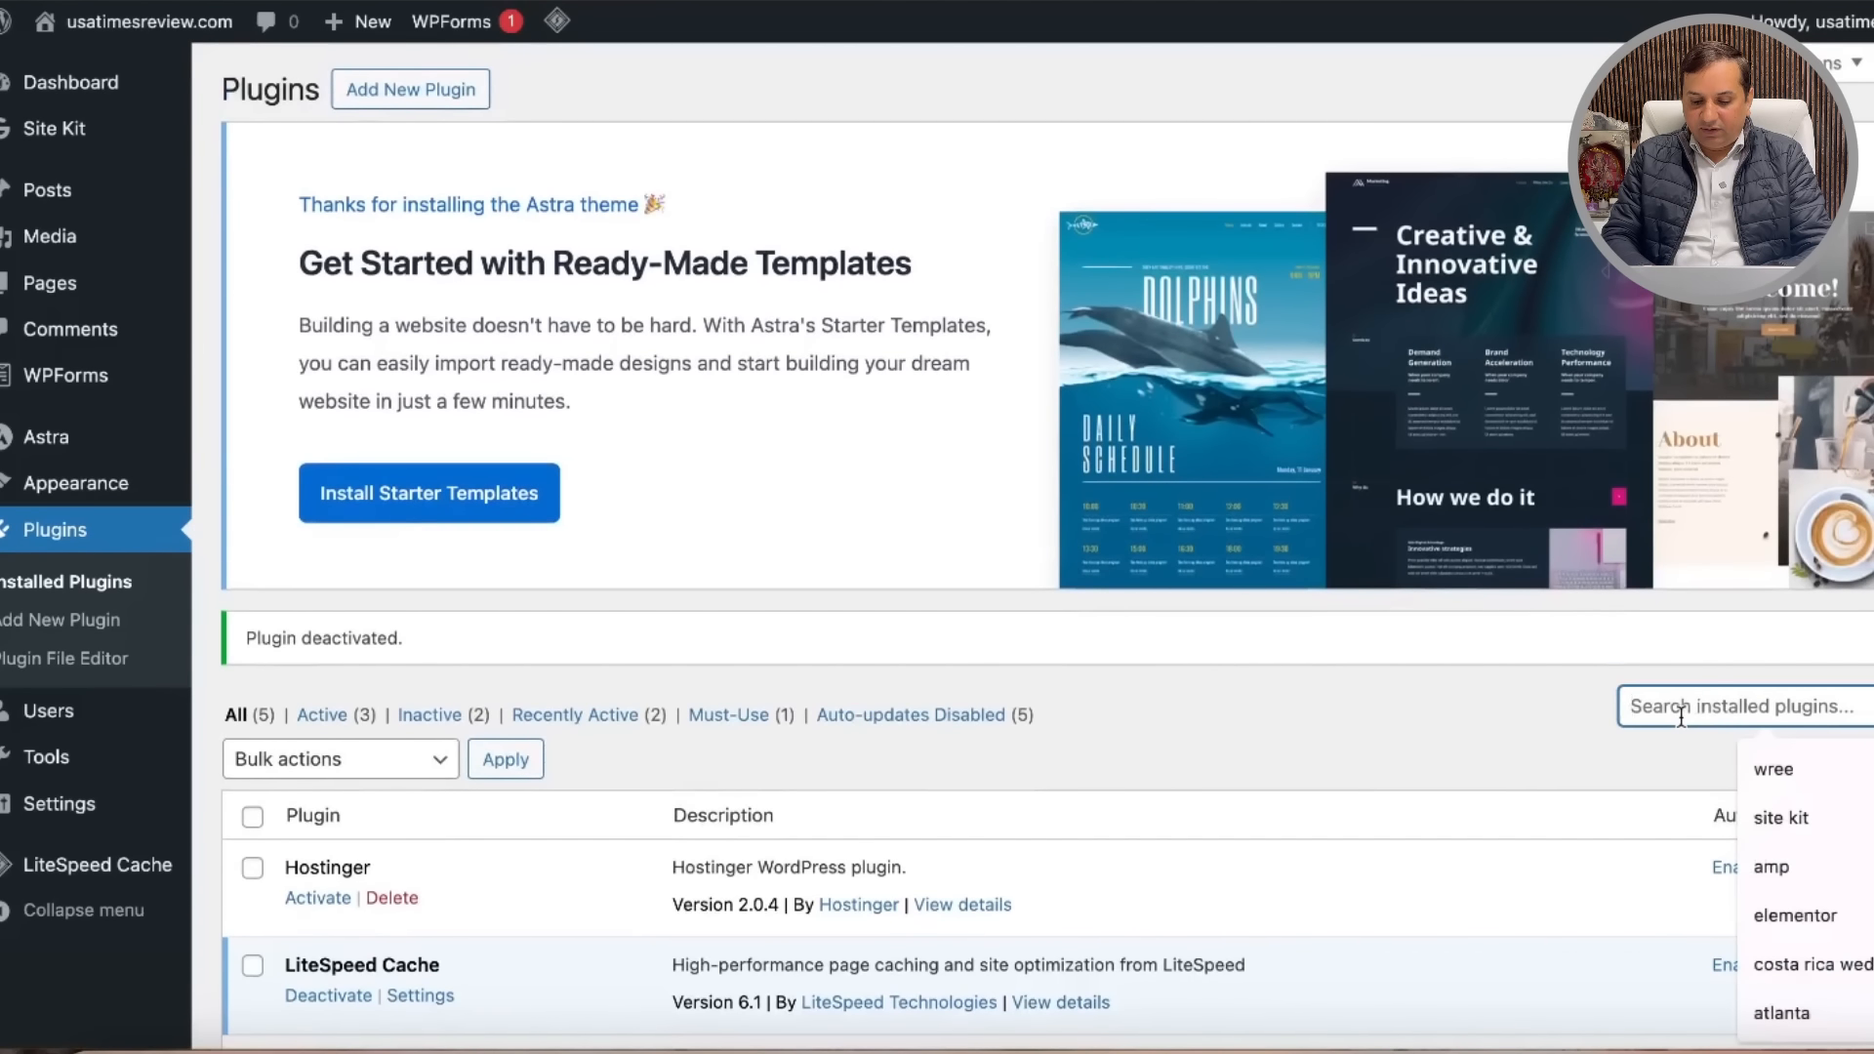
{"action": "type", "text": "web story"}
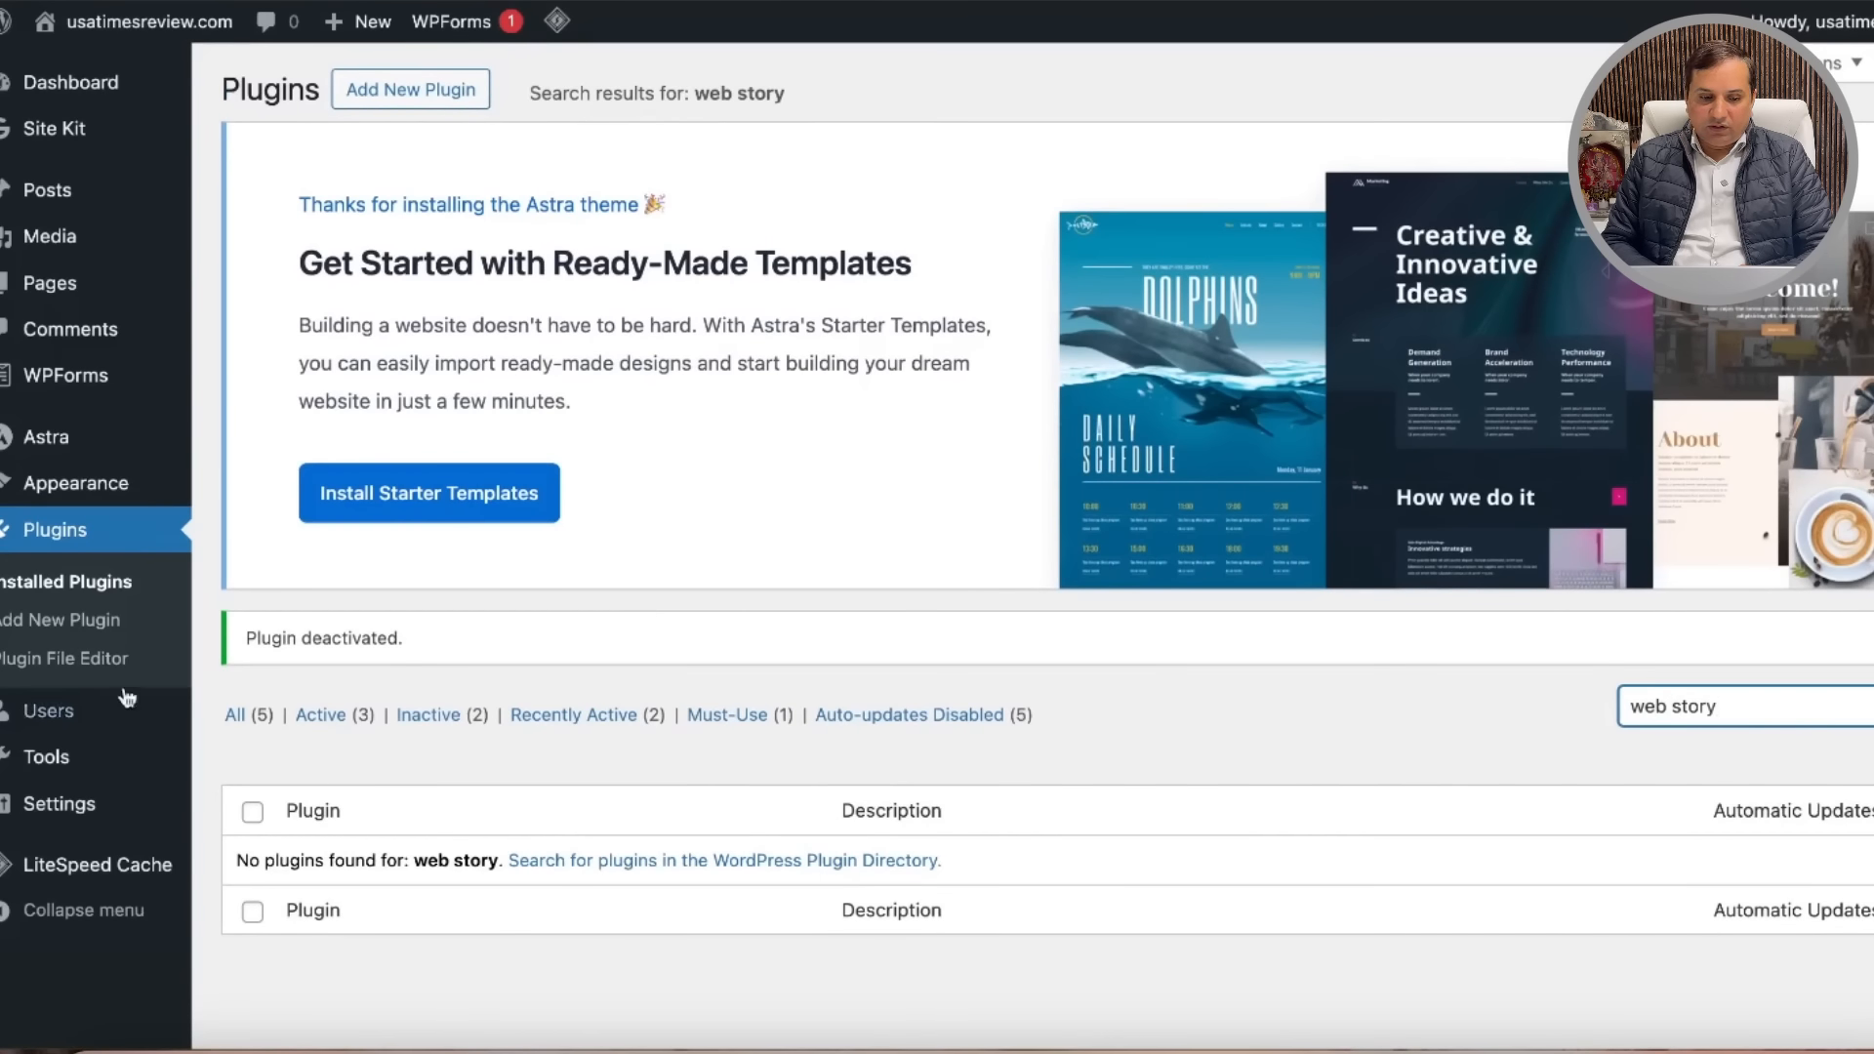
{"action": "left_click", "coordinate": [60, 625]}
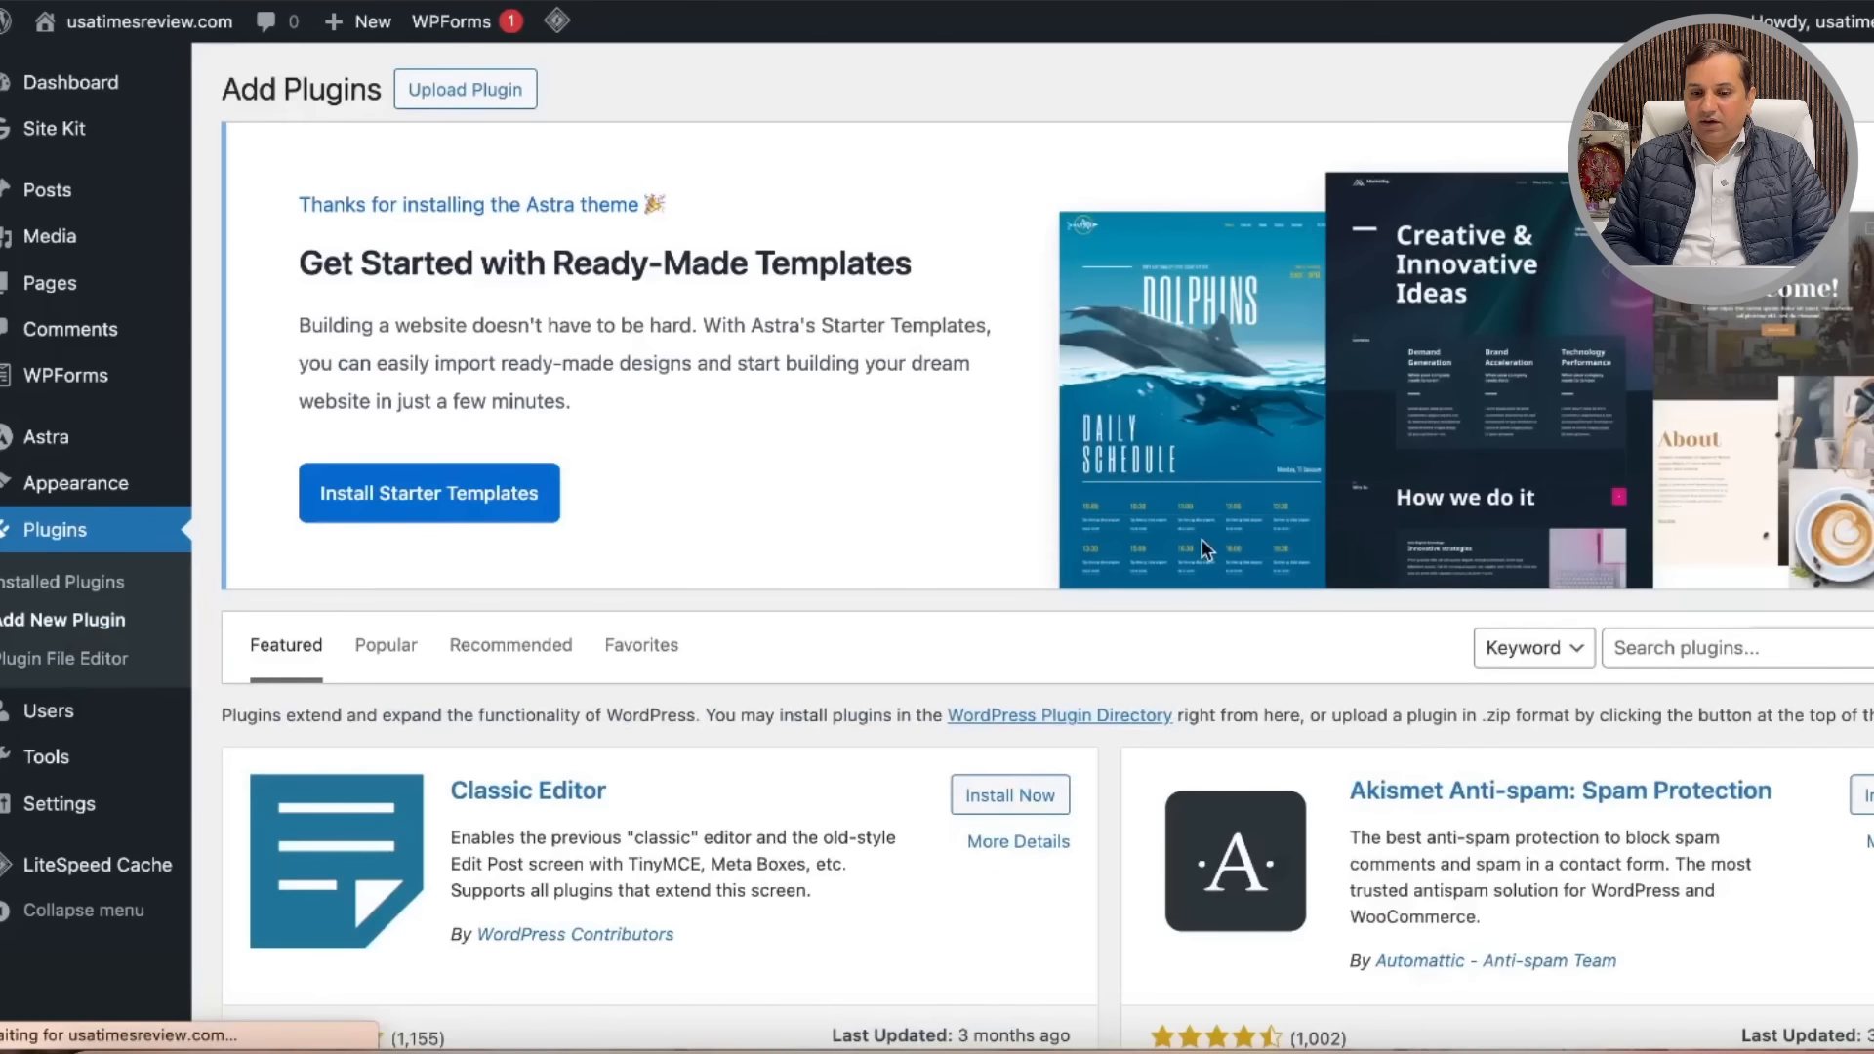
Step: Search the plugin directory for 'web story', install Google's Web Stories, and return to Add Plugins
{"action": "left_click", "coordinate": [1710, 649]}
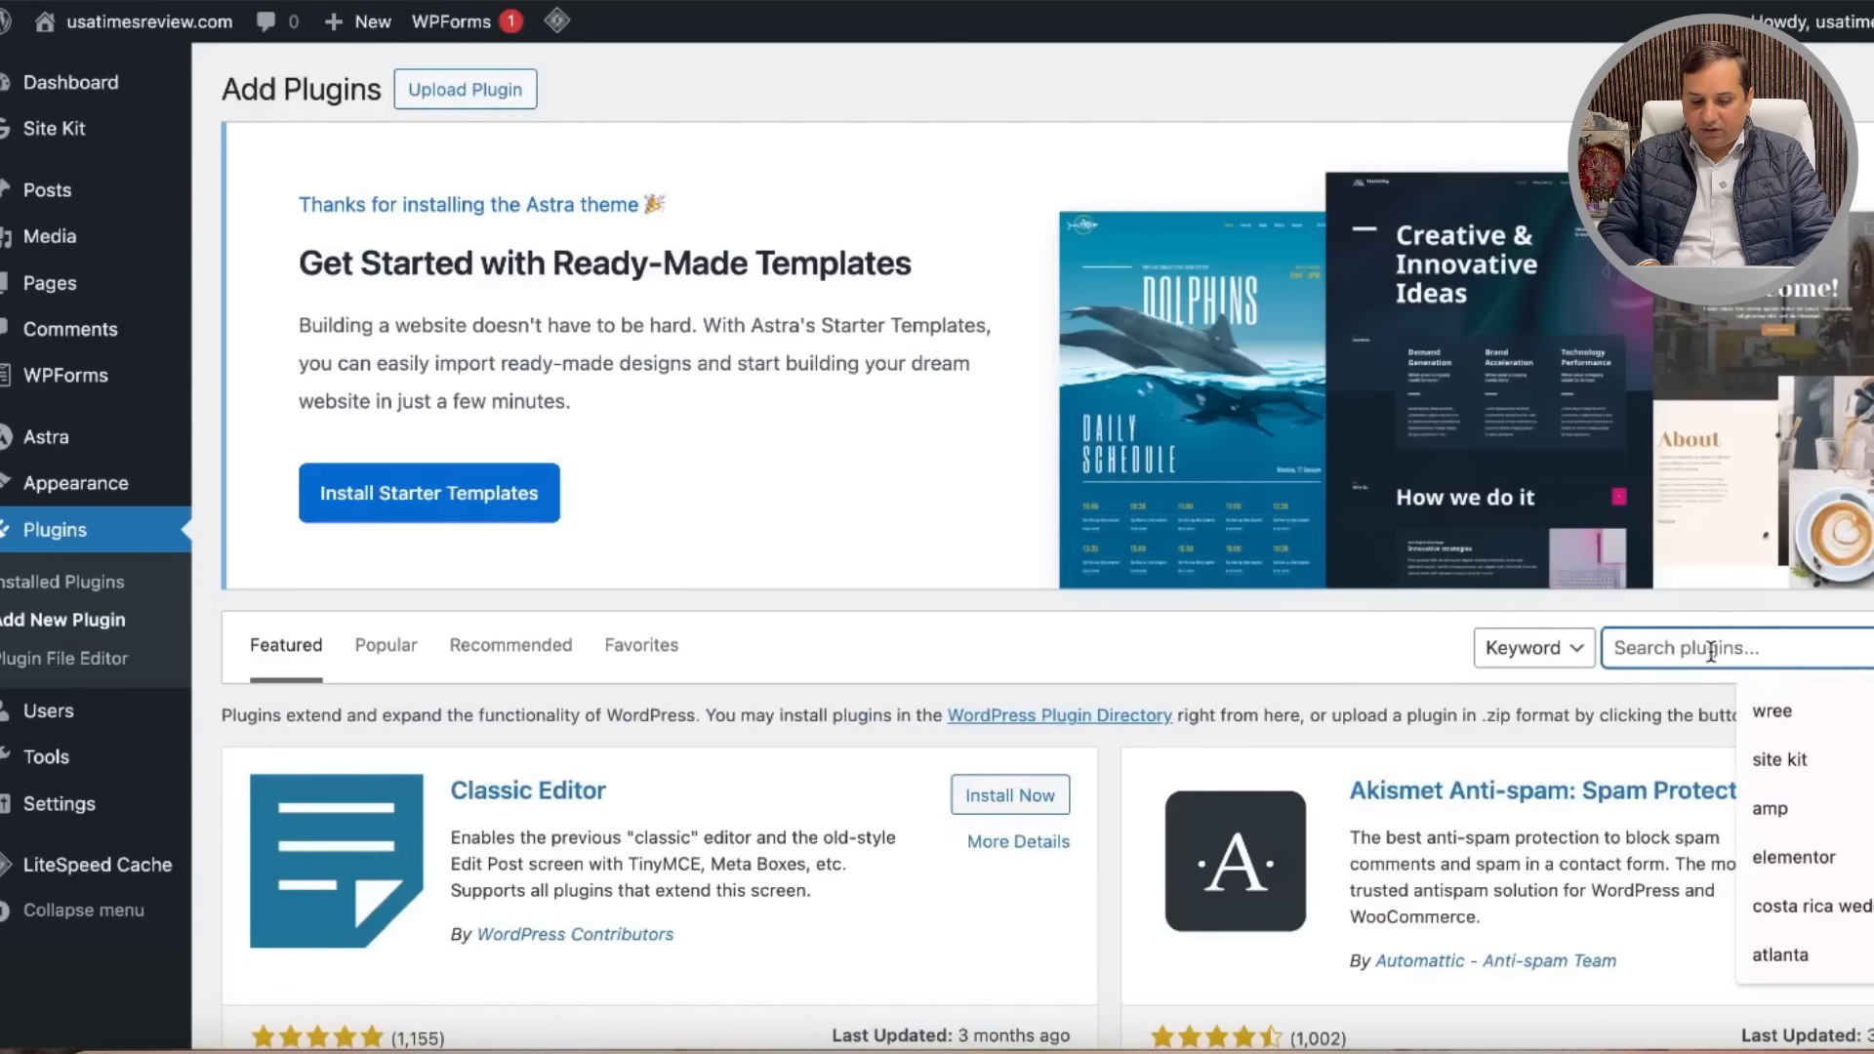
{"action": "type", "text": "web story"}
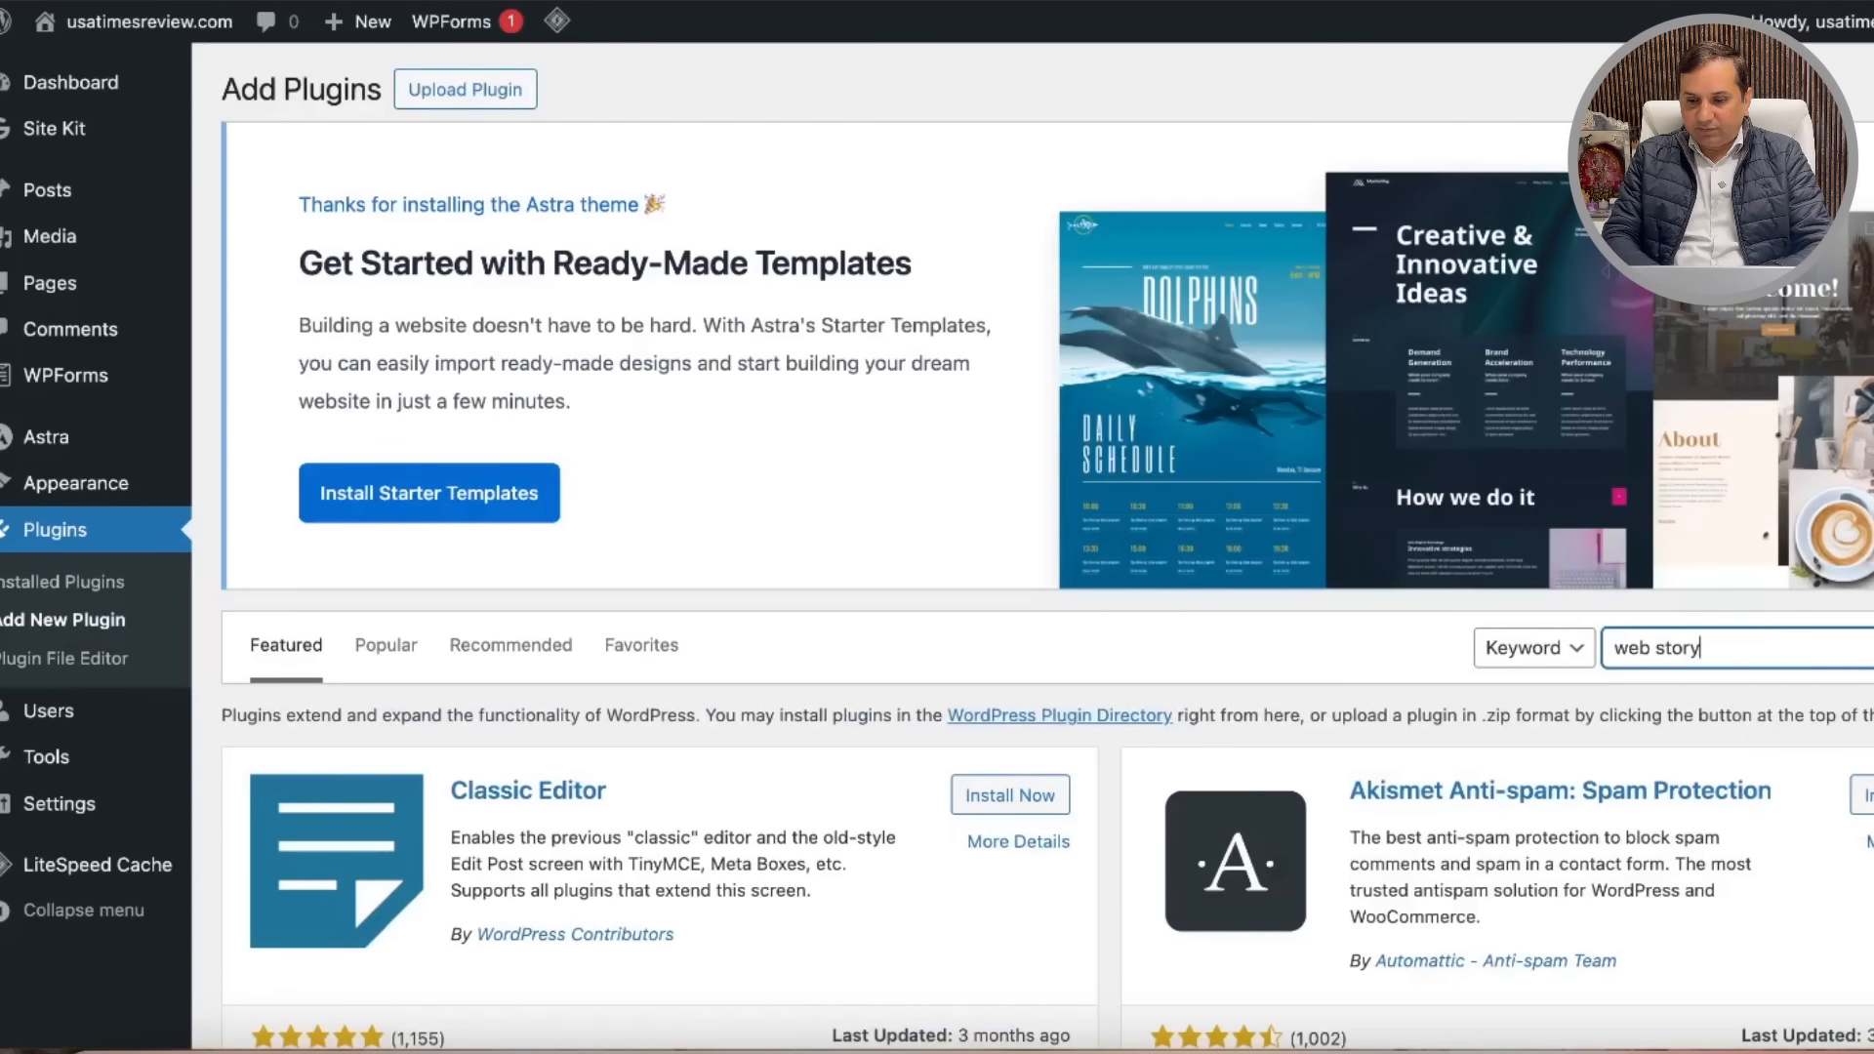
{"action": "scroll", "coordinate": [1252, 615], "scroll_direction": "down", "scroll_amount": 2}
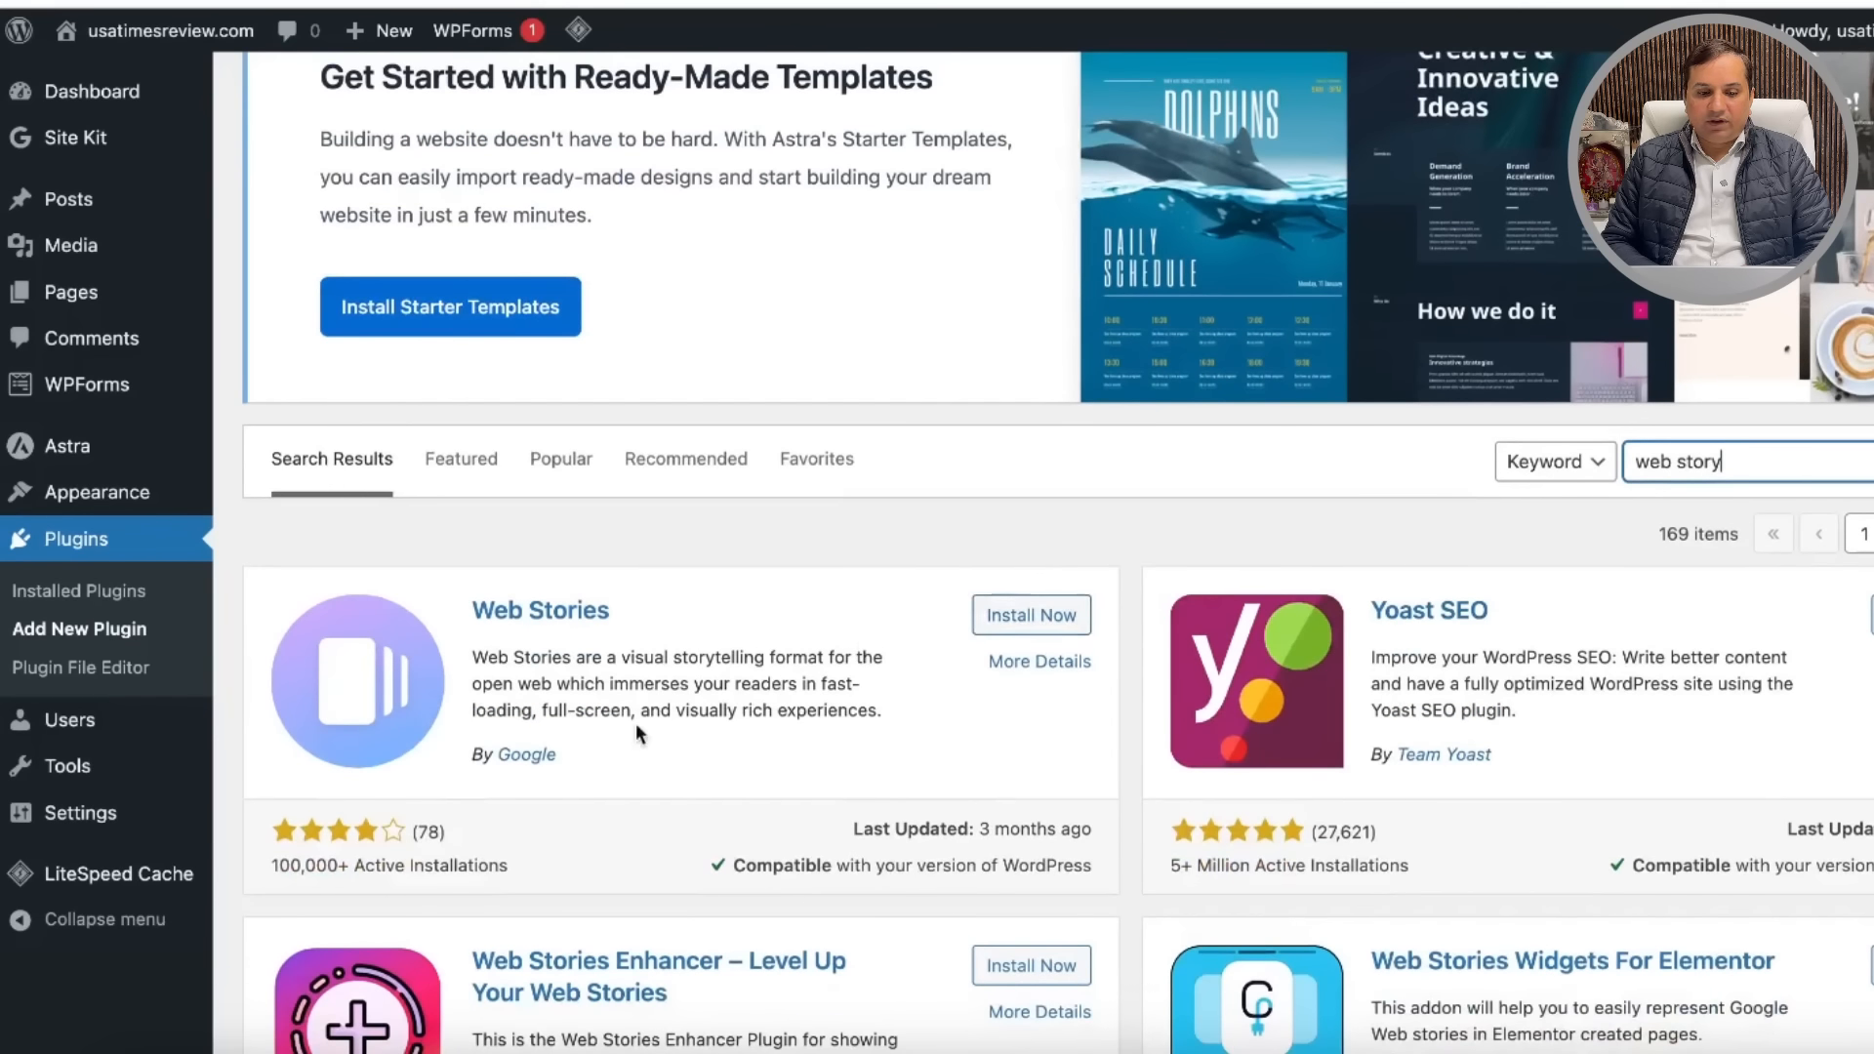
{"action": "left_click", "coordinate": [1039, 620]}
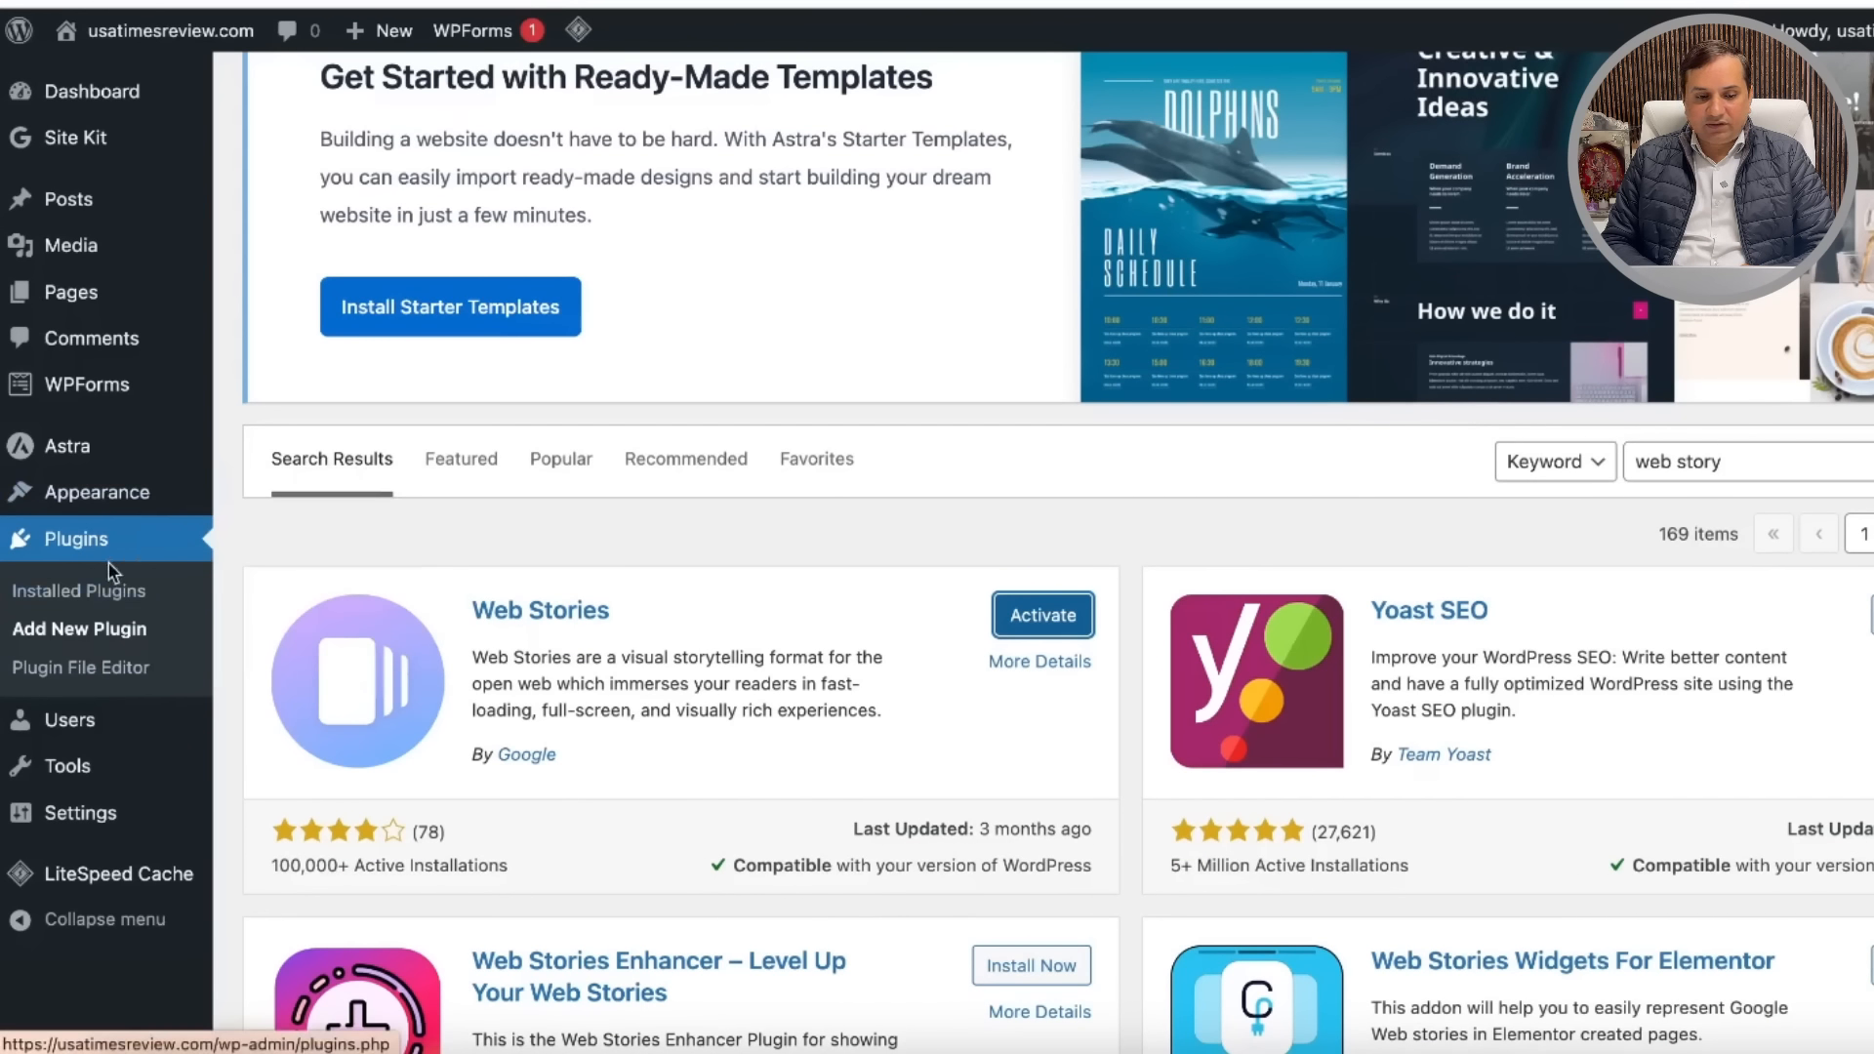
{"action": "left_click", "coordinate": [98, 634]}
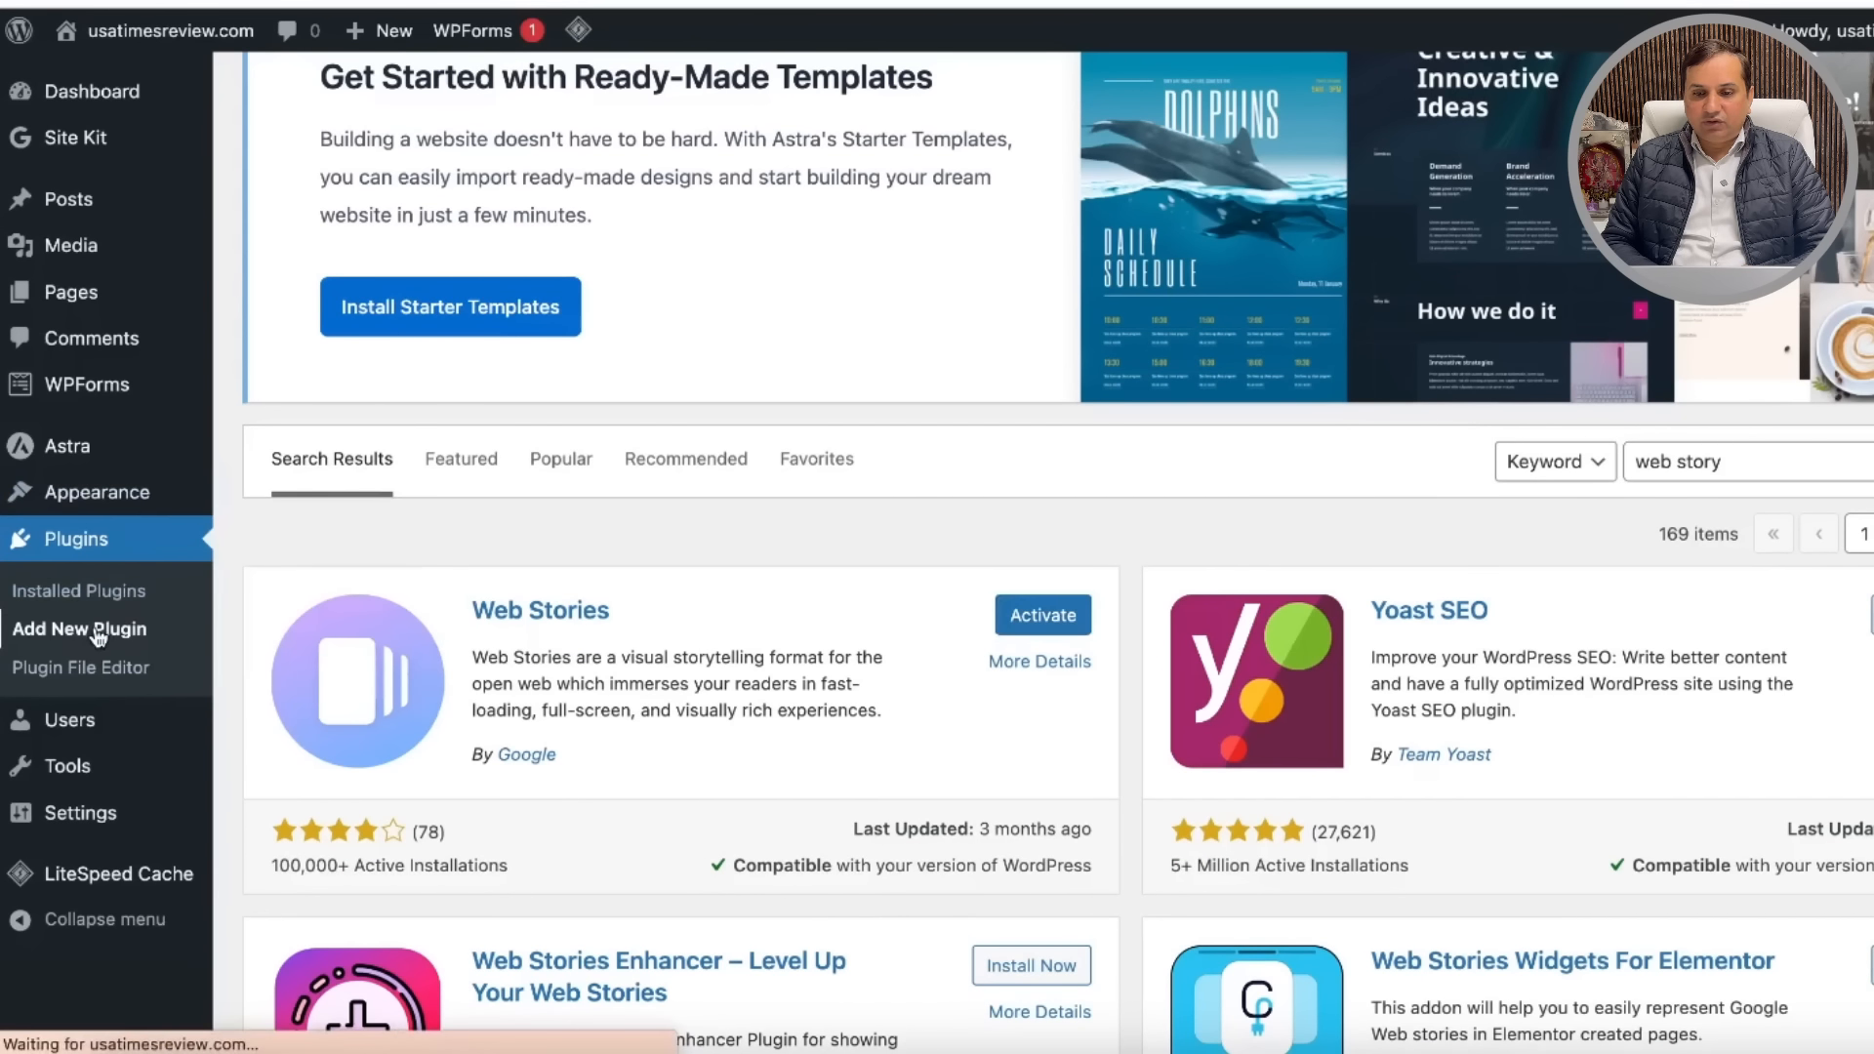
{"action": "scroll", "coordinate": [840, 599], "scroll_direction": "down", "scroll_amount": 5}
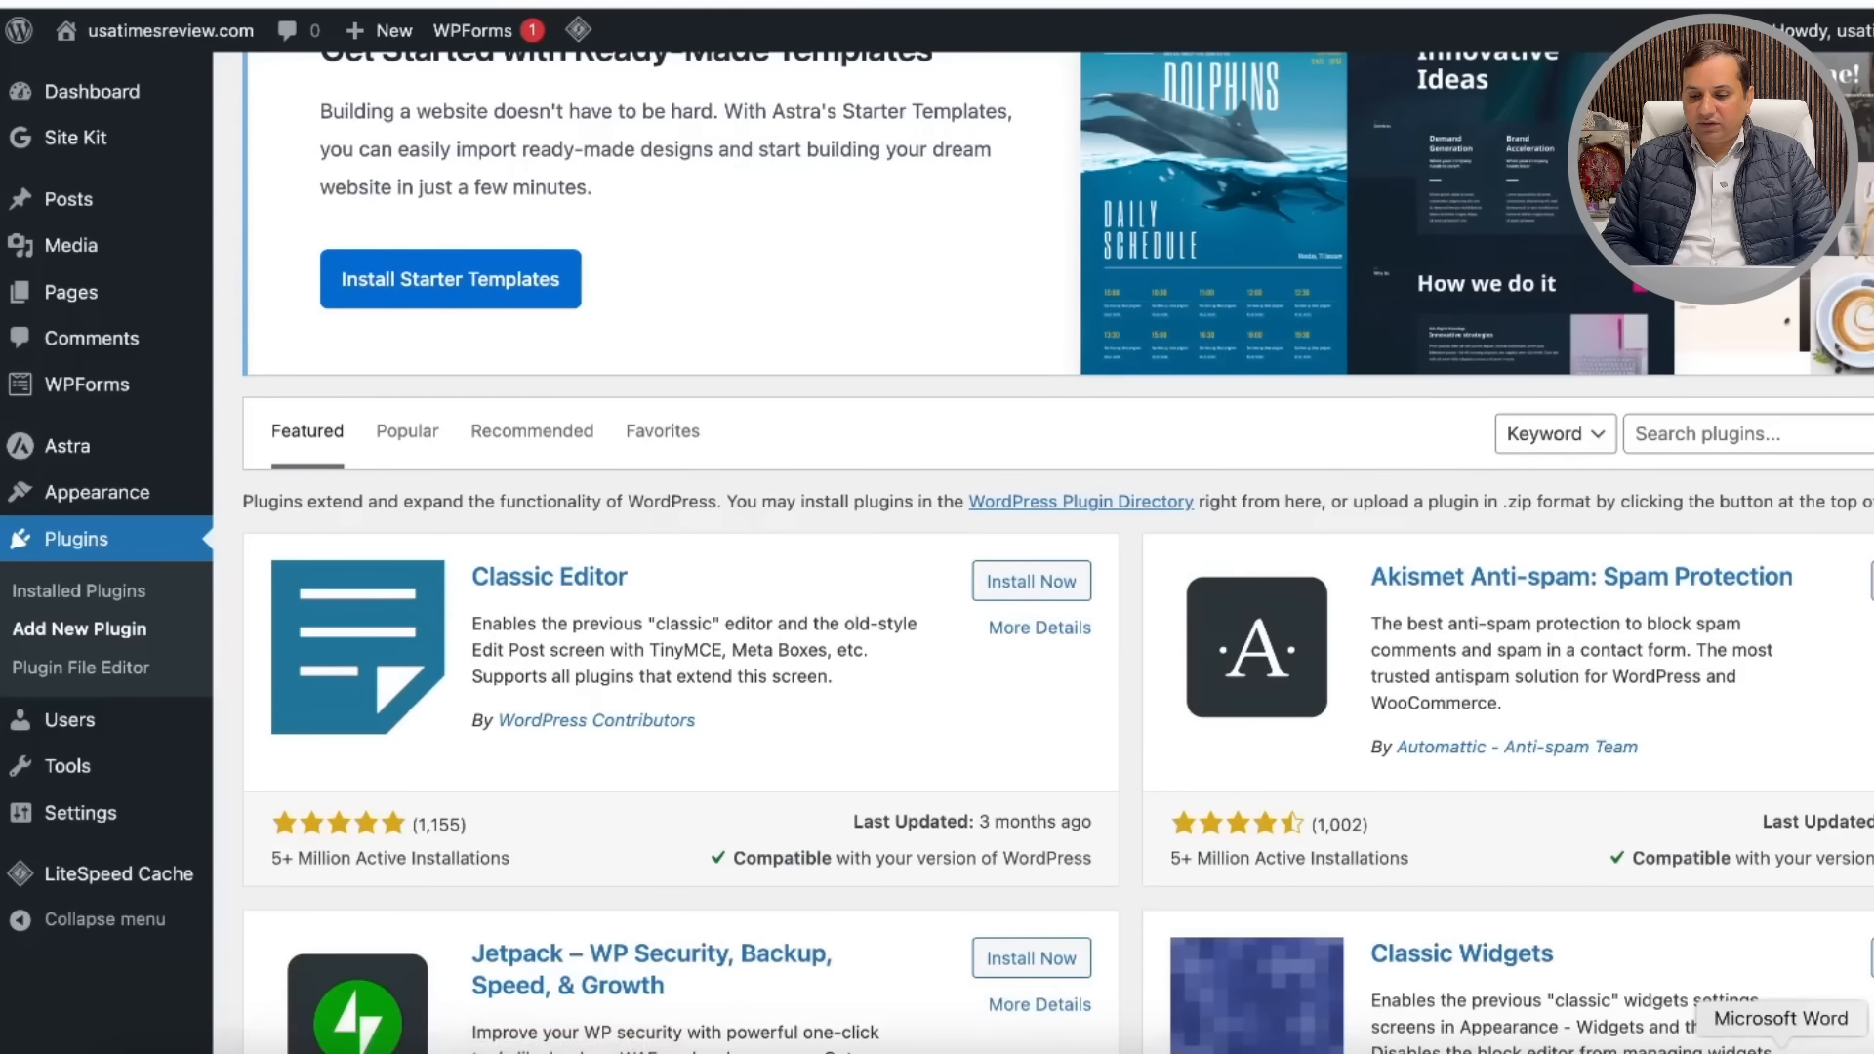
{"action": "left_click", "coordinate": [1820, 1049]}
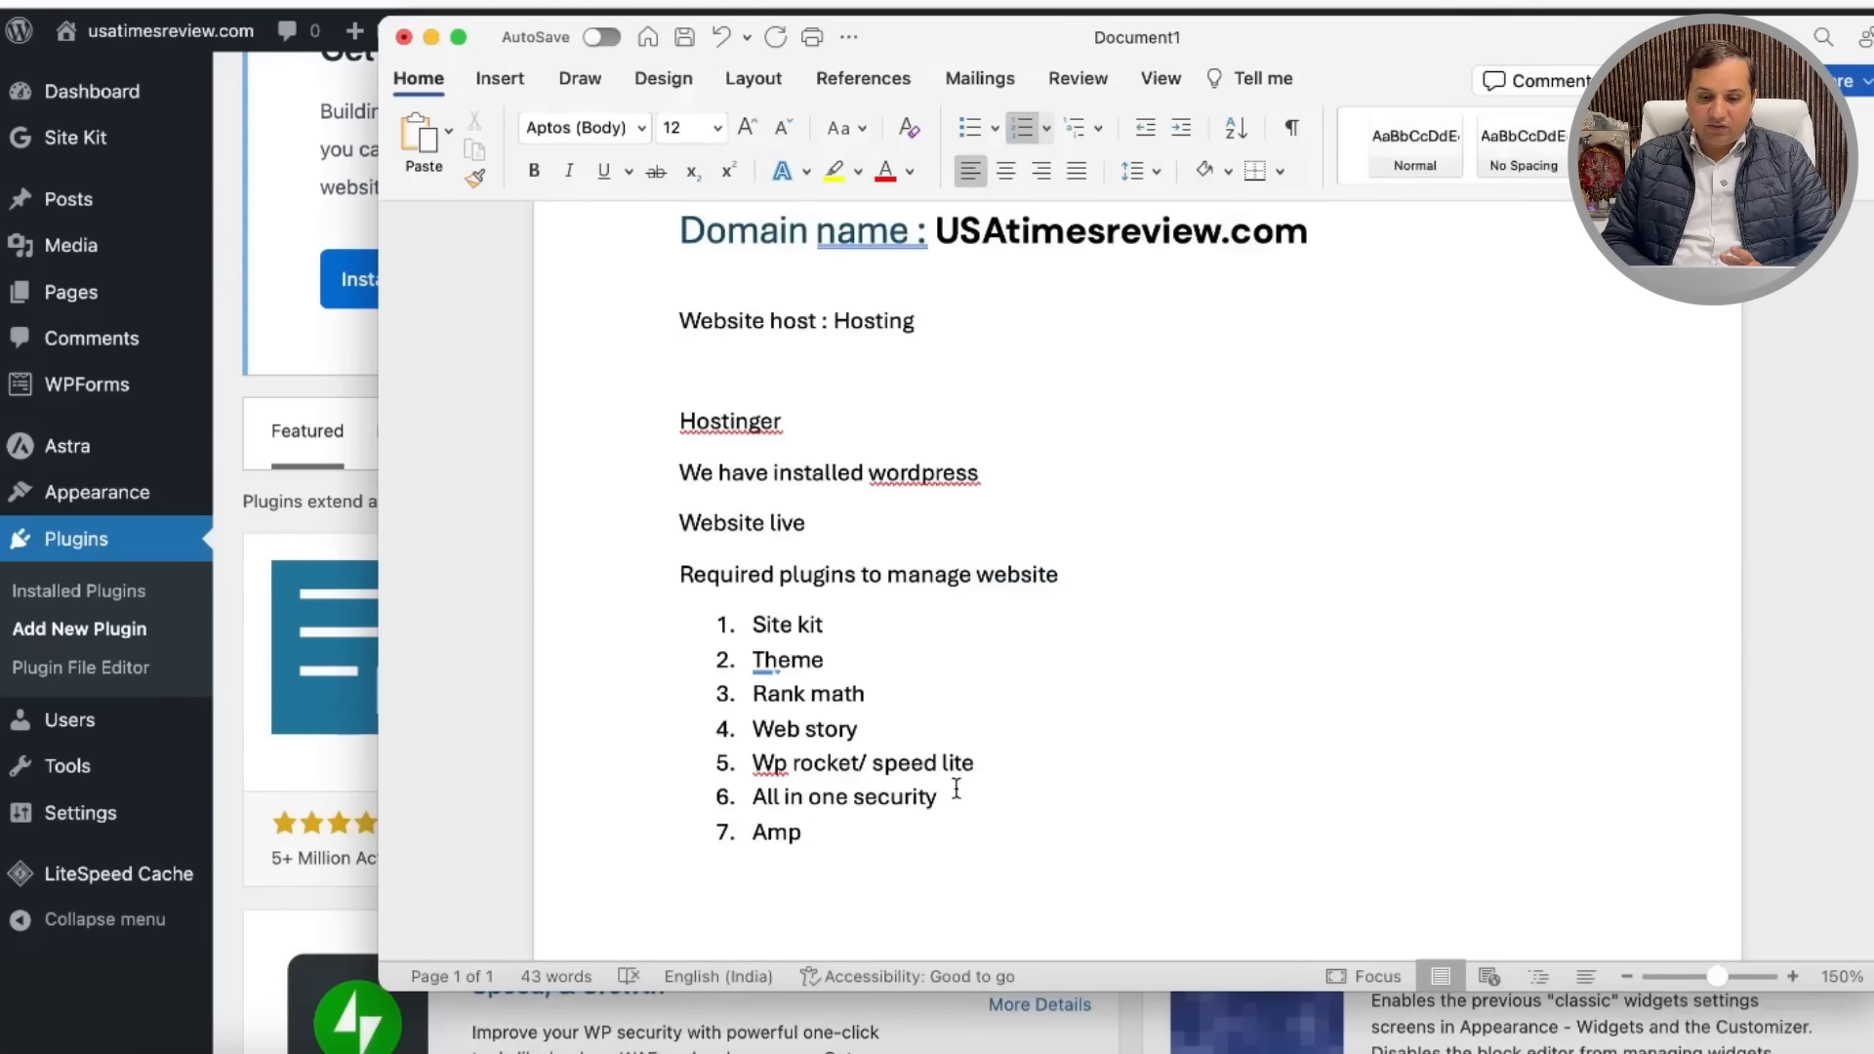
{"action": "left_click", "coordinate": [434, 35]}
{"action": "scroll", "coordinate": [708, 388], "scroll_direction": "up", "scroll_amount": 5}
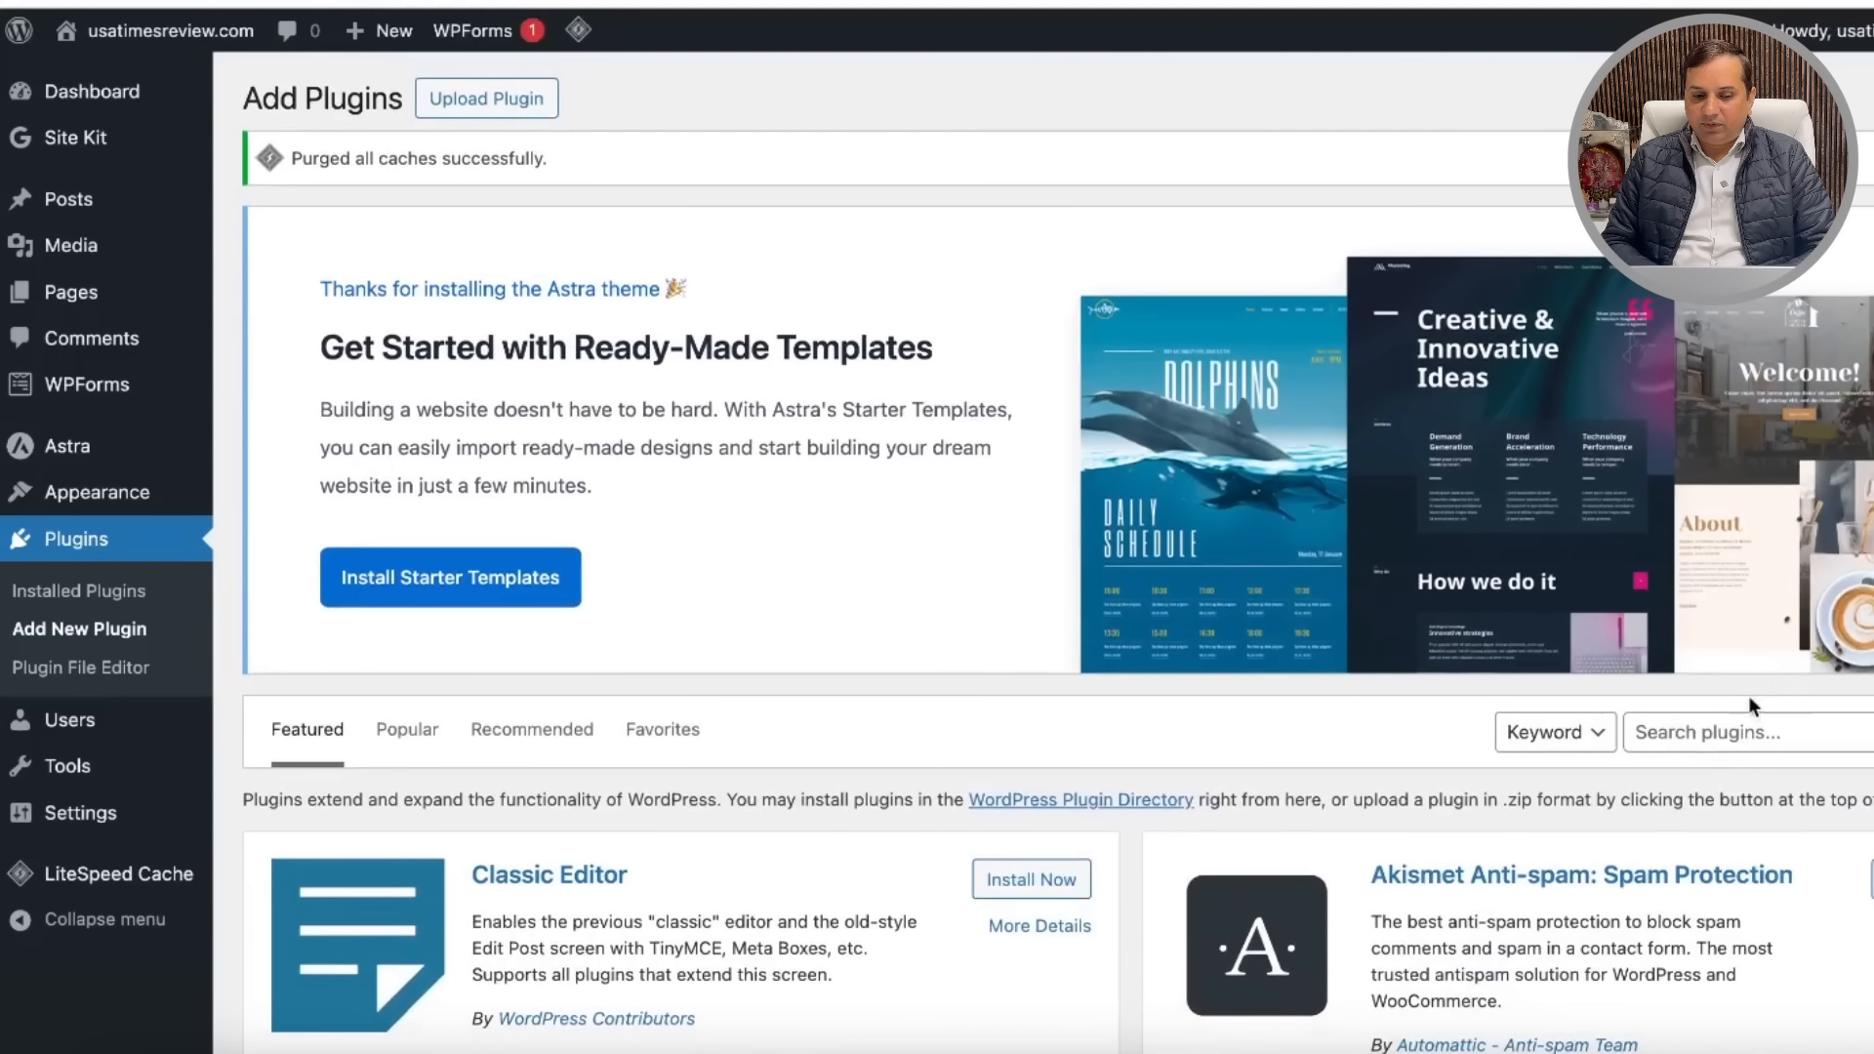
Step: Search for 'all in one', then install and activate the All-In-One Security (AIOS) plugin
{"action": "left_click", "coordinate": [1694, 728]}
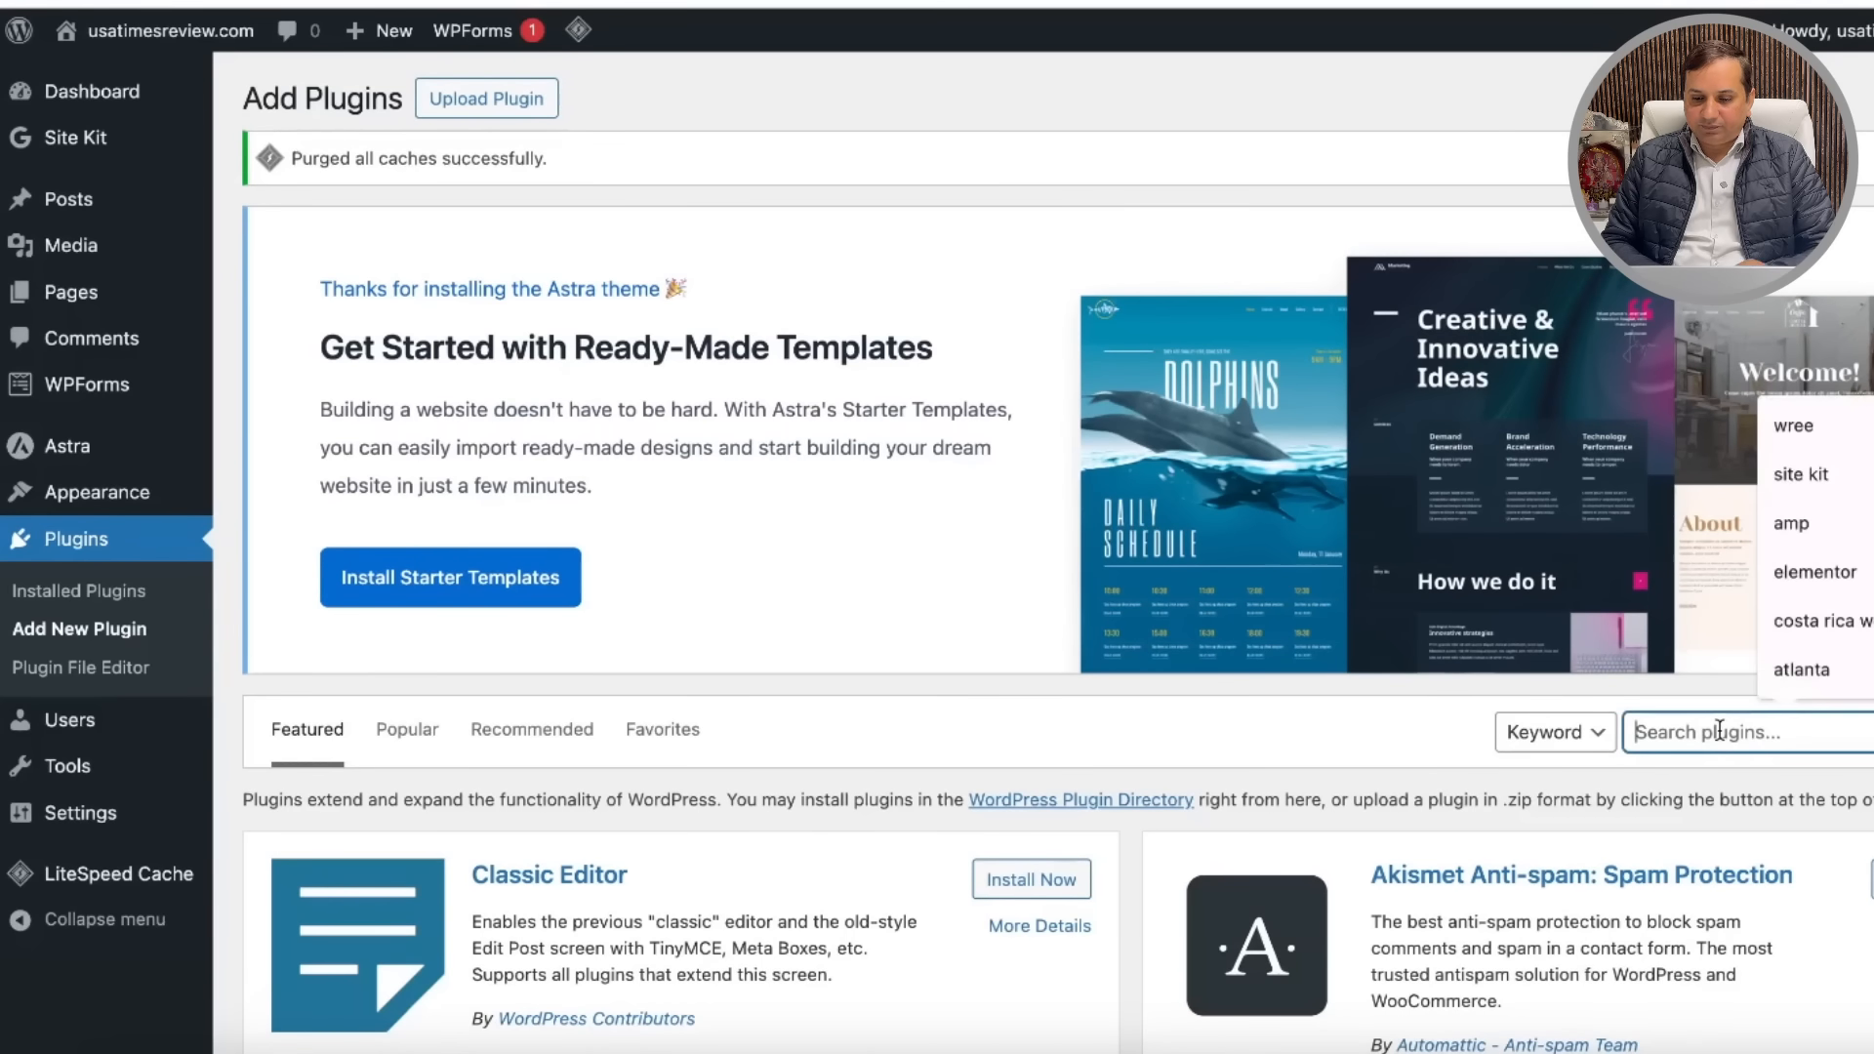
{"action": "type", "text": "all in one"}
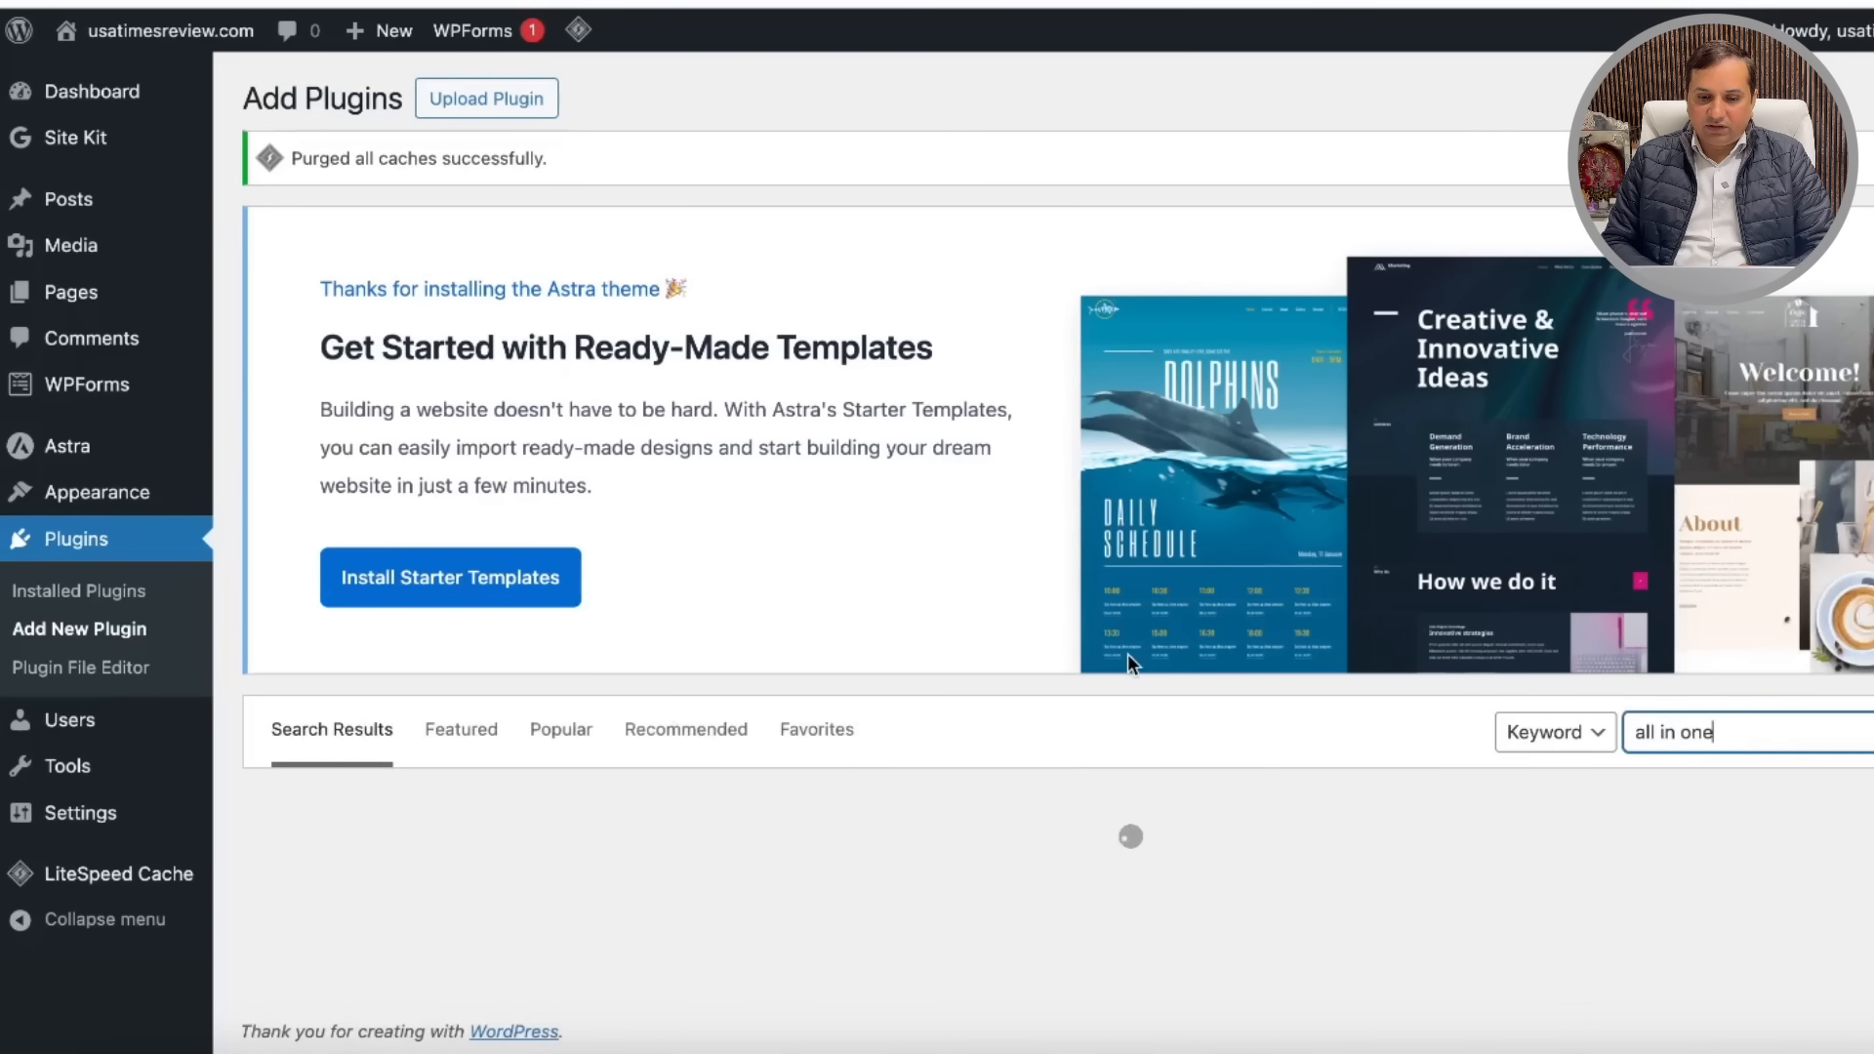
{"action": "scroll", "coordinate": [1075, 553], "scroll_direction": "down", "scroll_amount": 3}
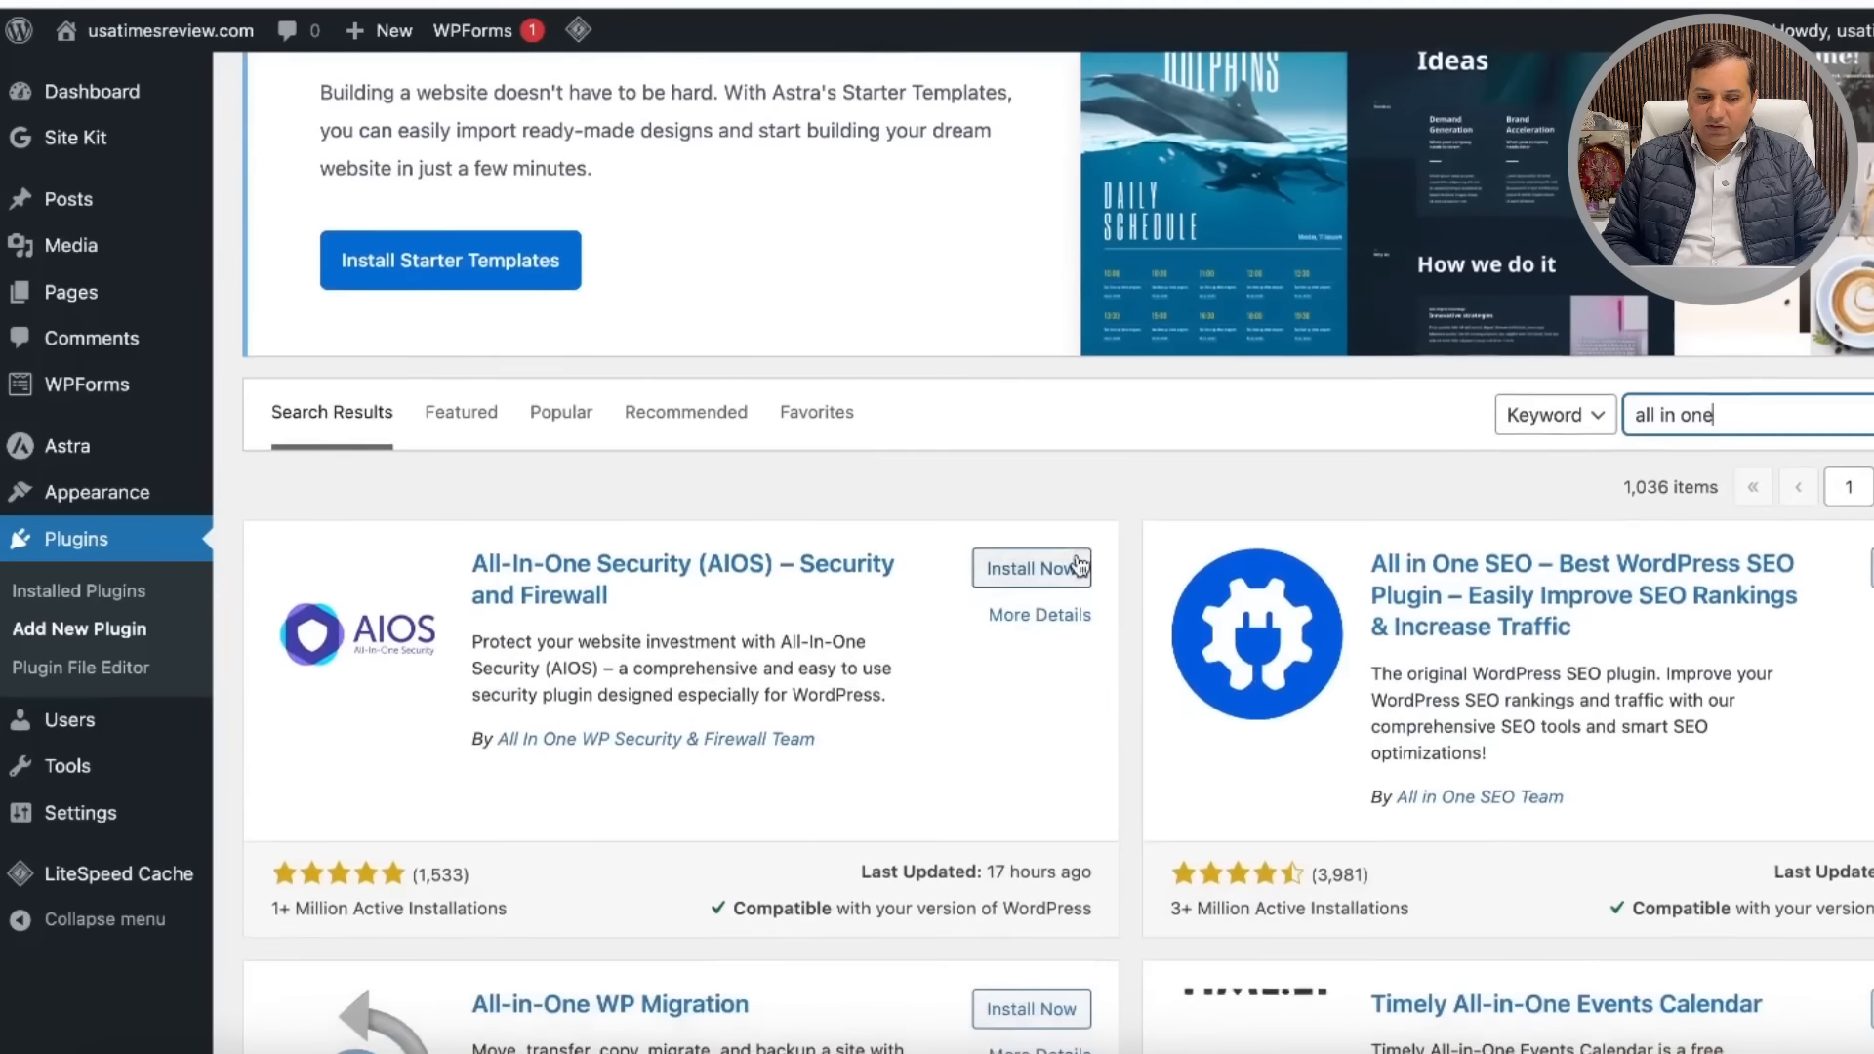
{"action": "scroll", "coordinate": [1078, 566], "scroll_direction": "down", "scroll_amount": 2}
{"action": "left_click", "coordinate": [982, 406]}
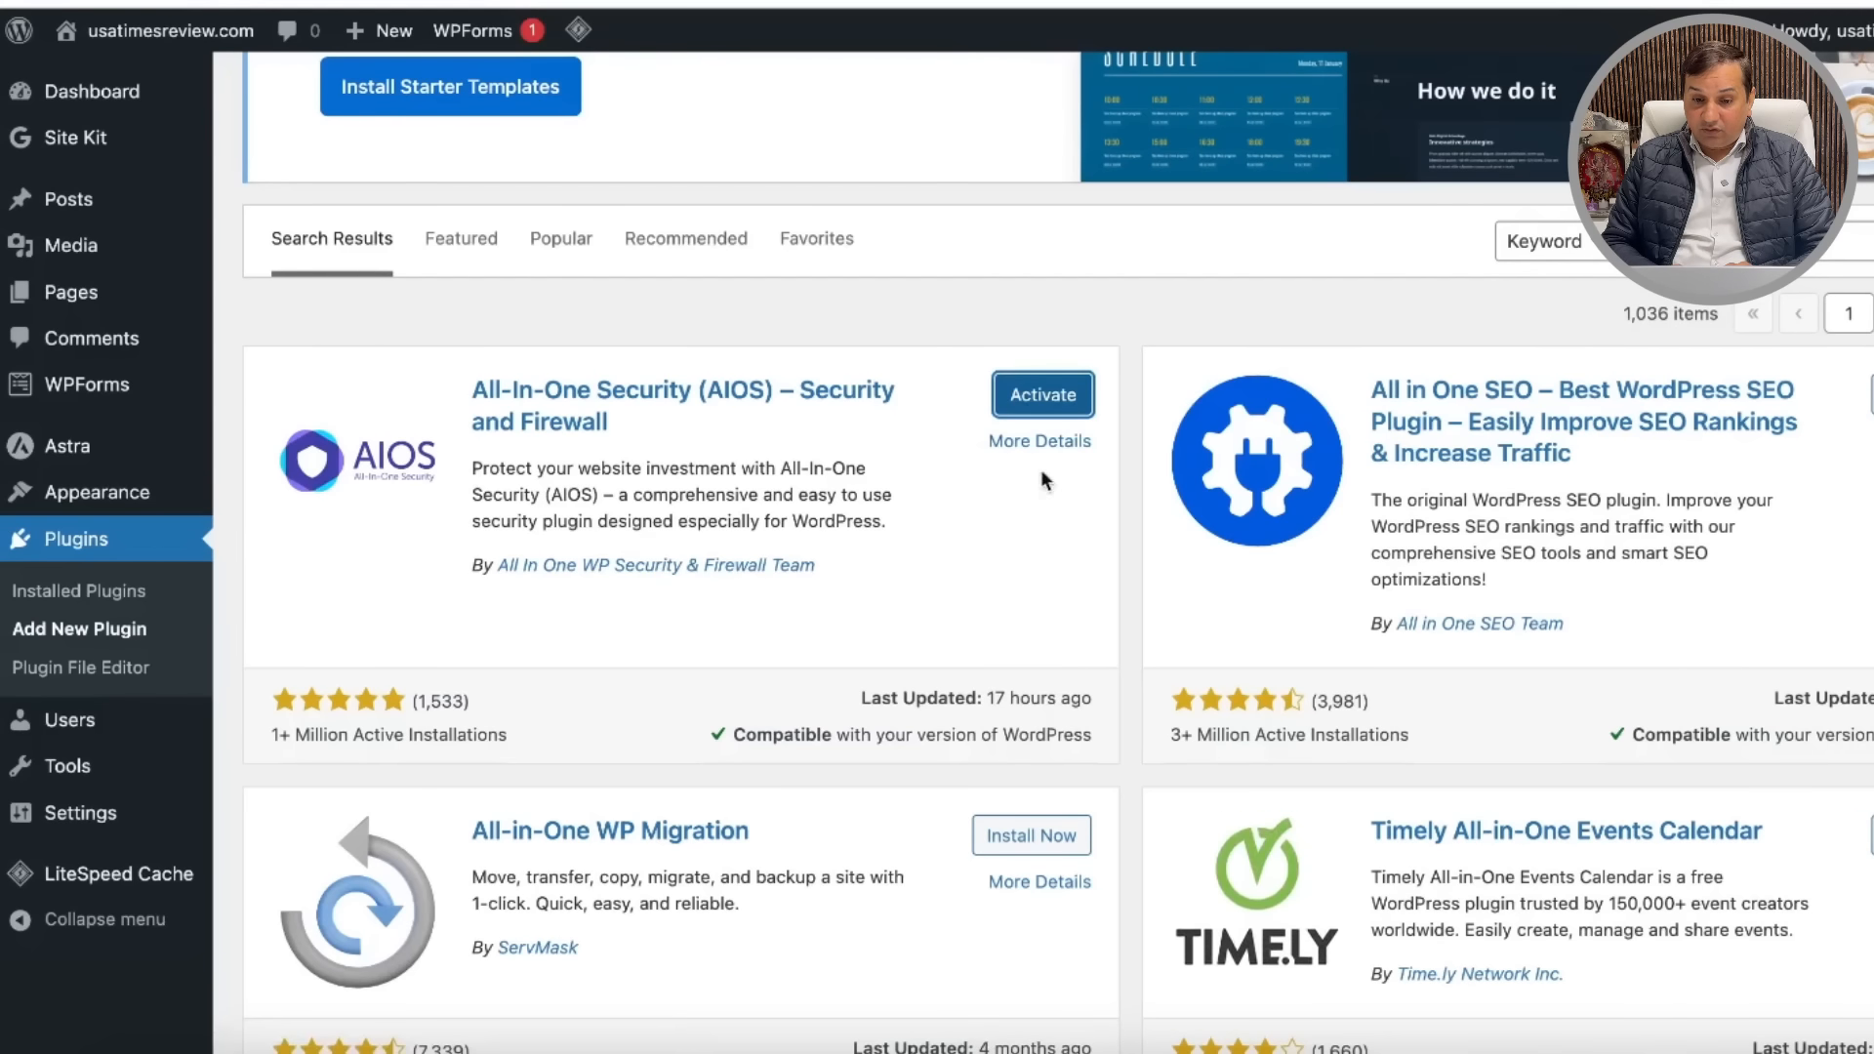
{"action": "left_click", "coordinate": [1042, 397]}
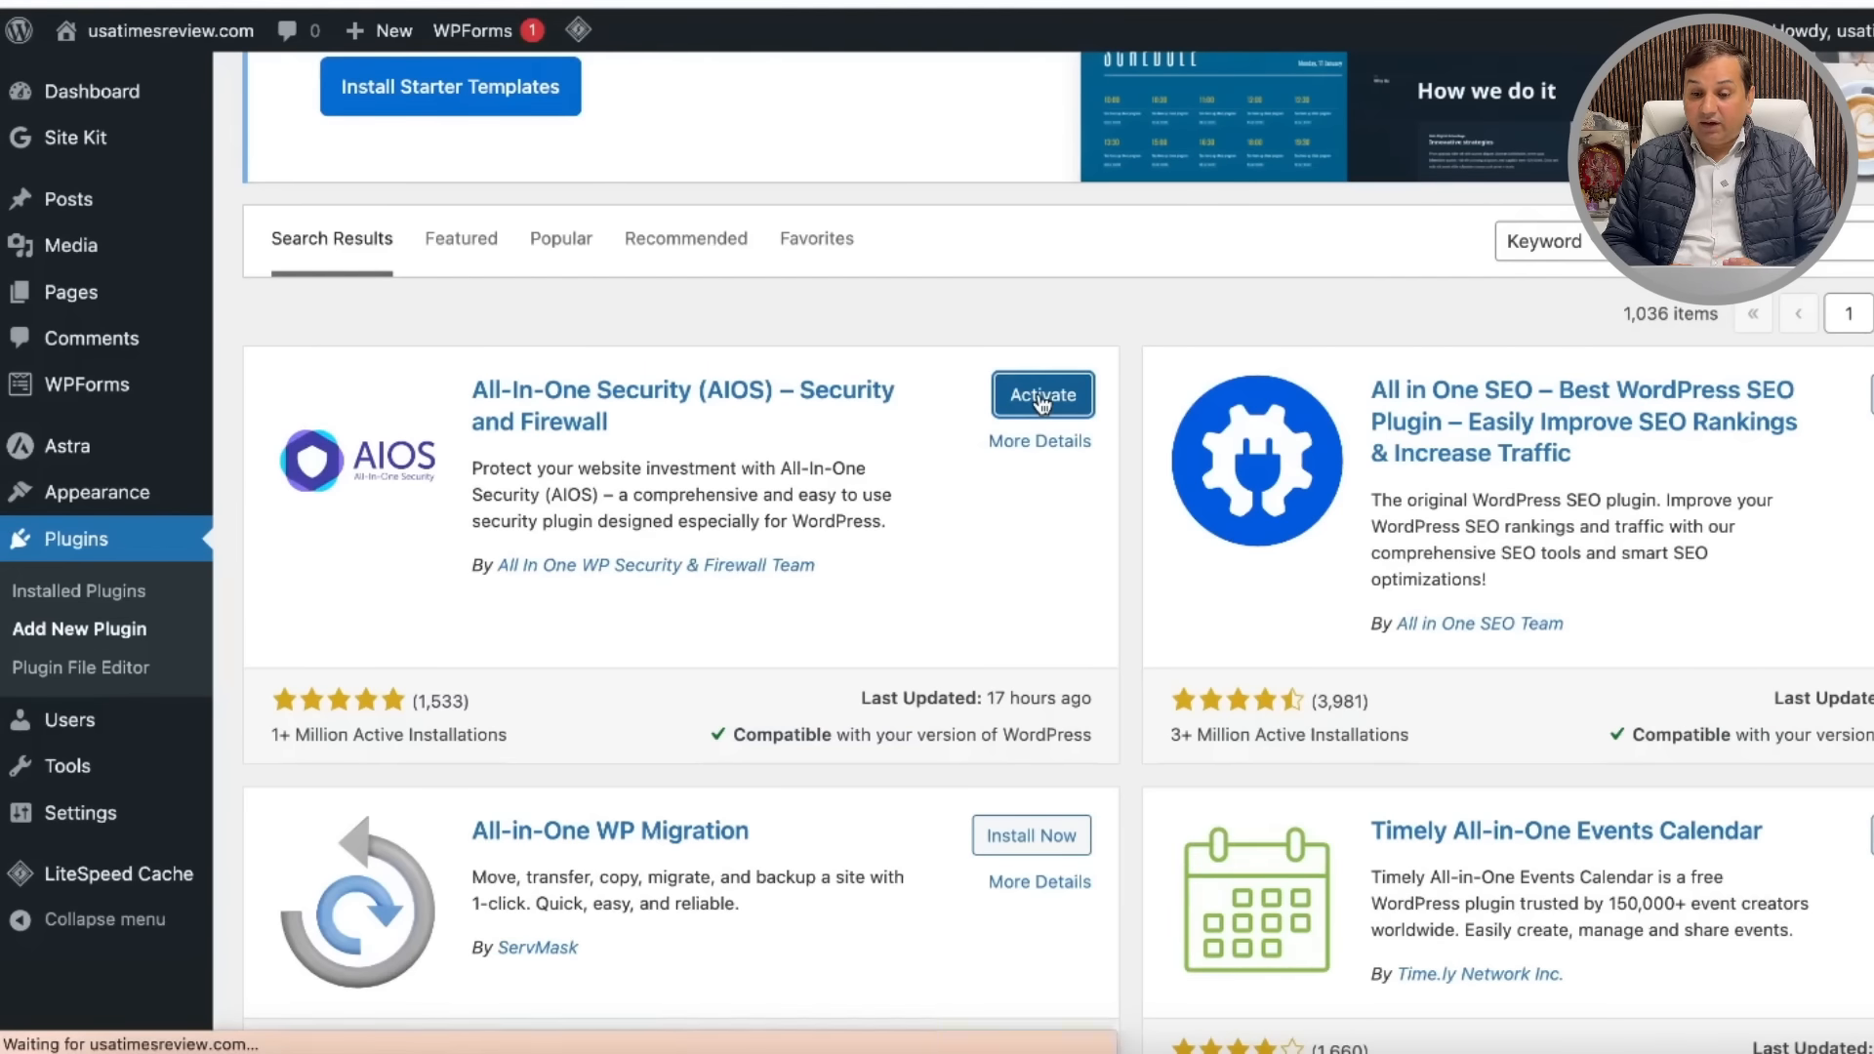
{"action": "scroll", "coordinate": [1210, 694], "scroll_direction": "down", "scroll_amount": 4}
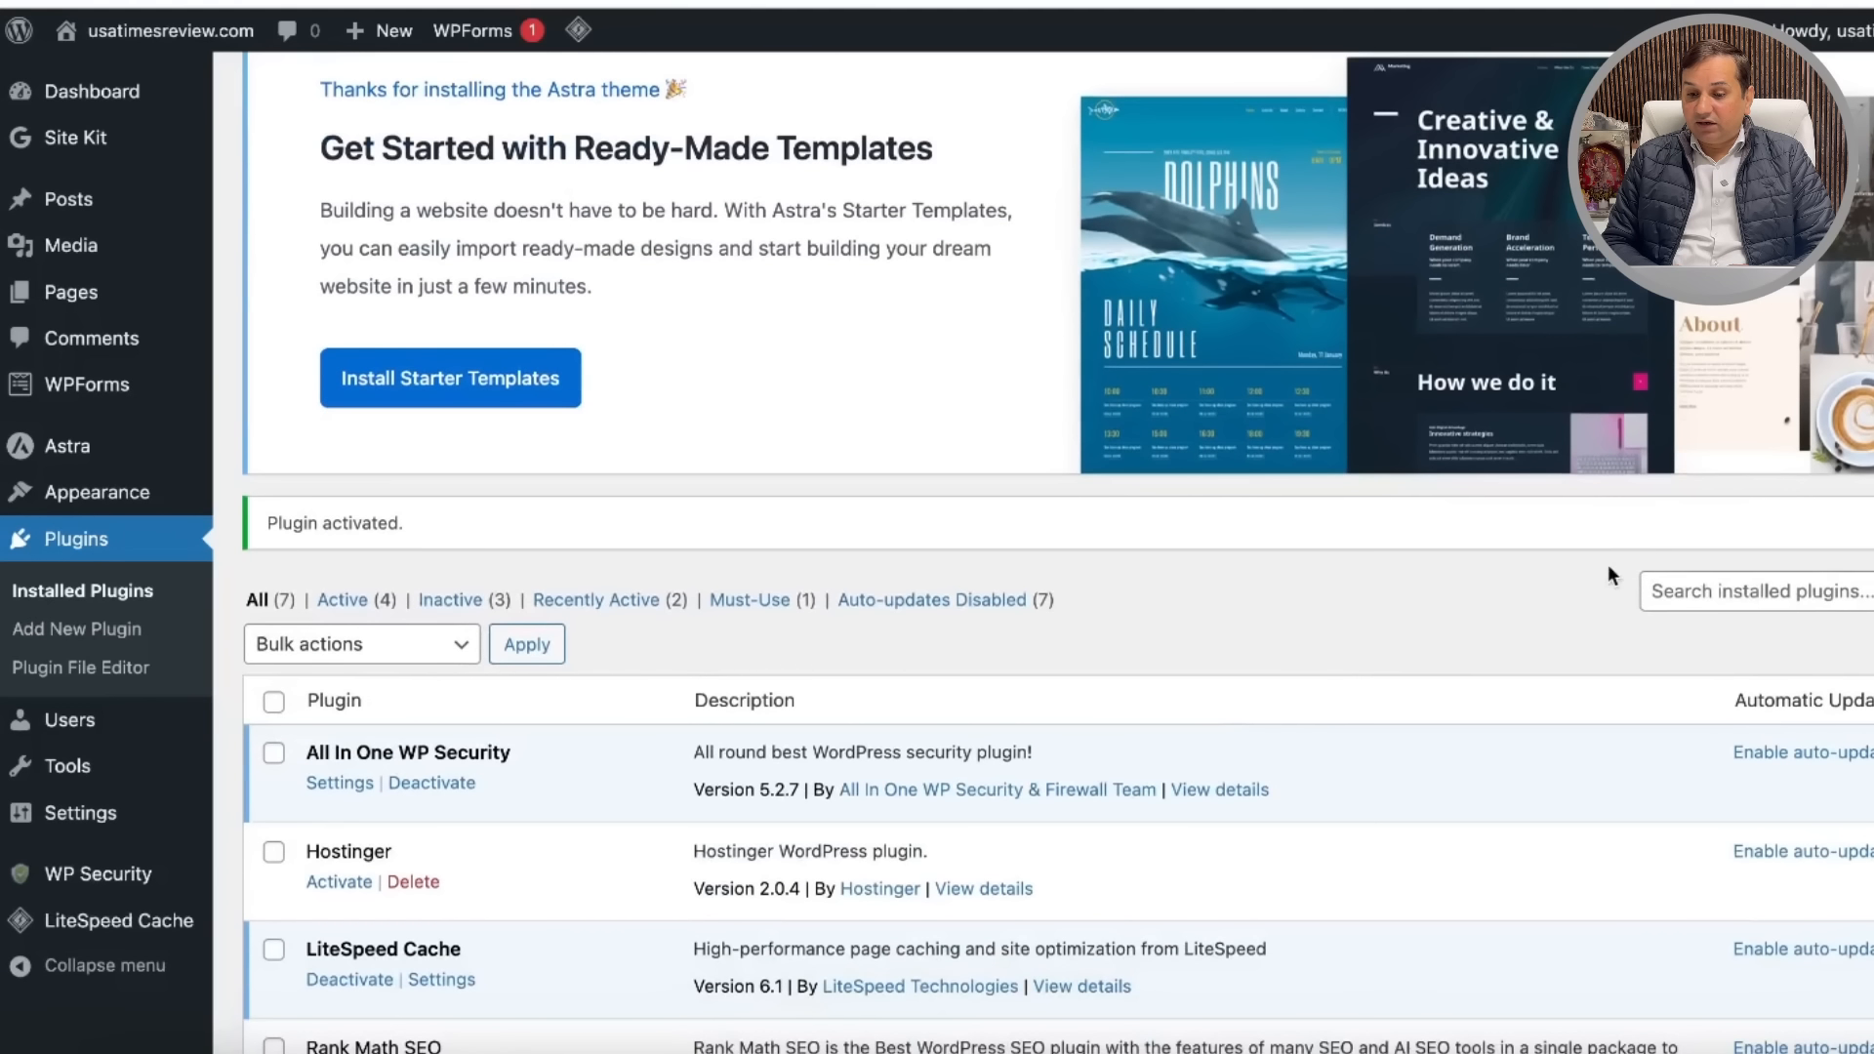
Step: Search the installed plugins for 'amp'
{"action": "left_click", "coordinate": [1713, 600]}
{"action": "type", "text": "amp"}
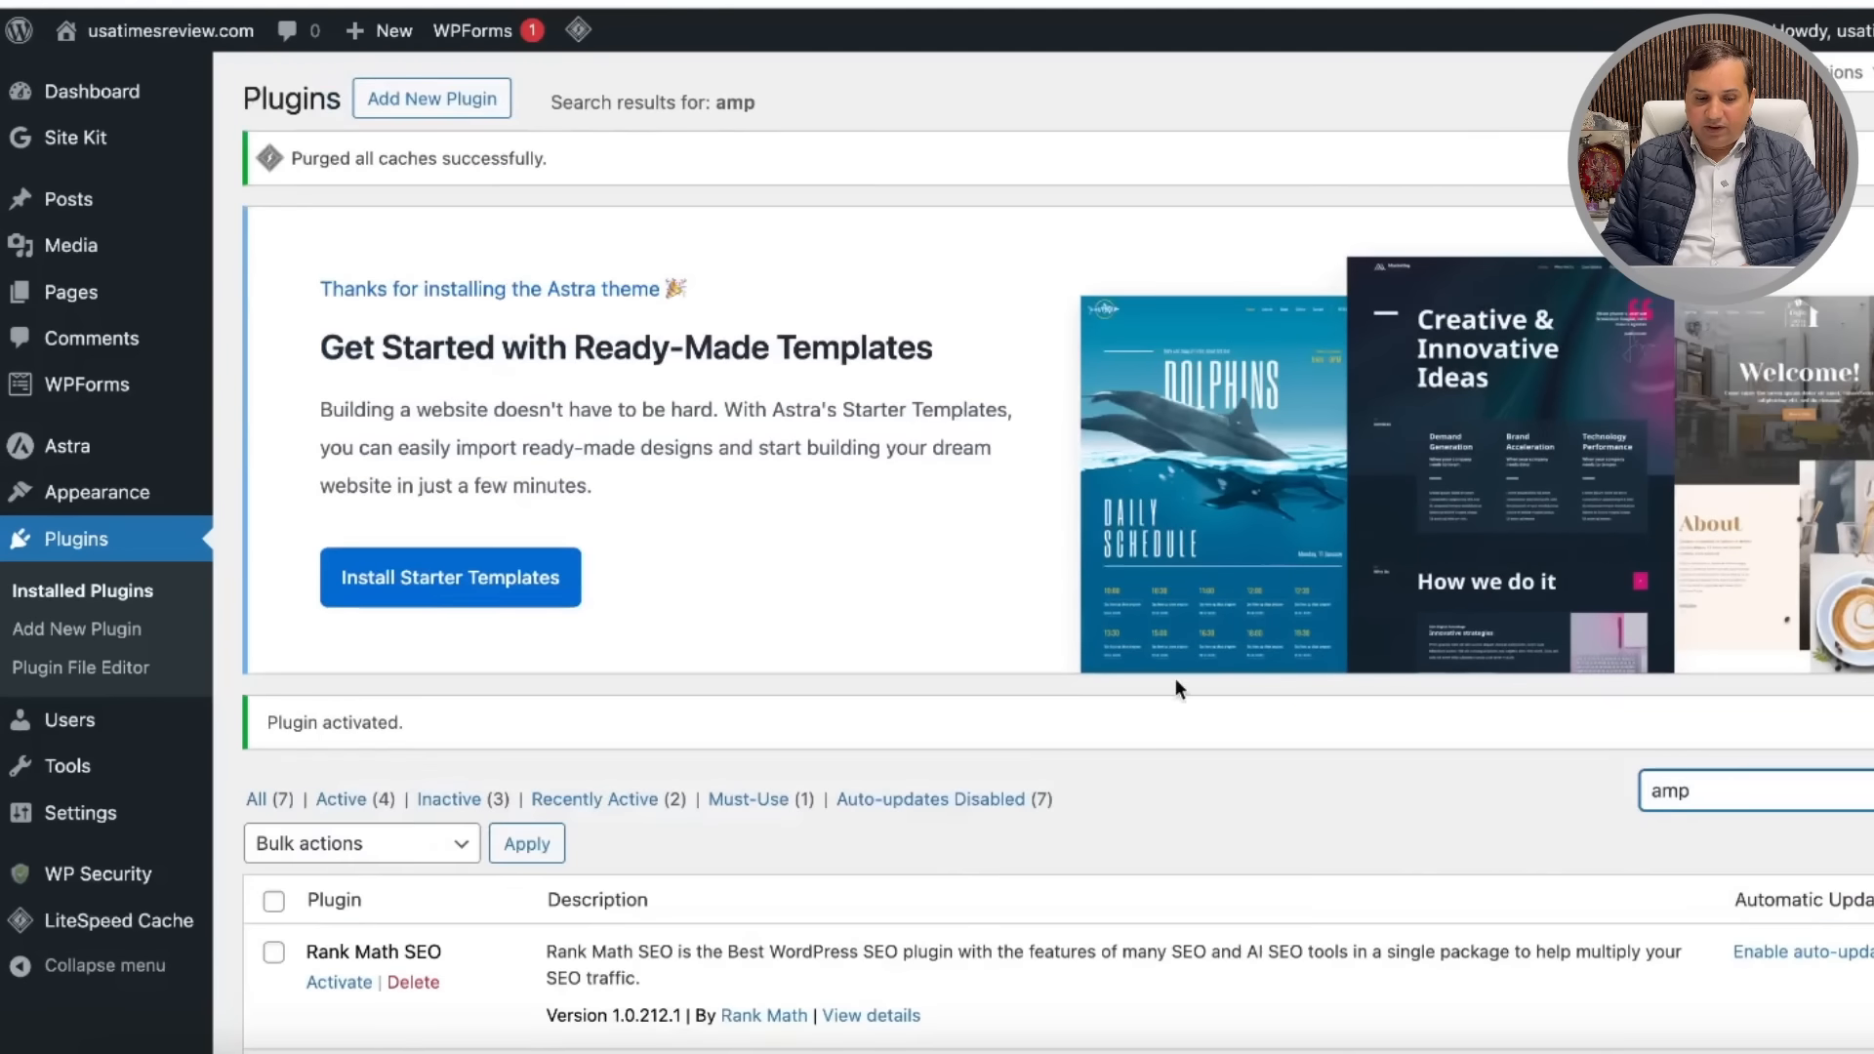
{"action": "scroll", "coordinate": [1175, 677], "scroll_direction": "down", "scroll_amount": 3}
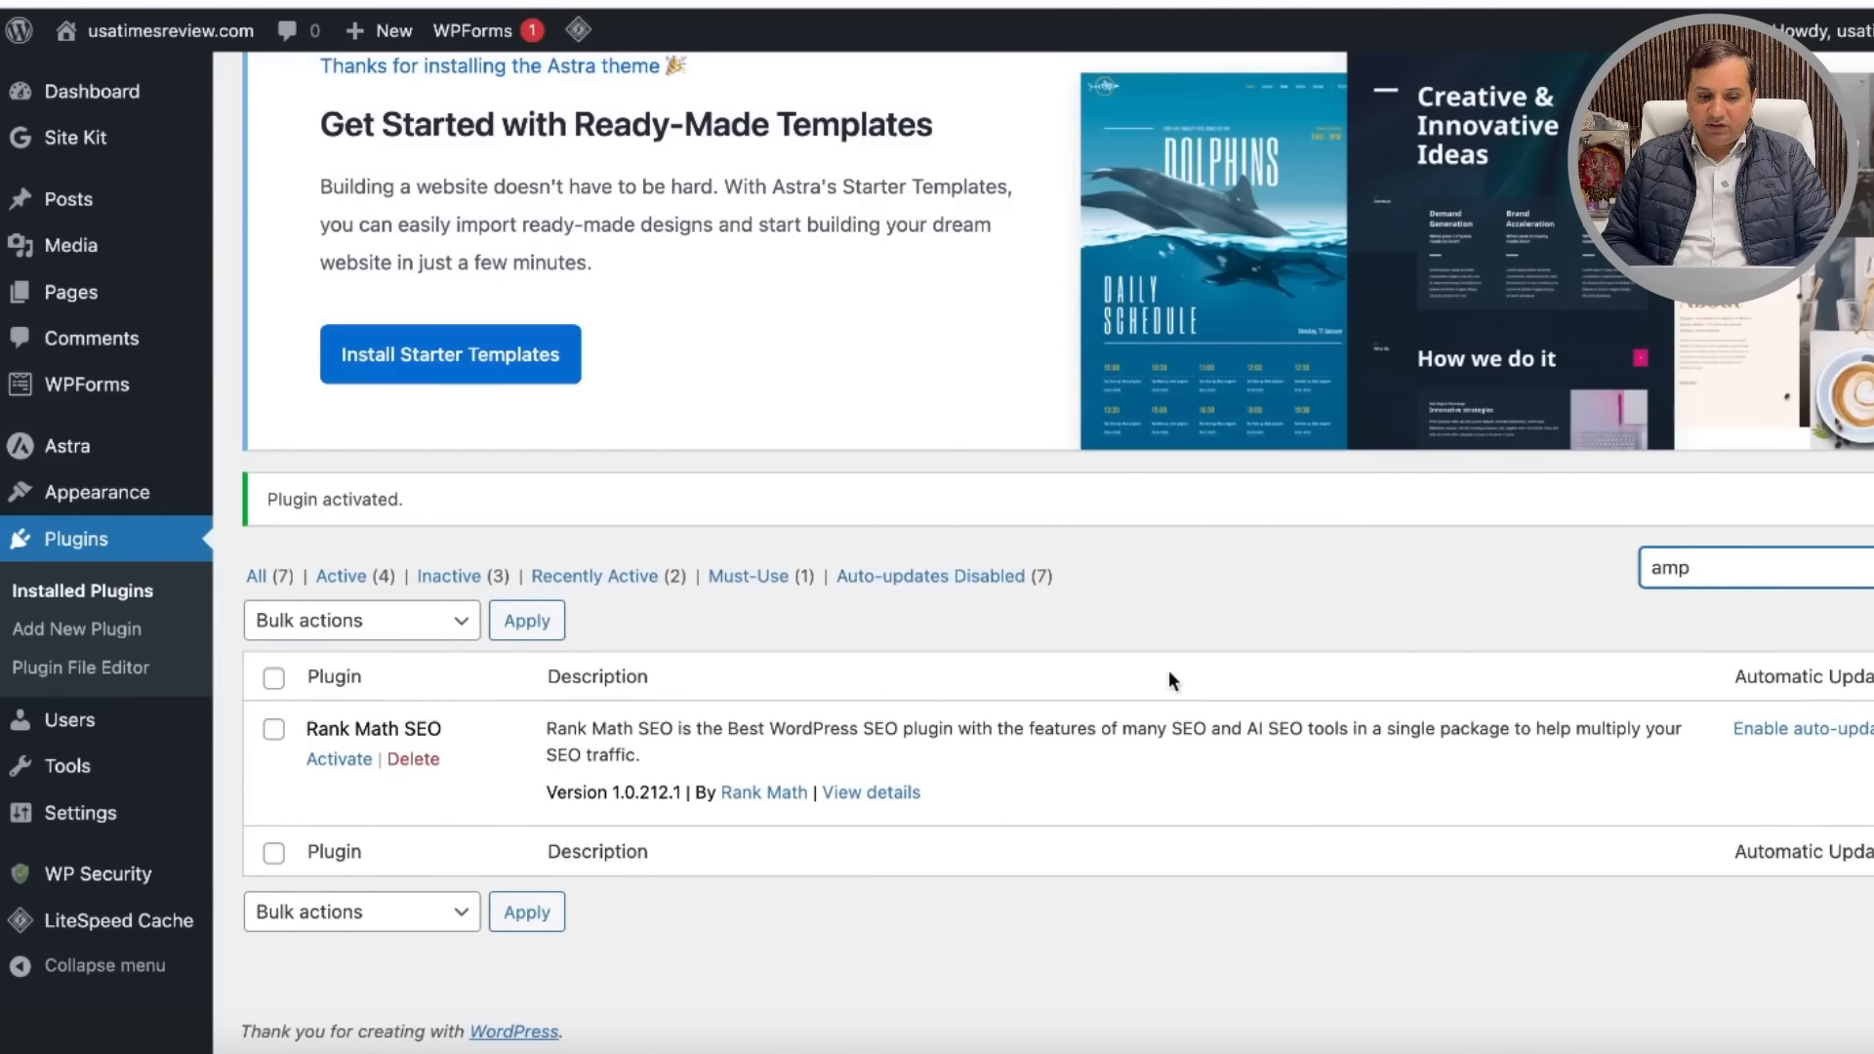
Step: Install and activate the AMP plugin from the plugin directory
{"action": "left_click", "coordinate": [80, 633]}
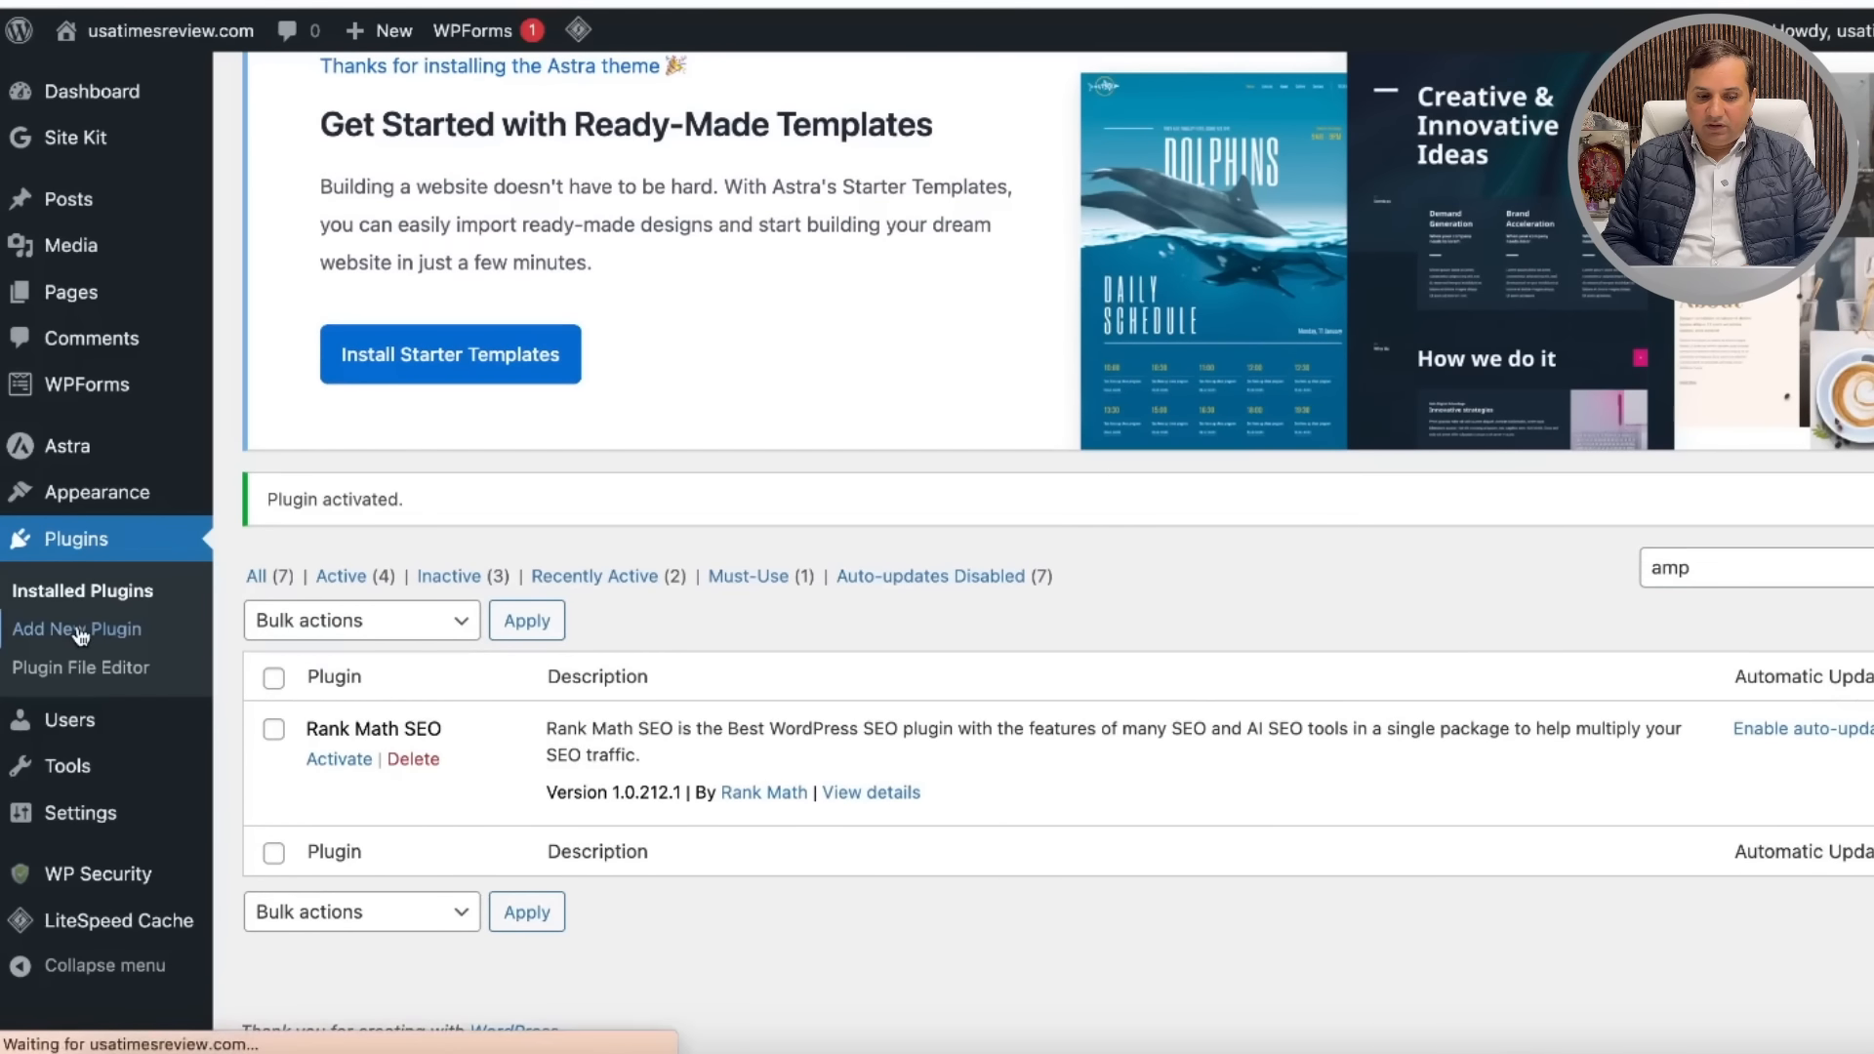
{"action": "left_click", "coordinate": [1692, 652]}
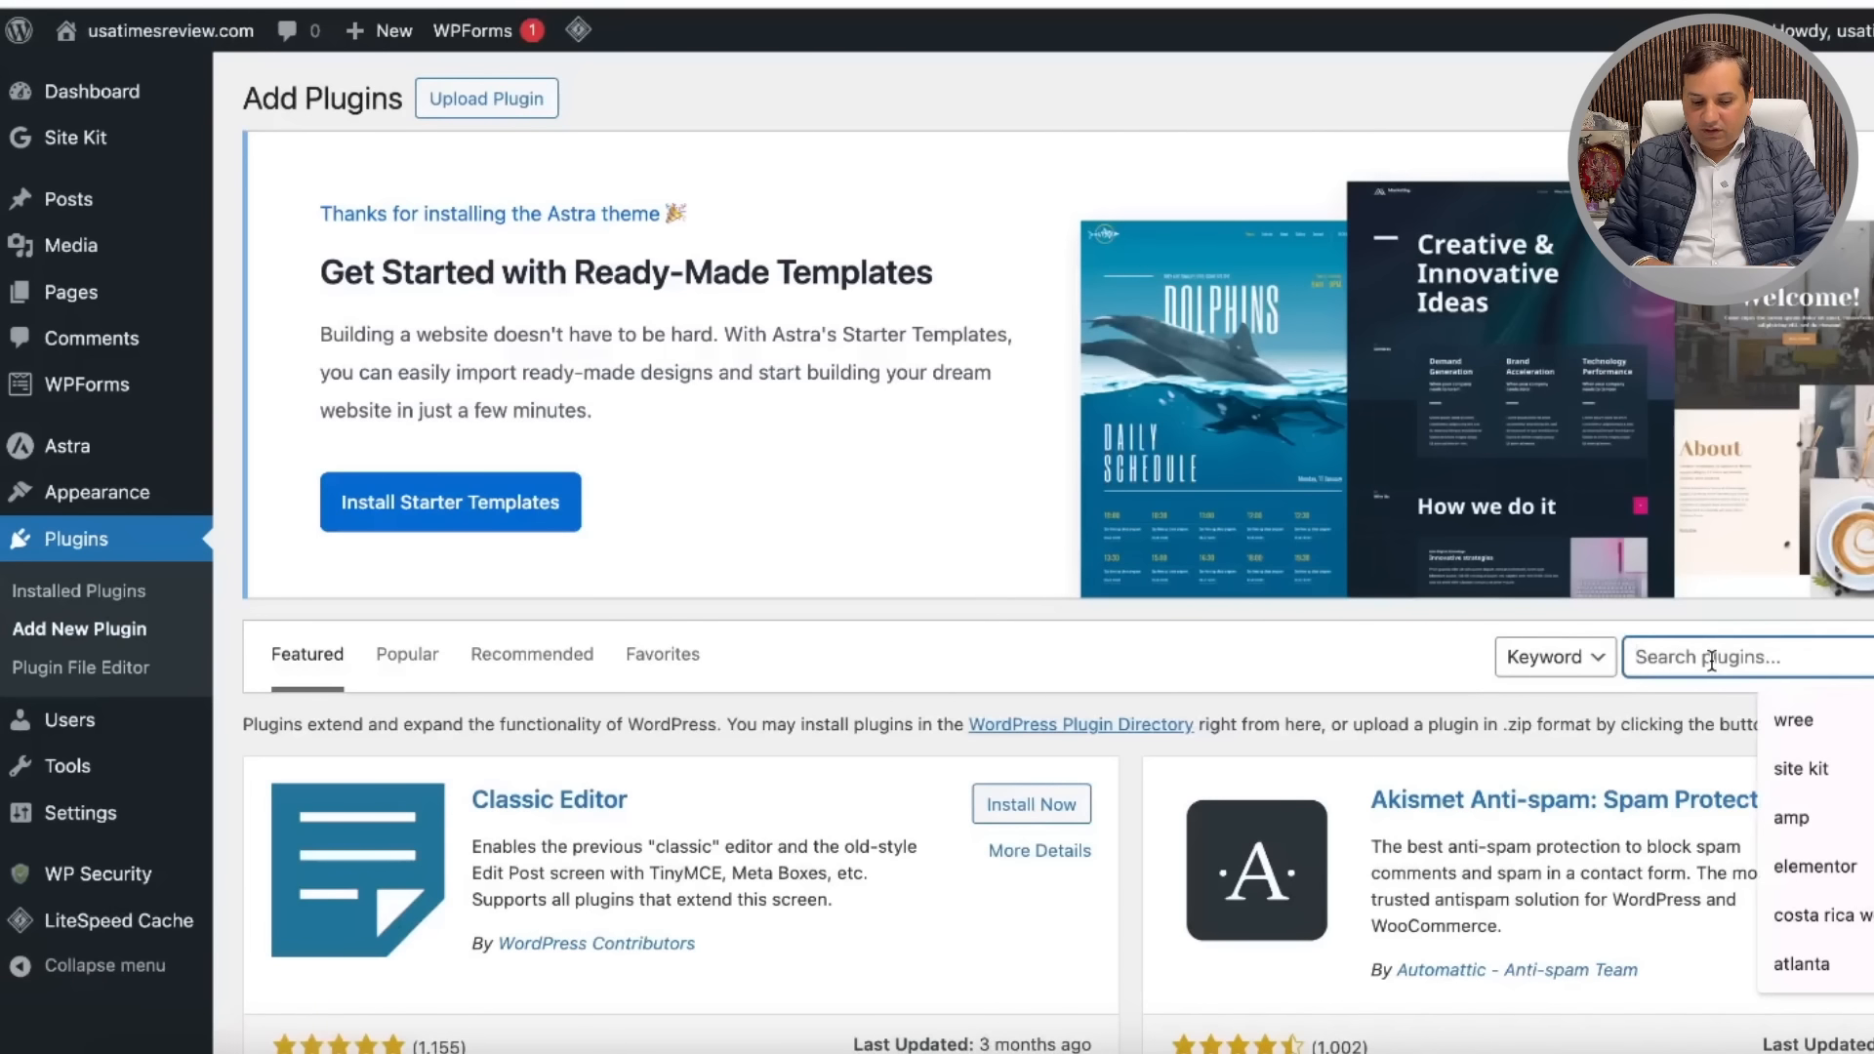
{"action": "type", "text": "amp"}
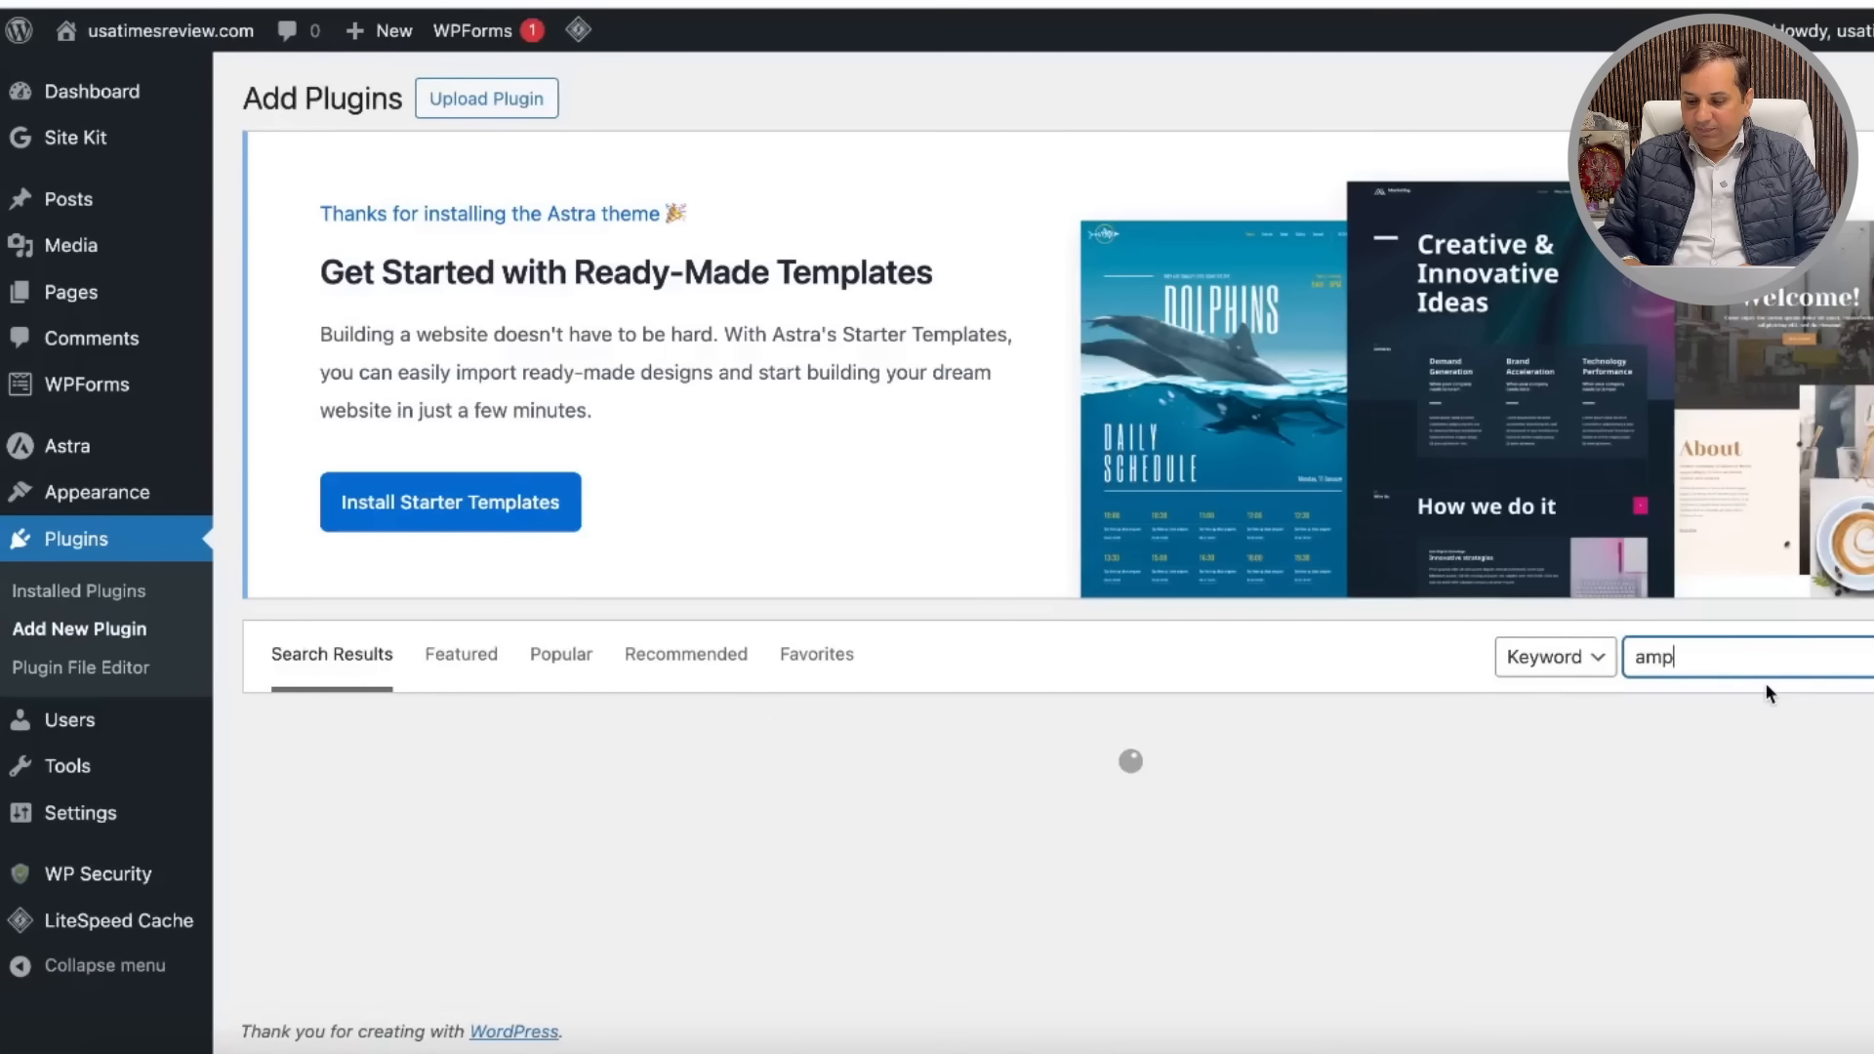
{"action": "scroll", "coordinate": [1115, 598], "scroll_direction": "down", "scroll_amount": 3}
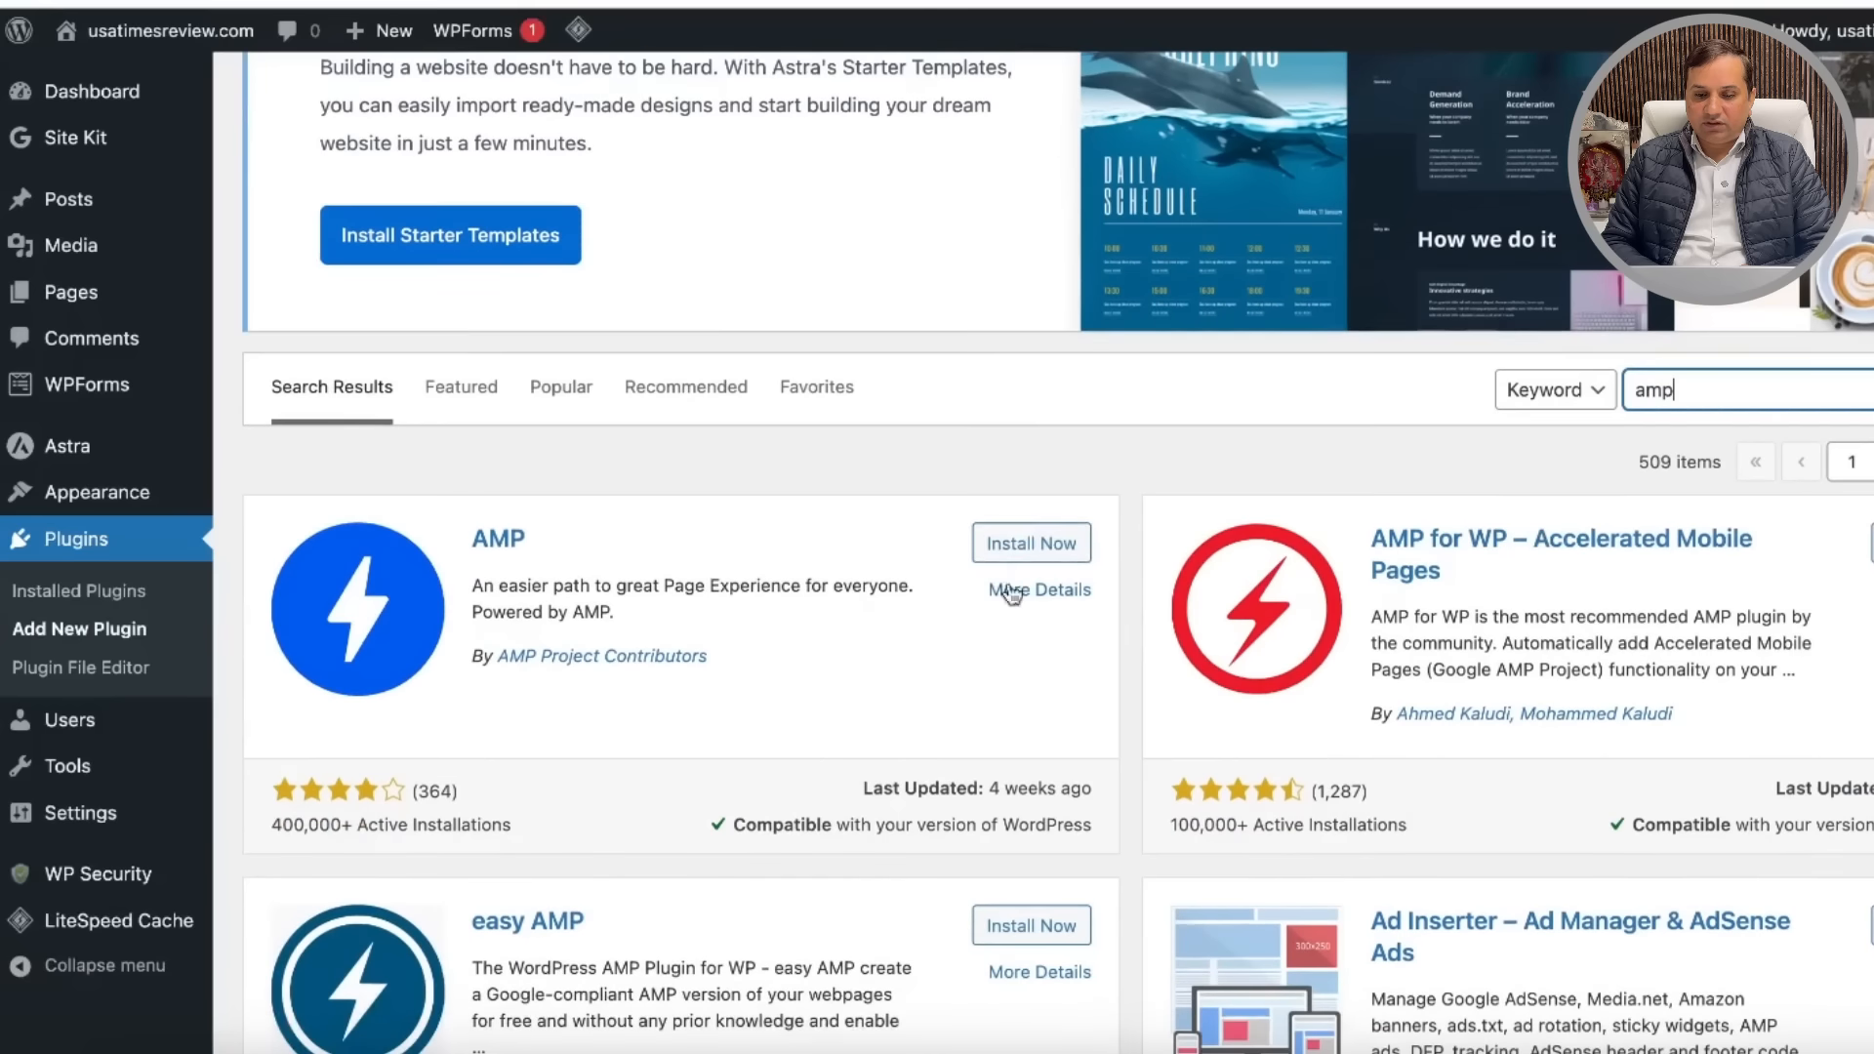
{"action": "left_click", "coordinate": [1020, 551]}
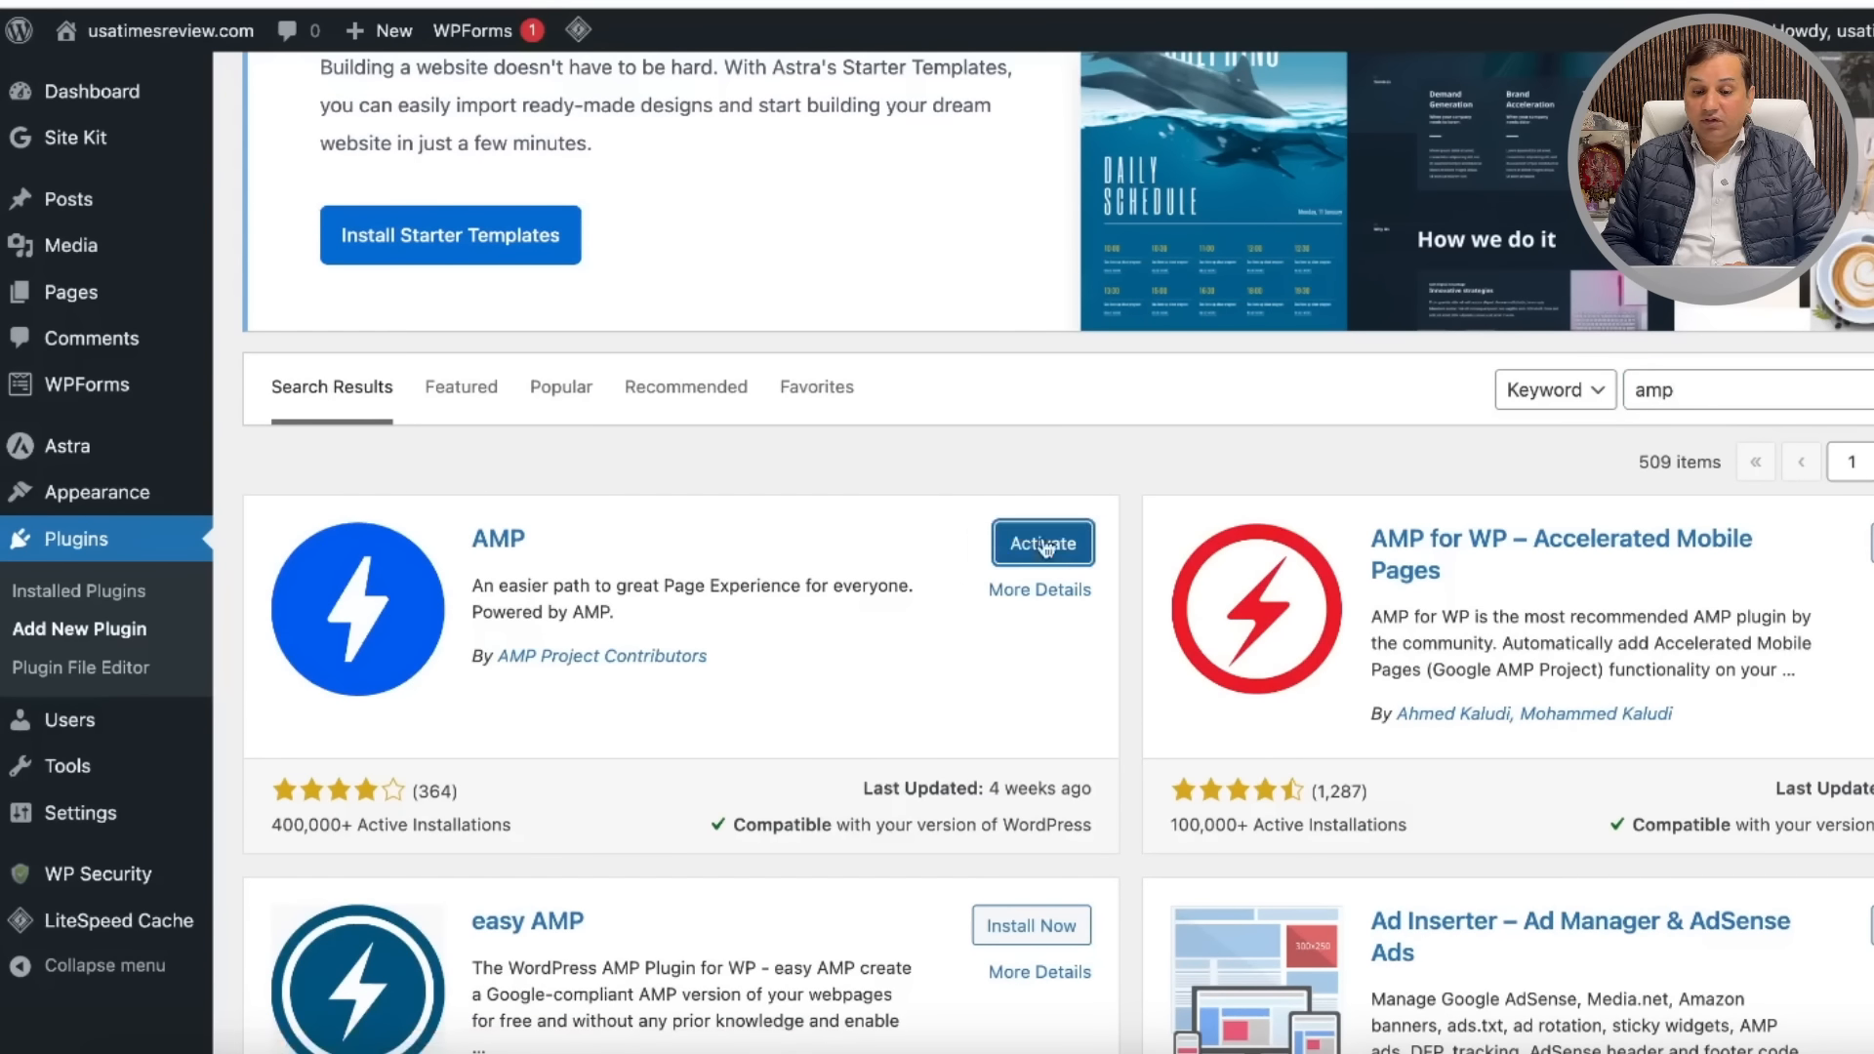
{"action": "left_click", "coordinate": [1030, 552]}
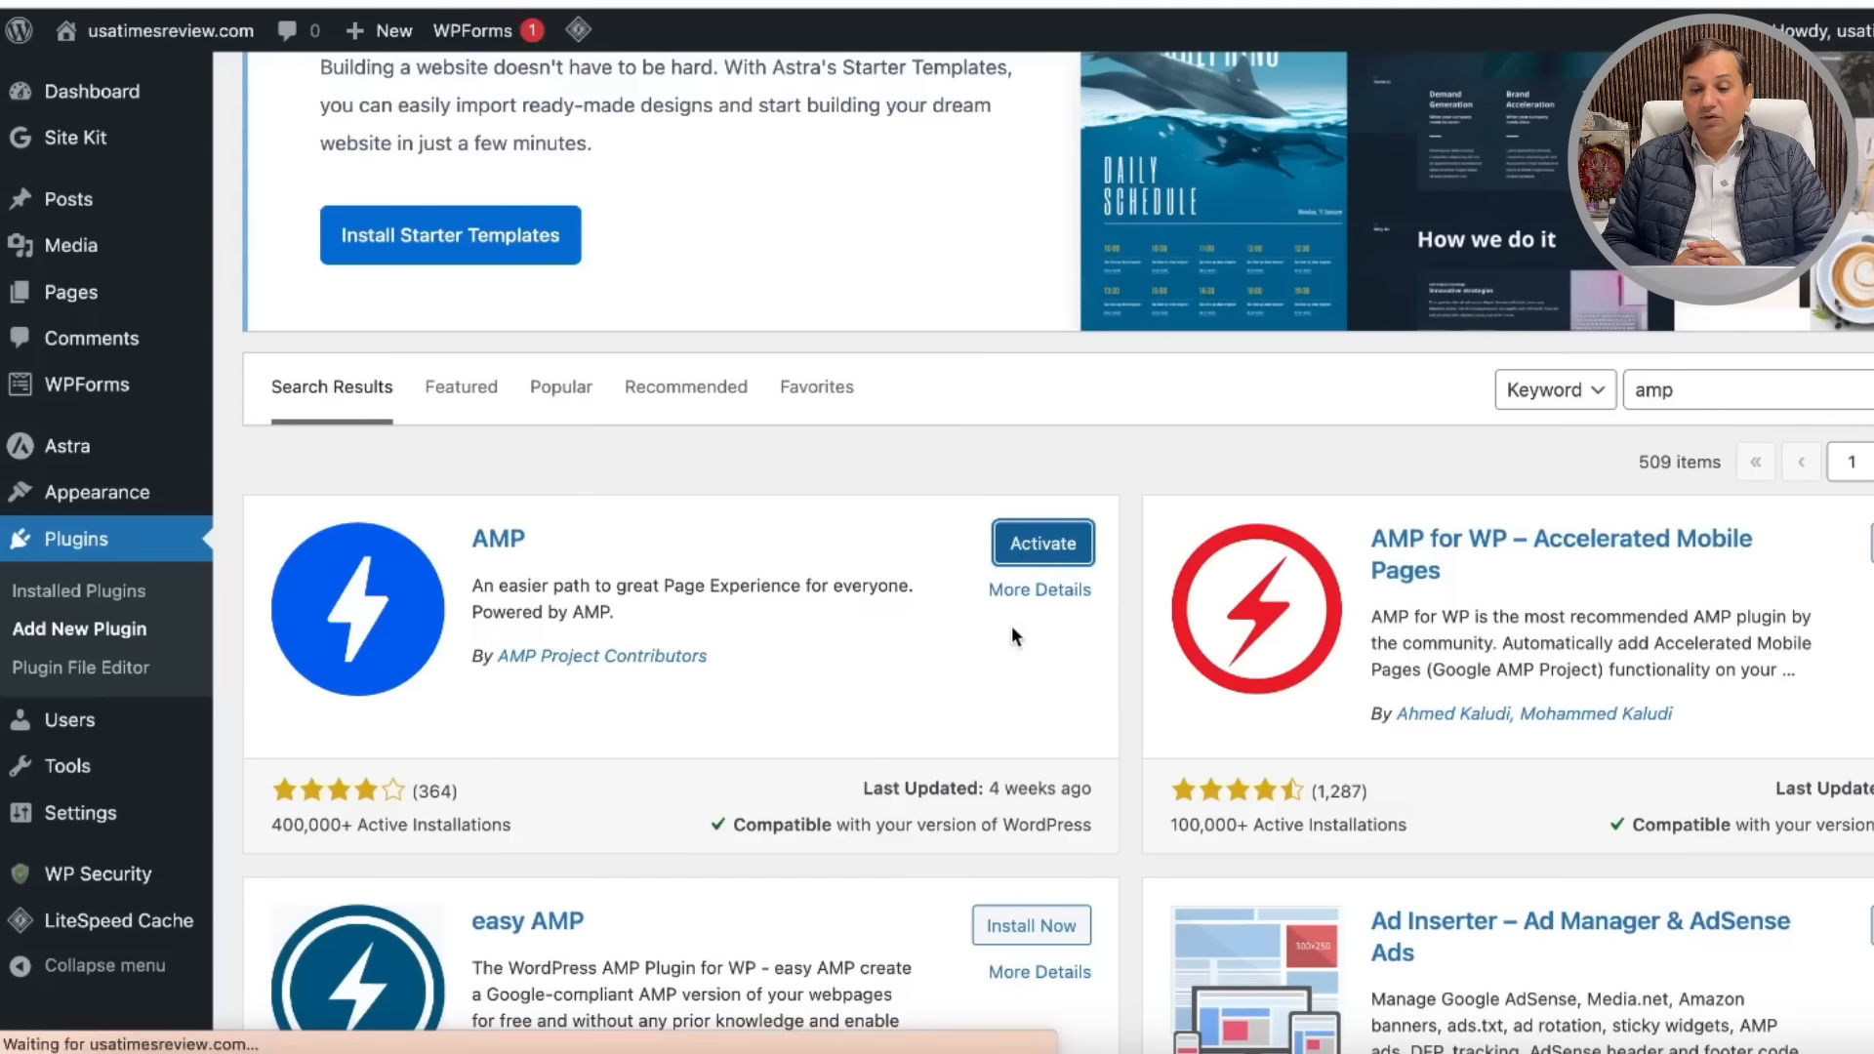
{"action": "scroll", "coordinate": [935, 603], "scroll_direction": "down", "scroll_amount": 6}
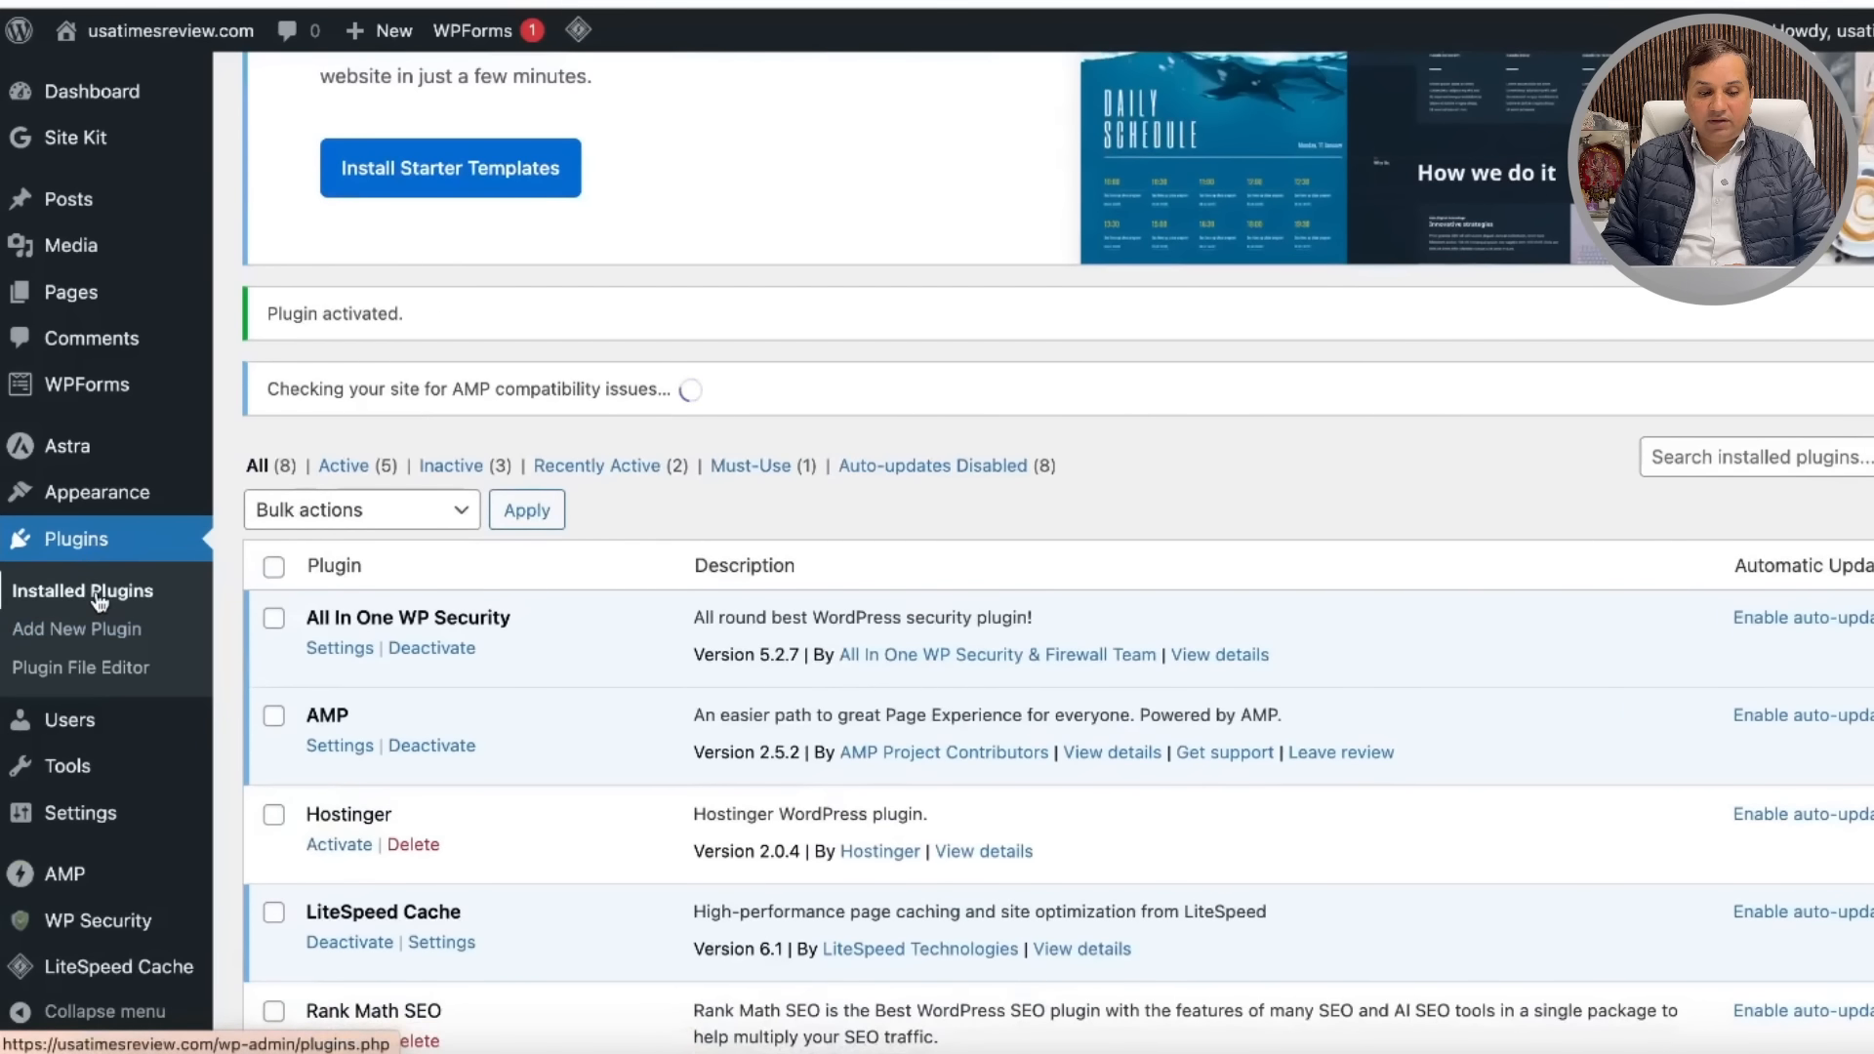
Step: Review the installed plugins list, with five active, then bring the Word notes forward
{"action": "left_click", "coordinate": [97, 597]}
{"action": "scroll", "coordinate": [928, 572], "scroll_direction": "down", "scroll_amount": 10}
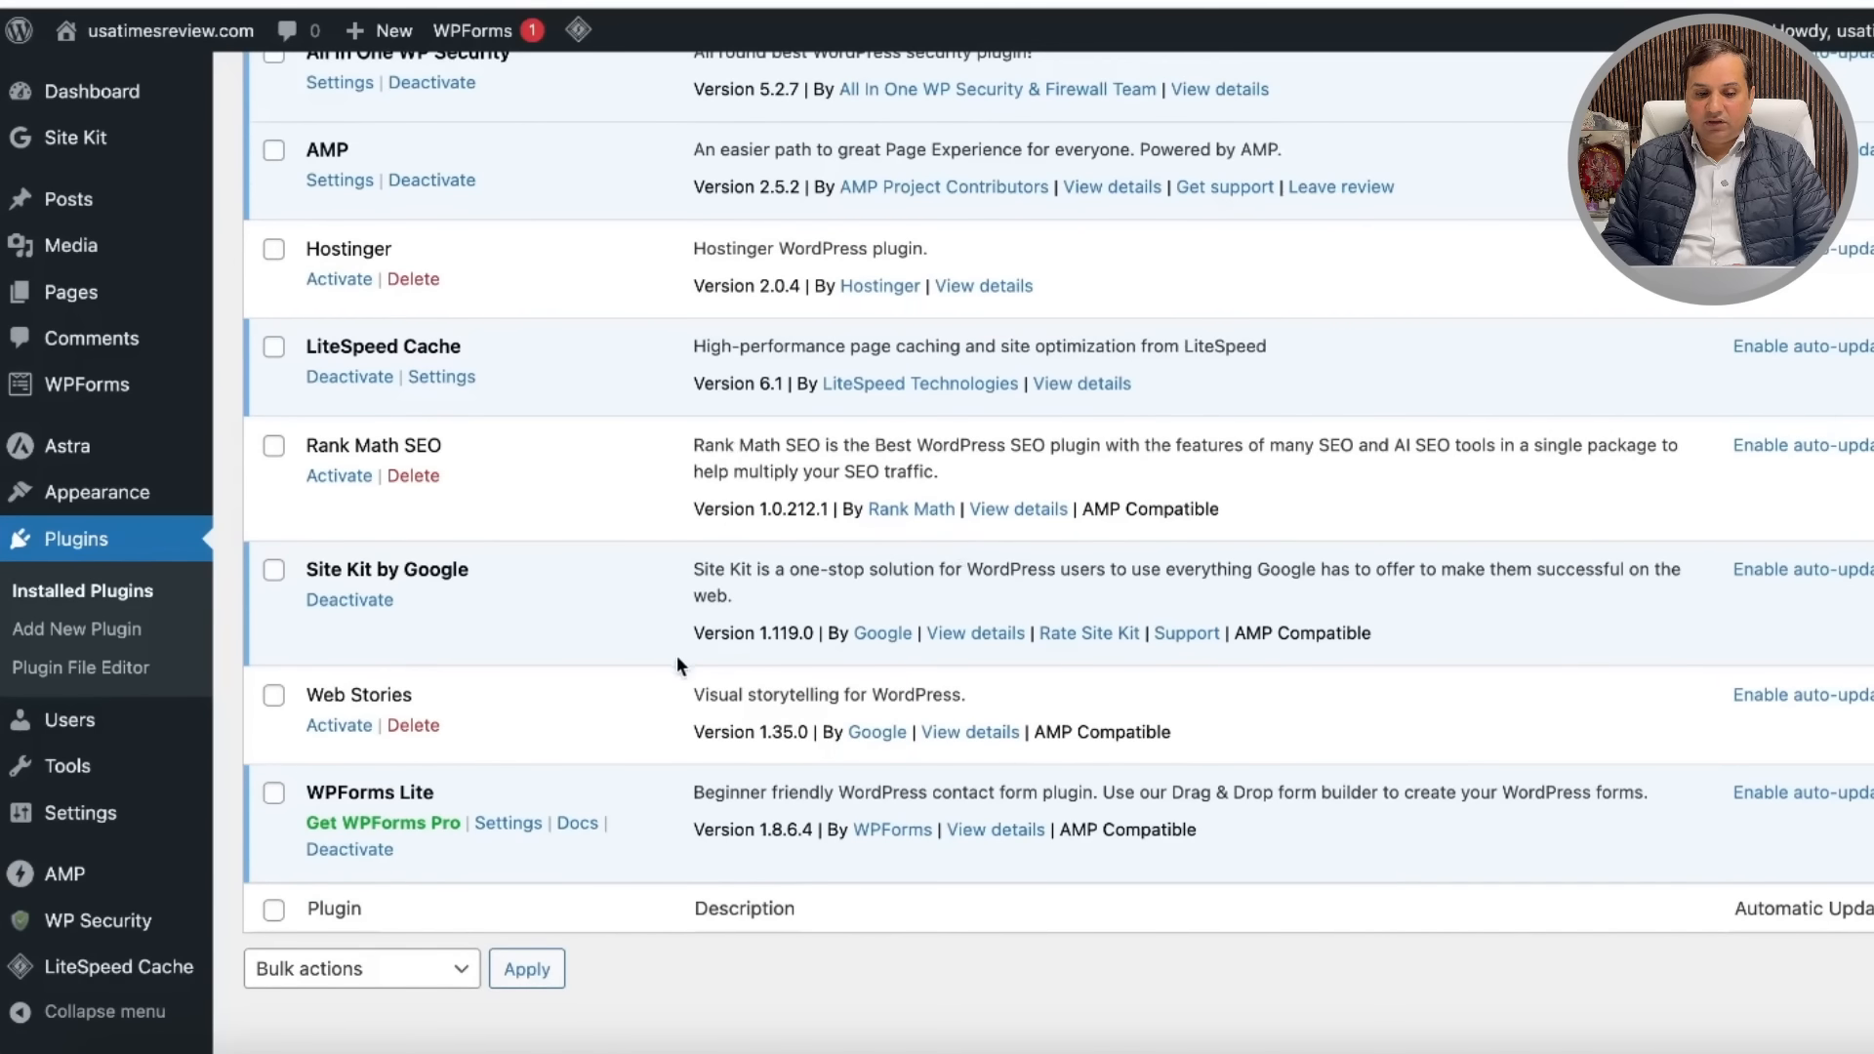
{"action": "scroll", "coordinate": [677, 657], "scroll_direction": "down", "scroll_amount": 2}
{"action": "scroll", "coordinate": [678, 657], "scroll_direction": "up", "scroll_amount": 10}
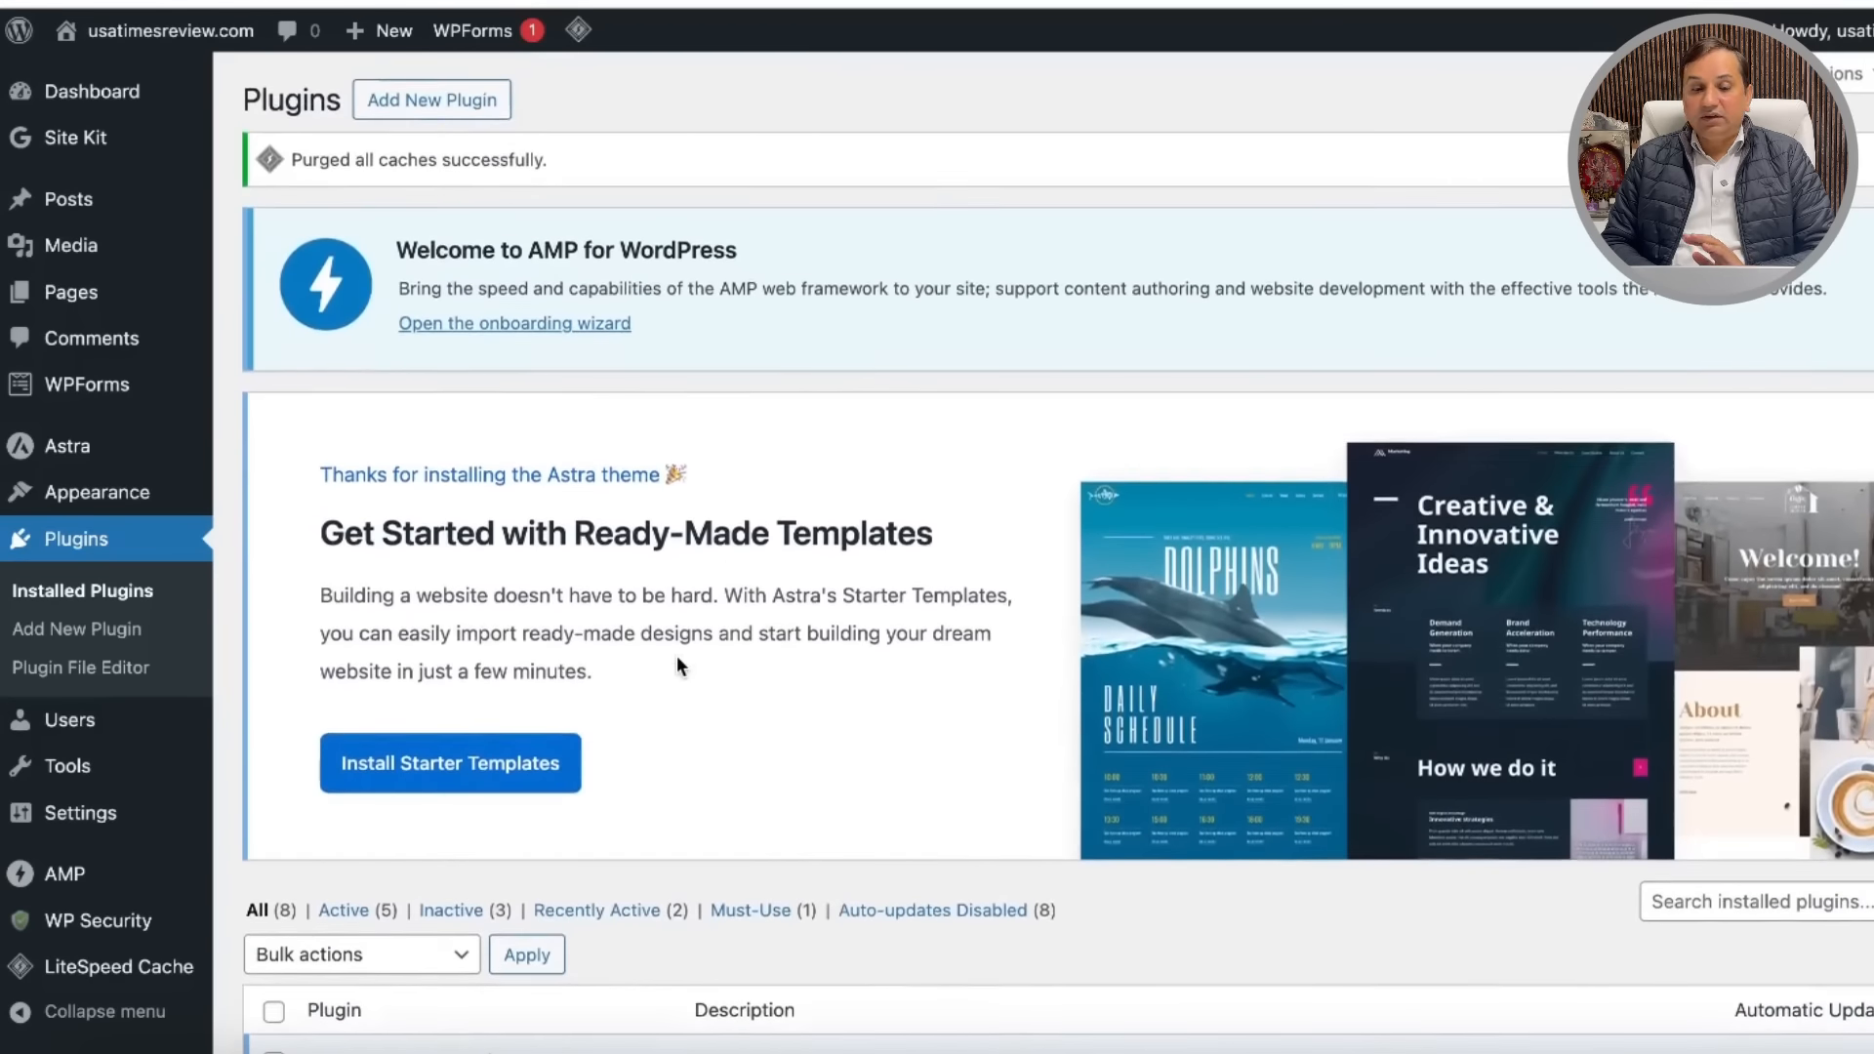
{"action": "scroll", "coordinate": [806, 694], "scroll_direction": "up", "scroll_amount": 1}
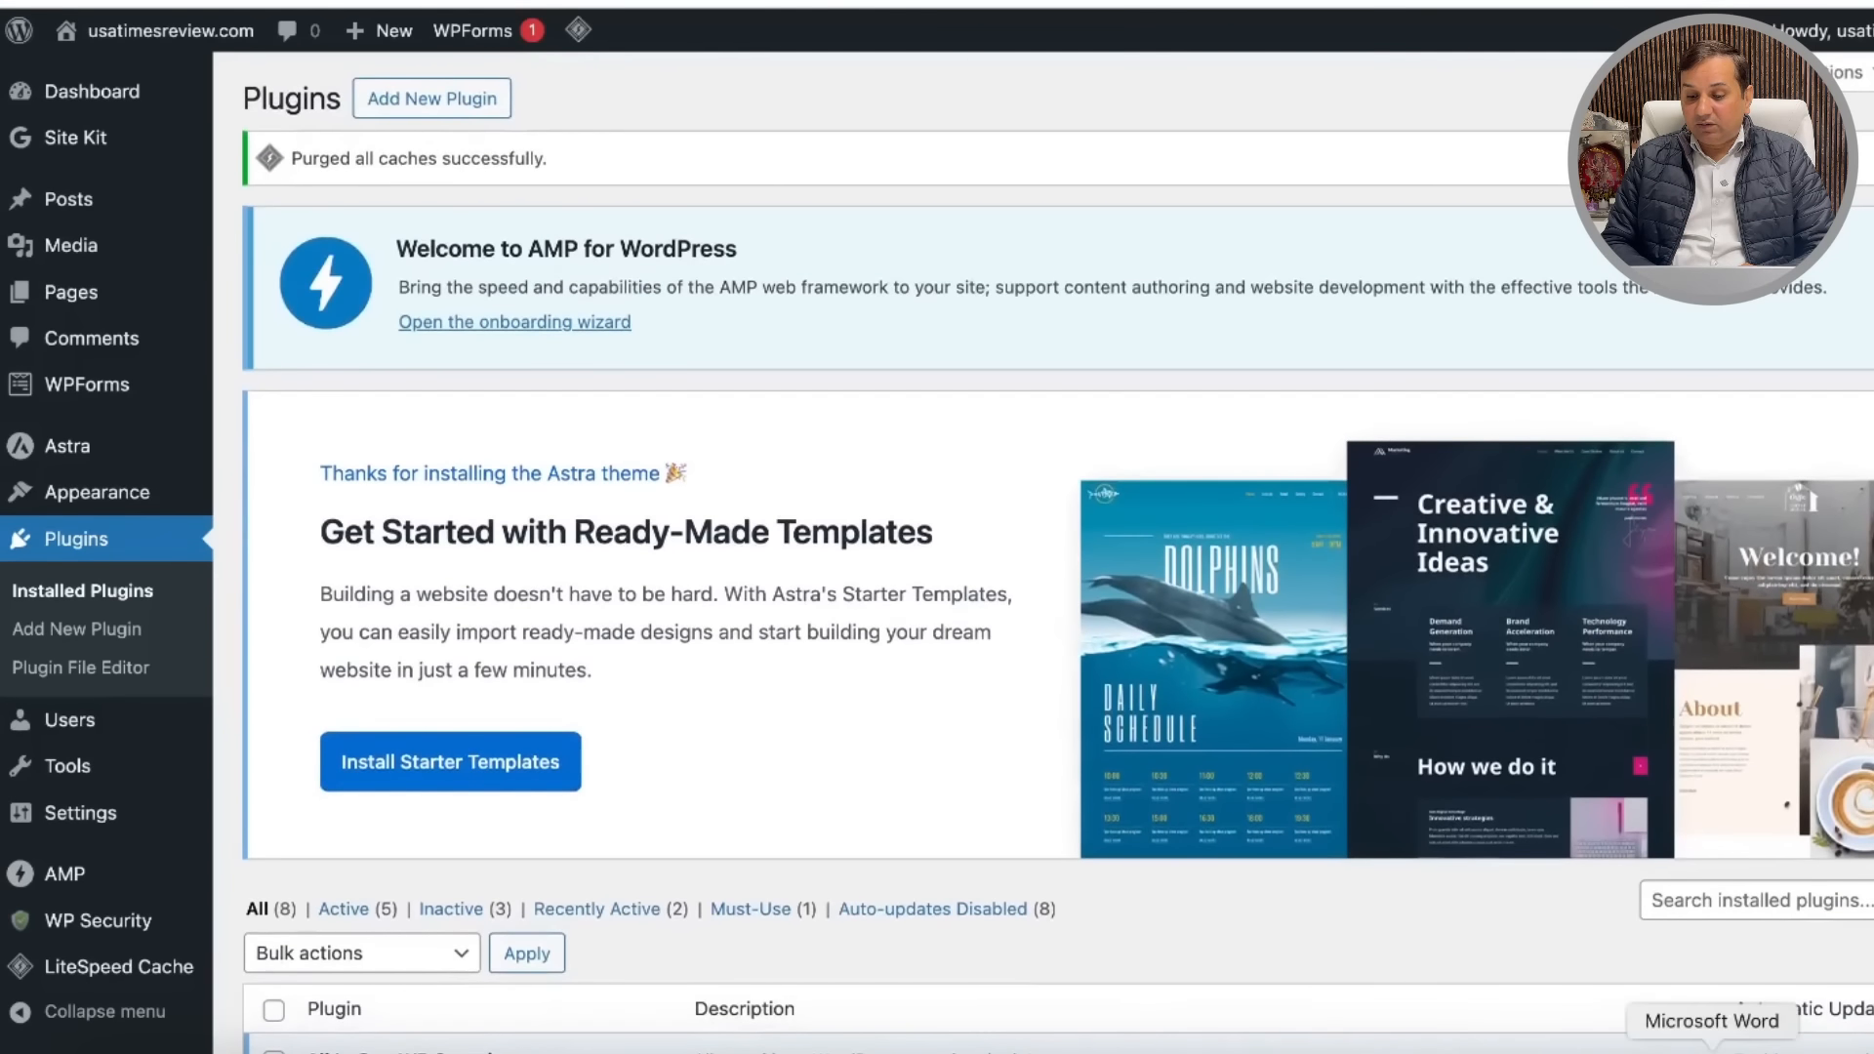
{"action": "left_click", "coordinate": [1711, 1048]}
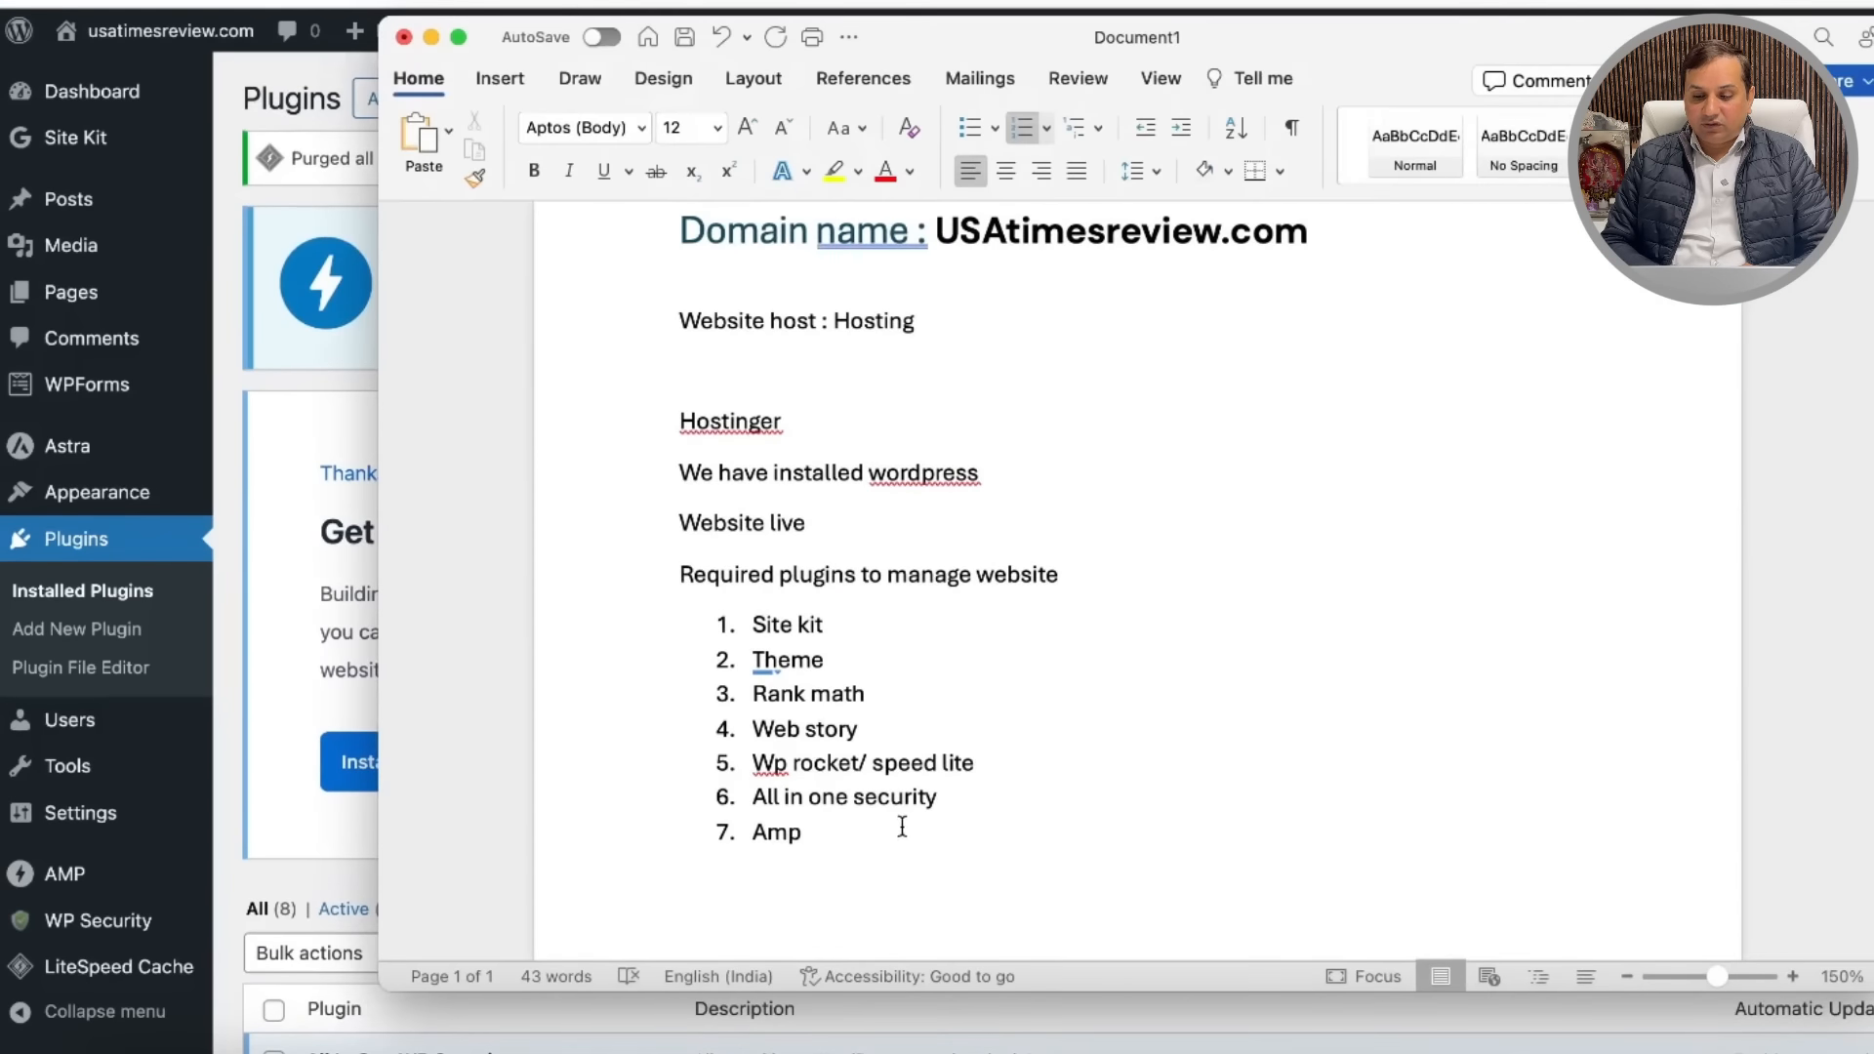
Step: End the numbered plugin list with the note 'Now we will configure site kit' and return to WordPress
{"action": "key", "text": "Return"}
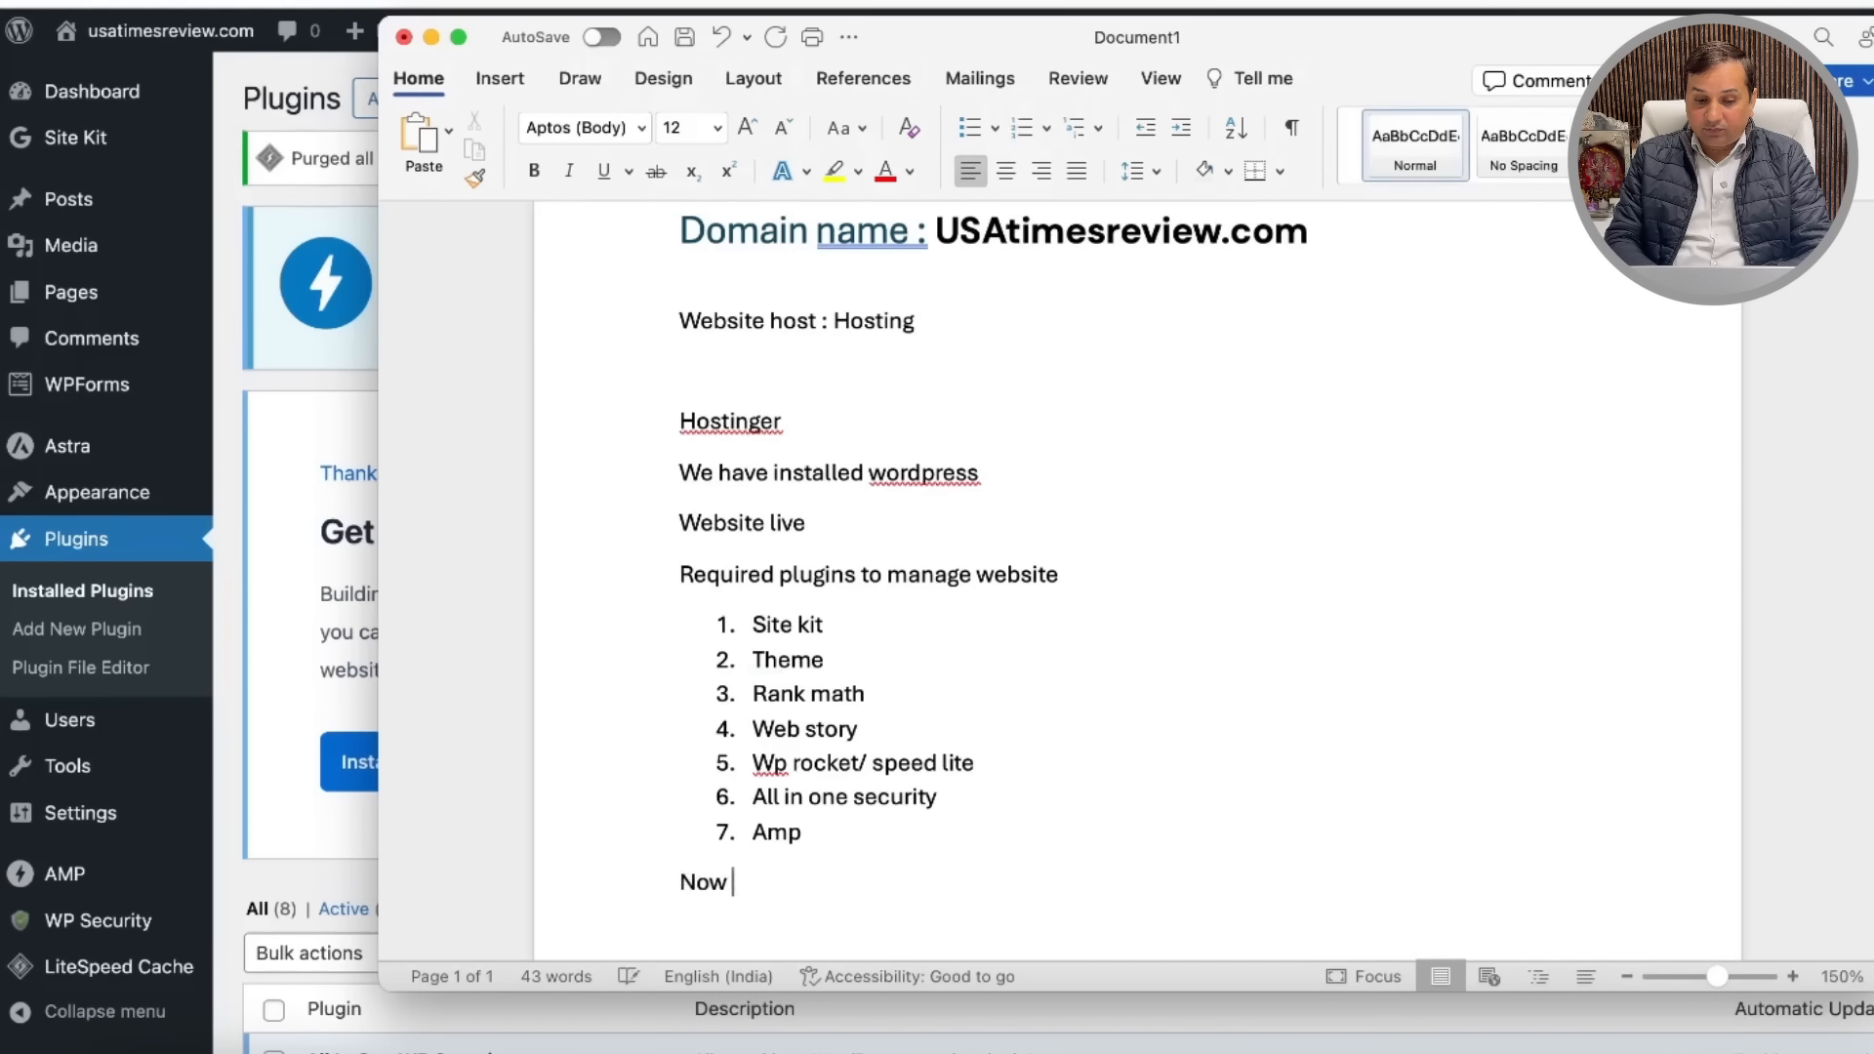
{"action": "type", "text": "we "}
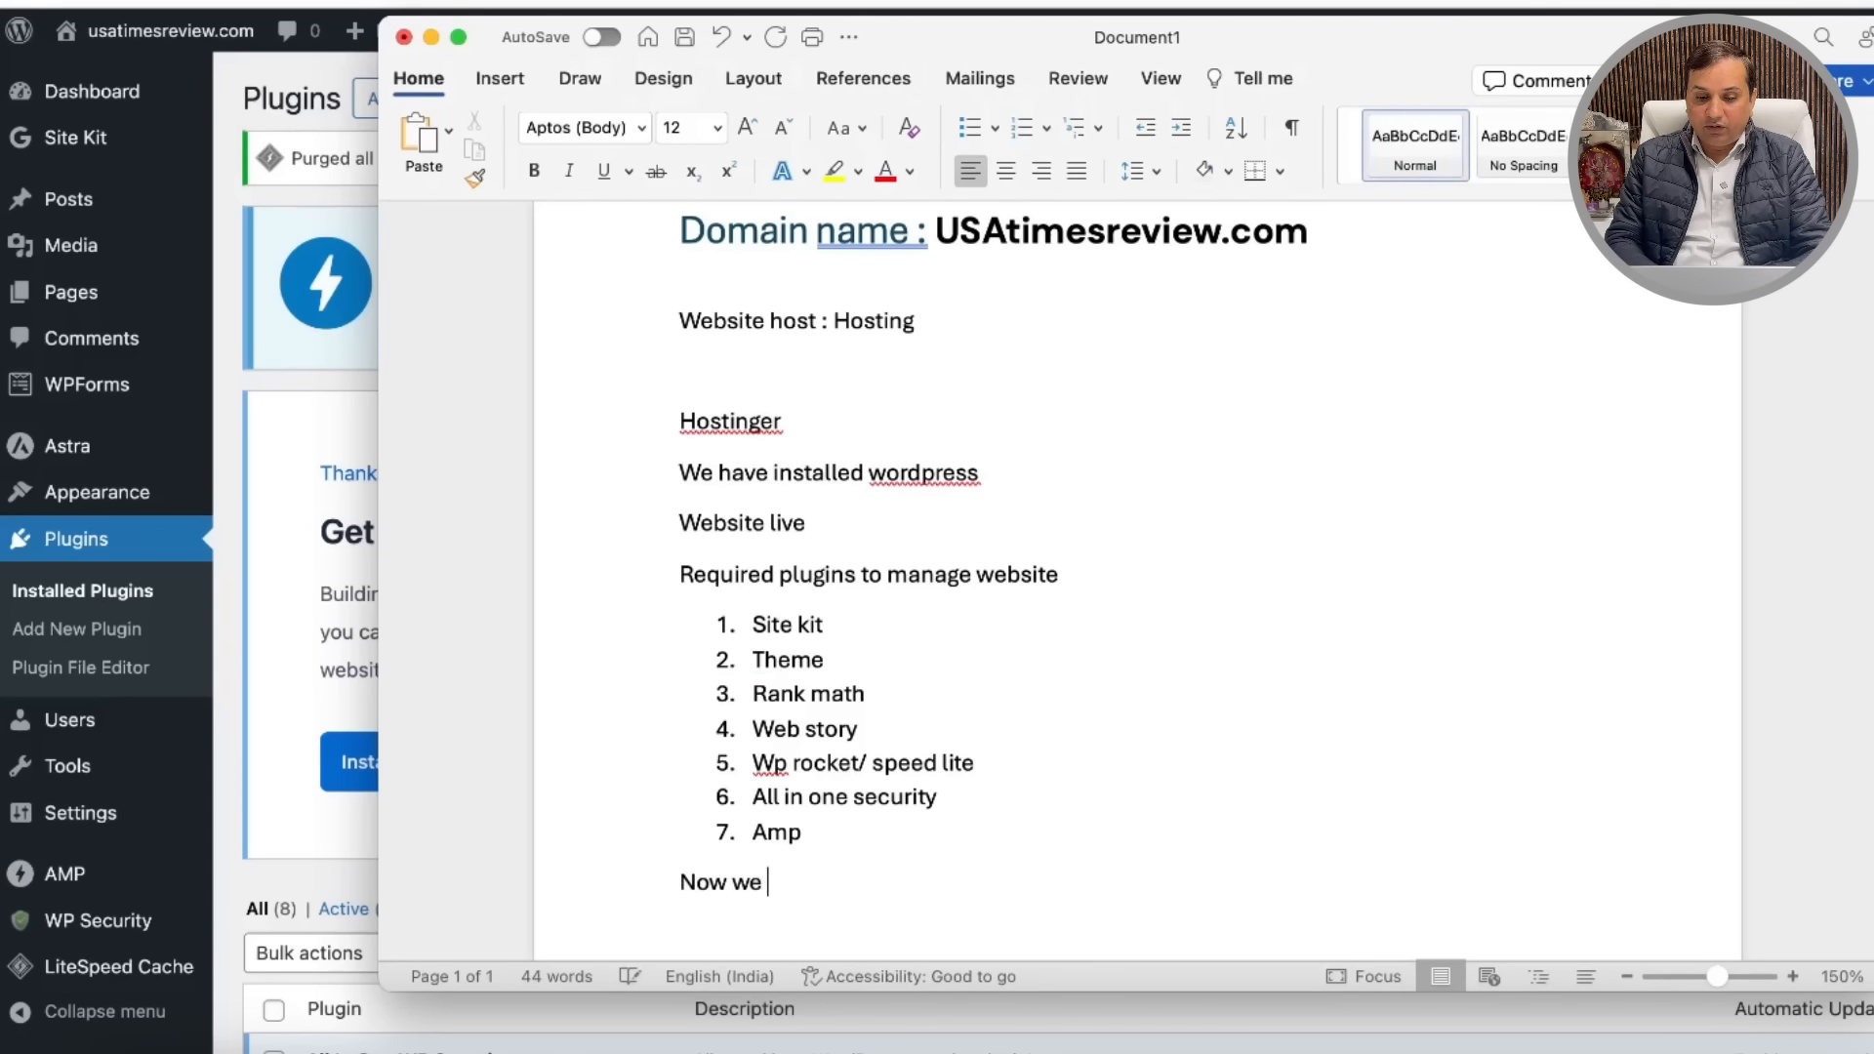
{"action": "type", "text": "will configure "}
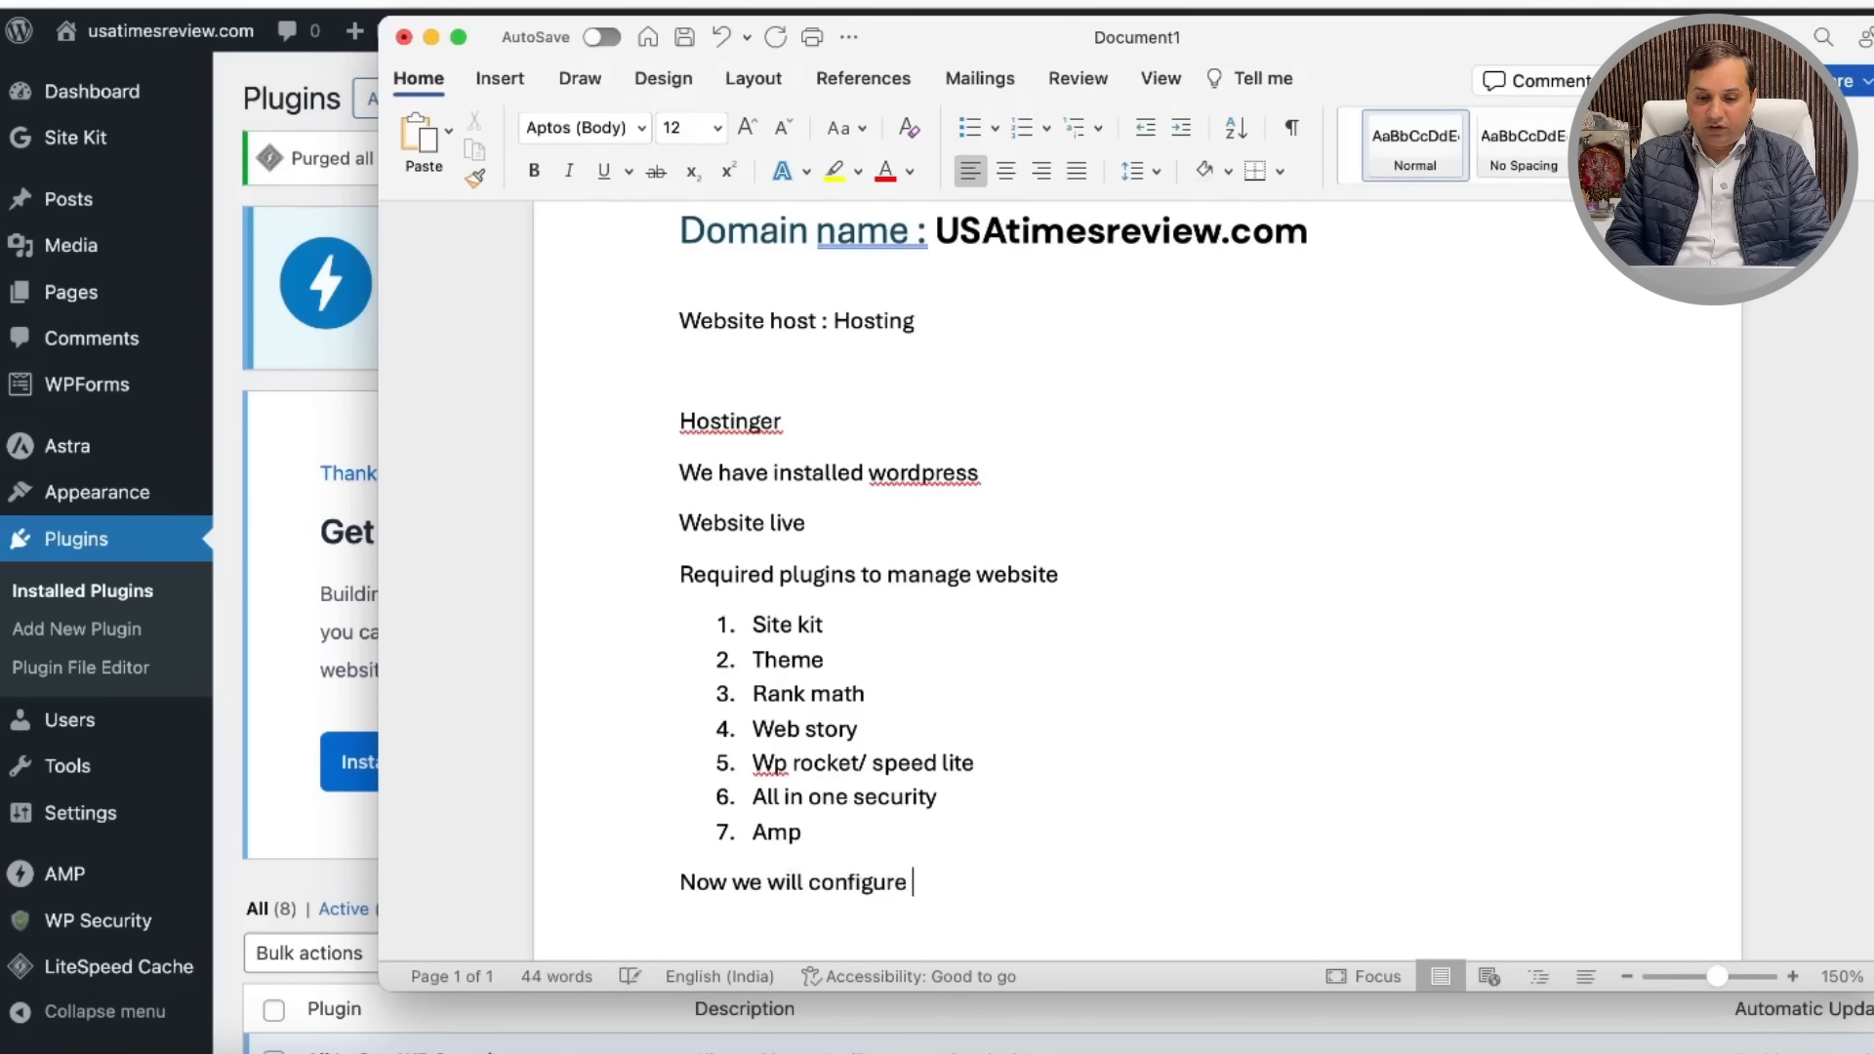
{"action": "type", "text": "site kit"}
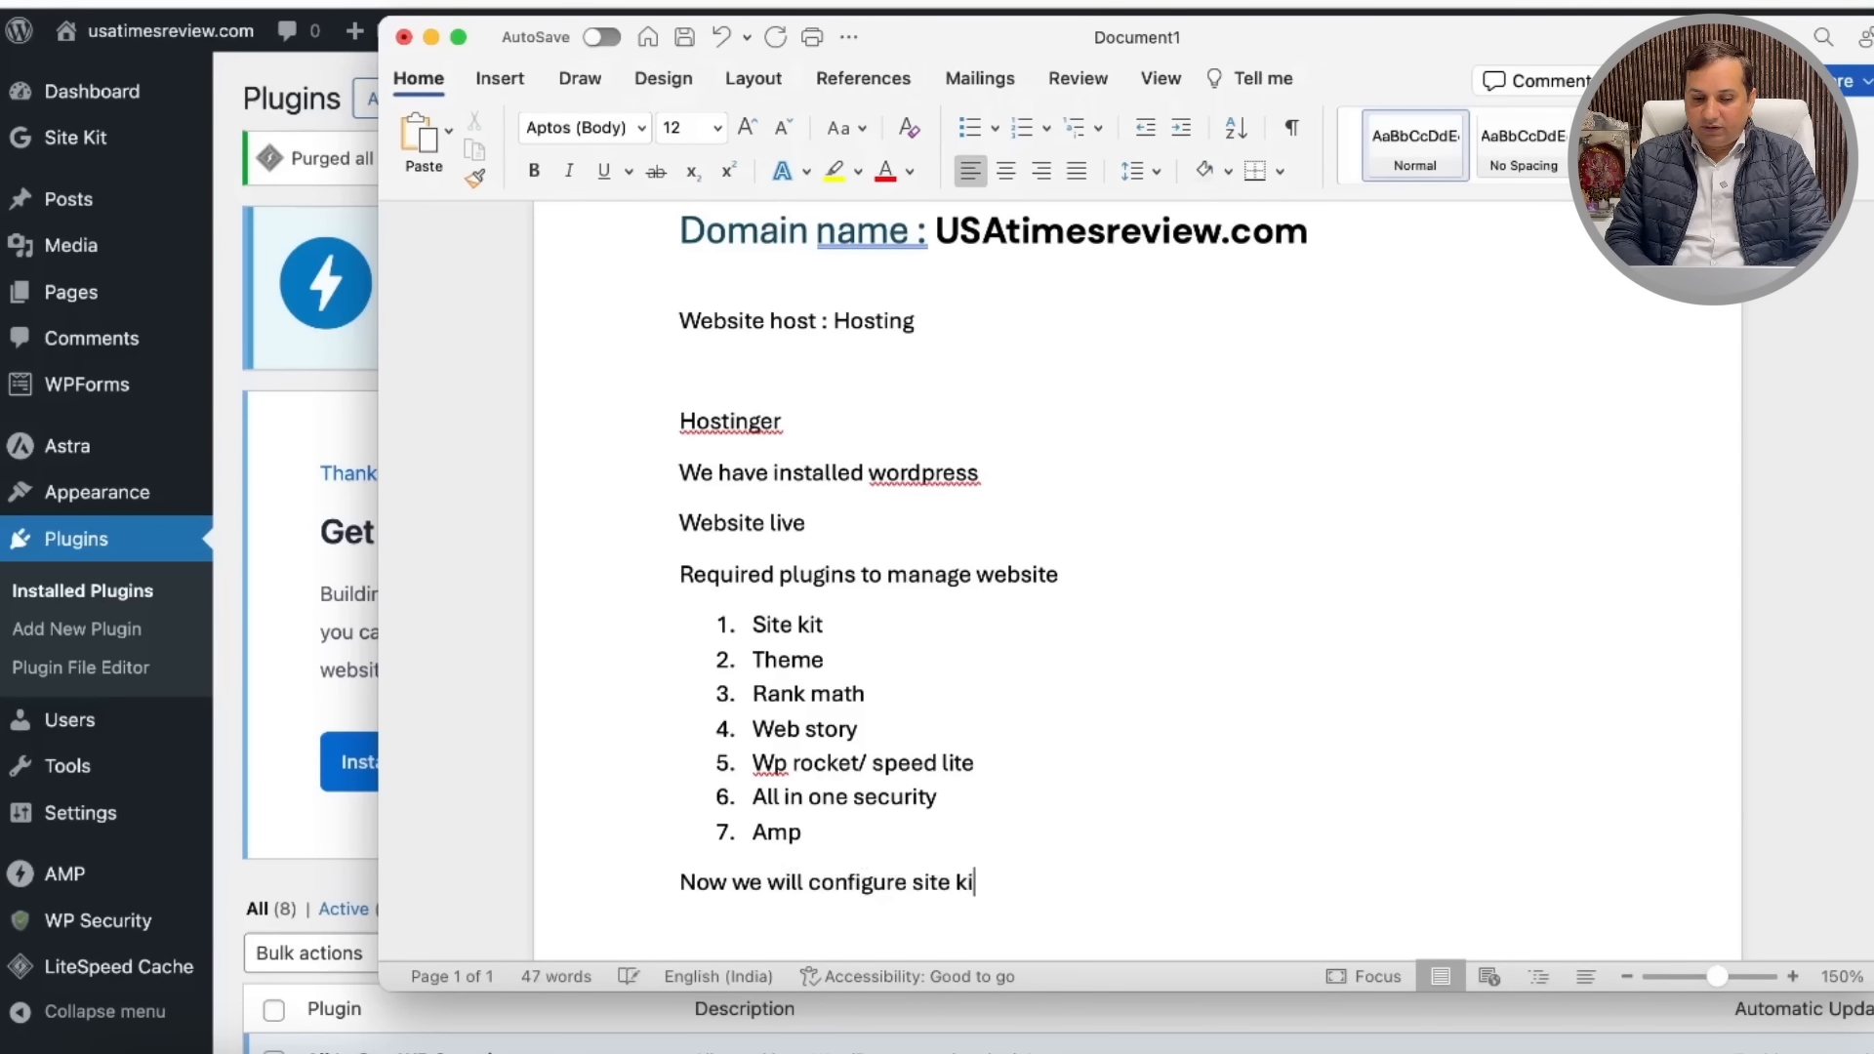
{"action": "key", "text": "Return"}
{"action": "key", "text": "Return"}
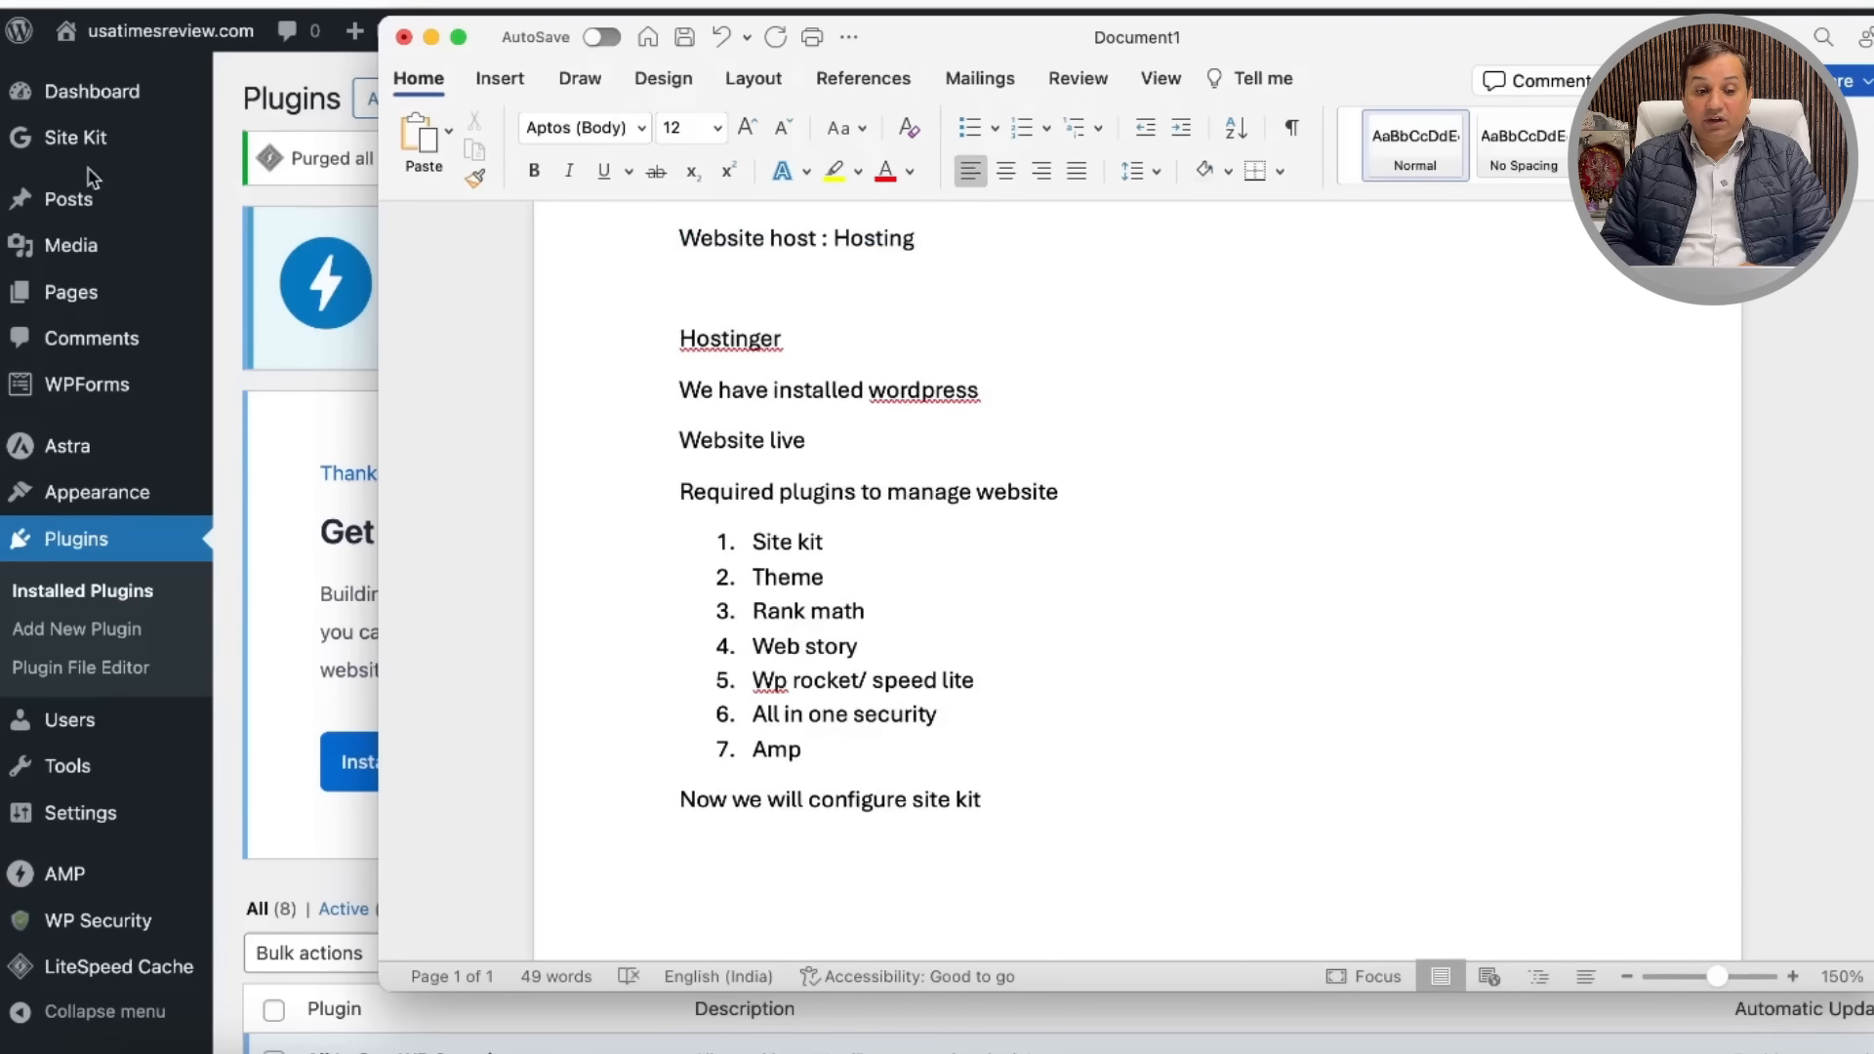
{"action": "left_click", "coordinate": [74, 133]}
Step: Open Site Kit's 'Set up Site Kit' page, then switch back to the Word notes
{"action": "left_click", "coordinate": [78, 138]}
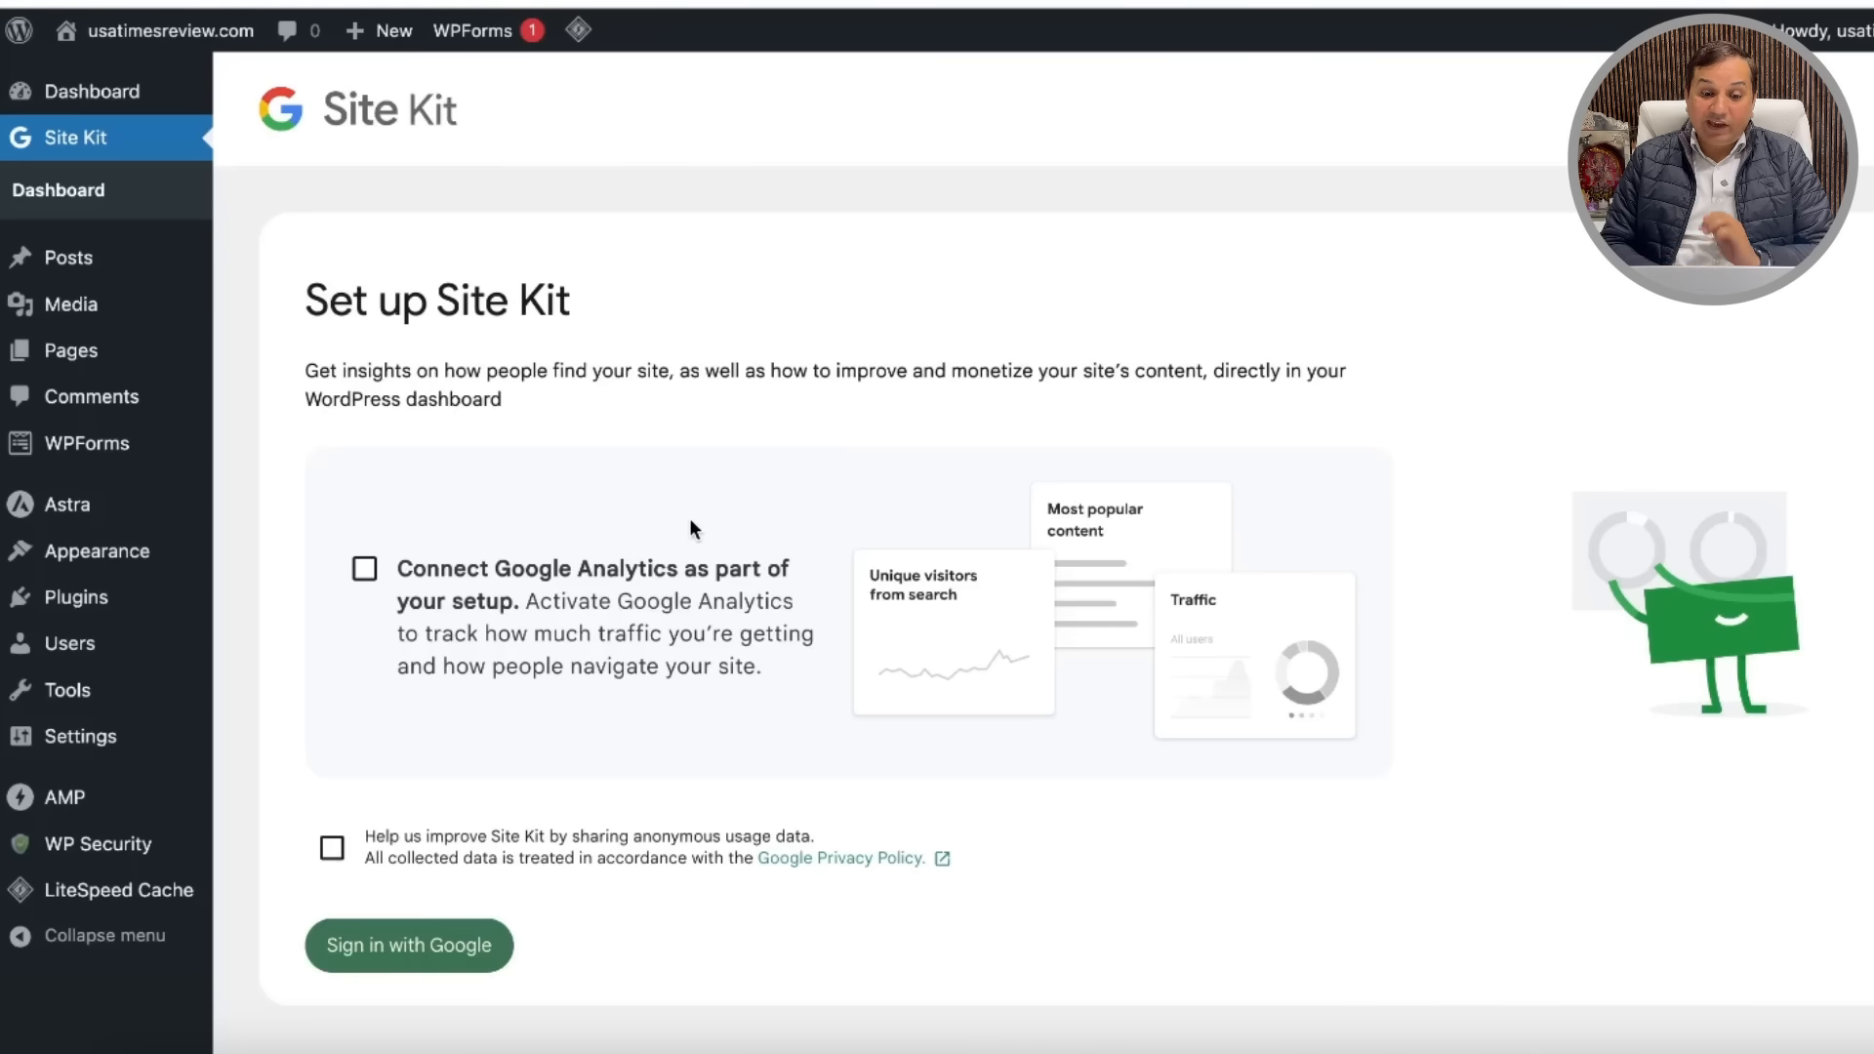
{"action": "scroll", "coordinate": [689, 517], "scroll_direction": "down", "scroll_amount": 1}
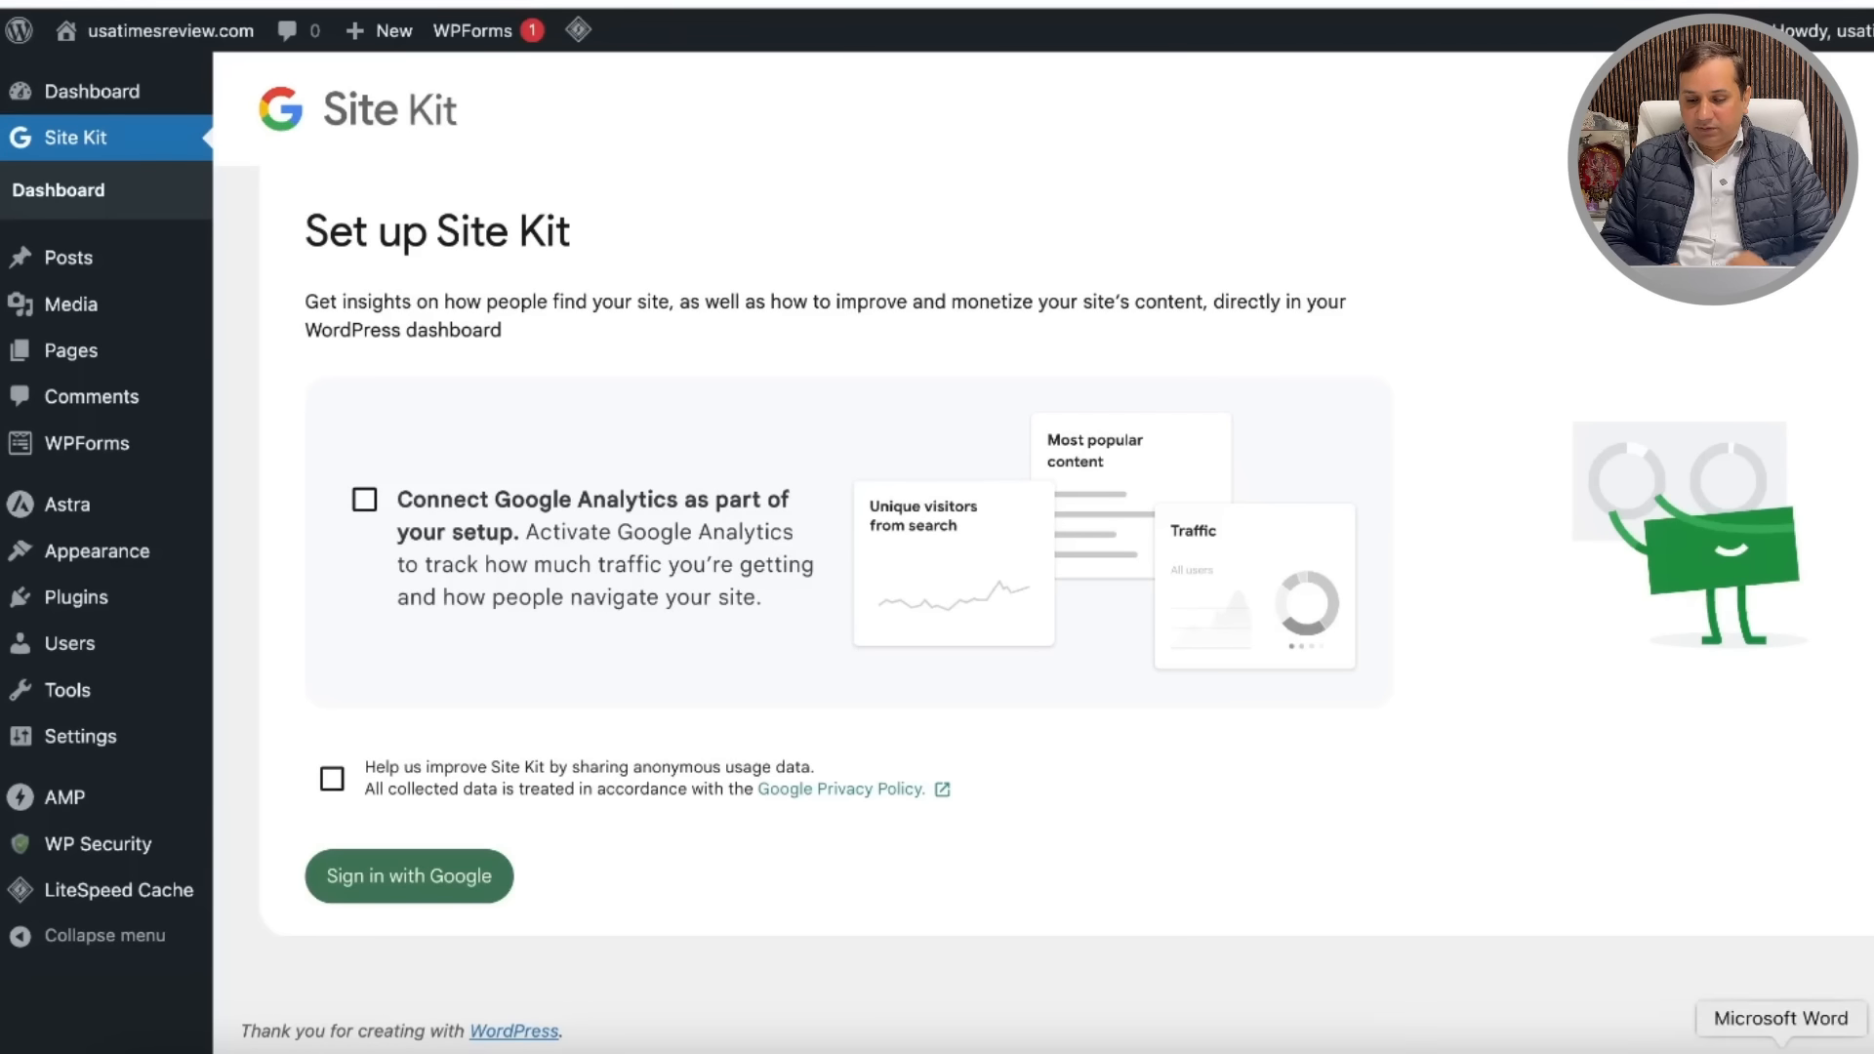
{"action": "left_click", "coordinate": [1781, 1046]}
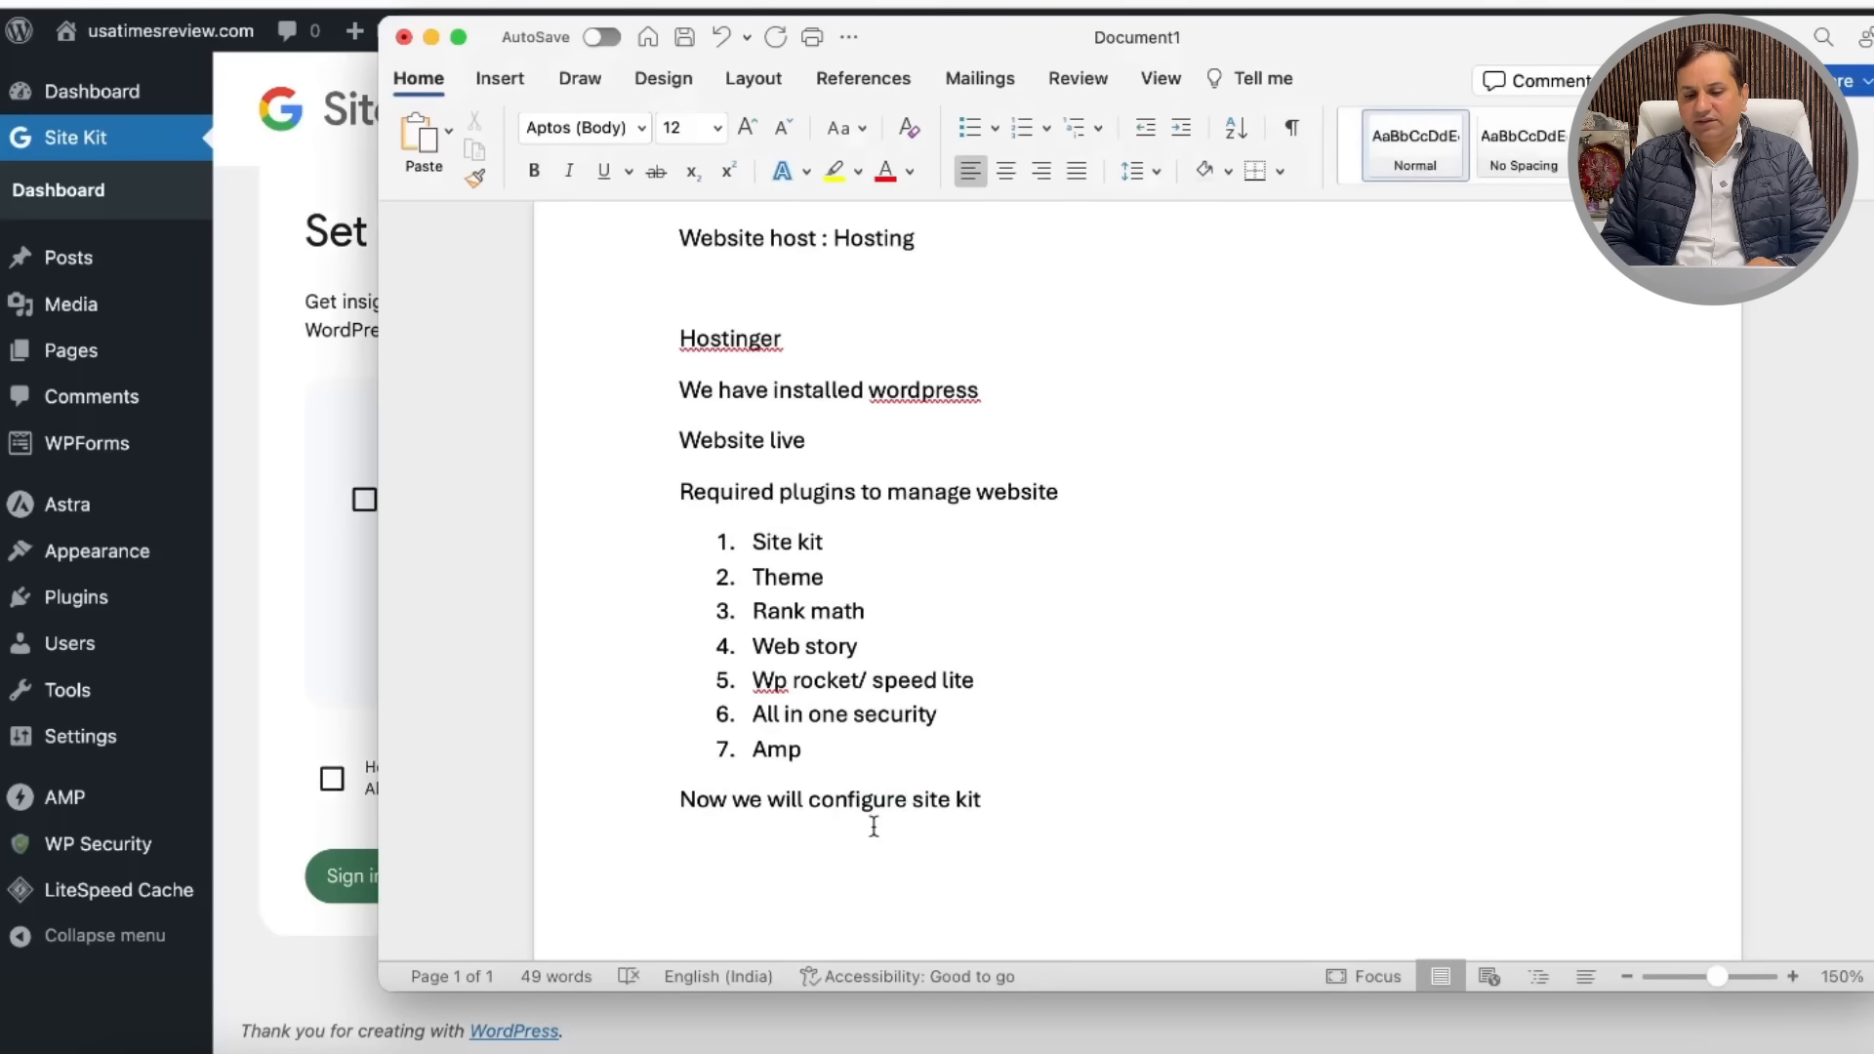
Step: Add a 'Search console' line beneath the Site Kit note
{"action": "key", "text": "Return"}
{"action": "key", "text": "Return"}
{"action": "type", "text": "search consi"}
{"action": "key", "text": "BackSpace"}
{"action": "type", "text": "ole"}
{"action": "key", "text": "Return"}
{"action": "key", "text": "Return"}
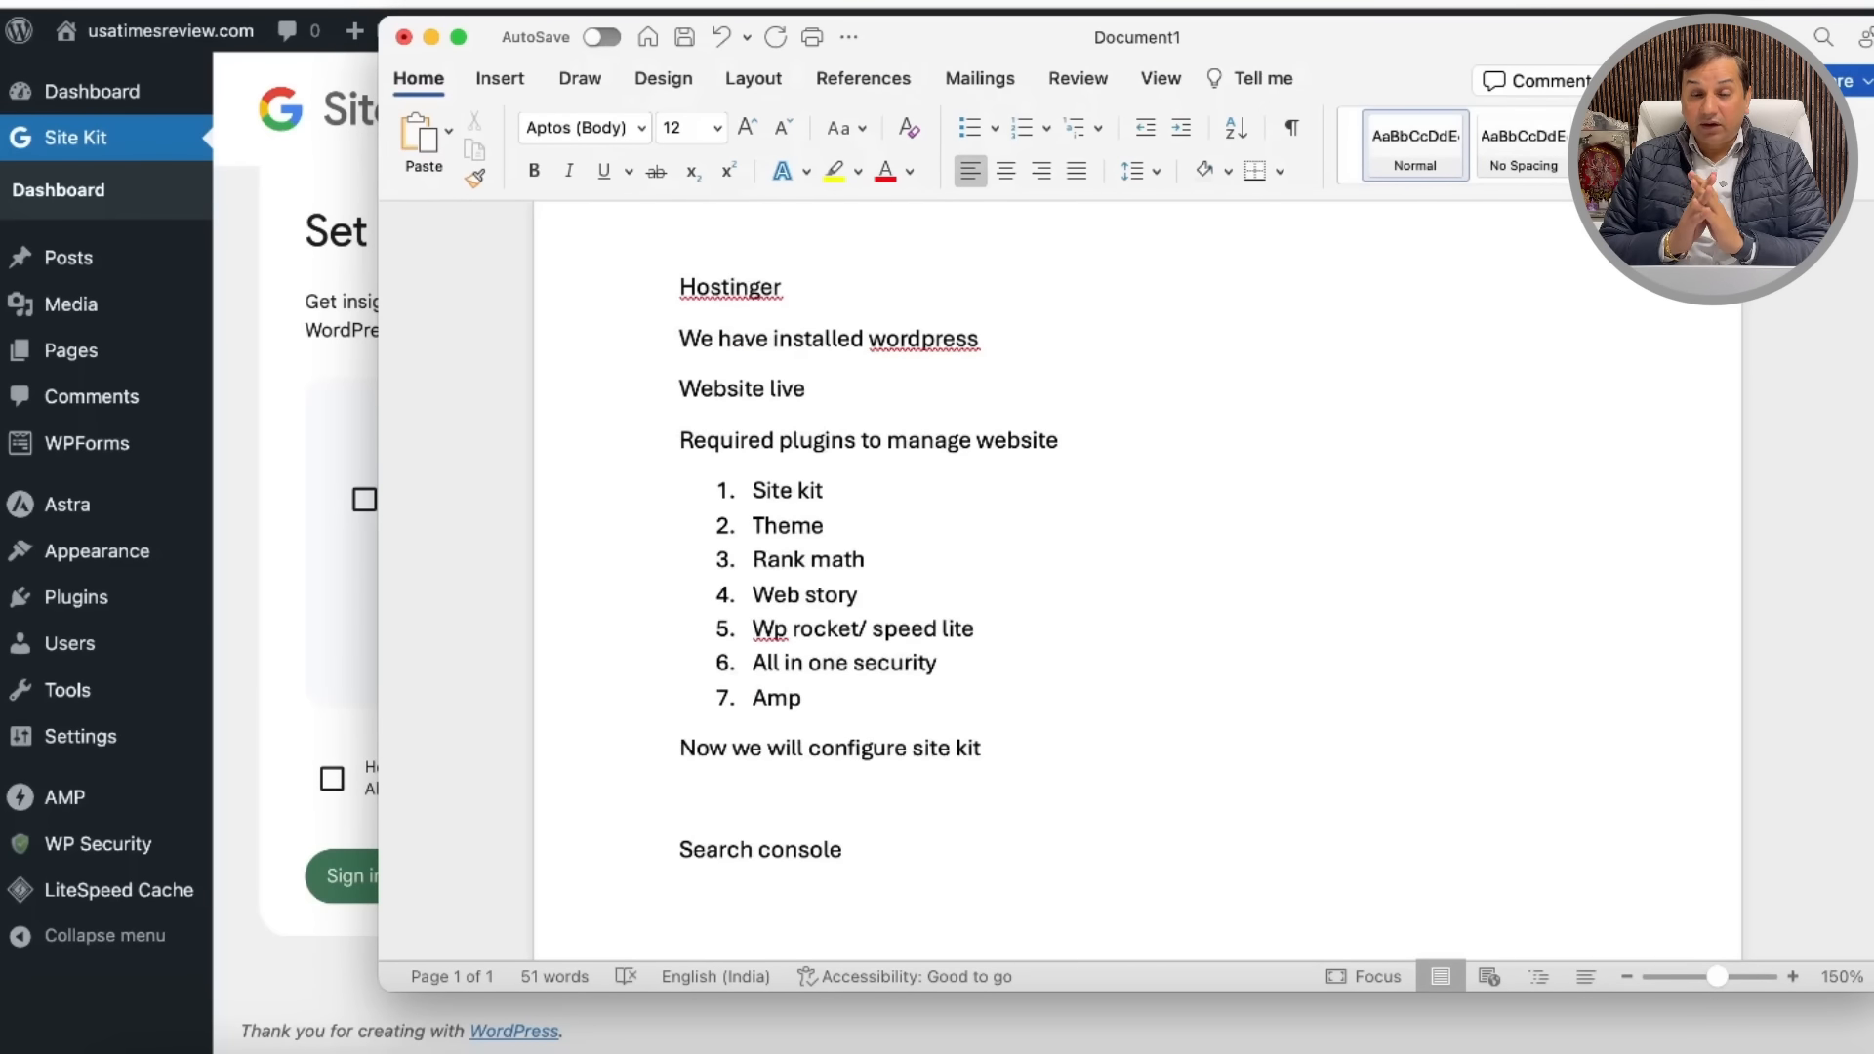
Step: Add a spell-corrected 'Google analytics' line, then minimise Word
{"action": "key", "text": "BackSpace"}
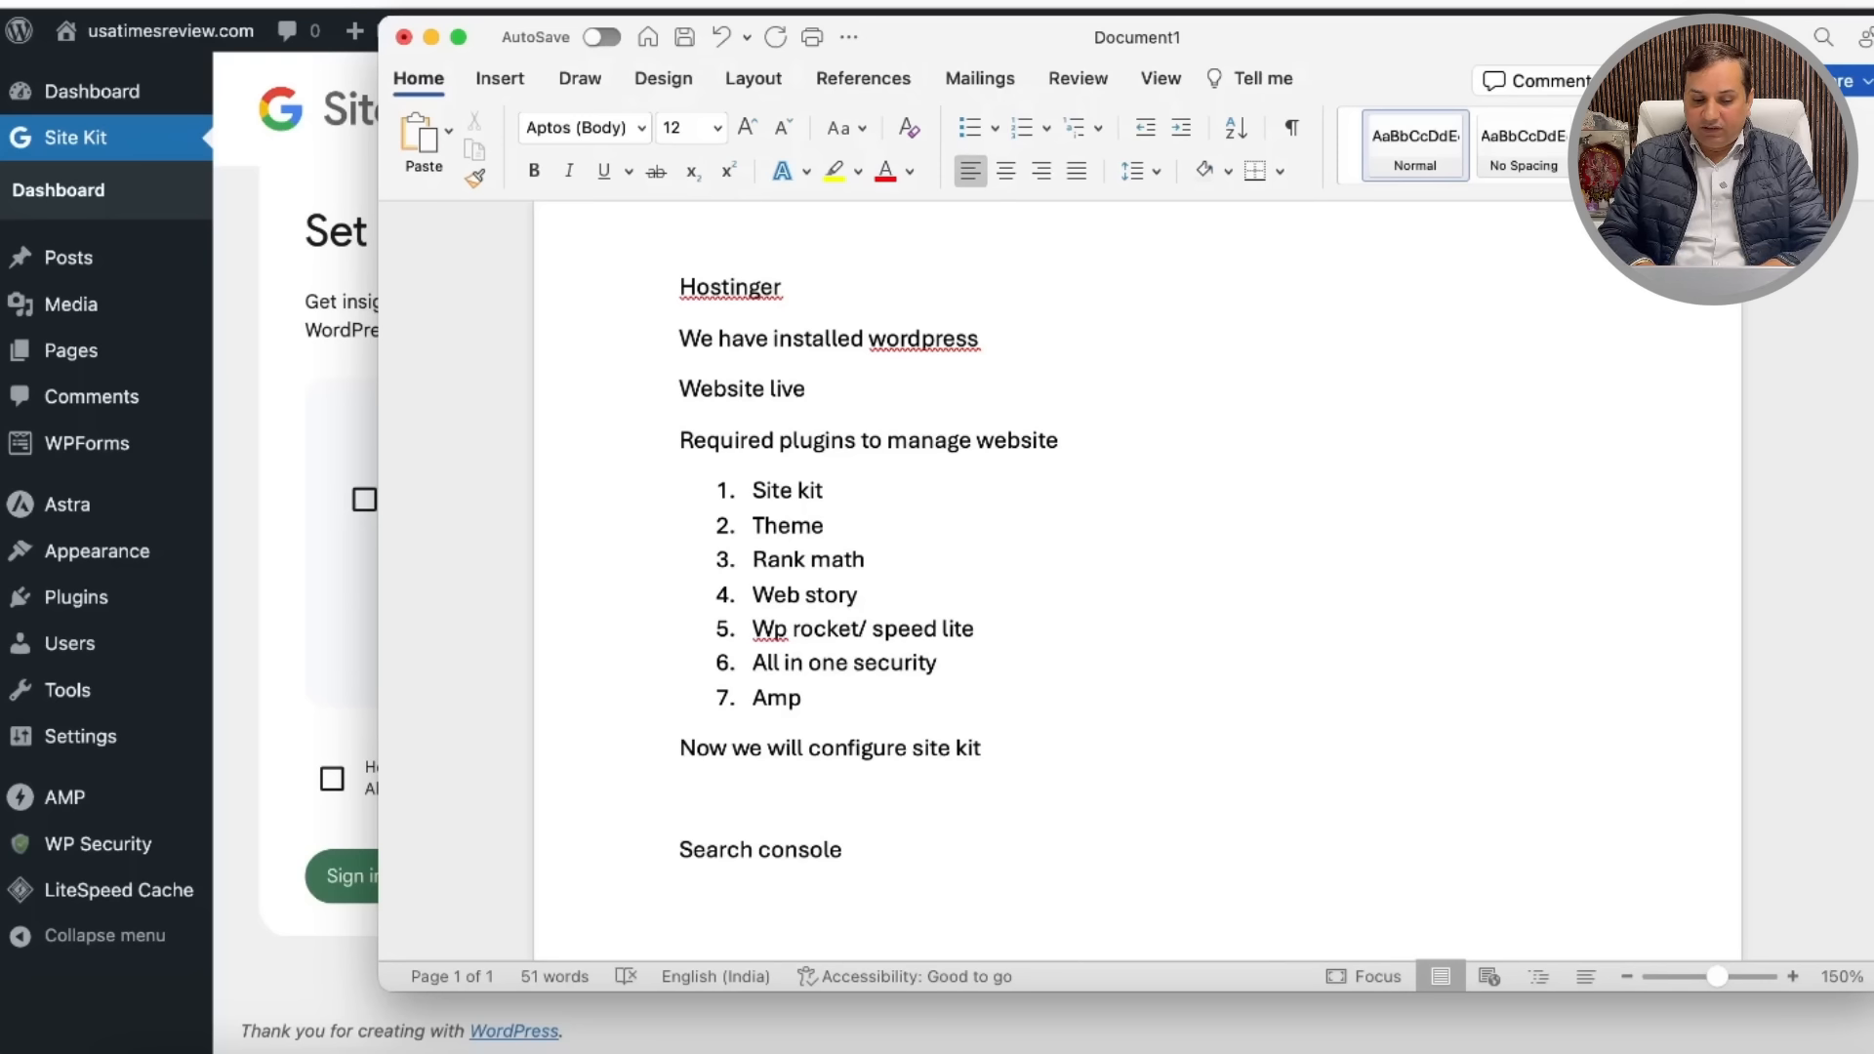
{"action": "type", "text": "goolg"}
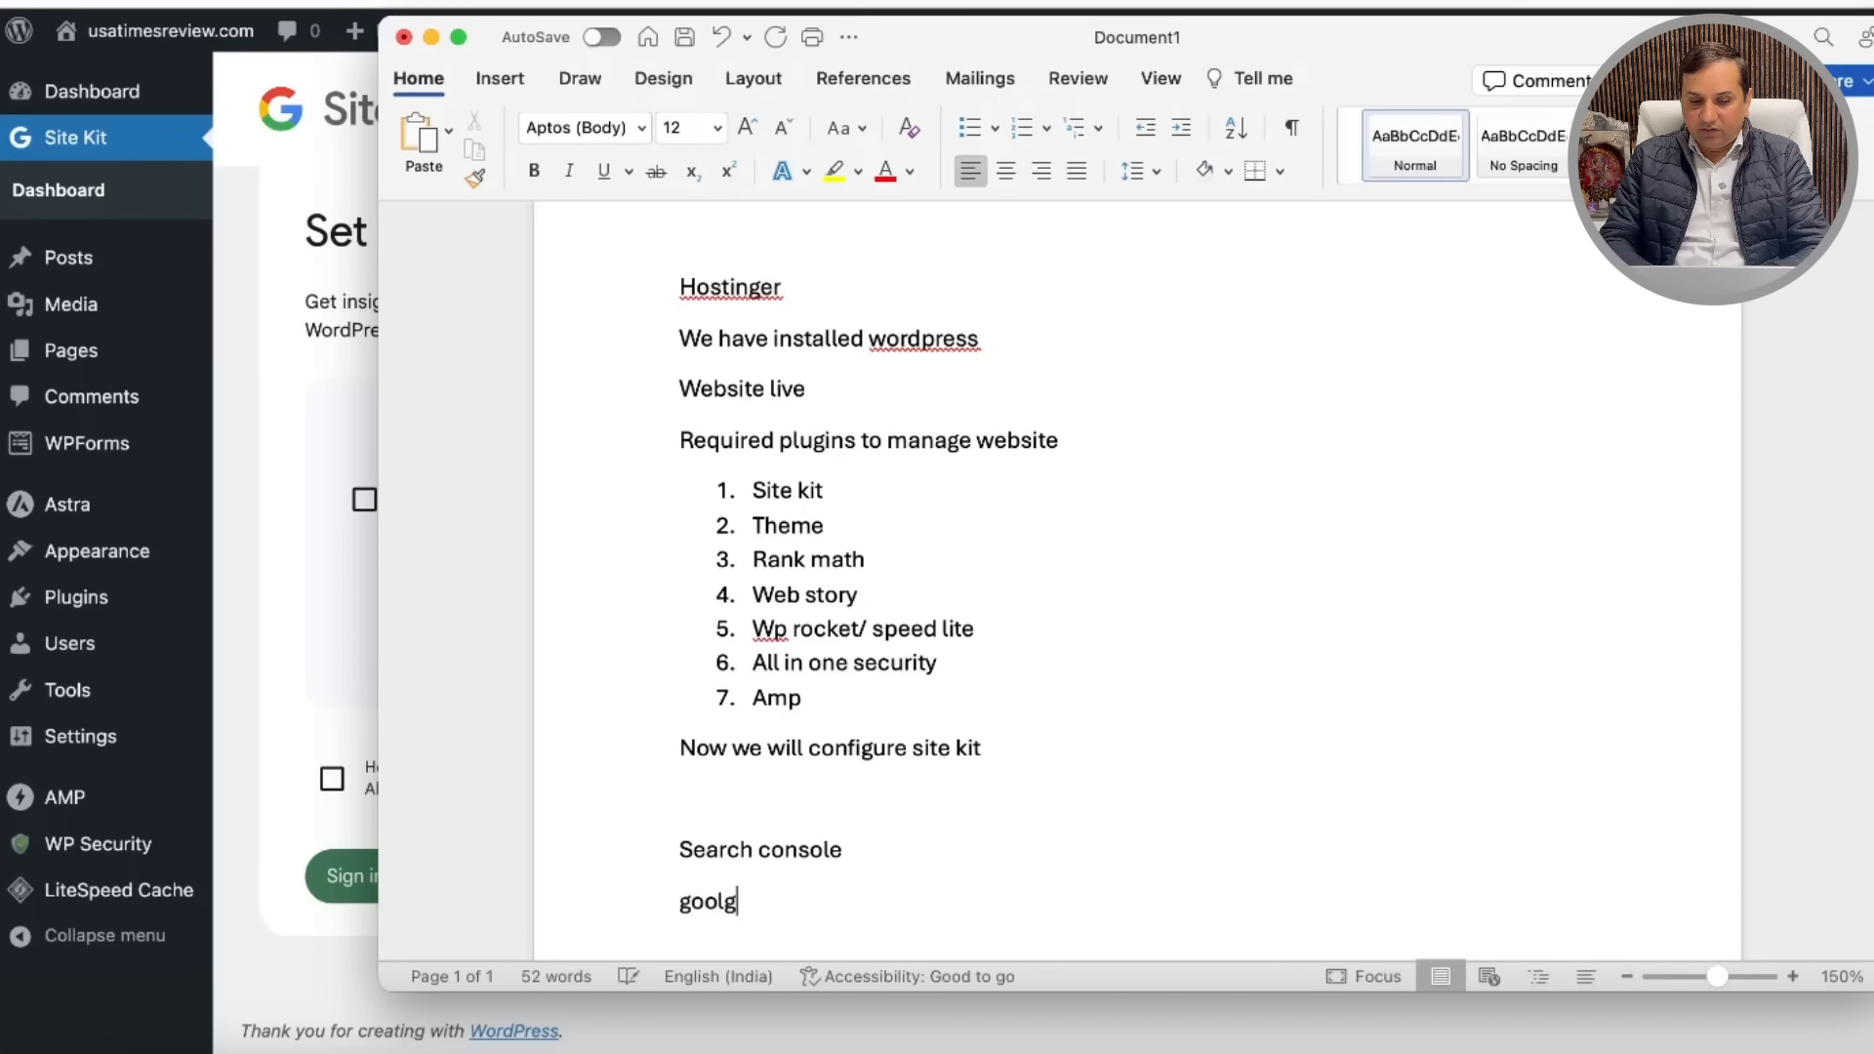
{"action": "type", "text": "e anaylict"}
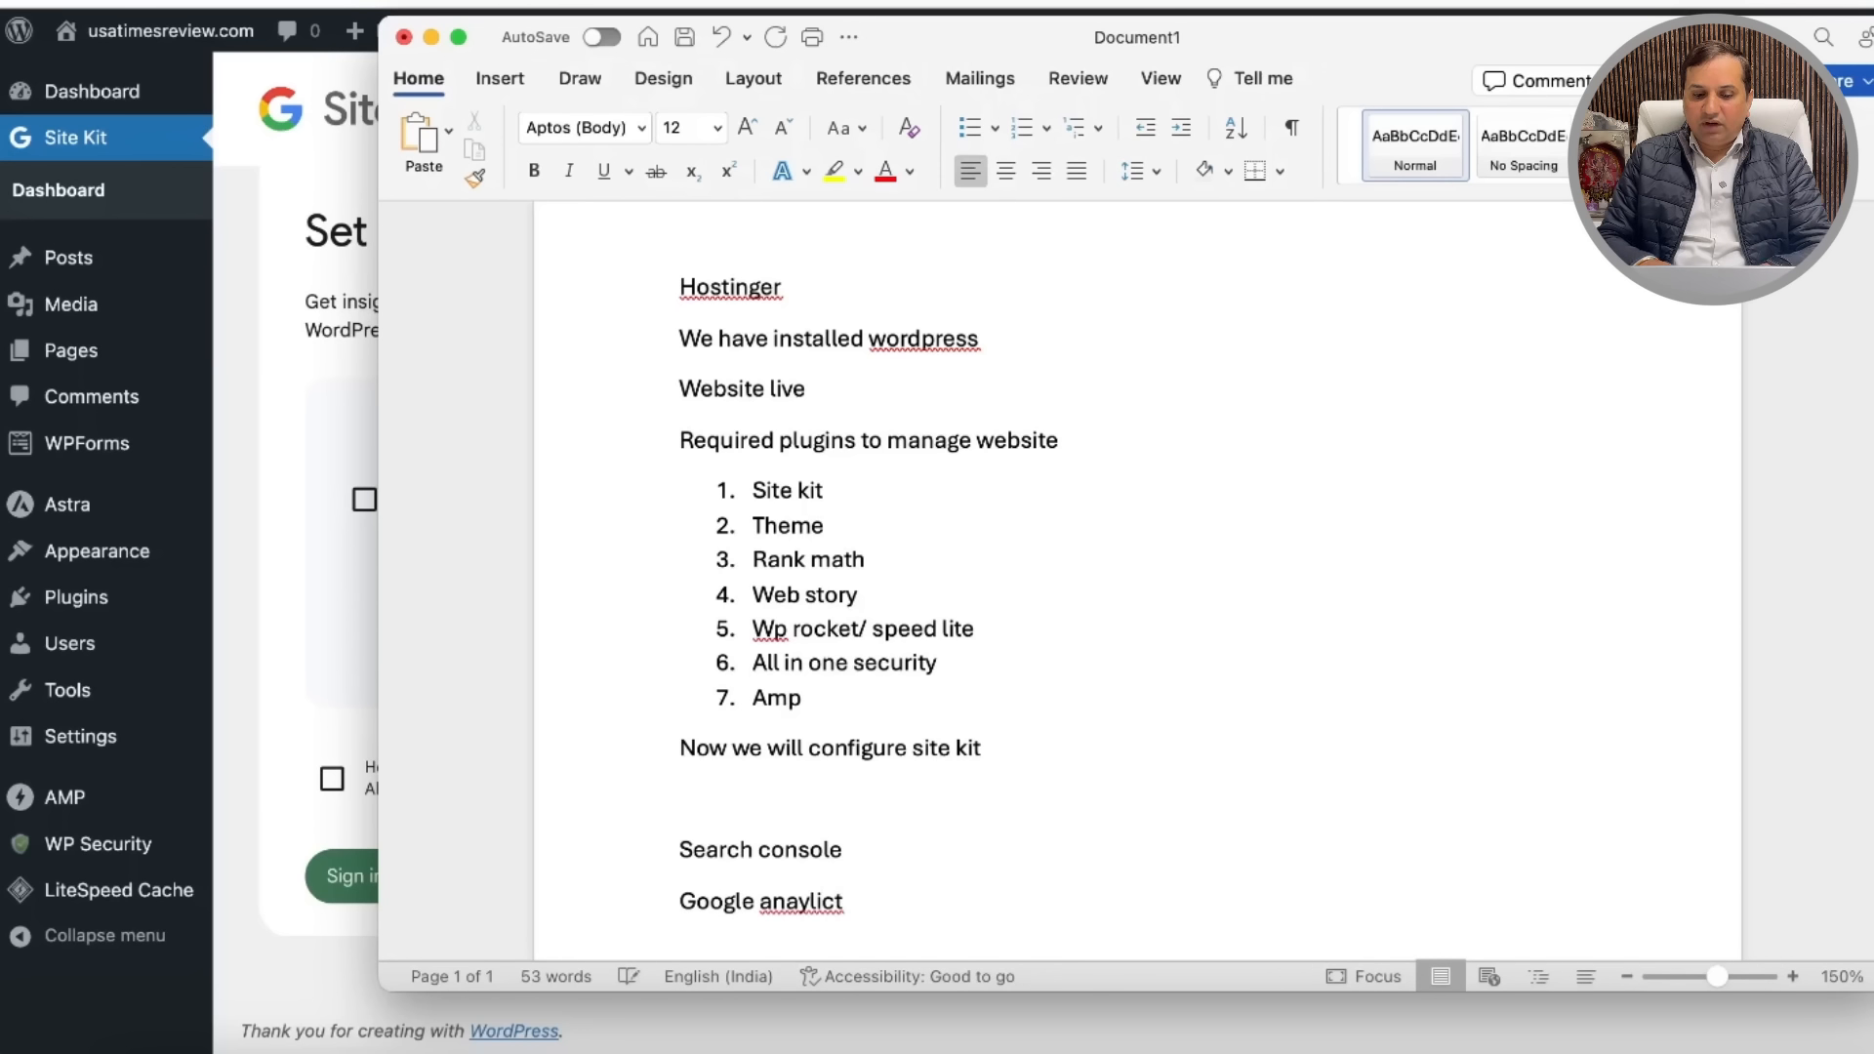
{"action": "right_click", "coordinate": [796, 898]}
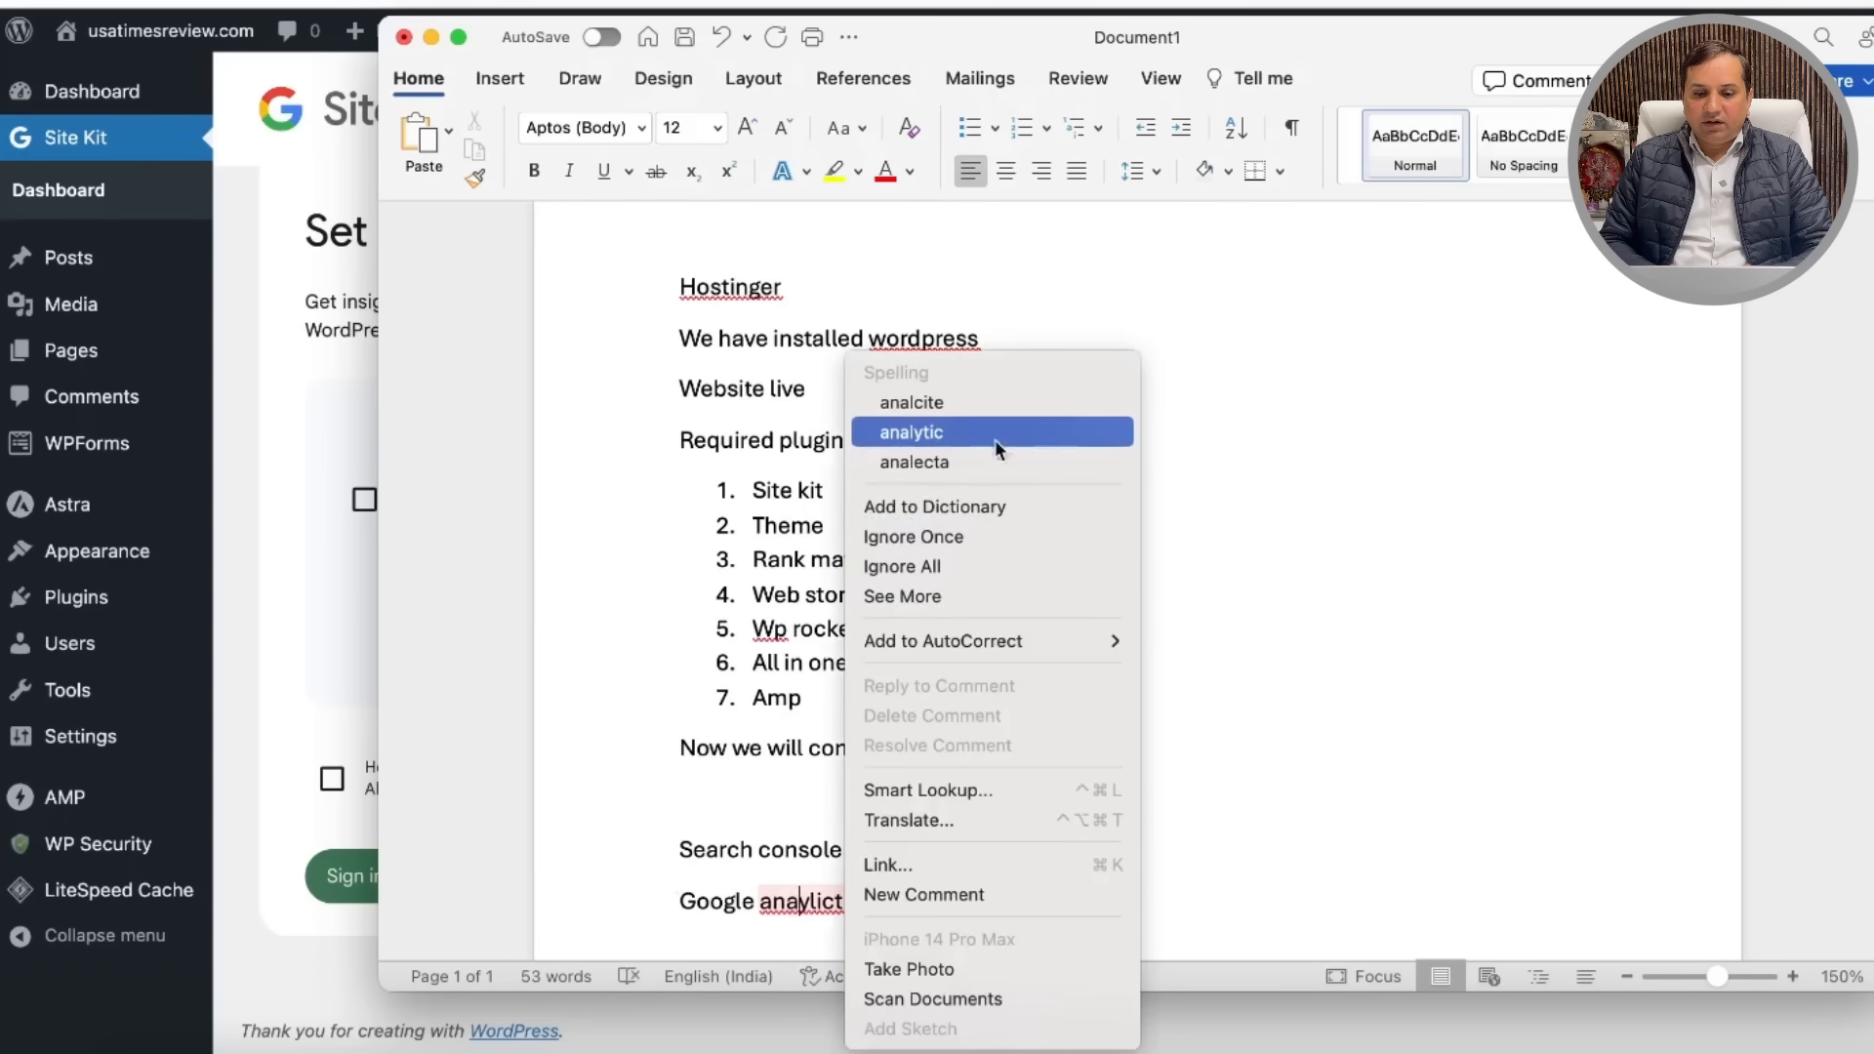
{"action": "left_click", "coordinate": [969, 402]}
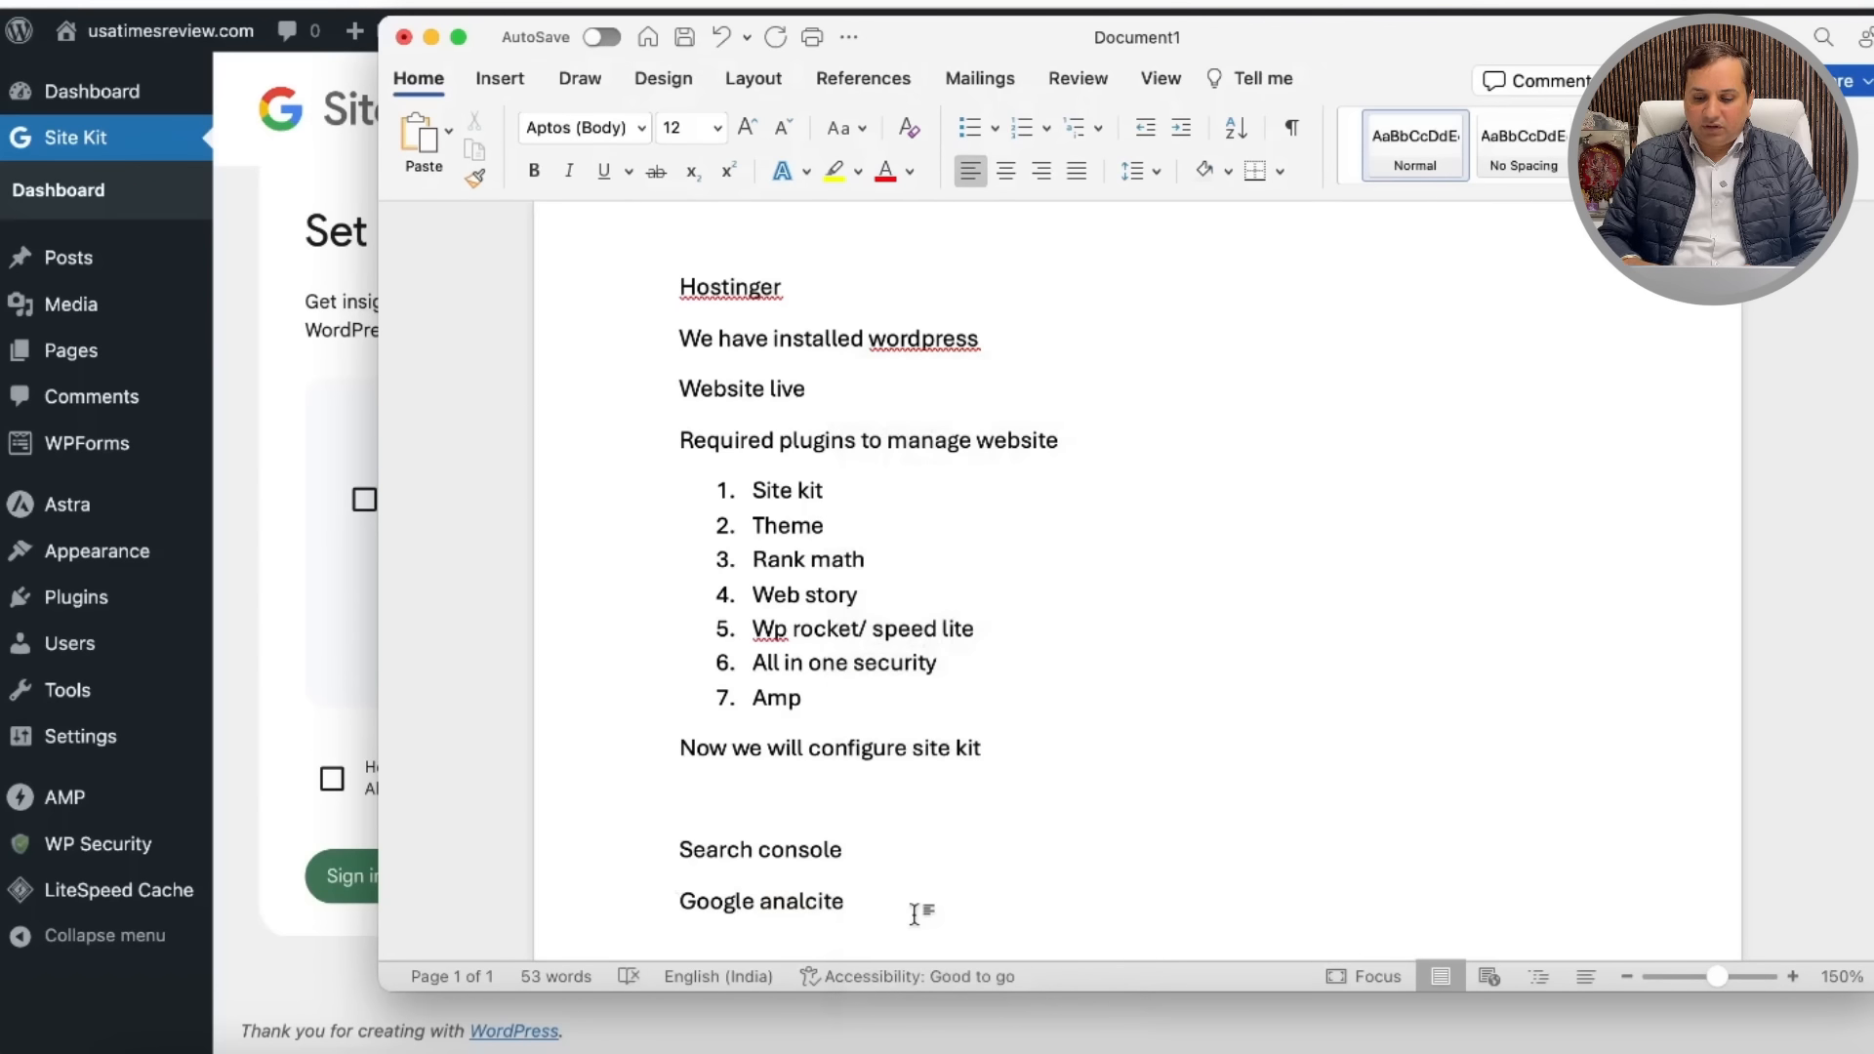
{"action": "key", "text": "BackSpace"}
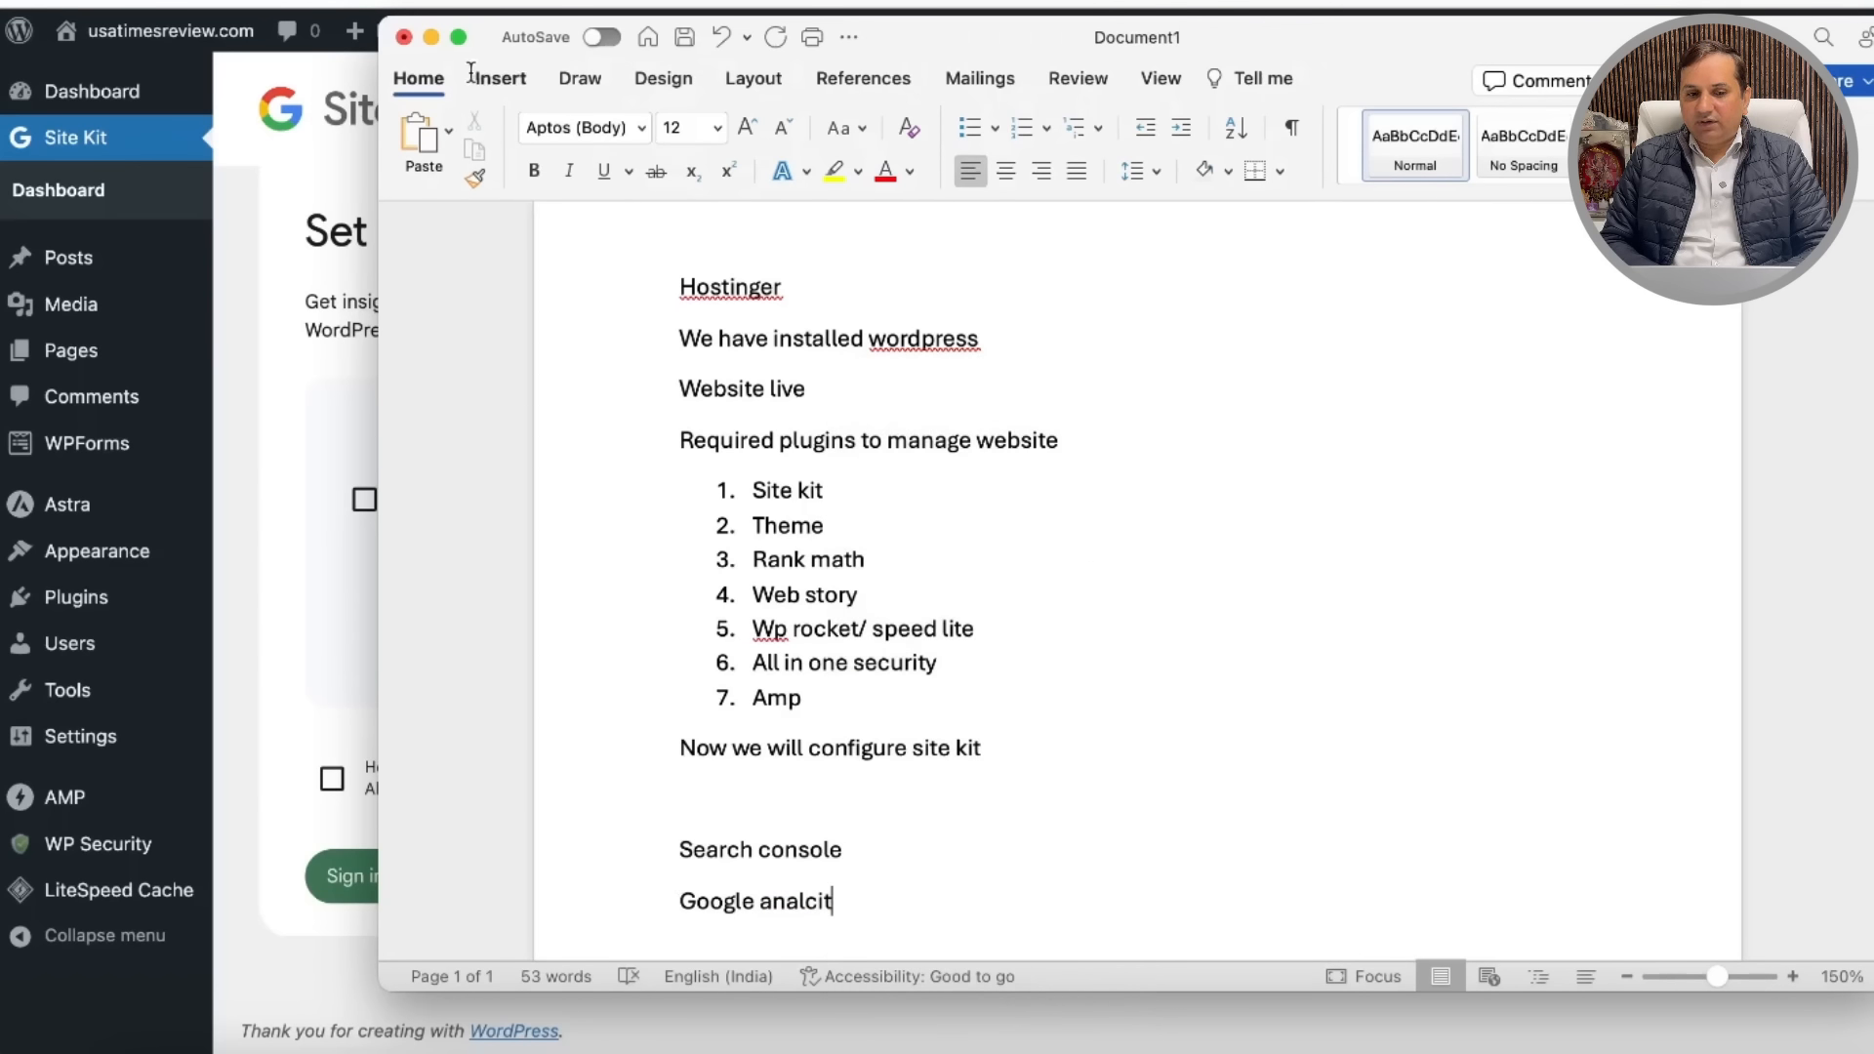
{"action": "left_click", "coordinate": [430, 36]}
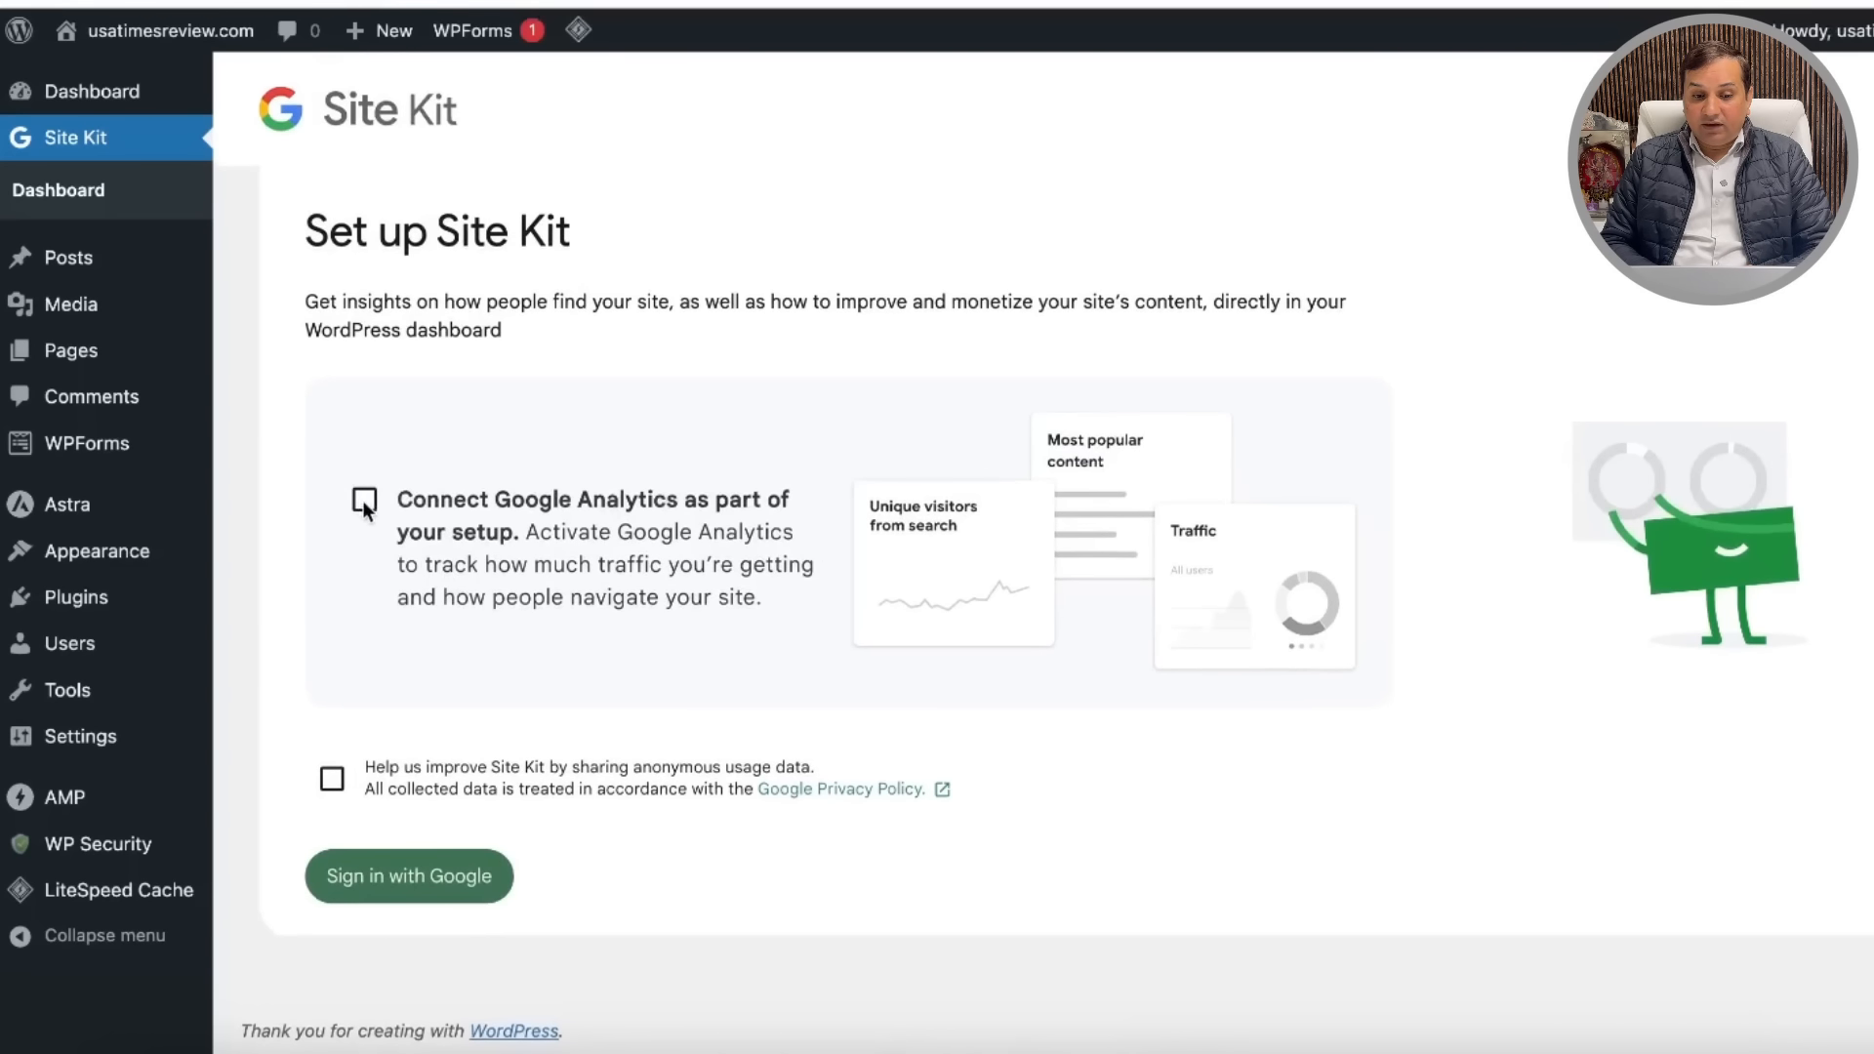
Step: Include Google Analytics, sign in with Google, verify site ownership and allow metrics access
{"action": "left_click", "coordinate": [408, 533]}
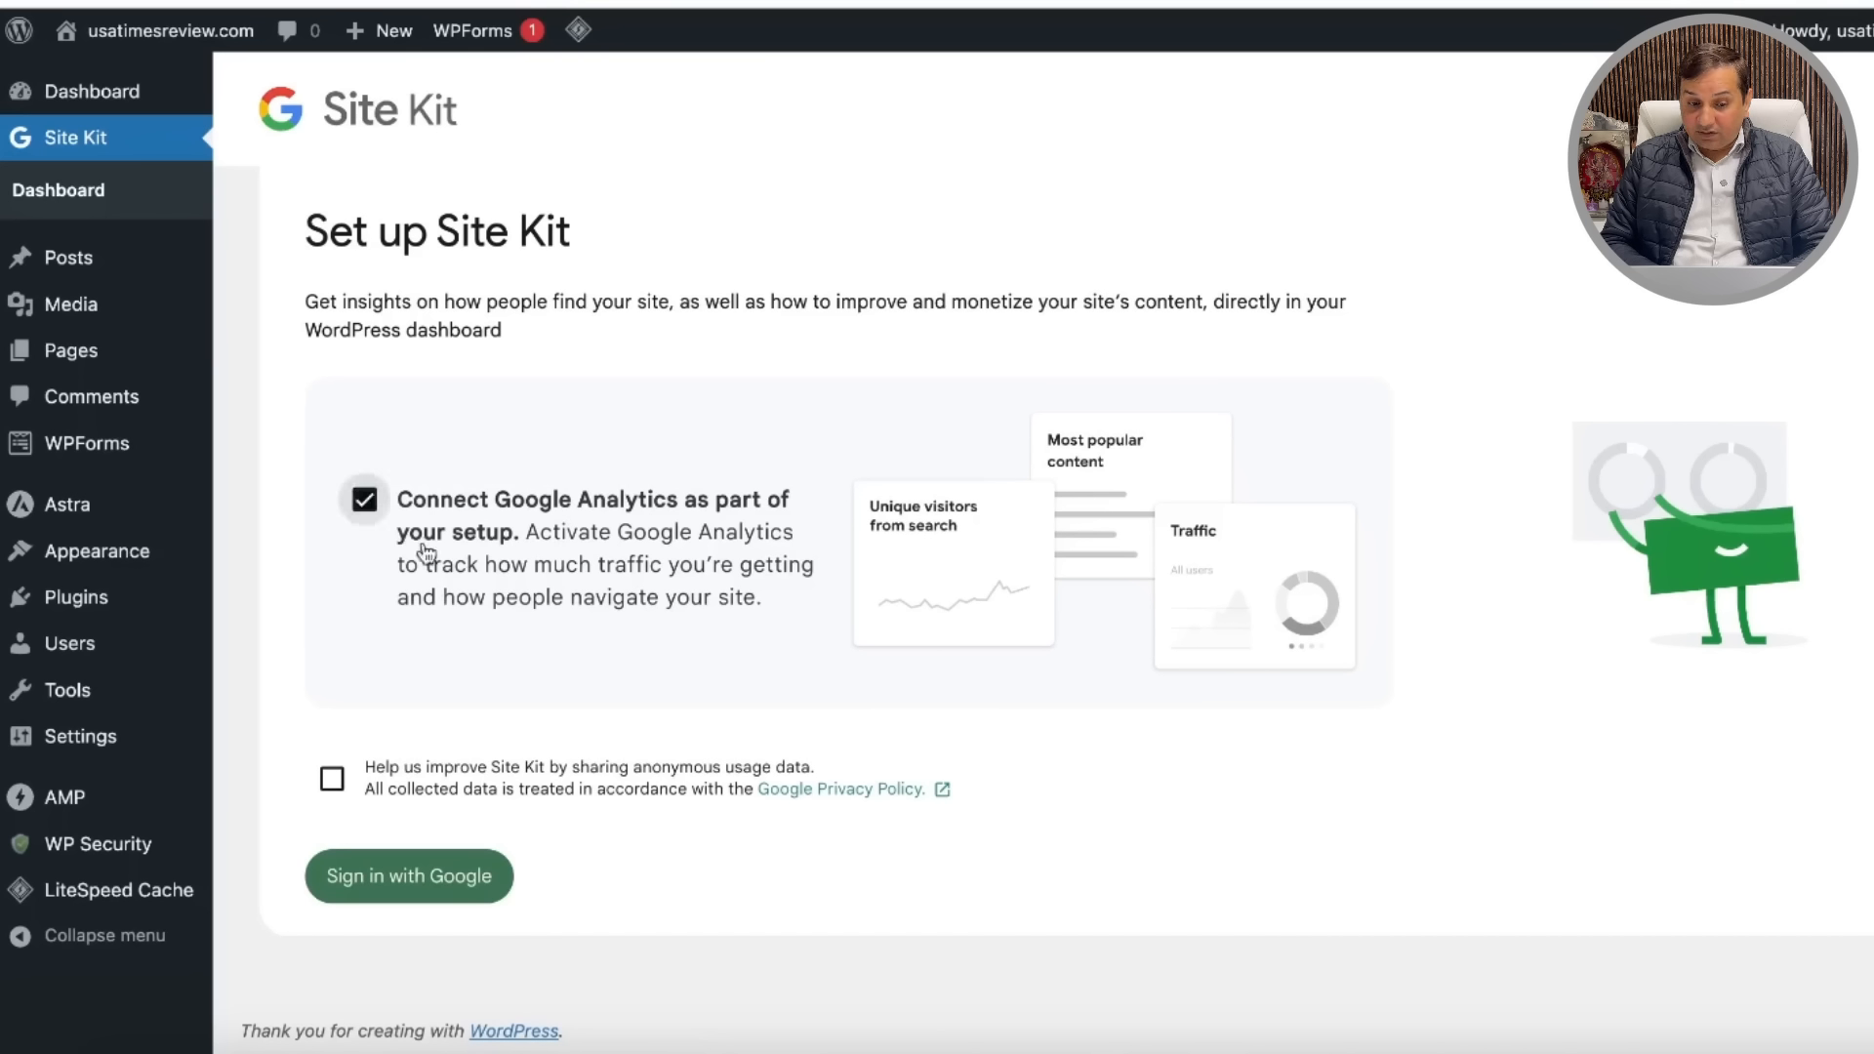
{"action": "left_click", "coordinate": [448, 879]}
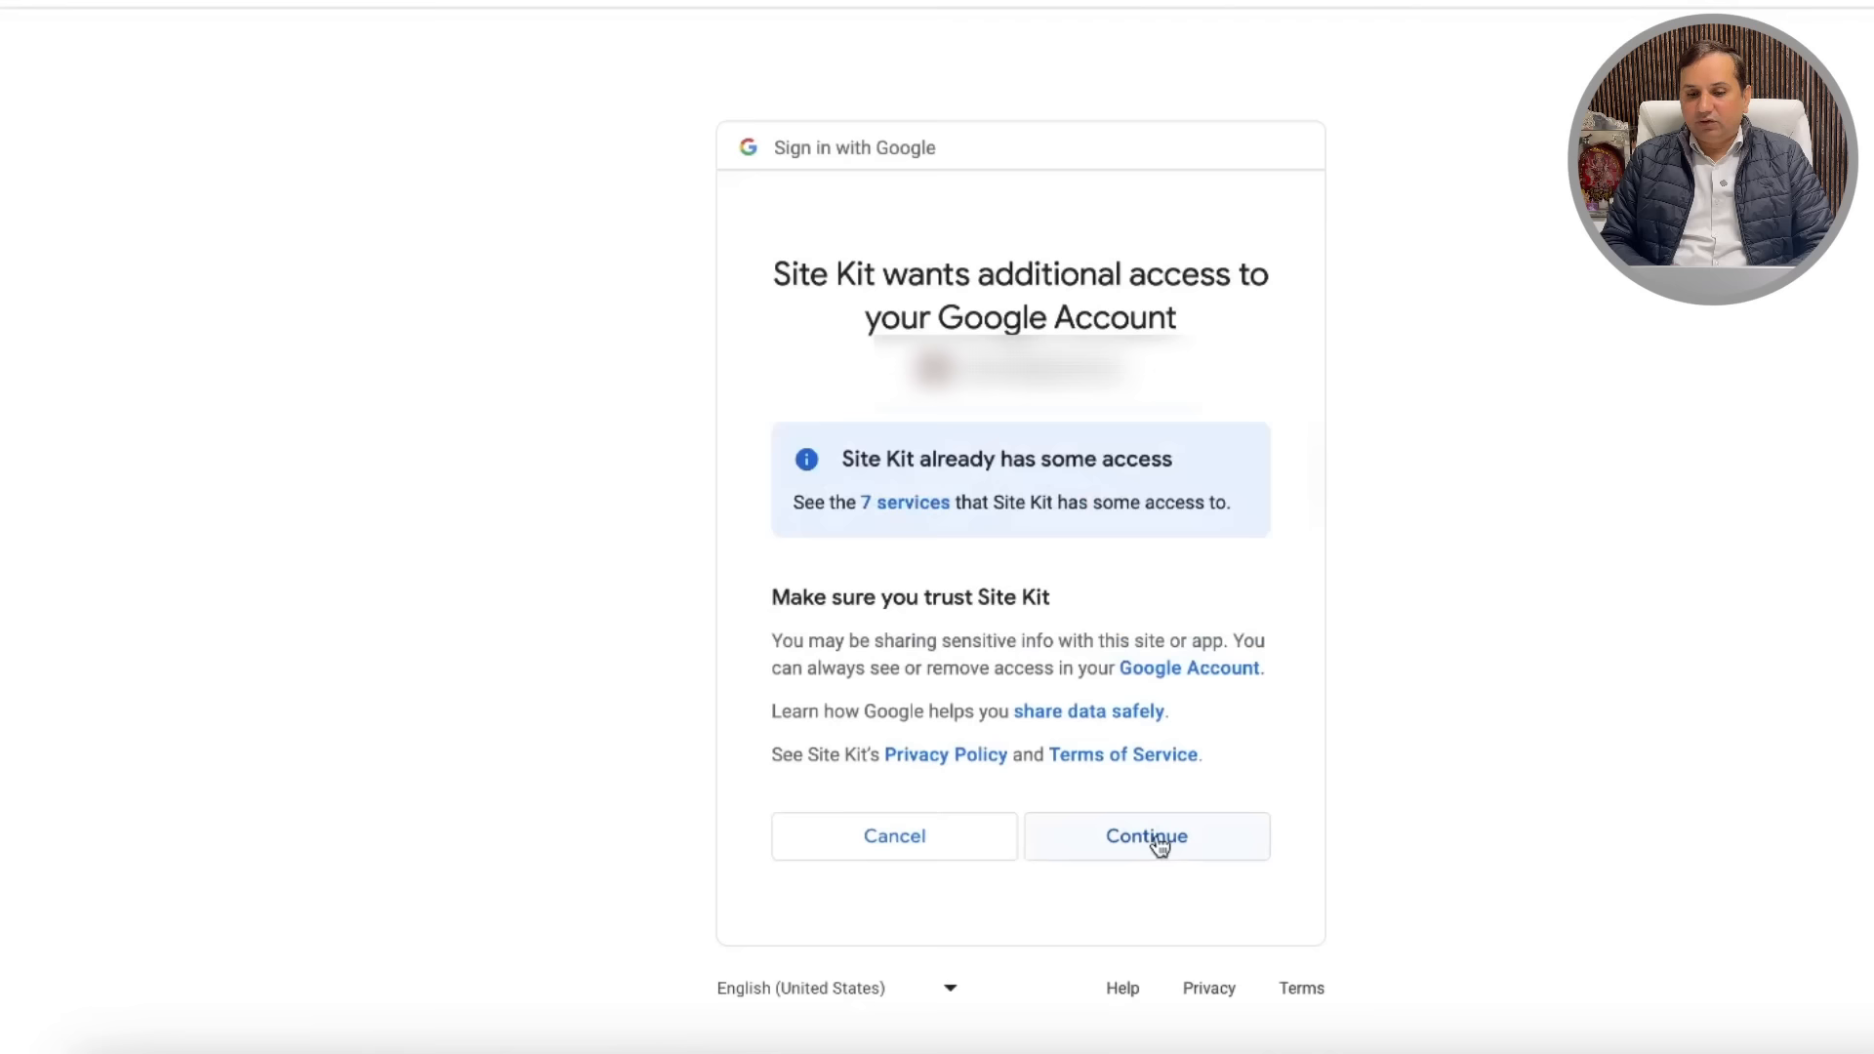
{"action": "left_click", "coordinate": [1158, 845]}
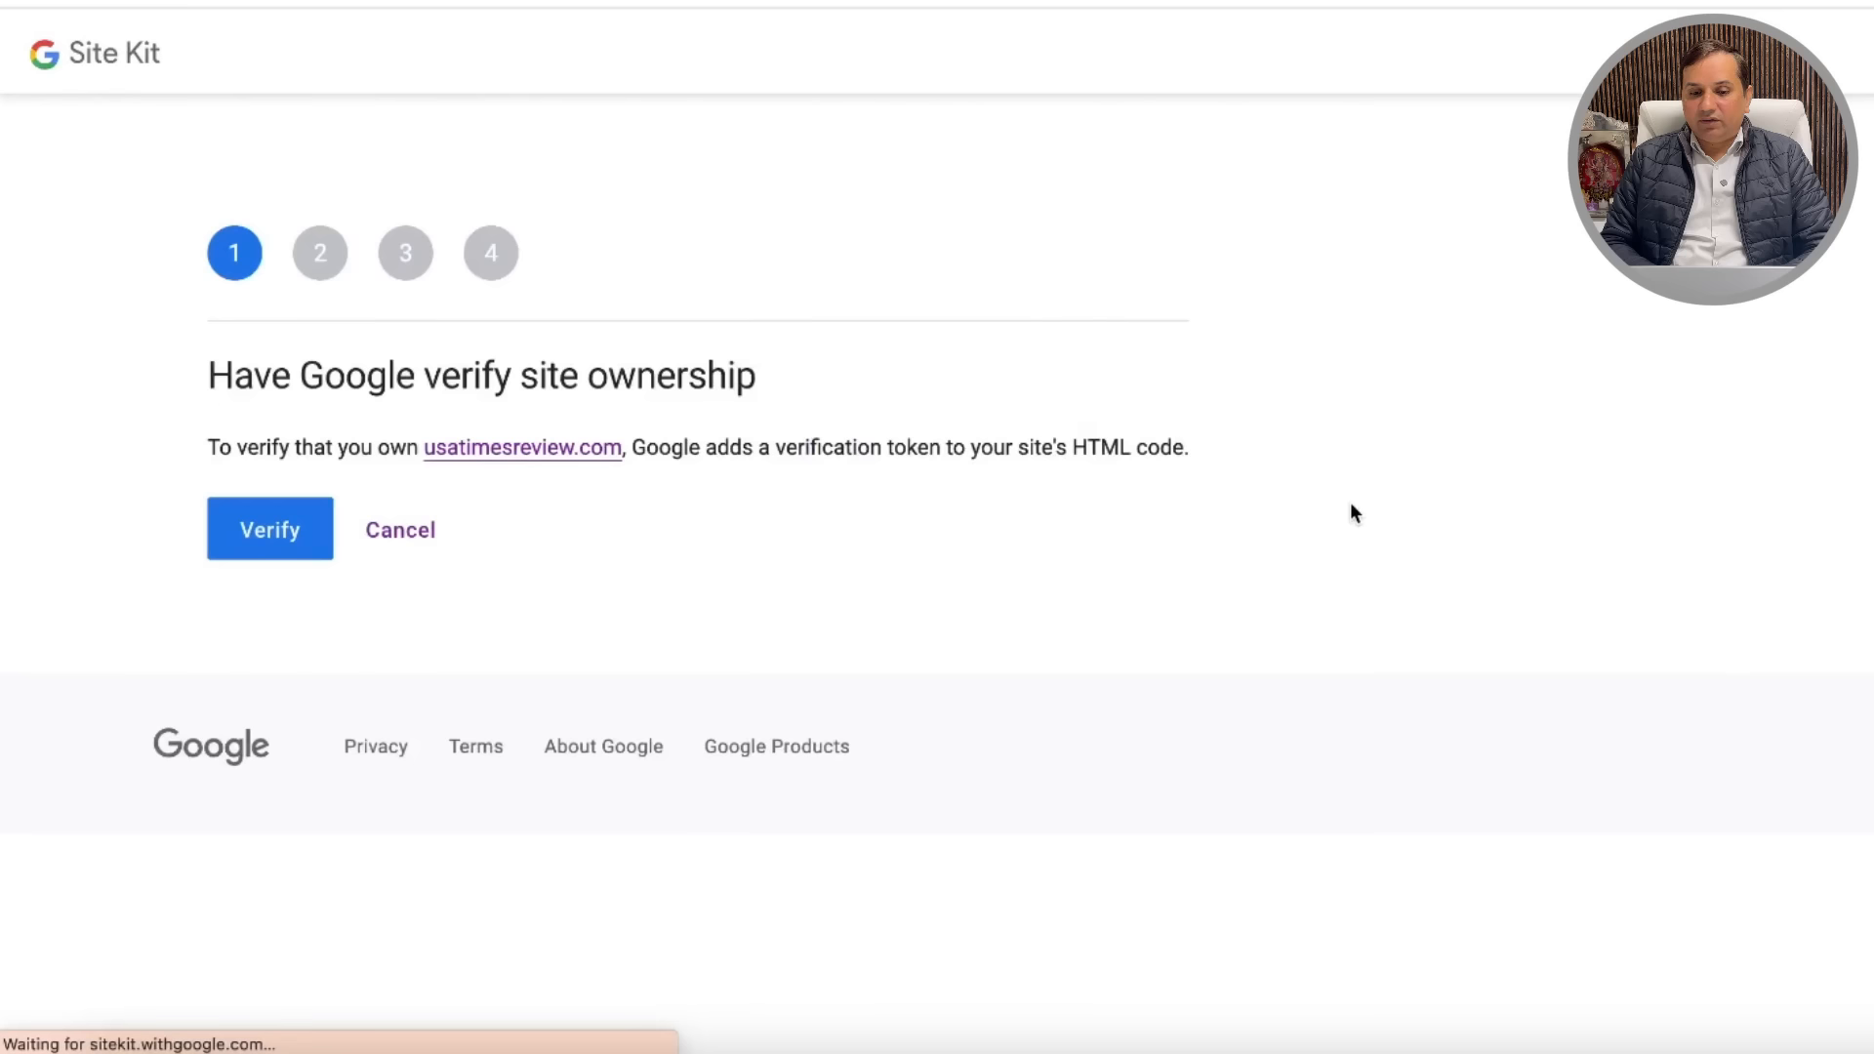
{"action": "left_click", "coordinate": [232, 539]}
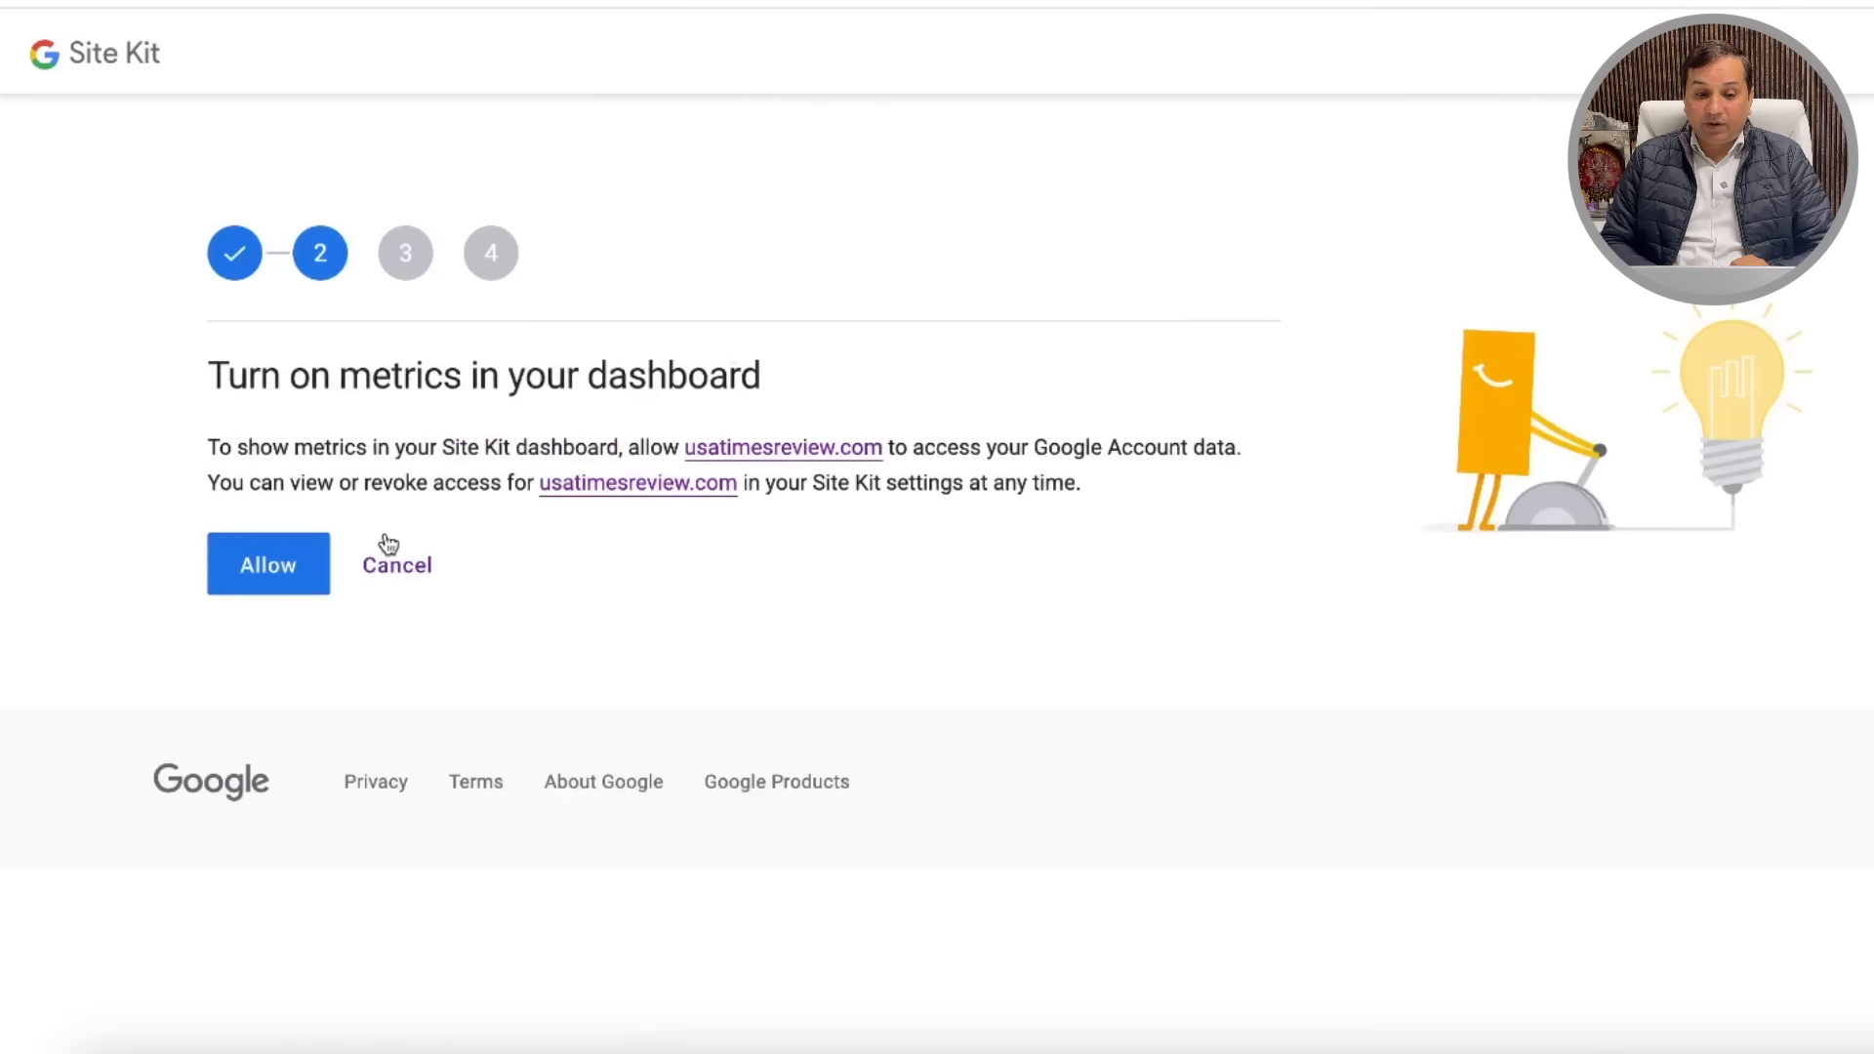
{"action": "left_click", "coordinate": [271, 570]}
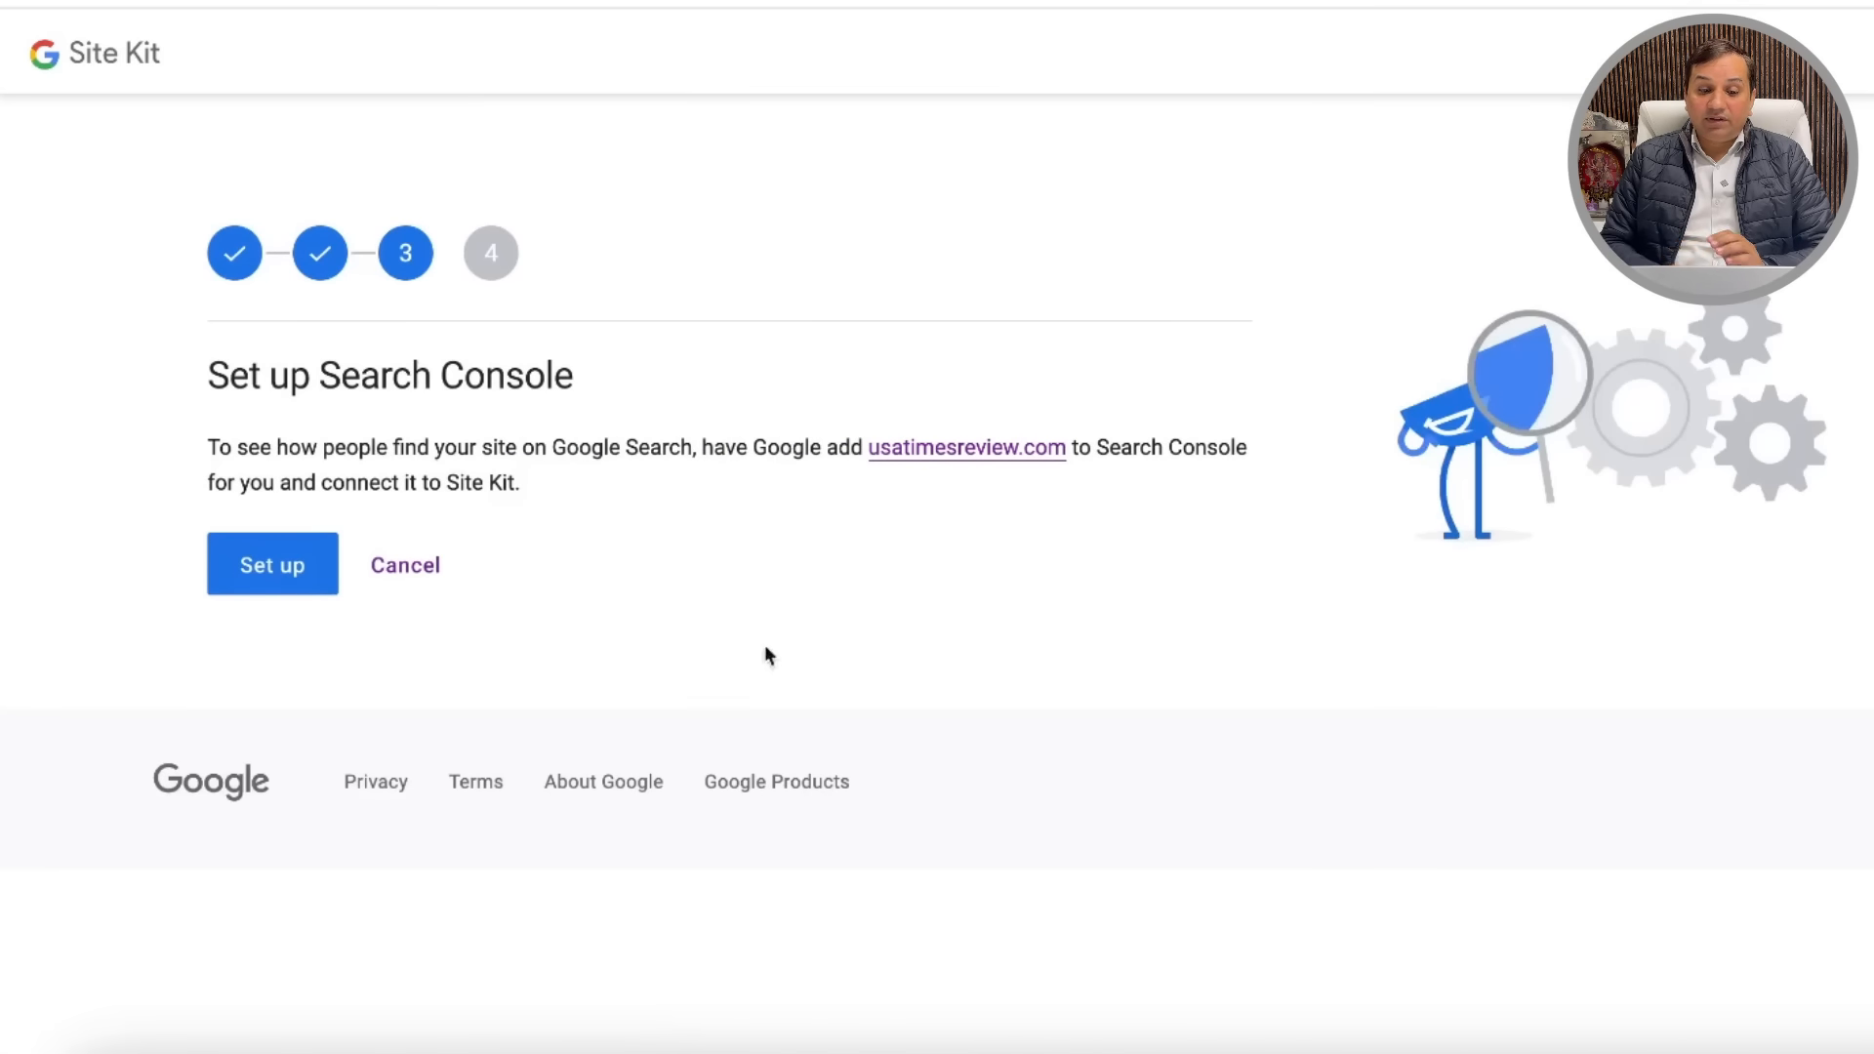
Step: Set up Search Console and move on to choosing the Analytics account
{"action": "left_click", "coordinate": [260, 564]}
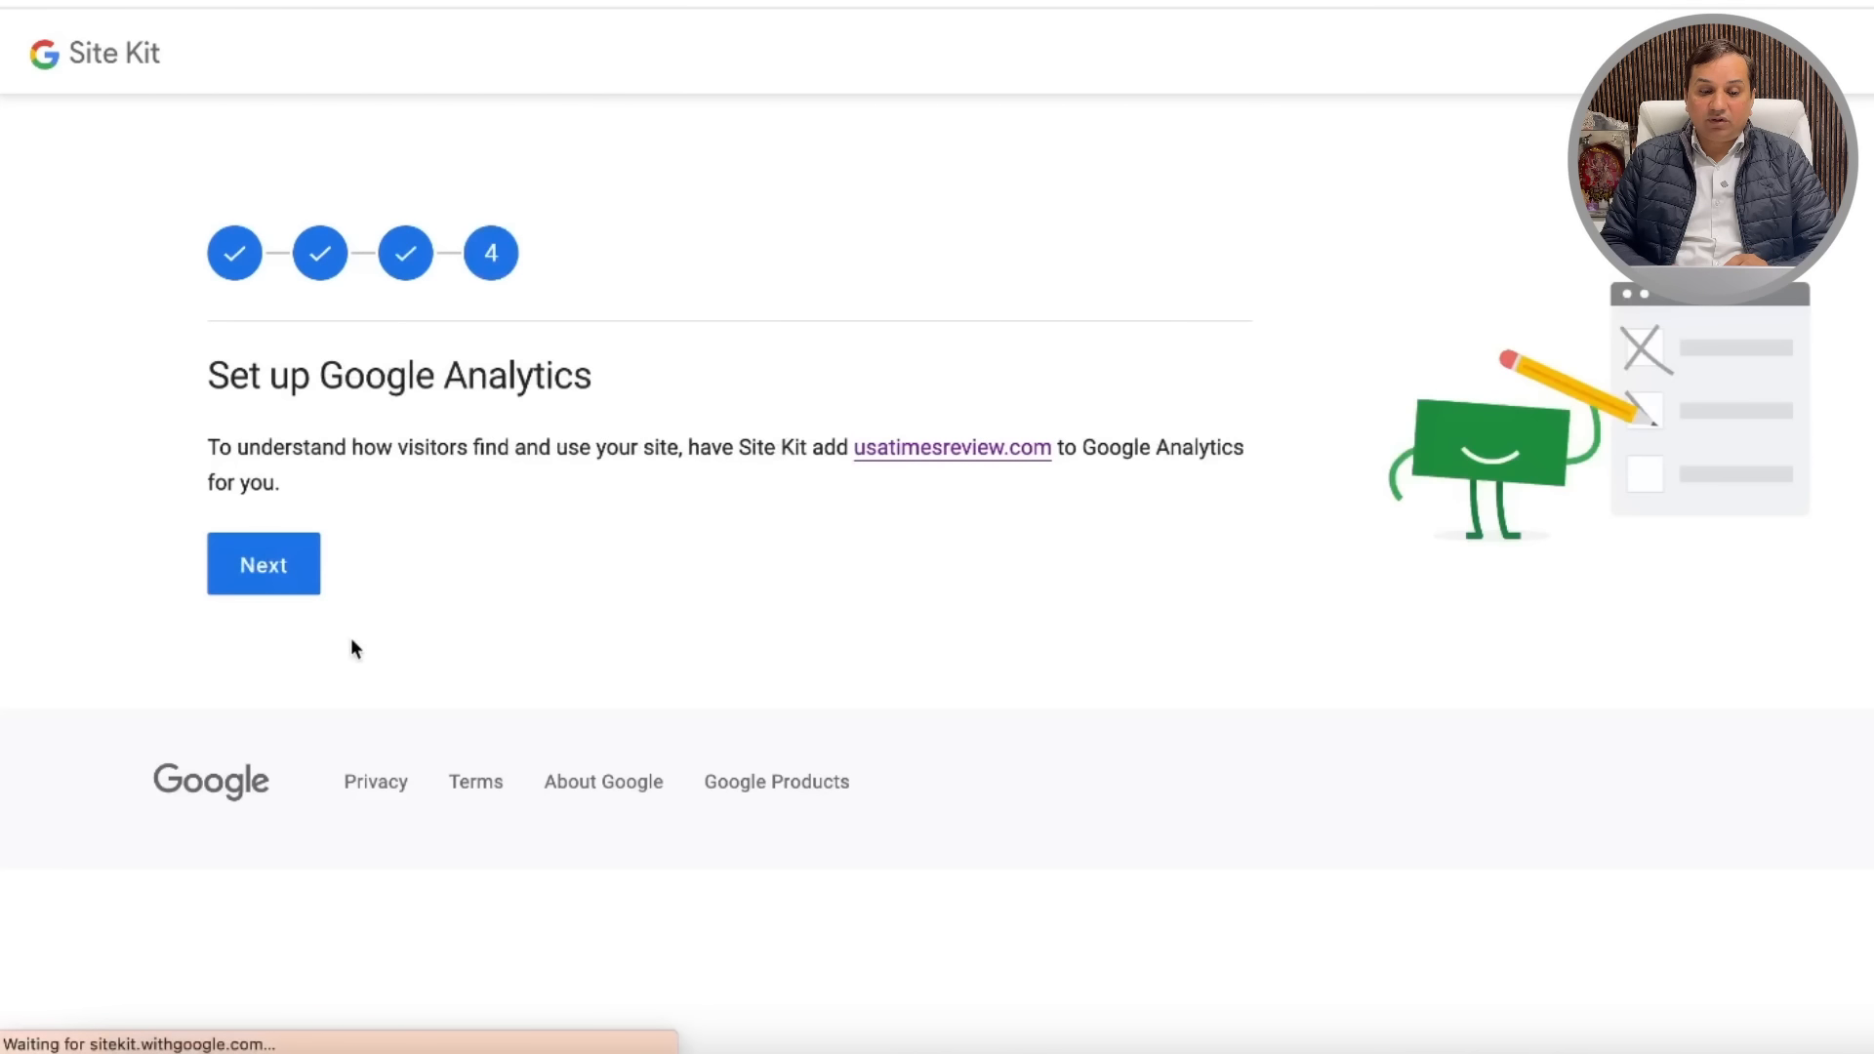
{"action": "left_click", "coordinate": [271, 580]}
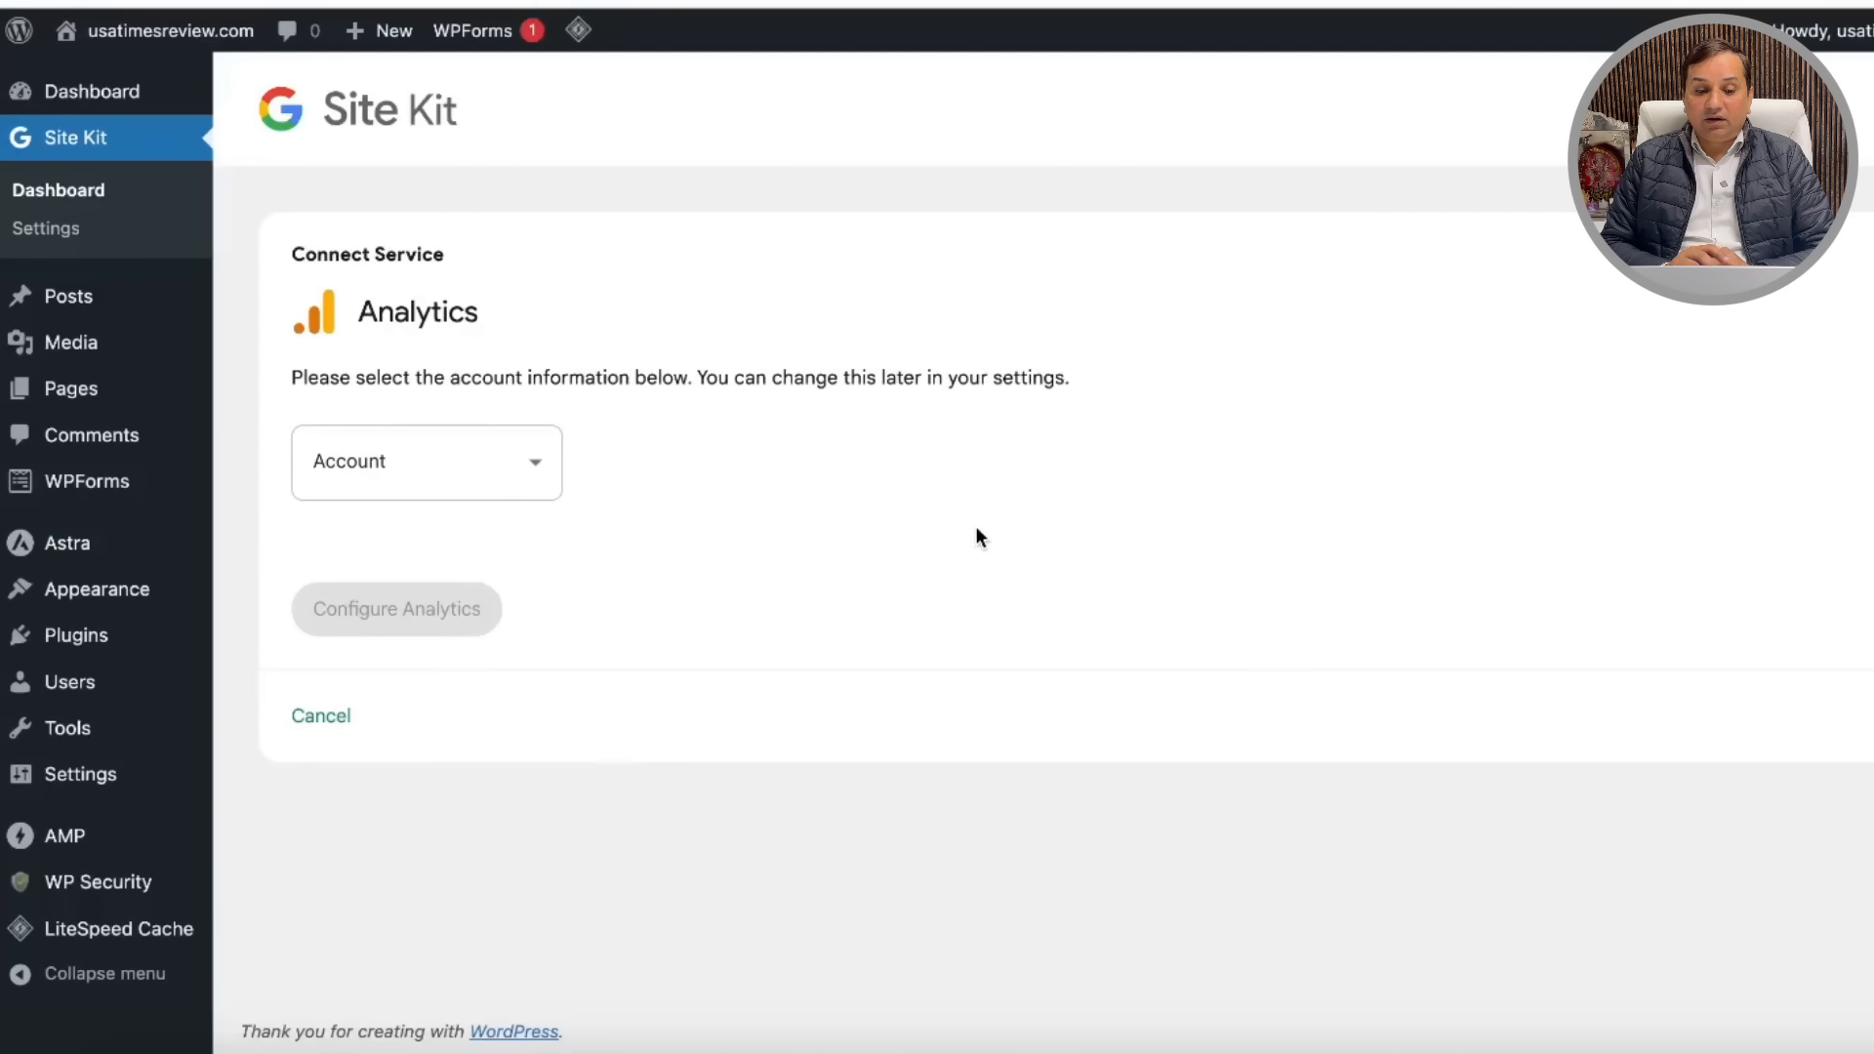
{"action": "left_click", "coordinate": [508, 460]}
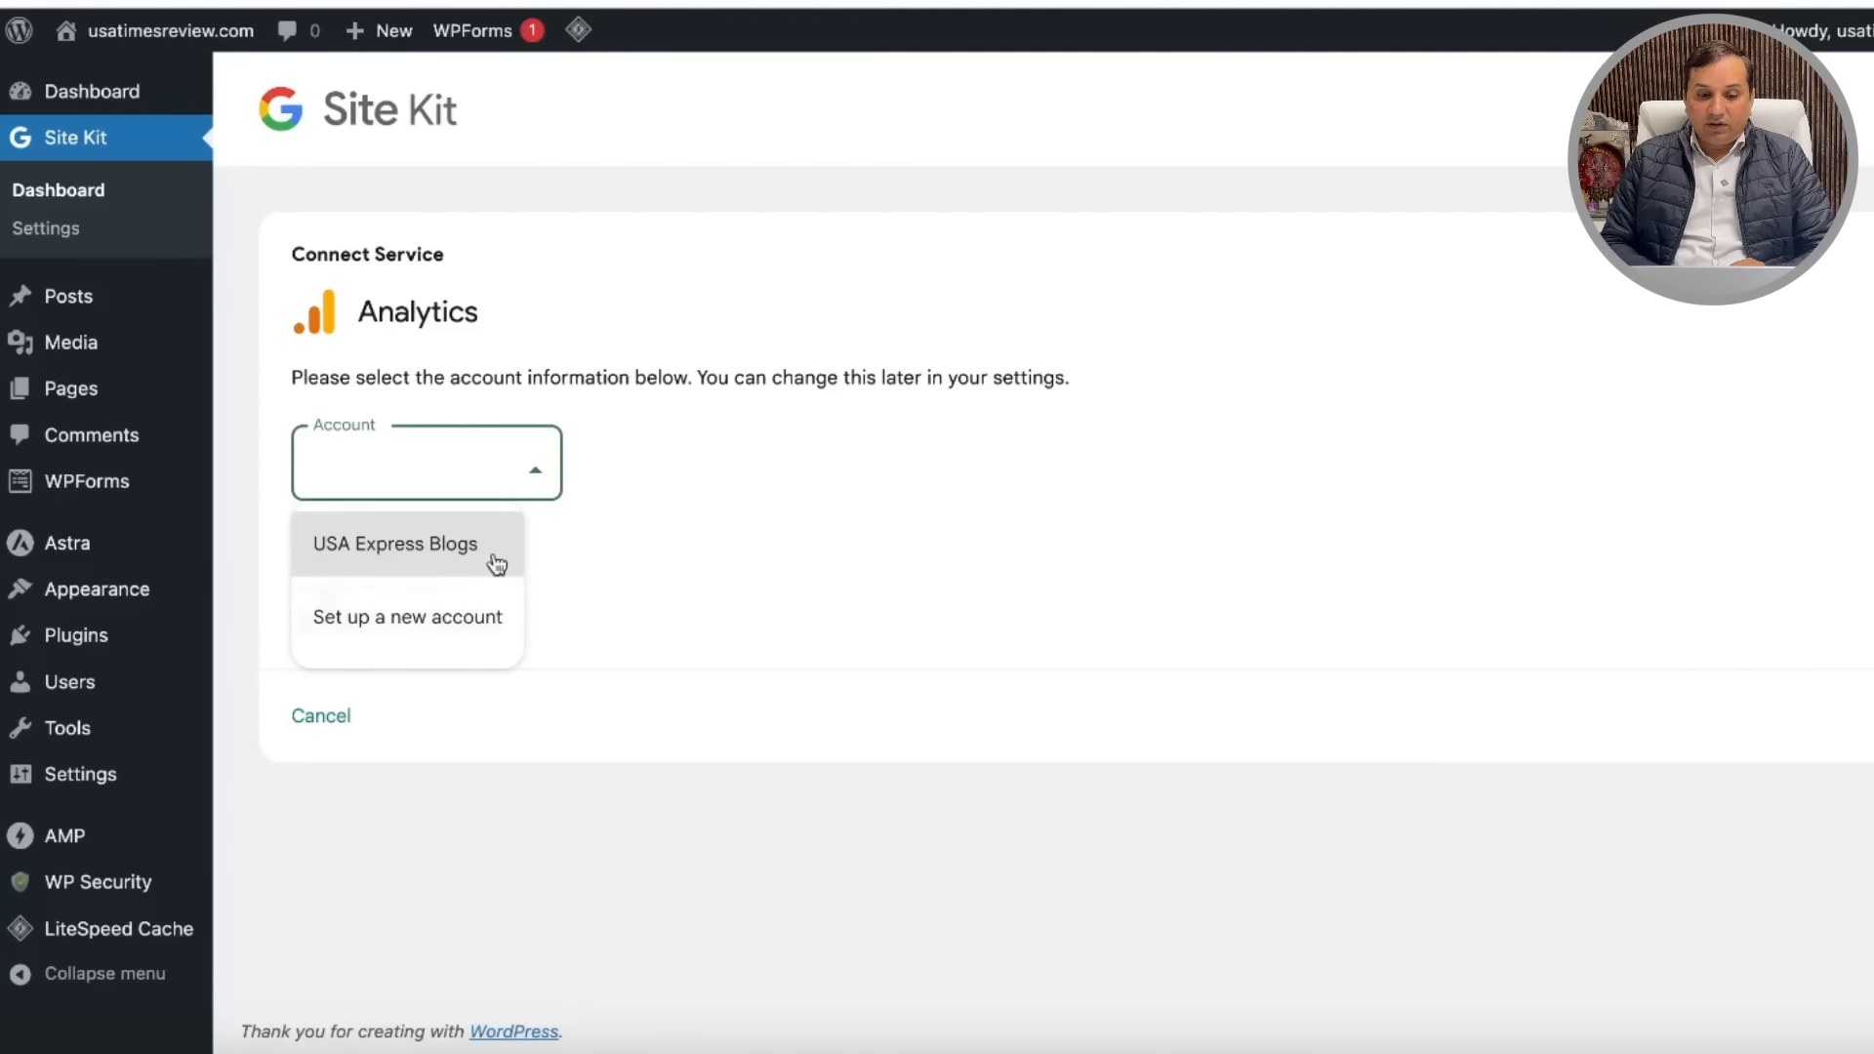
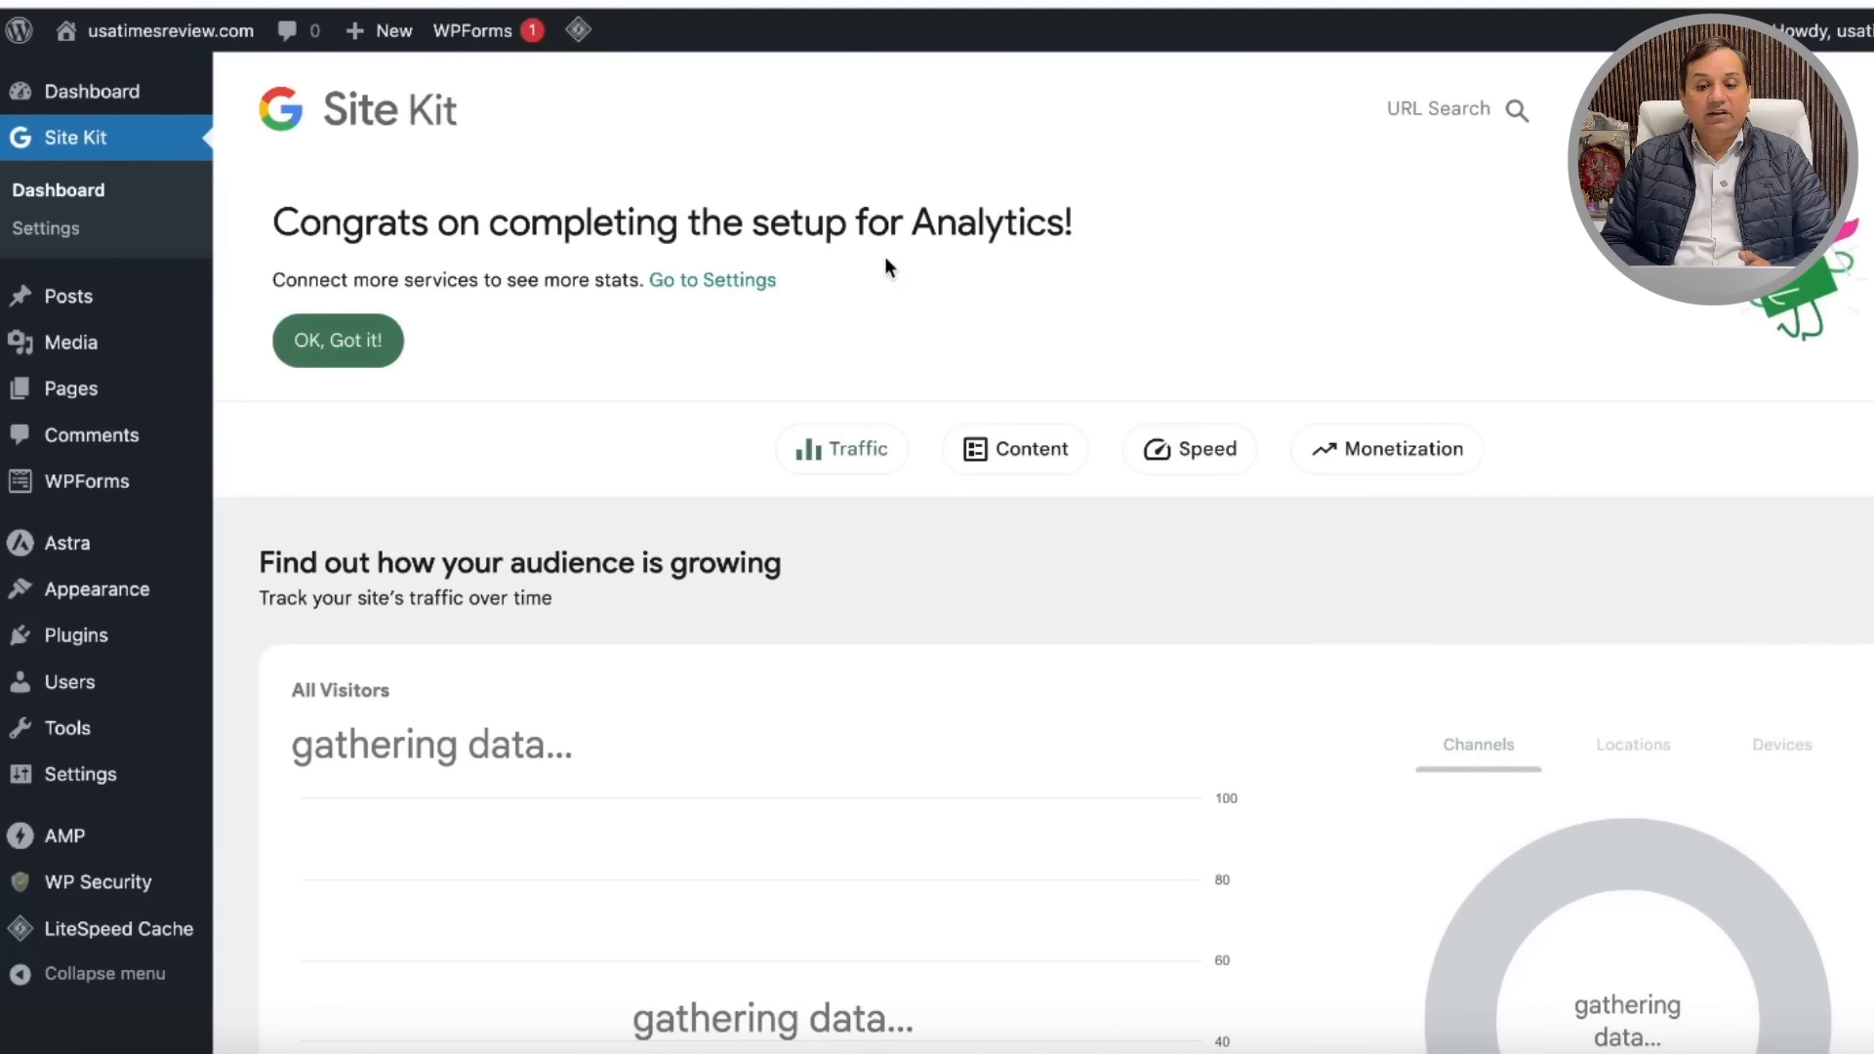
Step: Dismiss the Site Kit Analytics congratulations banner, look over the stats, and open a new browser tab
{"action": "left_click", "coordinate": [806, 475]}
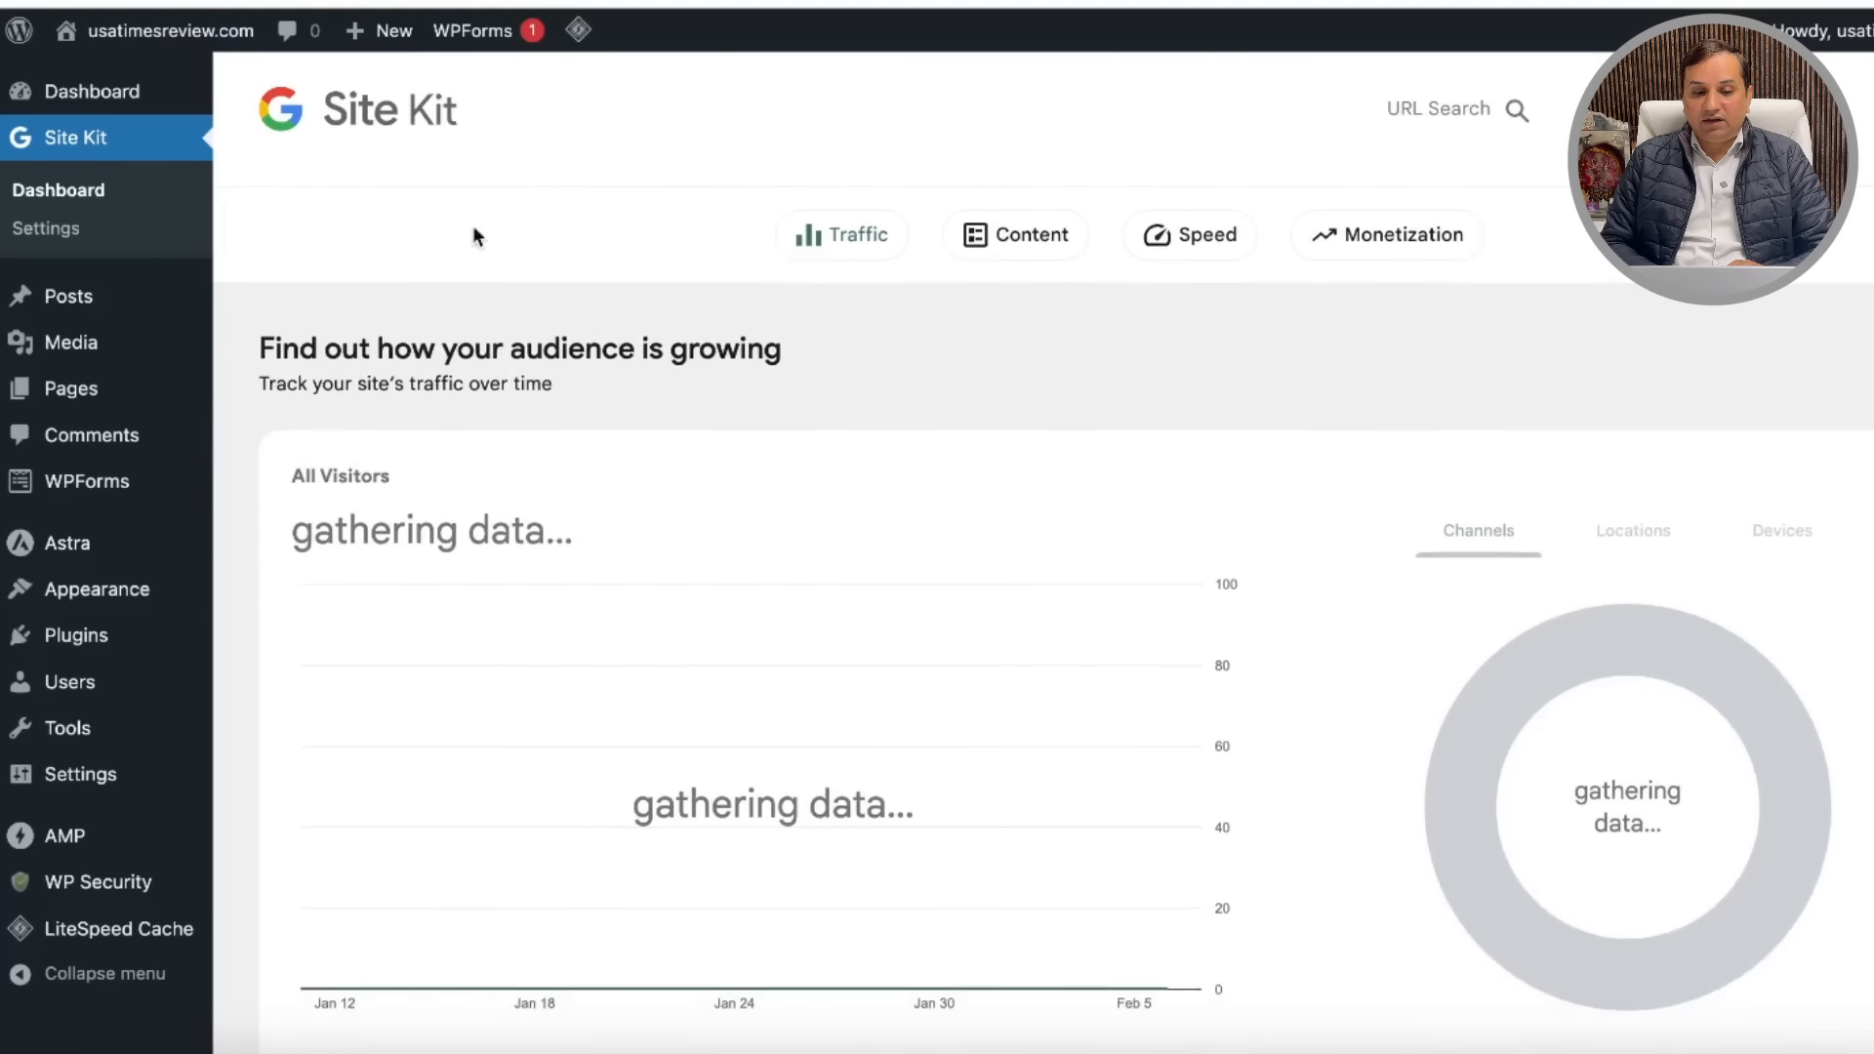
{"action": "scroll", "coordinate": [447, 351], "scroll_direction": "up", "scroll_amount": 3}
{"action": "left_click", "coordinate": [333, 344]}
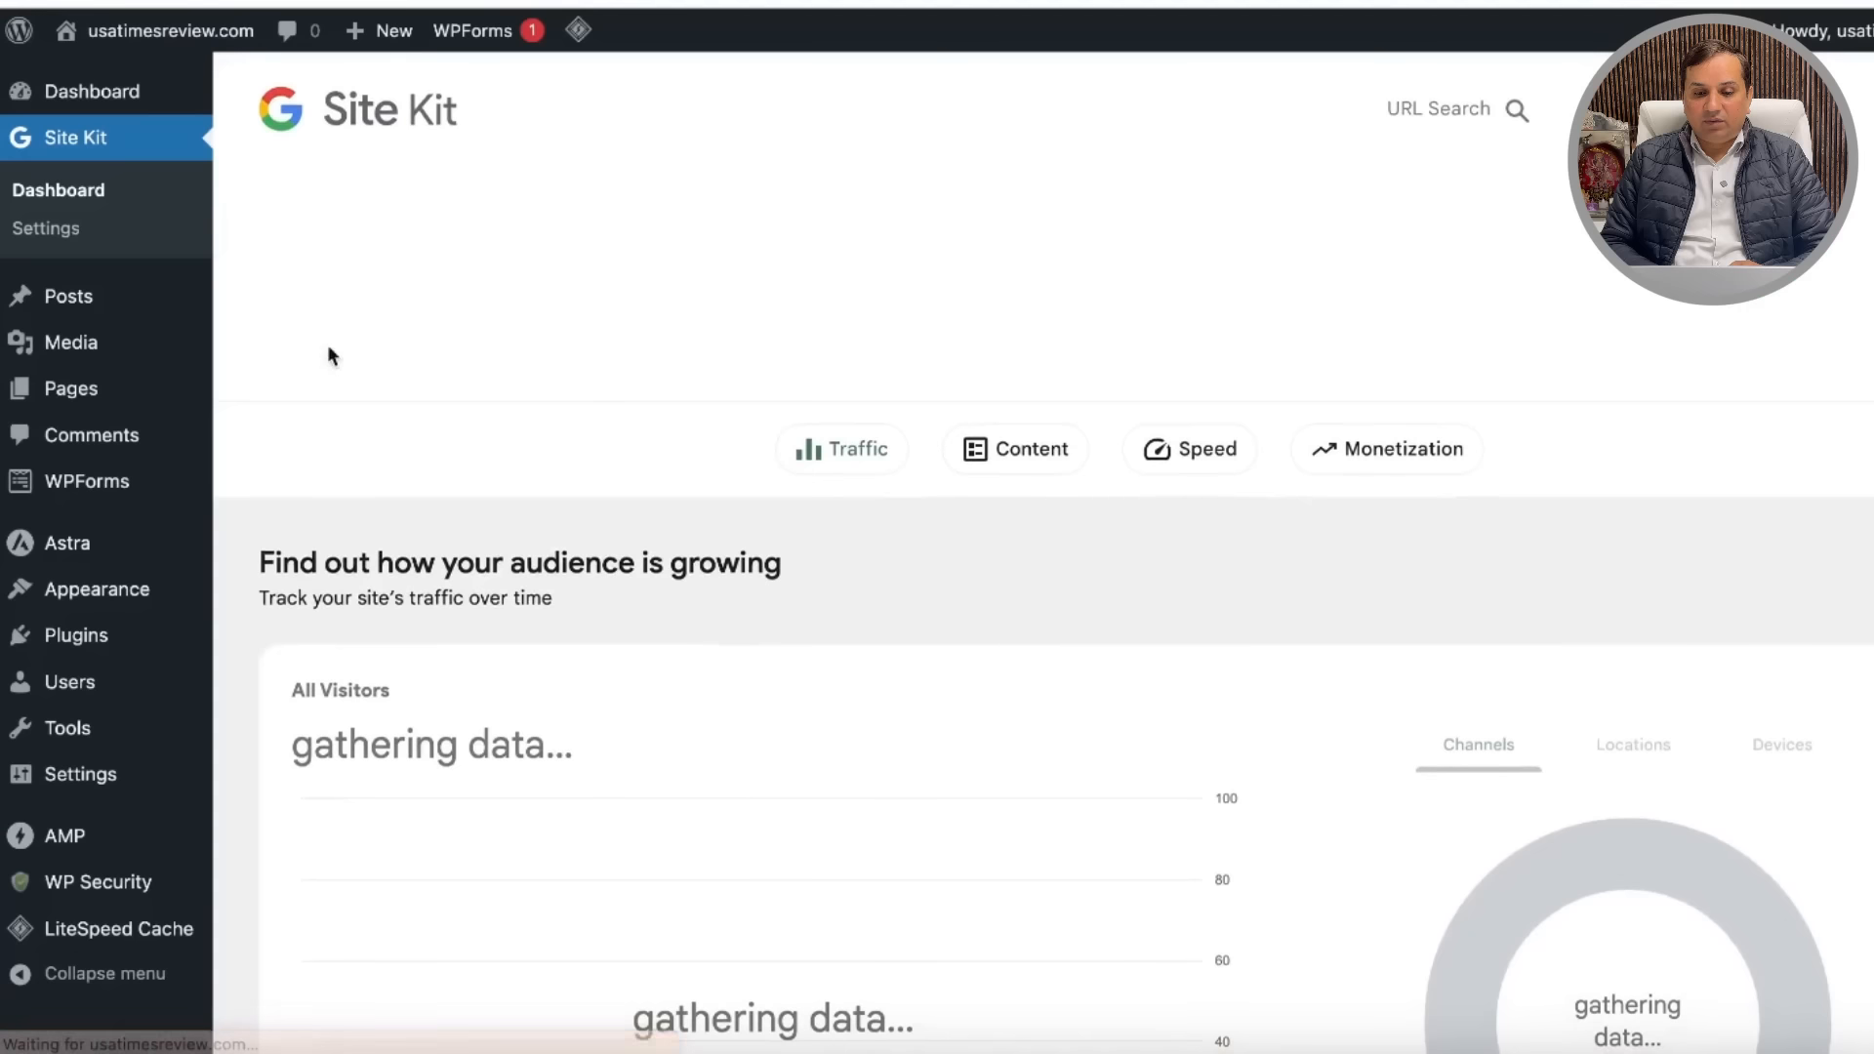
{"action": "scroll", "coordinate": [705, 468], "scroll_direction": "down", "scroll_amount": 10}
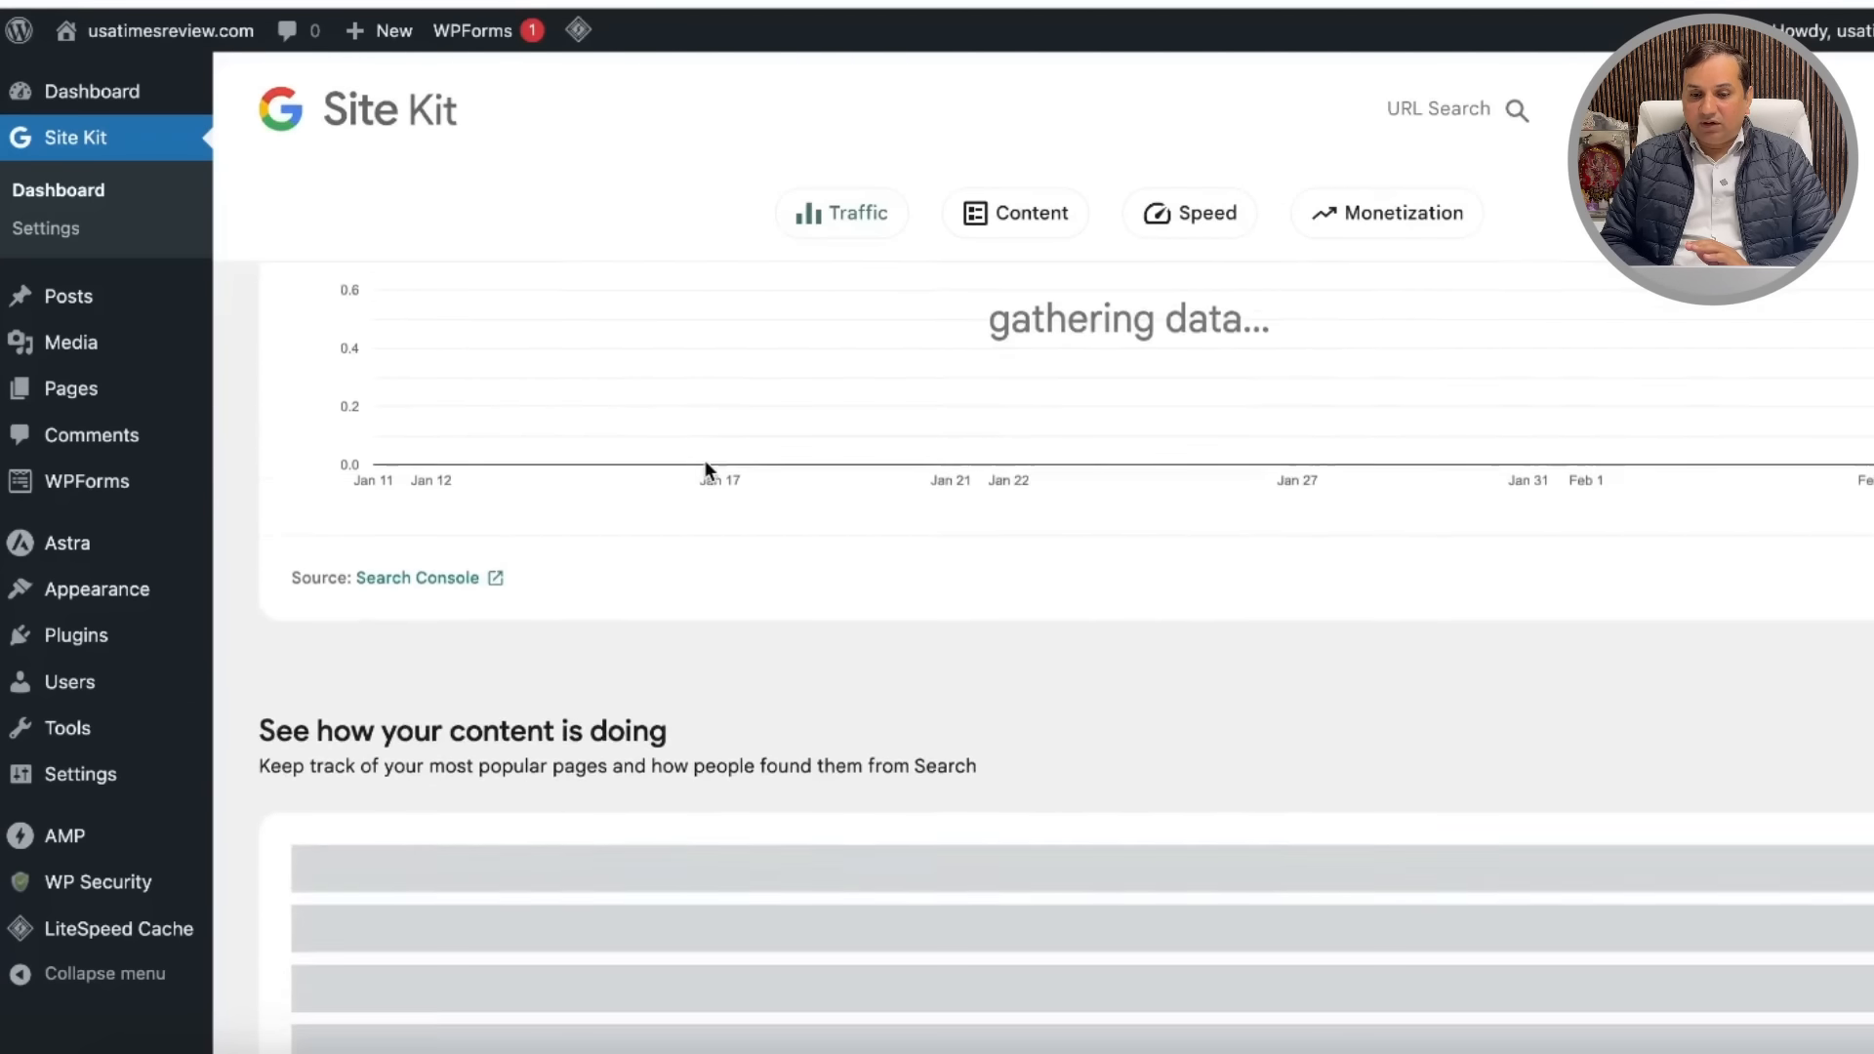
{"action": "scroll", "coordinate": [705, 469], "scroll_direction": "down", "scroll_amount": 9}
{"action": "scroll", "coordinate": [705, 468], "scroll_direction": "up", "scroll_amount": 10}
{"action": "scroll", "coordinate": [705, 460], "scroll_direction": "up", "scroll_amount": 10}
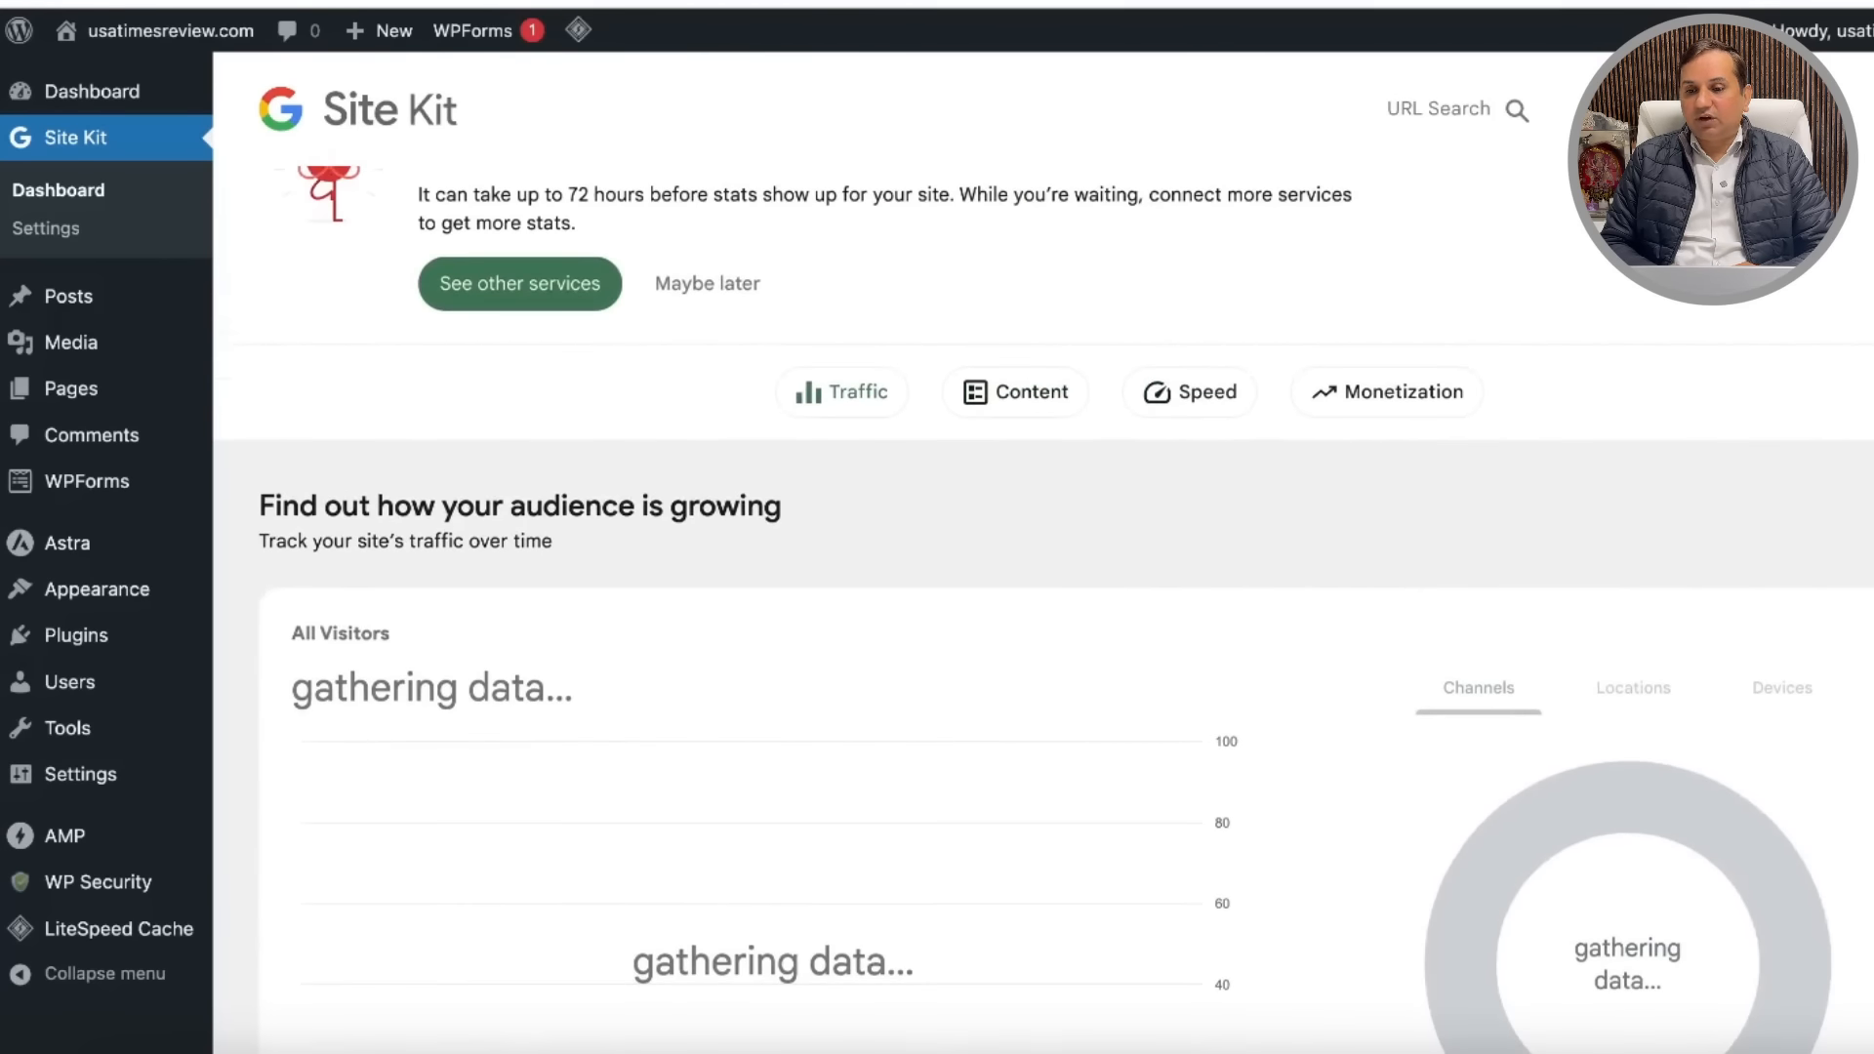
{"action": "key", "text": "super+t"}
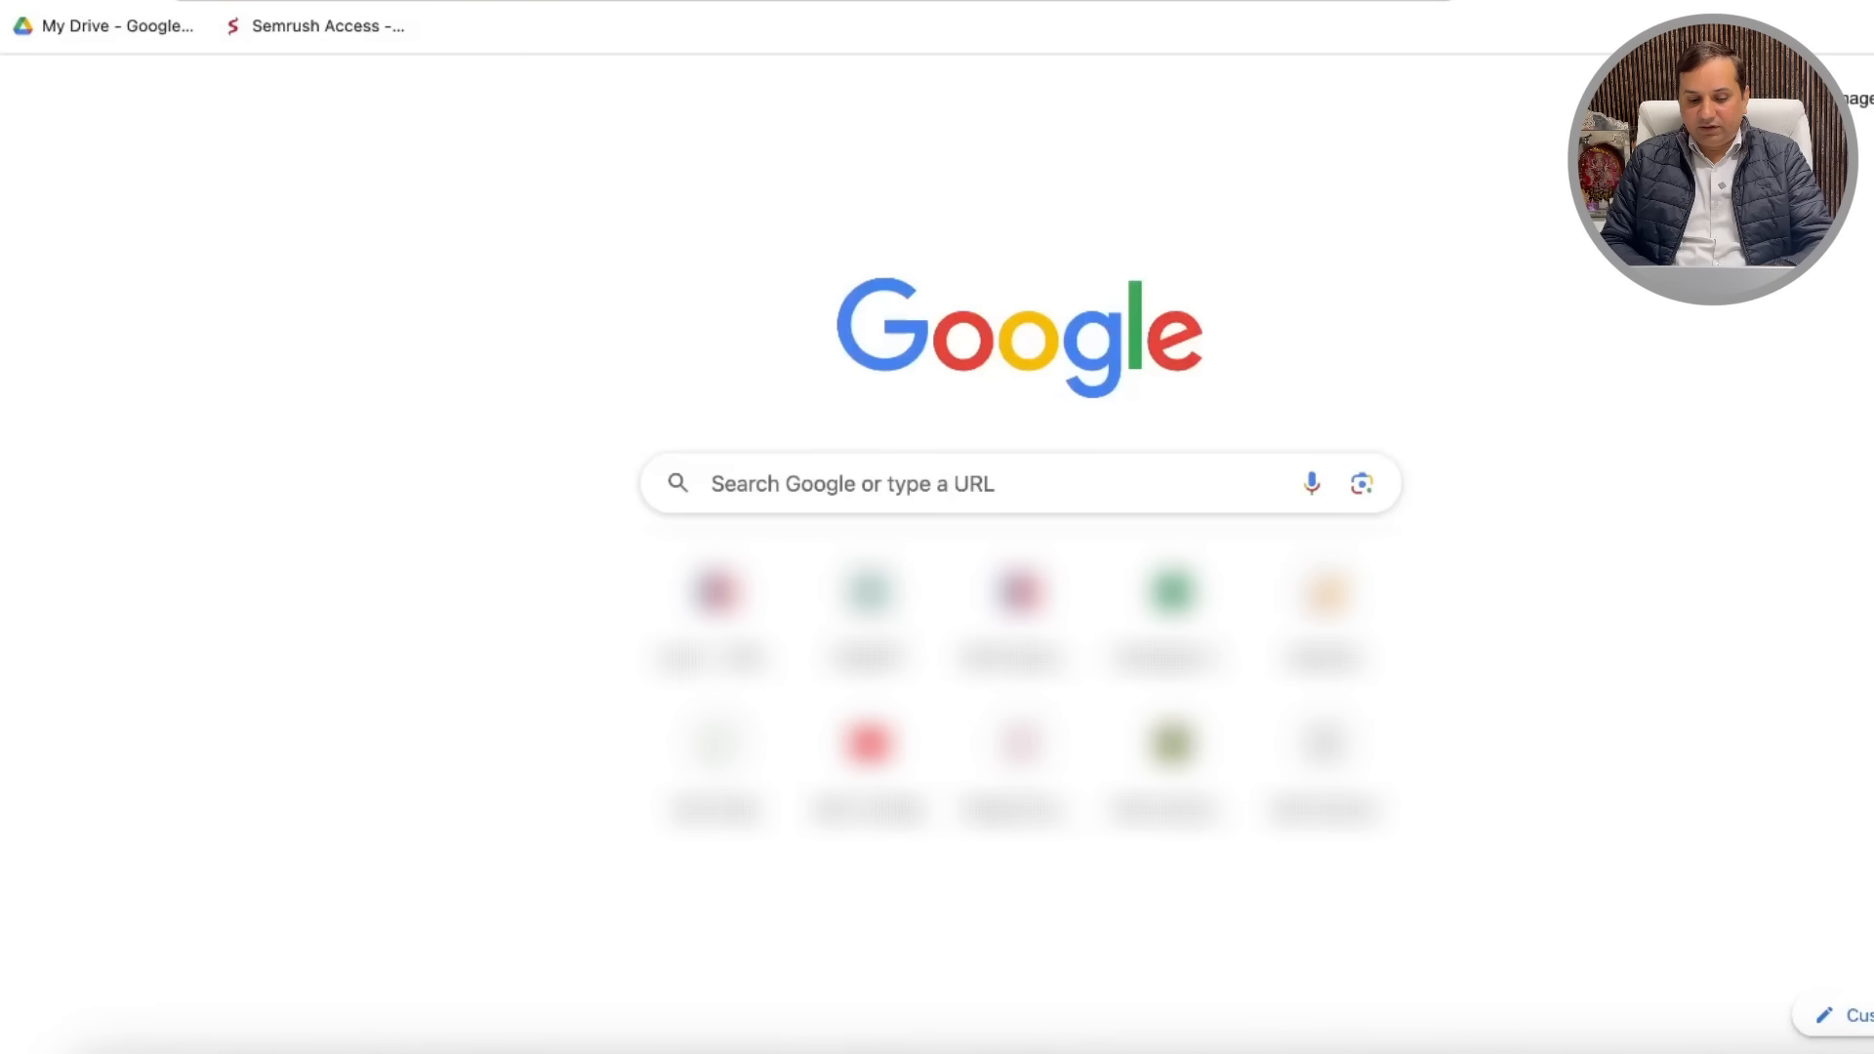
Step: Open Google Search Console for usatimesreview.com and check its Performance and Pages indexing reports
{"action": "type", "text": "sear"}
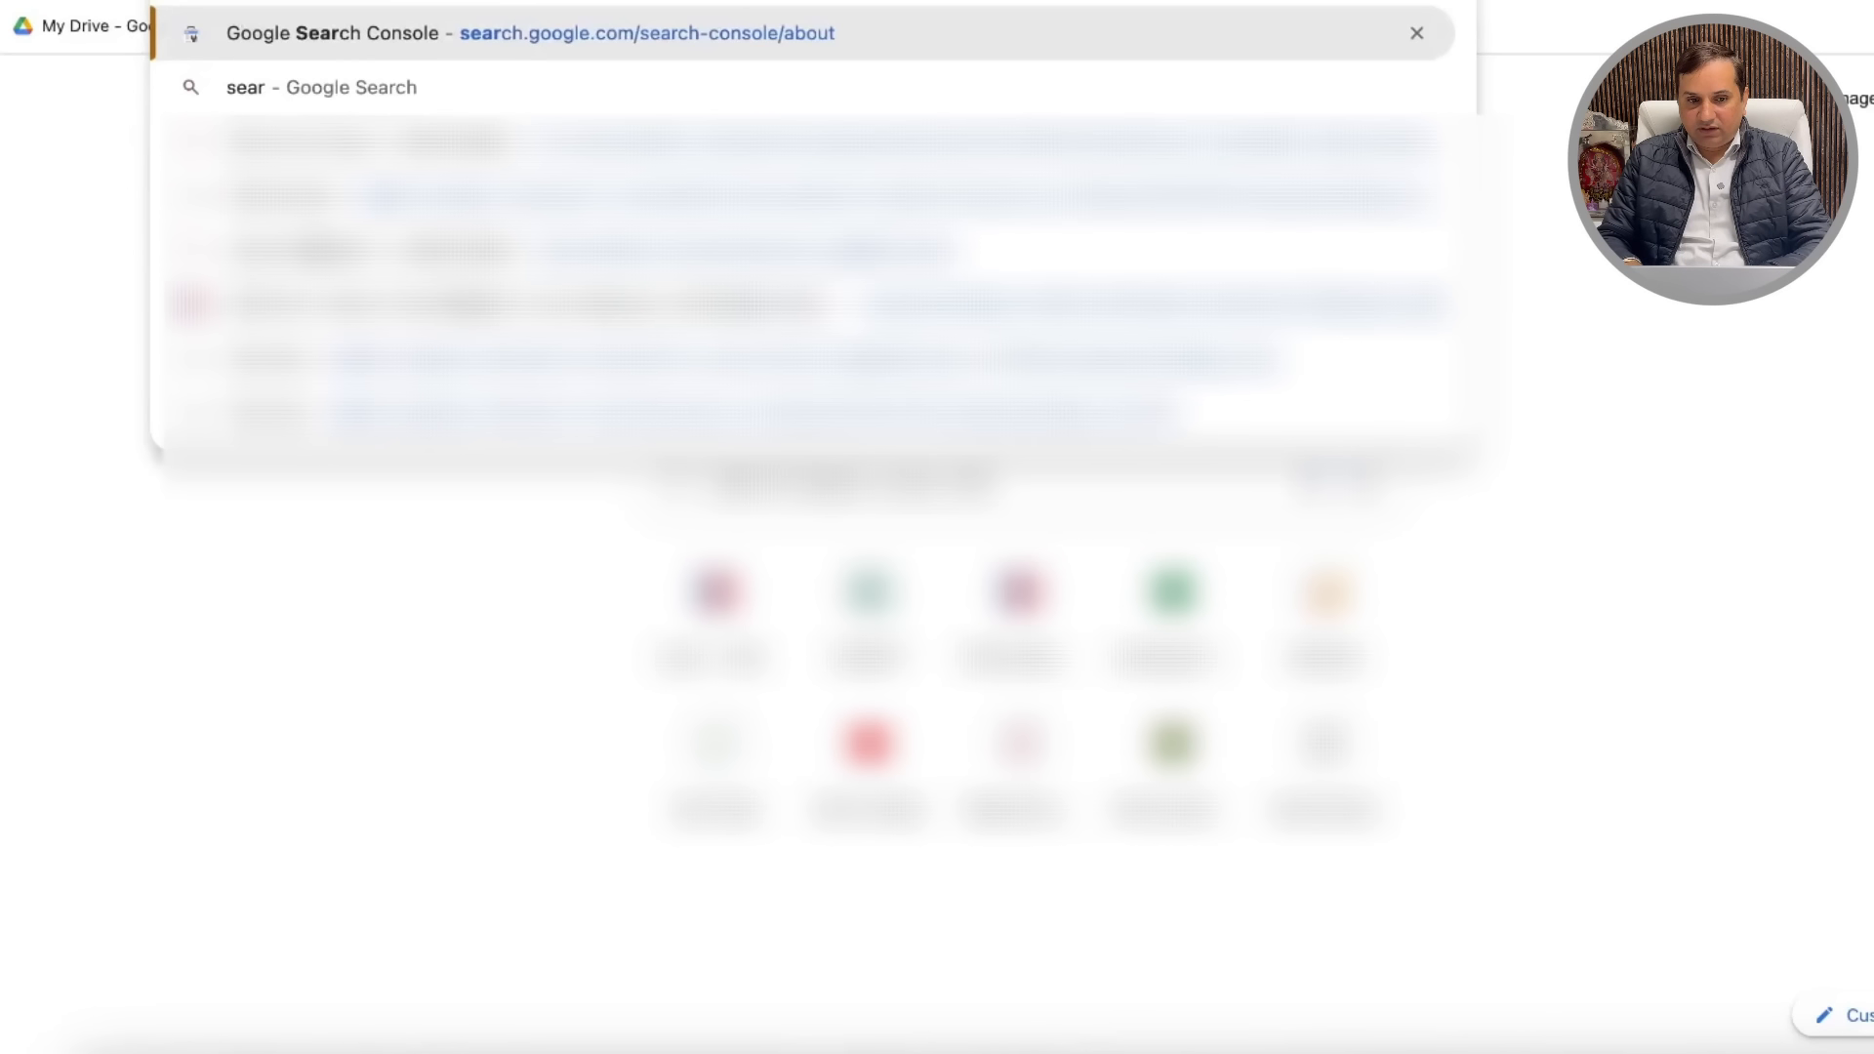
{"action": "key", "text": "Return"}
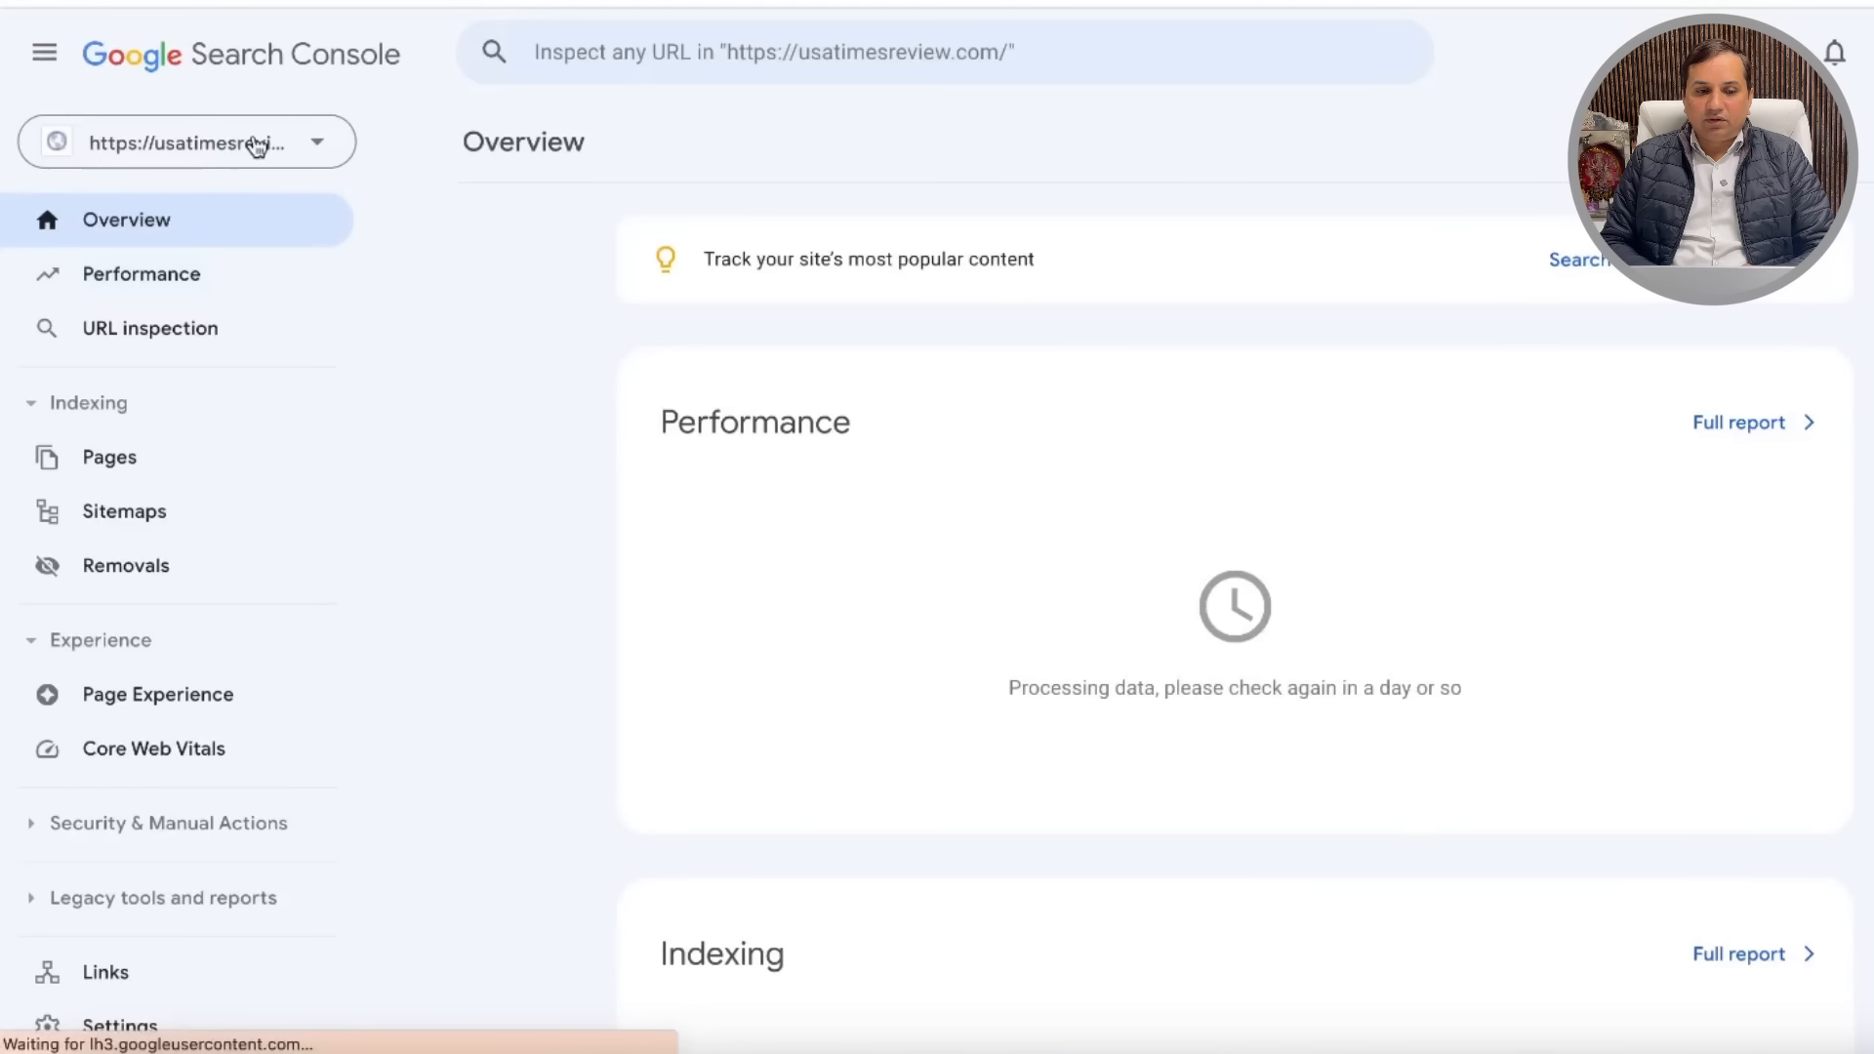
{"action": "left_click", "coordinate": [256, 144]}
{"action": "left_click", "coordinate": [258, 228]}
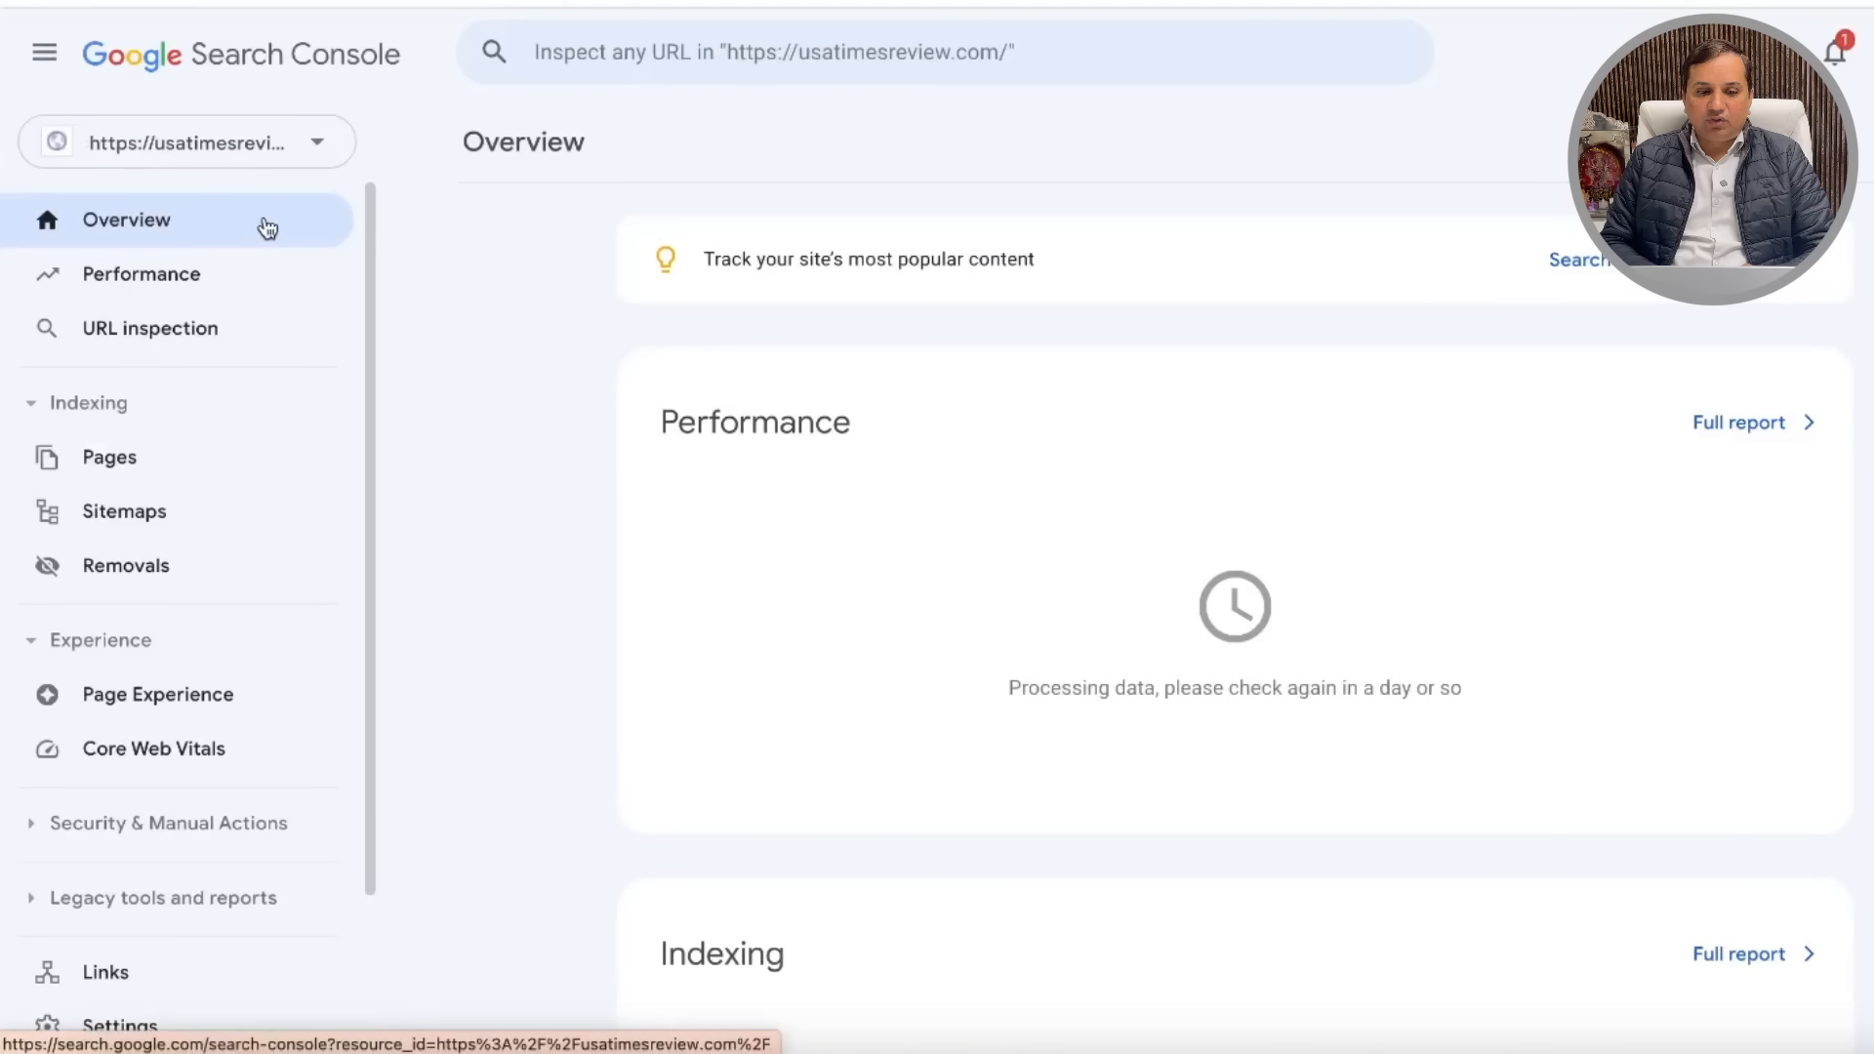
{"action": "left_click", "coordinate": [137, 288]}
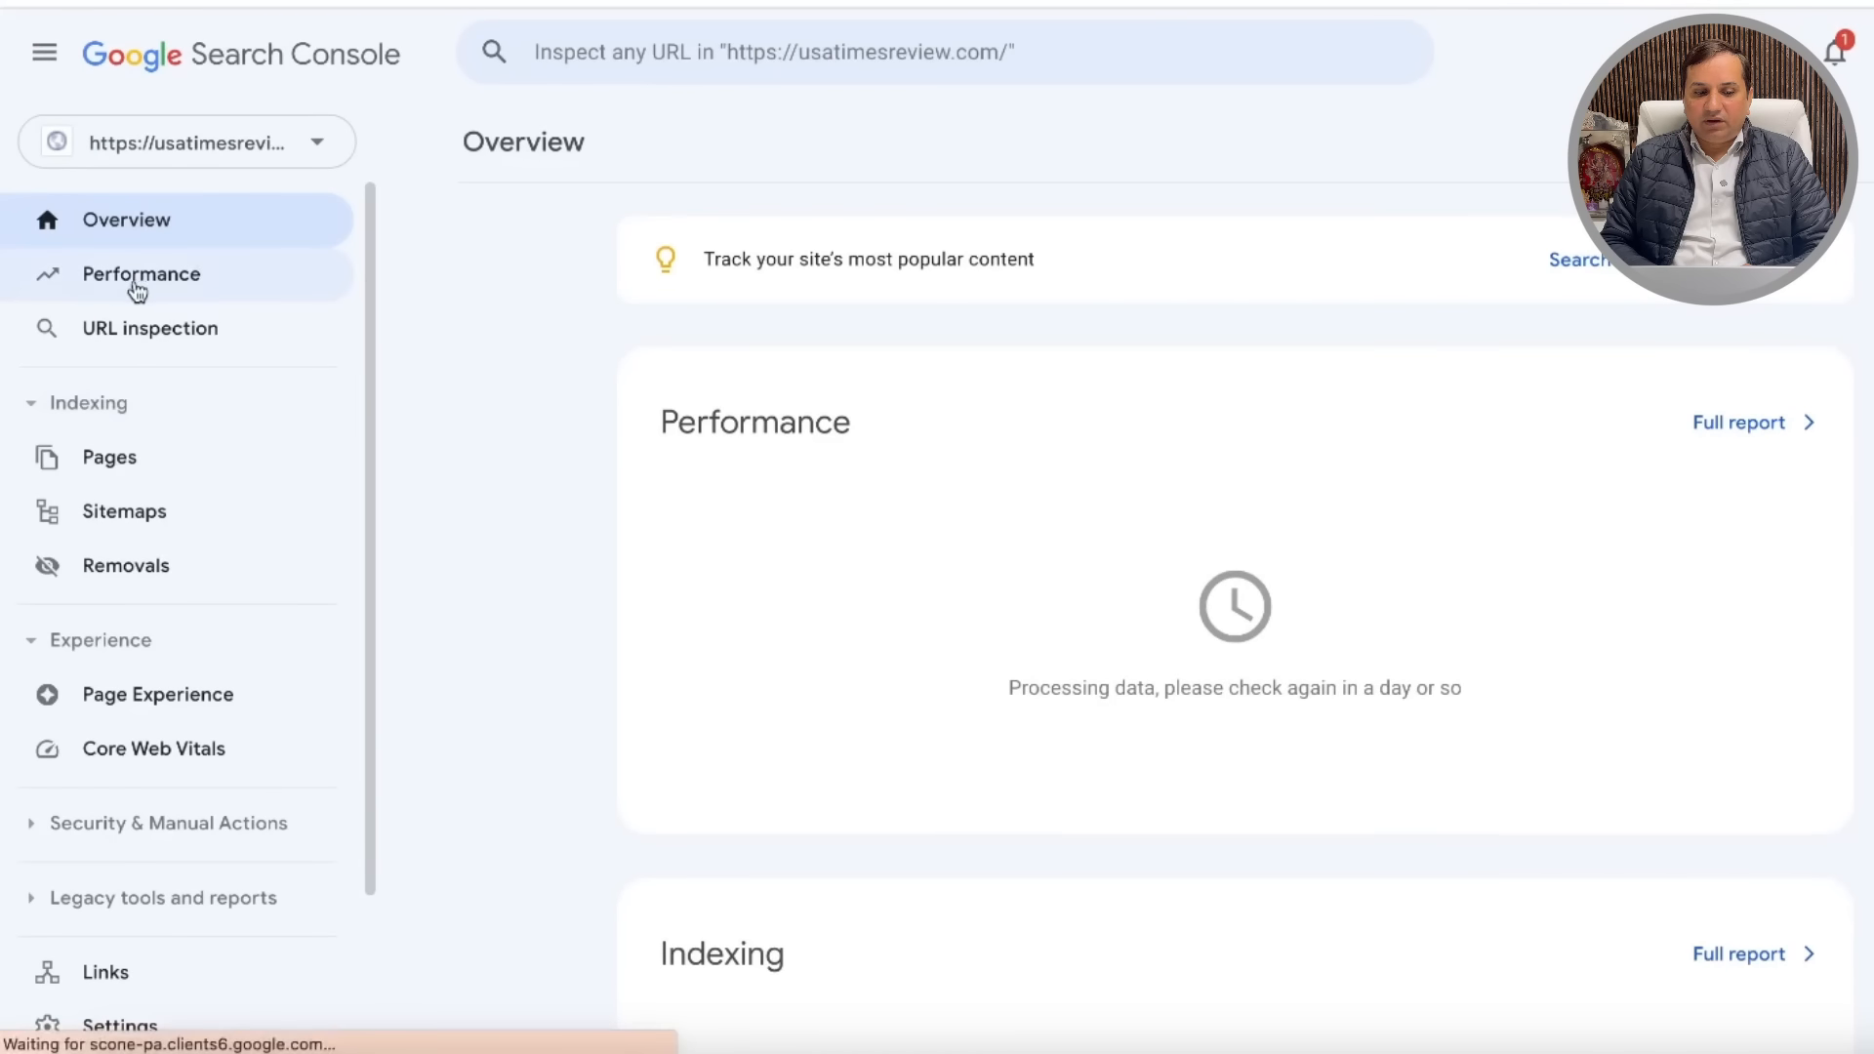
{"action": "left_click", "coordinate": [125, 473]}
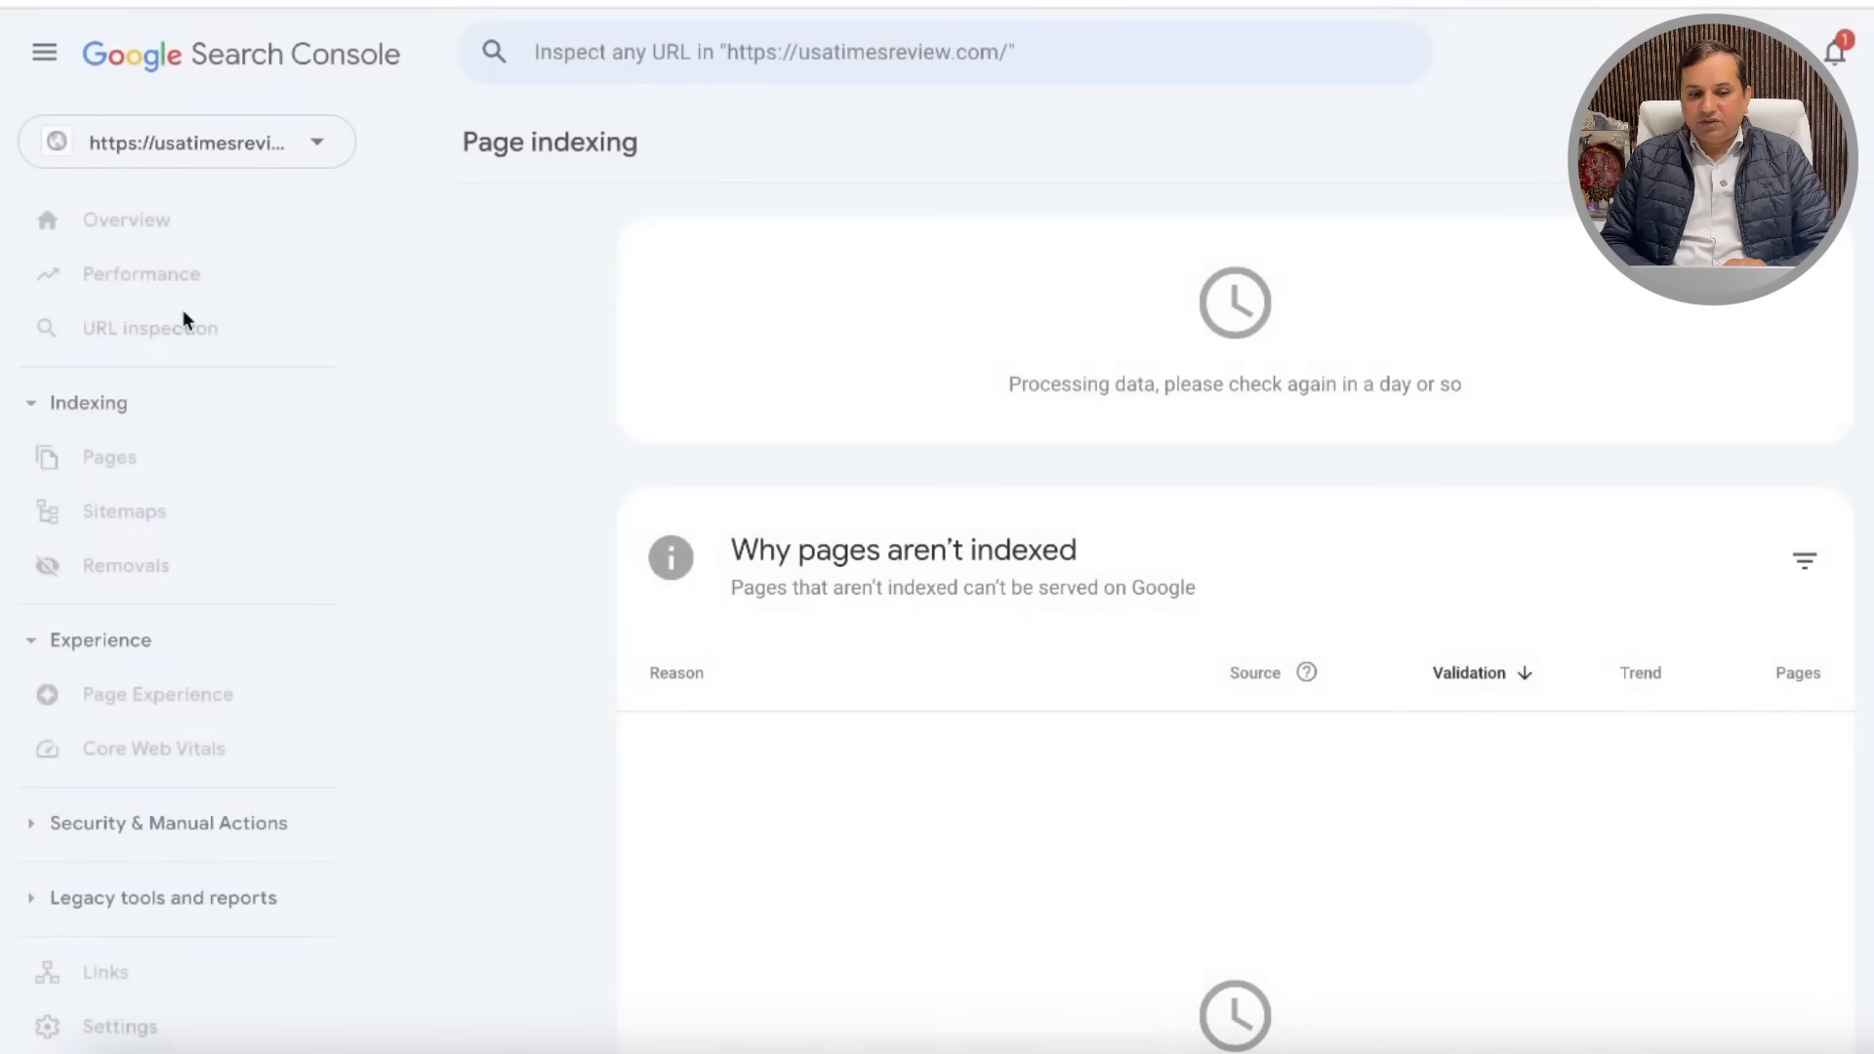
{"action": "left_click", "coordinate": [138, 275]}
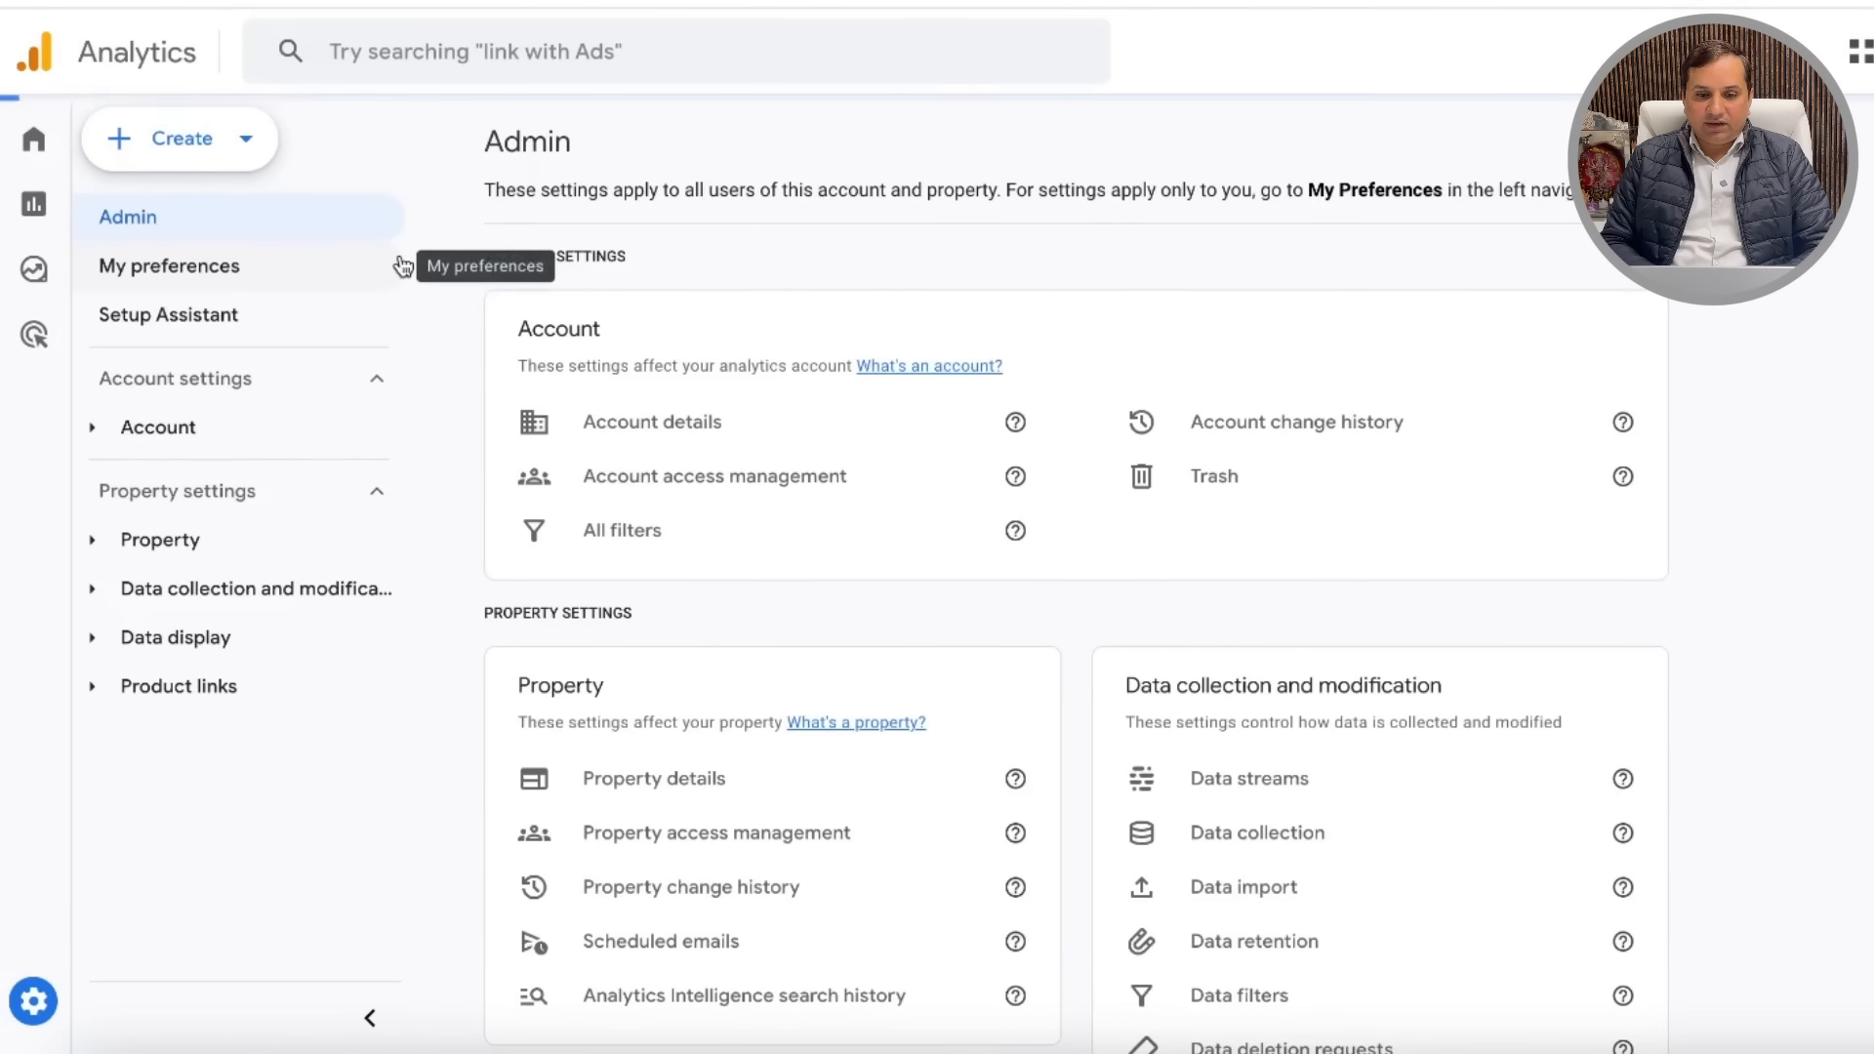
Step: Select the usatimesreview.com account and property in the Google Analytics picker
{"action": "mouse_move", "coordinate": [30, 145]}
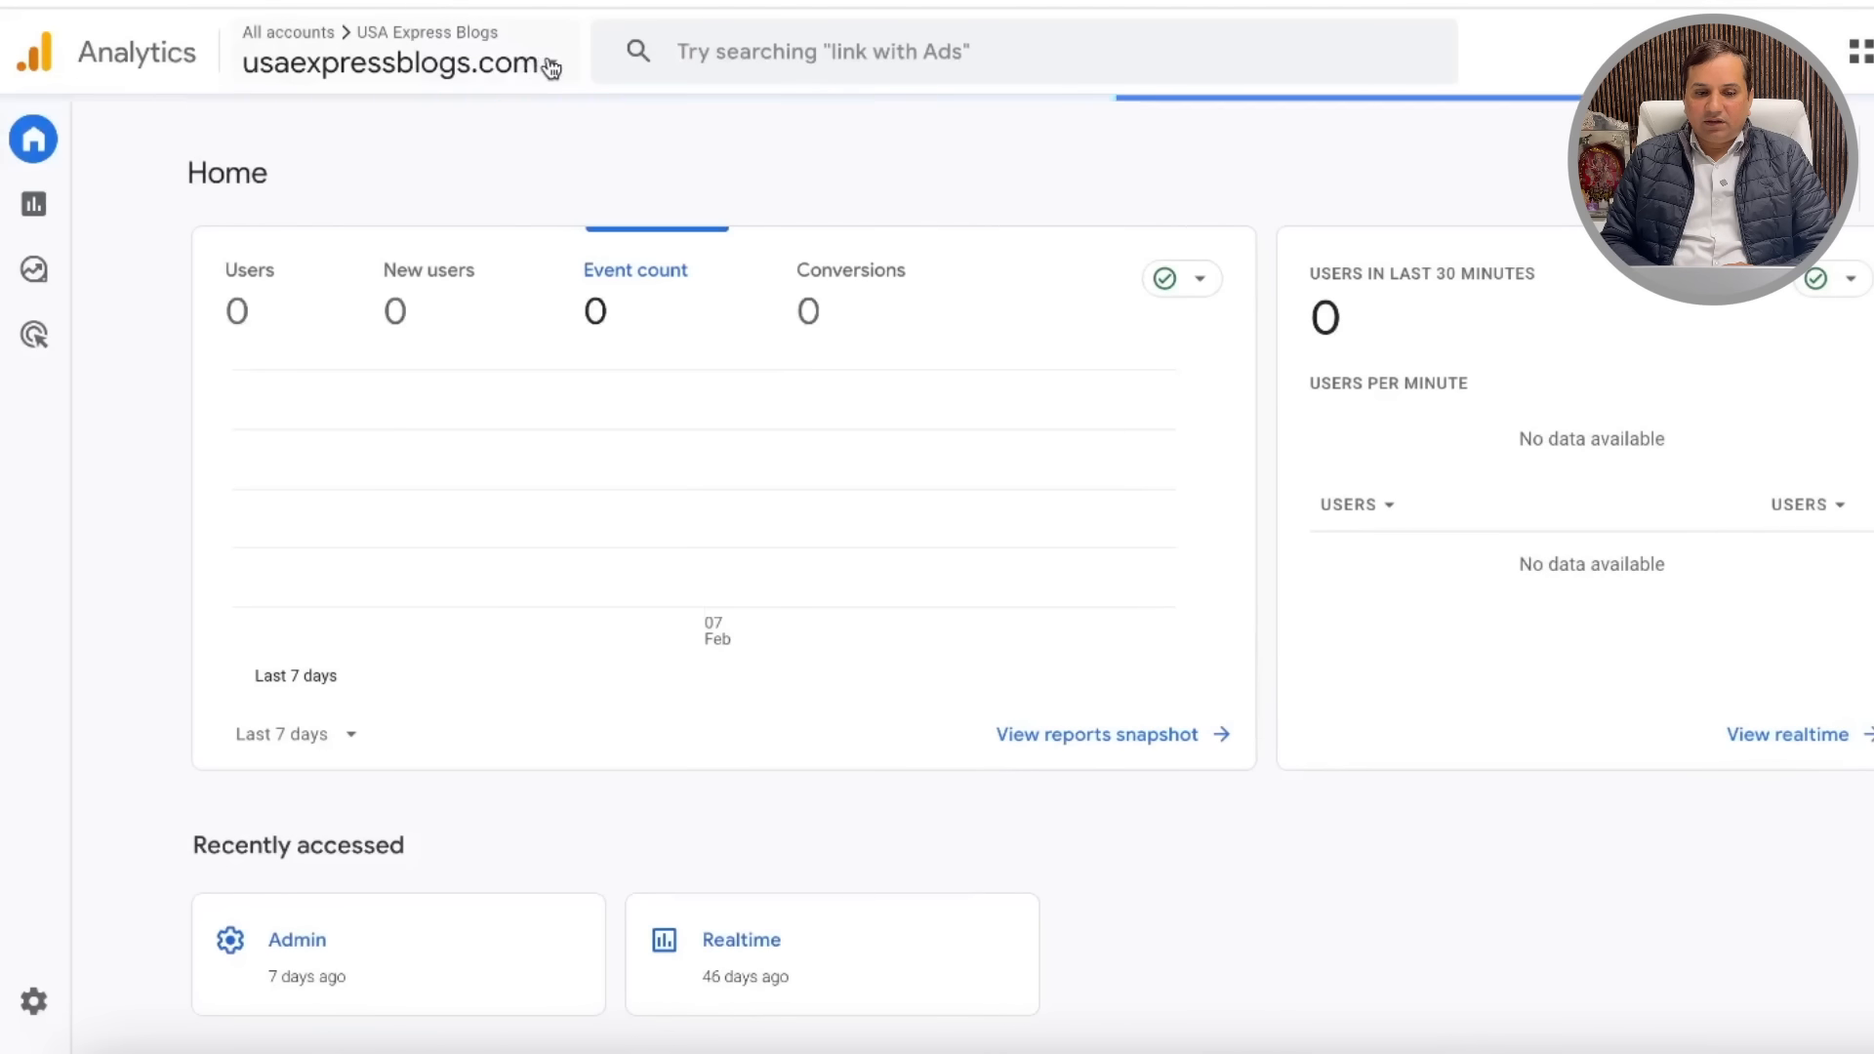
{"action": "left_click", "coordinate": [541, 62]}
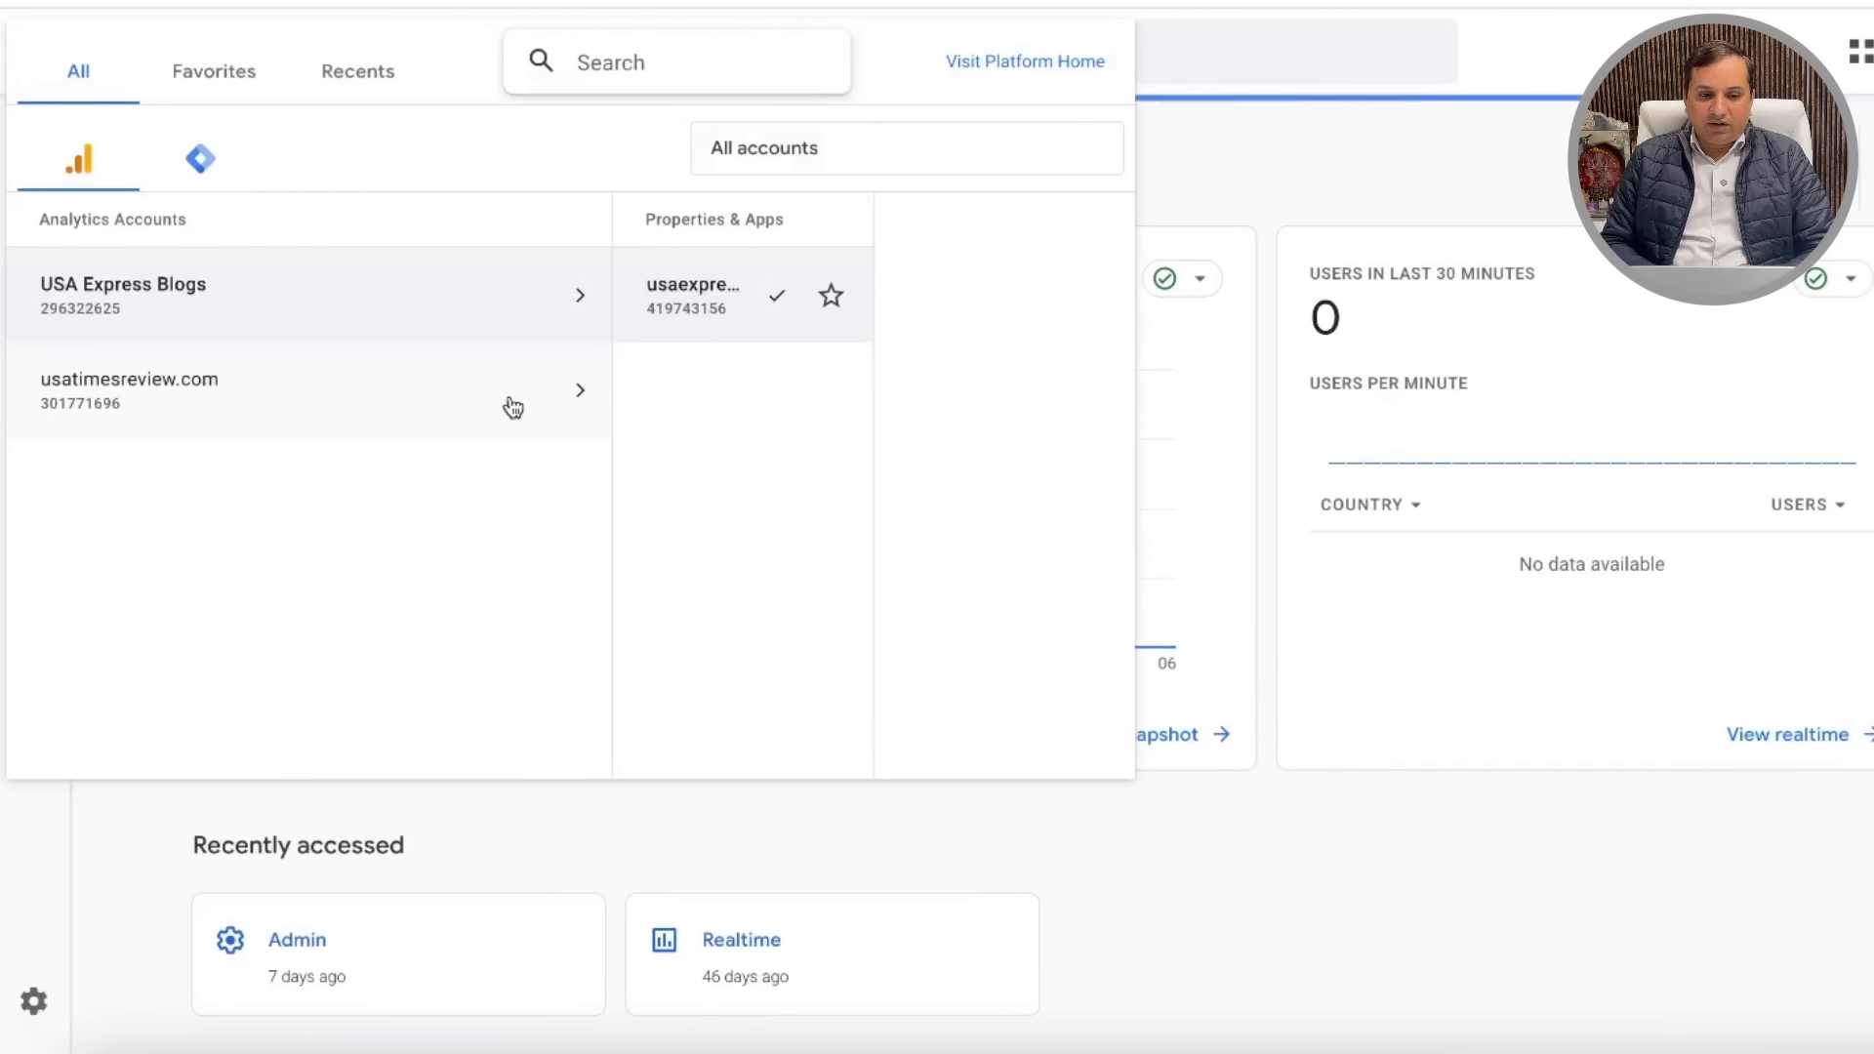
{"action": "left_click", "coordinate": [536, 401]}
{"action": "left_click", "coordinate": [771, 303]}
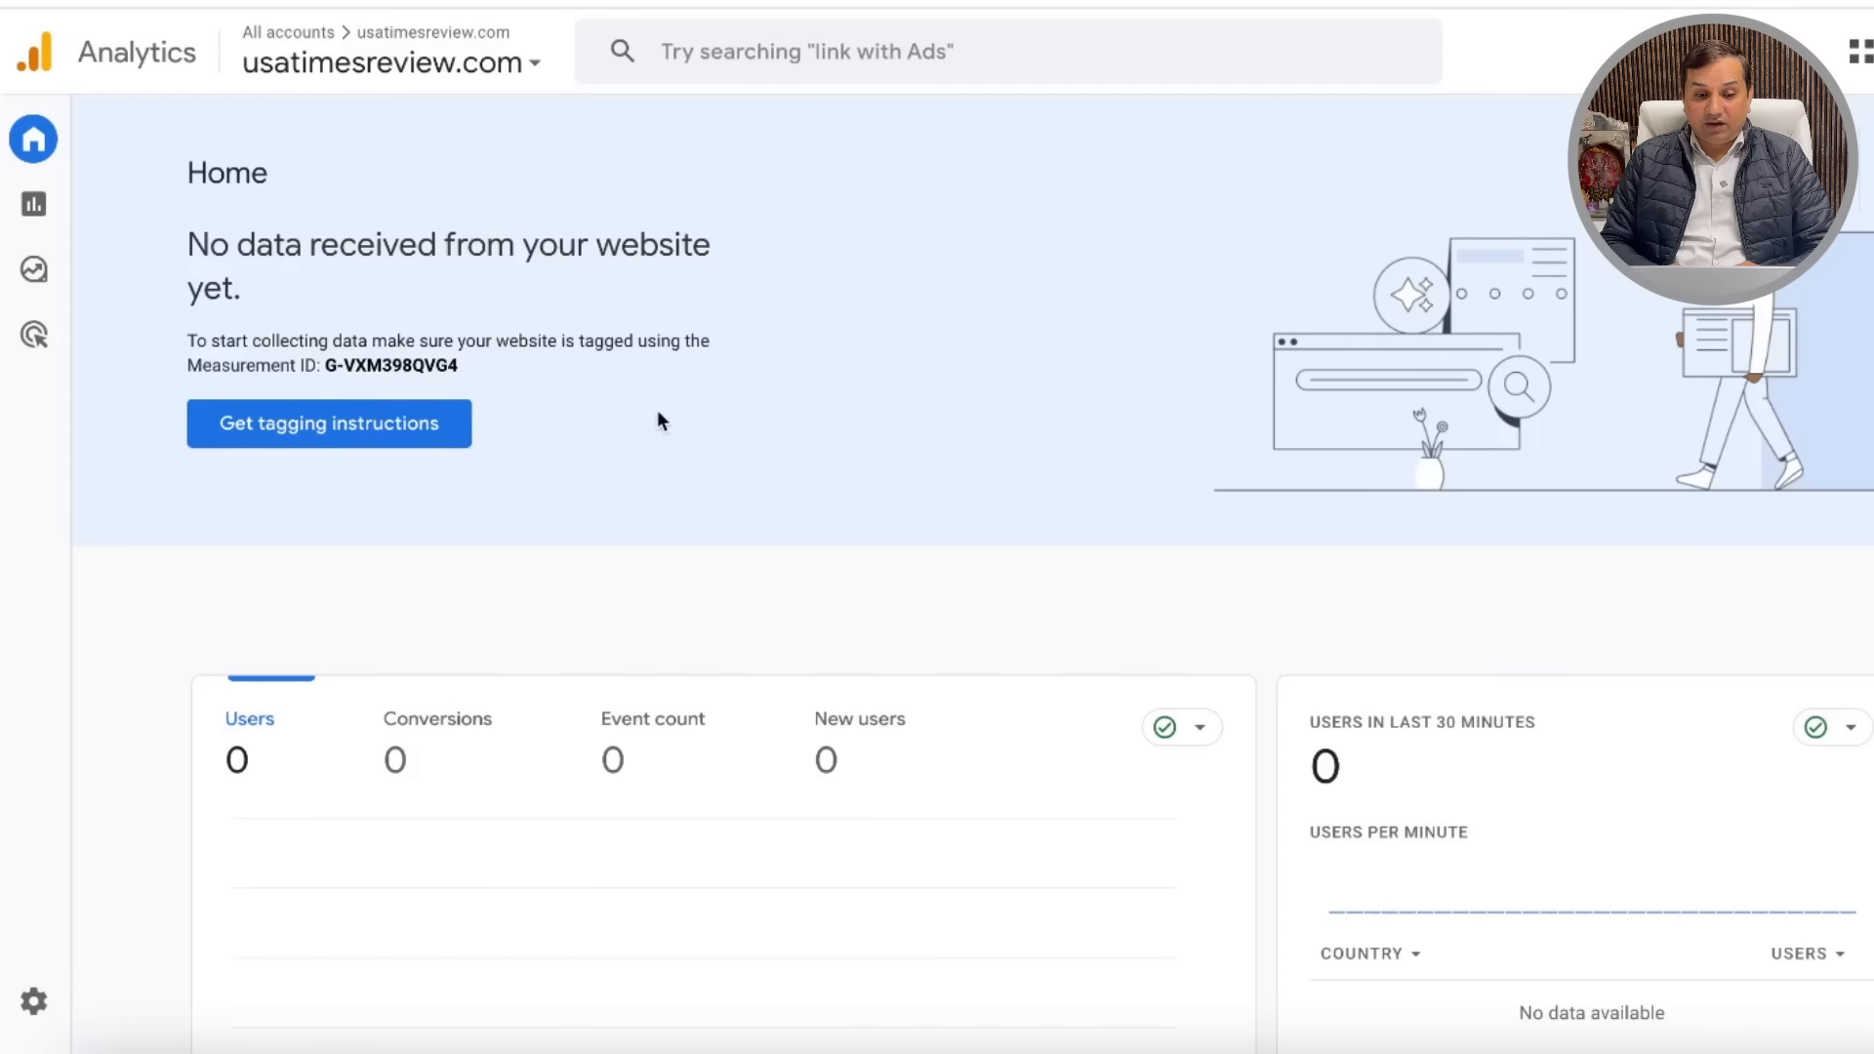
Step: Review the Analytics Home page, which shows no data received yet and 0 users in 7 days
{"action": "scroll", "coordinate": [657, 410], "scroll_direction": "down", "scroll_amount": 3}
{"action": "scroll", "coordinate": [829, 399], "scroll_direction": "down", "scroll_amount": 5}
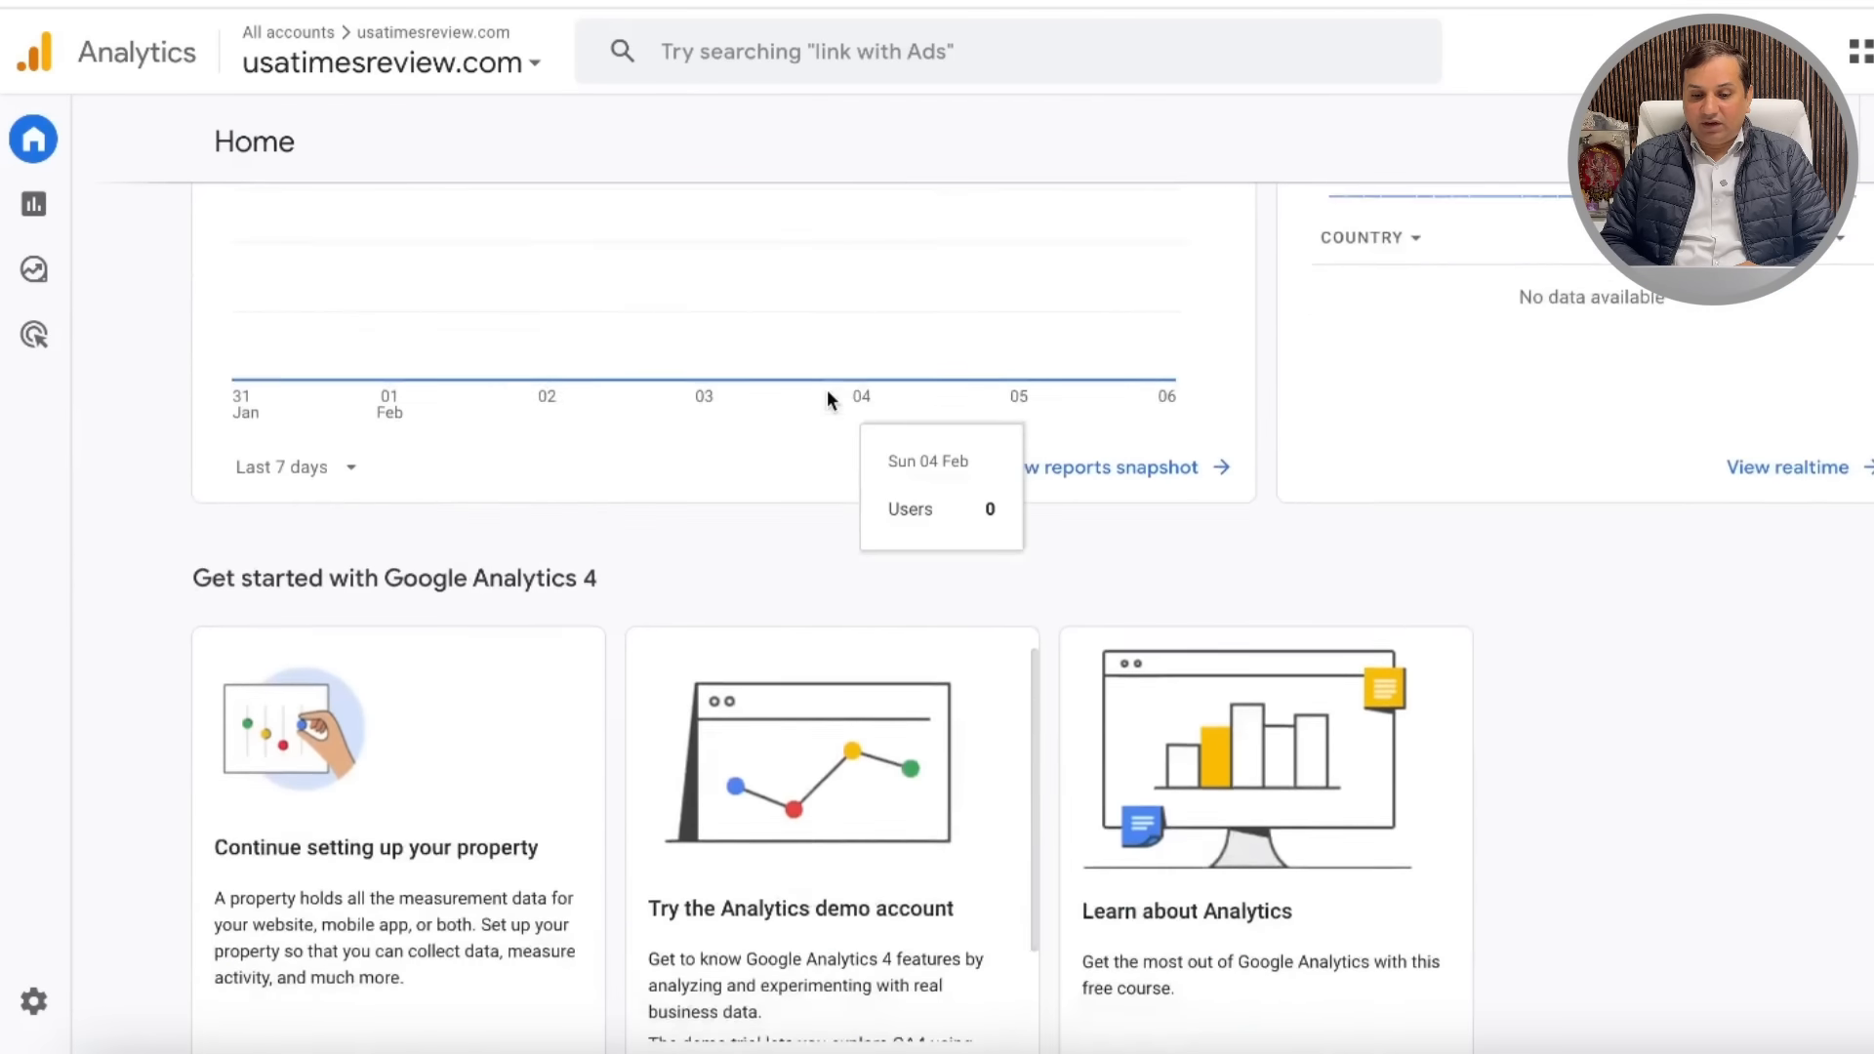
{"action": "scroll", "coordinate": [829, 399], "scroll_direction": "up", "scroll_amount": 8}
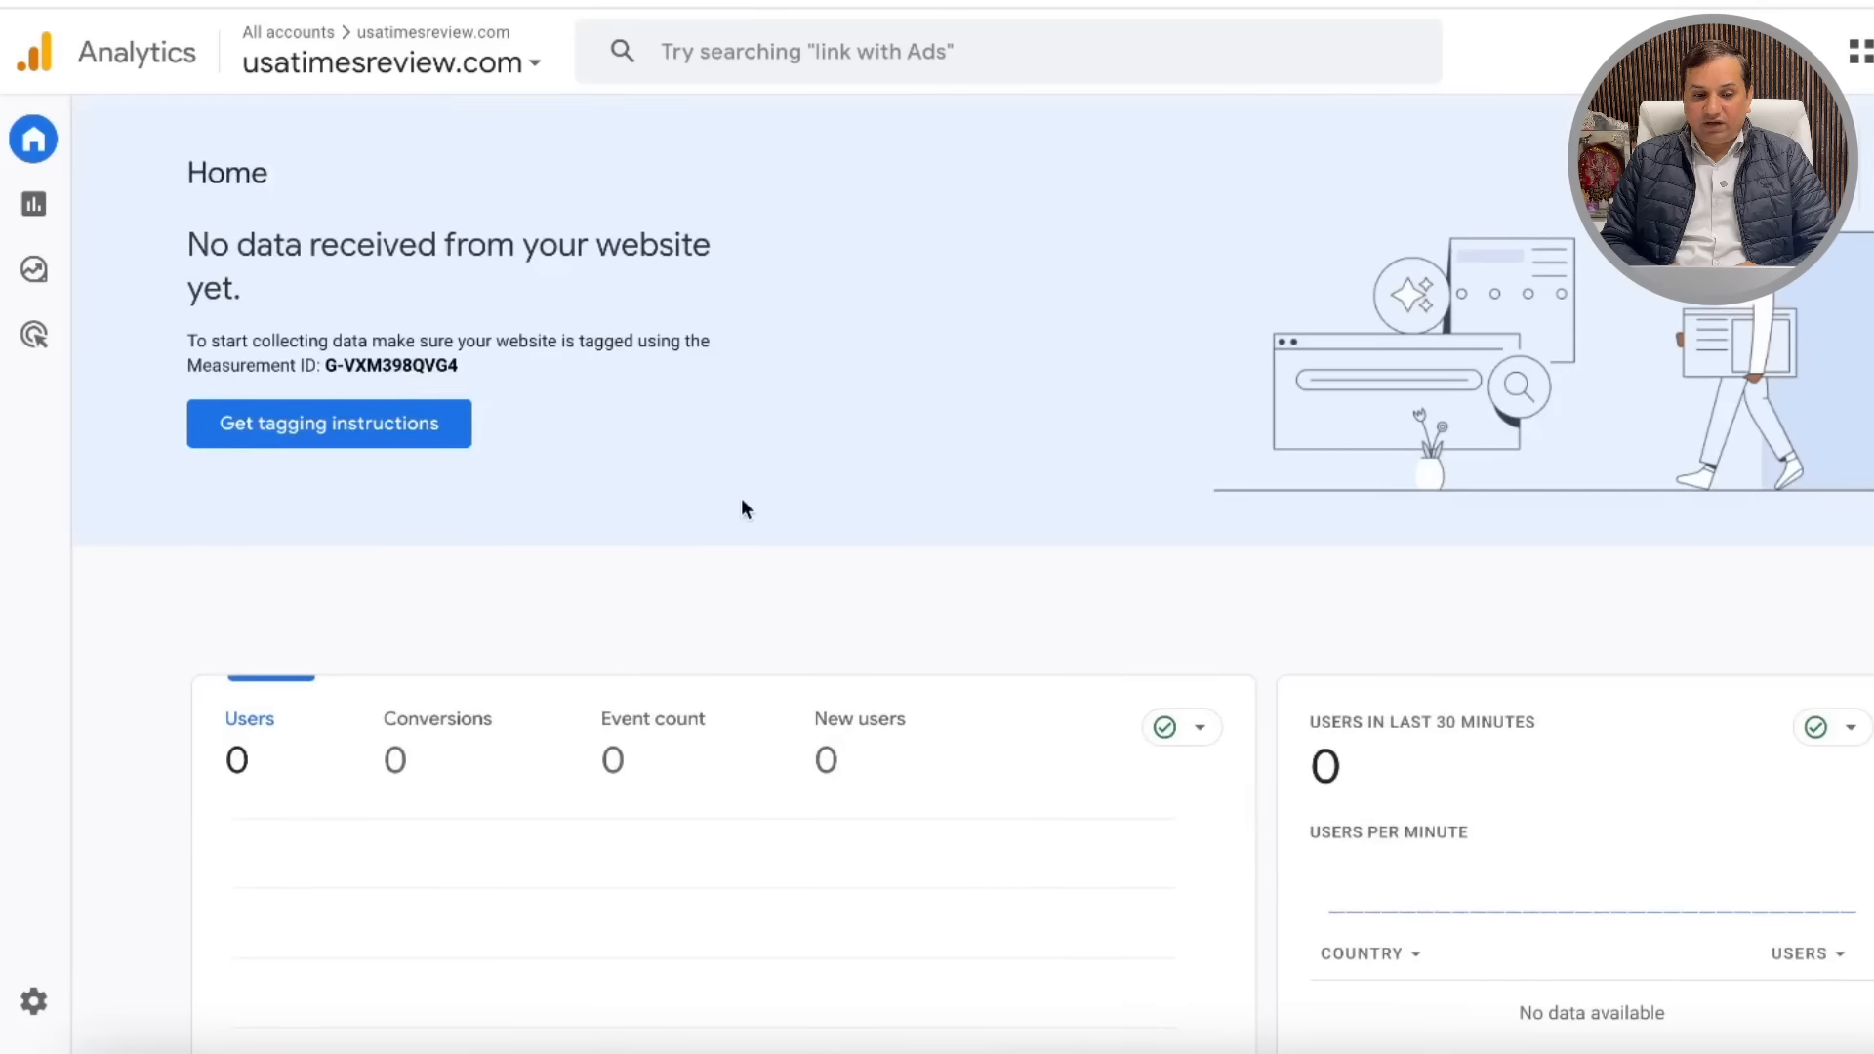
{"action": "scroll", "coordinate": [746, 508], "scroll_direction": "down", "scroll_amount": 1}
{"action": "scroll", "coordinate": [745, 508], "scroll_direction": "up", "scroll_amount": 1}
{"action": "scroll", "coordinate": [746, 507], "scroll_direction": "down", "scroll_amount": 1}
{"action": "scroll", "coordinate": [743, 503], "scroll_direction": "down", "scroll_amount": 3}
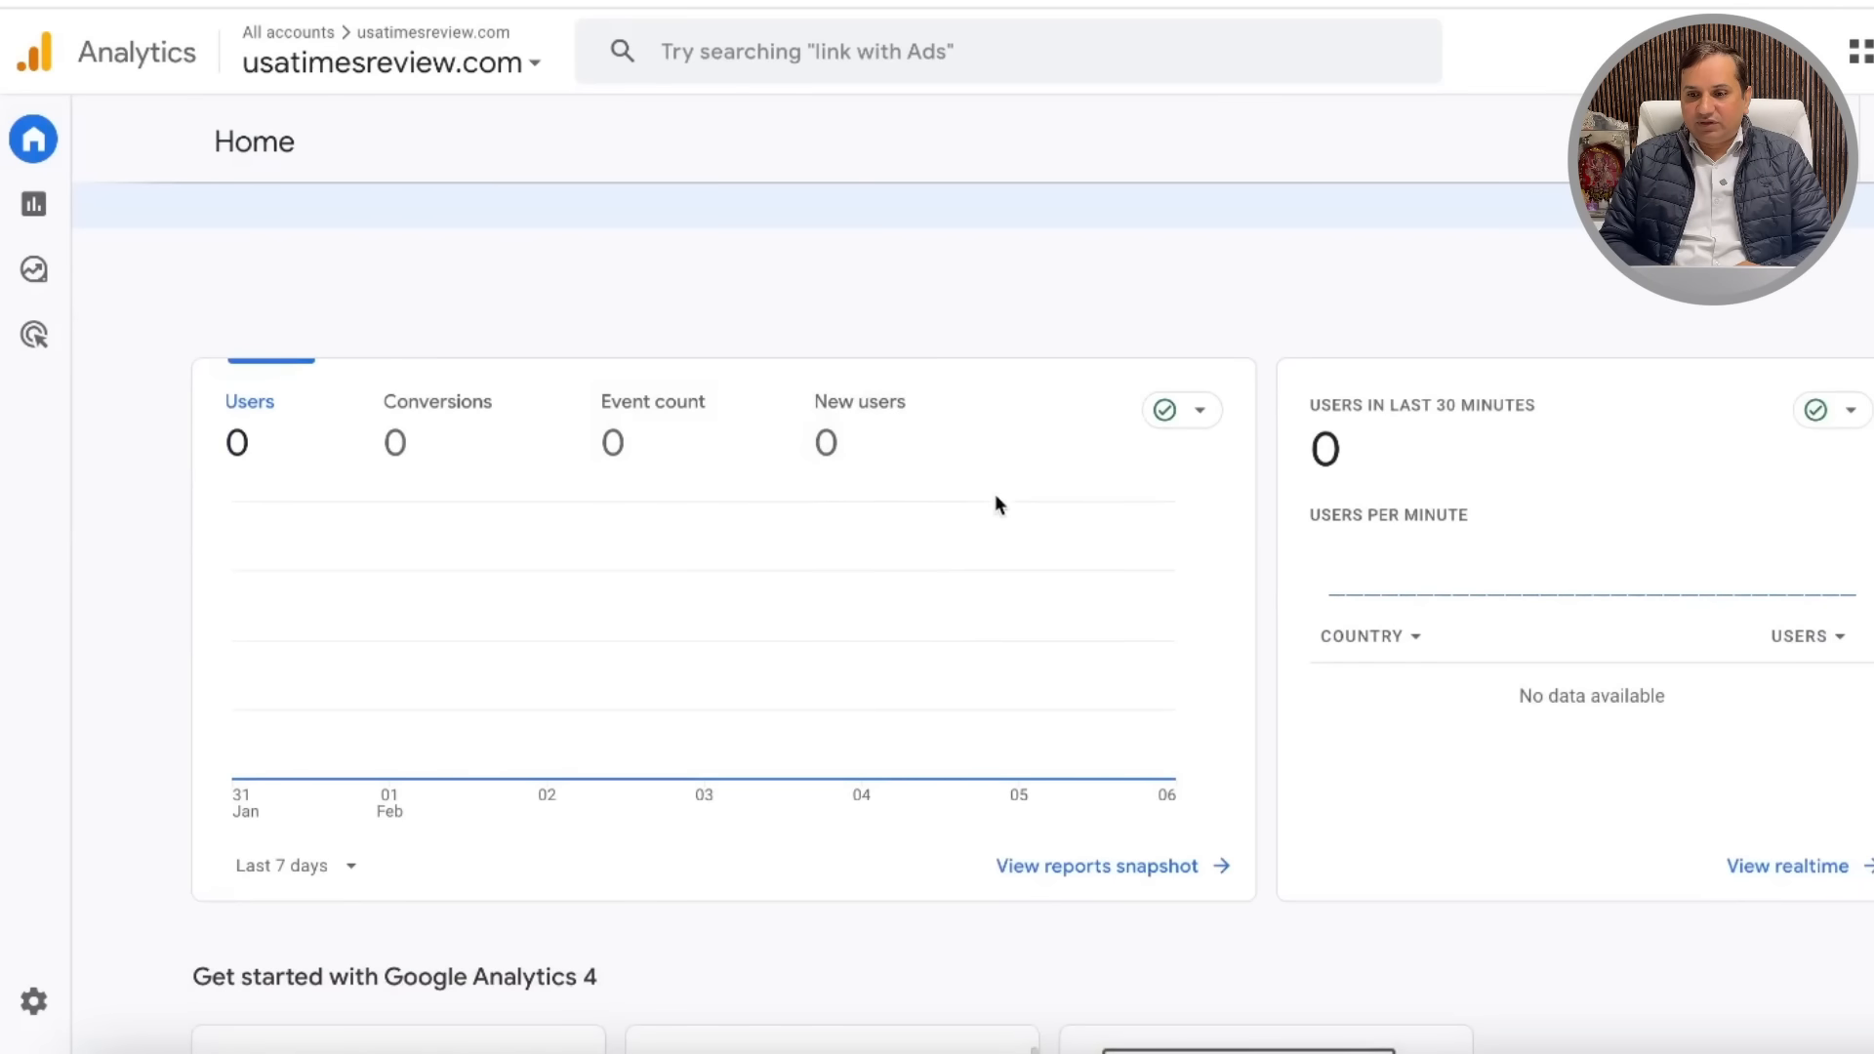
{"action": "scroll", "coordinate": [980, 520], "scroll_direction": "down", "scroll_amount": 7}
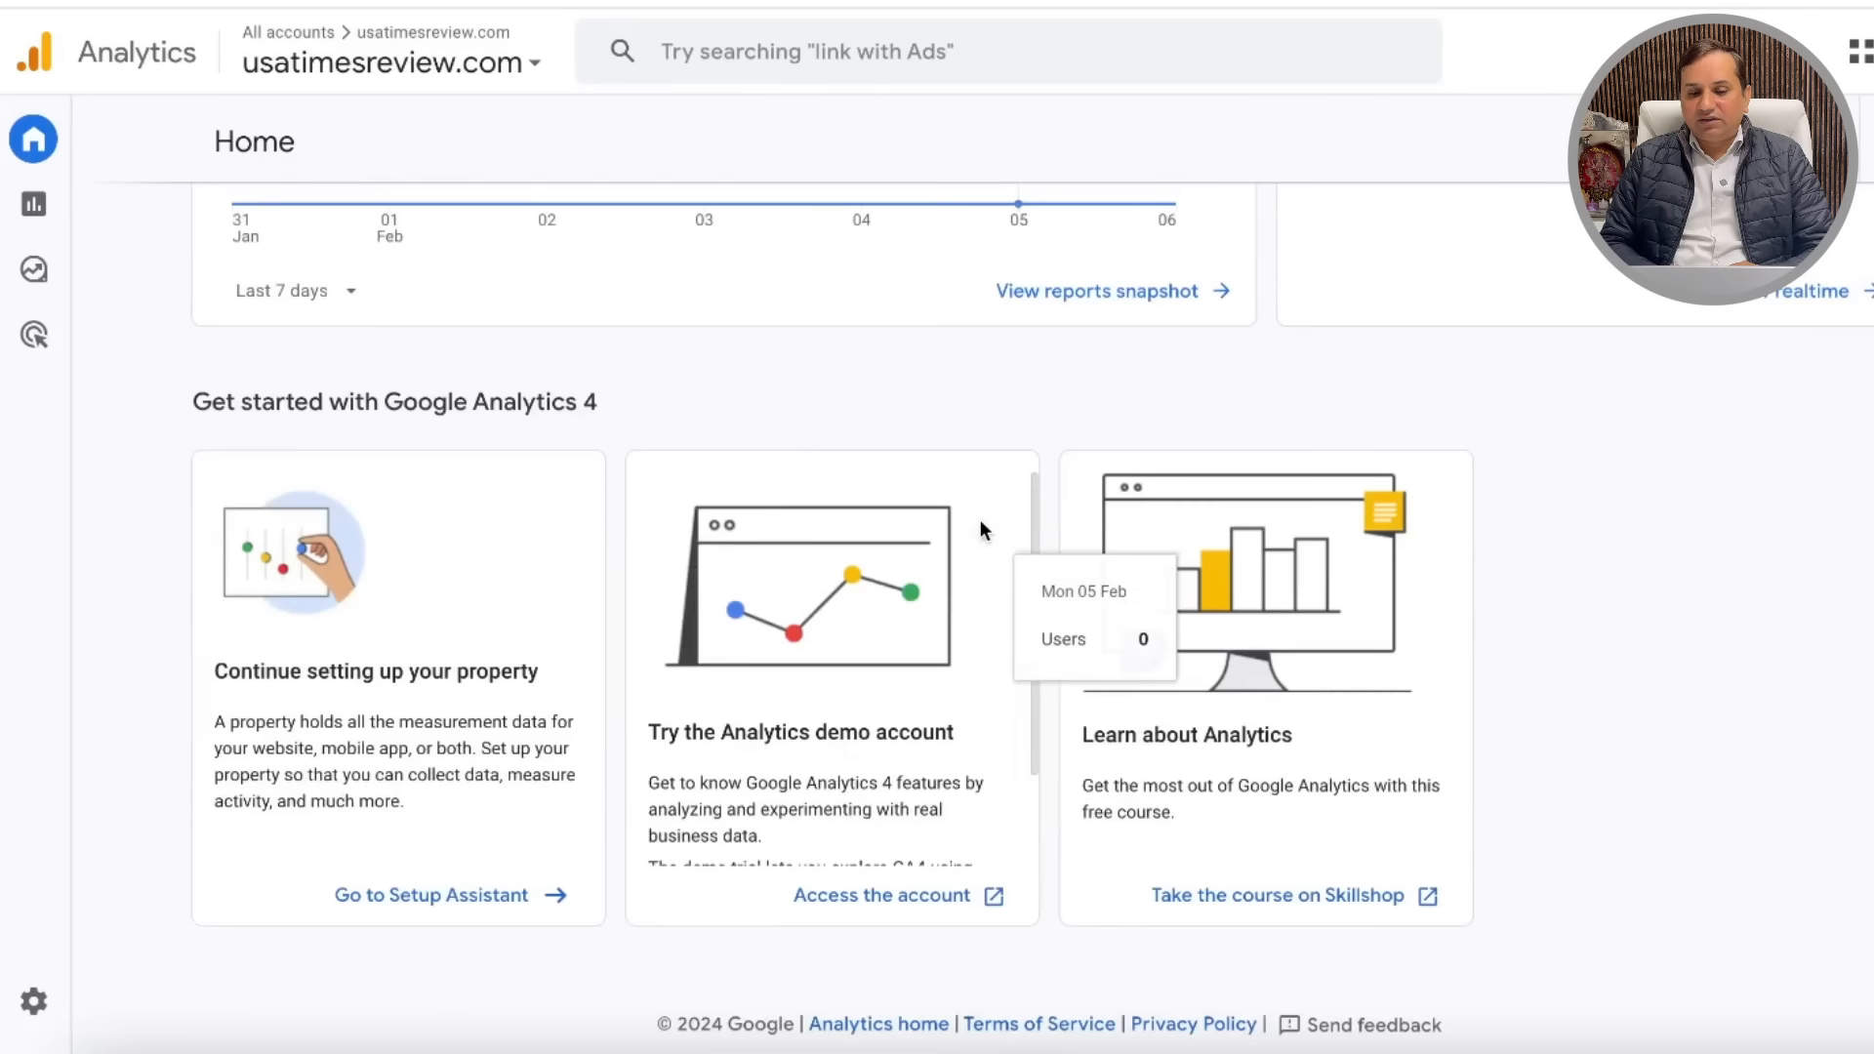
{"action": "scroll", "coordinate": [980, 519], "scroll_direction": "up", "scroll_amount": 10}
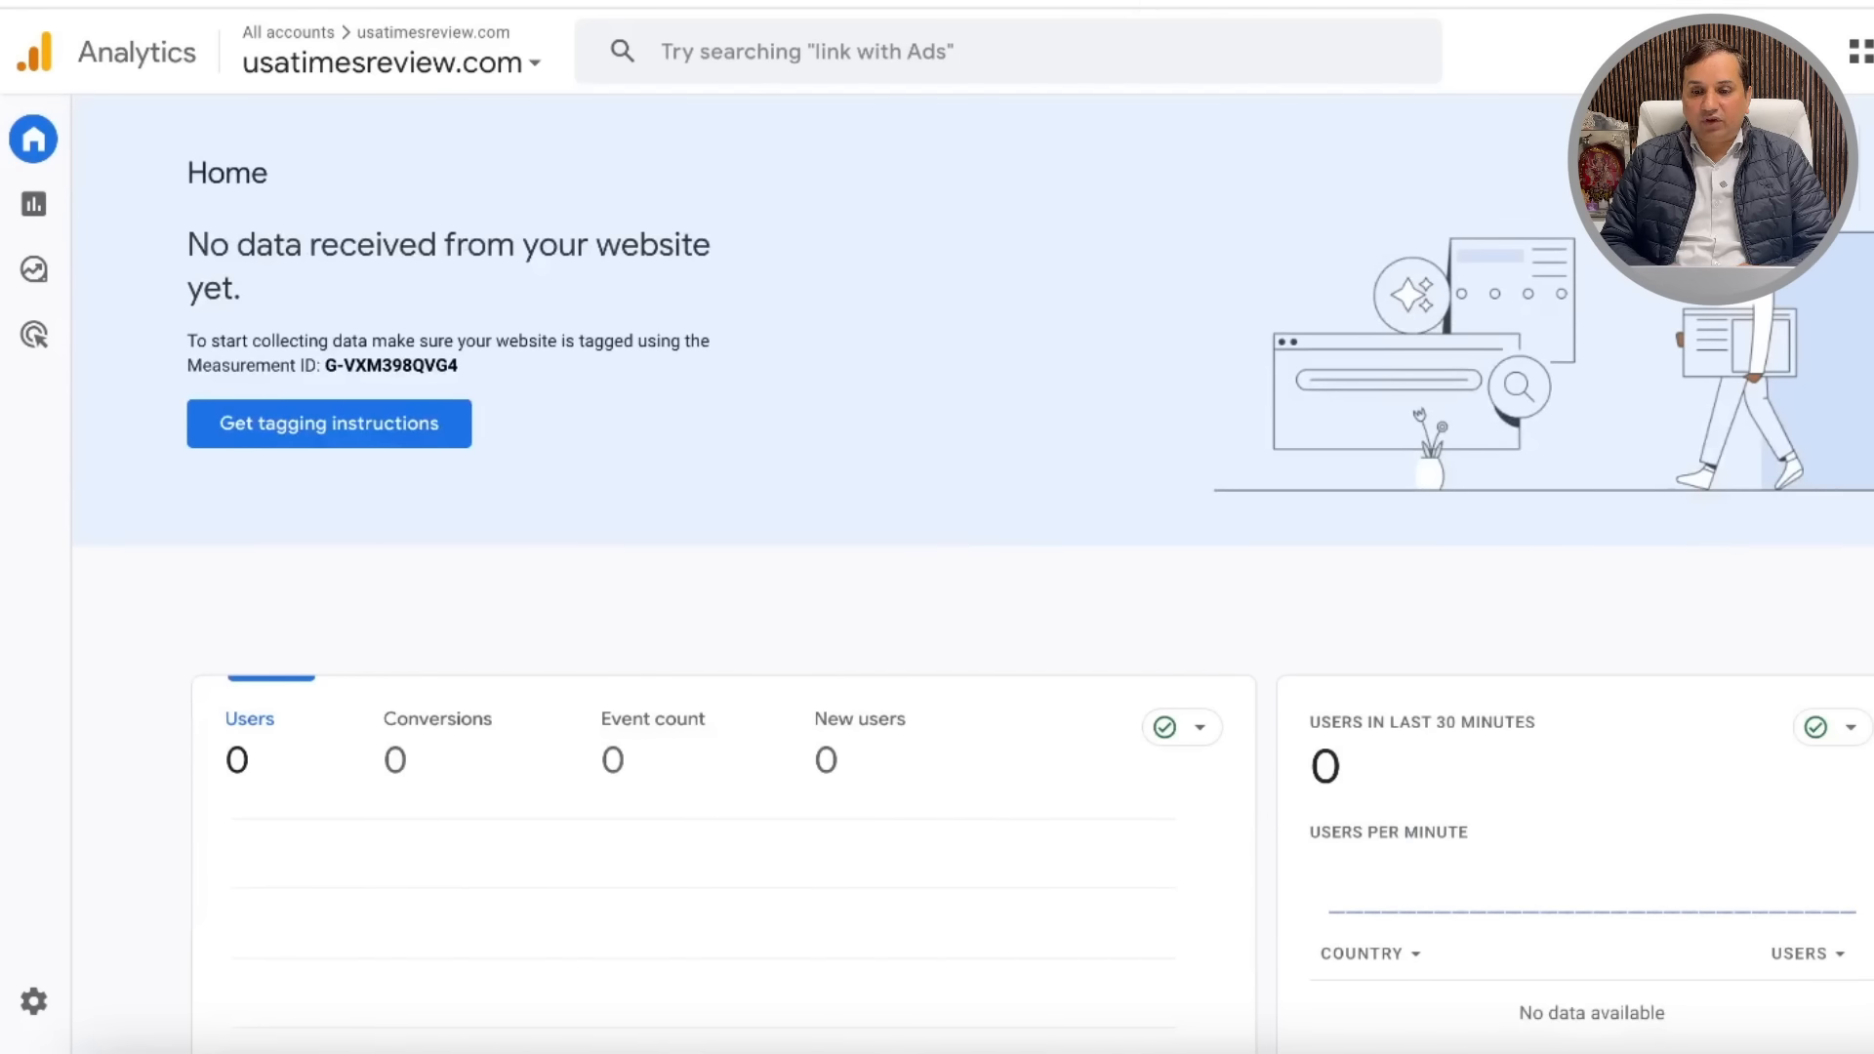
Step: Return to the WordPress tab and check the Site Kit dashboard, now gathering Search Console and Analytics data
{"action": "left_click", "coordinate": [1201, 2]}
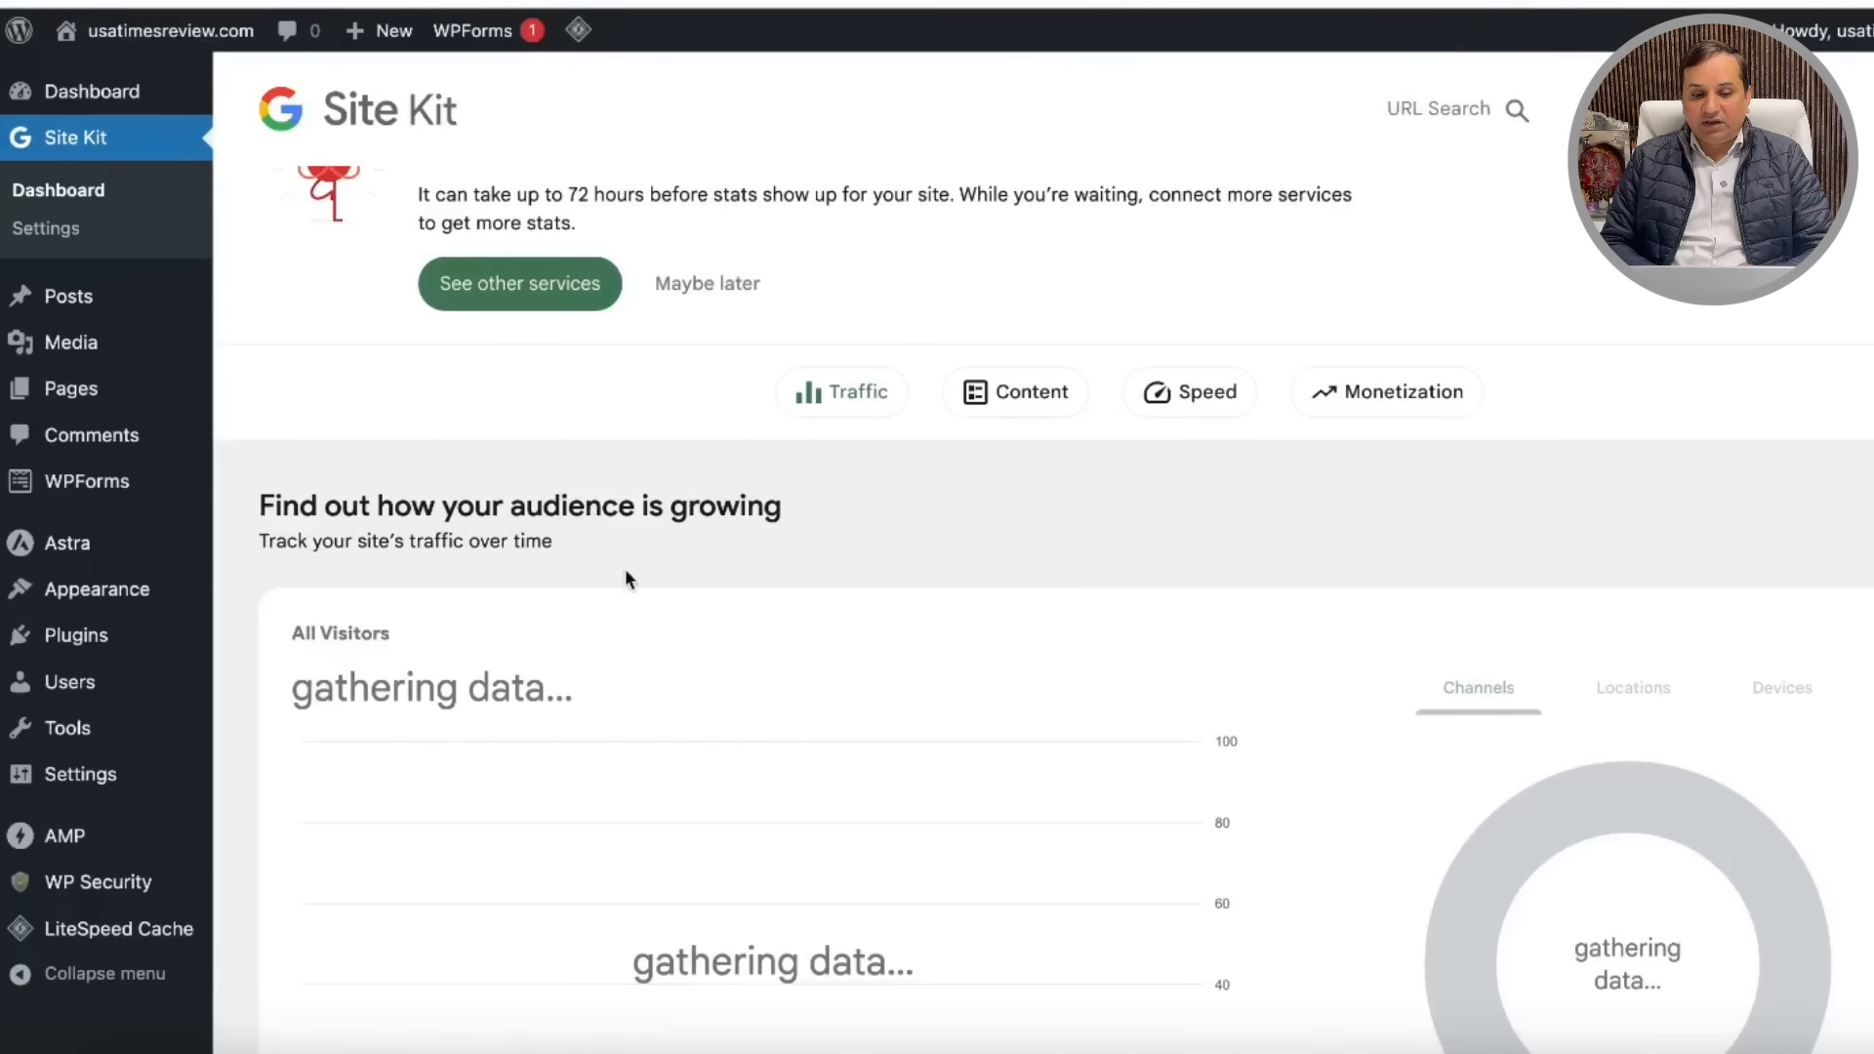
{"action": "scroll", "coordinate": [625, 578], "scroll_direction": "down", "scroll_amount": 9}
{"action": "scroll", "coordinate": [720, 494], "scroll_direction": "up", "scroll_amount": 12}
{"action": "mouse_move", "coordinate": [144, 315]}
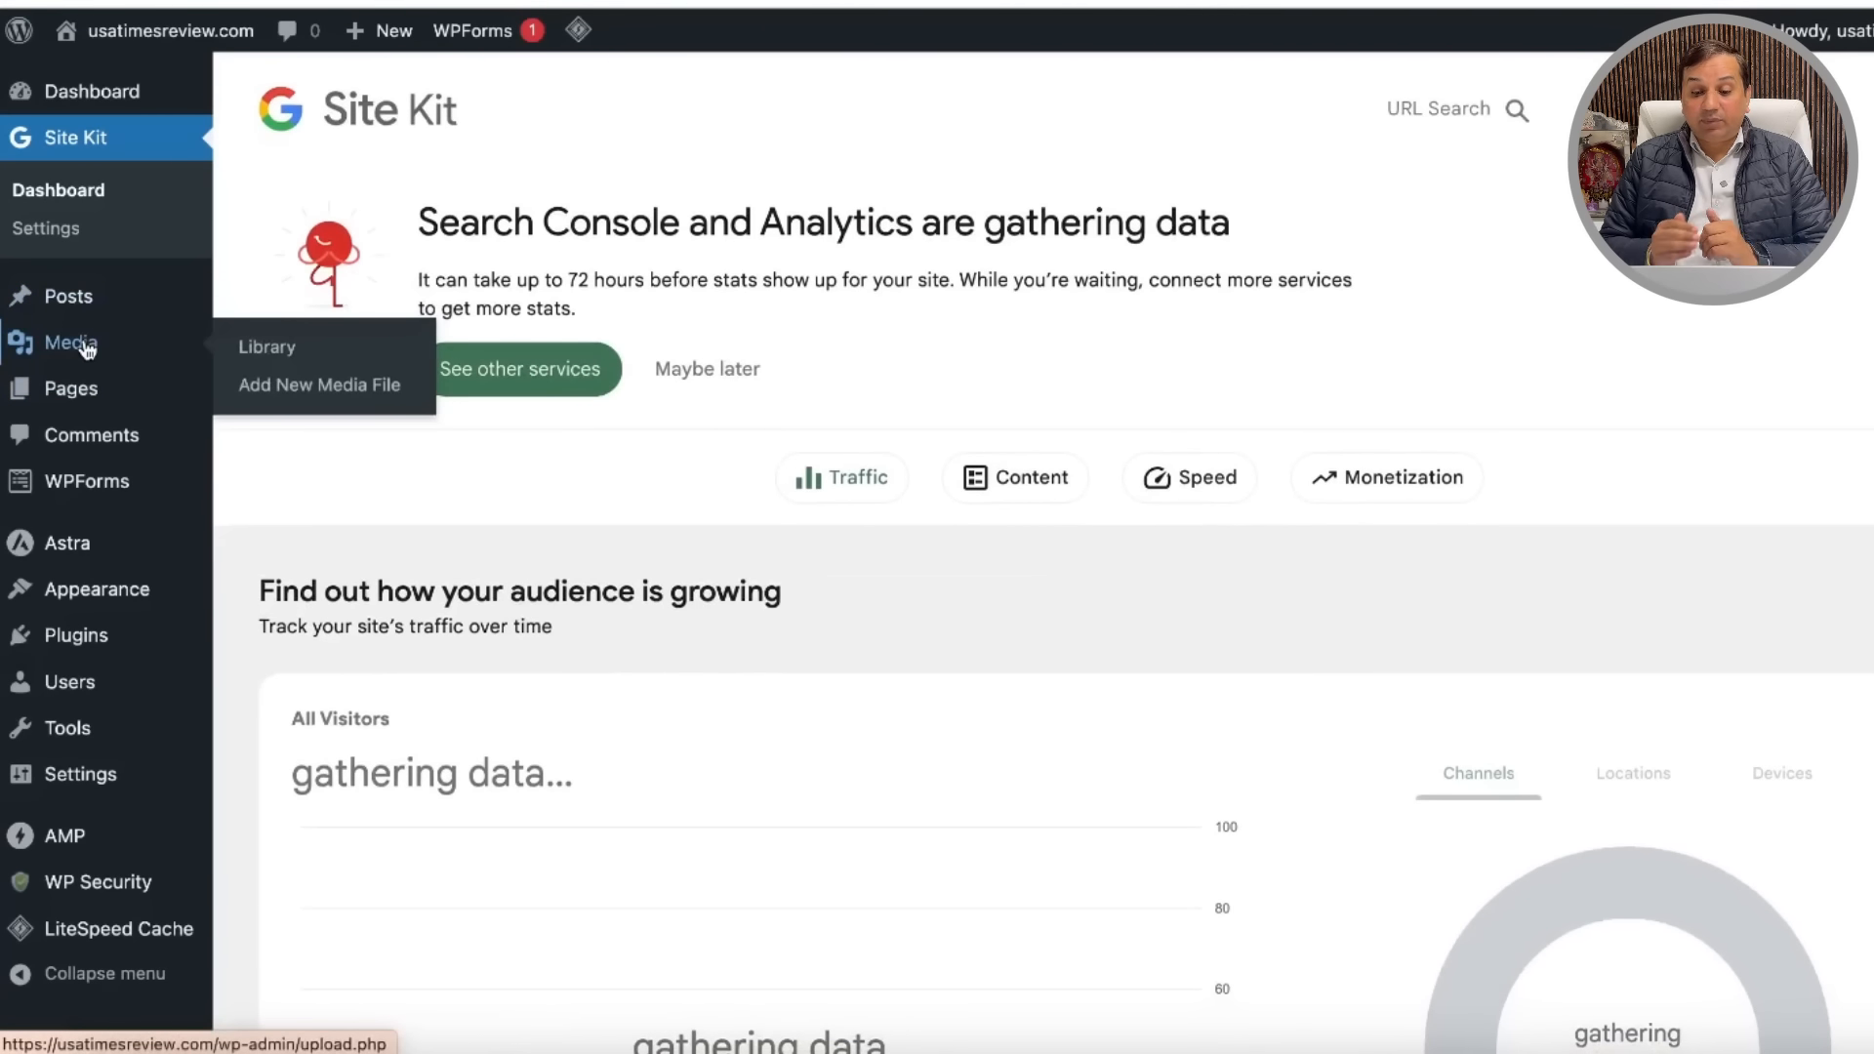
Step: In the Word notes, type a new line about adding categories and pages on the website
{"action": "left_click", "coordinate": [1742, 1052]}
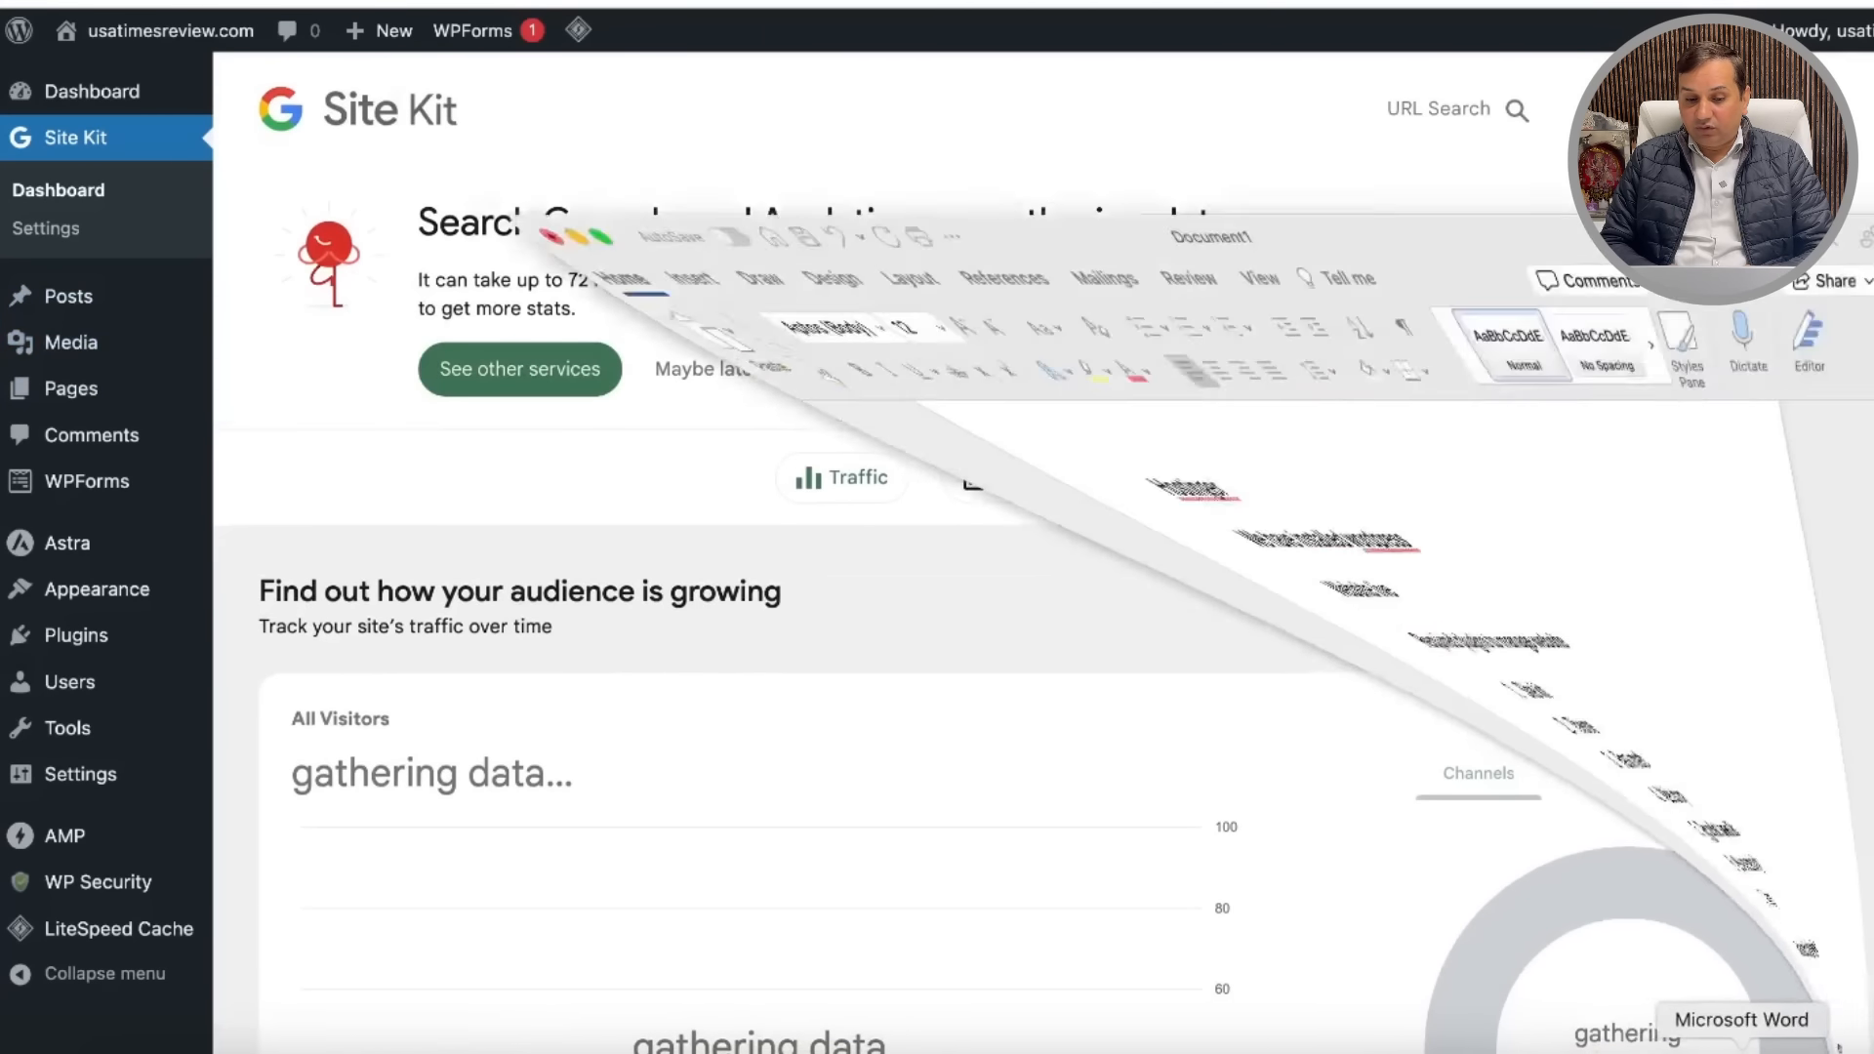
{"action": "type", "text": "e analcite"}
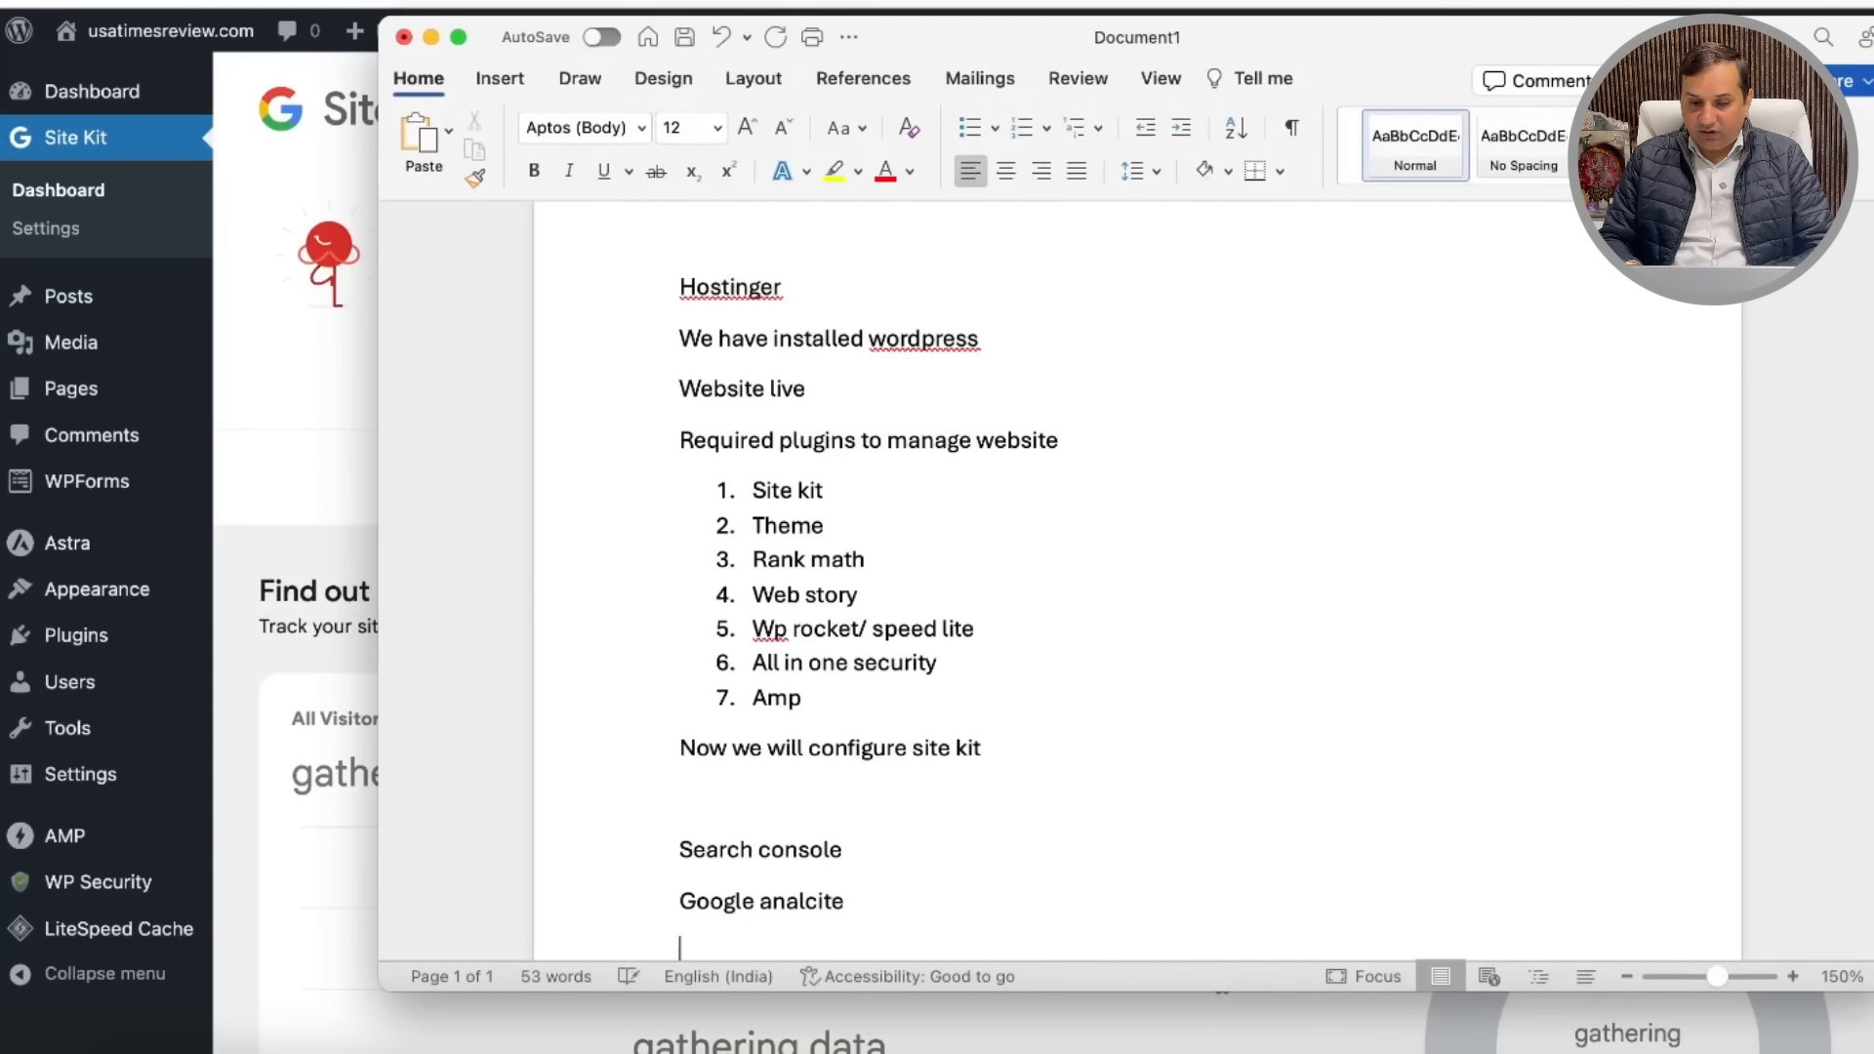
{"action": "key", "text": "Return"}
{"action": "key", "text": "BackSpace"}
{"action": "key", "text": "BackSpace"}
{"action": "key", "text": "BackSpace"}
{"action": "type", "text": "ytics"}
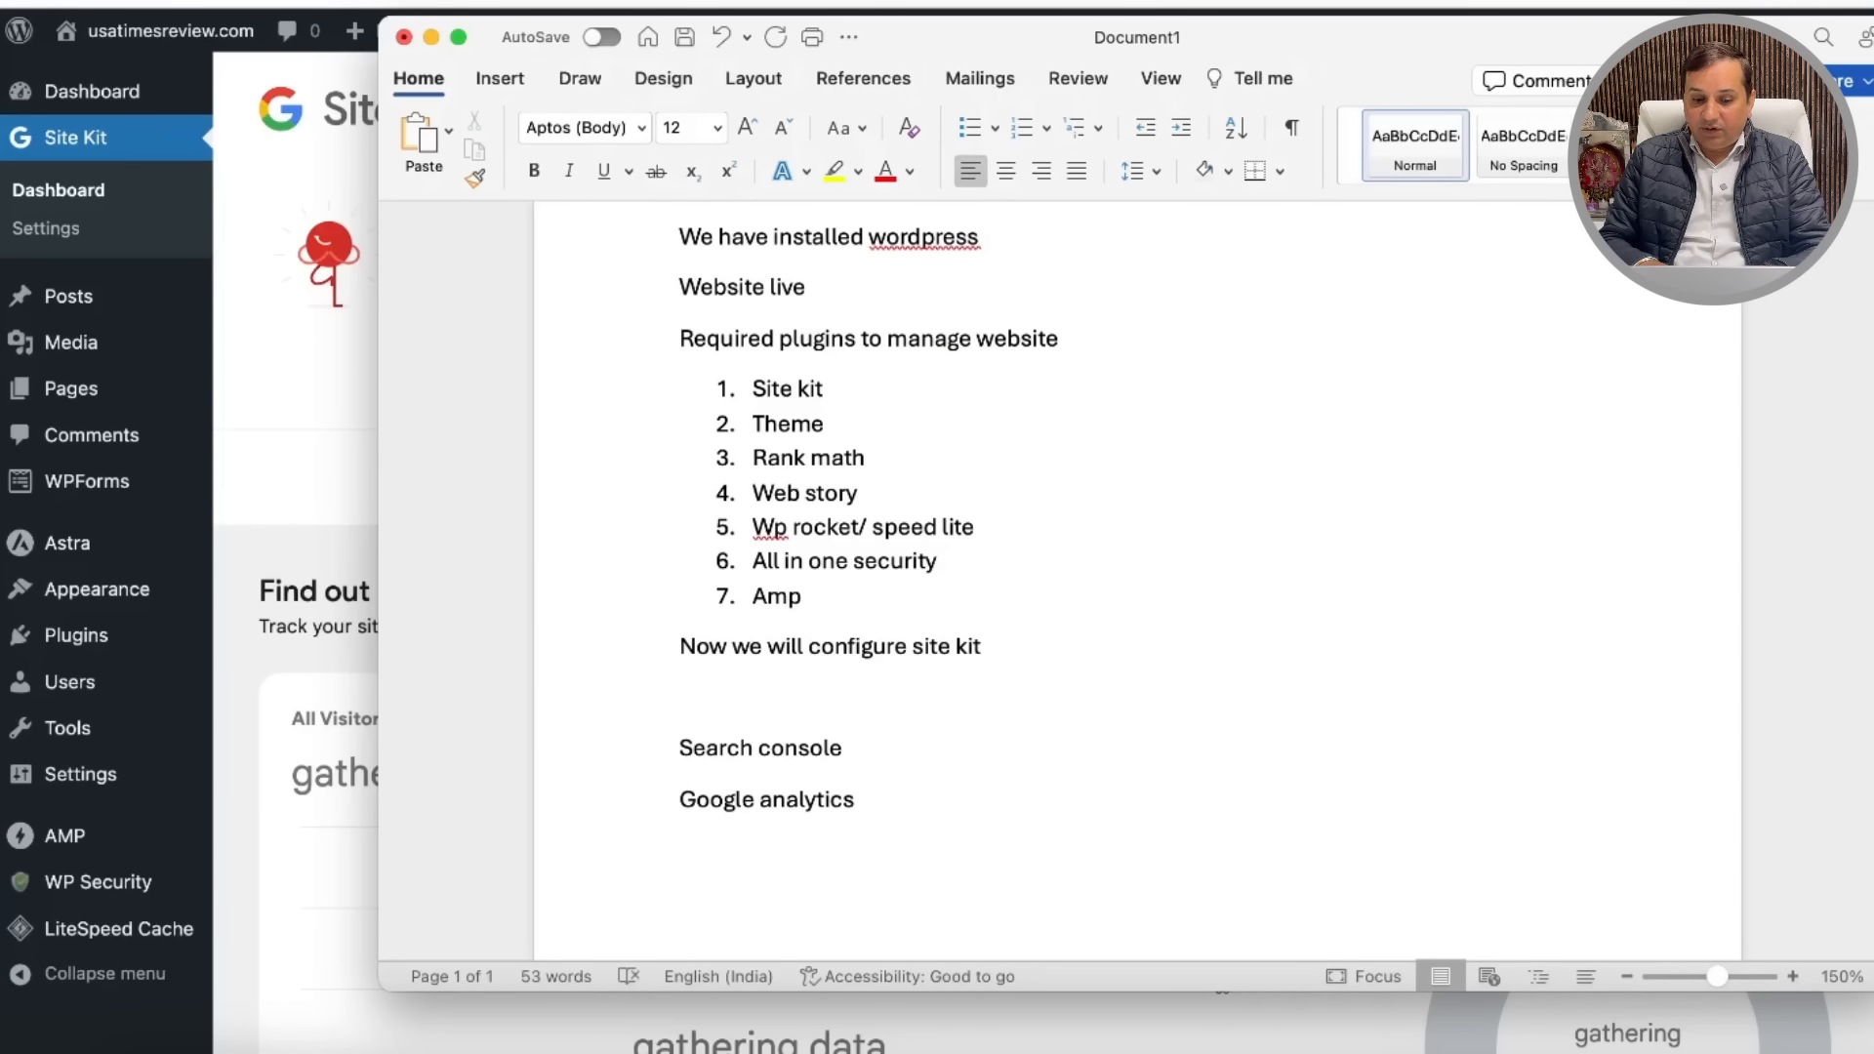
{"action": "type", "text": "Npw"}
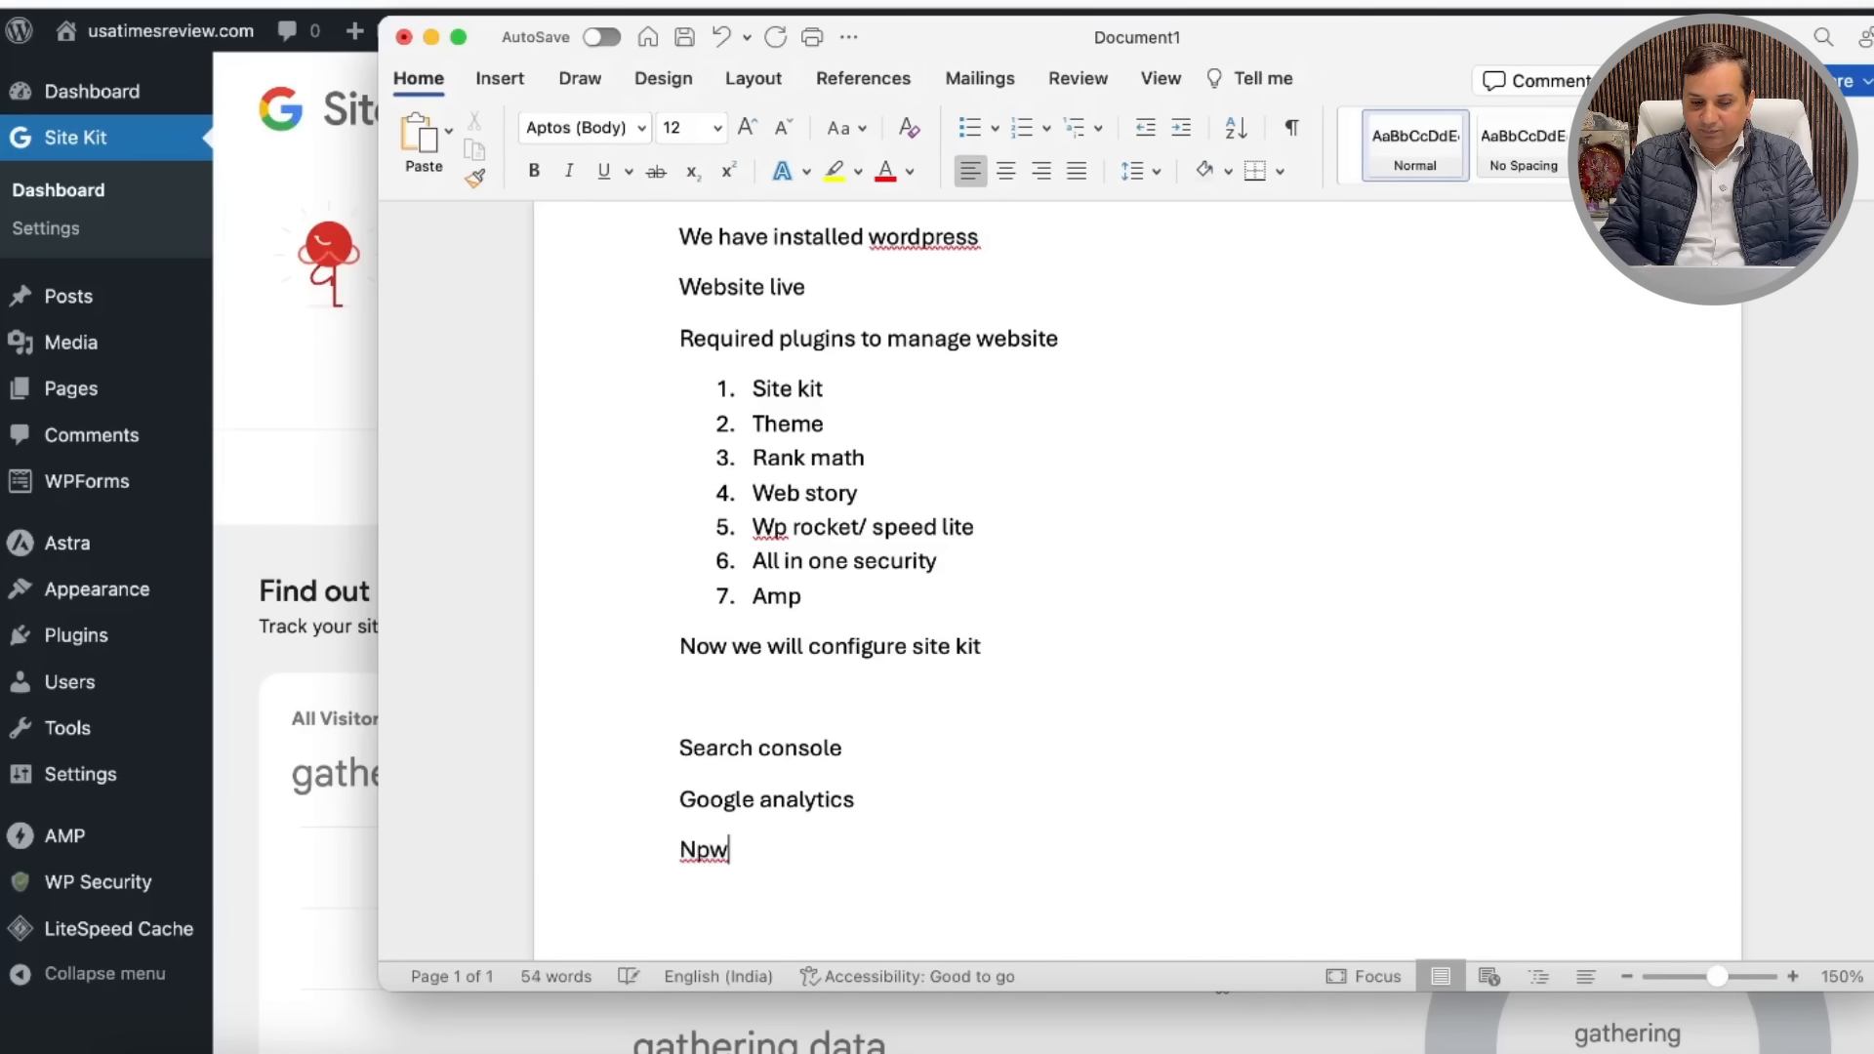
{"action": "key", "text": "BackSpace"}
{"action": "key", "text": "BackSpace"}
{"action": "type", "text": "ow we have to"}
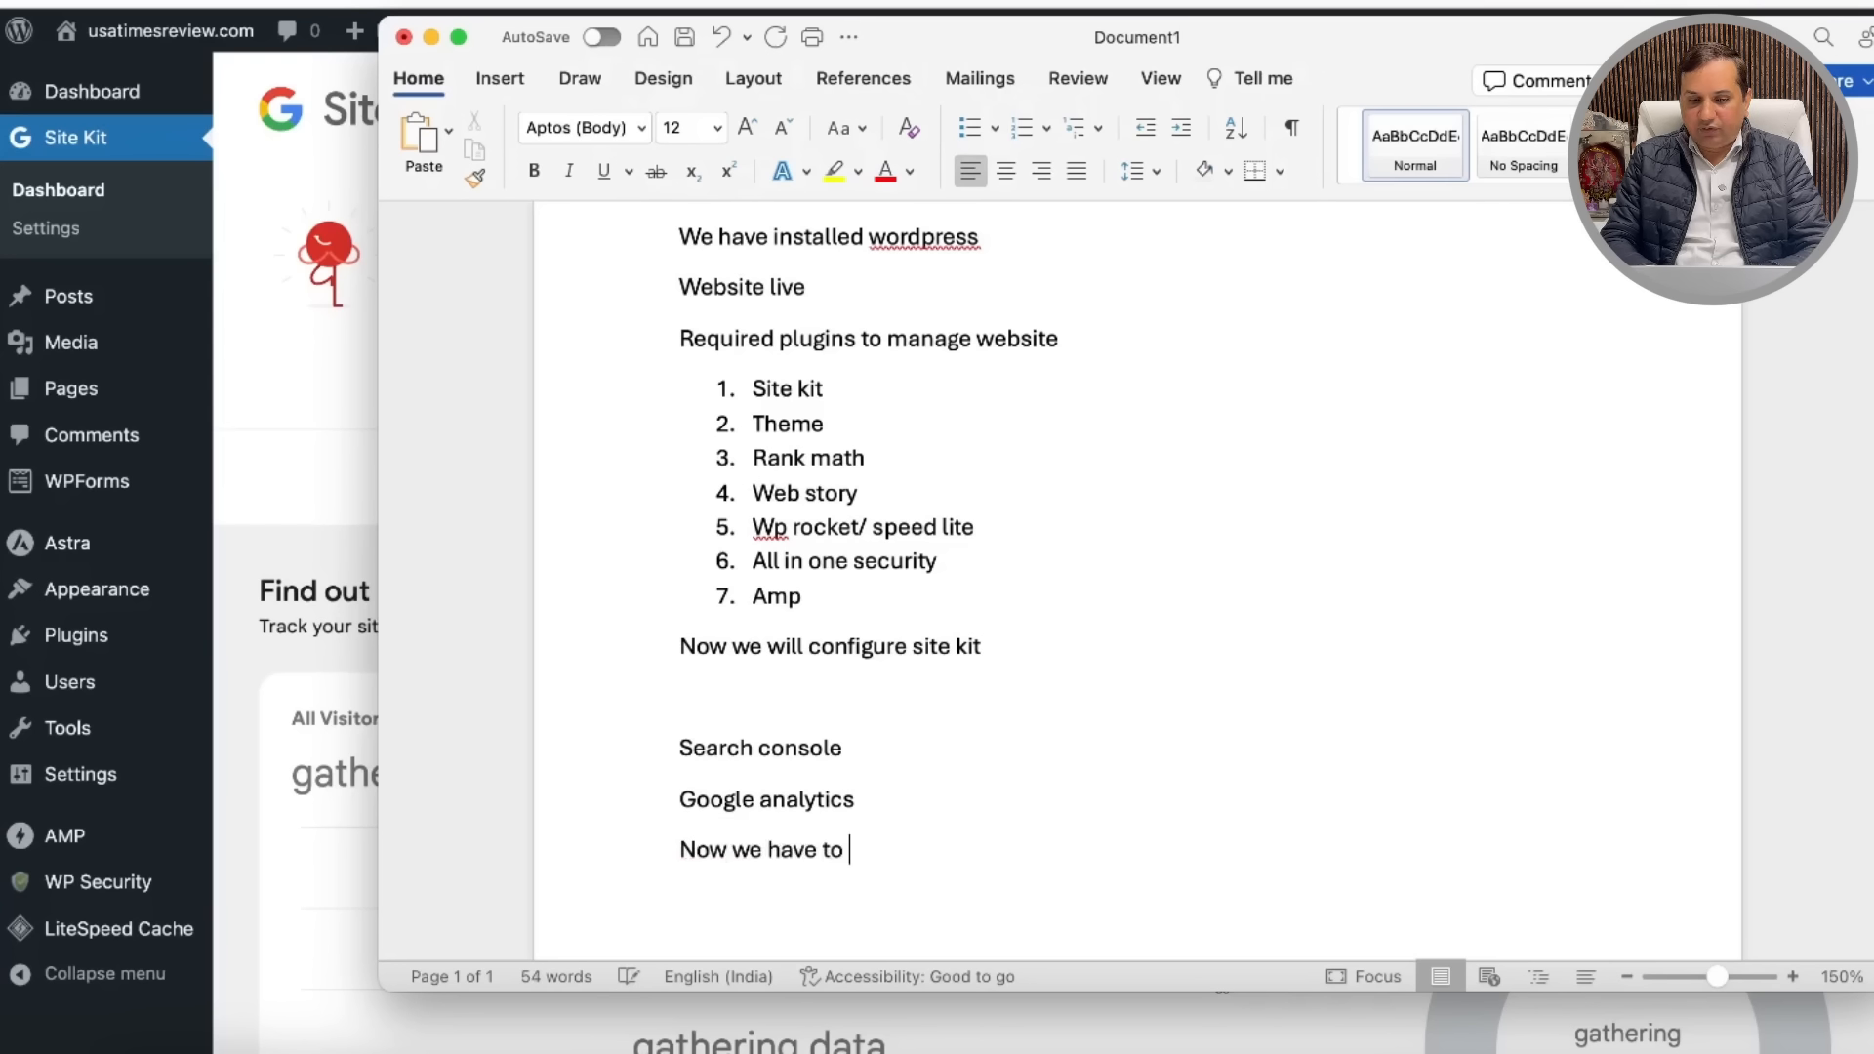
{"action": "type", "text": " a"}
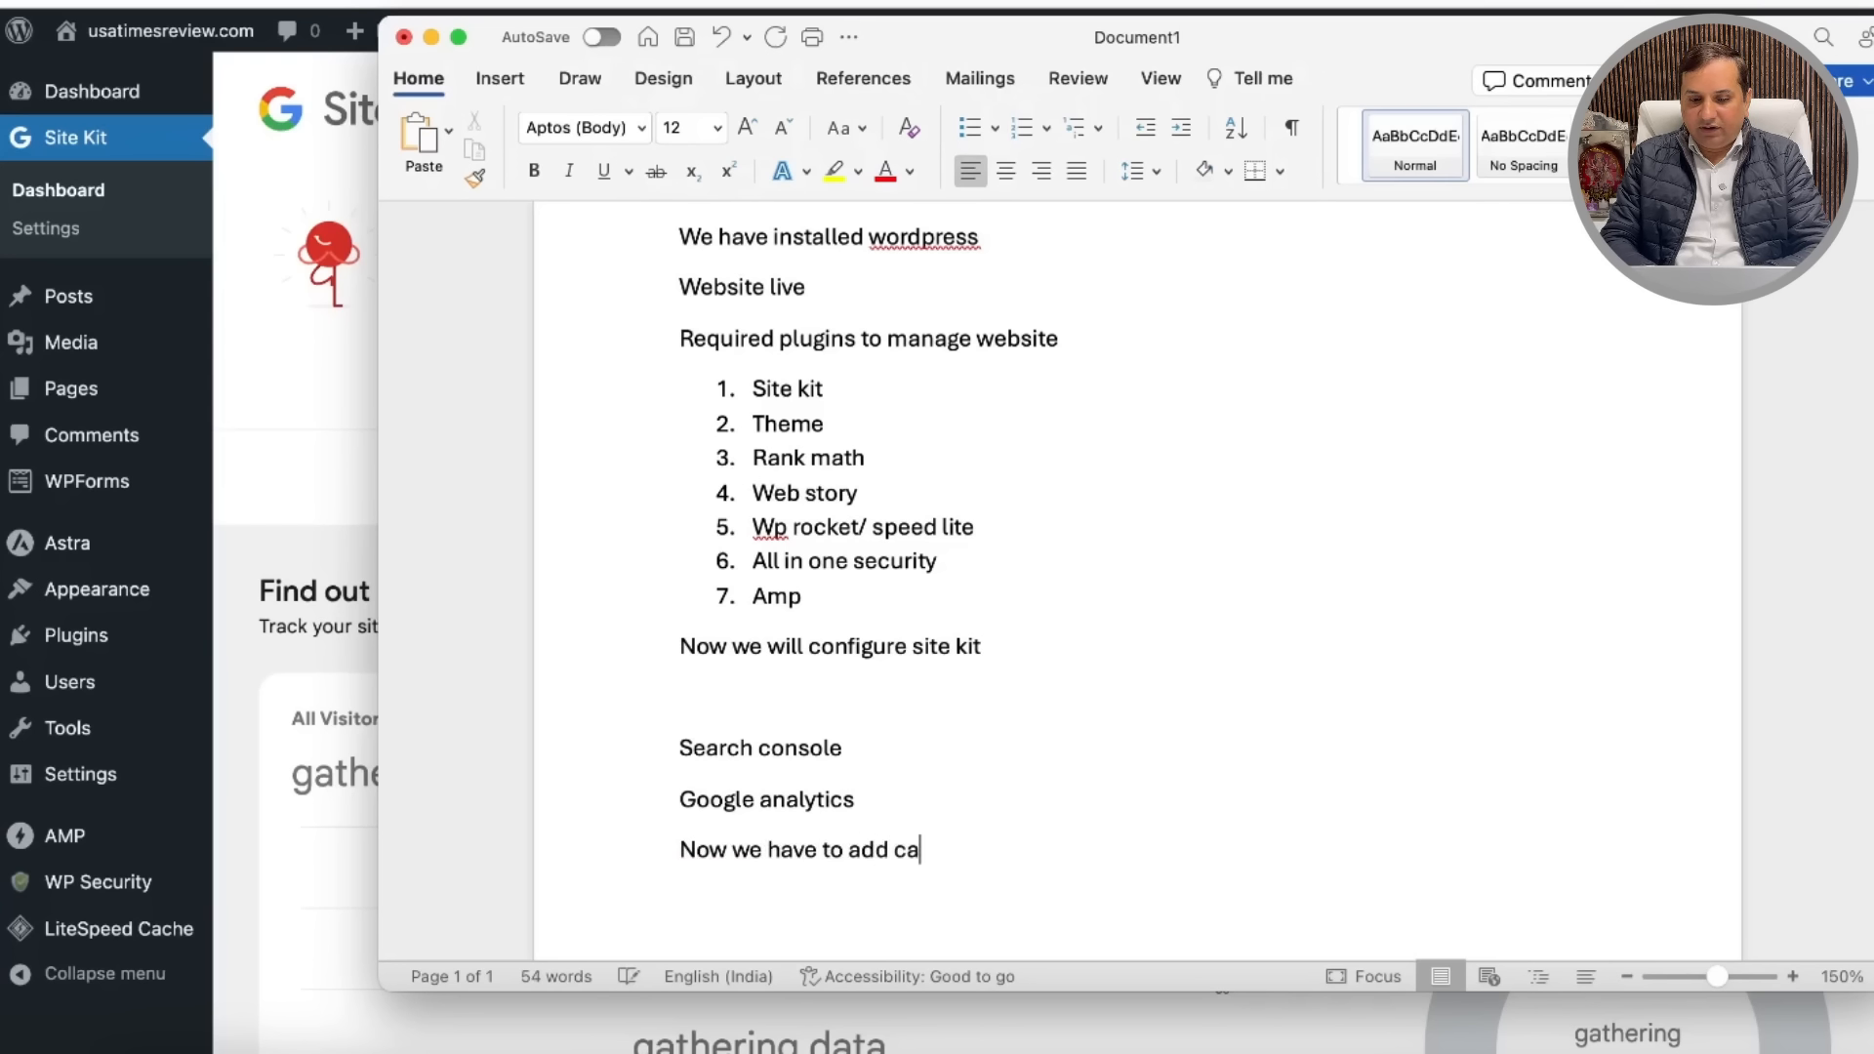
{"action": "type", "text": "dd cteerg"}
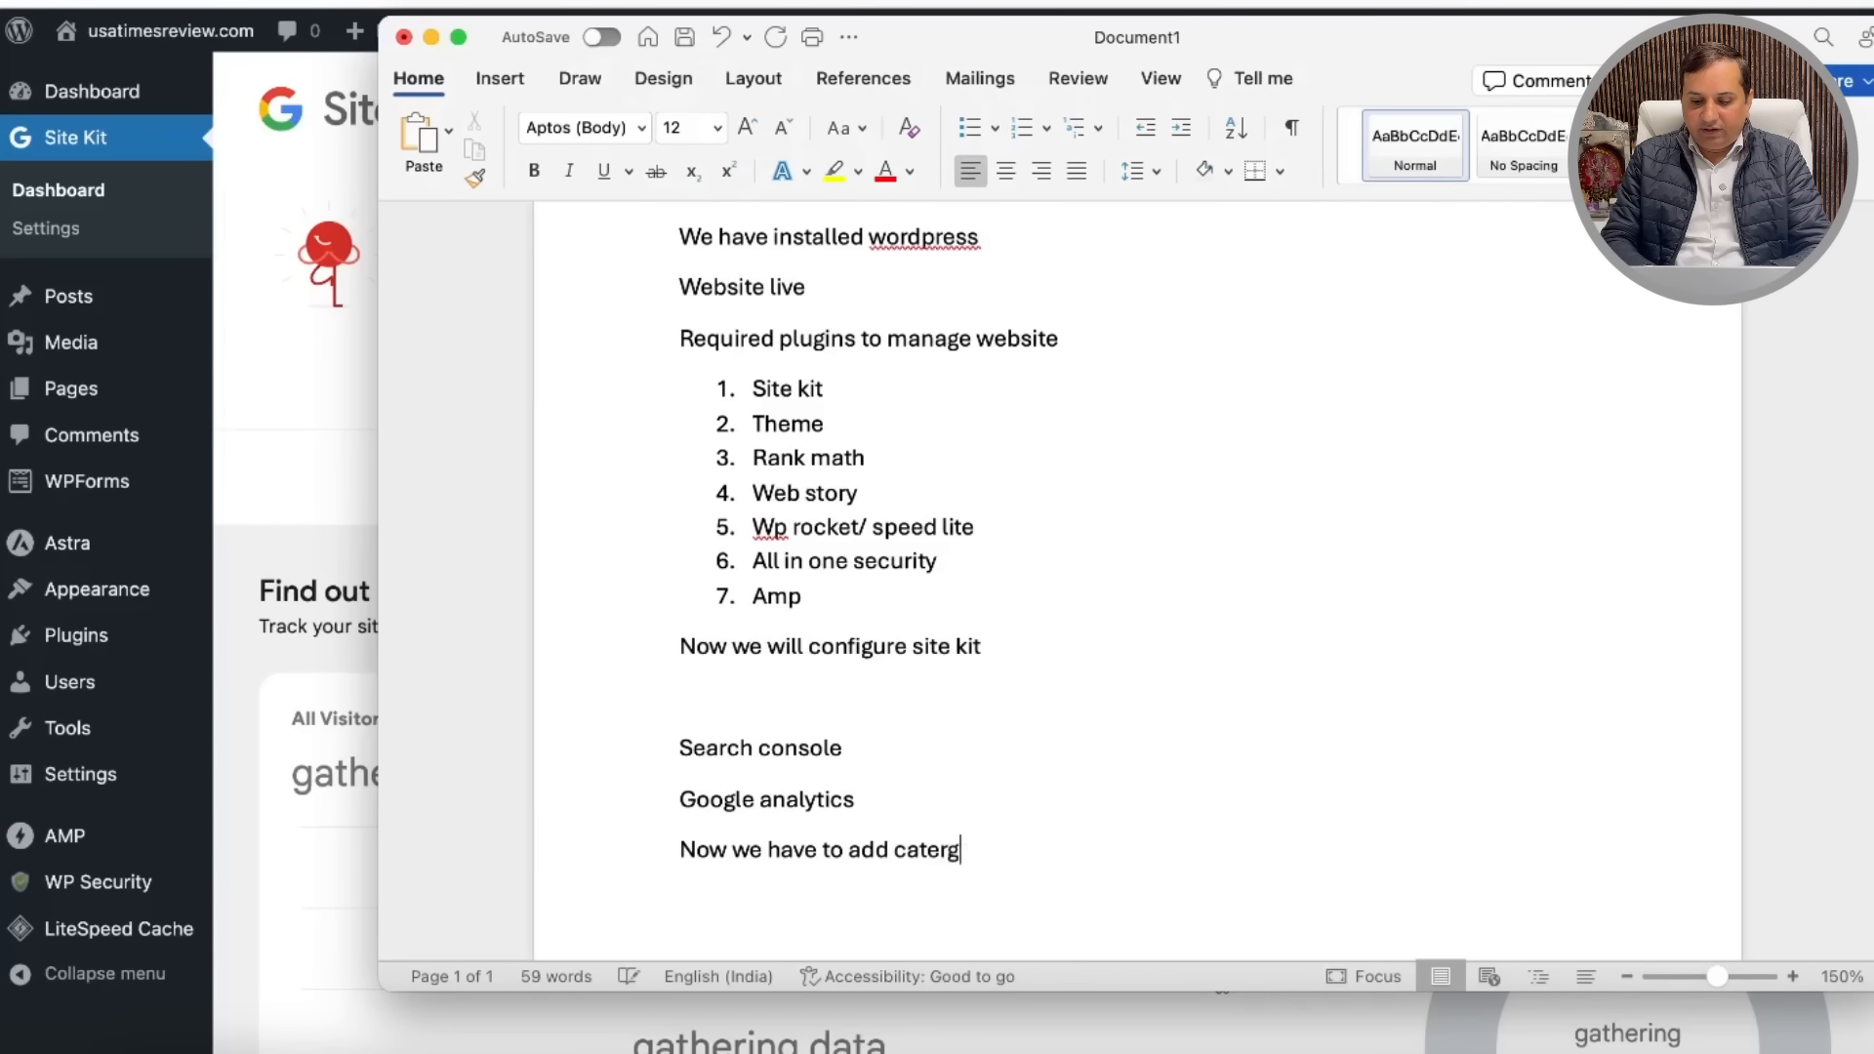
{"action": "type", "text": "ory and "}
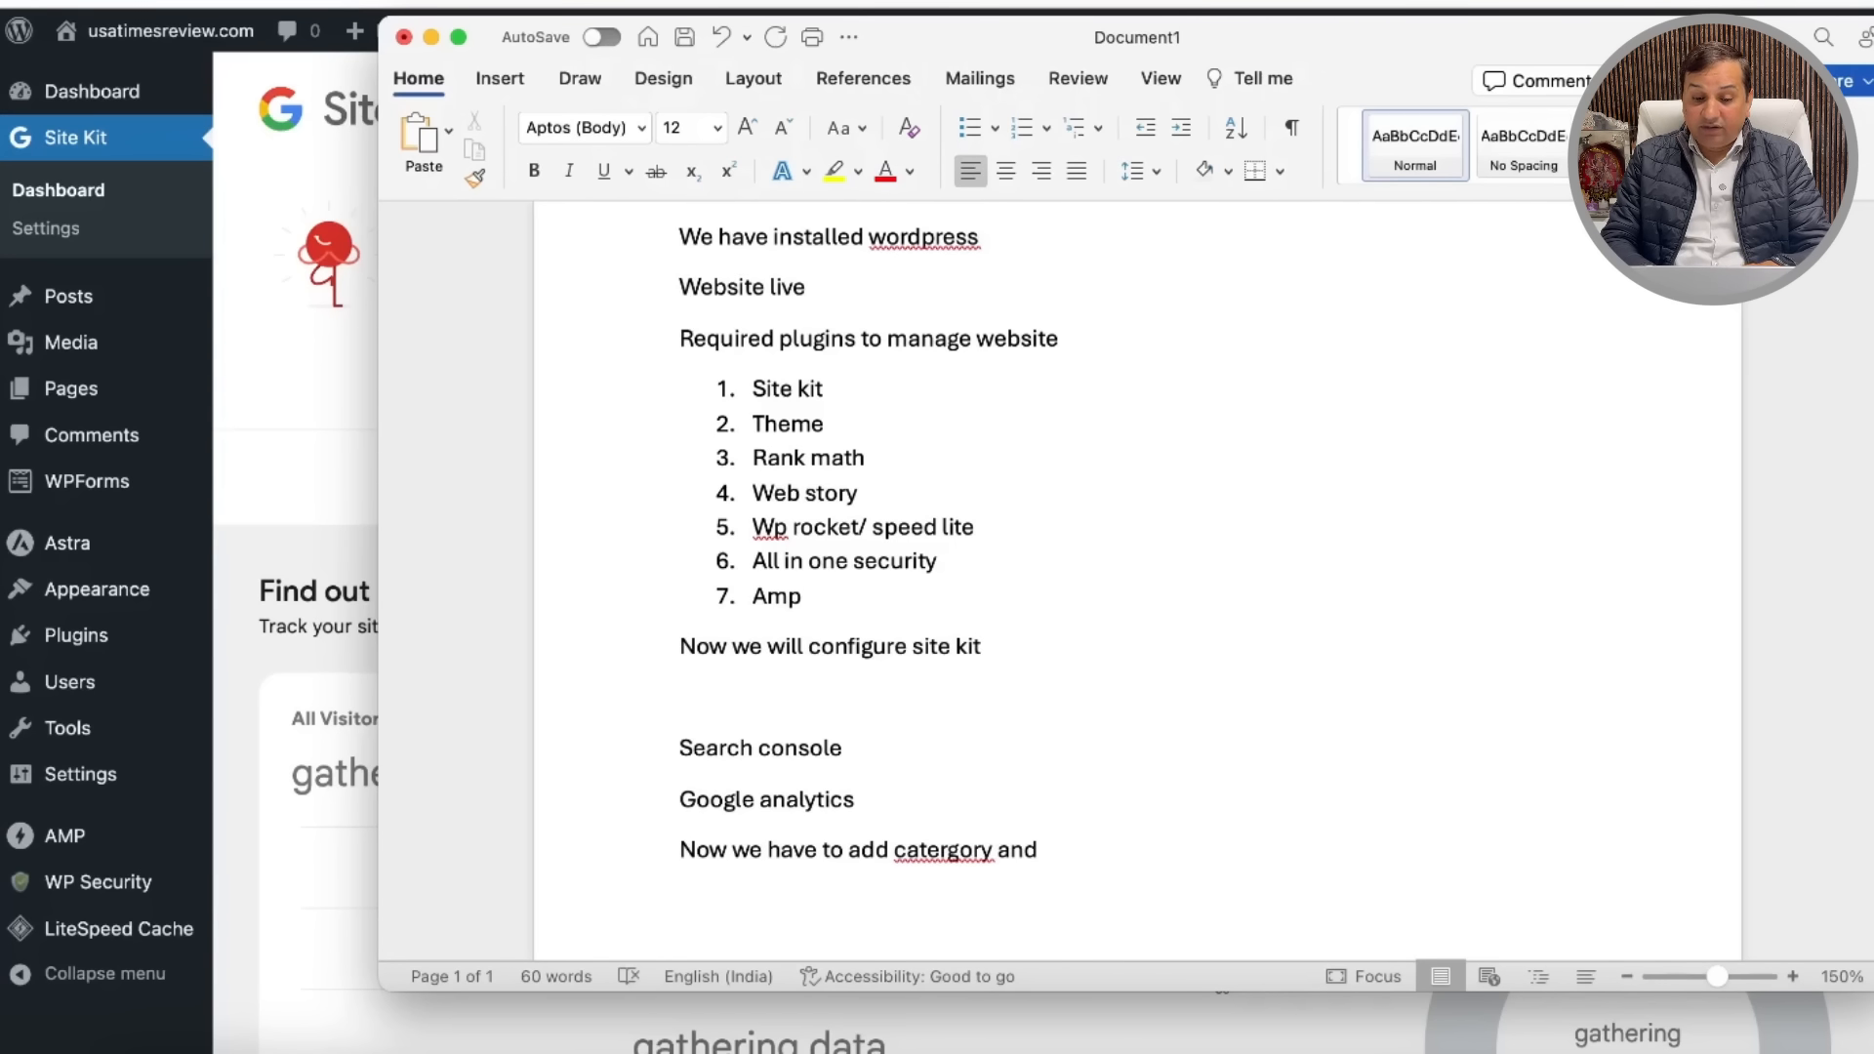
{"action": "type", "text": "pages "}
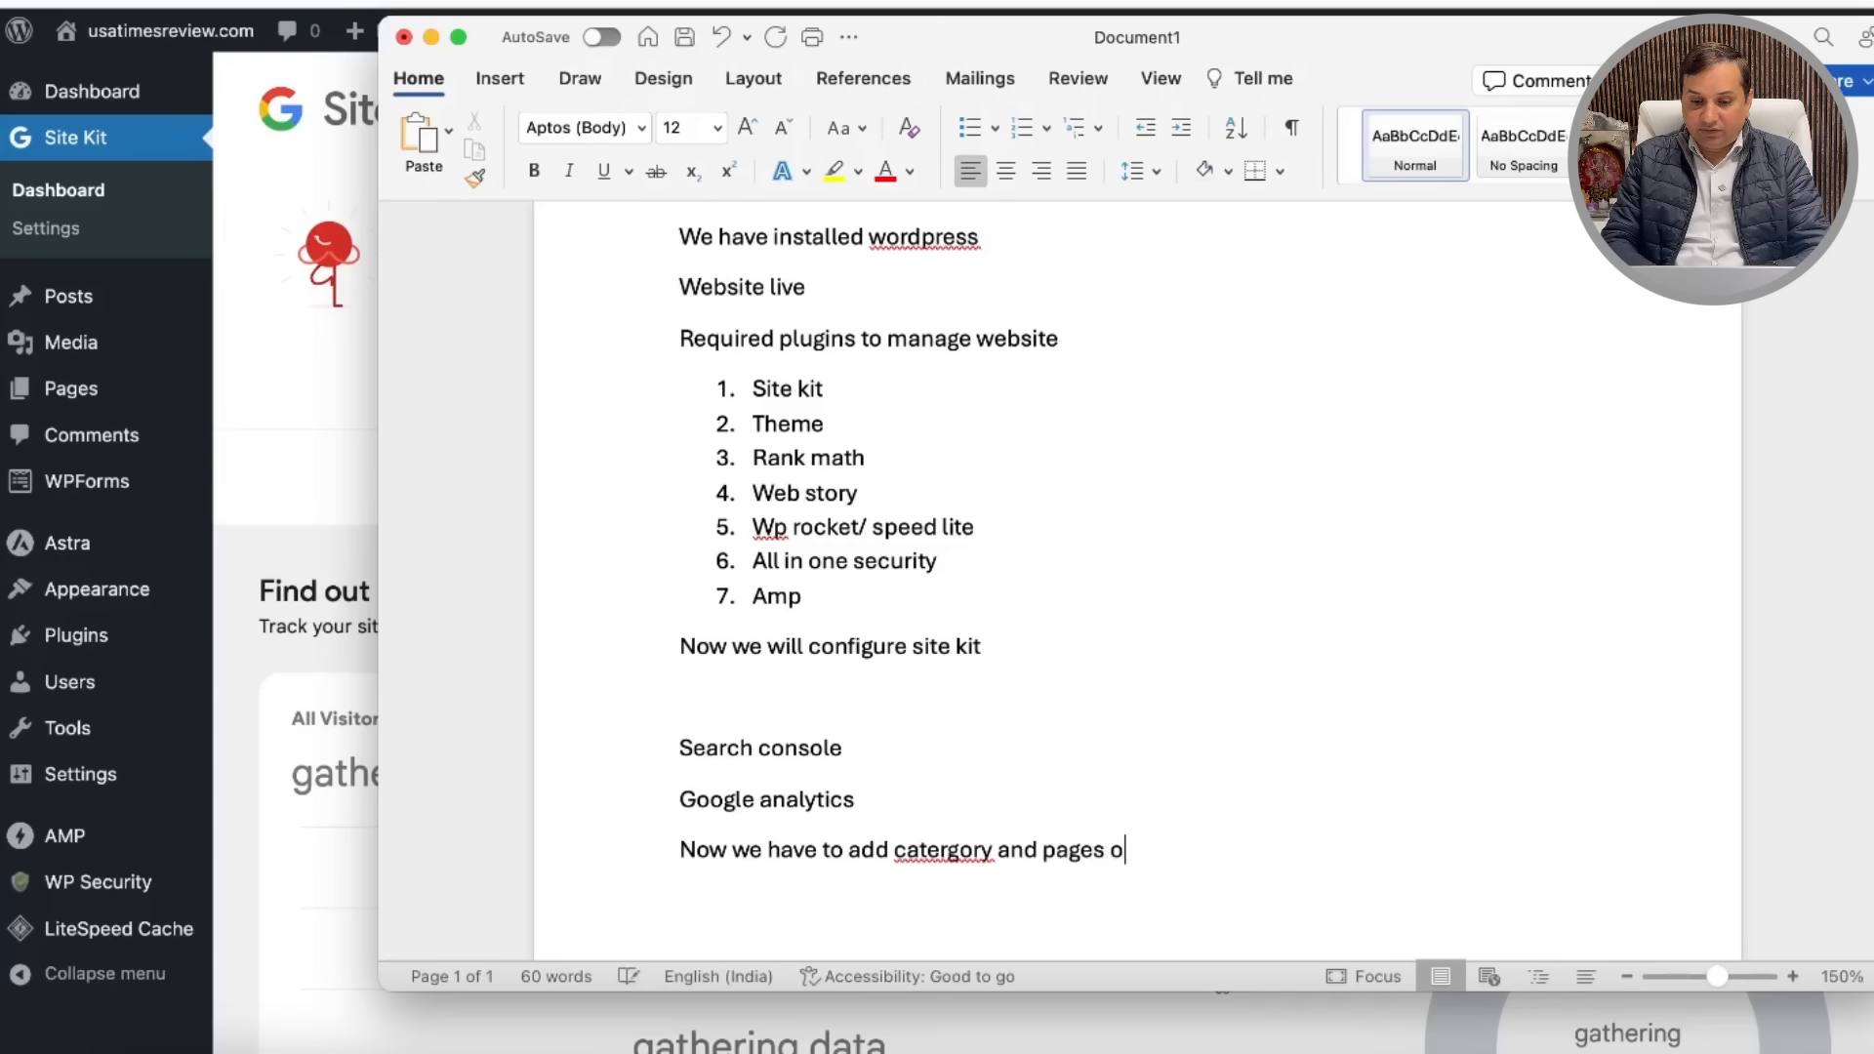
{"action": "type", "text": "on webit"}
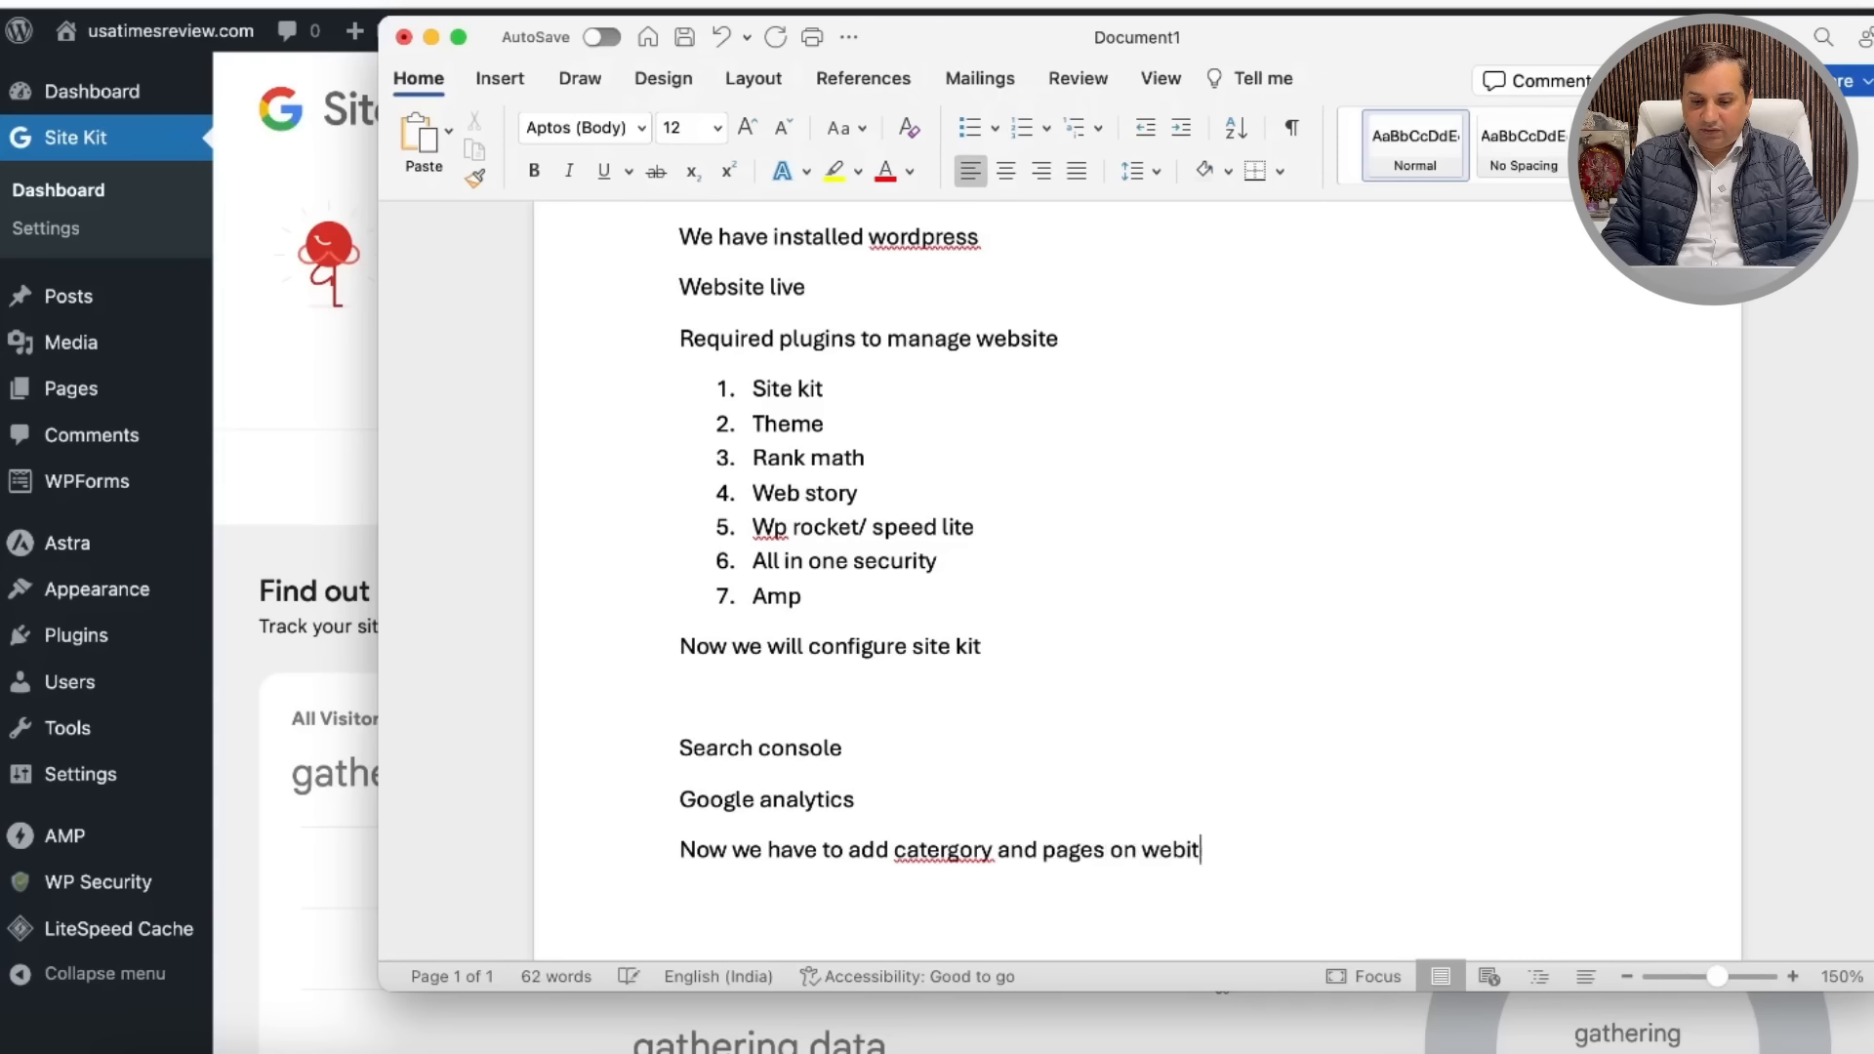
{"action": "type", "text": "ite"}
Step: Fix the misspelled word with spelling suggestions so it reads 'categories'
{"action": "right_click", "coordinate": [948, 851]}
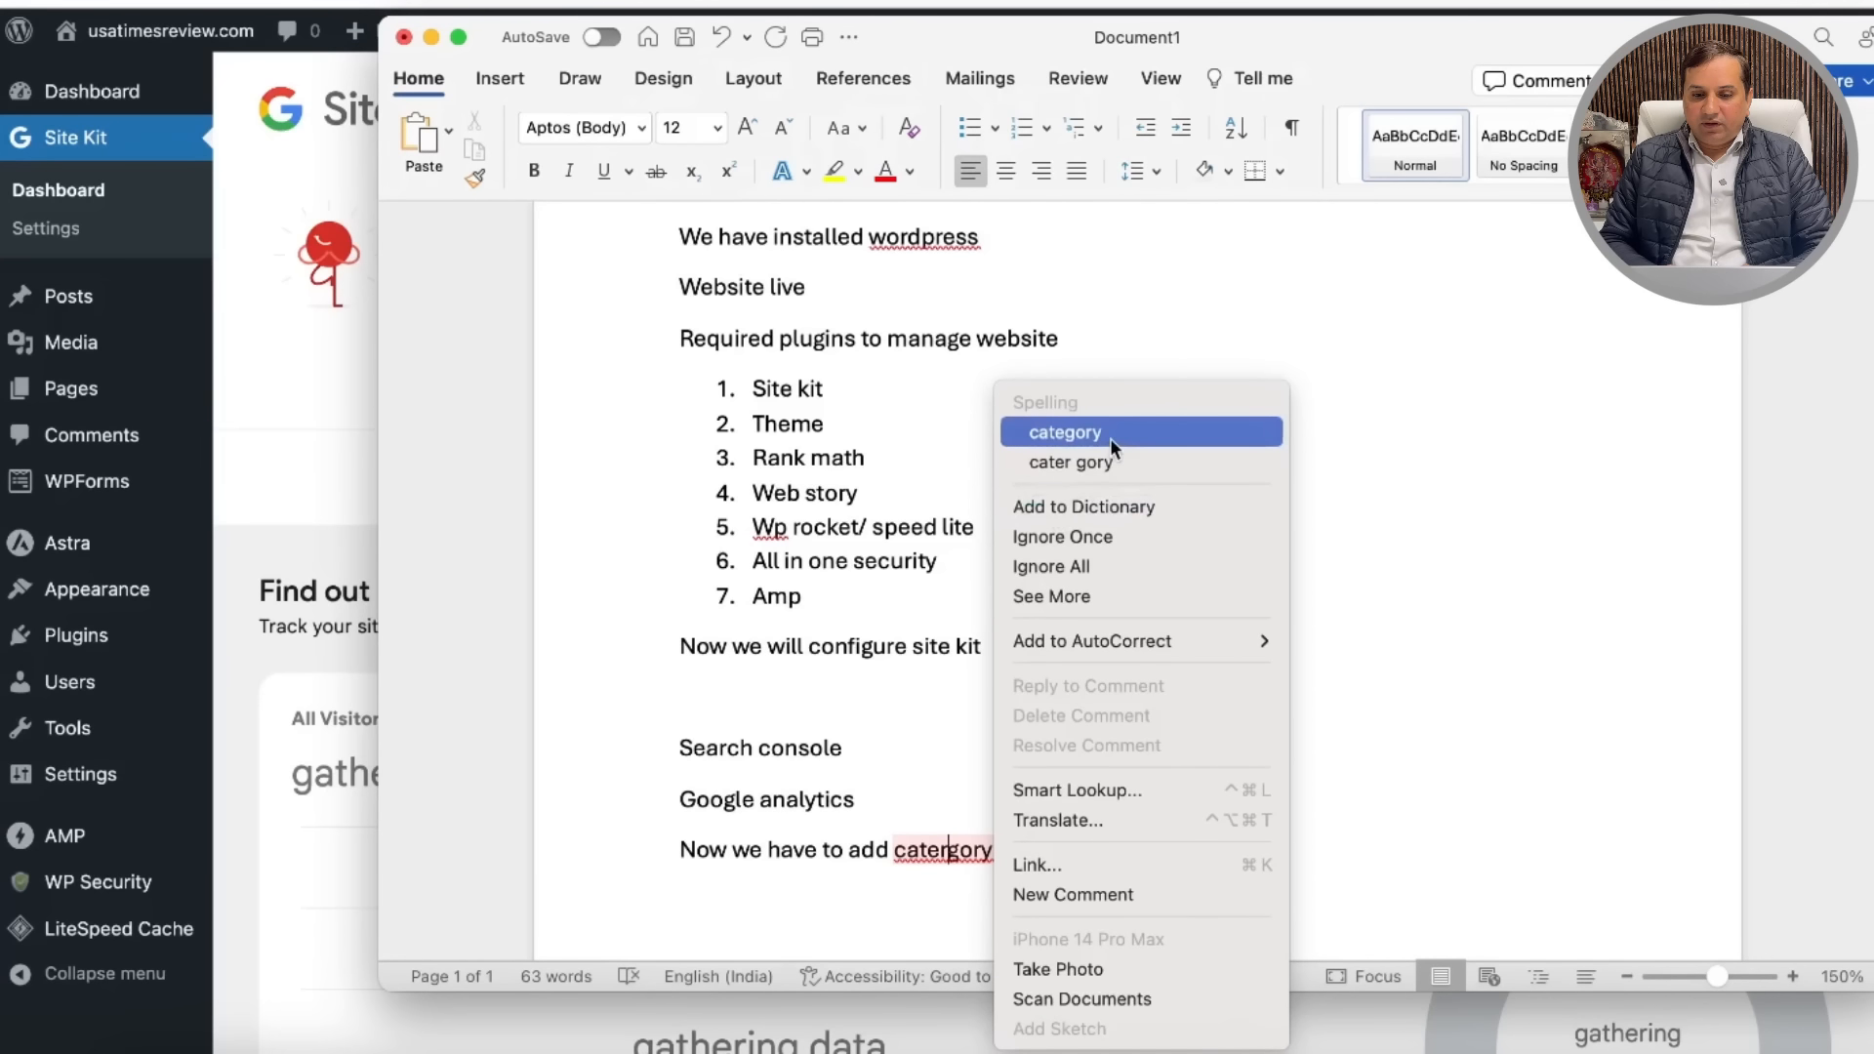
{"action": "left_click", "coordinate": [1110, 433]}
{"action": "key", "text": "BackSpace"}
{"action": "type", "text": "ies and pages on website"}
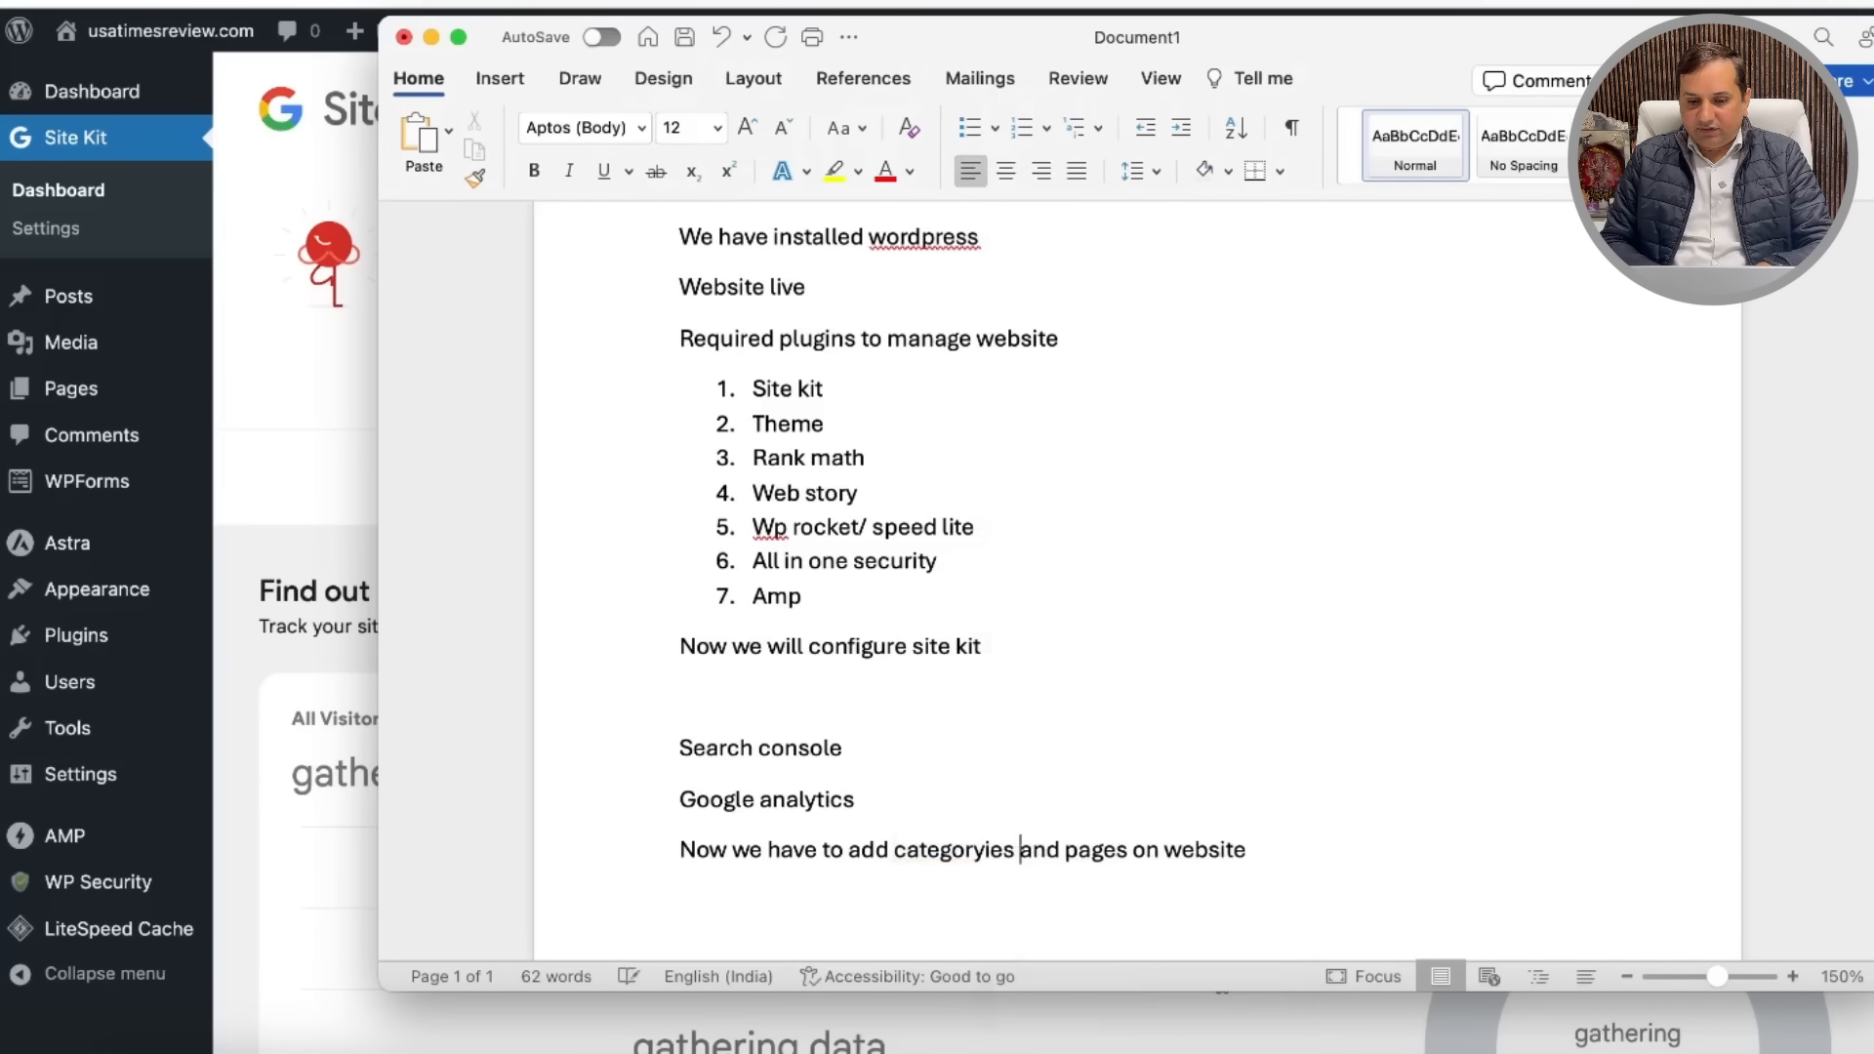
{"action": "right_click", "coordinate": [988, 849]}
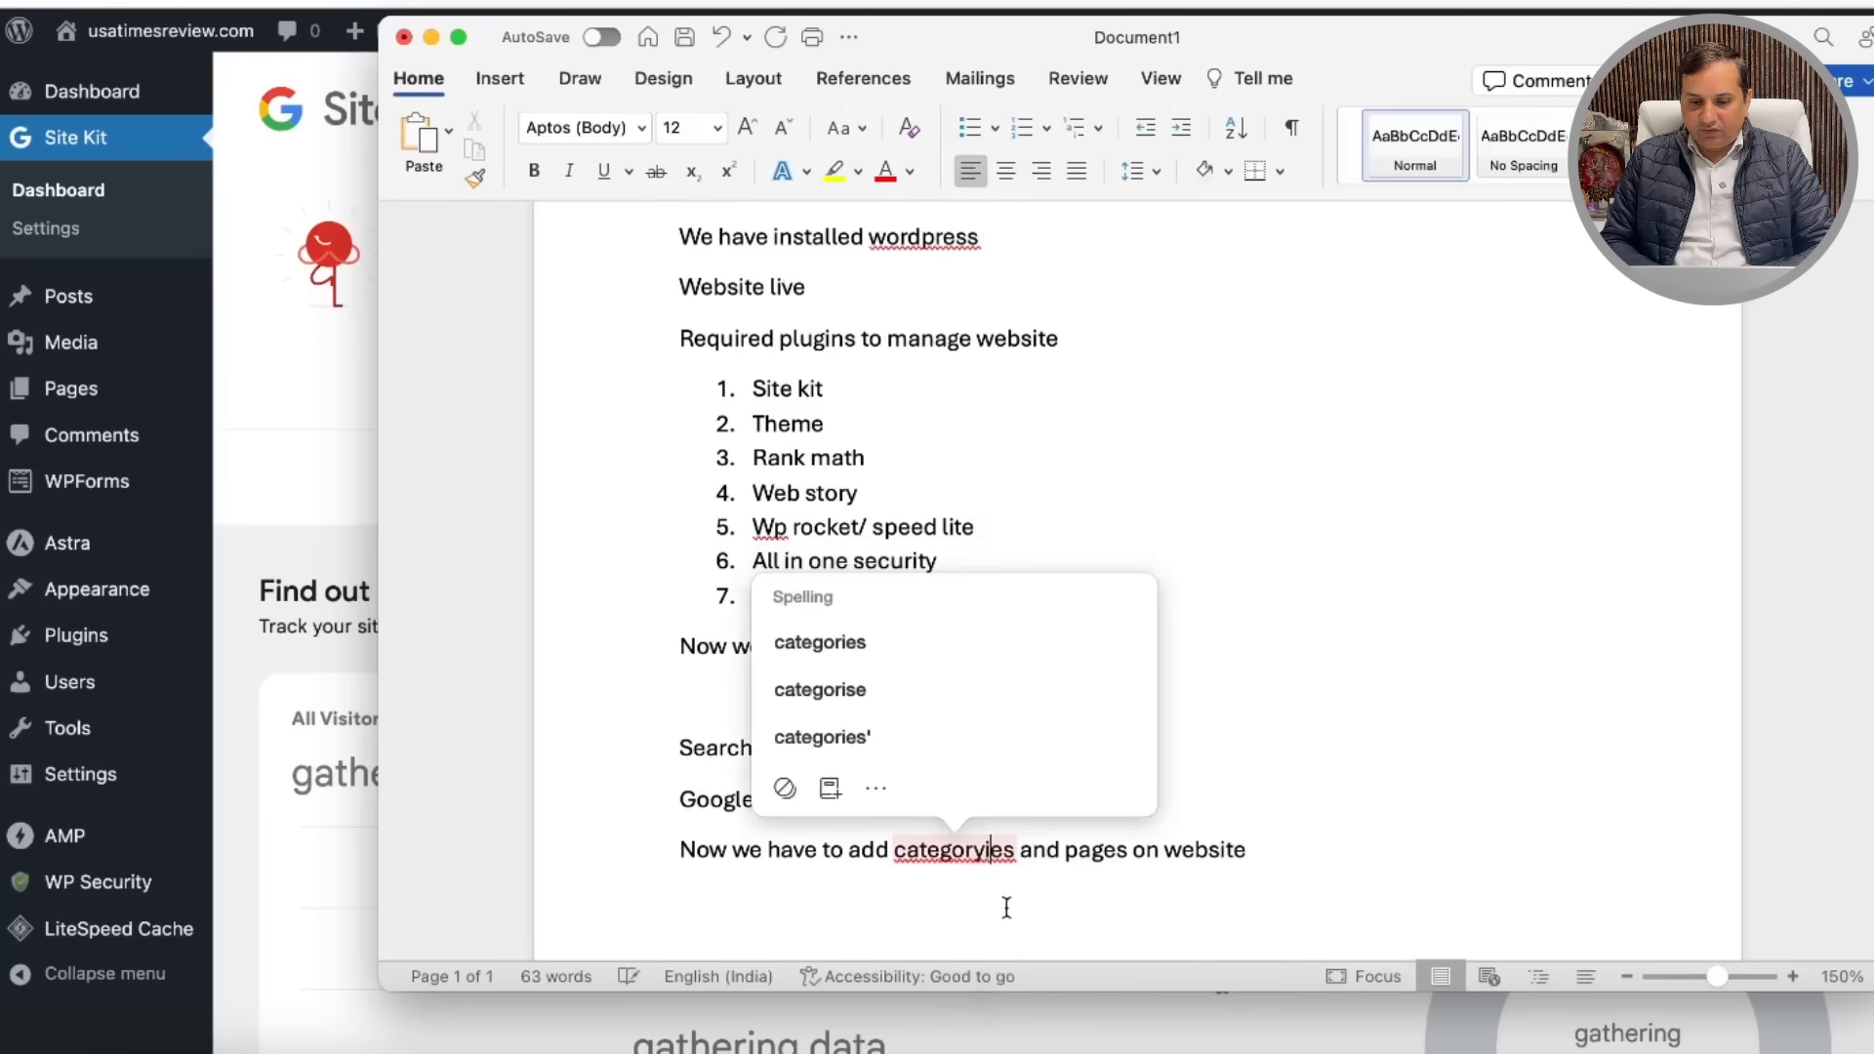
{"action": "left_click", "coordinate": [855, 640]}
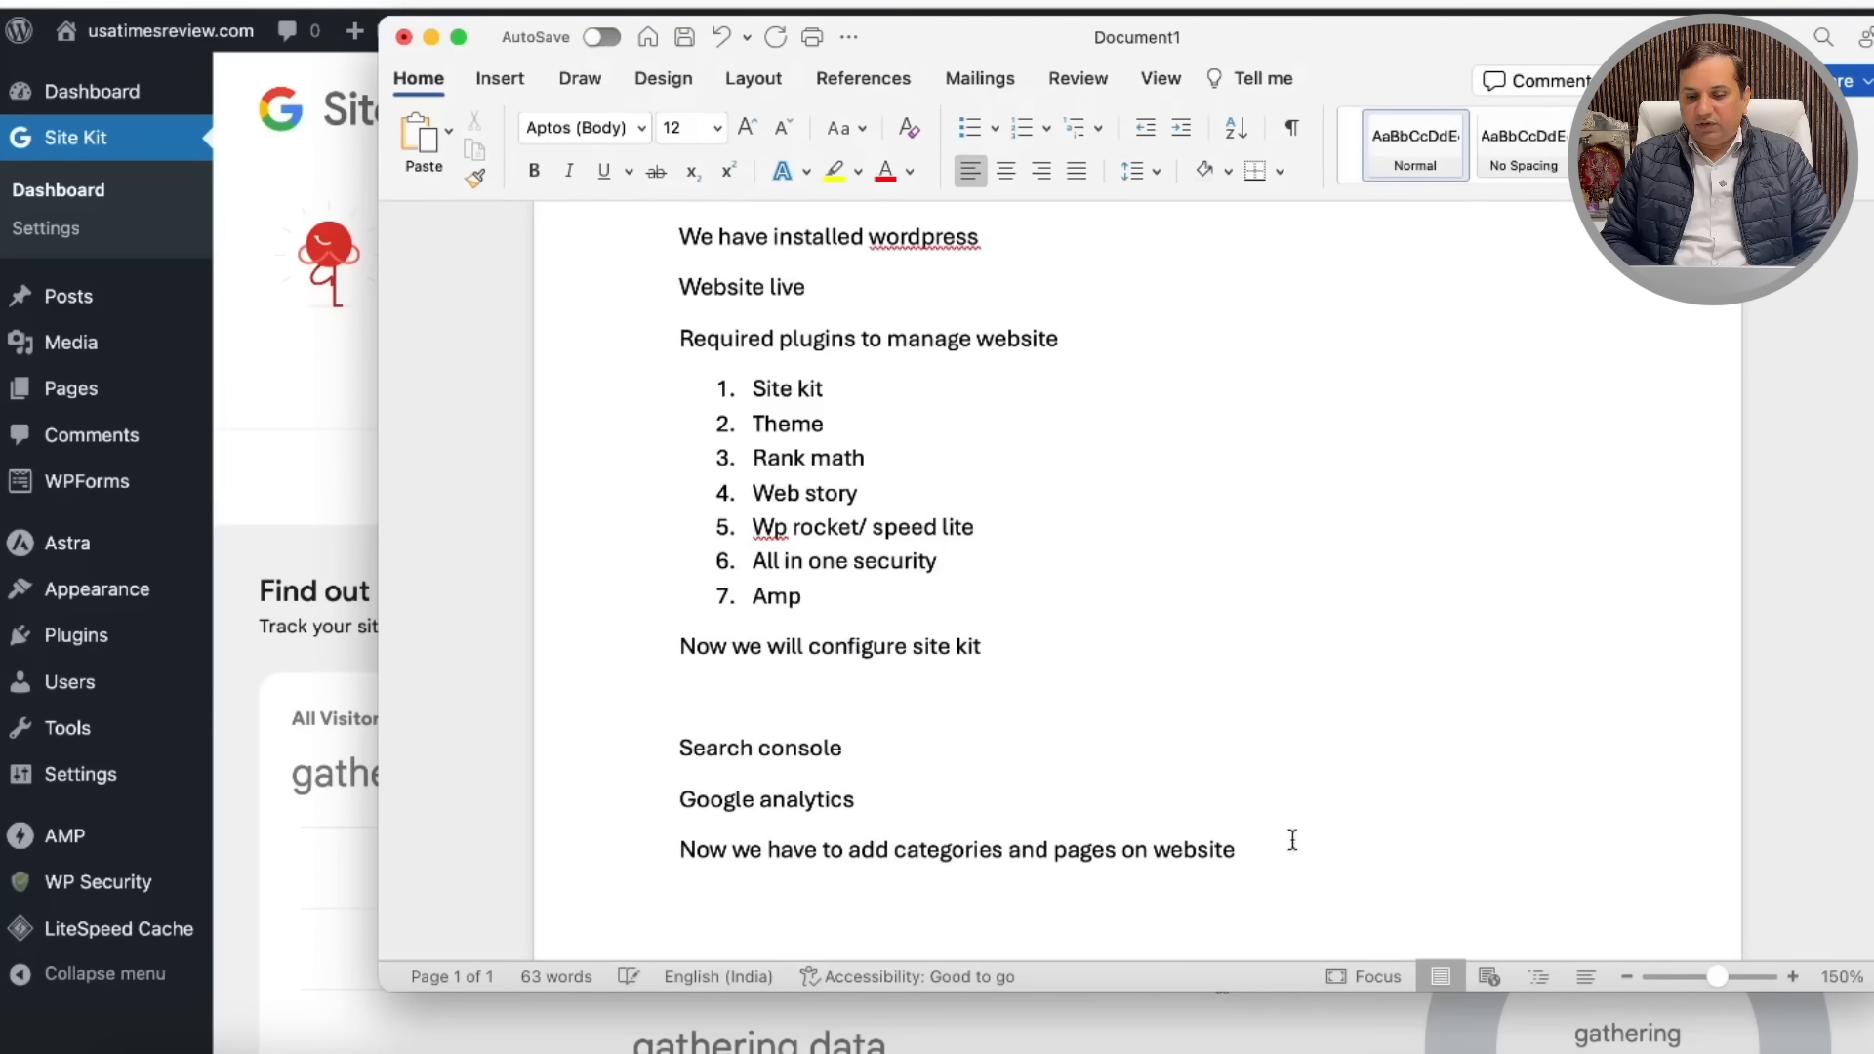
Step: Add an empty line below the note and minimize Word to return to WordPress
{"action": "key", "text": "Return"}
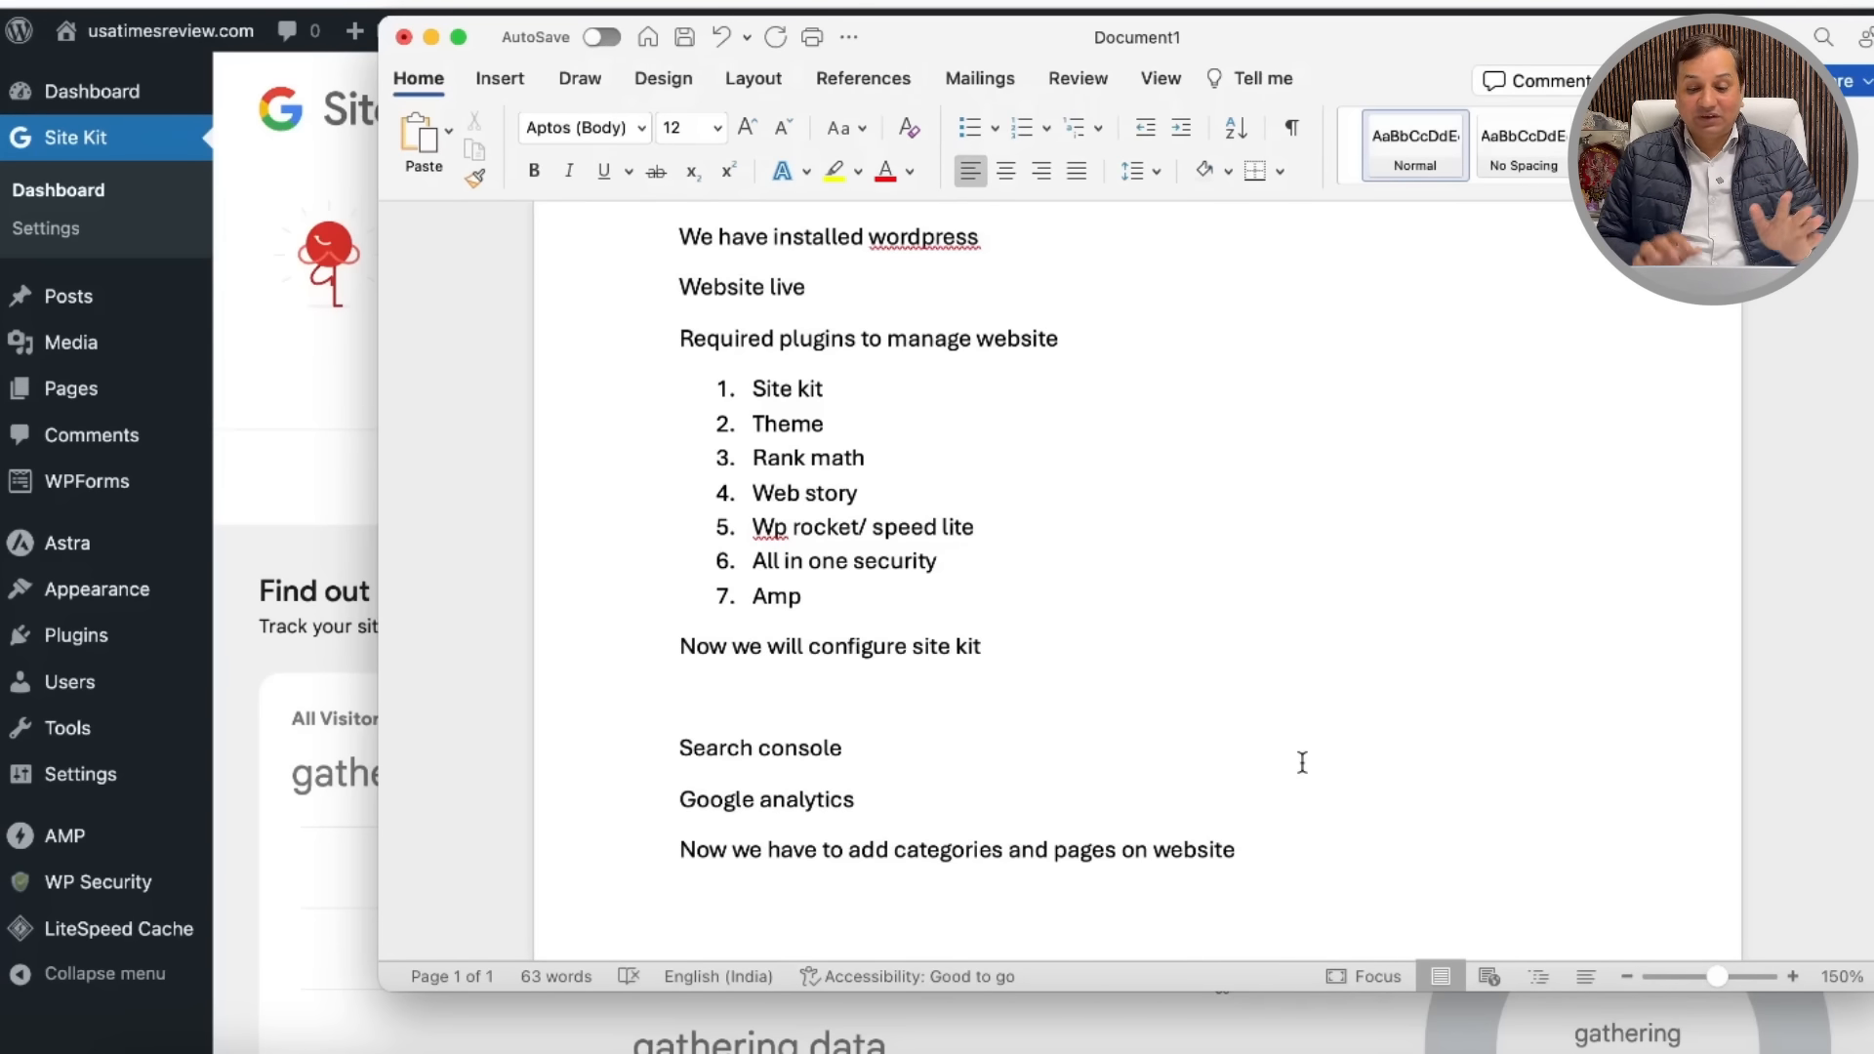
{"action": "scroll", "coordinate": [1343, 736], "scroll_direction": "down", "scroll_amount": 5}
{"action": "scroll", "coordinate": [1243, 615], "scroll_direction": "up", "scroll_amount": 10}
{"action": "scroll", "coordinate": [1232, 603], "scroll_direction": "down", "scroll_amount": 8}
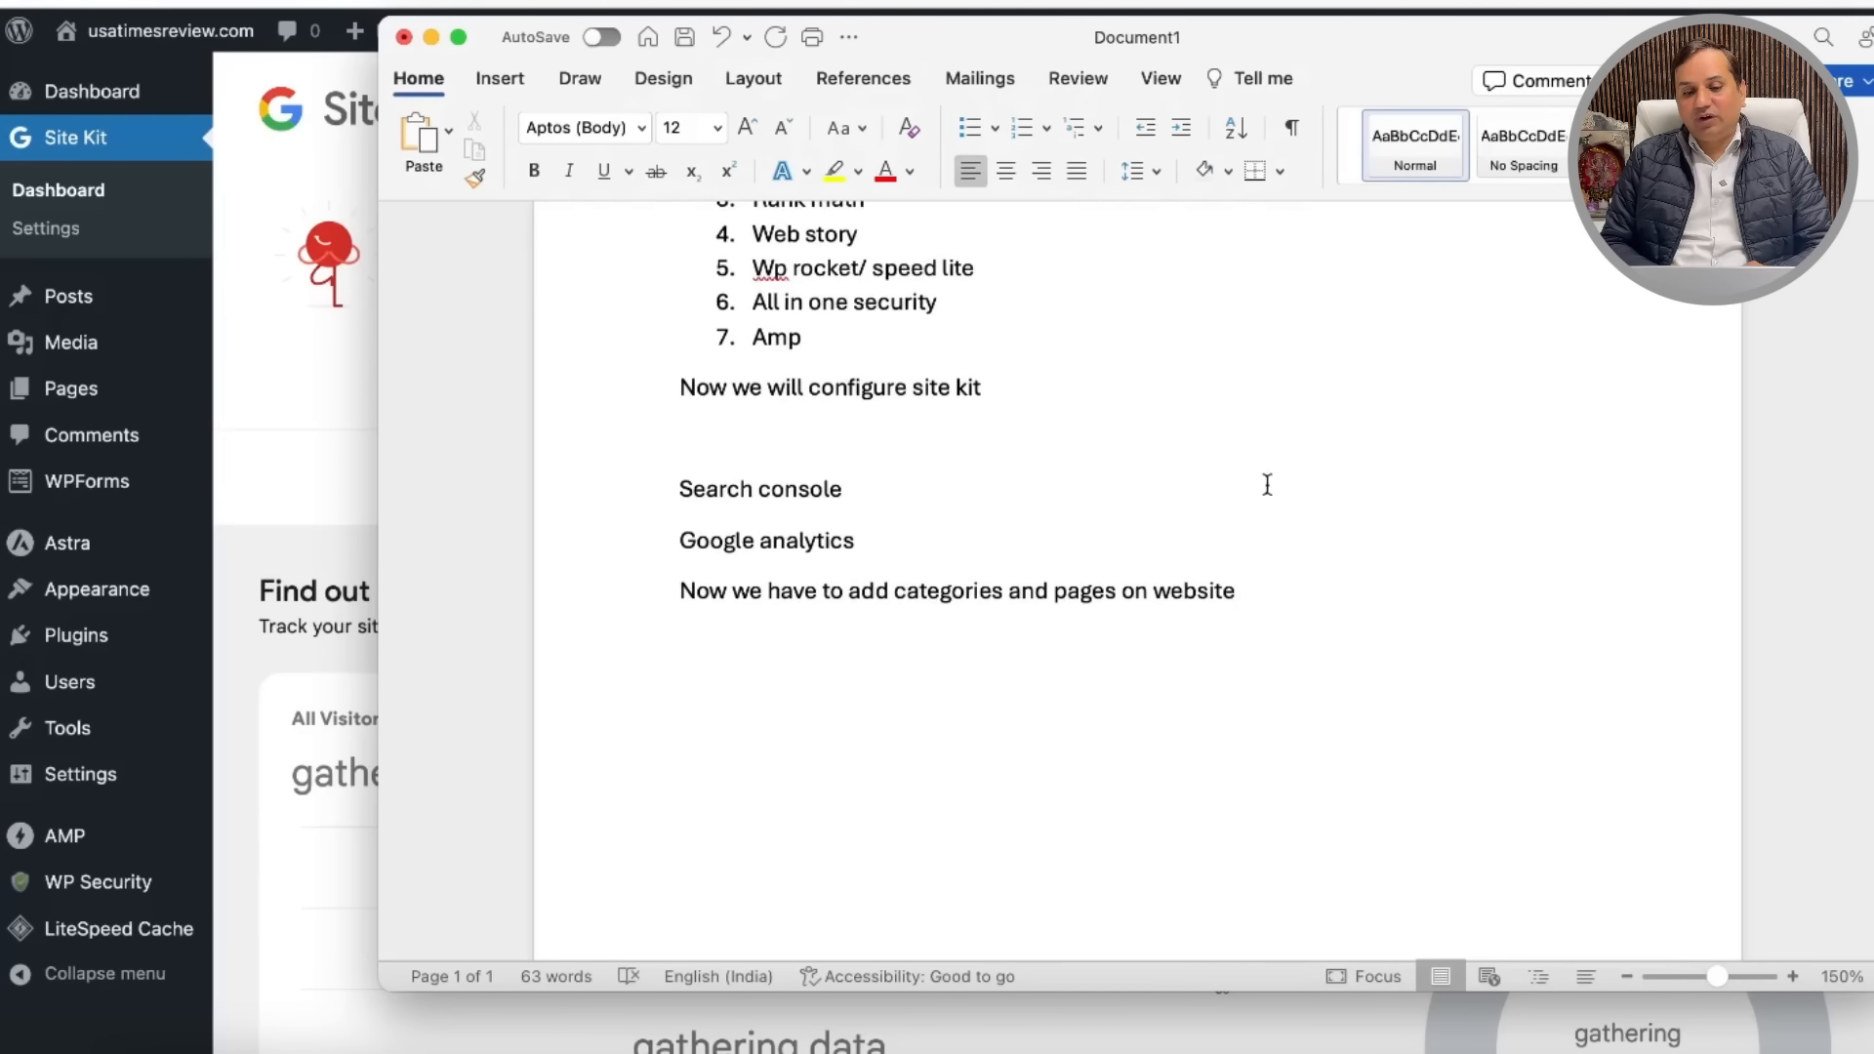
{"action": "left_click", "coordinate": [431, 36]}
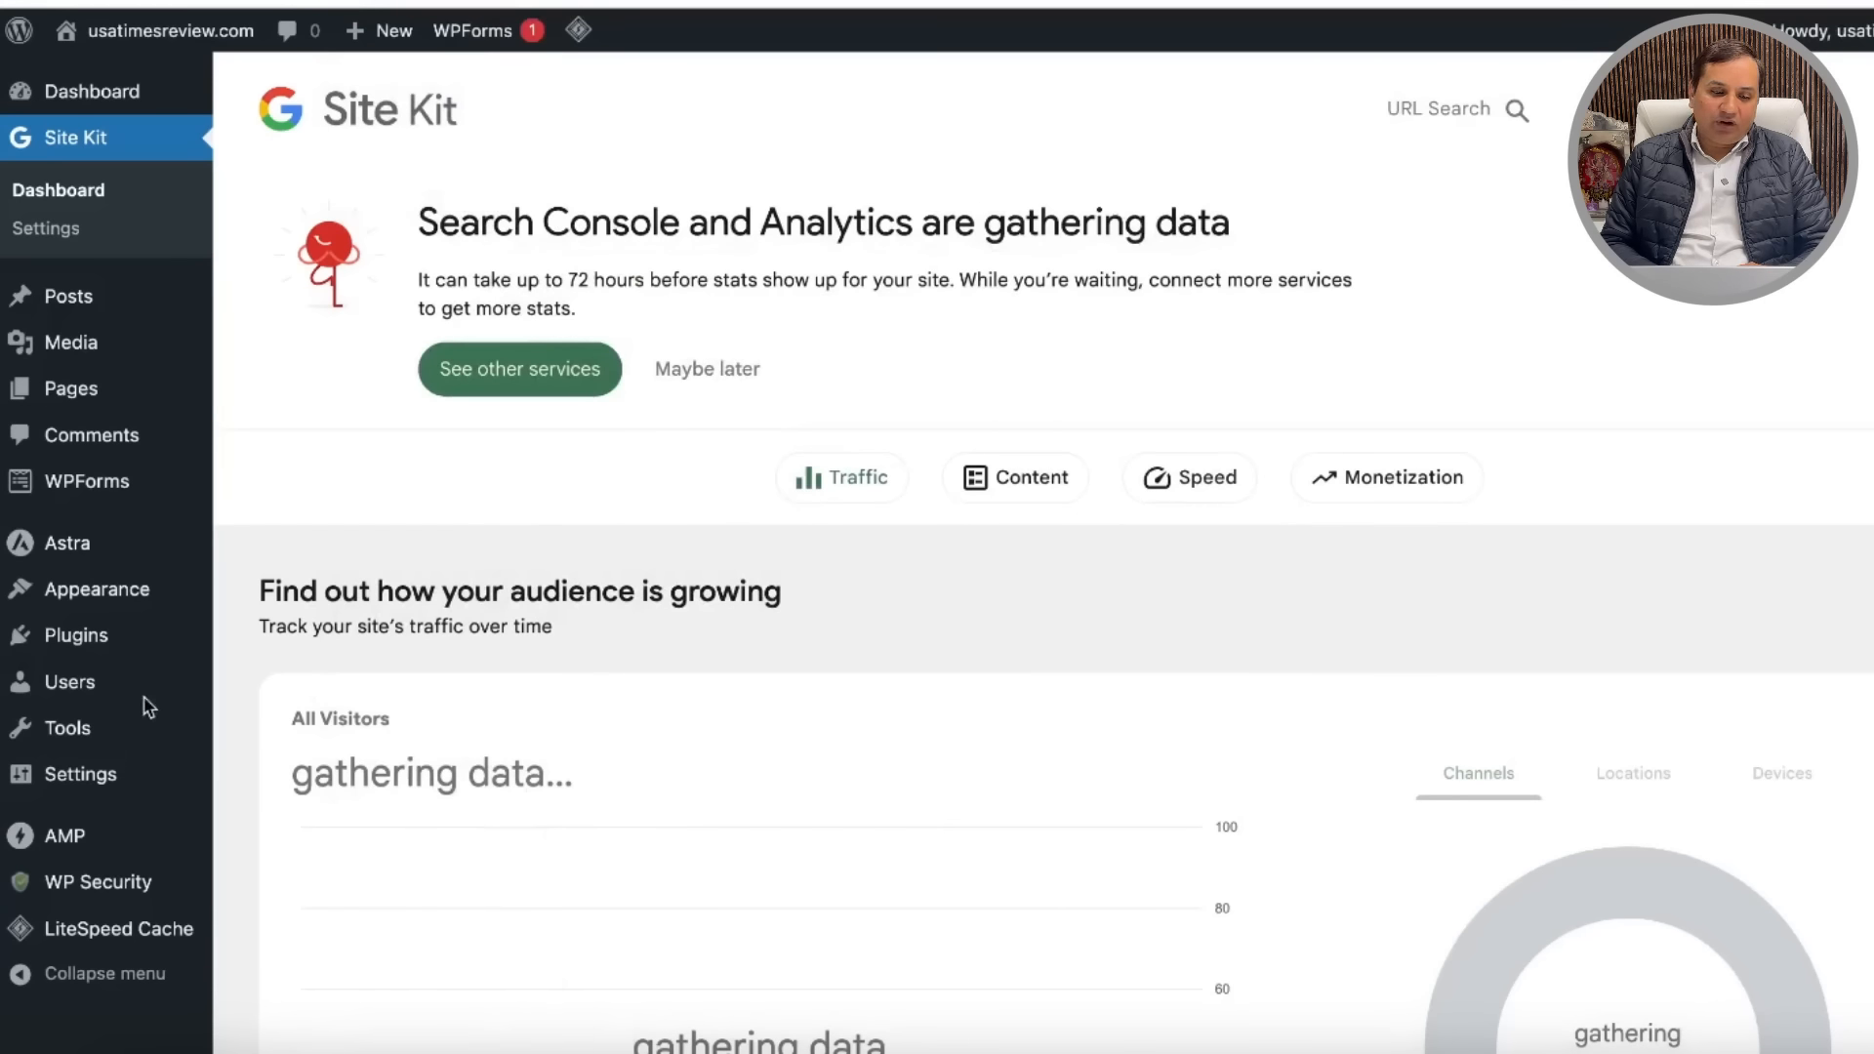
Step: Open General Settings and scroll through it: title usatimesreview.com, tagline still empty
{"action": "left_click", "coordinate": [94, 782]}
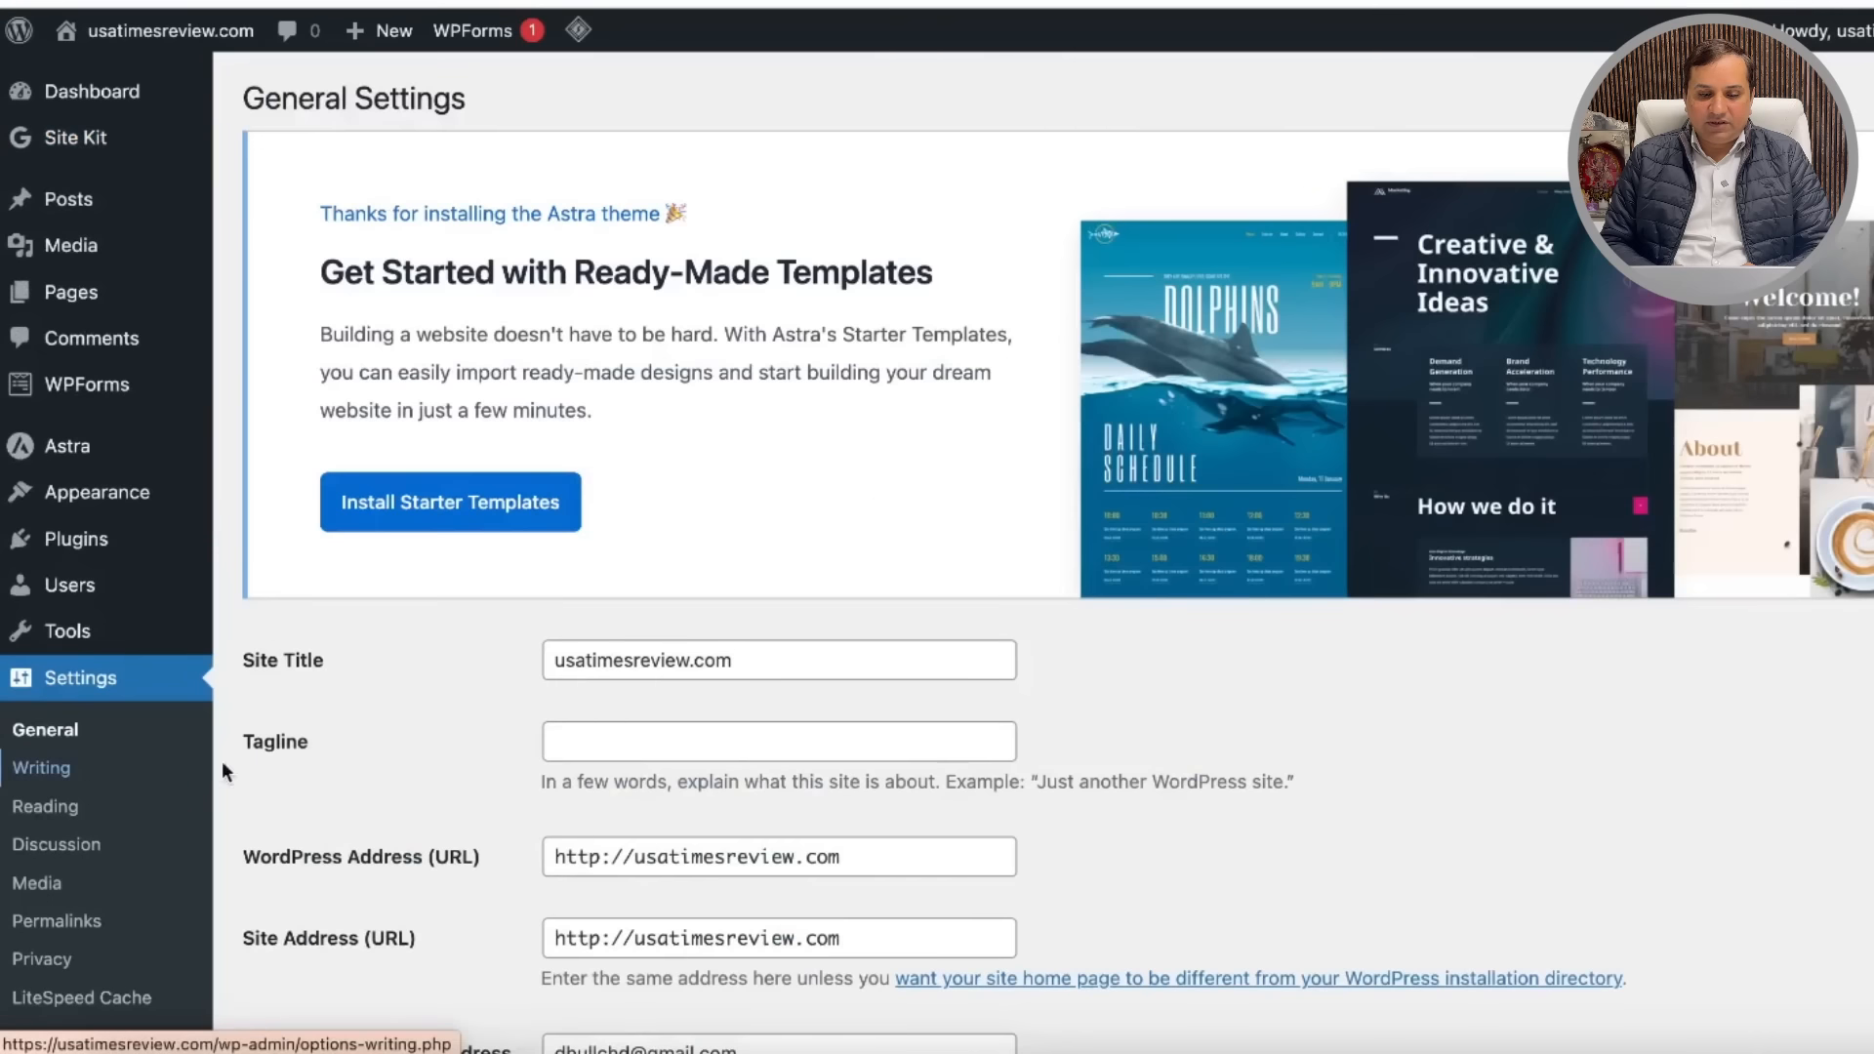
{"action": "scroll", "coordinate": [900, 577], "scroll_direction": "down", "scroll_amount": 2}
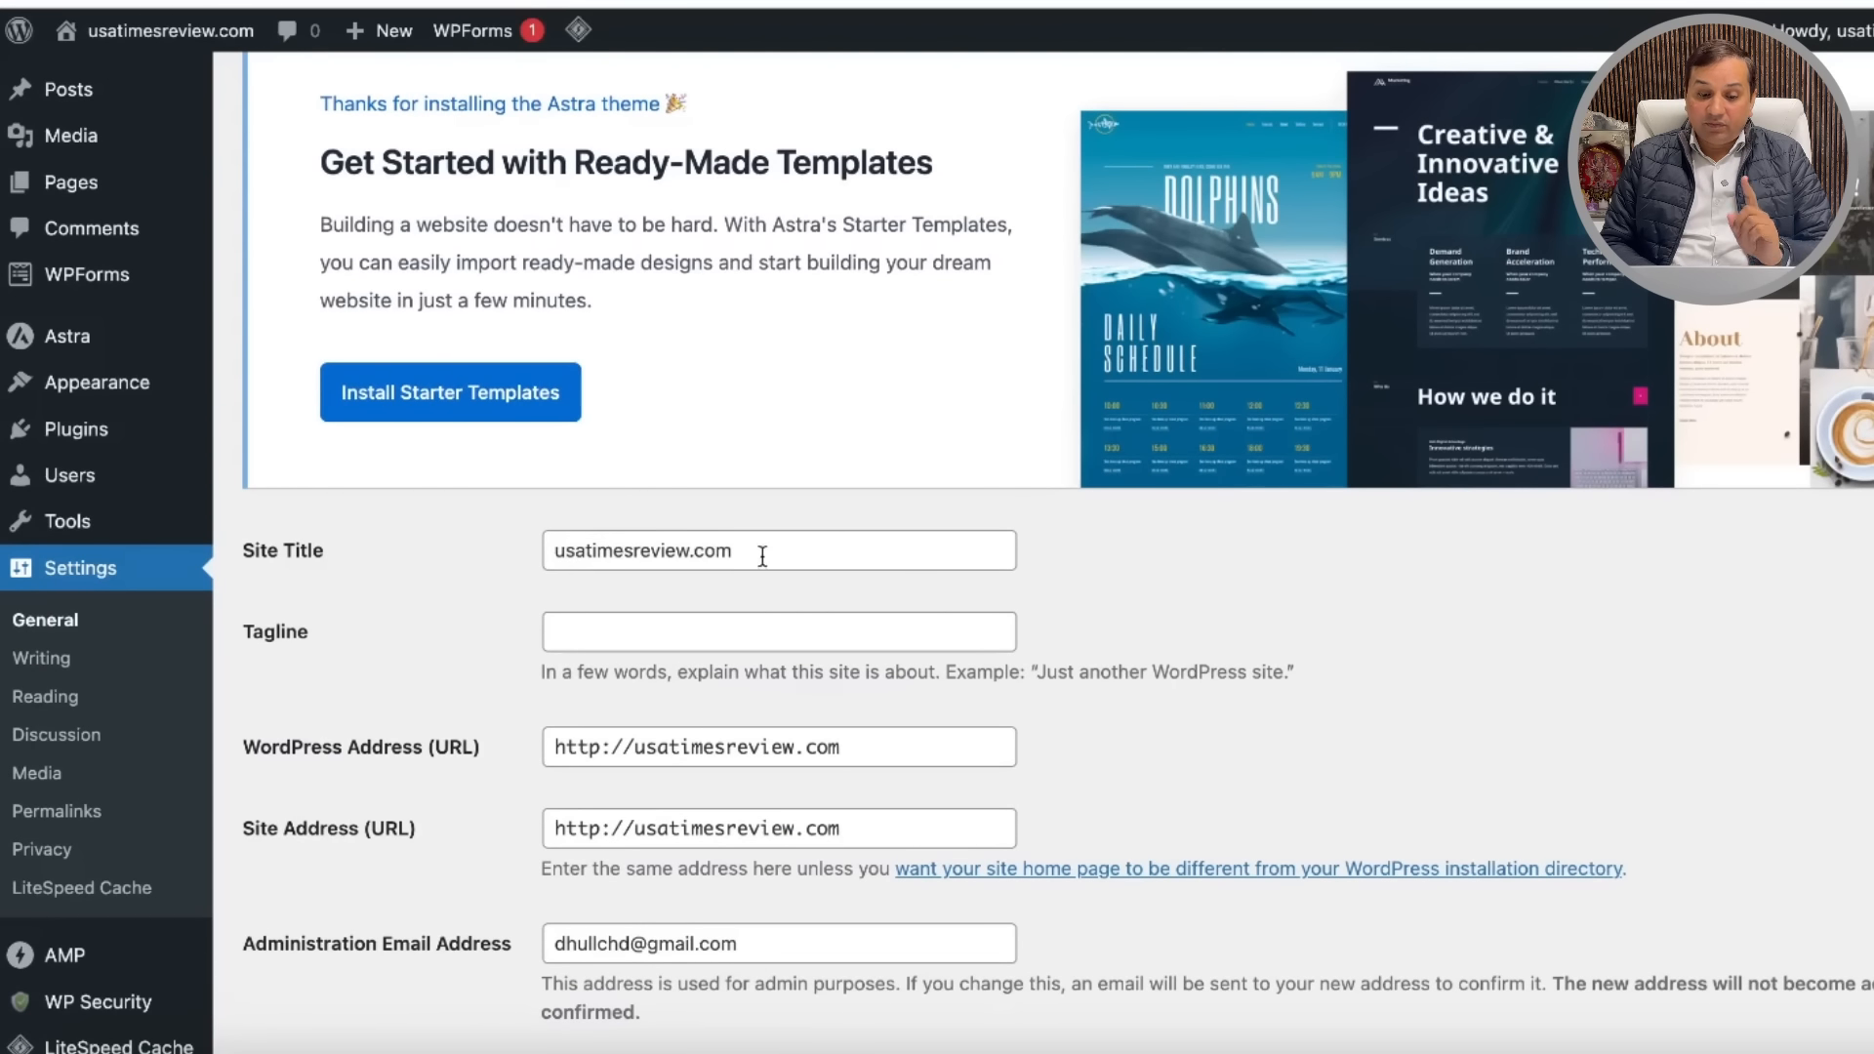
{"action": "scroll", "coordinate": [1176, 597], "scroll_direction": "down", "scroll_amount": 4}
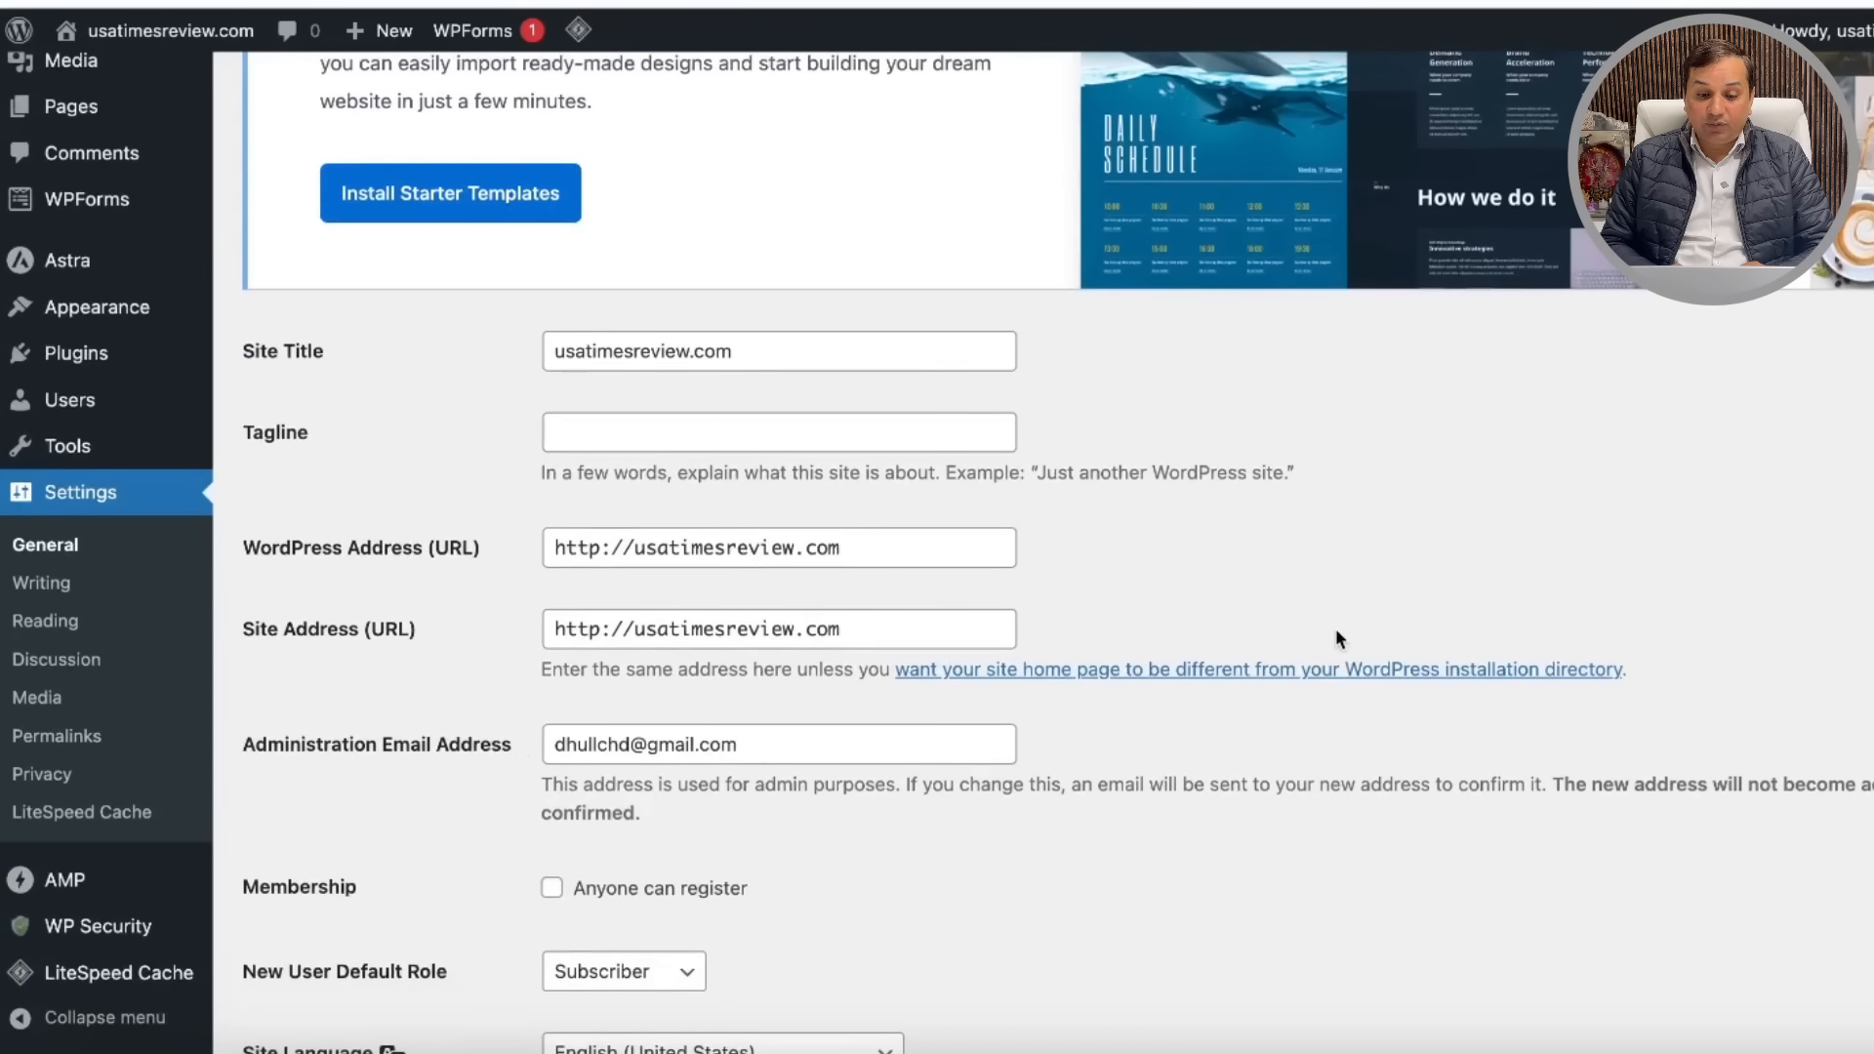
{"action": "scroll", "coordinate": [1337, 632], "scroll_direction": "down", "scroll_amount": 6}
{"action": "scroll", "coordinate": [1335, 633], "scroll_direction": "down", "scroll_amount": 3}
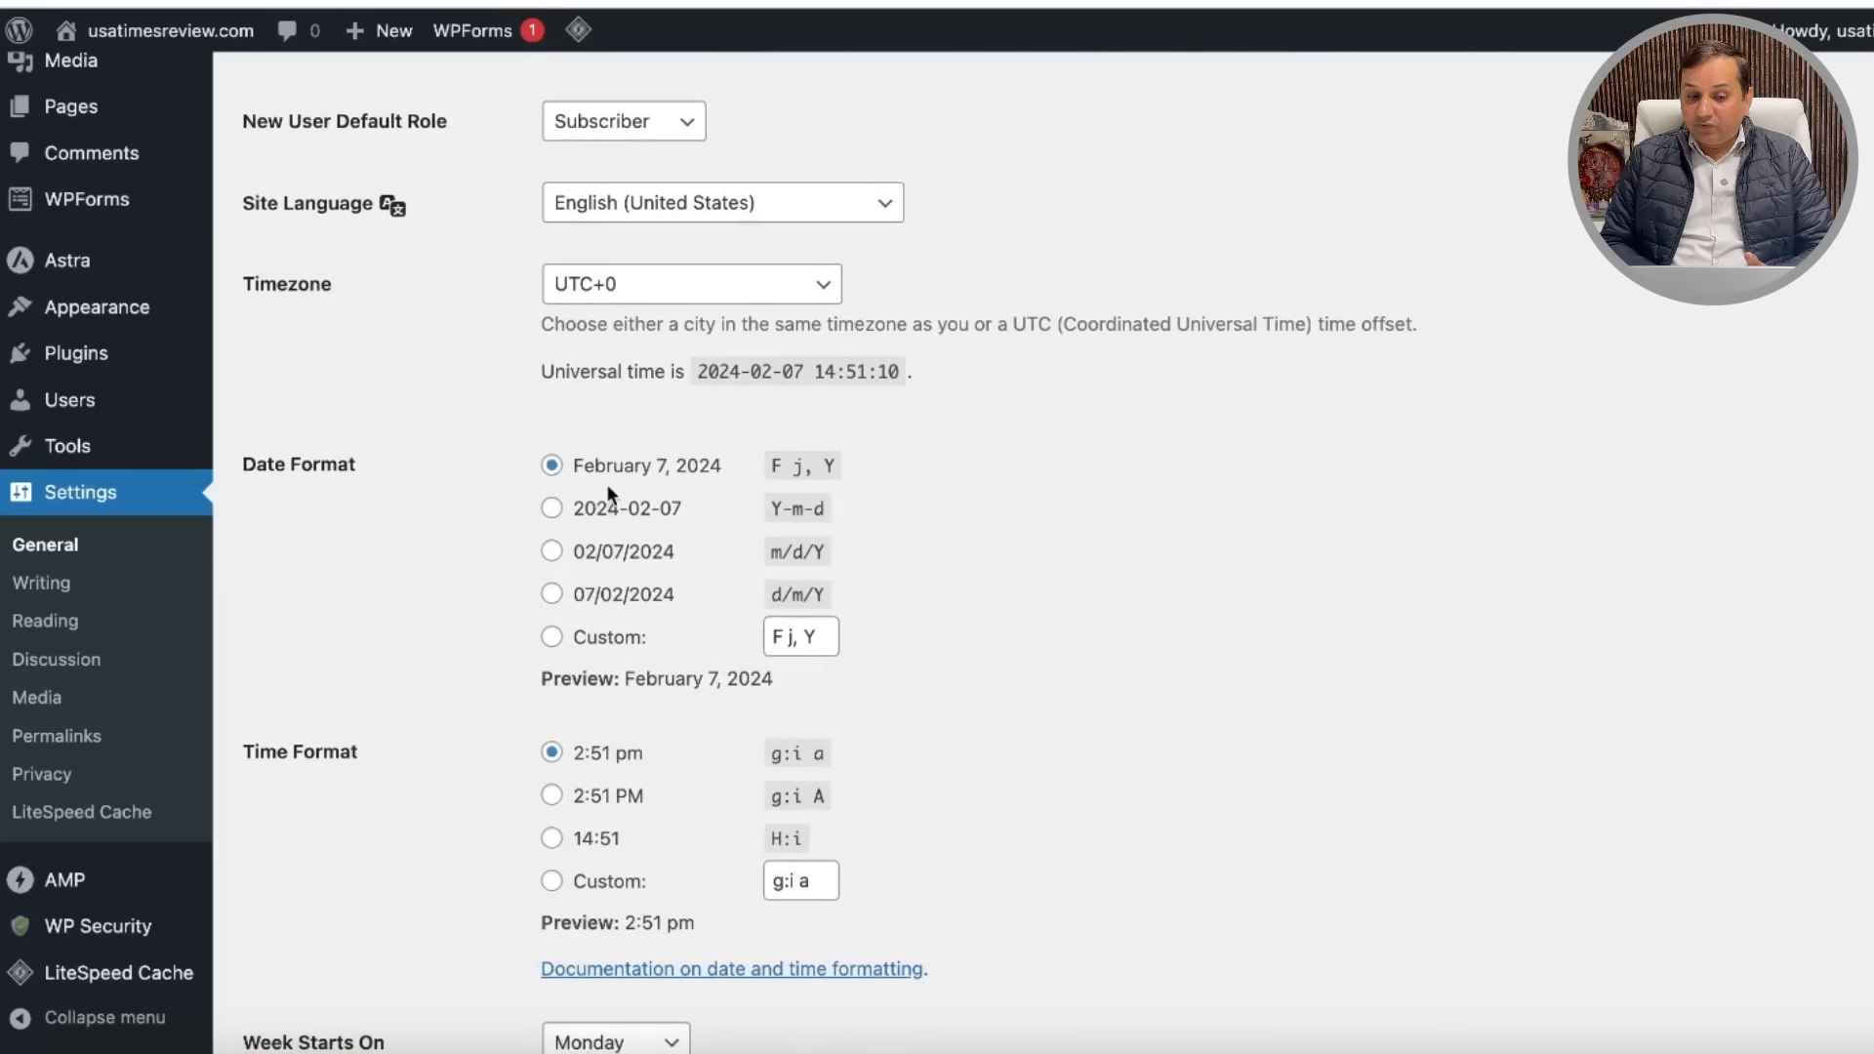
{"action": "scroll", "coordinate": [1253, 639], "scroll_direction": "down", "scroll_amount": 3}
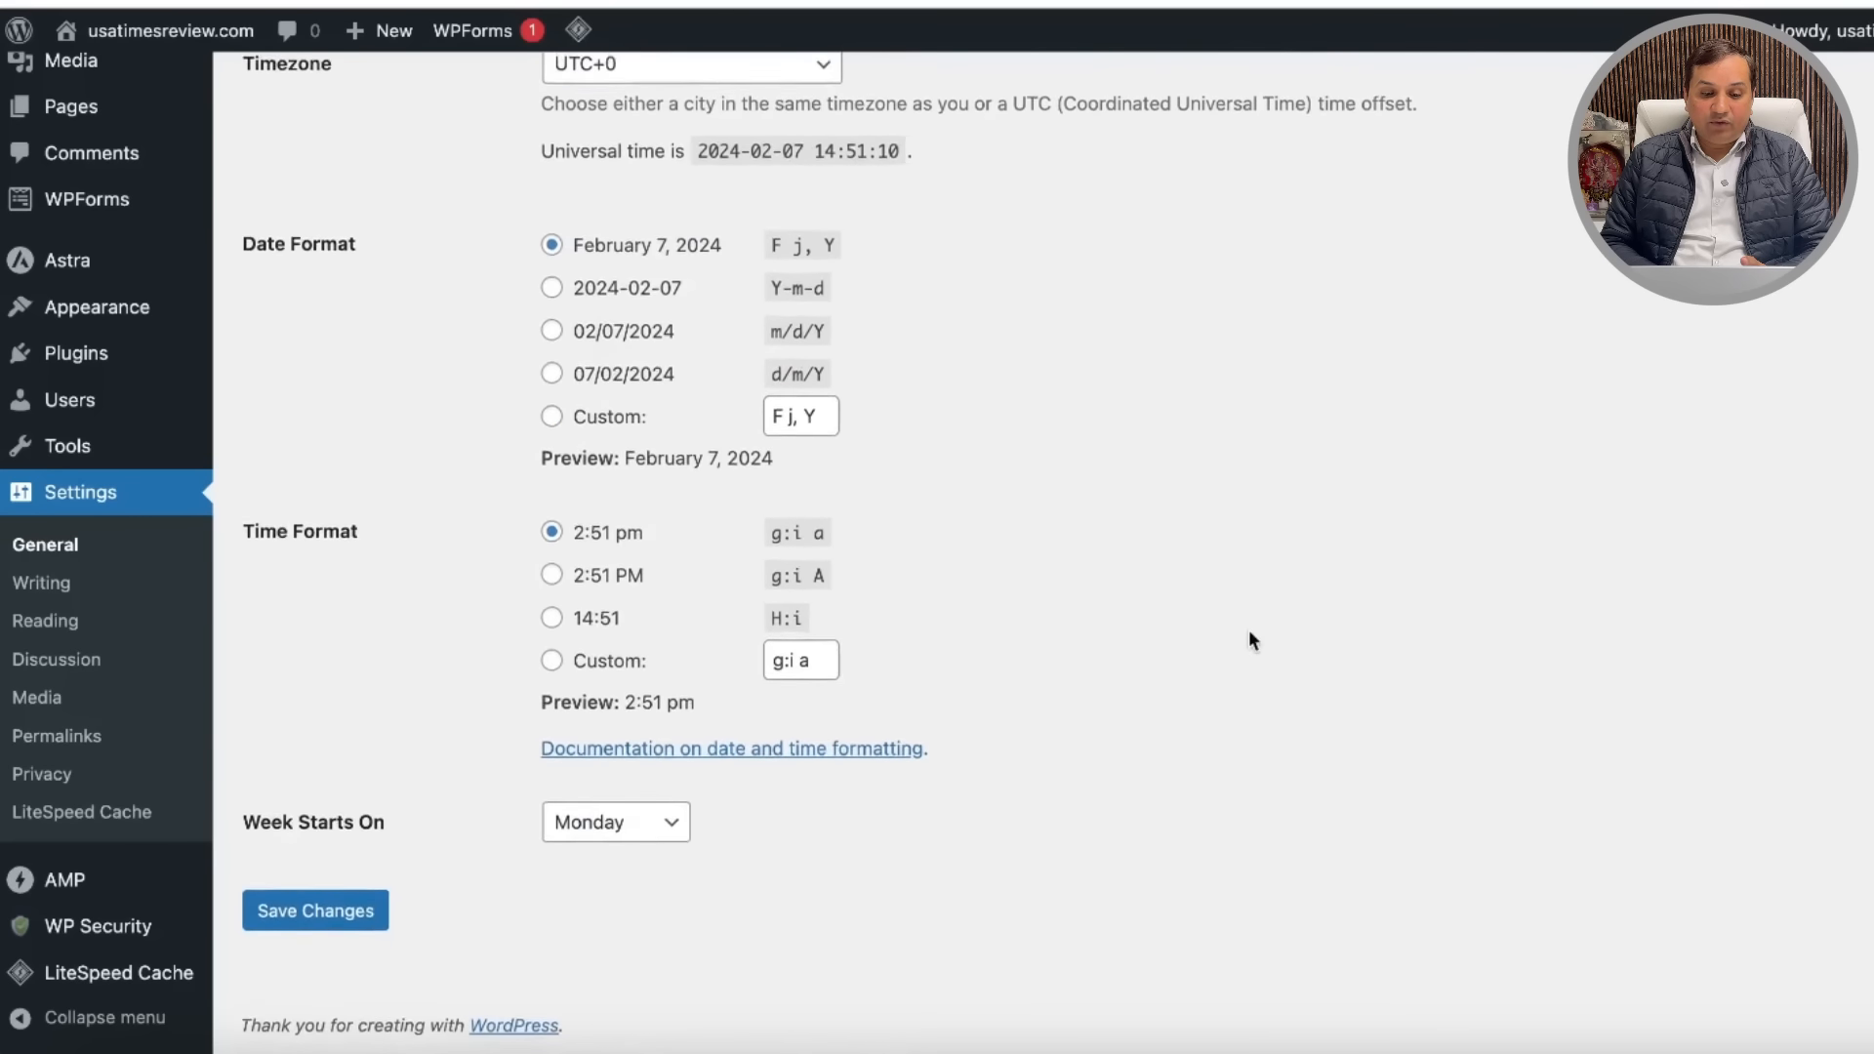
{"action": "scroll", "coordinate": [1250, 634], "scroll_direction": "up", "scroll_amount": 10}
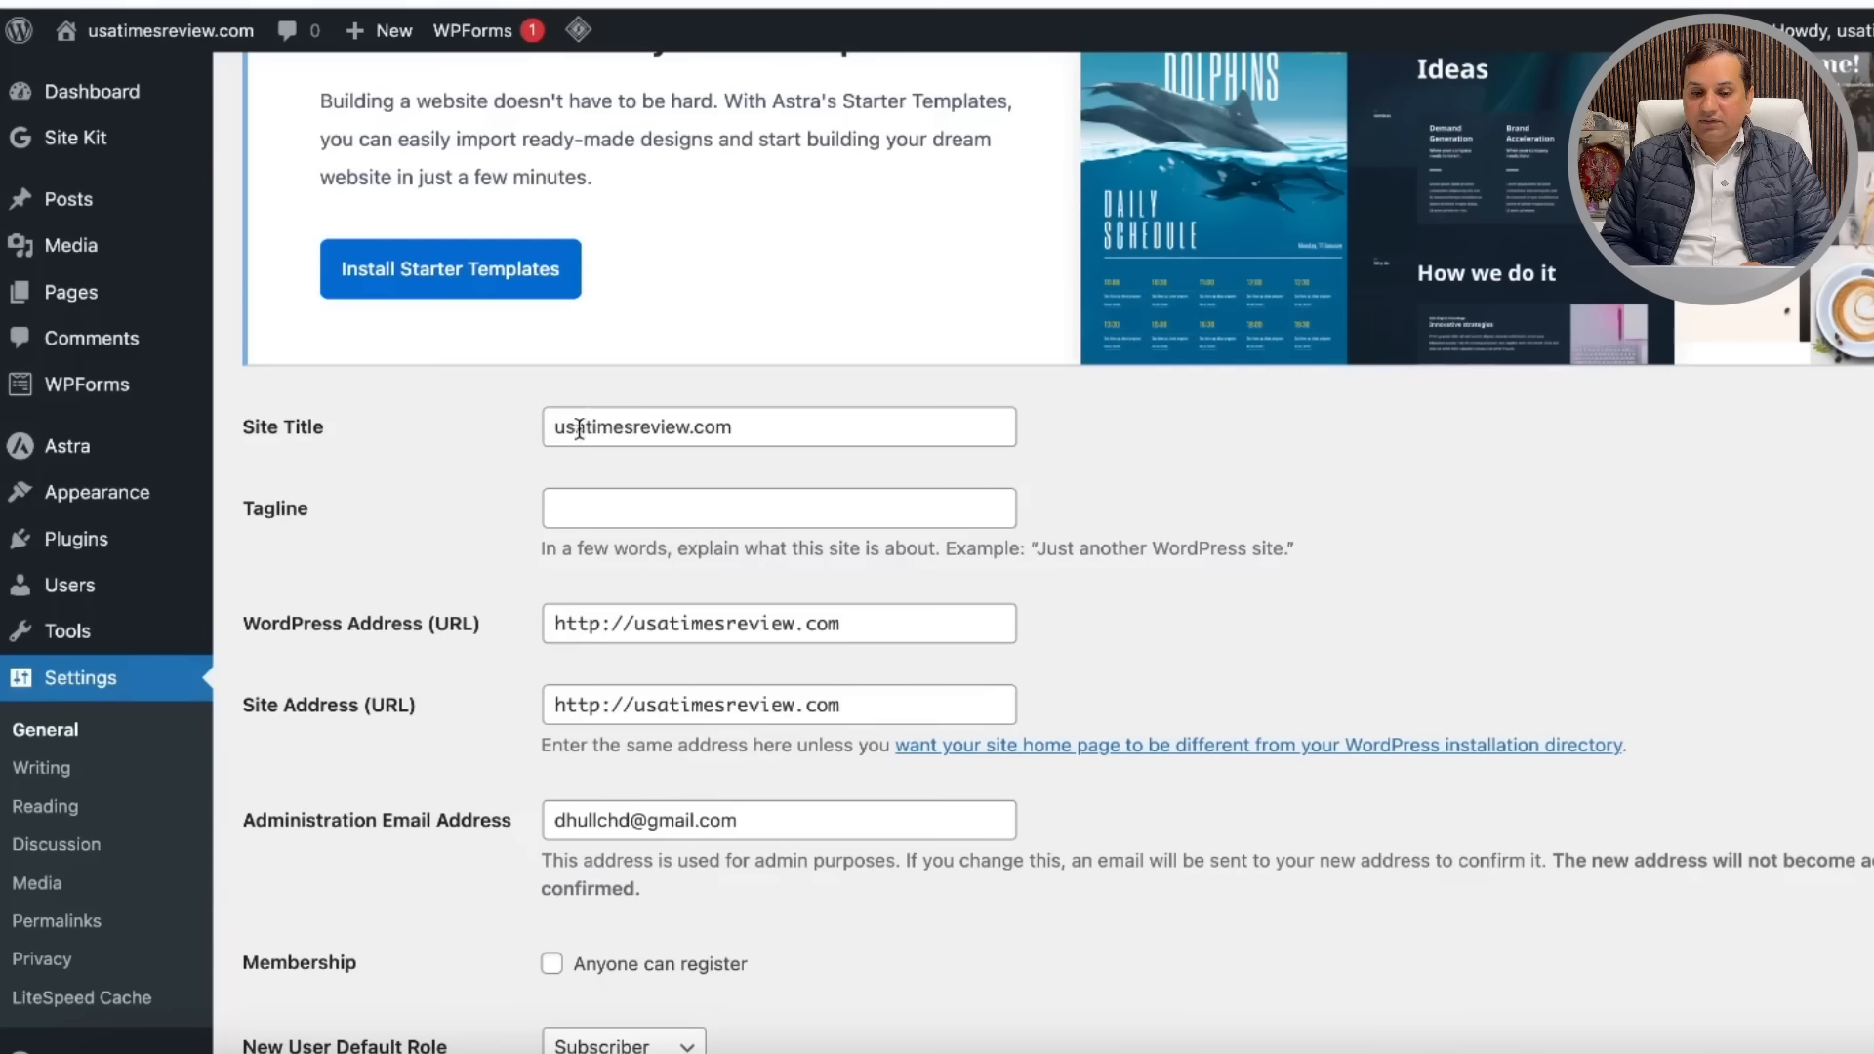
Step: Change the site title to 'USA Times Review' and save the general settings
{"action": "left_click", "coordinate": [583, 427]}
{"action": "key", "text": "BackSpace"}
{"action": "key", "text": "BackSpace"}
{"action": "key", "text": "BackSpace"}
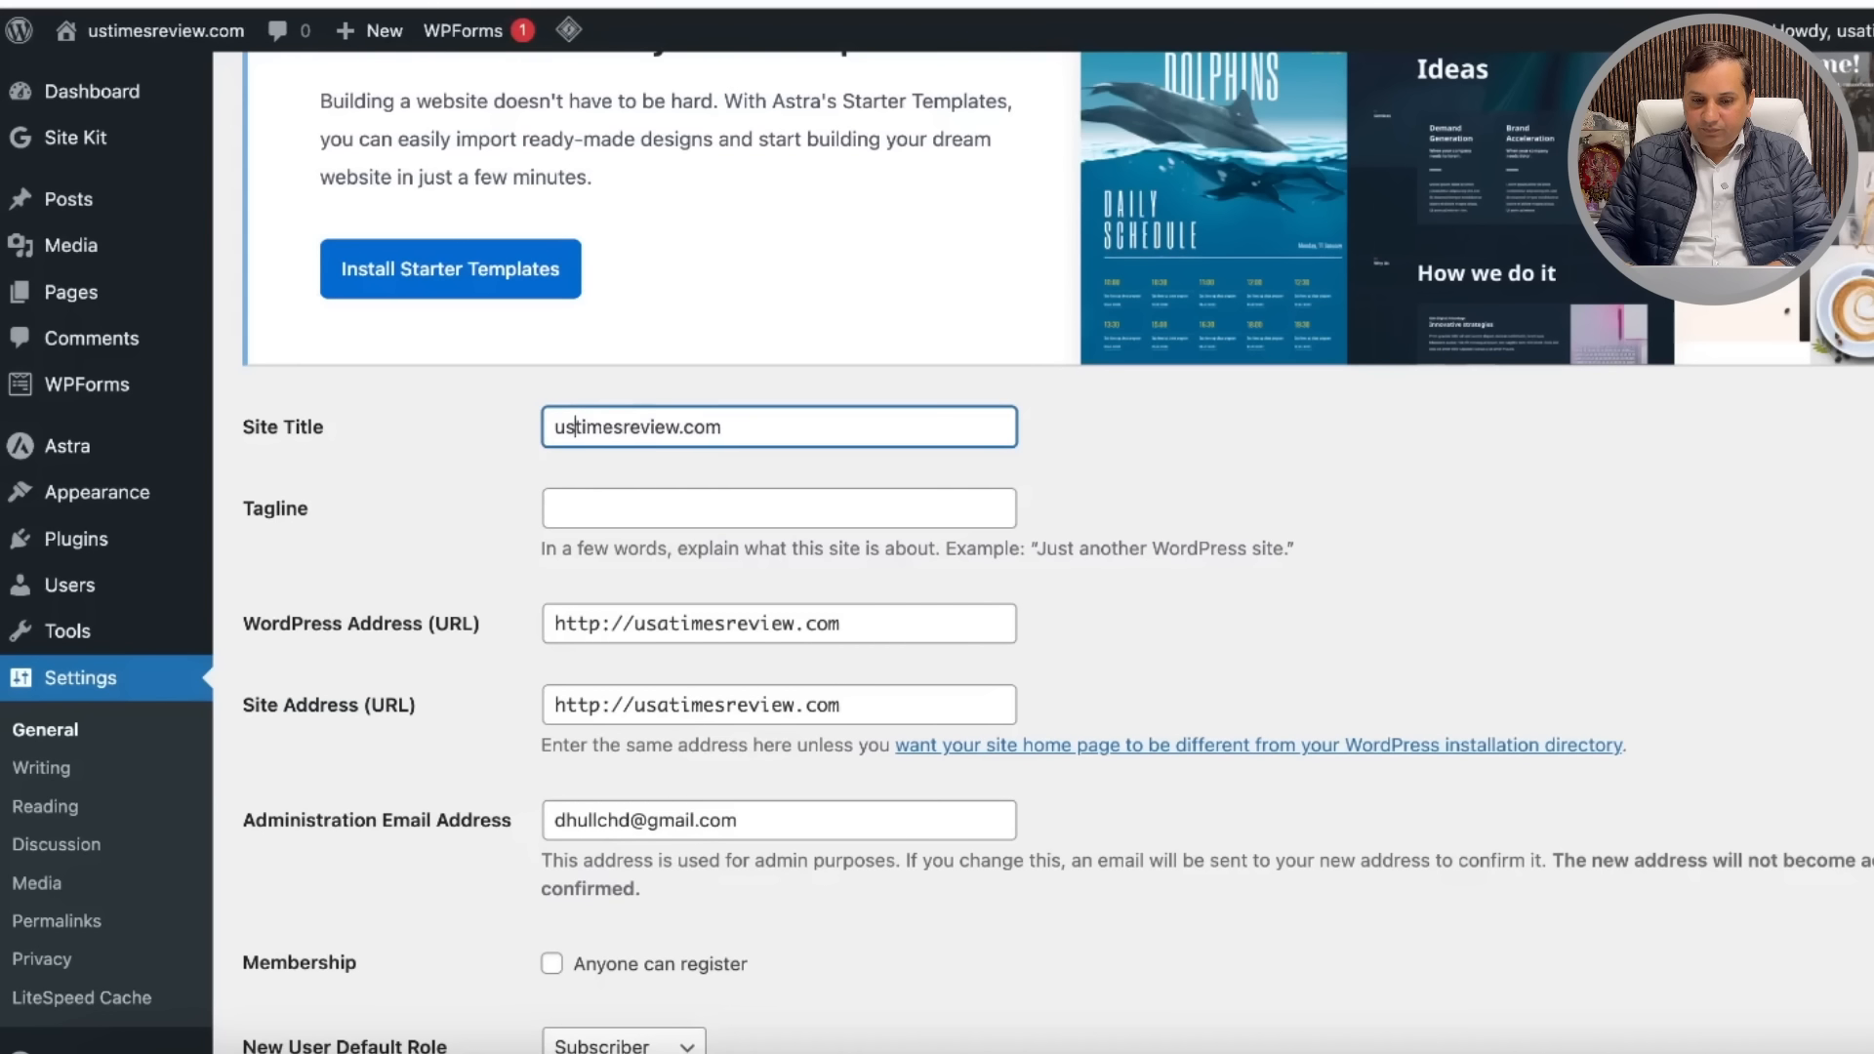
{"action": "type", "text": "USA T"}
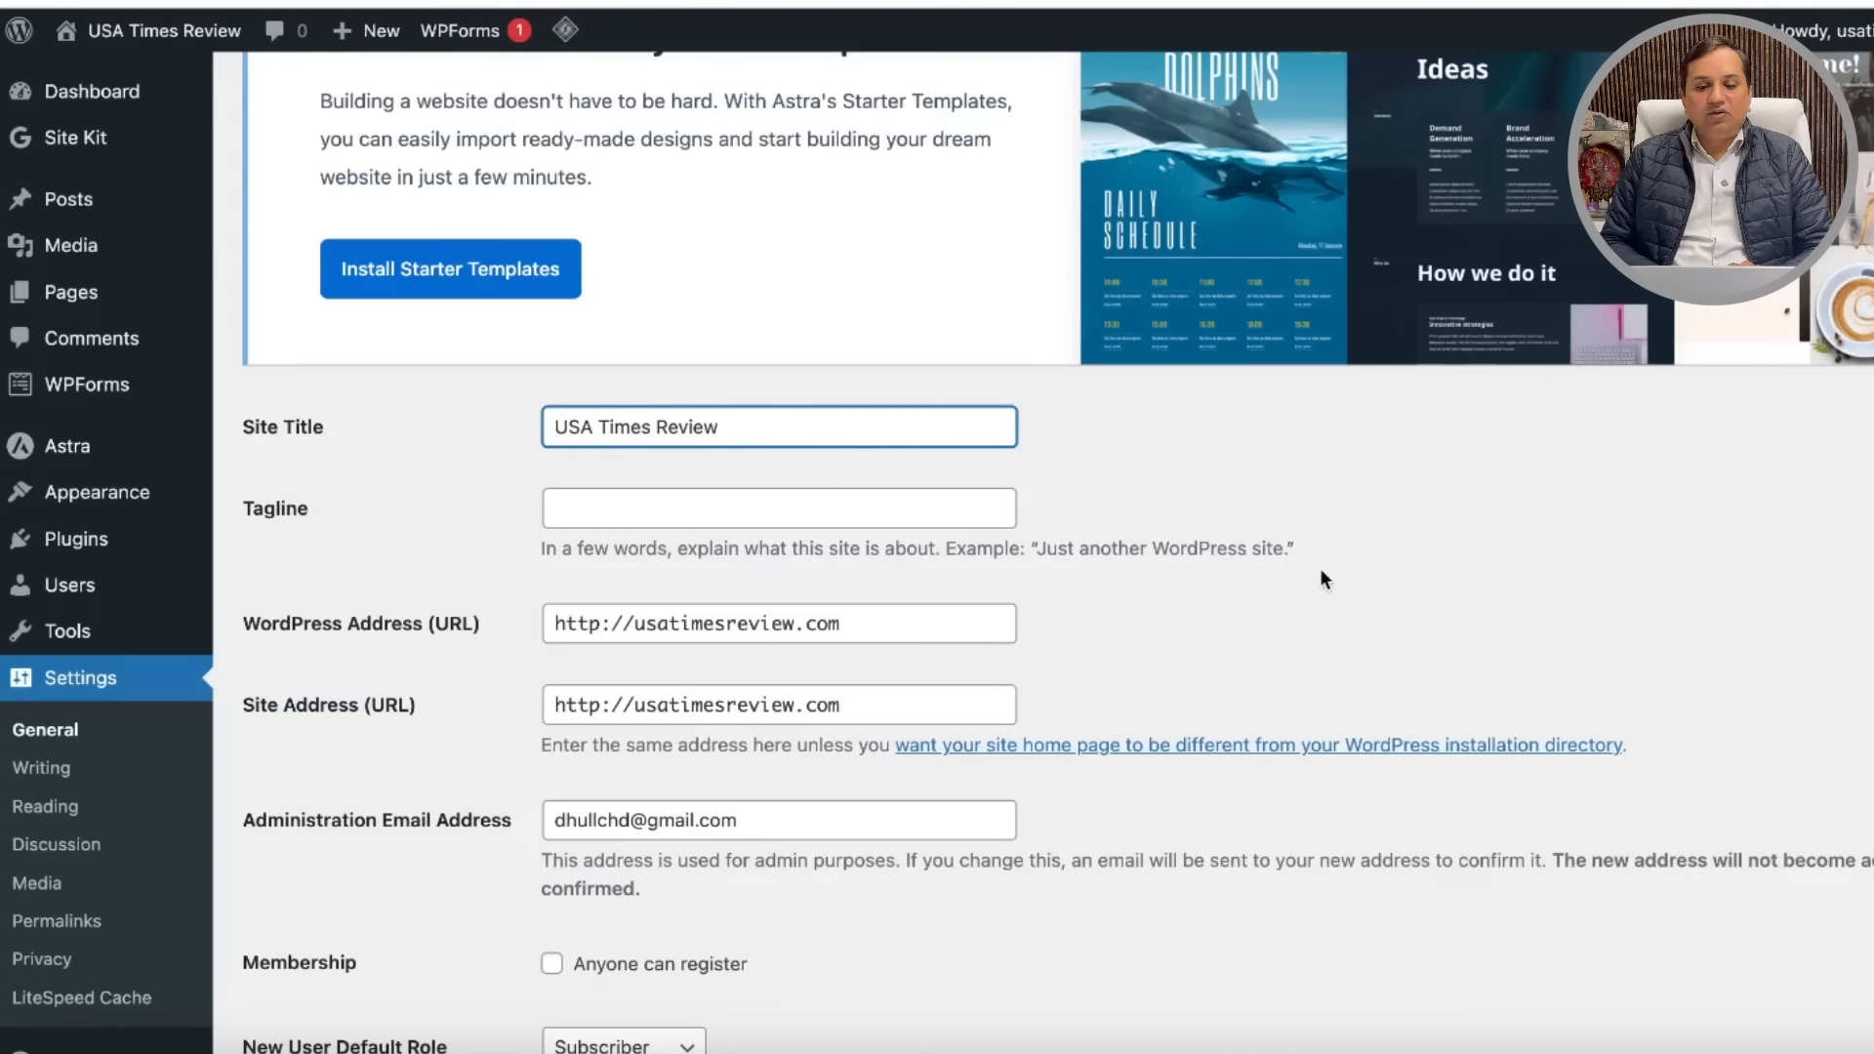
{"action": "scroll", "coordinate": [1321, 571], "scroll_direction": "down", "scroll_amount": 12}
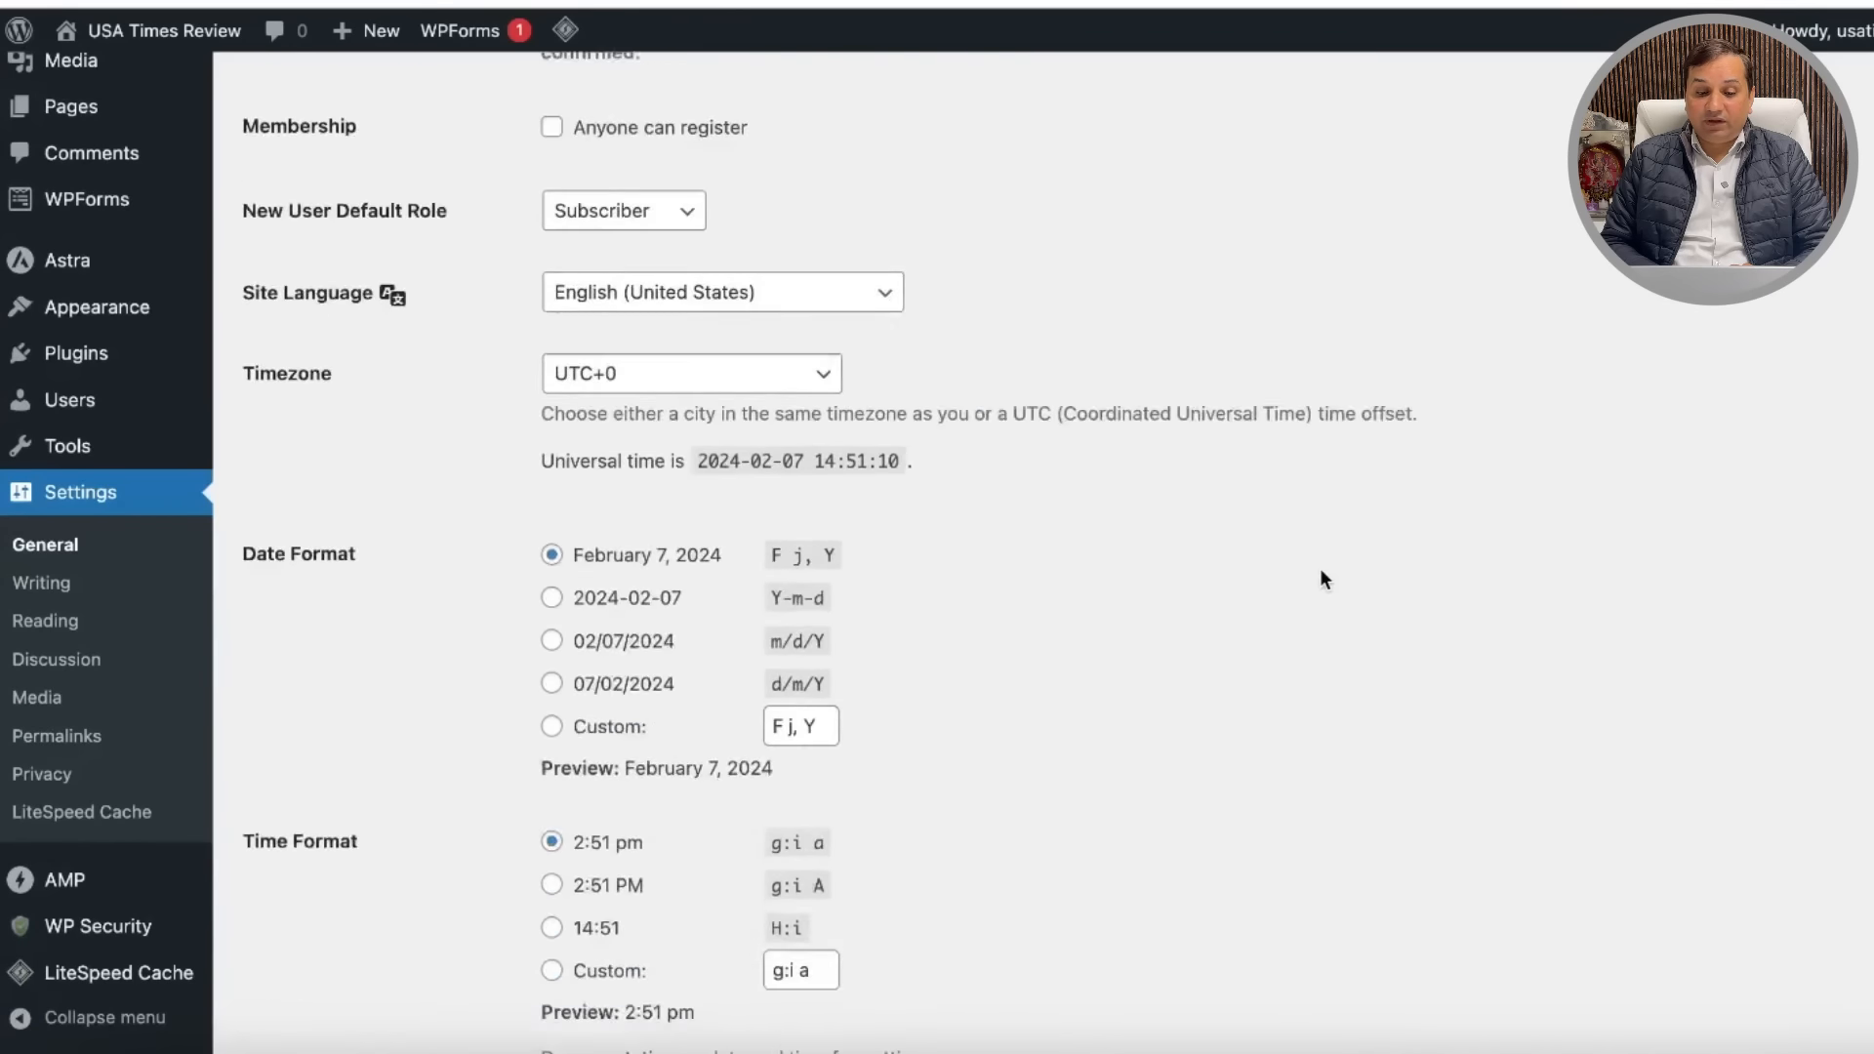
{"action": "left_click", "coordinate": [339, 926]}
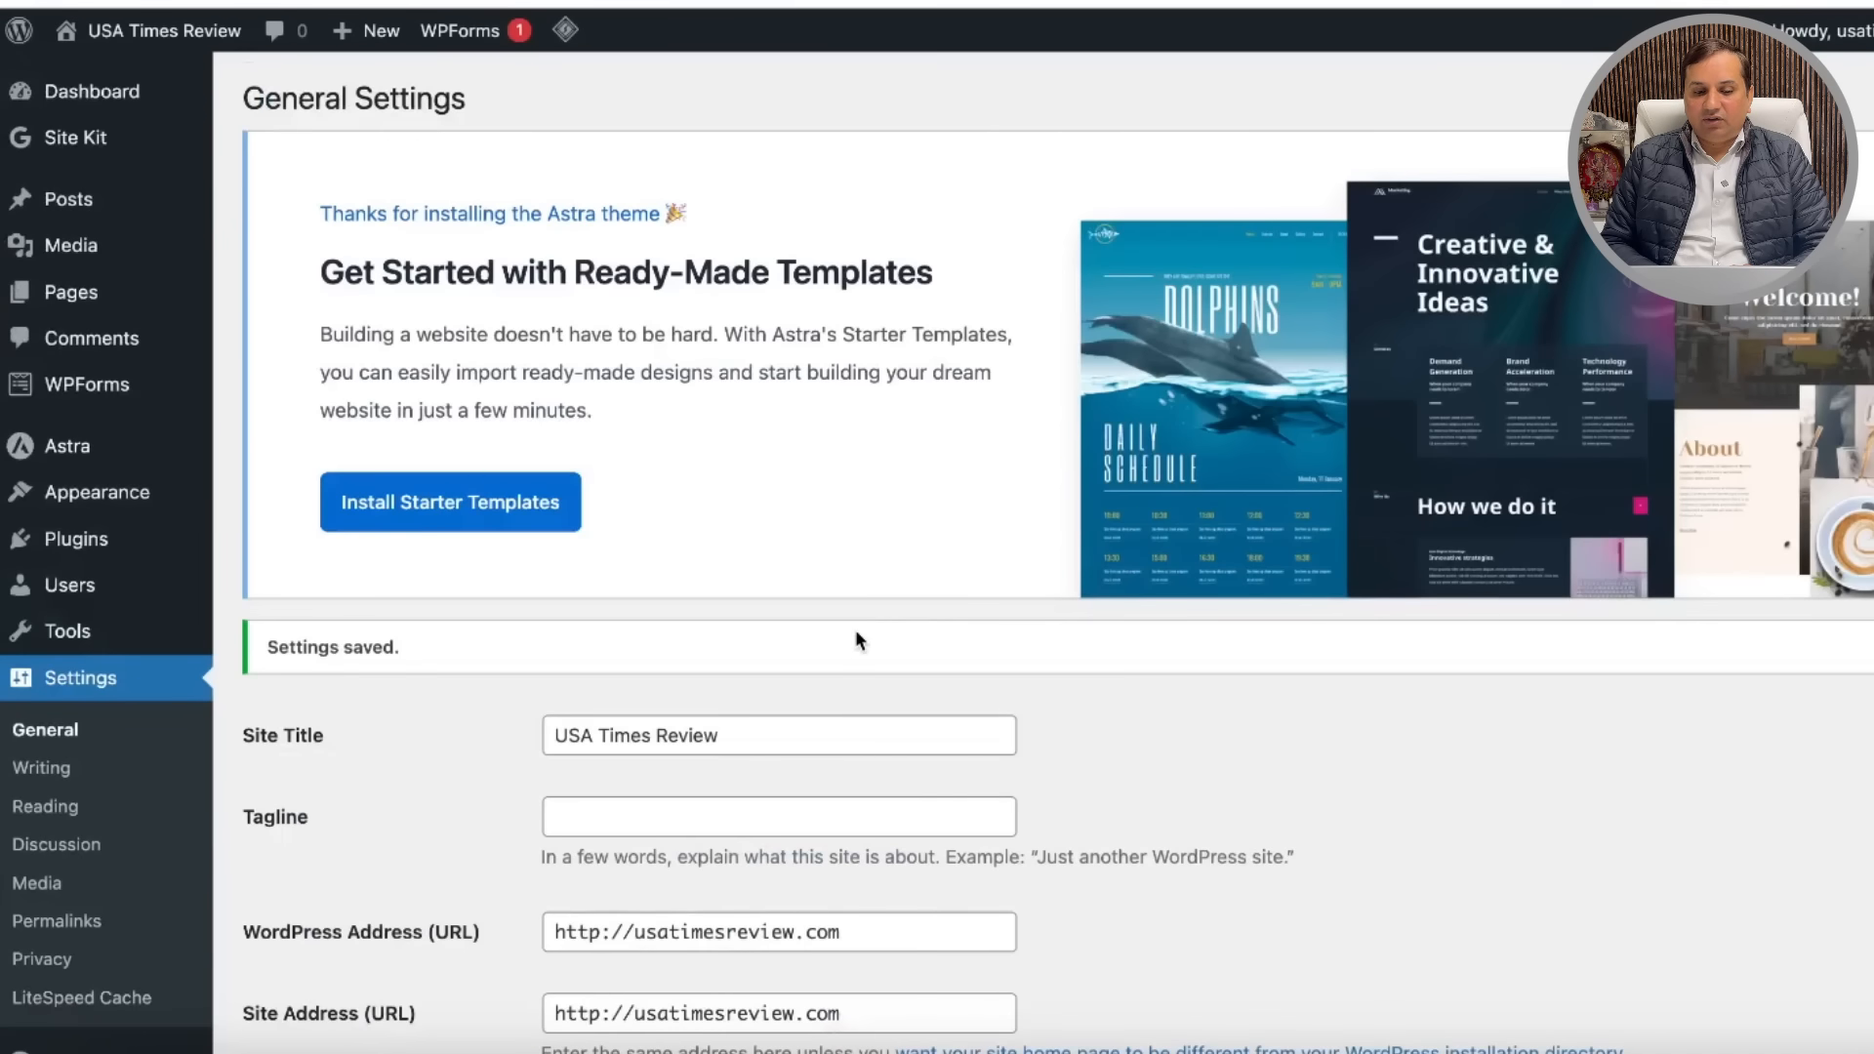
{"action": "scroll", "coordinate": [868, 684], "scroll_direction": "down", "scroll_amount": 3}
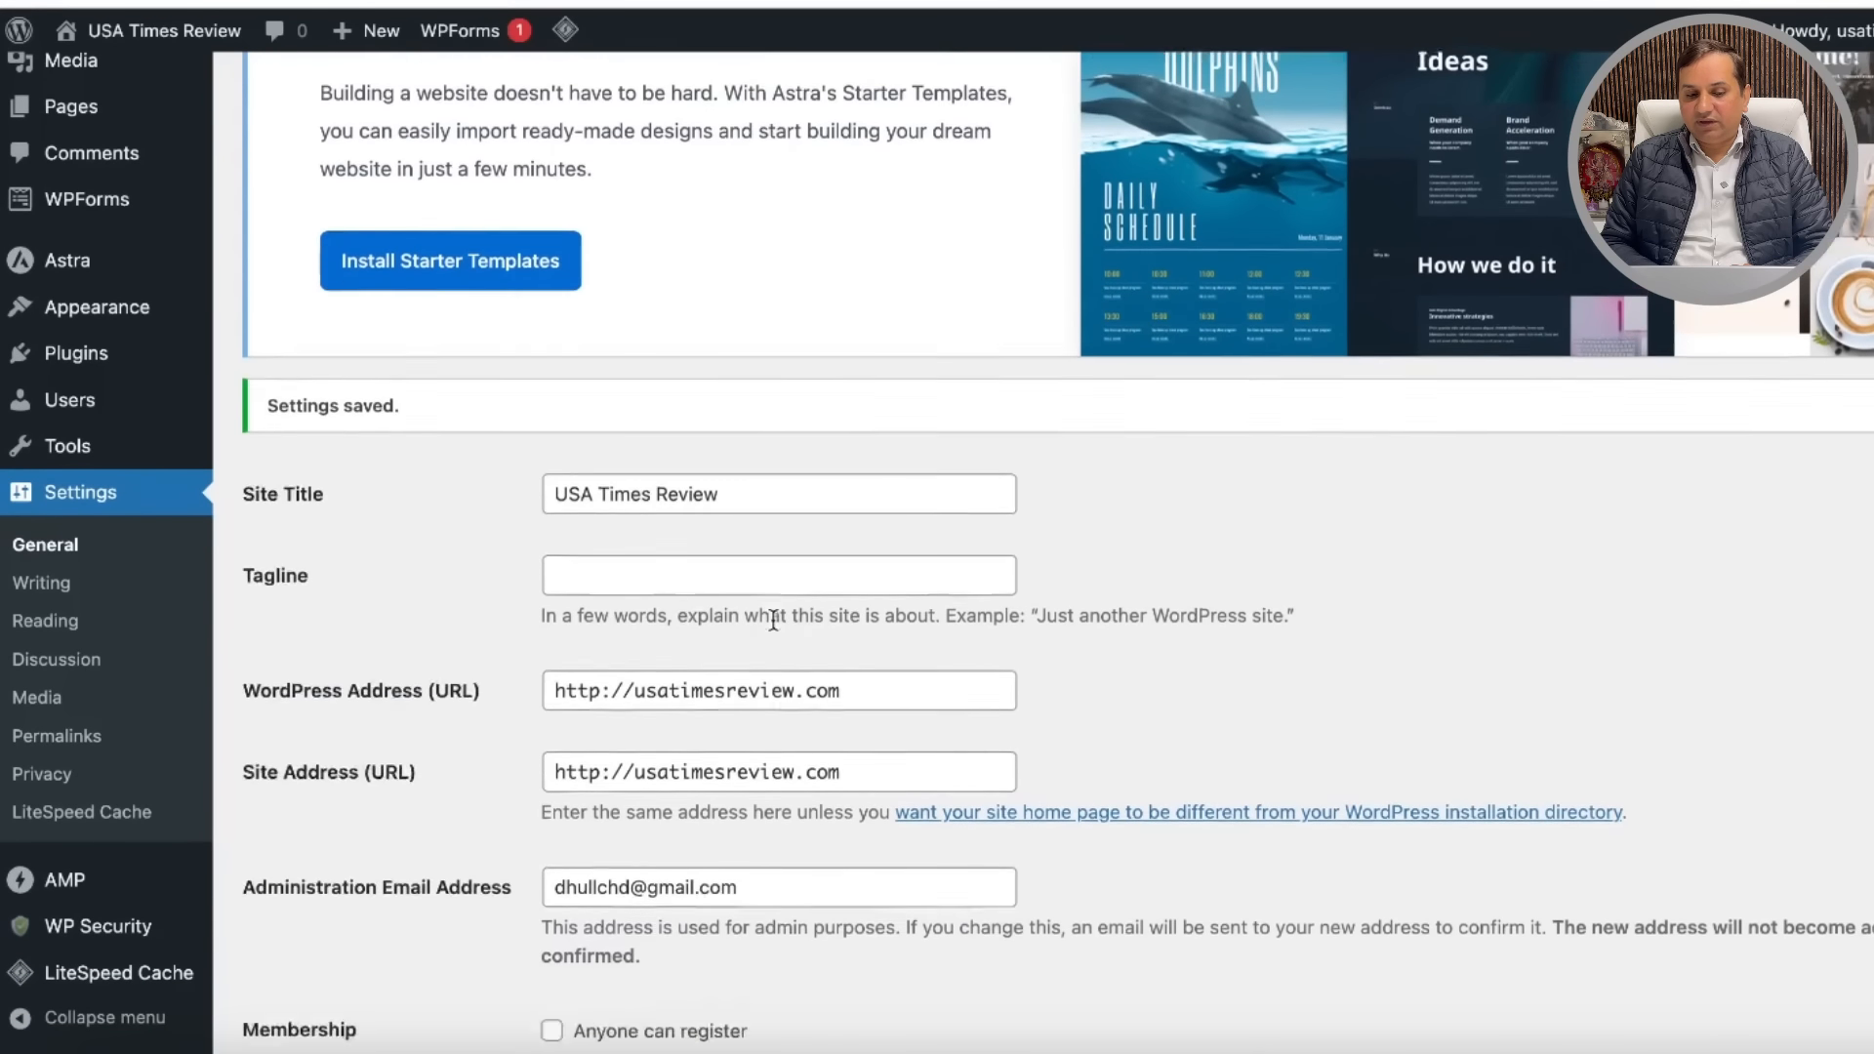
{"action": "scroll", "coordinate": [773, 620], "scroll_direction": "down", "scroll_amount": 1}
{"action": "scroll", "coordinate": [1162, 605], "scroll_direction": "down", "scroll_amount": 1}
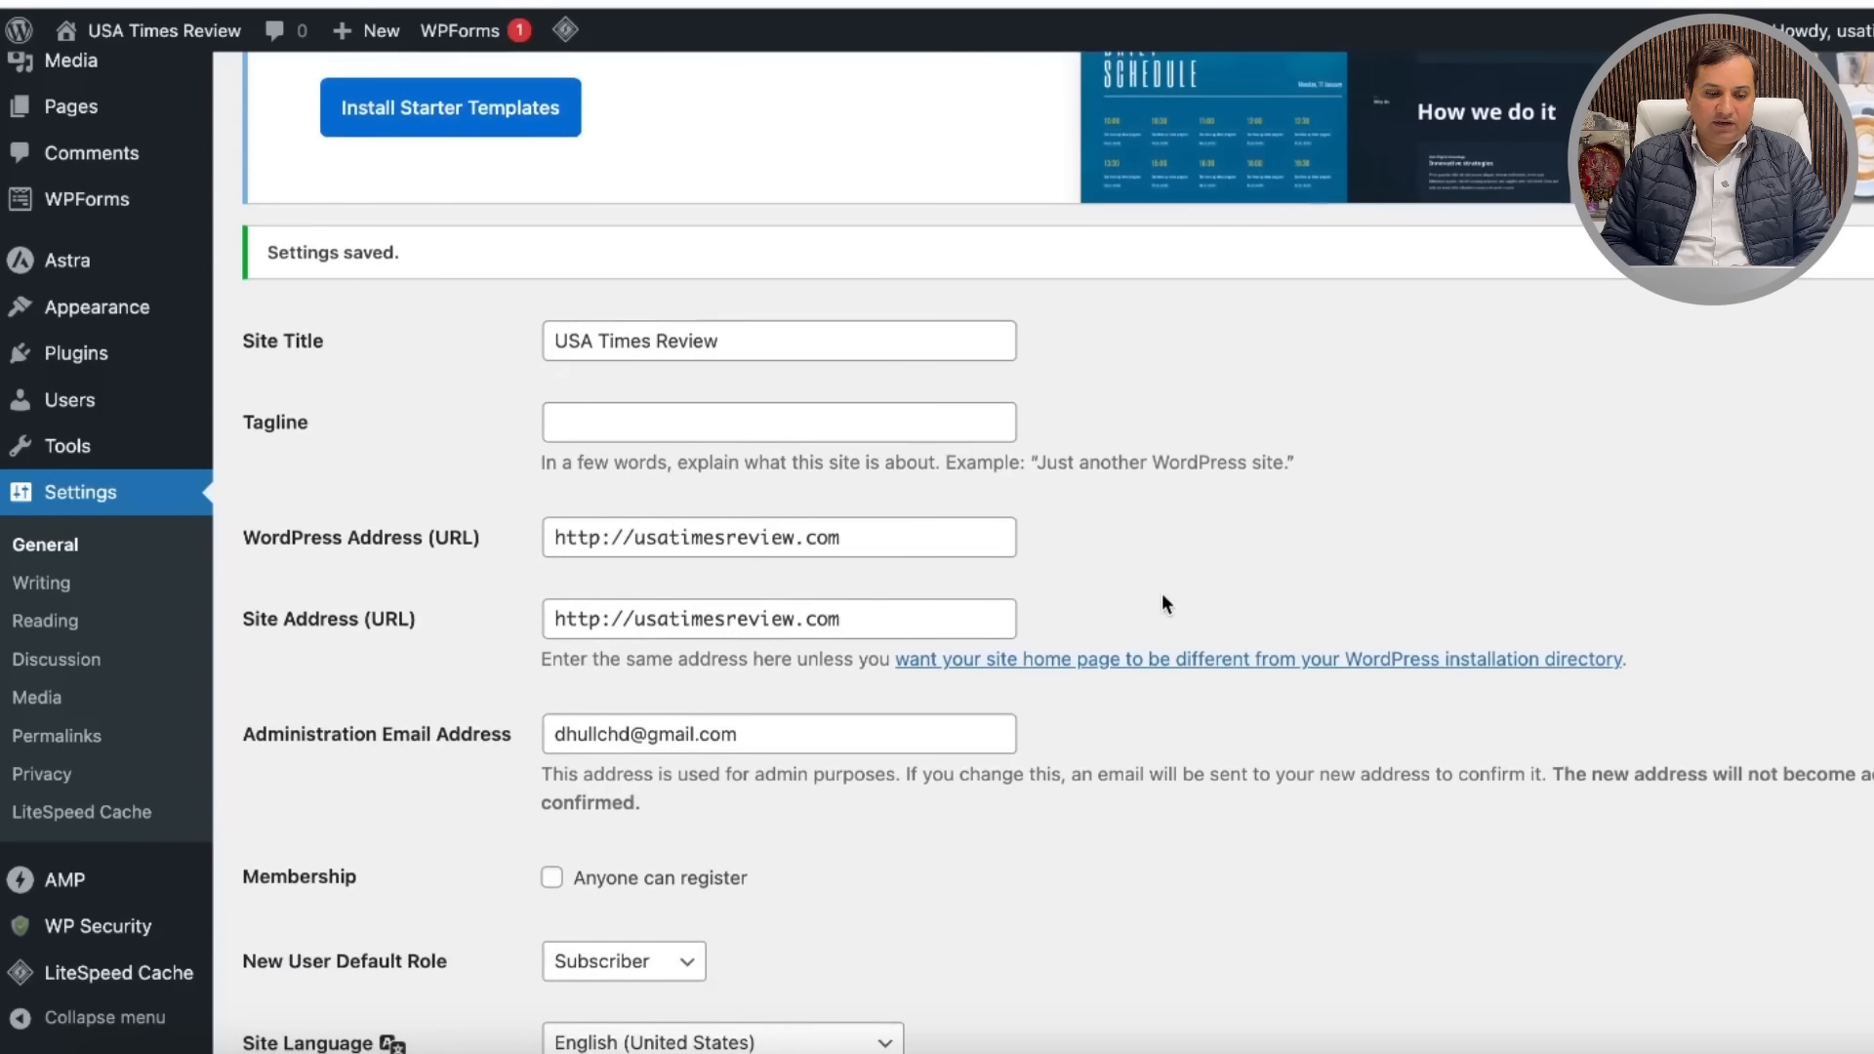
Step: Look through the Writing settings and check the default post category options
{"action": "left_click", "coordinate": [51, 585]}
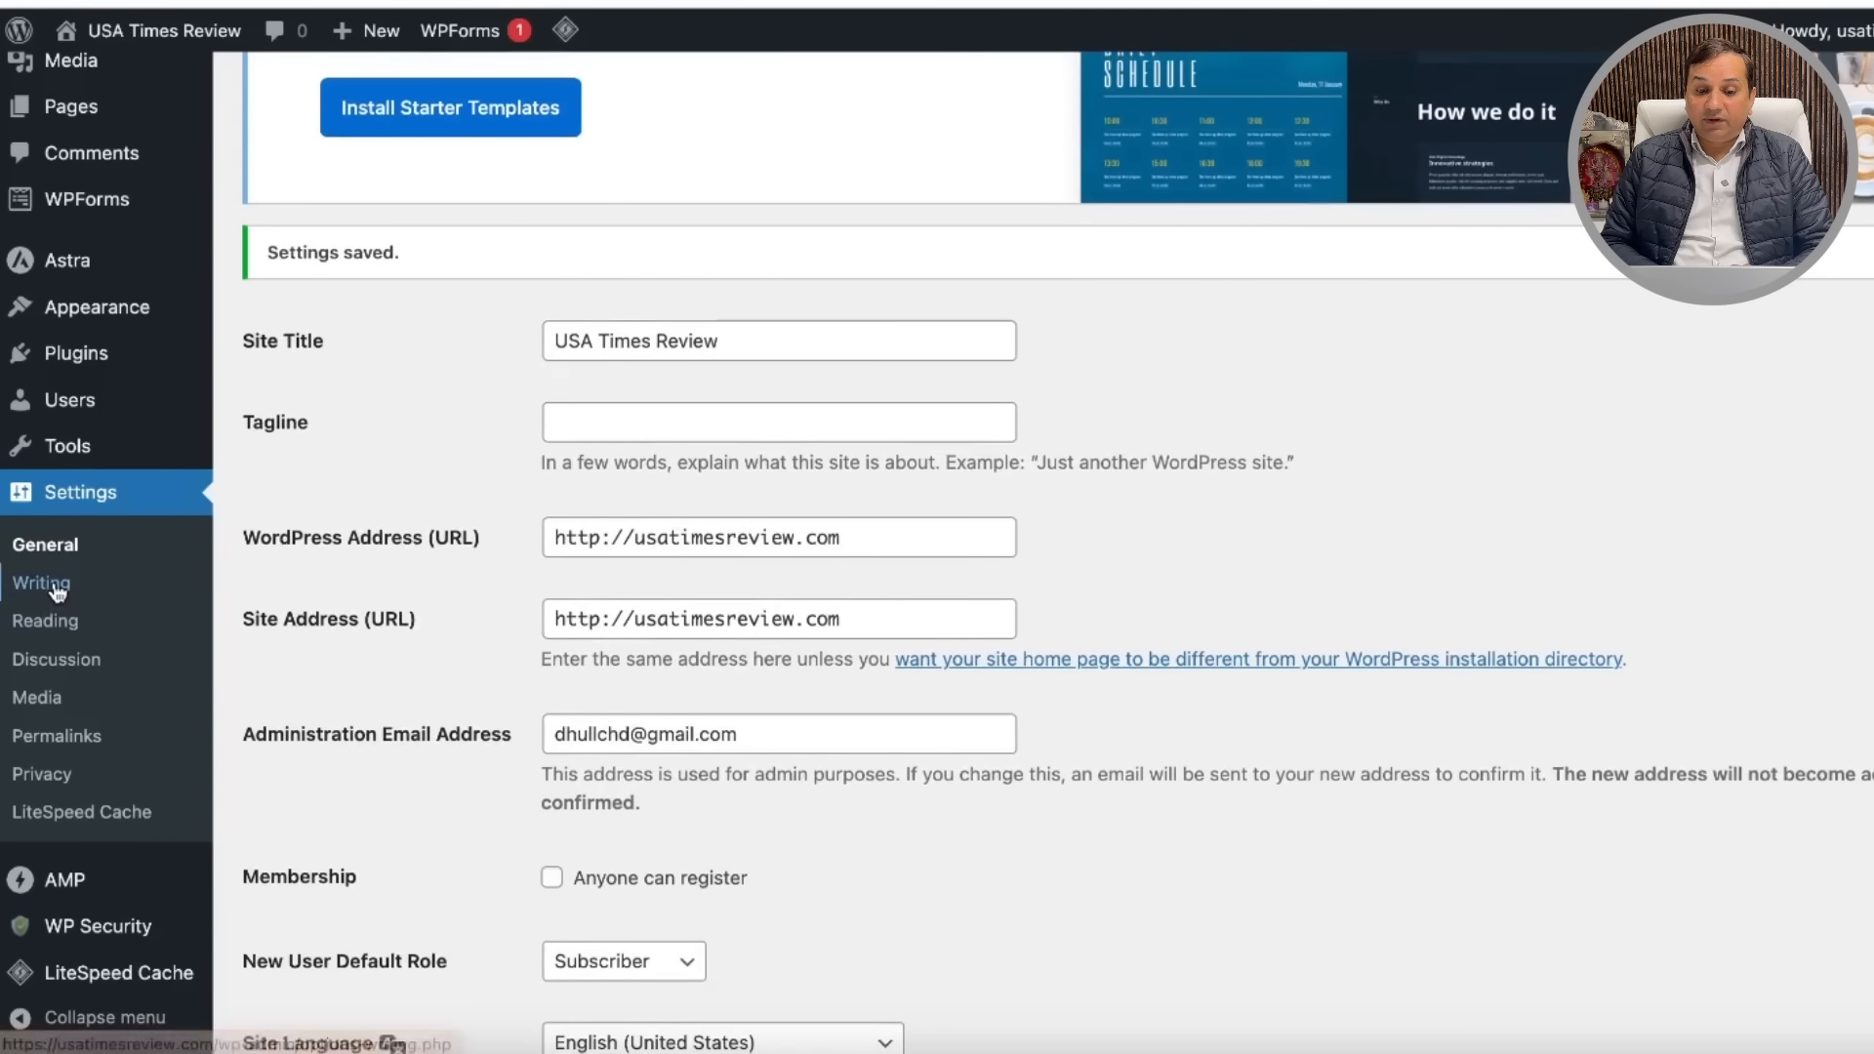
{"action": "scroll", "coordinate": [966, 710], "scroll_direction": "down", "scroll_amount": 5}
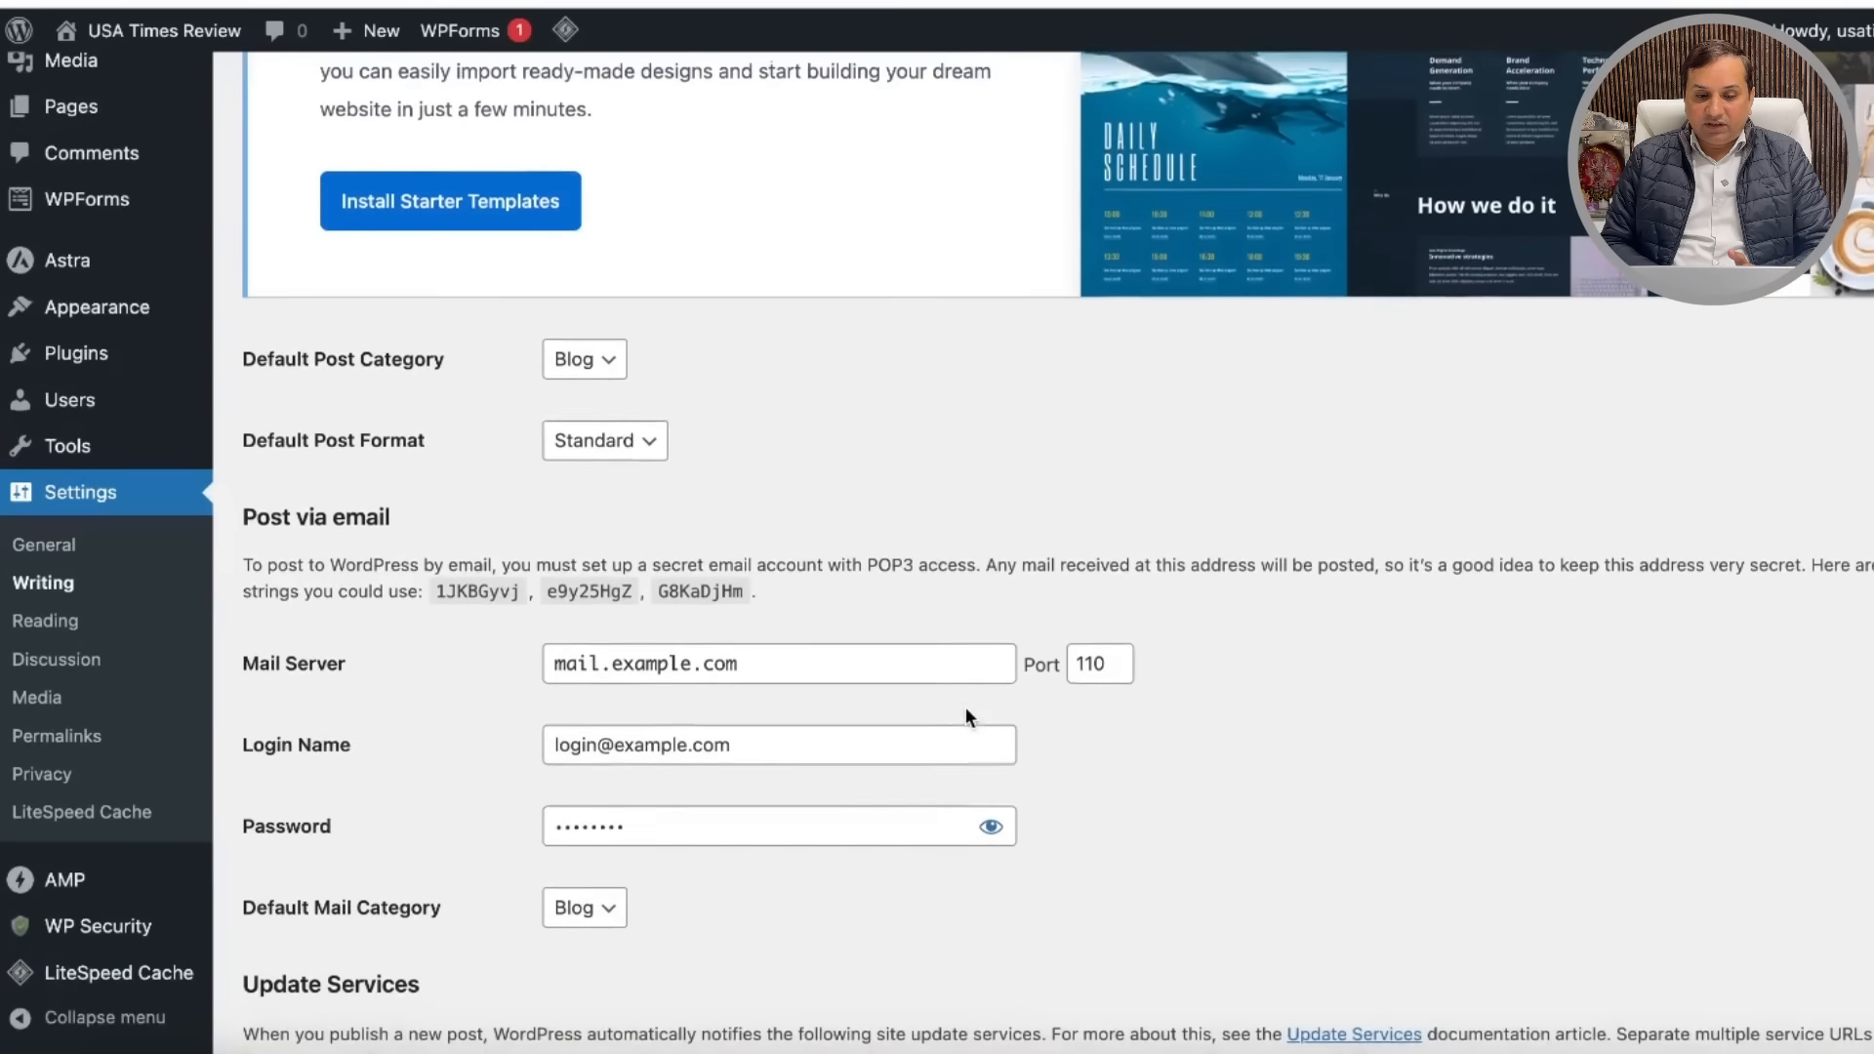
{"action": "scroll", "coordinate": [1251, 801], "scroll_direction": "down", "scroll_amount": 2}
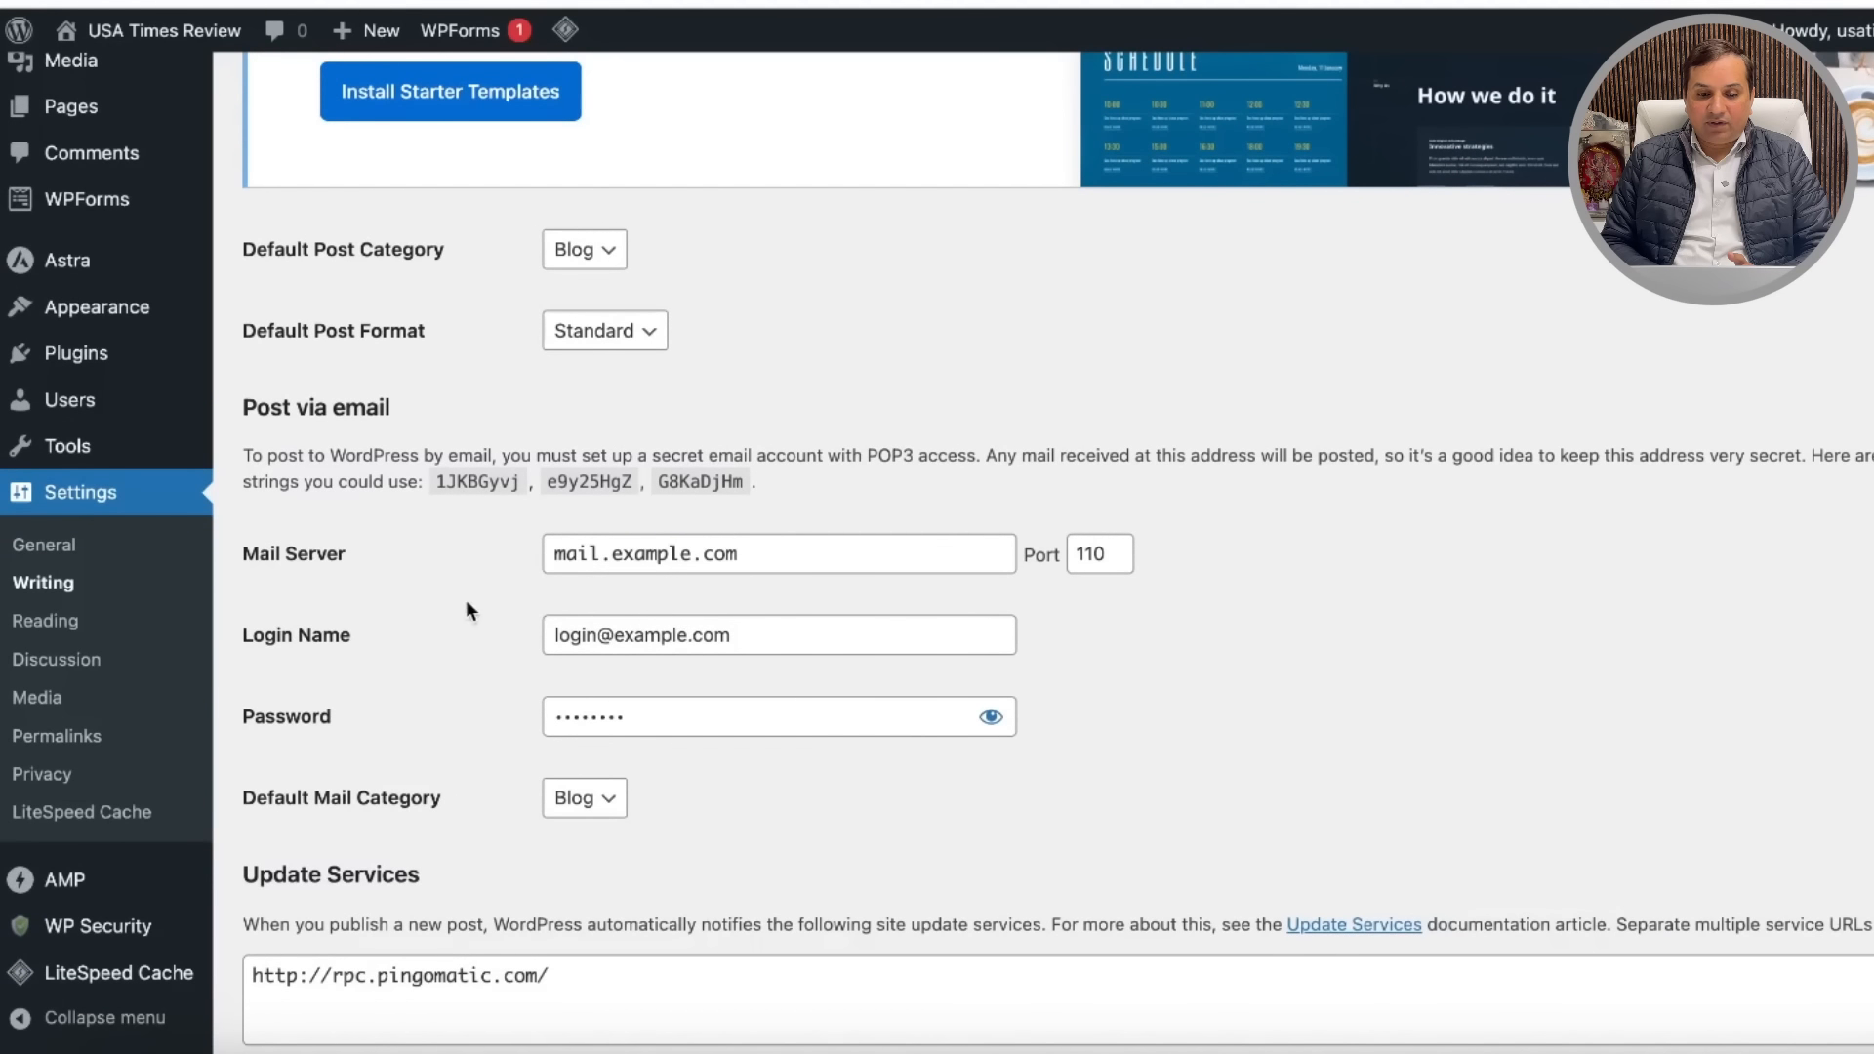
{"action": "scroll", "coordinate": [1263, 718], "scroll_direction": "down", "scroll_amount": 2}
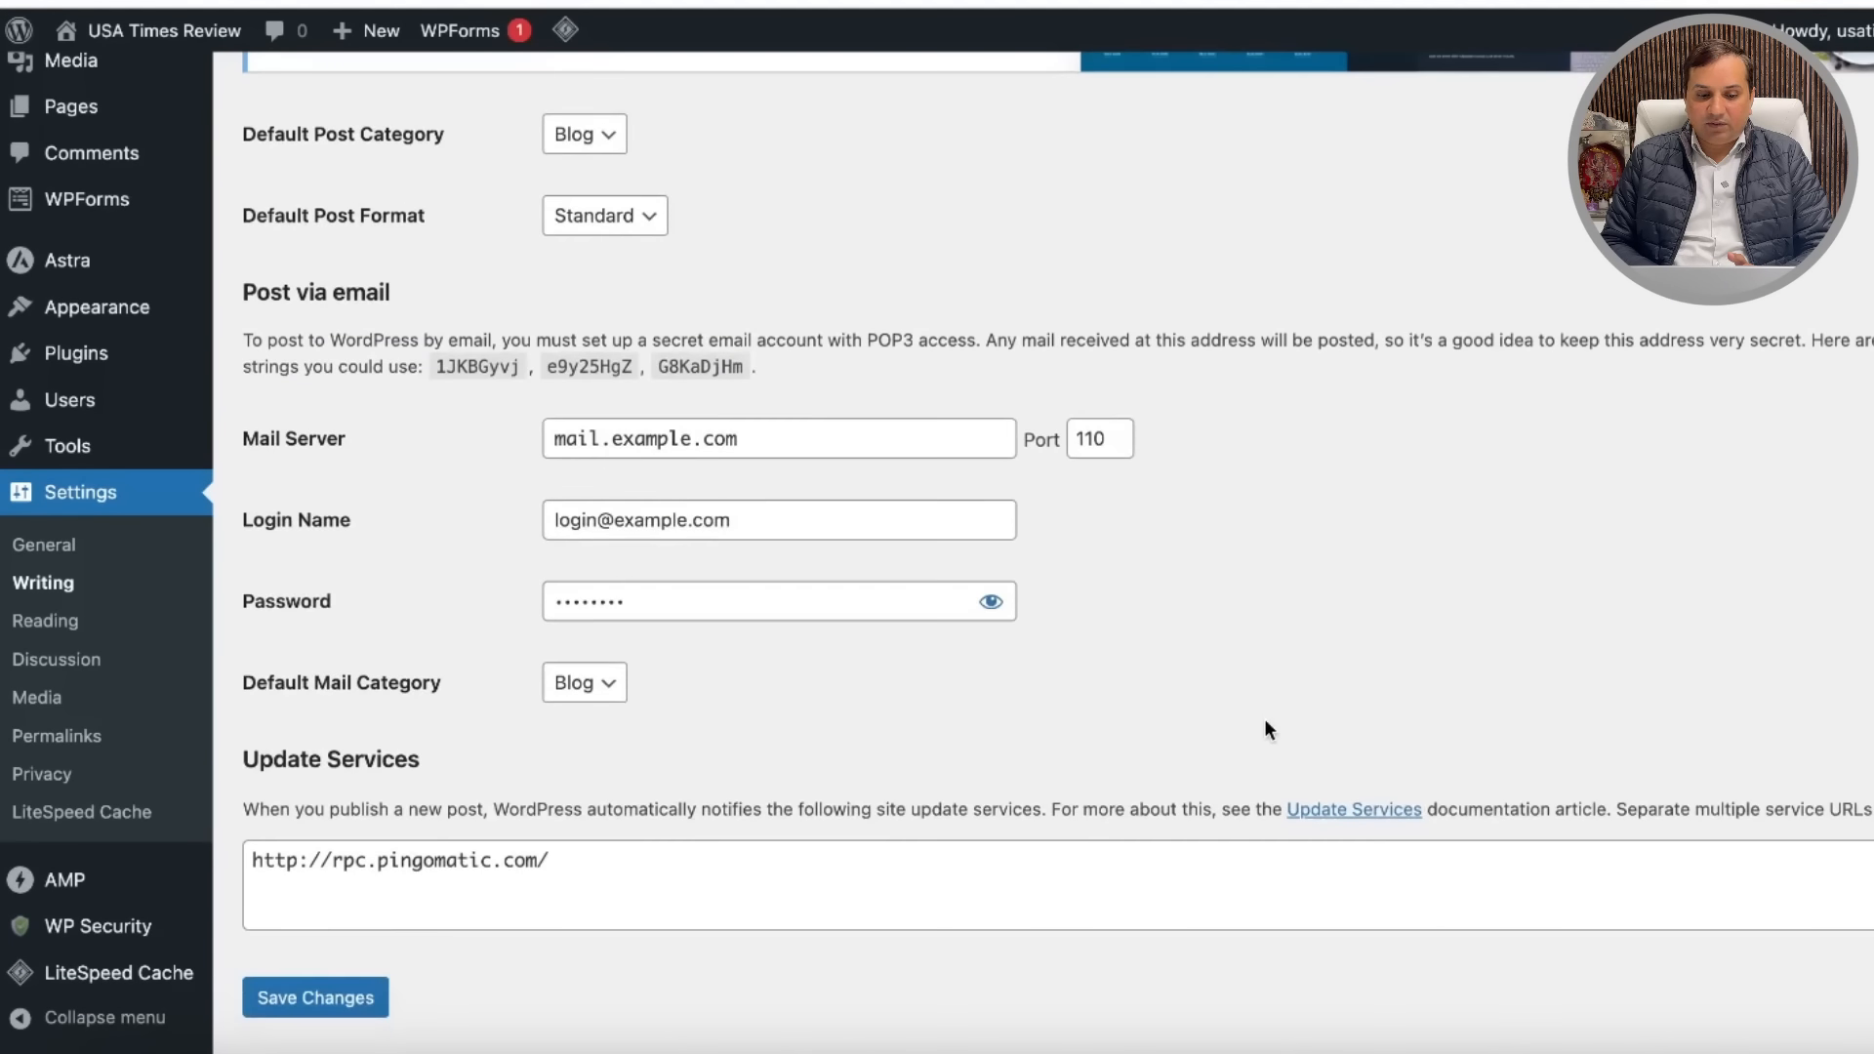
{"action": "scroll", "coordinate": [1297, 644], "scroll_direction": "up", "scroll_amount": 4}
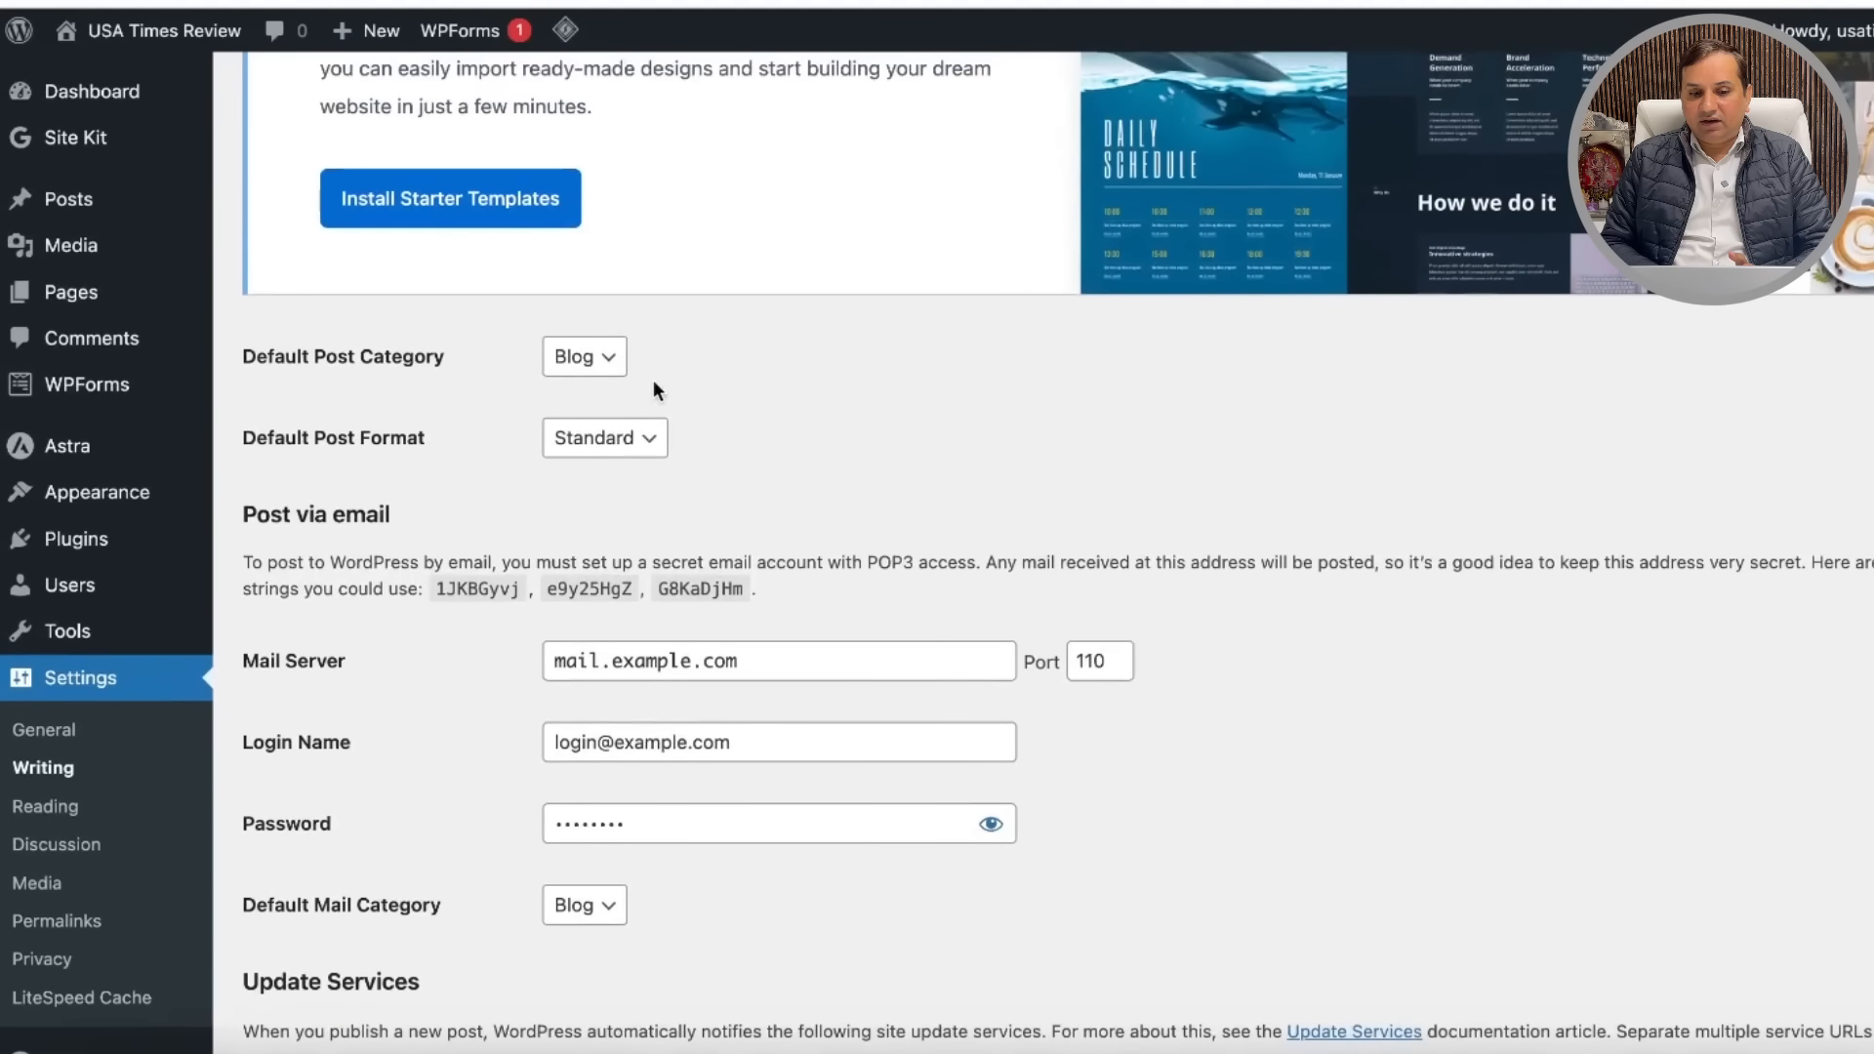
{"action": "left_click", "coordinate": [611, 359]}
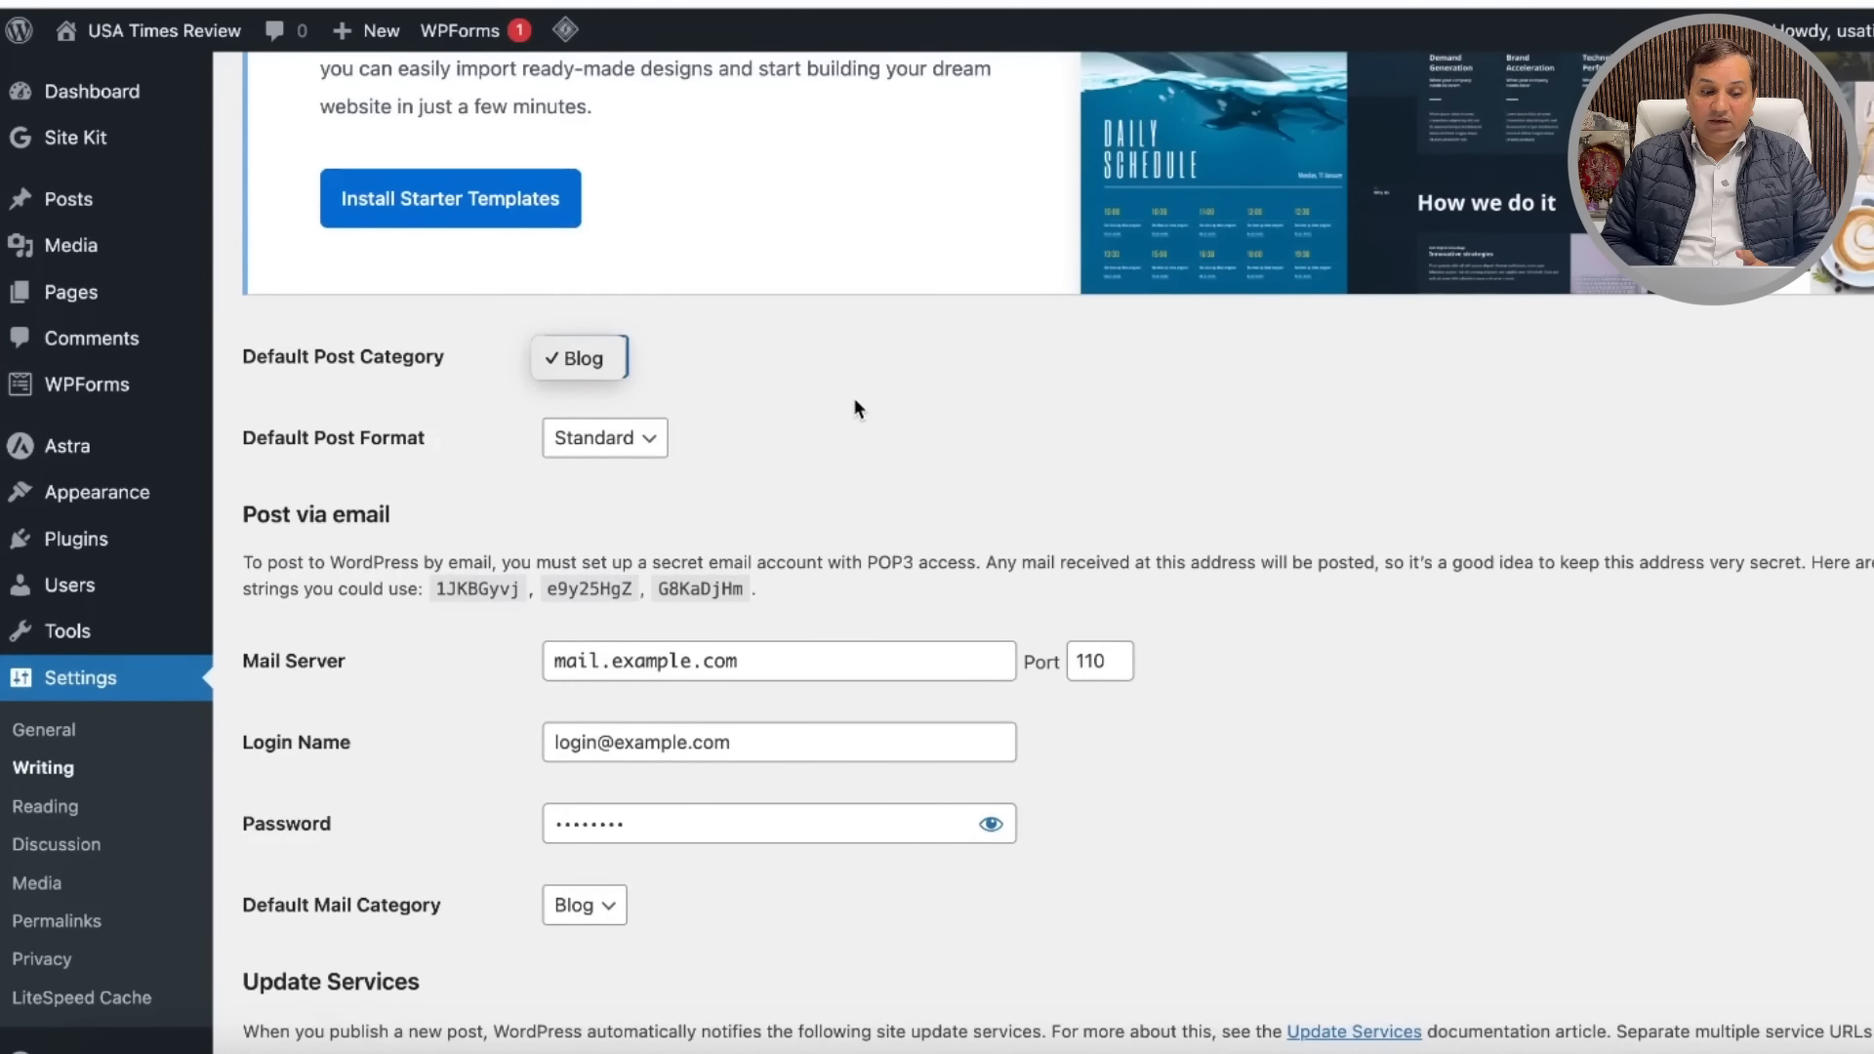
Step: Open Reading settings, showing 10 posts per blog page and full-text feeds
{"action": "left_click", "coordinate": [56, 808]}
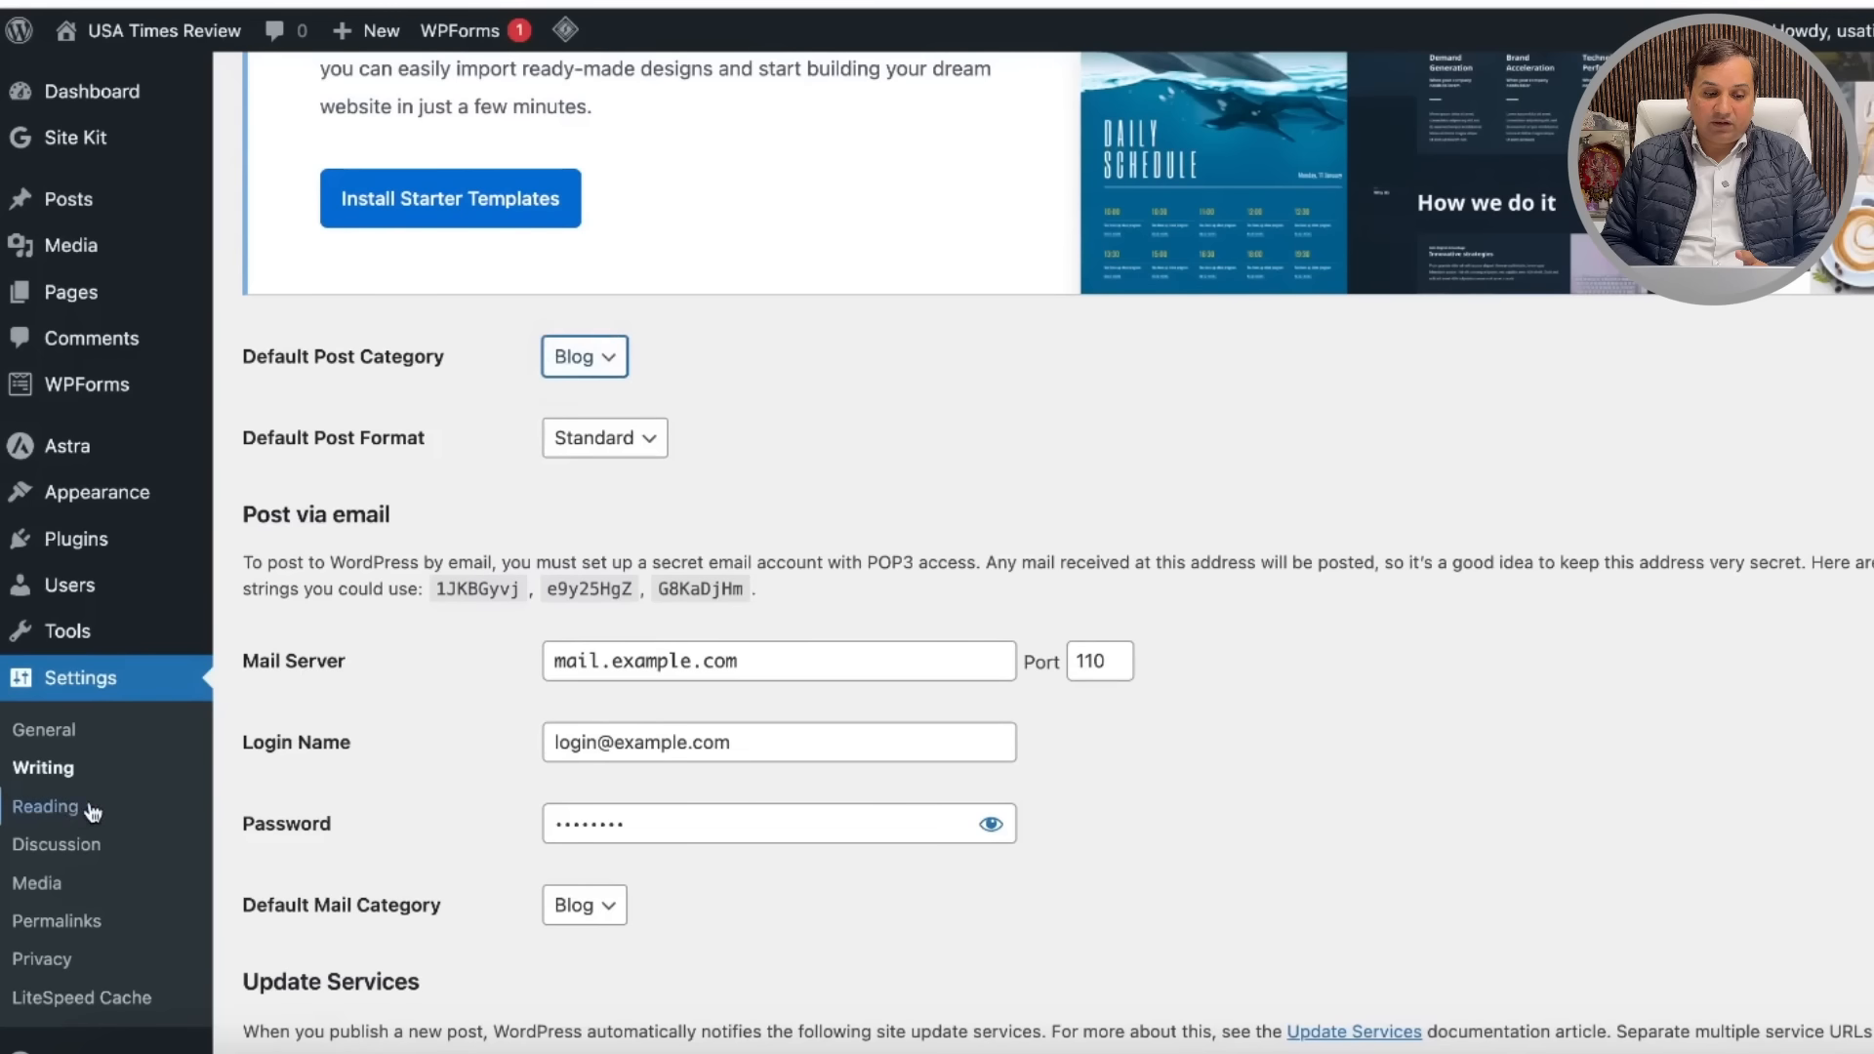
{"action": "left_click", "coordinate": [55, 809]}
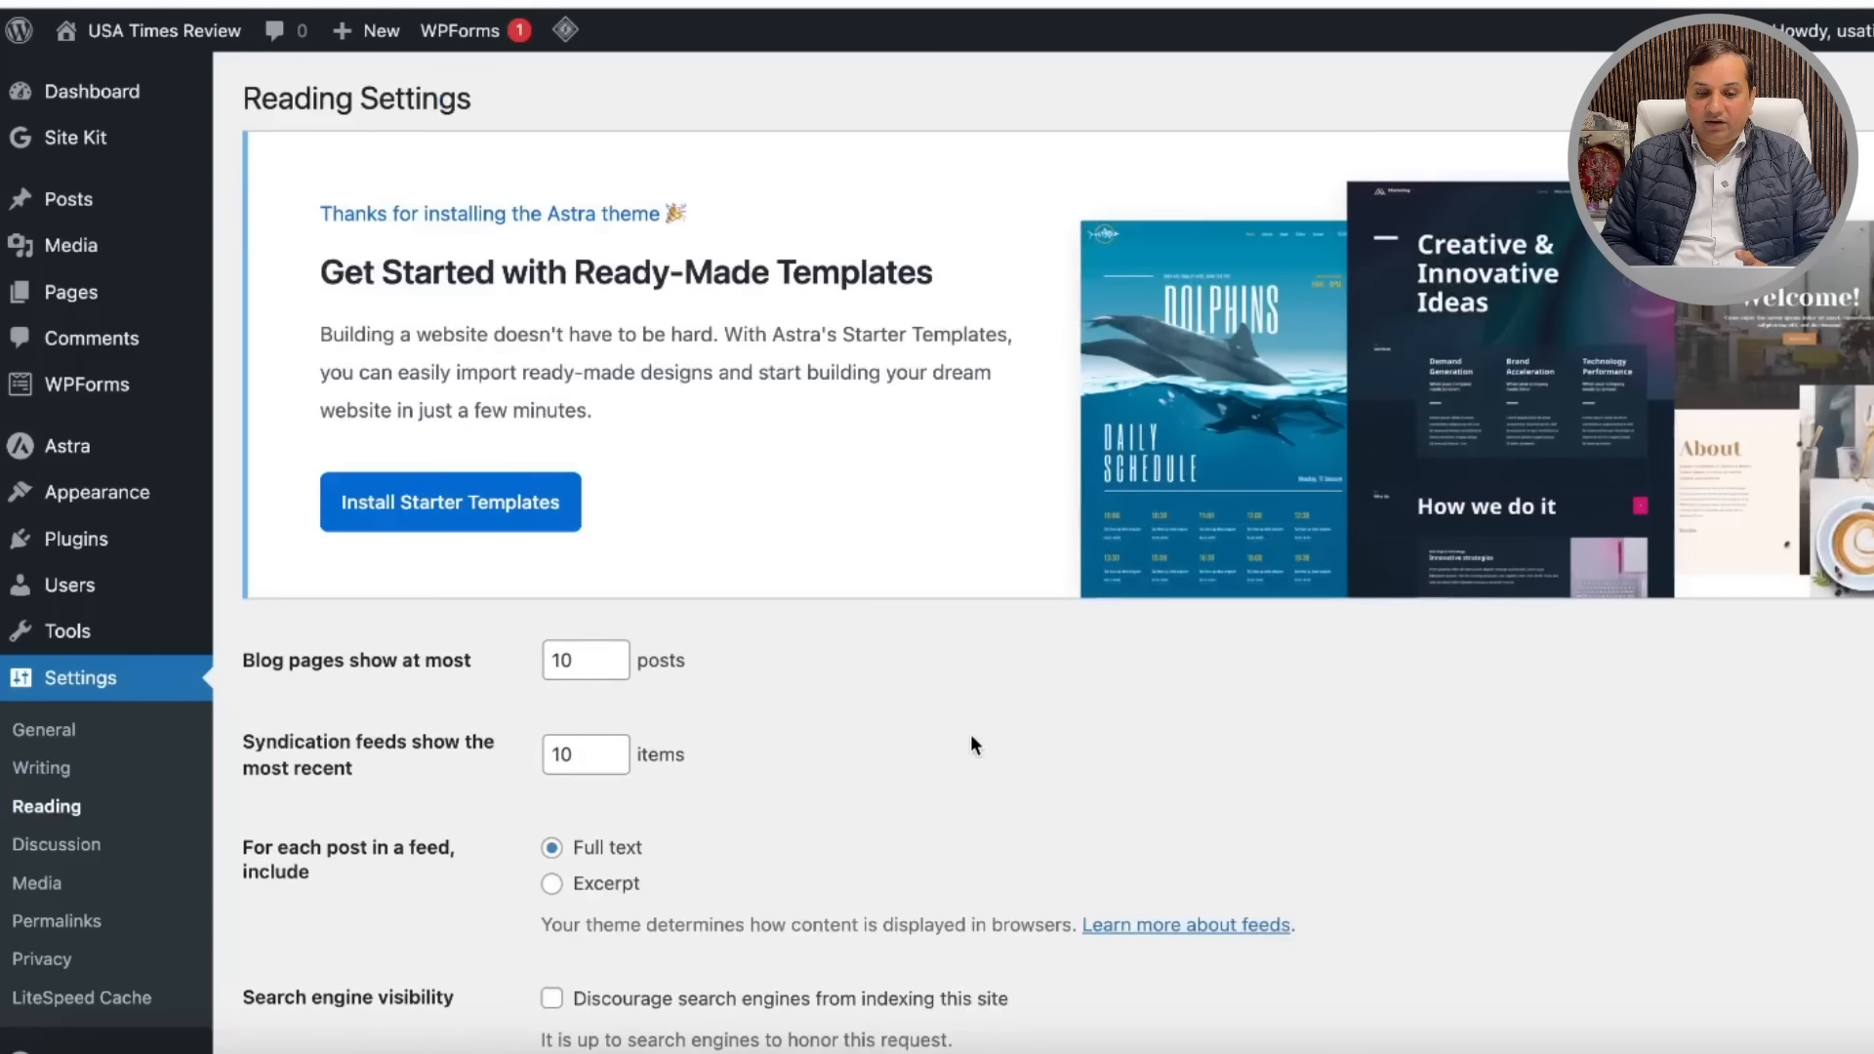
{"action": "scroll", "coordinate": [972, 744], "scroll_direction": "down", "scroll_amount": 3}
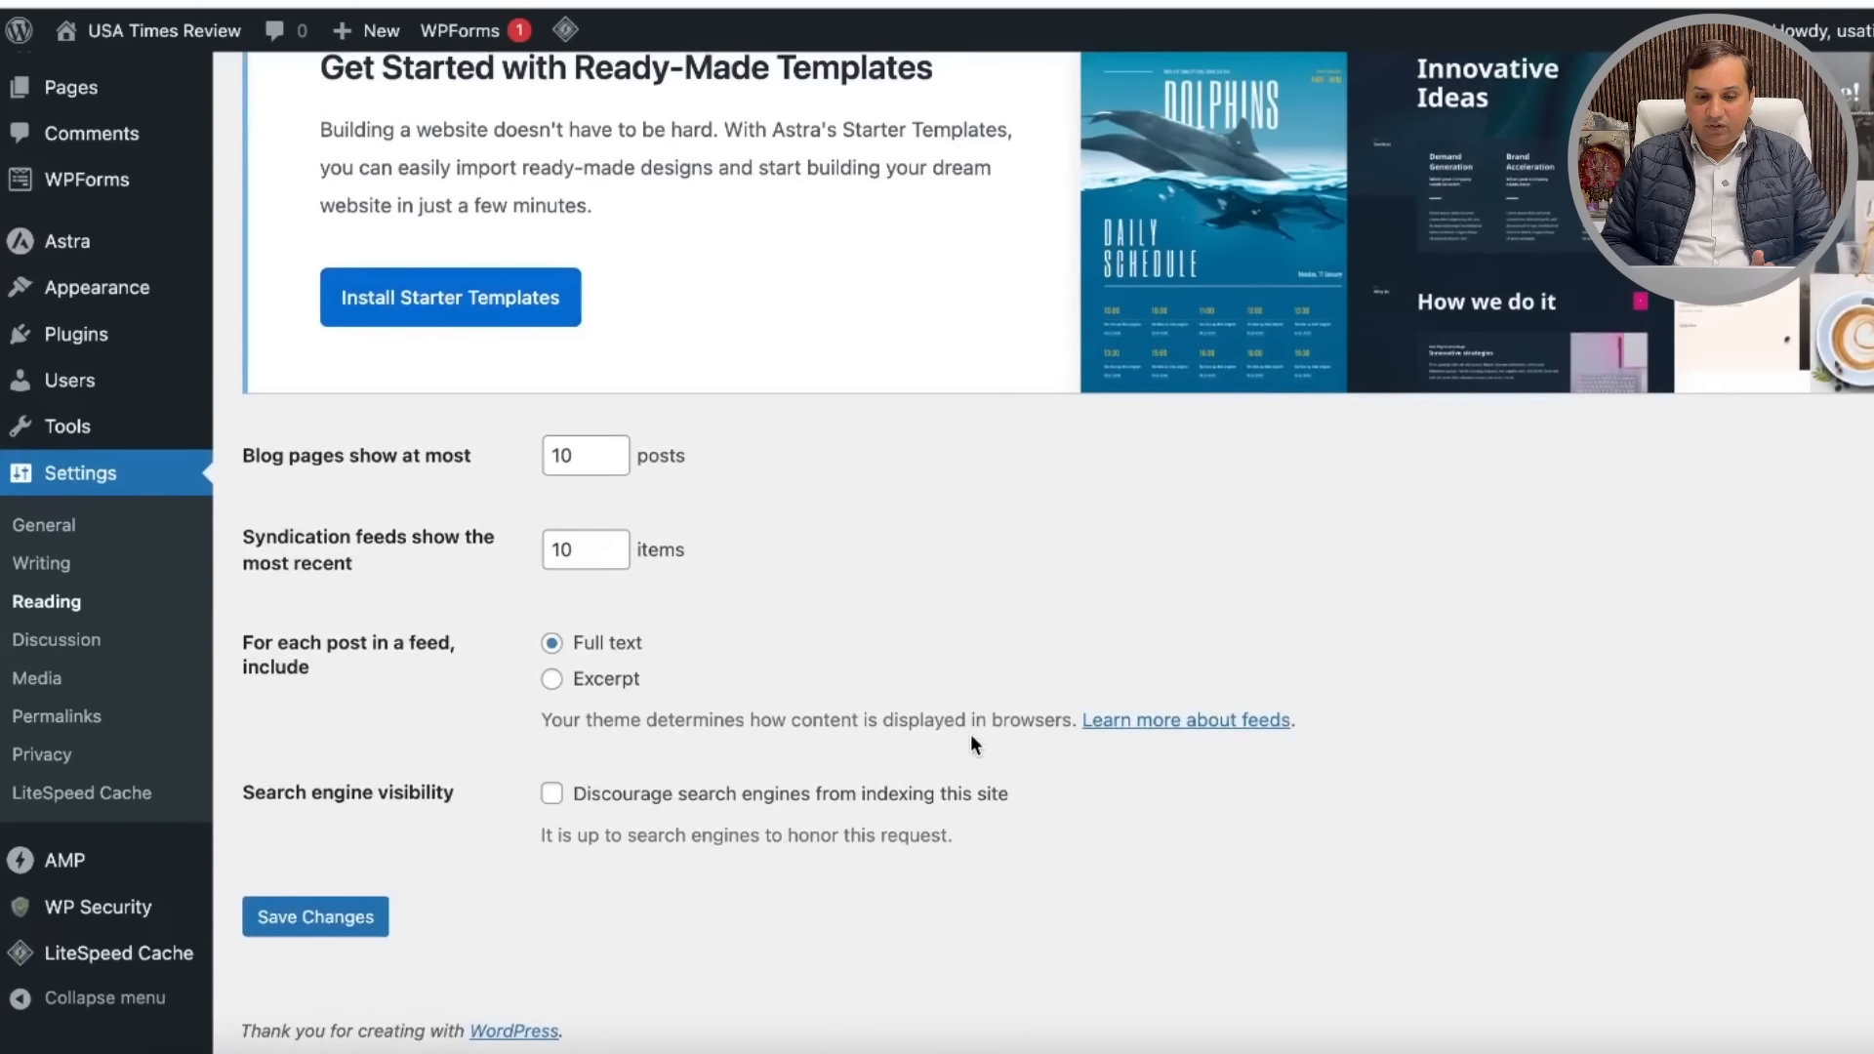
Step: Scroll through the Discussion comment, email and moderation settings, then go to Permalink settings
{"action": "left_click", "coordinate": [56, 639]}
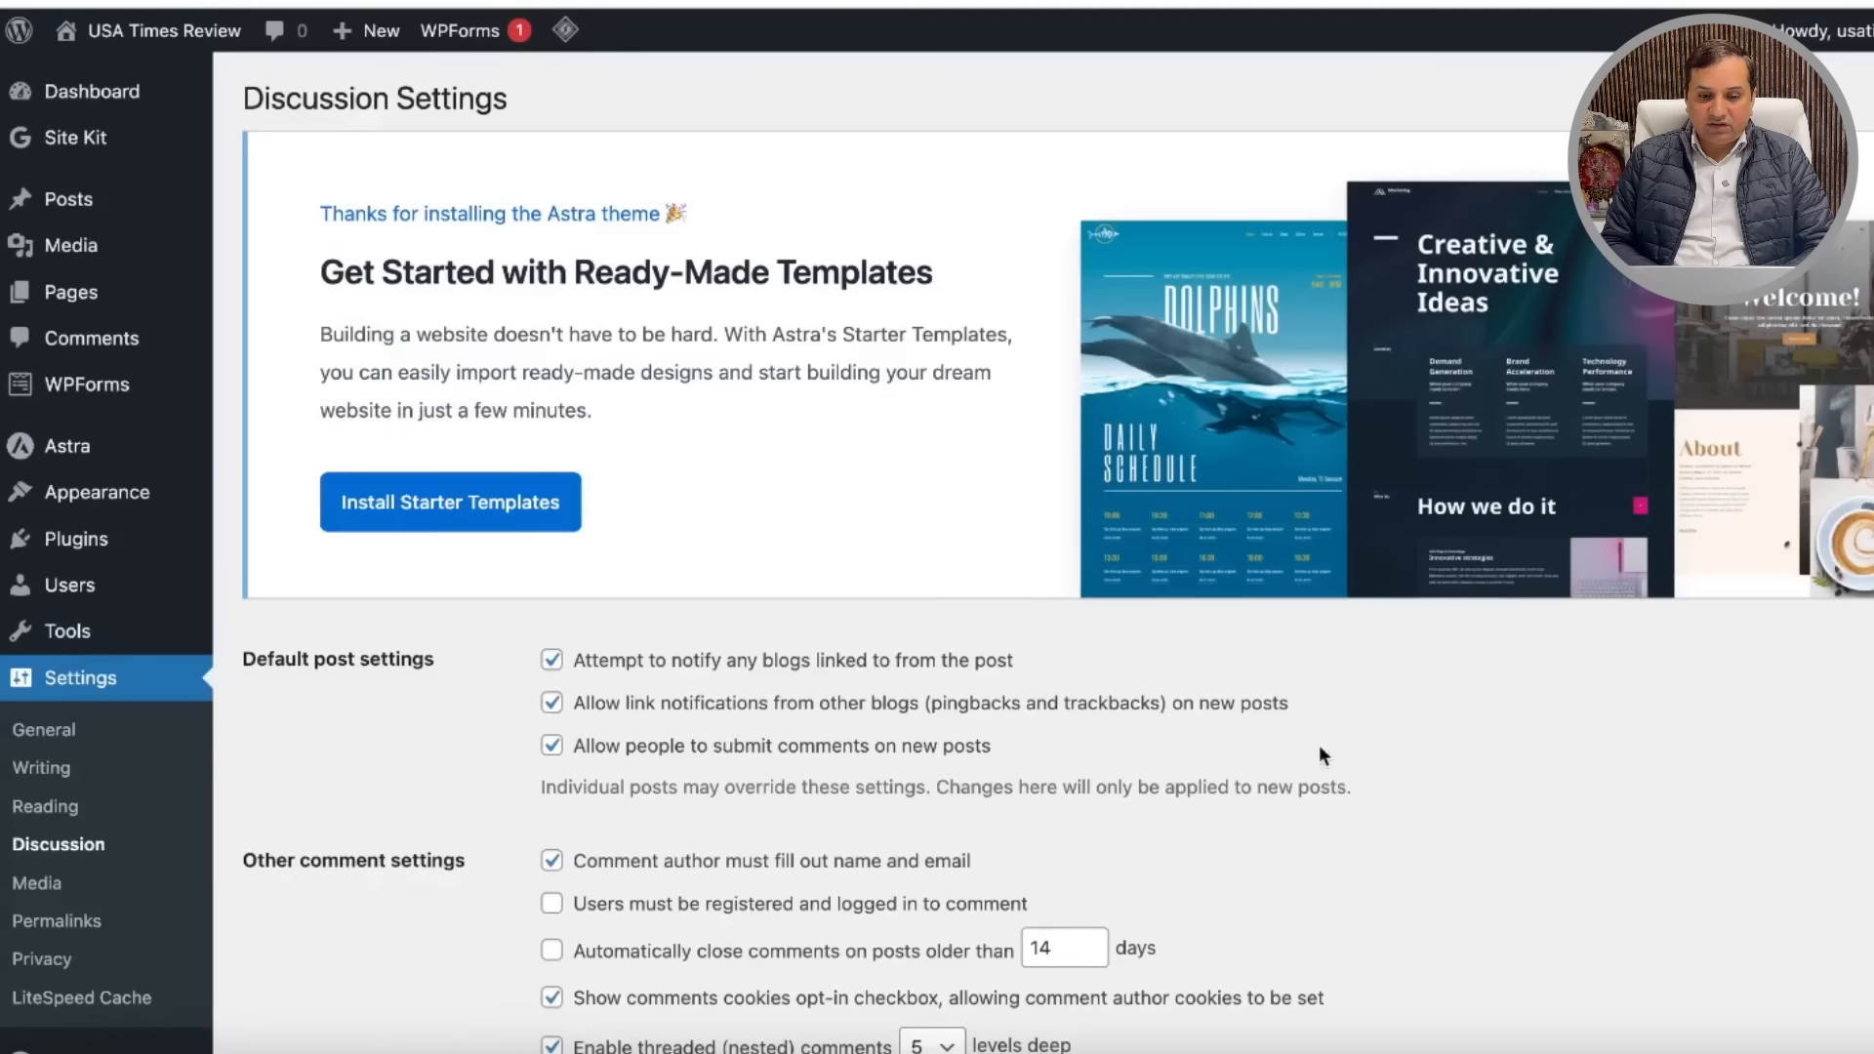
{"action": "scroll", "coordinate": [1328, 756], "scroll_direction": "down", "scroll_amount": 4}
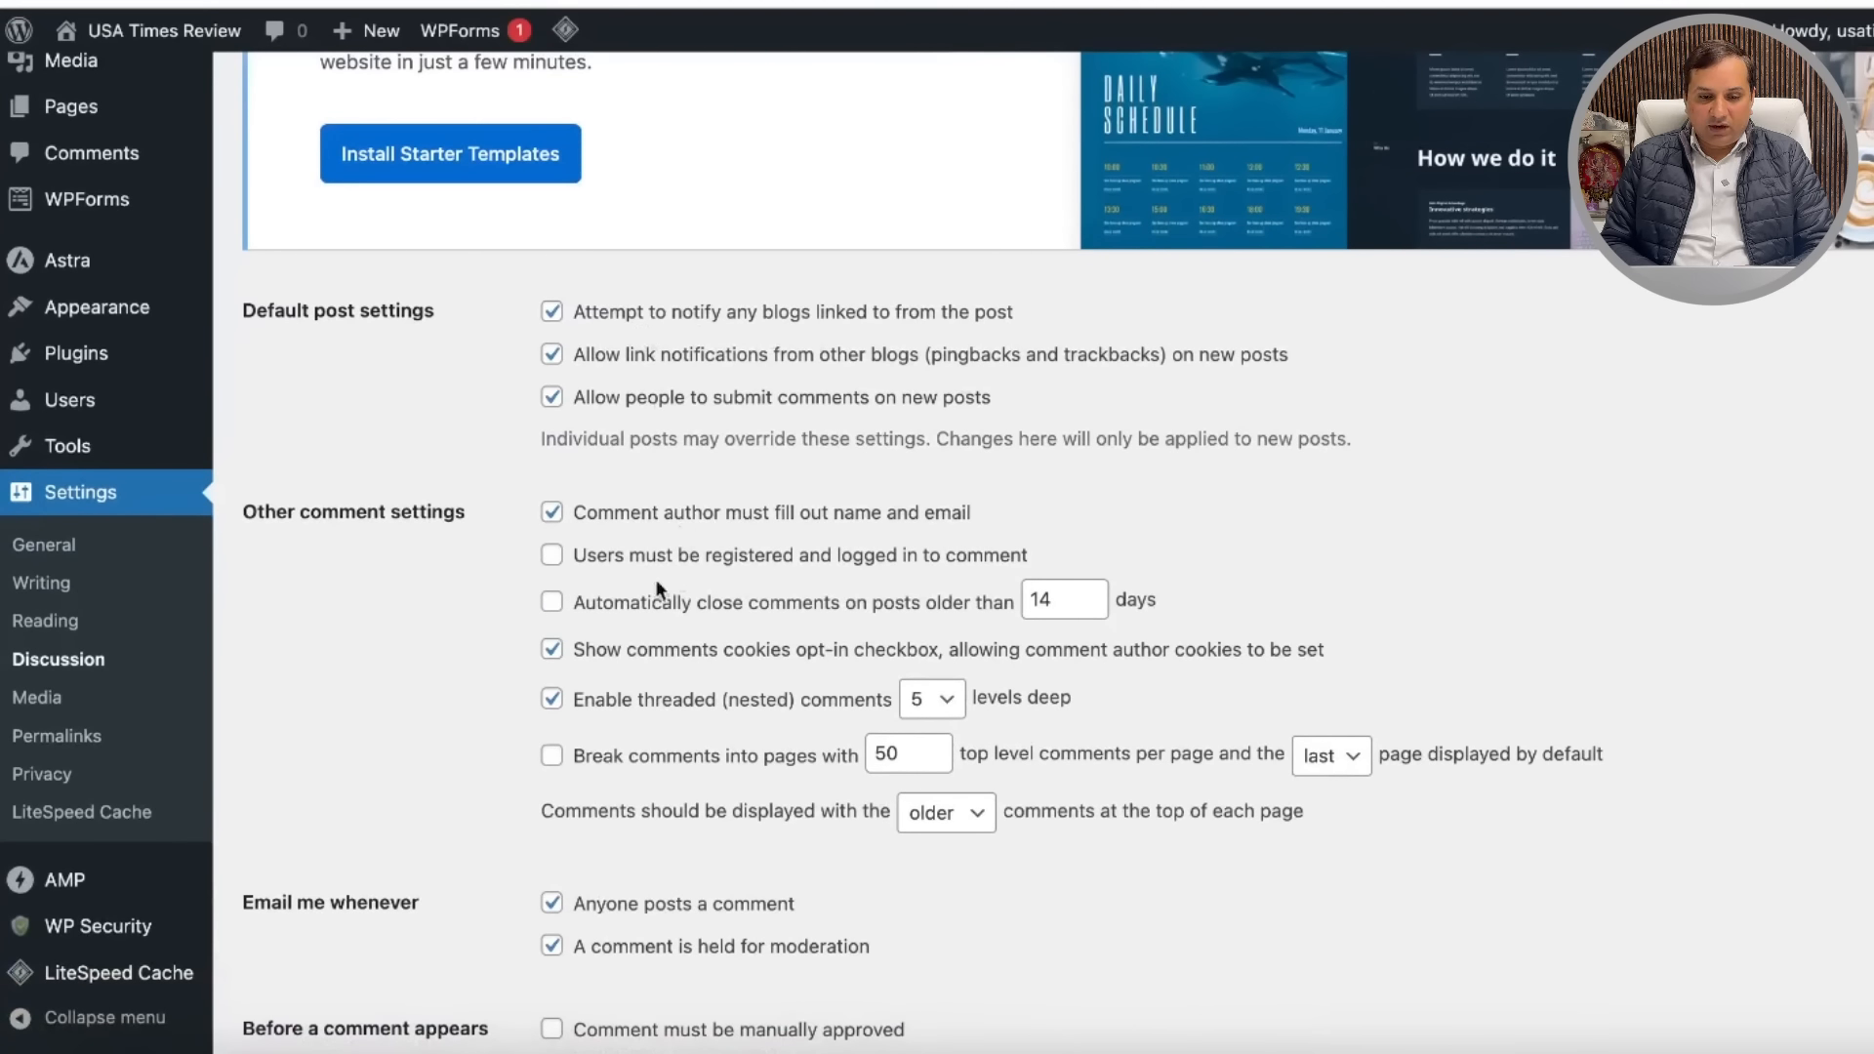
{"action": "scroll", "coordinate": [644, 669], "scroll_direction": "down", "scroll_amount": 1}
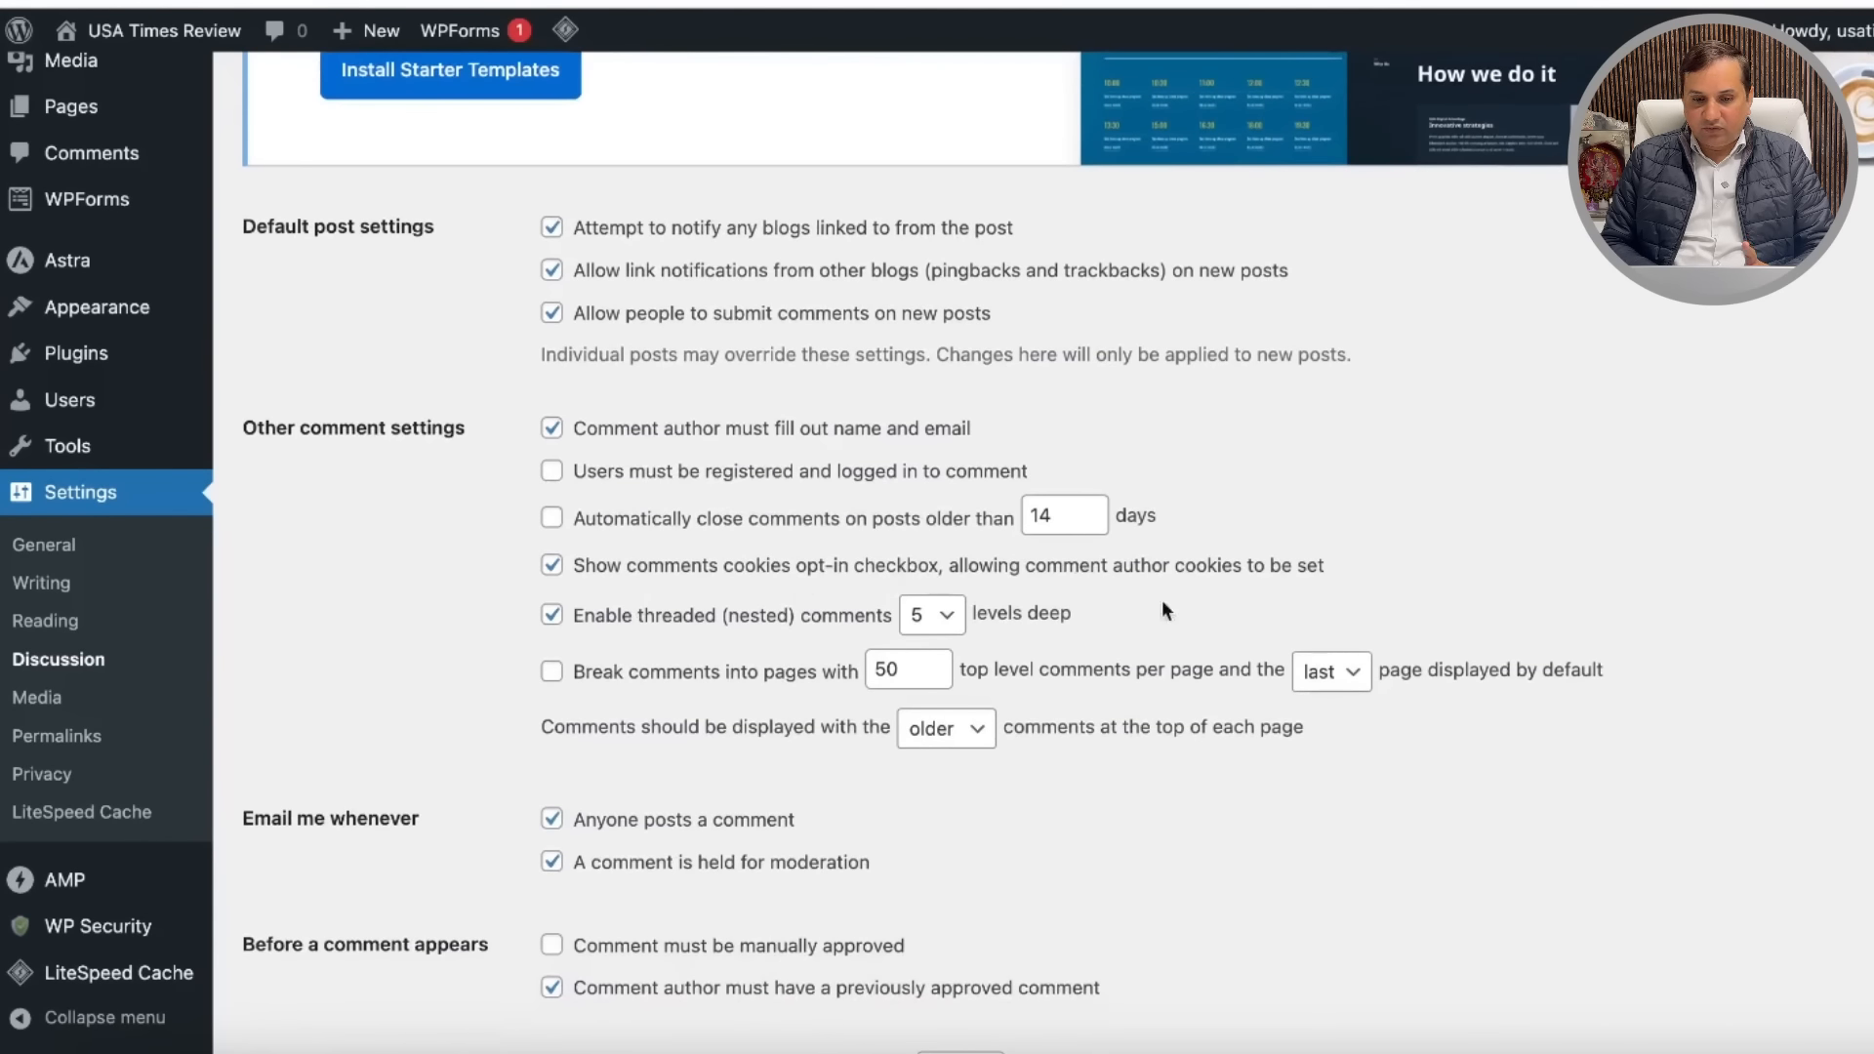
{"action": "scroll", "coordinate": [1291, 846], "scroll_direction": "down", "scroll_amount": 5}
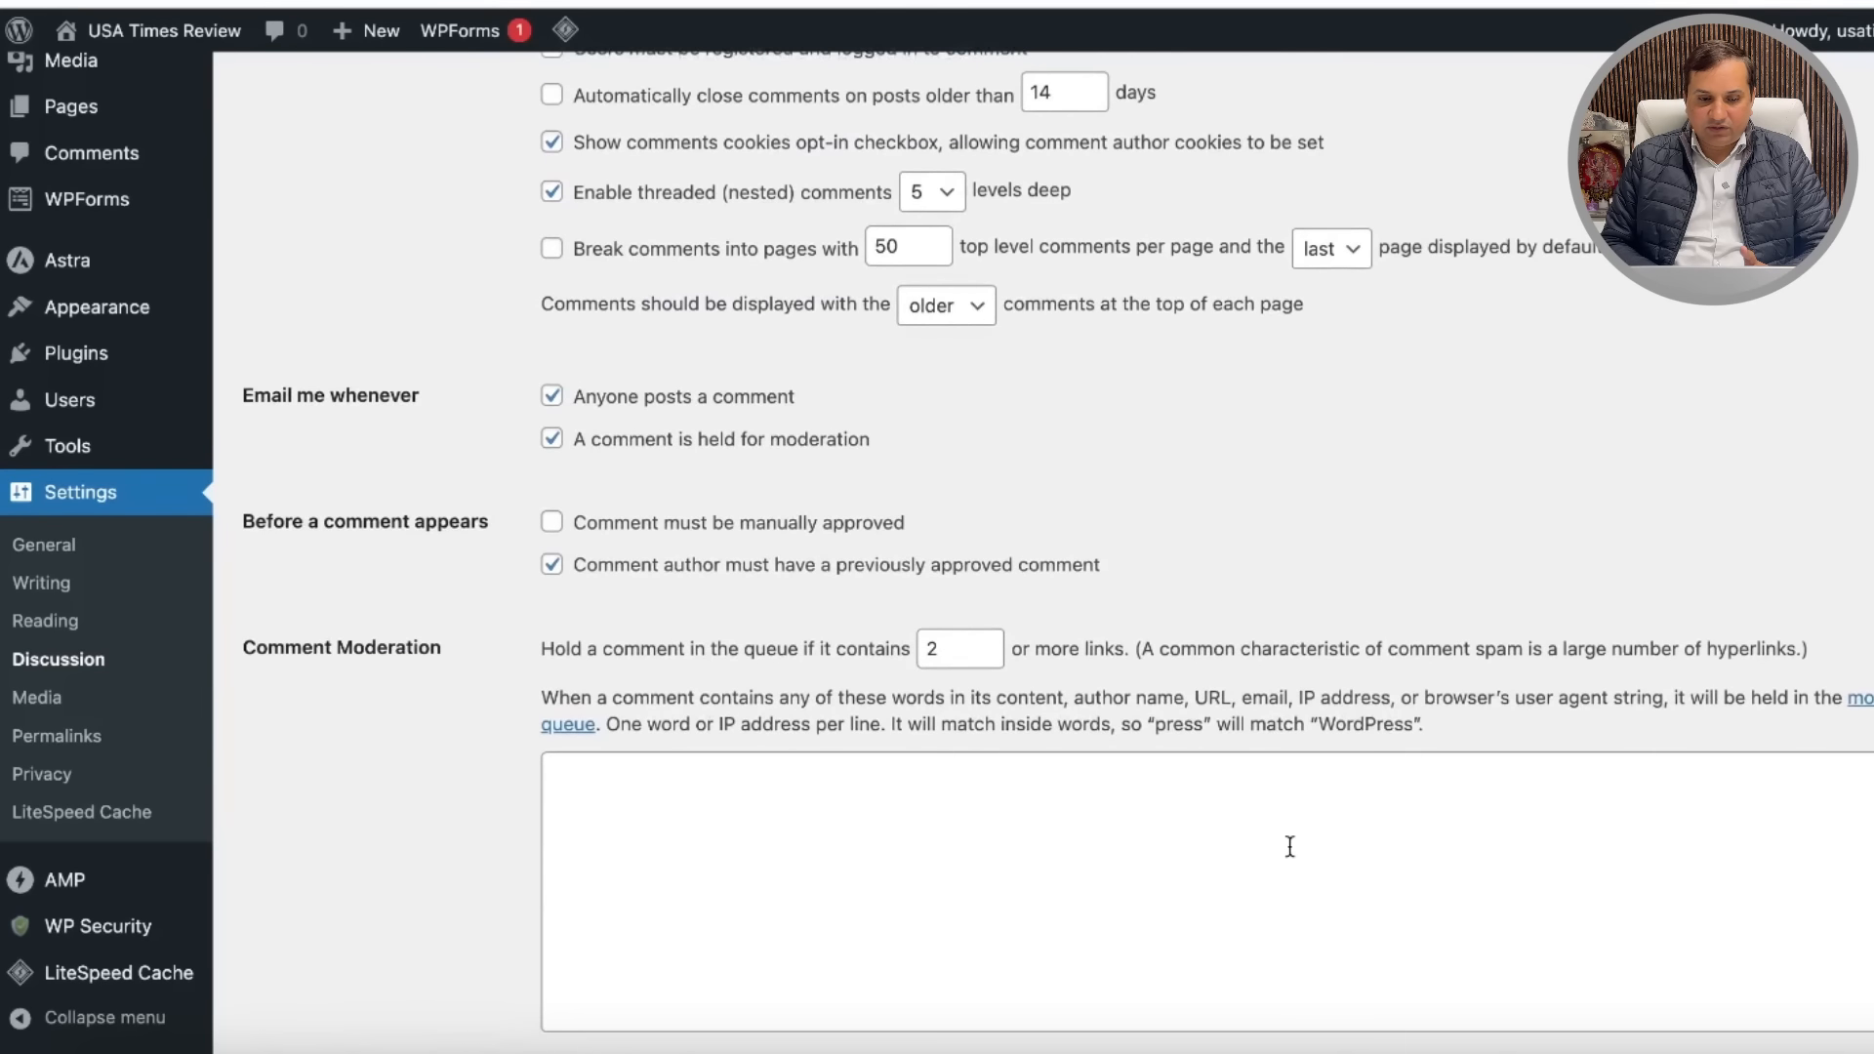
{"action": "left_click", "coordinate": [86, 738]}
Step: Set the permalink structure to Post name (/%postname%/), save it, and open Privacy settings
{"action": "scroll", "coordinate": [1110, 780], "scroll_direction": "down", "scroll_amount": 7}
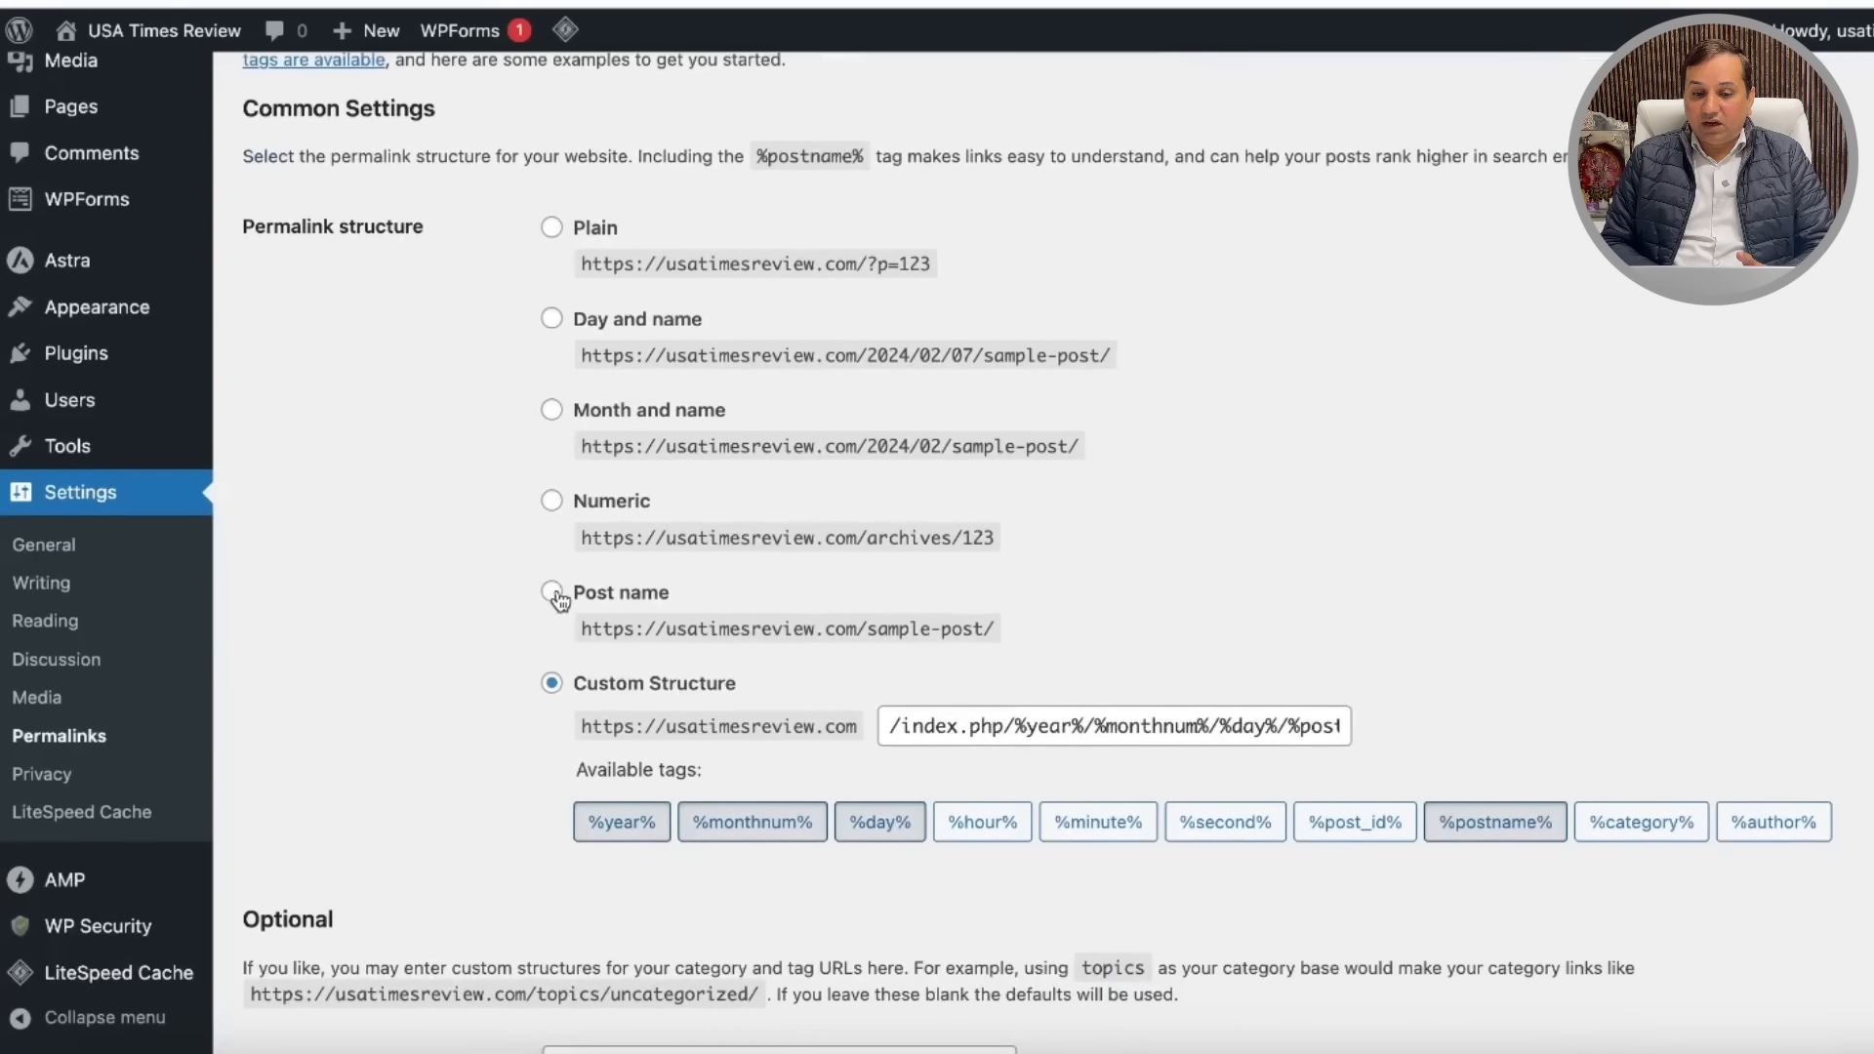
{"action": "left_click", "coordinate": [550, 593]}
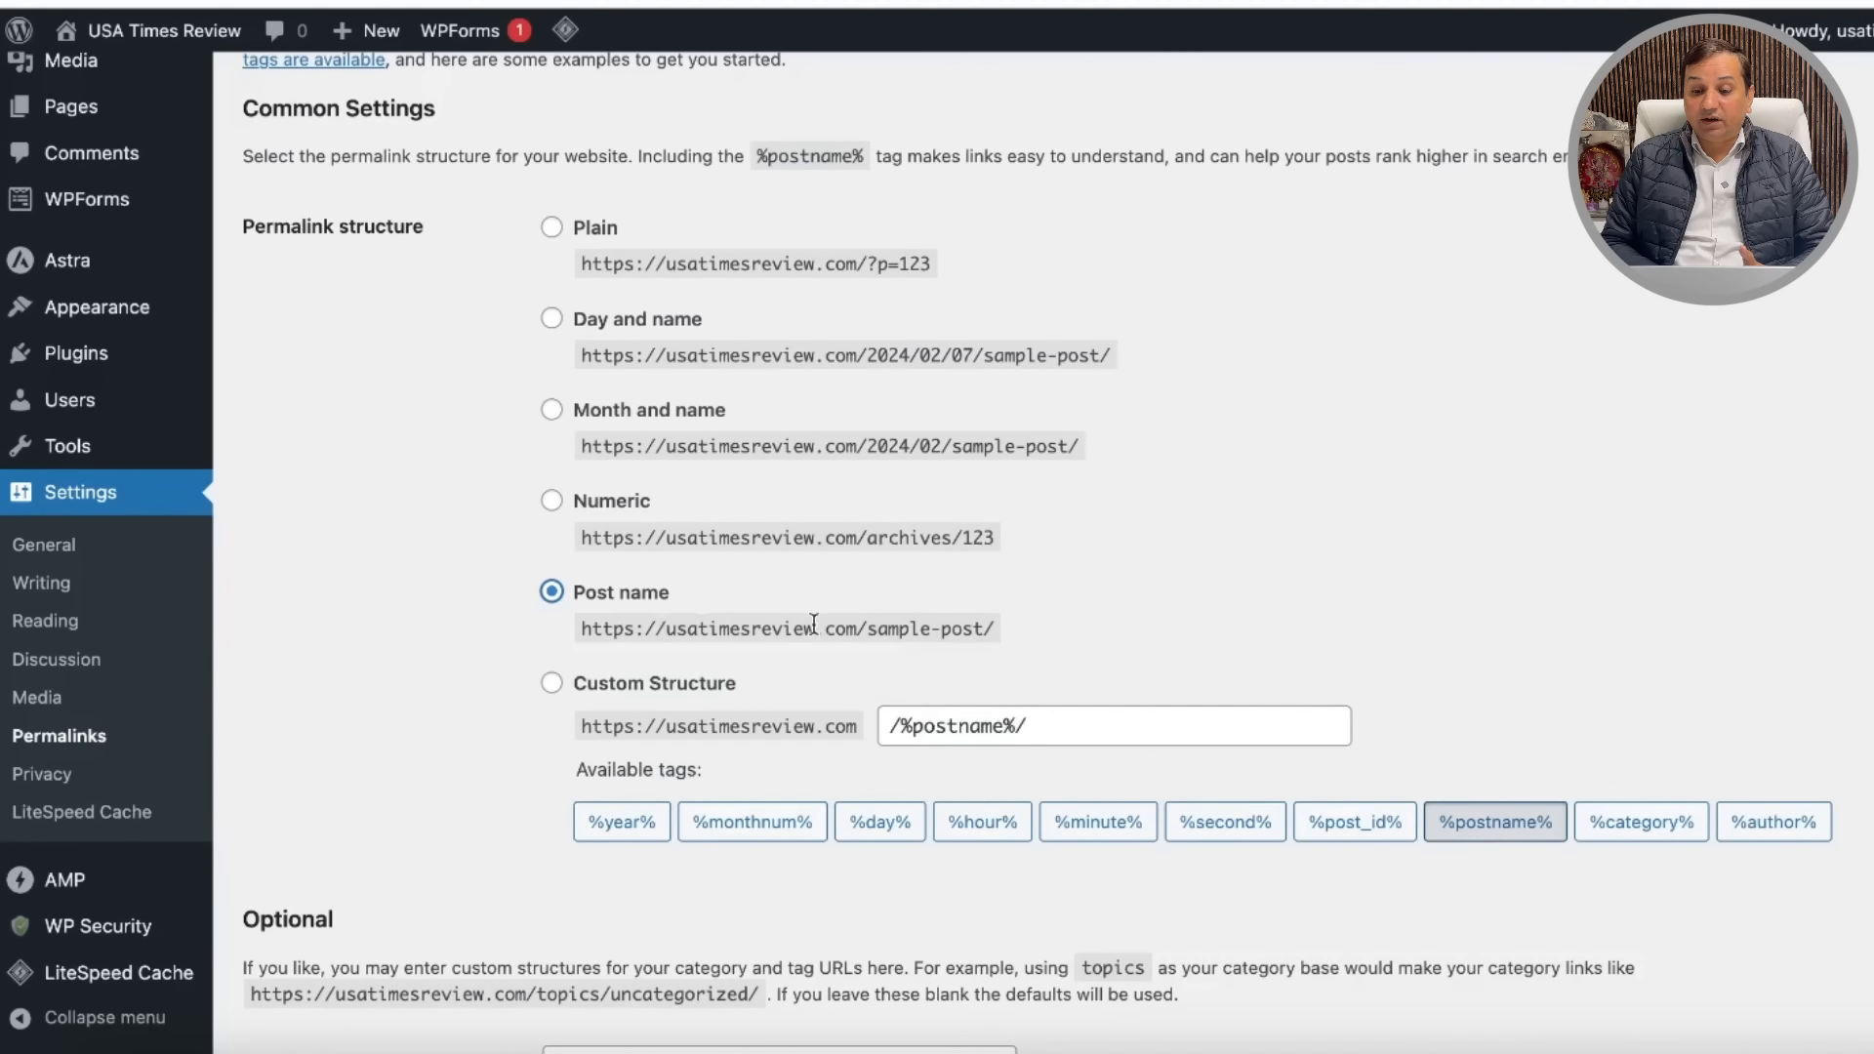
{"action": "scroll", "coordinate": [1404, 528], "scroll_direction": "down", "scroll_amount": 4}
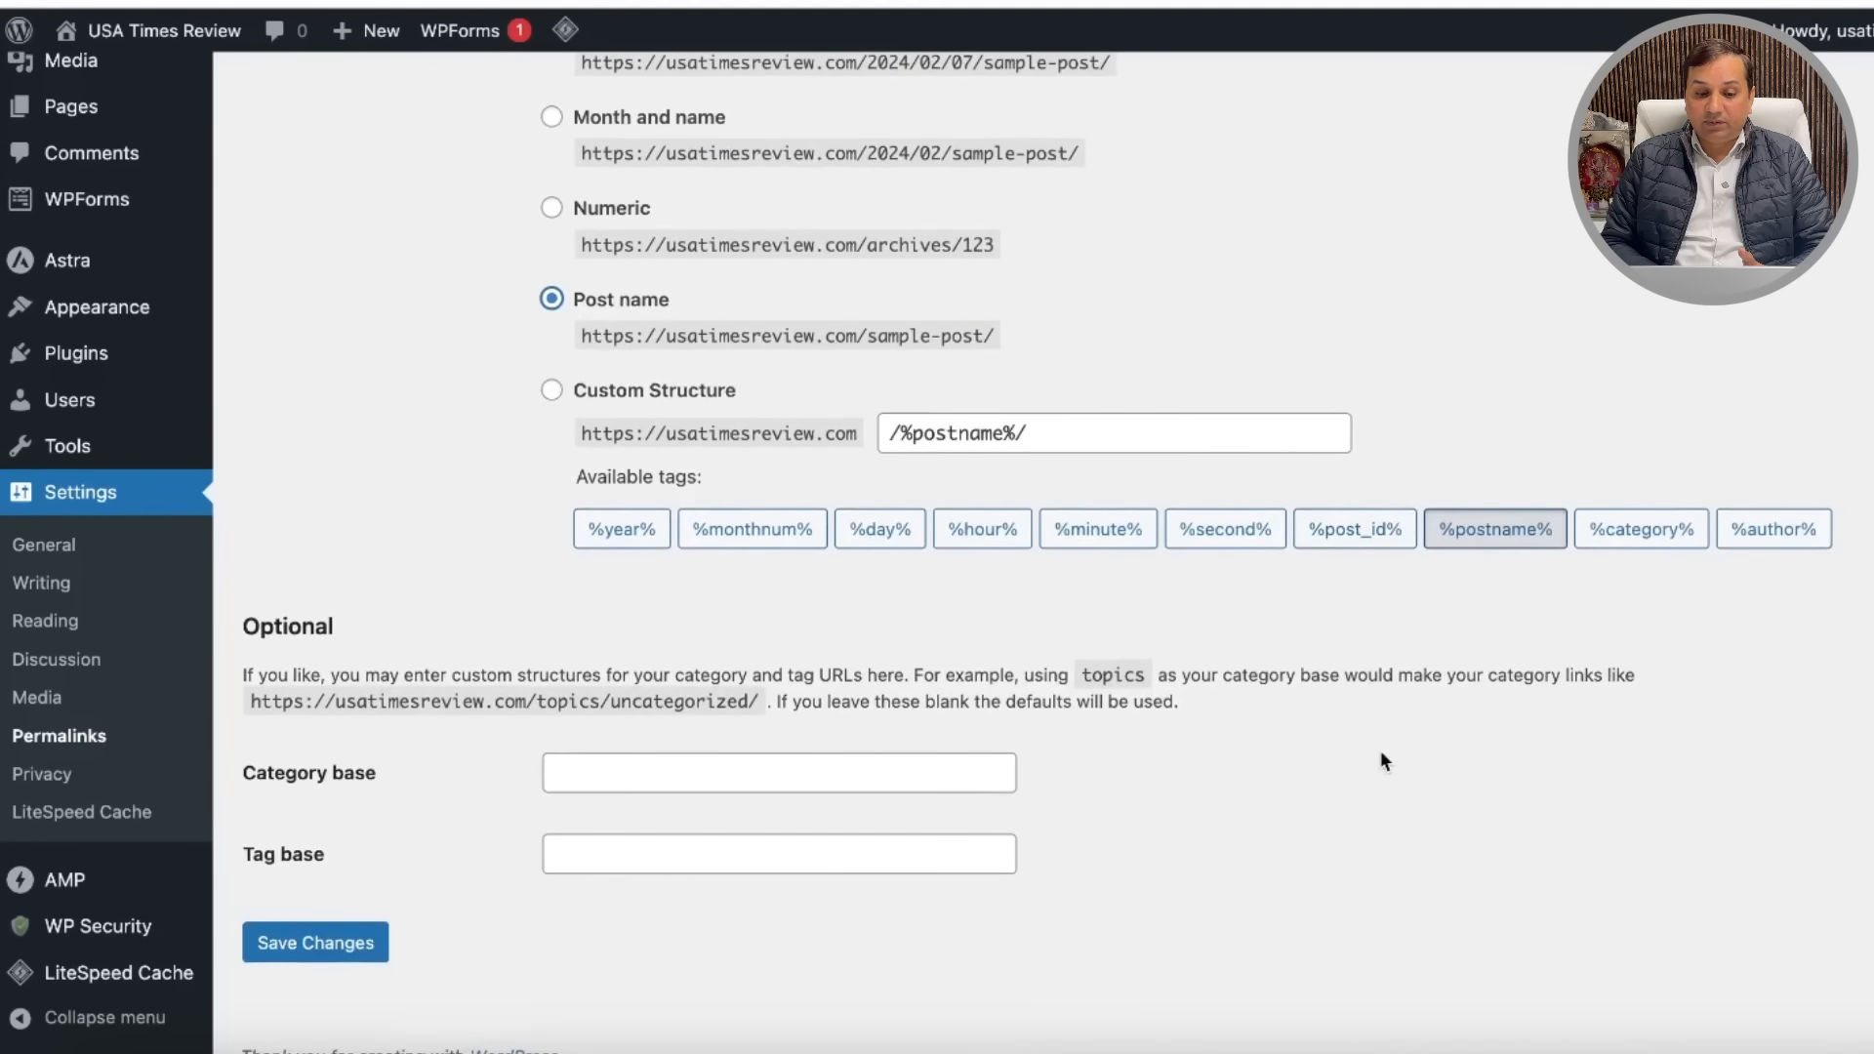
{"action": "left_click", "coordinate": [318, 922]}
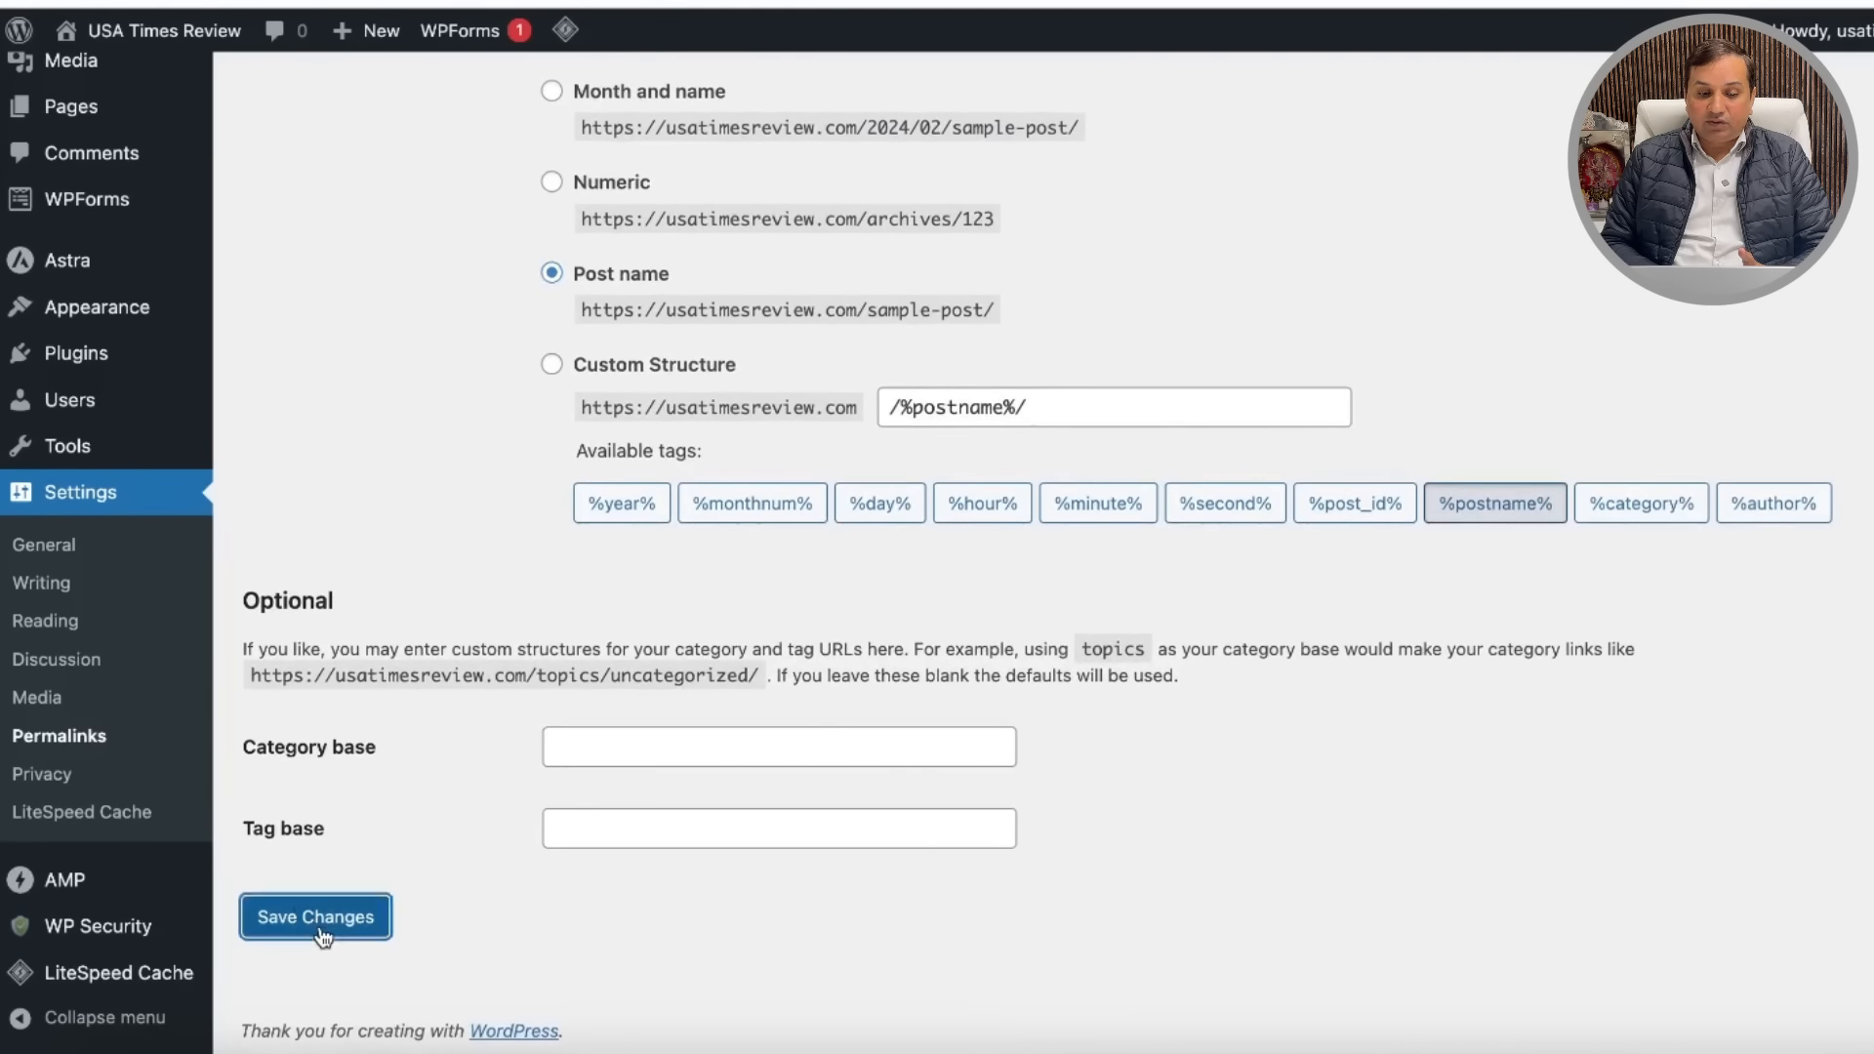
{"action": "scroll", "coordinate": [789, 666], "scroll_direction": "down", "scroll_amount": 10}
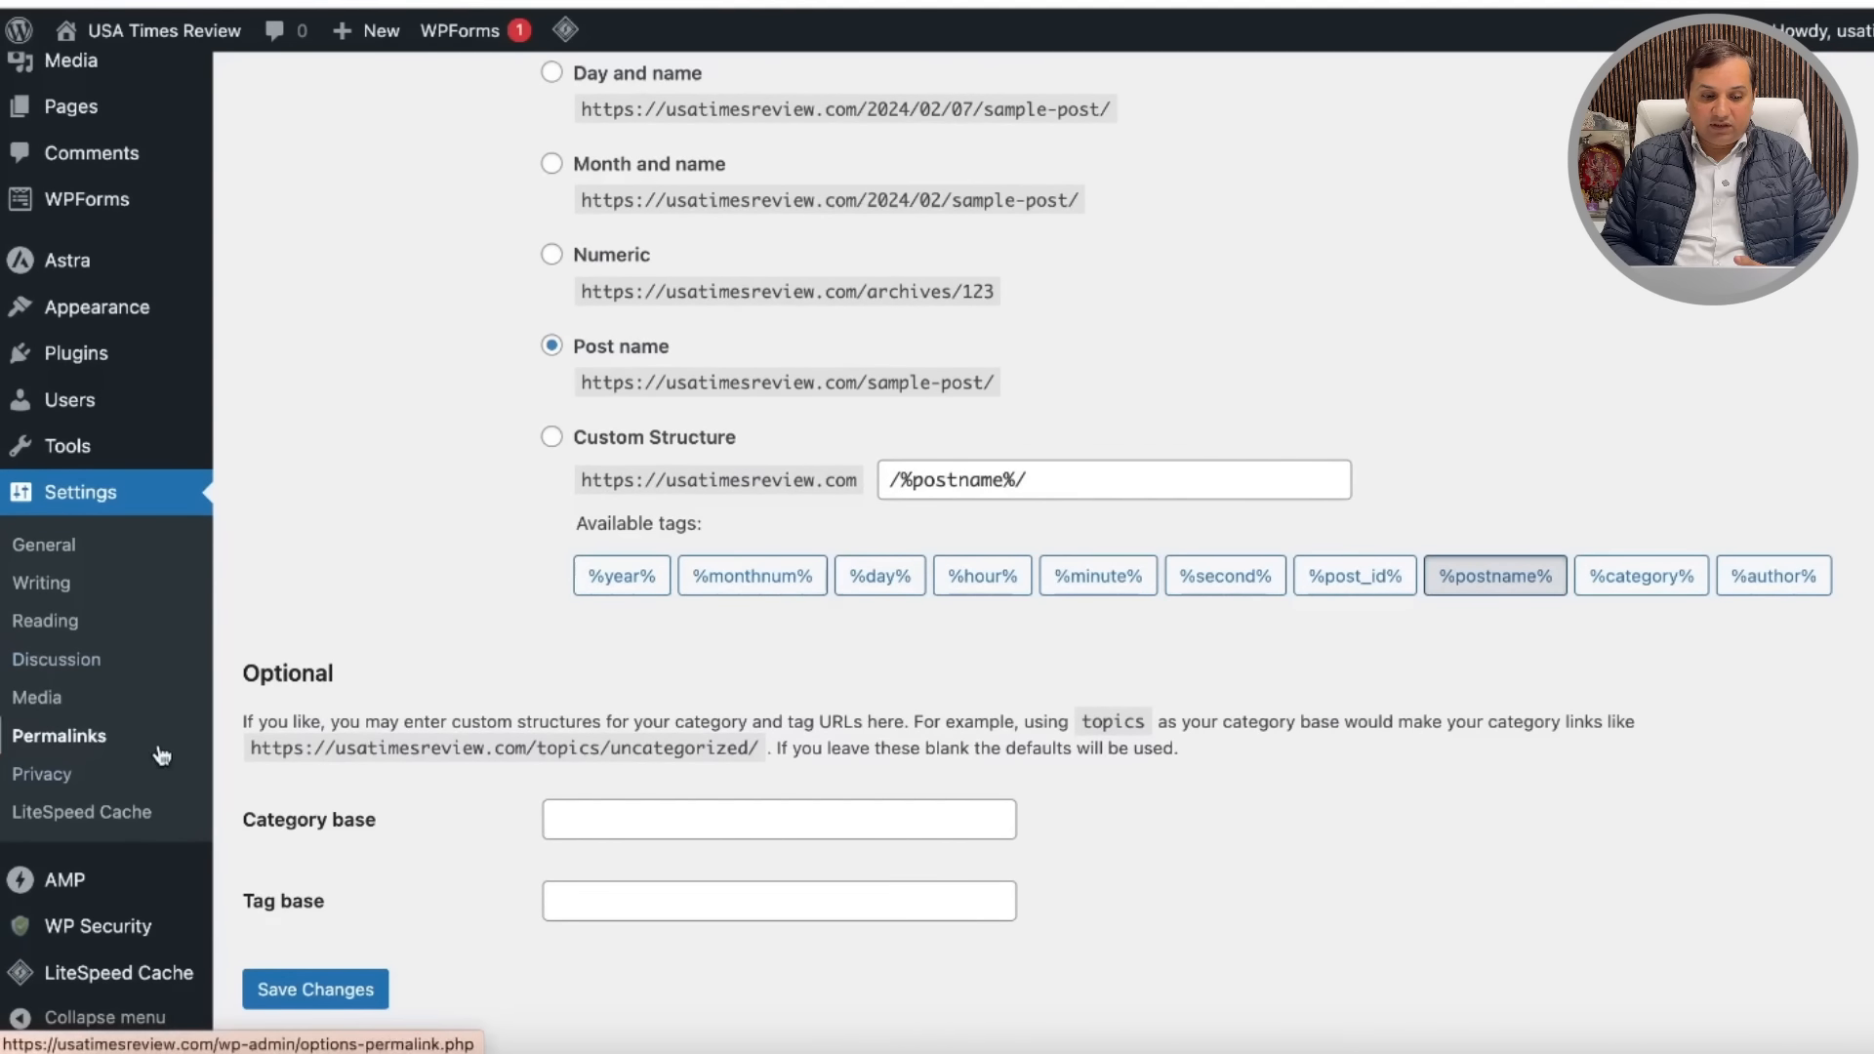
{"action": "left_click", "coordinate": [62, 783]}
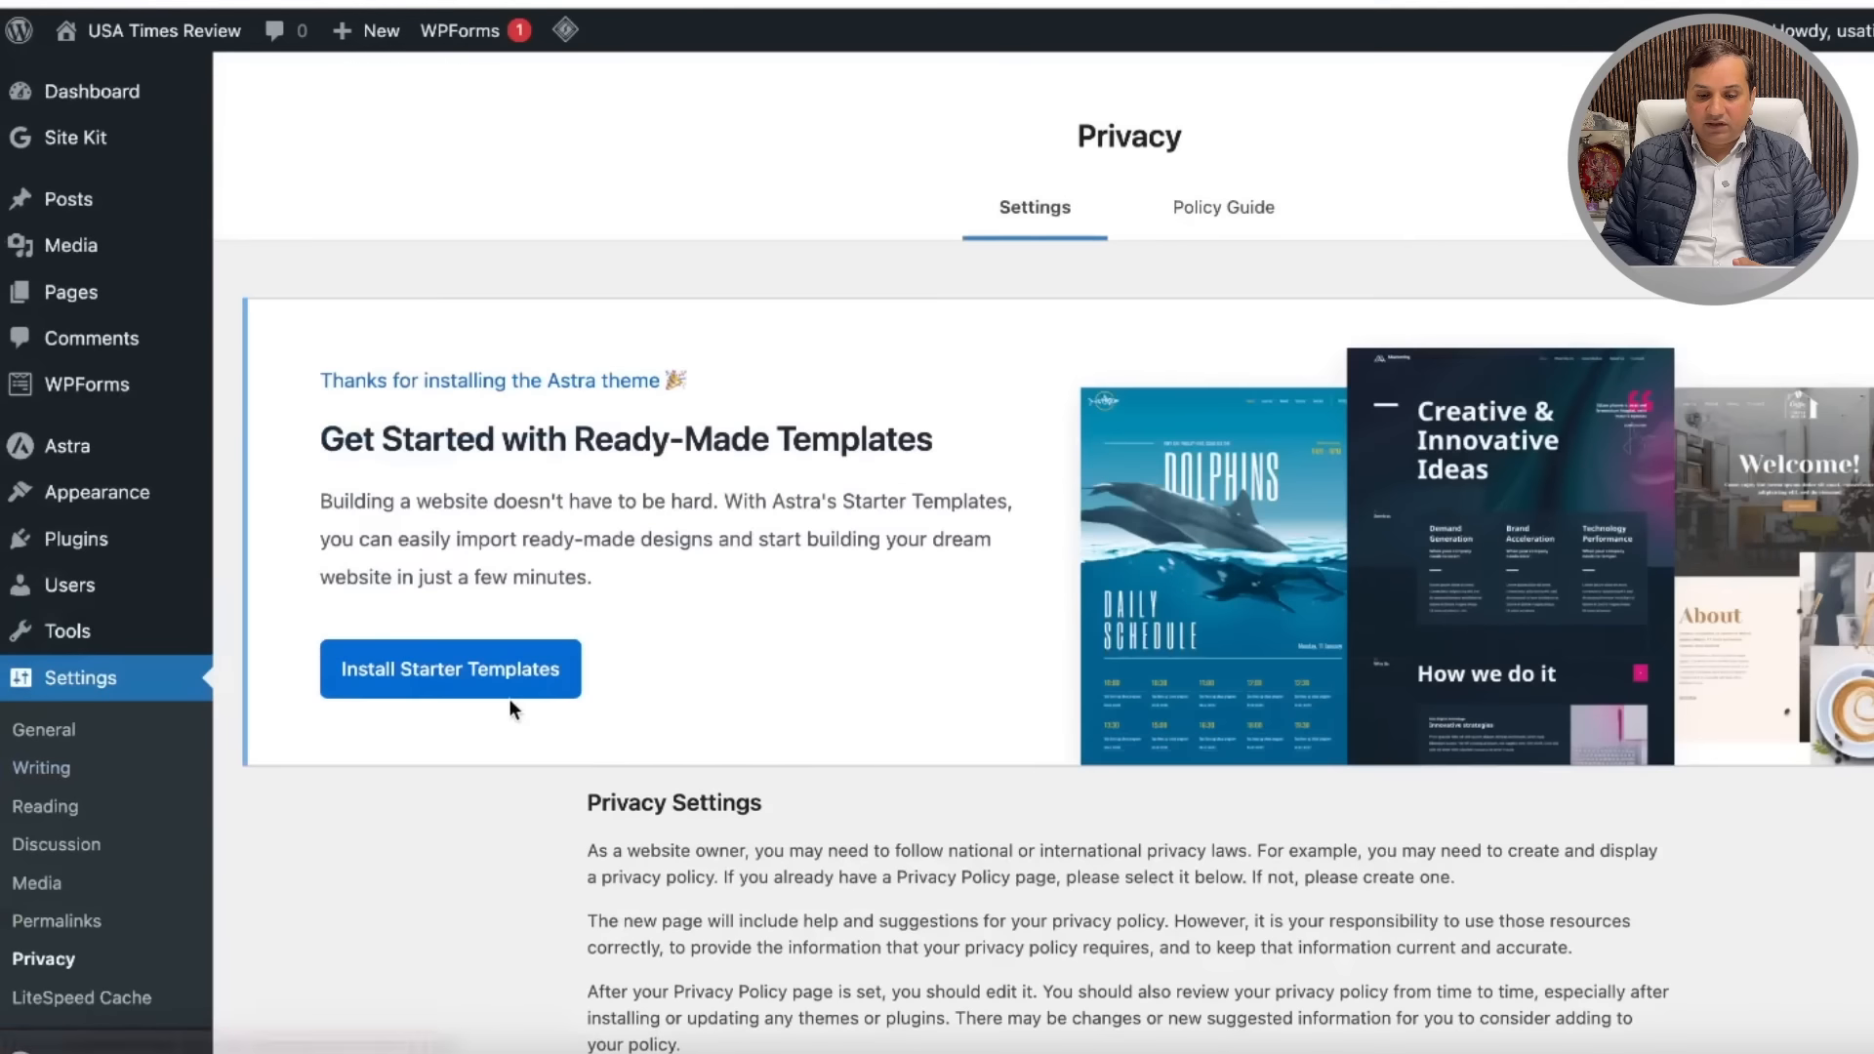
Step: Scroll through the General and Writing settings pages
{"action": "scroll", "coordinate": [767, 698], "scroll_direction": "down", "scroll_amount": 5}
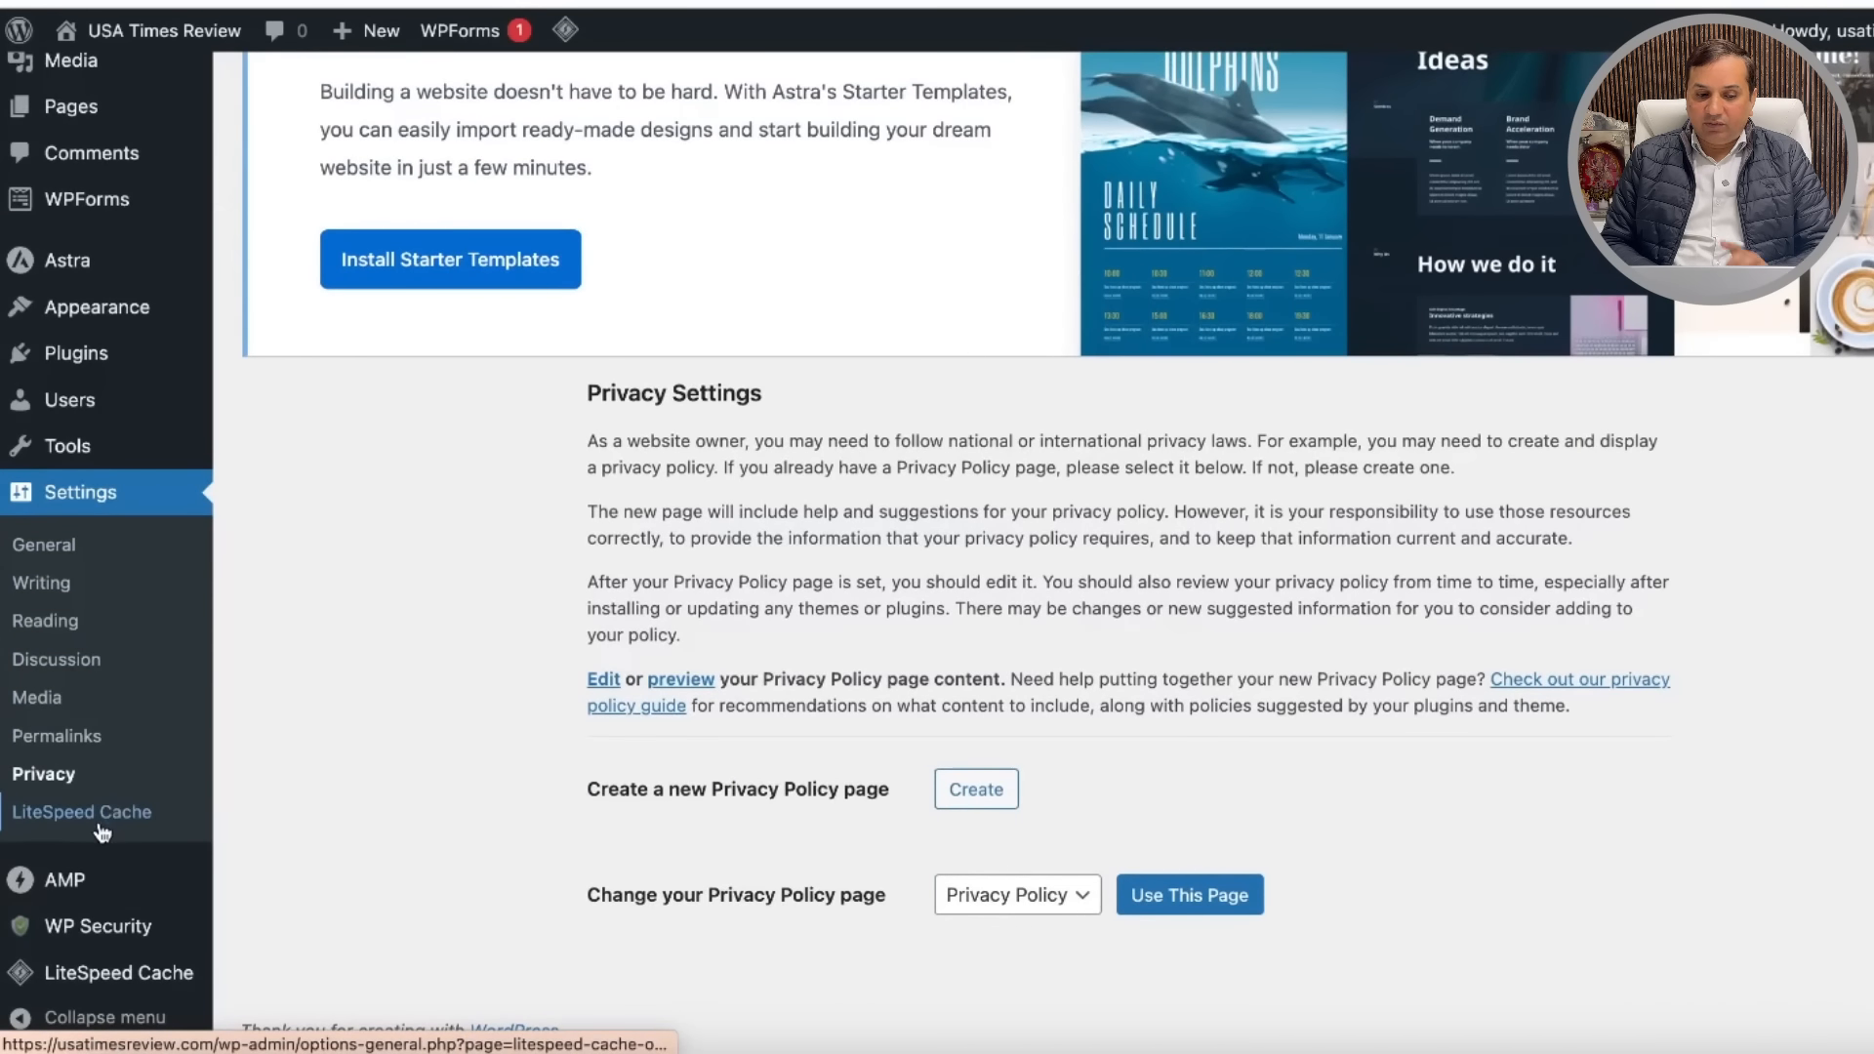
{"action": "left_click", "coordinate": [71, 552]}
{"action": "scroll", "coordinate": [445, 724], "scroll_direction": "down", "scroll_amount": 4}
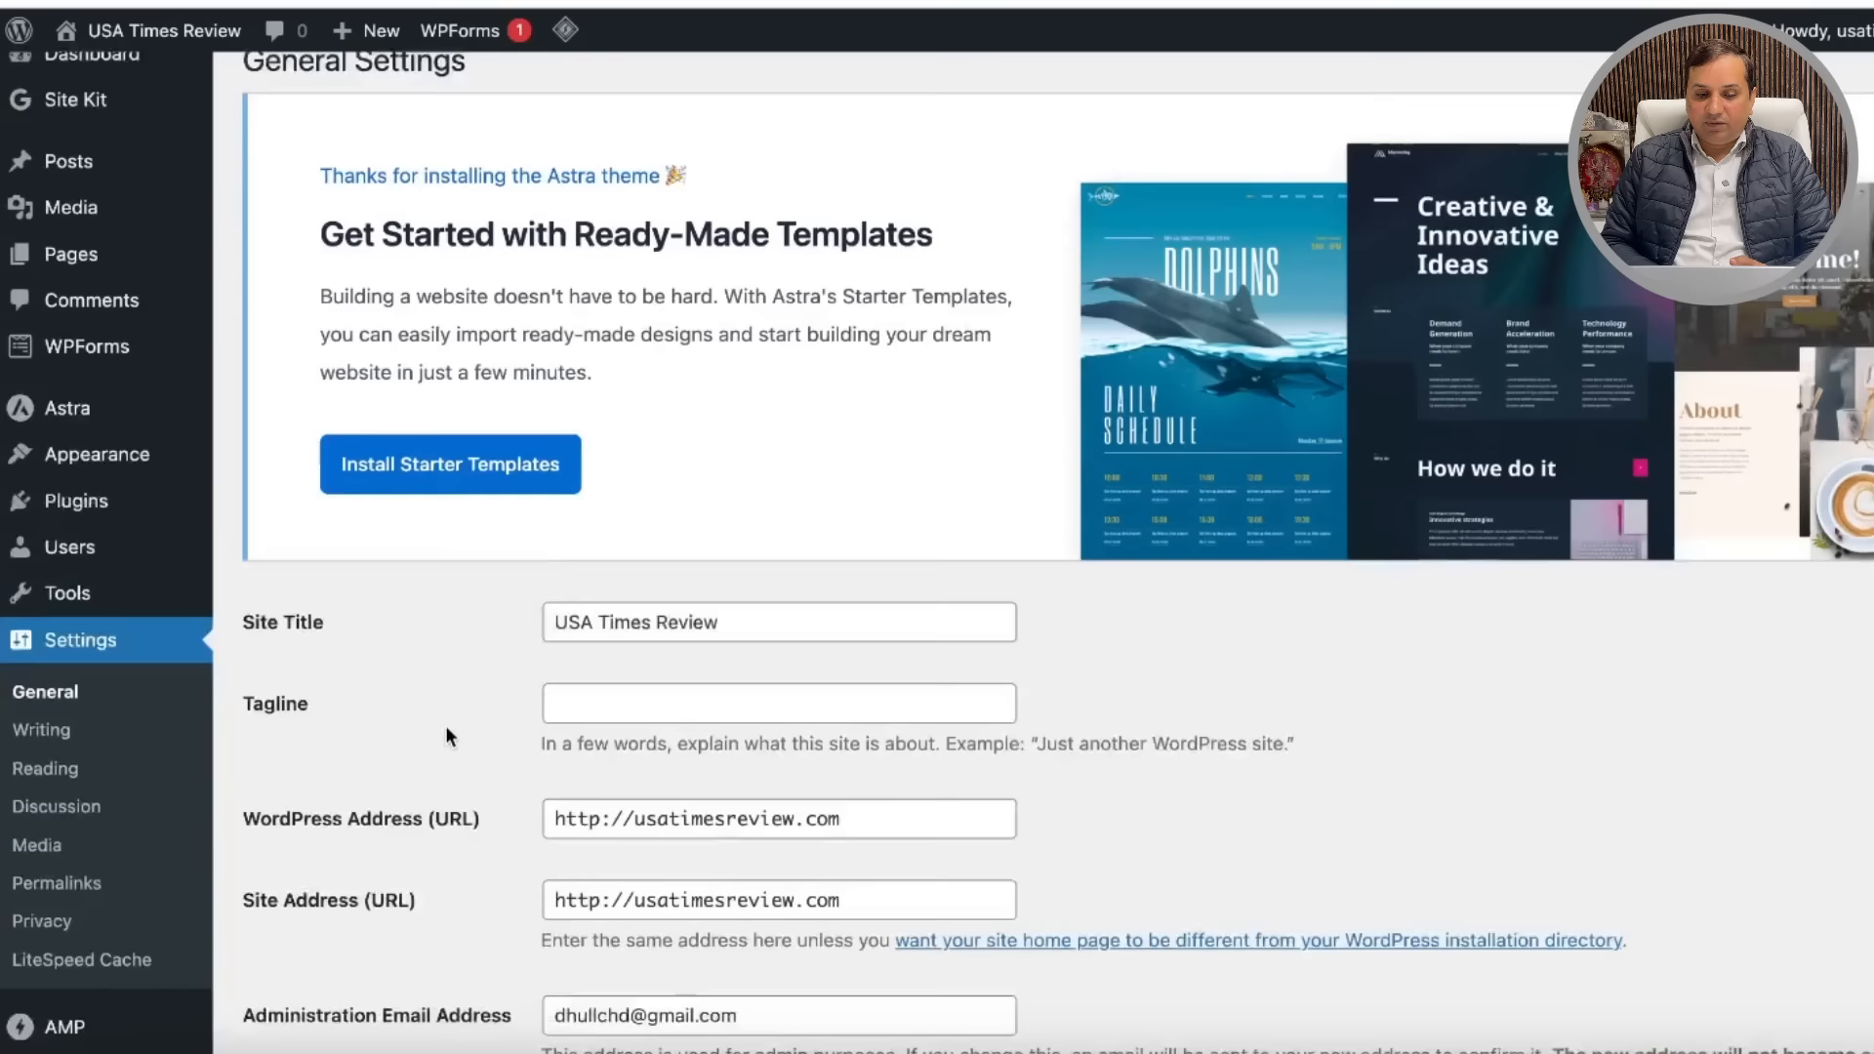
{"action": "scroll", "coordinate": [445, 724], "scroll_direction": "down", "scroll_amount": 1}
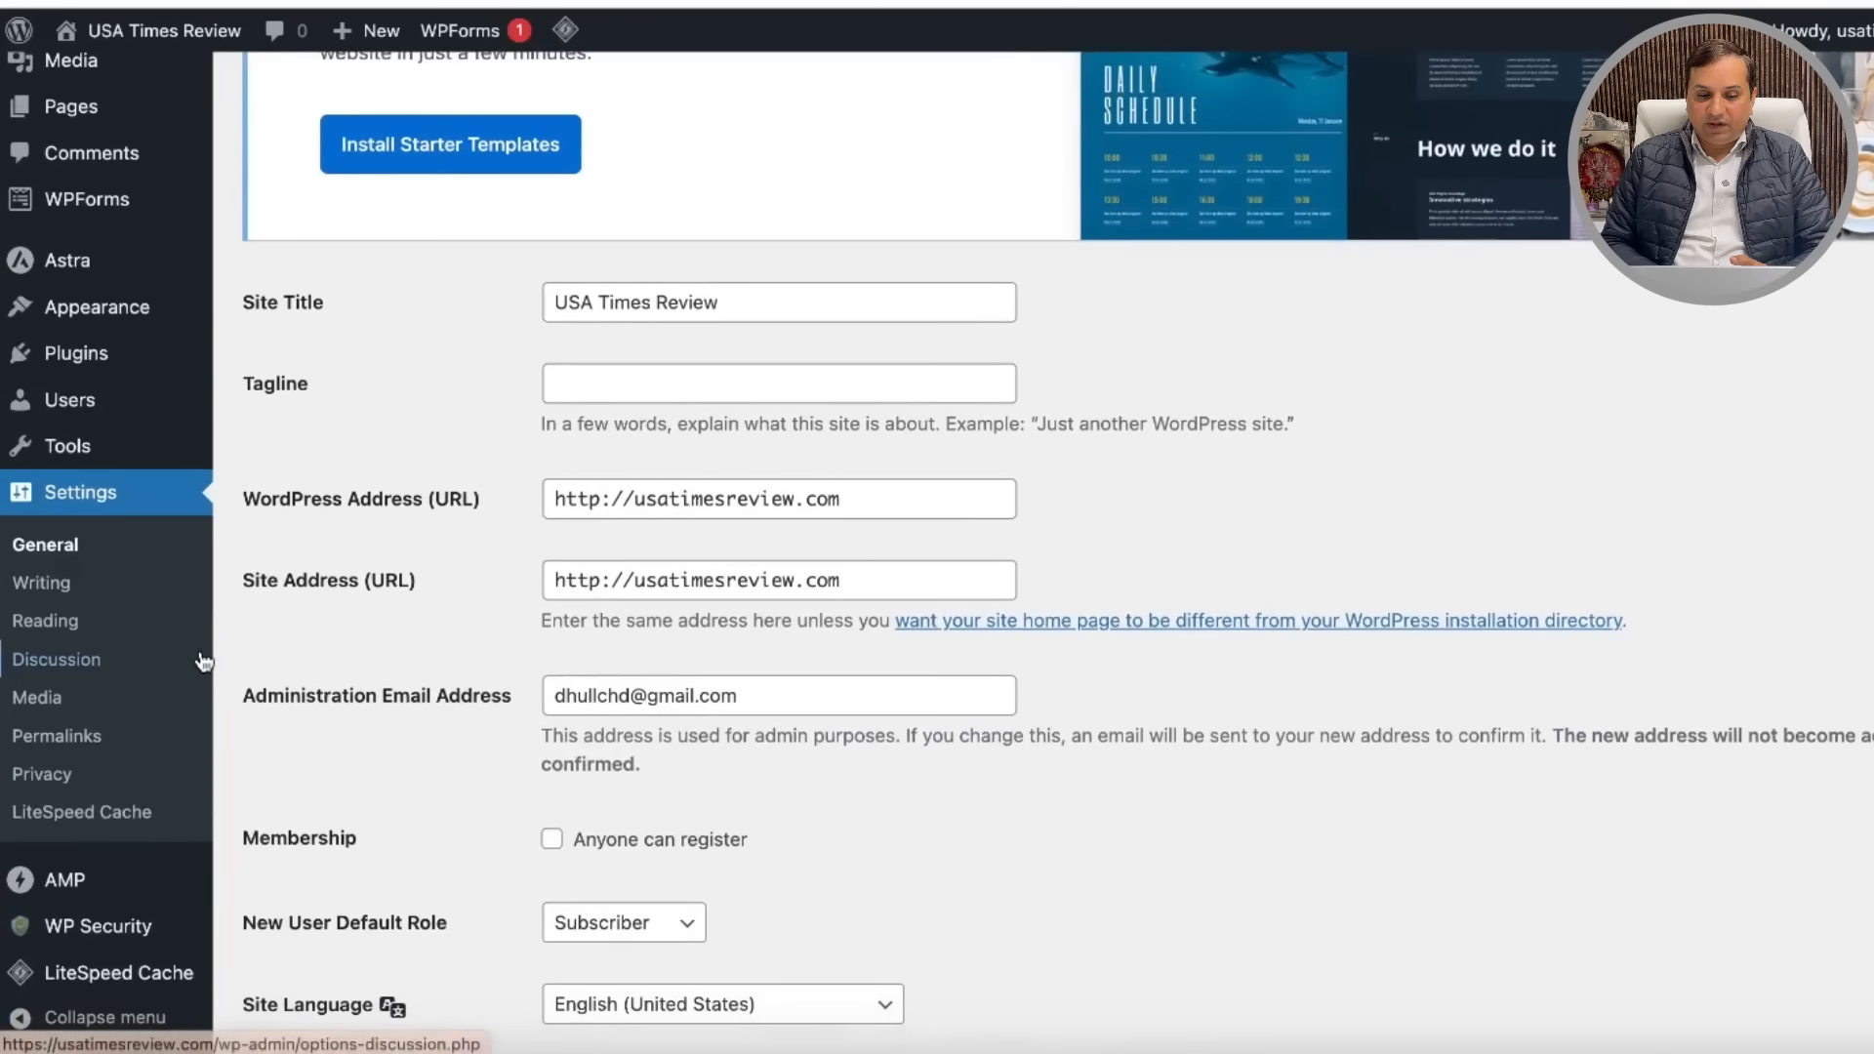
{"action": "left_click", "coordinate": [63, 585]}
{"action": "scroll", "coordinate": [523, 746], "scroll_direction": "down", "scroll_amount": 5}
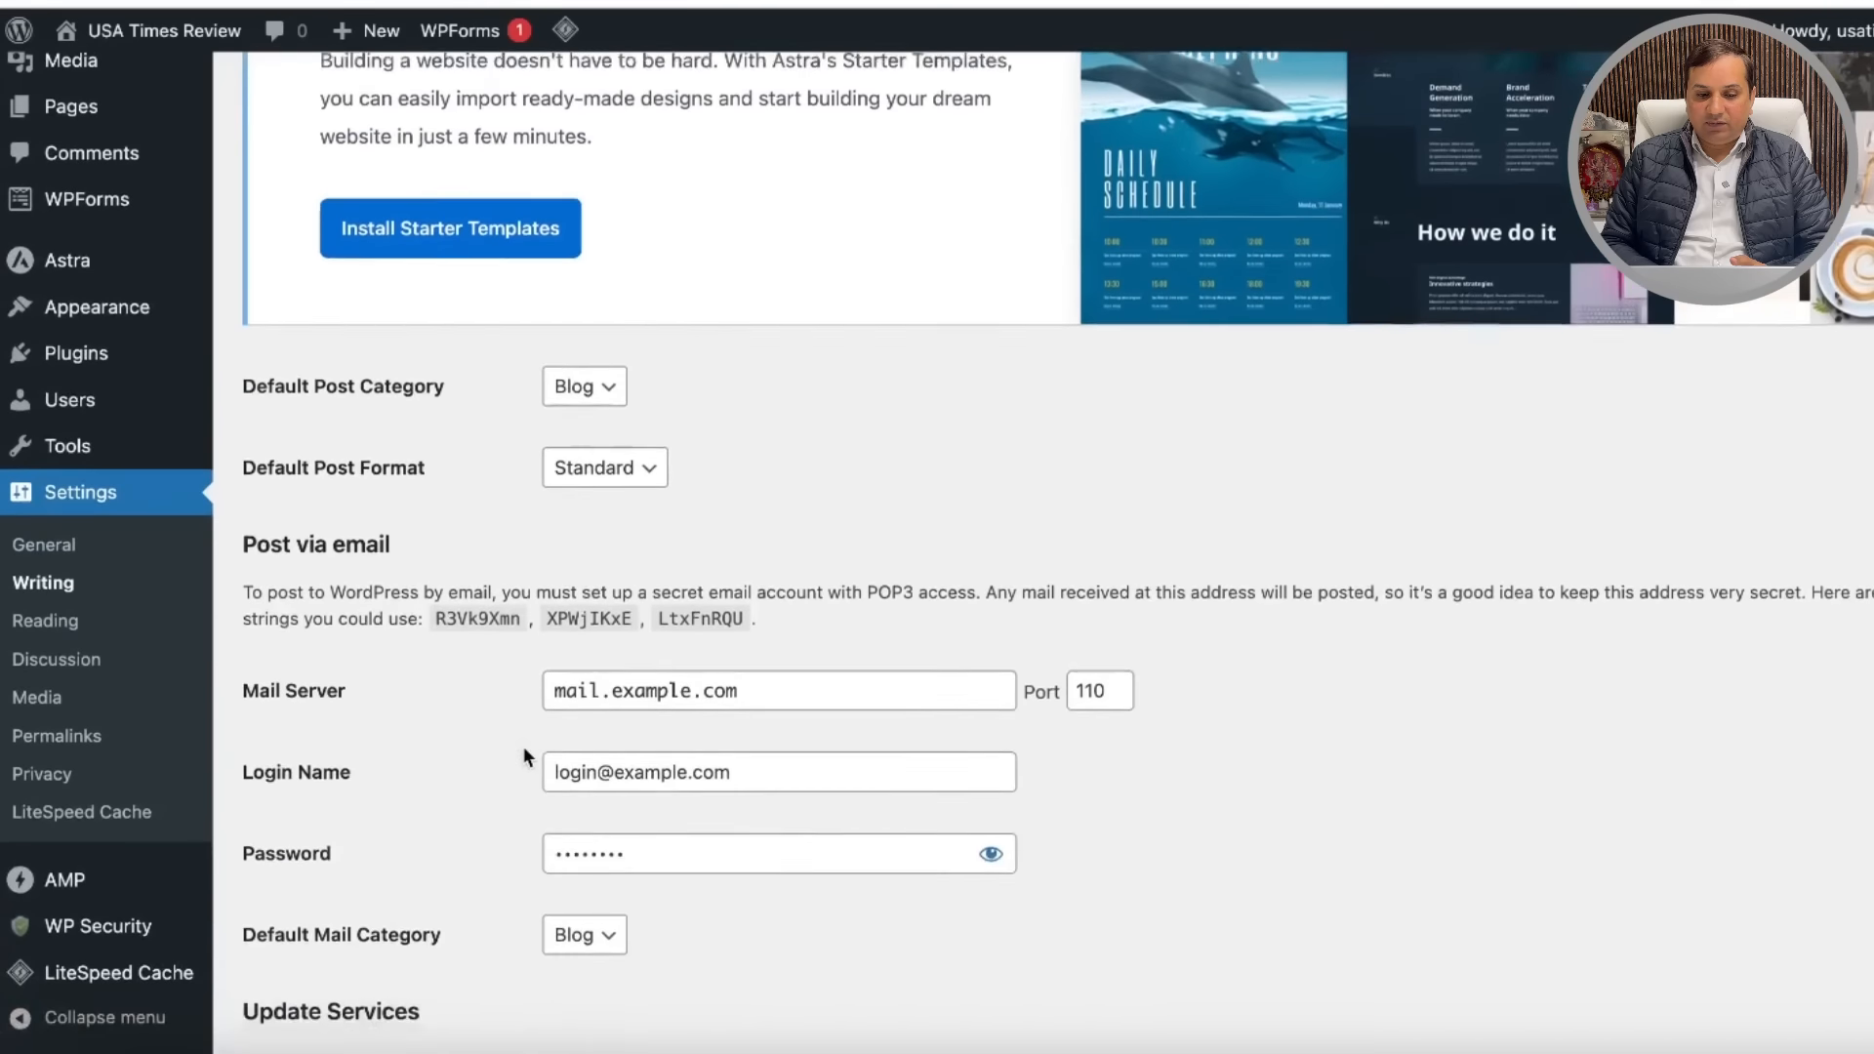
{"action": "scroll", "coordinate": [523, 745], "scroll_direction": "down", "scroll_amount": 3}
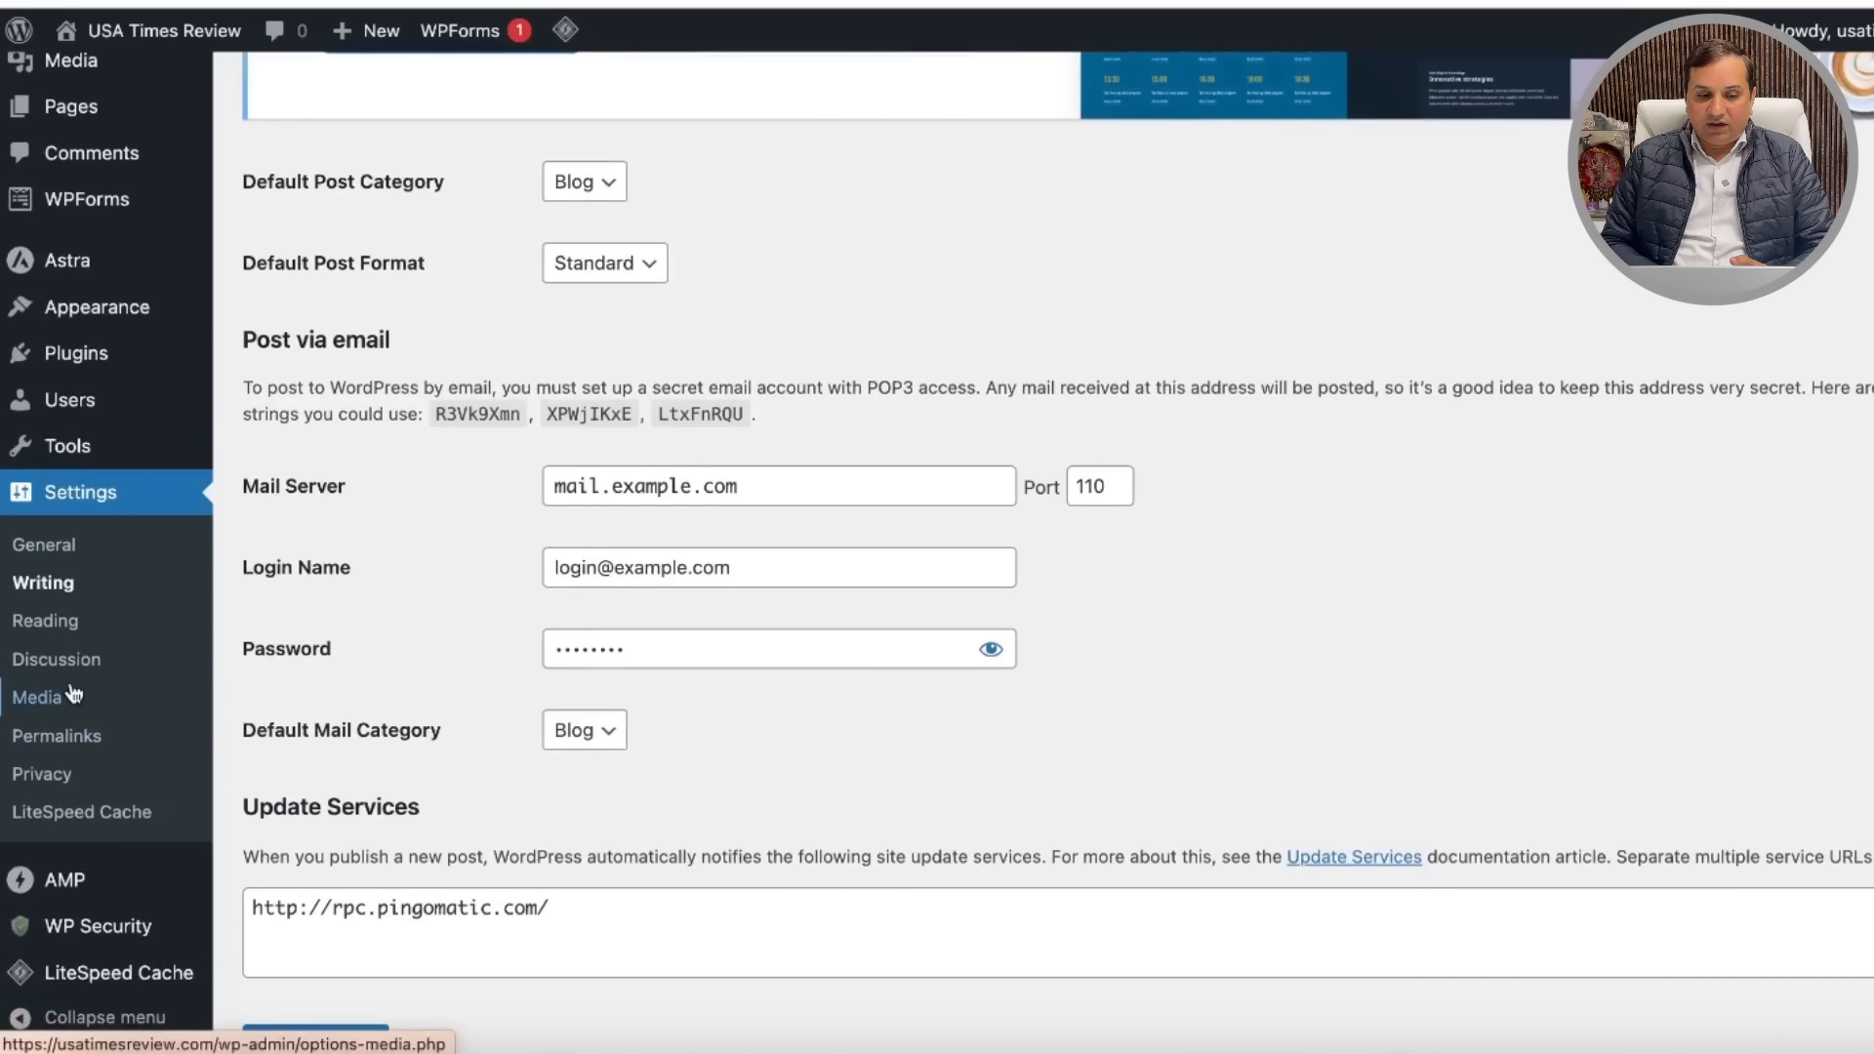
Step: Look over the Reading settings, then scroll through the Discussion settings page
{"action": "left_click", "coordinate": [67, 629]}
{"action": "scroll", "coordinate": [375, 706], "scroll_direction": "down", "scroll_amount": 3}
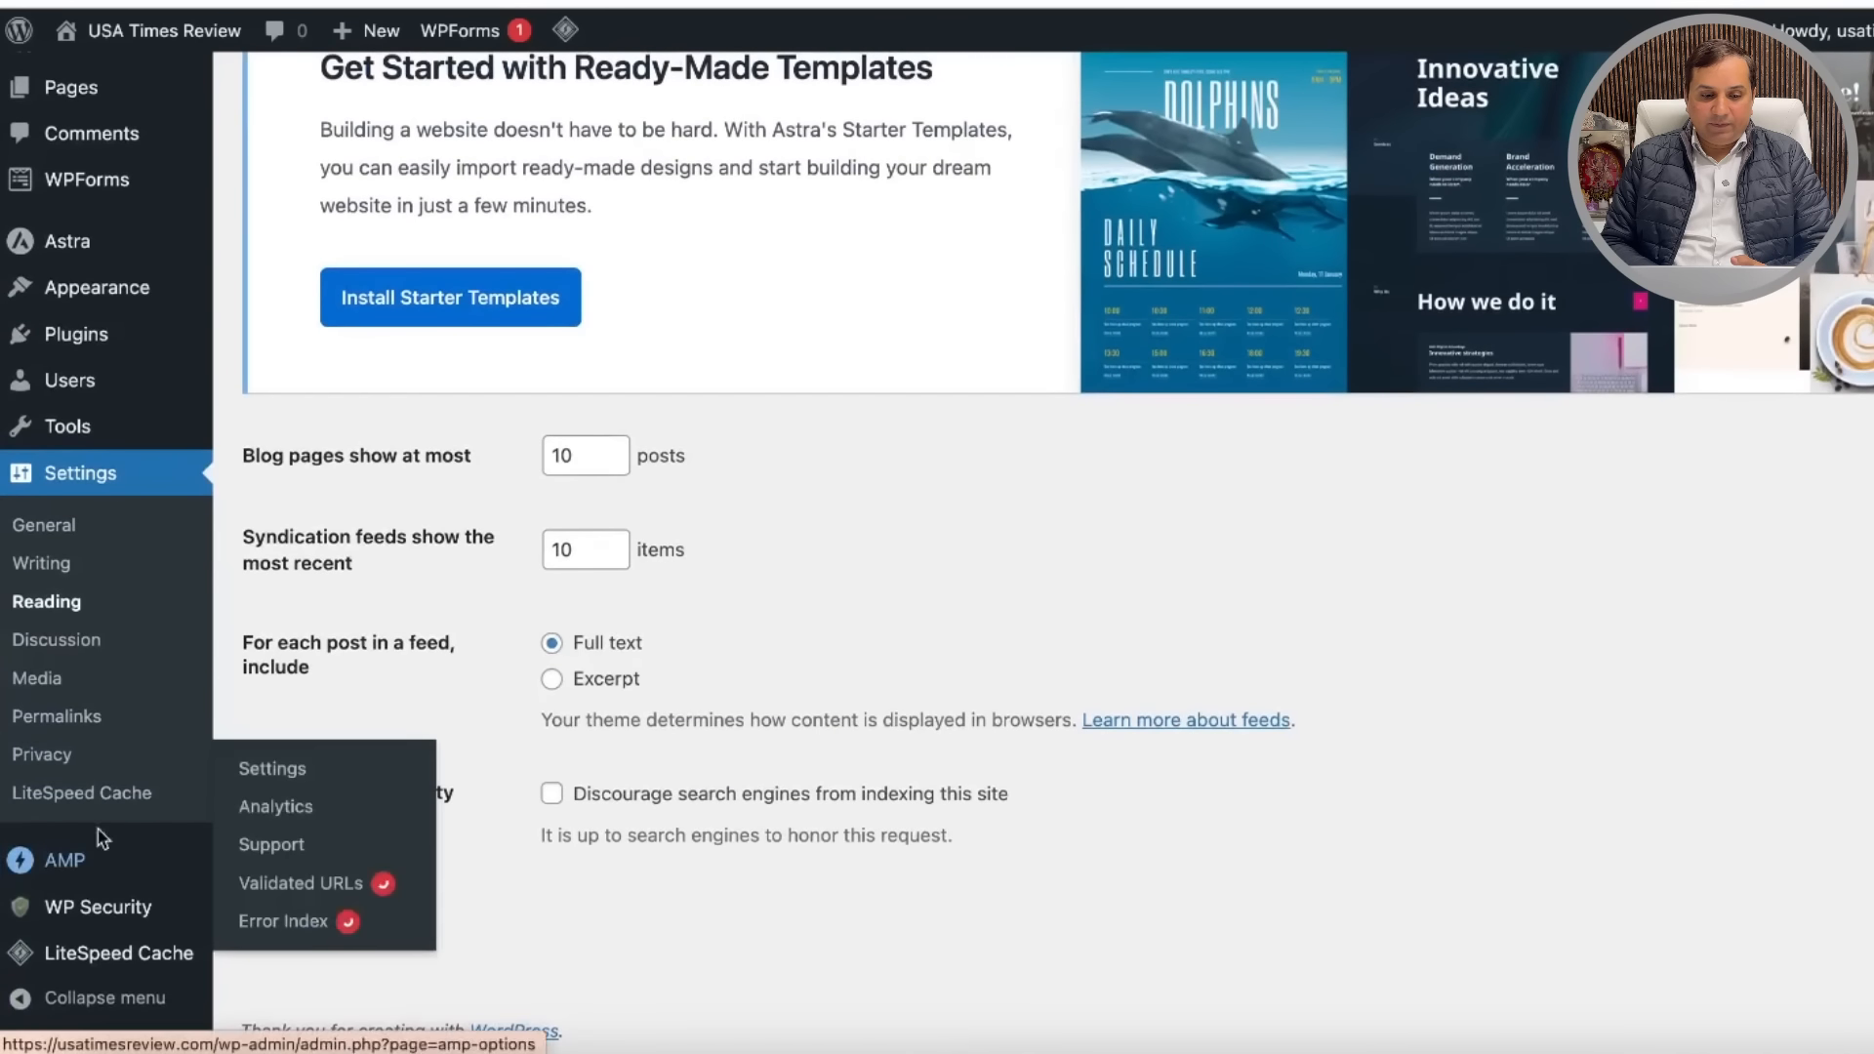
{"action": "left_click", "coordinate": [67, 643]}
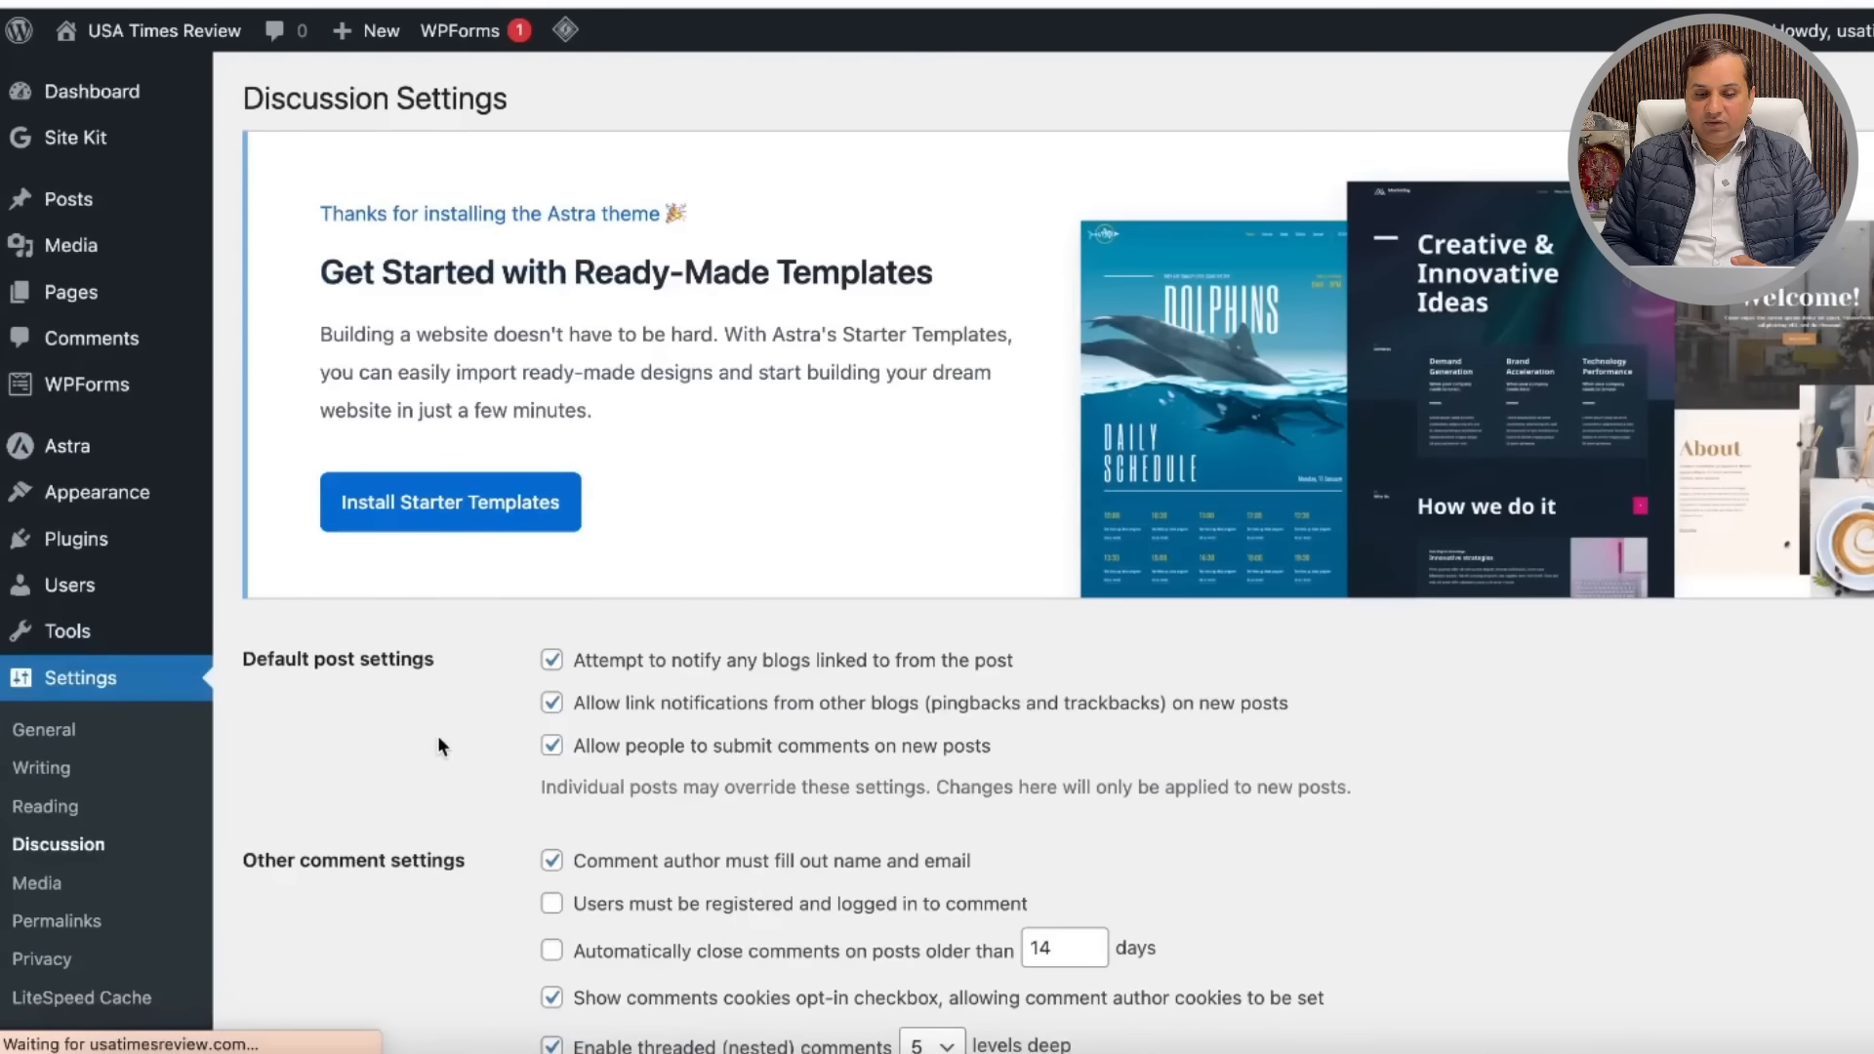
{"action": "scroll", "coordinate": [484, 788], "scroll_direction": "down", "scroll_amount": 10}
{"action": "scroll", "coordinate": [484, 789], "scroll_direction": "down", "scroll_amount": 1}
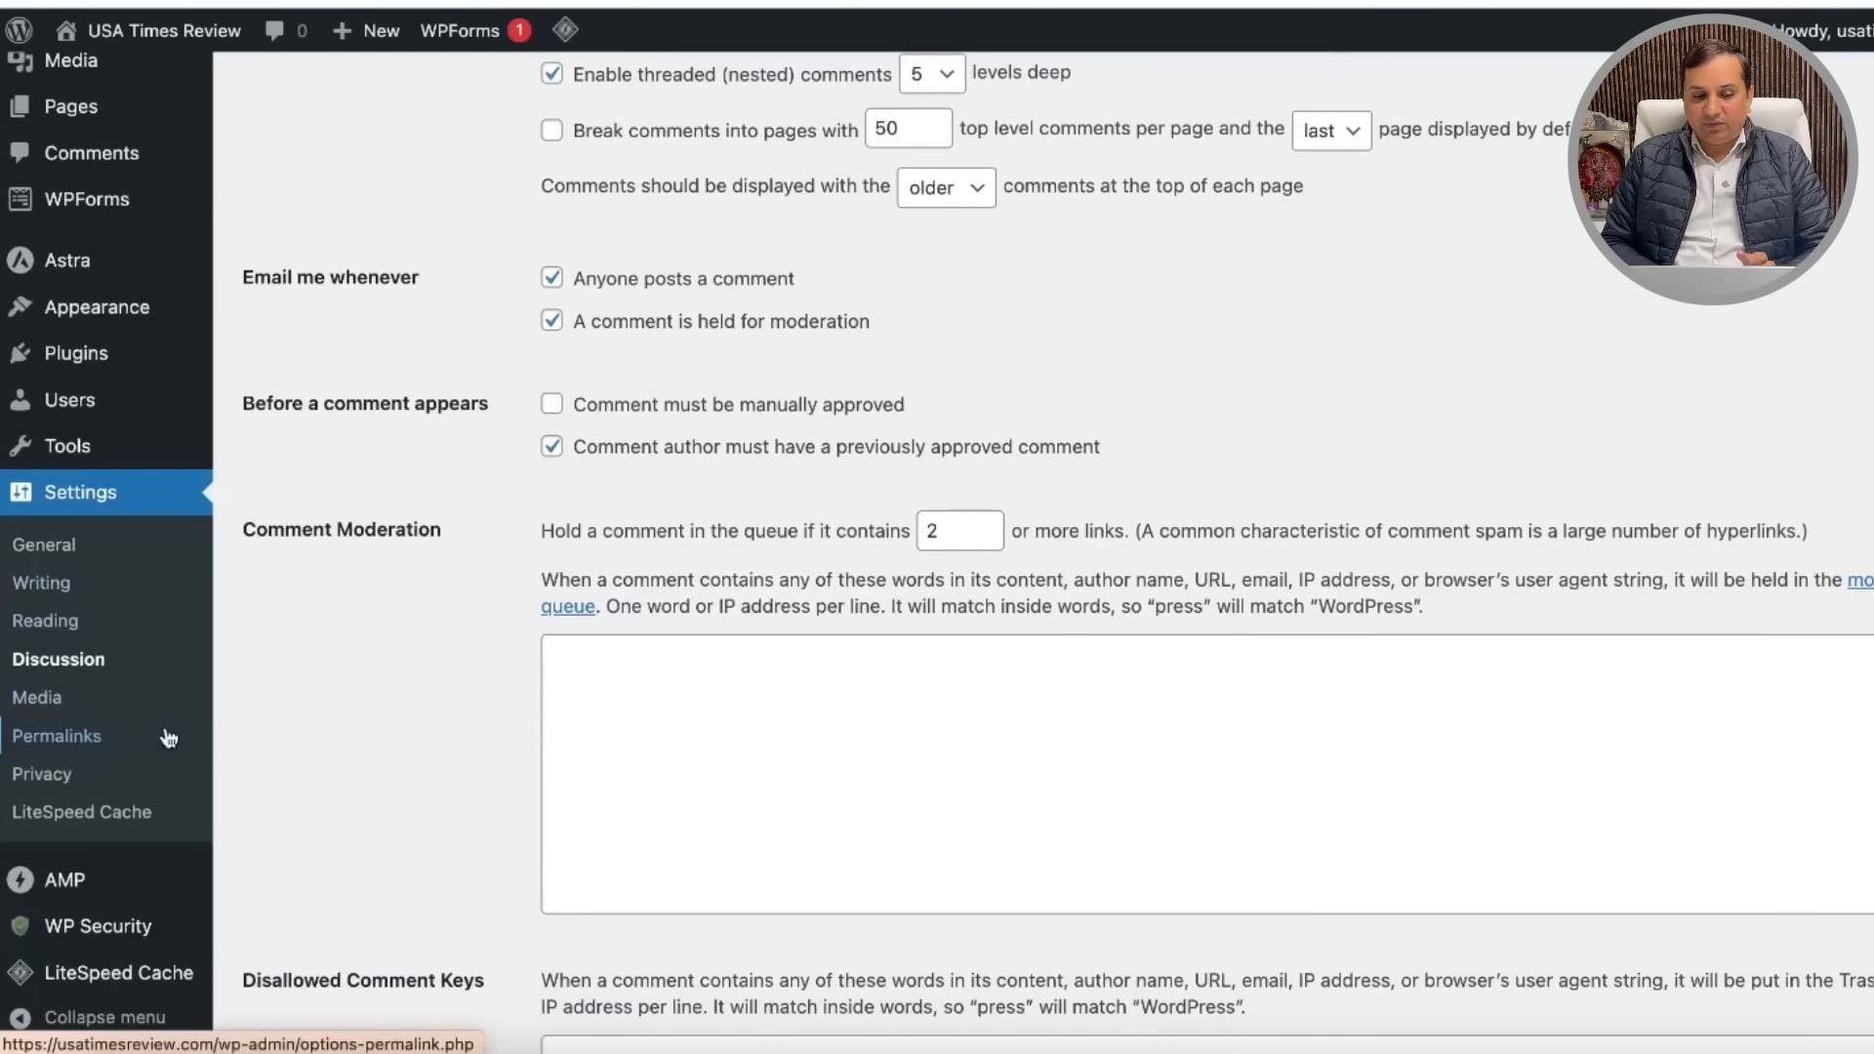
{"action": "scroll", "coordinate": [445, 664], "scroll_direction": "down", "scroll_amount": 2}
{"action": "scroll", "coordinate": [109, 527], "scroll_direction": "up", "scroll_amount": 2}
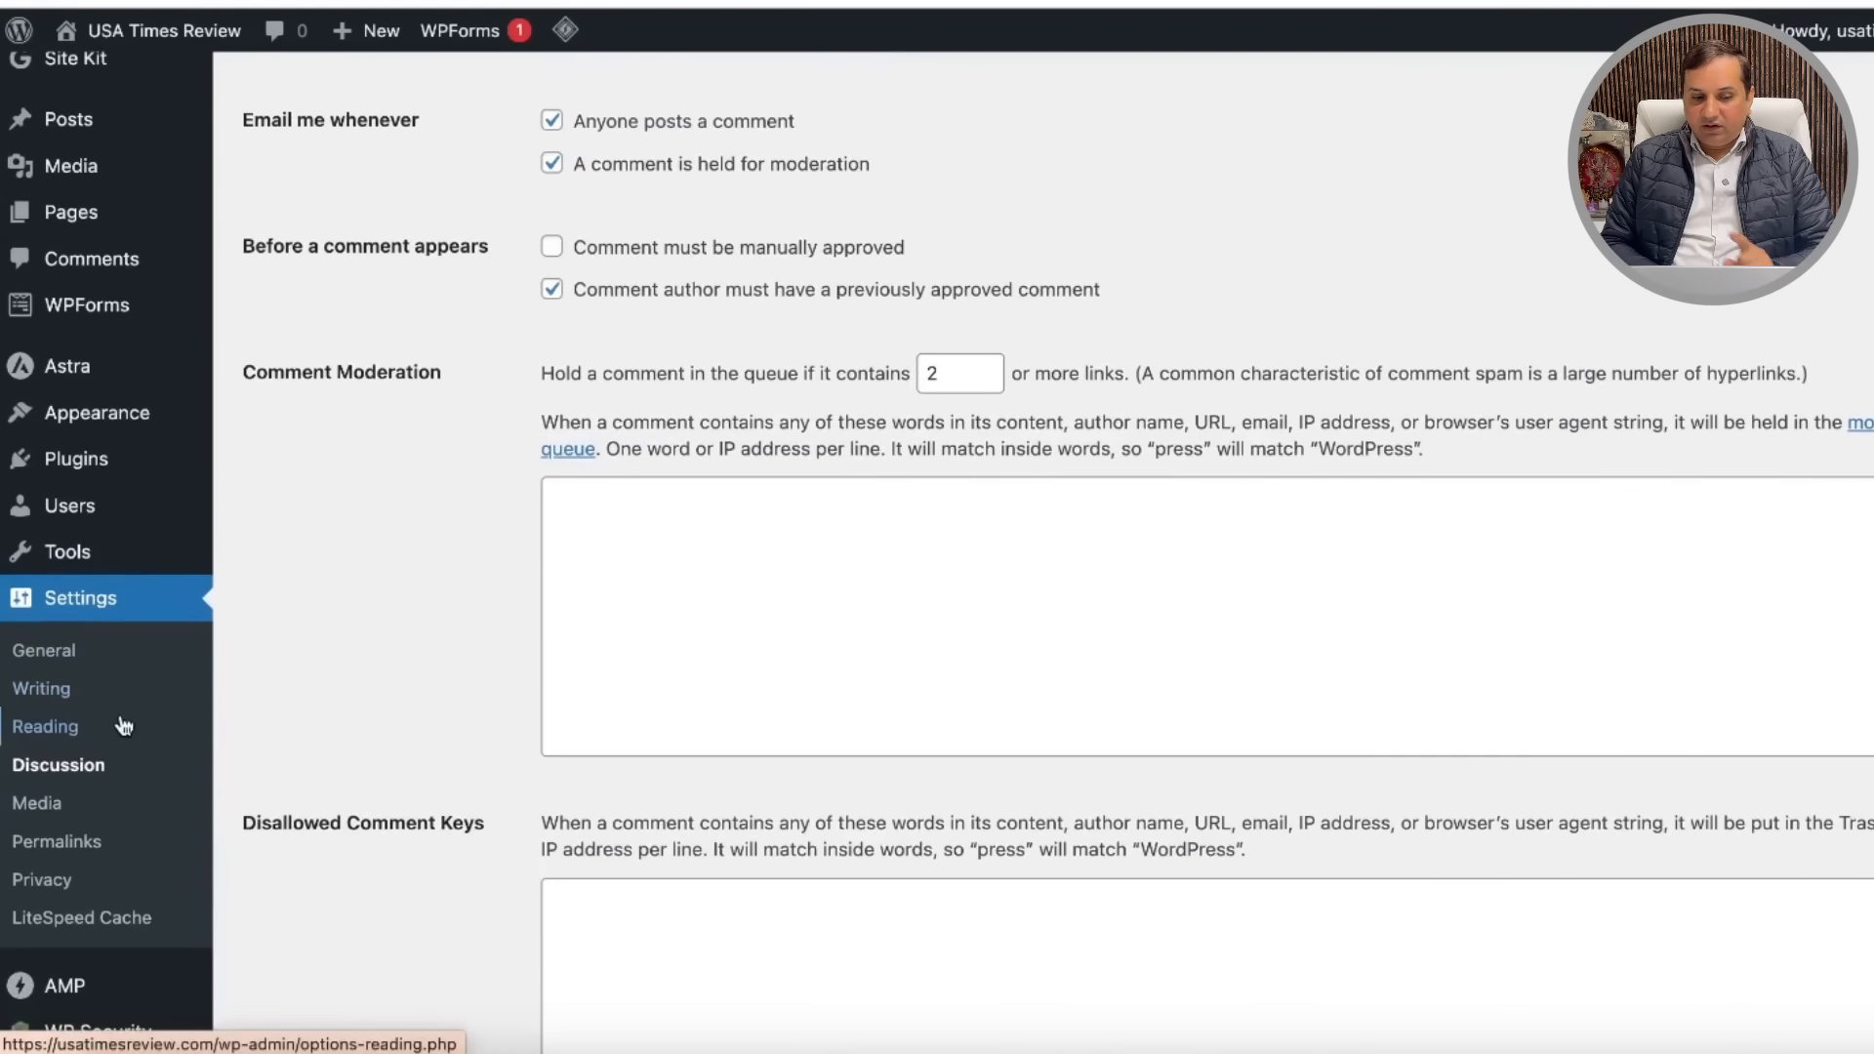
{"action": "scroll", "coordinate": [460, 469], "scroll_direction": "up", "scroll_amount": 6}
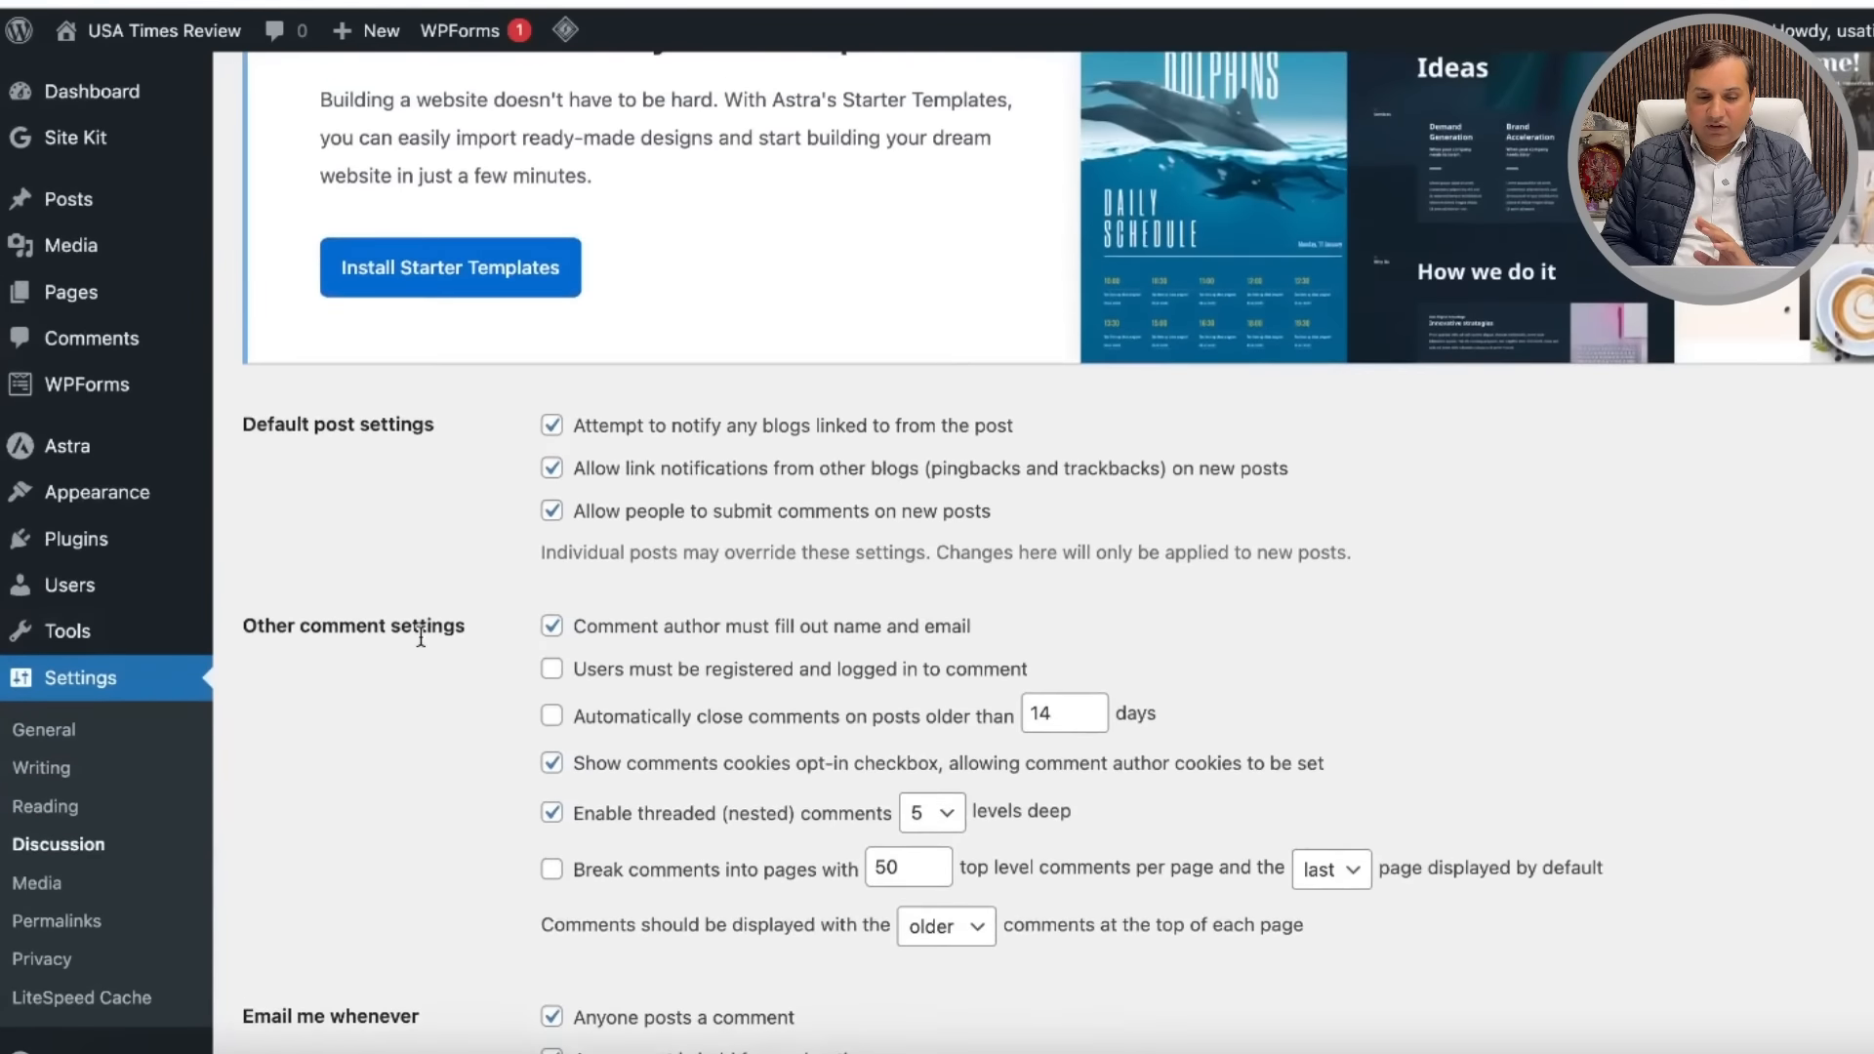
{"action": "scroll", "coordinate": [420, 652], "scroll_direction": "down", "scroll_amount": 5}
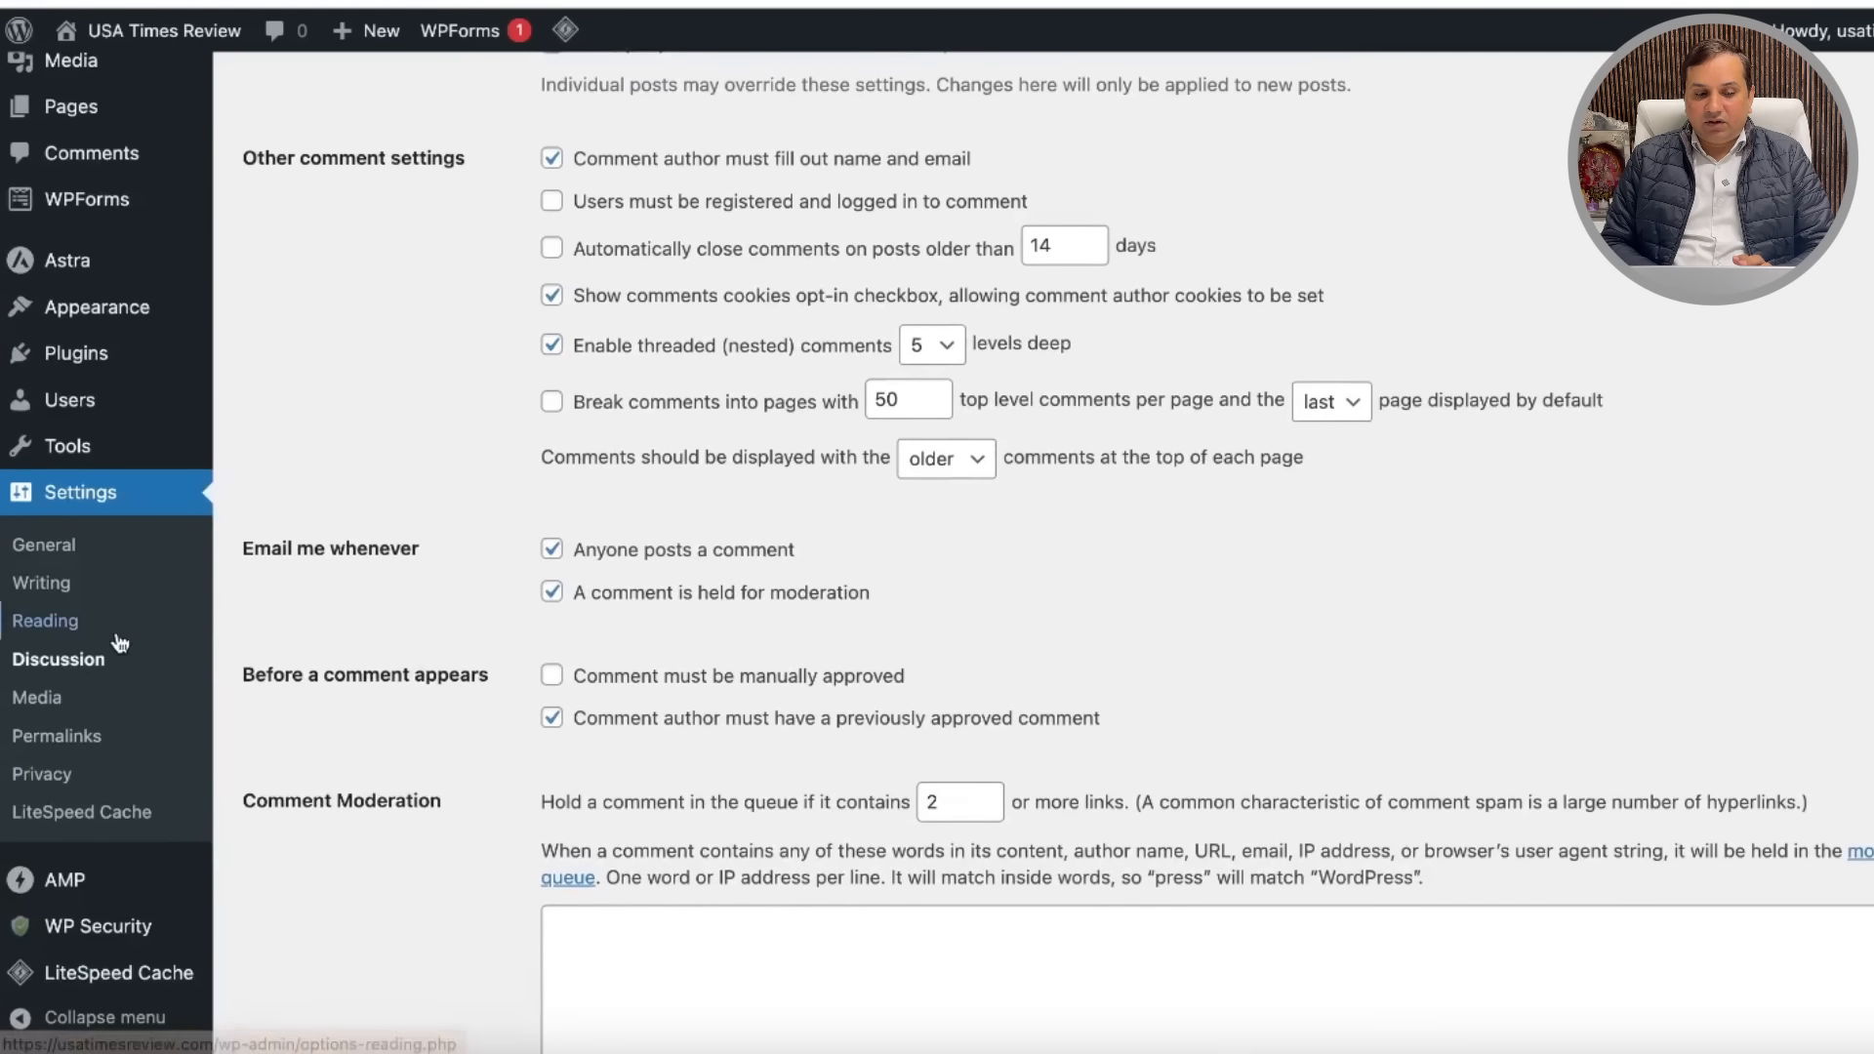
Step: Open the Posts > Categories page from the sidebar
{"action": "scroll", "coordinate": [78, 671], "scroll_direction": "up", "scroll_amount": 3}
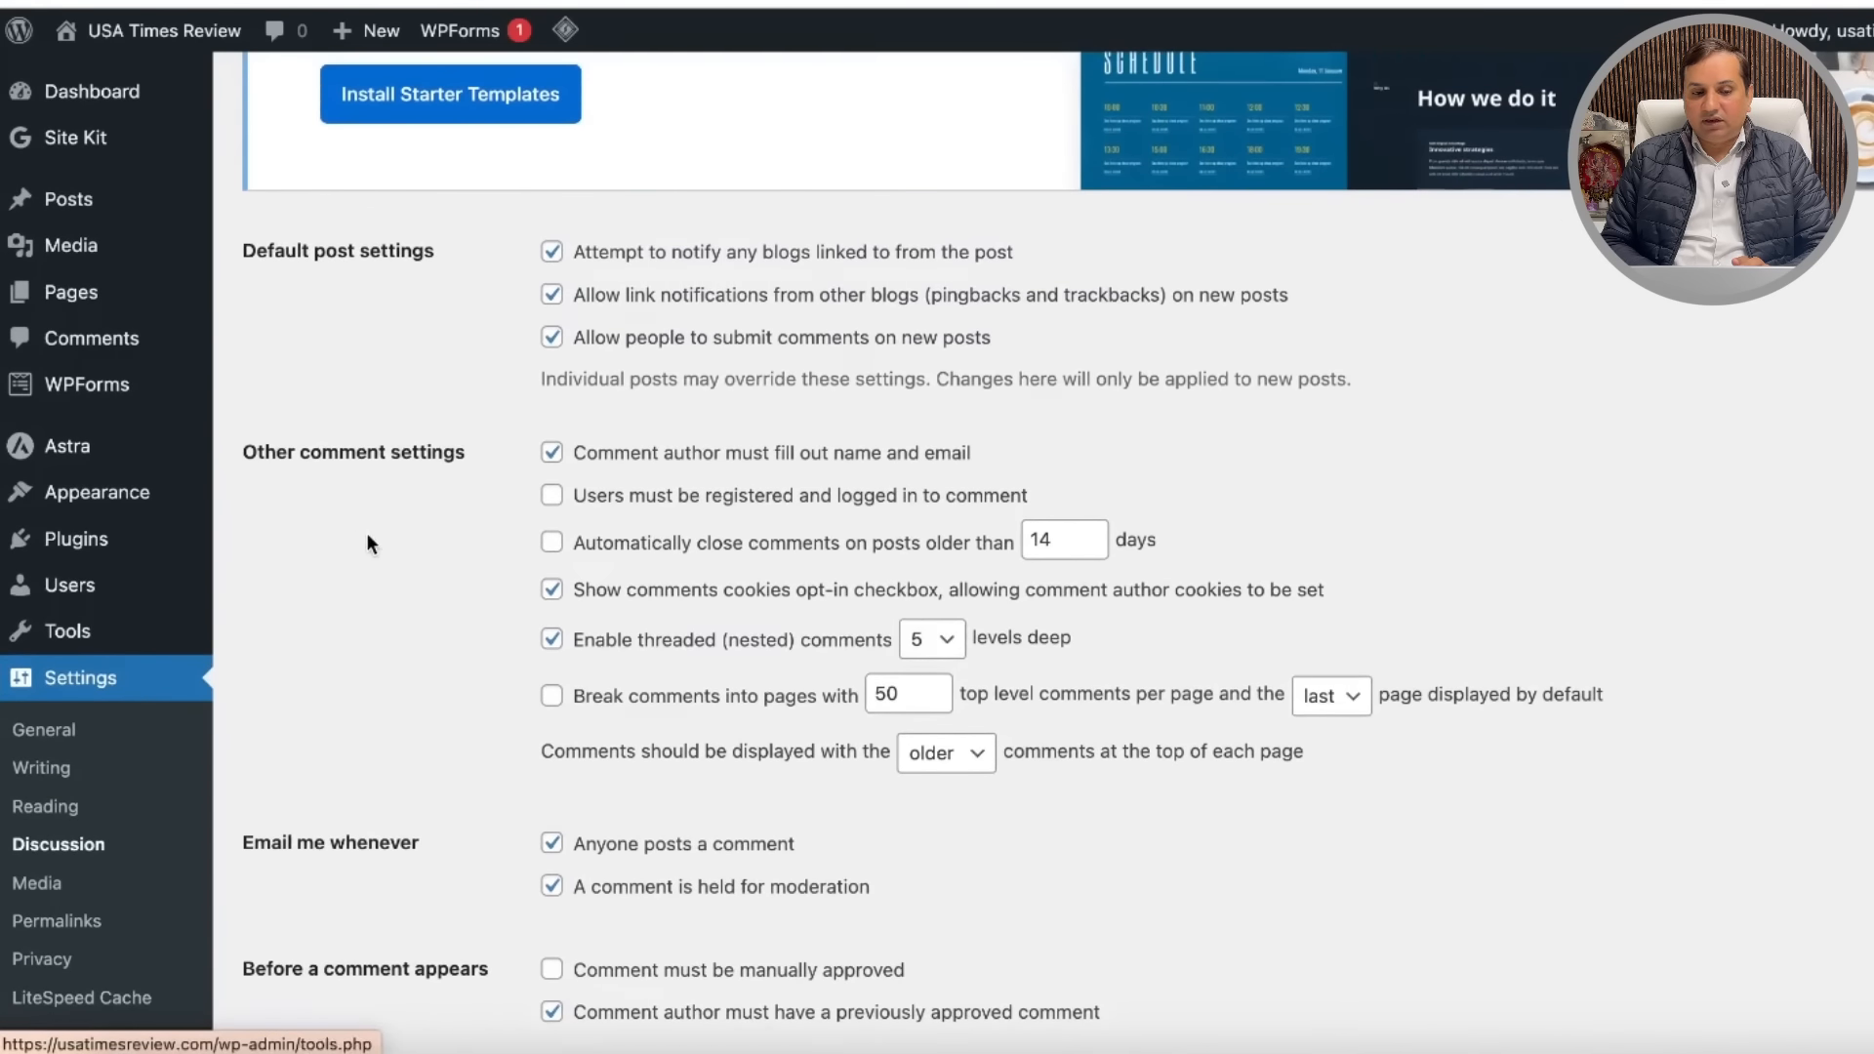
{"action": "scroll", "coordinate": [188, 371], "scroll_direction": "up", "scroll_amount": 5}
{"action": "mouse_move", "coordinate": [113, 203]}
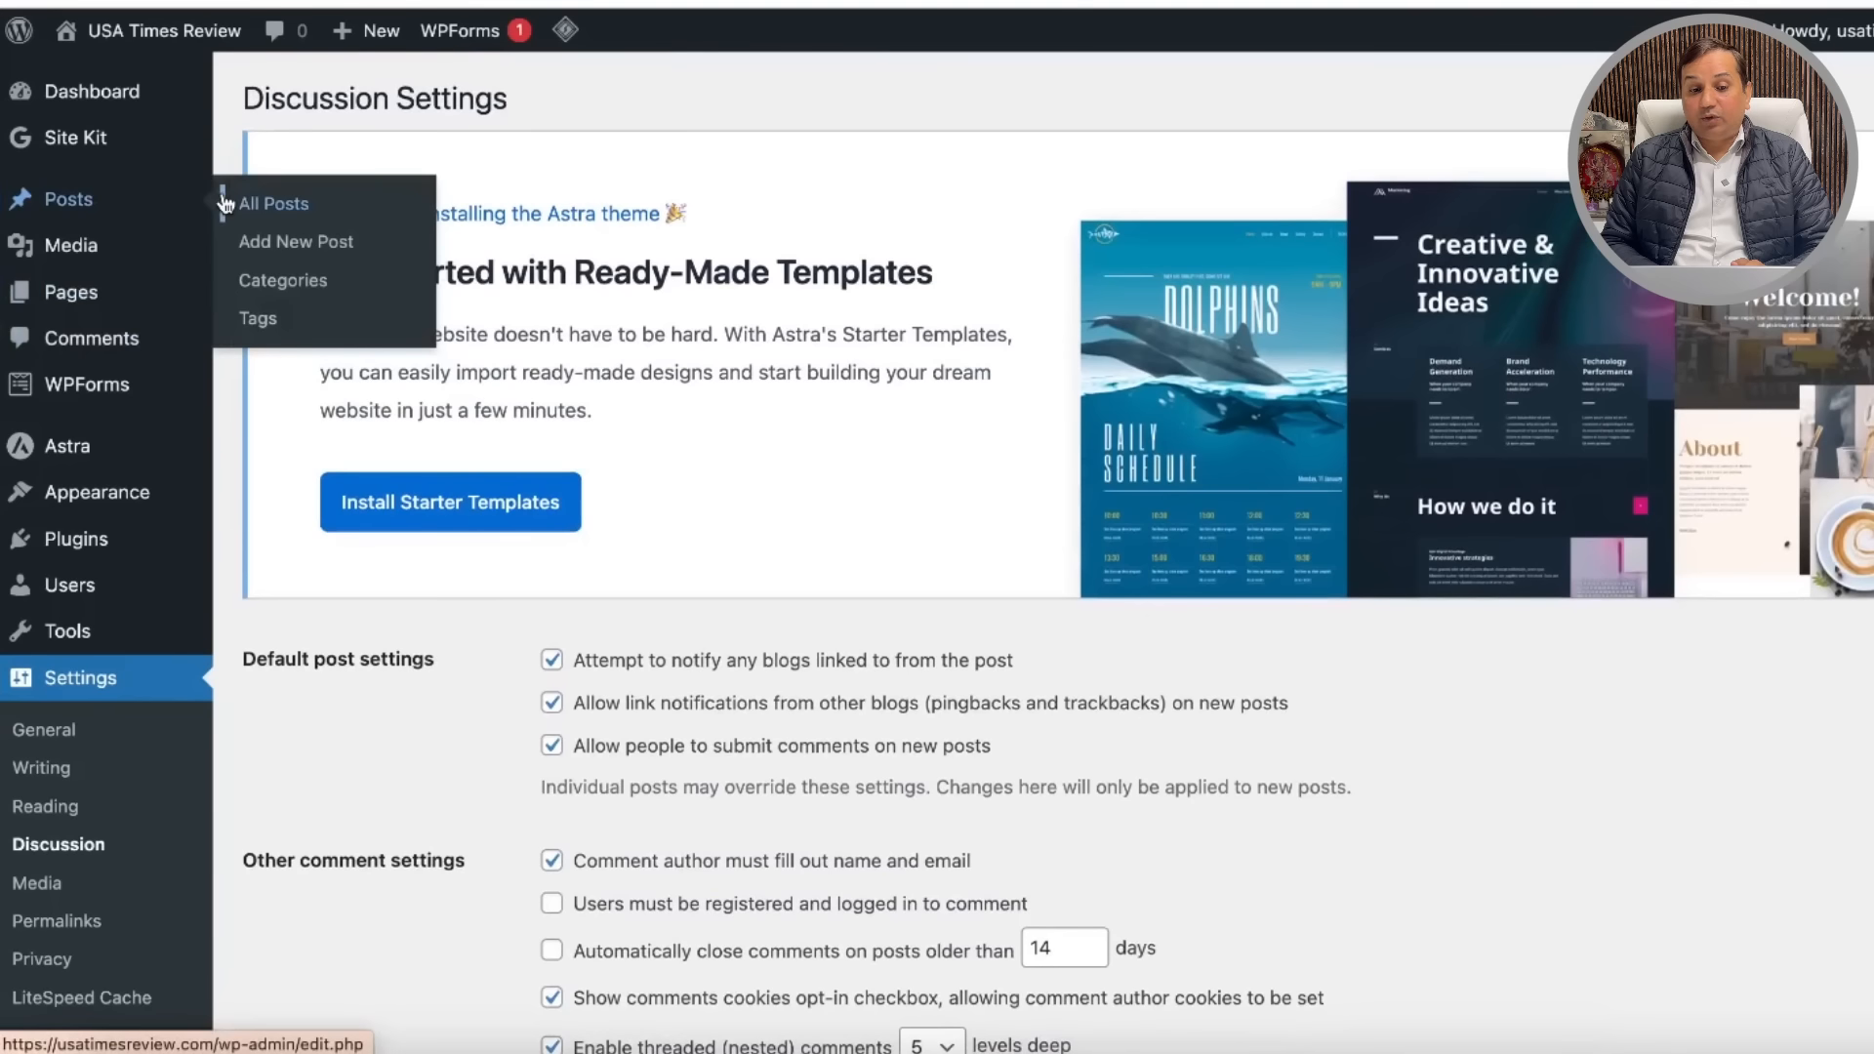
{"action": "left_click", "coordinate": [325, 291]}
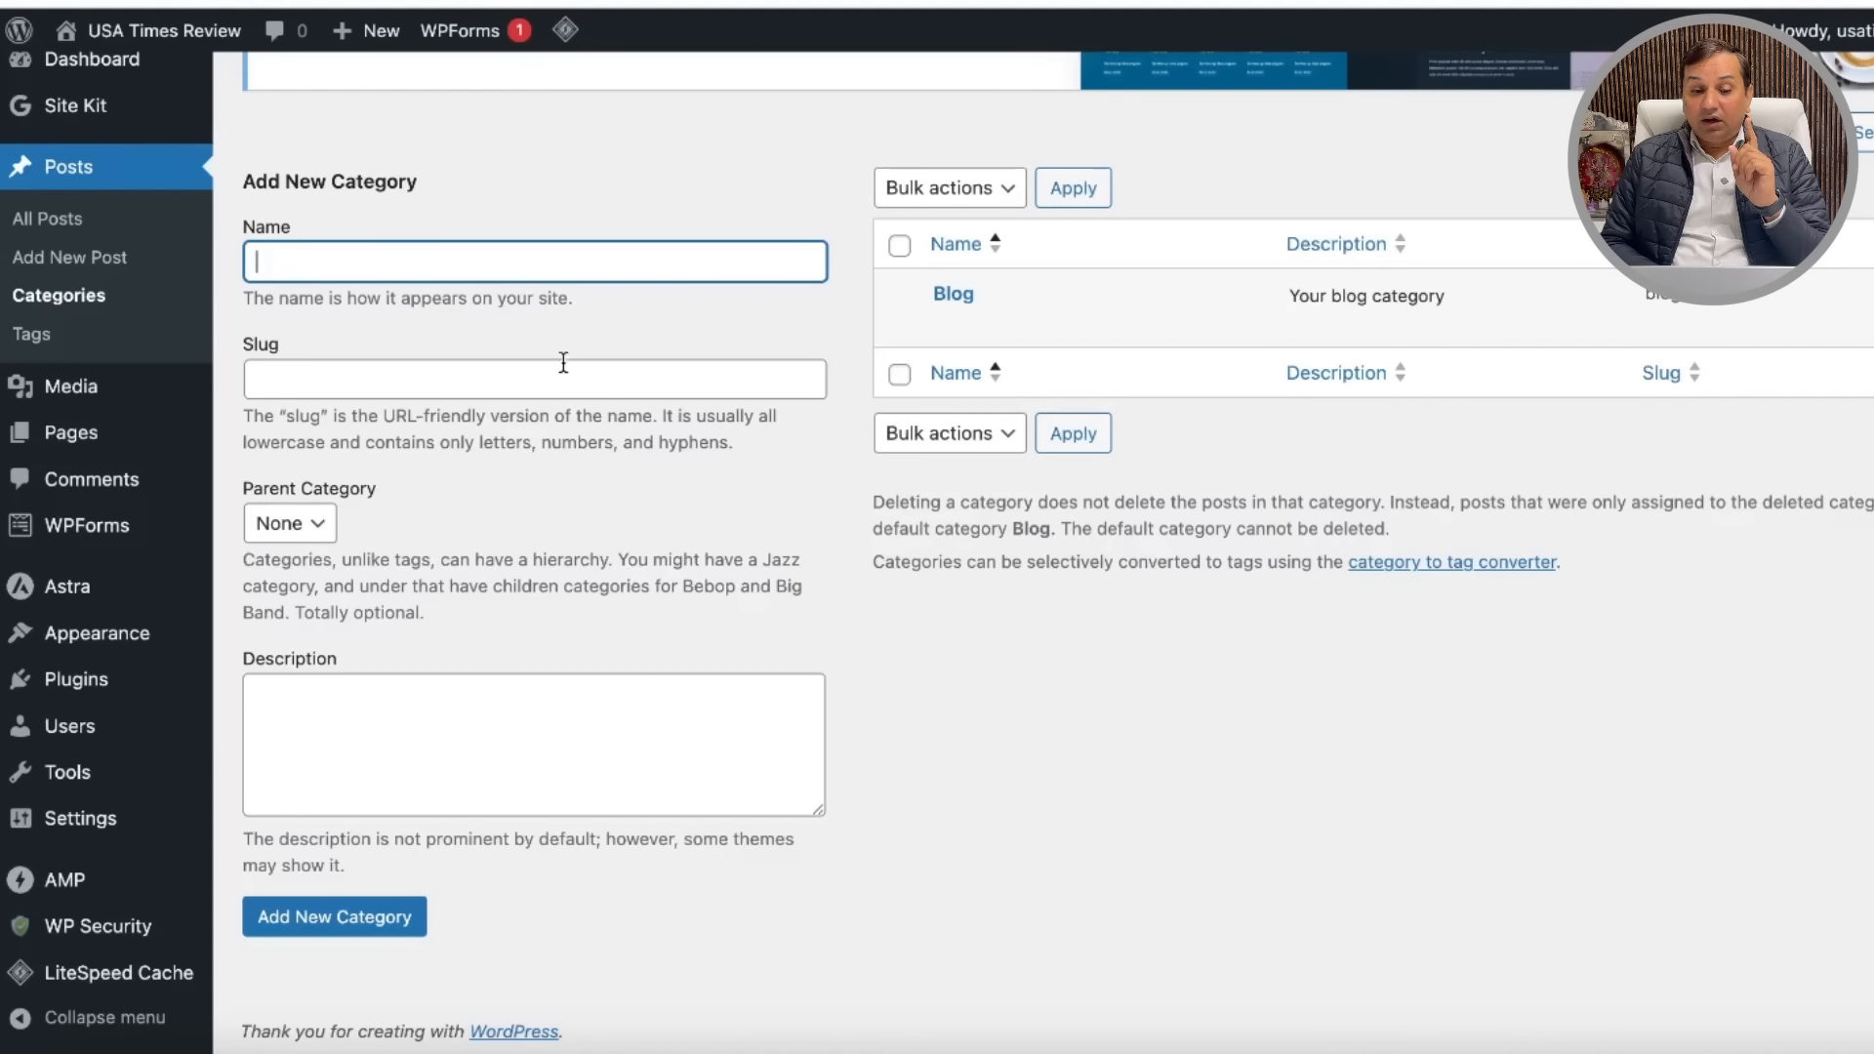
Step: Create the News category with slug News and description 'News related articles'
{"action": "type", "text": "New"}
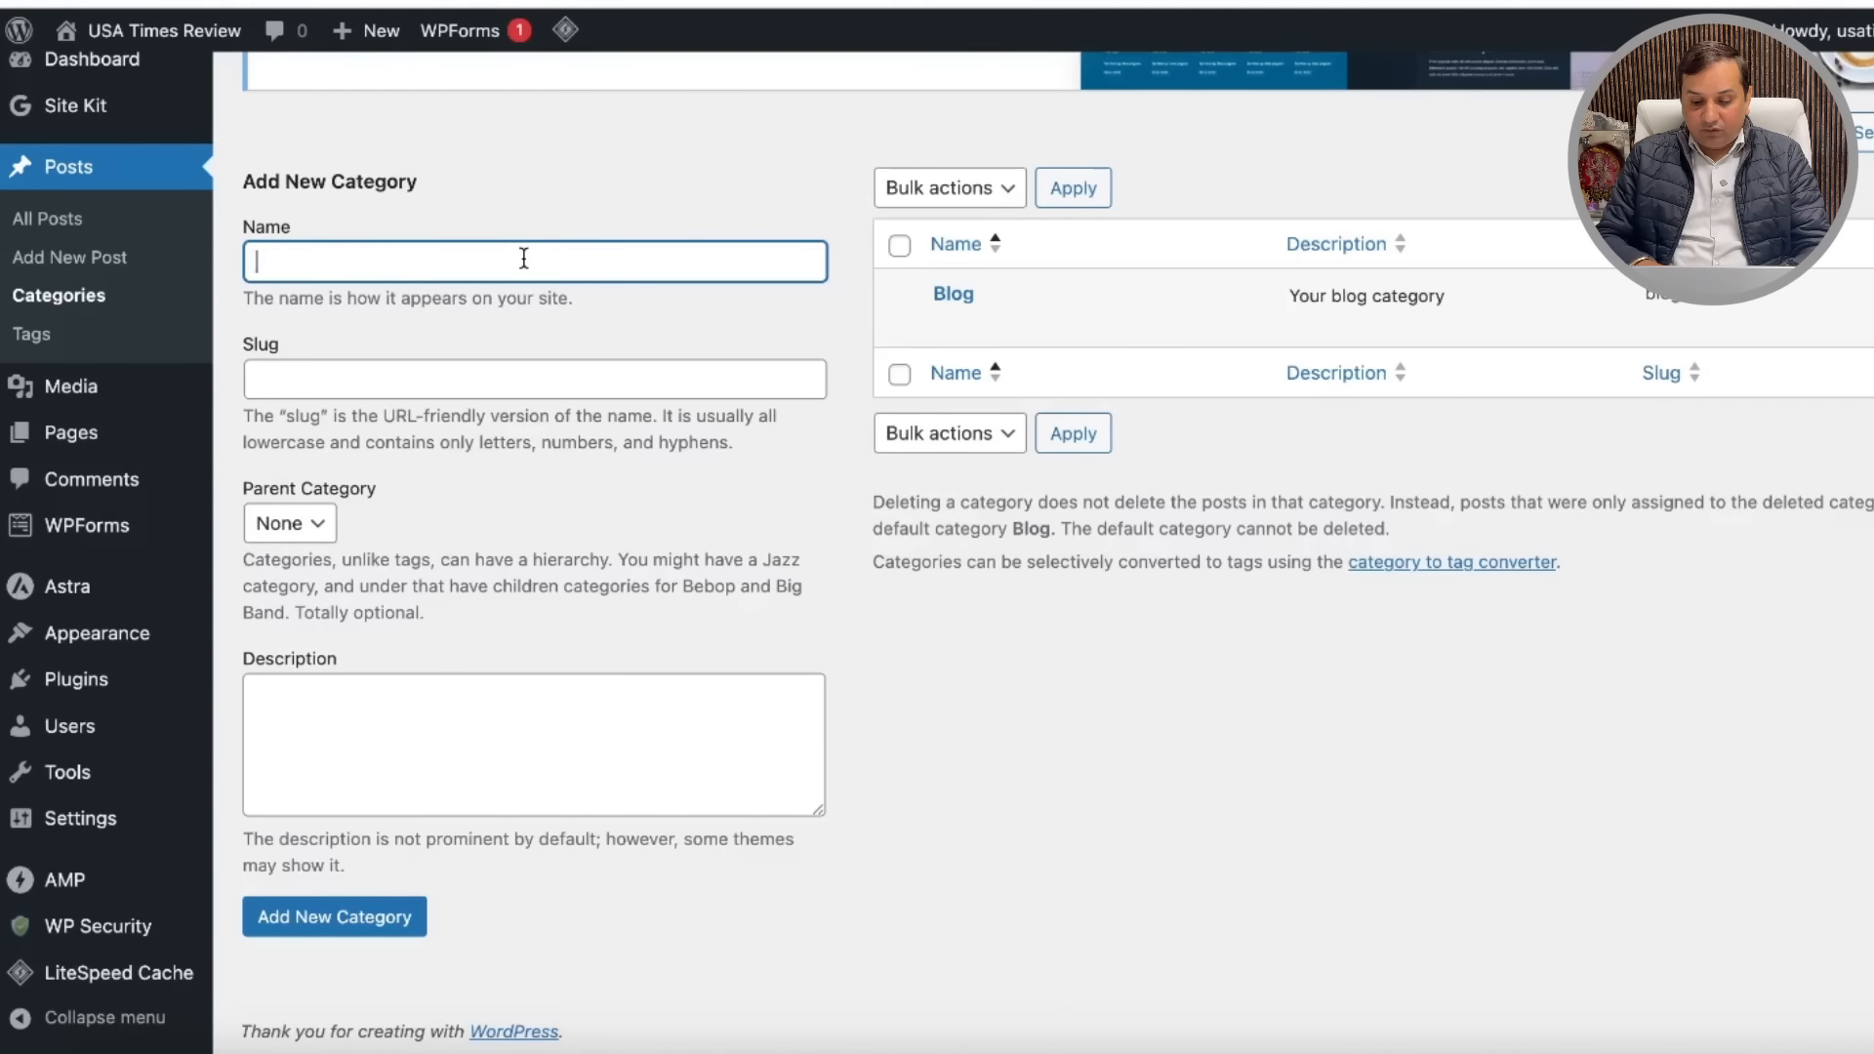
{"action": "type", "text": "s"}
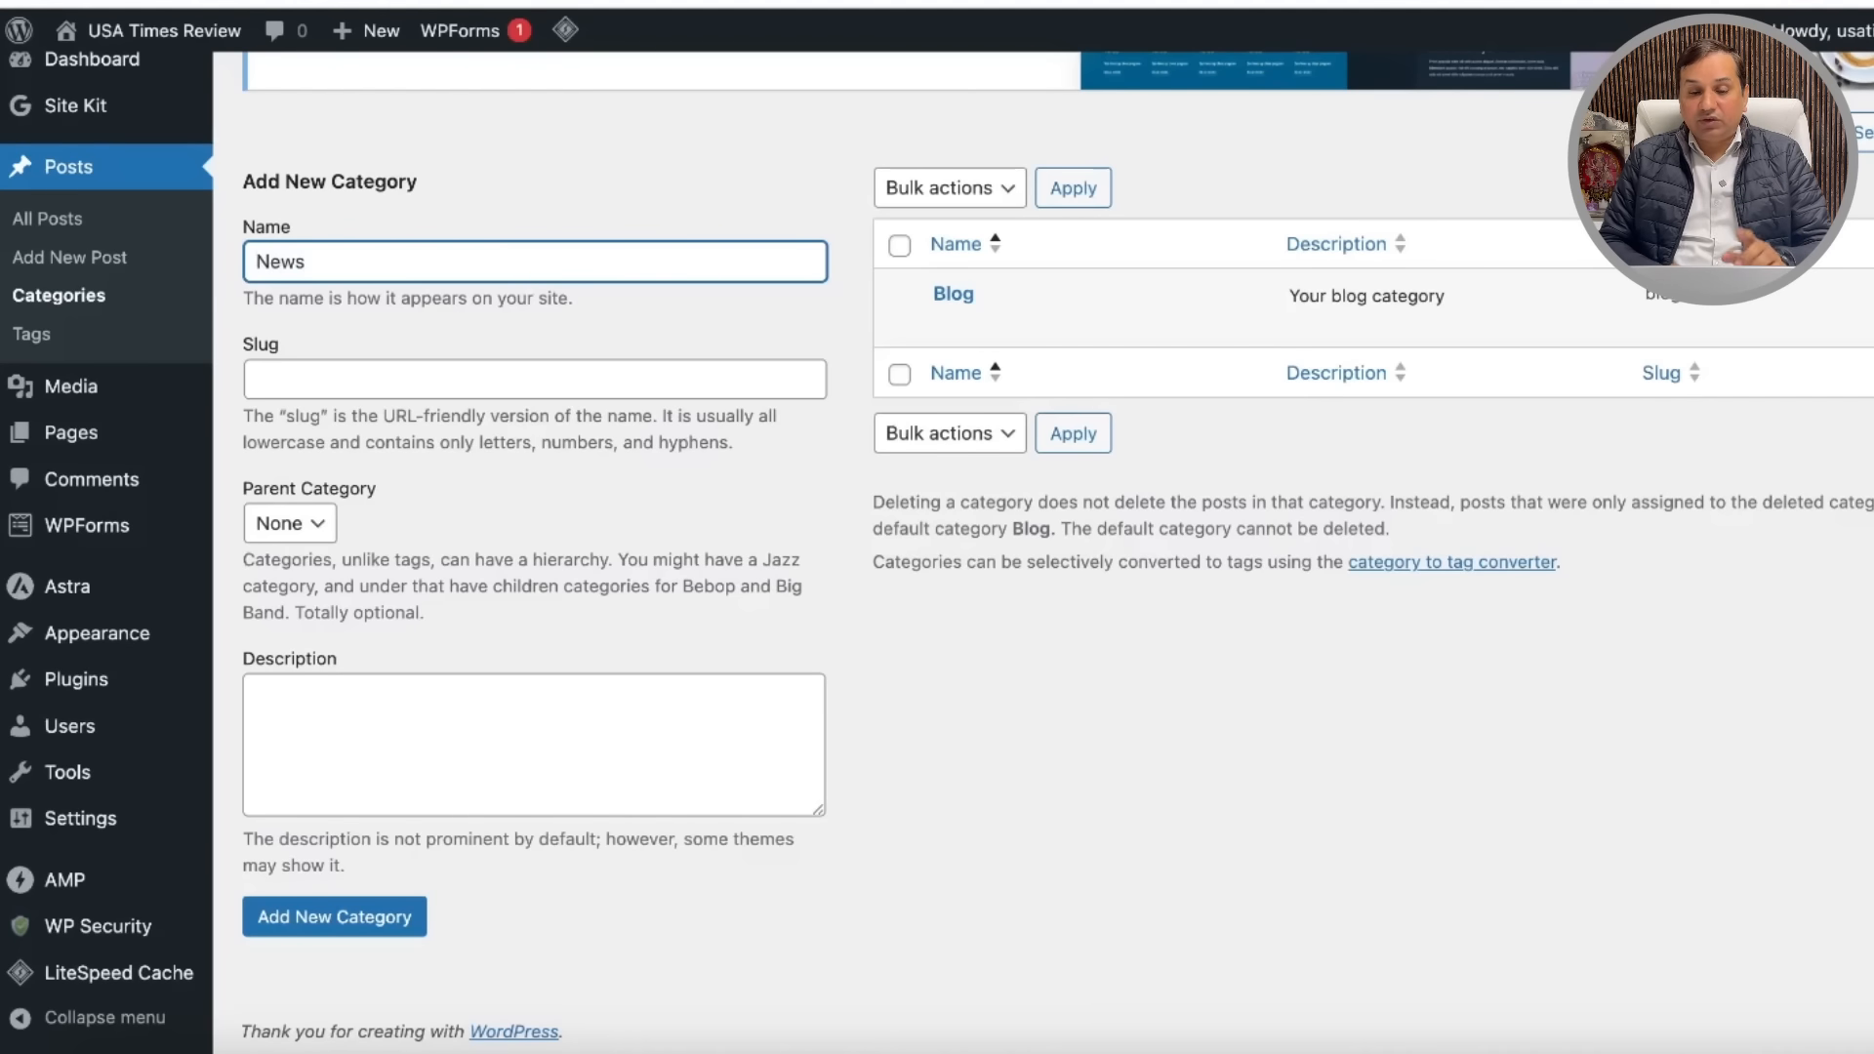
{"action": "left_click", "coordinate": [325, 377]}
{"action": "type", "text": "News"}
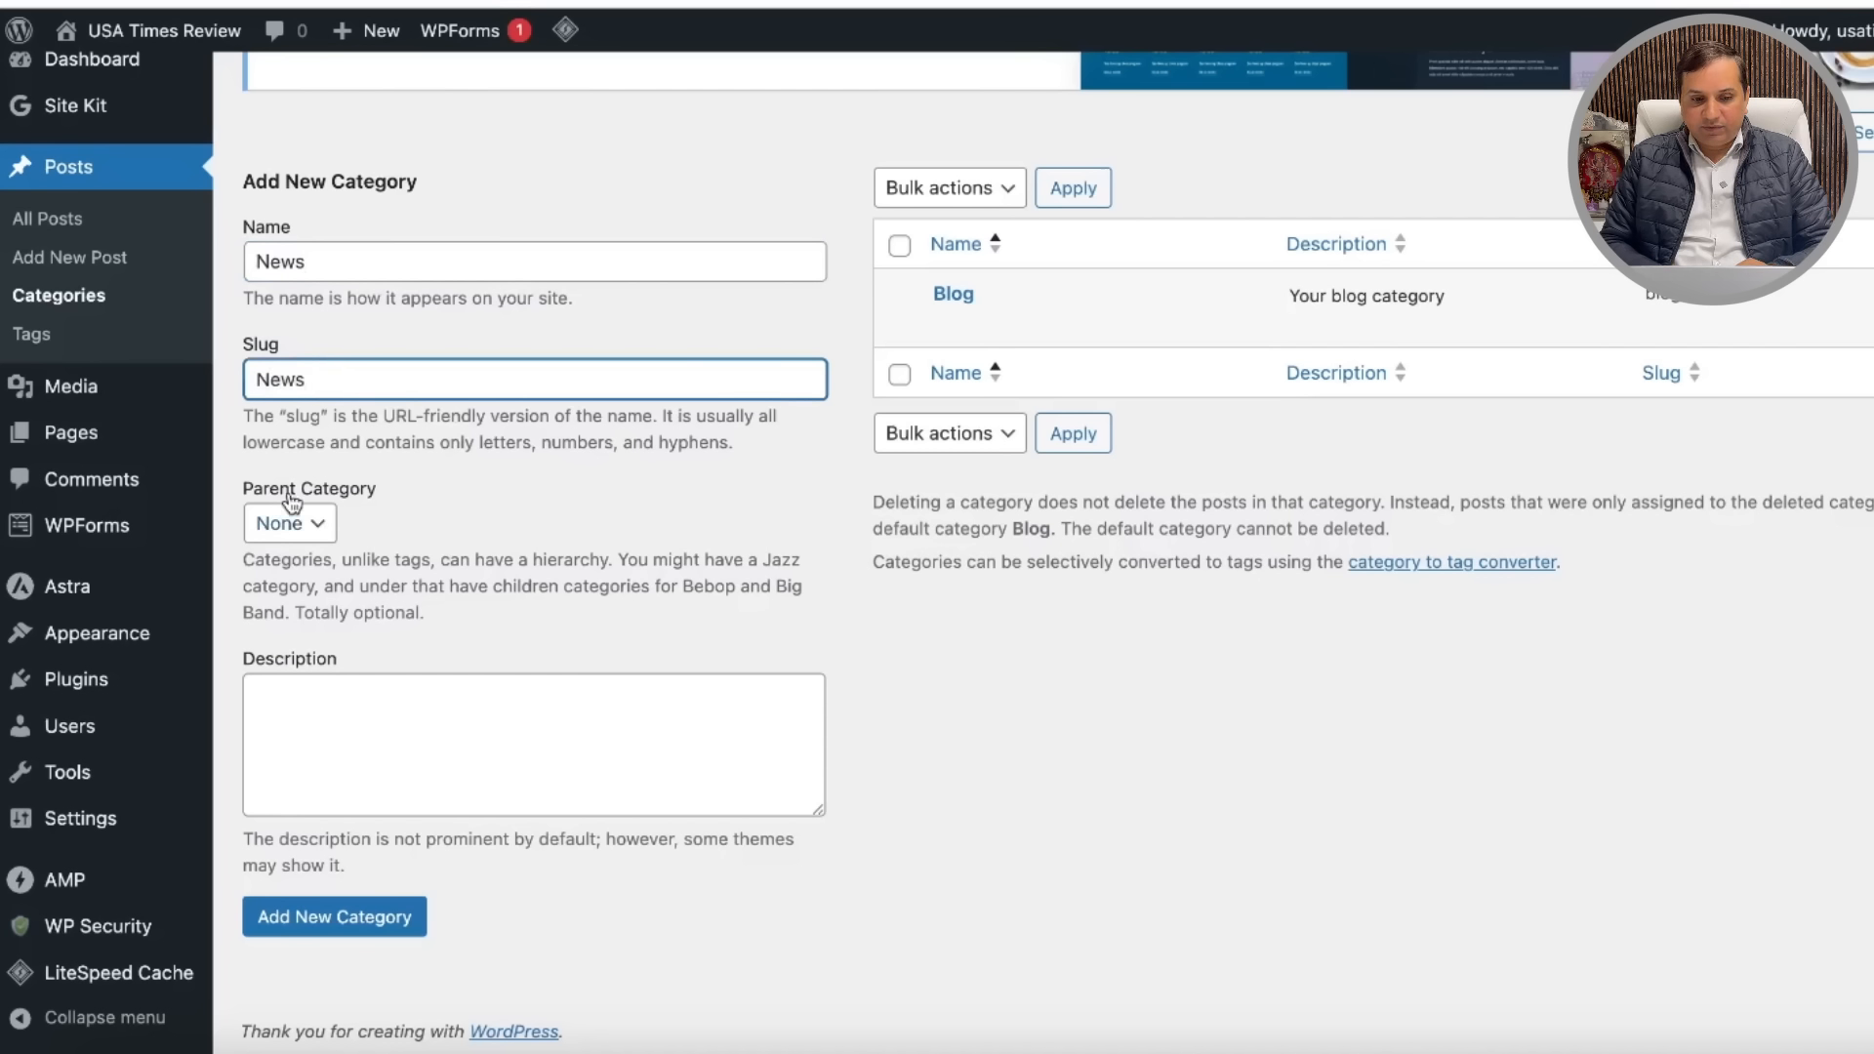
{"action": "left_click", "coordinate": [331, 697]}
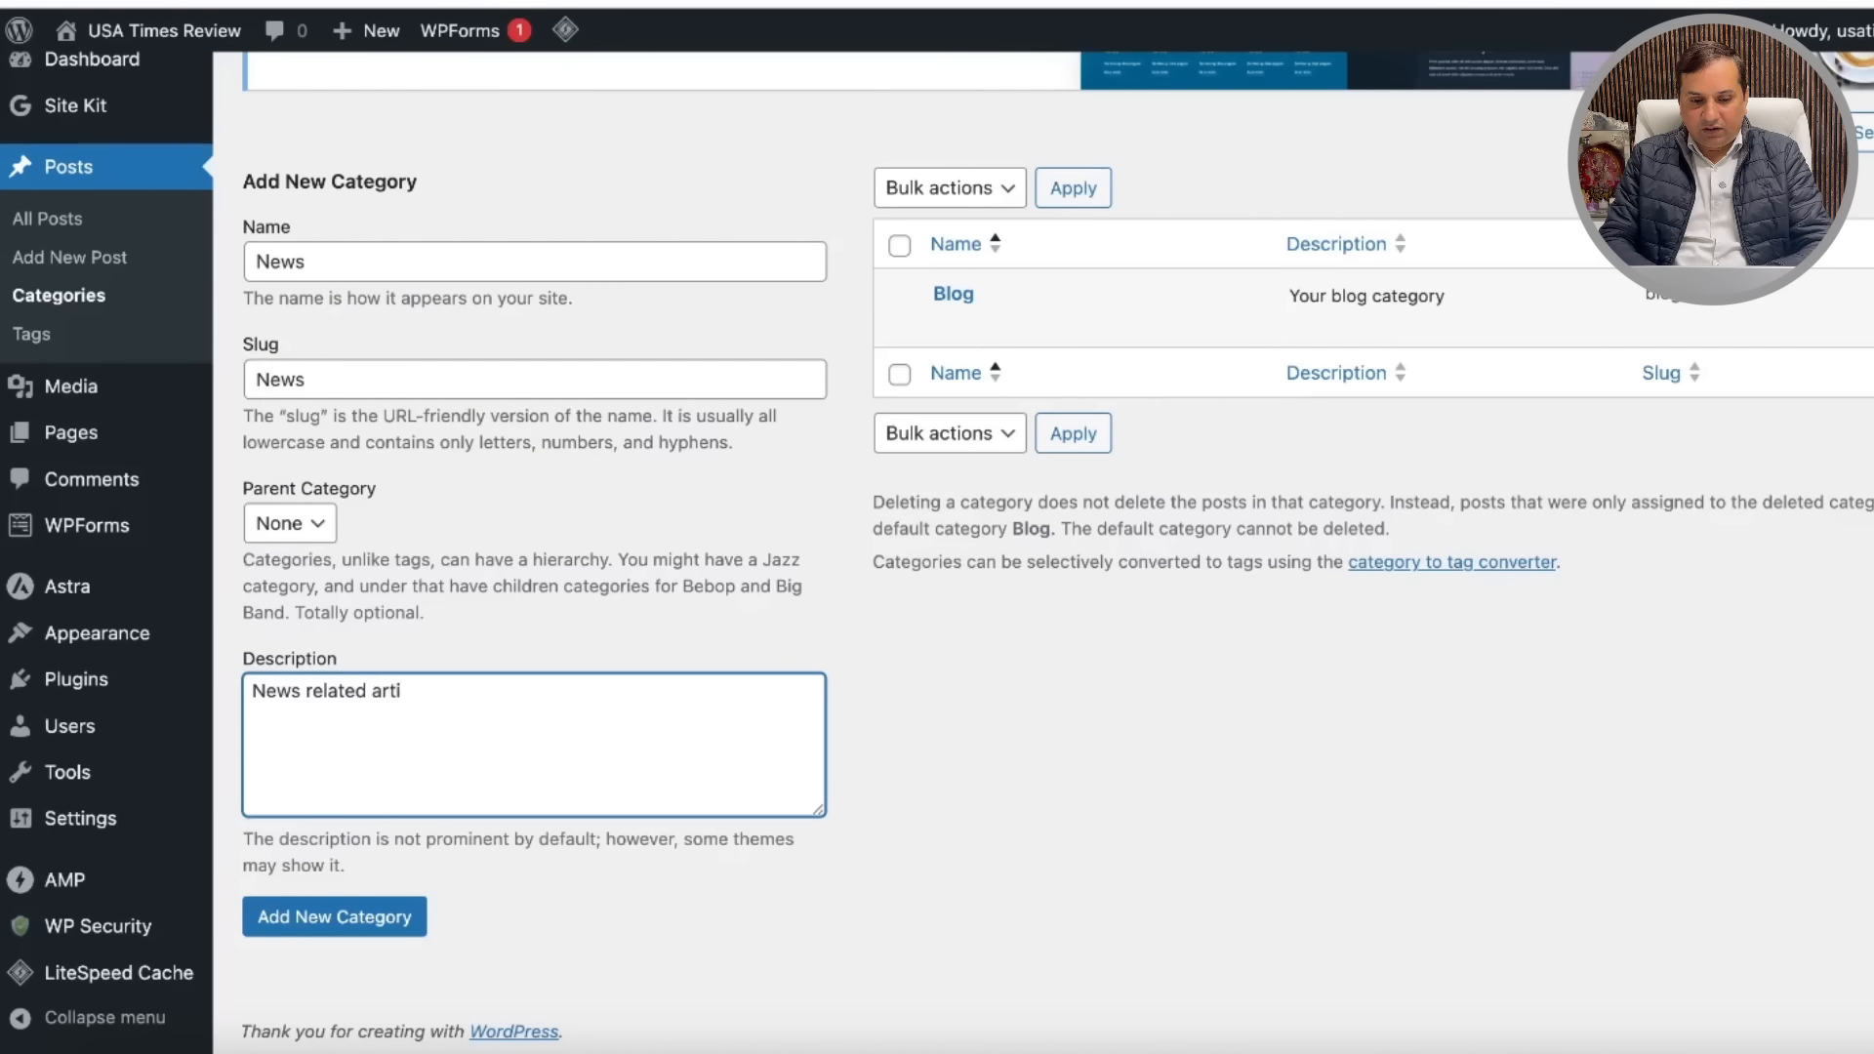
{"action": "left_click", "coordinate": [335, 915]}
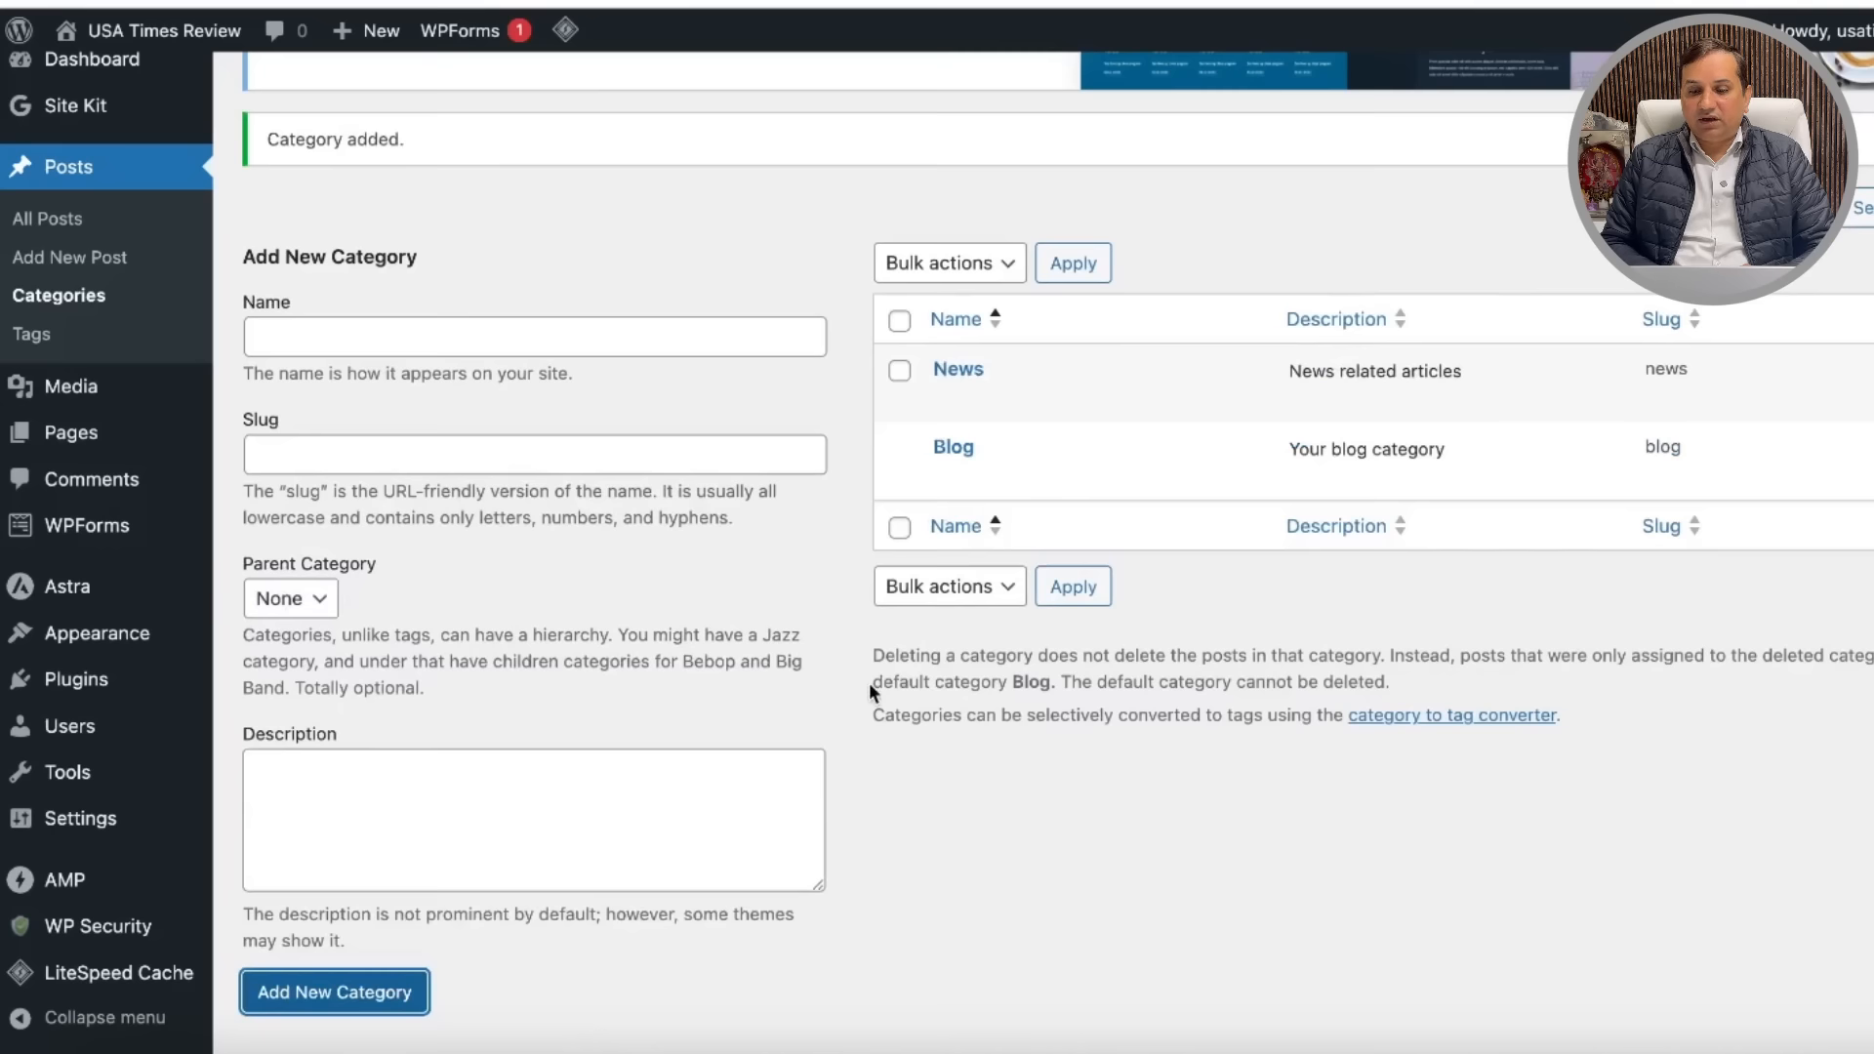
{"action": "scroll", "coordinate": [868, 682], "scroll_direction": "down", "scroll_amount": 2}
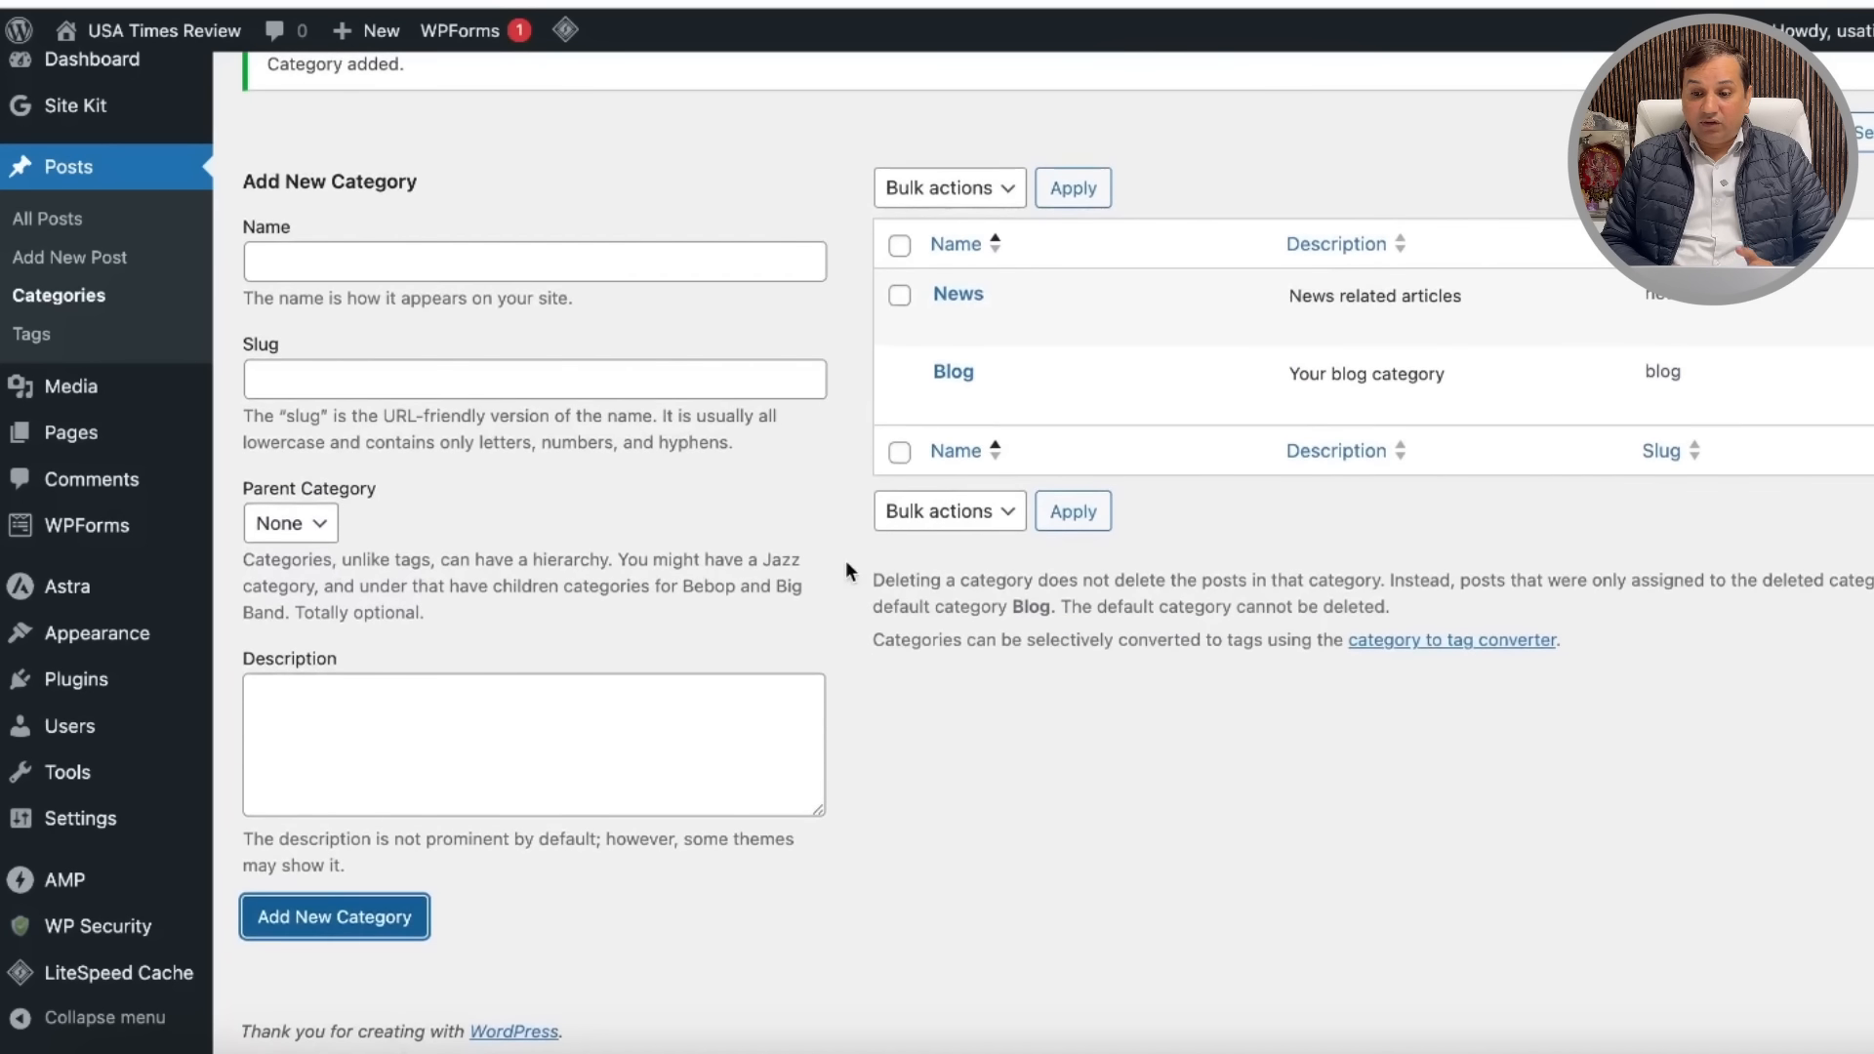
Step: Create the Travel category with slug travel and description 'Travel related articles'
{"action": "left_click", "coordinate": [323, 263]}
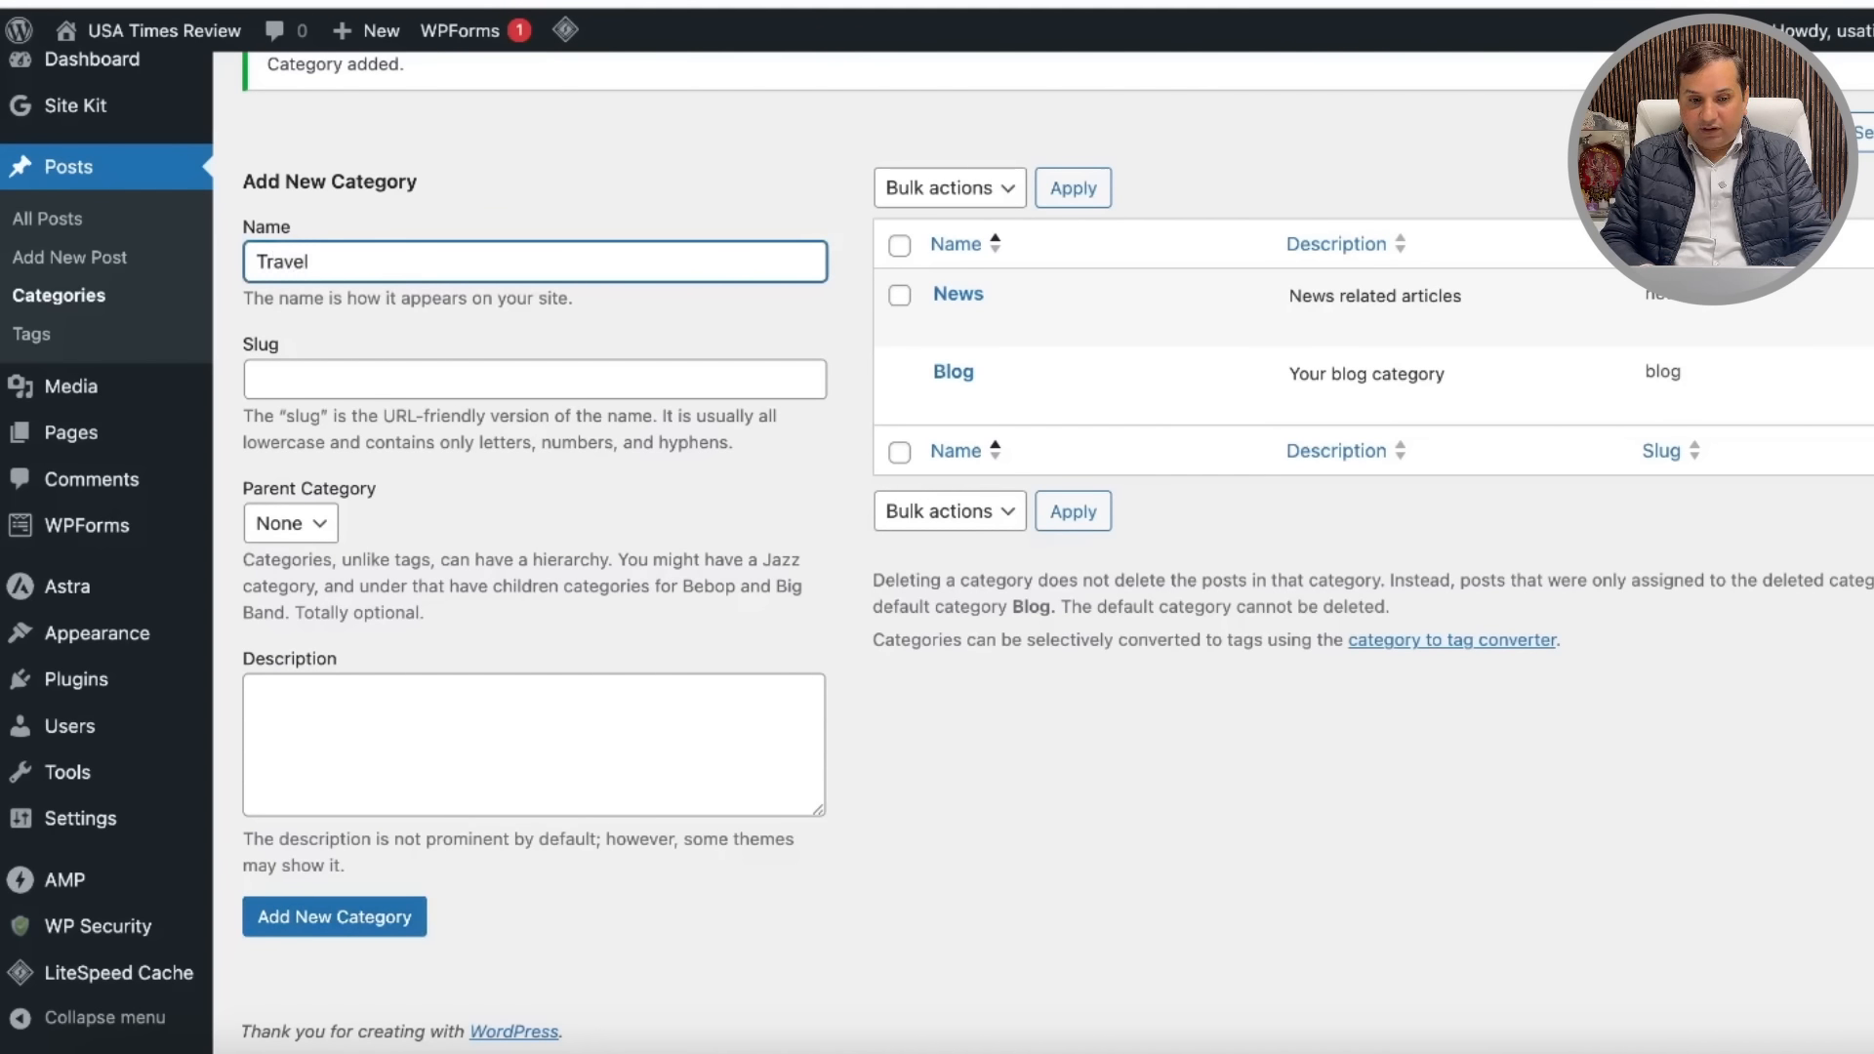
{"action": "left_click_drag", "start_coordinate": [326, 262], "coordinate": [239, 270]}
{"action": "key", "text": "ctrl+c"}
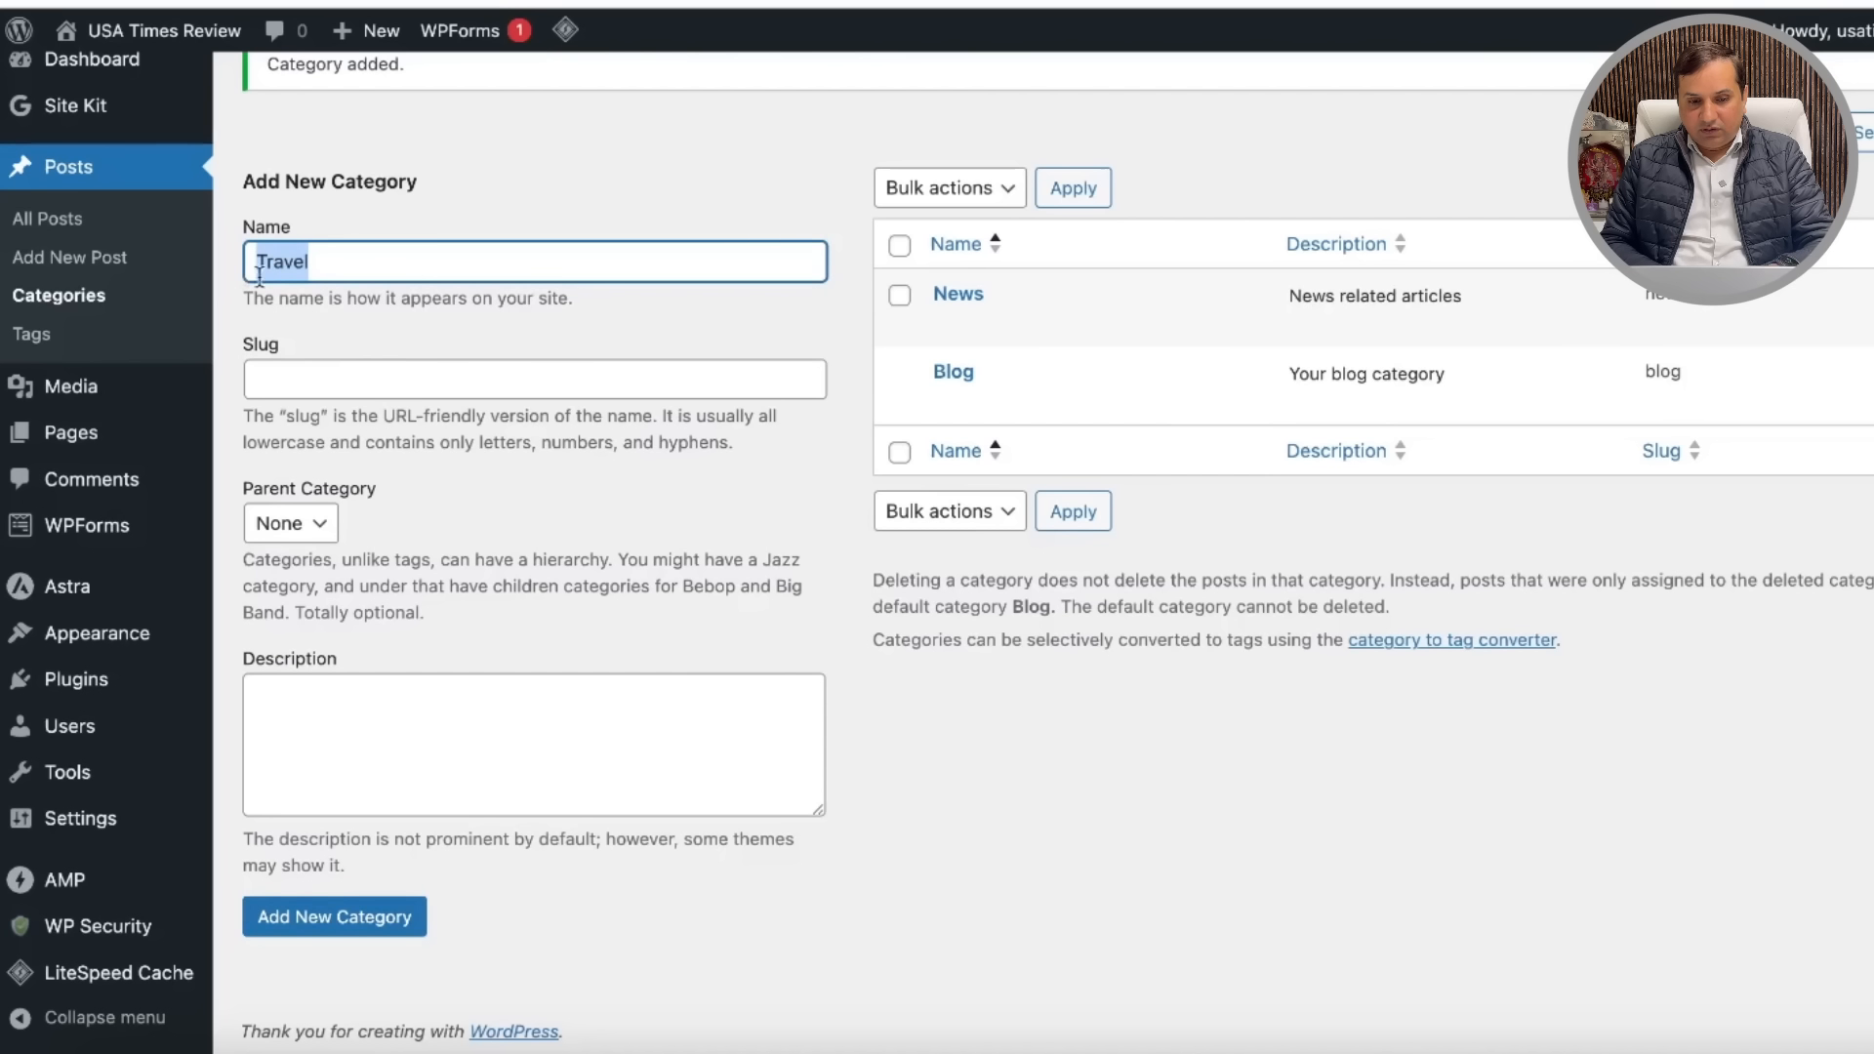
{"action": "left_click", "coordinate": [329, 379]}
{"action": "key", "text": "ctrl+v"}
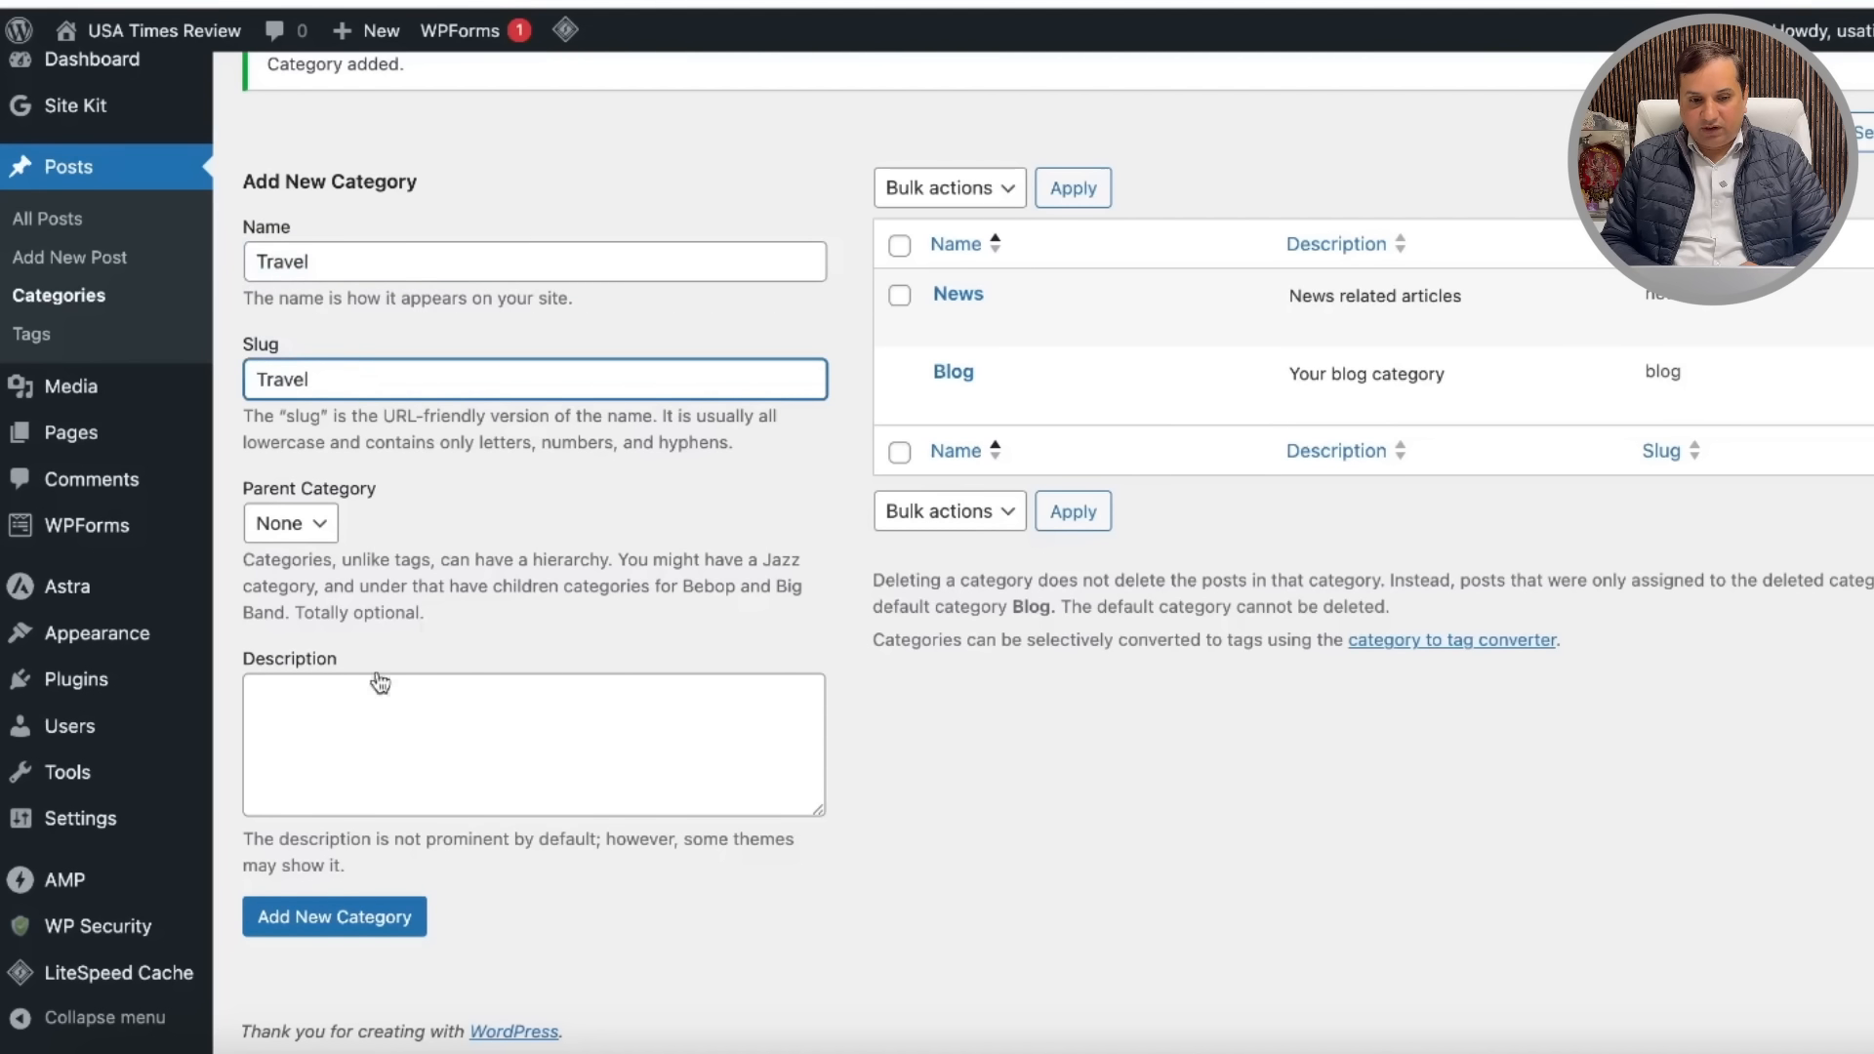
{"action": "left_click", "coordinate": [334, 702]}
{"action": "key", "text": "ctrl+v"}
{"action": "type", "text": "r"}
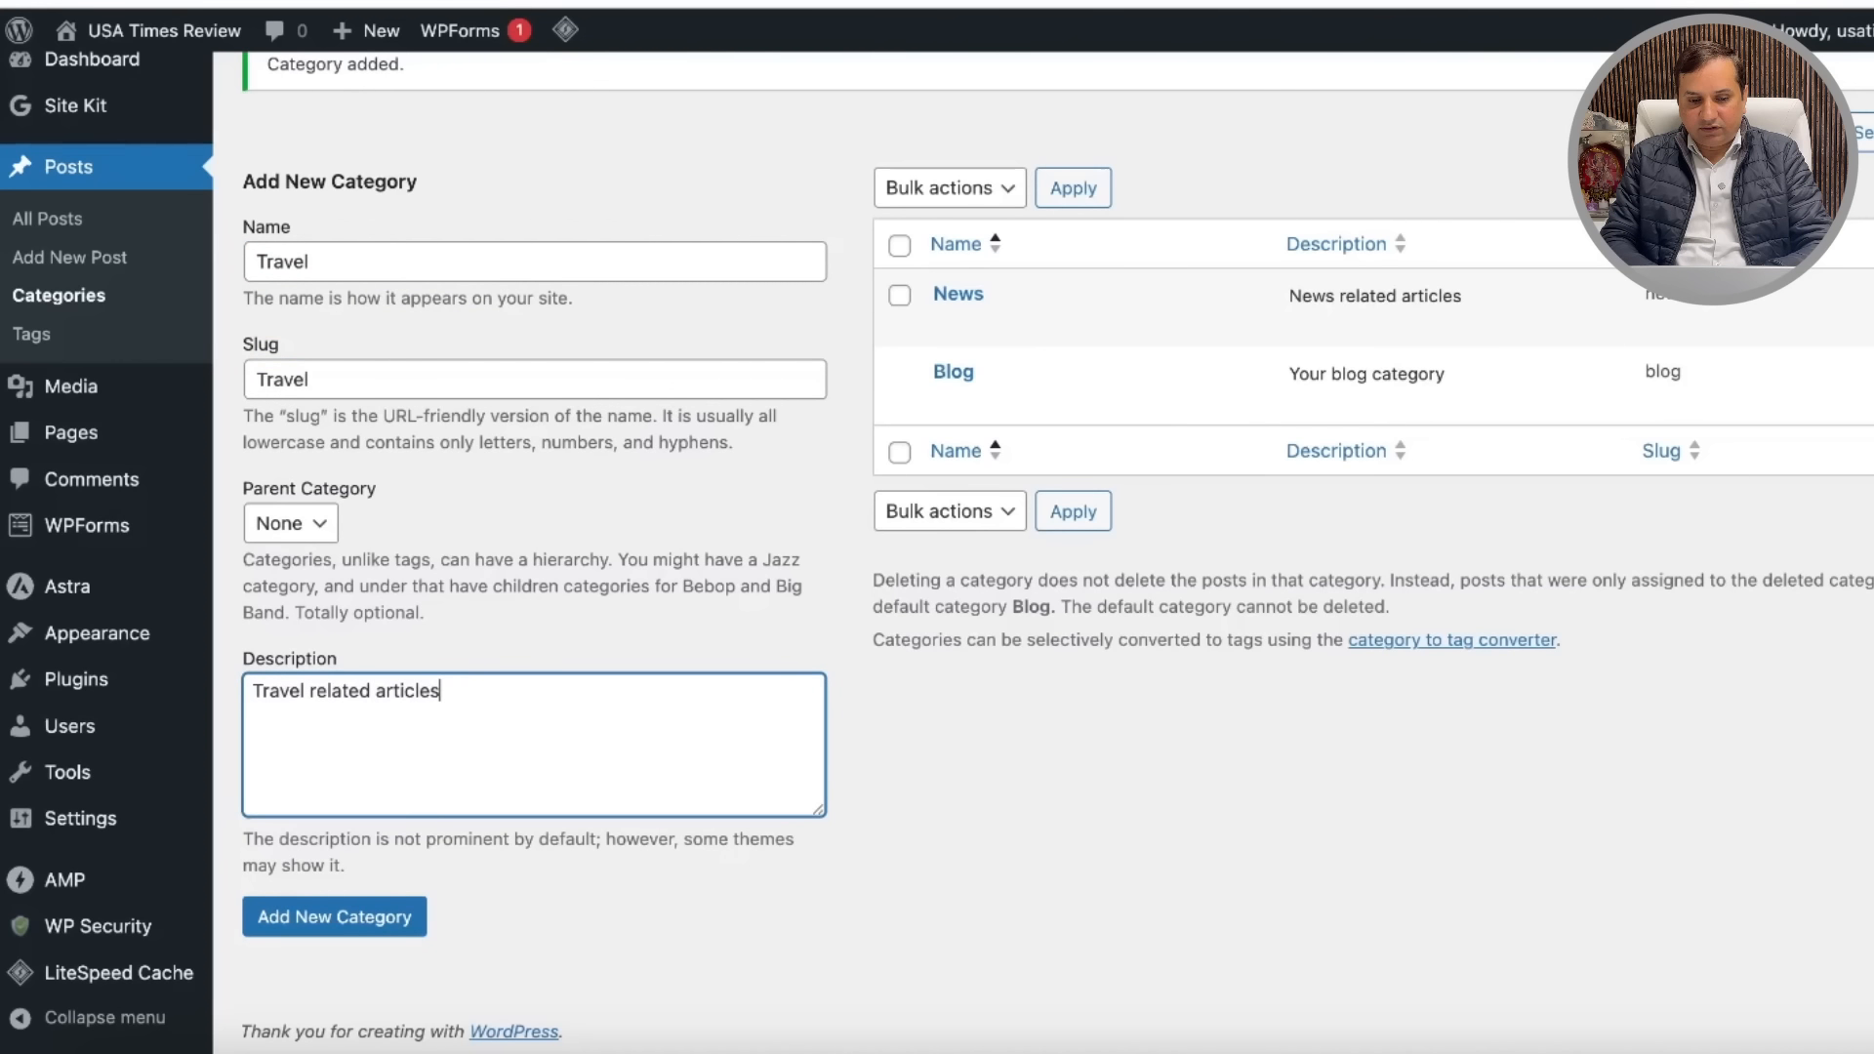
{"action": "left_click", "coordinate": [341, 927]}
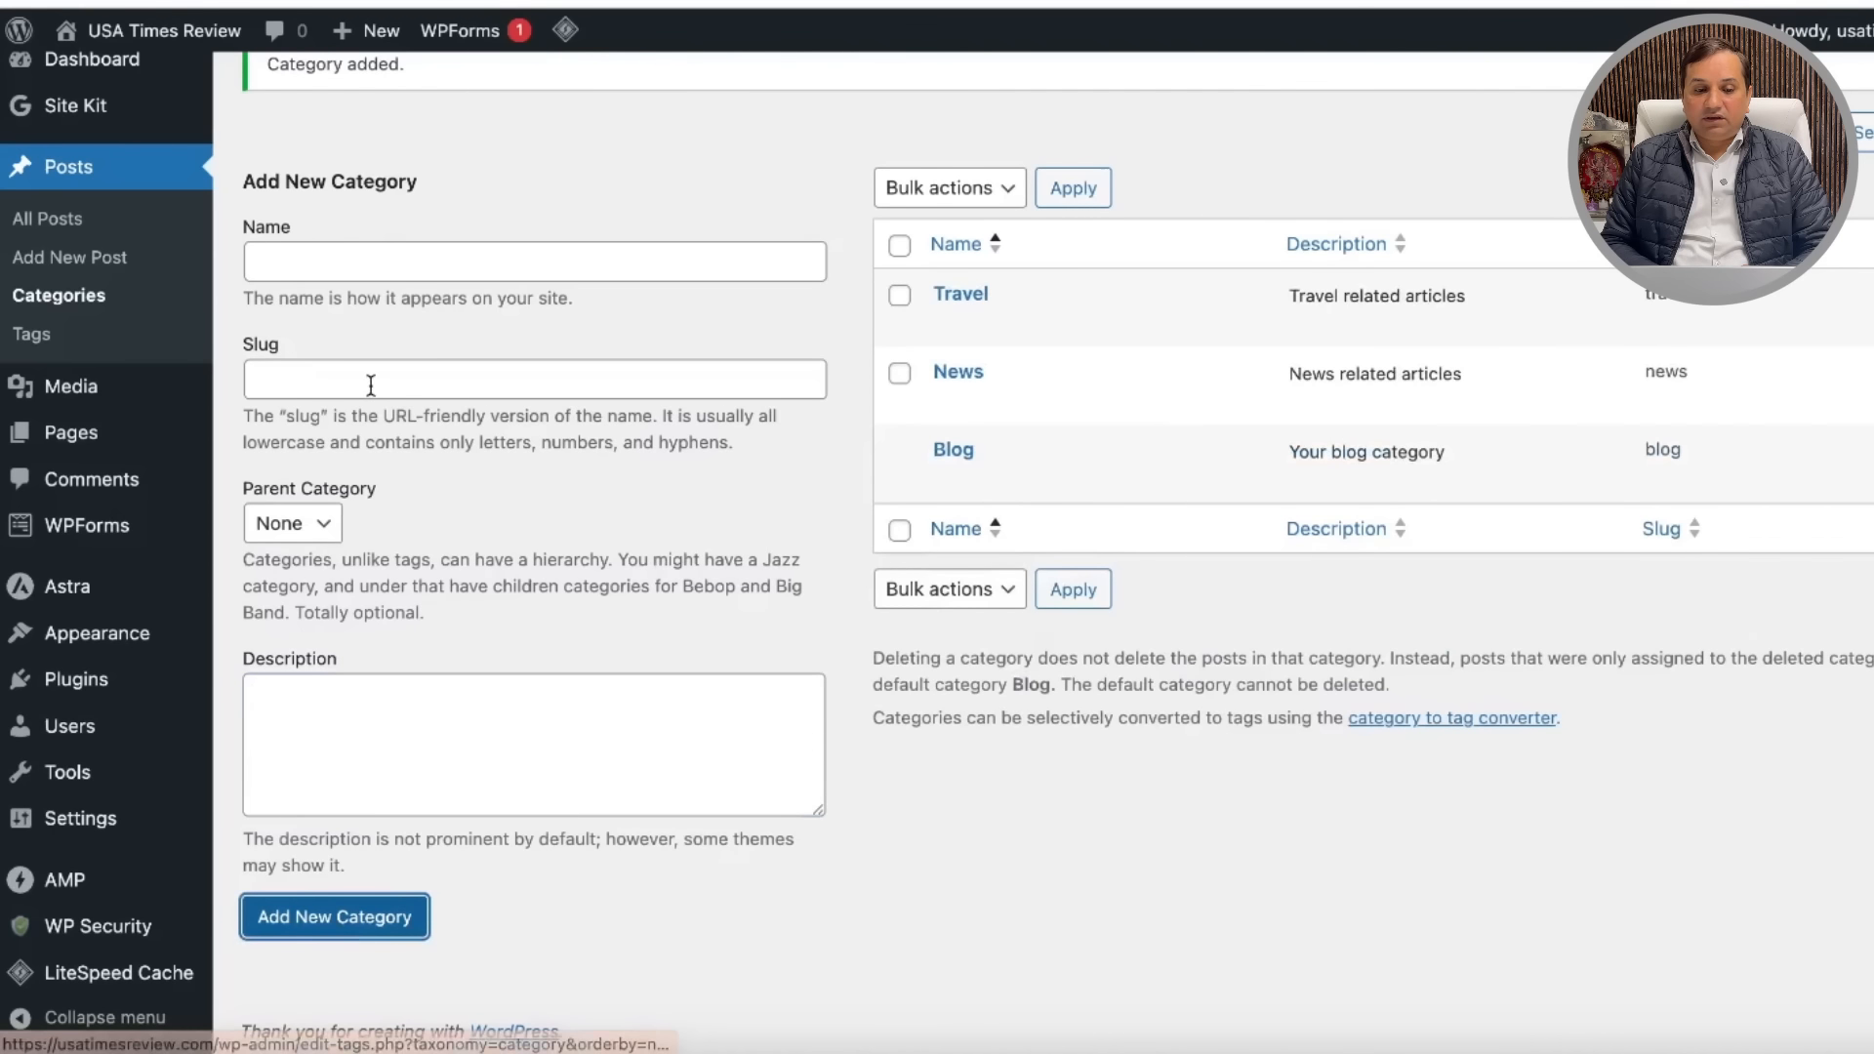
Step: Add the Sports category, using Sports as its slug and description
{"action": "left_click", "coordinate": [322, 262]}
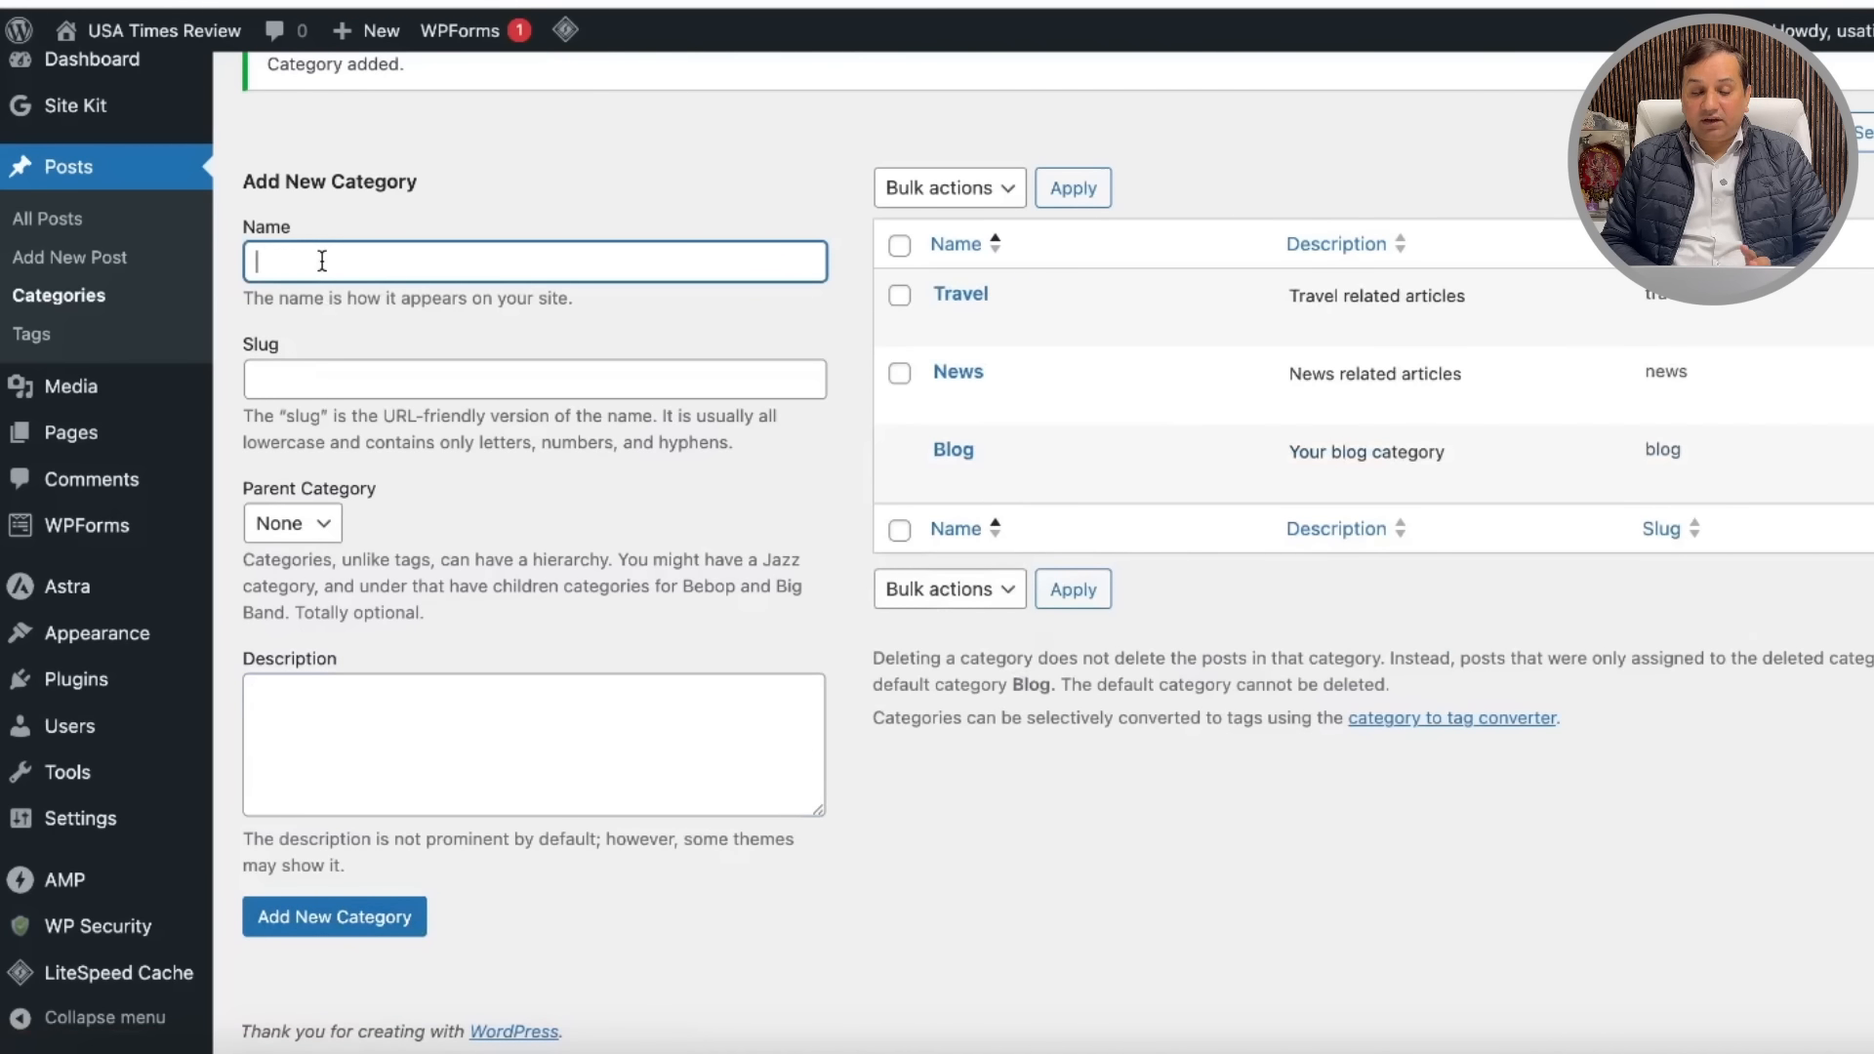
{"action": "type", "text": "Sports"}
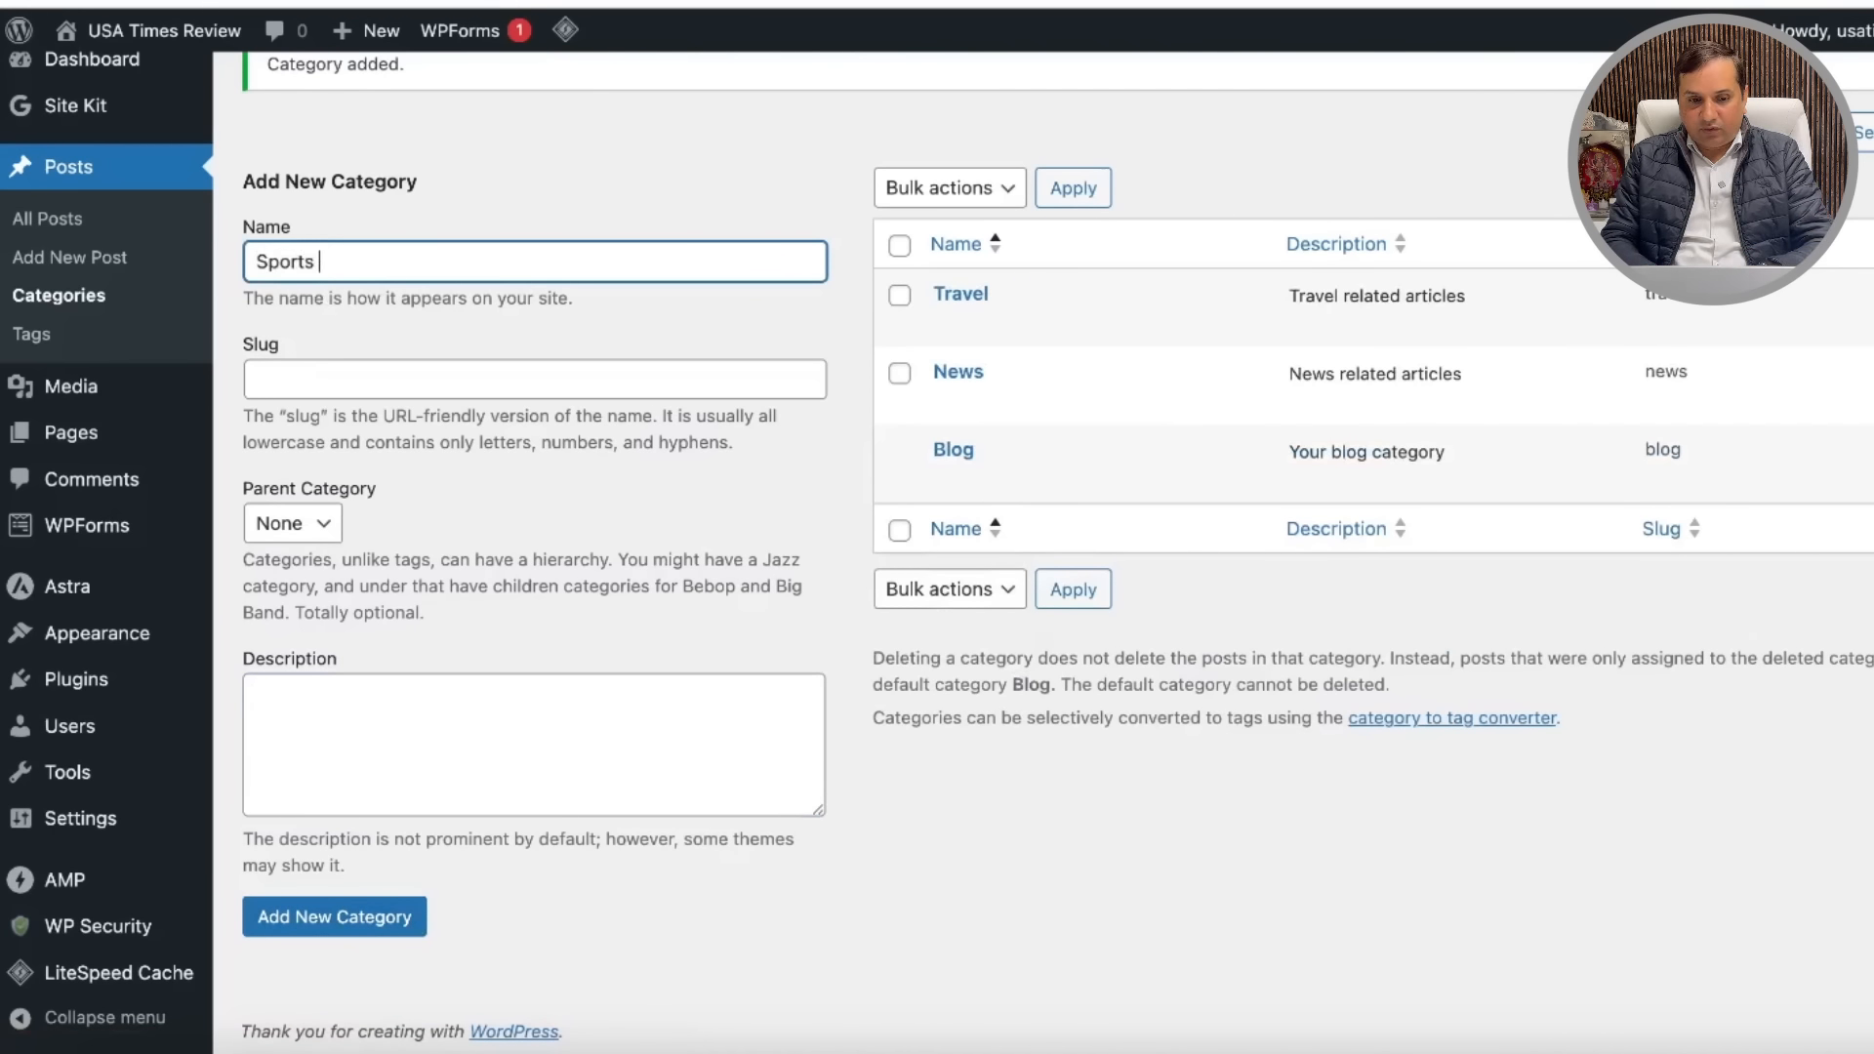
{"action": "left_click_drag", "start_coordinate": [333, 265], "coordinate": [243, 261]}
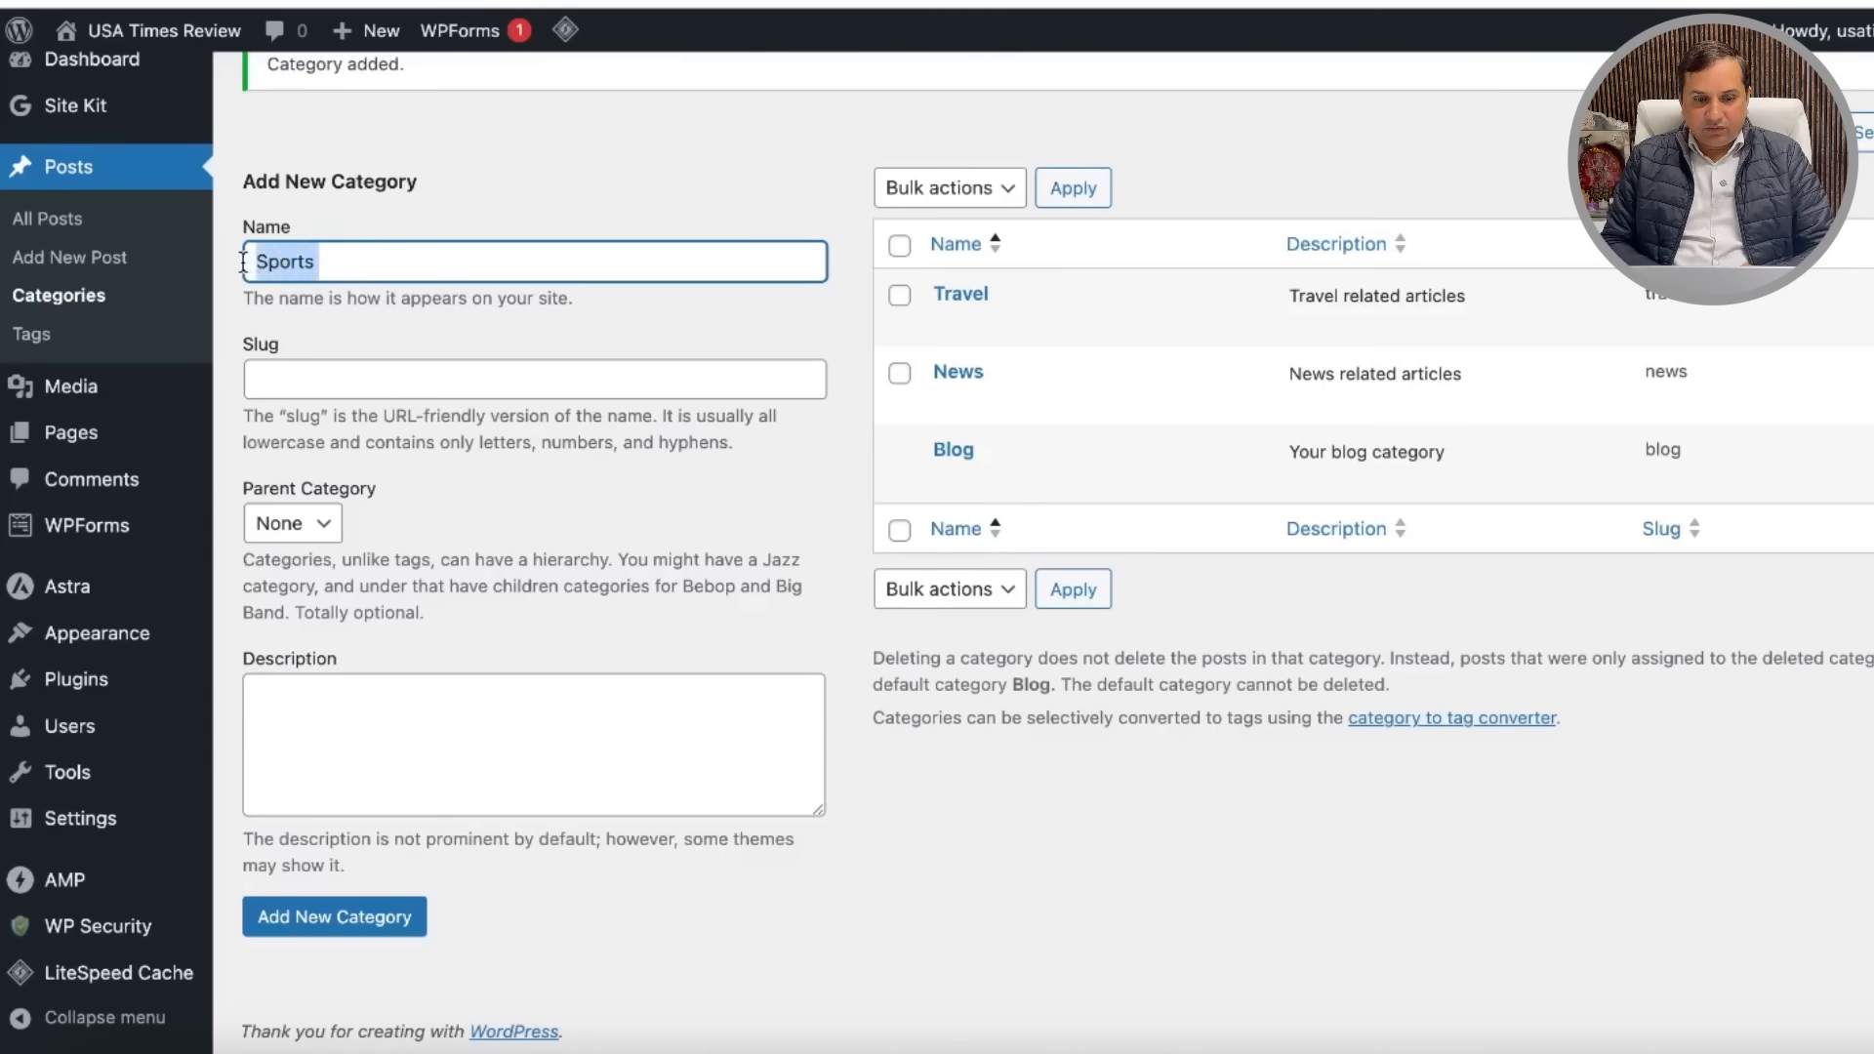
{"action": "key", "text": "ctrl+c"}
{"action": "left_click", "coordinate": [306, 372]}
{"action": "key", "text": "ctrl+v"}
{"action": "left_click", "coordinate": [354, 703]}
{"action": "key", "text": "ctrl+v"}
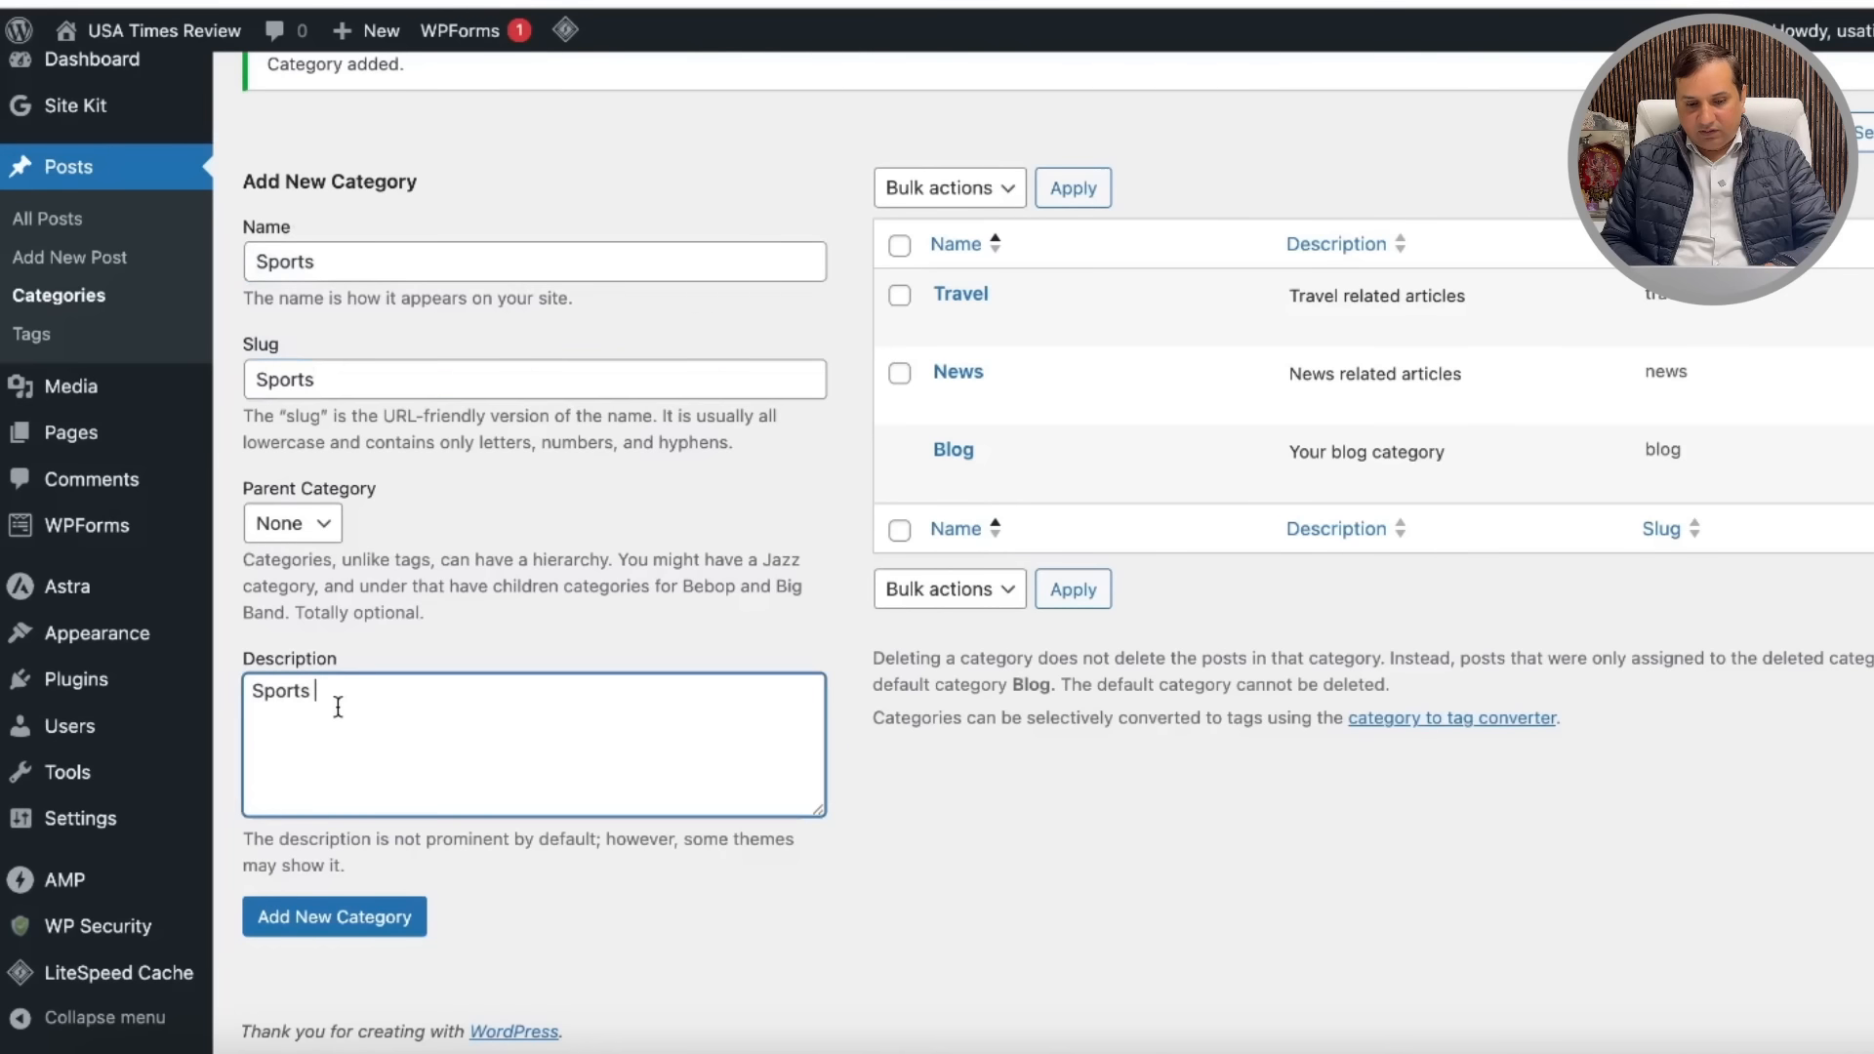
{"action": "left_click", "coordinate": [342, 923]}
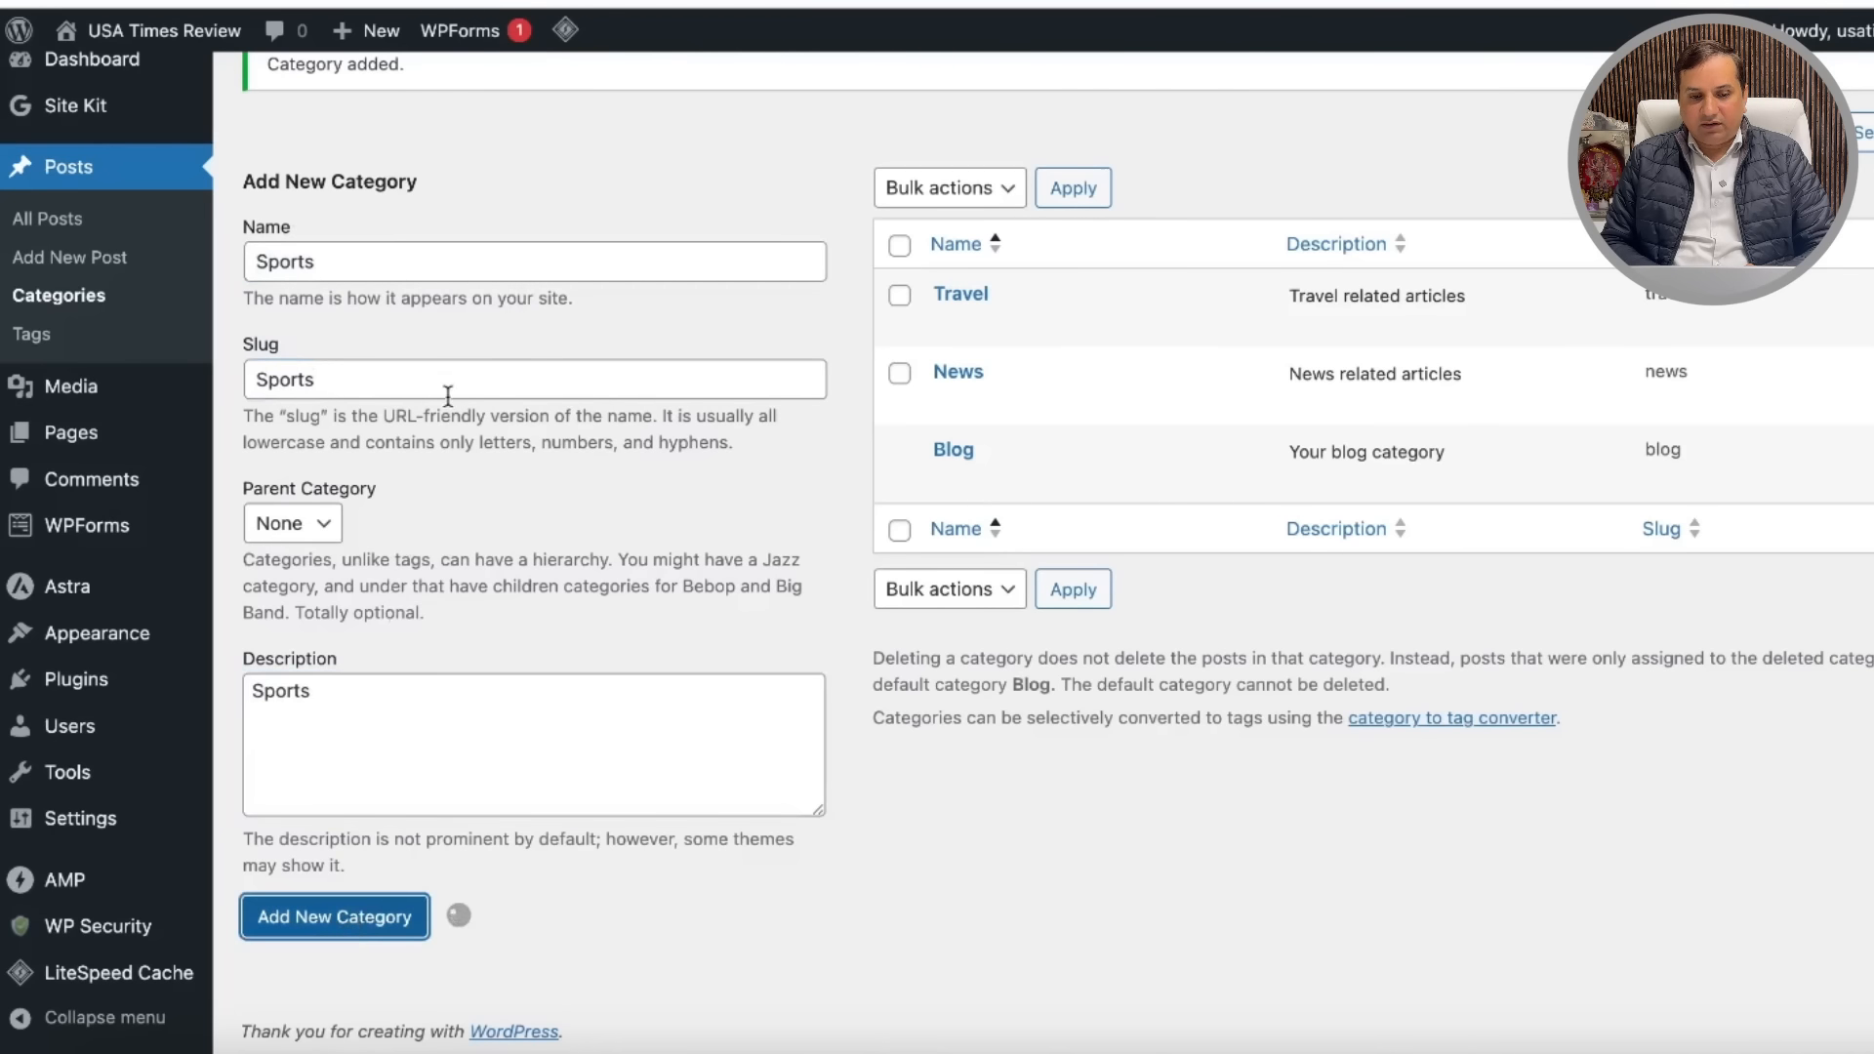
Step: Add the Entertainment category, using Entertainment as its slug and description
{"action": "left_click", "coordinate": [379, 270]}
{"action": "type", "text": "Entertainment"}
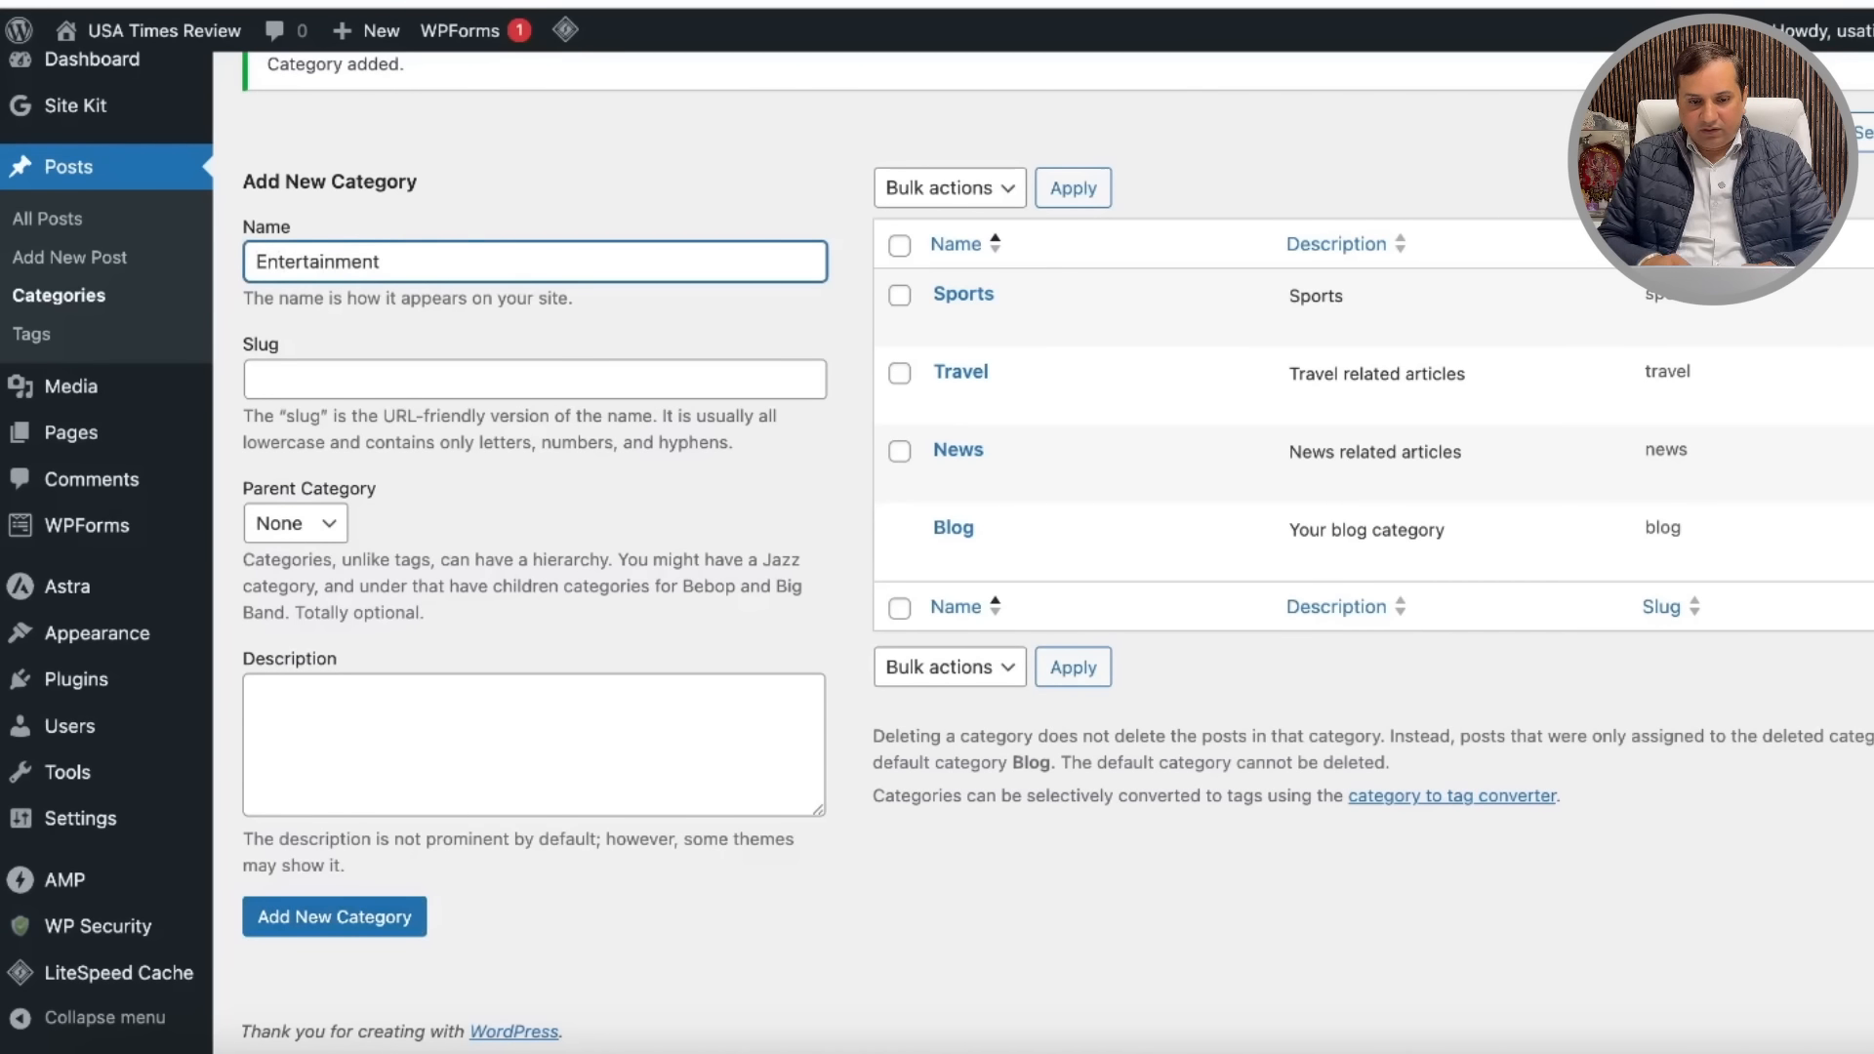
{"action": "left_click_drag", "start_coordinate": [379, 262], "coordinate": [224, 266]}
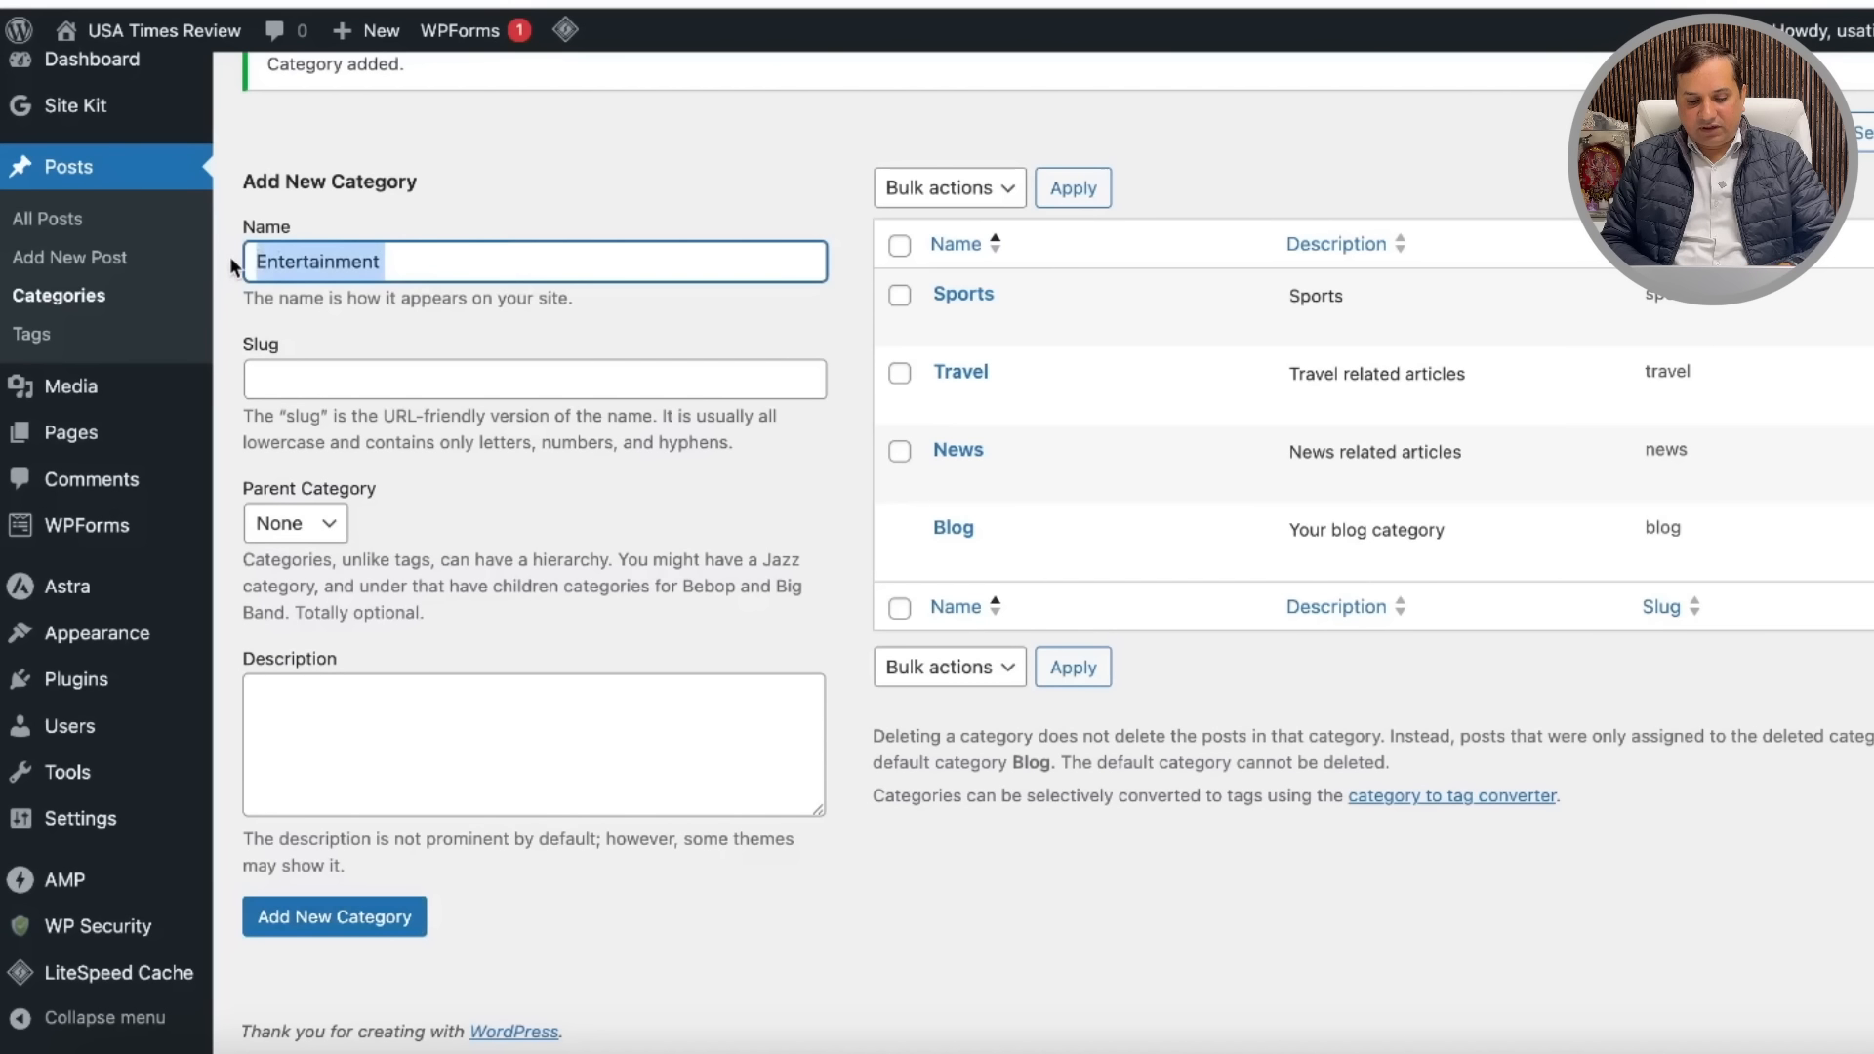
{"action": "left_click", "coordinate": [358, 386]}
{"action": "key", "text": "ctrl+v"}
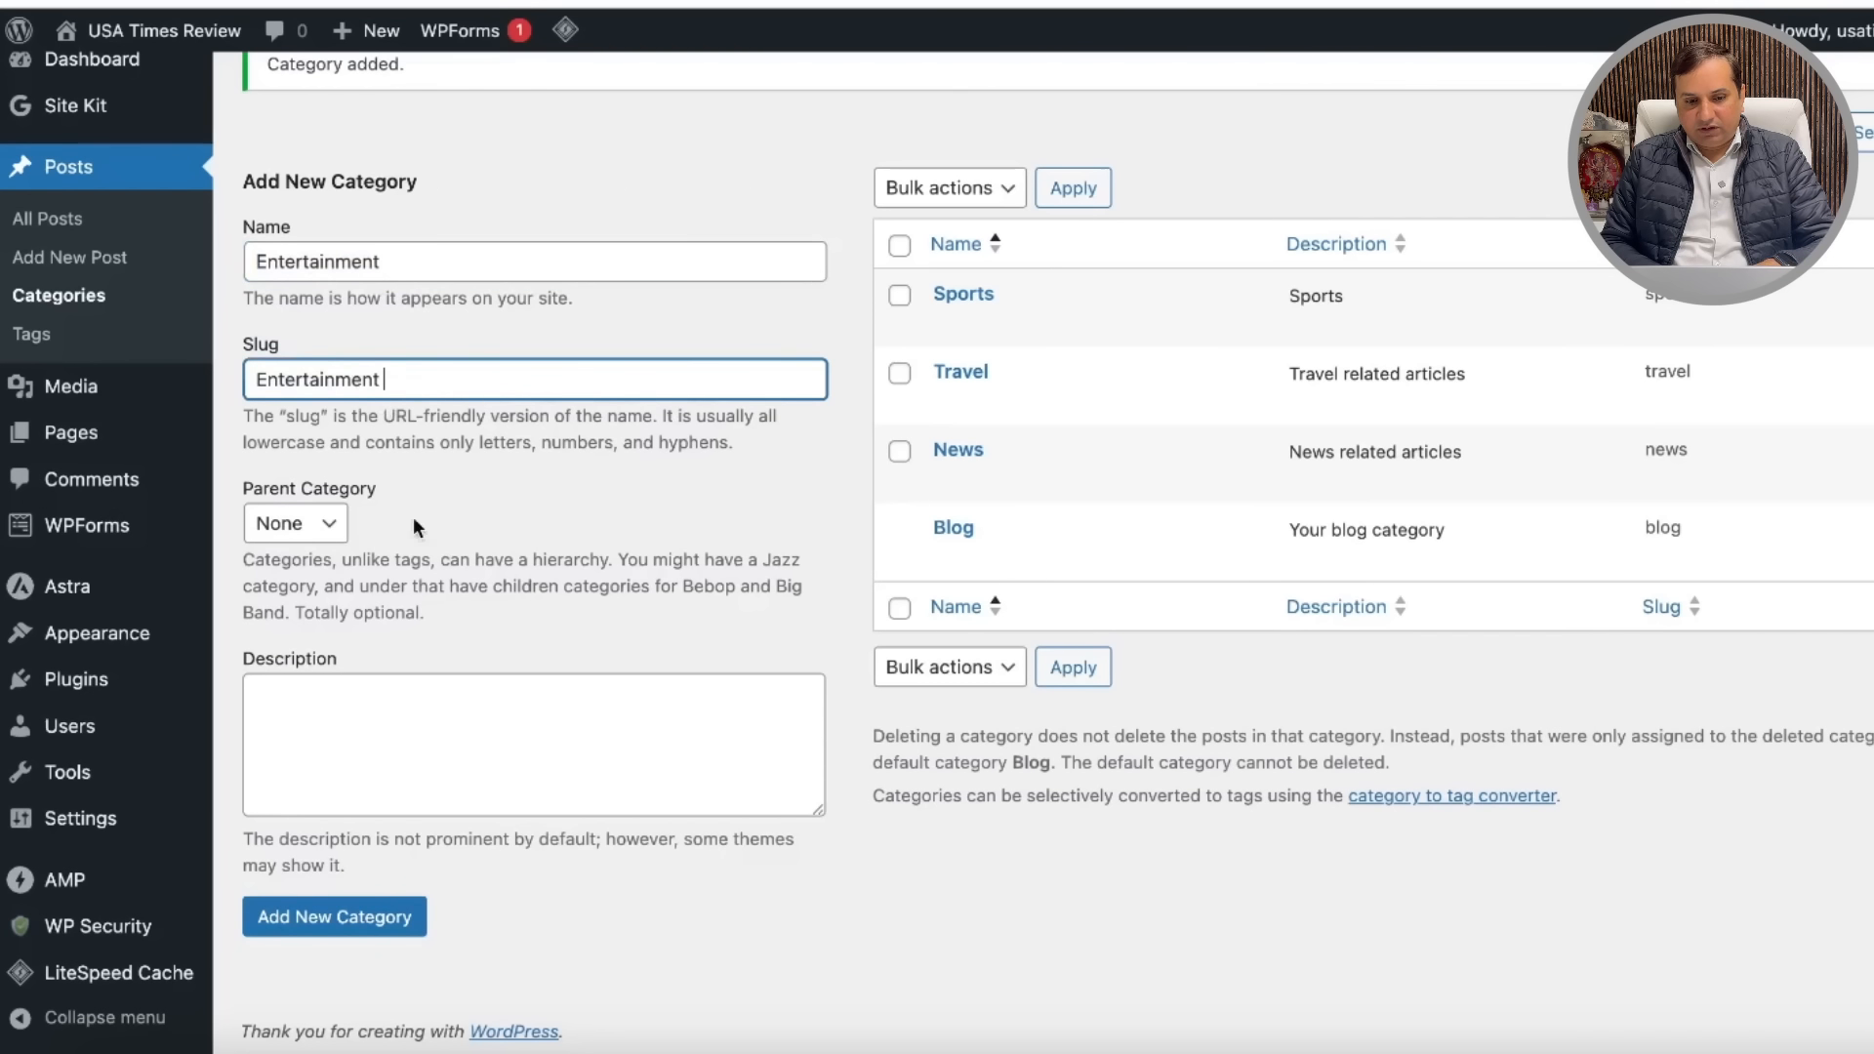
{"action": "left_click", "coordinate": [351, 707]}
{"action": "key", "text": "ctrl+v"}
{"action": "left_click", "coordinate": [332, 916]}
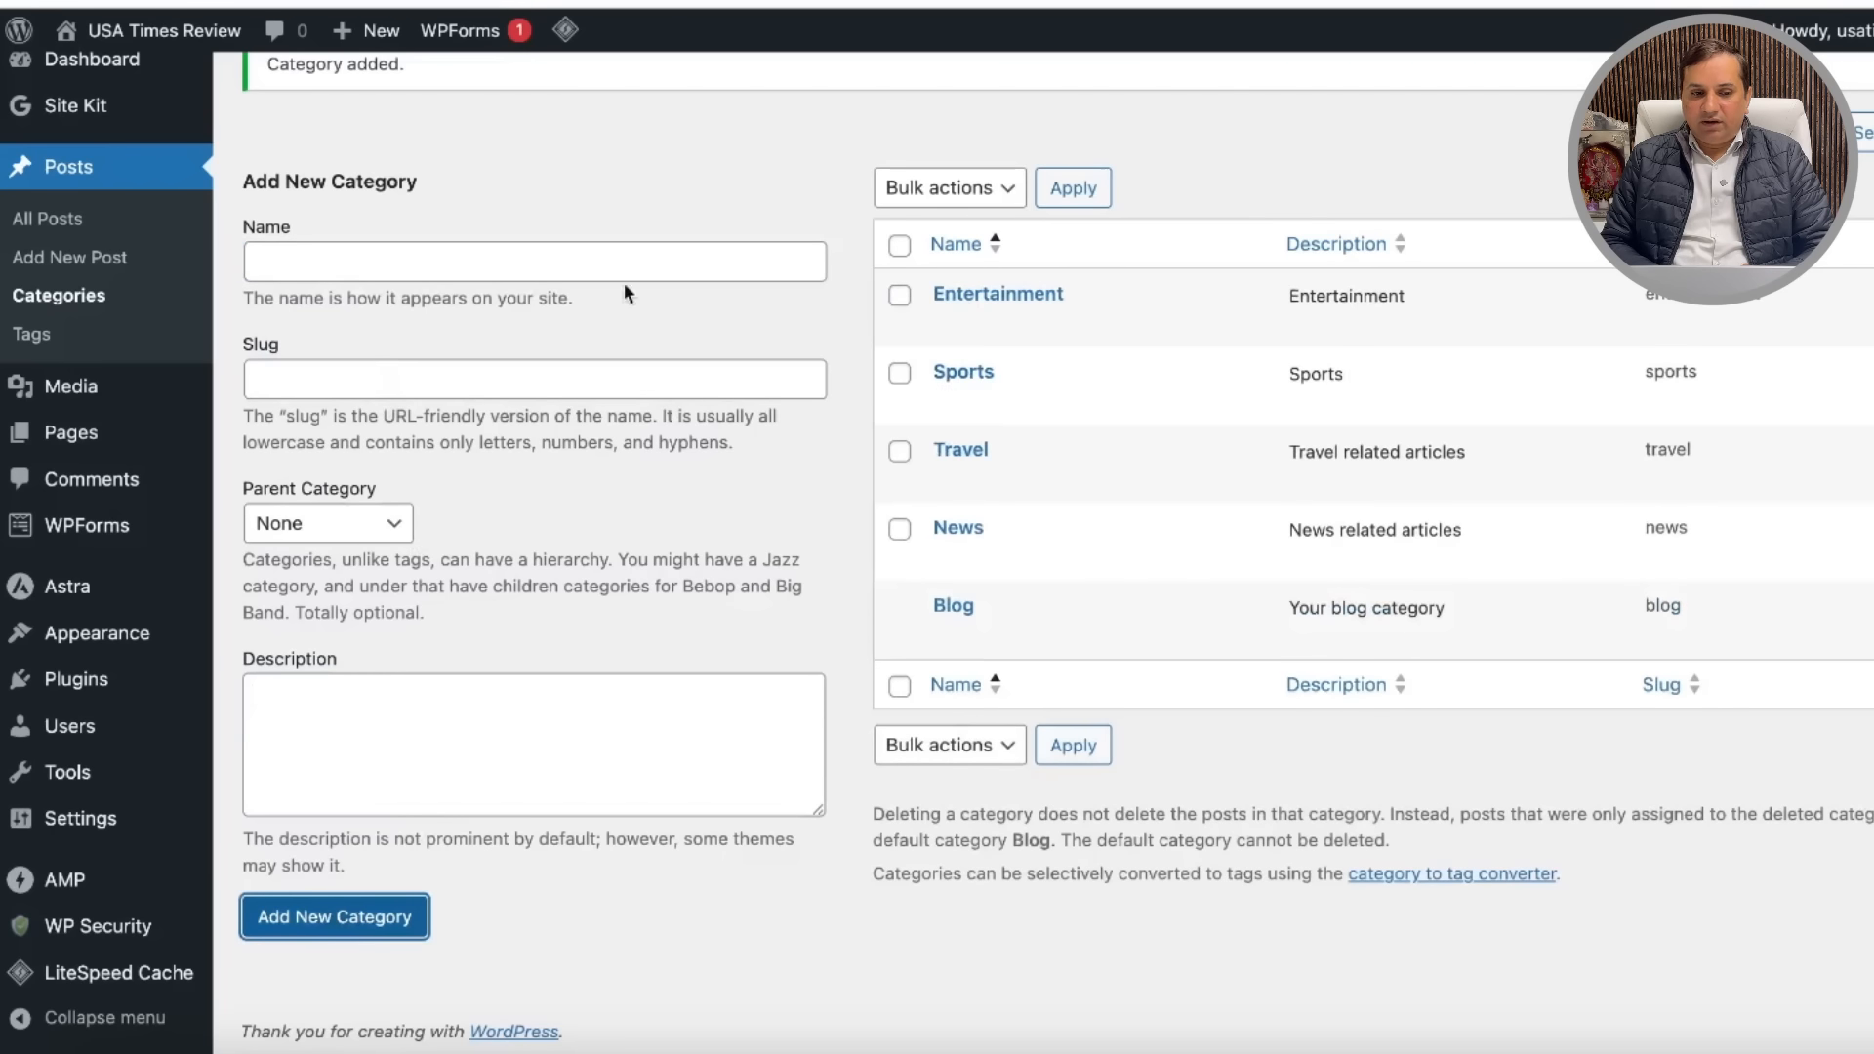
Step: Open the live site in a new browser window from the admin bar
{"action": "scroll", "coordinate": [650, 287], "scroll_direction": "up", "scroll_amount": 3}
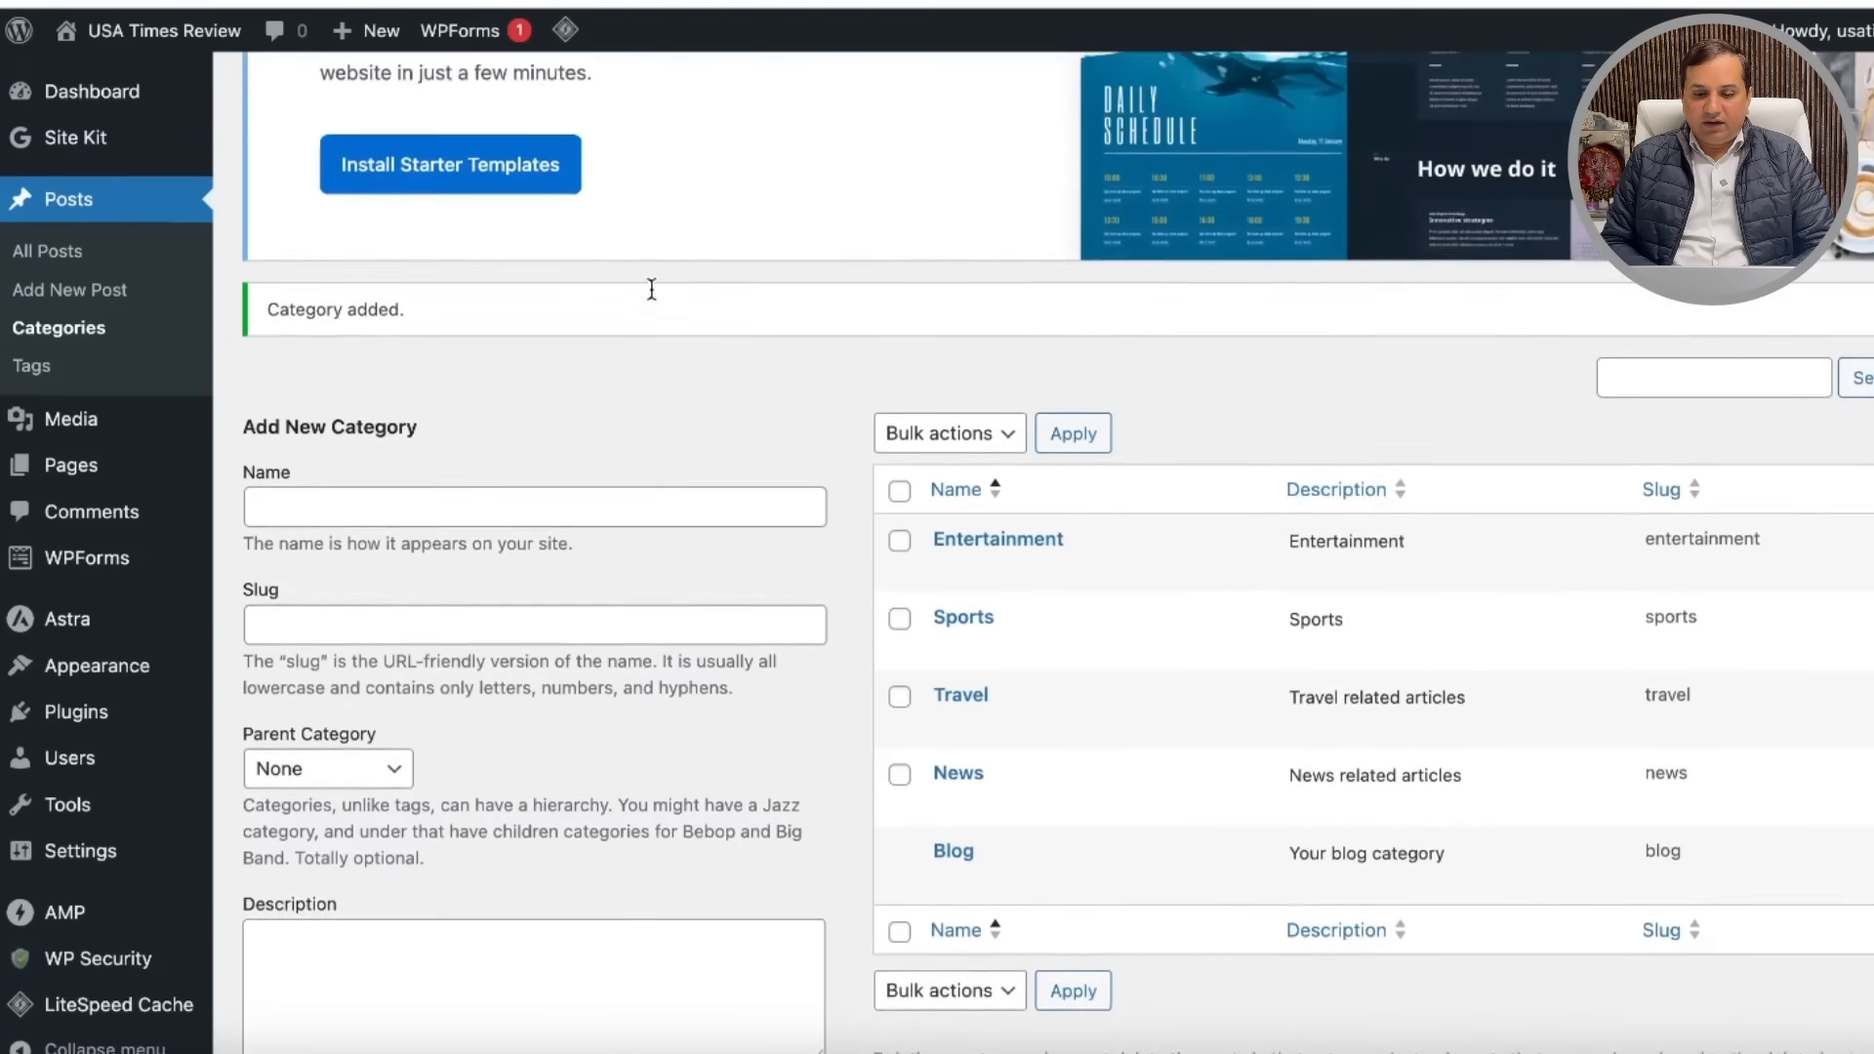
{"action": "scroll", "coordinate": [650, 287], "scroll_direction": "down", "scroll_amount": 3}
{"action": "scroll", "coordinate": [650, 287], "scroll_direction": "up", "scroll_amount": 5}
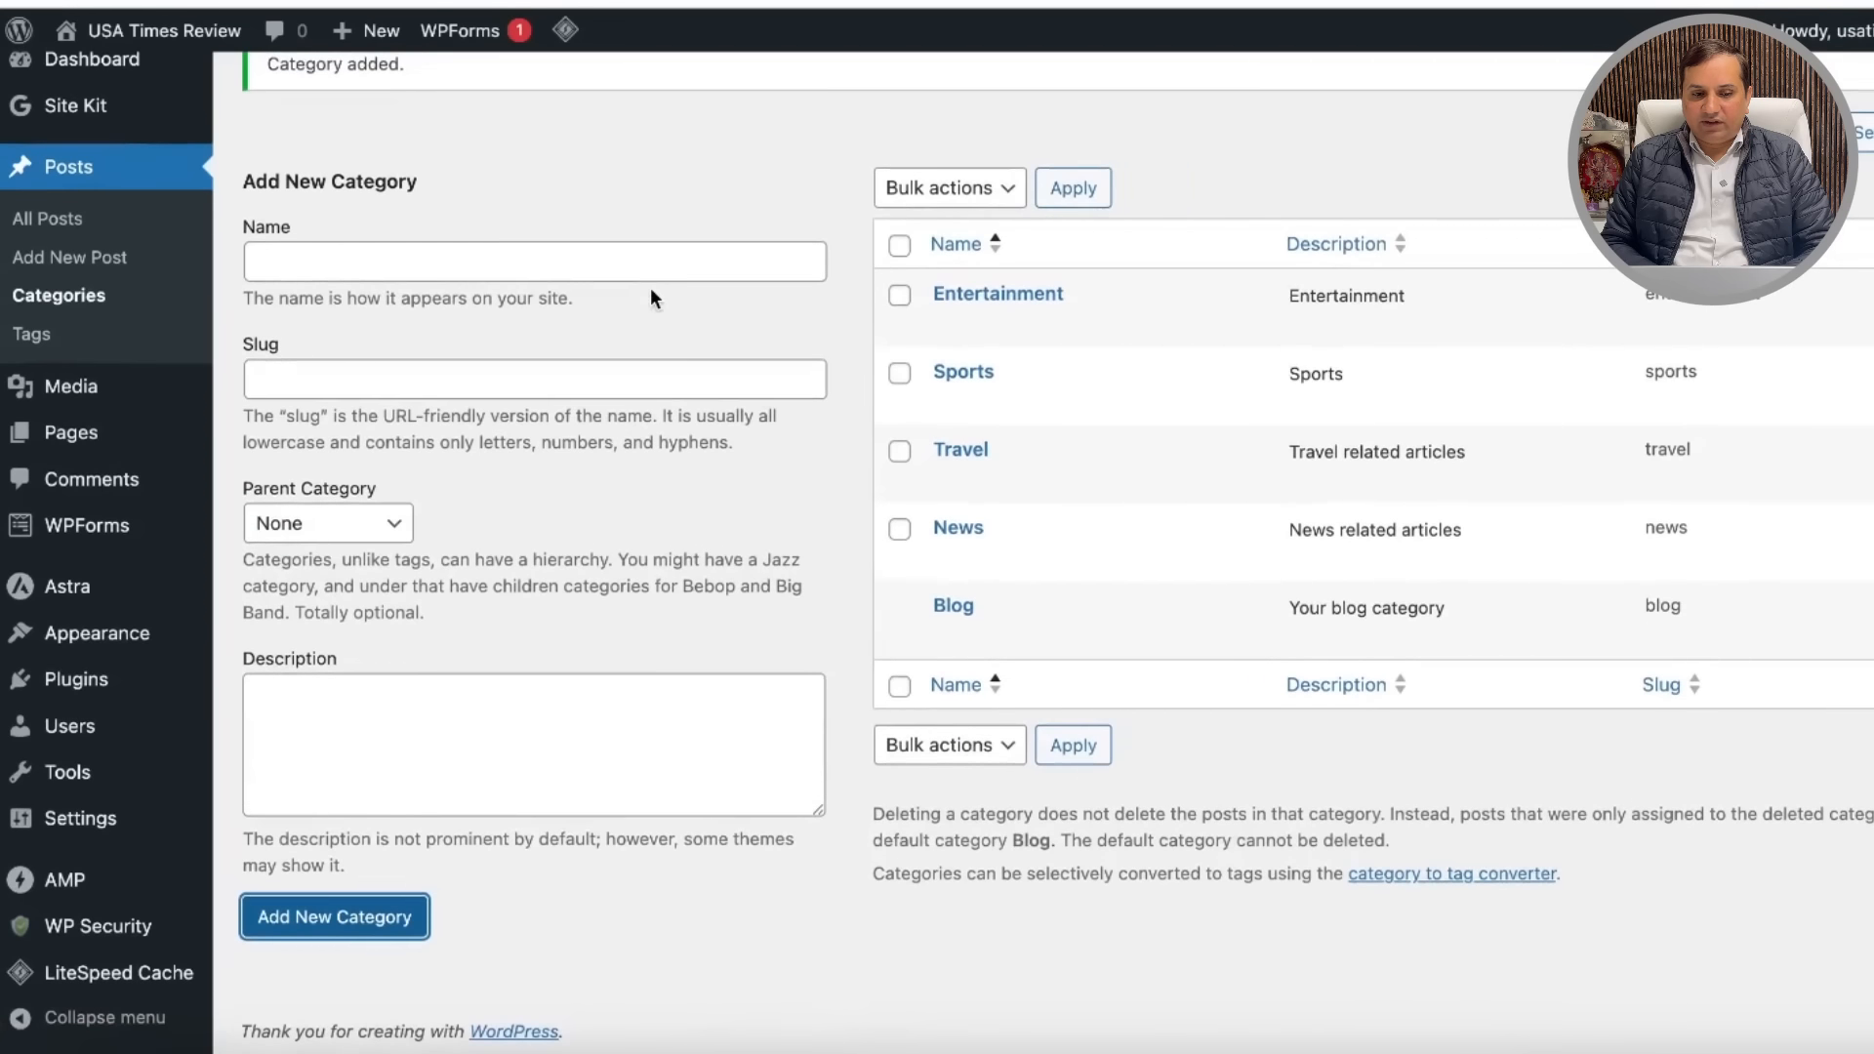
{"action": "scroll", "coordinate": [652, 293], "scroll_direction": "up", "scroll_amount": 2}
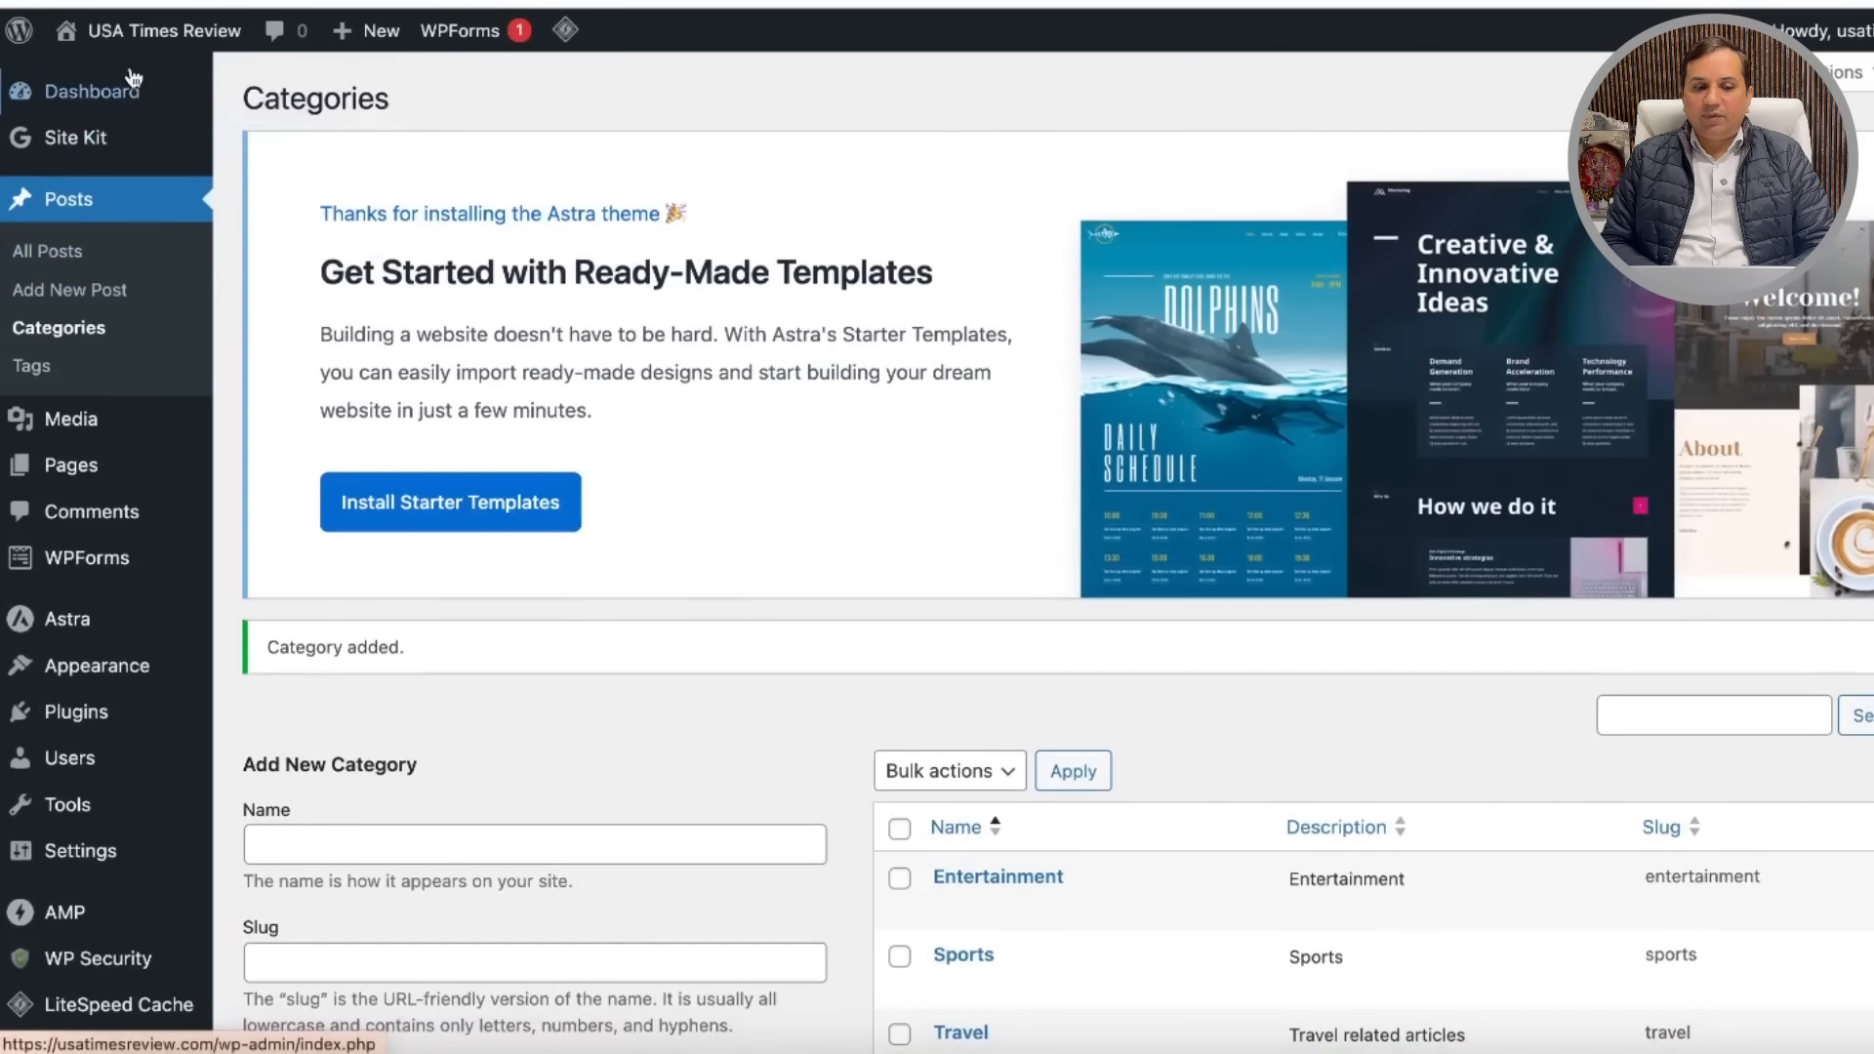
{"action": "mouse_move", "coordinate": [119, 105]}
{"action": "mouse_move", "coordinate": [147, 32]}
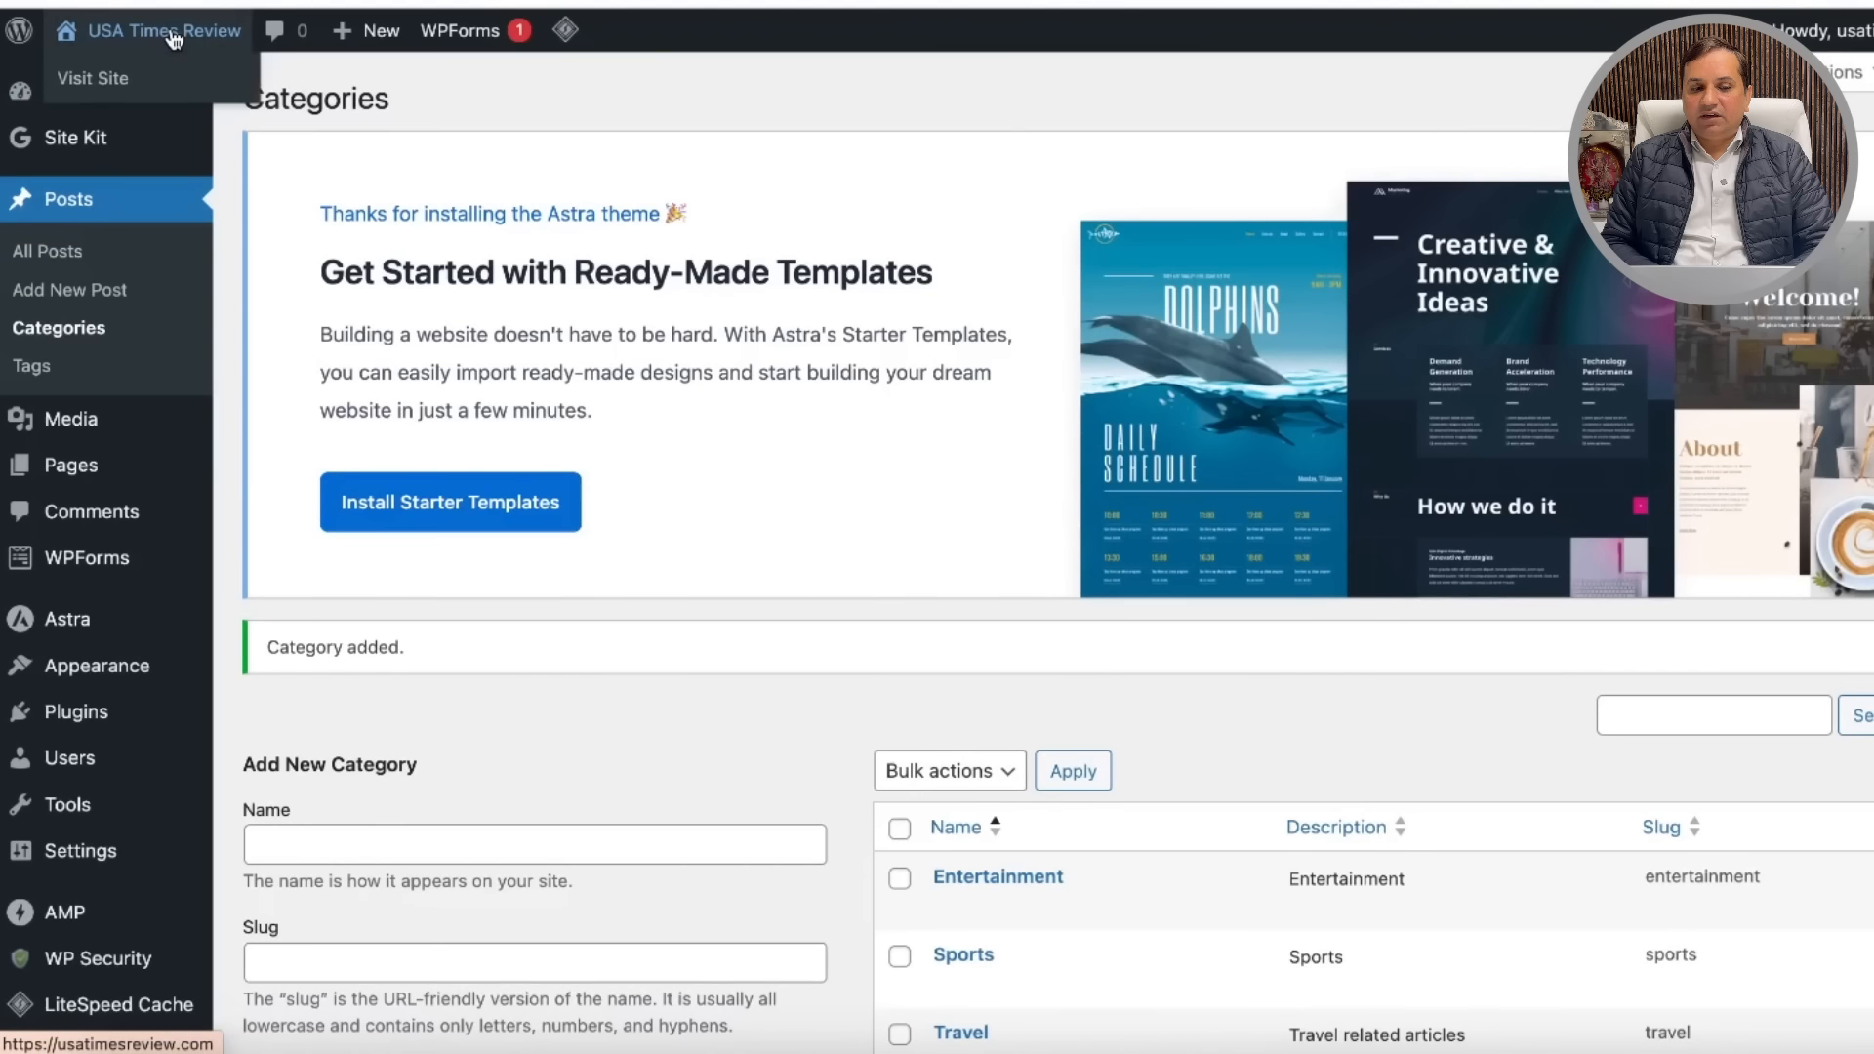
{"action": "right_click", "coordinate": [125, 78]}
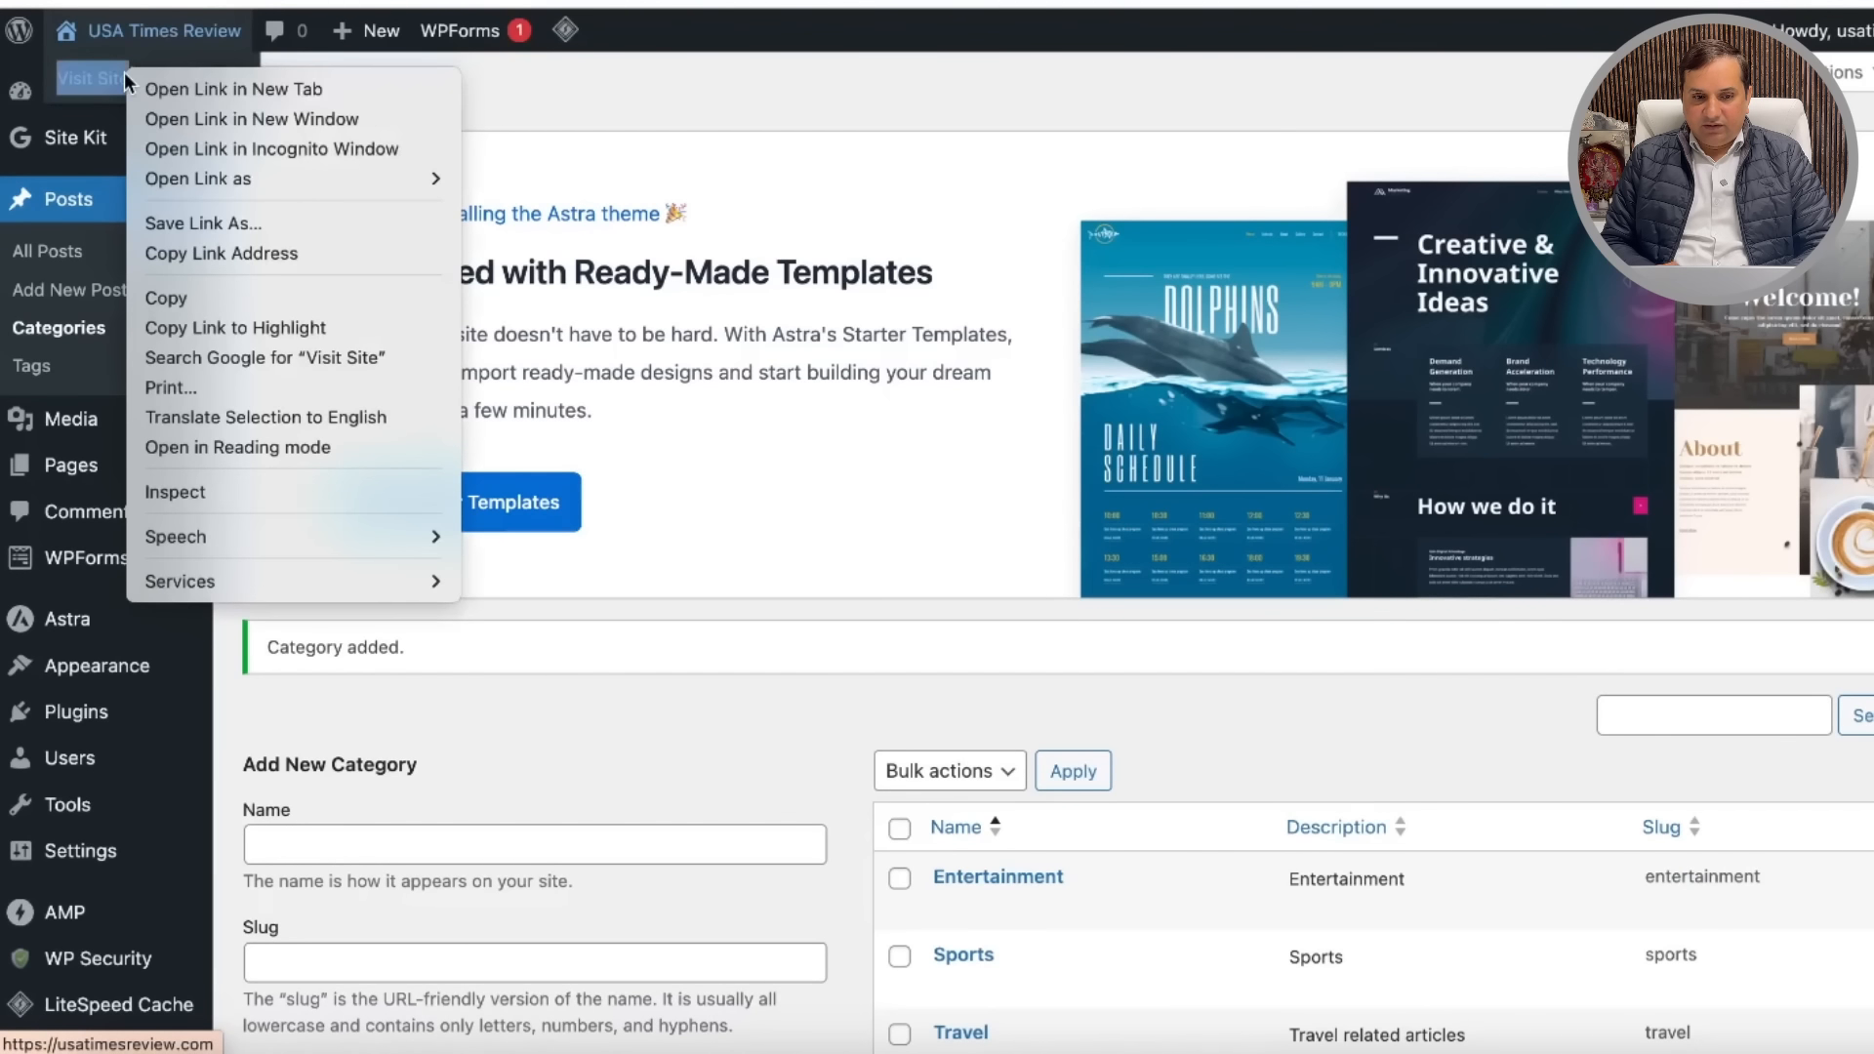
{"action": "left_click", "coordinate": [226, 120]}
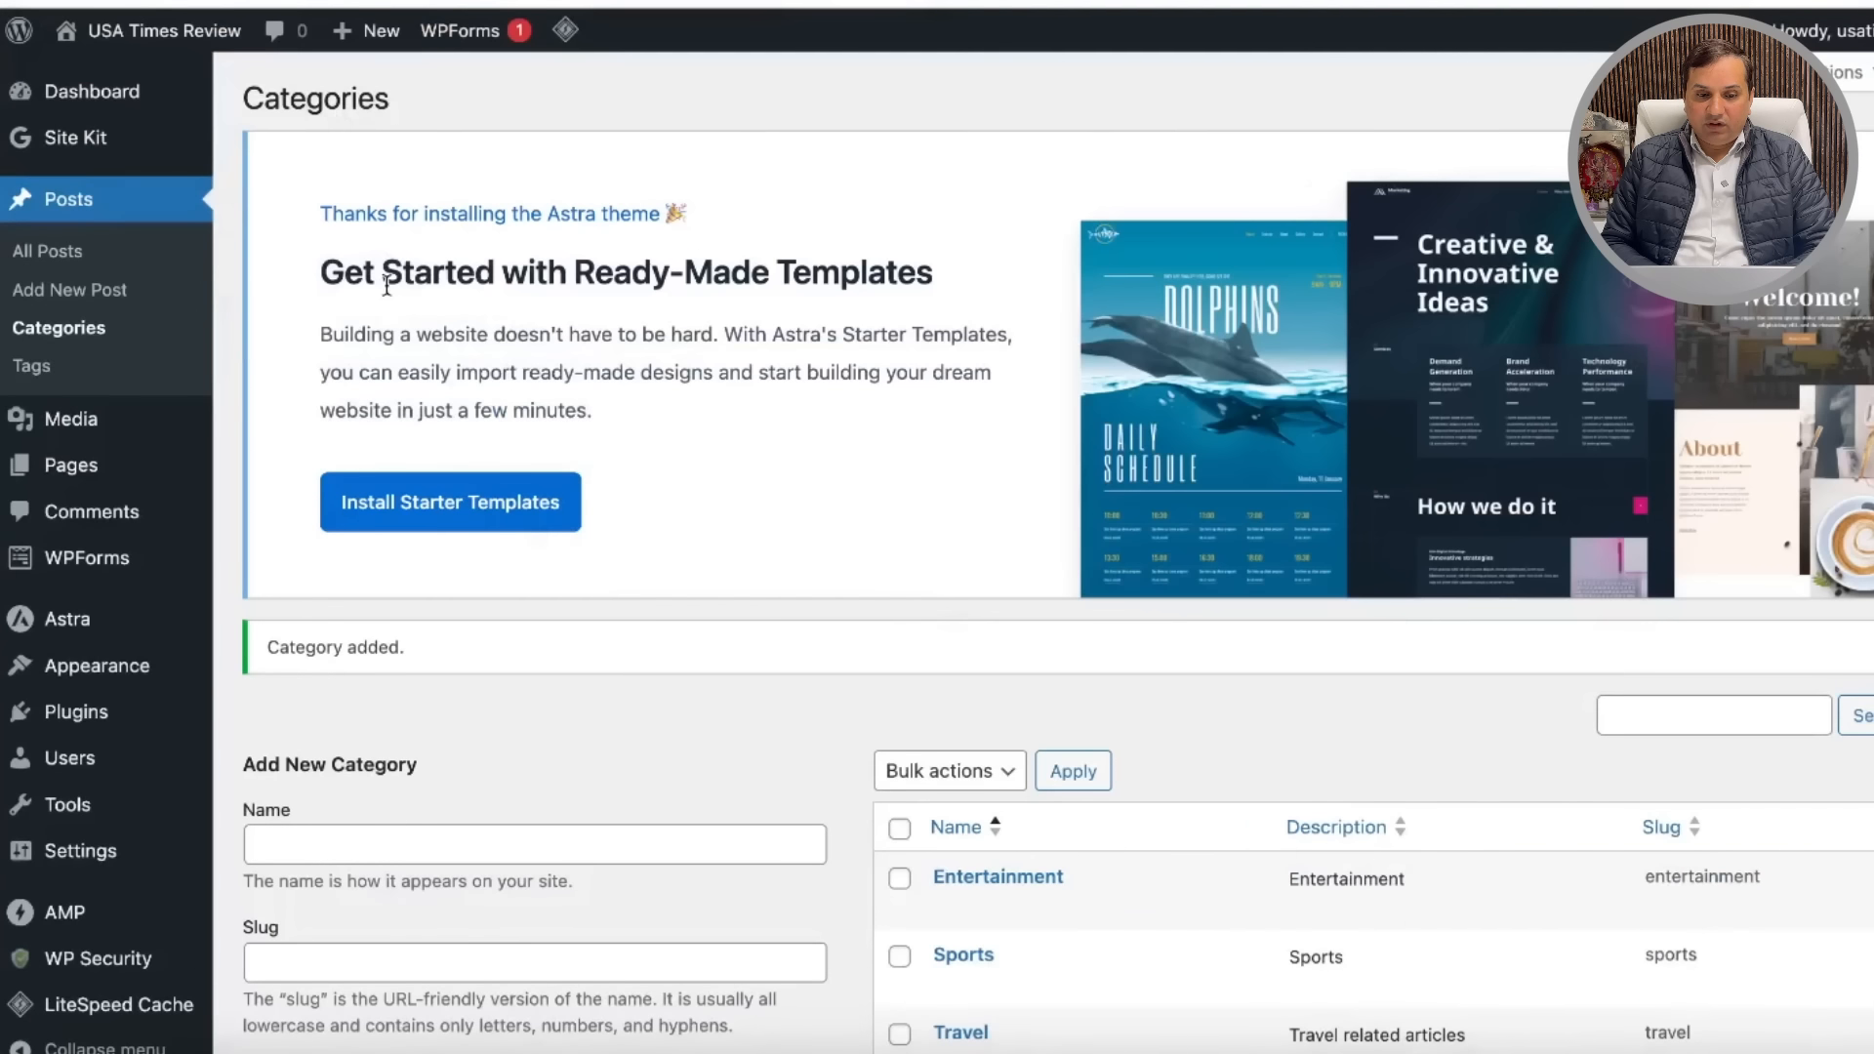
Step: Review the five listed categories, checking the bulk actions menu without applying anything
{"action": "scroll", "coordinate": [790, 476], "scroll_direction": "down", "scroll_amount": 1}
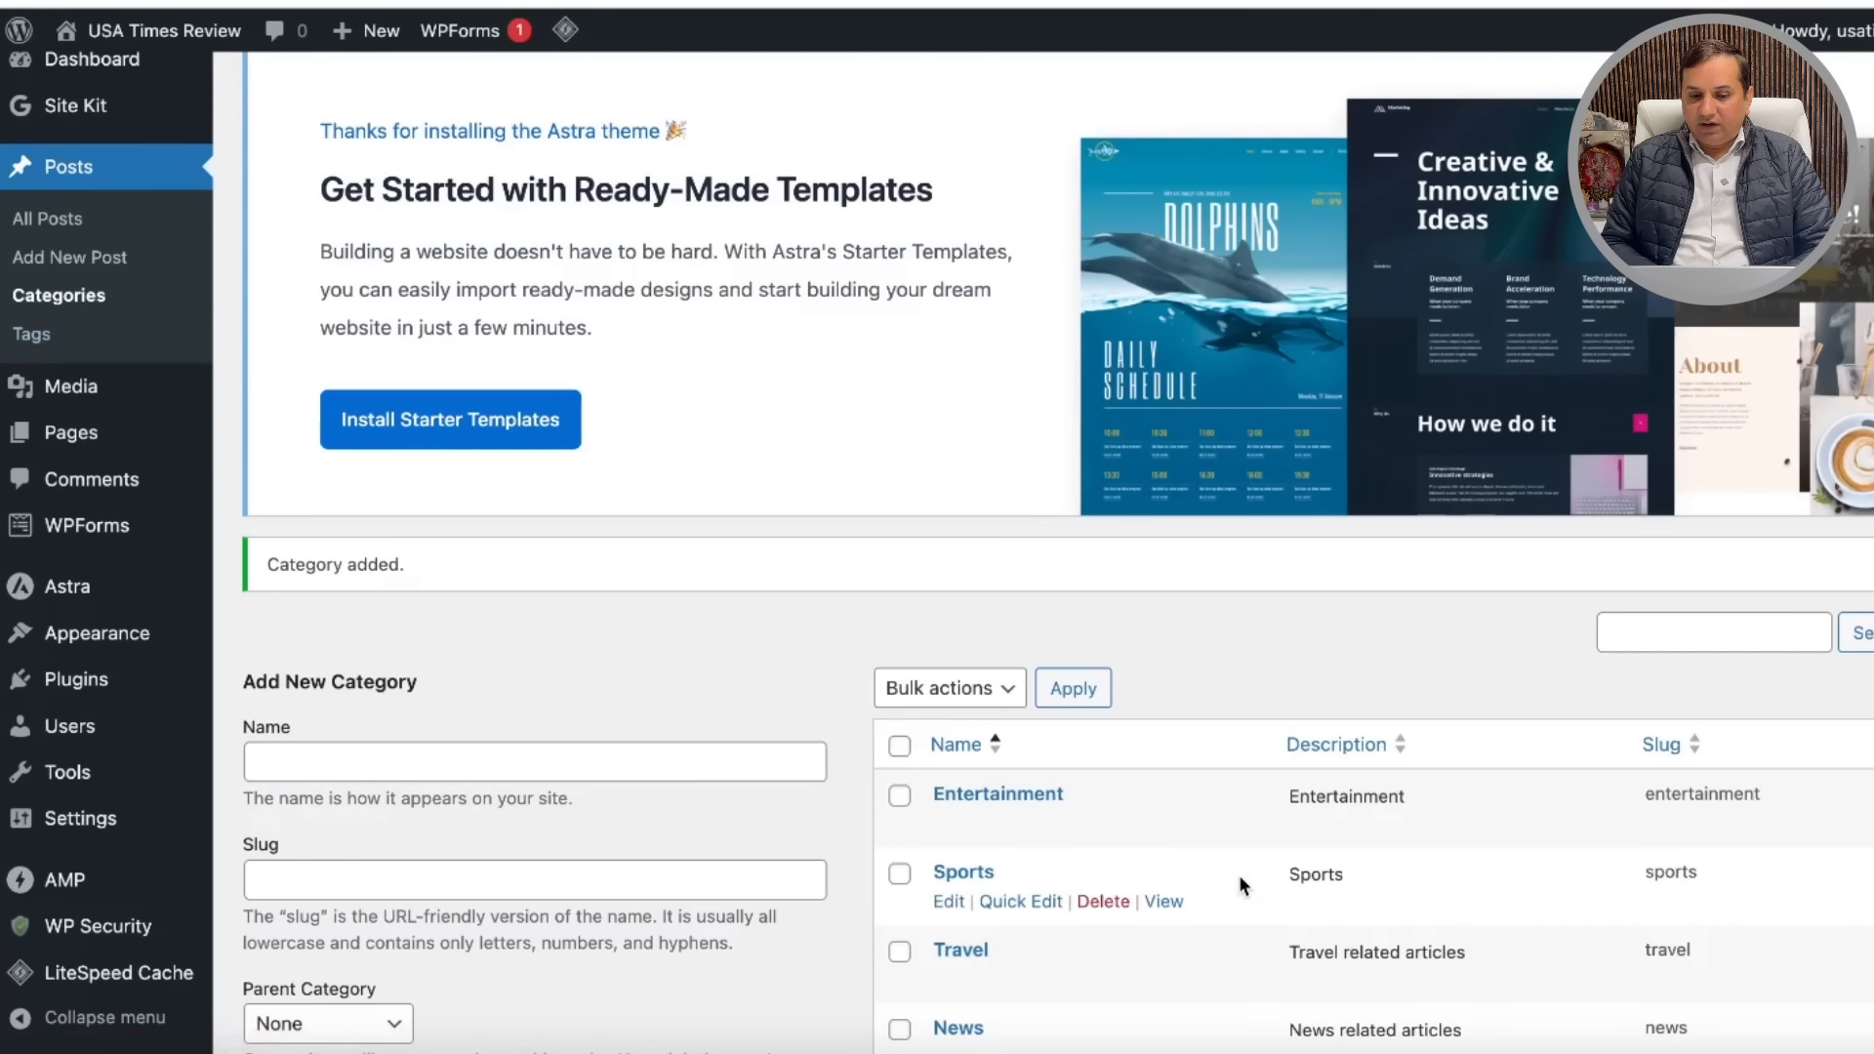
{"action": "scroll", "coordinate": [1238, 874], "scroll_direction": "down", "scroll_amount": 6}
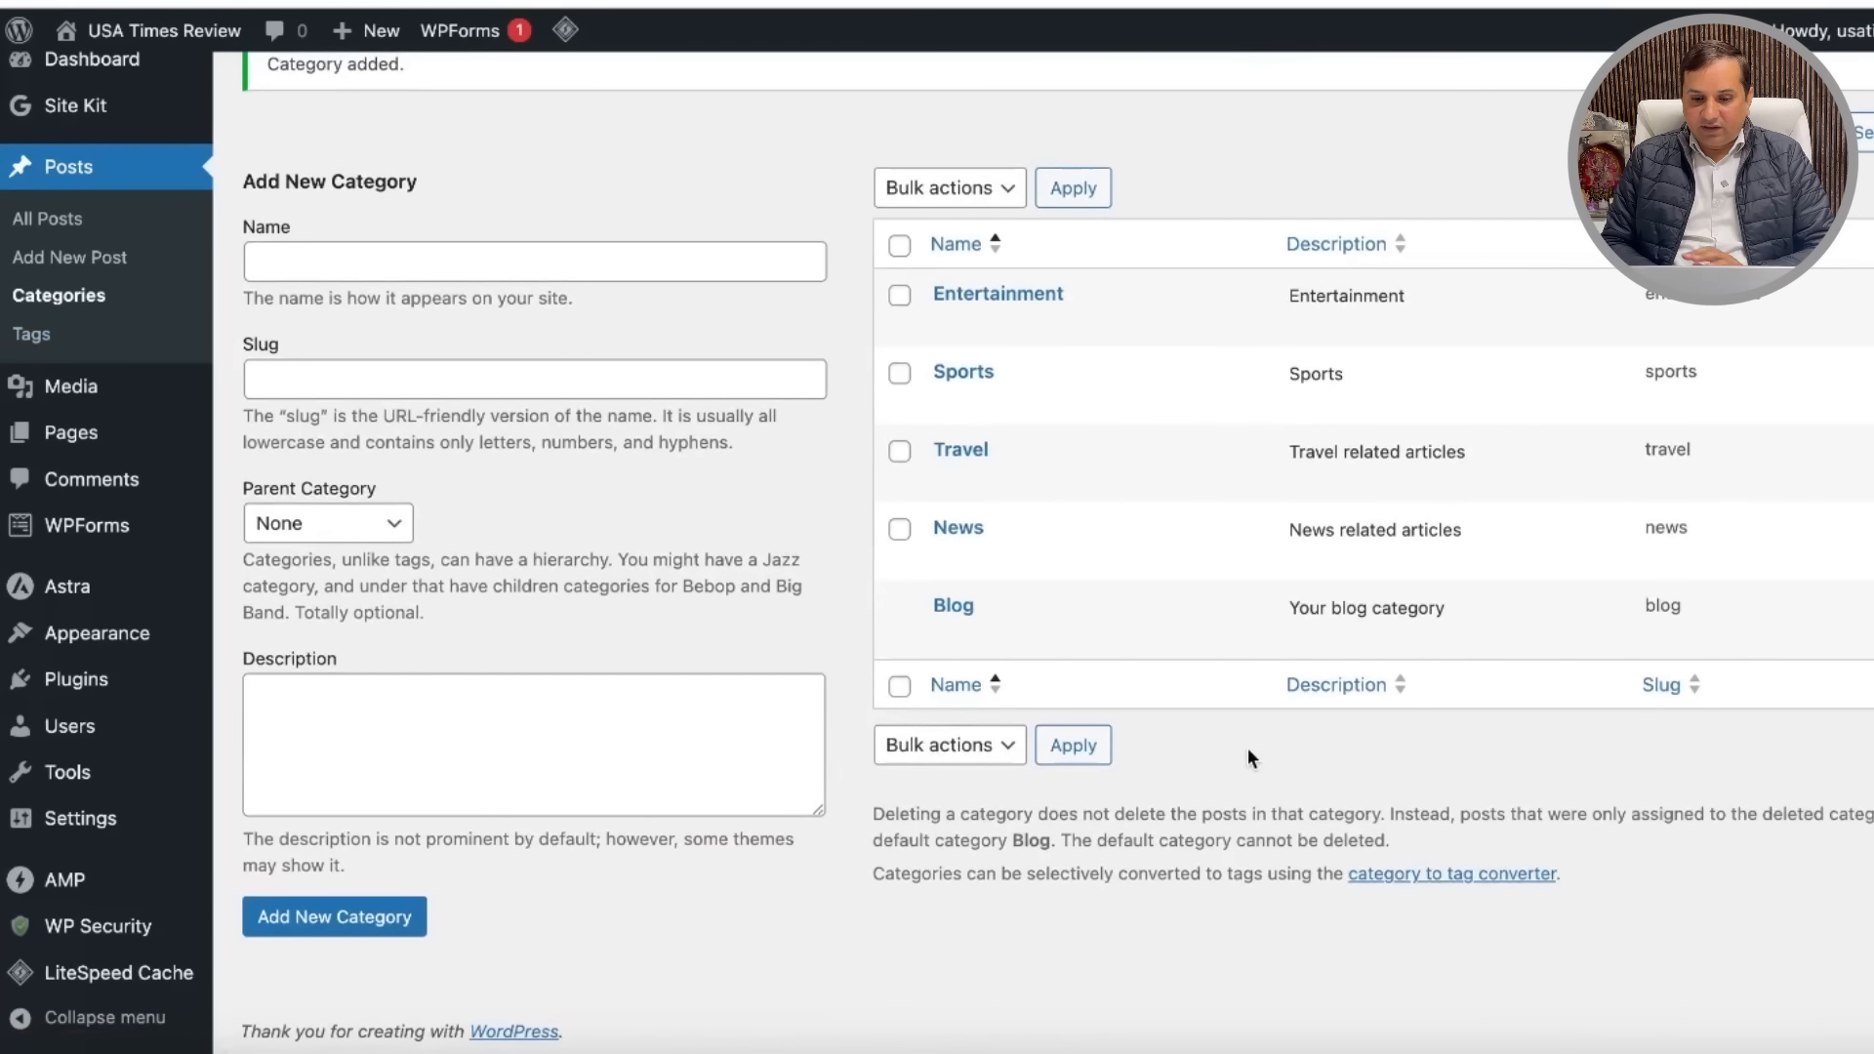
{"action": "left_click", "coordinate": [1002, 765]}
{"action": "left_click", "coordinate": [1371, 743]}
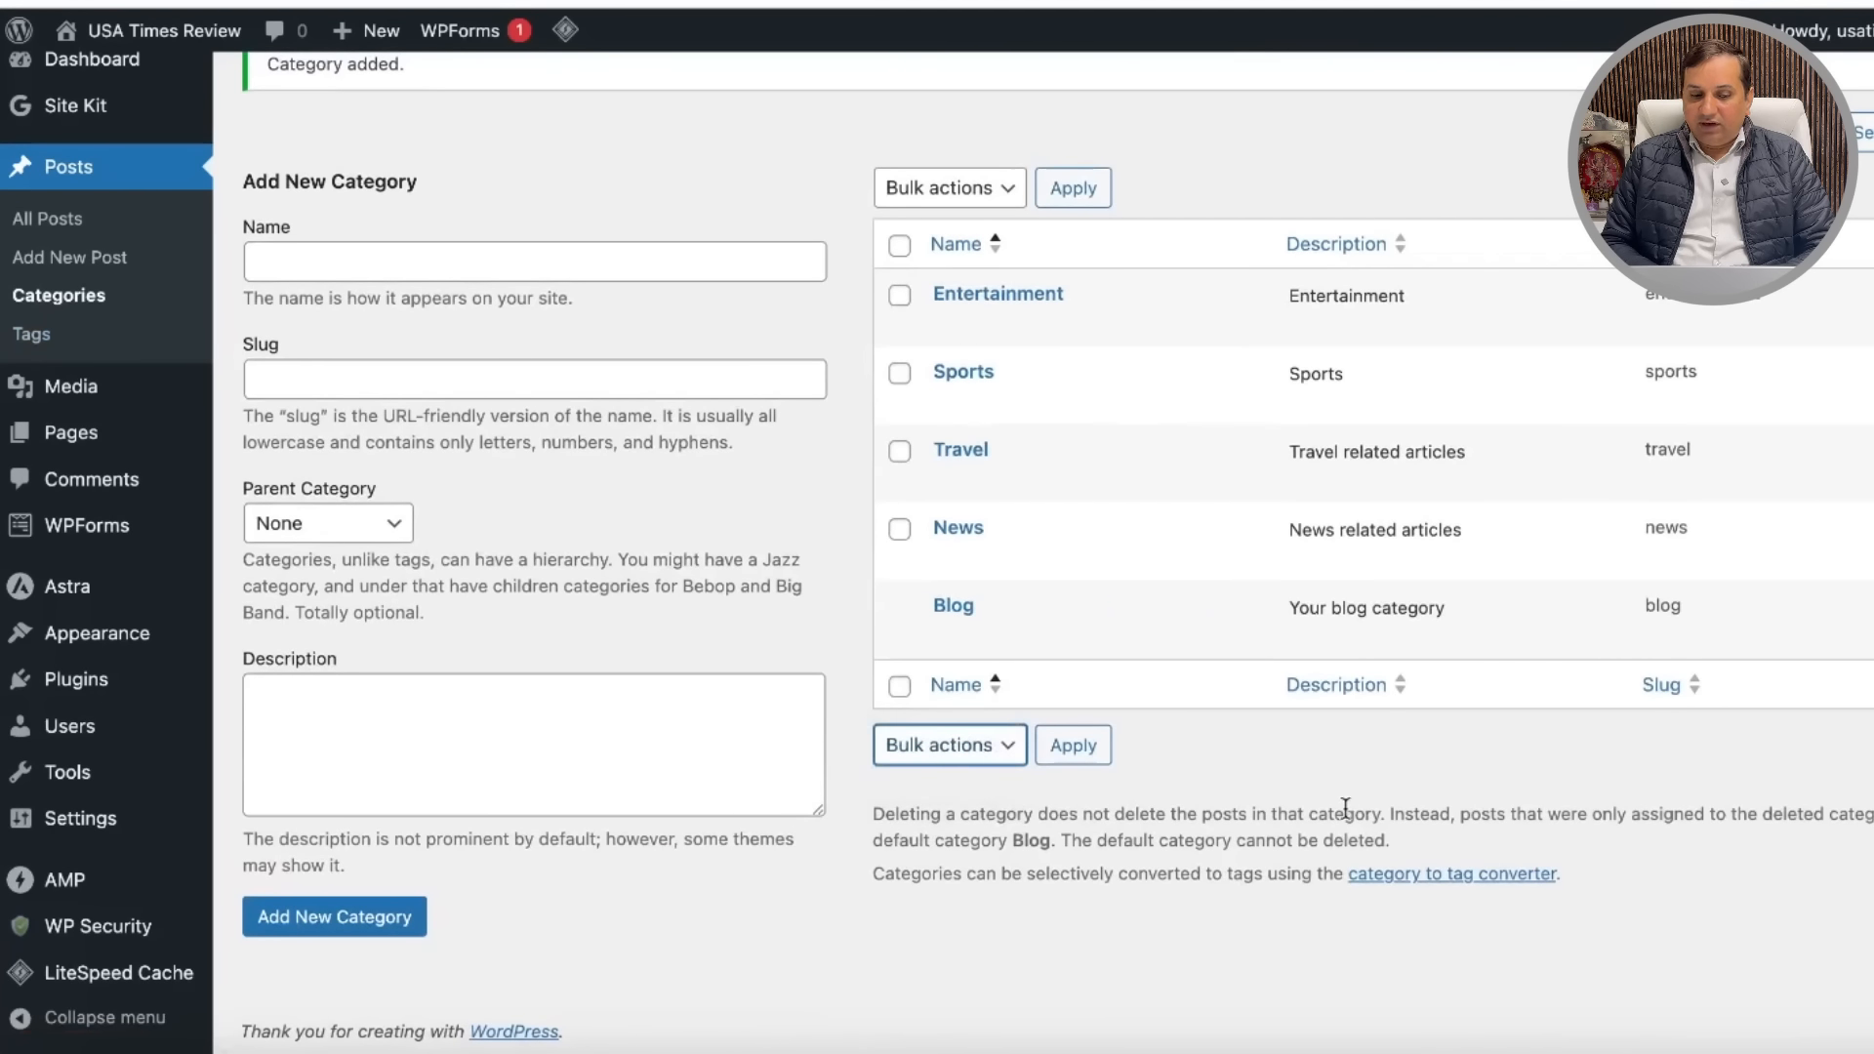
{"action": "scroll", "coordinate": [1344, 808], "scroll_direction": "up", "scroll_amount": 2}
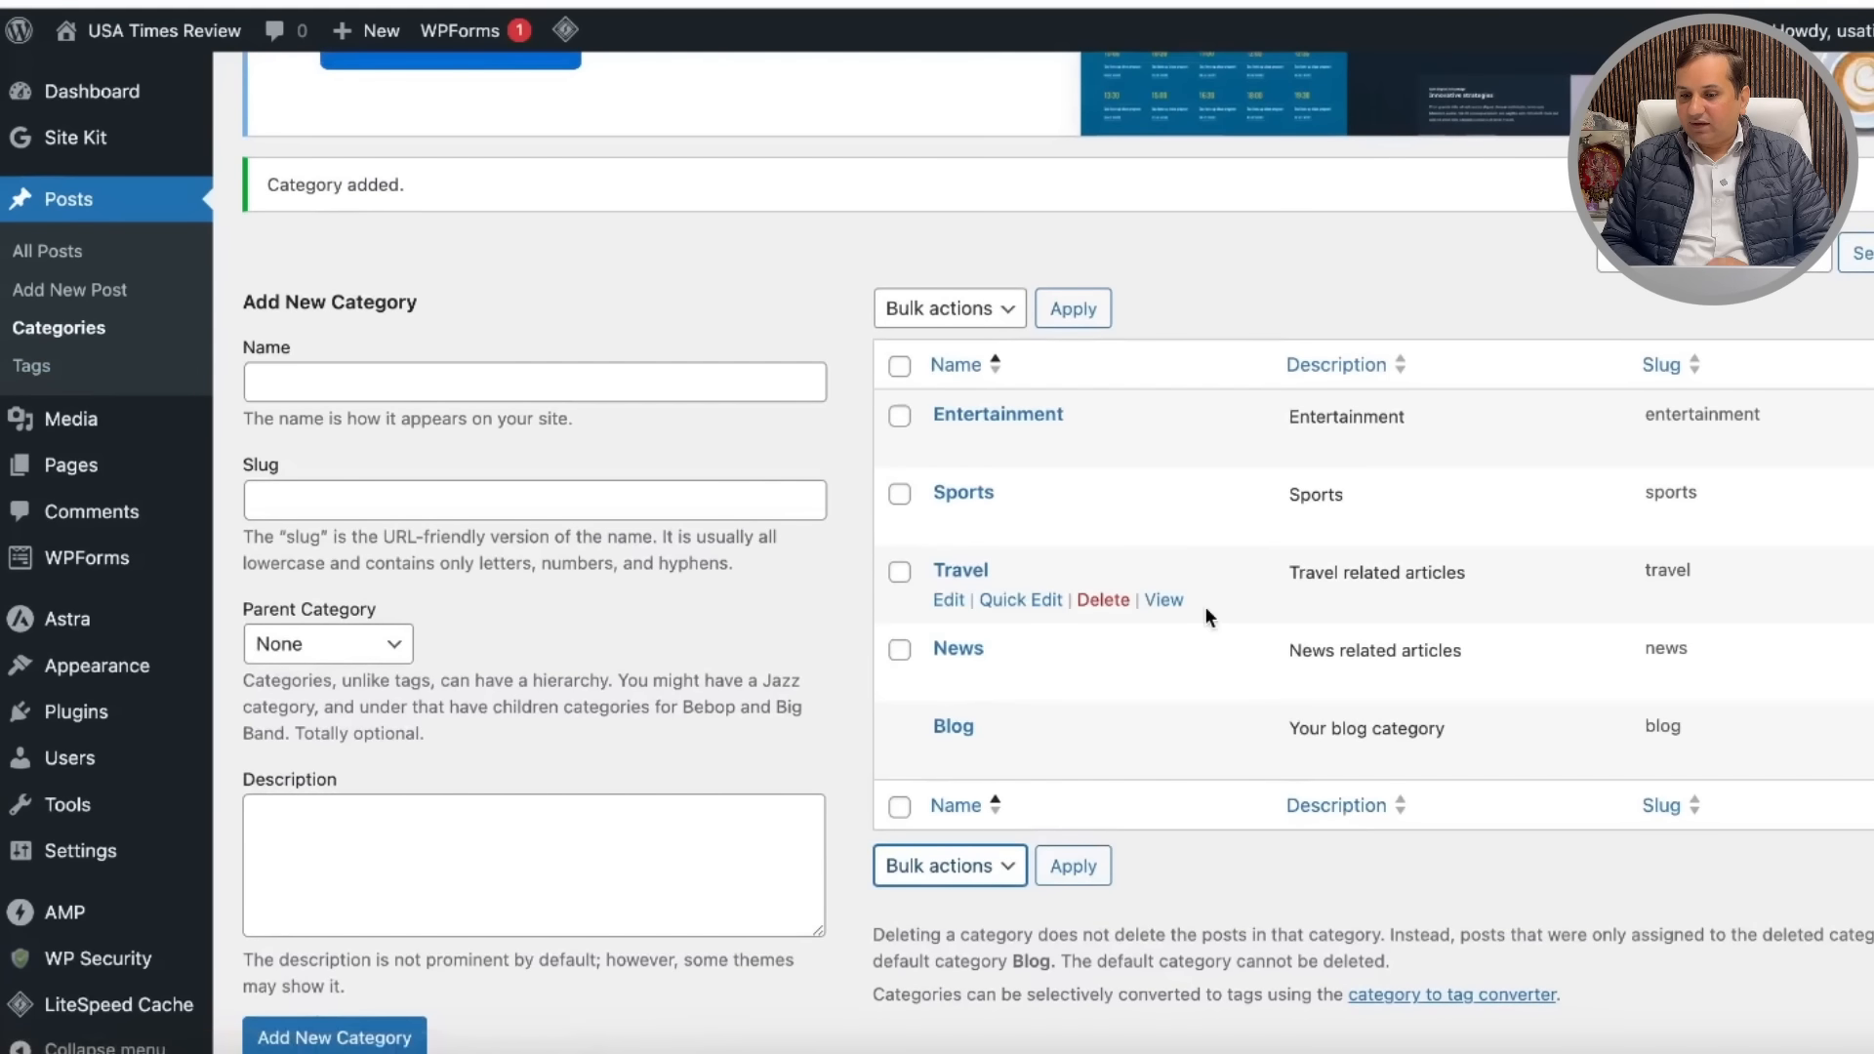
{"action": "scroll", "coordinate": [1274, 491], "scroll_direction": "up", "scroll_amount": 5}
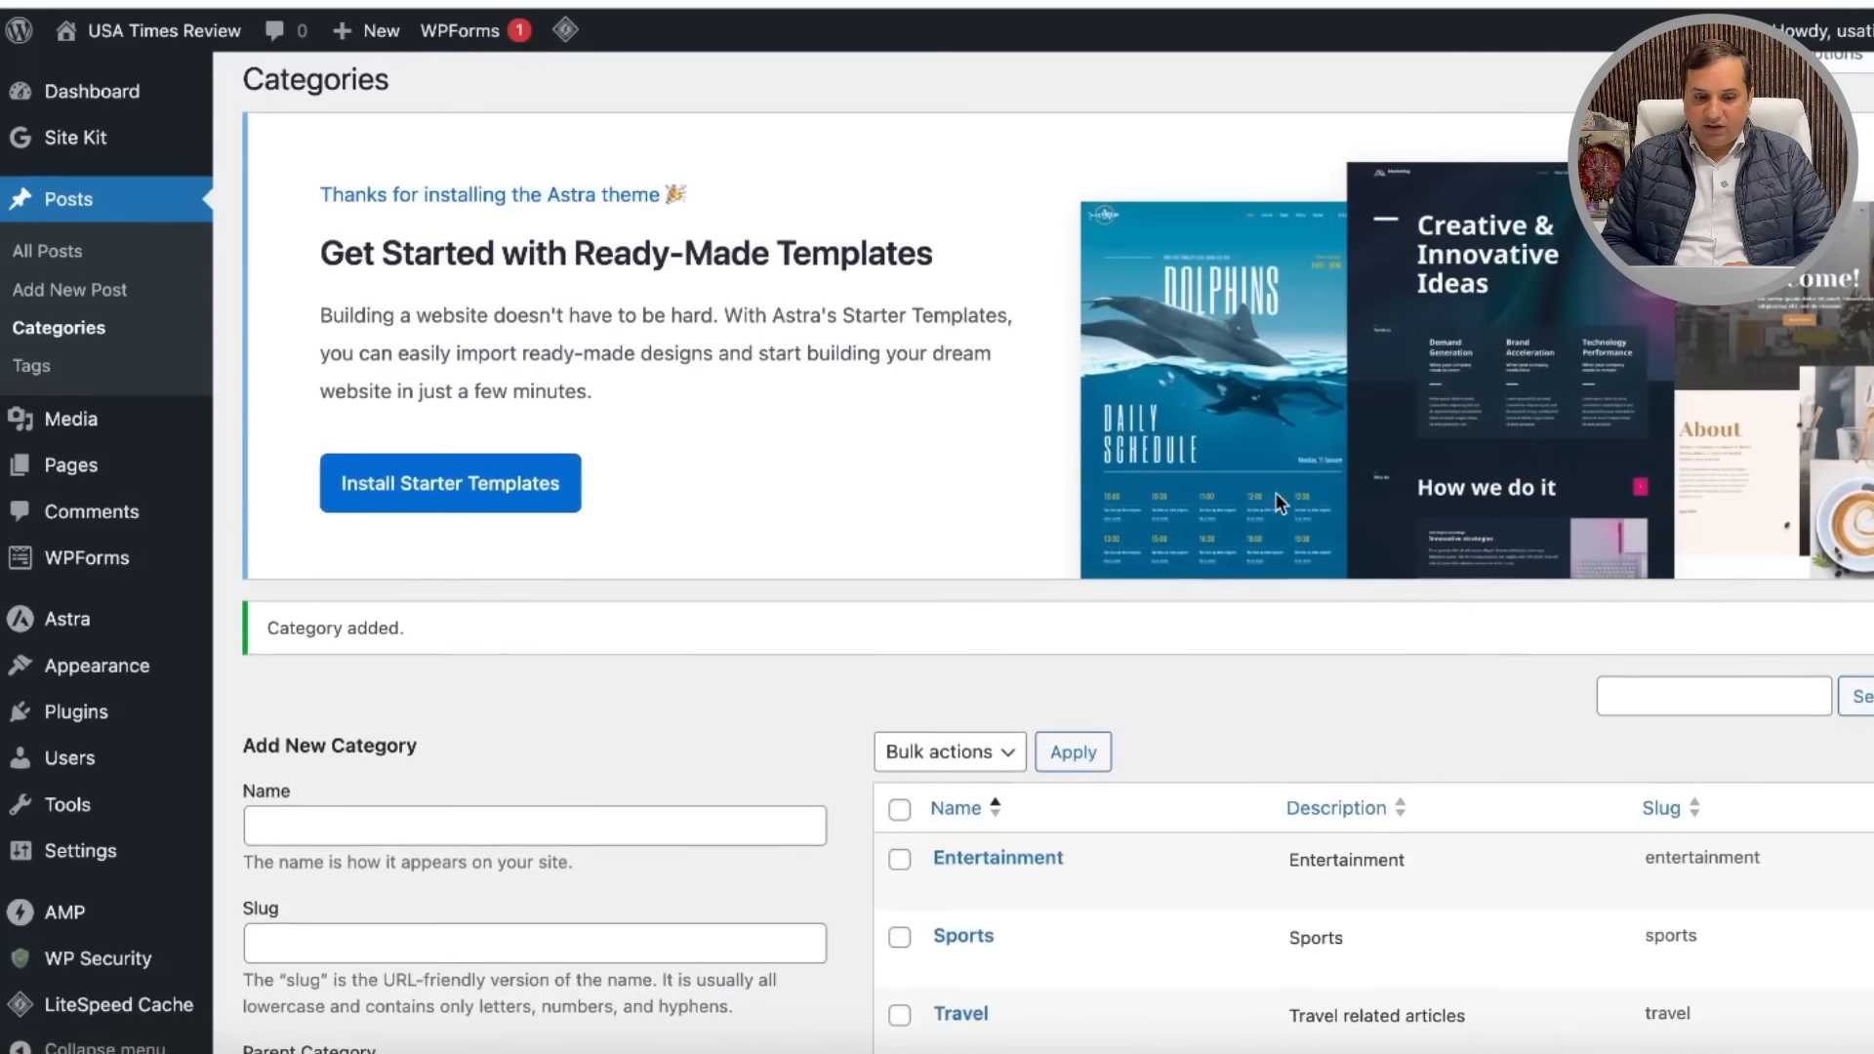
{"action": "scroll", "coordinate": [1143, 647], "scroll_direction": "down", "scroll_amount": 6}
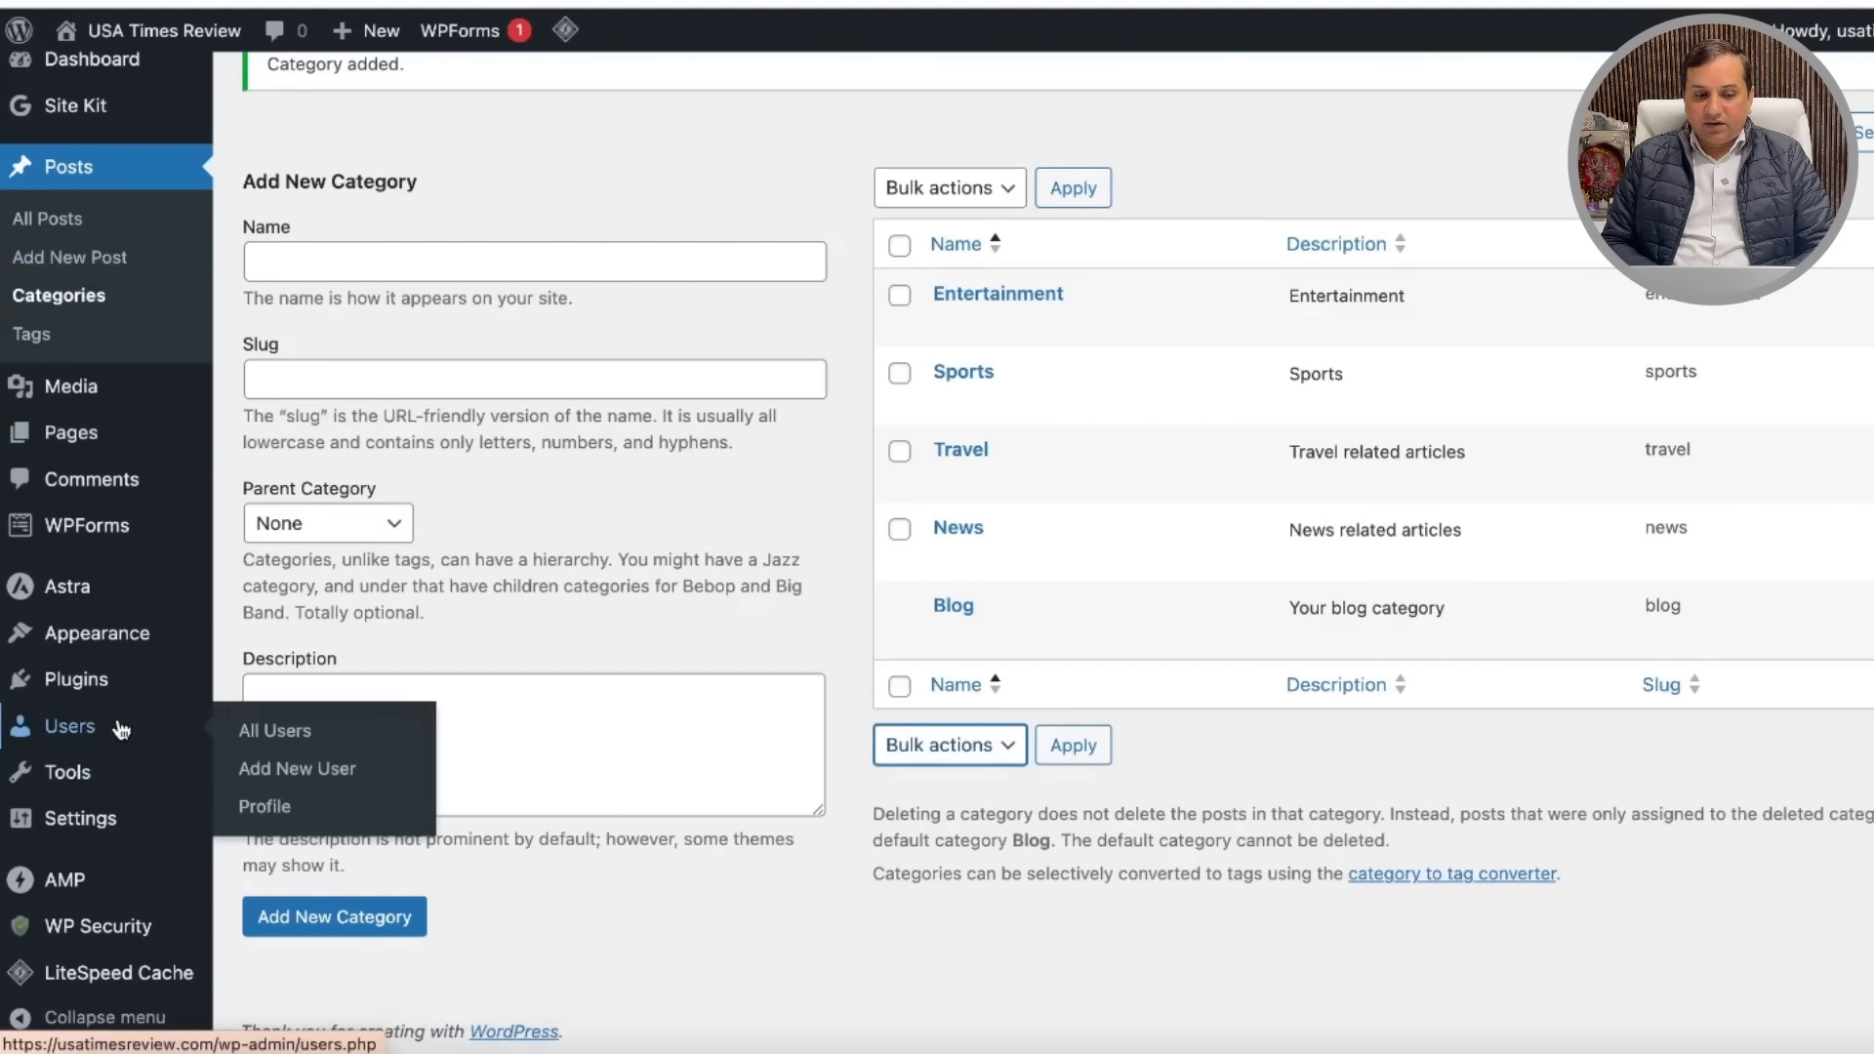
{"action": "mouse_move", "coordinate": [130, 641]}
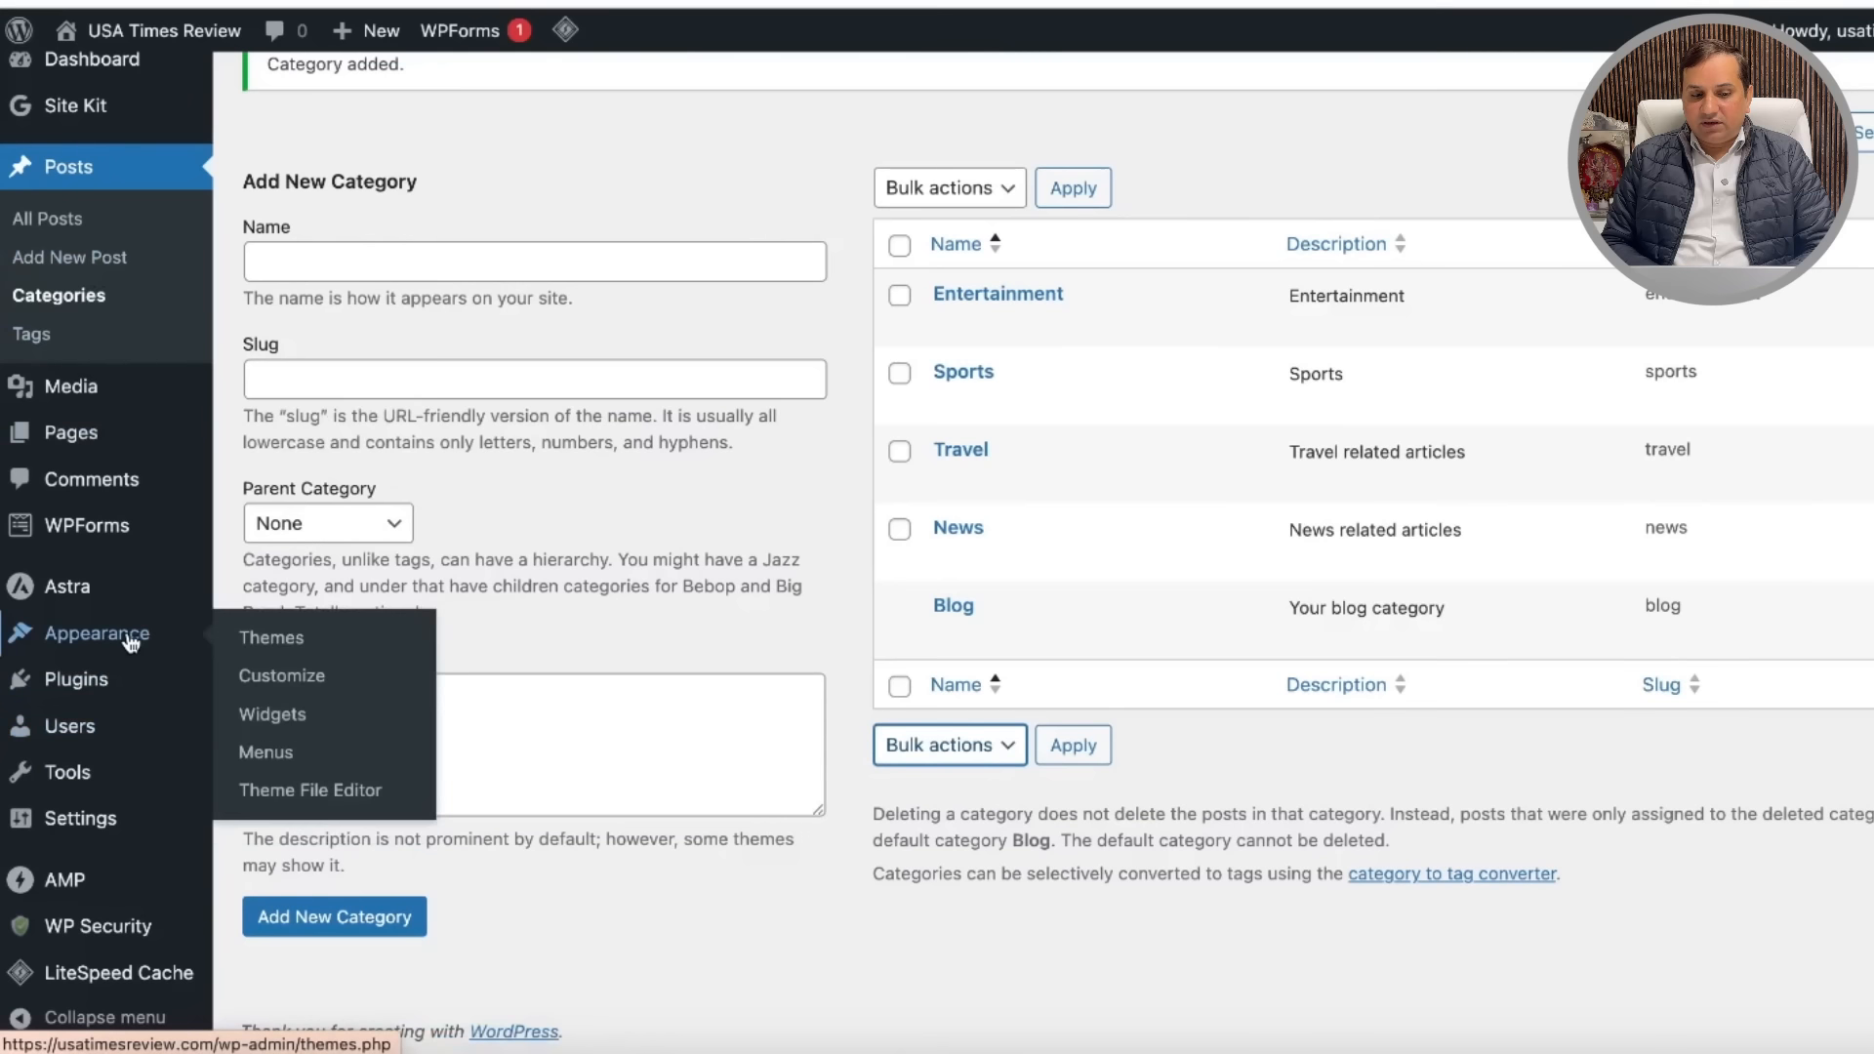
Step: Open Appearance > Customize and enter the Astra Header Builder, briefly viewing Site Title & Logo
{"action": "left_click", "coordinate": [329, 678]}
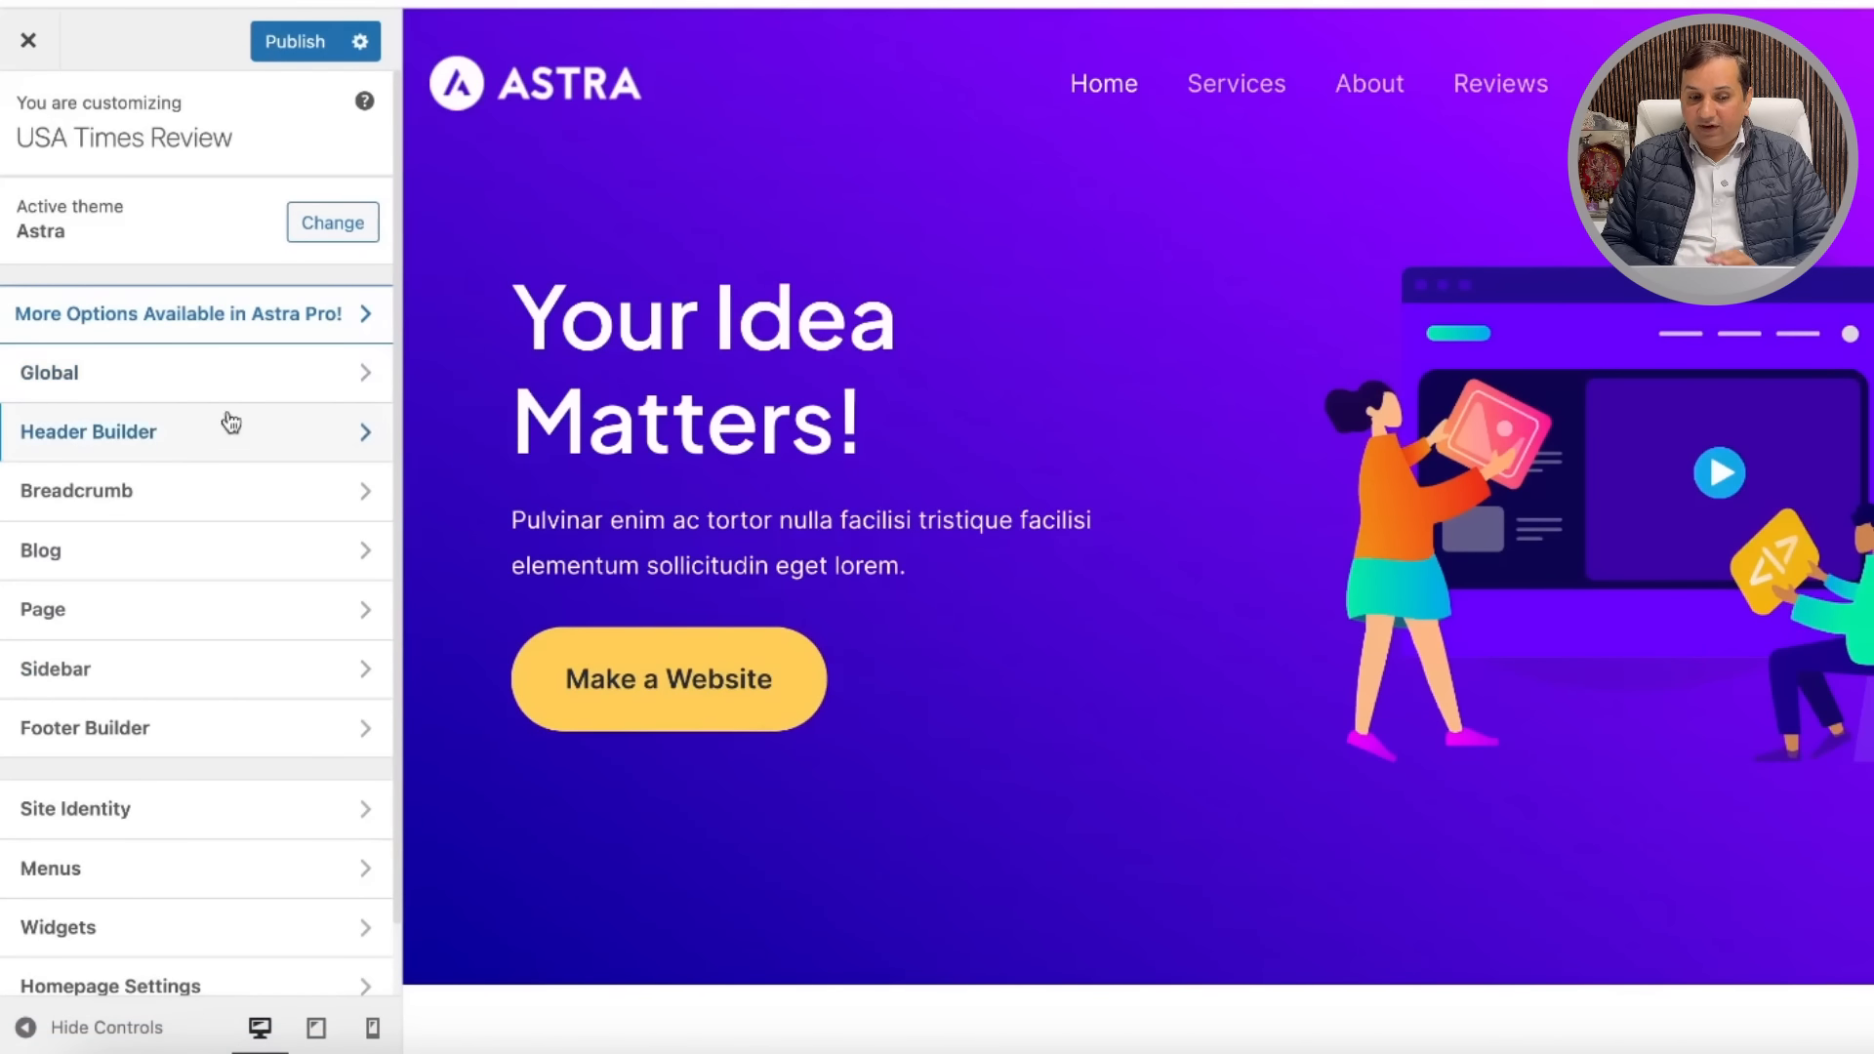
{"action": "left_click", "coordinate": [296, 425]}
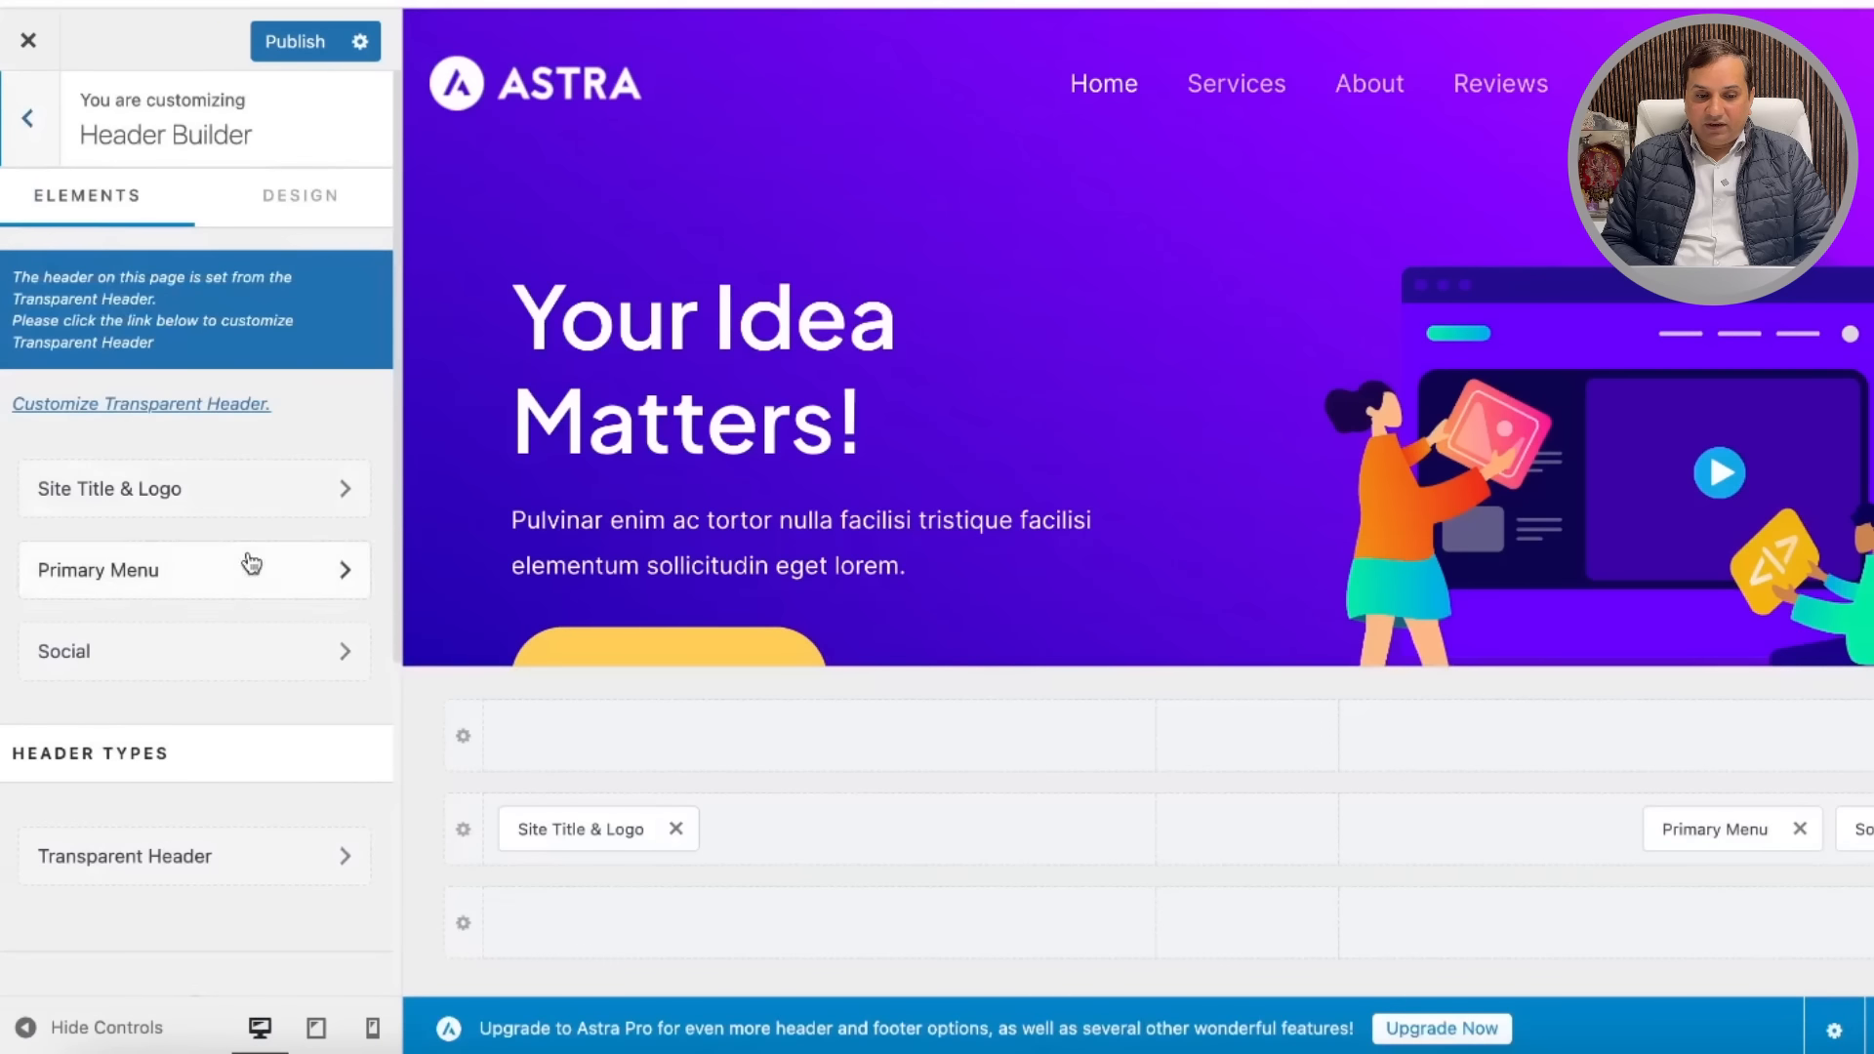
{"action": "left_click", "coordinate": [316, 490]}
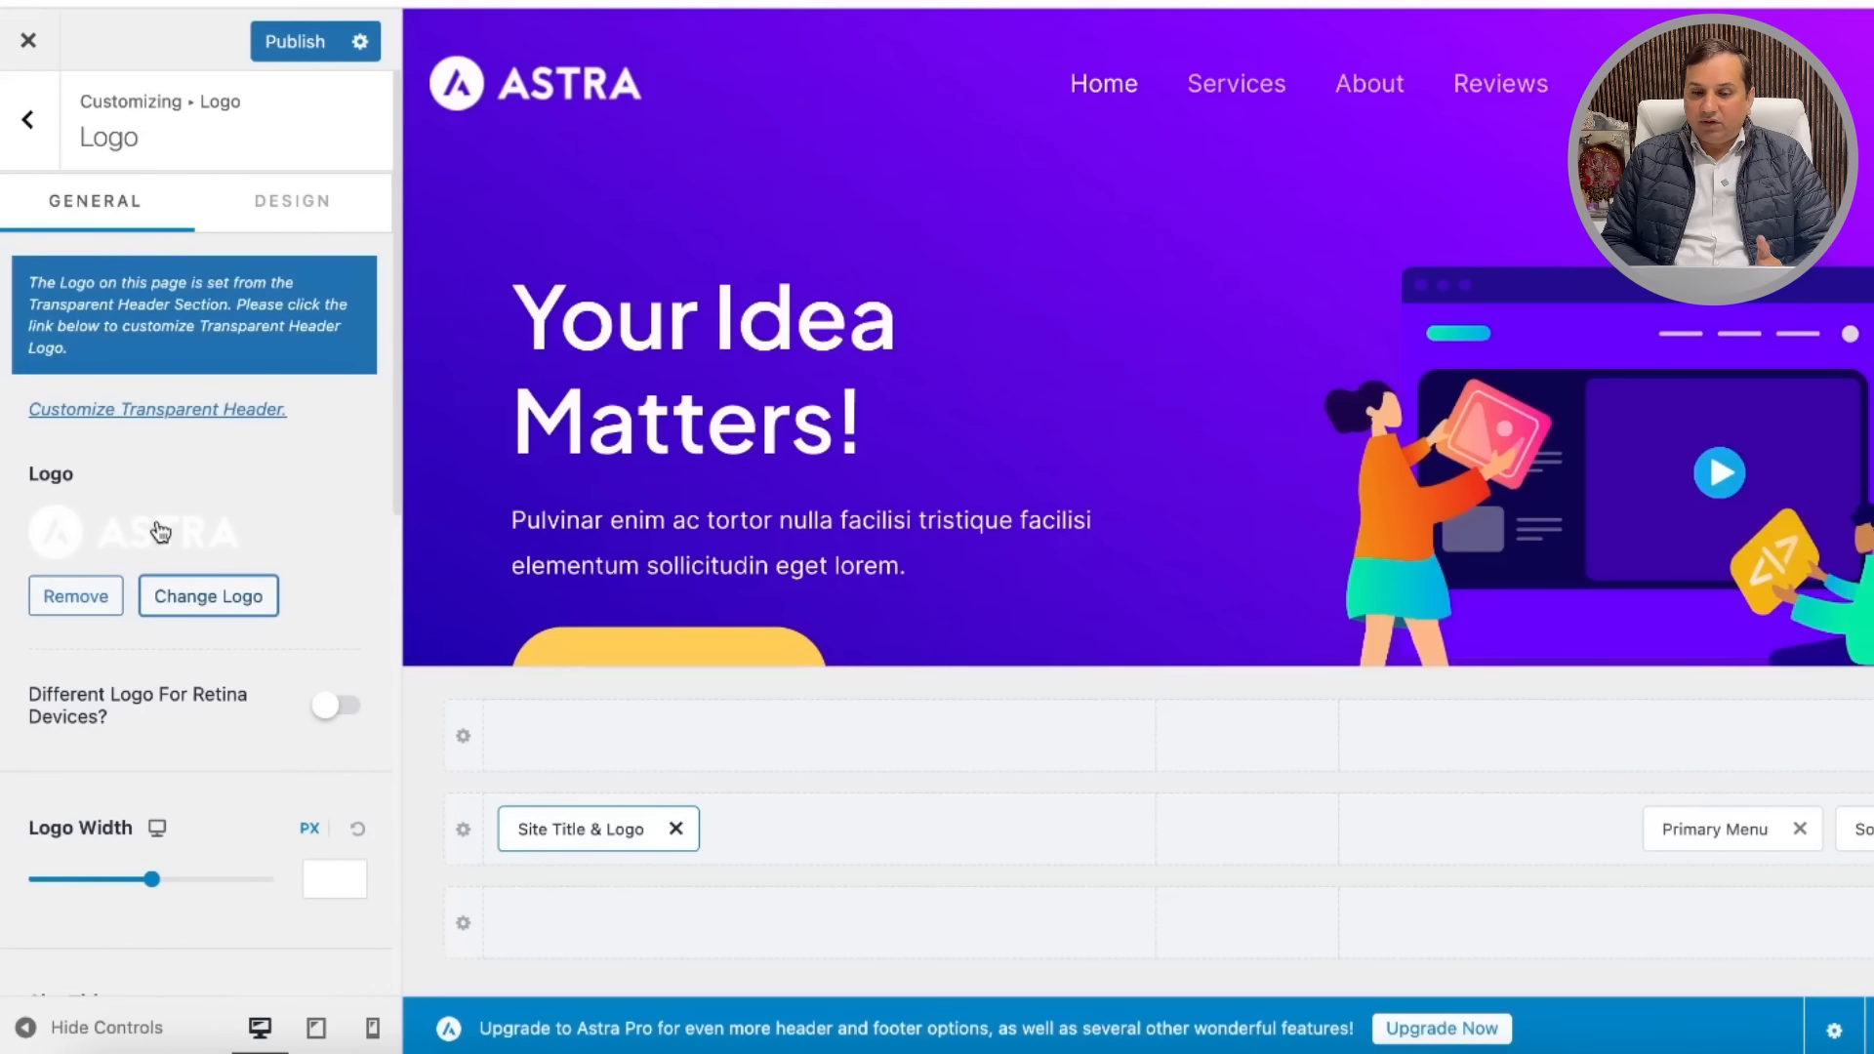
{"action": "left_click", "coordinate": [28, 120]}
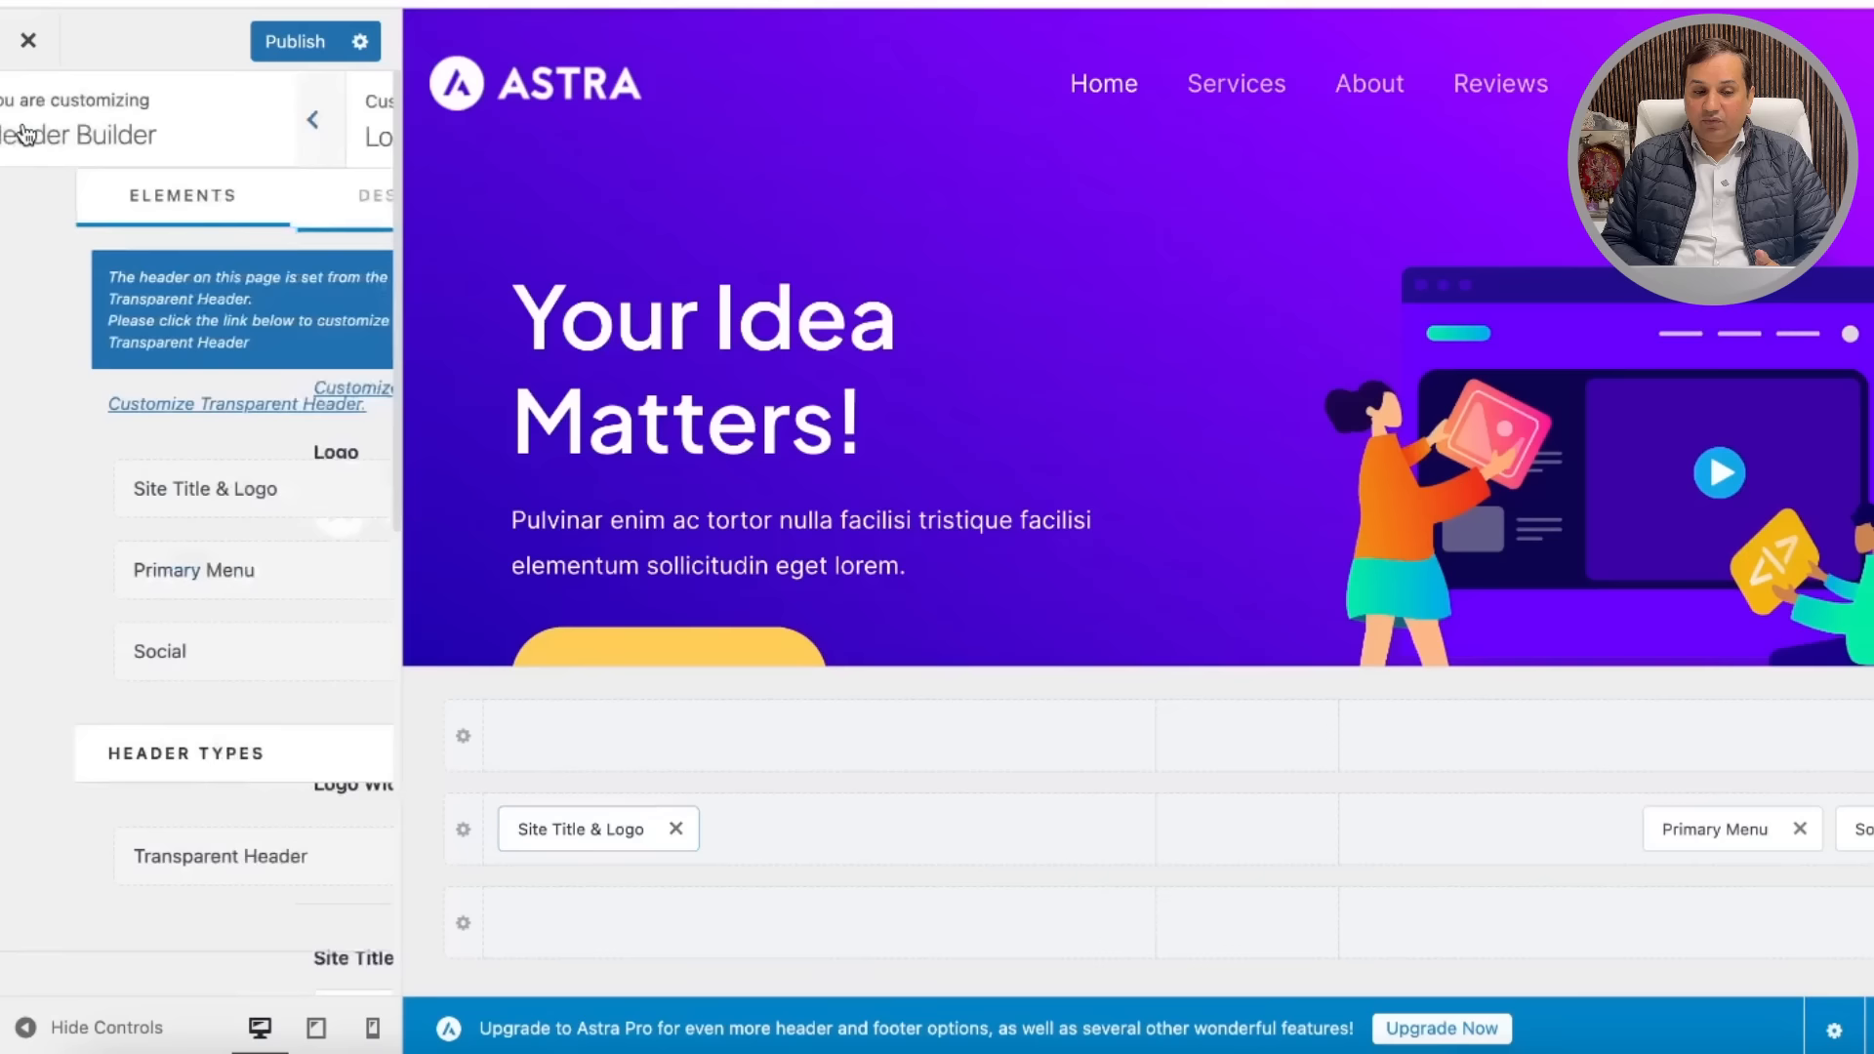
Step: Open the Primary menu from the menu locations for editing and begin adding items
{"action": "left_click", "coordinate": [276, 581]}
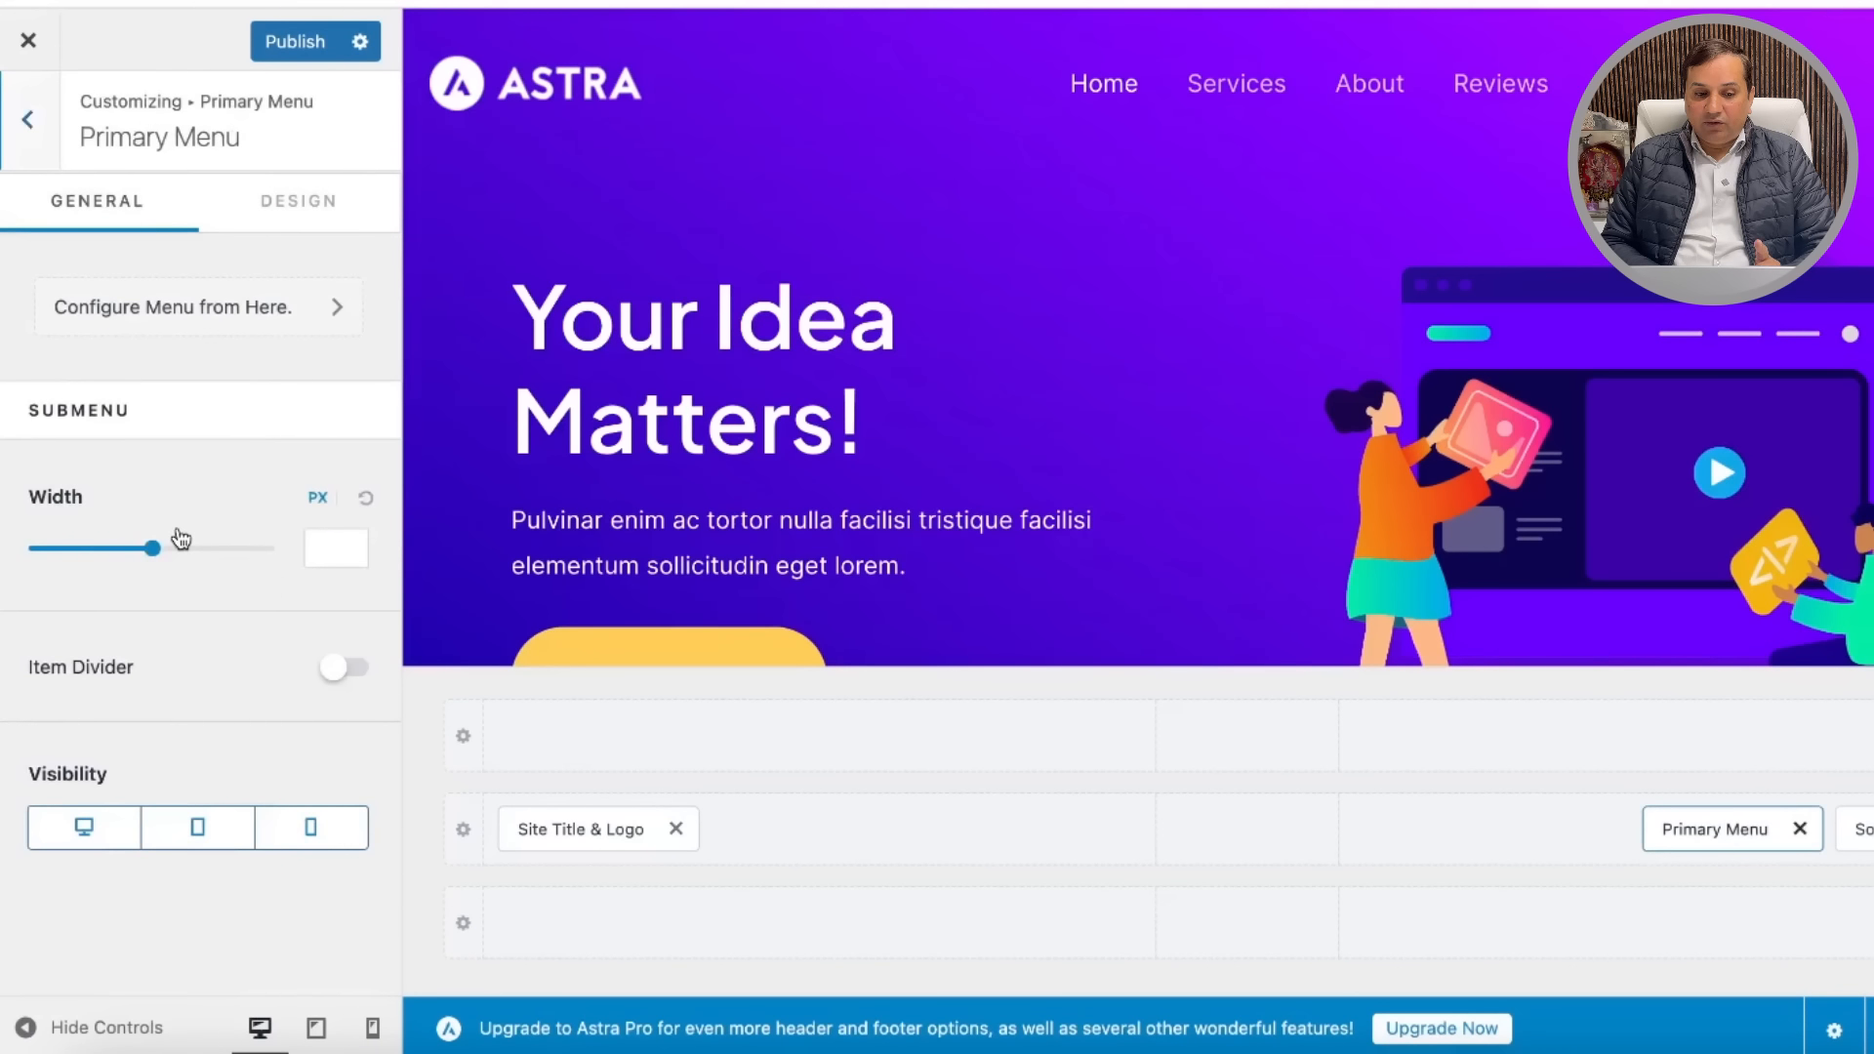
{"action": "left_click", "coordinate": [293, 310]}
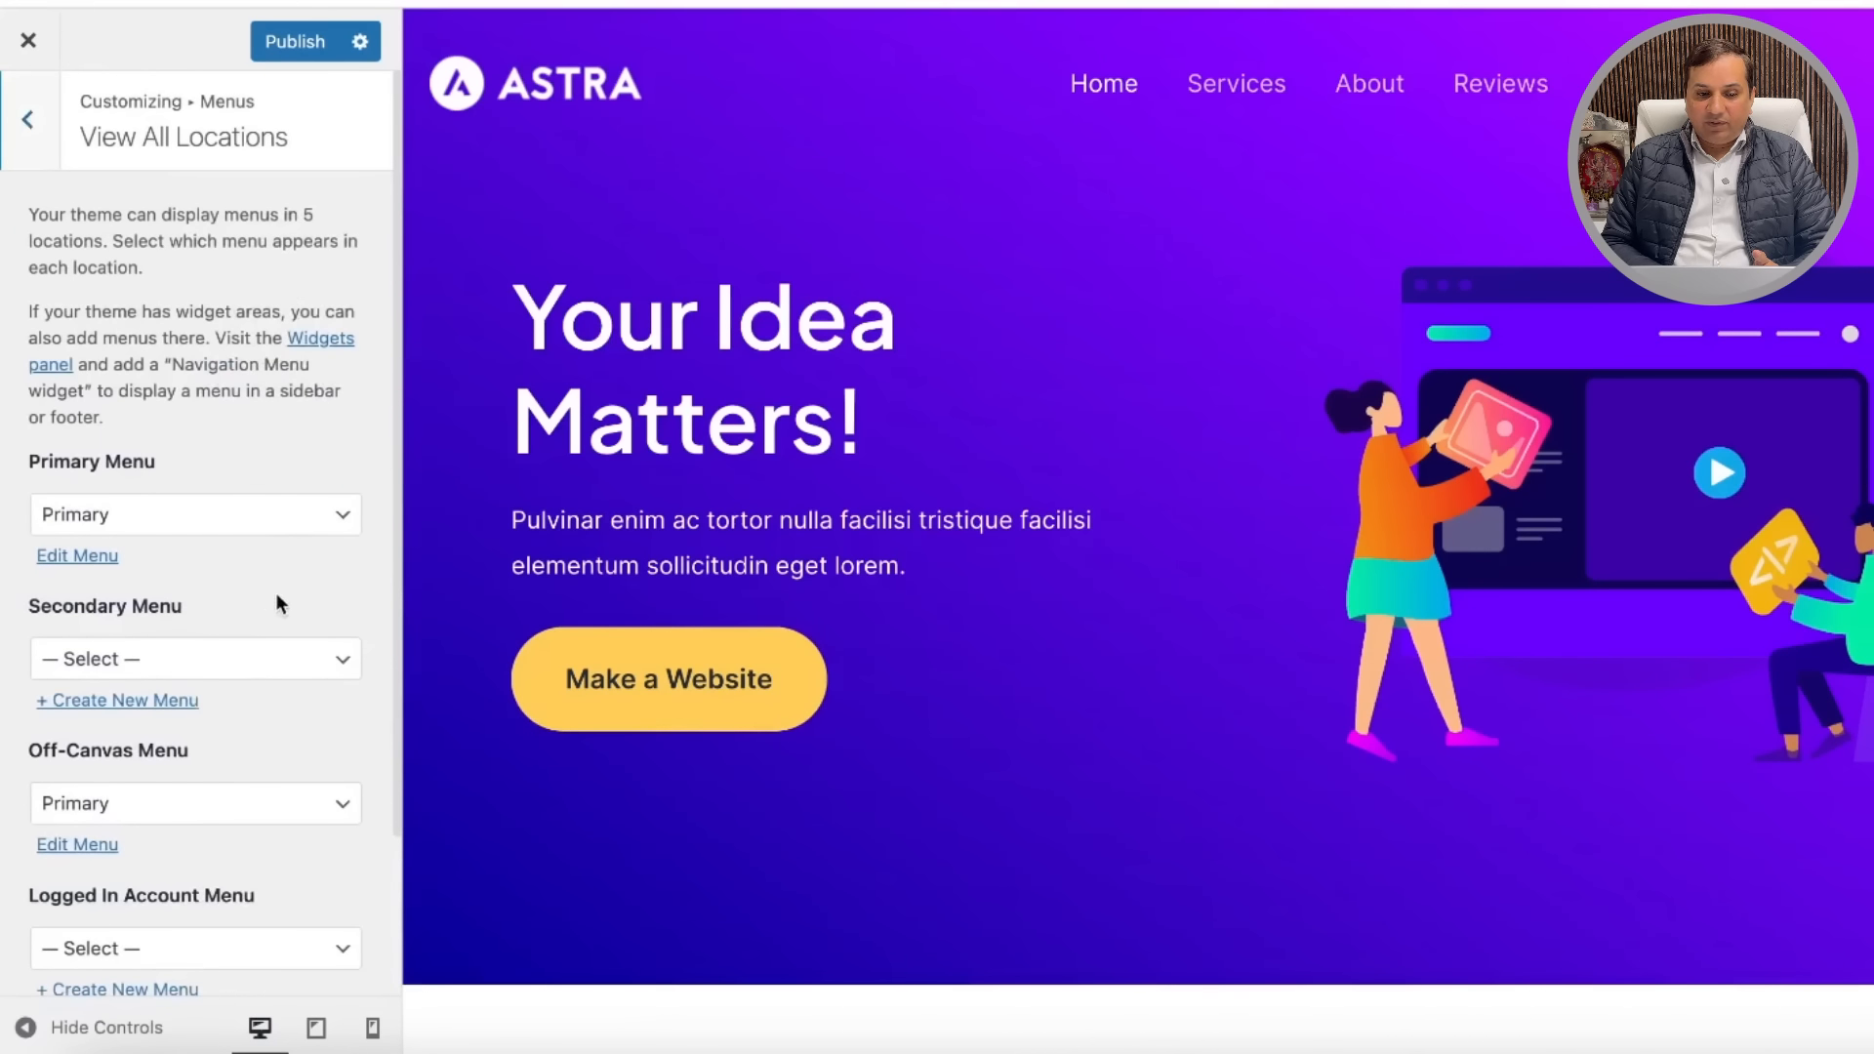
{"action": "scroll", "coordinate": [285, 660], "scroll_direction": "down", "scroll_amount": 4}
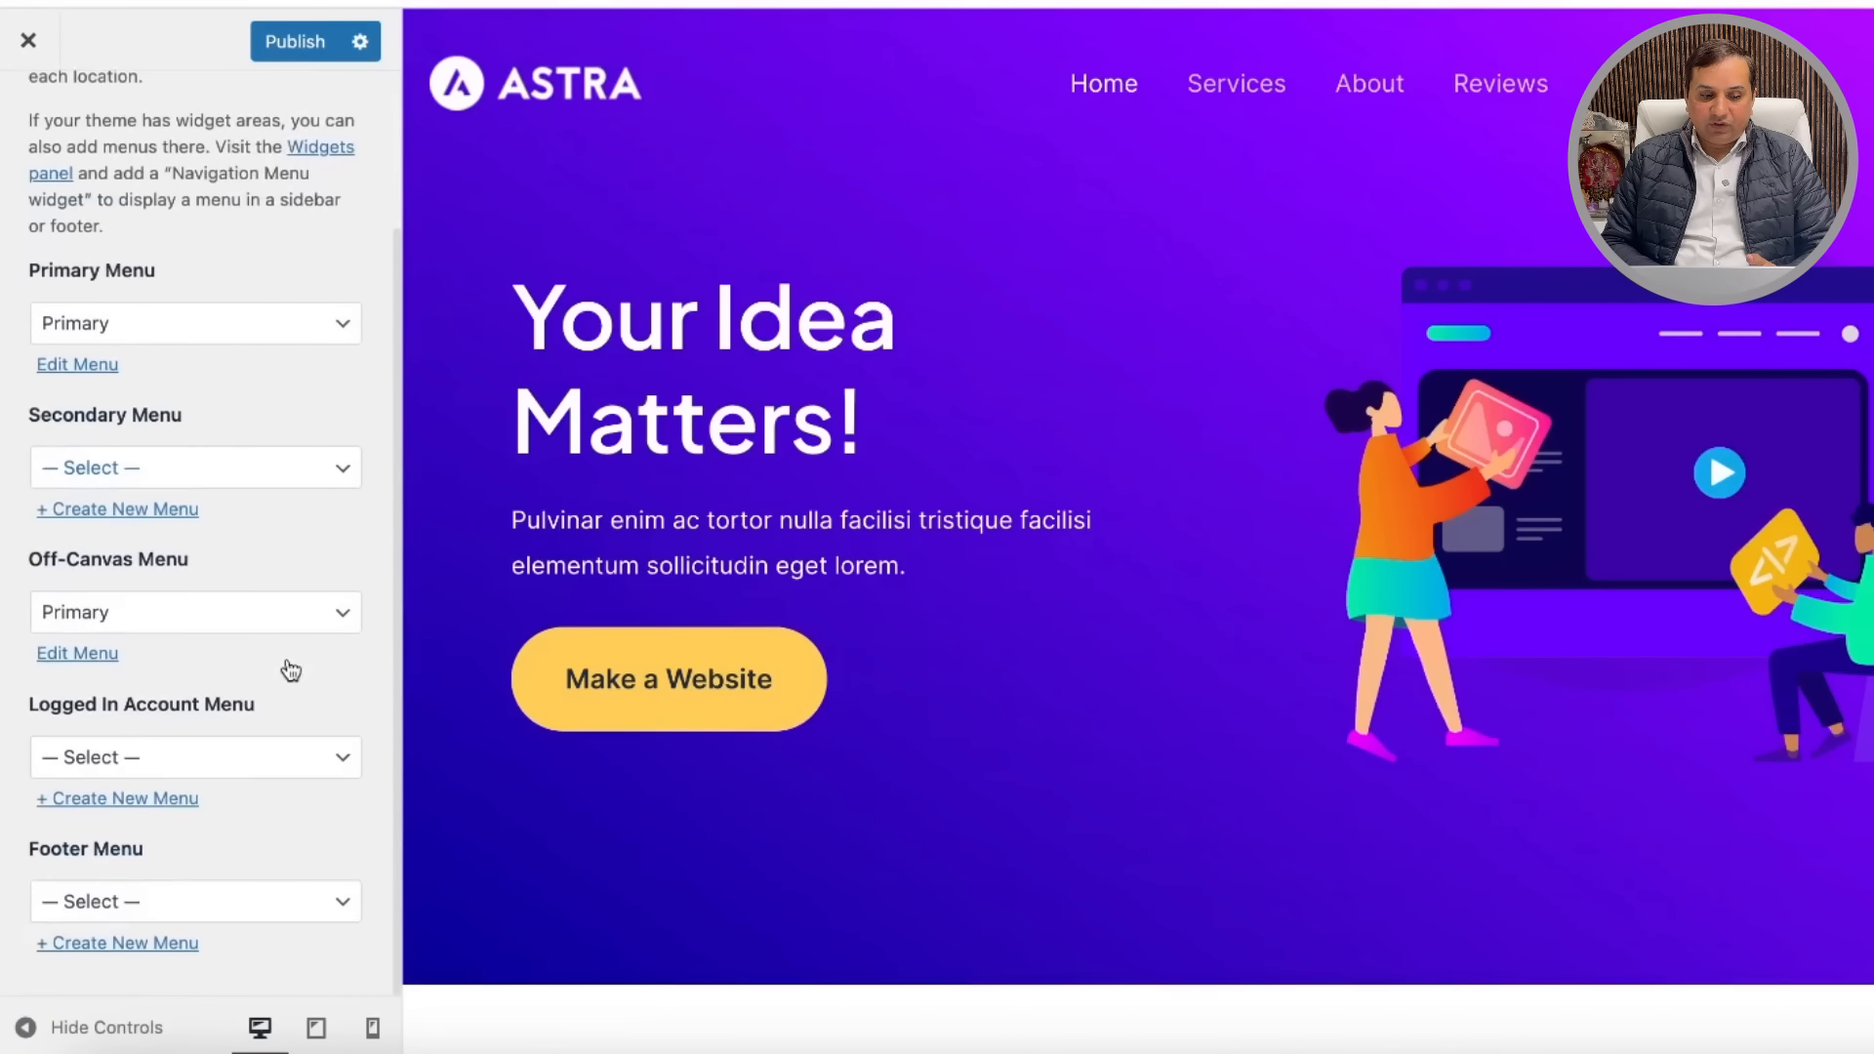
{"action": "scroll", "coordinate": [296, 566], "scroll_direction": "up", "scroll_amount": 4}
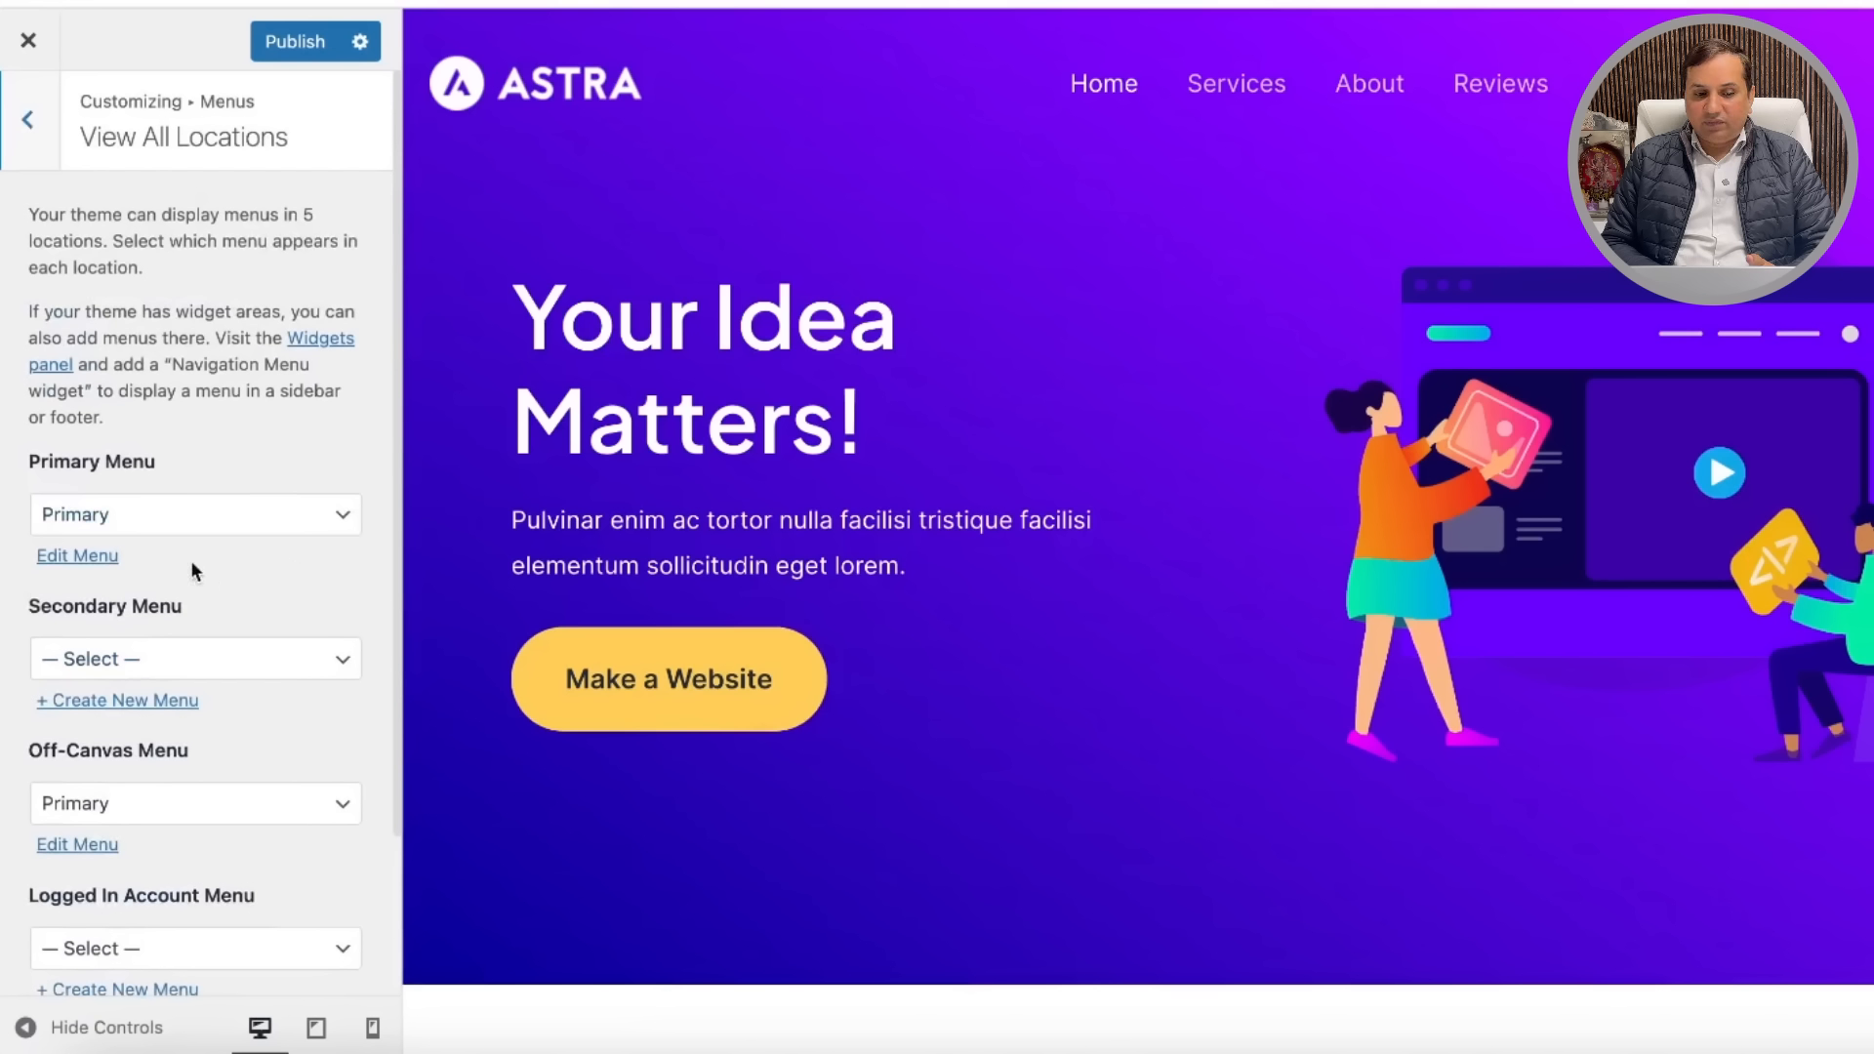
{"action": "left_click", "coordinate": [78, 556]}
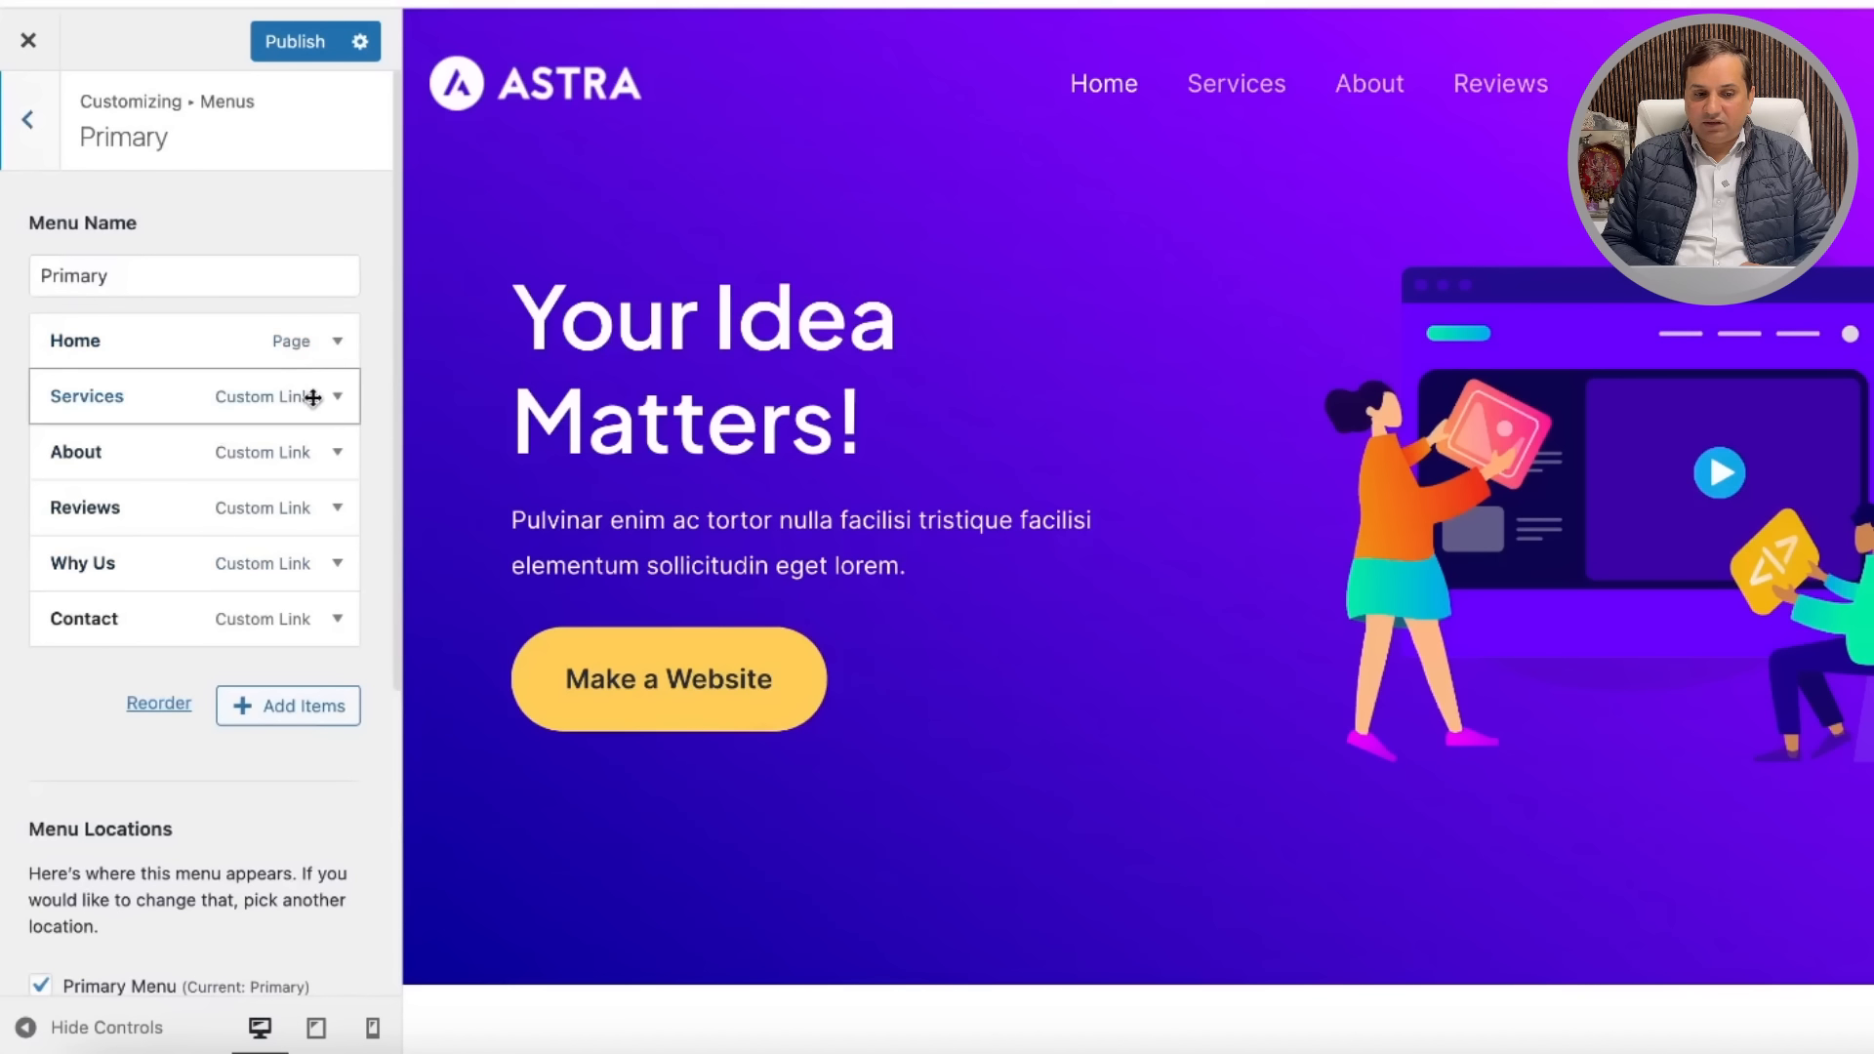
{"action": "left_click", "coordinate": [291, 710]}
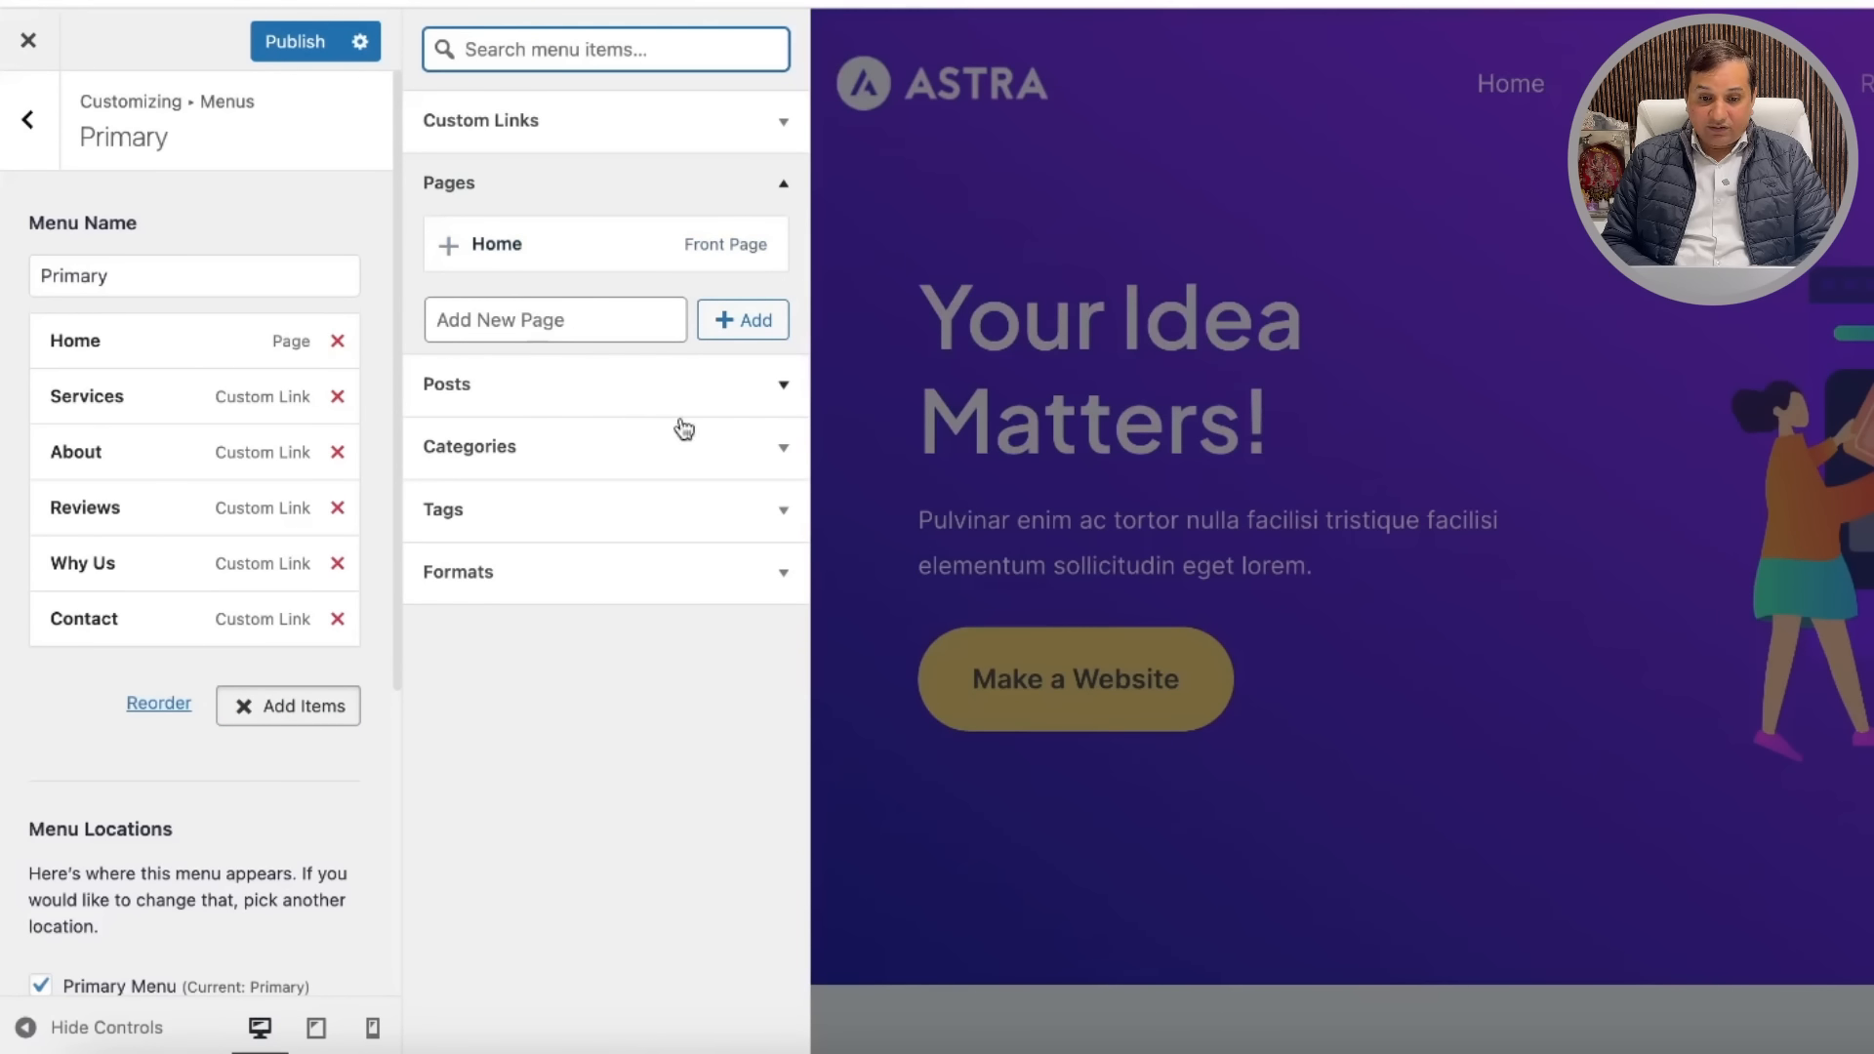
Step: Add the News, Travel and Sports categories to the Primary menu and publish
{"action": "left_click", "coordinate": [782, 451]}
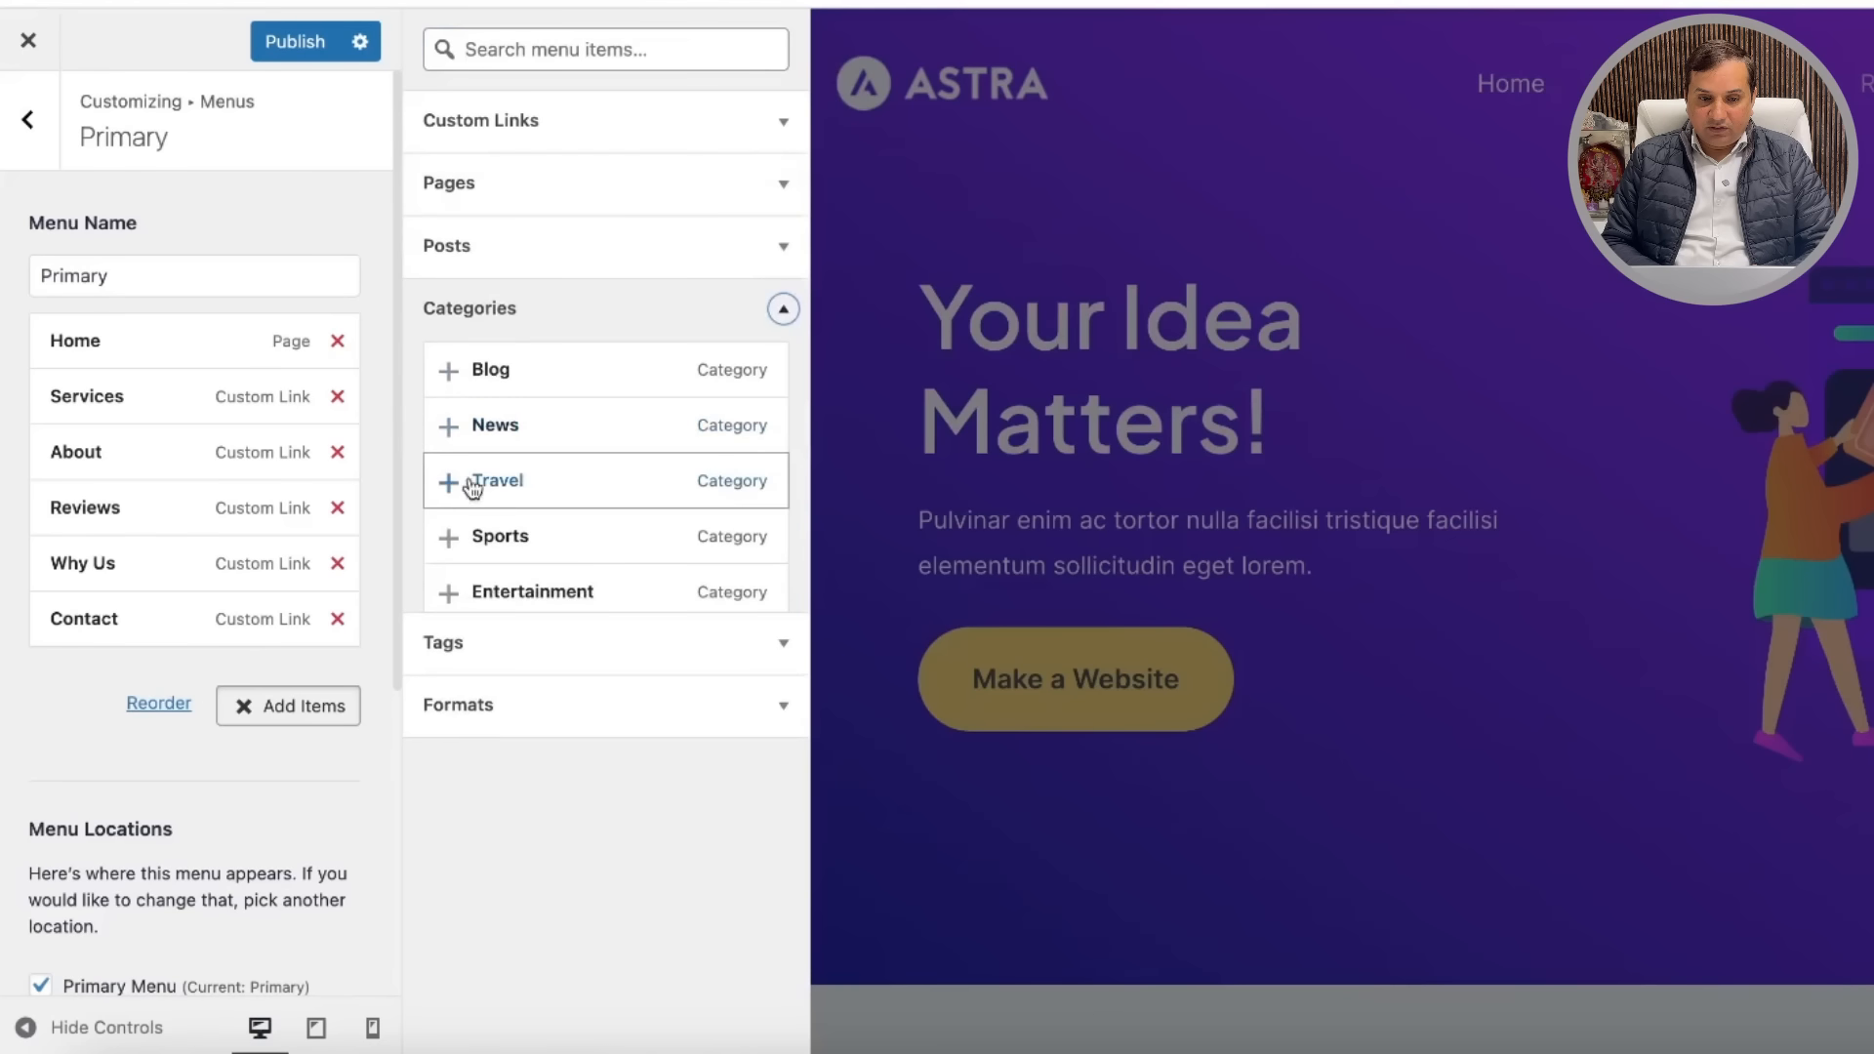
{"action": "left_click", "coordinate": [448, 423]}
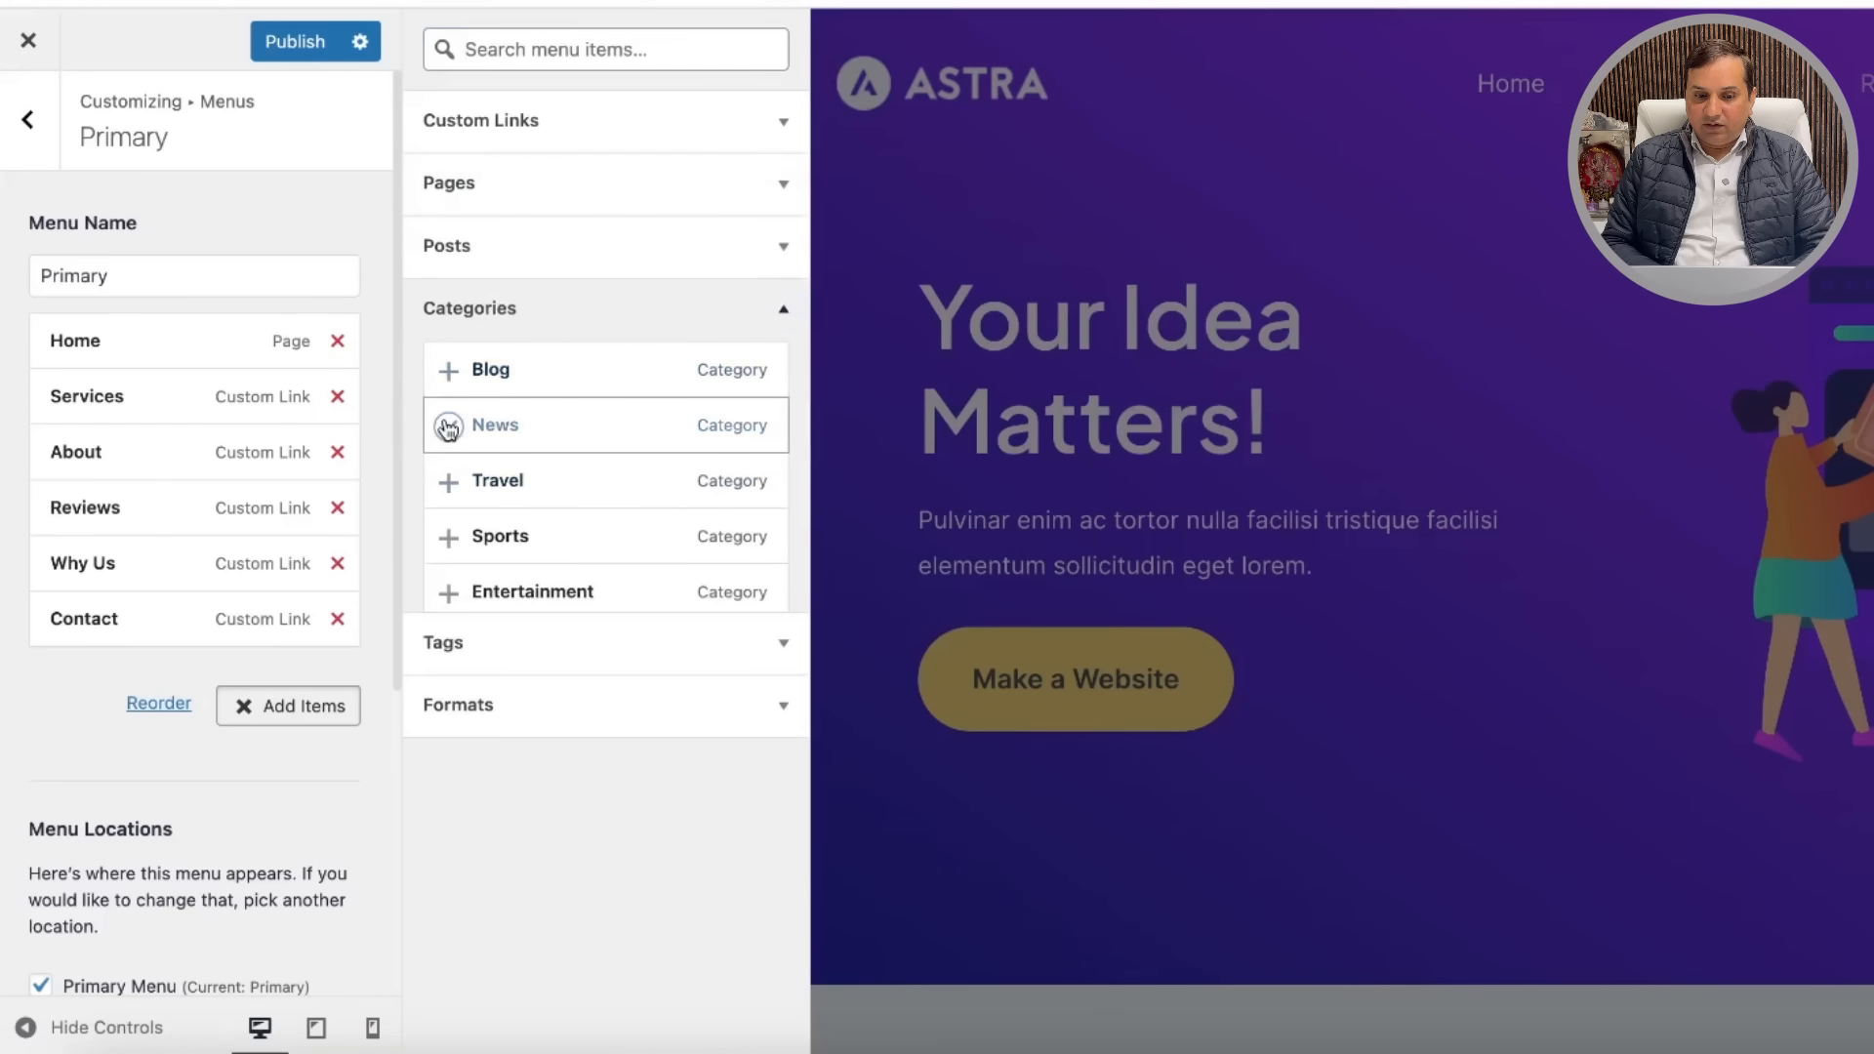
{"action": "left_click", "coordinate": [448, 481]}
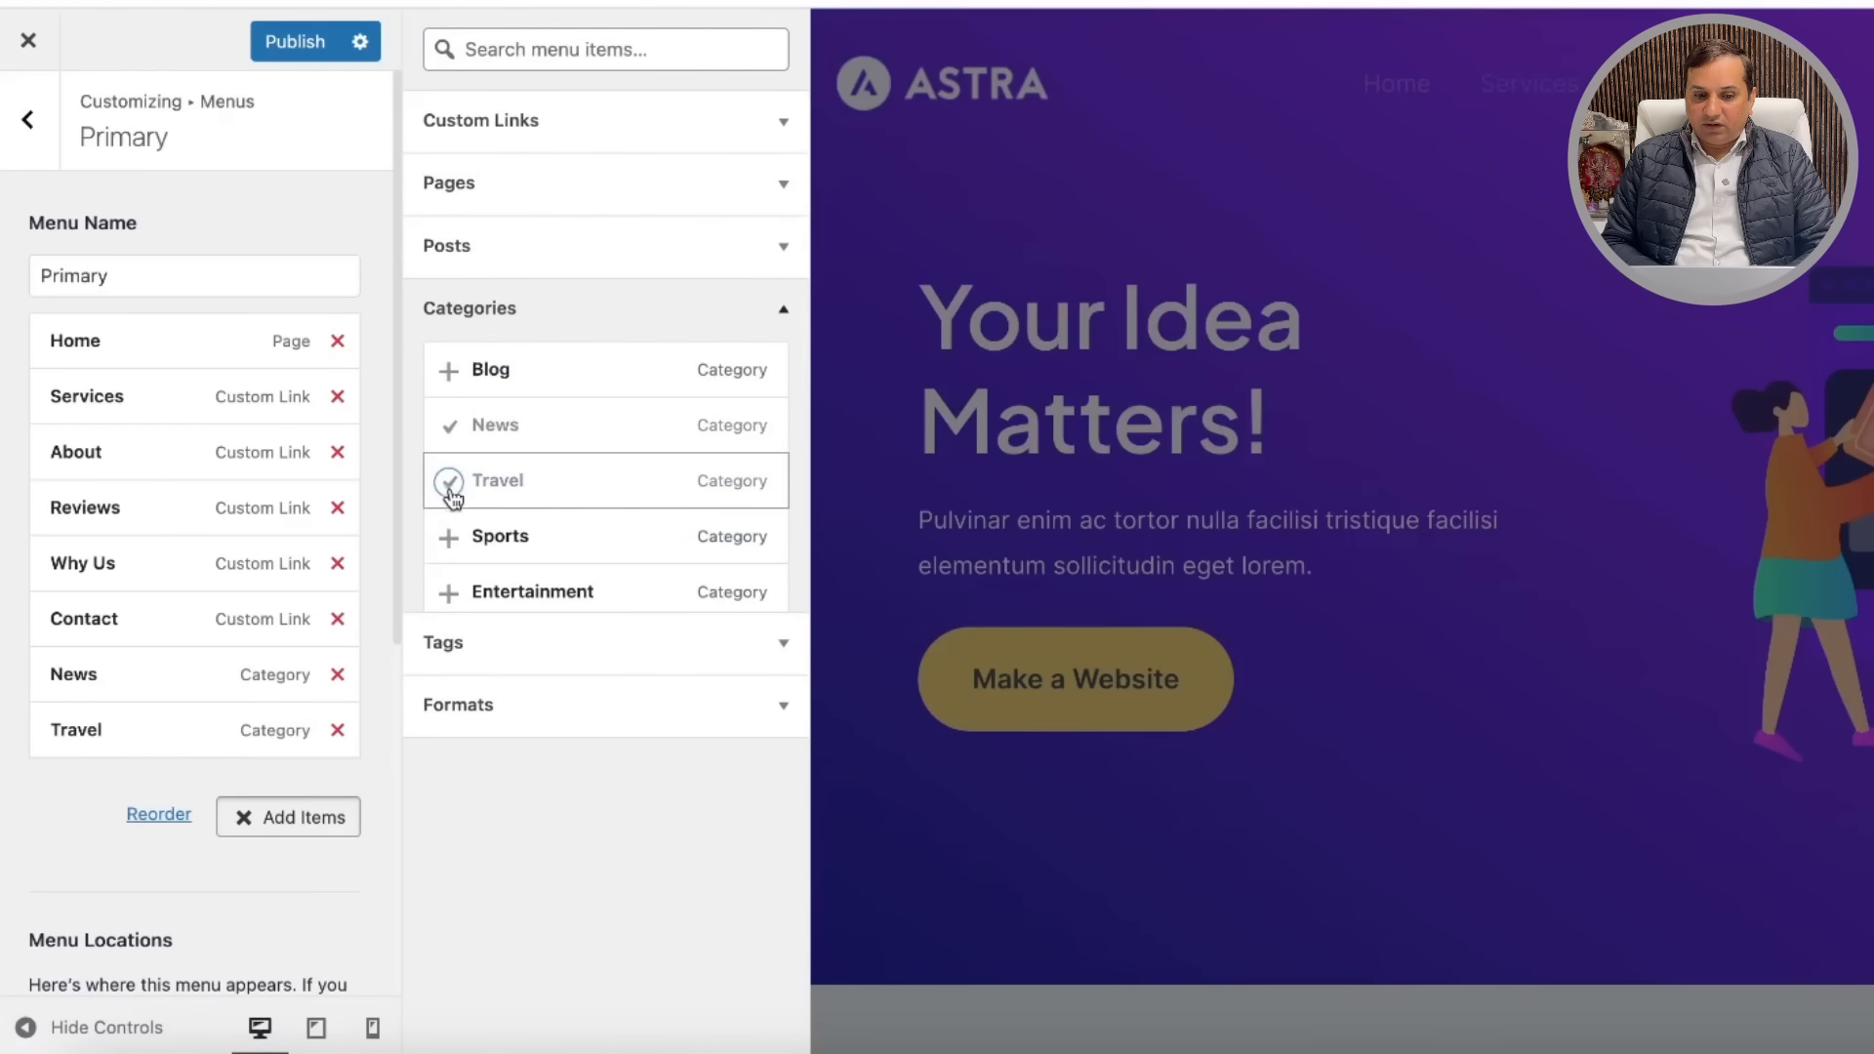
{"action": "left_click", "coordinate": [448, 540]}
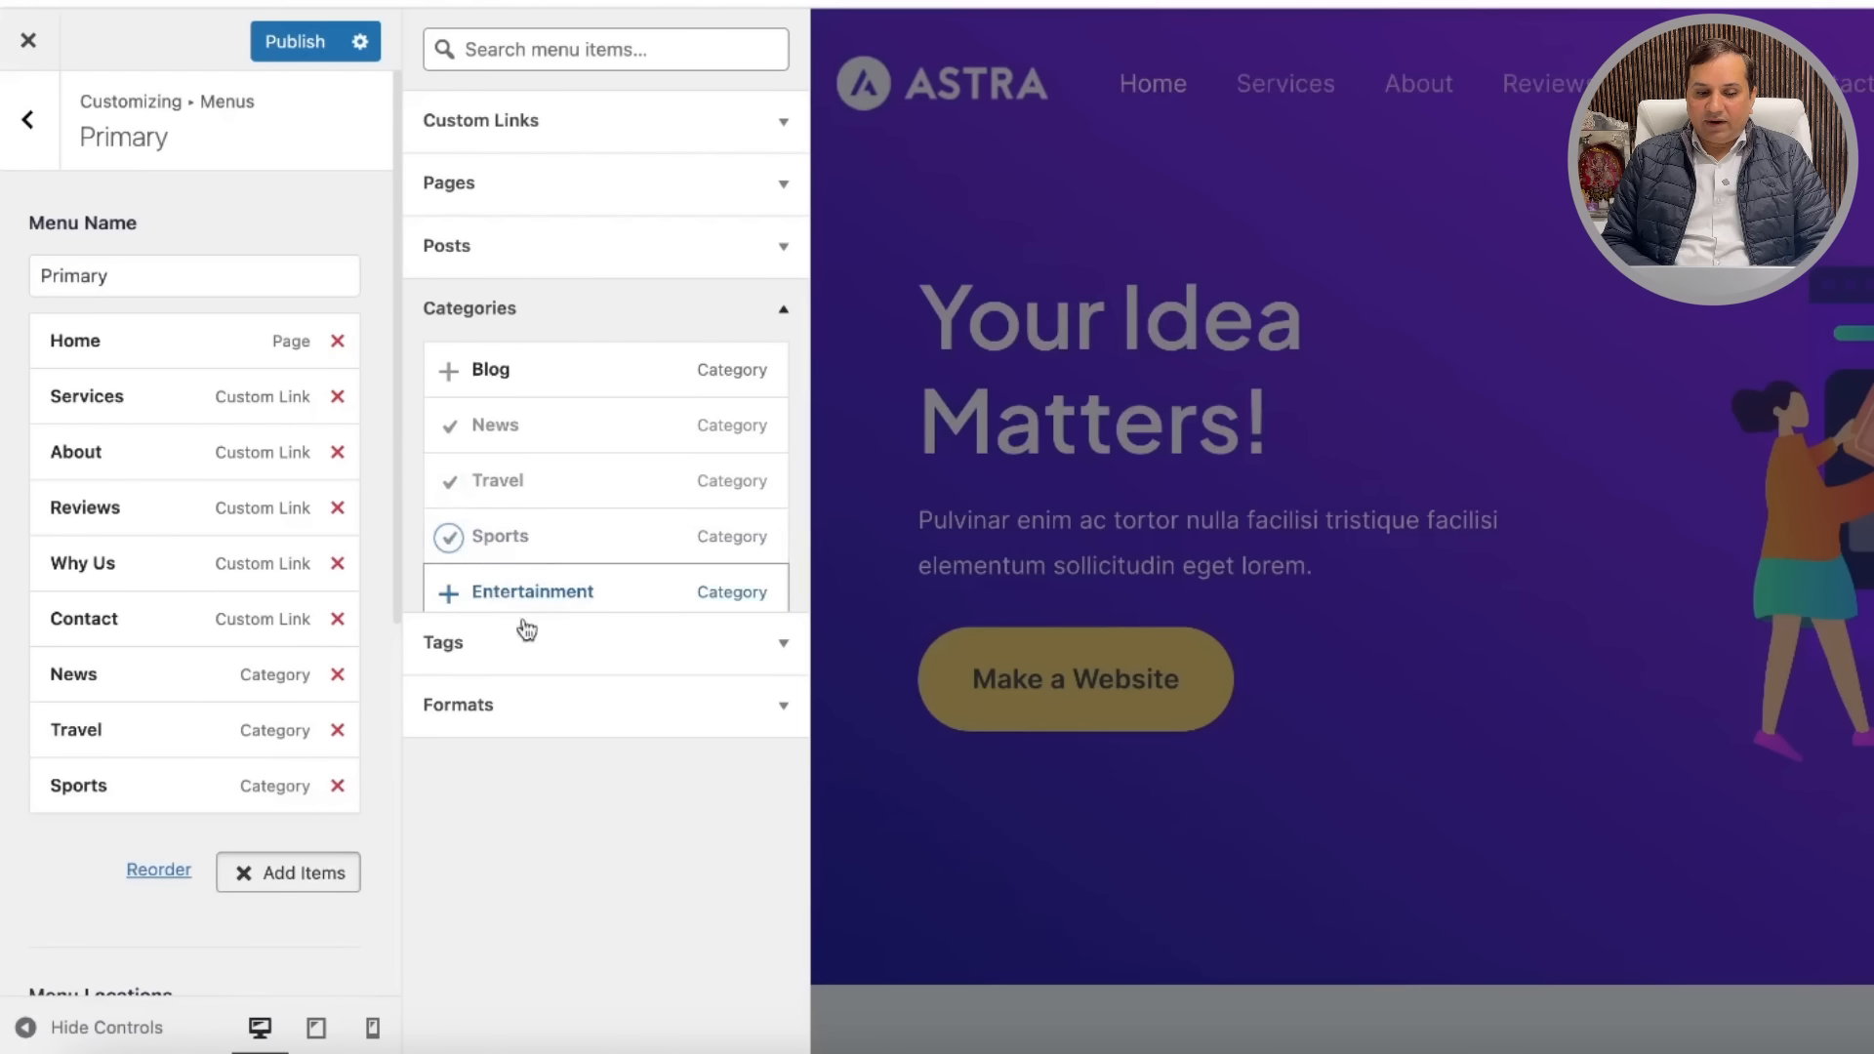
{"action": "left_click", "coordinate": [295, 43]}
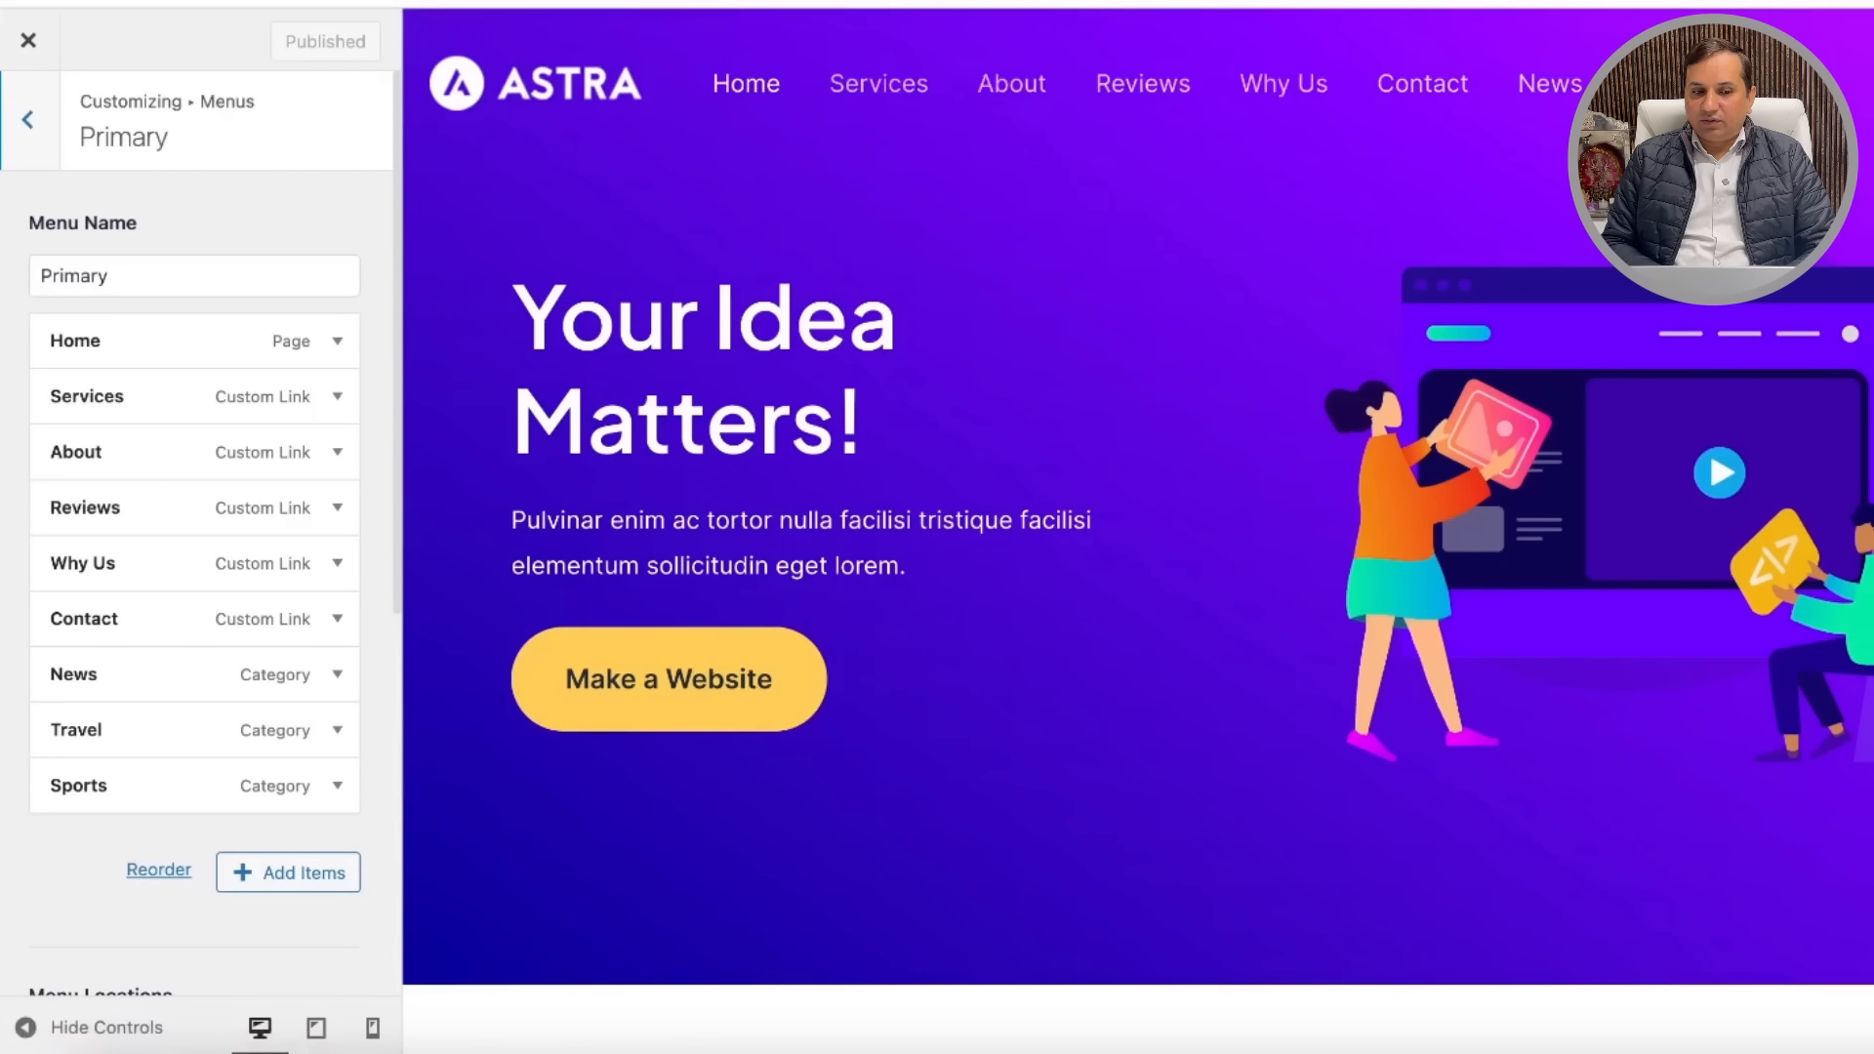
Step: Switch to the live site window, reload it, and jump to the Services section
{"action": "right_click", "coordinate": [1024, 1051]}
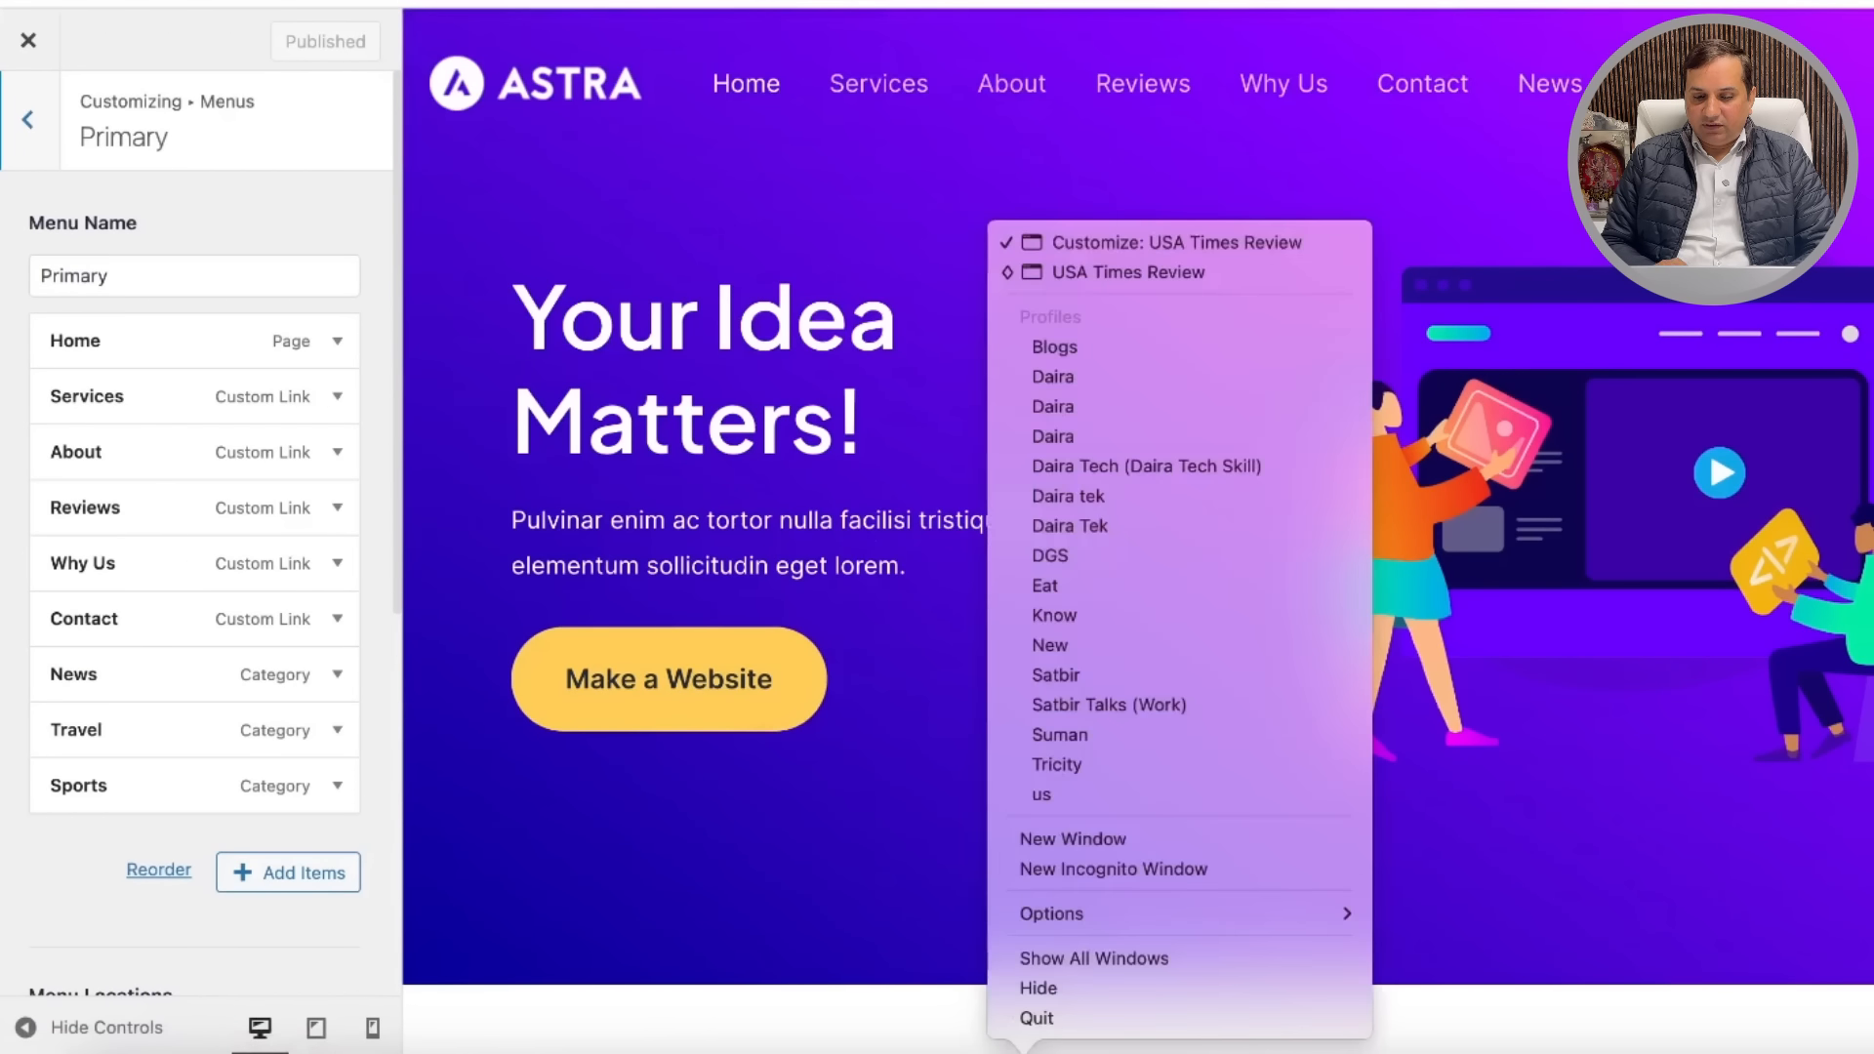
{"action": "left_click", "coordinate": [1161, 274]}
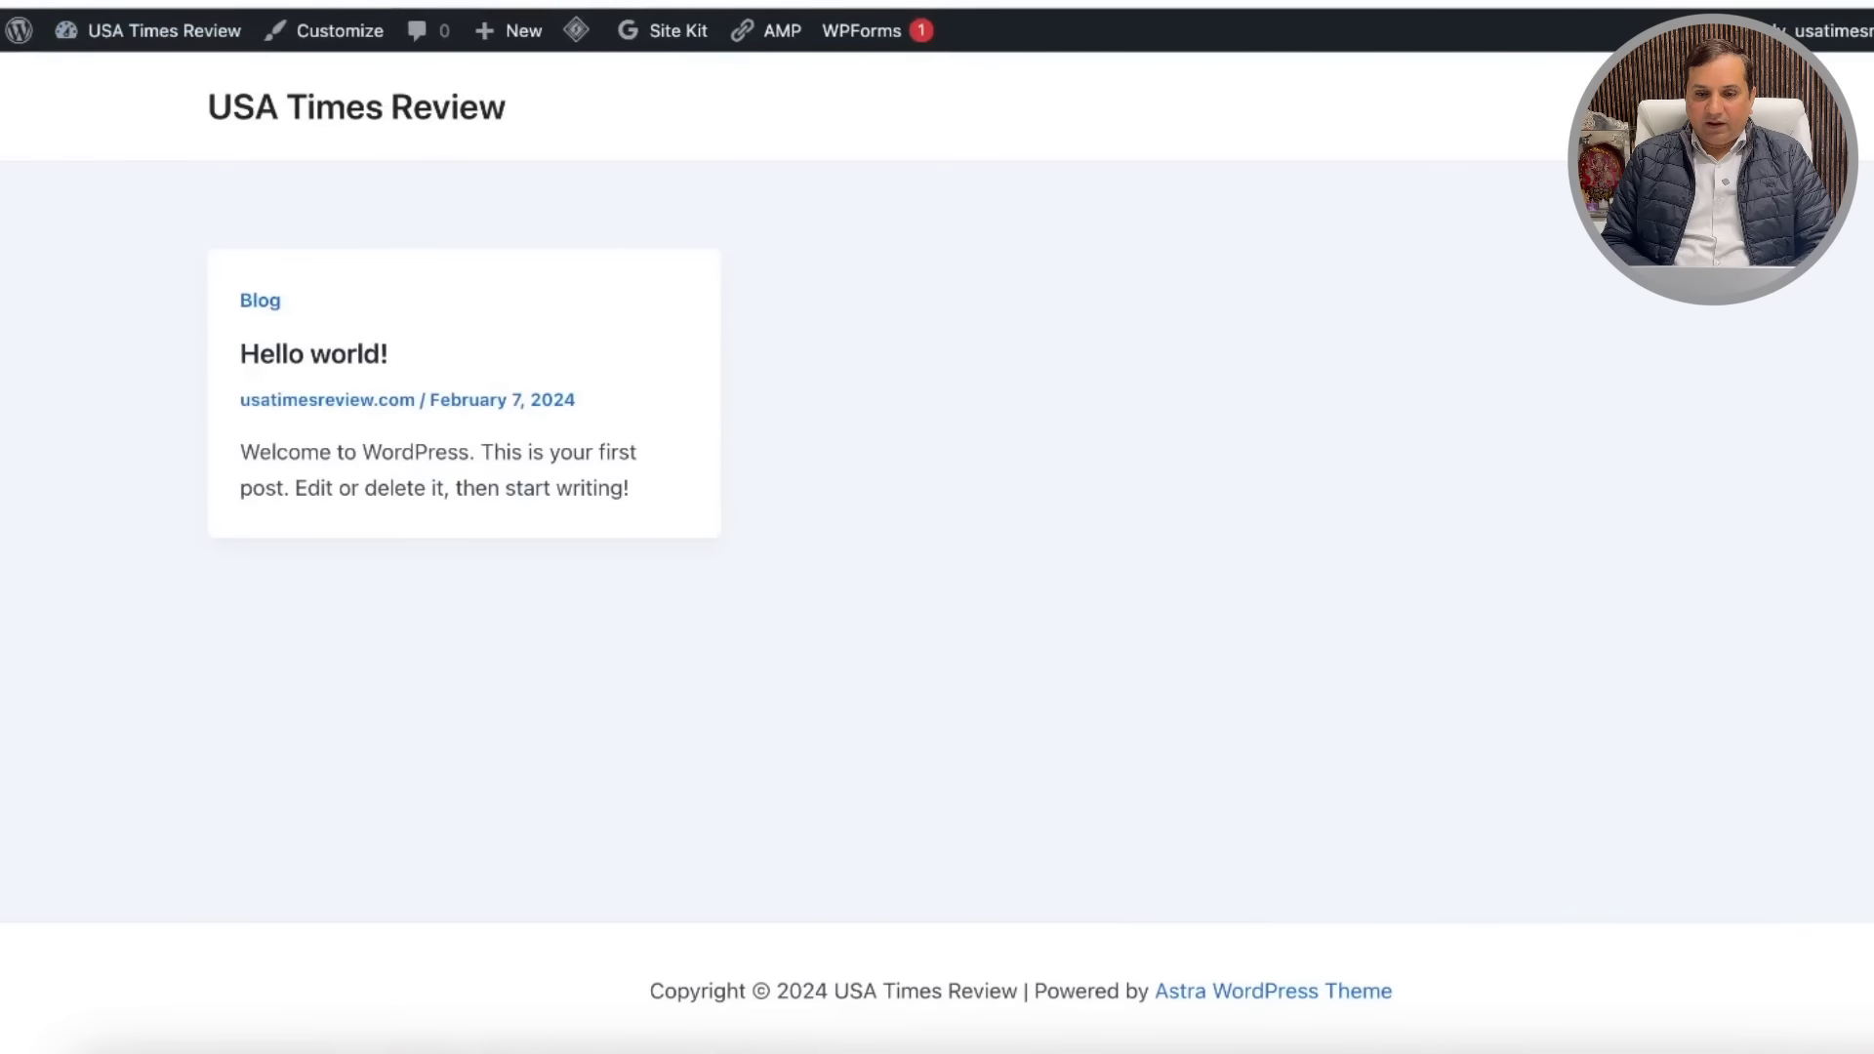
{"action": "key", "text": "super+r"}
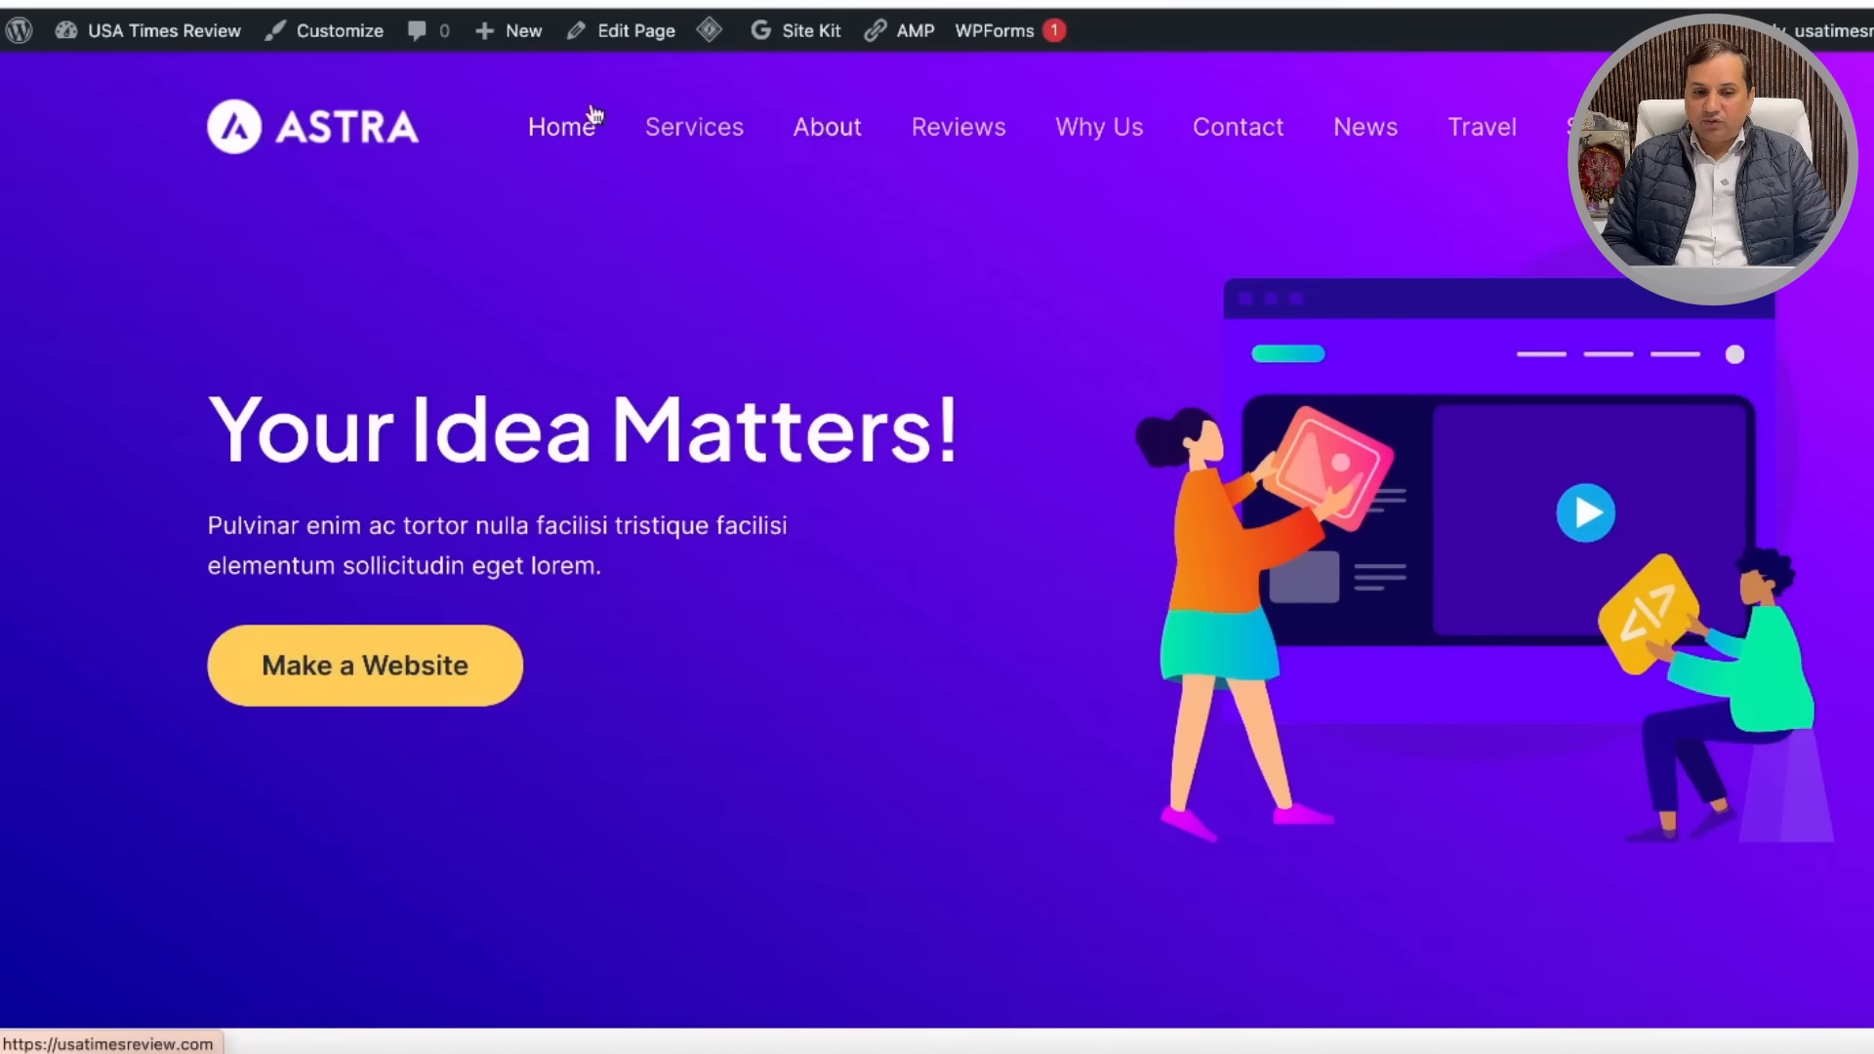
{"action": "left_click", "coordinate": [718, 142]}
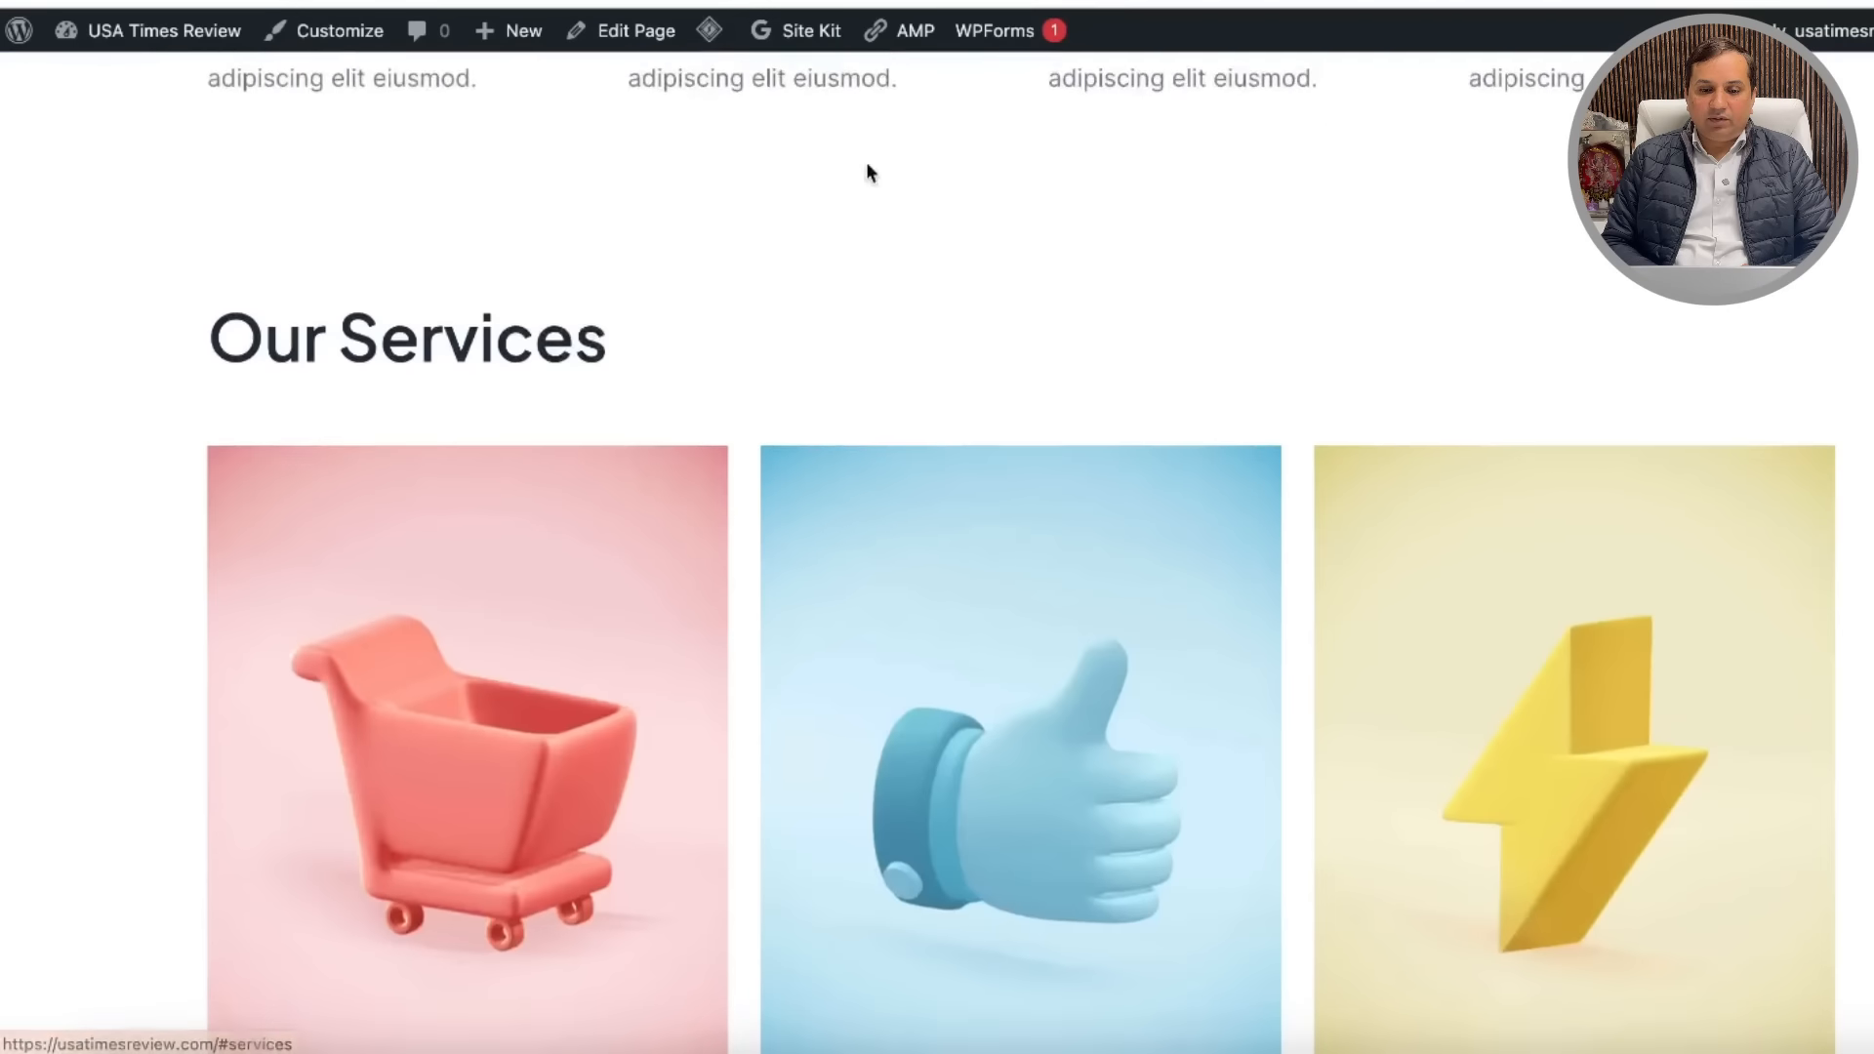
{"action": "scroll", "coordinate": [1092, 336], "scroll_direction": "up", "scroll_amount": 15}
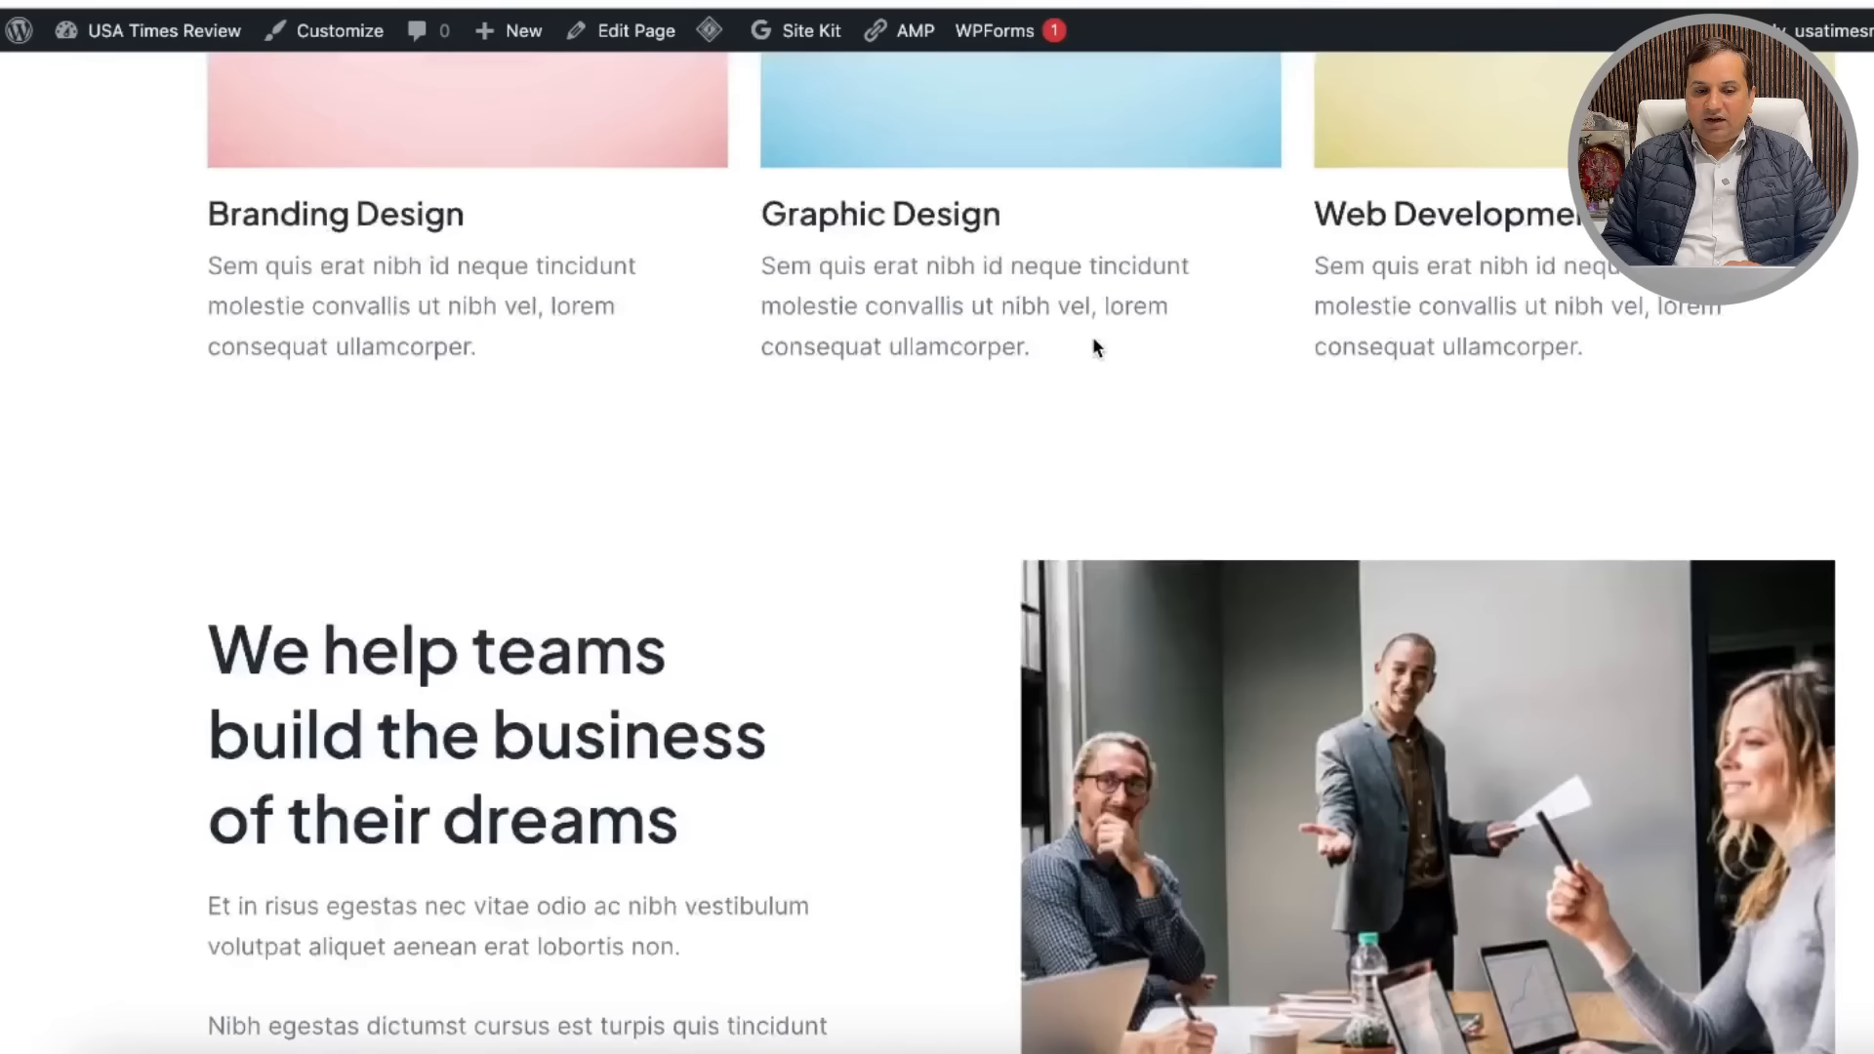
Step: Visit the News, Travel and Sports category pages from the header menu
{"action": "left_click", "coordinate": [1372, 135]}
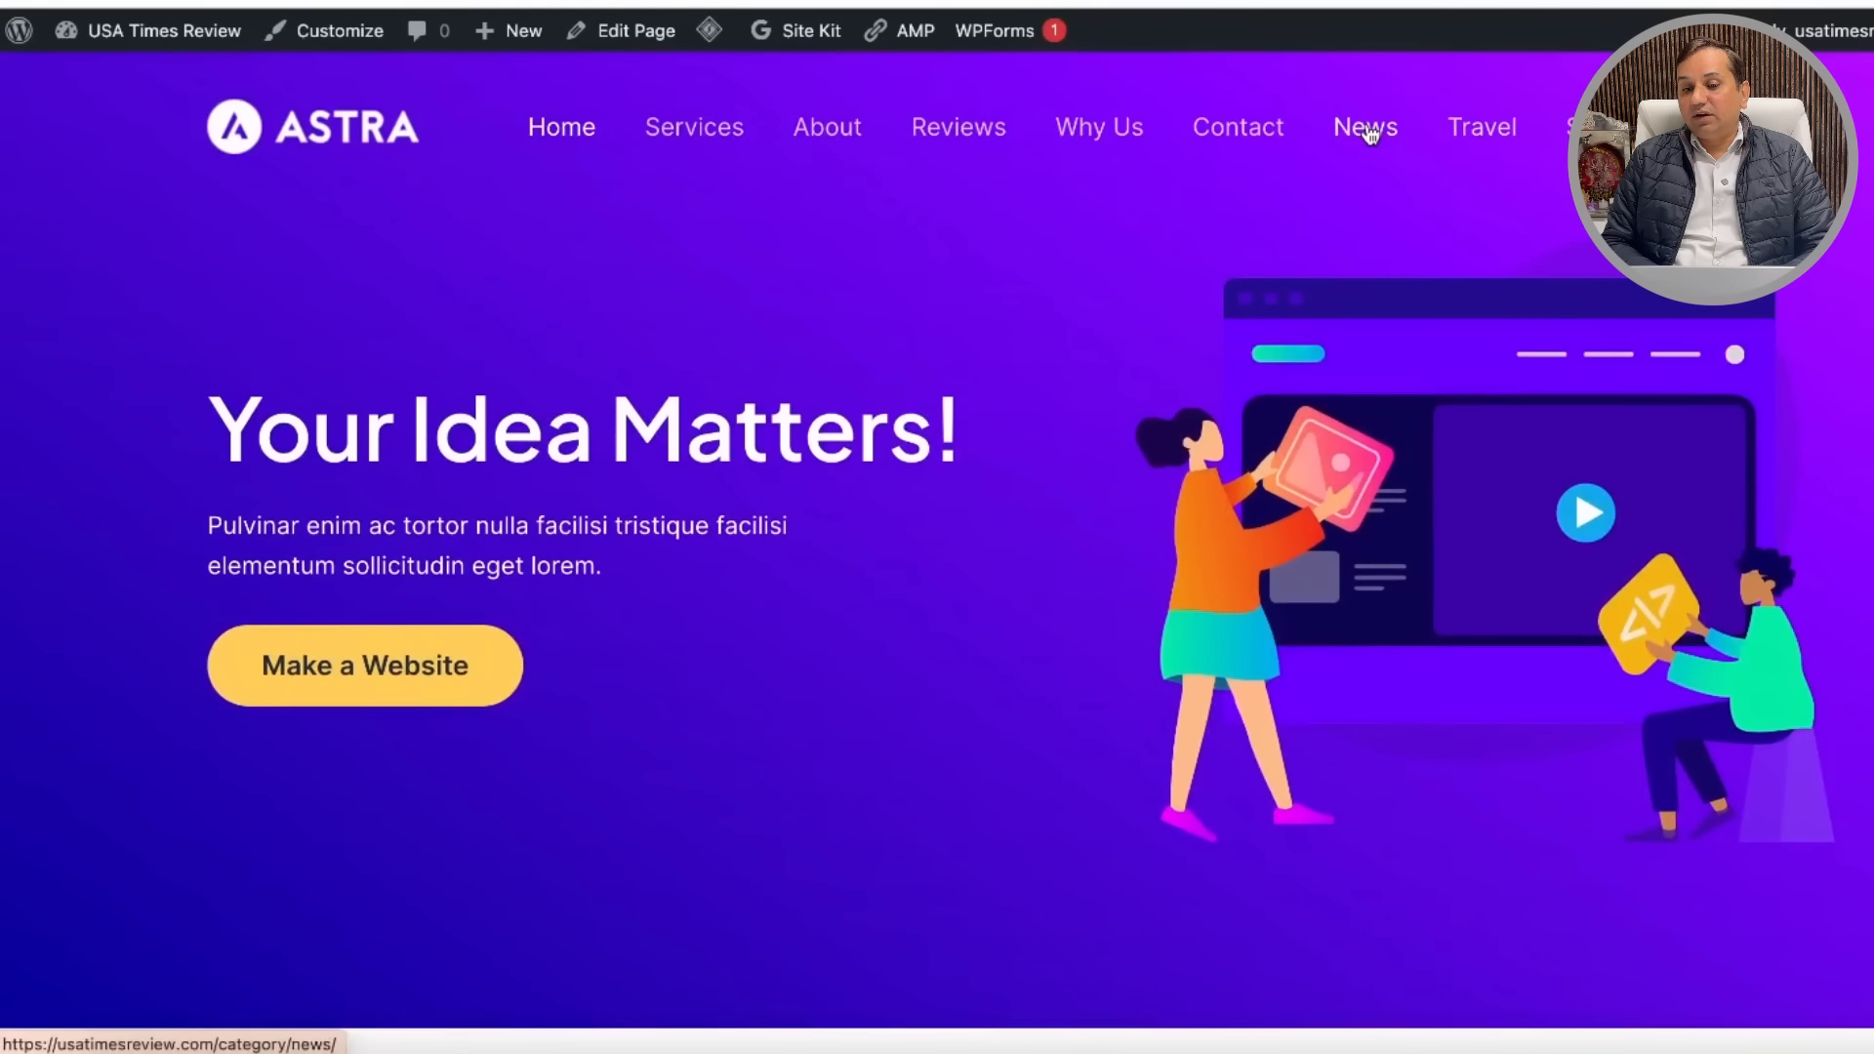
{"action": "scroll", "coordinate": [1122, 352], "scroll_direction": "down", "scroll_amount": 3}
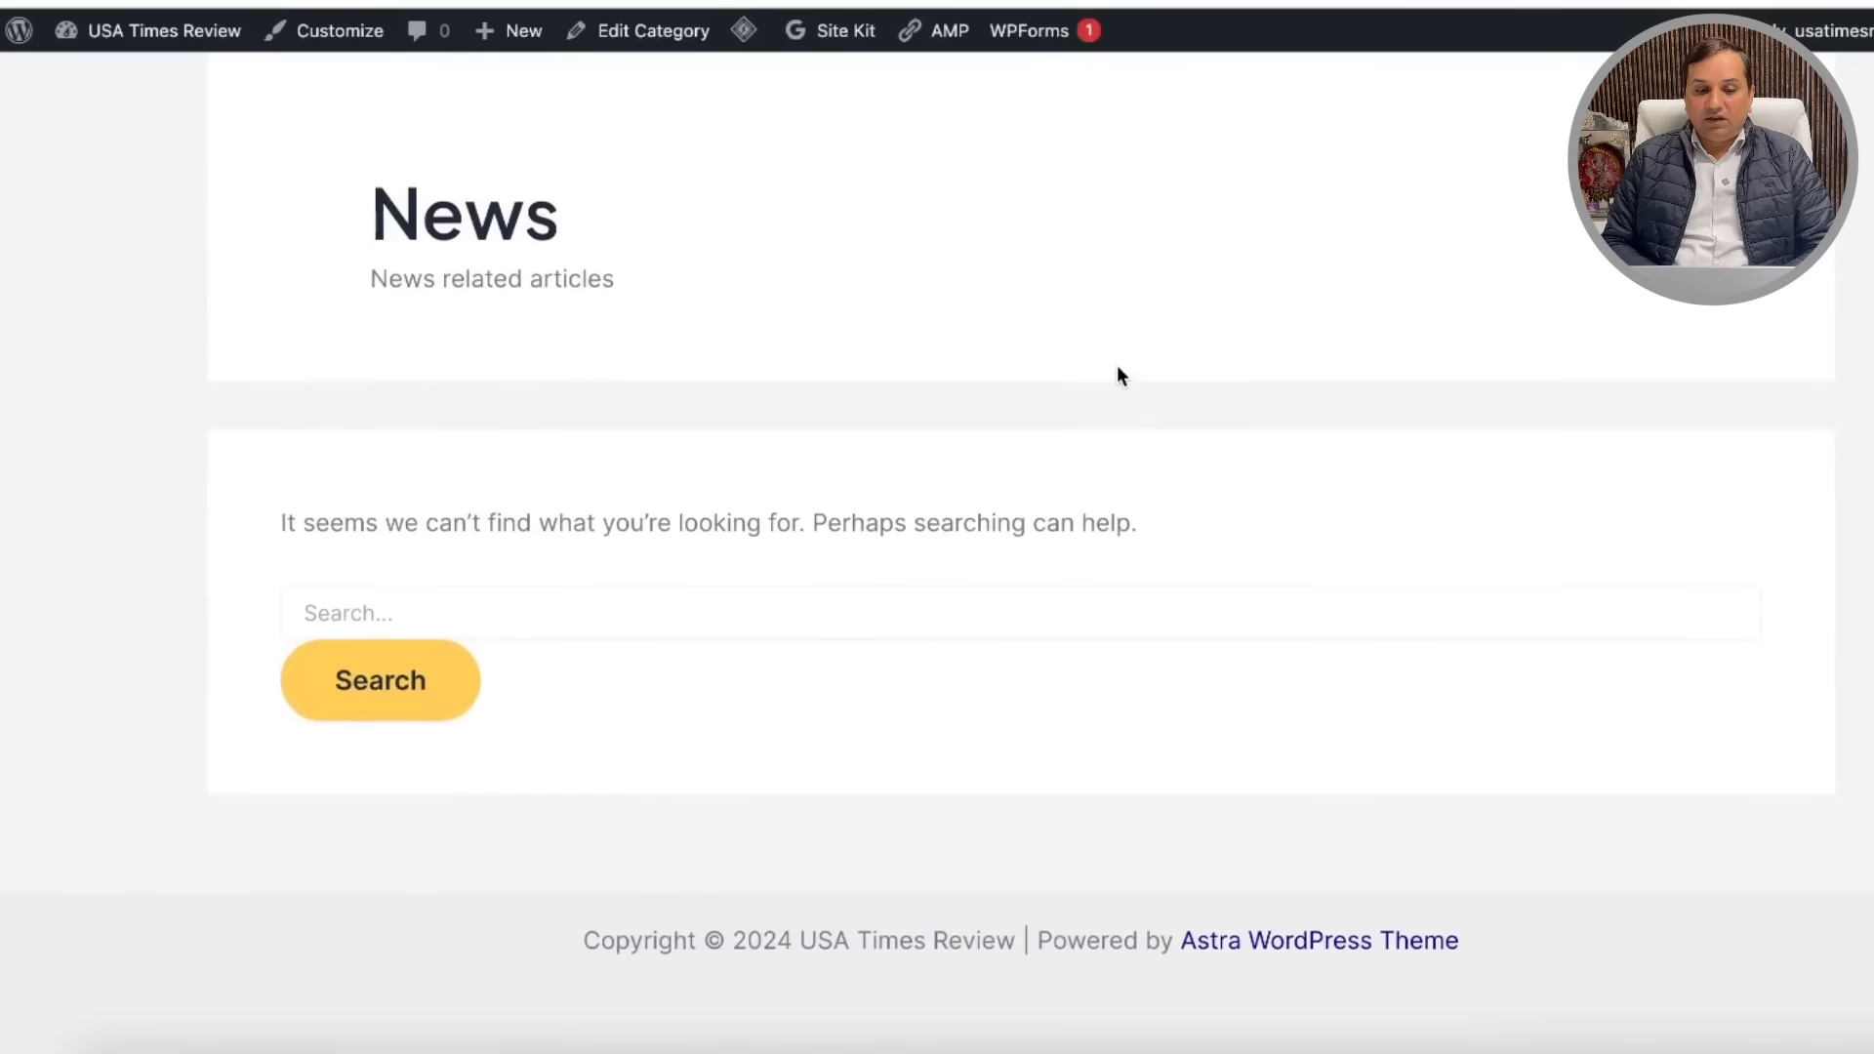
{"action": "scroll", "coordinate": [1119, 371], "scroll_direction": "up", "scroll_amount": 4}
{"action": "left_click", "coordinate": [1493, 141]}
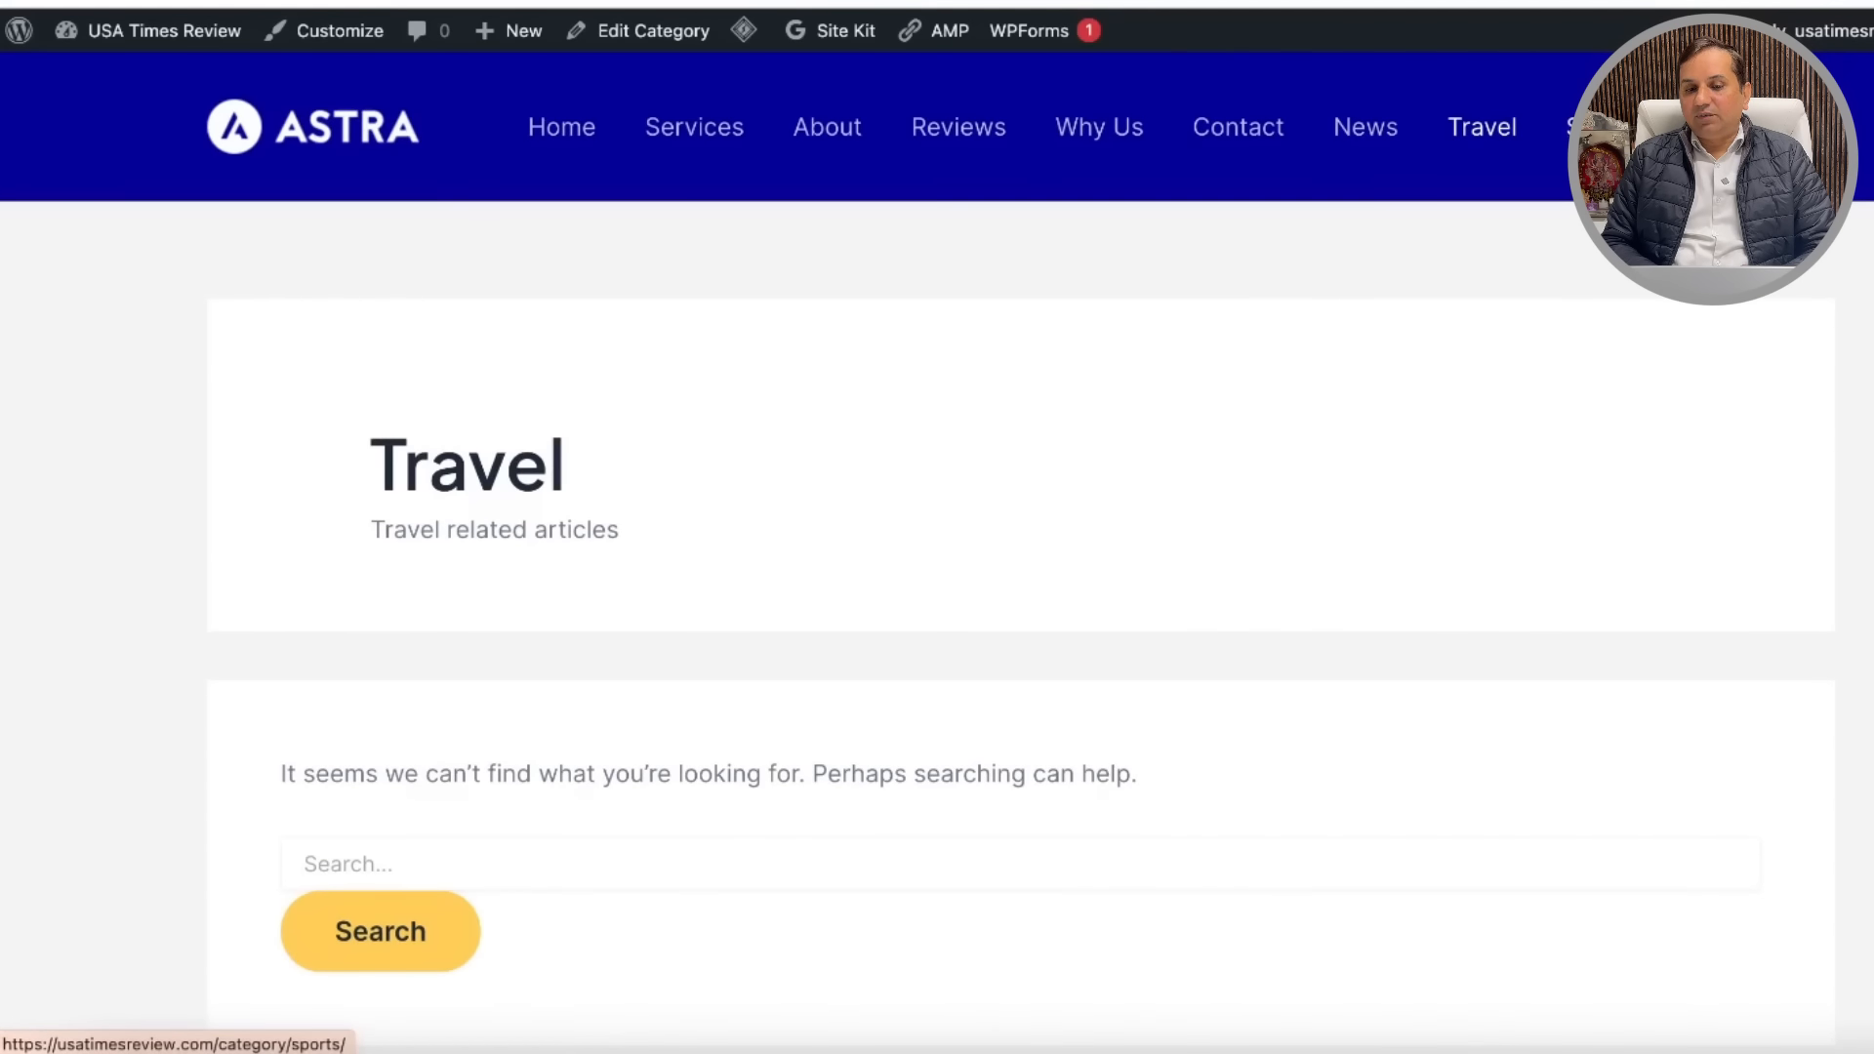
{"action": "left_click", "coordinate": [1574, 127]}
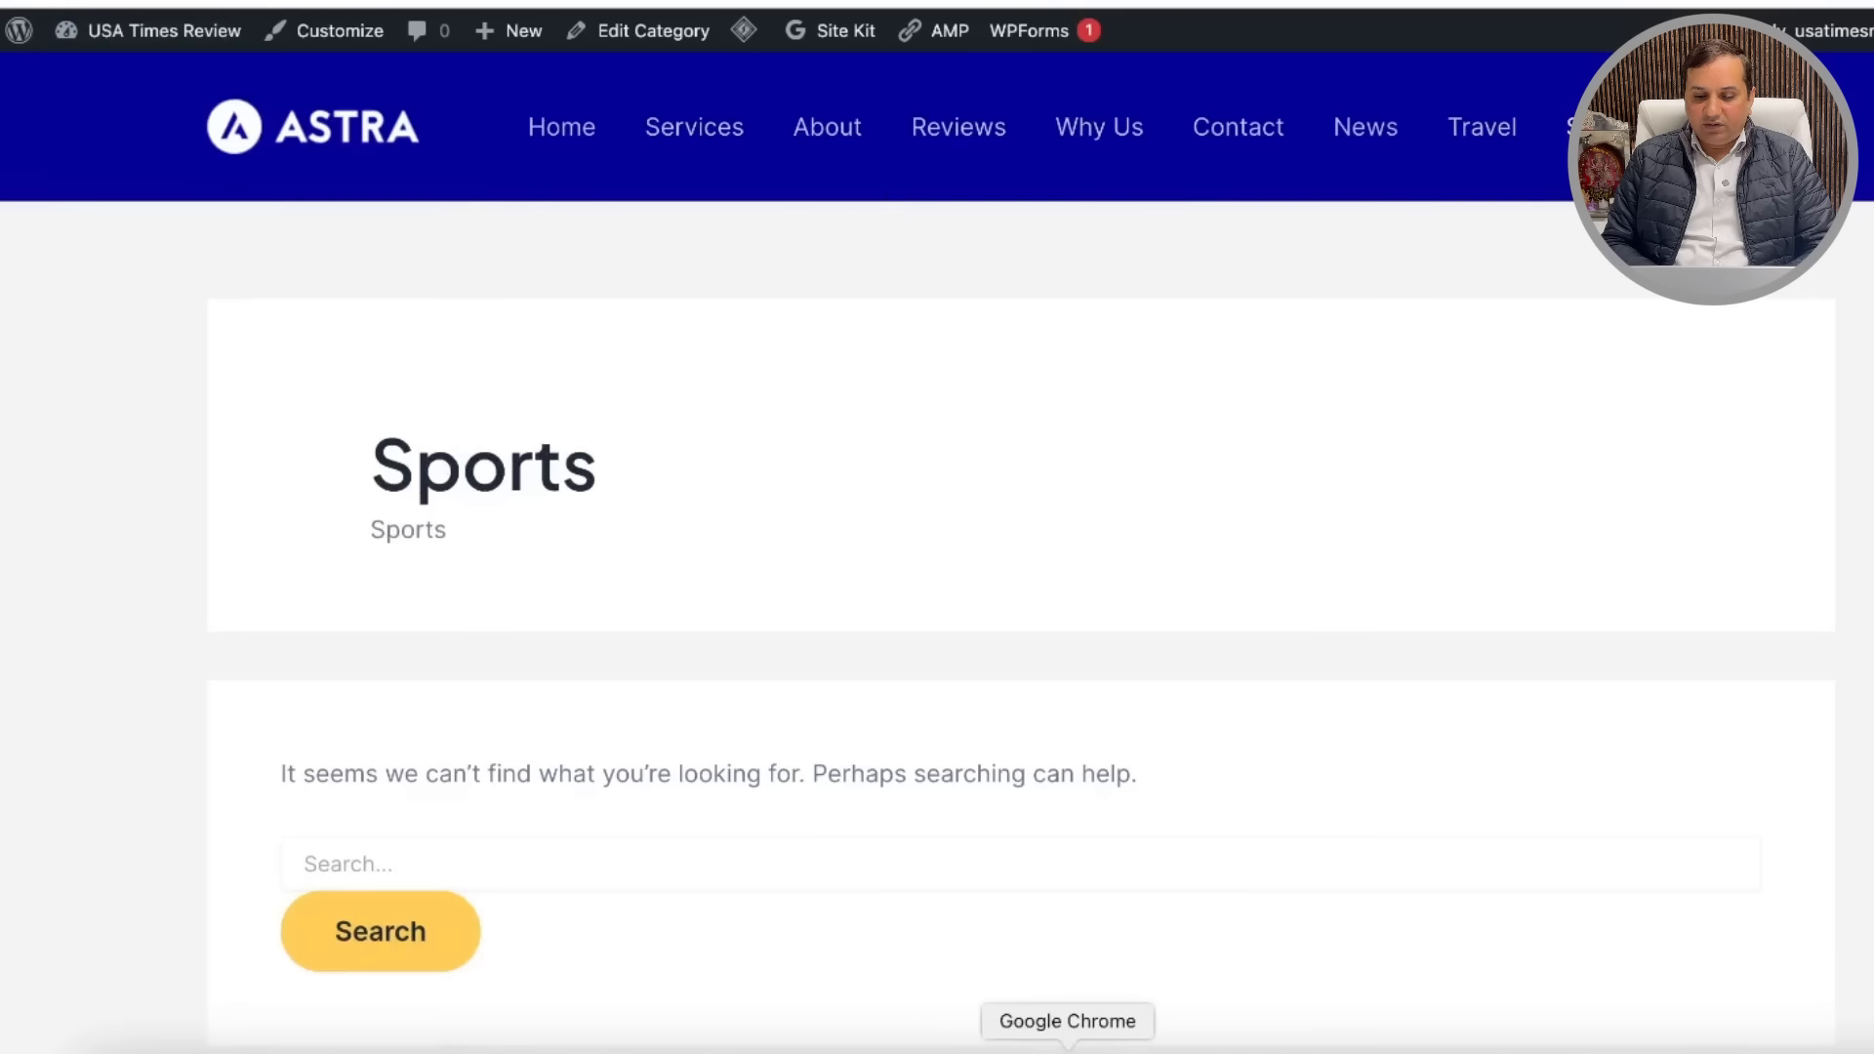
{"action": "right_click", "coordinate": [1068, 1045]}
Step: Remove the Why Us item from the Primary menu in the Customizer
{"action": "left_click", "coordinate": [1210, 242]}
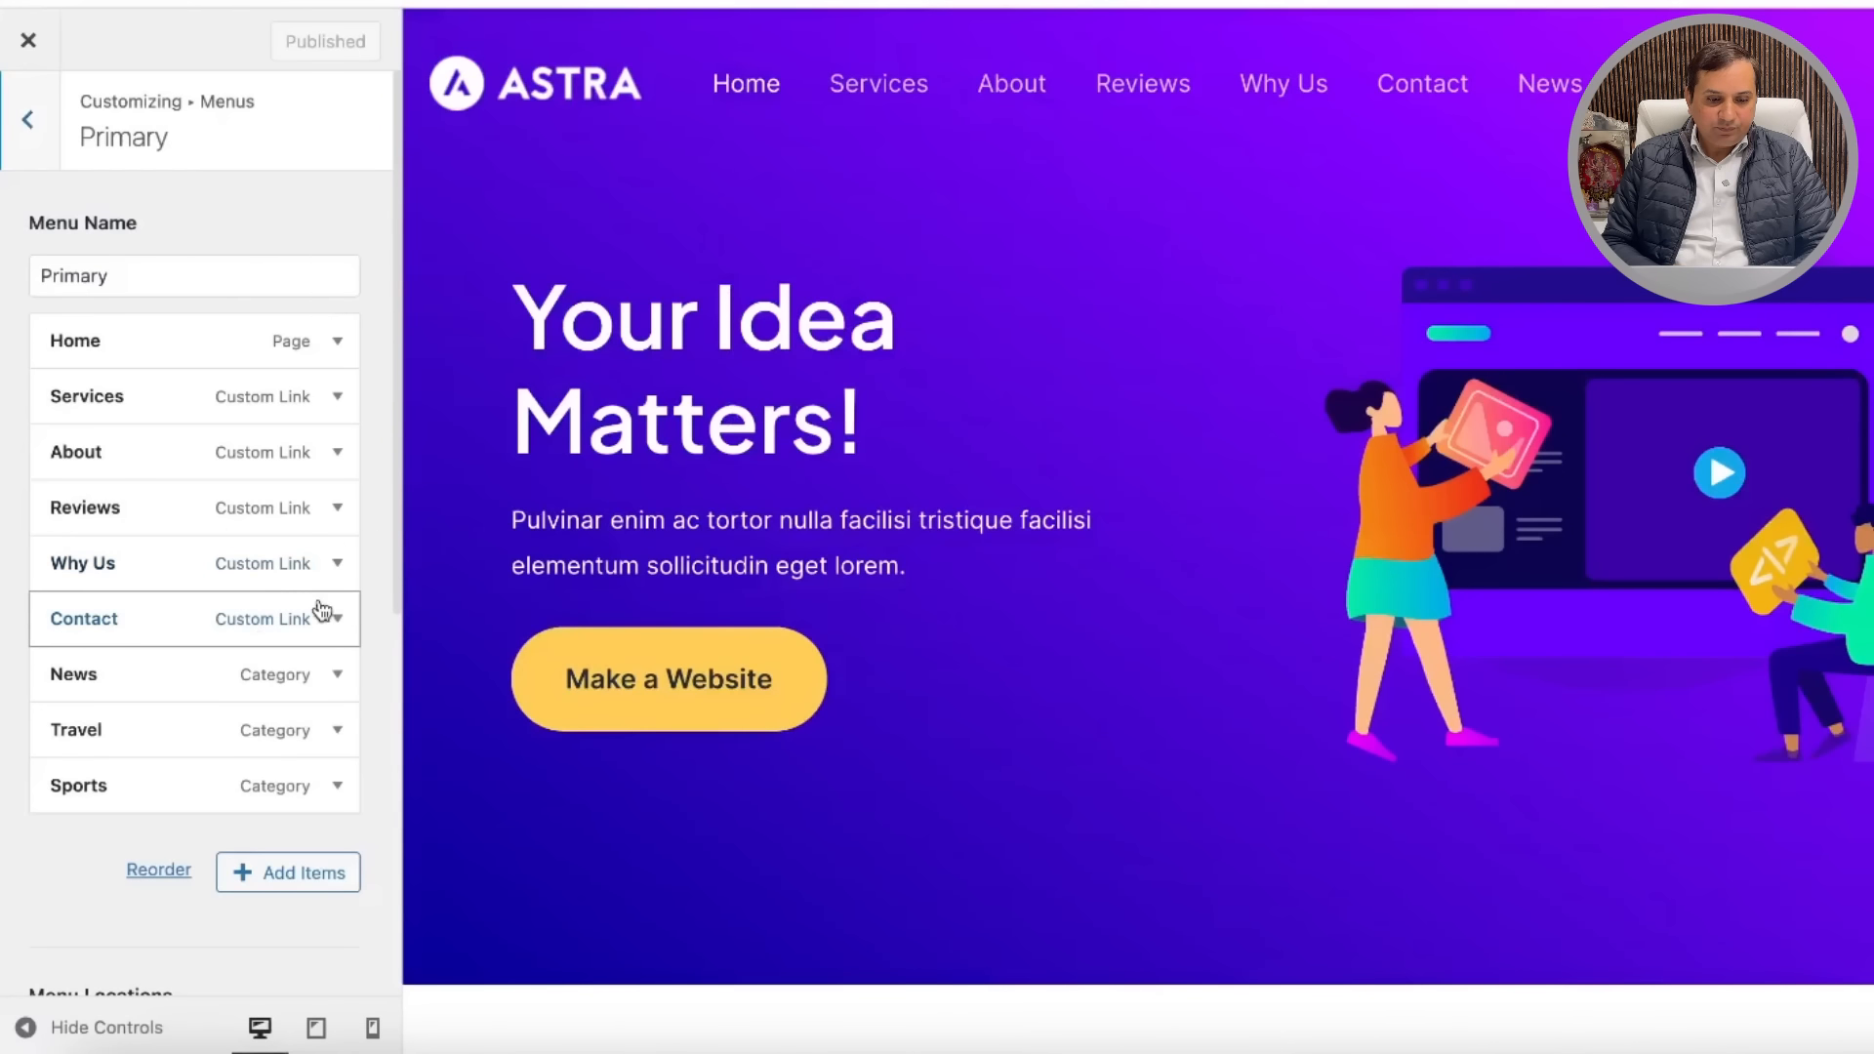
{"action": "left_click", "coordinate": [337, 566]}
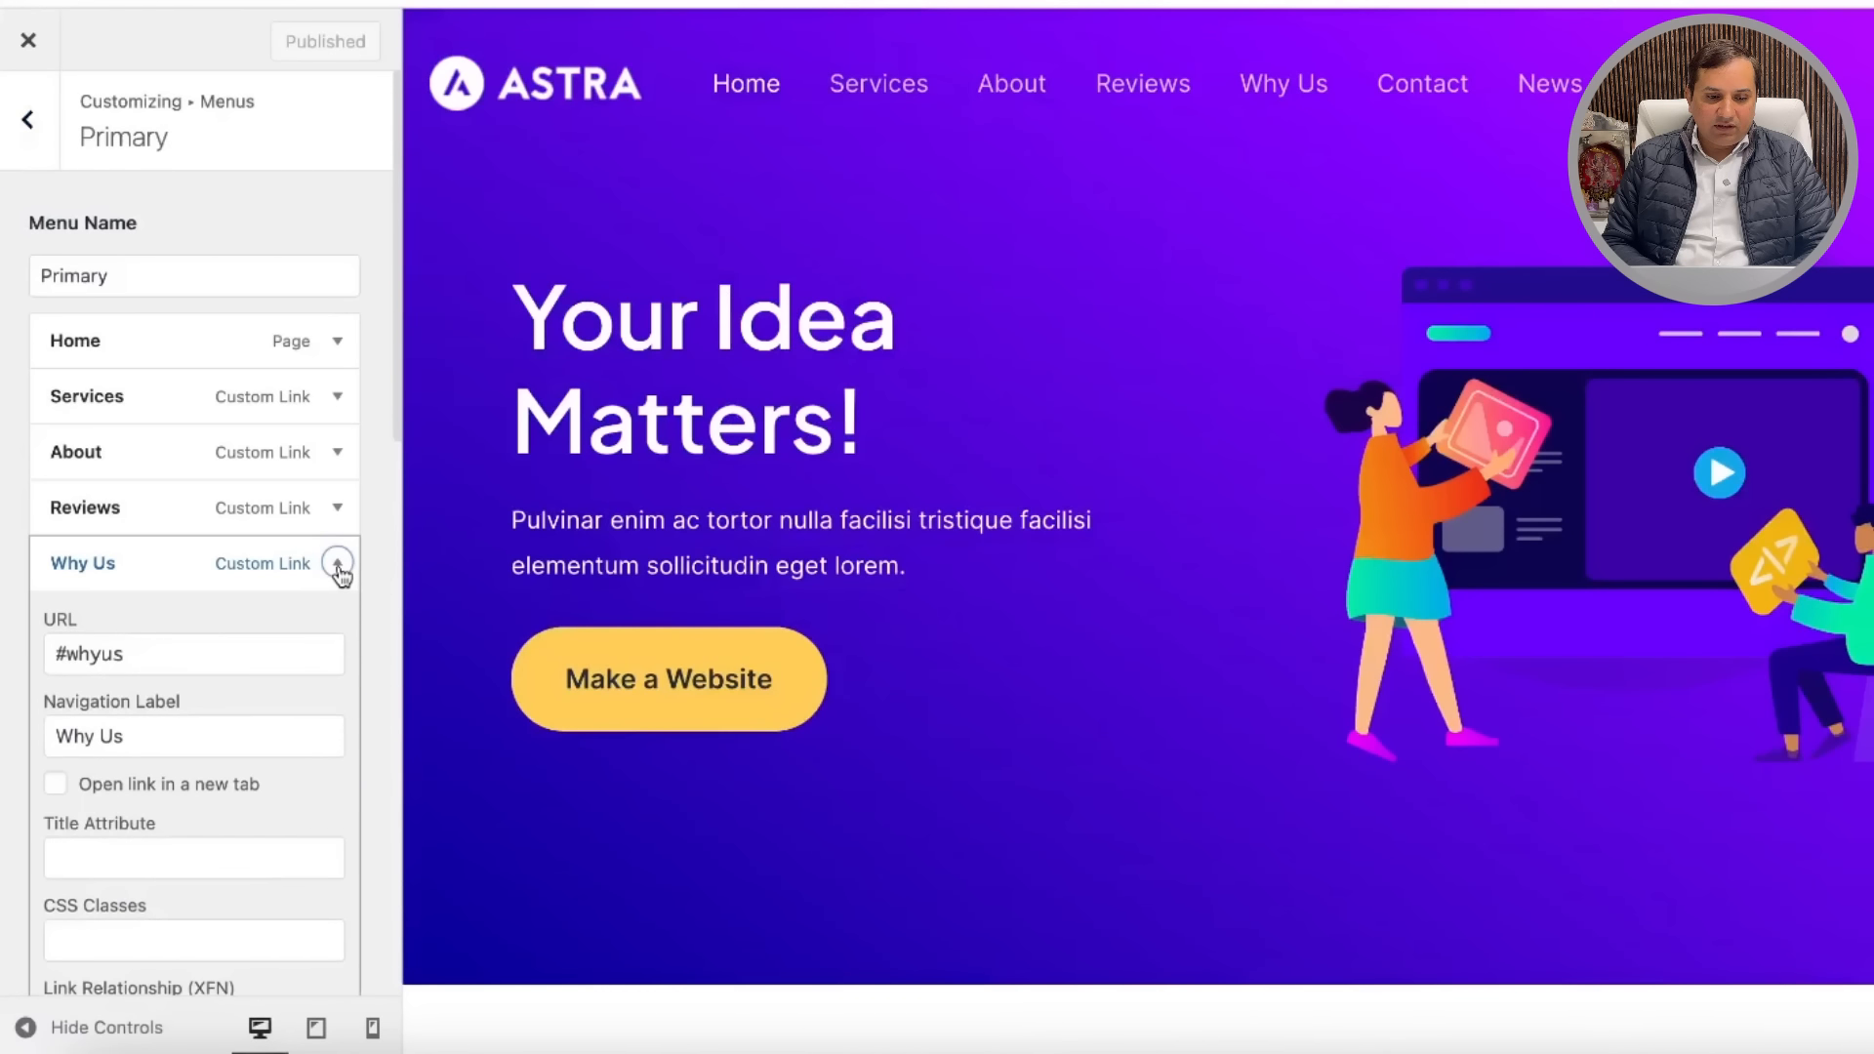
{"action": "left_click", "coordinate": [338, 566]}
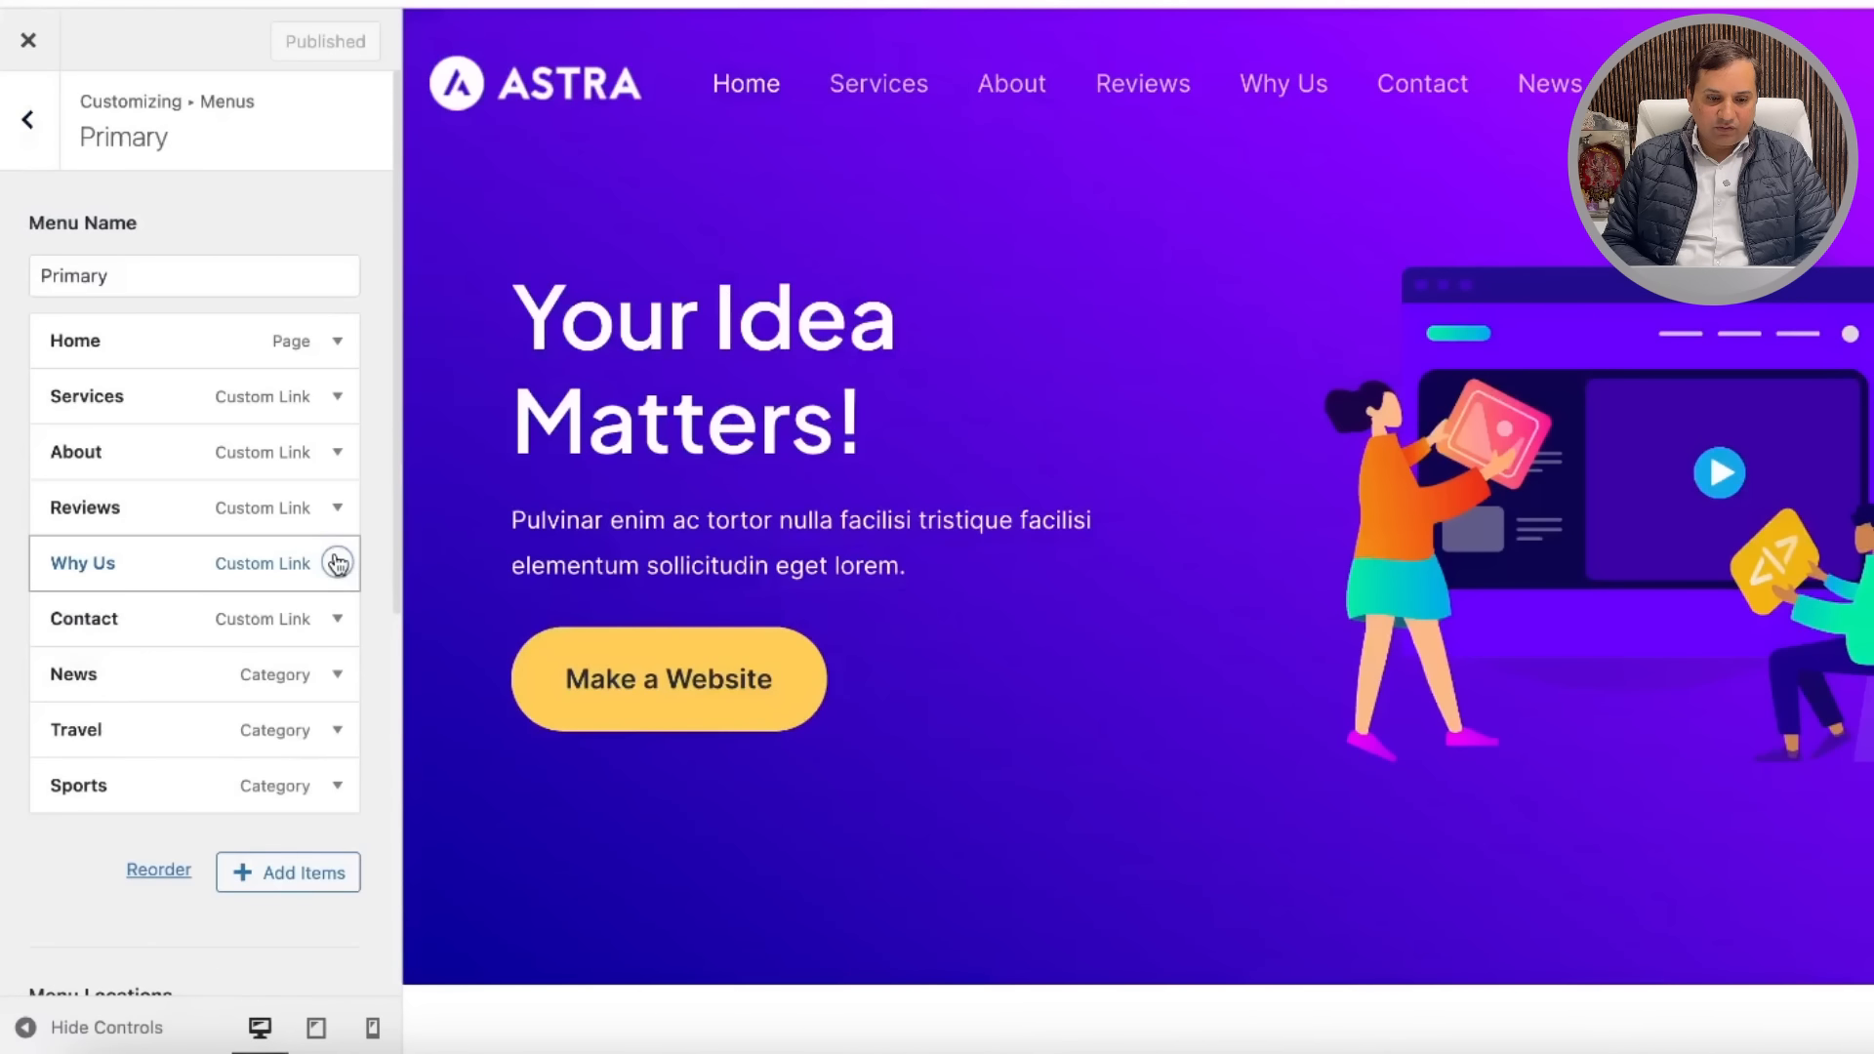
{"action": "left_click", "coordinate": [337, 564]}
{"action": "scroll", "coordinate": [224, 827], "scroll_direction": "down", "scroll_amount": 4}
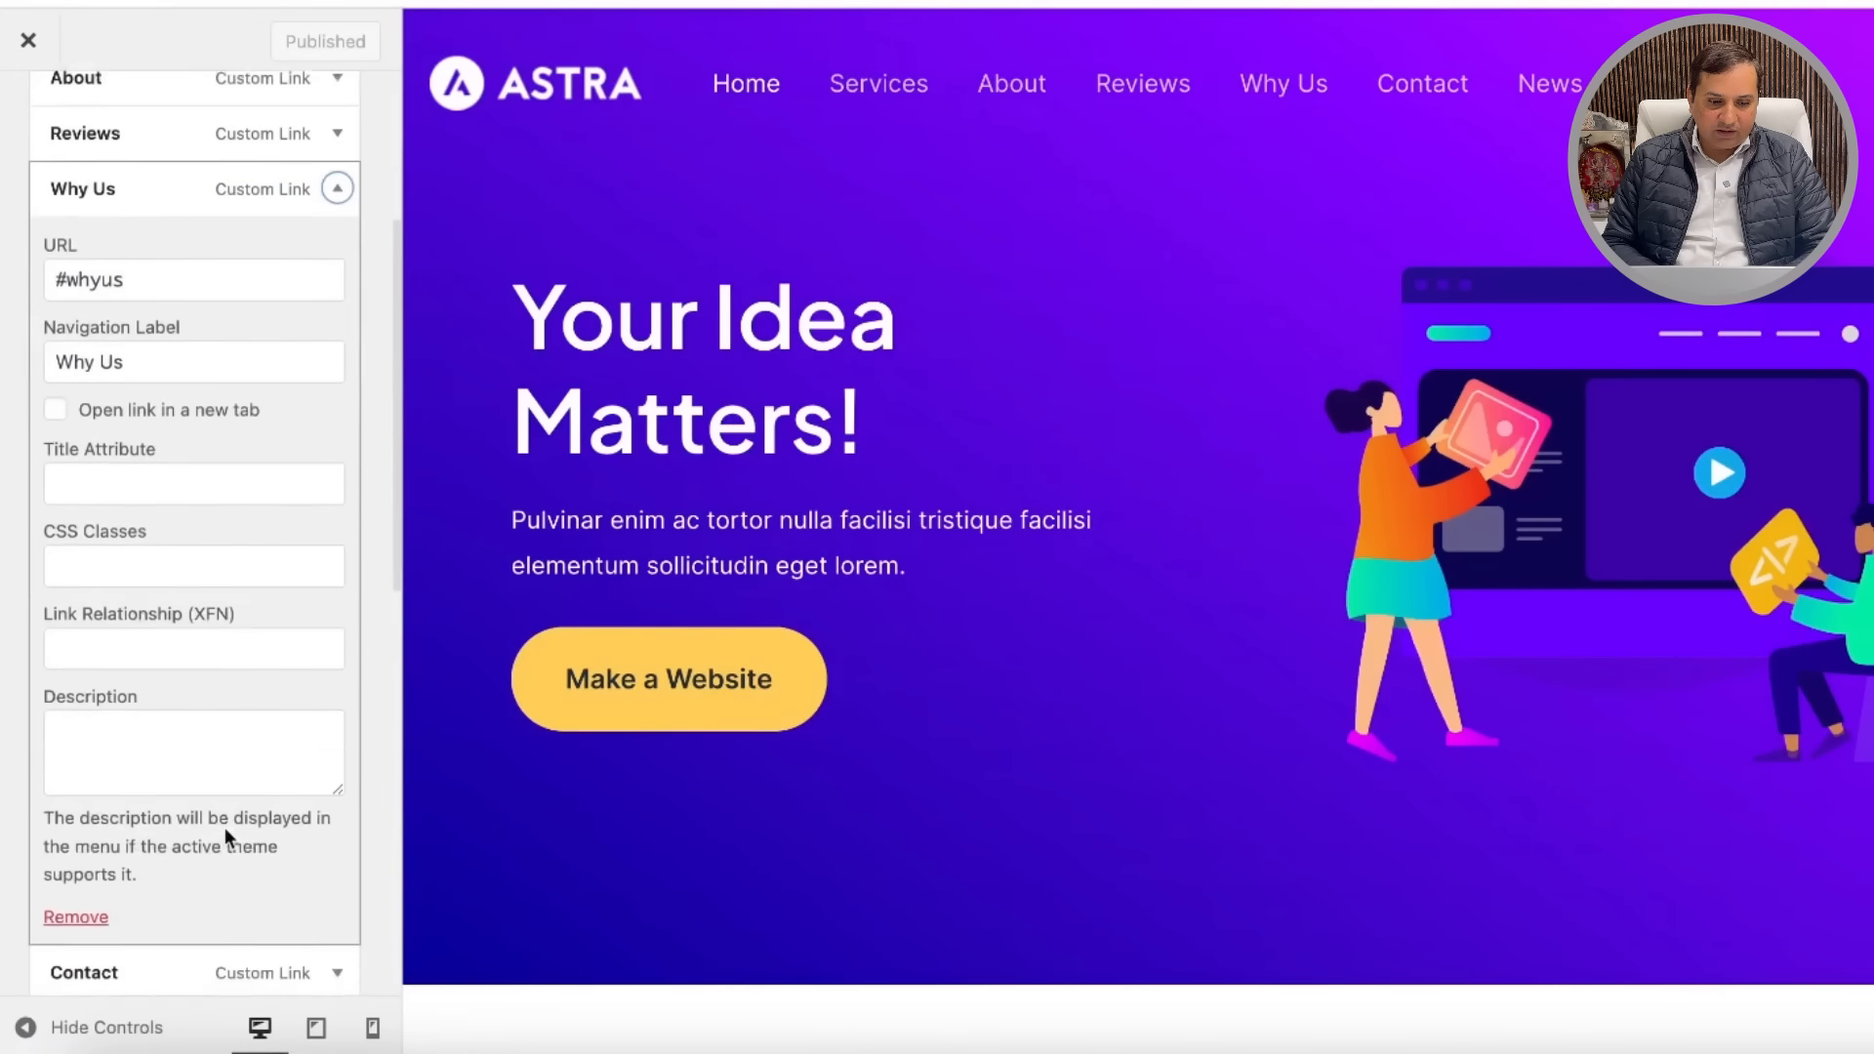
{"action": "scroll", "coordinate": [224, 827], "scroll_direction": "down", "scroll_amount": 1}
{"action": "left_click", "coordinate": [78, 877]}
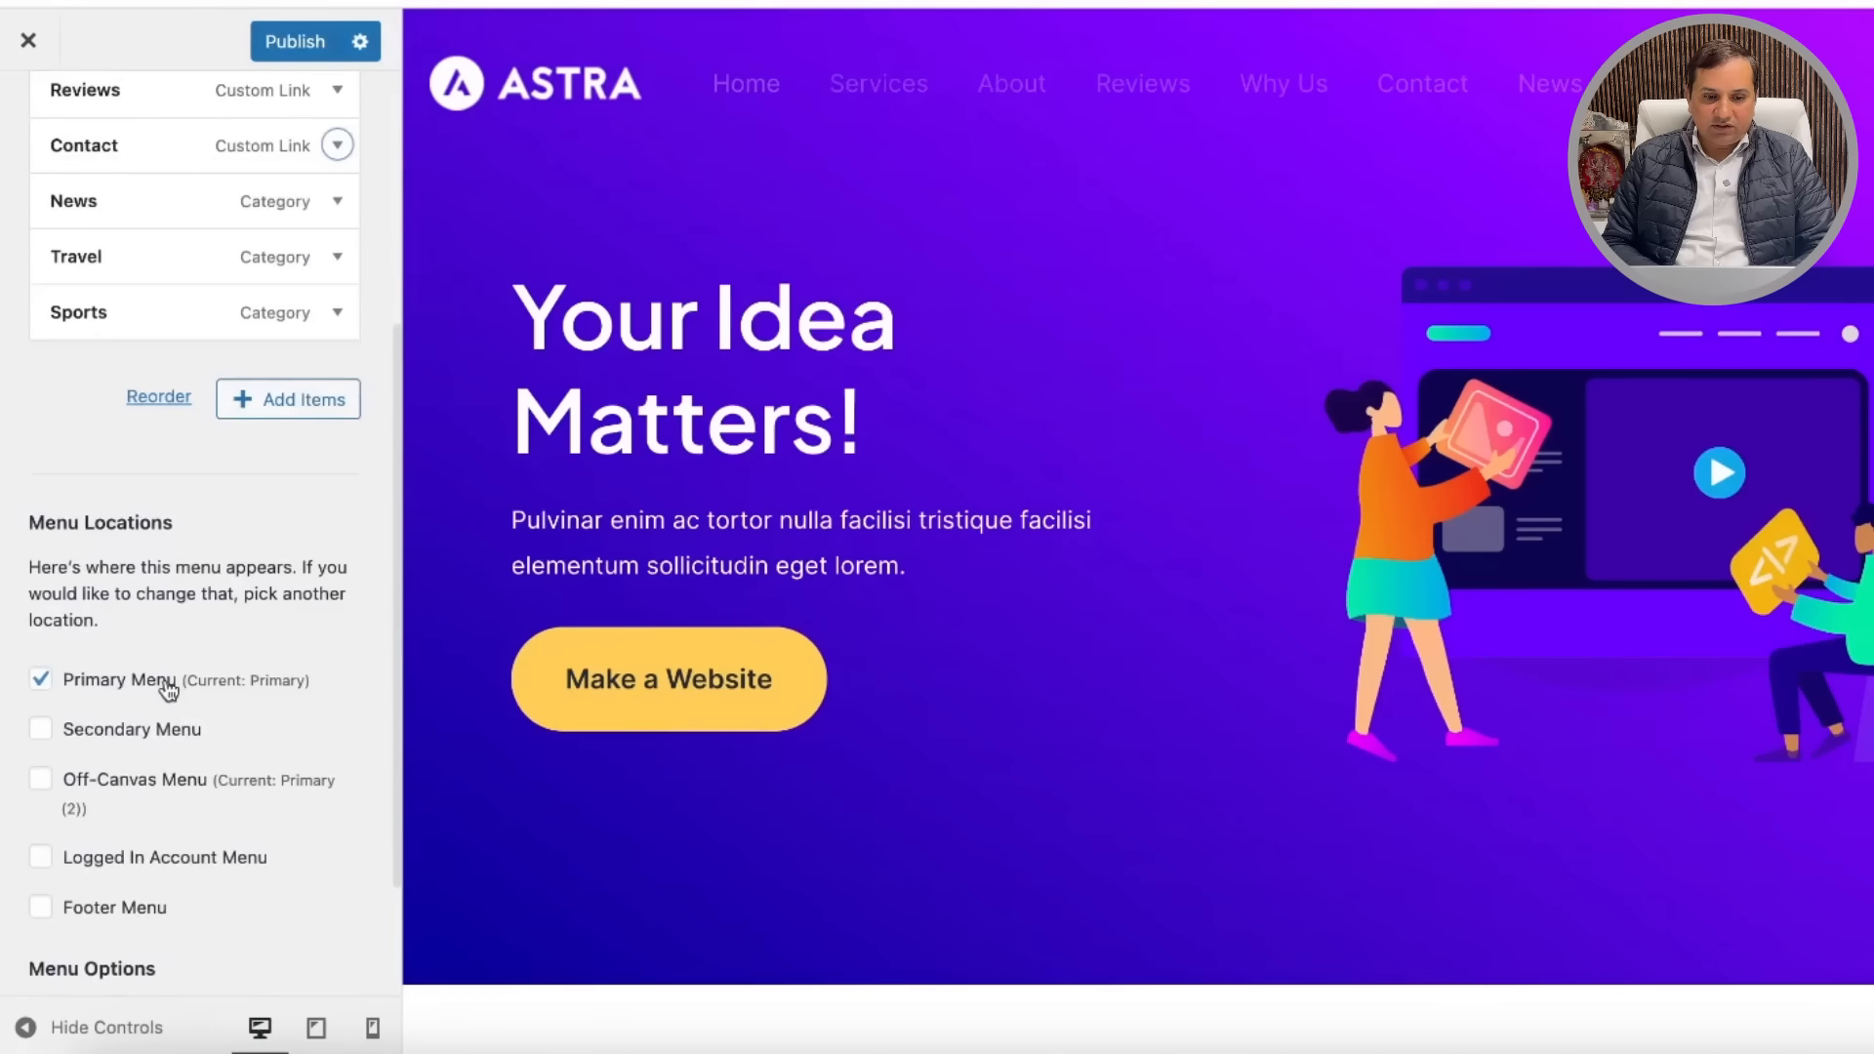
Step: Remove the Reviews and Services items too, and publish the menu
{"action": "scroll", "coordinate": [139, 359], "scroll_direction": "up", "scroll_amount": 3}
{"action": "scroll", "coordinate": [138, 360], "scroll_direction": "up", "scroll_amount": 2}
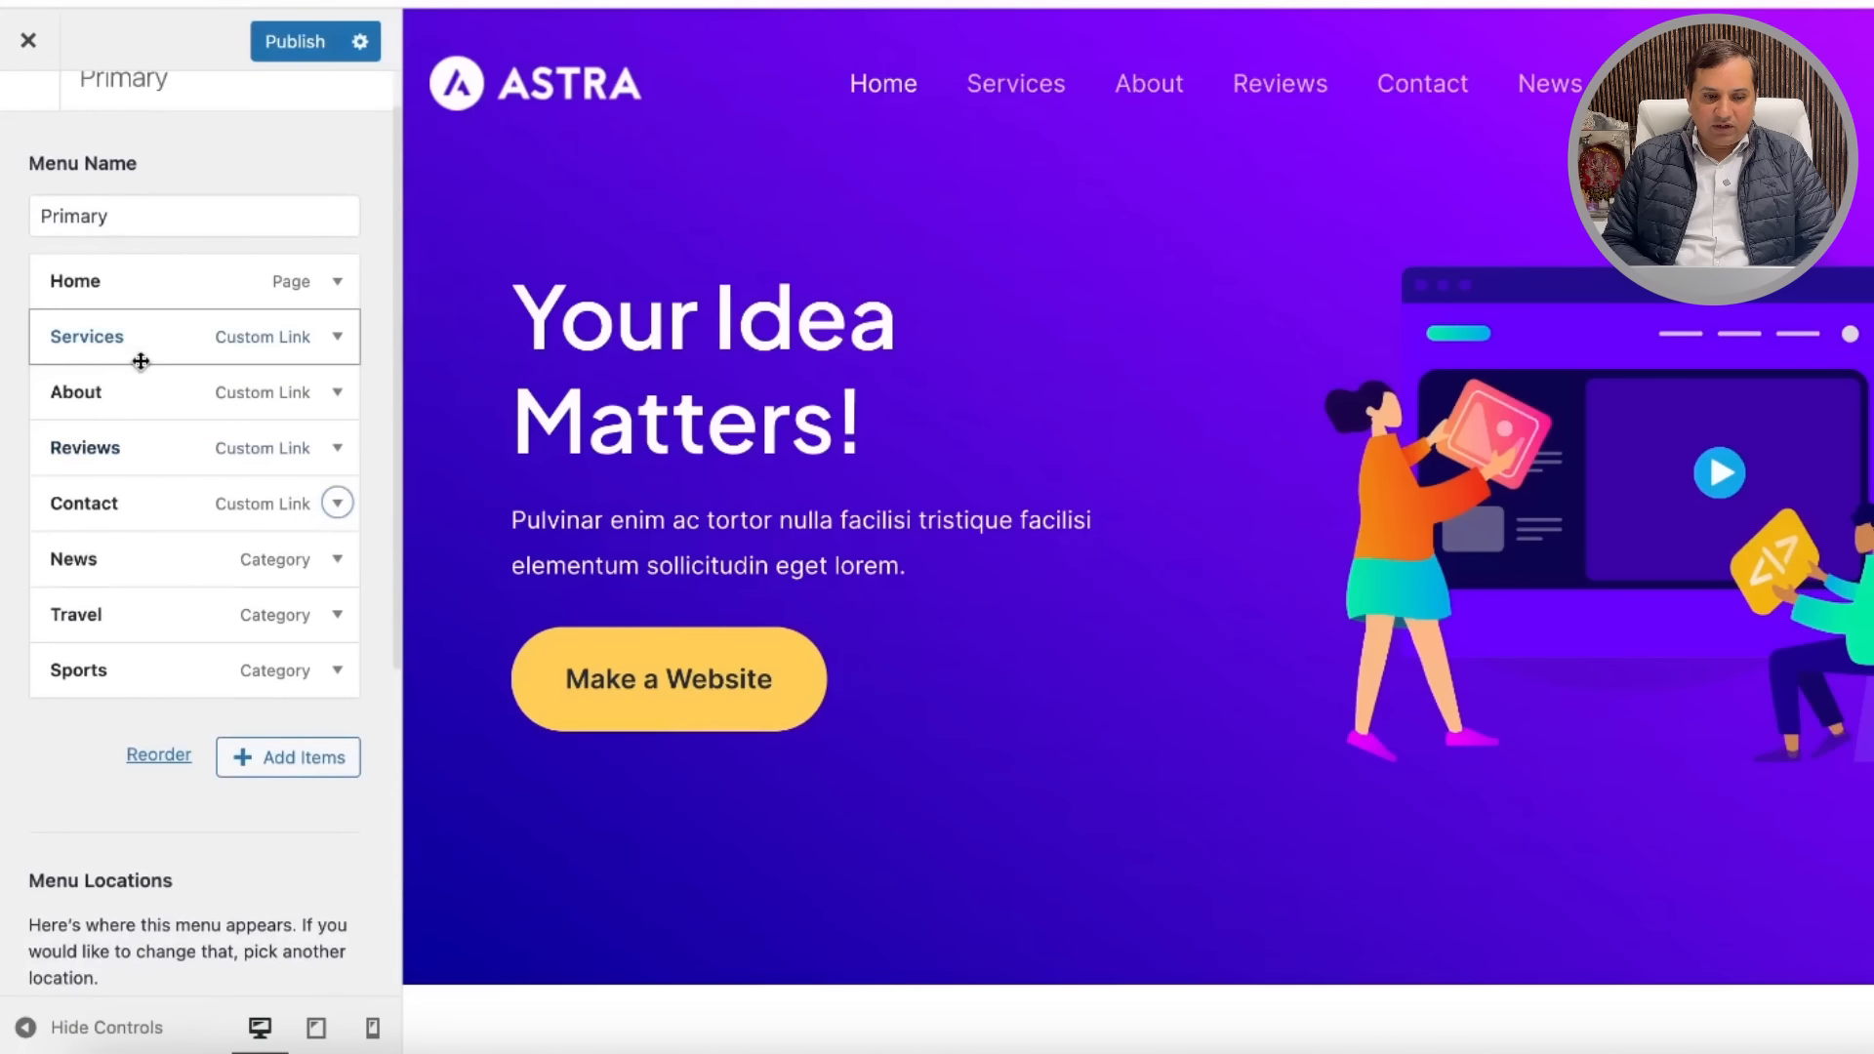
{"action": "left_click", "coordinate": [337, 449]}
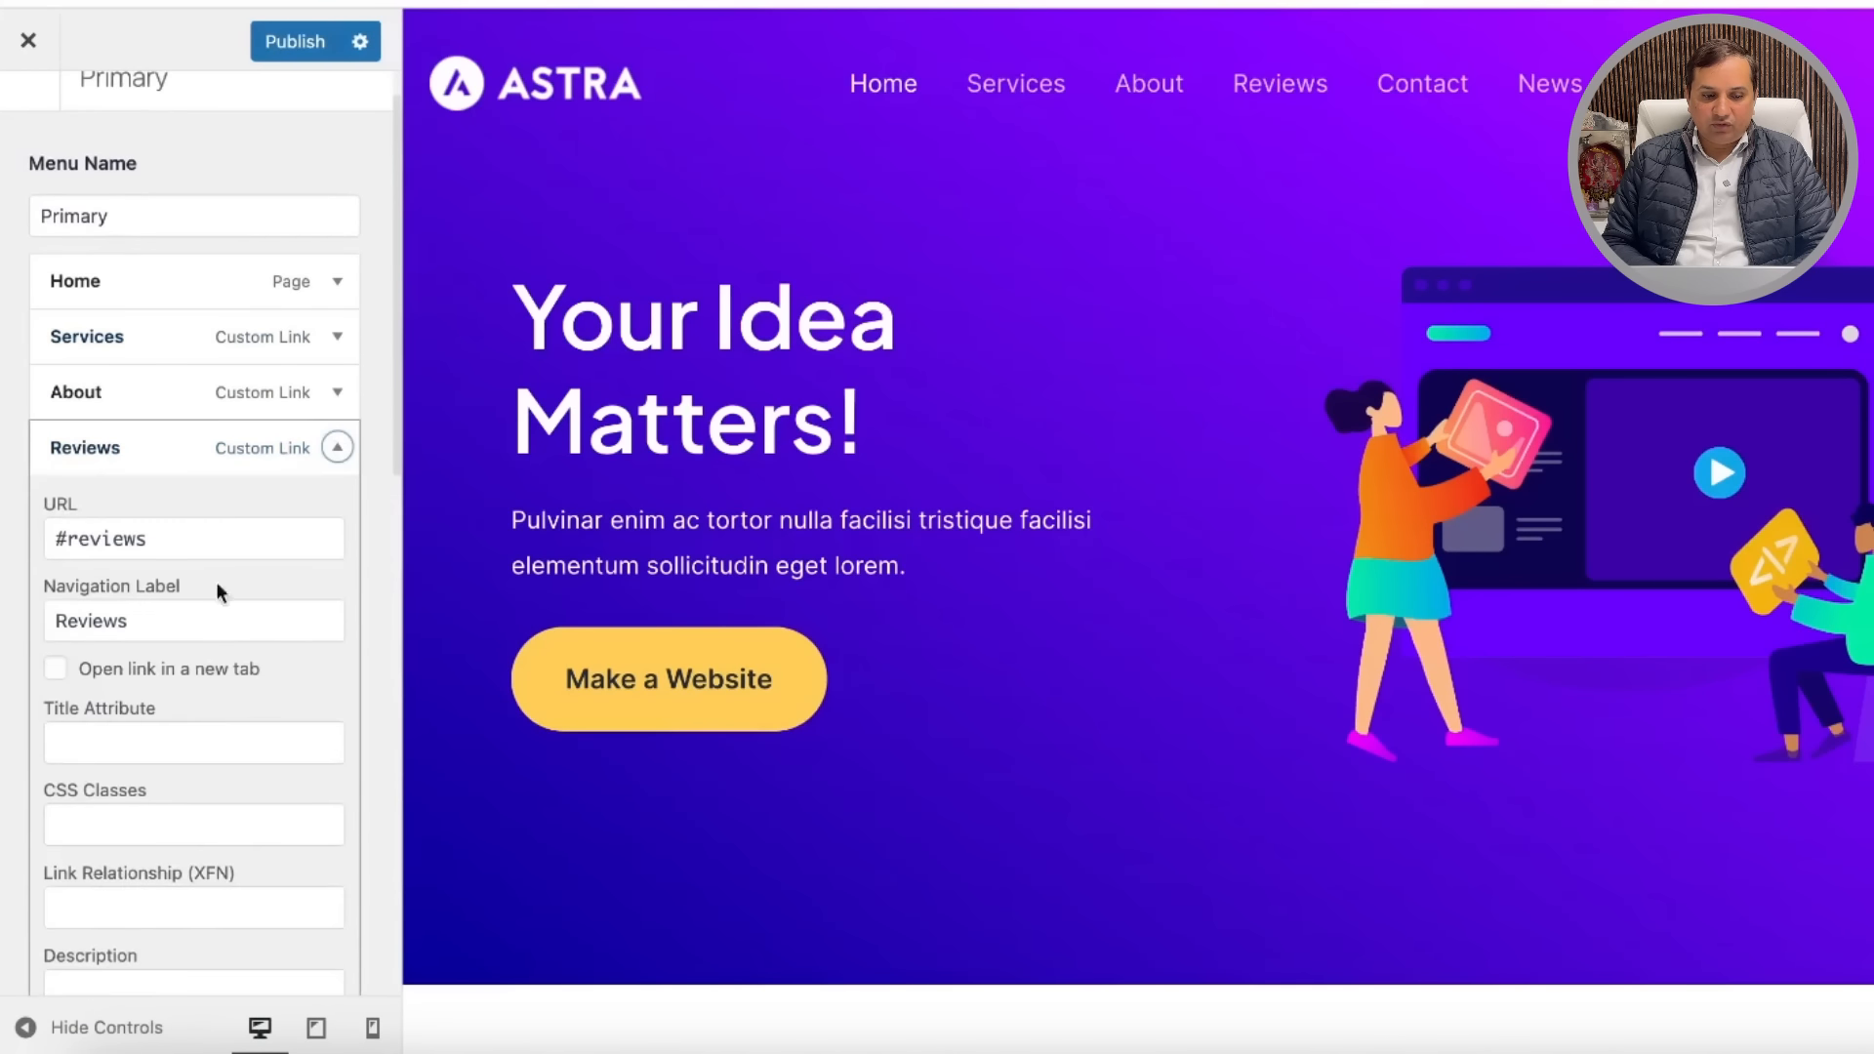
{"action": "scroll", "coordinate": [169, 819], "scroll_direction": "down", "scroll_amount": 7}
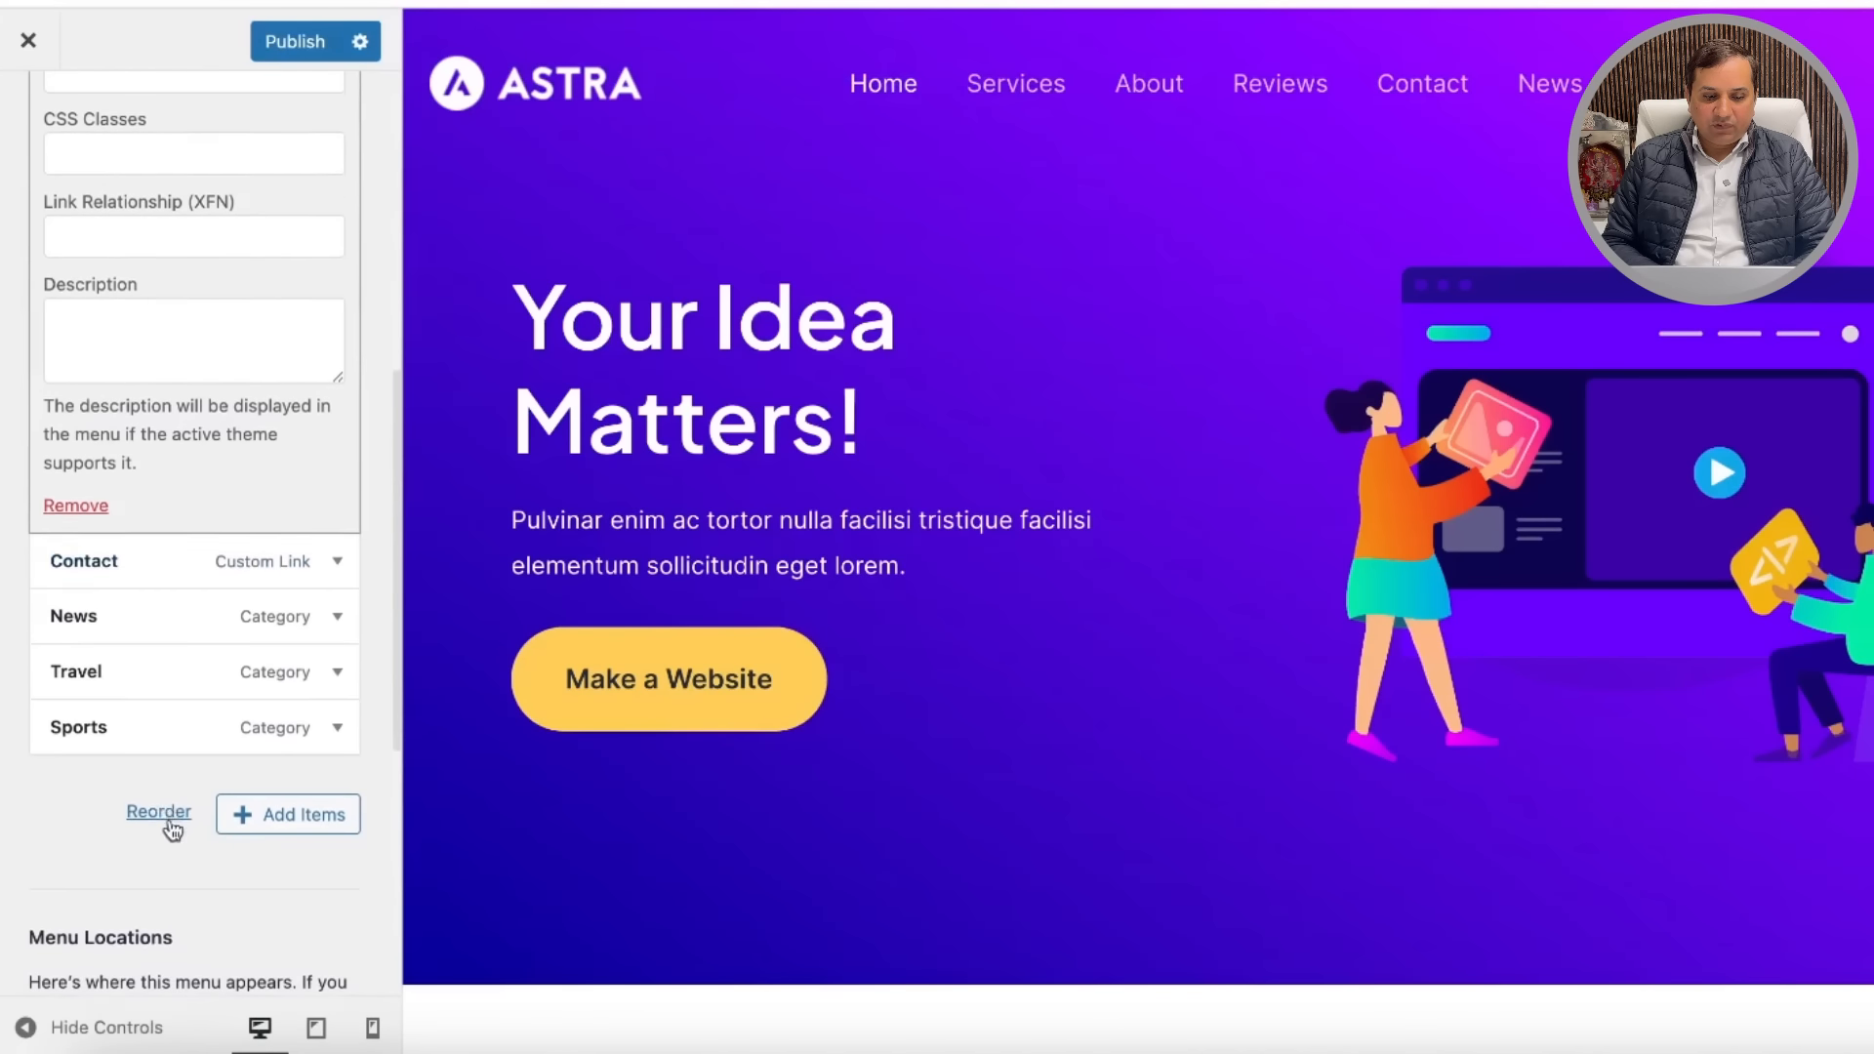
{"action": "scroll", "coordinate": [169, 861], "scroll_direction": "down", "scroll_amount": 2}
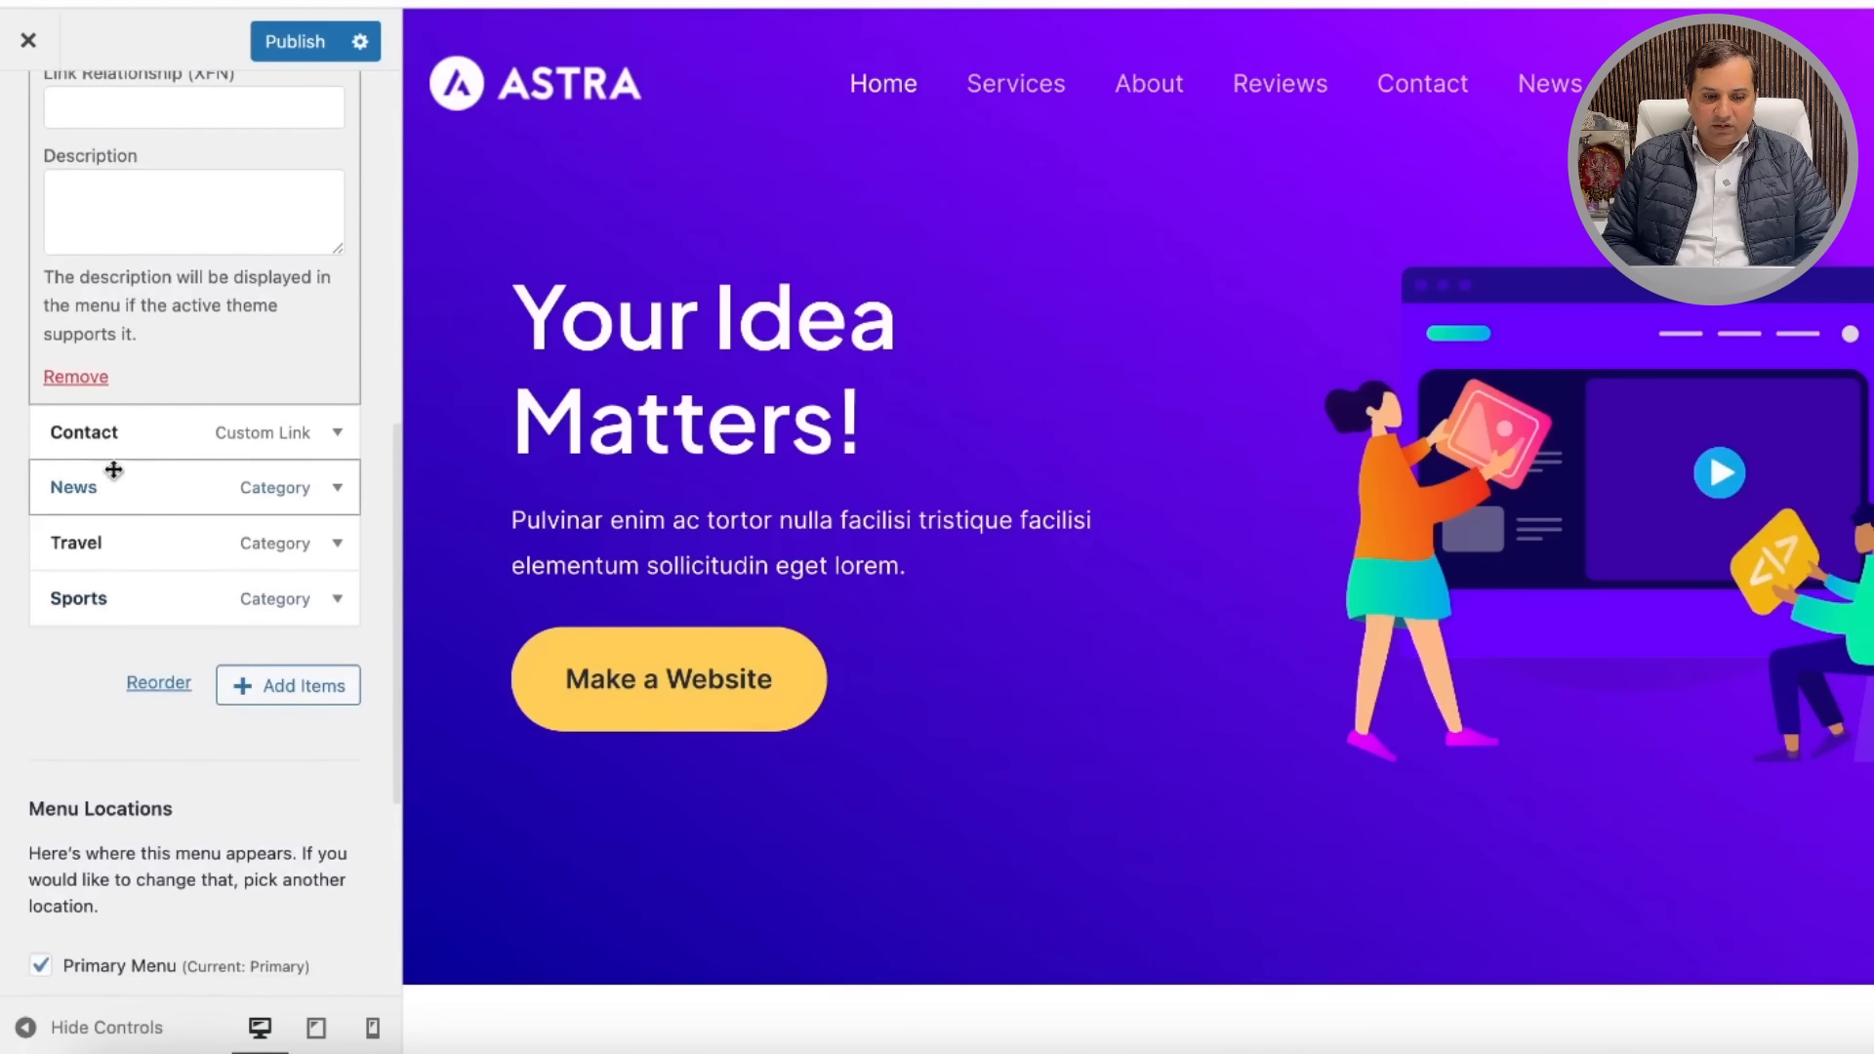
{"action": "left_click", "coordinate": [78, 406]}
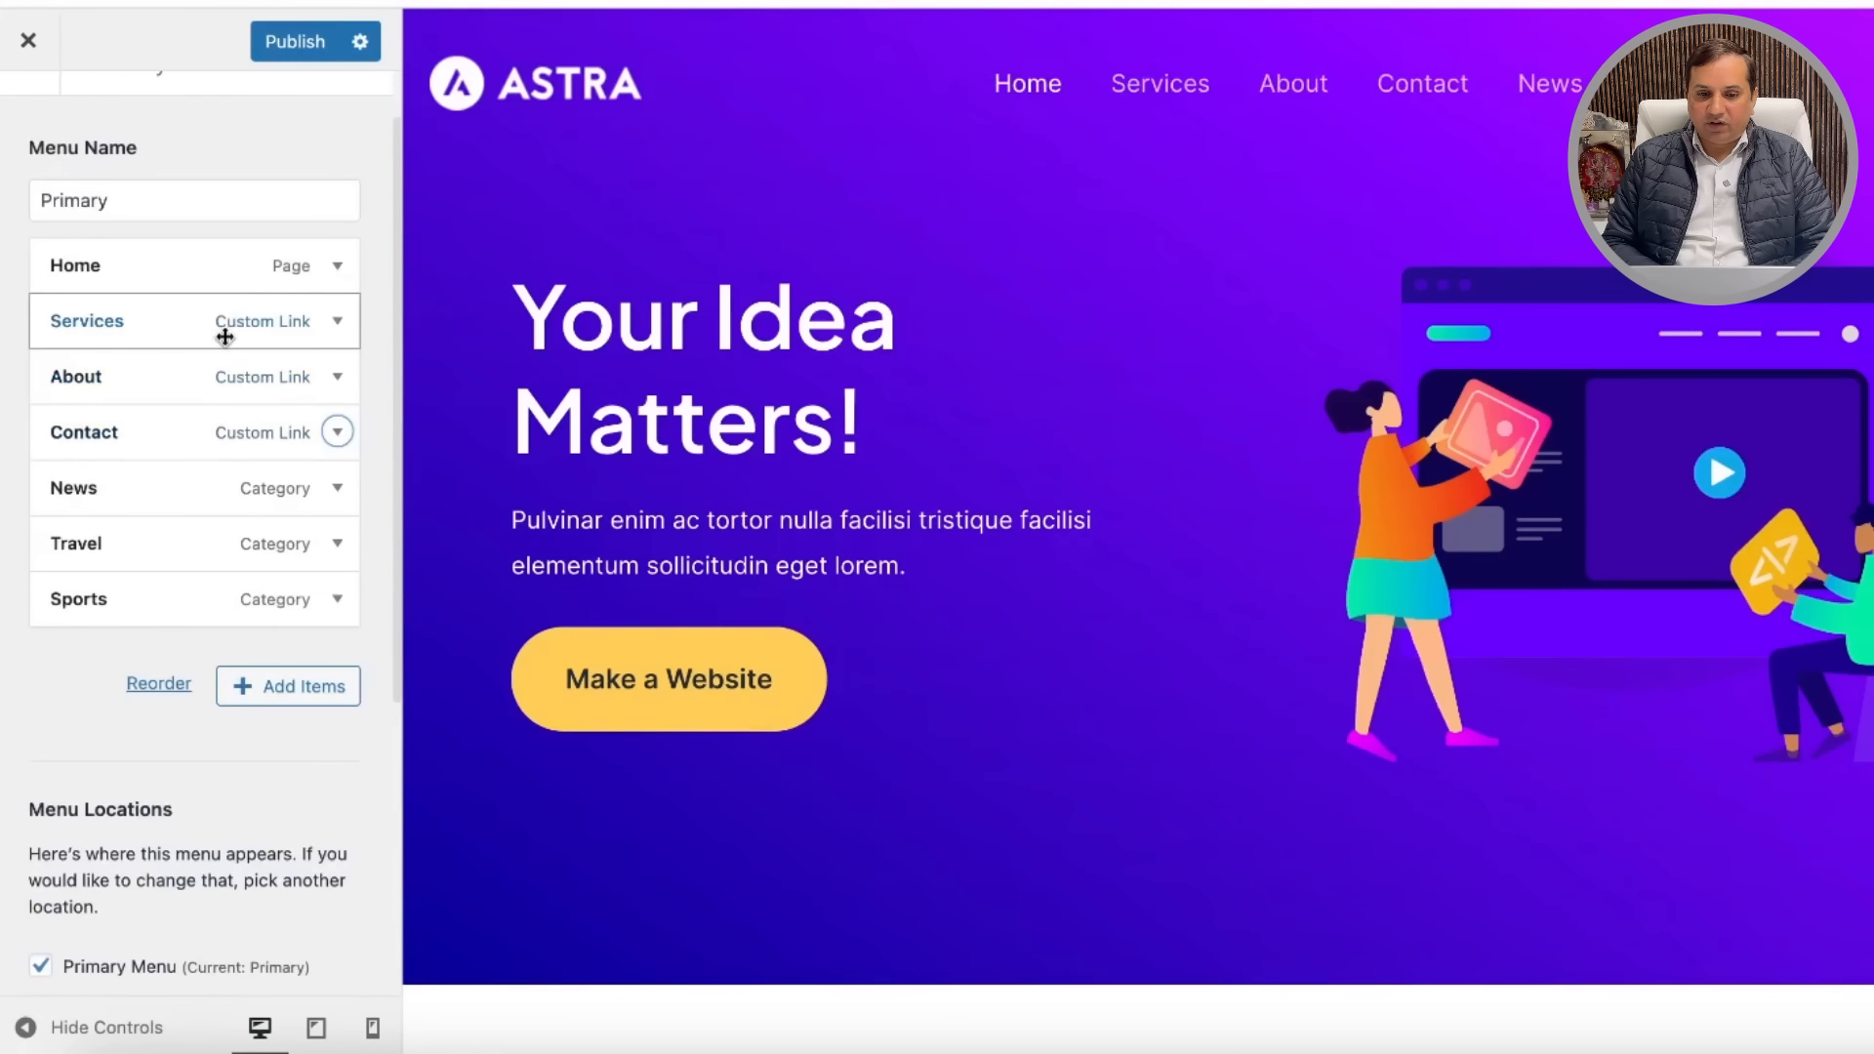
{"action": "scroll", "coordinate": [226, 297], "scroll_direction": "up", "scroll_amount": 2}
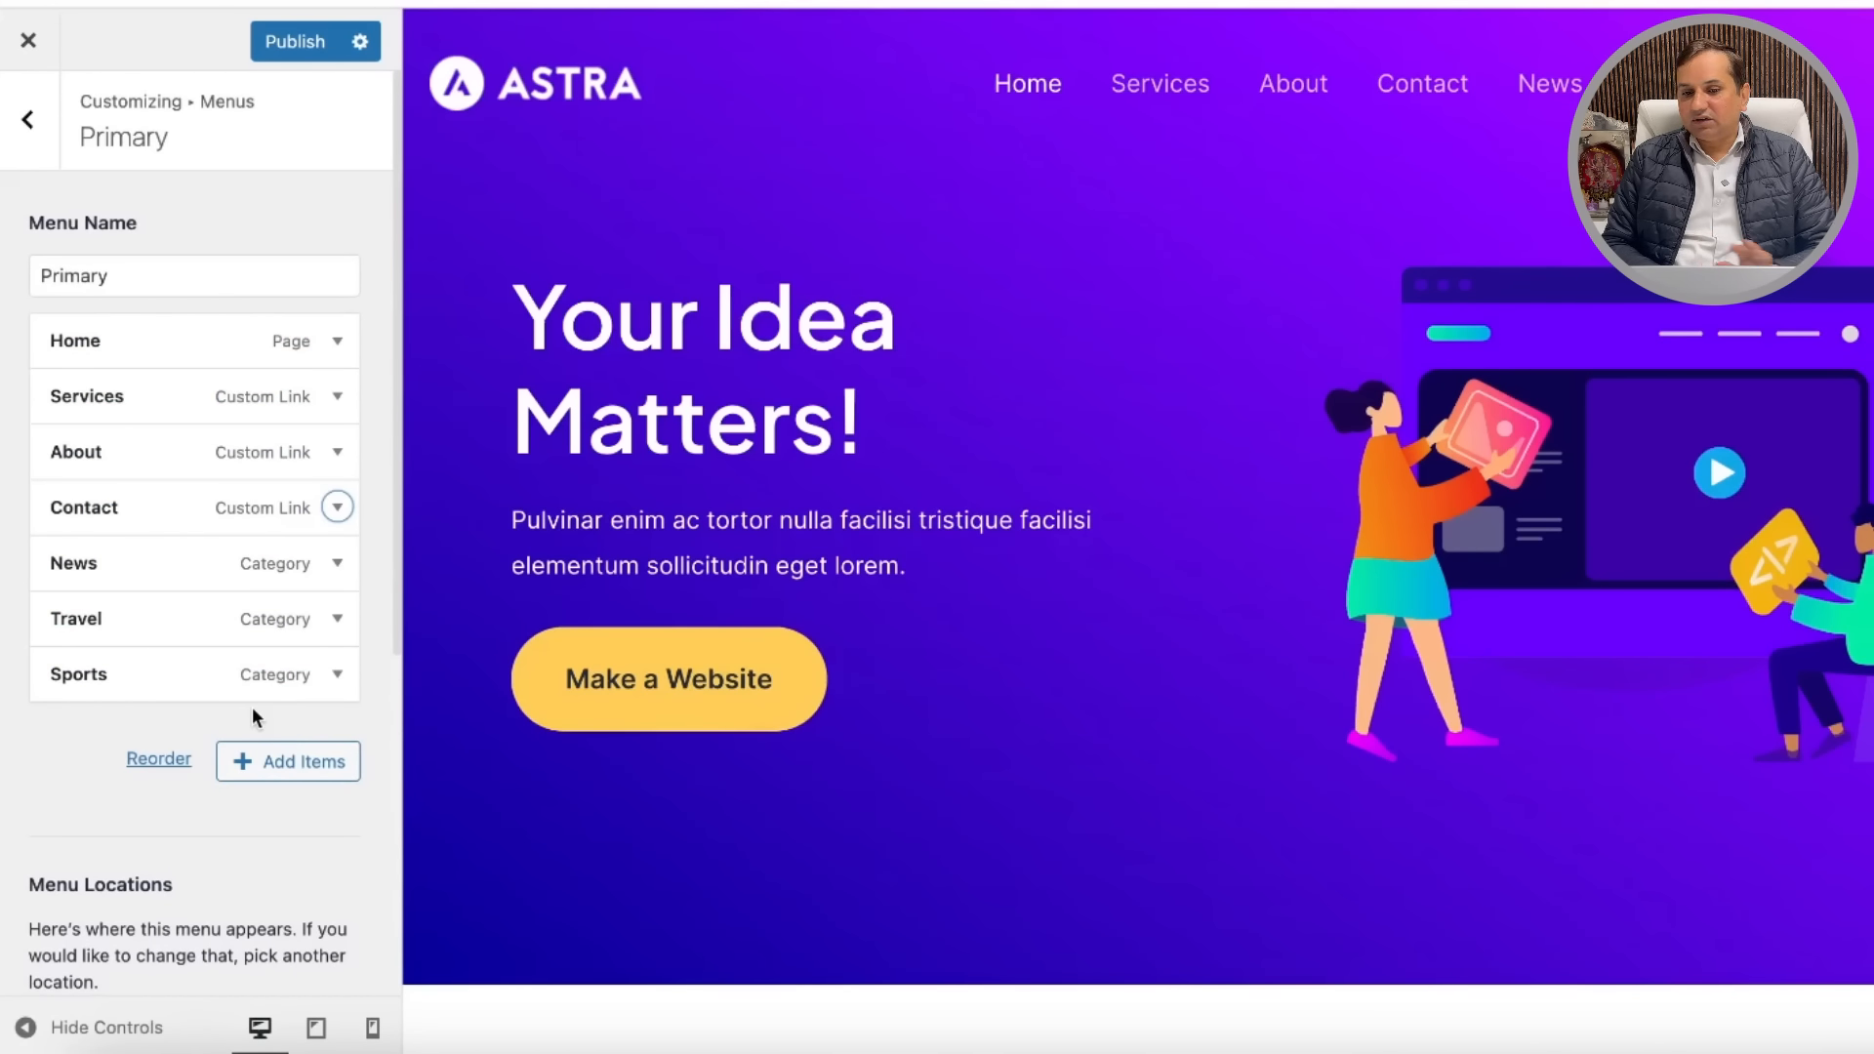
{"action": "left_click", "coordinate": [339, 398]}
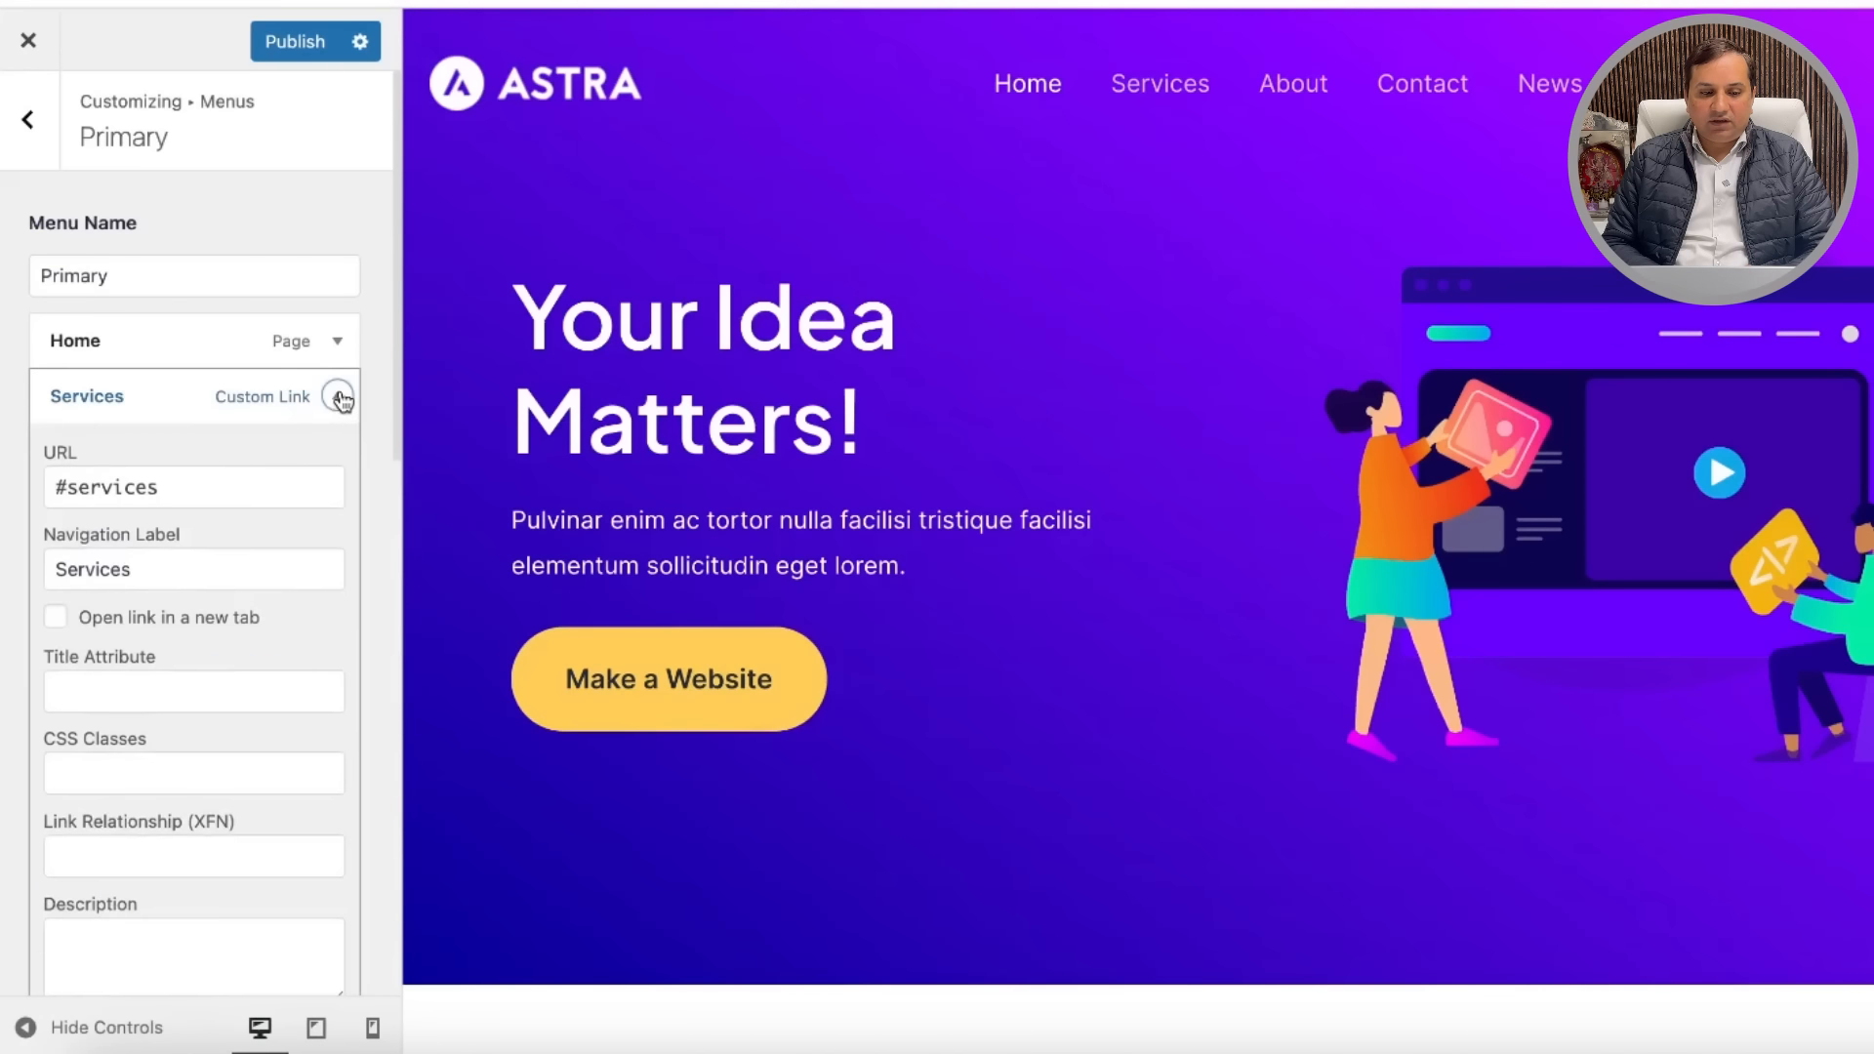
{"action": "scroll", "coordinate": [225, 836], "scroll_direction": "down", "scroll_amount": 5}
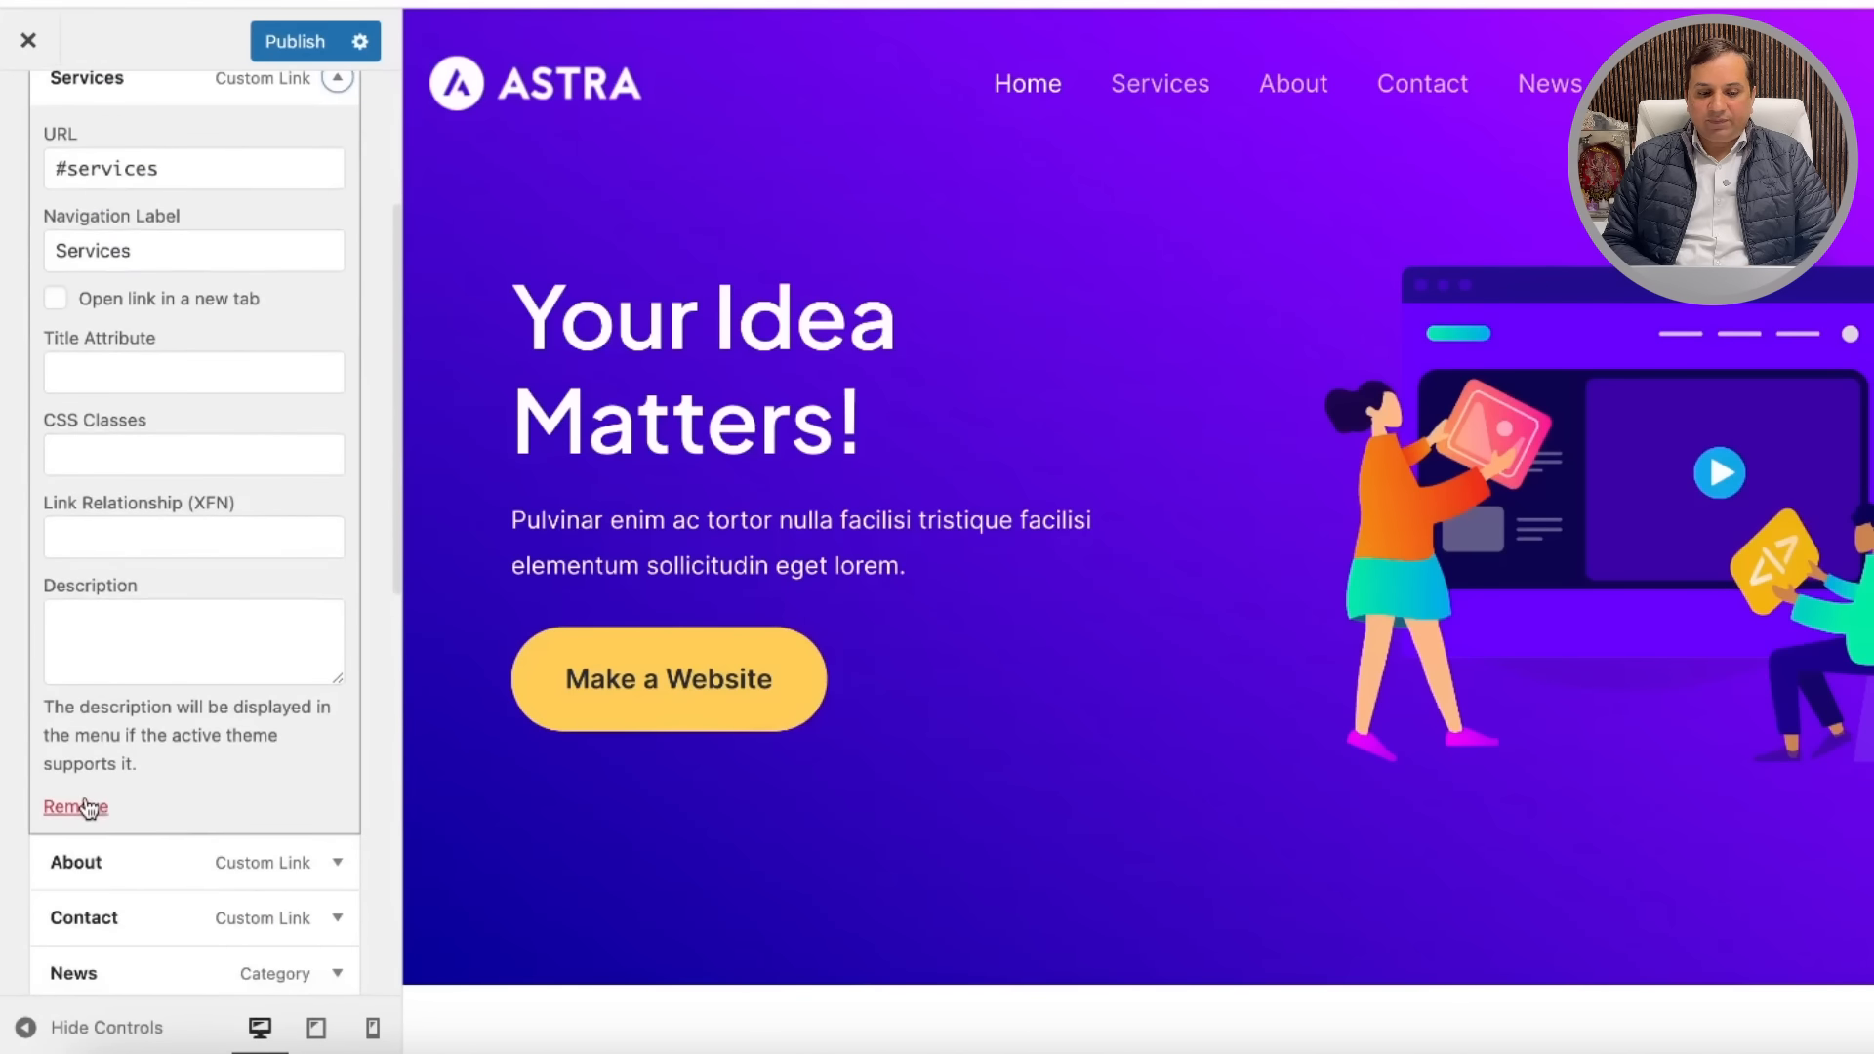
{"action": "left_click", "coordinate": [86, 806]}
{"action": "left_click", "coordinate": [297, 41]}
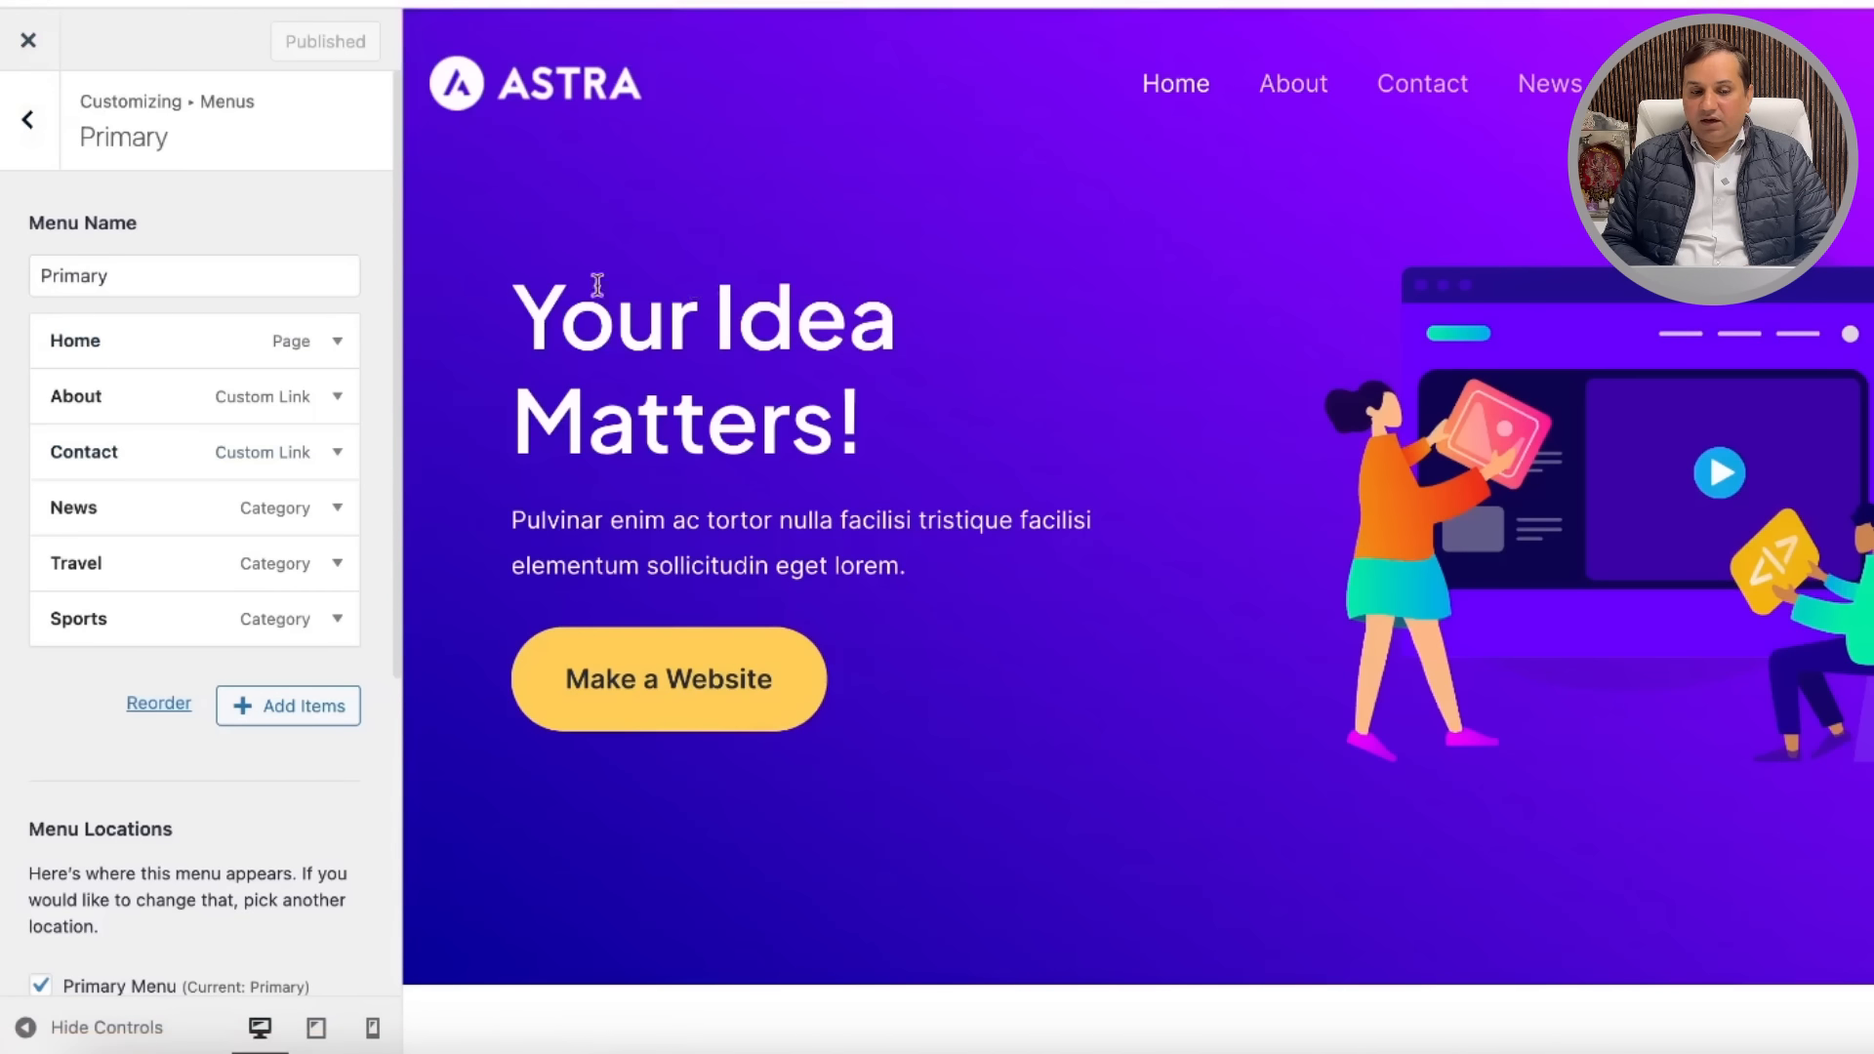
Step: Check the About item, then back out and close the Customizer
{"action": "left_click", "coordinate": [340, 396]}
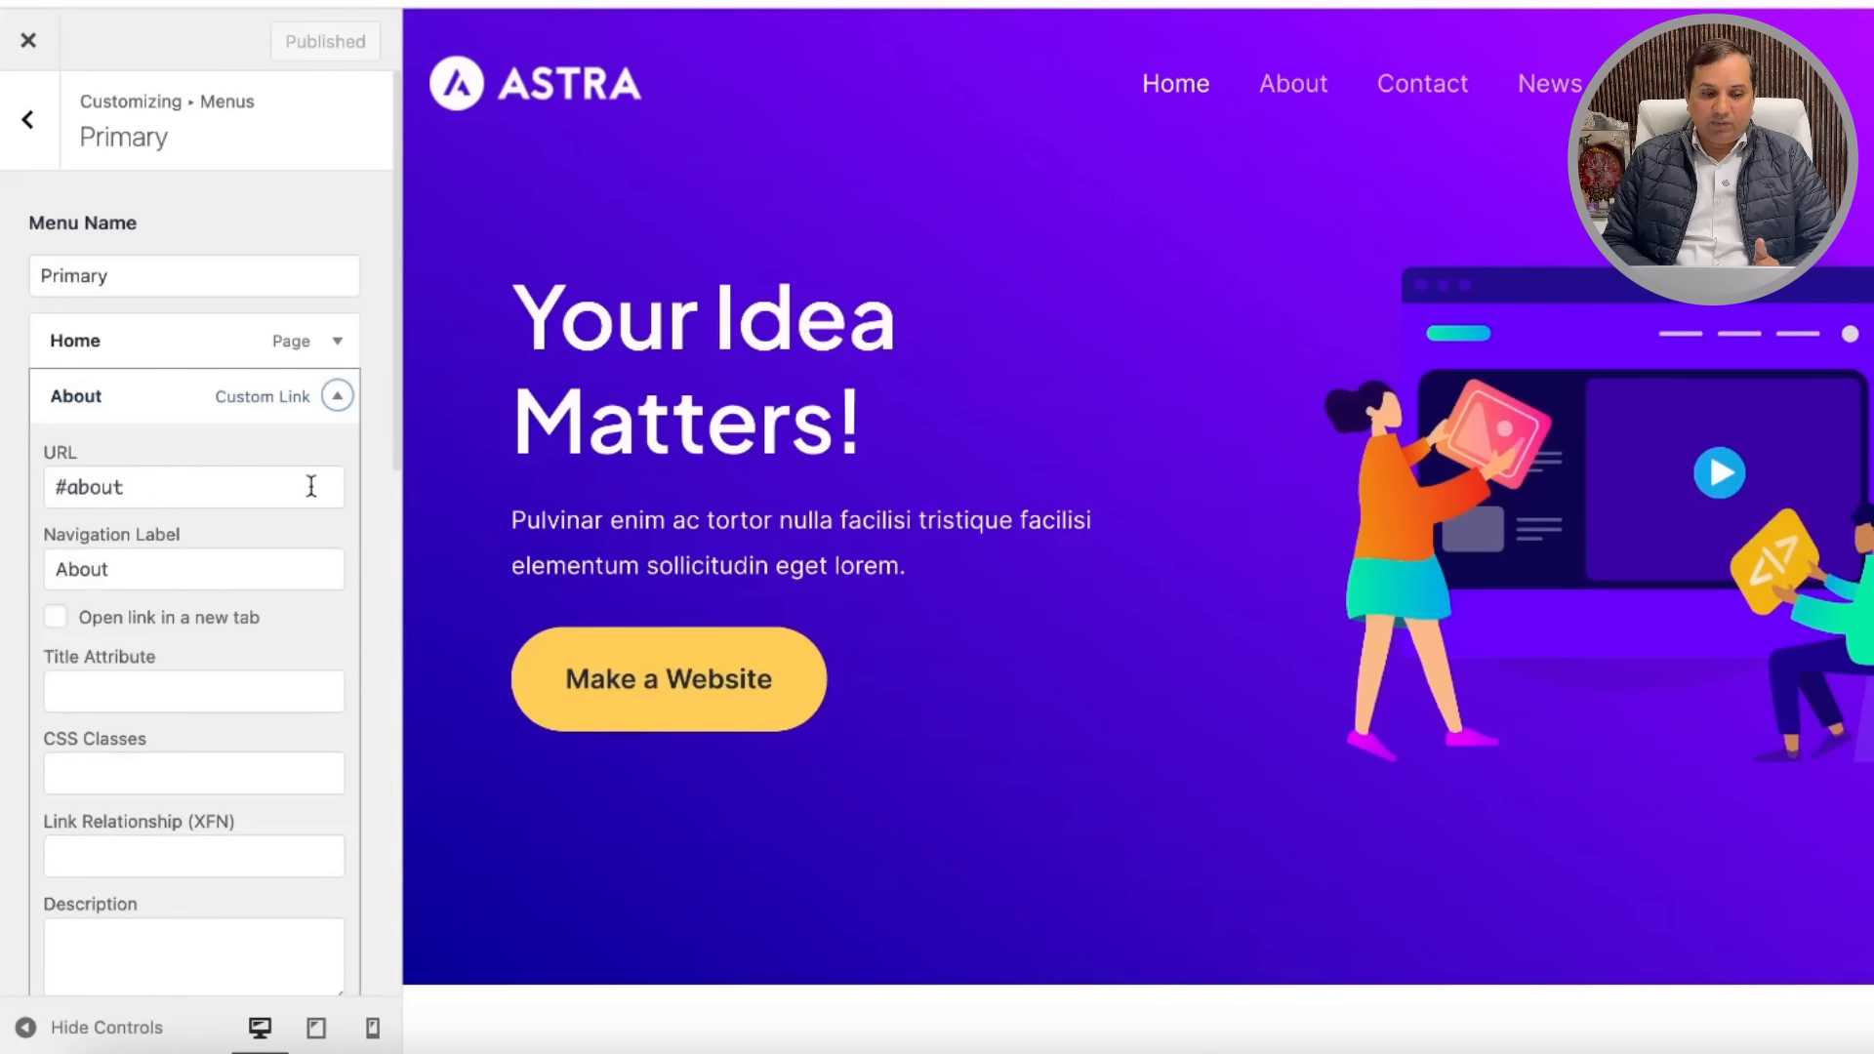
{"action": "left_click", "coordinate": [29, 123]}
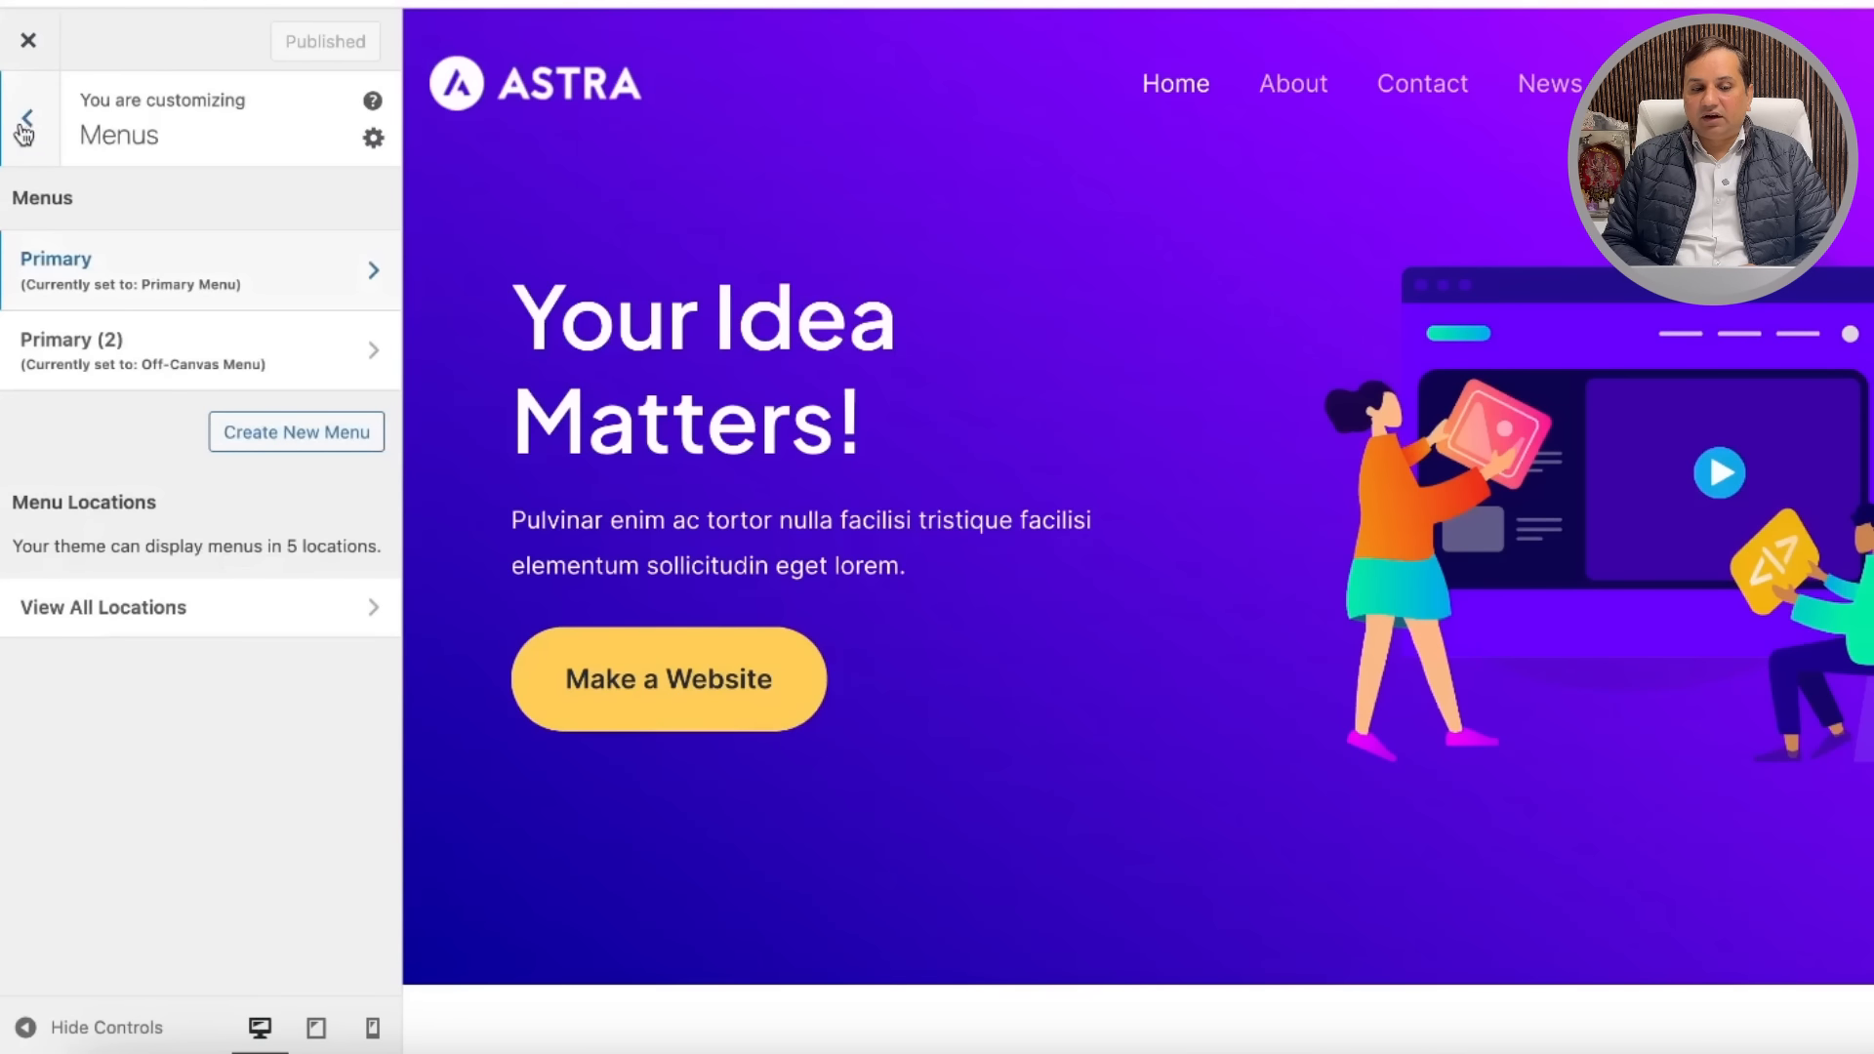
{"action": "left_click", "coordinate": [27, 125]}
{"action": "left_click", "coordinate": [28, 43]}
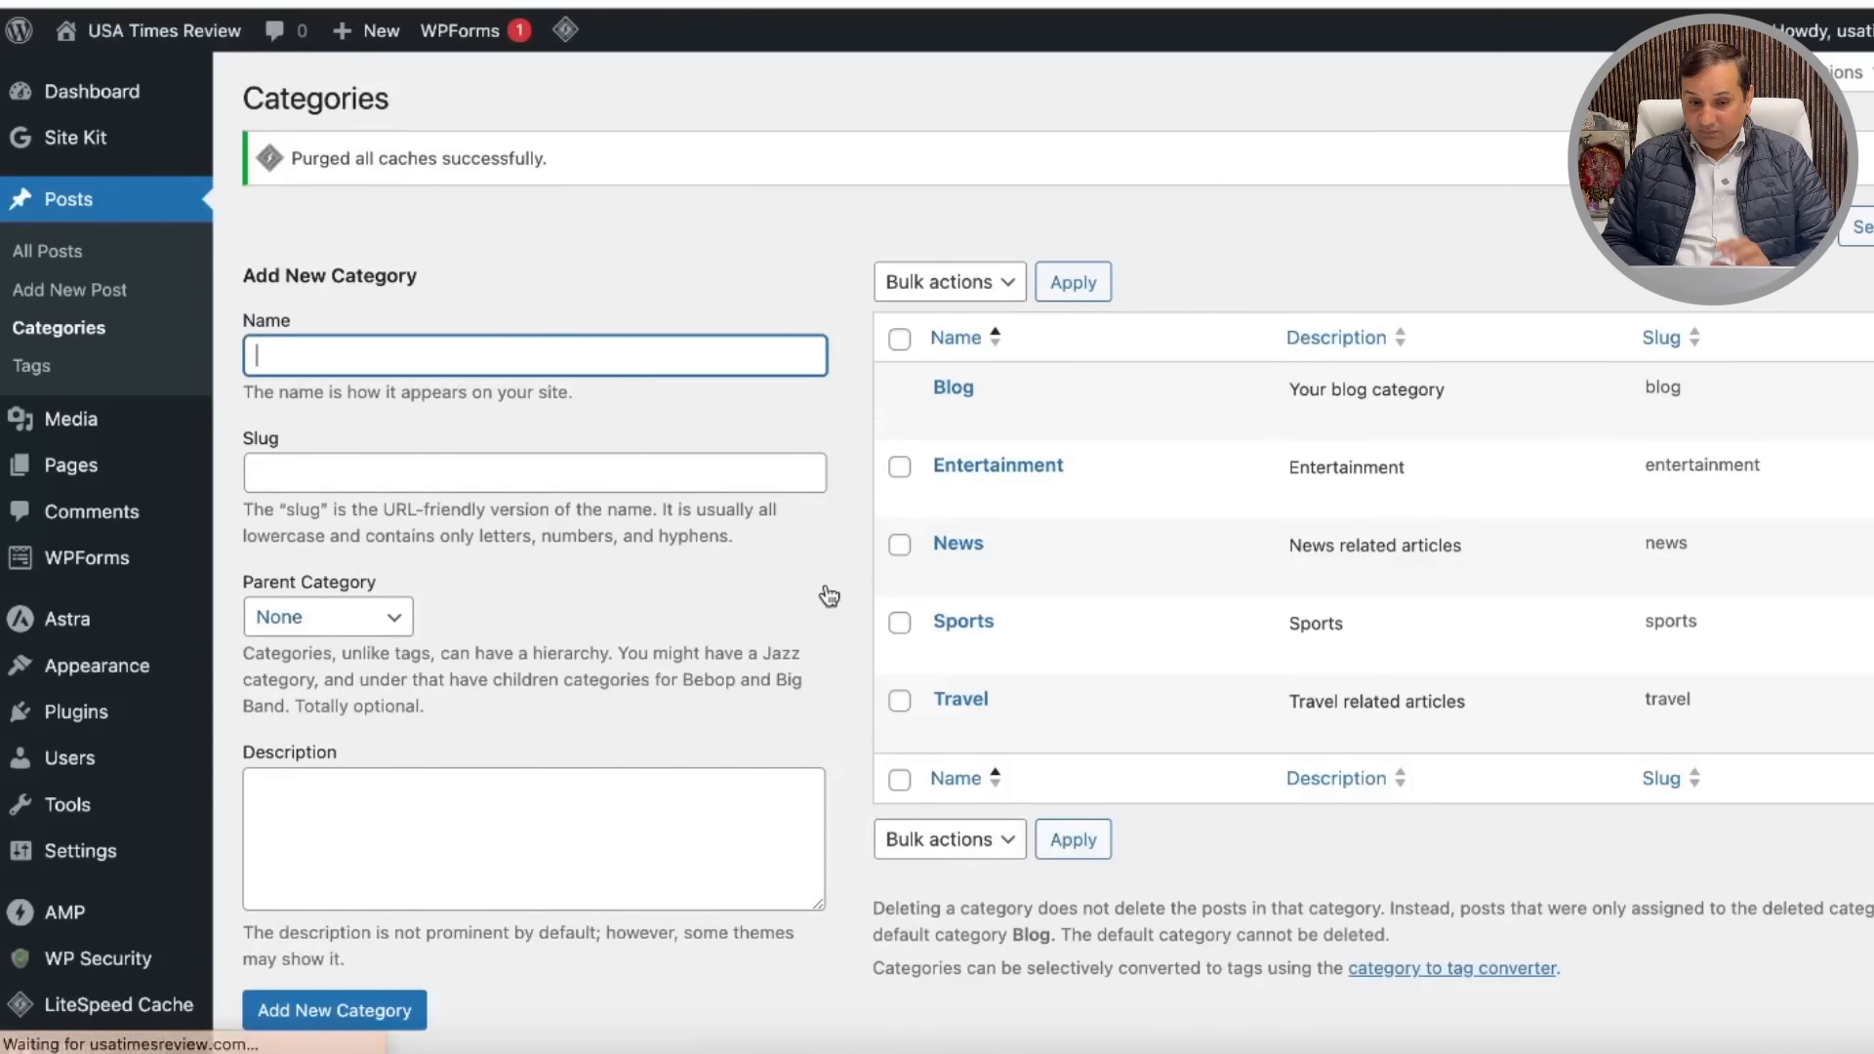
Step: Browse the Posts and Pages lists, then reopen the site Customizer from Appearance
{"action": "left_click", "coordinate": [88, 207]}
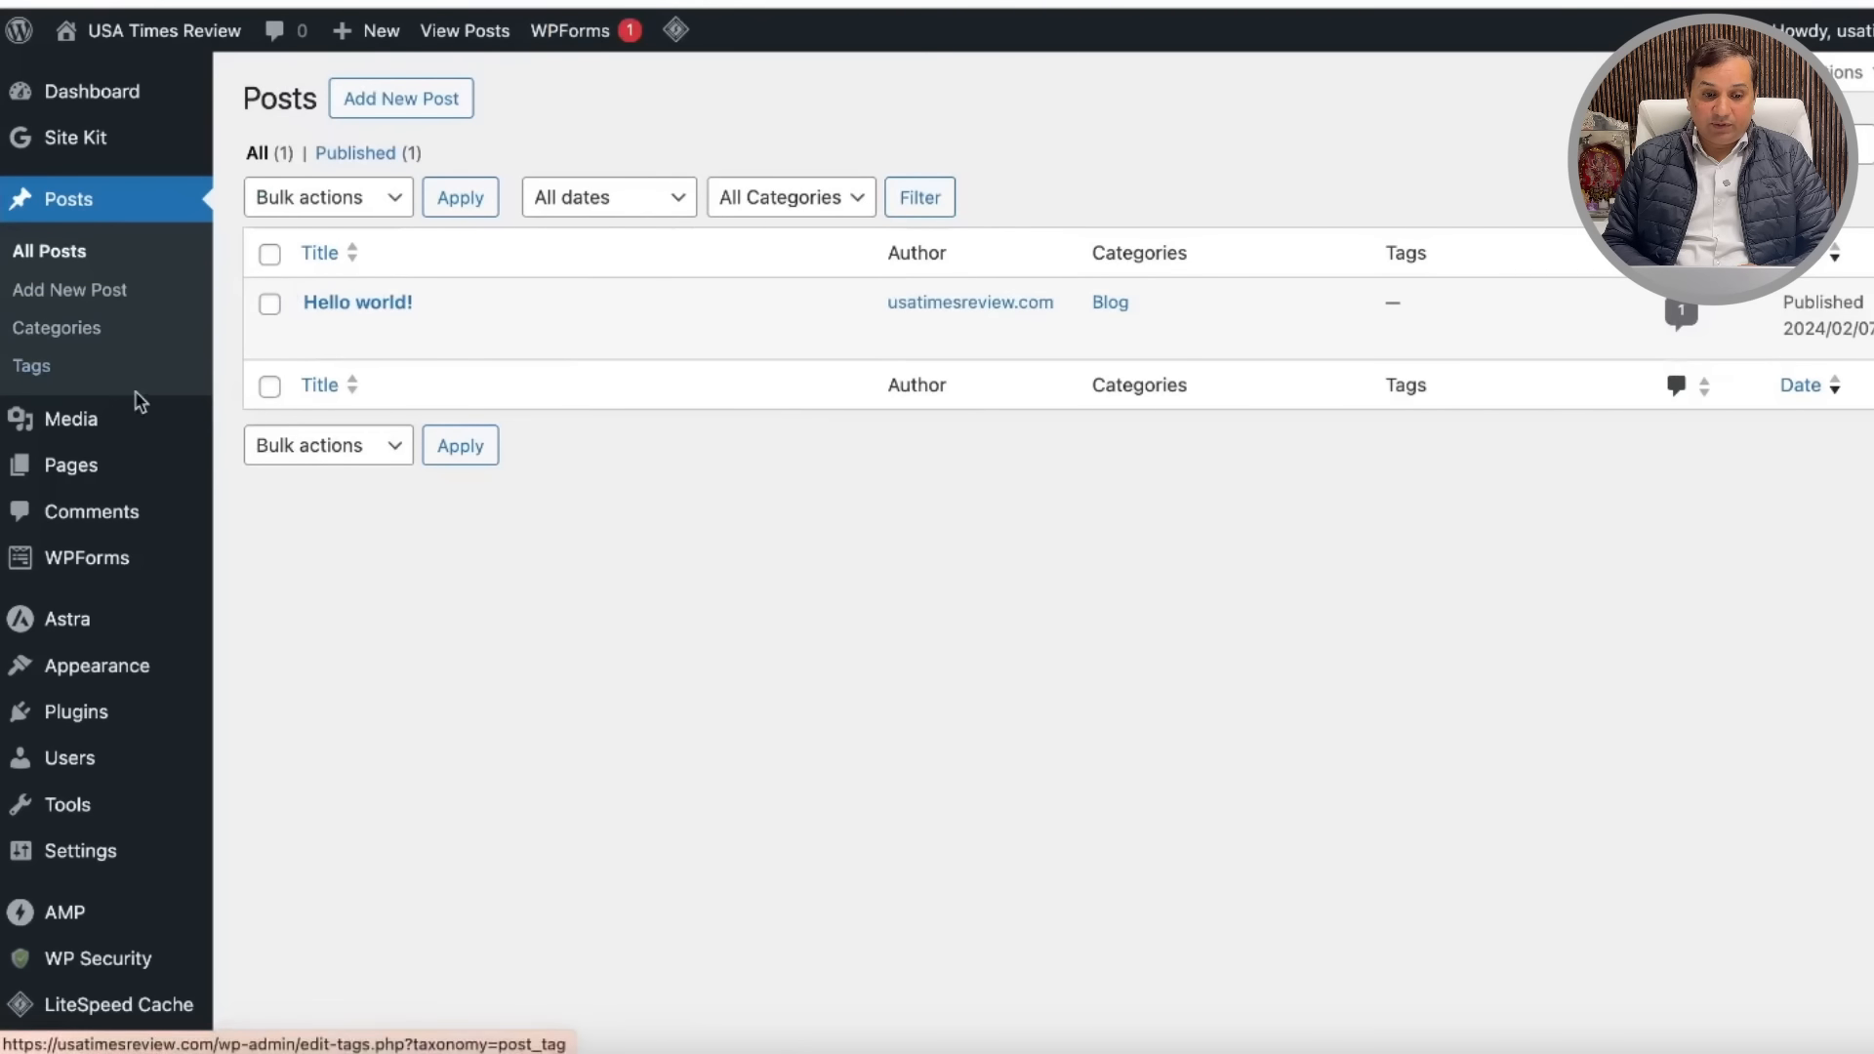
{"action": "mouse_move", "coordinate": [125, 469]}
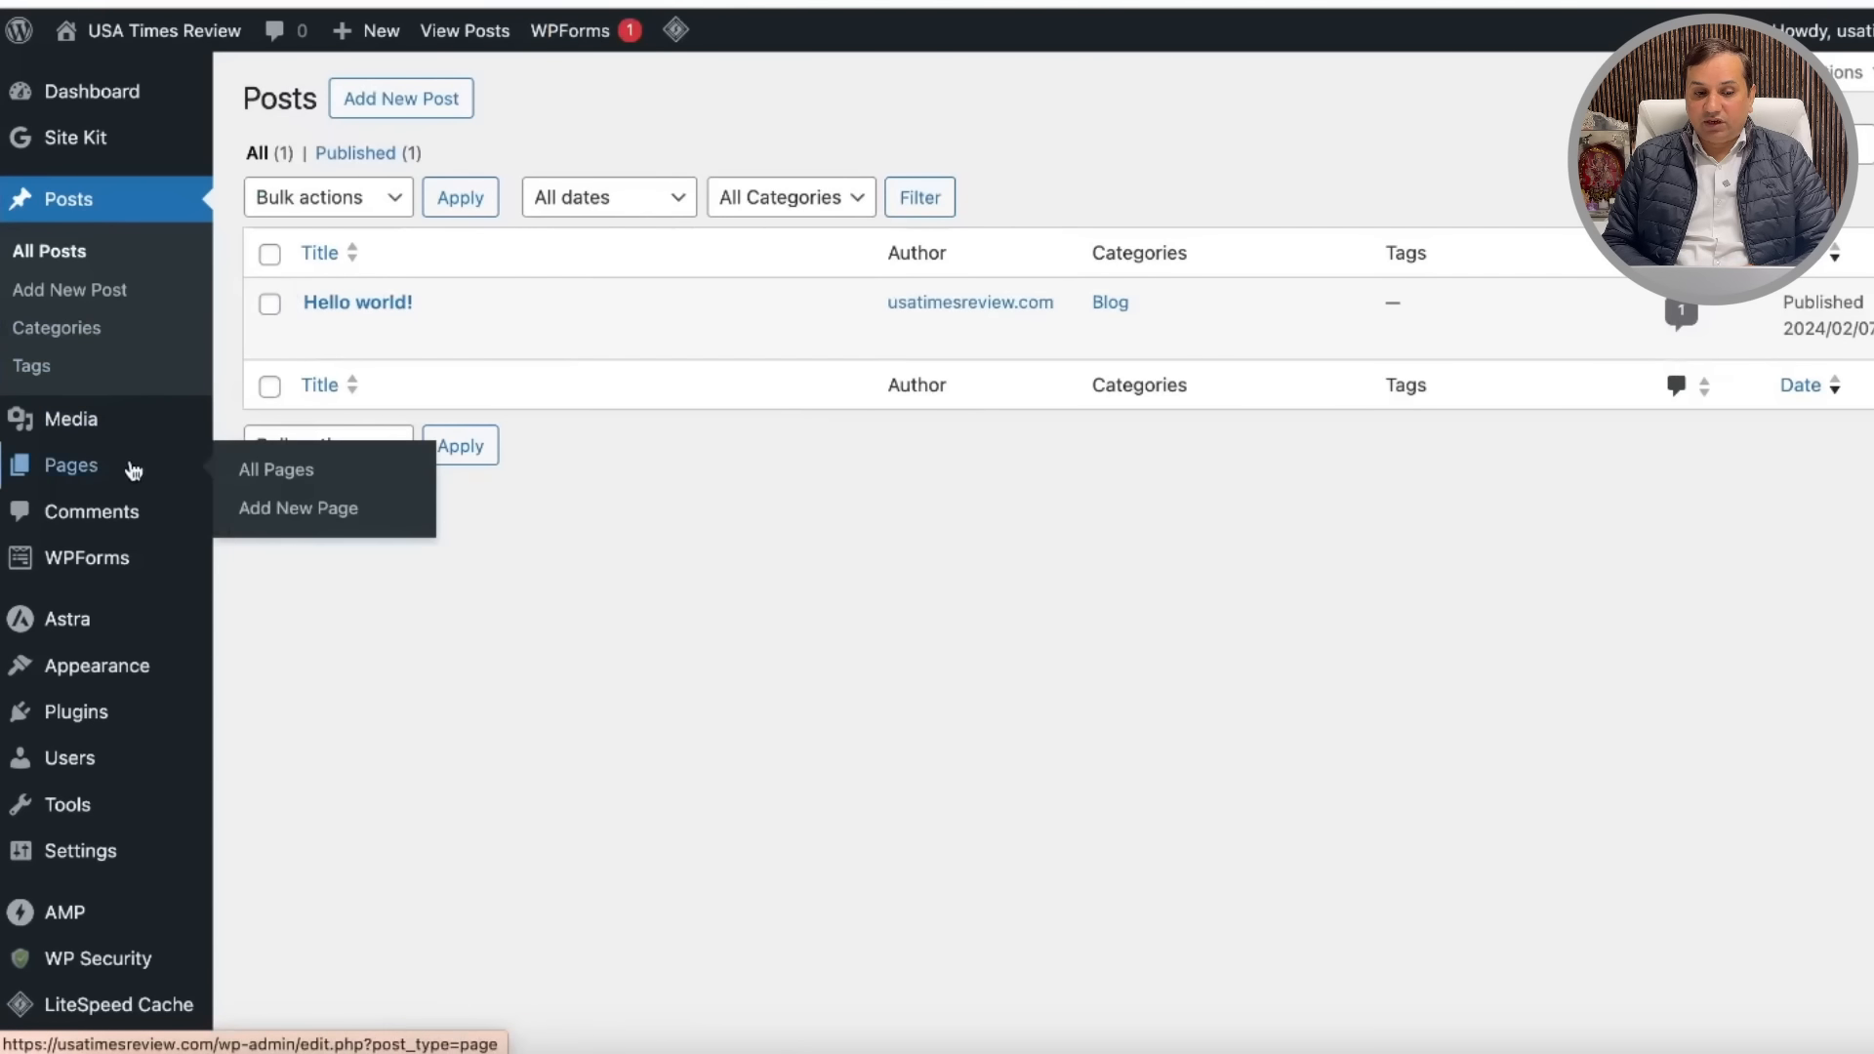
{"action": "left_click", "coordinate": [309, 478]}
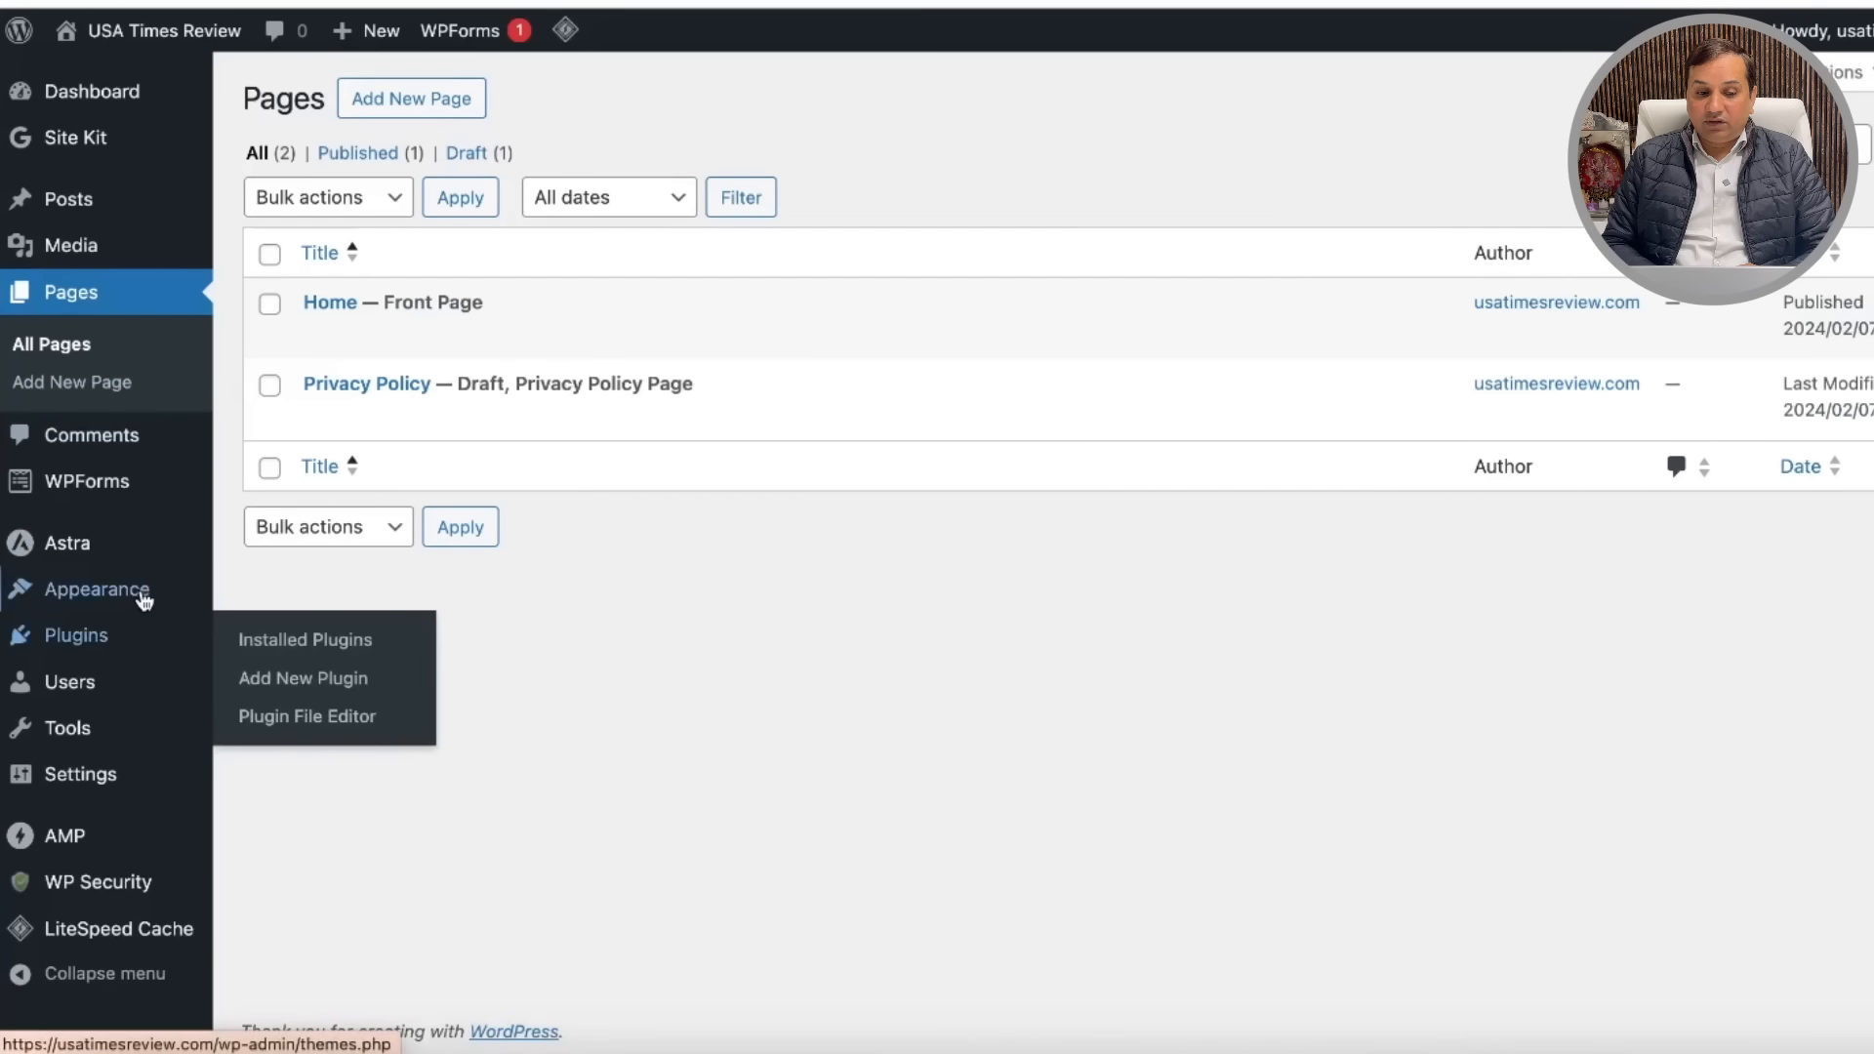
{"action": "mouse_move", "coordinate": [151, 597]}
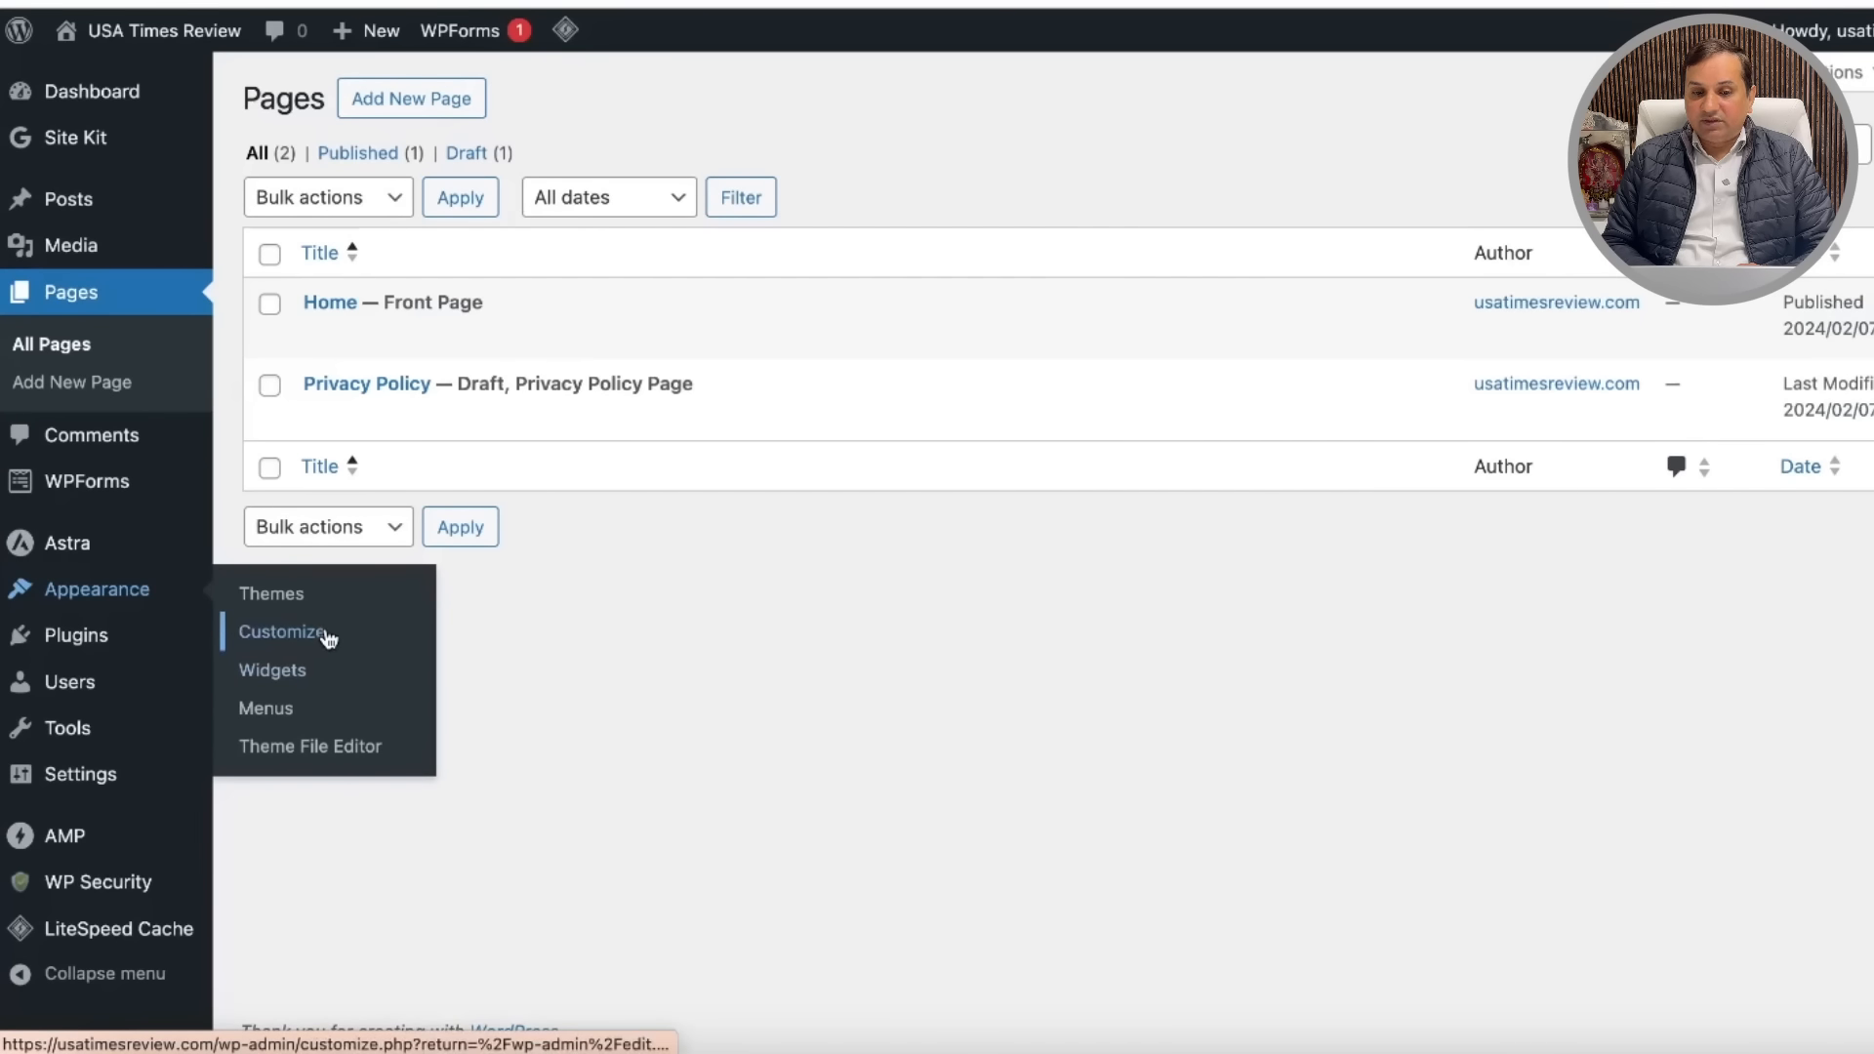
{"action": "left_click", "coordinate": [329, 637]}
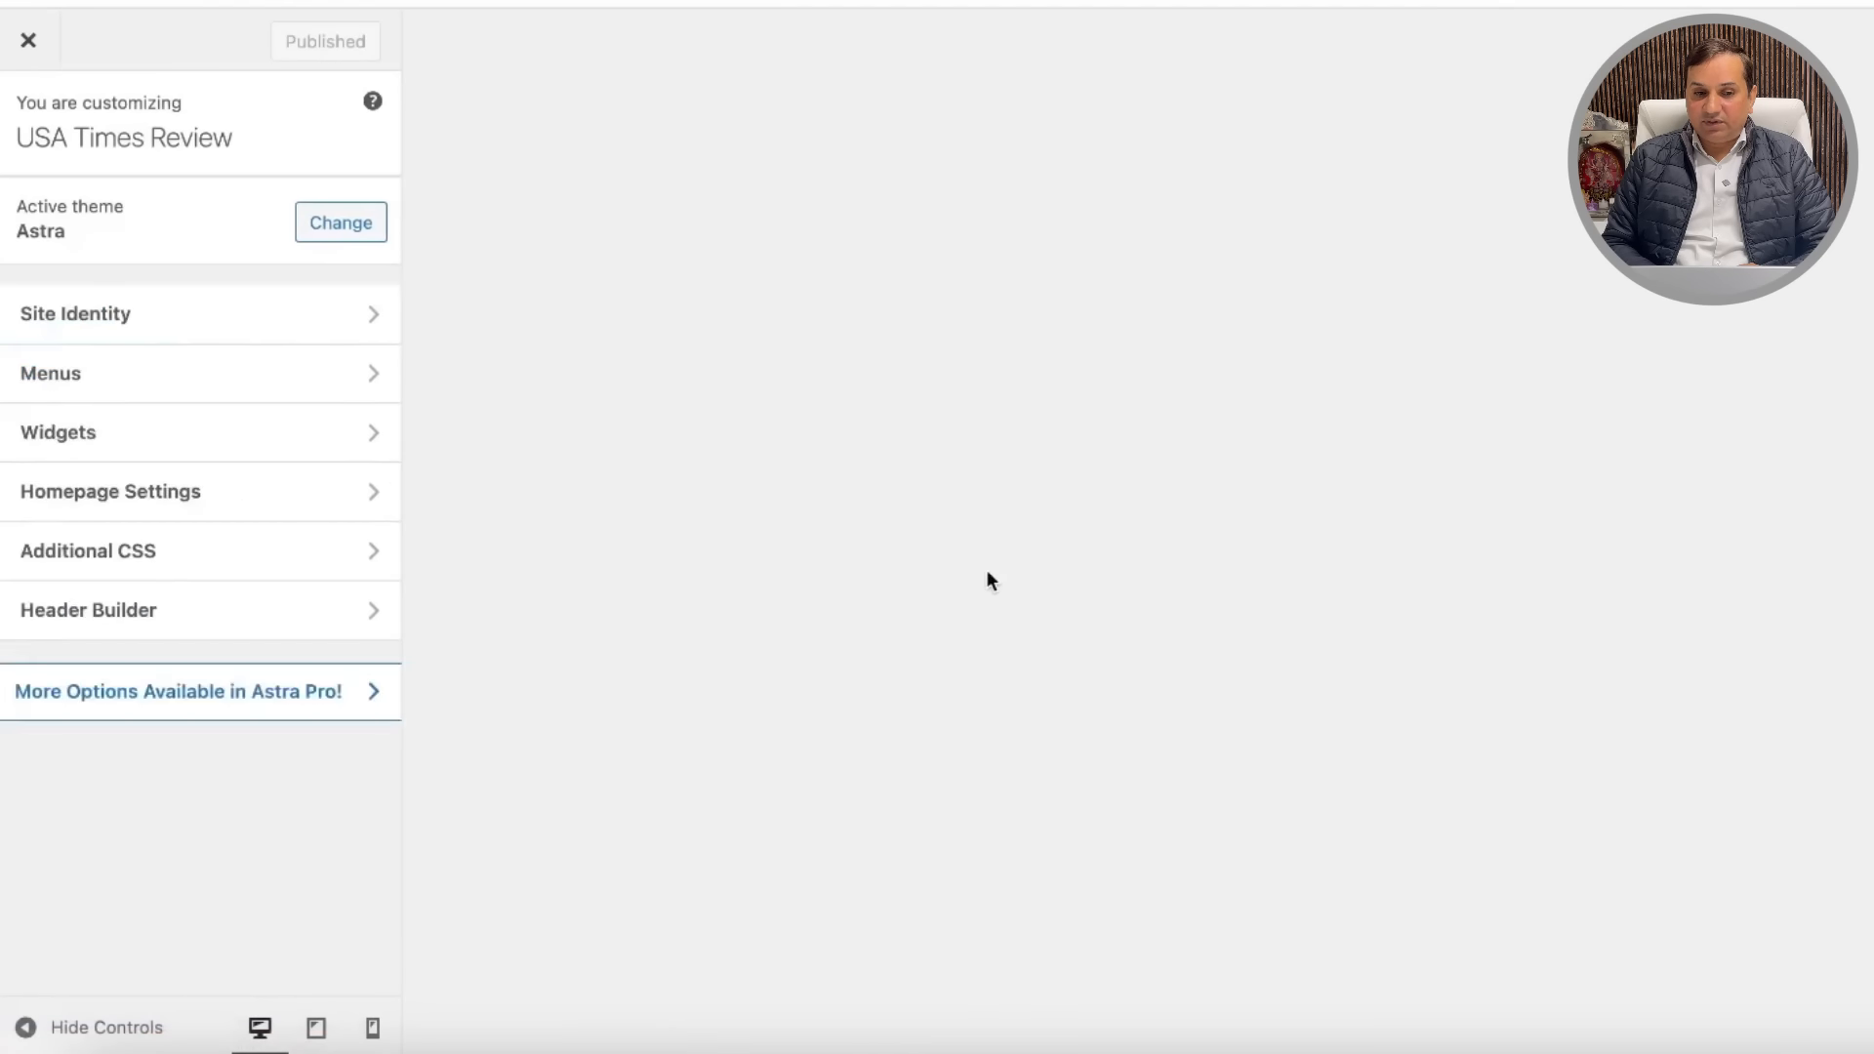
Step: Replace [theme_author] in the footer copyright with the site name and publish it
{"action": "scroll", "coordinate": [917, 683], "scroll_direction": "down", "scroll_amount": 10}
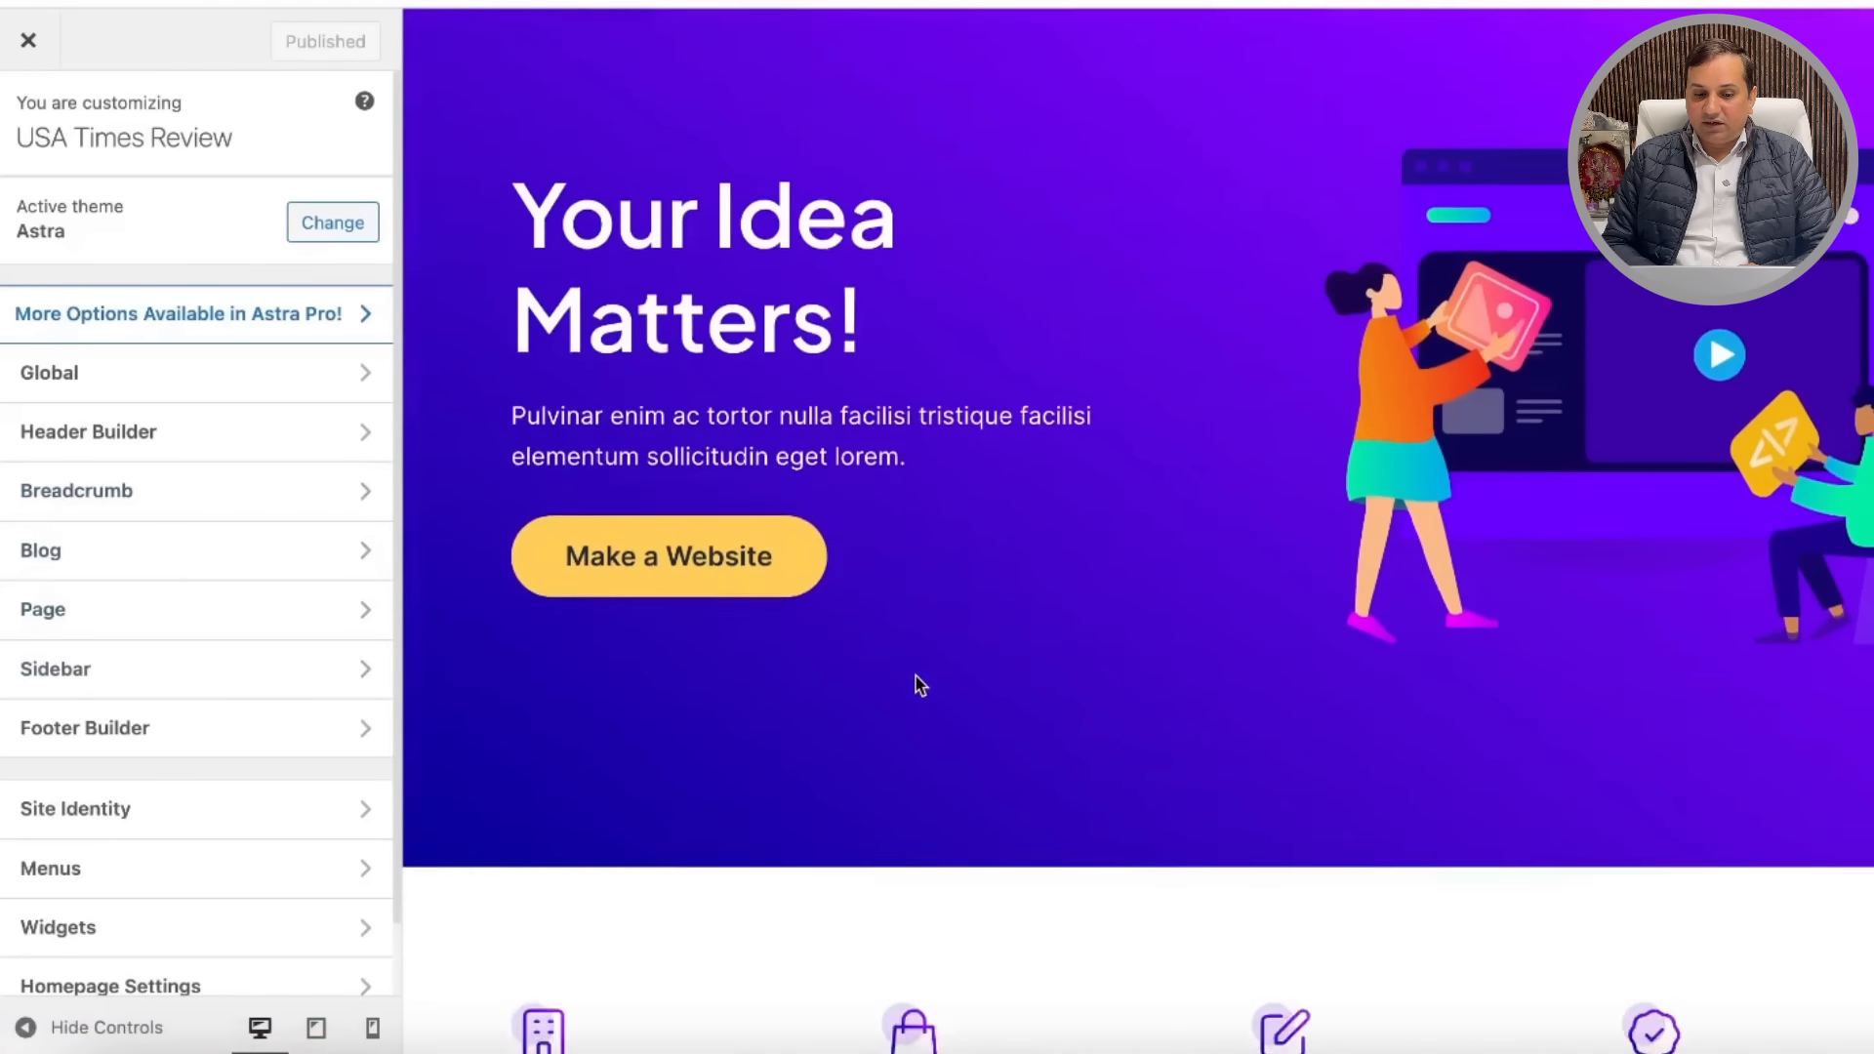
{"action": "scroll", "coordinate": [916, 673], "scroll_direction": "down", "scroll_amount": 10}
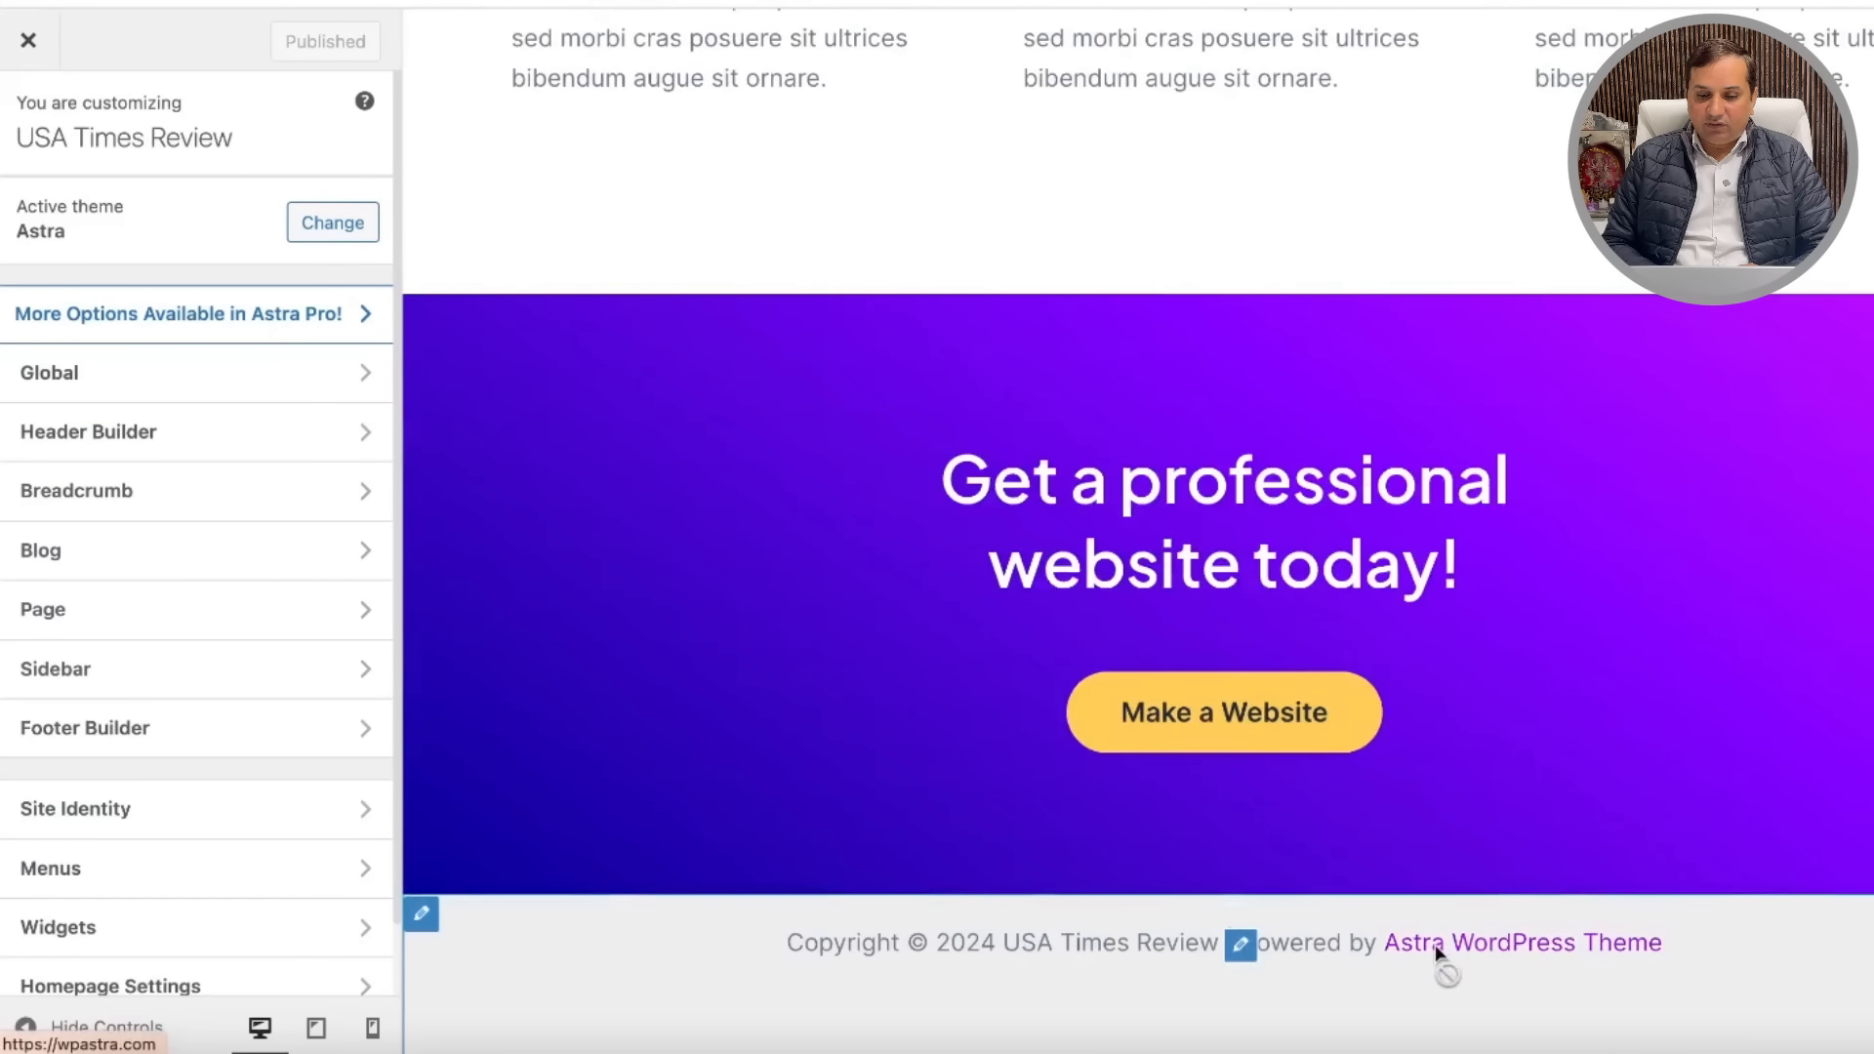
{"action": "left_click", "coordinate": [1240, 947]}
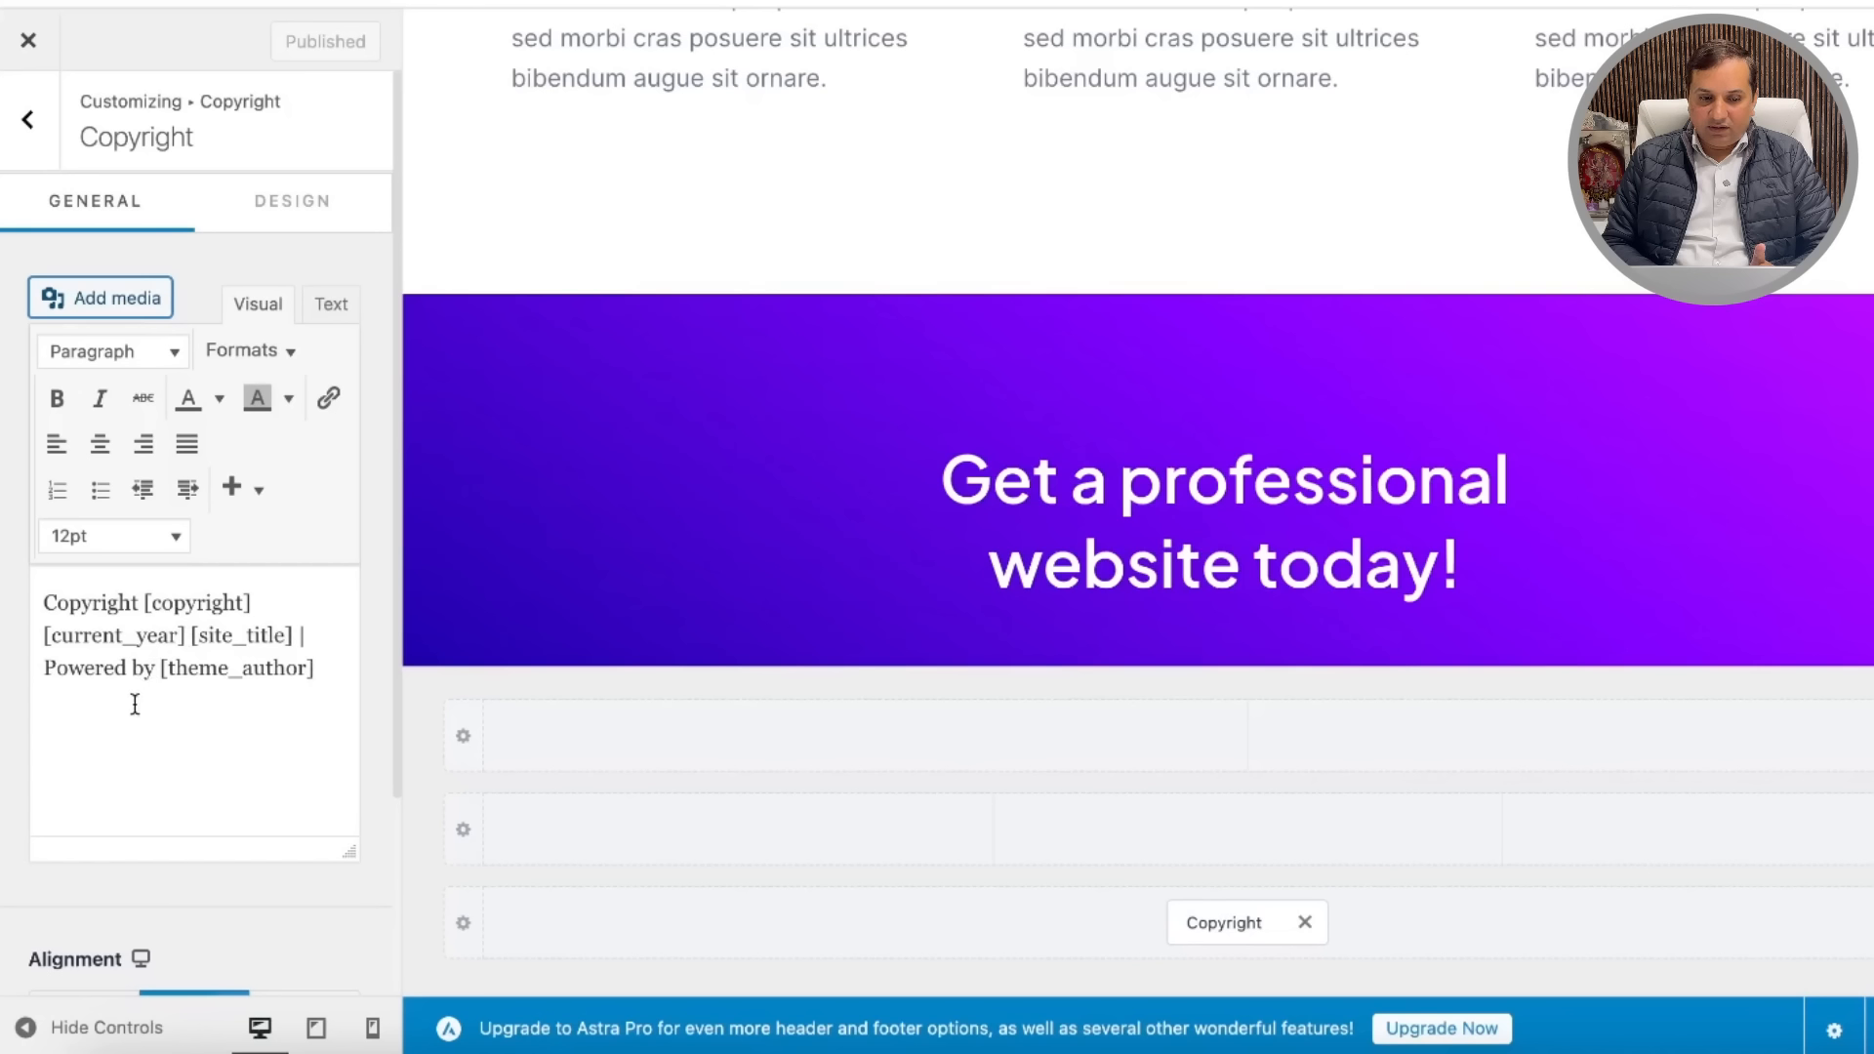
{"action": "left_click", "coordinate": [306, 671]}
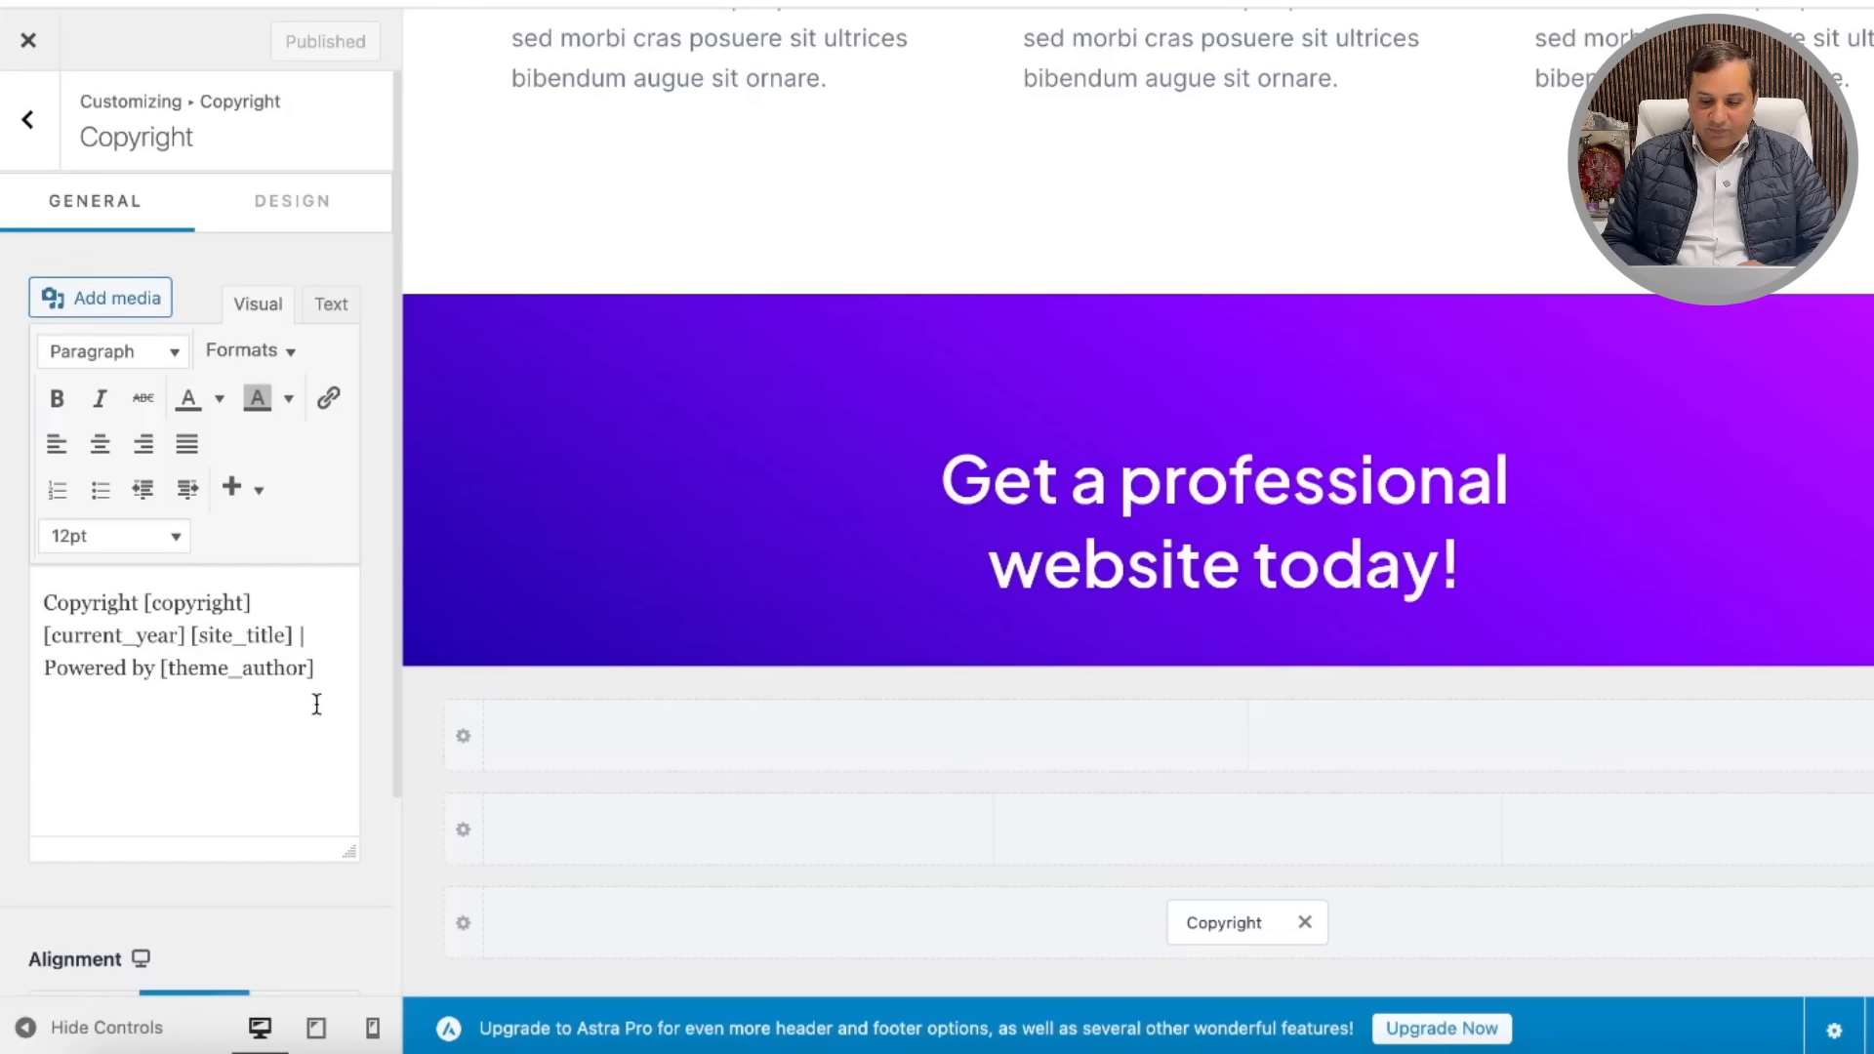
{"action": "key", "text": "BackSpace"}
{"action": "key", "text": "BackSpace"}
{"action": "key", "text": "BackSpace"}
{"action": "key", "text": "BackSpace"}
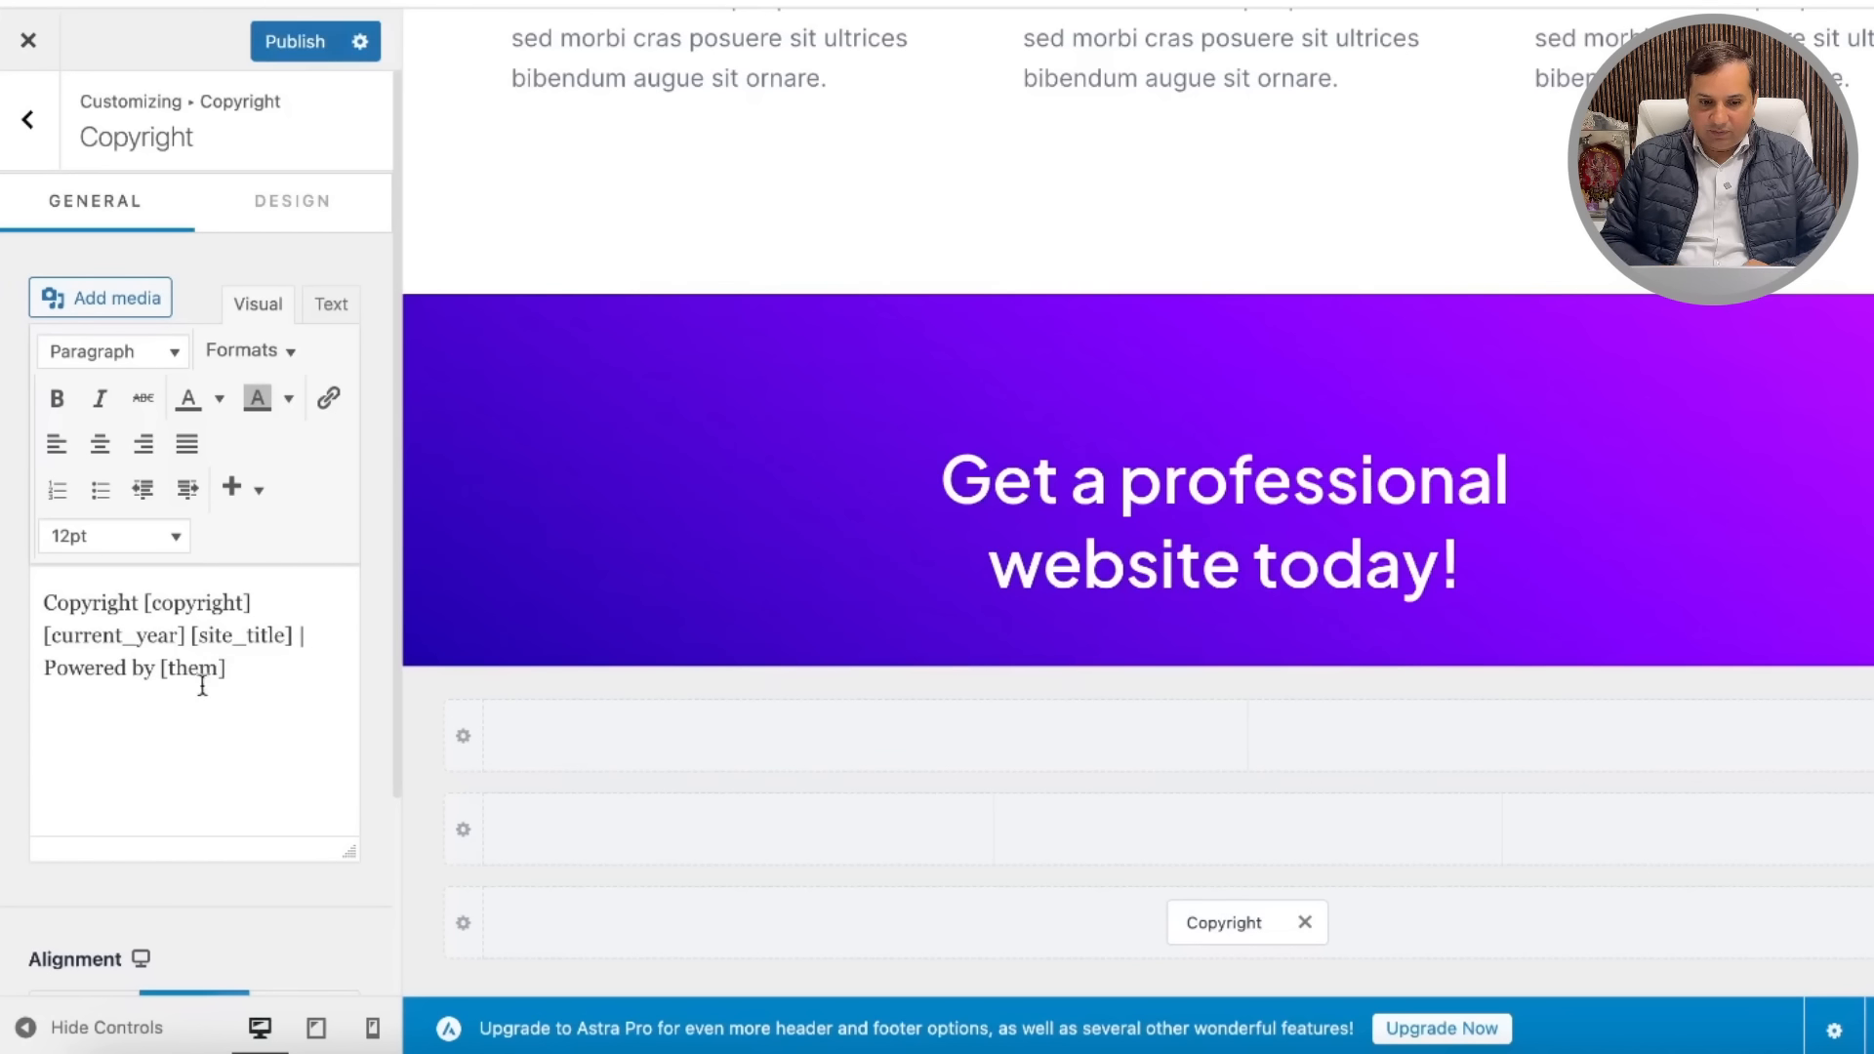
{"action": "key", "text": "BackSpace"}
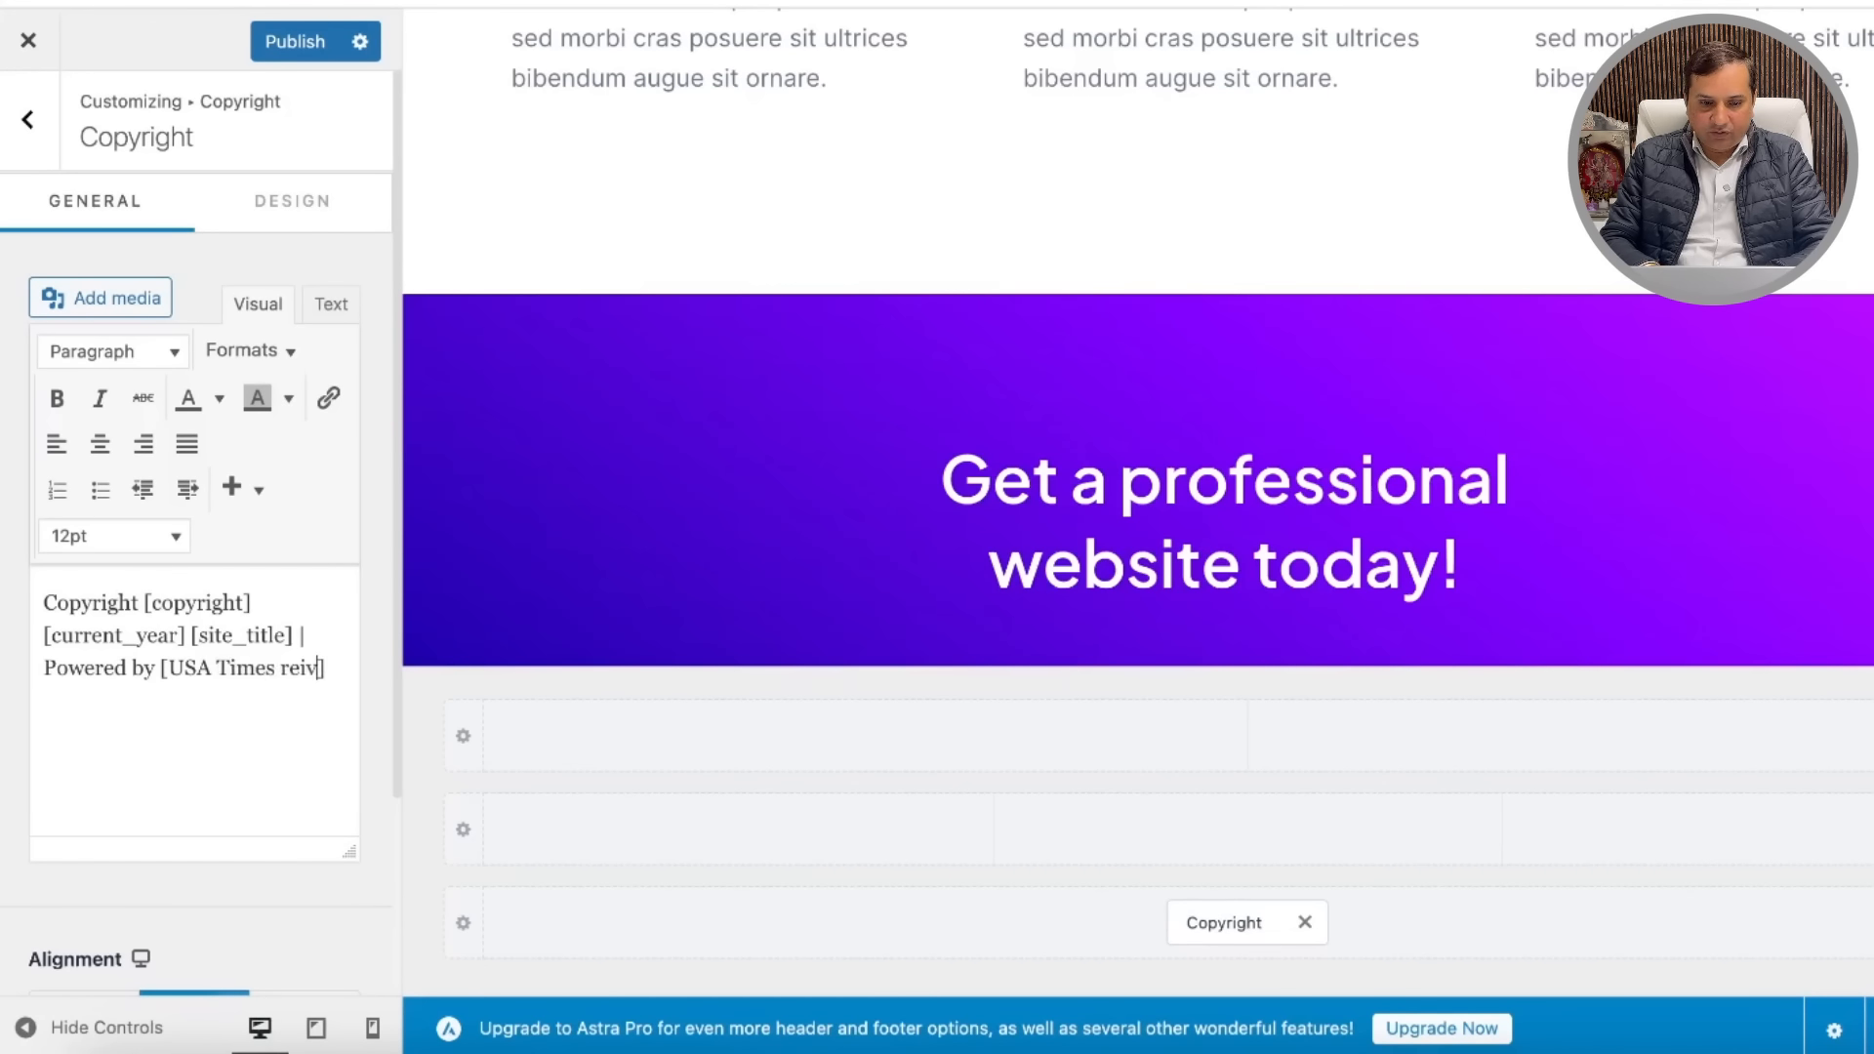
{"action": "type", "text": "view"}
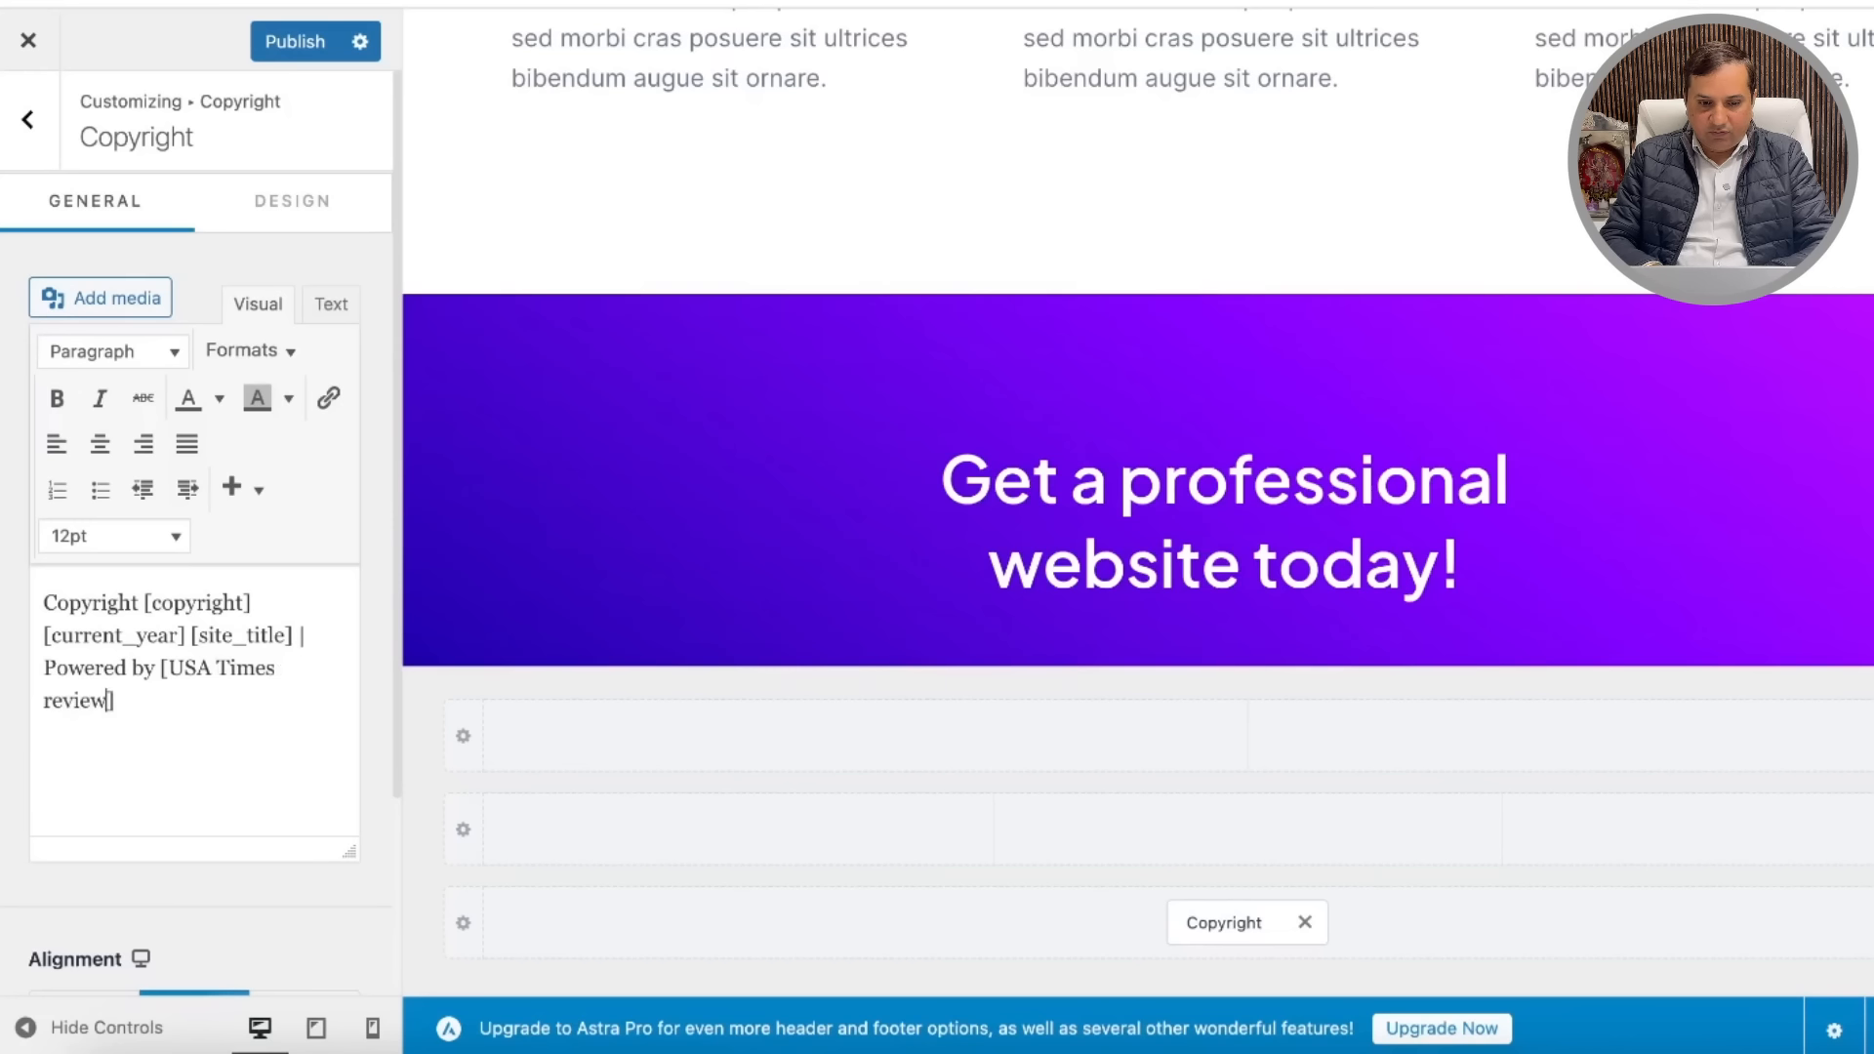
{"action": "left_click", "coordinate": [291, 39]}
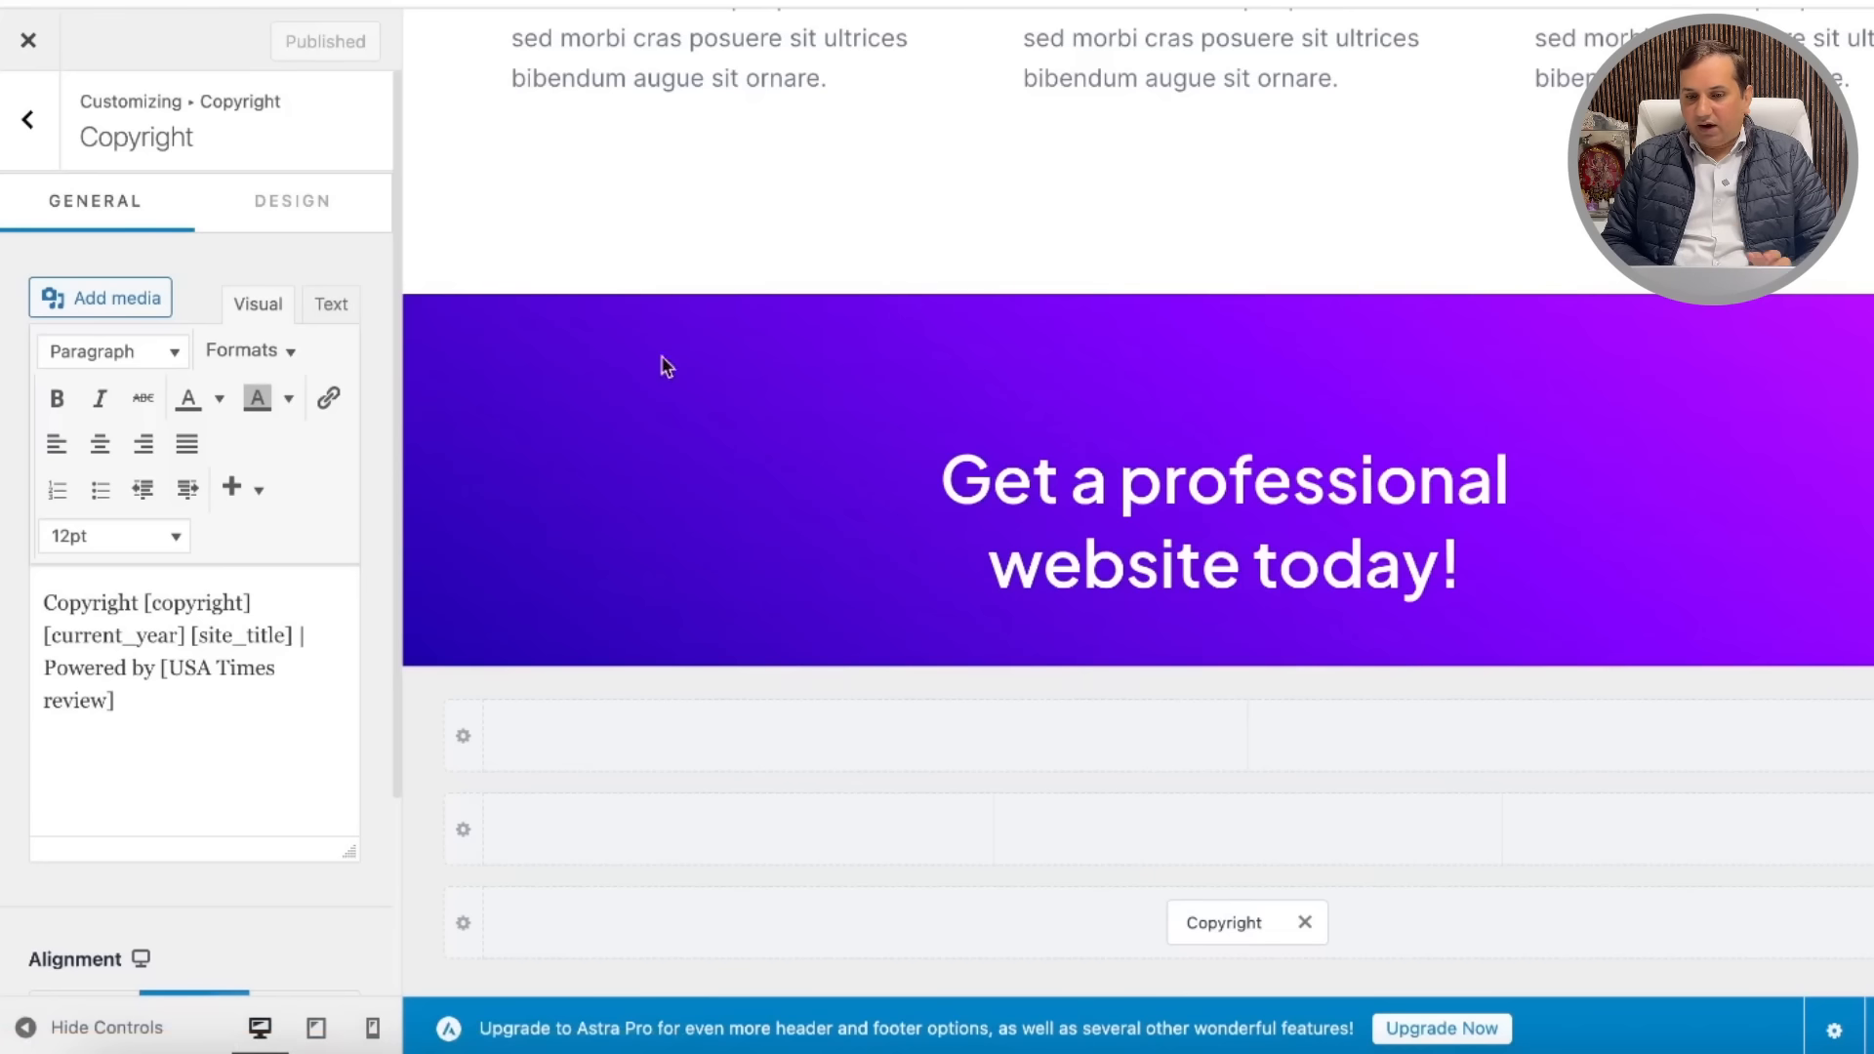
{"action": "left_click", "coordinate": [27, 119]}
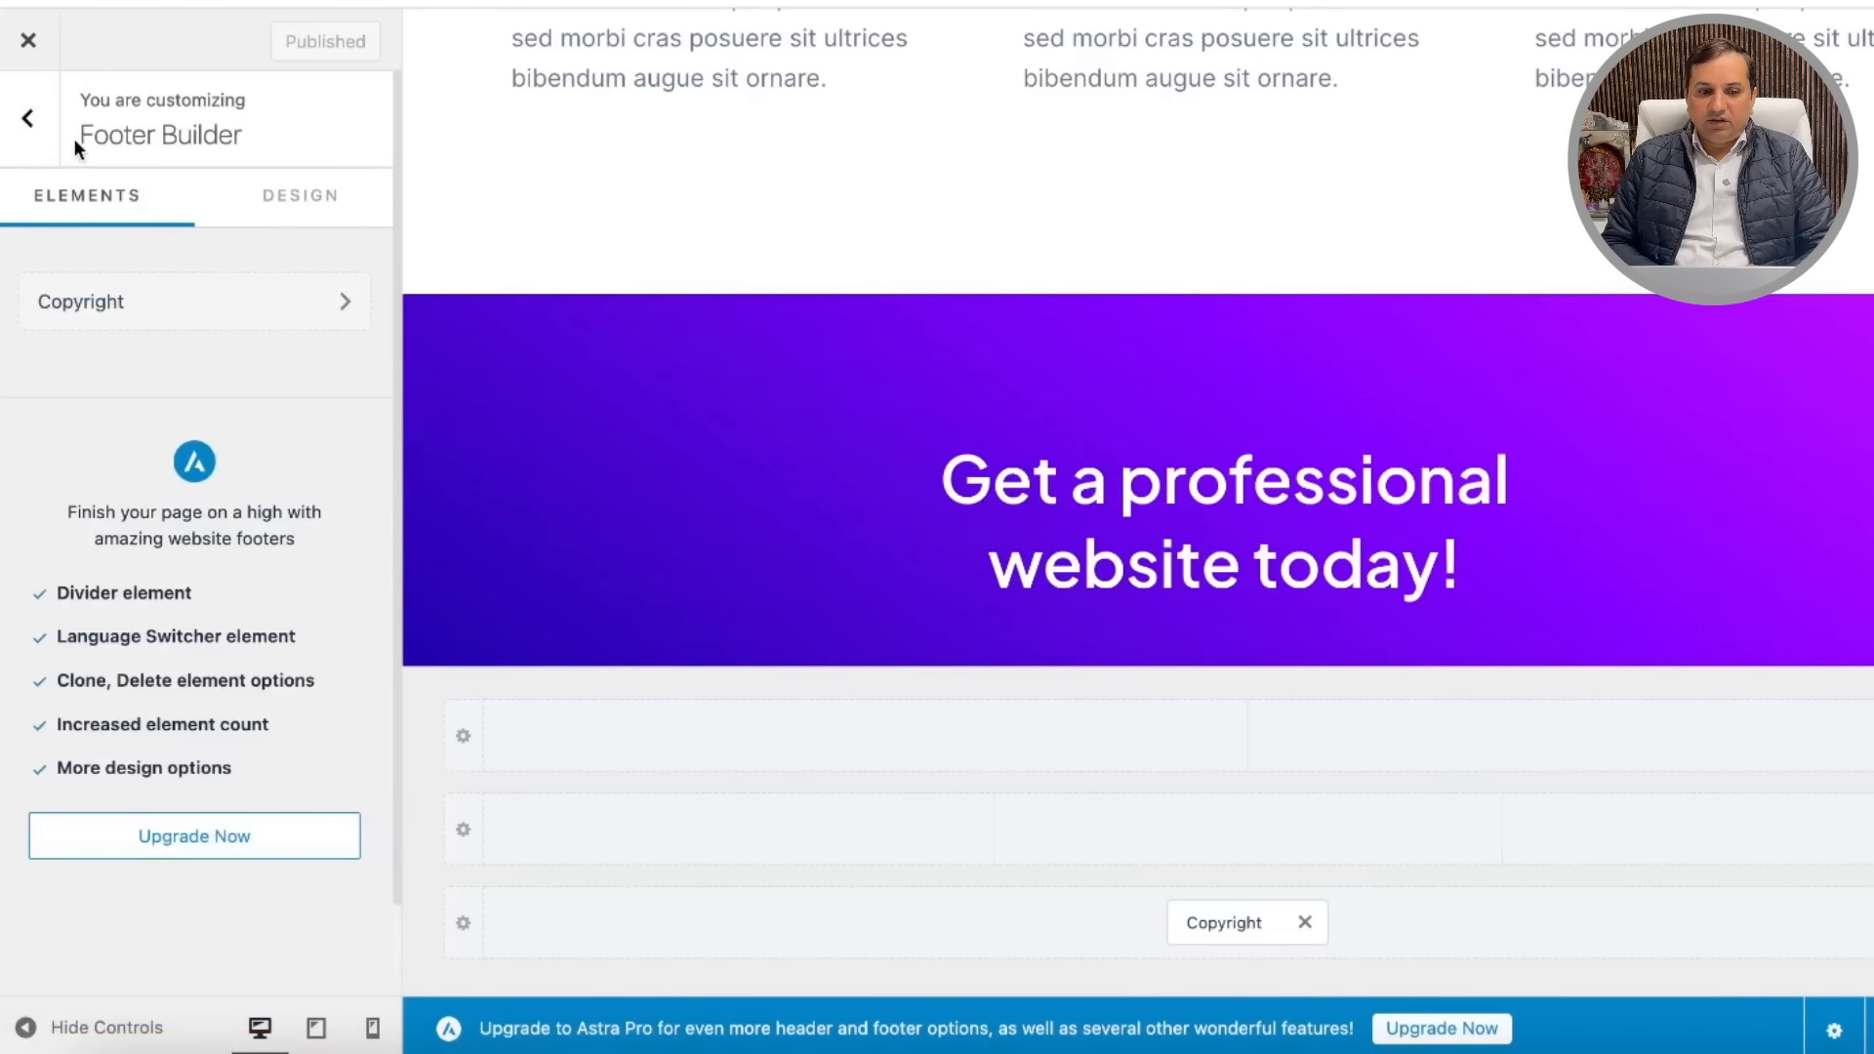
Step: Open the Header Builder and look at the Site Title & Logo settings
{"action": "left_click", "coordinate": [27, 119]}
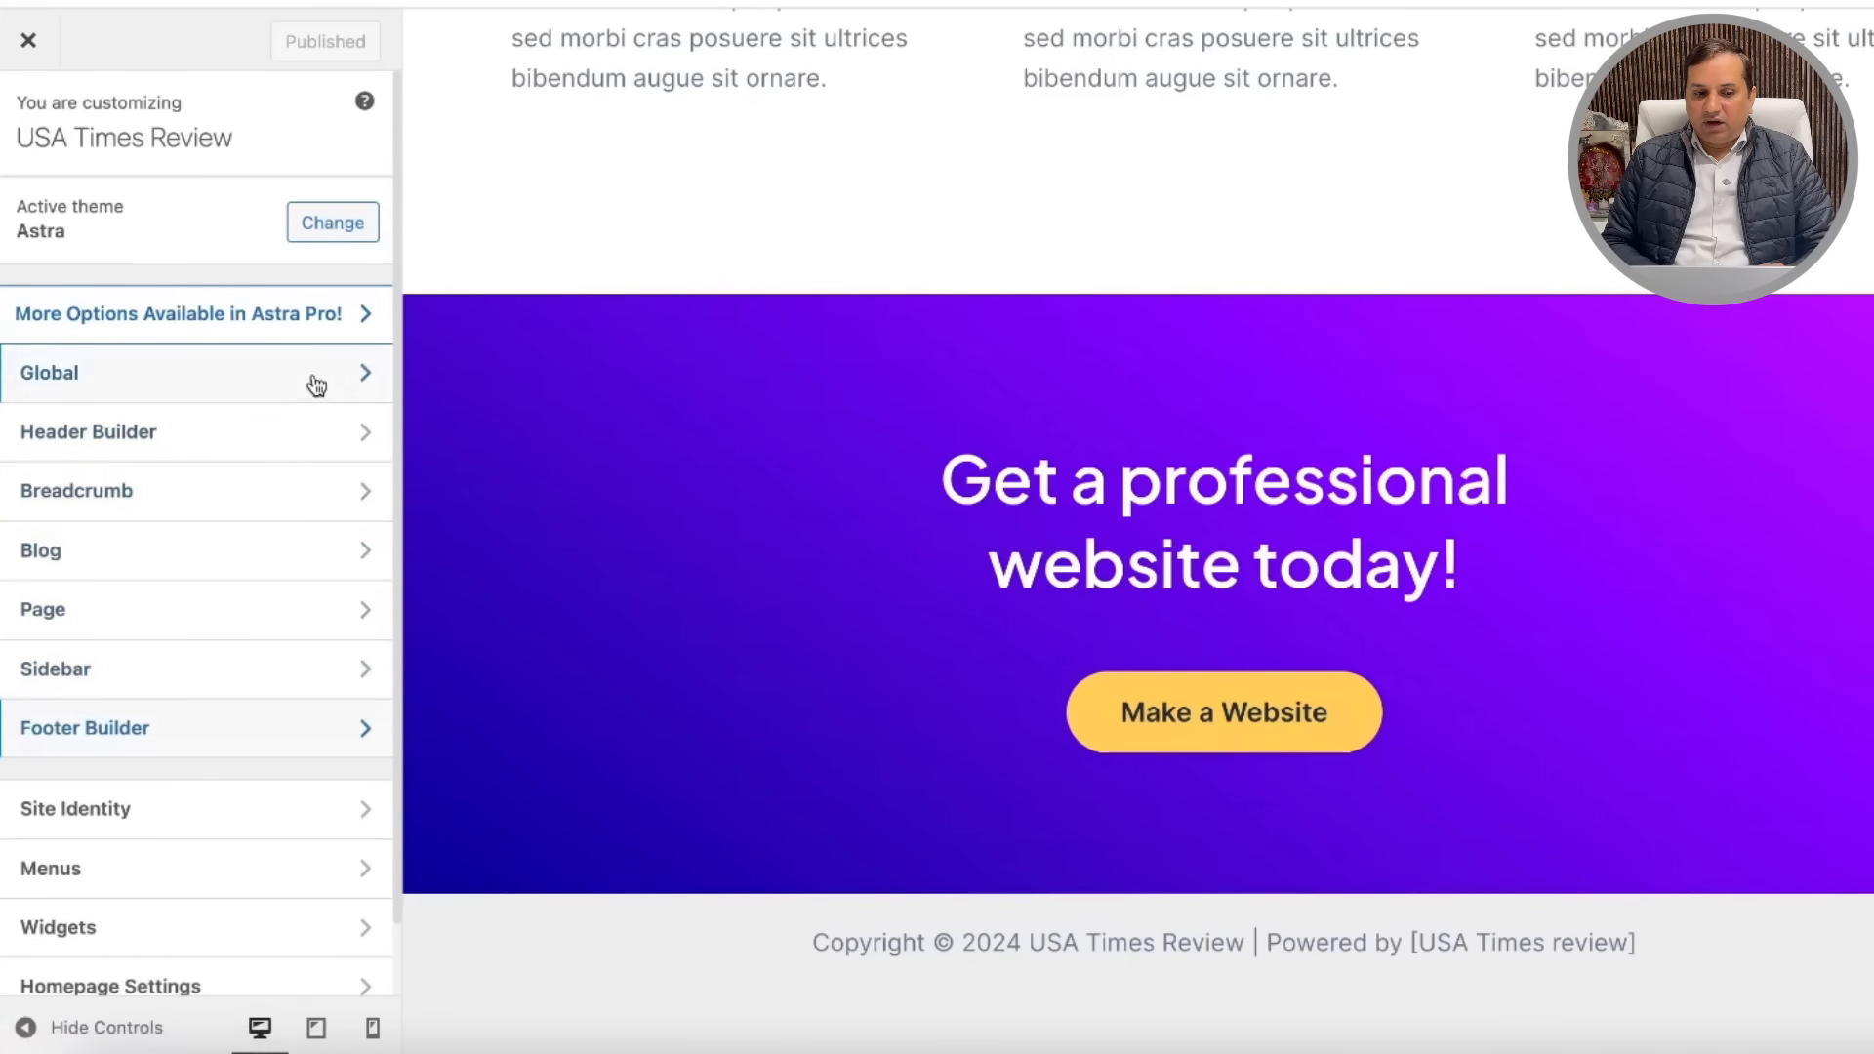
{"action": "left_click", "coordinate": [315, 434]}
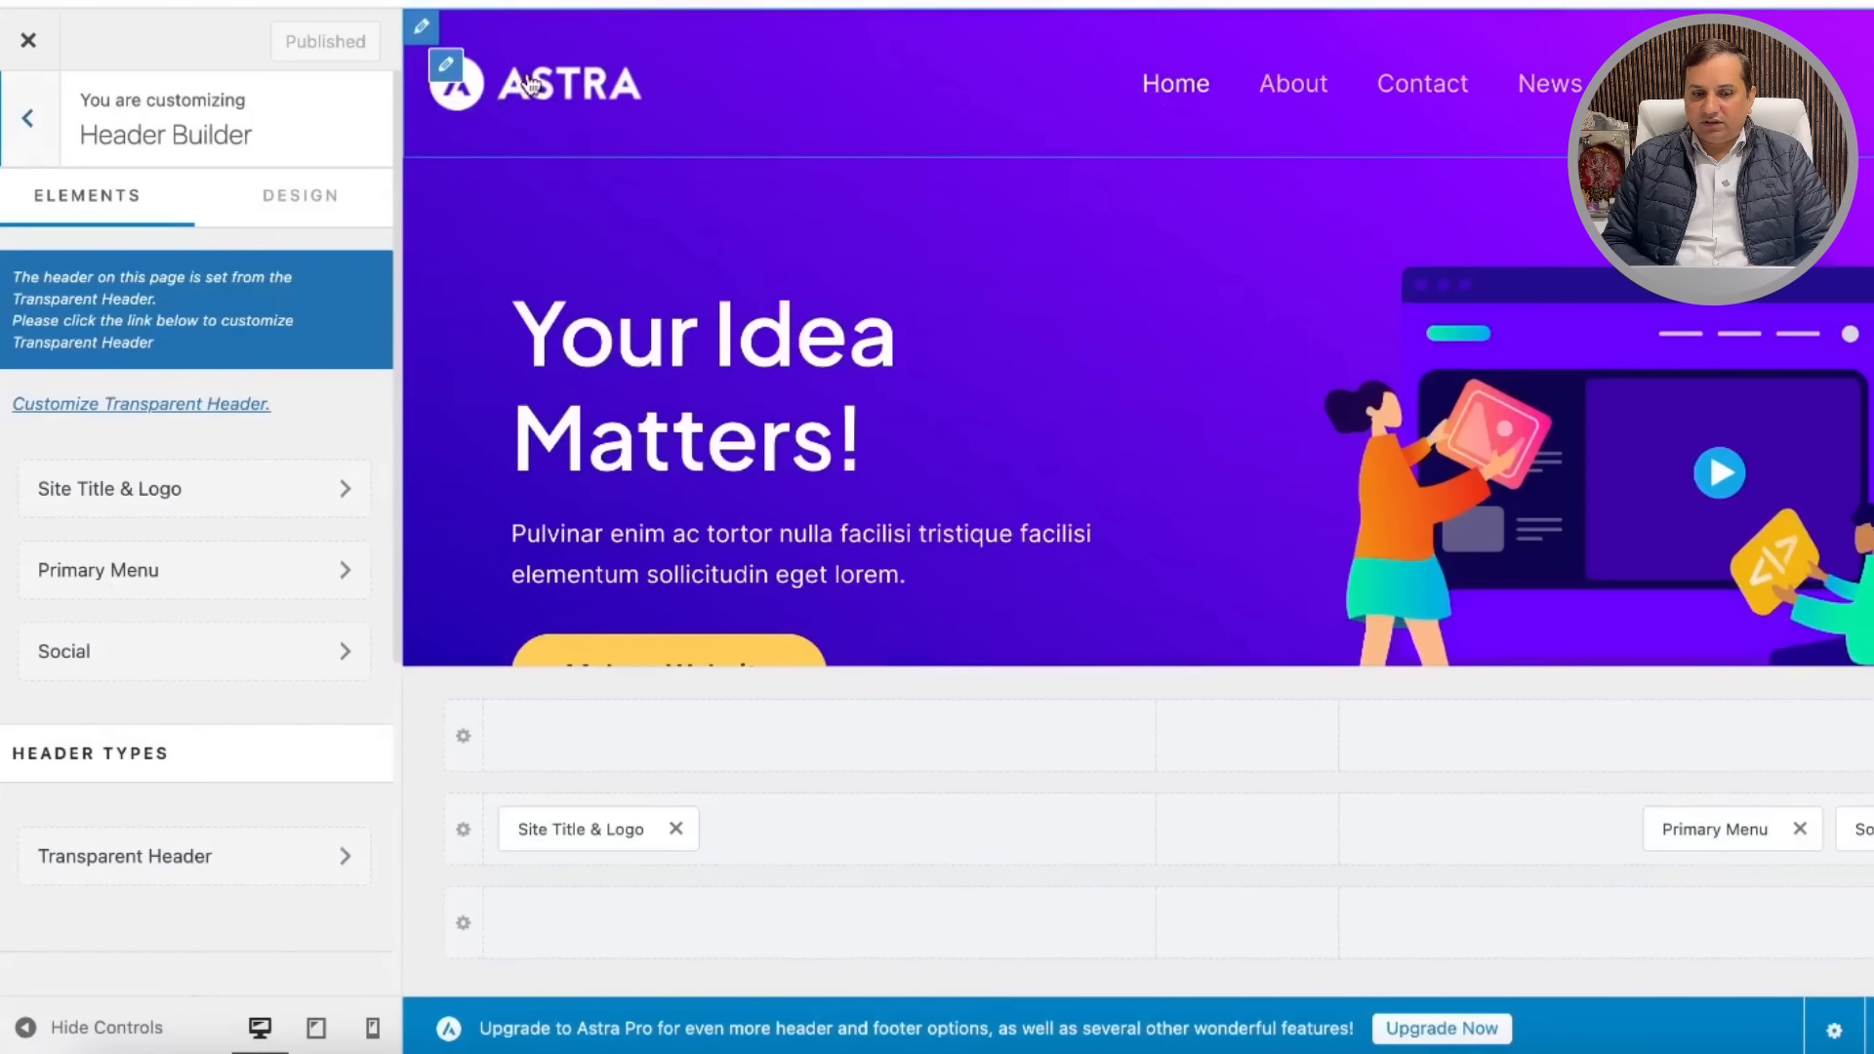
{"action": "left_click", "coordinate": [445, 70]}
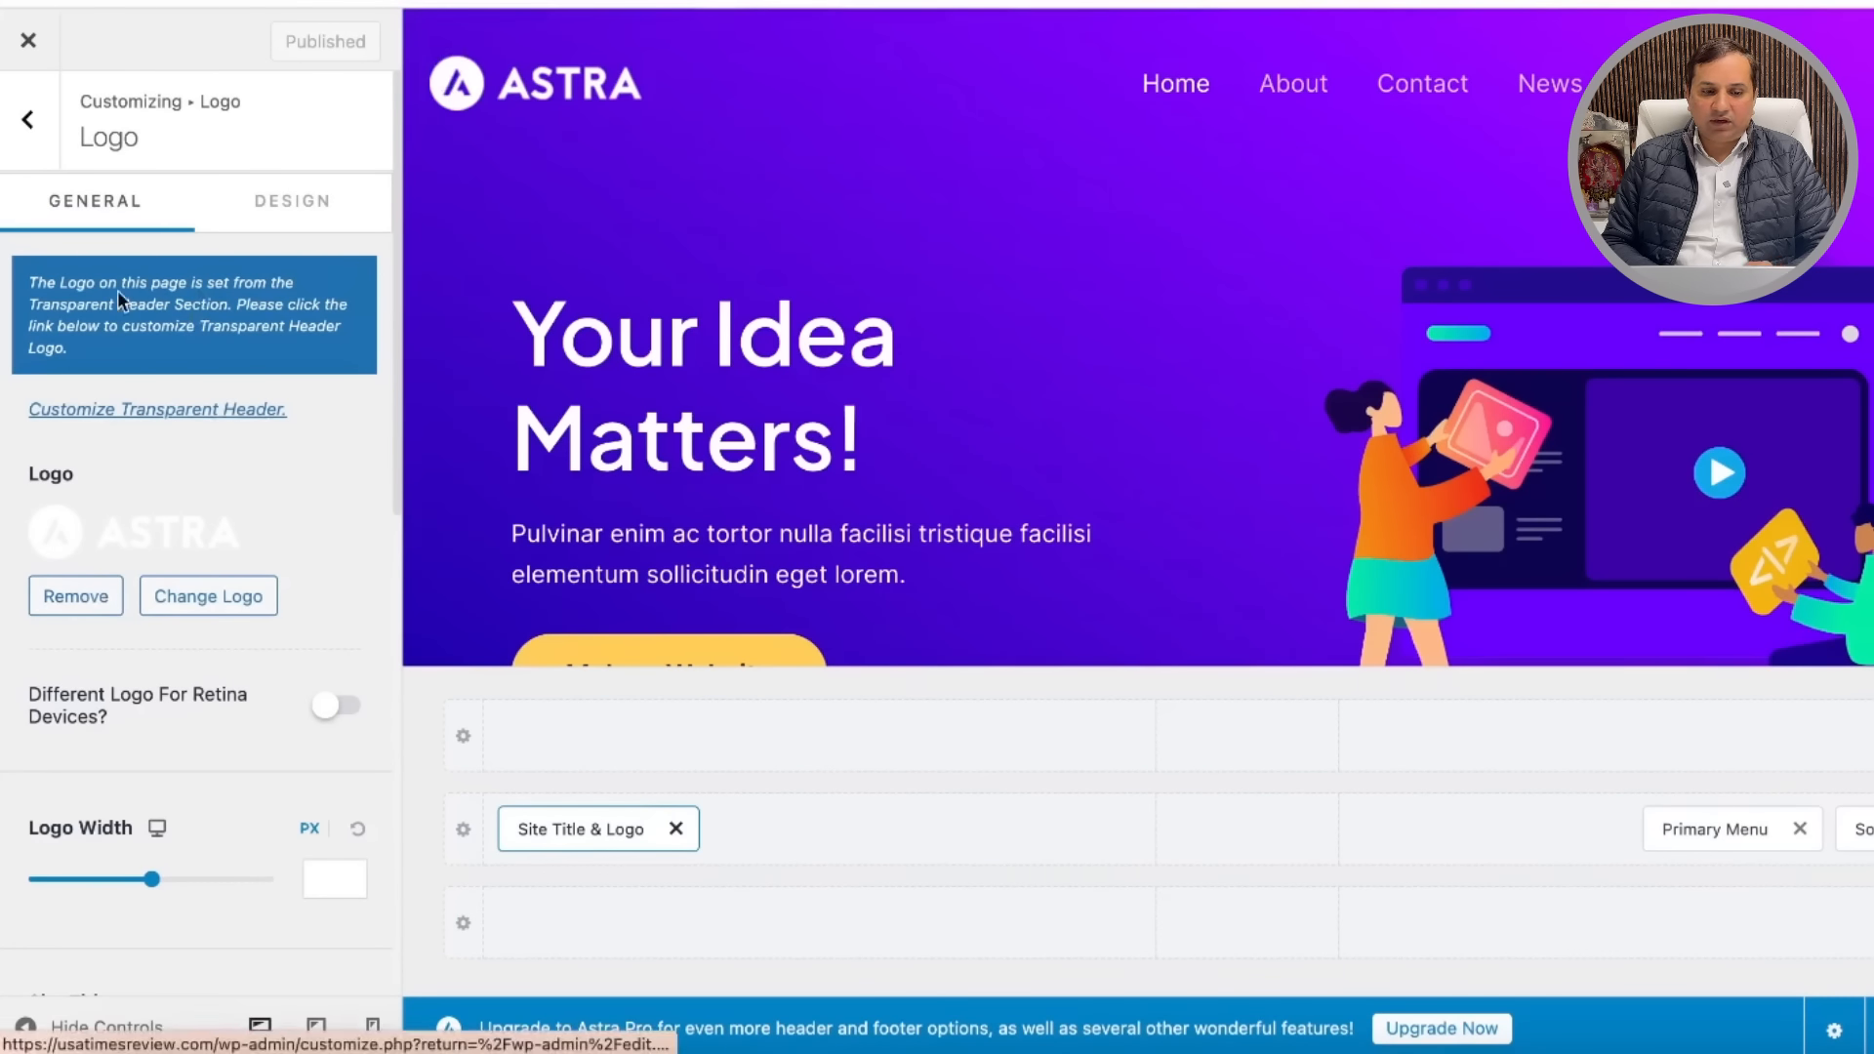
{"action": "left_click", "coordinate": [17, 122]}
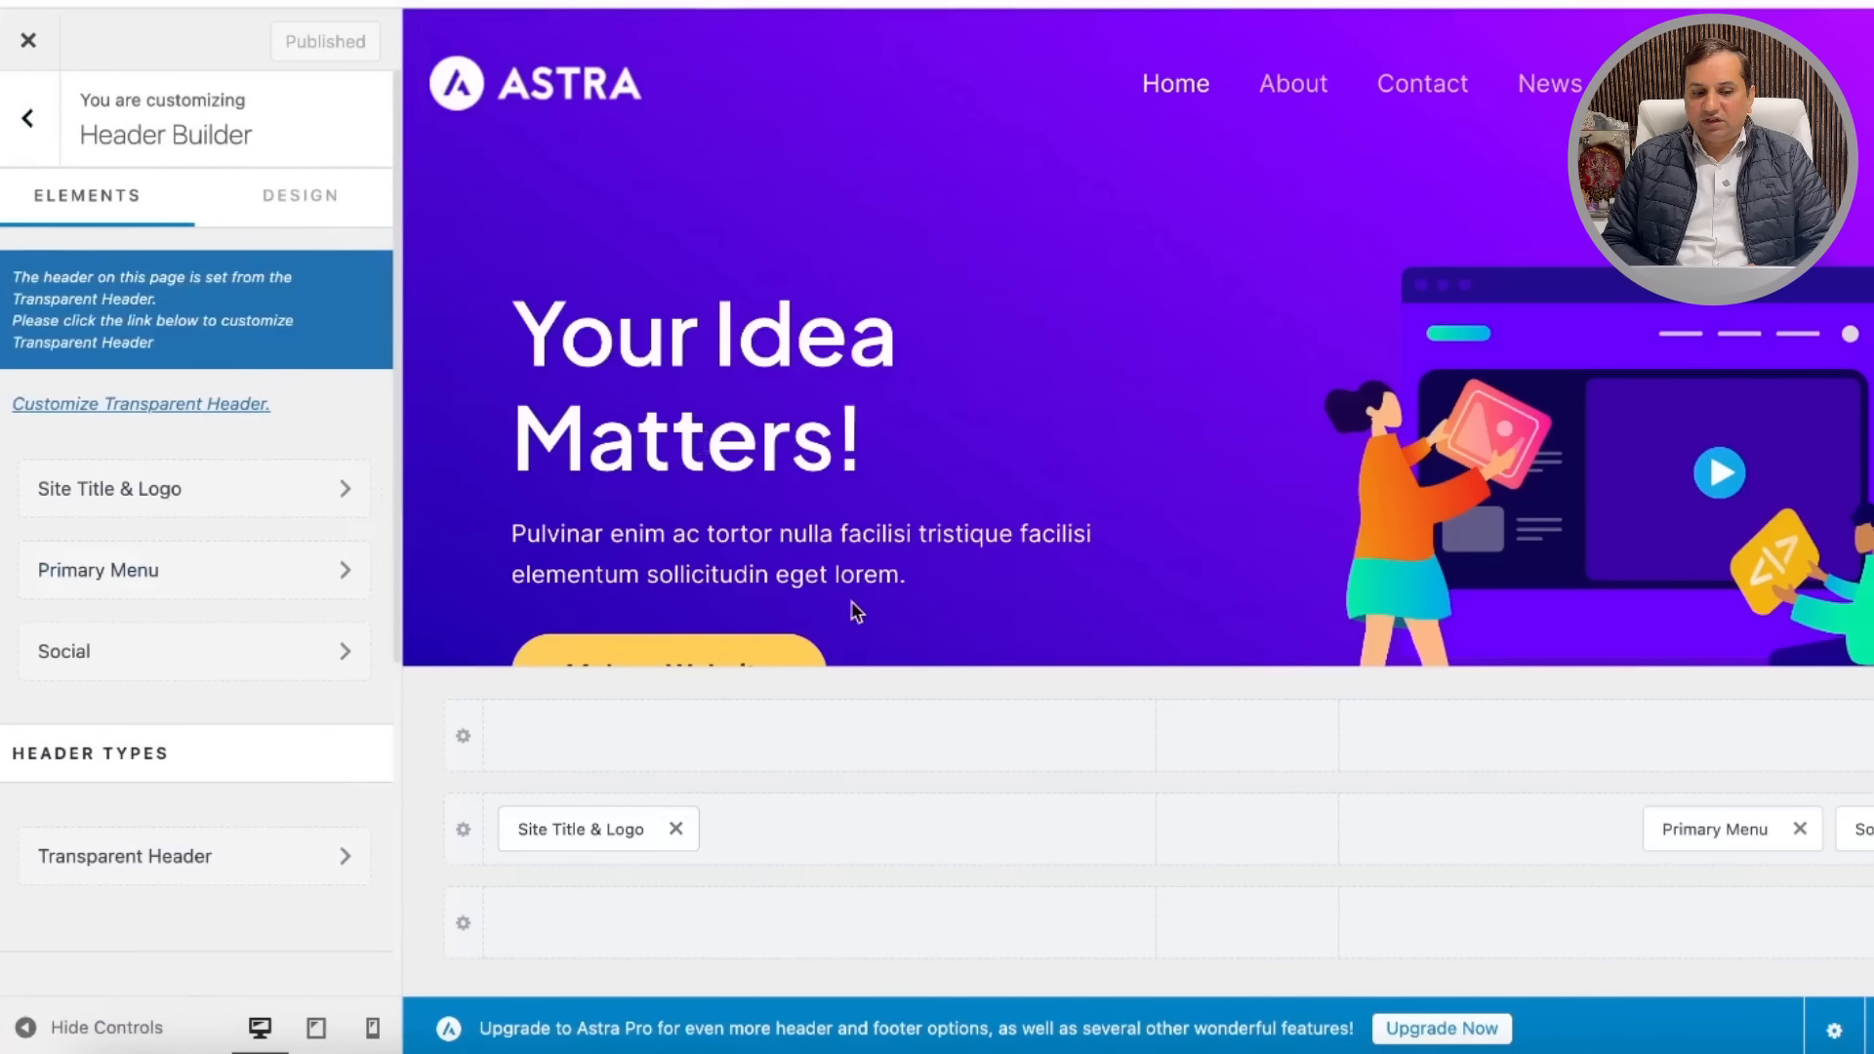
Step: Review the Instagram social icon link, then open the header's Primary Menu settings
{"action": "left_click", "coordinate": [297, 652]}
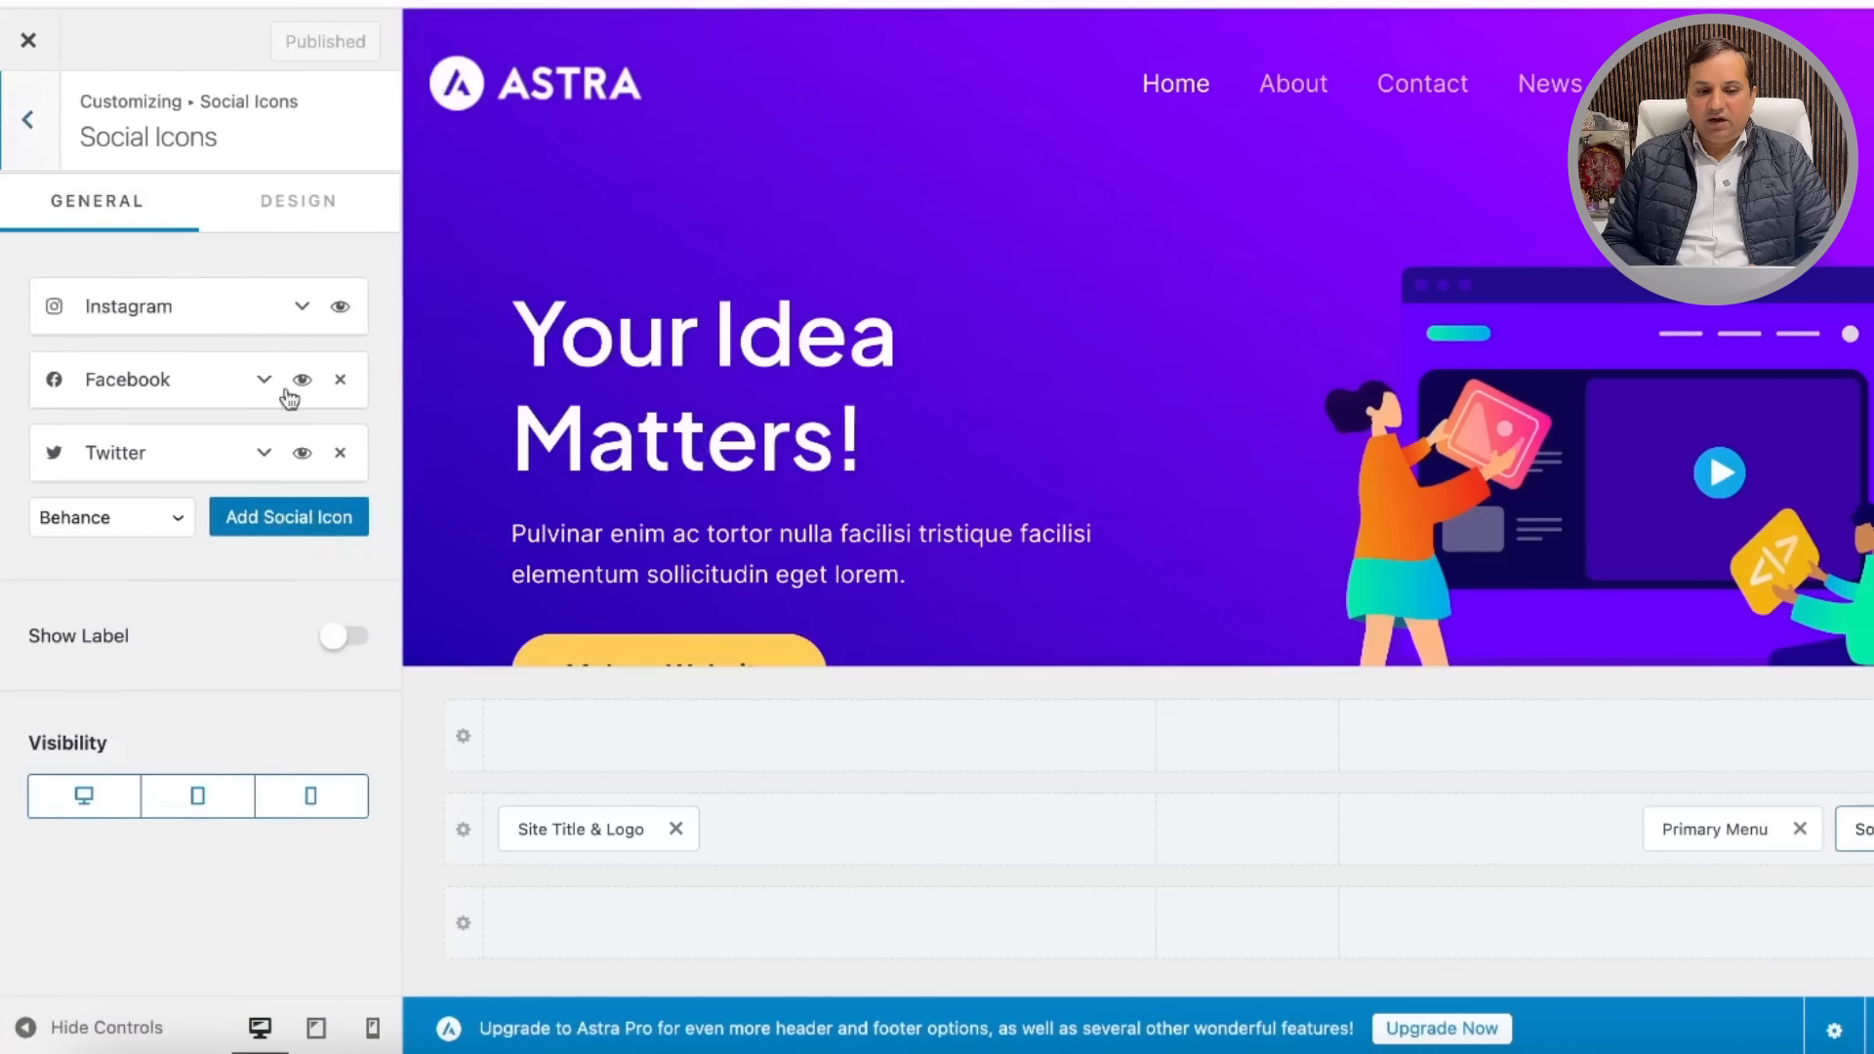
{"action": "left_click", "coordinate": [293, 307]}
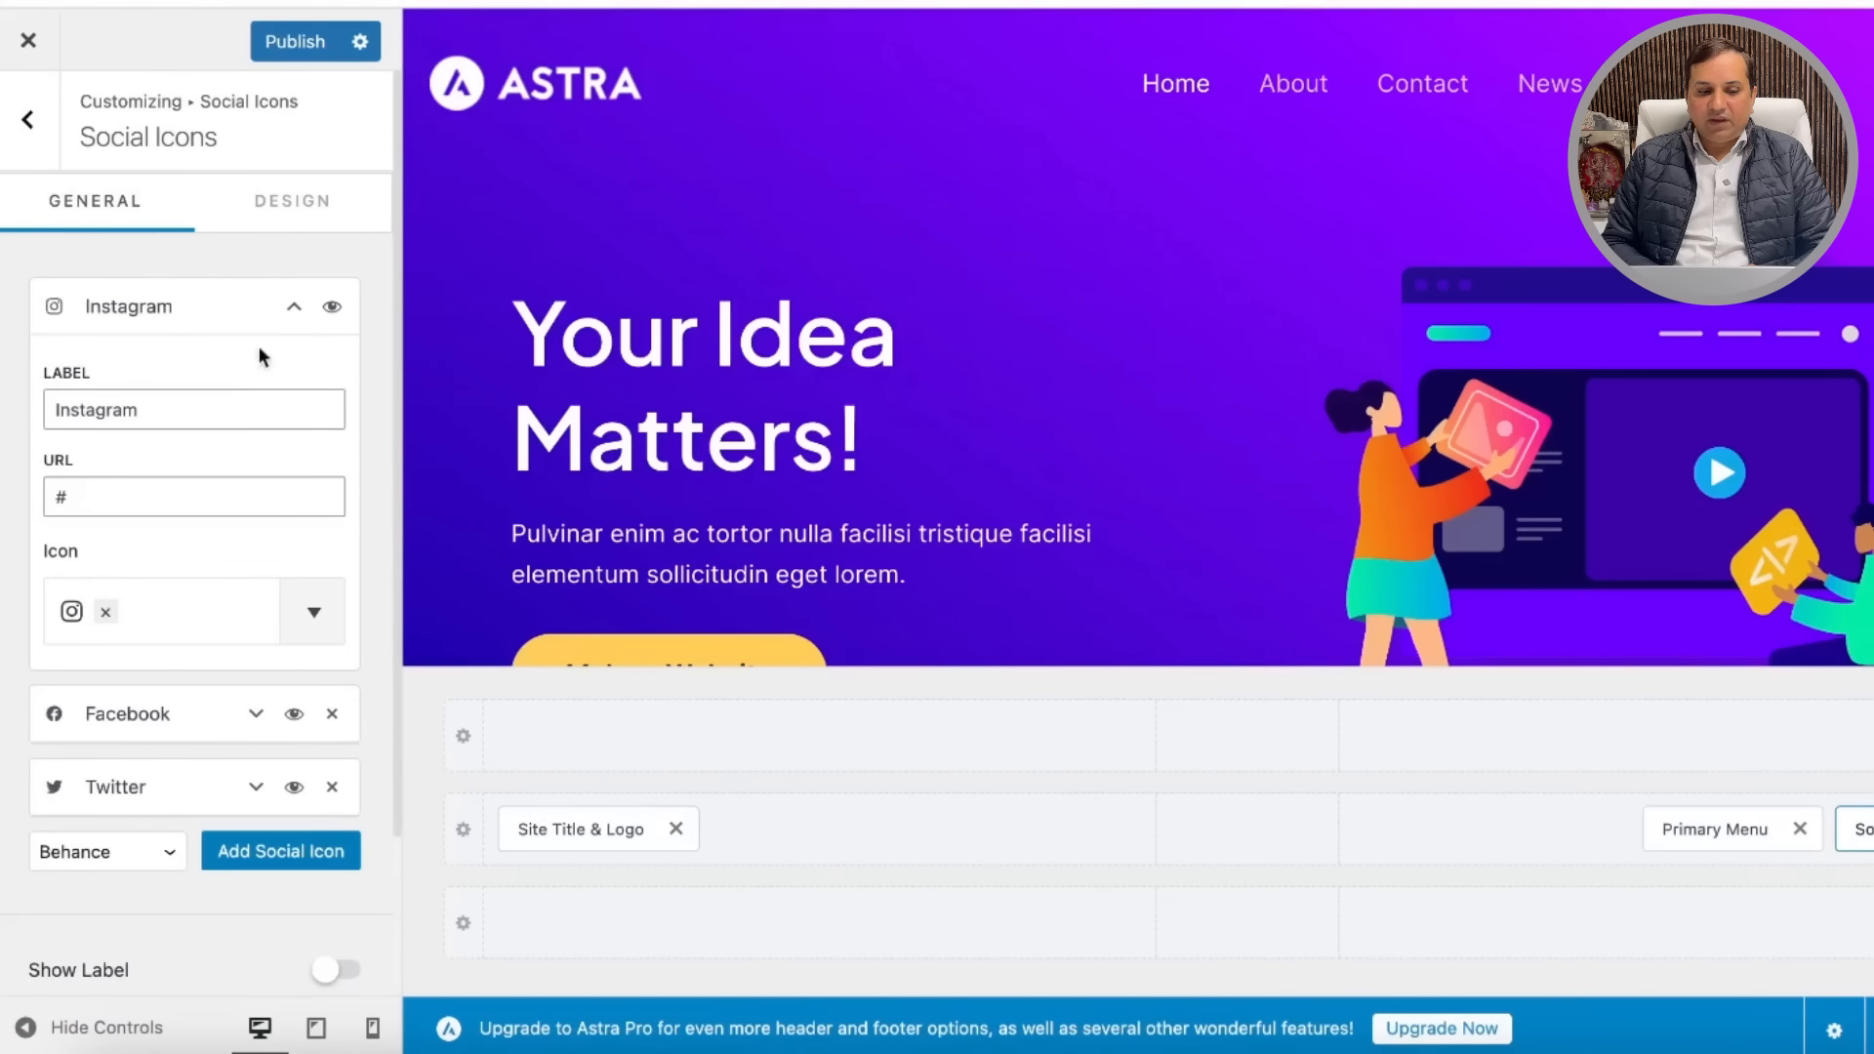
{"action": "left_click", "coordinate": [128, 504]}
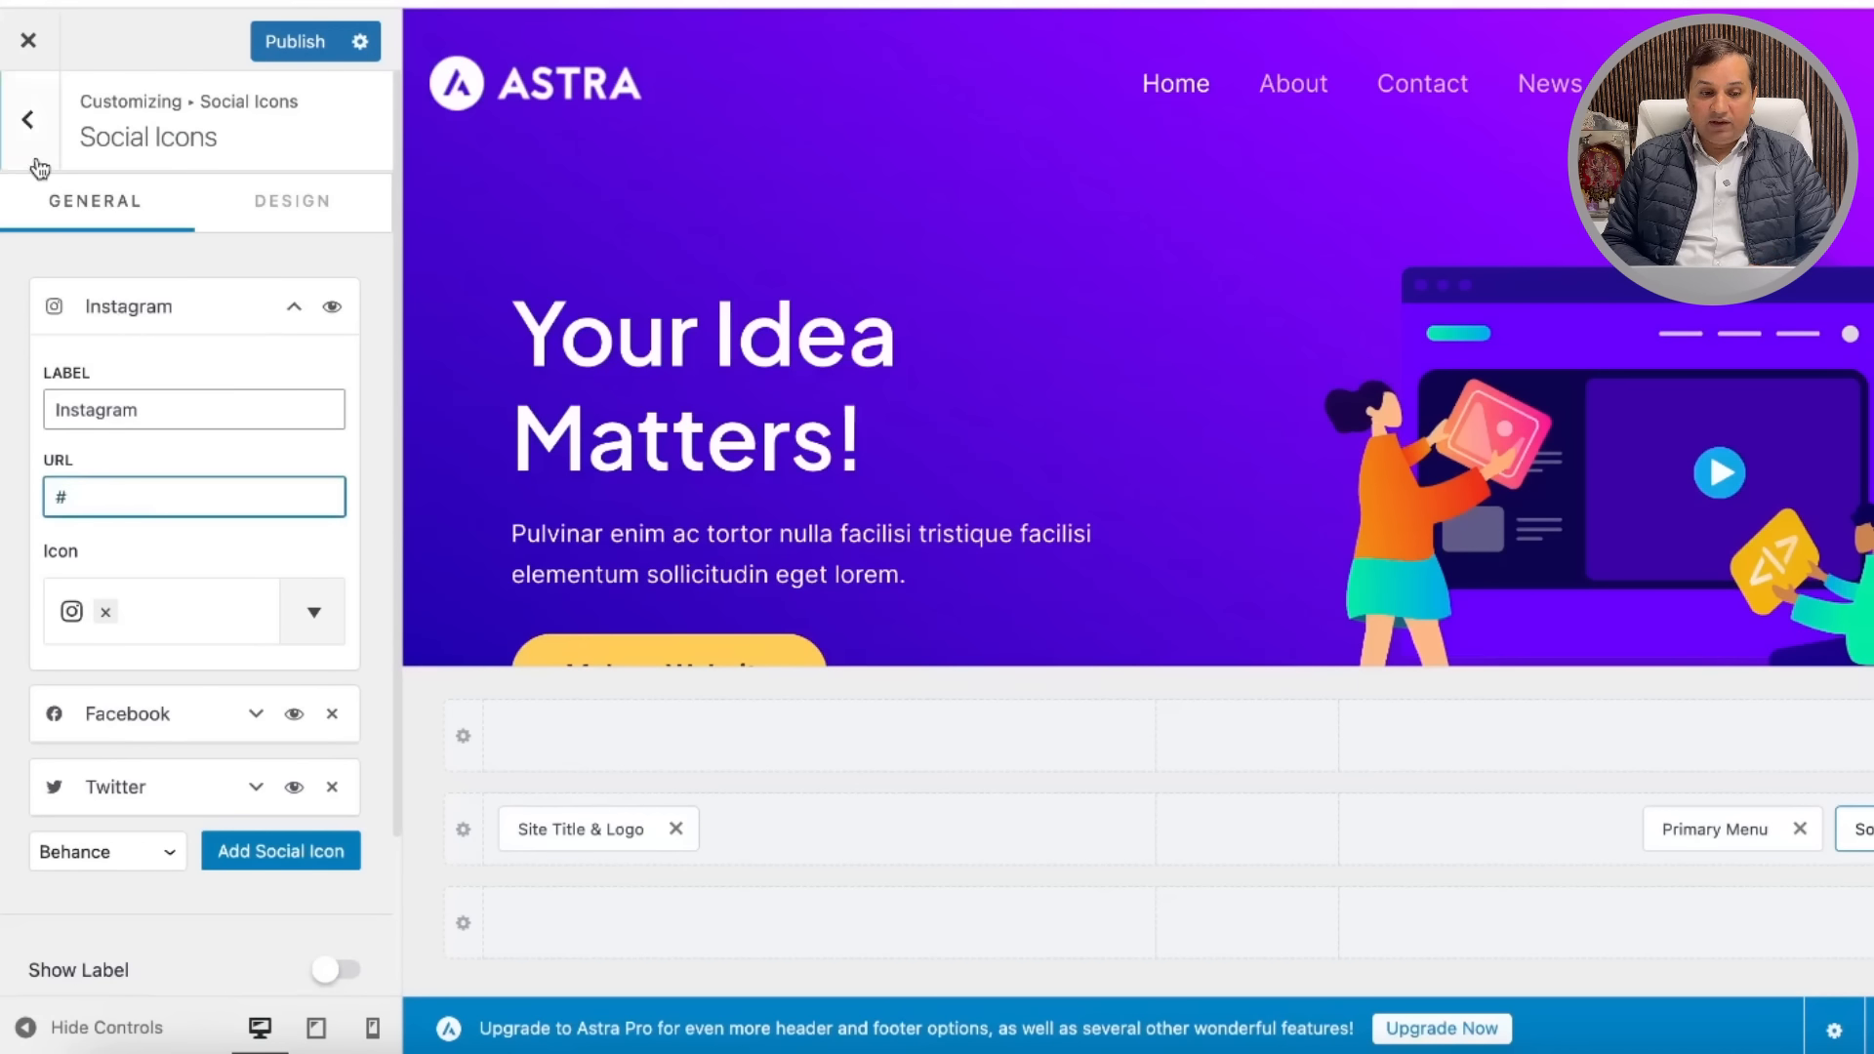
{"action": "left_click", "coordinate": [28, 121]}
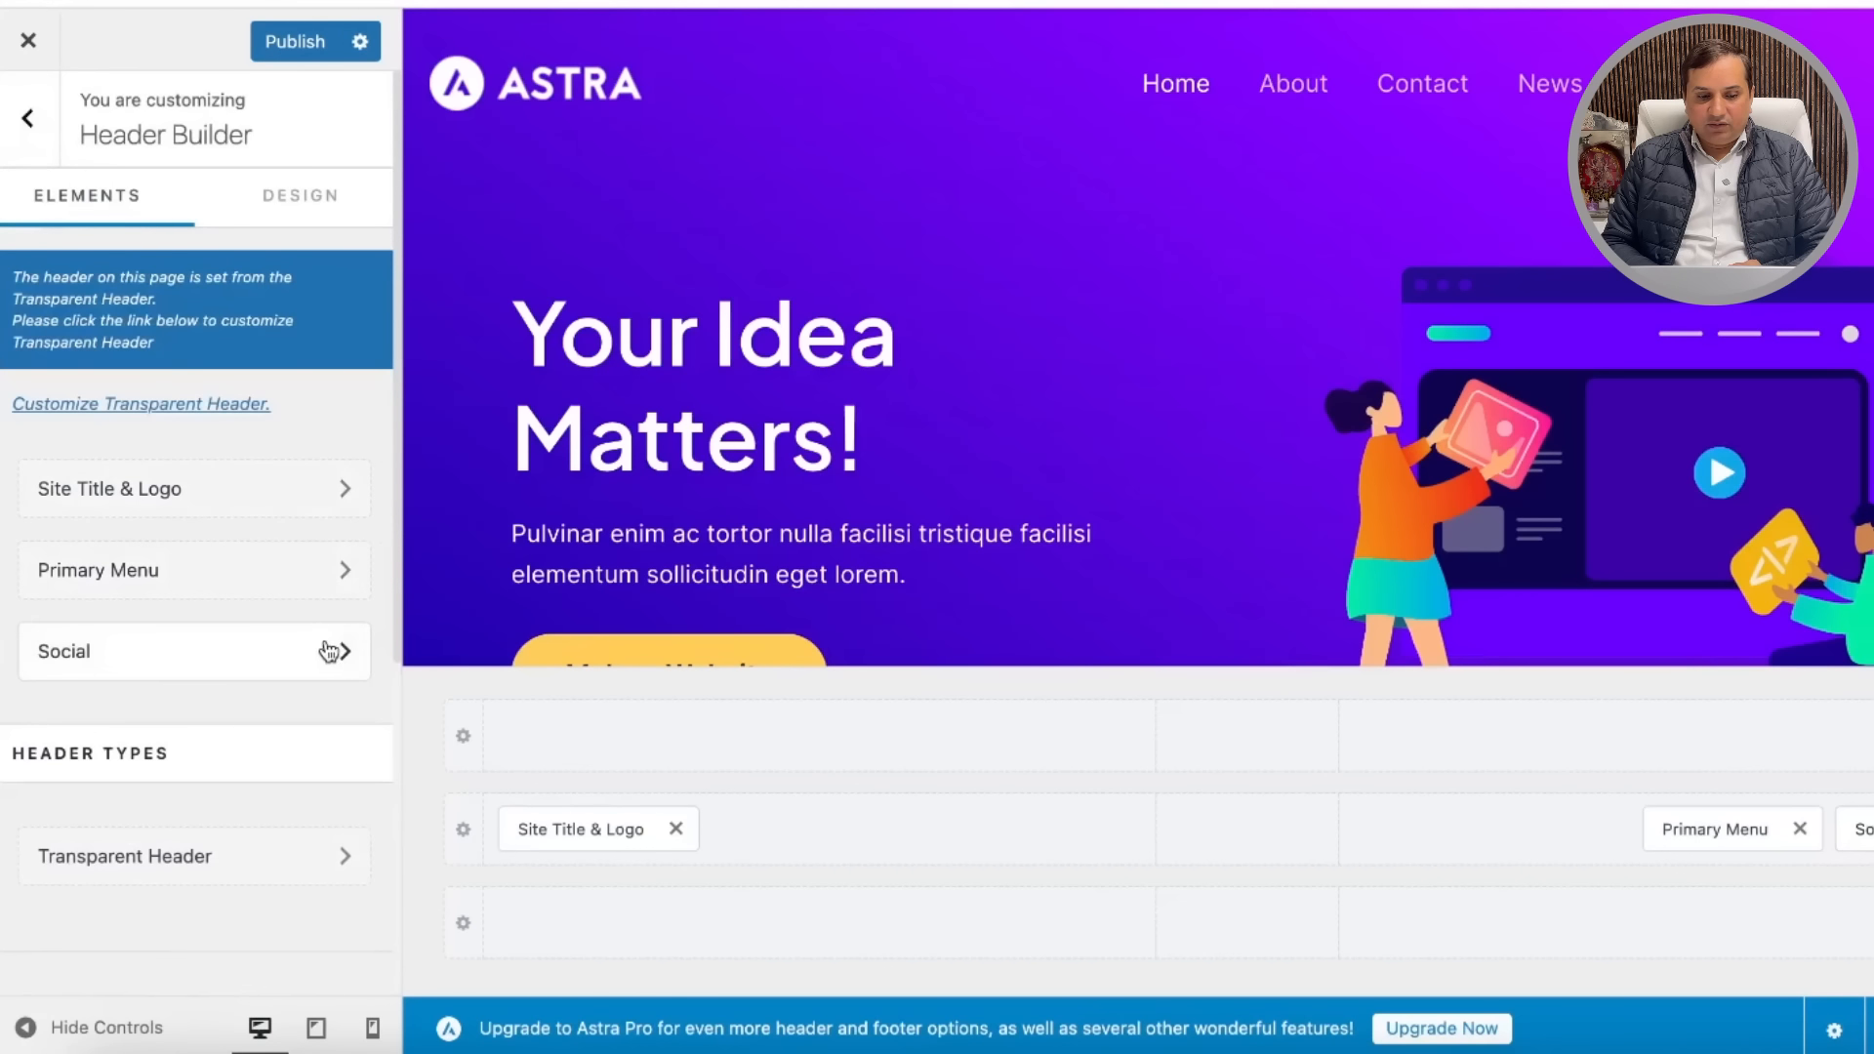
{"action": "left_click", "coordinate": [322, 573]}
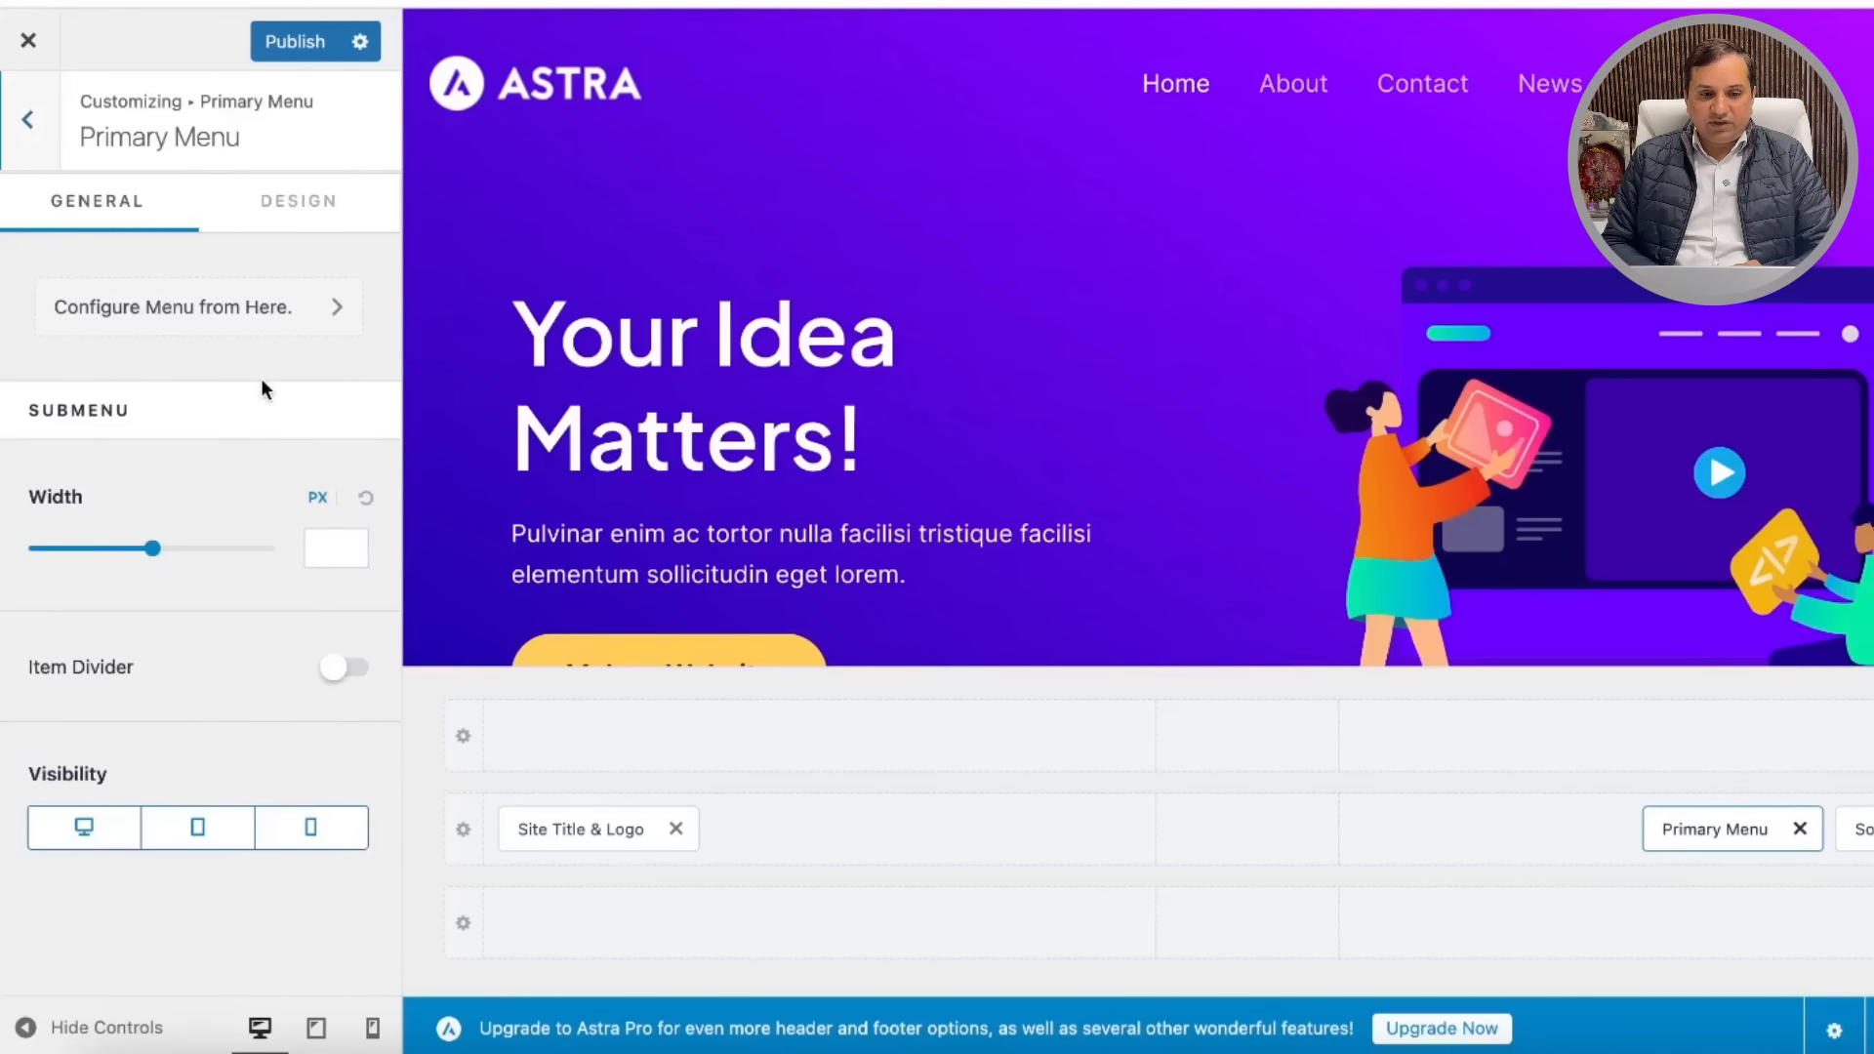
Step: Confirm the Primary menu is assigned to the Primary Menu location and edit it
{"action": "left_click", "coordinate": [327, 309]}
{"action": "scroll", "coordinate": [268, 620], "scroll_direction": "down", "scroll_amount": 3}
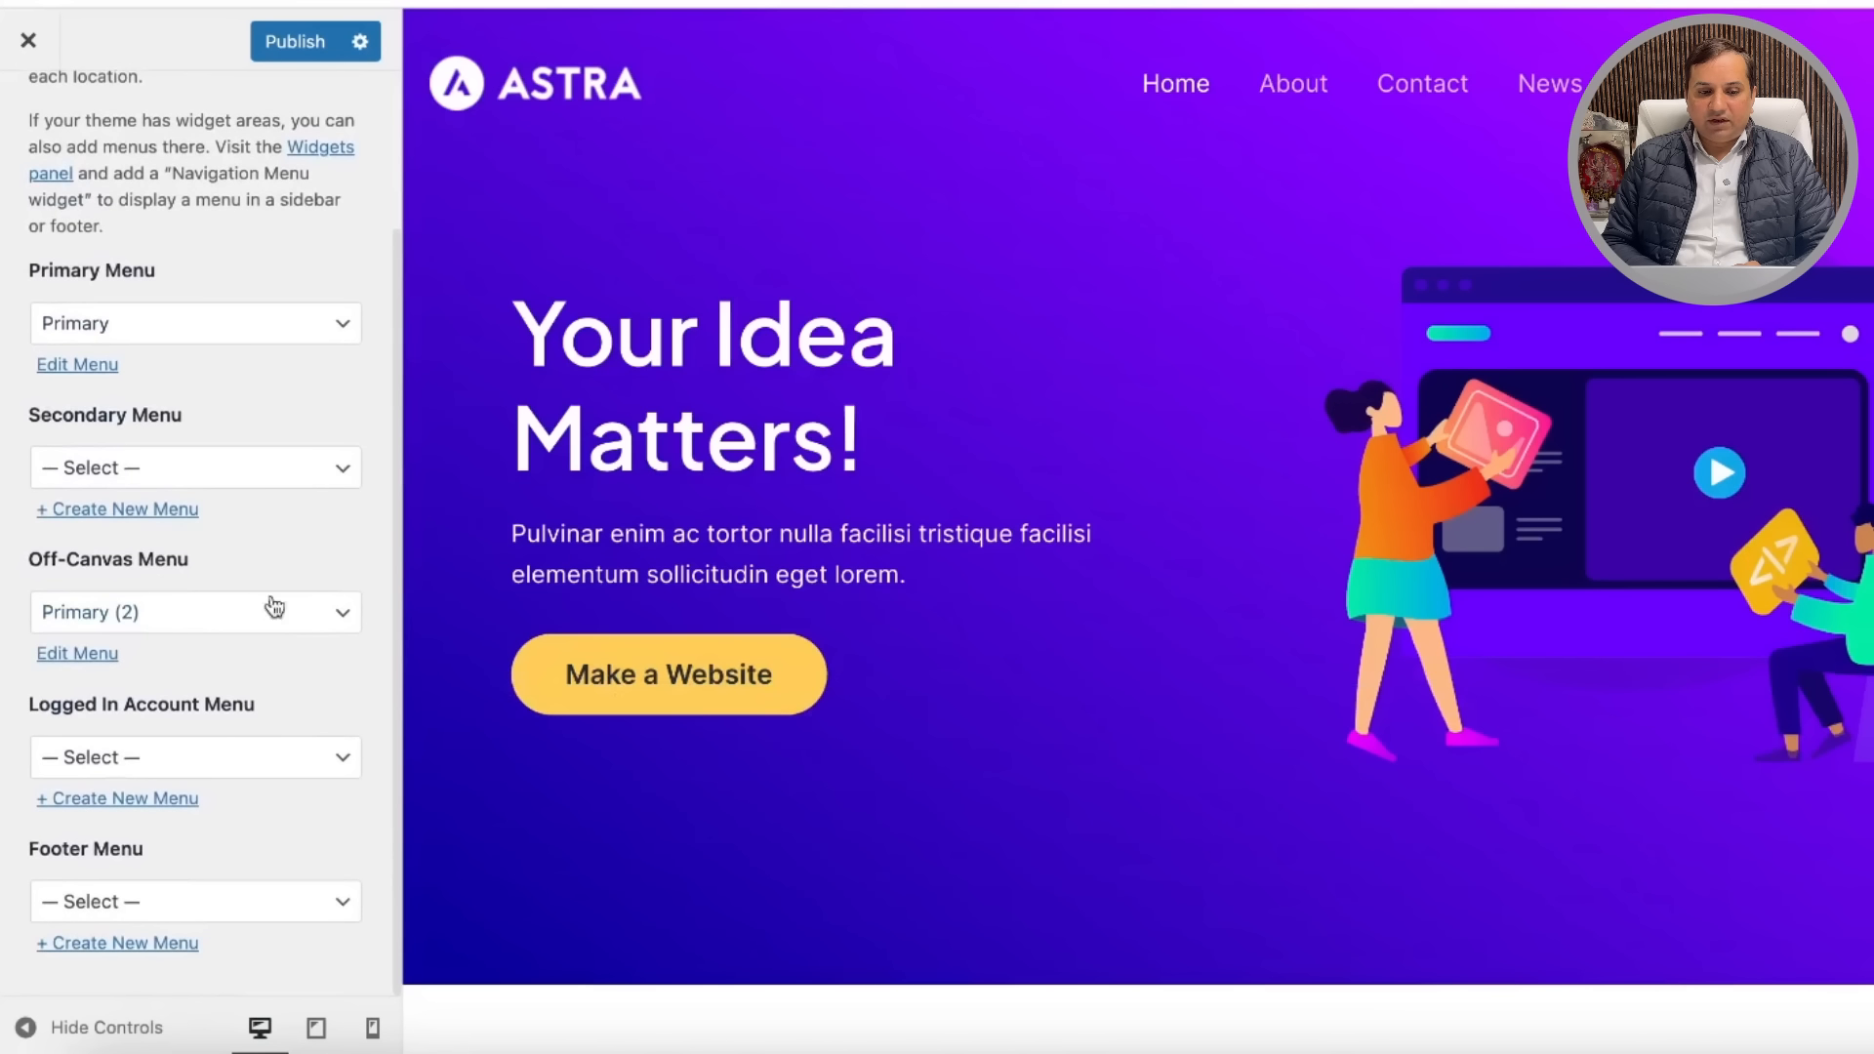
{"action": "left_click", "coordinate": [346, 325]}
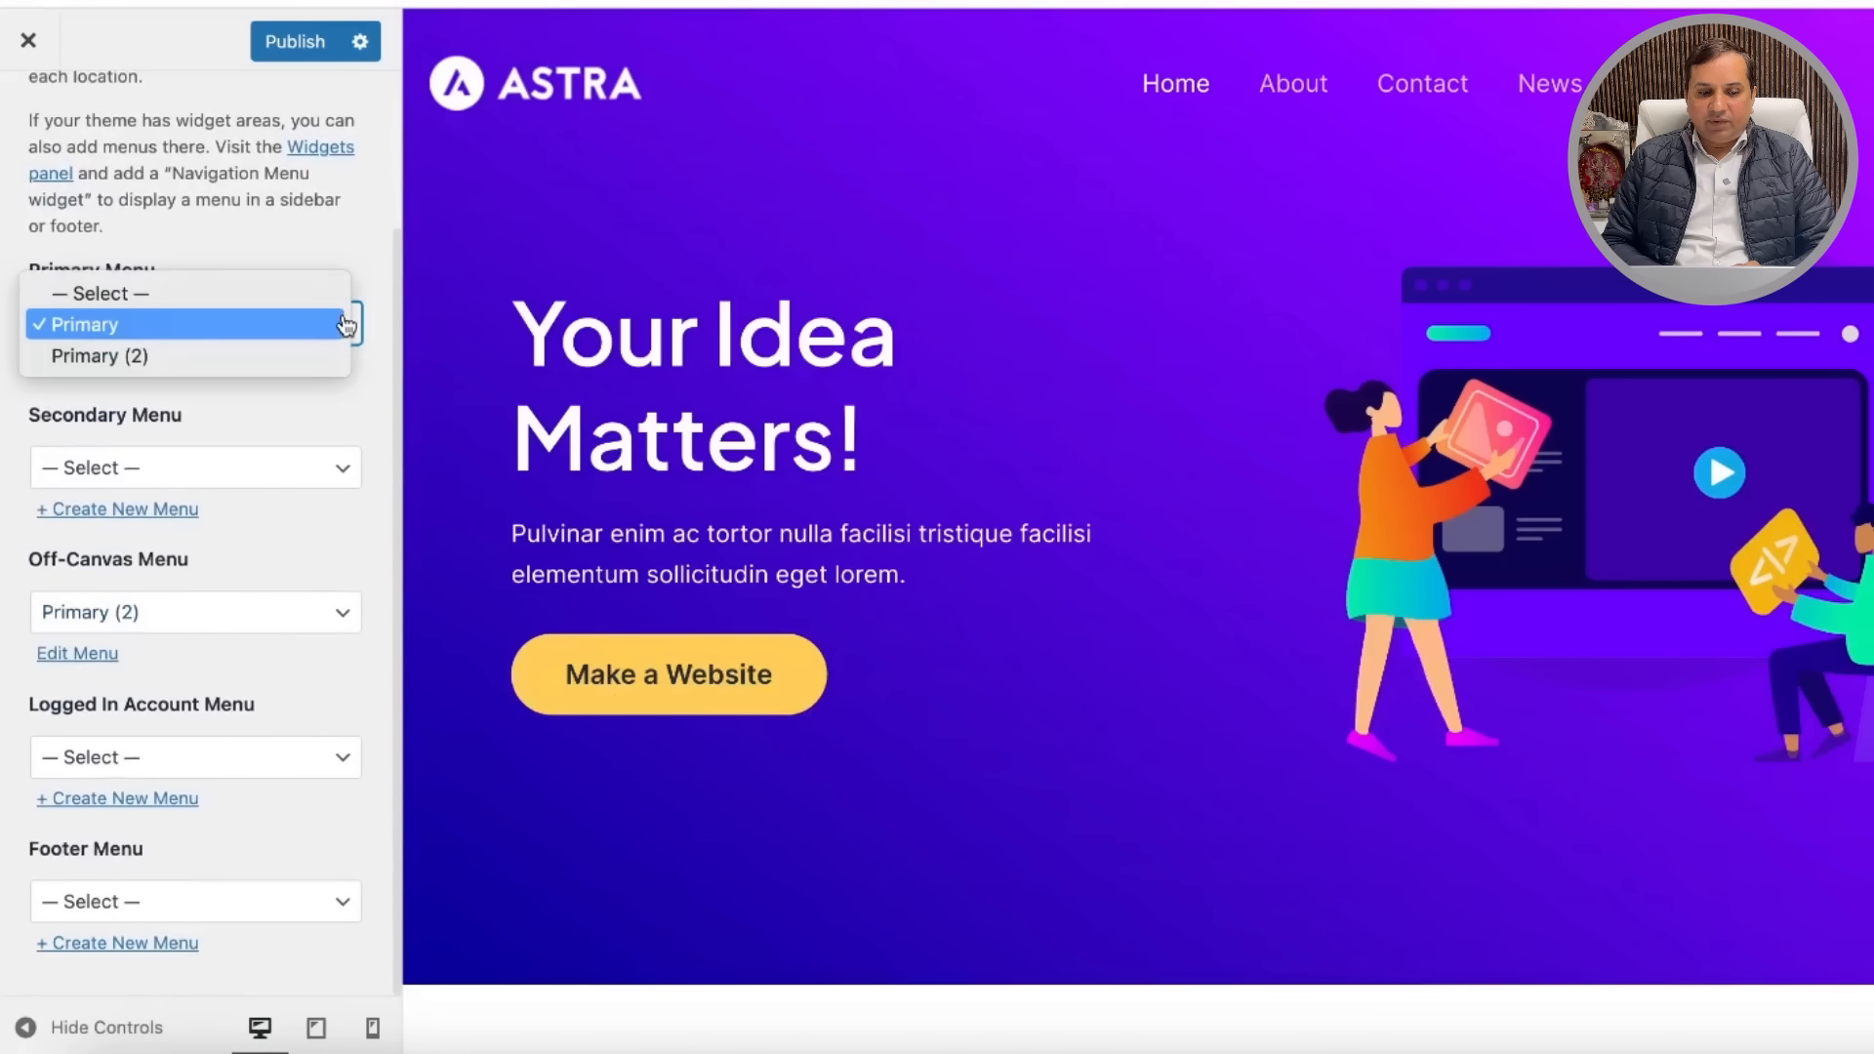
{"action": "left_click", "coordinate": [143, 324]}
{"action": "left_click", "coordinate": [80, 365]}
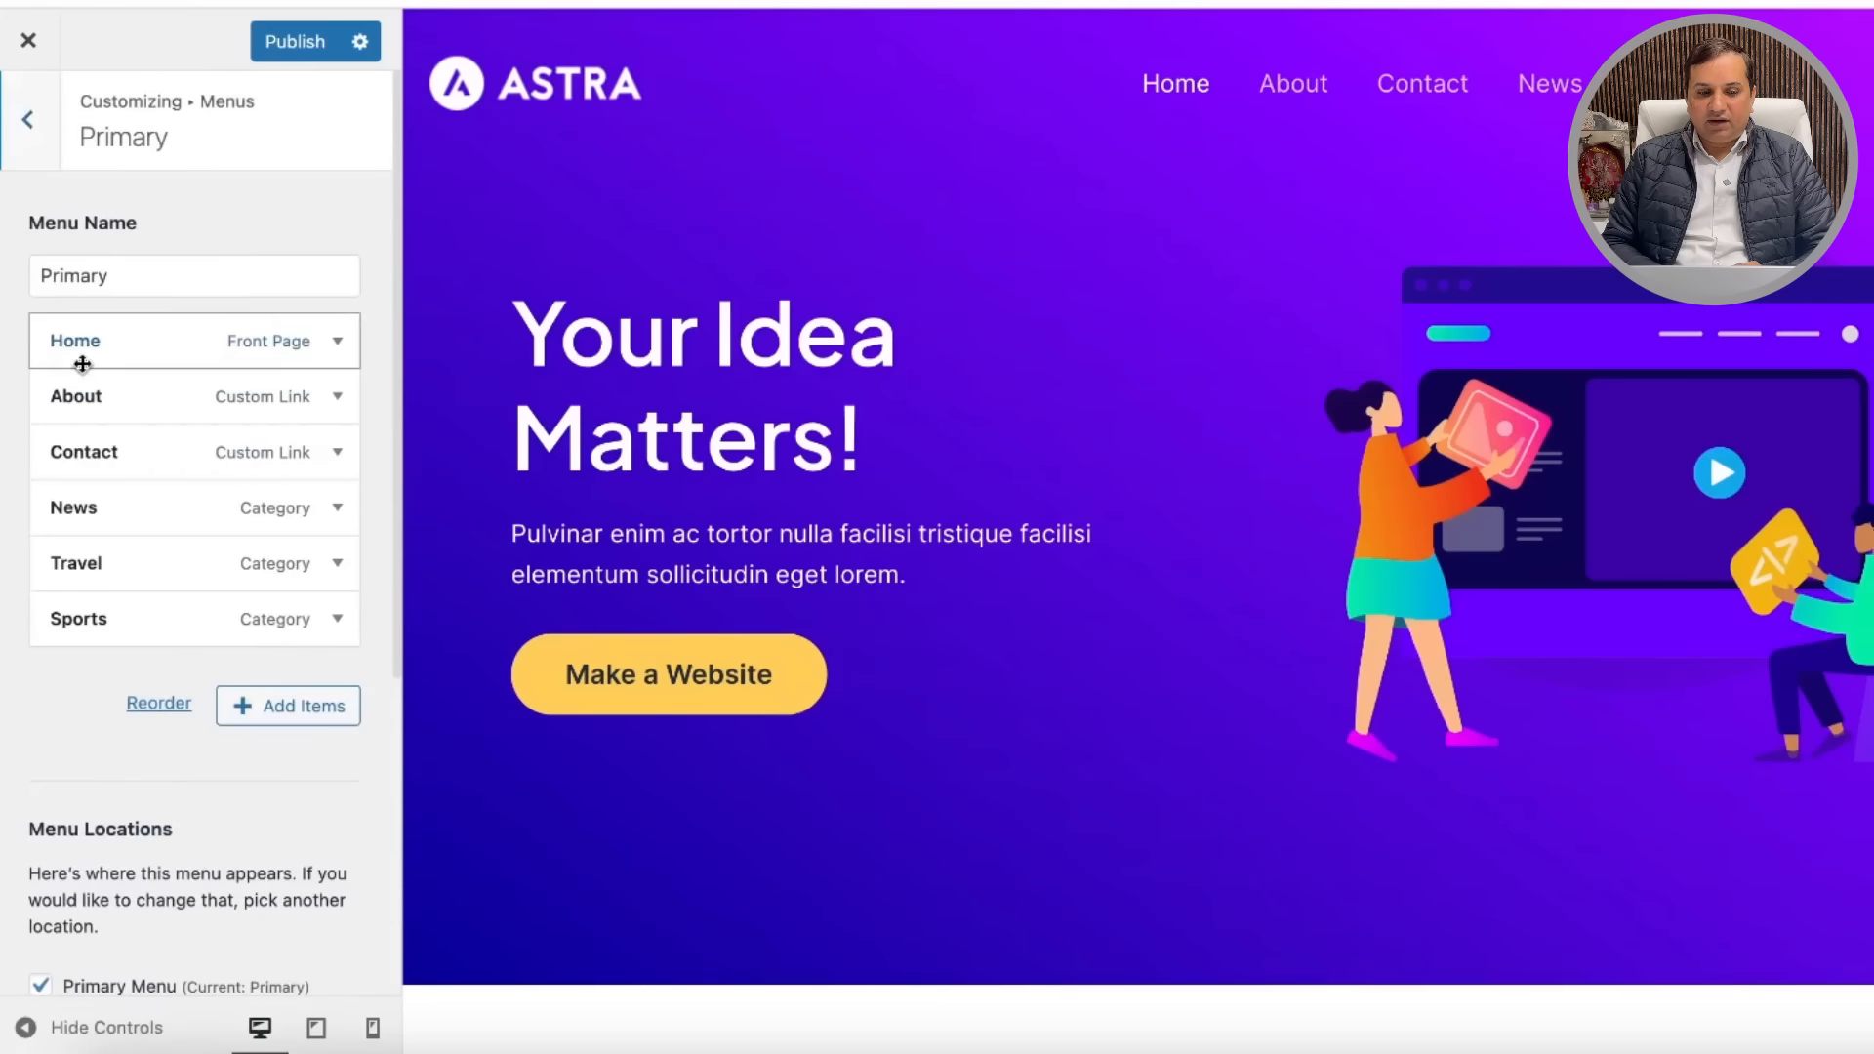
Step: Inspect the Travel category item, then return to the main Customizer panel
{"action": "left_click", "coordinate": [335, 564]}
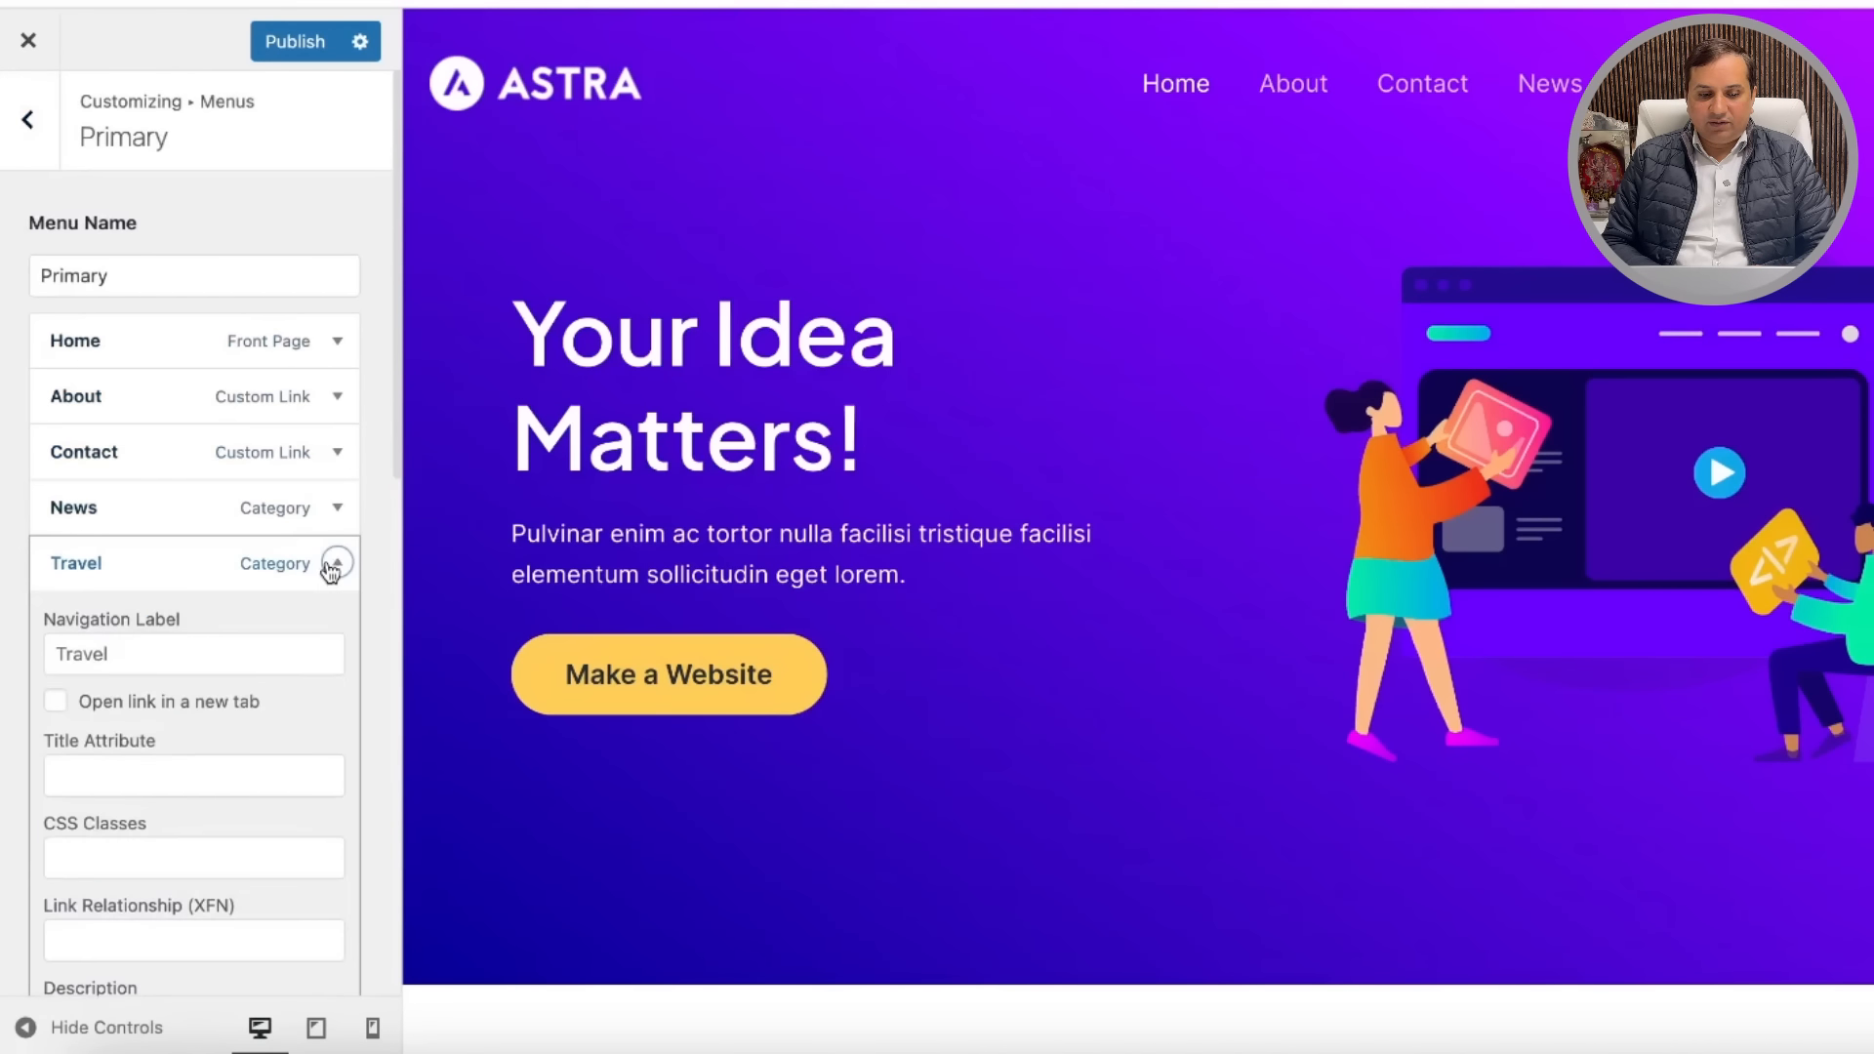
{"action": "scroll", "coordinate": [169, 785], "scroll_direction": "down", "scroll_amount": 2}
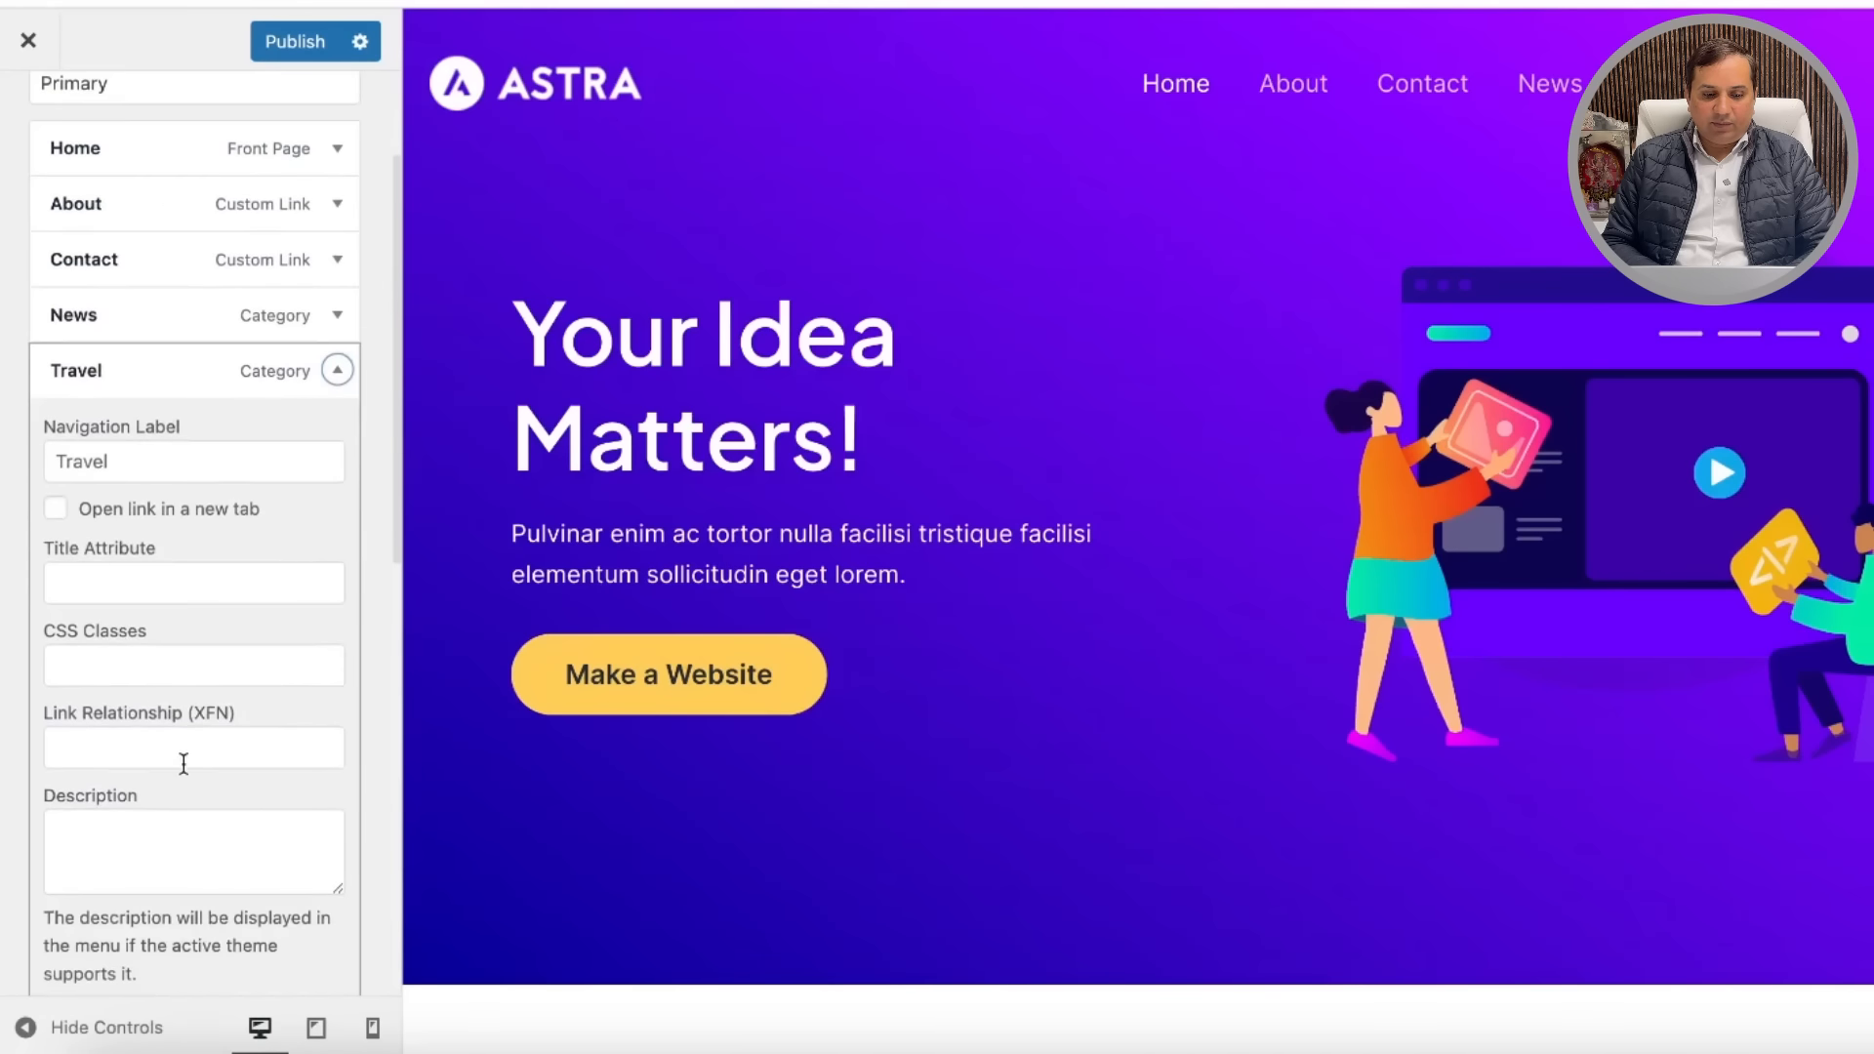
{"action": "scroll", "coordinate": [184, 767], "scroll_direction": "down", "scroll_amount": 3}
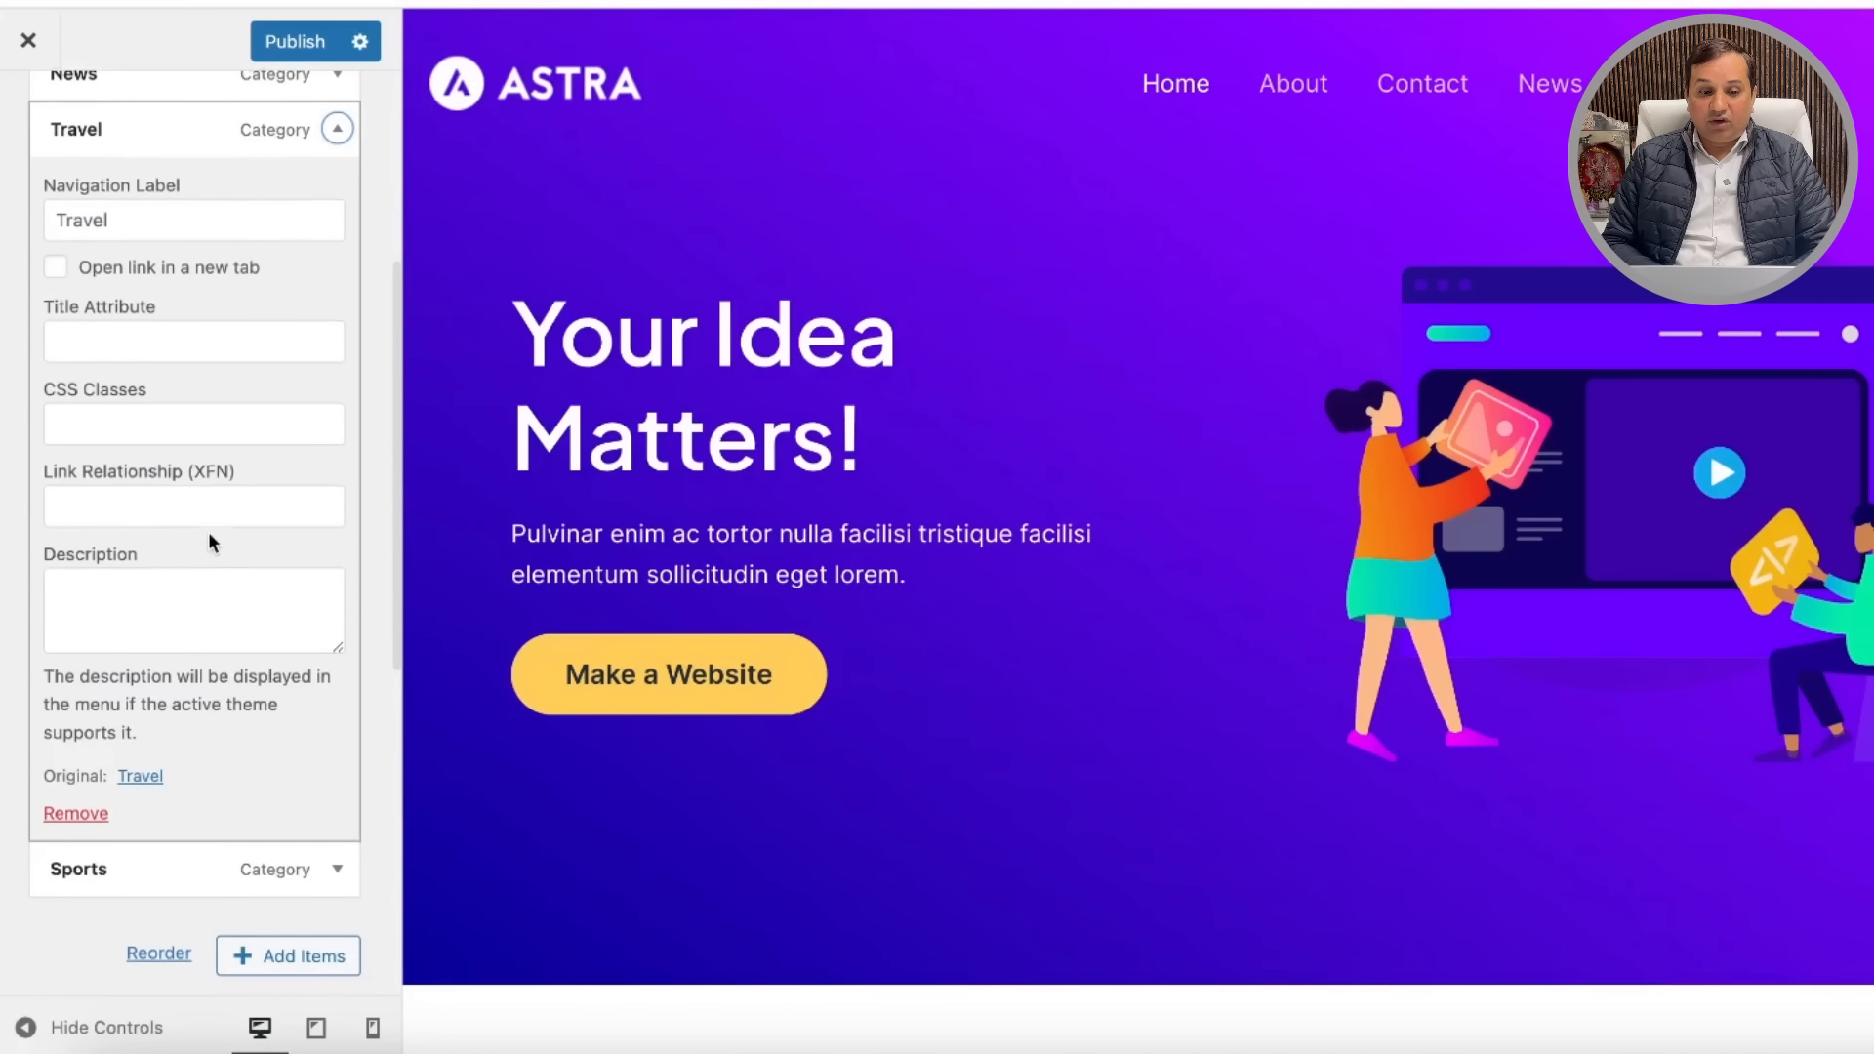
{"action": "scroll", "coordinate": [208, 533], "scroll_direction": "up", "scroll_amount": 5}
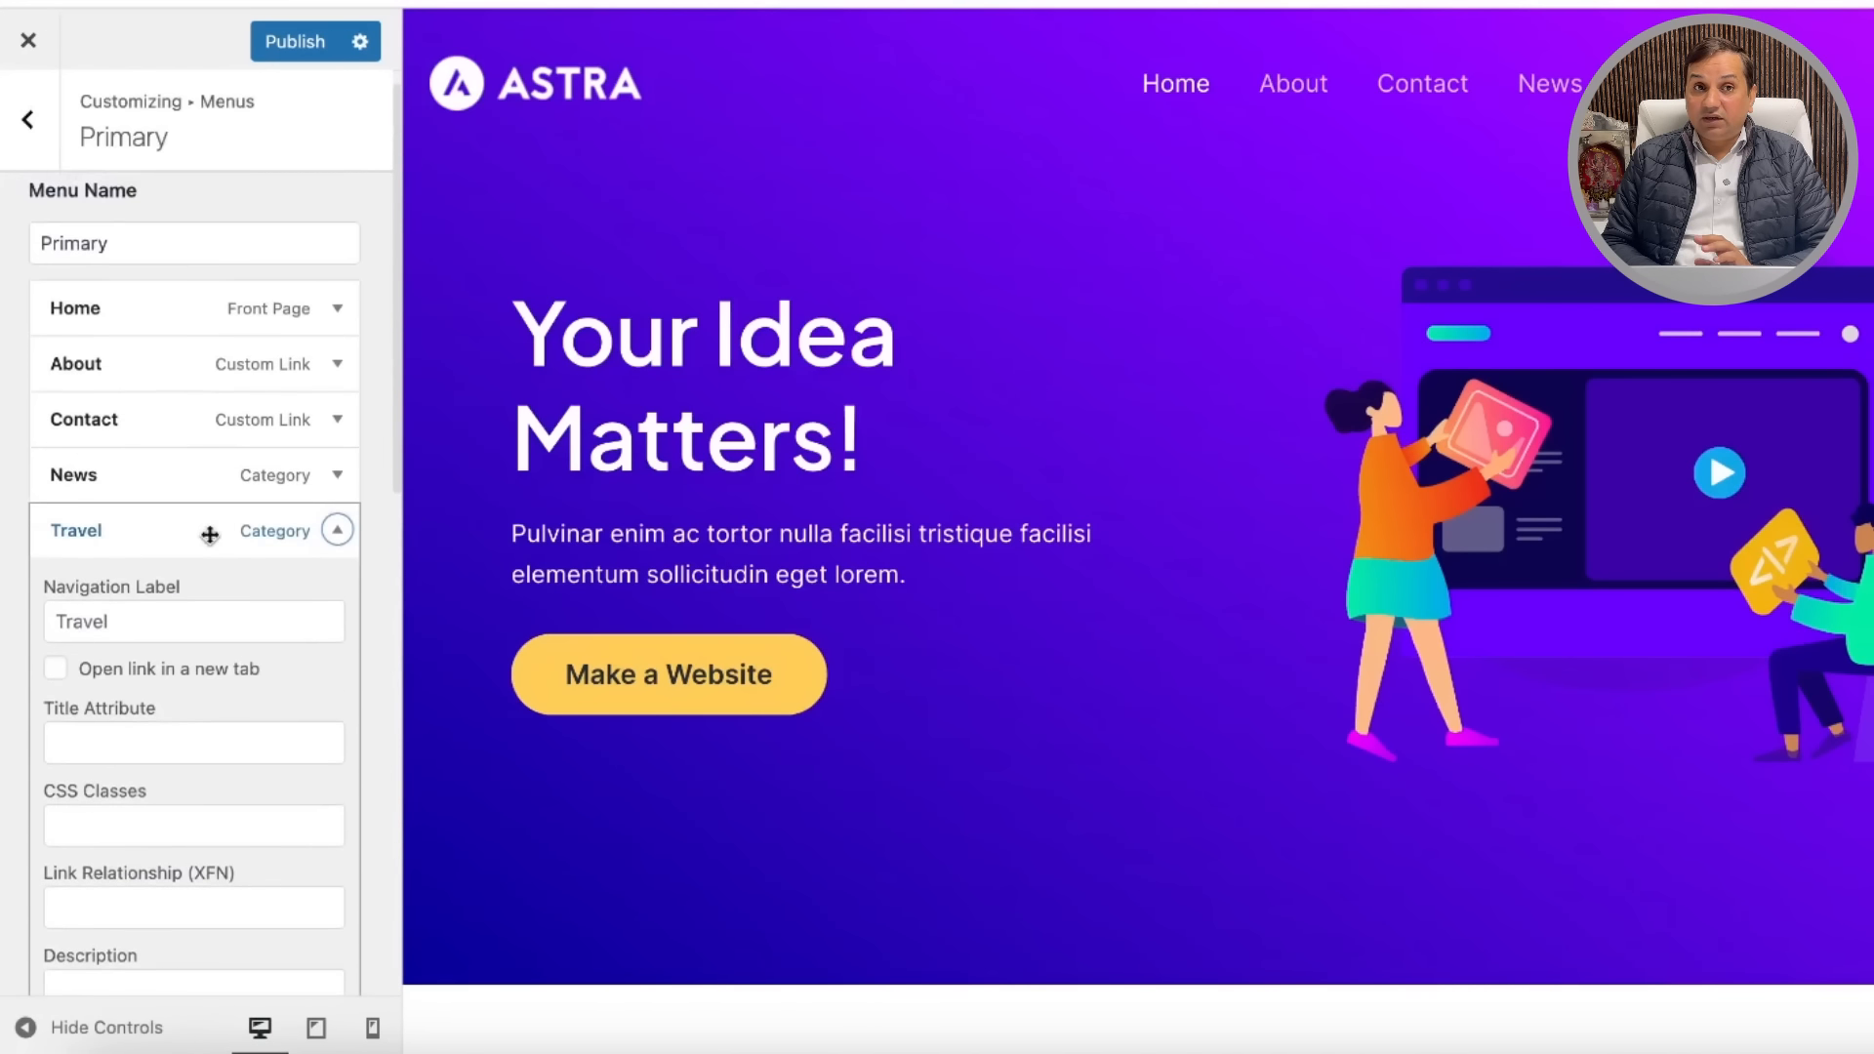
{"action": "scroll", "coordinate": [210, 678], "scroll_direction": "down", "scroll_amount": 3}
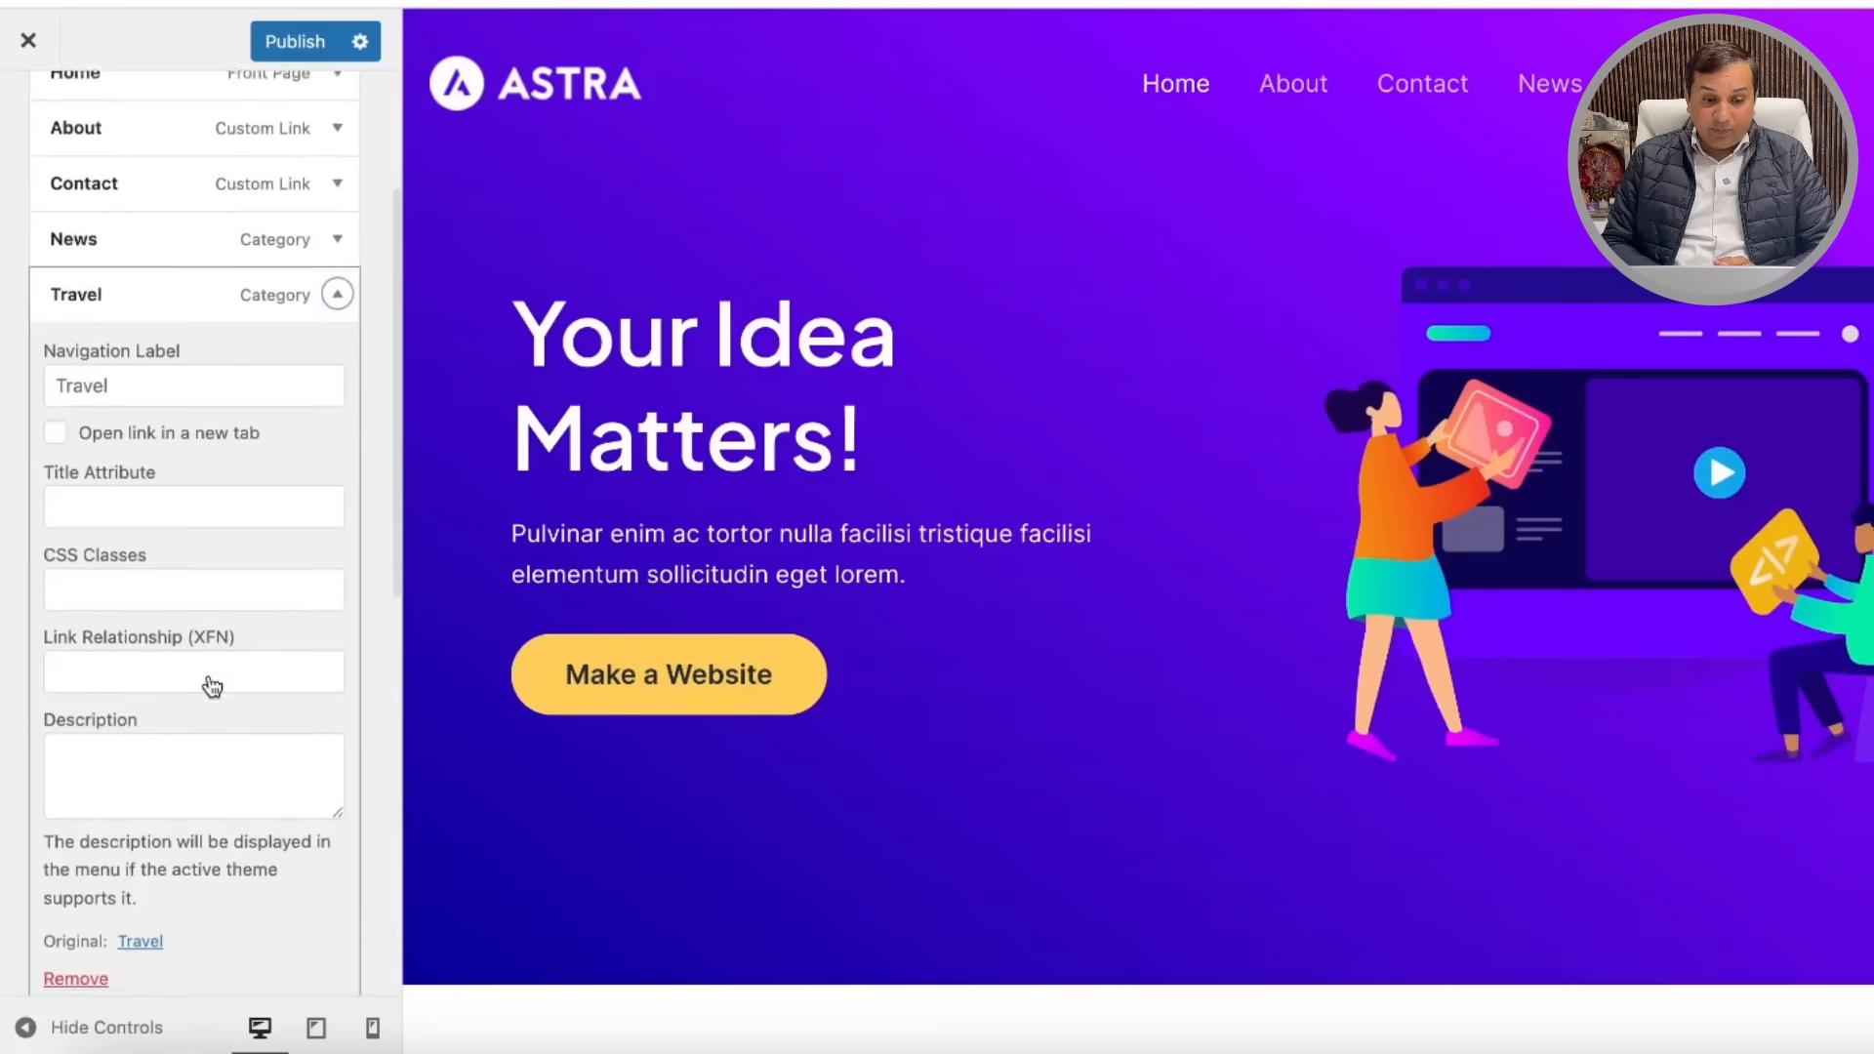
{"action": "scroll", "coordinate": [224, 579], "scroll_direction": "up", "scroll_amount": 3}
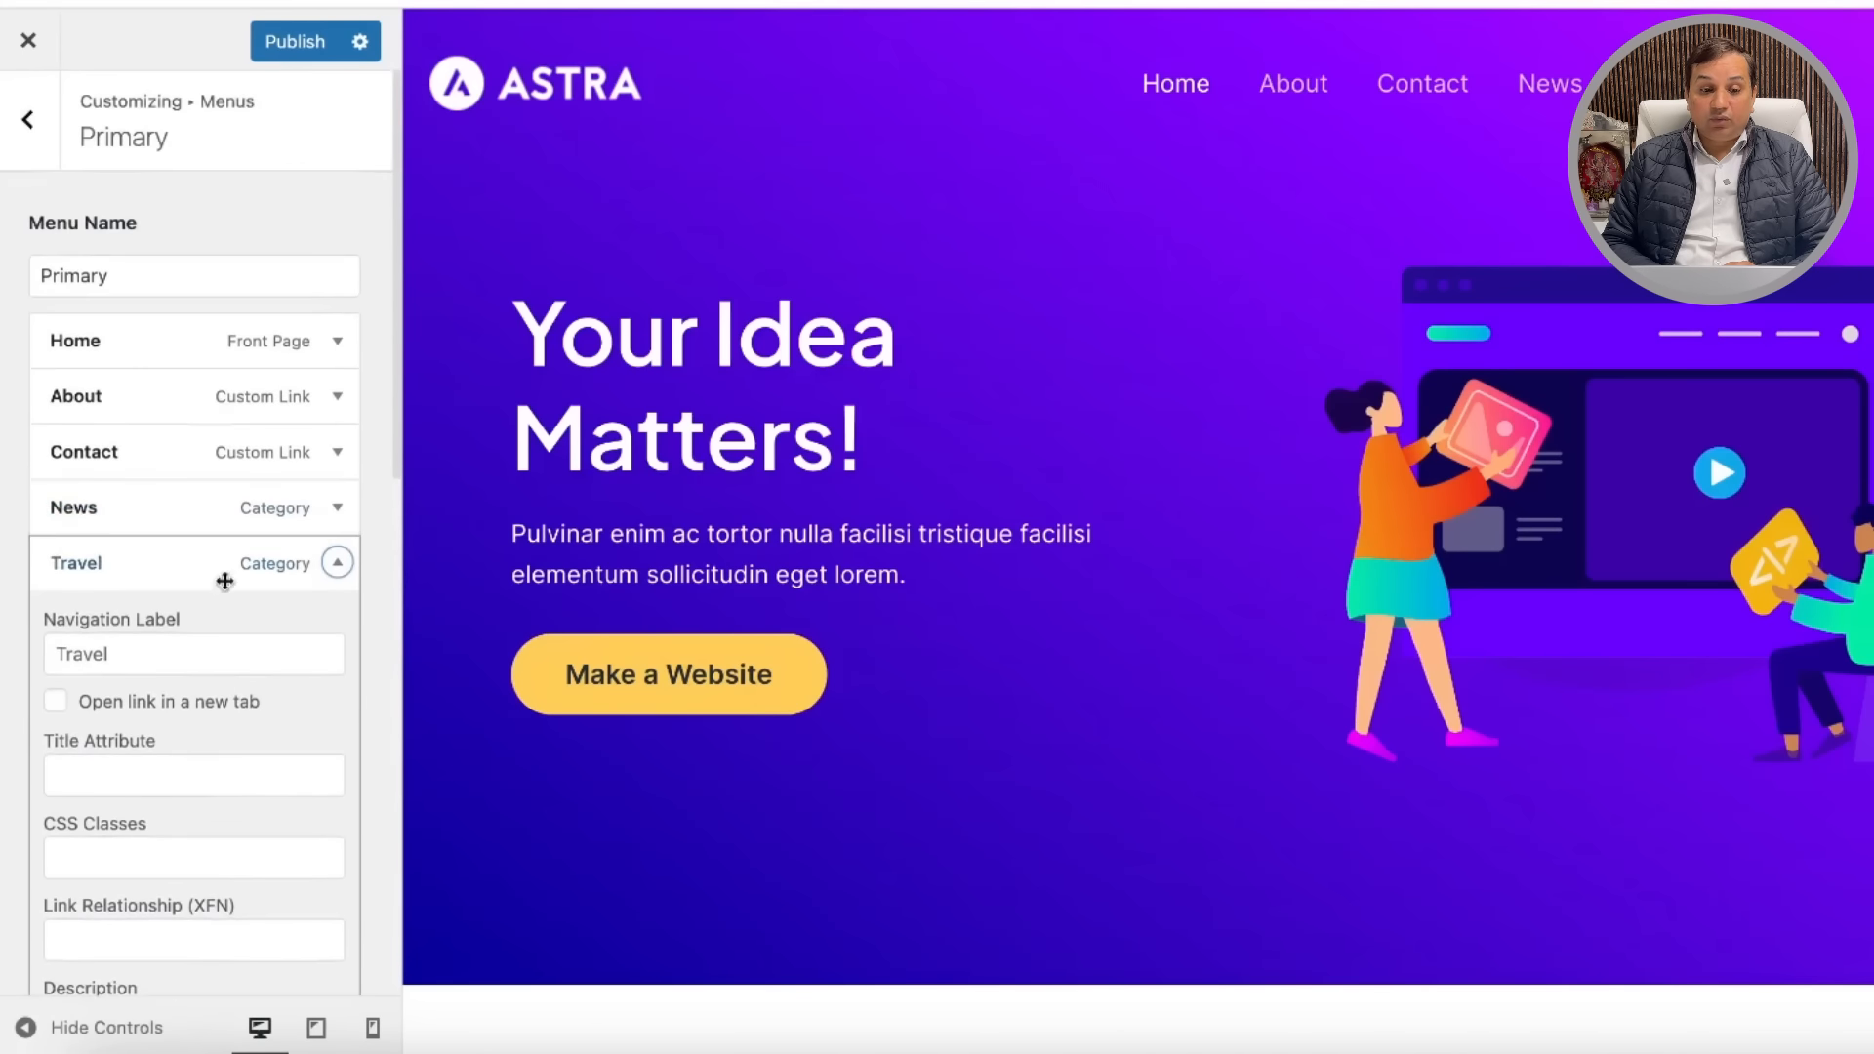
{"action": "left_click", "coordinate": [30, 129]}
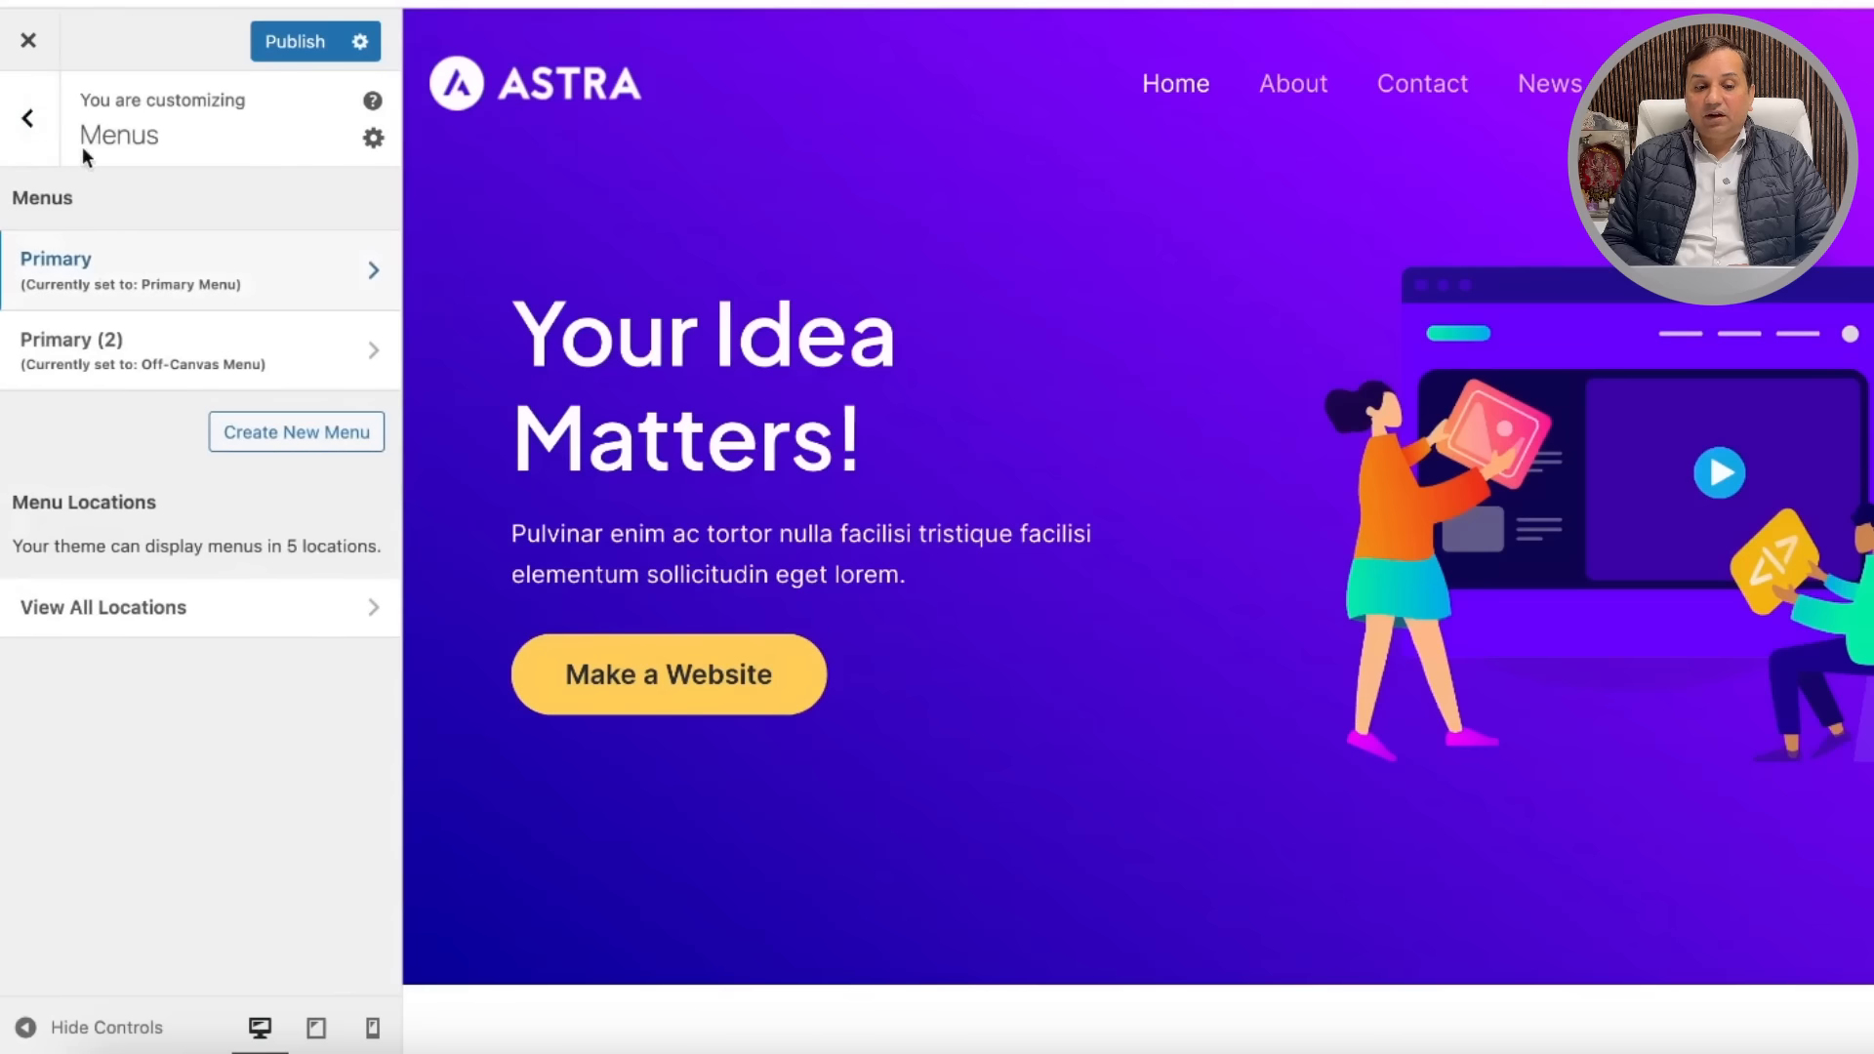
{"action": "left_click", "coordinate": [27, 119]}
Step: Close the Customizer without saving and start a new page
{"action": "left_click", "coordinate": [30, 45]}
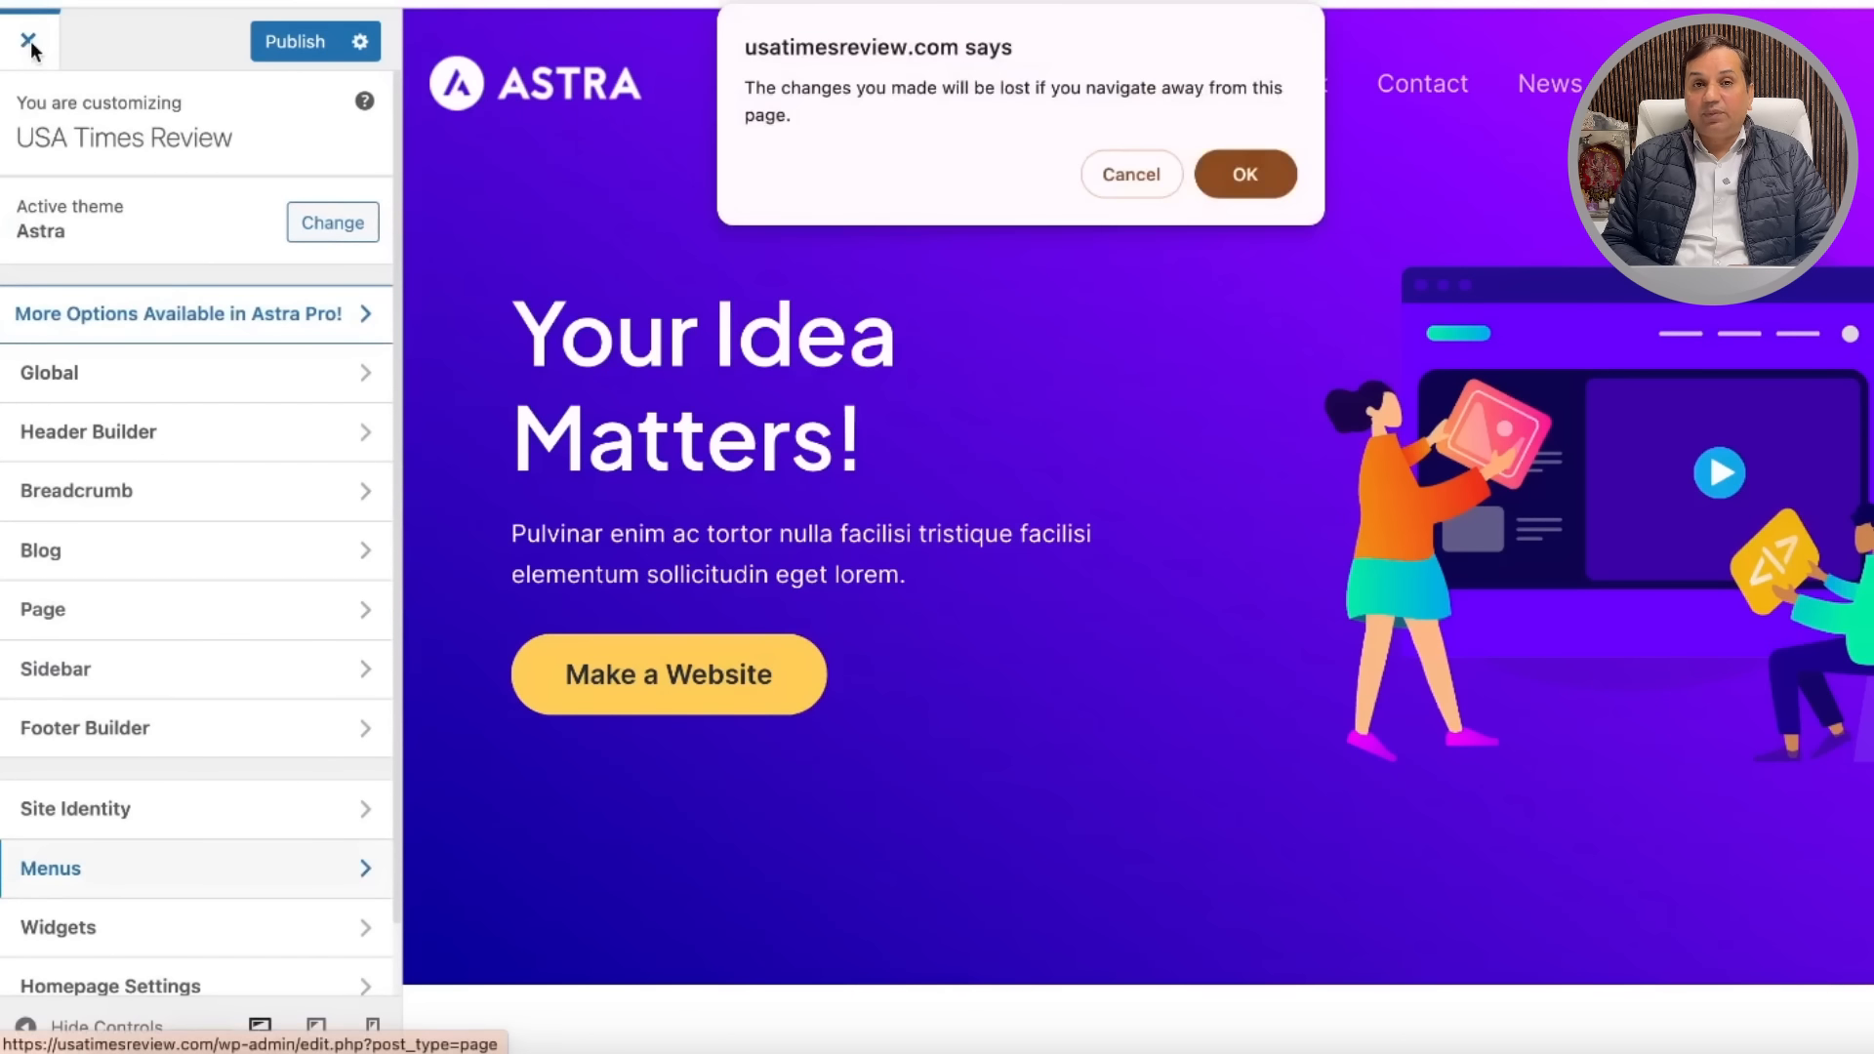
{"action": "left_click", "coordinate": [1244, 176]}
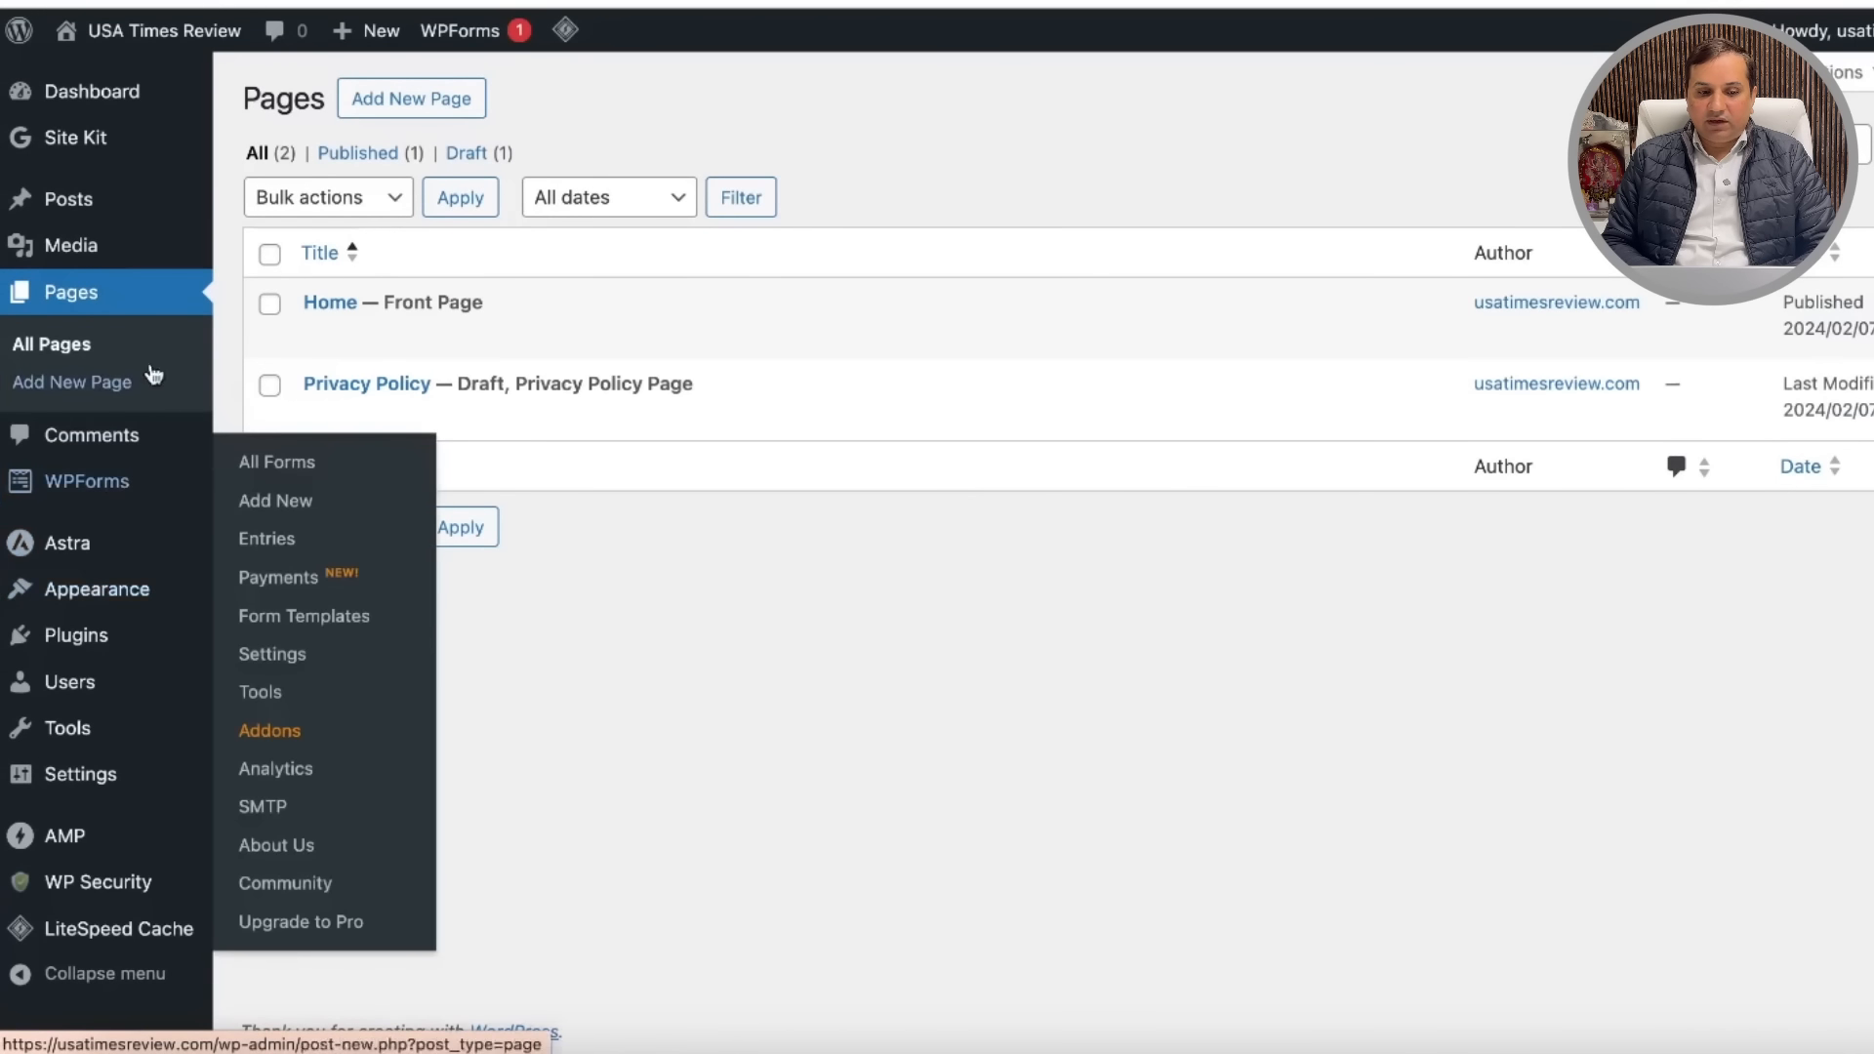
{"action": "left_click", "coordinate": [89, 386]}
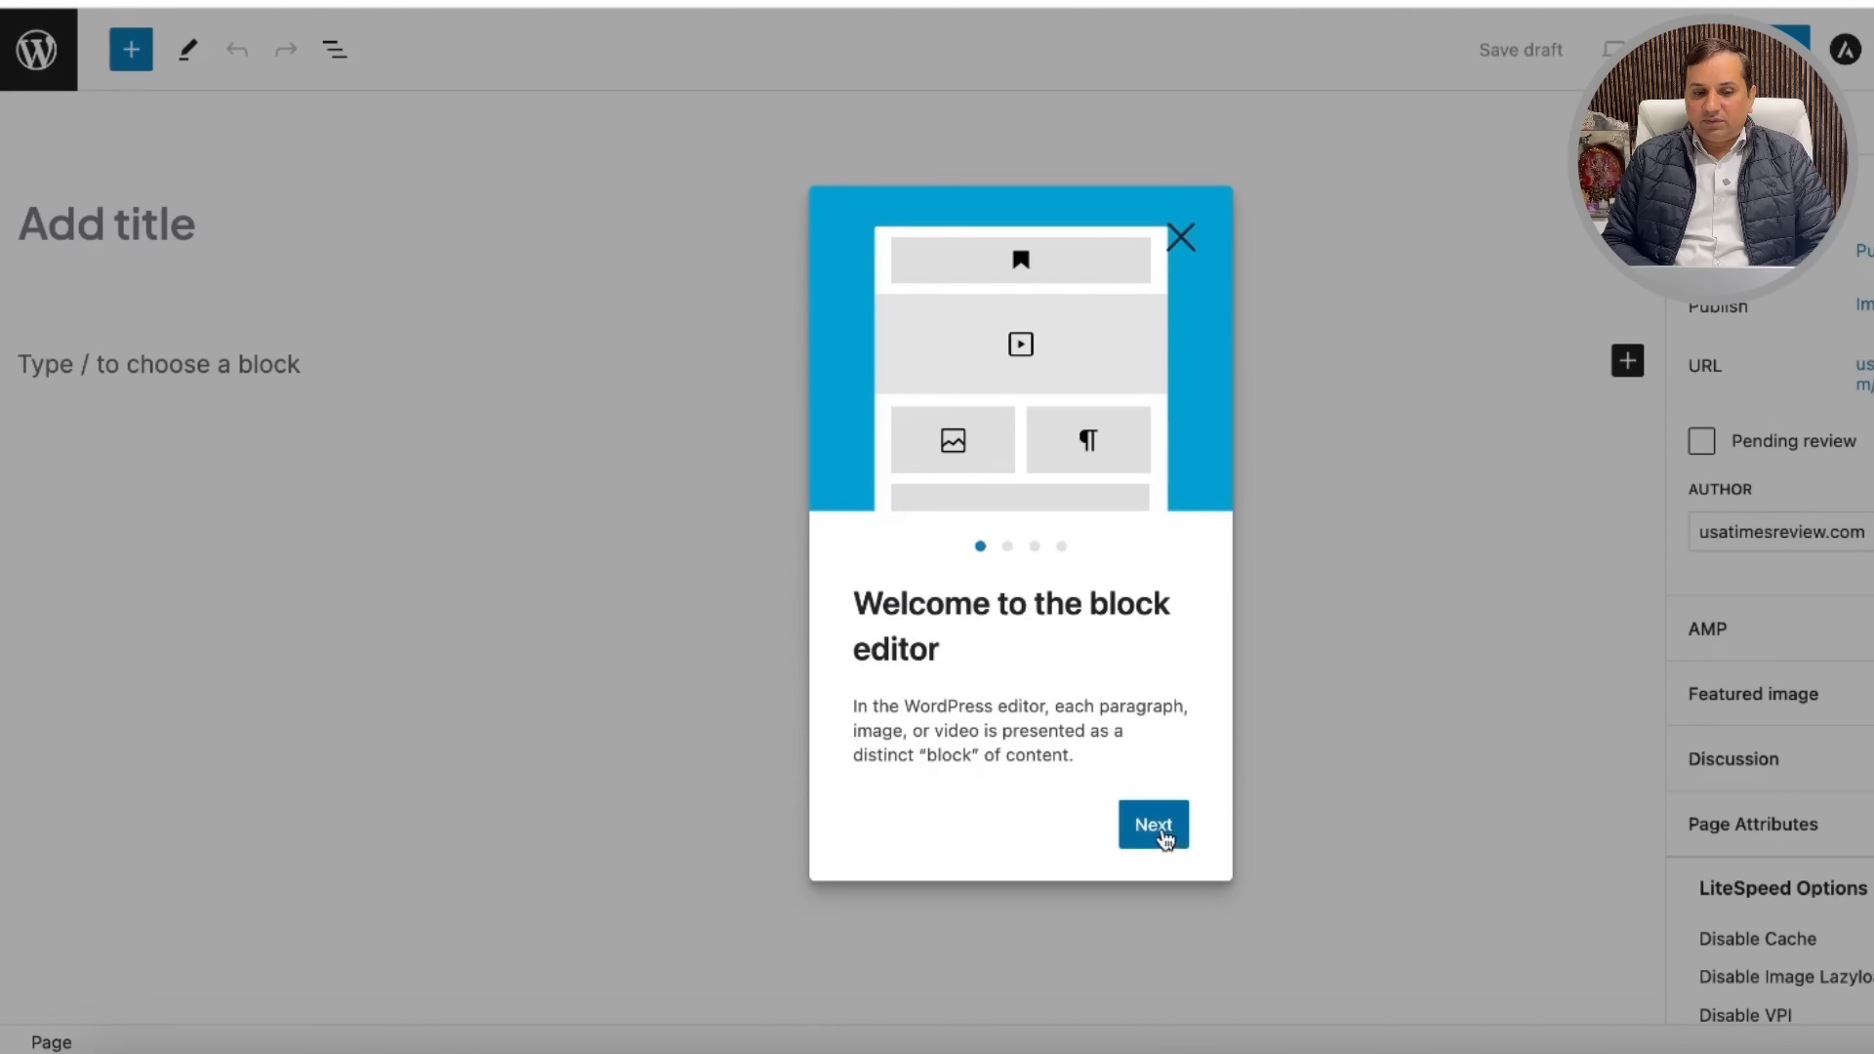
Step: Step through the block editor welcome guide to begin editing the blank page
{"action": "left_click", "coordinate": [1165, 837]}
{"action": "left_click", "coordinate": [1169, 843]}
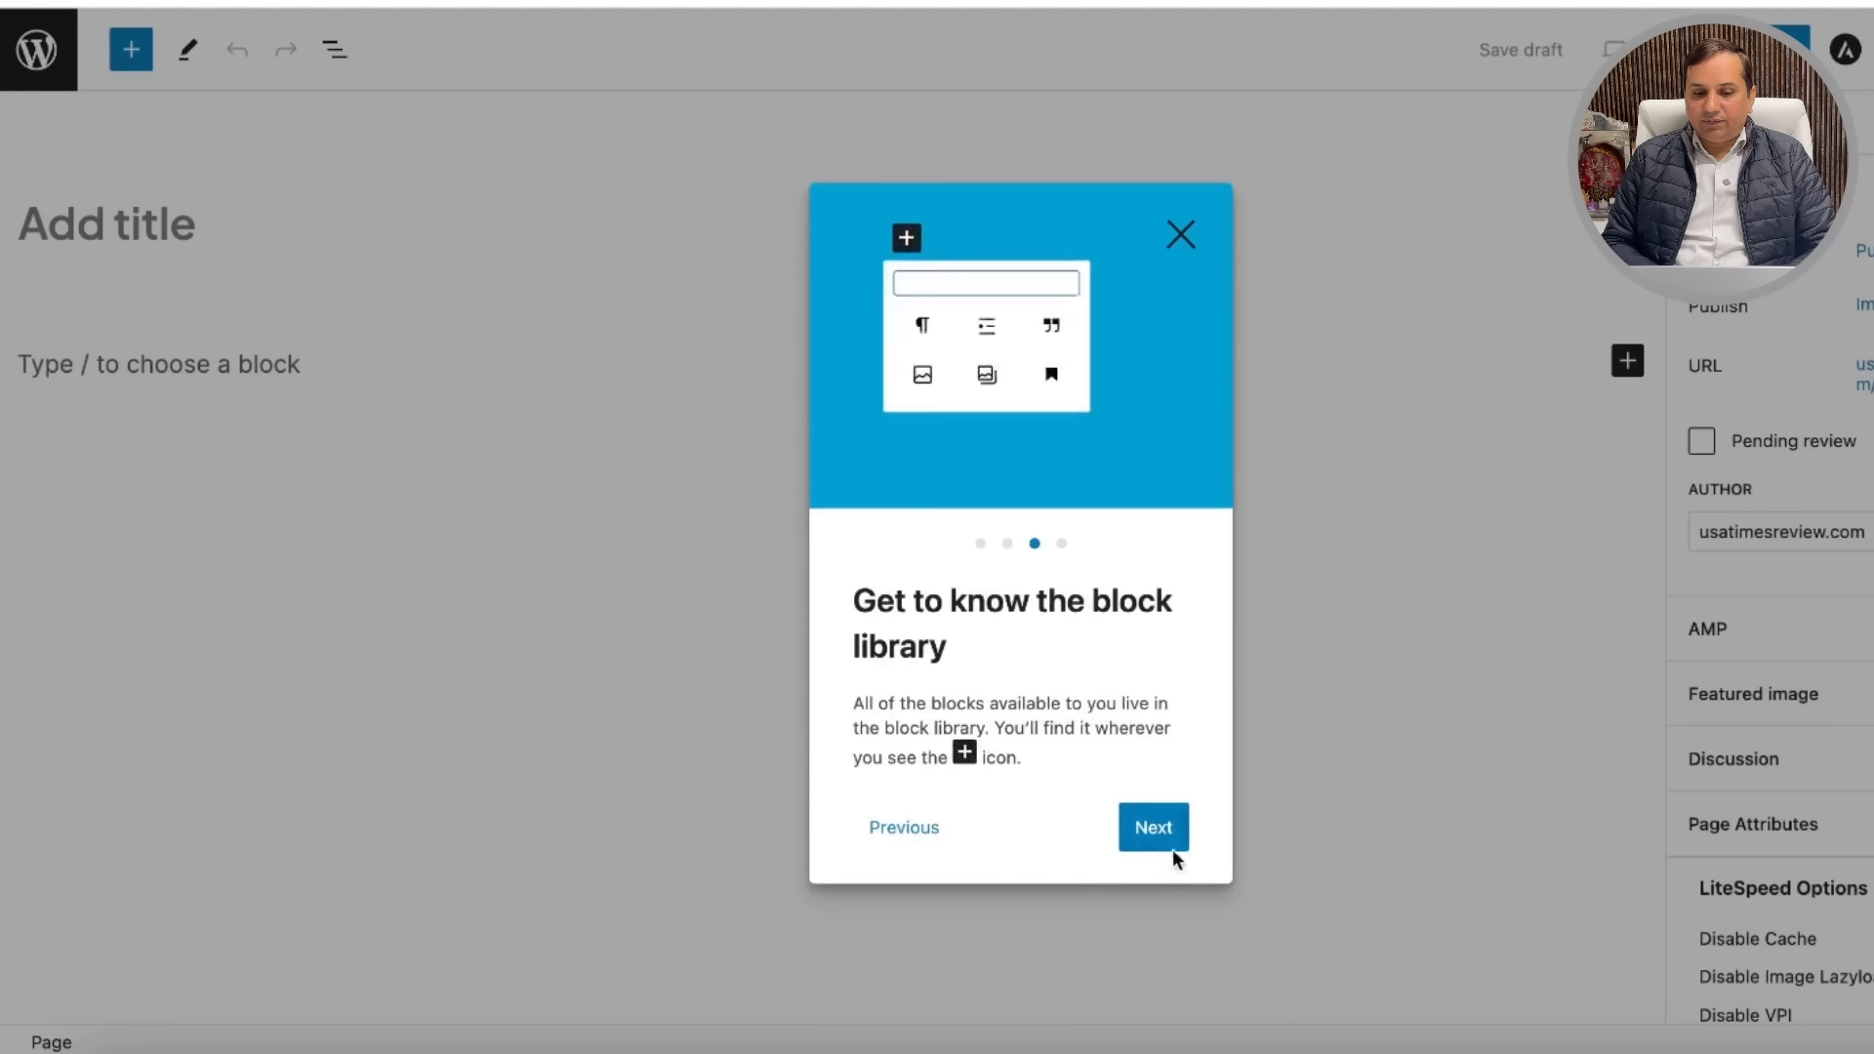
{"action": "left_click", "coordinate": [1162, 837]}
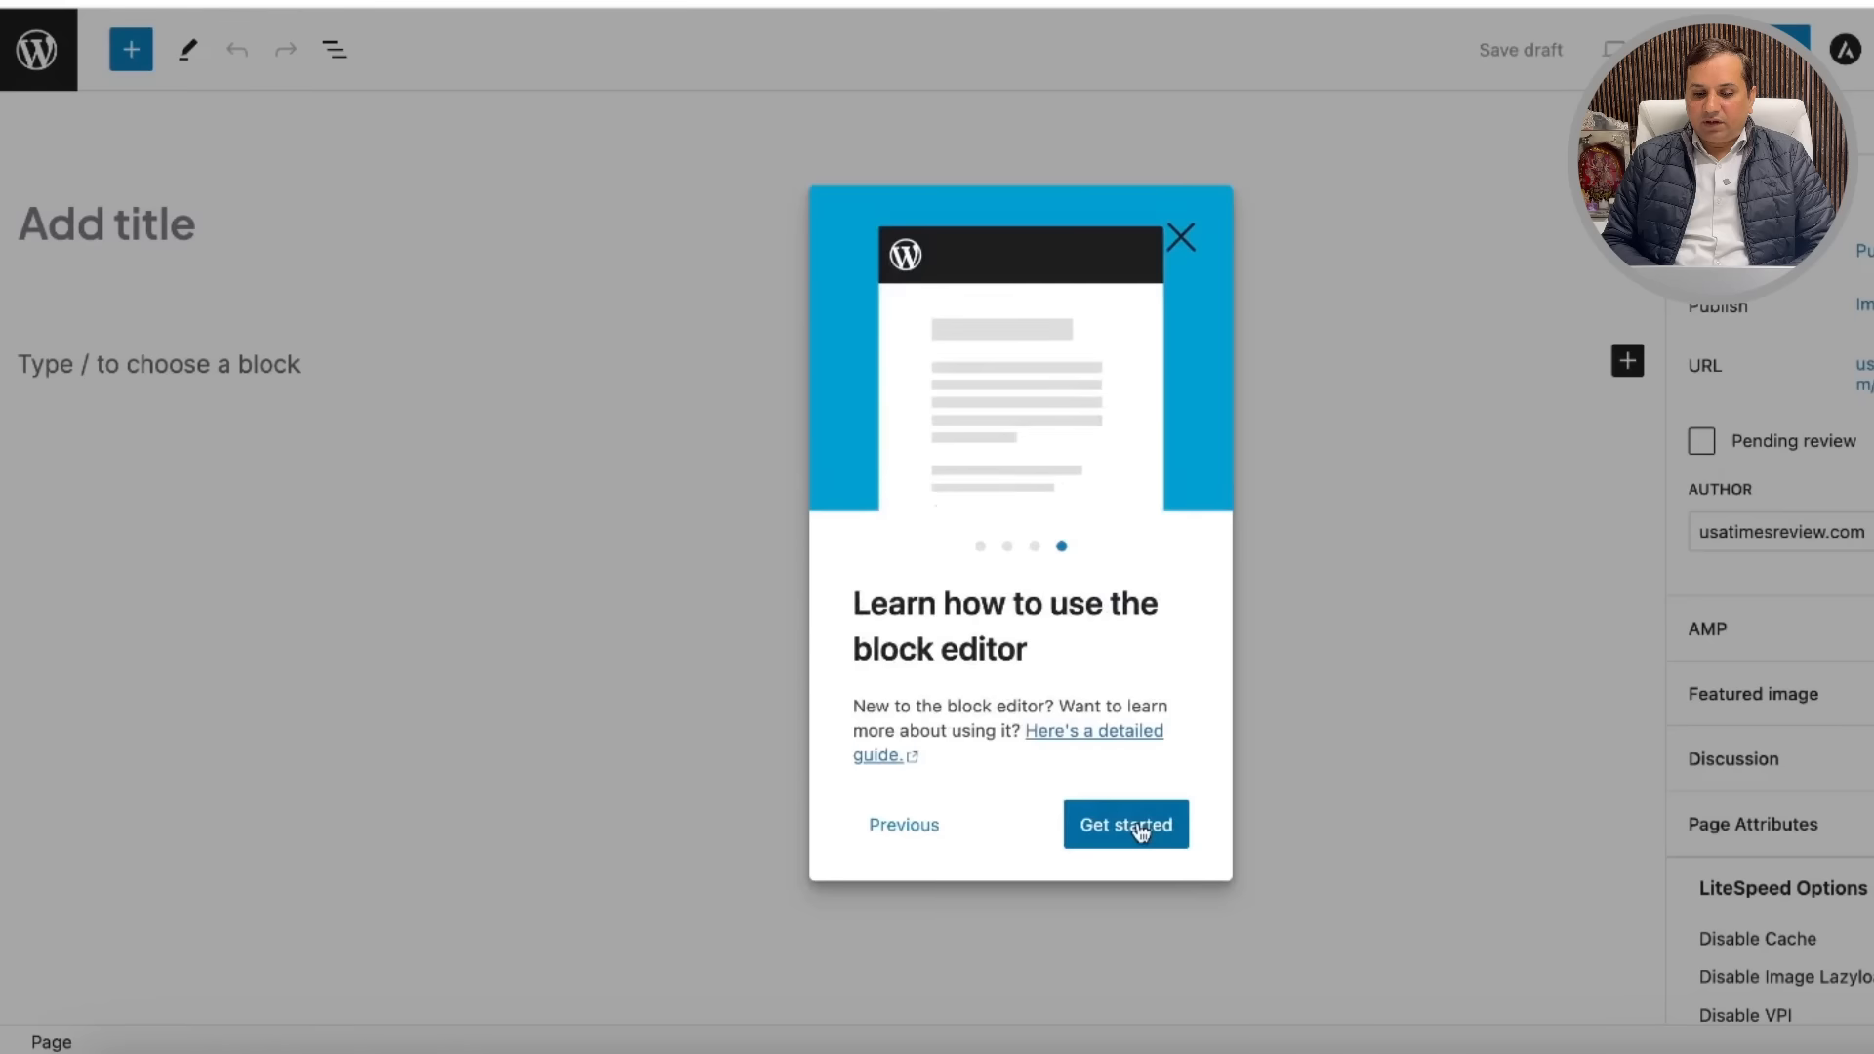
{"action": "left_click", "coordinate": [1140, 830]}
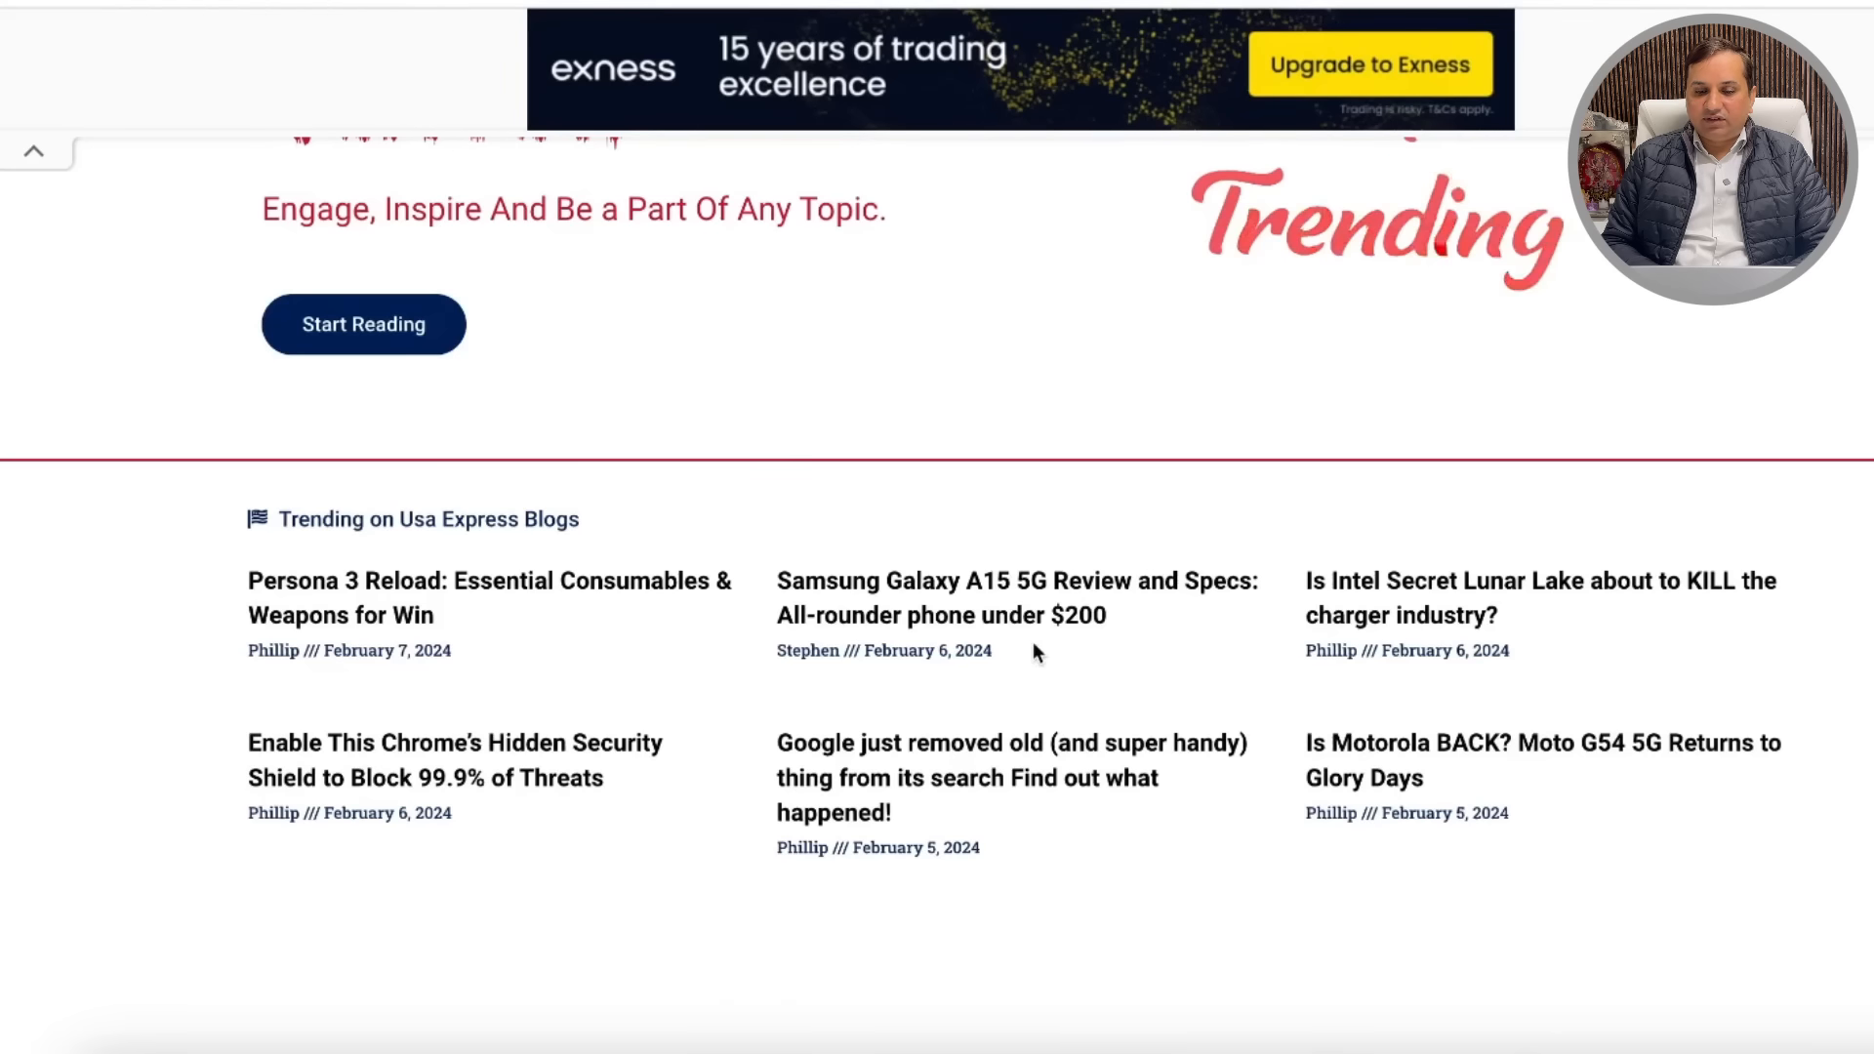
{"action": "scroll", "coordinate": [1032, 641], "scroll_direction": "down", "scroll_amount": 10}
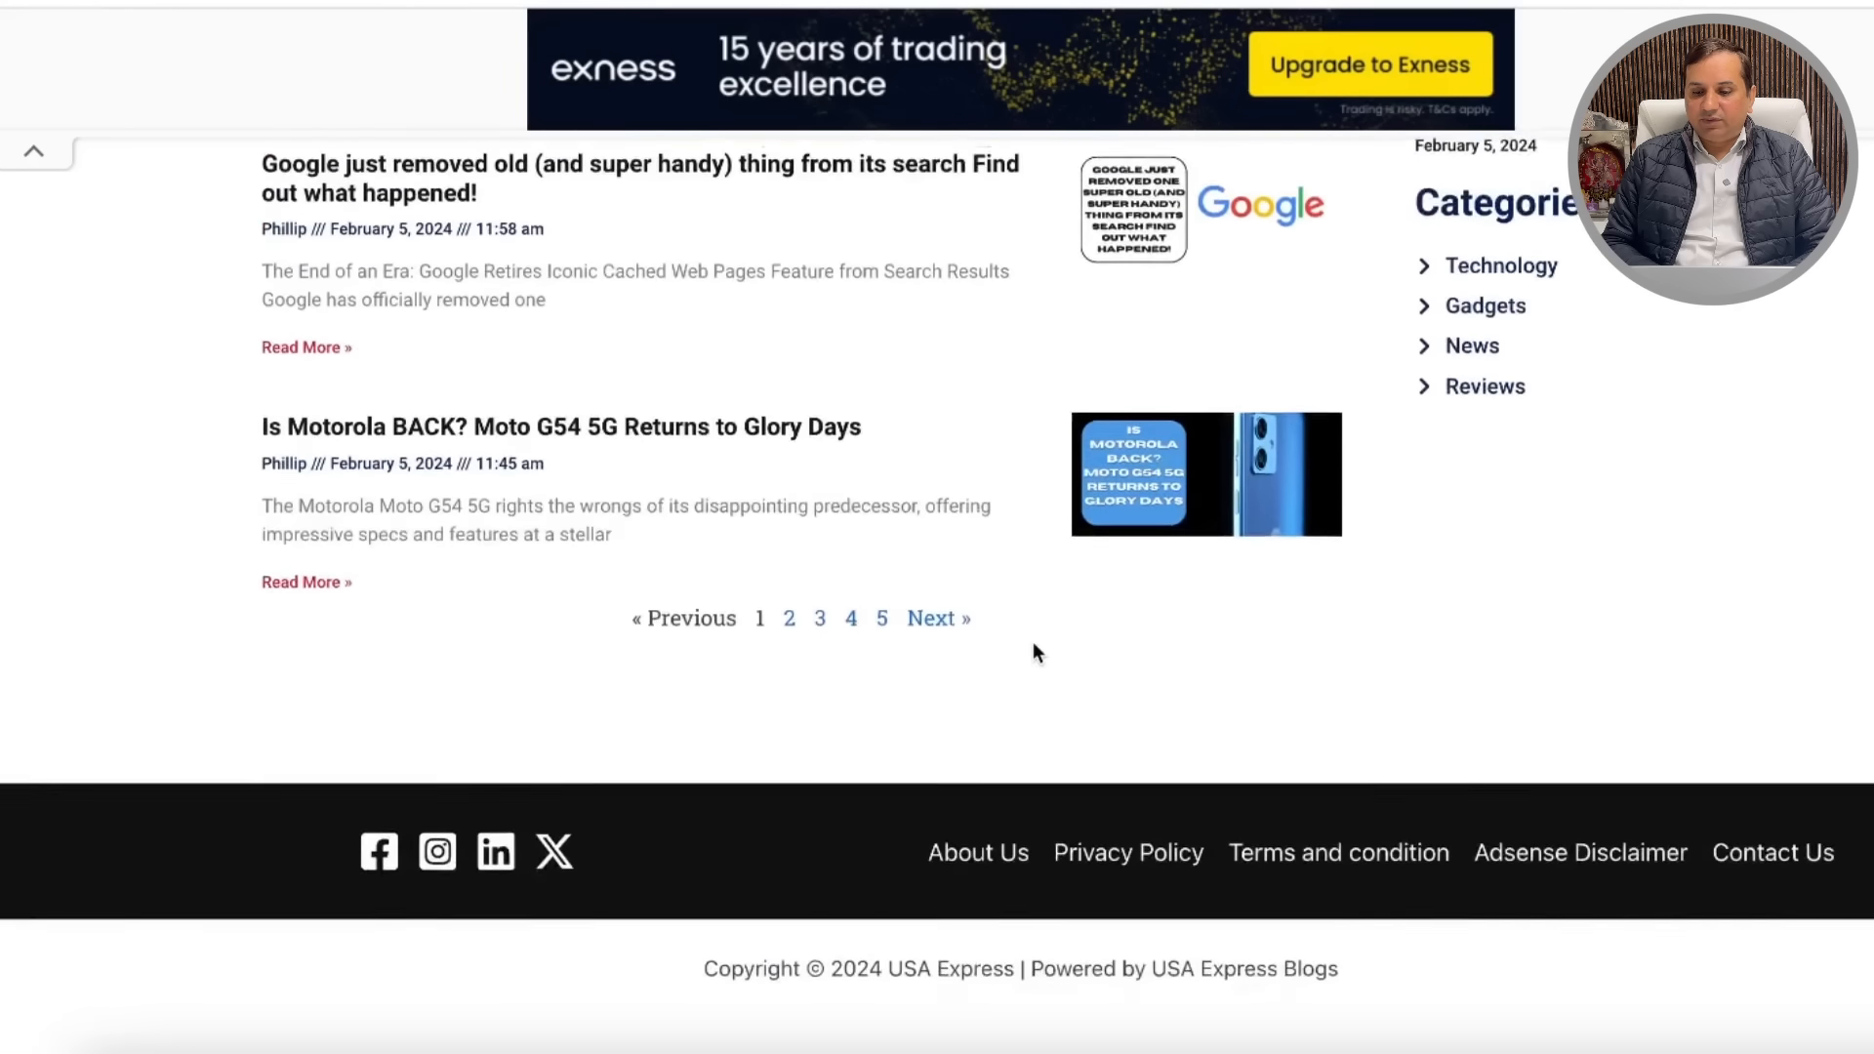
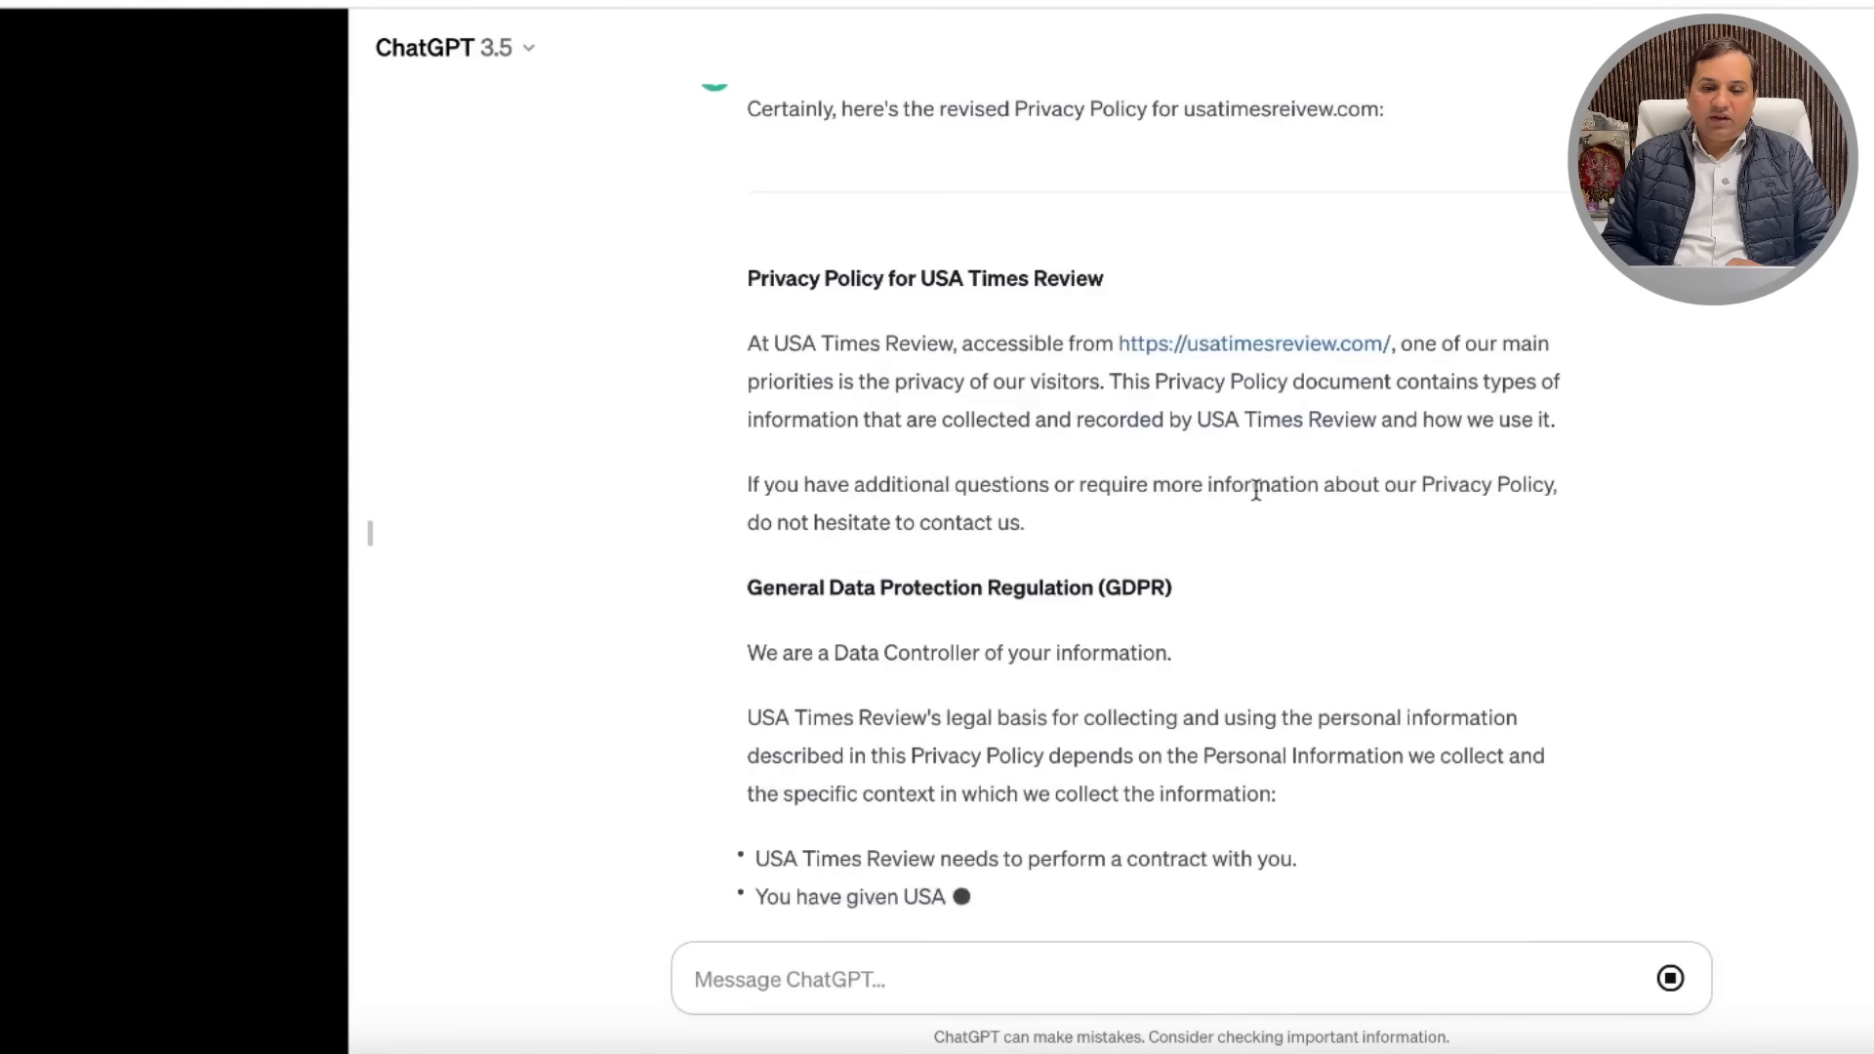
Step: Copy ChatGPT's revised USA Times Review privacy policy text and dismiss the covering ad
{"action": "scroll", "coordinate": [830, 289], "scroll_direction": "up", "scroll_amount": 1}
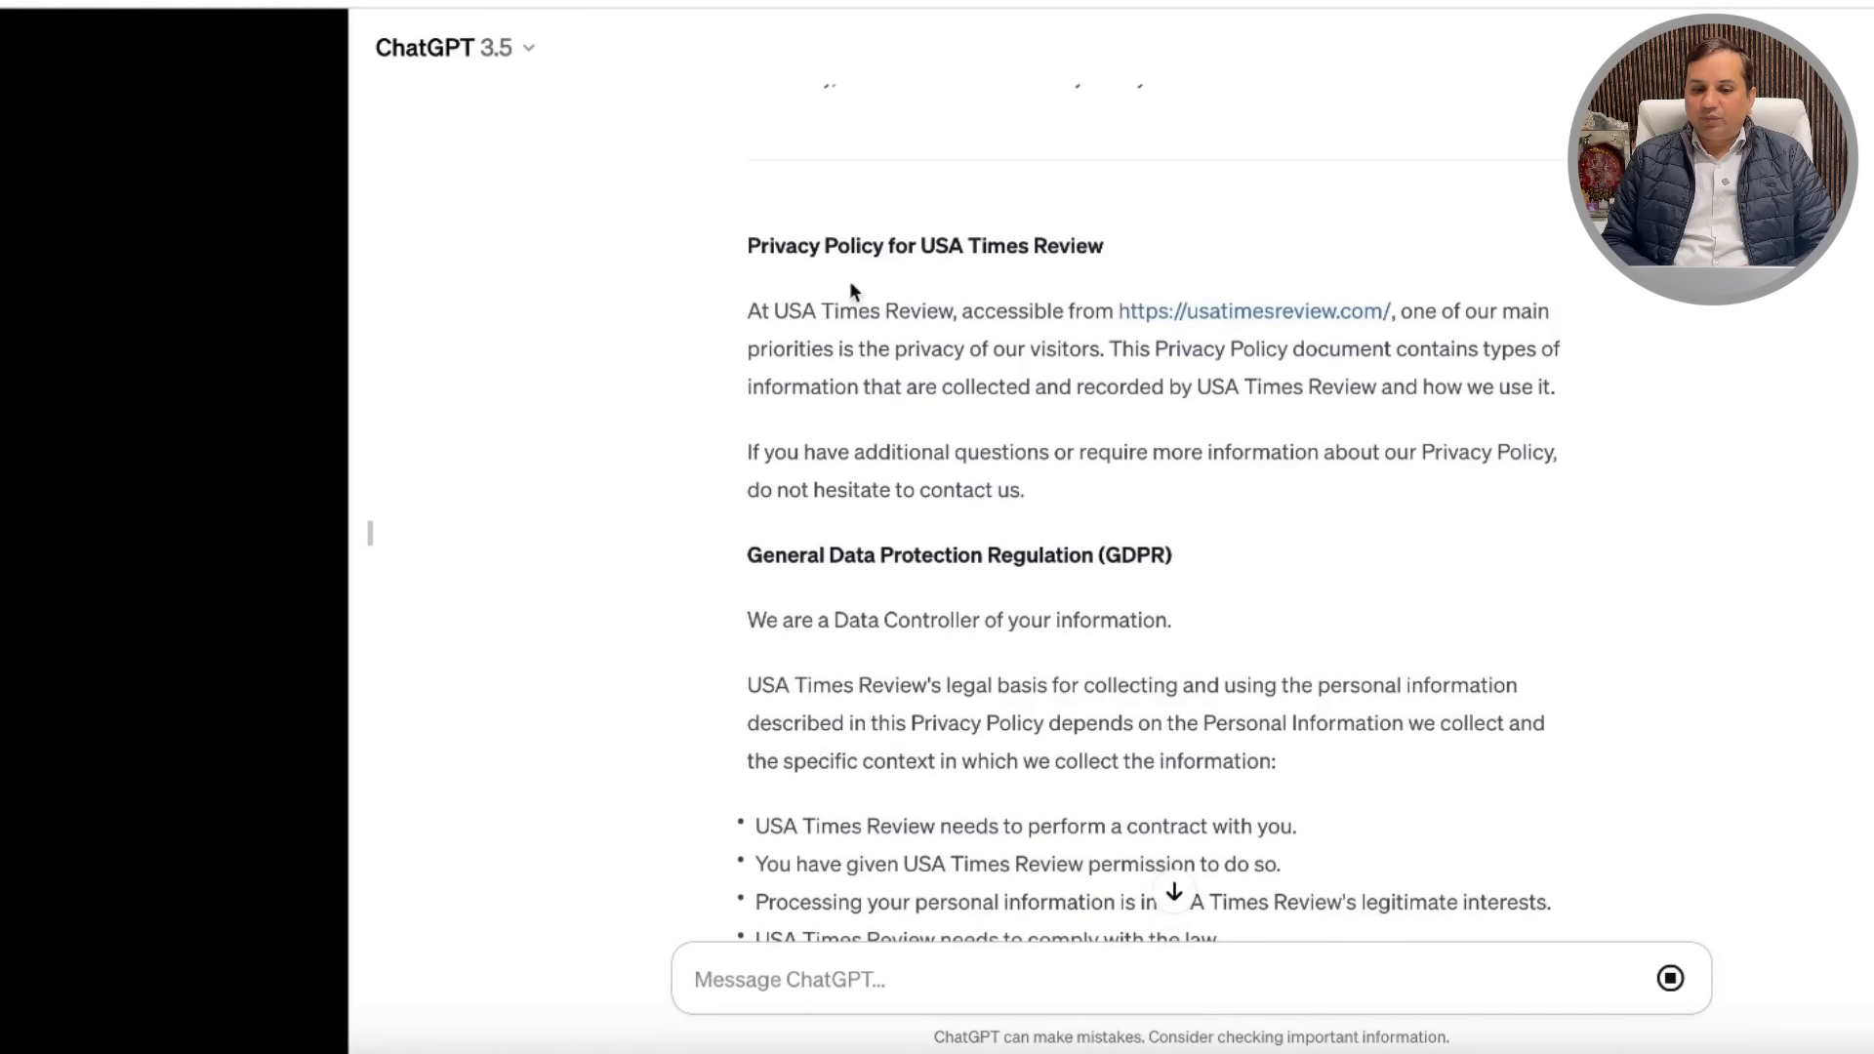
{"action": "left_click_drag", "start_coordinate": [747, 241], "coordinate": [1226, 893]}
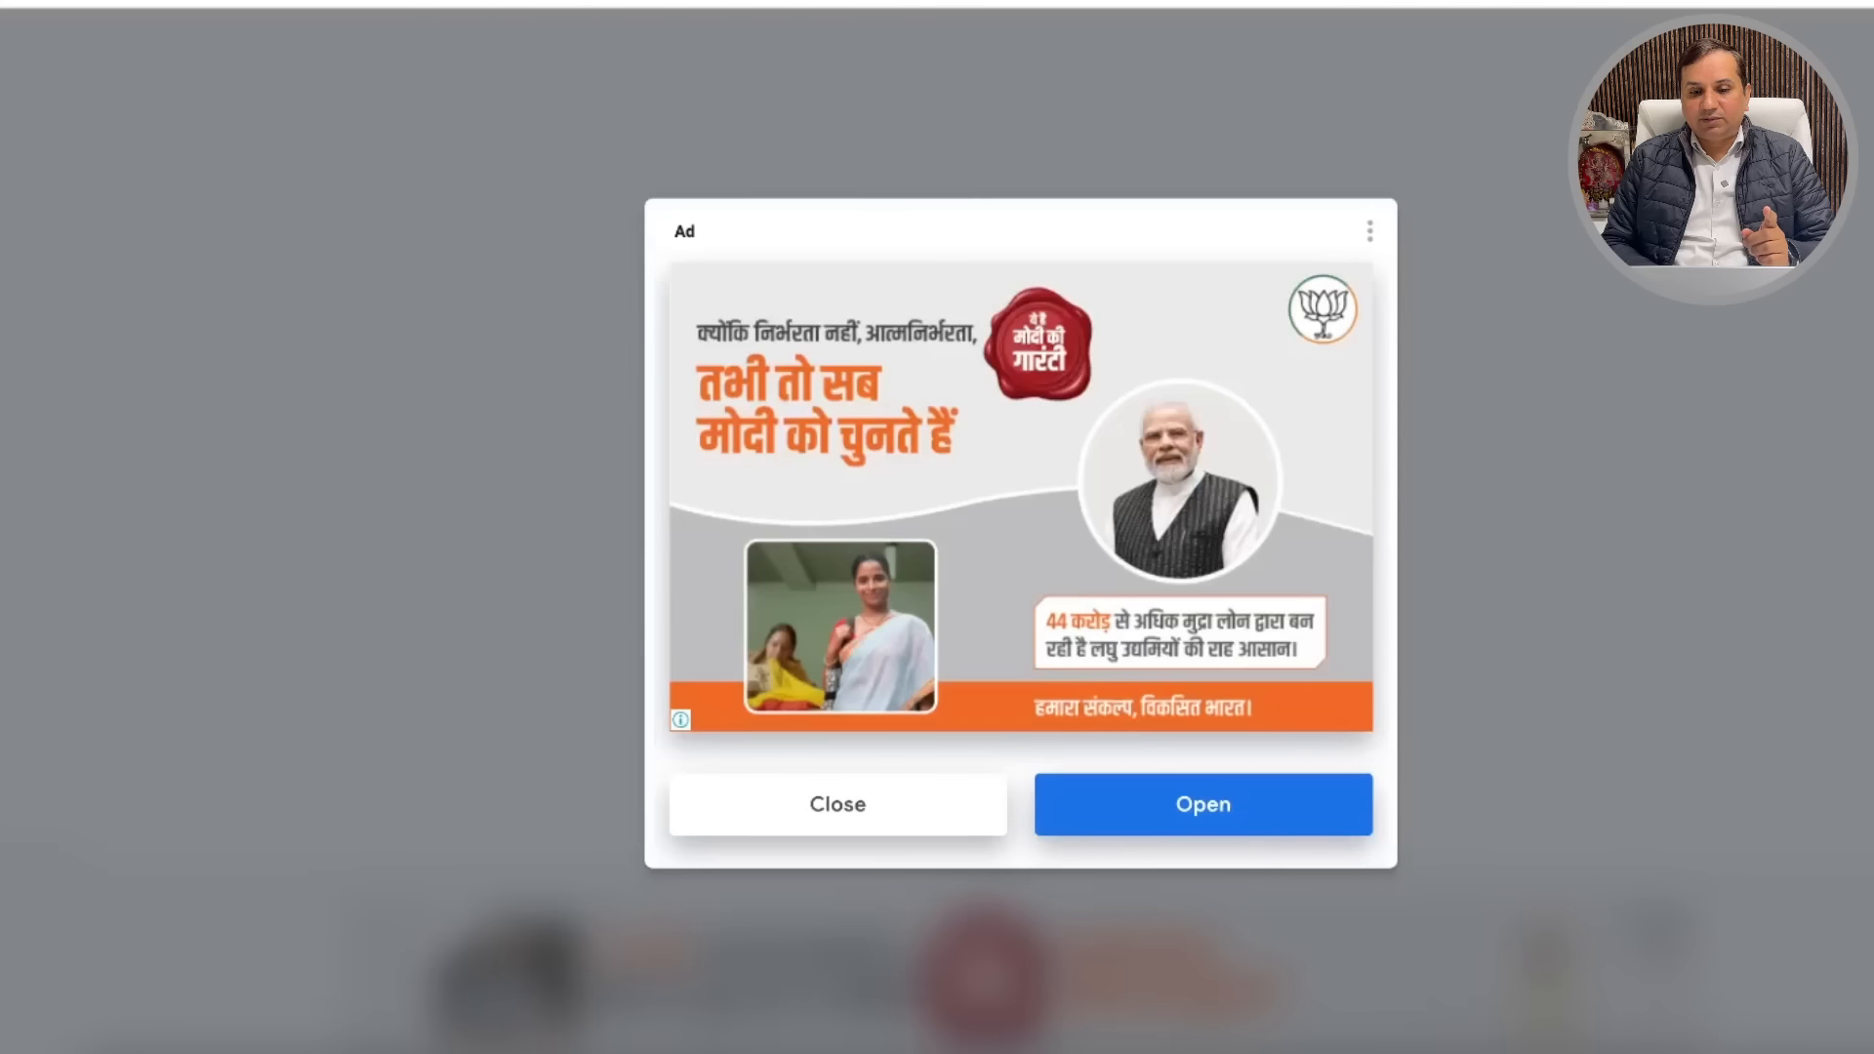
{"action": "left_click", "coordinate": [825, 814]}
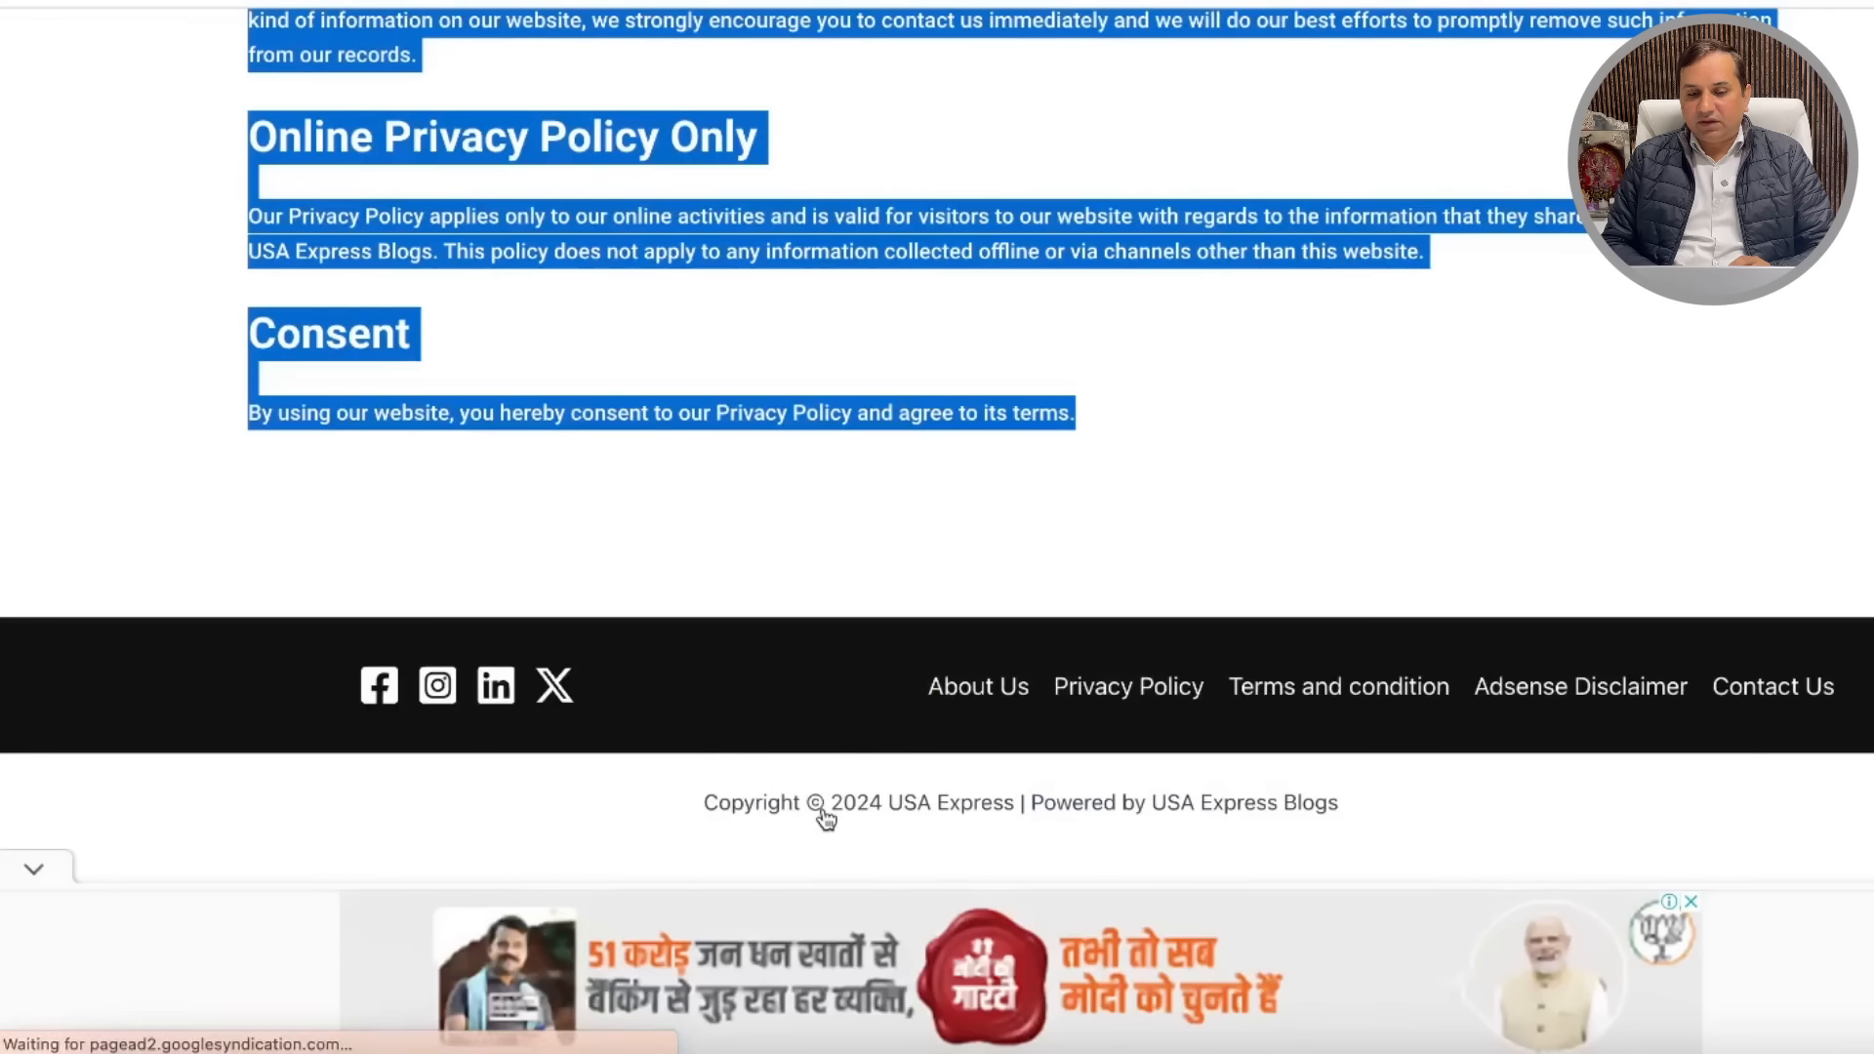
{"action": "left_click", "coordinate": [1421, 506]}
{"action": "scroll", "coordinate": [1438, 422], "scroll_direction": "up", "scroll_amount": 15}
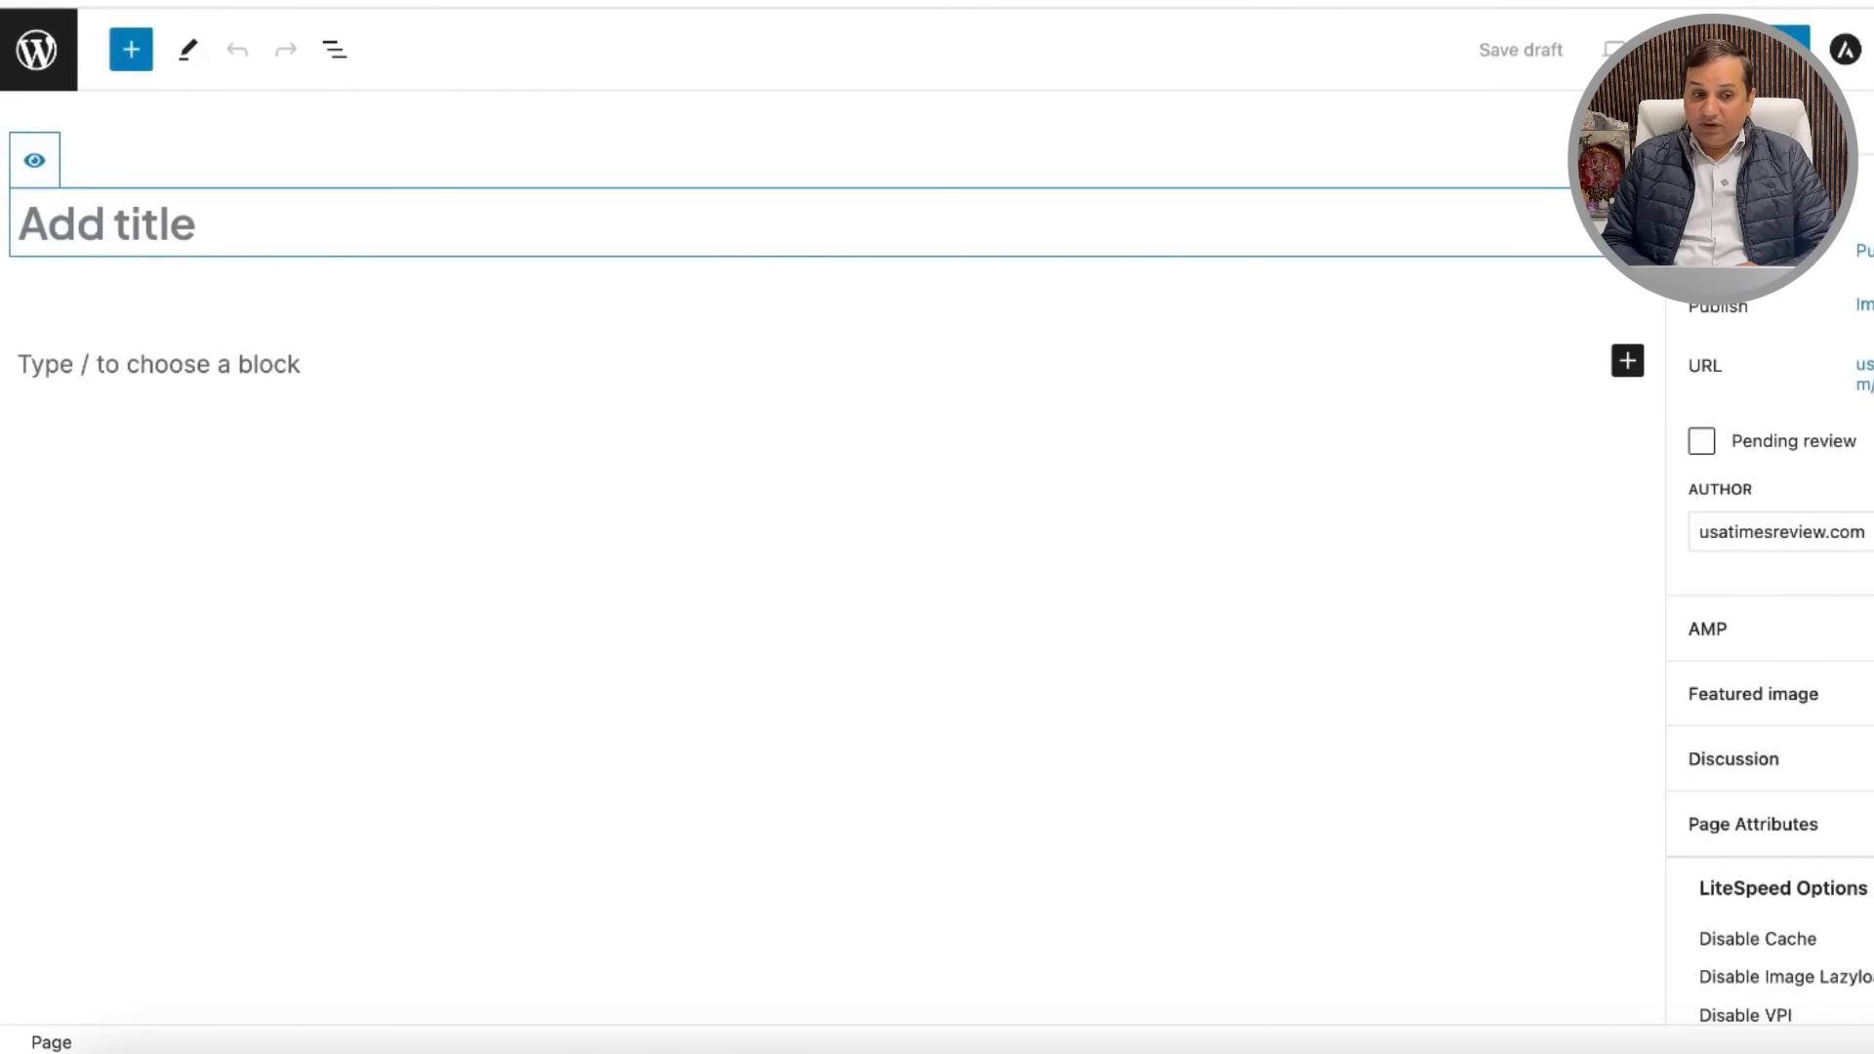
Step: Title the new page 'Privacy Policy' and paste the copied policy text into a paragraph block
{"action": "type", "text": "Priva"}
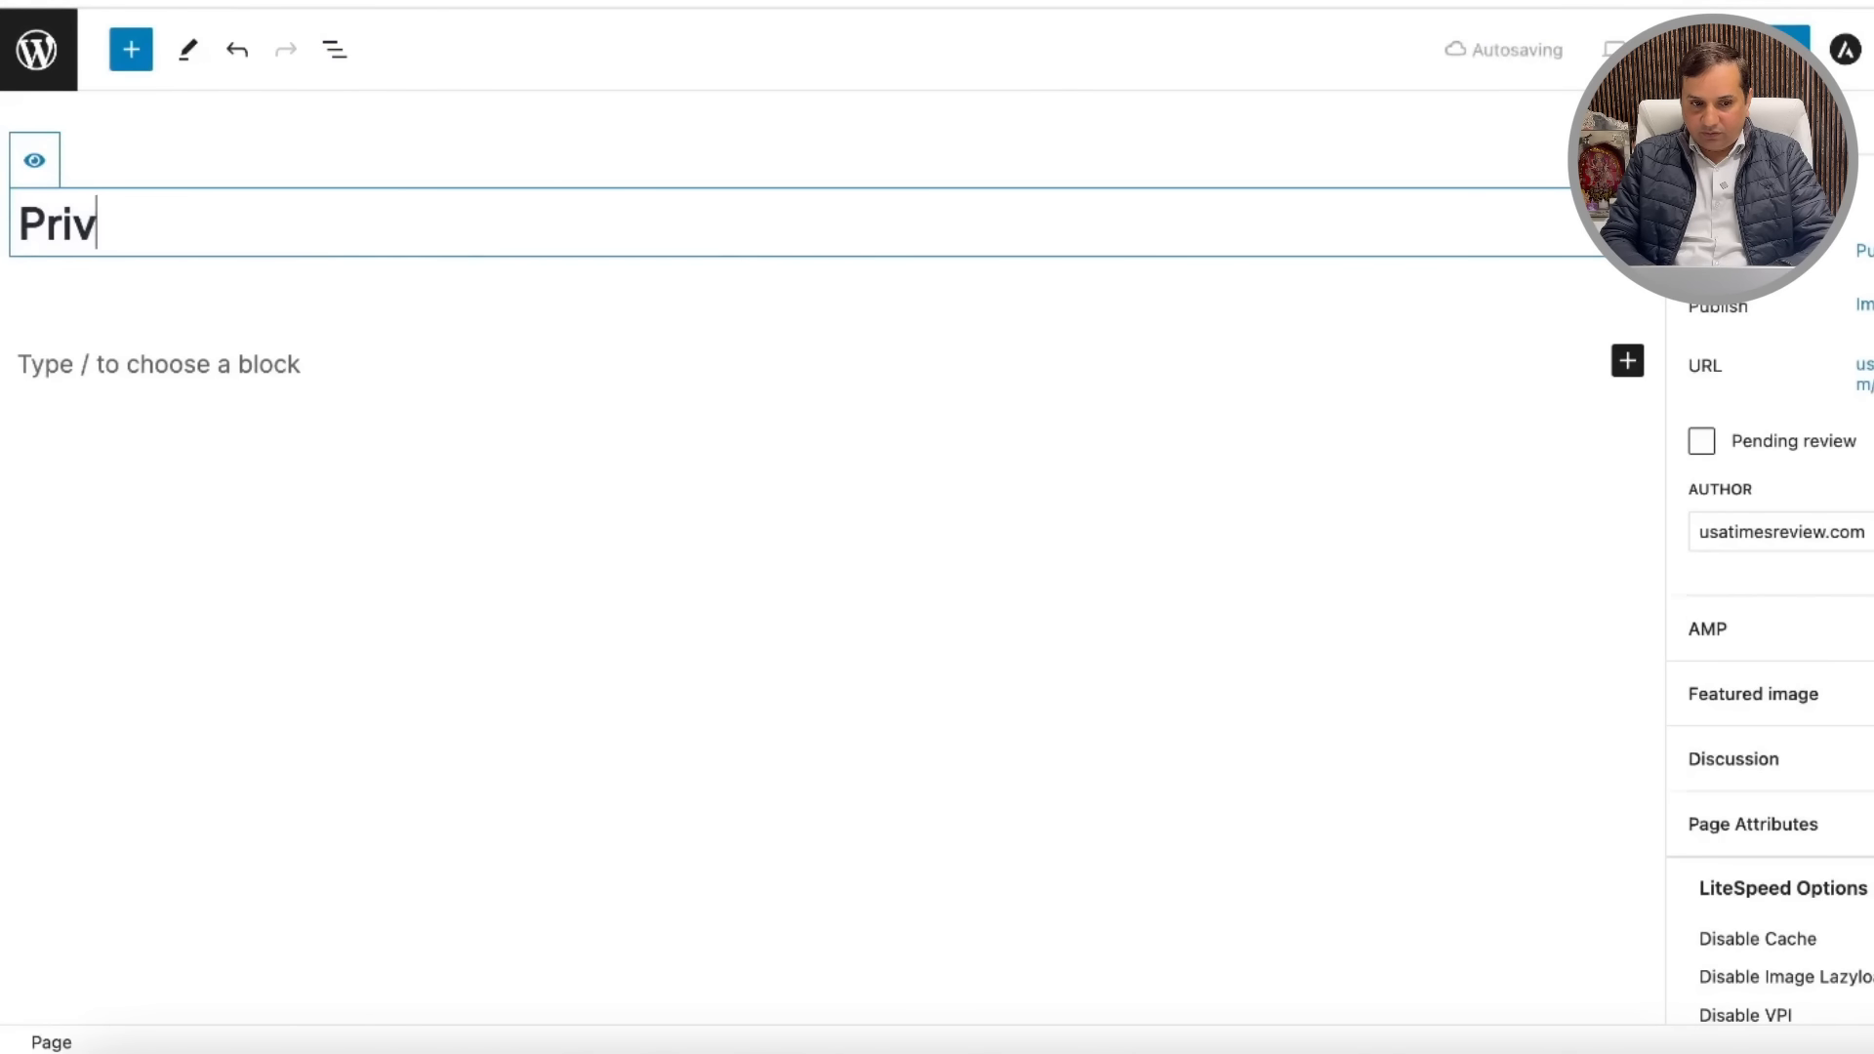
{"action": "key", "text": "BackSpace"}
{"action": "key", "text": "BackSpace"}
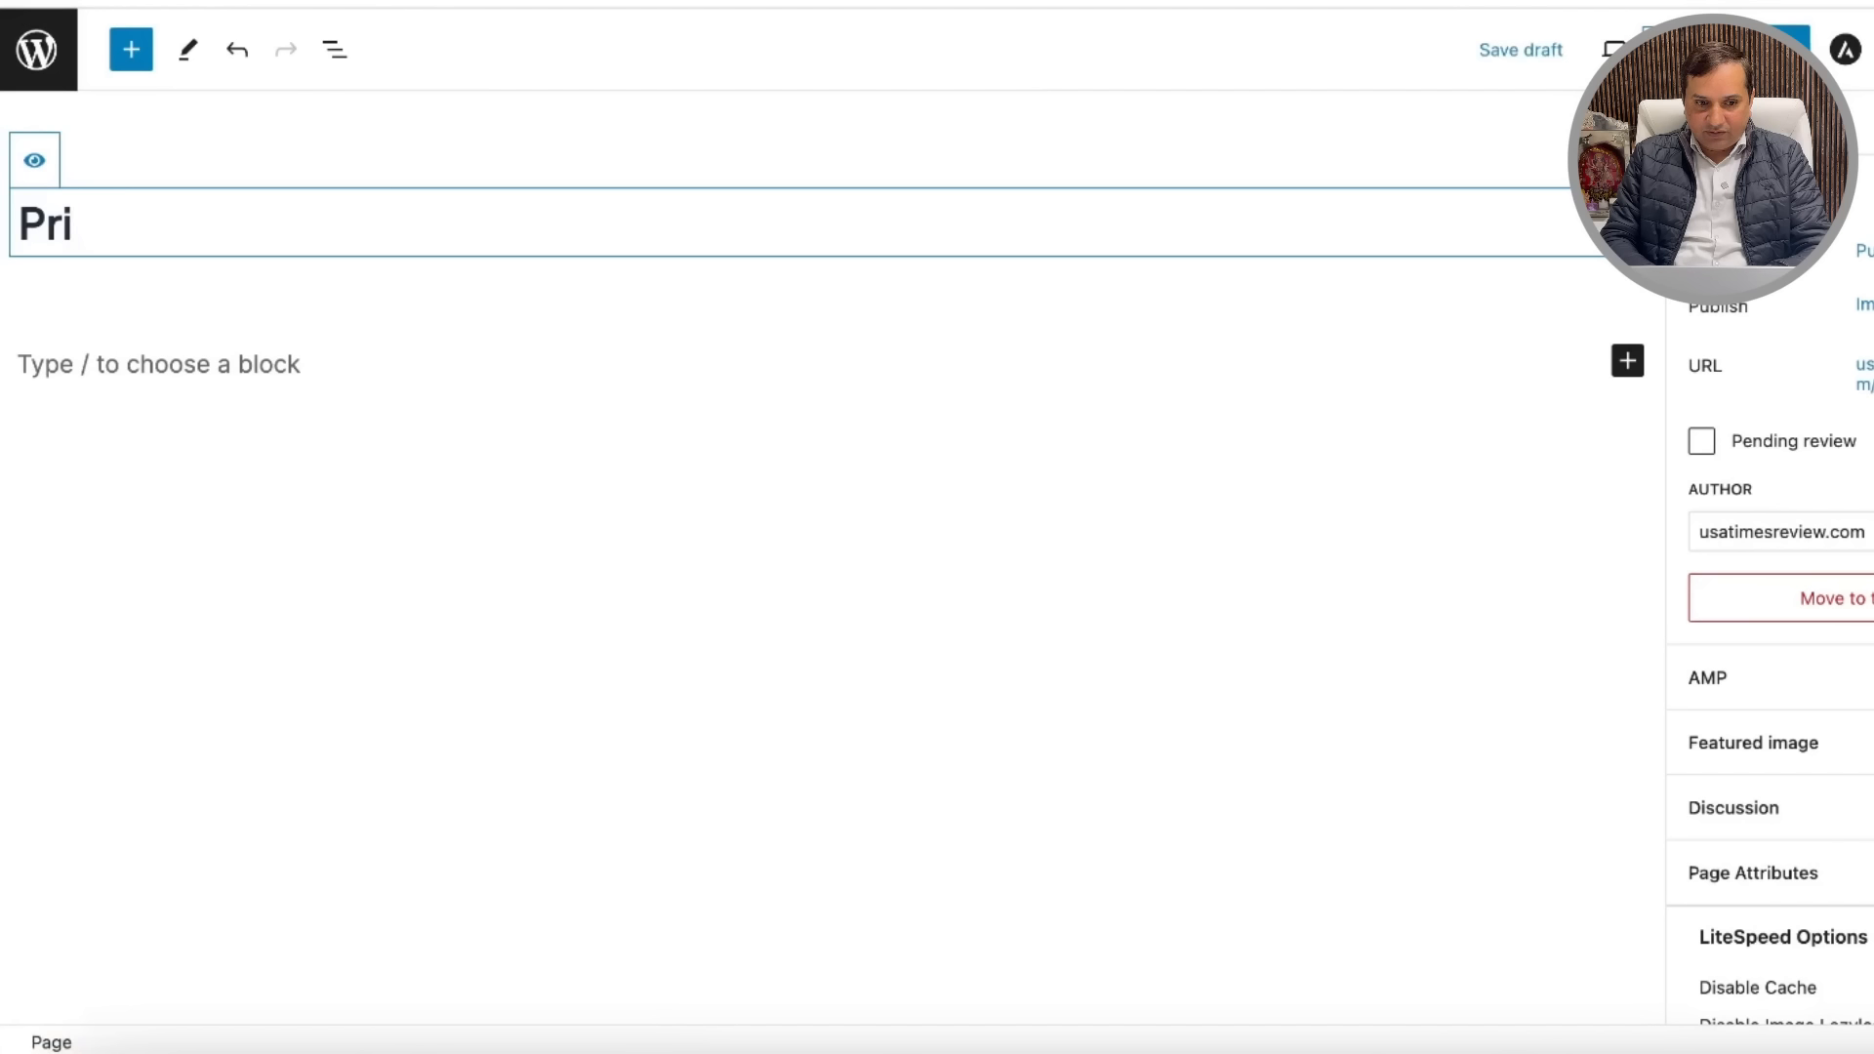
{"action": "type", "text": "vacy"}
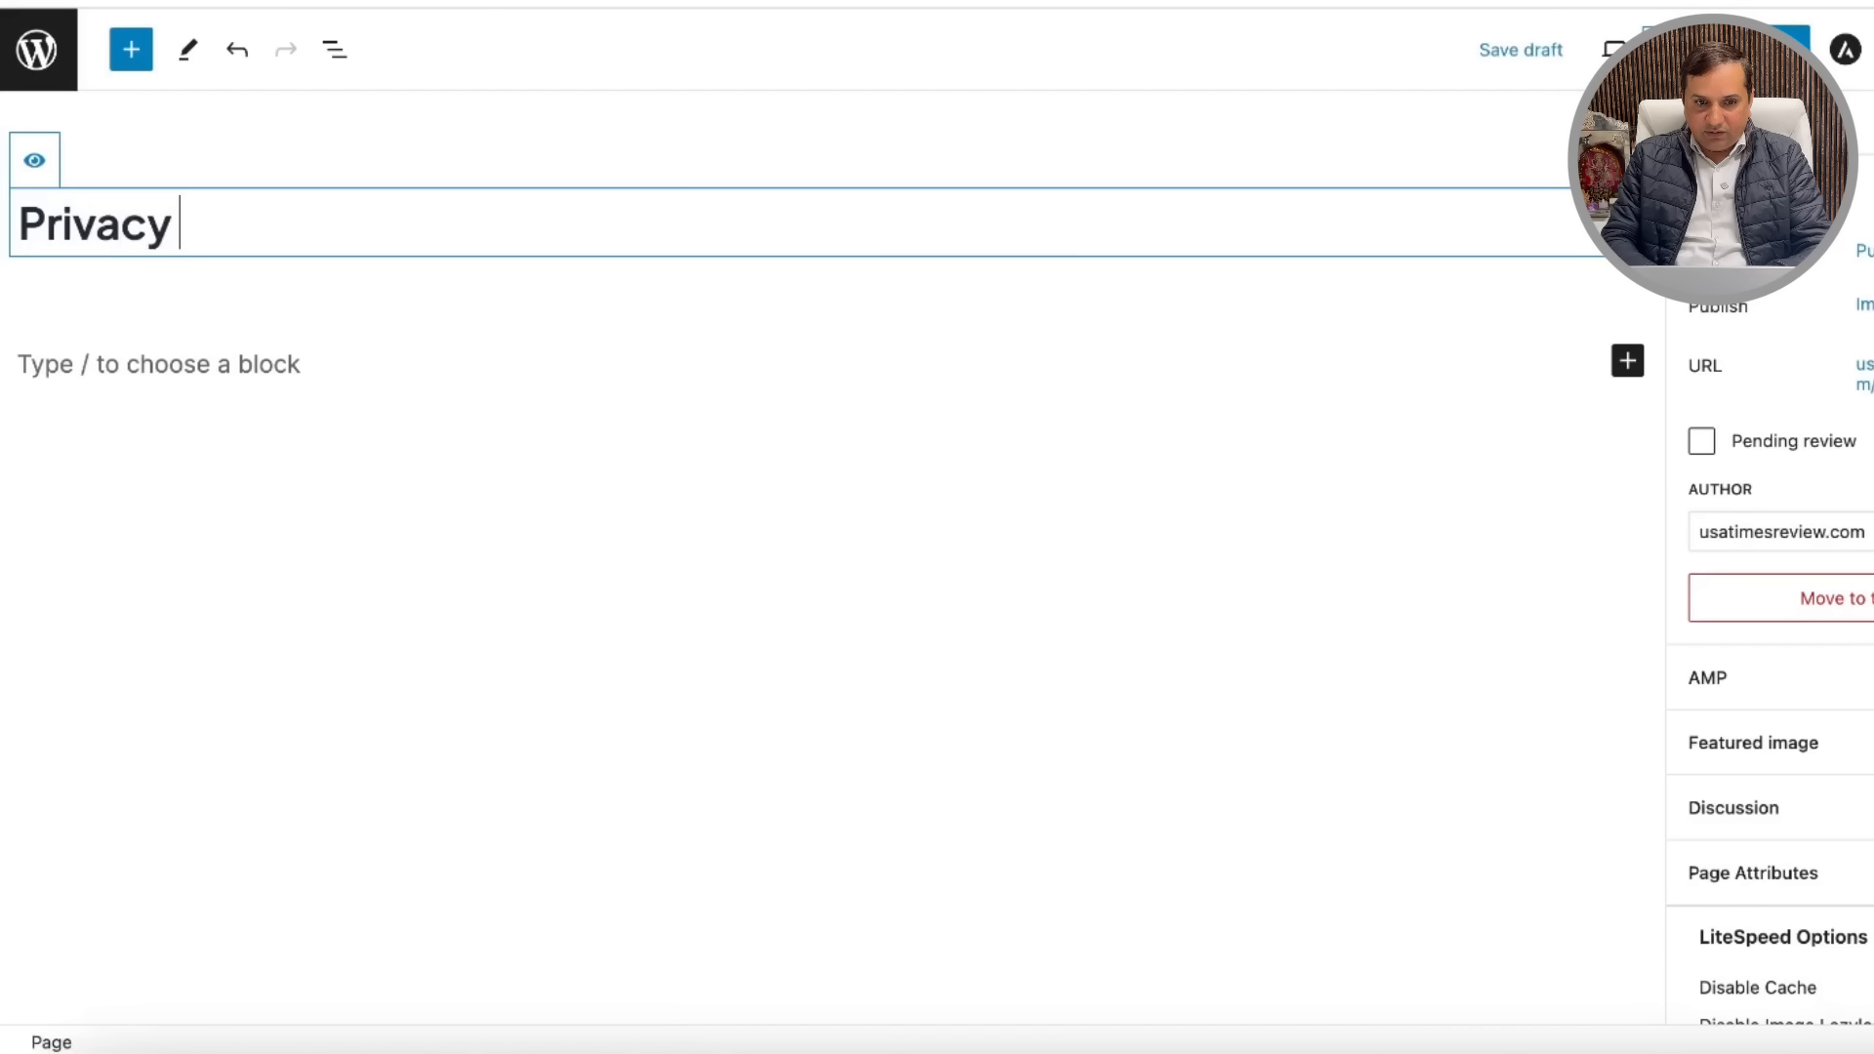
{"action": "type", "text": " Policy"}
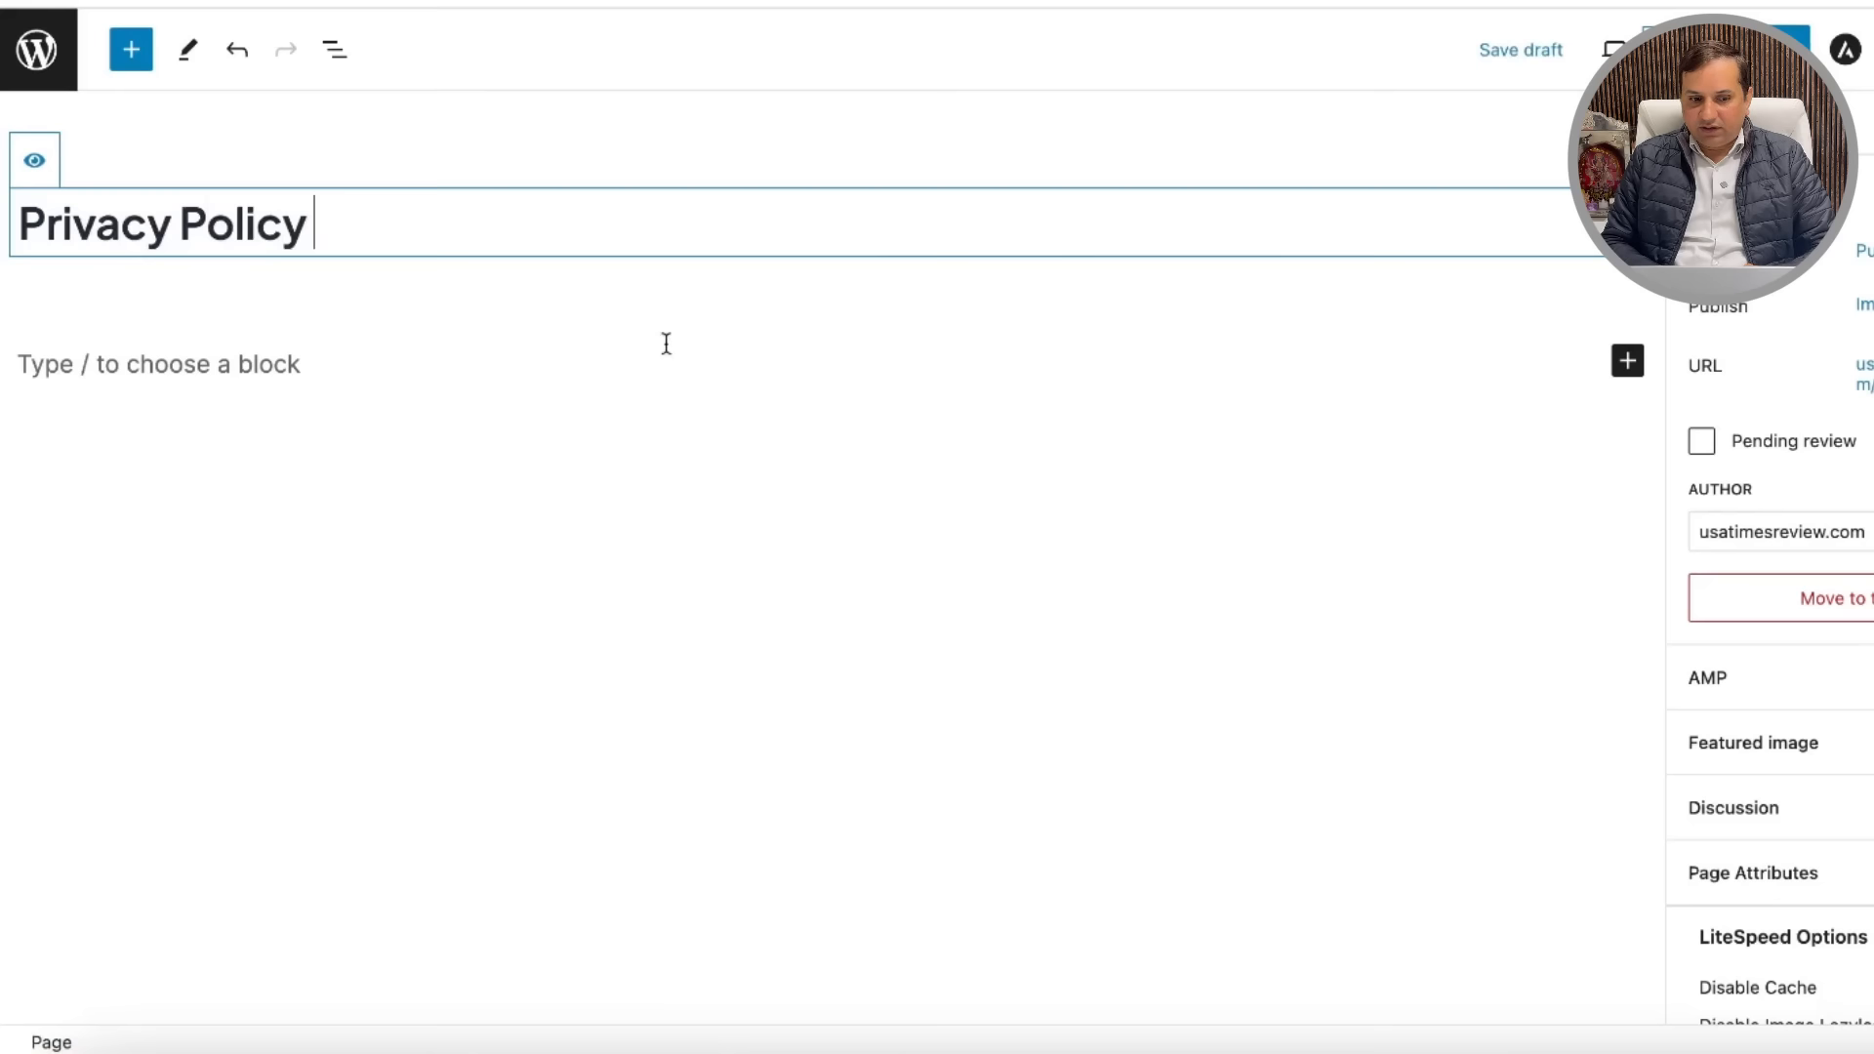
{"action": "left_click", "coordinate": [1627, 363]}
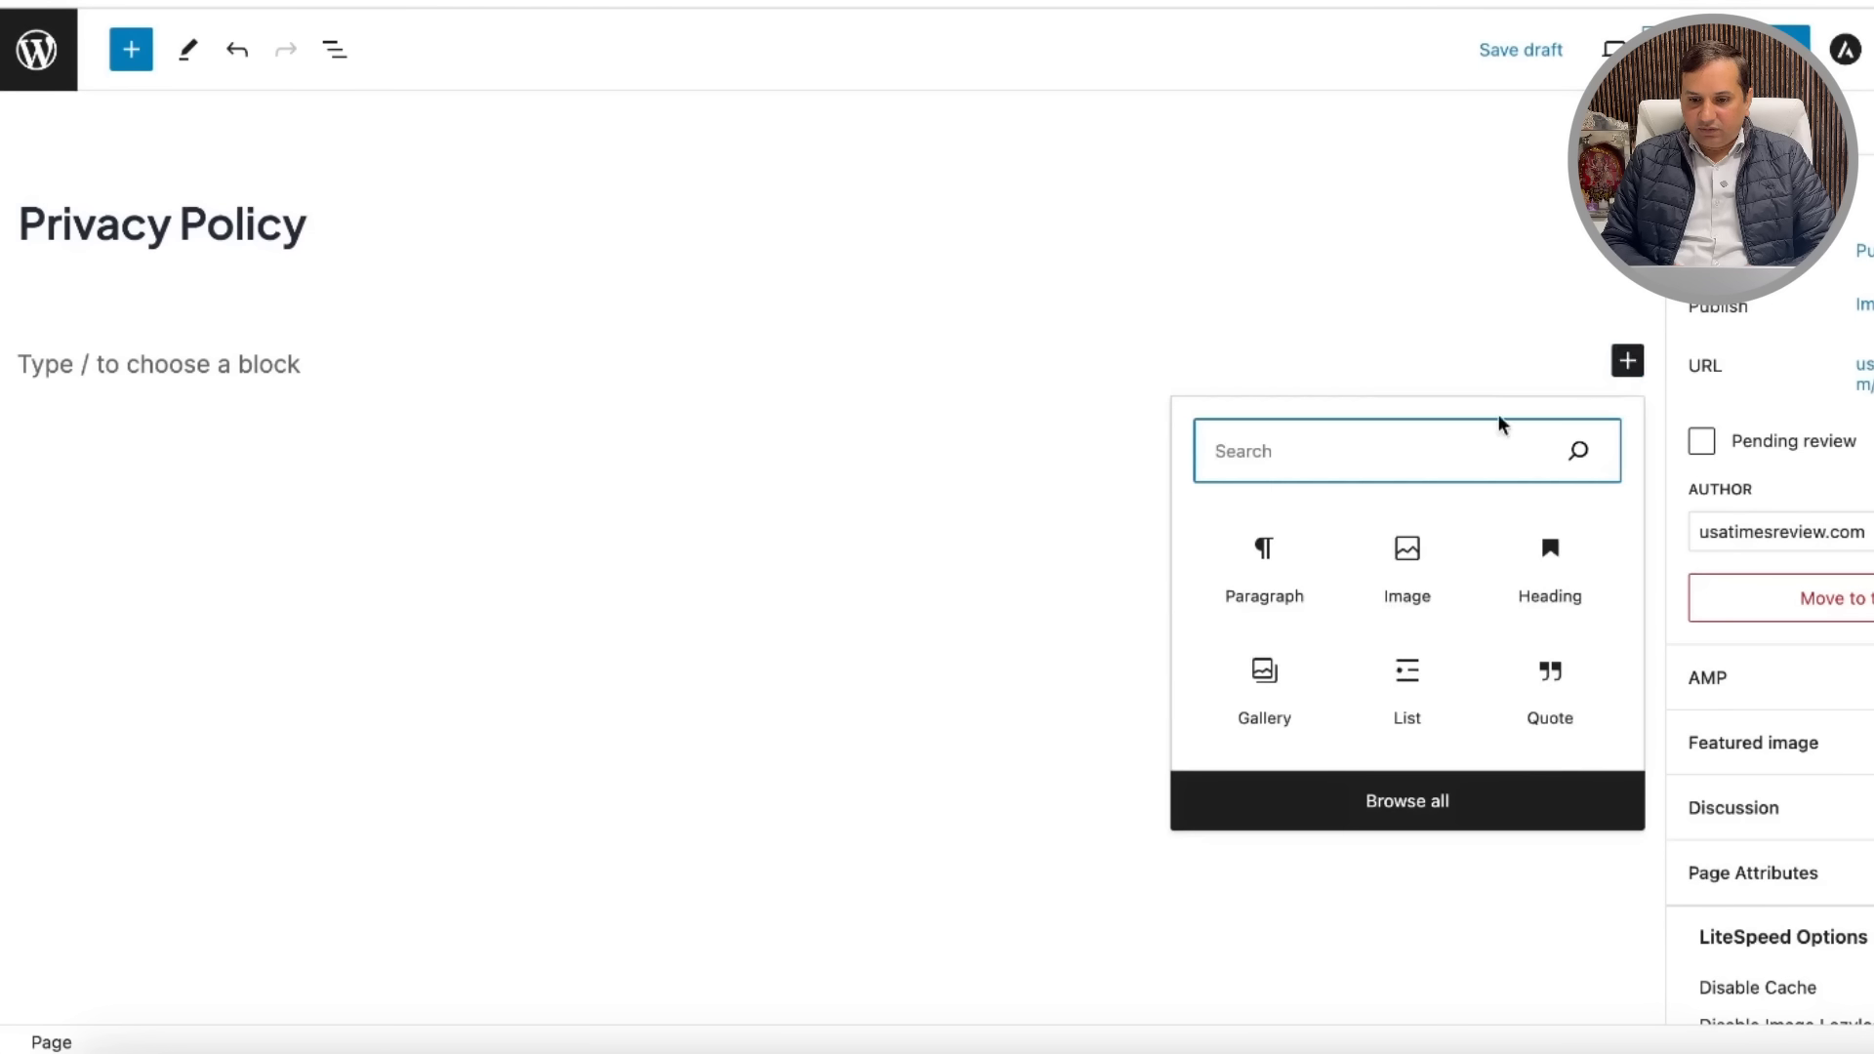
{"action": "left_click", "coordinate": [1265, 578]}
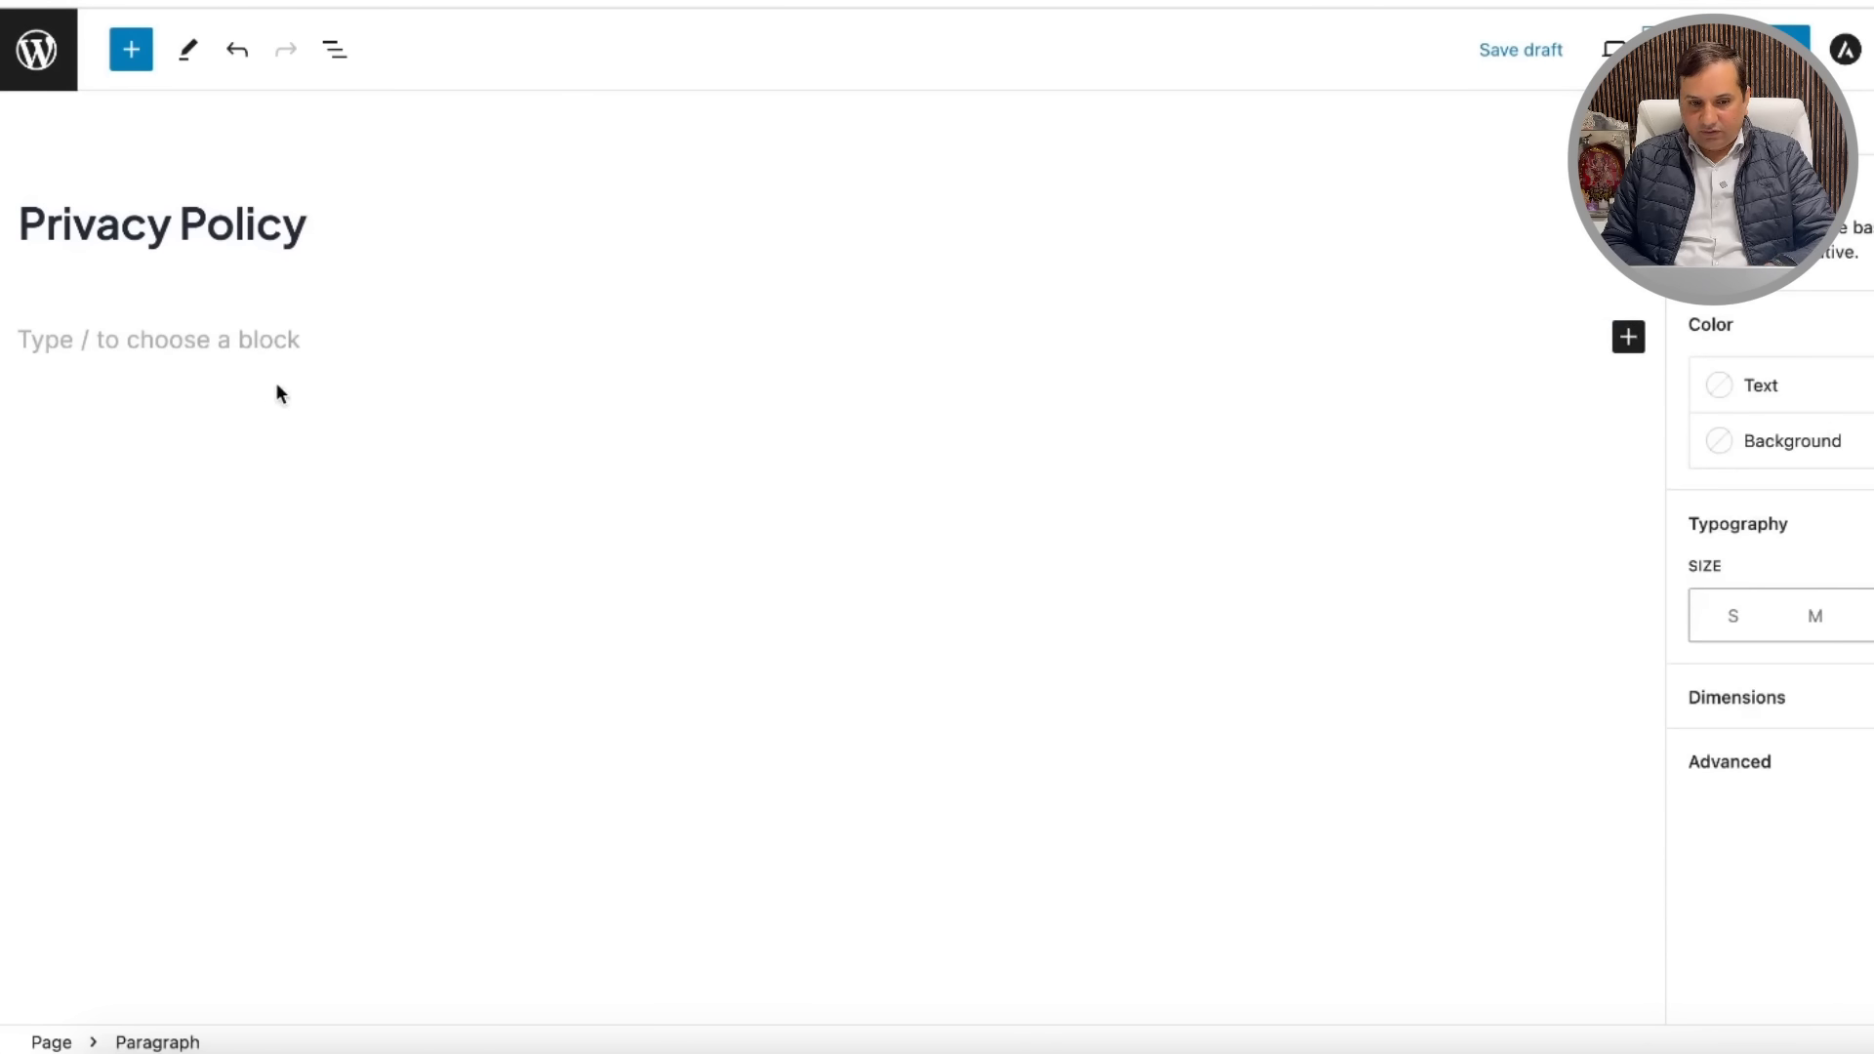
{"action": "key", "text": "ctrl+v"}
Step: Review the pasted policy sections, including Log Files and the data protection rights list
{"action": "left_click", "coordinate": [1093, 493]}
{"action": "left_click", "coordinate": [1046, 654]}
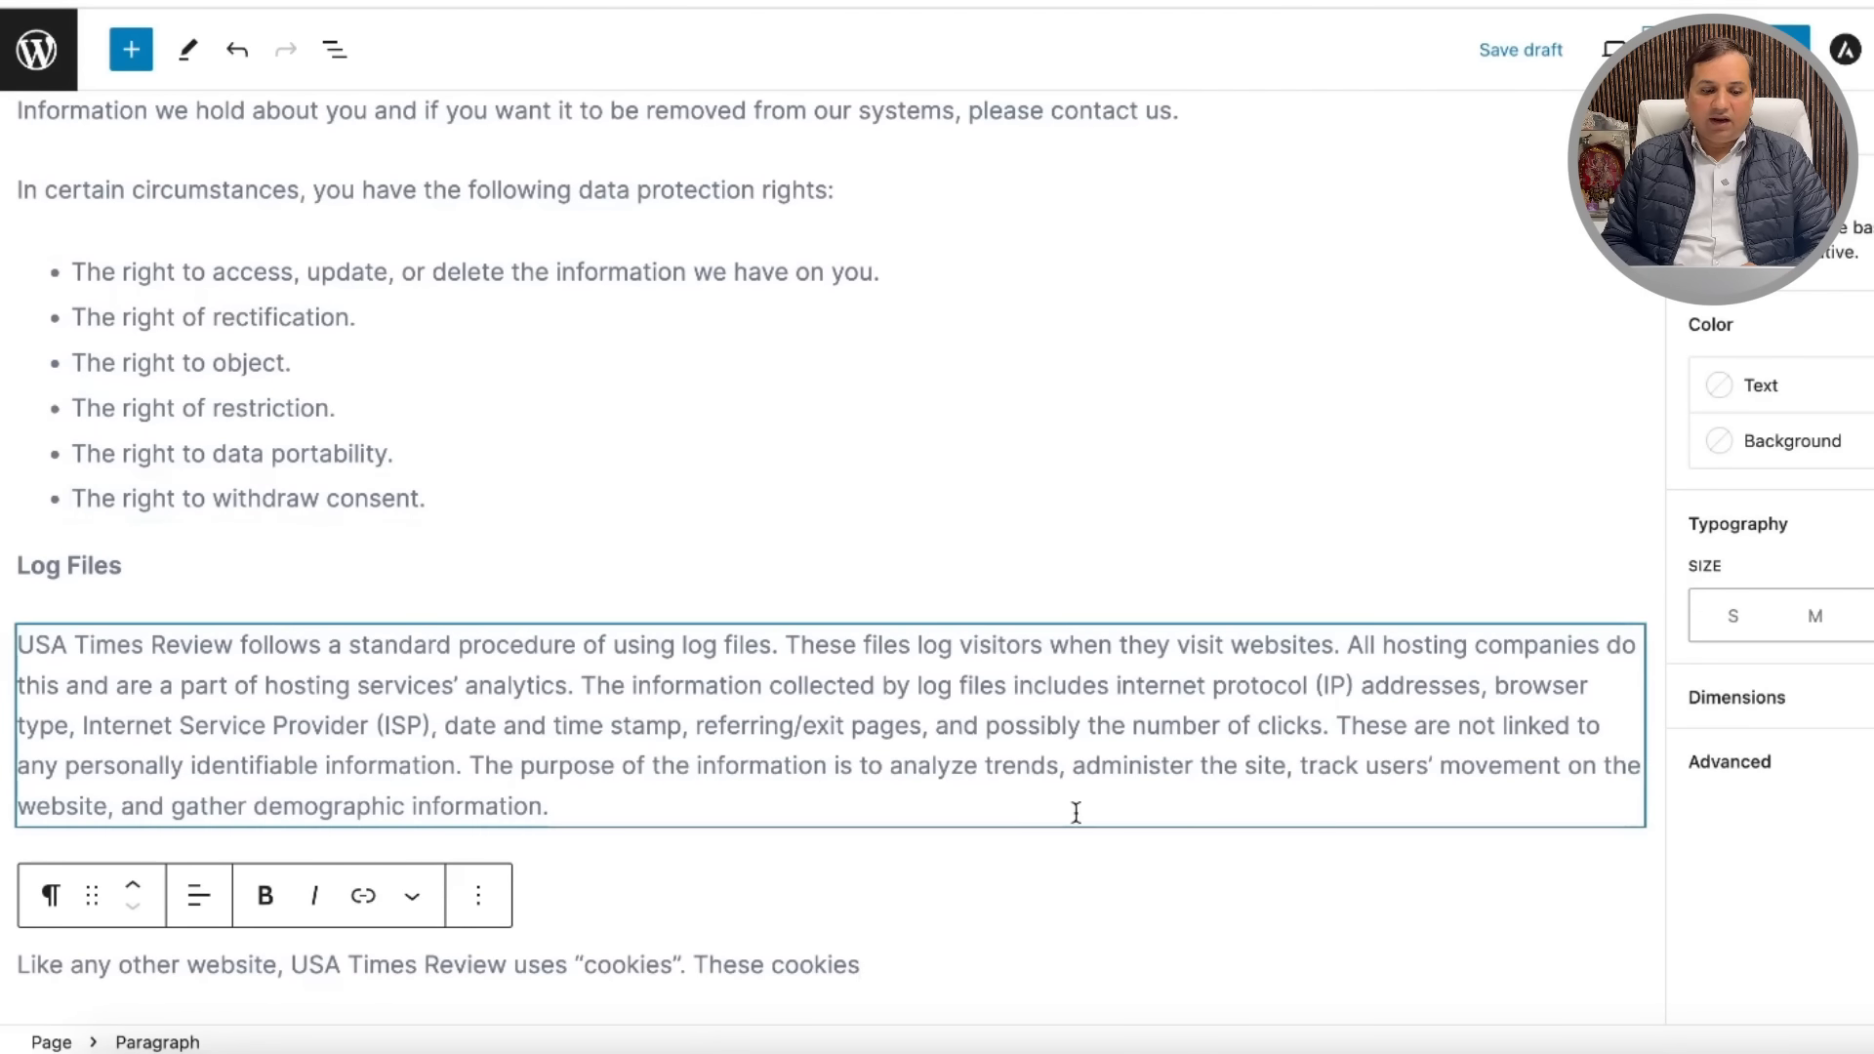
{"action": "left_click", "coordinate": [1380, 318]}
{"action": "left_click", "coordinate": [1309, 347]}
{"action": "left_click", "coordinate": [1337, 193]}
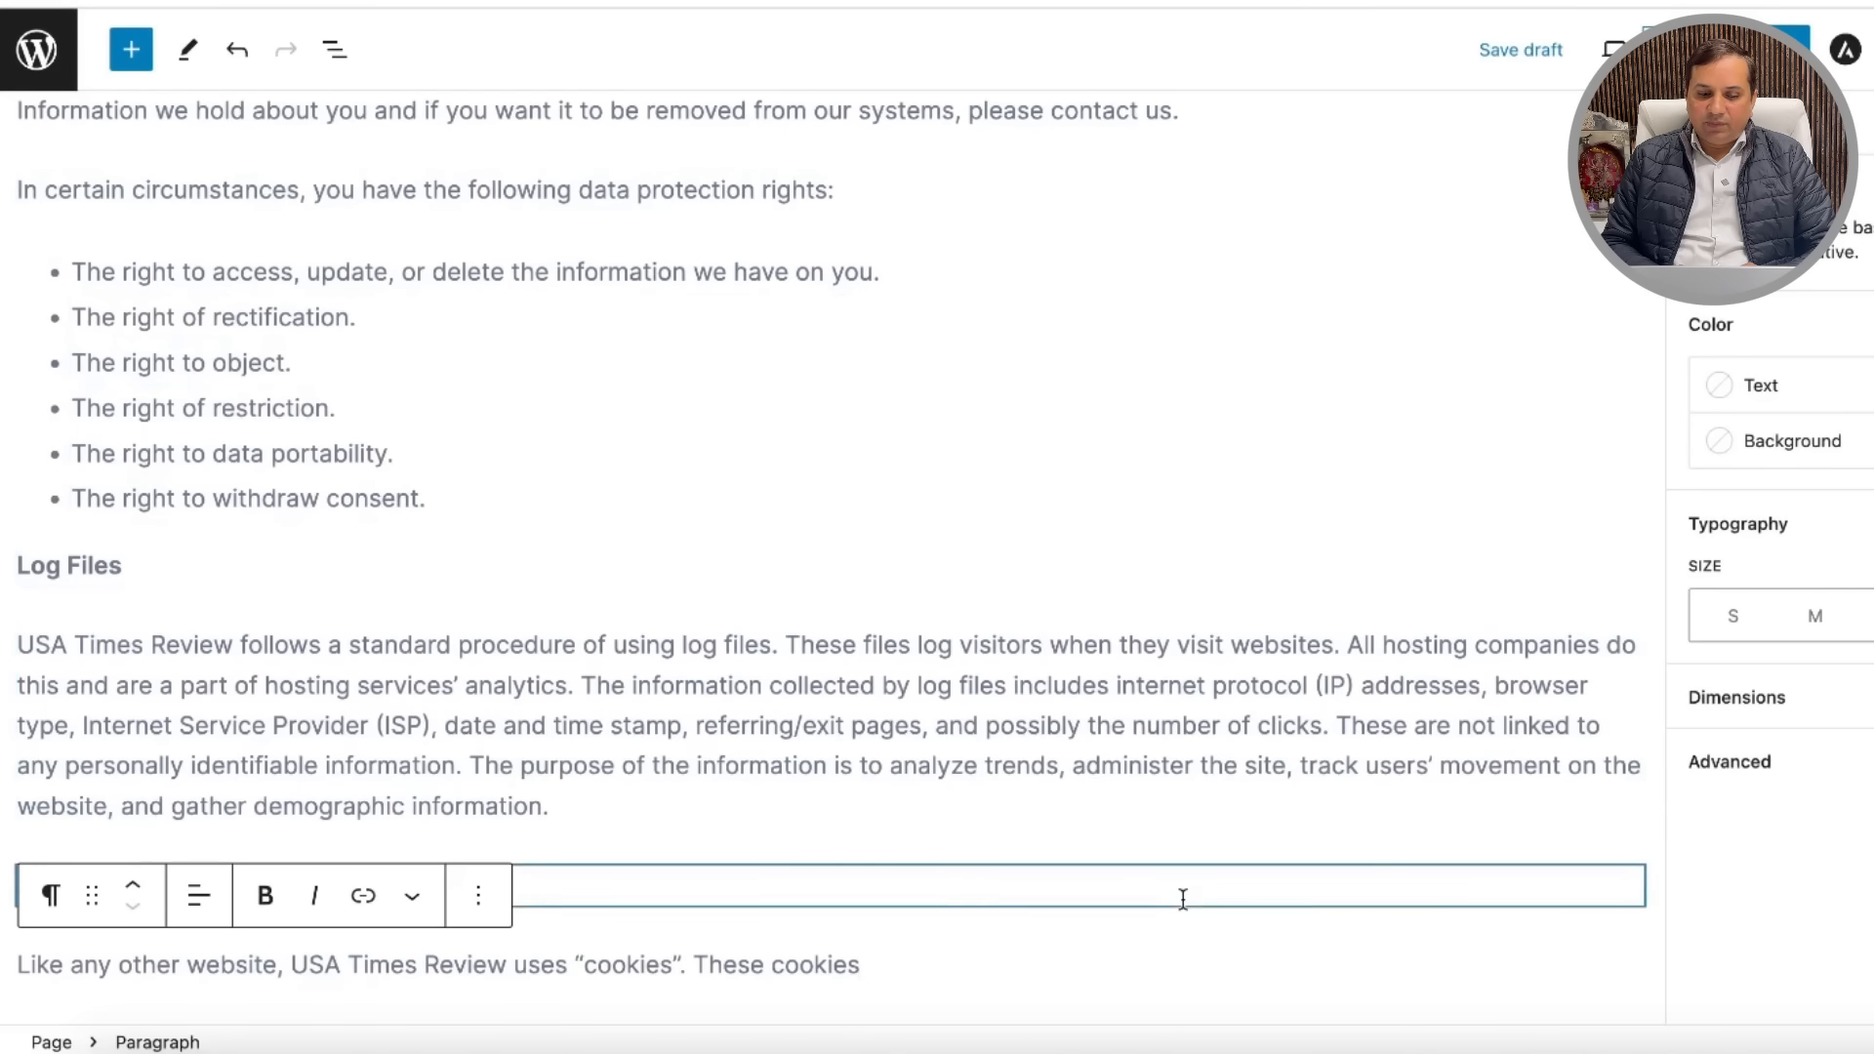
{"action": "scroll", "coordinate": [1449, 293], "scroll_direction": "up", "scroll_amount": 15}
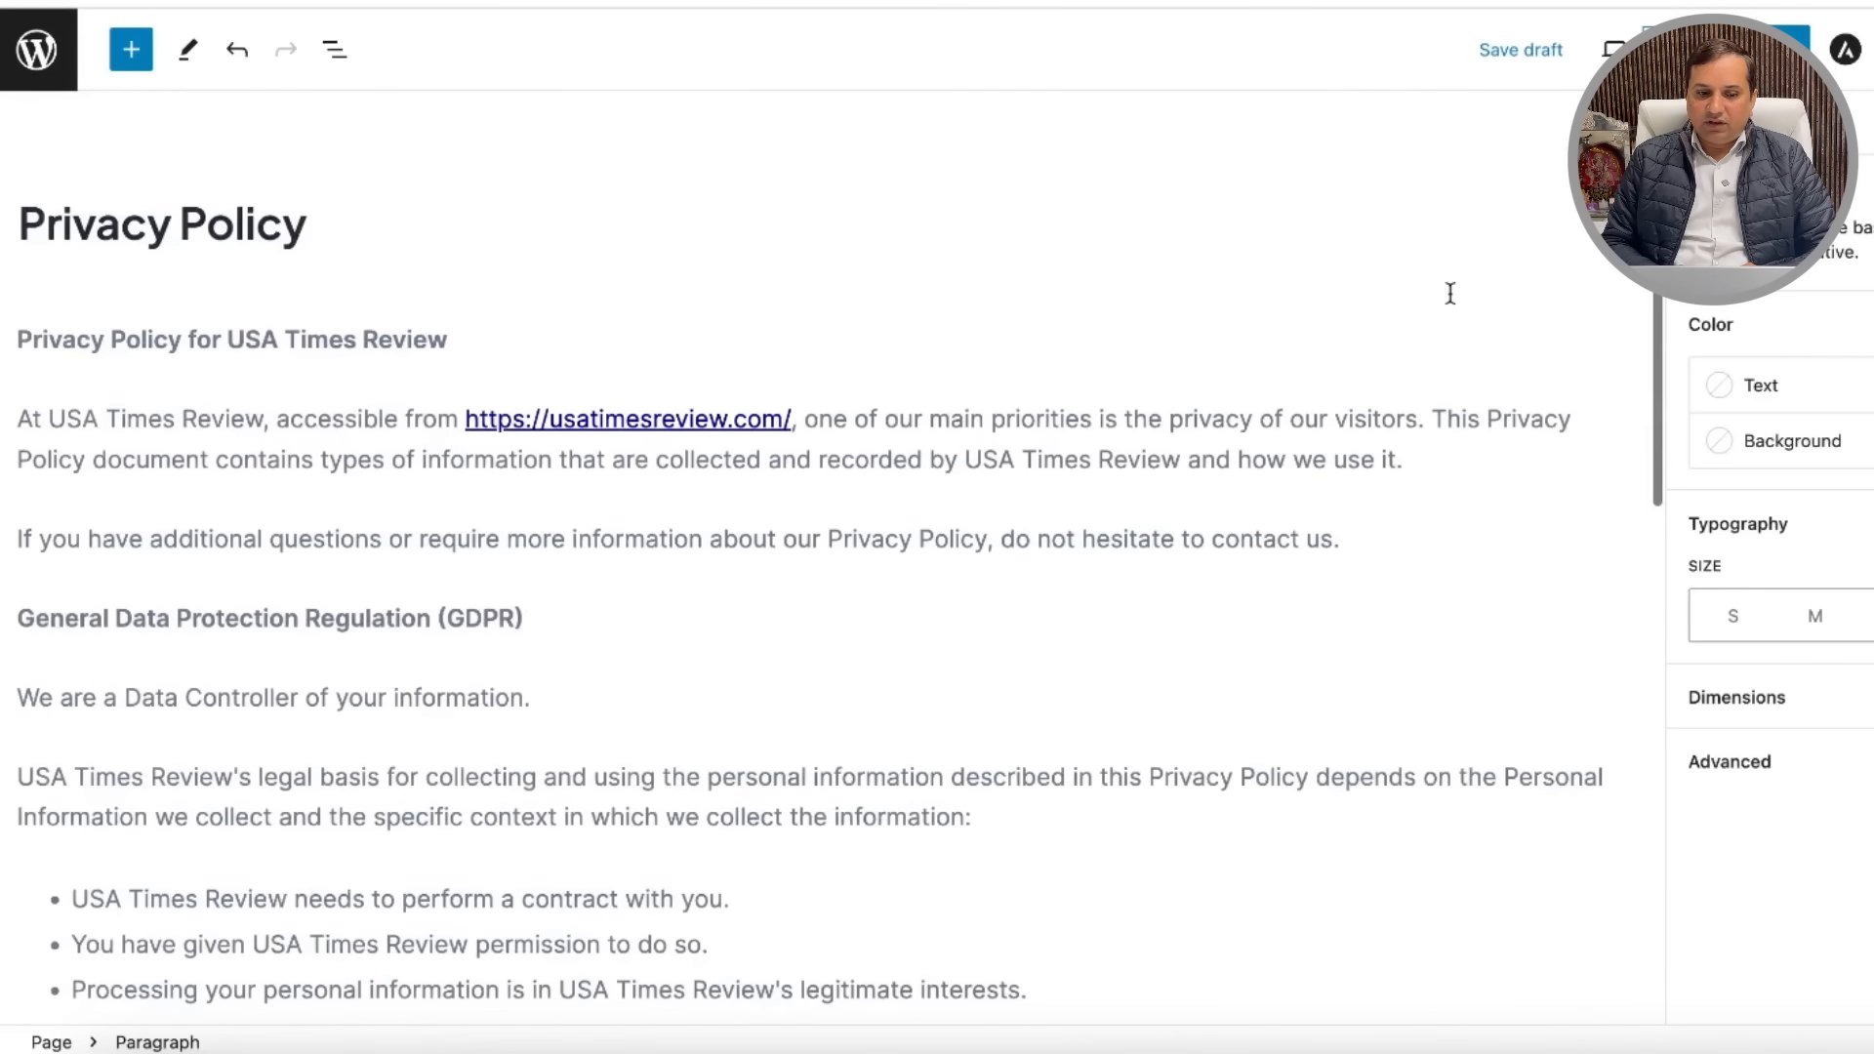
{"action": "scroll", "coordinate": [1262, 640], "scroll_direction": "down", "scroll_amount": 15}
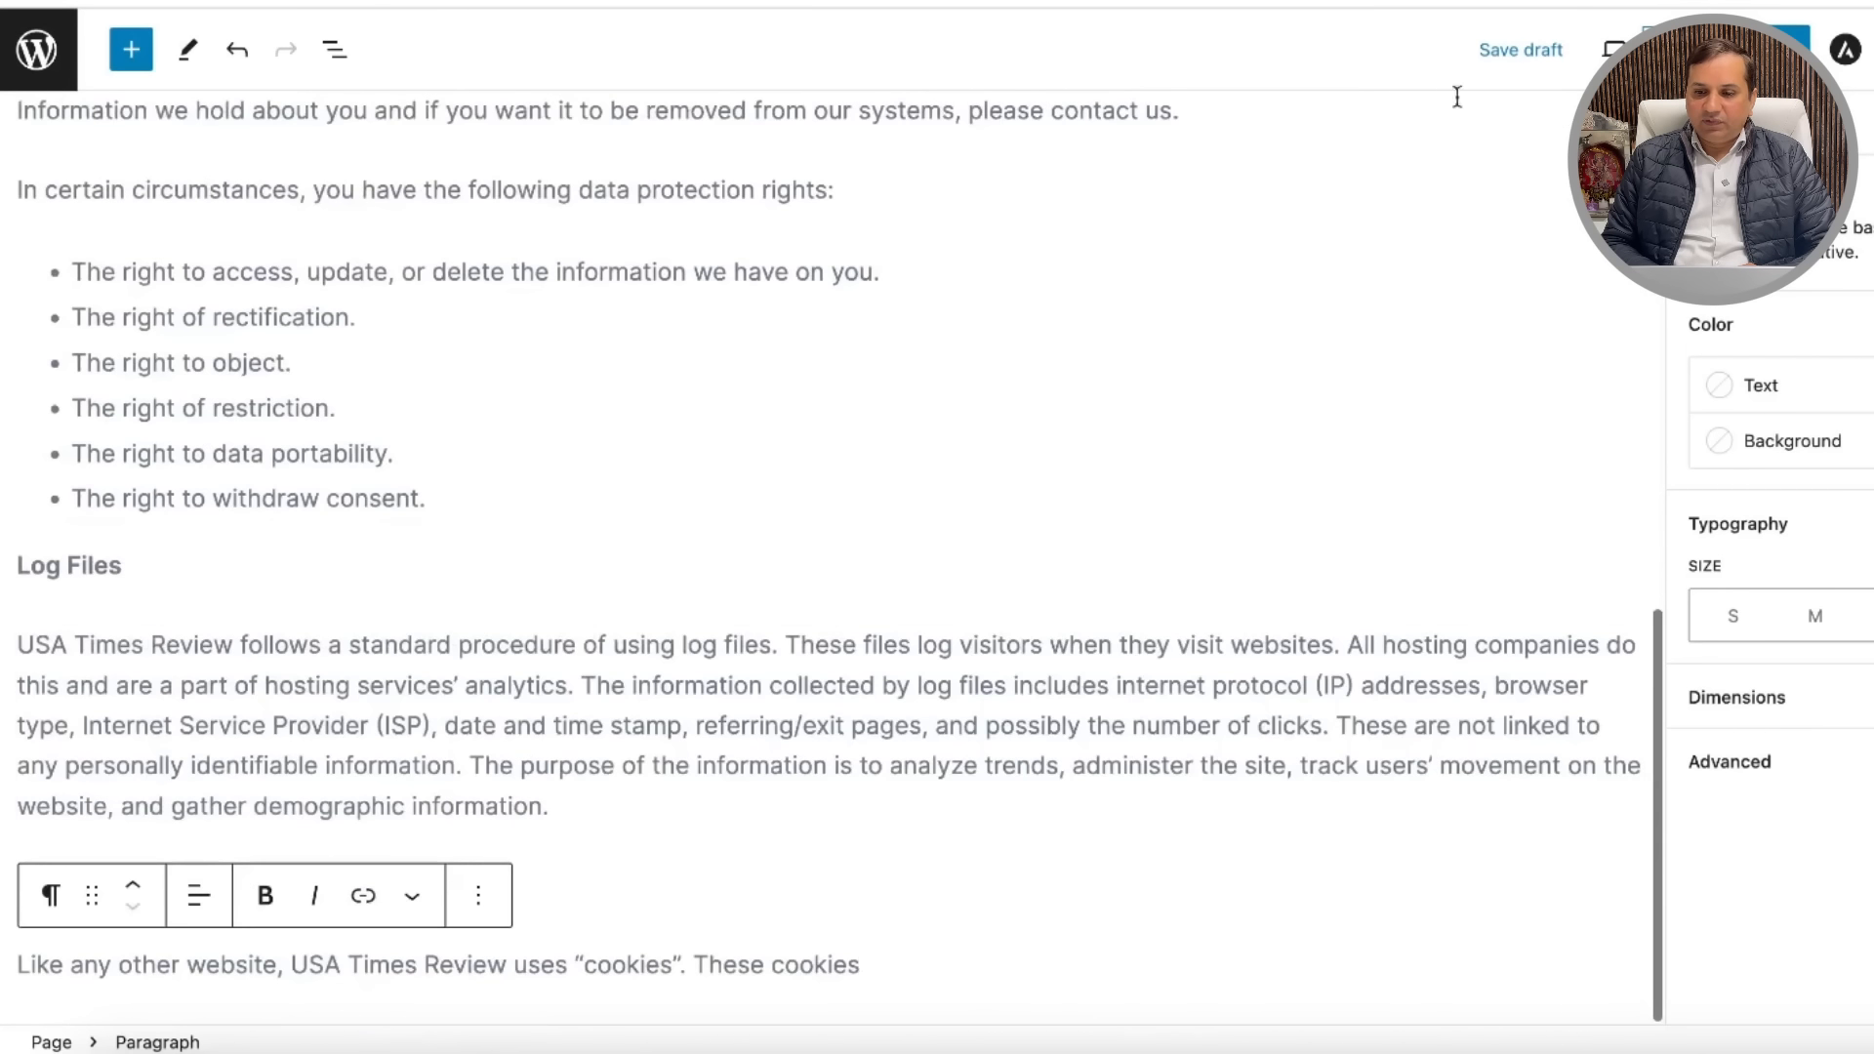
Step: Publish the Privacy Policy page and return to the WordPress admin area
{"action": "left_click", "coordinate": [1764, 49]}
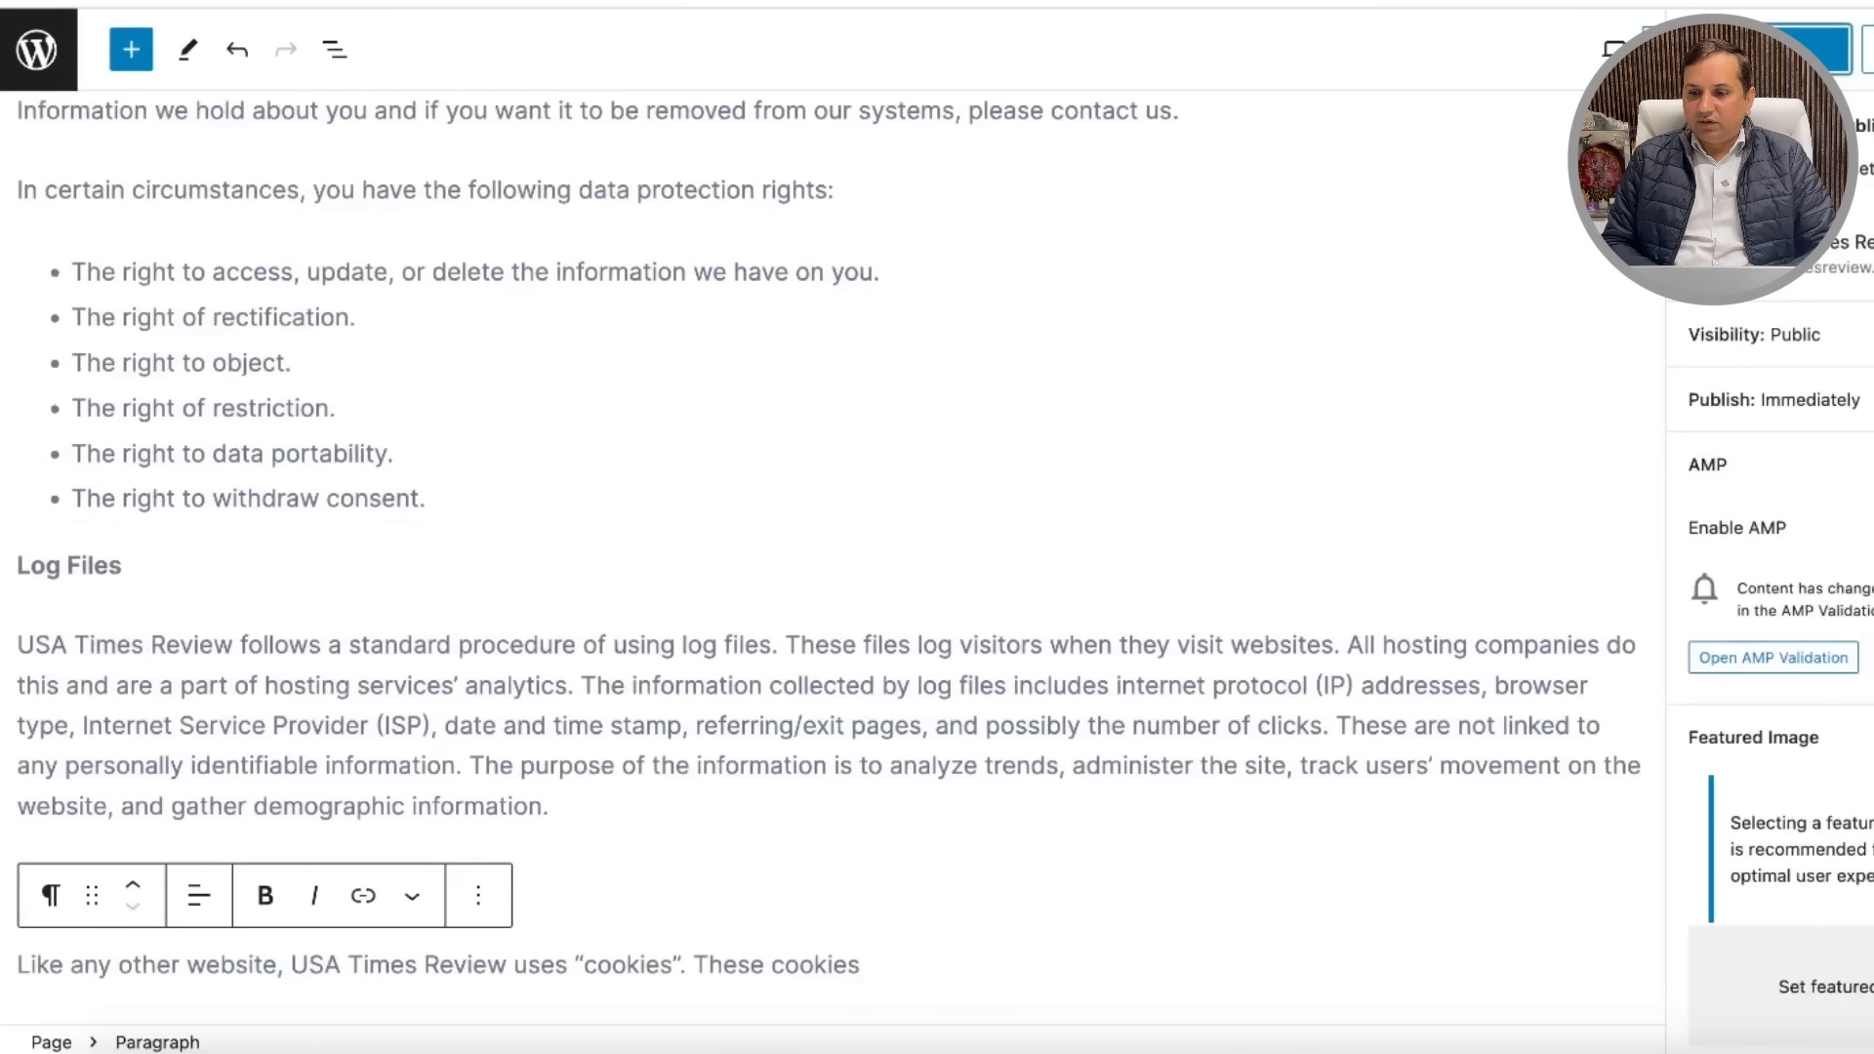
{"action": "left_click", "coordinate": [1764, 49]}
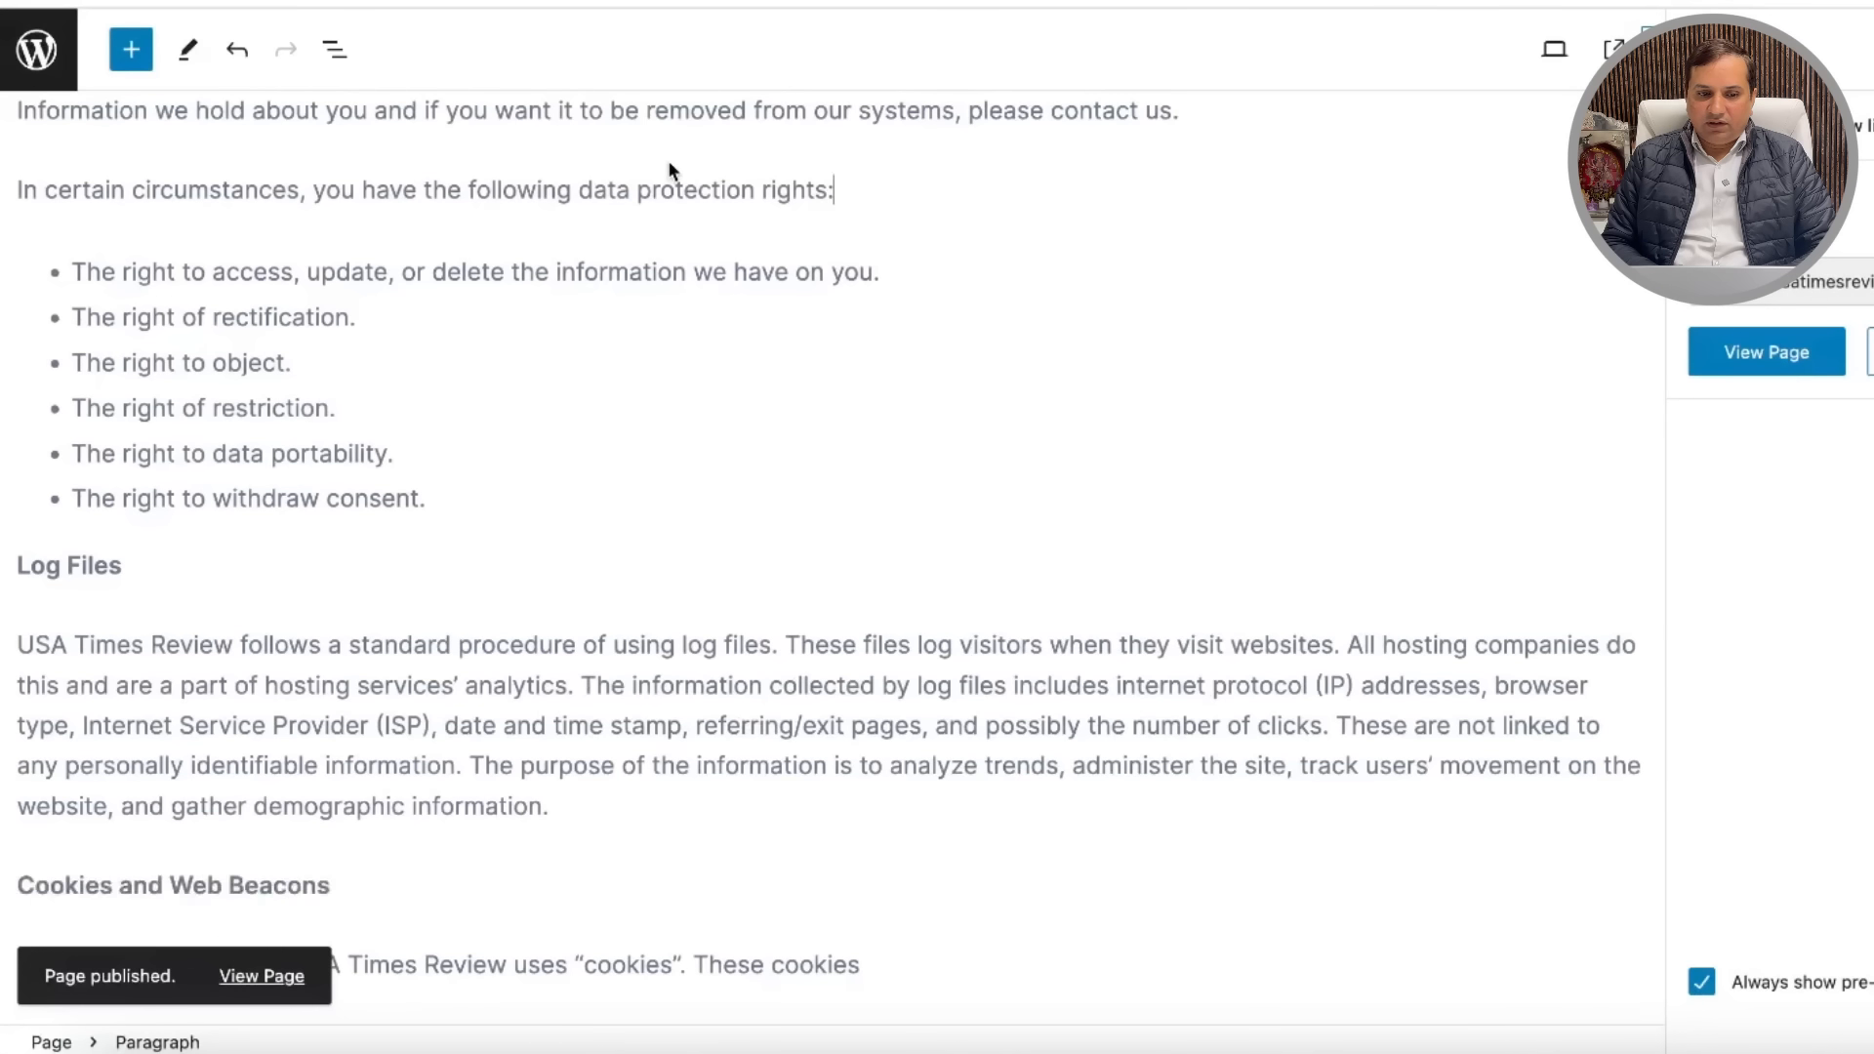
{"action": "scroll", "coordinate": [668, 160], "scroll_direction": "up", "scroll_amount": 10}
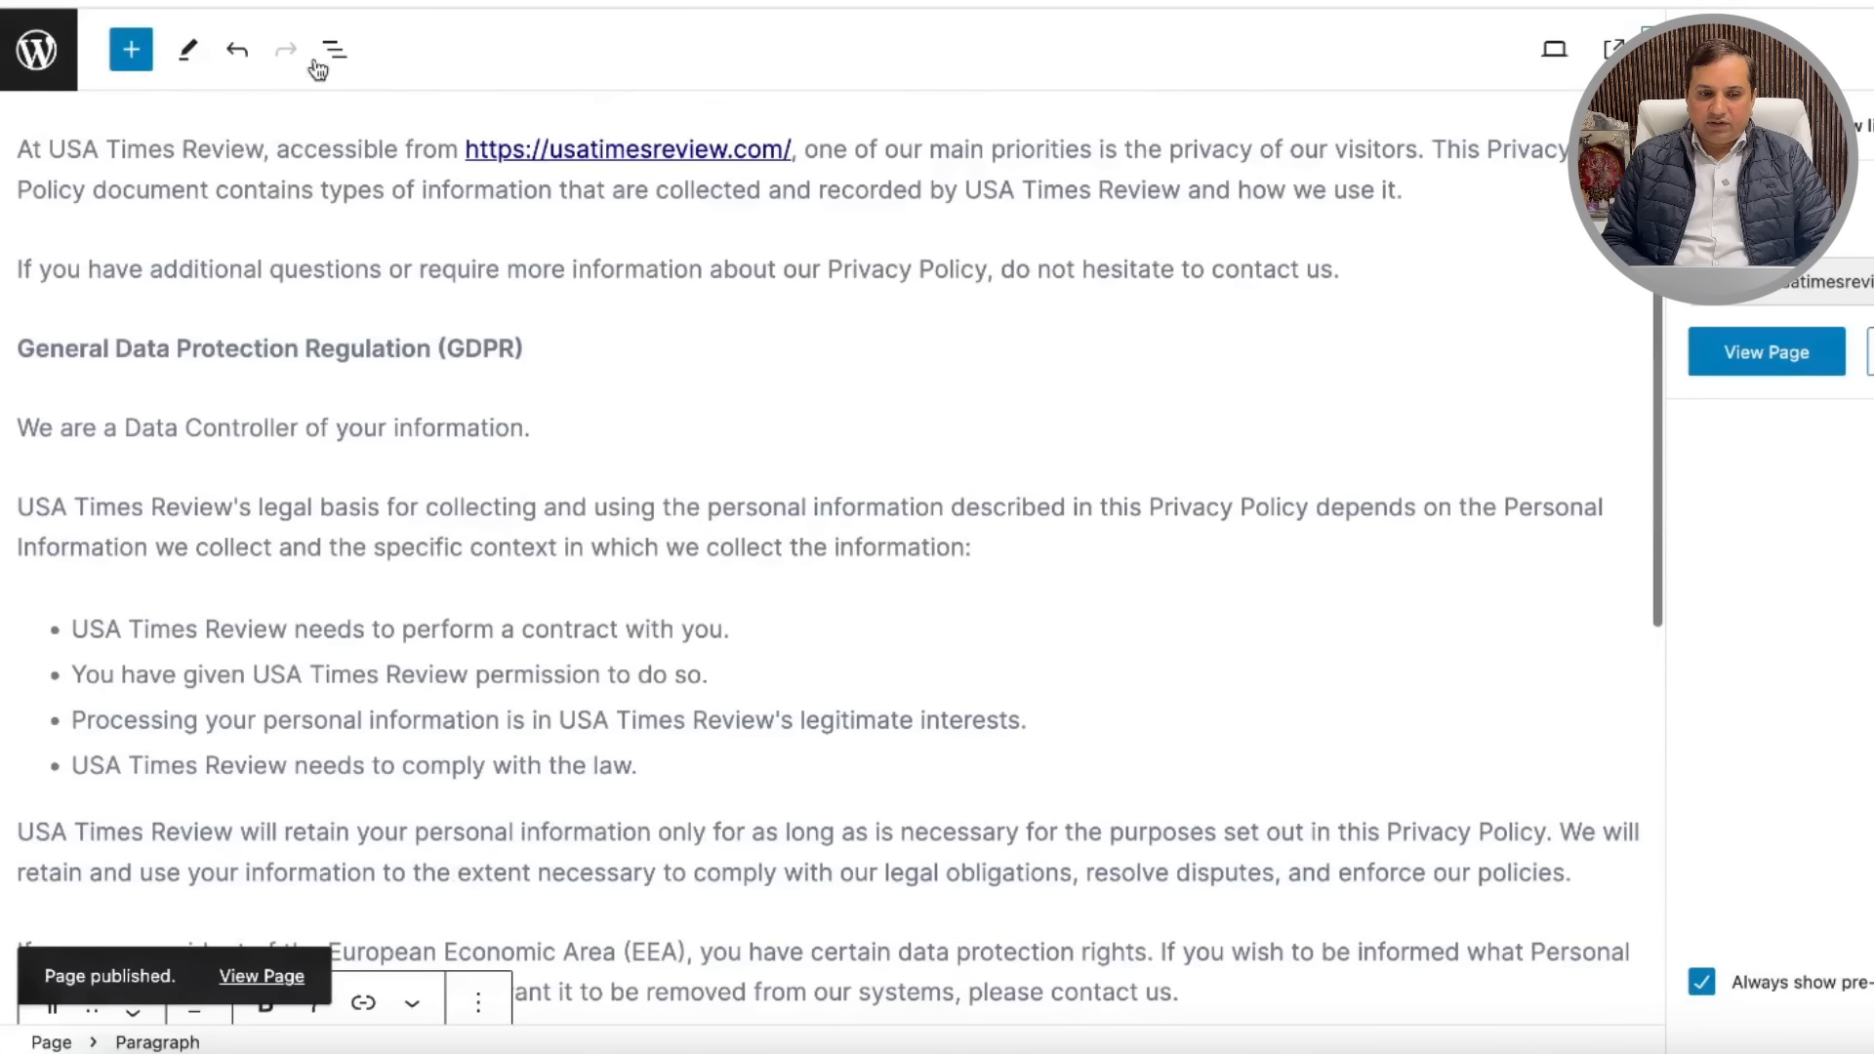
{"action": "left_click", "coordinate": [37, 58]}
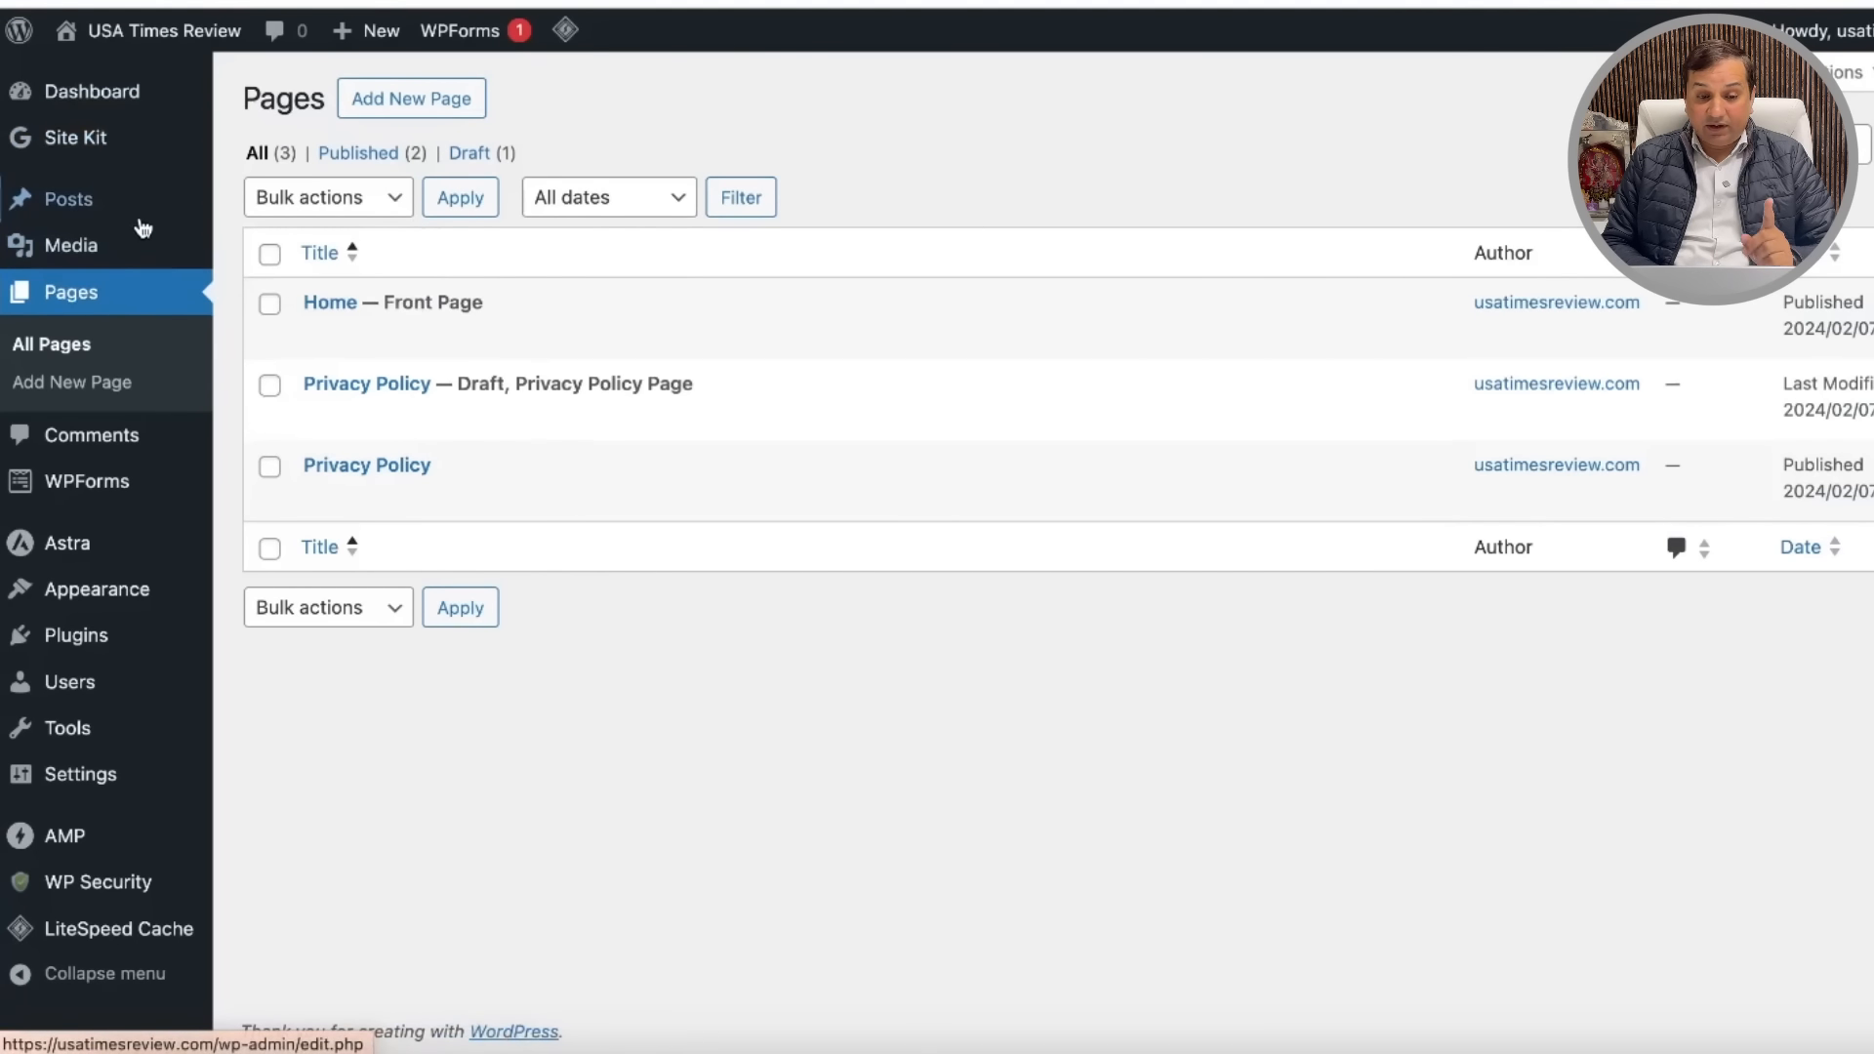
{"action": "mouse_move", "coordinate": [93, 98]}
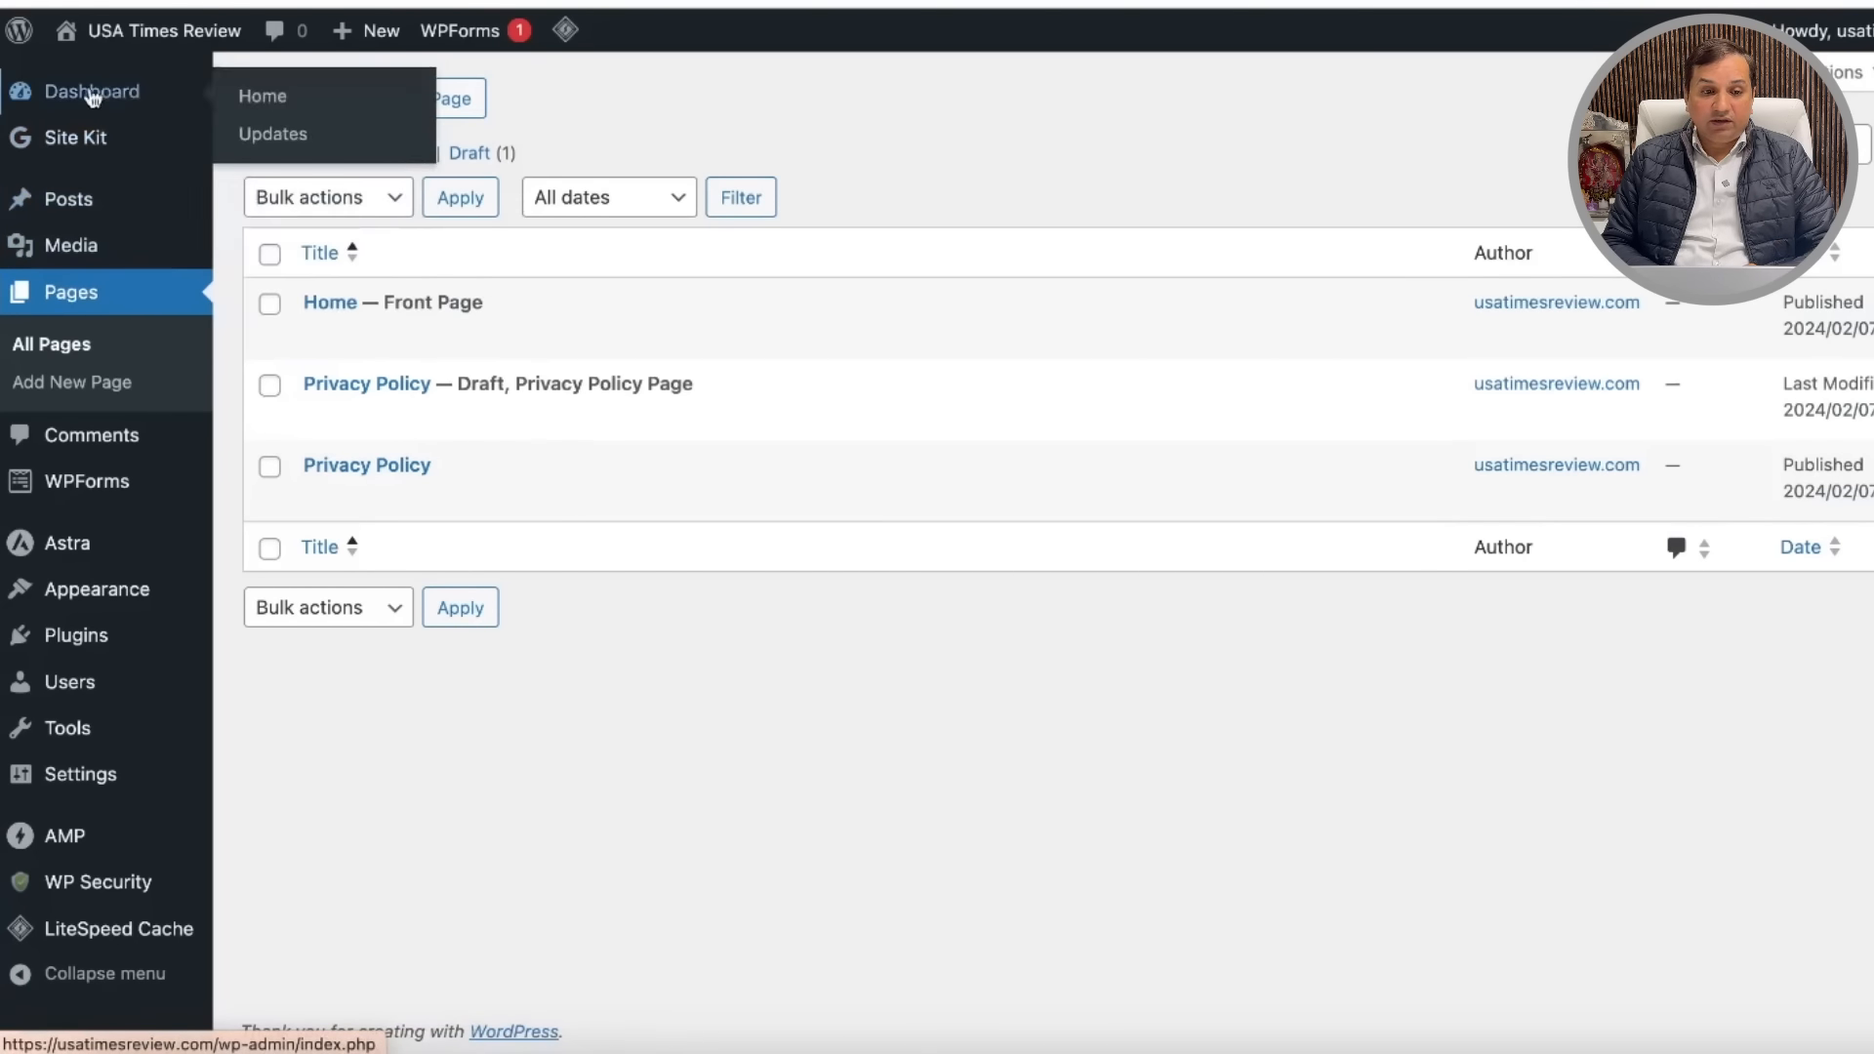
{"action": "right_click", "coordinate": [125, 38]}
{"action": "left_click", "coordinate": [244, 76]}
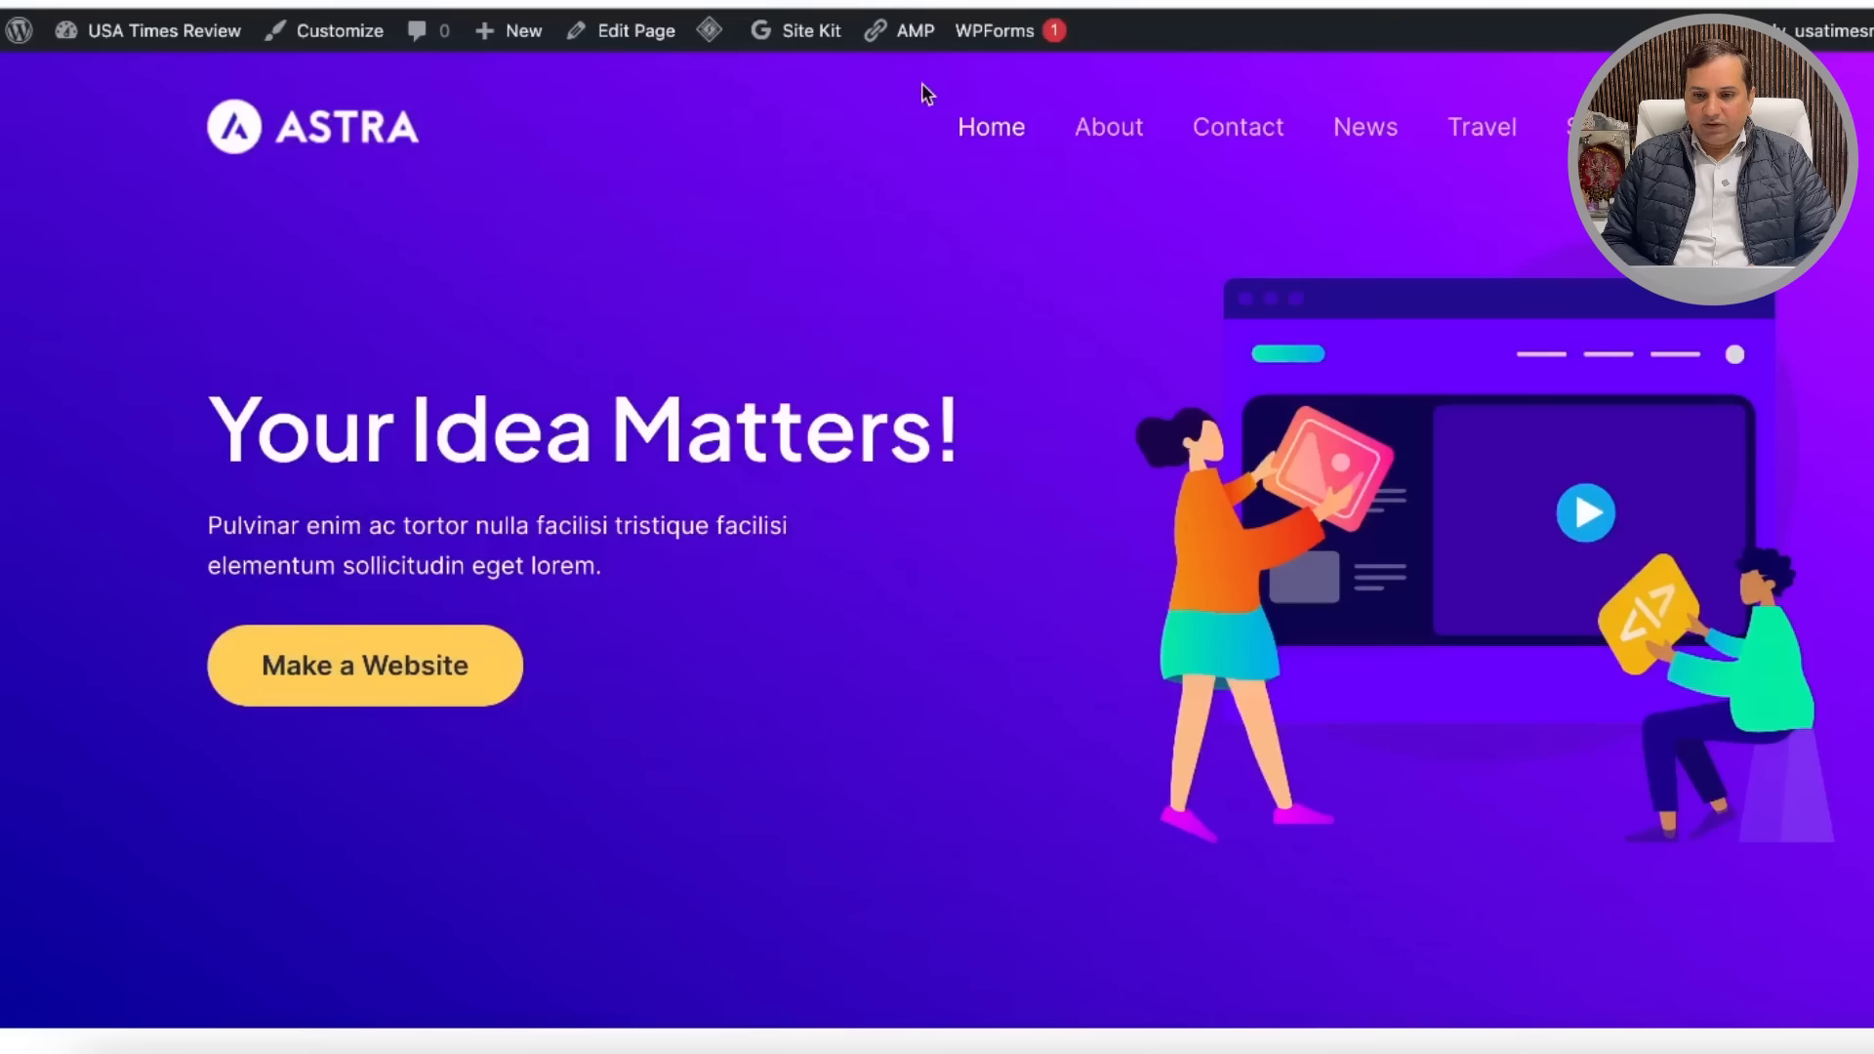
{"action": "scroll", "coordinate": [1071, 537], "scroll_direction": "down", "scroll_amount": 20}
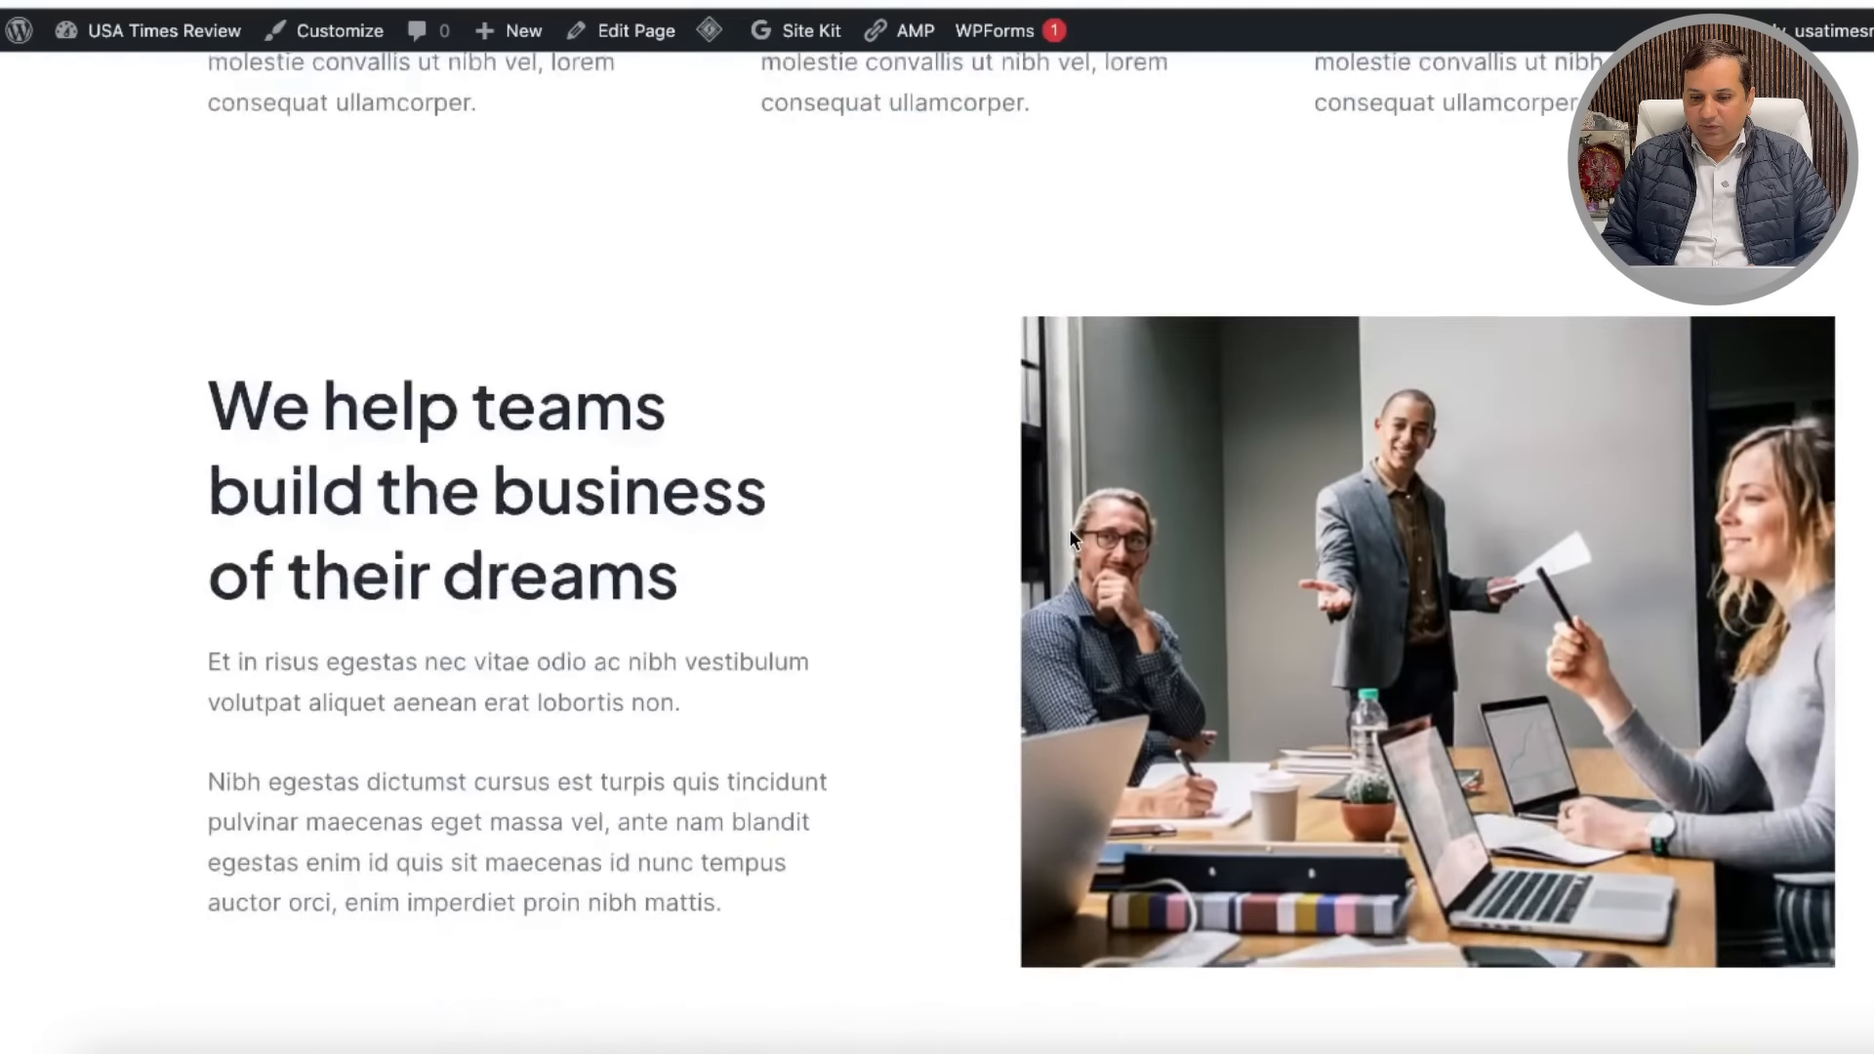
{"action": "scroll", "coordinate": [1071, 537], "scroll_direction": "down", "scroll_amount": 15}
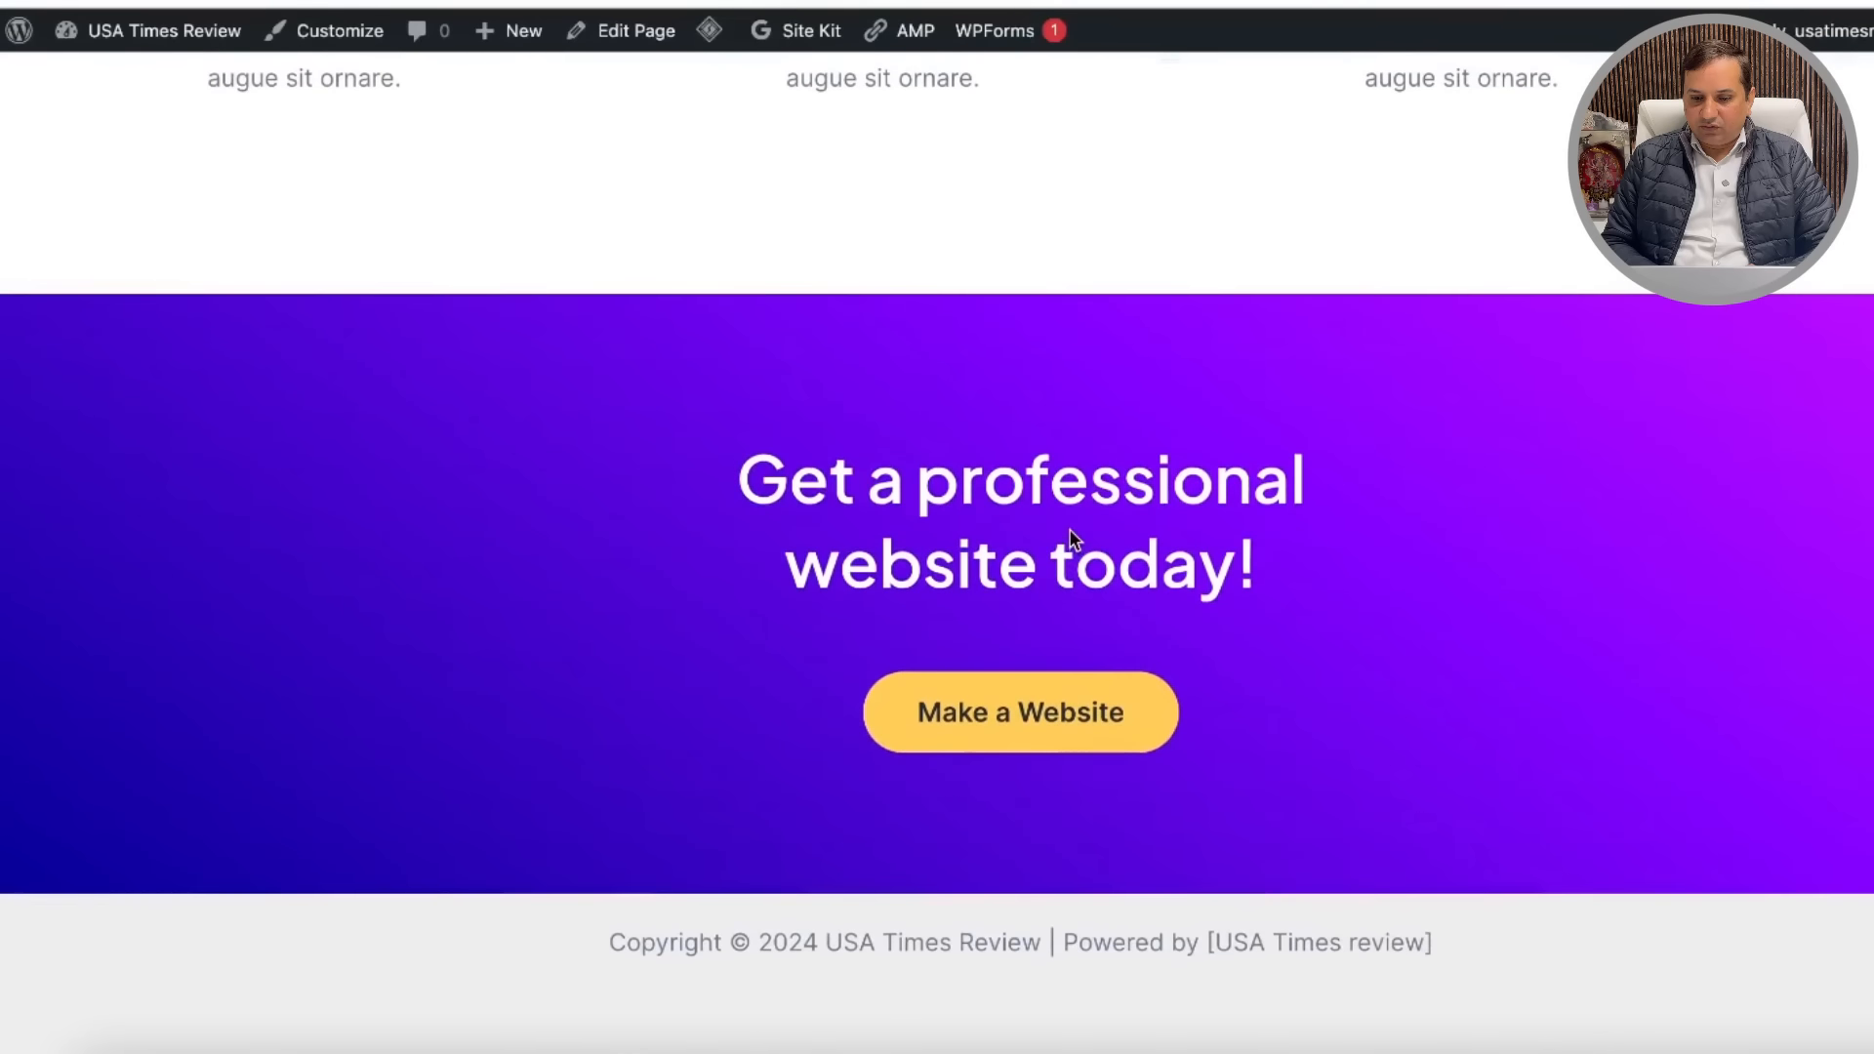
{"action": "scroll", "coordinate": [1485, 771], "scroll_direction": "up", "scroll_amount": 20}
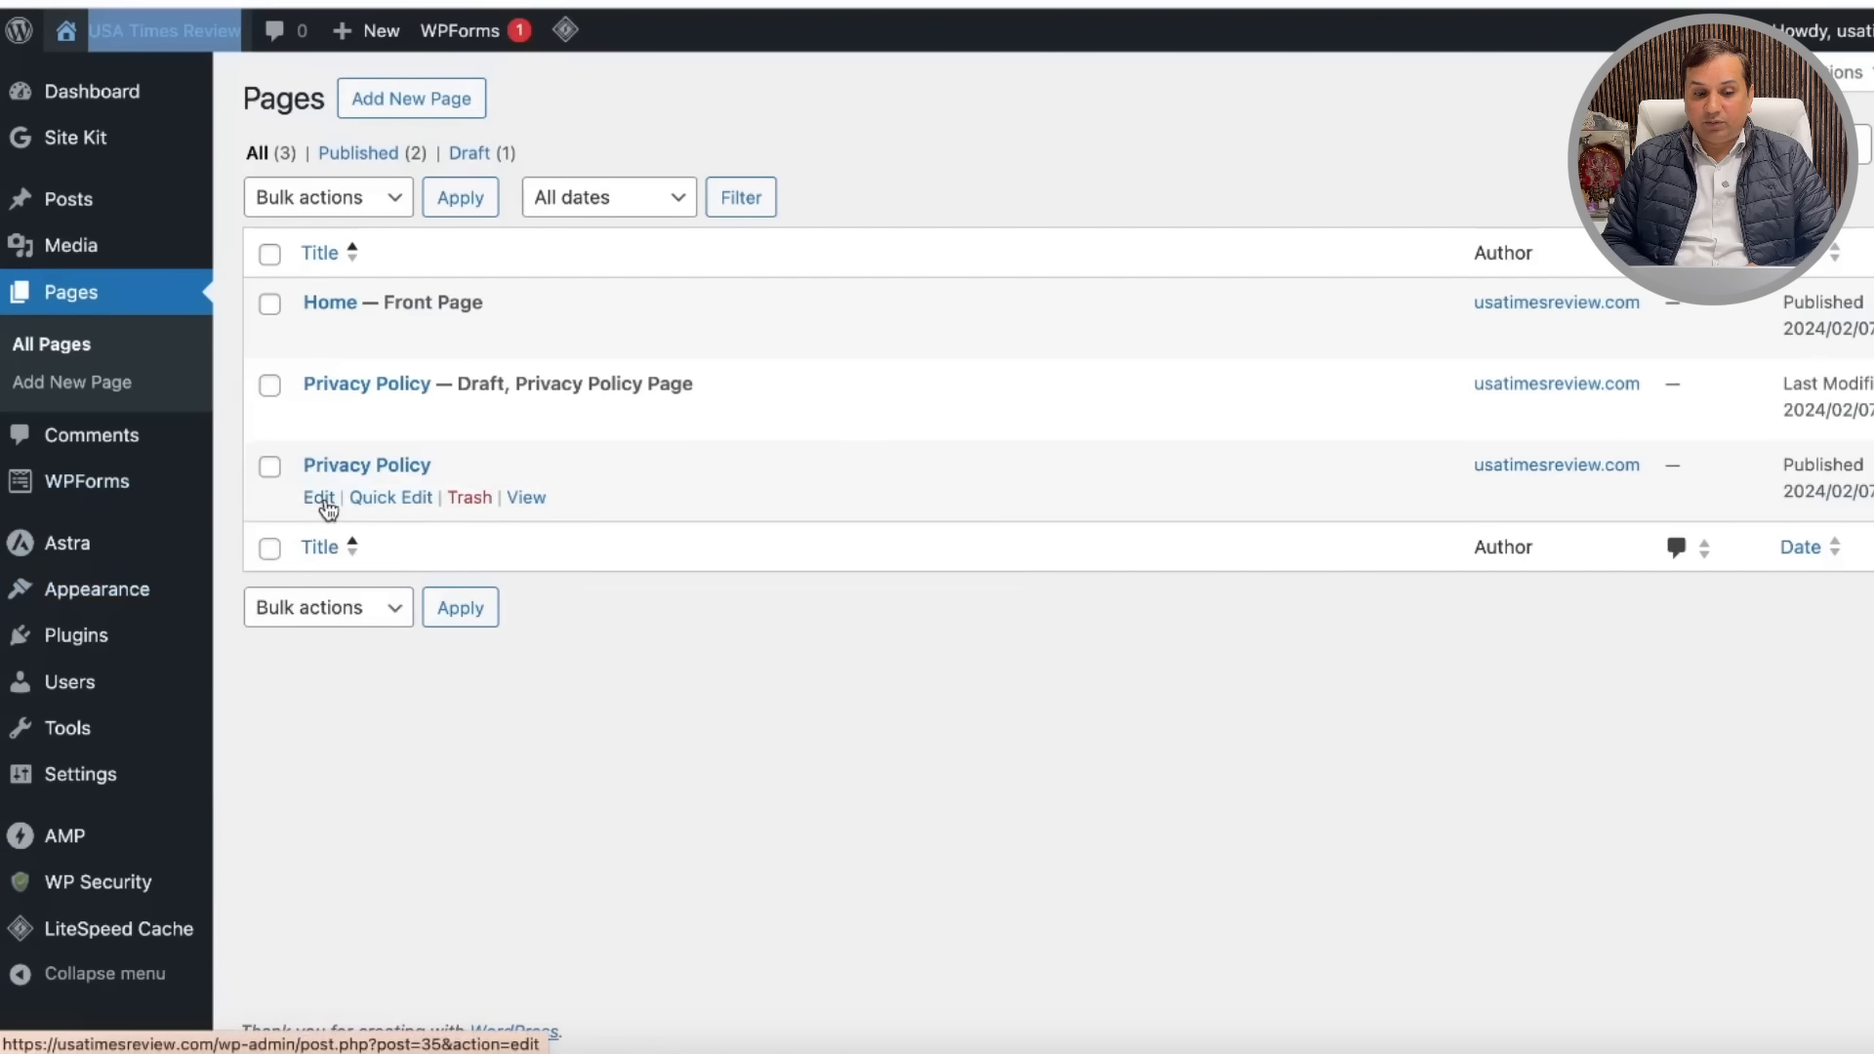
Step: Move the draft Privacy Policy page to the trash
{"action": "left_click", "coordinate": [392, 497]}
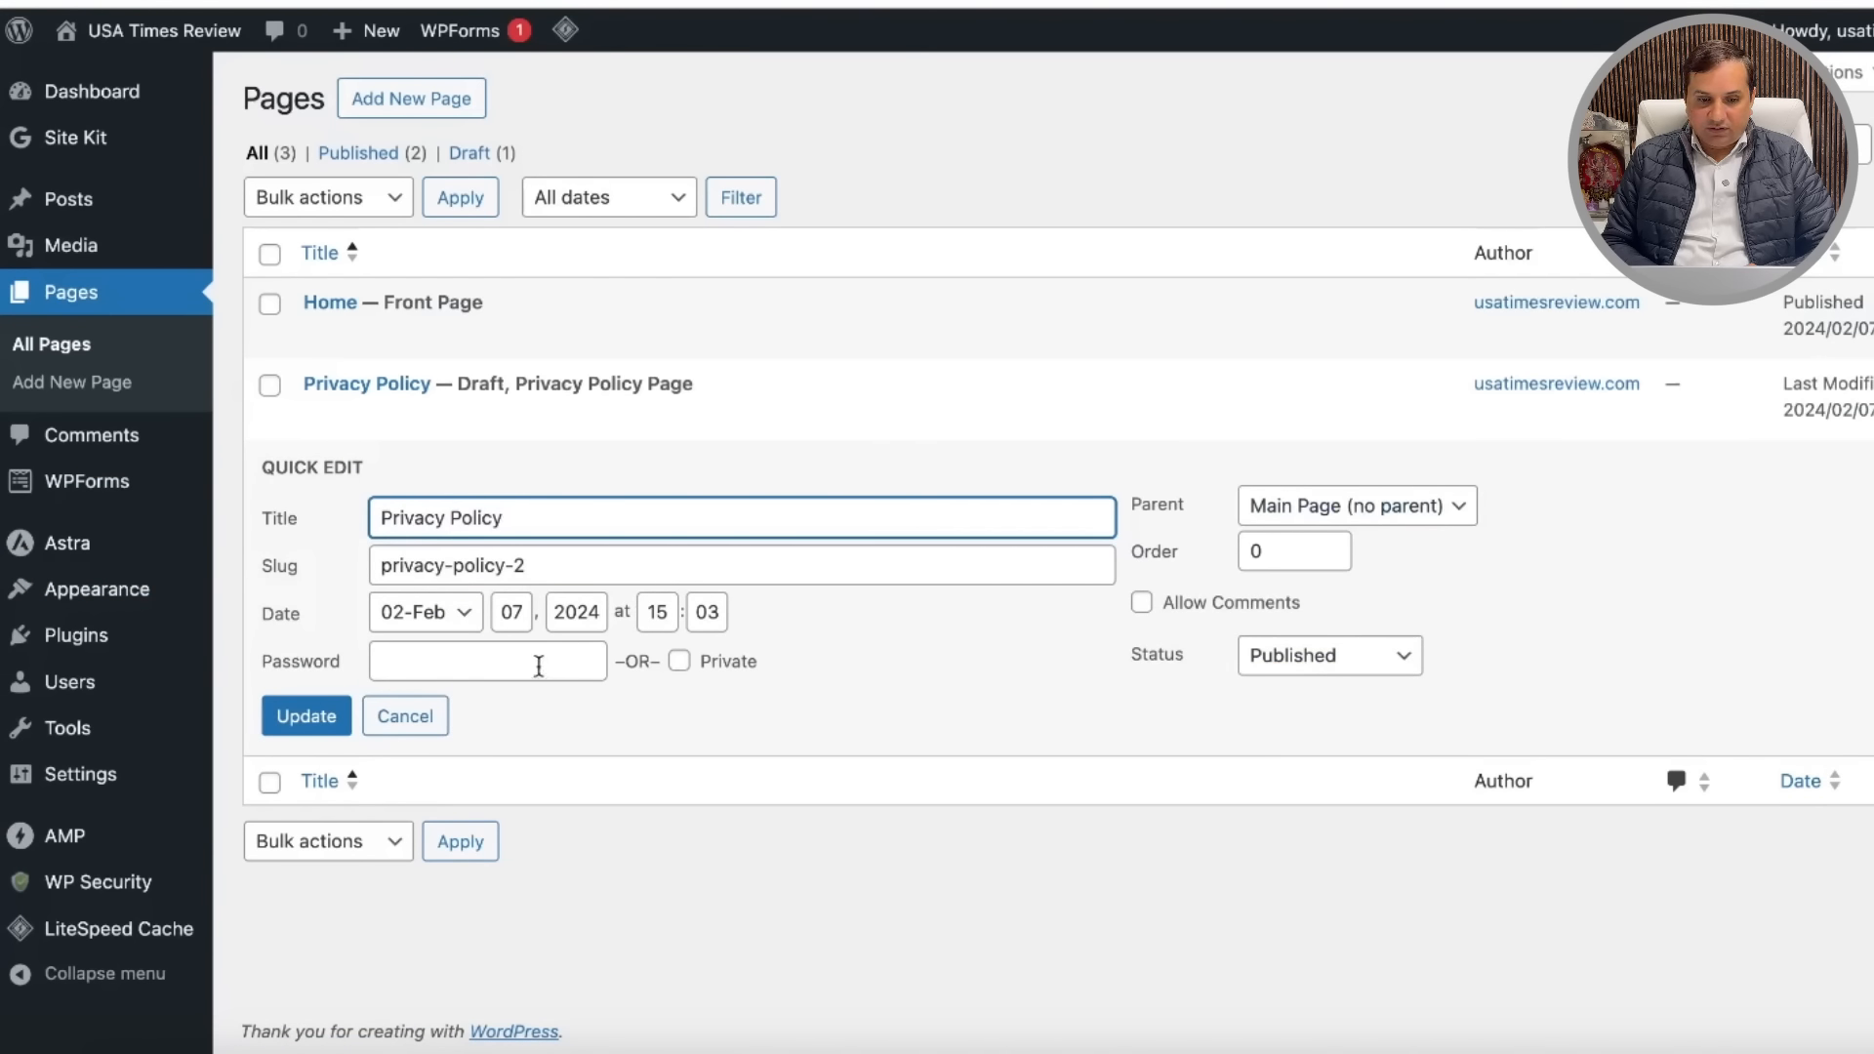
{"action": "left_click", "coordinate": [554, 571]}
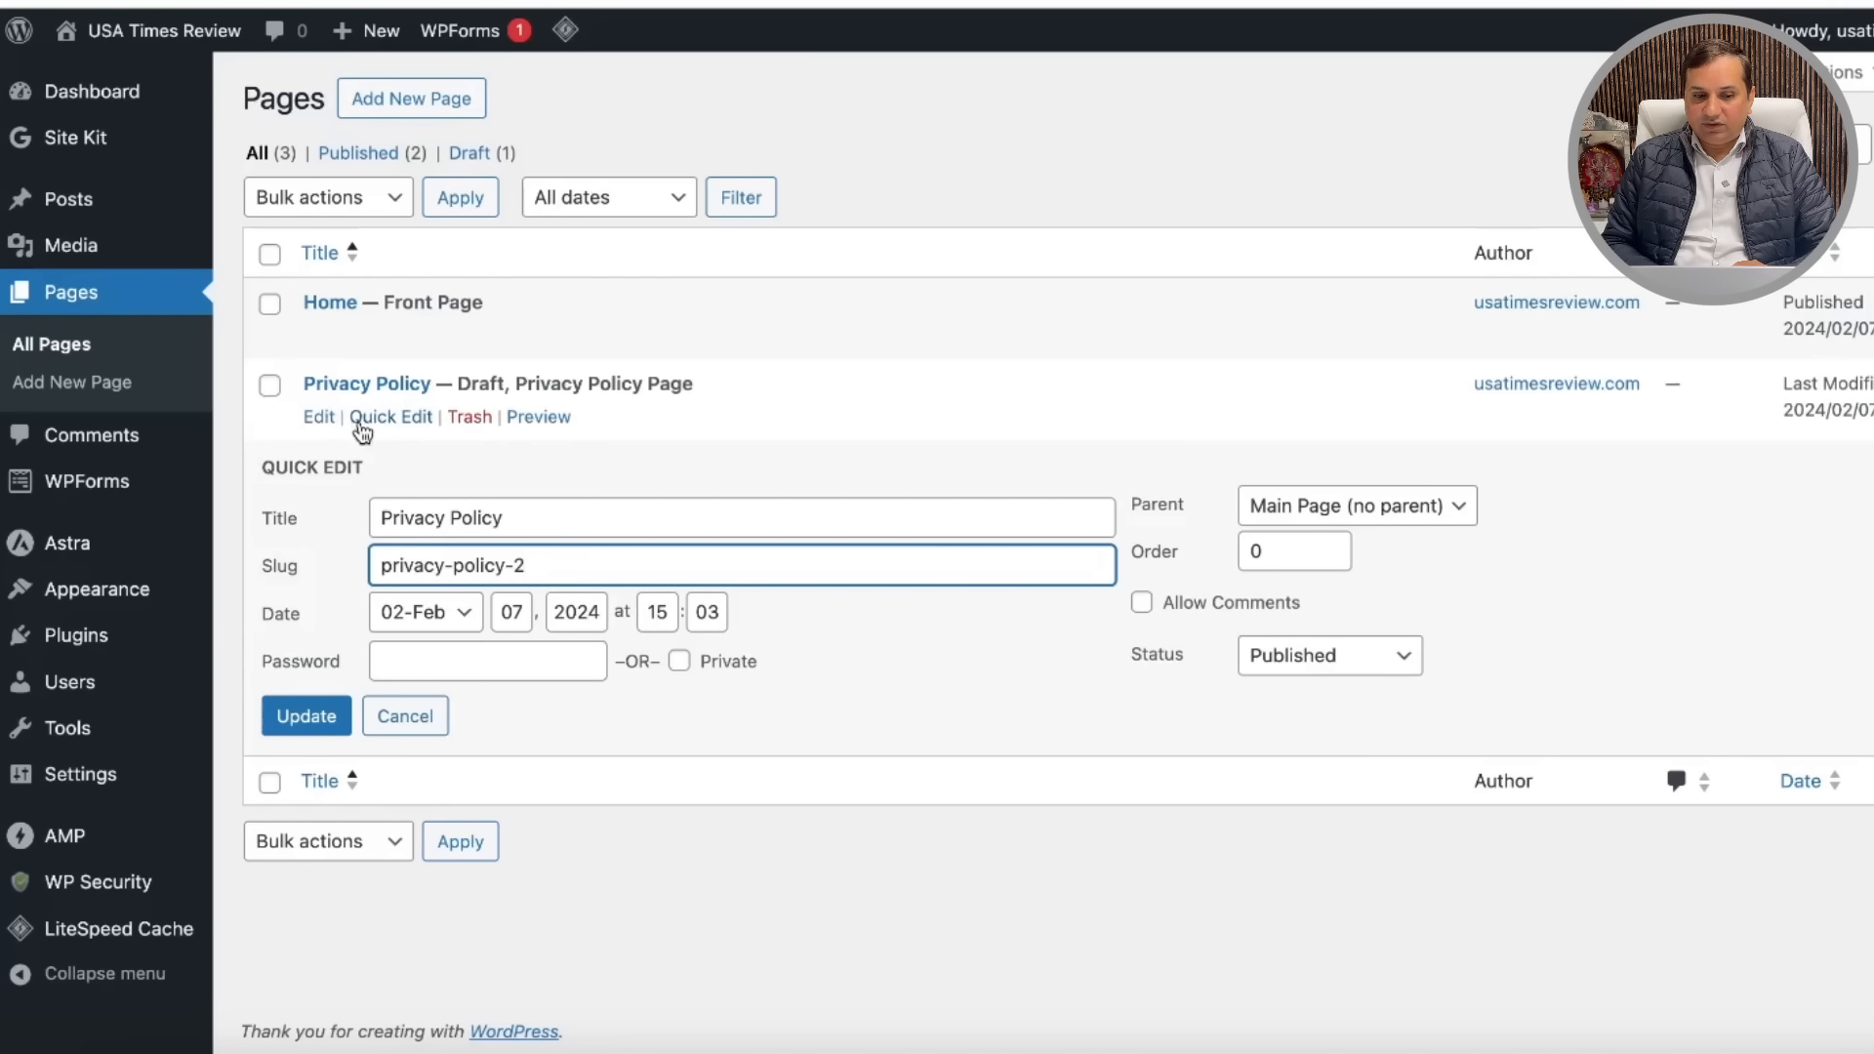
{"action": "left_click", "coordinate": [469, 417]}
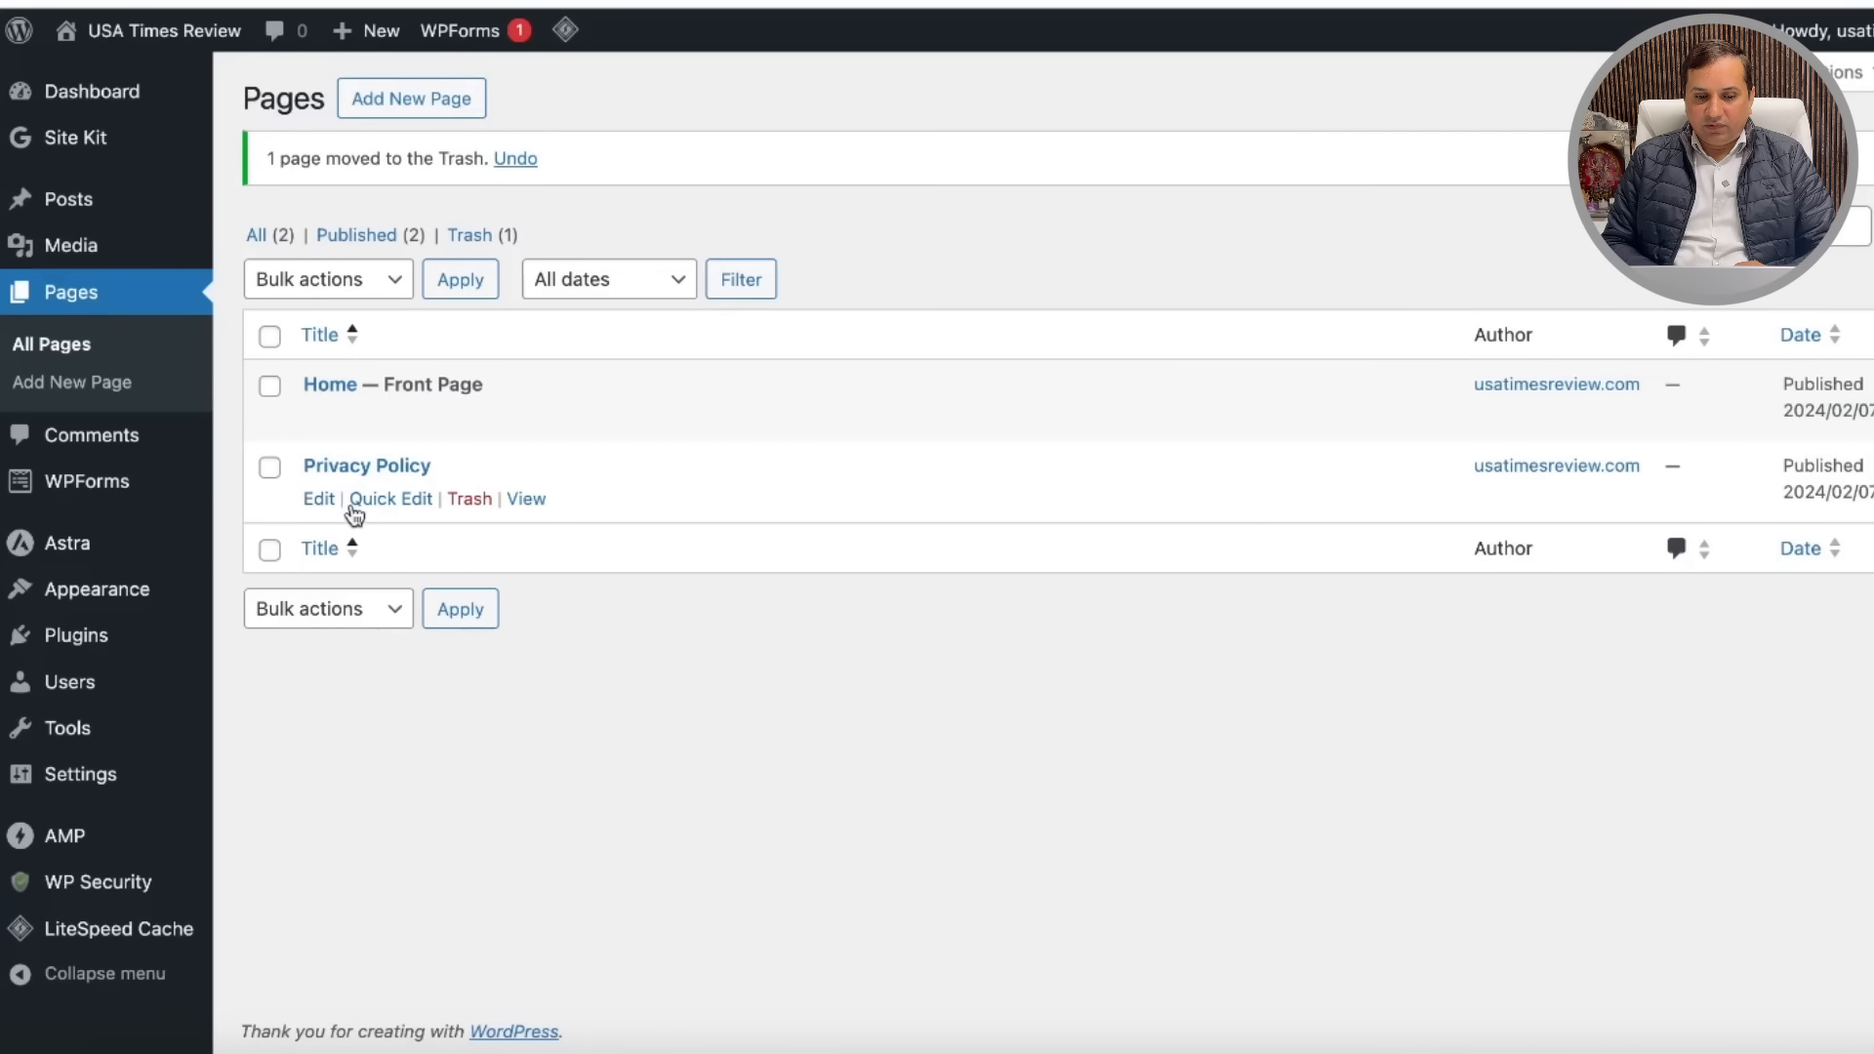
Step: Change the published Privacy Policy page's slug to privacy-policy and view it on the site
{"action": "left_click", "coordinate": [355, 512]}
{"action": "left_click", "coordinate": [532, 567]}
{"action": "key", "text": "BackSpace"}
{"action": "key", "text": "BackSpace"}
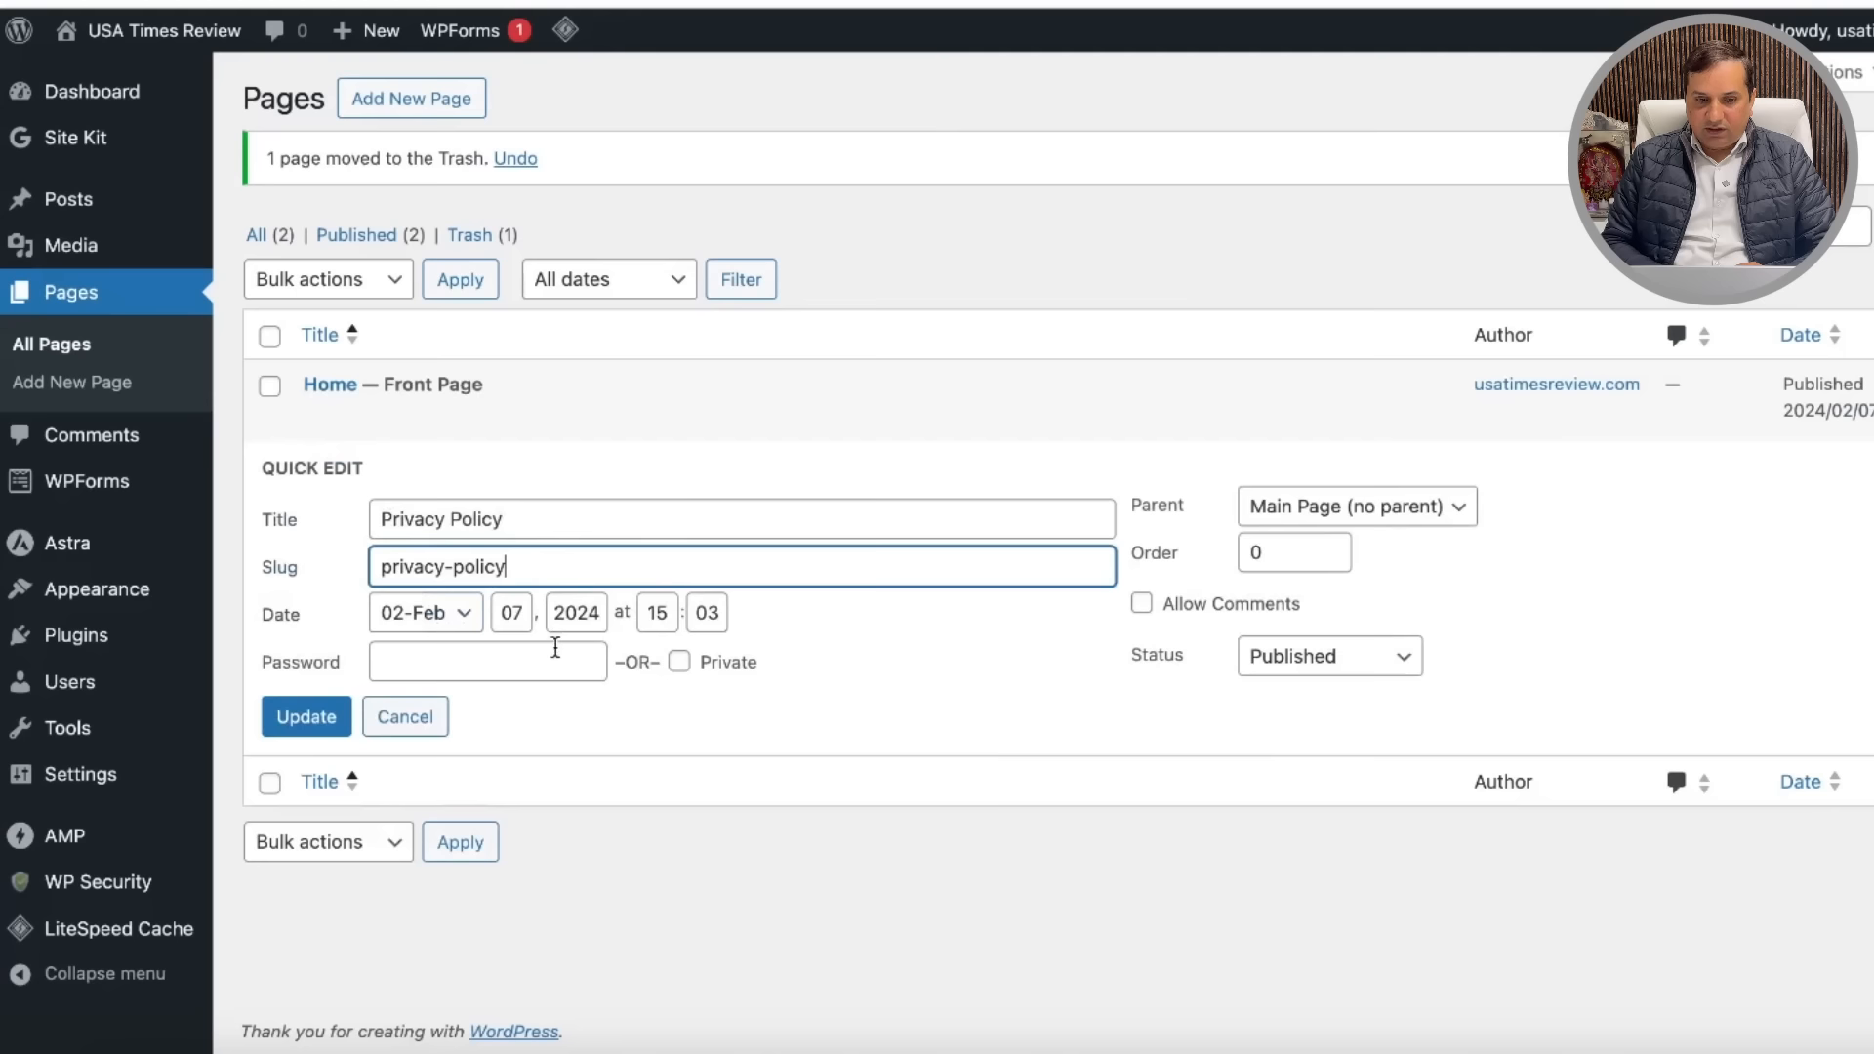
{"action": "left_click", "coordinate": [306, 717]}
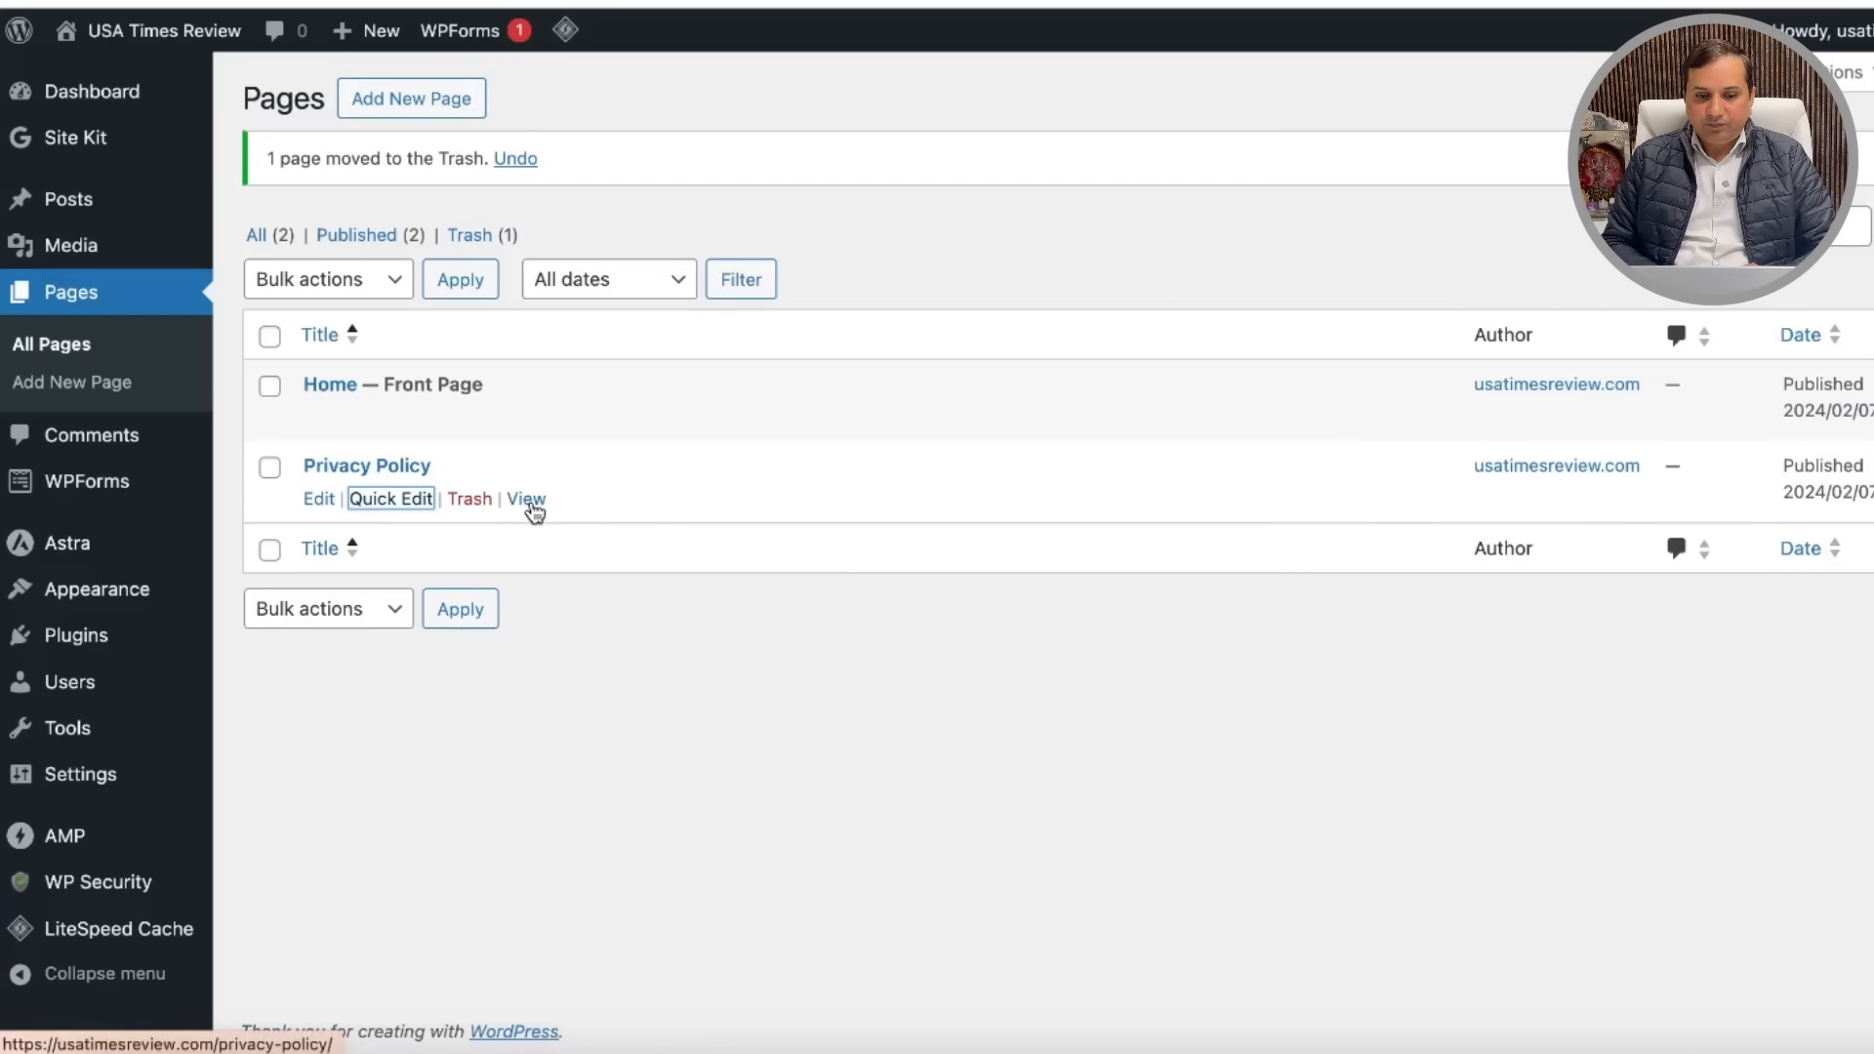
{"action": "left_click", "coordinate": [527, 500]}
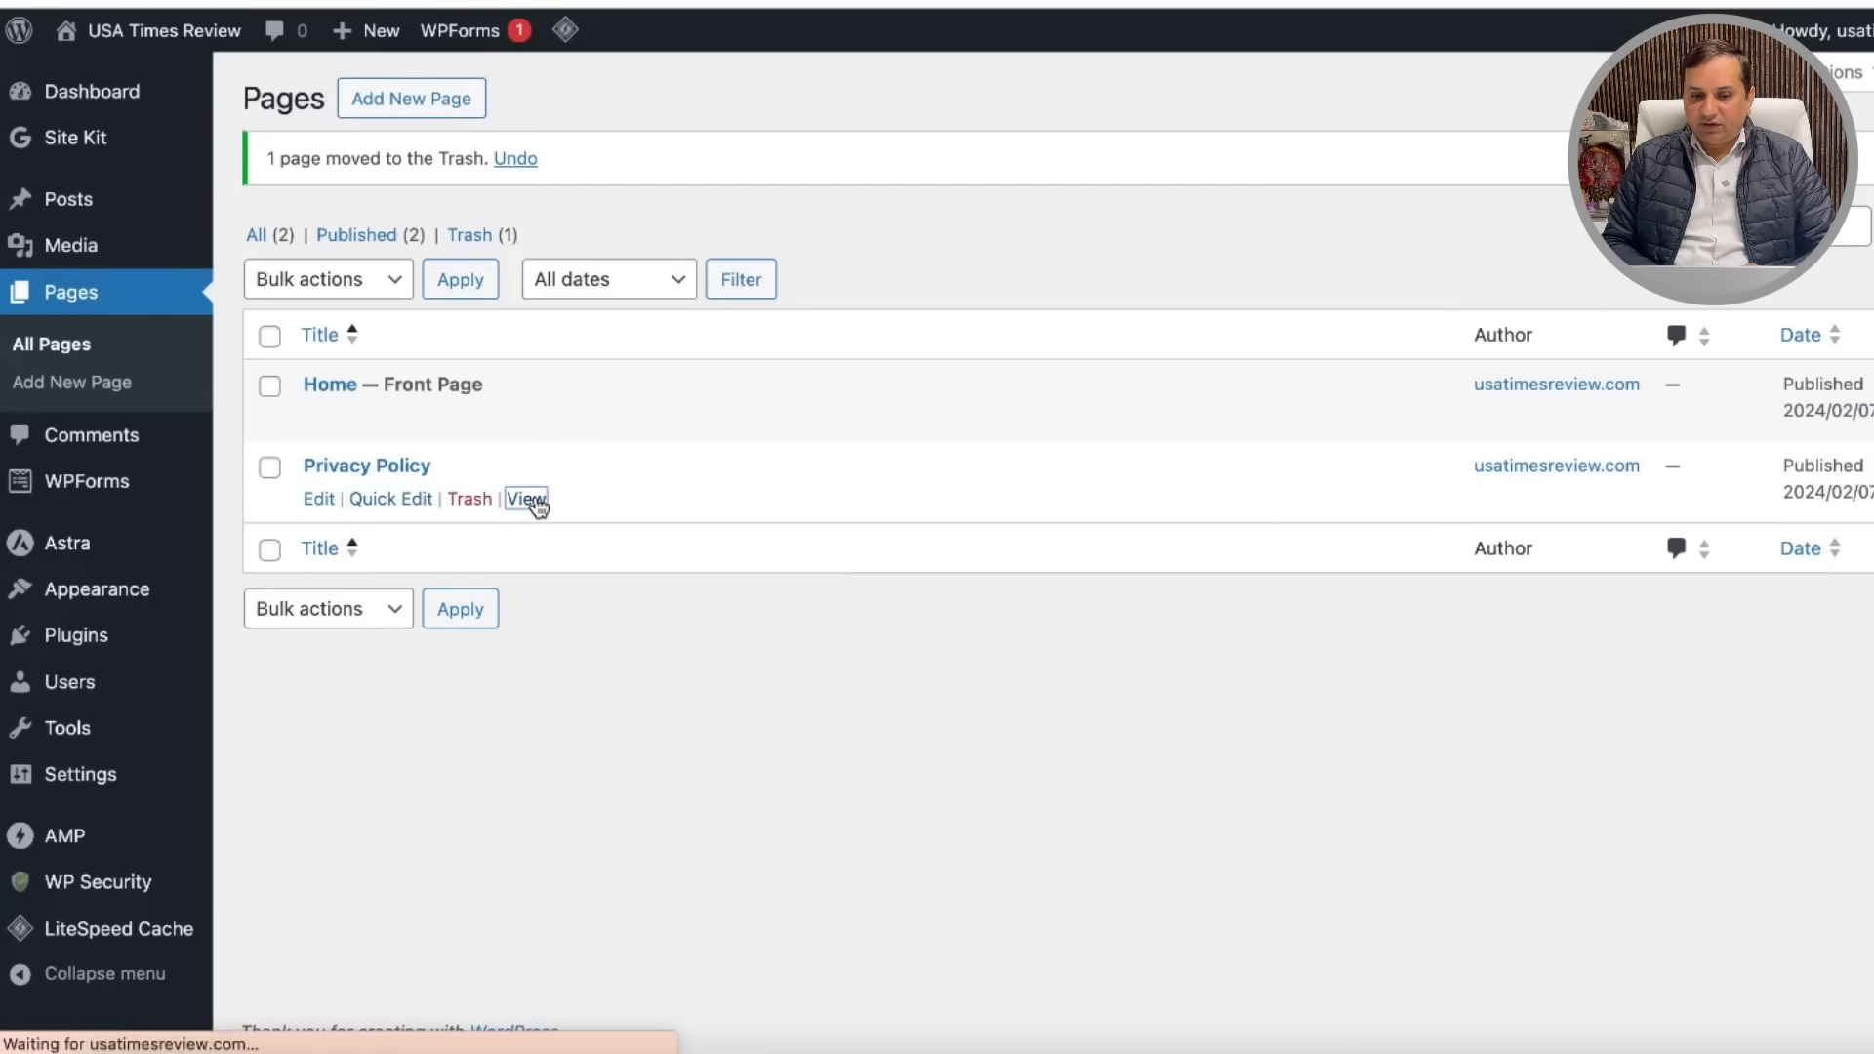
Step: Look over the live Privacy Policy page, then launch the Customizer from the admin bar
{"action": "scroll", "coordinate": [1204, 671], "scroll_direction": "down", "scroll_amount": 15}
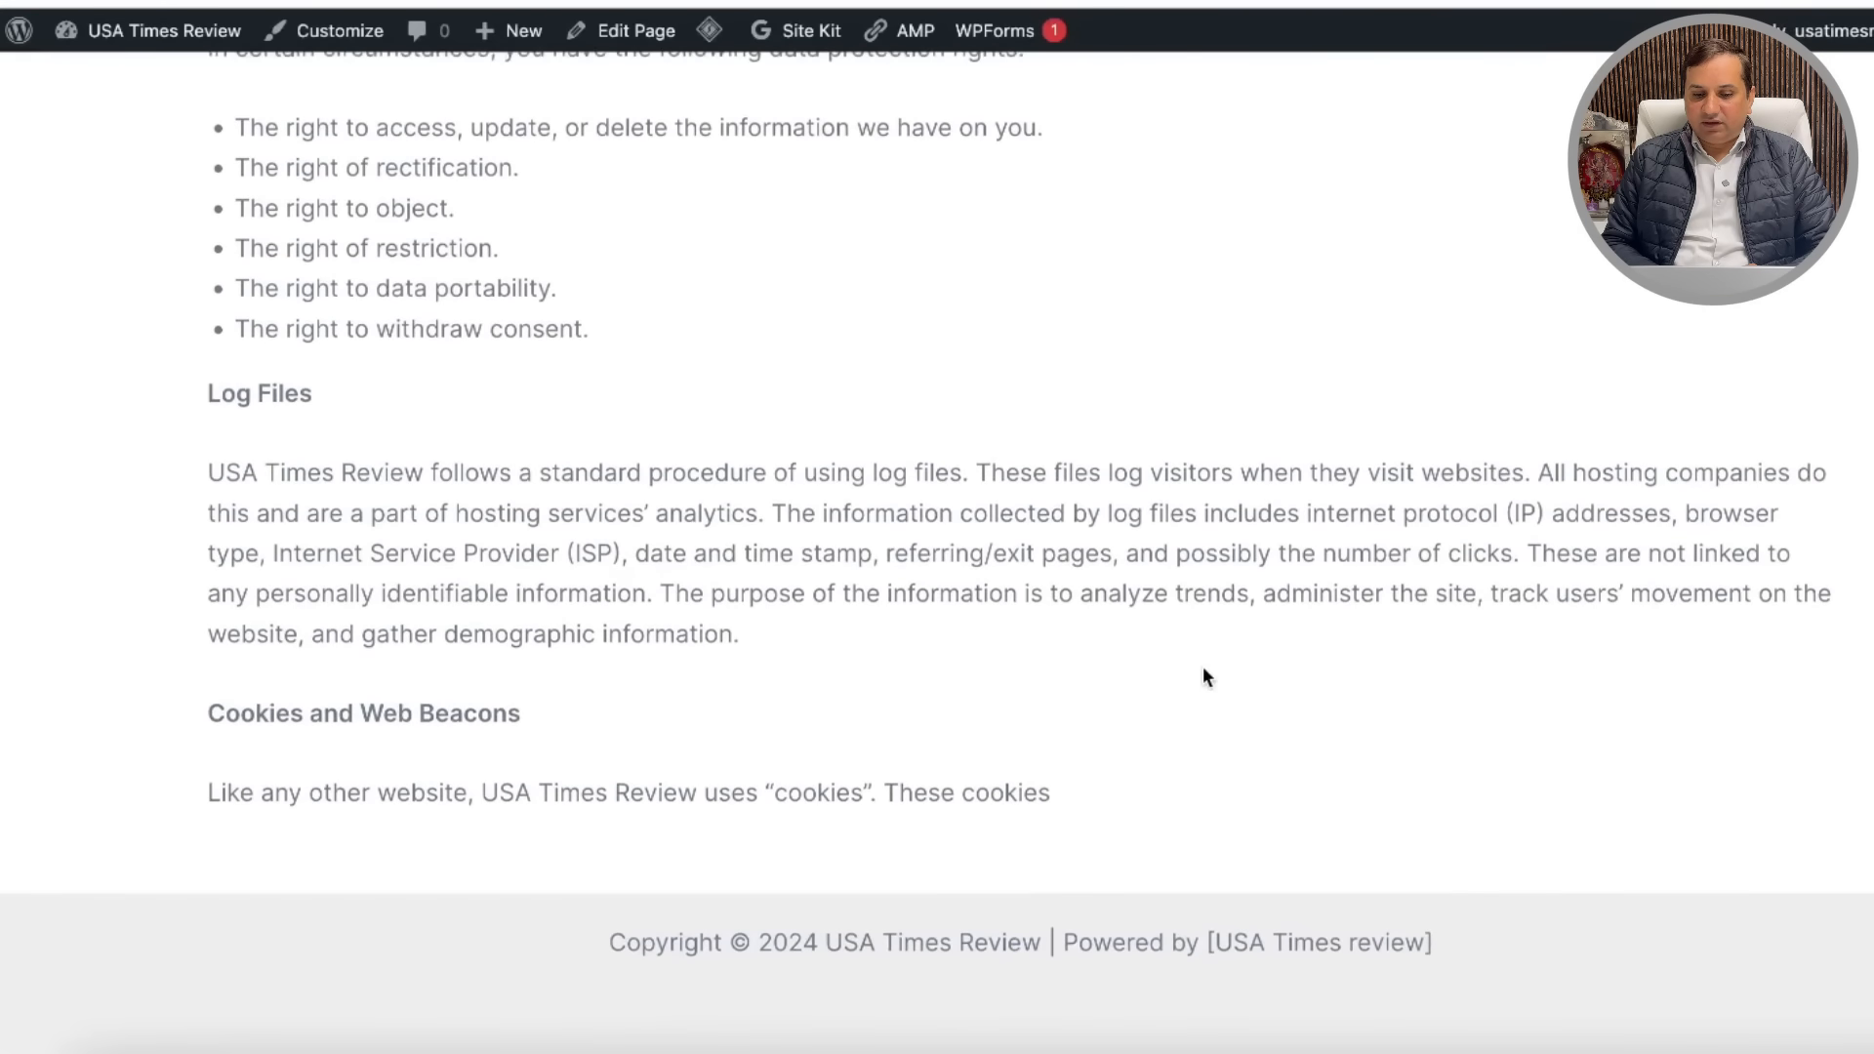
{"action": "scroll", "coordinate": [1215, 625], "scroll_direction": "up", "scroll_amount": 15}
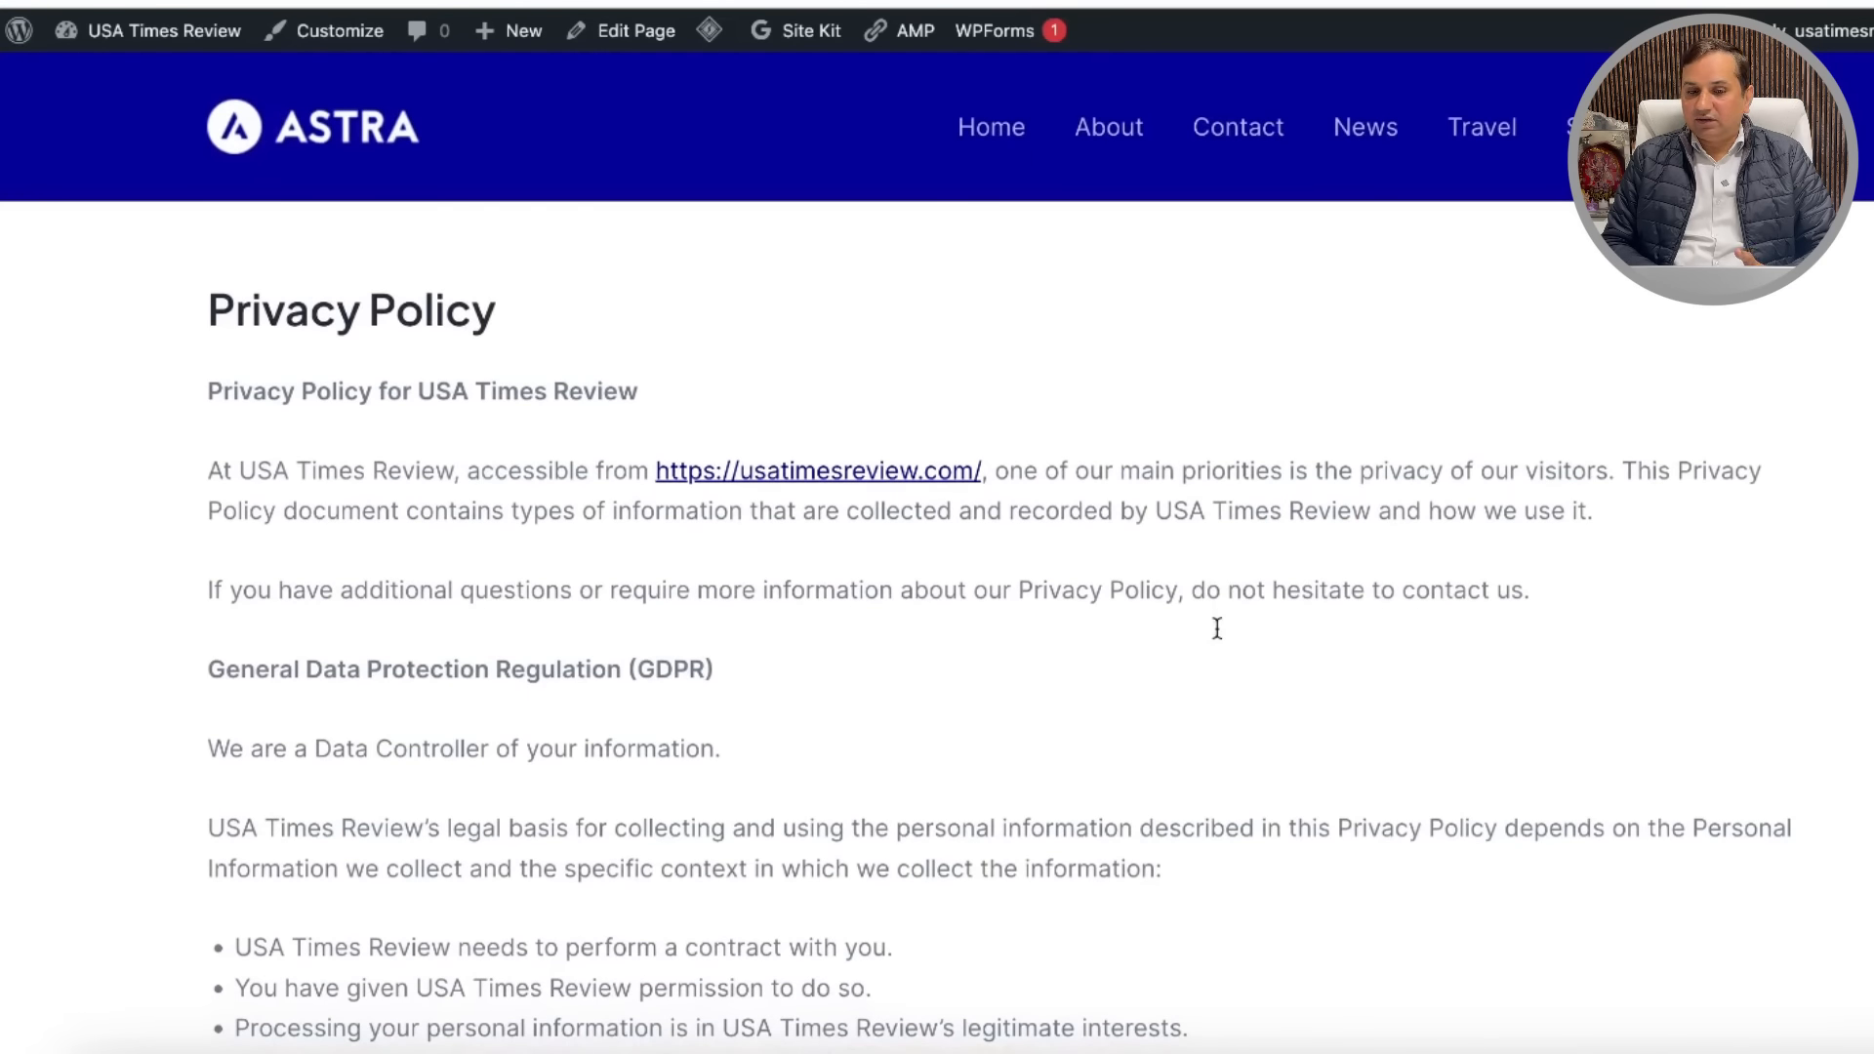
{"action": "scroll", "coordinate": [1215, 624], "scroll_direction": "down", "scroll_amount": 15}
{"action": "scroll", "coordinate": [1215, 625], "scroll_direction": "up", "scroll_amount": 15}
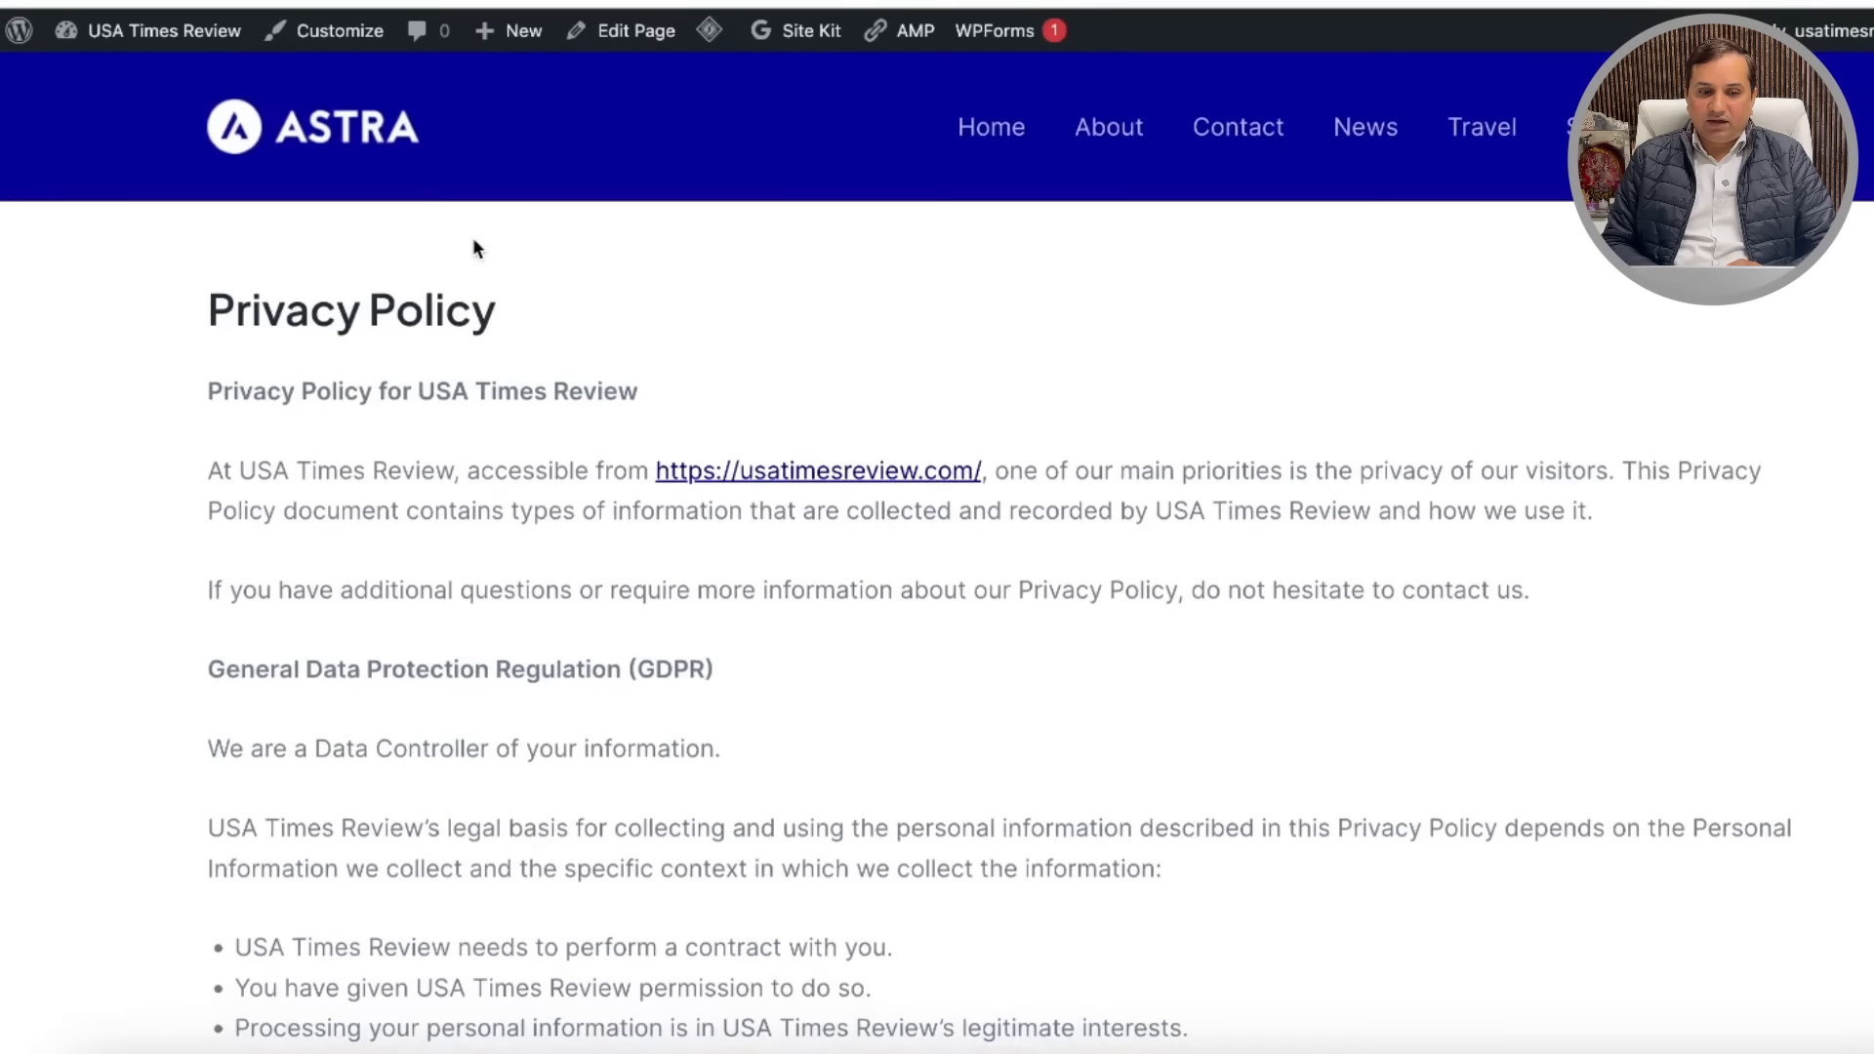
{"action": "left_click", "coordinate": [322, 30]}
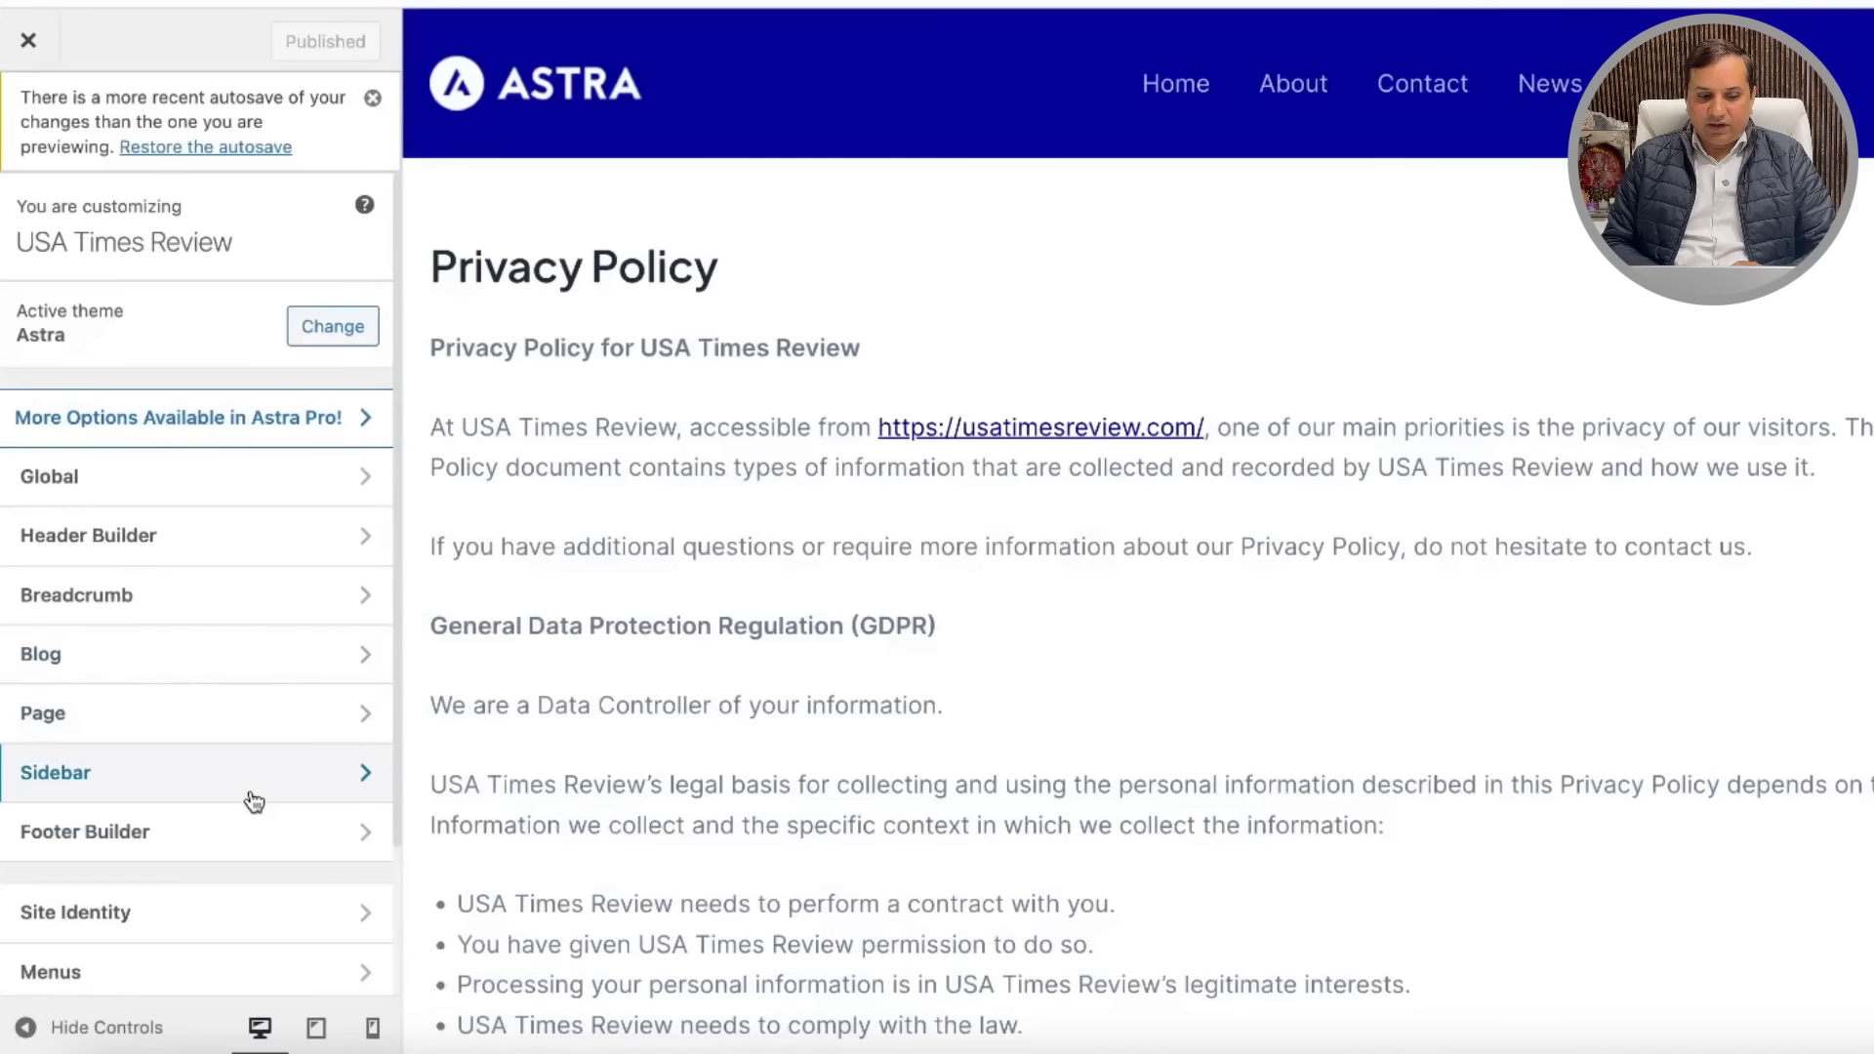
Step: Add a Footer Menu element to the Footer Builder's top row and reach its menu locations
{"action": "left_click", "coordinate": [342, 832]}
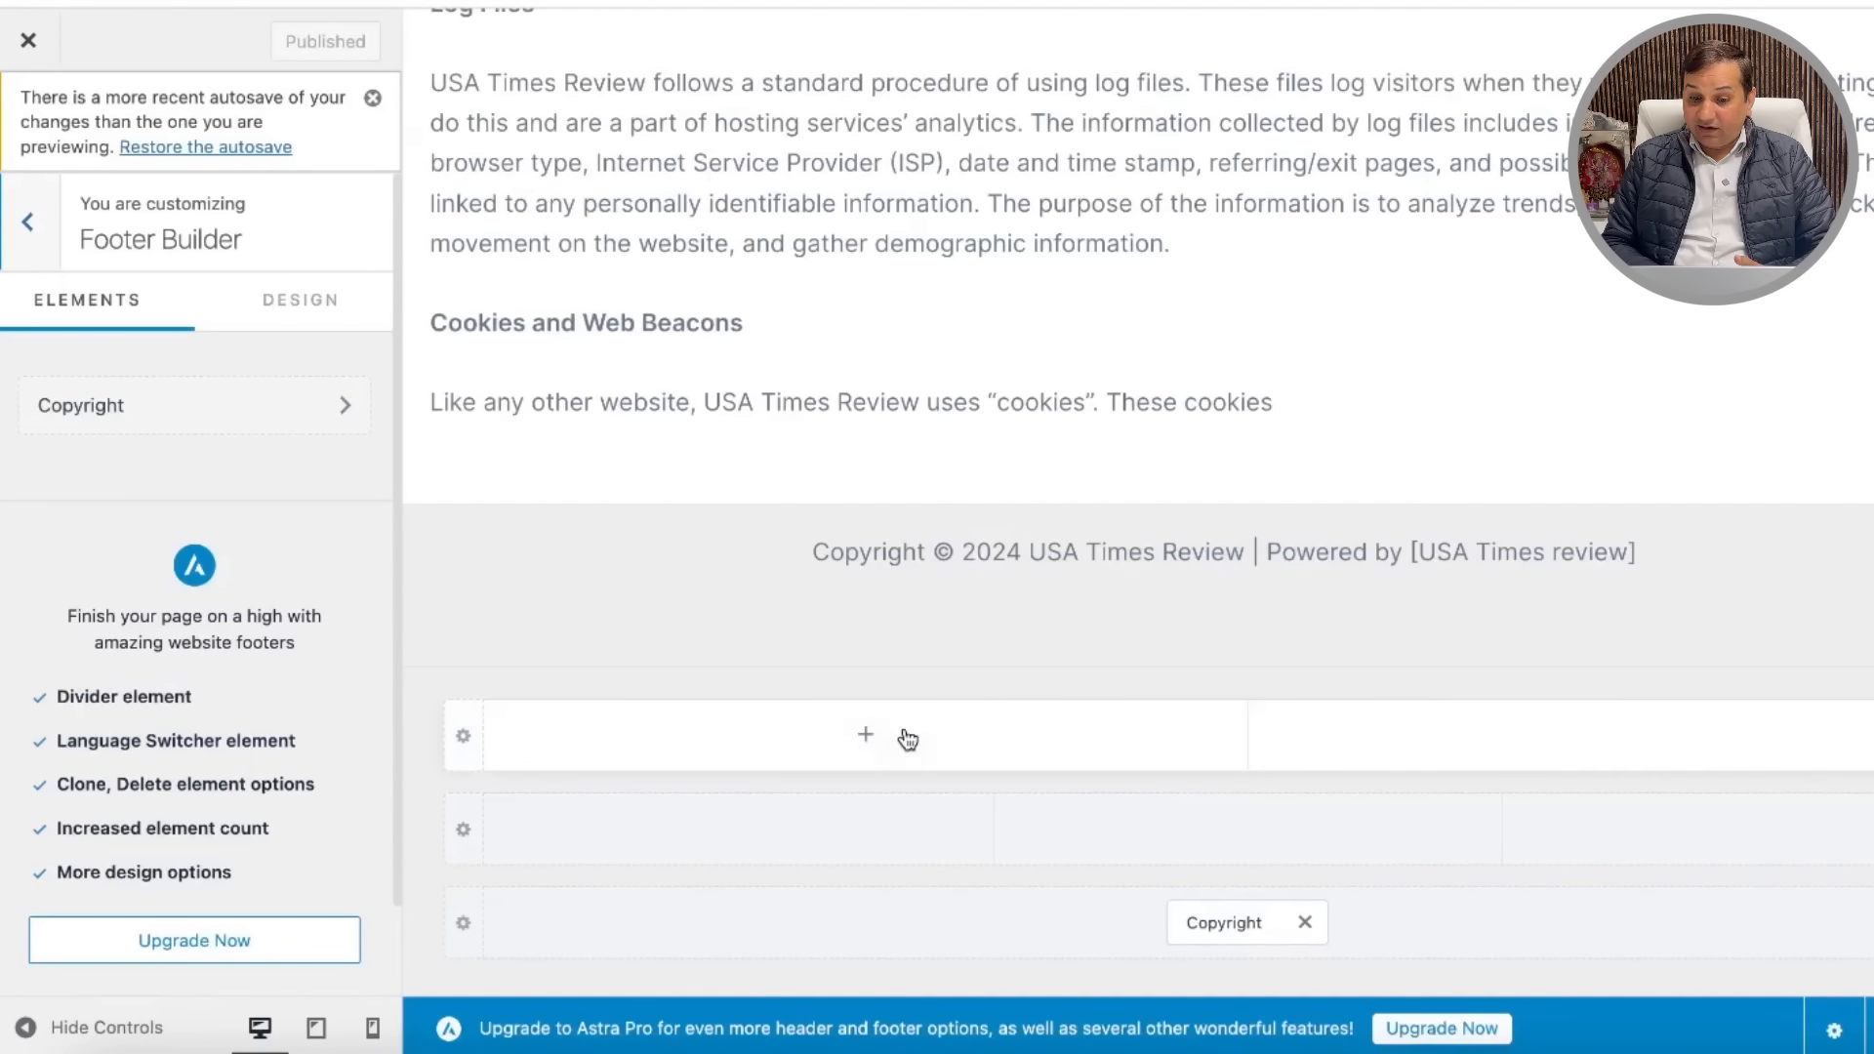
{"action": "left_click", "coordinate": [865, 740]}
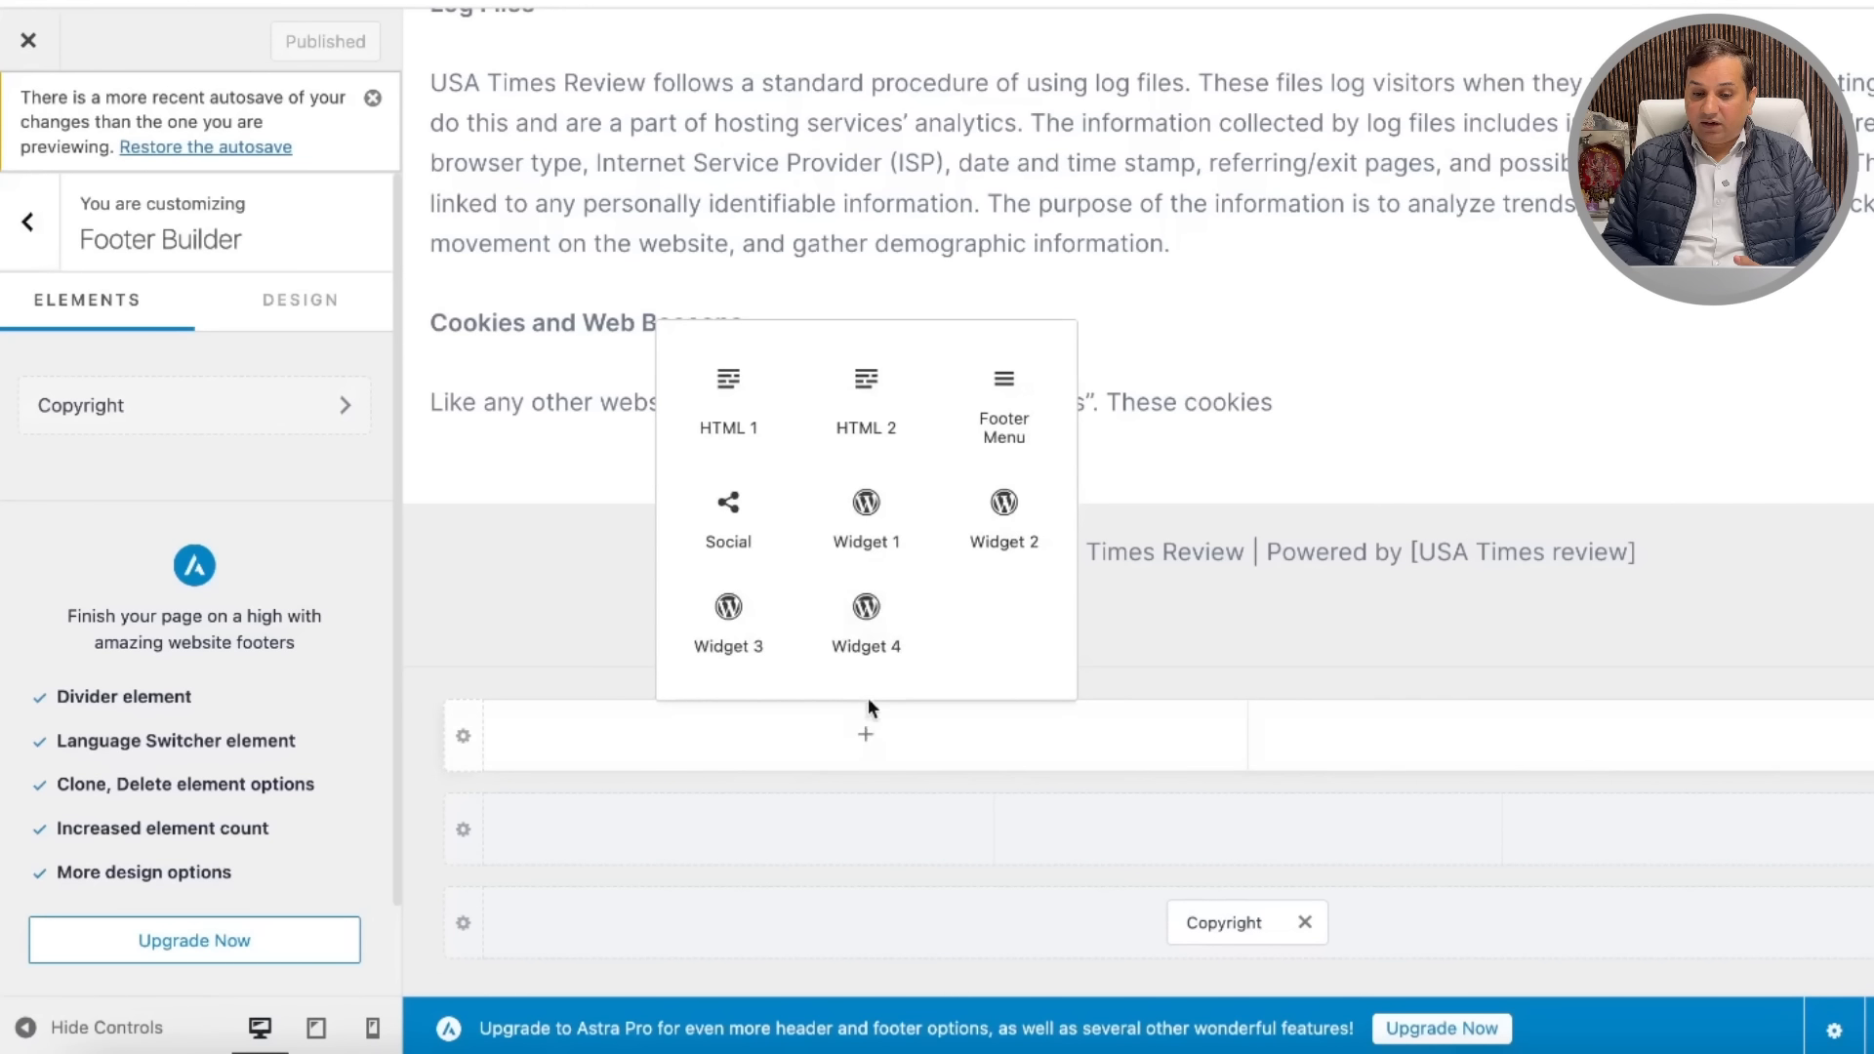
{"action": "left_click", "coordinate": [1008, 404]}
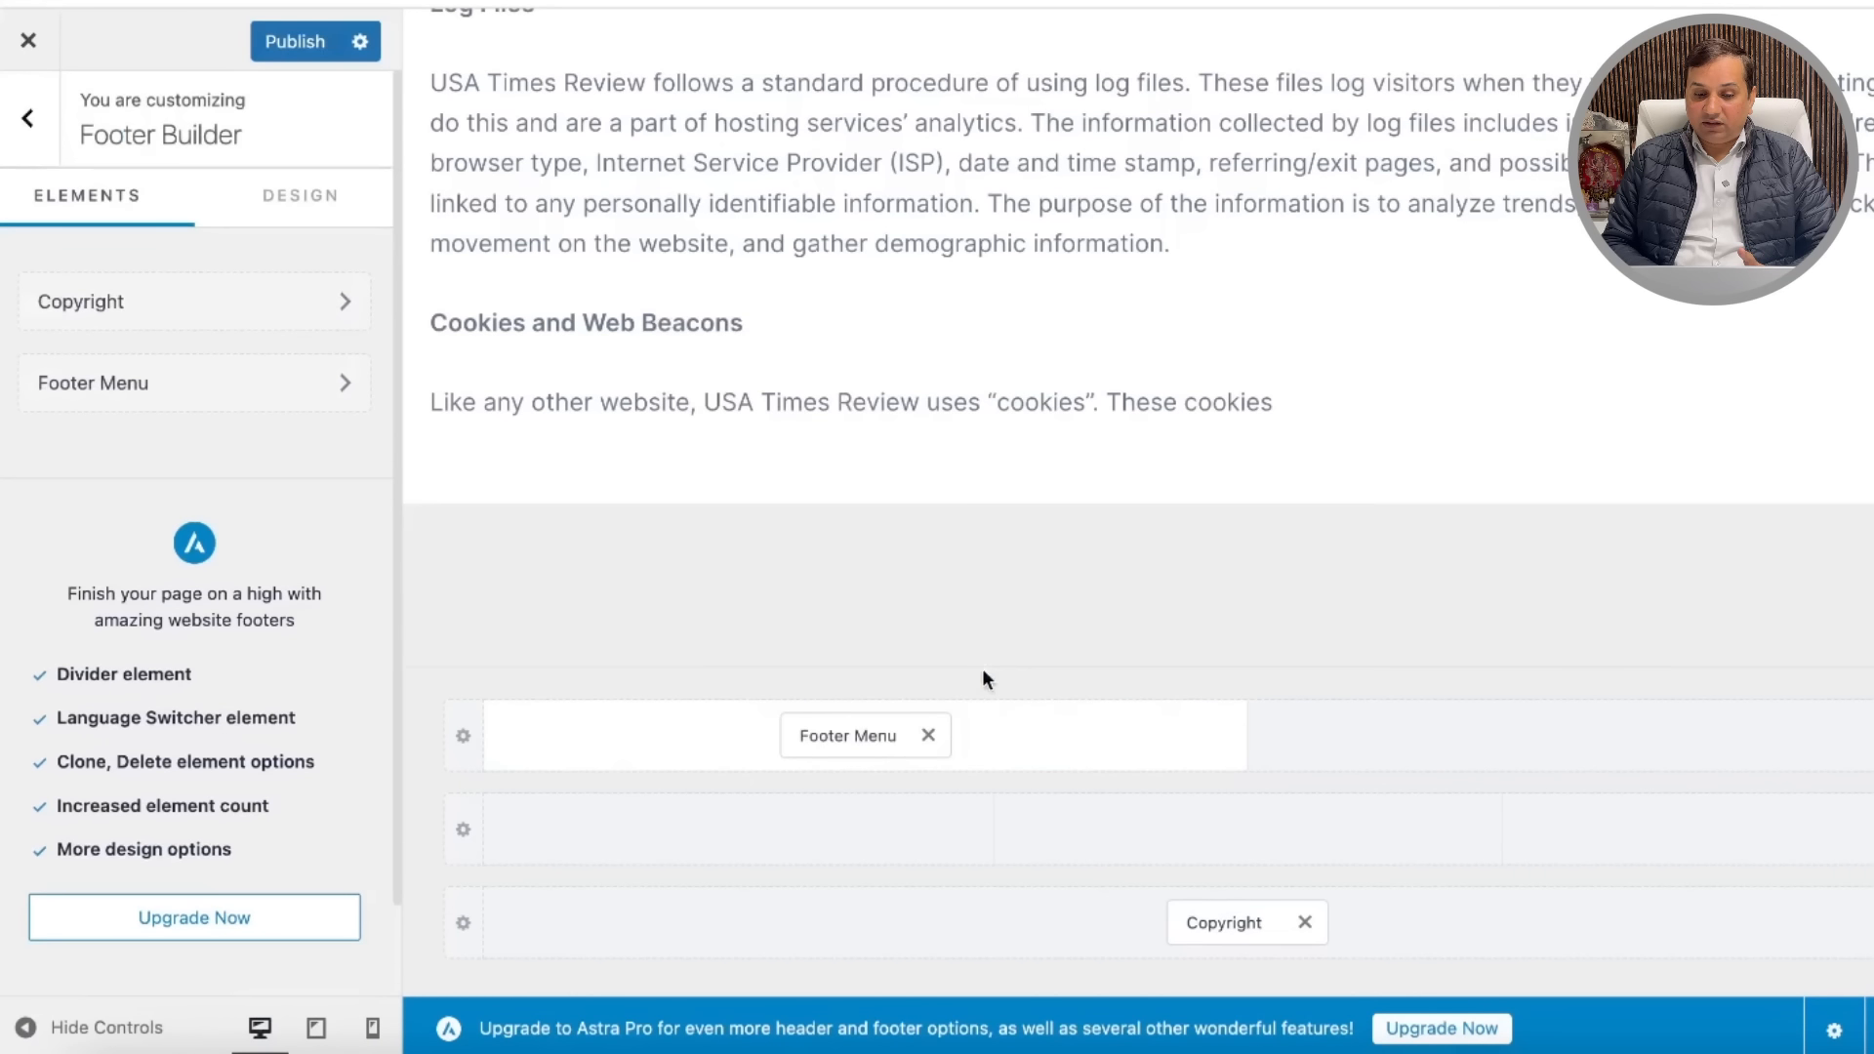
{"action": "left_click", "coordinate": [303, 386]}
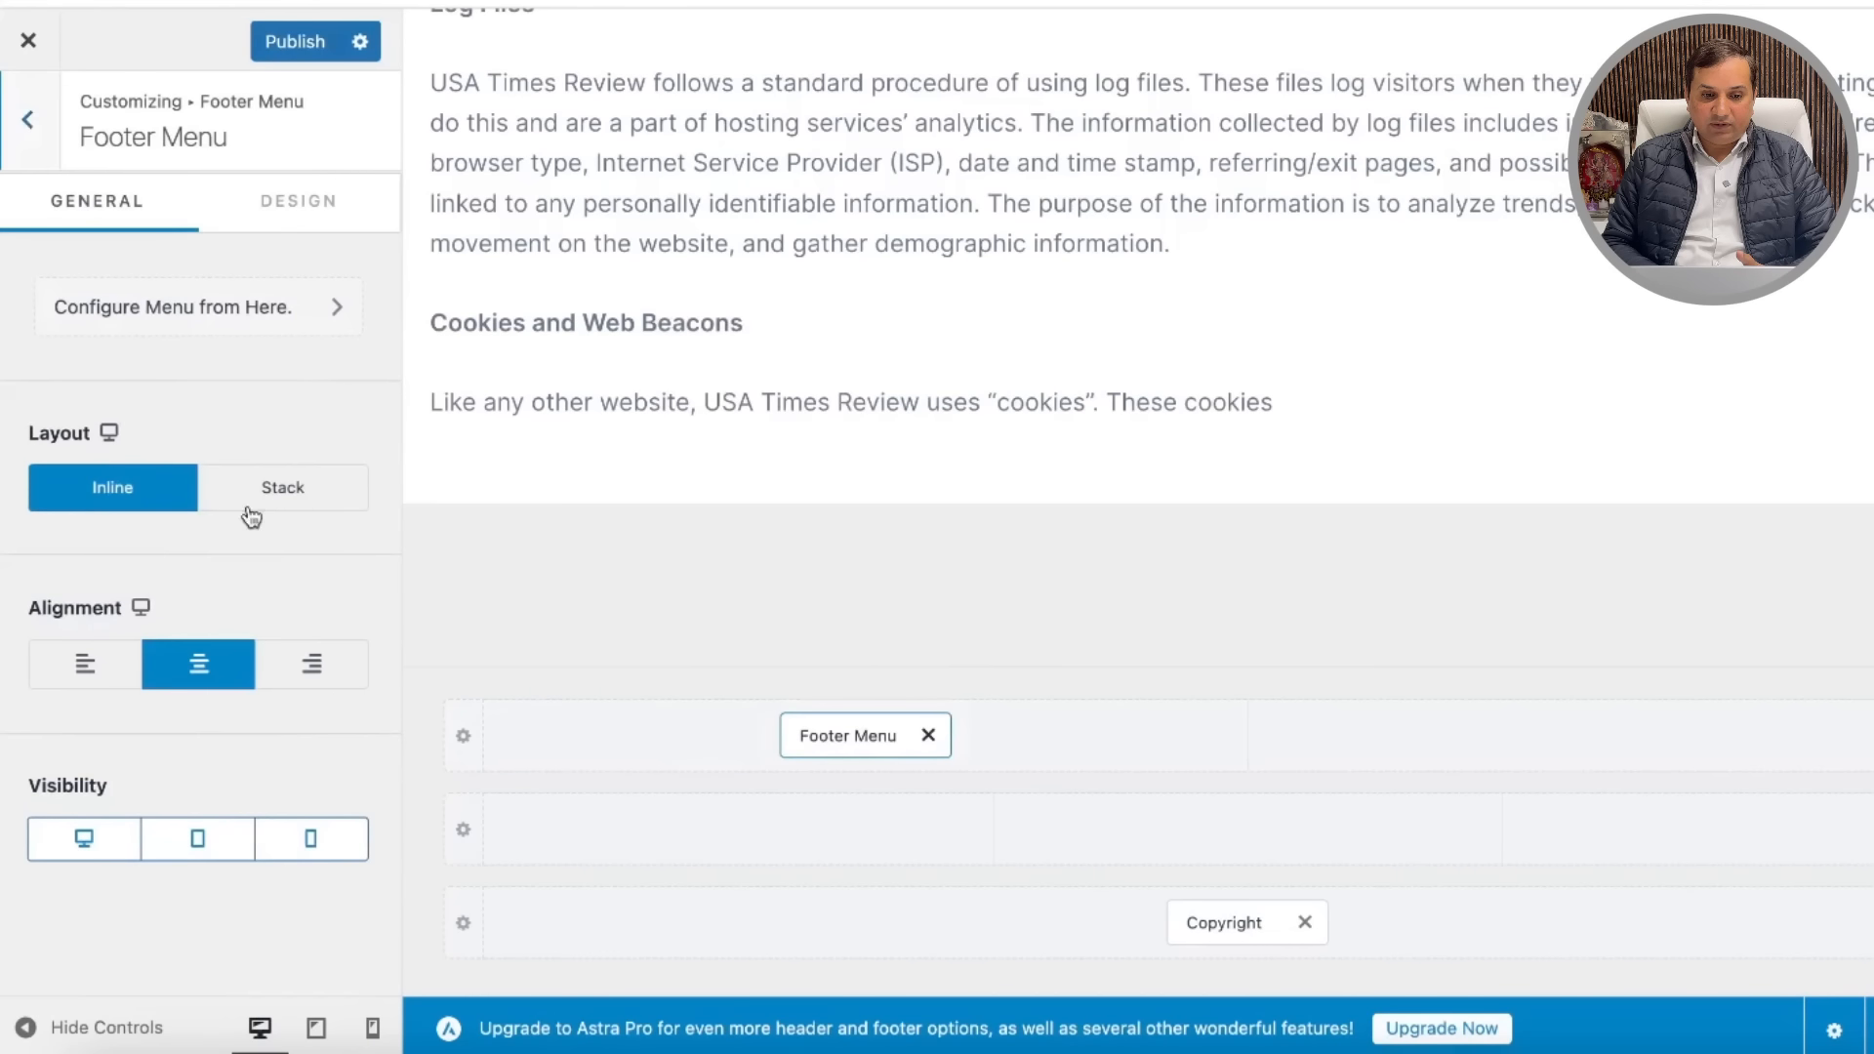
{"action": "left_click", "coordinate": [334, 306]}
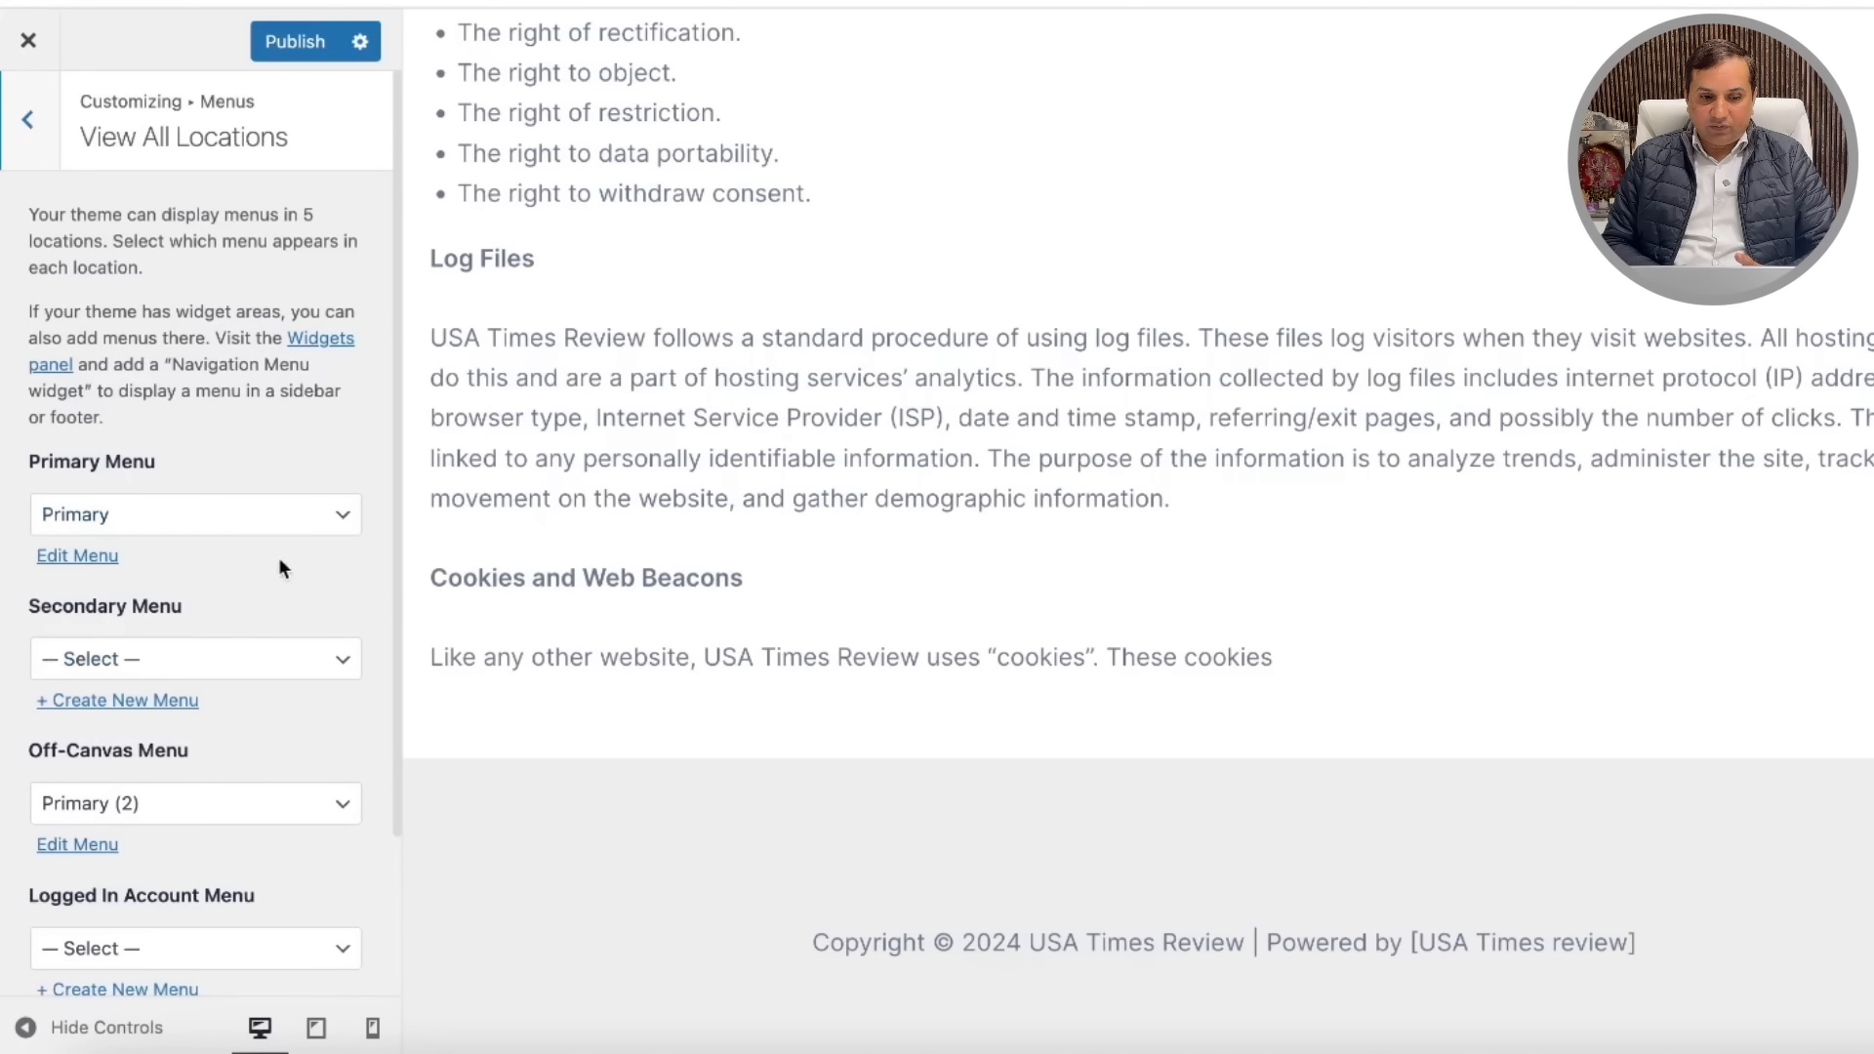
Step: Add Privacy Policy to the Primary menu, remove Home, About, News, Travel and Sports, and publish
{"action": "left_click", "coordinate": [77, 556]}
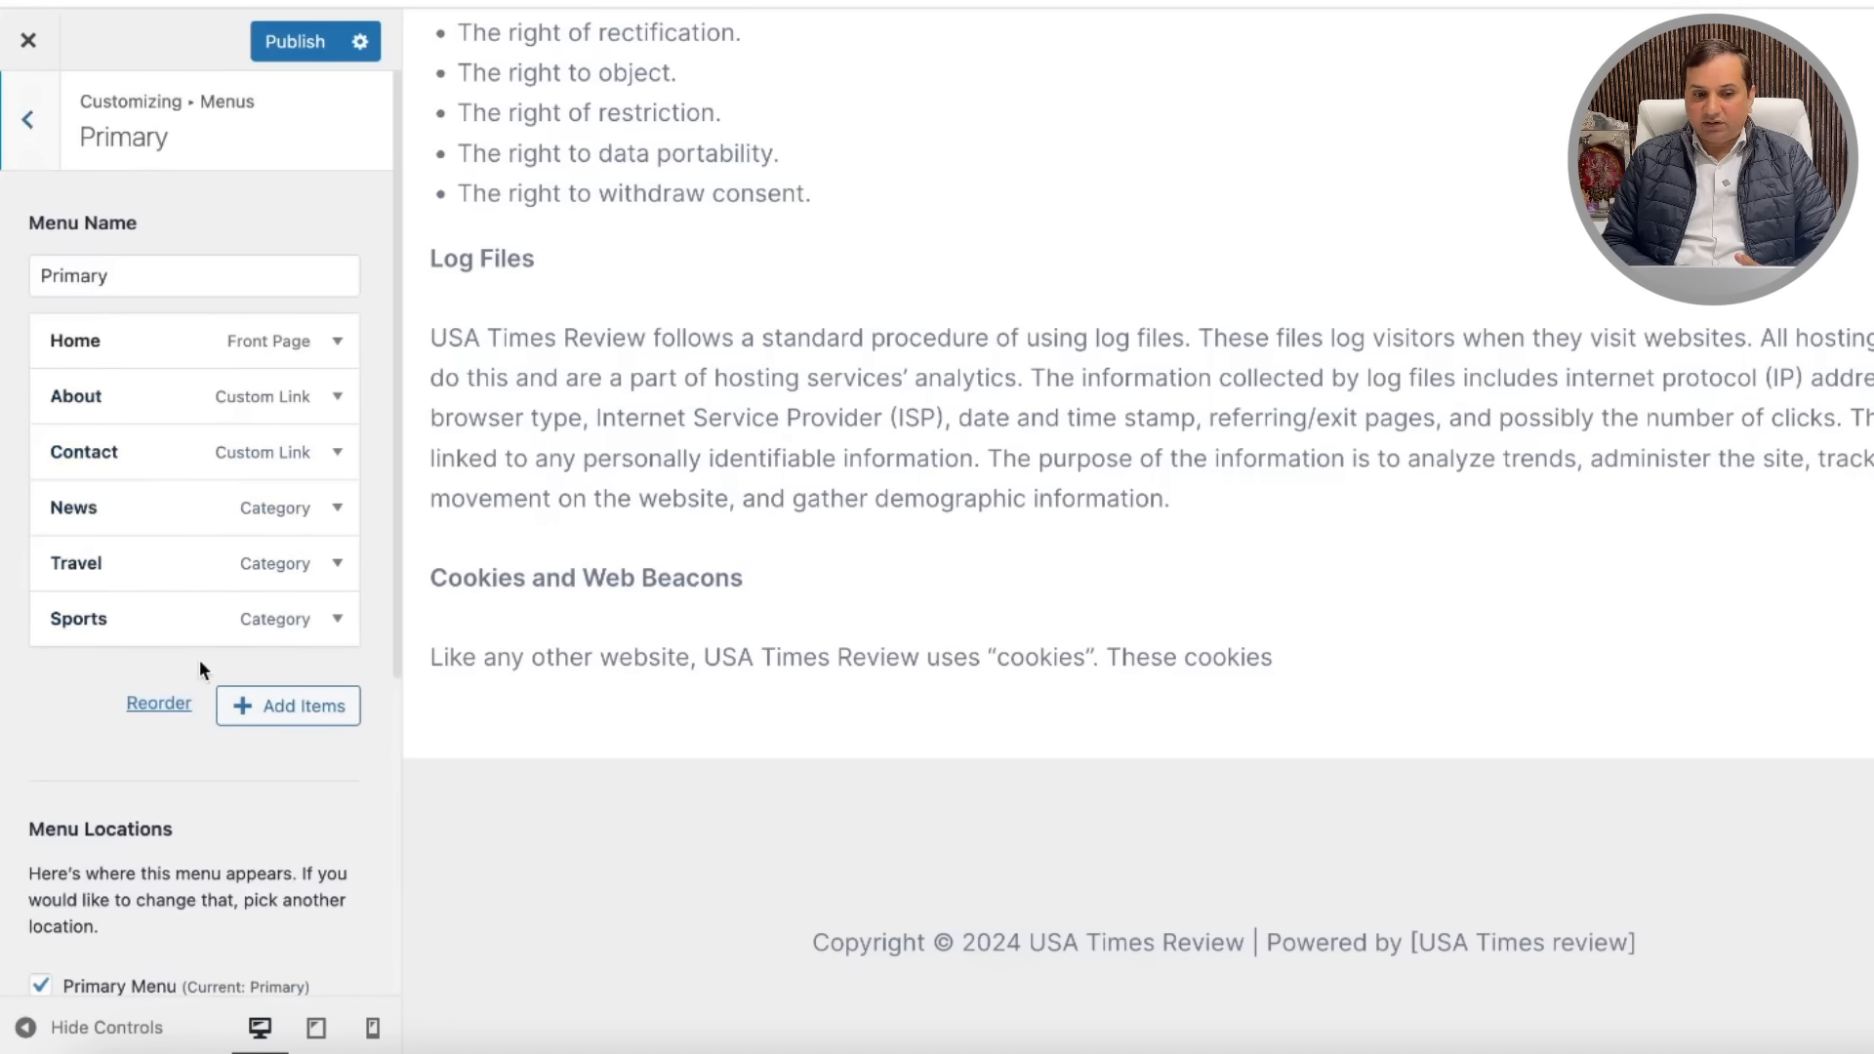
{"action": "left_click", "coordinate": [291, 712]}
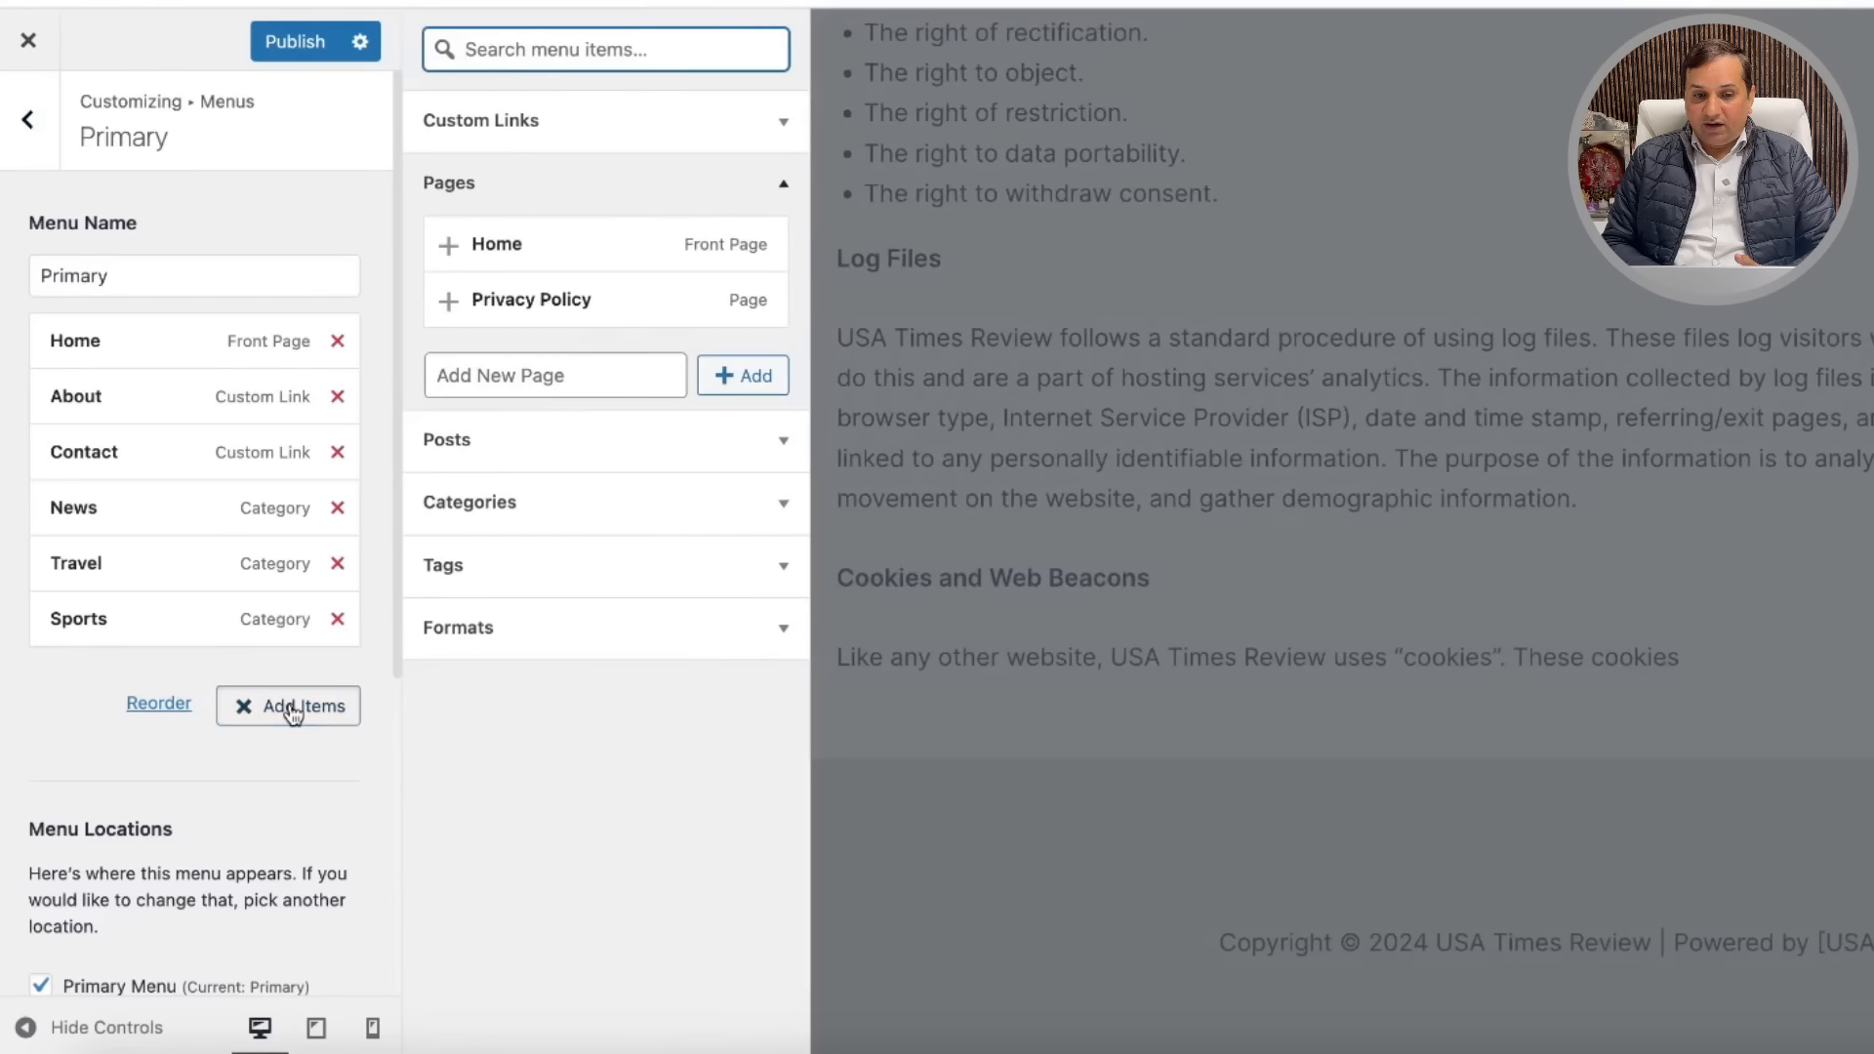
{"action": "left_click", "coordinate": [450, 302]}
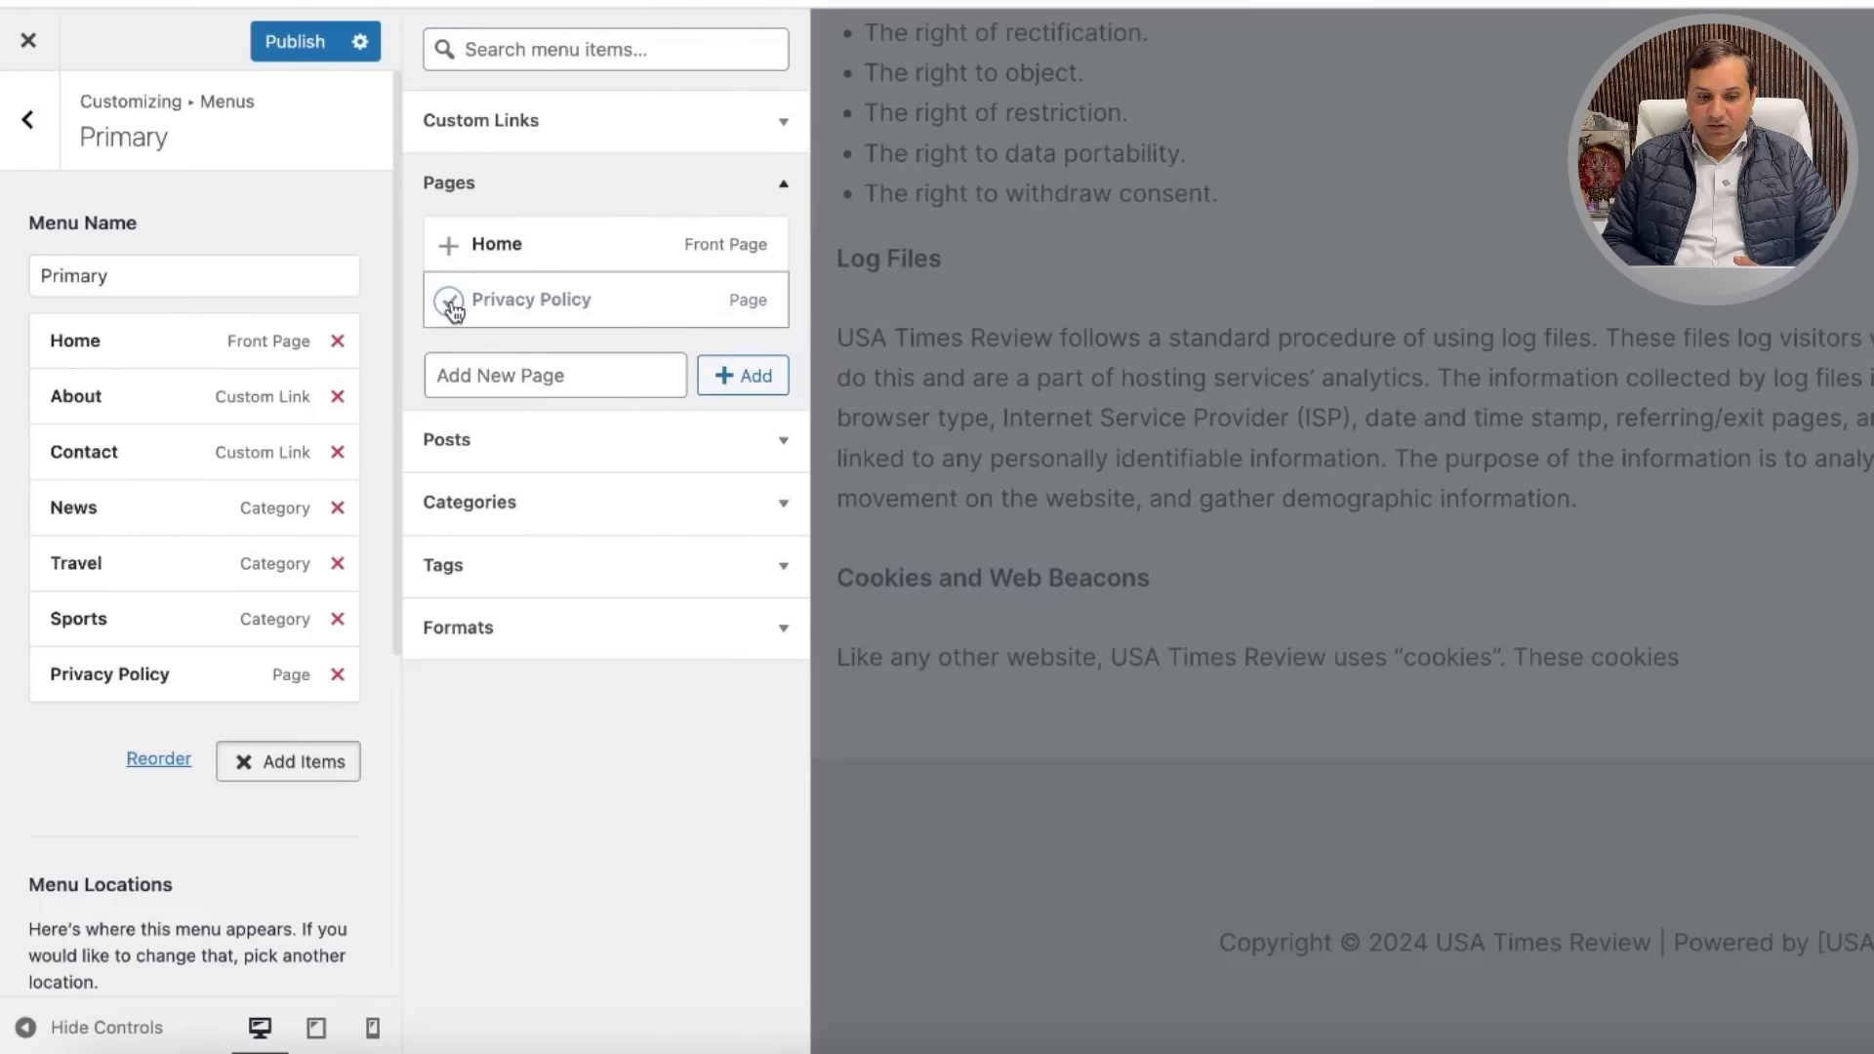
{"action": "left_click", "coordinate": [337, 396]}
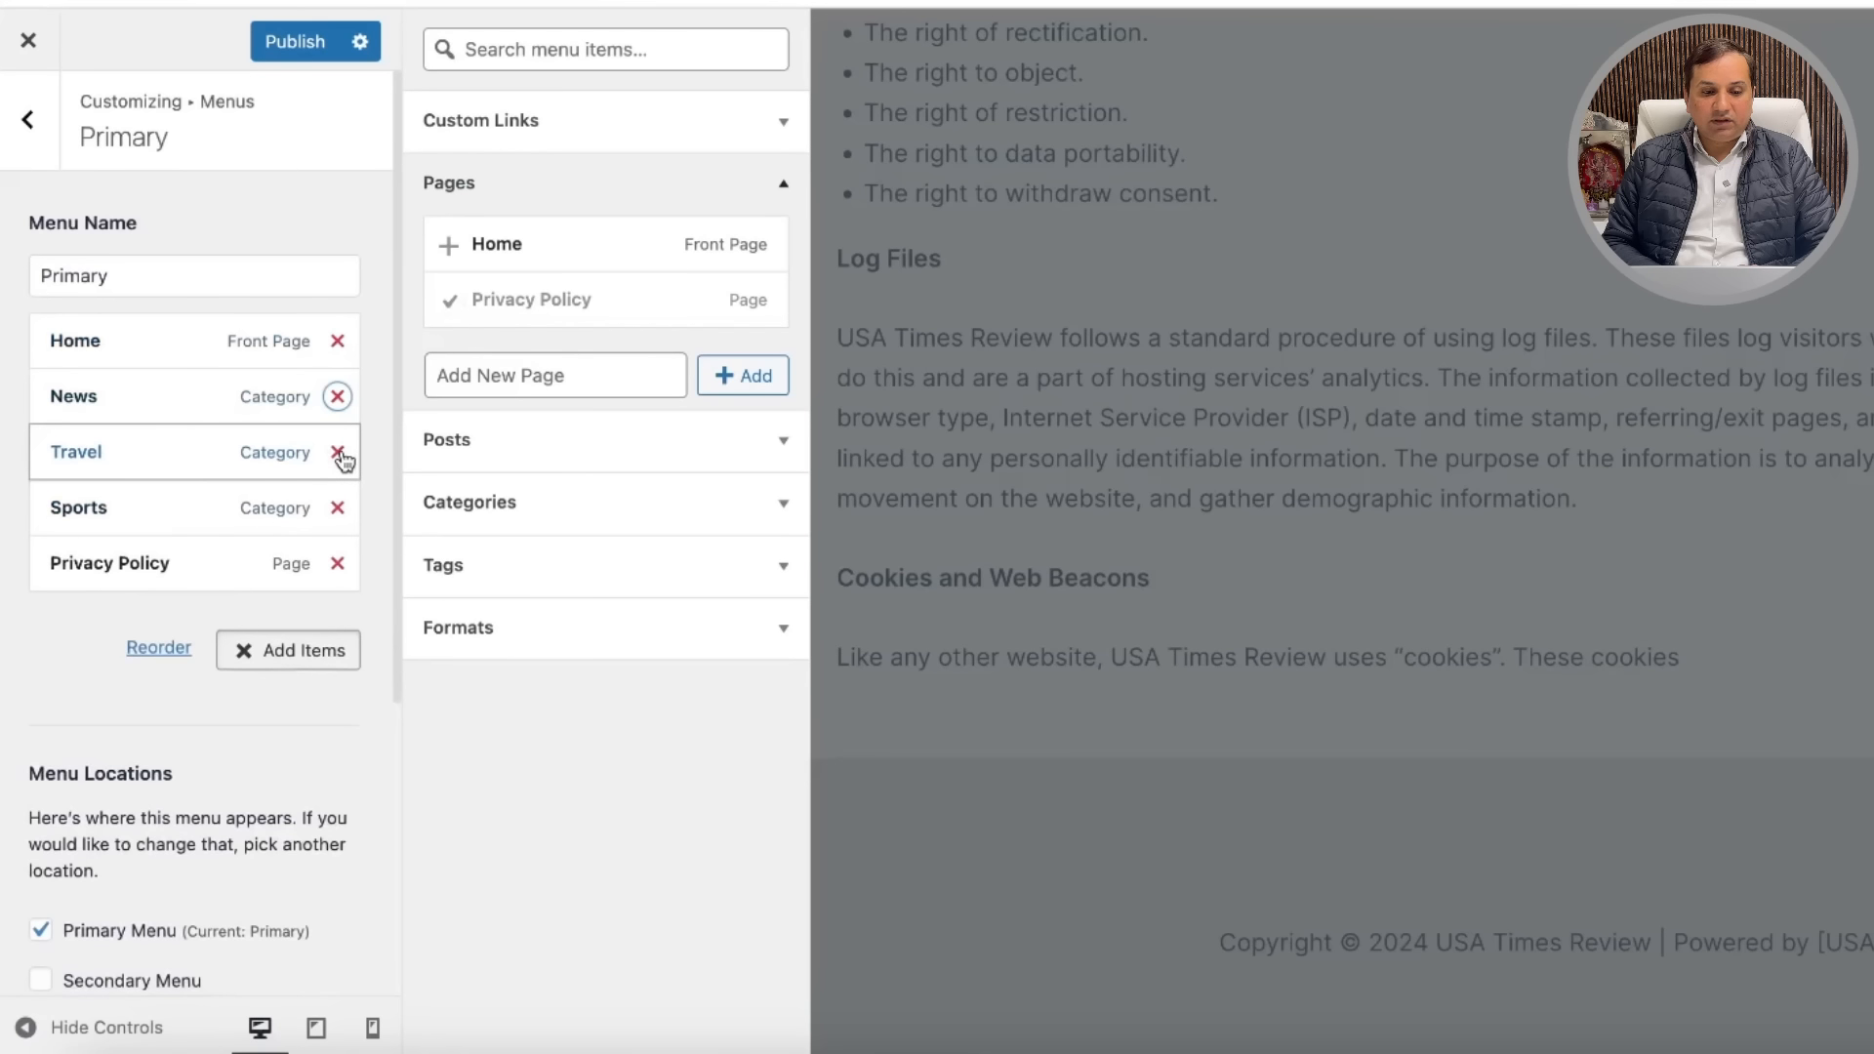
{"action": "left_click", "coordinate": [338, 454]}
{"action": "left_click", "coordinate": [338, 454]}
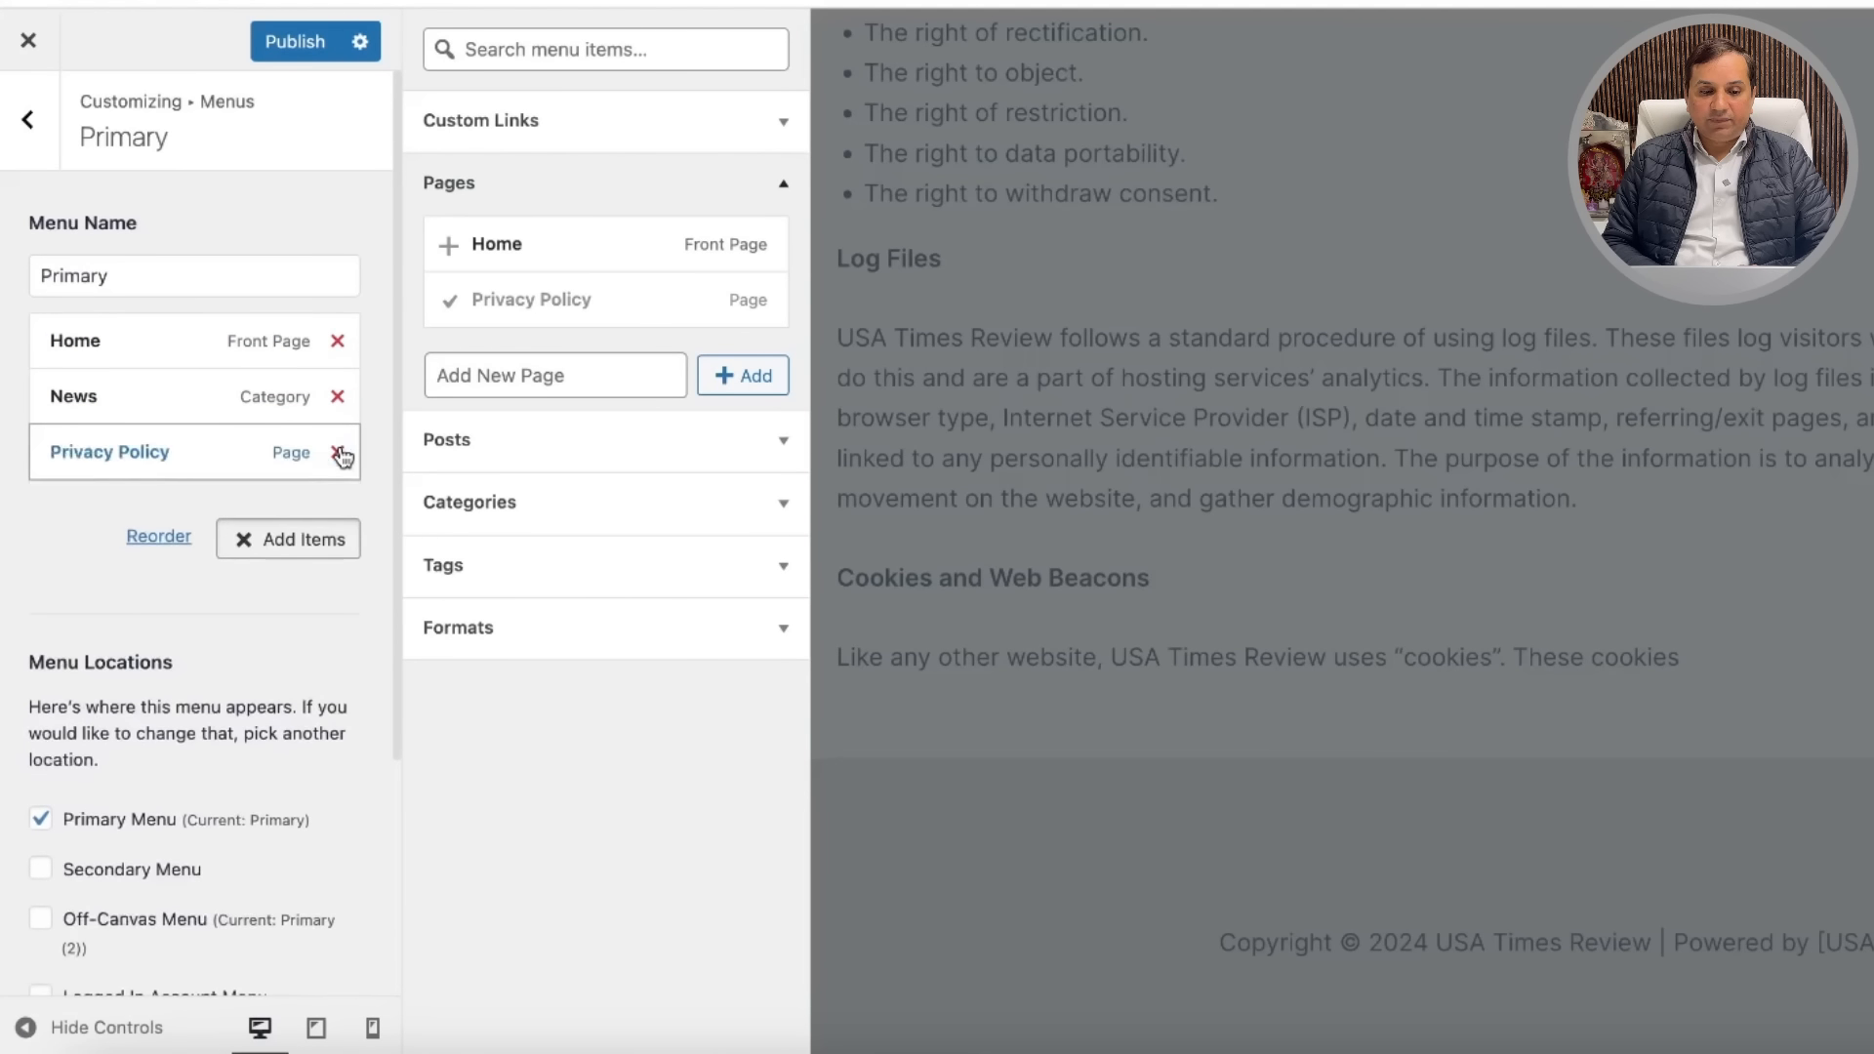
{"action": "left_click", "coordinate": [335, 398]}
{"action": "left_click", "coordinate": [338, 342]}
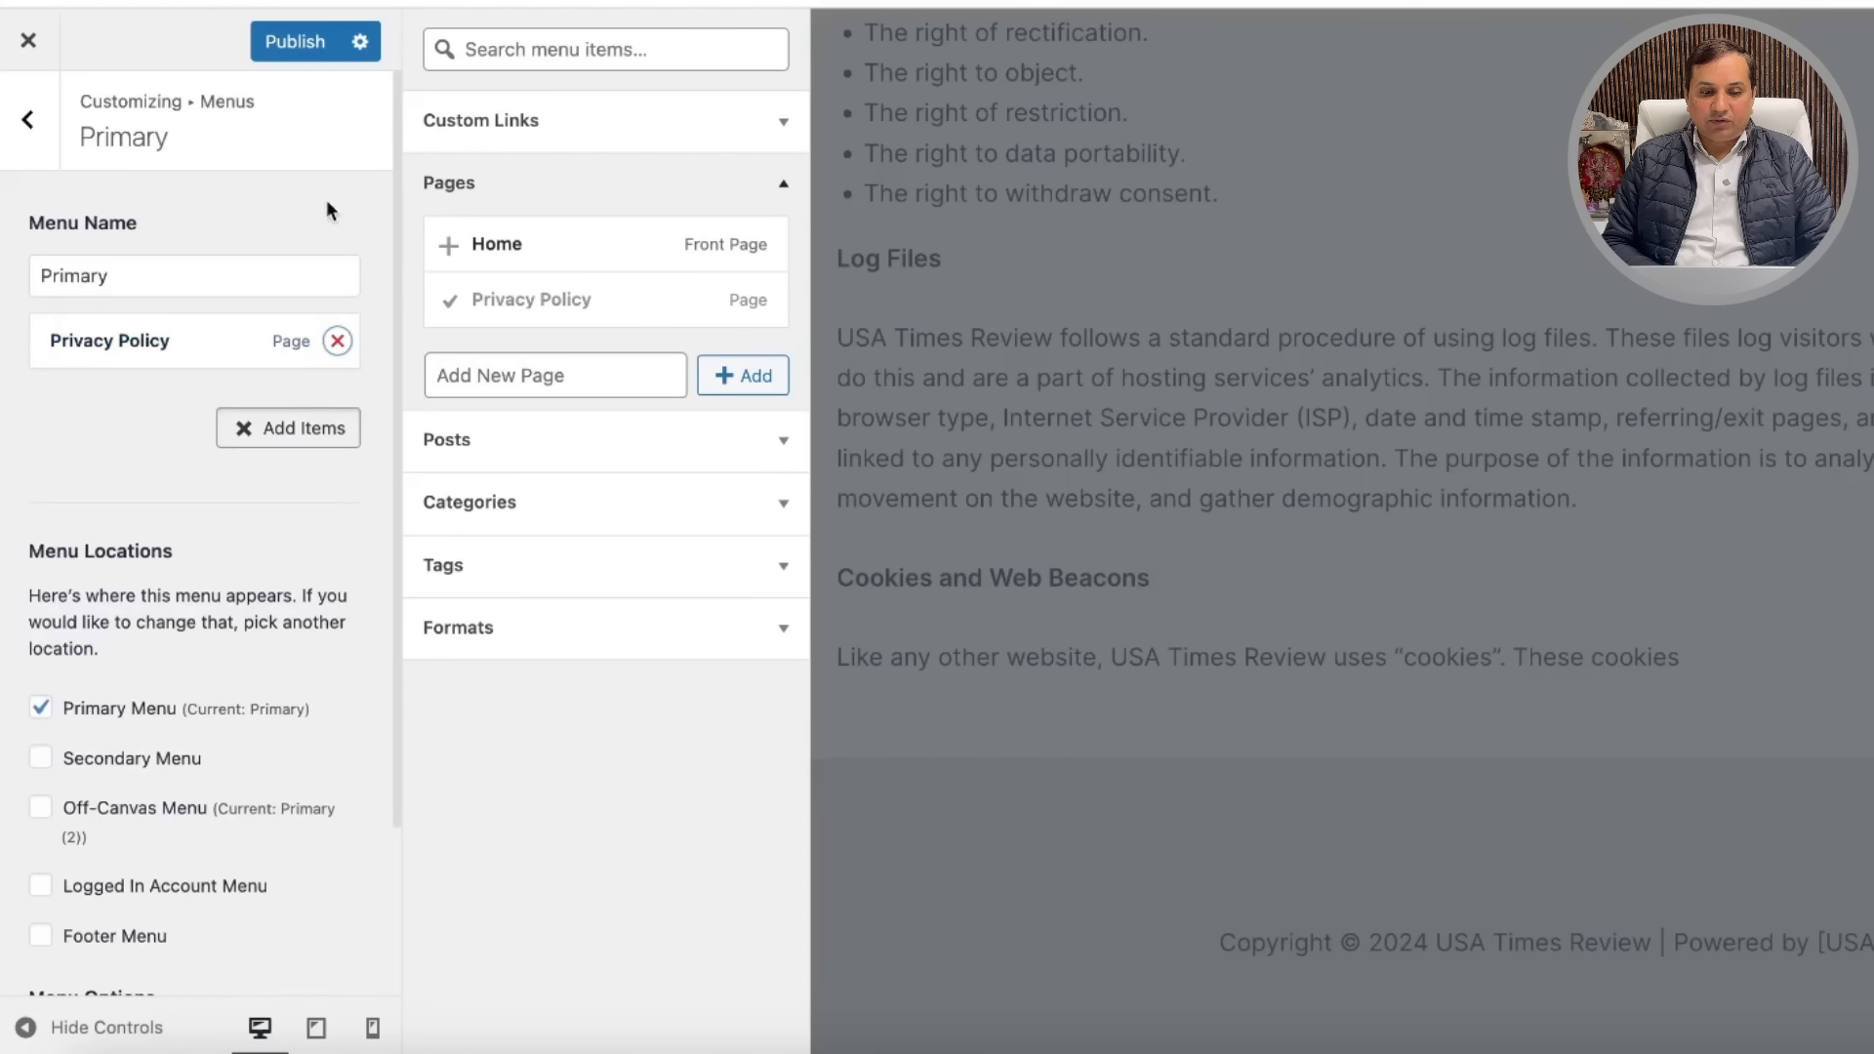
{"action": "left_click", "coordinate": [310, 41]}
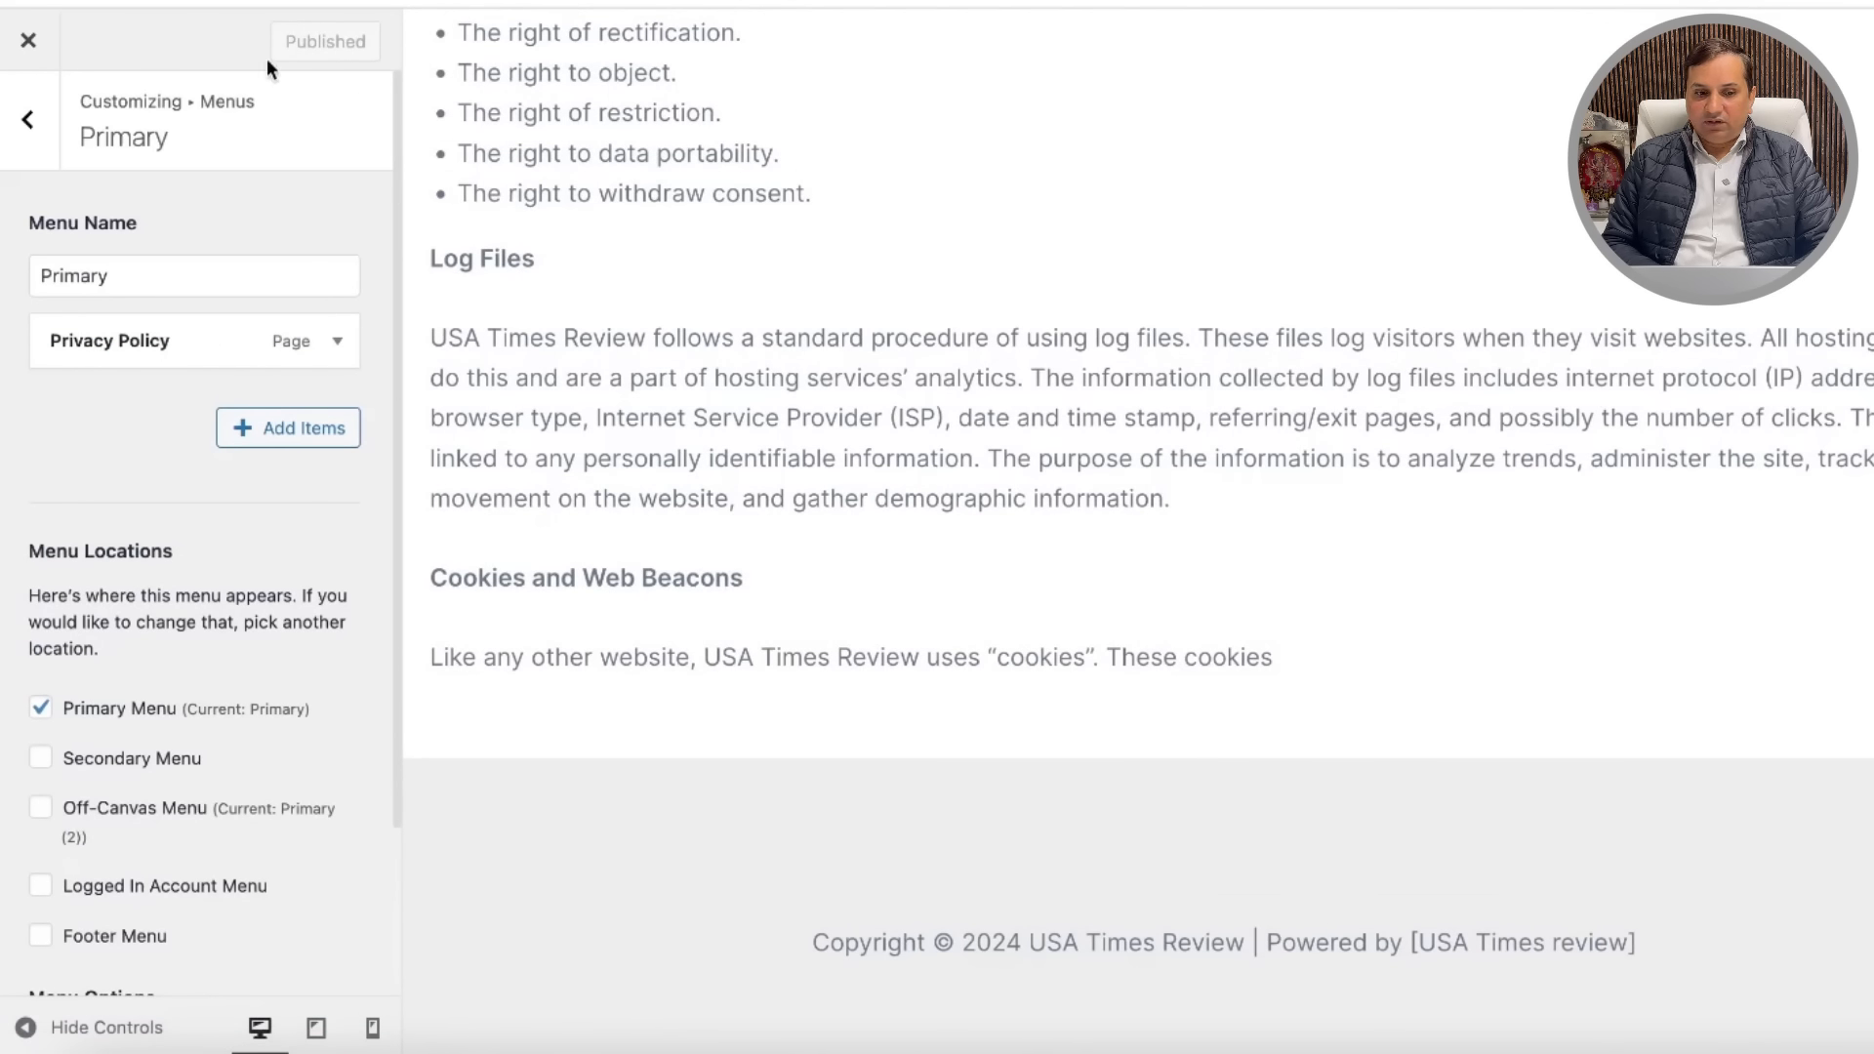
{"action": "left_click", "coordinate": [28, 41]}
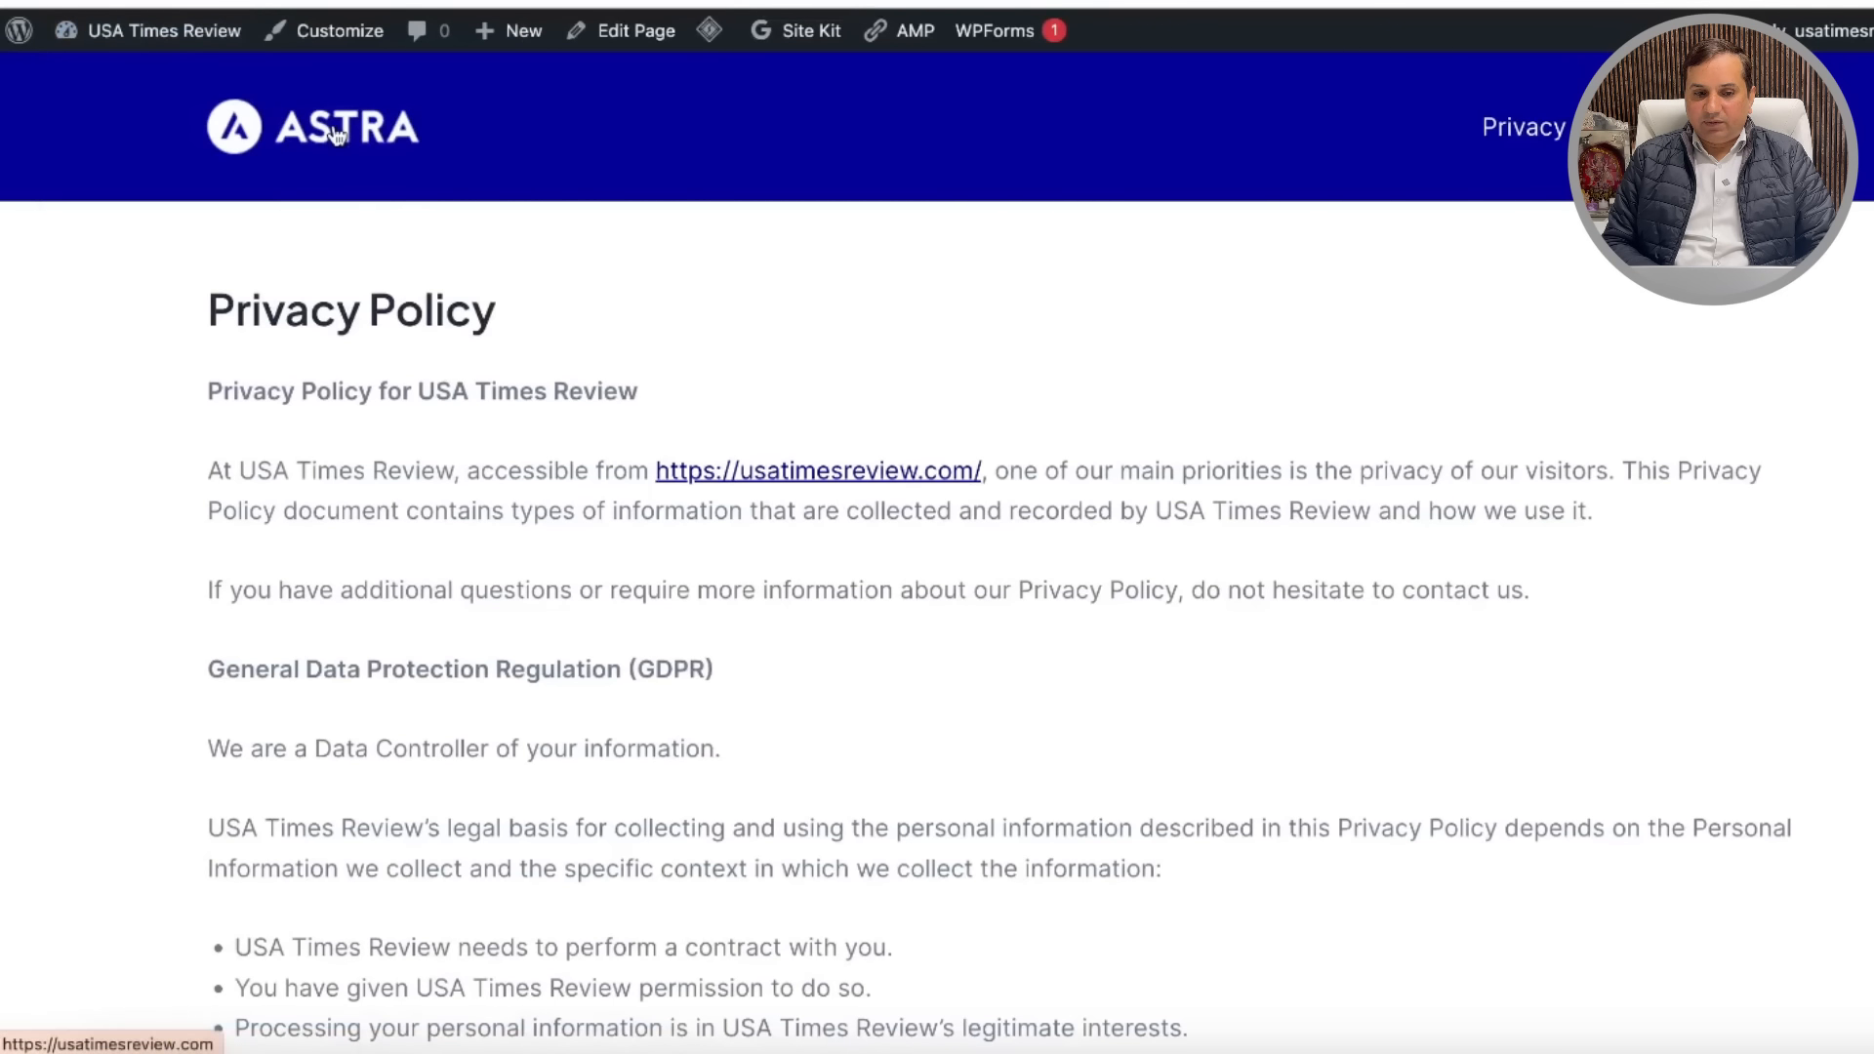
Step: Check the live homepage's new Privacy header link, then return to the Customizer
{"action": "scroll", "coordinate": [933, 528], "scroll_direction": "down", "scroll_amount": 15}
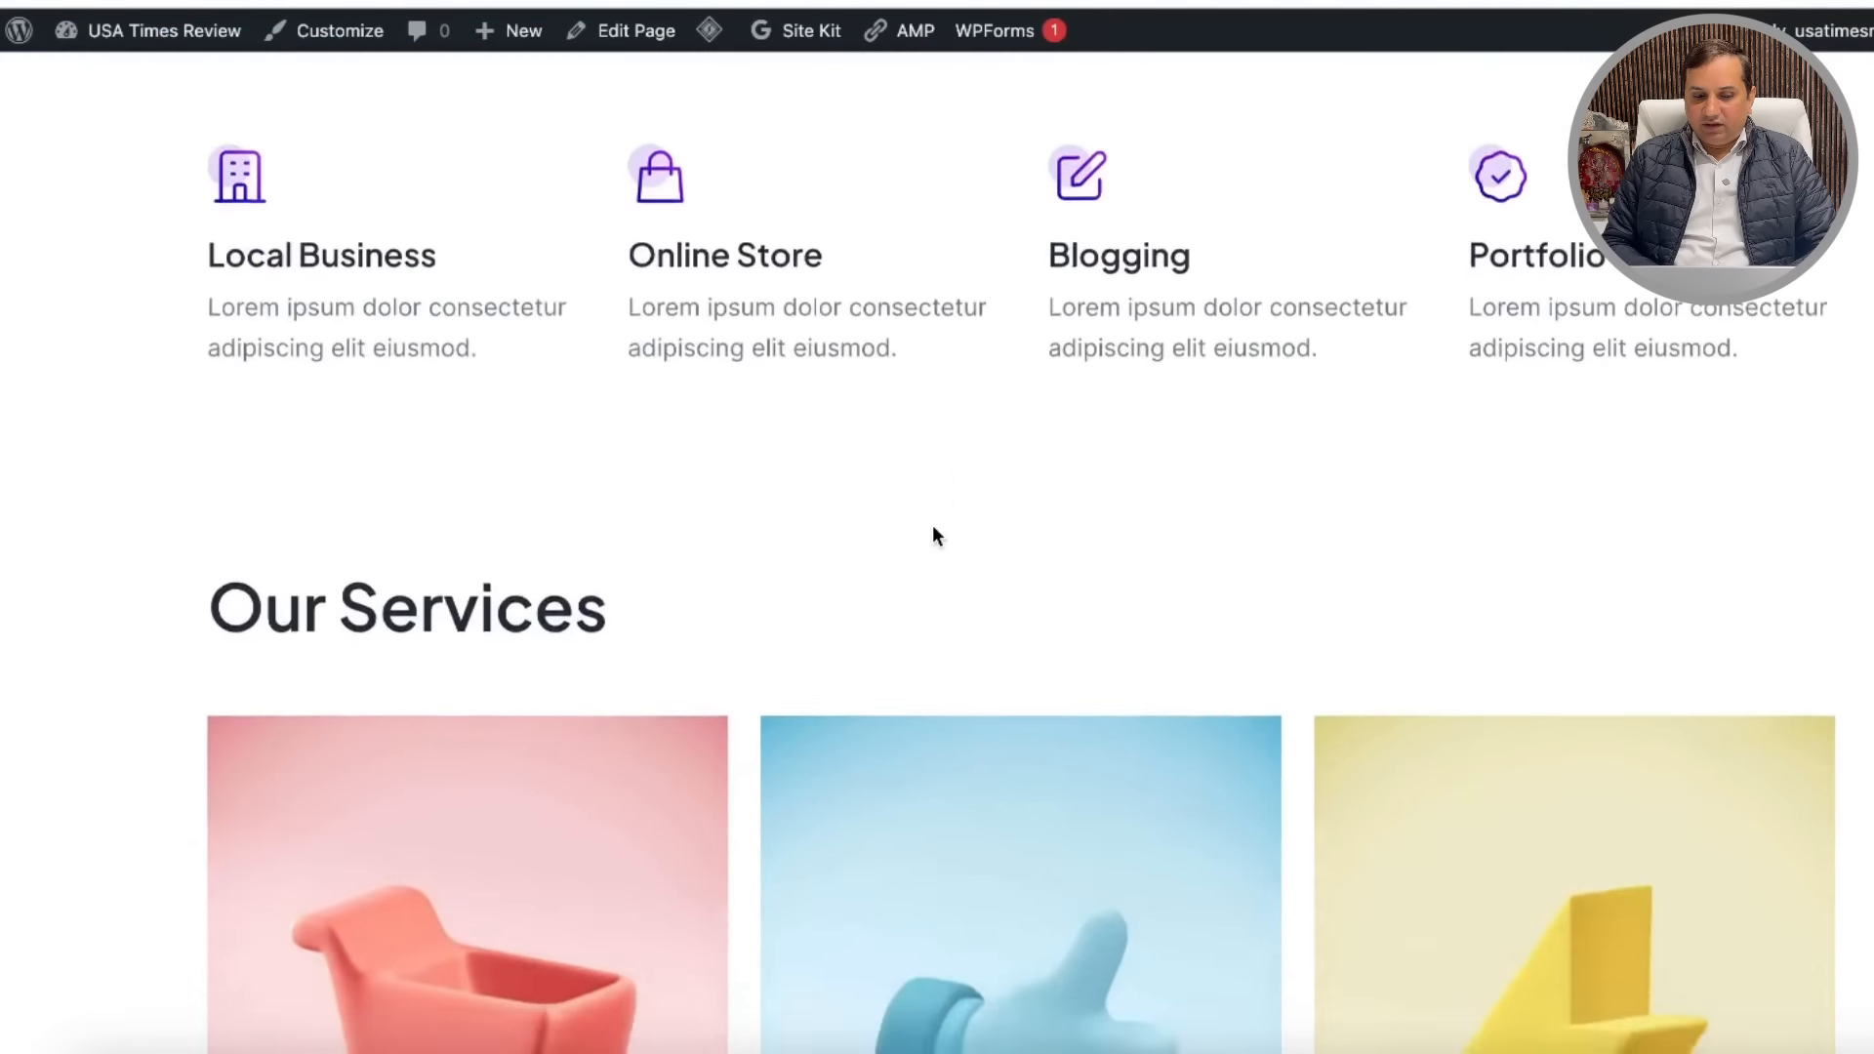
{"action": "scroll", "coordinate": [933, 524], "scroll_direction": "down", "scroll_amount": 10}
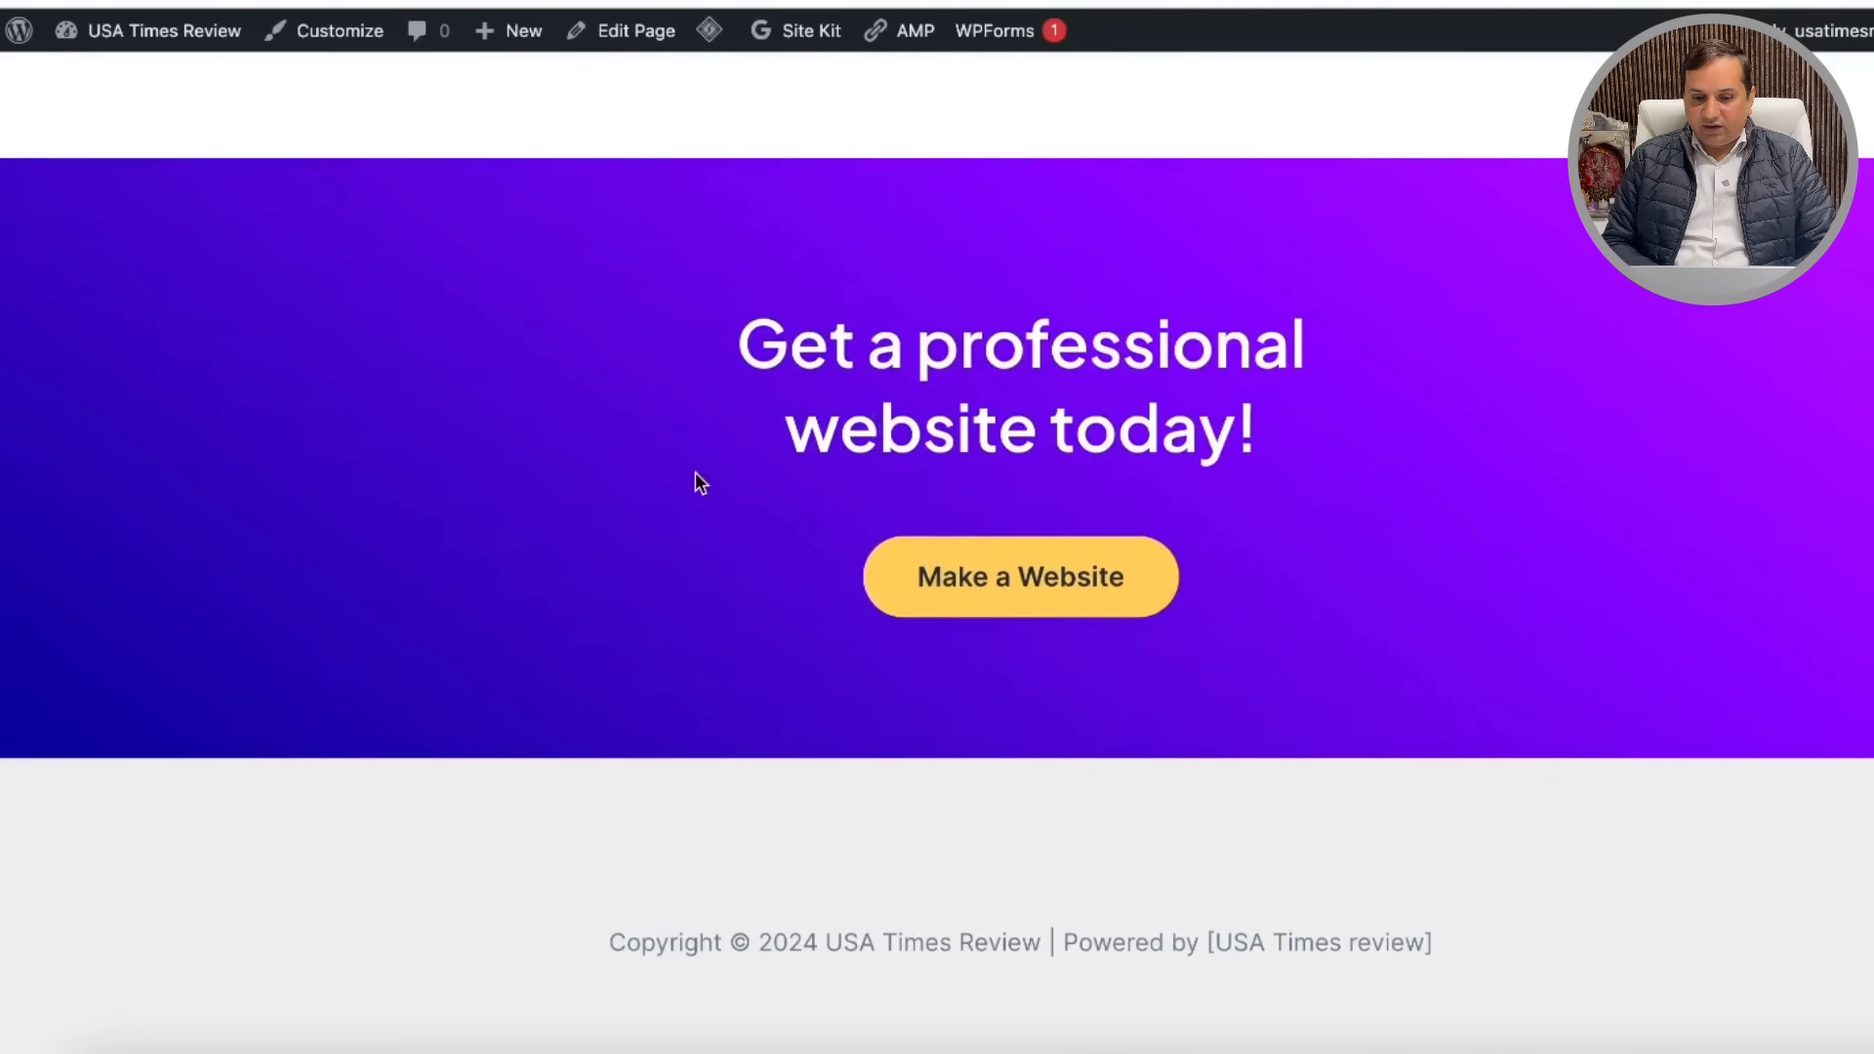
{"action": "scroll", "coordinate": [690, 719], "scroll_direction": "up", "scroll_amount": 12}
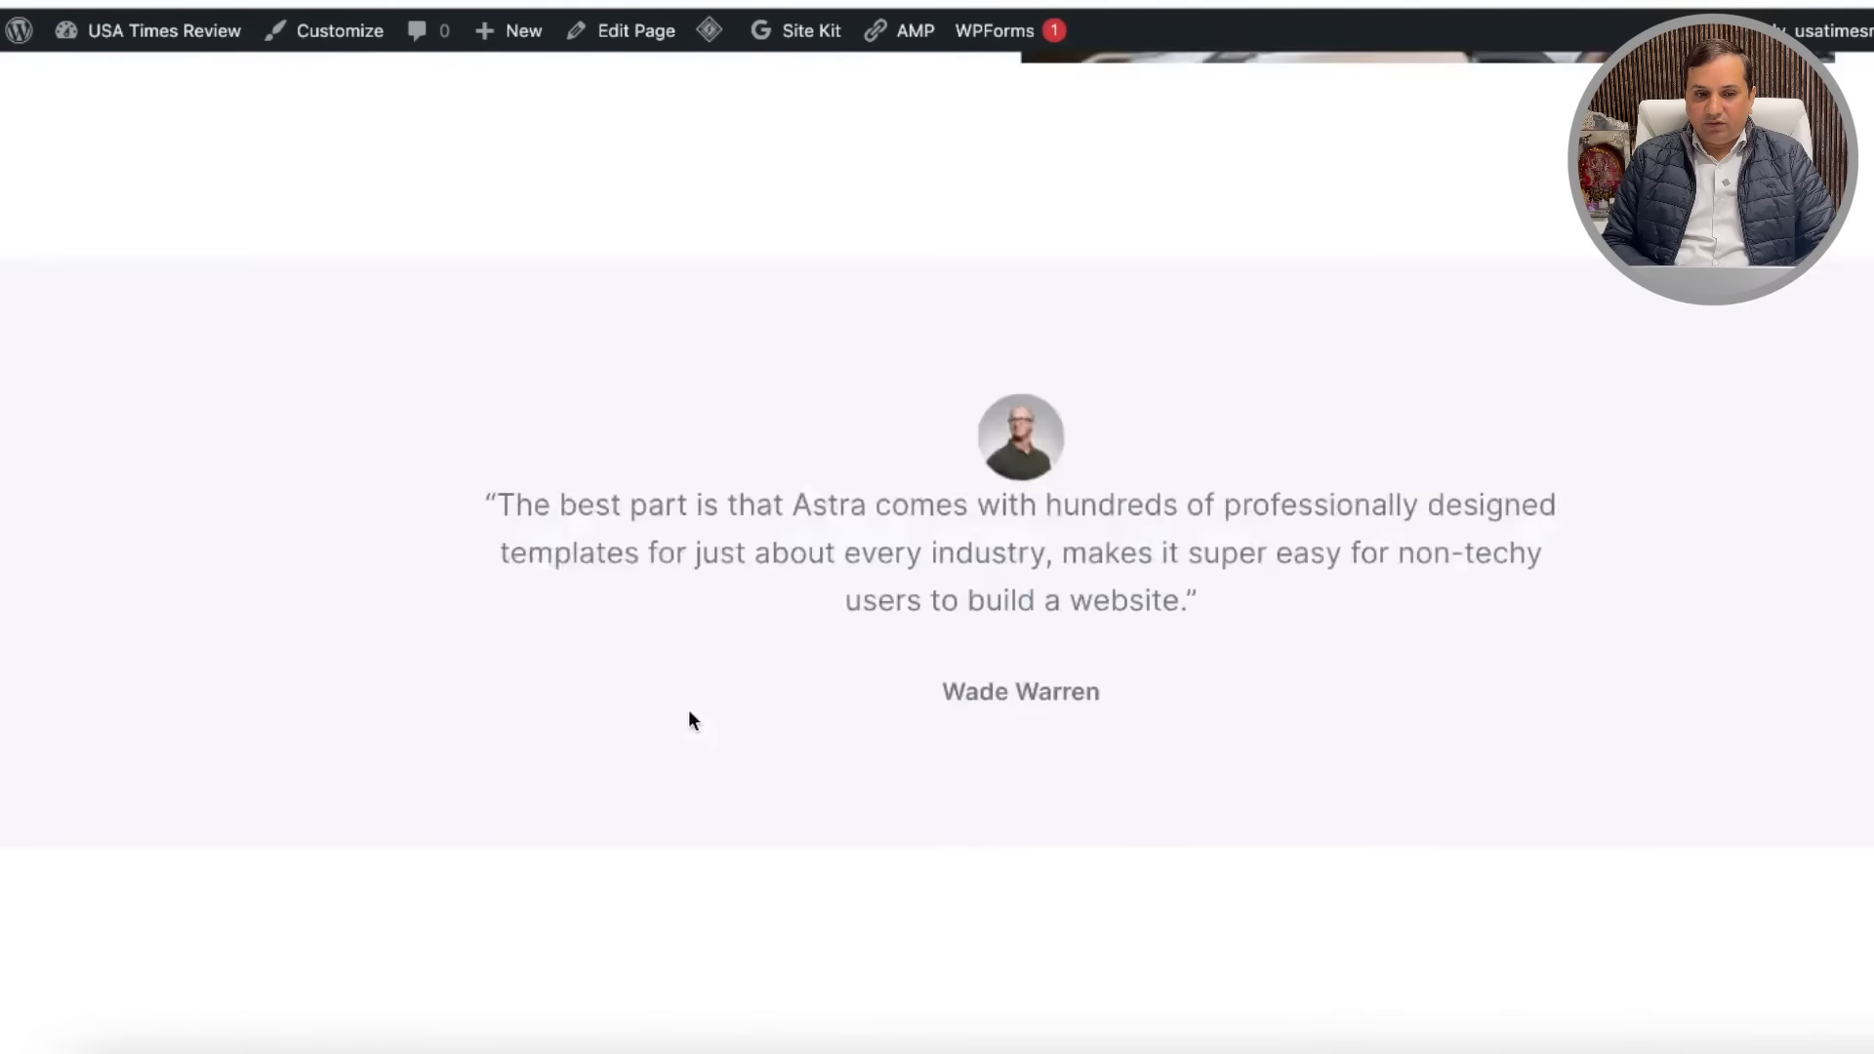
{"action": "left_click", "coordinate": [383, 35]}
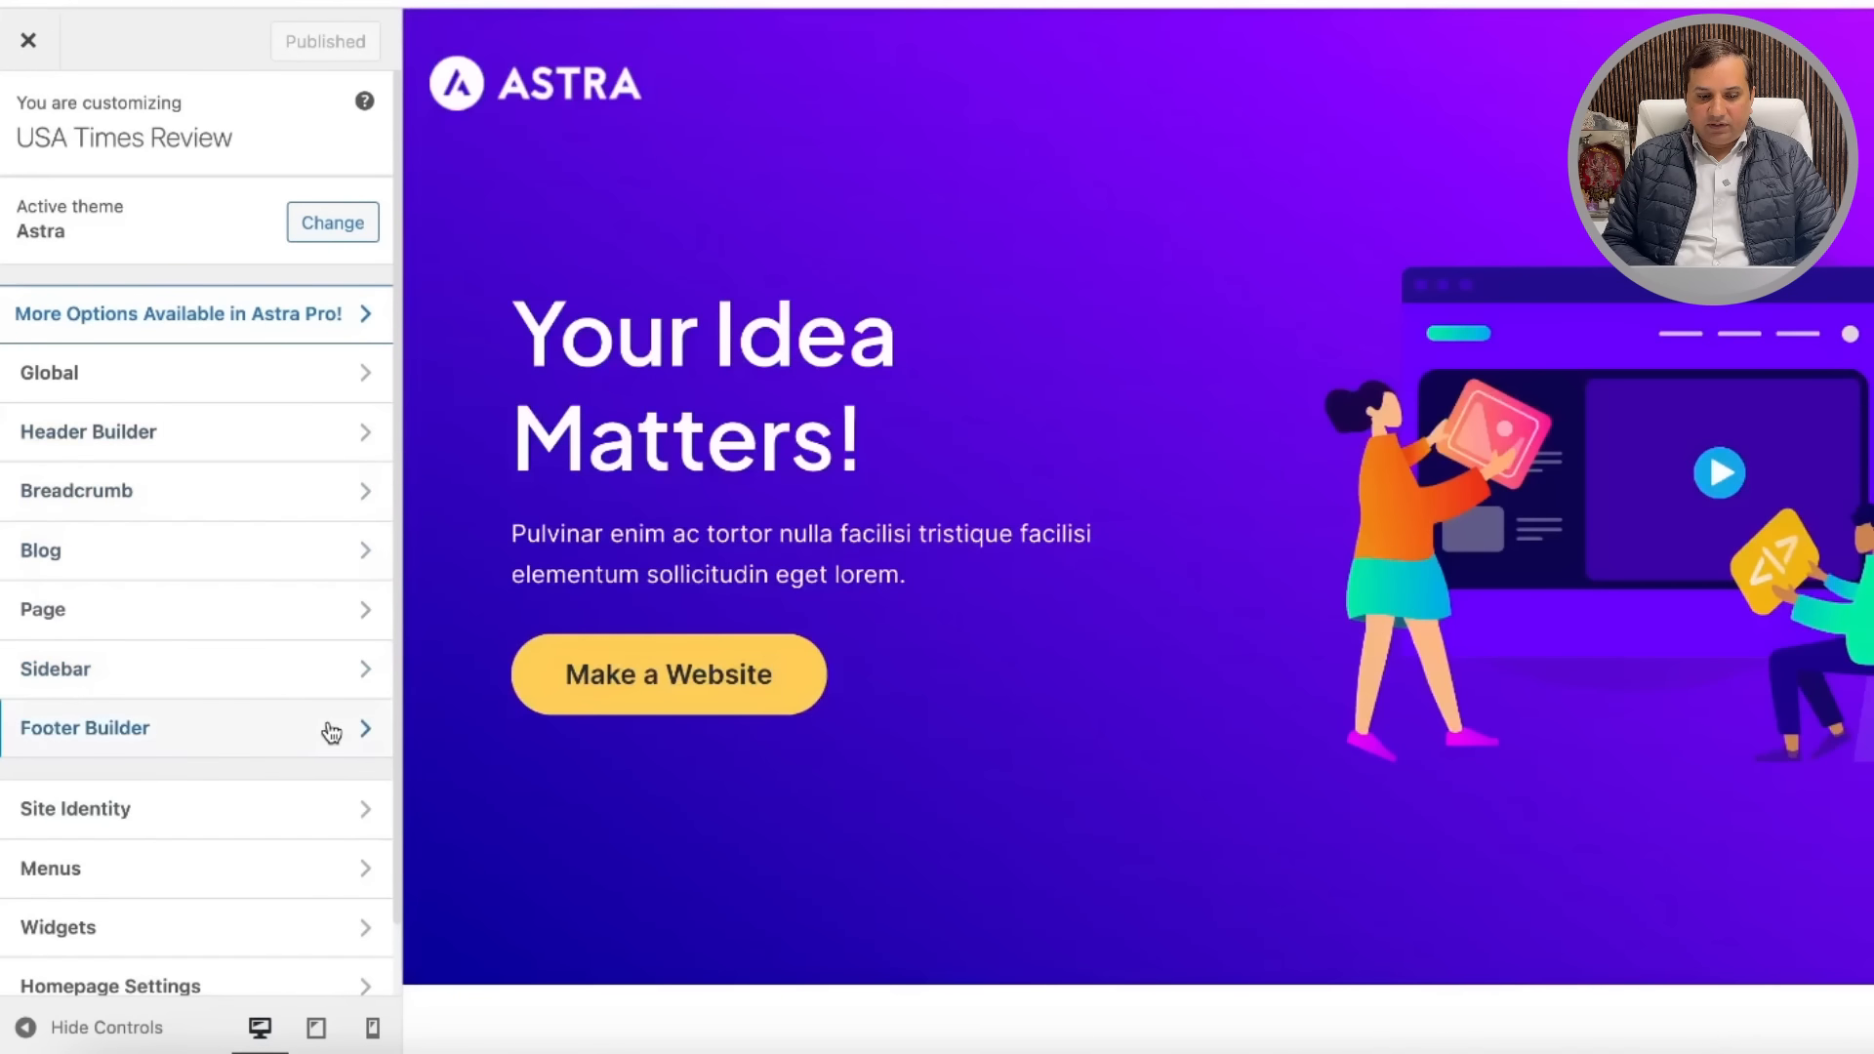
Step: Assign the Primary menu to the Footer Menu location, publish, and close the Customizer
{"action": "left_click", "coordinate": [332, 732]}
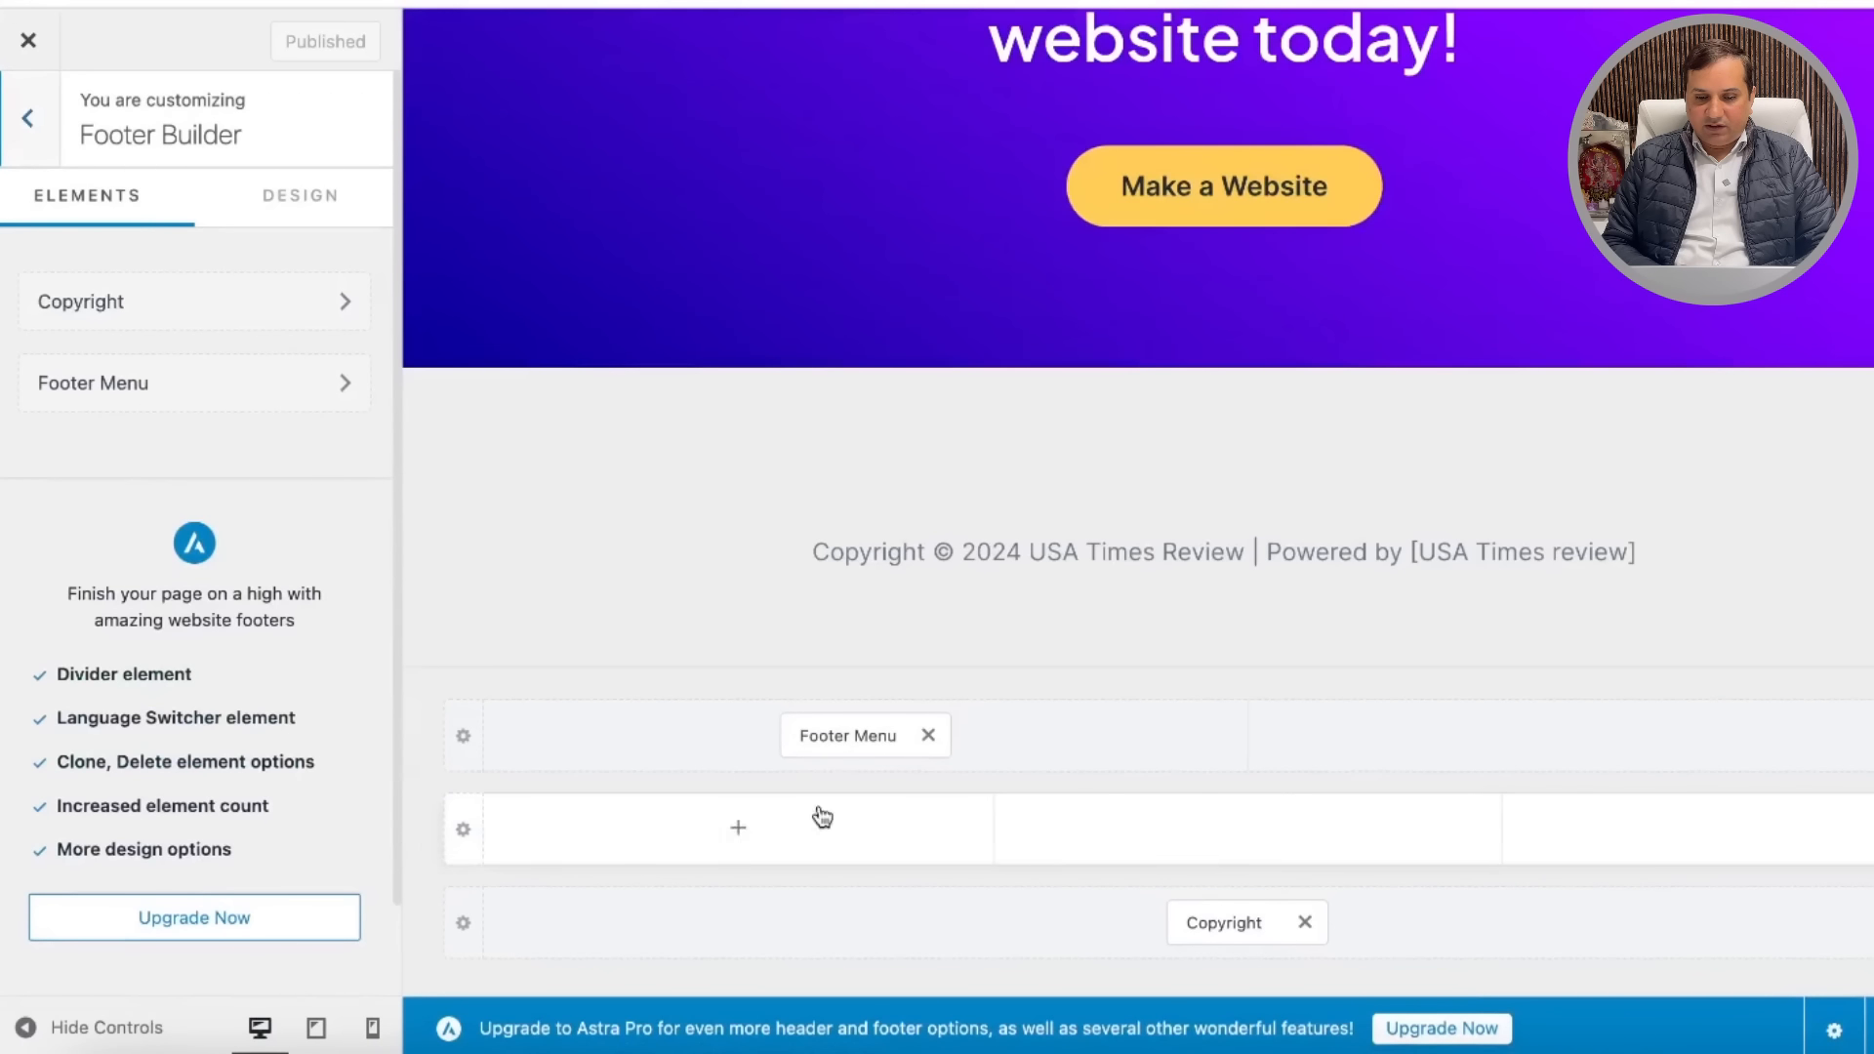
{"action": "left_click", "coordinate": [859, 742]}
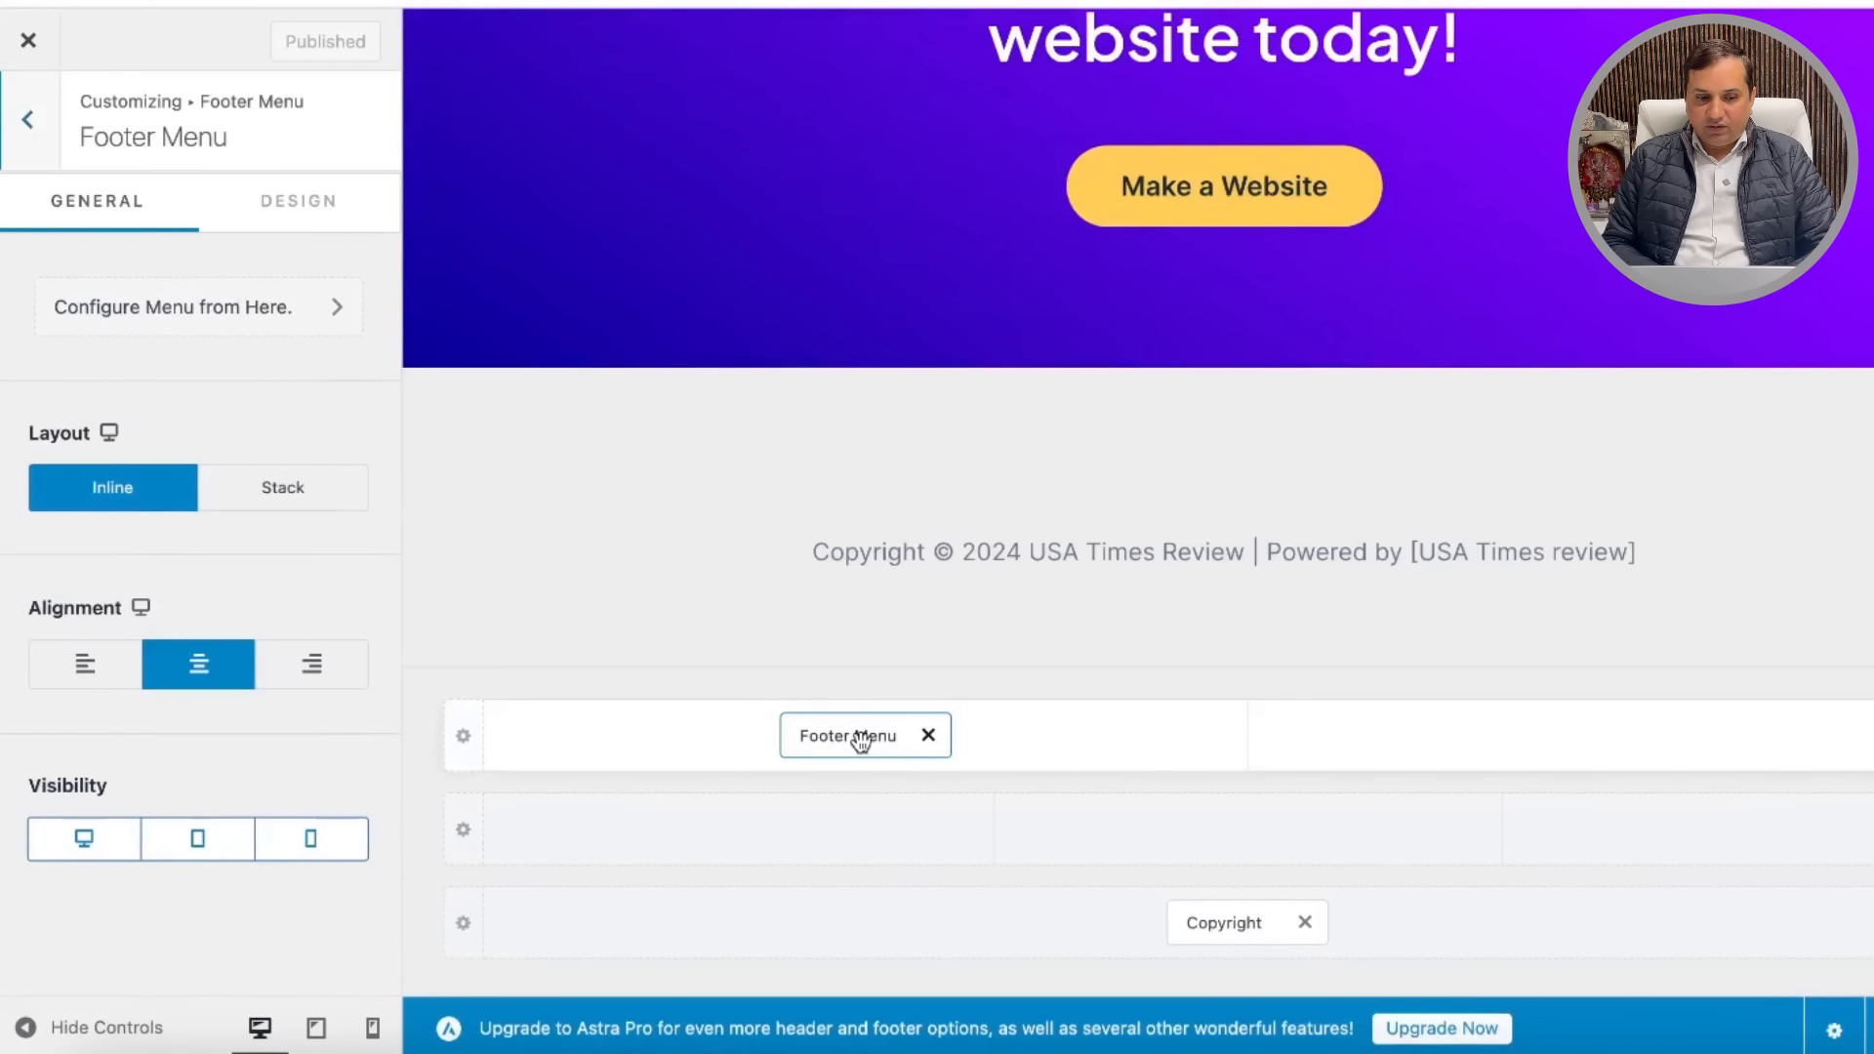
{"action": "left_click", "coordinate": [342, 311]}
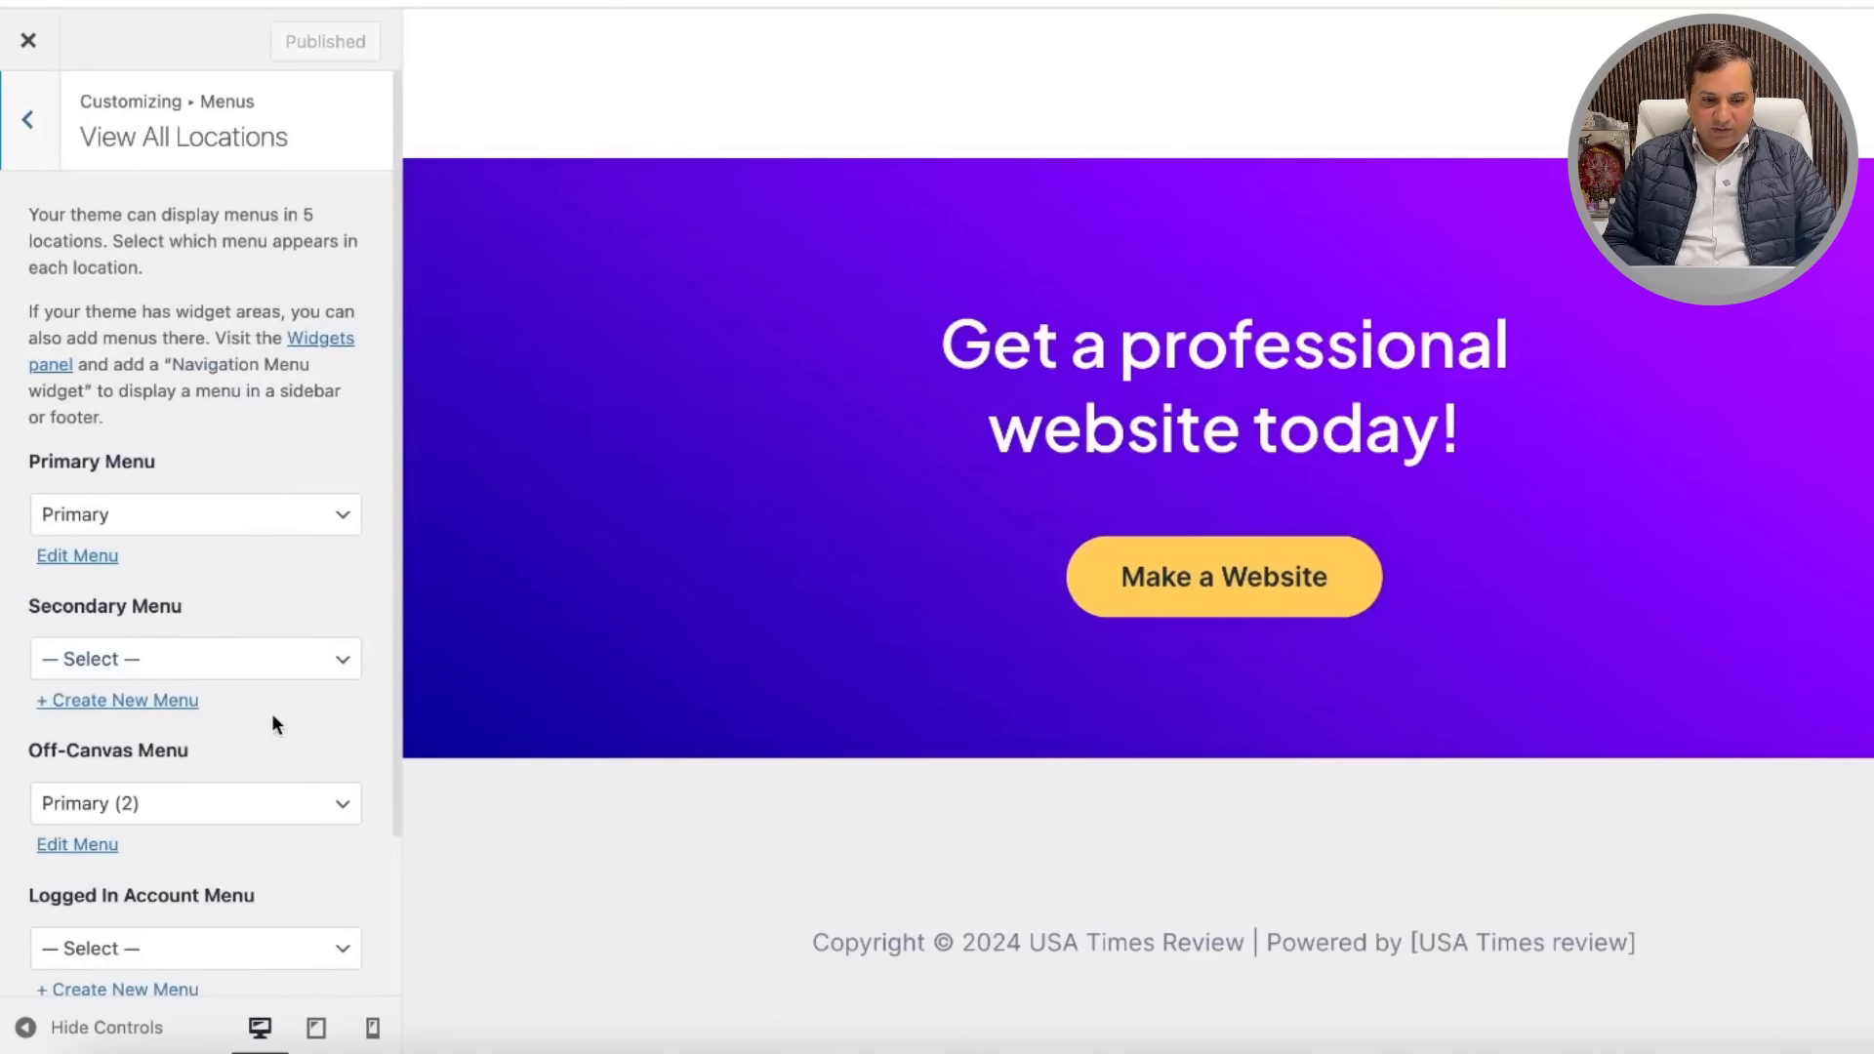
{"action": "scroll", "coordinate": [273, 722], "scroll_direction": "down", "scroll_amount": 3}
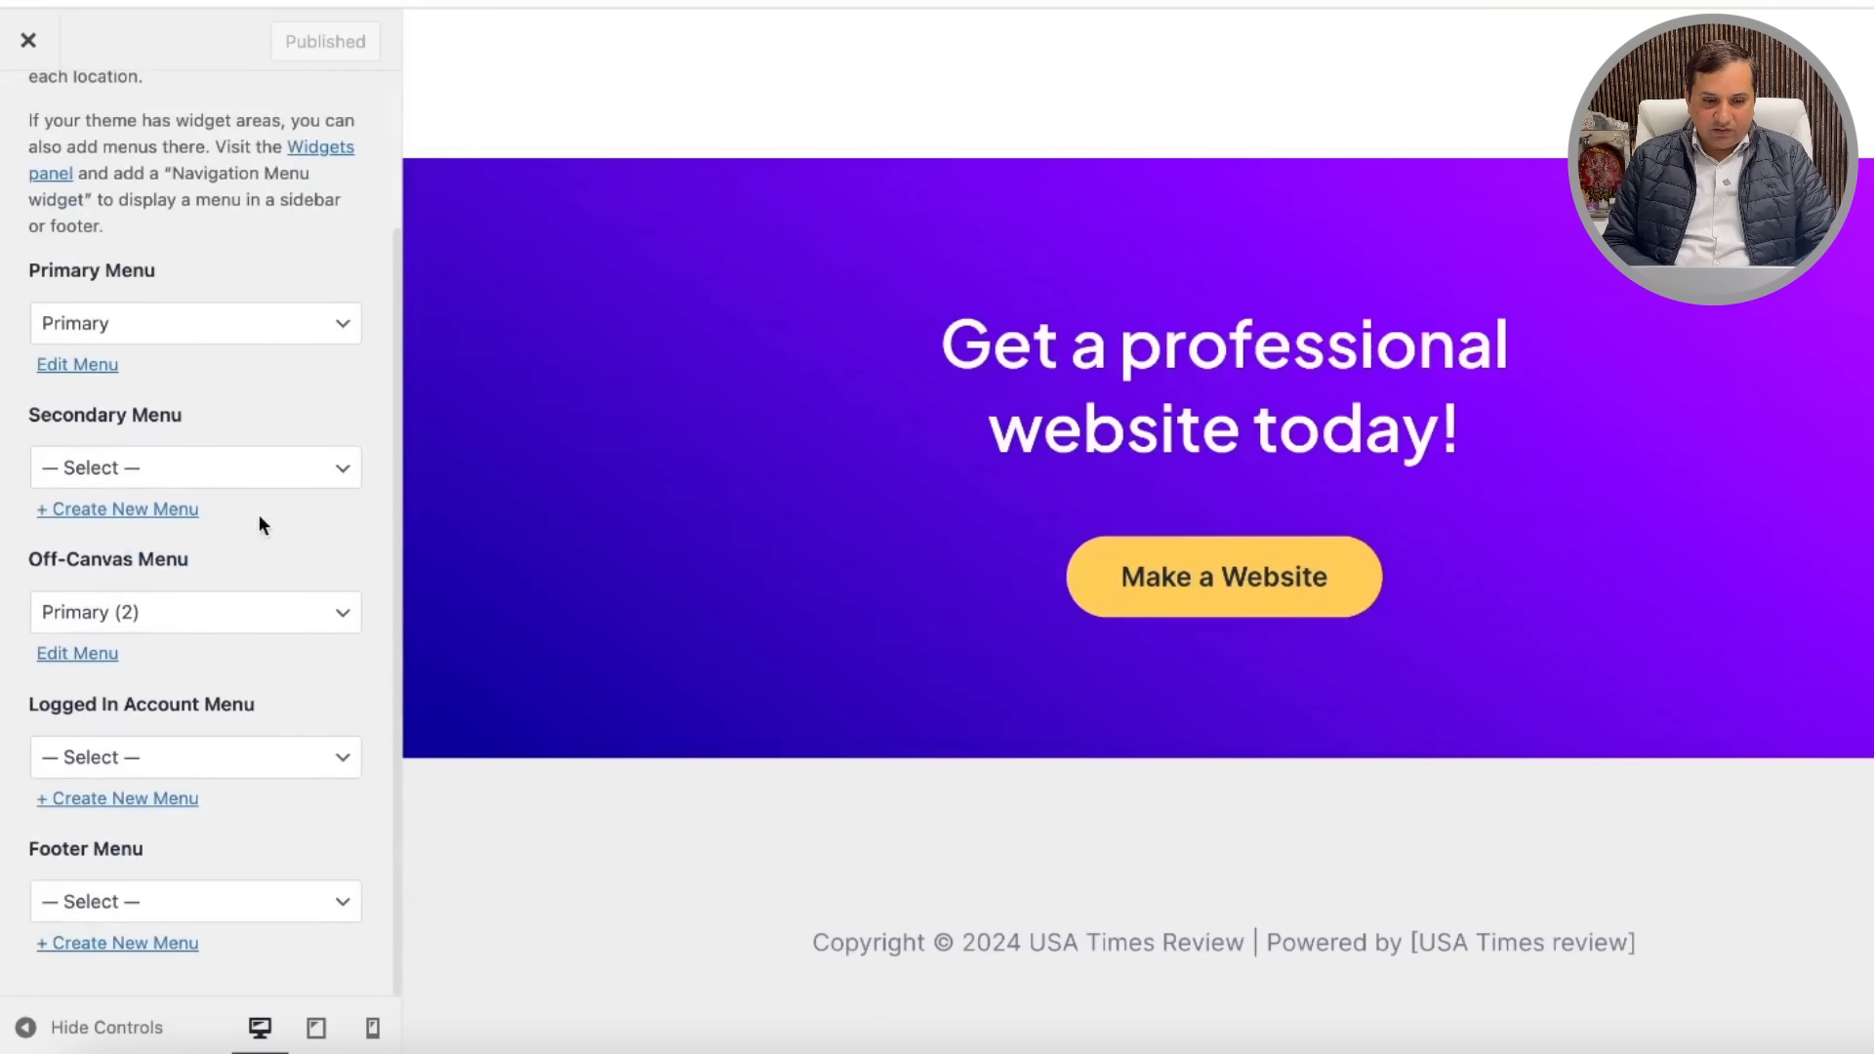
{"action": "scroll", "coordinate": [260, 523], "scroll_direction": "up", "scroll_amount": 3}
{"action": "left_click", "coordinate": [87, 558]}
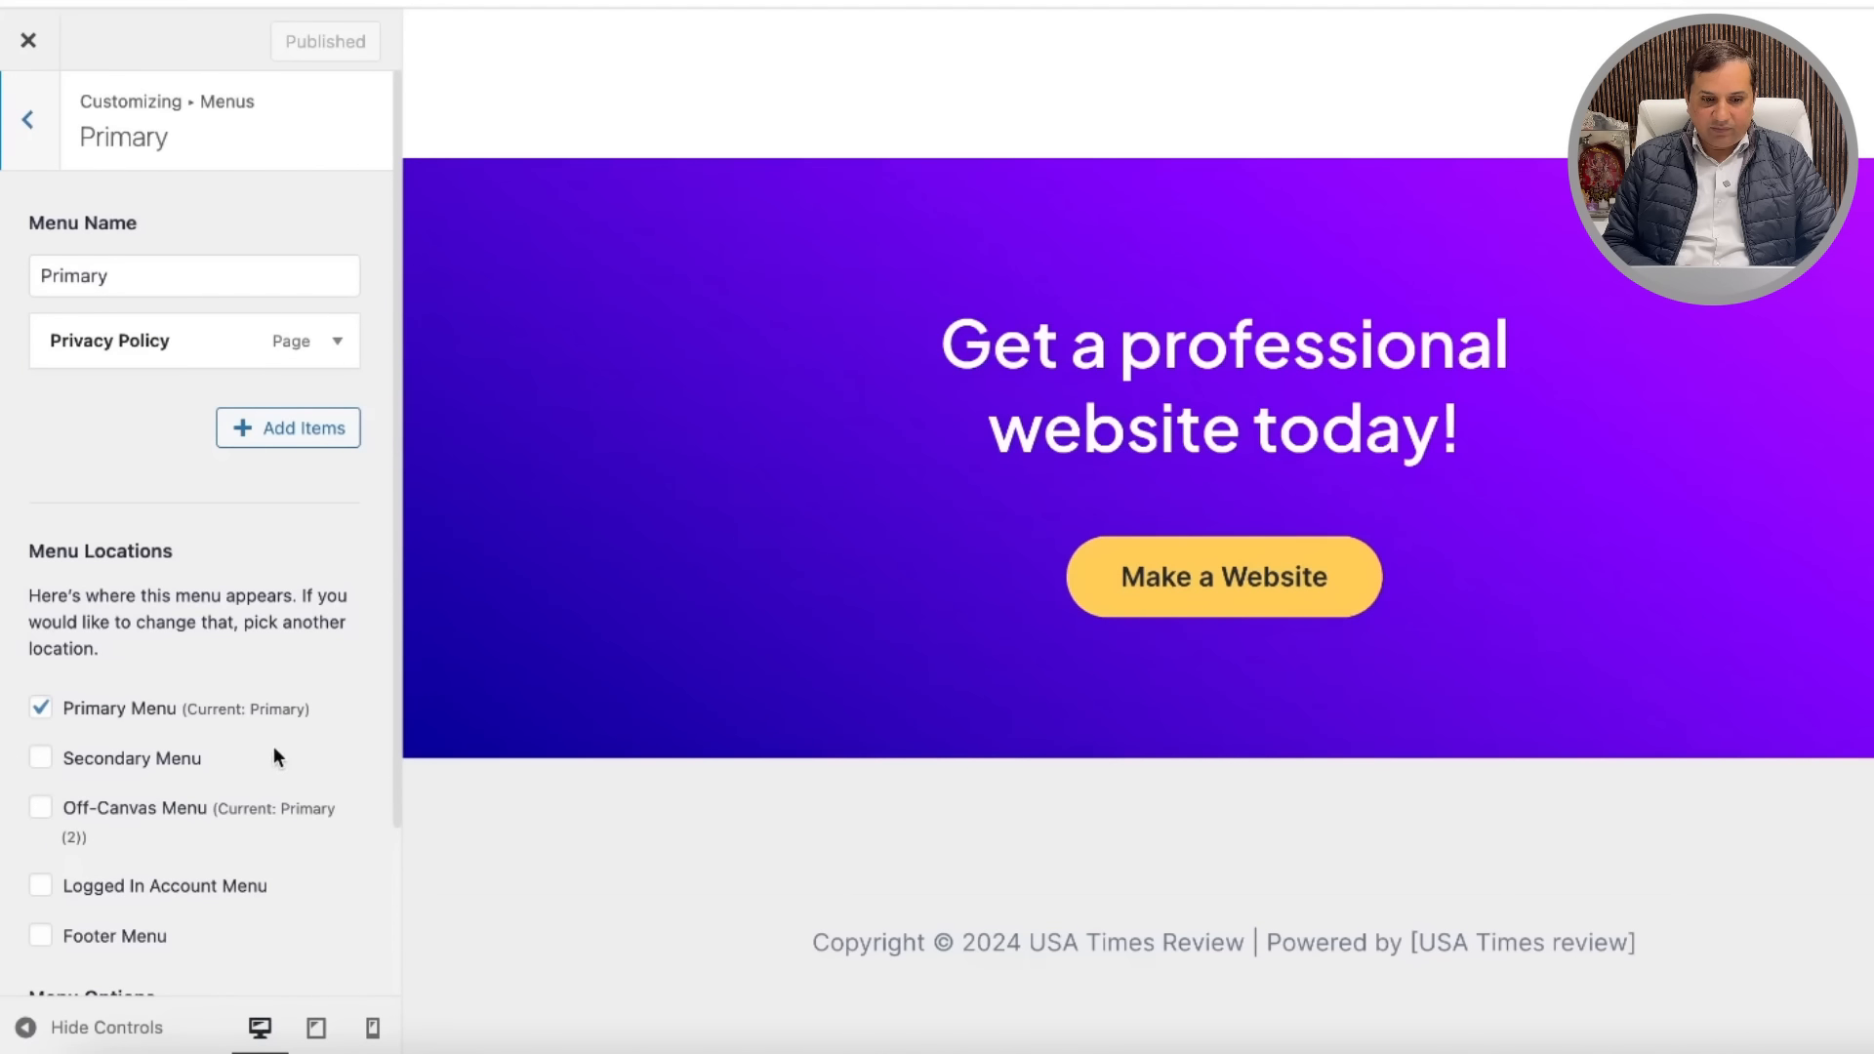
{"action": "scroll", "coordinate": [273, 745], "scroll_direction": "down", "scroll_amount": 3}
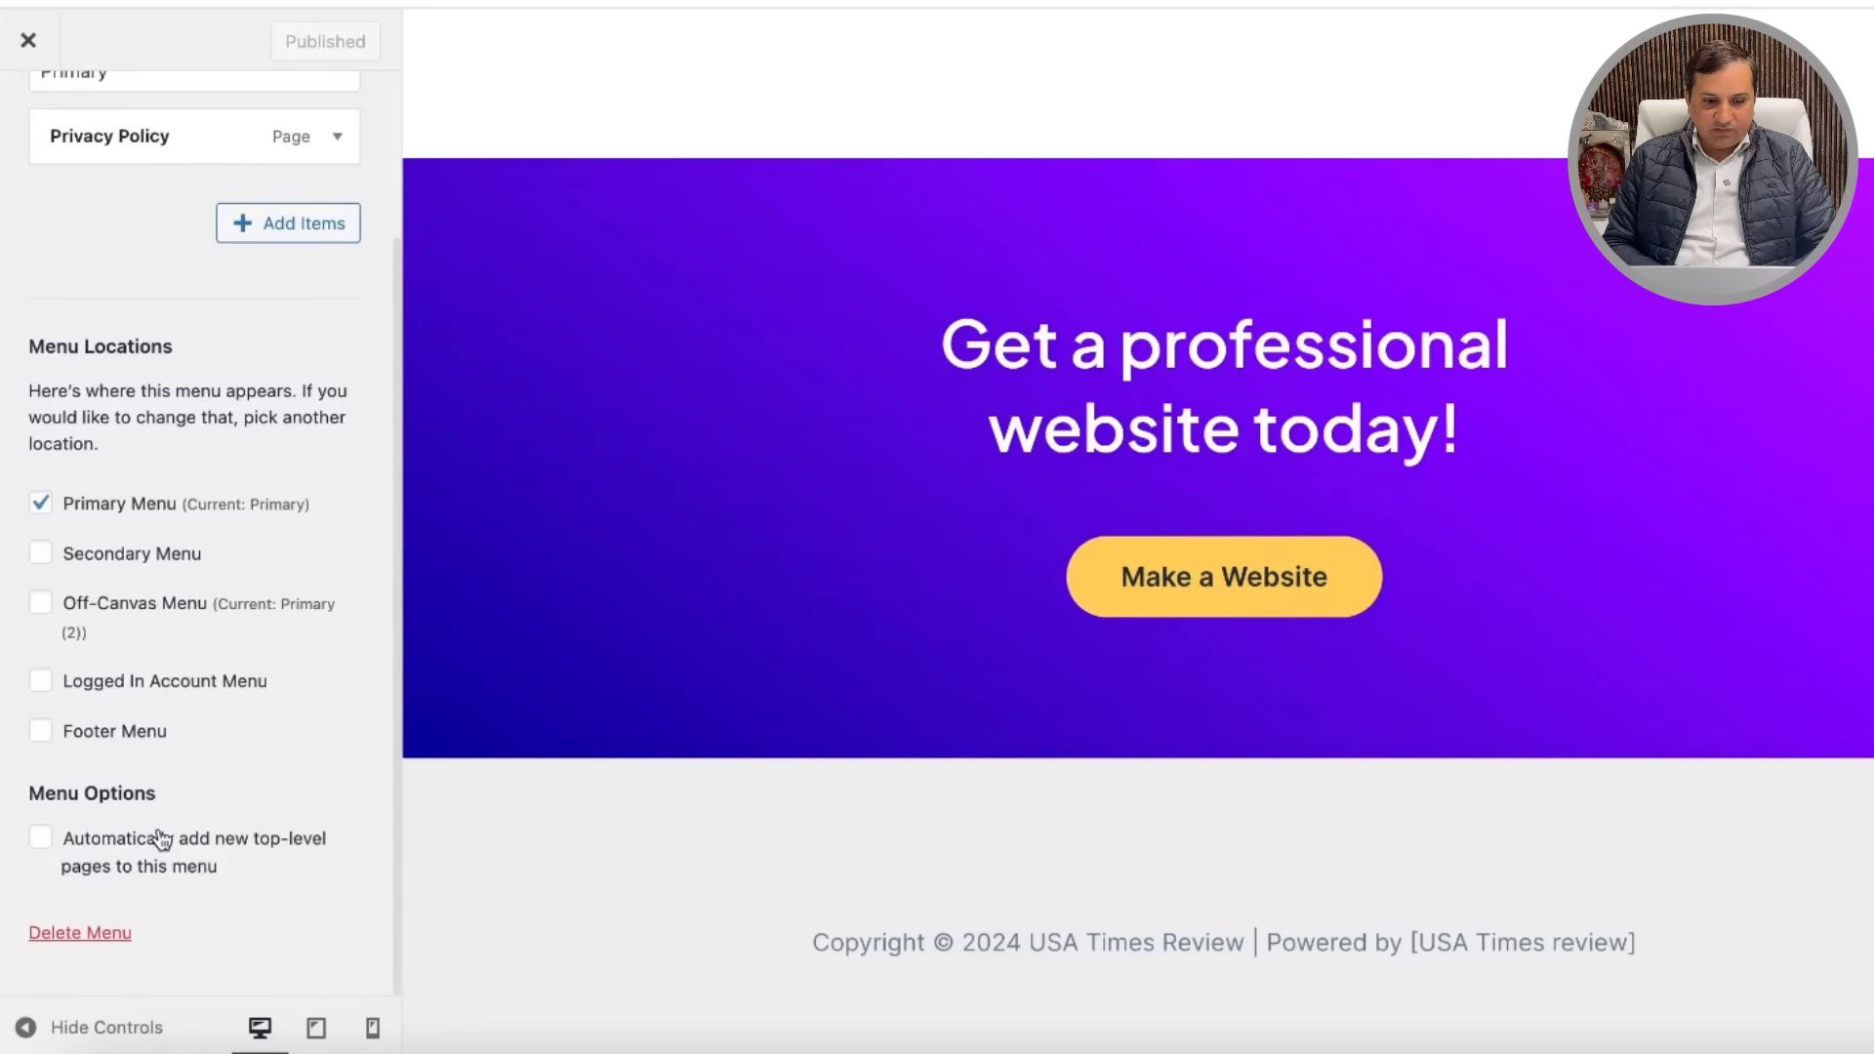
{"action": "left_click", "coordinate": [43, 736]}
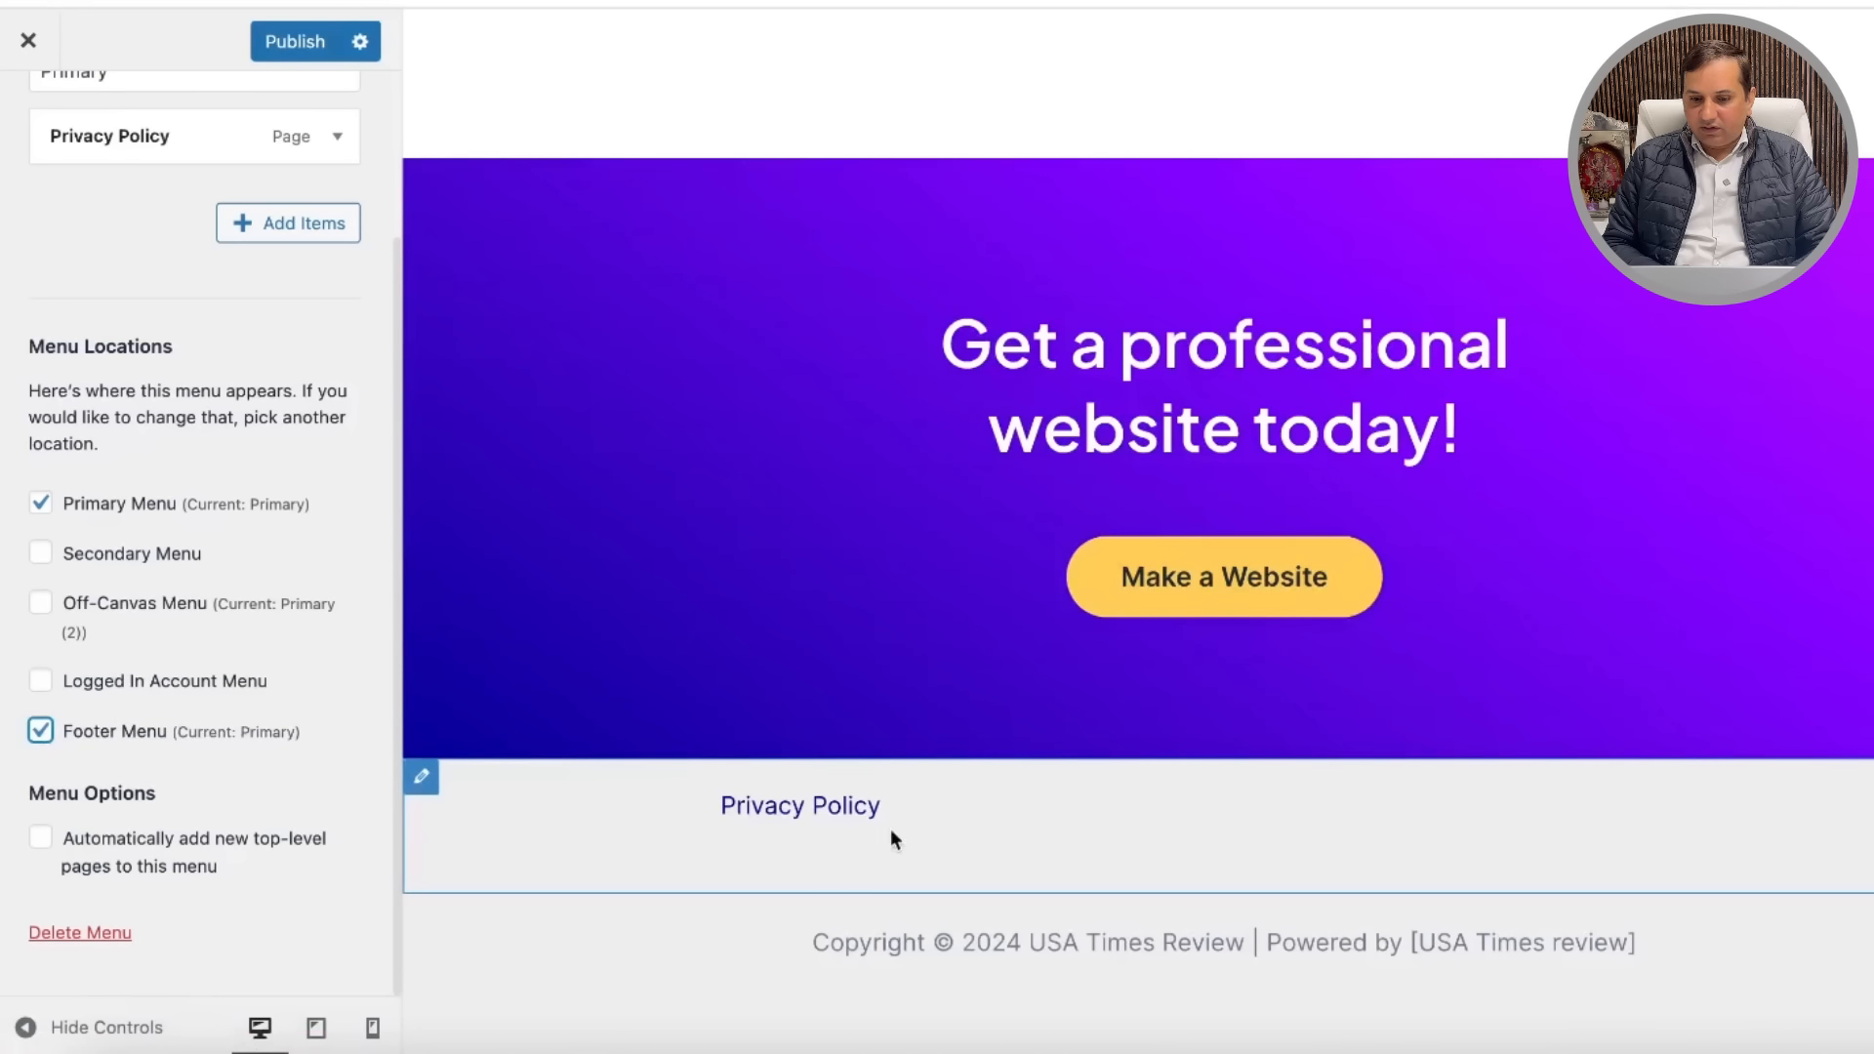
{"action": "left_click", "coordinate": [289, 40]}
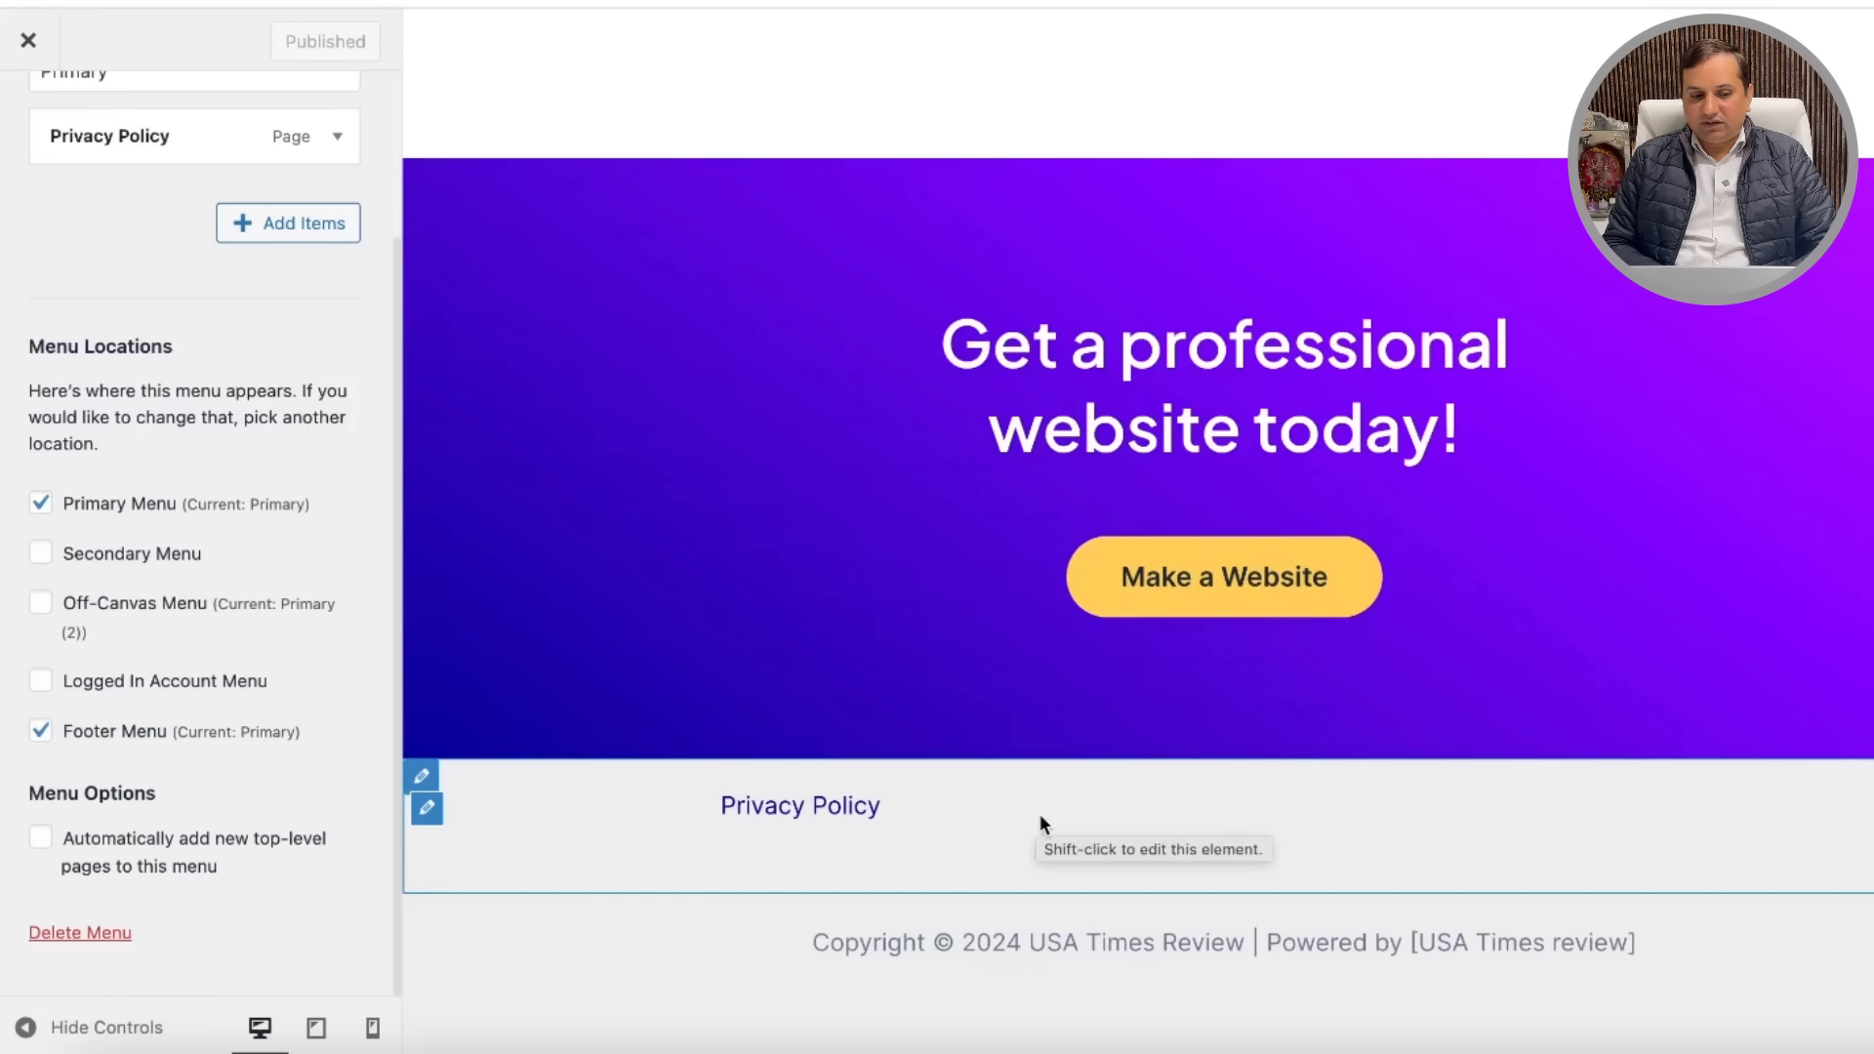
{"action": "scroll", "coordinate": [327, 351], "scroll_direction": "up", "scroll_amount": 3}
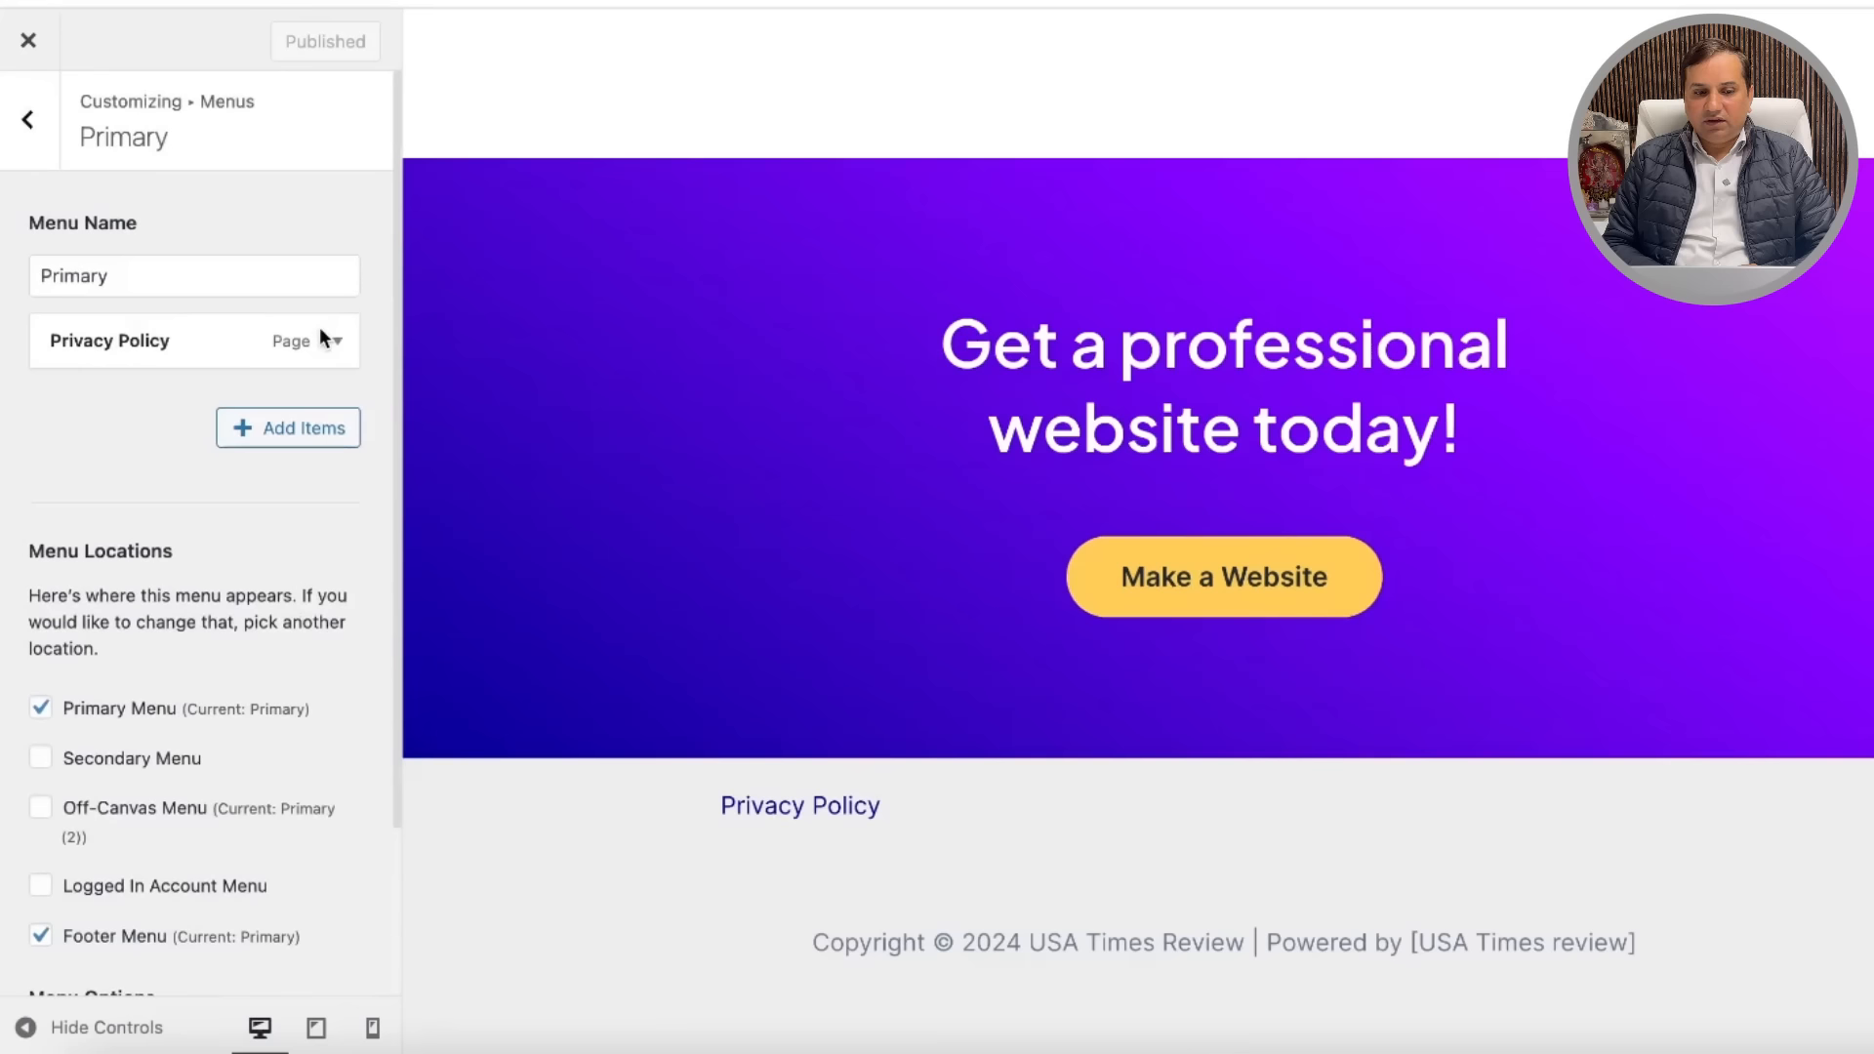
{"action": "left_click", "coordinate": [30, 44]}
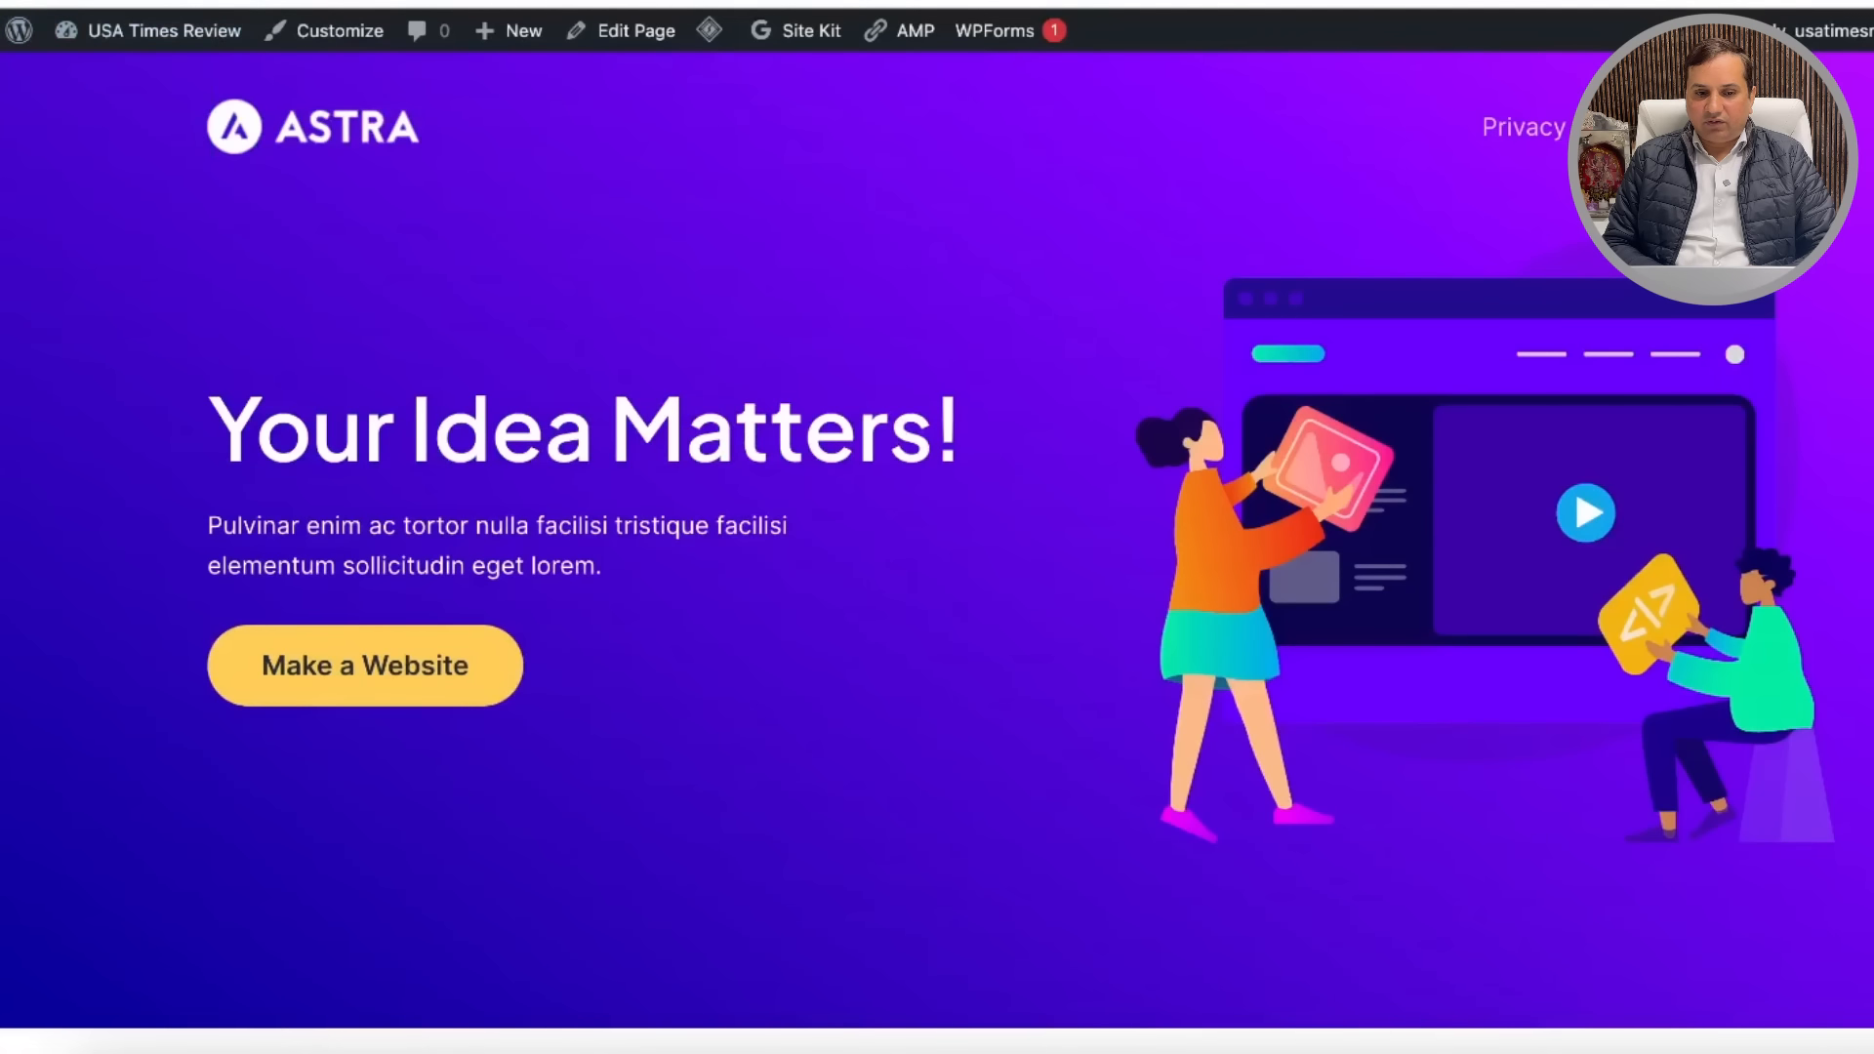
Step: Go from the homepage to the WordPress dashboard and start a new page via Pages > Add New
{"action": "scroll", "coordinate": [1009, 396], "scroll_direction": "down", "scroll_amount": 15}
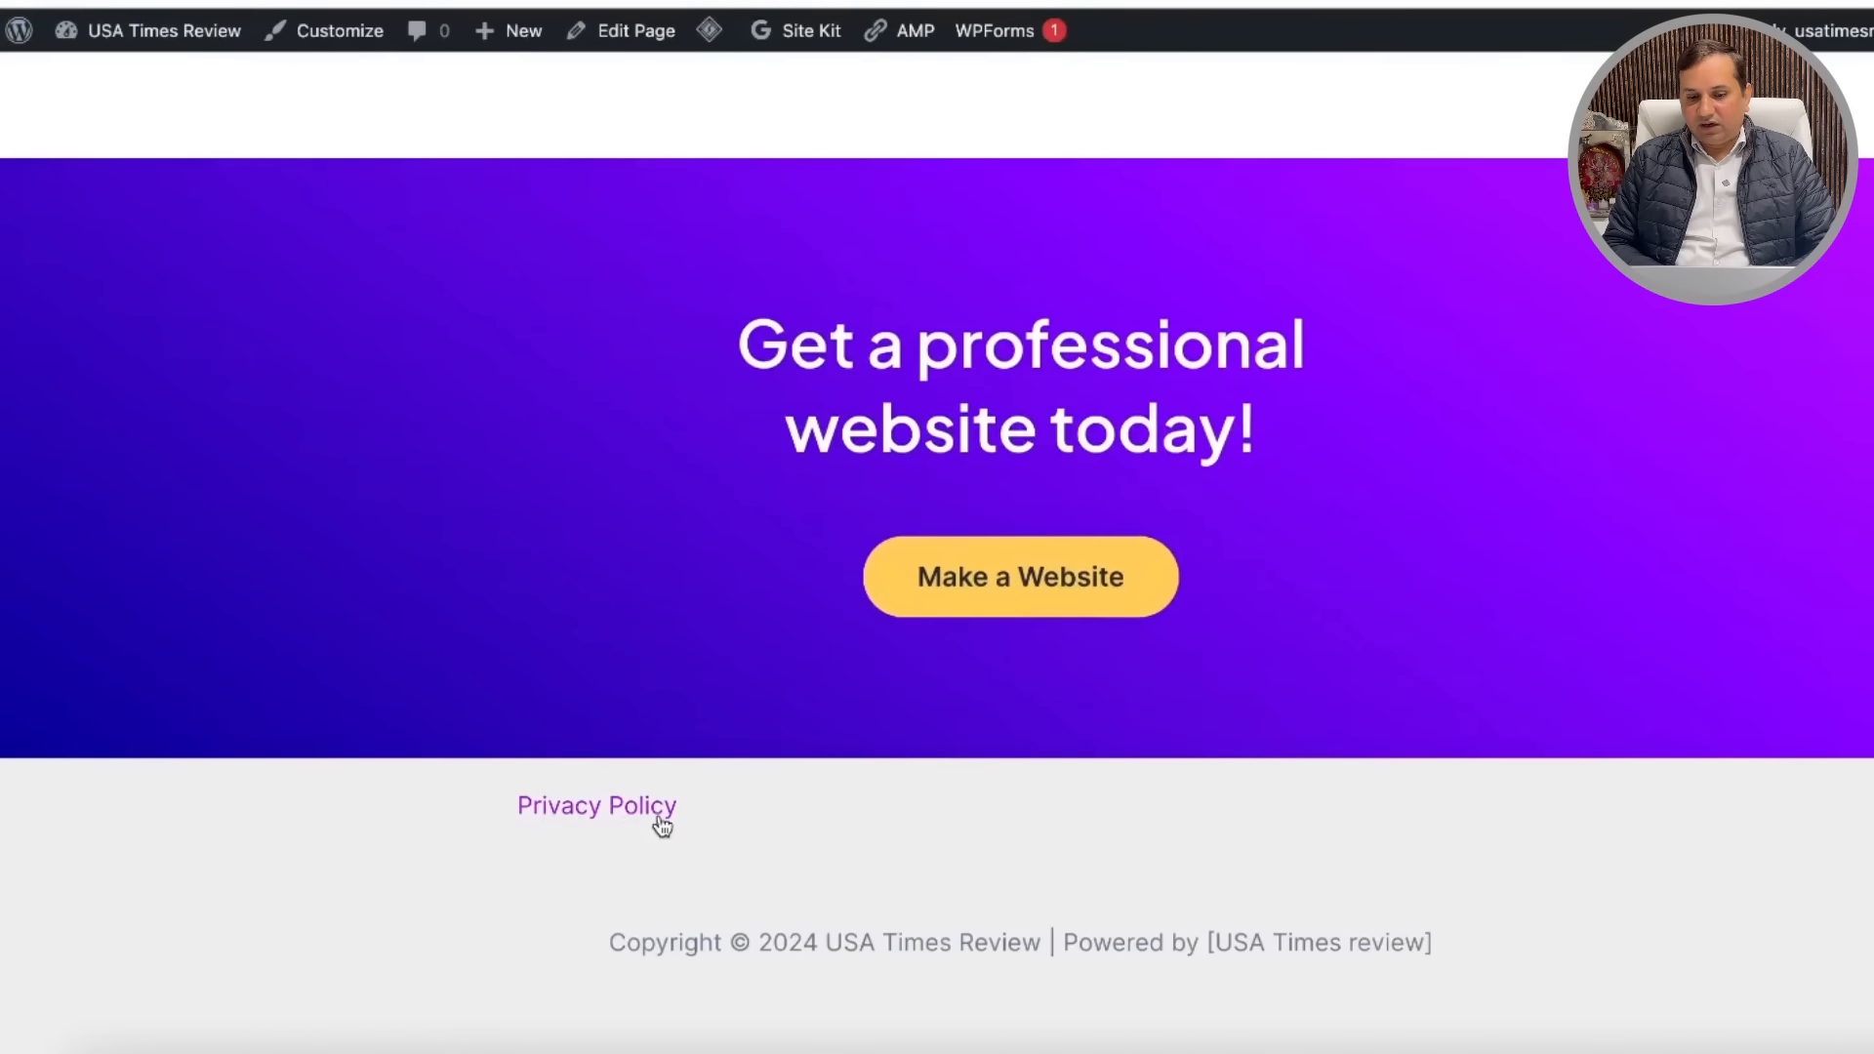
{"action": "scroll", "coordinate": [728, 506], "scroll_direction": "up", "scroll_amount": 15}
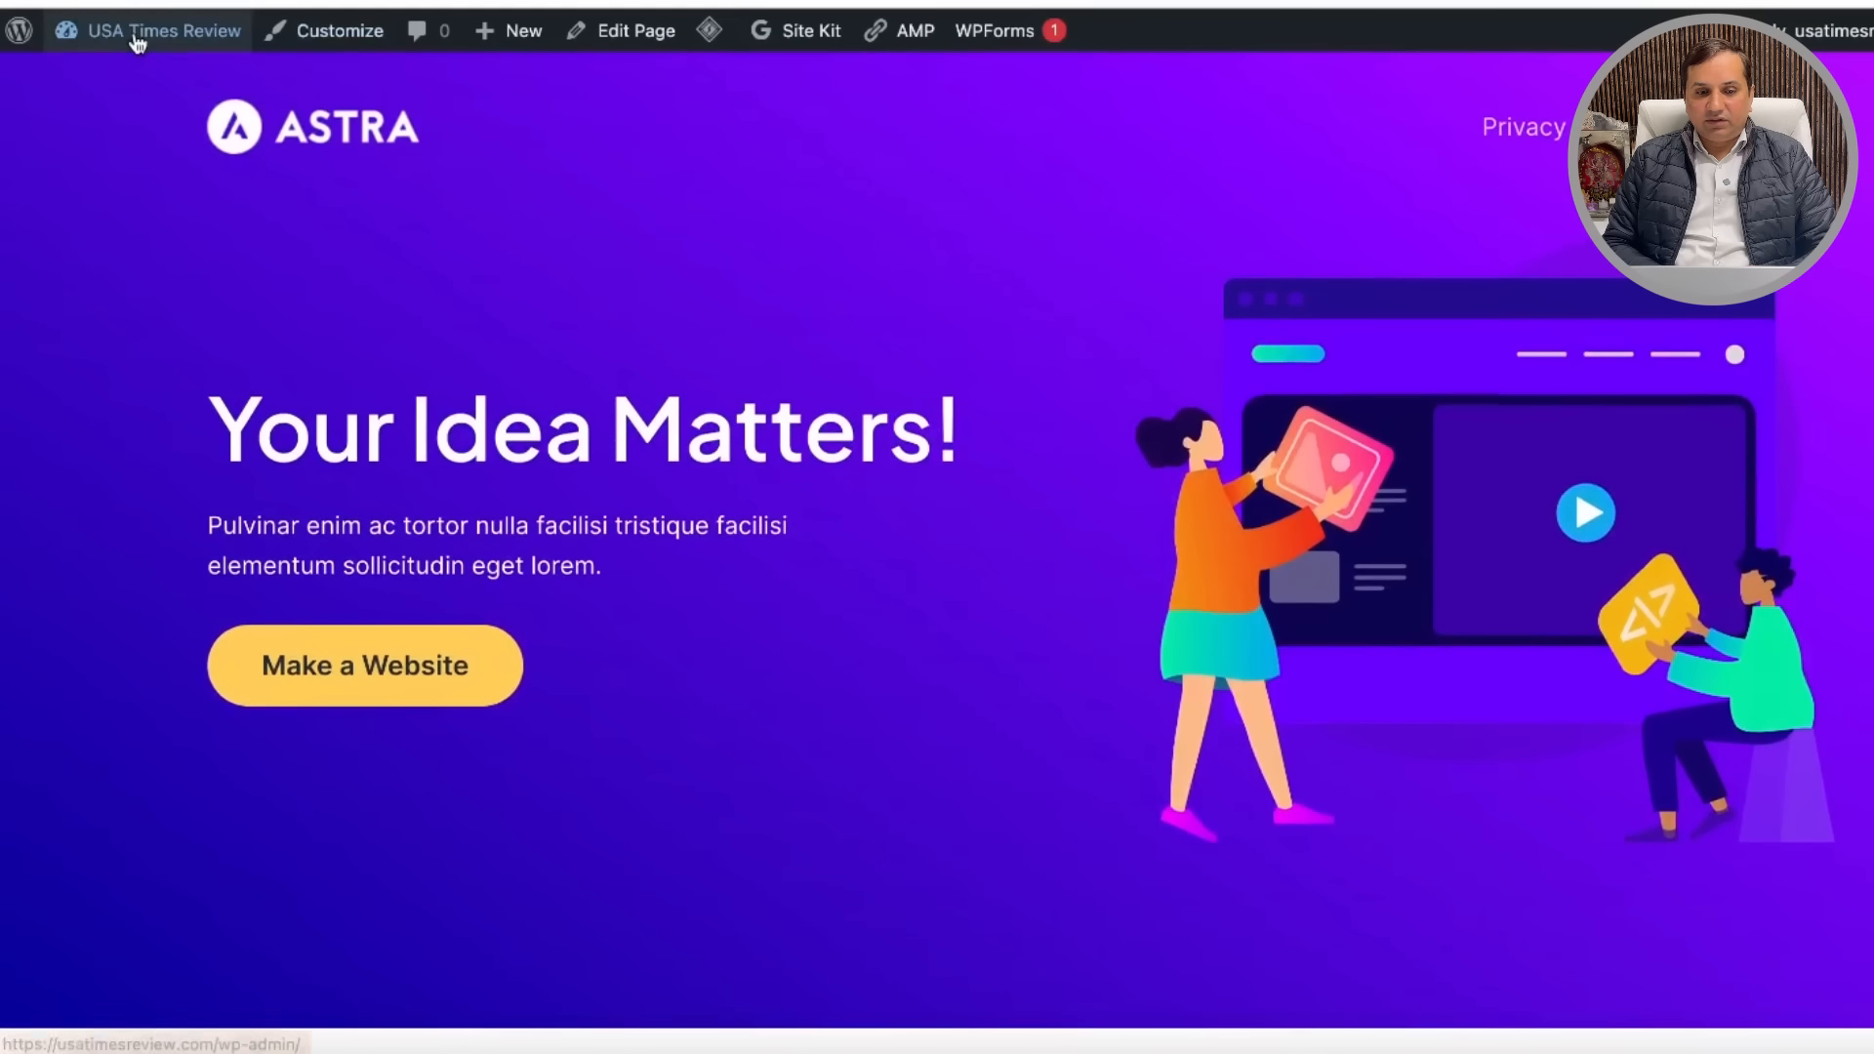
{"action": "mouse_move", "coordinate": [18, 35]}
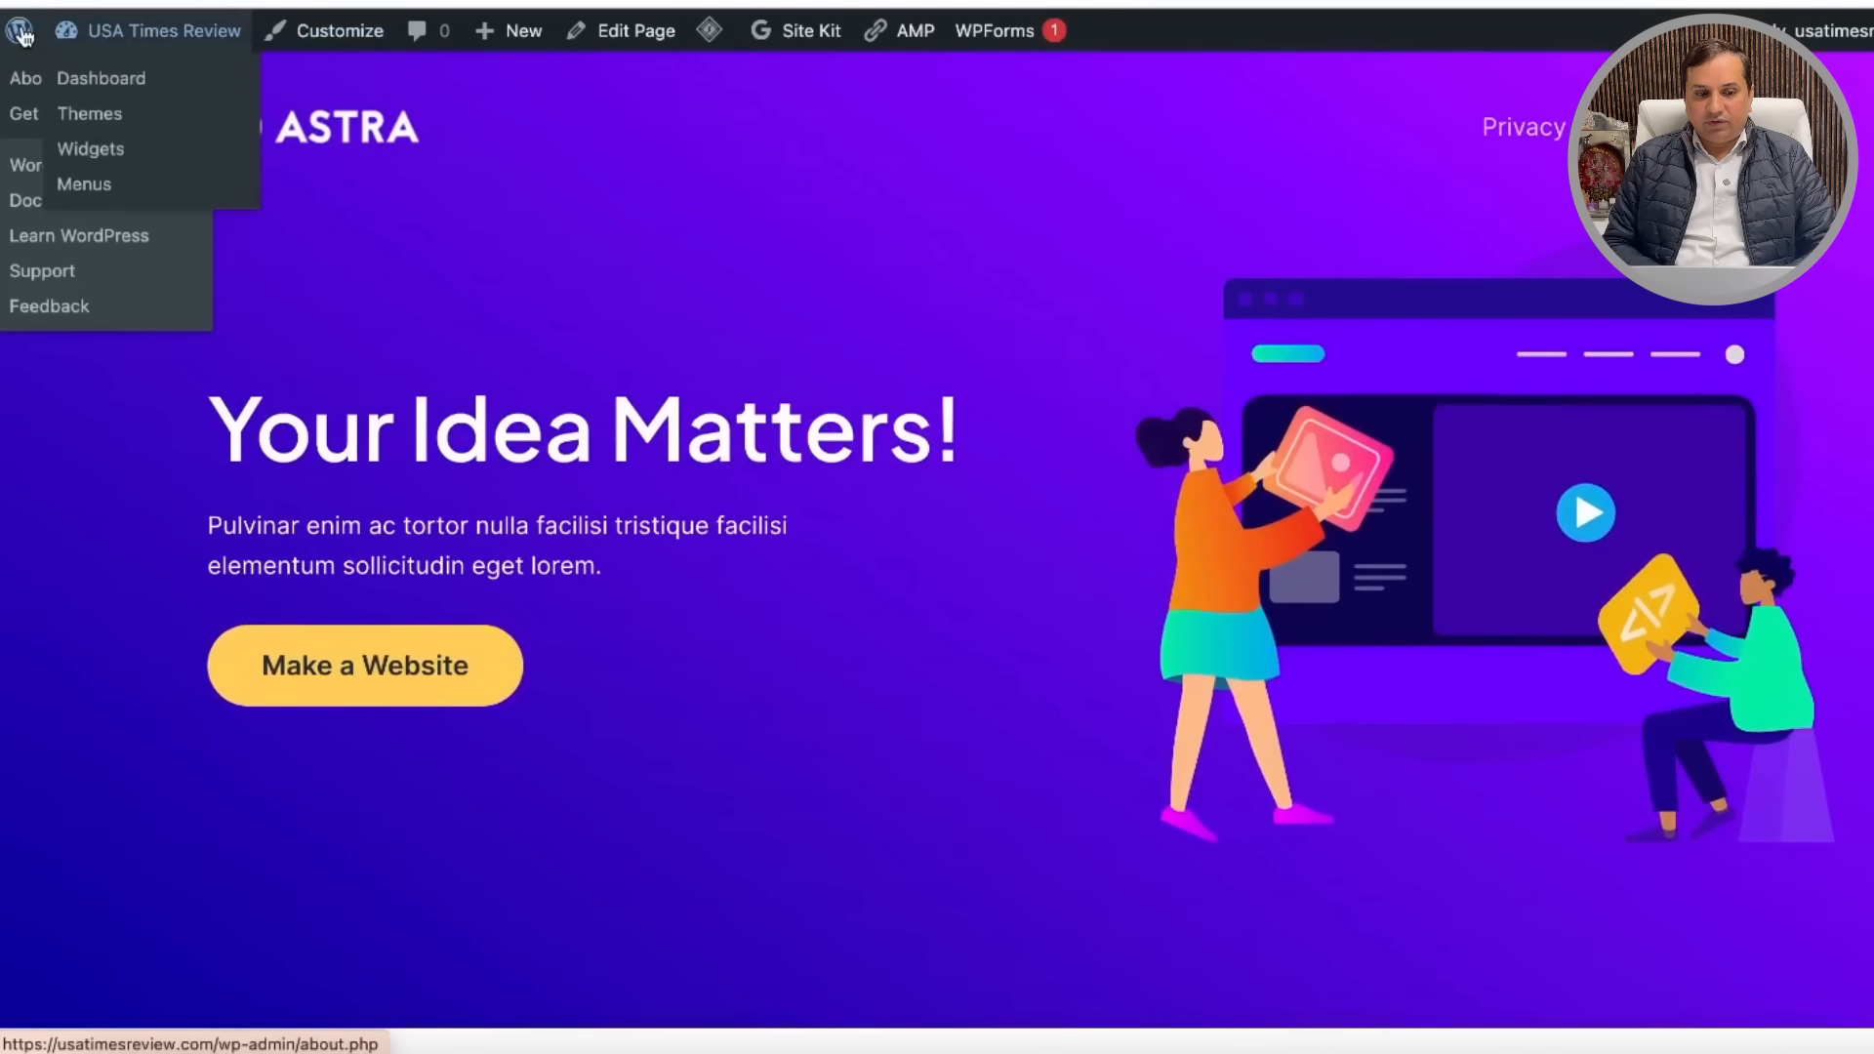
{"action": "left_click", "coordinate": [20, 38]}
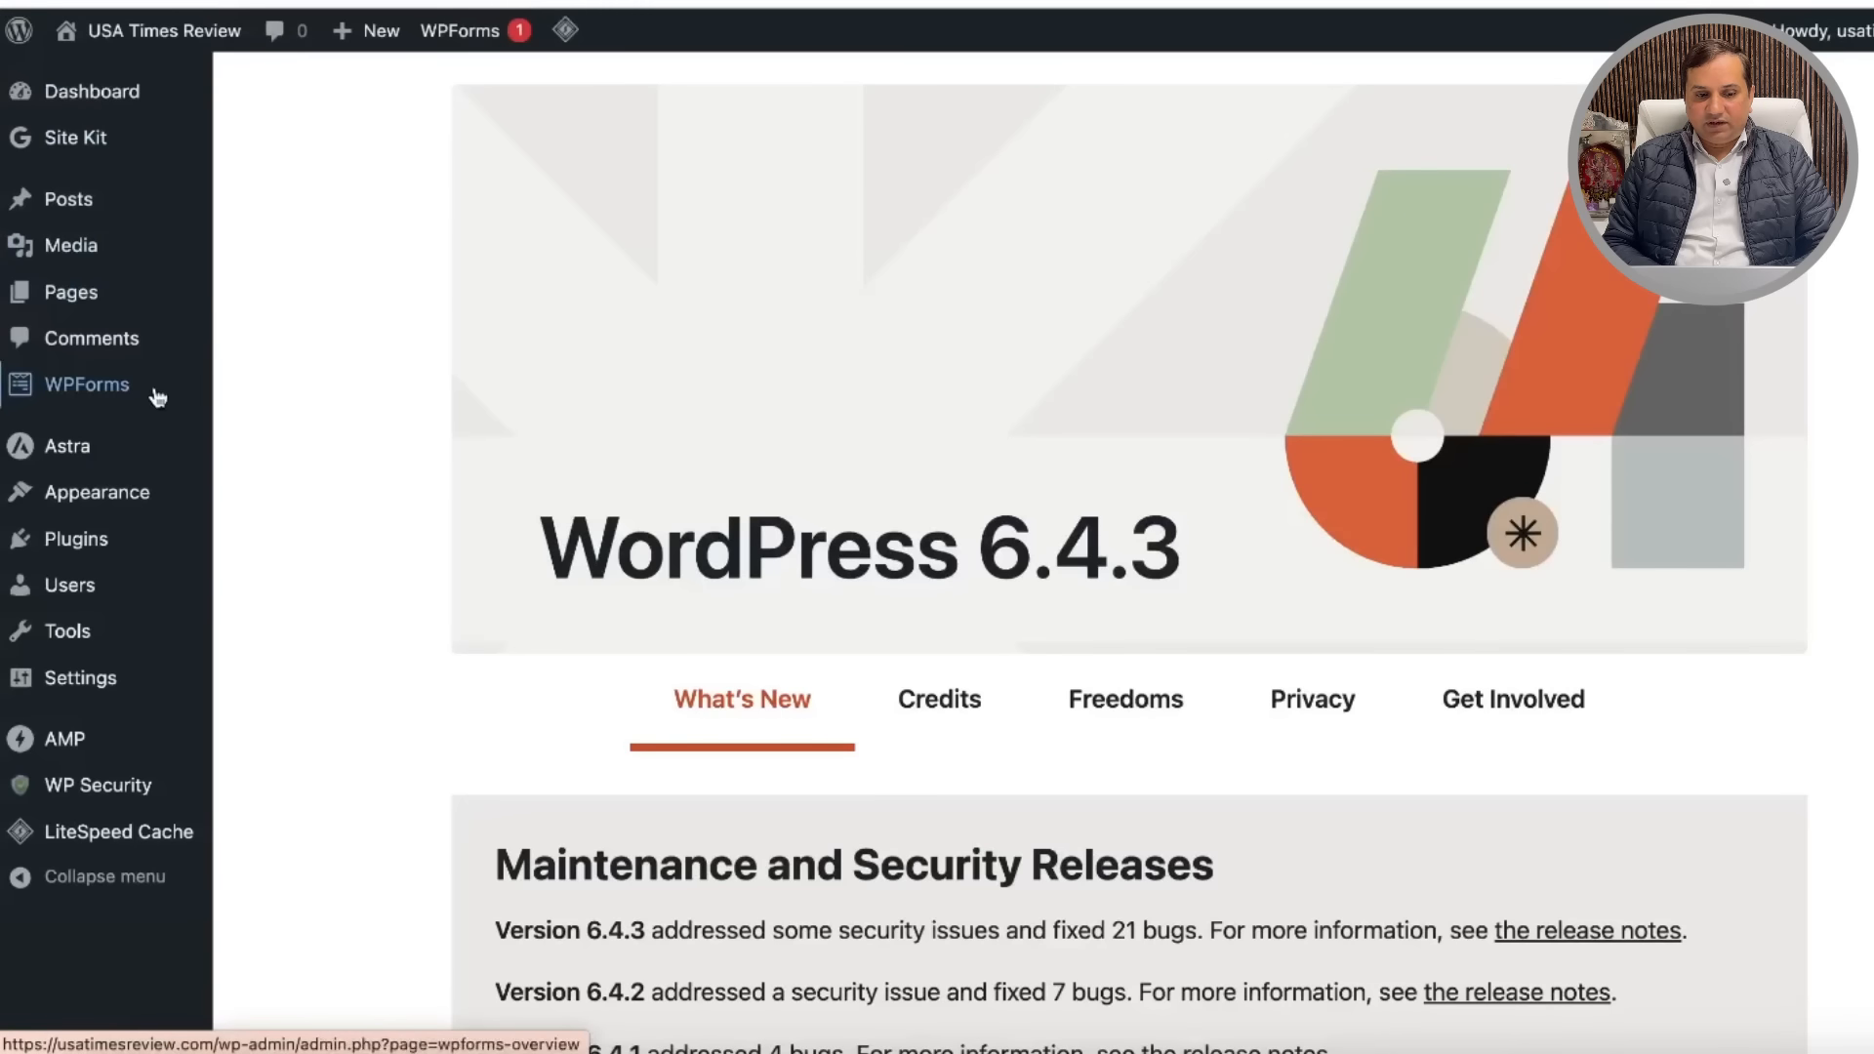
{"action": "mouse_move", "coordinate": [126, 297]}
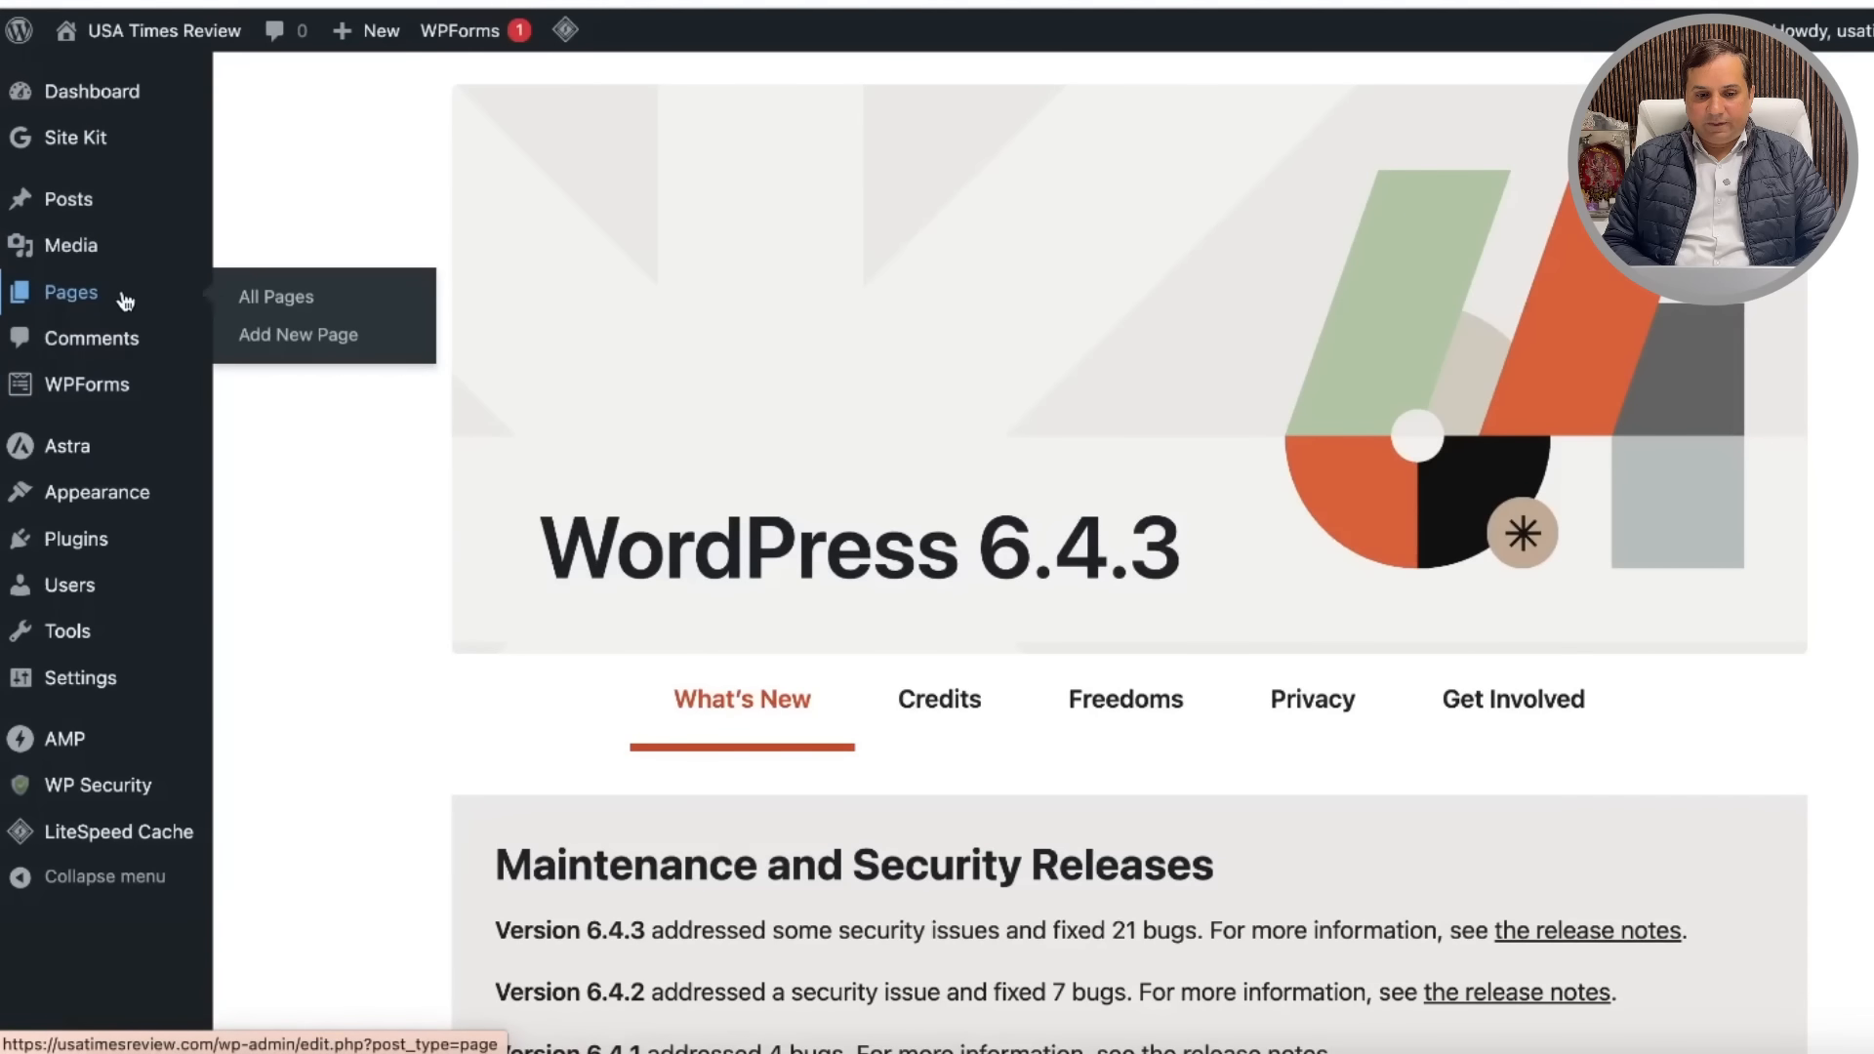
{"action": "left_click", "coordinate": [317, 345]}
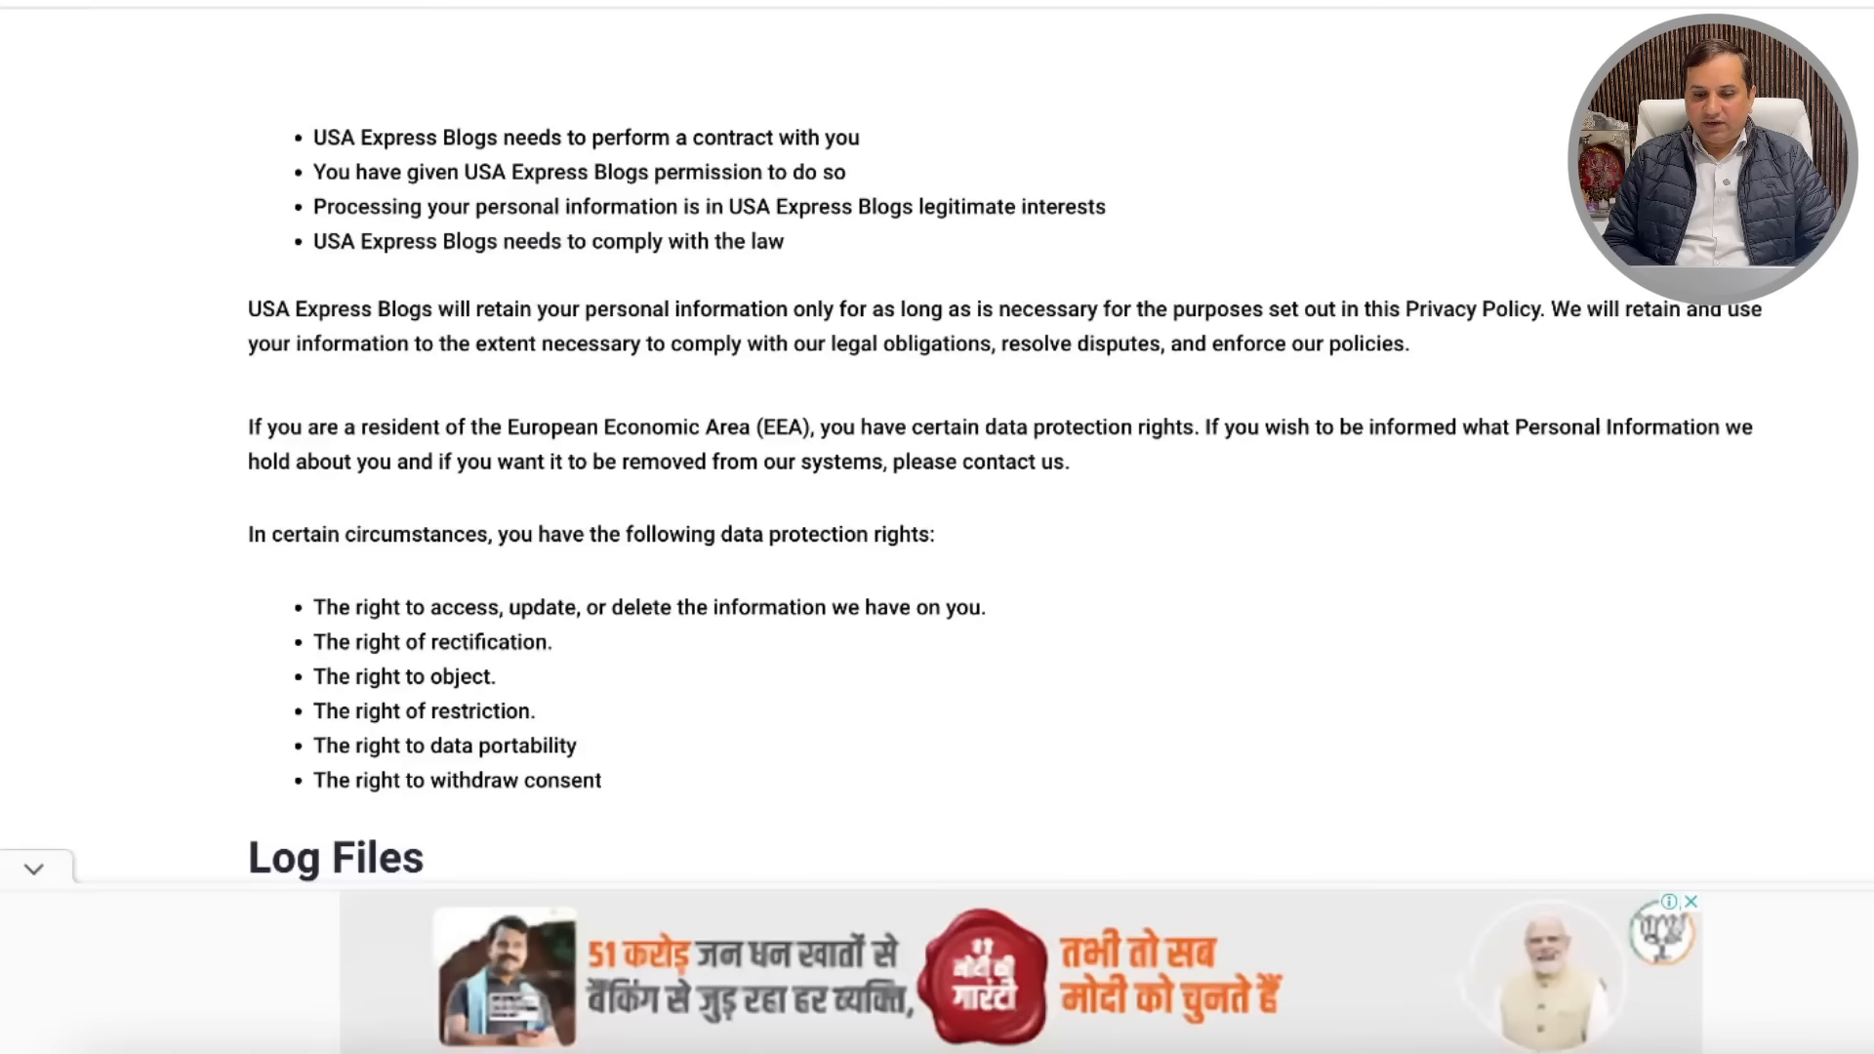
Step: Open the USA Express Blogs Terms and Conditions page from the footer and select all its text
{"action": "scroll", "coordinate": [877, 654], "scroll_direction": "up", "scroll_amount": 10}
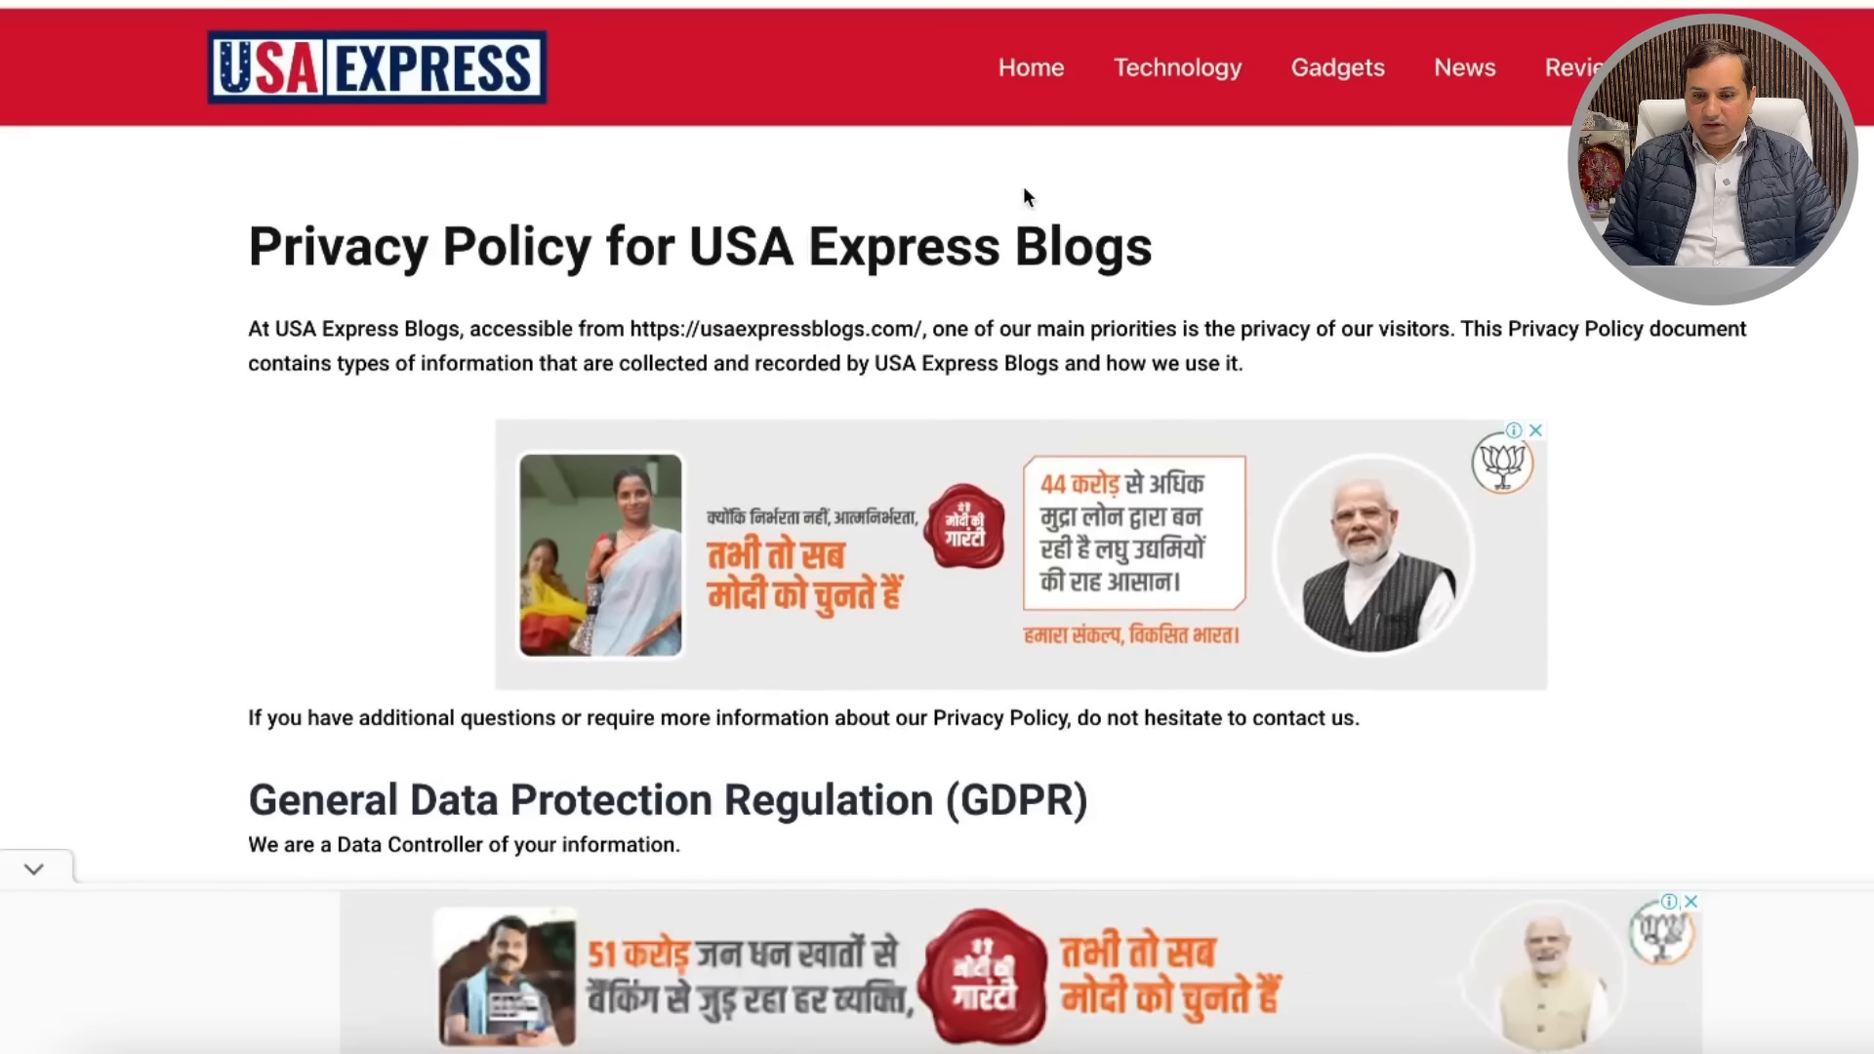
{"action": "scroll", "coordinate": [1023, 185], "scroll_direction": "down", "scroll_amount": 15}
{"action": "scroll", "coordinate": [1024, 189], "scroll_direction": "down", "scroll_amount": 15}
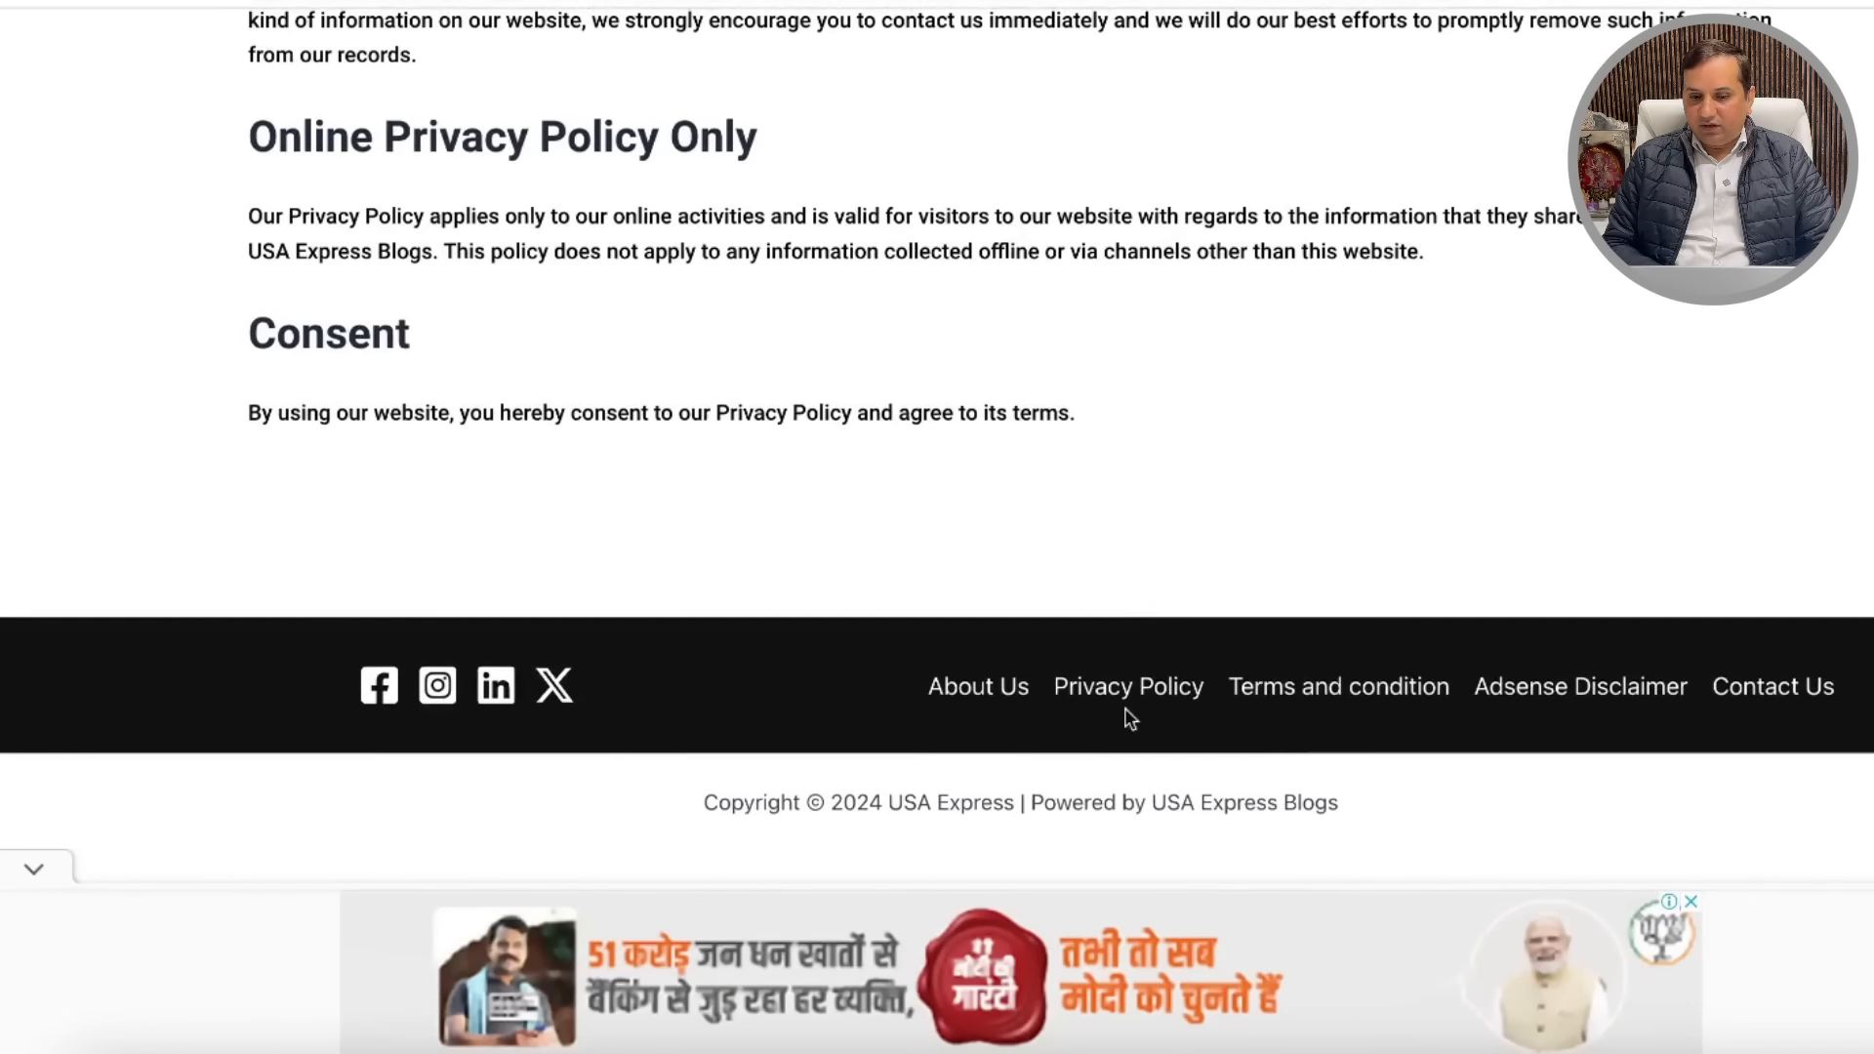
{"action": "left_click", "coordinate": [1357, 693]}
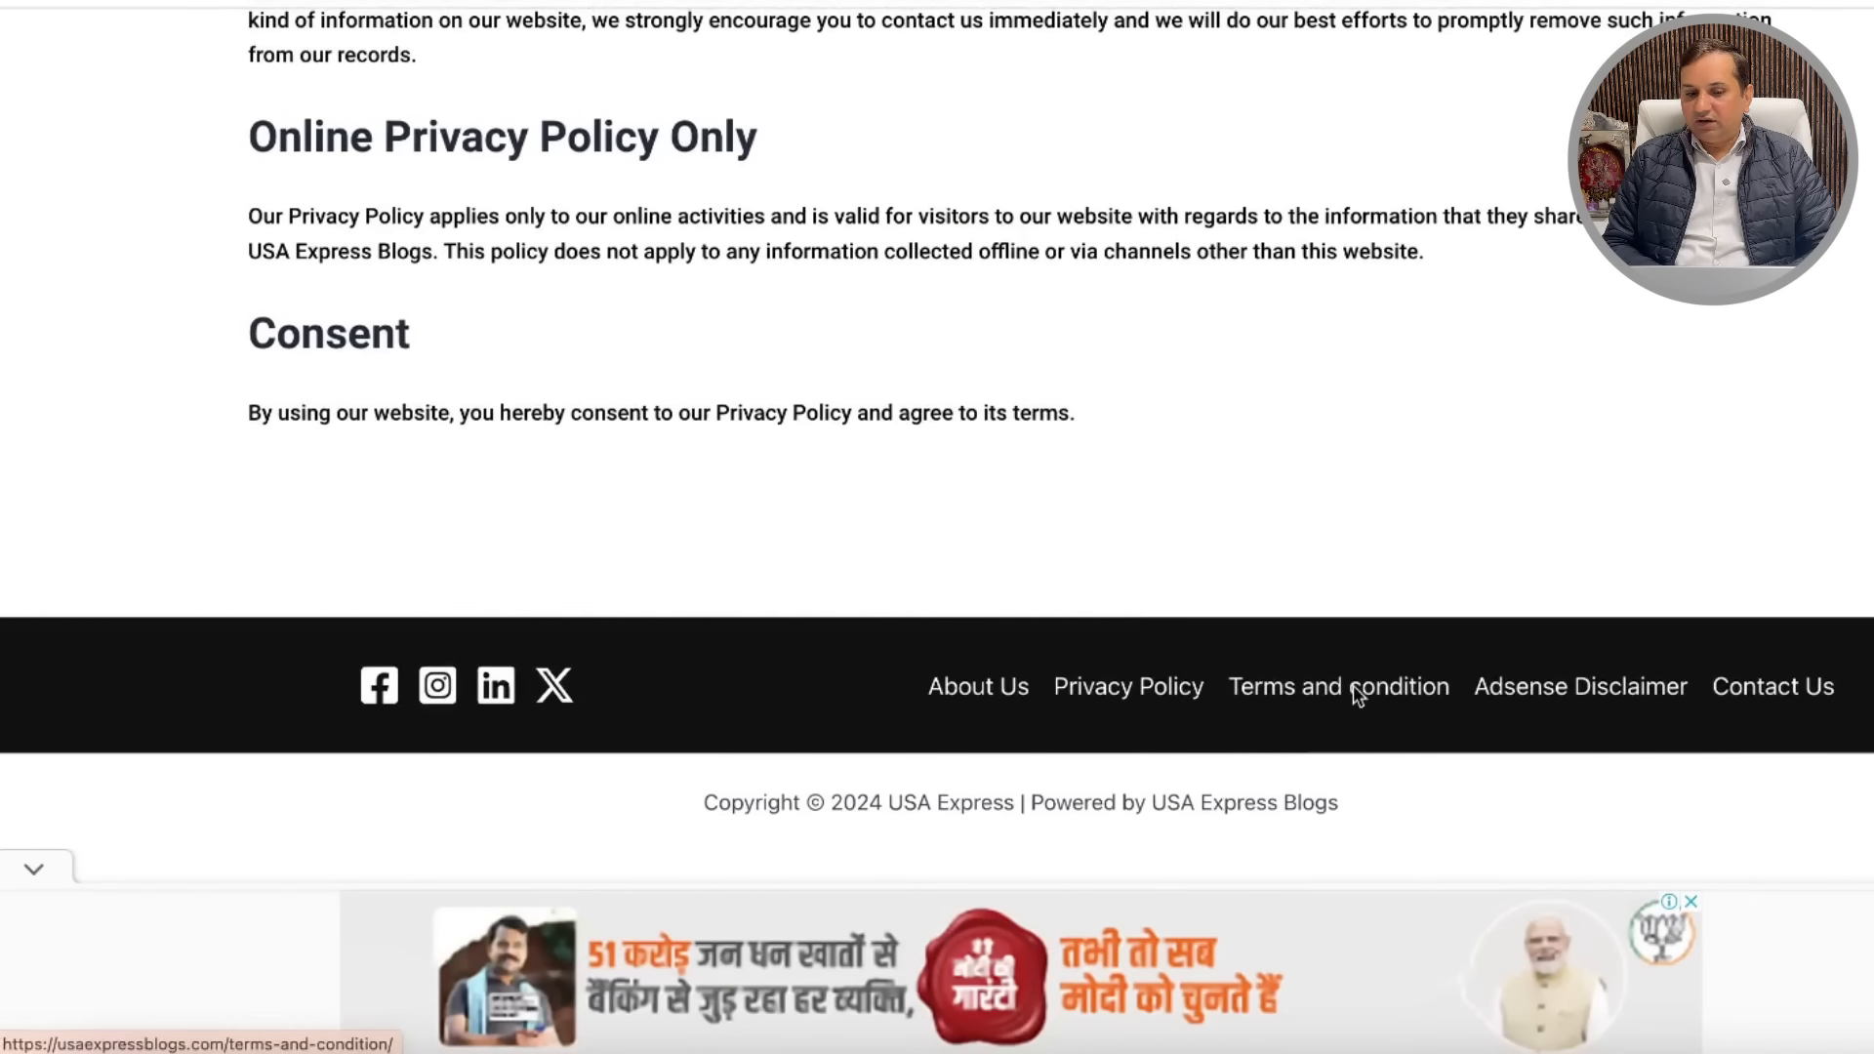
{"action": "left_click_drag", "start_coordinate": [249, 230], "coordinate": [1849, 460]}
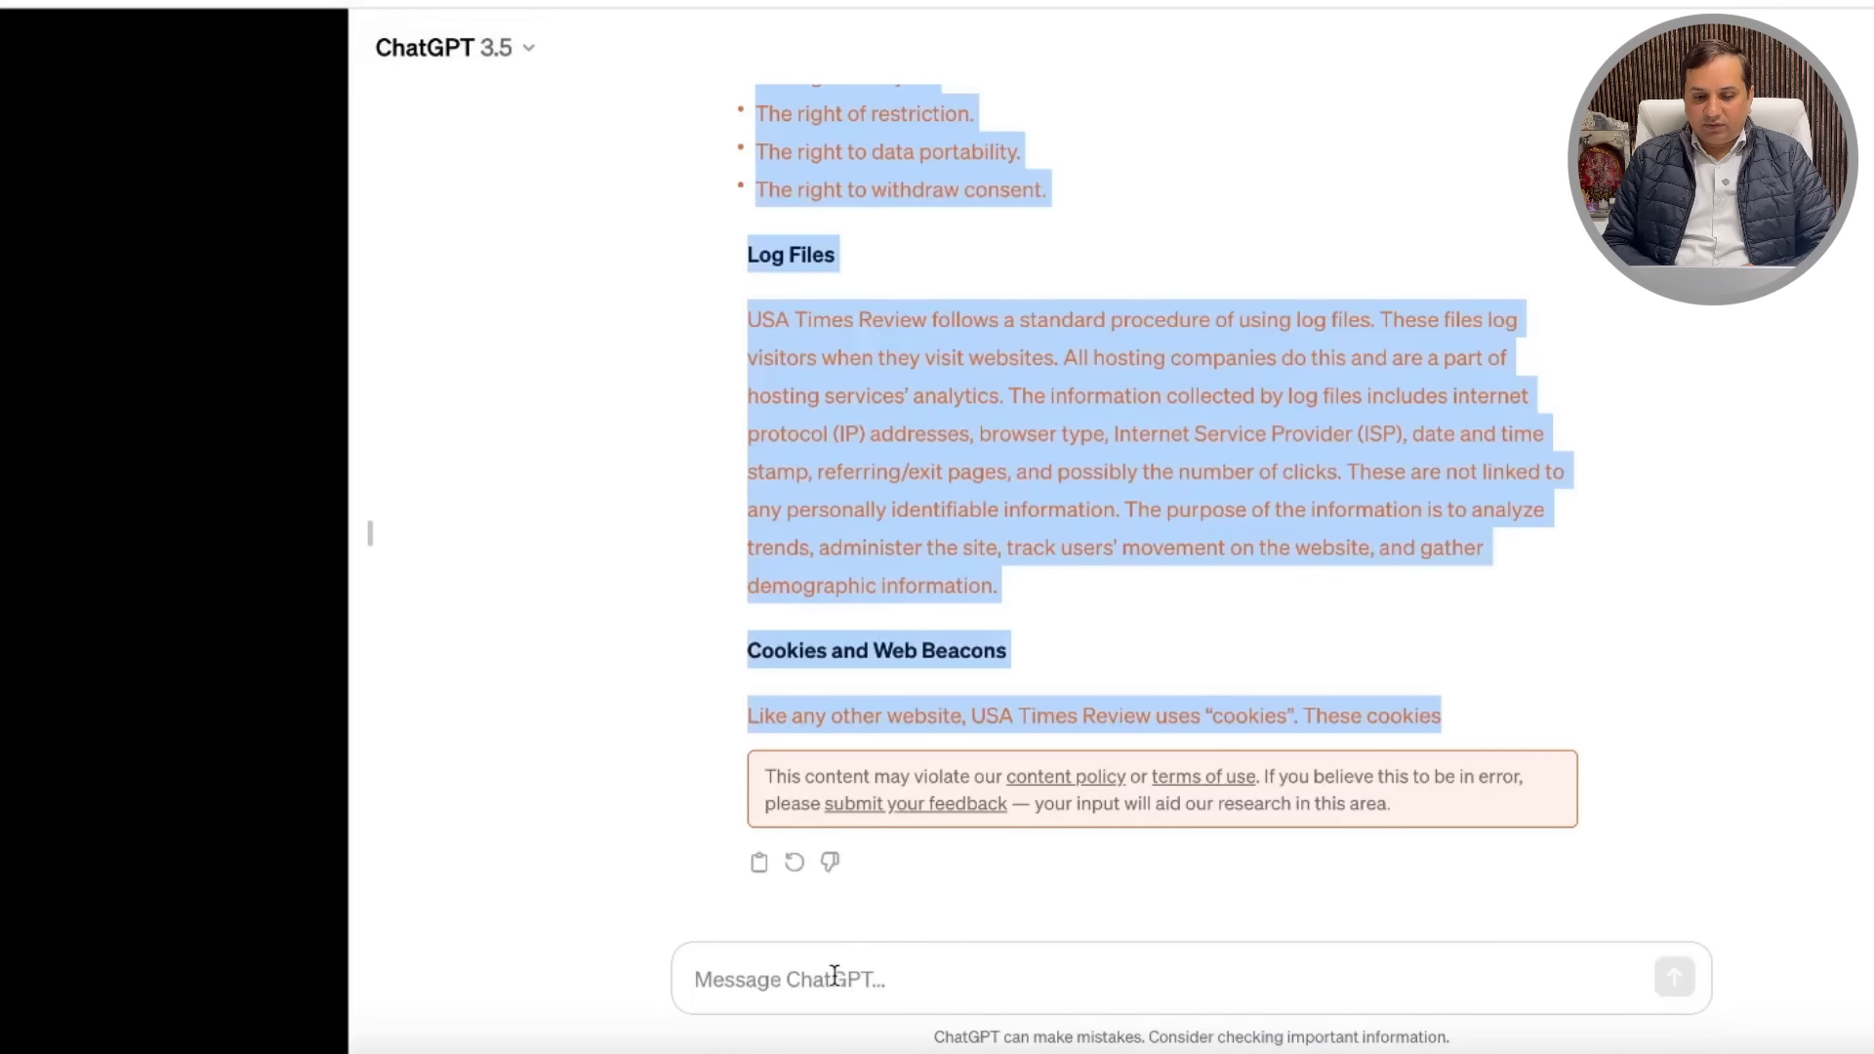
Step: Ask ChatGPT to rewrite the pasted terms and conditions for usatimesreview.com, then select its reply
{"action": "left_click", "coordinate": [827, 975]}
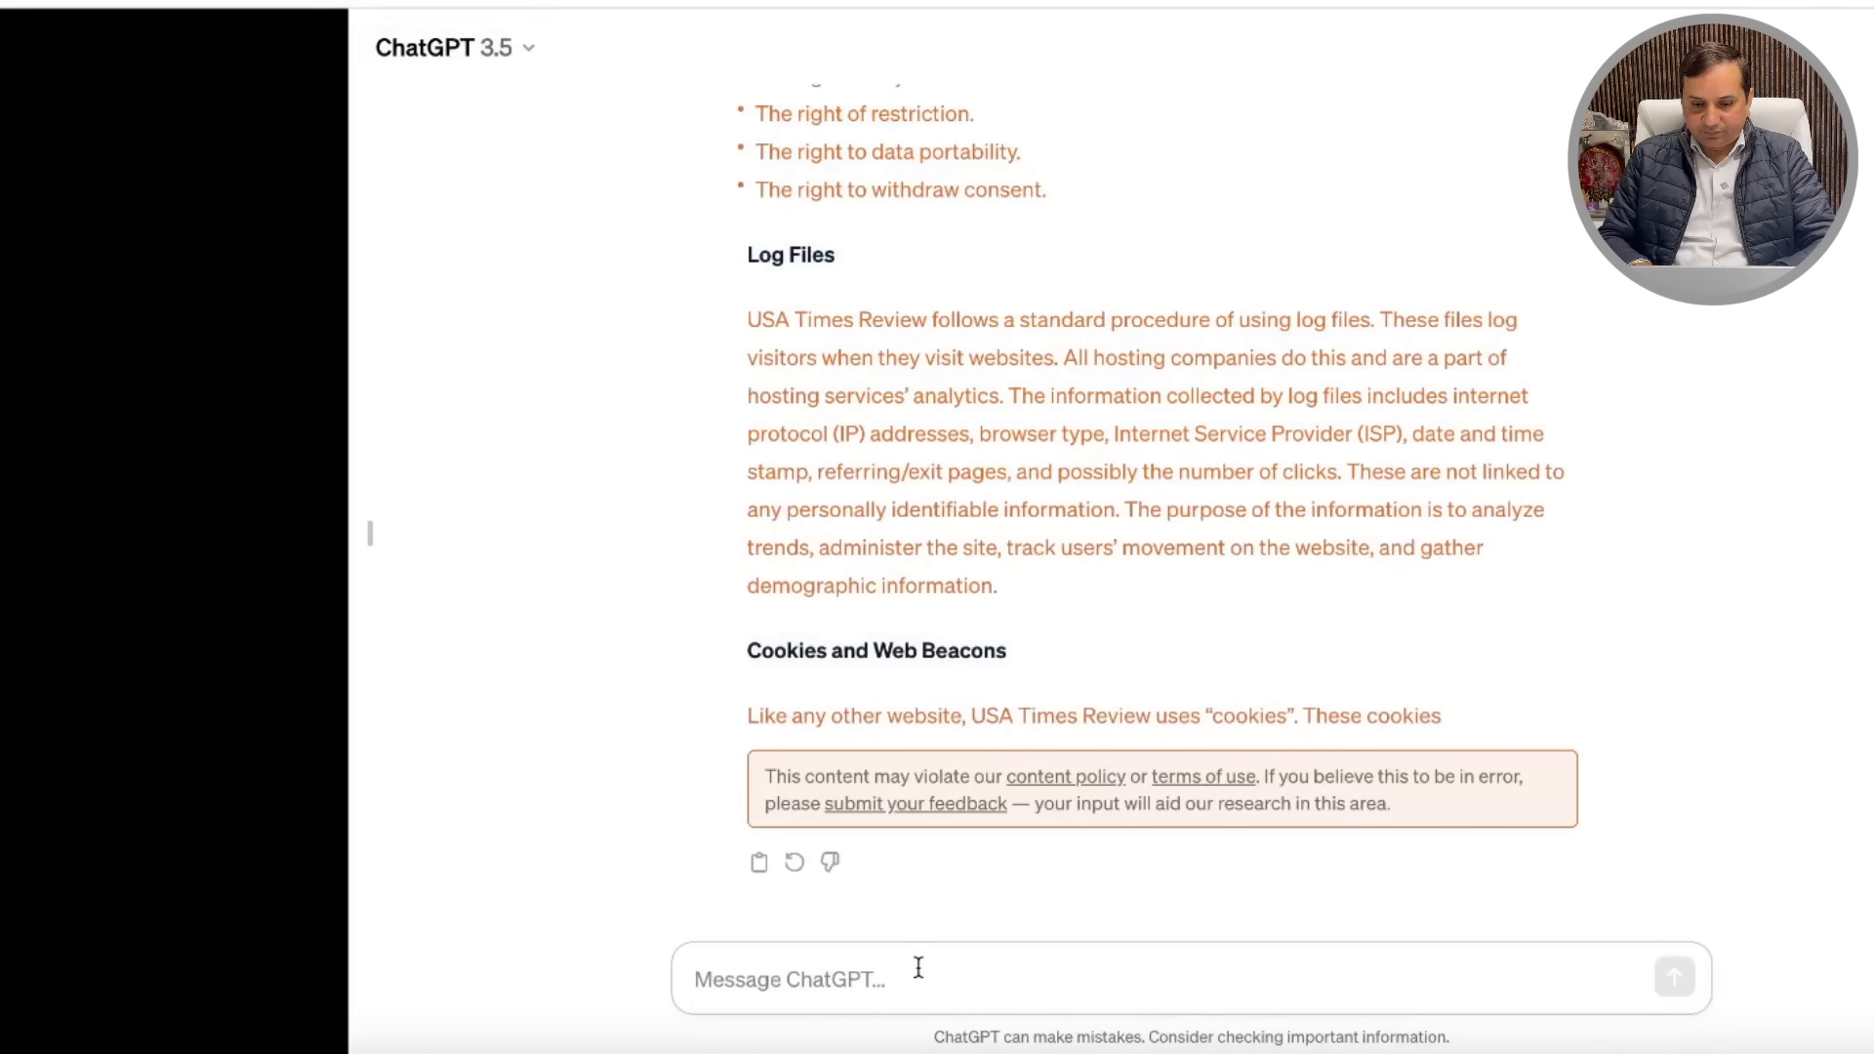
{"action": "type", "text": "plesae change the content for new domain name usatimesreview.com"}
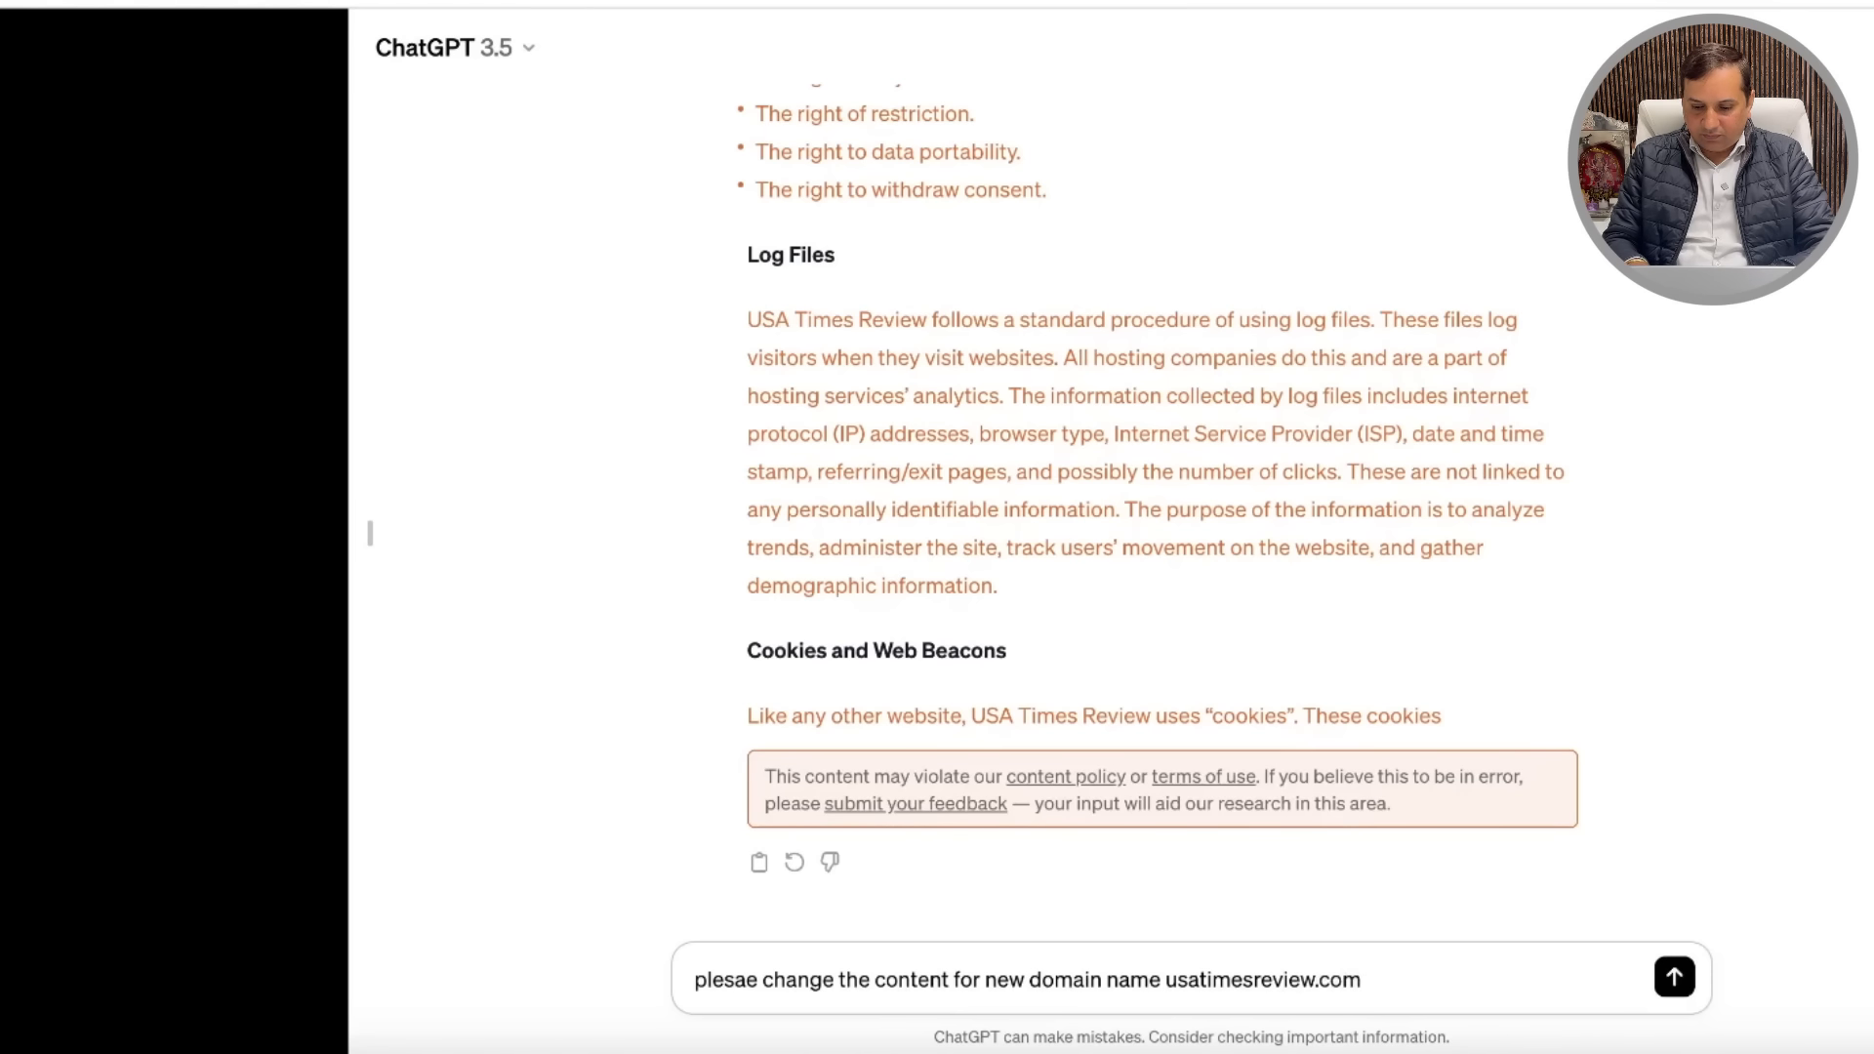
{"action": "key", "text": "ctrl+v"}
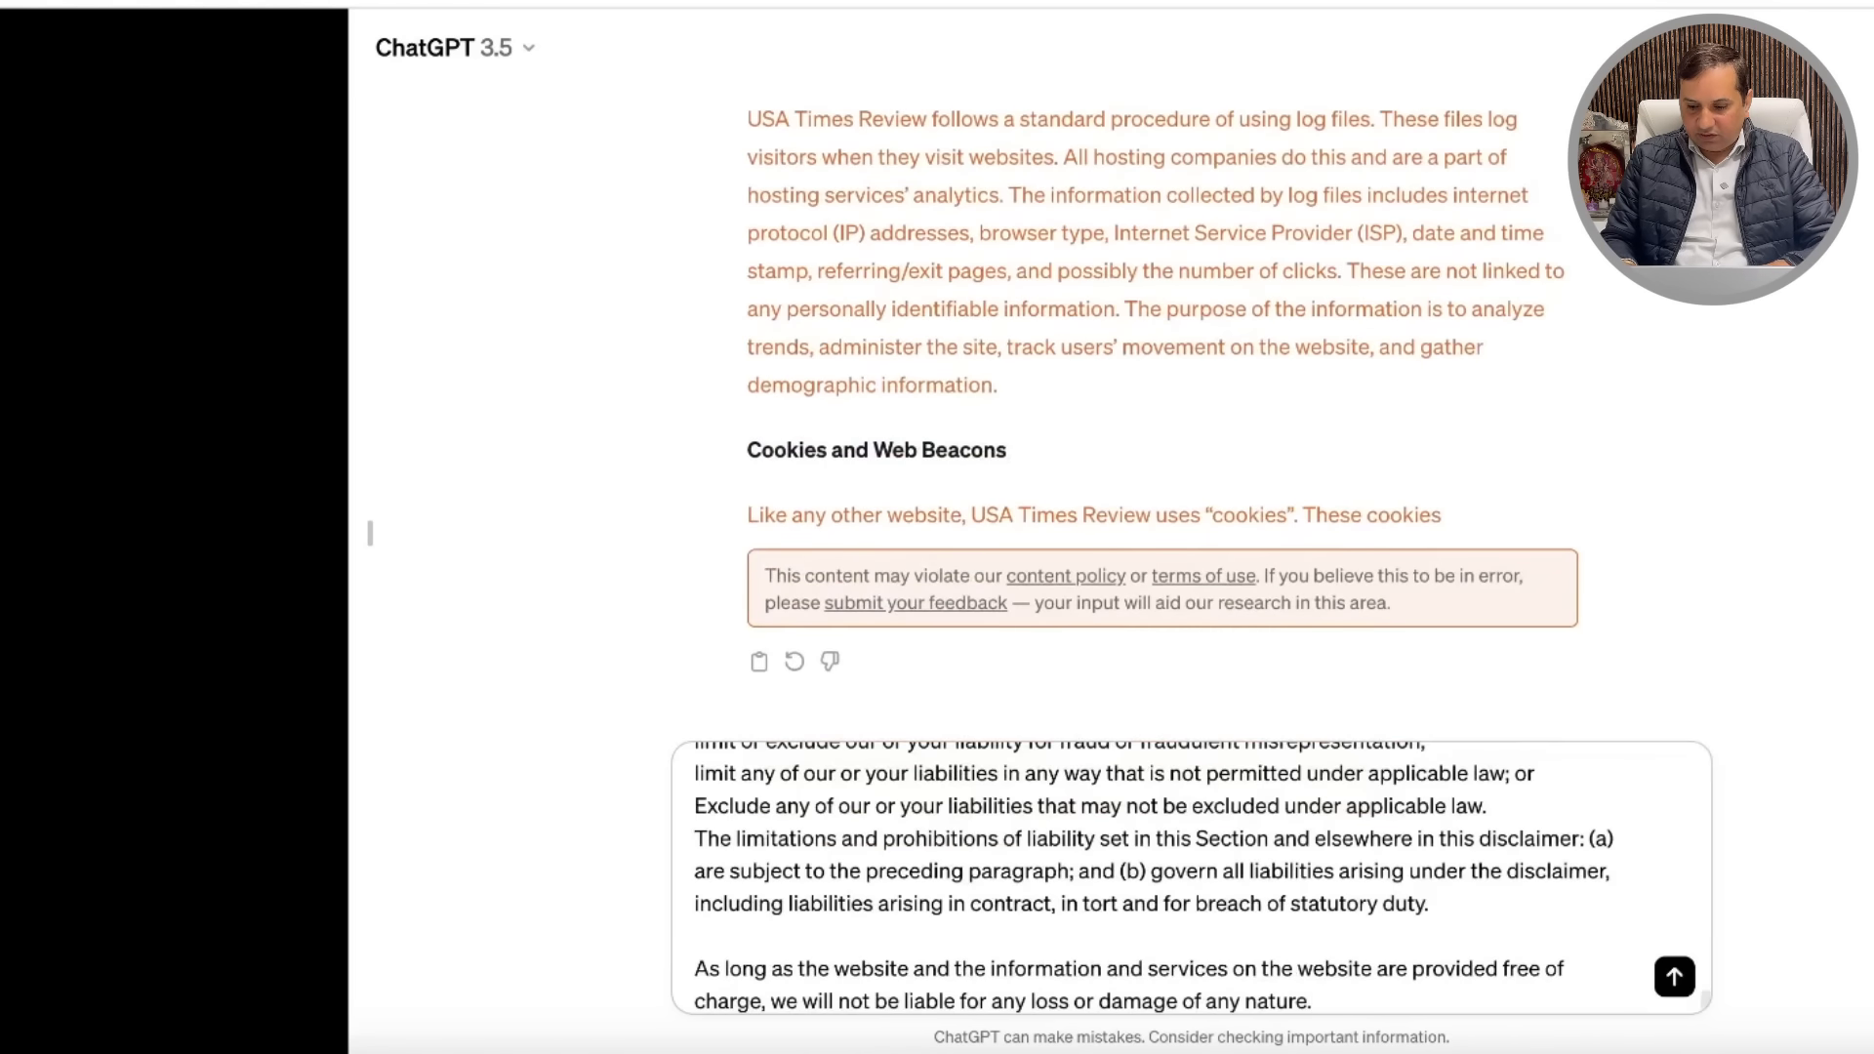
{"action": "key", "text": "Return"}
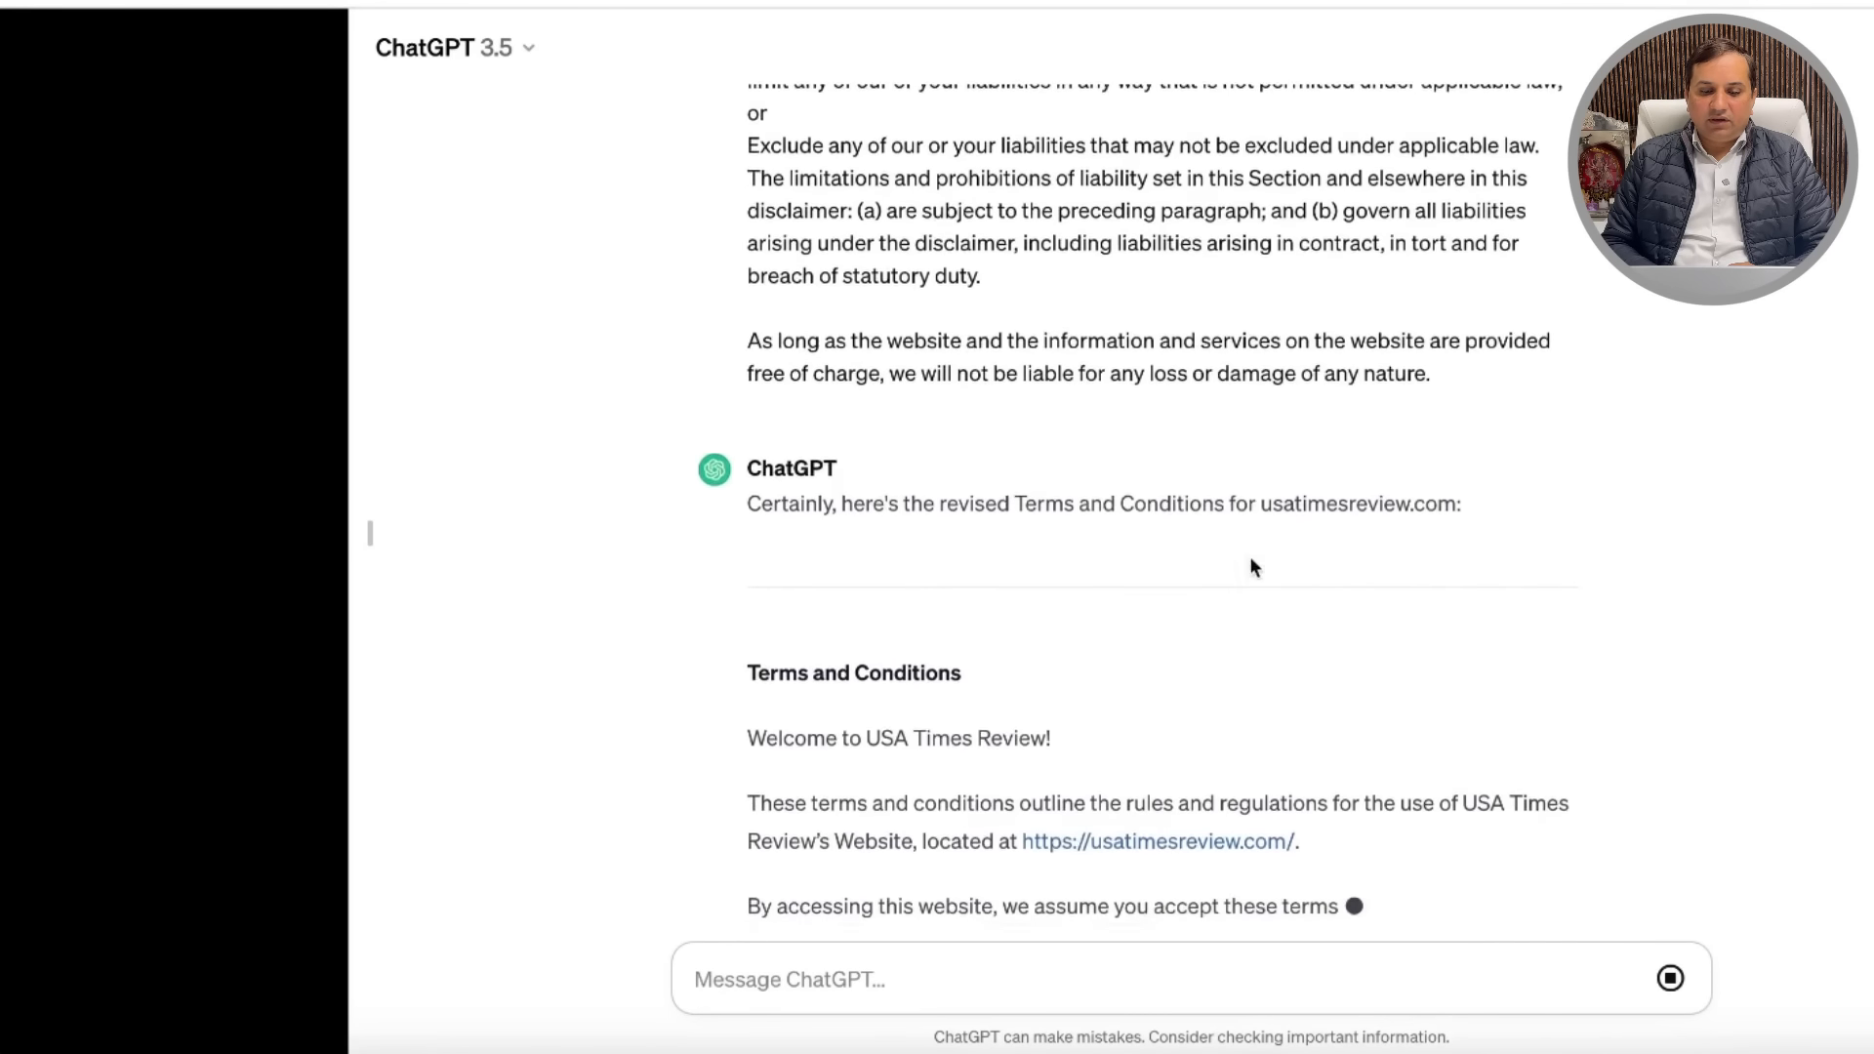
{"action": "left_click_drag", "start_coordinate": [747, 565], "coordinate": [1572, 779]}
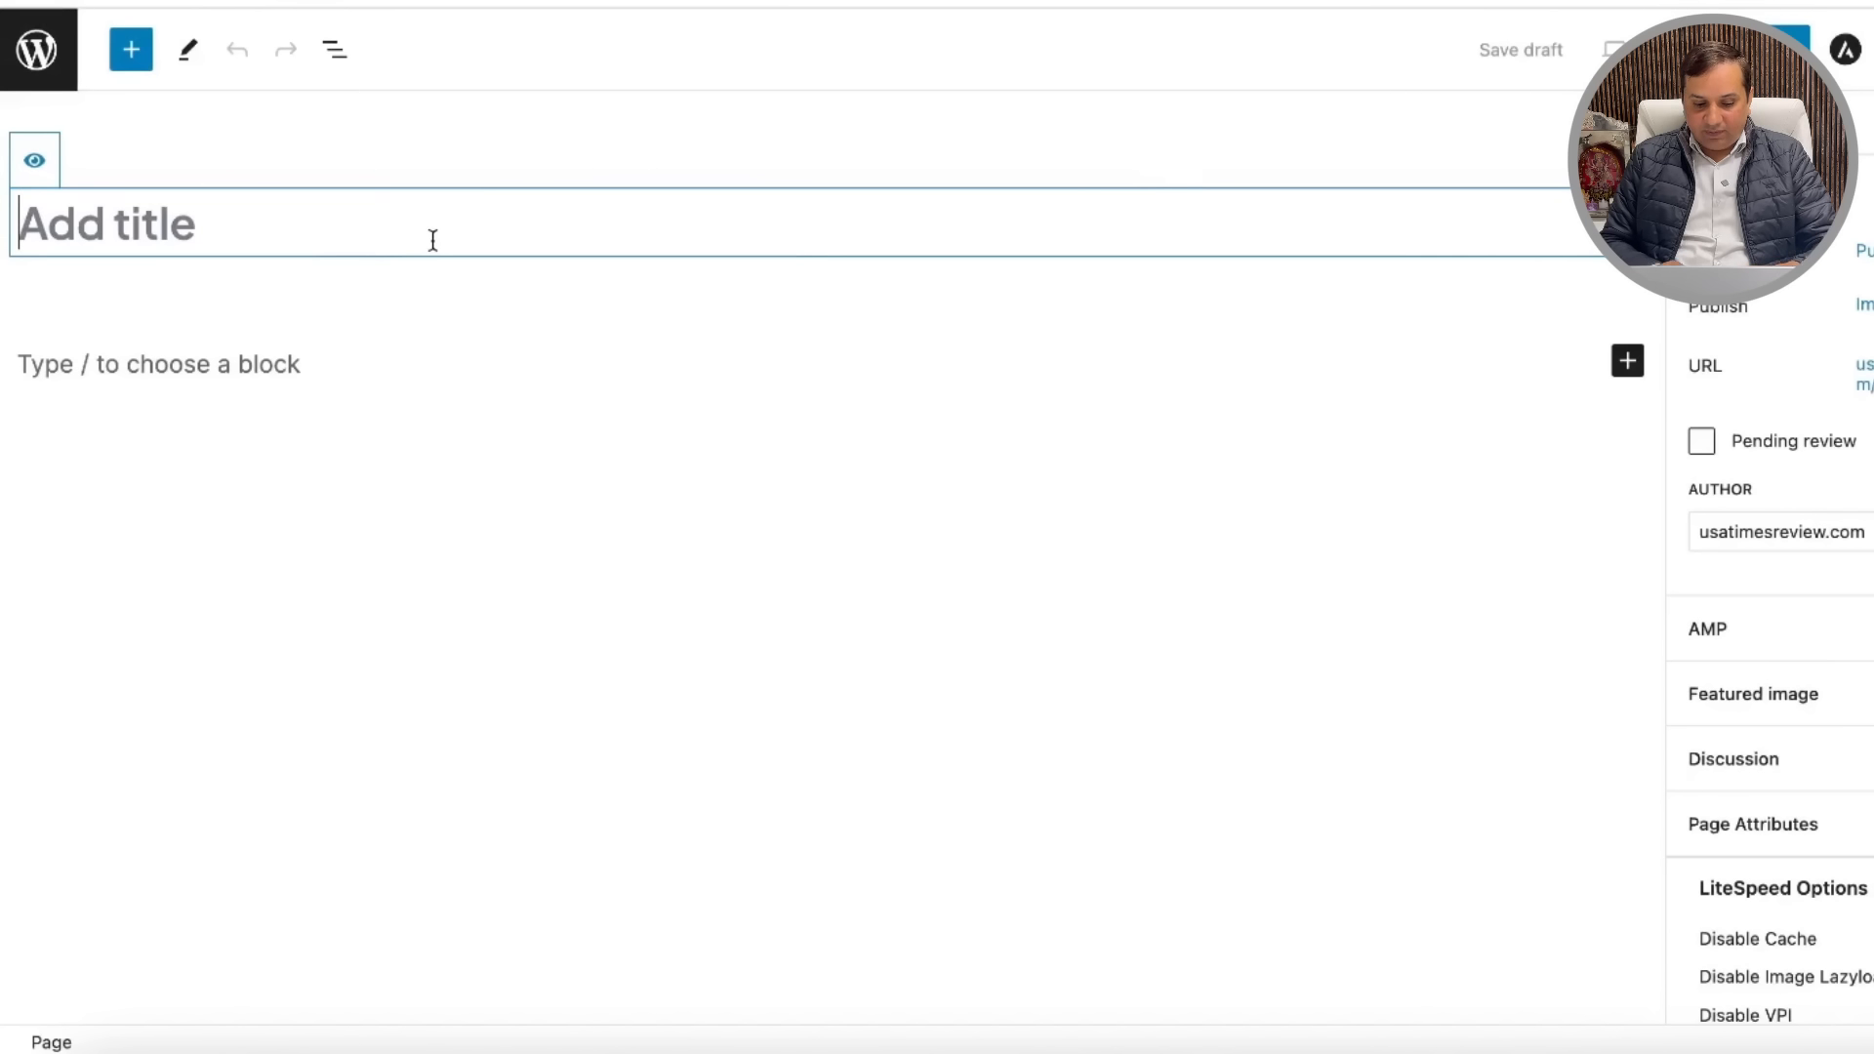
Step: Title the page 'Terms and Conditions' and paste the rewritten terms into a Paragraph block
{"action": "type", "text": "Terms "}
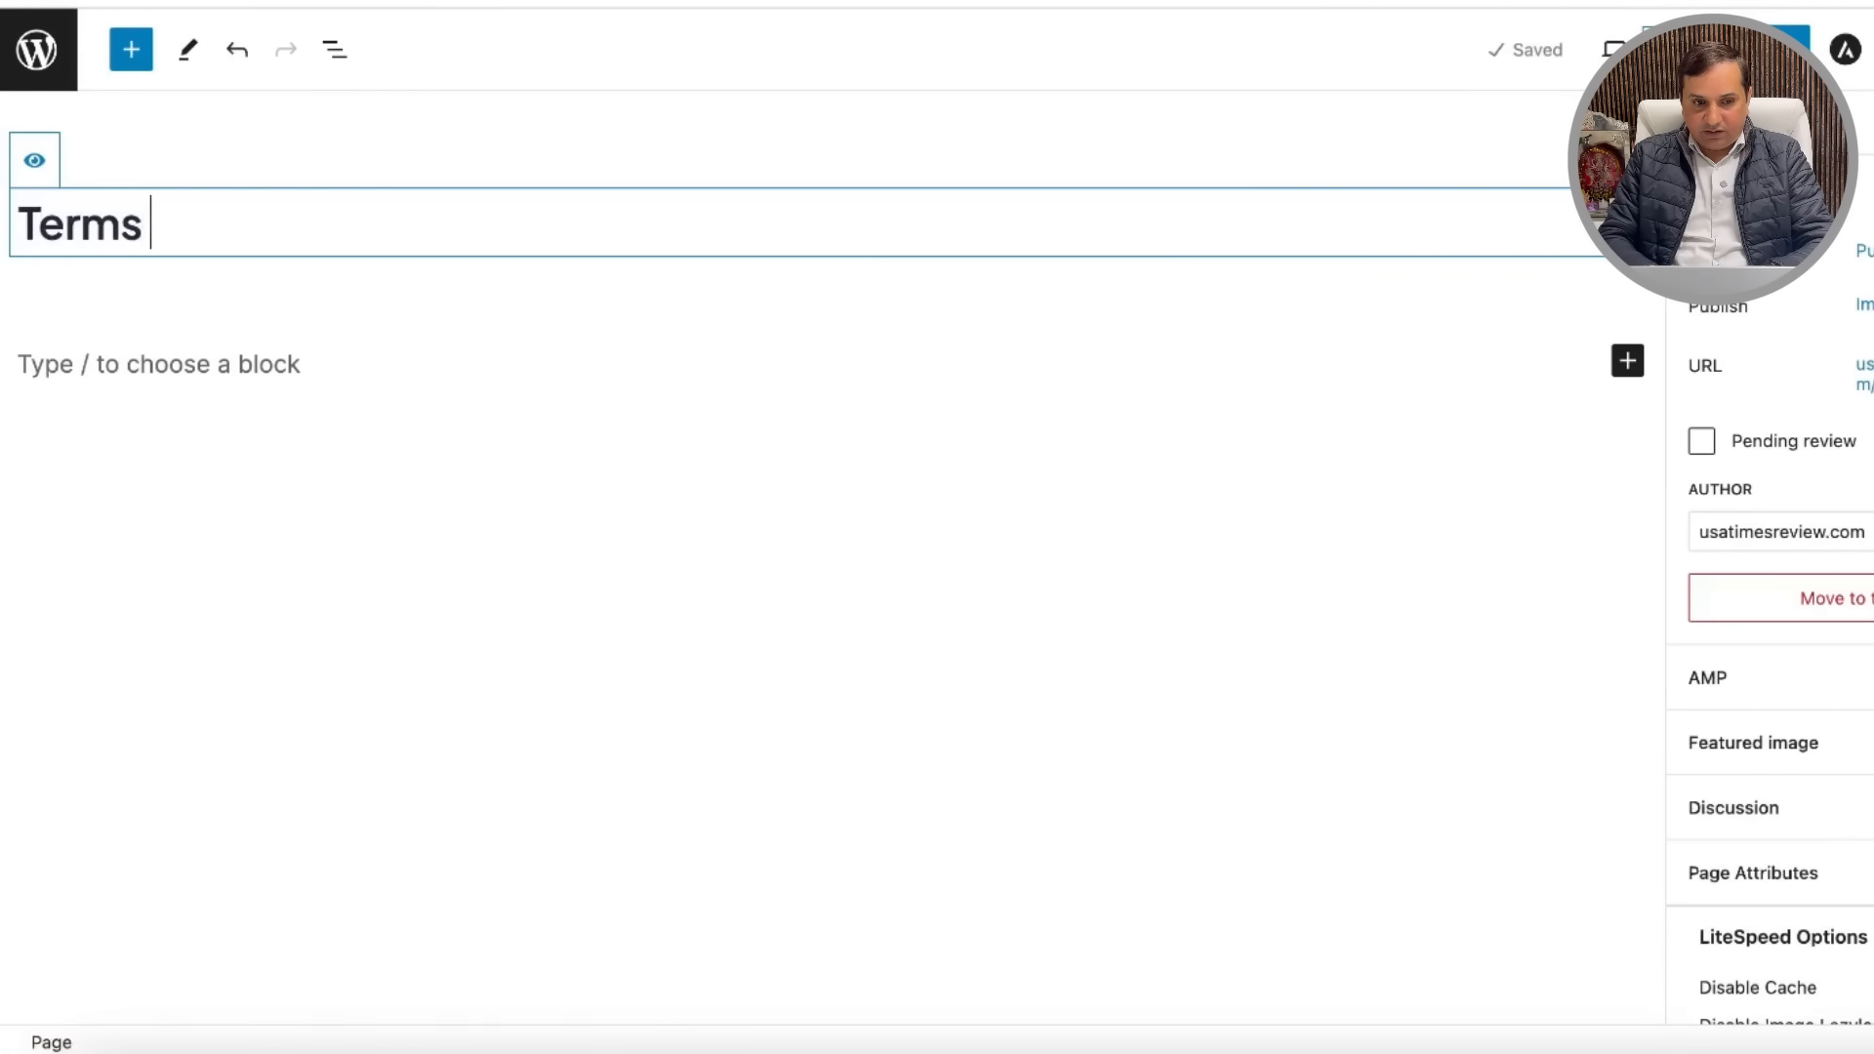
{"action": "type", "text": "and "}
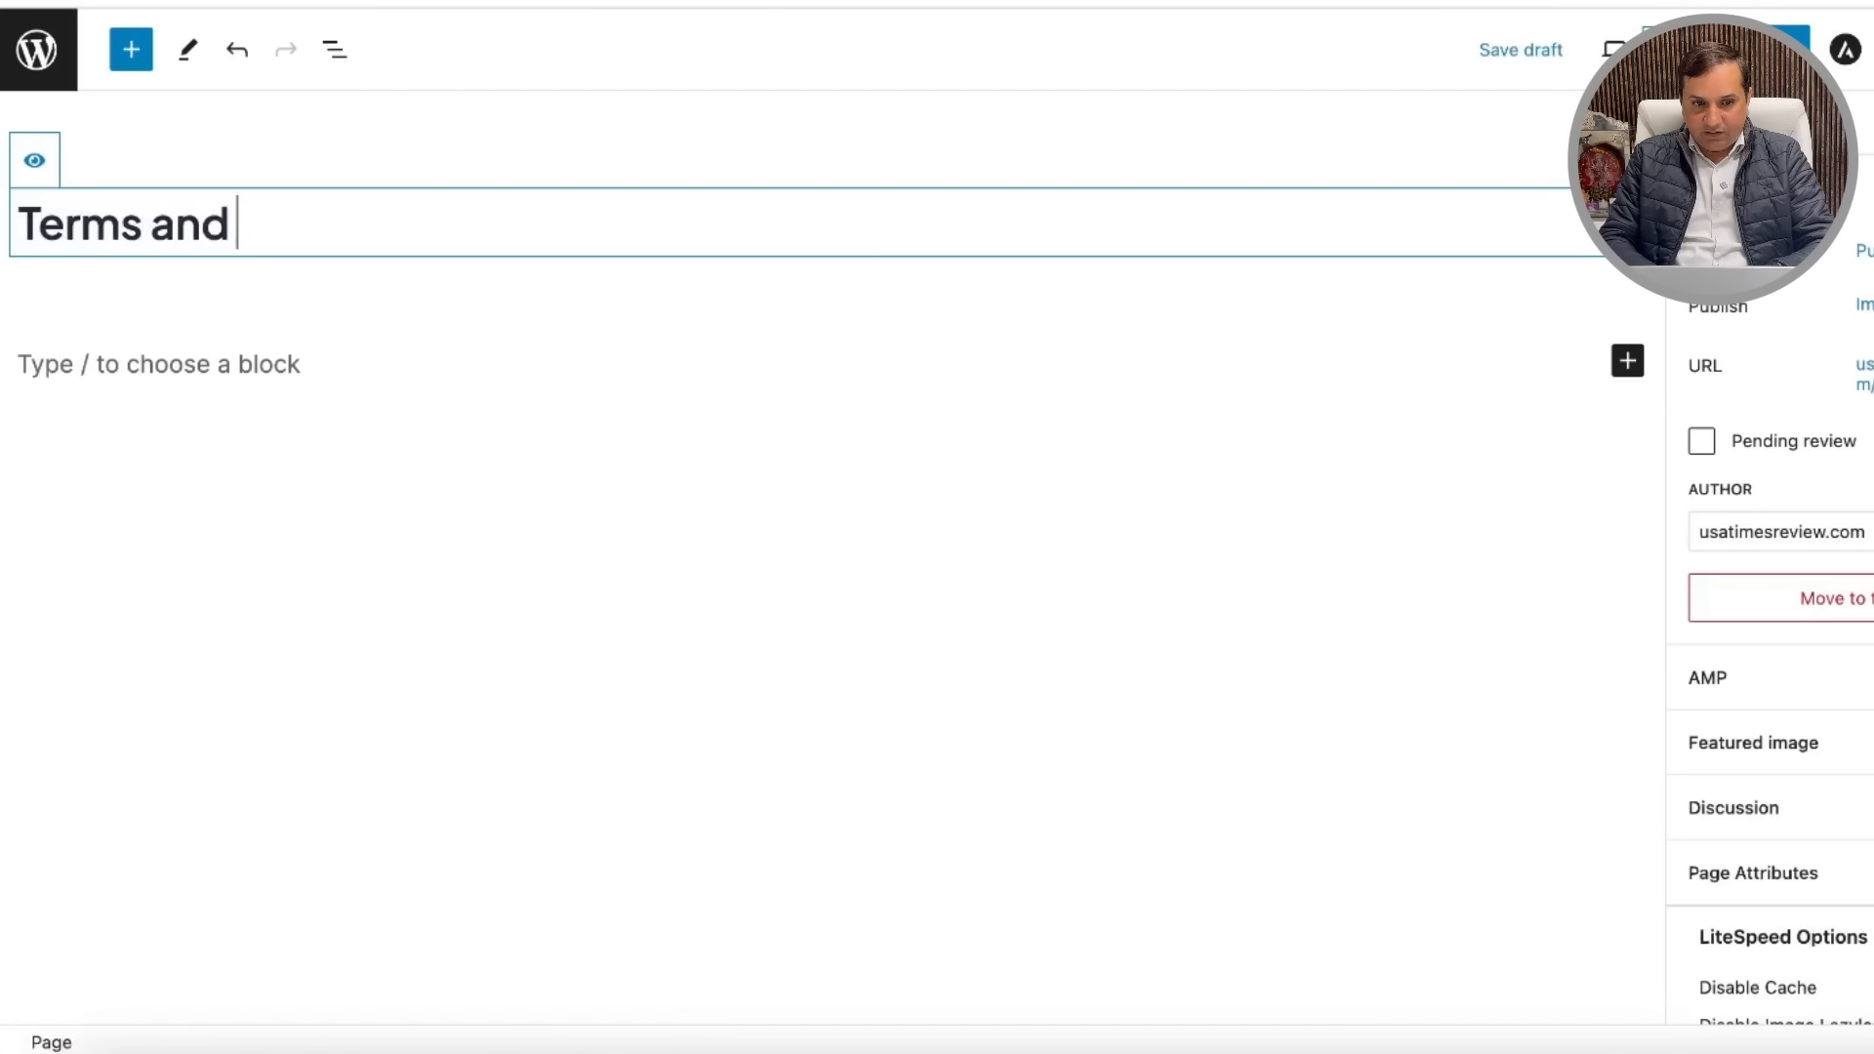
{"action": "type", "text": "Conditions"}
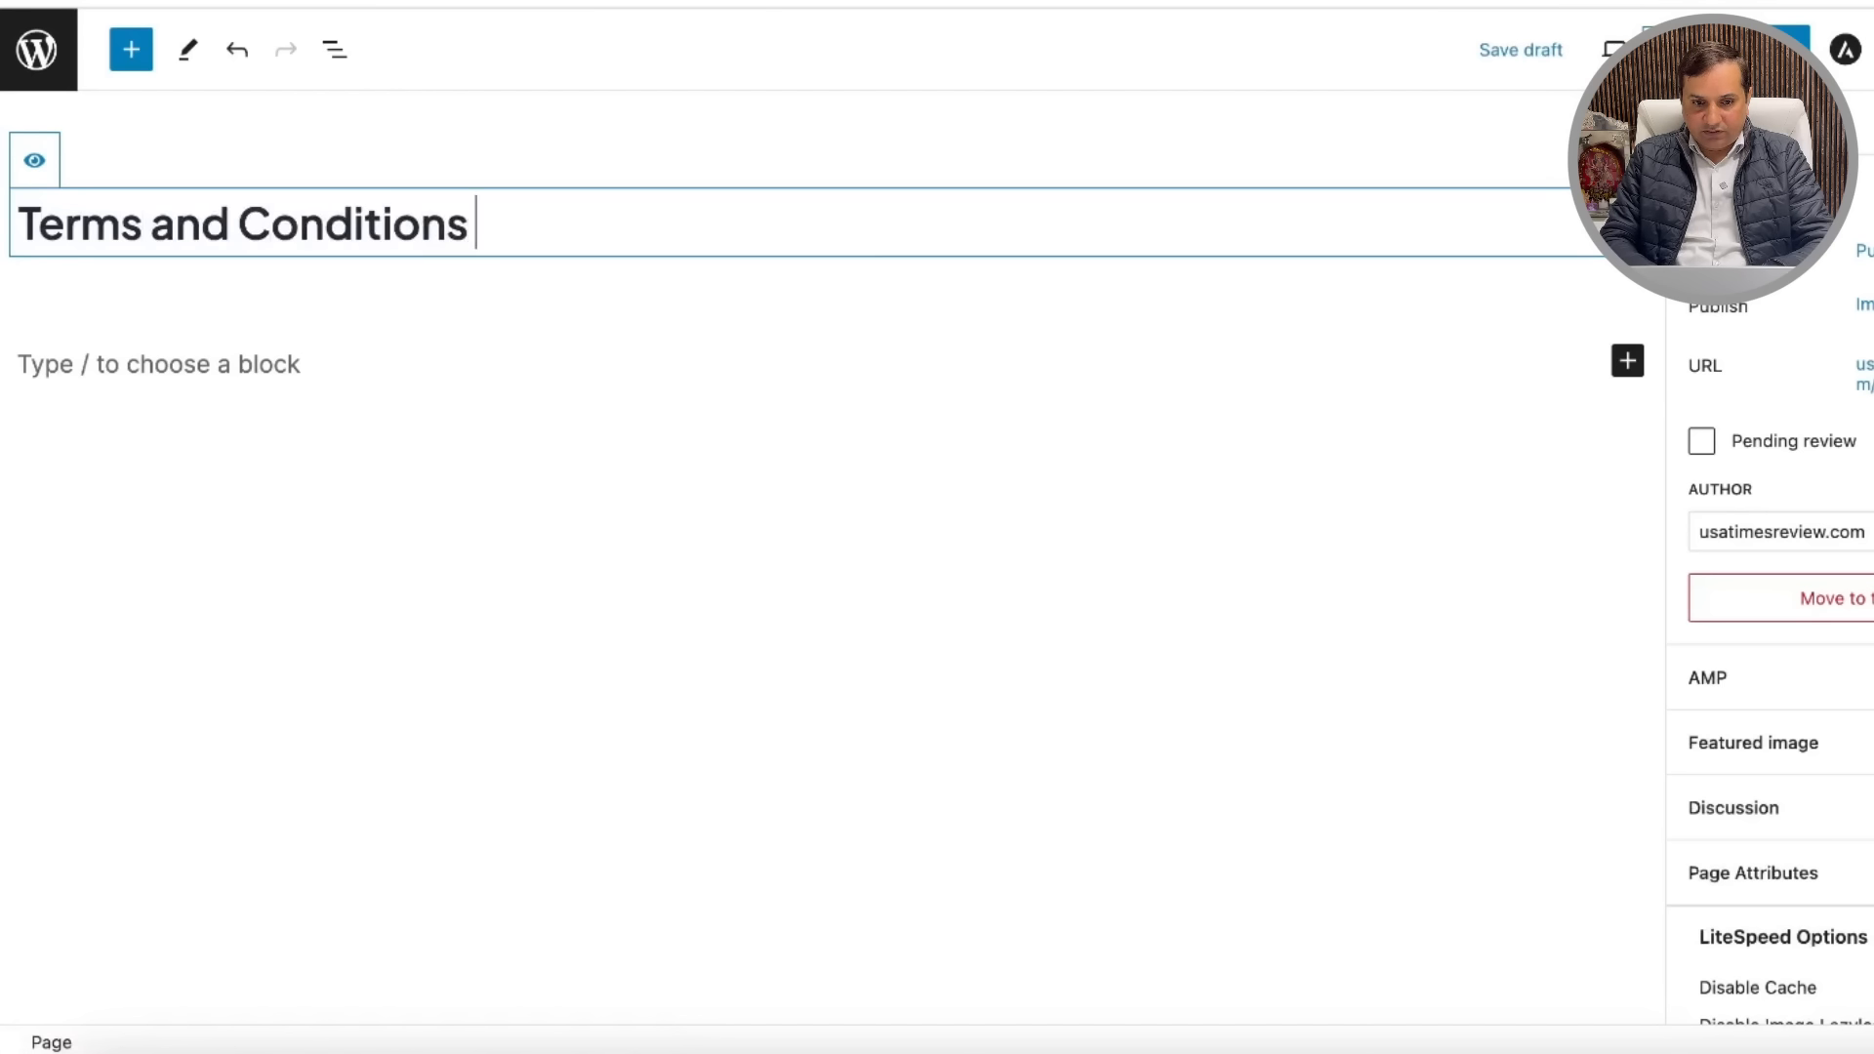
{"action": "left_click", "coordinate": [543, 389]}
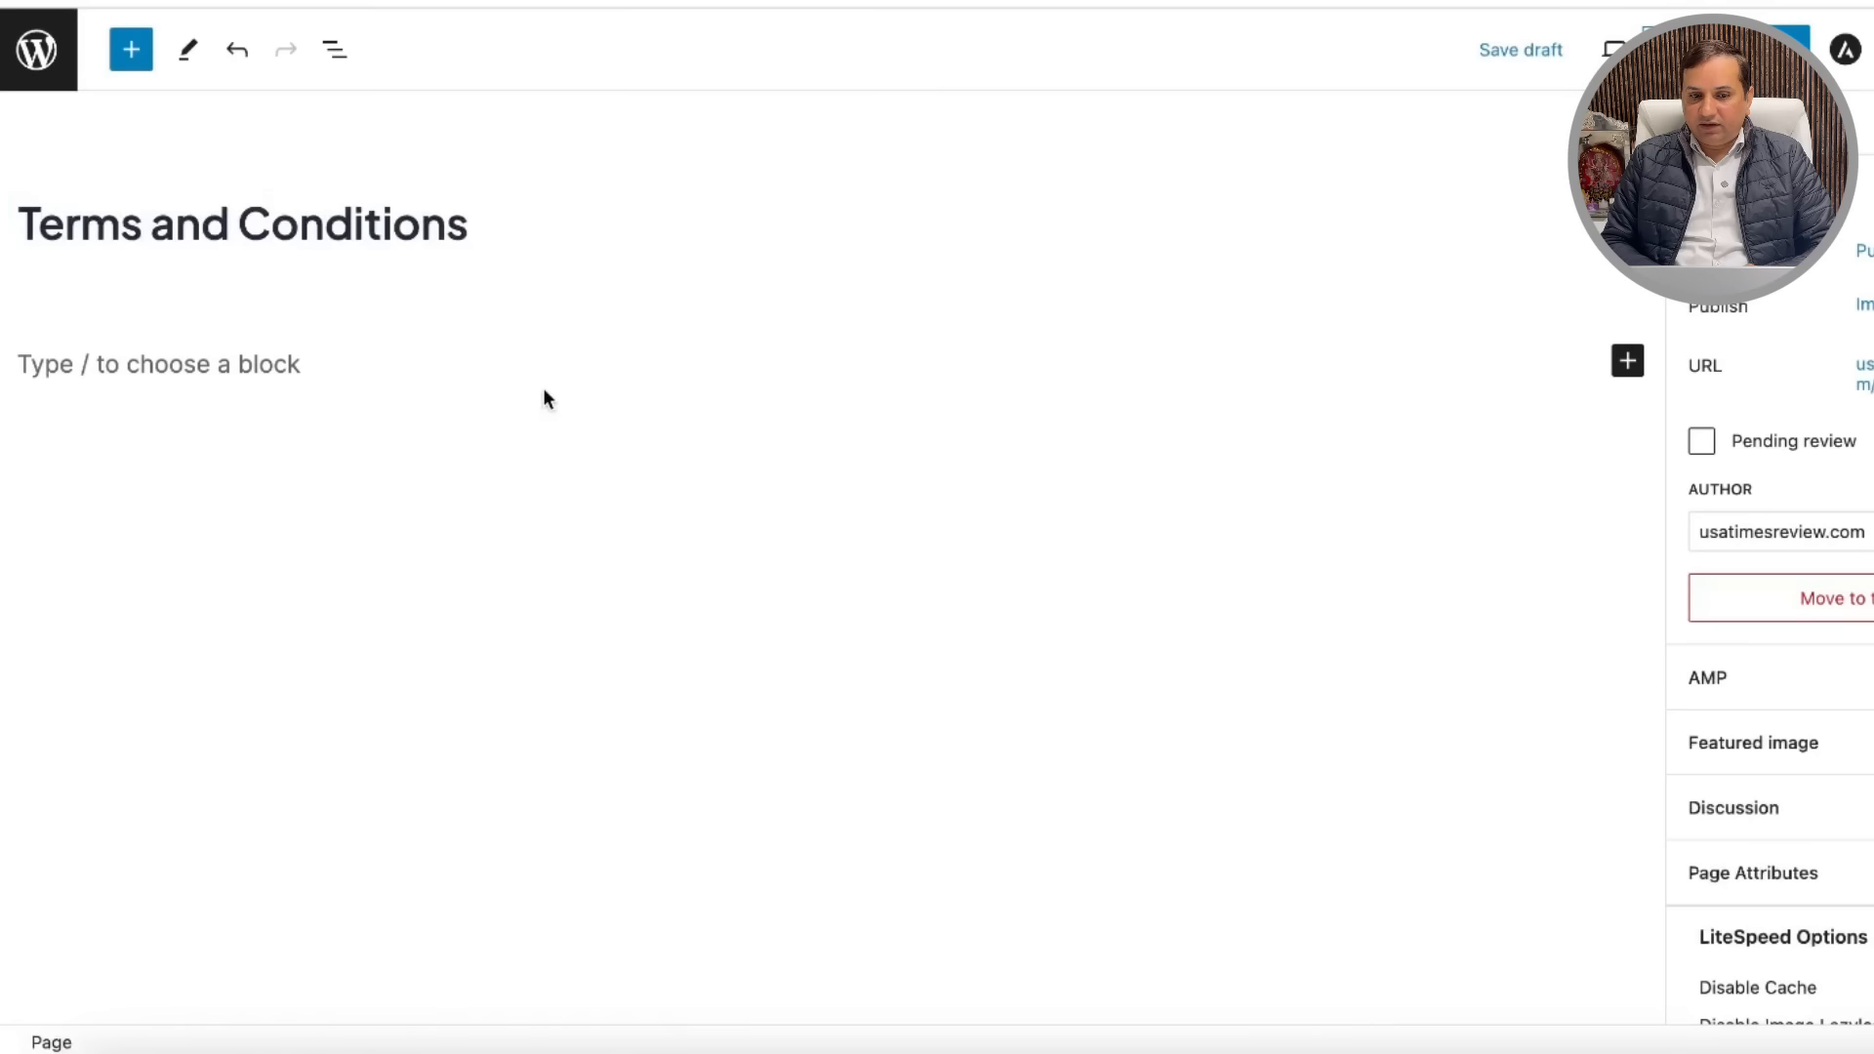
{"action": "left_click", "coordinate": [1627, 365]}
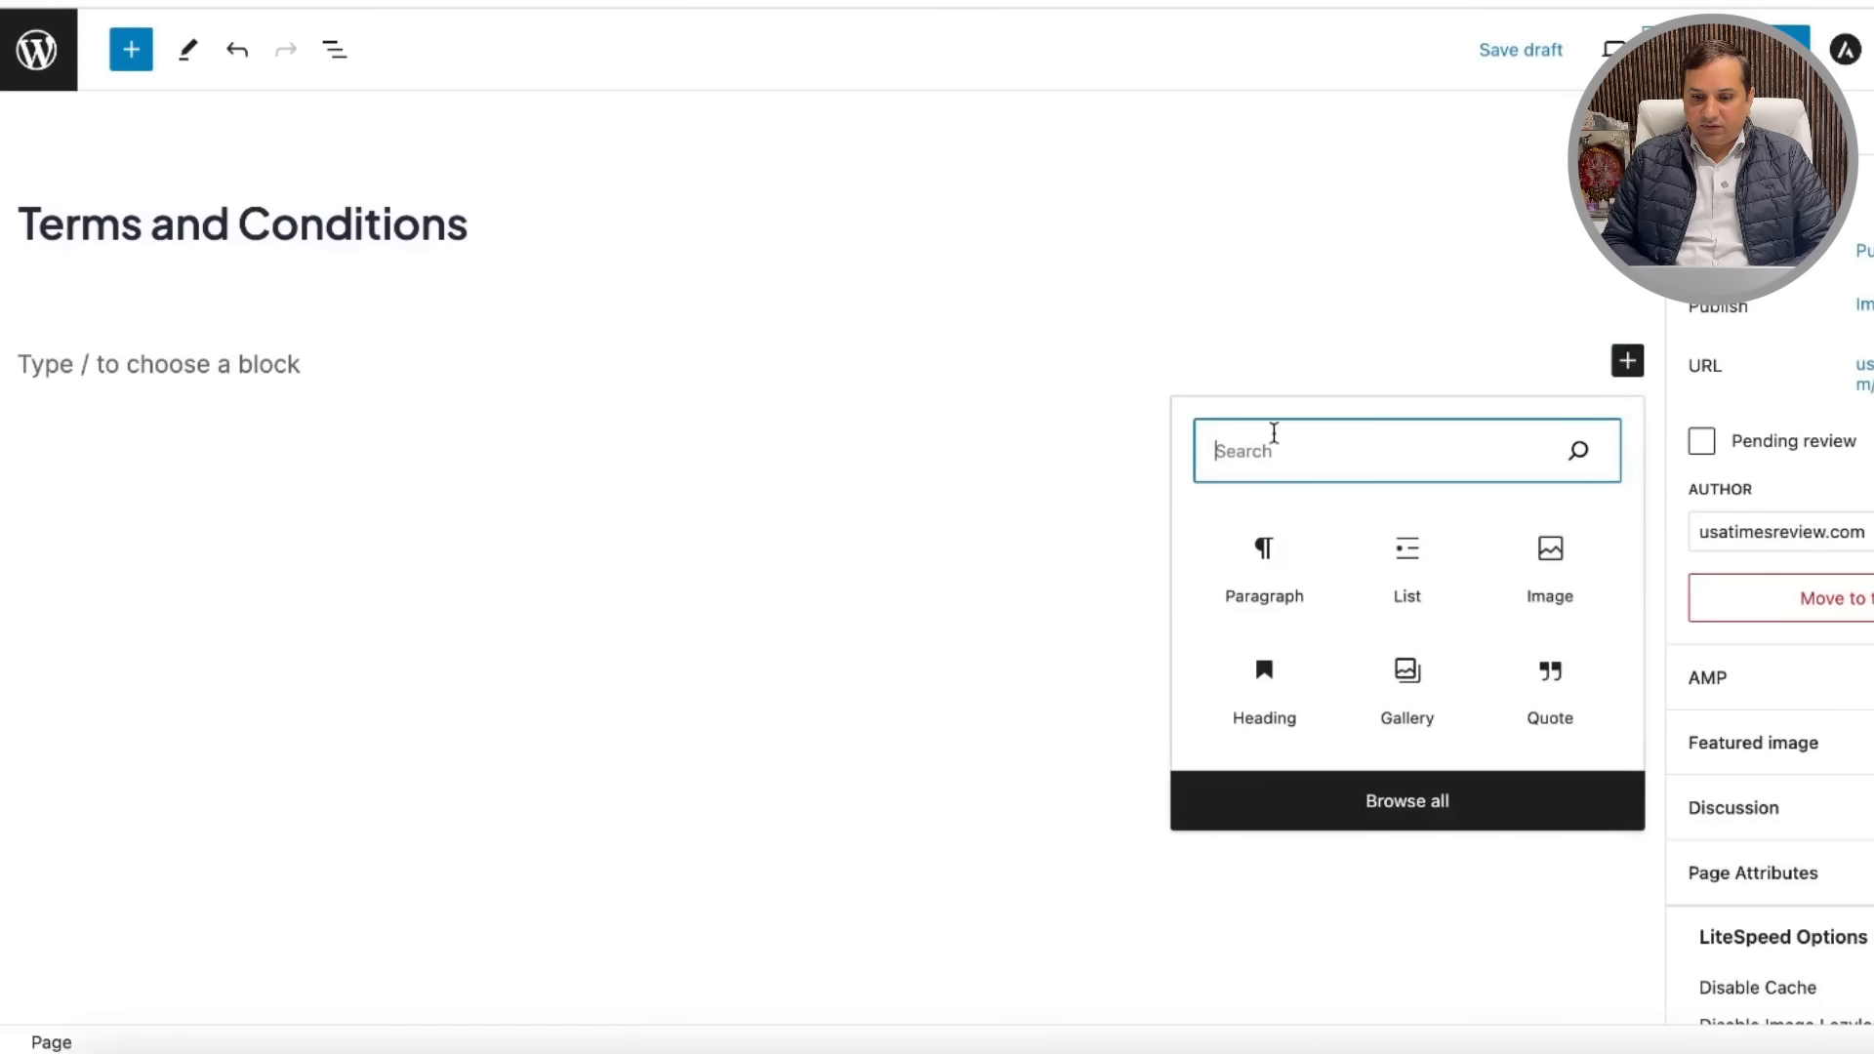
{"action": "left_click", "coordinate": [1262, 584]}
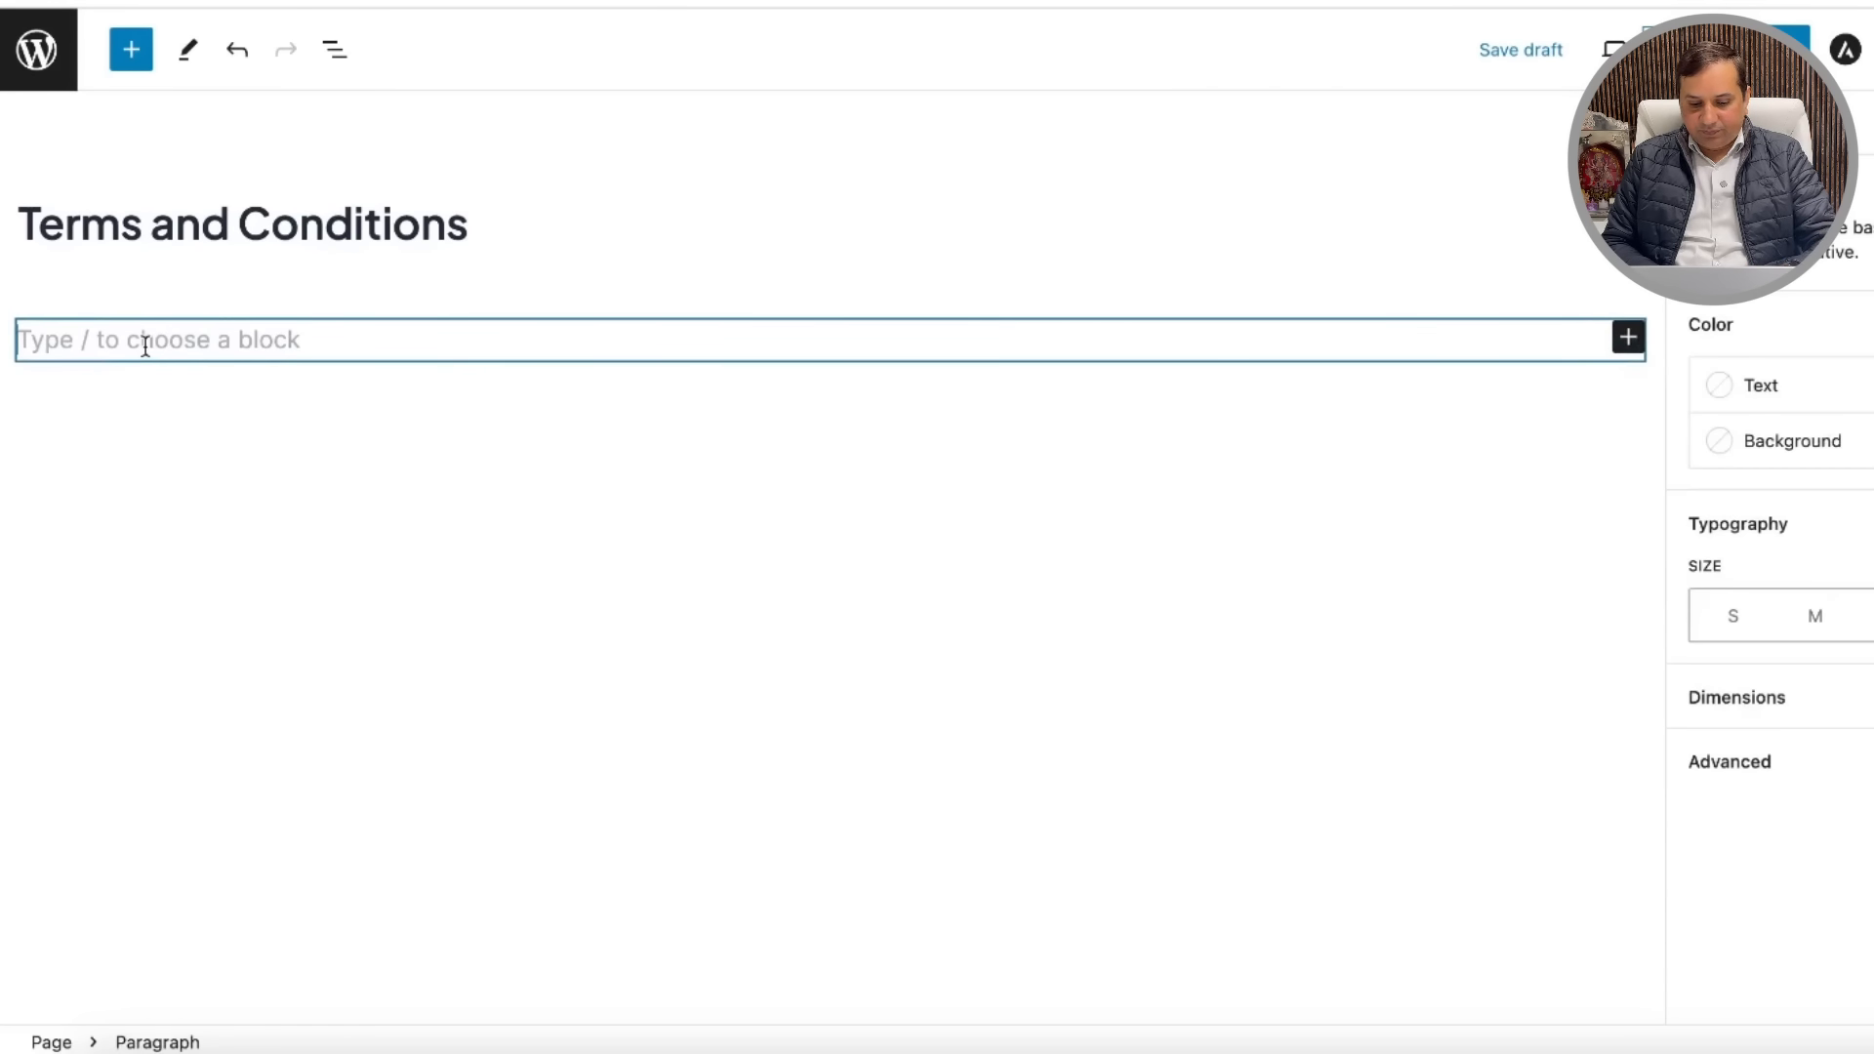
{"action": "key", "text": "ctrl+v"}
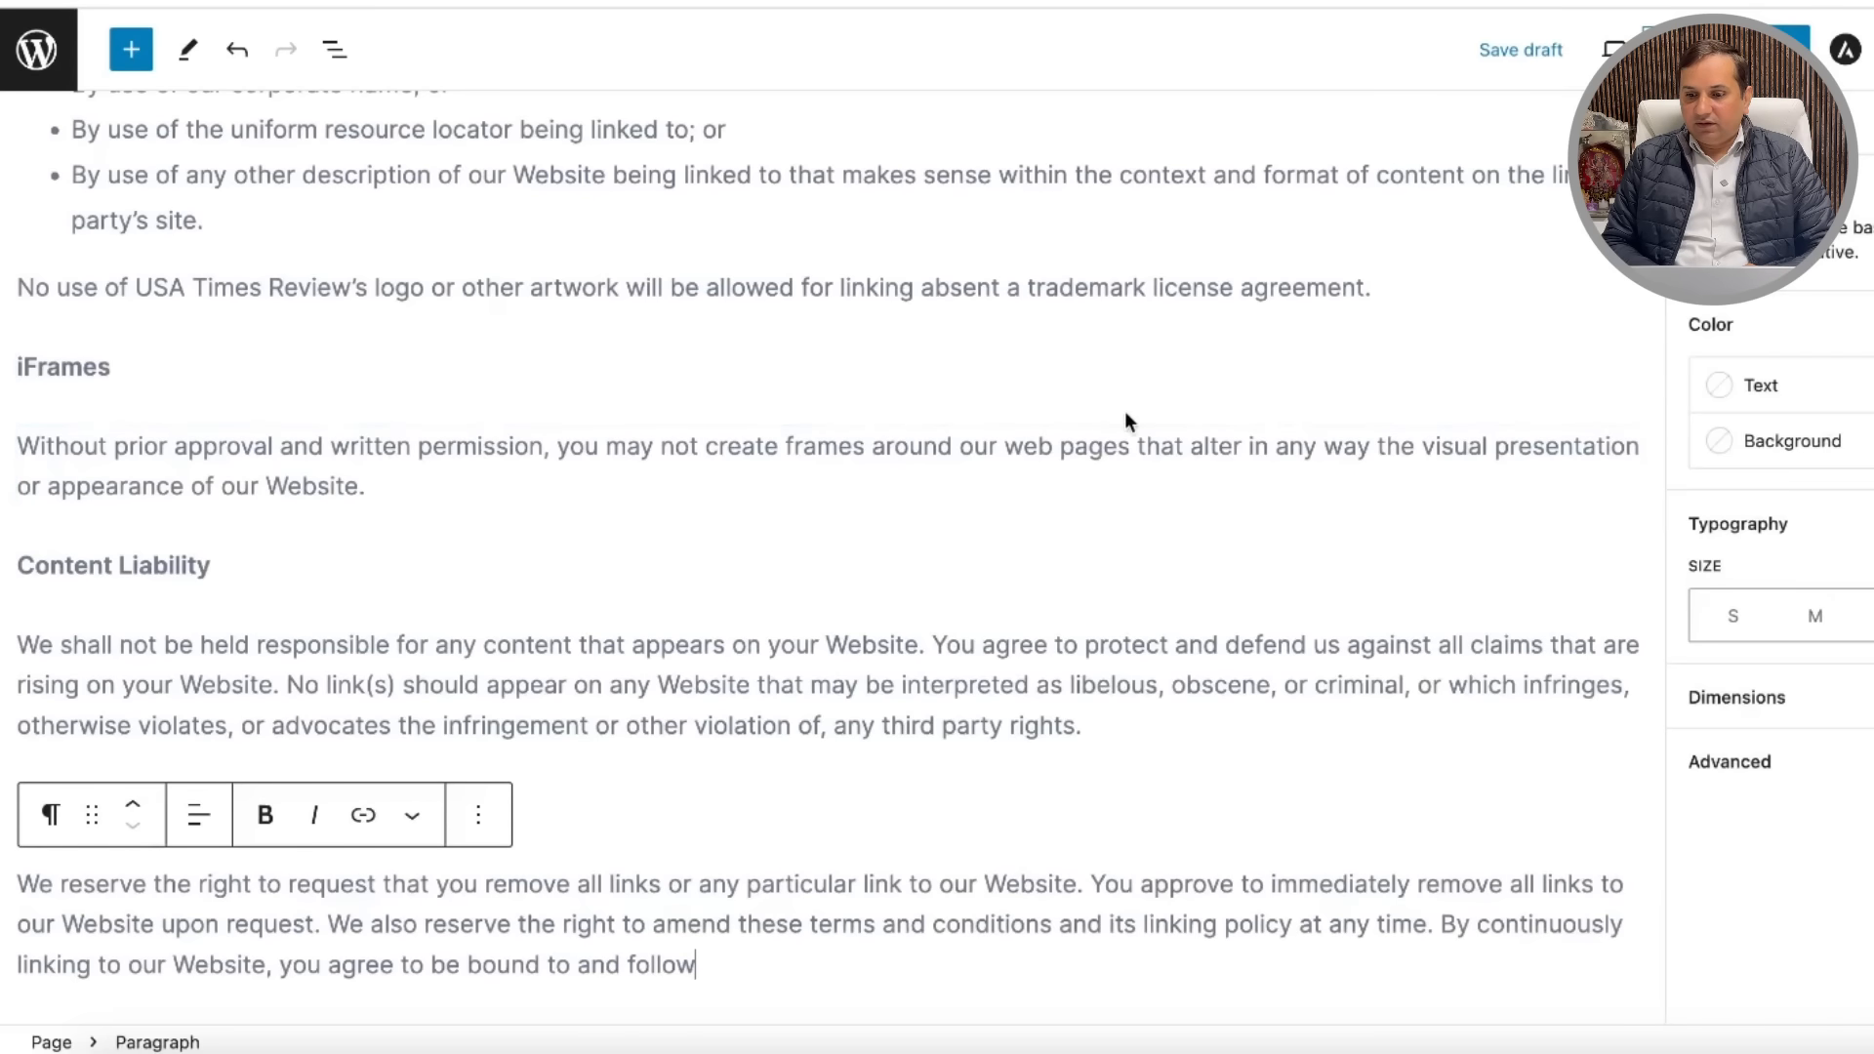
{"action": "scroll", "coordinate": [1087, 395], "scroll_direction": "up", "scroll_amount": 15}
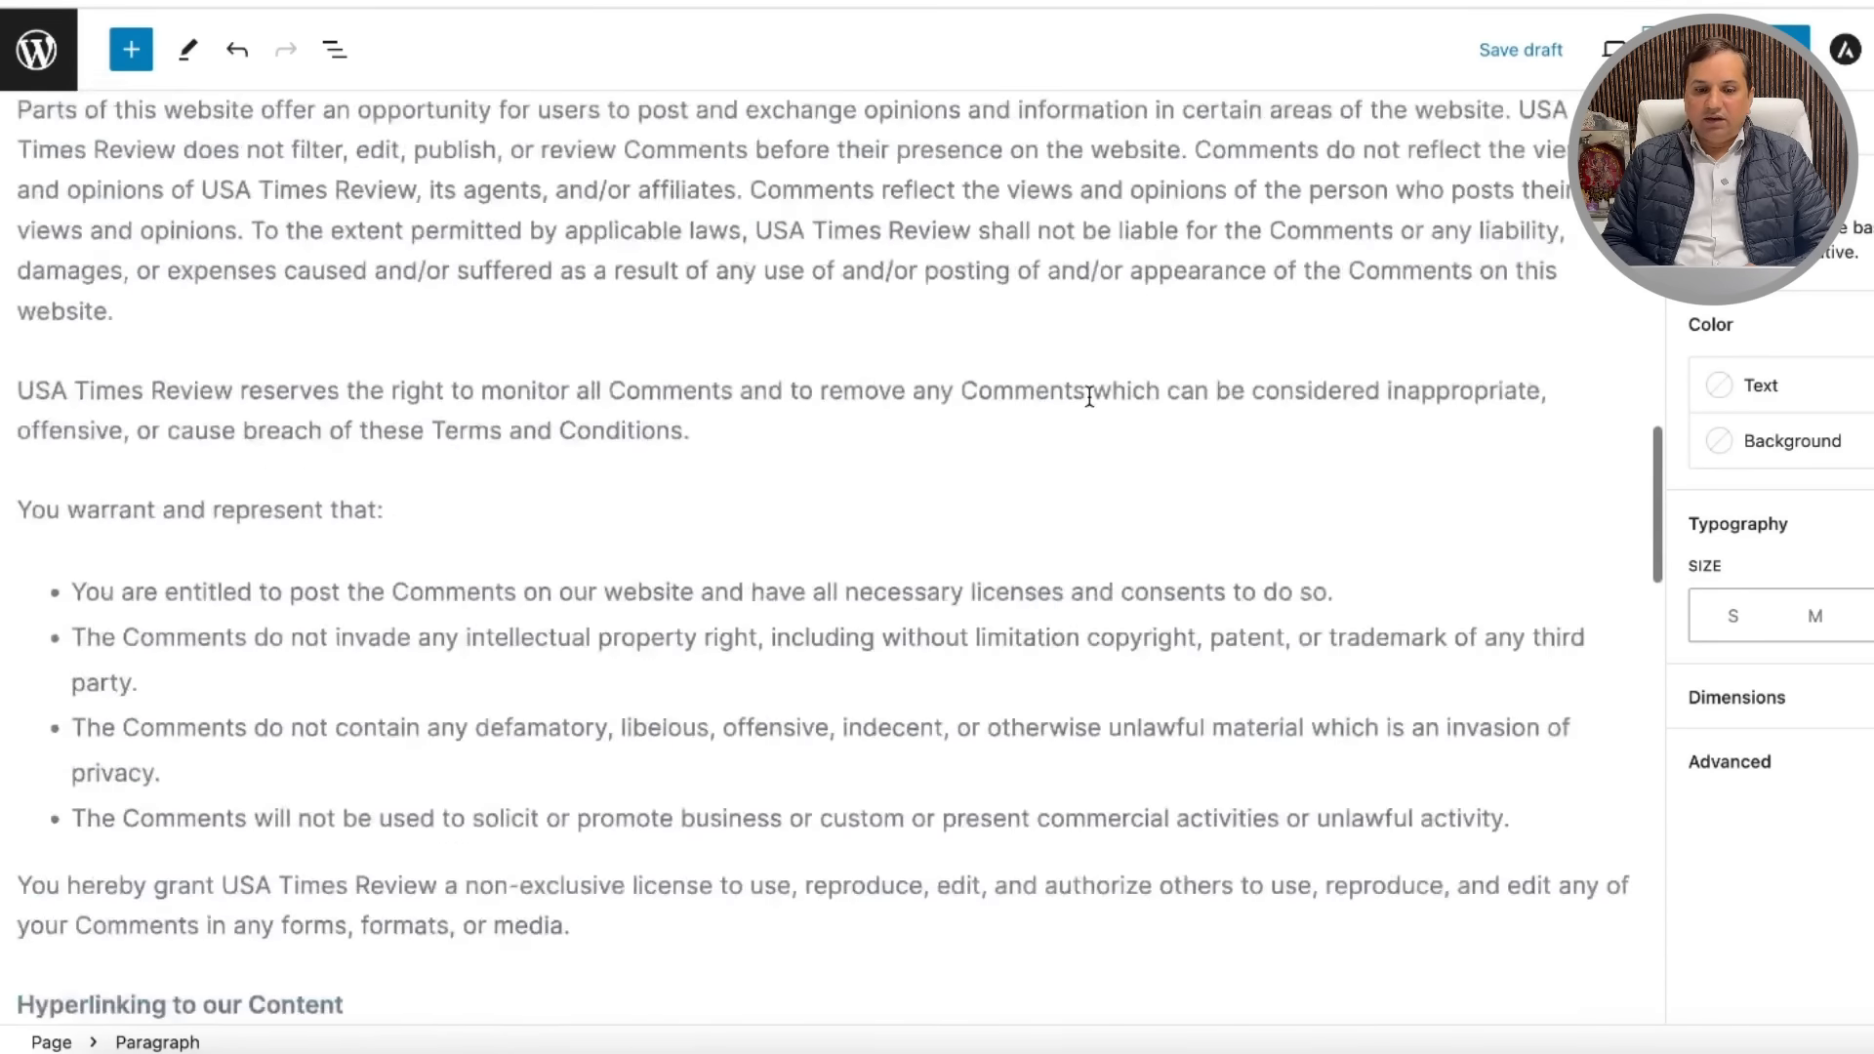
{"action": "scroll", "coordinate": [1089, 398], "scroll_direction": "up", "scroll_amount": 10}
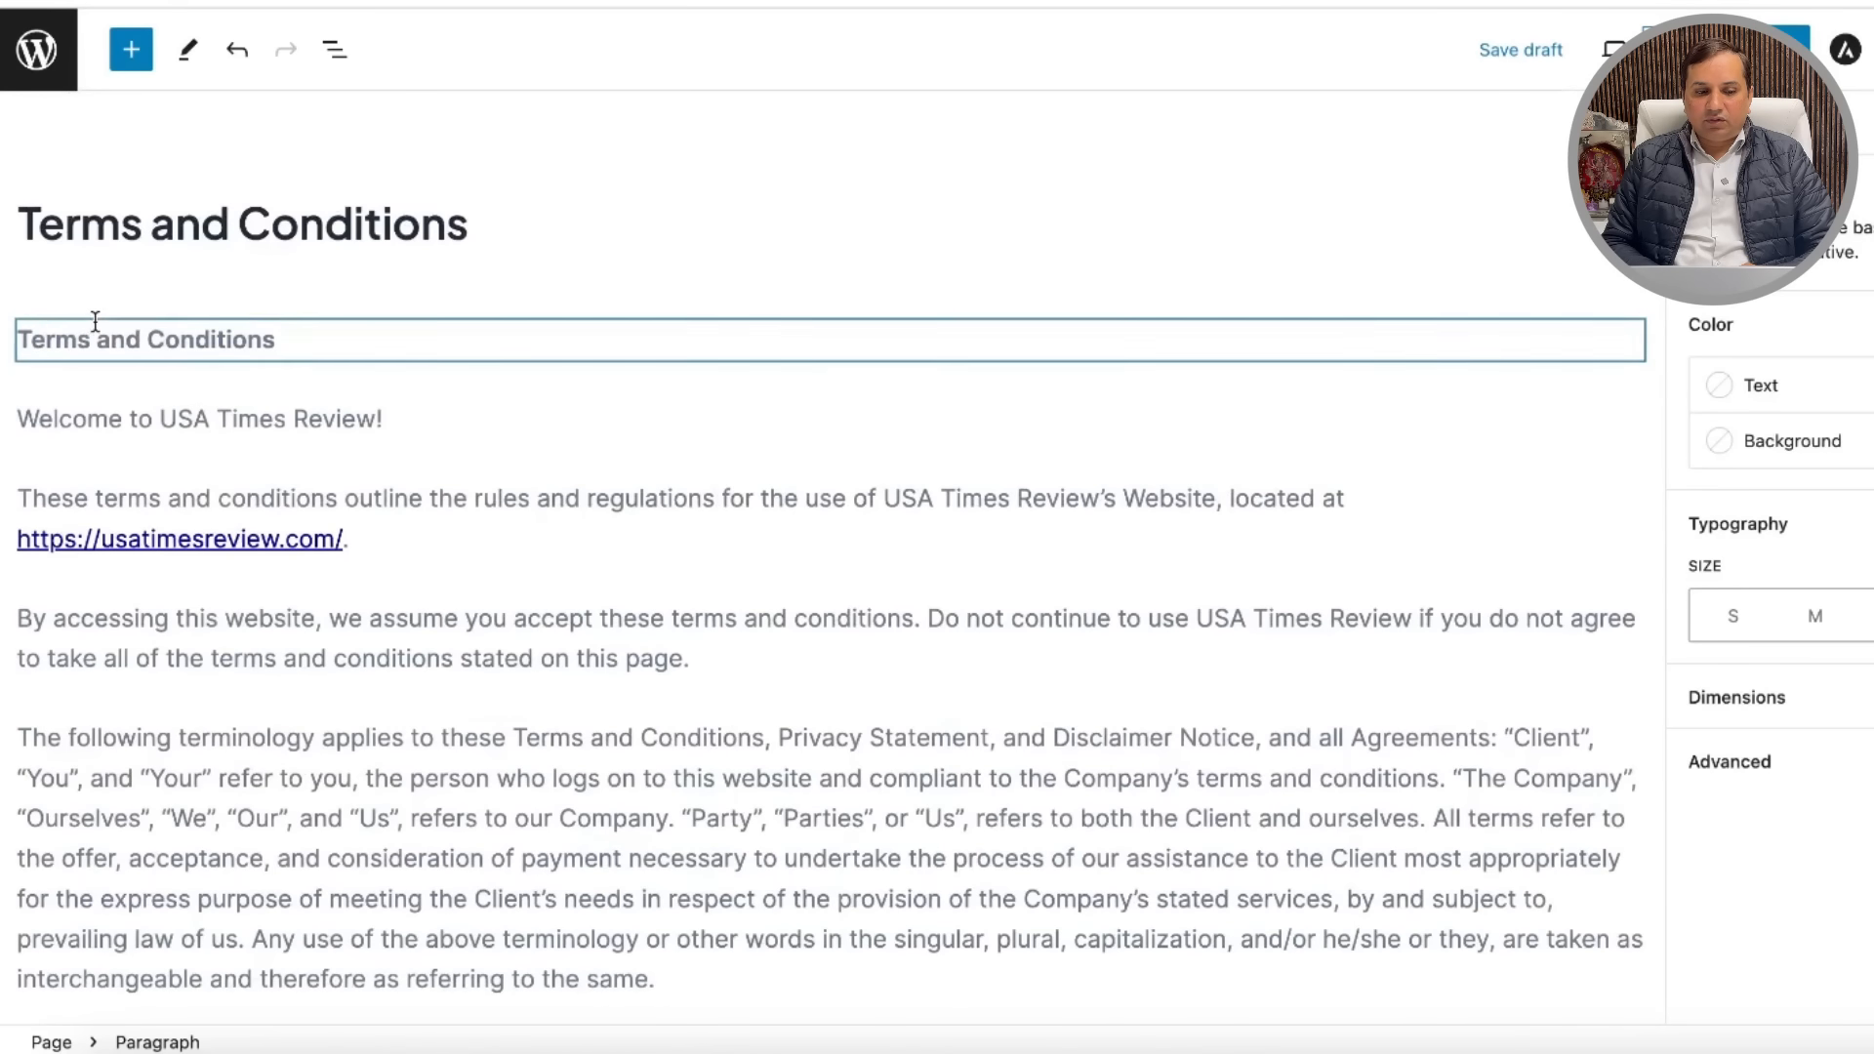
Step: Select the opening Terms and Conditions line and look through the extra text formatting options
{"action": "left_click", "coordinate": [284, 340]}
{"action": "left_click_drag", "start_coordinate": [284, 339], "coordinate": [13, 340]}
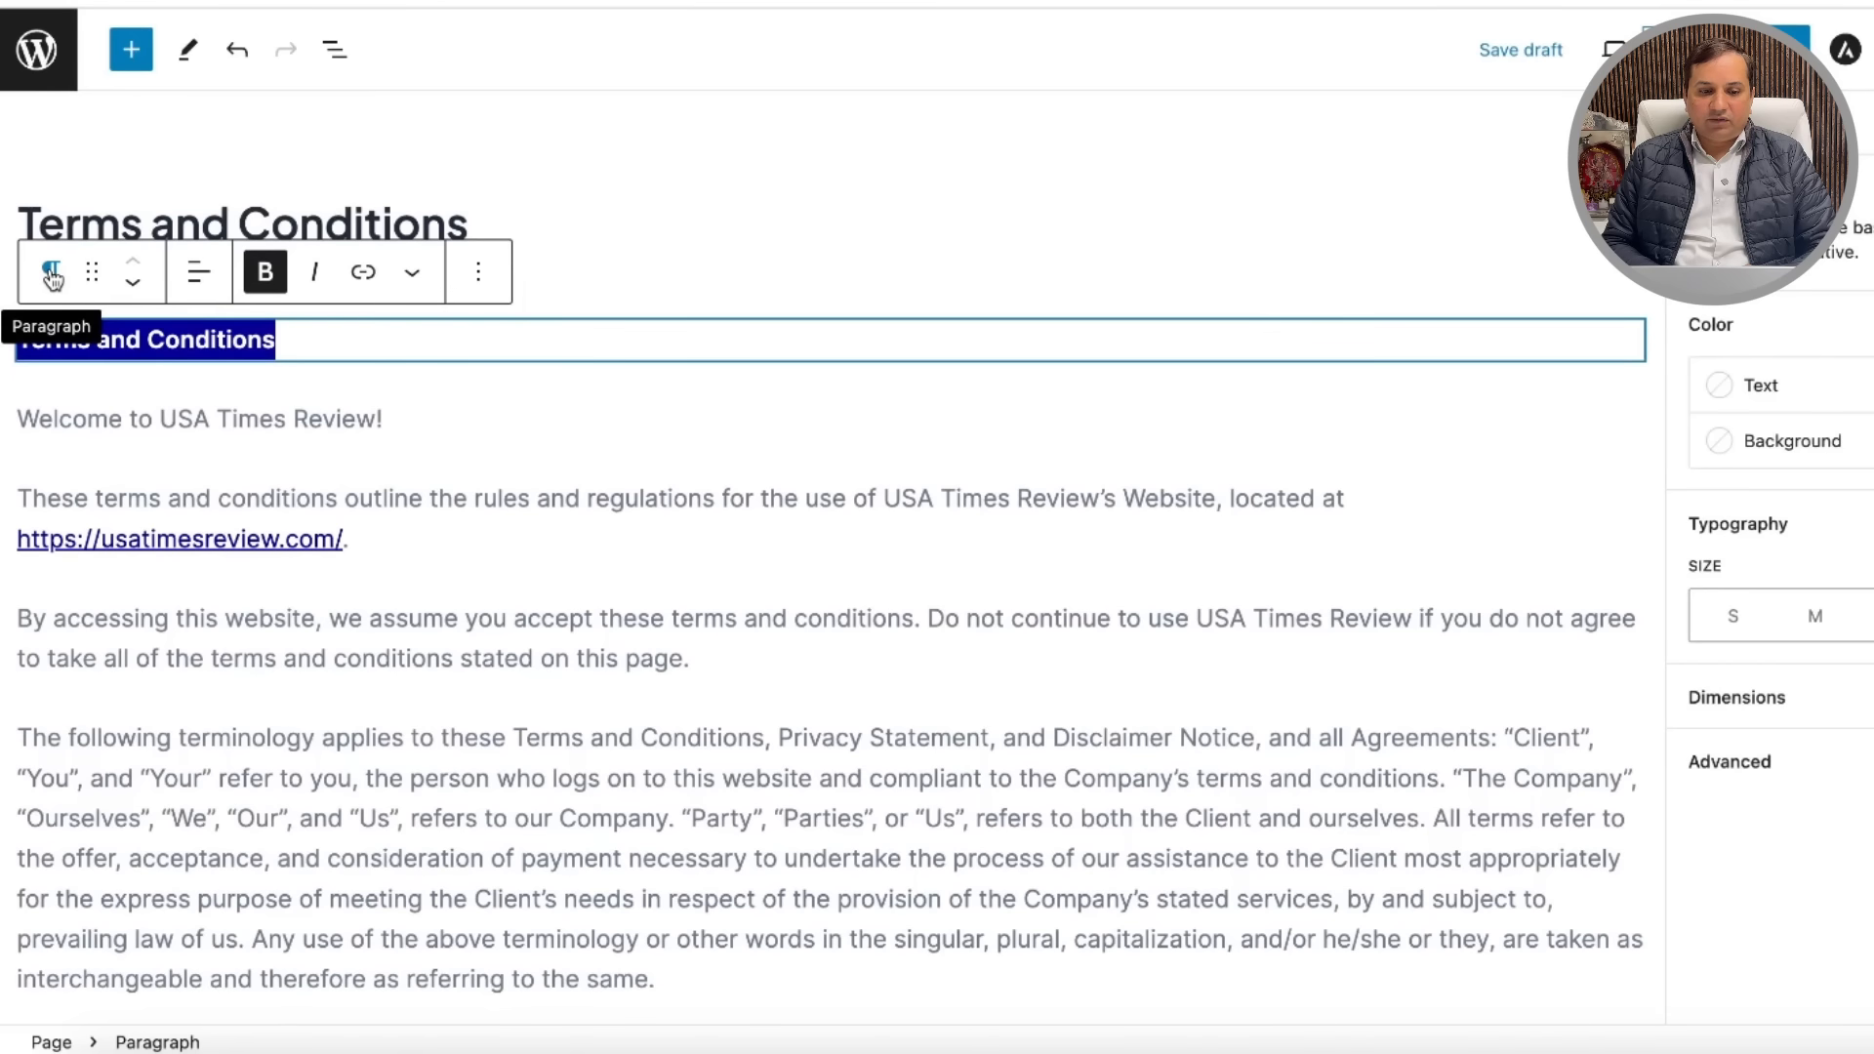
{"action": "left_click", "coordinate": [415, 277]}
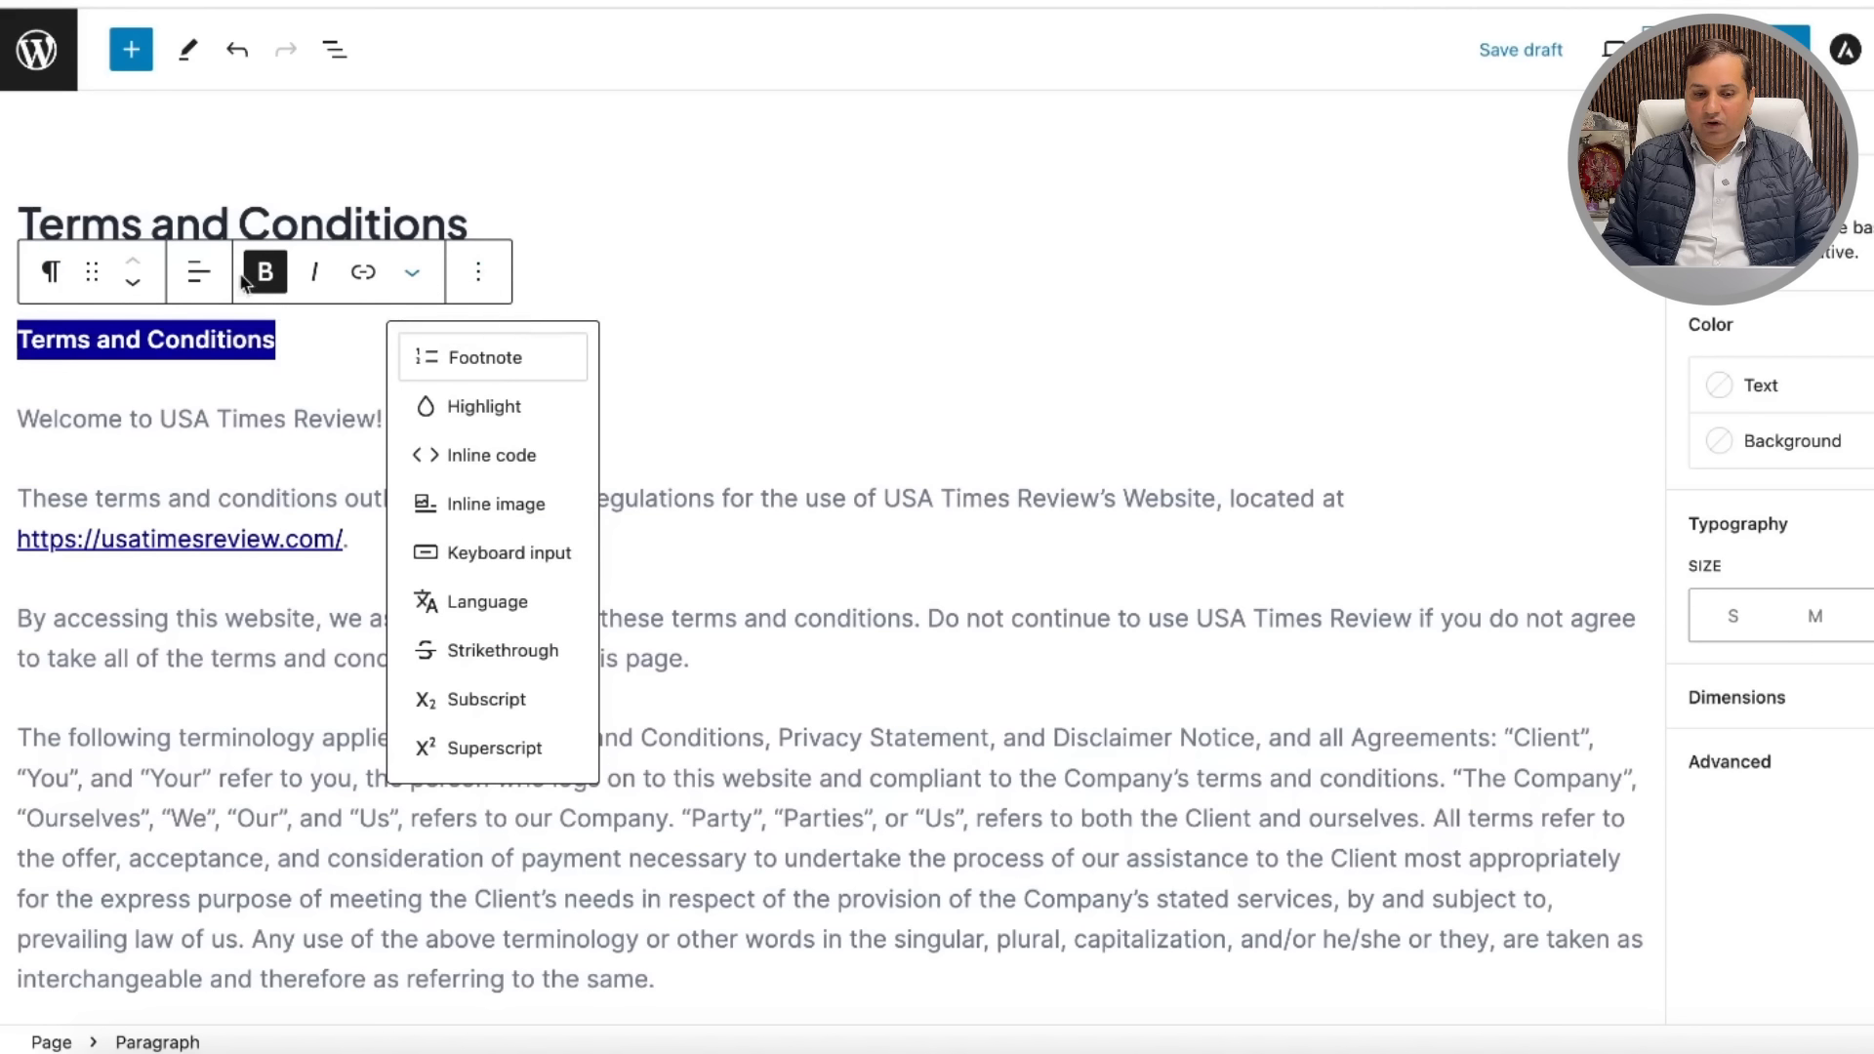
{"action": "left_click", "coordinate": [846, 576]}
{"action": "scroll", "coordinate": [752, 689], "scroll_direction": "down", "scroll_amount": 1}
{"action": "scroll", "coordinate": [752, 690], "scroll_direction": "down", "scroll_amount": 5}
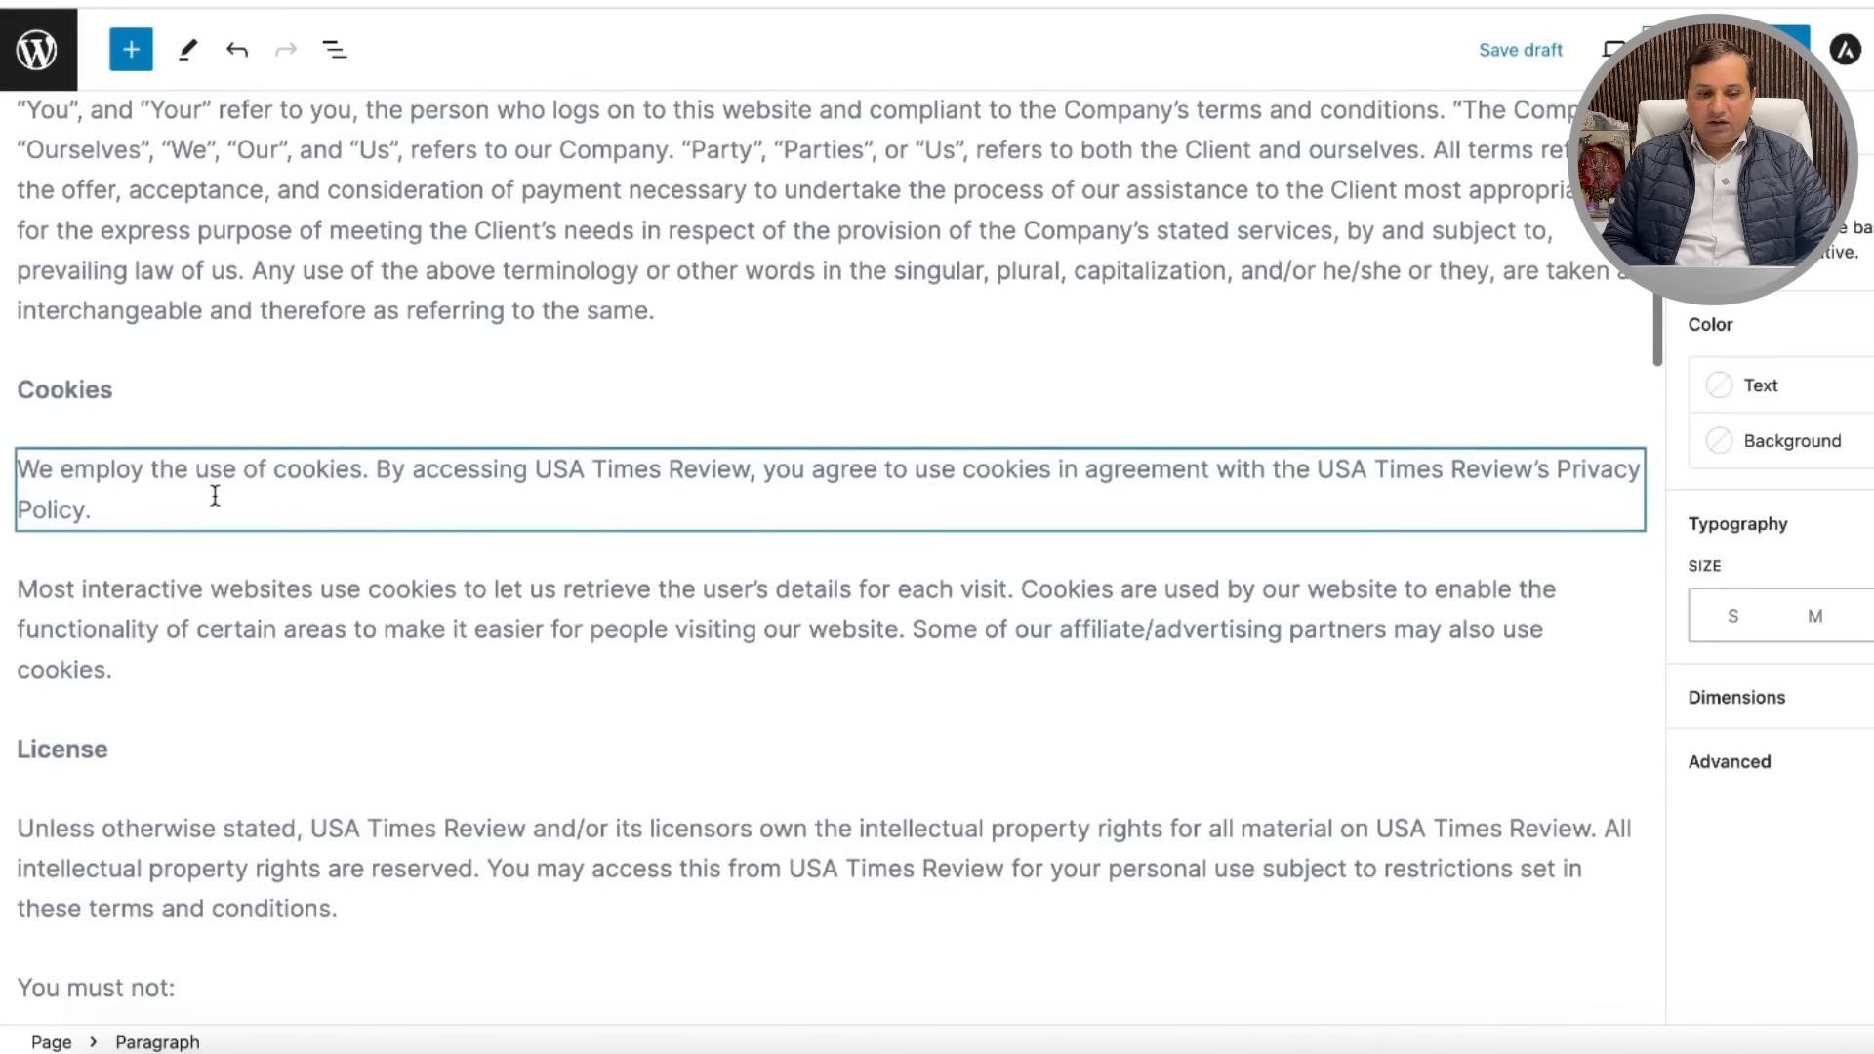
Step: Make the Cookies heading bold so it matches the License heading
{"action": "double_click", "coordinate": [73, 391]}
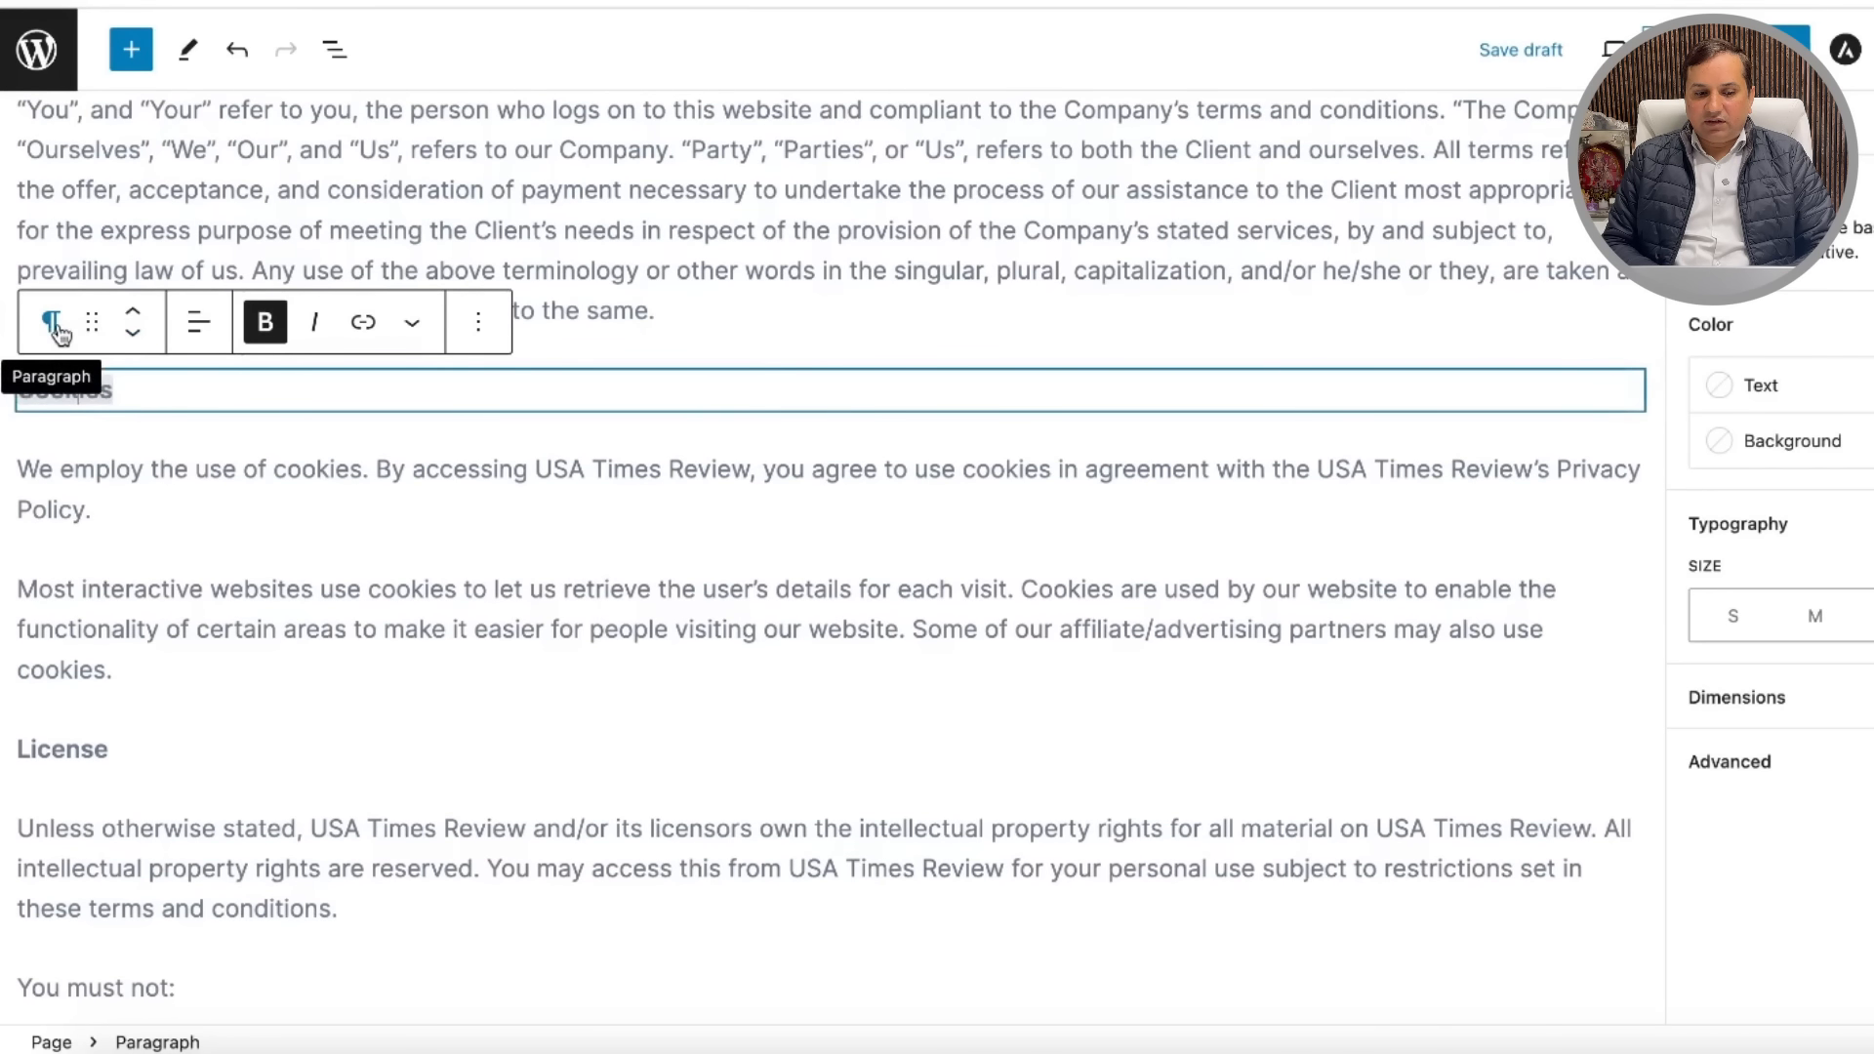
{"action": "left_click", "coordinate": [265, 322]}
{"action": "left_click", "coordinate": [80, 387]}
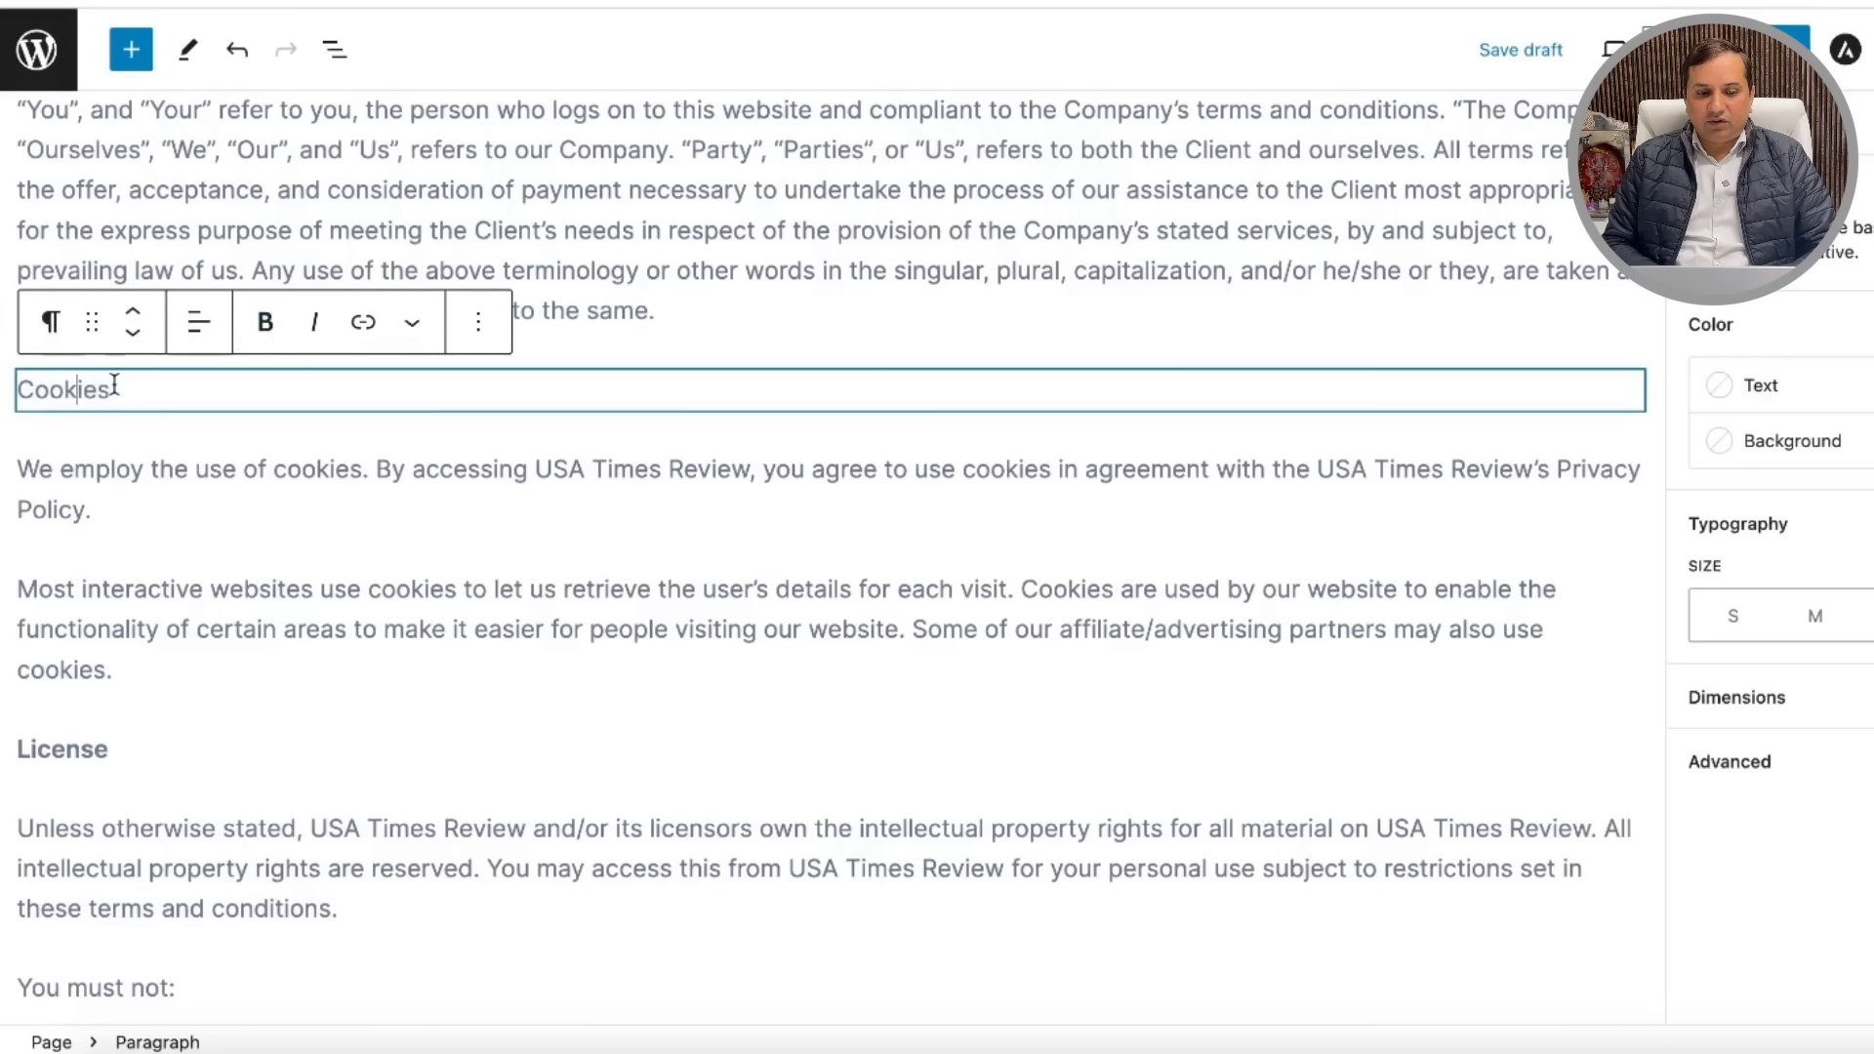
{"action": "left_click_drag", "start_coordinate": [86, 385], "coordinate": [18, 389]}
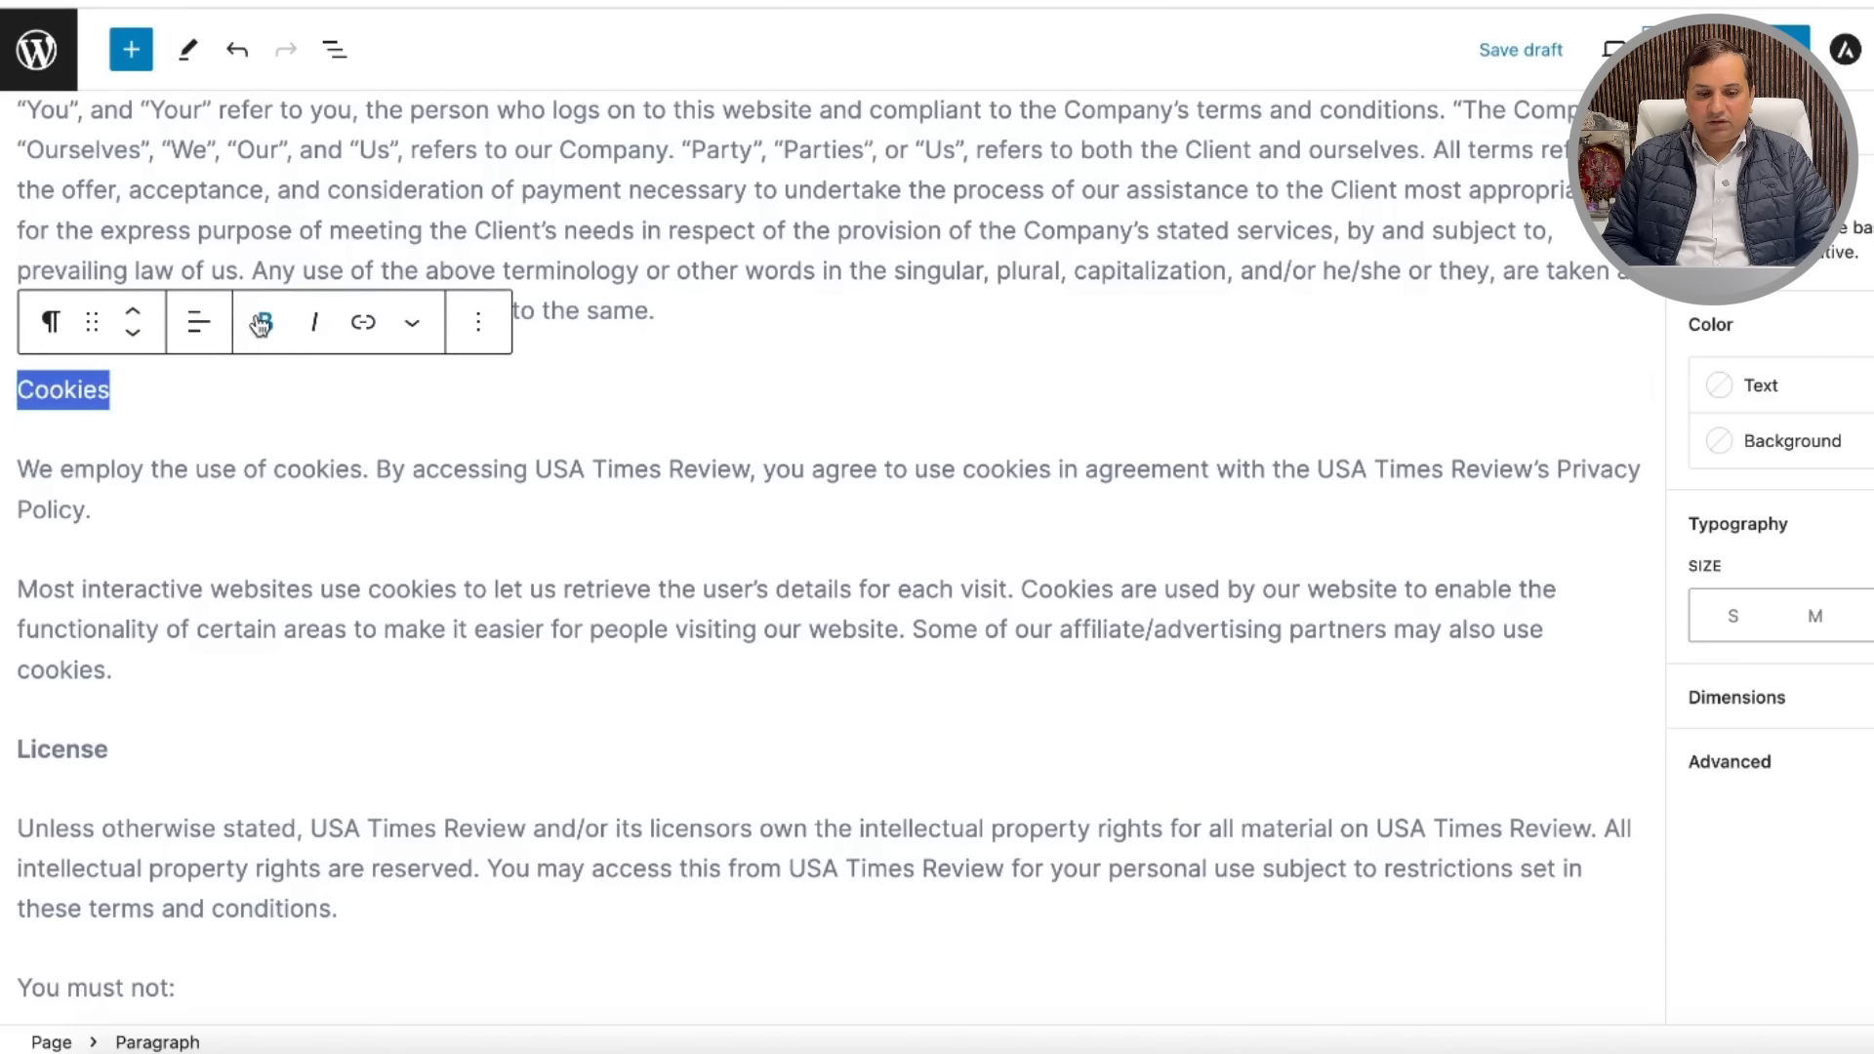
{"action": "left_click", "coordinate": [265, 322]}
{"action": "left_click", "coordinate": [415, 327]}
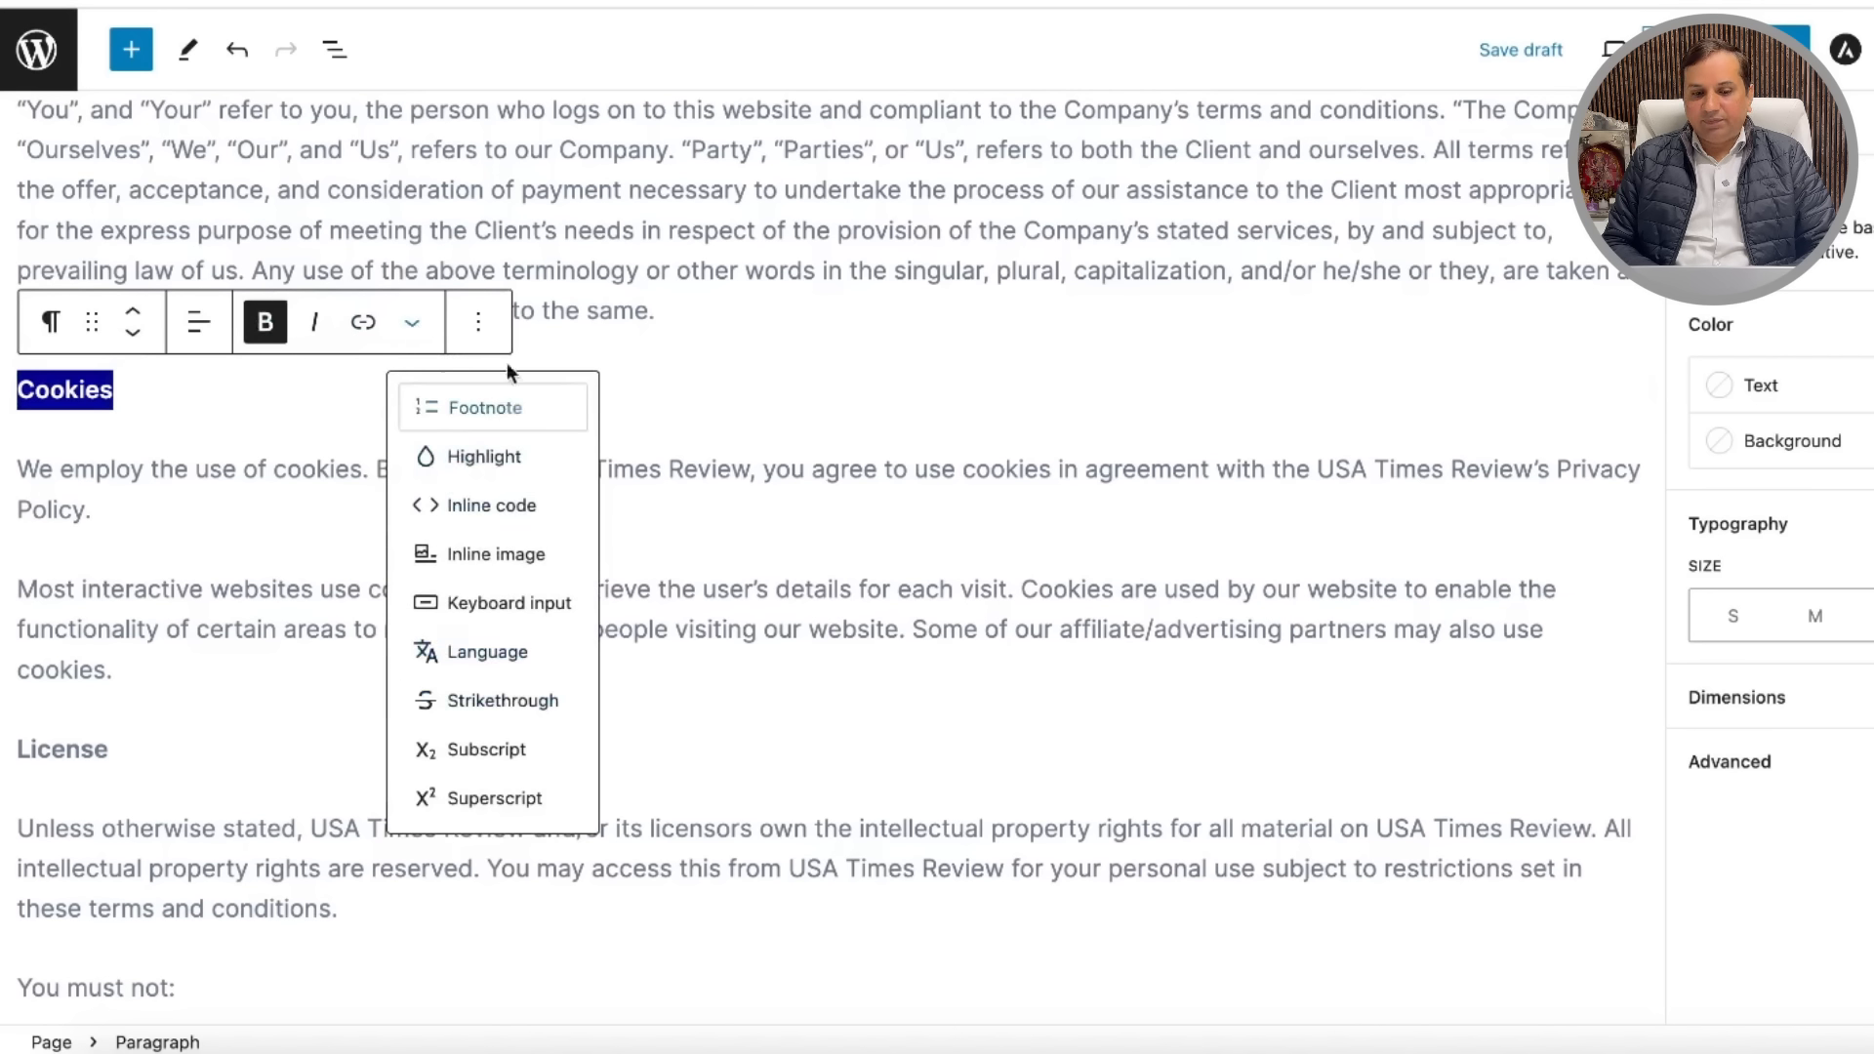
{"action": "left_click", "coordinate": [483, 331]}
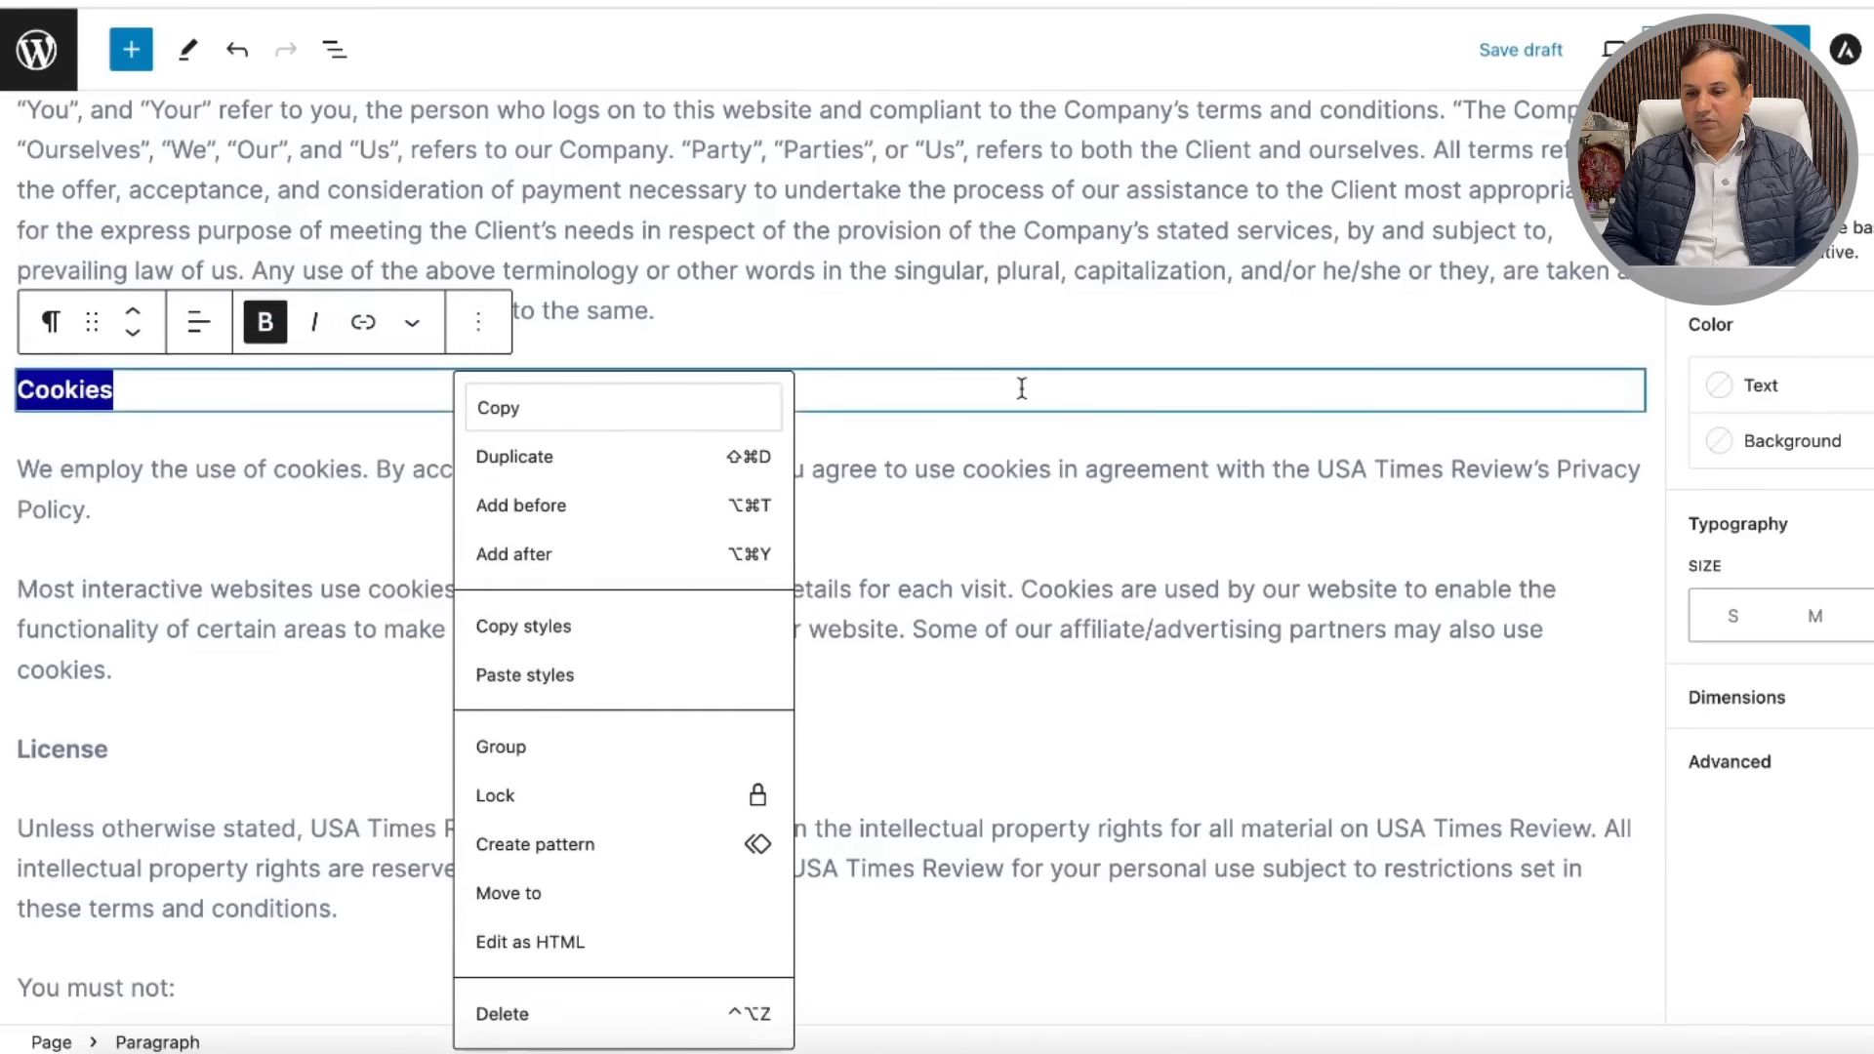
{"action": "left_click", "coordinate": [1096, 585]}
{"action": "scroll", "coordinate": [974, 705], "scroll_direction": "down", "scroll_amount": 20}
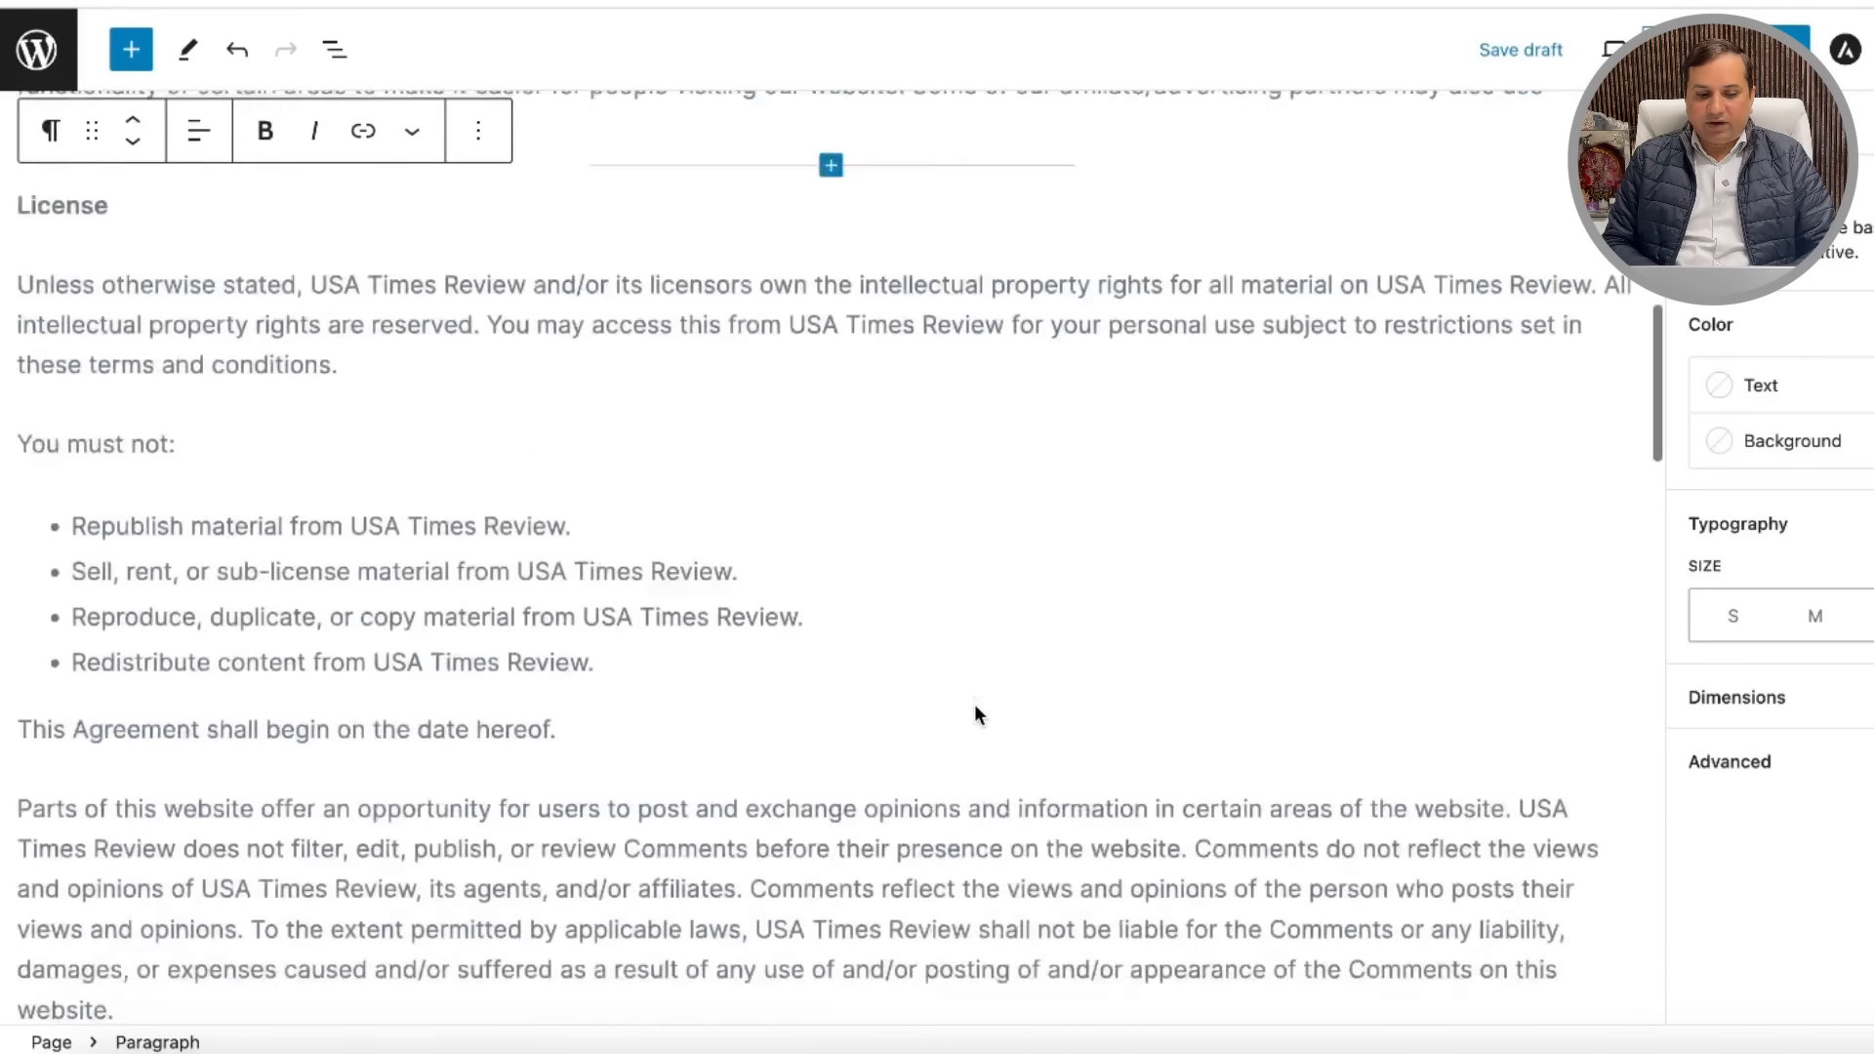
Step: Publish the Terms and Conditions page and view it on the live site
{"action": "left_click", "coordinate": [1756, 50]}
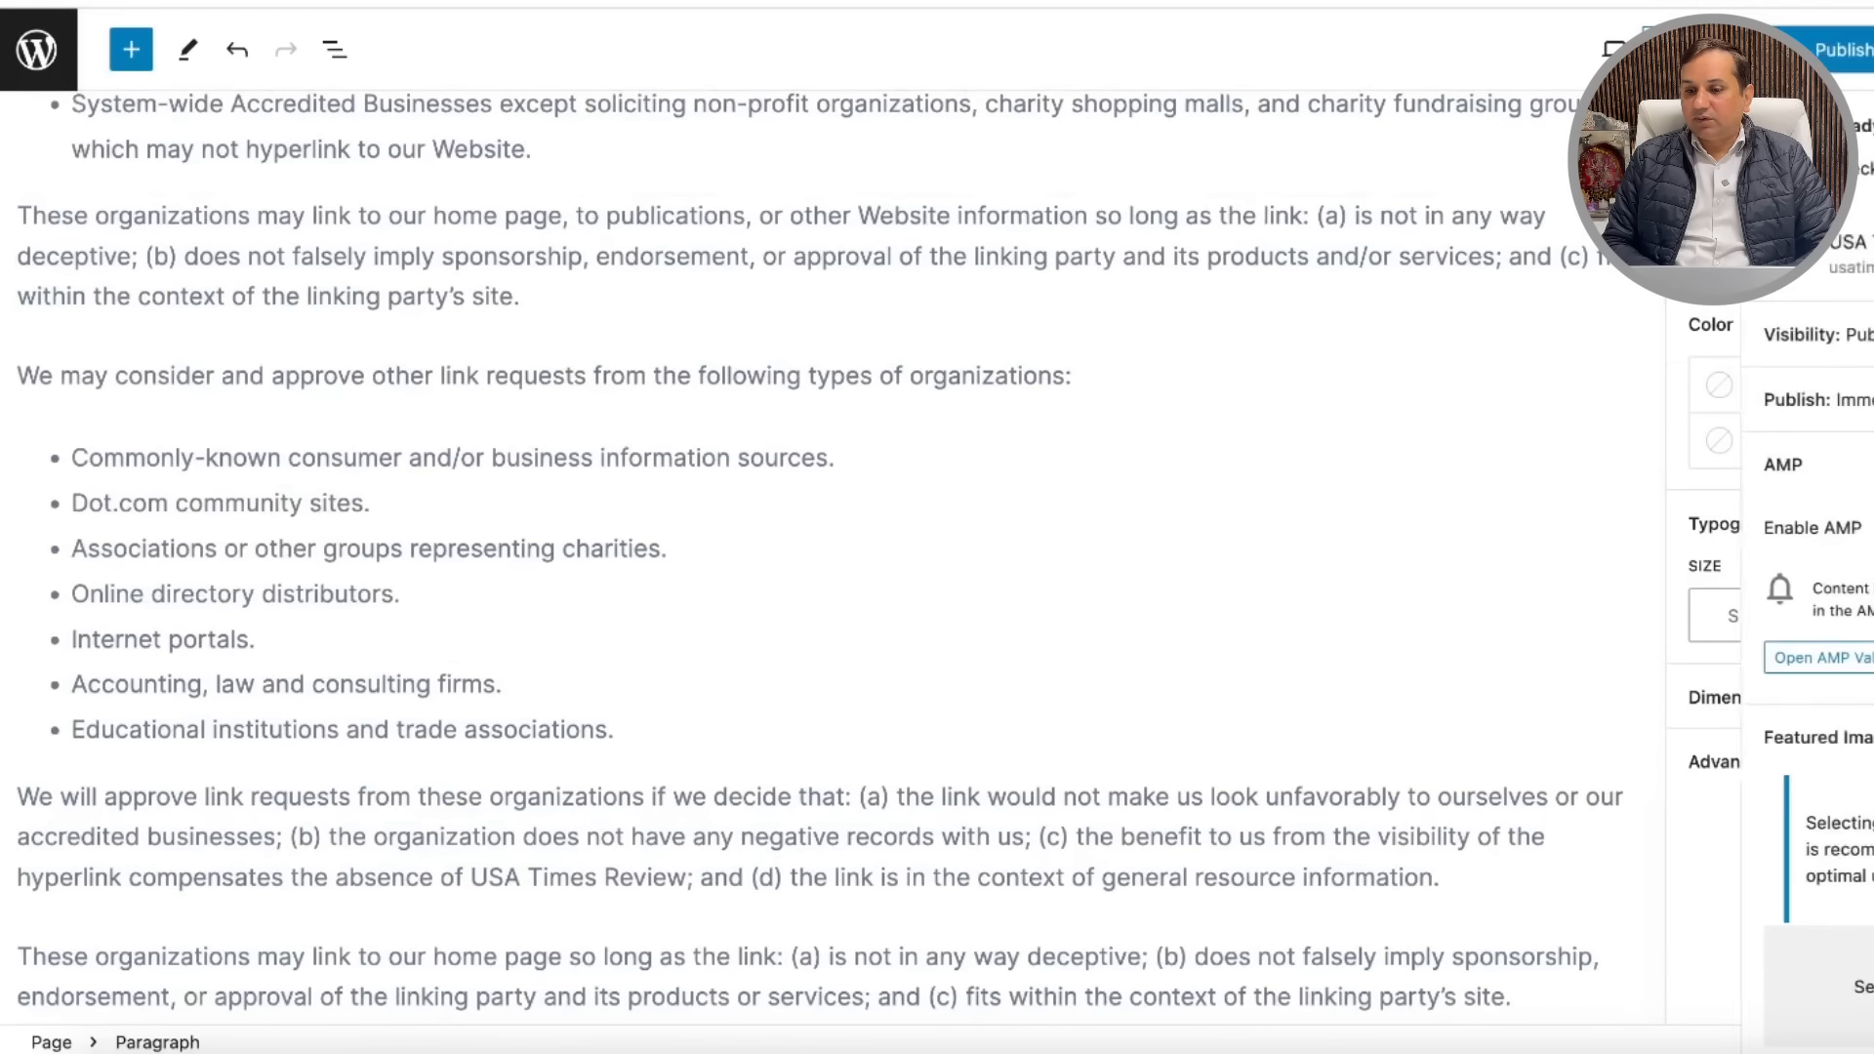
{"action": "left_click", "coordinate": [1771, 50]}
{"action": "left_click", "coordinate": [1251, 267]}
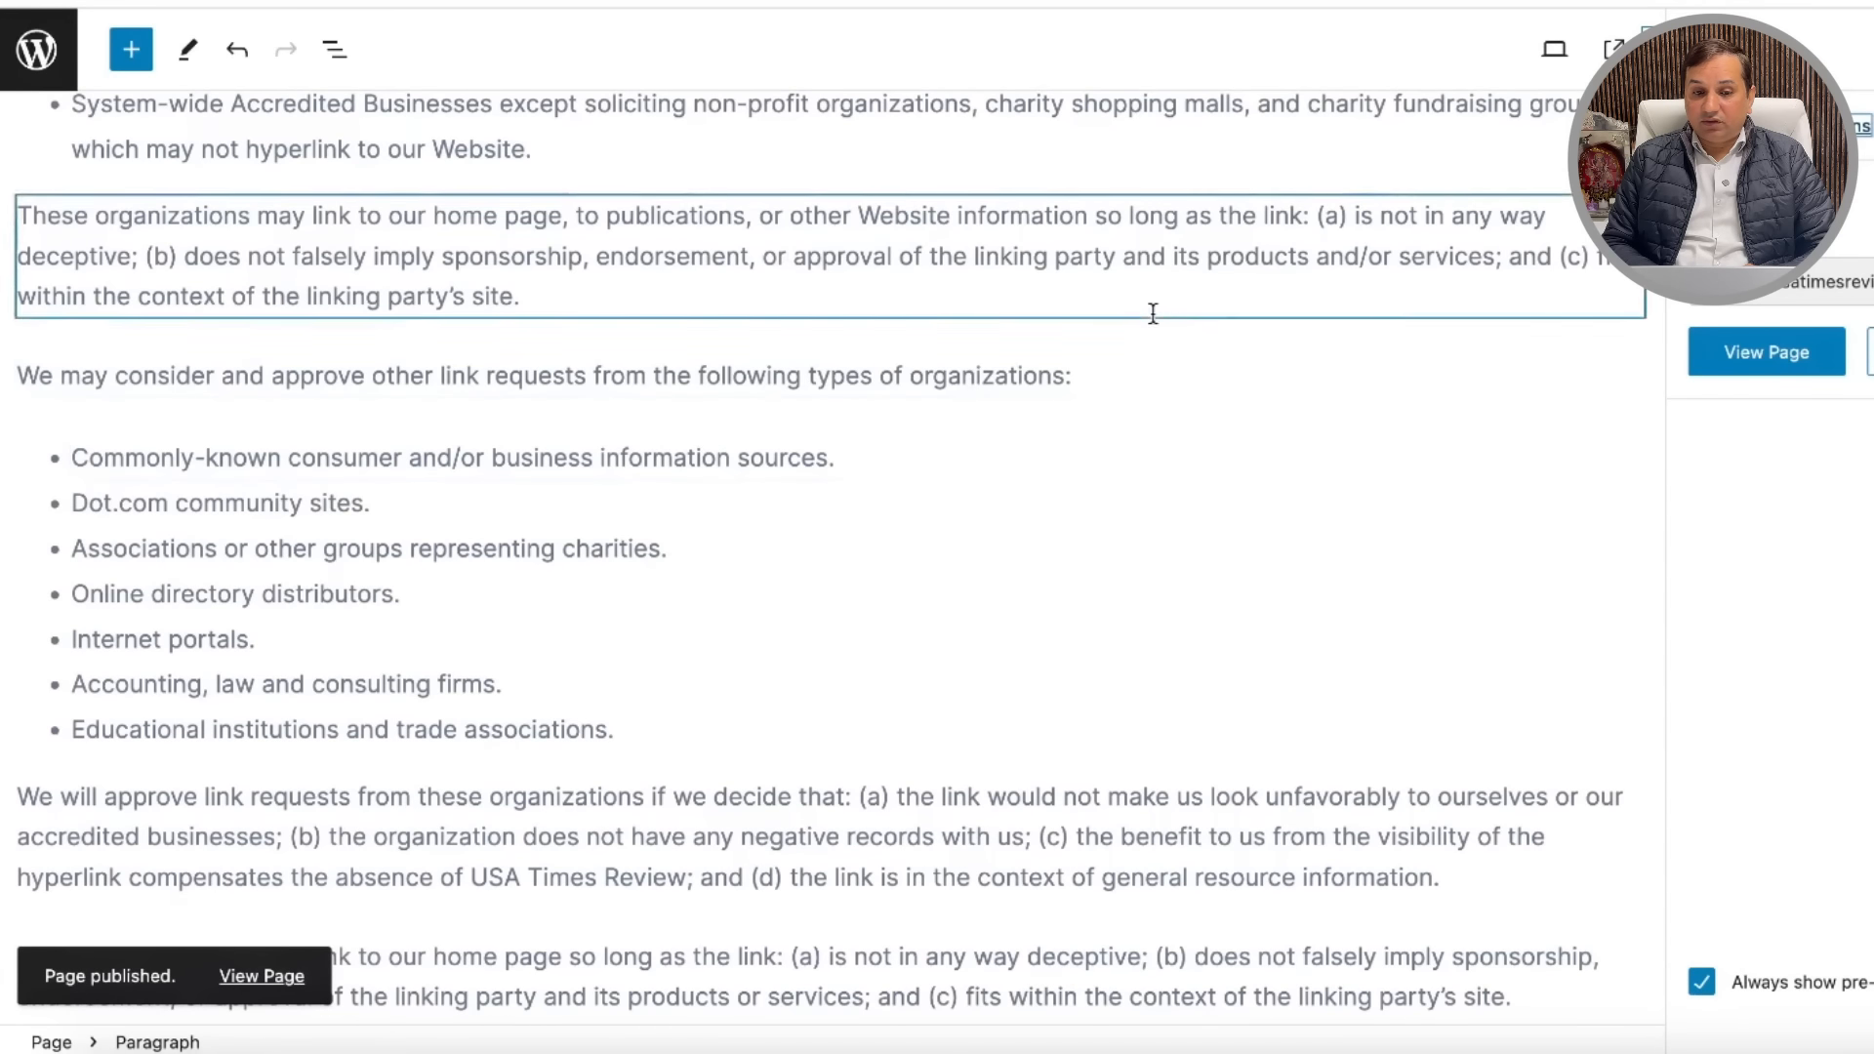
{"action": "left_click", "coordinate": [1713, 351]}
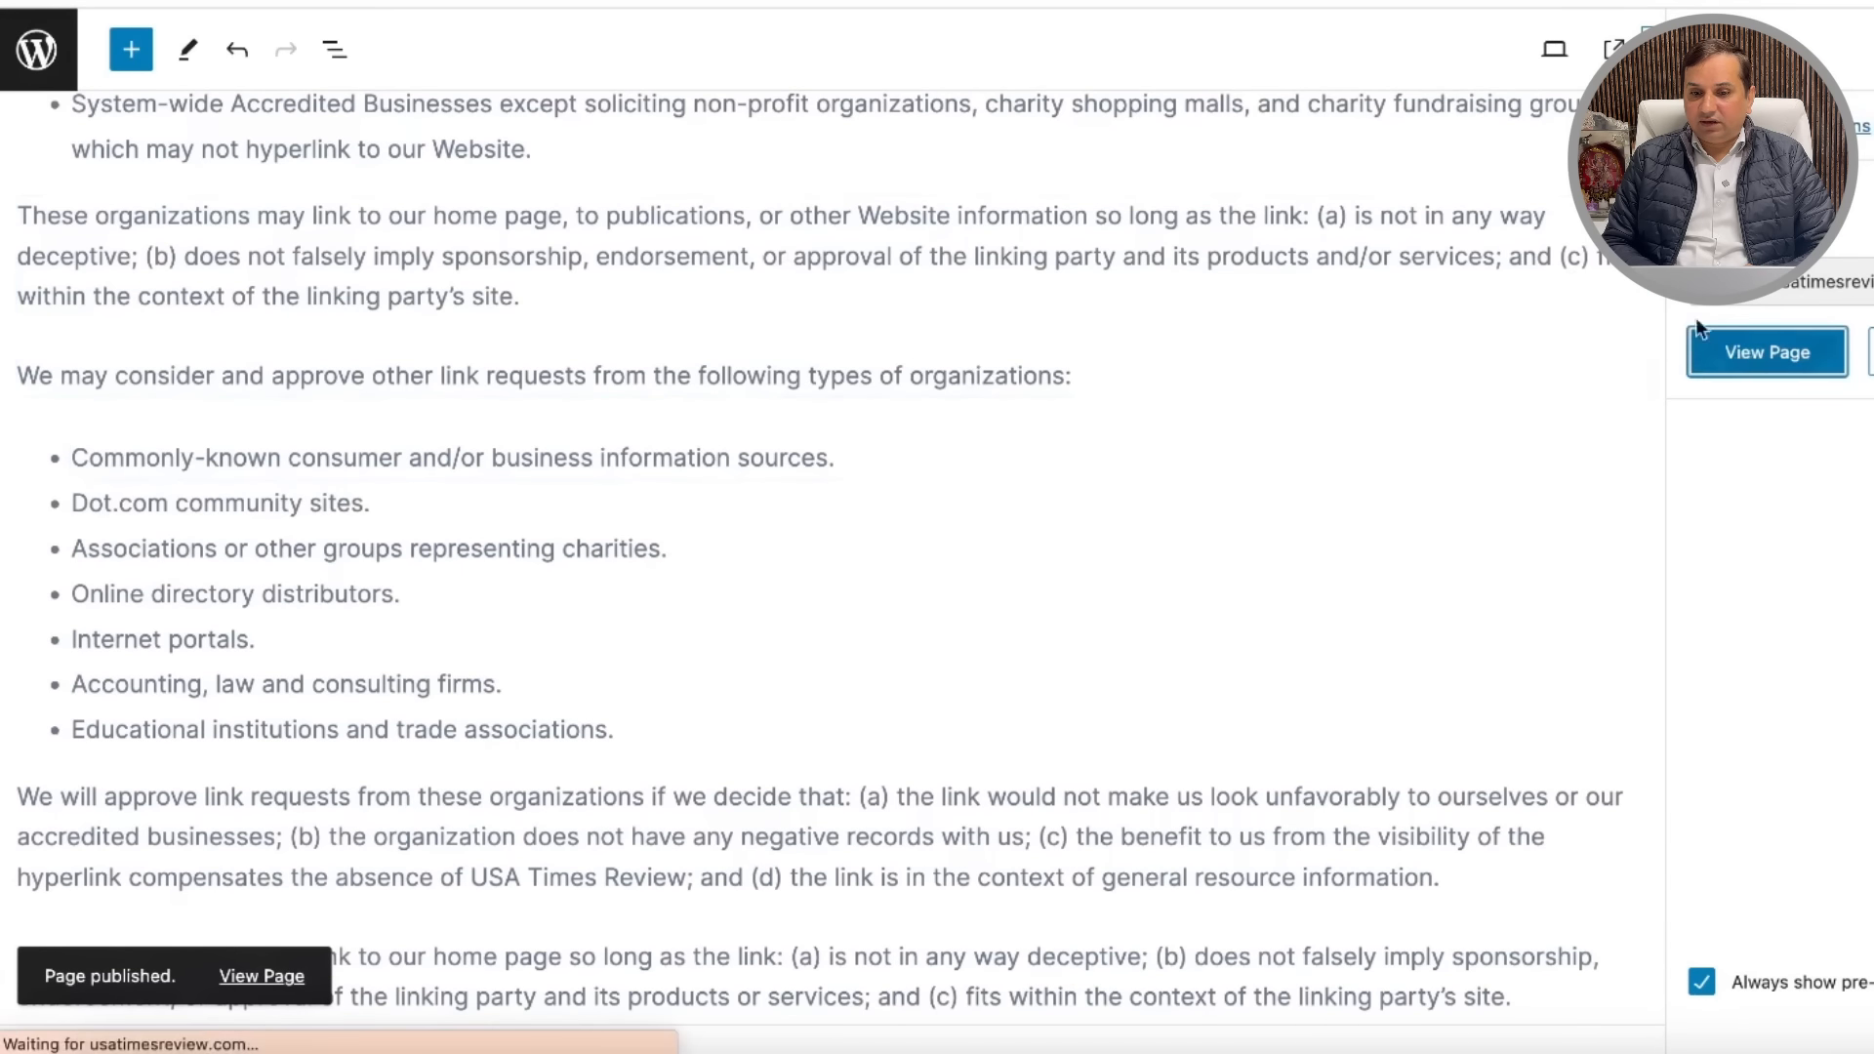
Step: Scroll through the live Terms and Conditions page, then bring up the site Customizer
{"action": "scroll", "coordinate": [1016, 535], "scroll_direction": "down", "scroll_amount": 15}
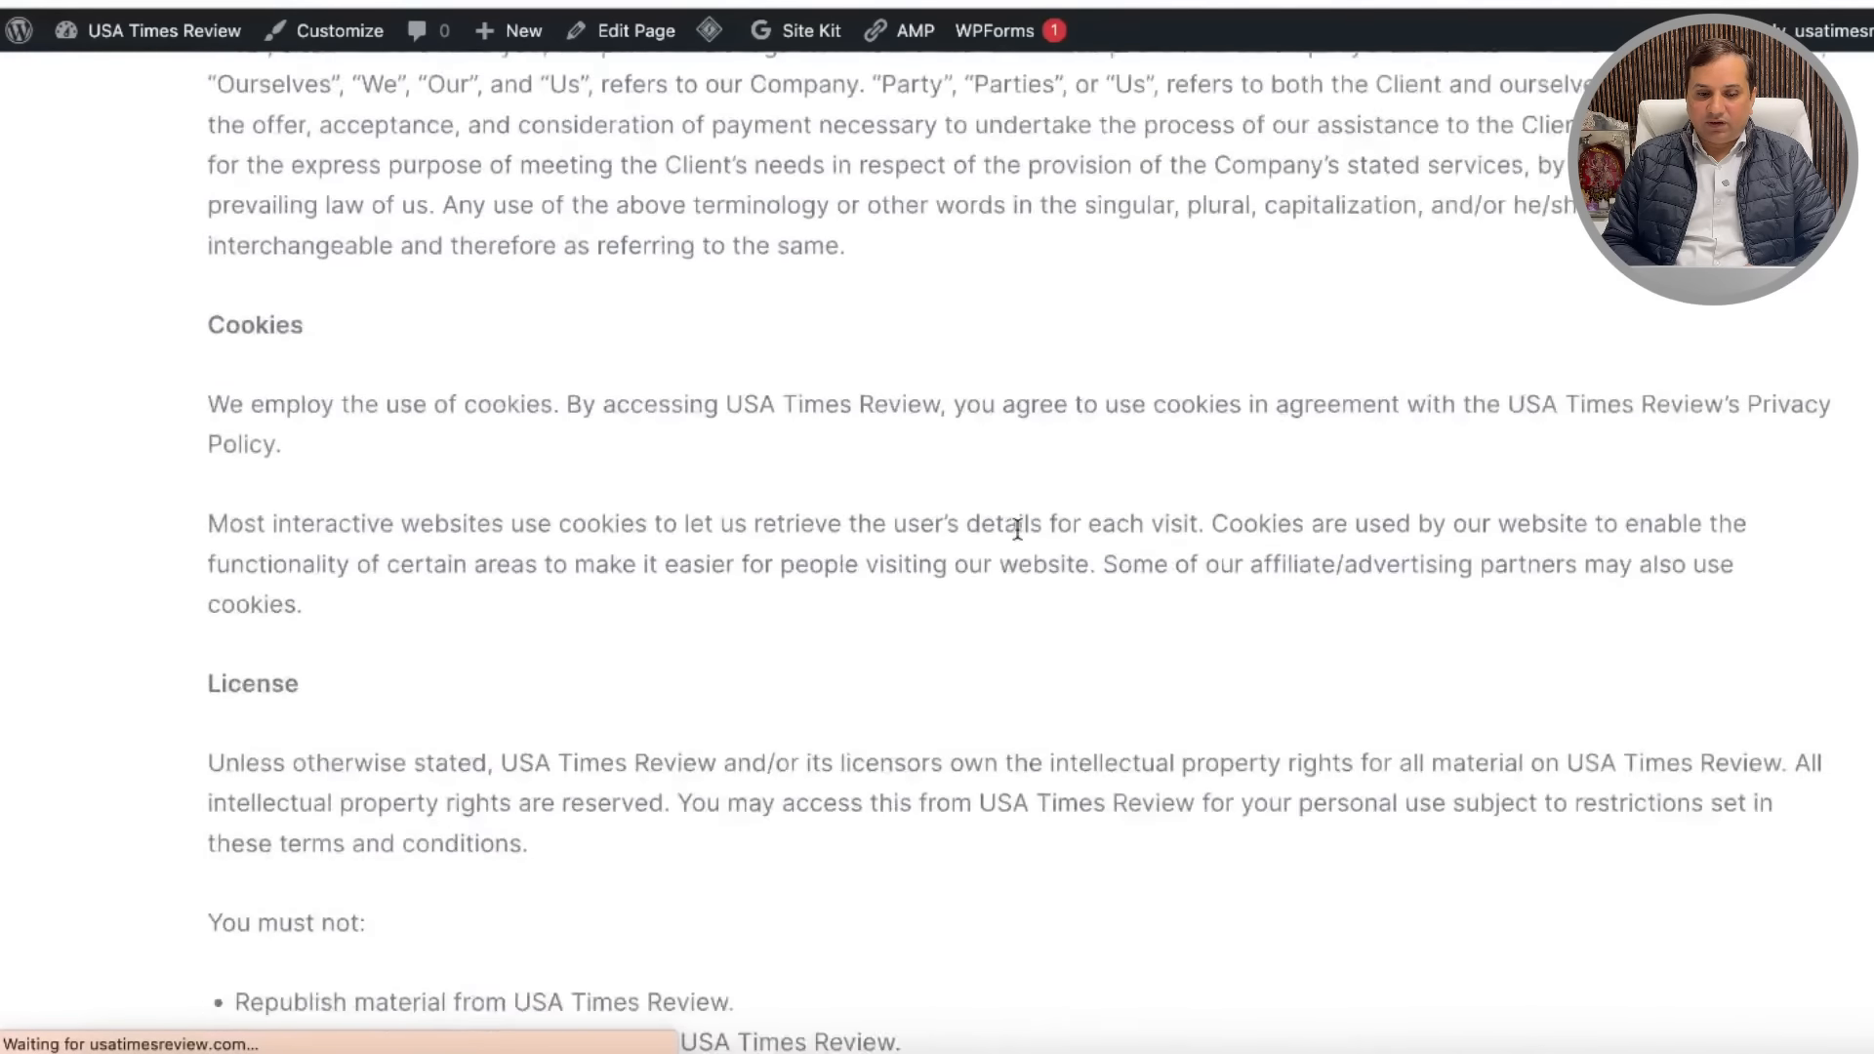
{"action": "scroll", "coordinate": [1016, 536], "scroll_direction": "up", "scroll_amount": 10}
{"action": "scroll", "coordinate": [1016, 530], "scroll_direction": "up", "scroll_amount": 10}
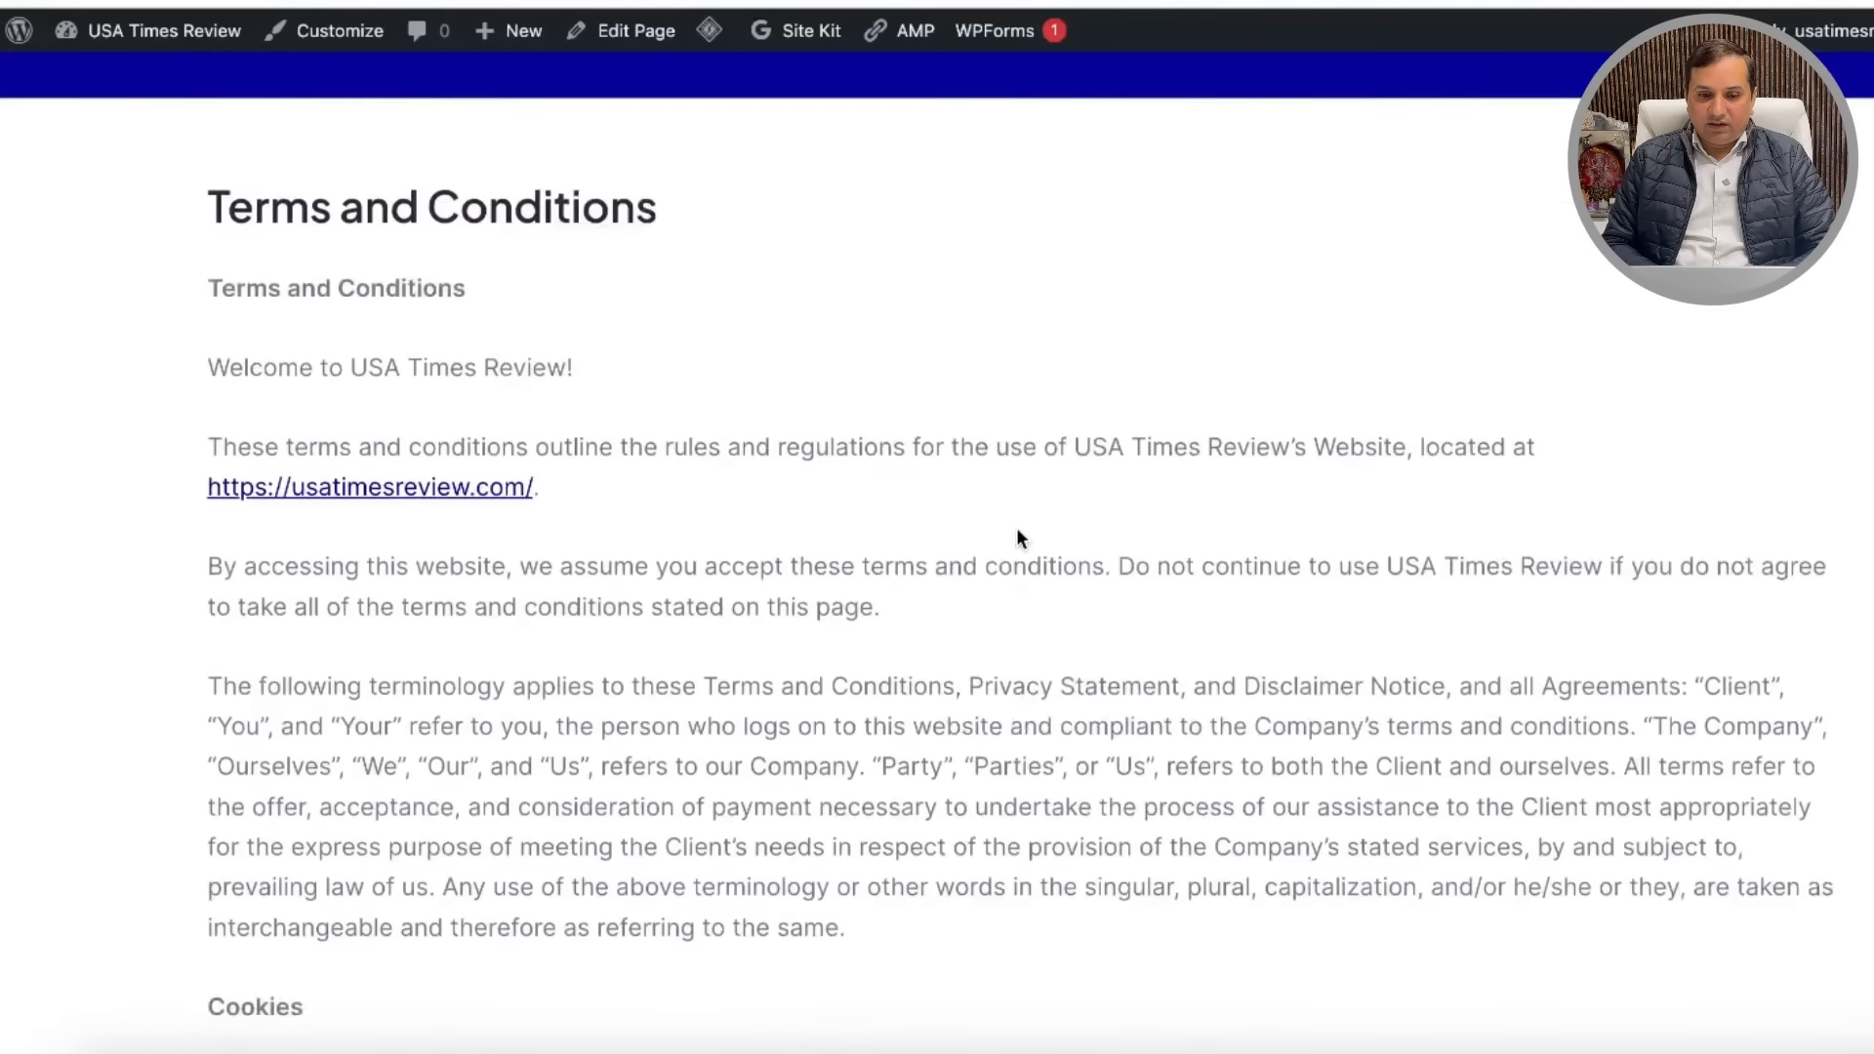
{"action": "scroll", "coordinate": [1016, 532], "scroll_direction": "down", "scroll_amount": 20}
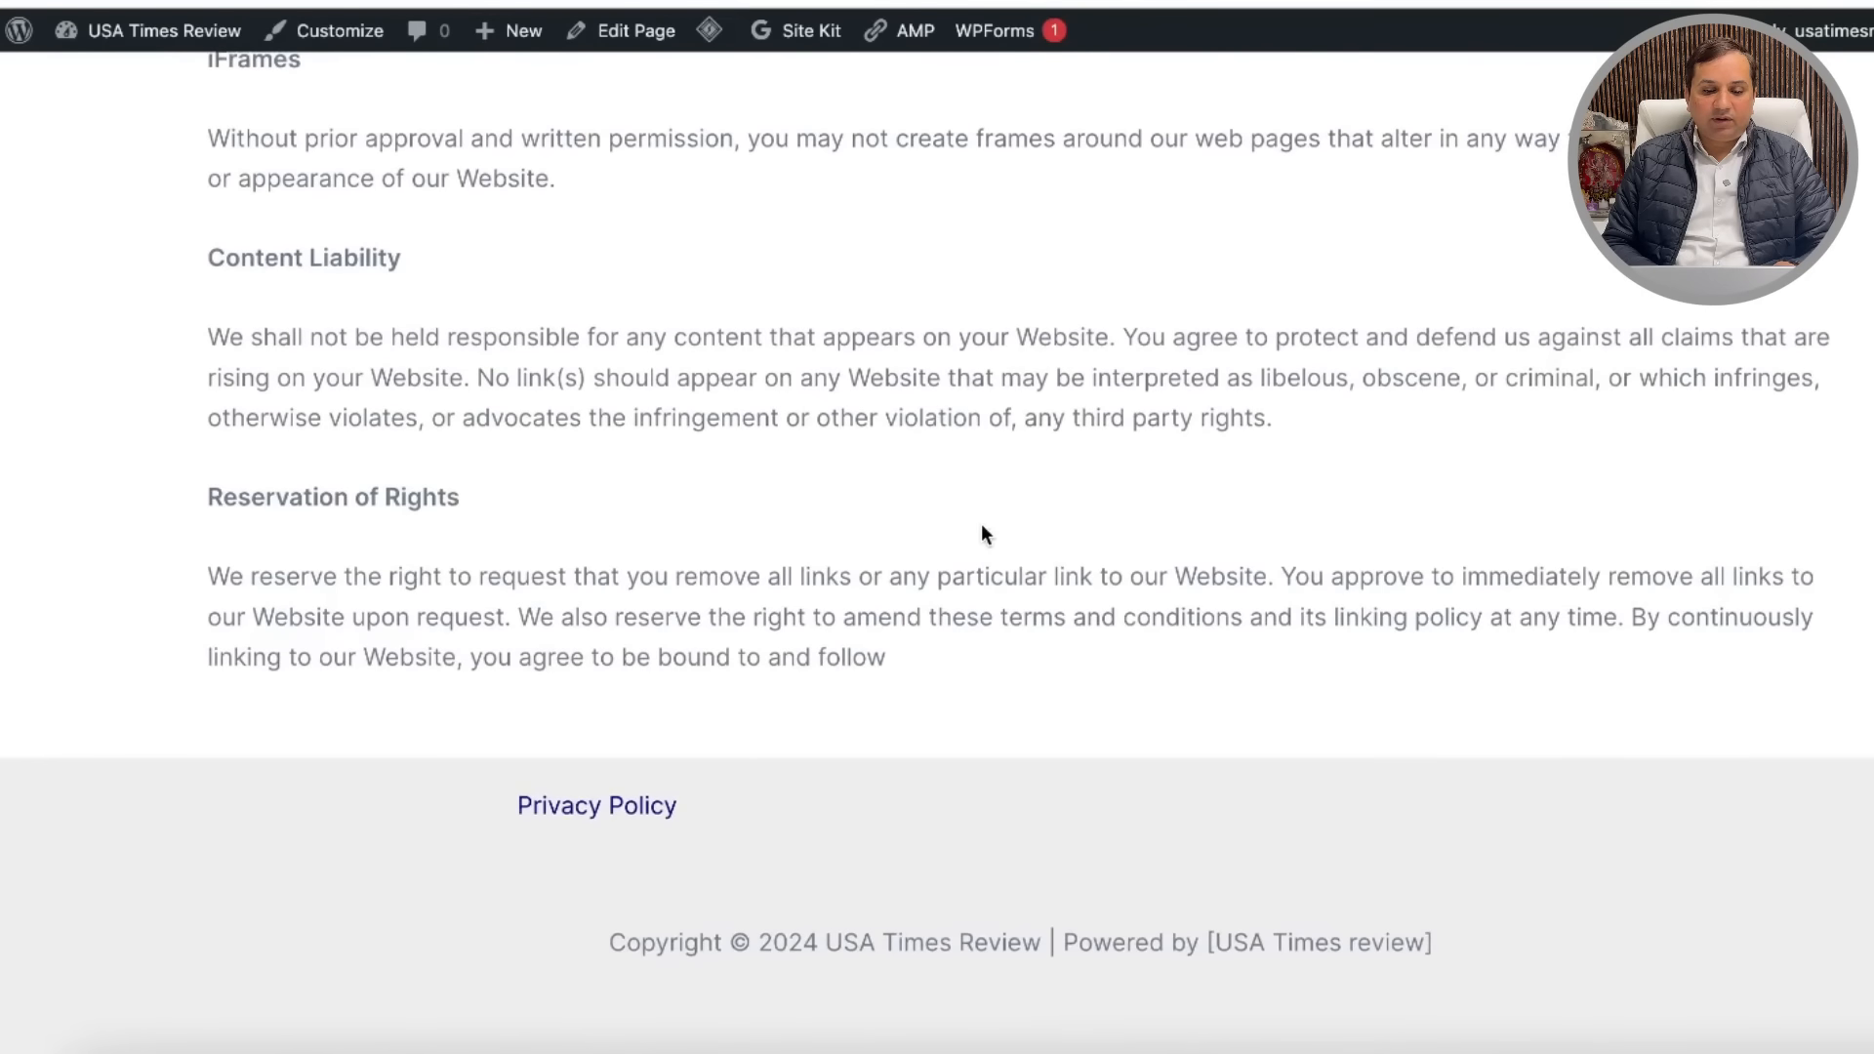
{"action": "scroll", "coordinate": [983, 532], "scroll_direction": "up", "scroll_amount": 9}
{"action": "scroll", "coordinate": [981, 530], "scroll_direction": "down", "scroll_amount": 10}
{"action": "scroll", "coordinate": [982, 530], "scroll_direction": "up", "scroll_amount": 20}
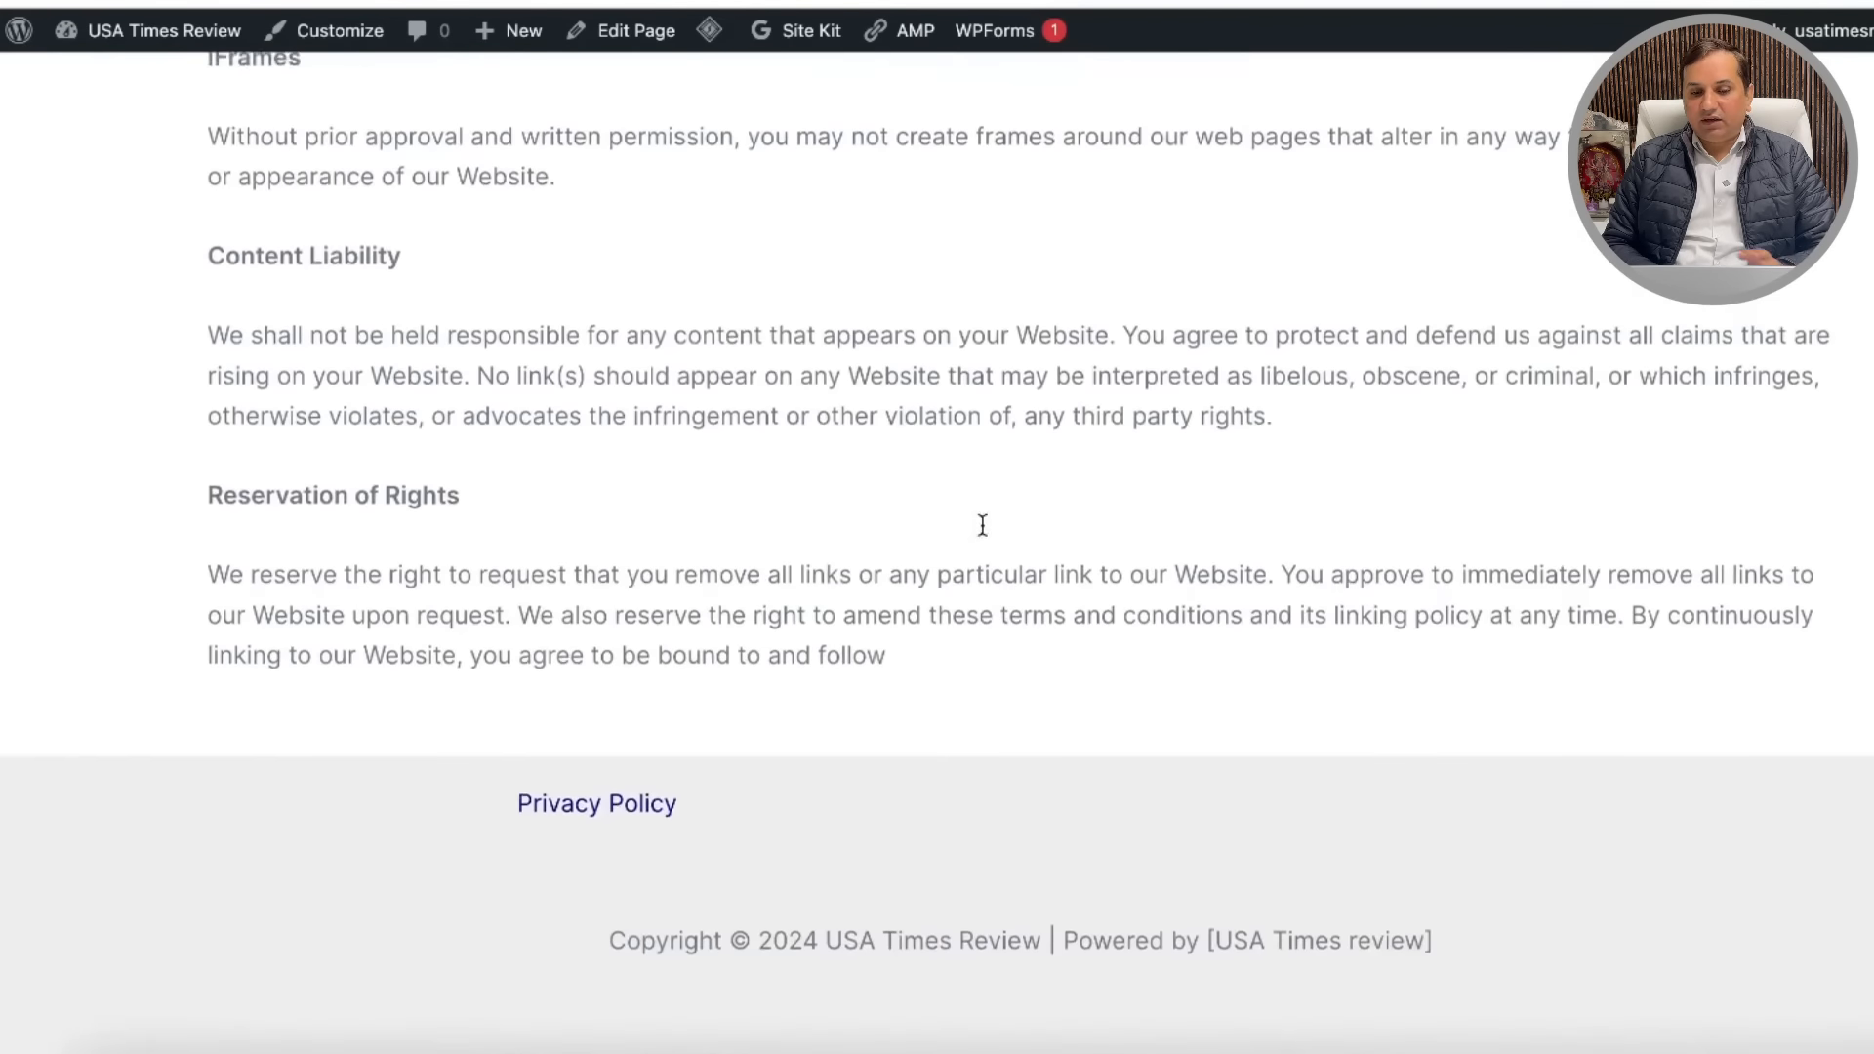
{"action": "scroll", "coordinate": [982, 529], "scroll_direction": "up", "scroll_amount": 3}
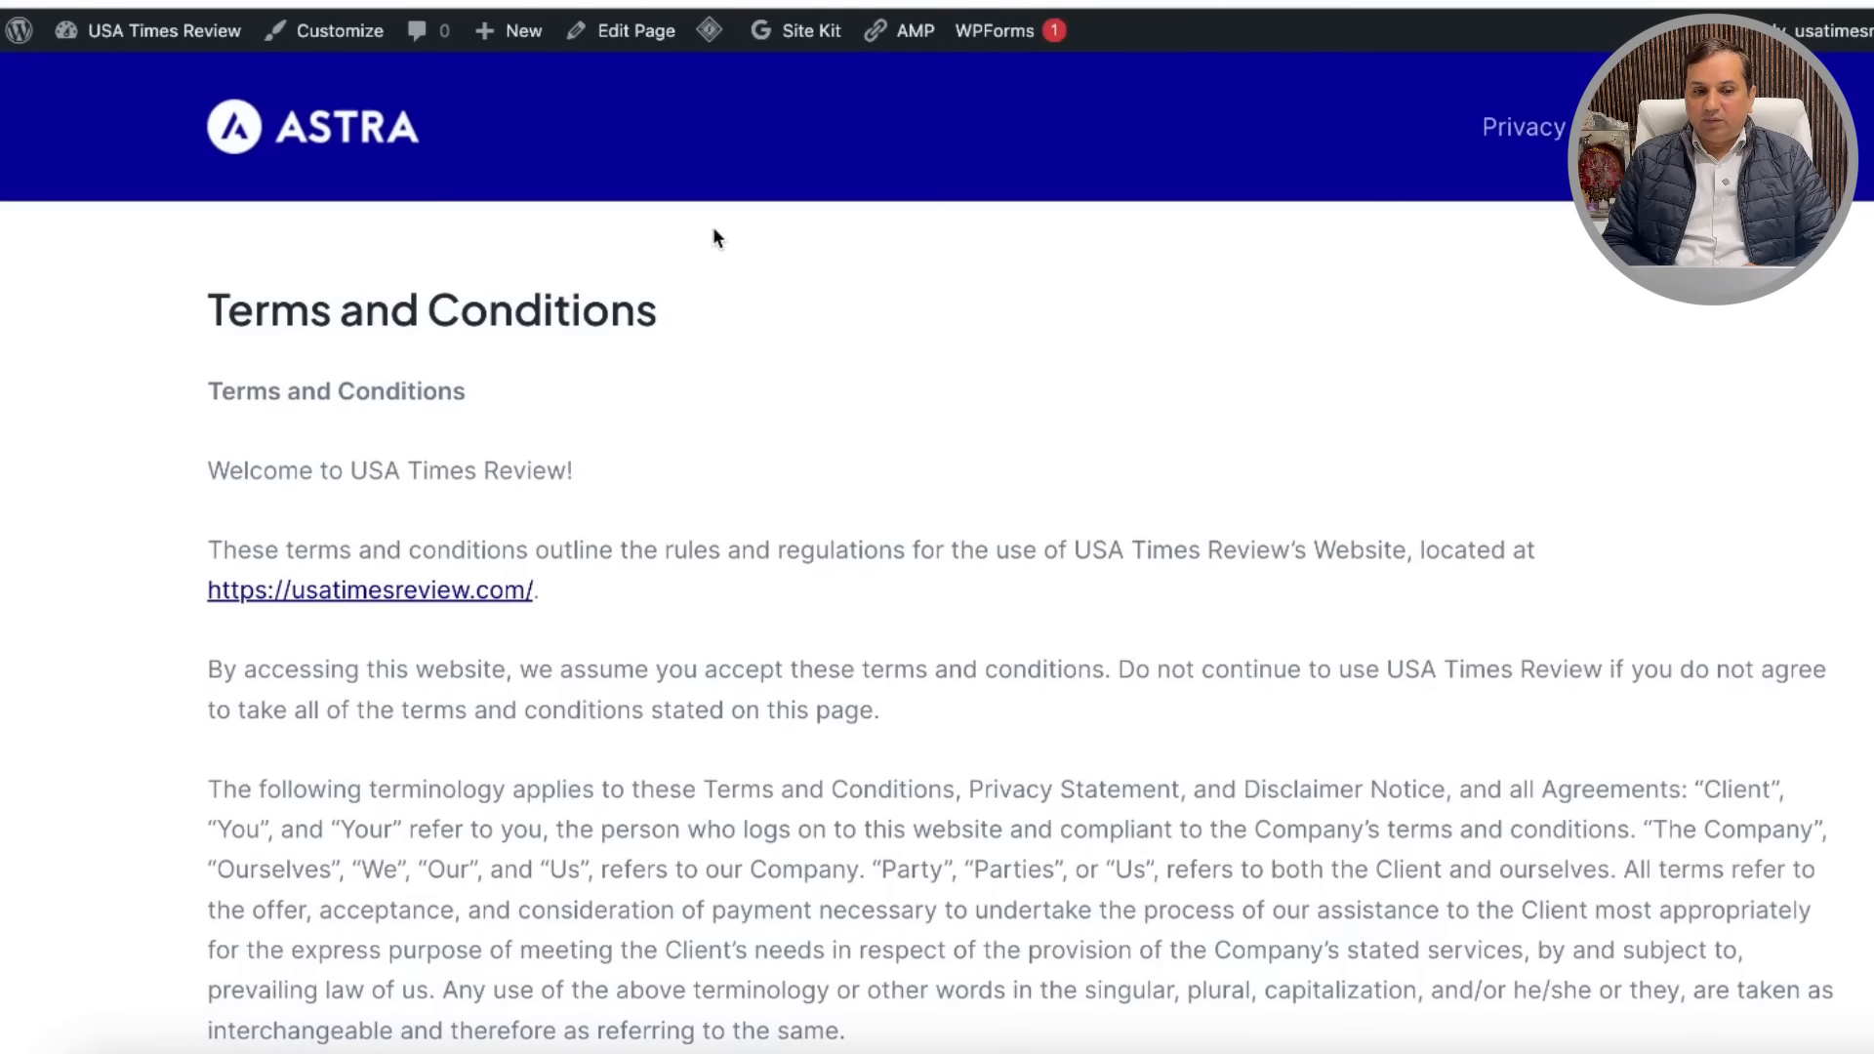
{"action": "scroll", "coordinate": [846, 472], "scroll_direction": "down", "scroll_amount": 20}
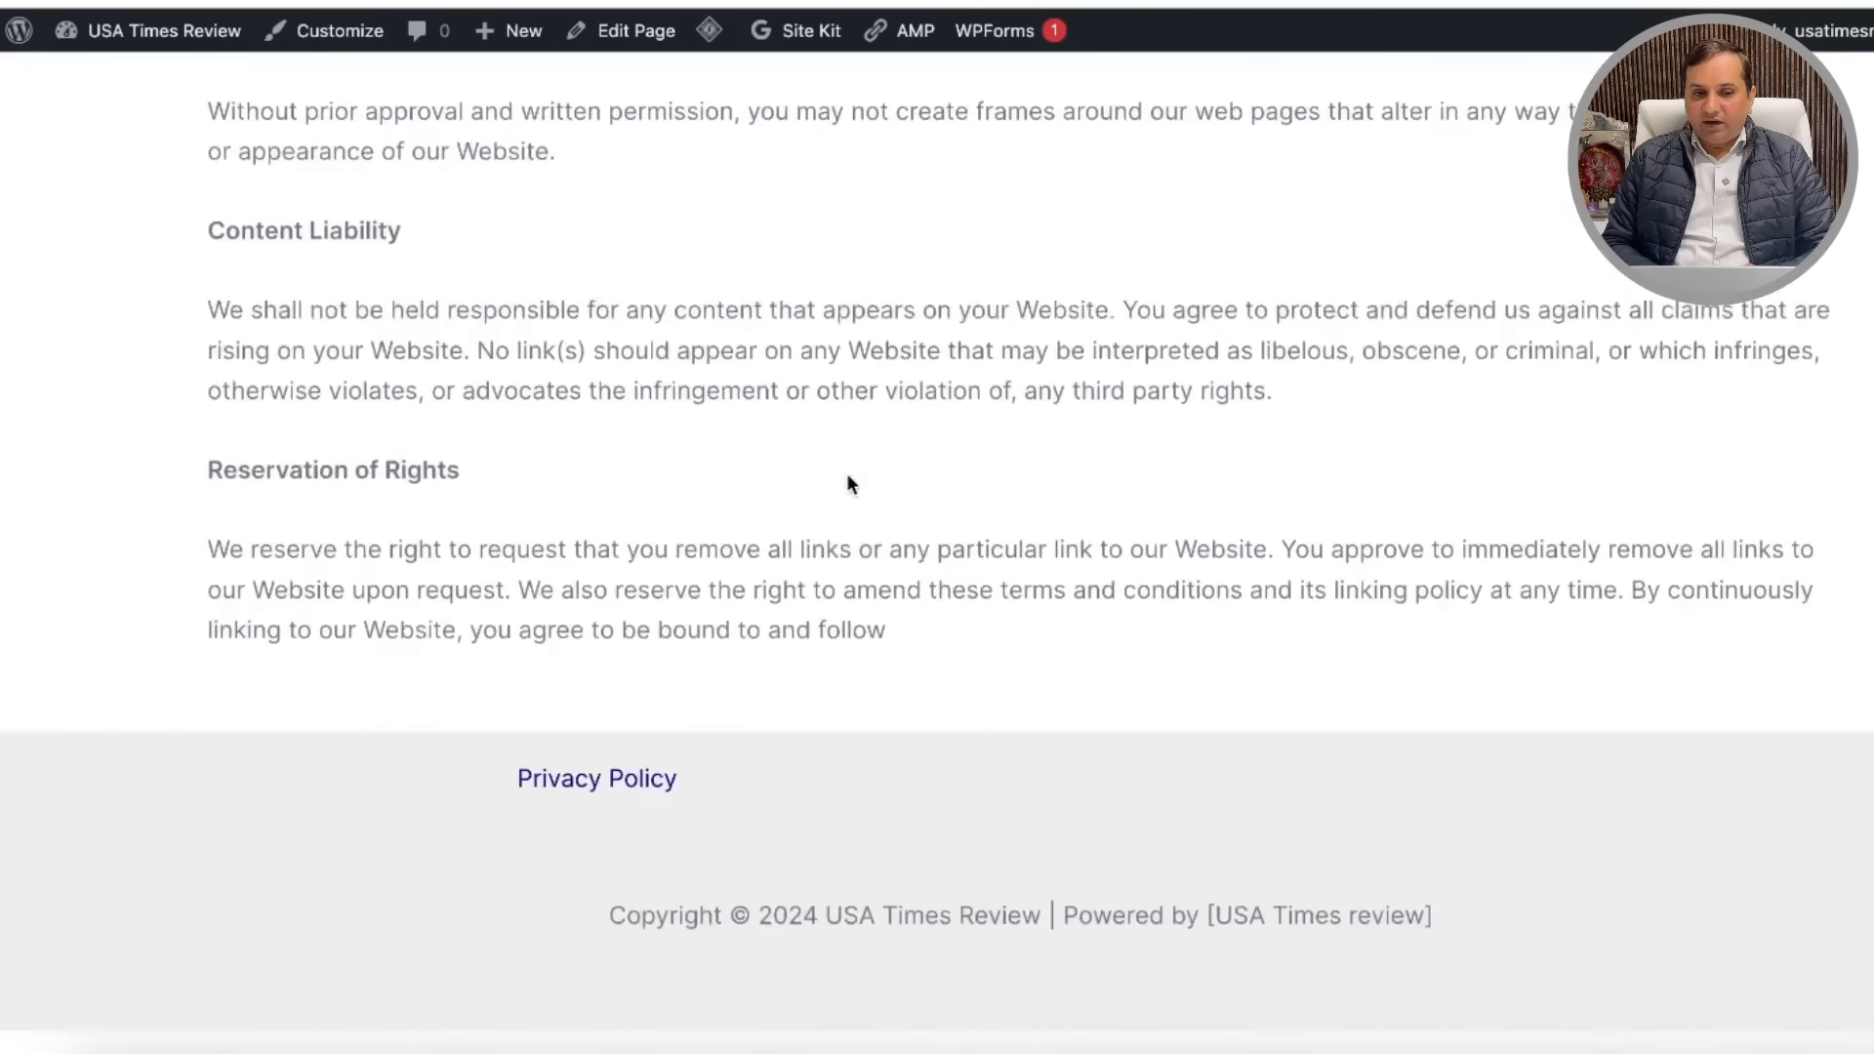
{"action": "mouse_move", "coordinate": [104, 42]}
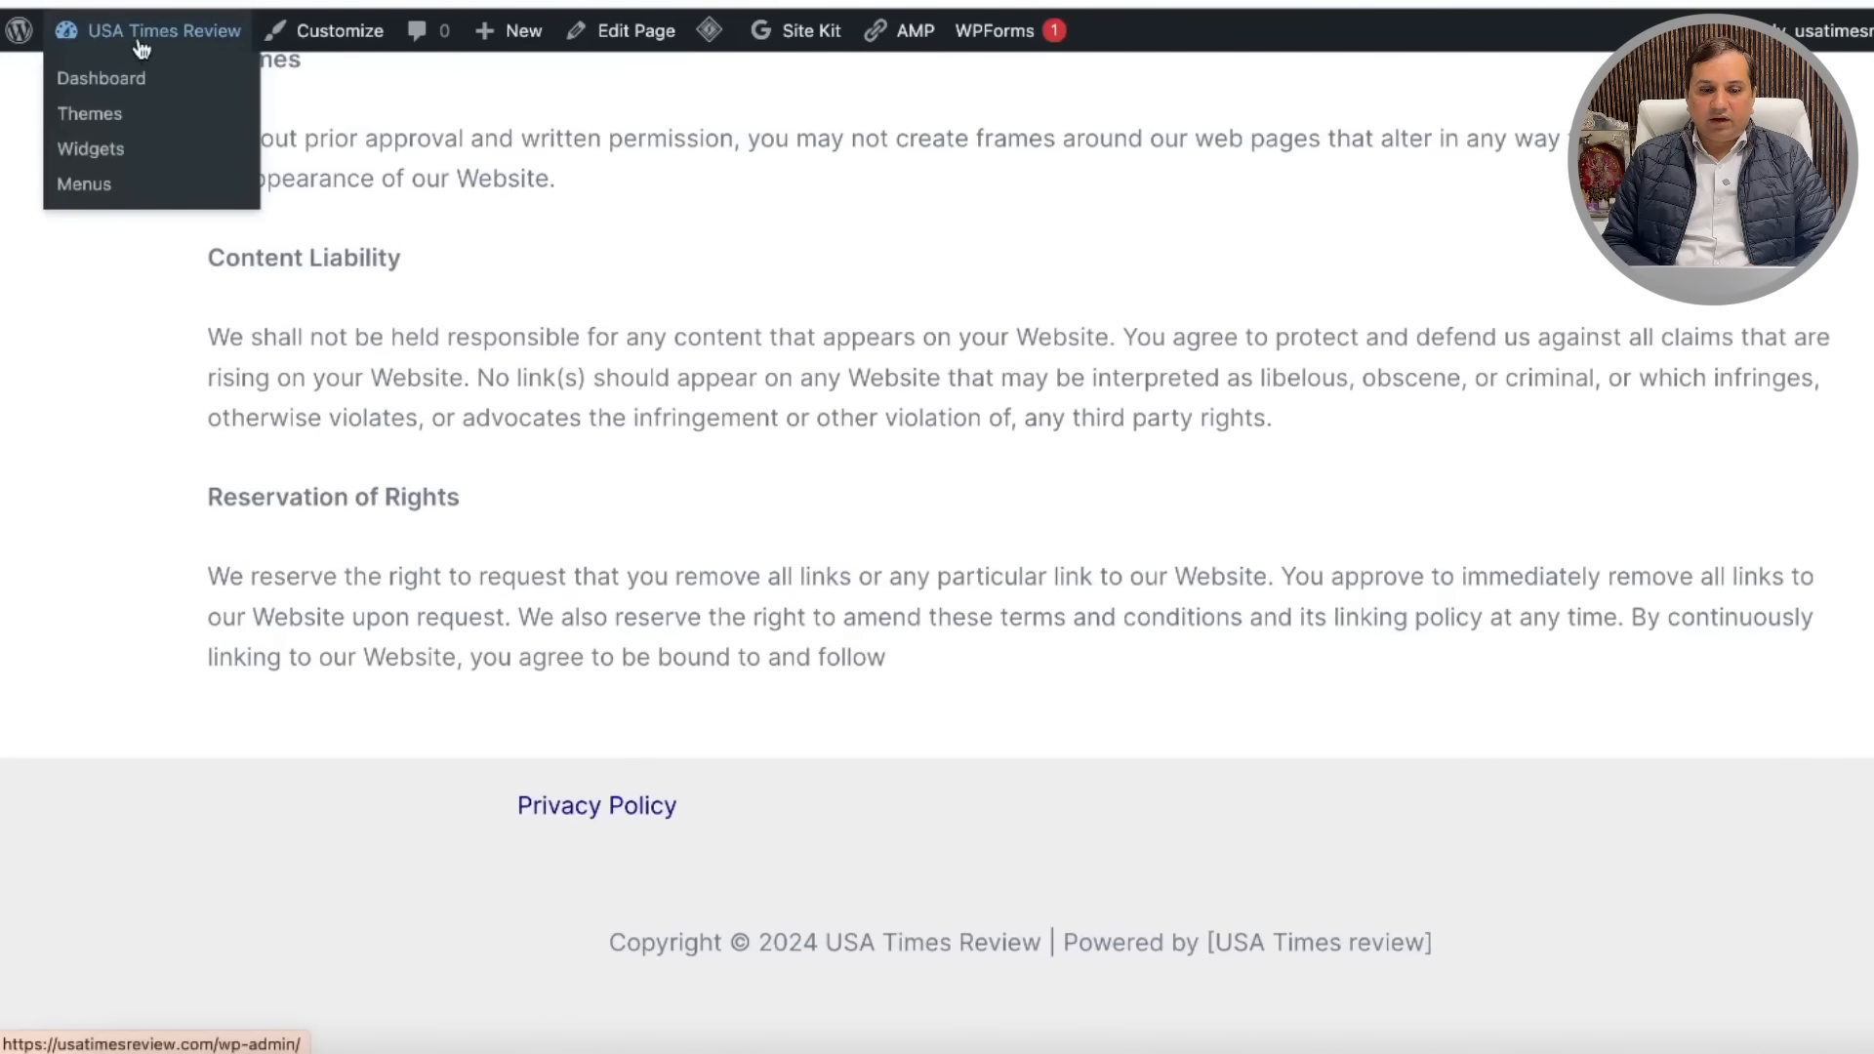
{"action": "left_click", "coordinate": [332, 39]}
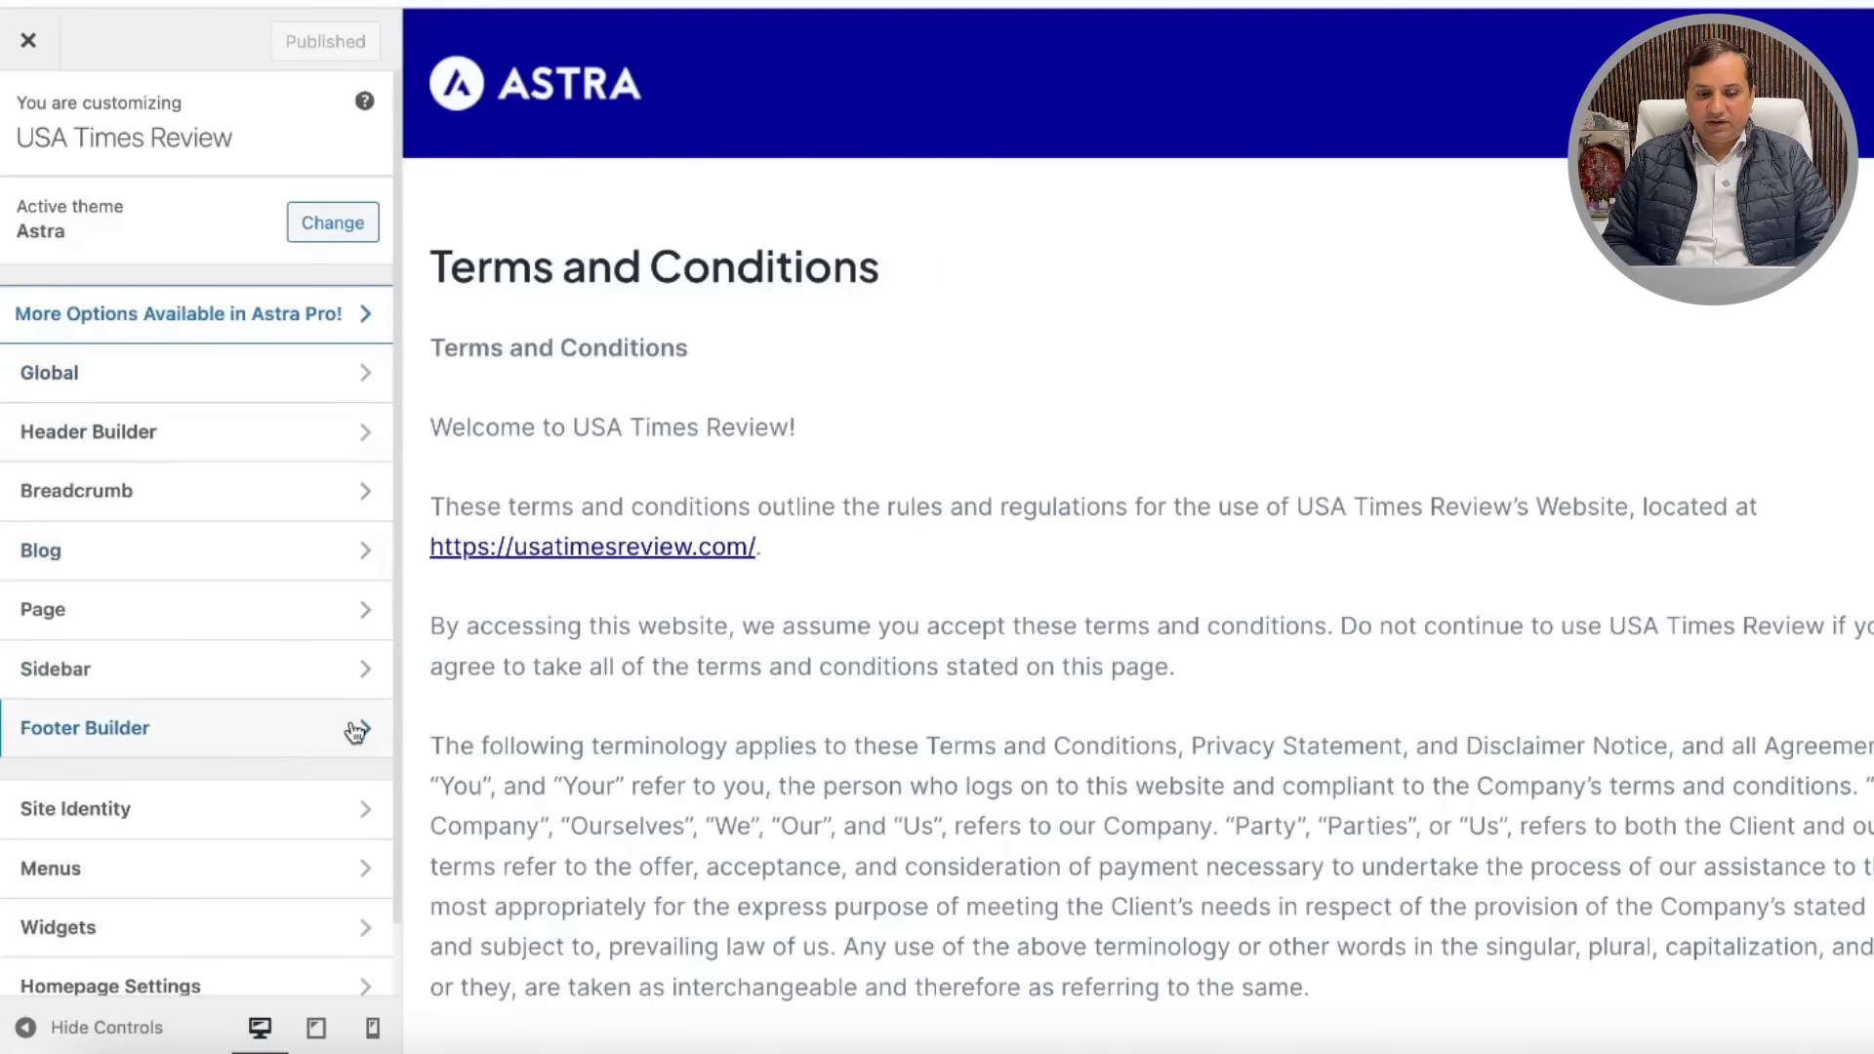
Step: Add the Terms and Conditions page to the Primary menu from Footer Builder, and publish
{"action": "left_click", "coordinate": [356, 731]}
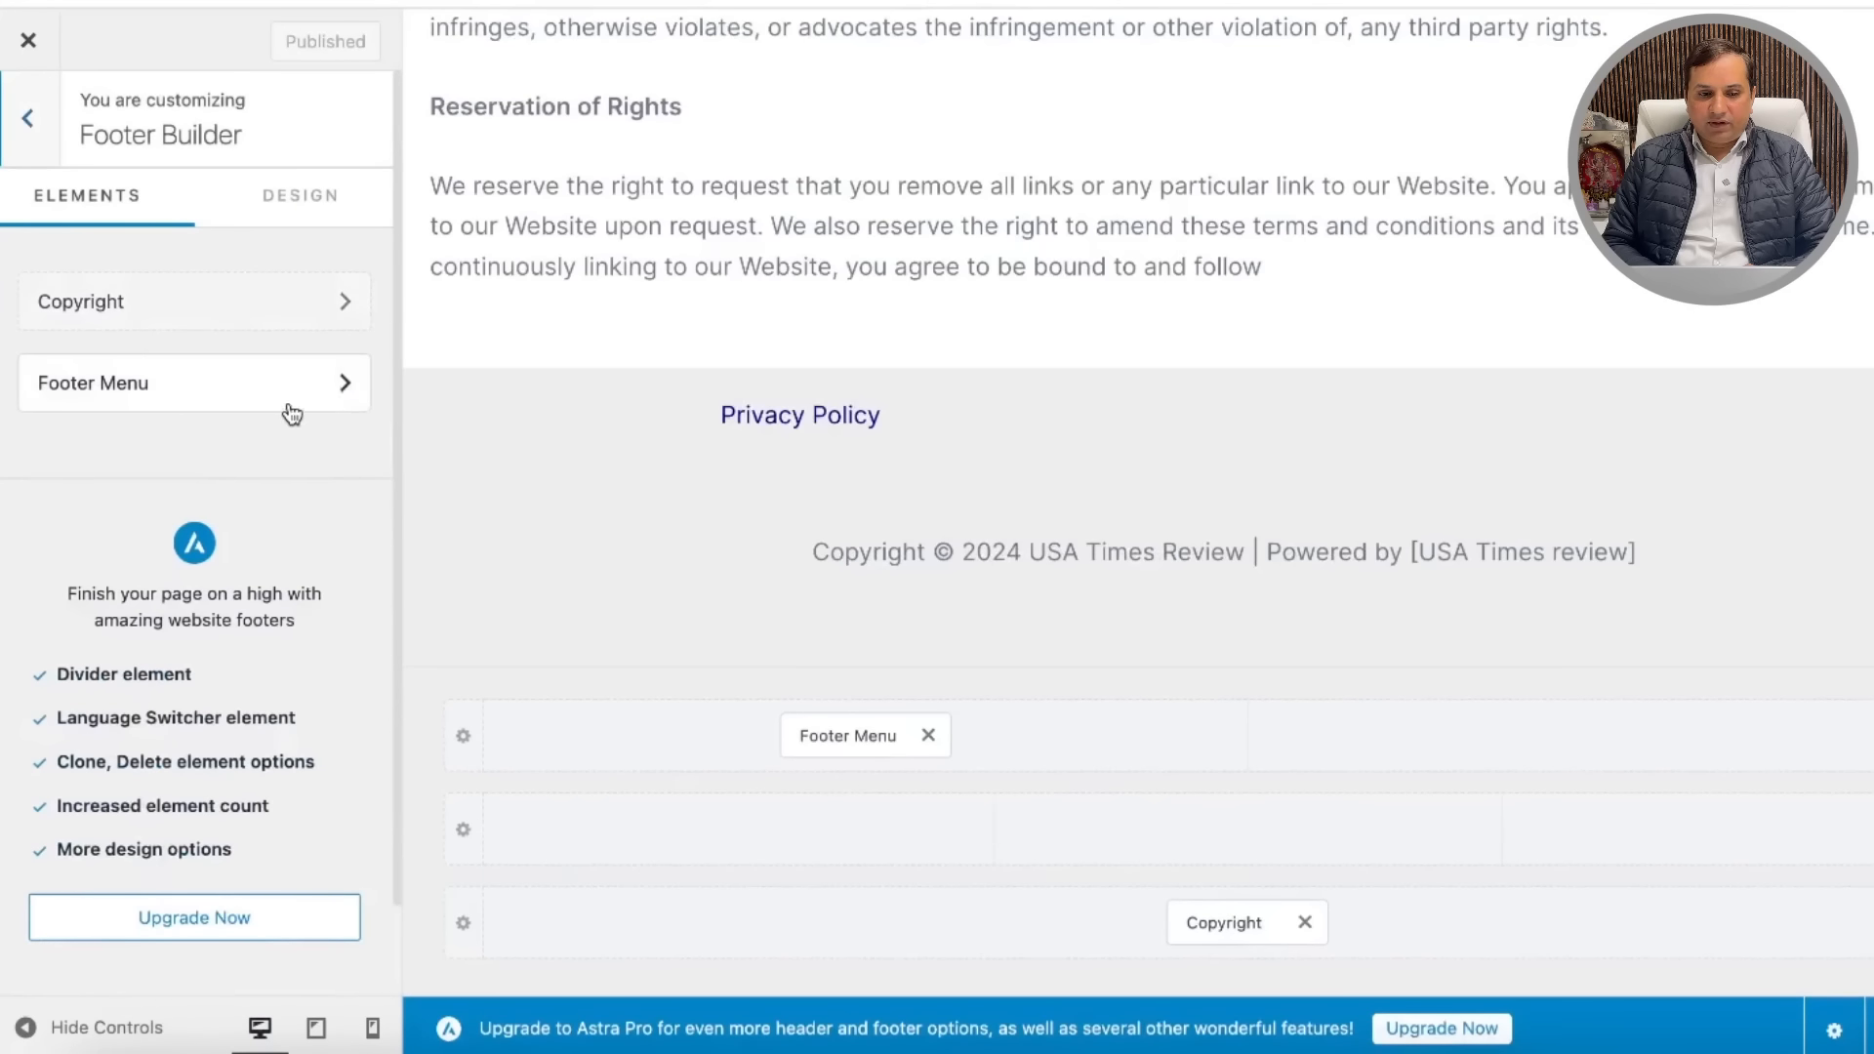
{"action": "left_click", "coordinate": [329, 387]}
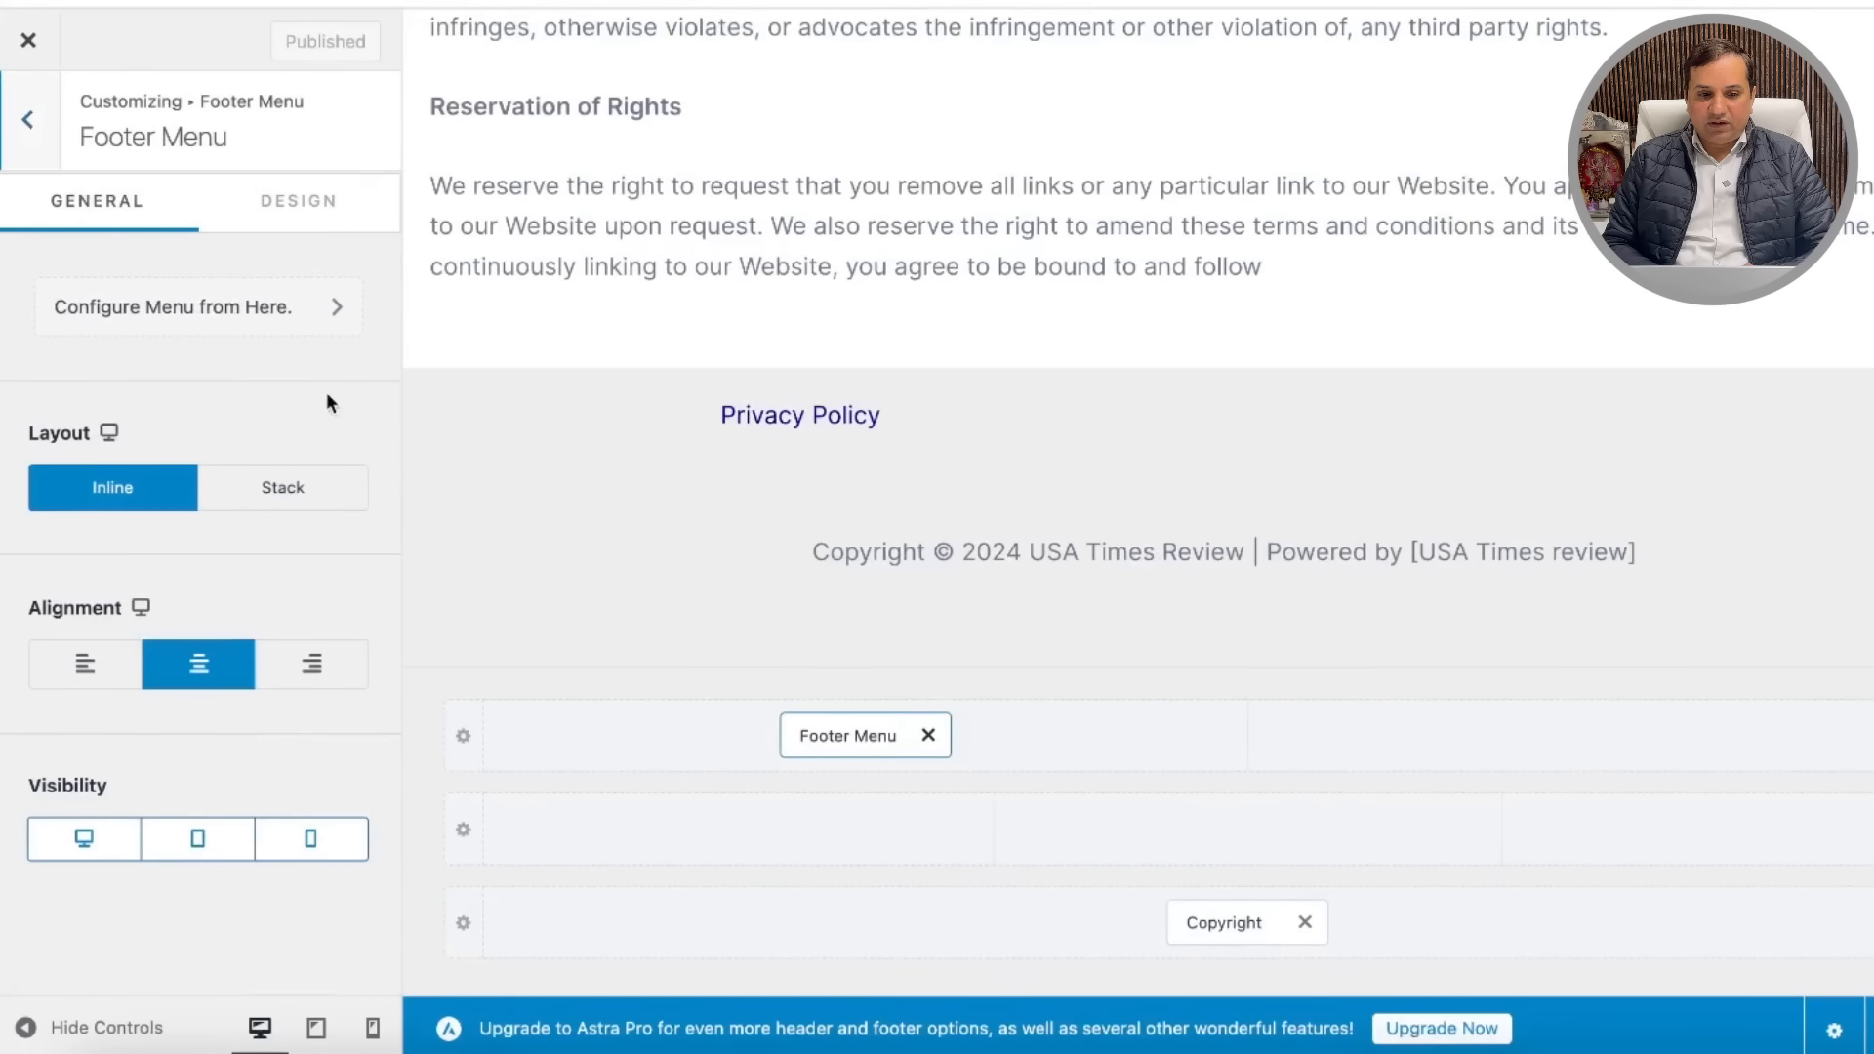
{"action": "left_click", "coordinate": [337, 309]}
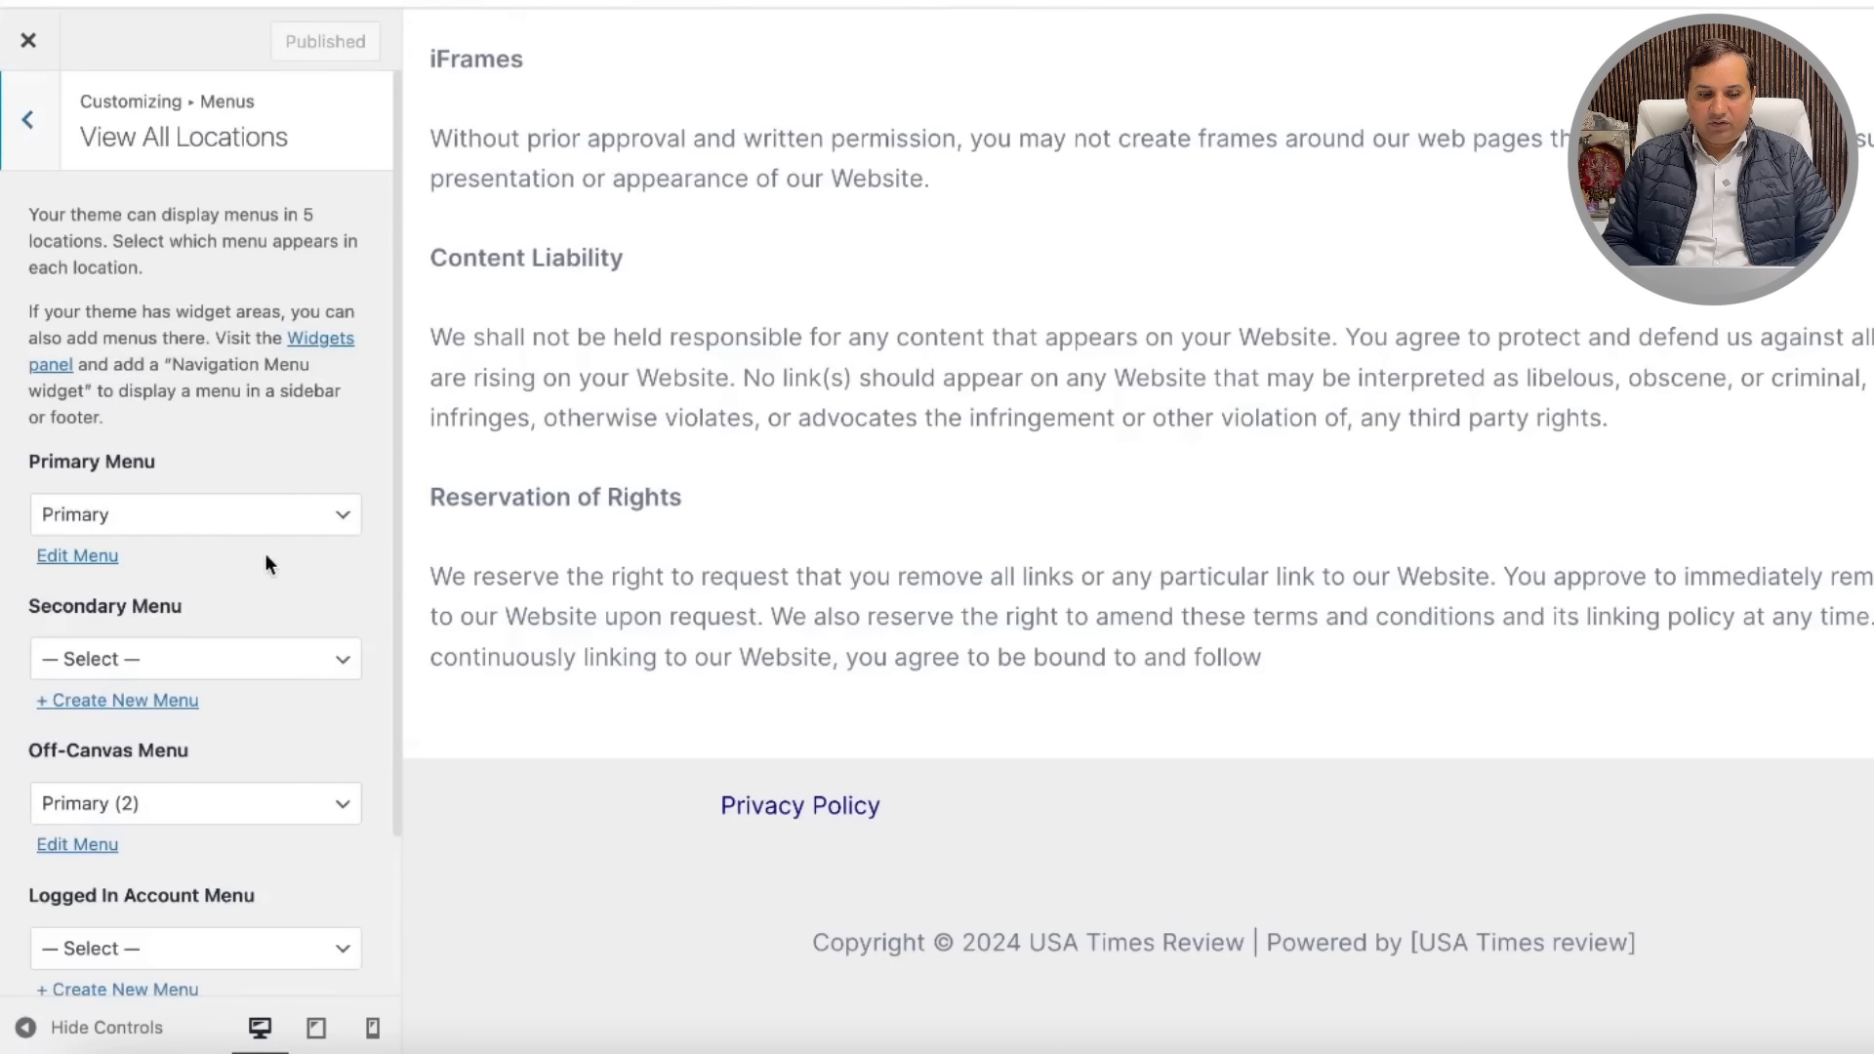
{"action": "left_click", "coordinate": [82, 554]}
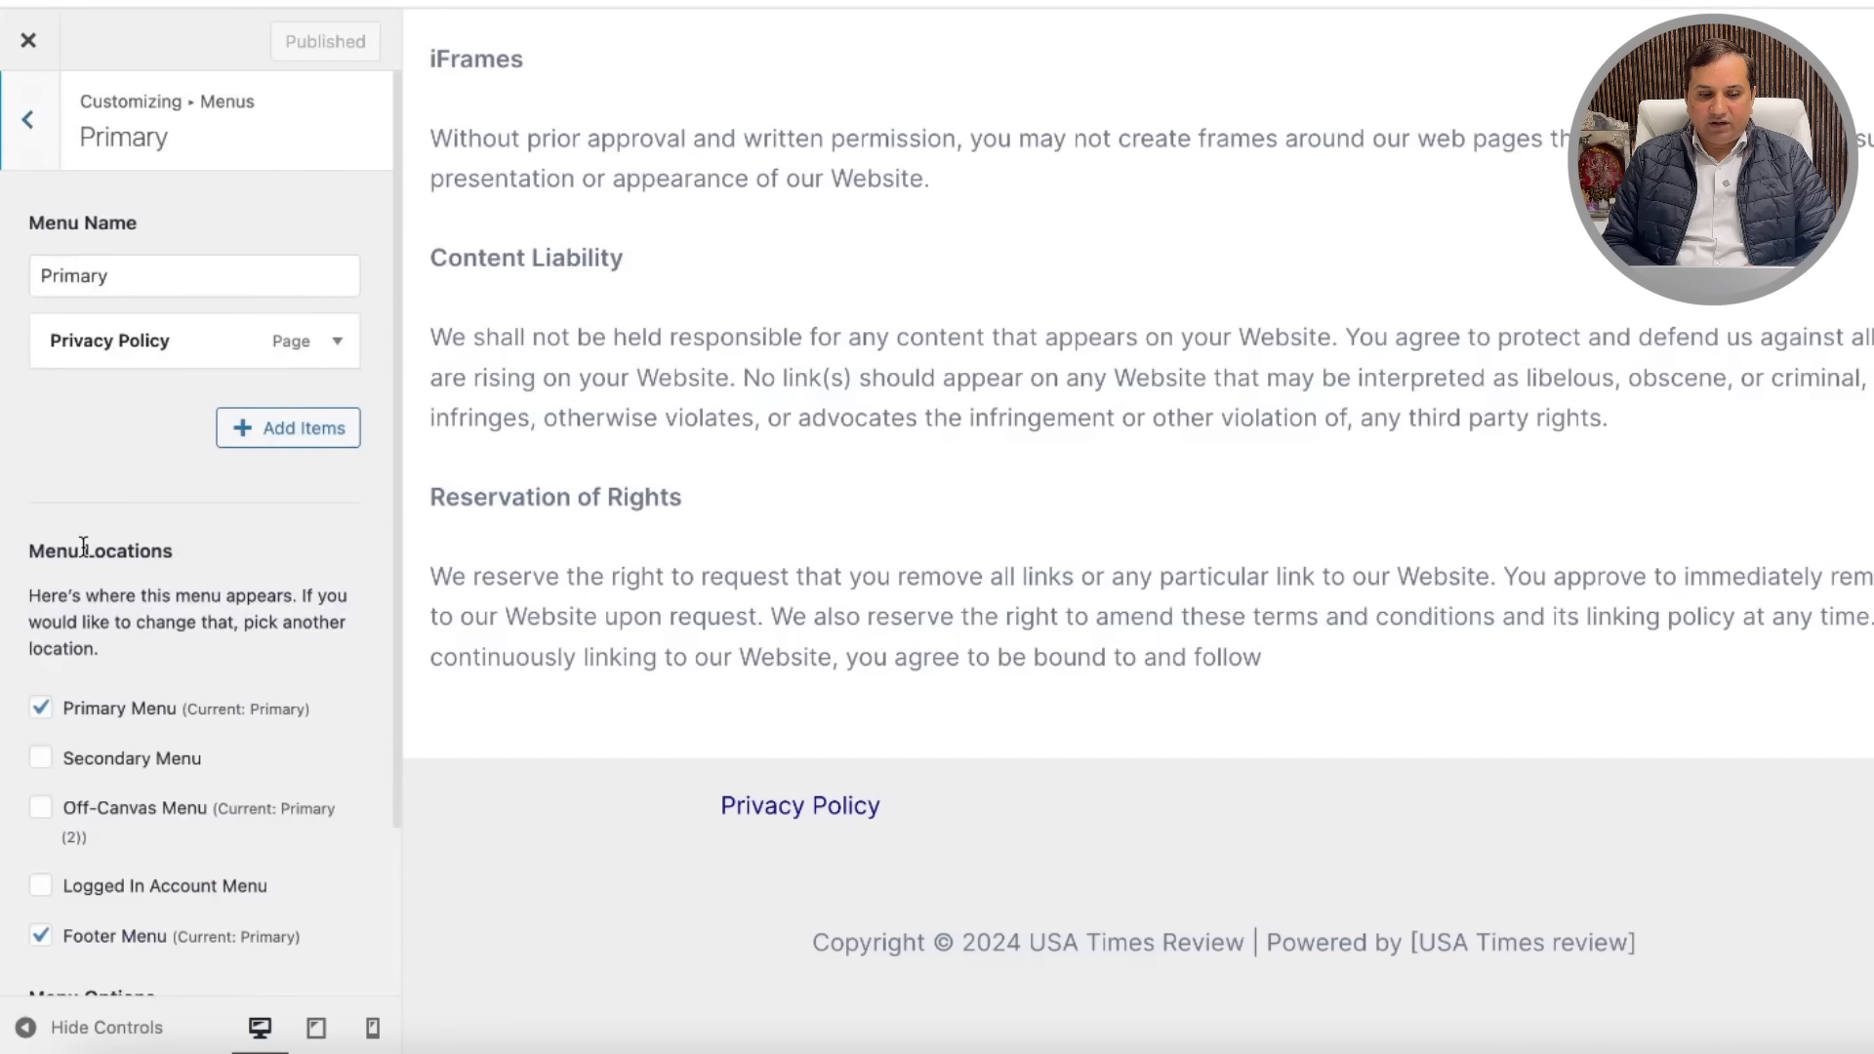
{"action": "left_click", "coordinate": [337, 342]}
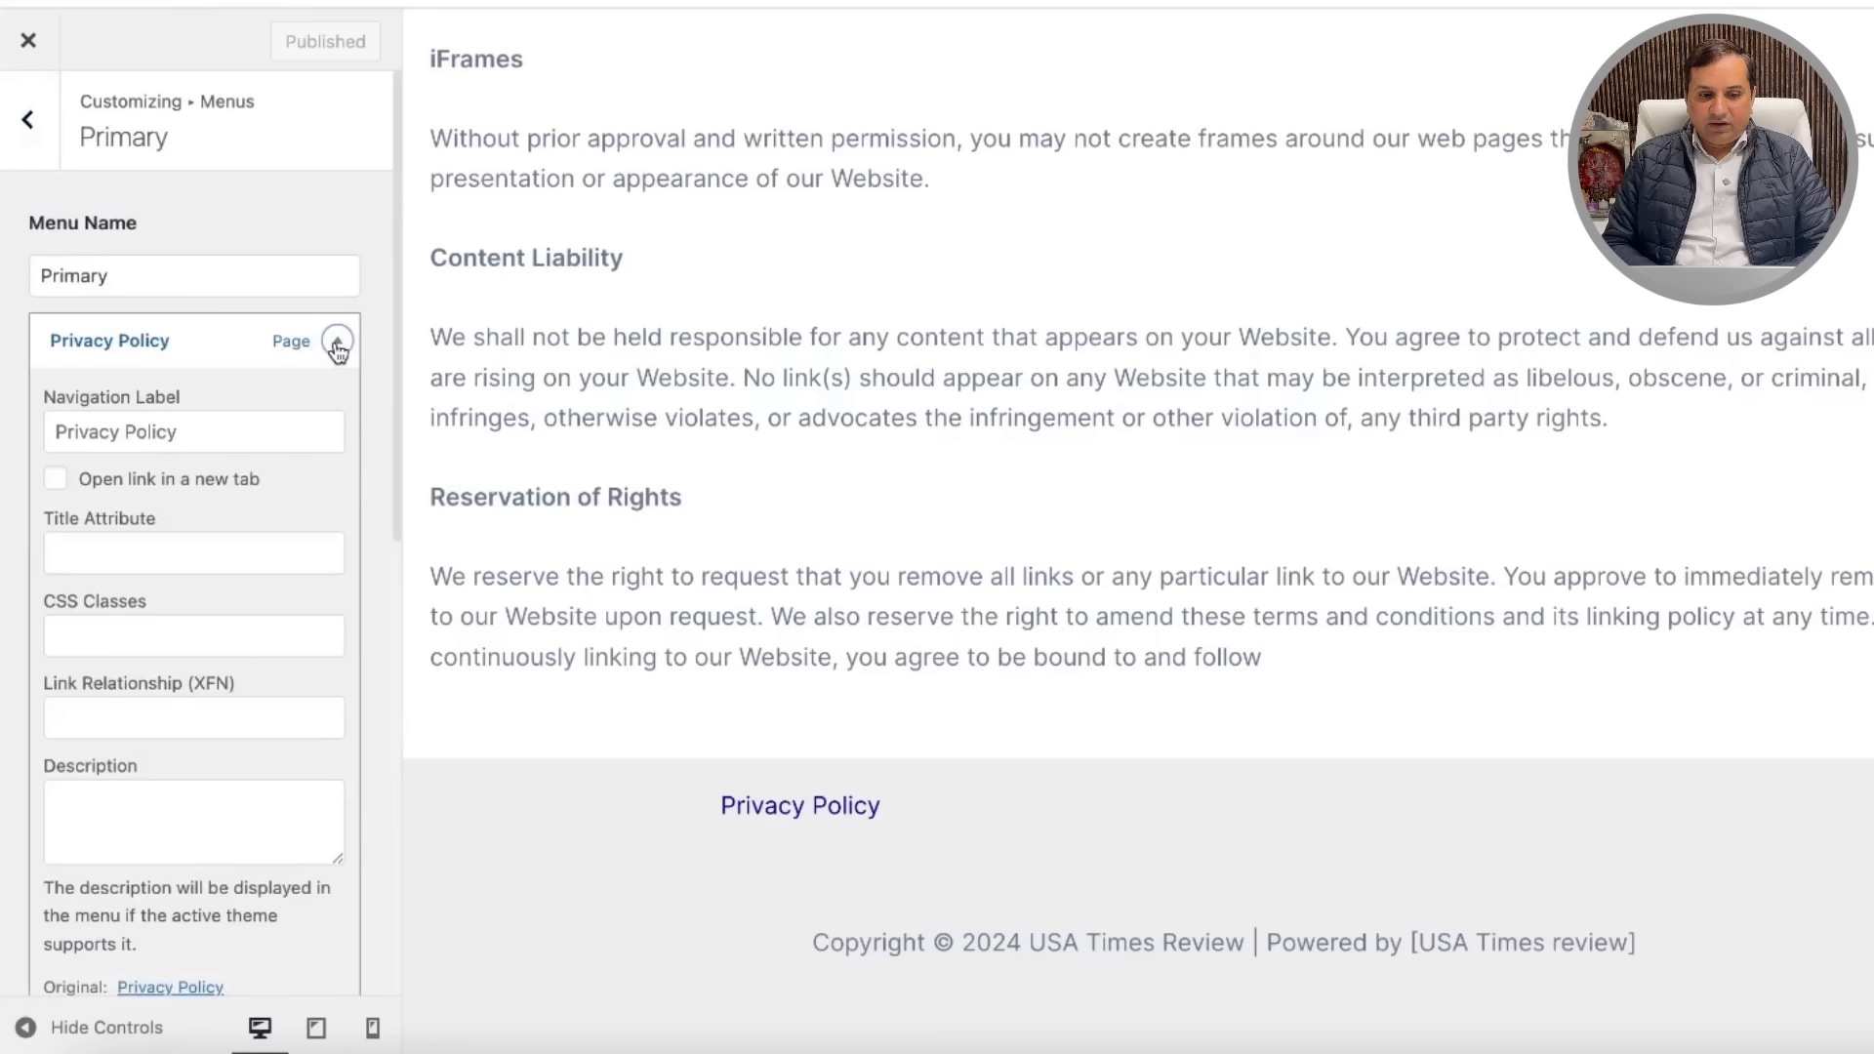
{"action": "left_click", "coordinate": [328, 349]}
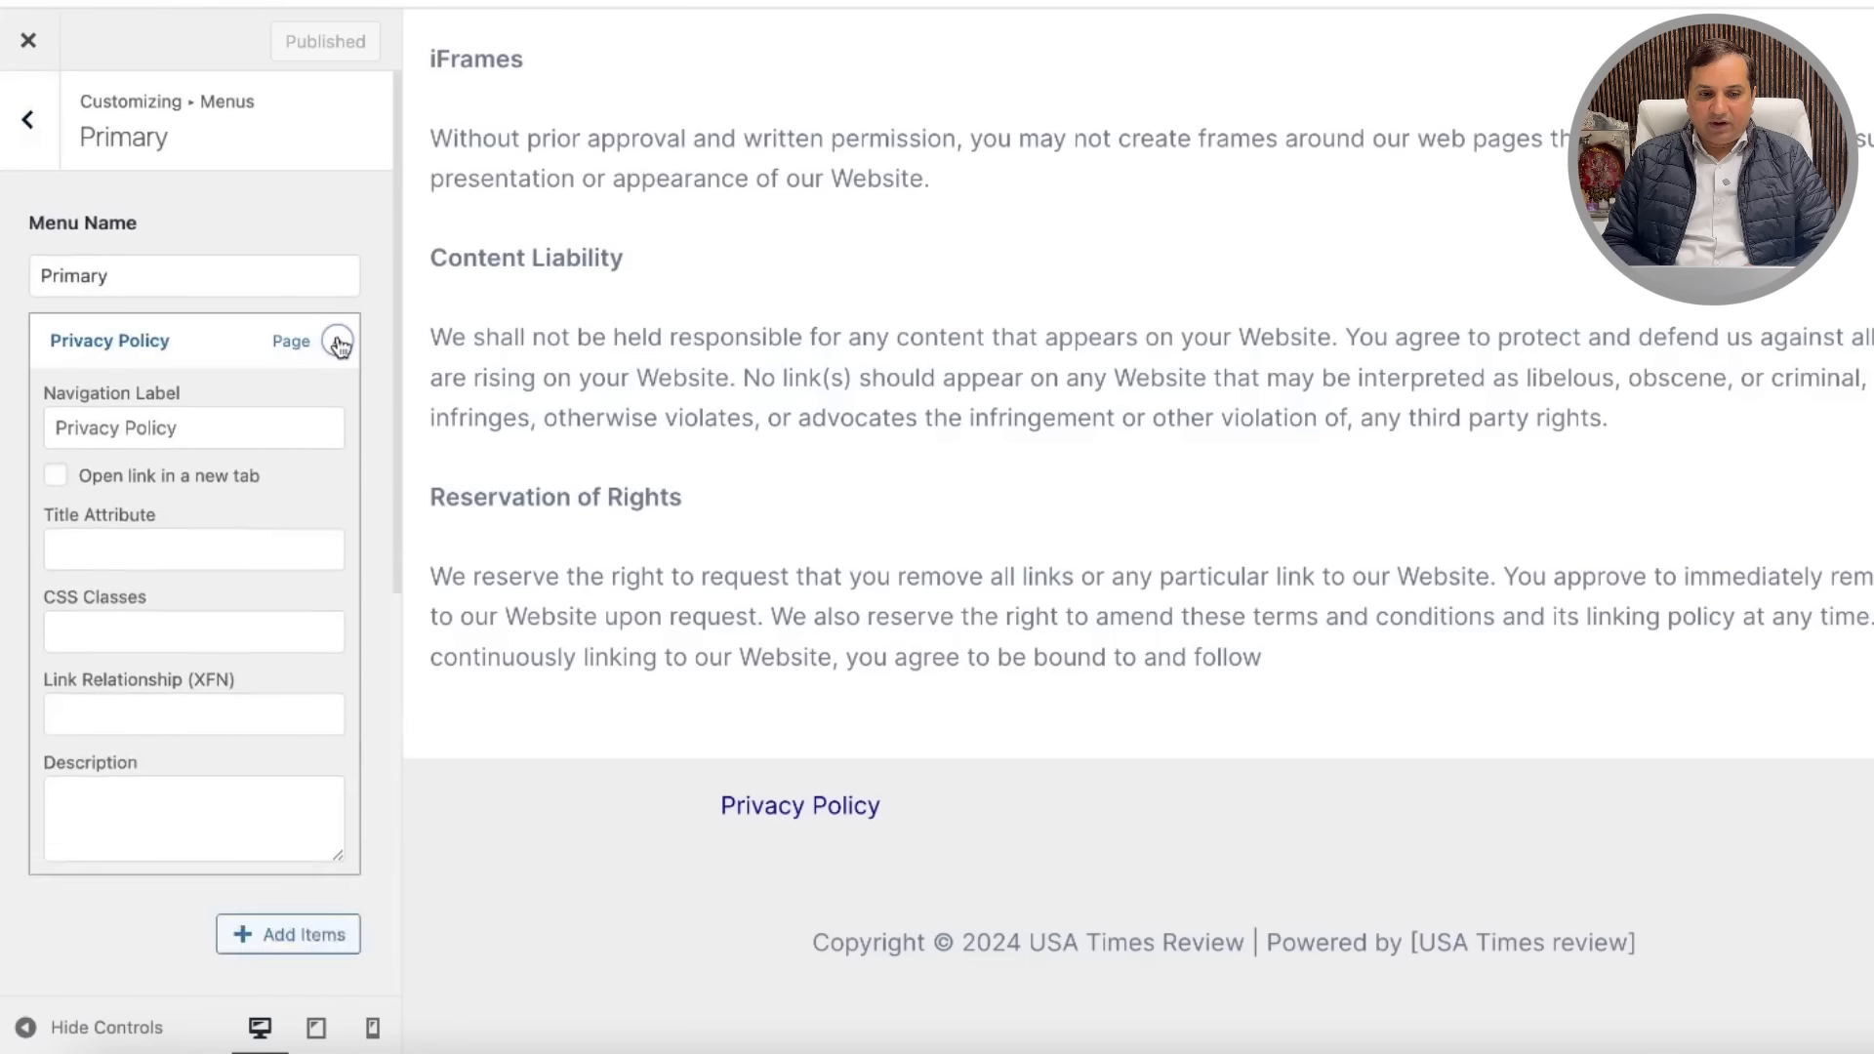
{"action": "left_click", "coordinate": [282, 430]}
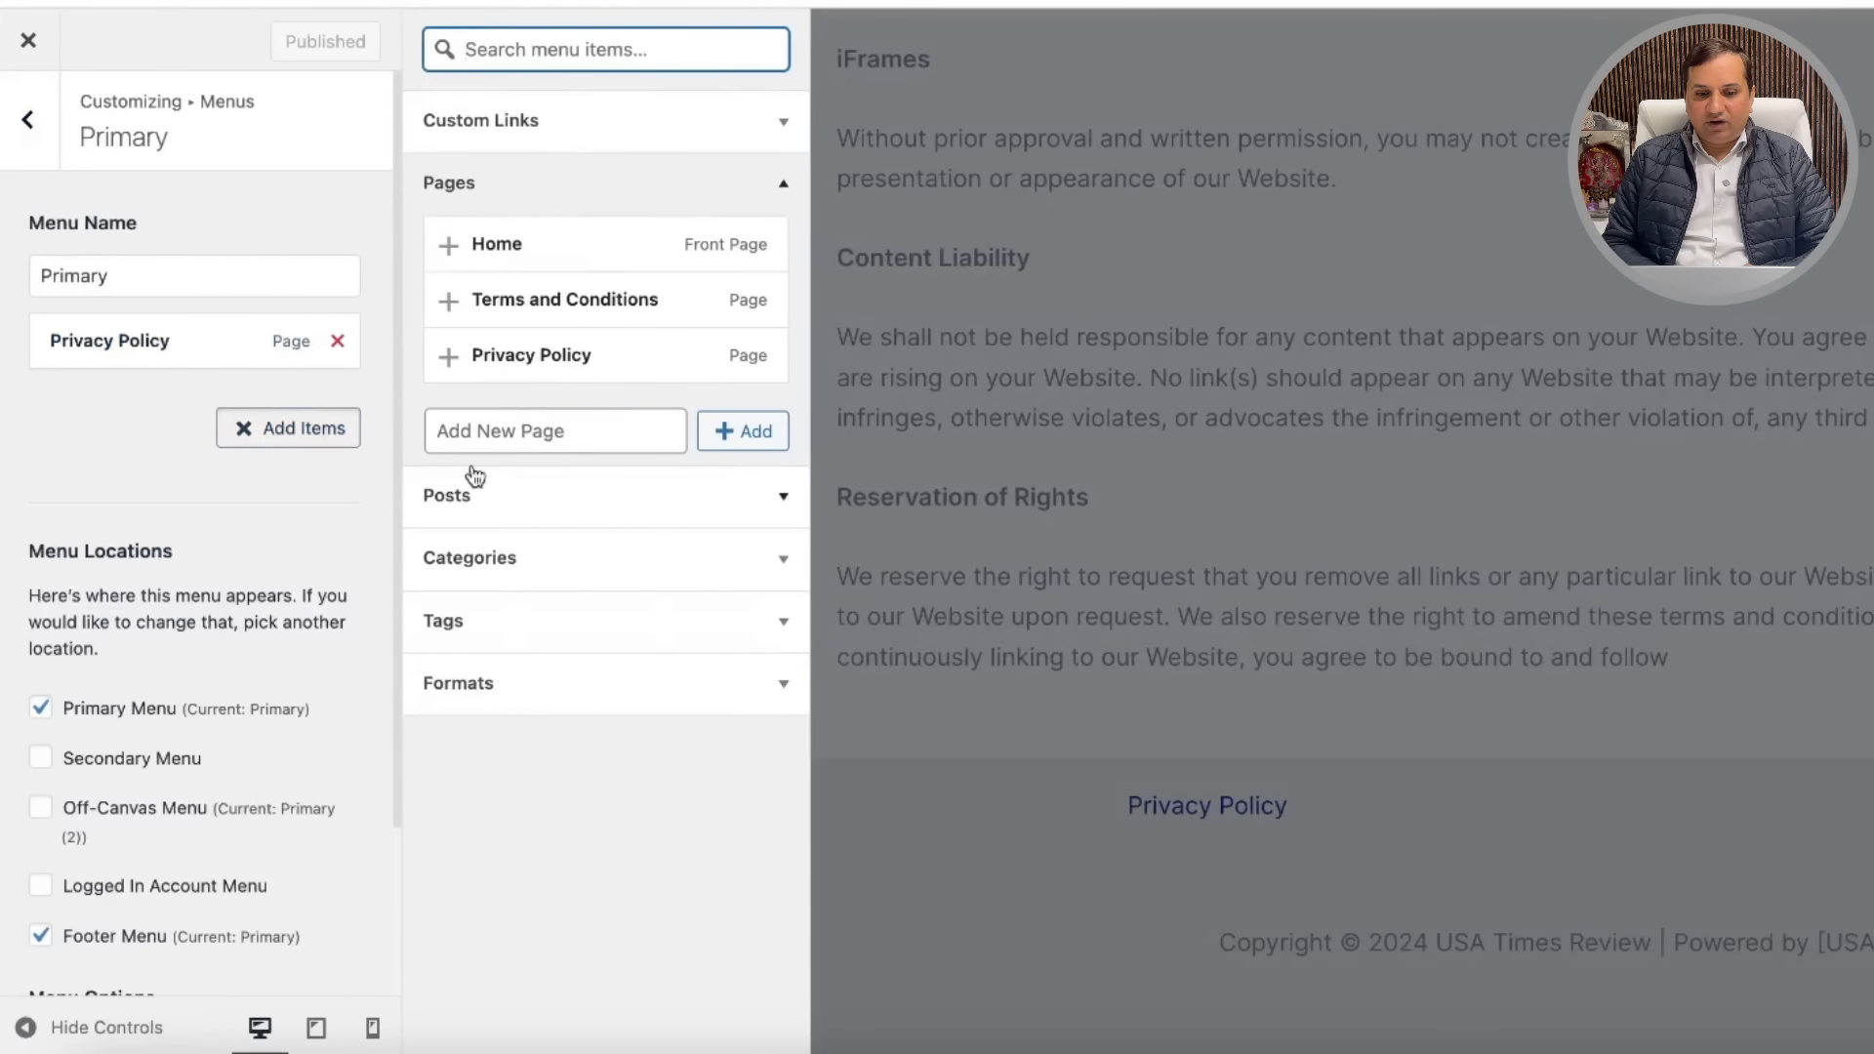
{"action": "left_click", "coordinate": [448, 303]}
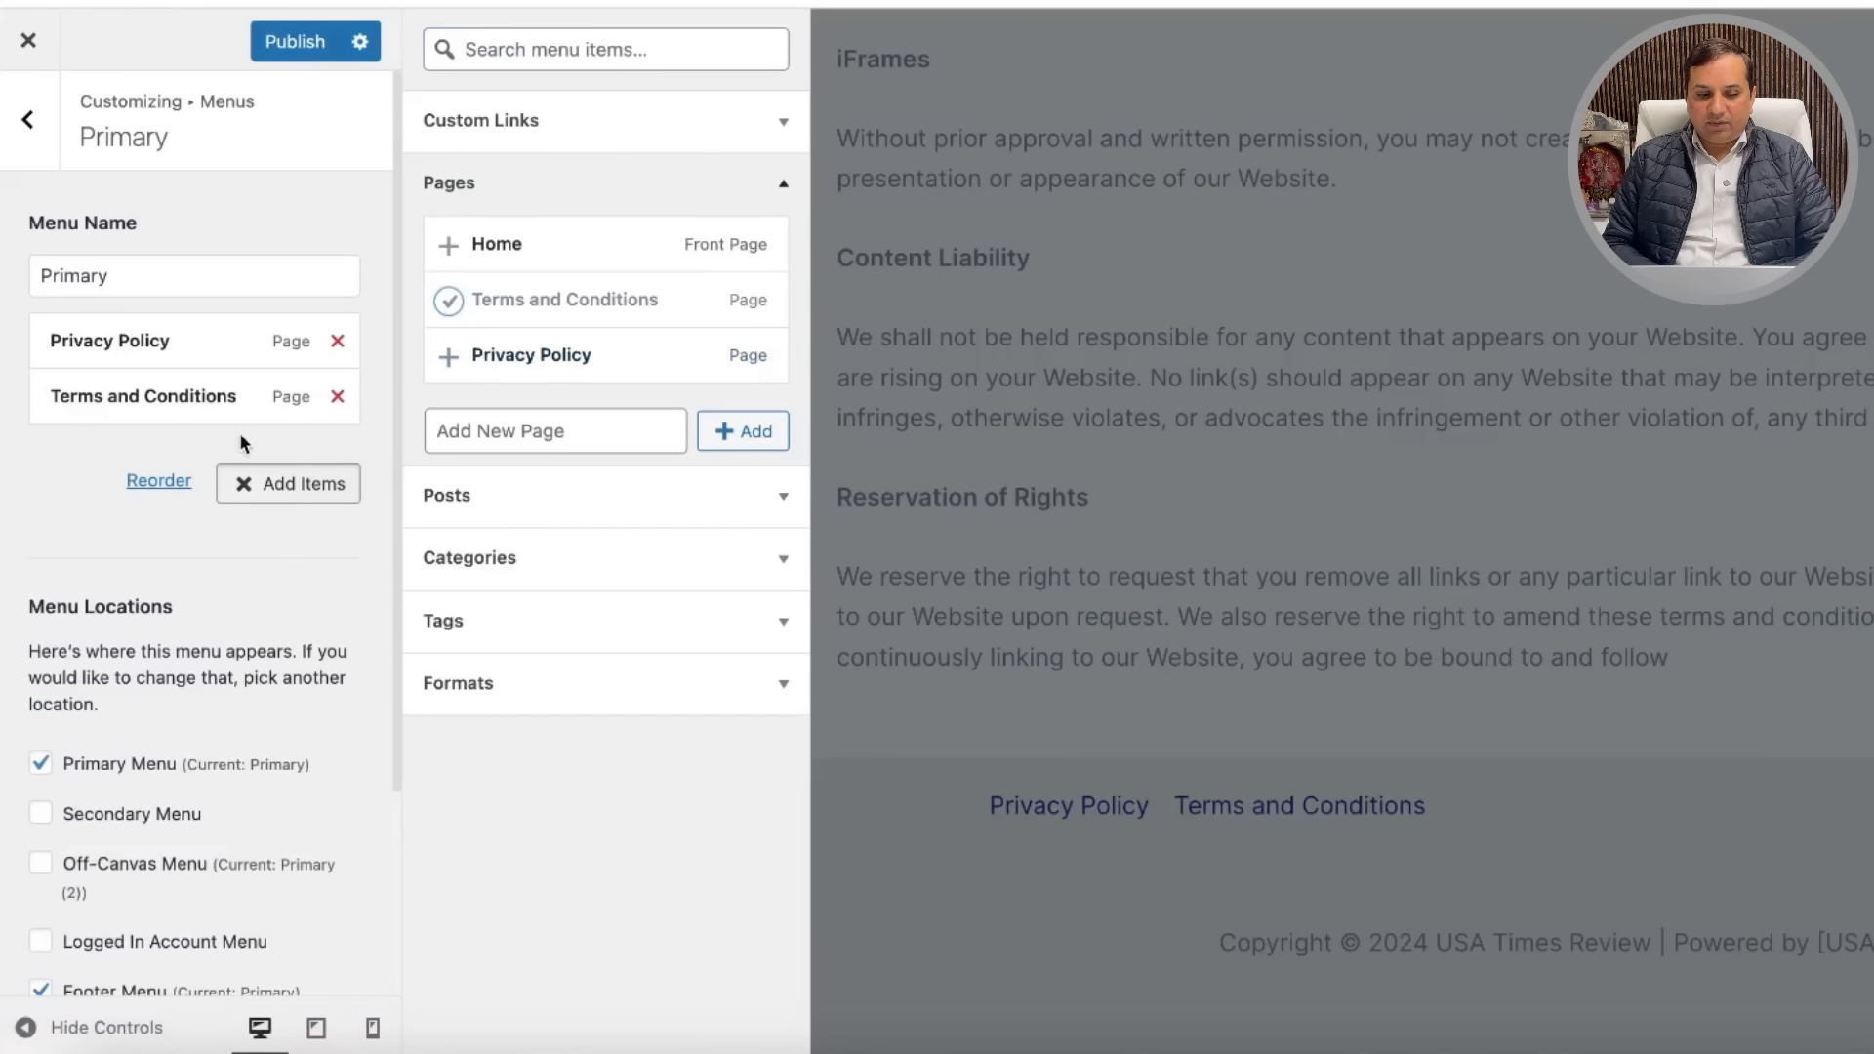
{"action": "left_click", "coordinate": [311, 61]}
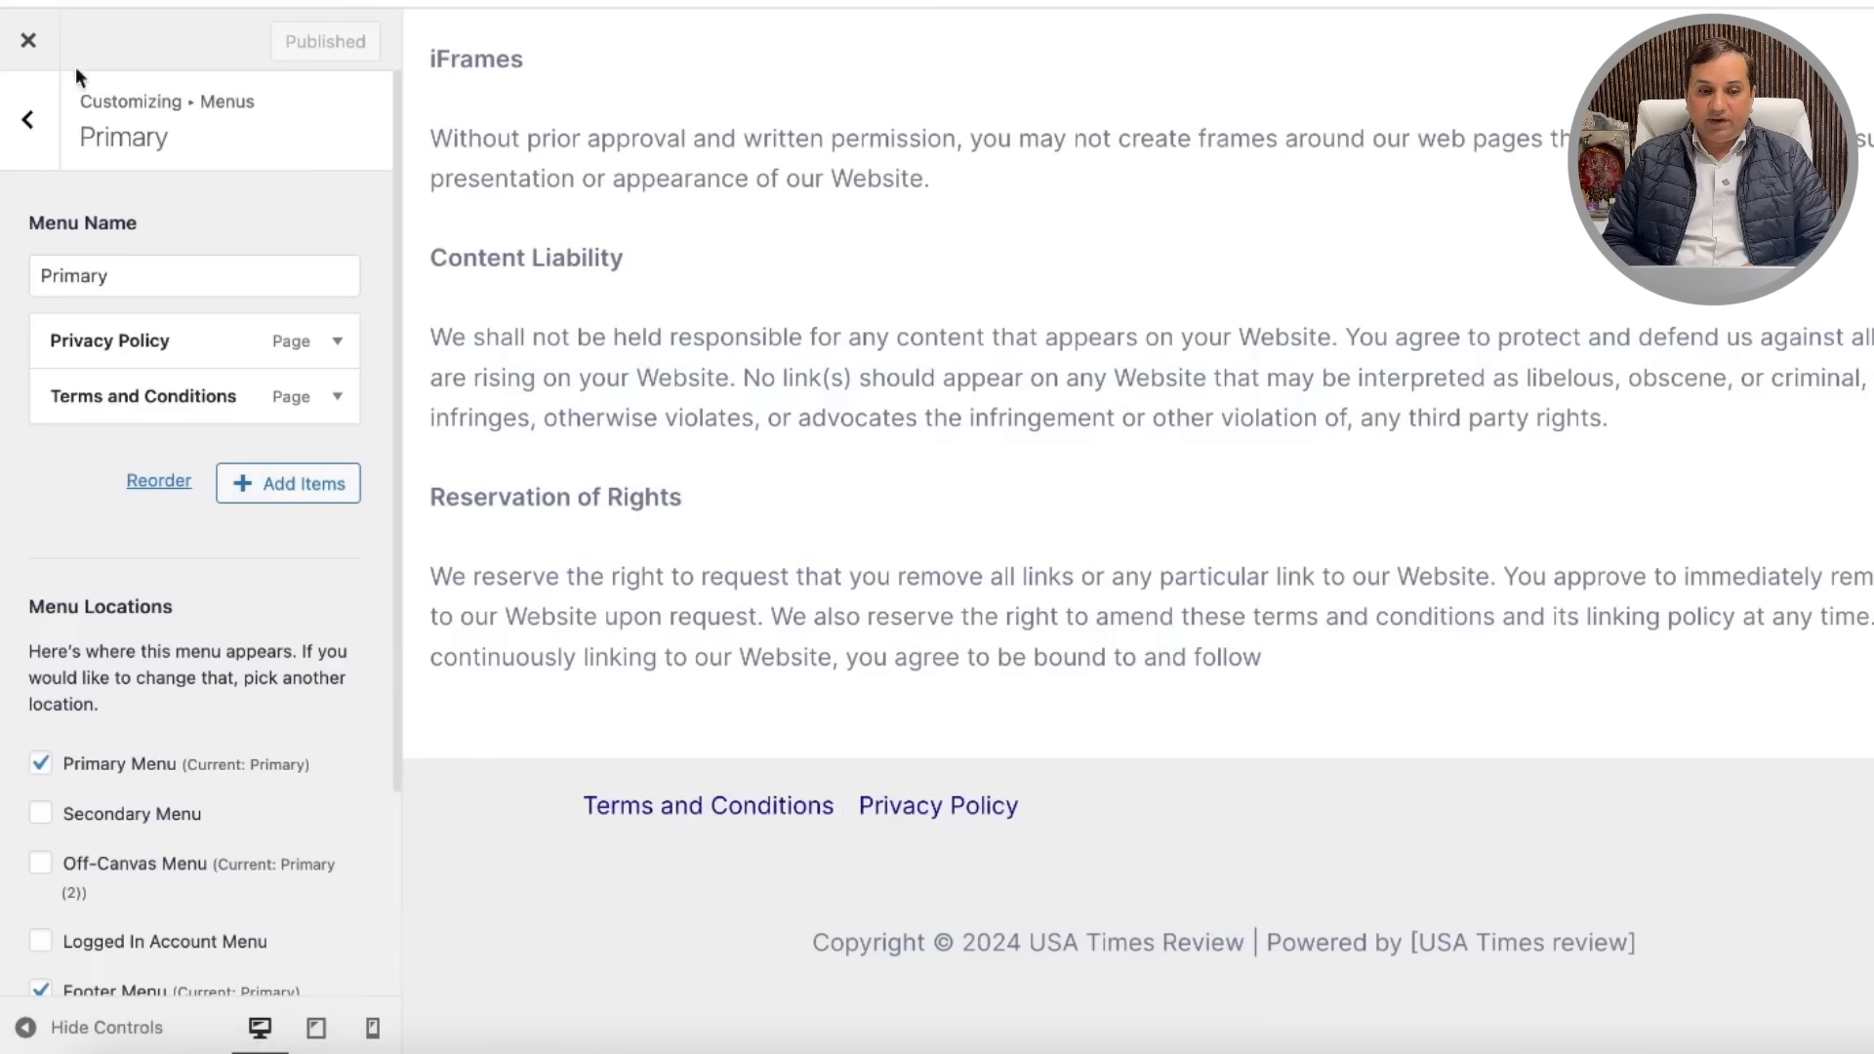
{"action": "left_click", "coordinate": [29, 40]}
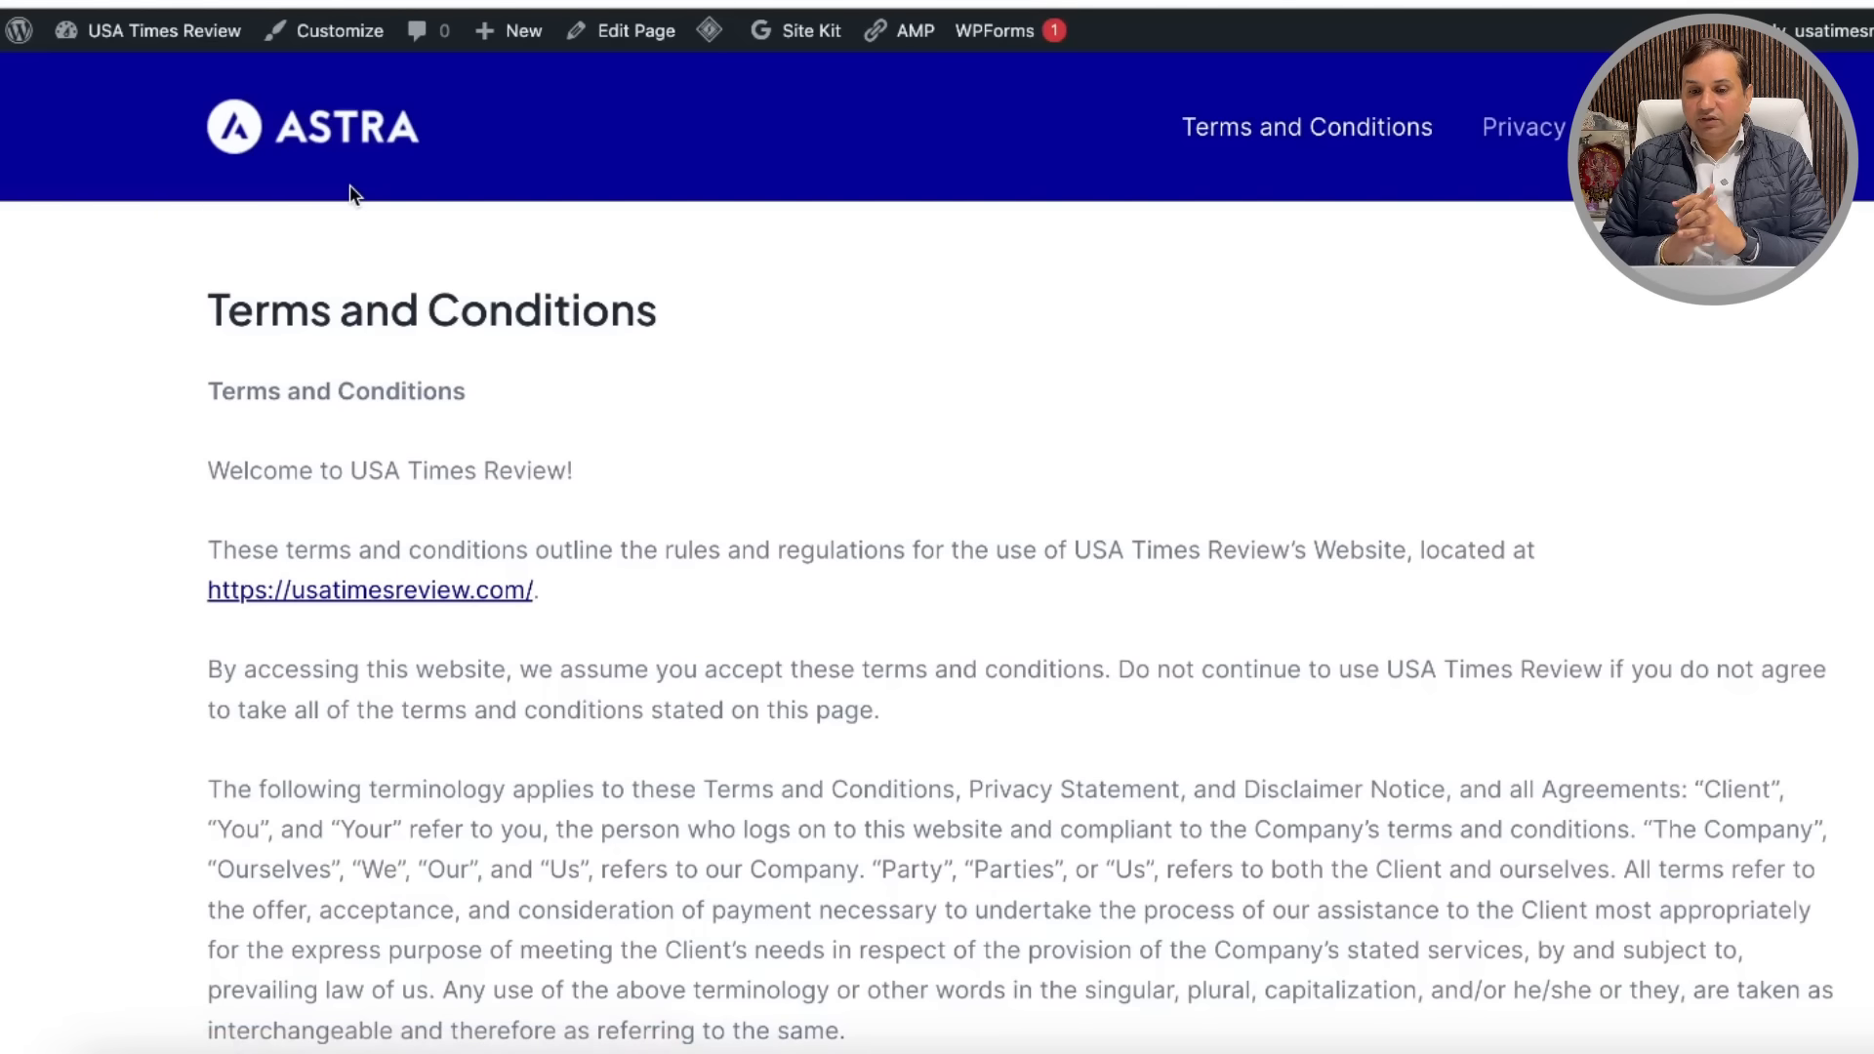
Step: Go from the Terms page to the homepage and check its footer lists Terms and Conditions
{"action": "scroll", "coordinate": [1073, 458], "scroll_direction": "down", "scroll_amount": 15}
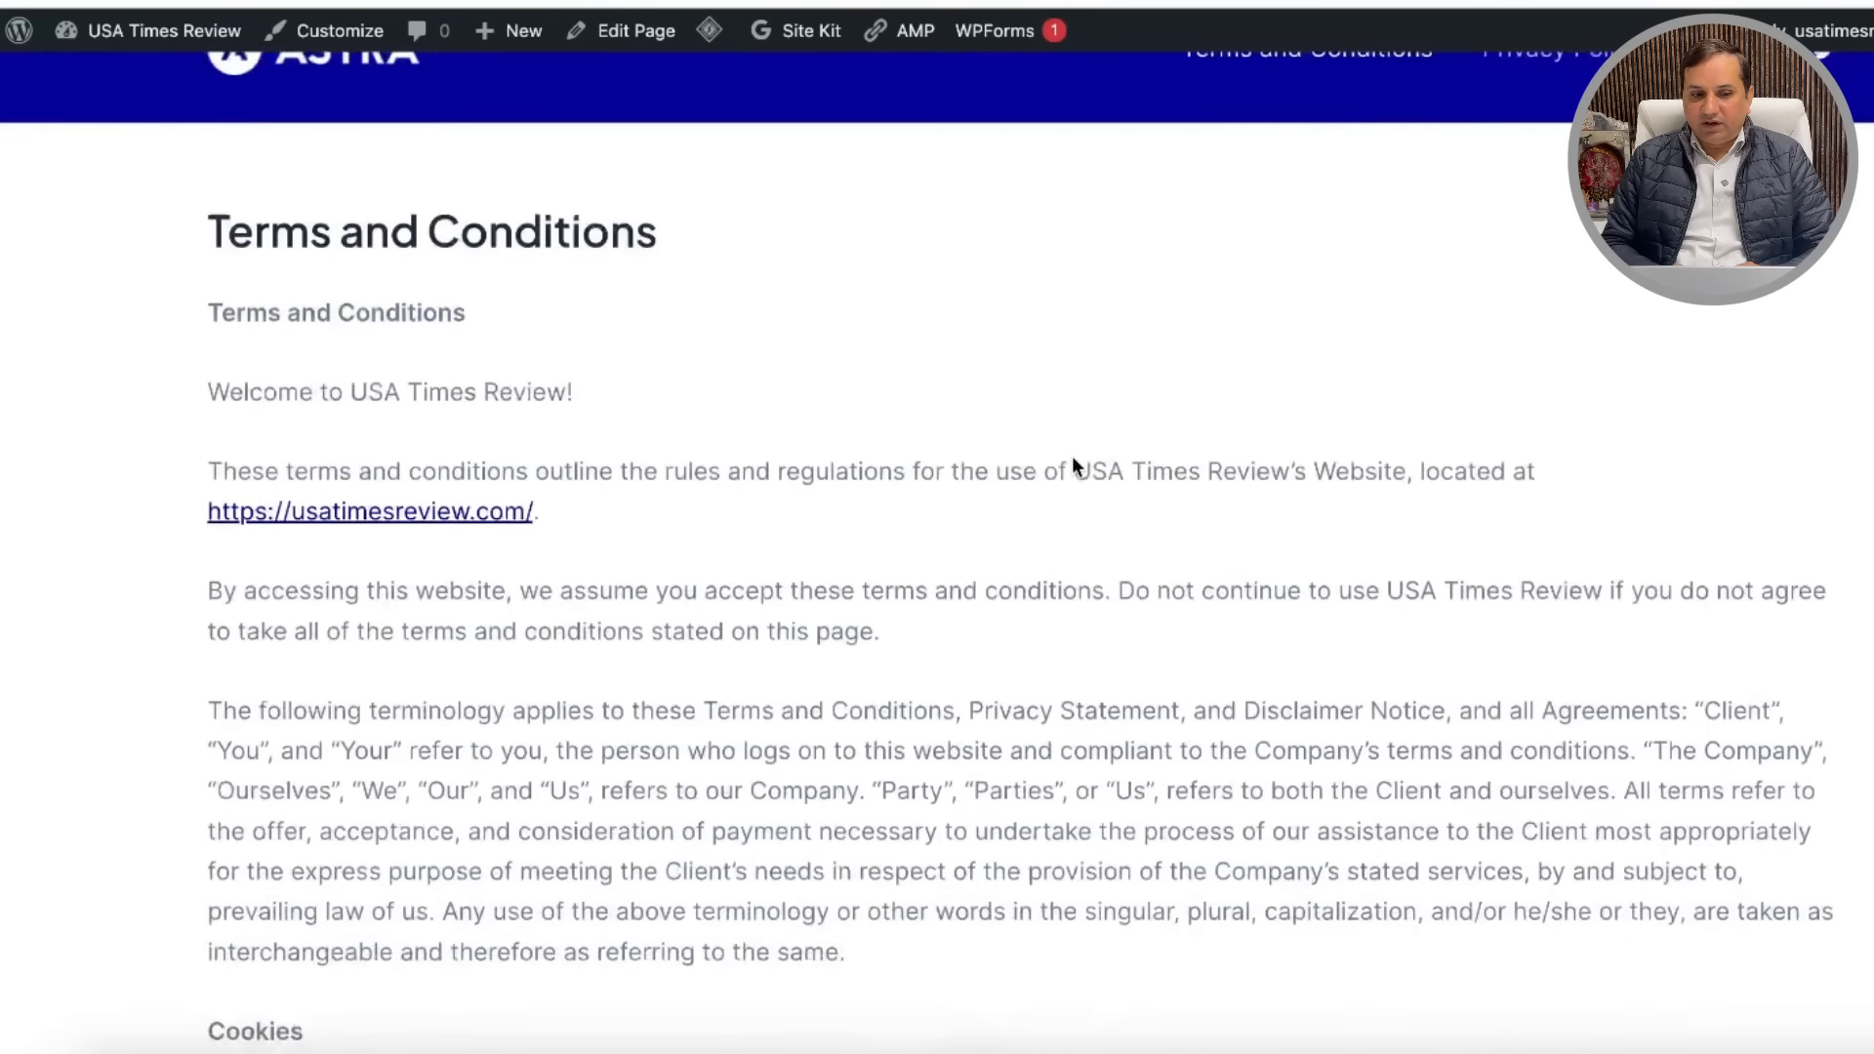
{"action": "scroll", "coordinate": [1071, 456], "scroll_direction": "up", "scroll_amount": 15}
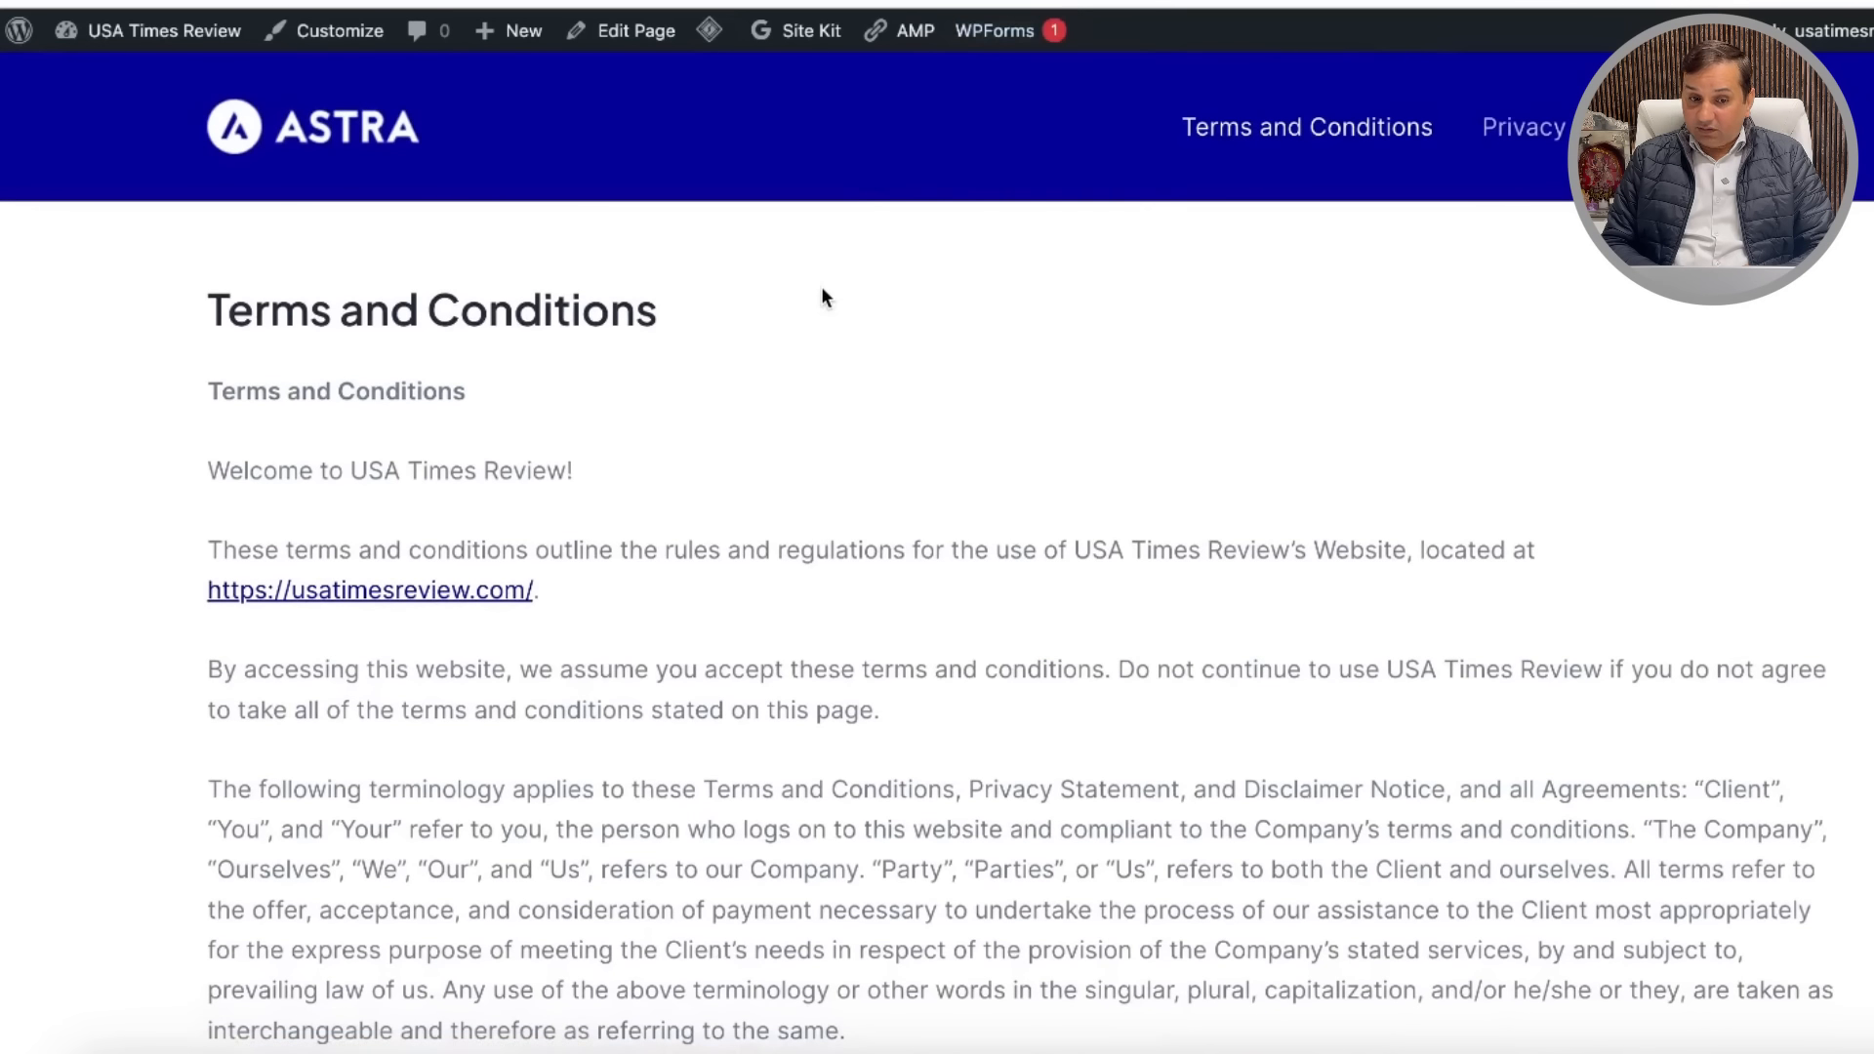
{"action": "left_click", "coordinate": [362, 142]}
{"action": "scroll", "coordinate": [908, 564], "scroll_direction": "down", "scroll_amount": 15}
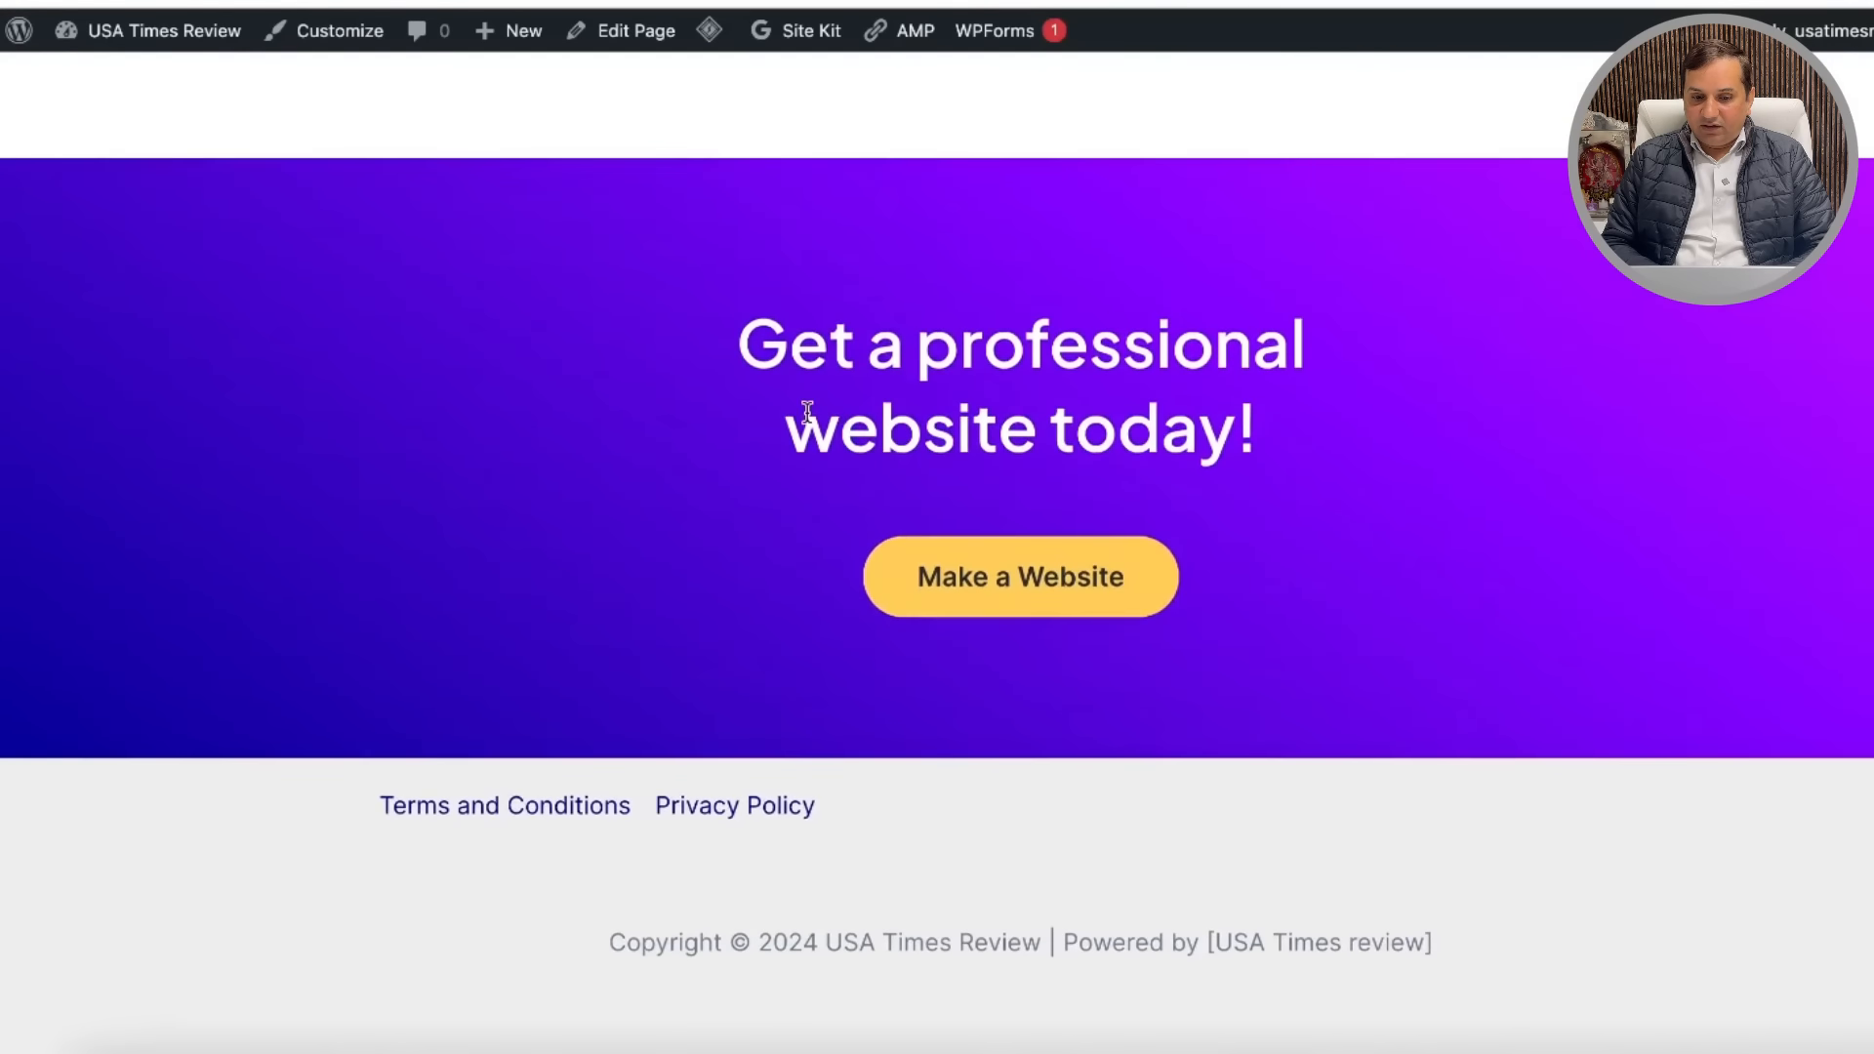
{"action": "scroll", "coordinate": [879, 991], "scroll_direction": "up", "scroll_amount": 15}
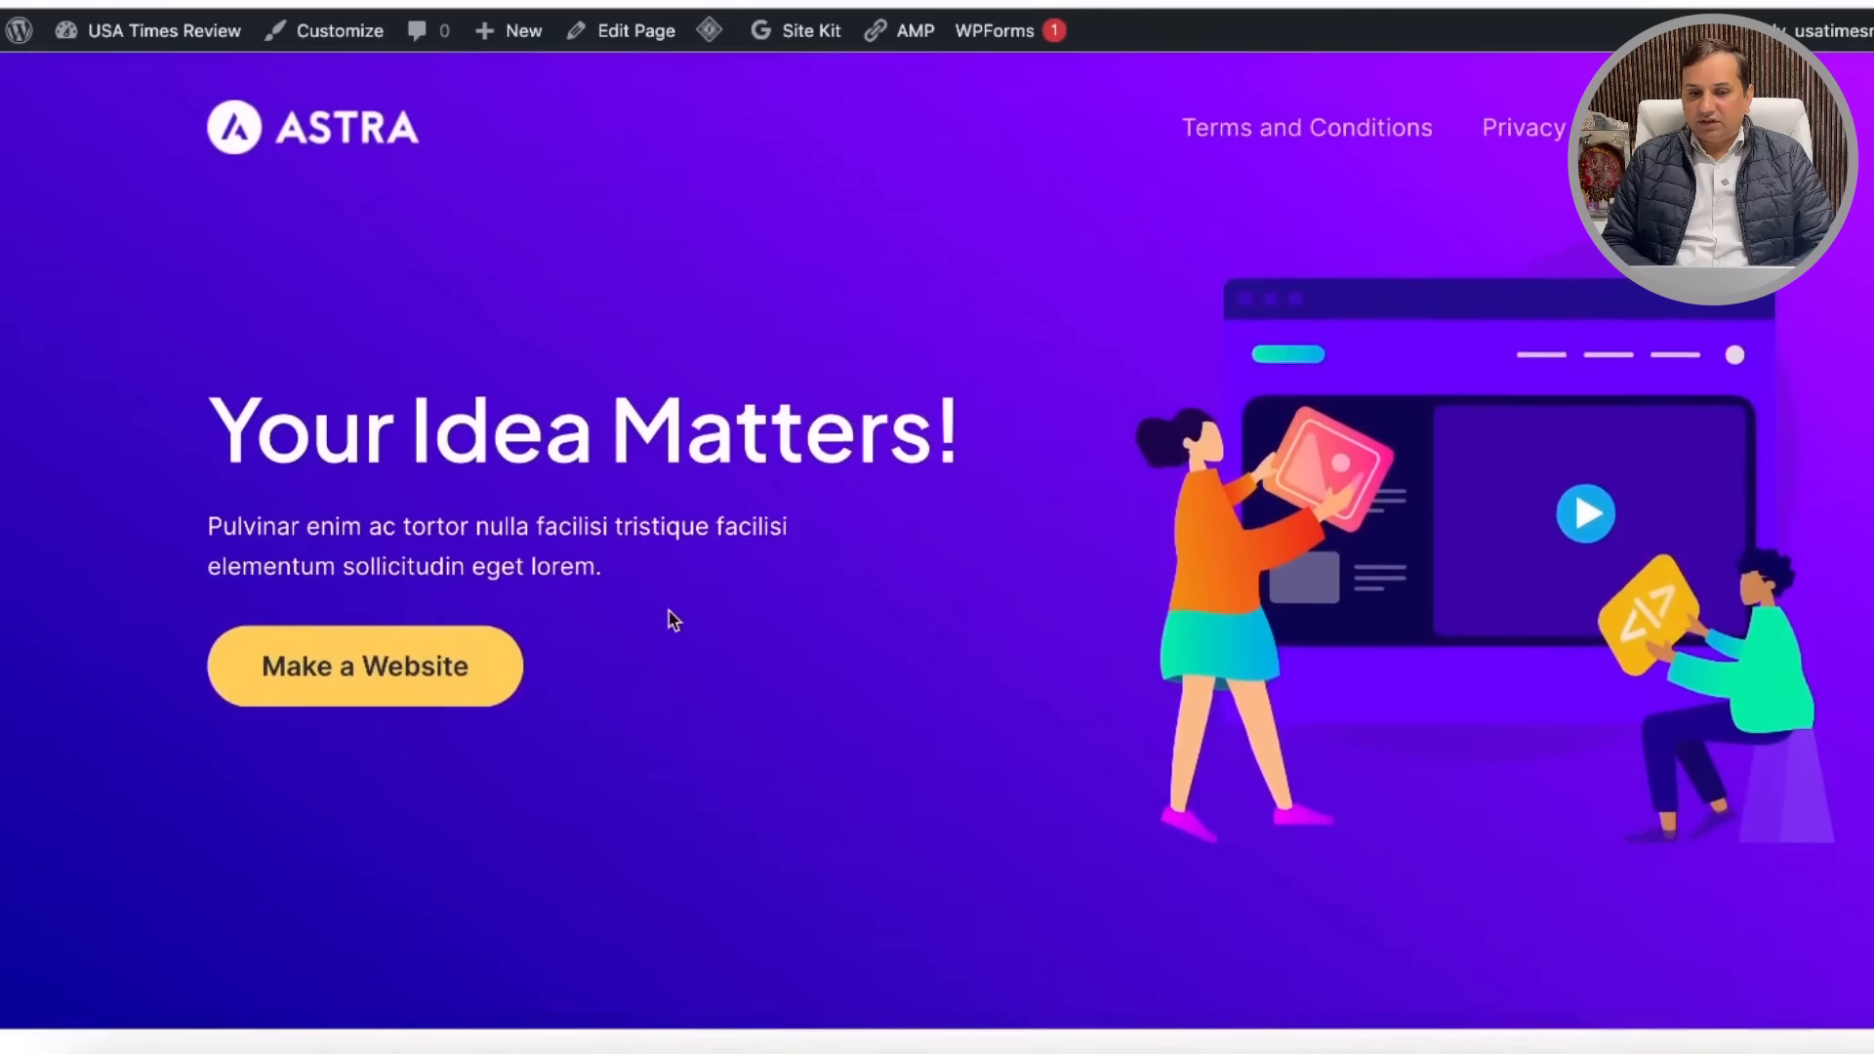
{"action": "mouse_move", "coordinate": [104, 37]}
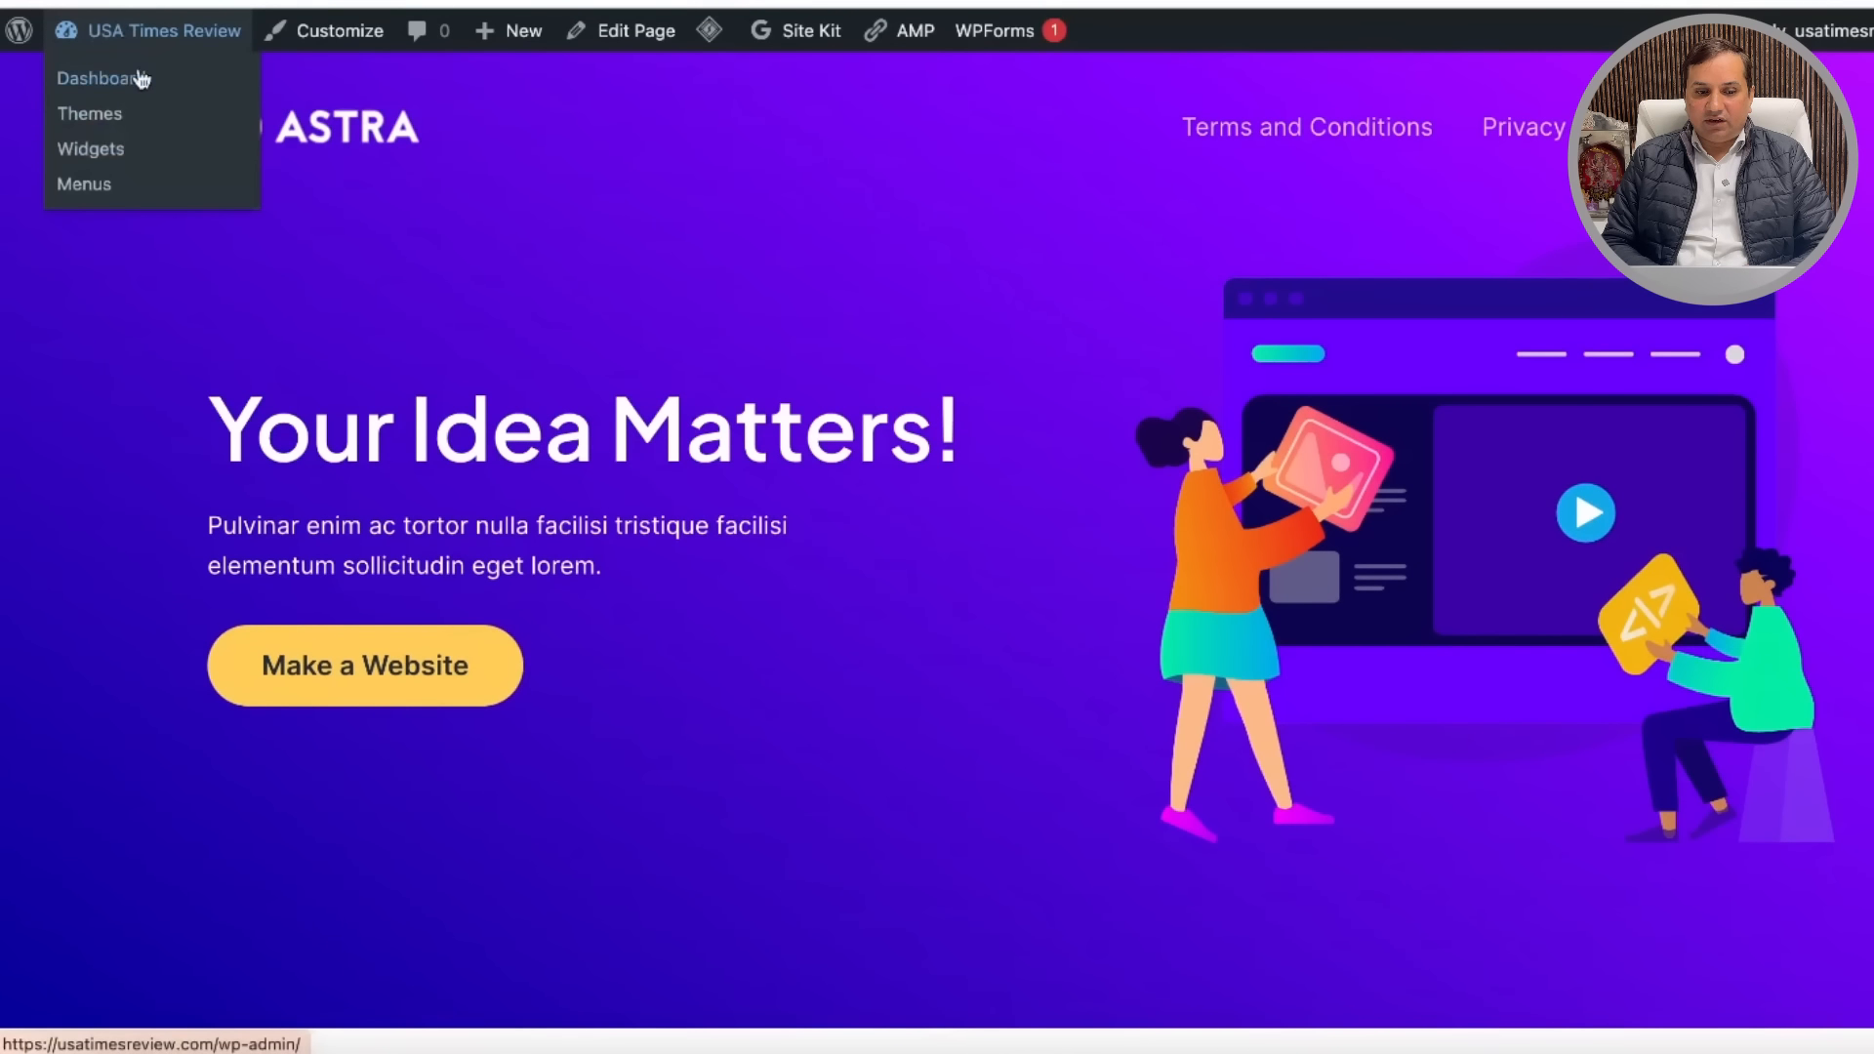
{"action": "left_click", "coordinate": [335, 44]}
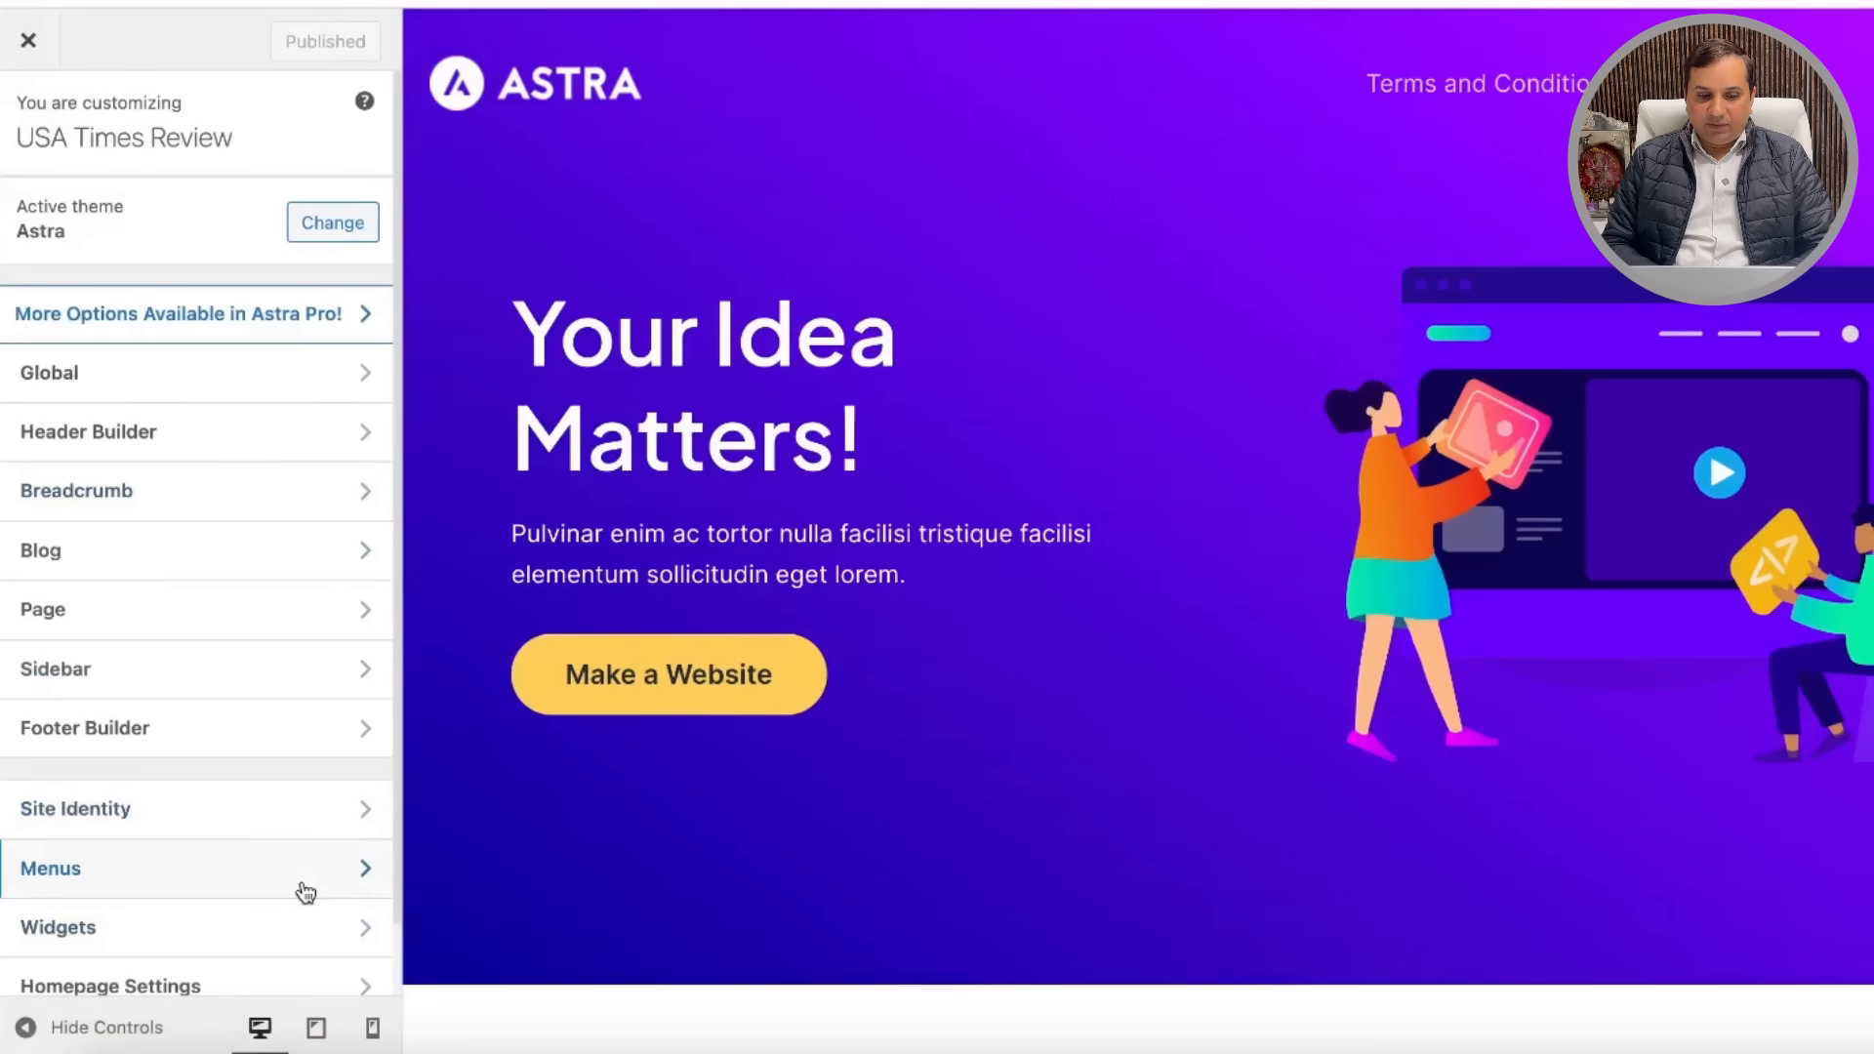
Step: Reach the menu locations list through Header Builder's Primary Menu settings in the Customizer
{"action": "scroll", "coordinate": [300, 886], "scroll_direction": "down", "scroll_amount": 2}
{"action": "left_click", "coordinate": [334, 660]}
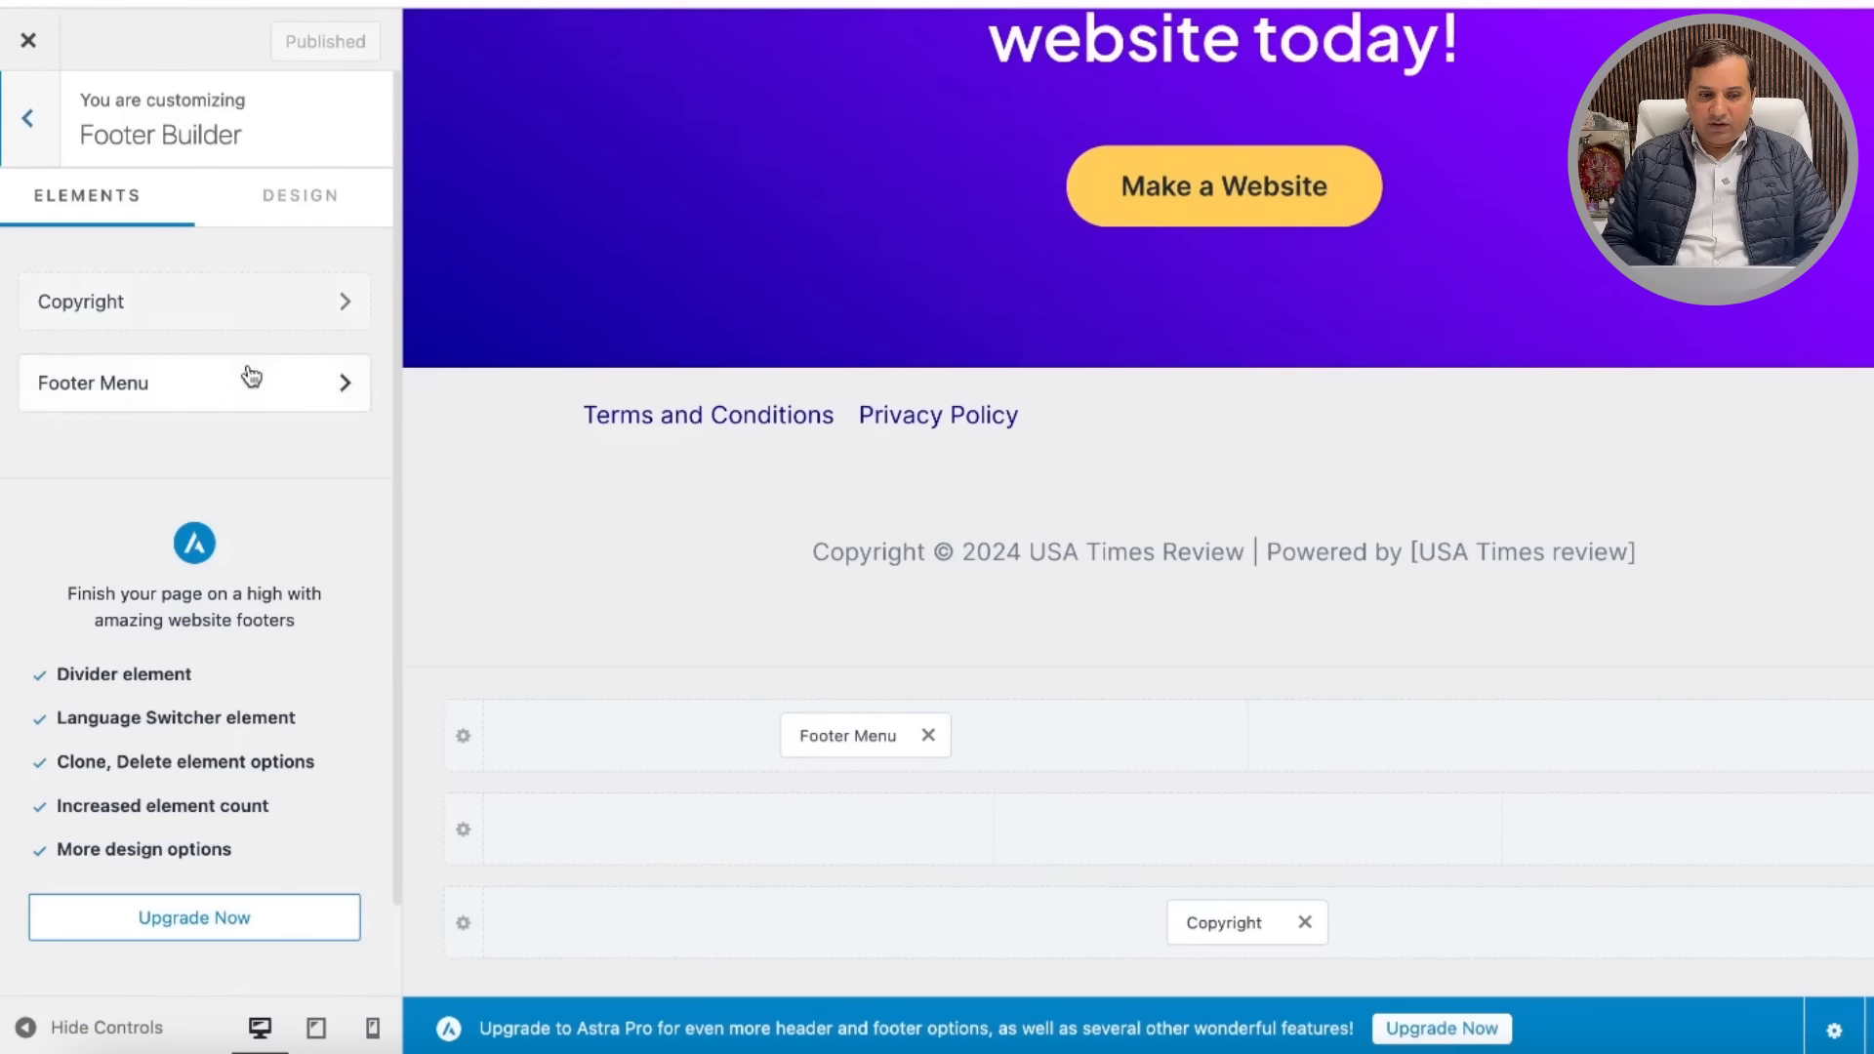
{"action": "left_click", "coordinate": [28, 40]}
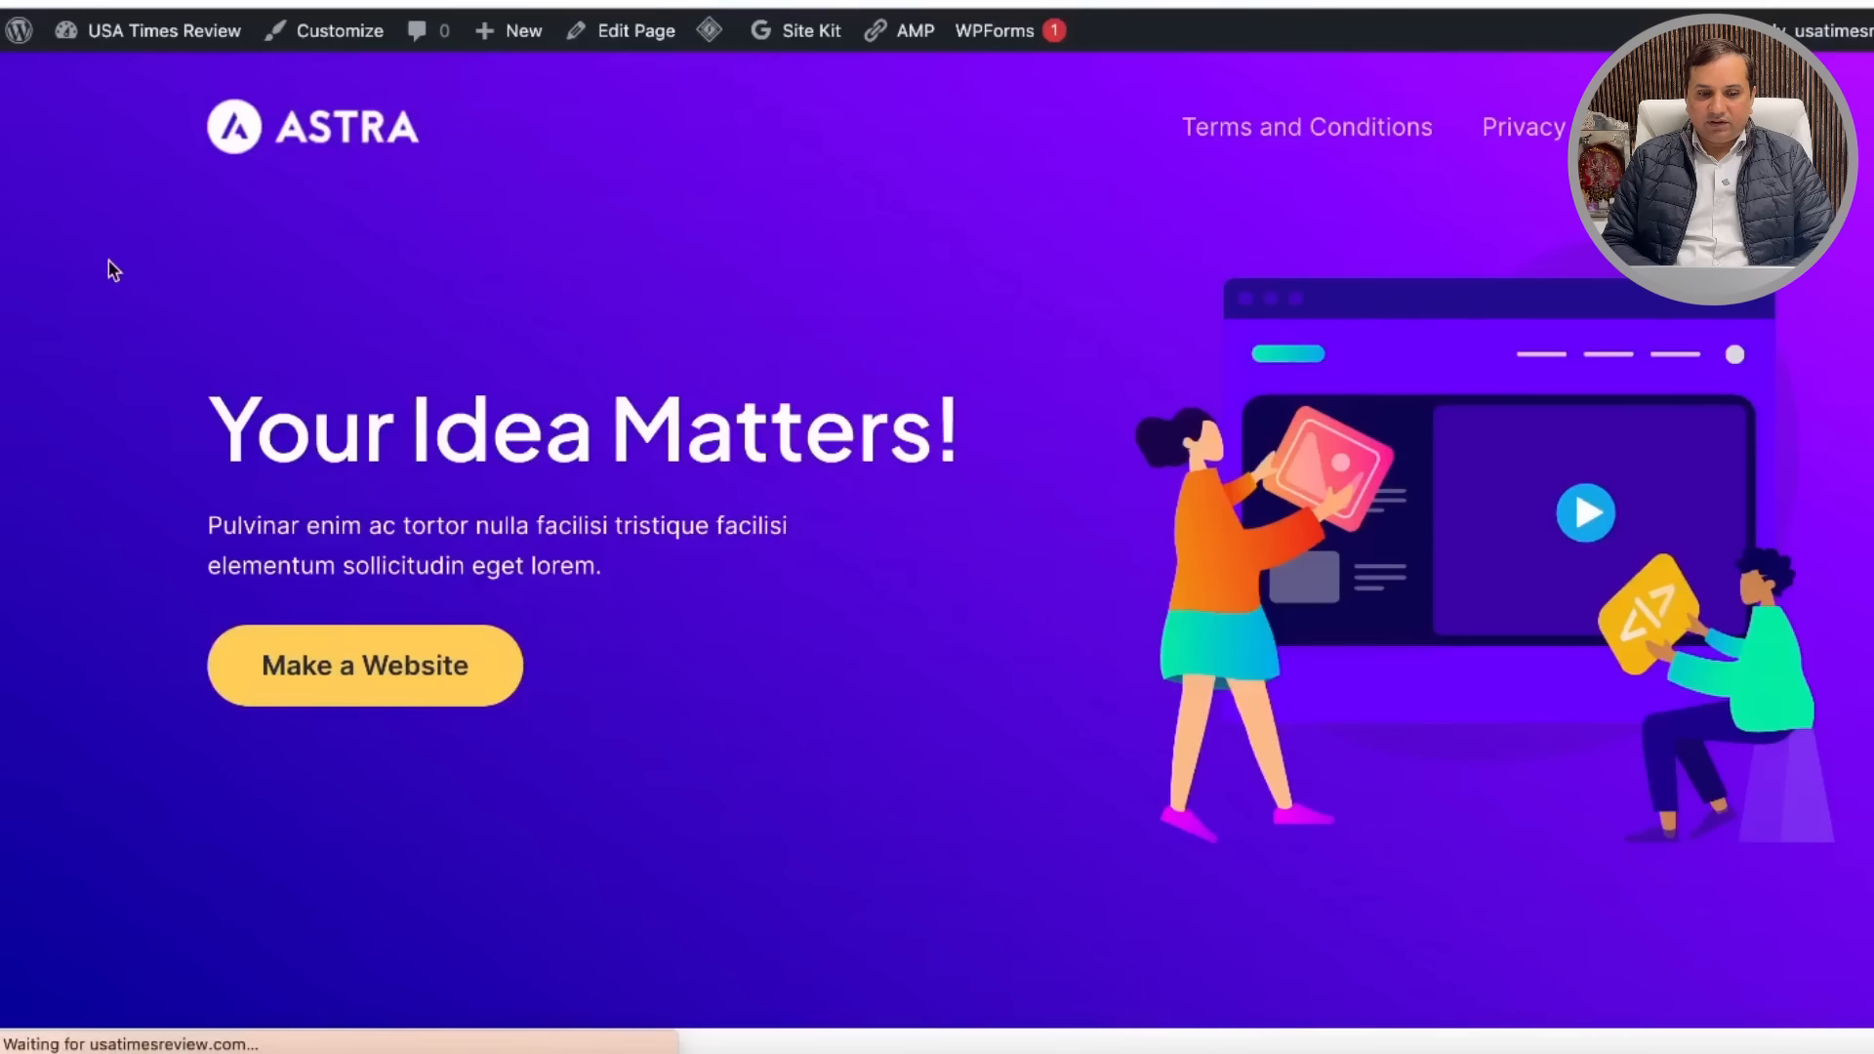
{"action": "left_click", "coordinate": [337, 39]}
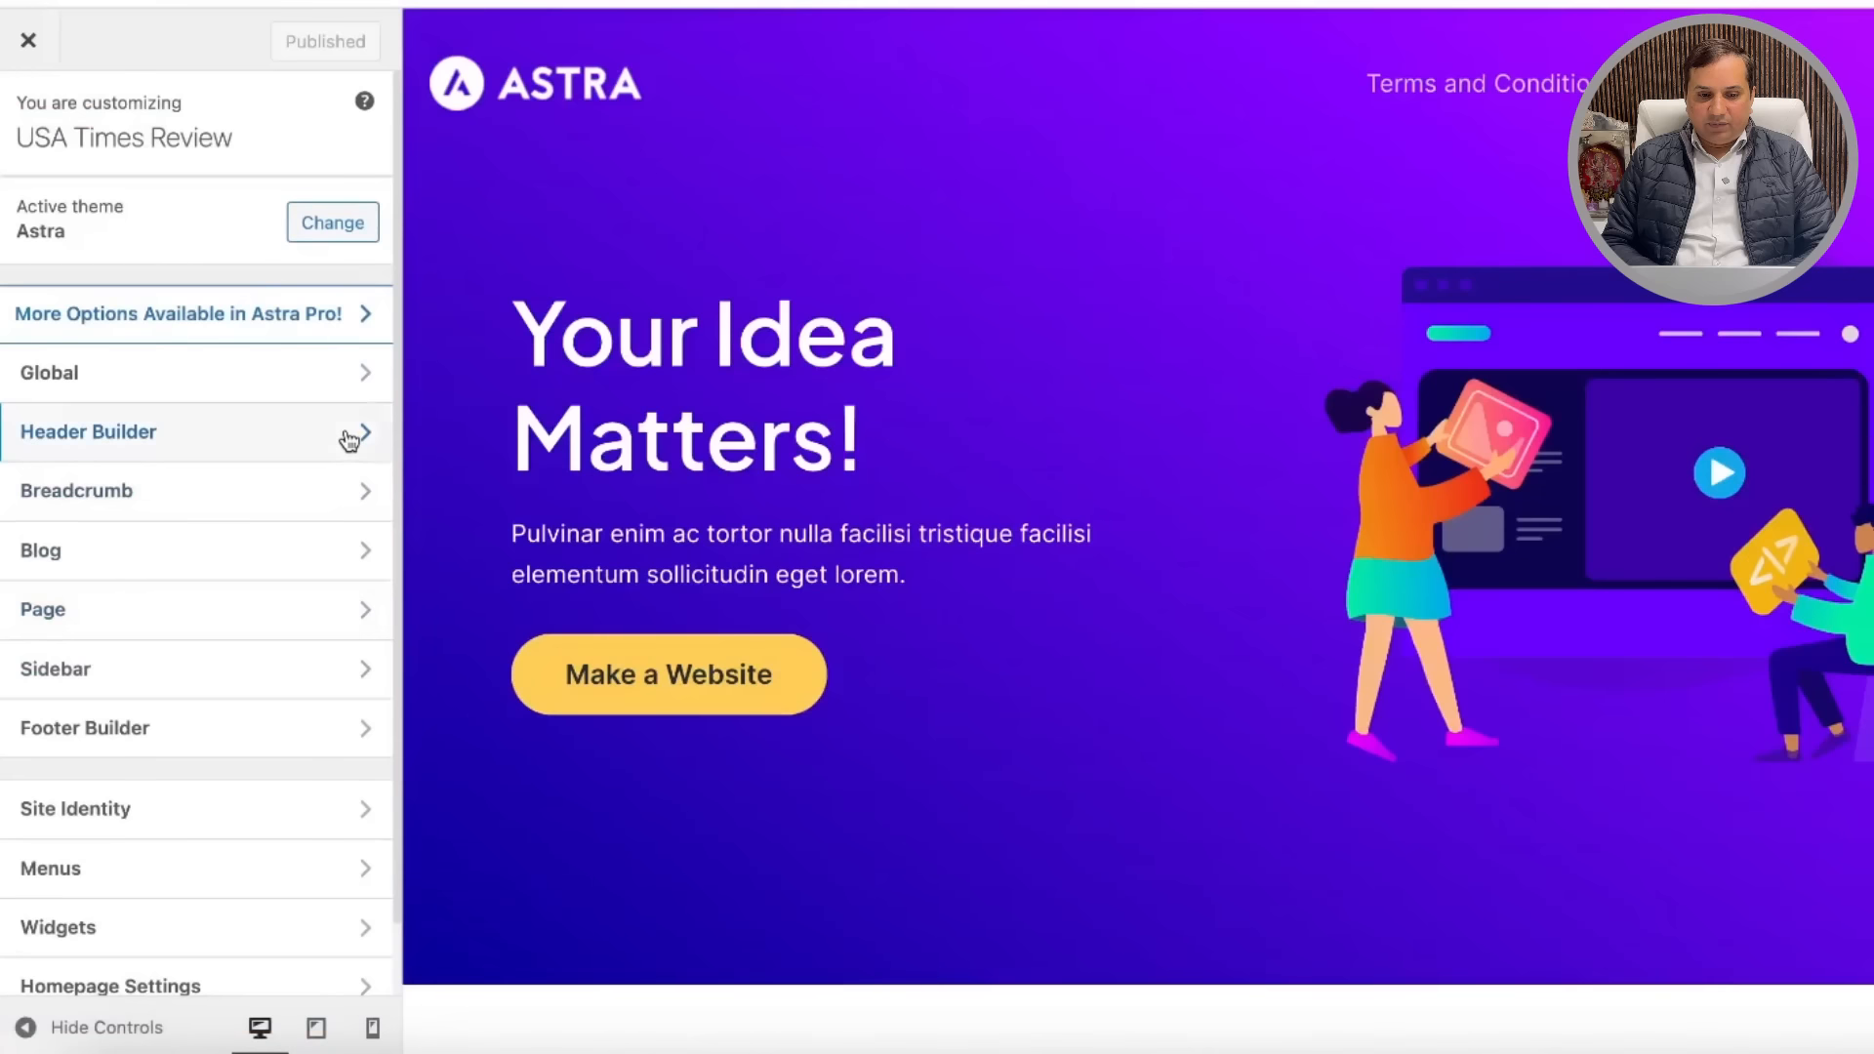
{"action": "left_click", "coordinate": [349, 440]}
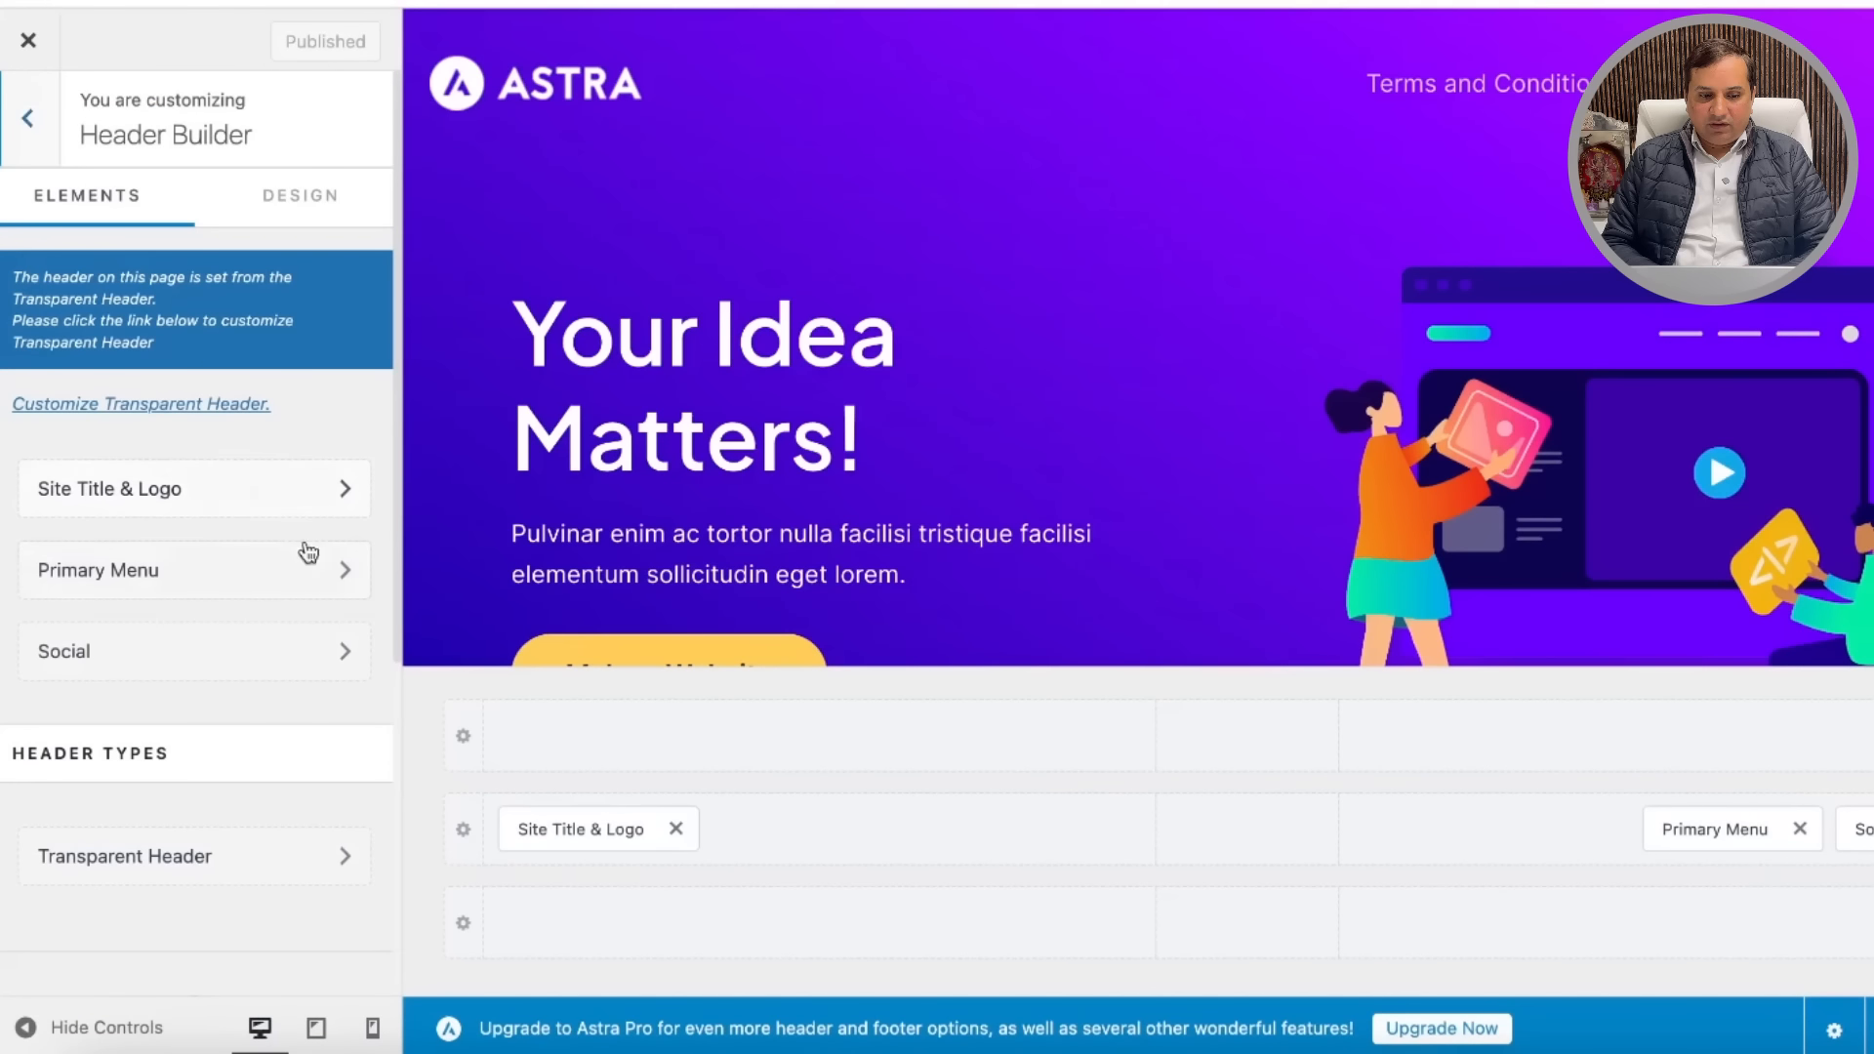
{"action": "left_click", "coordinate": [318, 572]}
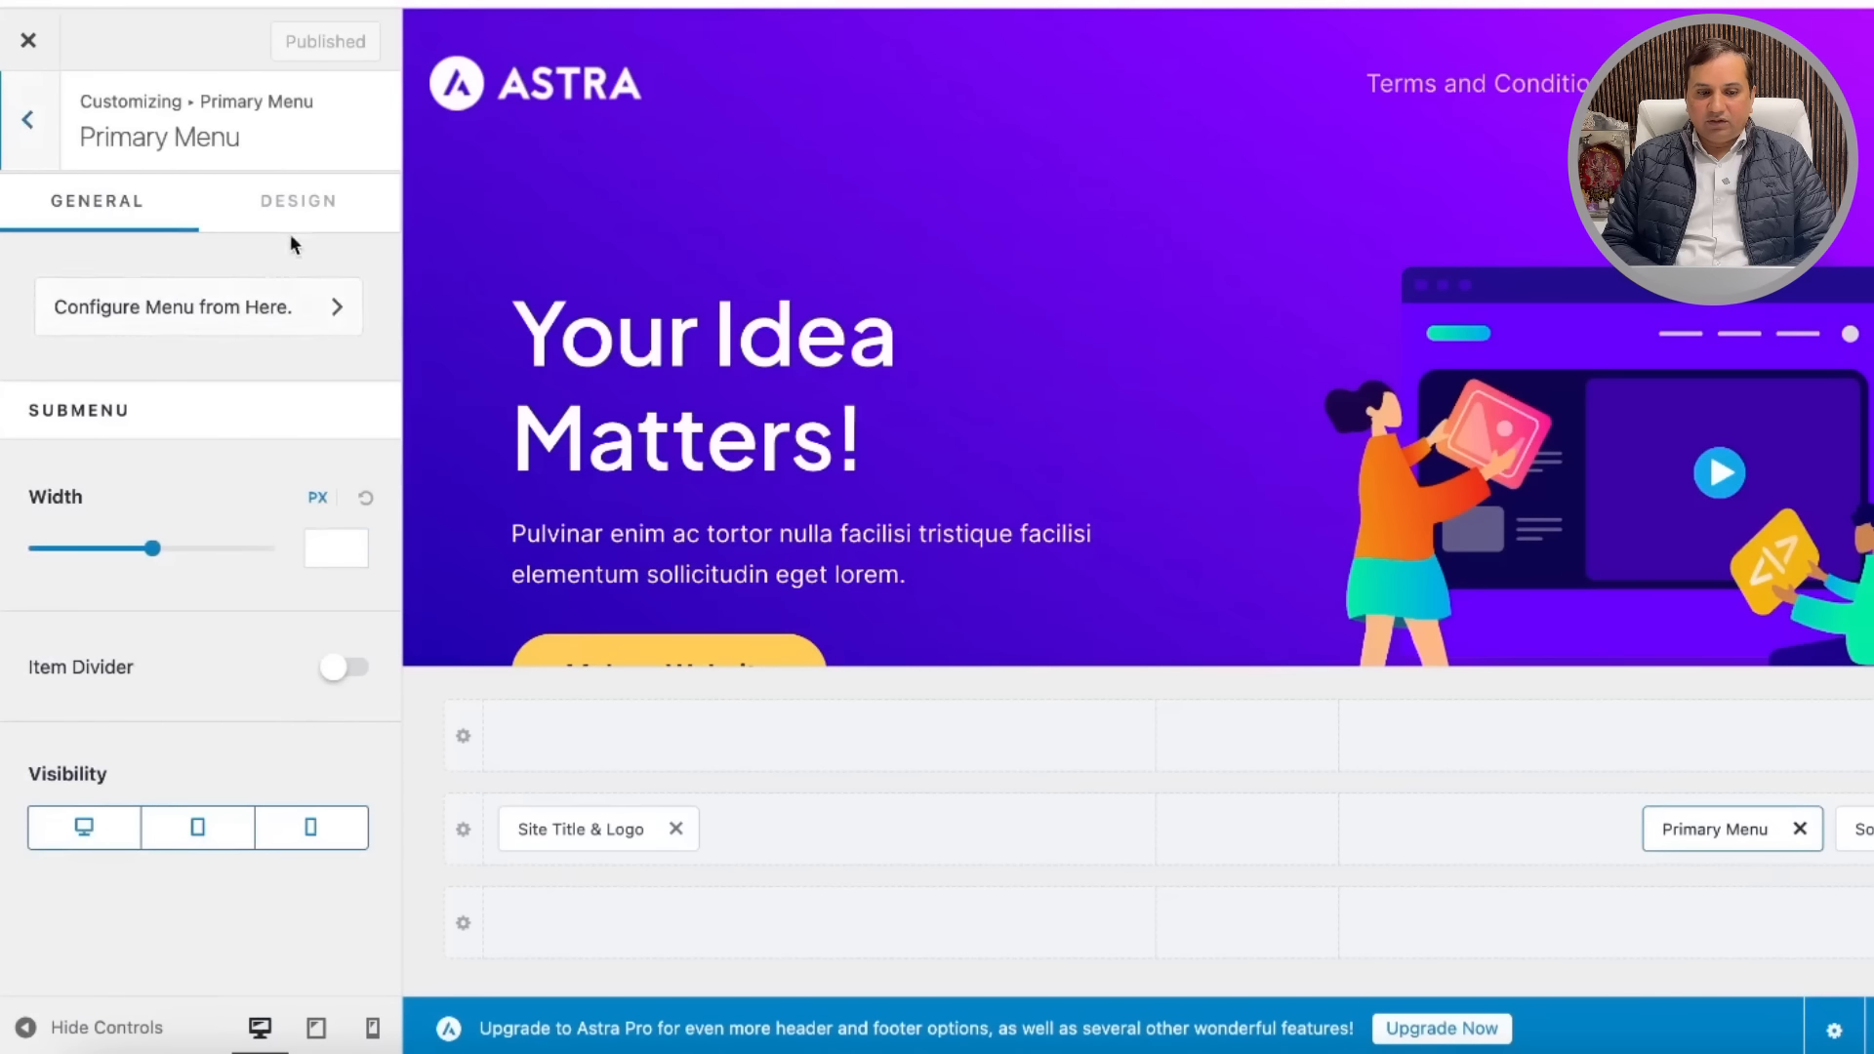
{"action": "left_click", "coordinate": [311, 311]}
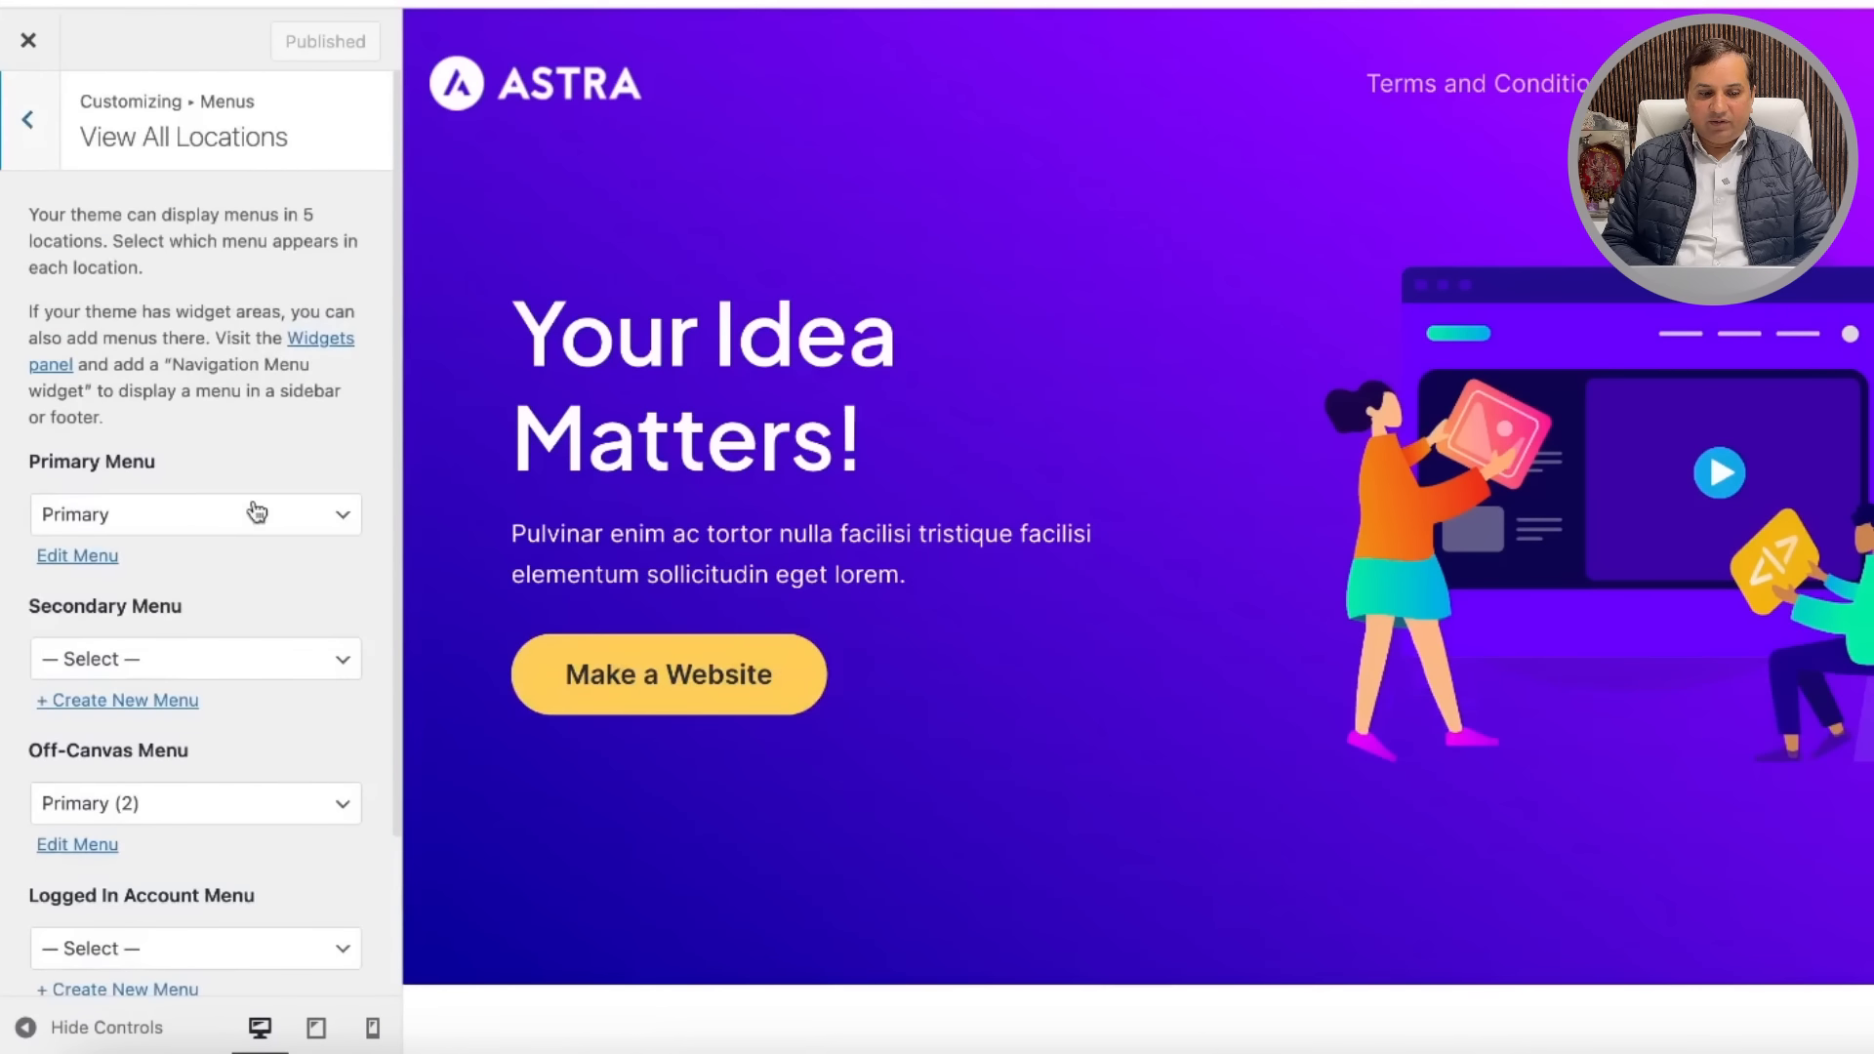
Step: Remove Terms and Conditions and Privacy Policy from the Primary menu, leaving it empty
{"action": "left_click", "coordinate": [86, 557]}
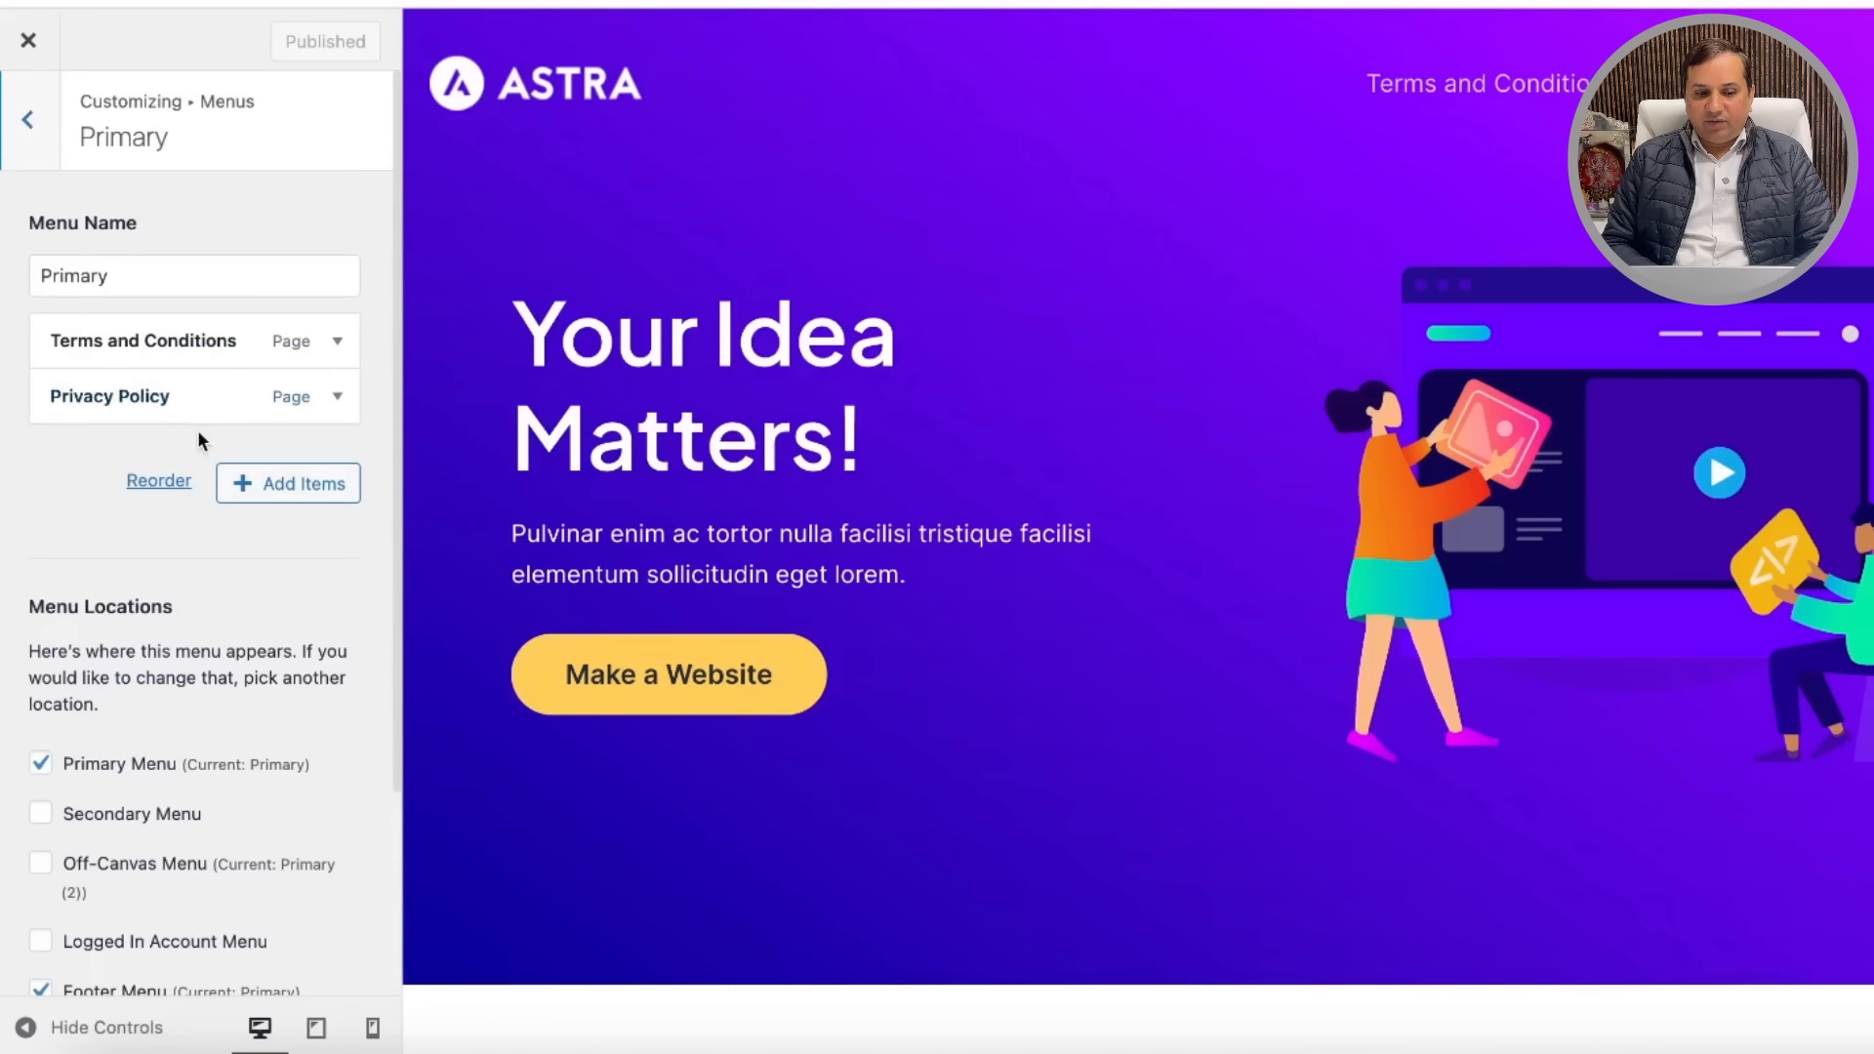
{"action": "left_click", "coordinate": [340, 342]}
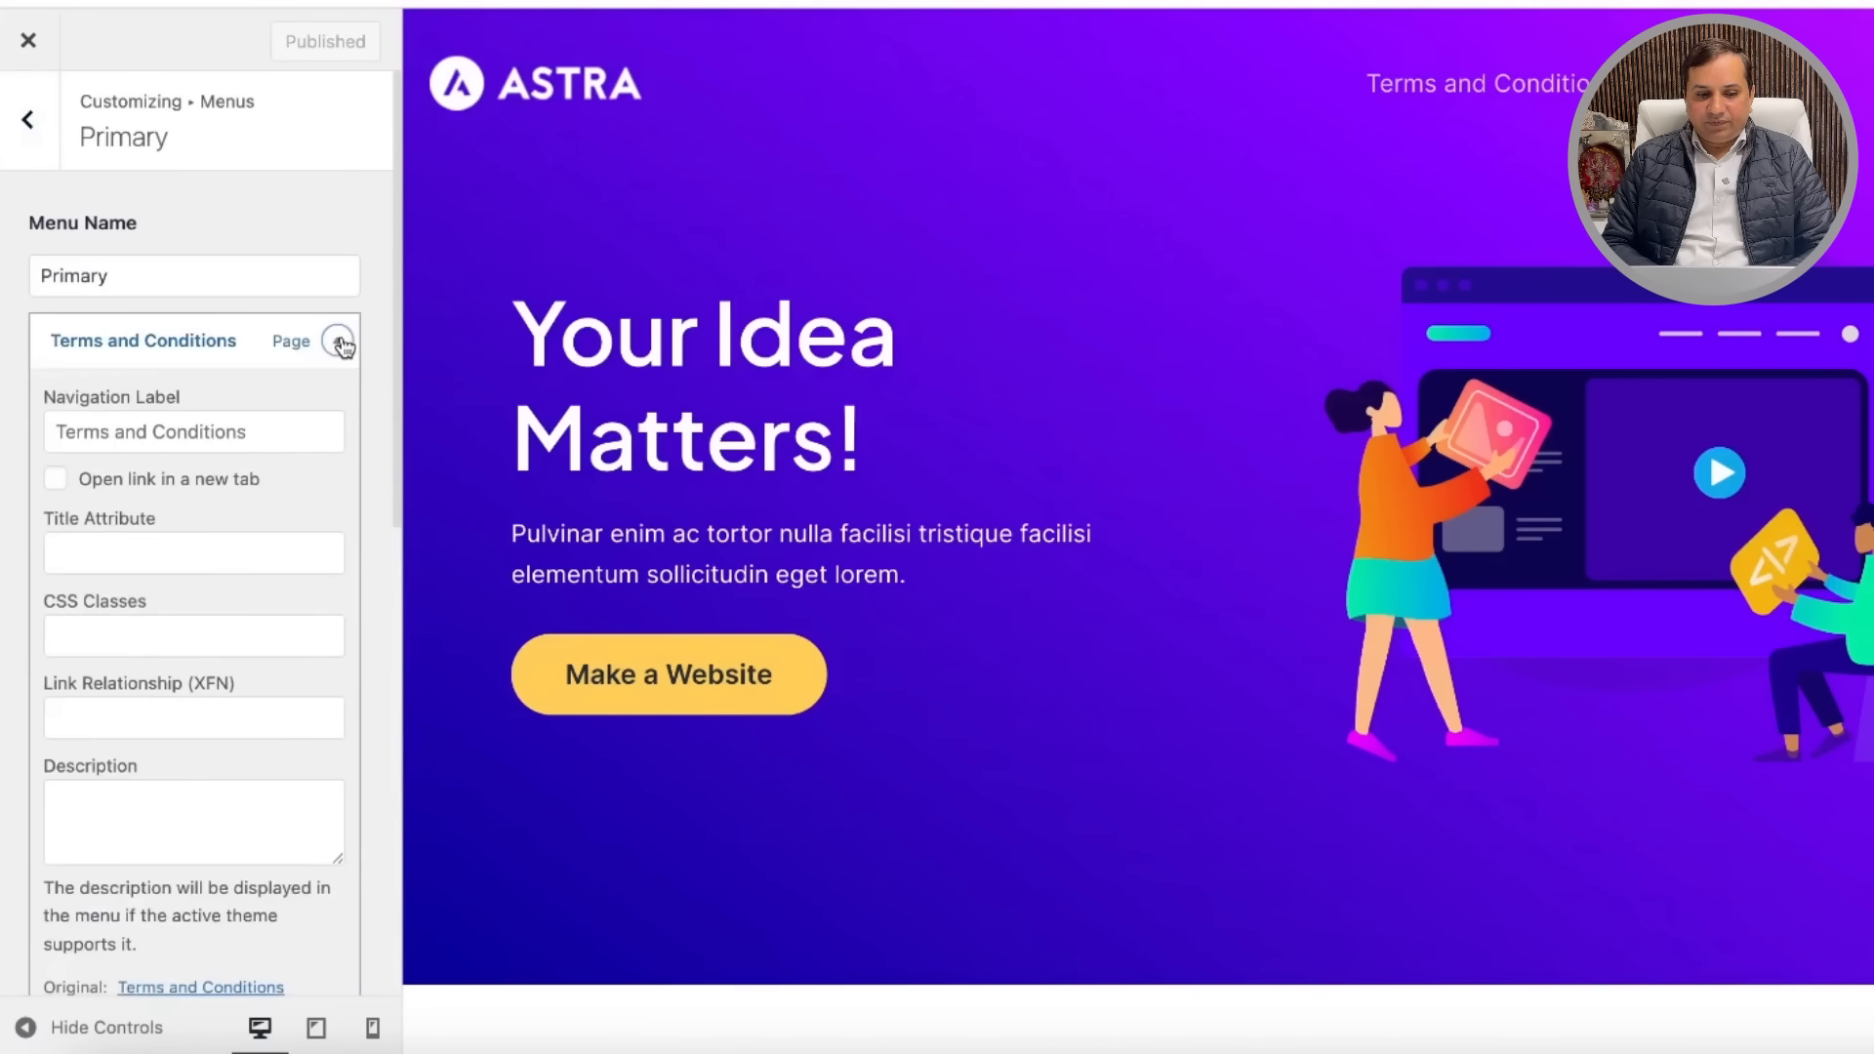
{"action": "scroll", "coordinate": [185, 757], "scroll_direction": "down", "scroll_amount": 5}
{"action": "left_click", "coordinate": [102, 679]}
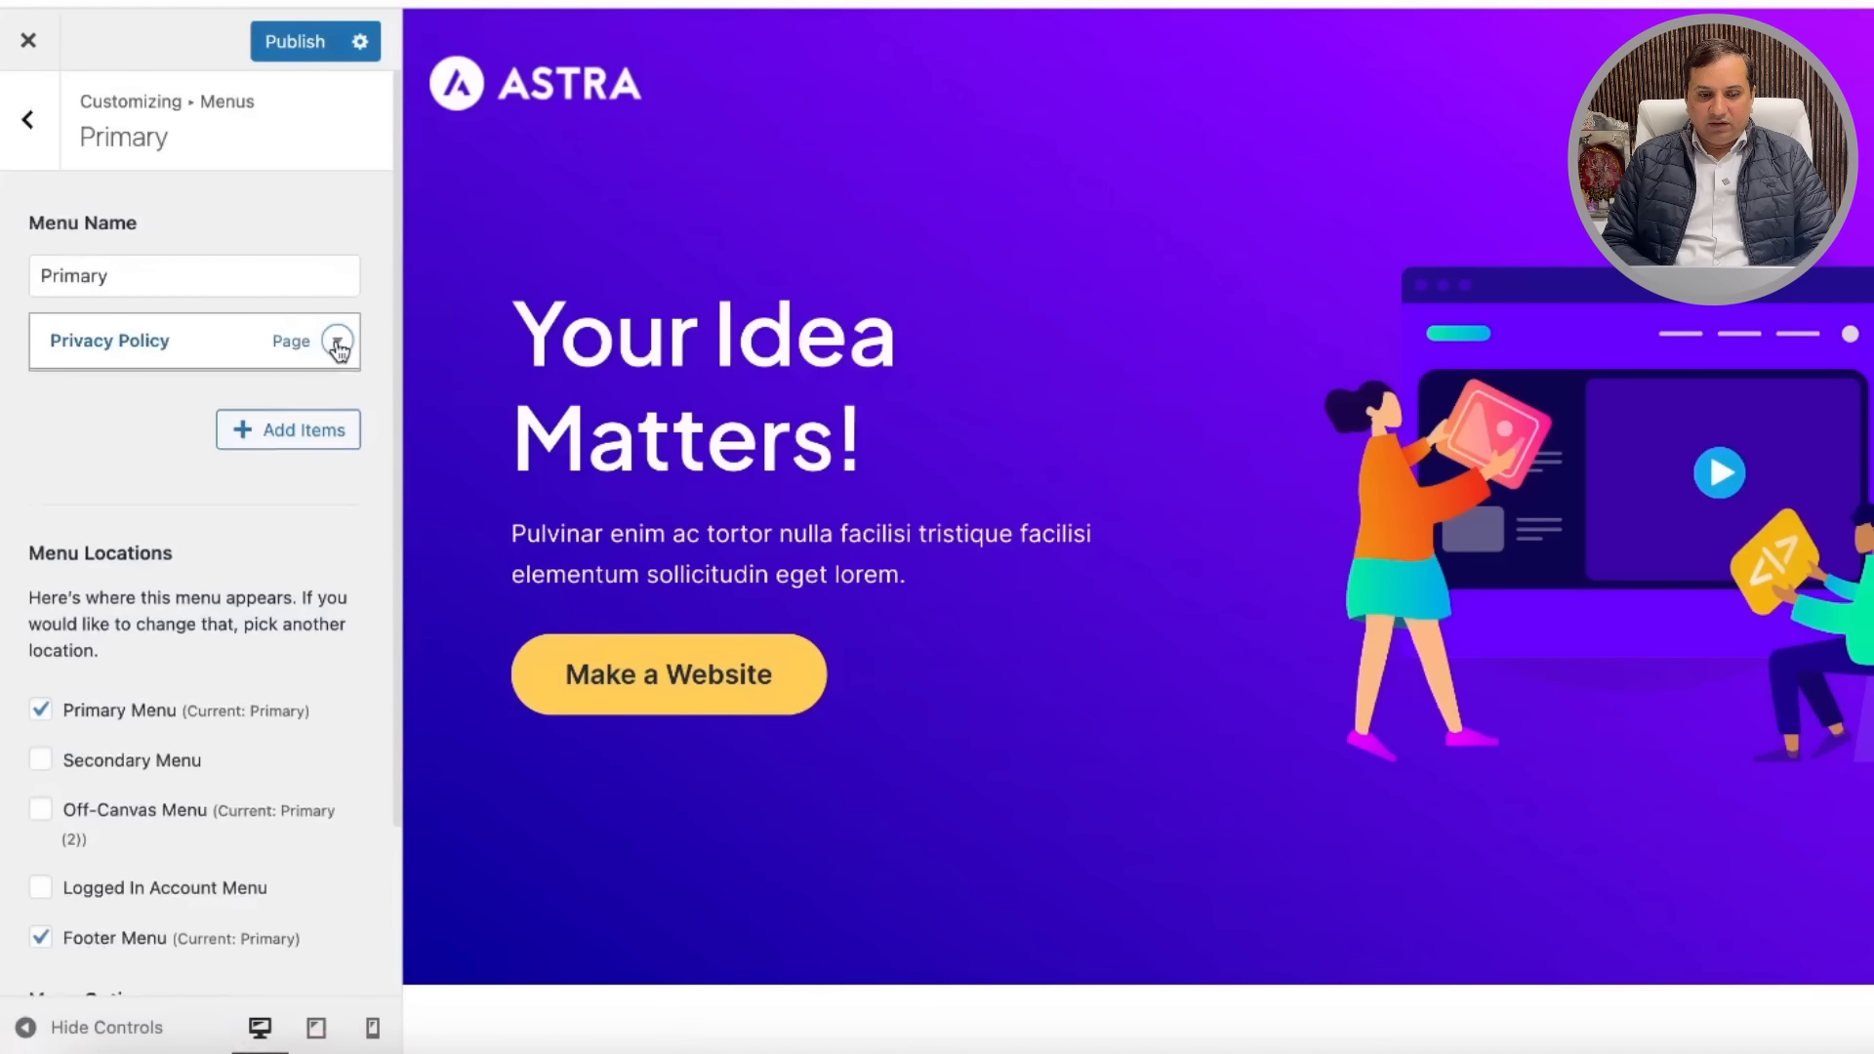
{"action": "left_click", "coordinate": [337, 344]}
{"action": "scroll", "coordinate": [183, 546], "scroll_direction": "down", "scroll_amount": 5}
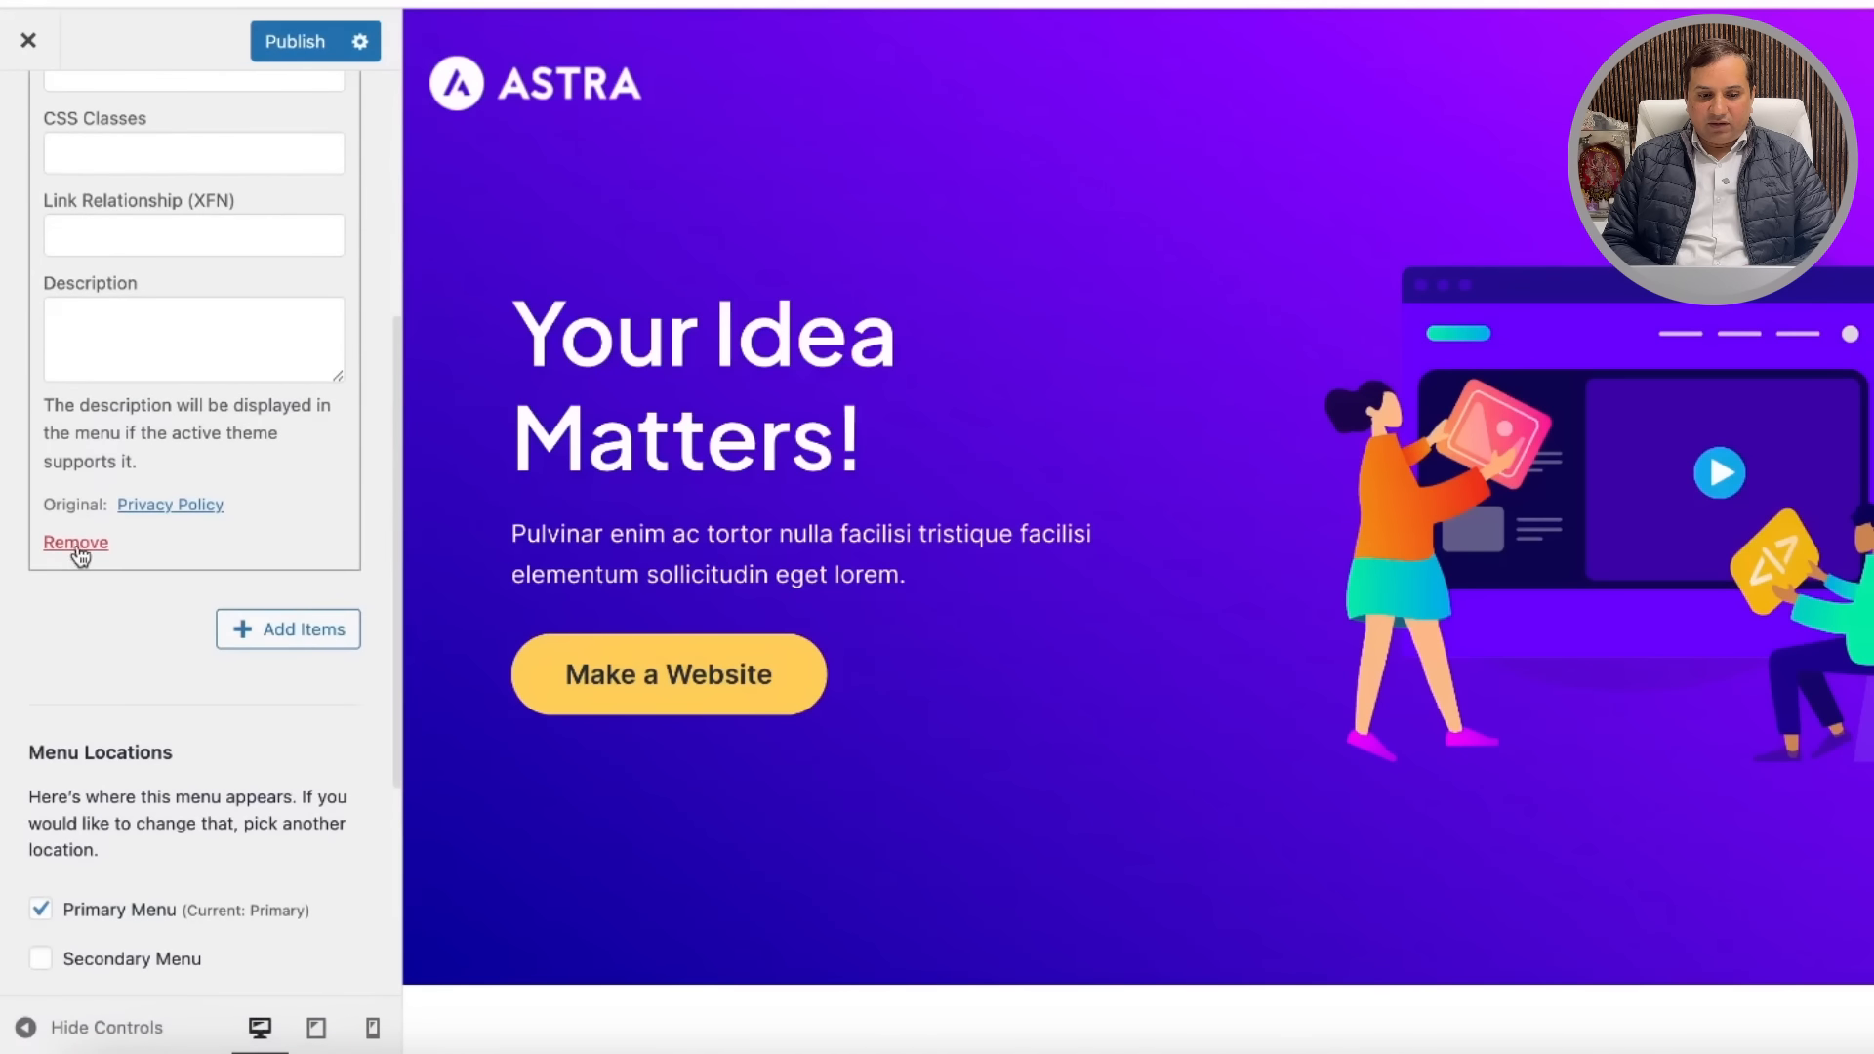
{"action": "left_click", "coordinate": [78, 543]}
{"action": "left_click", "coordinate": [239, 499]}
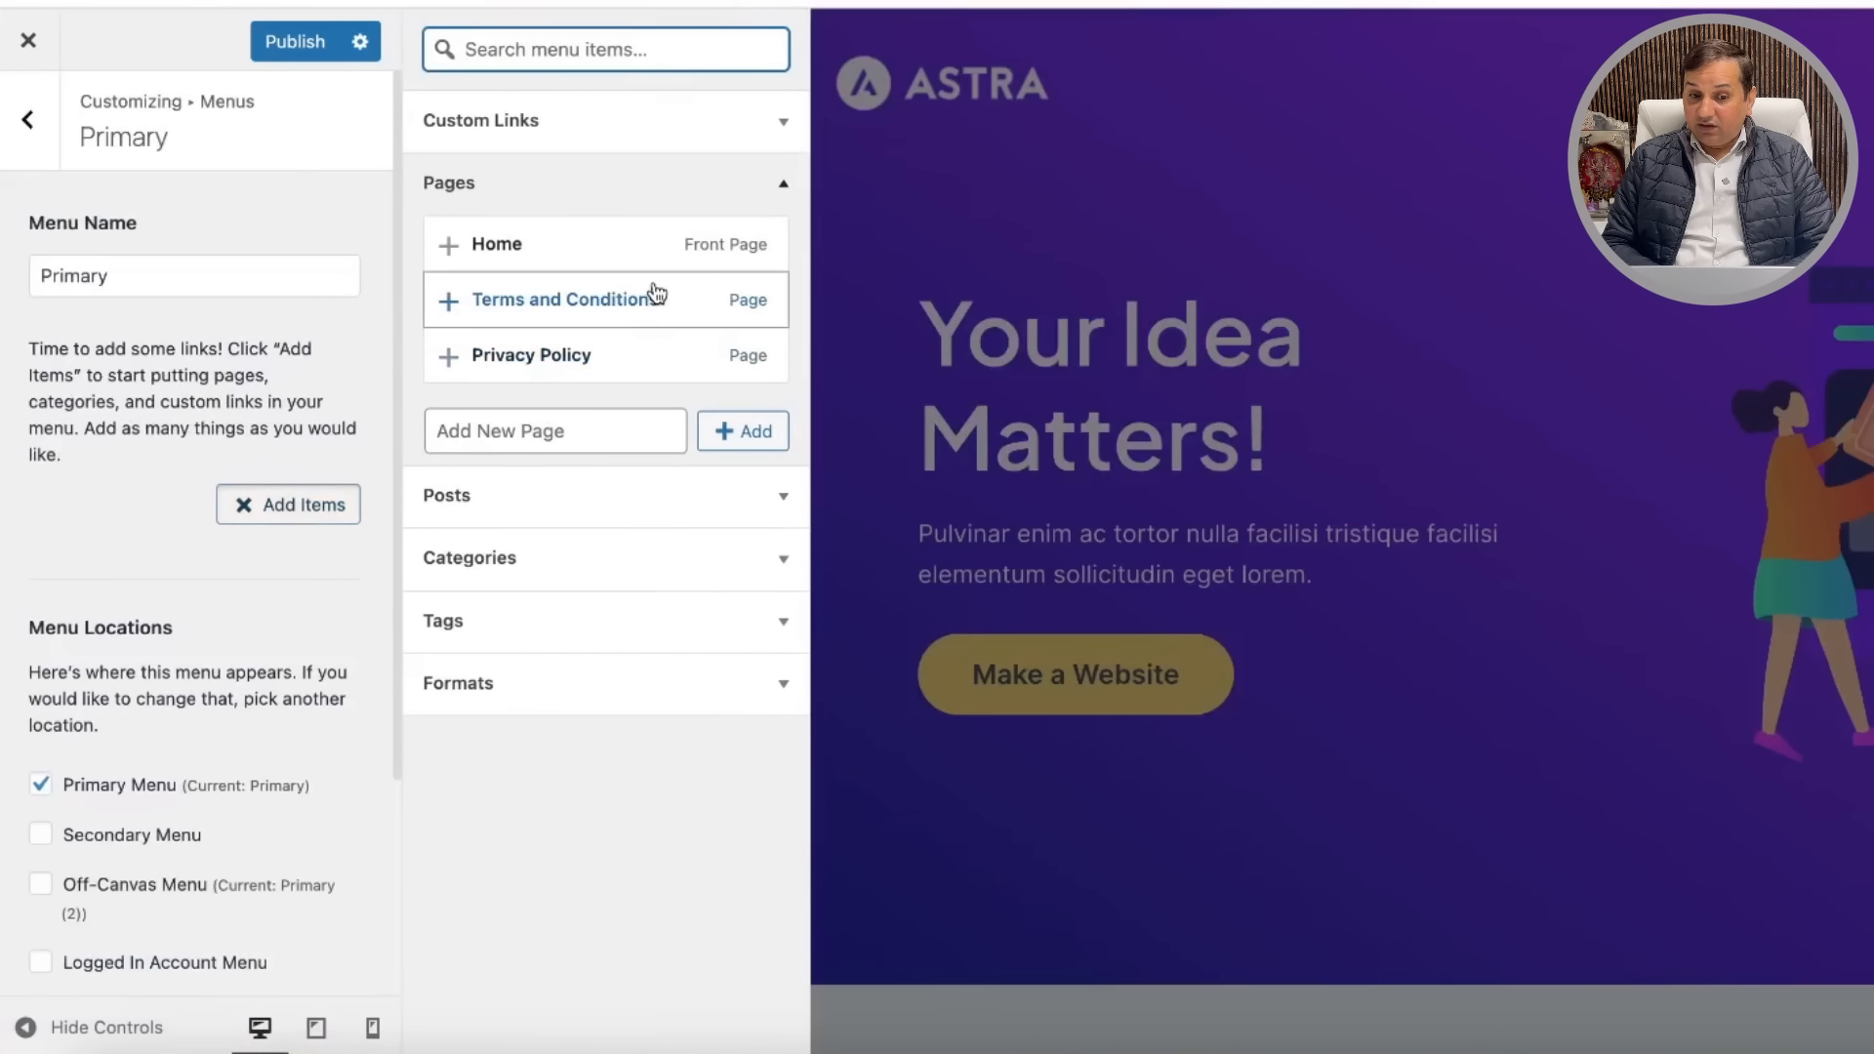
Step: Add the Home page and the News, Sports and Blog categories to the Primary menu
{"action": "left_click", "coordinate": [452, 243]}
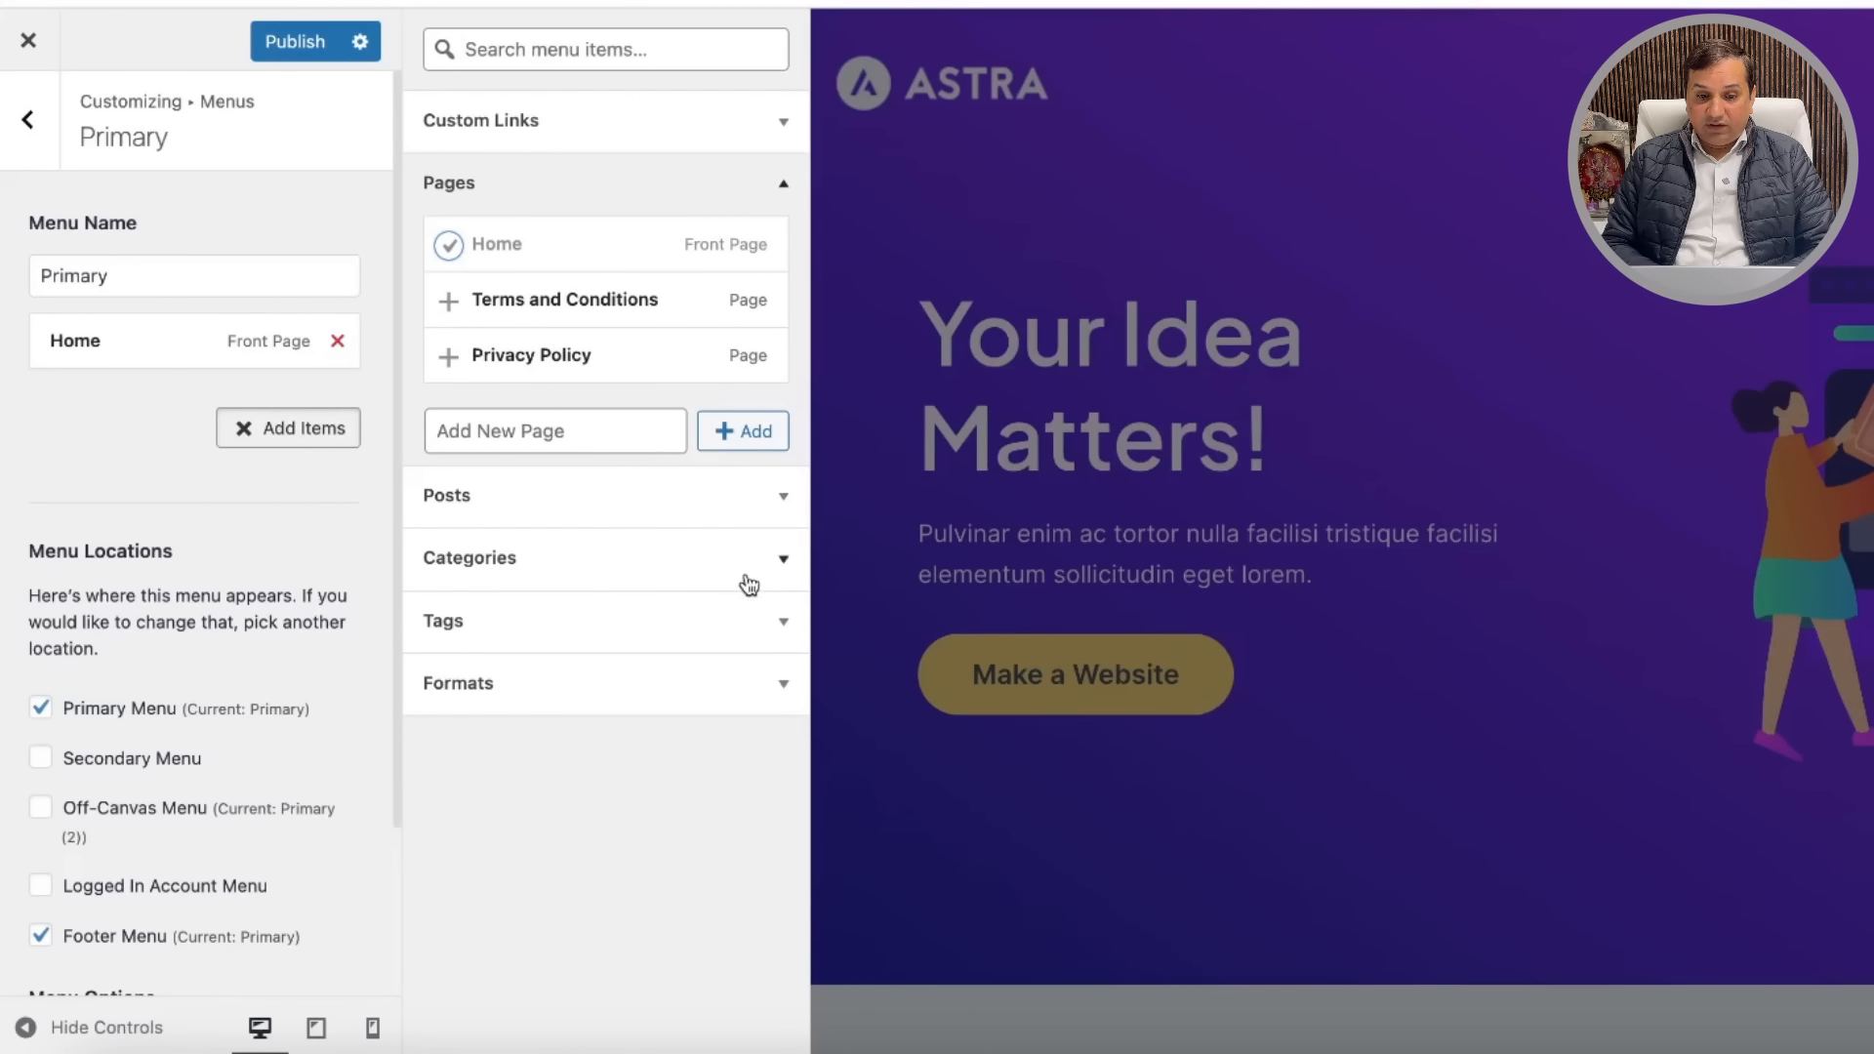
{"action": "left_click", "coordinate": [776, 561]}
{"action": "left_click", "coordinate": [449, 428]}
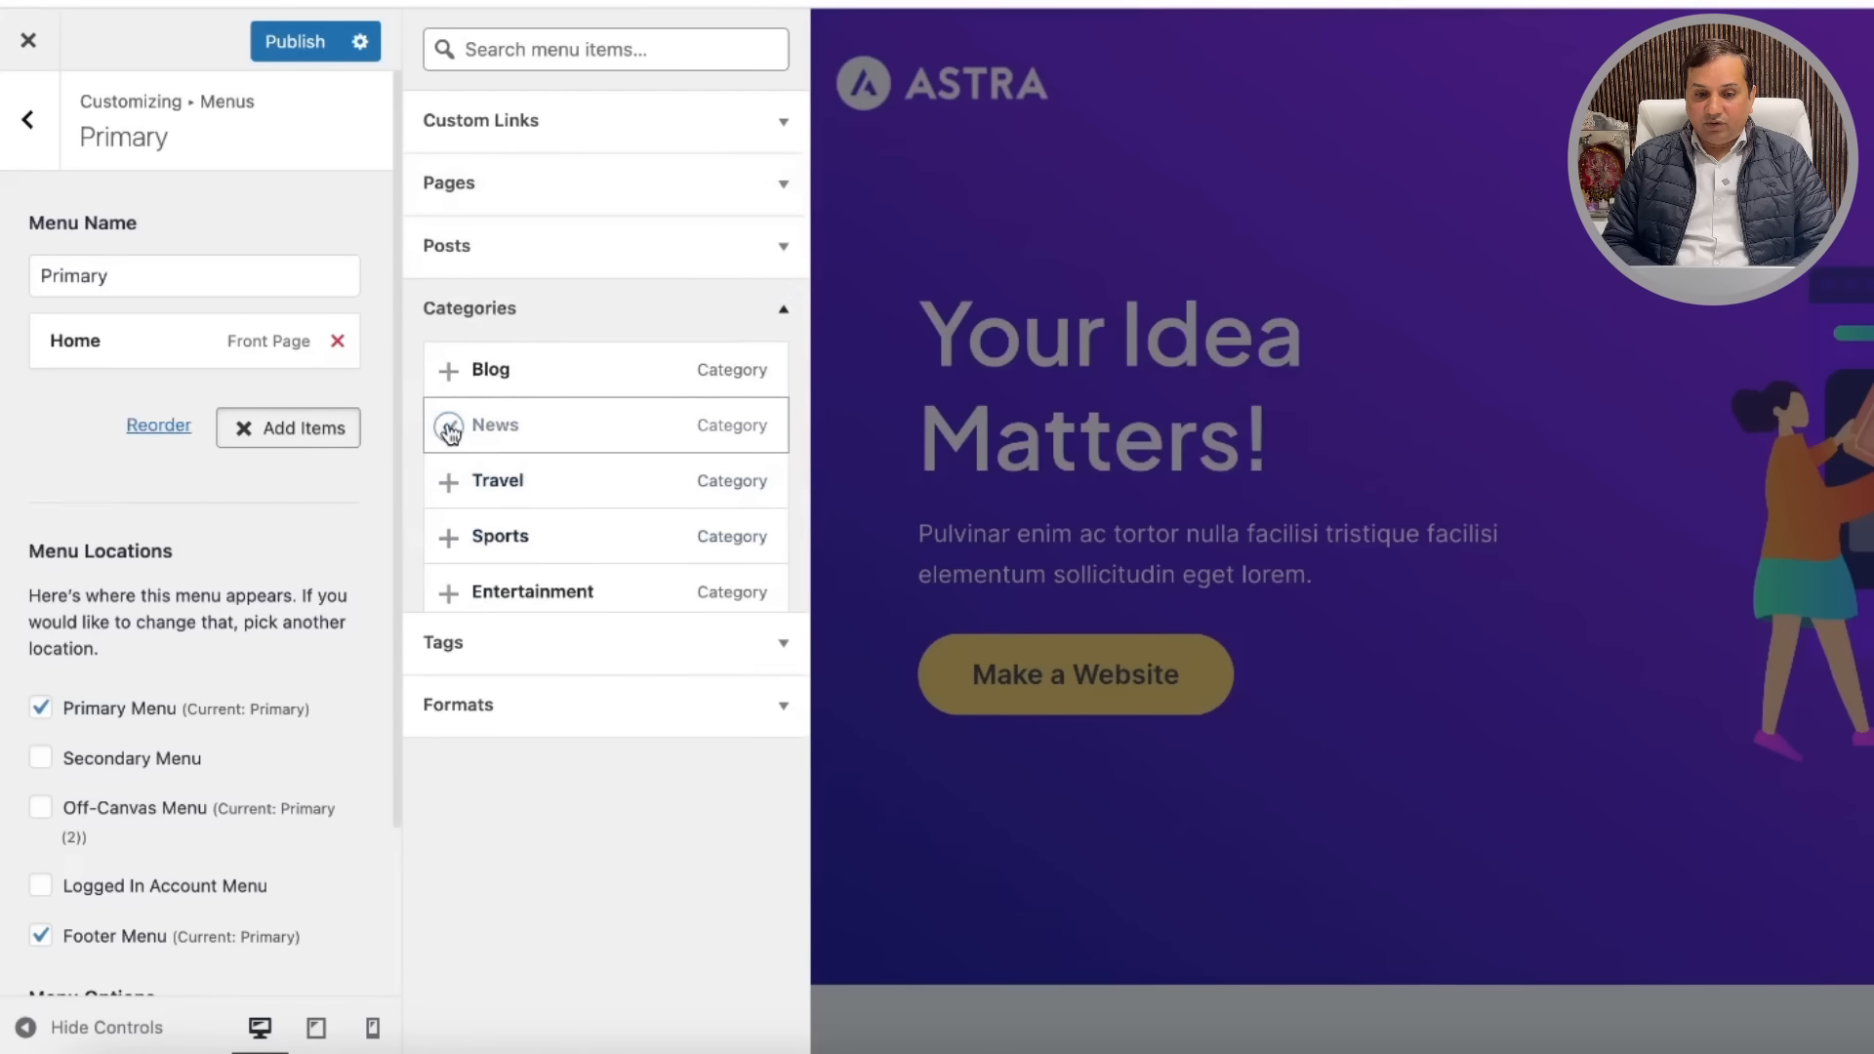
{"action": "left_click", "coordinate": [449, 539]}
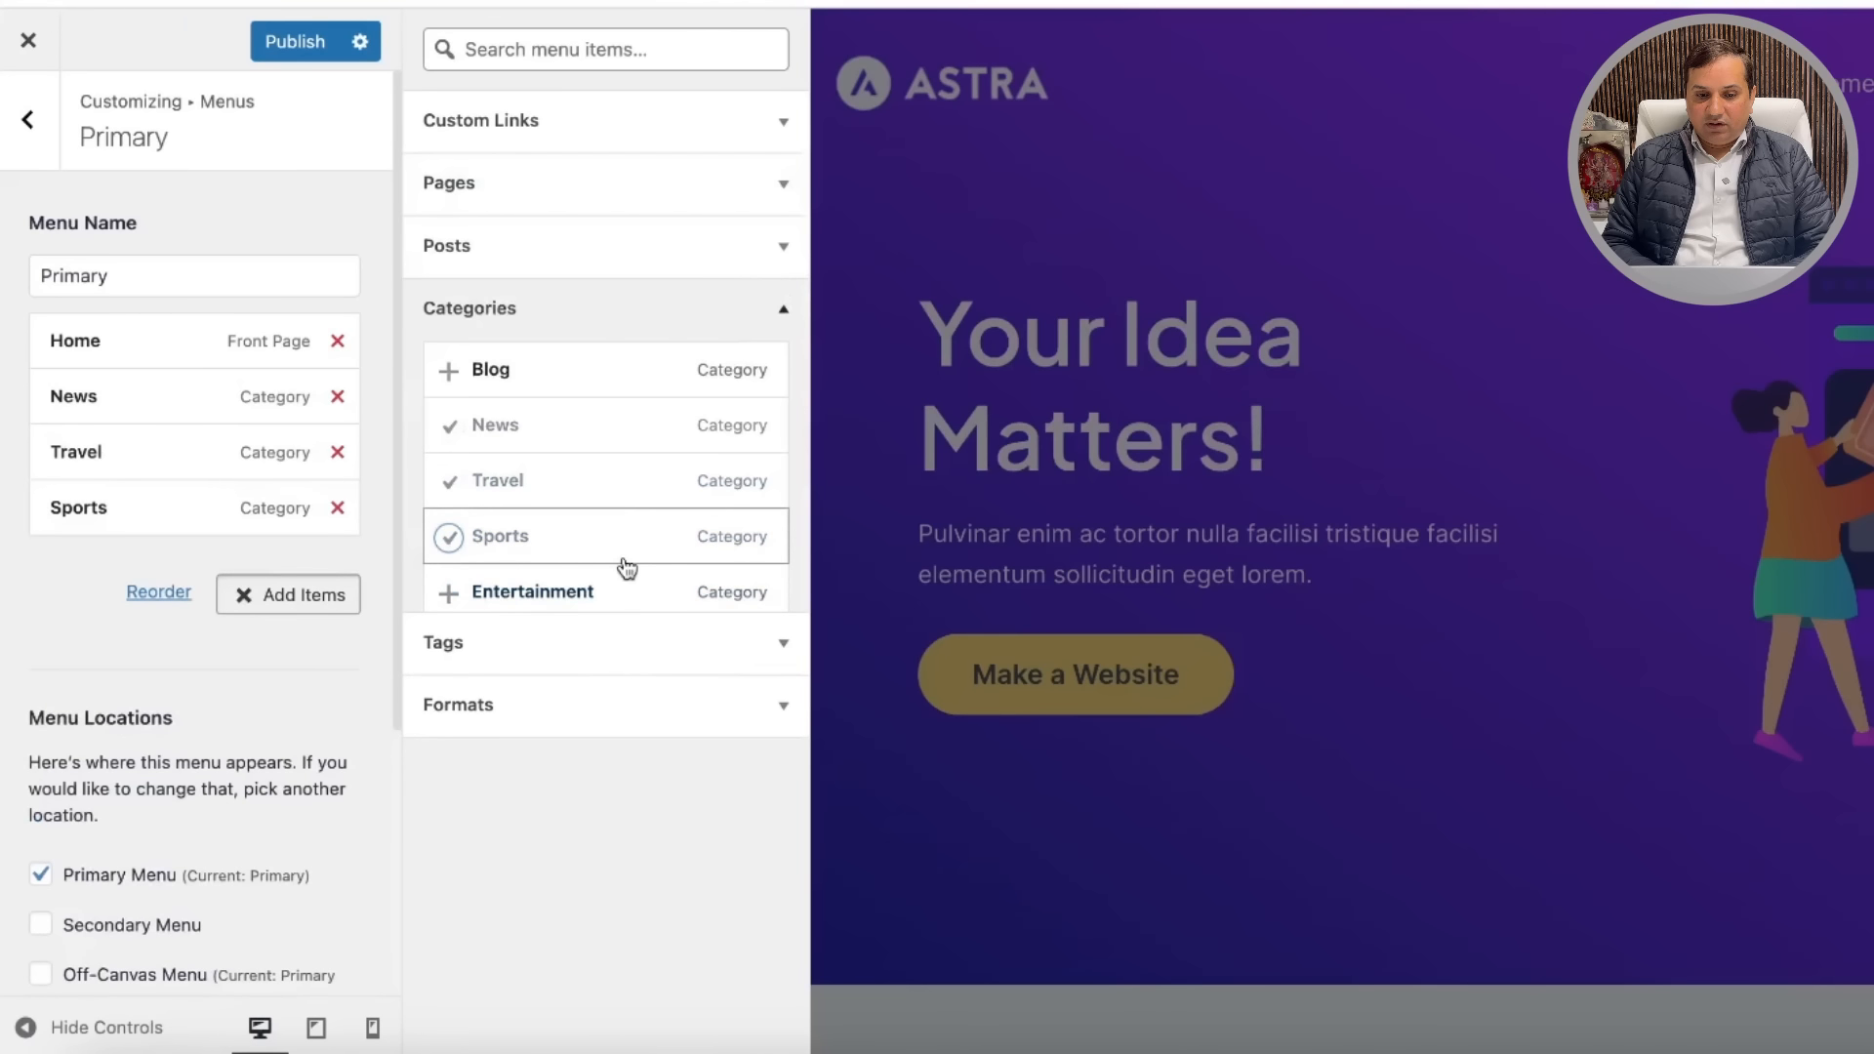
{"action": "left_click", "coordinate": [454, 374]}
Step: Browse the remaining item sections and publish the rebuilt Primary menu
{"action": "scroll", "coordinate": [610, 493], "scroll_direction": "down", "scroll_amount": 1}
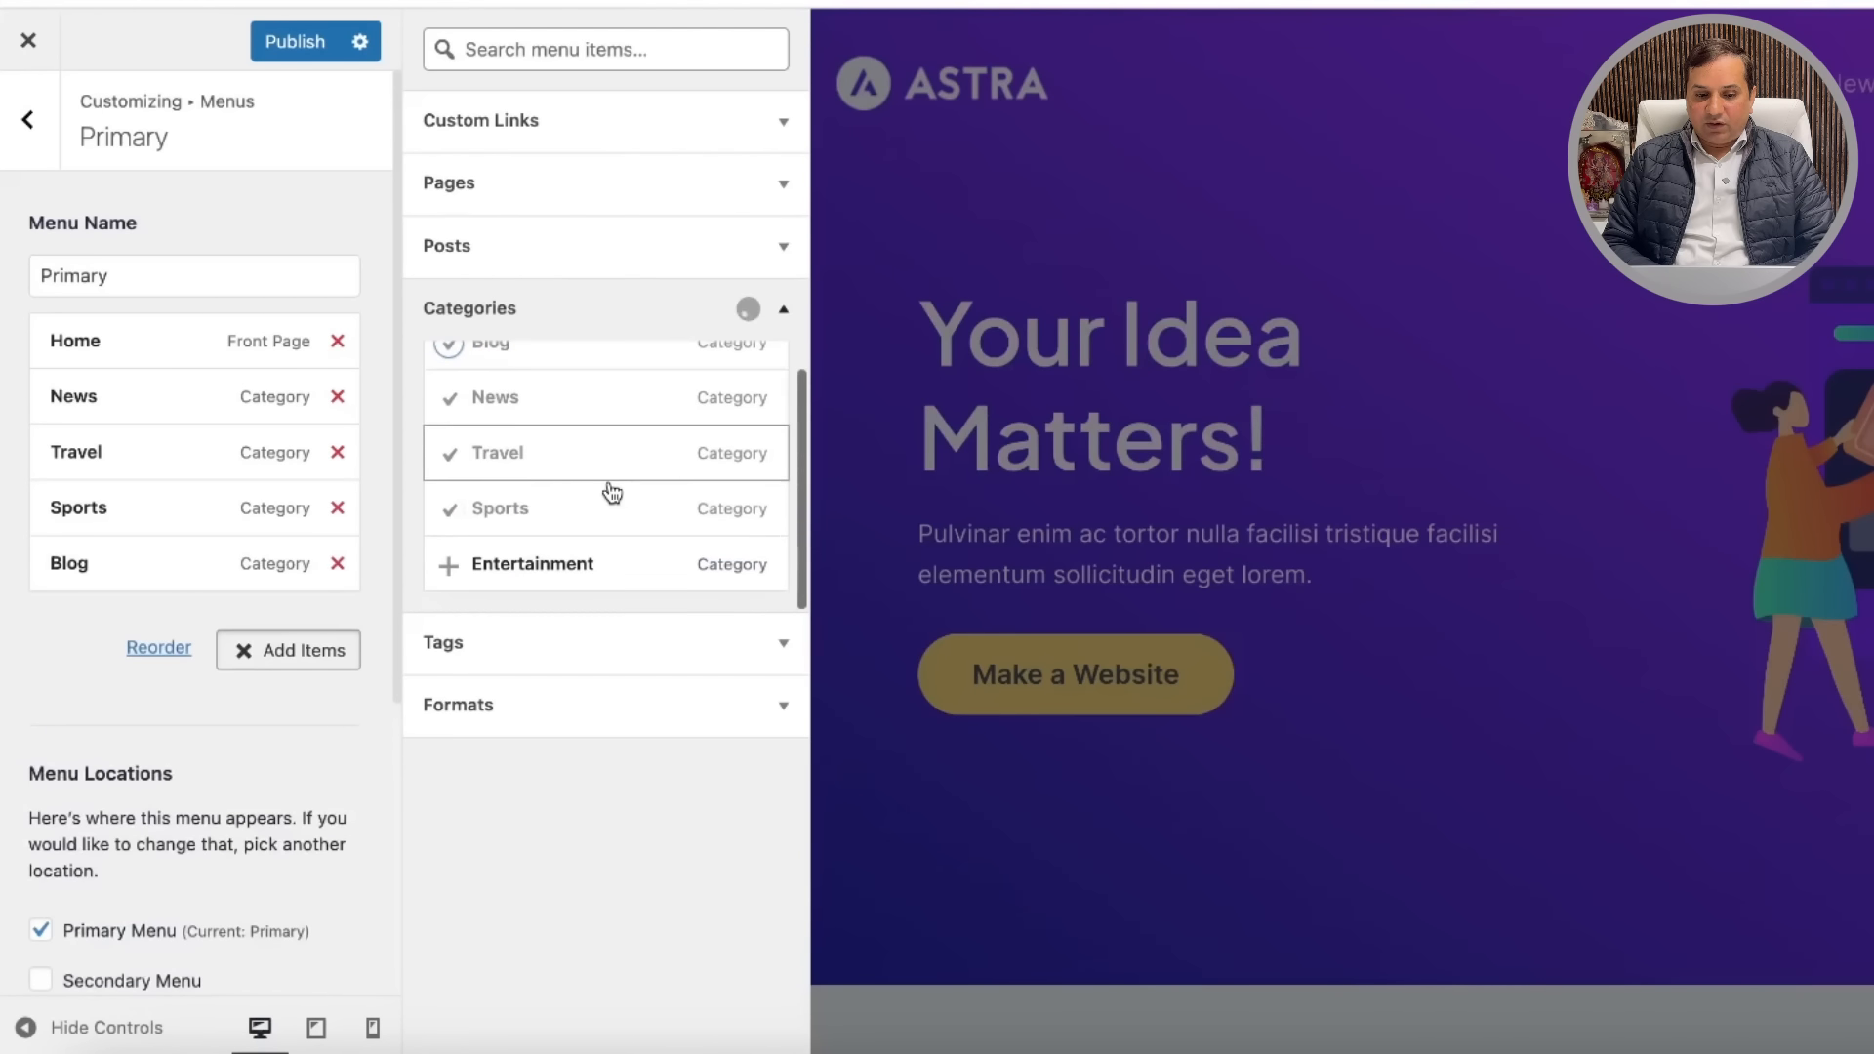
{"action": "left_click", "coordinate": [771, 706]}
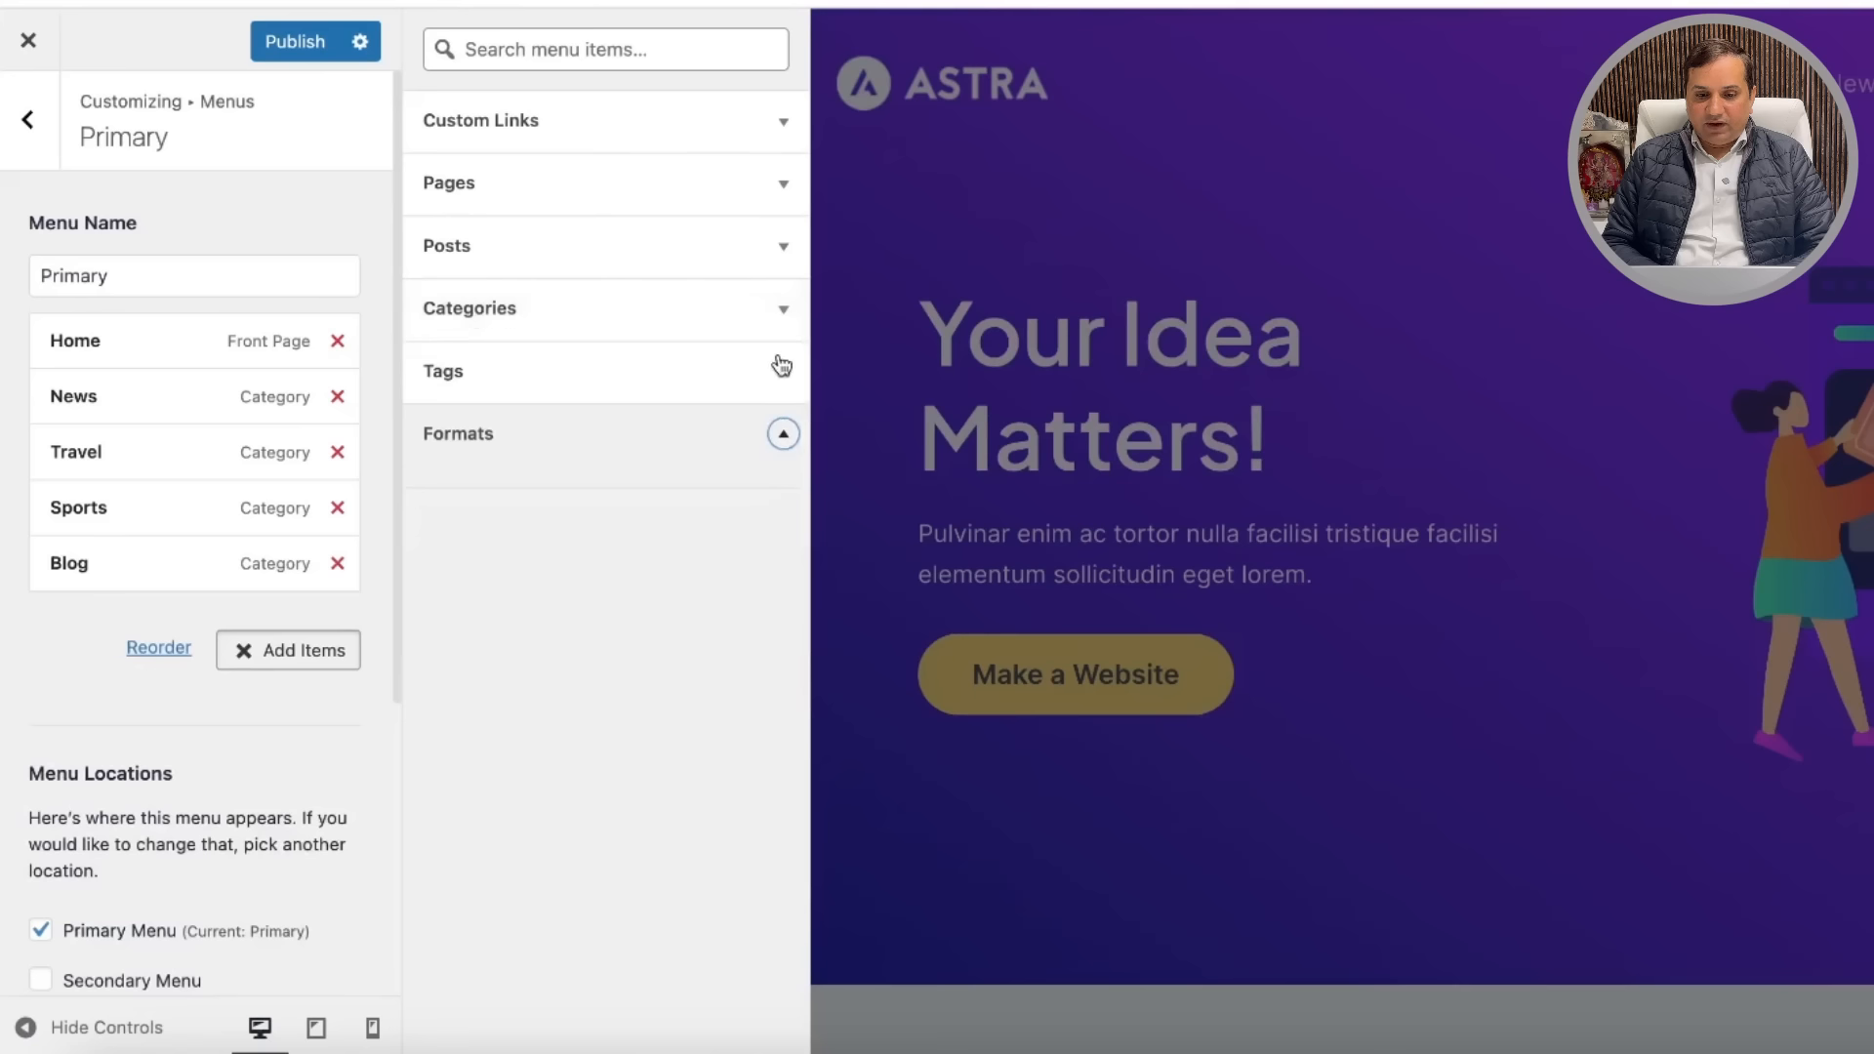
{"action": "left_click", "coordinate": [784, 314]}
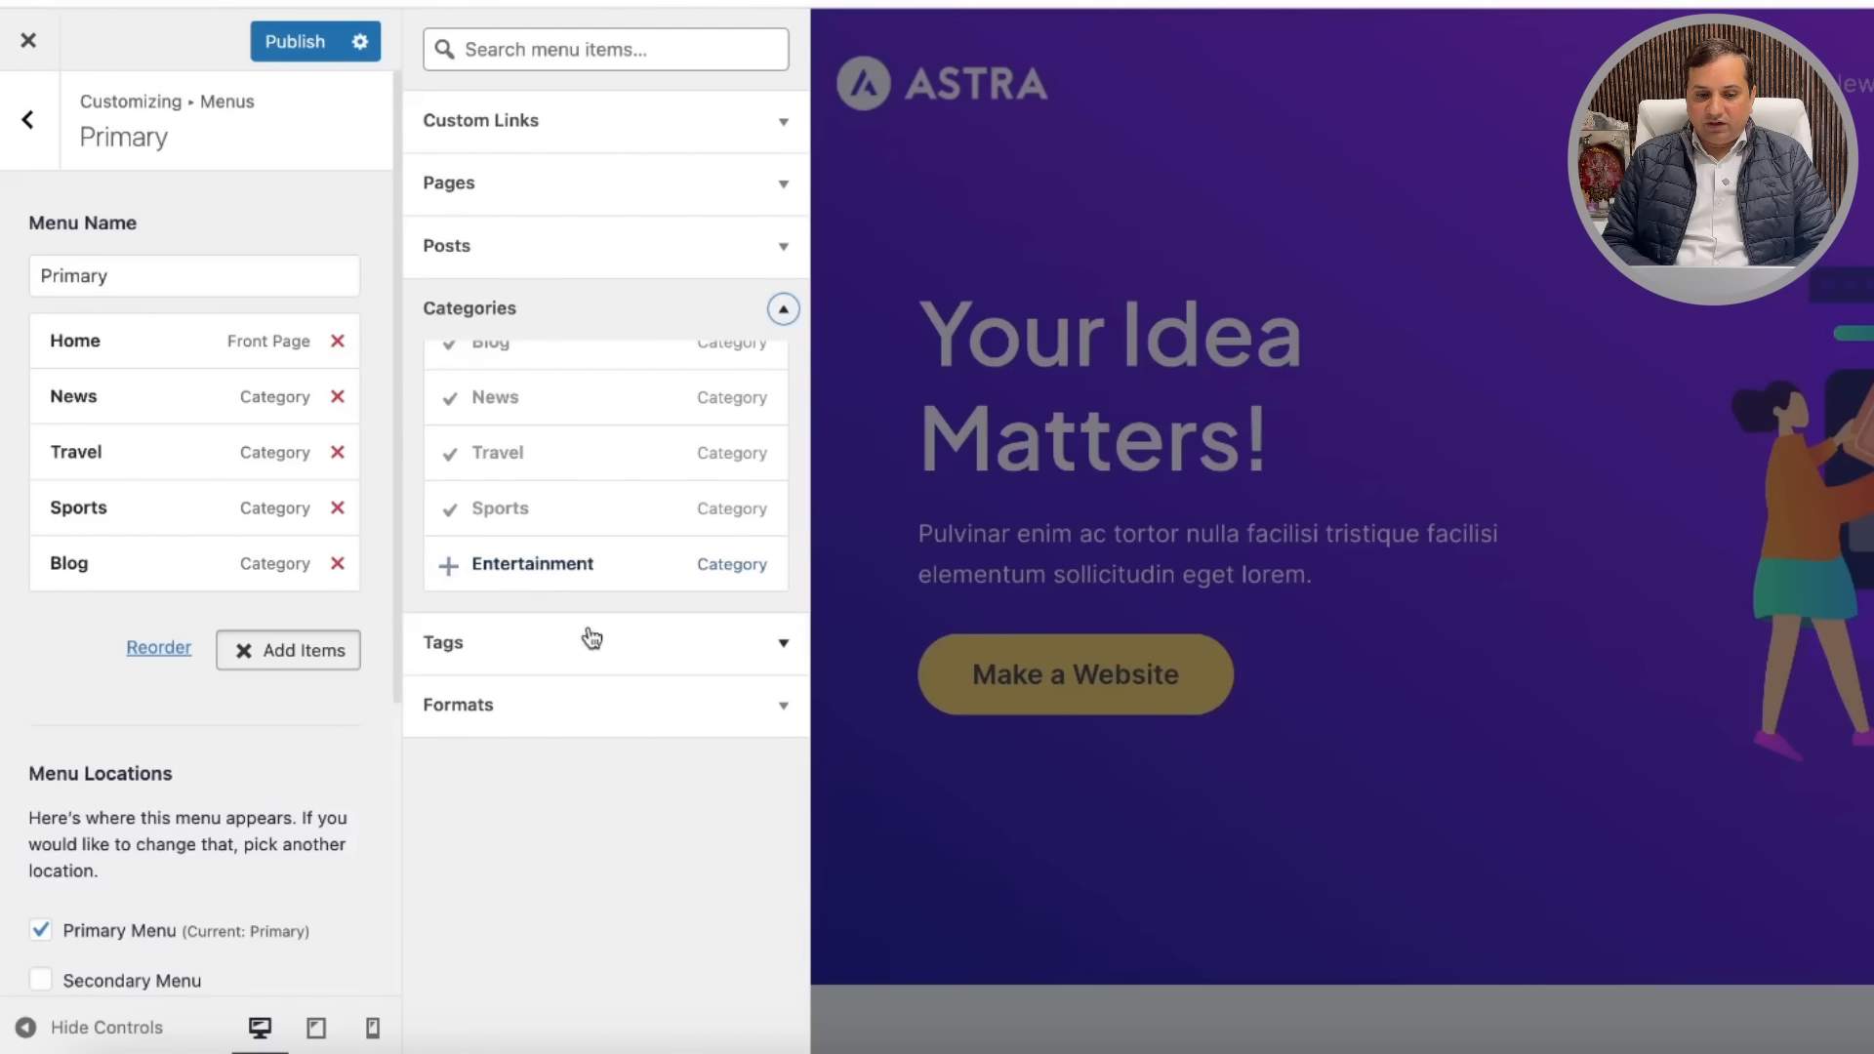
{"action": "left_click", "coordinate": [779, 249]}
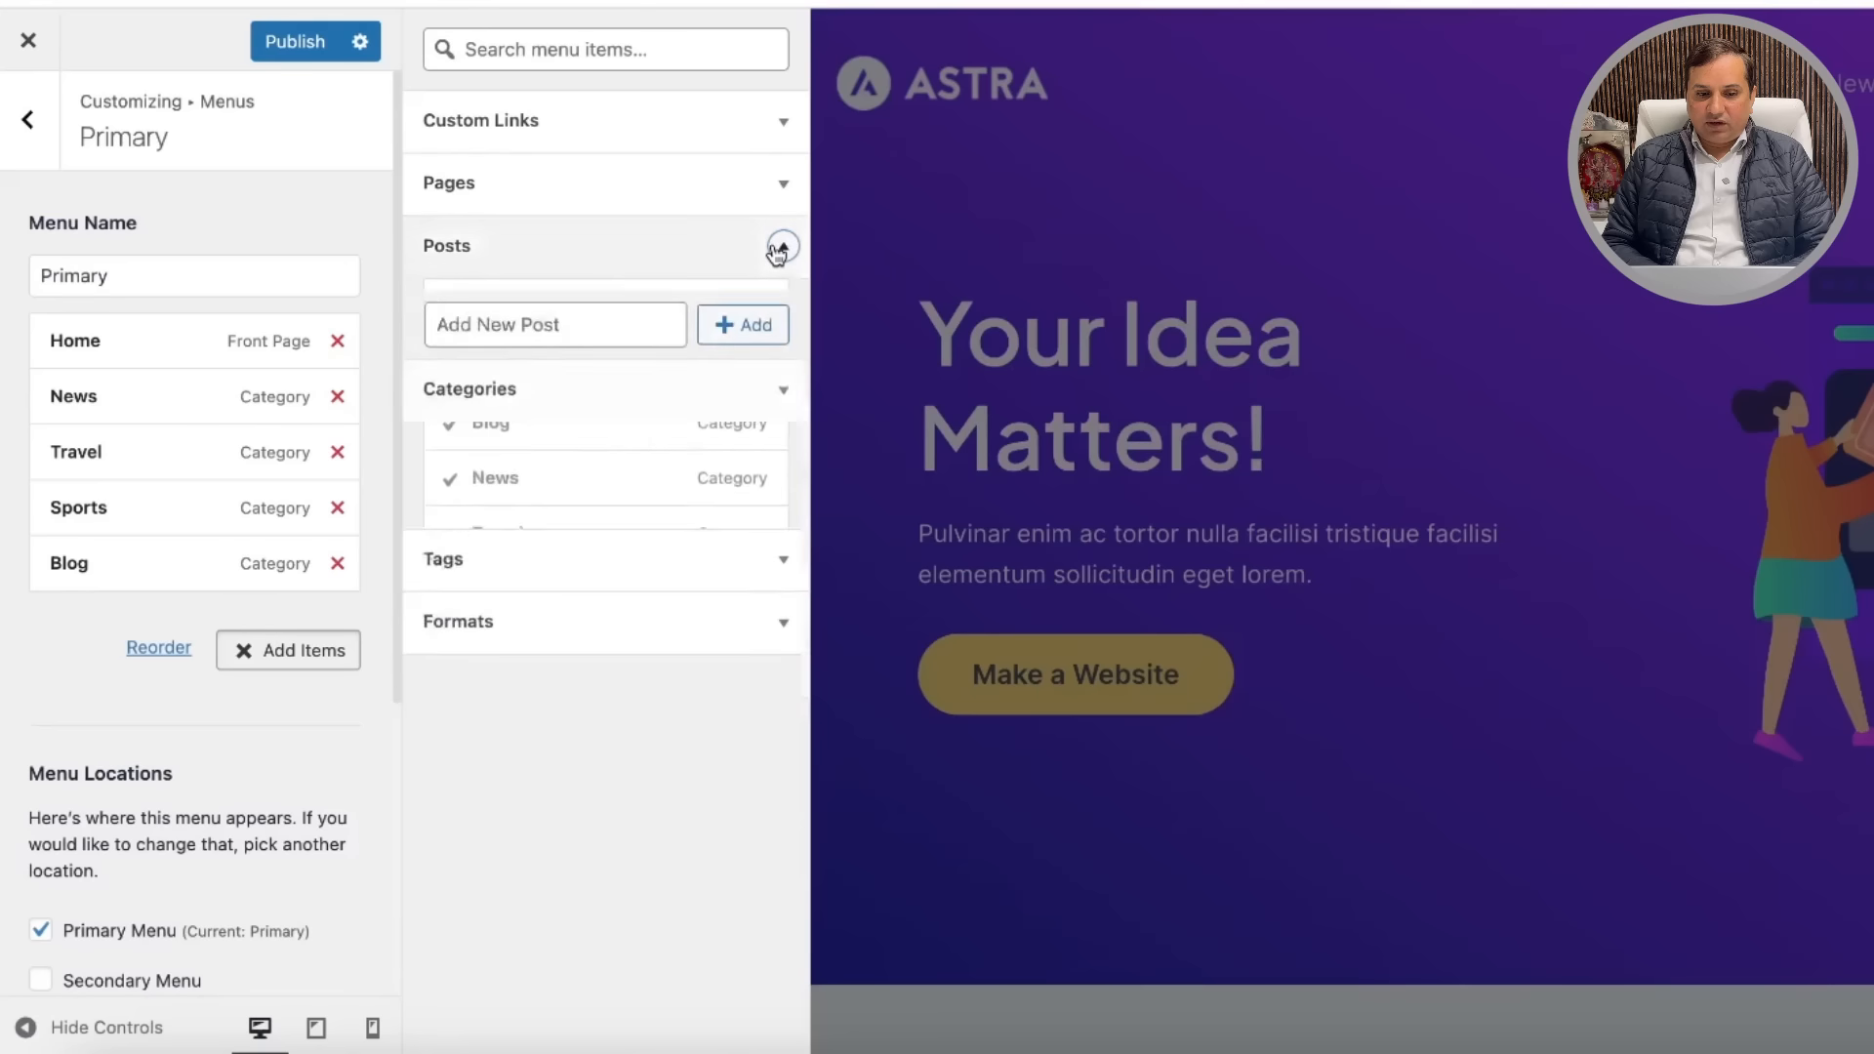
{"action": "left_click", "coordinate": [779, 189]}
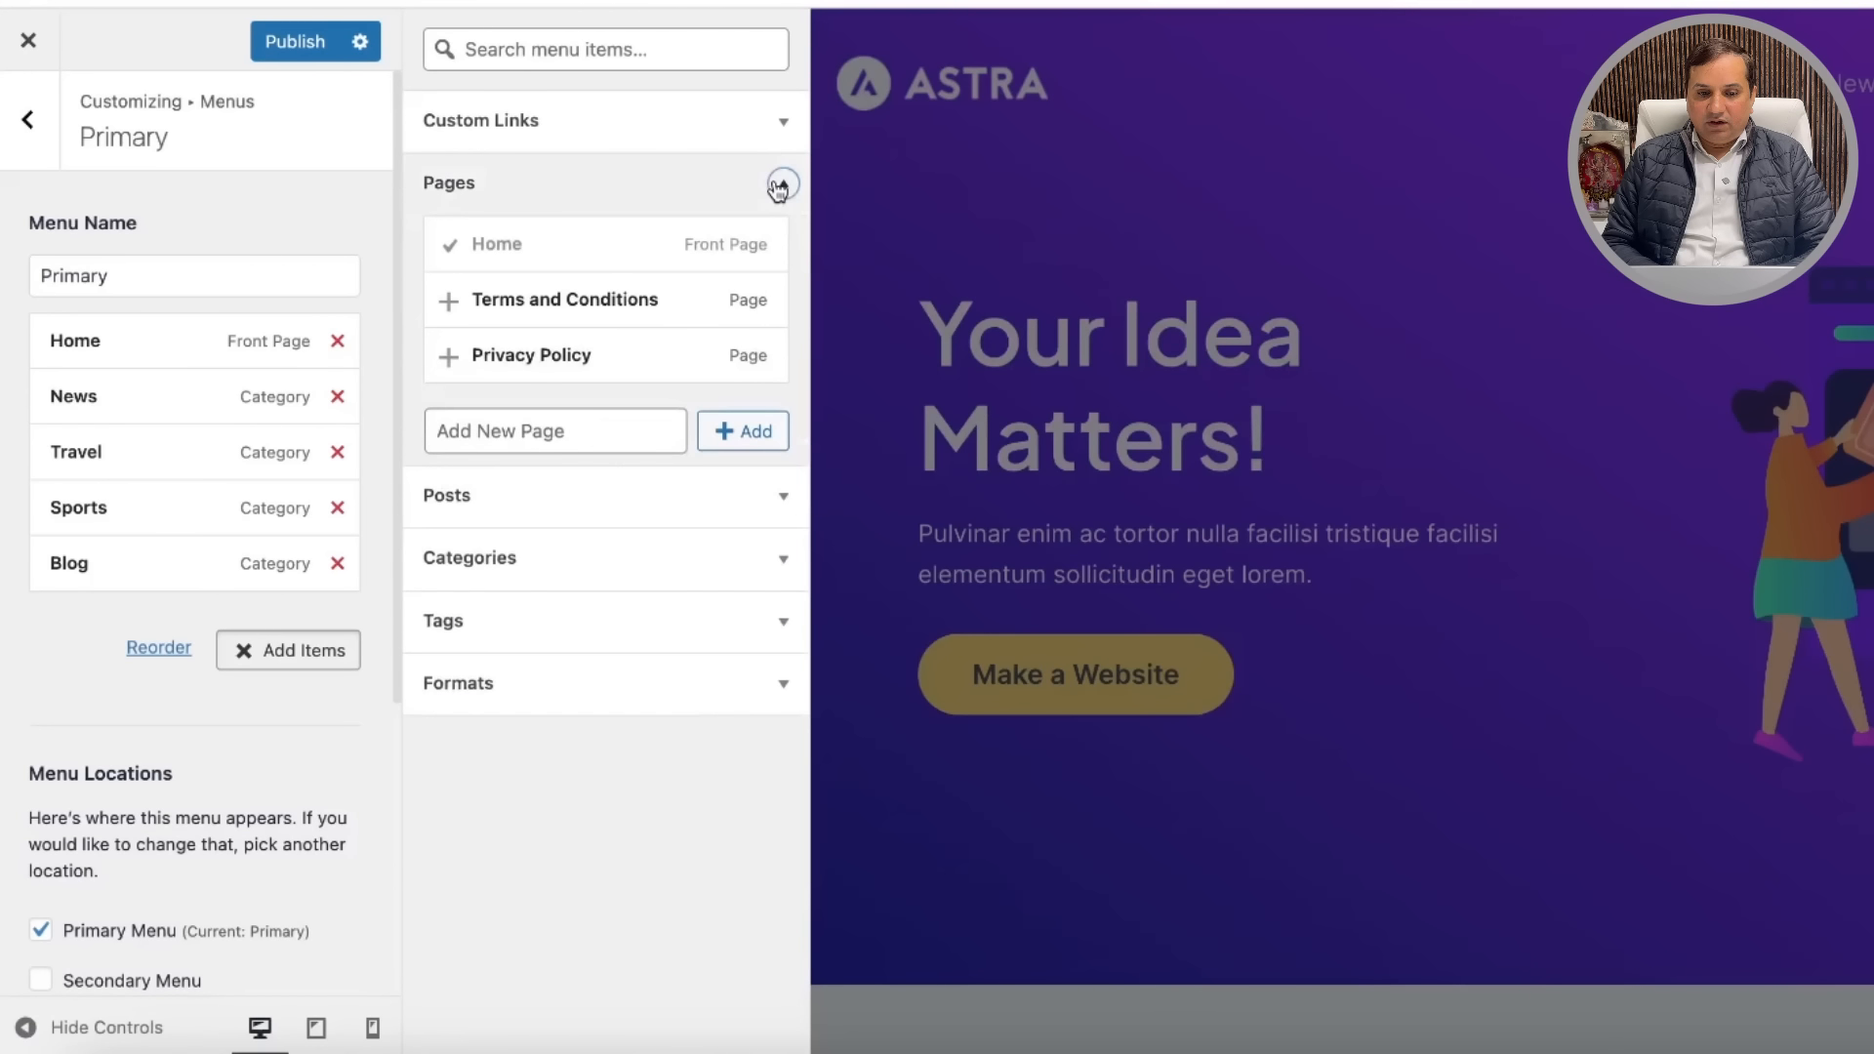
{"action": "left_click", "coordinate": [781, 125]}
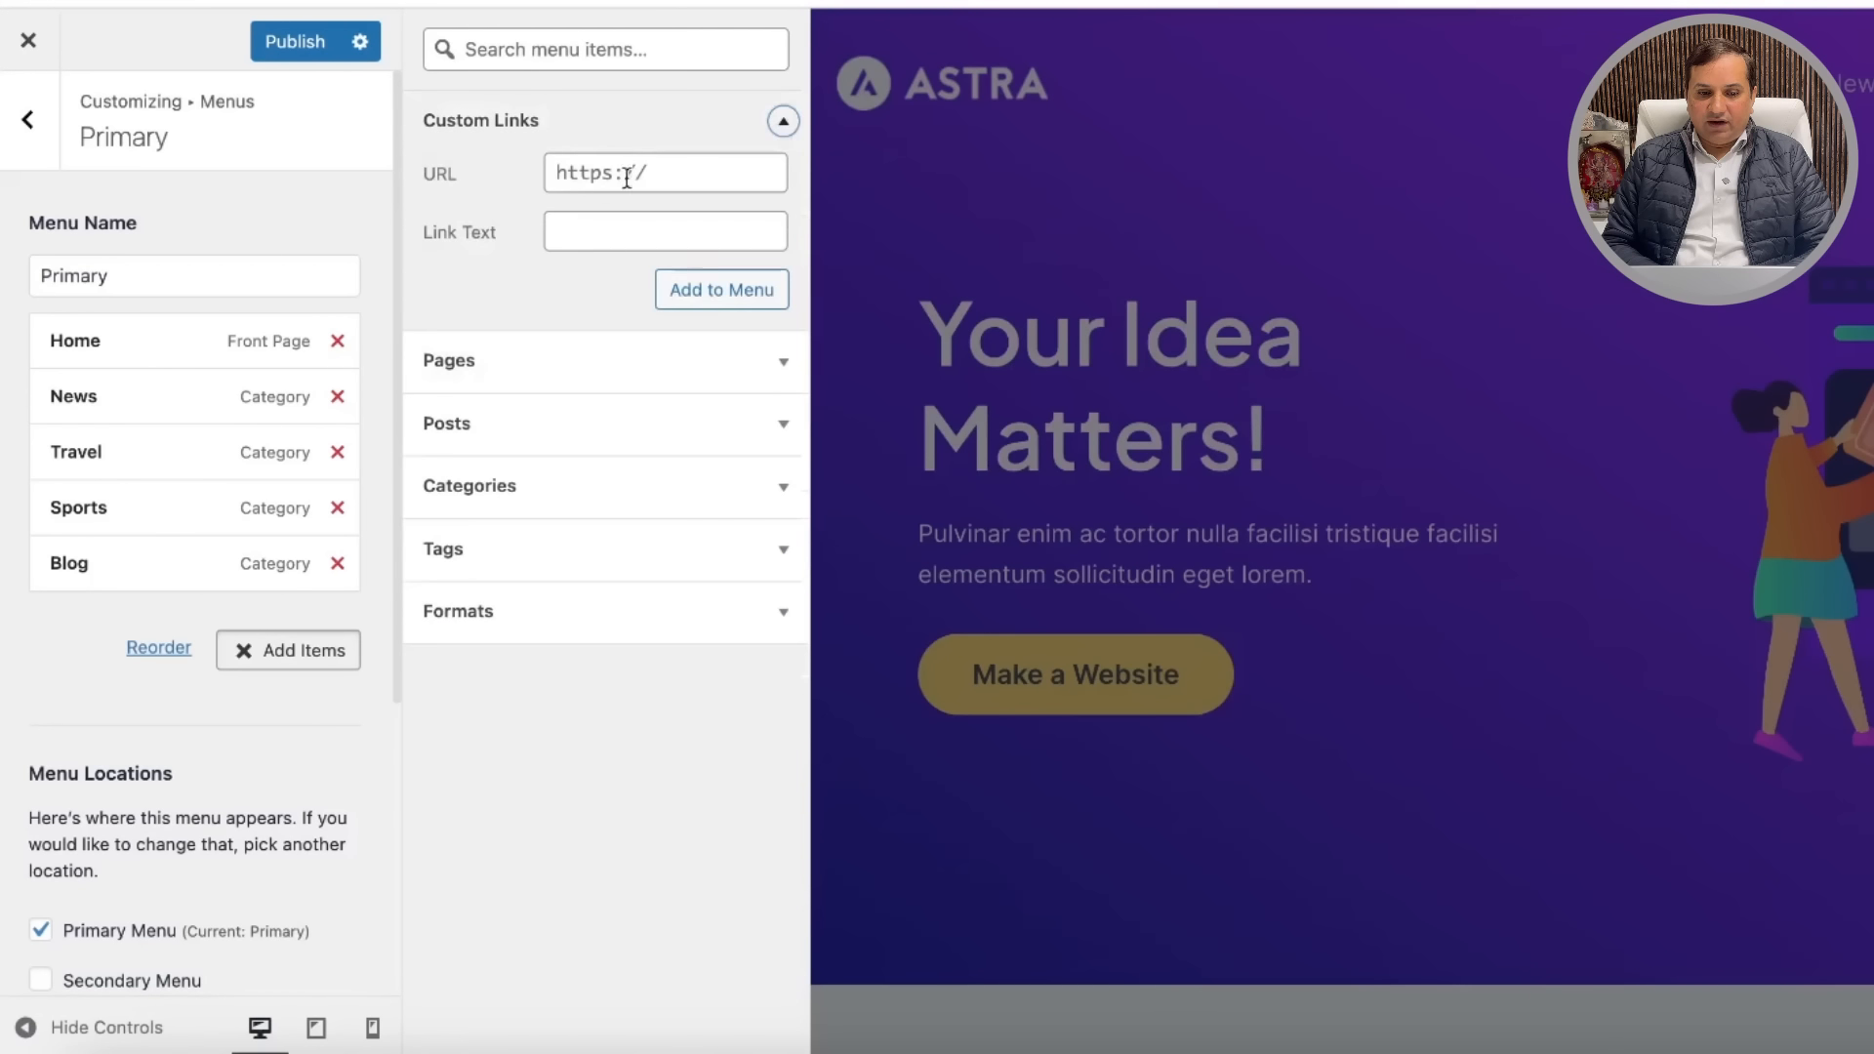
{"action": "left_click", "coordinate": [297, 47]}
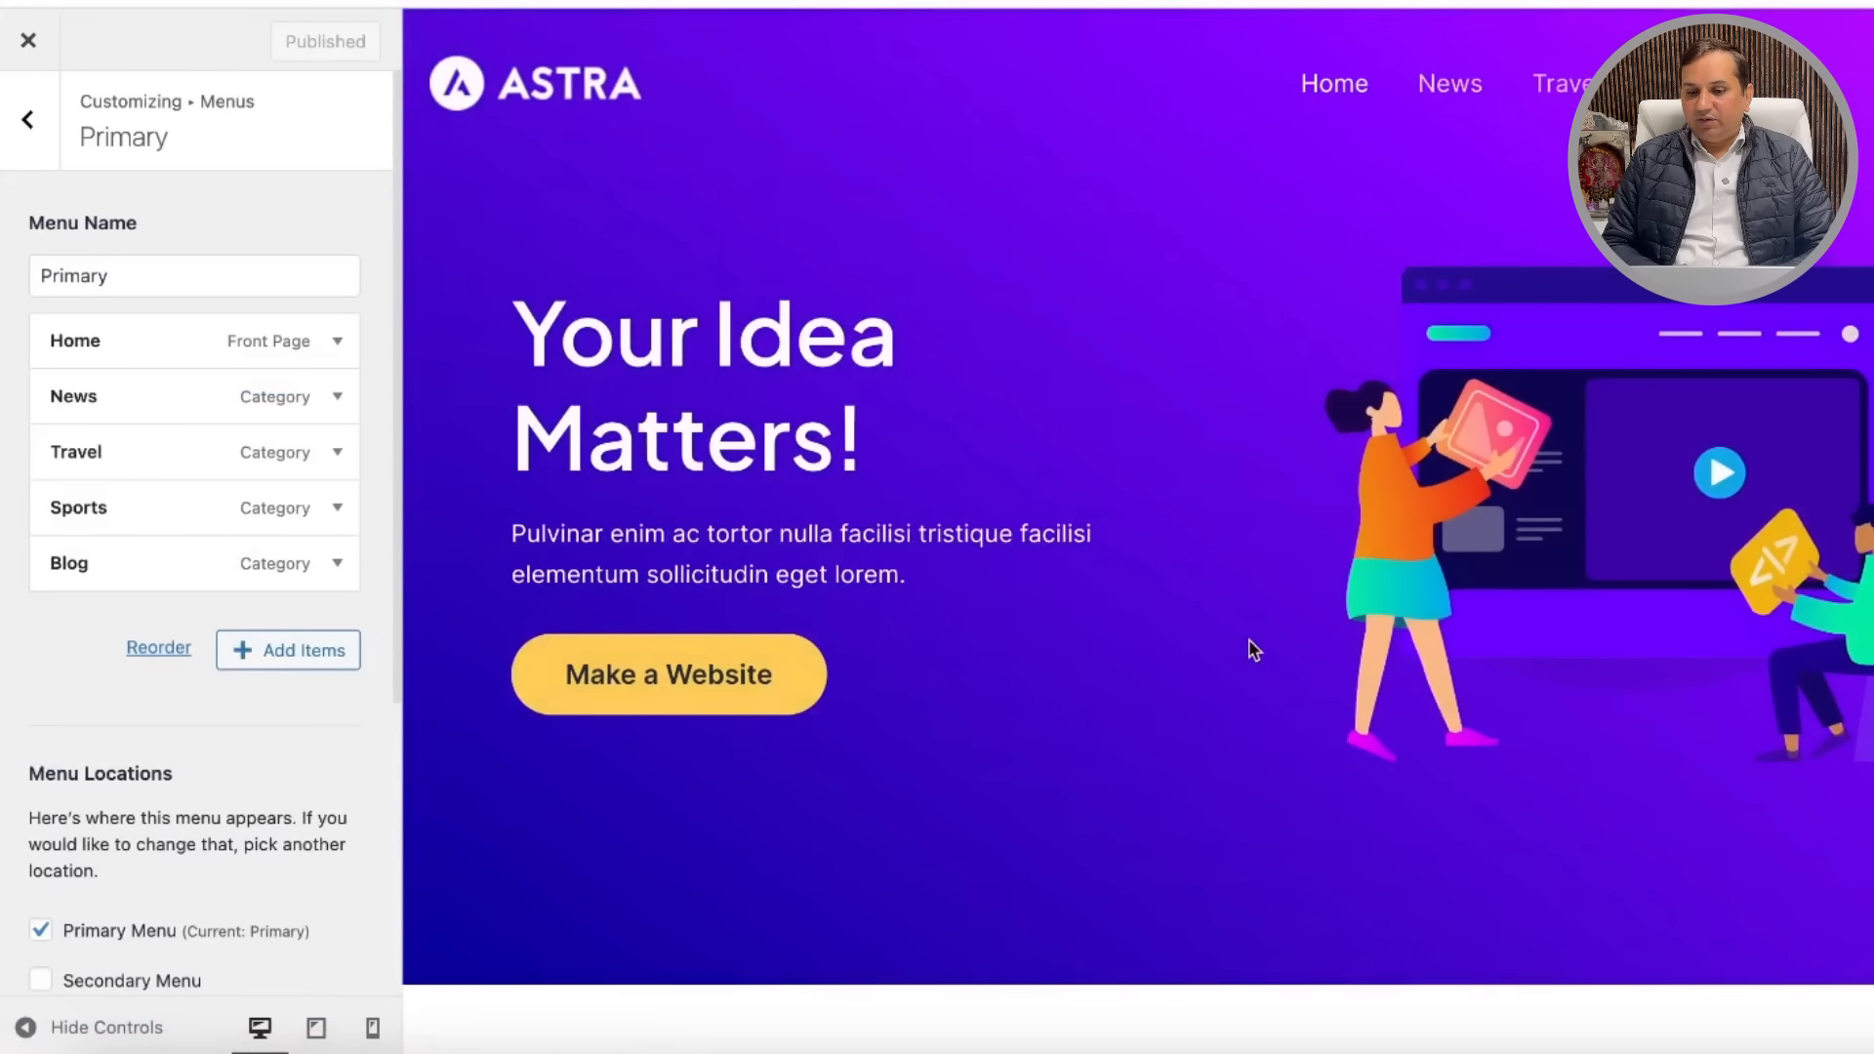
Step: Uncheck the Footer Menu location for the Primary menu and publish the change
{"action": "scroll", "coordinate": [1250, 644], "scroll_direction": "down", "scroll_amount": 15}
{"action": "scroll", "coordinate": [1250, 640], "scroll_direction": "down", "scroll_amount": 5}
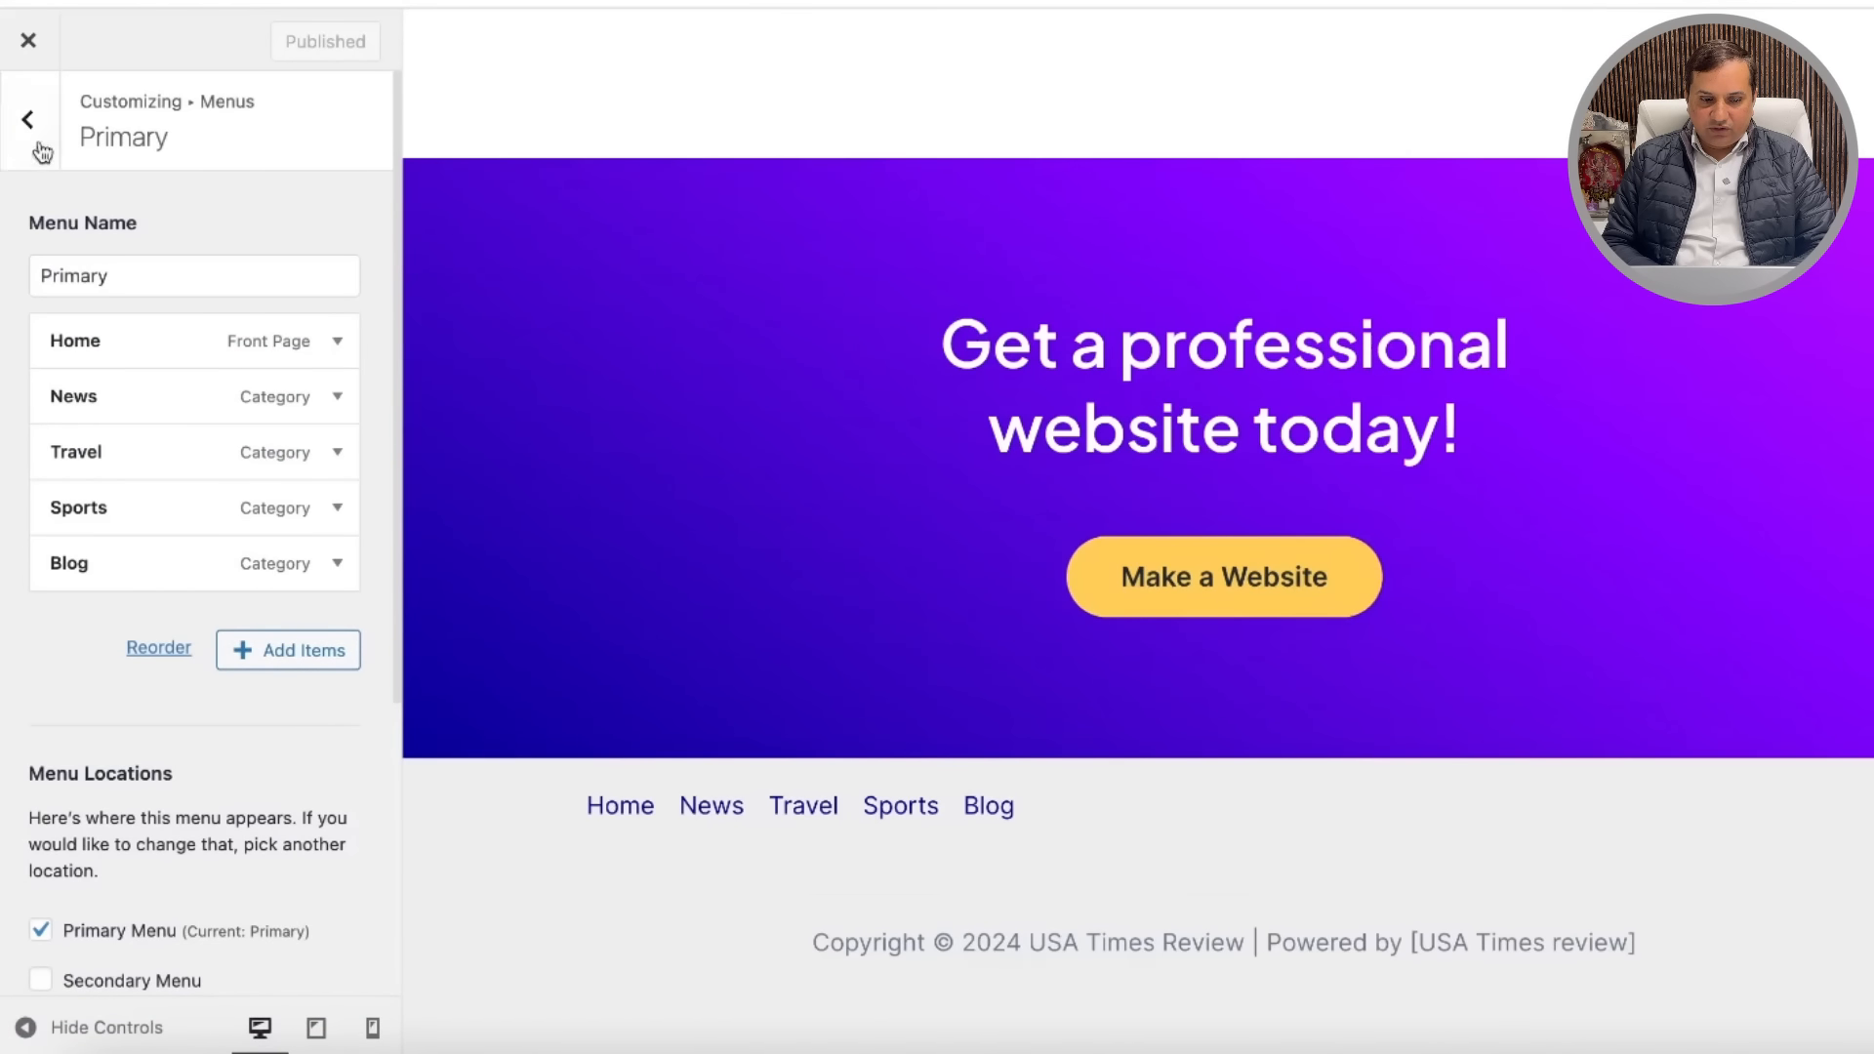
{"action": "scroll", "coordinate": [78, 767], "scroll_direction": "down", "scroll_amount": 4}
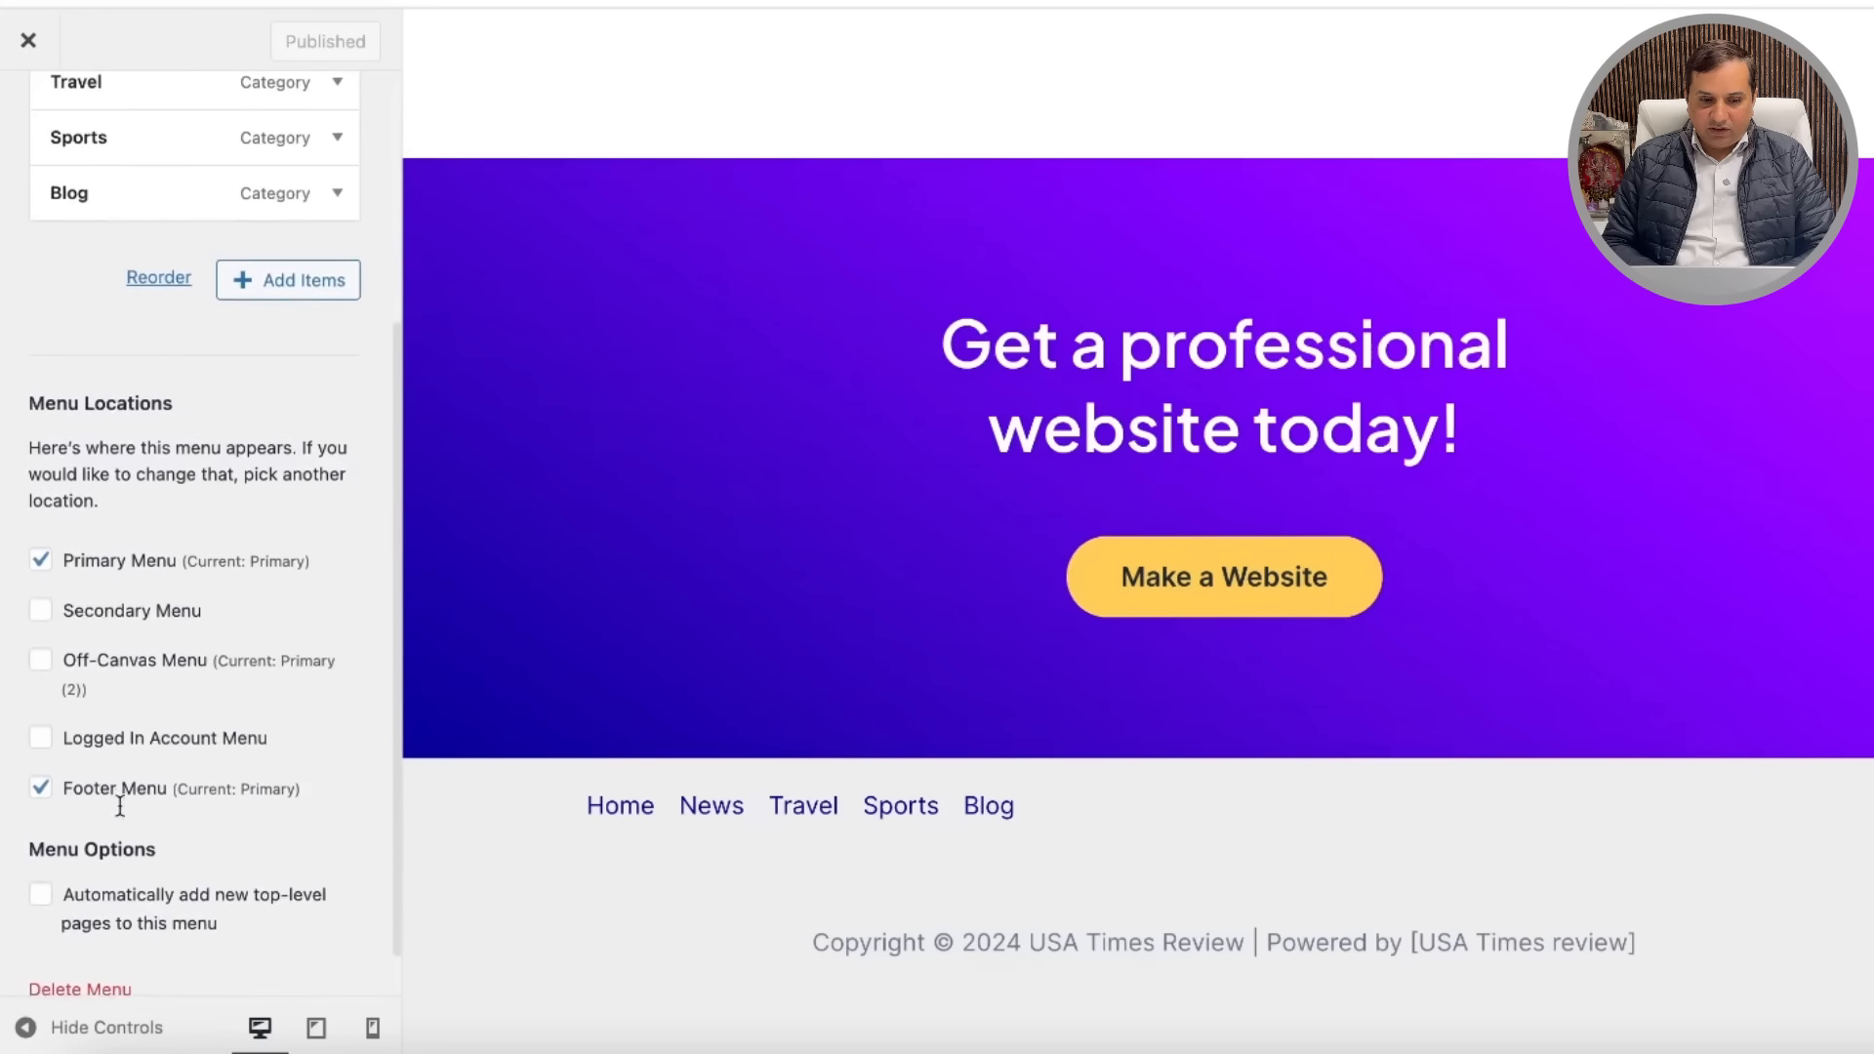
{"action": "left_click", "coordinate": [41, 789]}
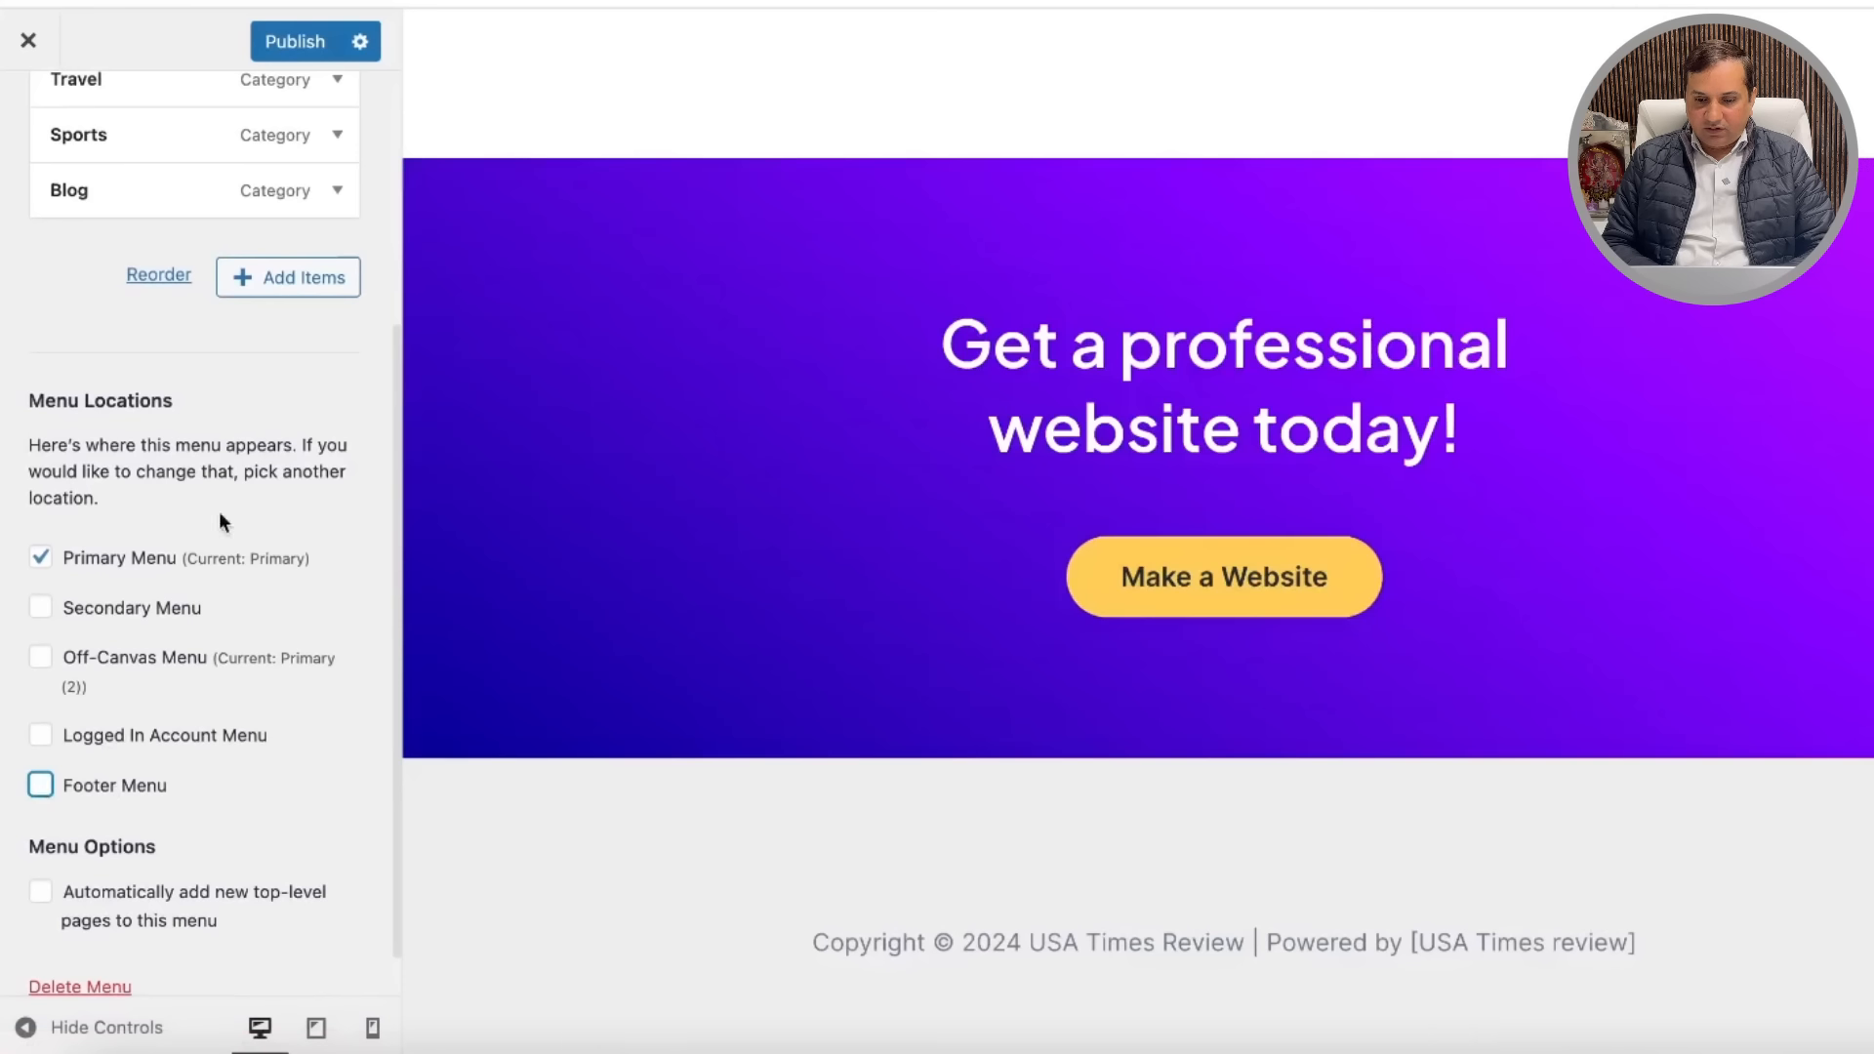
{"action": "scroll", "coordinate": [178, 349], "scroll_direction": "up", "scroll_amount": 4}
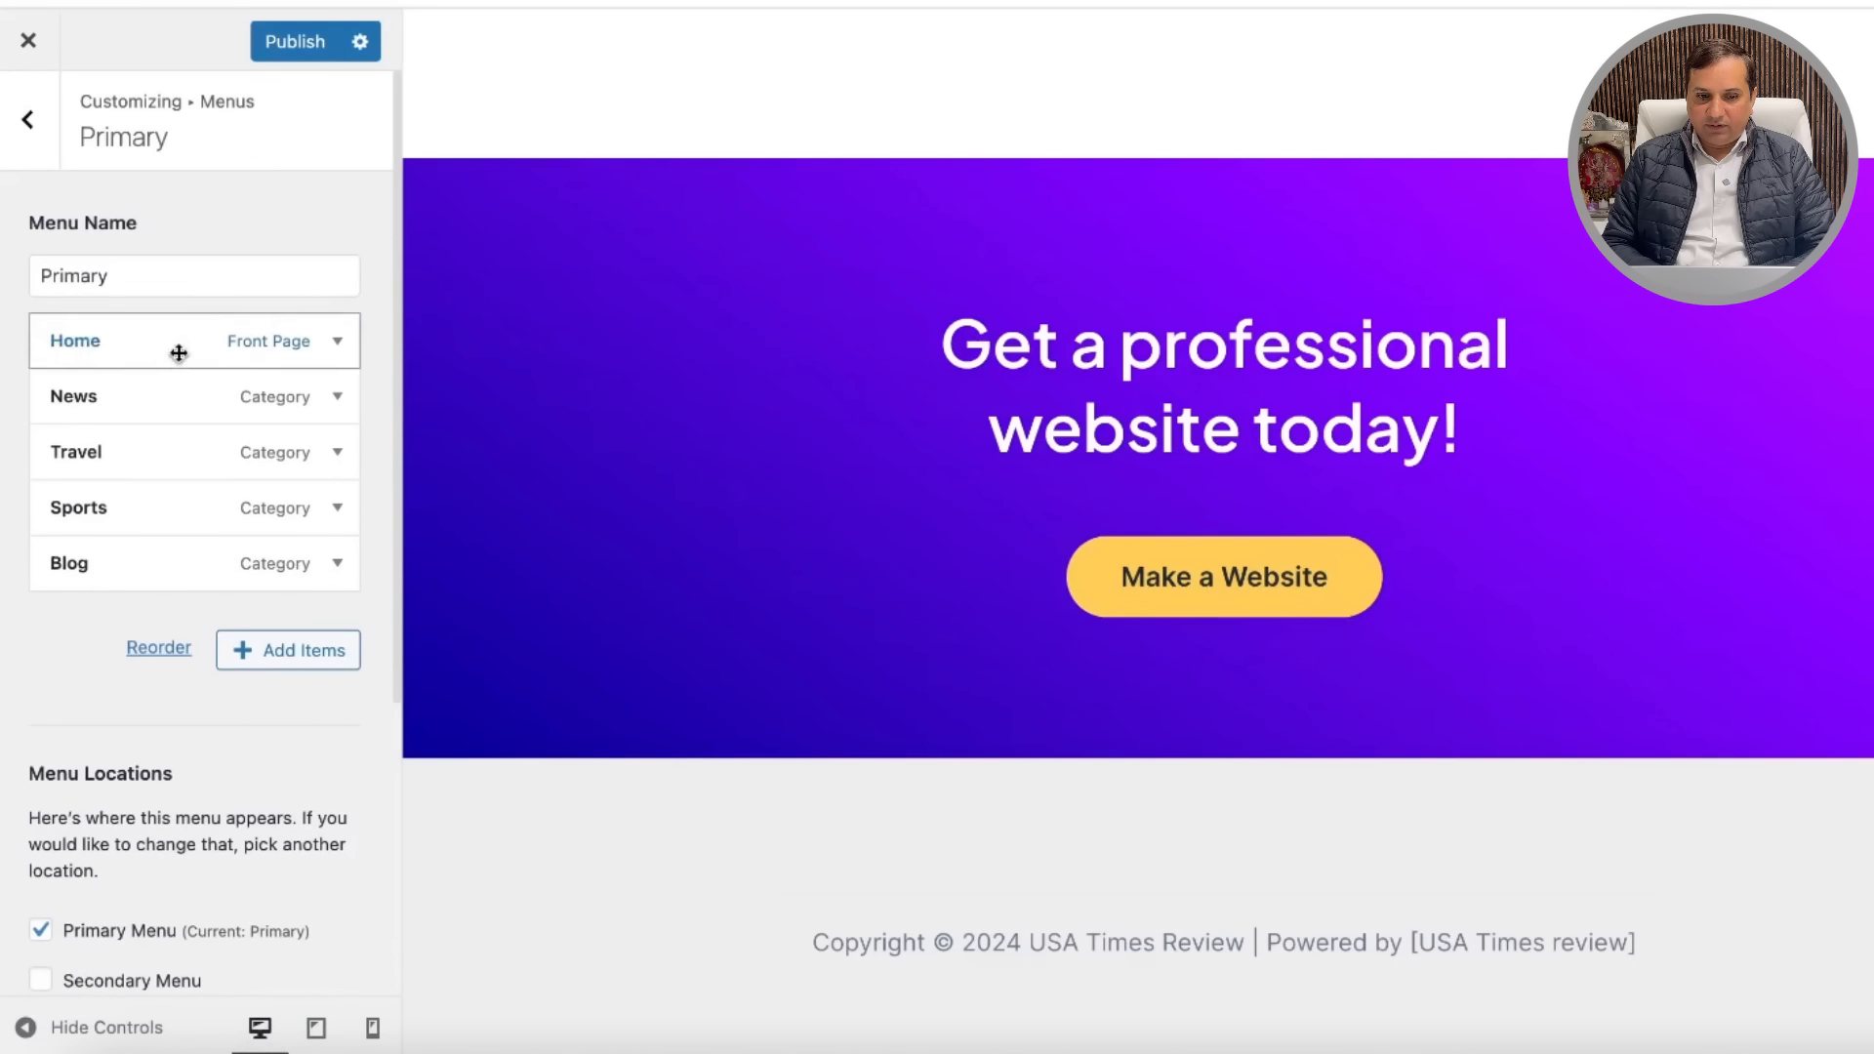
{"action": "left_click", "coordinate": [295, 39]}
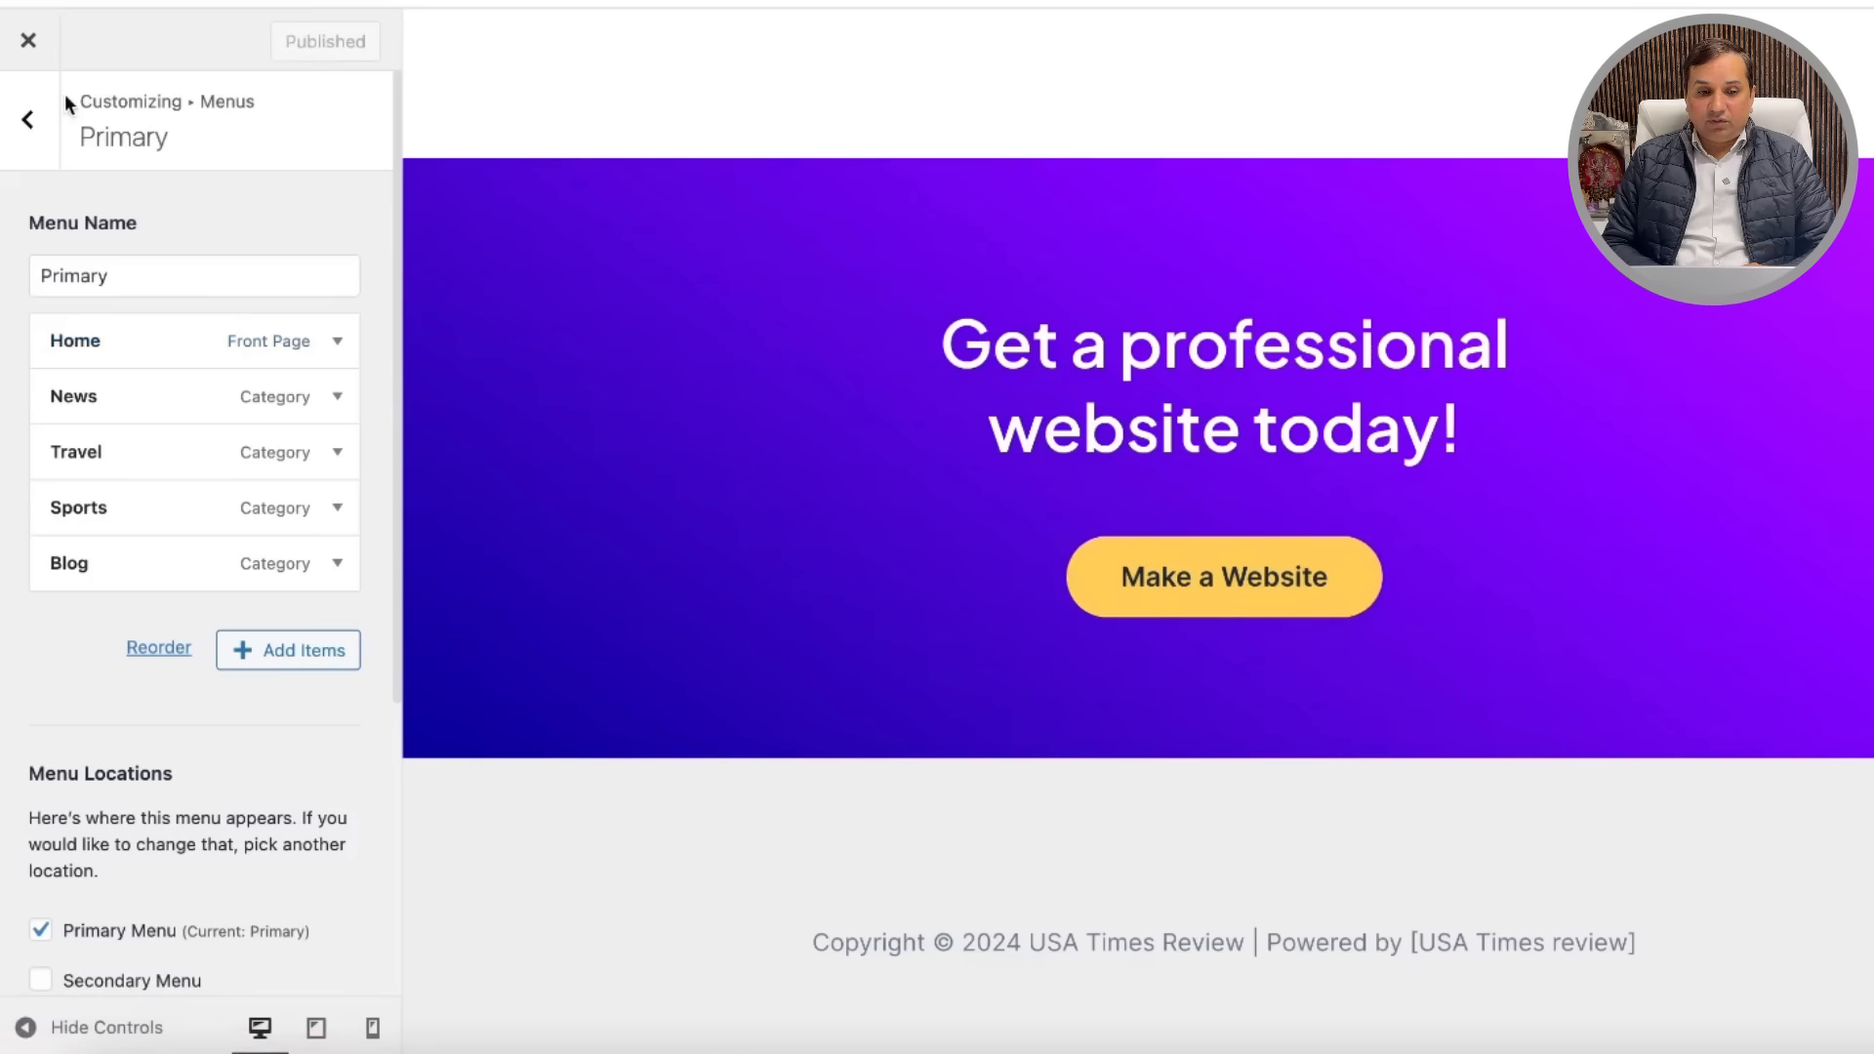
Step: Navigate back from the menu list to the Footer Builder's Footer Menu location settings
{"action": "left_click", "coordinate": [26, 122]}
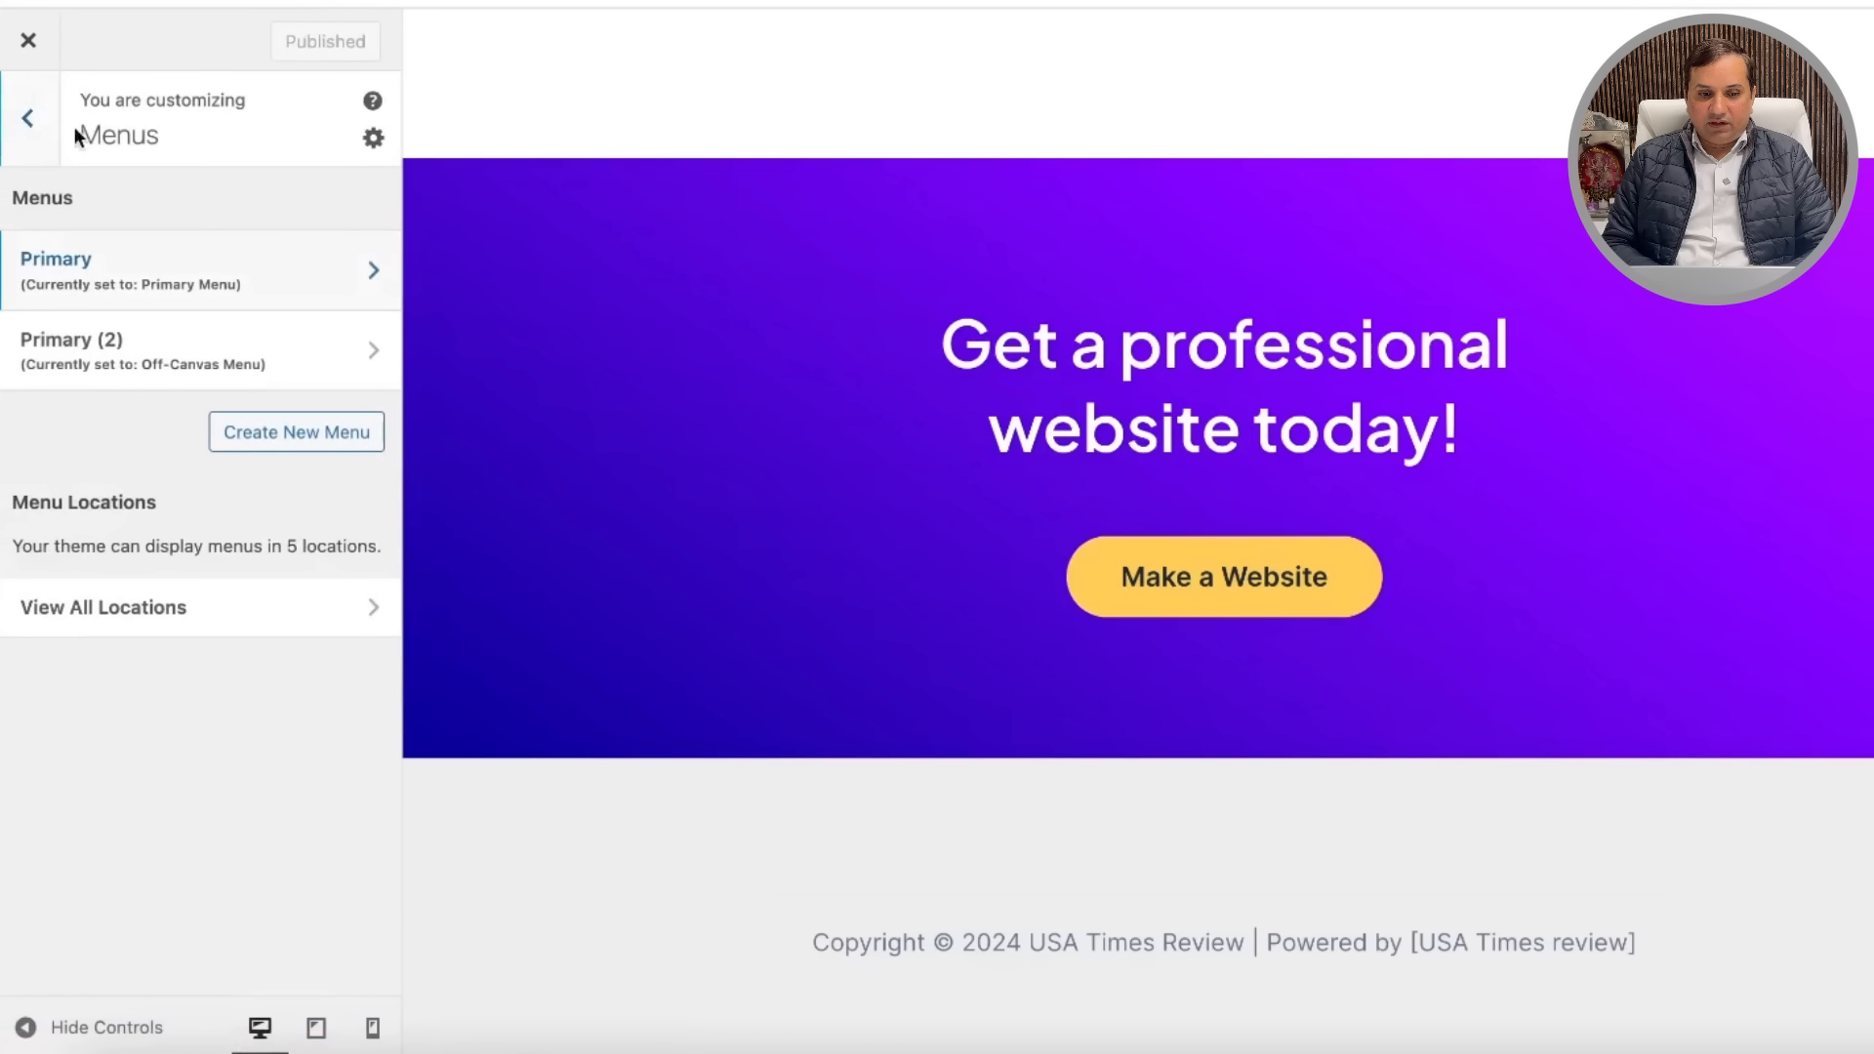
{"action": "left_click", "coordinate": [32, 121]}
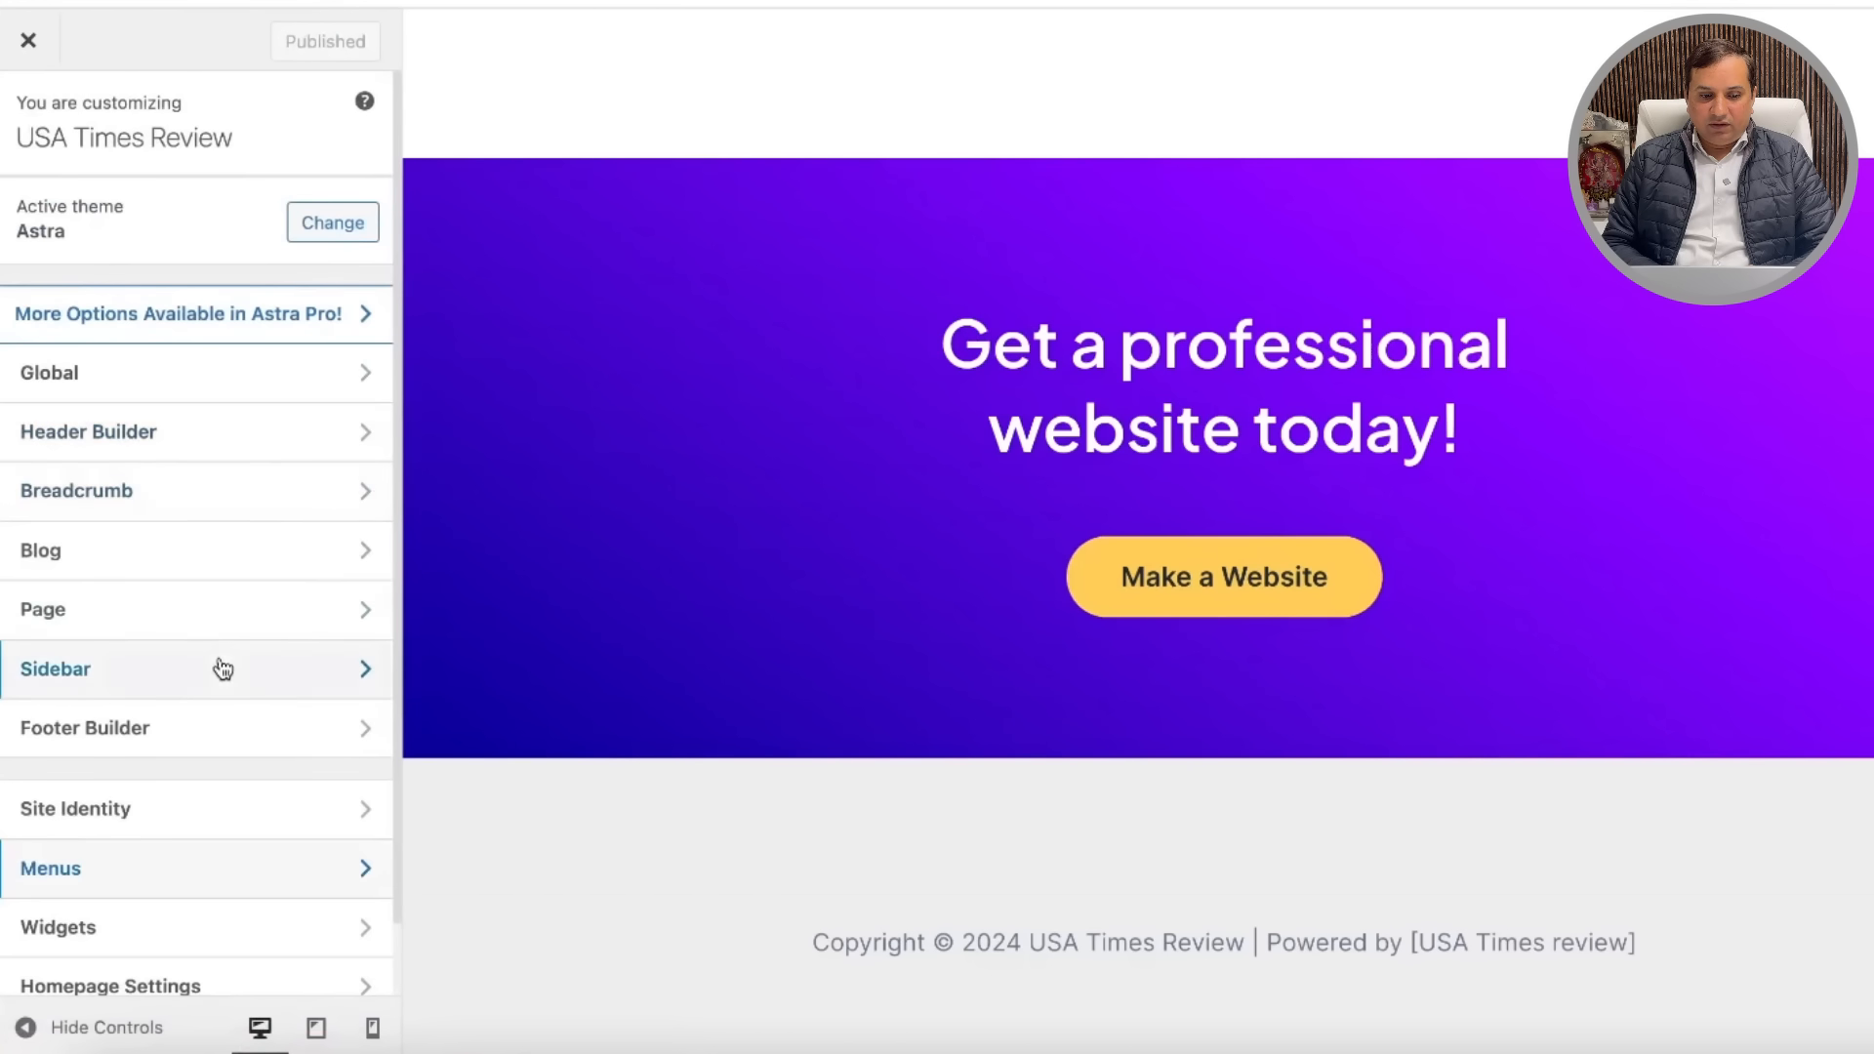
{"action": "left_click", "coordinate": [256, 737]}
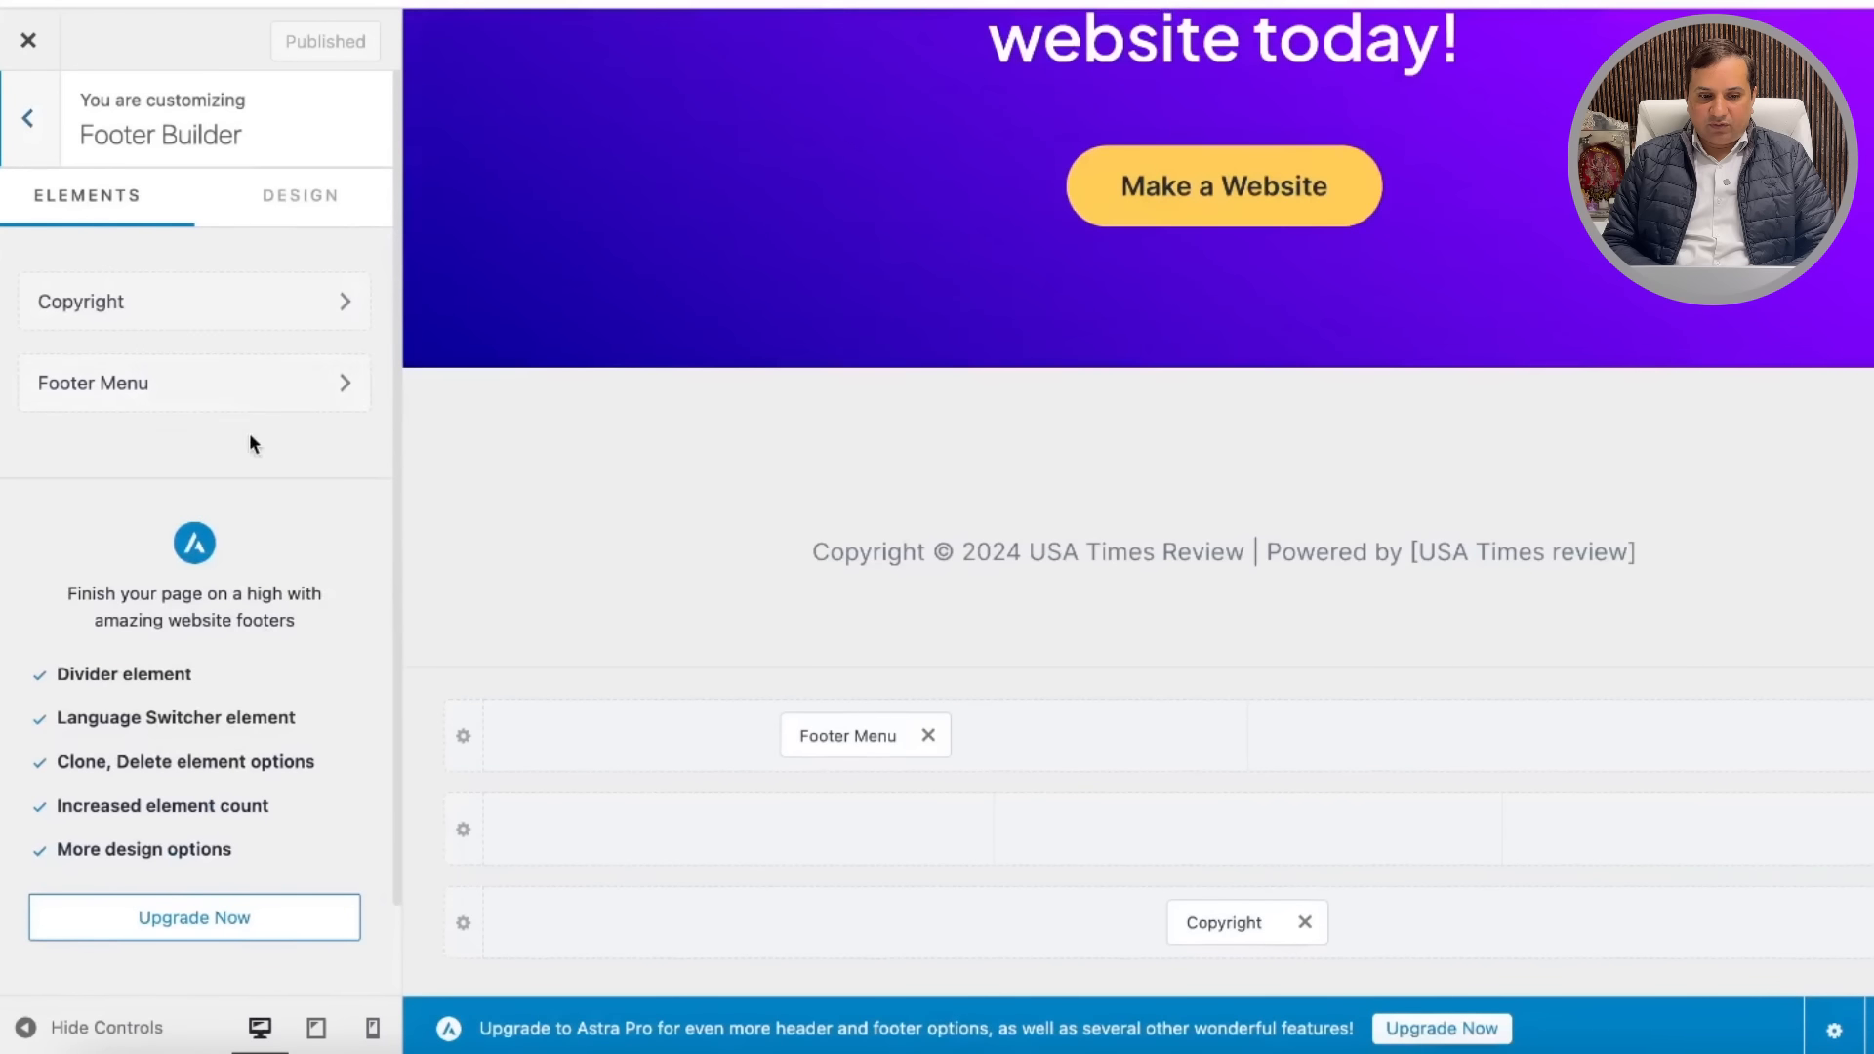
{"action": "left_click", "coordinate": [329, 384]}
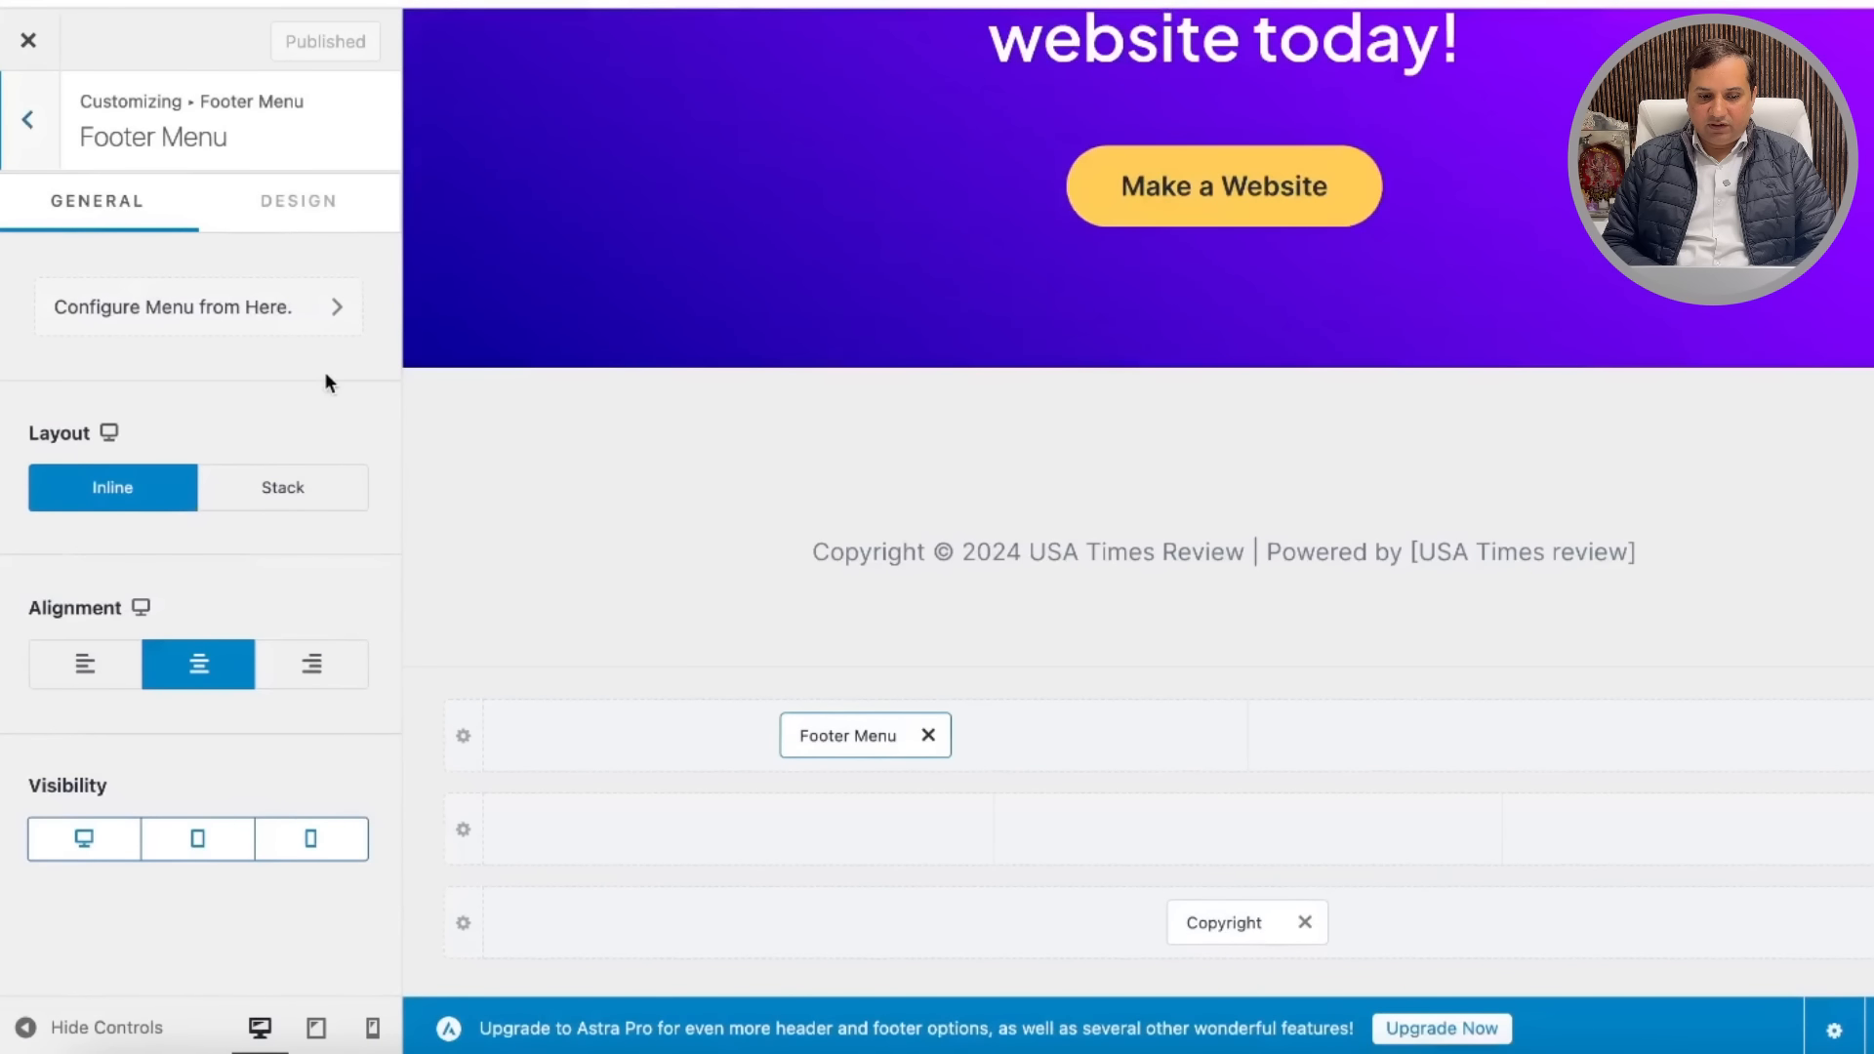
{"action": "left_click", "coordinate": [330, 306]}
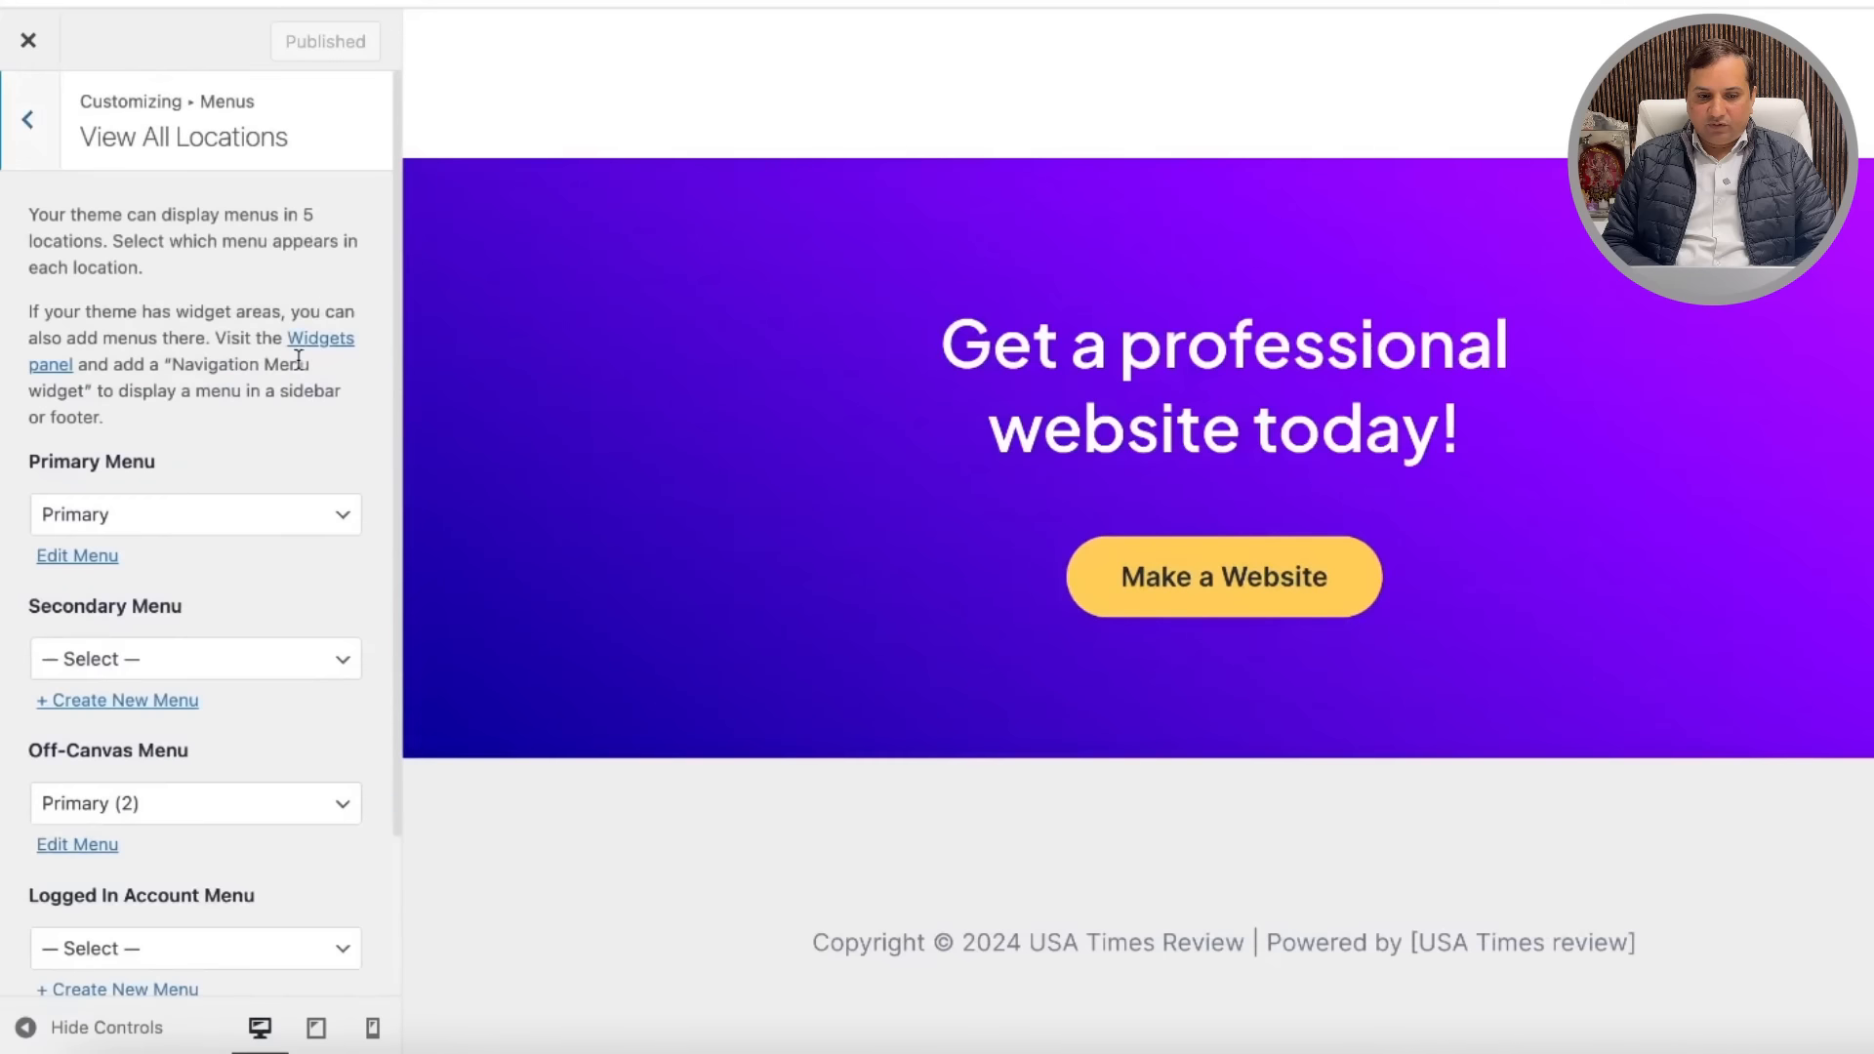
{"action": "scroll", "coordinate": [291, 605], "scroll_direction": "down", "scroll_amount": 4}
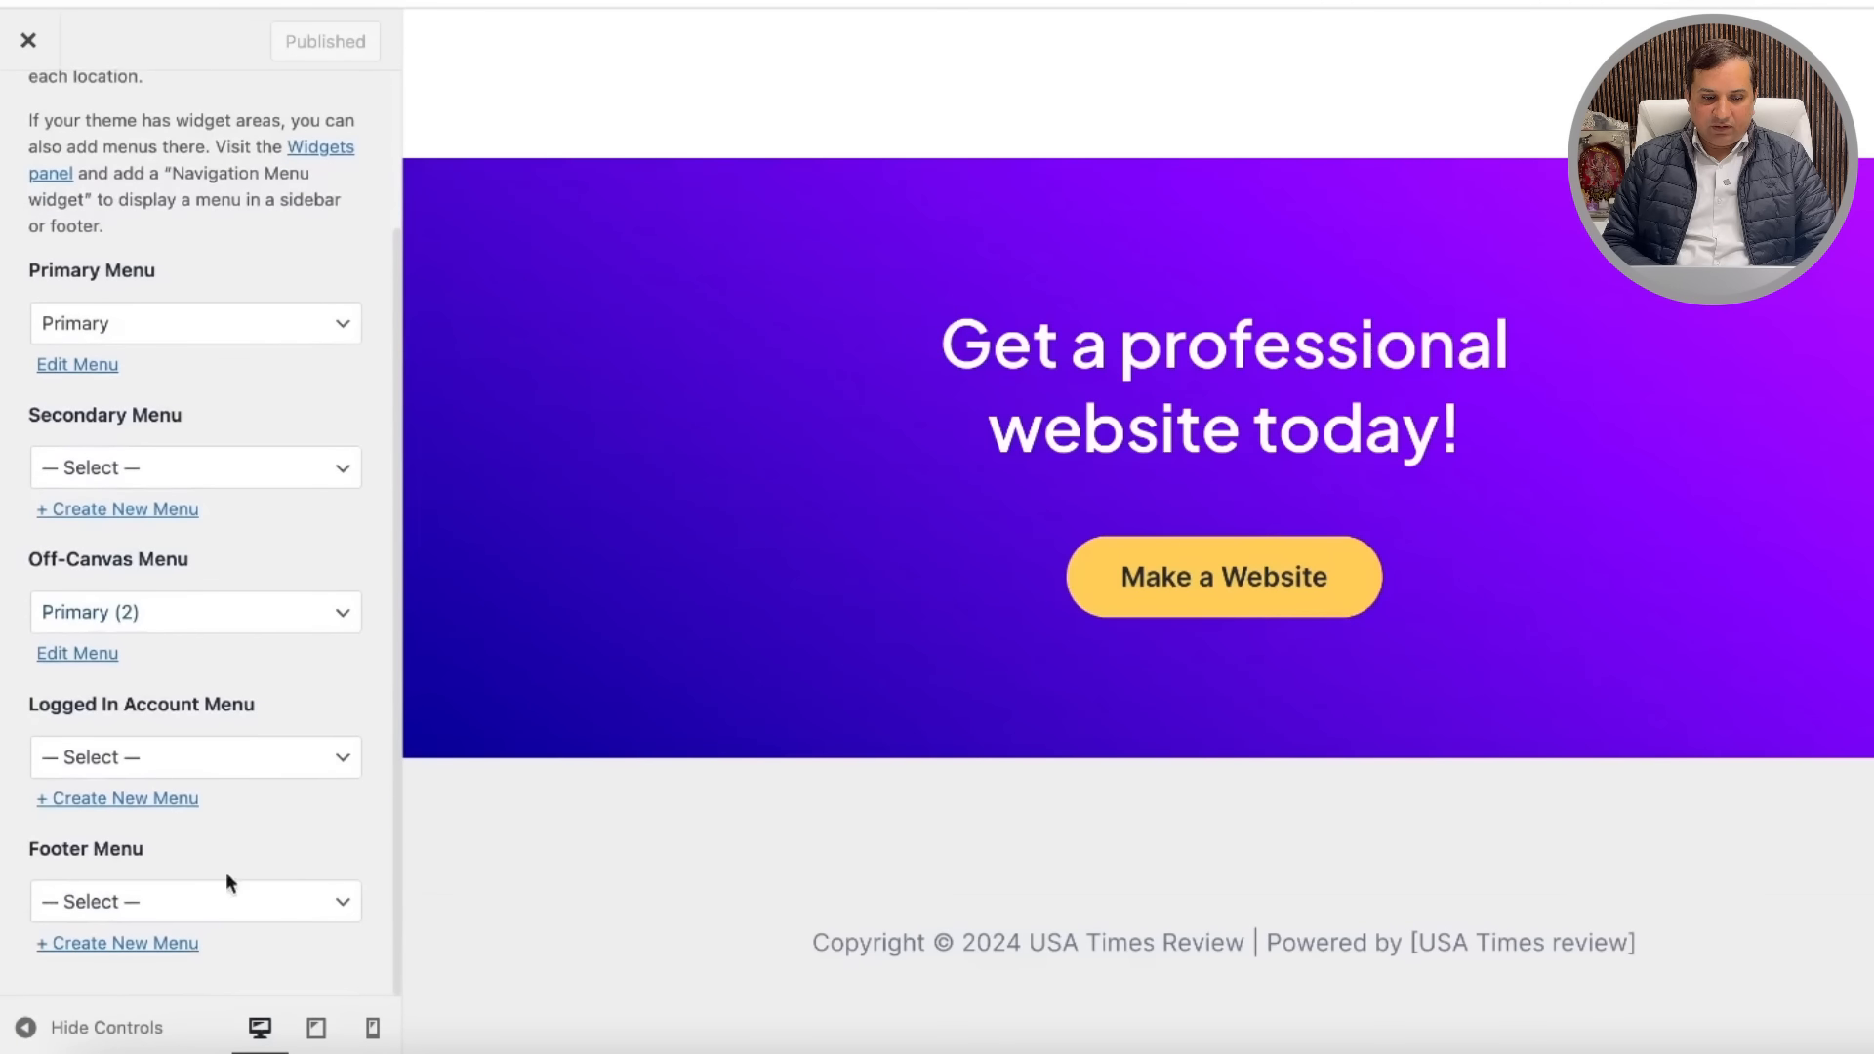
Step: Assign the Primary (2) menu to the Footer Menu location and open it for editing
{"action": "left_click", "coordinate": [281, 916]}
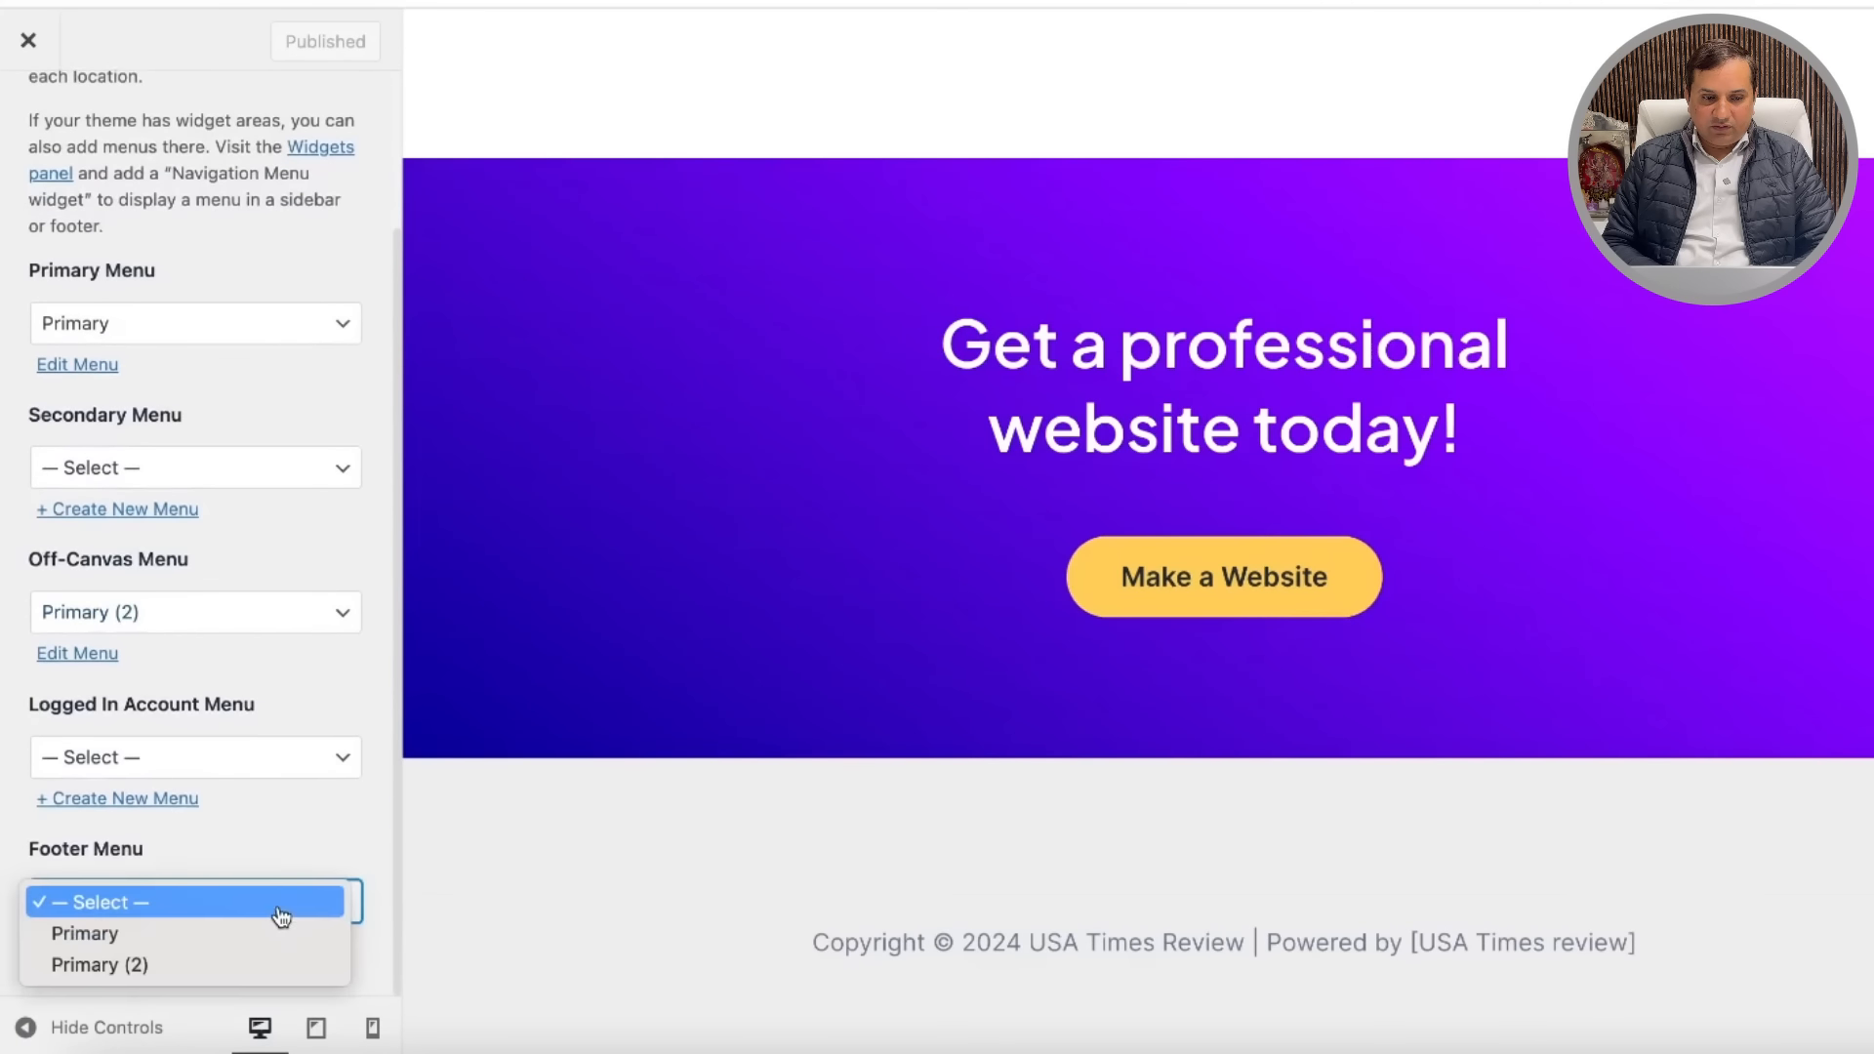
{"action": "left_click", "coordinate": [114, 943]}
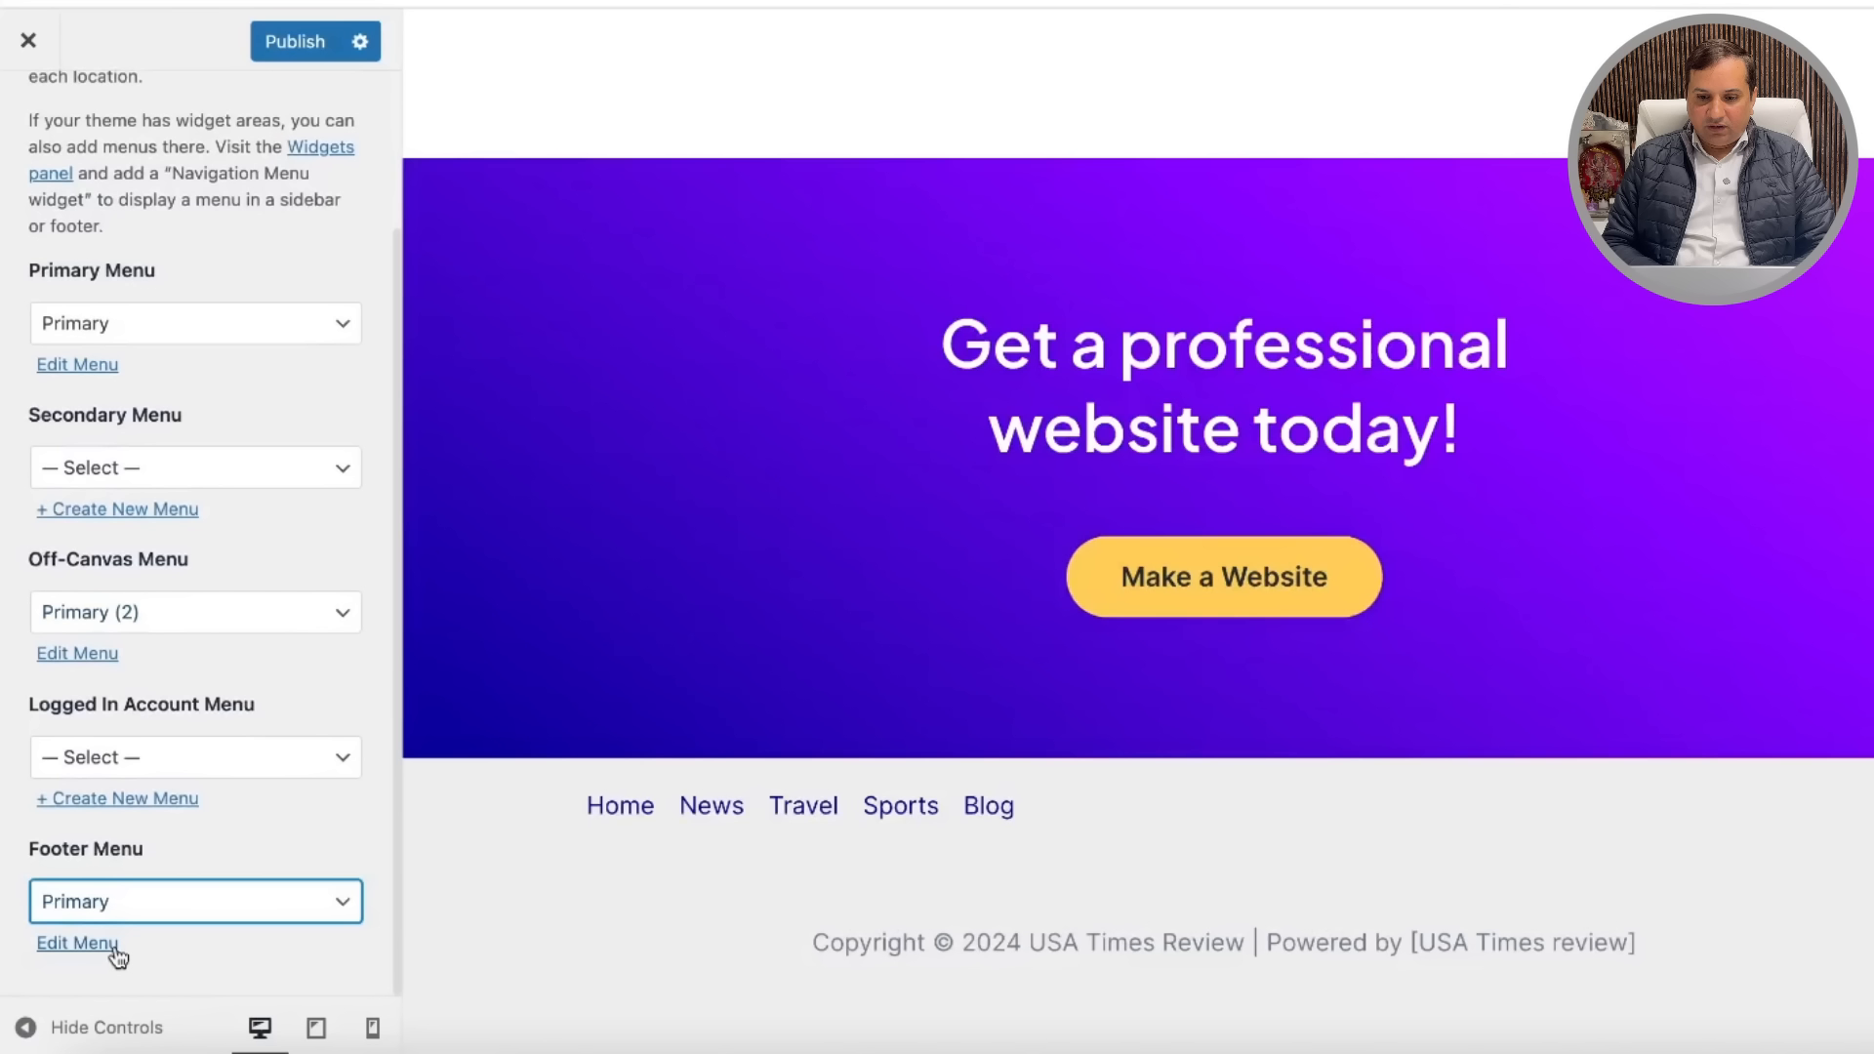
{"action": "left_click", "coordinate": [200, 913]}
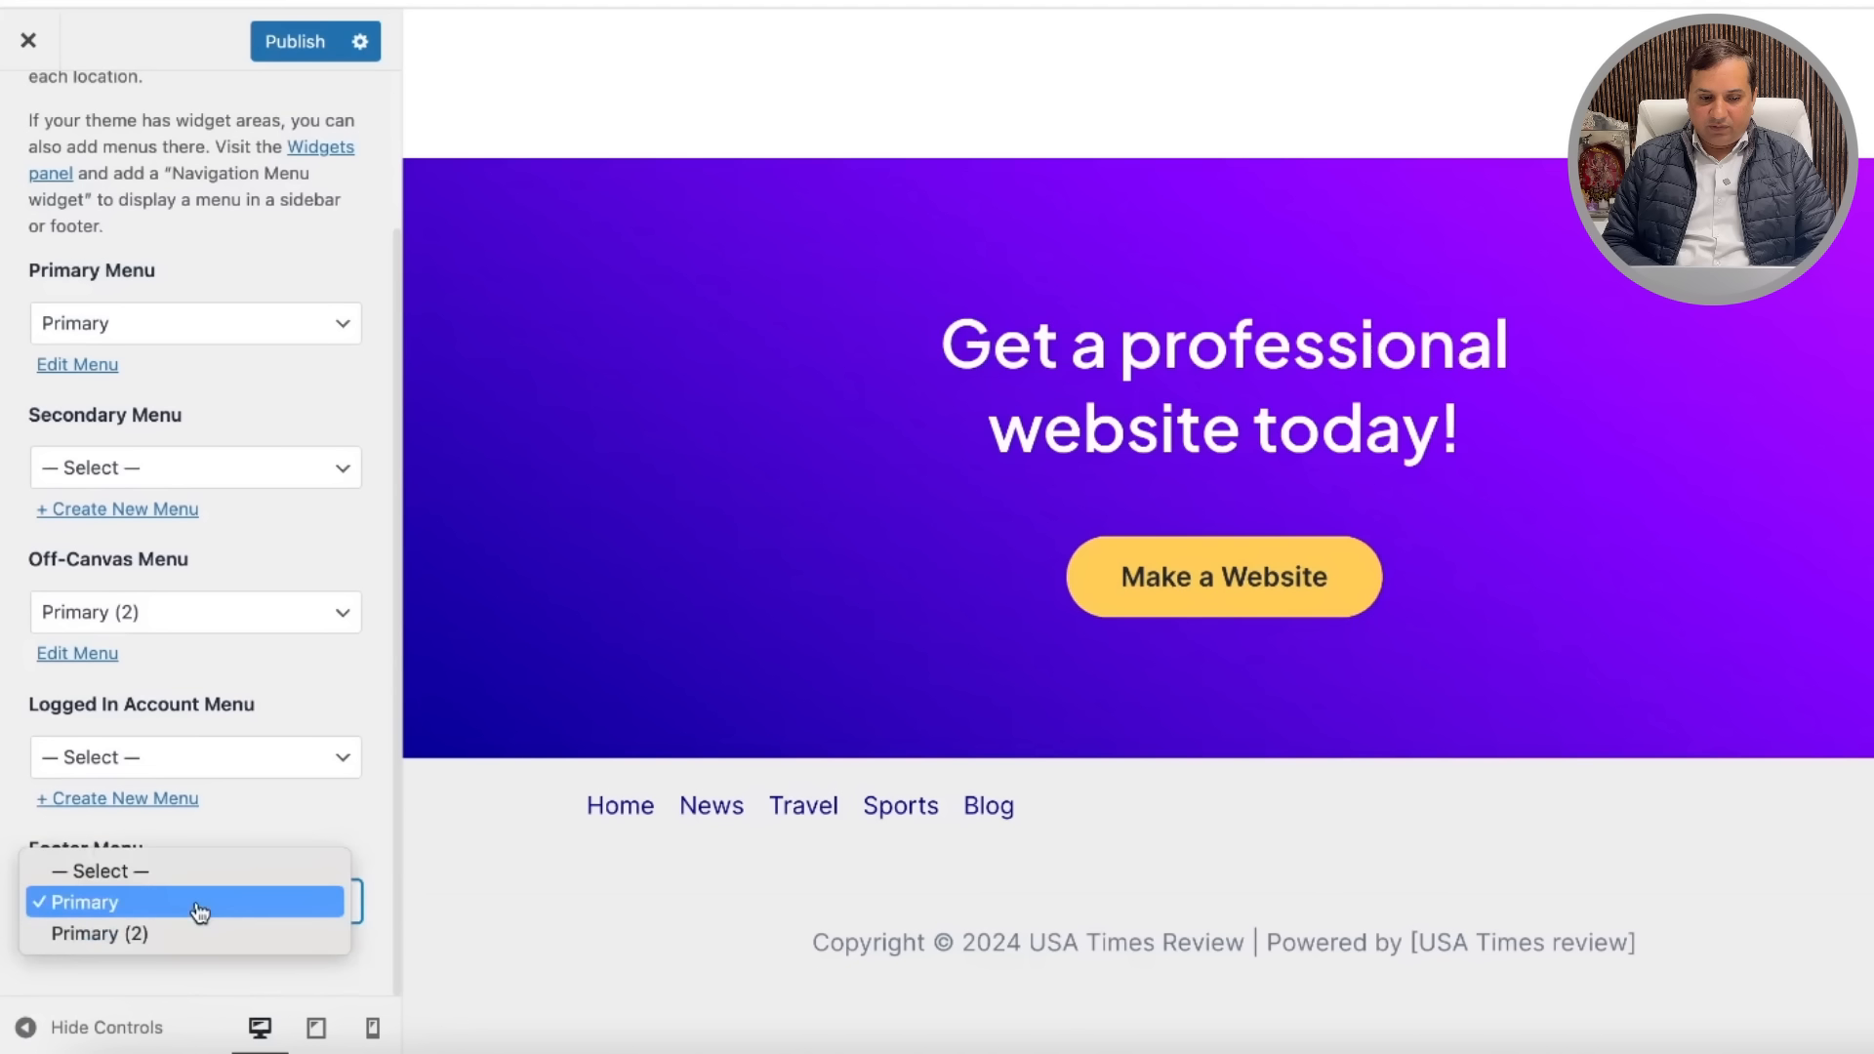
{"action": "left_click", "coordinate": [127, 935]}
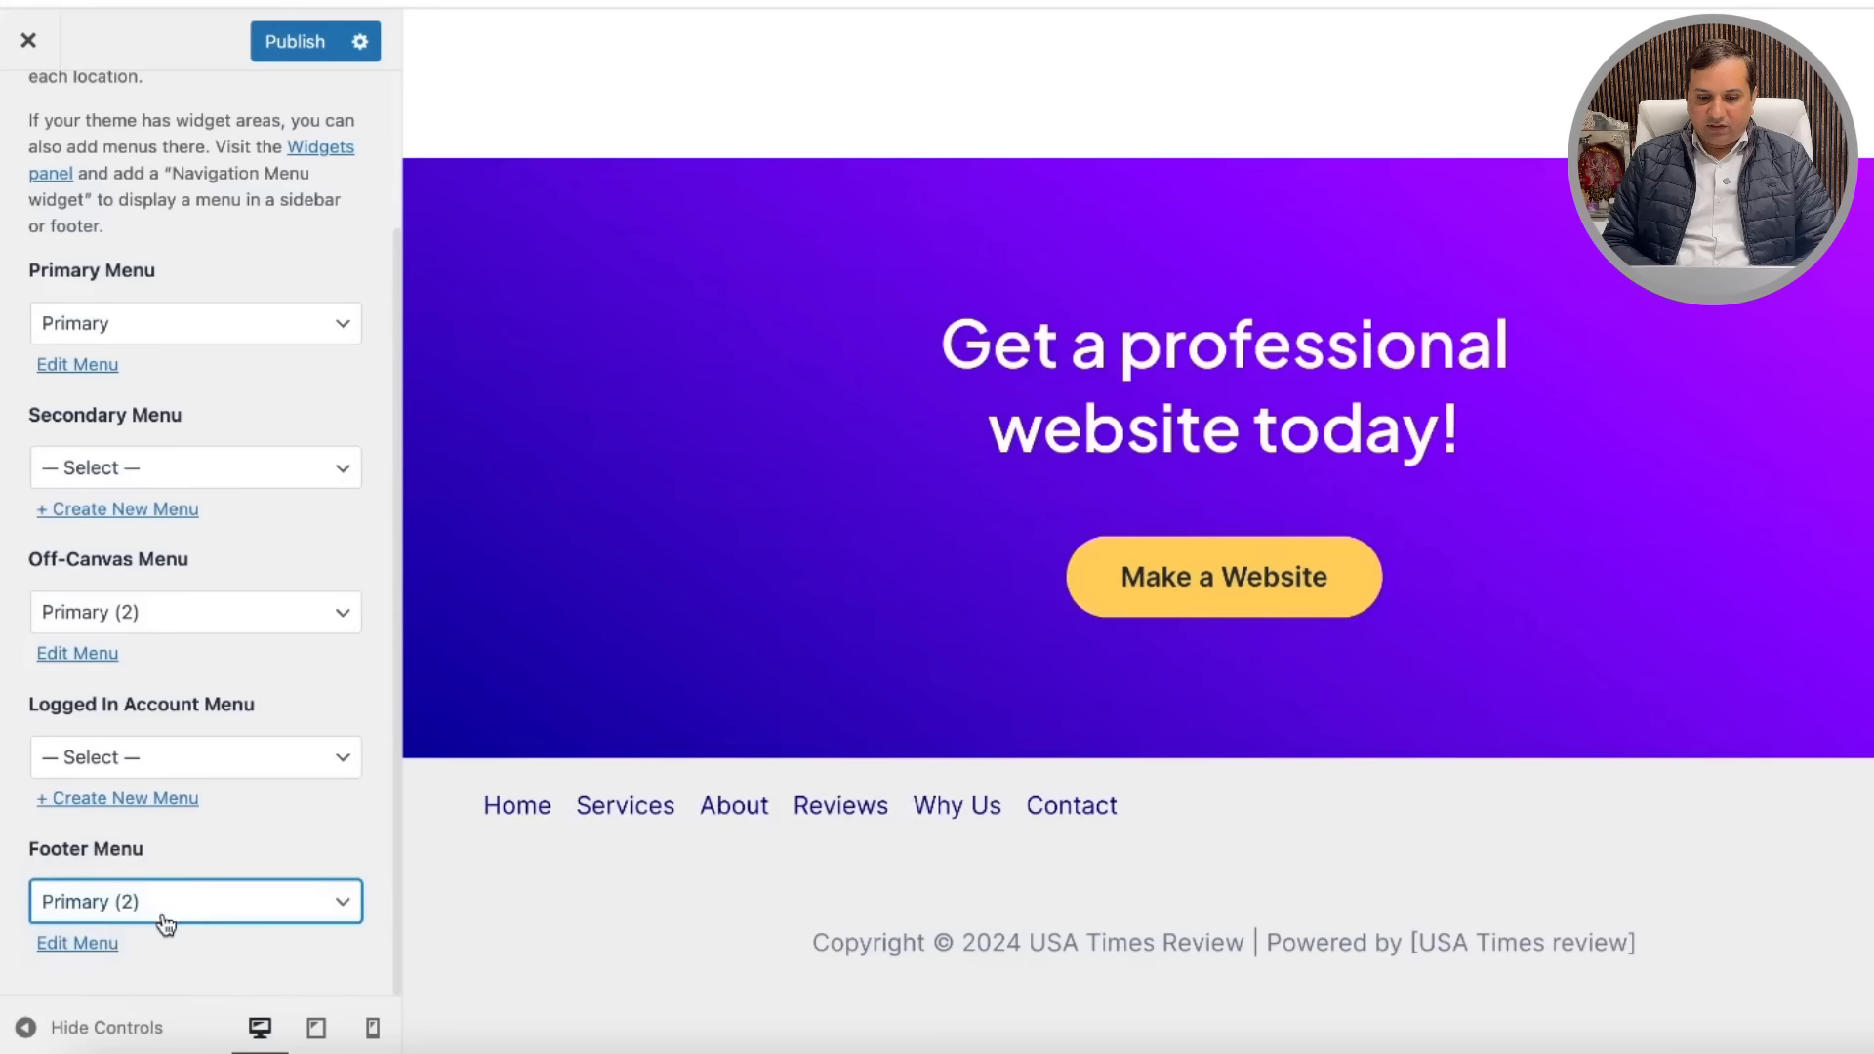
{"action": "left_click", "coordinate": [234, 914]}
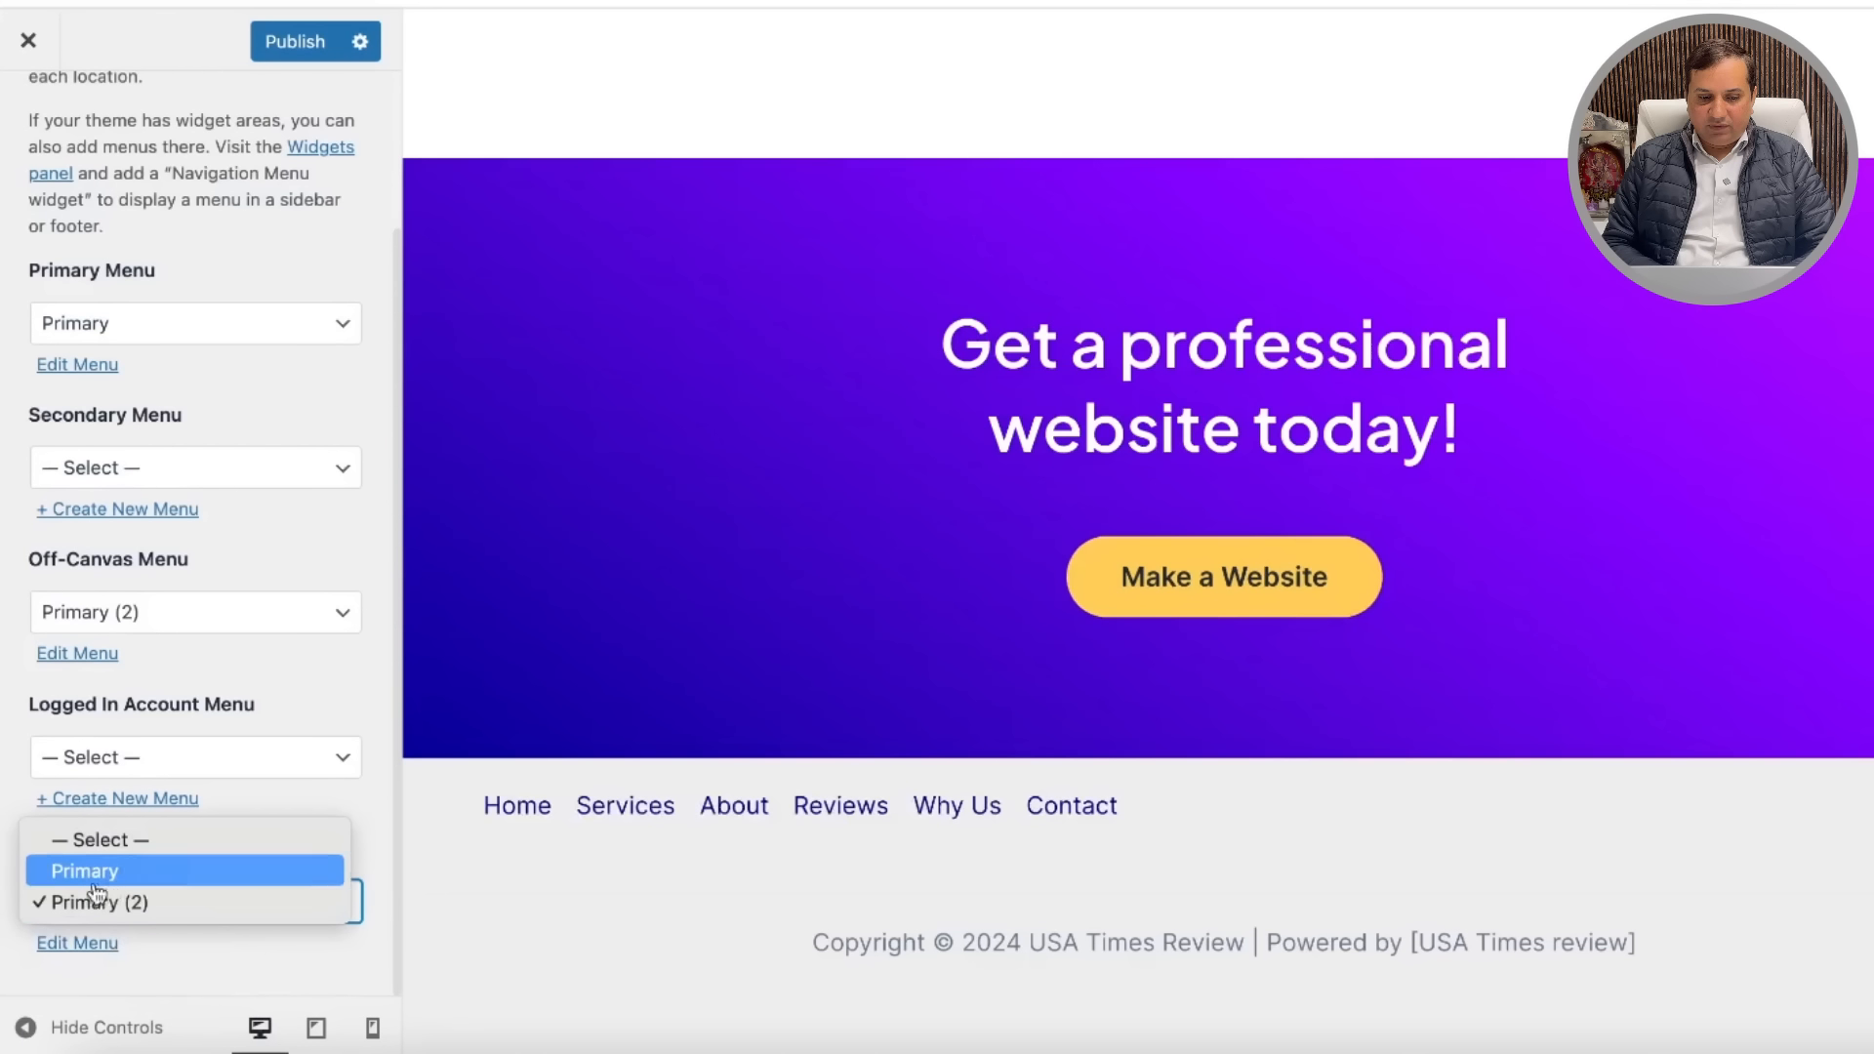
{"action": "left_click", "coordinate": [76, 945]}
{"action": "left_click", "coordinate": [78, 943]}
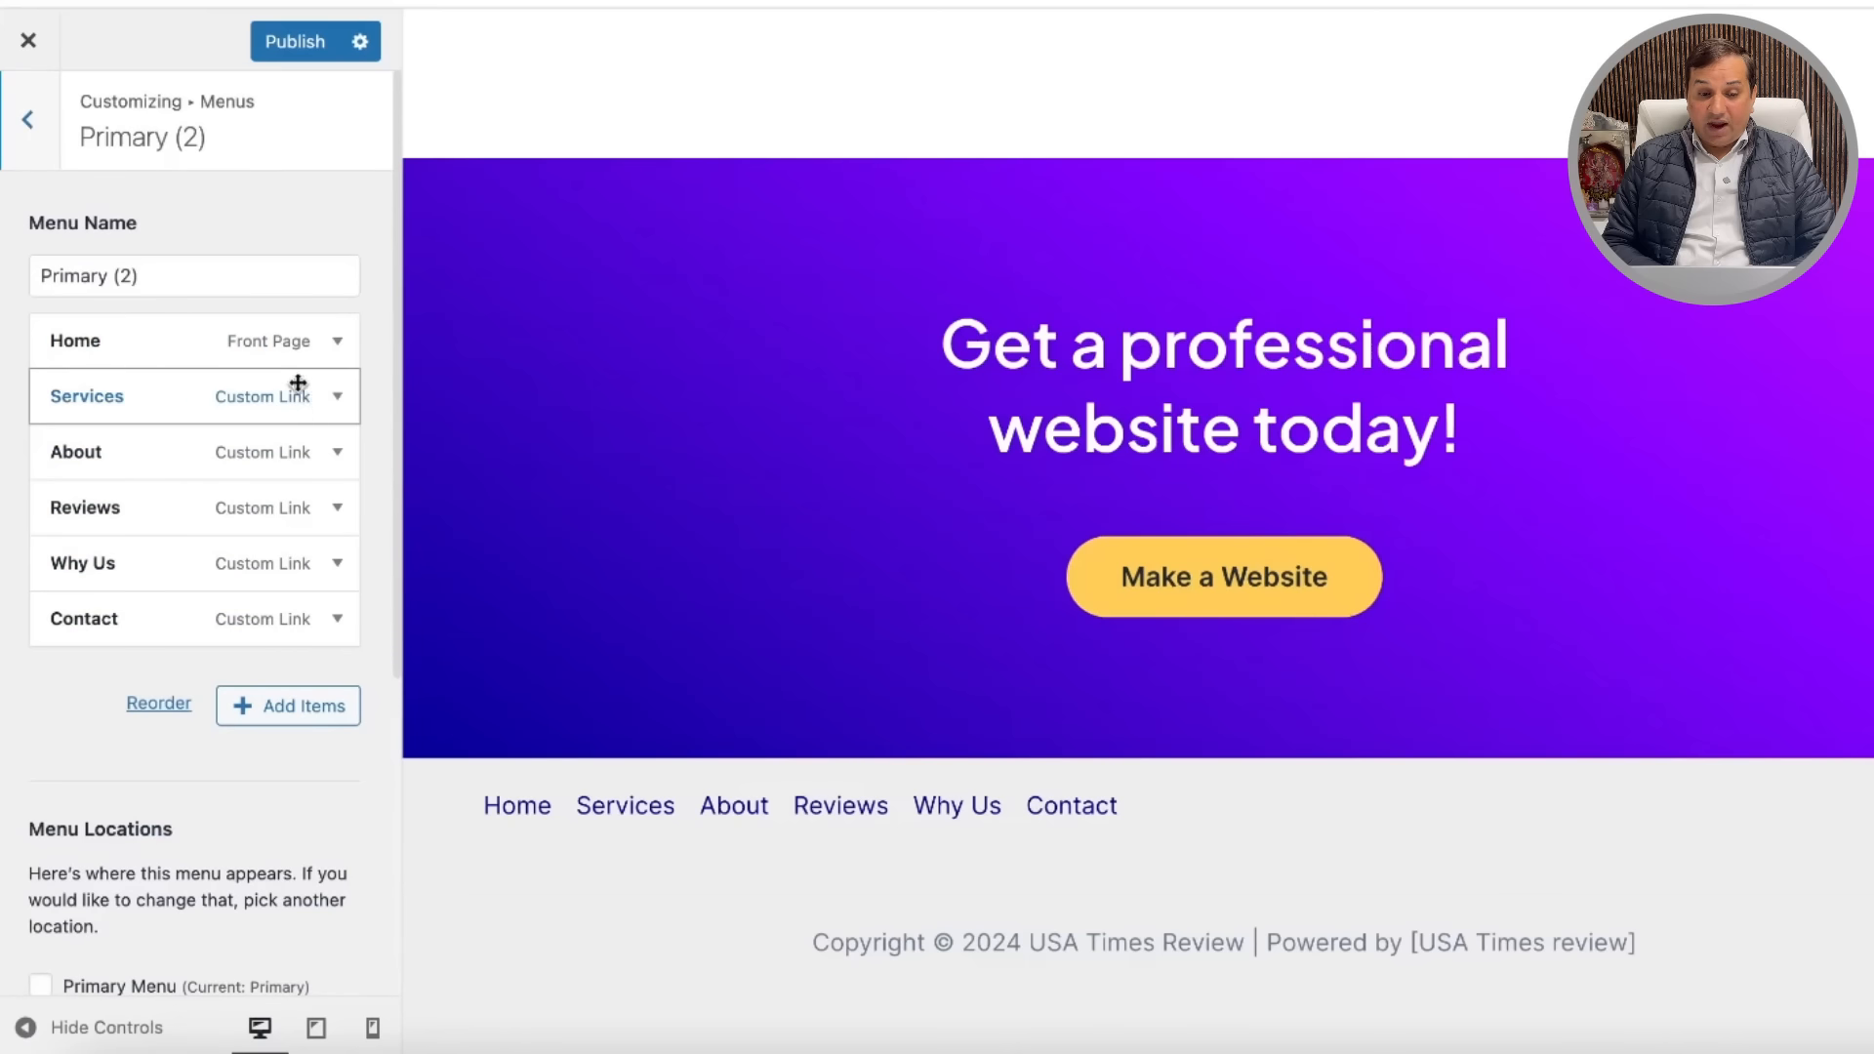
Step: Remove the Services, About and Reviews items from the Primary (2) menu
{"action": "left_click", "coordinate": [337, 400]}
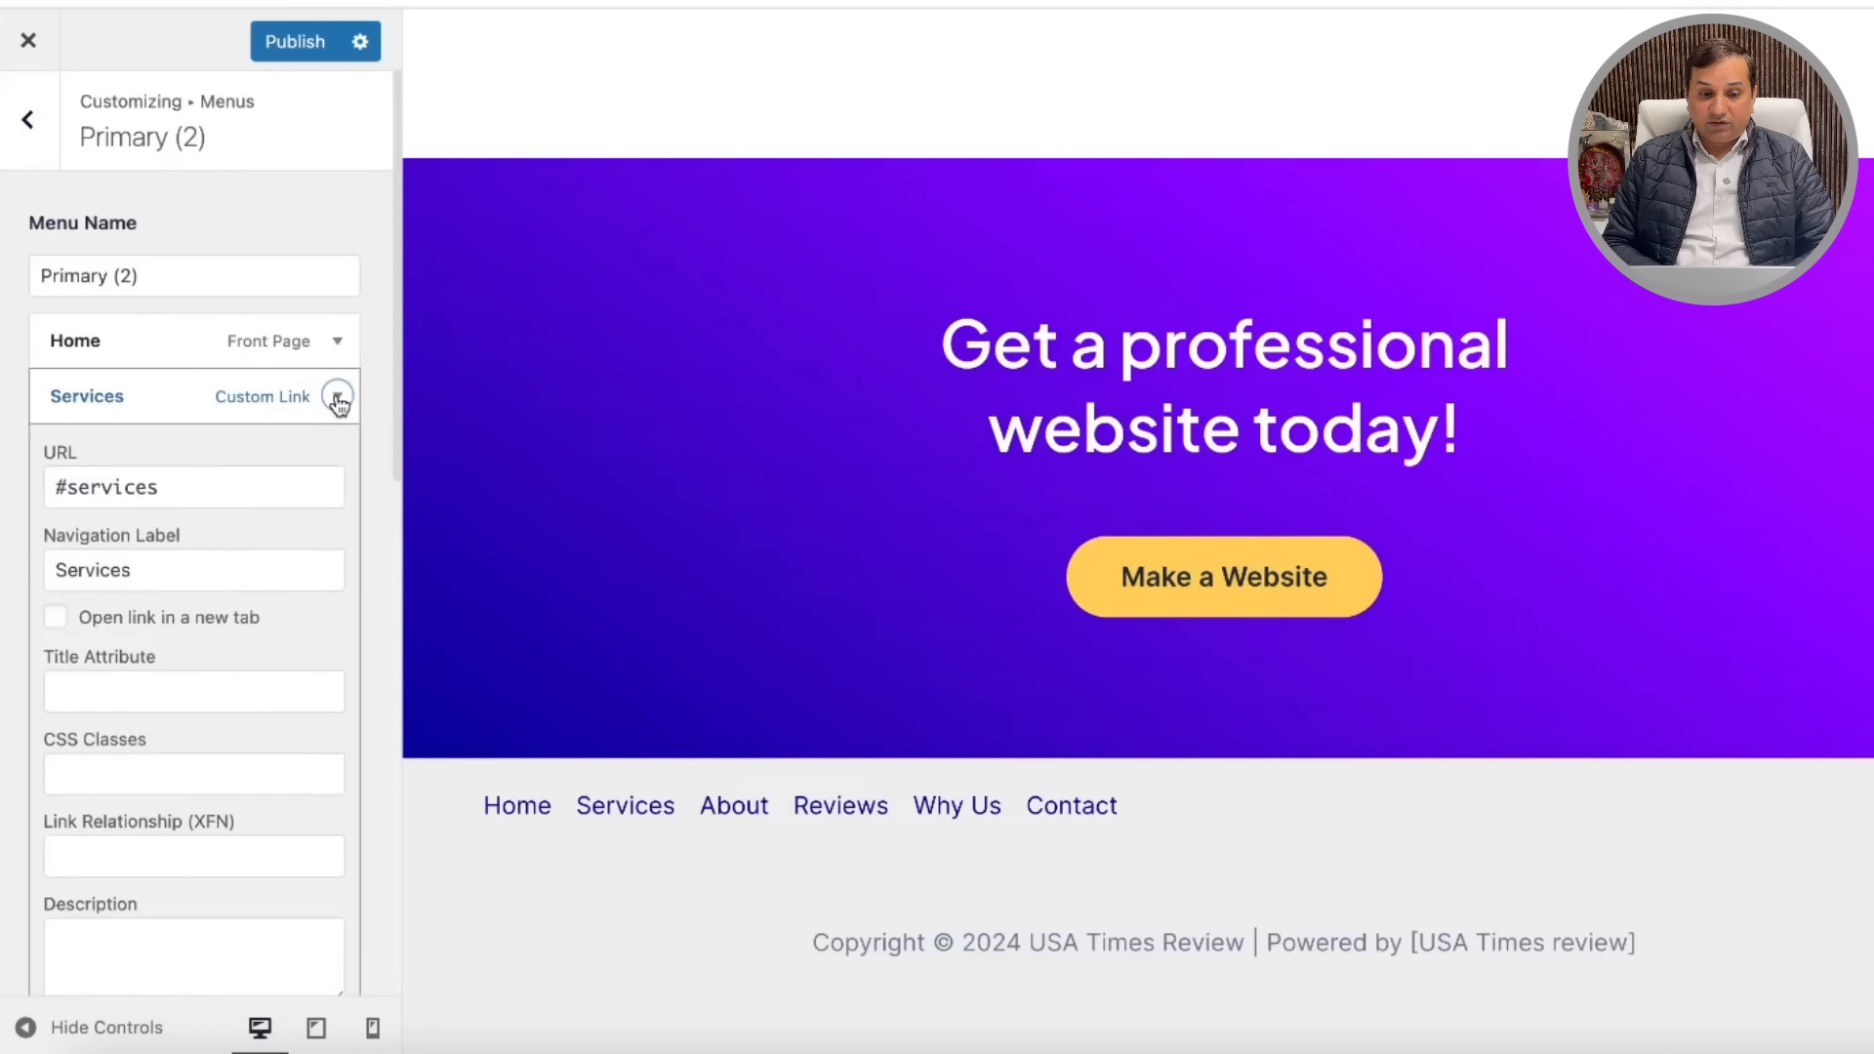
{"action": "scroll", "coordinate": [168, 869], "scroll_direction": "down", "scroll_amount": 4}
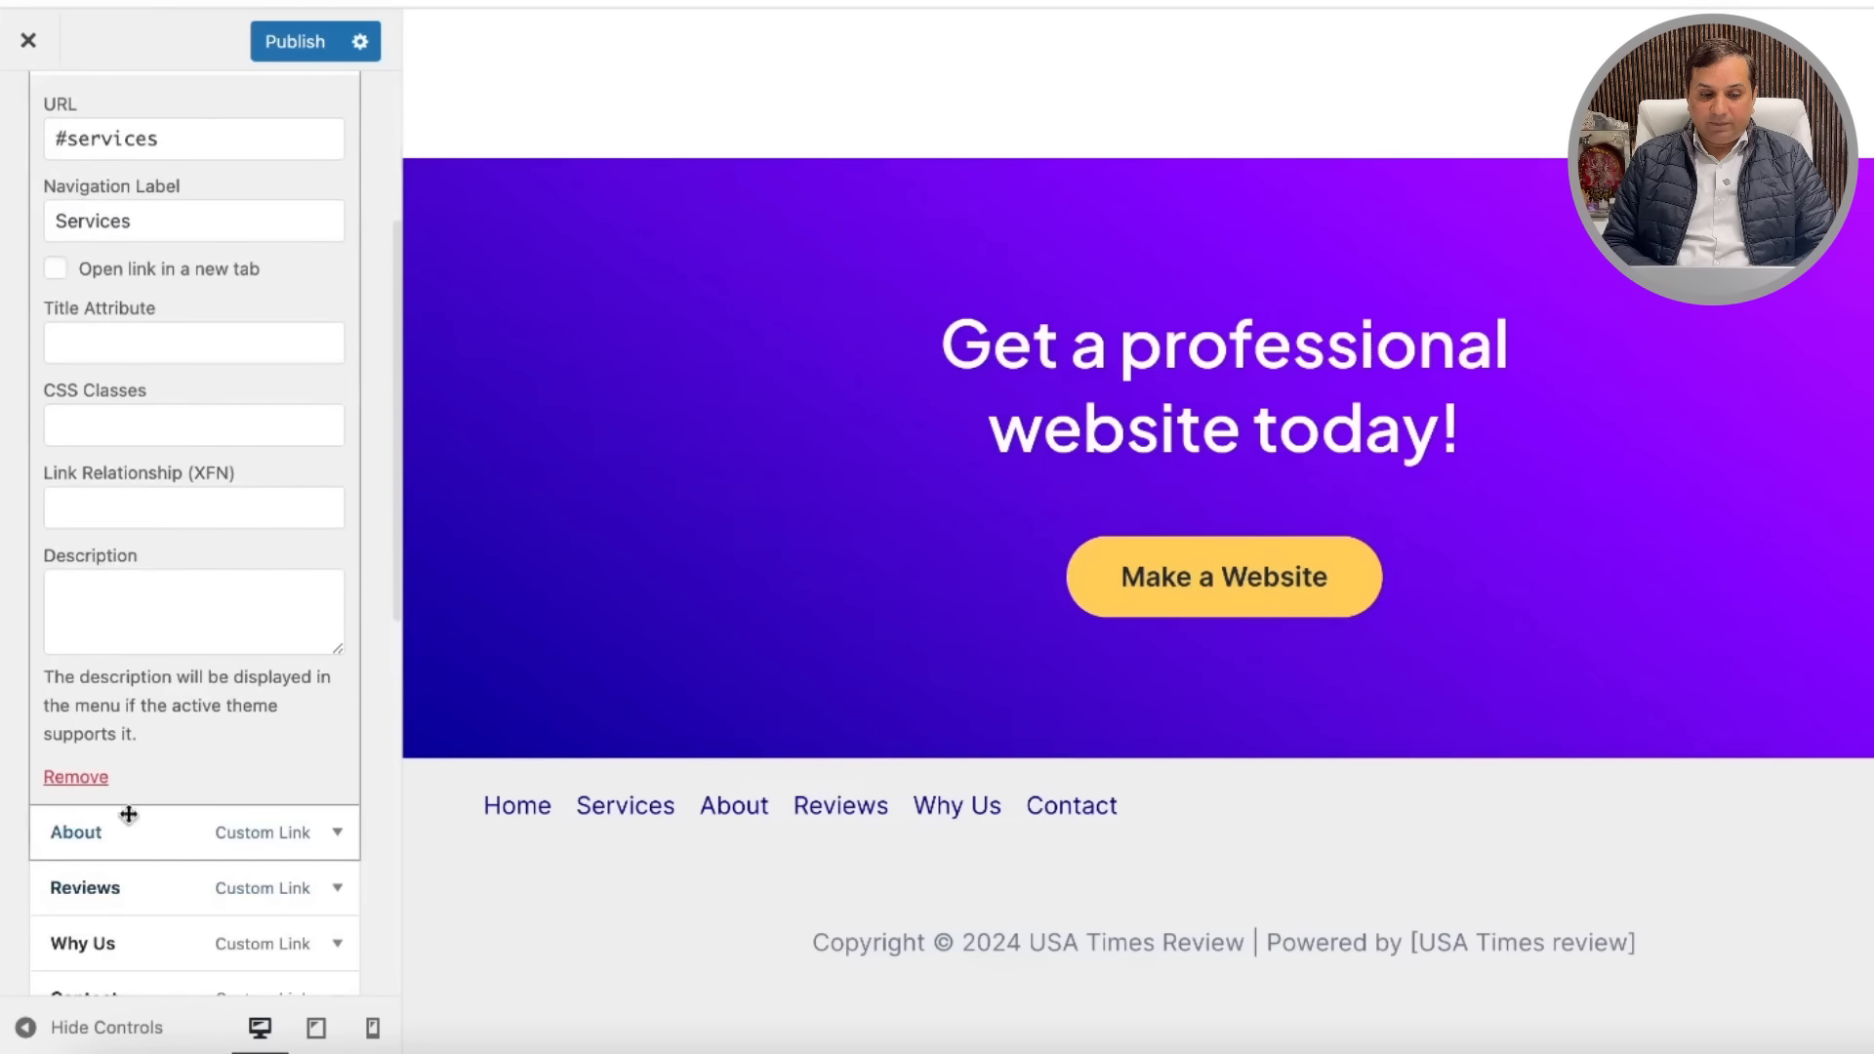
{"action": "left_click", "coordinate": [75, 778]}
{"action": "left_click", "coordinate": [337, 408]}
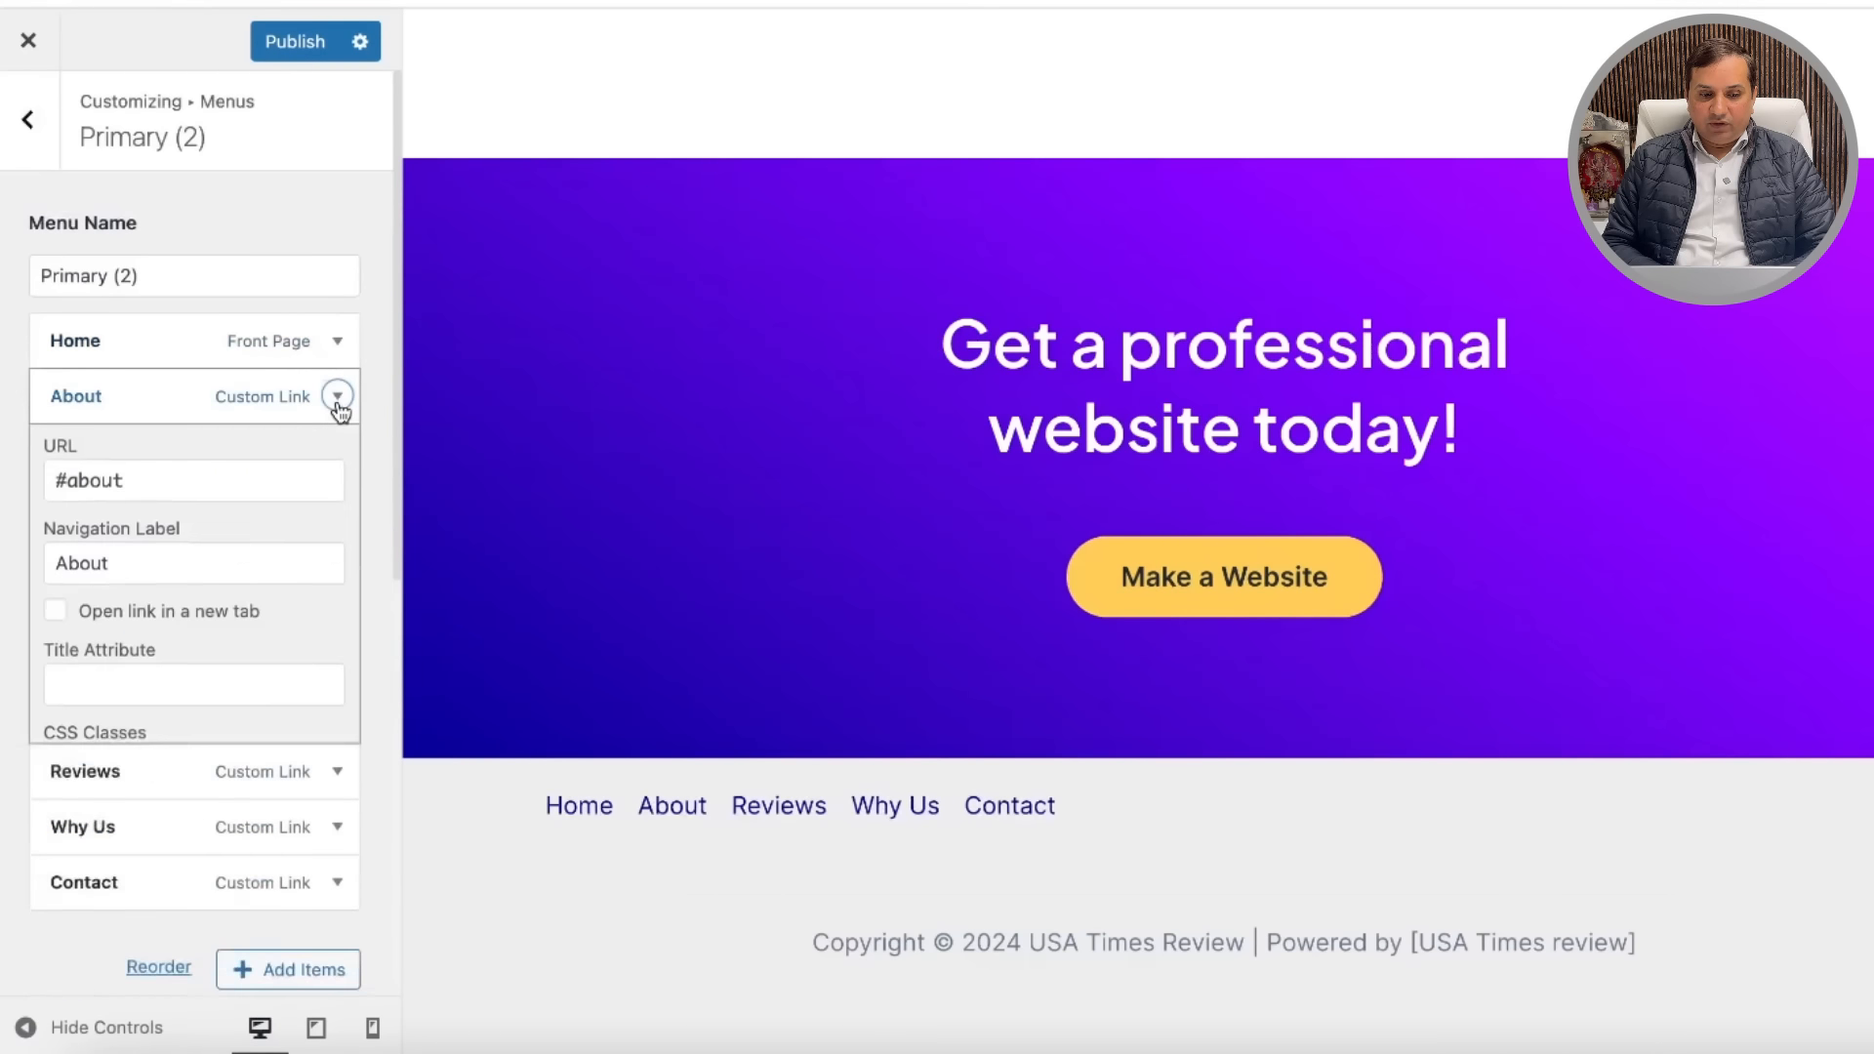
{"action": "scroll", "coordinate": [138, 832], "scroll_direction": "down", "scroll_amount": 4}
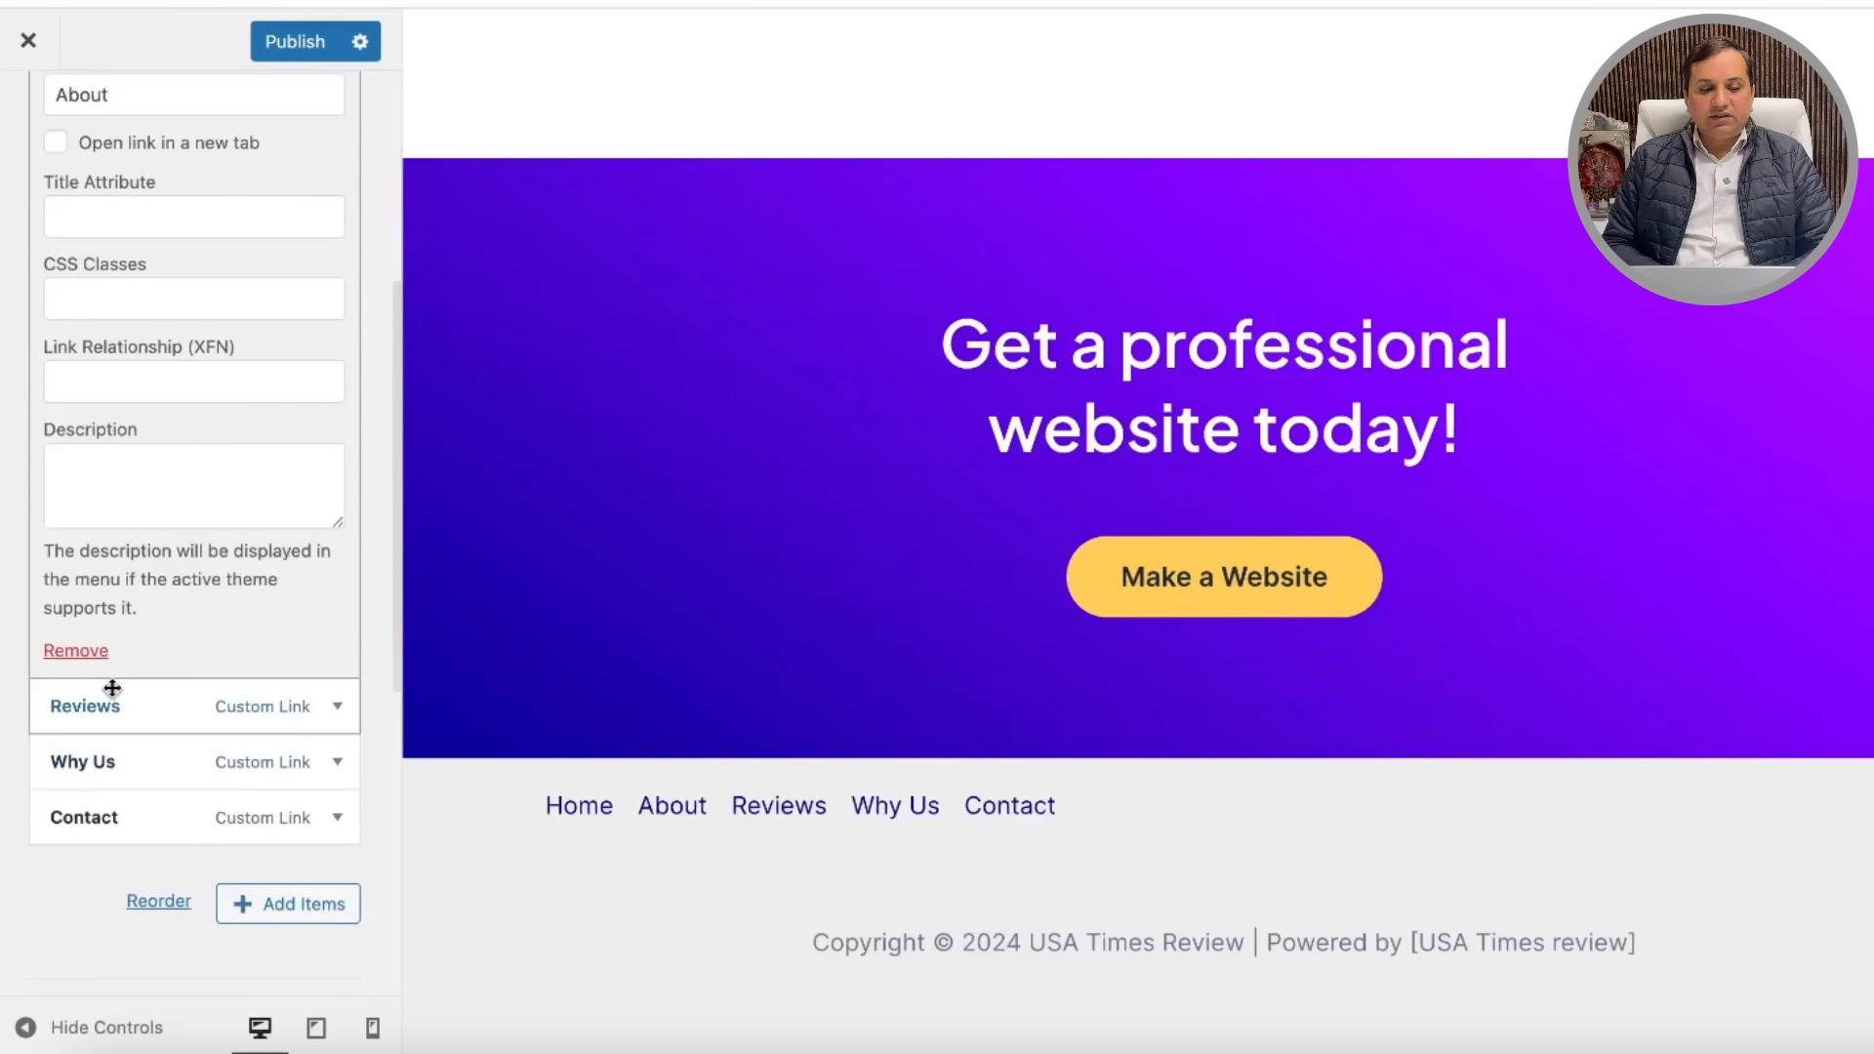
{"action": "left_click", "coordinate": [75, 650]}
{"action": "left_click", "coordinate": [337, 396]}
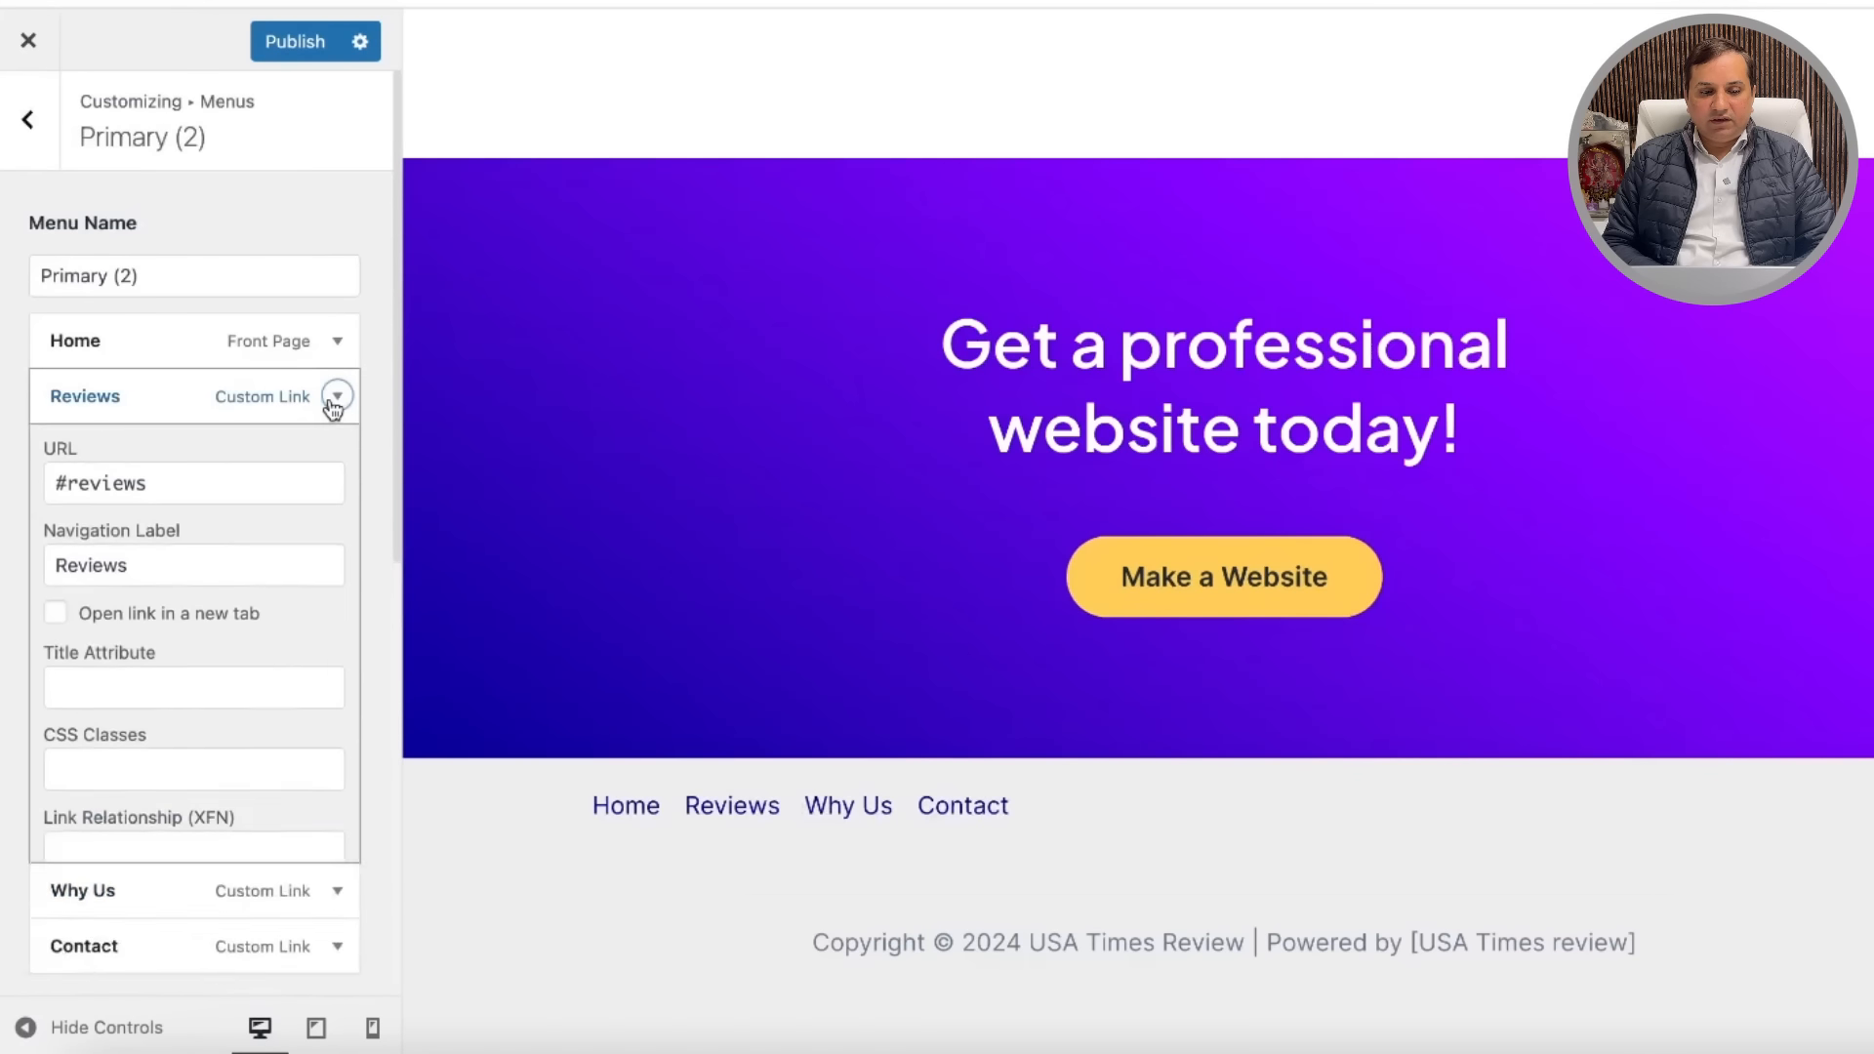
{"action": "scroll", "coordinate": [148, 805], "scroll_direction": "down", "scroll_amount": 5}
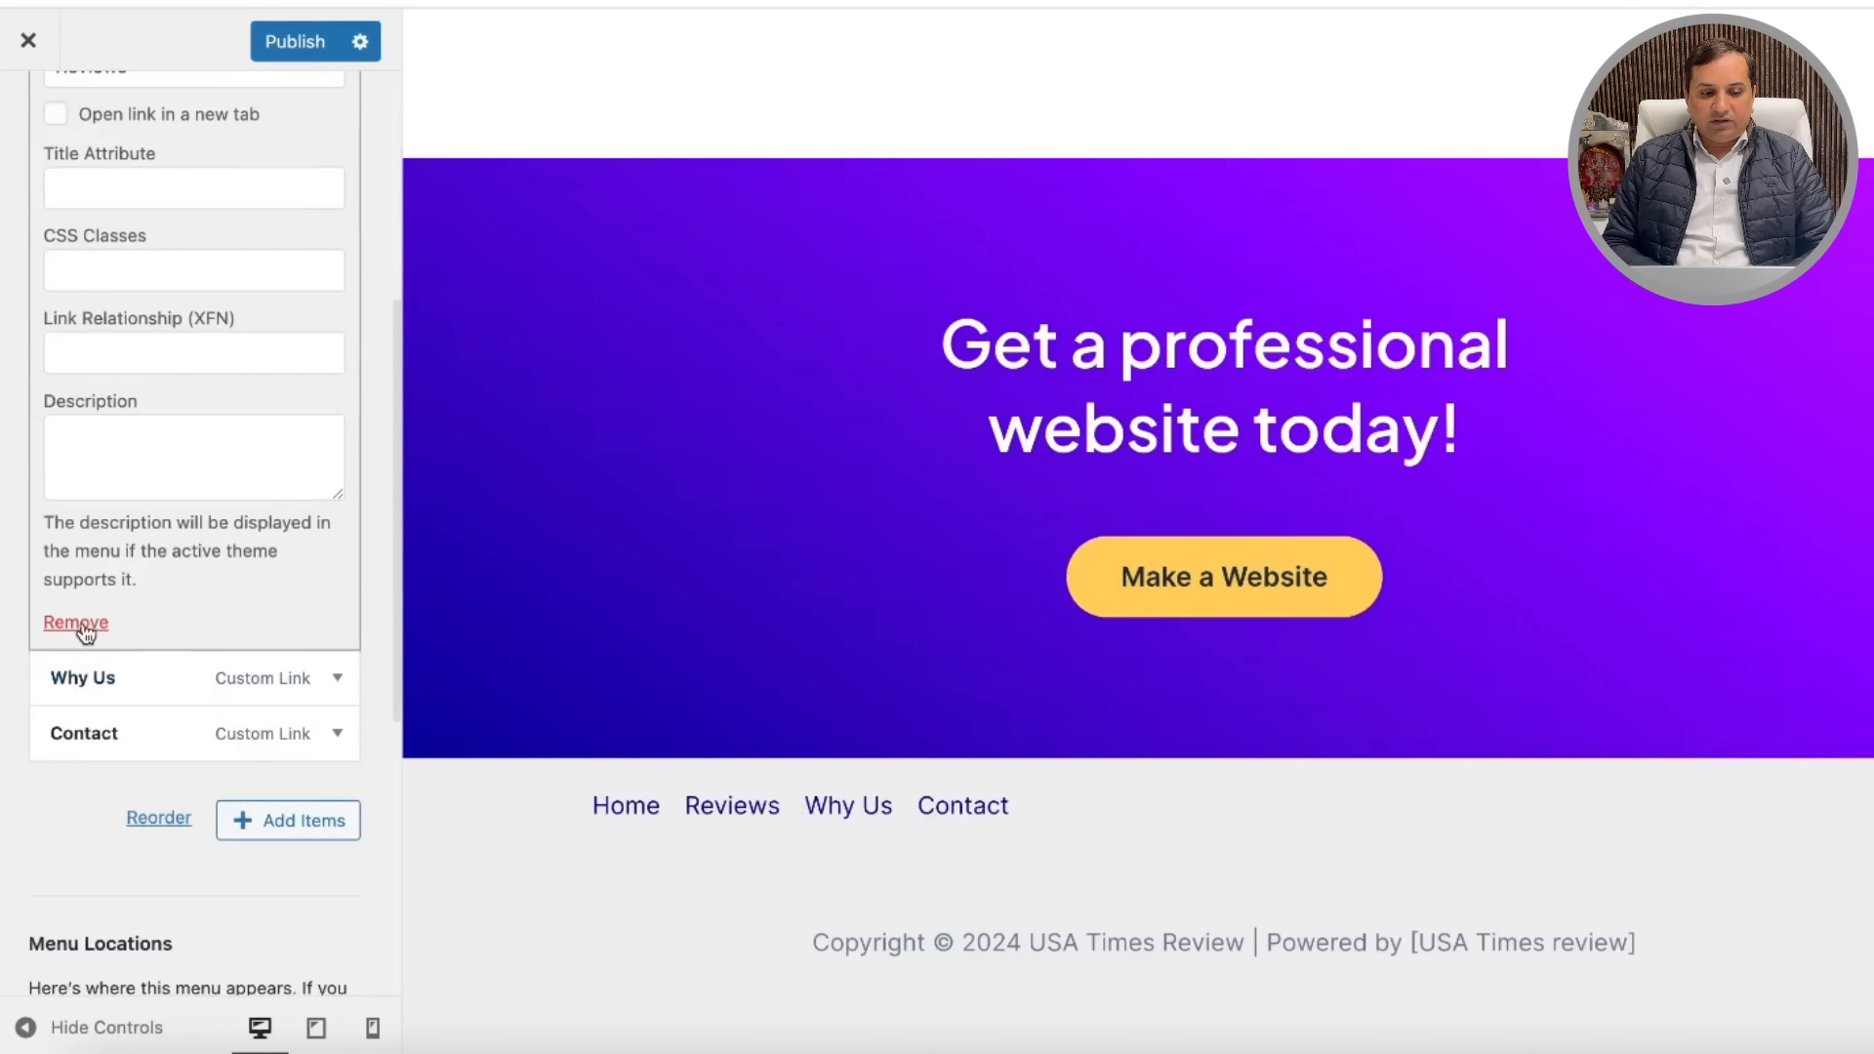
{"action": "left_click", "coordinate": [86, 630]}
Step: Reorder the menu, nesting Why Us under Home as a sub-item
{"action": "left_click", "coordinate": [338, 396]}
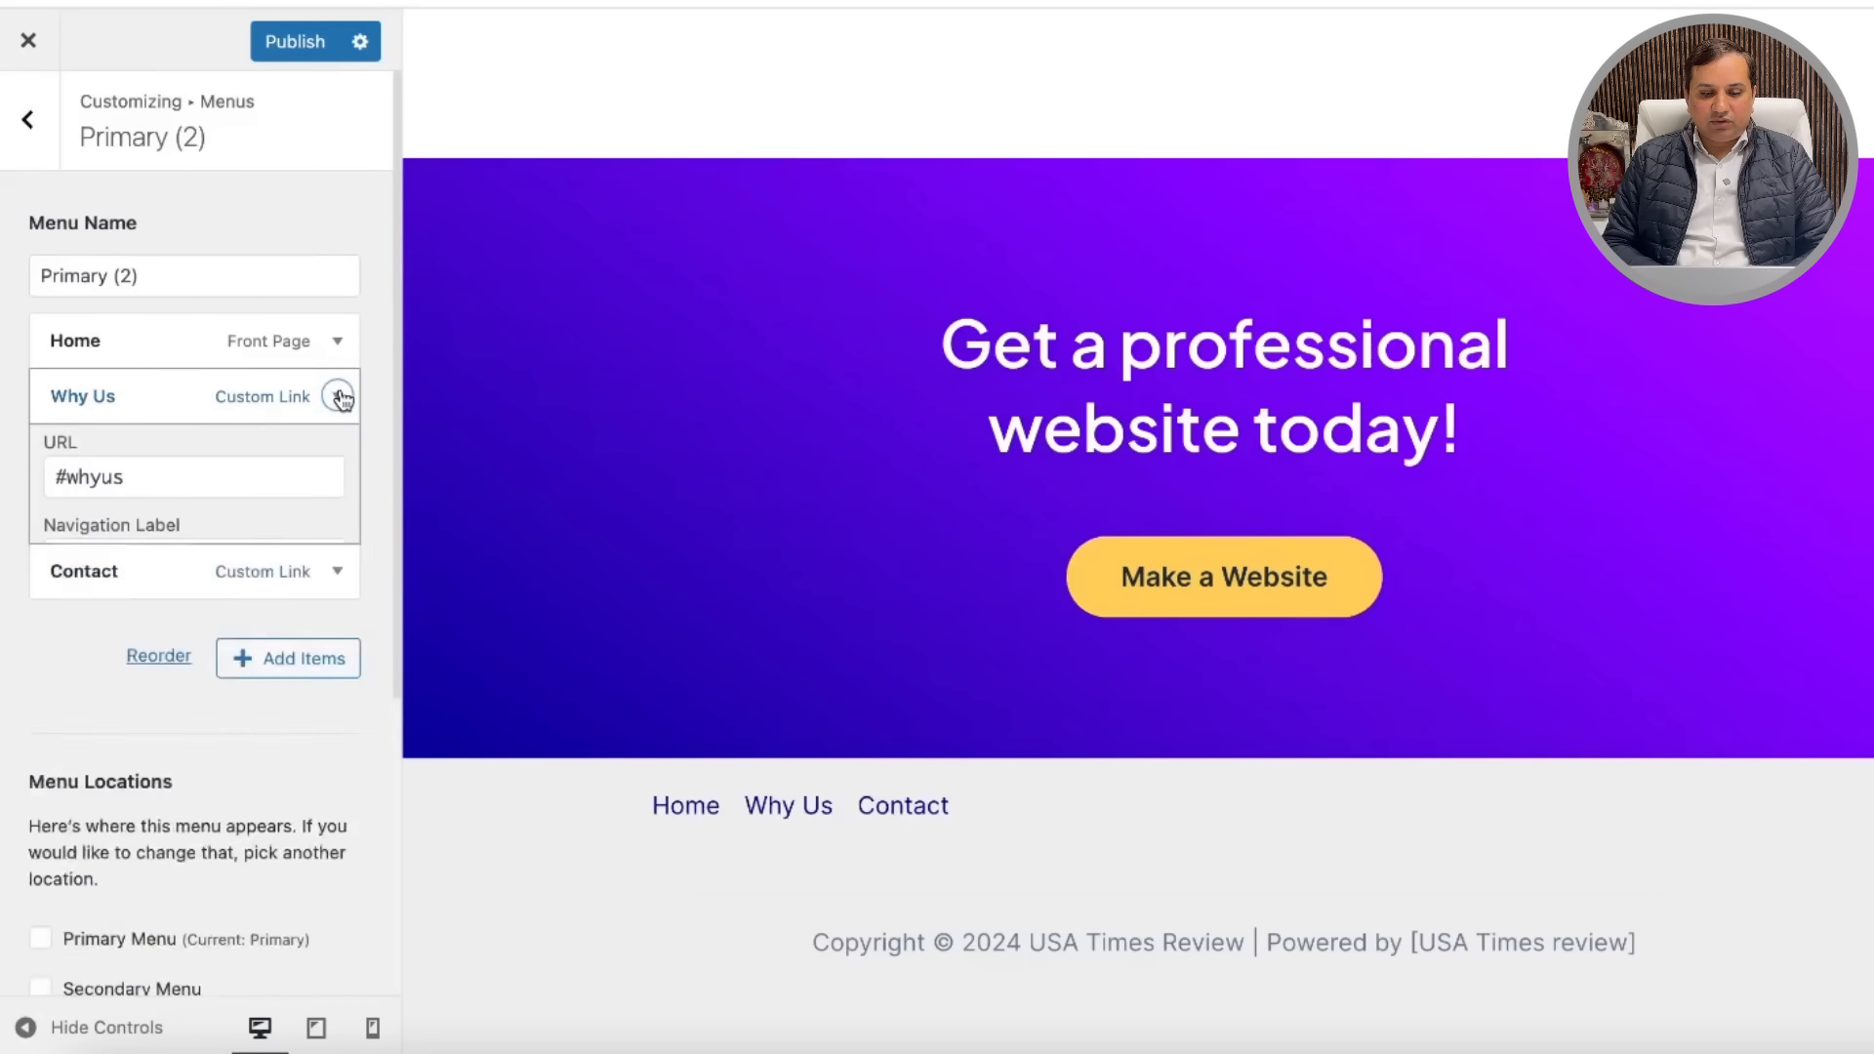
{"action": "scroll", "coordinate": [205, 694], "scroll_direction": "down", "scroll_amount": 7}
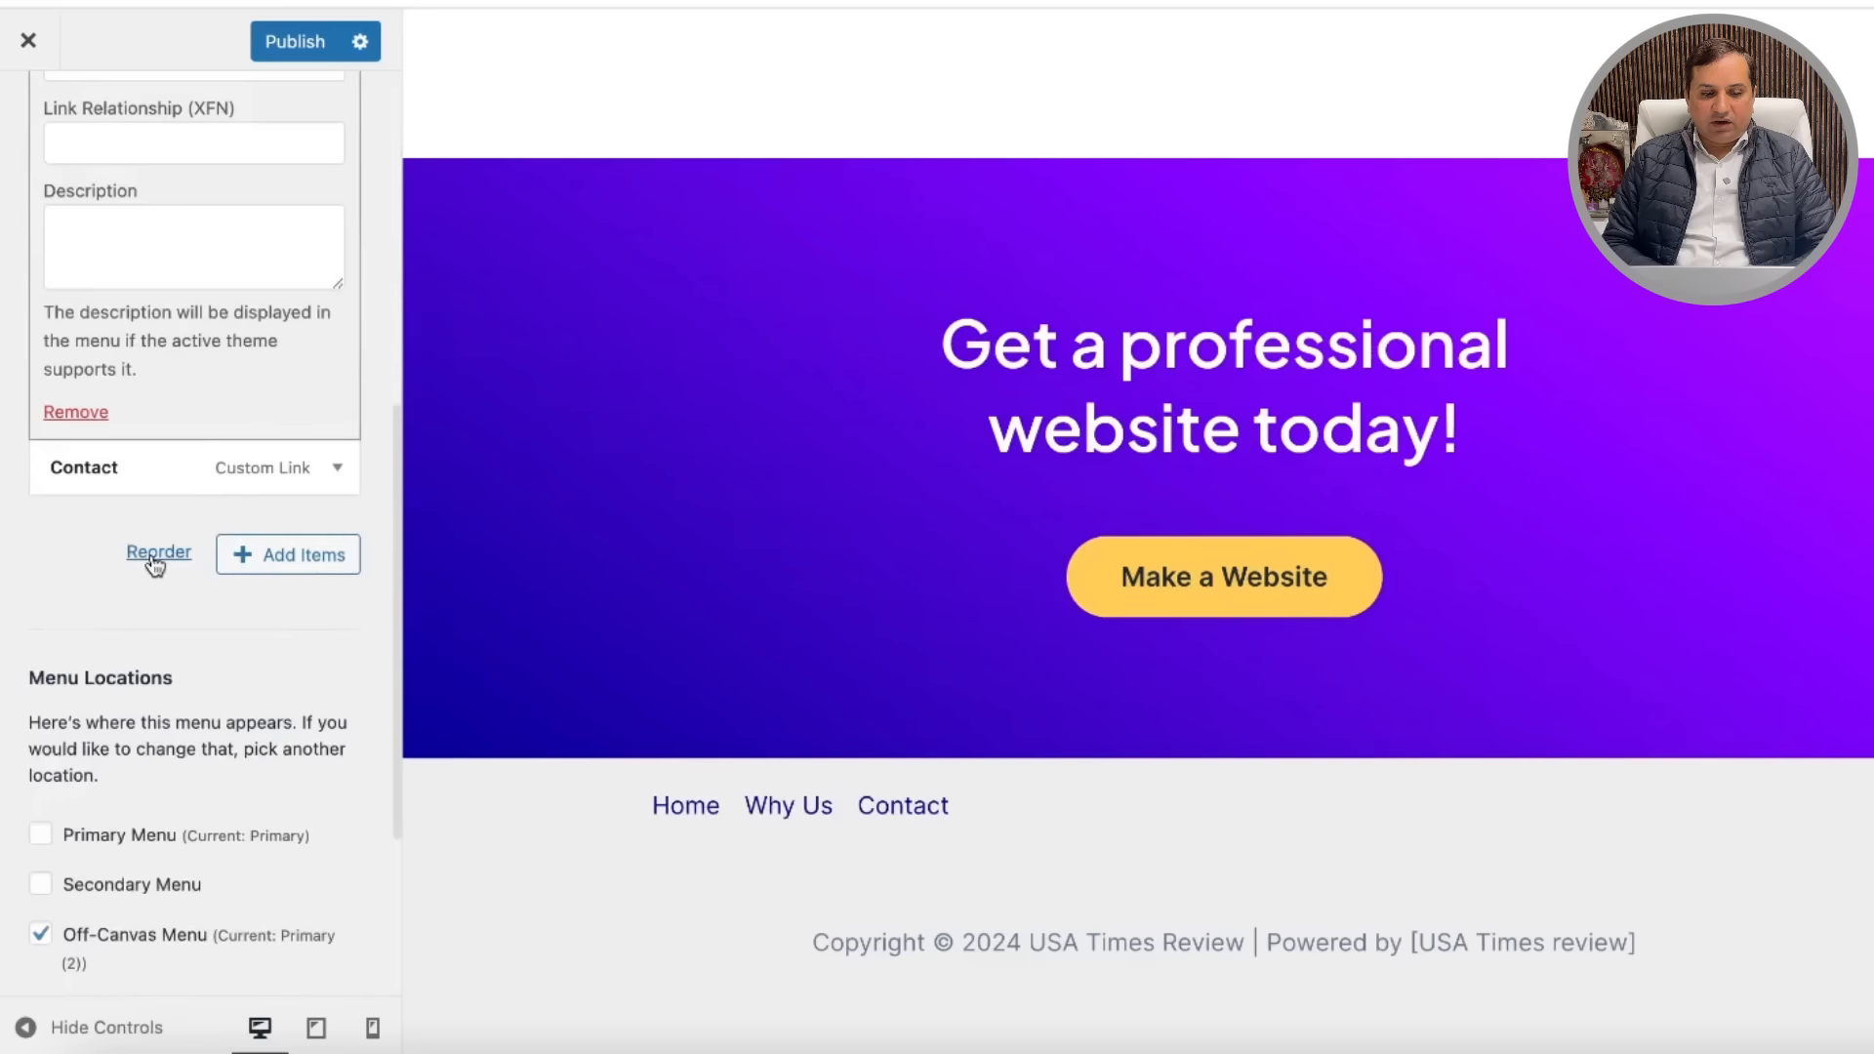
{"action": "left_click", "coordinate": [156, 553]}
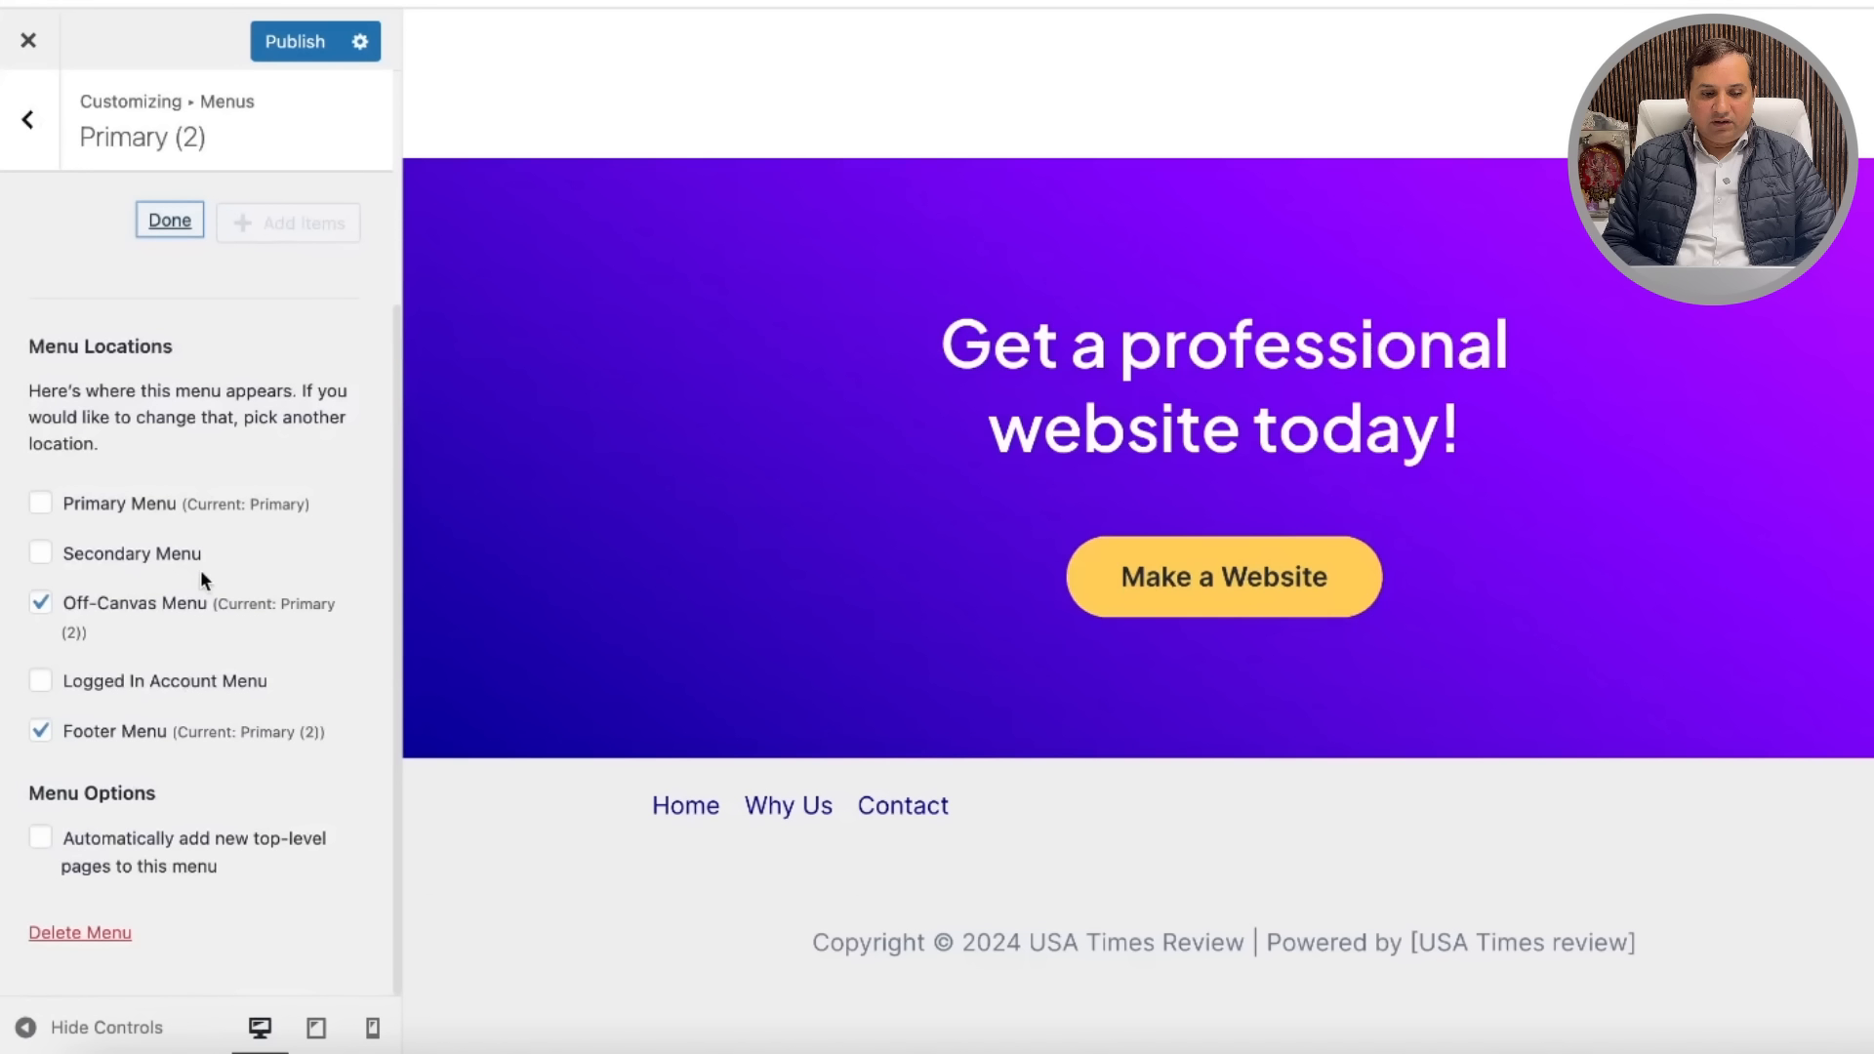
{"action": "scroll", "coordinate": [266, 444], "scroll_direction": "up", "scroll_amount": 5}
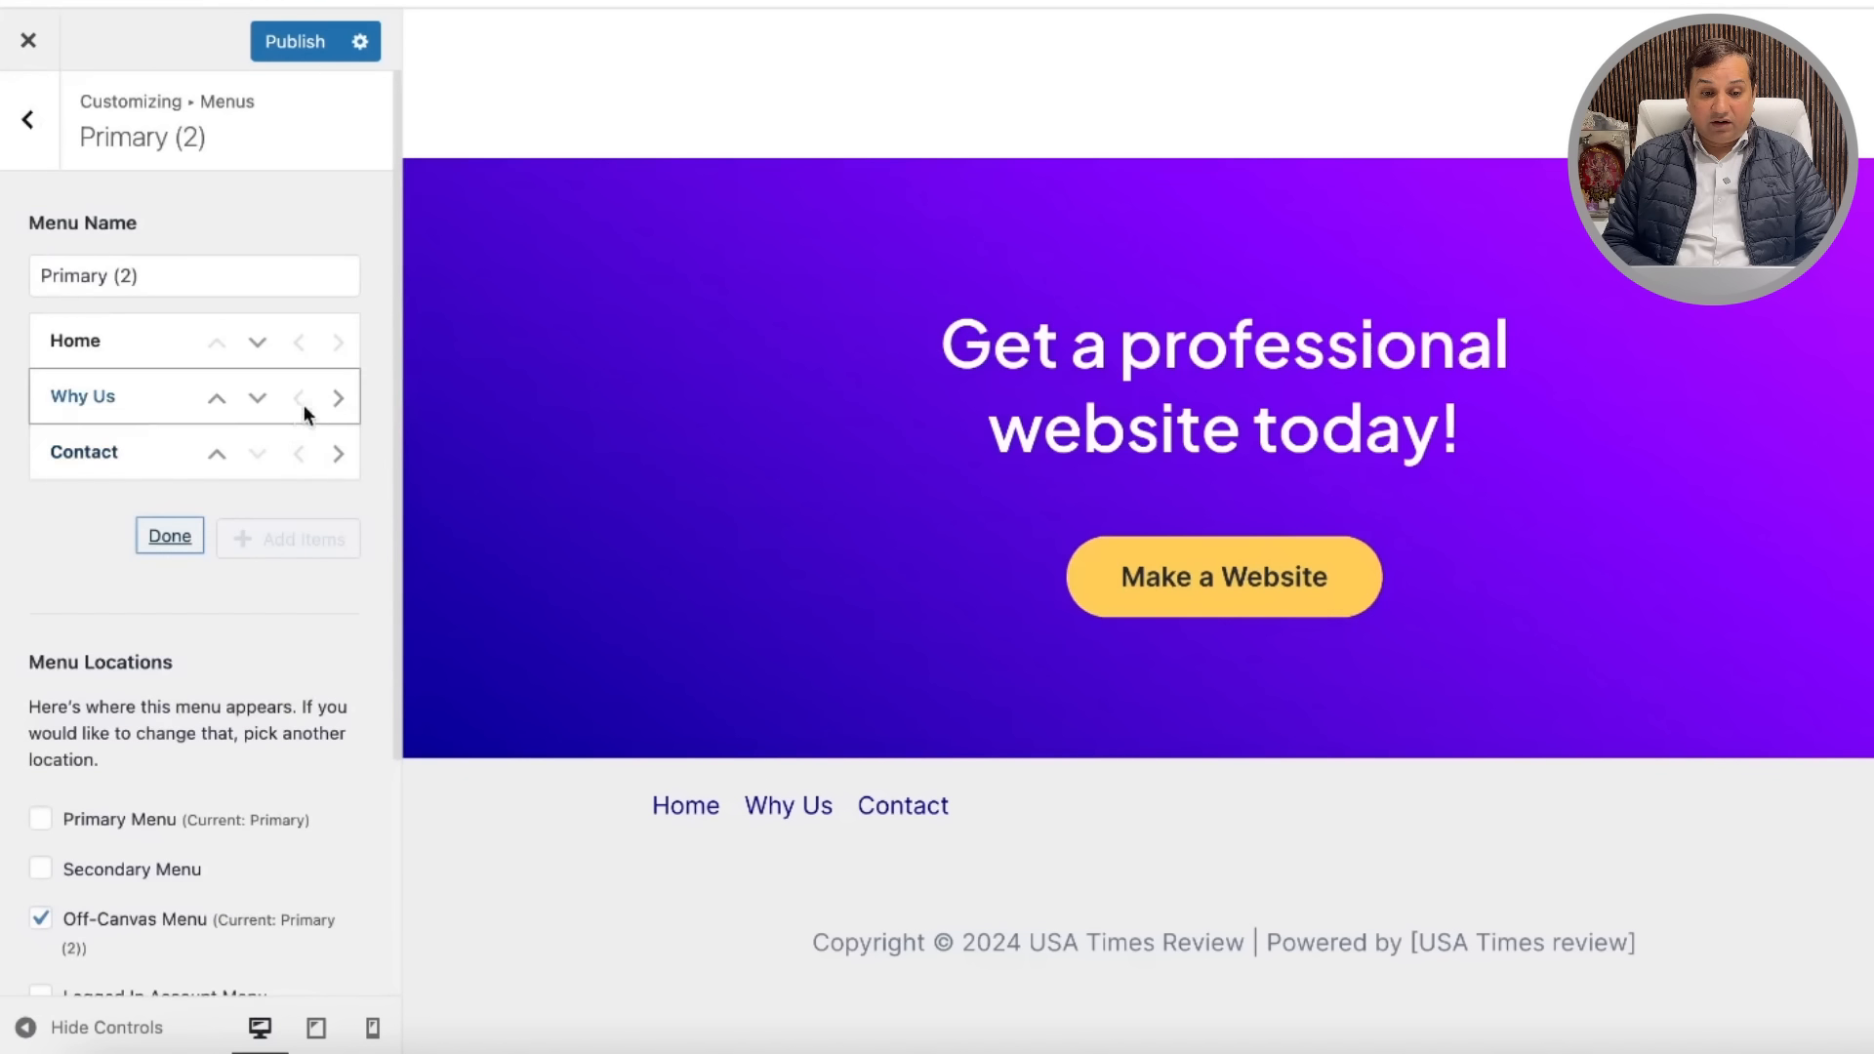
{"action": "left_click", "coordinate": [336, 400]}
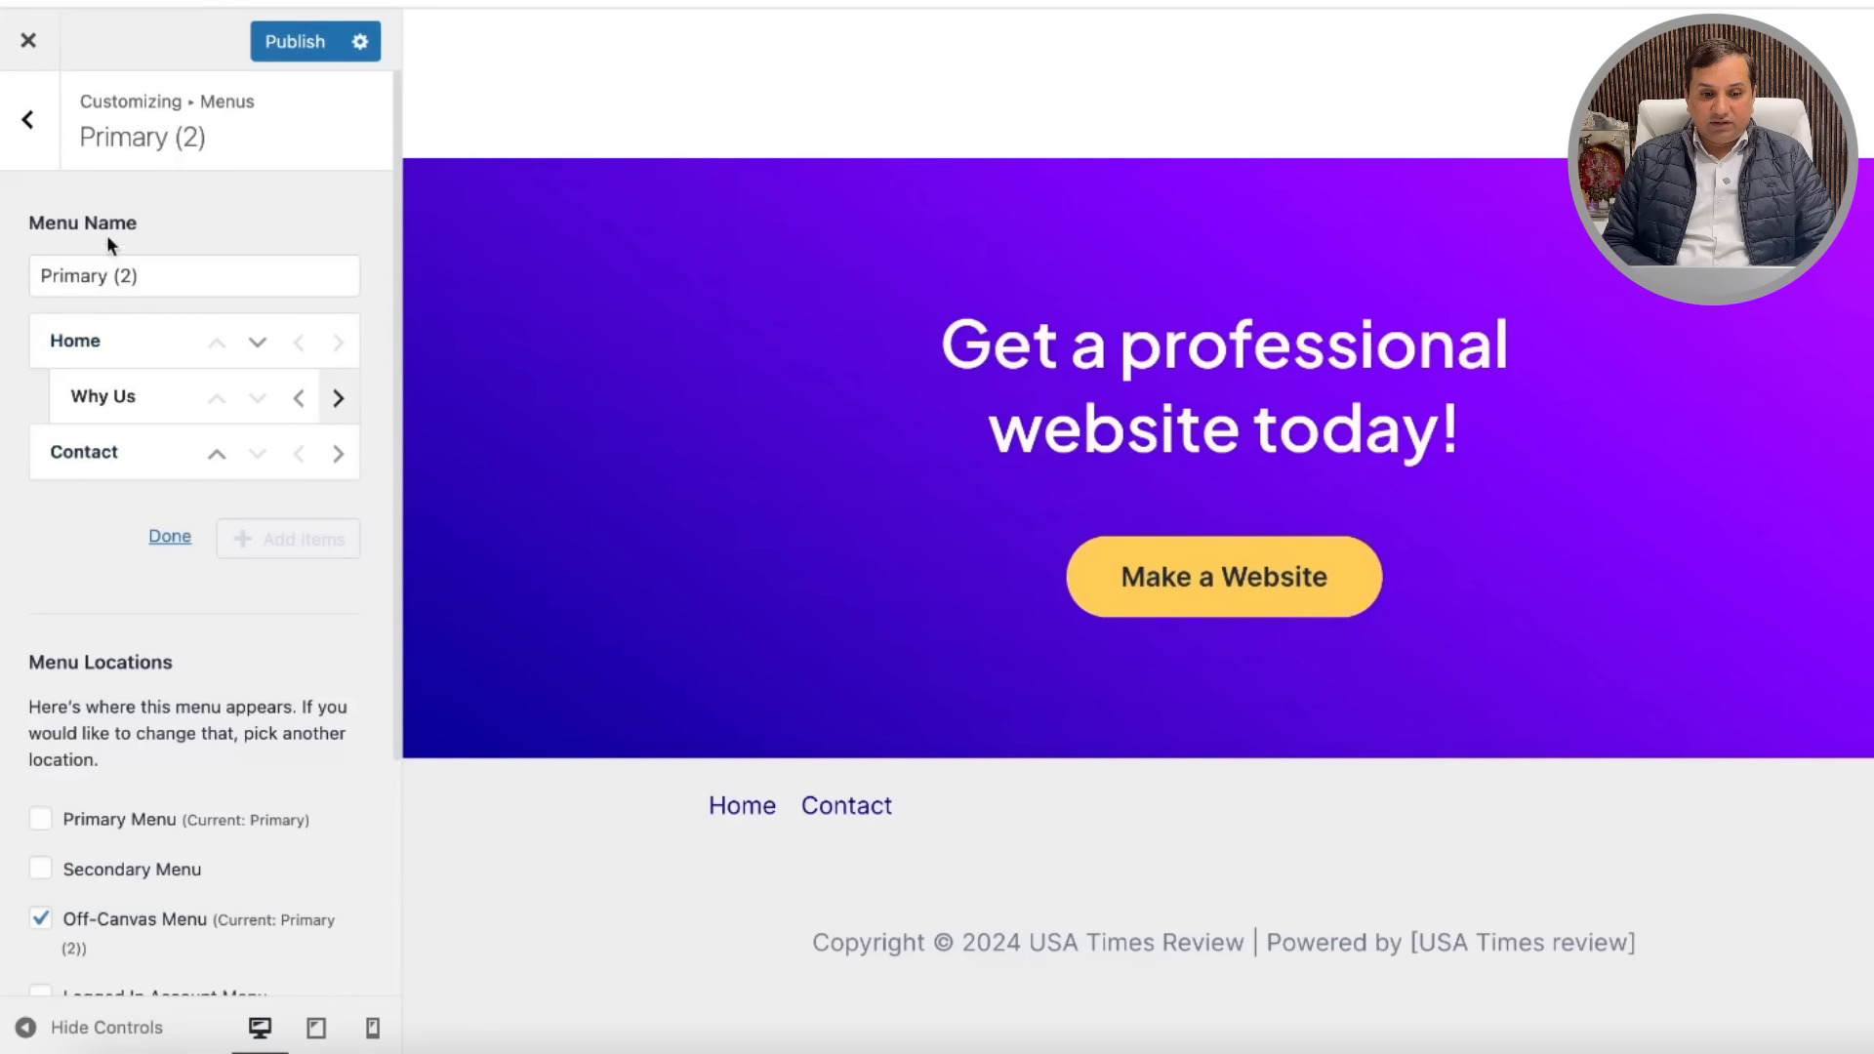
{"action": "left_click", "coordinate": [184, 539]}
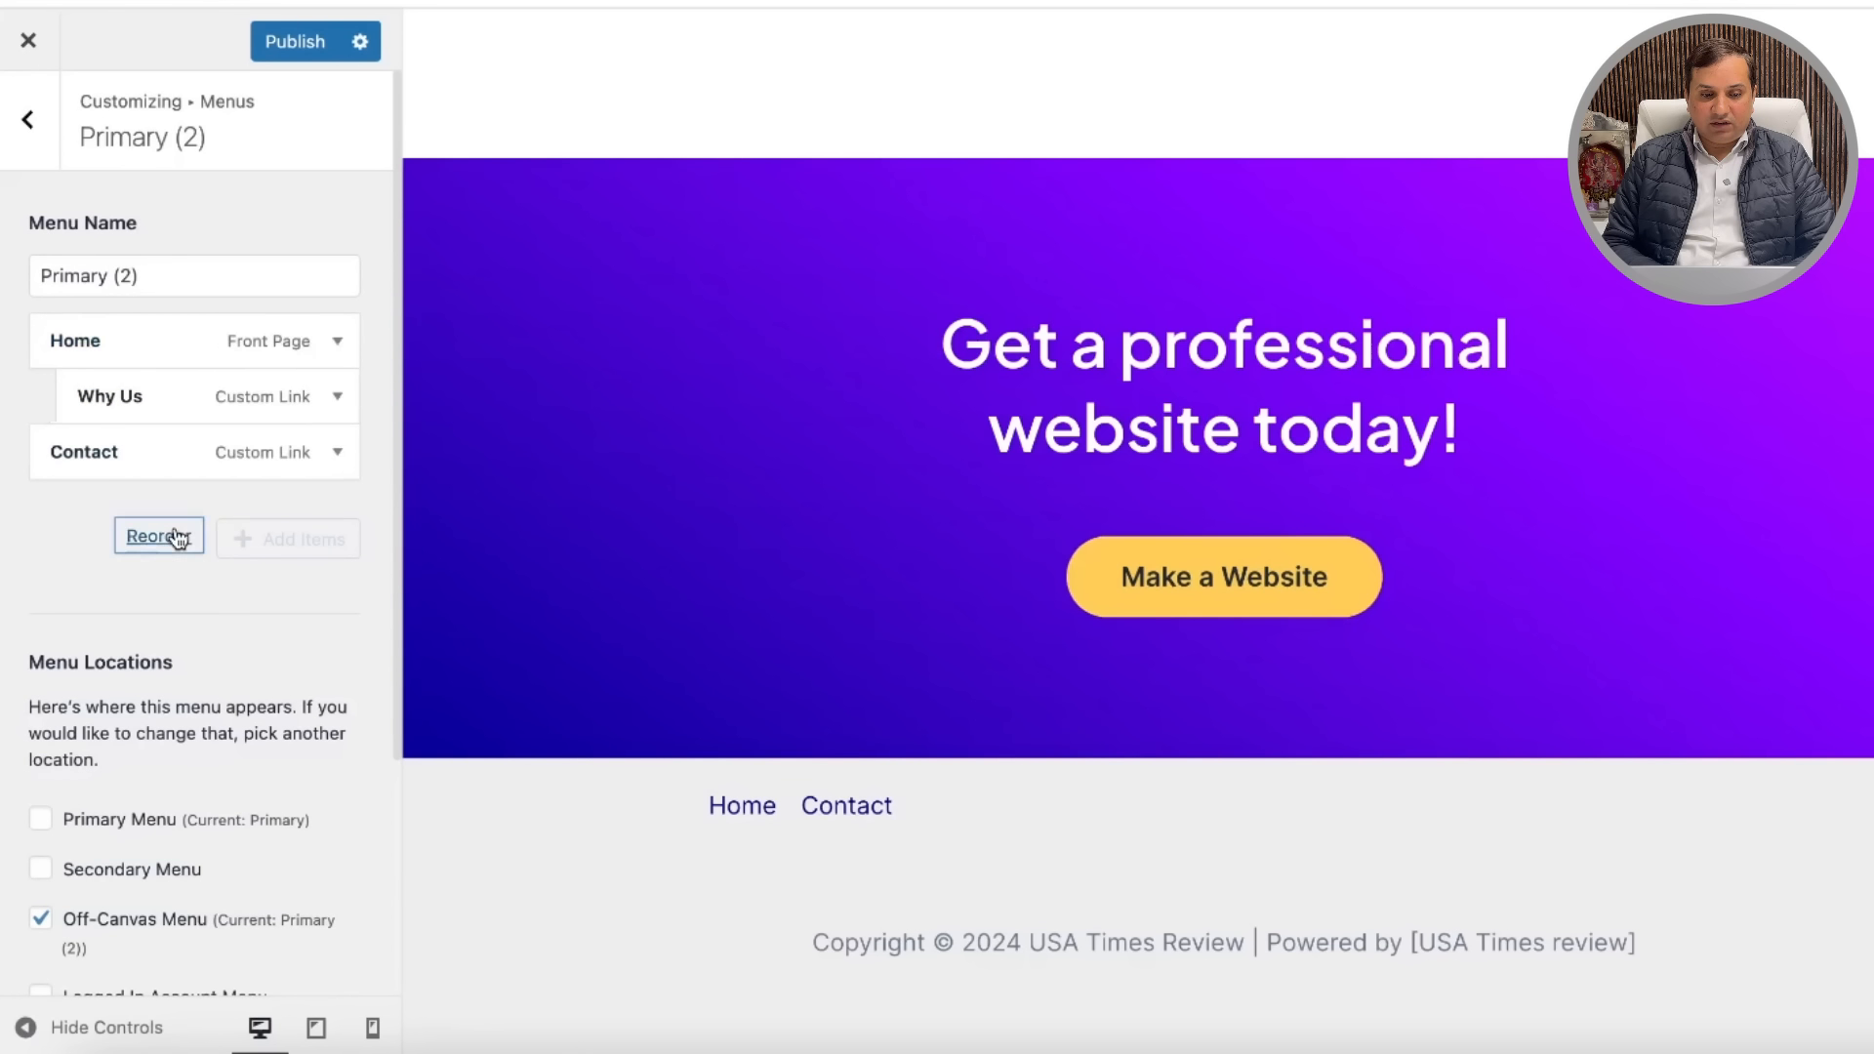
Step: Remove Why Us, Home and Contact, leaving the menu empty
{"action": "left_click", "coordinate": [339, 398]}
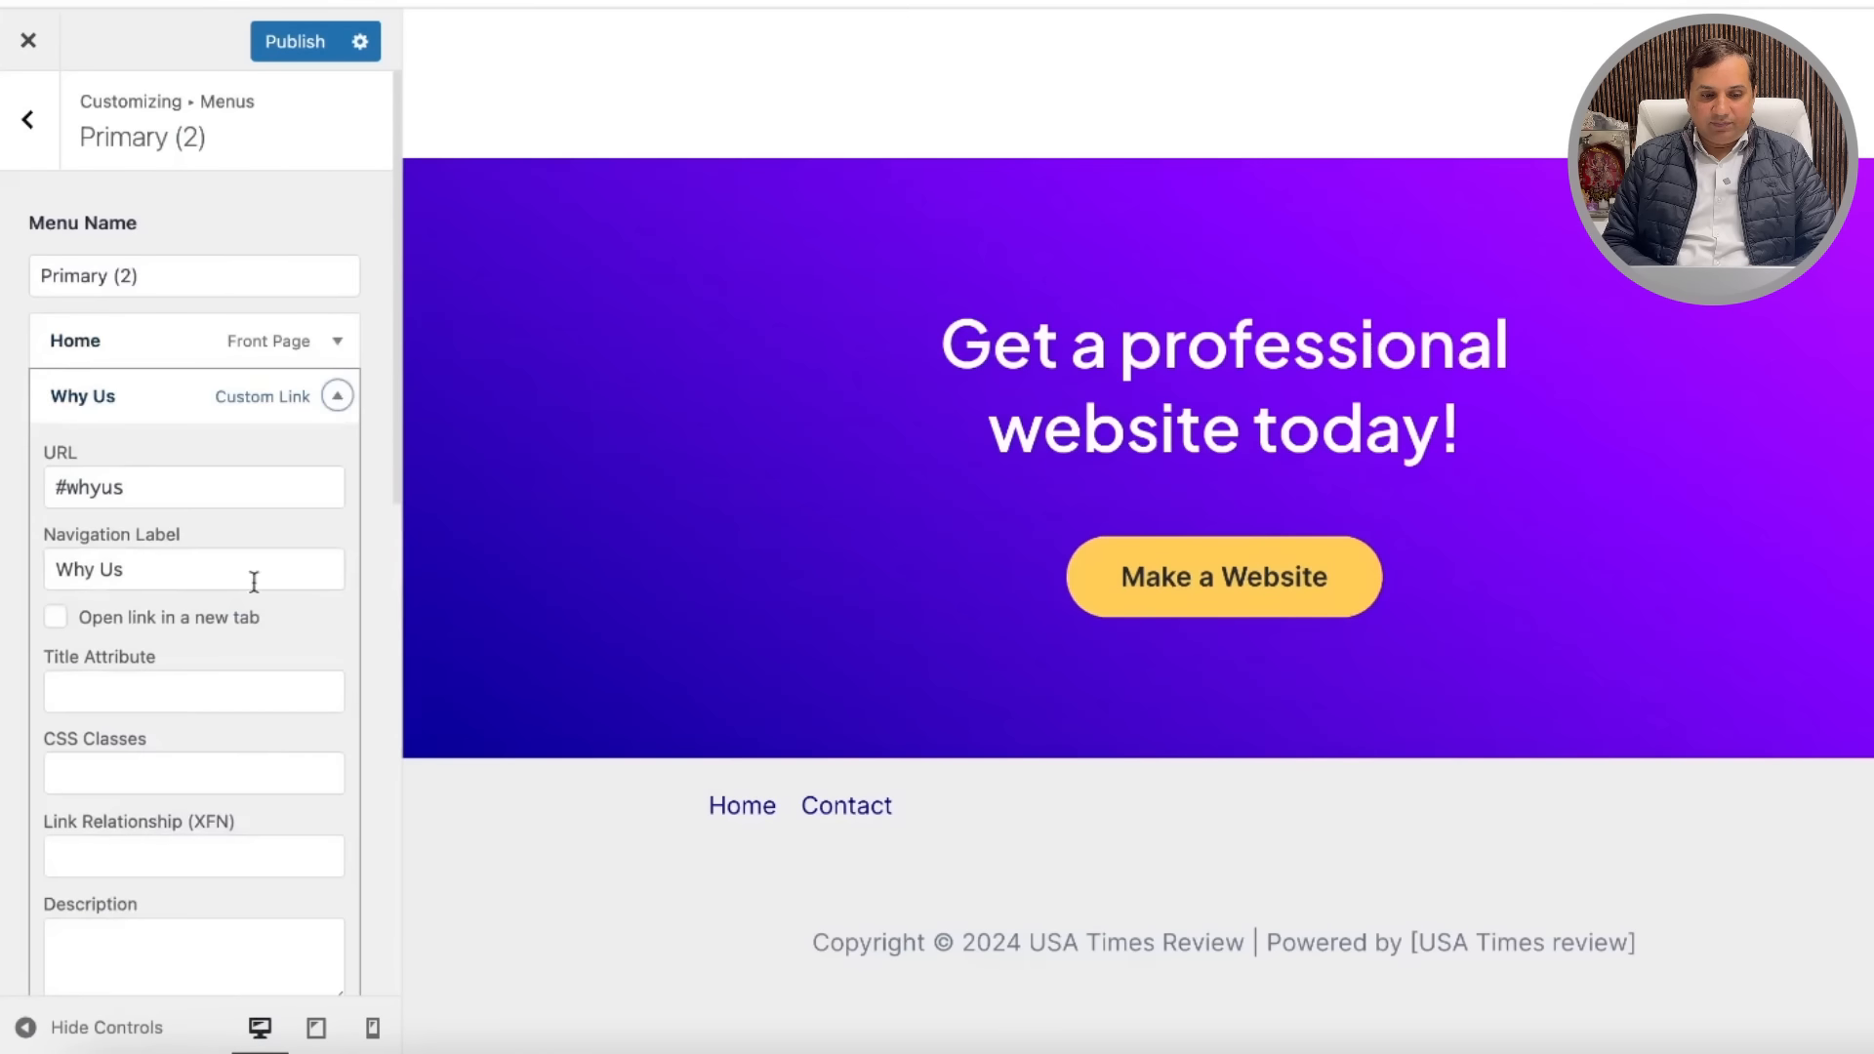
{"action": "scroll", "coordinate": [250, 585], "scroll_direction": "down", "scroll_amount": 8}
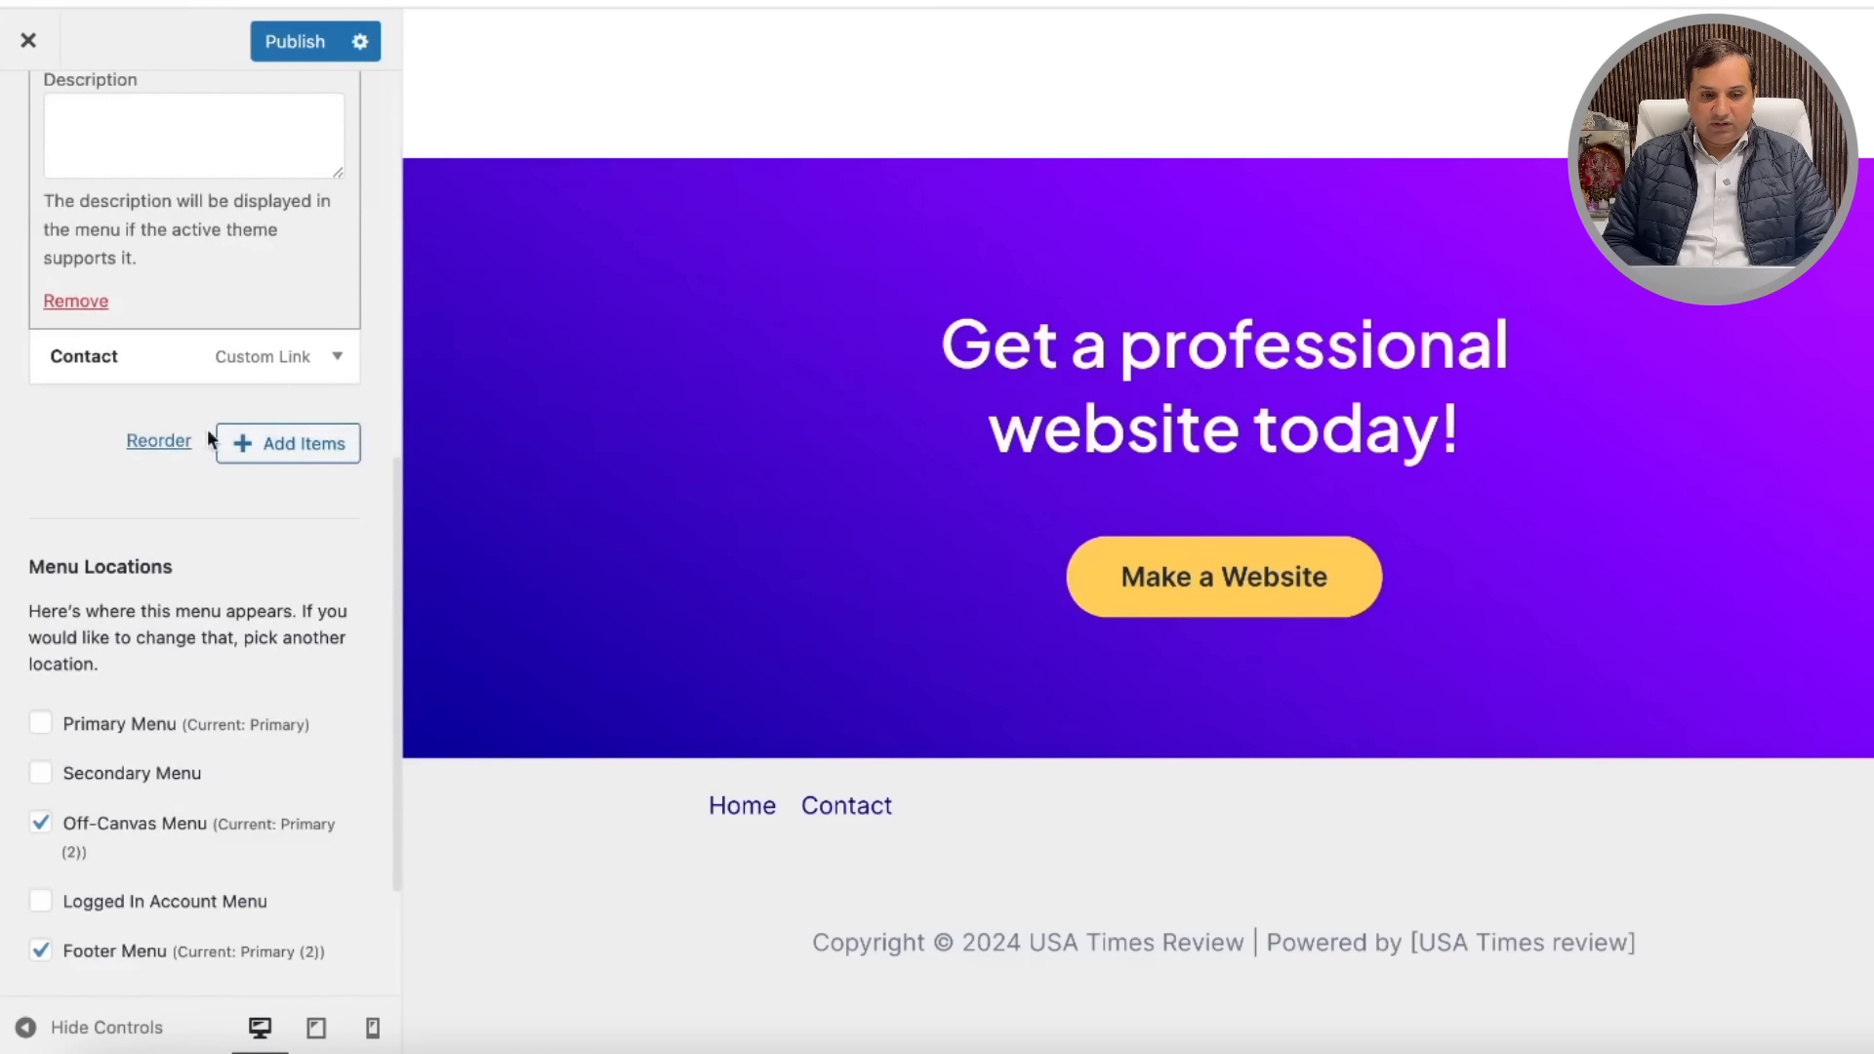
{"action": "left_click", "coordinate": [88, 305]}
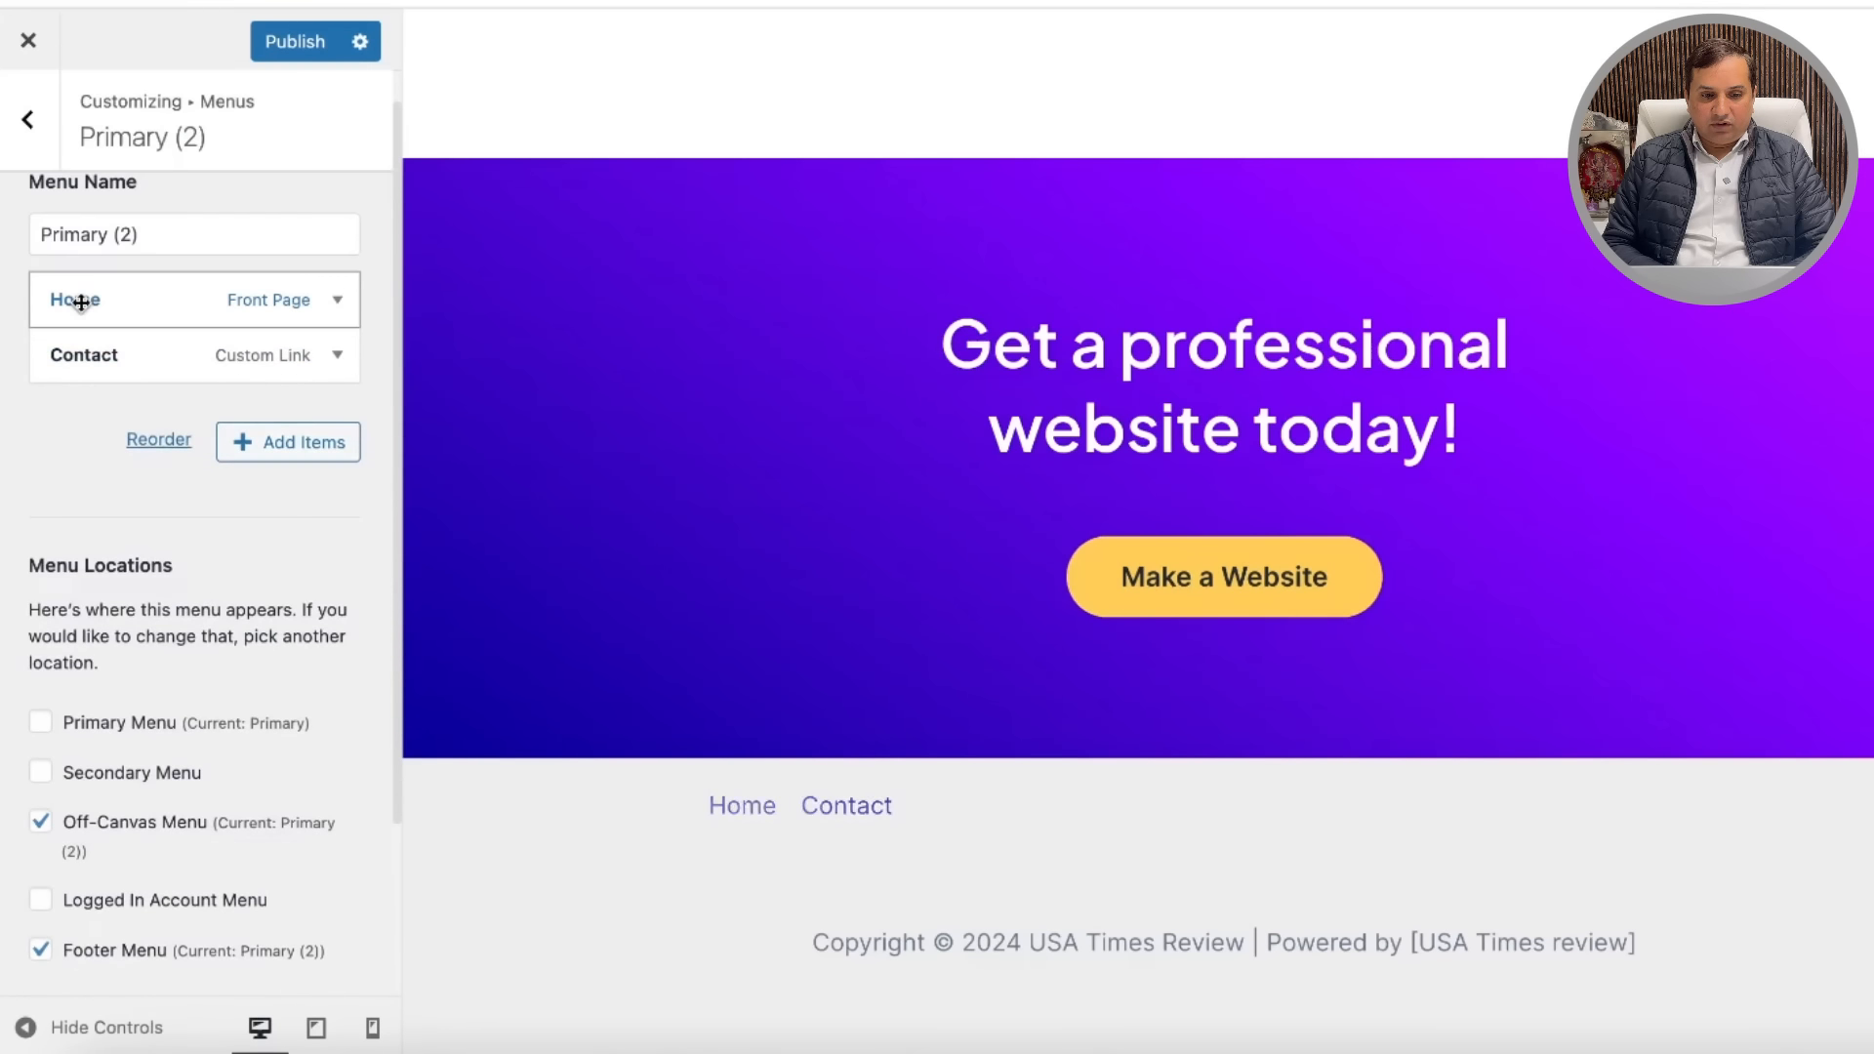
{"action": "left_click", "coordinate": [341, 306]}
{"action": "scroll", "coordinate": [158, 548], "scroll_direction": "down", "scroll_amount": 4}
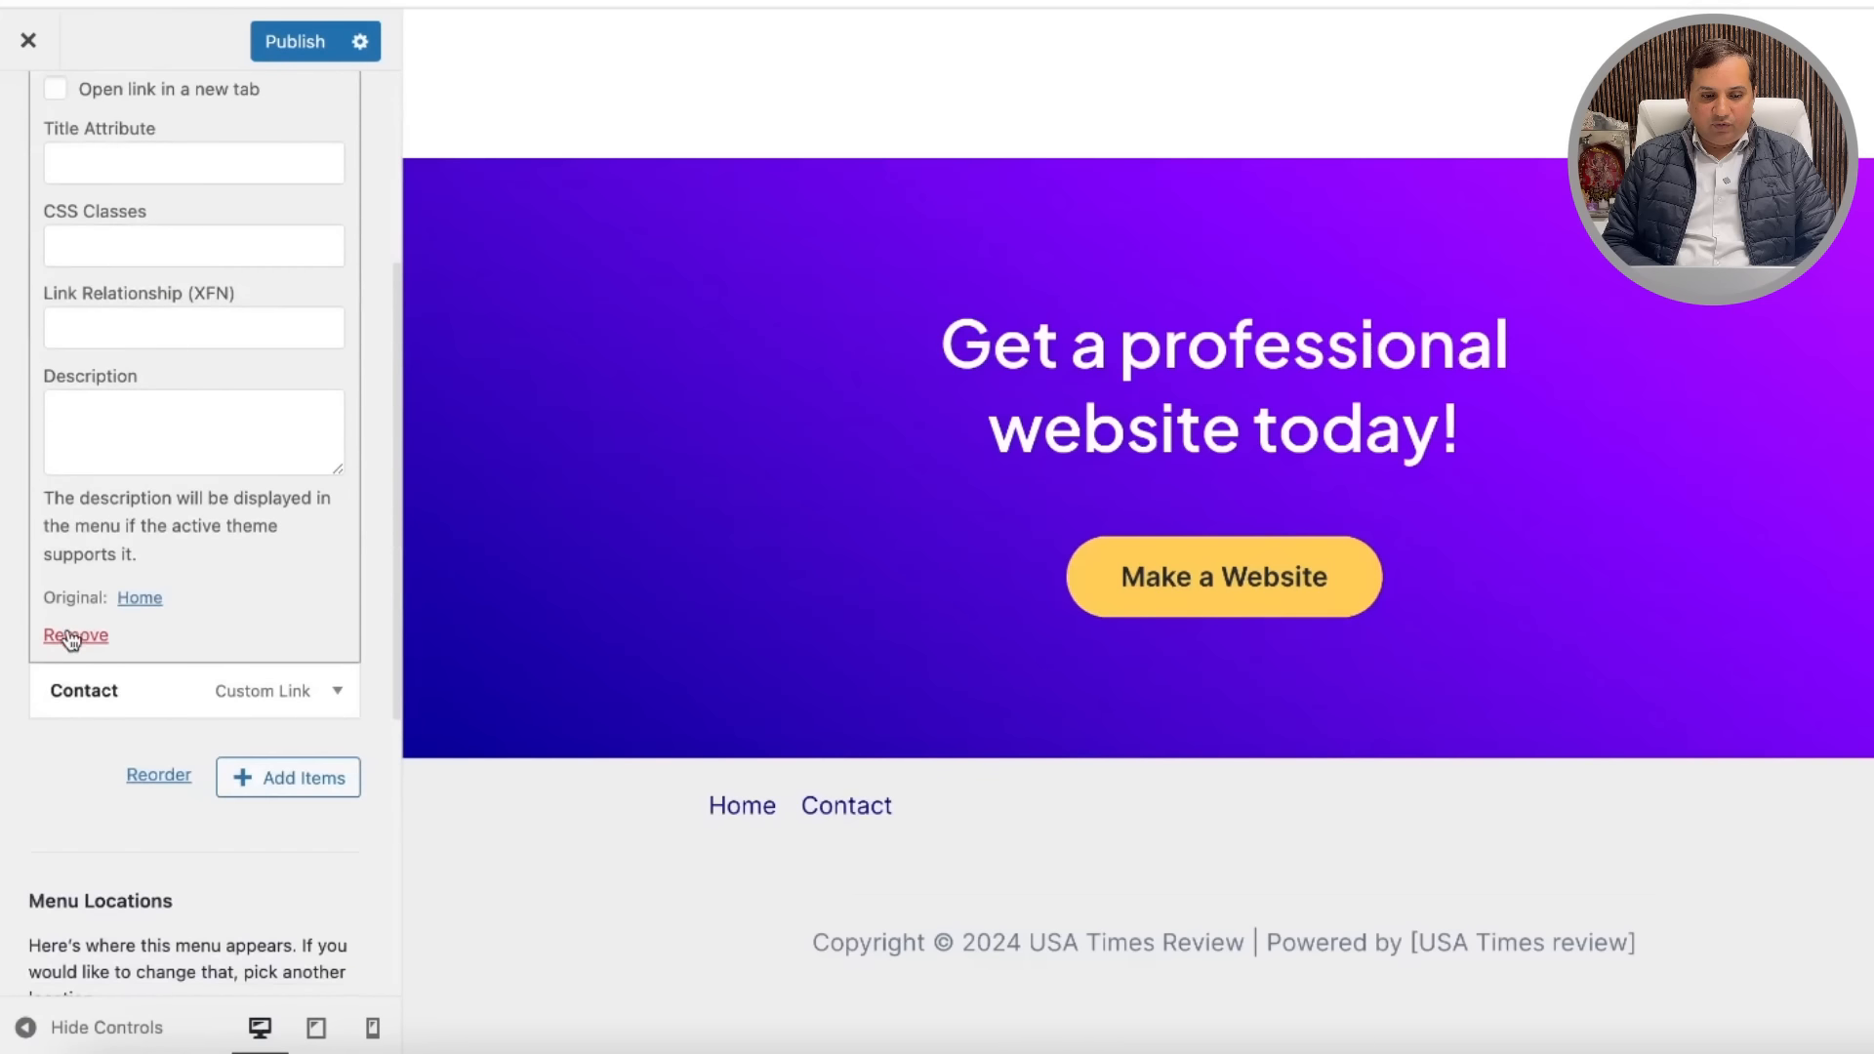
{"action": "left_click", "coordinate": [64, 636]}
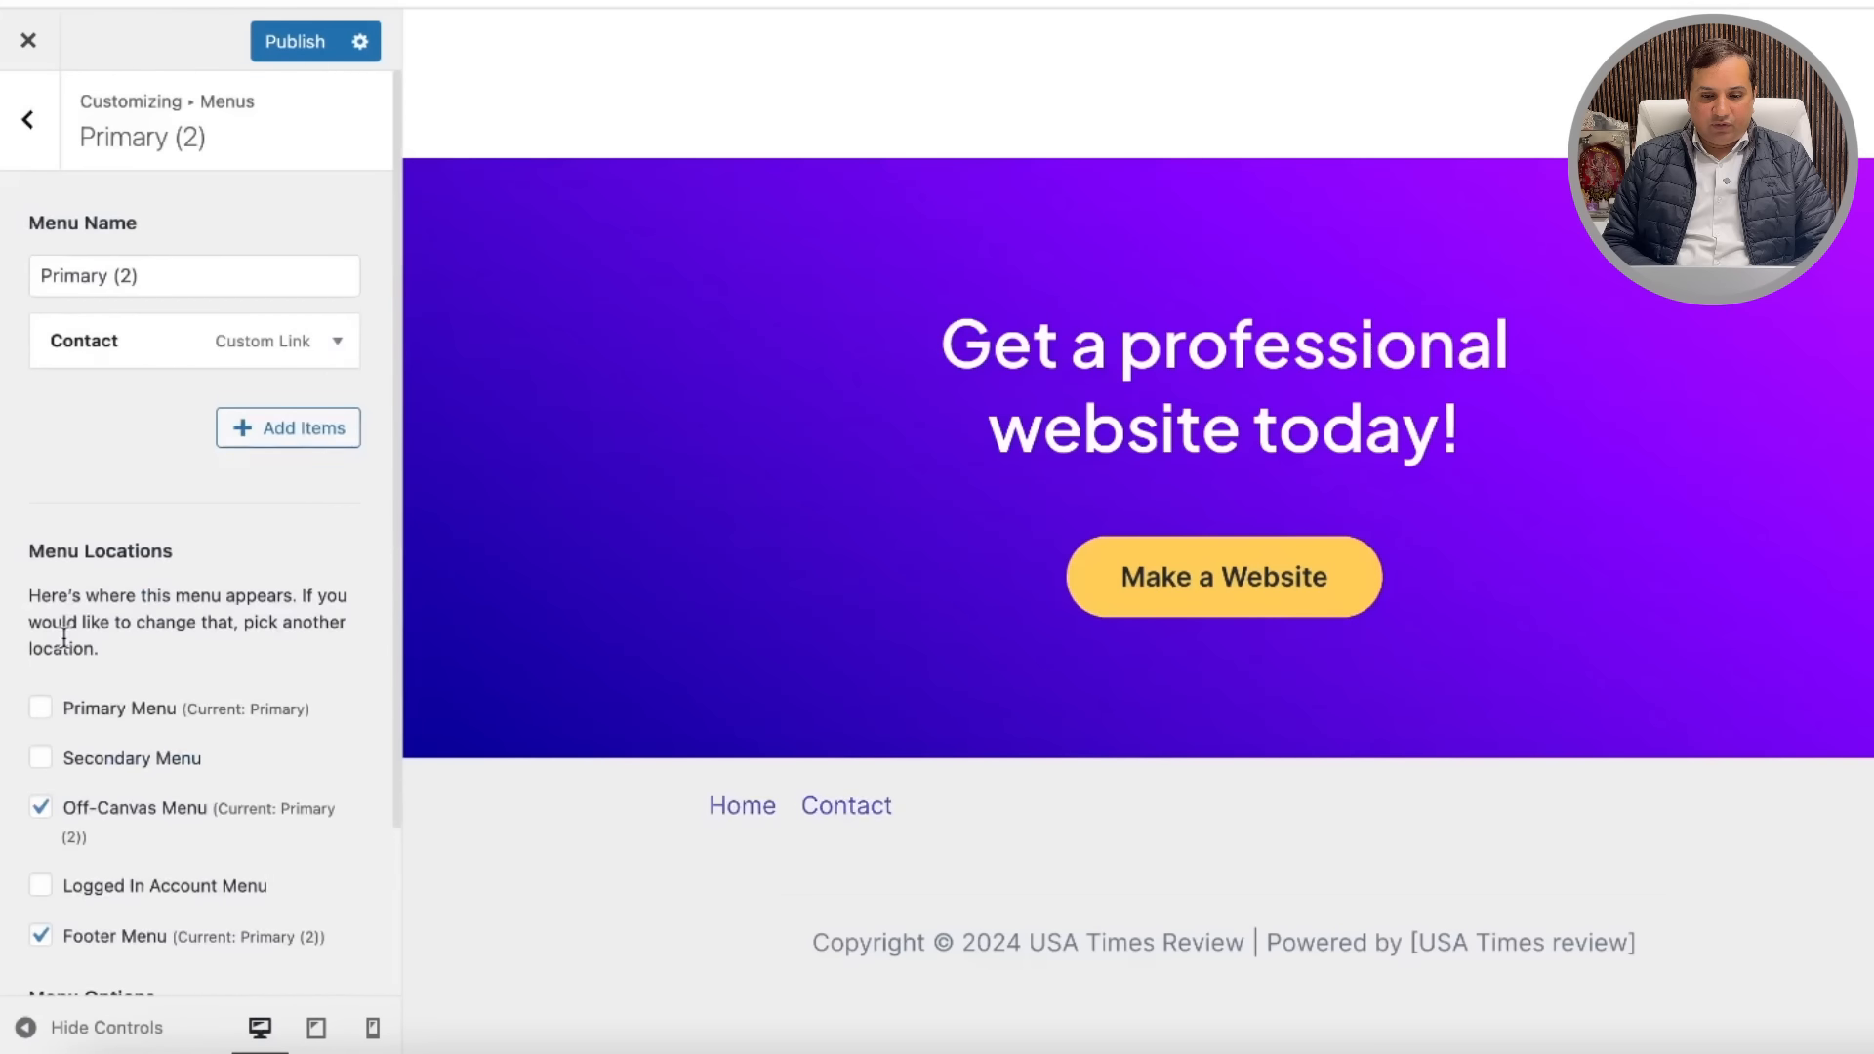
{"action": "left_click", "coordinate": [337, 343]}
{"action": "scroll", "coordinate": [209, 599], "scroll_direction": "down", "scroll_amount": 5}
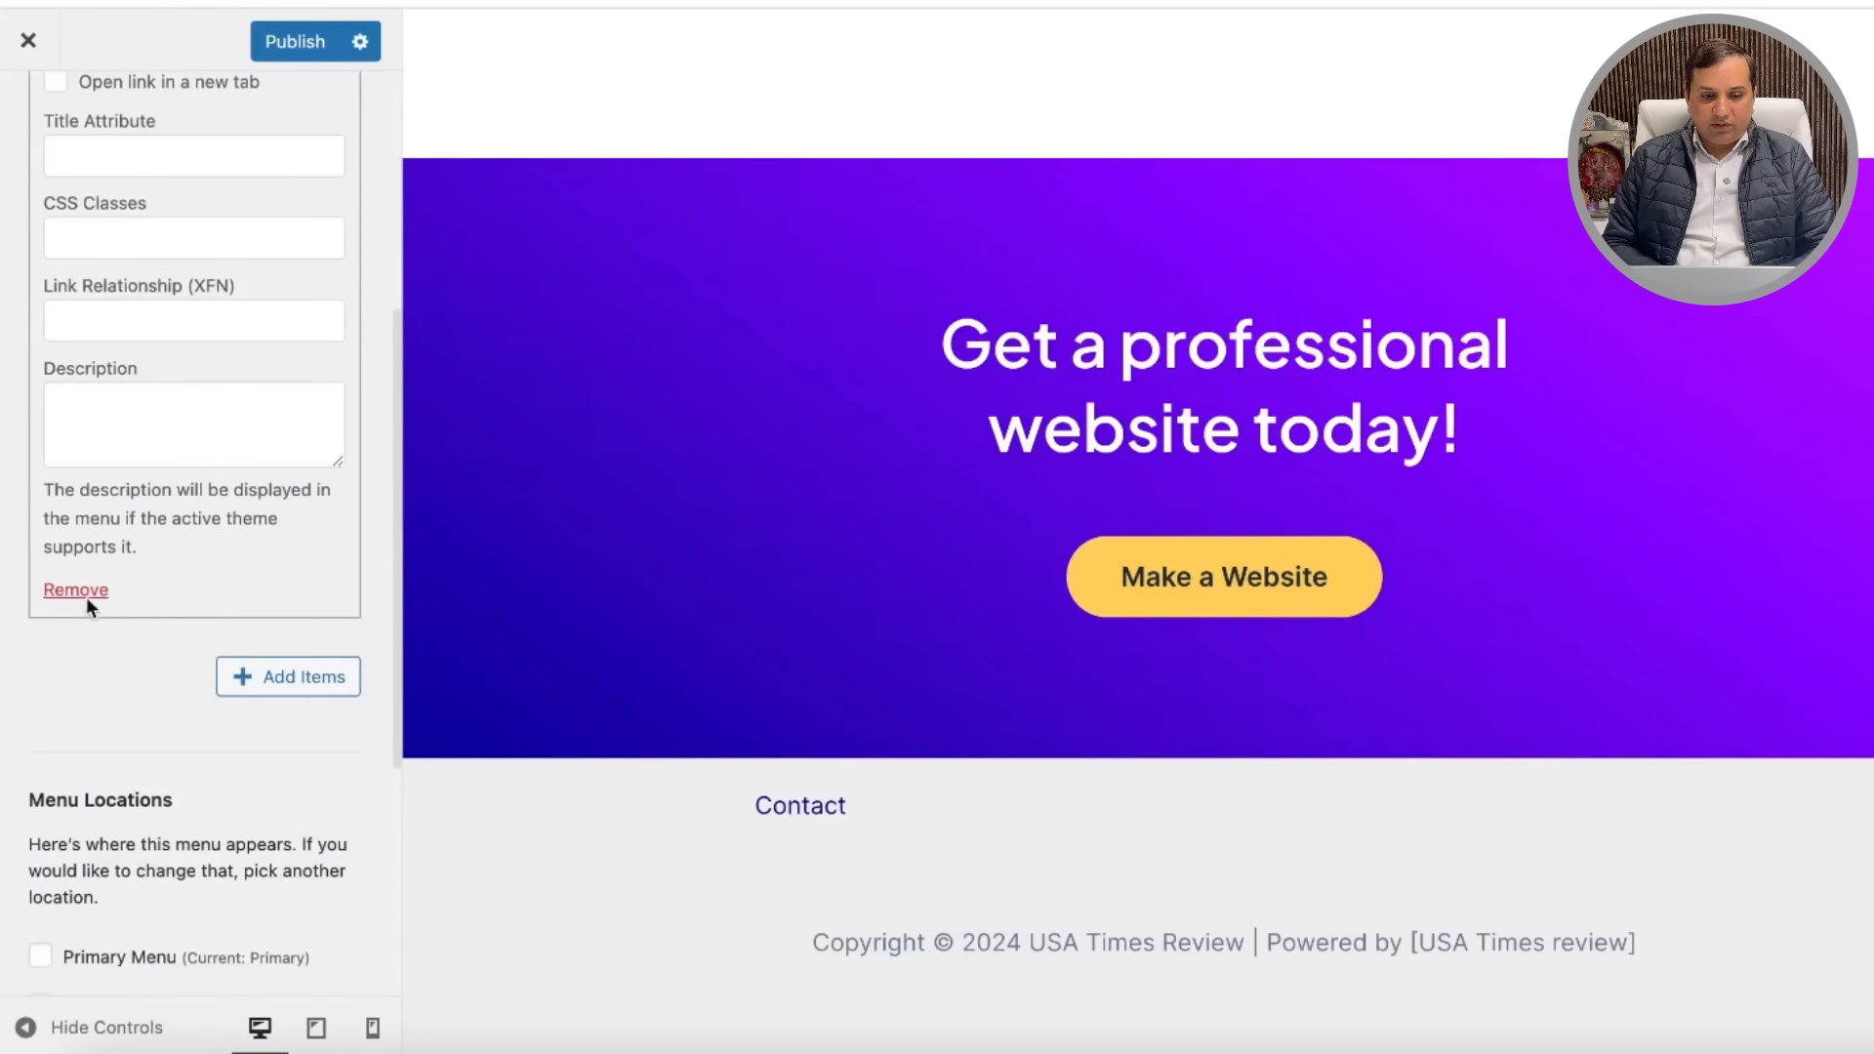
{"action": "left_click", "coordinate": [86, 593]}
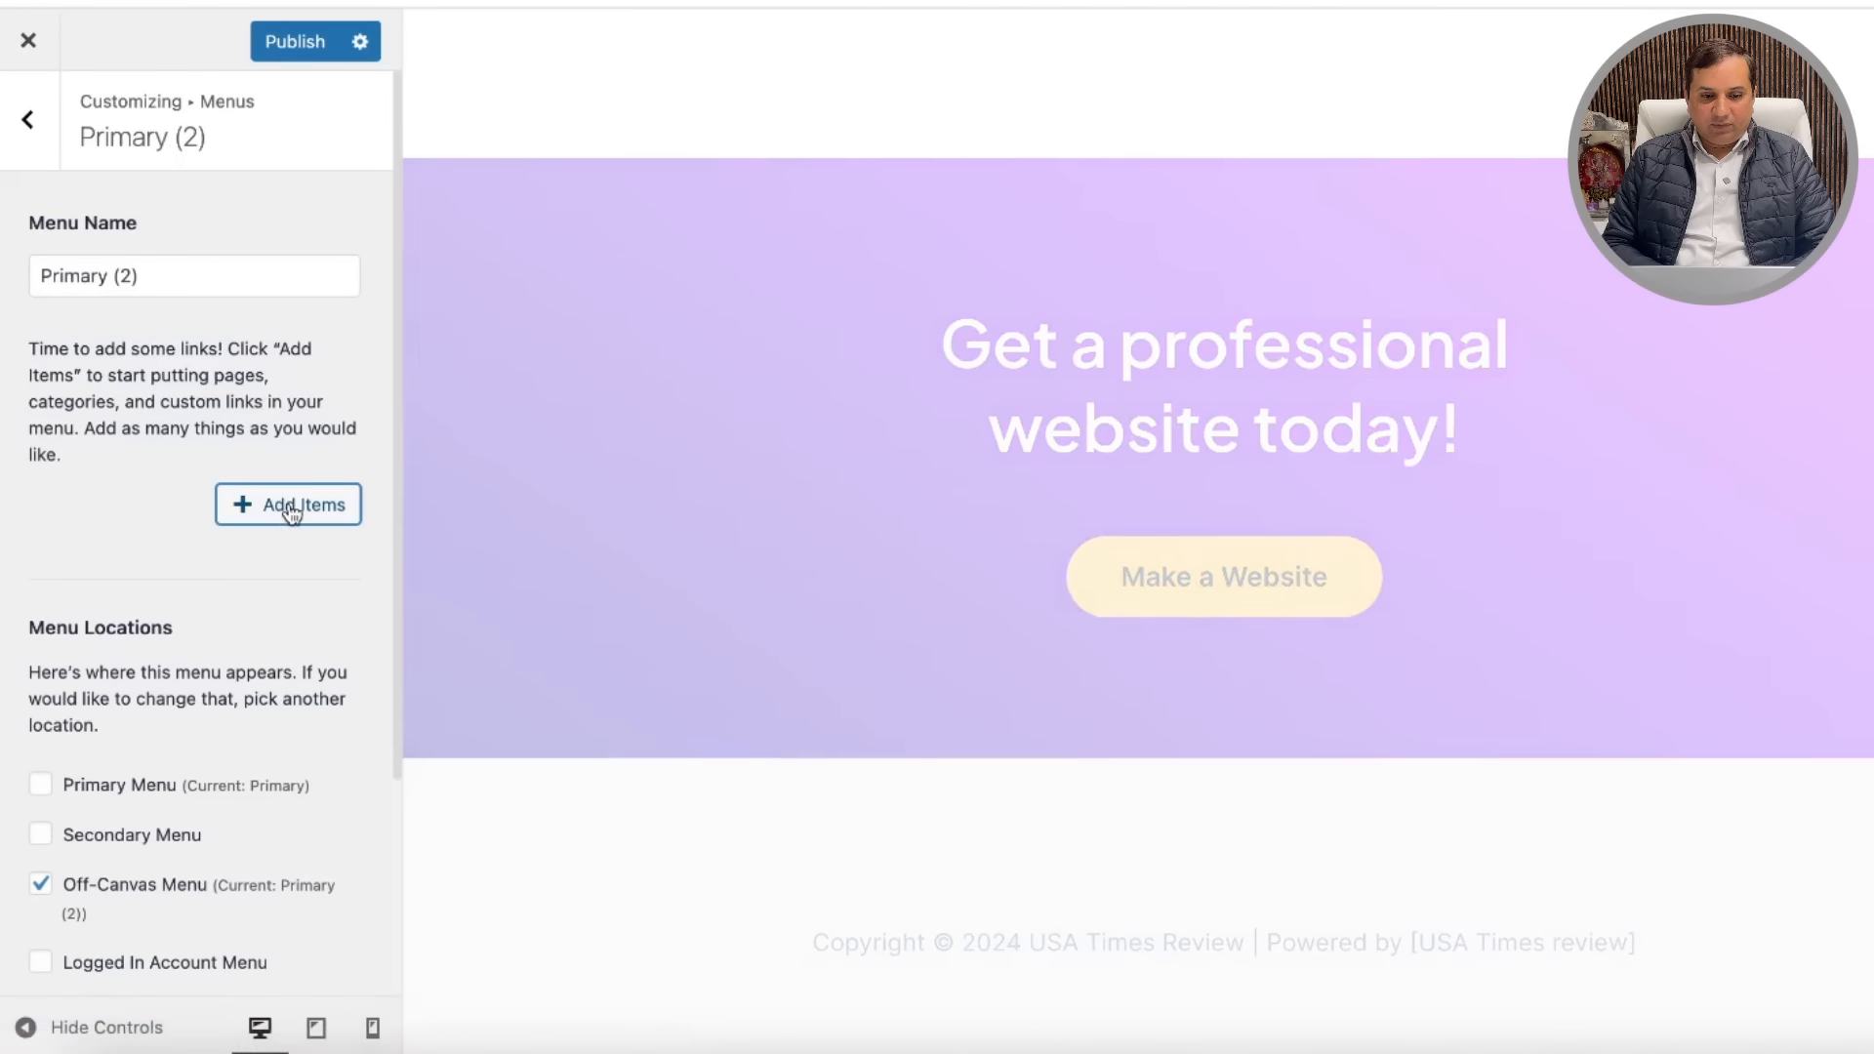
Step: Add the Terms and Conditions and Privacy Policy pages to the footer menu and publish
{"action": "left_click", "coordinate": [292, 514]}
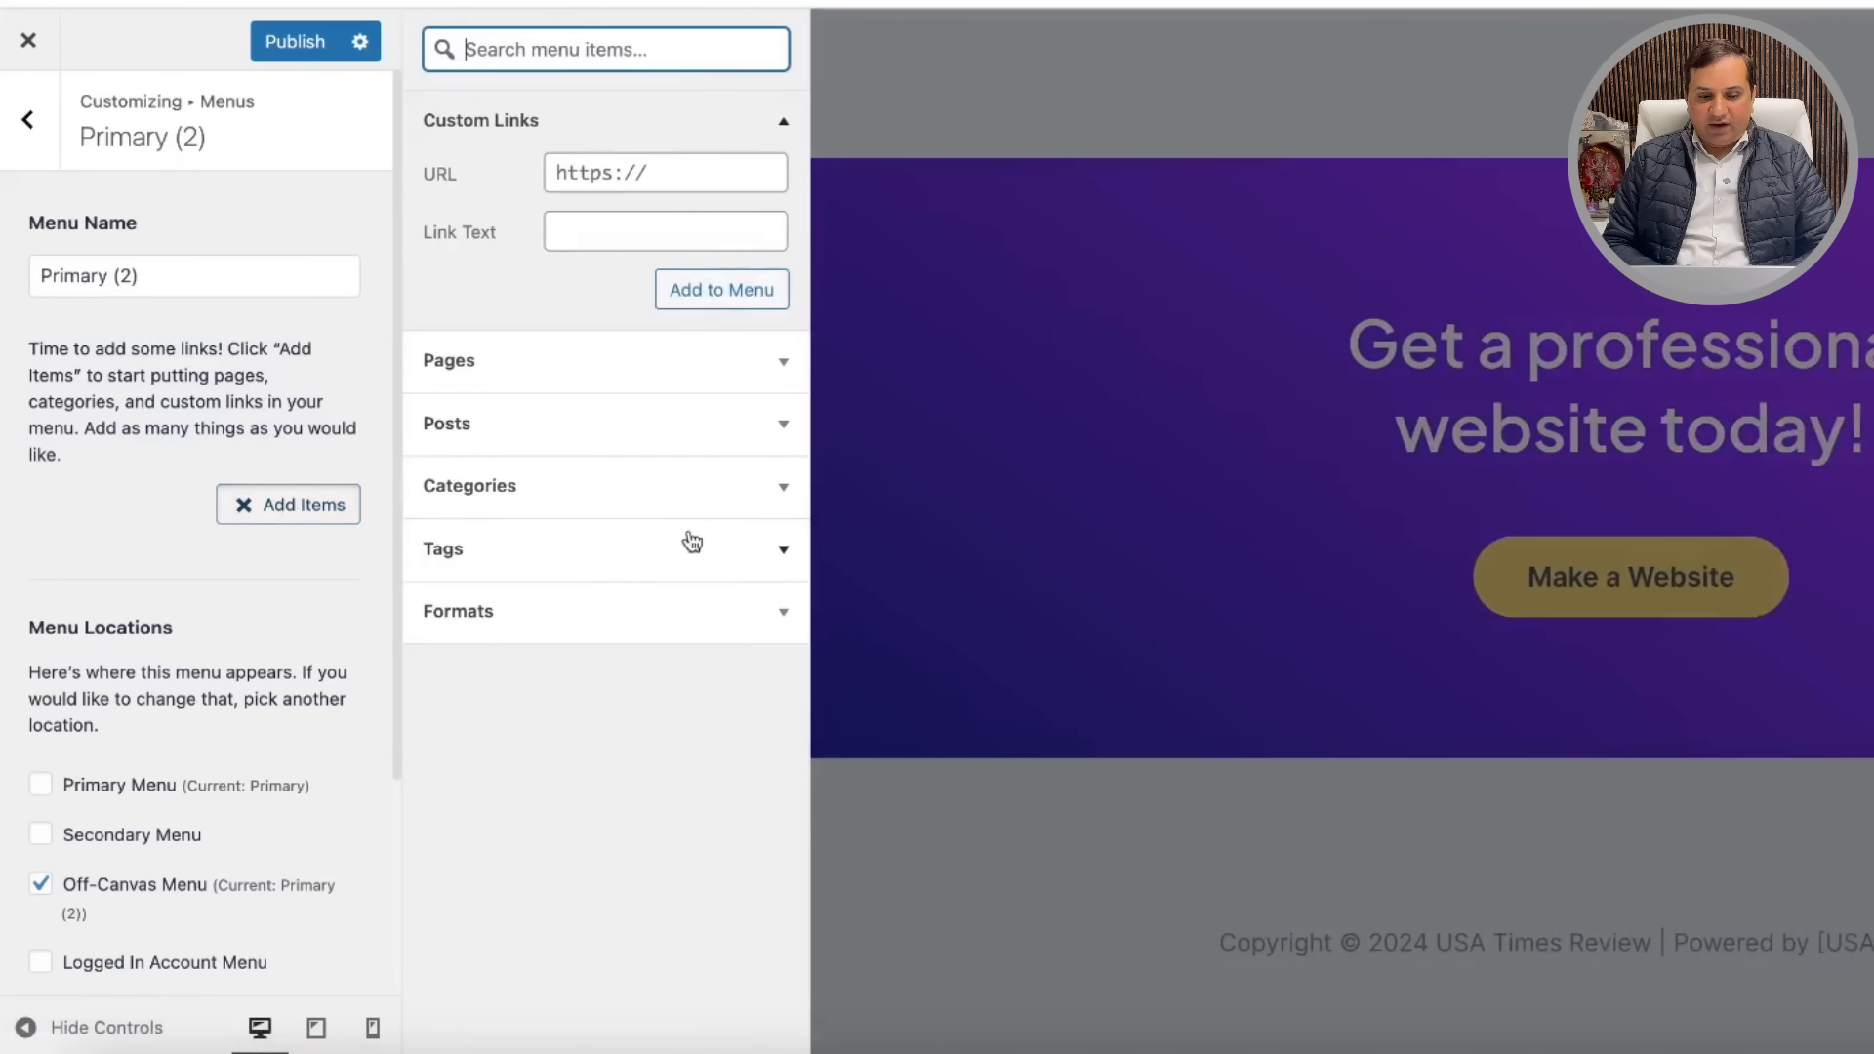
{"action": "left_click", "coordinate": [769, 365]}
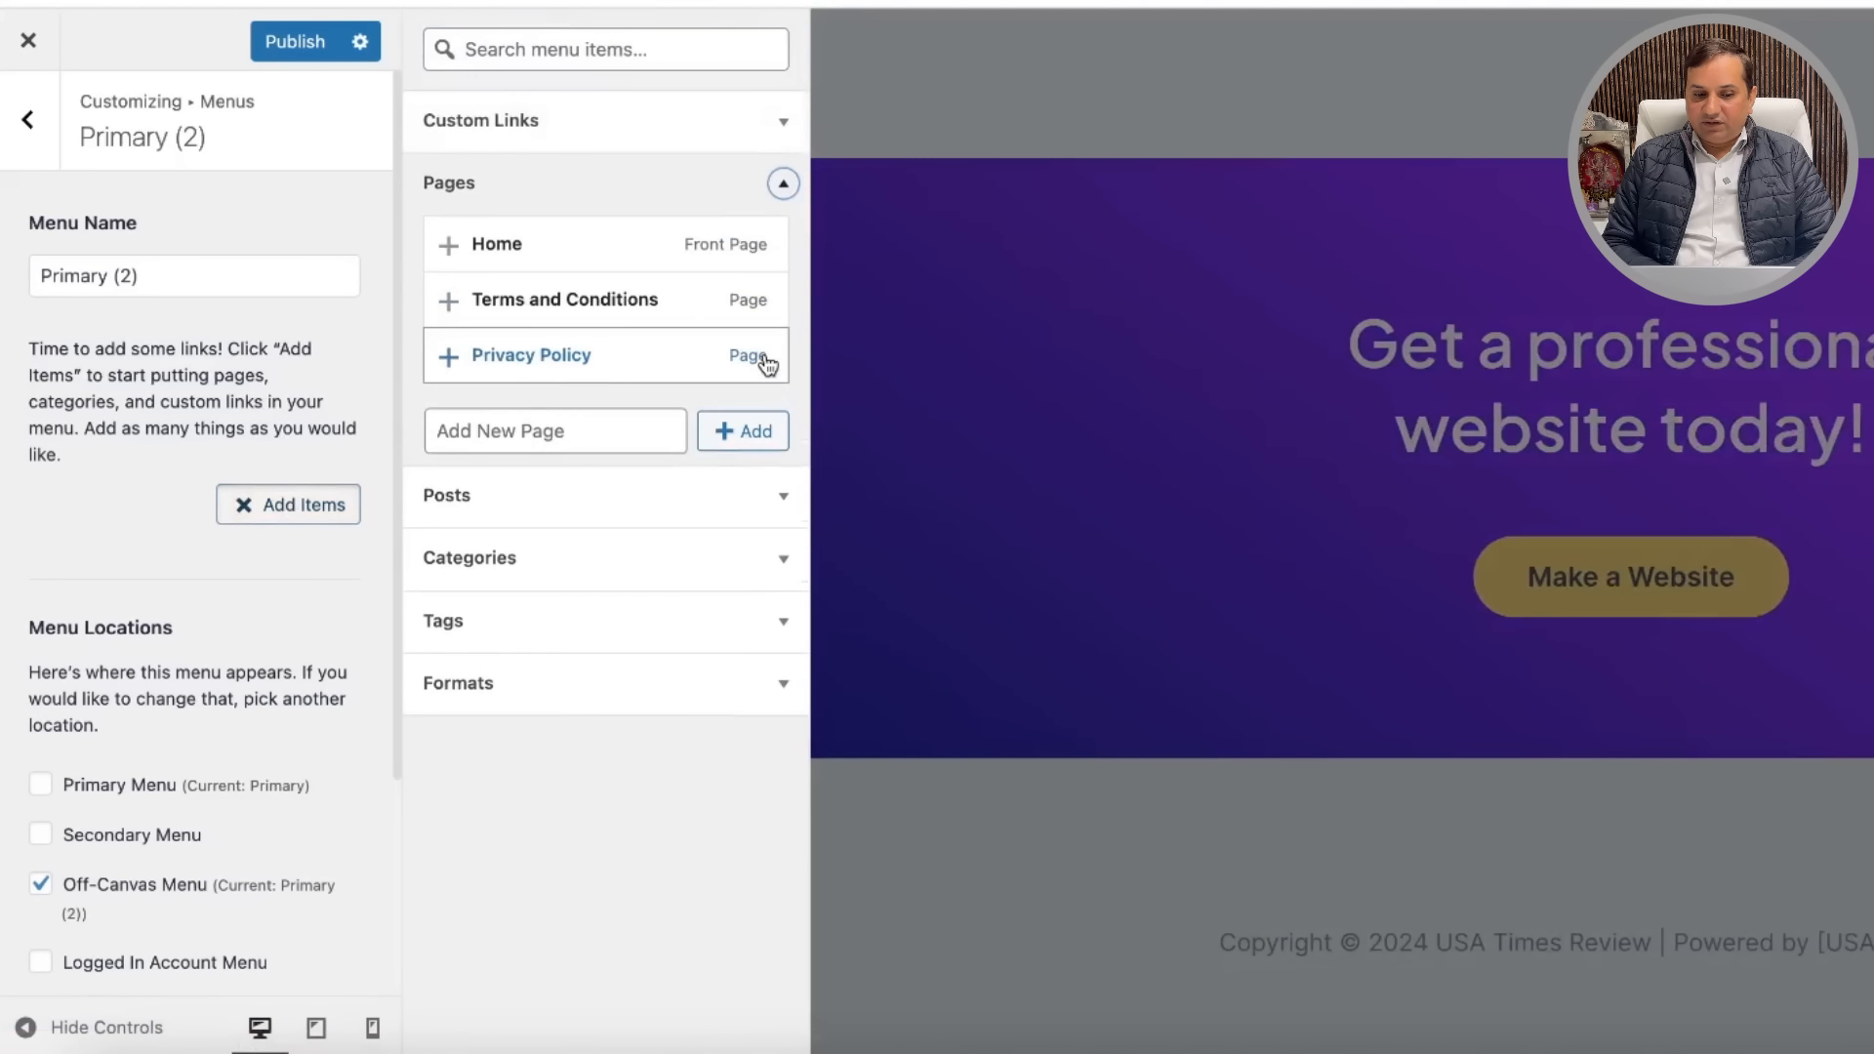
{"action": "left_click", "coordinate": [448, 301]}
{"action": "left_click", "coordinate": [450, 358]}
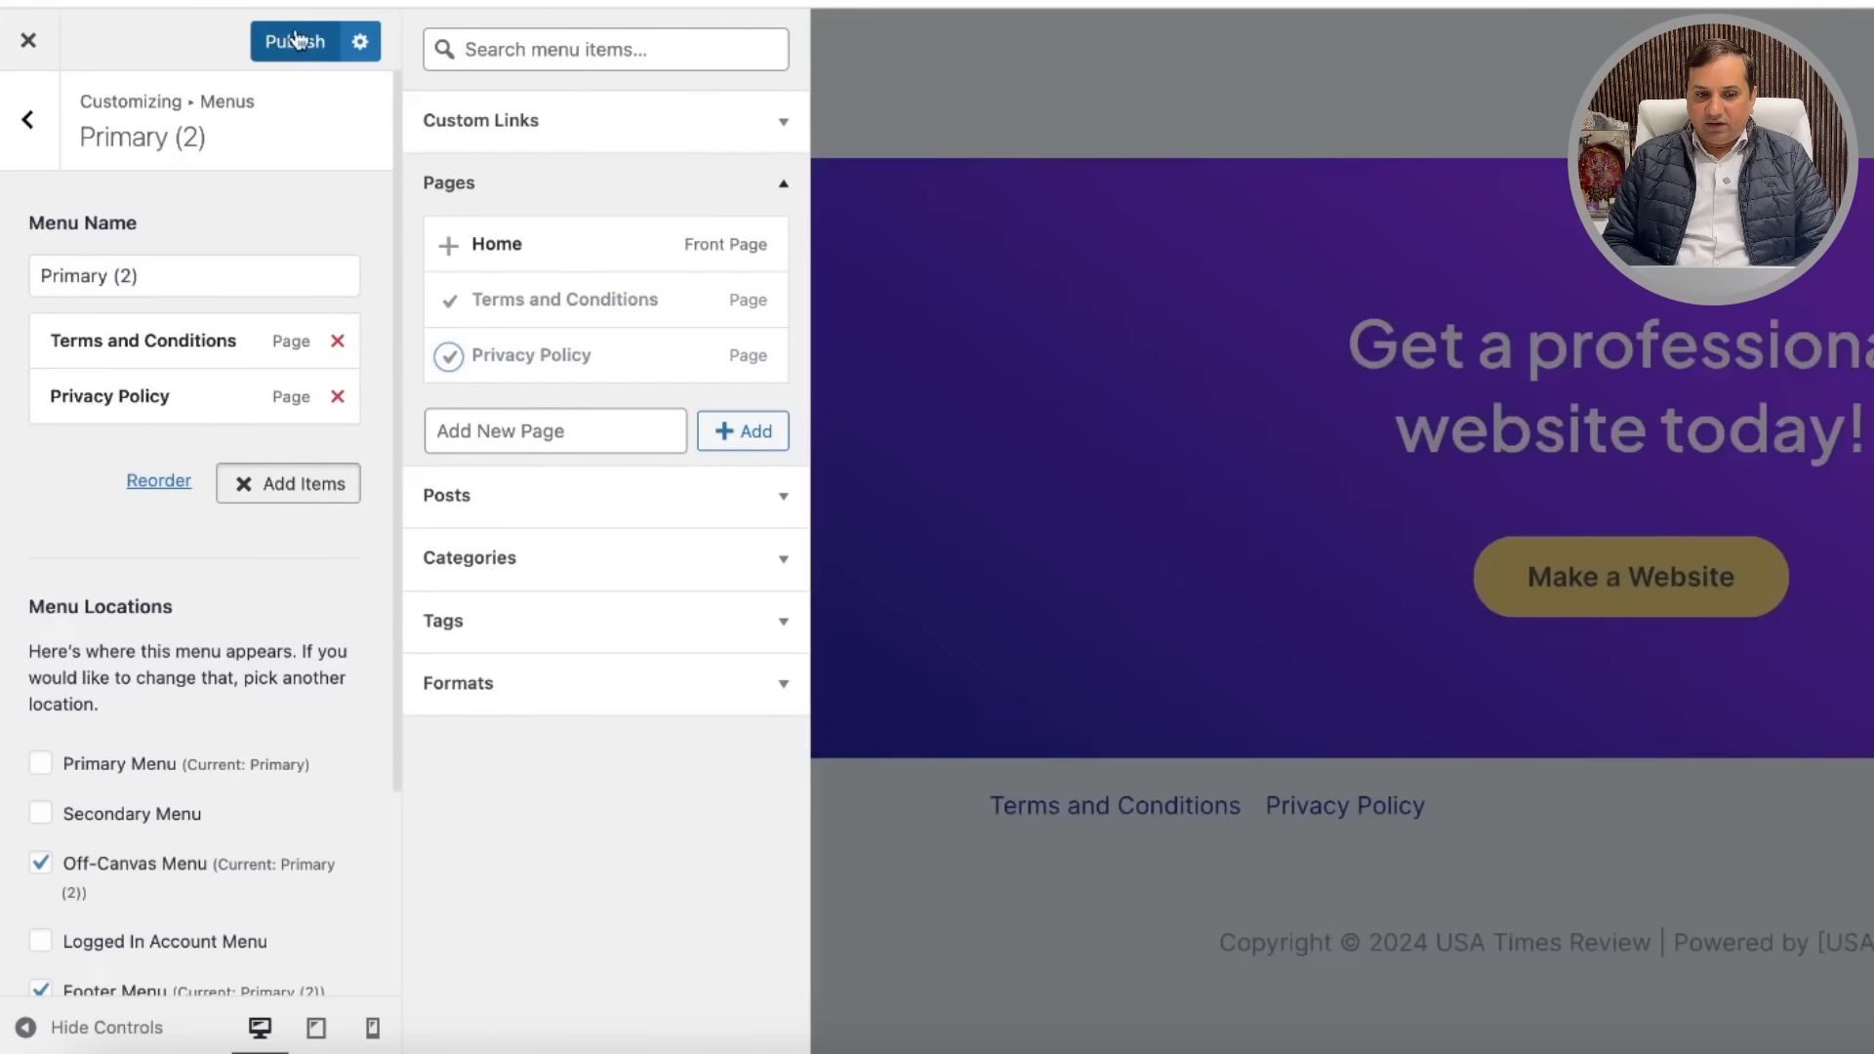
{"action": "left_click", "coordinate": [295, 45]}
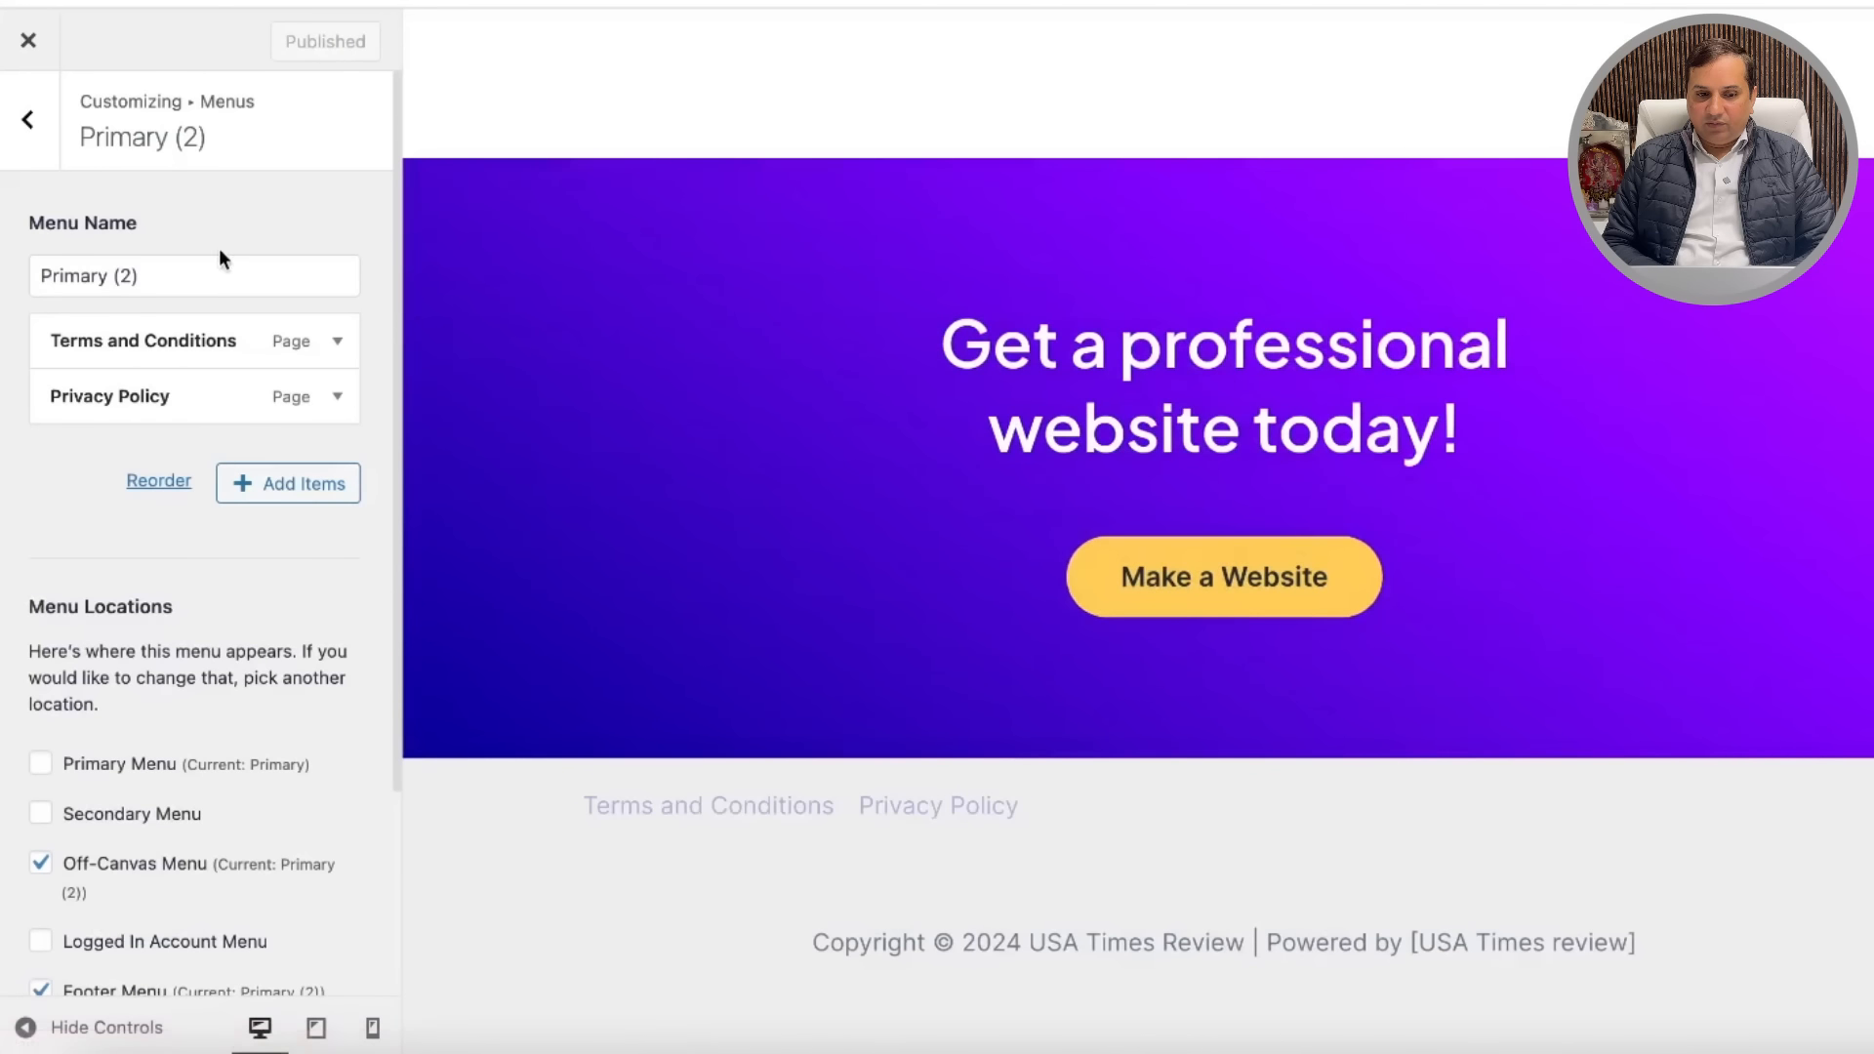
{"action": "scroll", "coordinate": [966, 288], "scroll_direction": "up", "scroll_amount": 15}
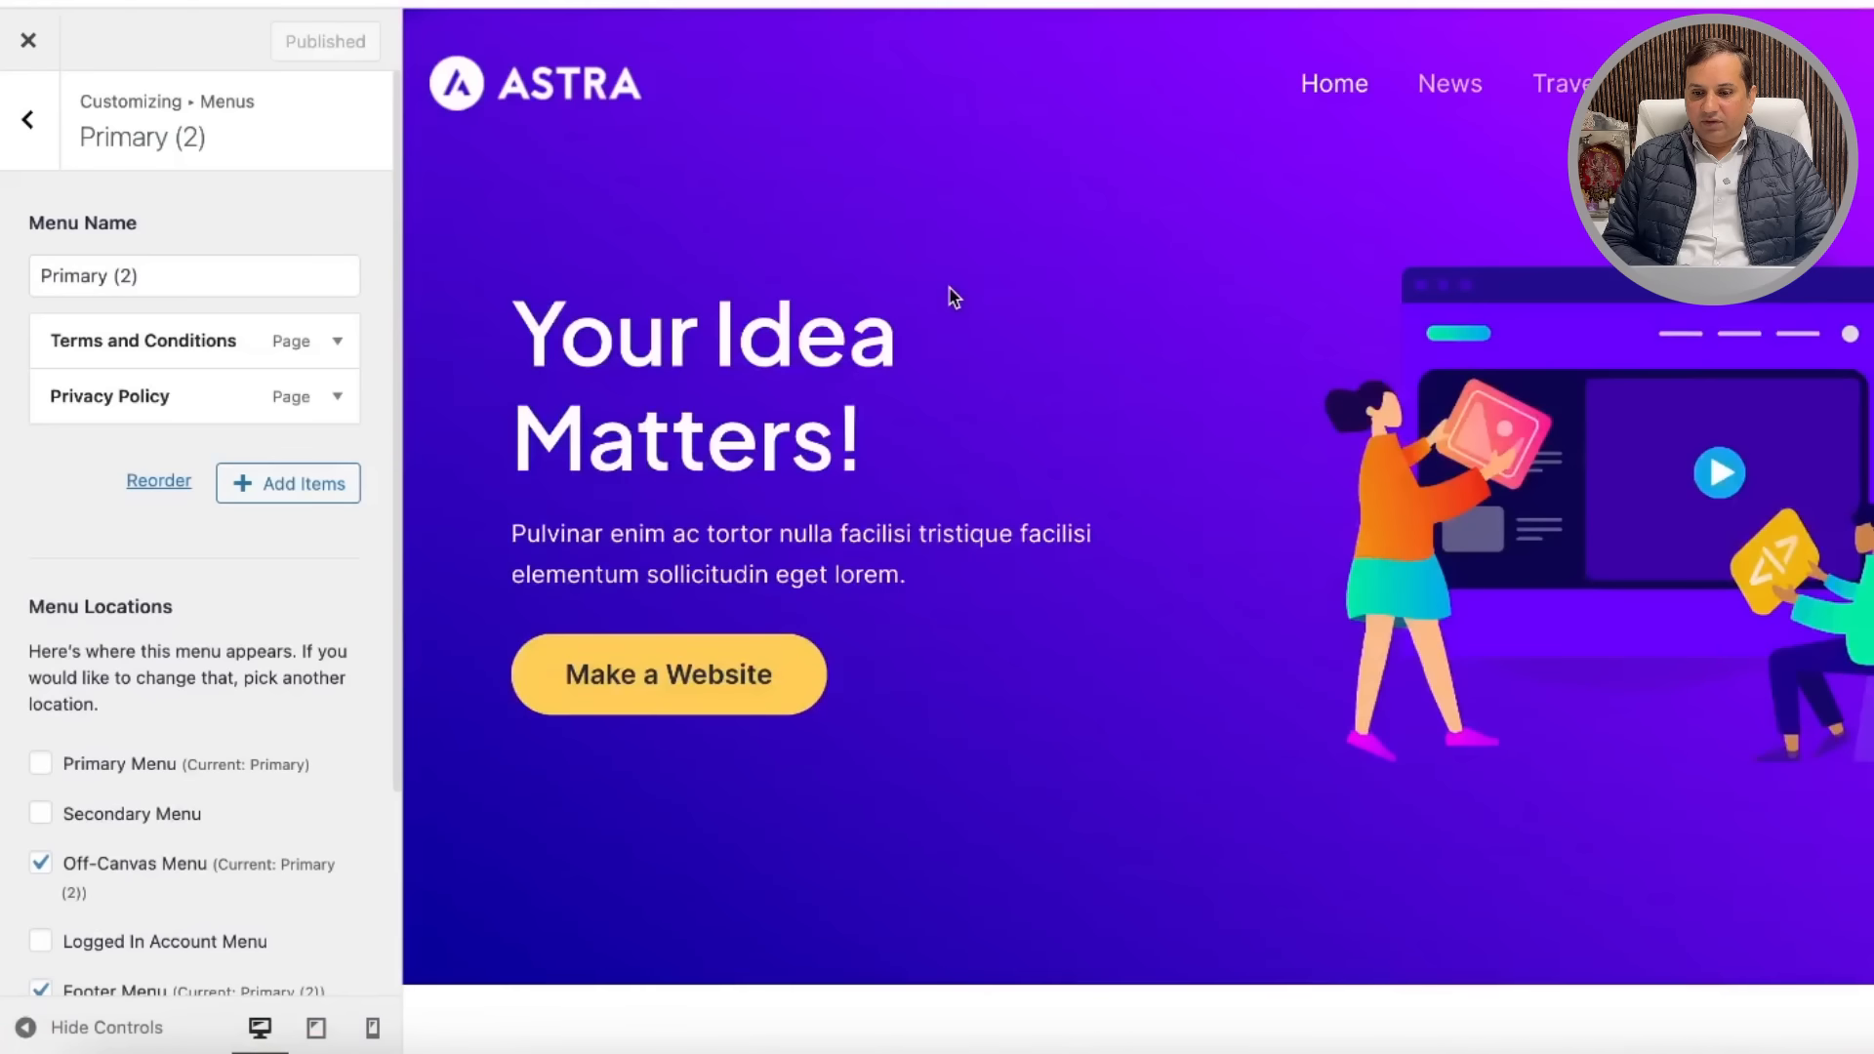
Step: Exit to the live site, check the footer and the News, Travel and Sports pages, then reopen Customizer
{"action": "left_click", "coordinate": [25, 43]}
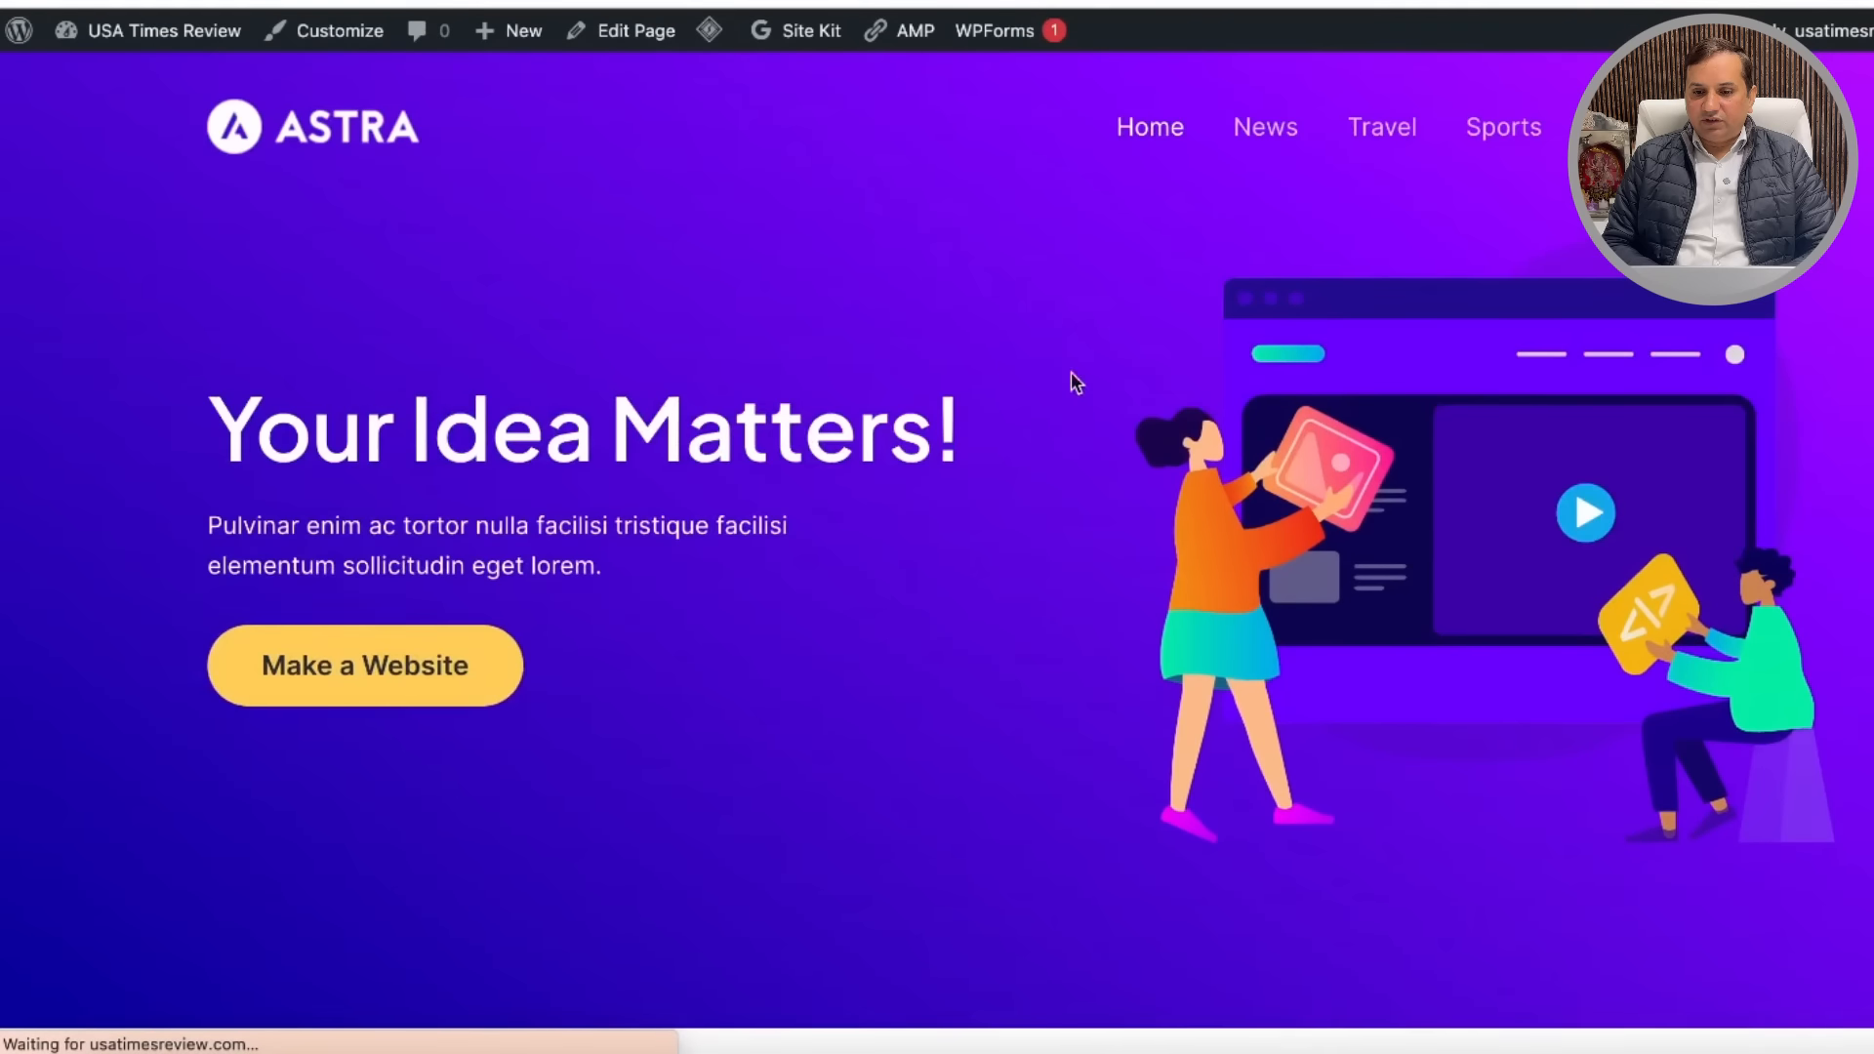
{"action": "scroll", "coordinate": [962, 495], "scroll_direction": "down", "scroll_amount": 15}
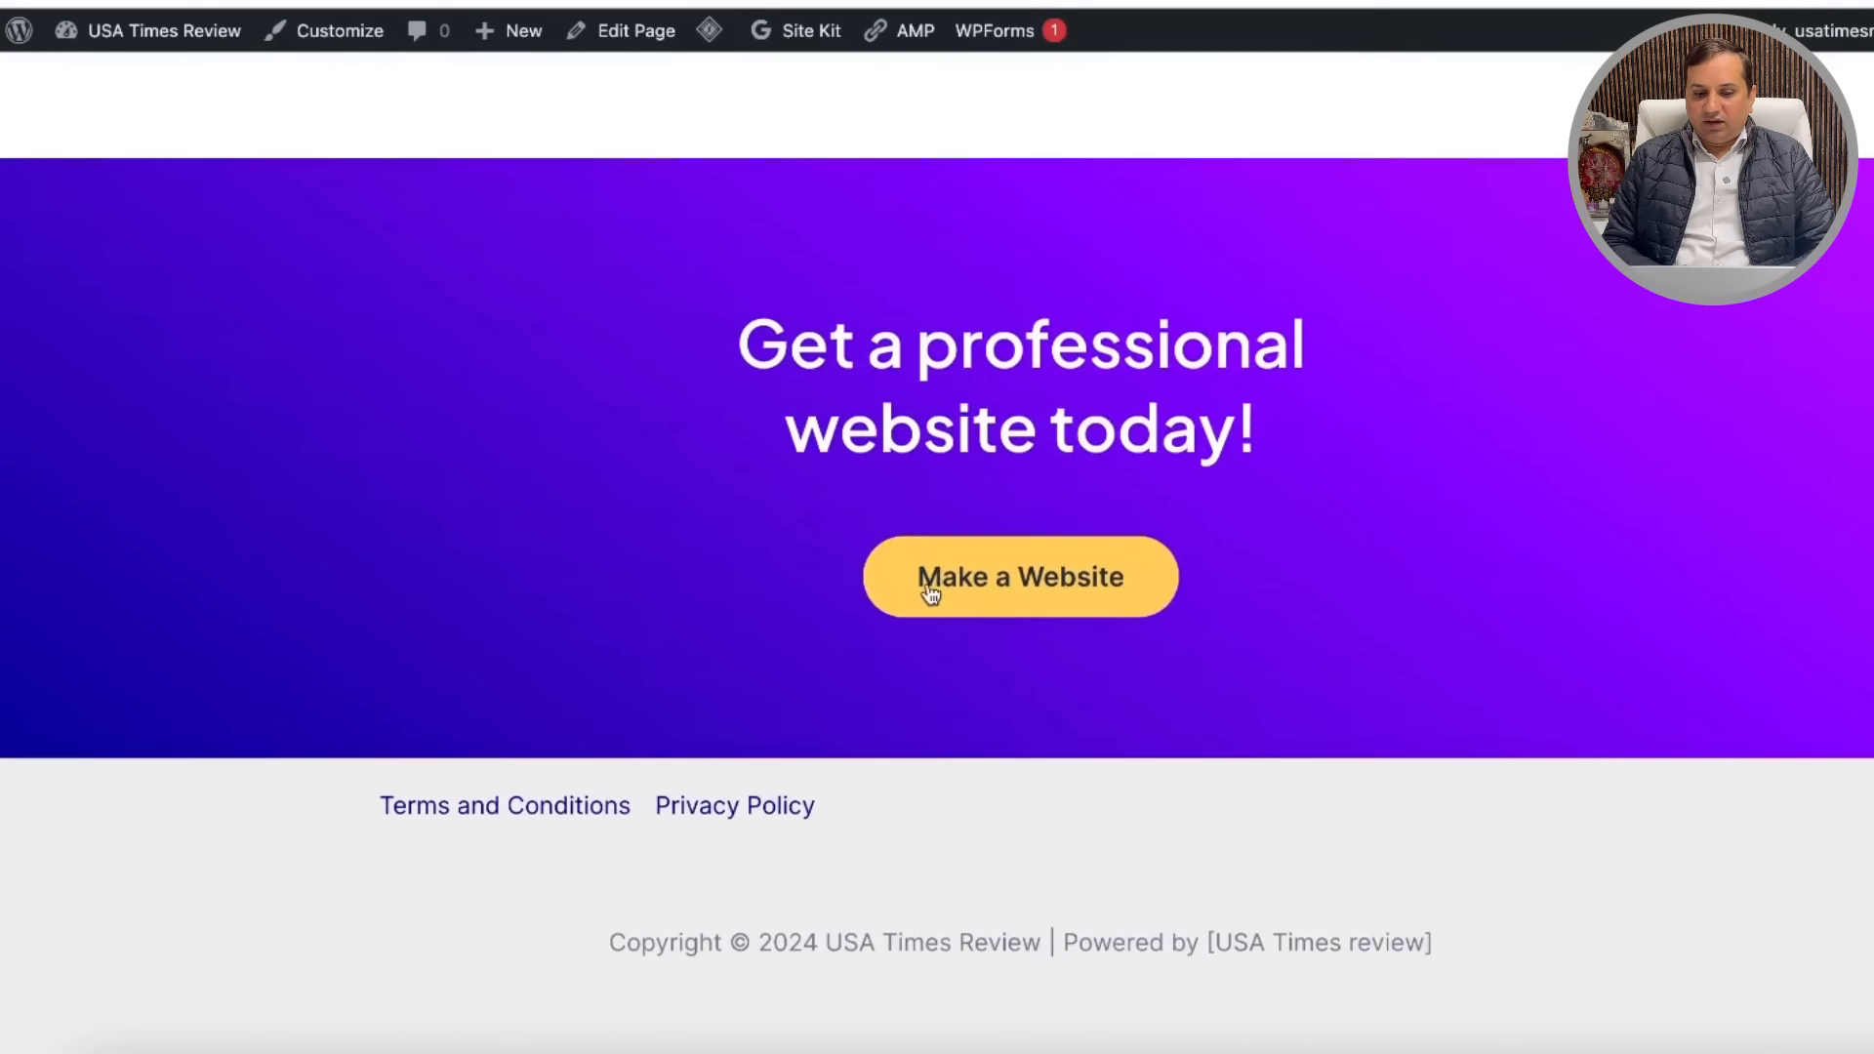
{"action": "scroll", "coordinate": [1265, 351], "scroll_direction": "up", "scroll_amount": 15}
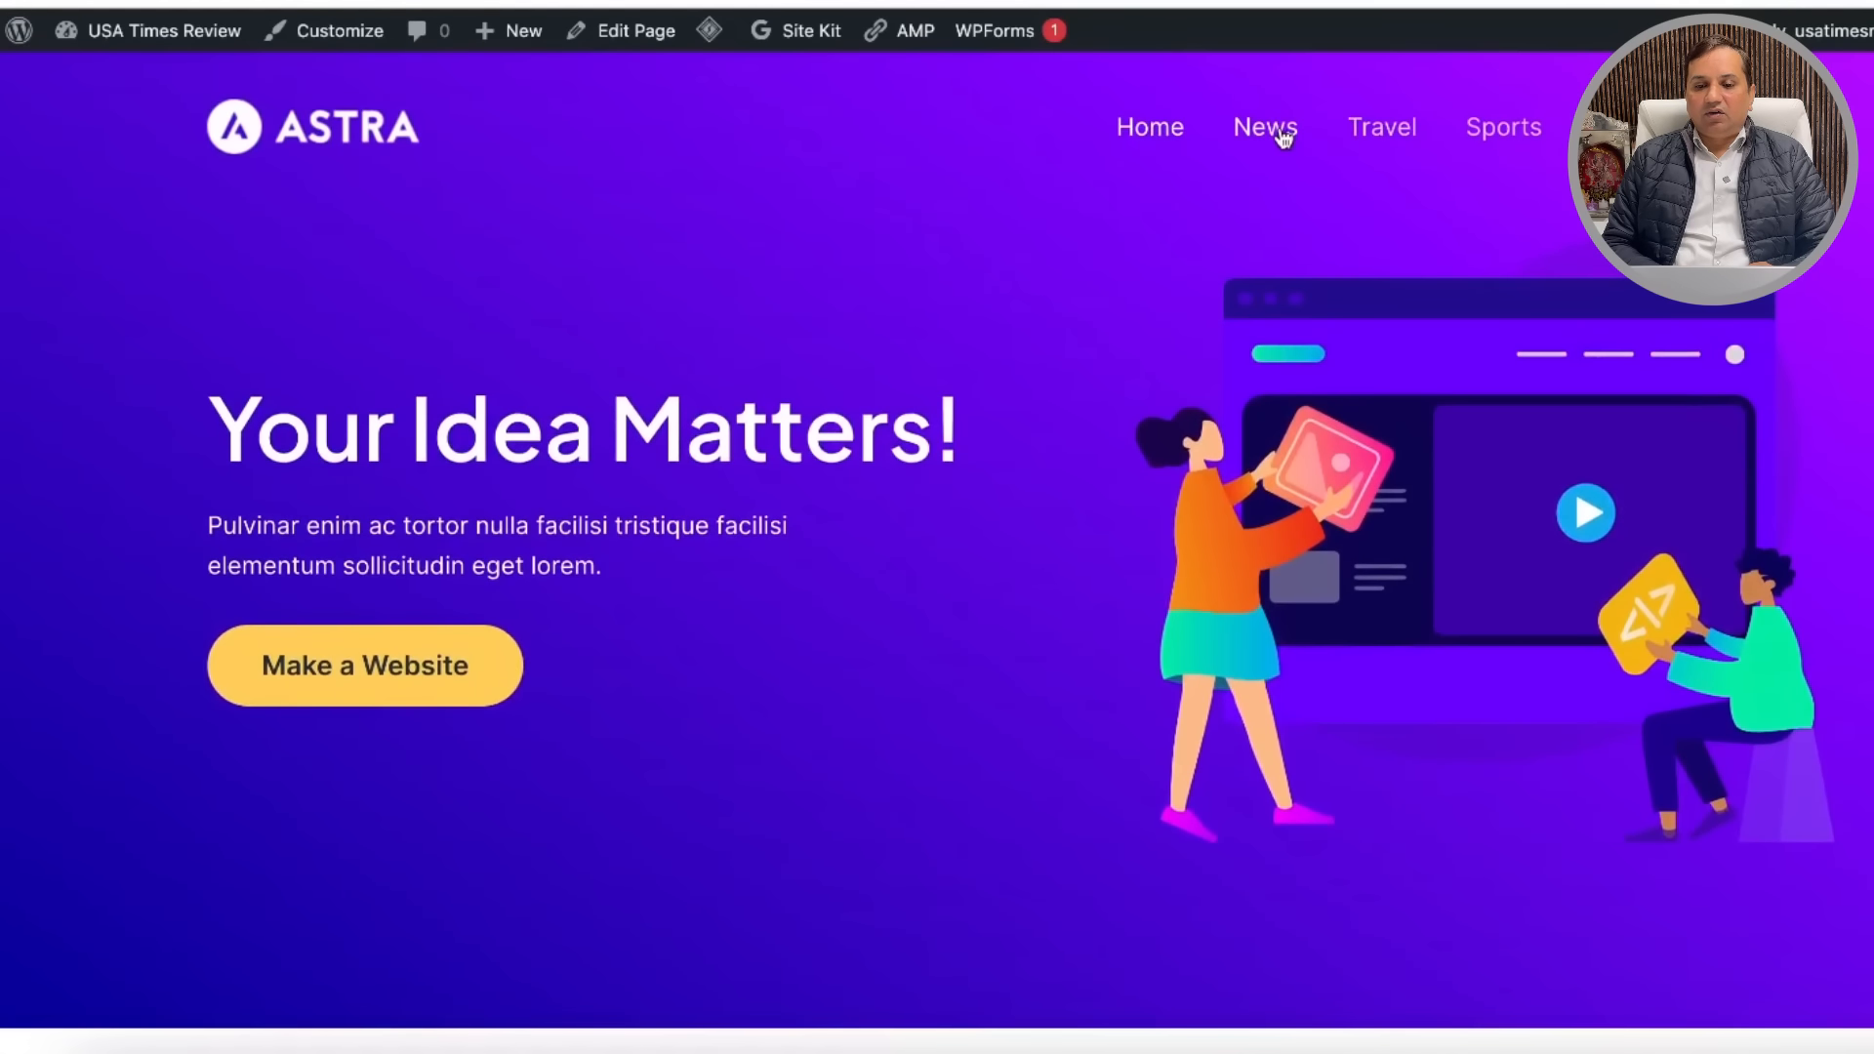
{"action": "left_click", "coordinate": [1281, 138]}
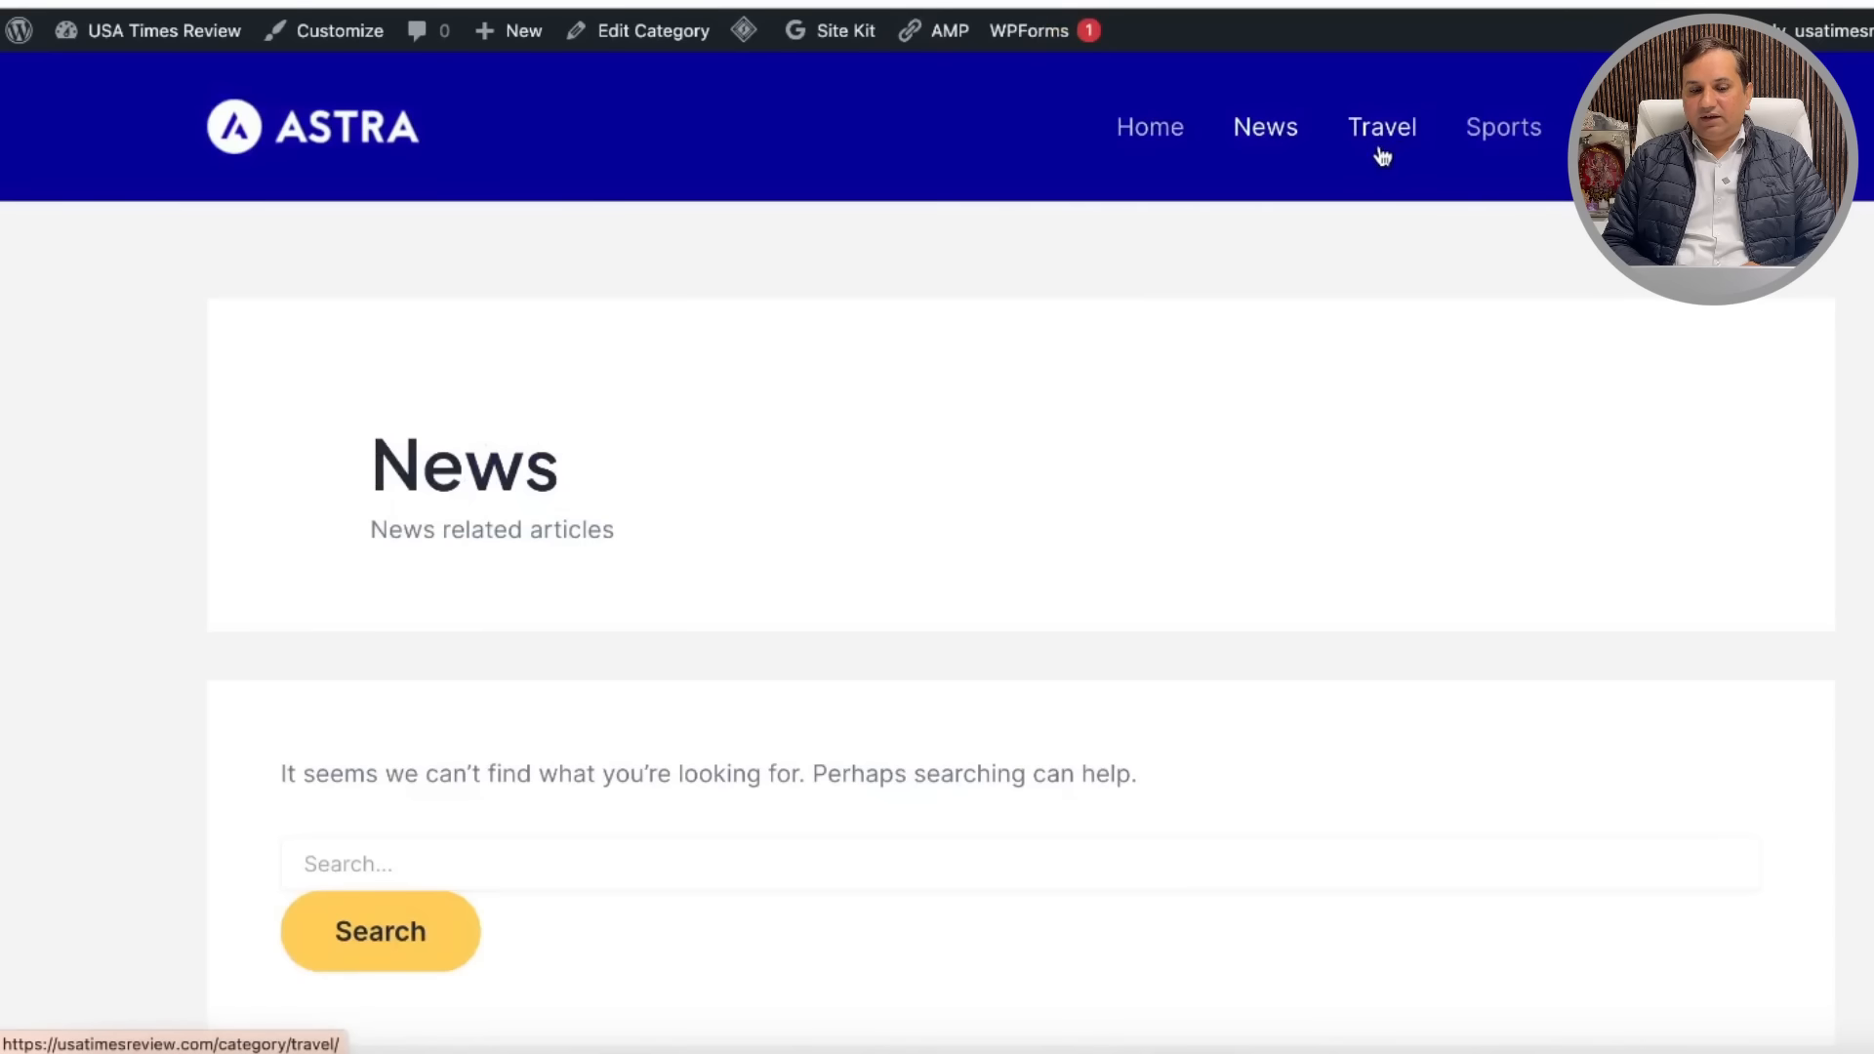
{"action": "left_click", "coordinate": [1503, 134]}
{"action": "scroll", "coordinate": [1582, 304], "scroll_direction": "down", "scroll_amount": 5}
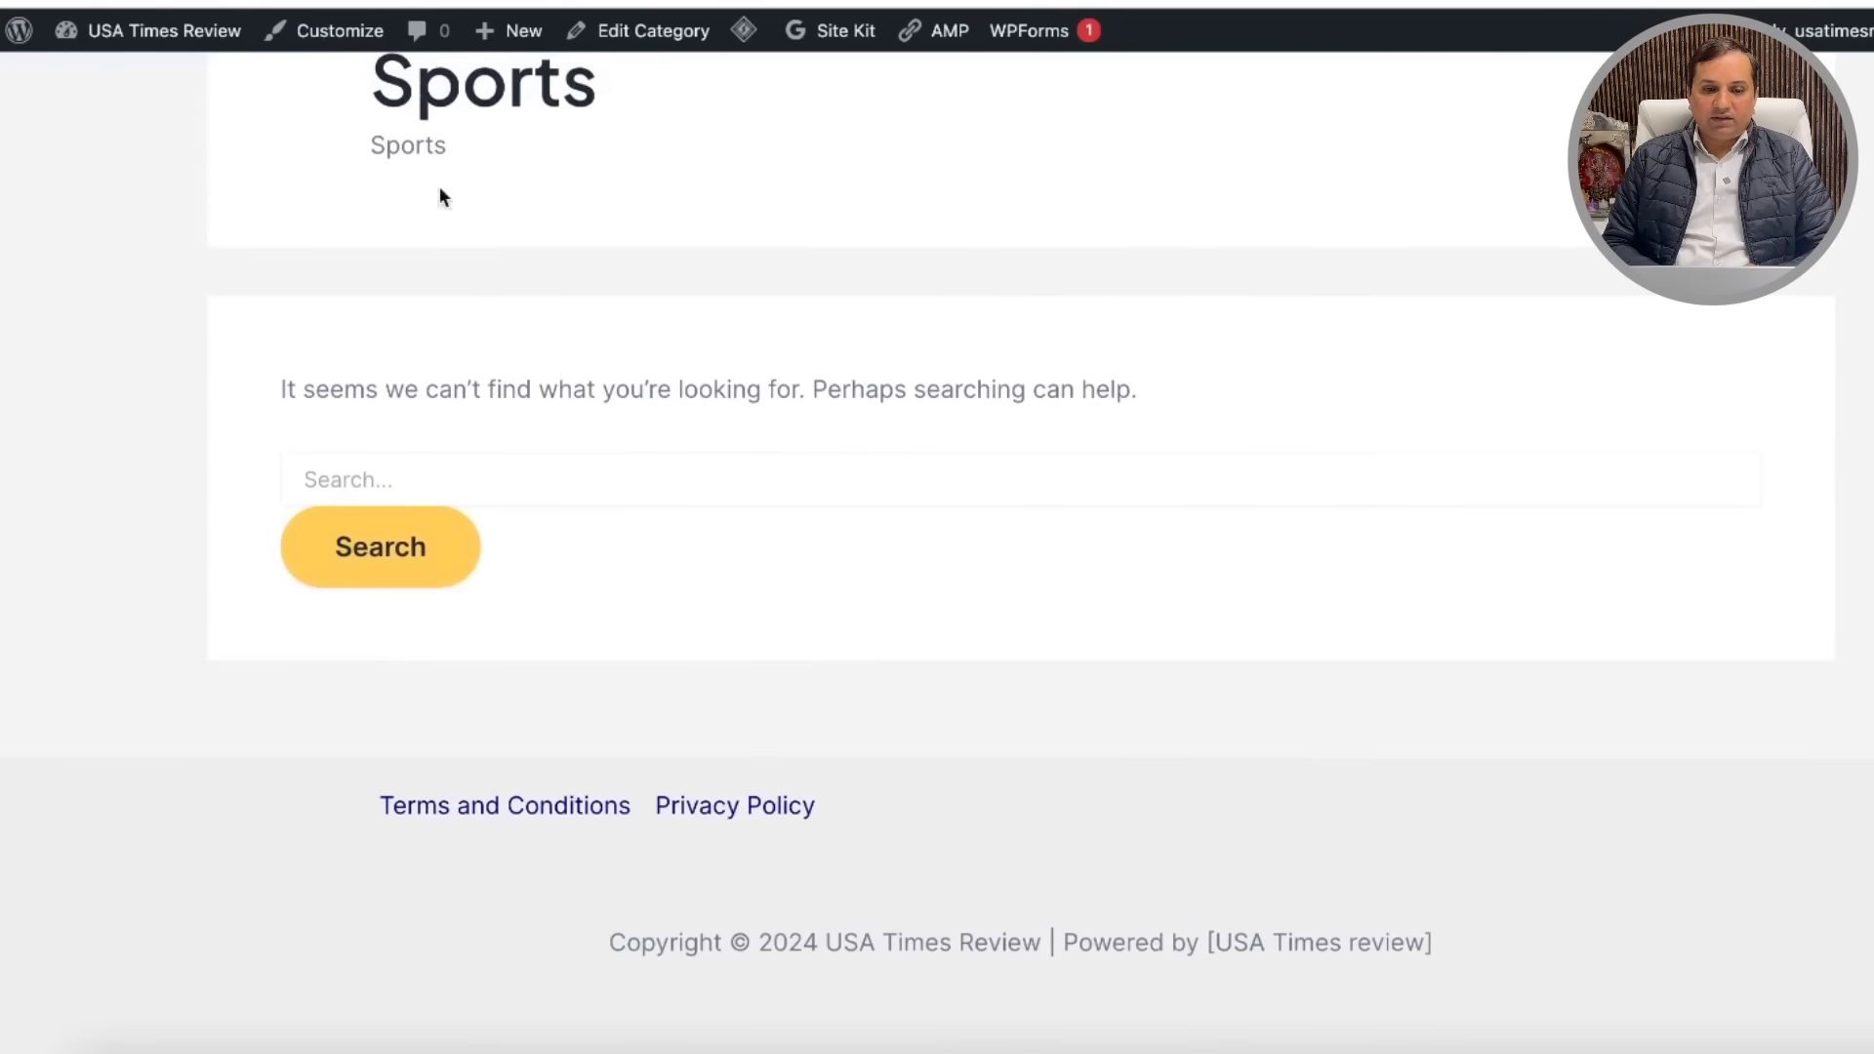
{"action": "left_click", "coordinate": [338, 35]}
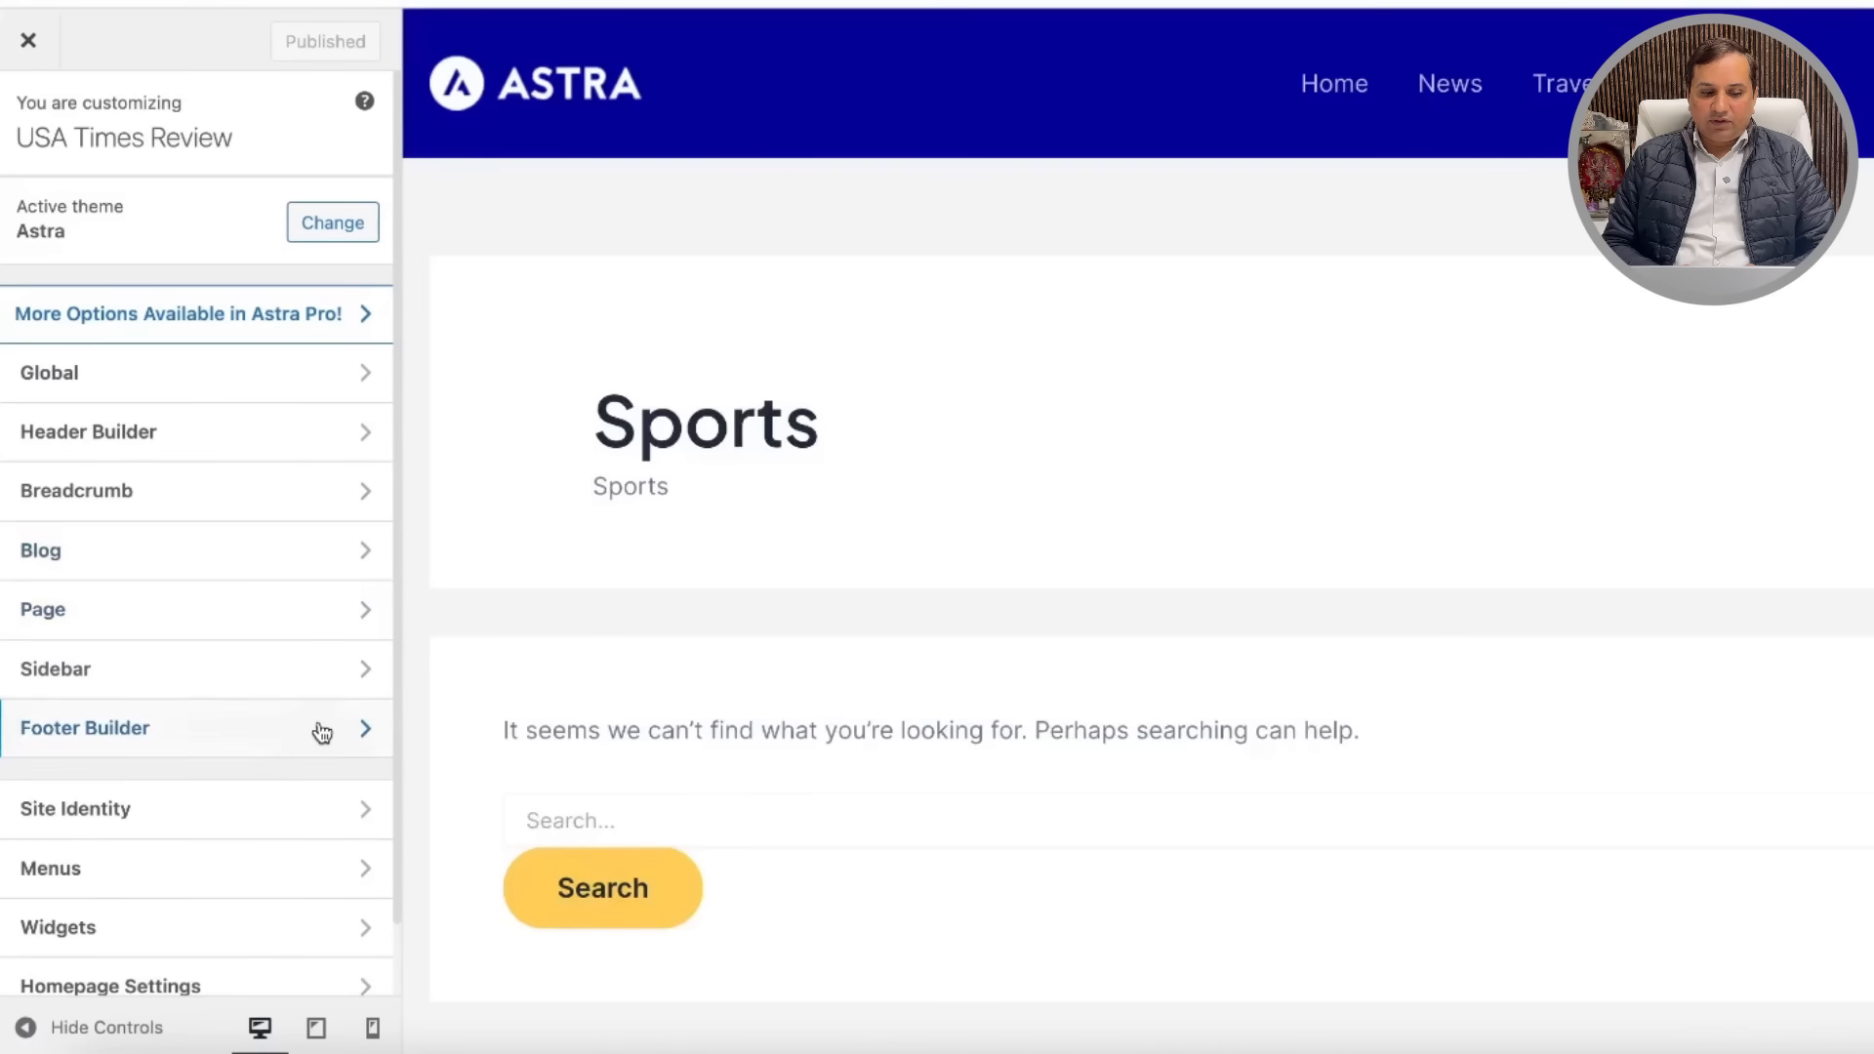
{"action": "left_click", "coordinate": [322, 733]}
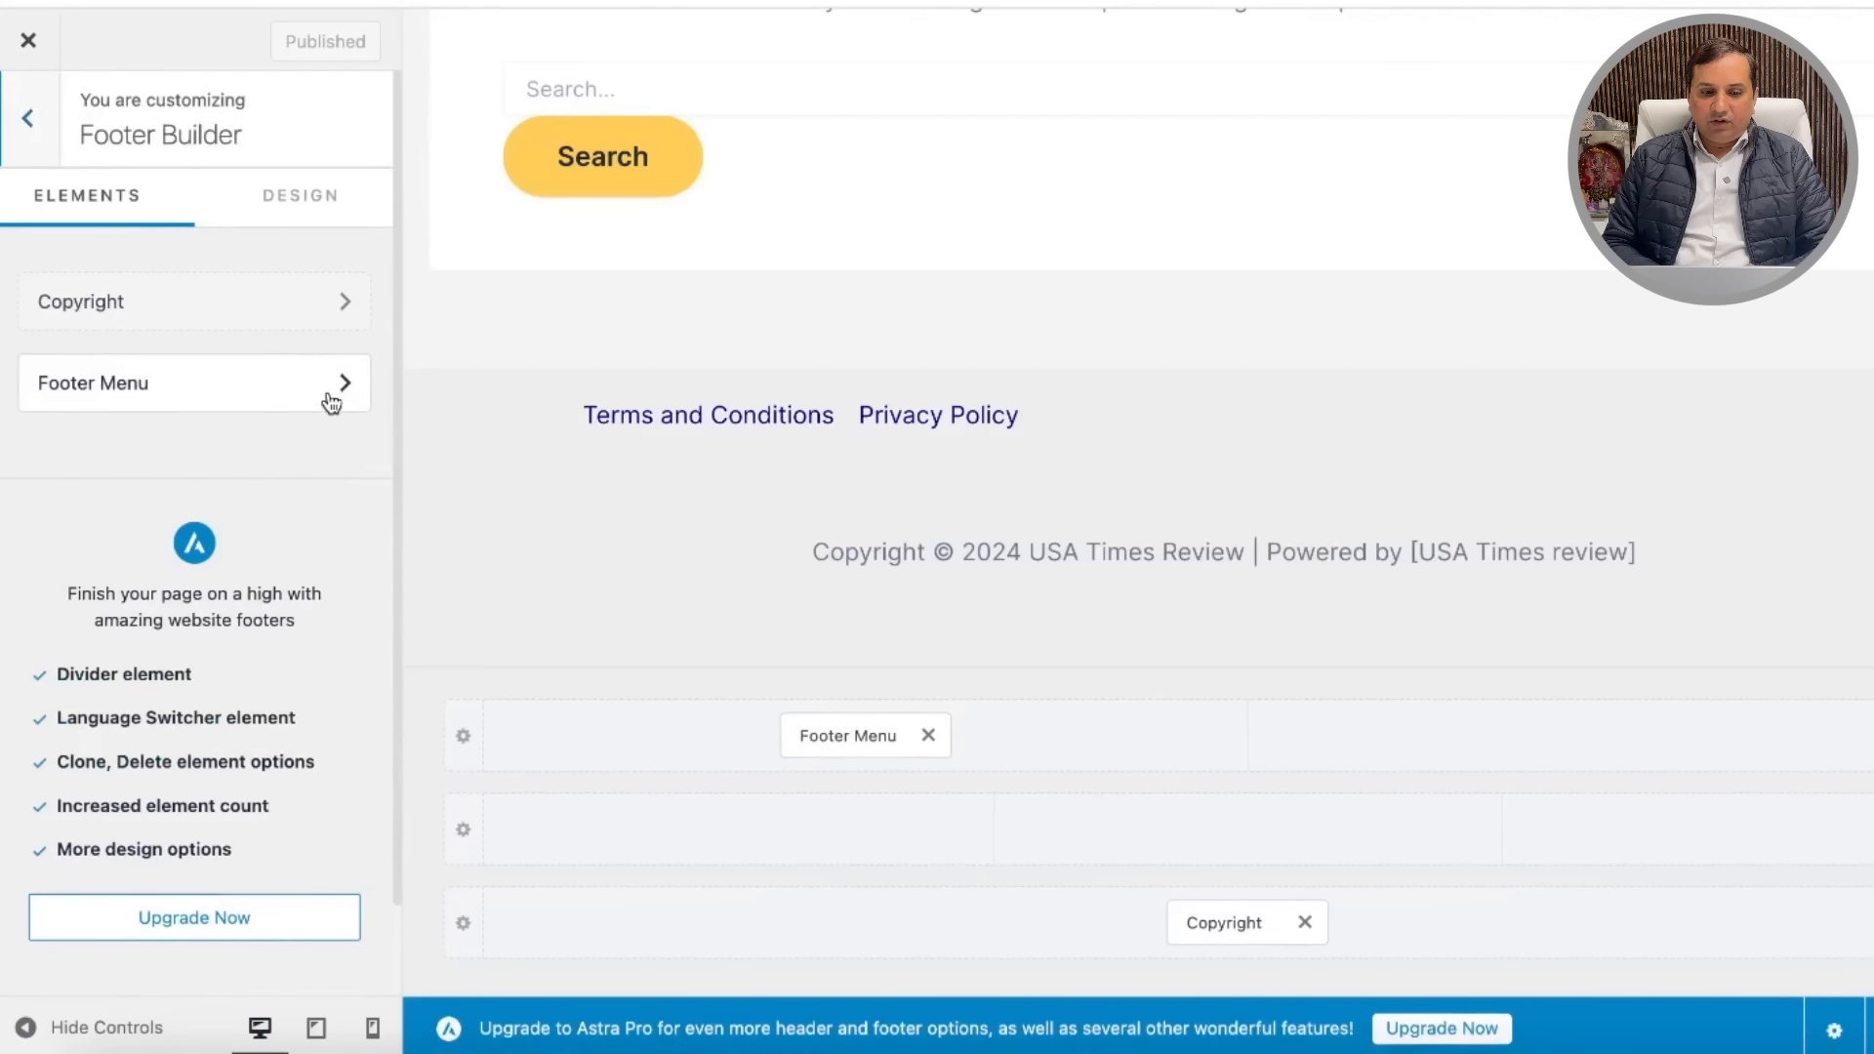
{"action": "left_click", "coordinate": [332, 400]}
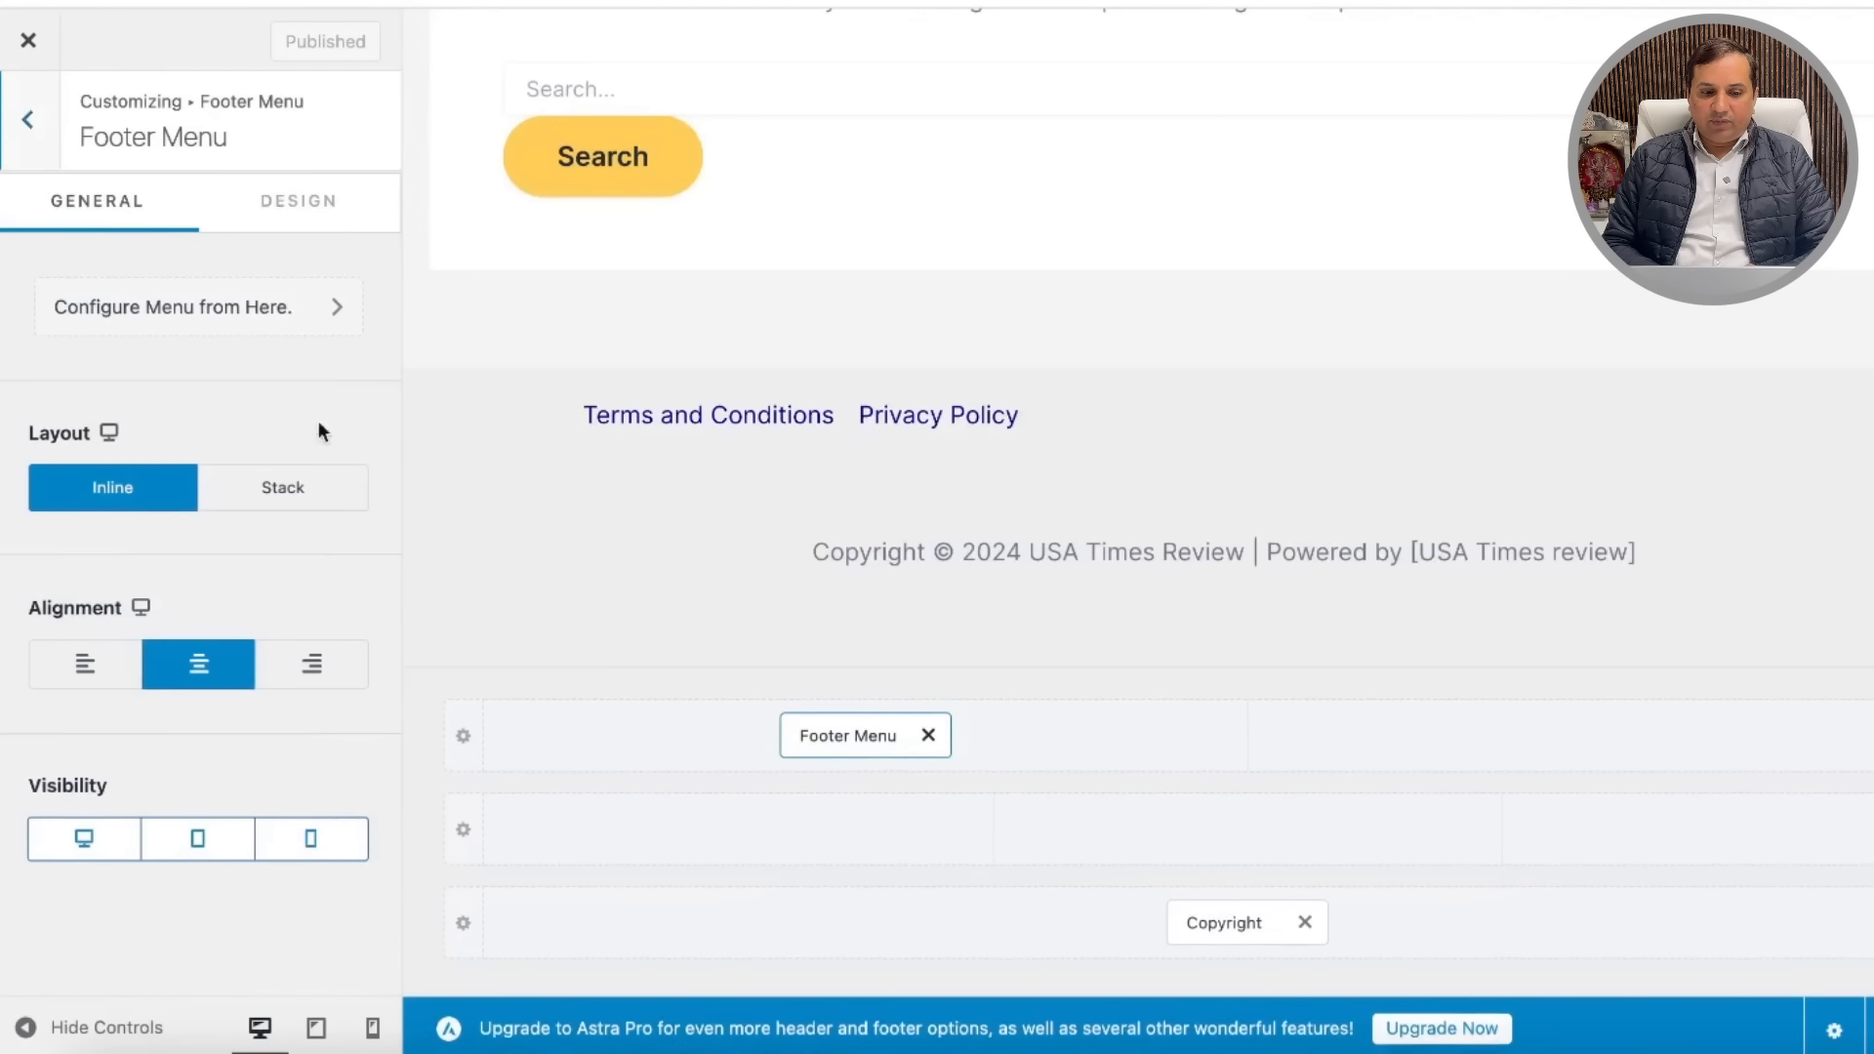
{"action": "left_click", "coordinate": [313, 309]}
{"action": "scroll", "coordinate": [259, 687], "scroll_direction": "down", "scroll_amount": 3}
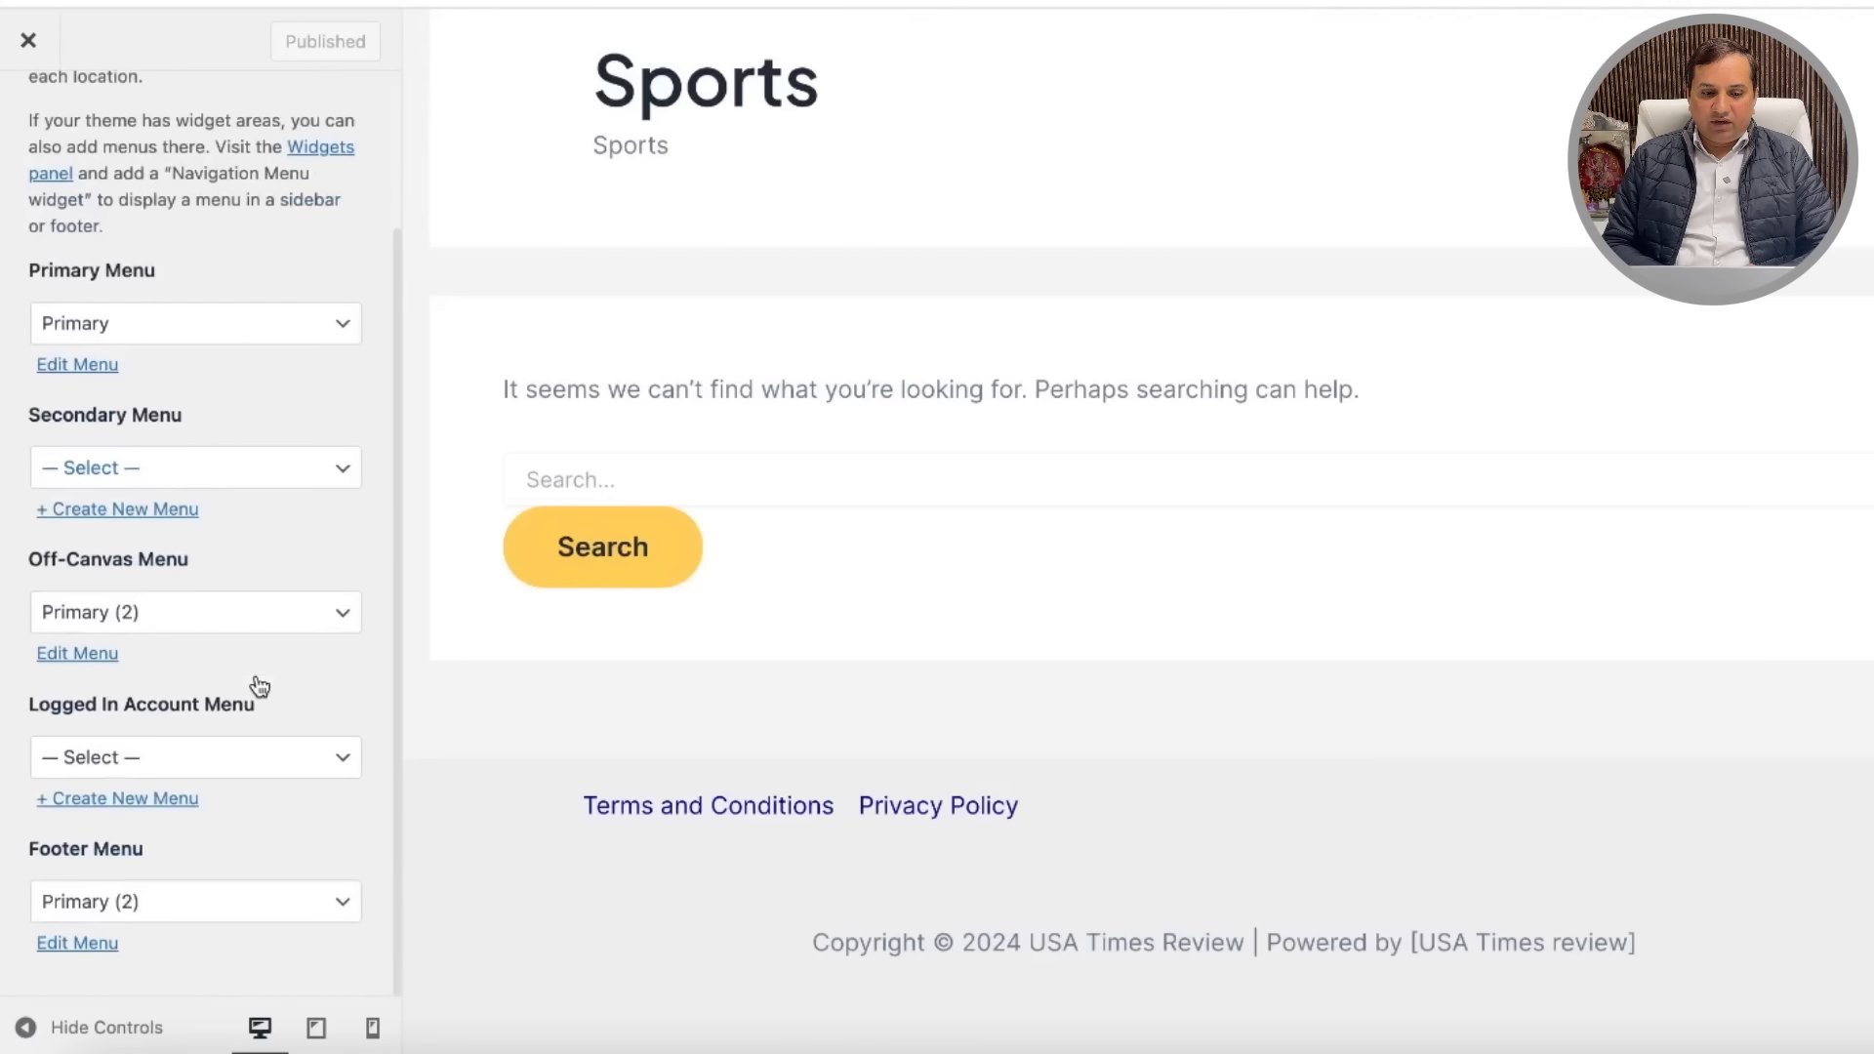
{"action": "left_click", "coordinate": [82, 945]}
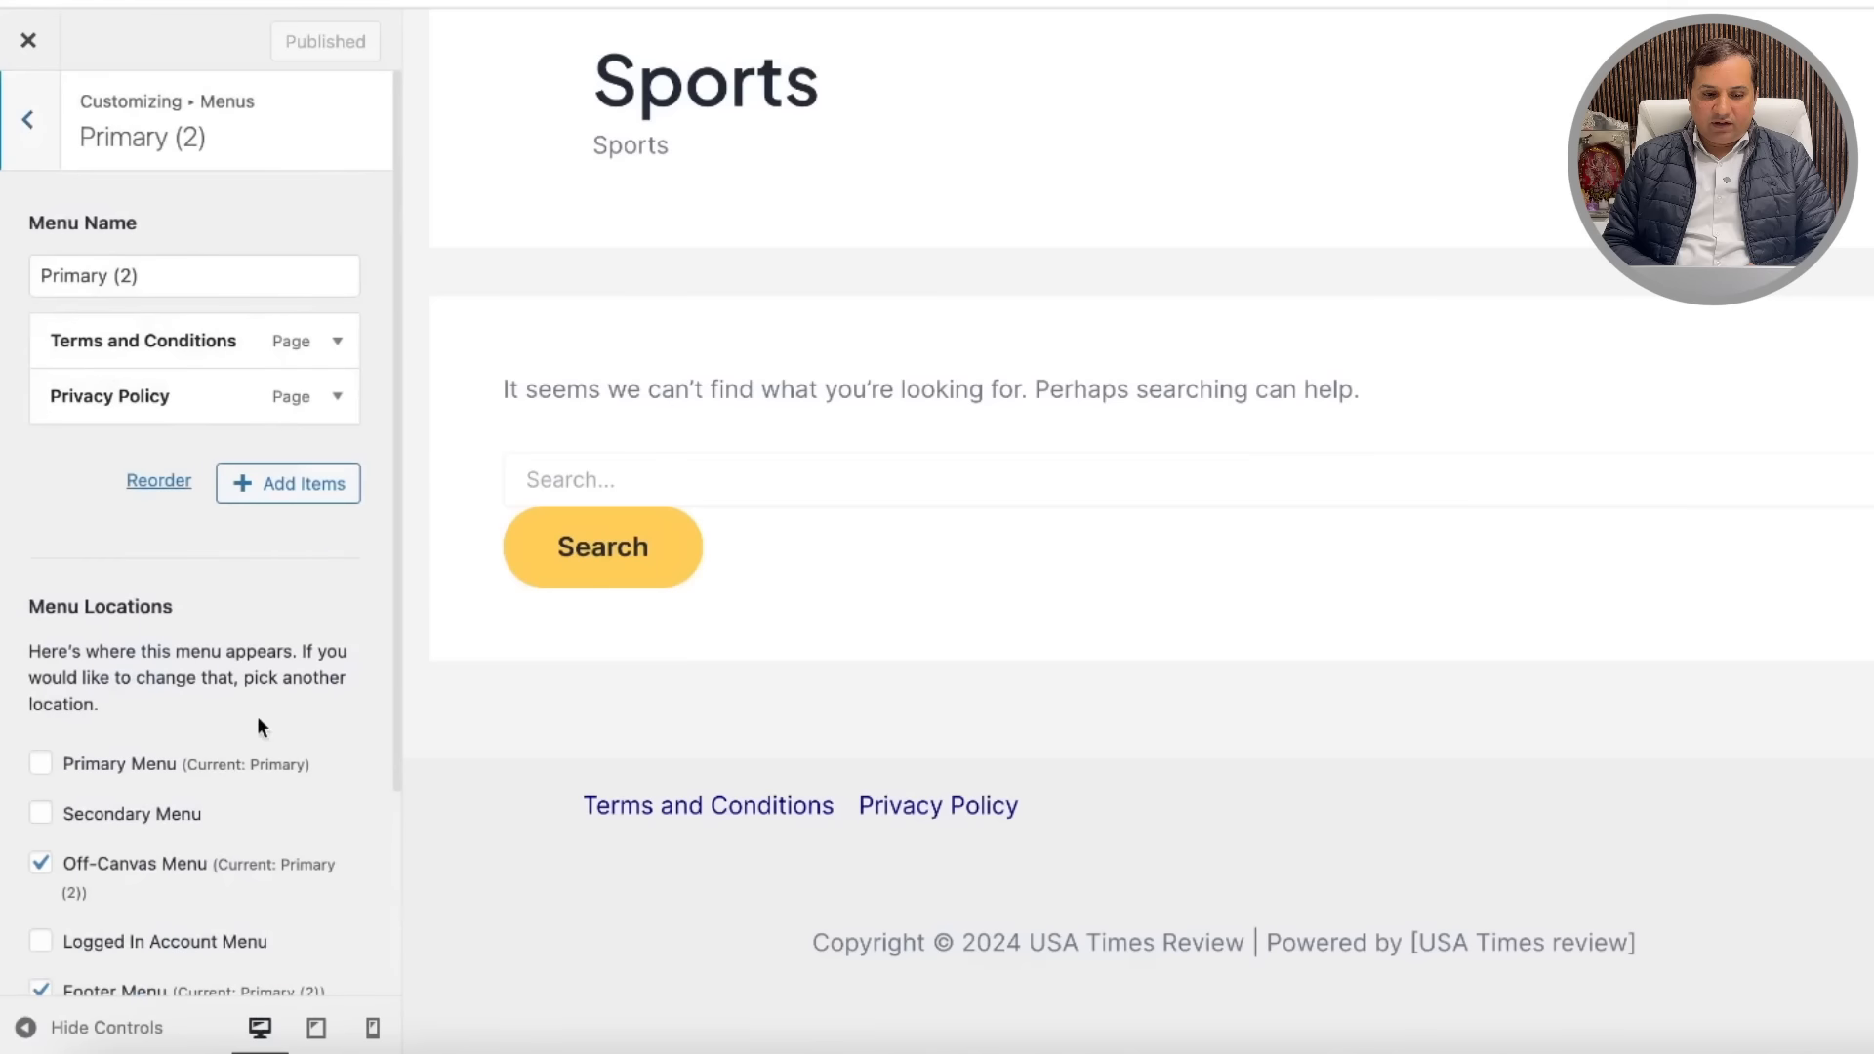
{"action": "scroll", "coordinate": [269, 547], "scroll_direction": "down", "scroll_amount": 4}
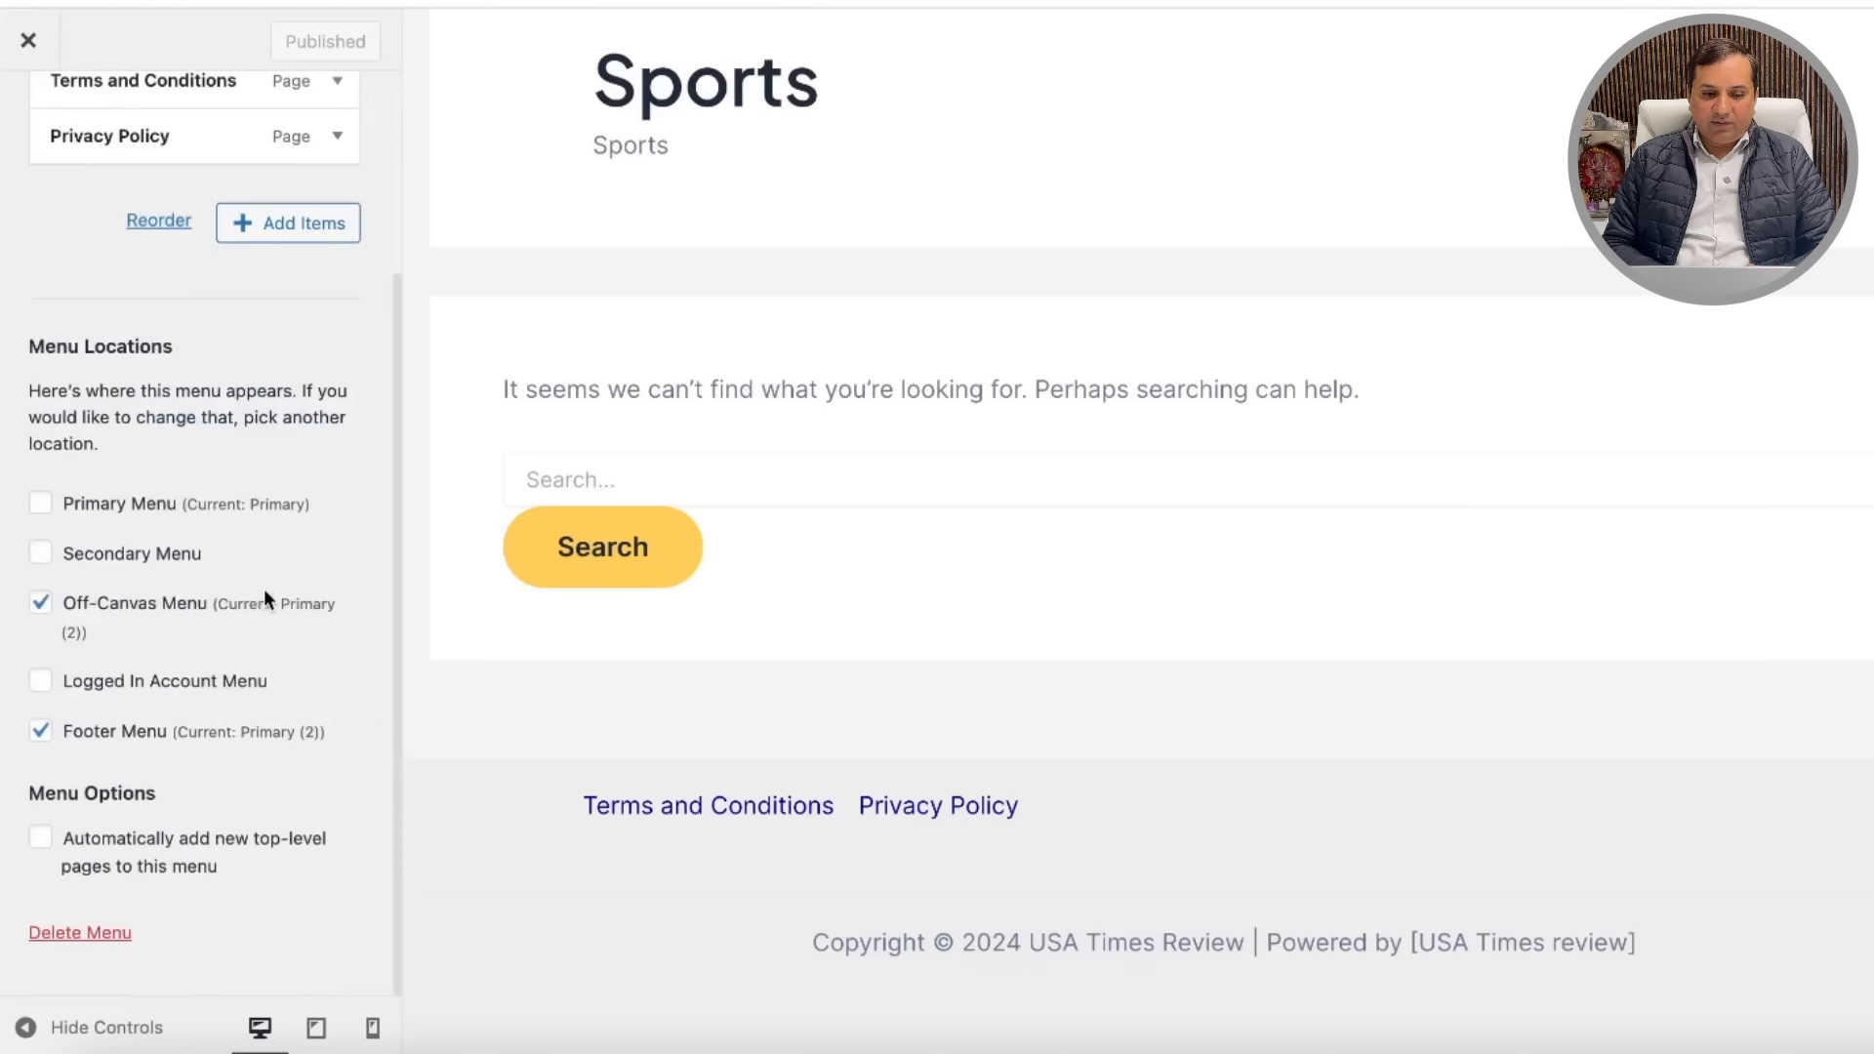
{"action": "scroll", "coordinate": [263, 588], "scroll_direction": "up", "scroll_amount": 4}
{"action": "scroll", "coordinate": [264, 595], "scroll_direction": "down", "scroll_amount": 3}
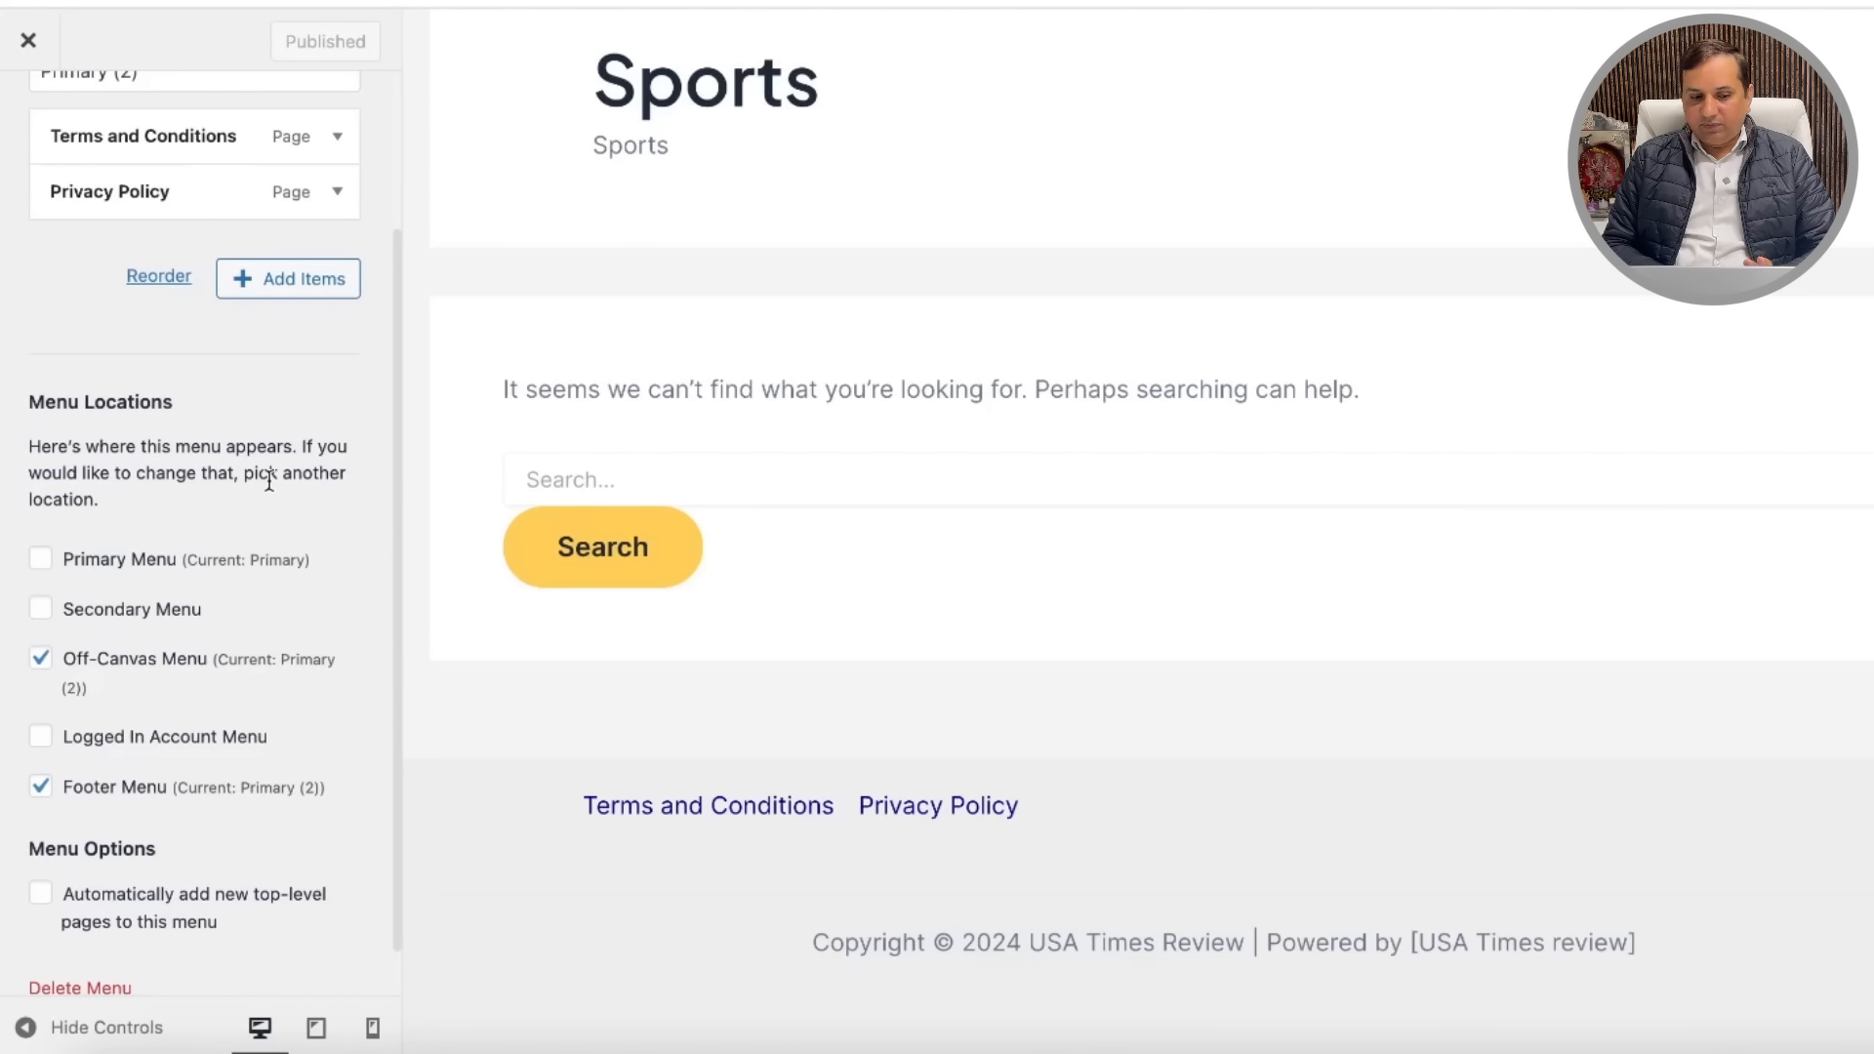
{"action": "scroll", "coordinate": [269, 481], "scroll_direction": "up", "scroll_amount": 3}
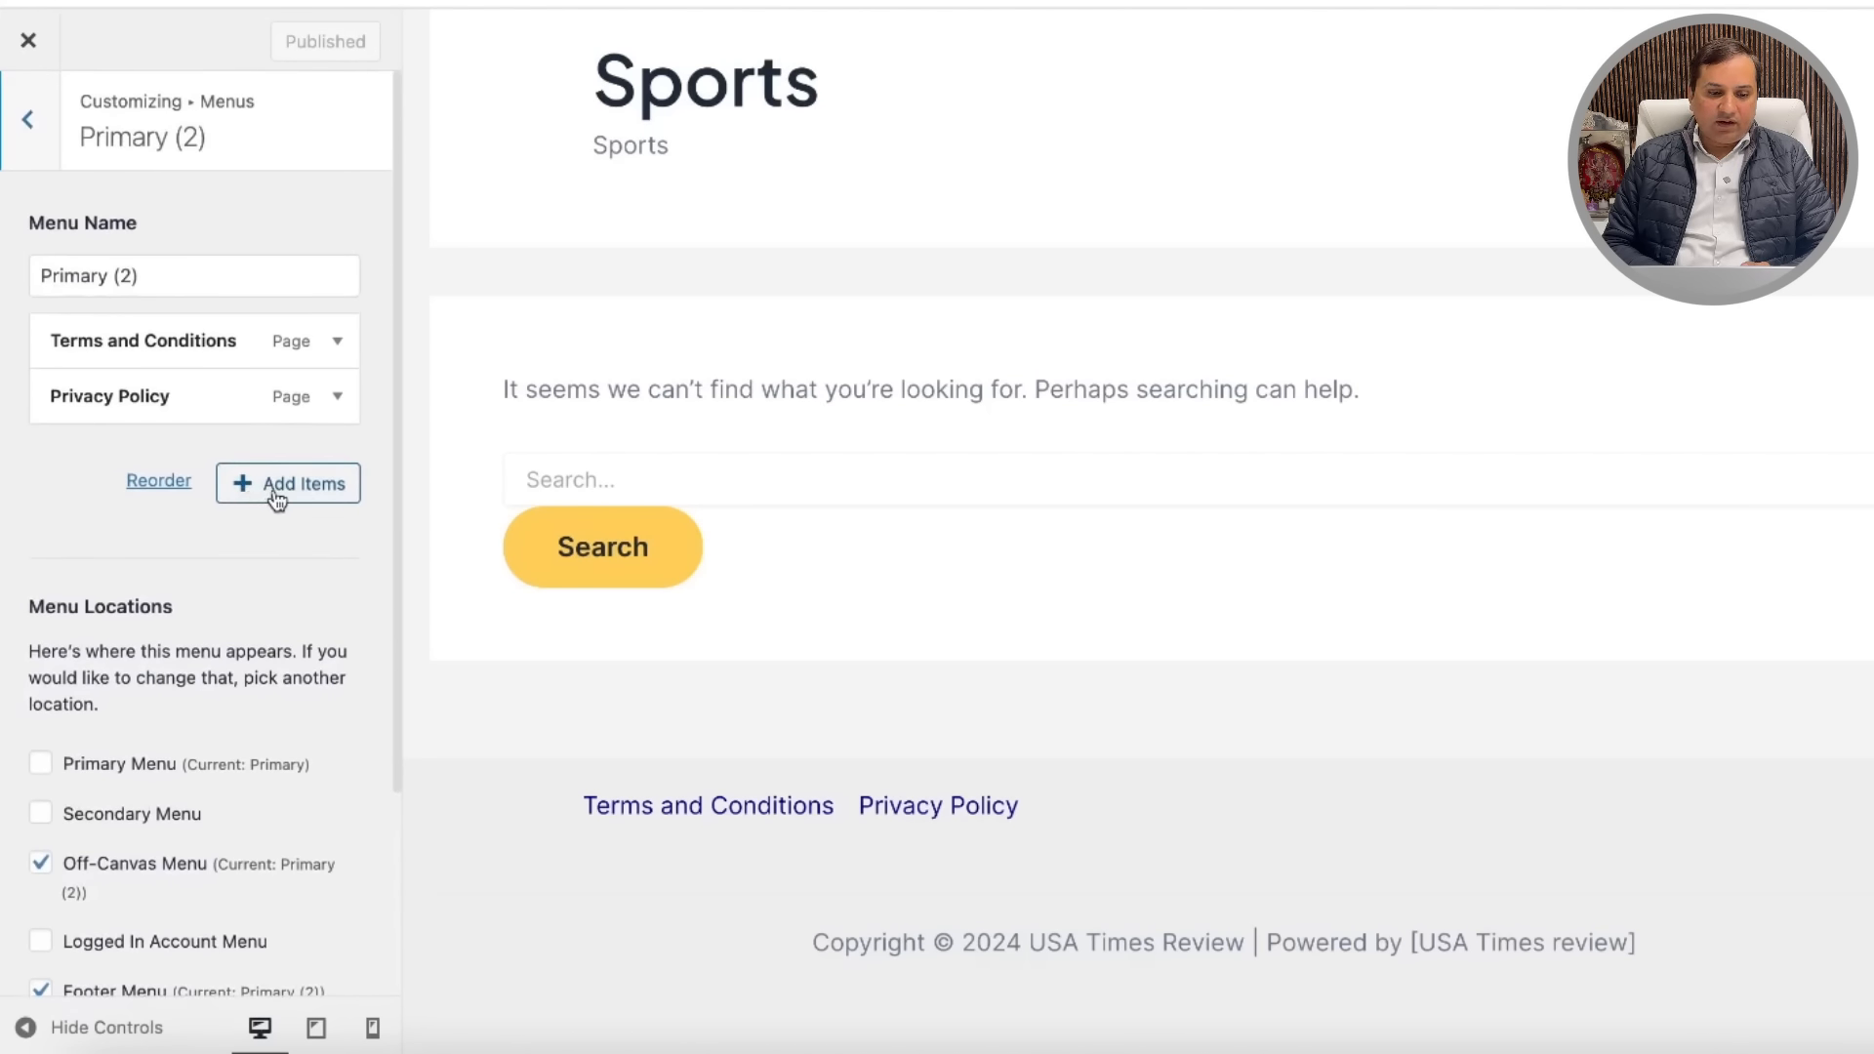
{"action": "left_click", "coordinate": [277, 498]}
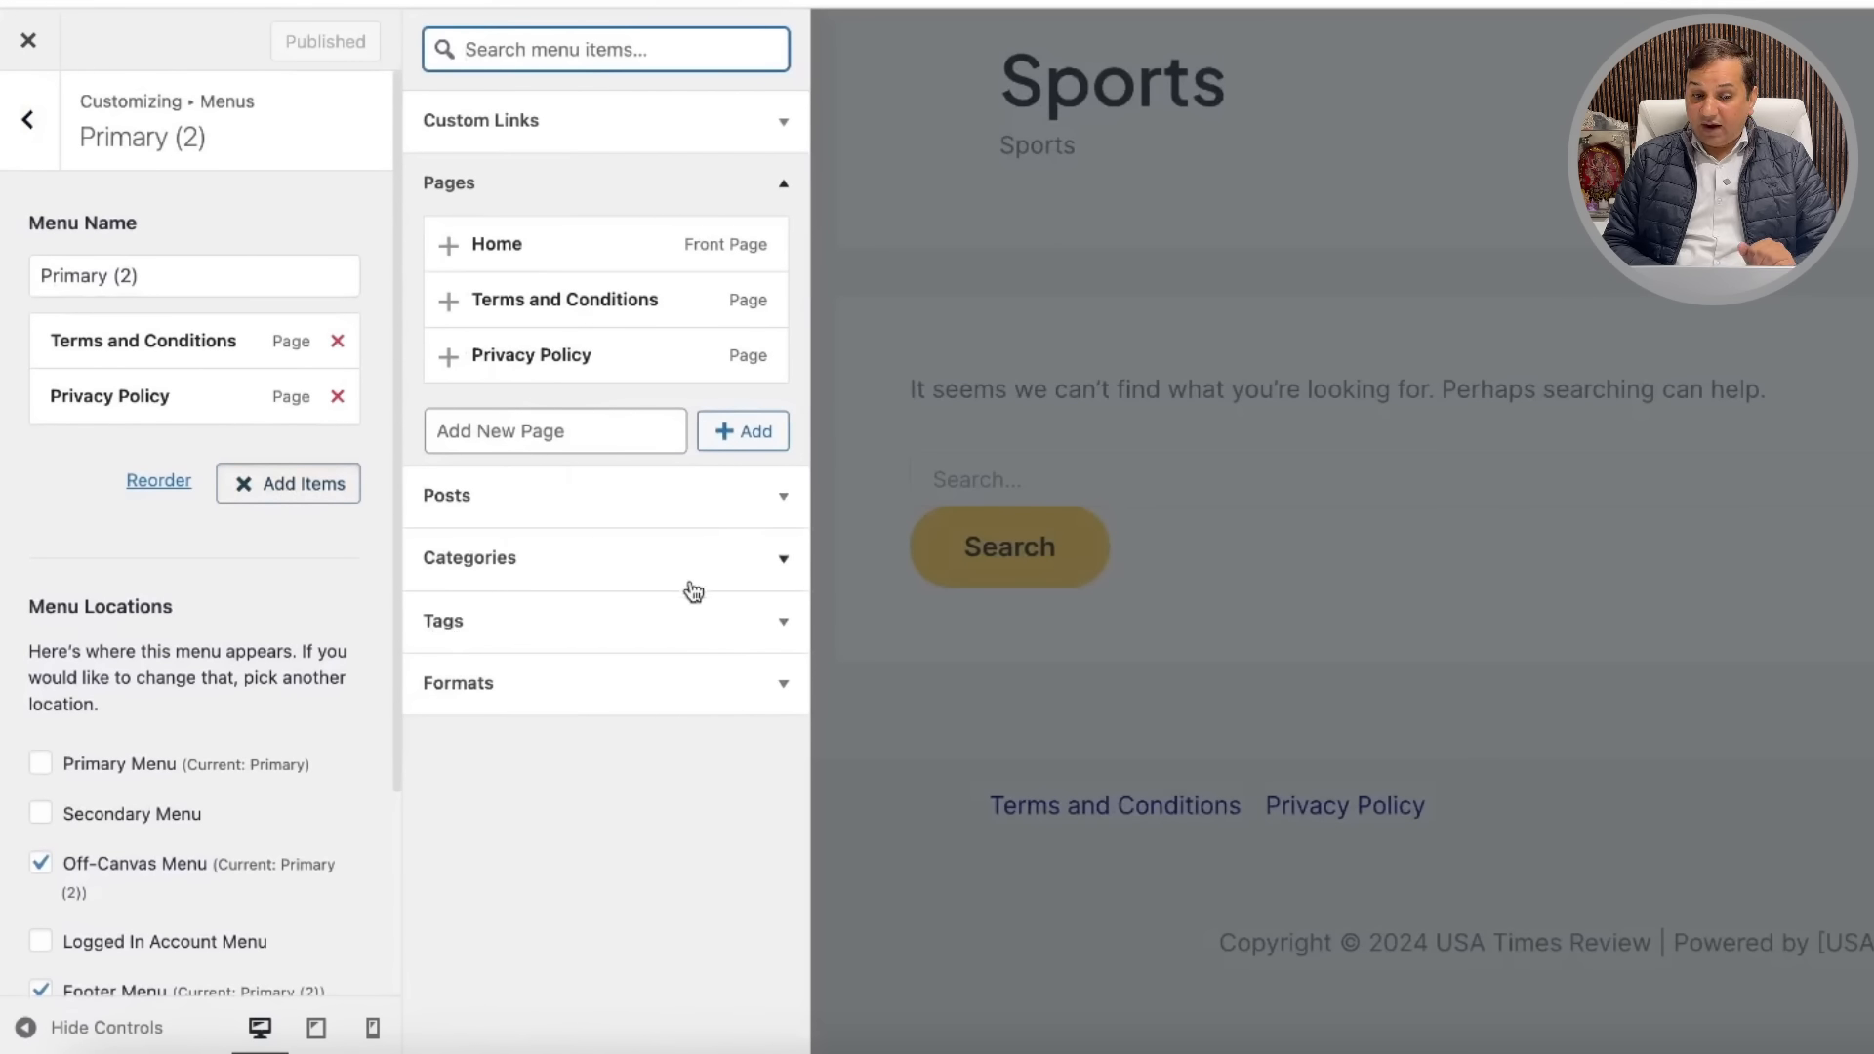
{"action": "left_click", "coordinate": [22, 125]}
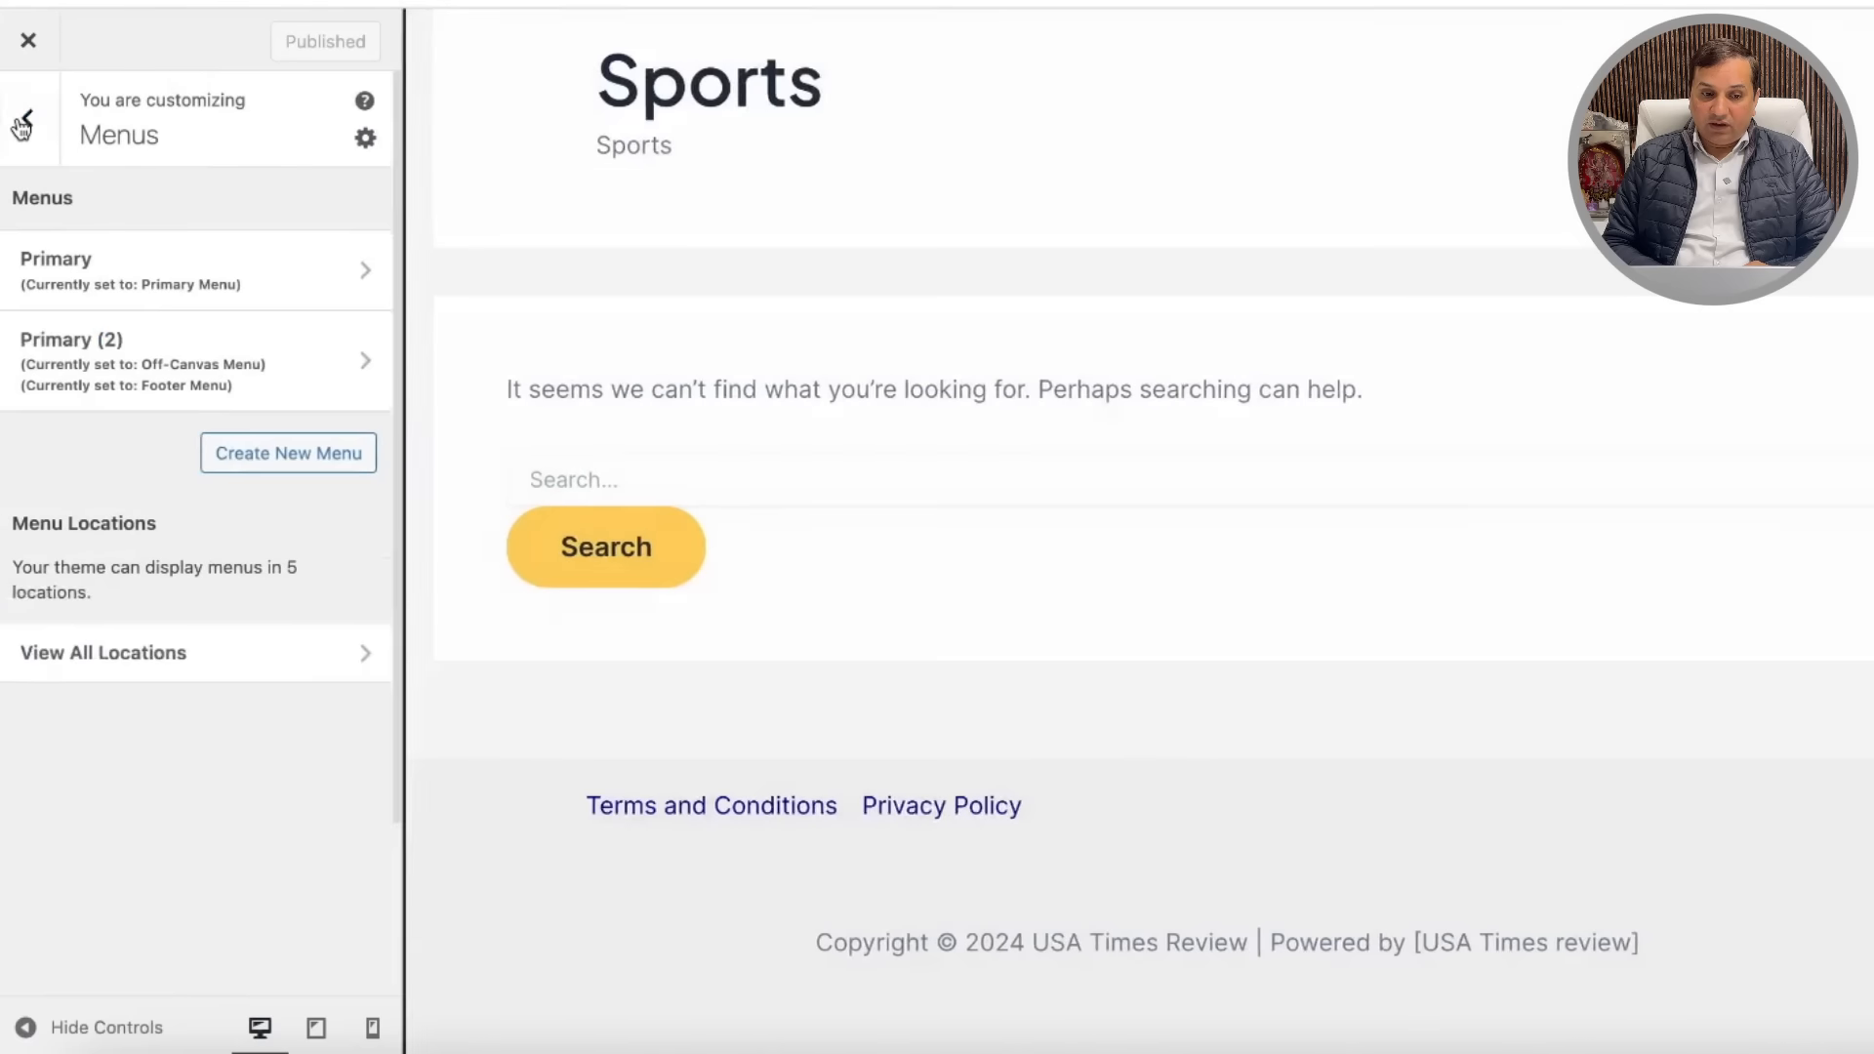
{"action": "left_click", "coordinate": [21, 133]}
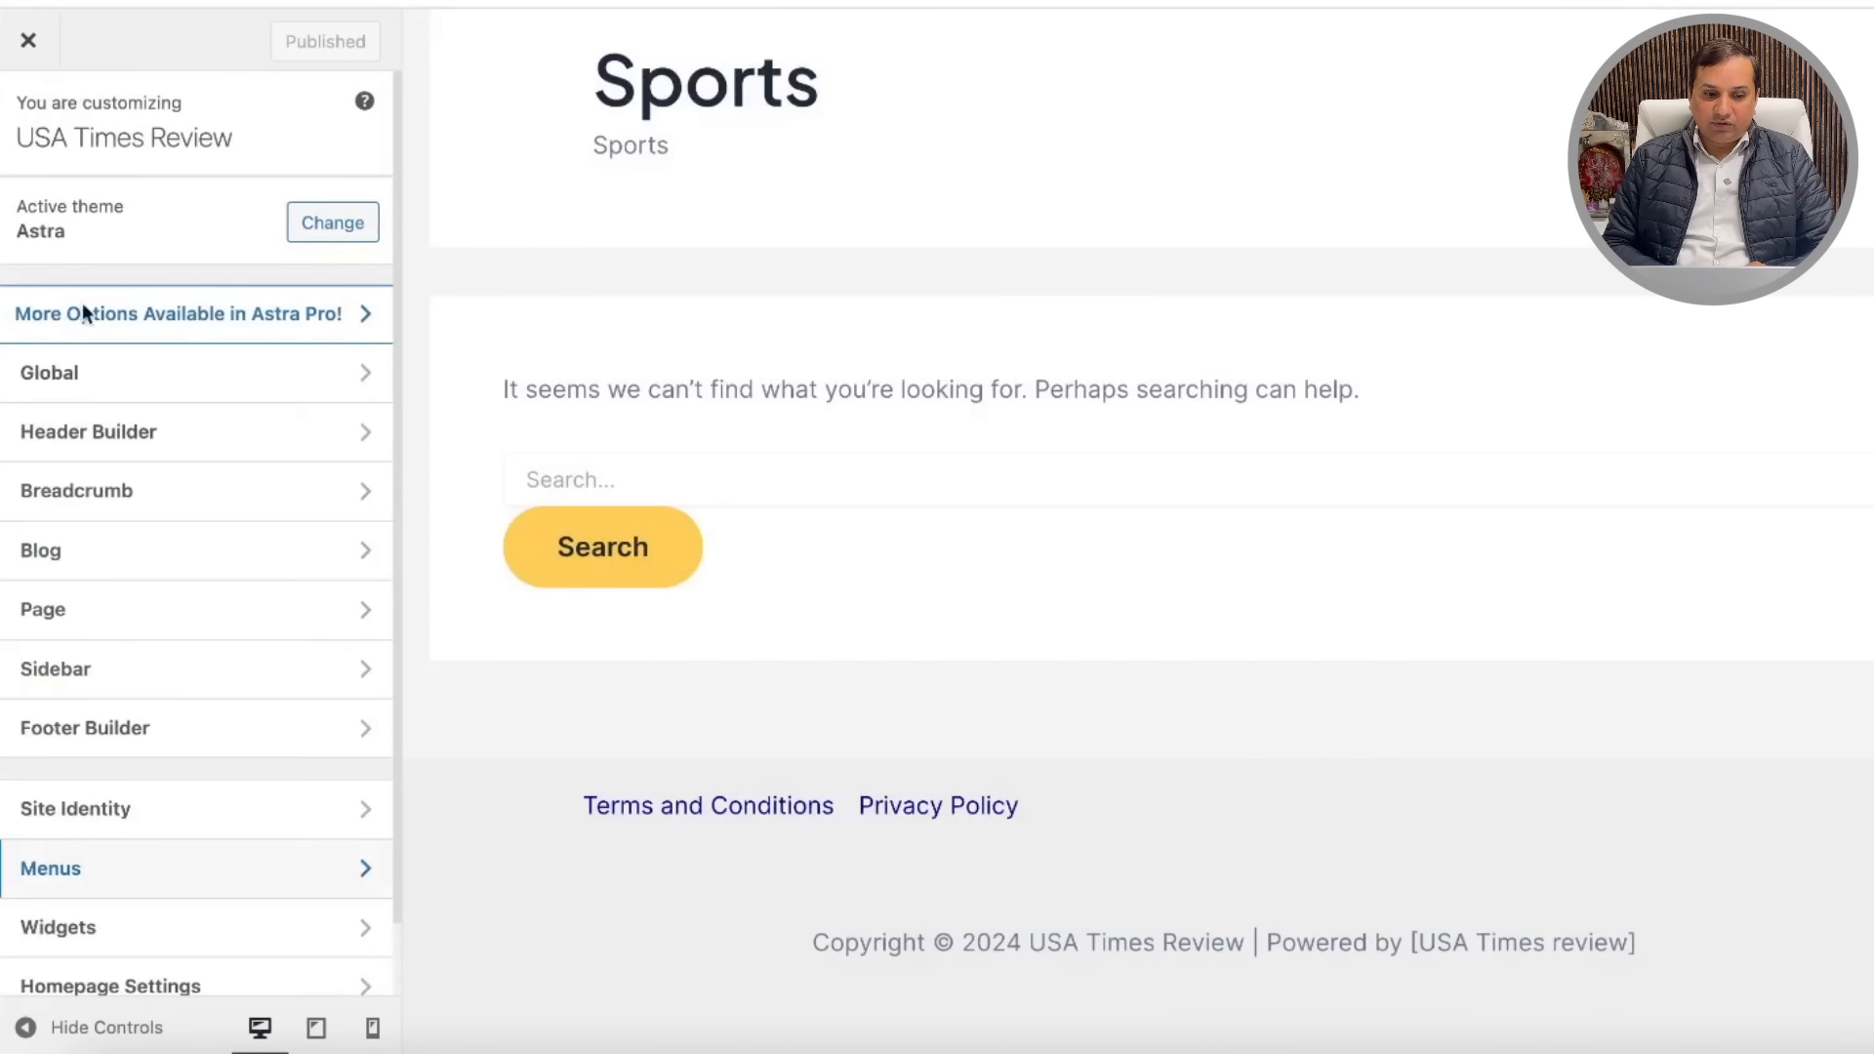
{"action": "scroll", "coordinate": [256, 667], "scroll_direction": "down", "scroll_amount": 1}
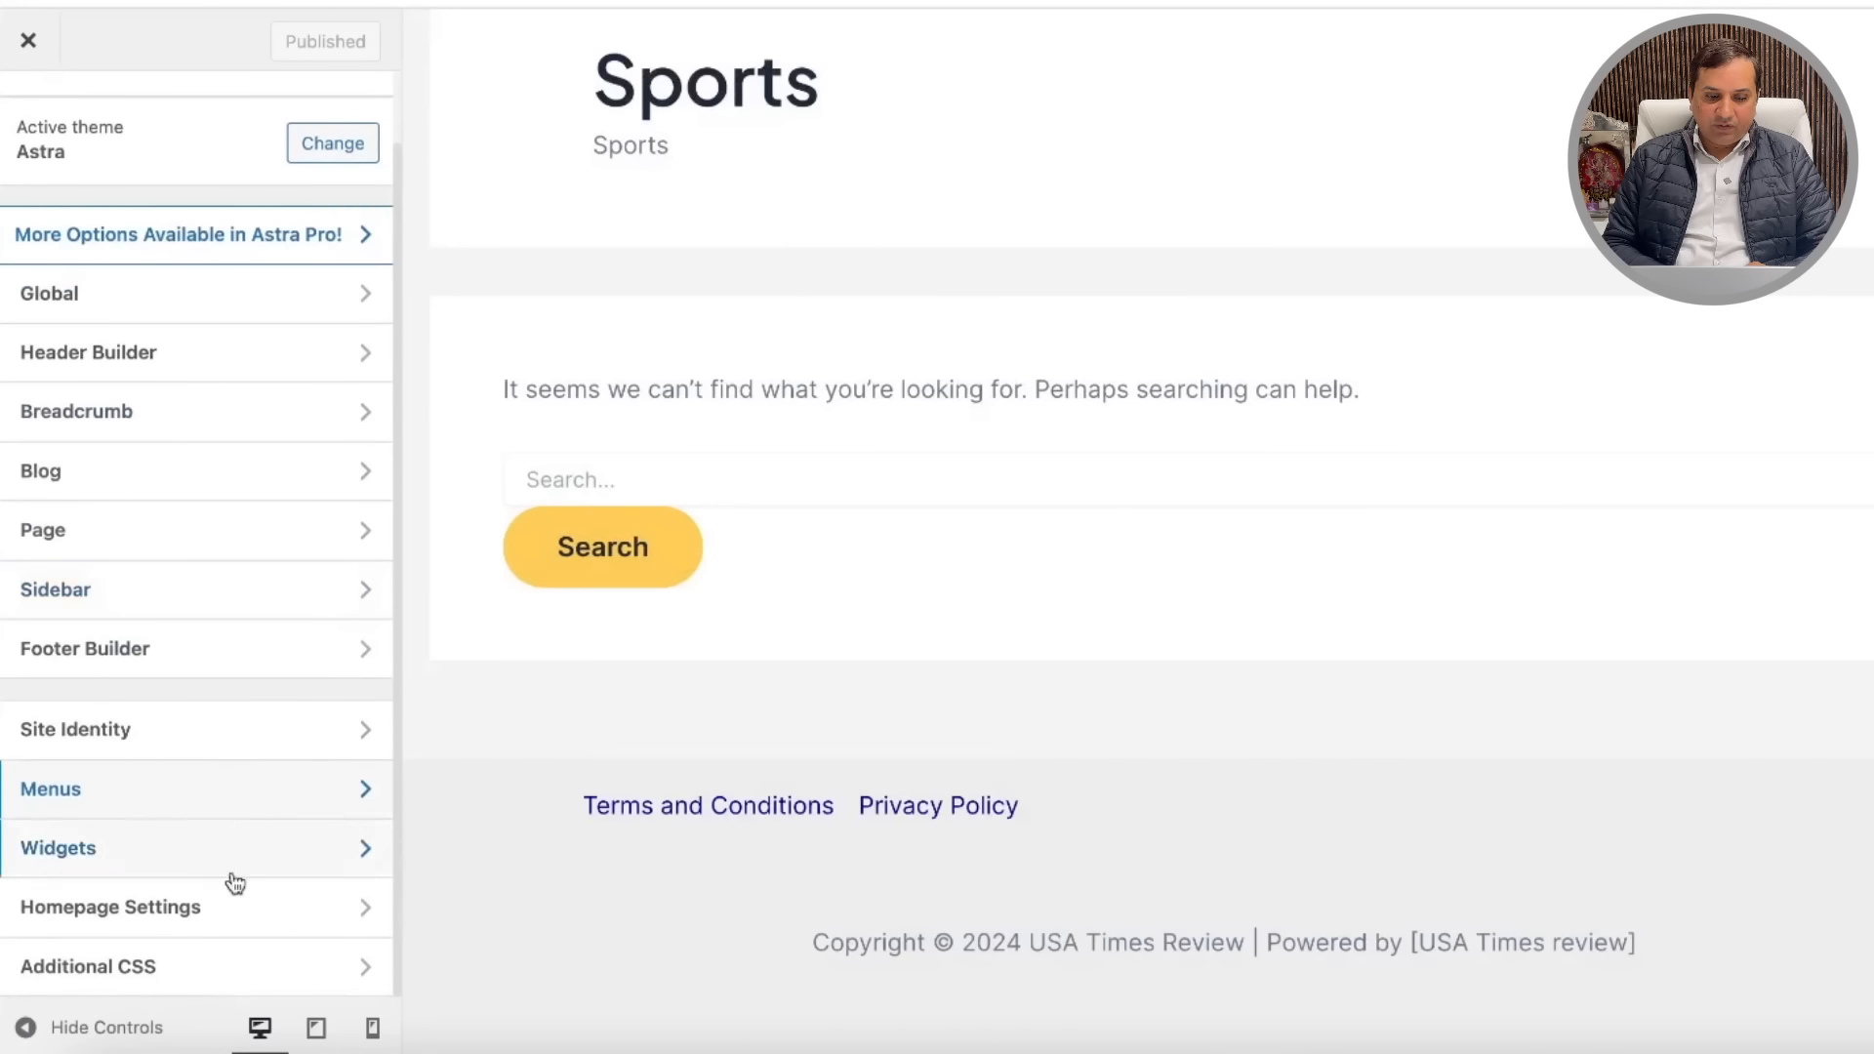
Step: Place Facebook, Twitter and Instagram social icons in the empty top footer cell, then exit to the live site
{"action": "left_click", "coordinate": [298, 670]}
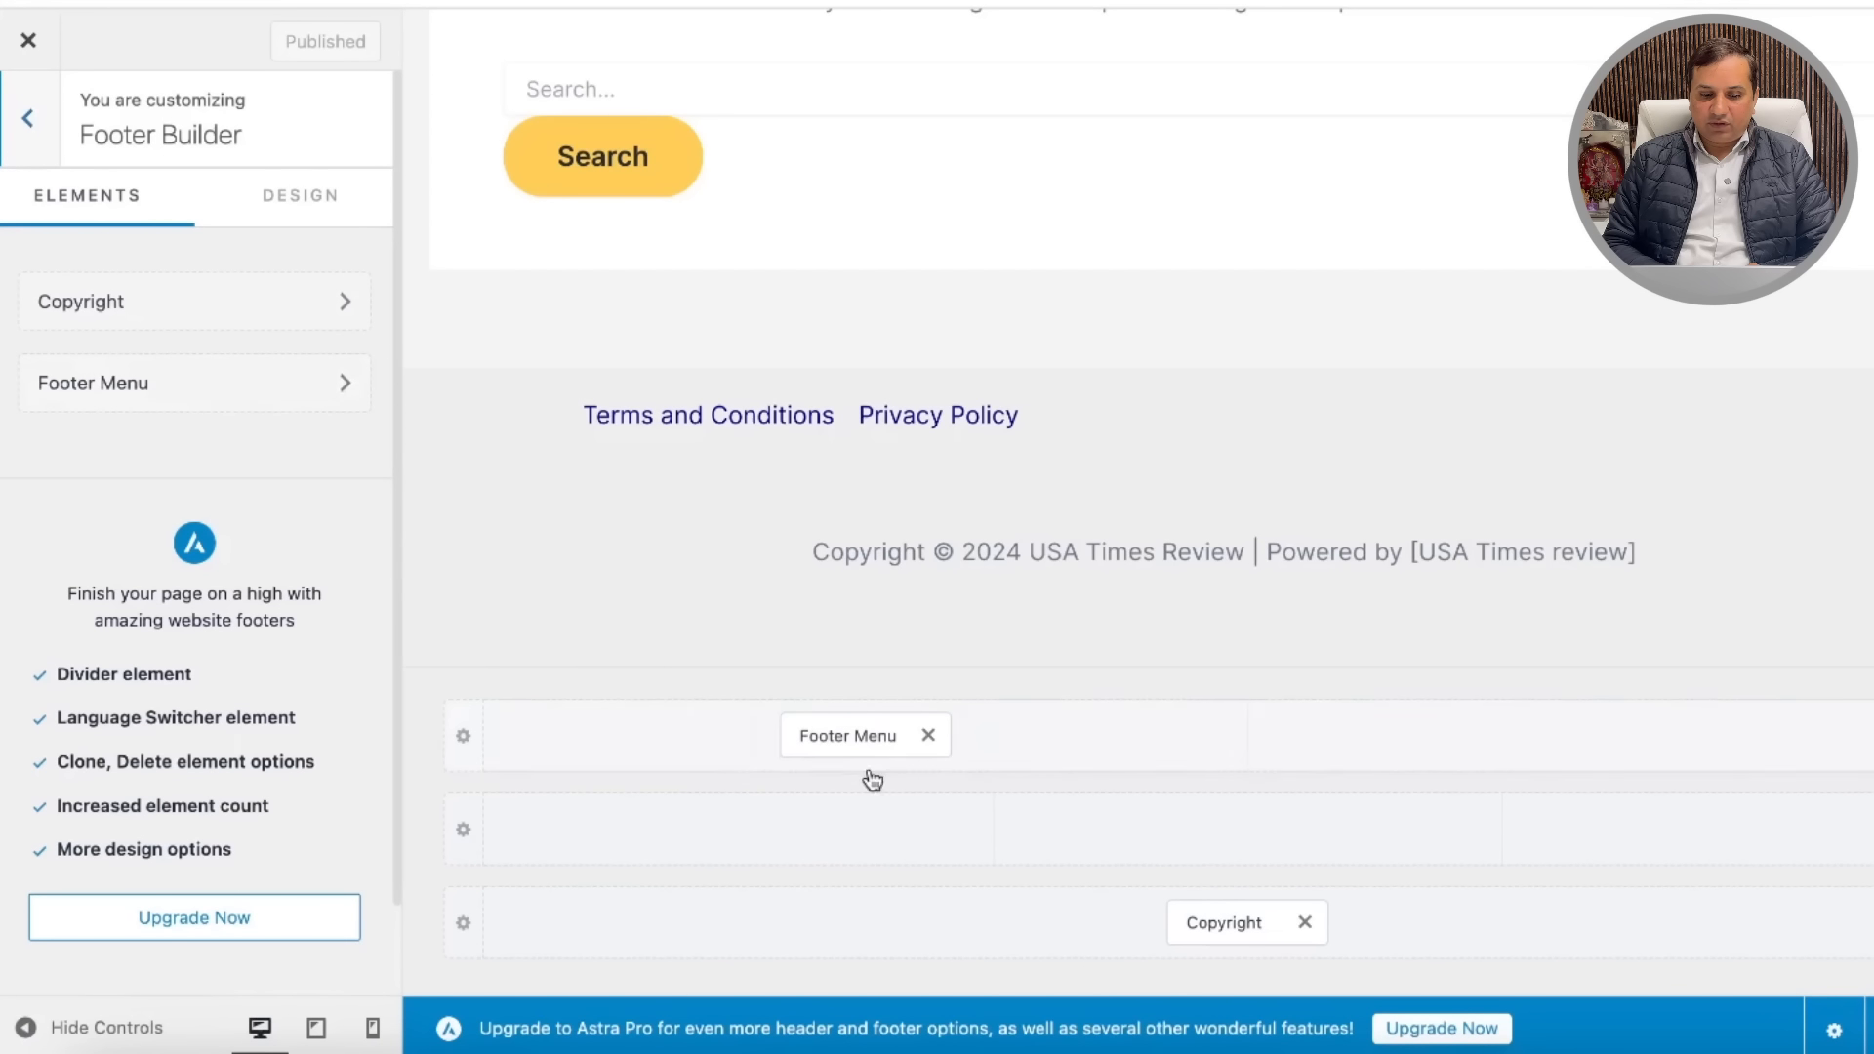
{"action": "left_click", "coordinate": [1636, 735]}
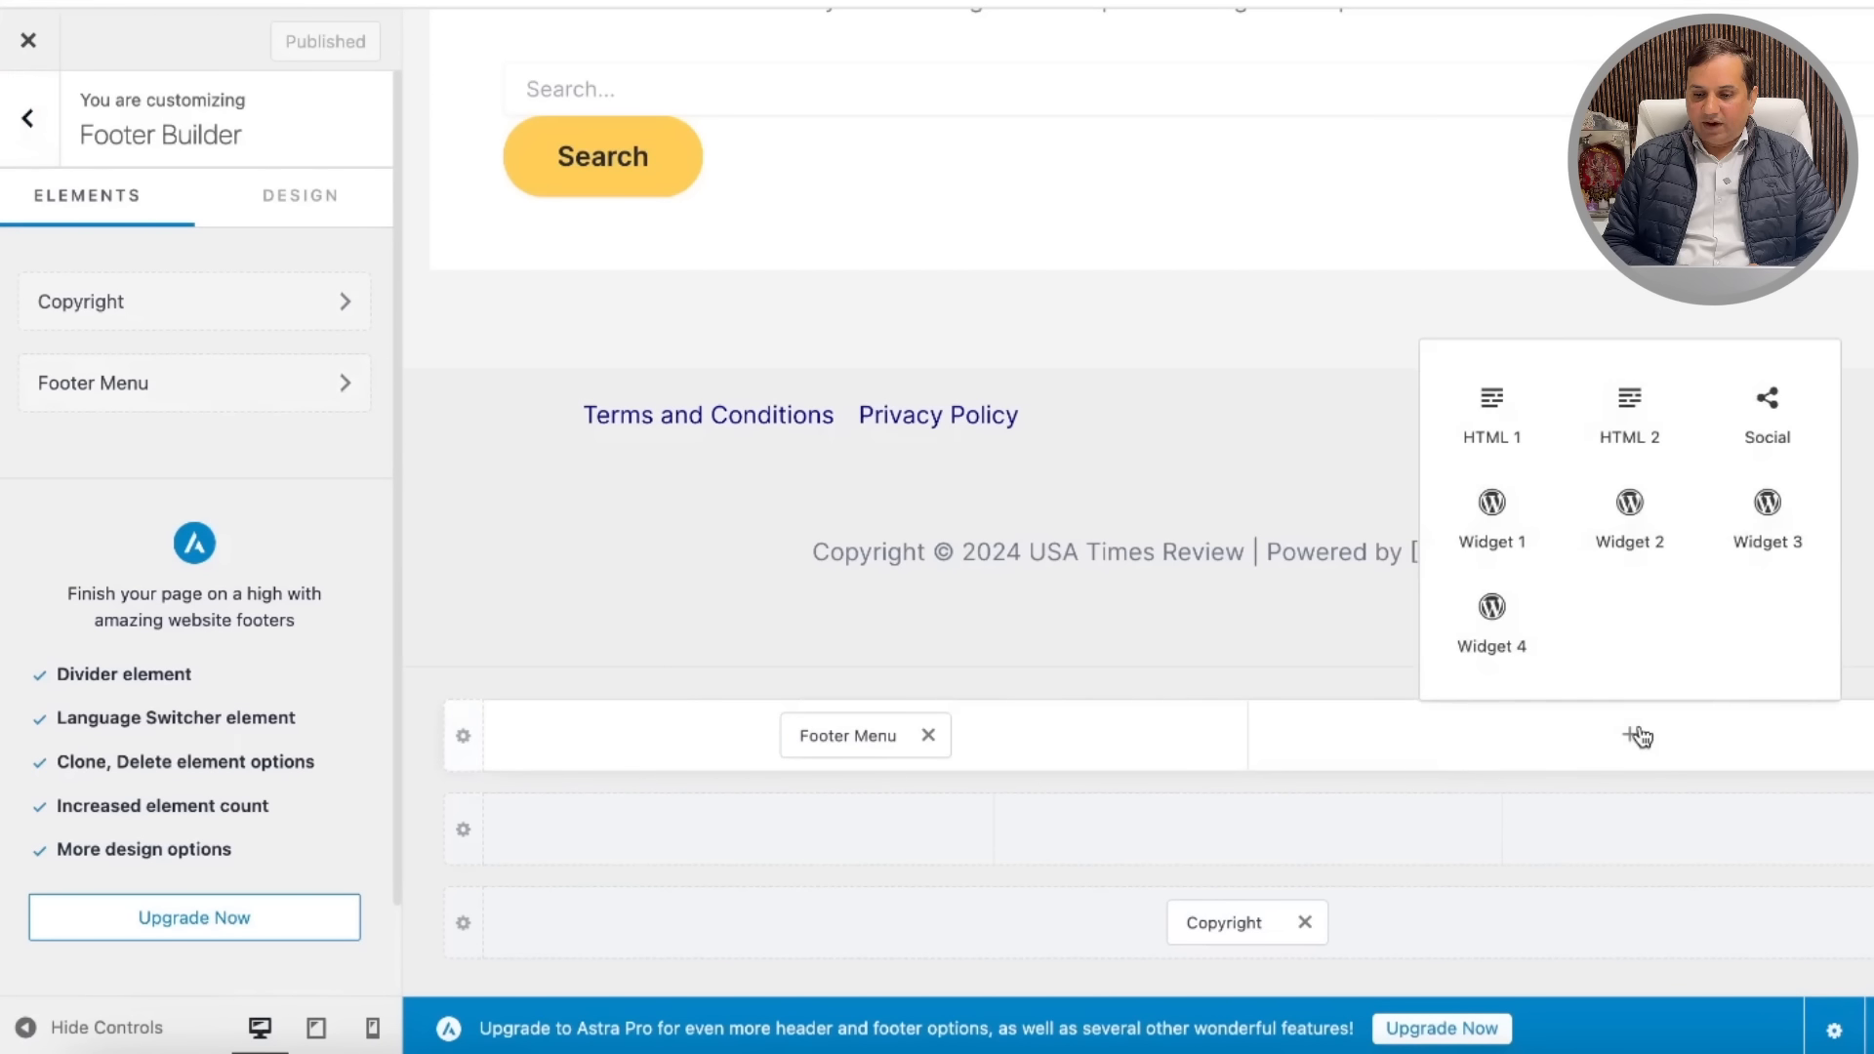
{"action": "left_click", "coordinate": [1771, 408]}
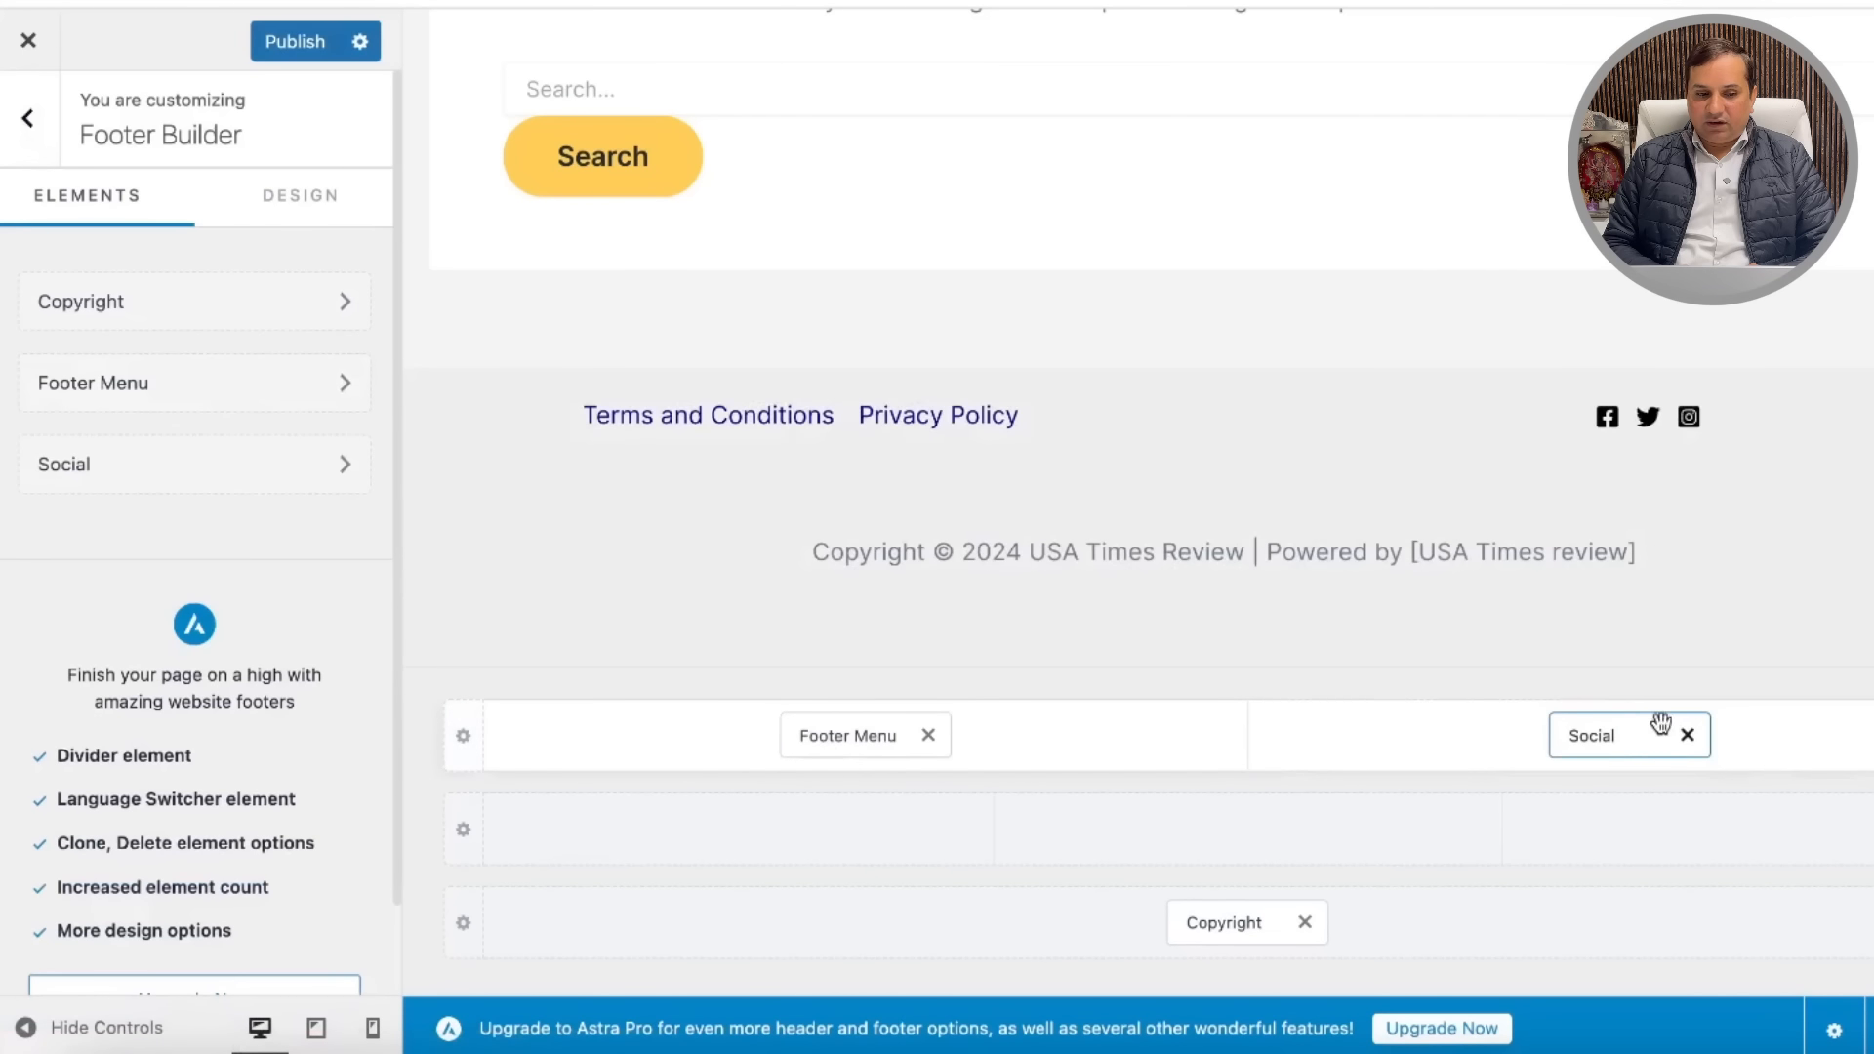
{"action": "left_click", "coordinate": [335, 471]}
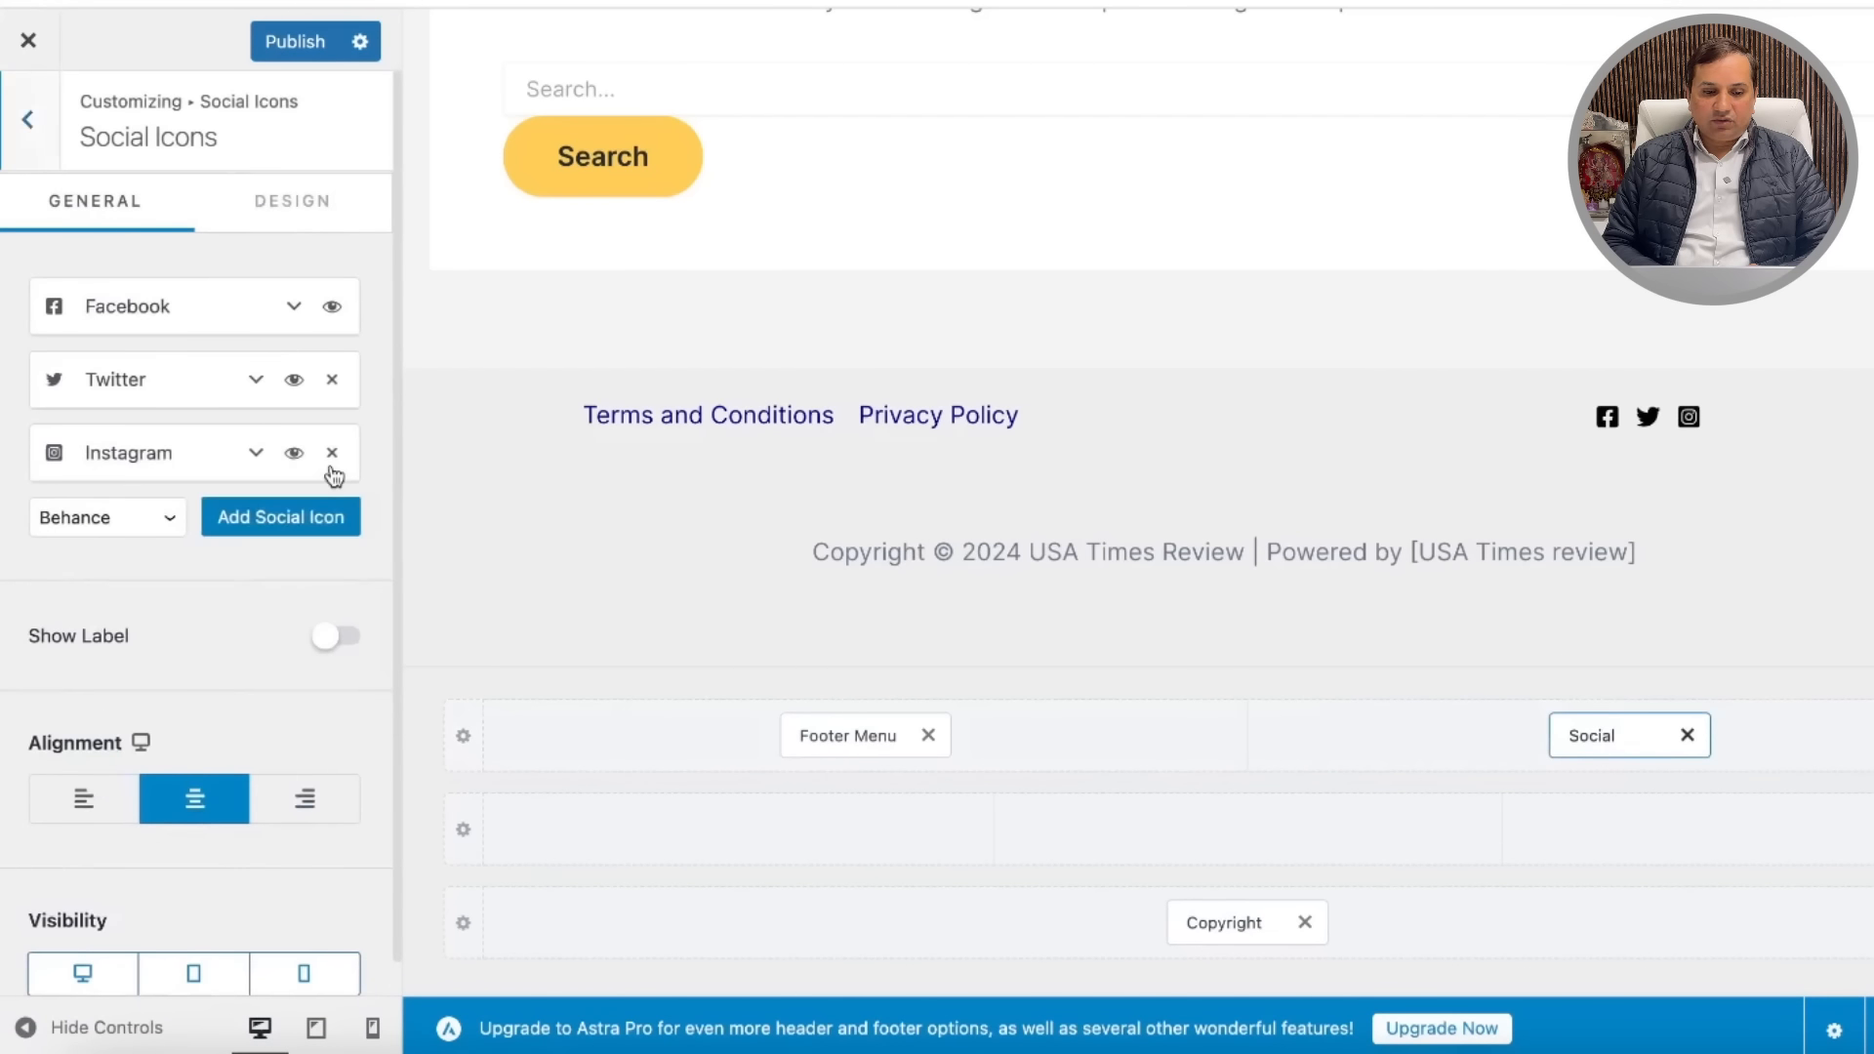
{"action": "left_click", "coordinate": [294, 310]}
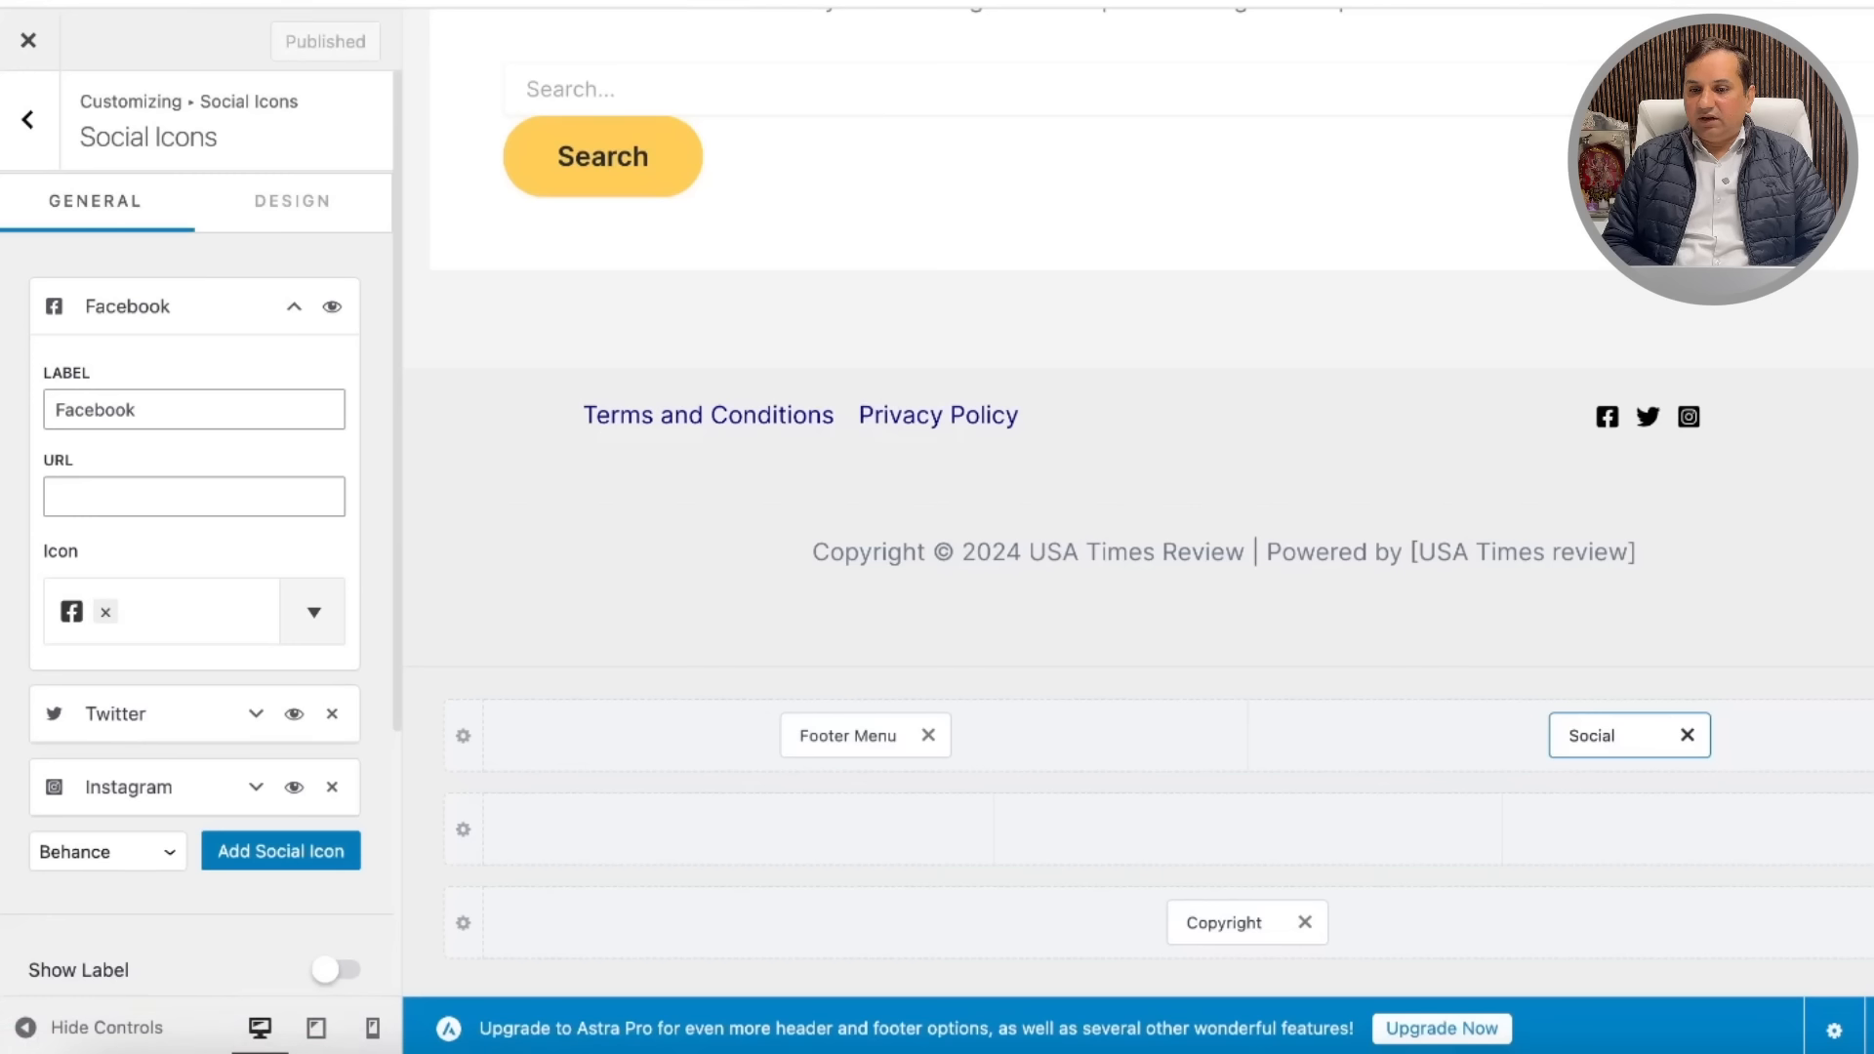
{"action": "left_click", "coordinate": [27, 46]}
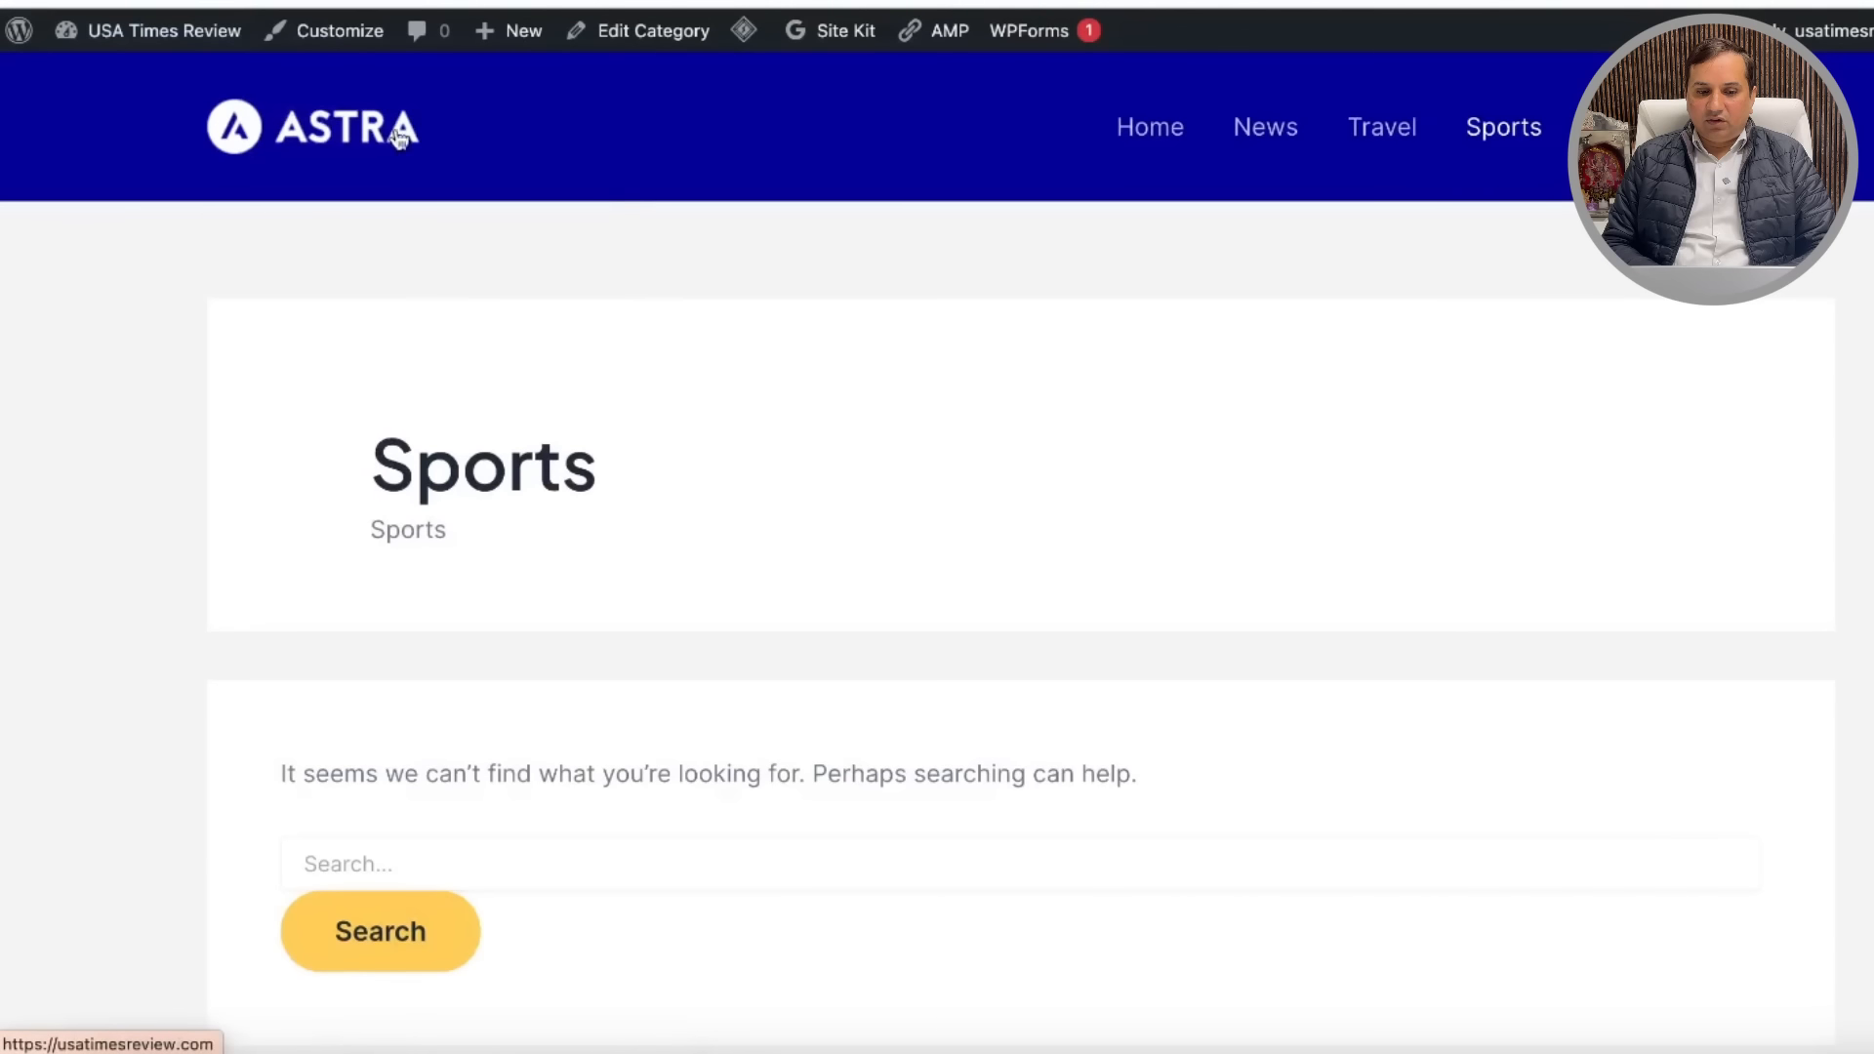
Step: From the home page, visit the News, Travel and Sports category pages, ending on the empty Sports page
{"action": "mouse_move", "coordinate": [146, 30]}
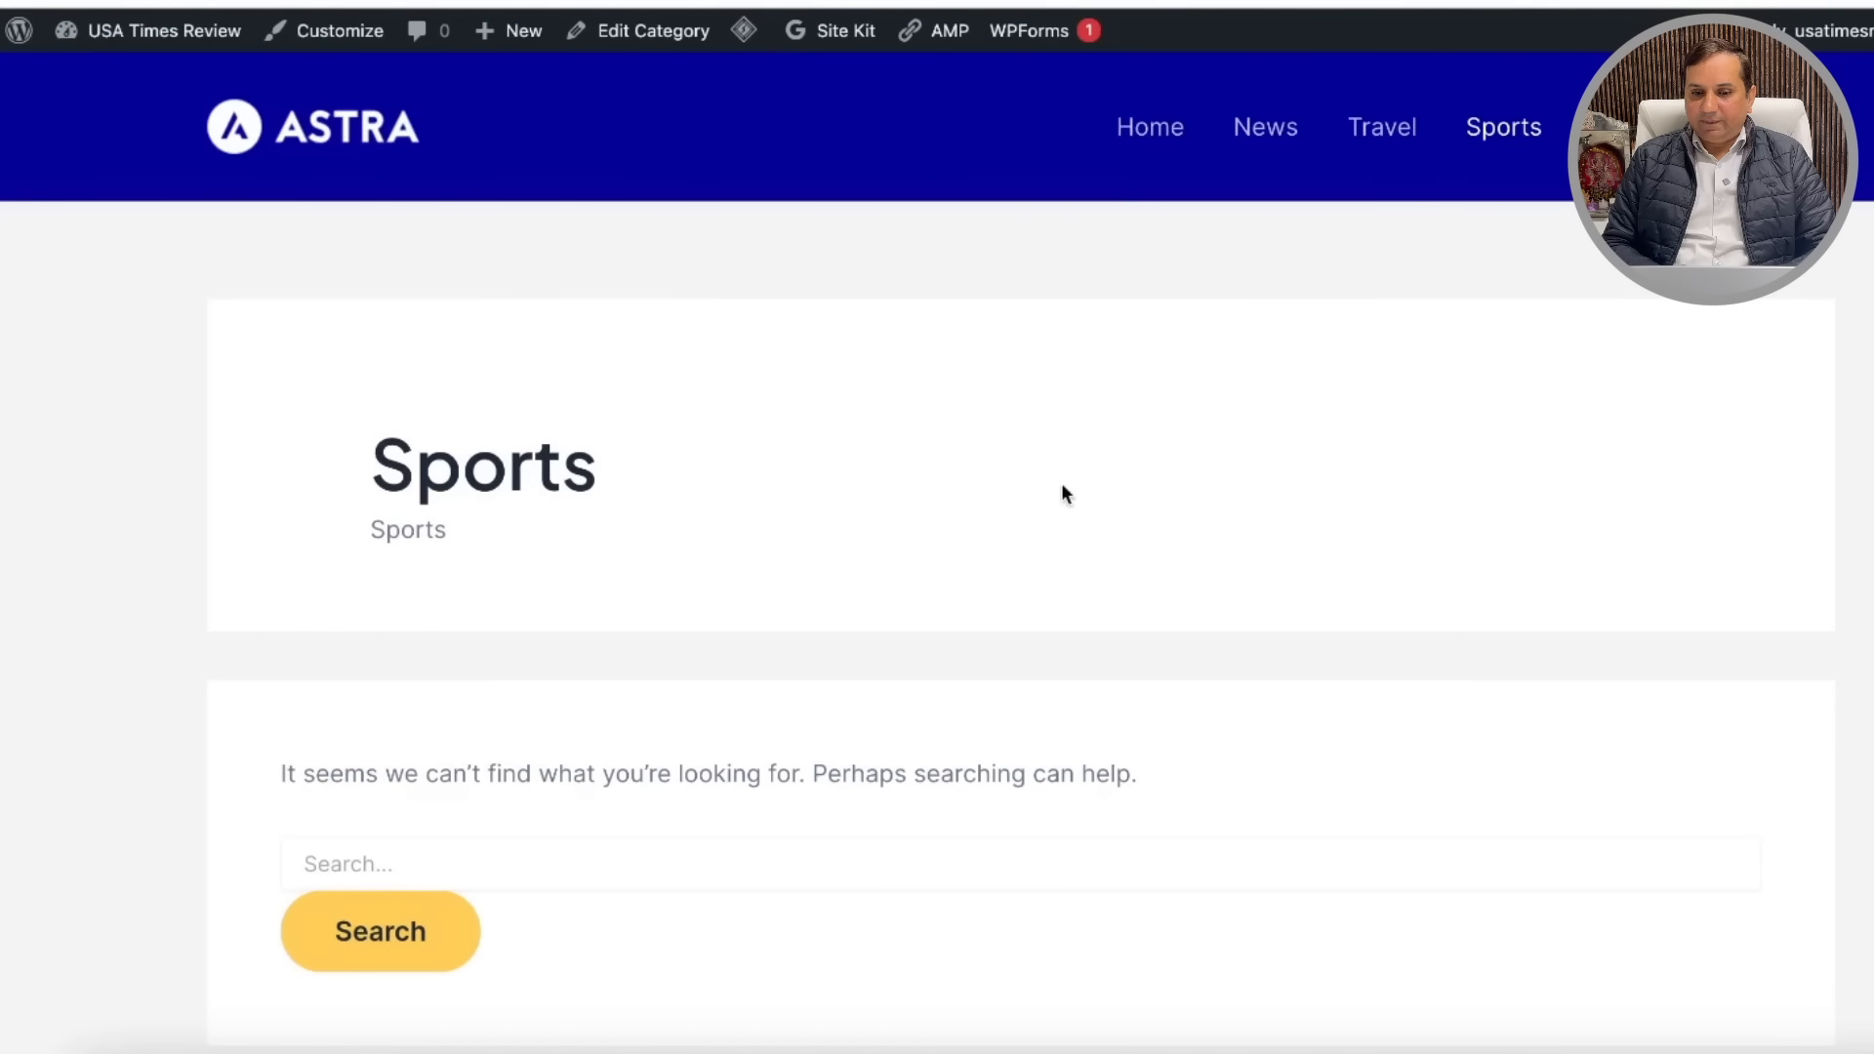
{"action": "left_click", "coordinate": [1152, 122]}
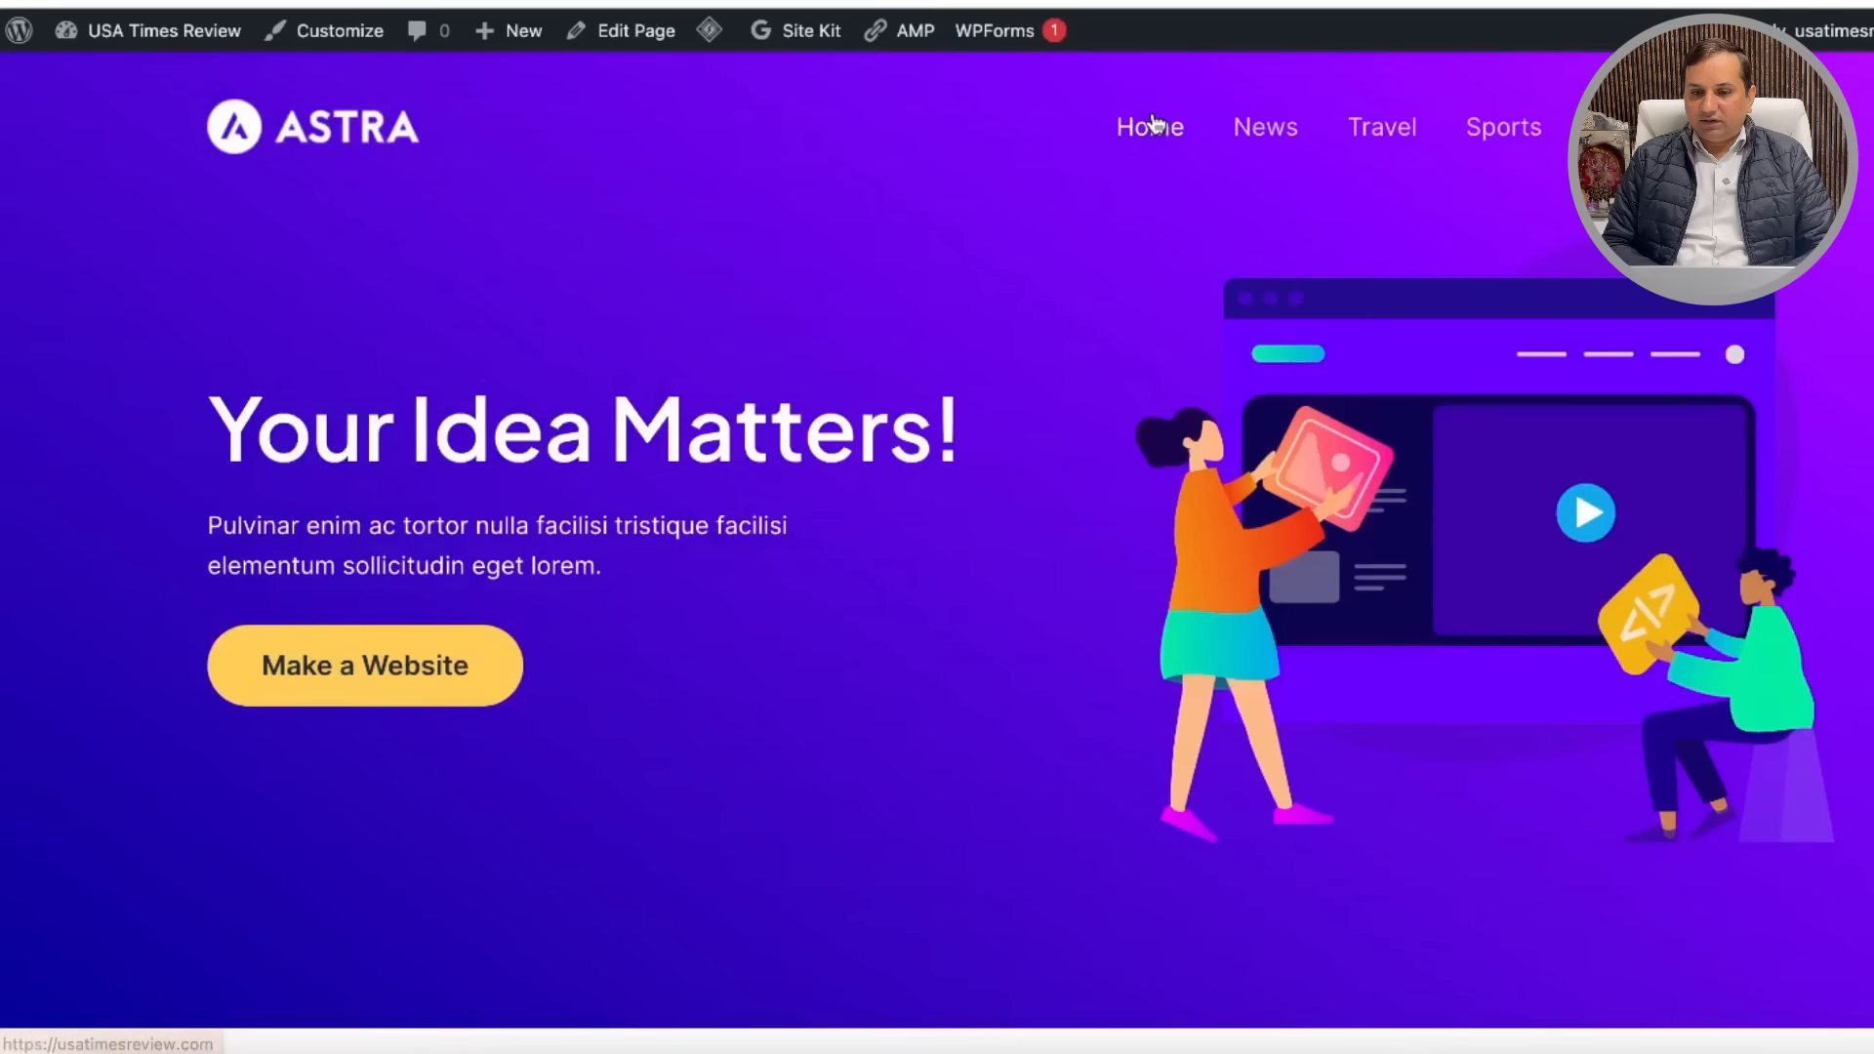
{"action": "scroll", "coordinate": [1096, 594], "scroll_direction": "down", "scroll_amount": 15}
{"action": "scroll", "coordinate": [1096, 595], "scroll_direction": "down", "scroll_amount": 15}
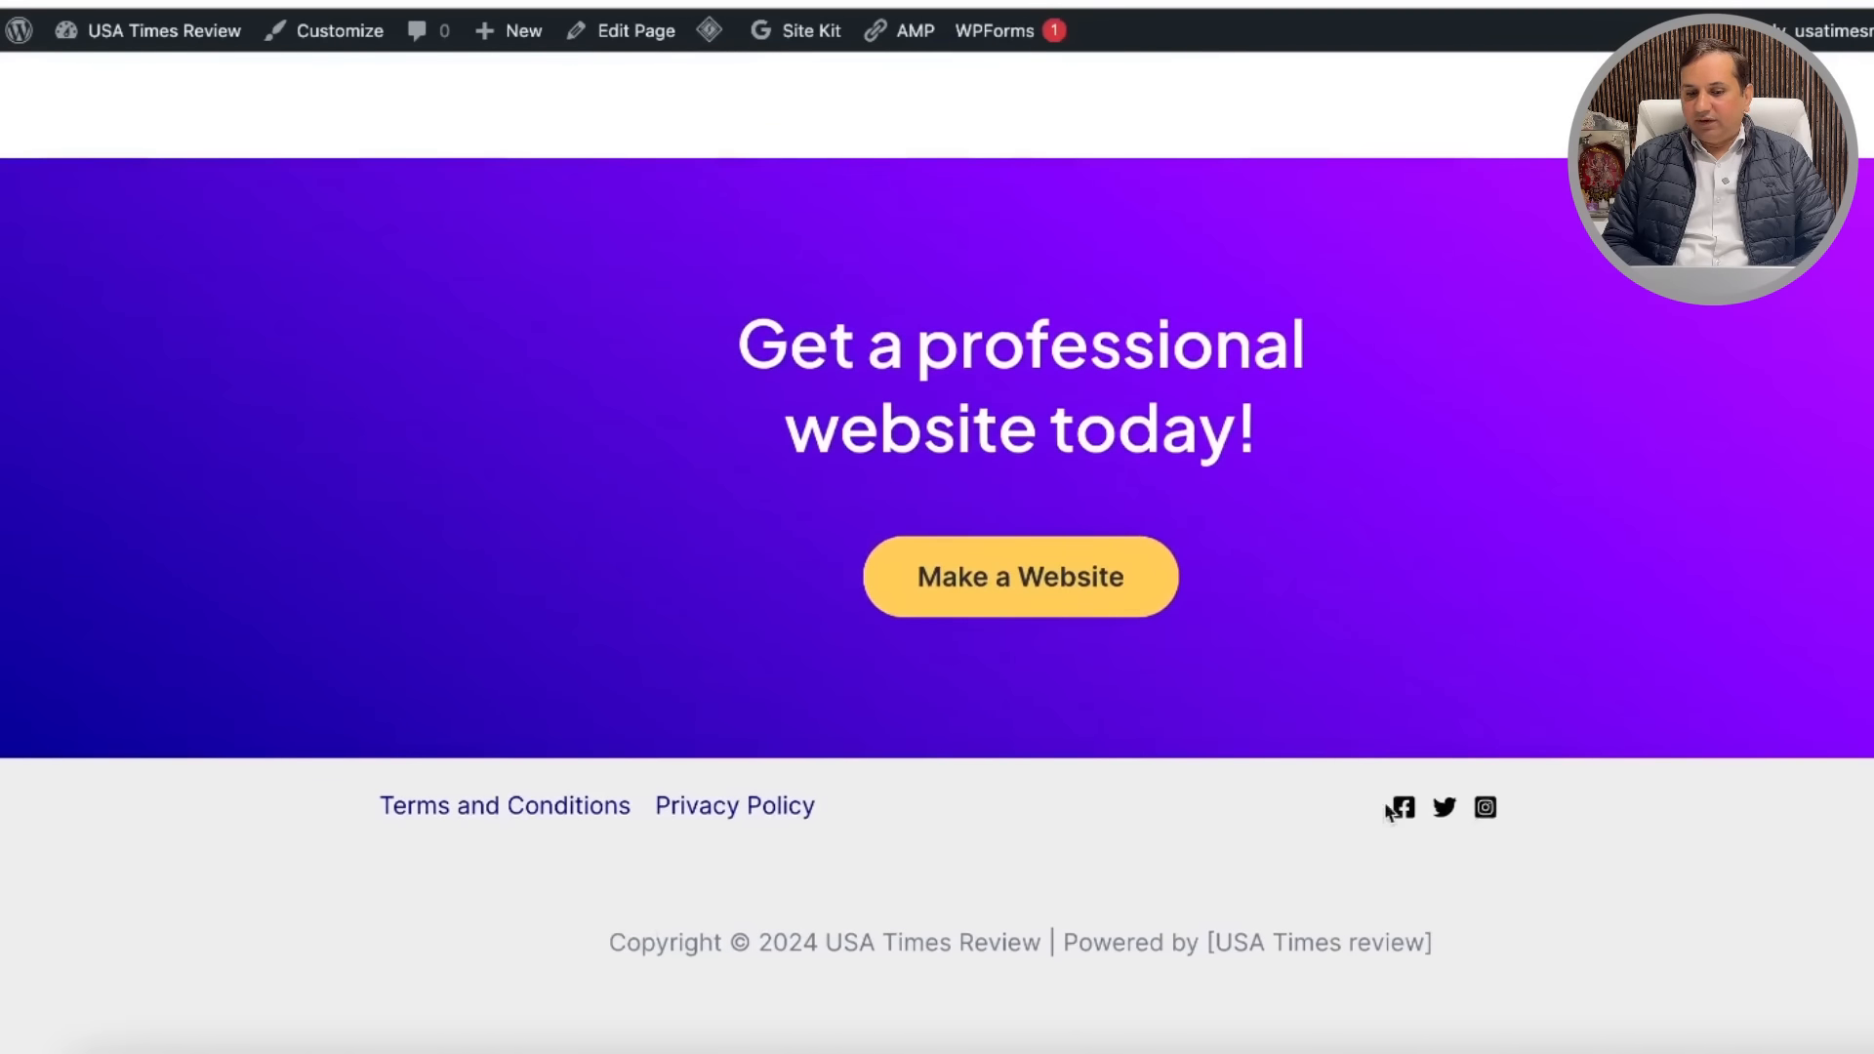
{"action": "scroll", "coordinate": [1273, 455], "scroll_direction": "up", "scroll_amount": 15}
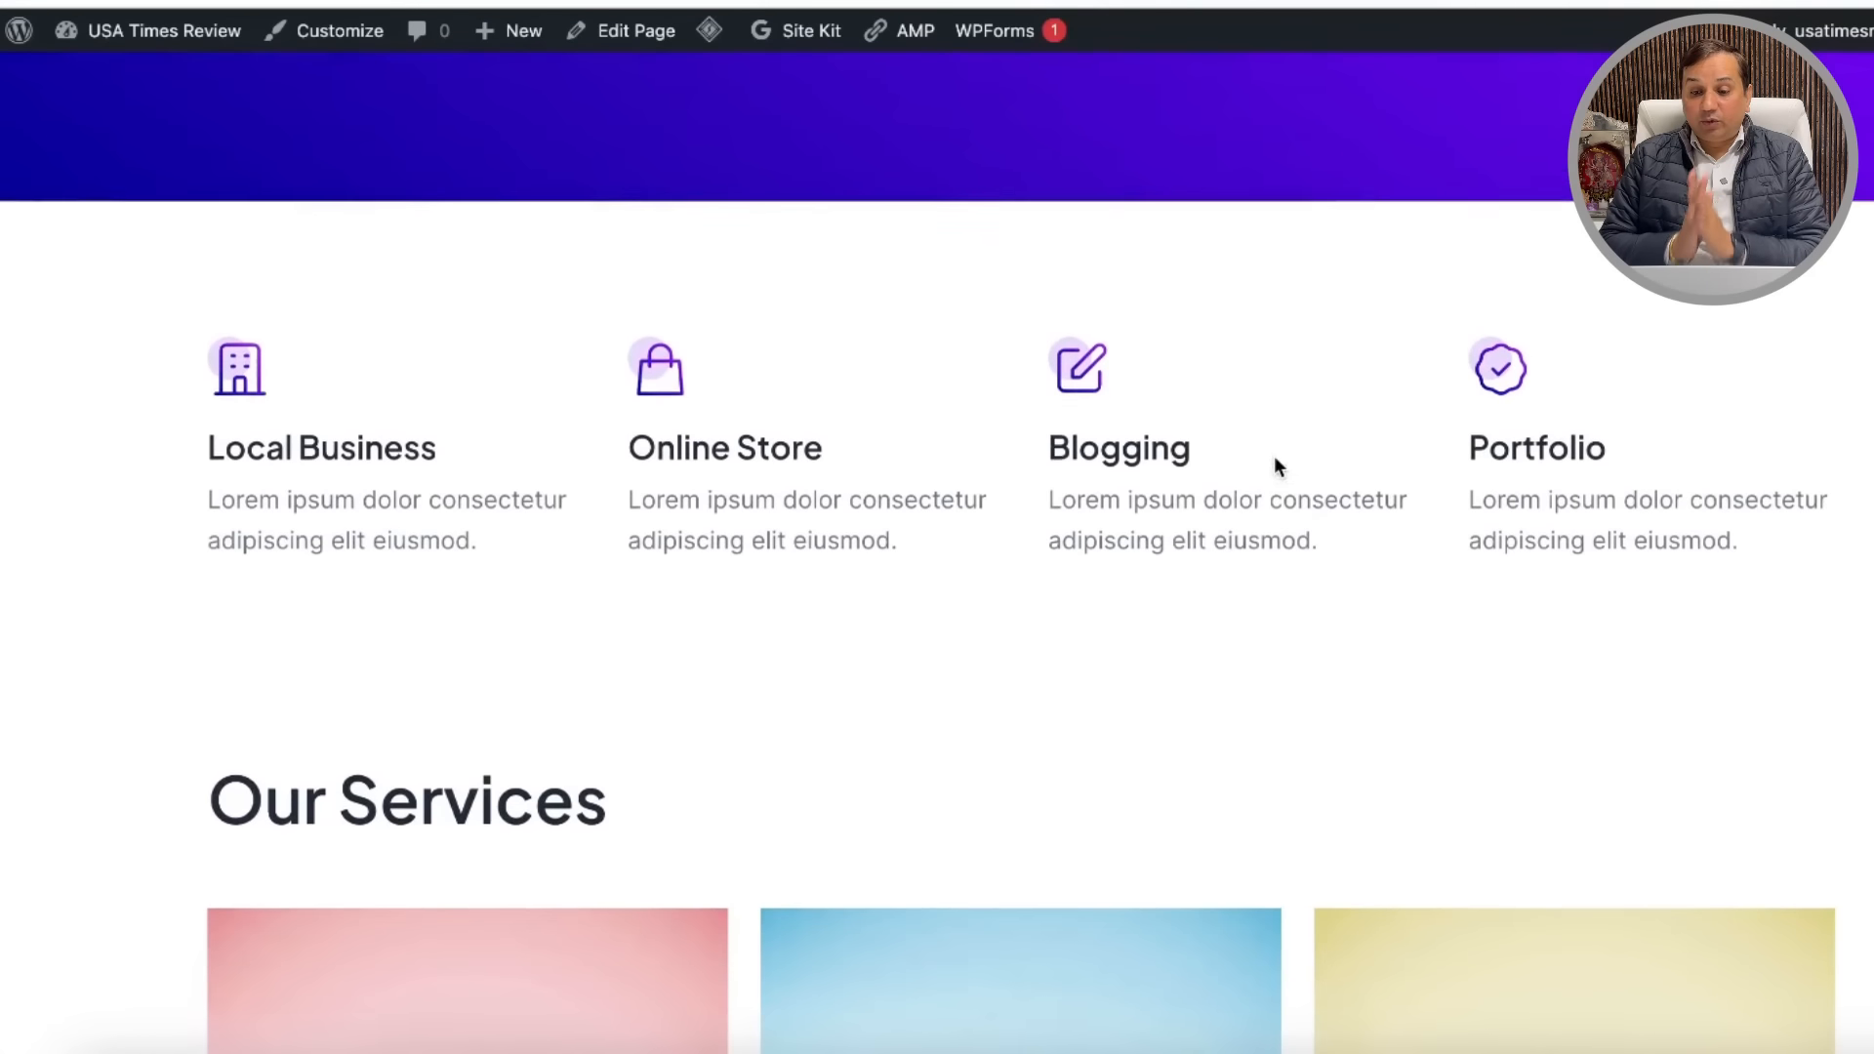
{"action": "scroll", "coordinate": [1286, 444], "scroll_direction": "up", "scroll_amount": 10}
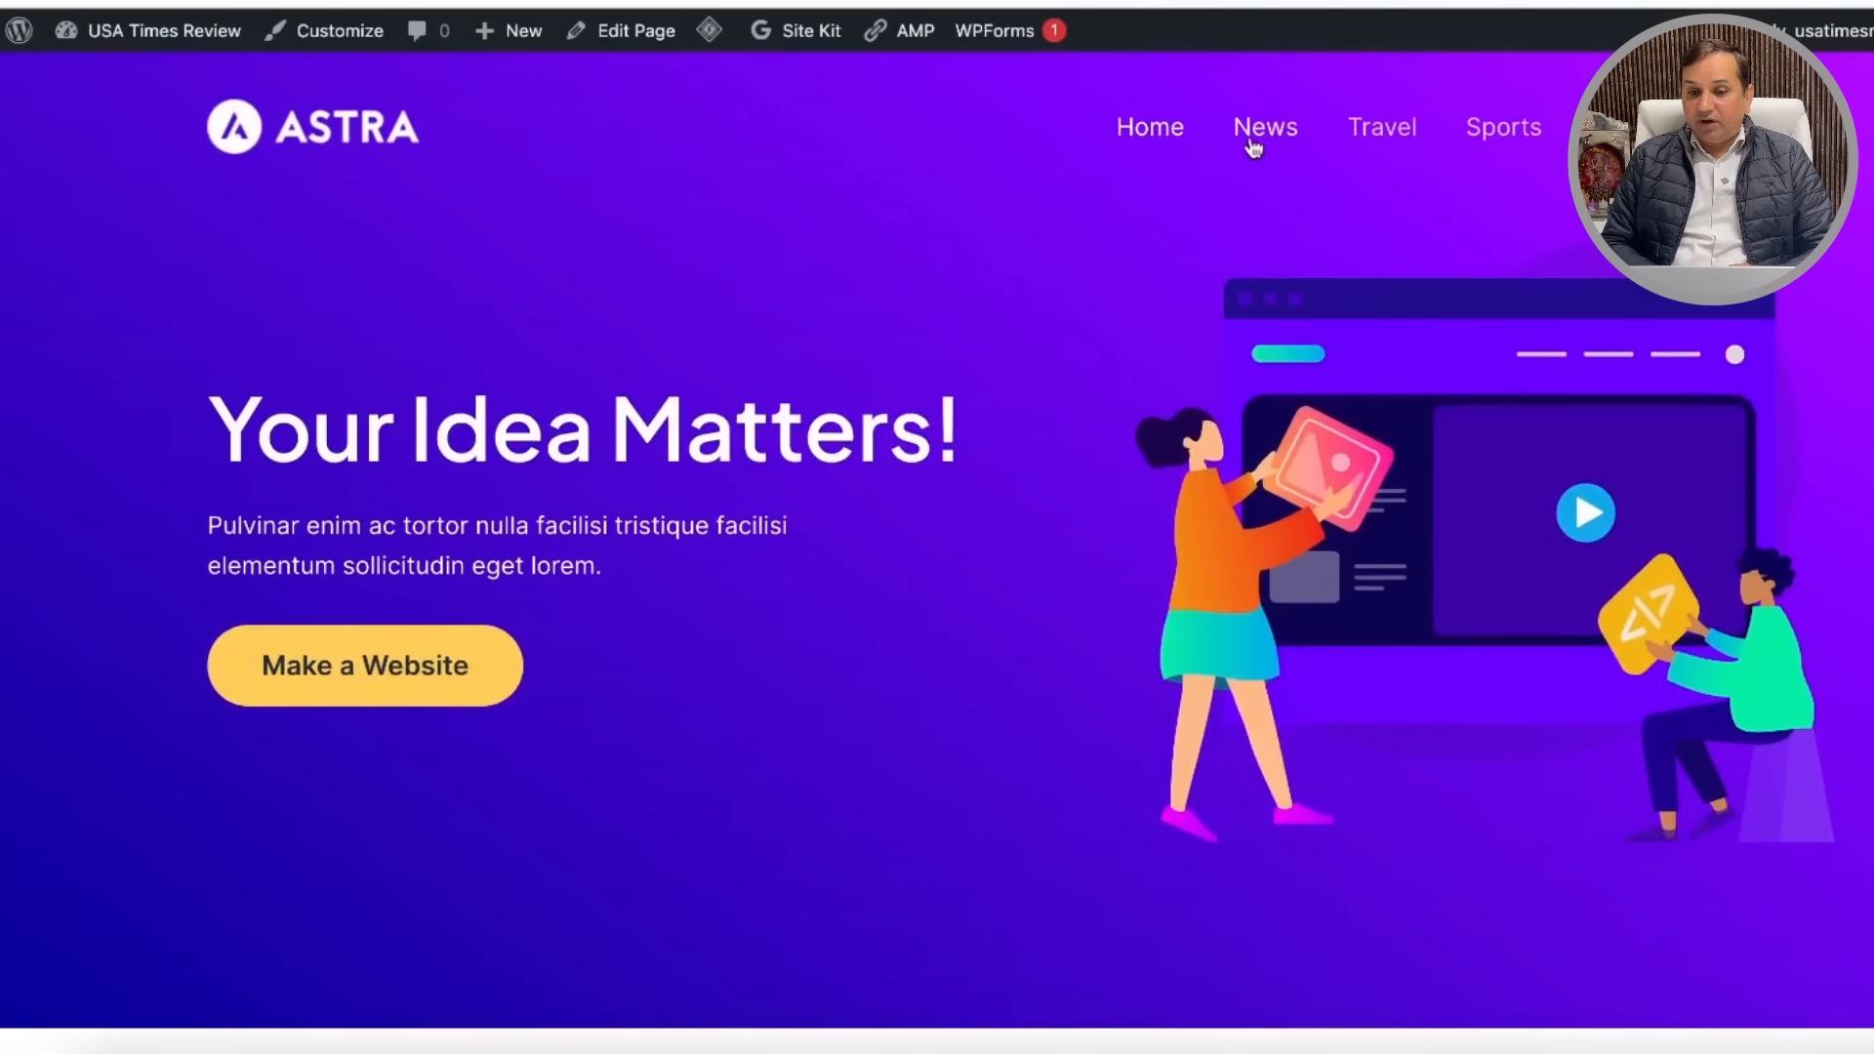
{"action": "left_click", "coordinate": [1254, 144]}
{"action": "left_click", "coordinate": [1440, 145]}
{"action": "left_click", "coordinate": [1472, 137]}
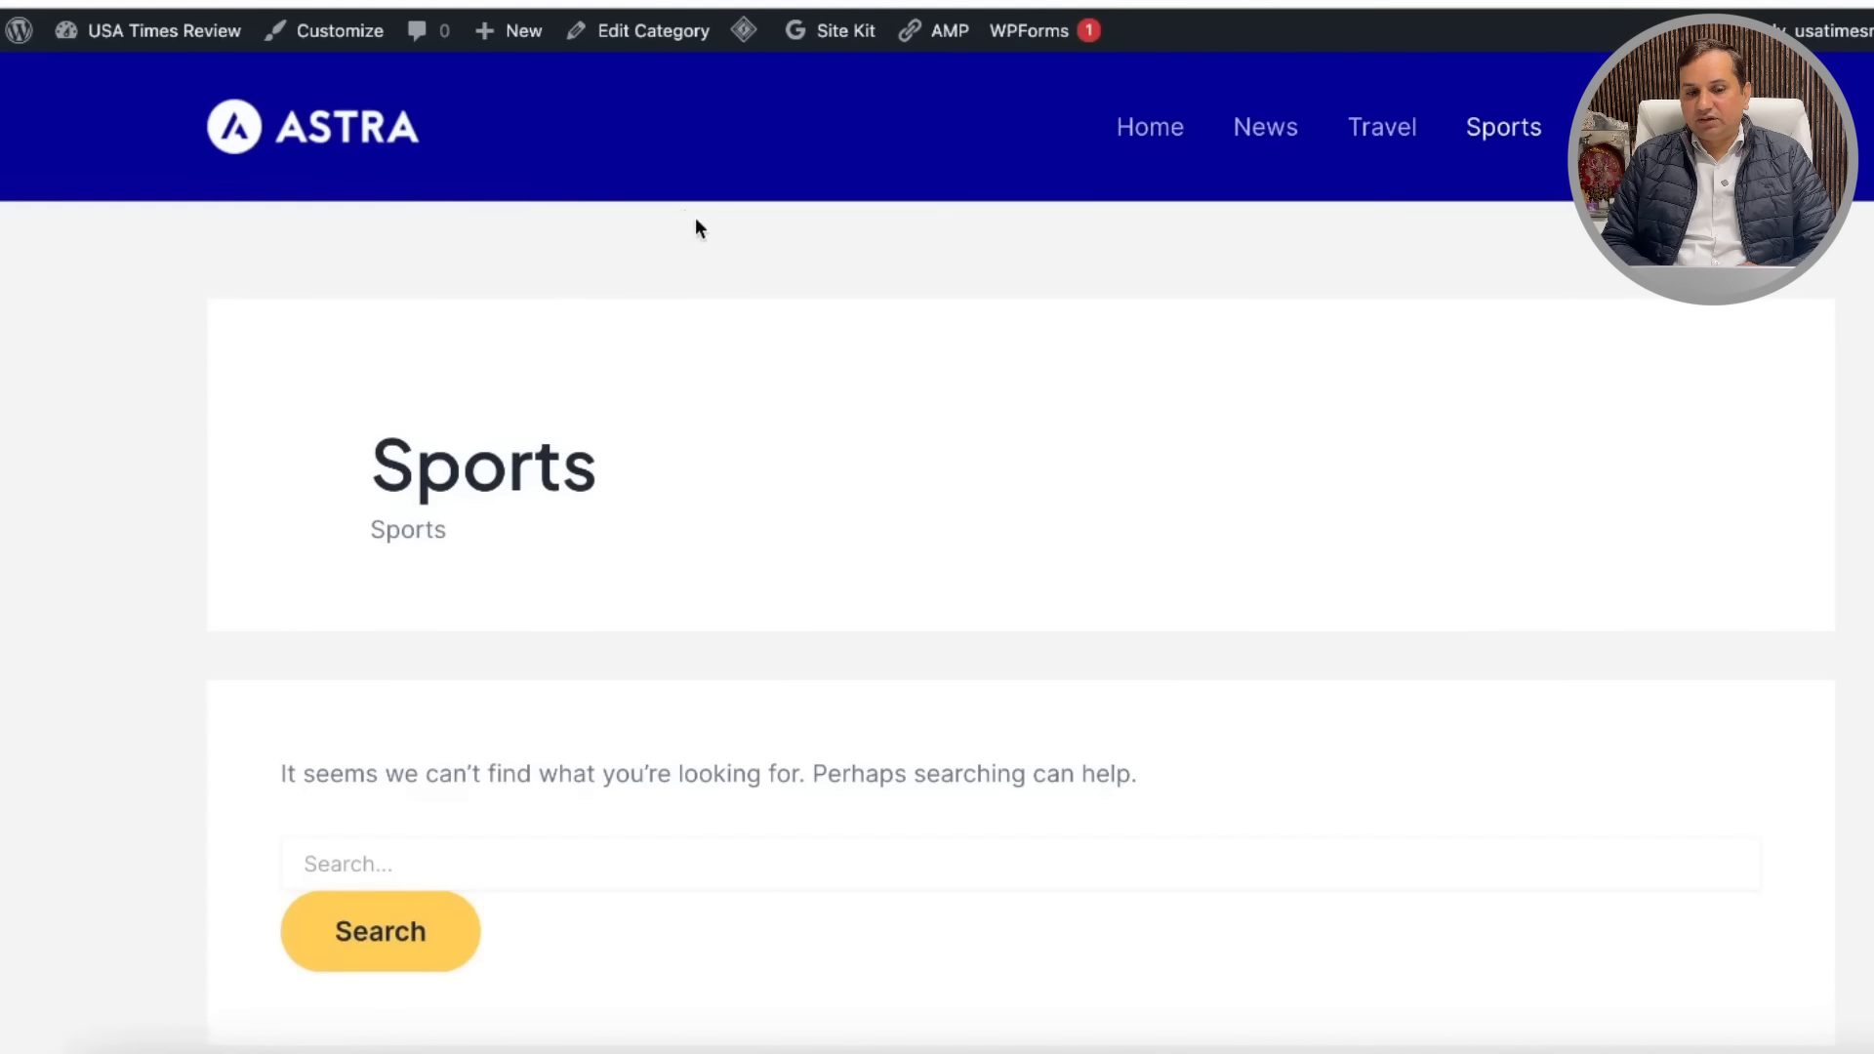
{"action": "scroll", "coordinate": [695, 226], "scroll_direction": "down", "scroll_amount": 3}
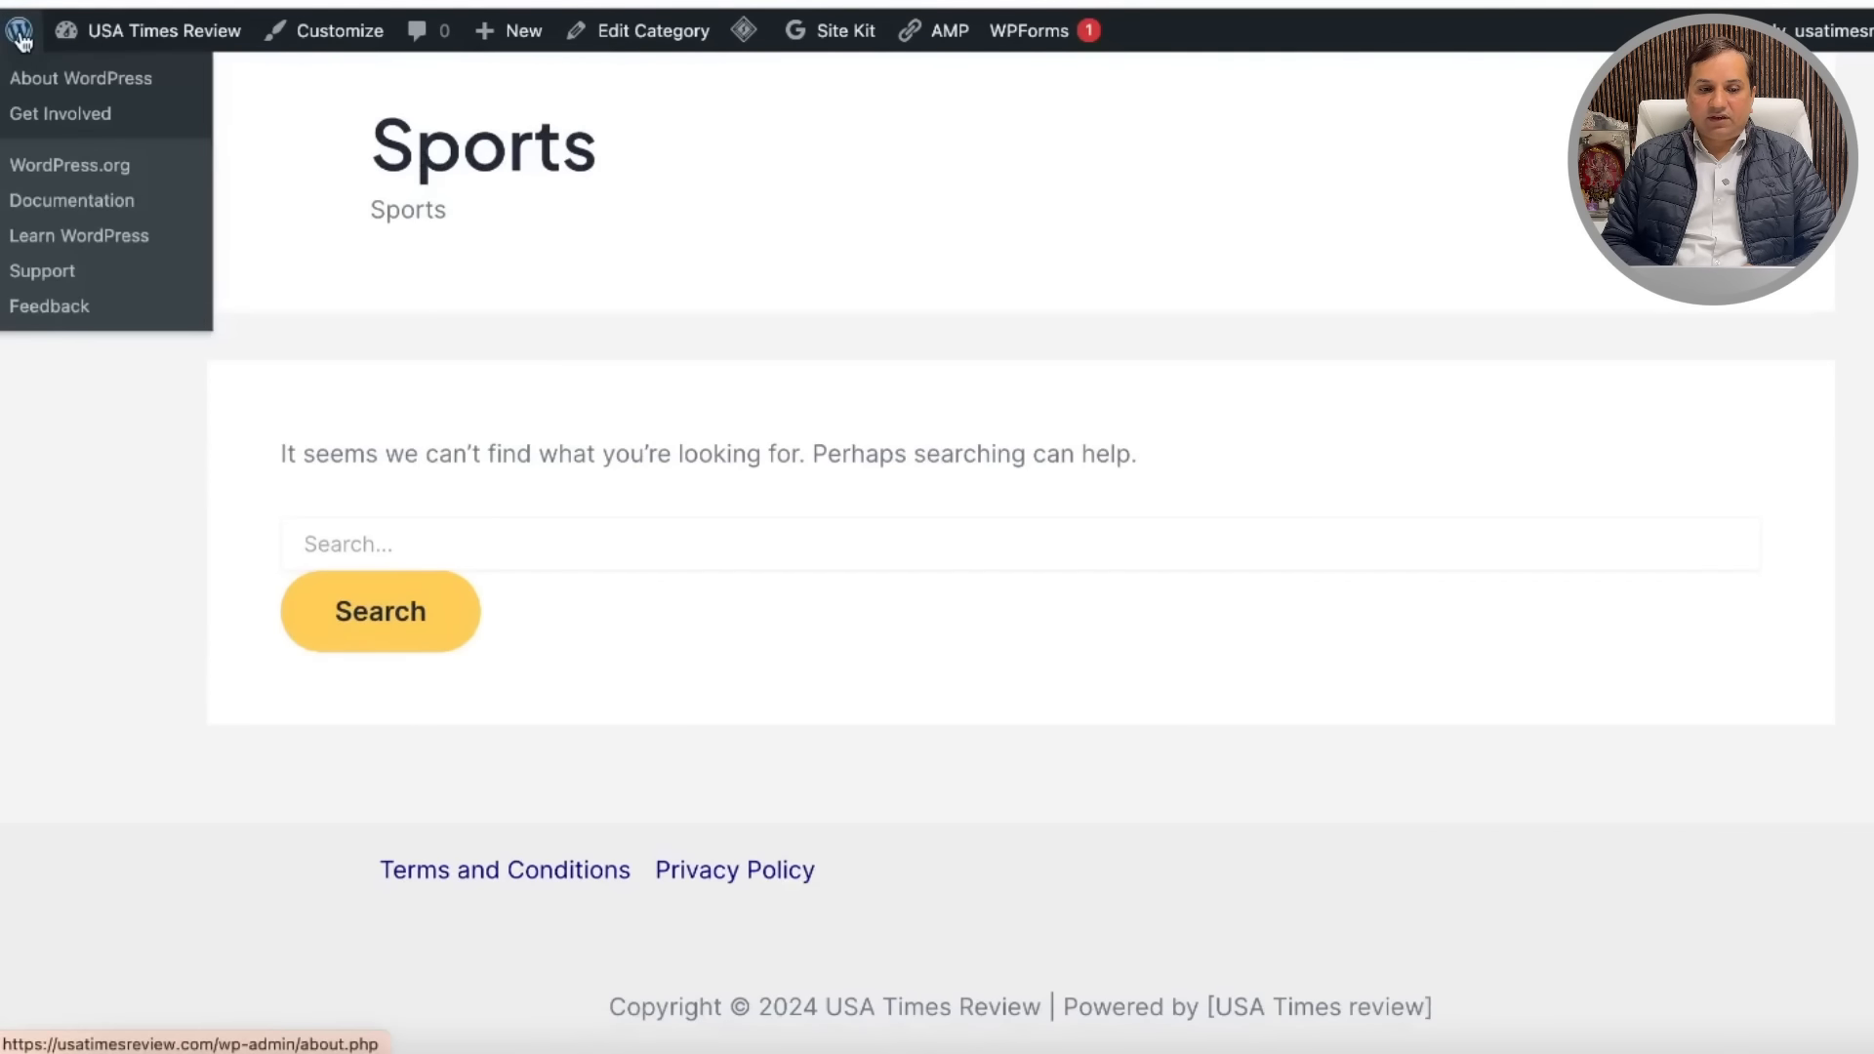
Step: Go to the About WordPress admin page, then start a new post from the Posts menu
{"action": "left_click", "coordinate": [20, 32]}
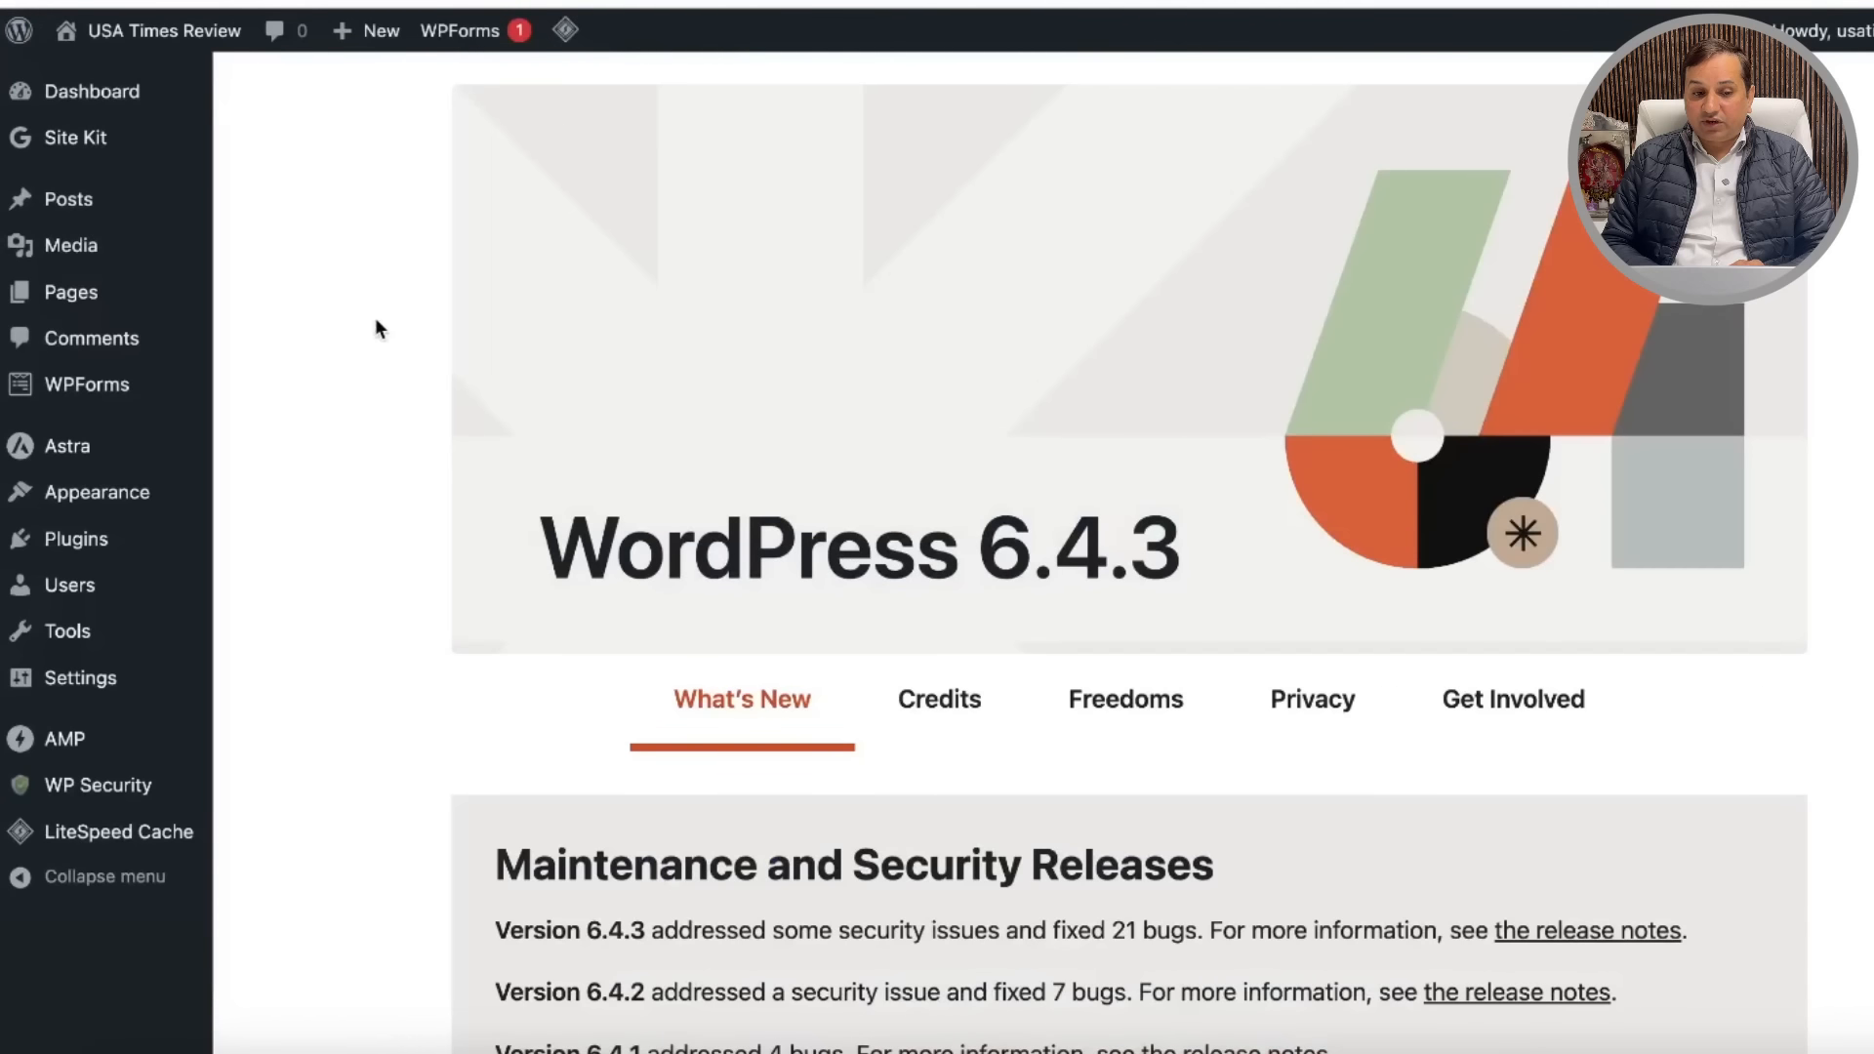
{"action": "scroll", "coordinate": [375, 318], "scroll_direction": "down", "scroll_amount": 5}
{"action": "scroll", "coordinate": [375, 318], "scroll_direction": "up", "scroll_amount": 5}
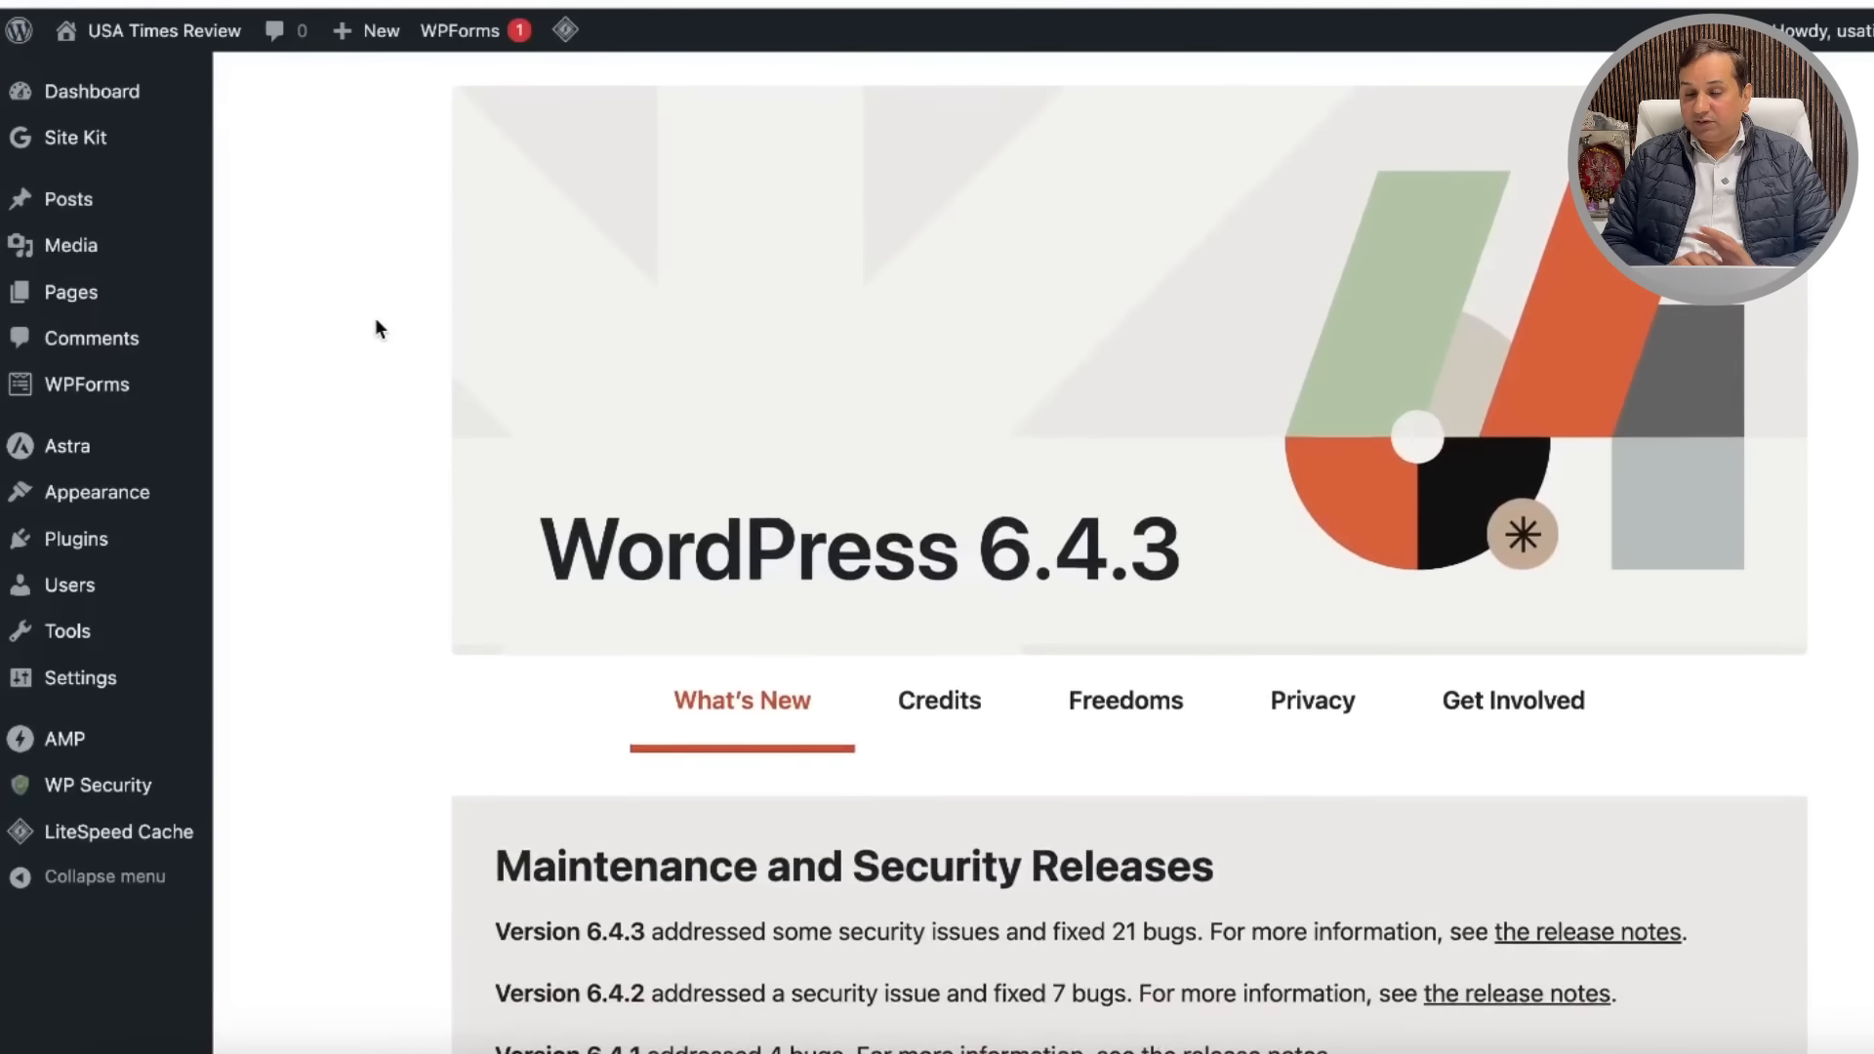
{"action": "mouse_move", "coordinate": [102, 263]}
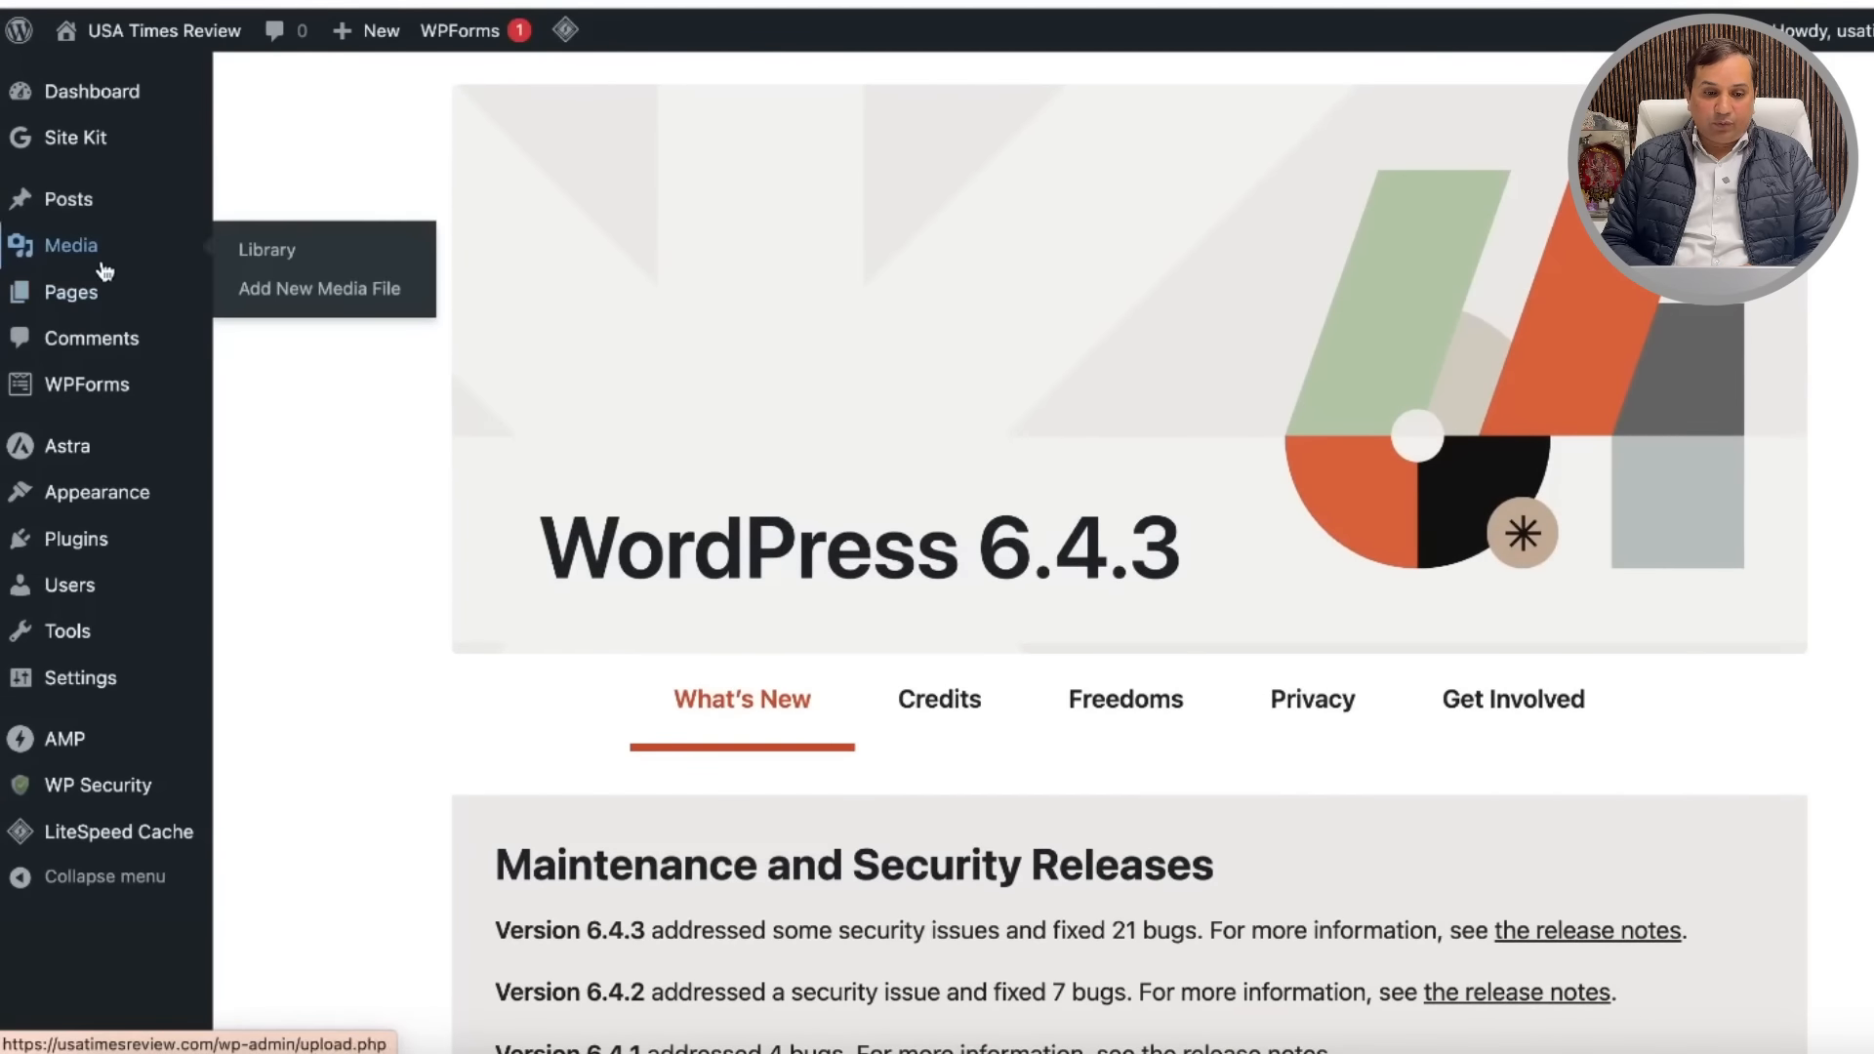
{"action": "mouse_move", "coordinate": [120, 203]}
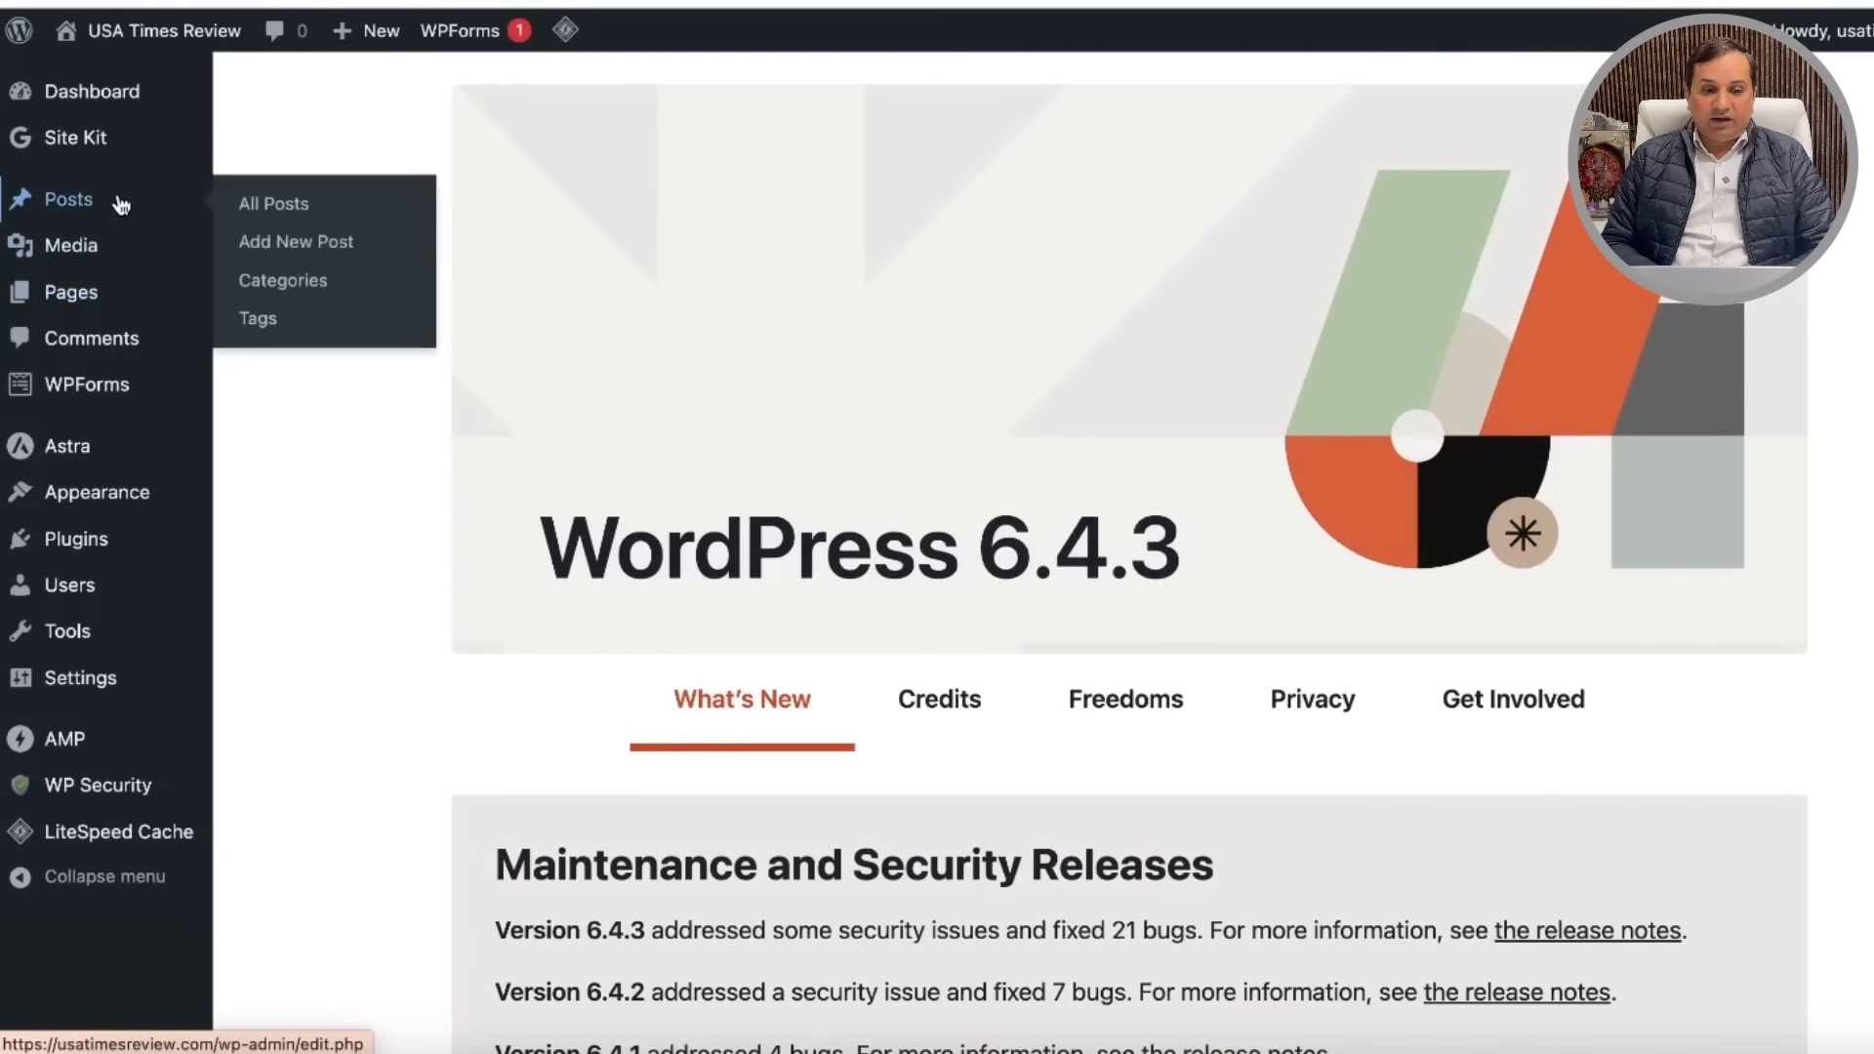
{"action": "left_click", "coordinate": [343, 252]}
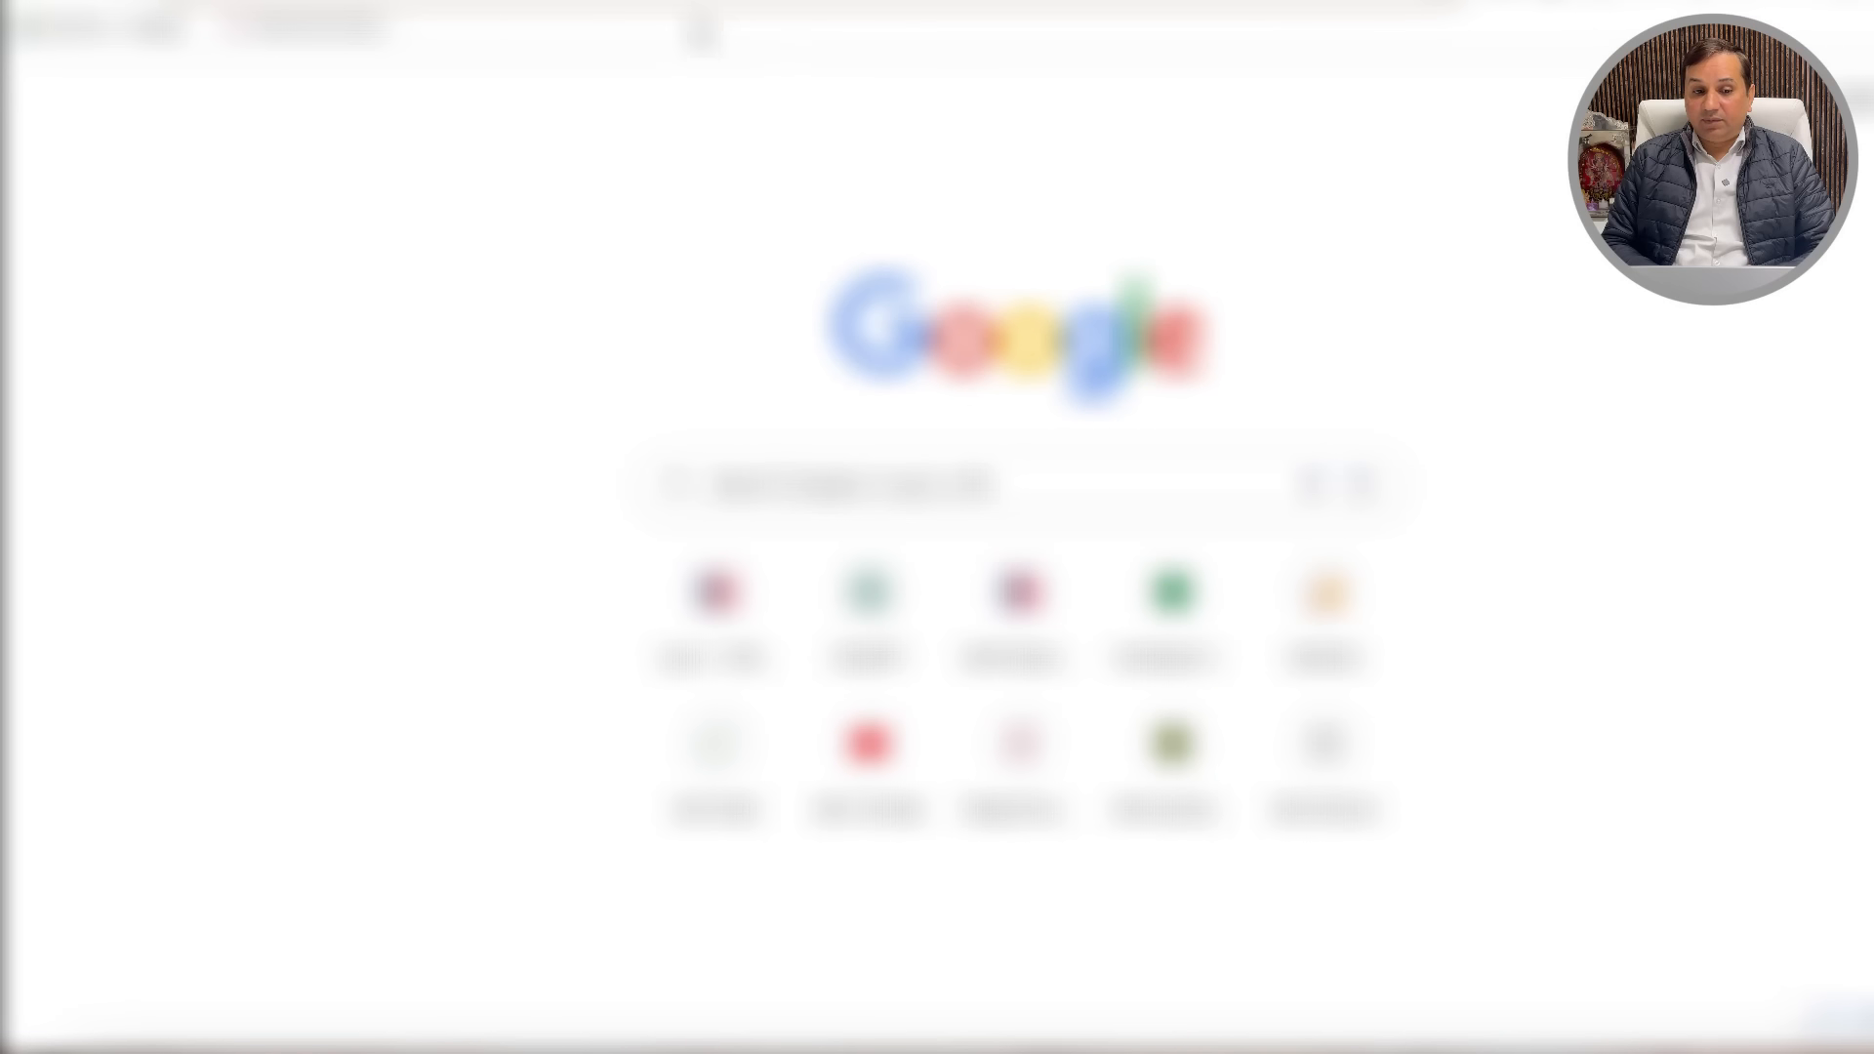
Step: Search Google for 'google trends' and open the official Google Trends site
{"action": "type", "text": "google s"}
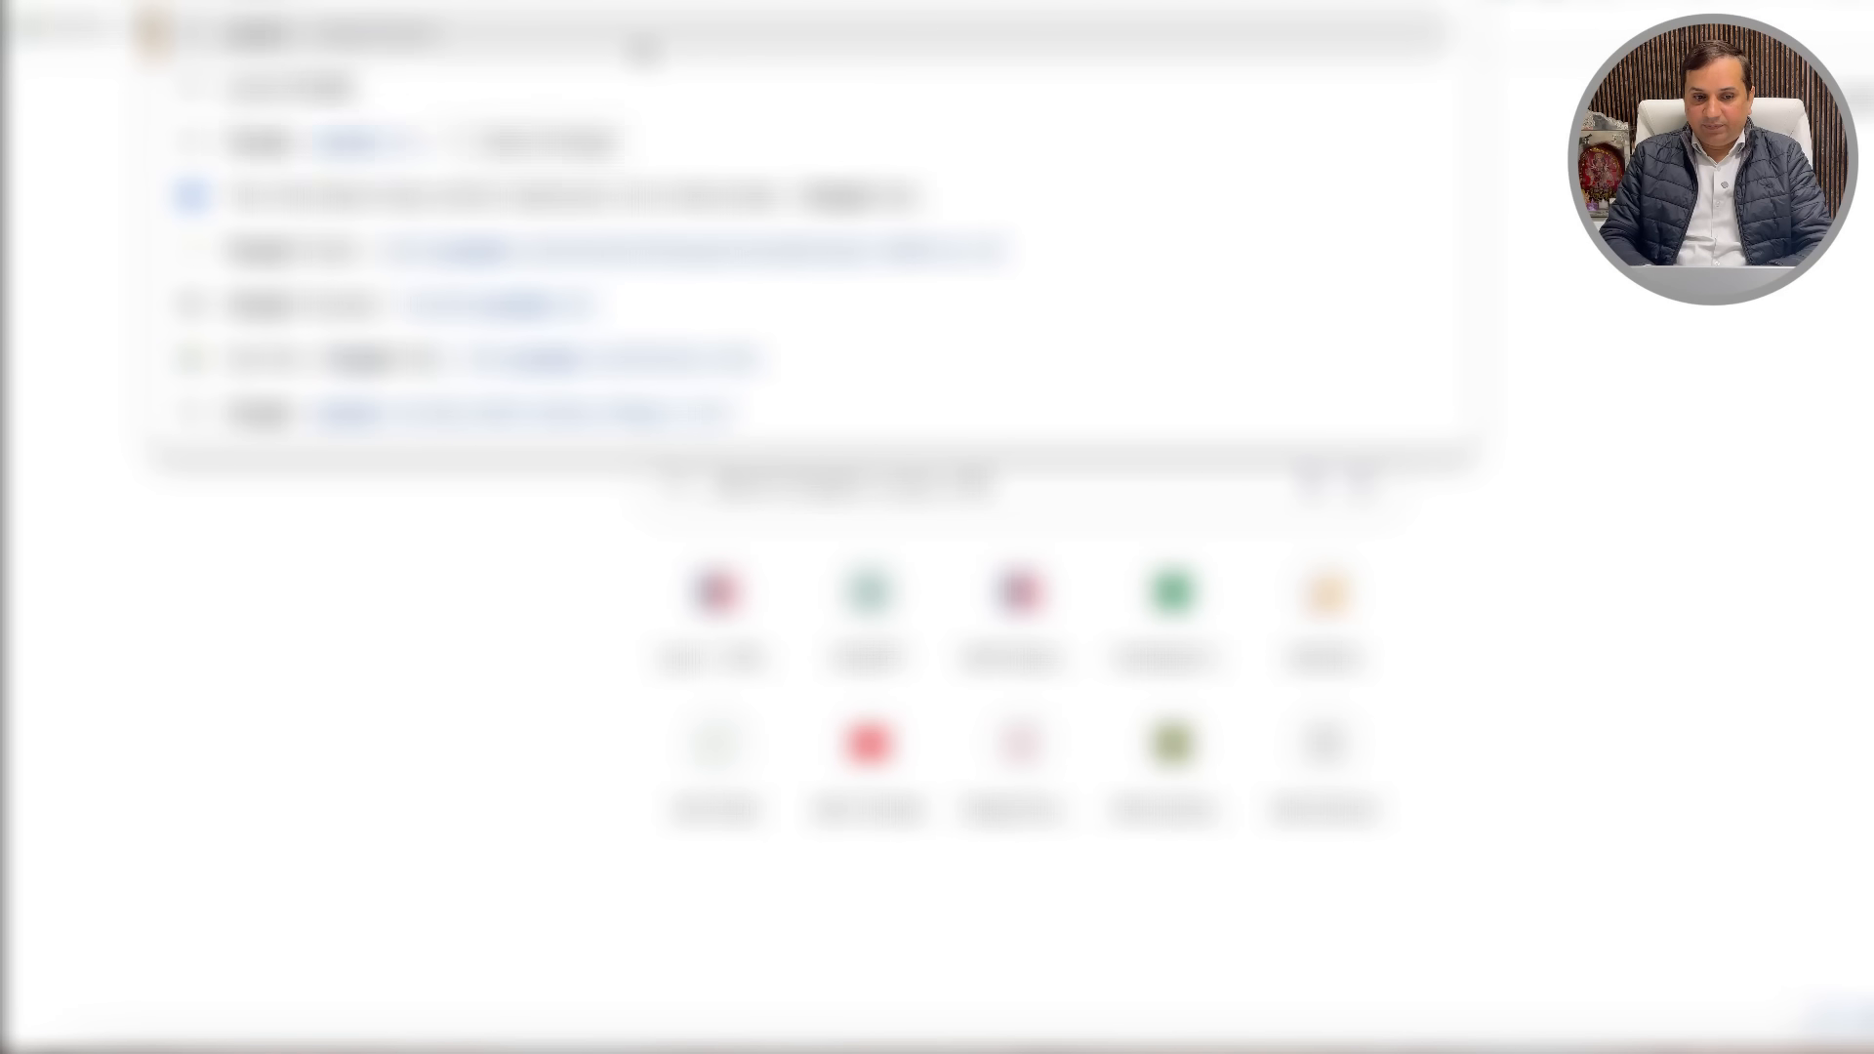
{"action": "key", "text": "BackSpace"}
{"action": "type", "text": "trends"}
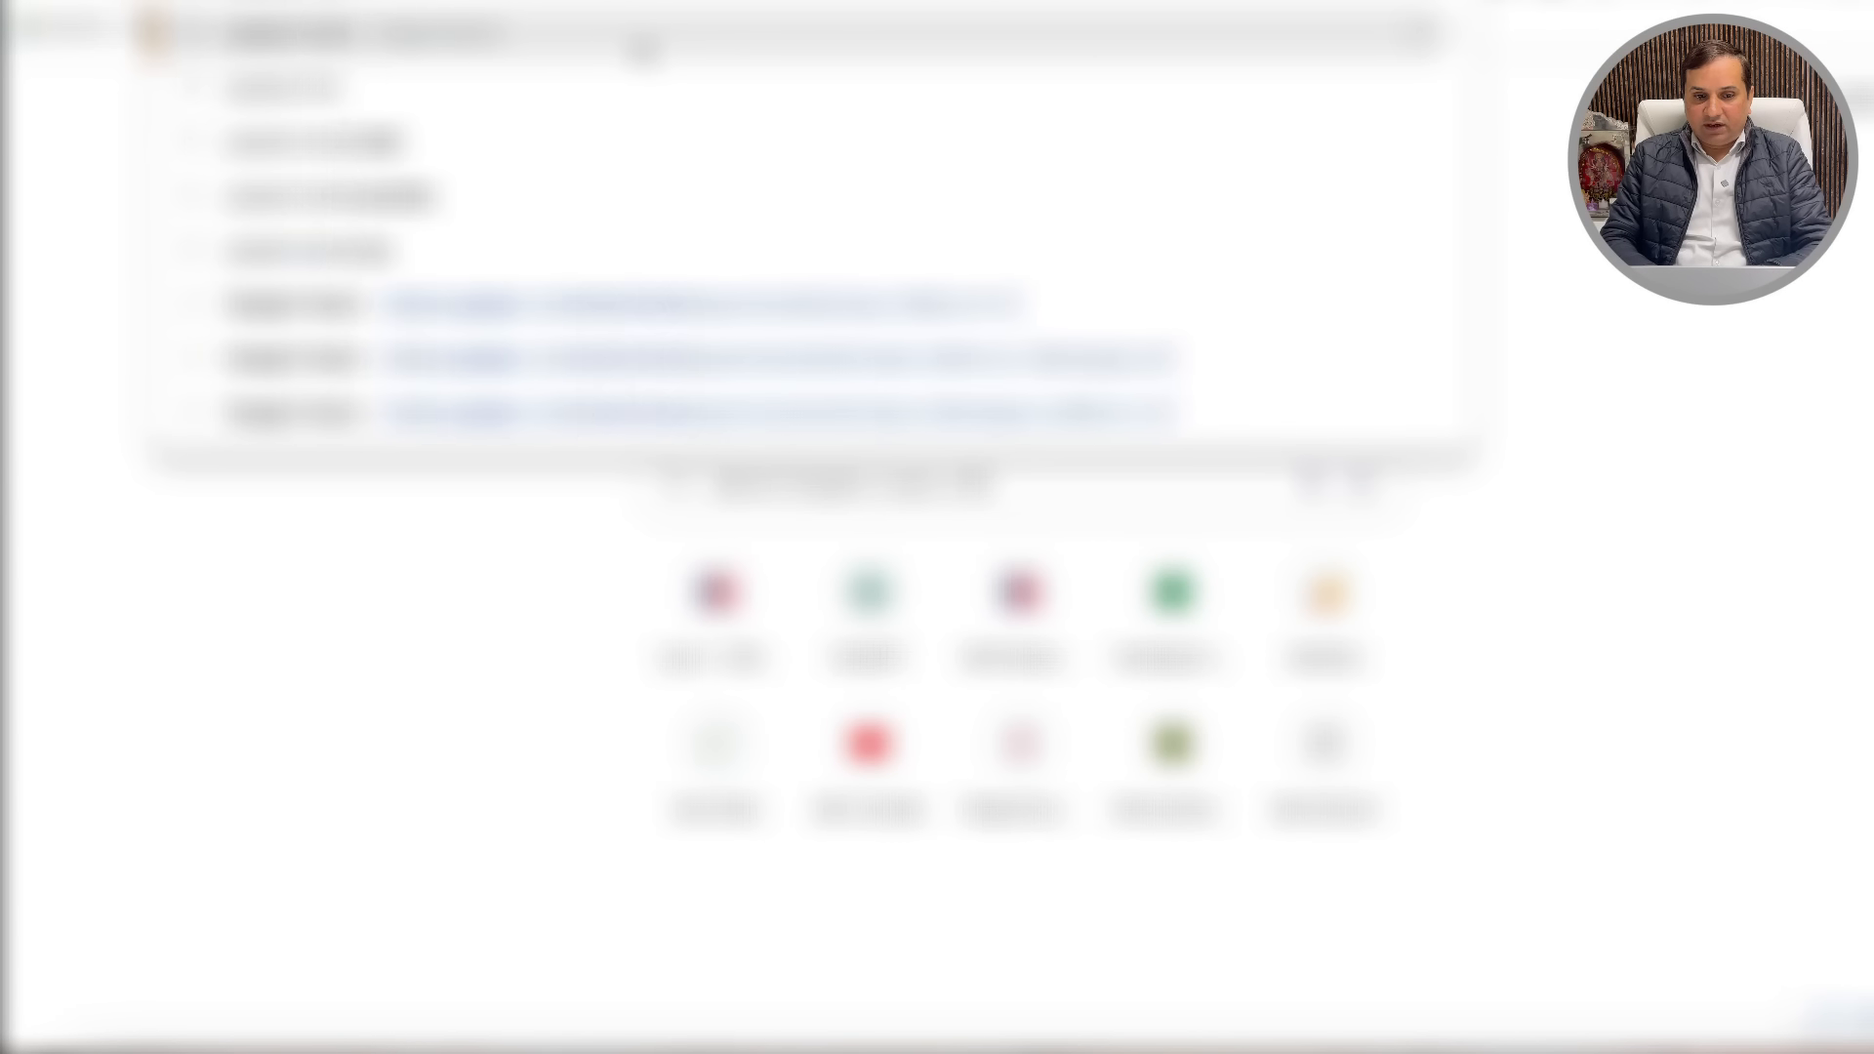
{"action": "key", "text": "Return"}
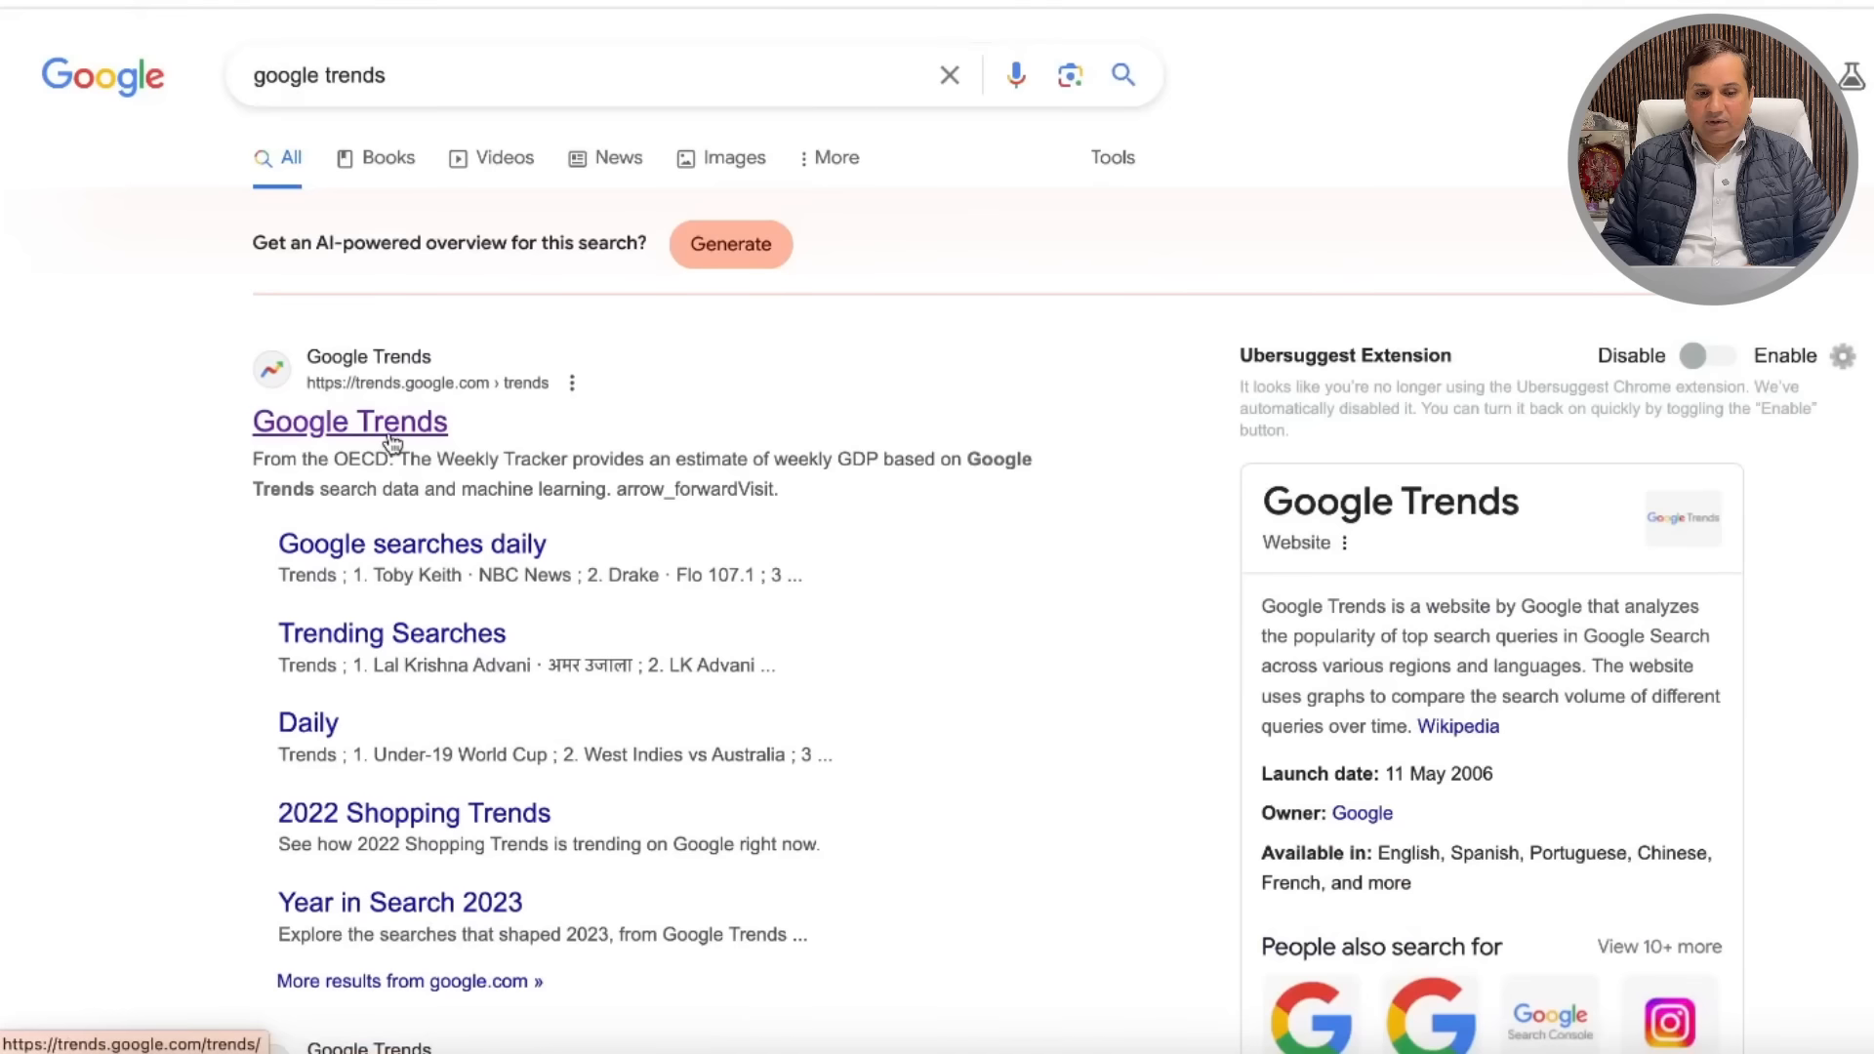
{"action": "left_click", "coordinate": [391, 439]}
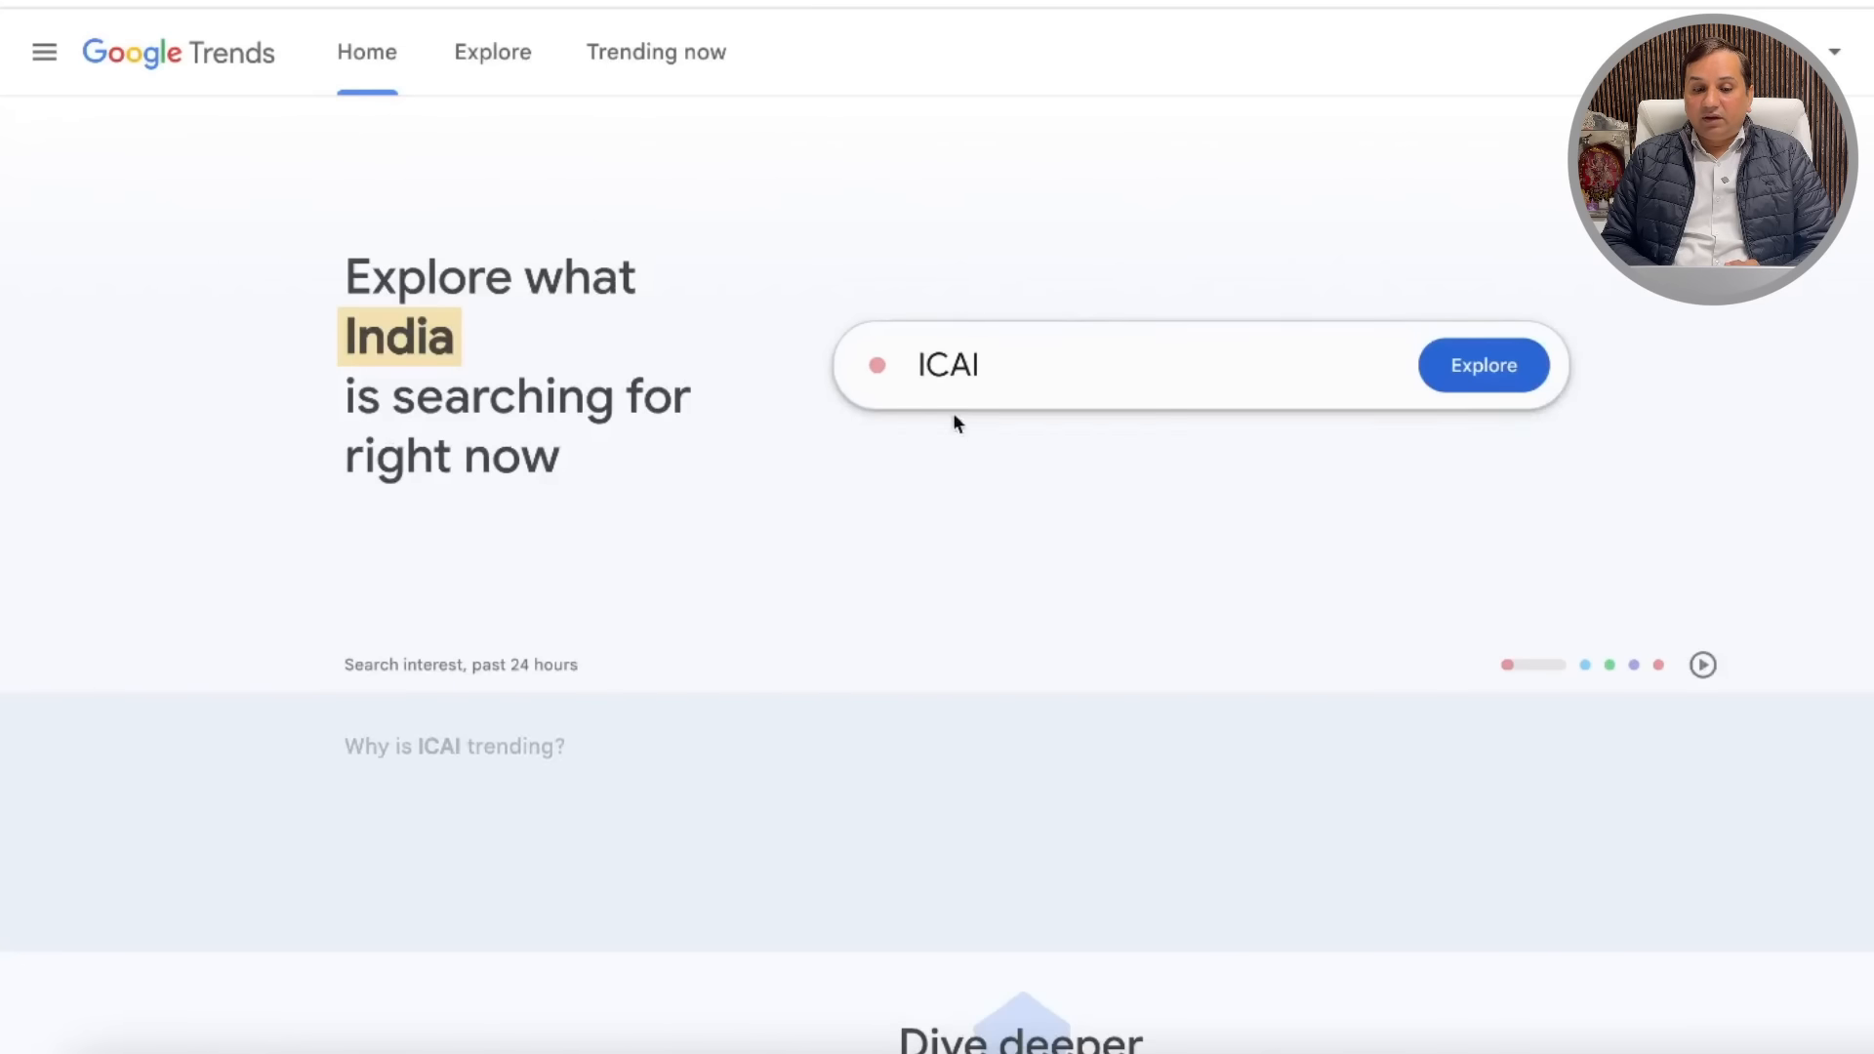
Step: Pick United States in the Google Trends country dropdown, replacing India
{"action": "scroll", "coordinate": [1036, 482], "scroll_direction": "down", "scroll_amount": 2}
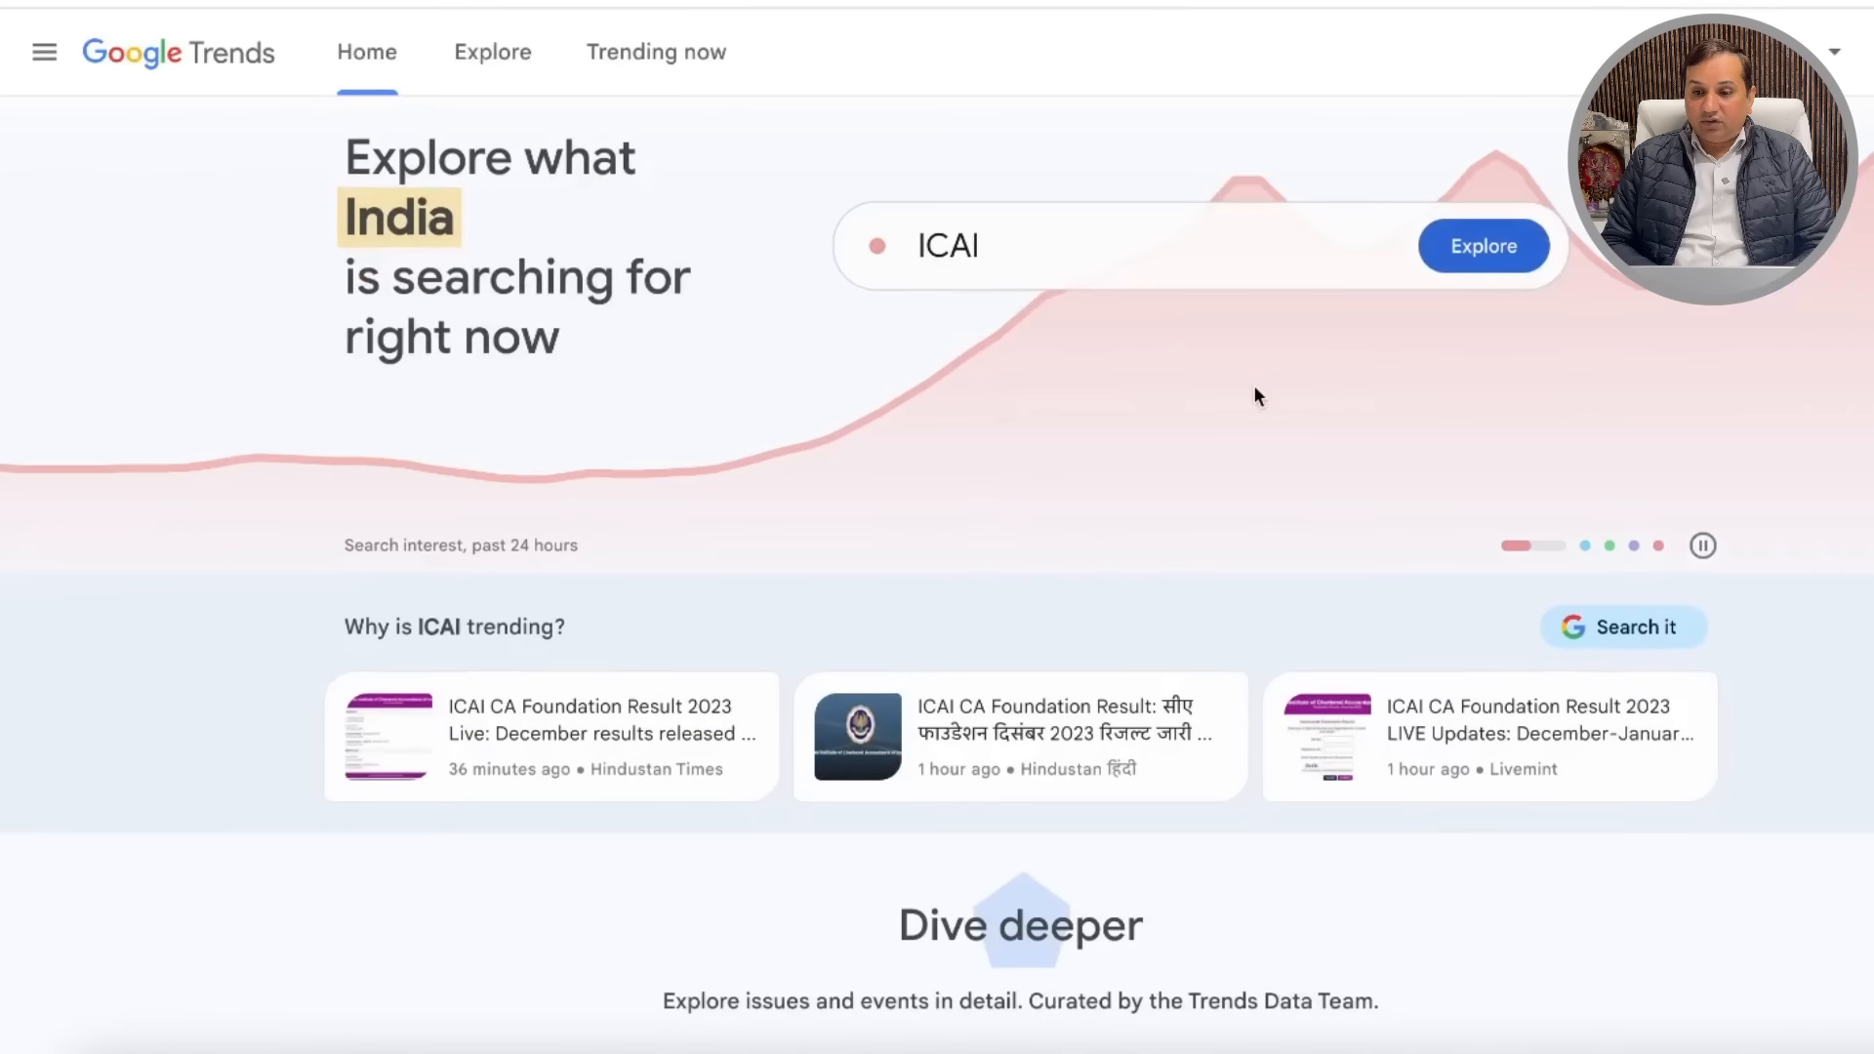
{"action": "scroll", "coordinate": [1253, 384], "scroll_direction": "up", "scroll_amount": 2}
{"action": "left_click", "coordinate": [1842, 53]}
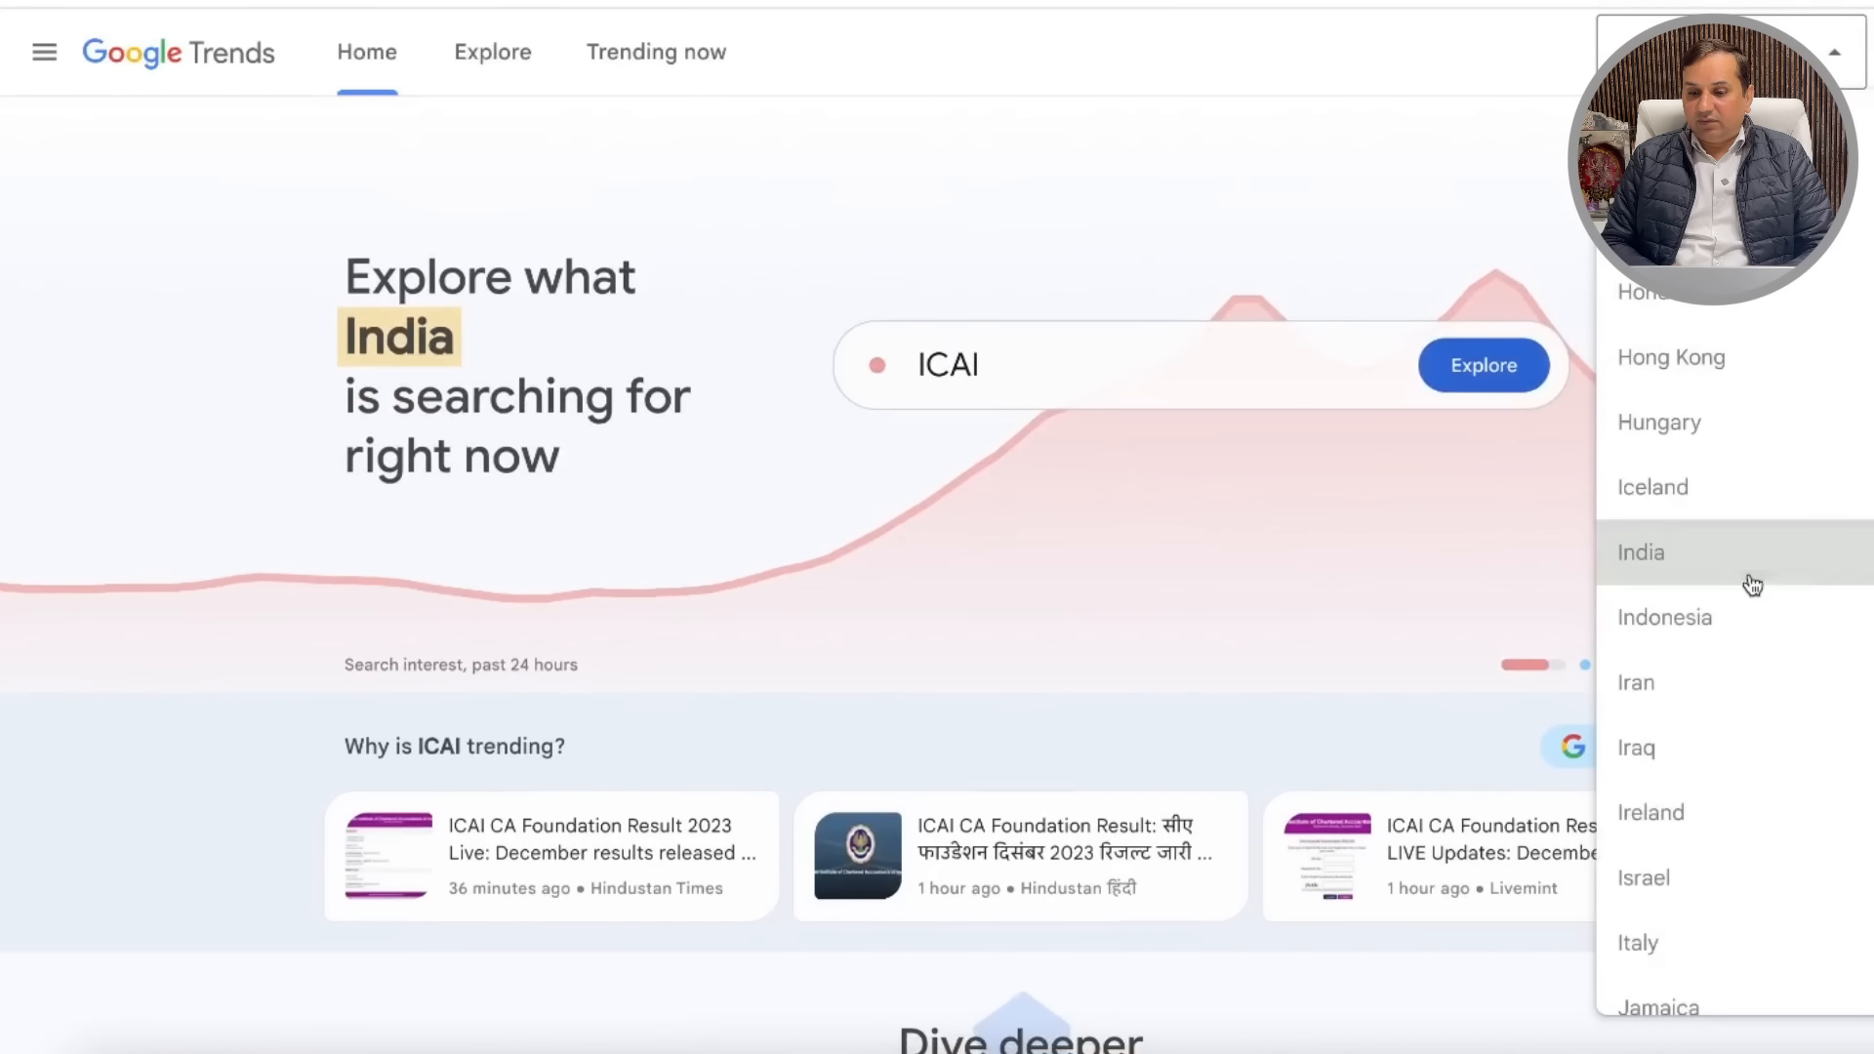
{"action": "scroll", "coordinate": [1750, 582], "scroll_direction": "down", "scroll_amount": 20}
{"action": "scroll", "coordinate": [1752, 589], "scroll_direction": "down", "scroll_amount": 20}
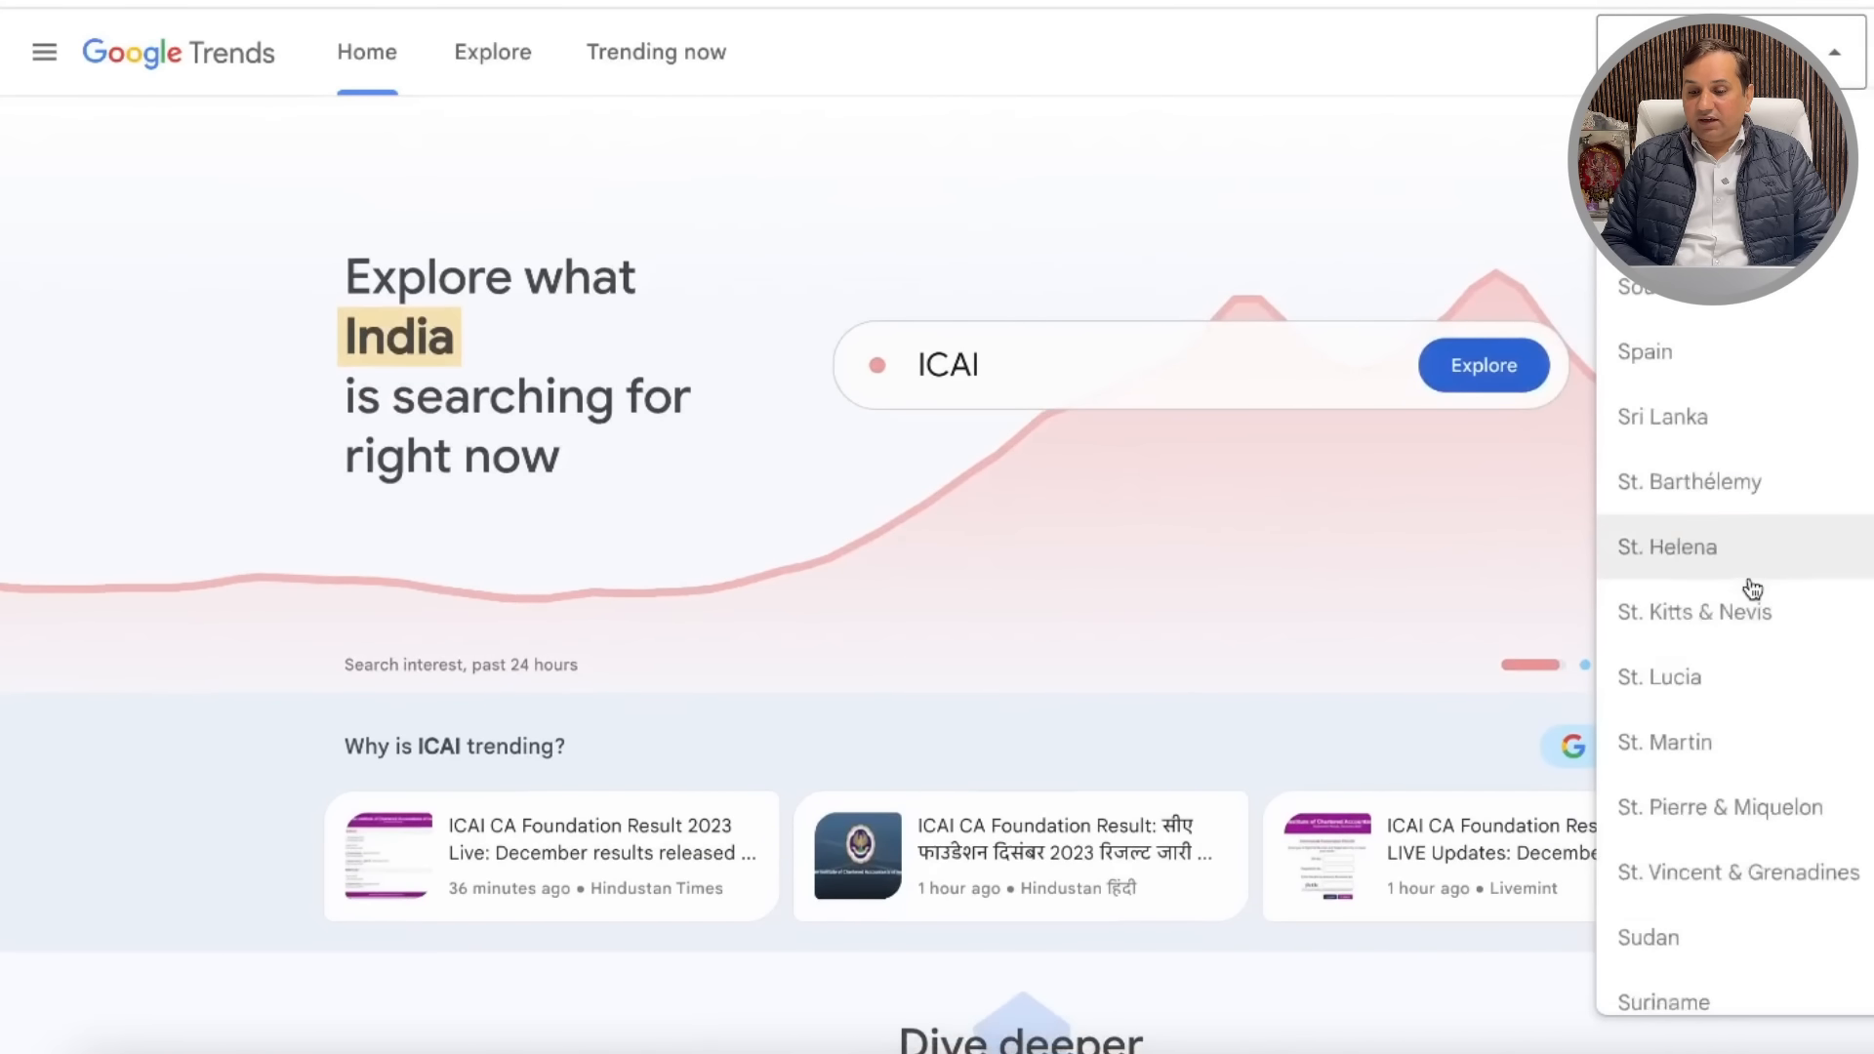
{"action": "scroll", "coordinate": [1752, 590], "scroll_direction": "down", "scroll_amount": 5}
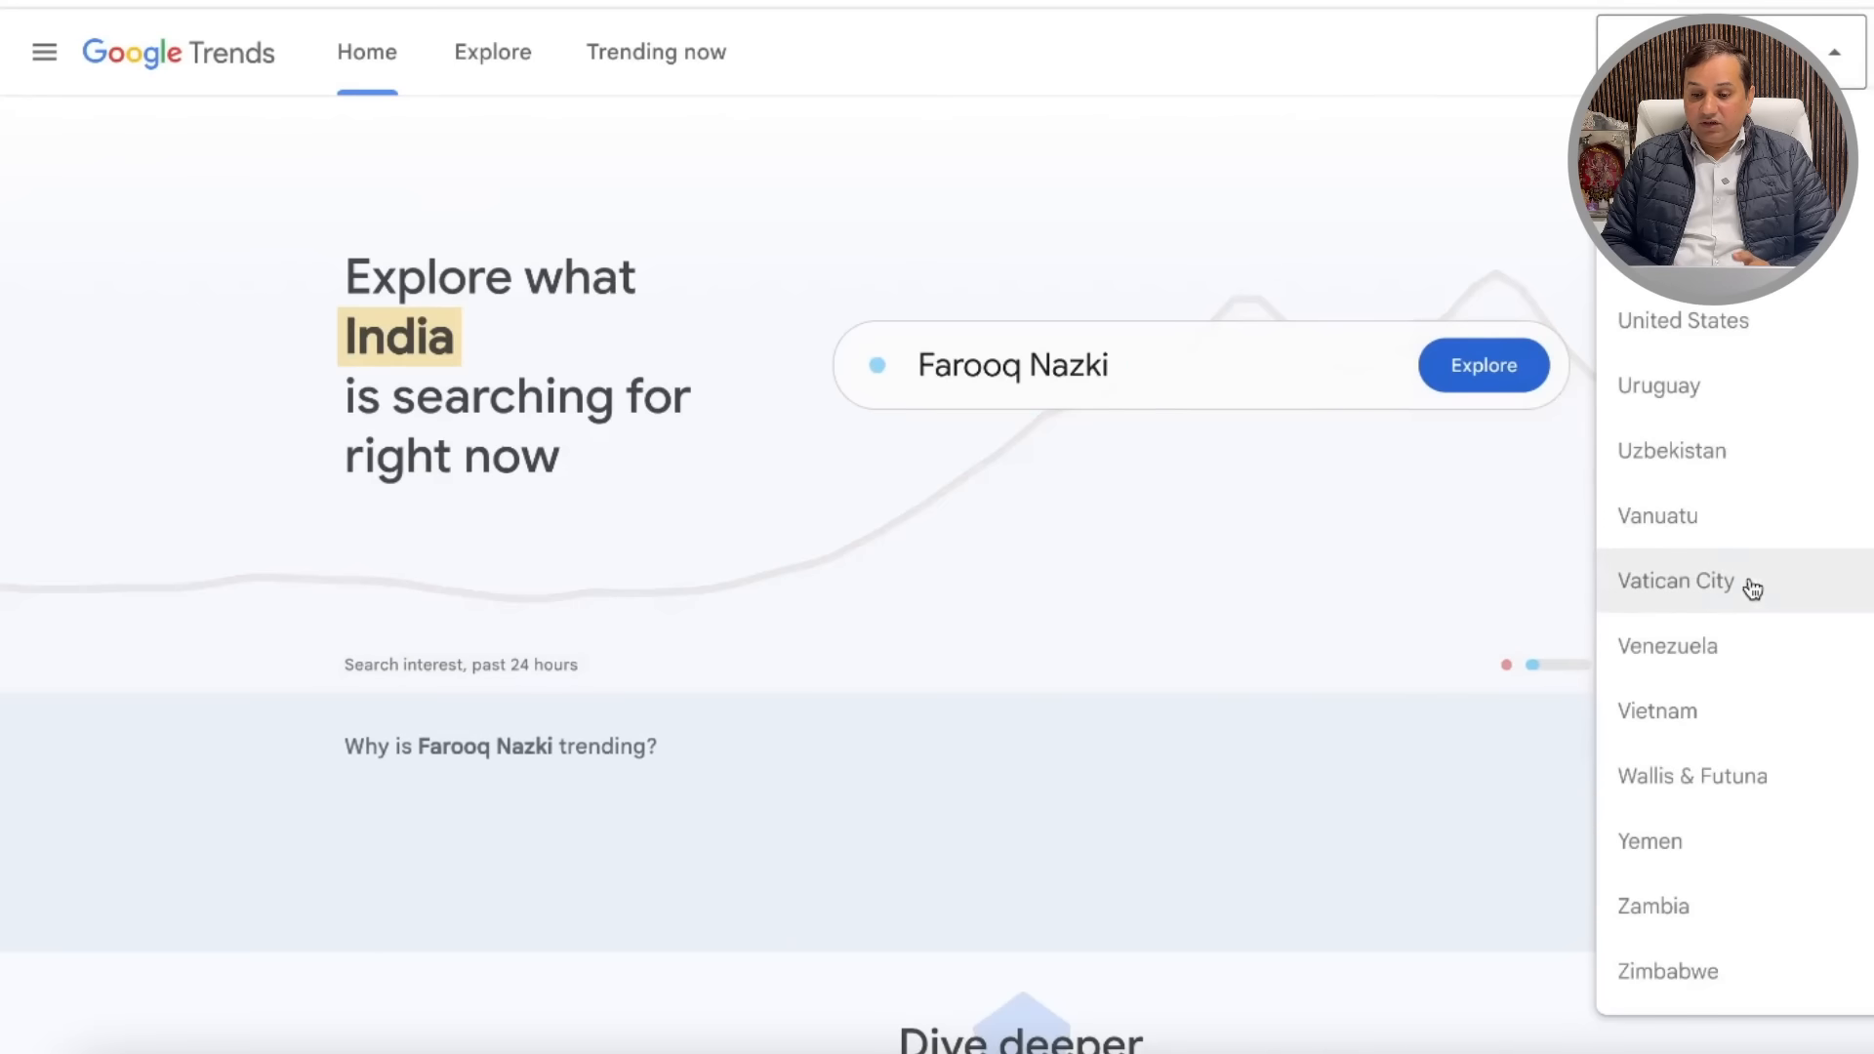
{"action": "left_click", "coordinate": [1801, 313]}
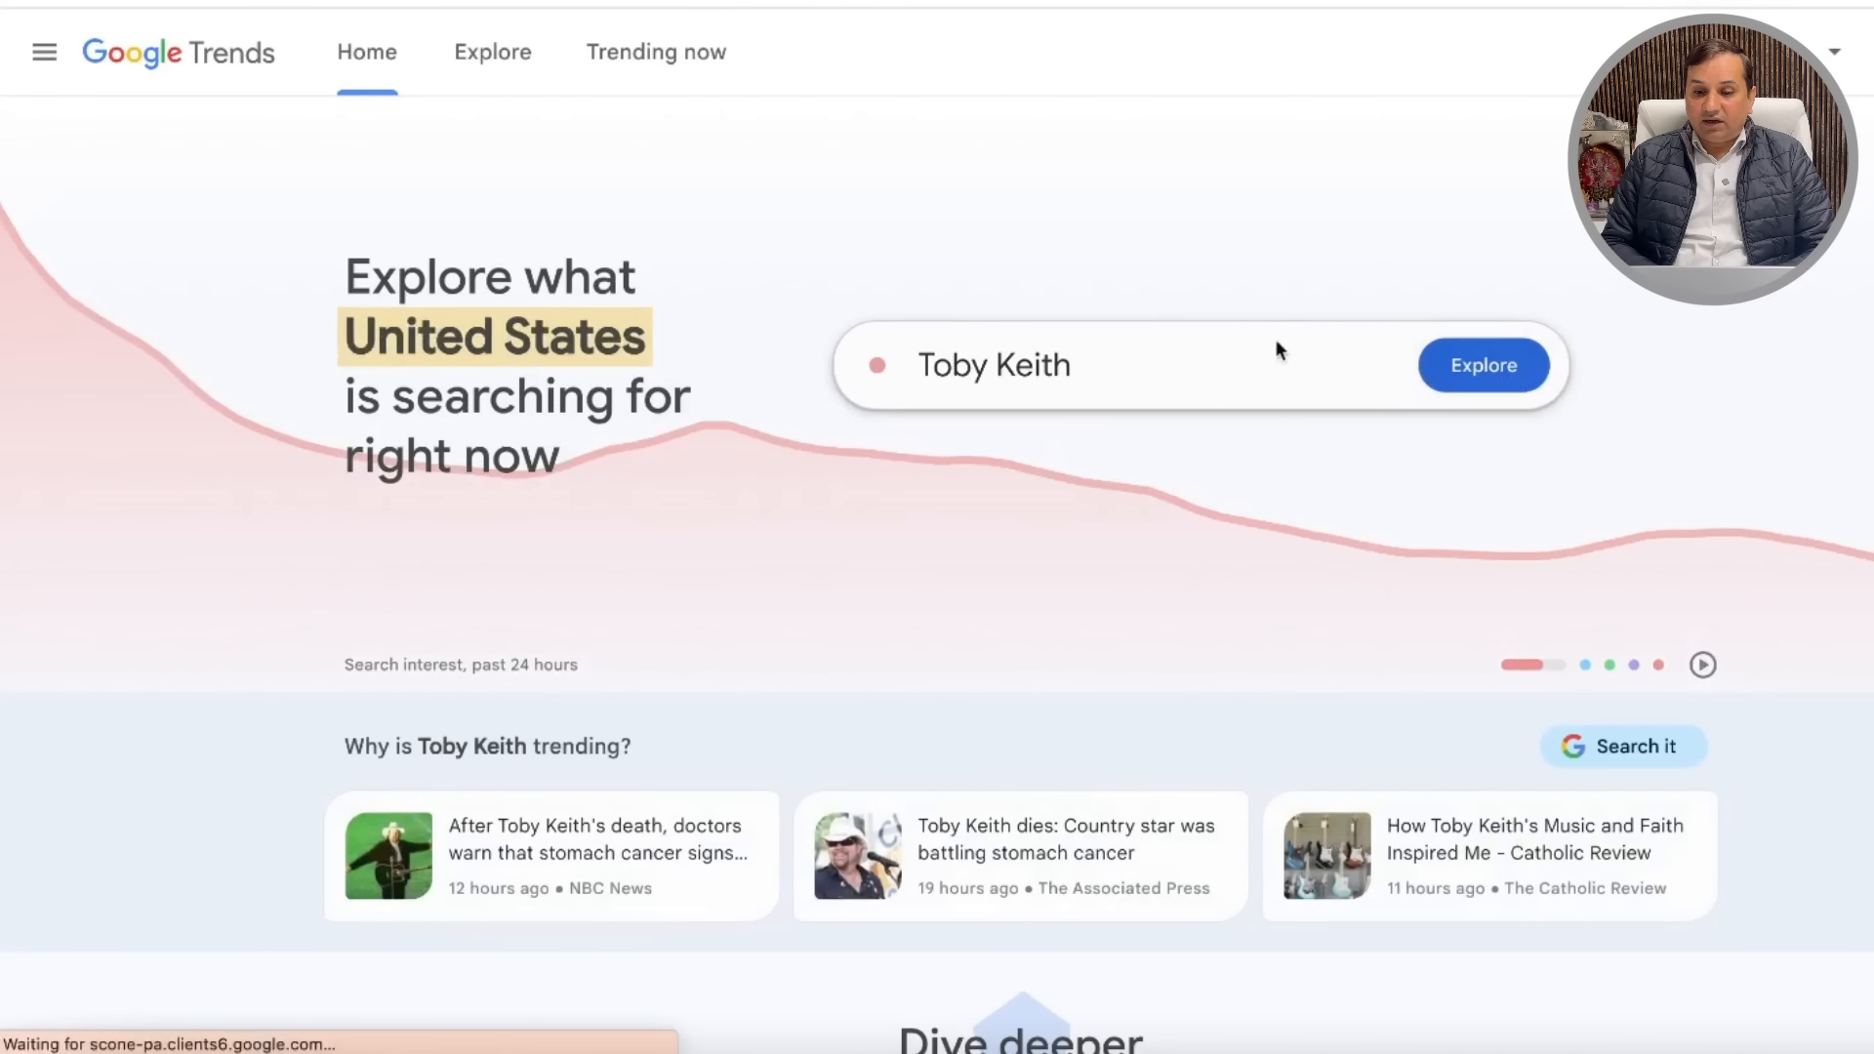
Step: Browse the US daily trending searches, check realtime trends, then return to the daily list
{"action": "left_click", "coordinate": [657, 58]}
{"action": "scroll", "coordinate": [703, 468], "scroll_direction": "down", "scroll_amount": 2}
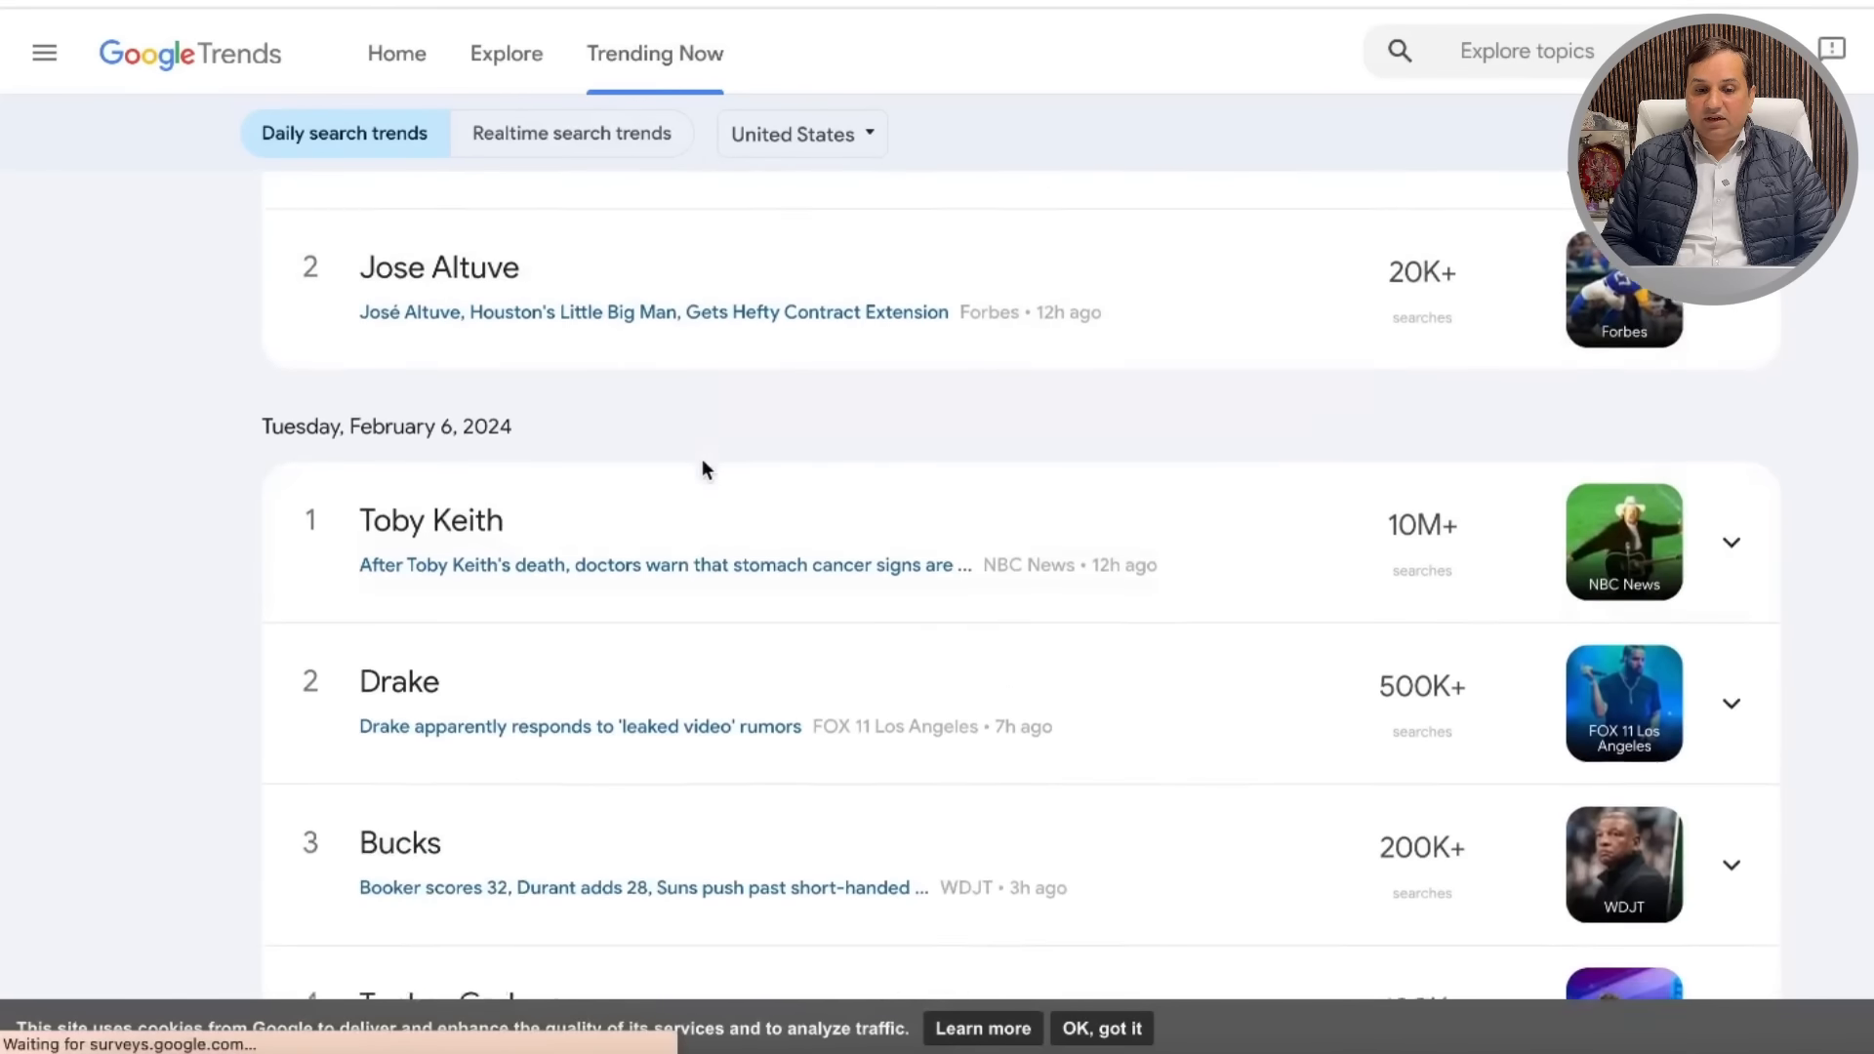
{"action": "scroll", "coordinate": [771, 476], "scroll_direction": "down", "scroll_amount": 1}
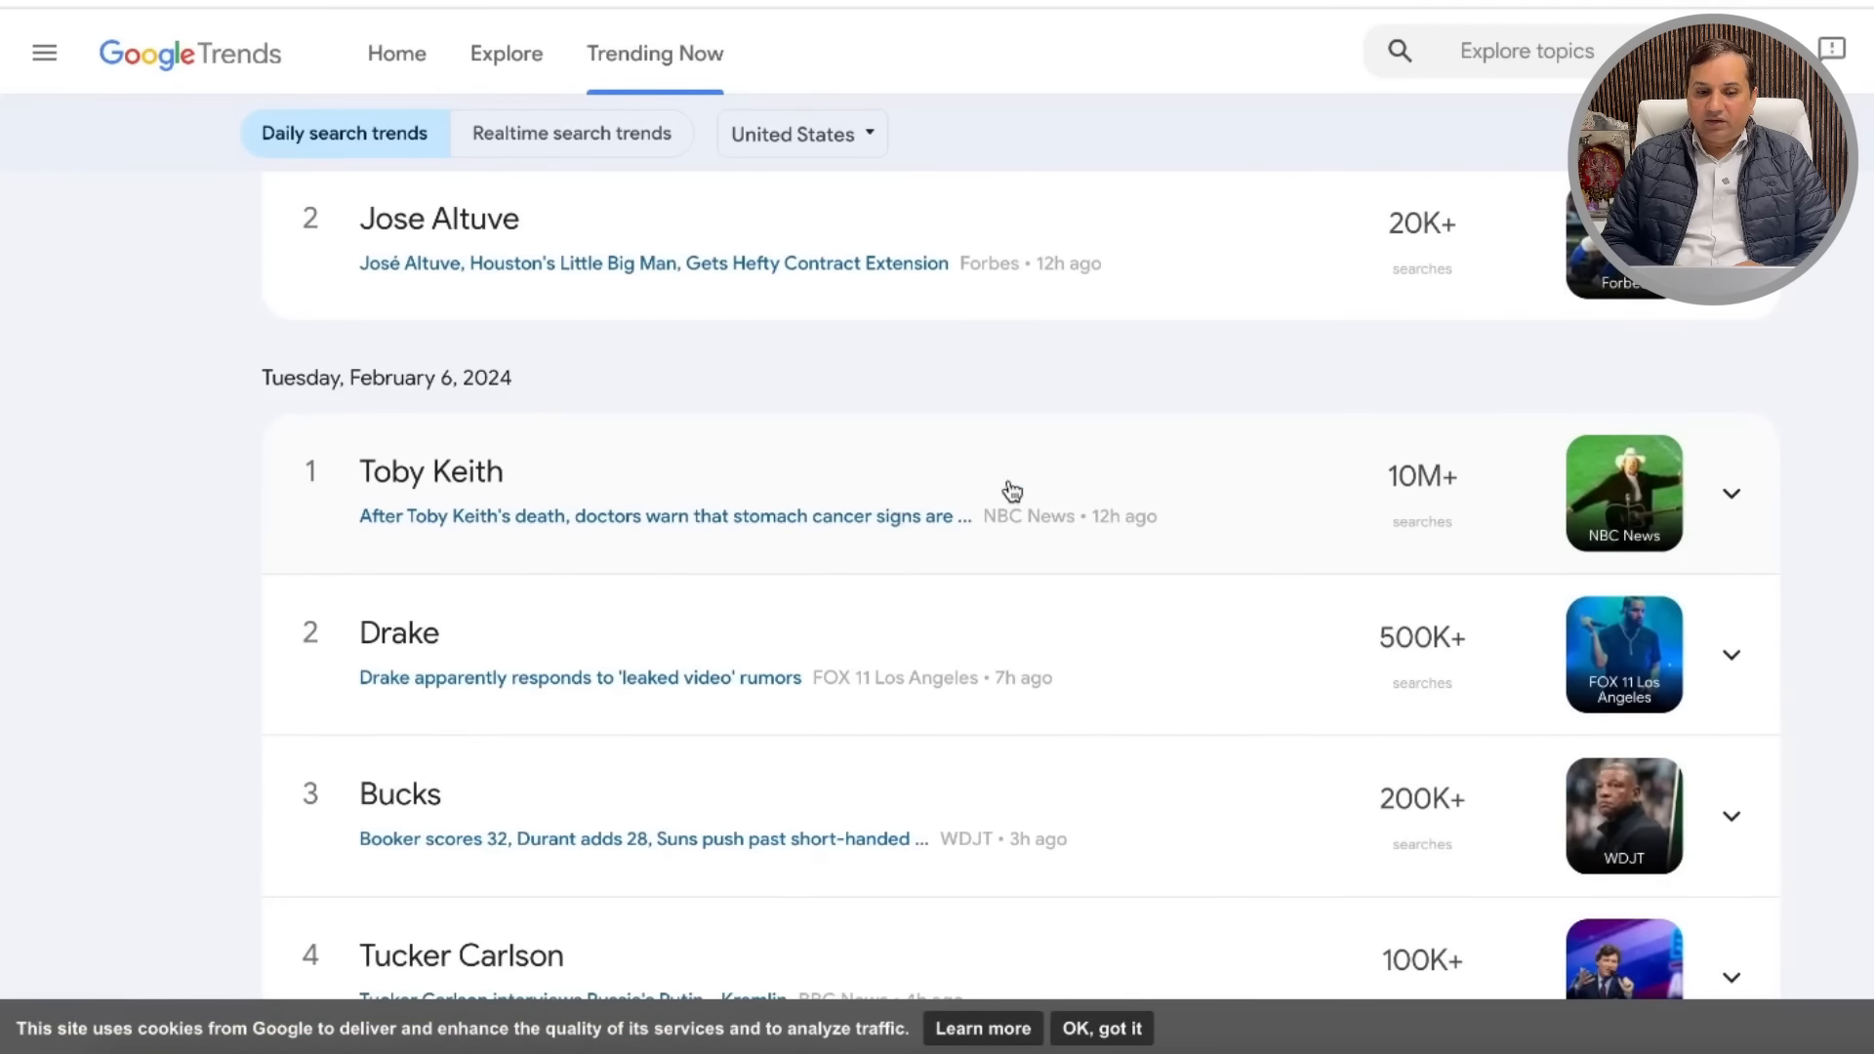
{"action": "scroll", "coordinate": [1012, 490], "scroll_direction": "down", "scroll_amount": 8}
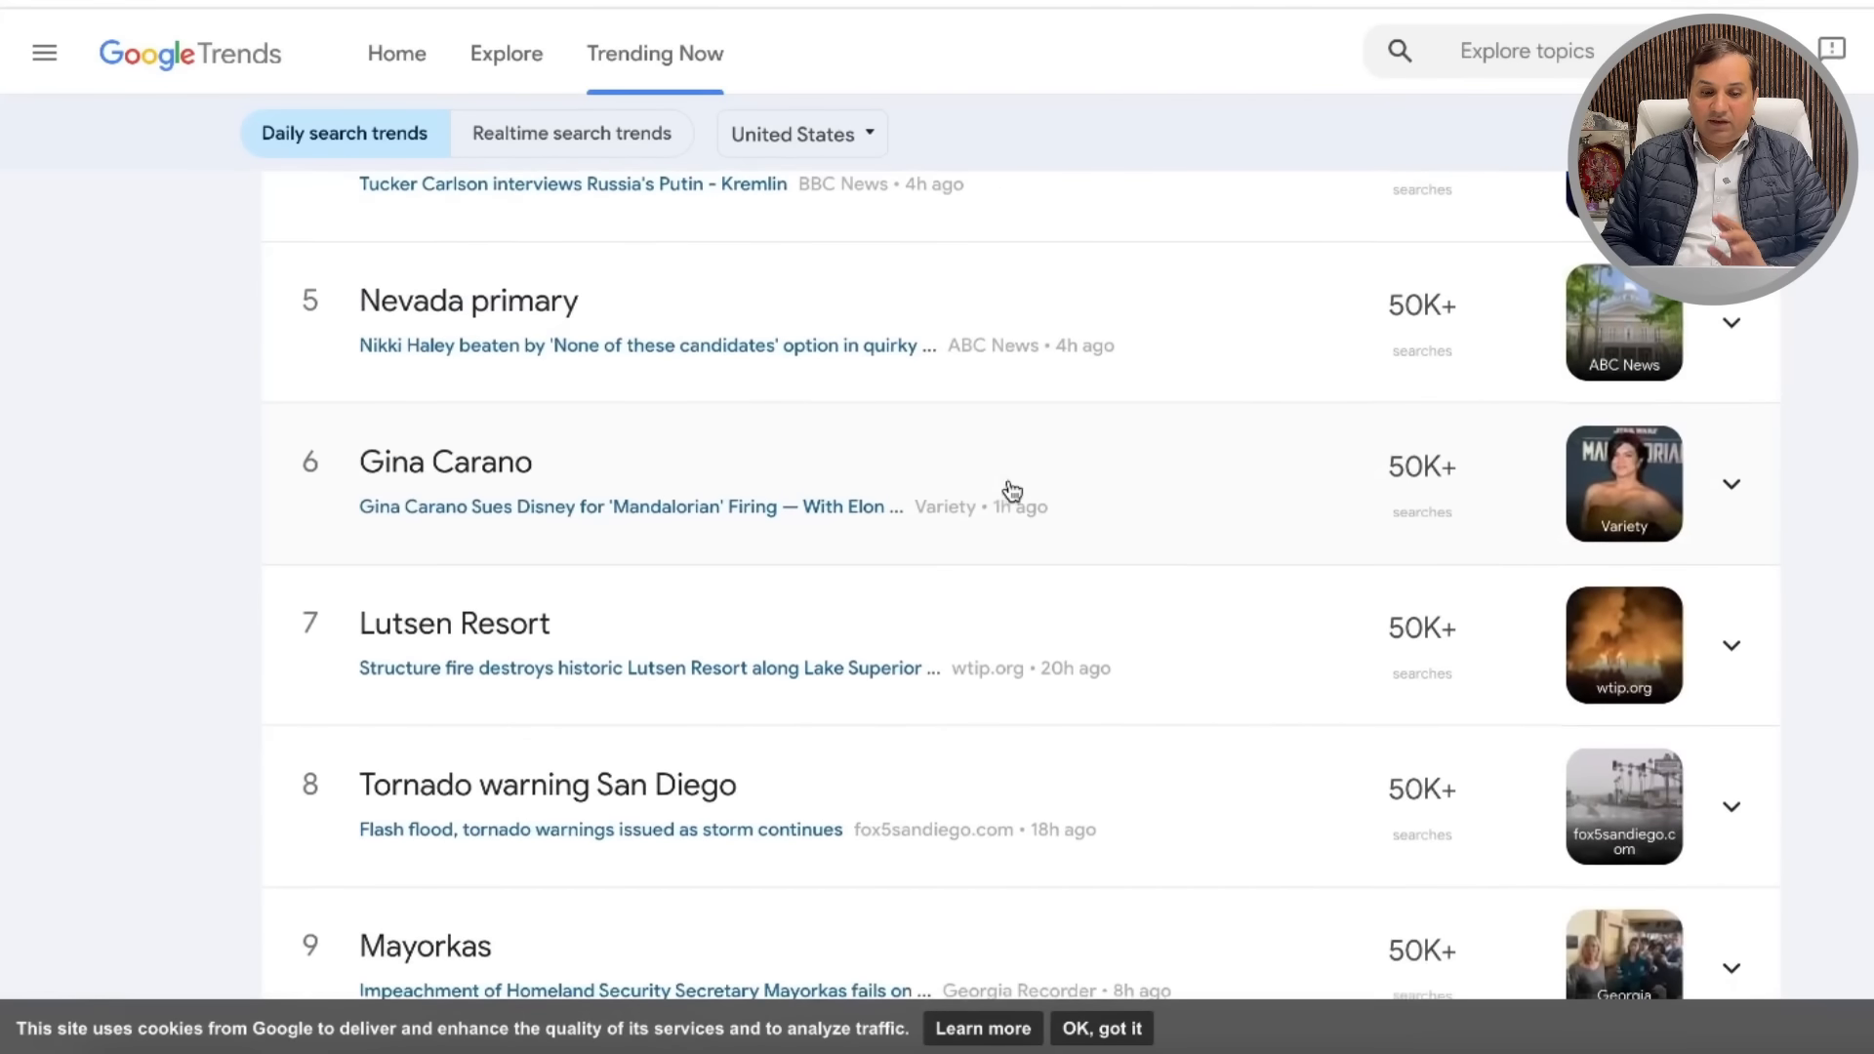
{"action": "scroll", "coordinate": [1012, 490], "scroll_direction": "down", "scroll_amount": 7}
{"action": "scroll", "coordinate": [1012, 490], "scroll_direction": "down", "scroll_amount": 3}
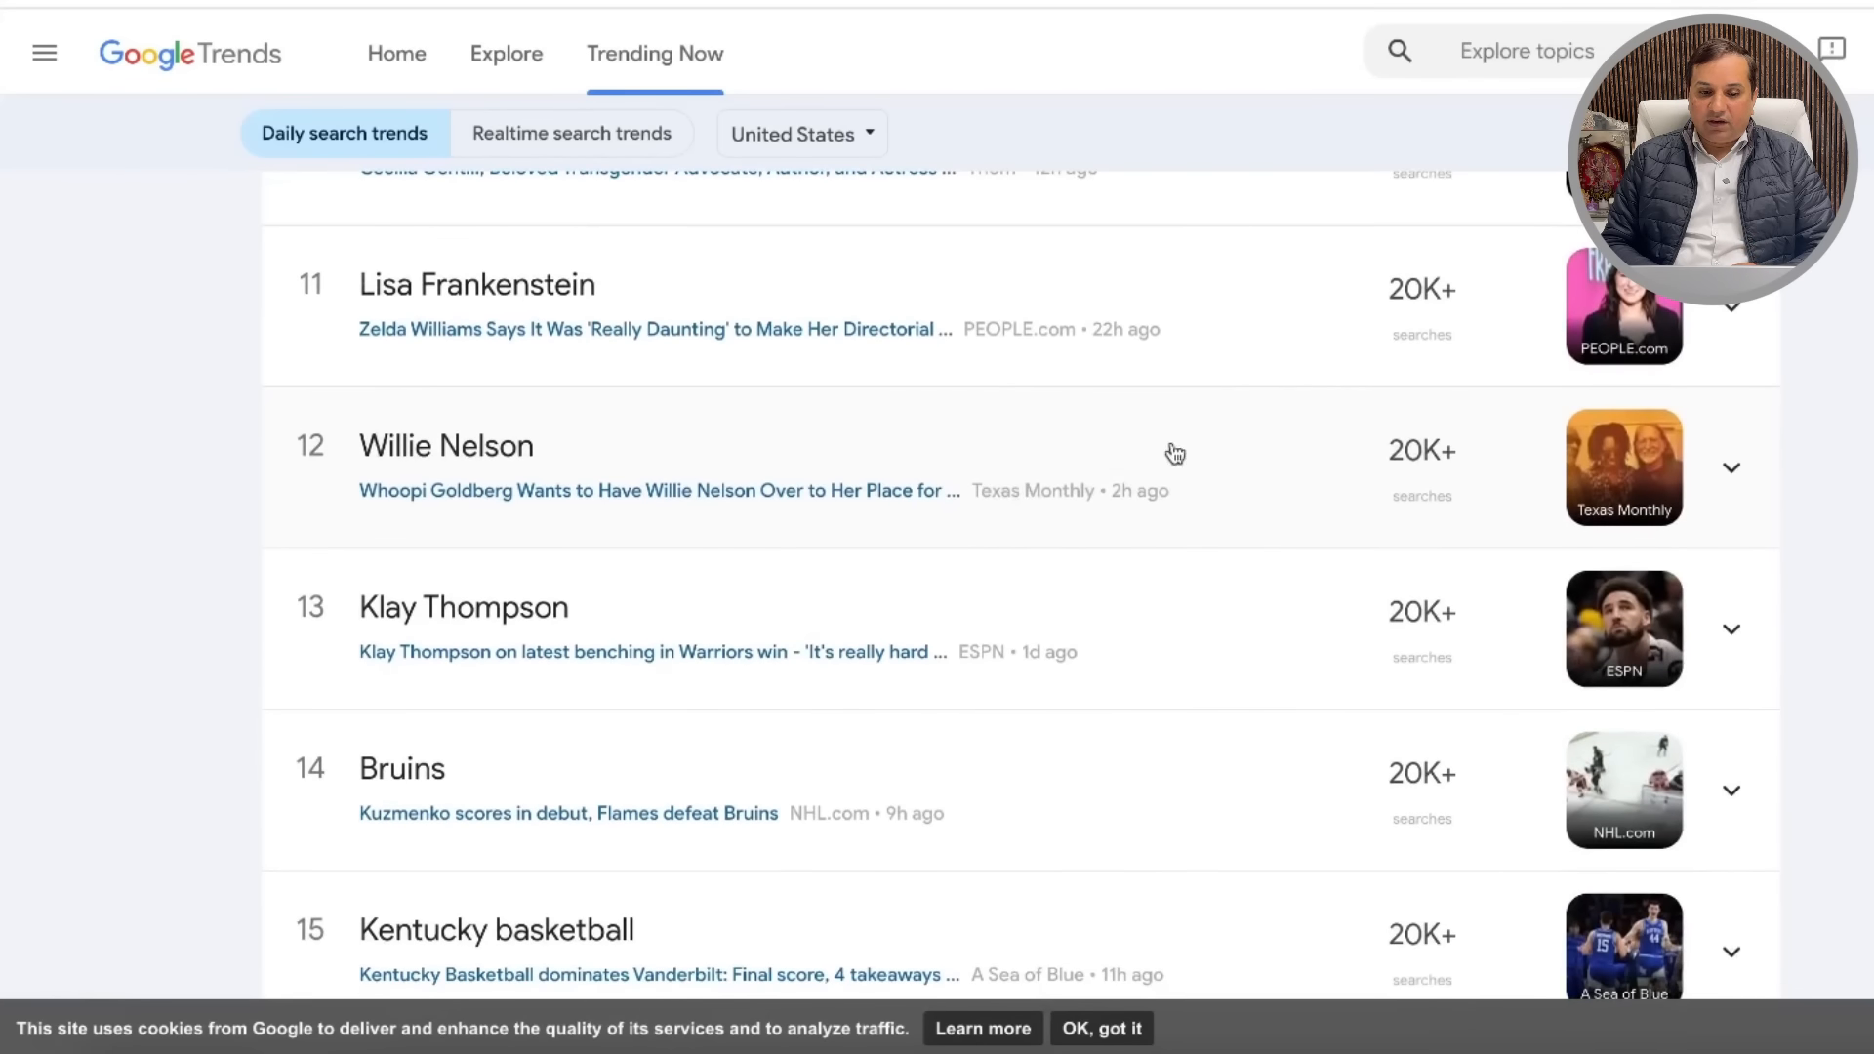
{"action": "scroll", "coordinate": [1043, 661], "scroll_direction": "down", "scroll_amount": 10}
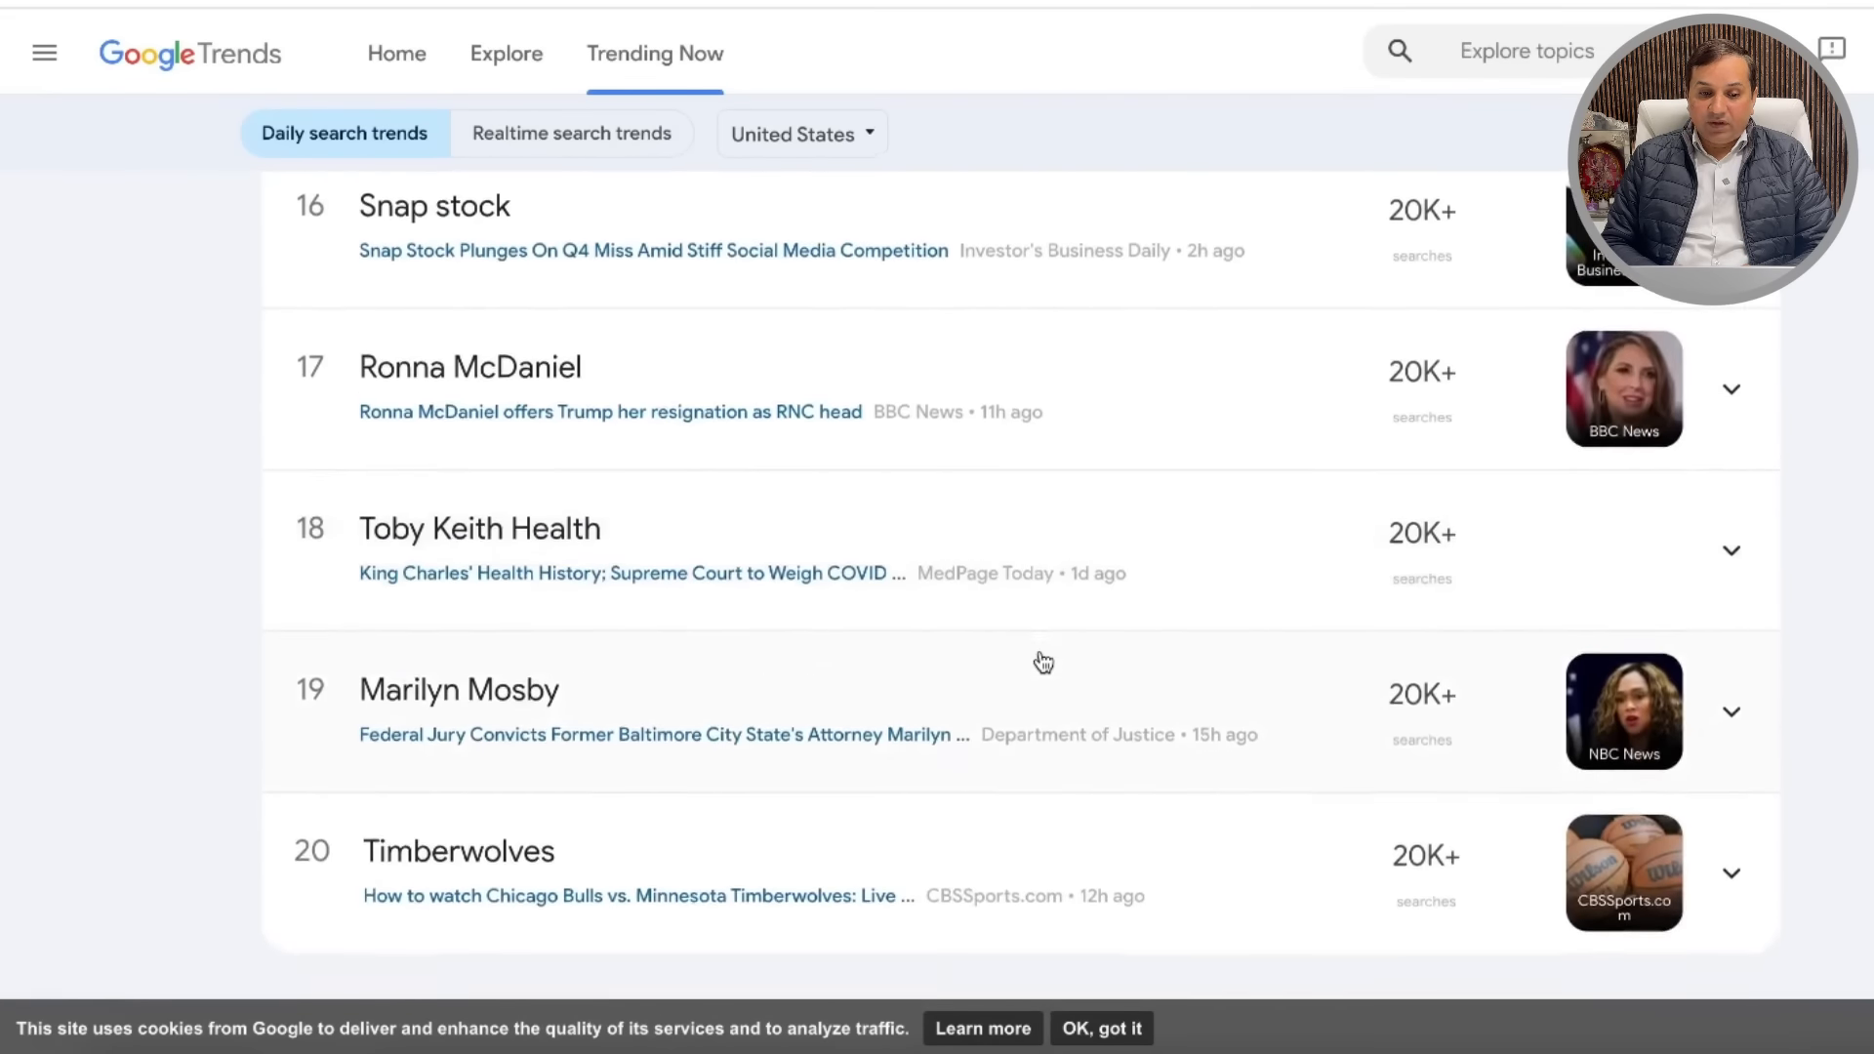
{"action": "left_click", "coordinate": [556, 143]}
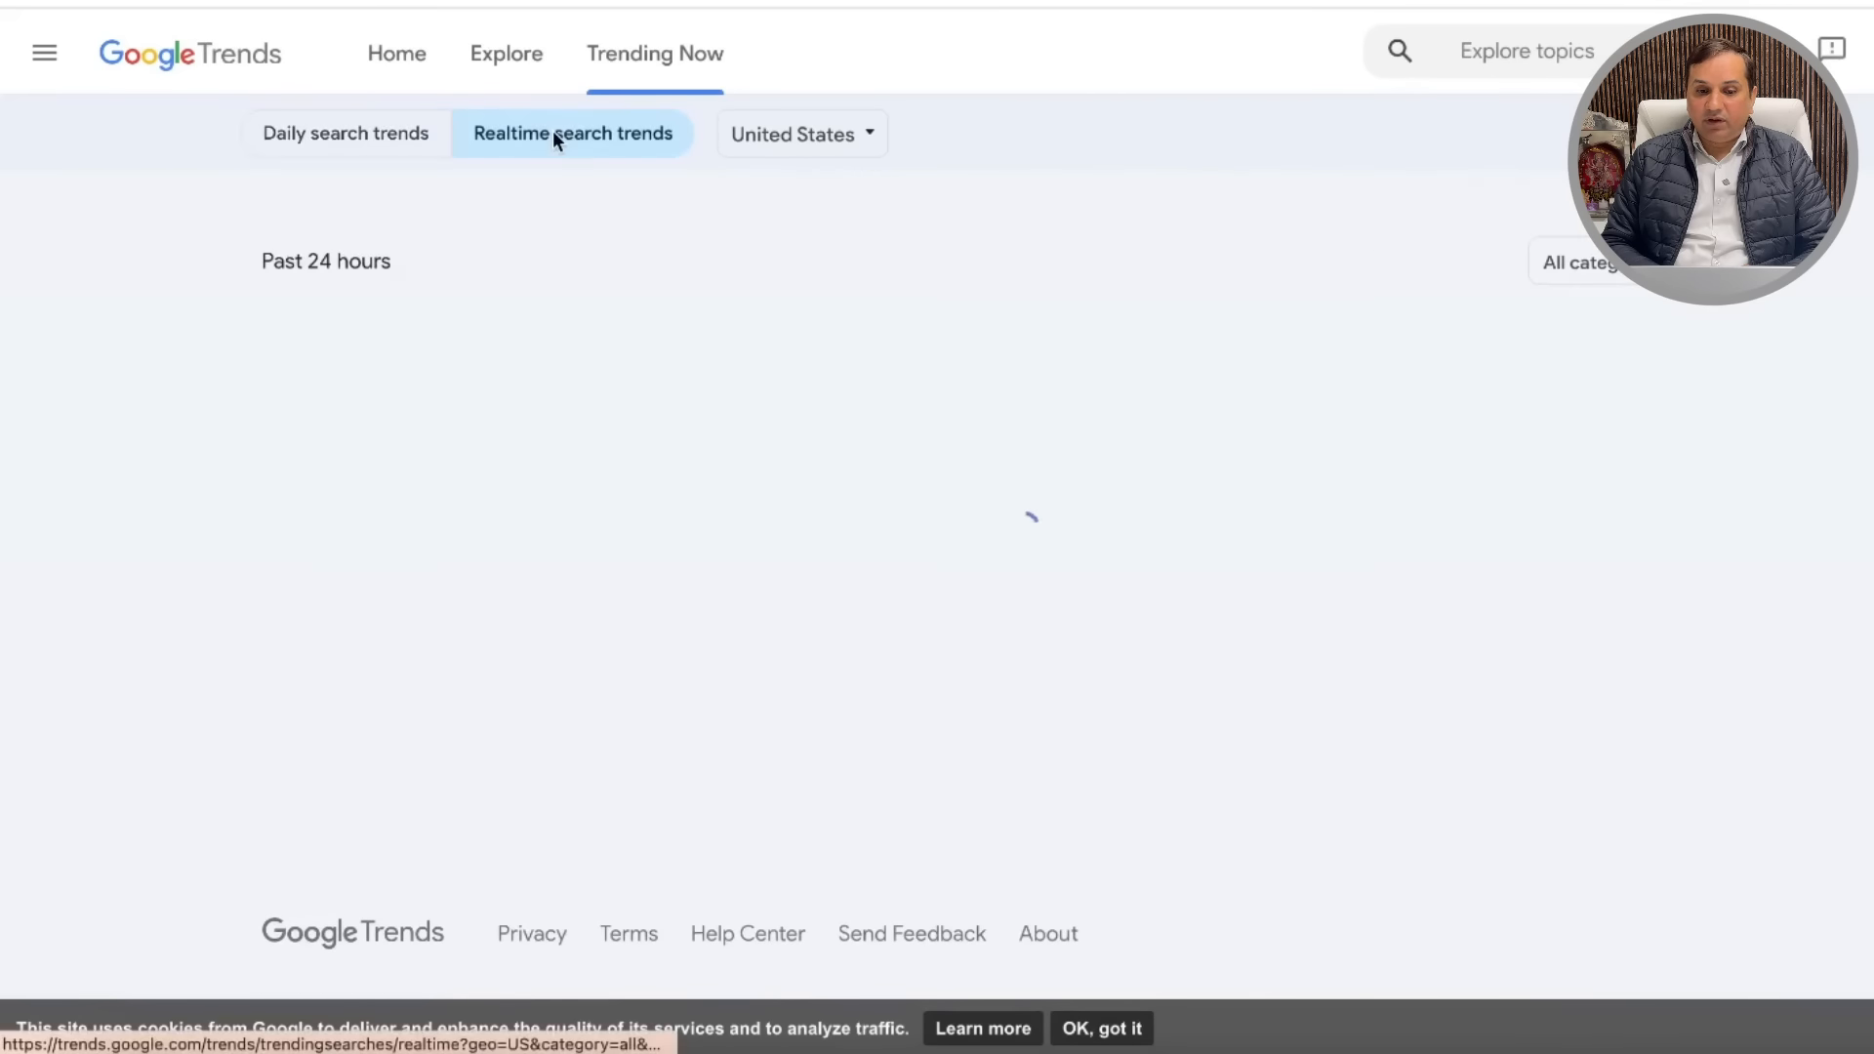
{"action": "scroll", "coordinate": [1054, 602], "scroll_direction": "down", "scroll_amount": 2}
{"action": "scroll", "coordinate": [1054, 602], "scroll_direction": "down", "scroll_amount": 15}
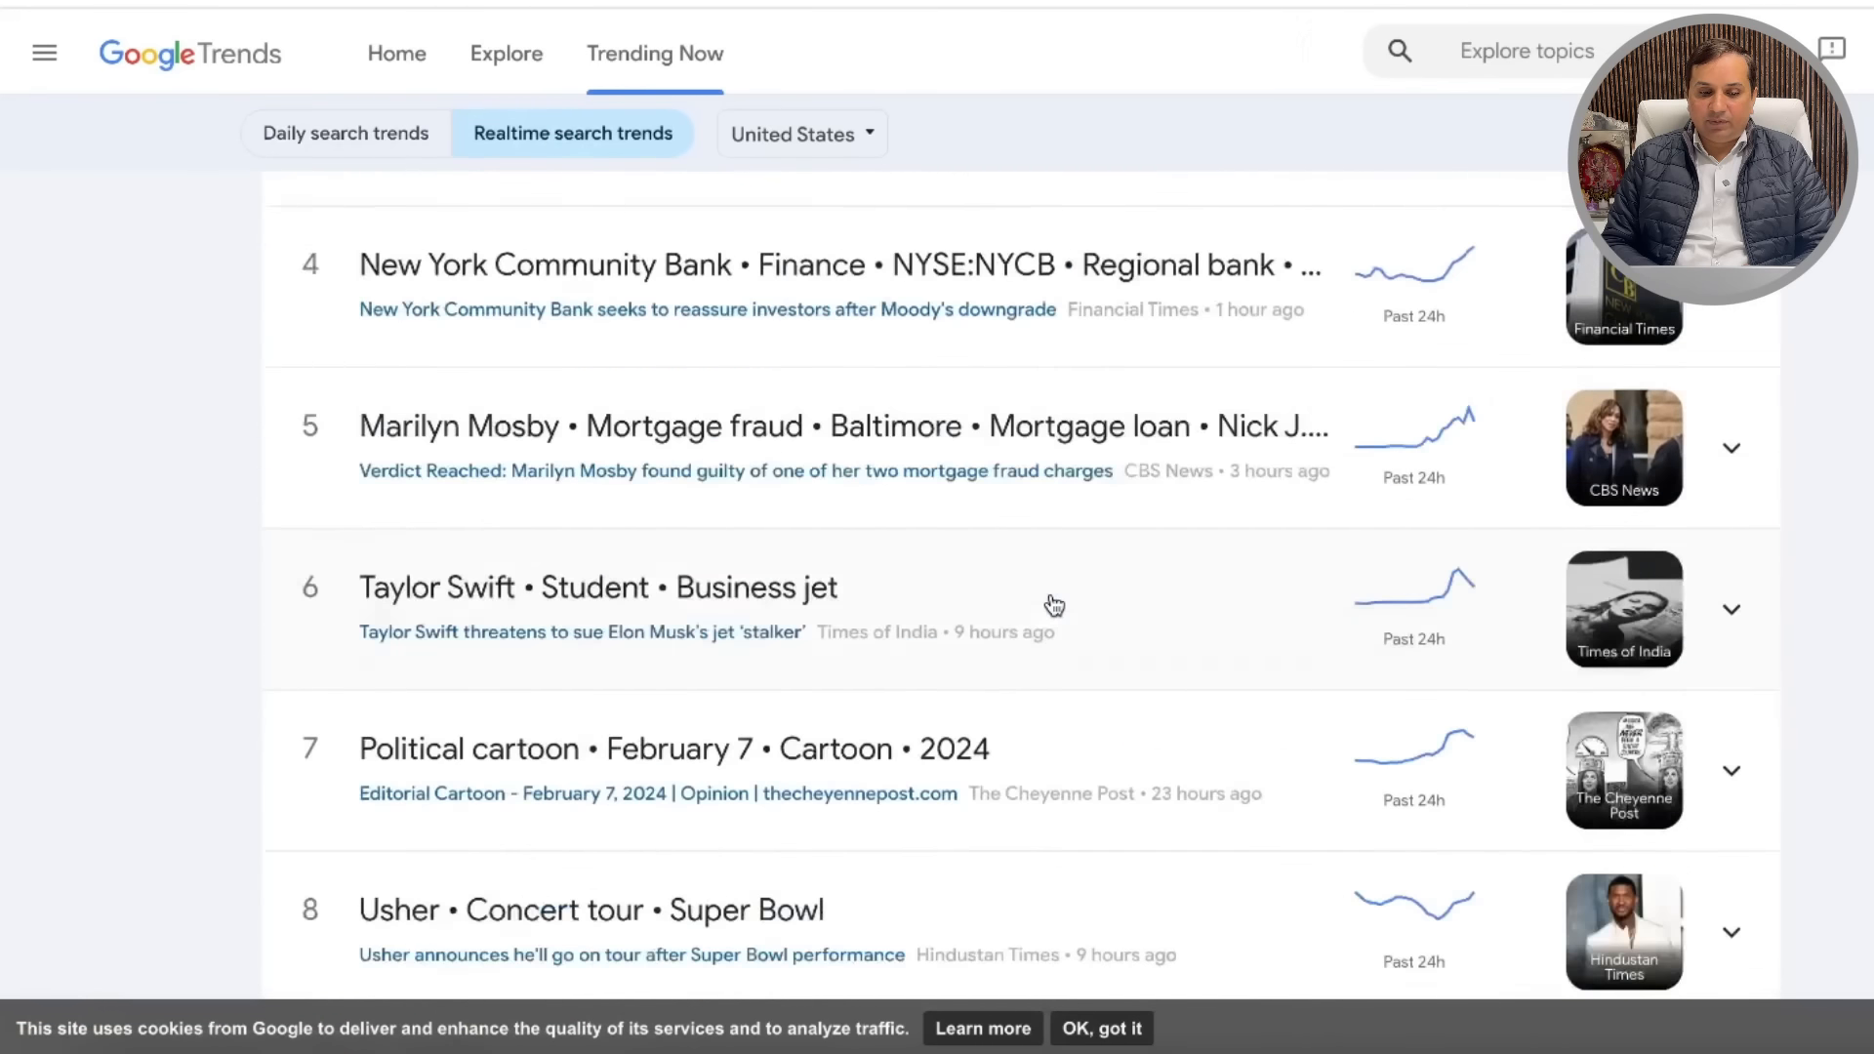
{"action": "left_click", "coordinate": [369, 142]}
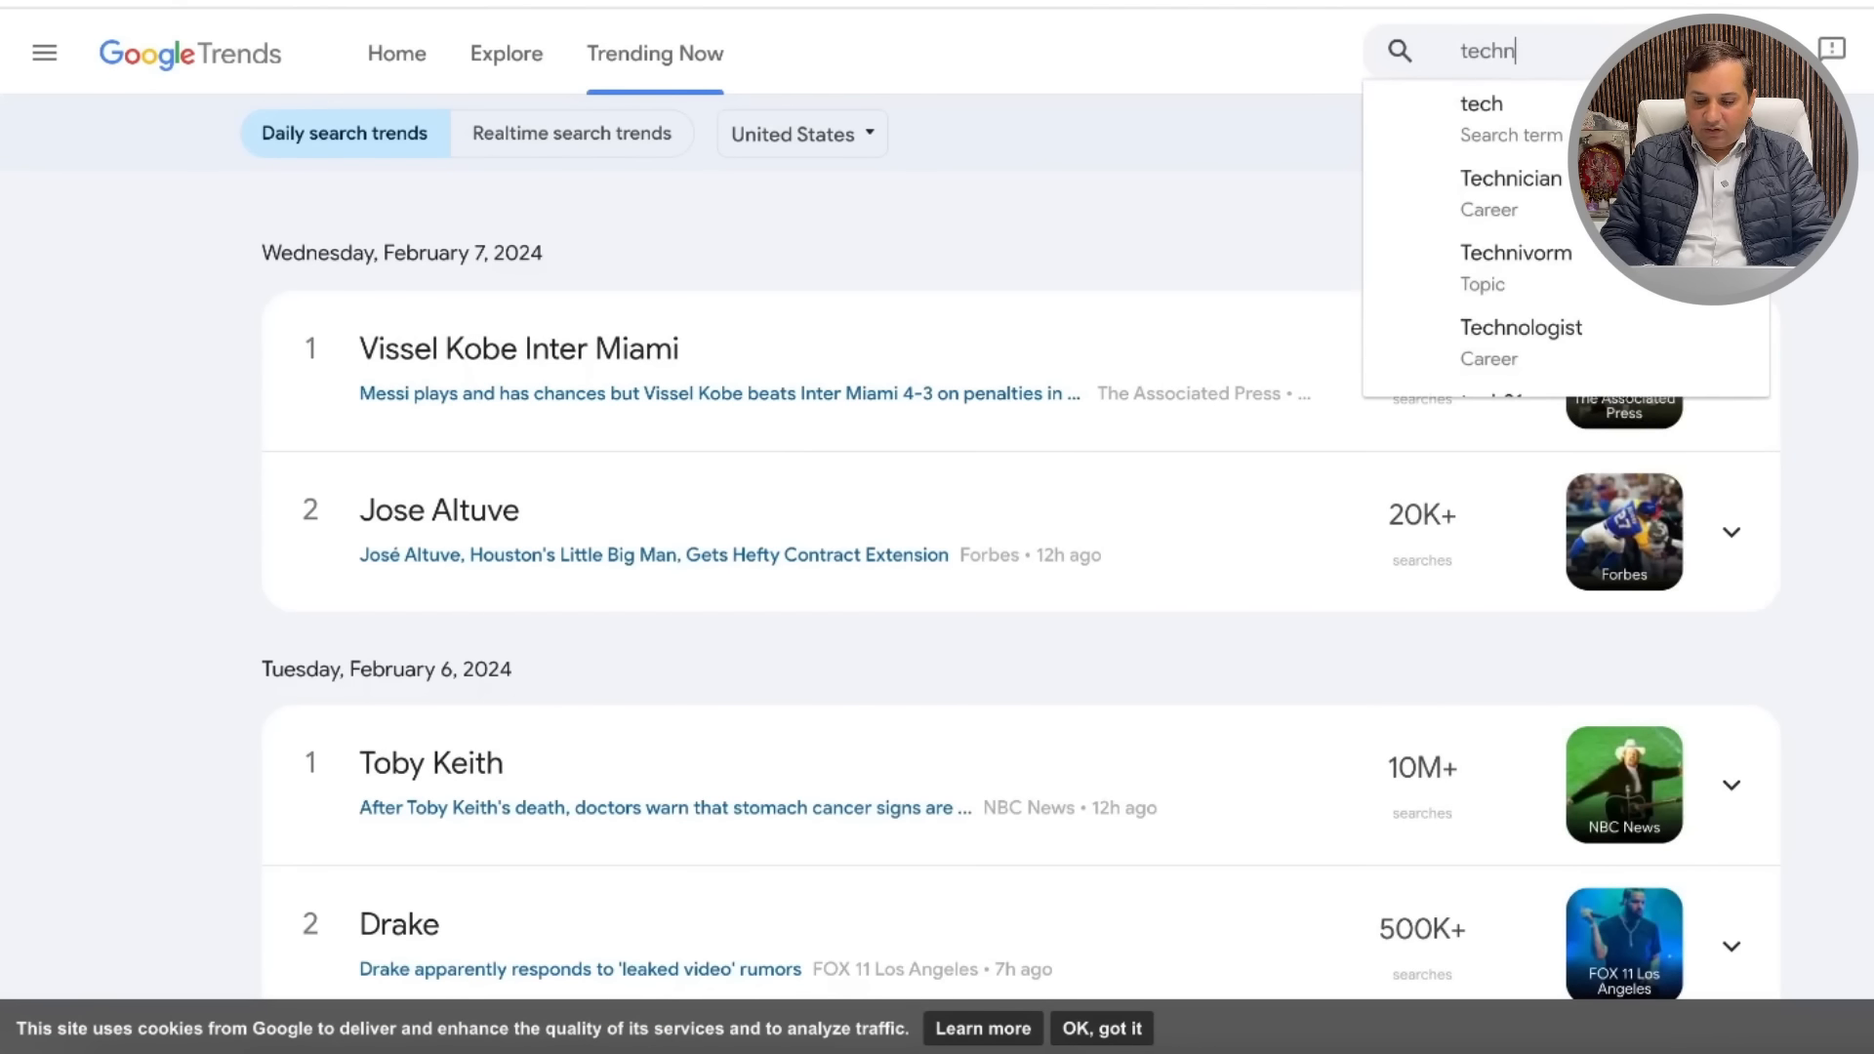
Step: Explore 'technology' in Google Trends for the US over 12 months, down to rising related topics and queries
{"action": "type", "text": "gy"}
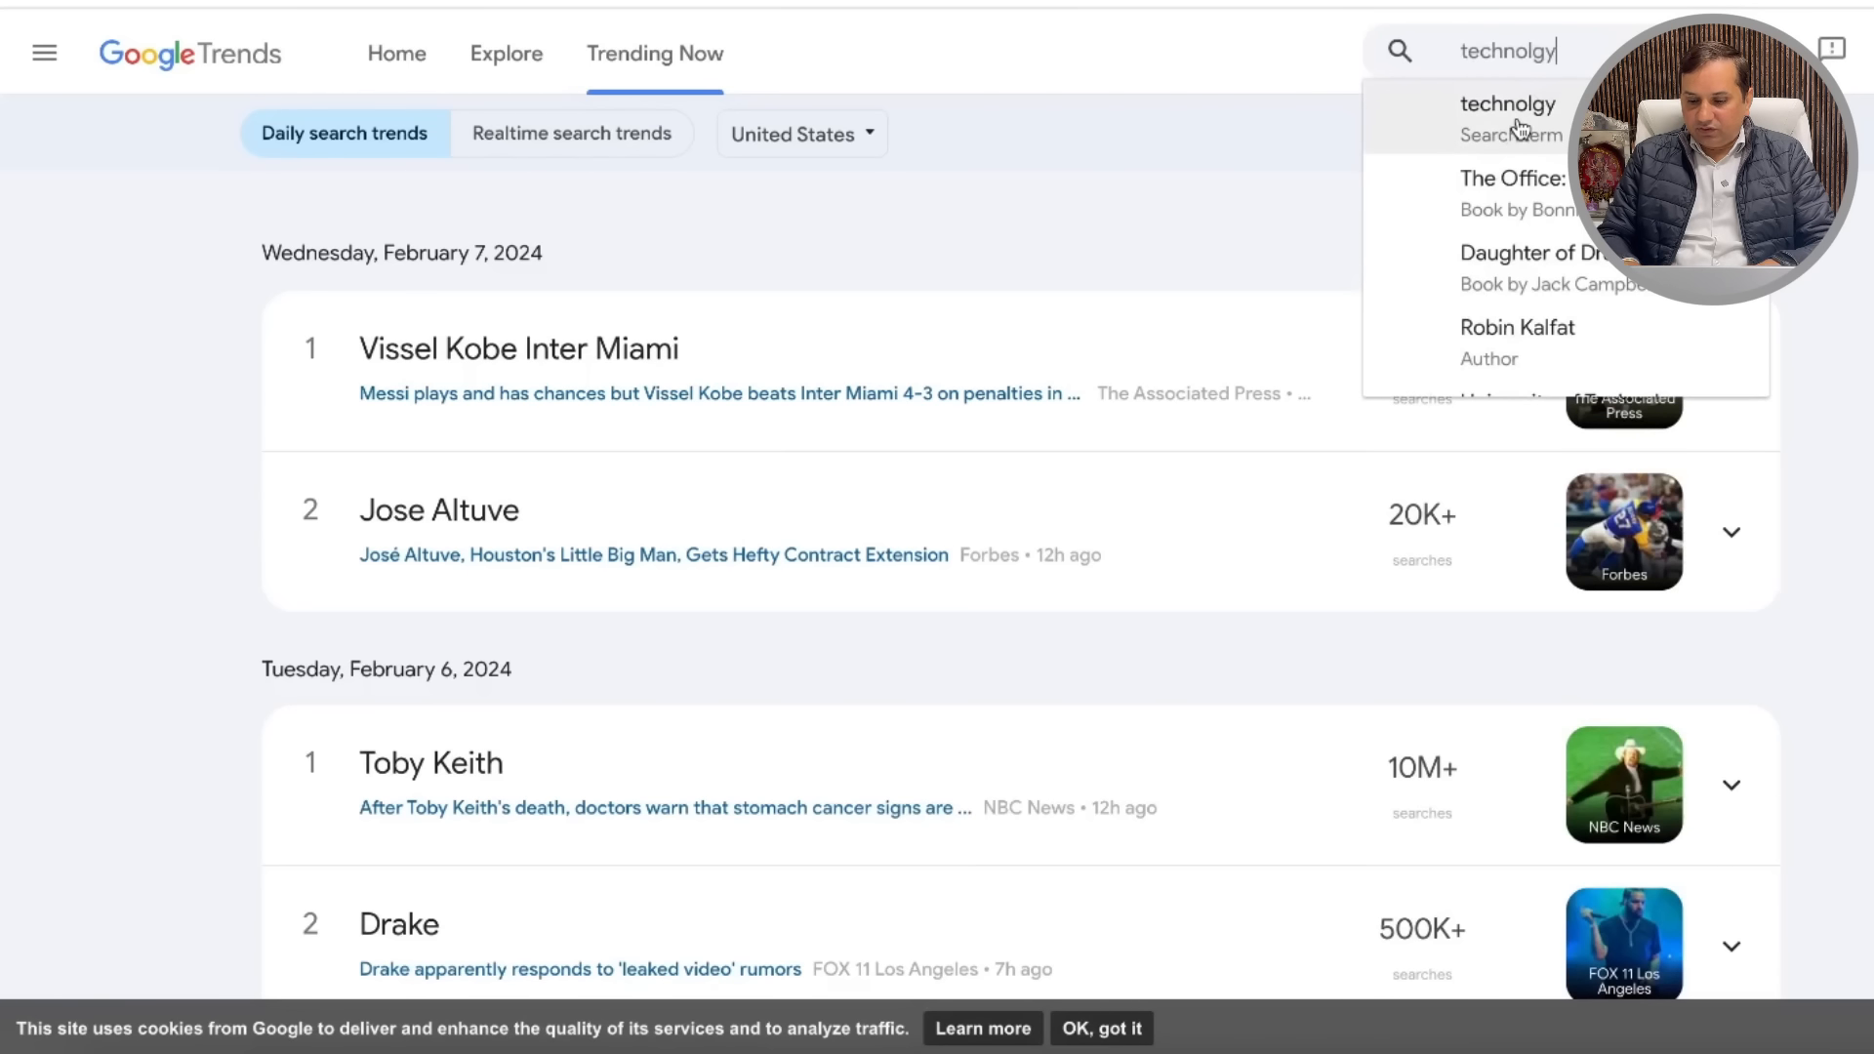
{"action": "key", "text": "BackSpace"}
{"action": "key", "text": "BackSpace"}
{"action": "type", "text": "ogy"}
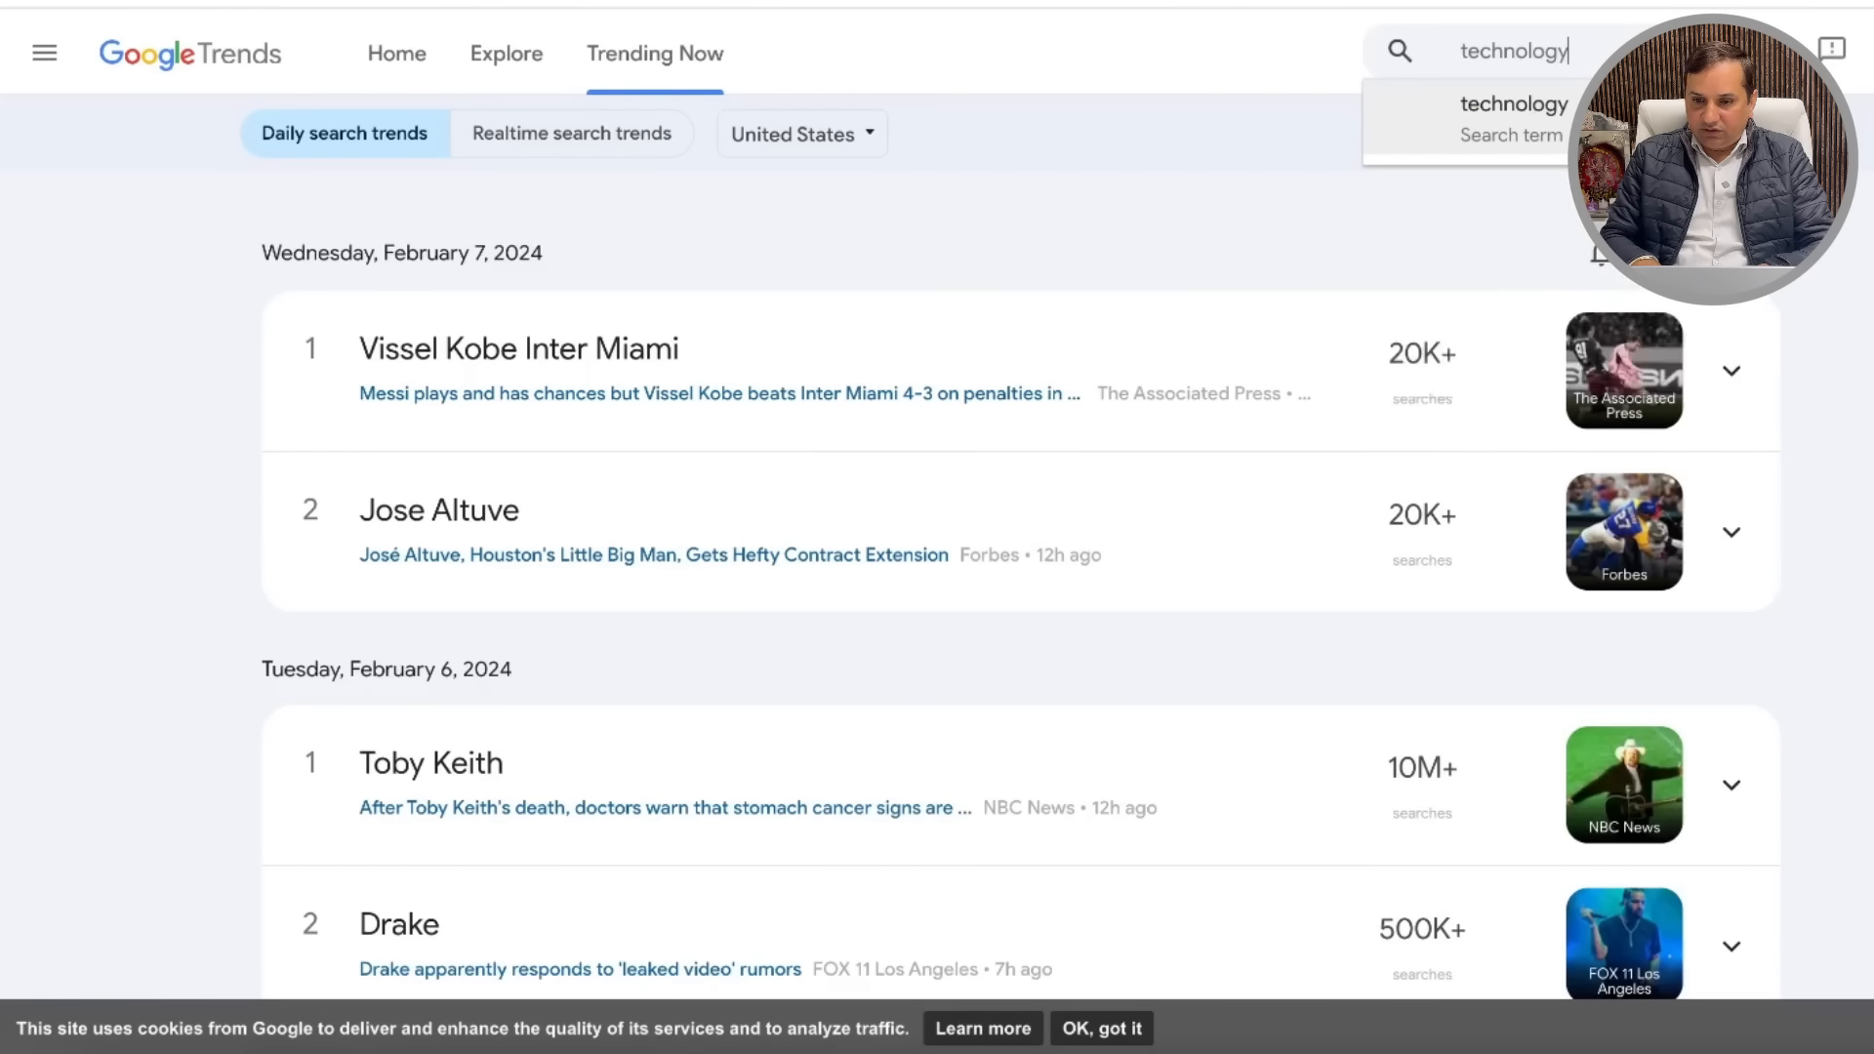
{"action": "key", "text": "Return"}
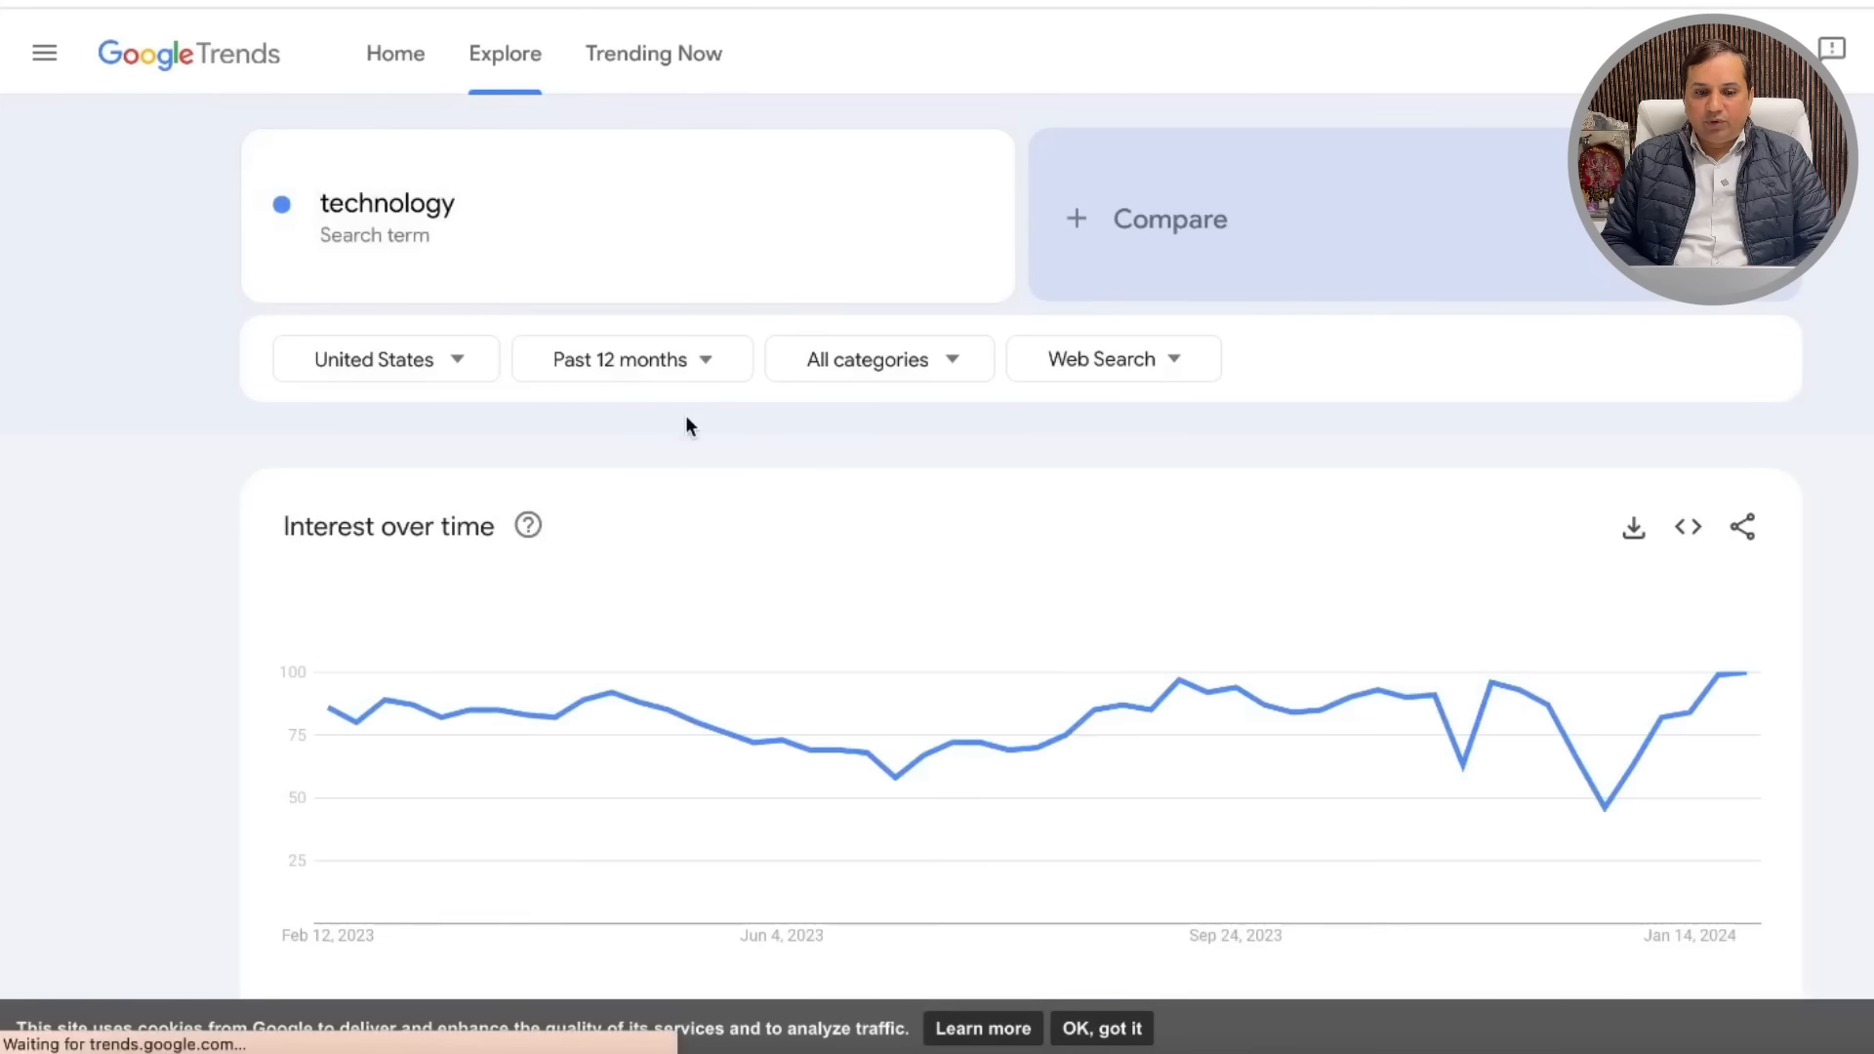
{"action": "scroll", "coordinate": [658, 502], "scroll_direction": "down", "scroll_amount": 9}
{"action": "scroll", "coordinate": [662, 514], "scroll_direction": "down", "scroll_amount": 5}
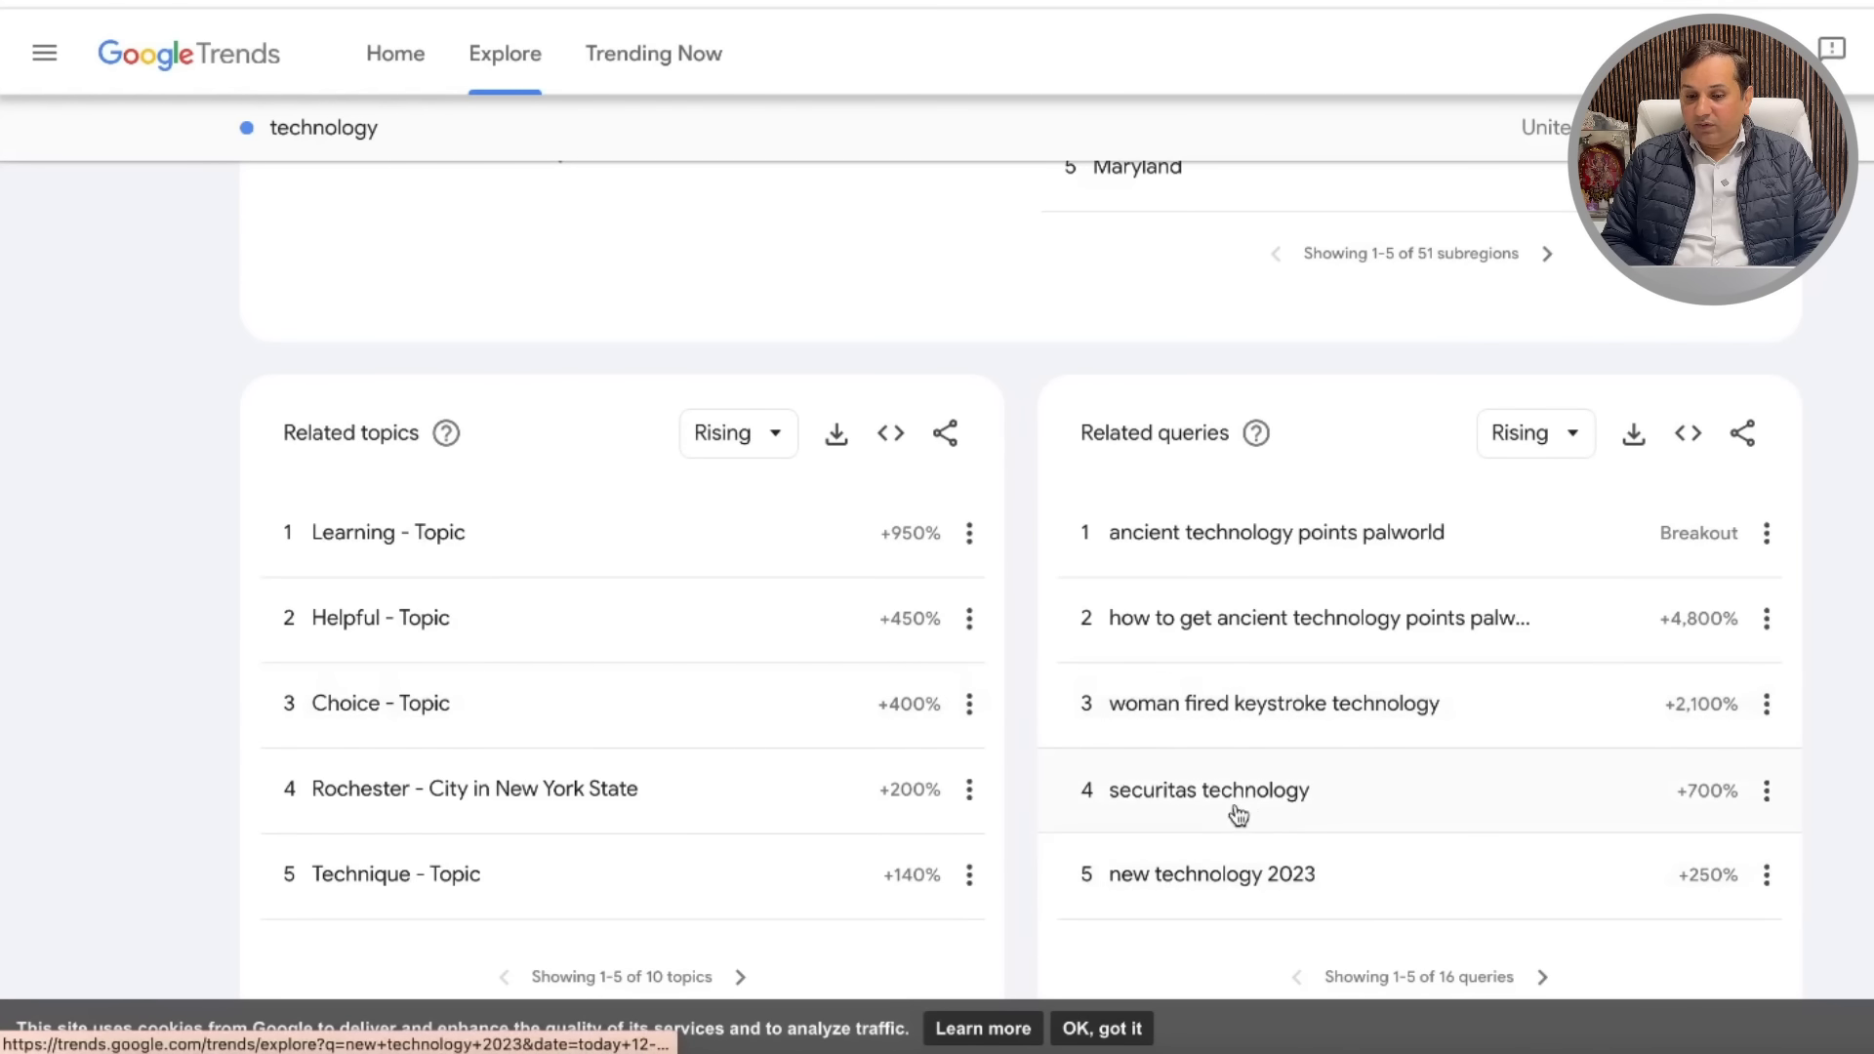
Step: Open the rising query 'new technology 2023' and change the search term to 'new technology 2024'
{"action": "left_click", "coordinate": [1334, 893]}
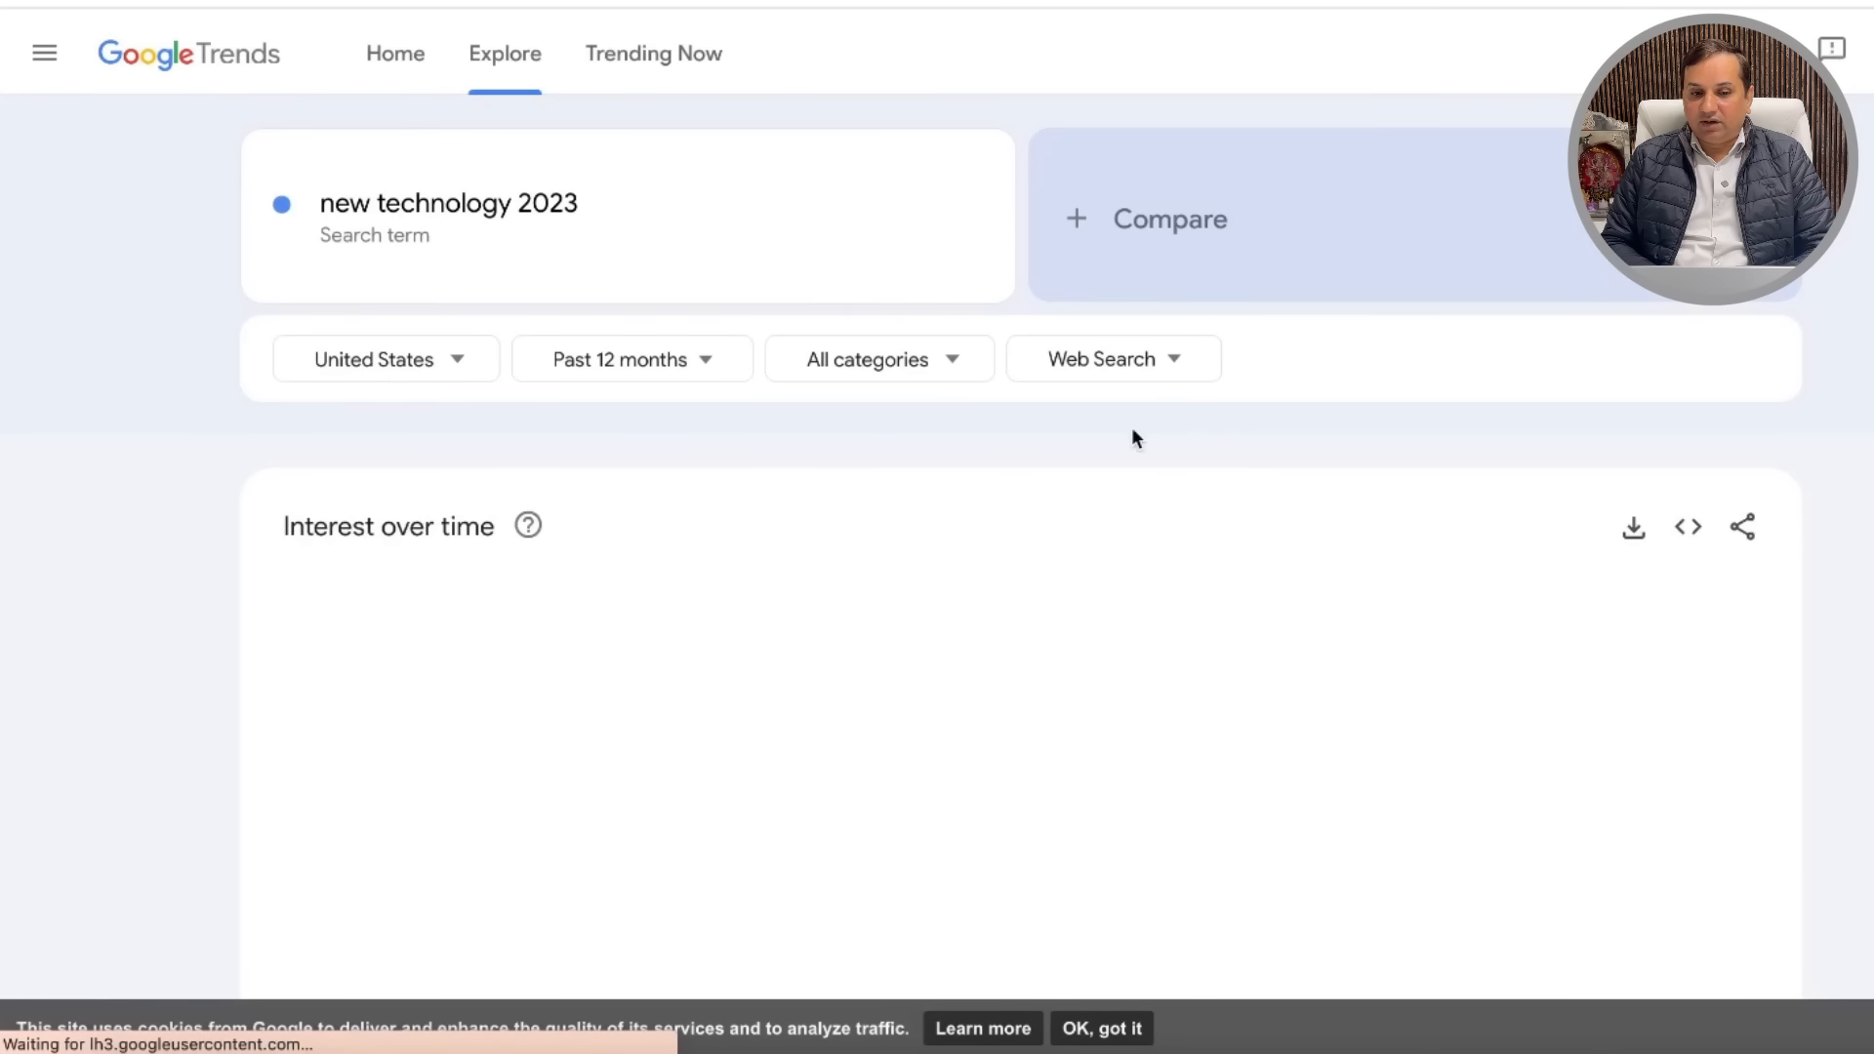
{"action": "left_click", "coordinate": [602, 209]}
{"action": "left_click", "coordinate": [604, 210]}
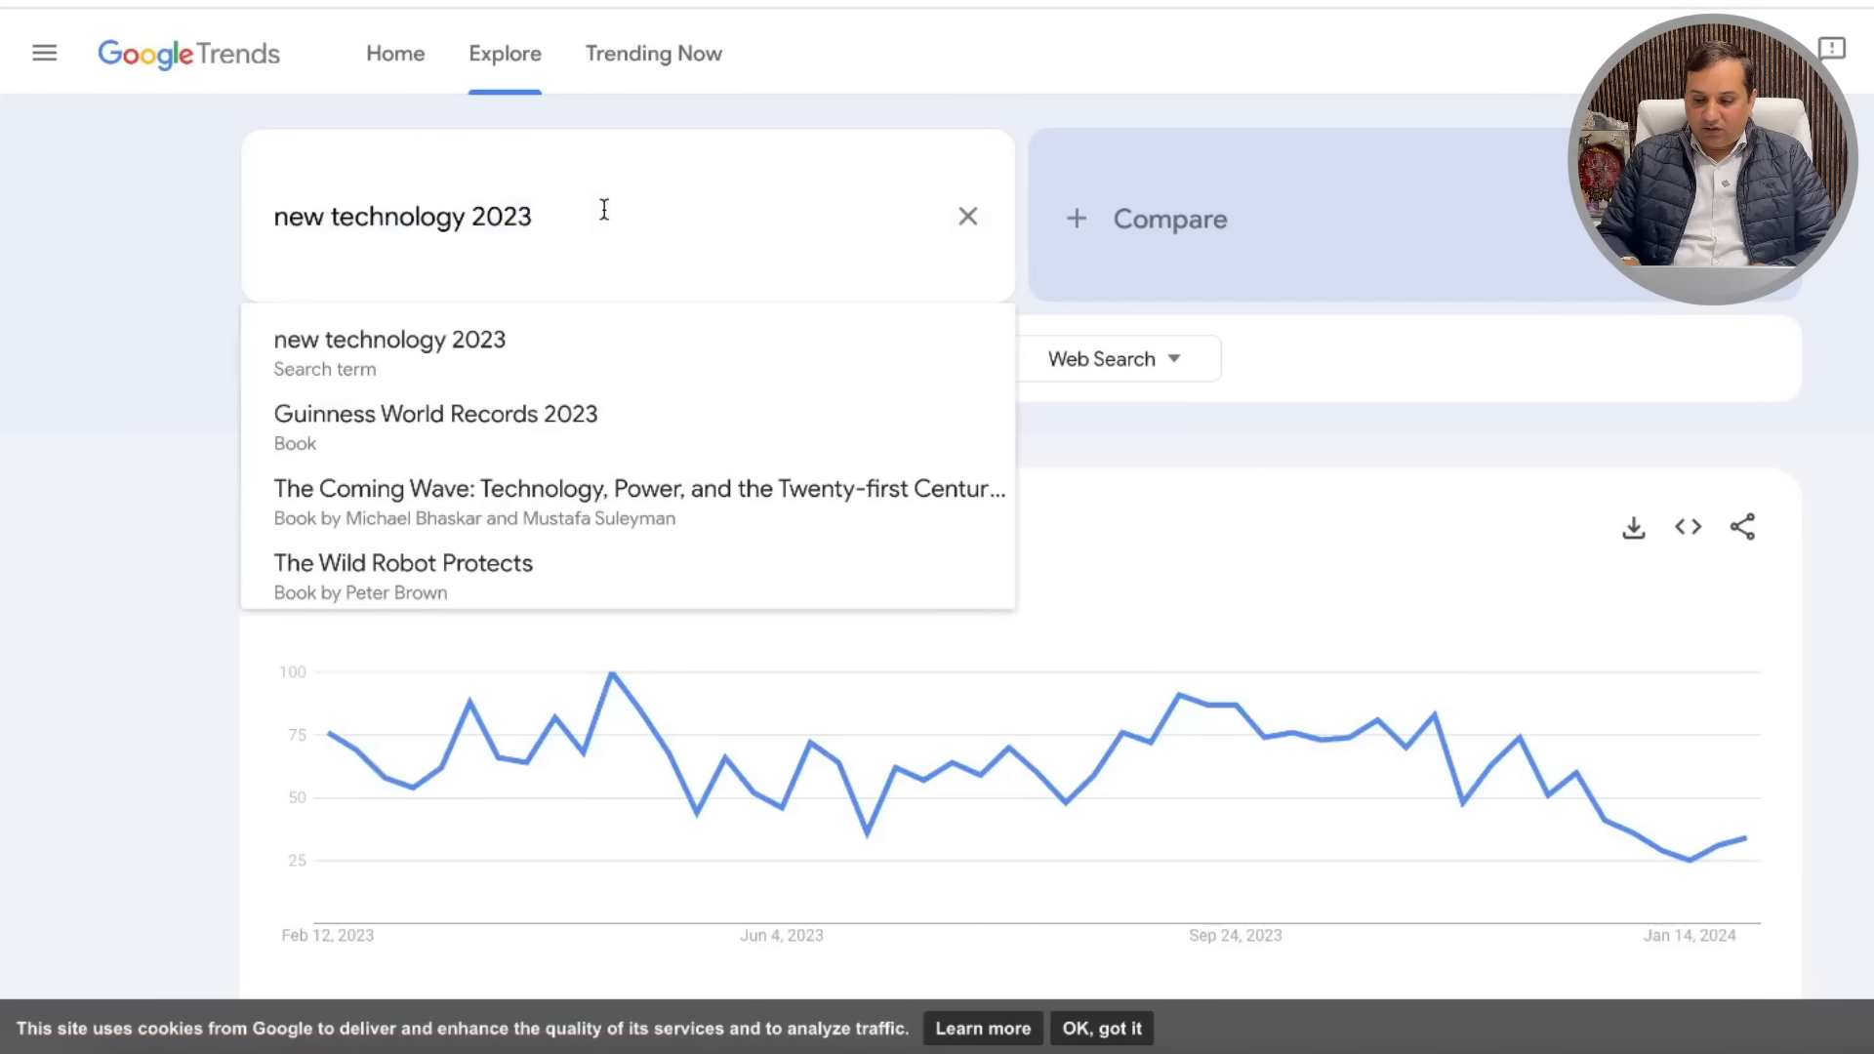
{"action": "key", "text": "BackSpace"}
{"action": "type", "text": "4"}
{"action": "key", "text": "Return"}
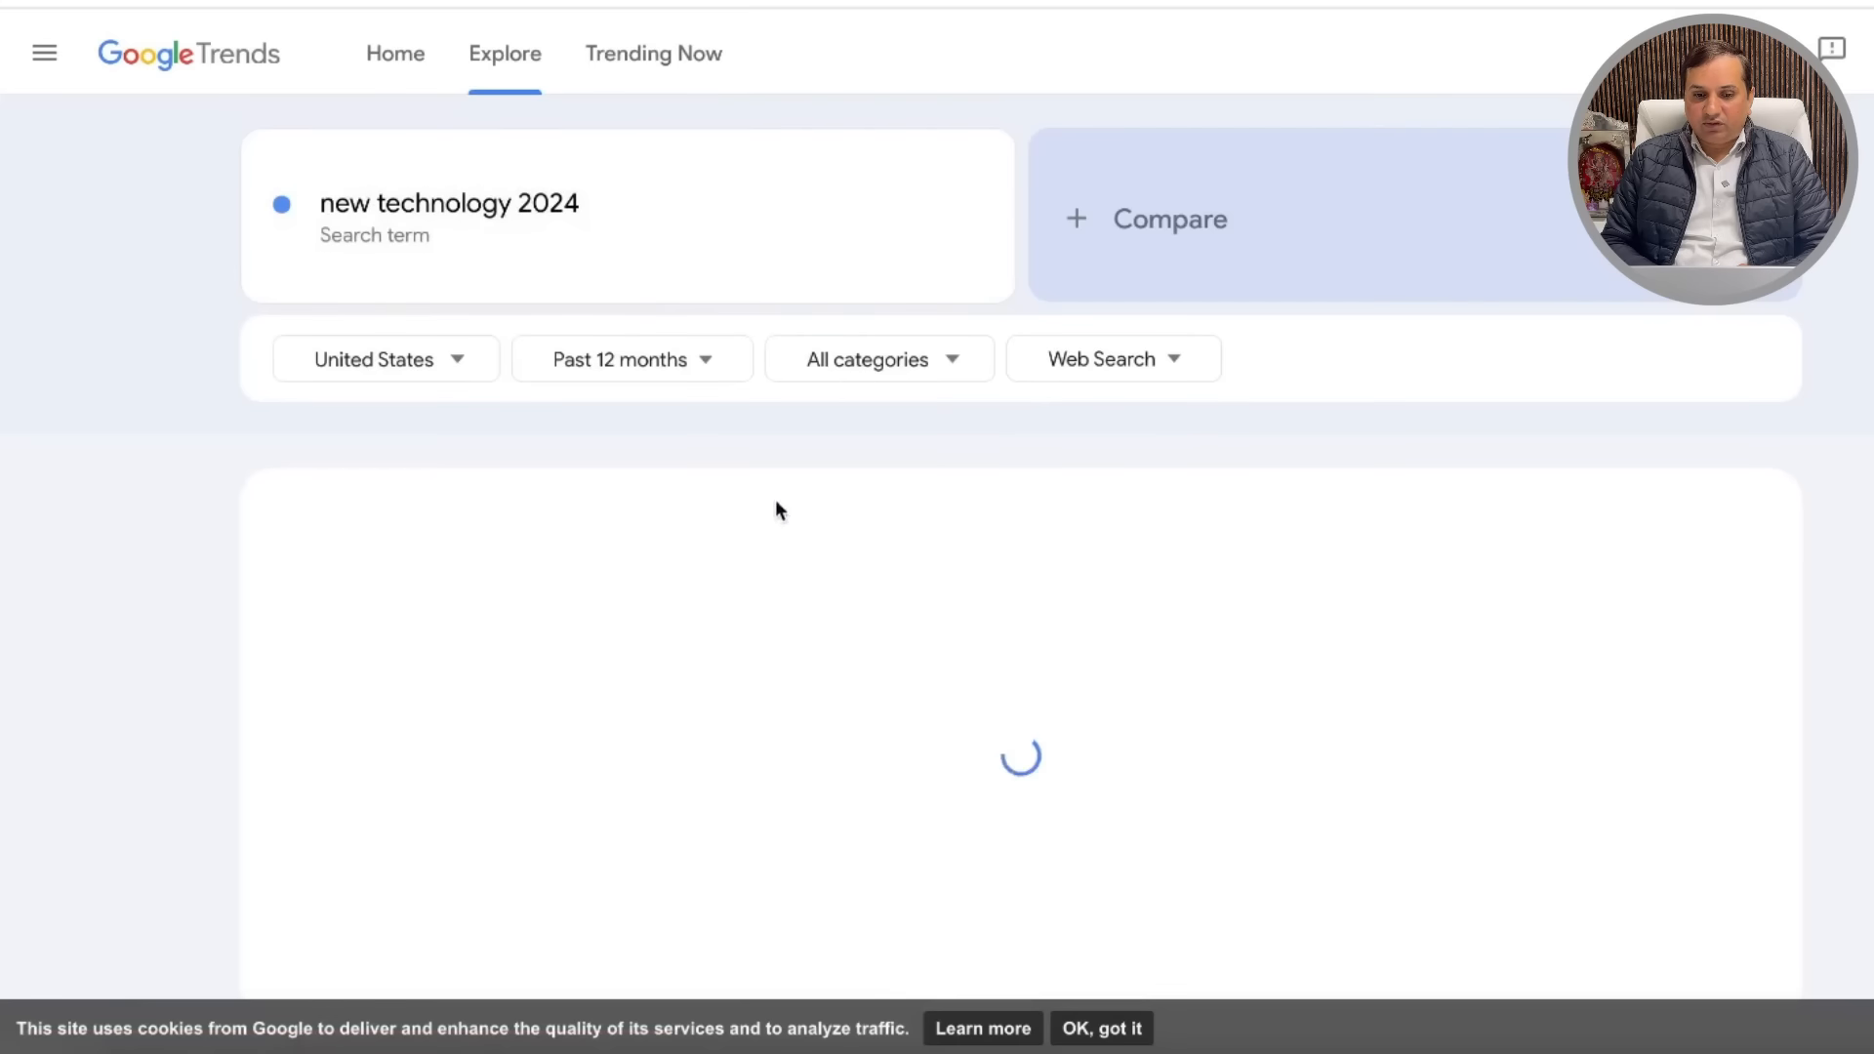
{"action": "scroll", "coordinate": [862, 576], "scroll_direction": "down", "scroll_amount": 12}
{"action": "scroll", "coordinate": [863, 583], "scroll_direction": "down", "scroll_amount": 1}
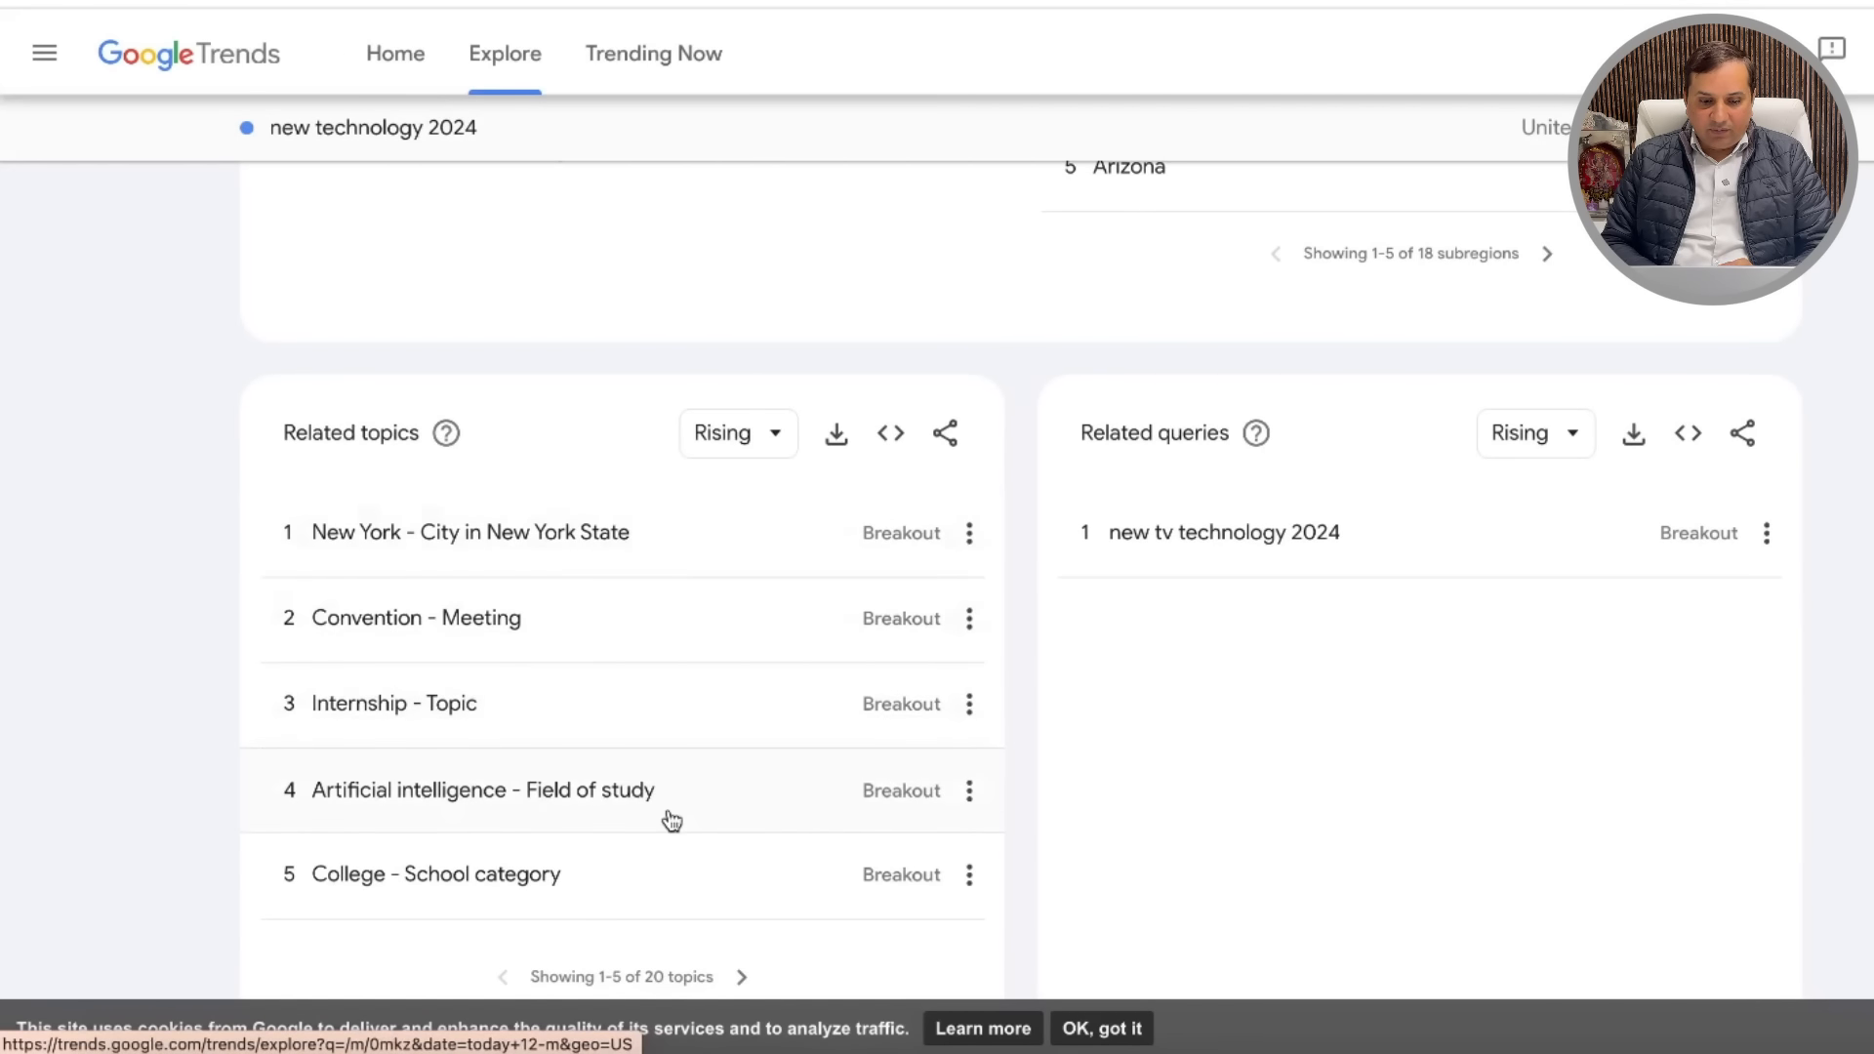
Step: Check 'new tv technology 2024', then explore the Technology topic's rising related queries
{"action": "left_click", "coordinate": [1332, 555]}
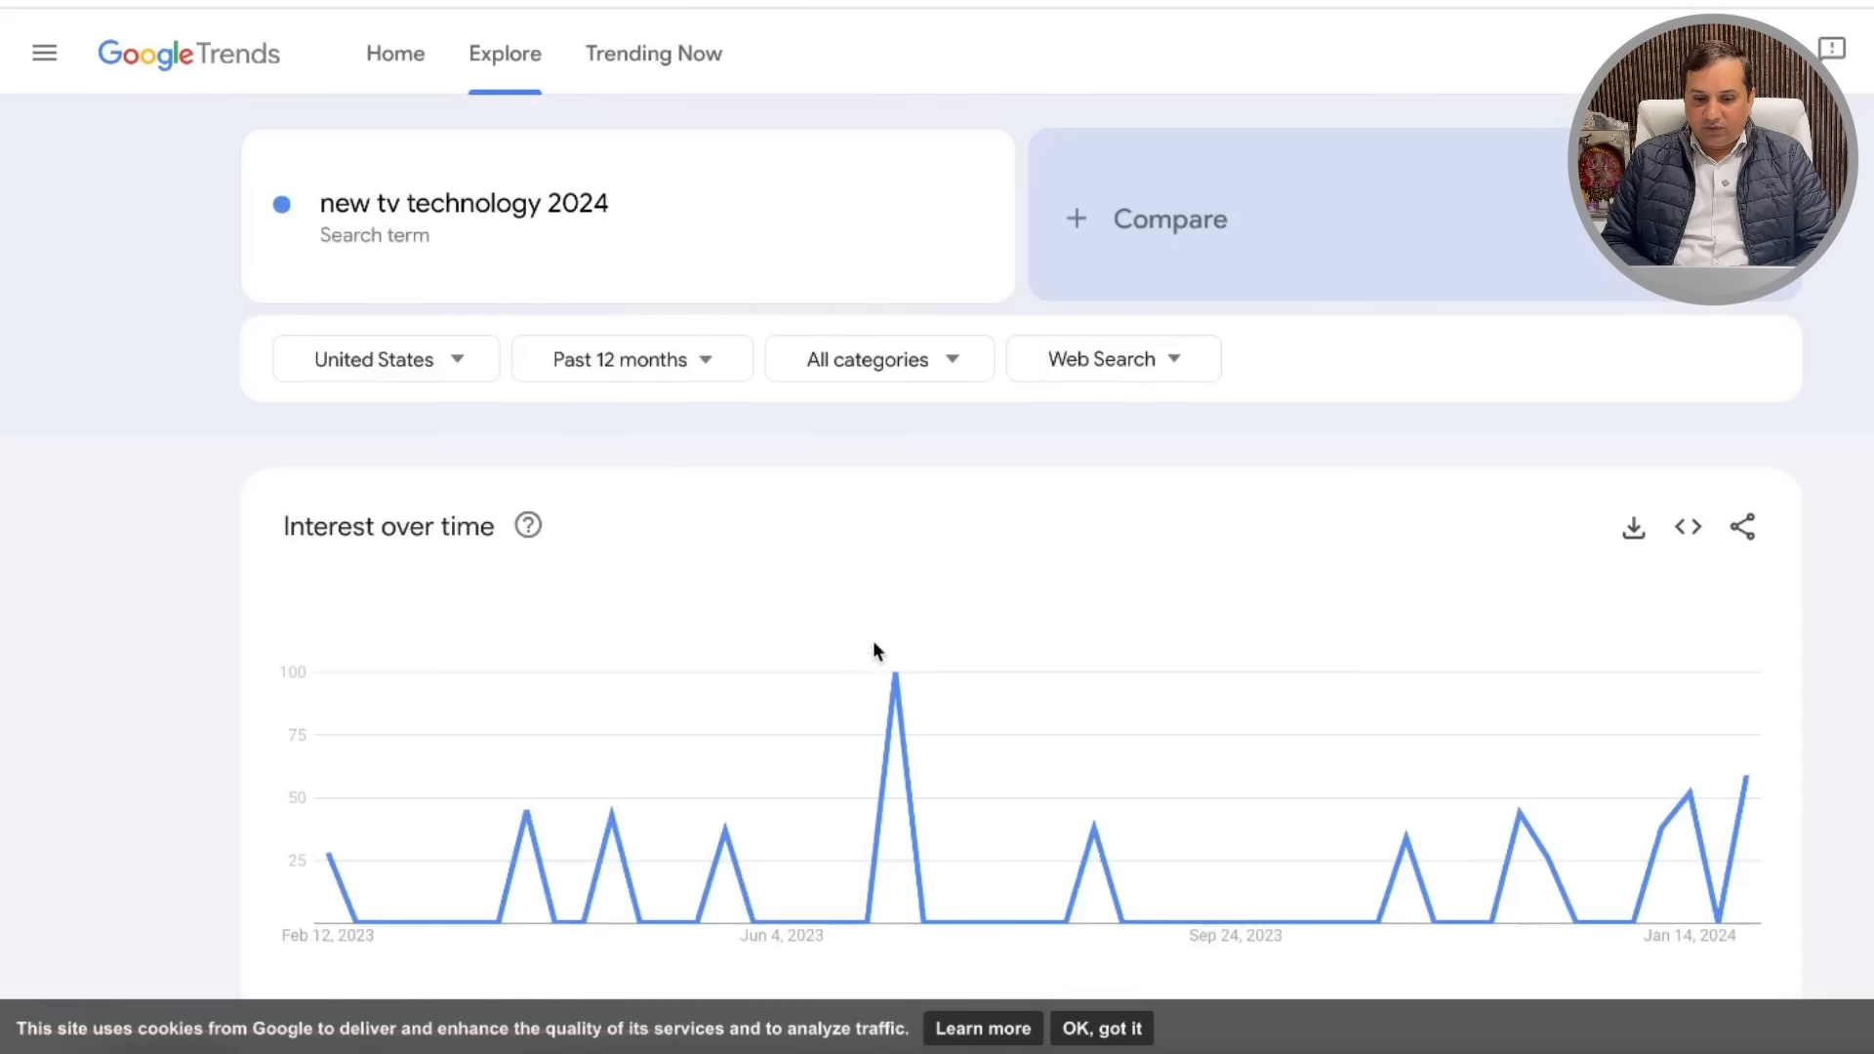
{"action": "scroll", "coordinate": [873, 641], "scroll_direction": "down", "scroll_amount": 12}
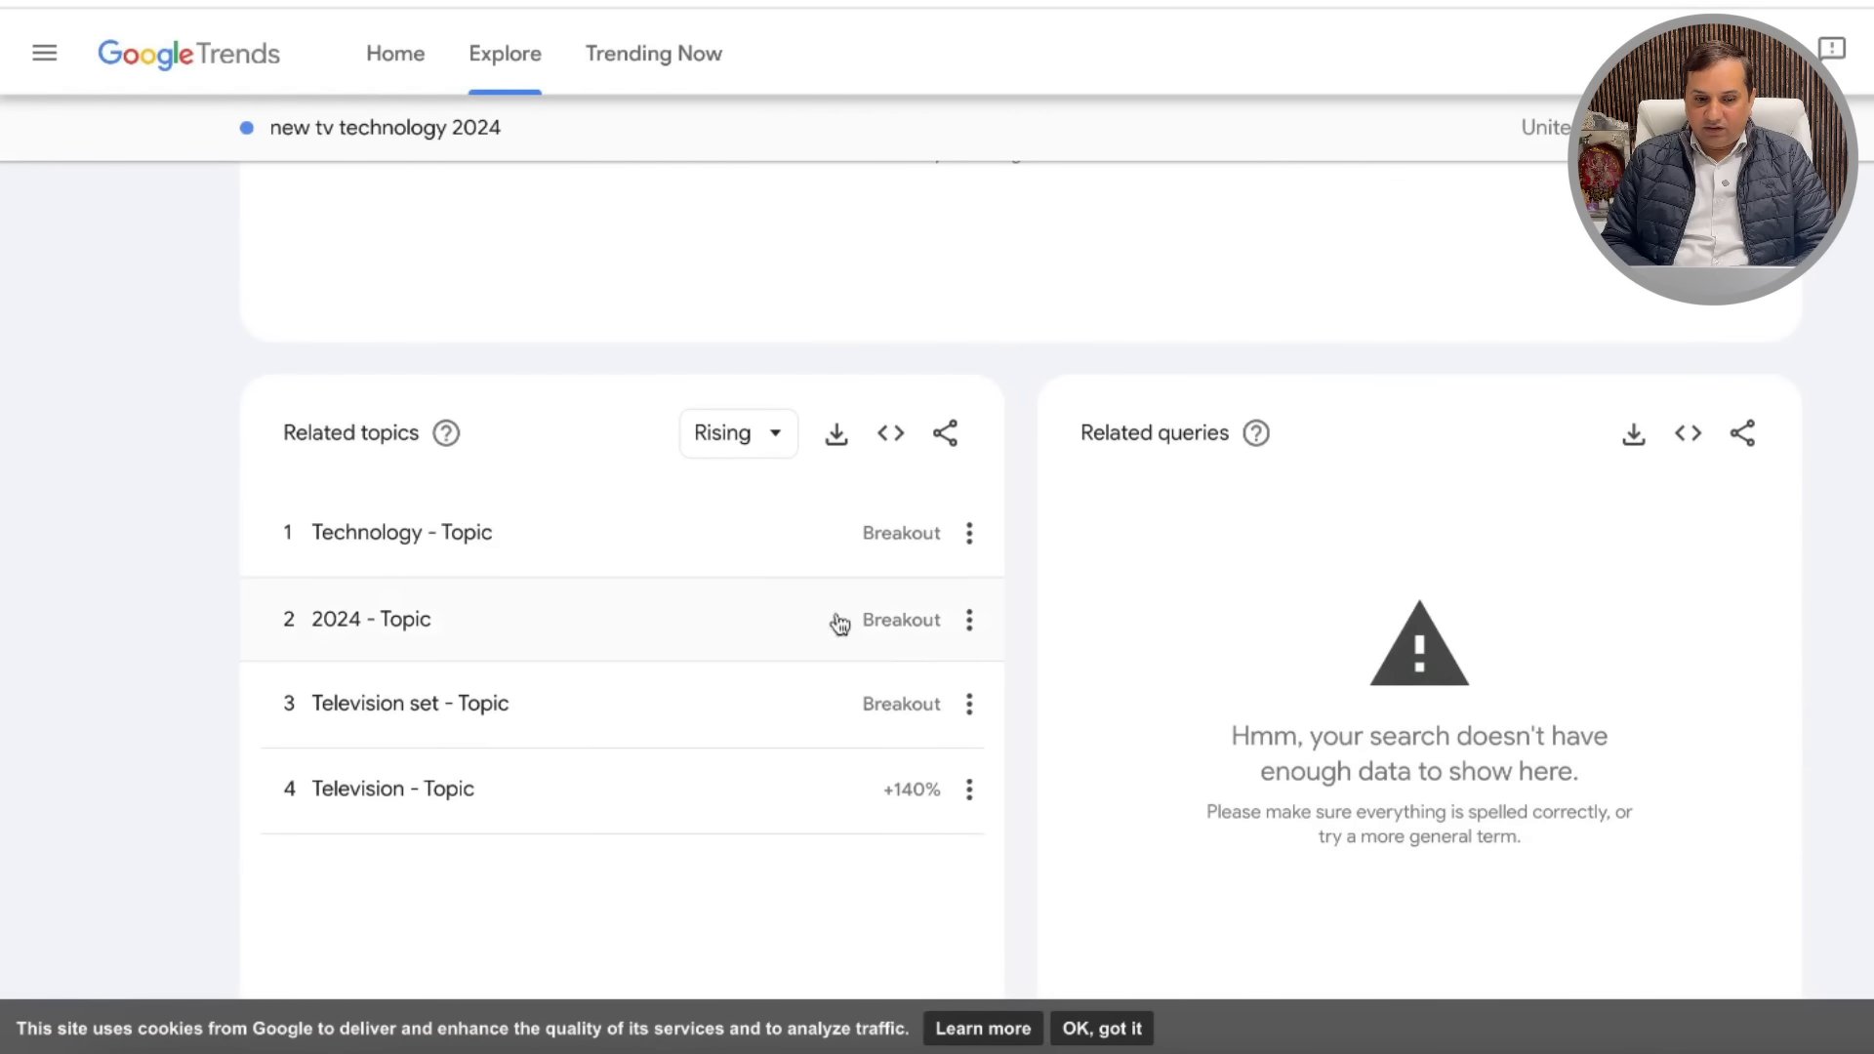
{"action": "left_click", "coordinate": [509, 552]}
{"action": "scroll", "coordinate": [976, 635], "scroll_direction": "down", "scroll_amount": 7}
{"action": "scroll", "coordinate": [976, 635], "scroll_direction": "down", "scroll_amount": 6}
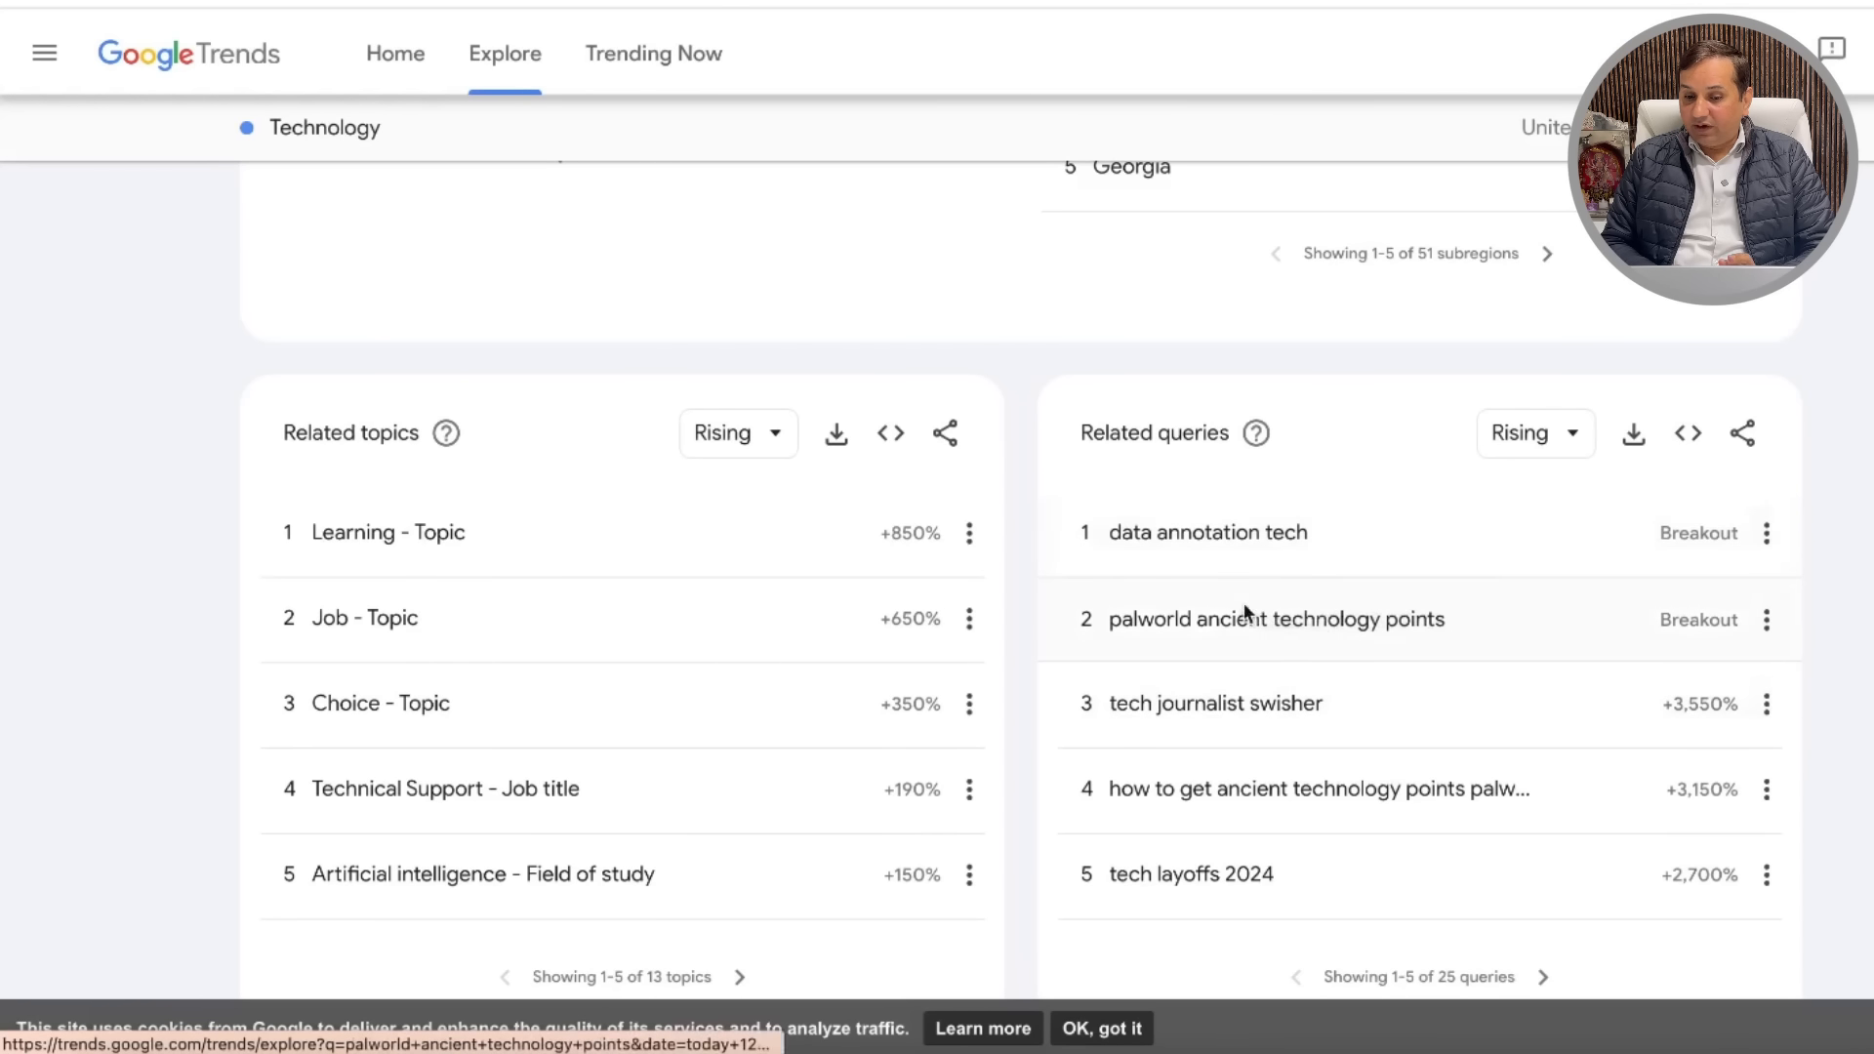
Step: Explore trends for 'data annotation tech' and 'data annotation tech jobs', then return to the first
{"action": "left_click", "coordinate": [1267, 544]}
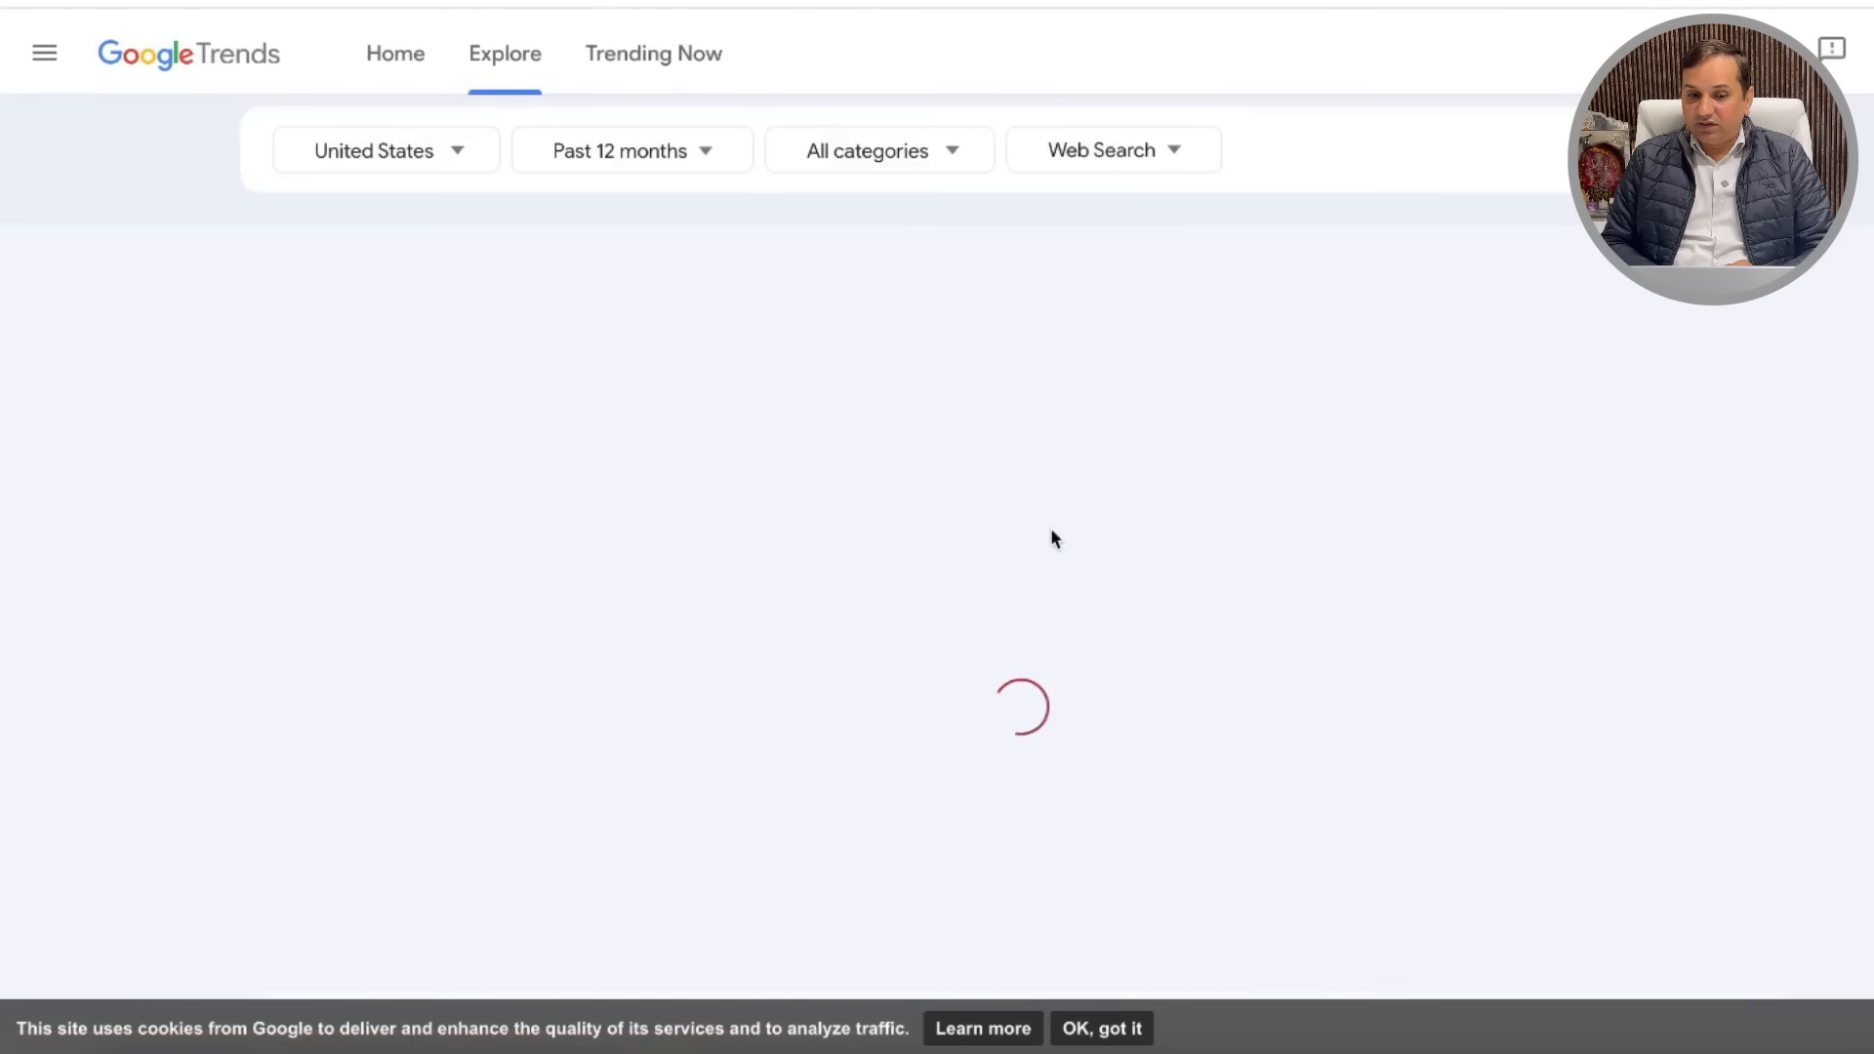
{"action": "scroll", "coordinate": [1103, 740], "scroll_direction": "down", "scroll_amount": 3}
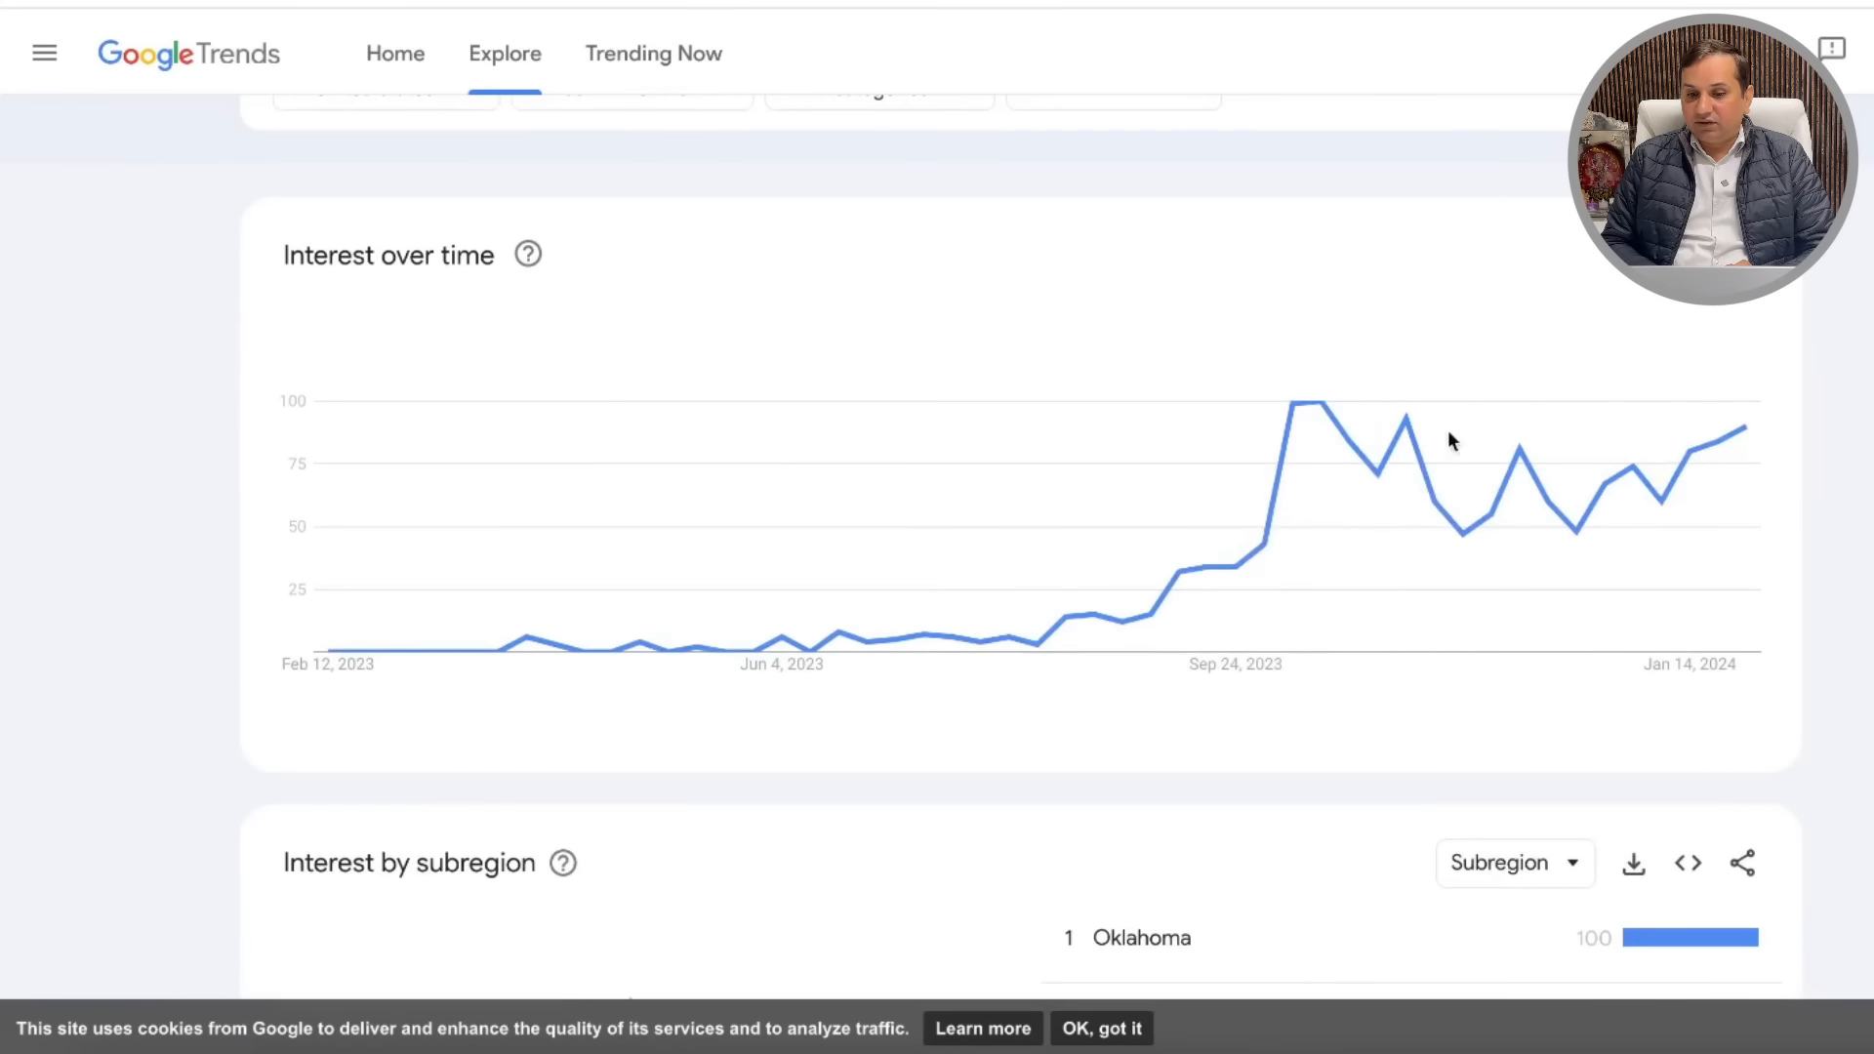
{"action": "scroll", "coordinate": [1161, 697], "scroll_direction": "down", "scroll_amount": 3}
{"action": "scroll", "coordinate": [1132, 727], "scroll_direction": "down", "scroll_amount": 8}
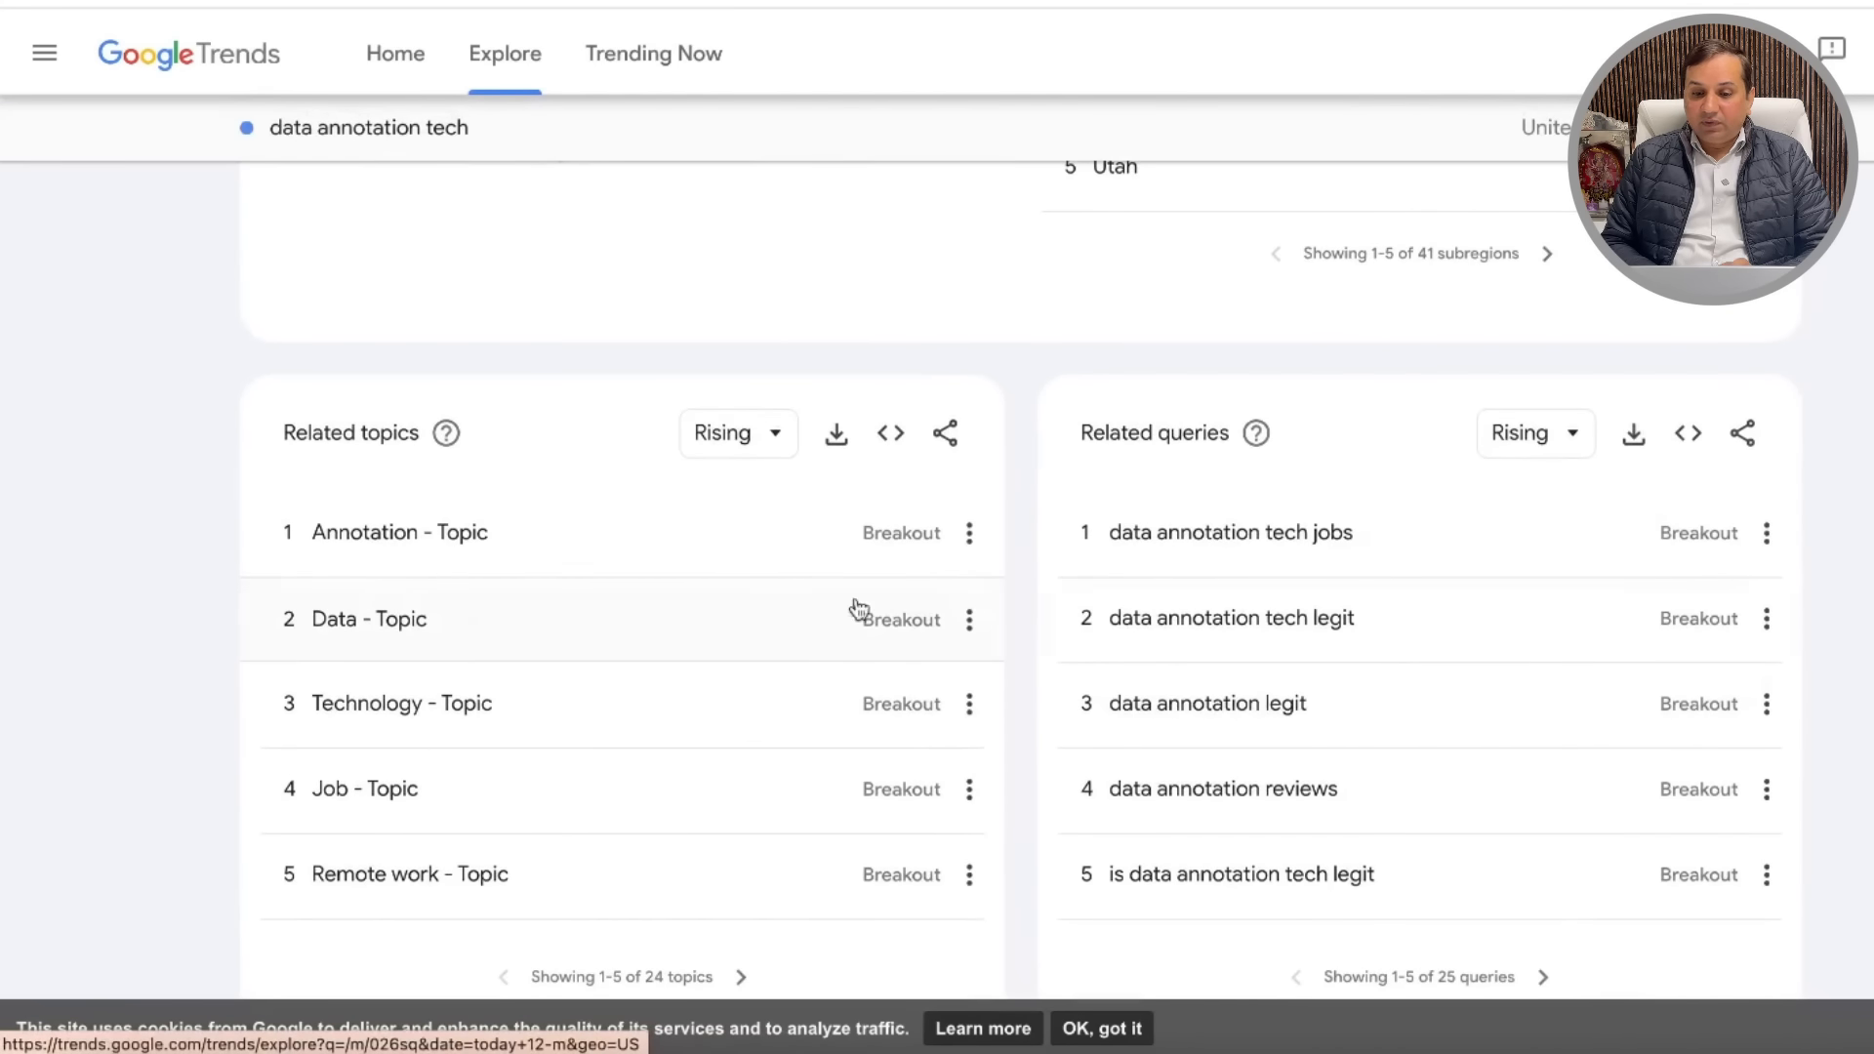
{"action": "left_click", "coordinate": [1336, 545]}
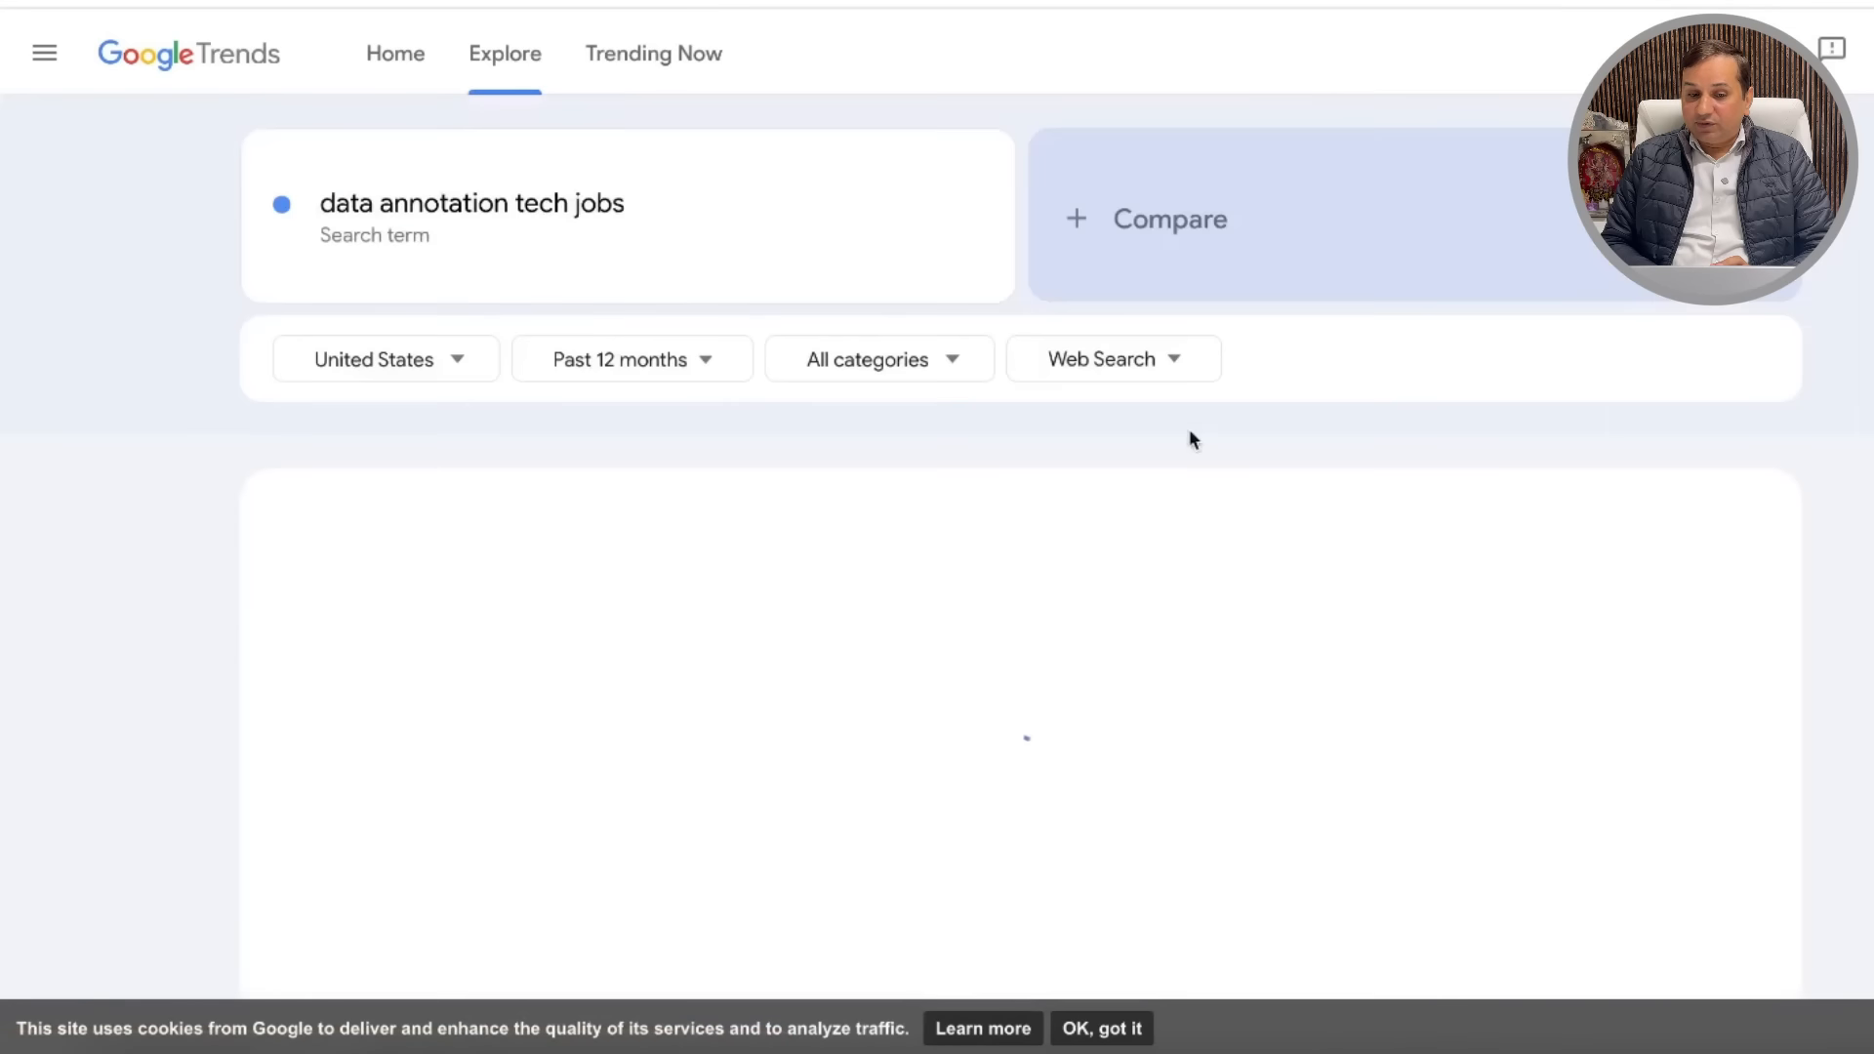
{"action": "scroll", "coordinate": [1076, 646], "scroll_direction": "down", "scroll_amount": 8}
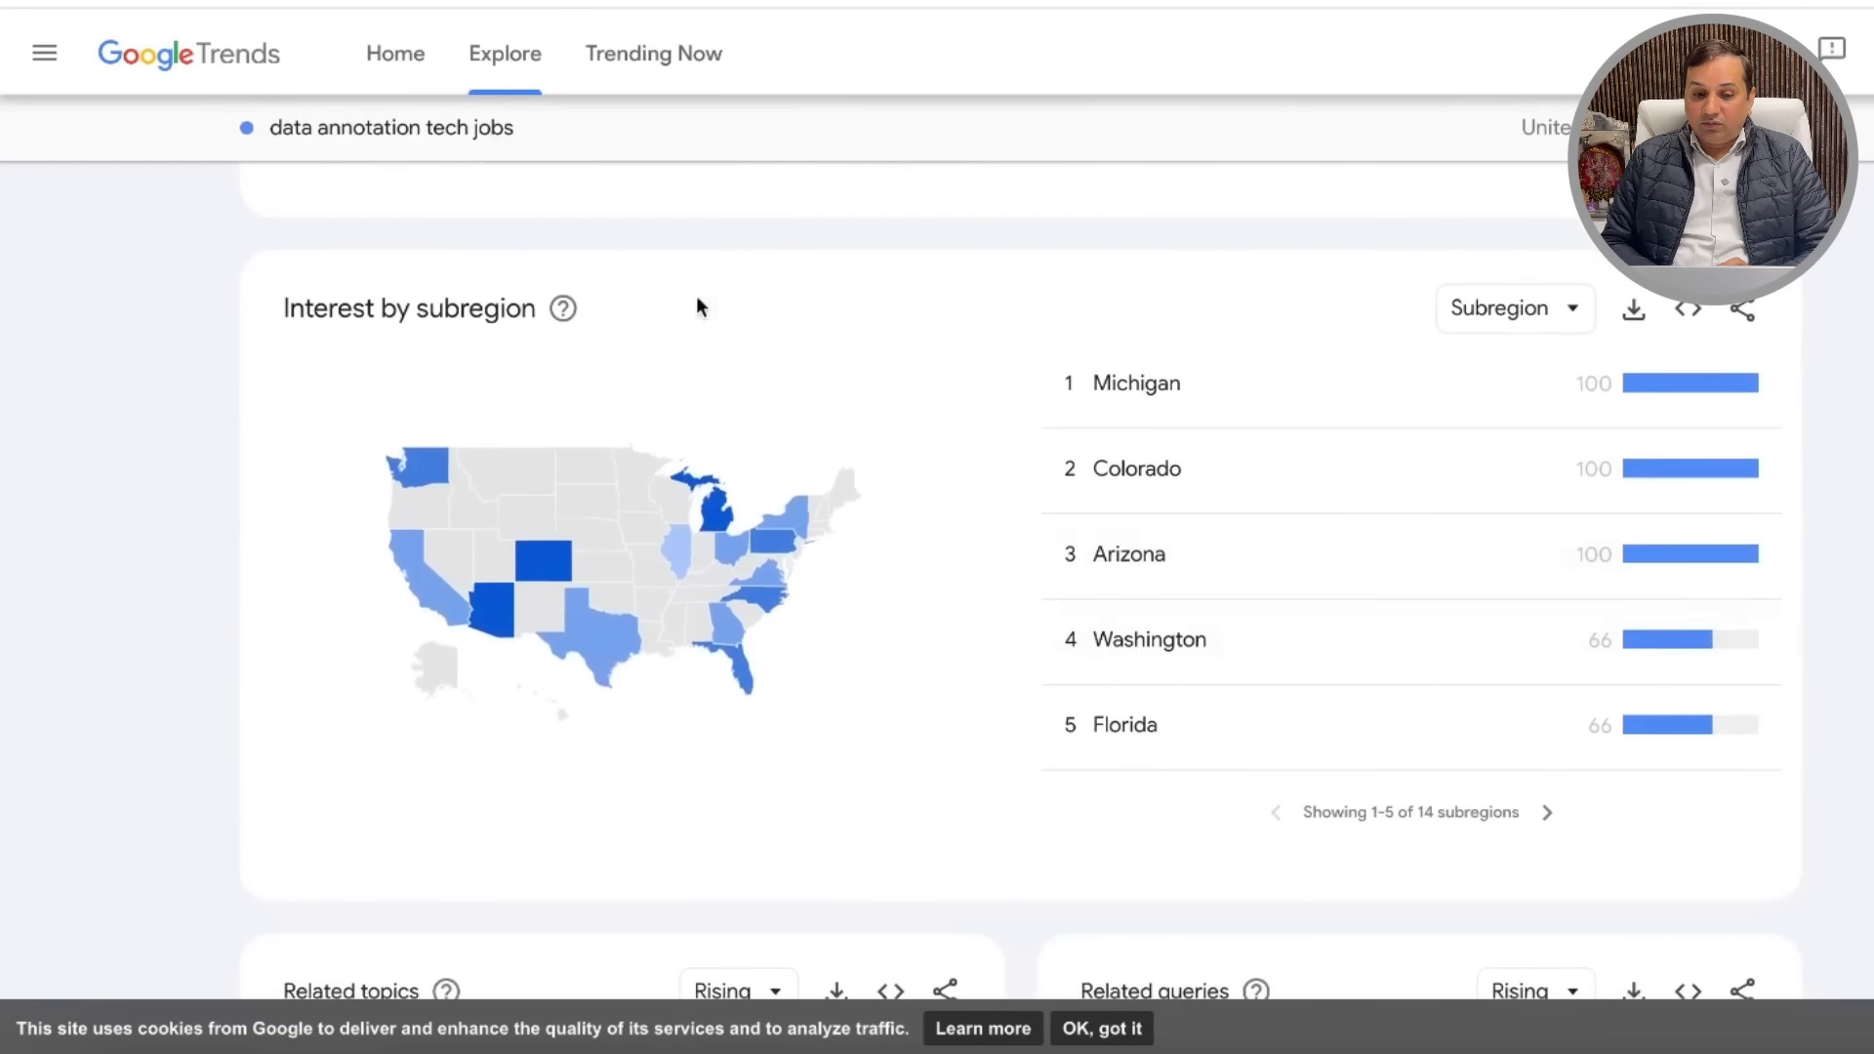
{"action": "key", "text": "alt+Left"}
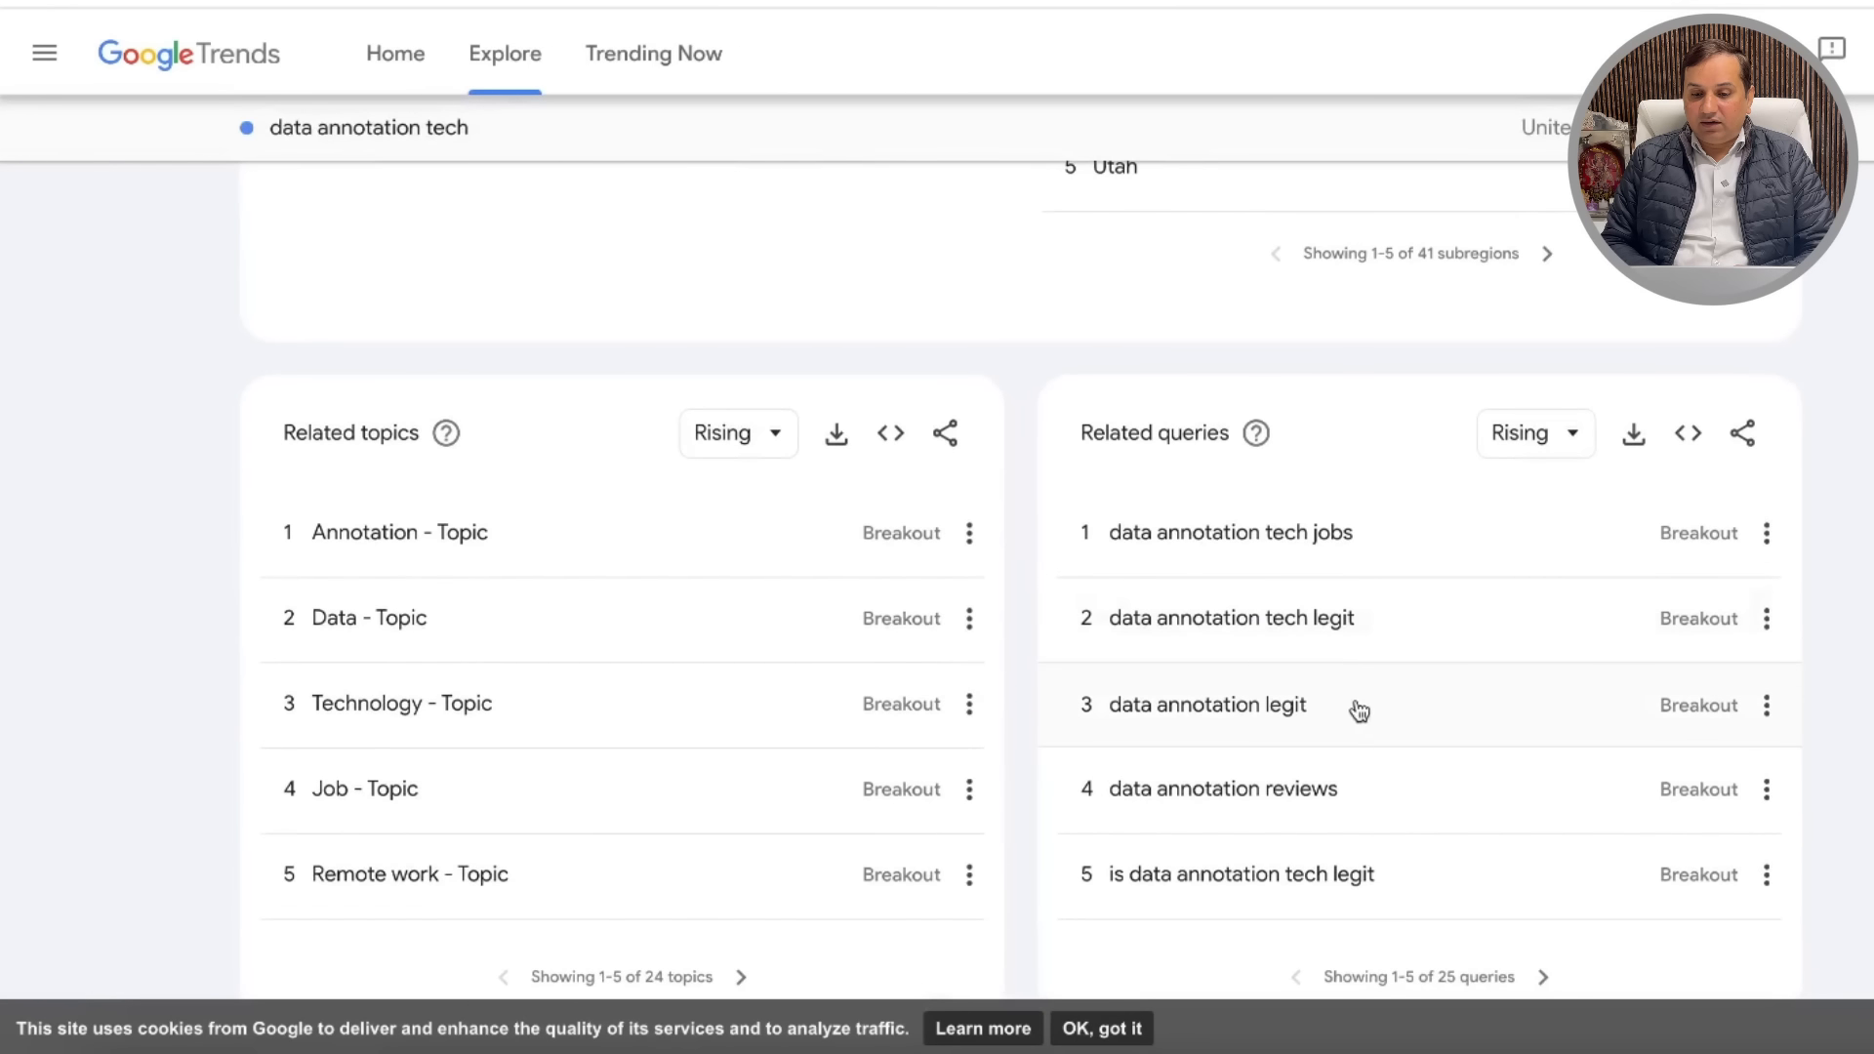
Step: Explore 'data annotation reviews' trends and select its search term for reuse
{"action": "left_click", "coordinate": [1299, 806]}
{"action": "scroll", "coordinate": [1021, 514], "scroll_direction": "down", "scroll_amount": 5}
{"action": "scroll", "coordinate": [1019, 505], "scroll_direction": "down", "scroll_amount": 8}
{"action": "scroll", "coordinate": [1019, 506], "scroll_direction": "up", "scroll_amount": 15}
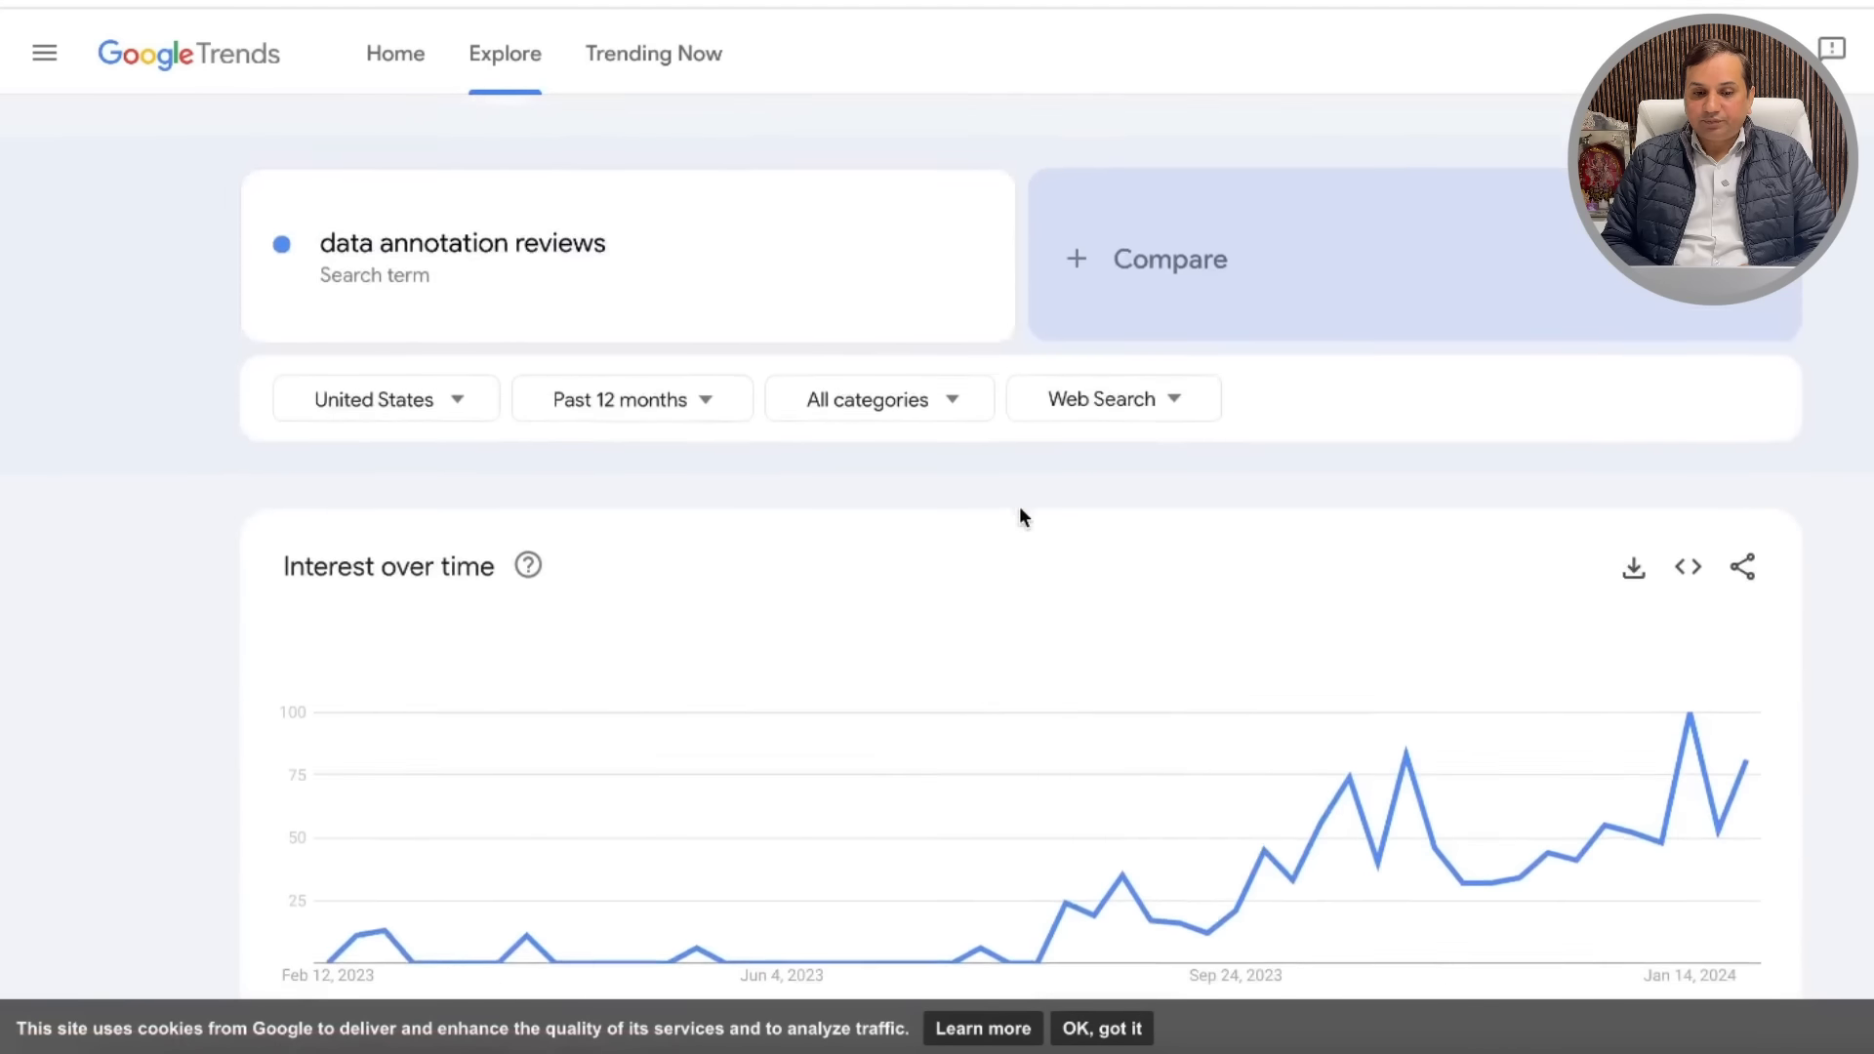
{"action": "scroll", "coordinate": [1019, 505], "scroll_direction": "down", "scroll_amount": 1}
{"action": "left_click", "coordinate": [610, 196]}
{"action": "key", "text": "ctrl+a"}
{"action": "key", "text": "super+c"}
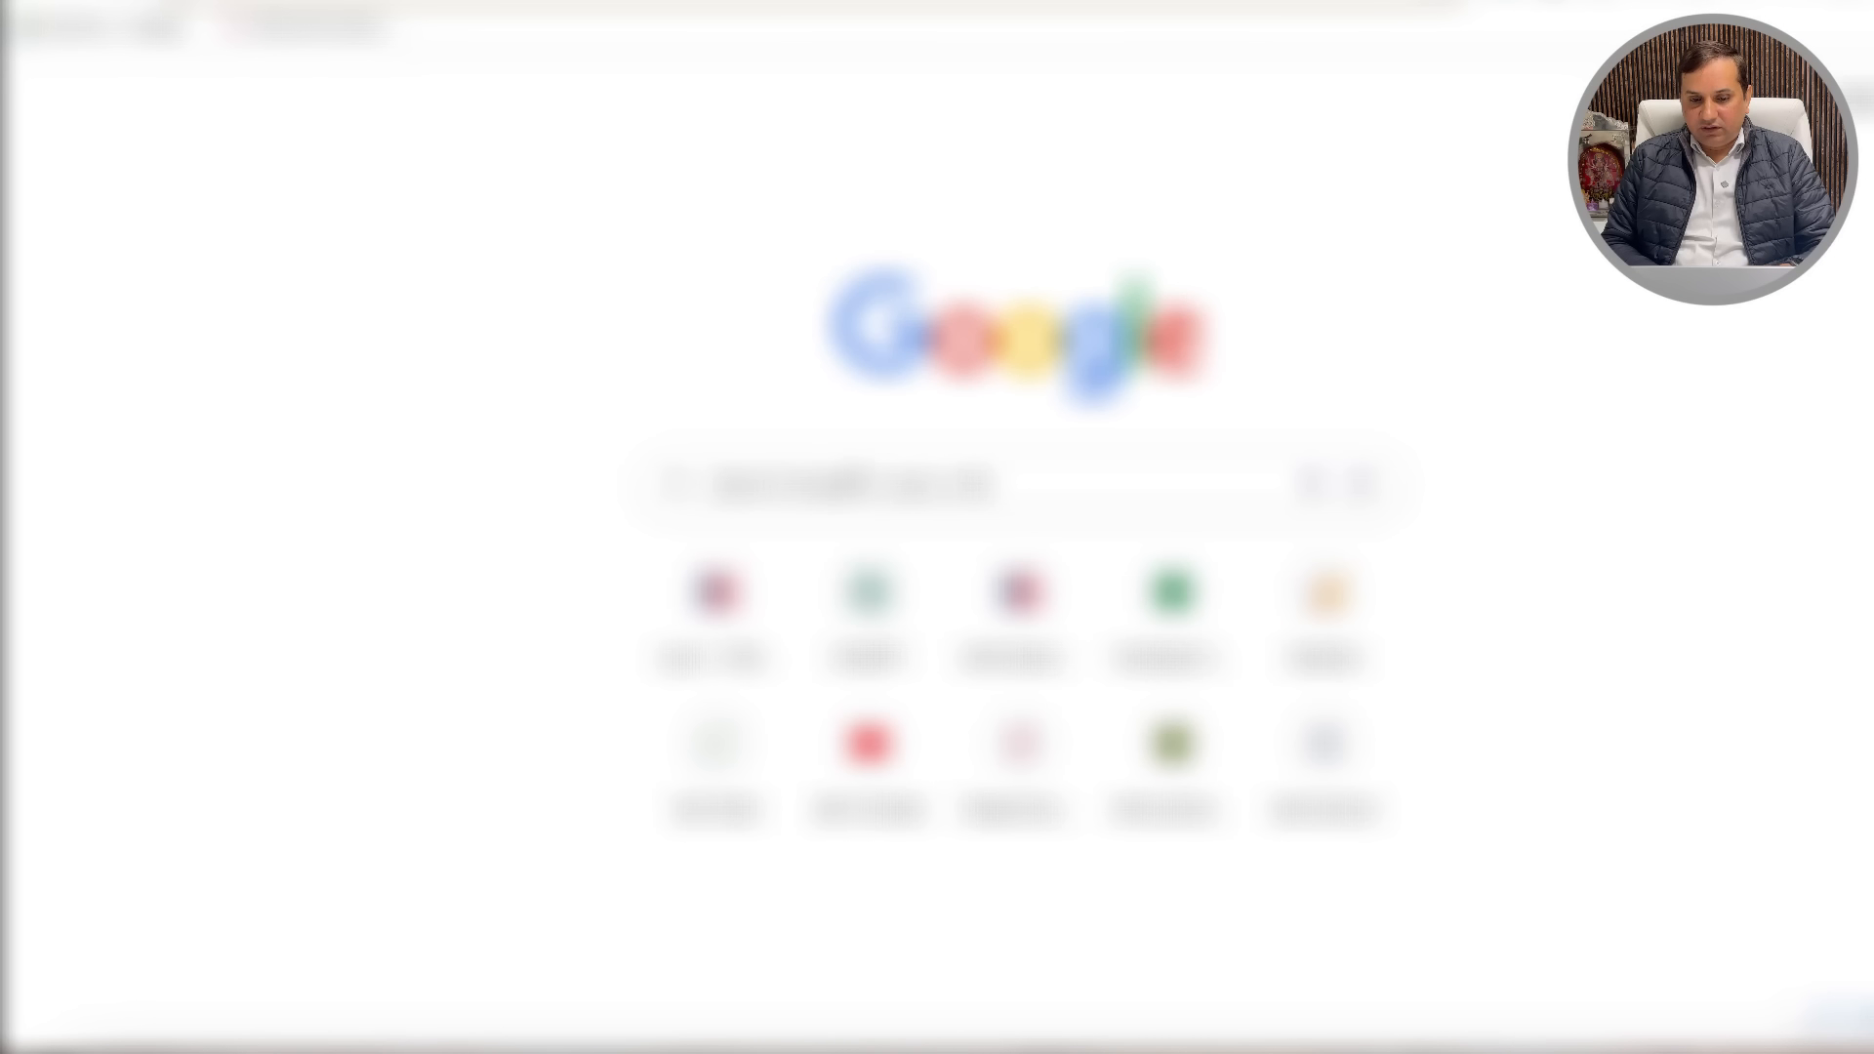
Step: Search Google for 'data annotation reviews' and look at the DataAnnotation.tech homepage
{"action": "left_click", "coordinate": [854, 479]}
{"action": "key", "text": "super+v"}
{"action": "key", "text": "Return"}
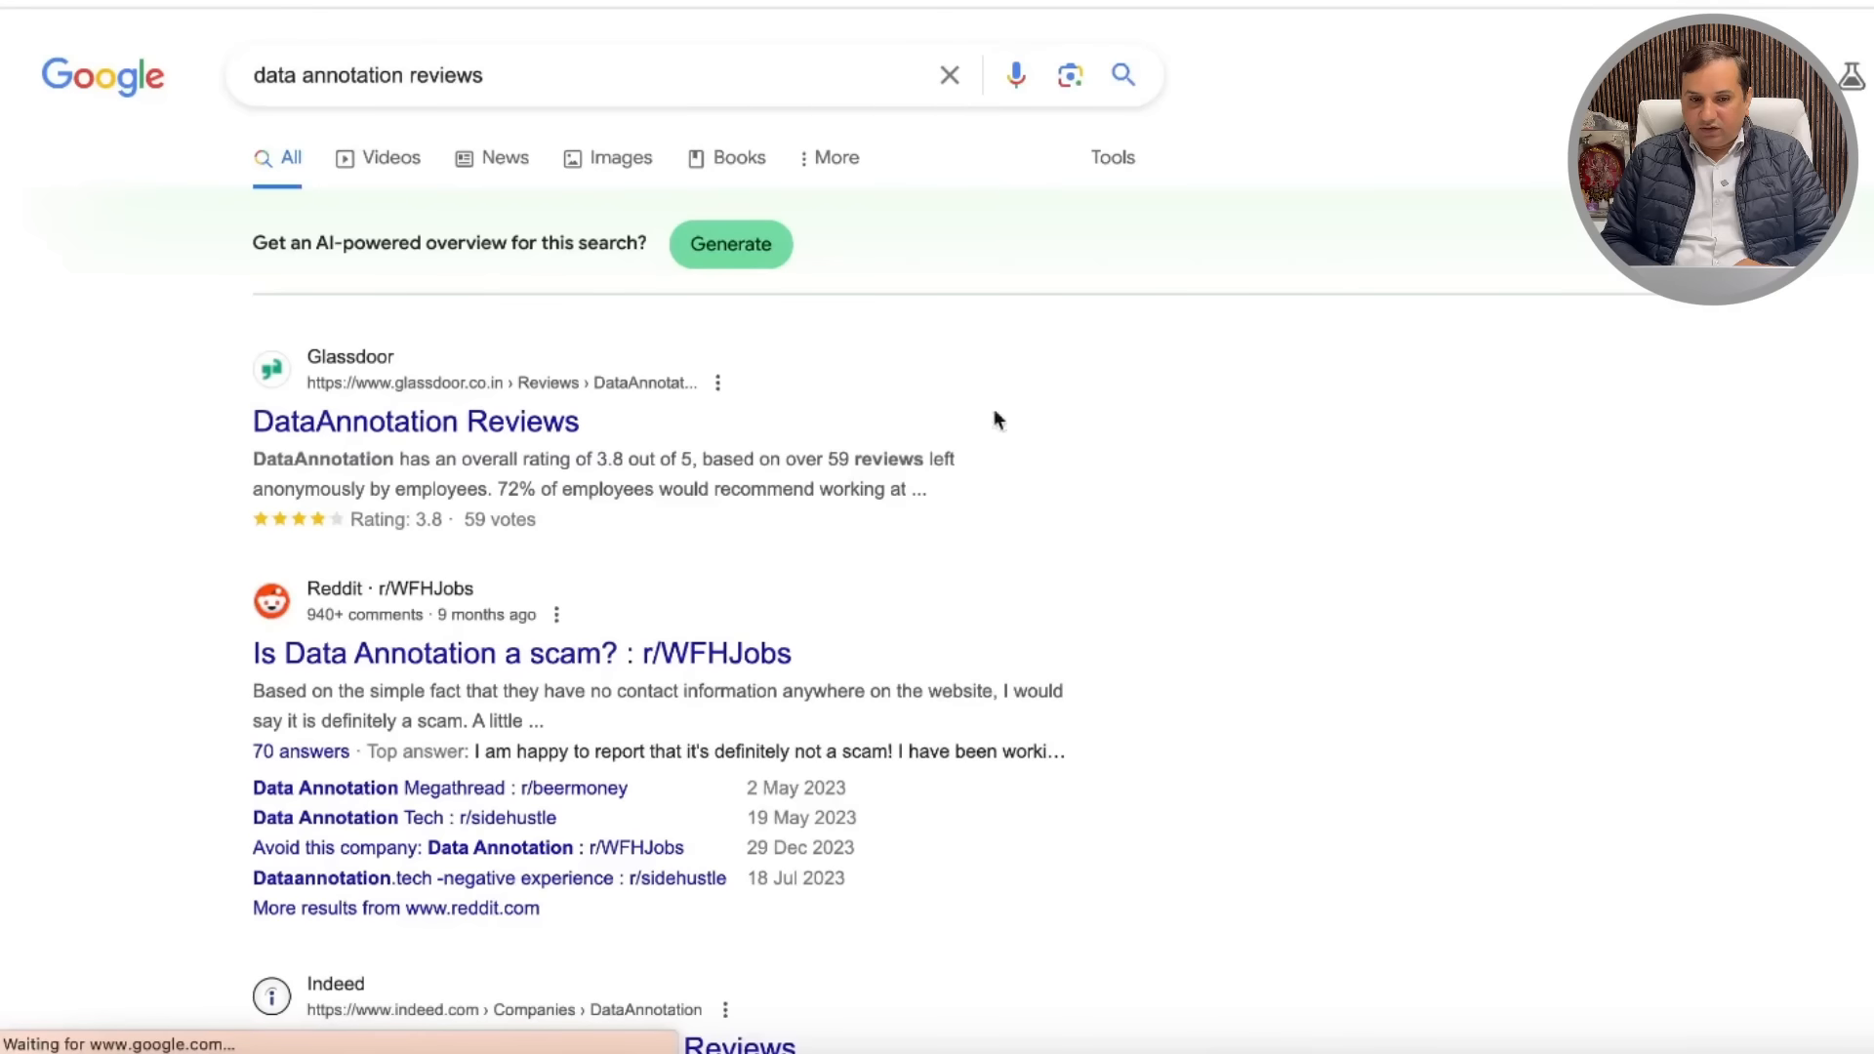
{"action": "scroll", "coordinate": [747, 493], "scroll_direction": "down", "scroll_amount": 8}
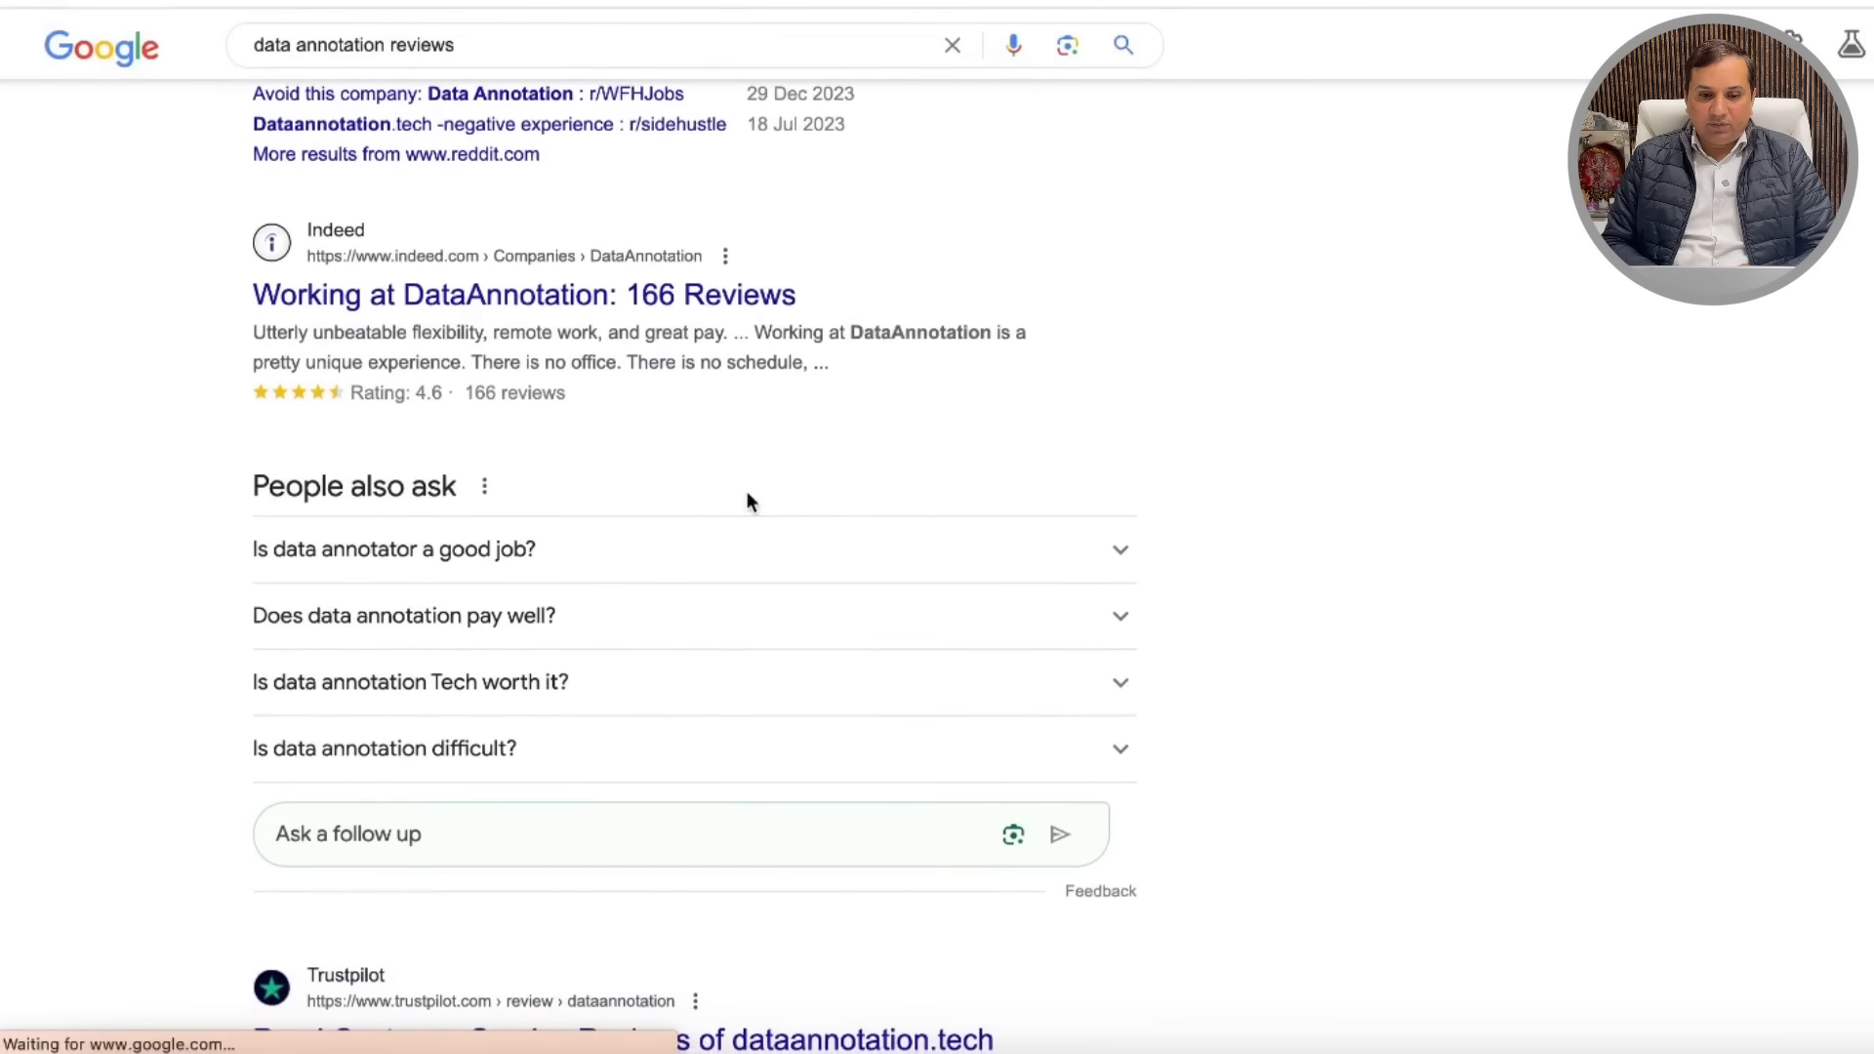
{"action": "scroll", "coordinate": [748, 494], "scroll_direction": "down", "scroll_amount": 11}
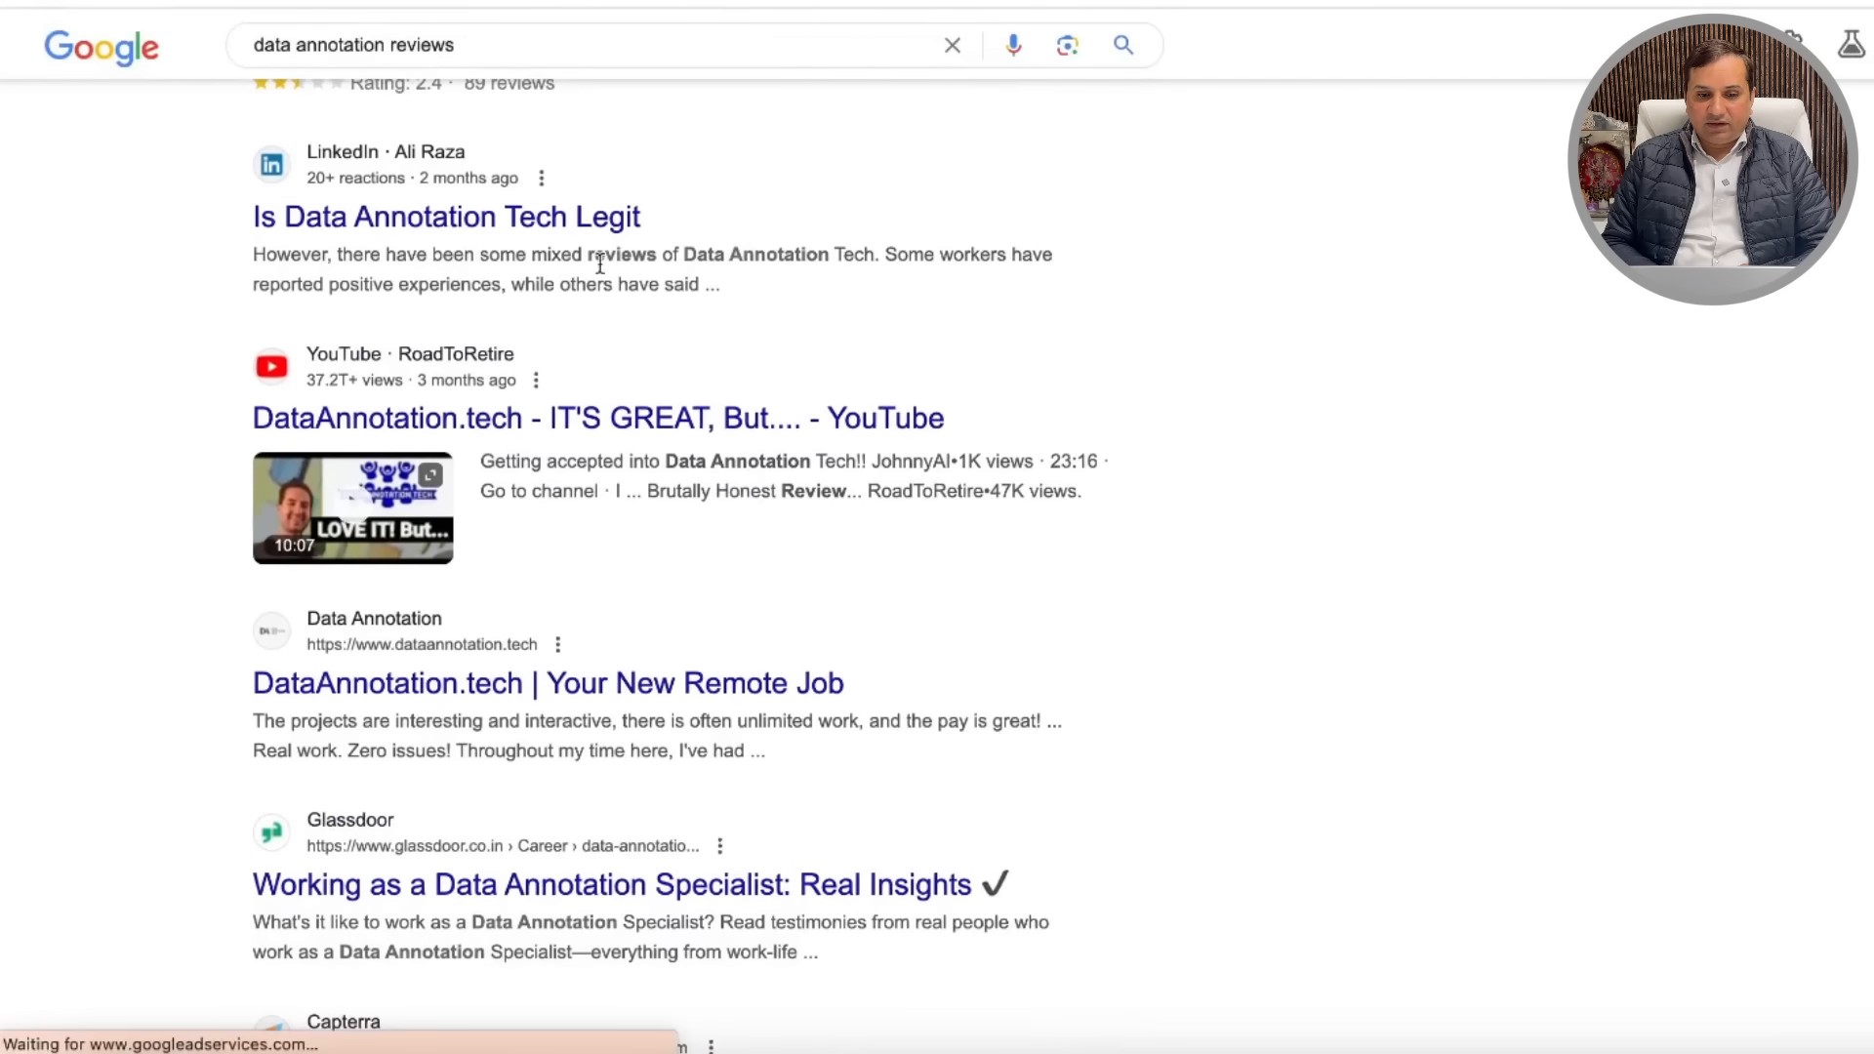
{"action": "scroll", "coordinate": [678, 271], "scroll_direction": "down", "scroll_amount": 4}
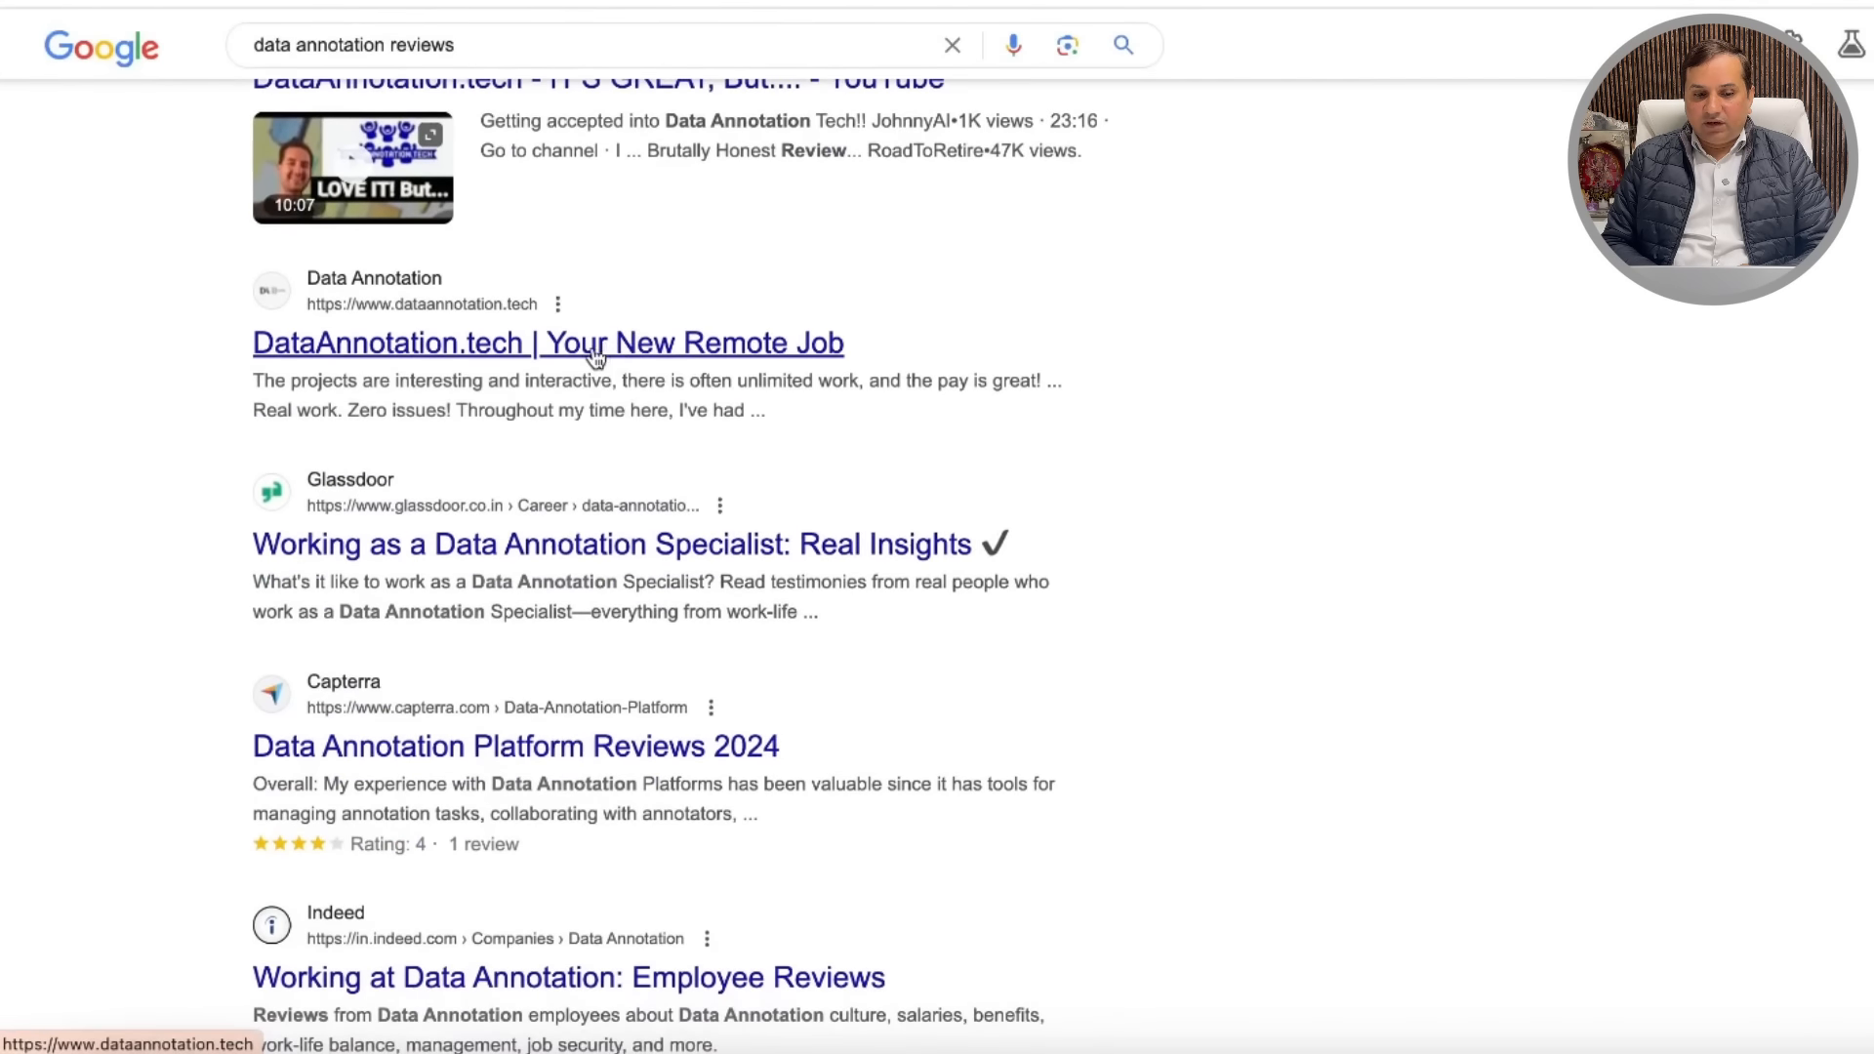
{"action": "left_click", "coordinate": [595, 349]}
{"action": "scroll", "coordinate": [979, 451], "scroll_direction": "down", "scroll_amount": 10}
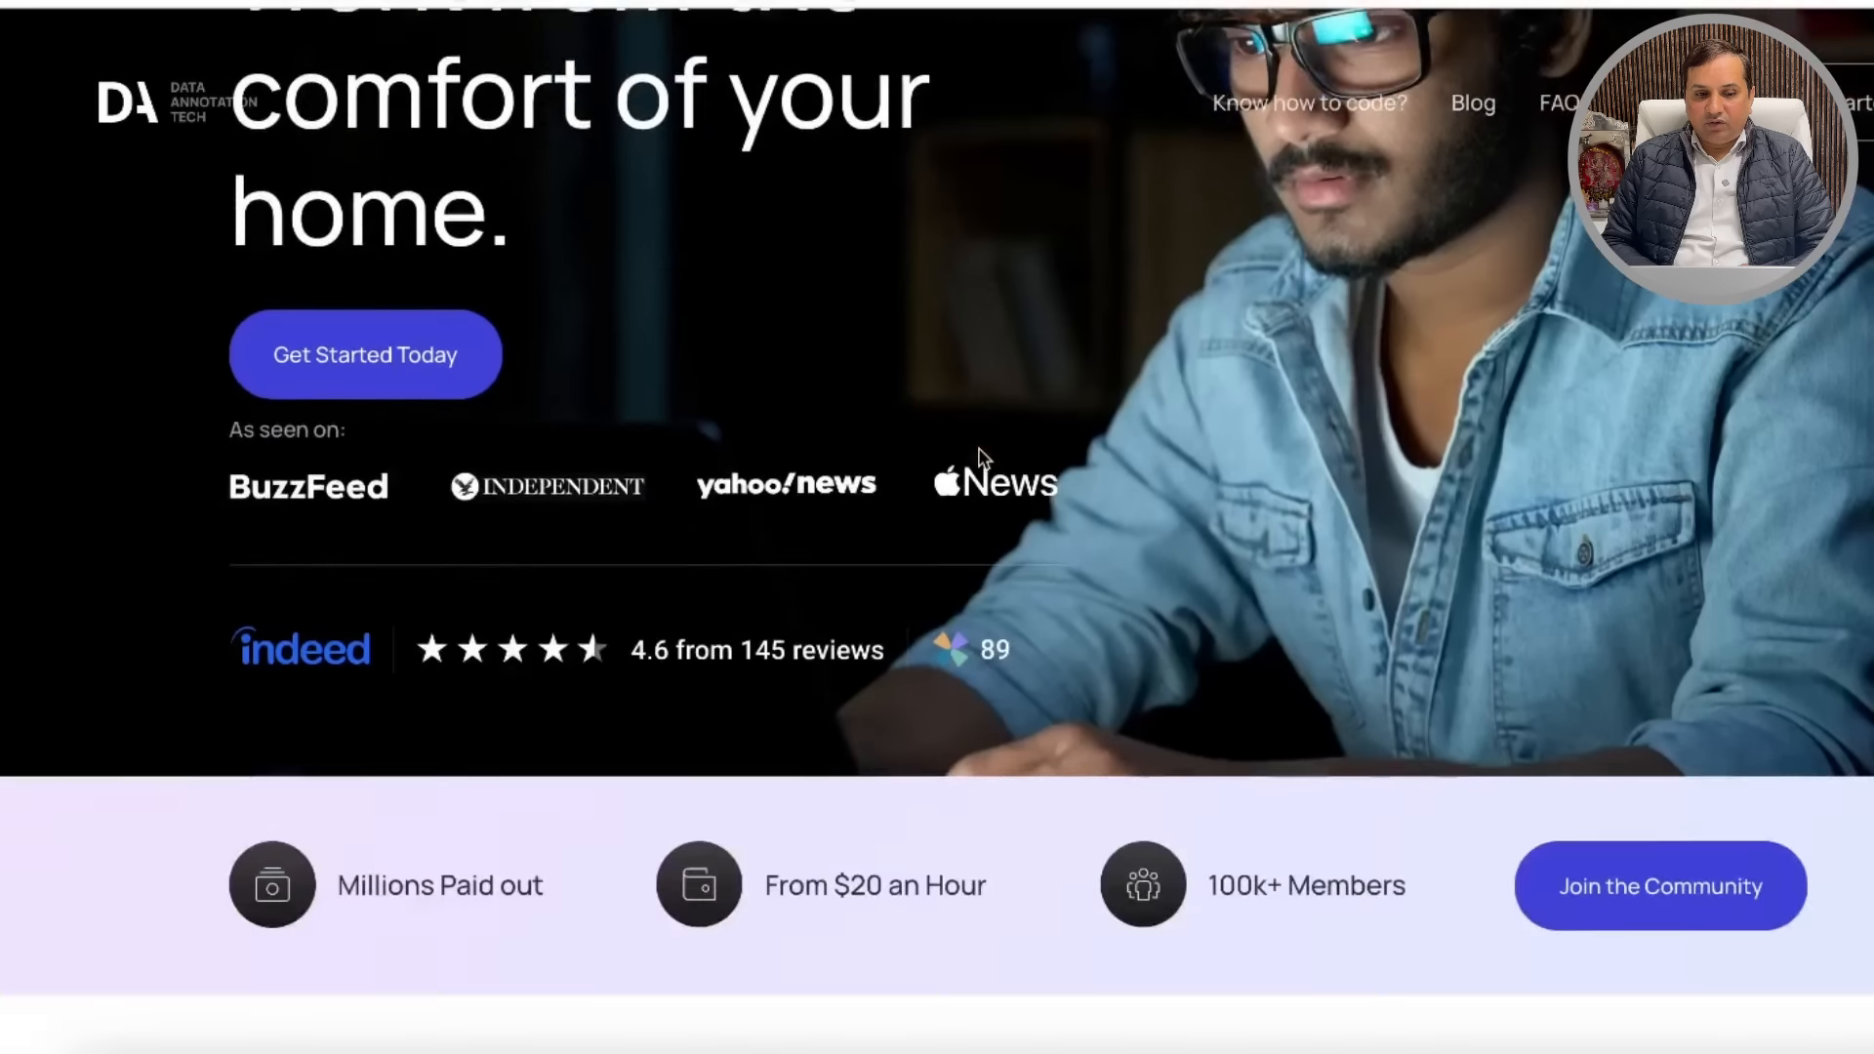
{"action": "key", "text": "alt+Left"}
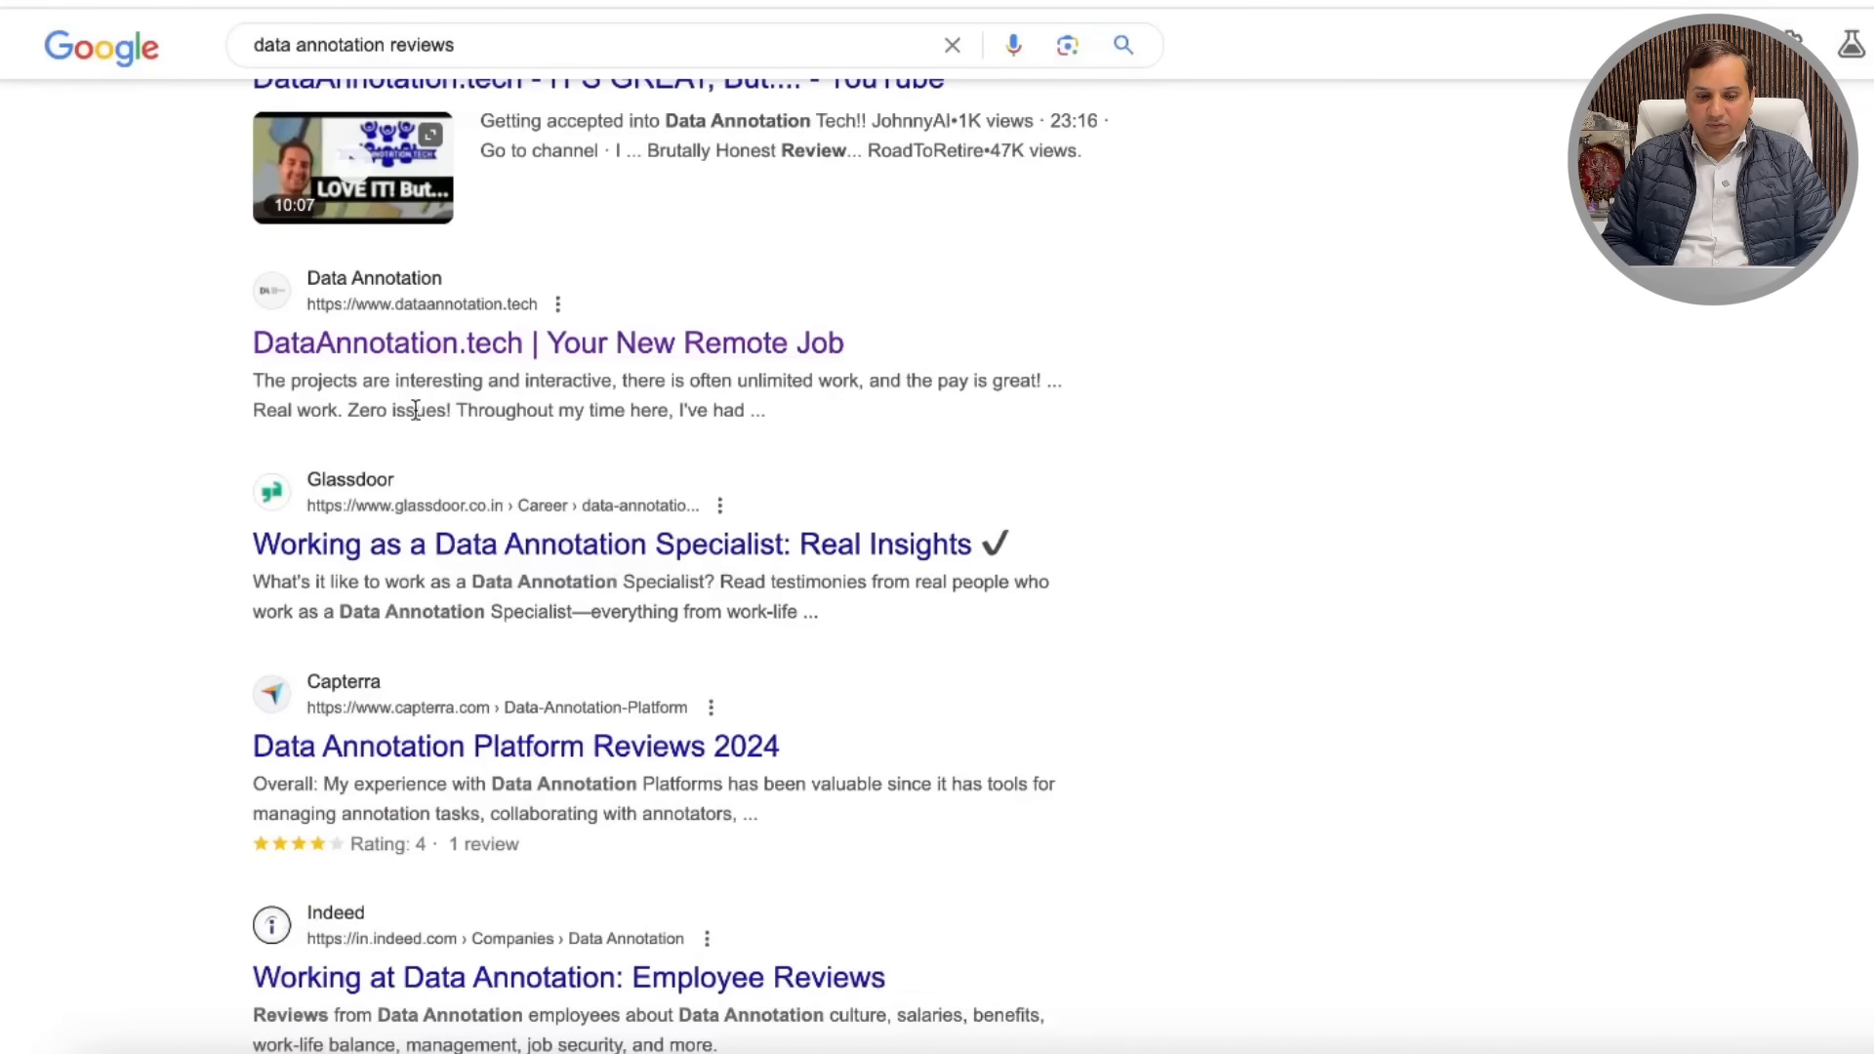
Step: Open and read Fusion's article 'Data Annotation Services: A Comprehensive Review'
{"action": "scroll", "coordinate": [946, 595], "scroll_direction": "down", "scroll_amount": 7}
{"action": "scroll", "coordinate": [946, 598], "scroll_direction": "down", "scroll_amount": 10}
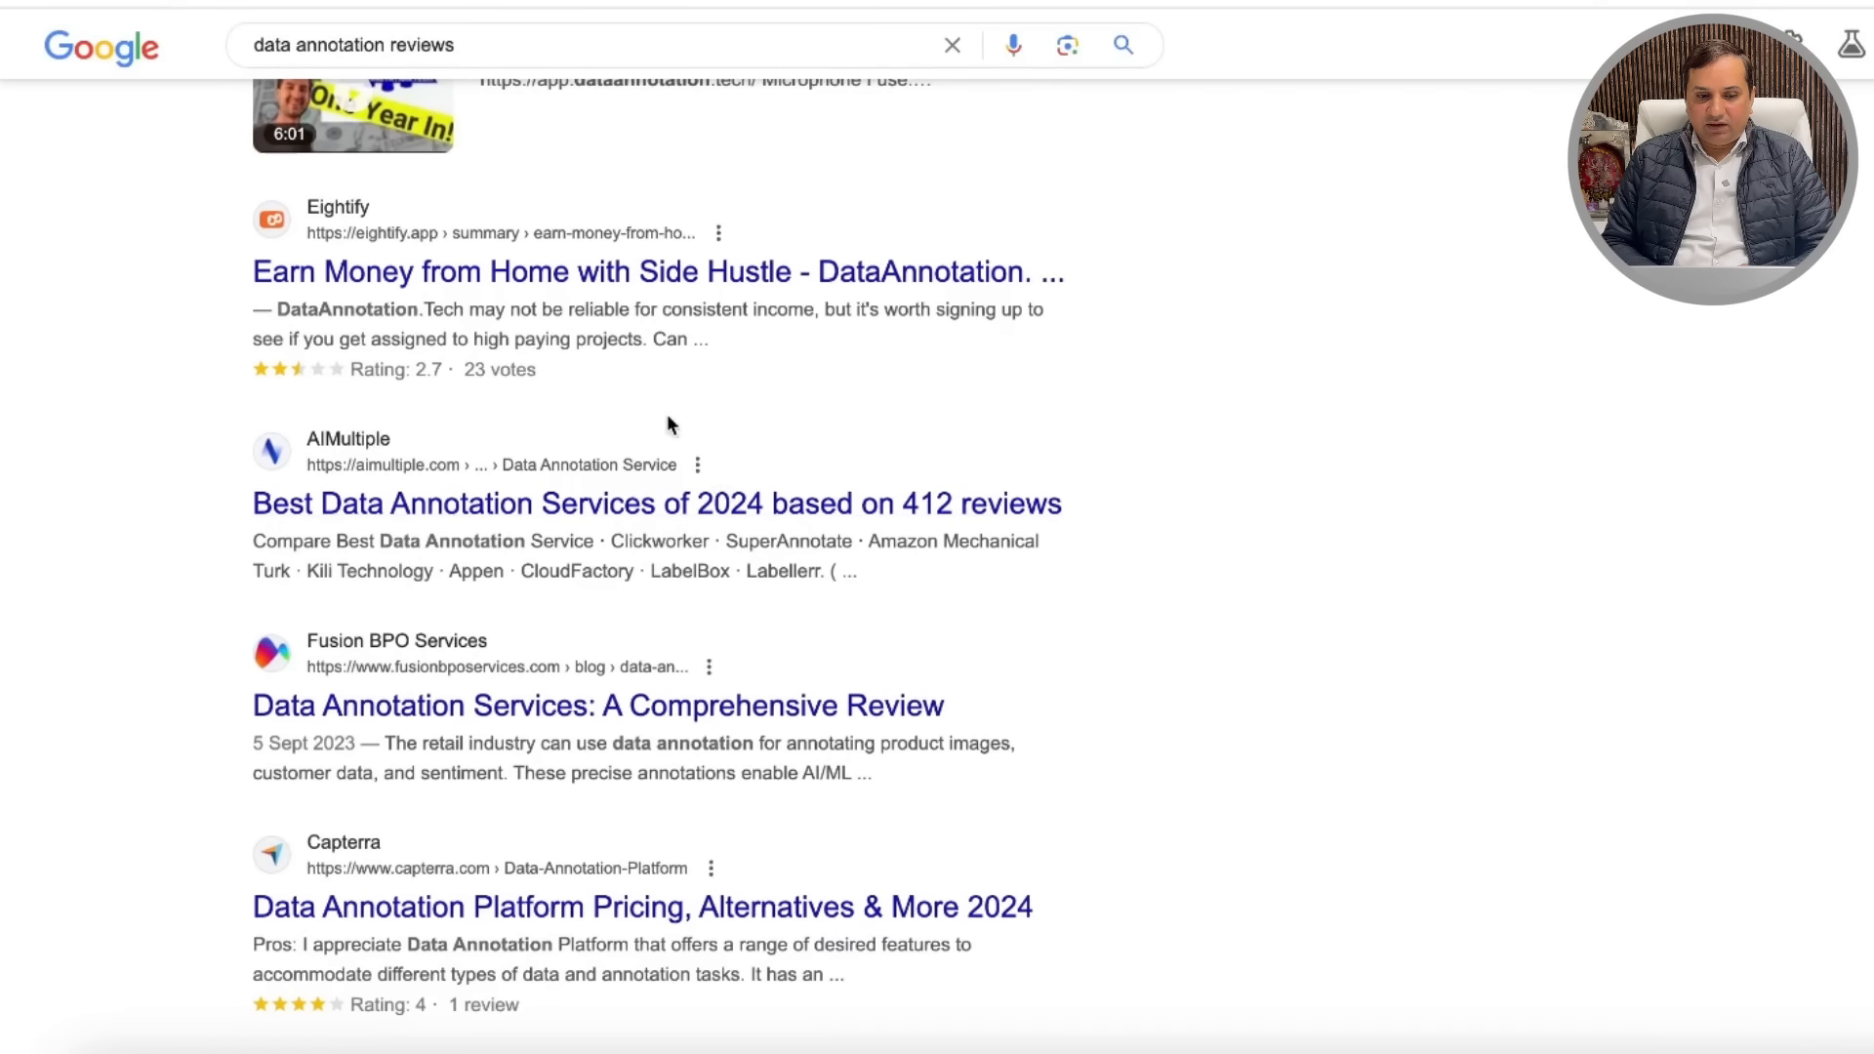
{"action": "scroll", "coordinate": [747, 607], "scroll_direction": "down", "scroll_amount": 1}
{"action": "left_click", "coordinate": [678, 605]}
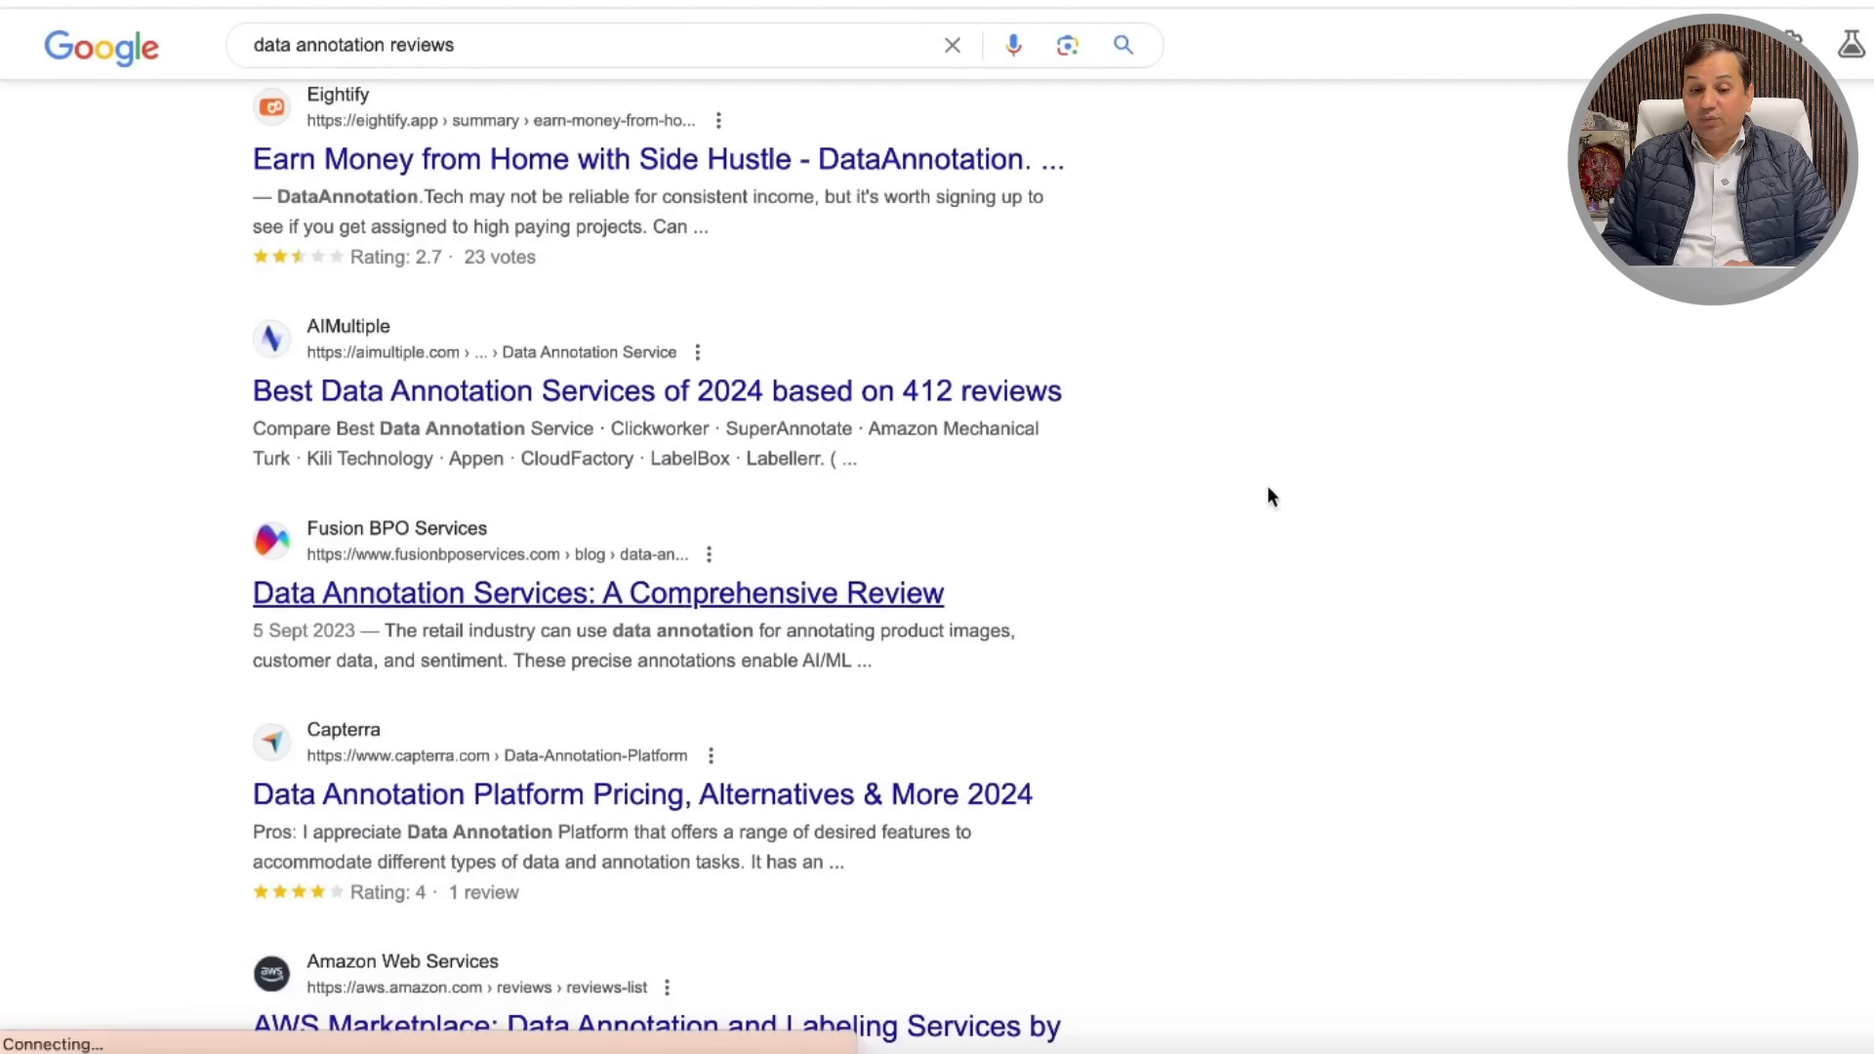
{"action": "scroll", "coordinate": [1020, 536], "scroll_direction": "down", "scroll_amount": 1}
{"action": "scroll", "coordinate": [1021, 544], "scroll_direction": "down", "scroll_amount": 10}
{"action": "scroll", "coordinate": [791, 617], "scroll_direction": "down", "scroll_amount": 2}
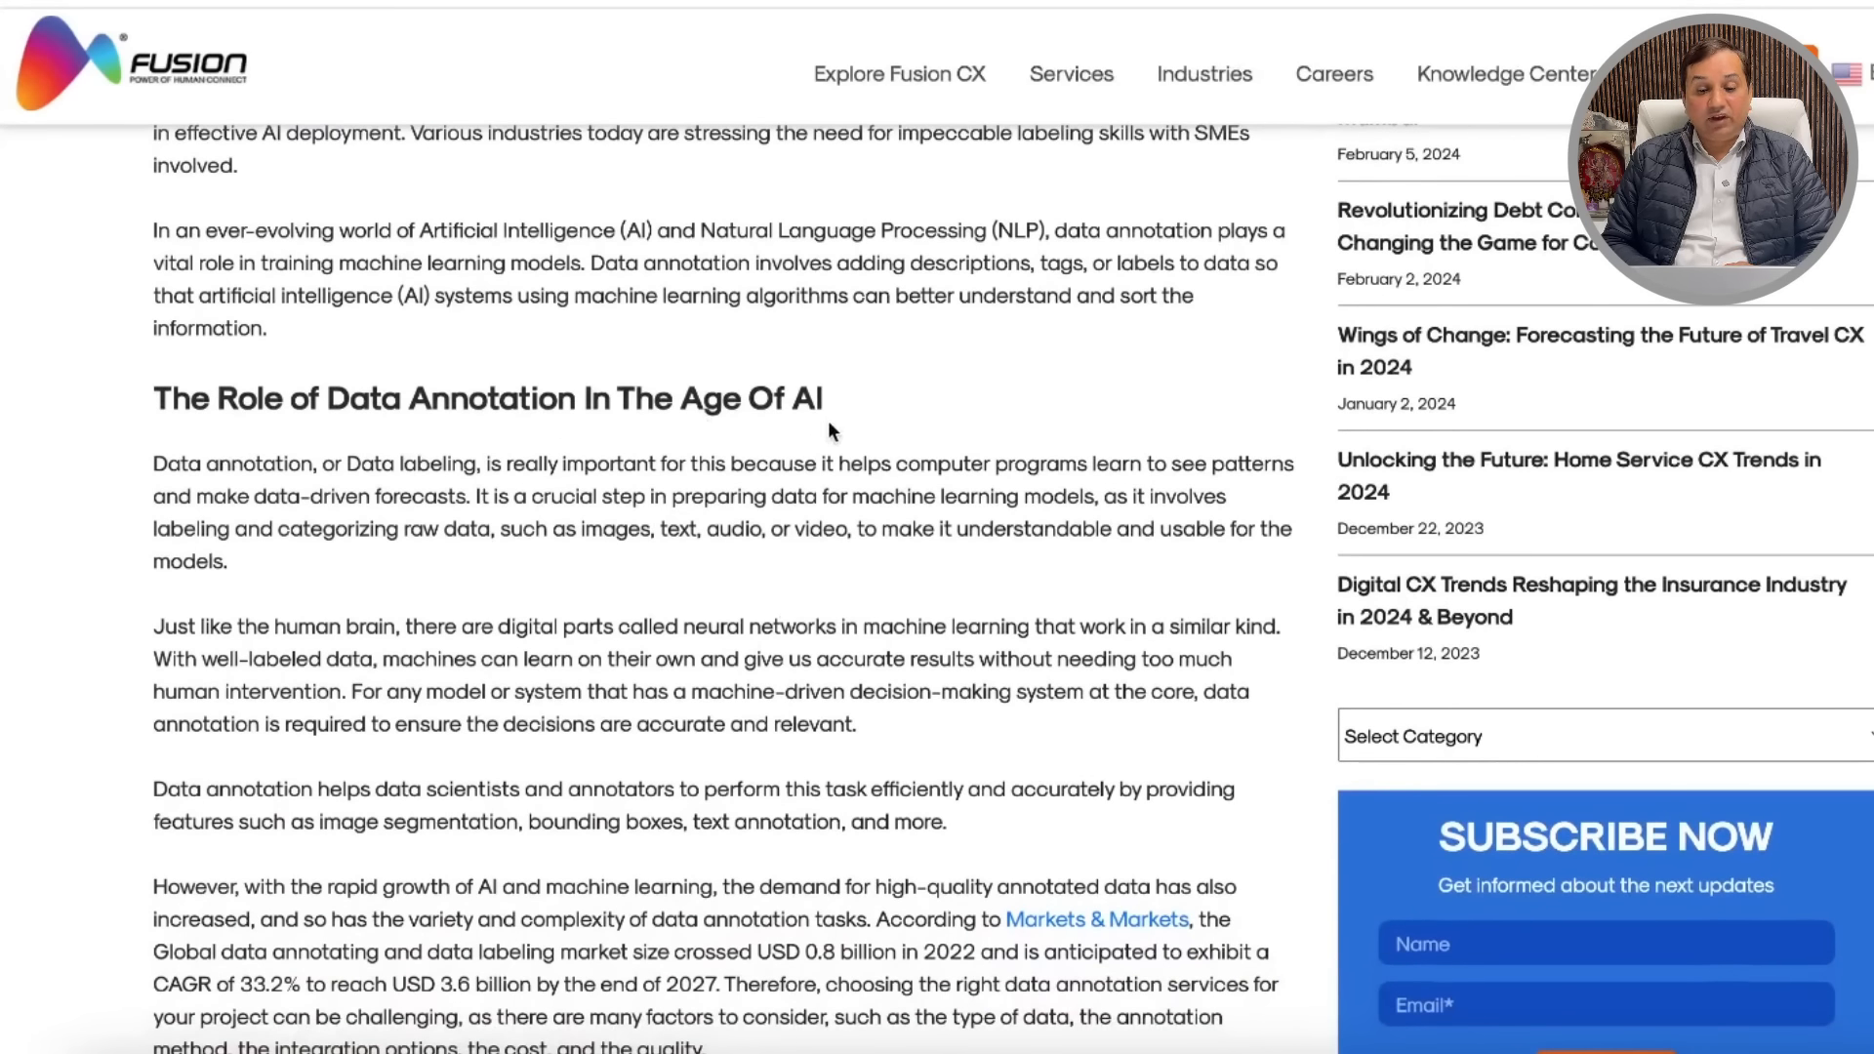
Step: Select the full 'Text Annotation Services' heading under Types of Data Annotation Services in the Fusion article
{"action": "scroll", "coordinate": [857, 498], "scroll_direction": "down", "scroll_amount": 9}
{"action": "scroll", "coordinate": [857, 492], "scroll_direction": "down", "scroll_amount": 2}
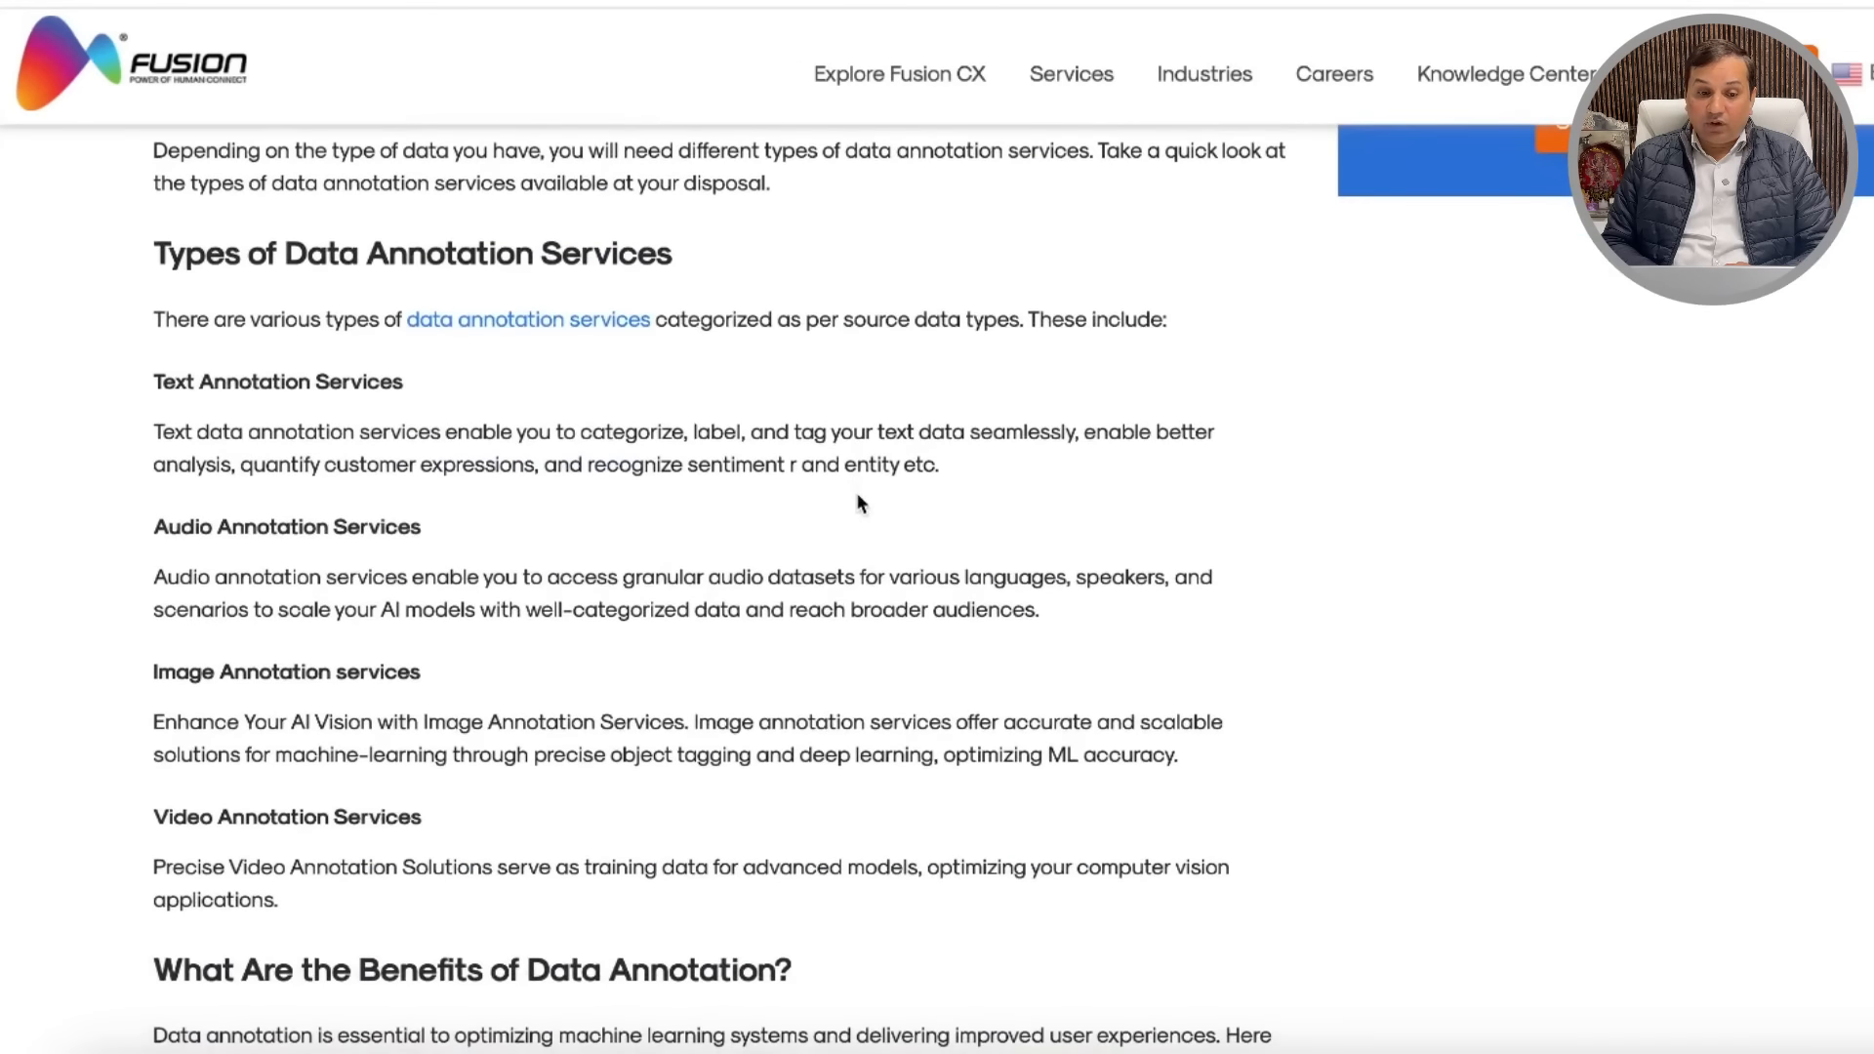
{"action": "scroll", "coordinate": [857, 381], "scroll_direction": "down", "scroll_amount": 4}
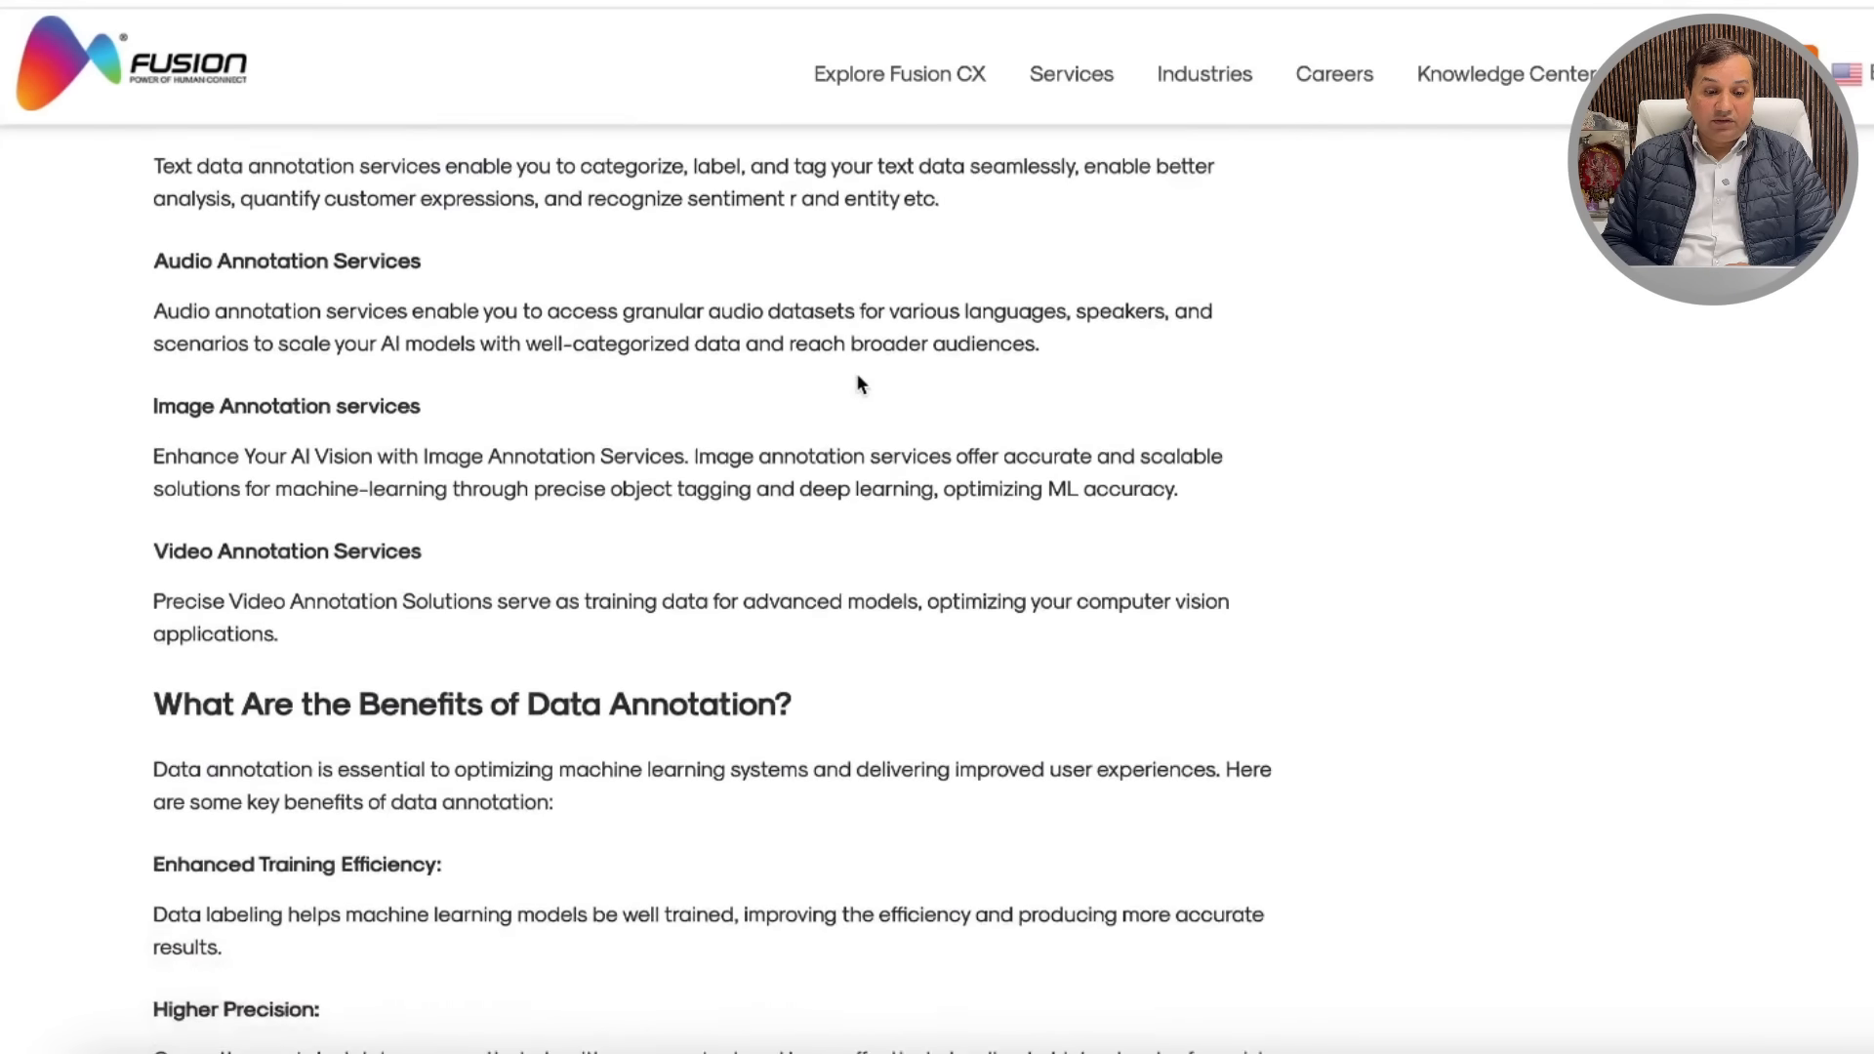
{"action": "scroll", "coordinate": [840, 405], "scroll_direction": "up", "scroll_amount": 1}
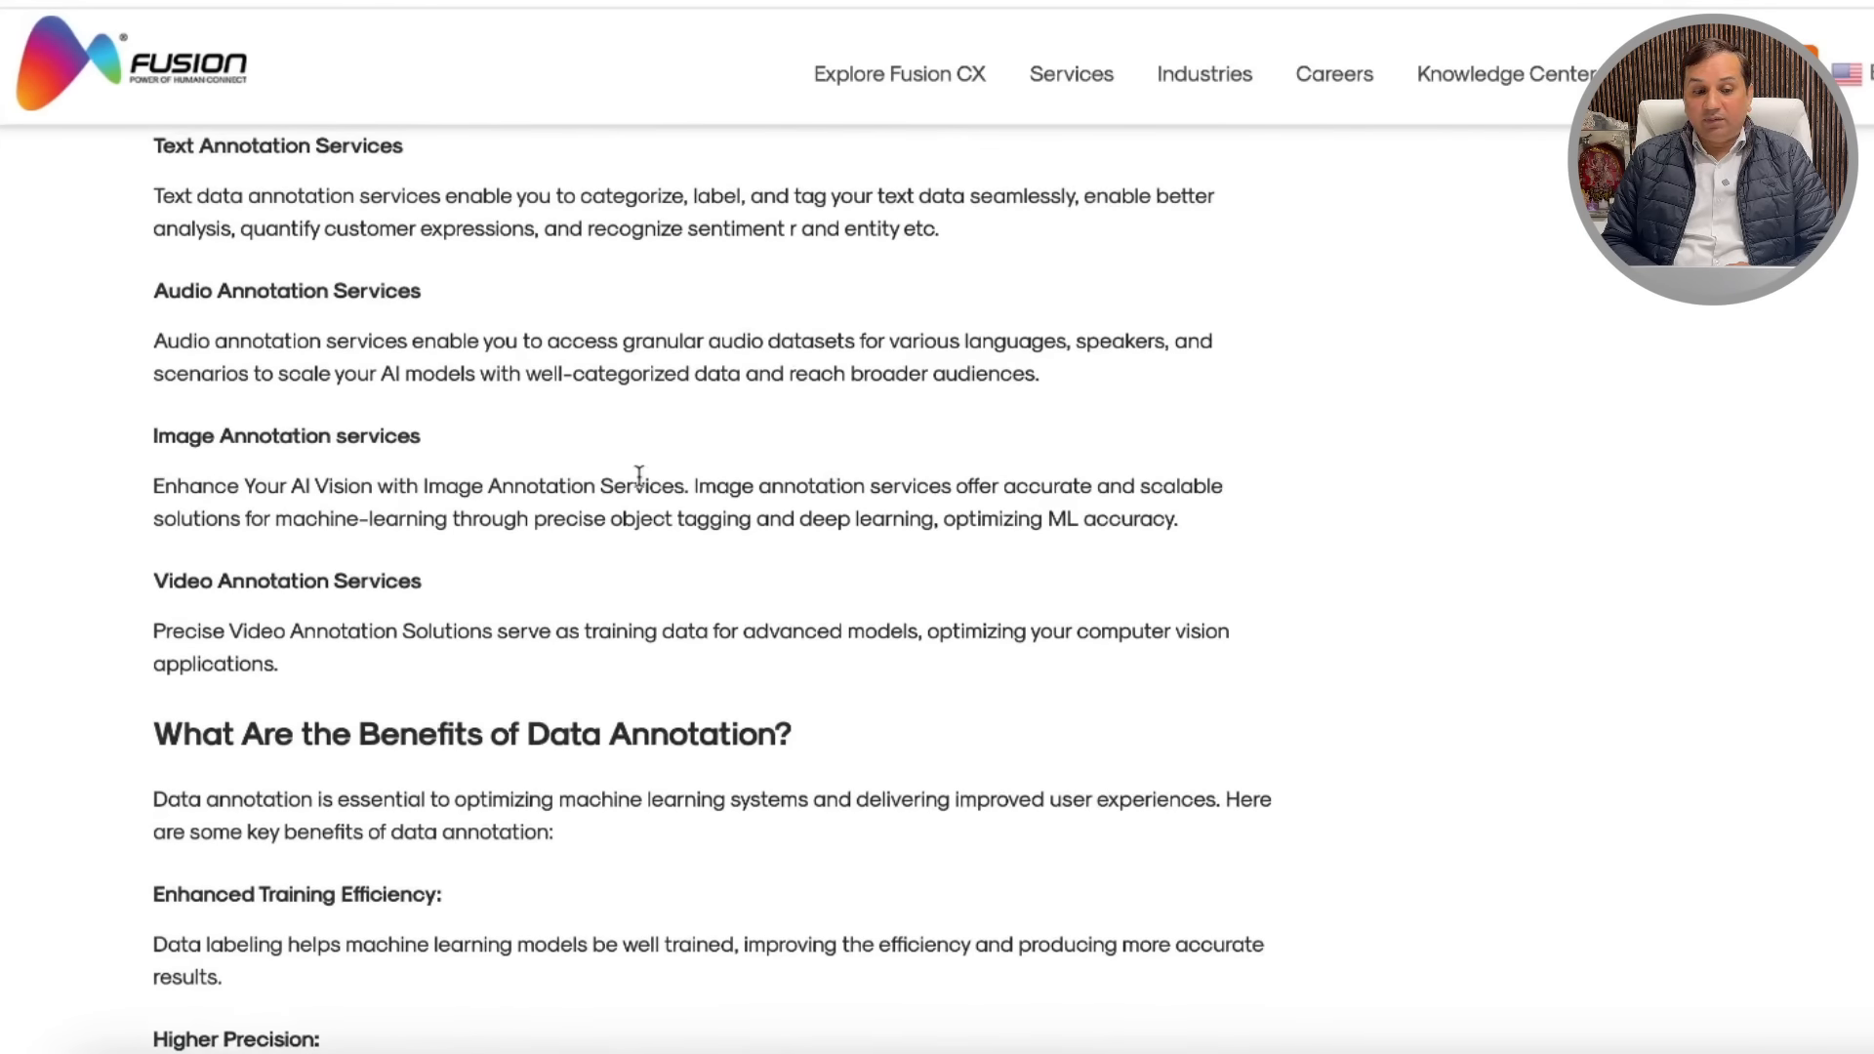
{"action": "scroll", "coordinate": [552, 356], "scroll_direction": "up", "scroll_amount": 3}
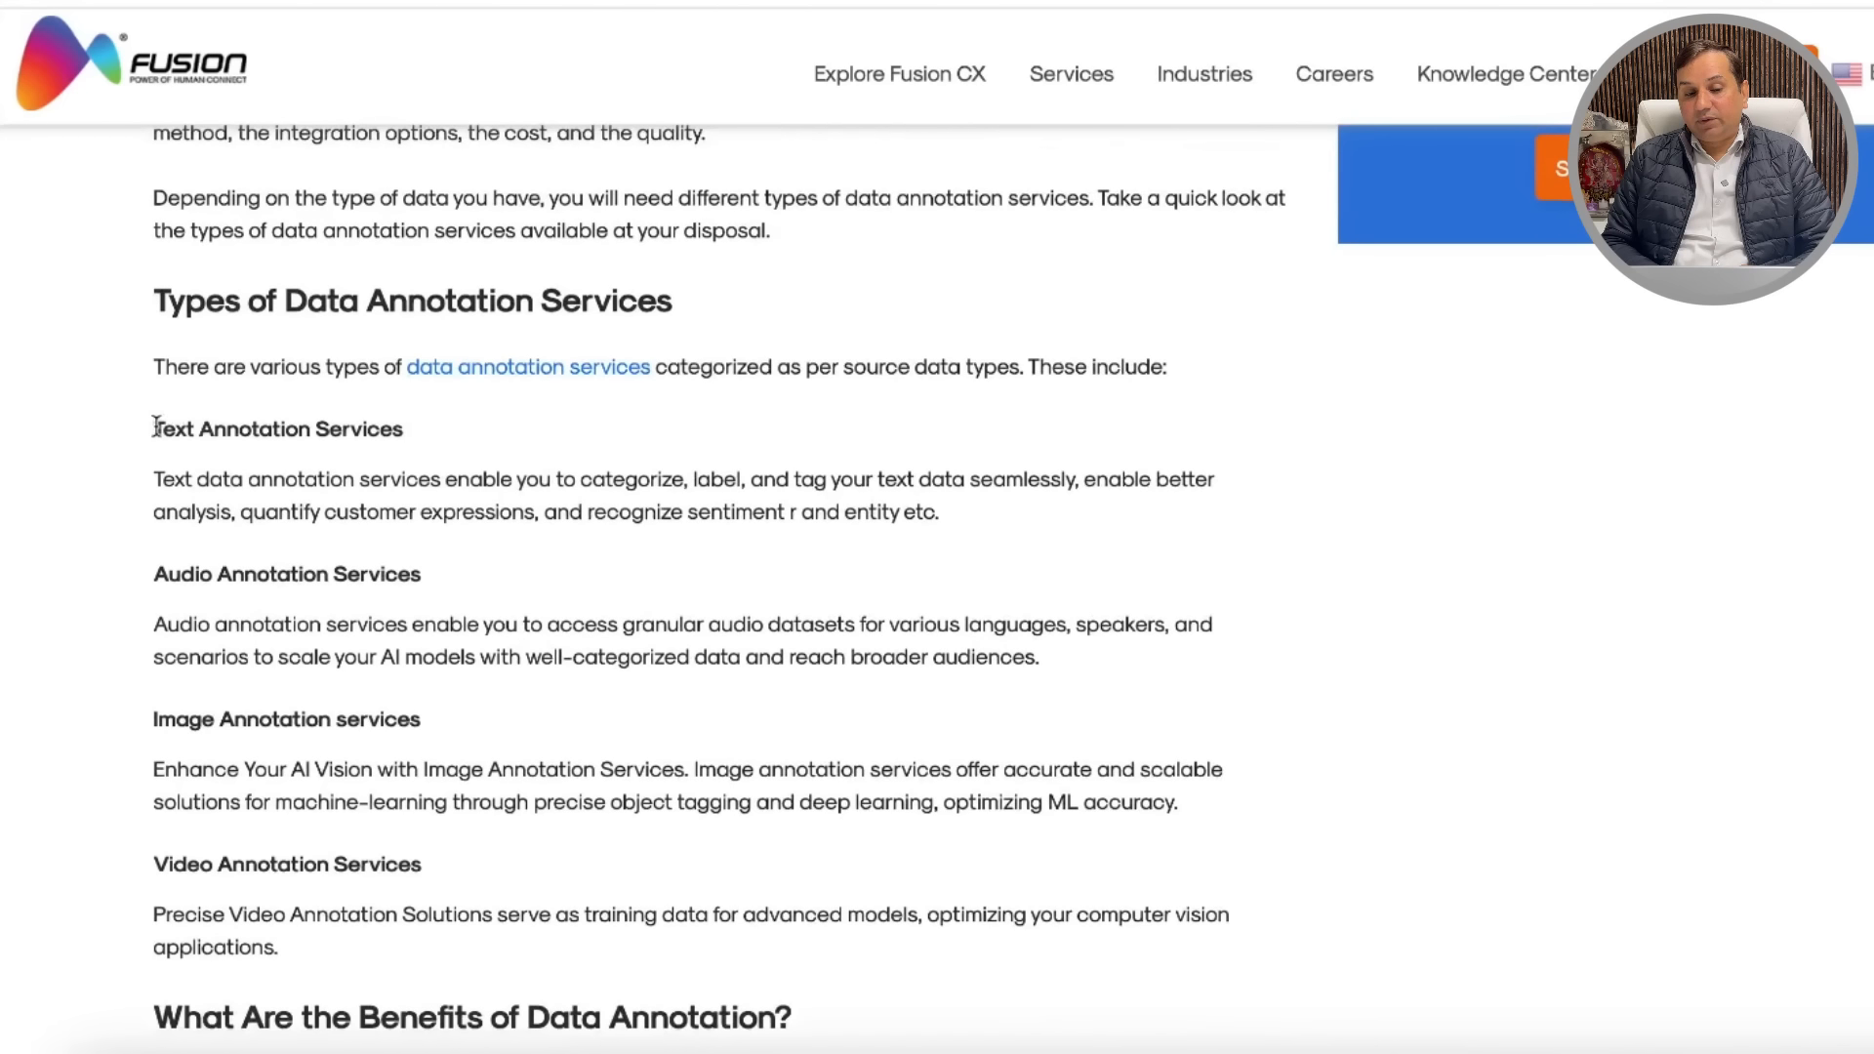
{"action": "left_click_drag", "start_coordinate": [192, 424], "coordinate": [390, 430]}
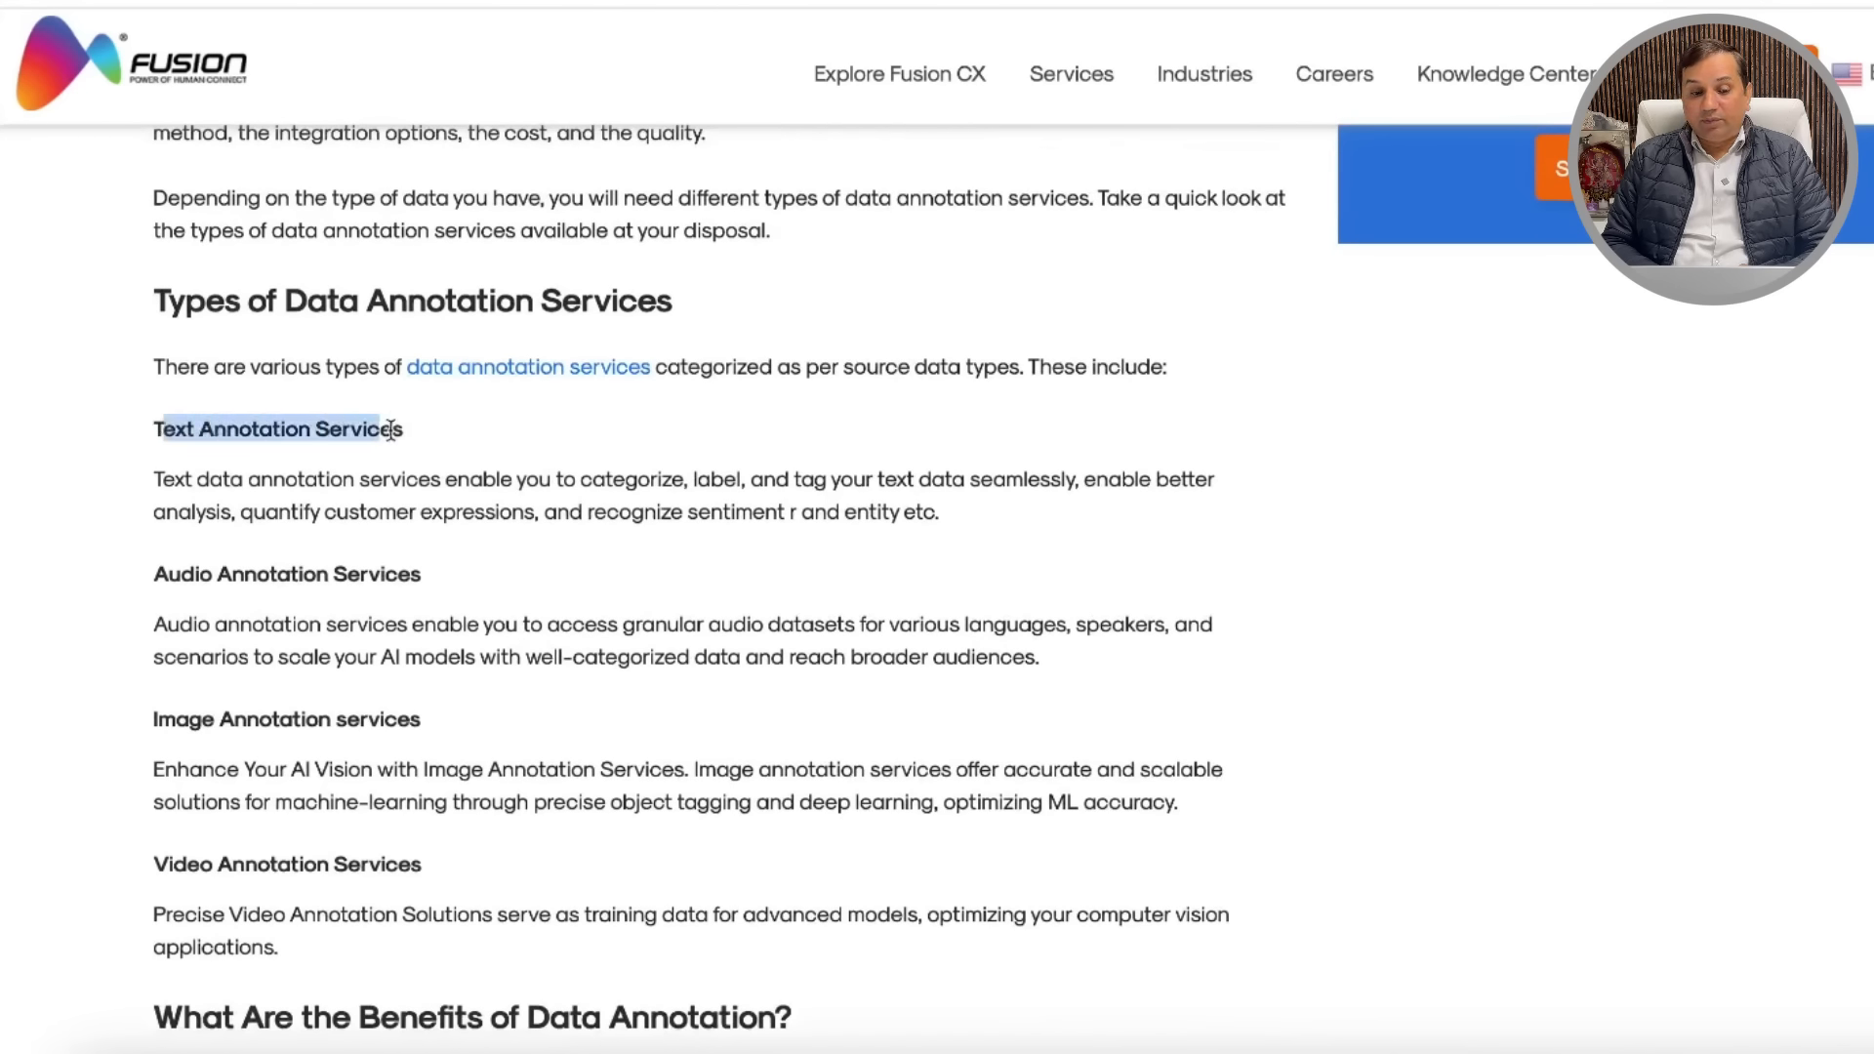
{"action": "left_click", "coordinate": [423, 569]}
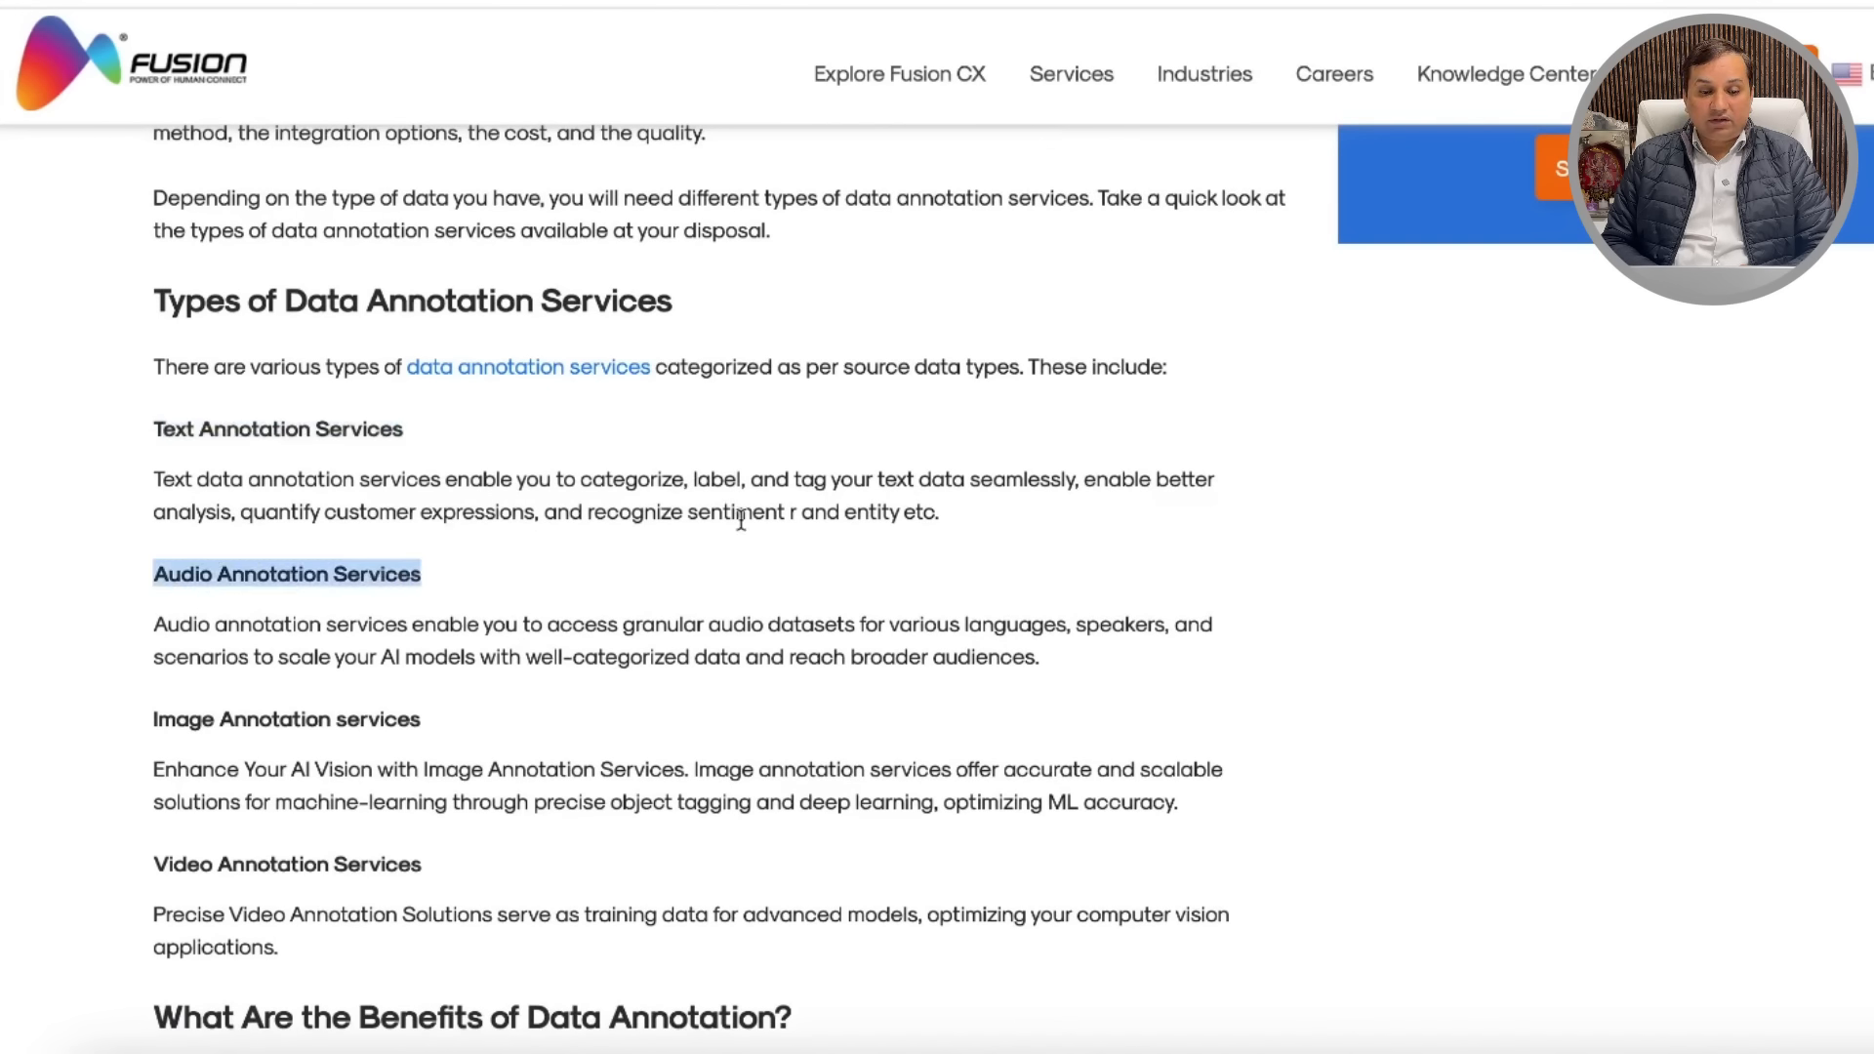
{"action": "scroll", "coordinate": [741, 520], "scroll_direction": "down", "scroll_amount": 1}
{"action": "mouse_move", "coordinate": [156, 348]}
{"action": "left_mouse_down"}
{"action": "mouse_move", "coordinate": [453, 332]}
{"action": "mouse_move", "coordinate": [459, 351]}
{"action": "left_mouse_up"}
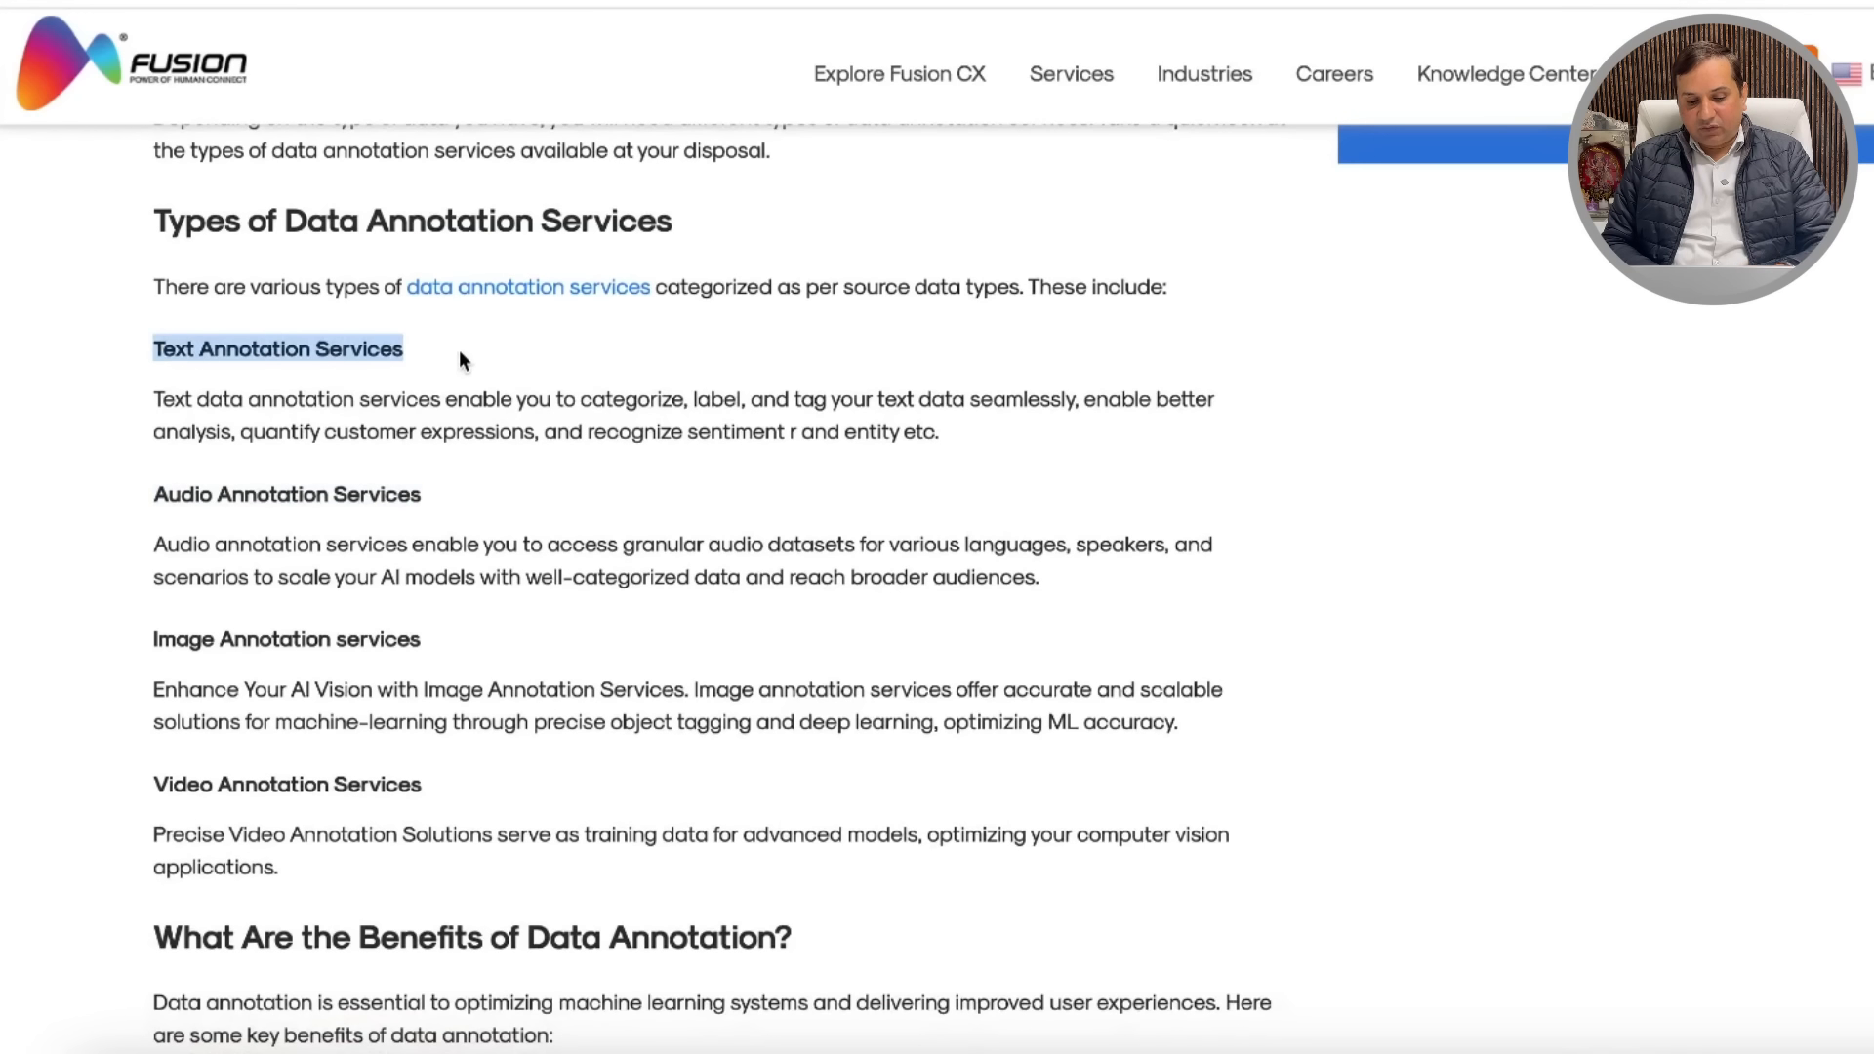
{"action": "scroll", "coordinate": [711, 352], "scroll_direction": "up", "scroll_amount": 15}
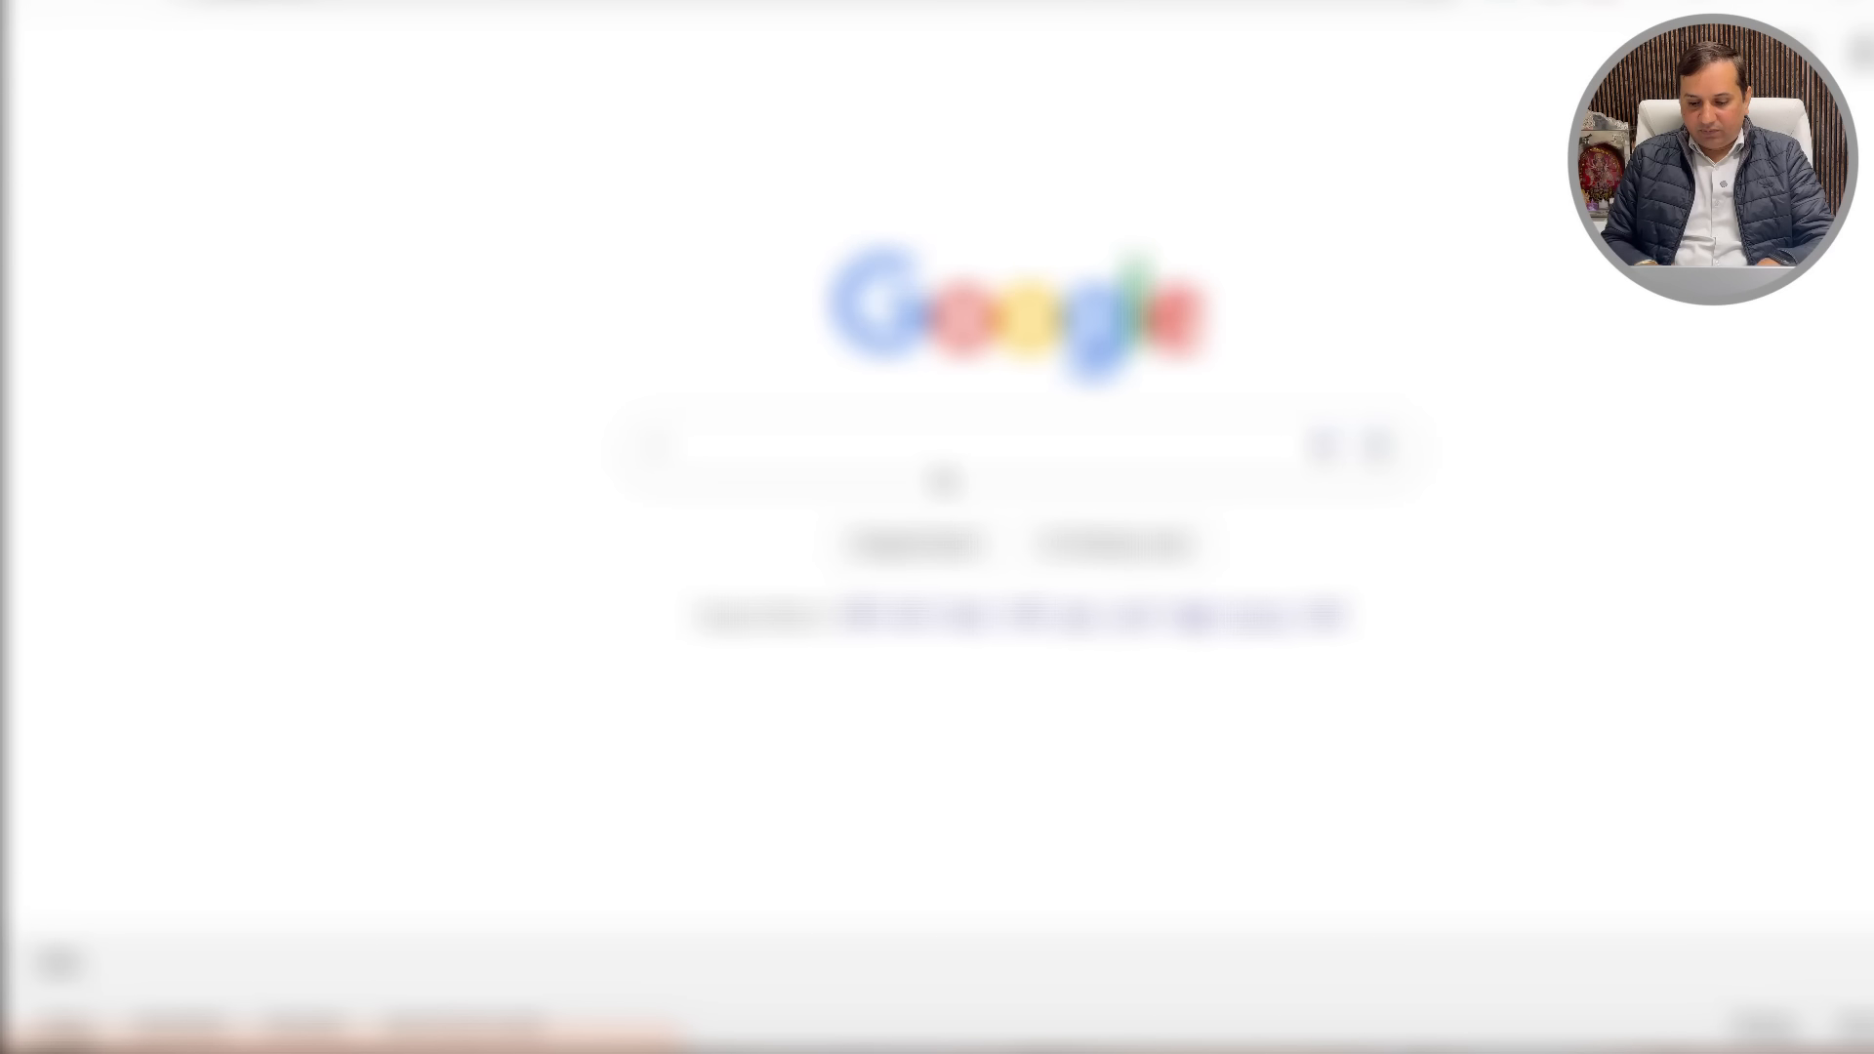
Step: Search Google for 'Text Annotation Services' and browse the results
{"action": "left_click", "coordinate": [848, 434]}
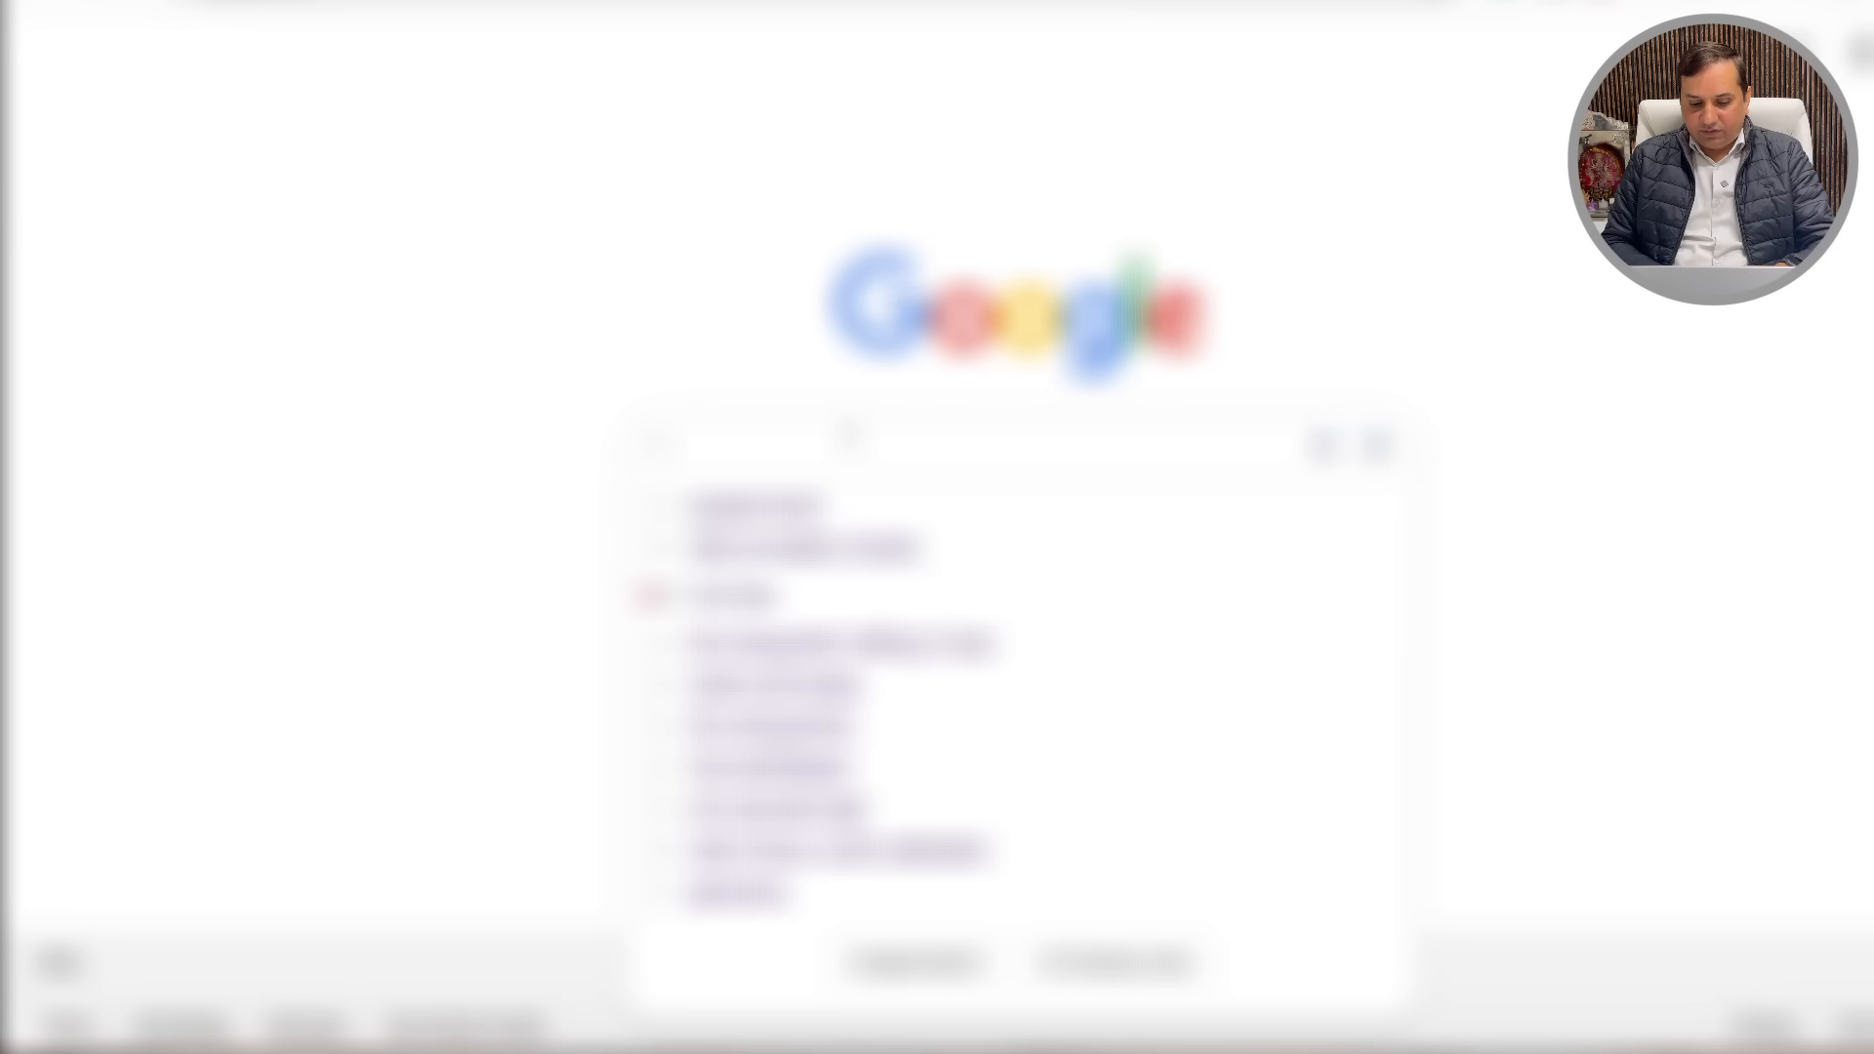
{"action": "key", "text": "ctrl+v"}
{"action": "key", "text": "Return"}
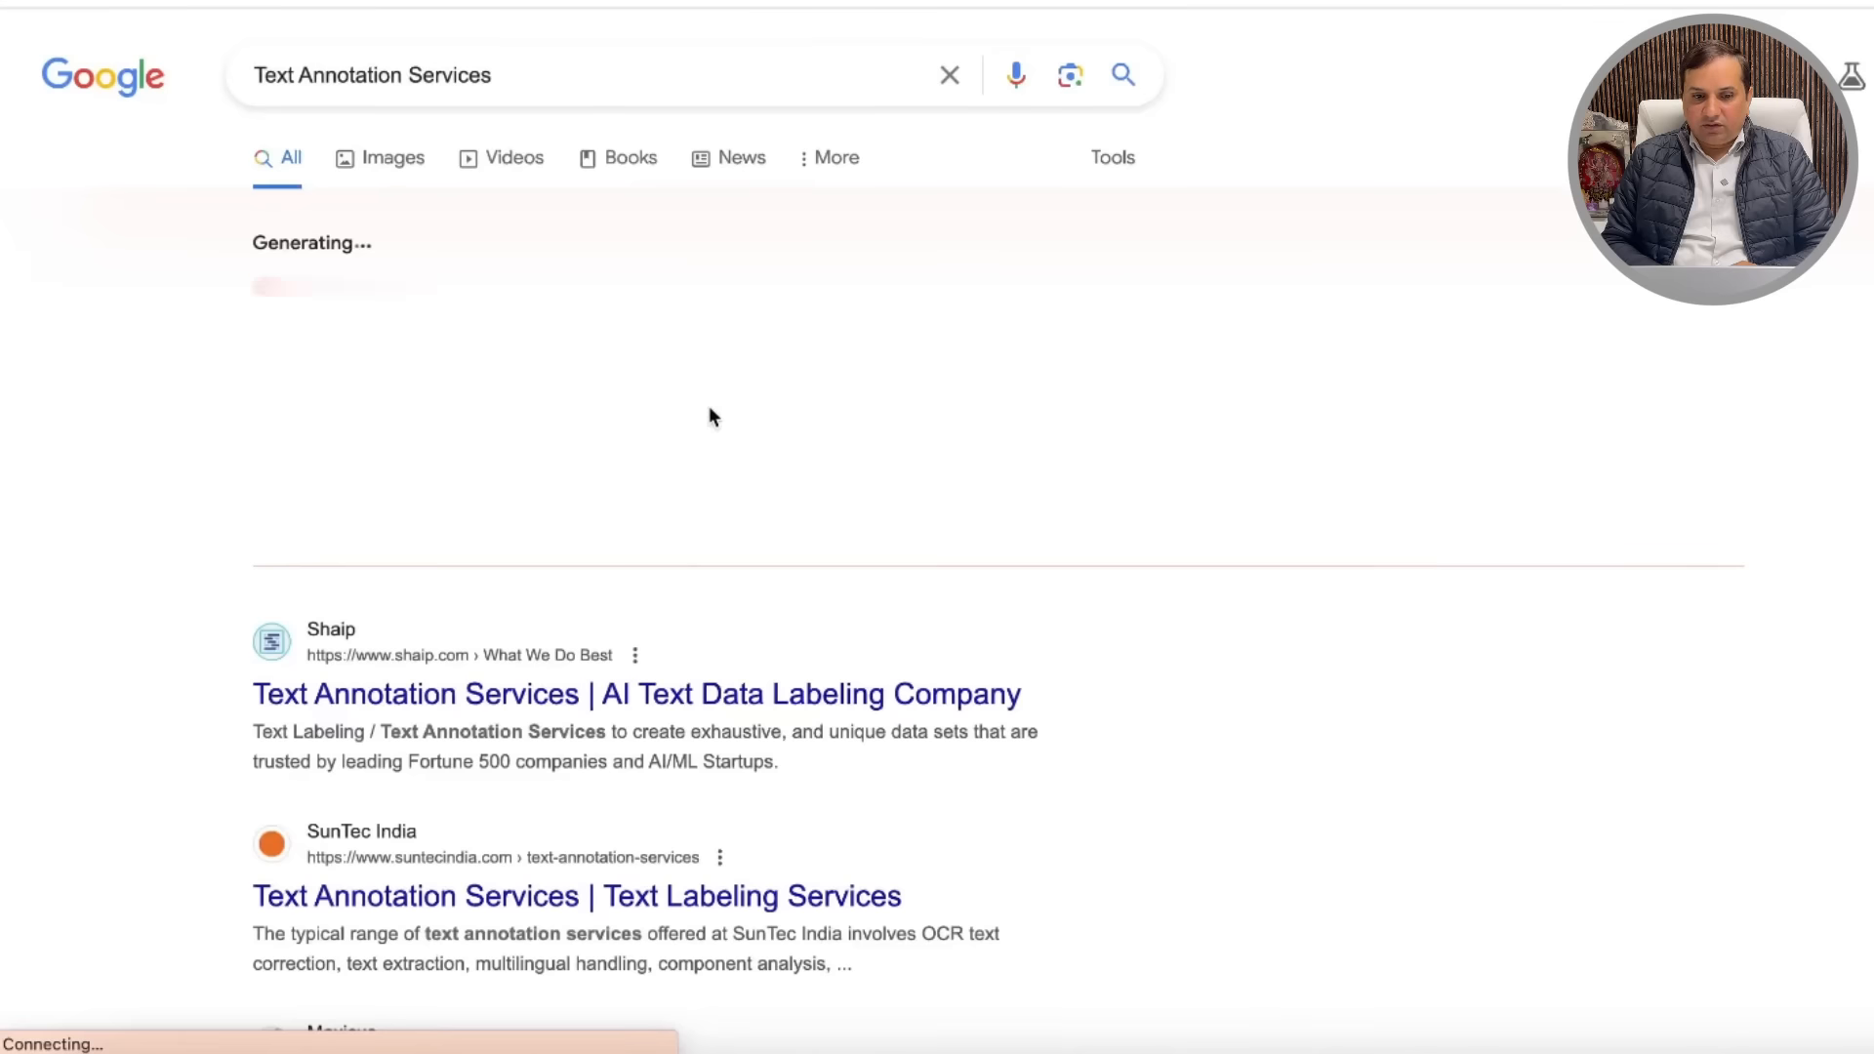
{"action": "scroll", "coordinate": [689, 472], "scroll_direction": "down", "scroll_amount": 8}
{"action": "scroll", "coordinate": [690, 472], "scroll_direction": "down", "scroll_amount": 15}
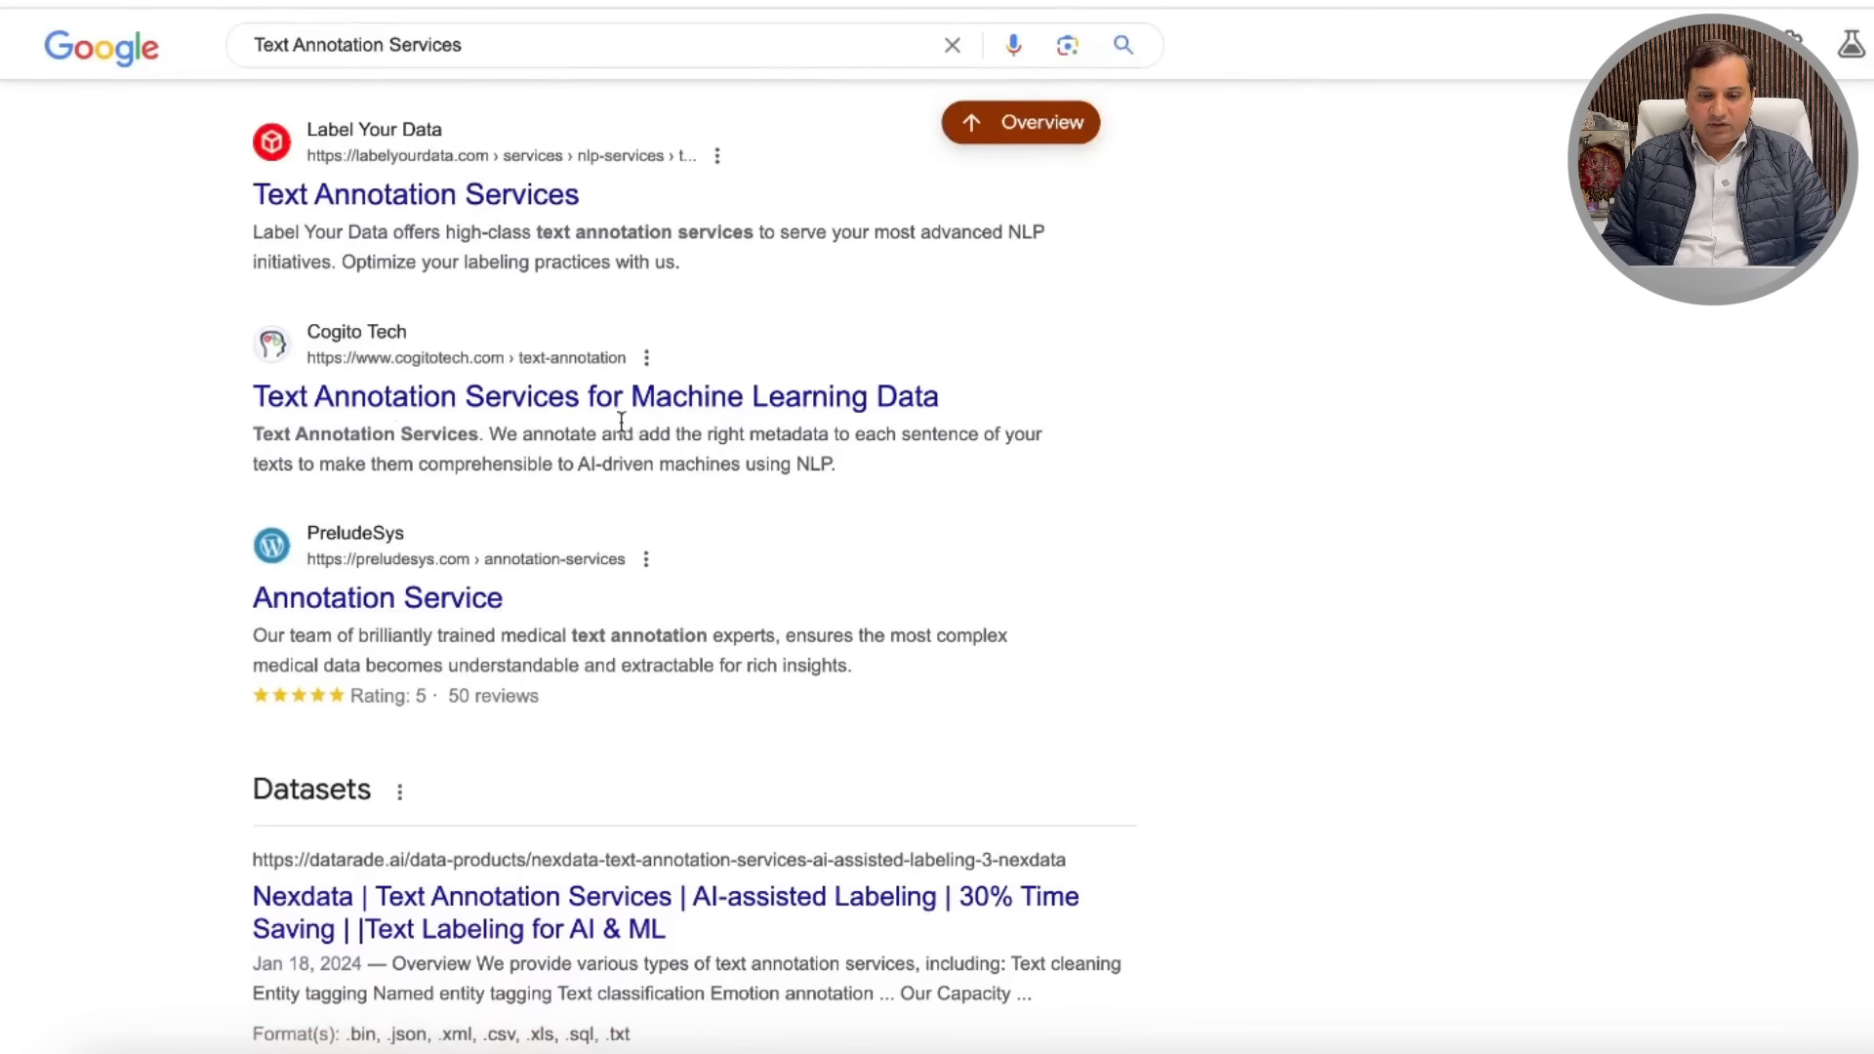
{"action": "scroll", "coordinate": [649, 400], "scroll_direction": "down", "scroll_amount": 6}
{"action": "scroll", "coordinate": [651, 386], "scroll_direction": "down", "scroll_amount": 7}
{"action": "scroll", "coordinate": [651, 386], "scroll_direction": "up", "scroll_amount": 20}
{"action": "scroll", "coordinate": [657, 403], "scroll_direction": "up", "scroll_amount": 5}
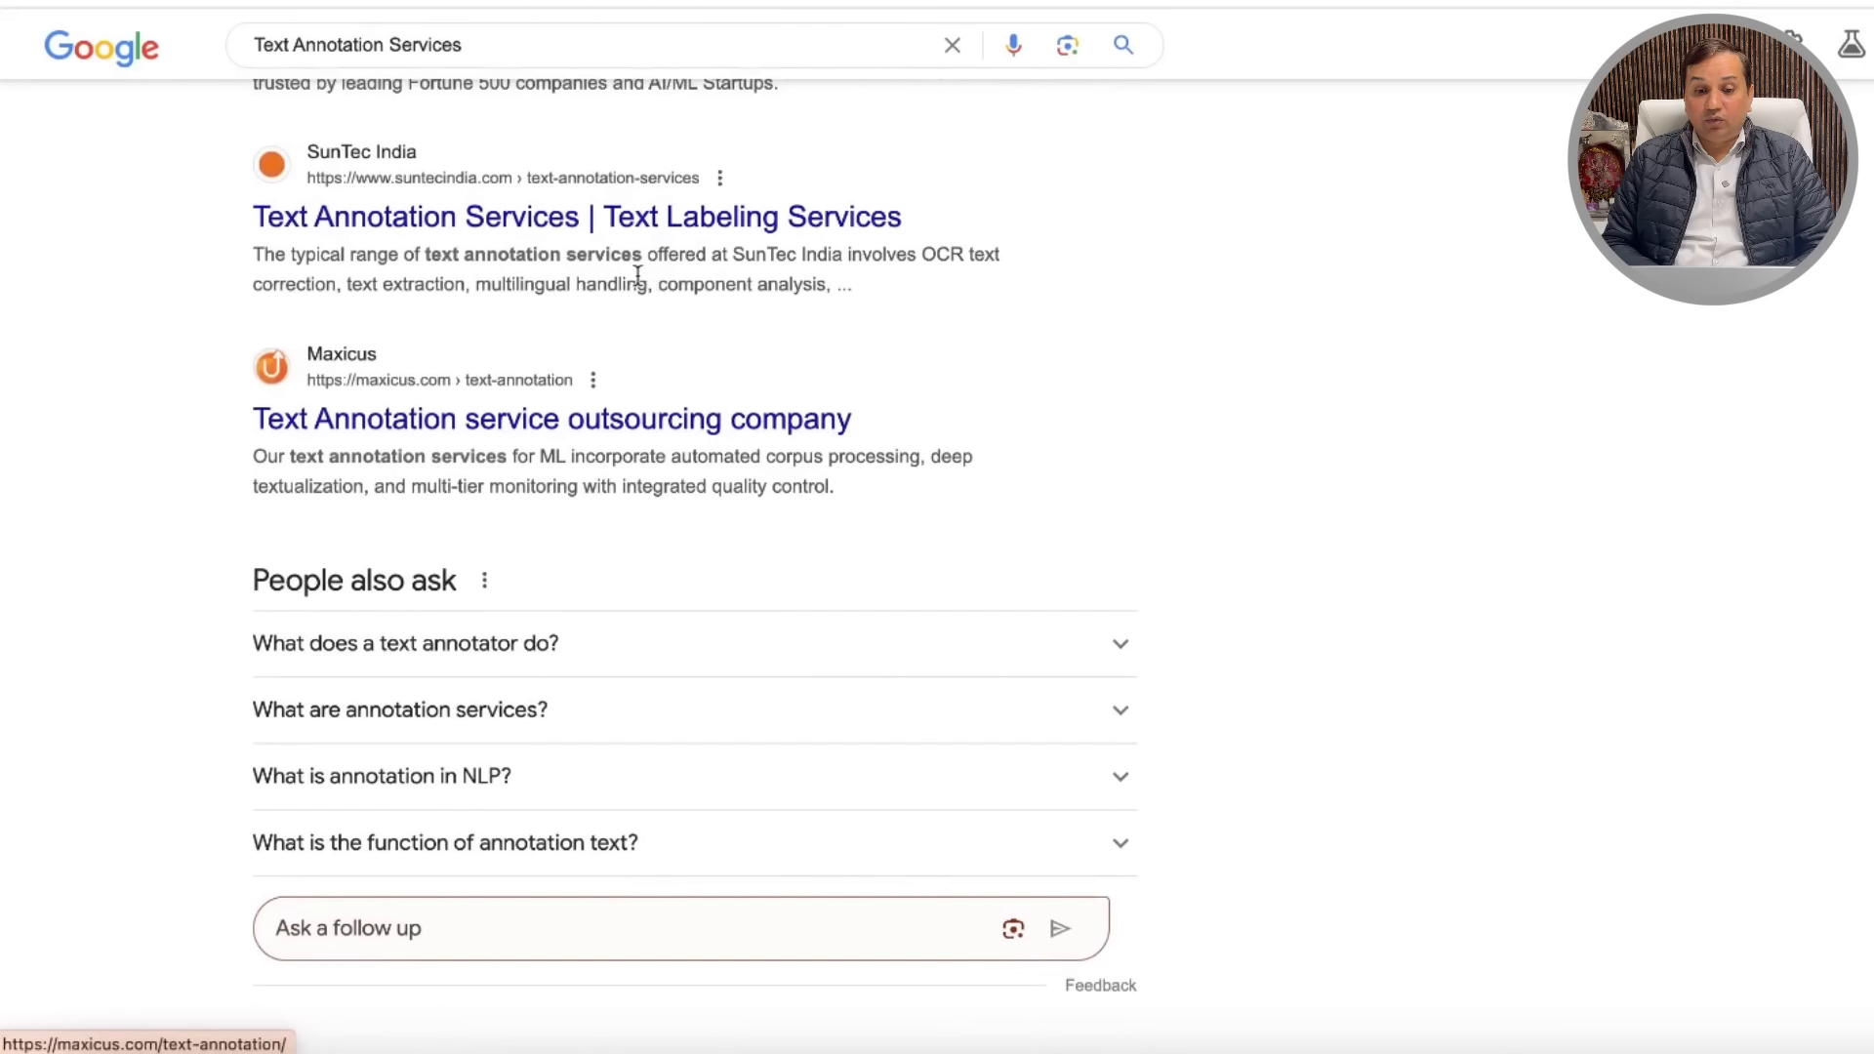
Step: Open and read SunTec India's text annotation services page
{"action": "left_click", "coordinate": [628, 224]}
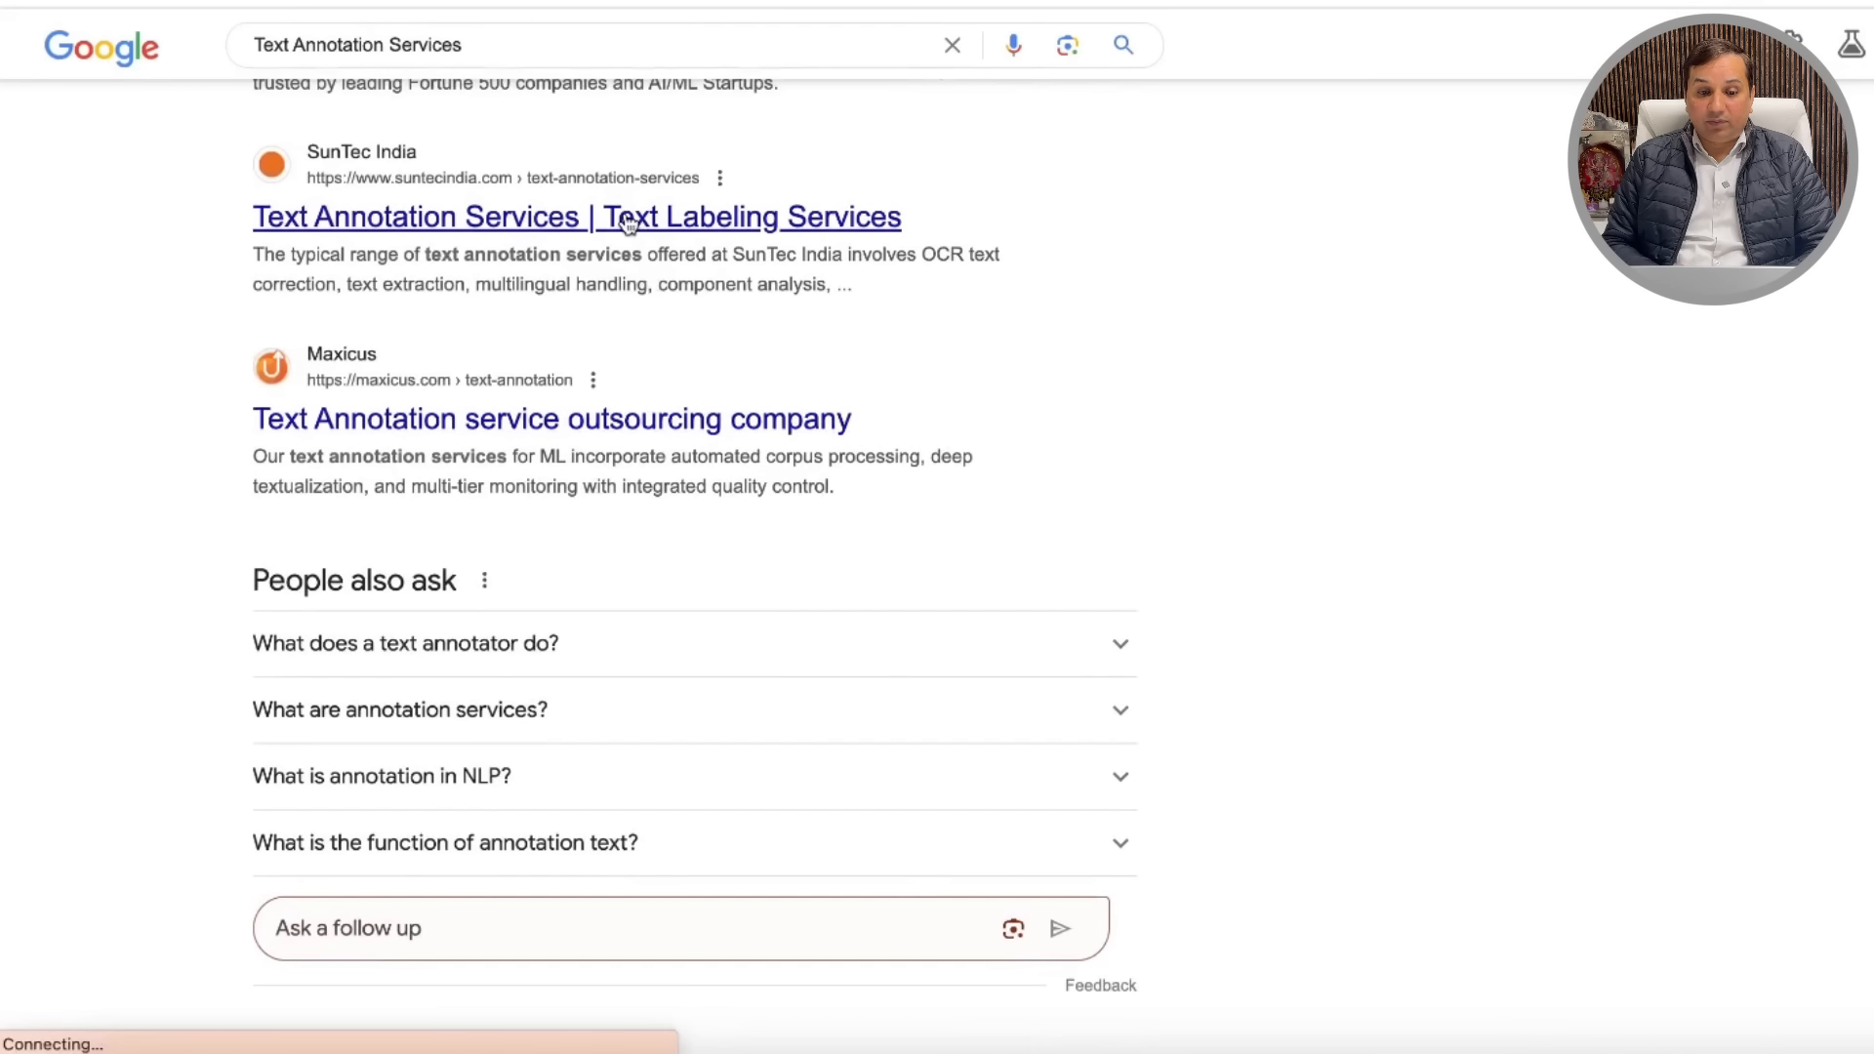
{"action": "scroll", "coordinate": [900, 535], "scroll_direction": "down", "scroll_amount": 5}
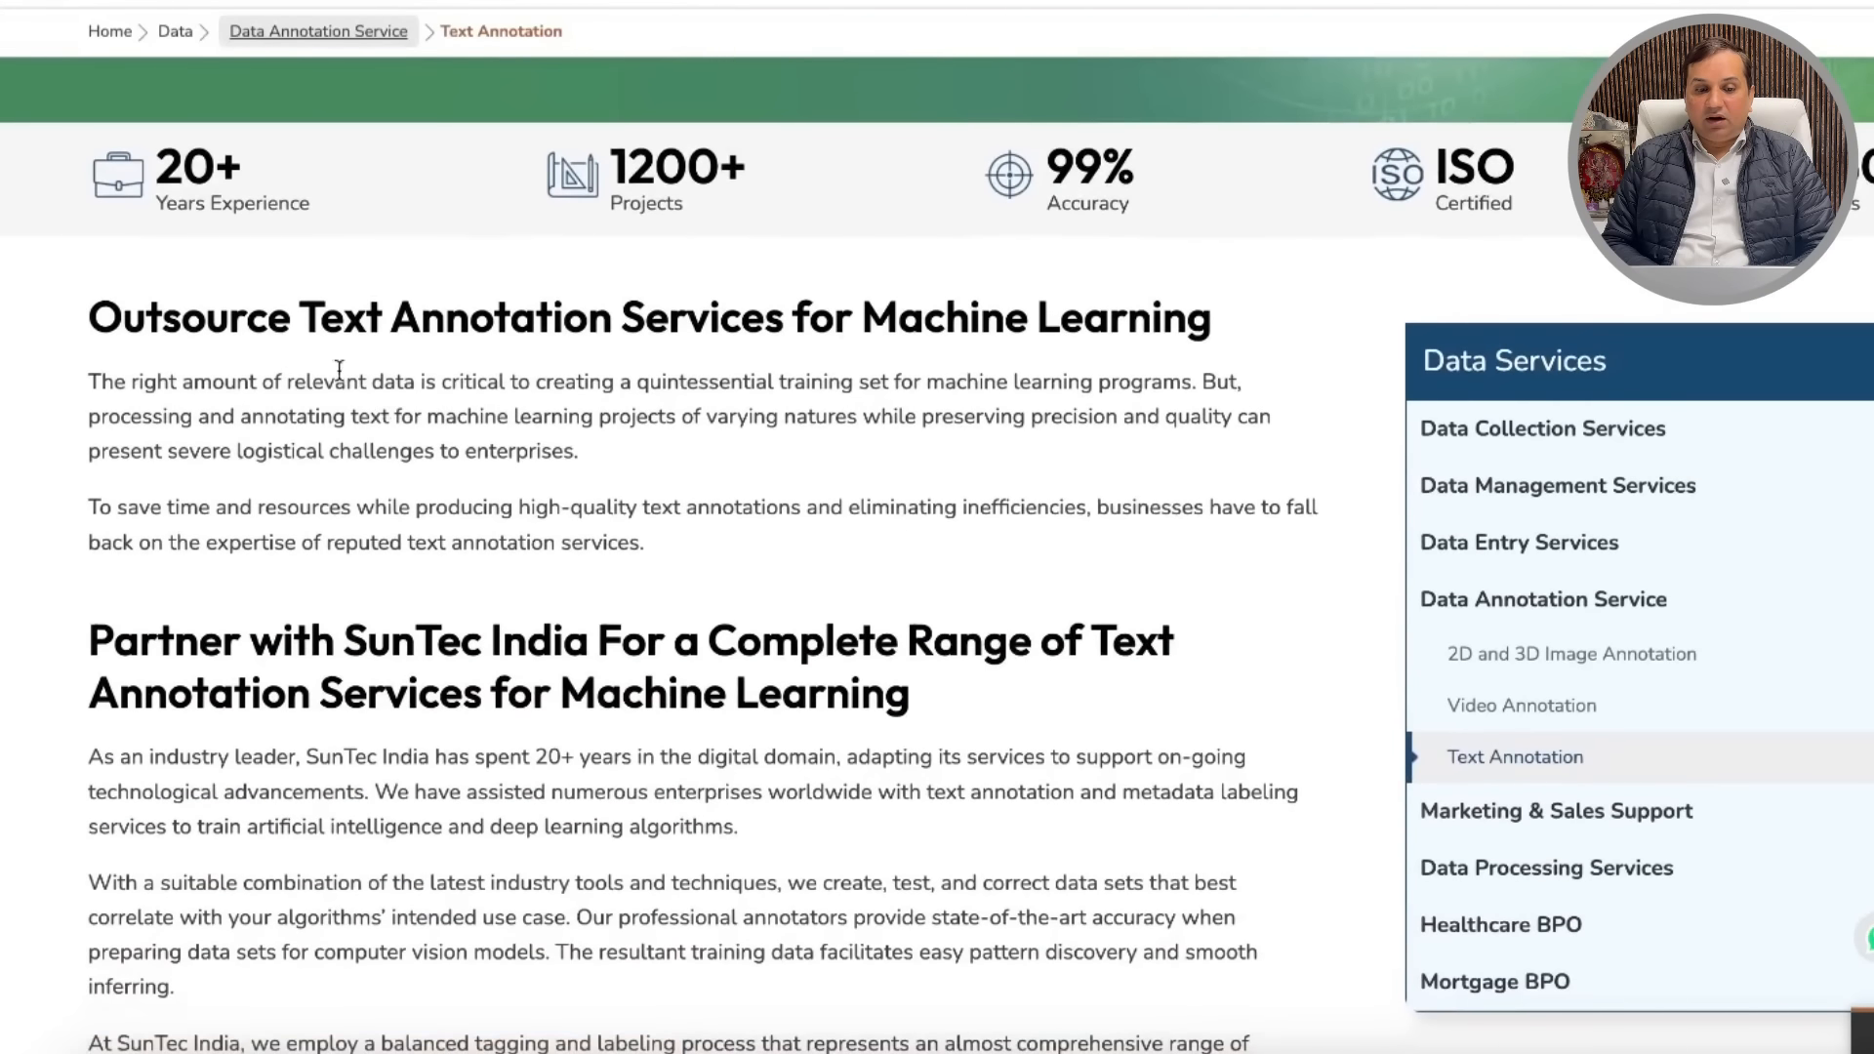
{"action": "scroll", "coordinate": [955, 447], "scroll_direction": "down", "scroll_amount": 4}
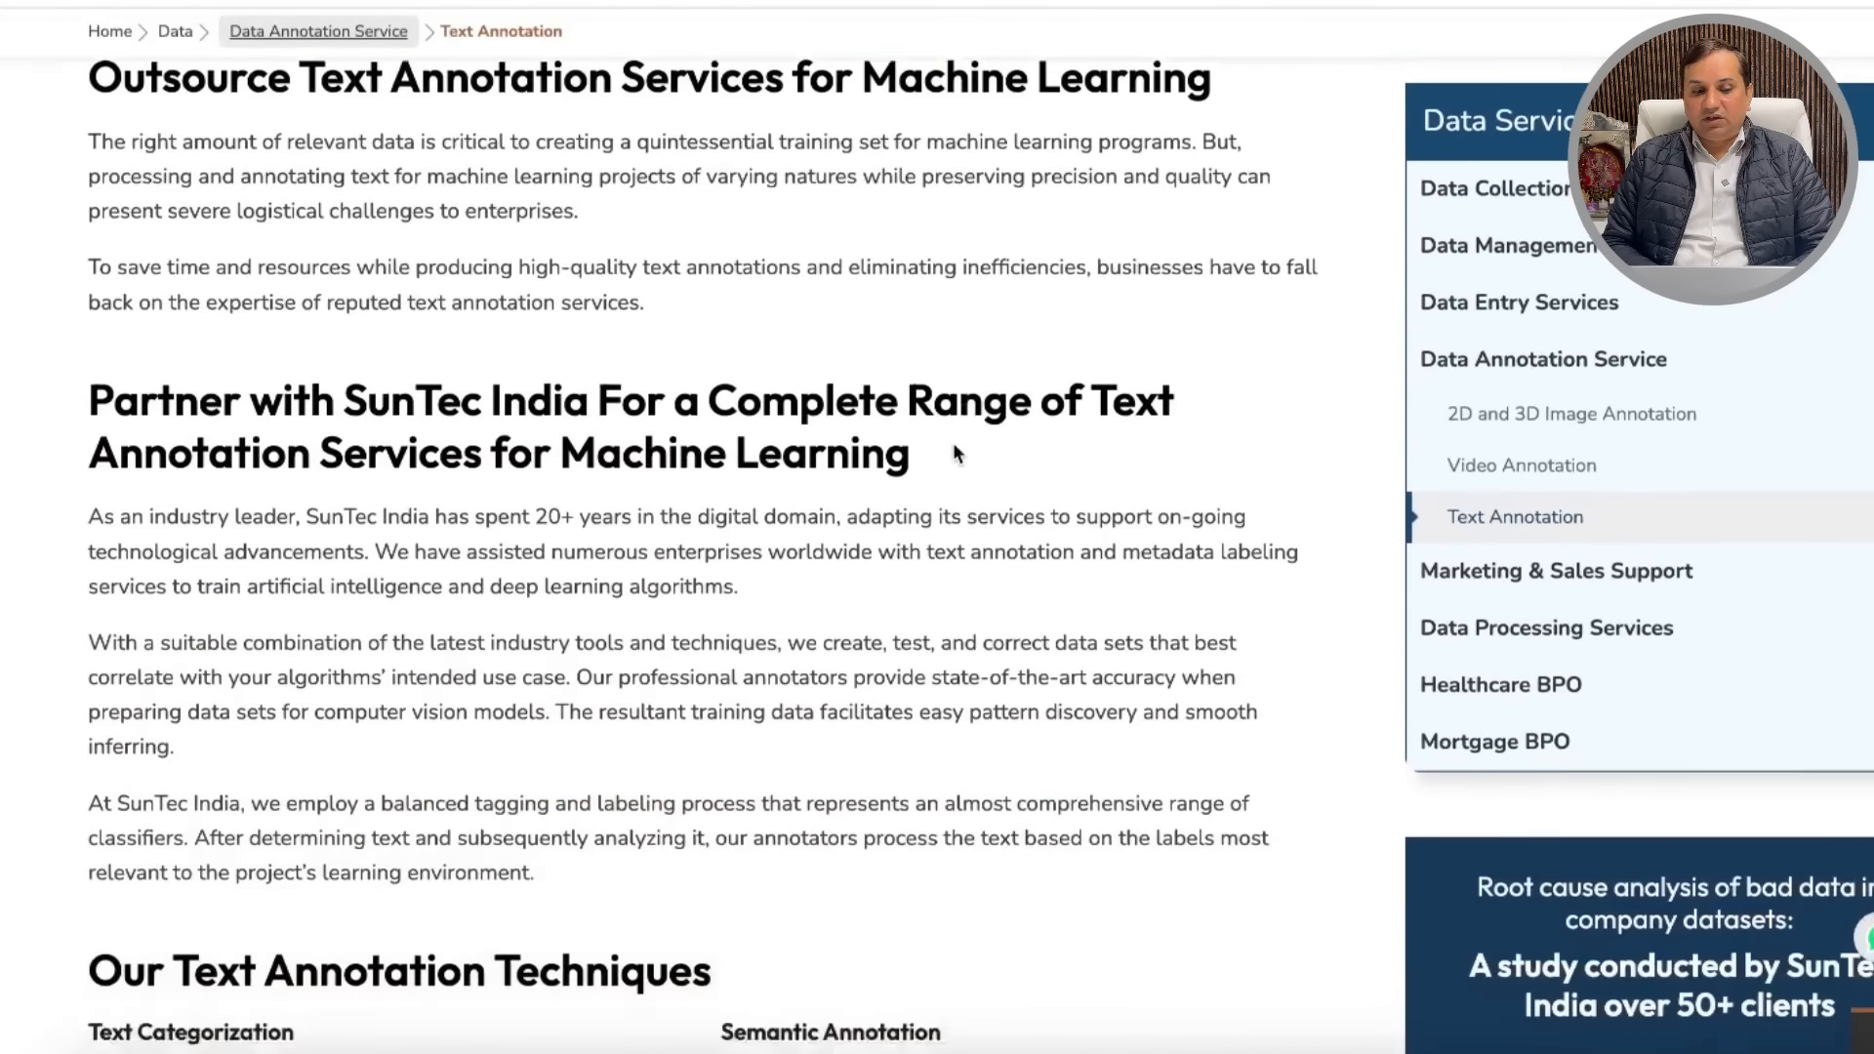
{"action": "scroll", "coordinate": [613, 452], "scroll_direction": "down", "scroll_amount": 20}
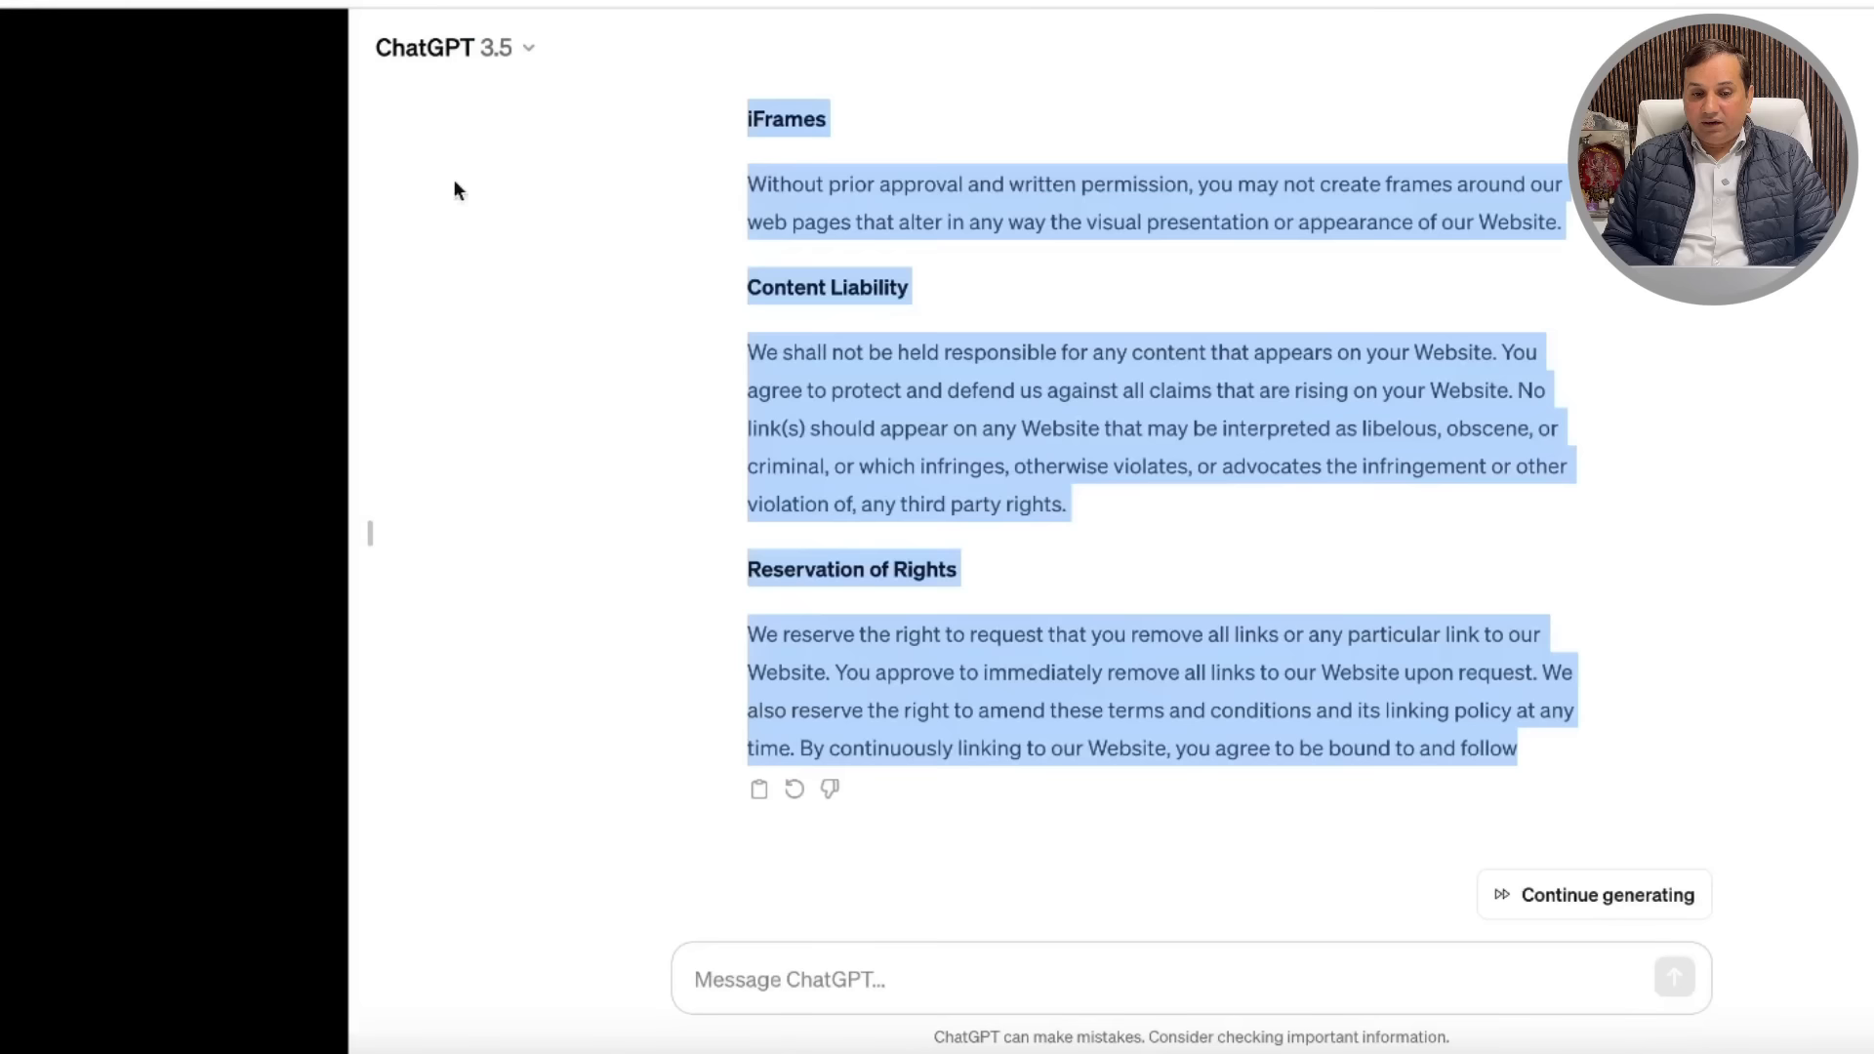
Step: Ask ChatGPT about 'Text Annotation Services' and review its providers list, e.g. Amazon Mechanical Turk, Scale AI, Appen
{"action": "scroll", "coordinate": [723, 445], "scroll_direction": "up", "scroll_amount": 10}
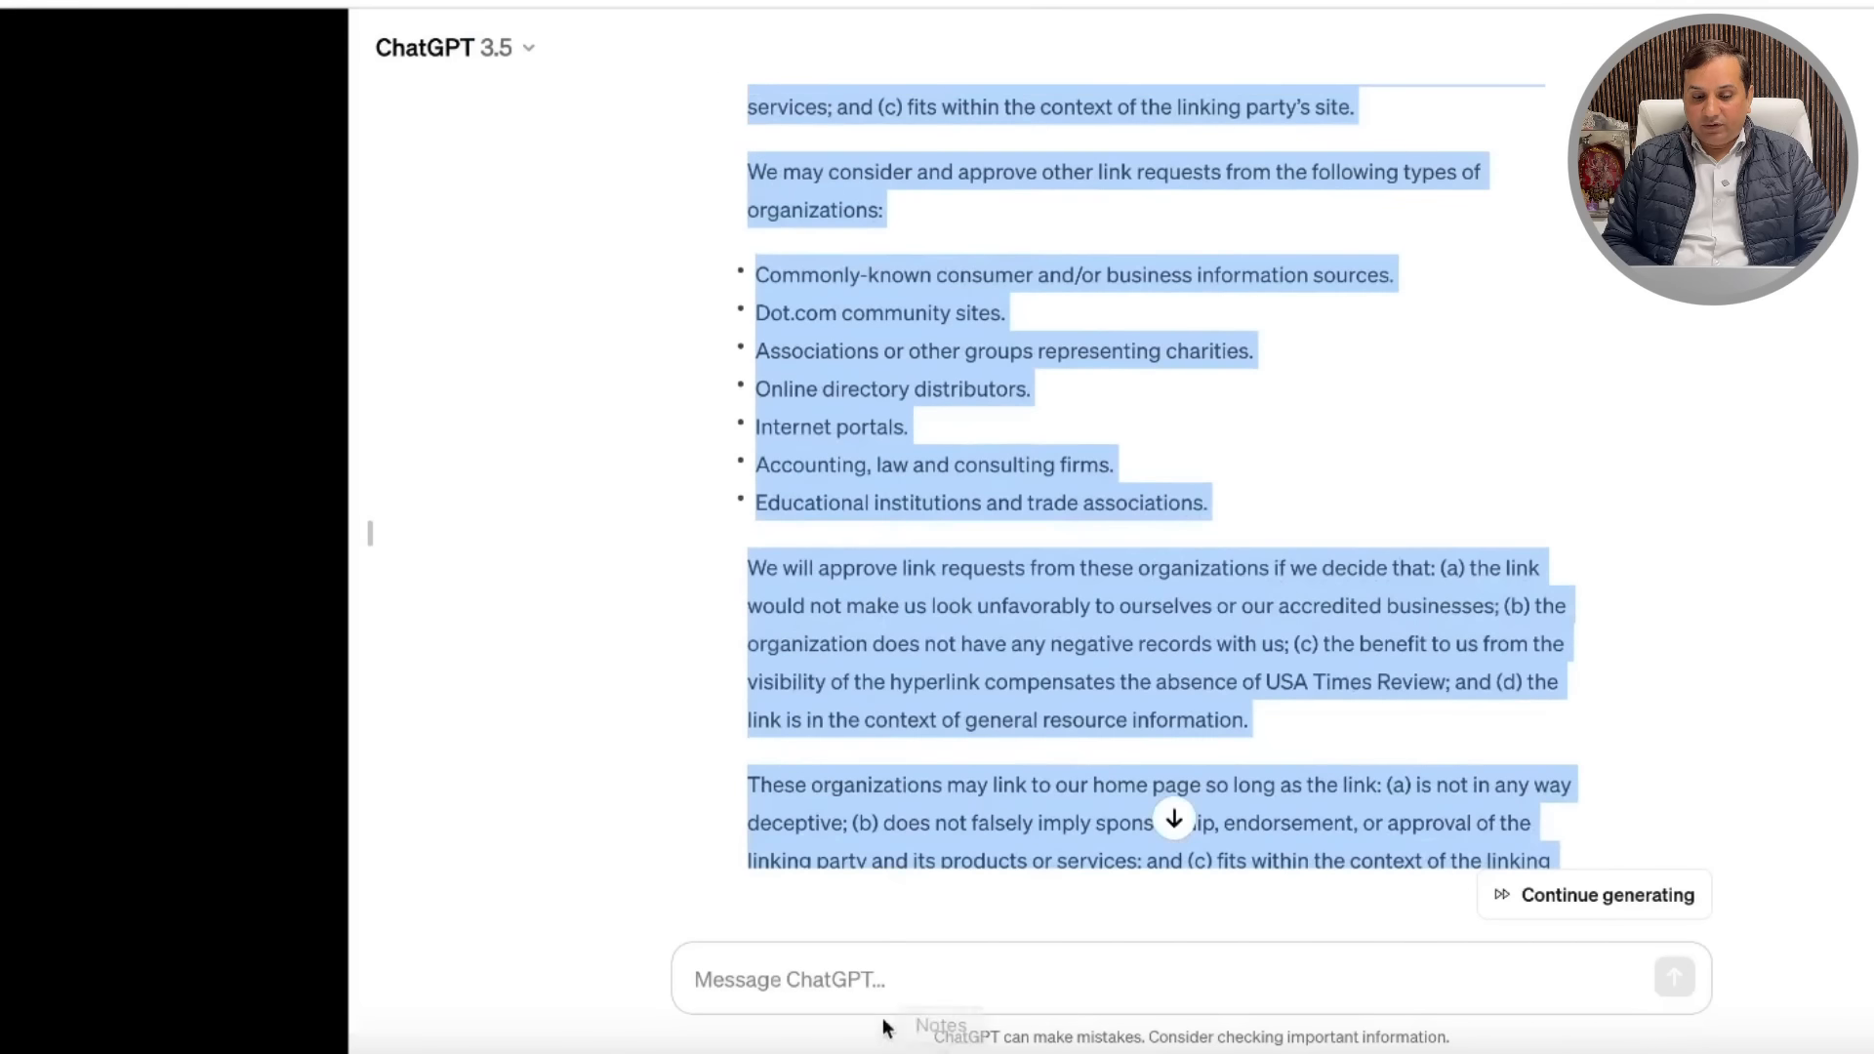
{"action": "left_click", "coordinate": [866, 969]}
{"action": "type", "text": "Text Annotation Services"}
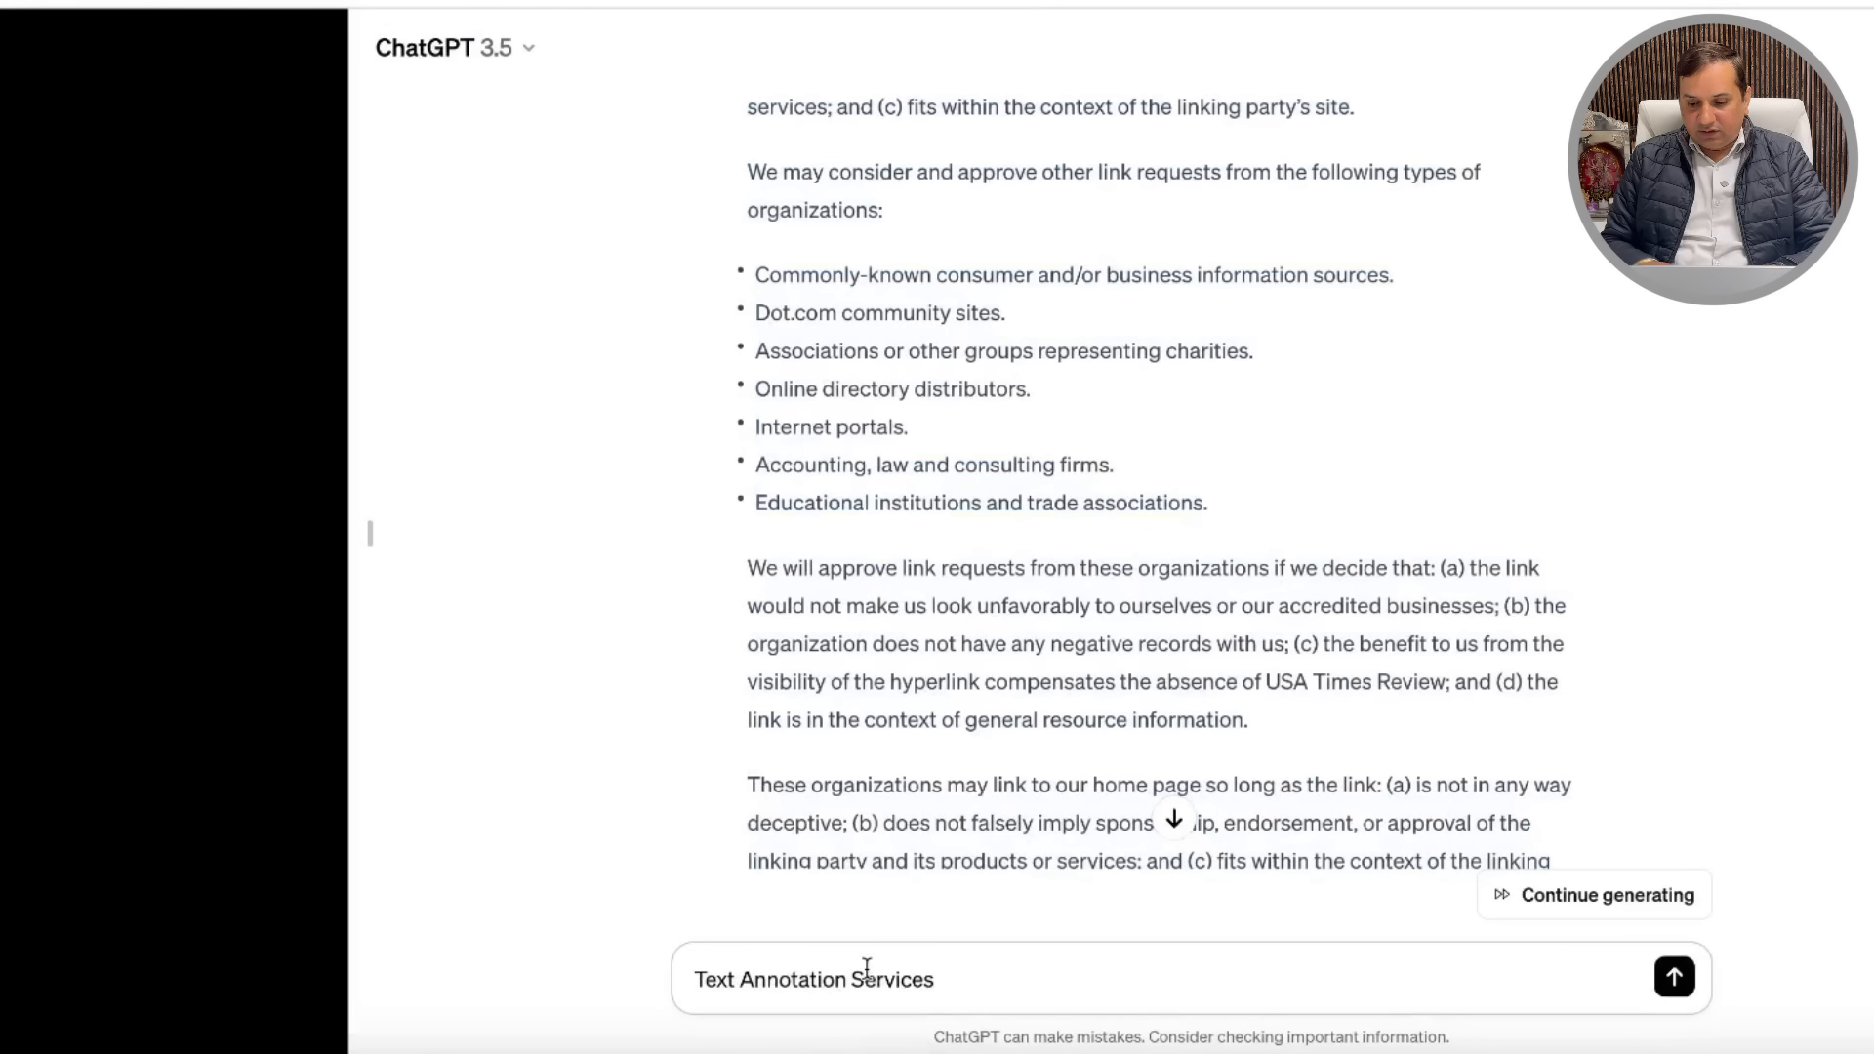
{"action": "key", "text": "Return"}
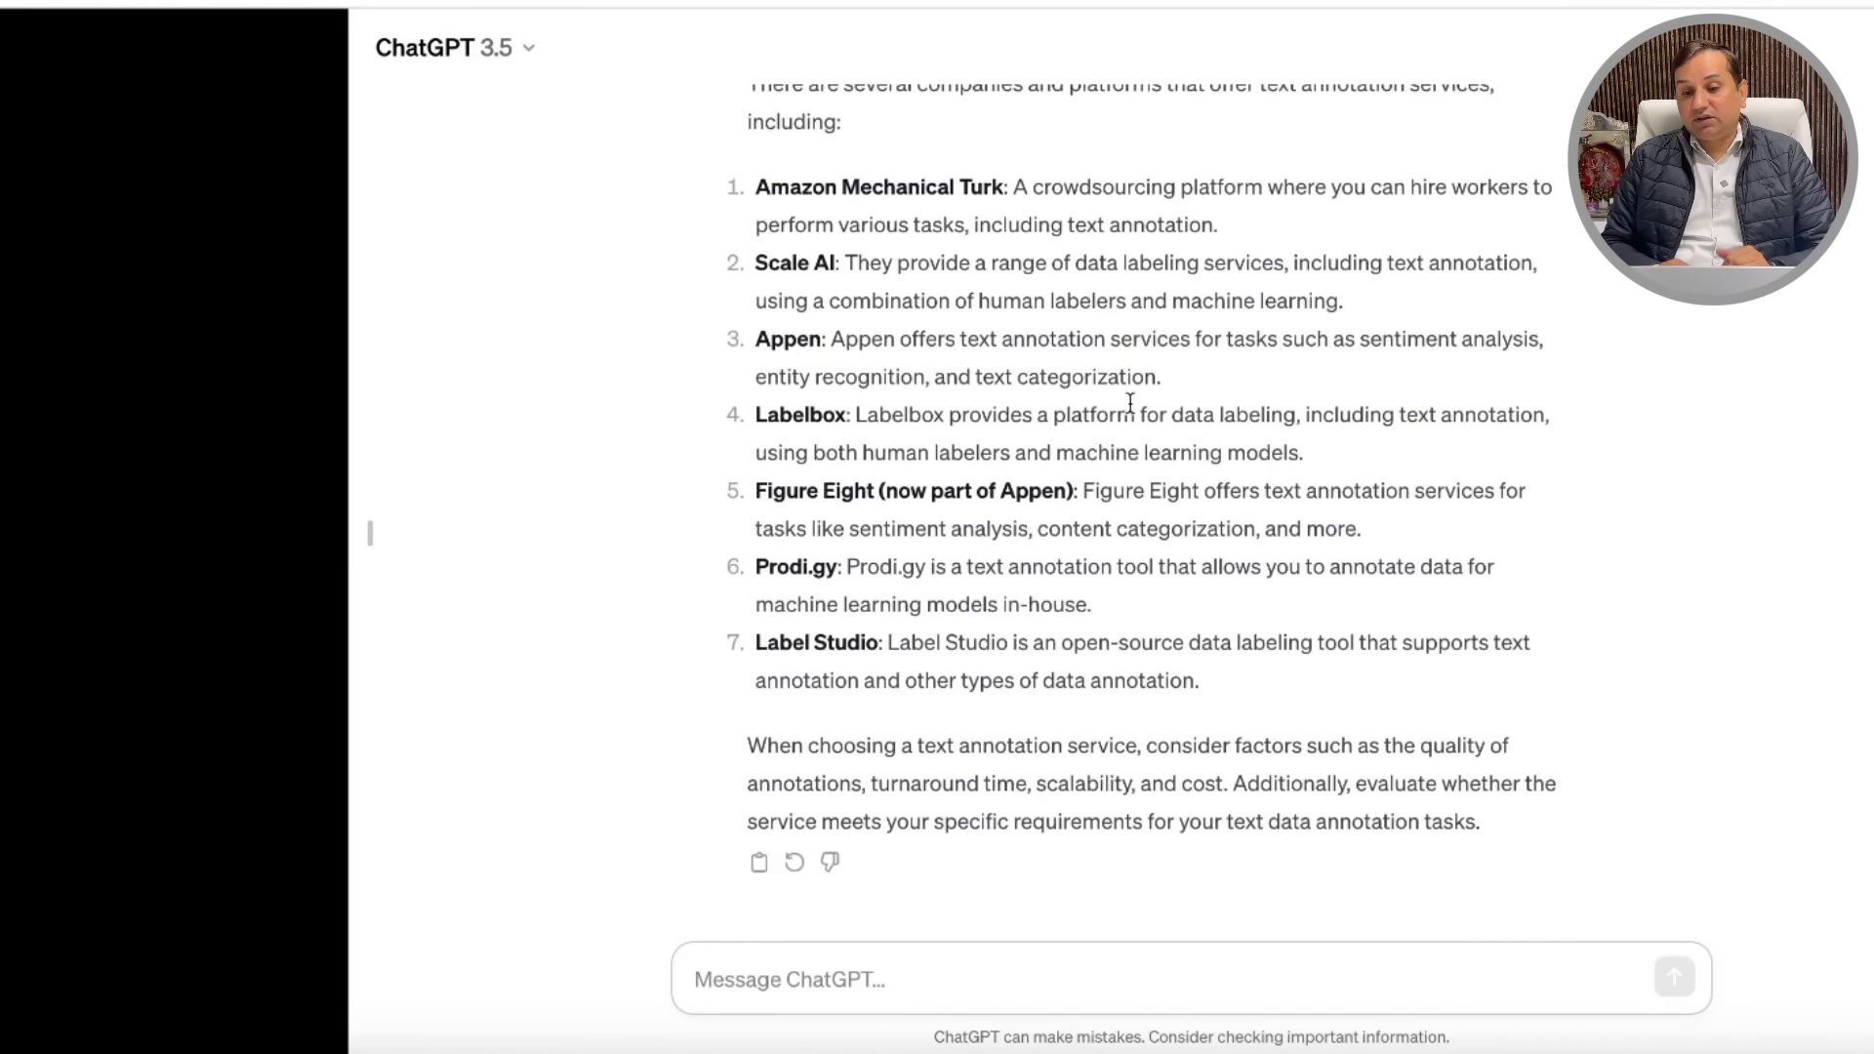
{"action": "scroll", "coordinate": [1213, 372], "scroll_direction": "up", "scroll_amount": 4}
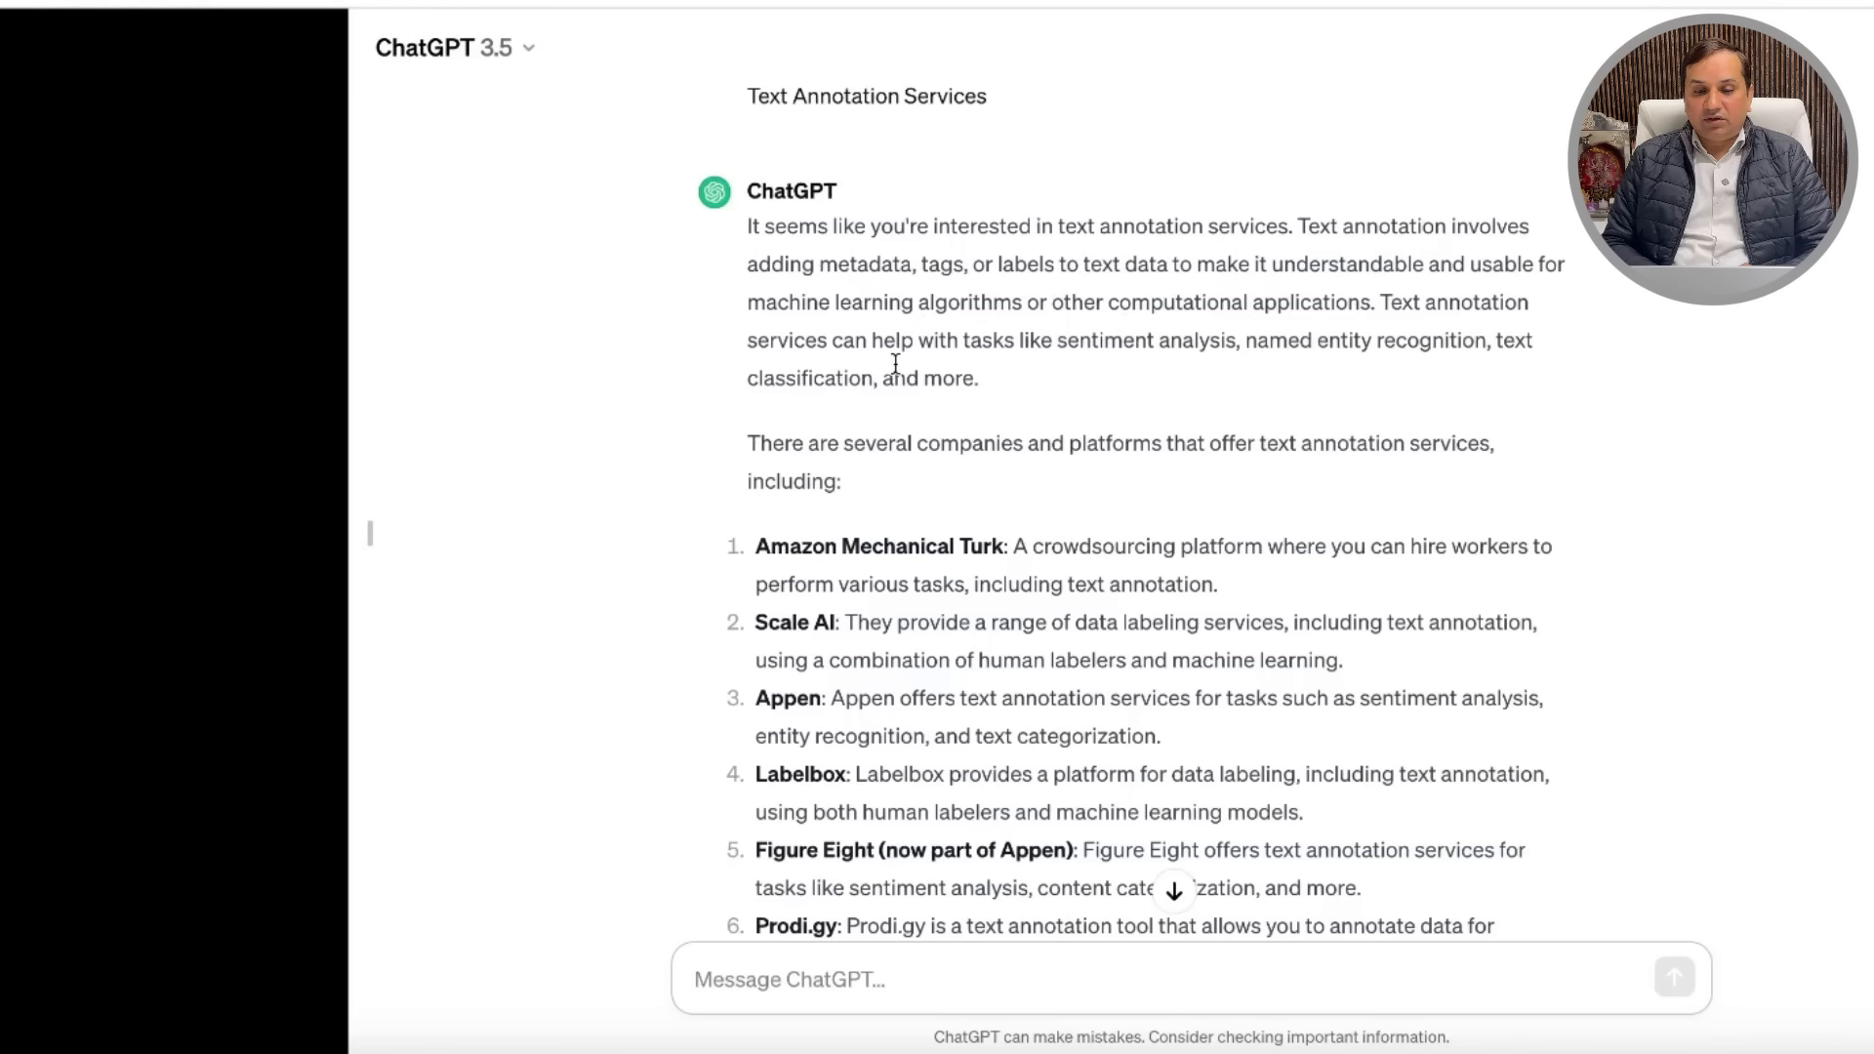
{"action": "scroll", "coordinate": [1029, 351], "scroll_direction": "down", "scroll_amount": 15}
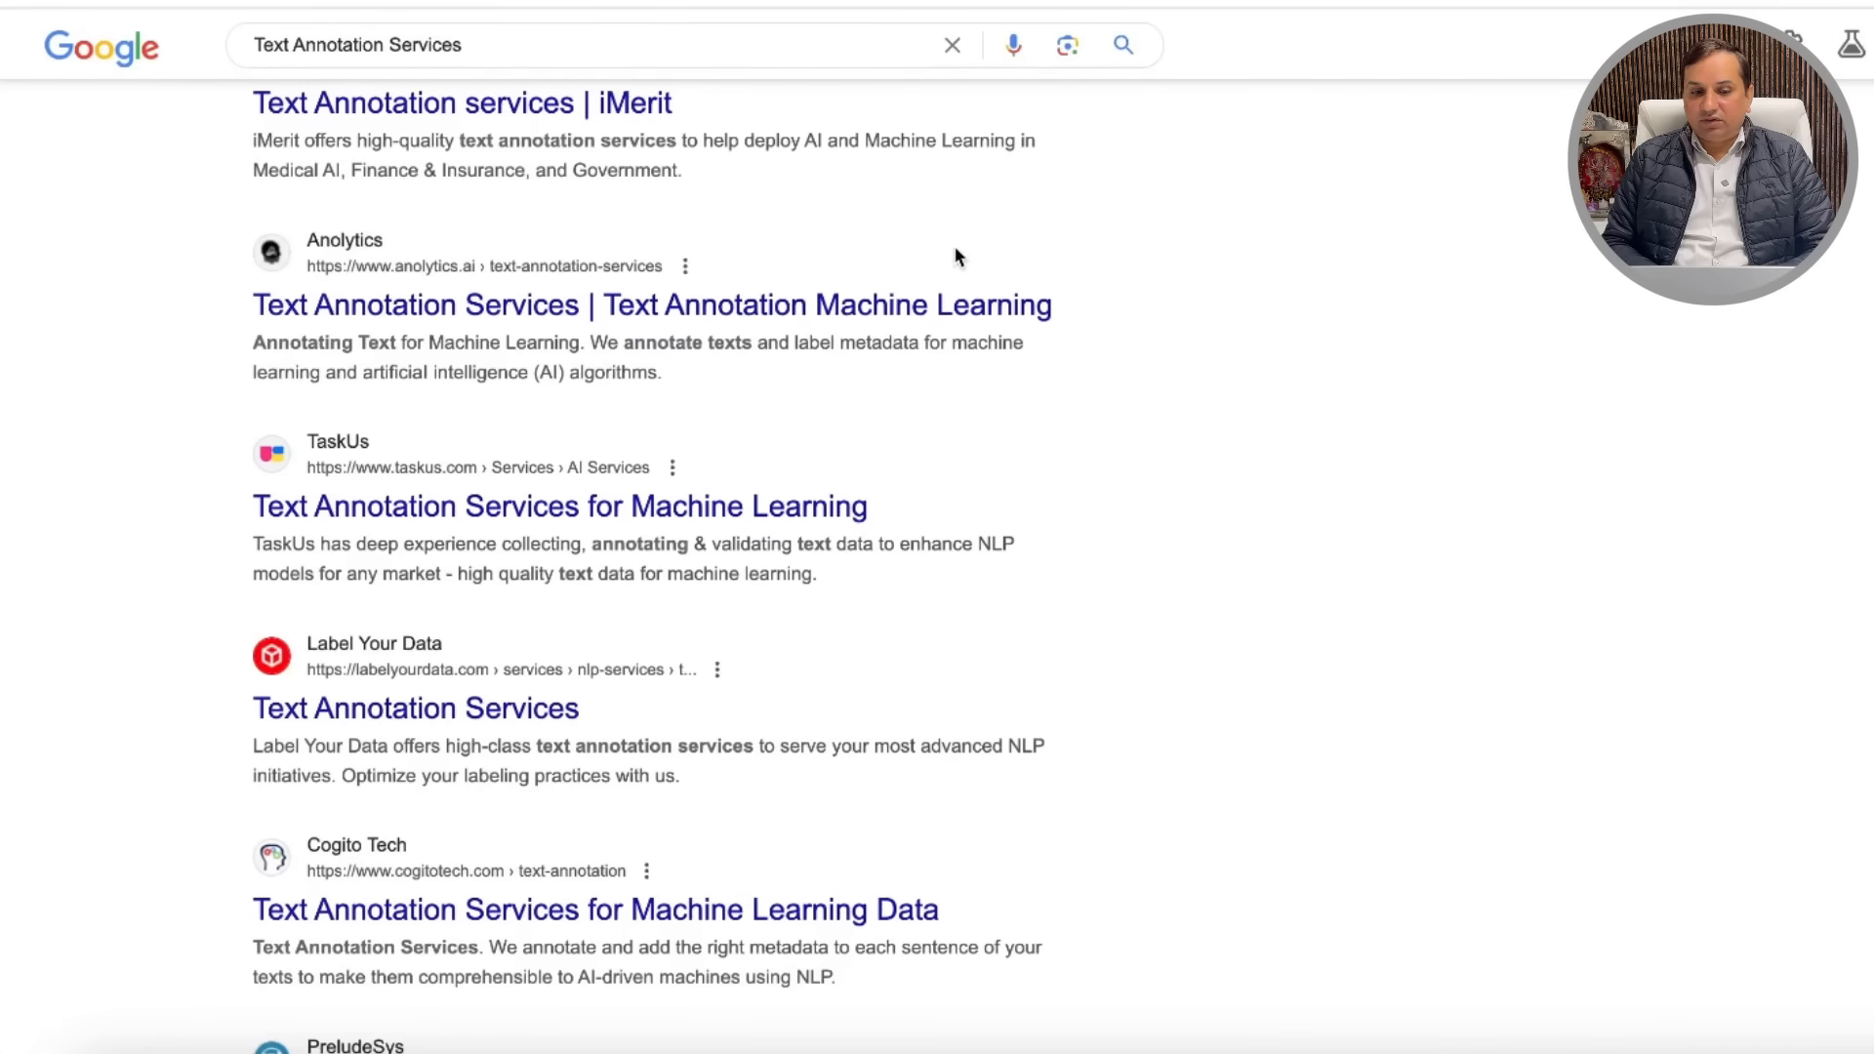
{"action": "scroll", "coordinate": [954, 258], "scroll_direction": "down", "scroll_amount": 10}
{"action": "scroll", "coordinate": [954, 259], "scroll_direction": "up", "scroll_amount": 3}
{"action": "left_click", "coordinate": [513, 53]}
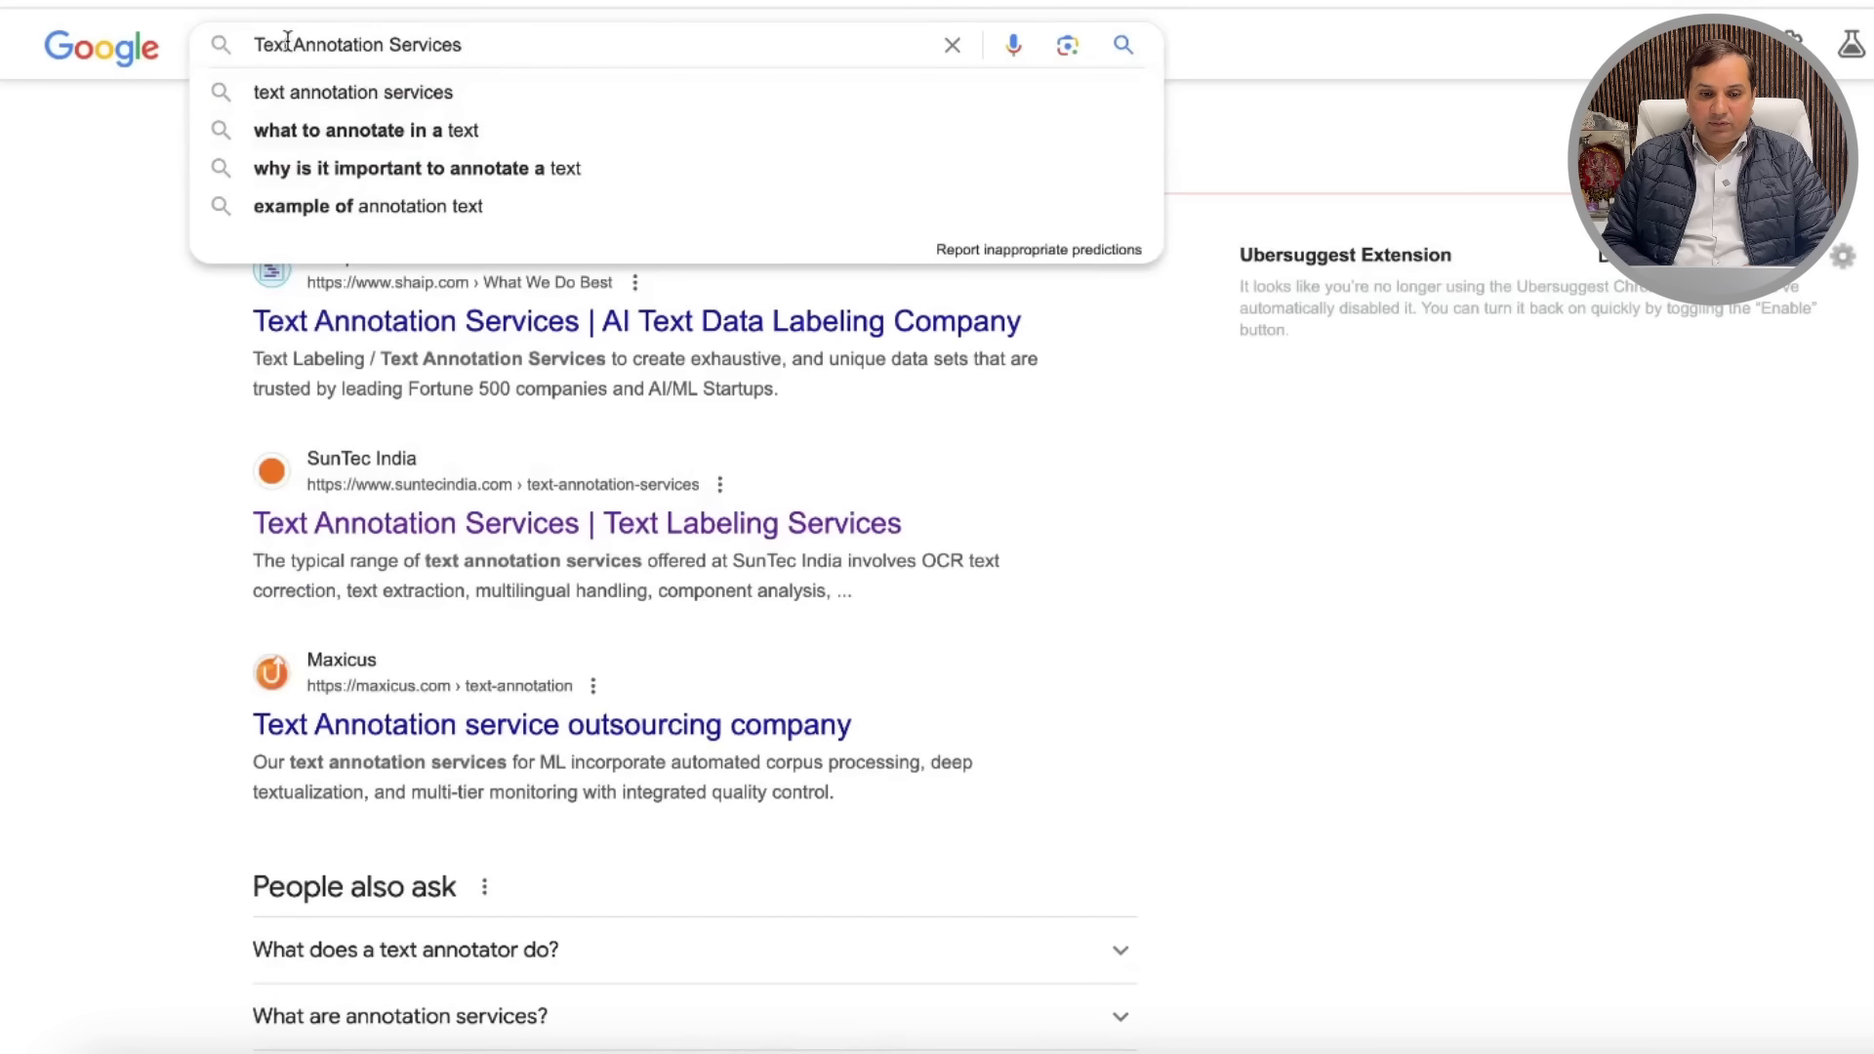
Step: Search Google for 'what is Text Annotation Services'
{"action": "type", "text": "what is"}
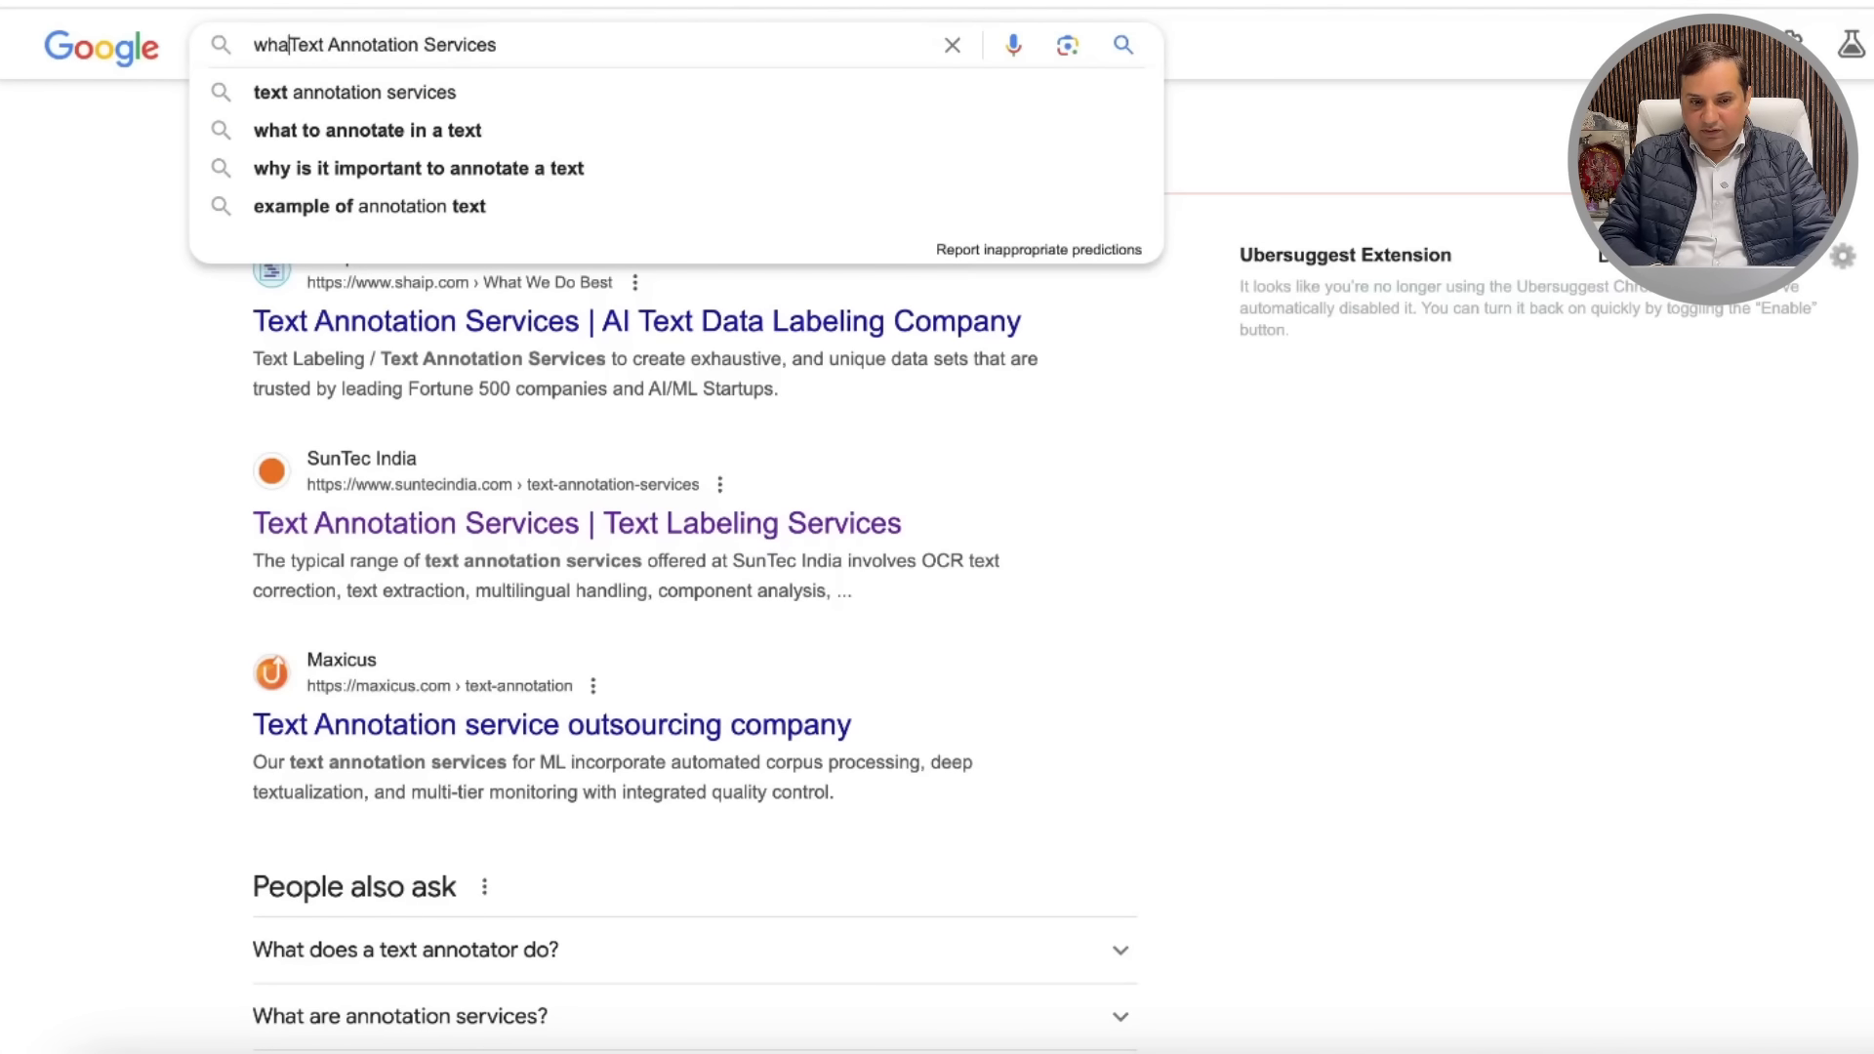
{"action": "key", "text": "Return"}
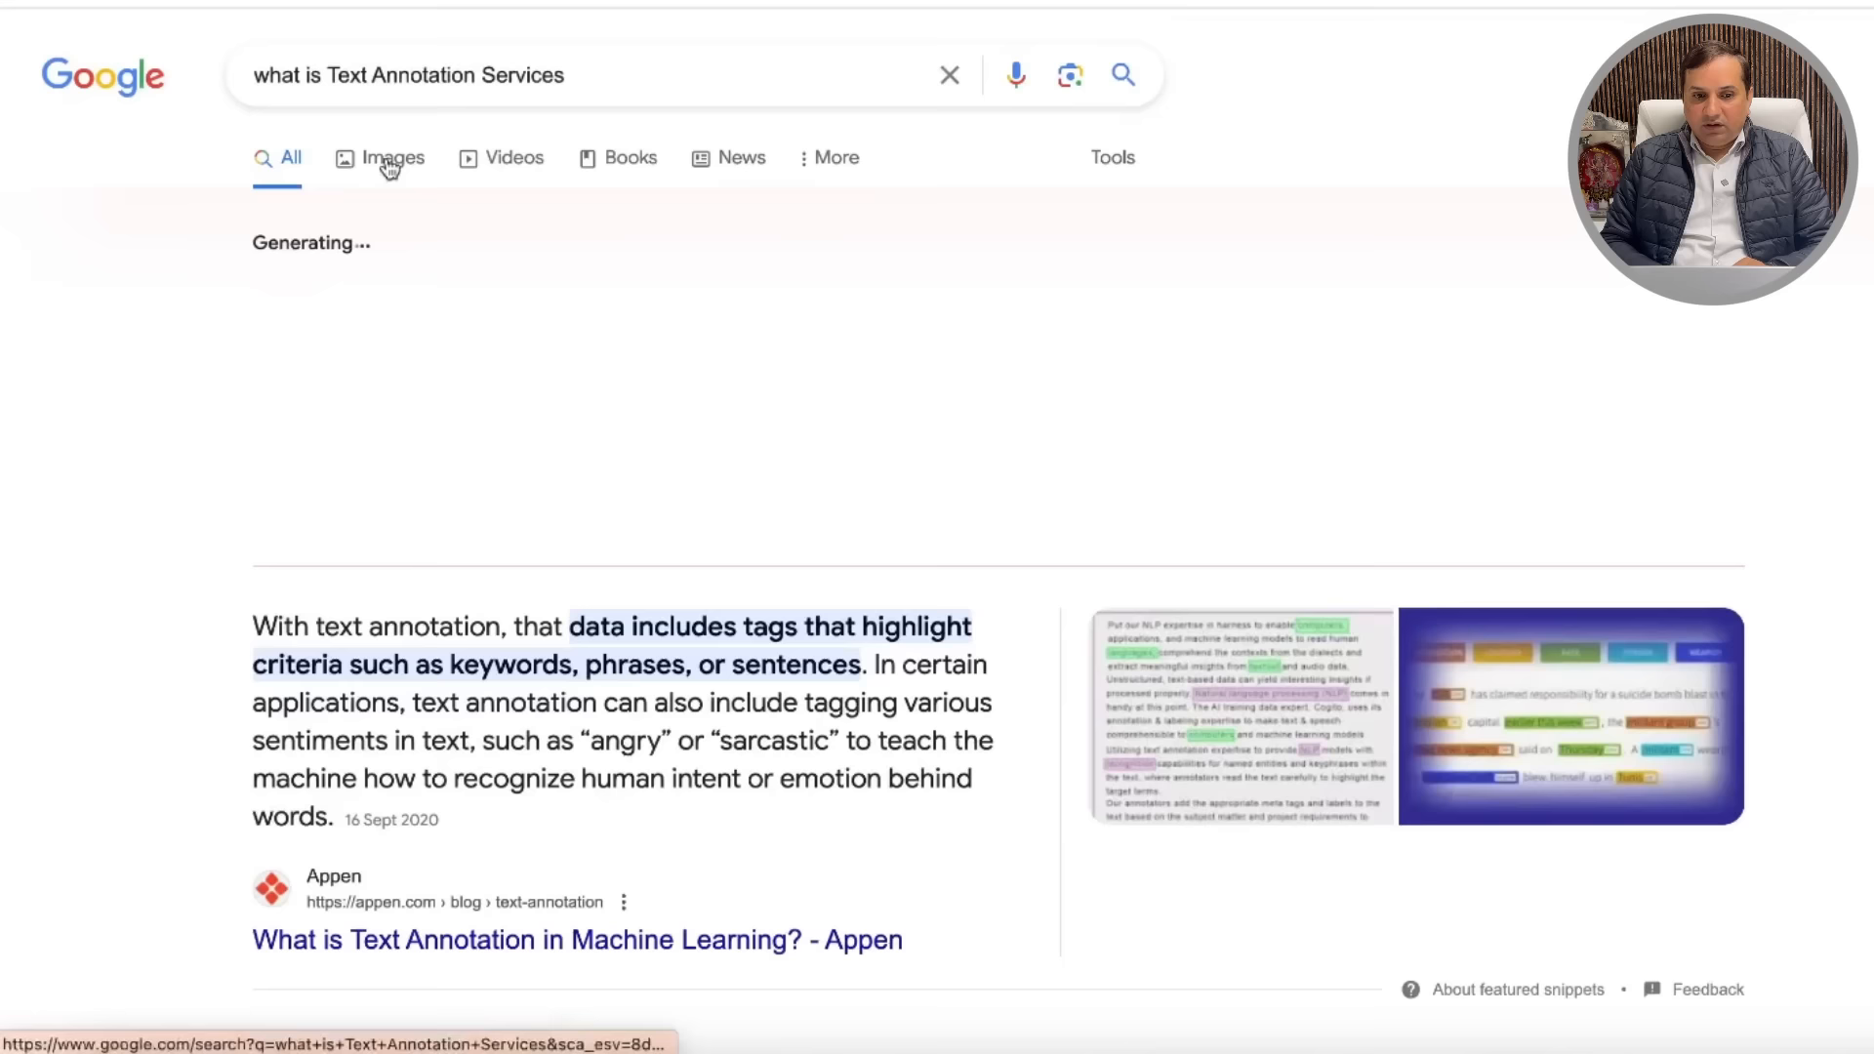
{"action": "scroll", "coordinate": [670, 453], "scroll_direction": "down", "scroll_amount": 10}
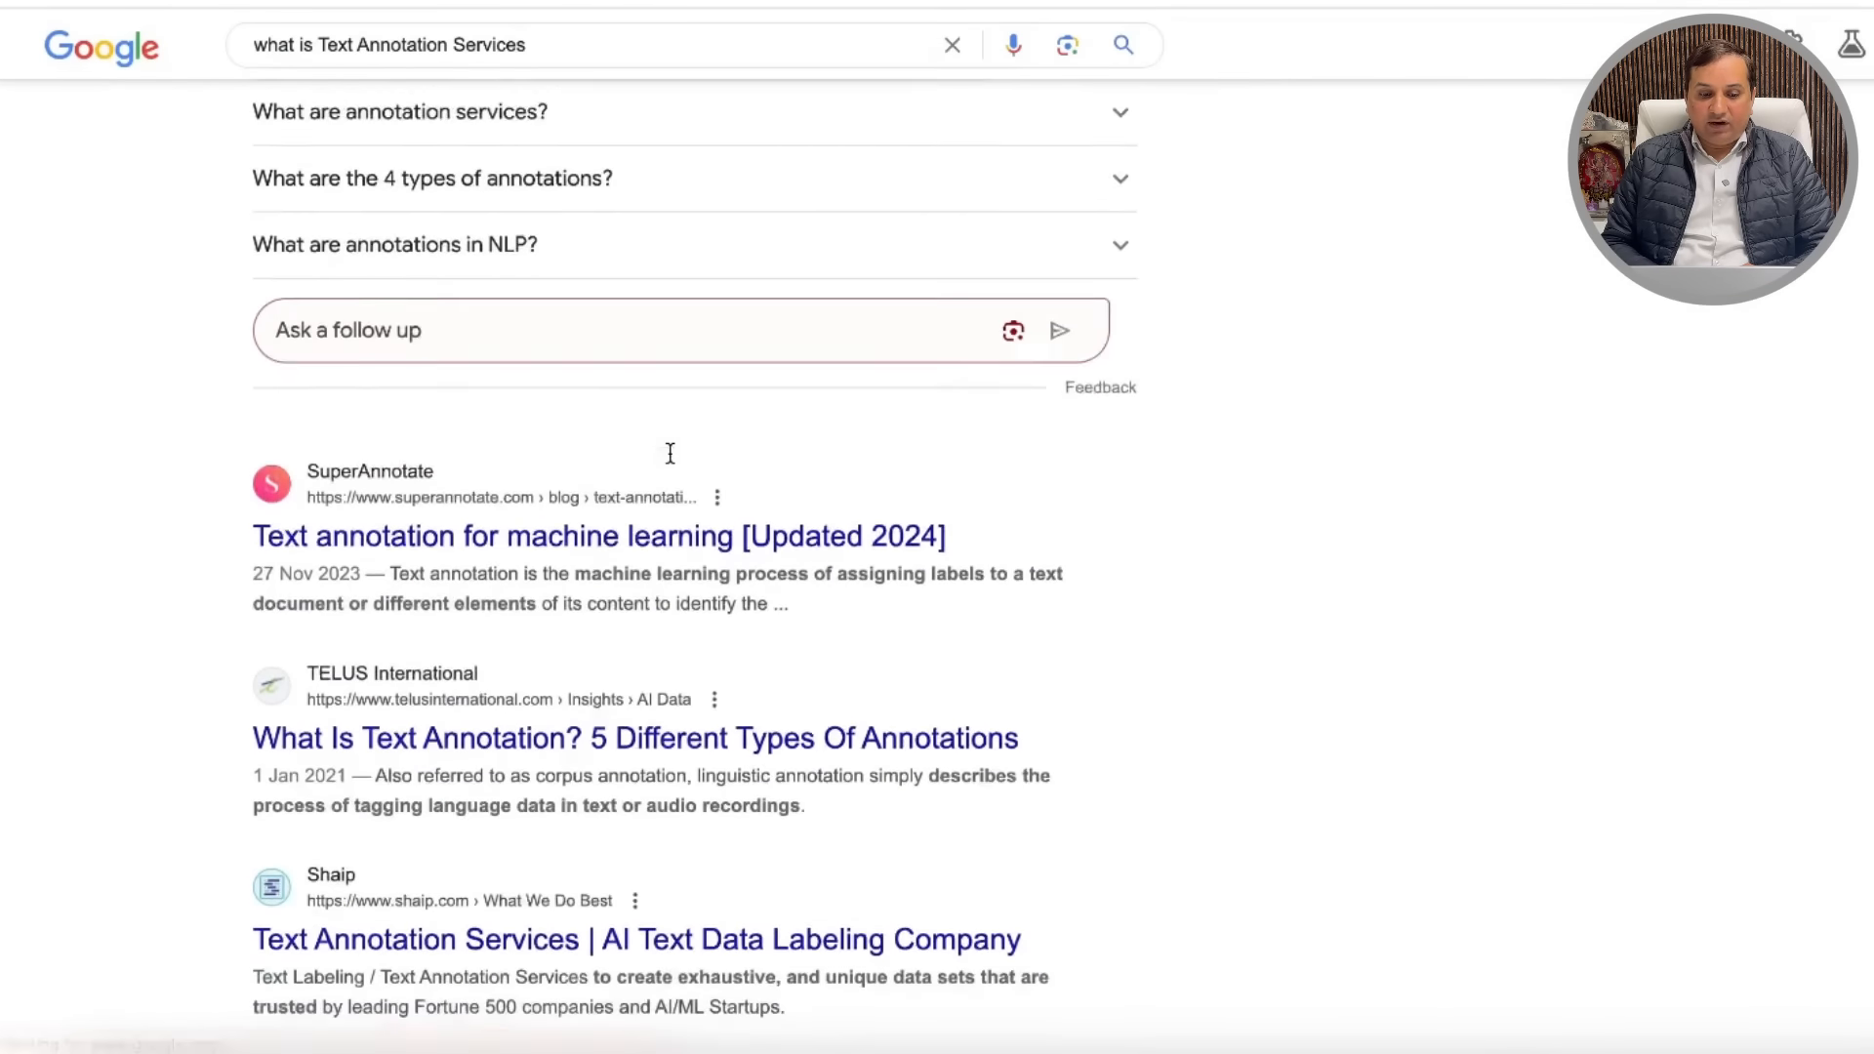
{"action": "scroll", "coordinate": [673, 465], "scroll_direction": "down", "scroll_amount": 1}
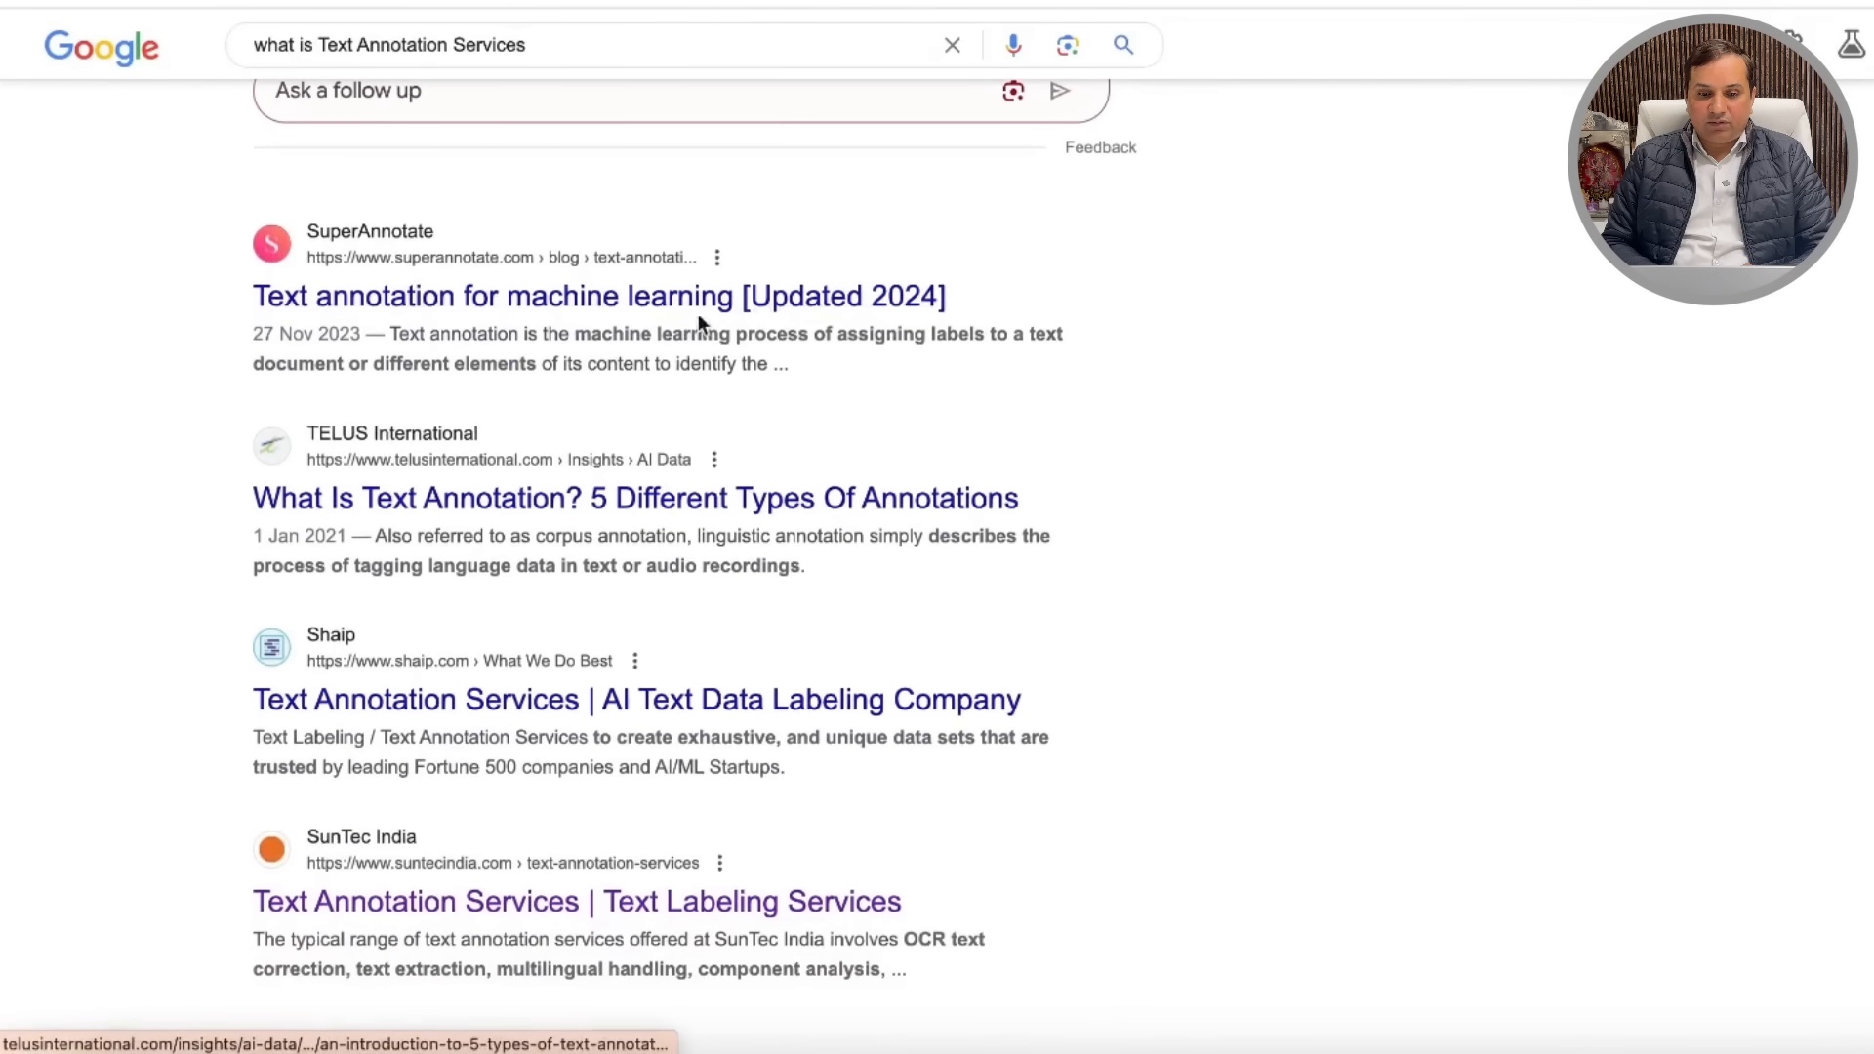
Step: Open SuperAnnotate's text annotation for machine learning article and select its text from the introduction onward
{"action": "left_click", "coordinate": [634, 302]}
{"action": "scroll", "coordinate": [982, 534], "scroll_direction": "down", "scroll_amount": 3}
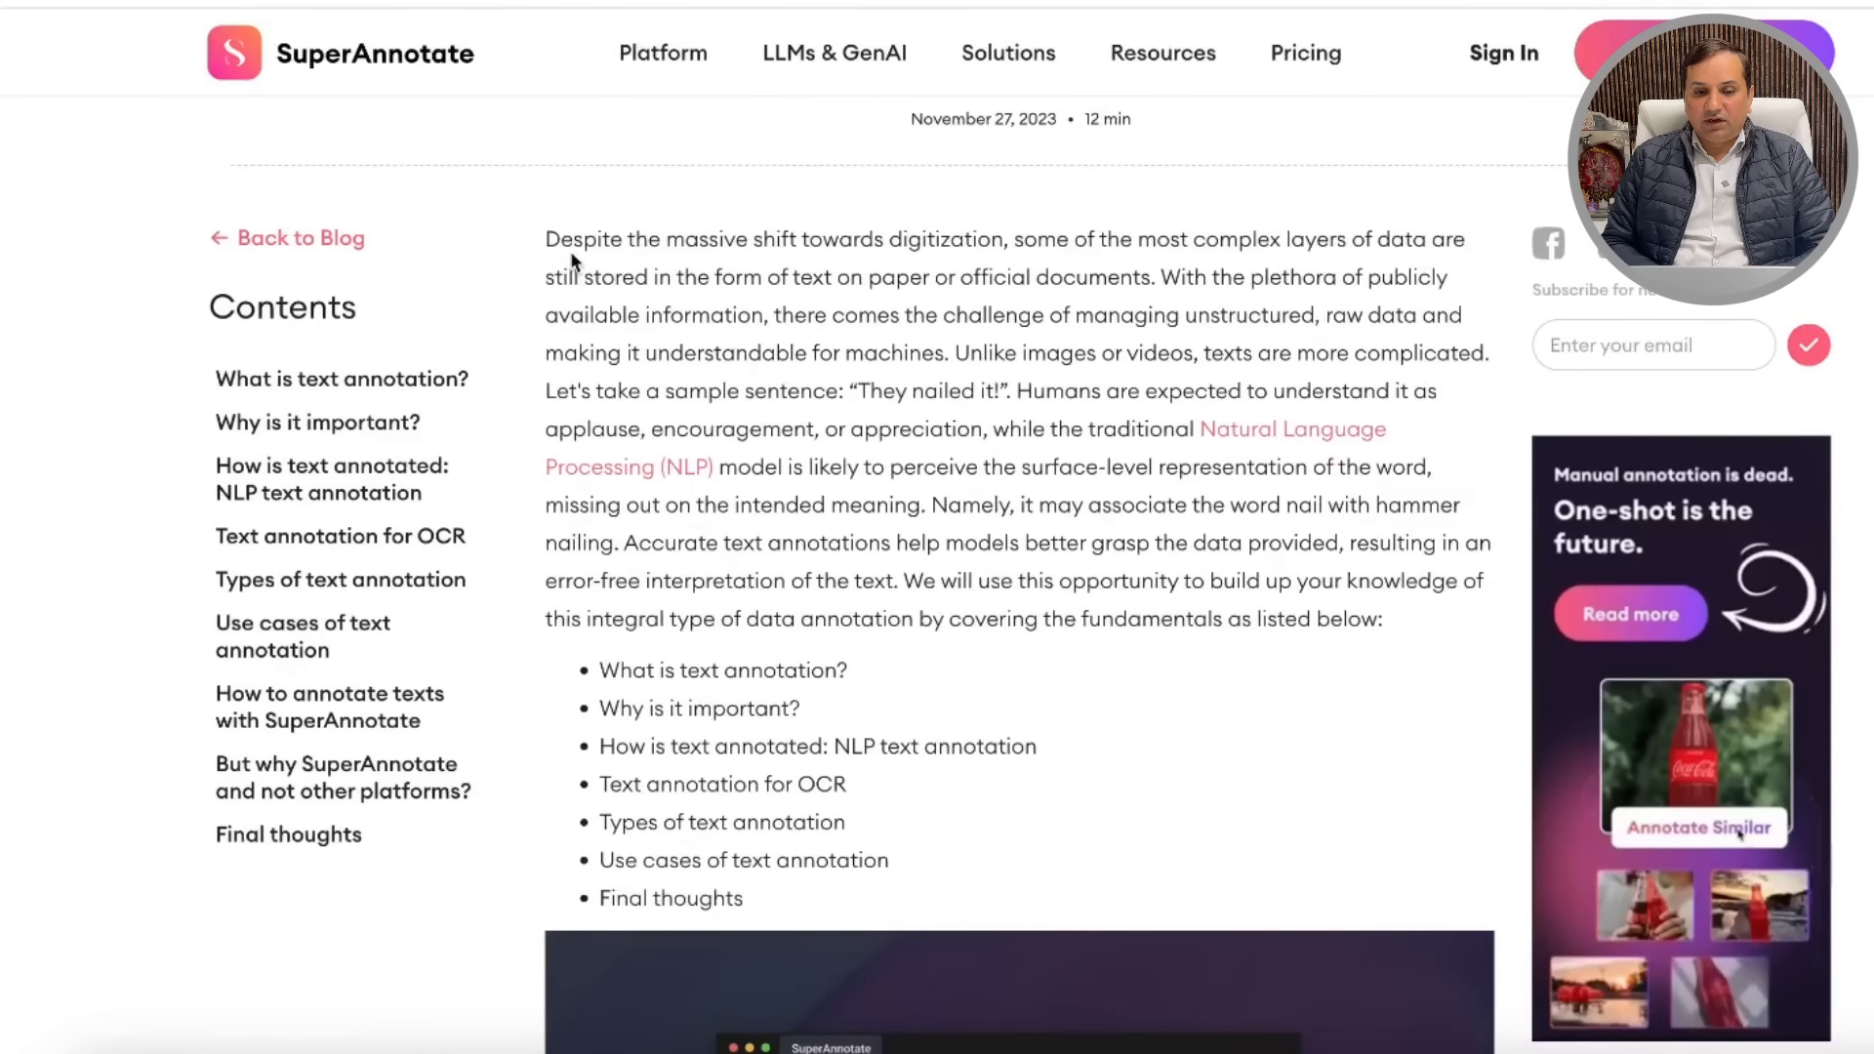
{"action": "left_click_drag", "start_coordinate": [544, 237], "coordinate": [1066, 159]}
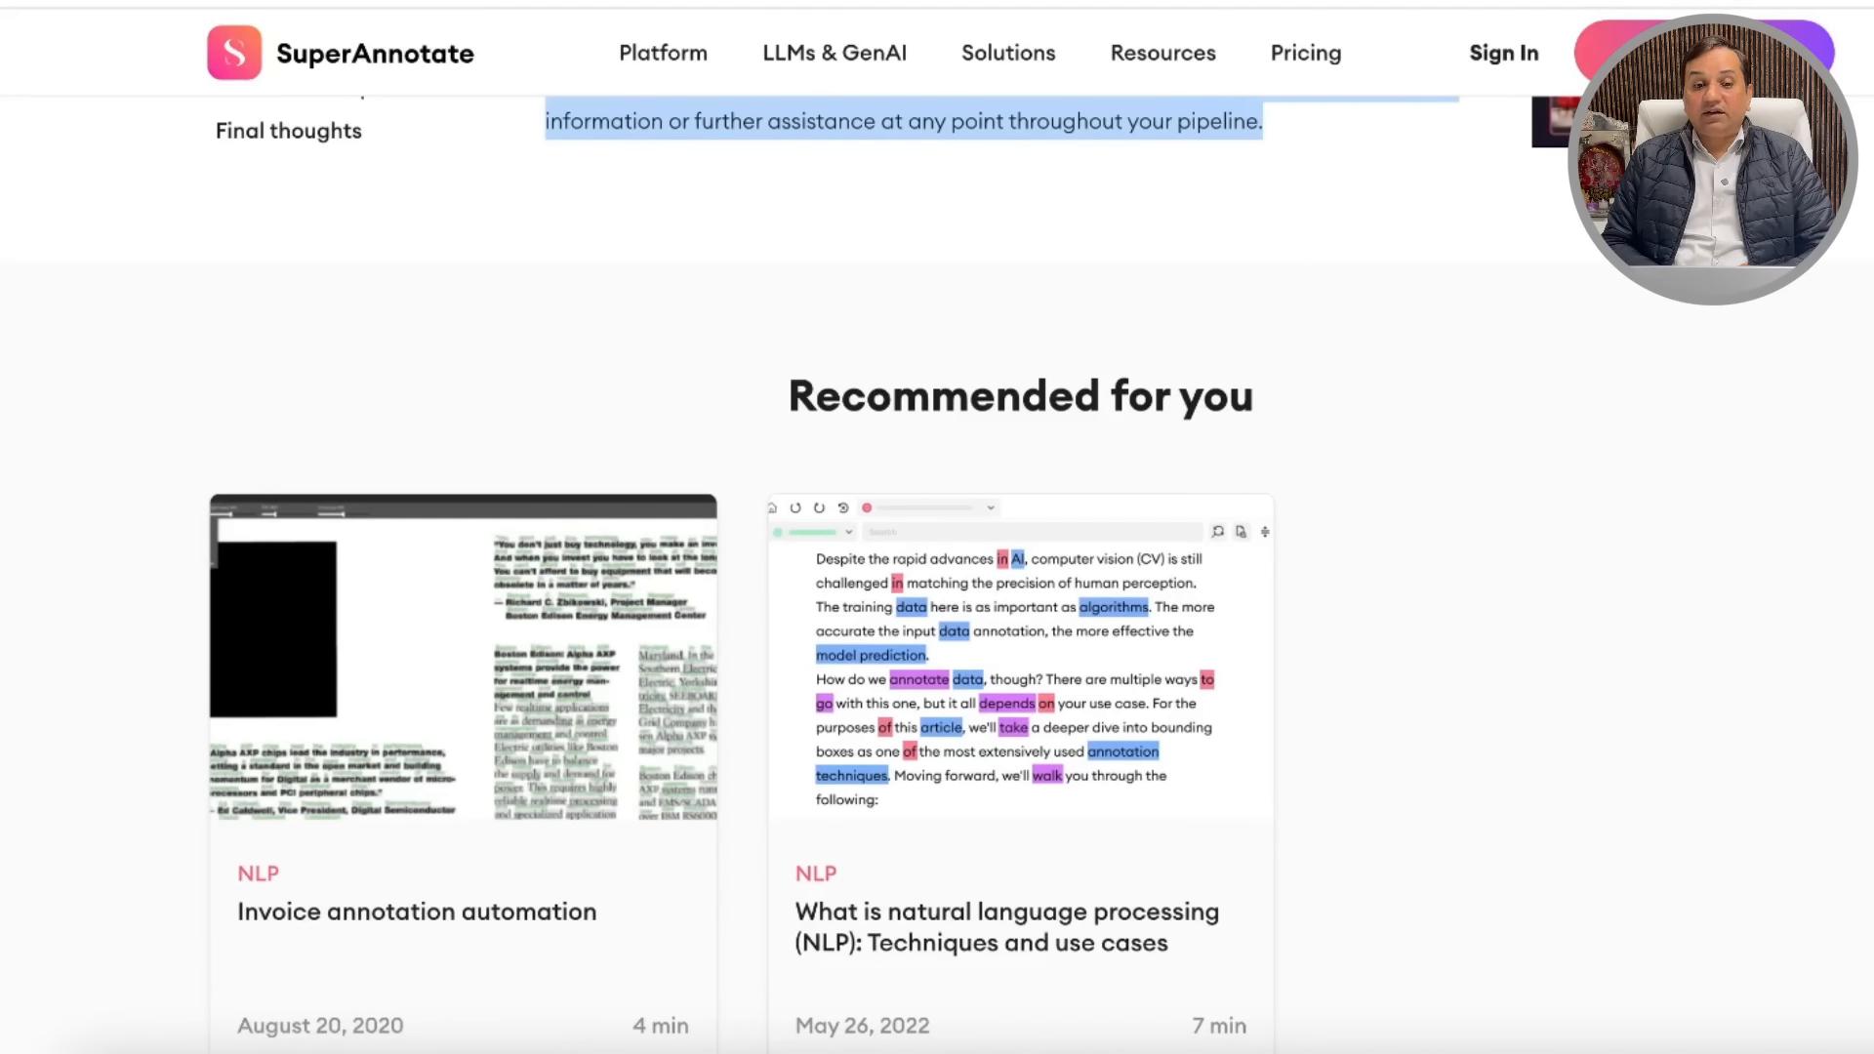
{"action": "key", "text": "ctrl+Tab"}
Step: Send ChatGPT a request with the pasted SuperAnnotate article to get a rewritten blog version
{"action": "type", "text": "plesae"}
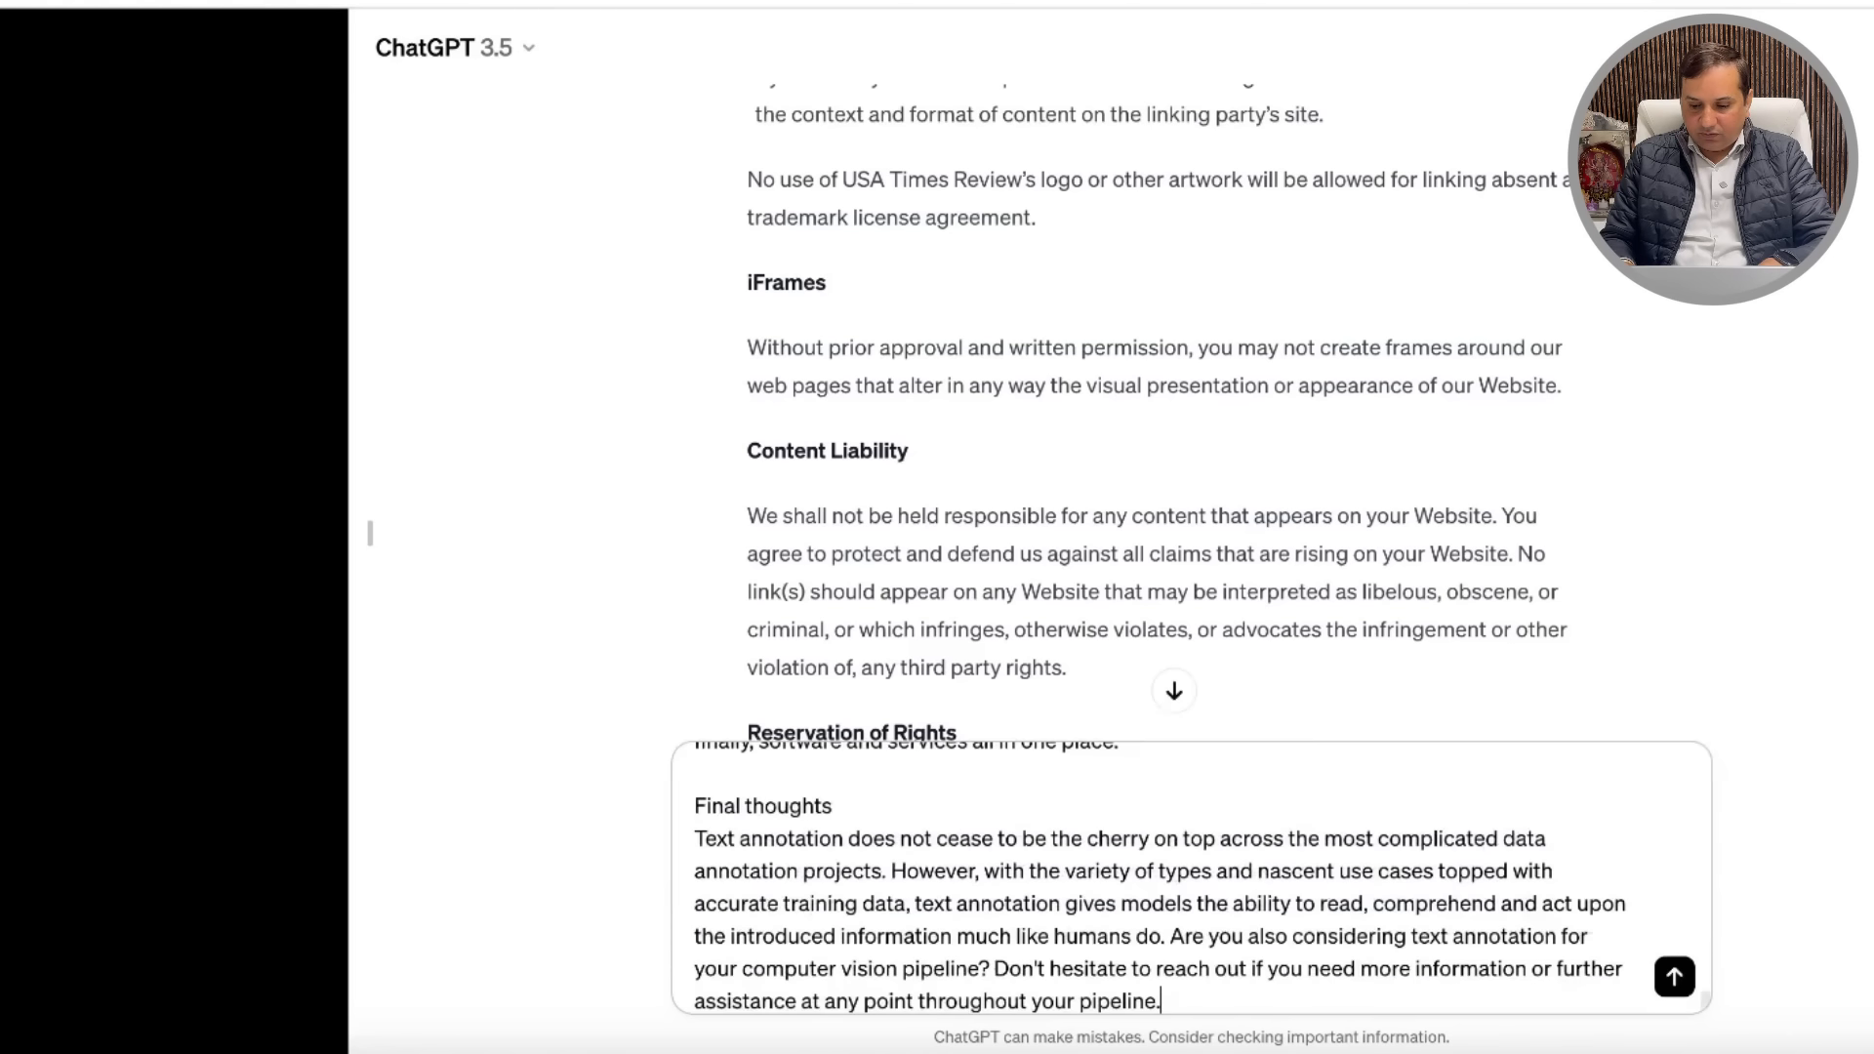
{"action": "key", "text": "Return"}
{"action": "scroll", "coordinate": [1308, 543], "scroll_direction": "down", "scroll_amount": 20}
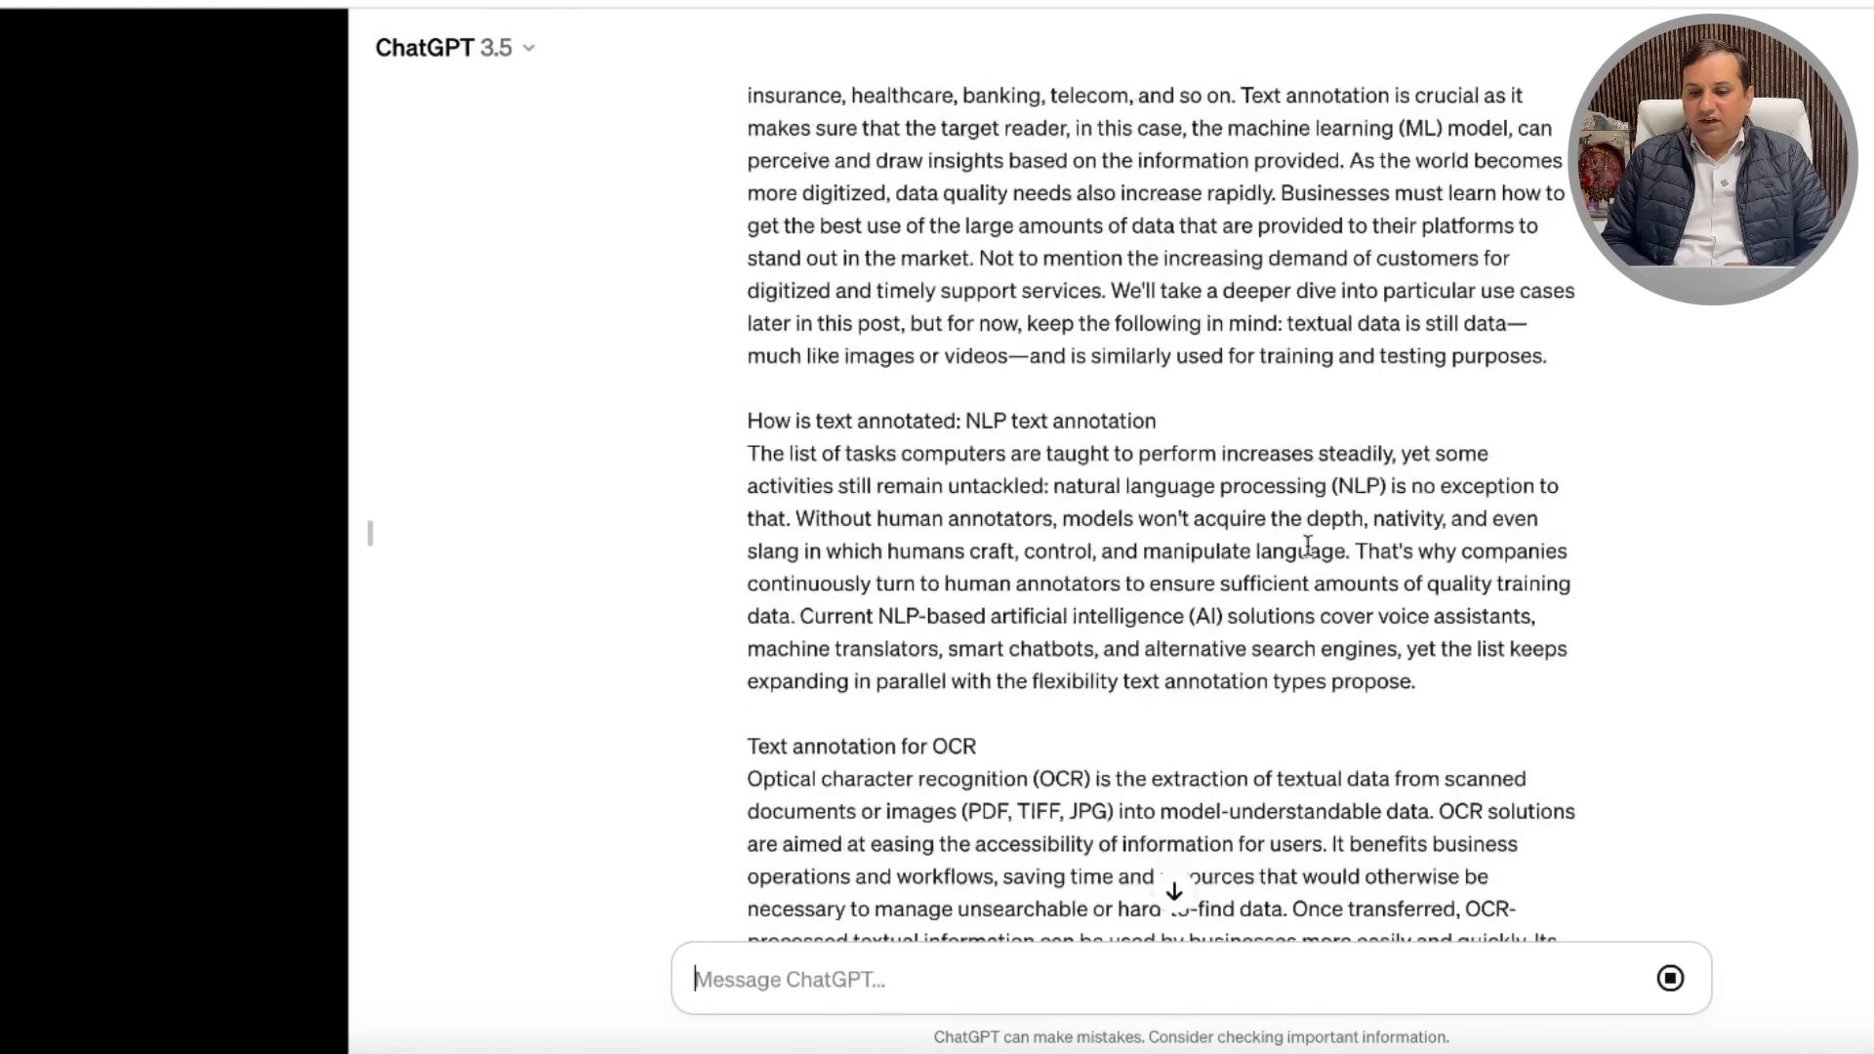
{"action": "scroll", "coordinate": [1308, 543], "scroll_direction": "down", "scroll_amount": 20}
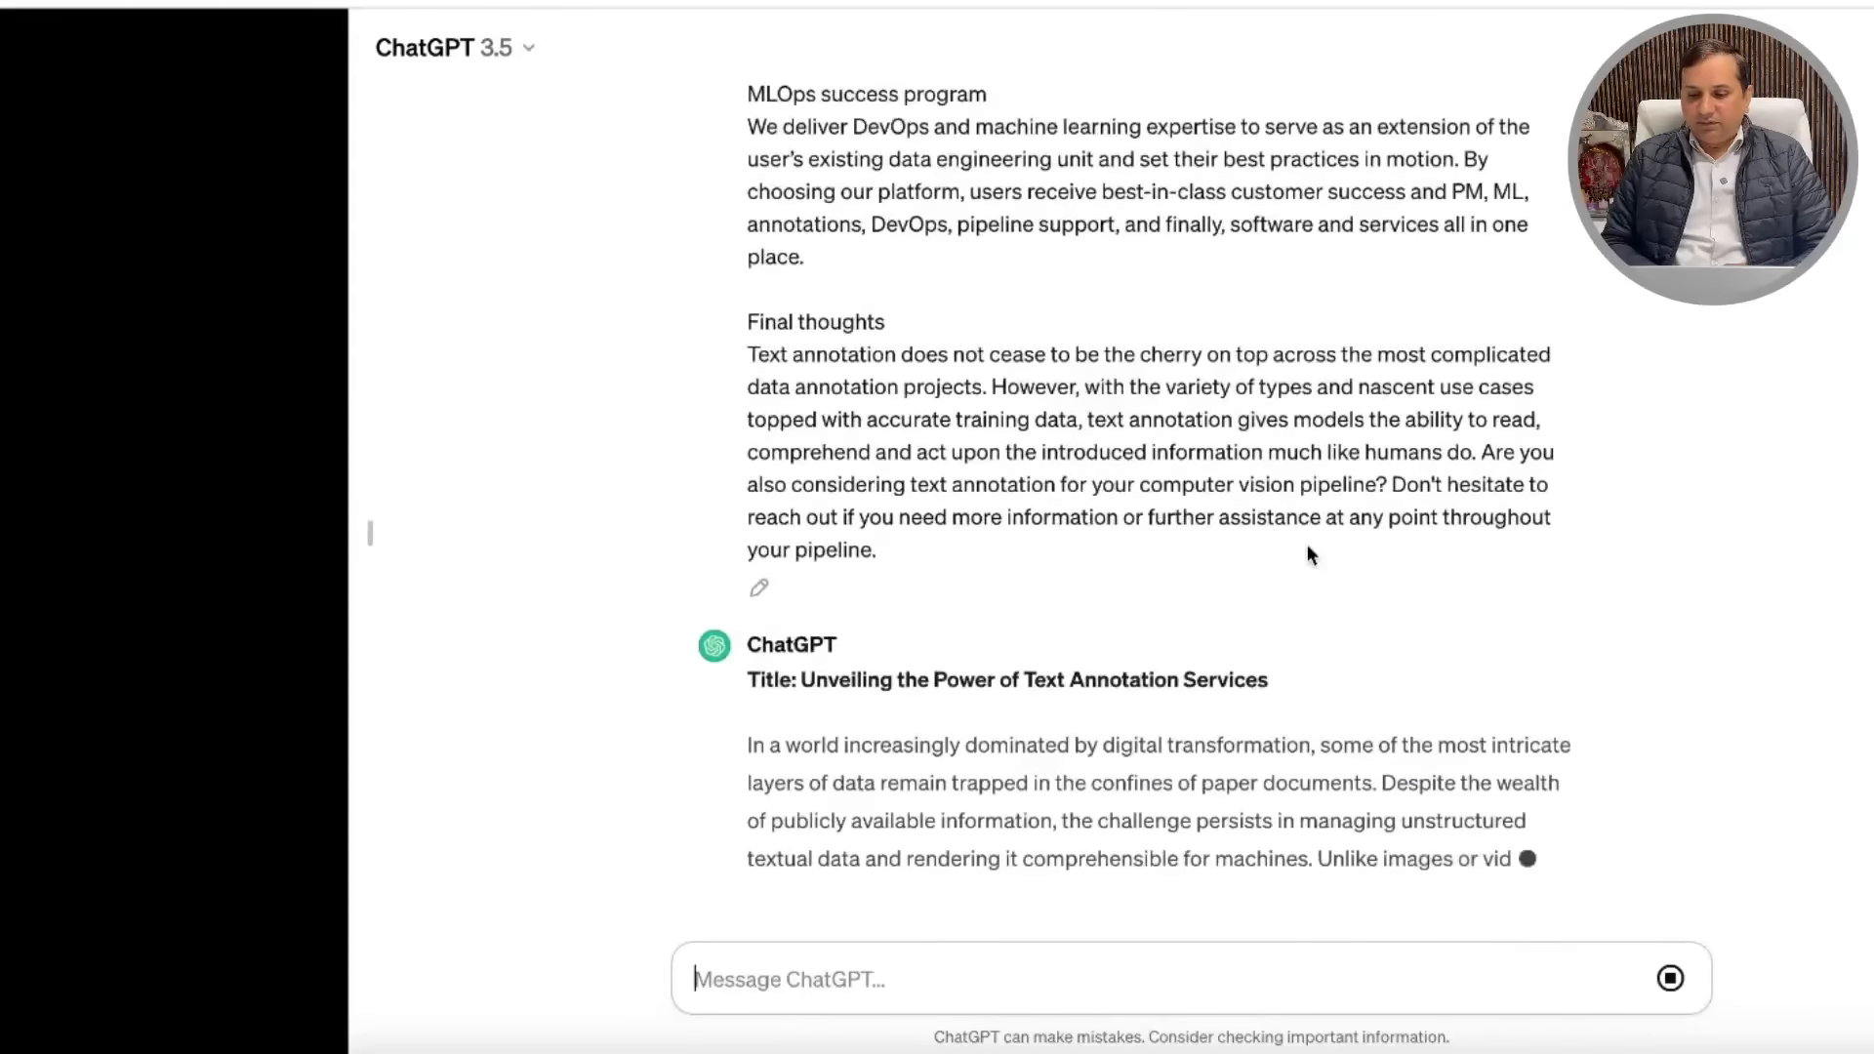
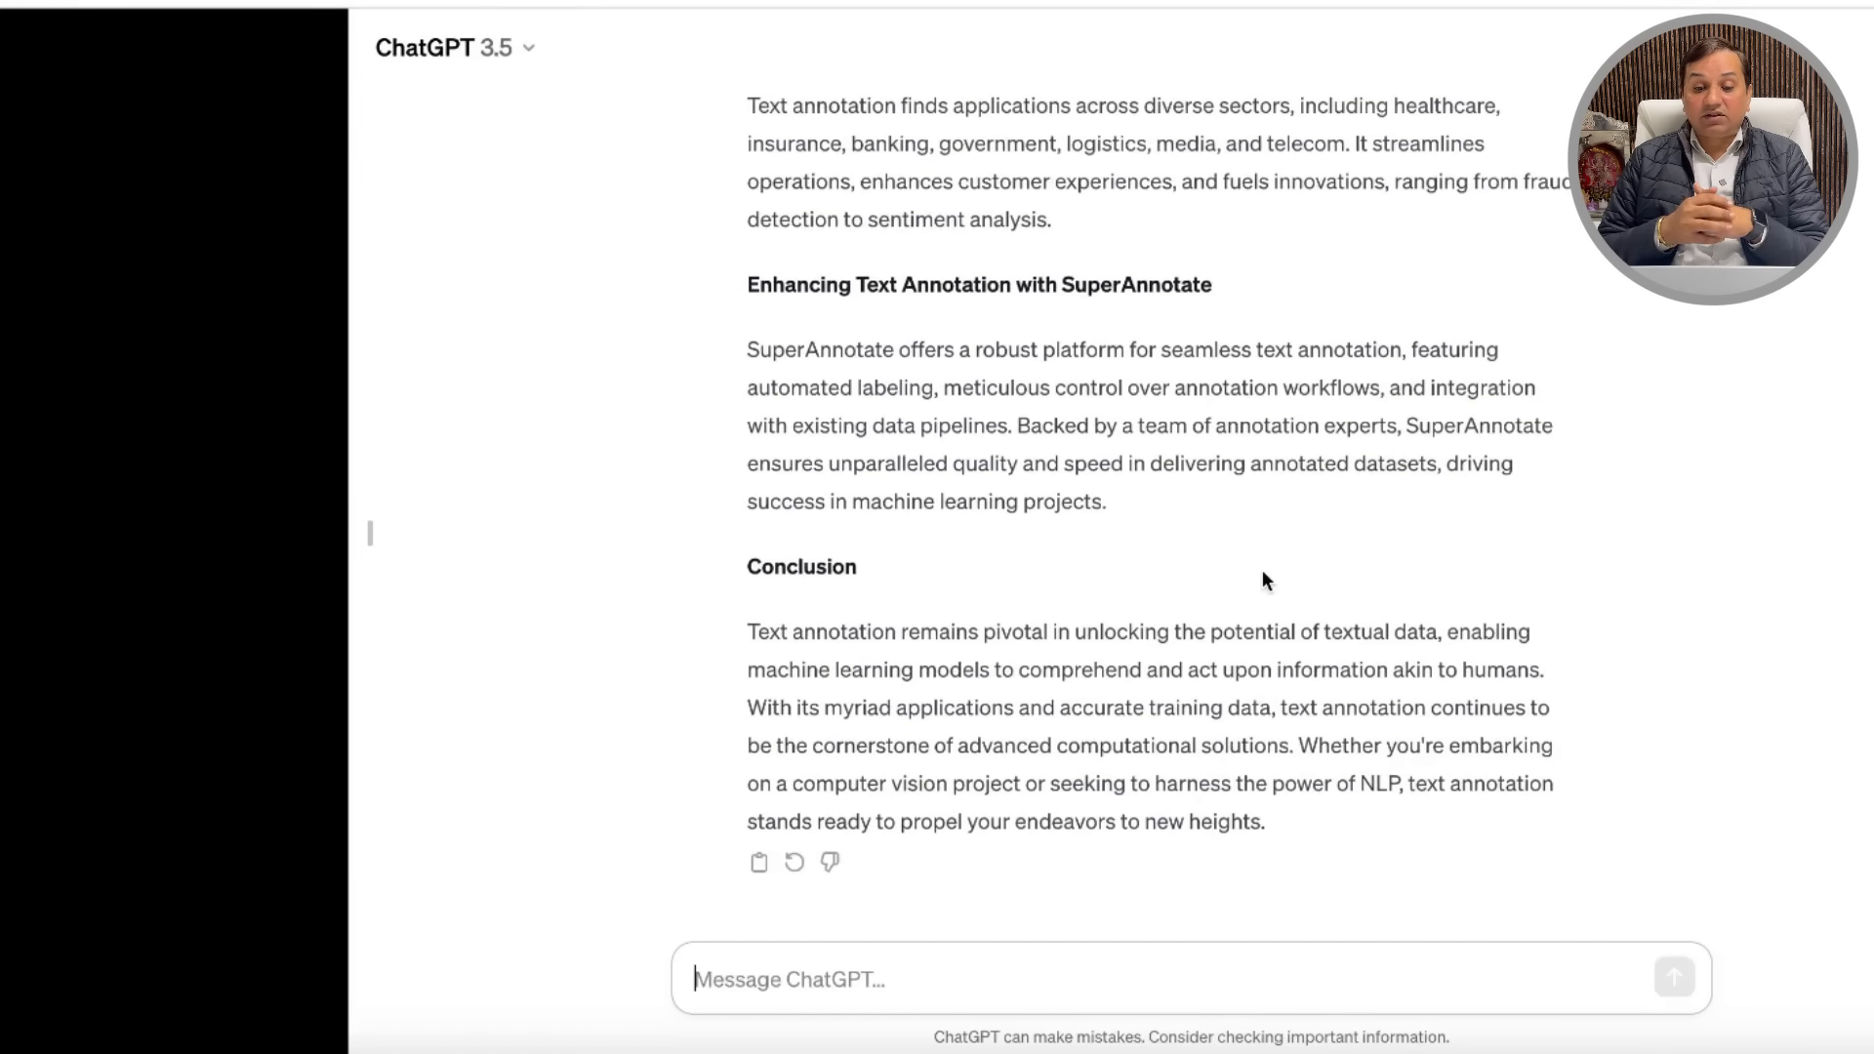
Step: Scroll to ChatGPT's latest response and select its 'Title: Unveiling the Power of Text Annotation Services' line
{"action": "scroll", "coordinate": [1080, 457], "scroll_direction": "up", "scroll_amount": 20}
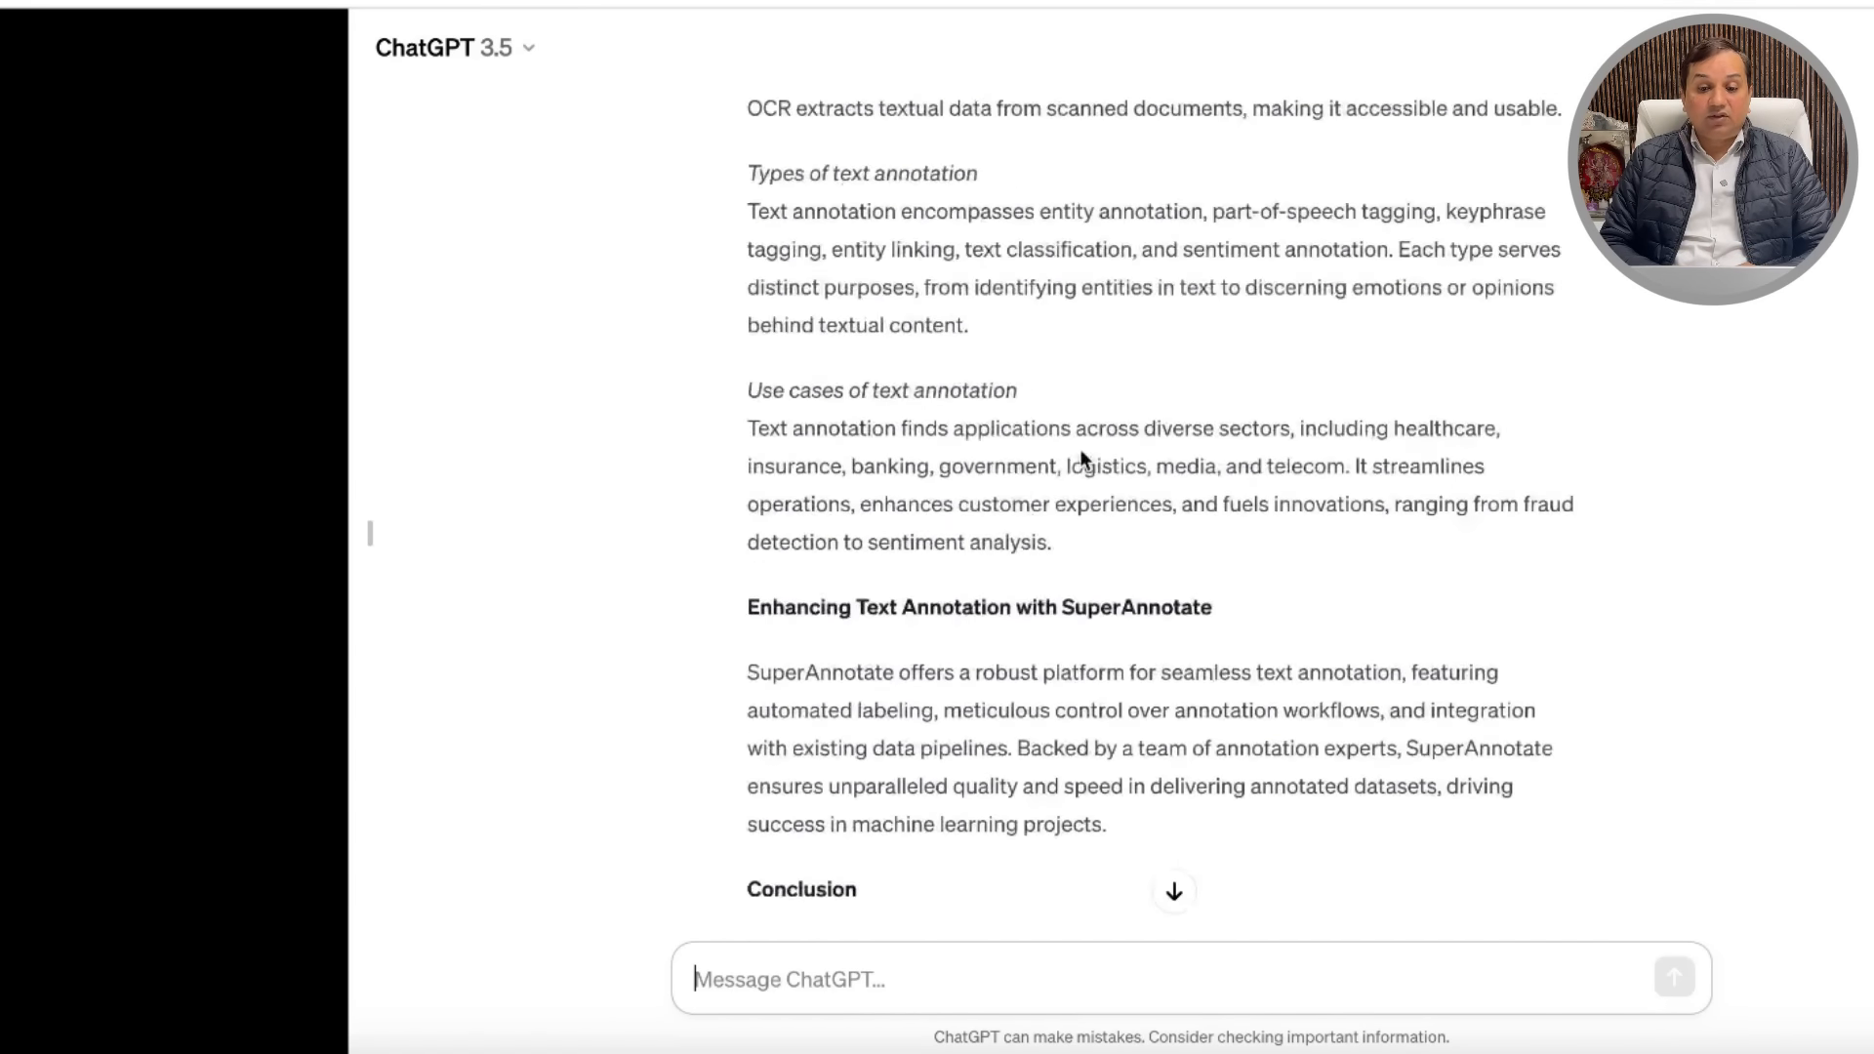
{"action": "scroll", "coordinate": [1081, 457], "scroll_direction": "up", "scroll_amount": 20}
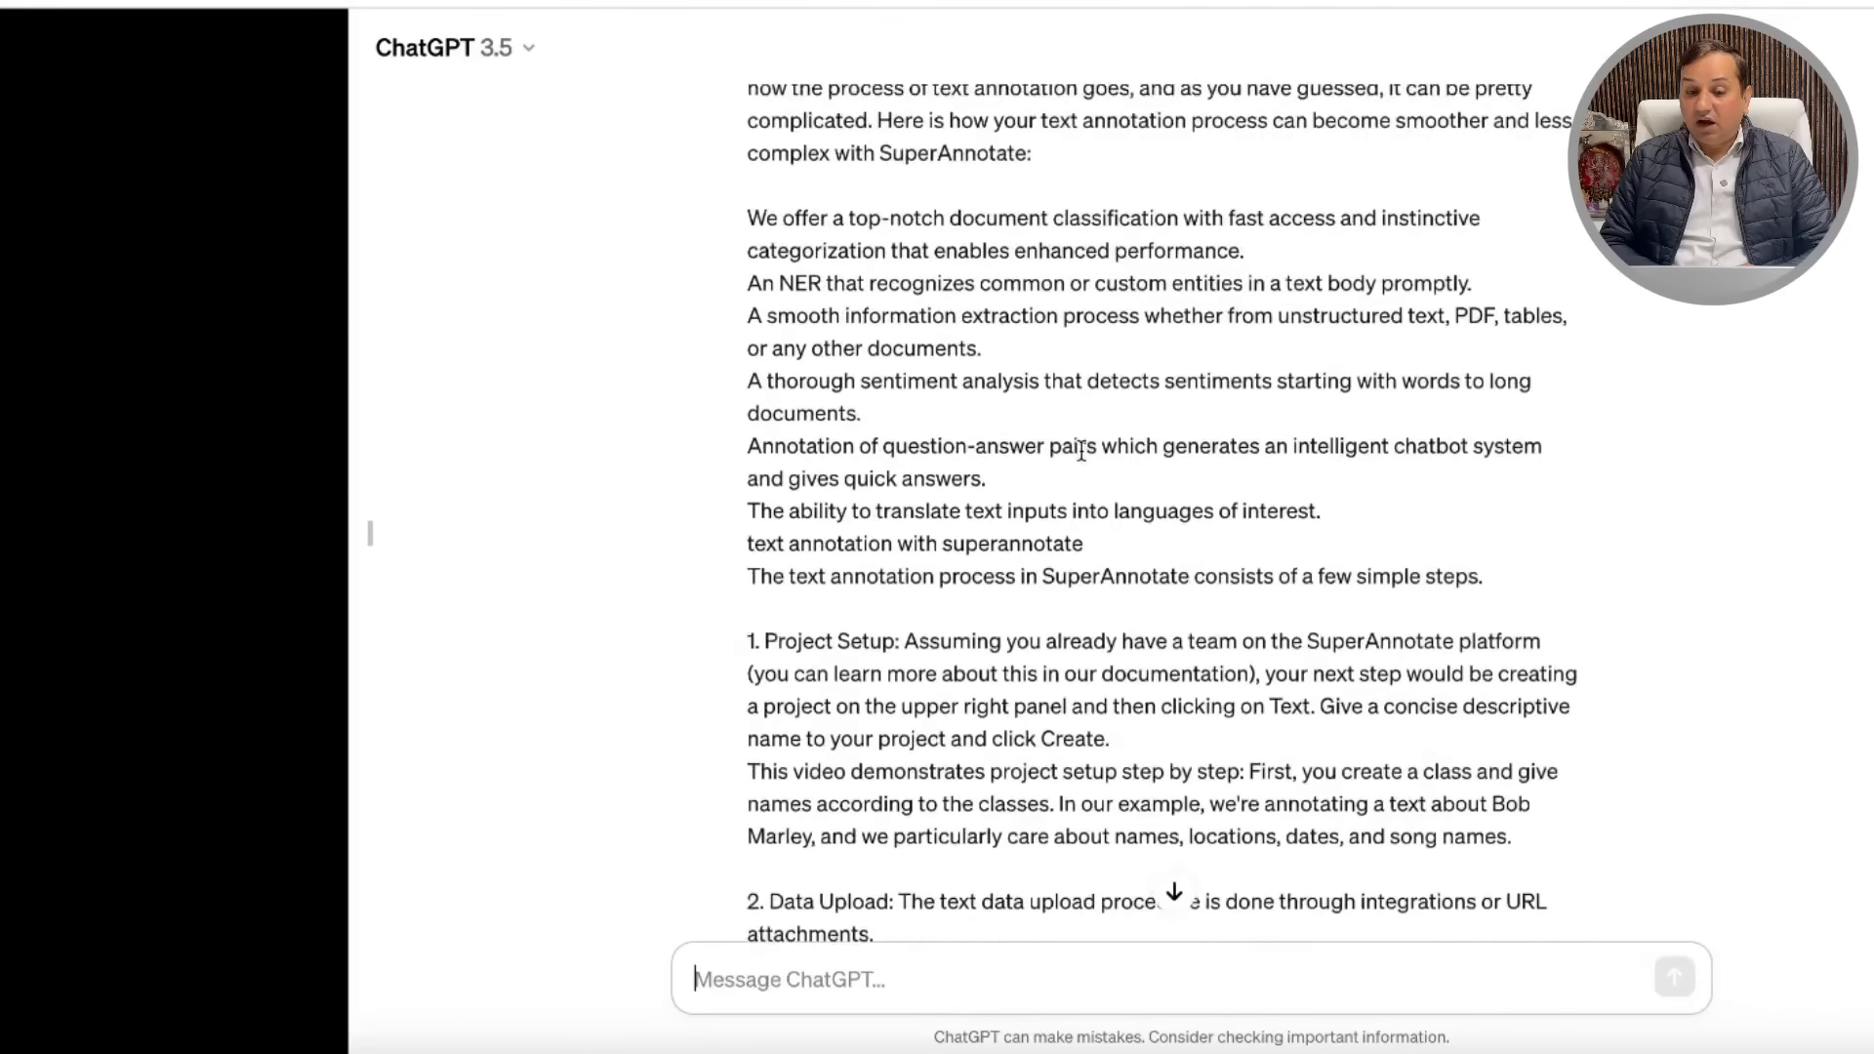
{"action": "scroll", "coordinate": [1081, 454], "scroll_direction": "up", "scroll_amount": 20}
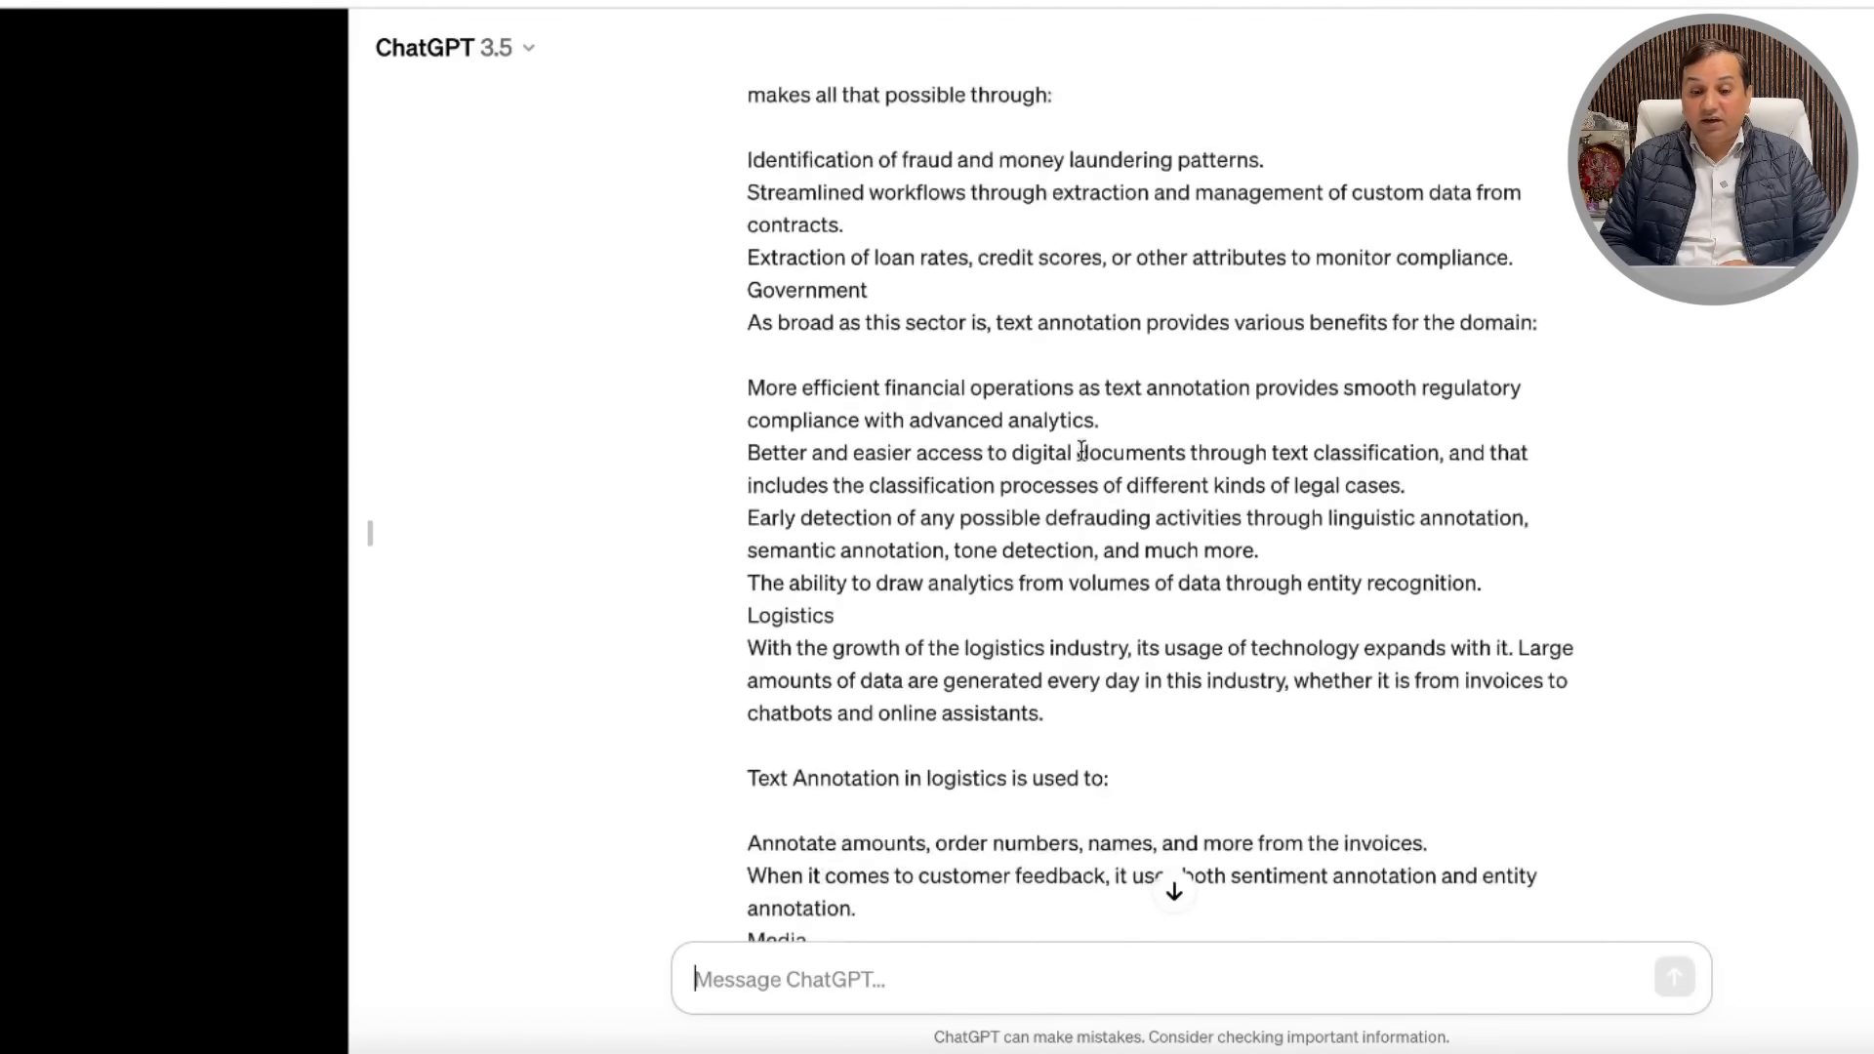
{"action": "scroll", "coordinate": [1079, 456], "scroll_direction": "up", "scroll_amount": 20}
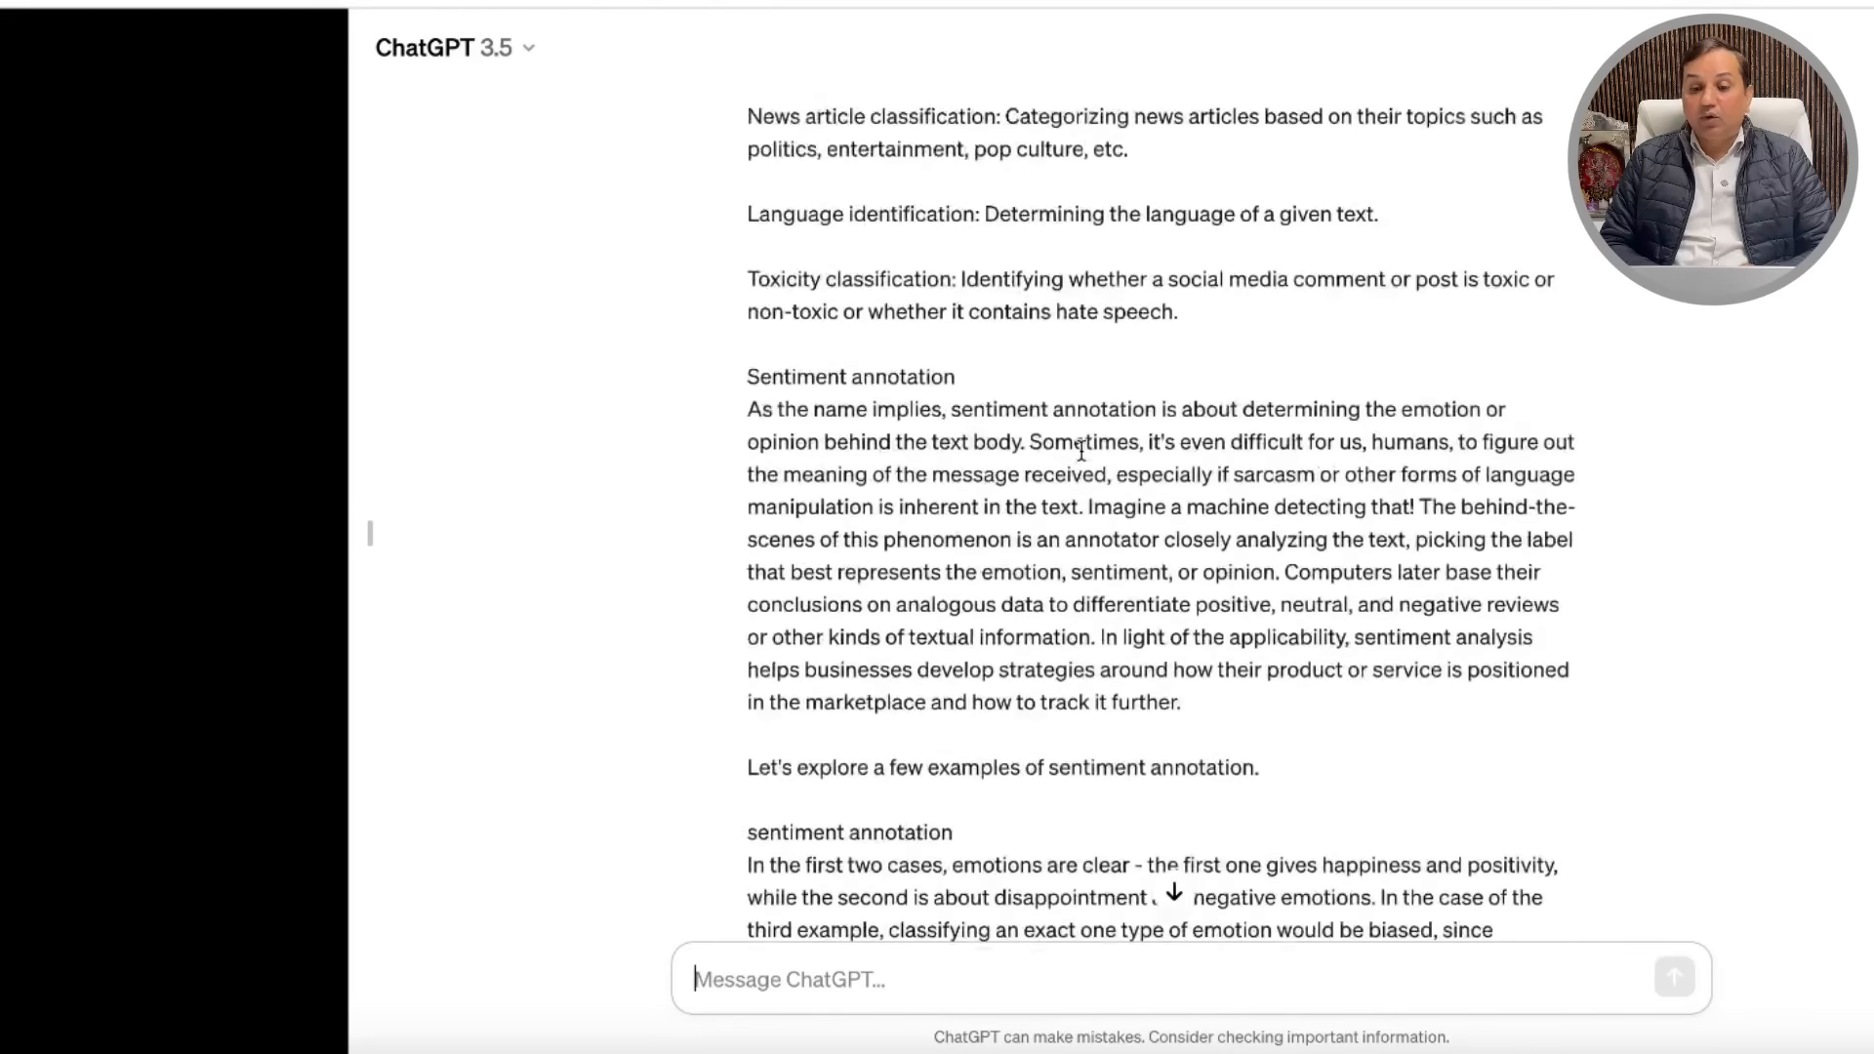
{"action": "scroll", "coordinate": [1082, 457], "scroll_direction": "up", "scroll_amount": 20}
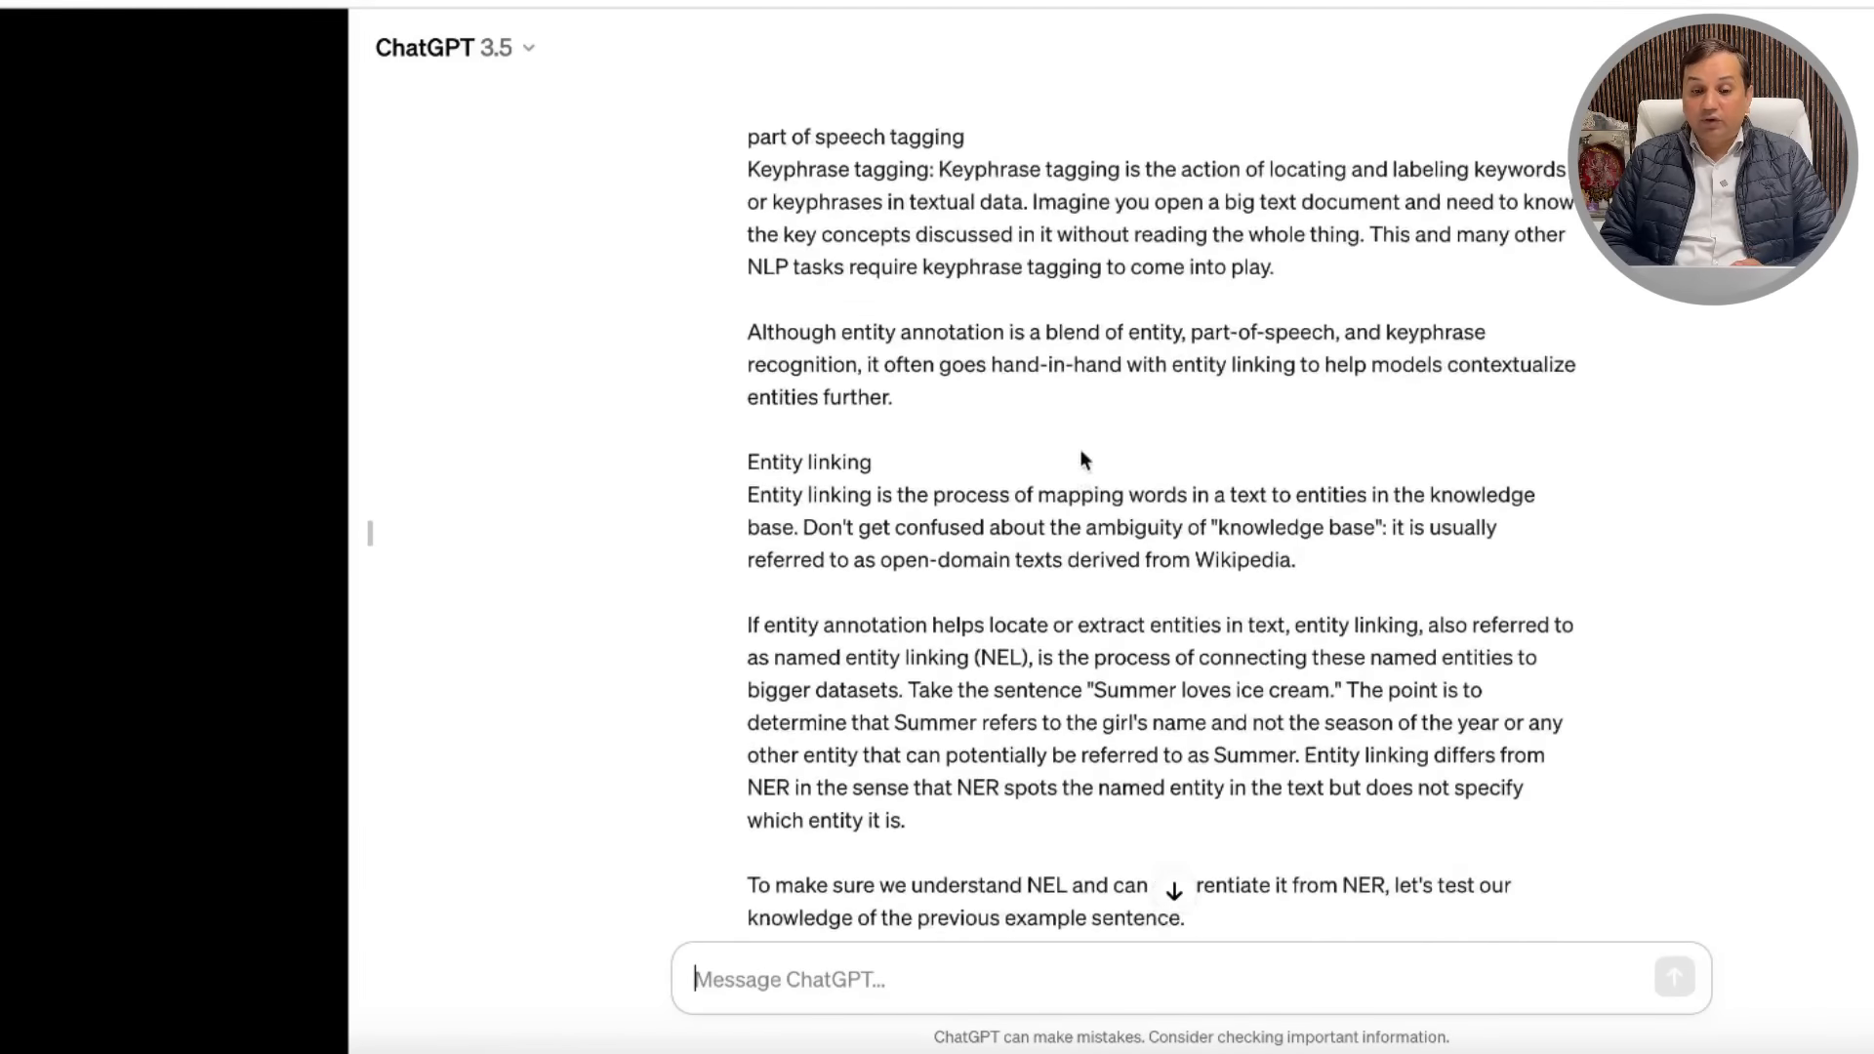
{"action": "scroll", "coordinate": [1082, 450], "scroll_direction": "up", "scroll_amount": 20}
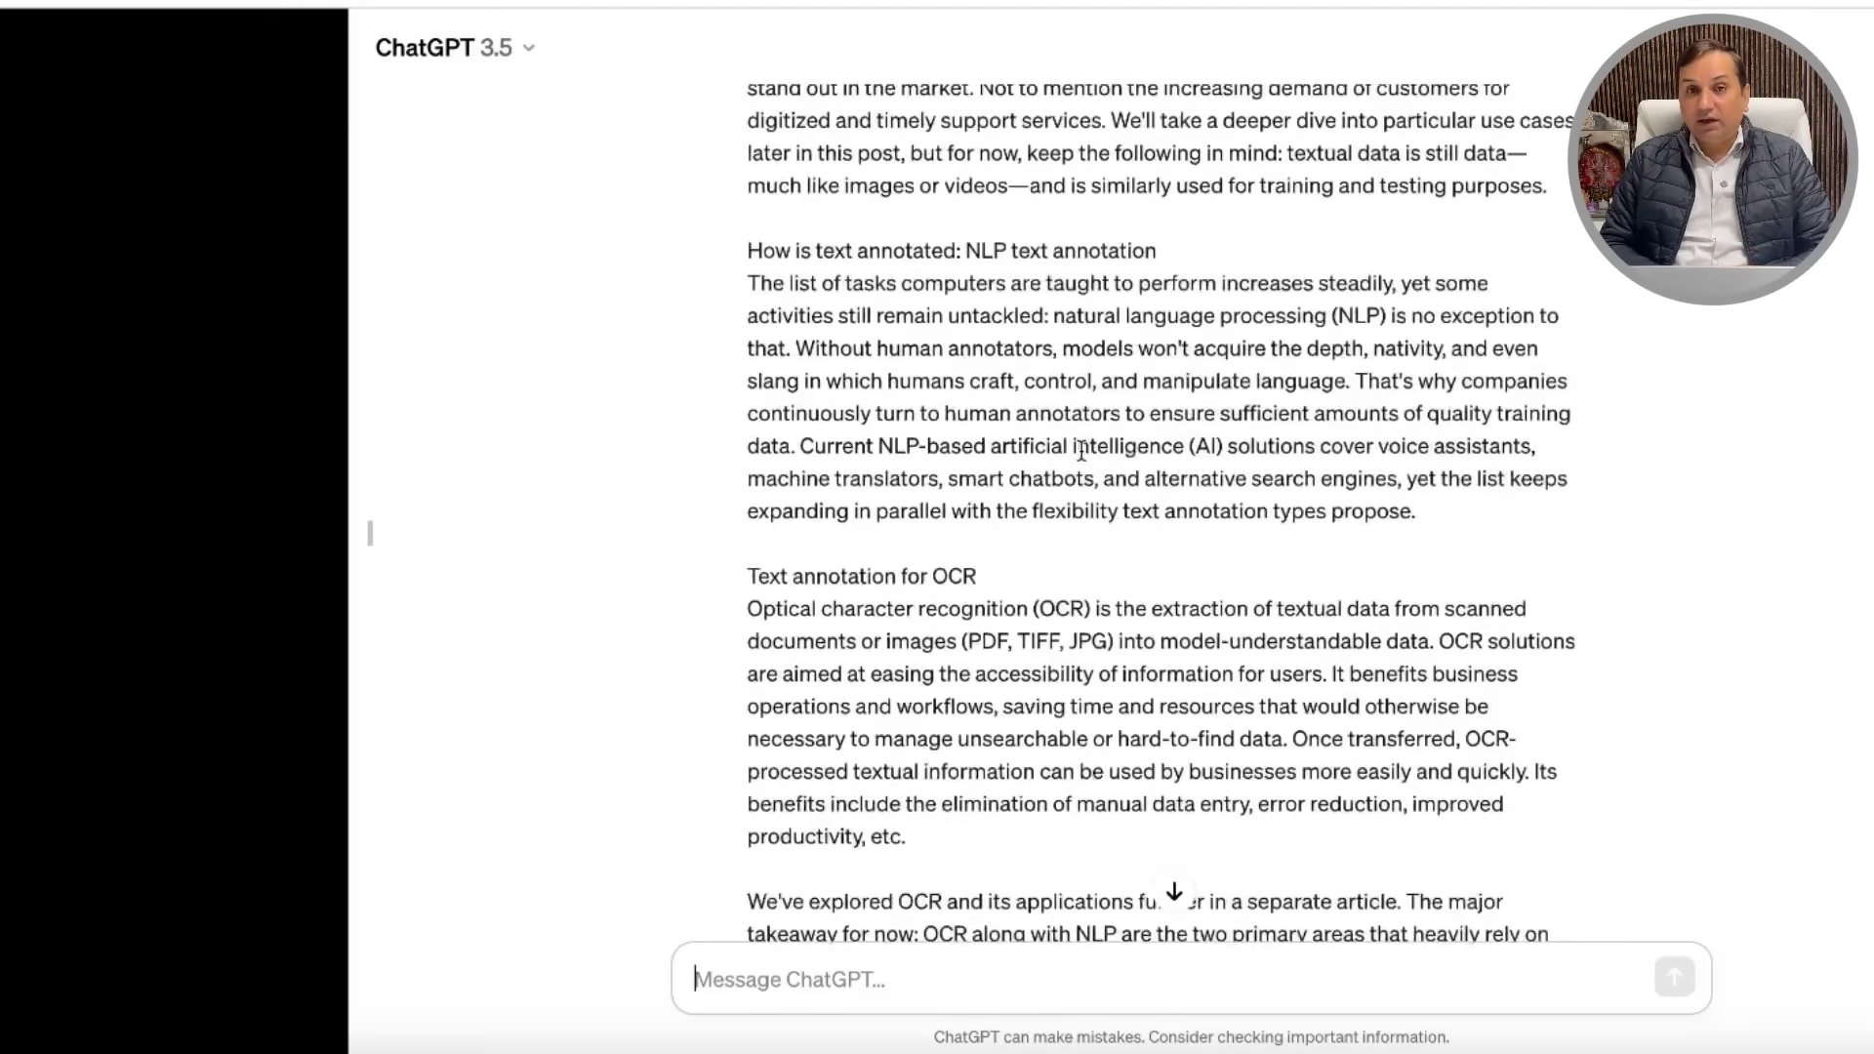
{"action": "scroll", "coordinate": [1082, 450], "scroll_direction": "up", "scroll_amount": 5}
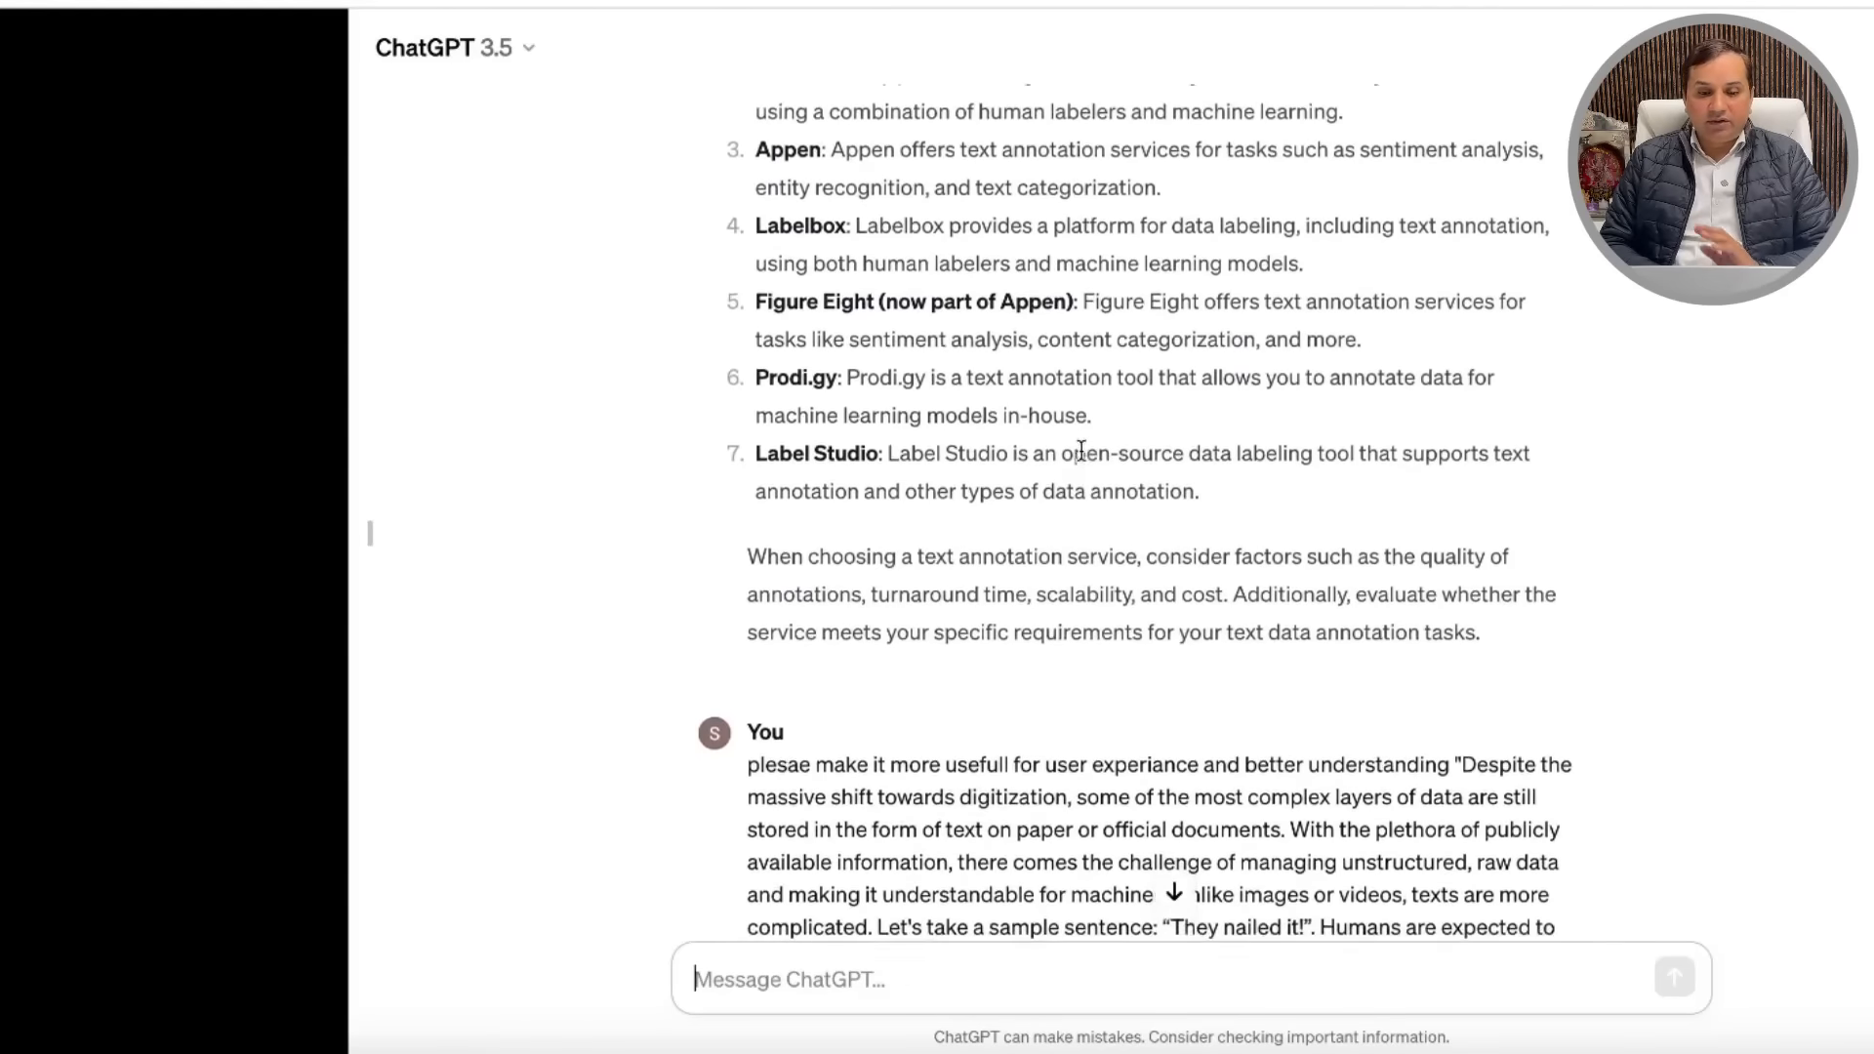
{"action": "scroll", "coordinate": [1101, 695], "scroll_direction": "down", "scroll_amount": 7}
{"action": "scroll", "coordinate": [1101, 695], "scroll_direction": "down", "scroll_amount": 20}
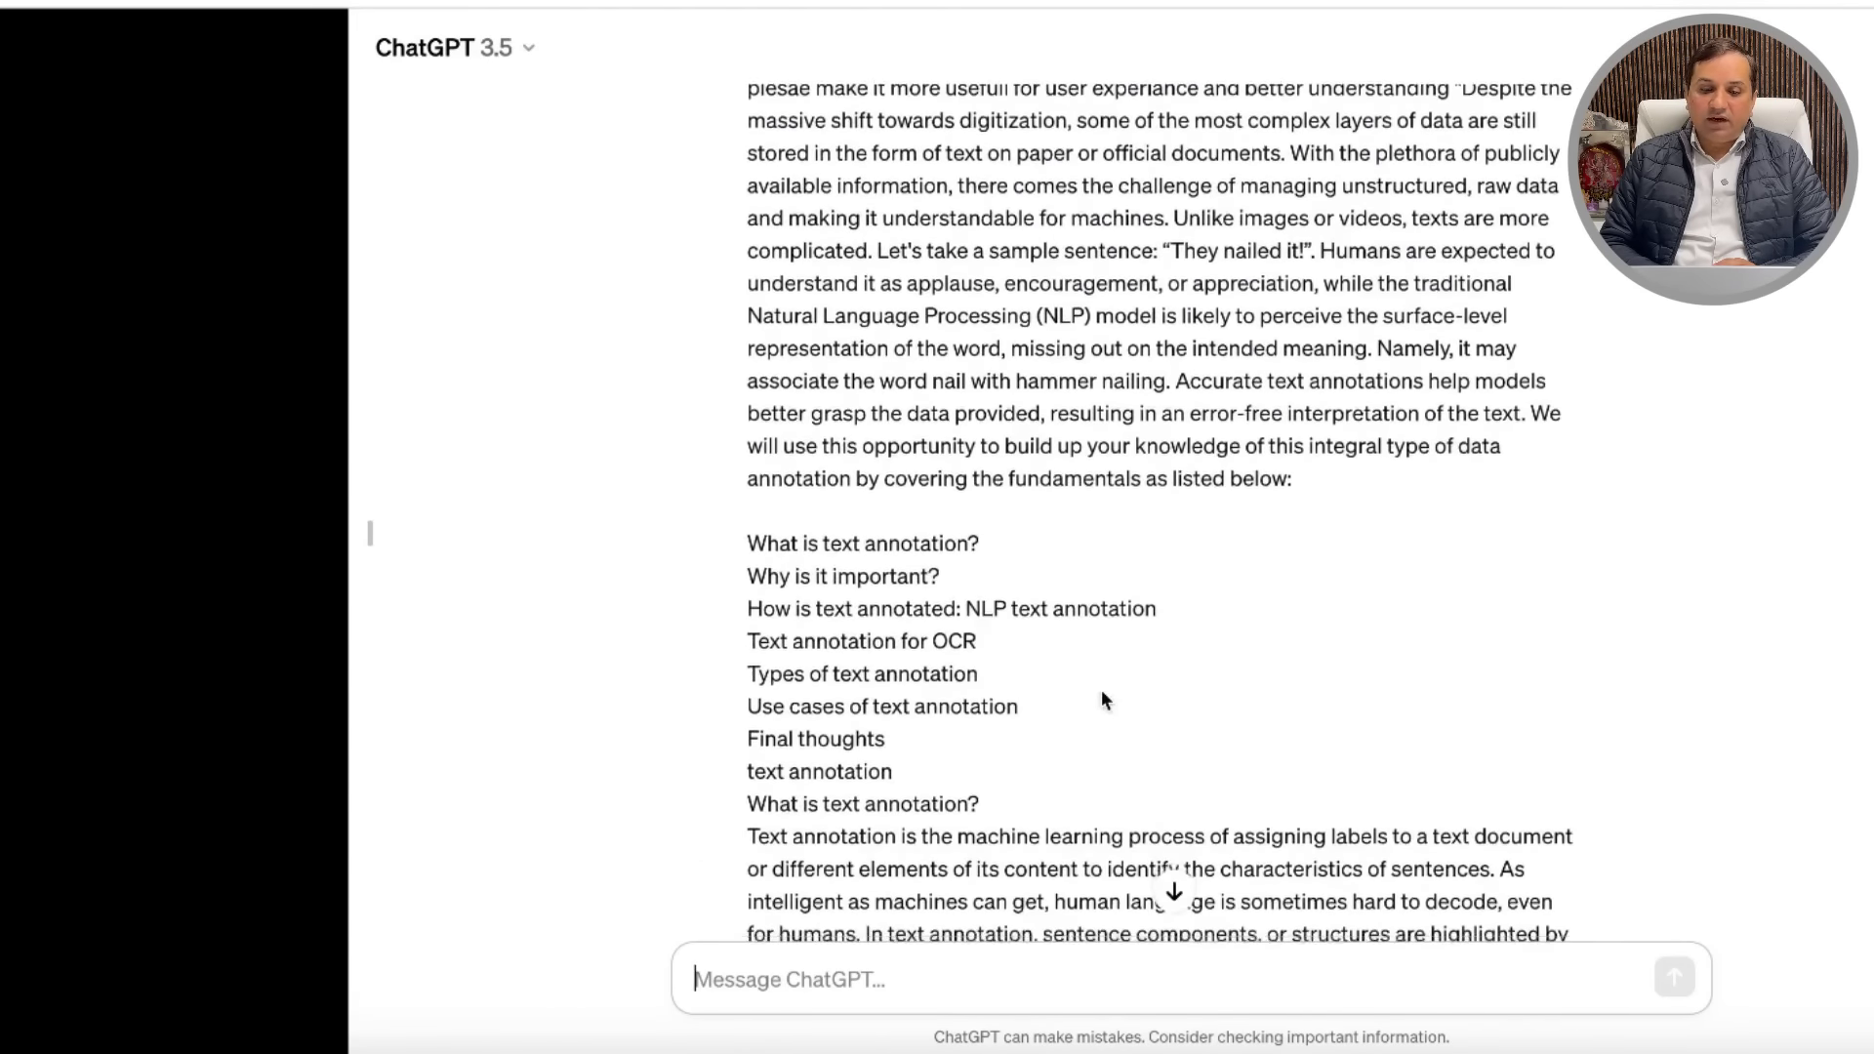
{"action": "scroll", "coordinate": [1101, 691], "scroll_direction": "down", "scroll_amount": 20}
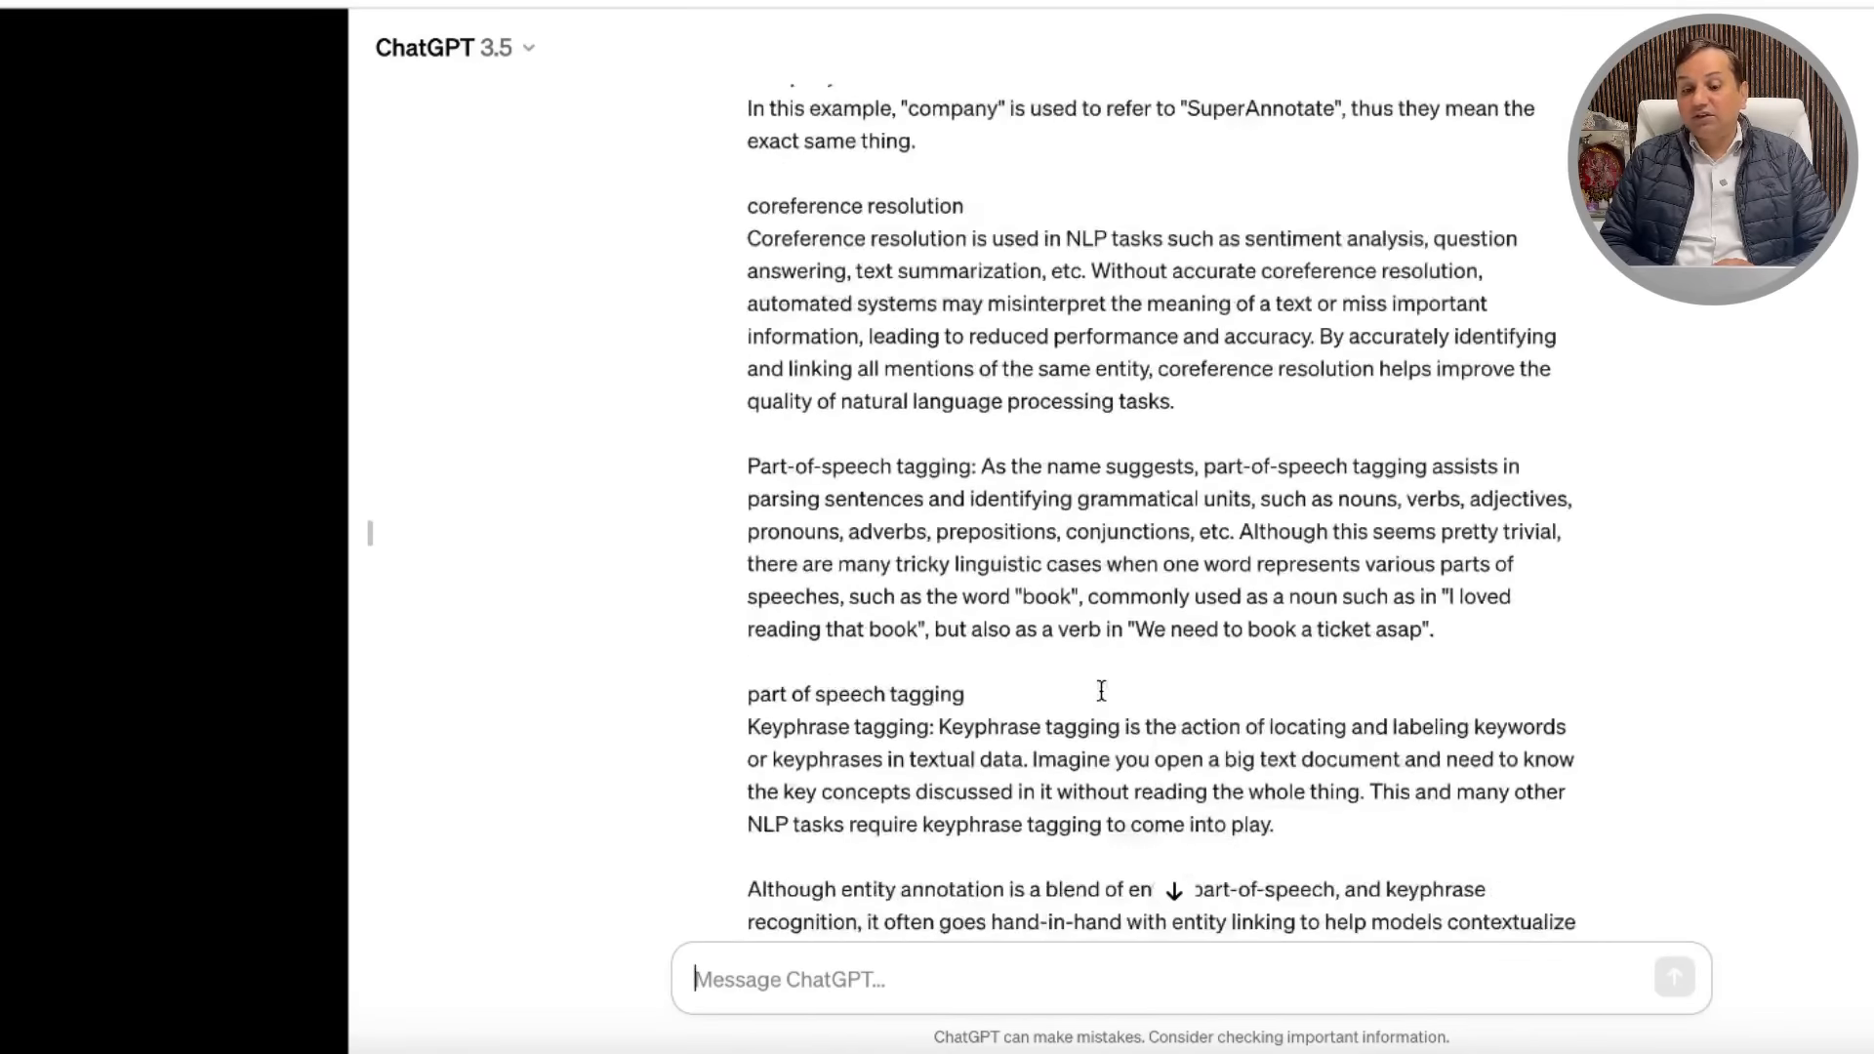
{"action": "scroll", "coordinate": [1101, 691], "scroll_direction": "down", "scroll_amount": 1}
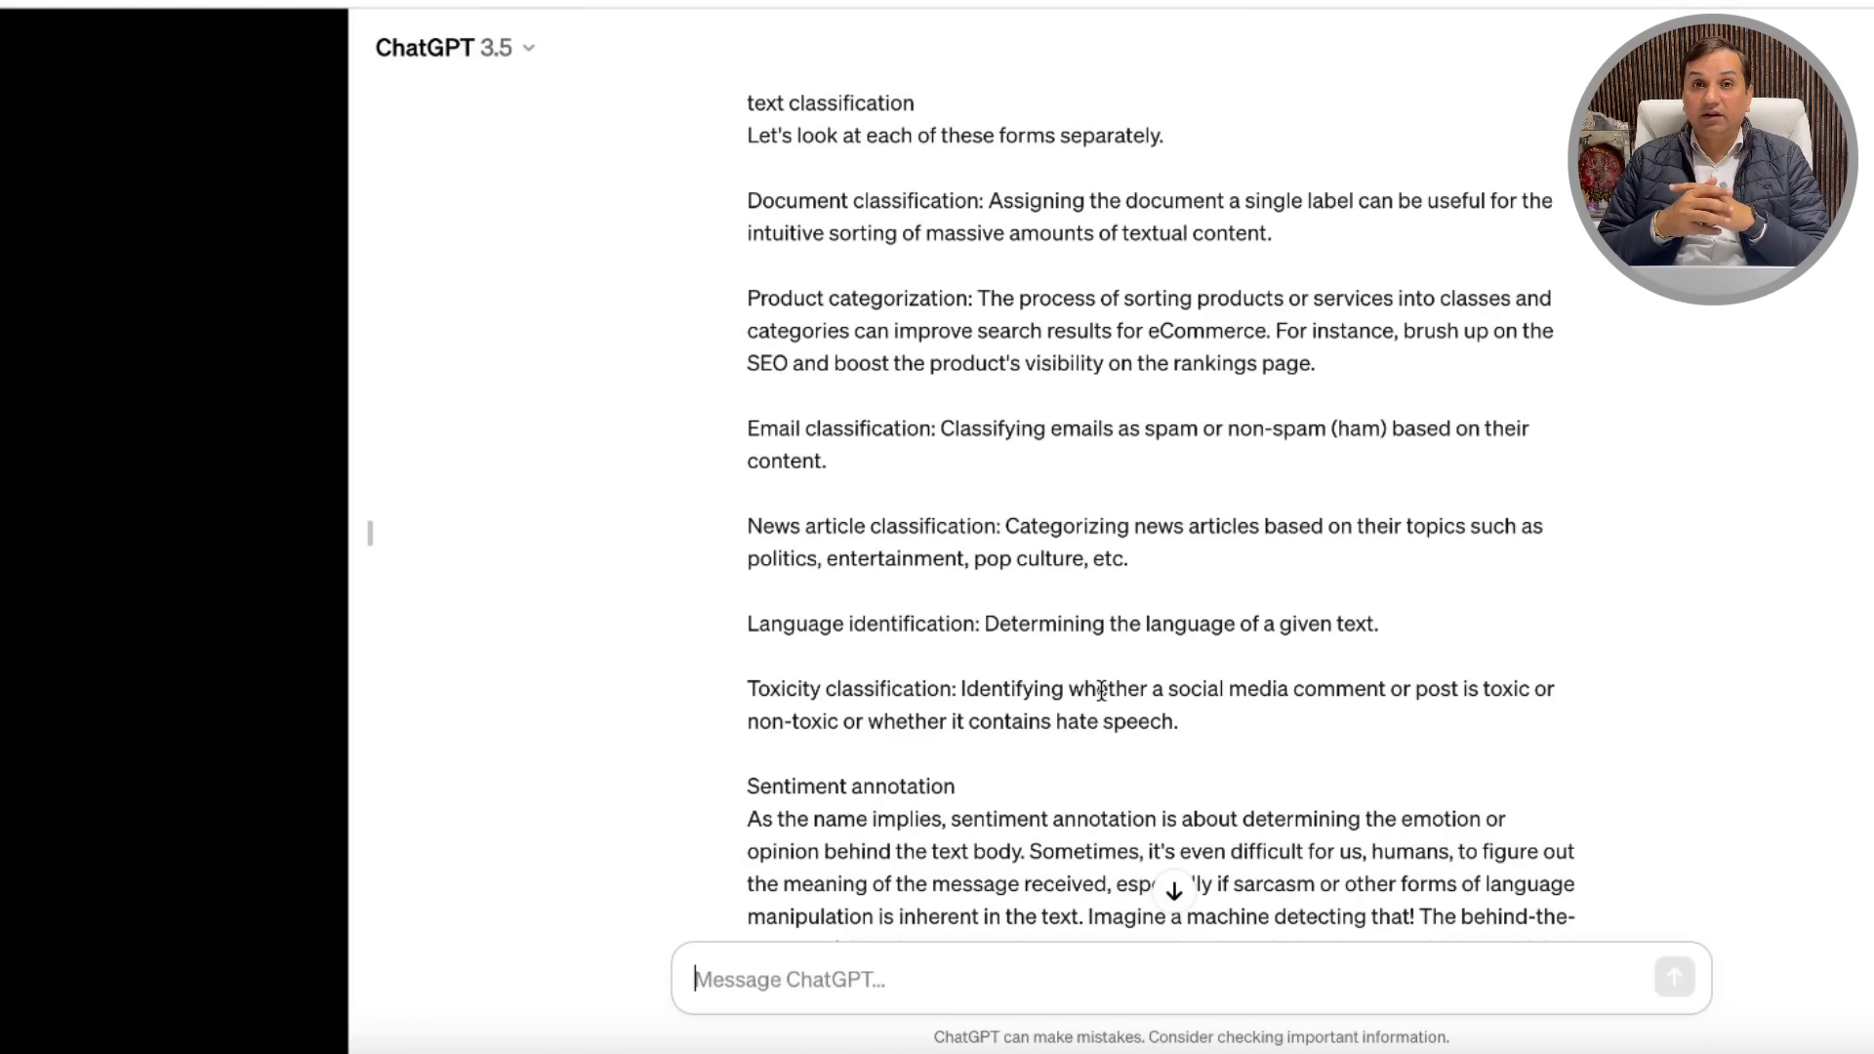
{"action": "scroll", "coordinate": [1127, 644], "scroll_direction": "down", "scroll_amount": 10}
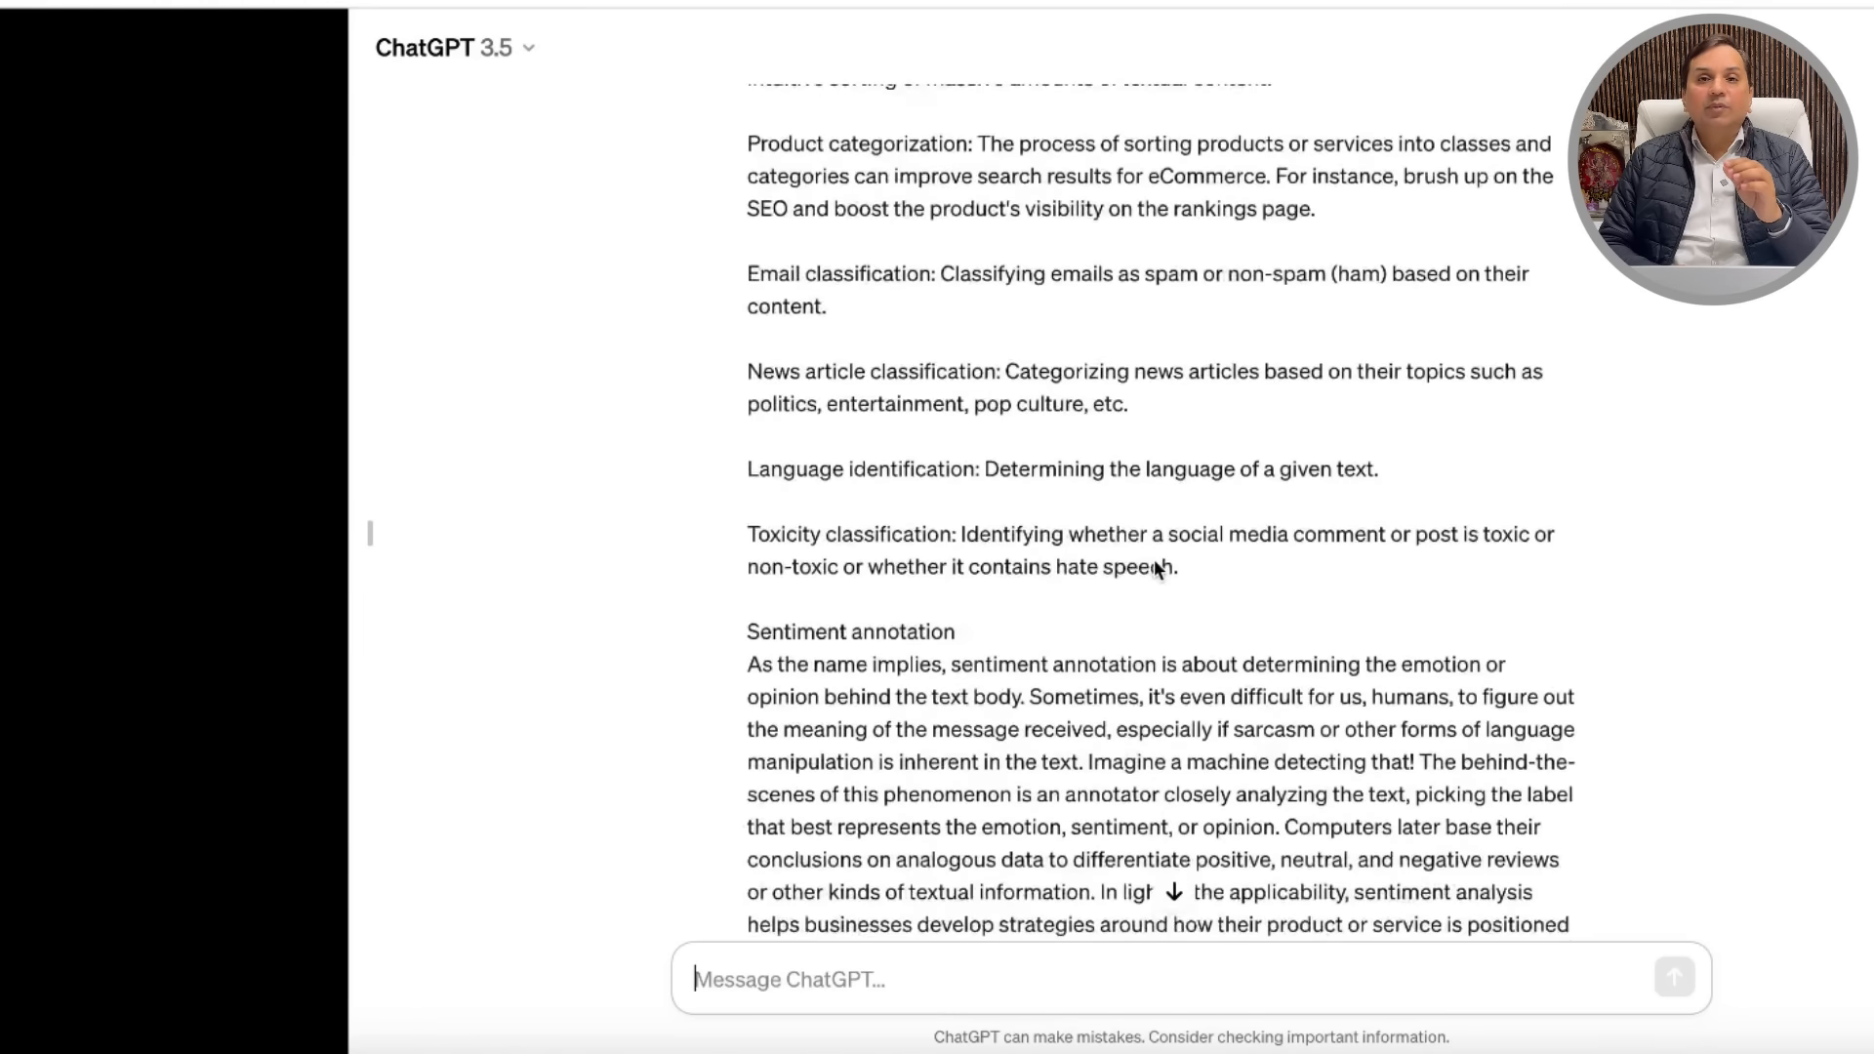
{"action": "scroll", "coordinate": [1154, 560], "scroll_direction": "down", "scroll_amount": 20}
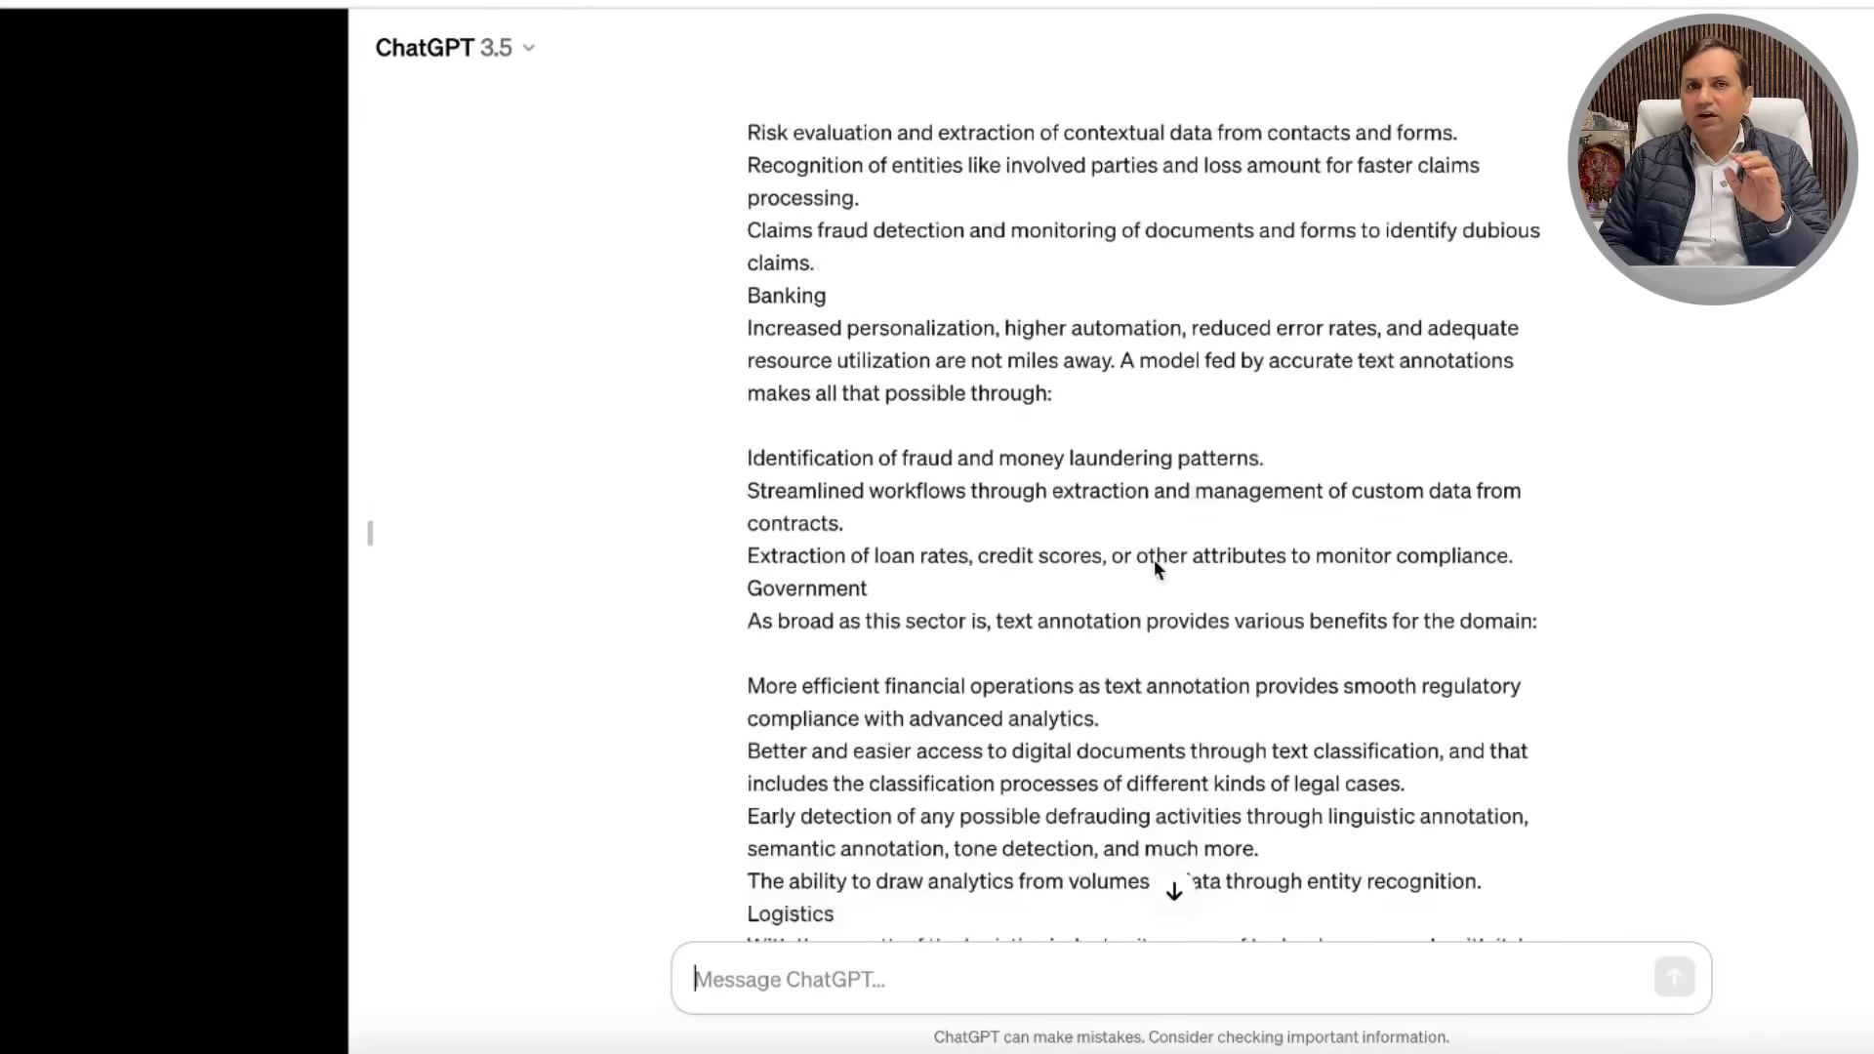
{"action": "scroll", "coordinate": [1154, 559], "scroll_direction": "down", "scroll_amount": 15}
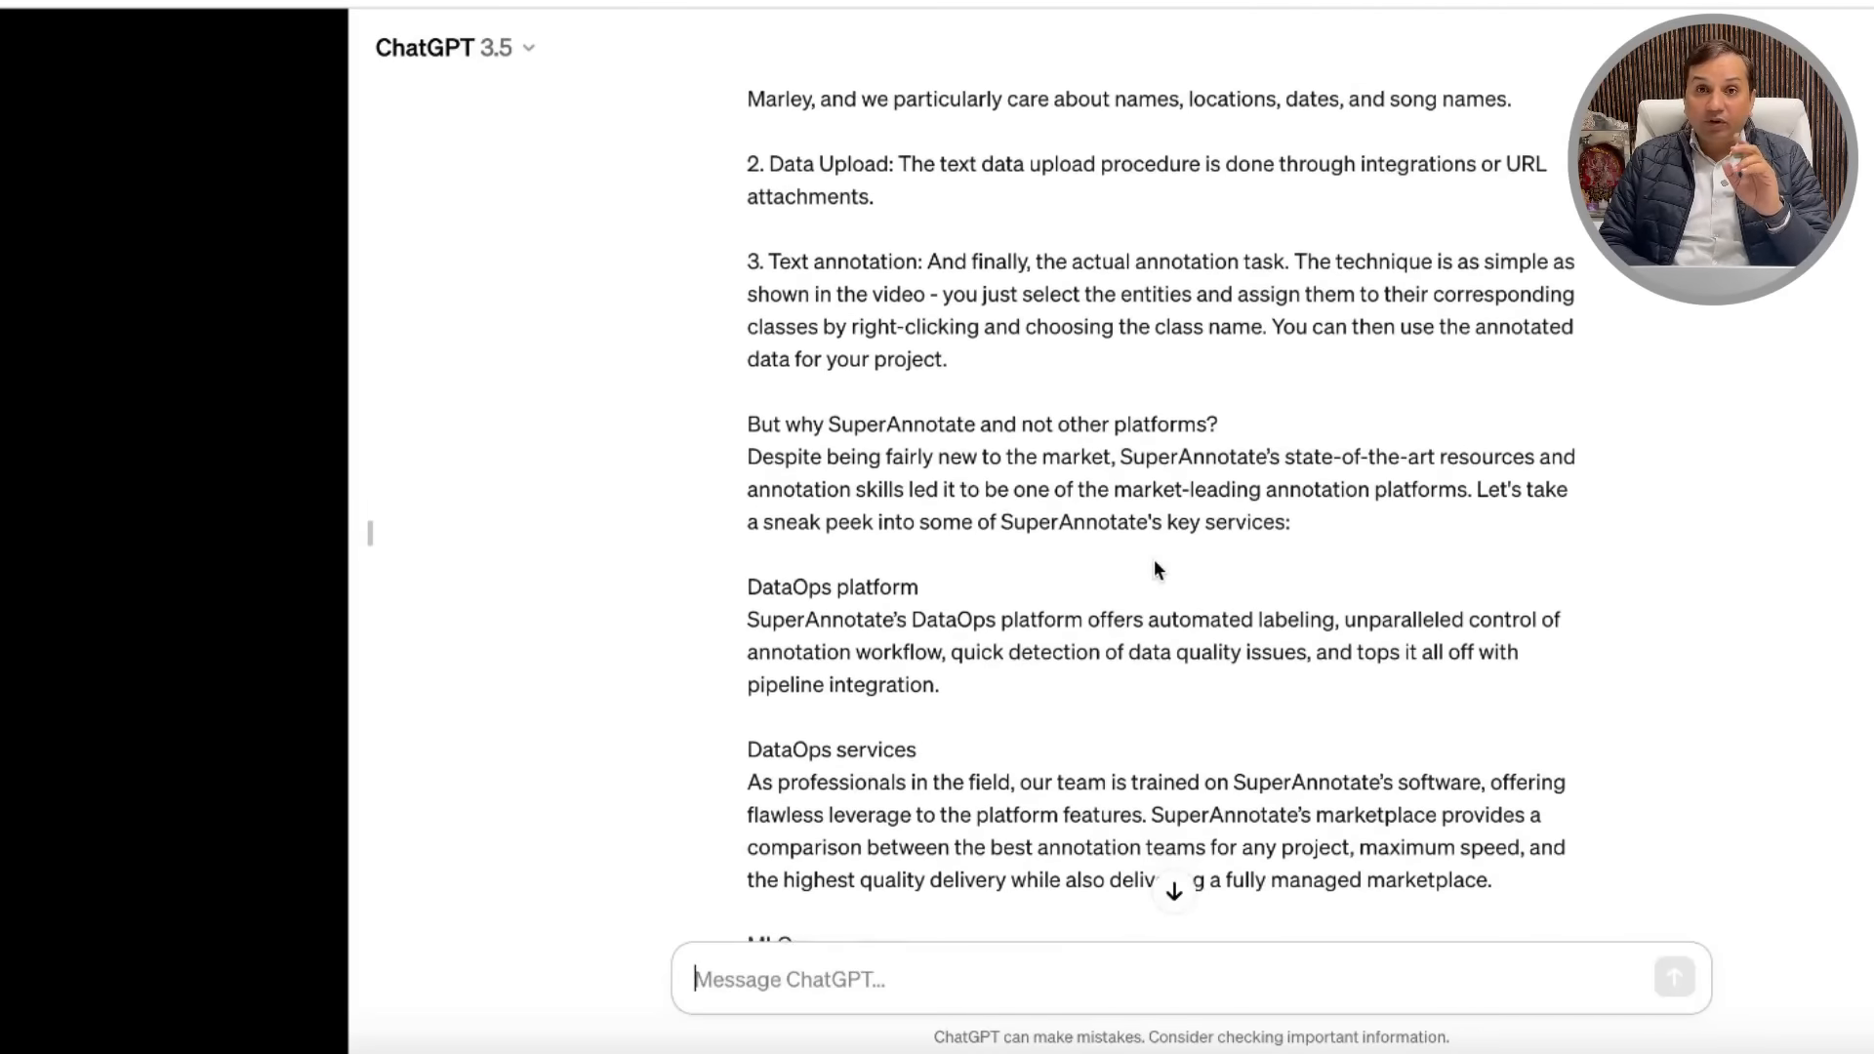
{"action": "scroll", "coordinate": [1154, 559], "scroll_direction": "down", "scroll_amount": 8}
{"action": "scroll", "coordinate": [1153, 559], "scroll_direction": "down", "scroll_amount": 20}
{"action": "scroll", "coordinate": [1153, 560], "scroll_direction": "up", "scroll_amount": 14}
{"action": "scroll", "coordinate": [1148, 537], "scroll_direction": "up", "scroll_amount": 1}
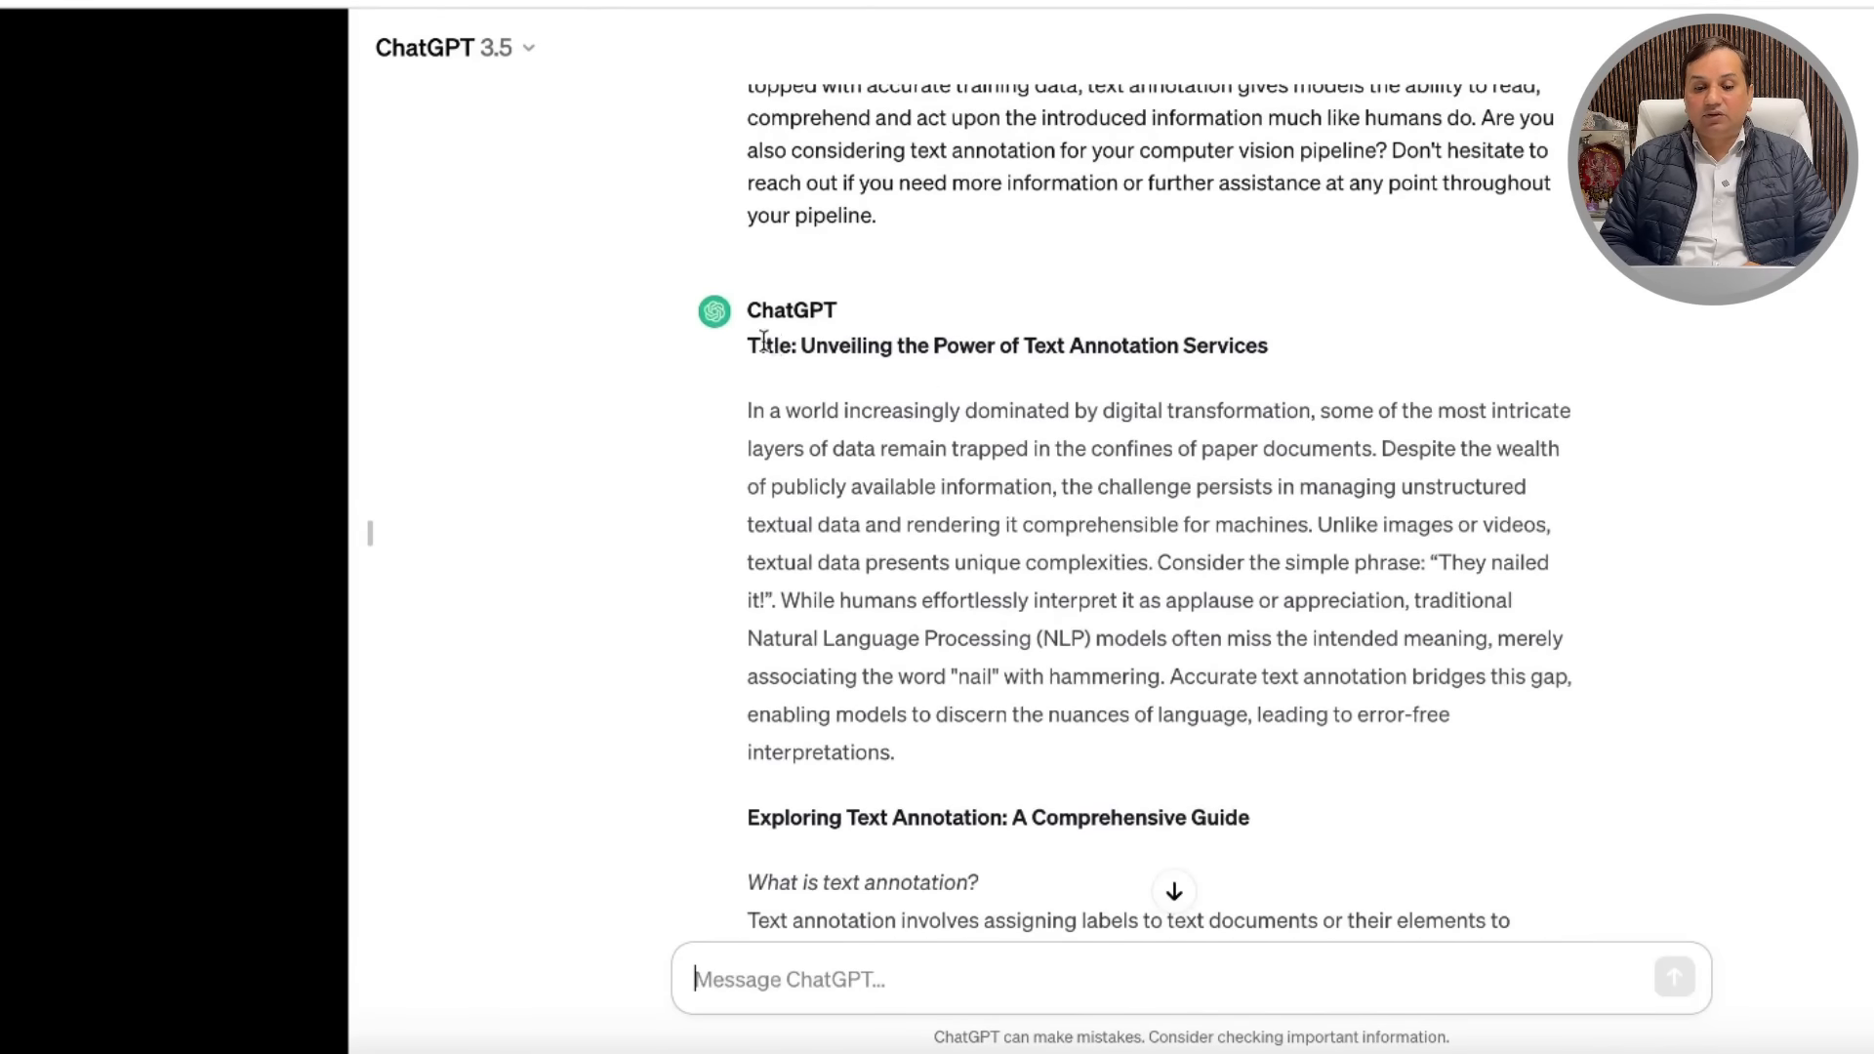
{"action": "left_click_drag", "start_coordinate": [748, 343], "coordinate": [1259, 381]}
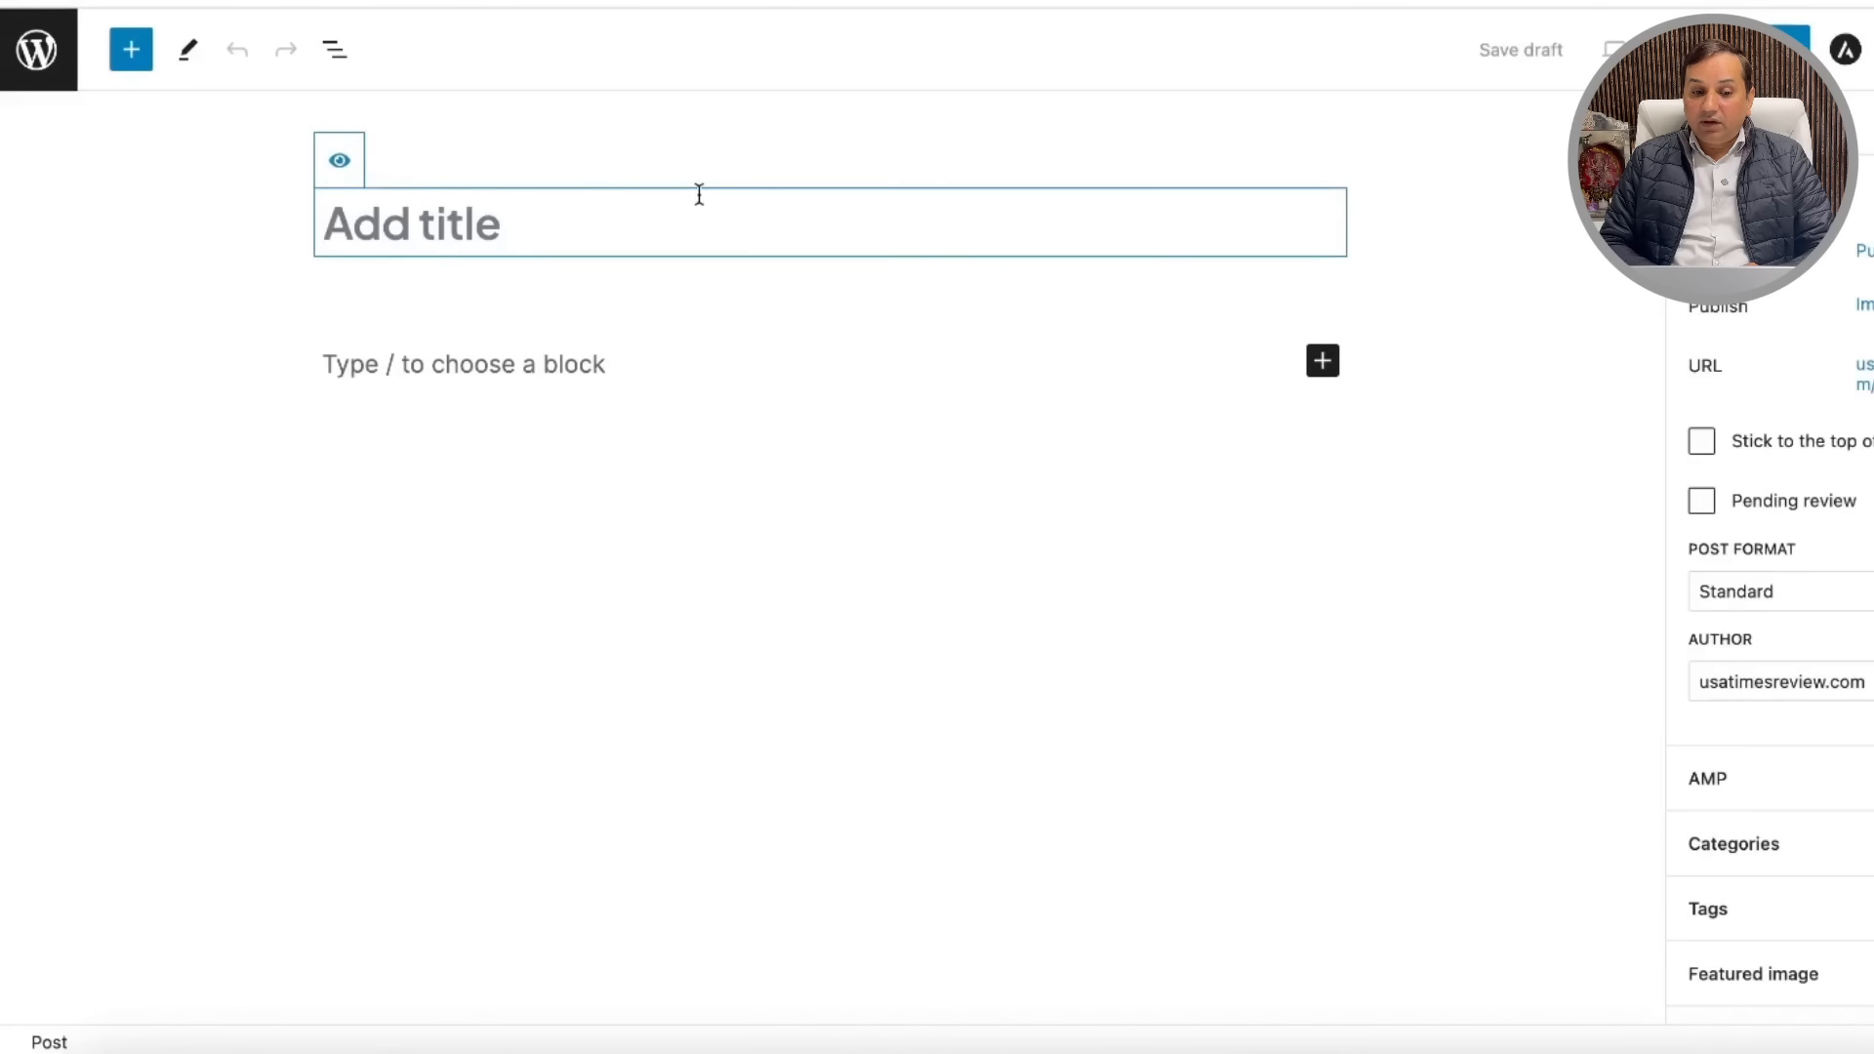
Step: Title the post 'Unveiling the Power of Text Annotation Services', then select the article body in ChatGPT
{"action": "type", "text": "Title: Unveiling the Power of Text Annotation Services"}
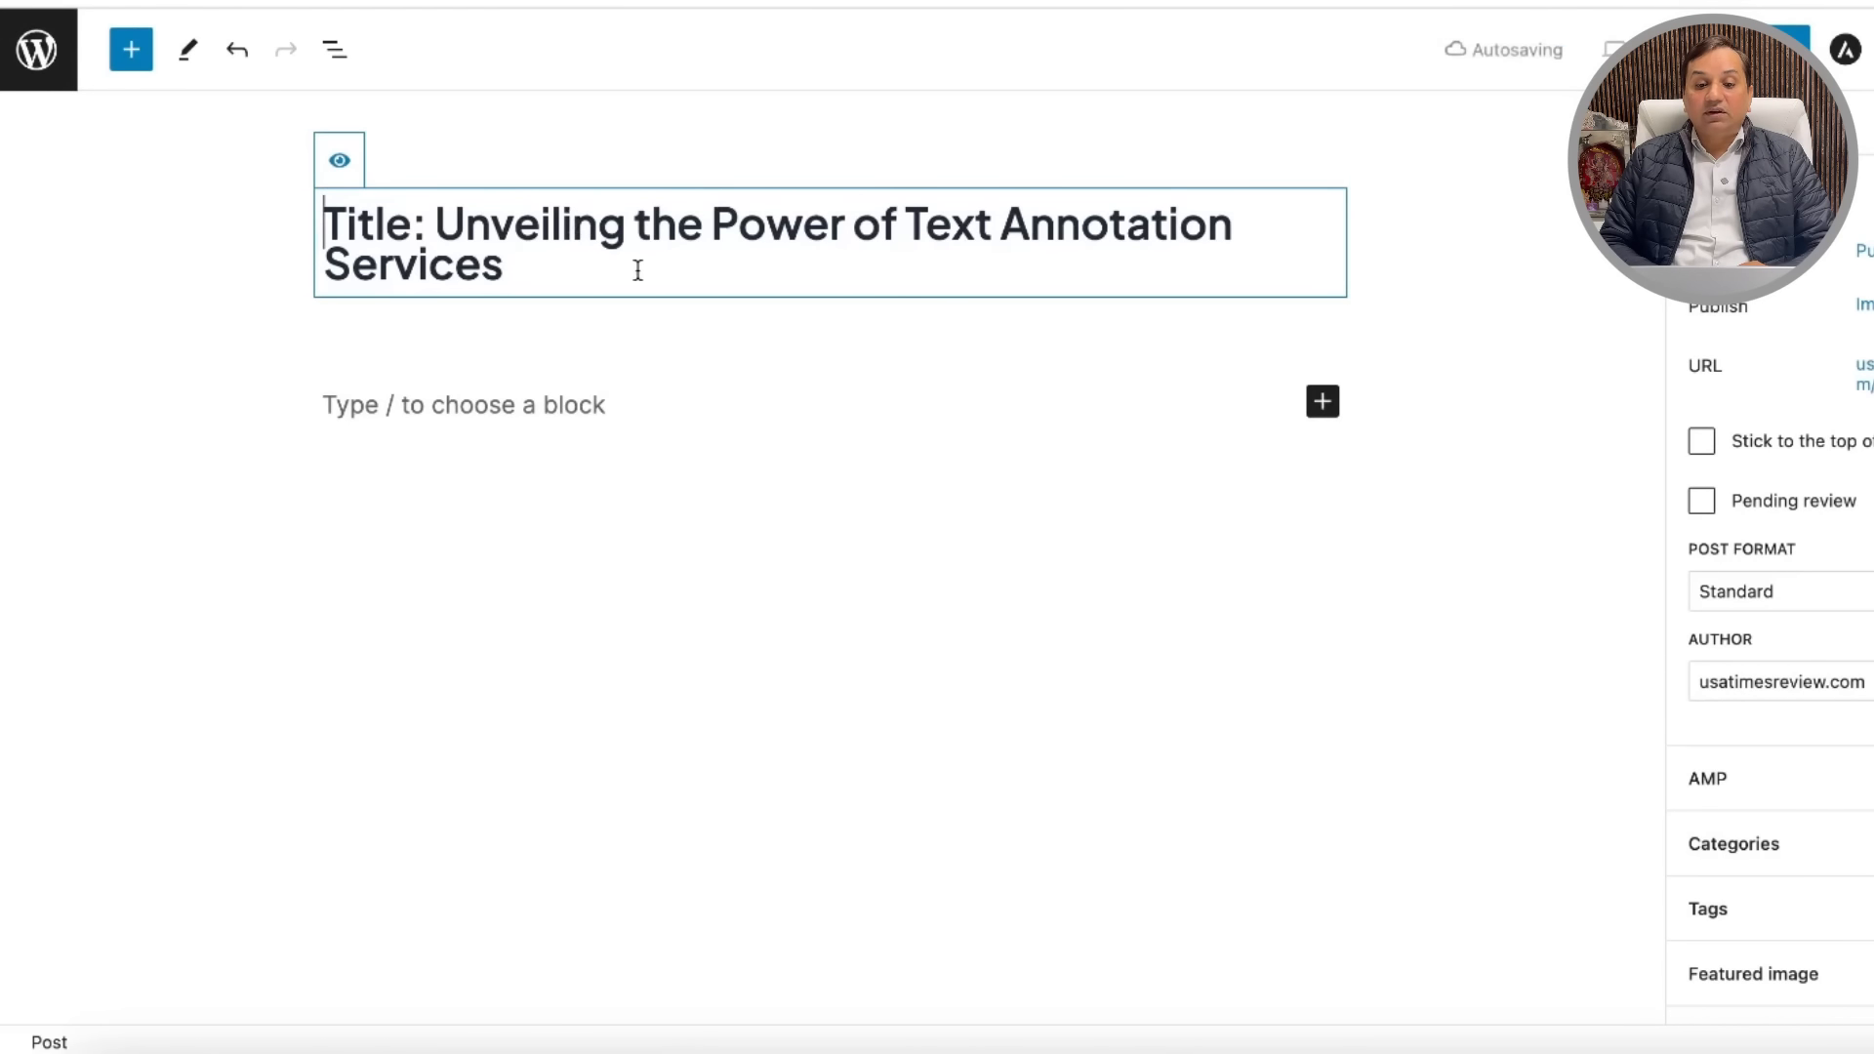
{"action": "left_click", "coordinate": [435, 223]}
{"action": "key", "text": "BackSpace"}
{"action": "key", "text": "BackSpace"}
{"action": "key", "text": "BackSpace"}
{"action": "key", "text": "BackSpace"}
{"action": "key", "text": "BackSpace"}
{"action": "key", "text": "BackSpace"}
{"action": "key", "text": "BackSpace"}
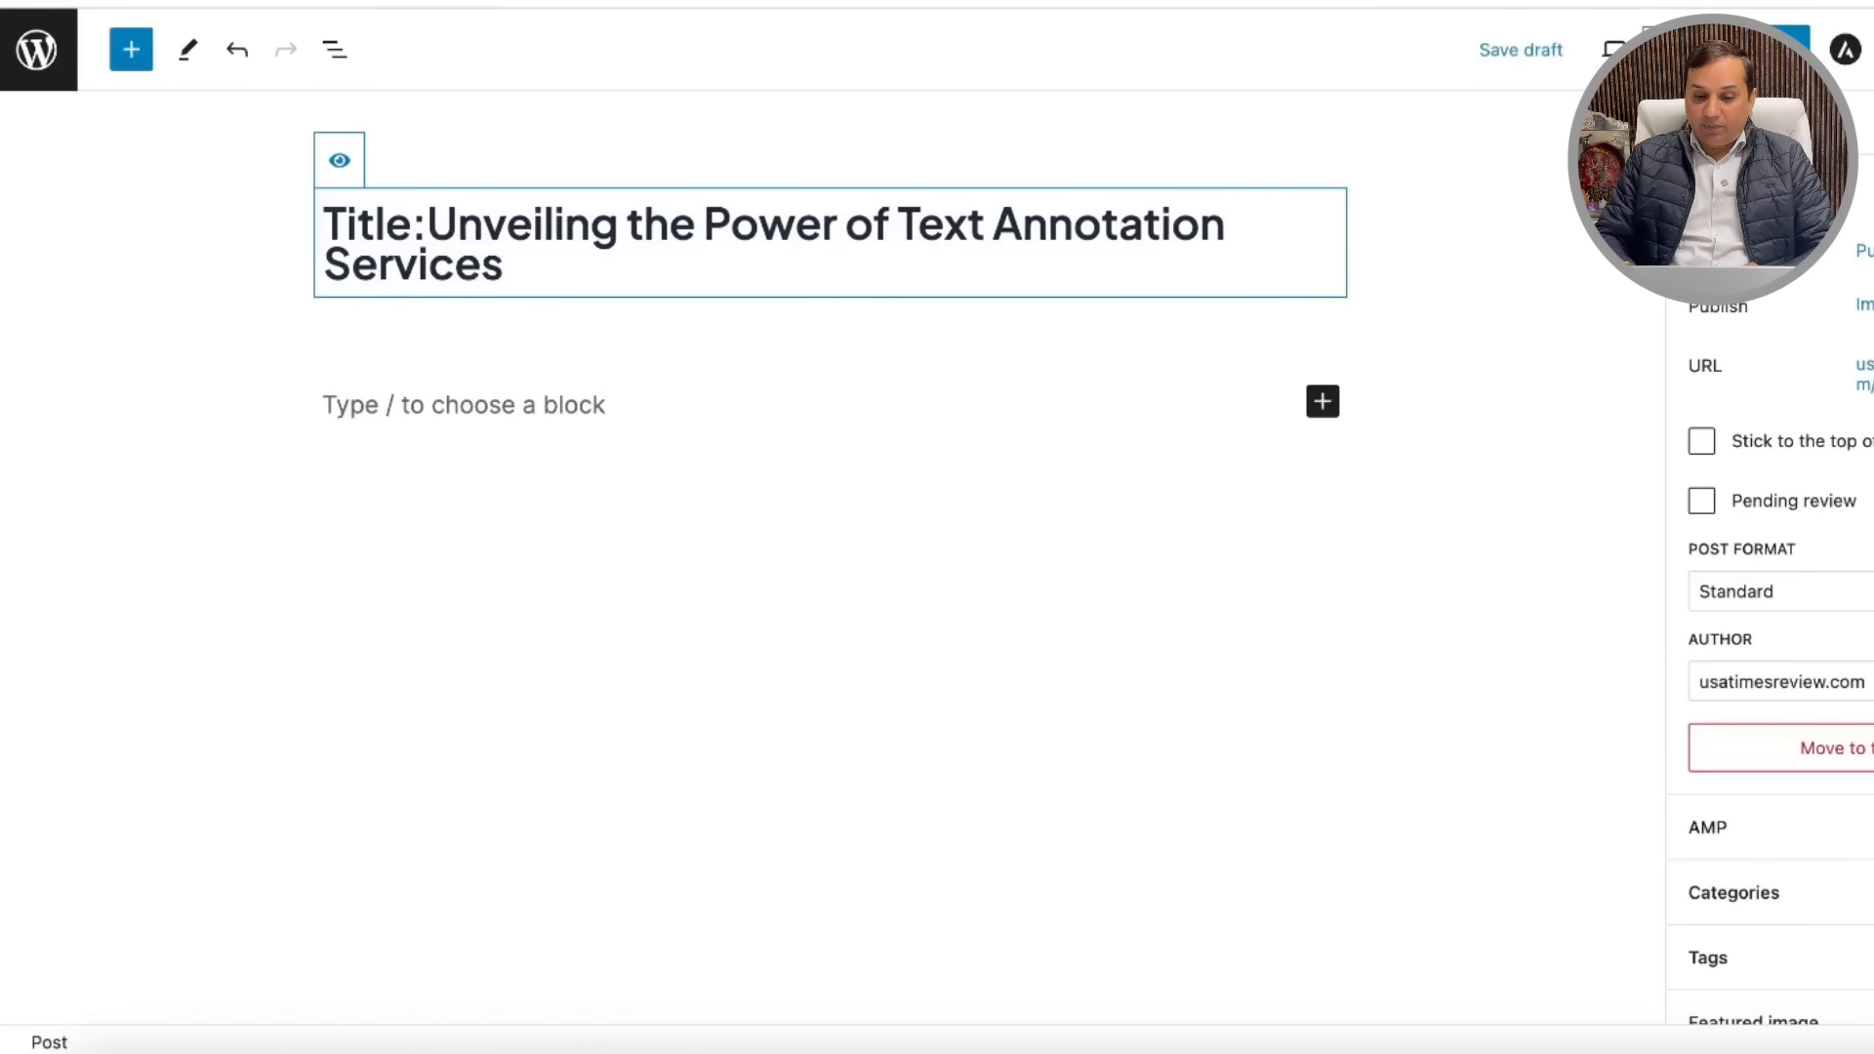
{"action": "left_click", "coordinate": [824, 328]}
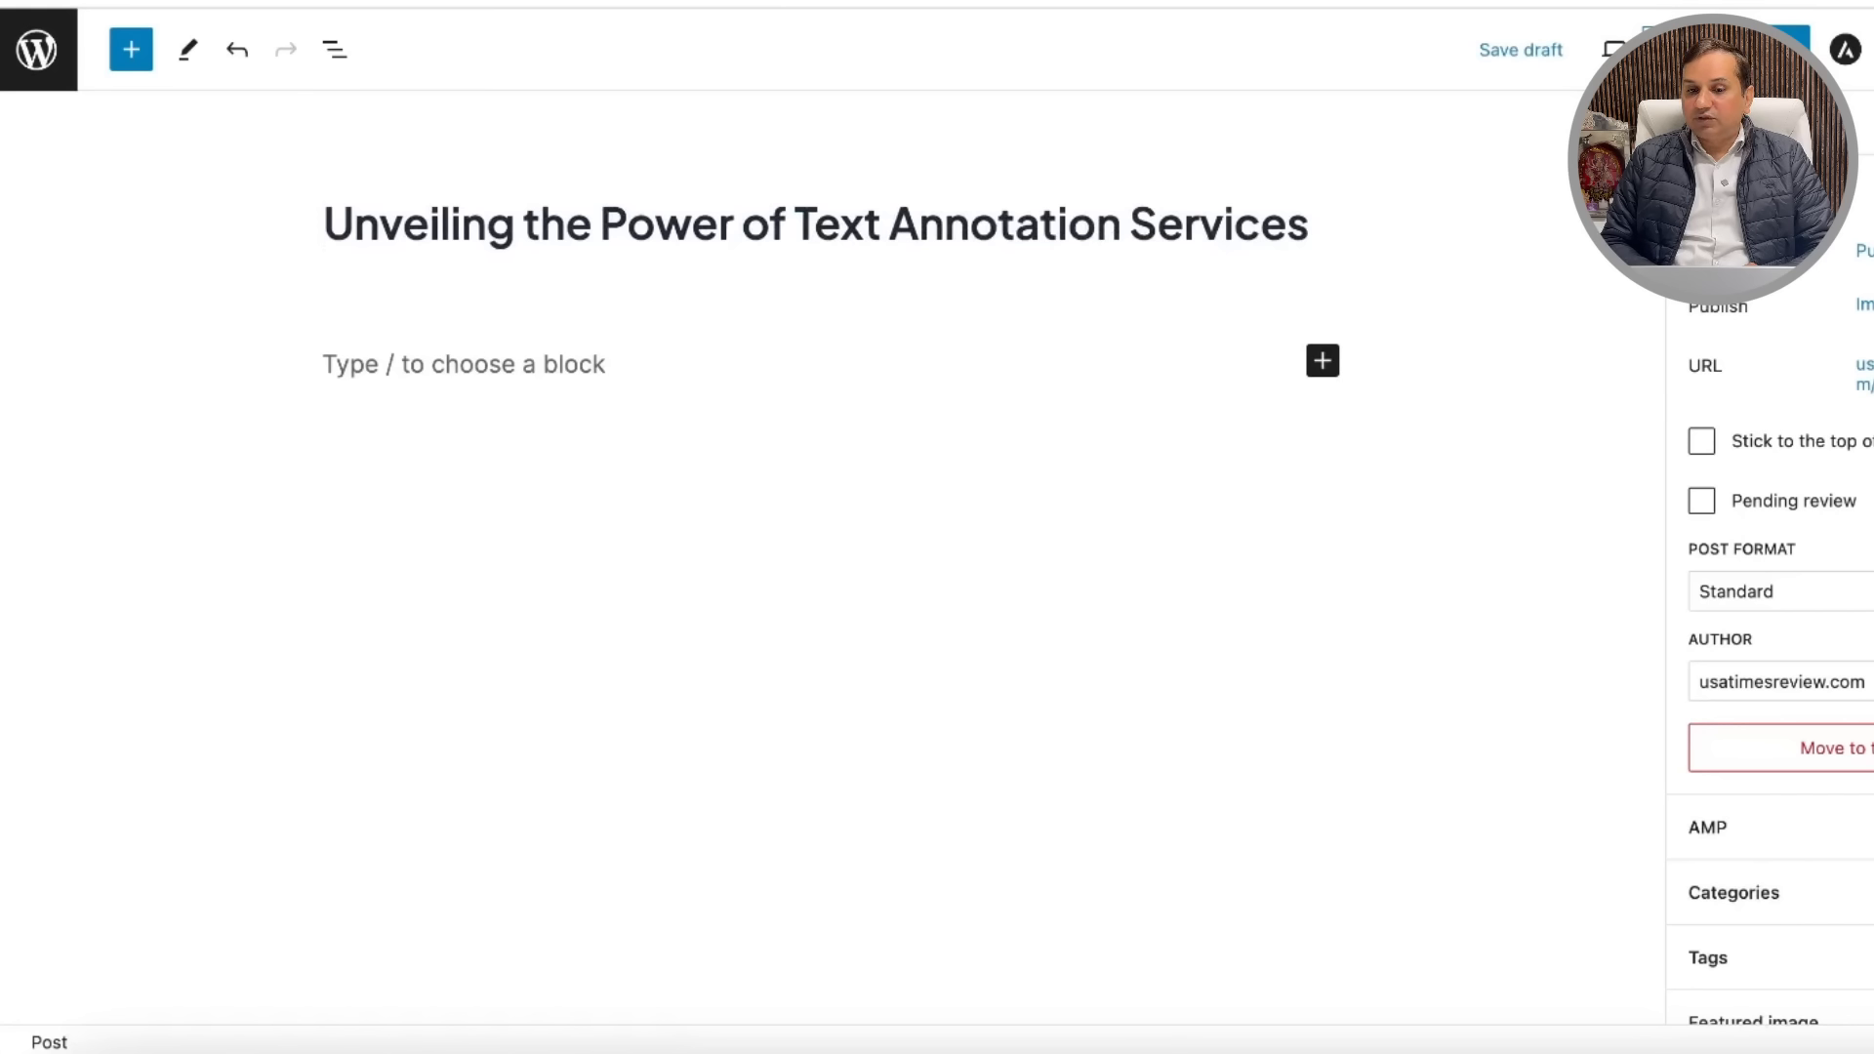
{"action": "left_click", "coordinate": [683, 3]}
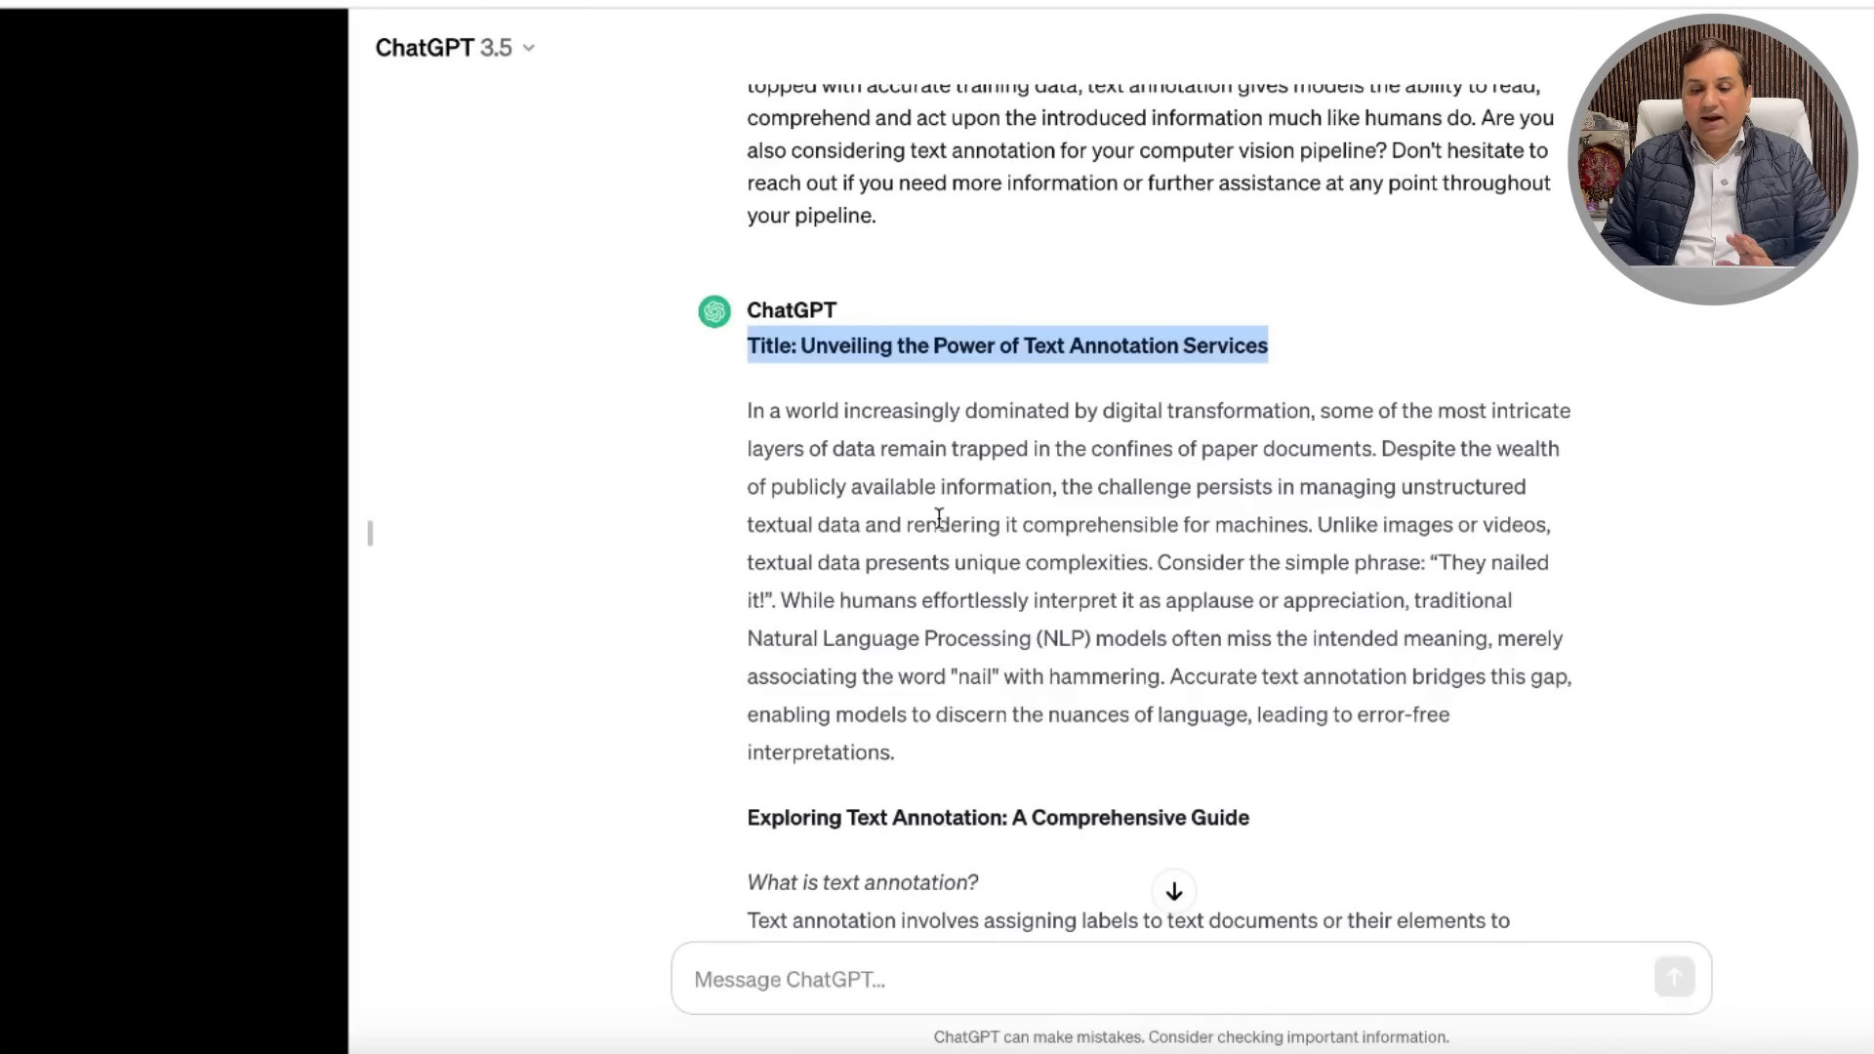
{"action": "left_click_drag", "start_coordinate": [748, 406], "coordinate": [1290, 829]}
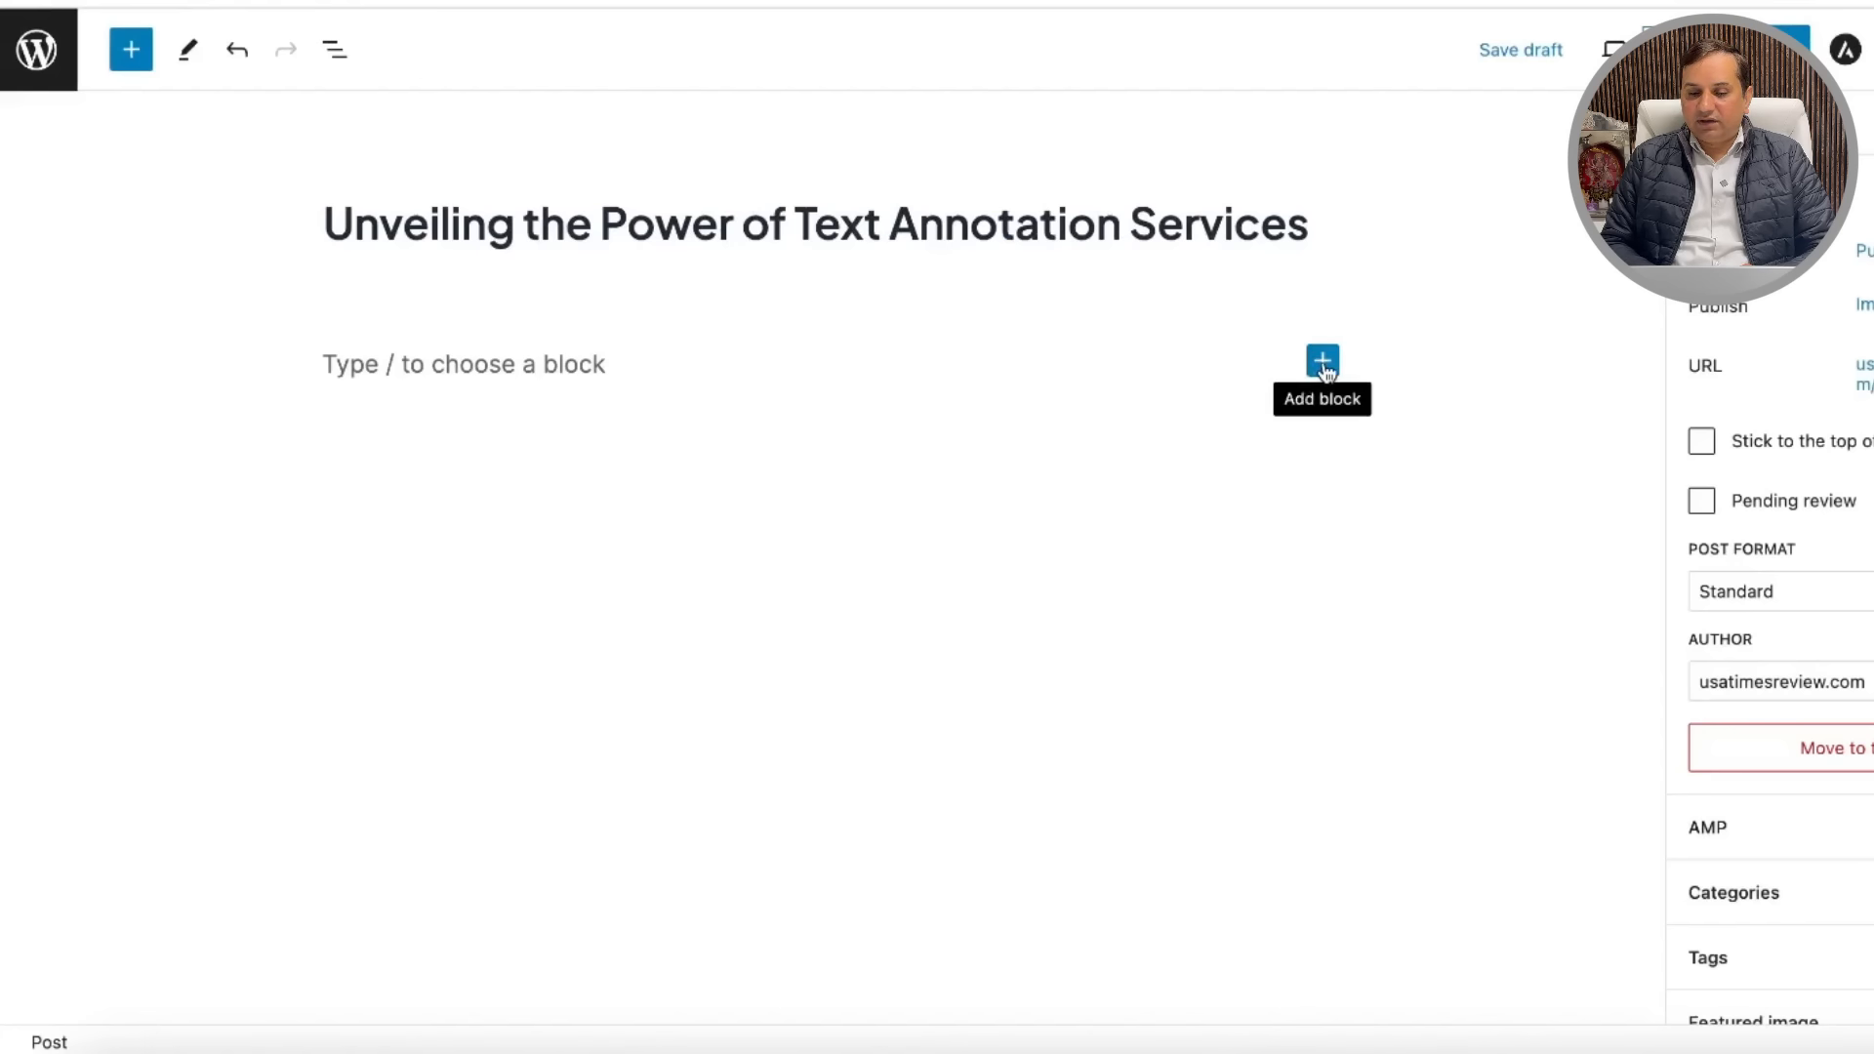
Step: Insert an empty Paragraph block below the post title using the block inserter
{"action": "left_click", "coordinate": [1323, 363]}
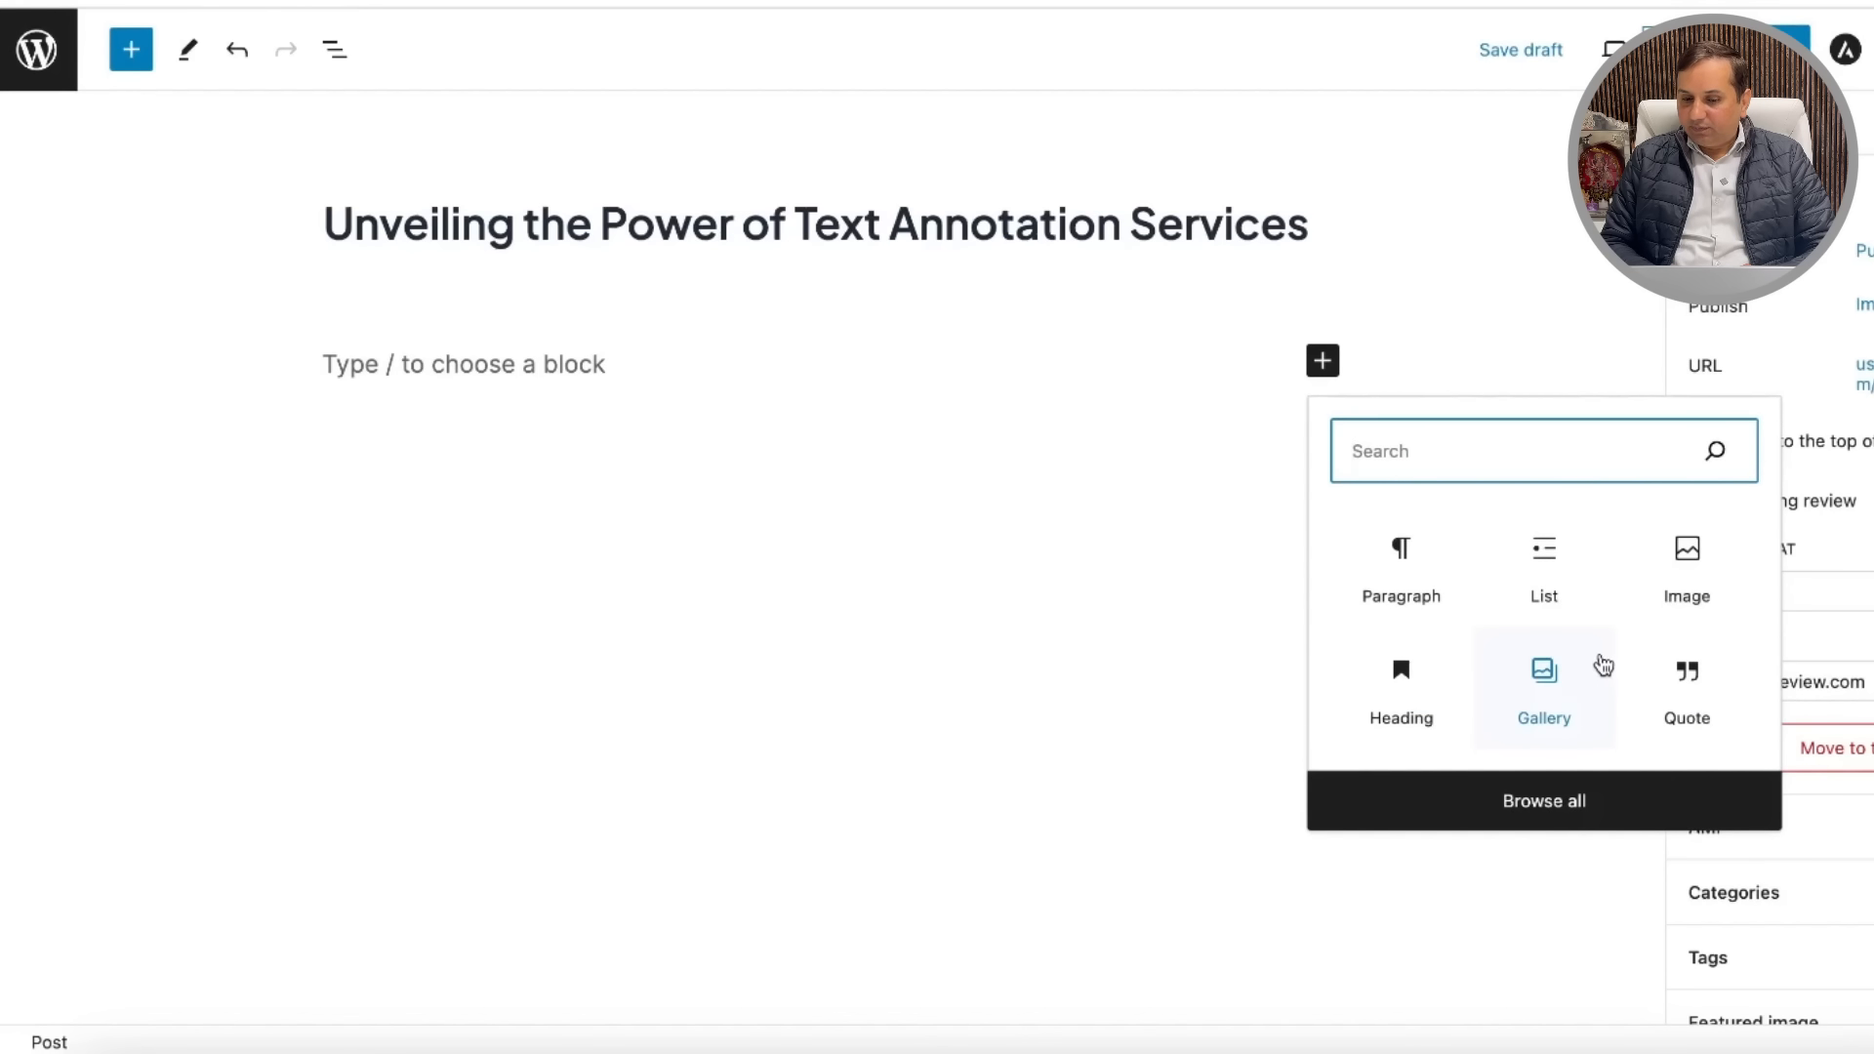
{"action": "left_click", "coordinate": [1552, 808]}
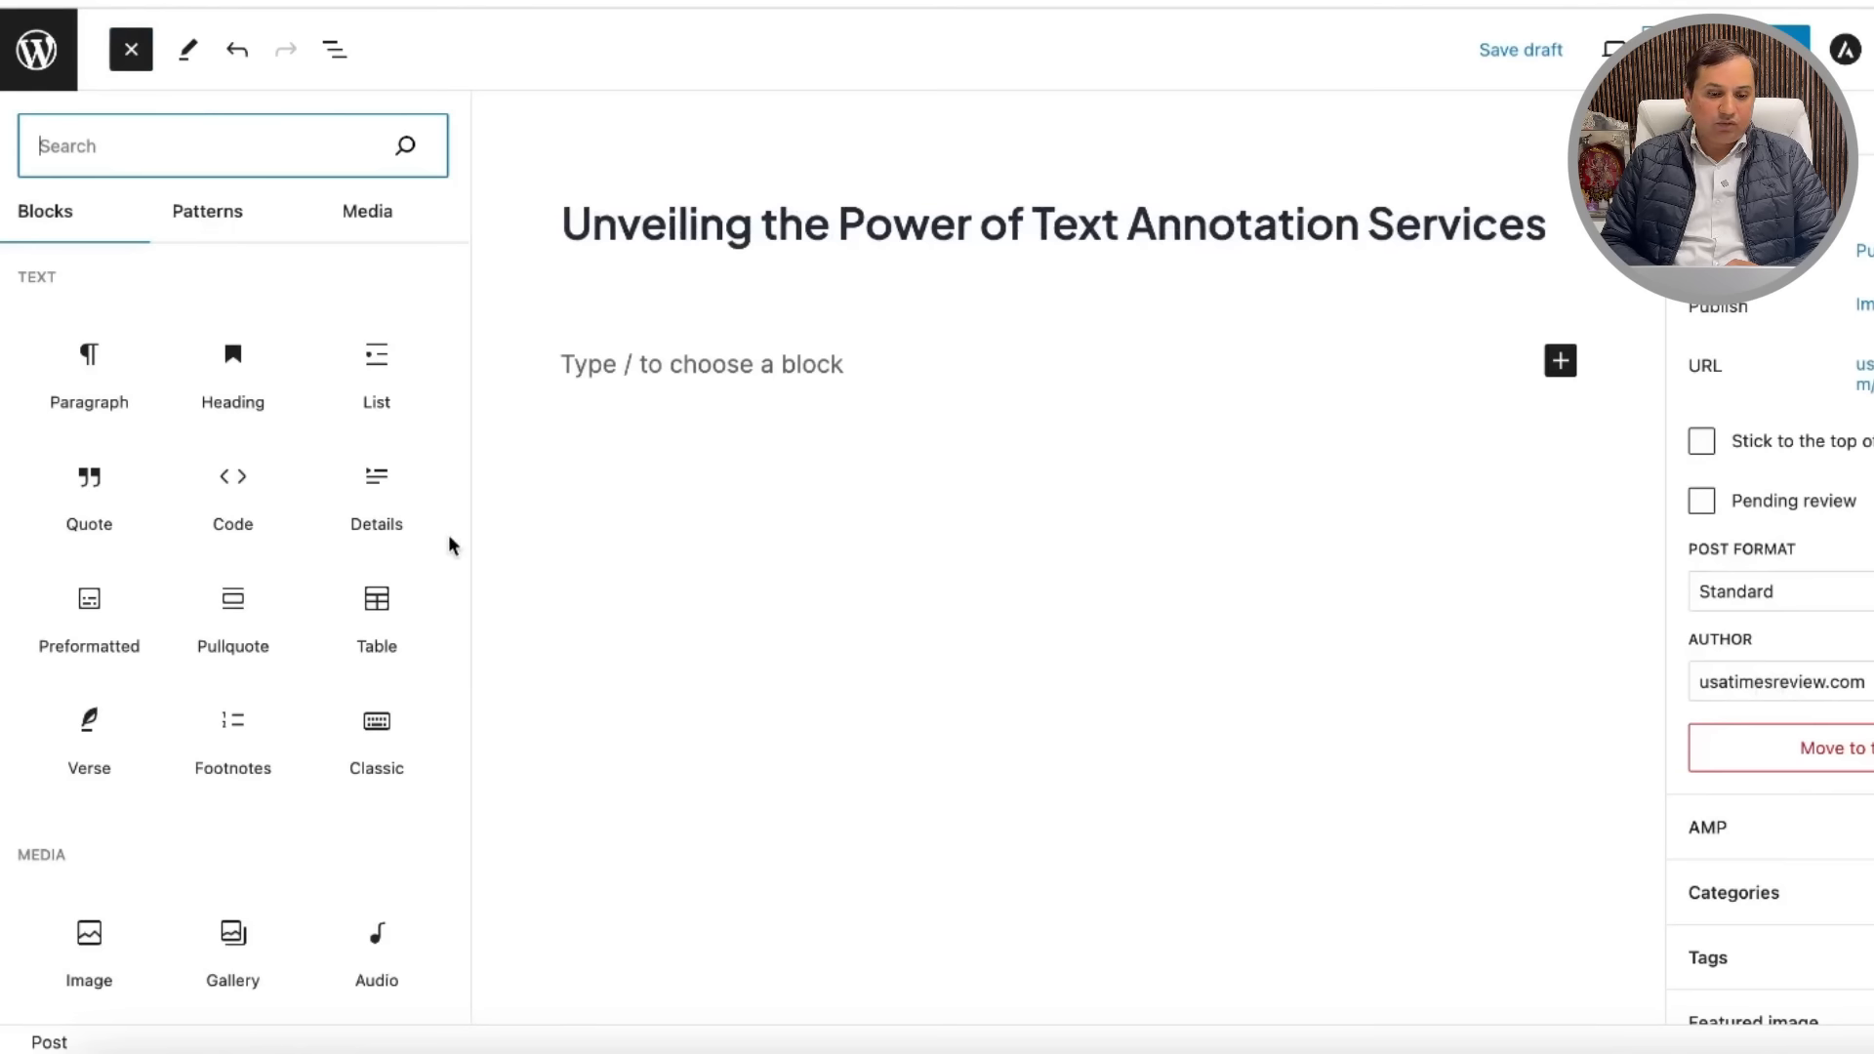
{"action": "mouse_move", "coordinate": [386, 500]}
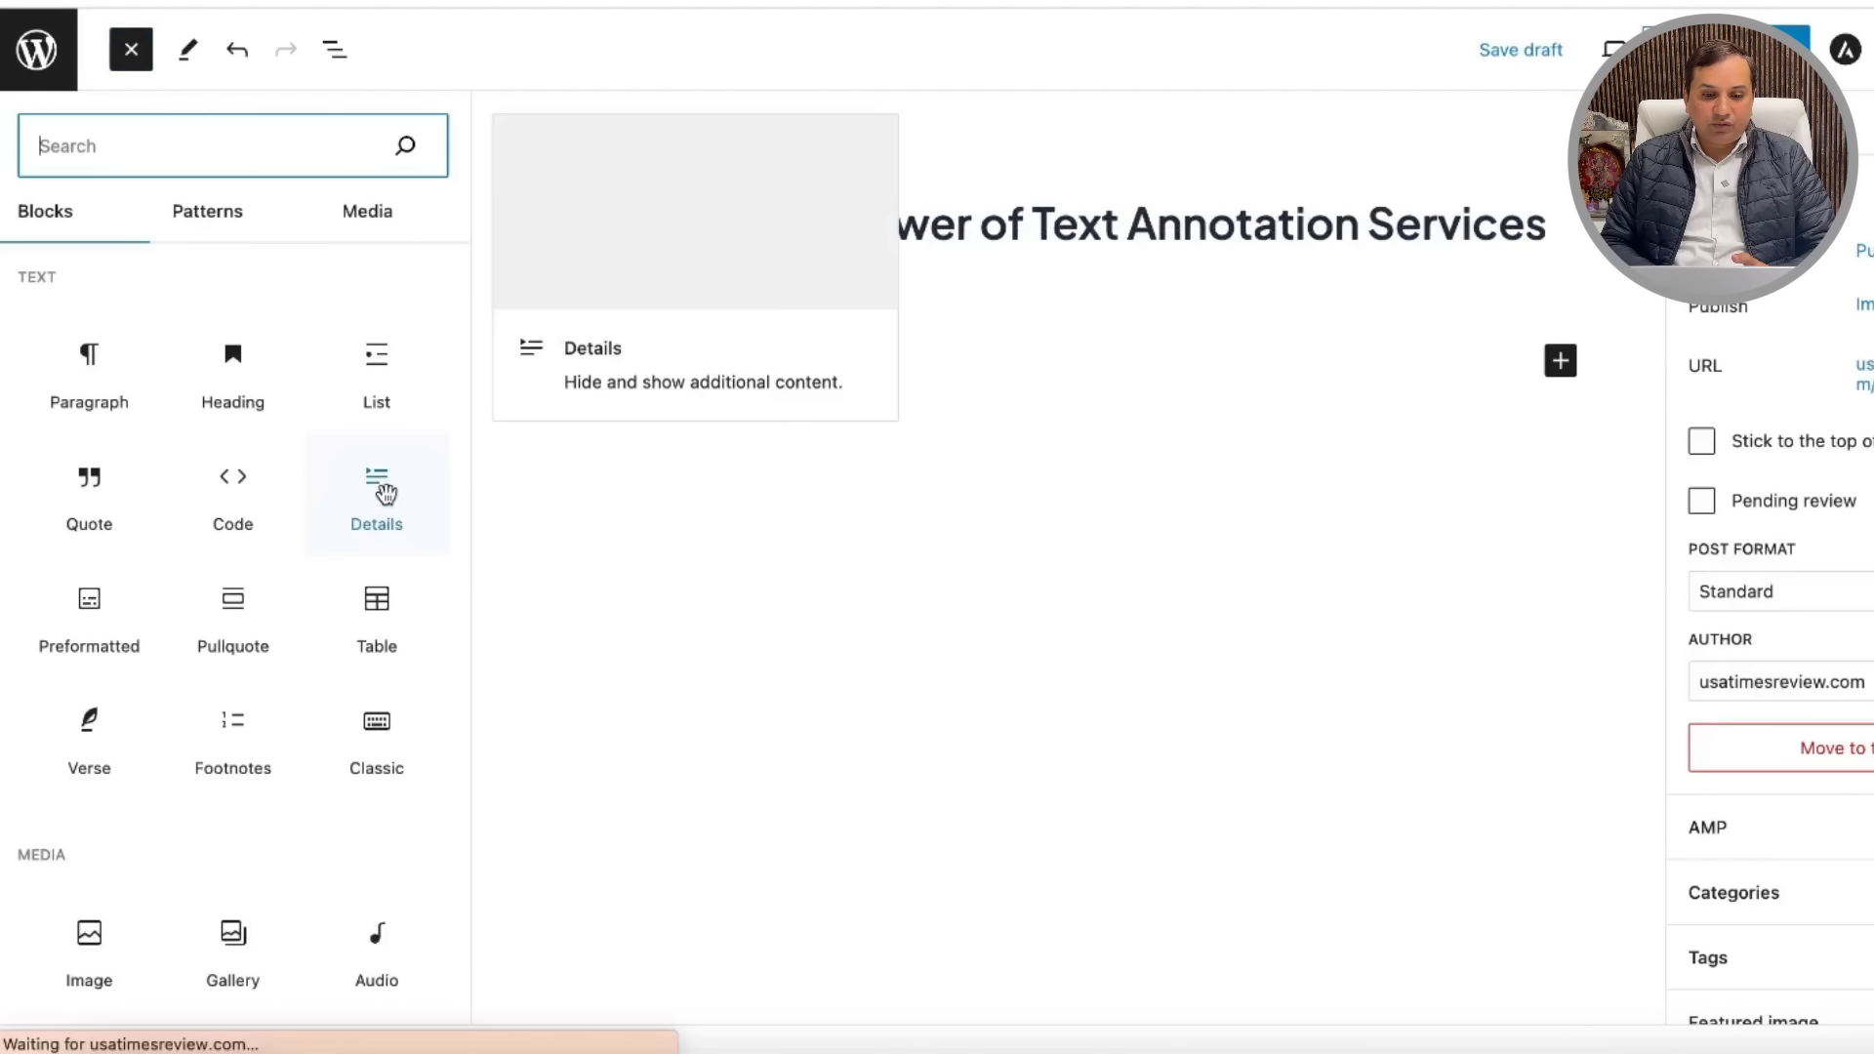
{"action": "mouse_move", "coordinate": [224, 515]}
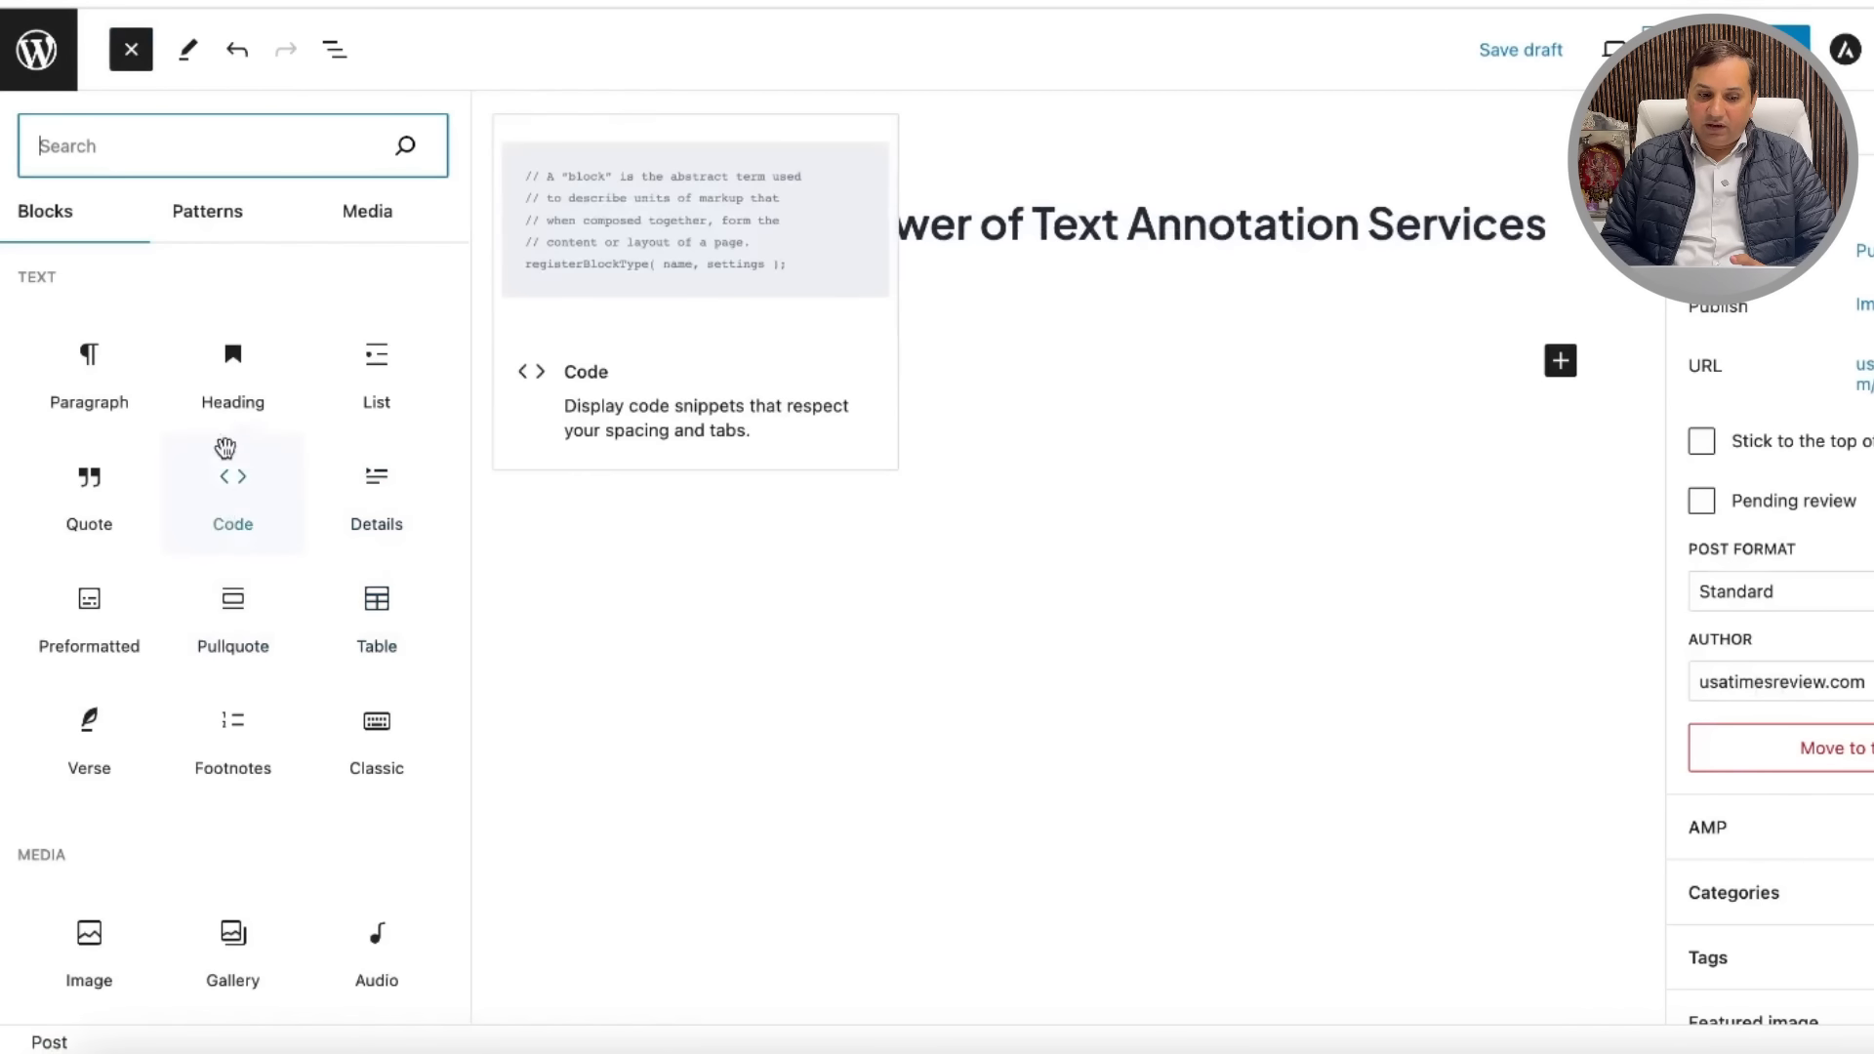
{"action": "mouse_move", "coordinate": [224, 414]}
{"action": "mouse_move", "coordinate": [127, 400]}
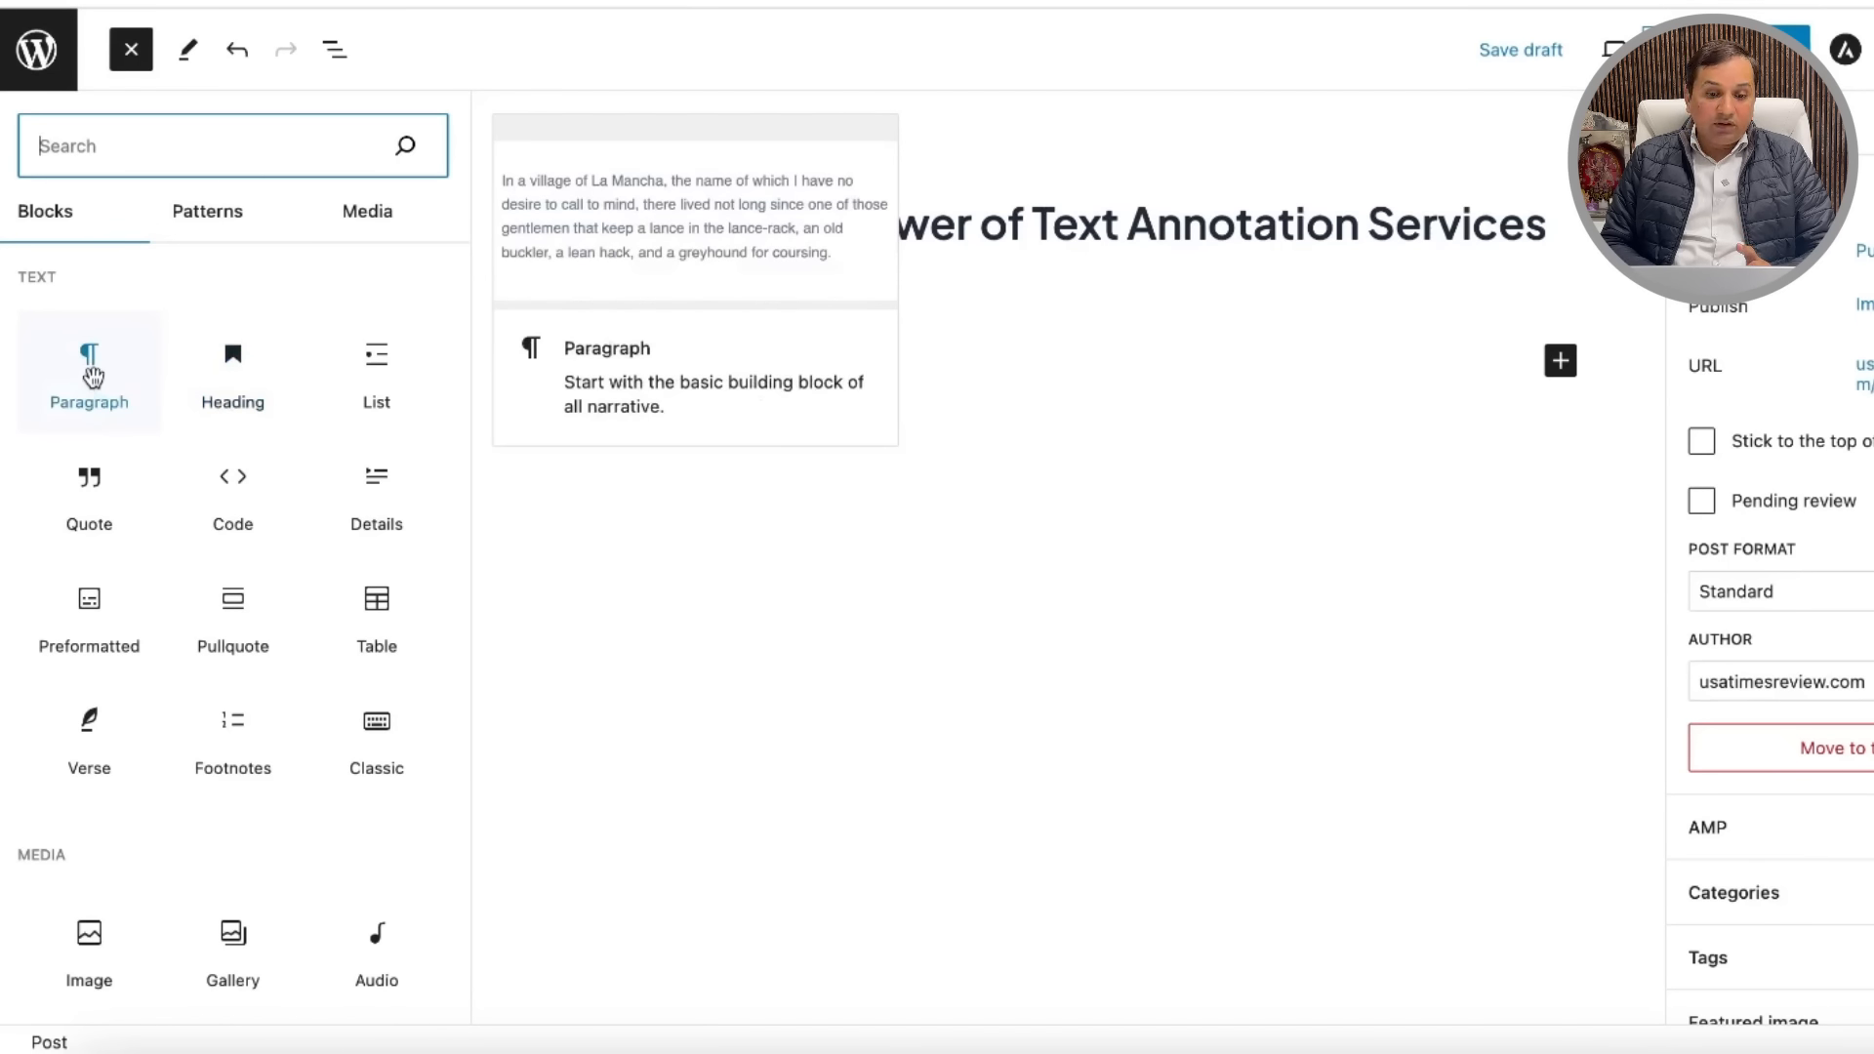
{"action": "left_click", "coordinate": [93, 378]}
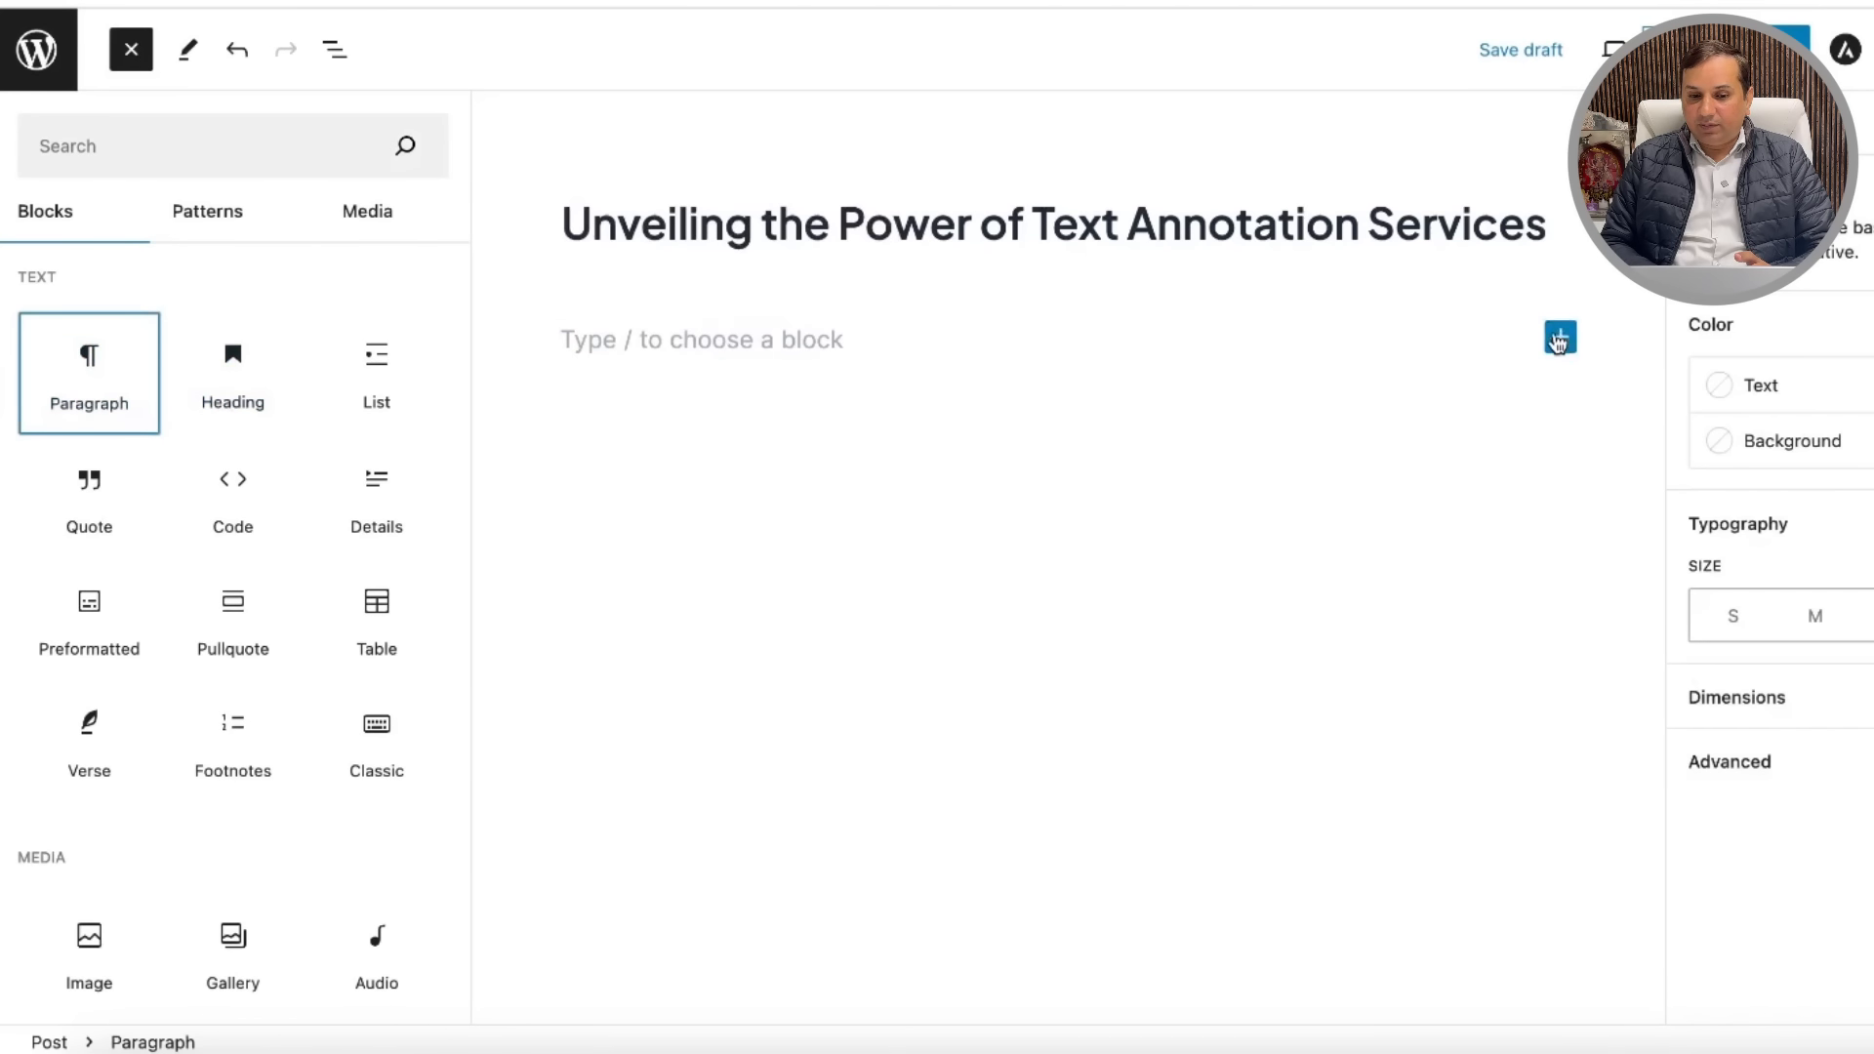
{"action": "left_click", "coordinate": [1561, 337]}
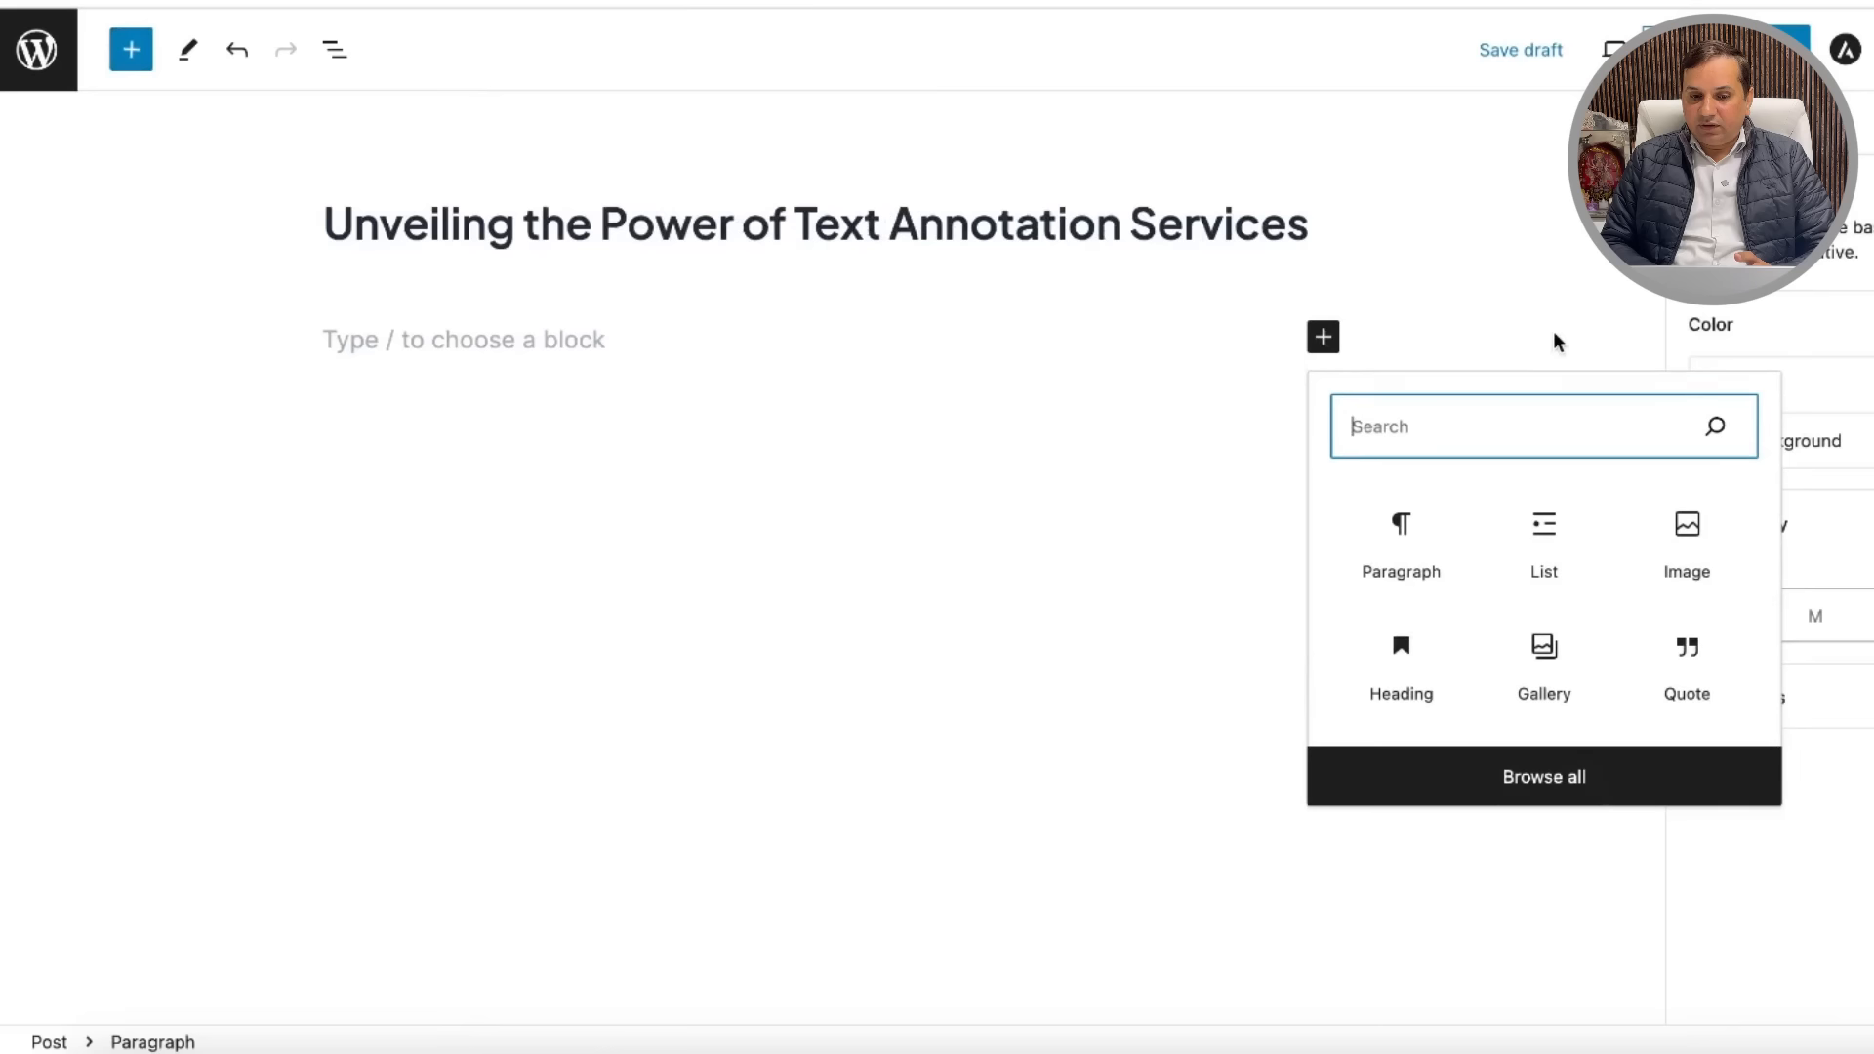
{"action": "left_click", "coordinate": [1386, 539]}
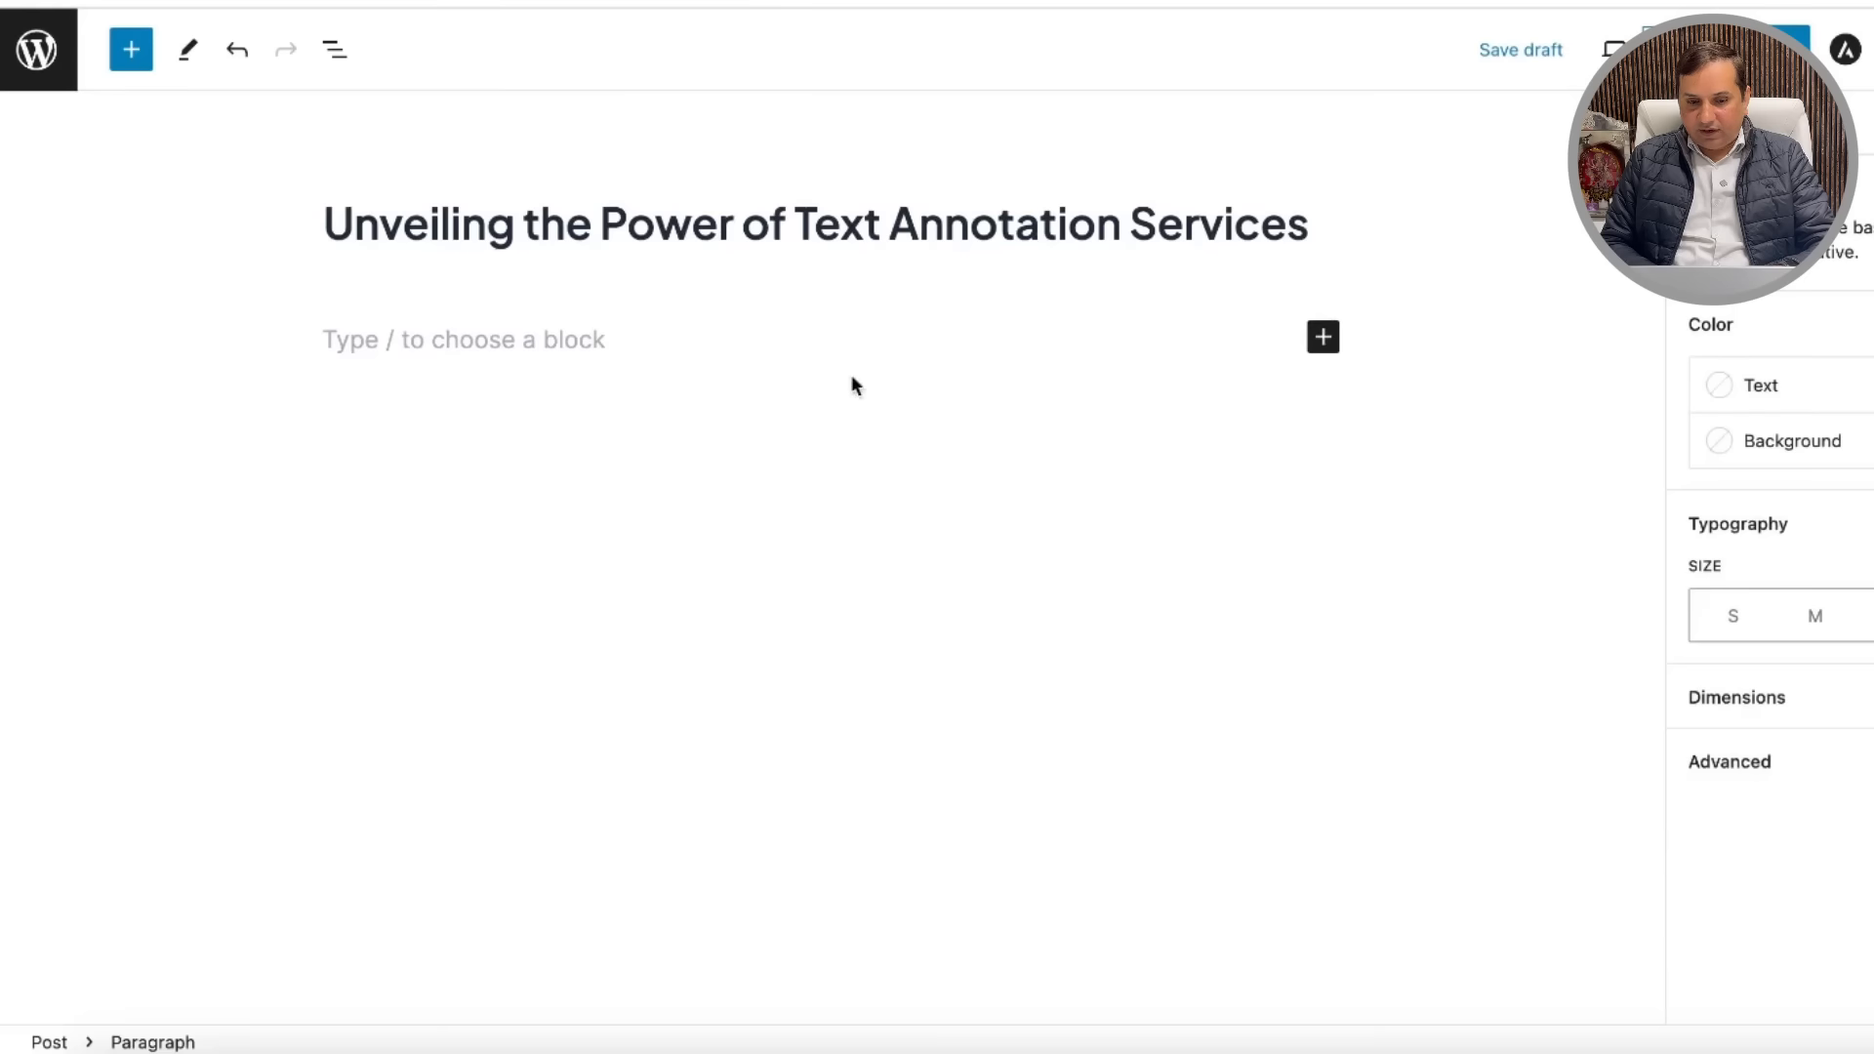
Step: Paste the ChatGPT article body into the paragraph block
{"action": "key", "text": "ctrl+v"}
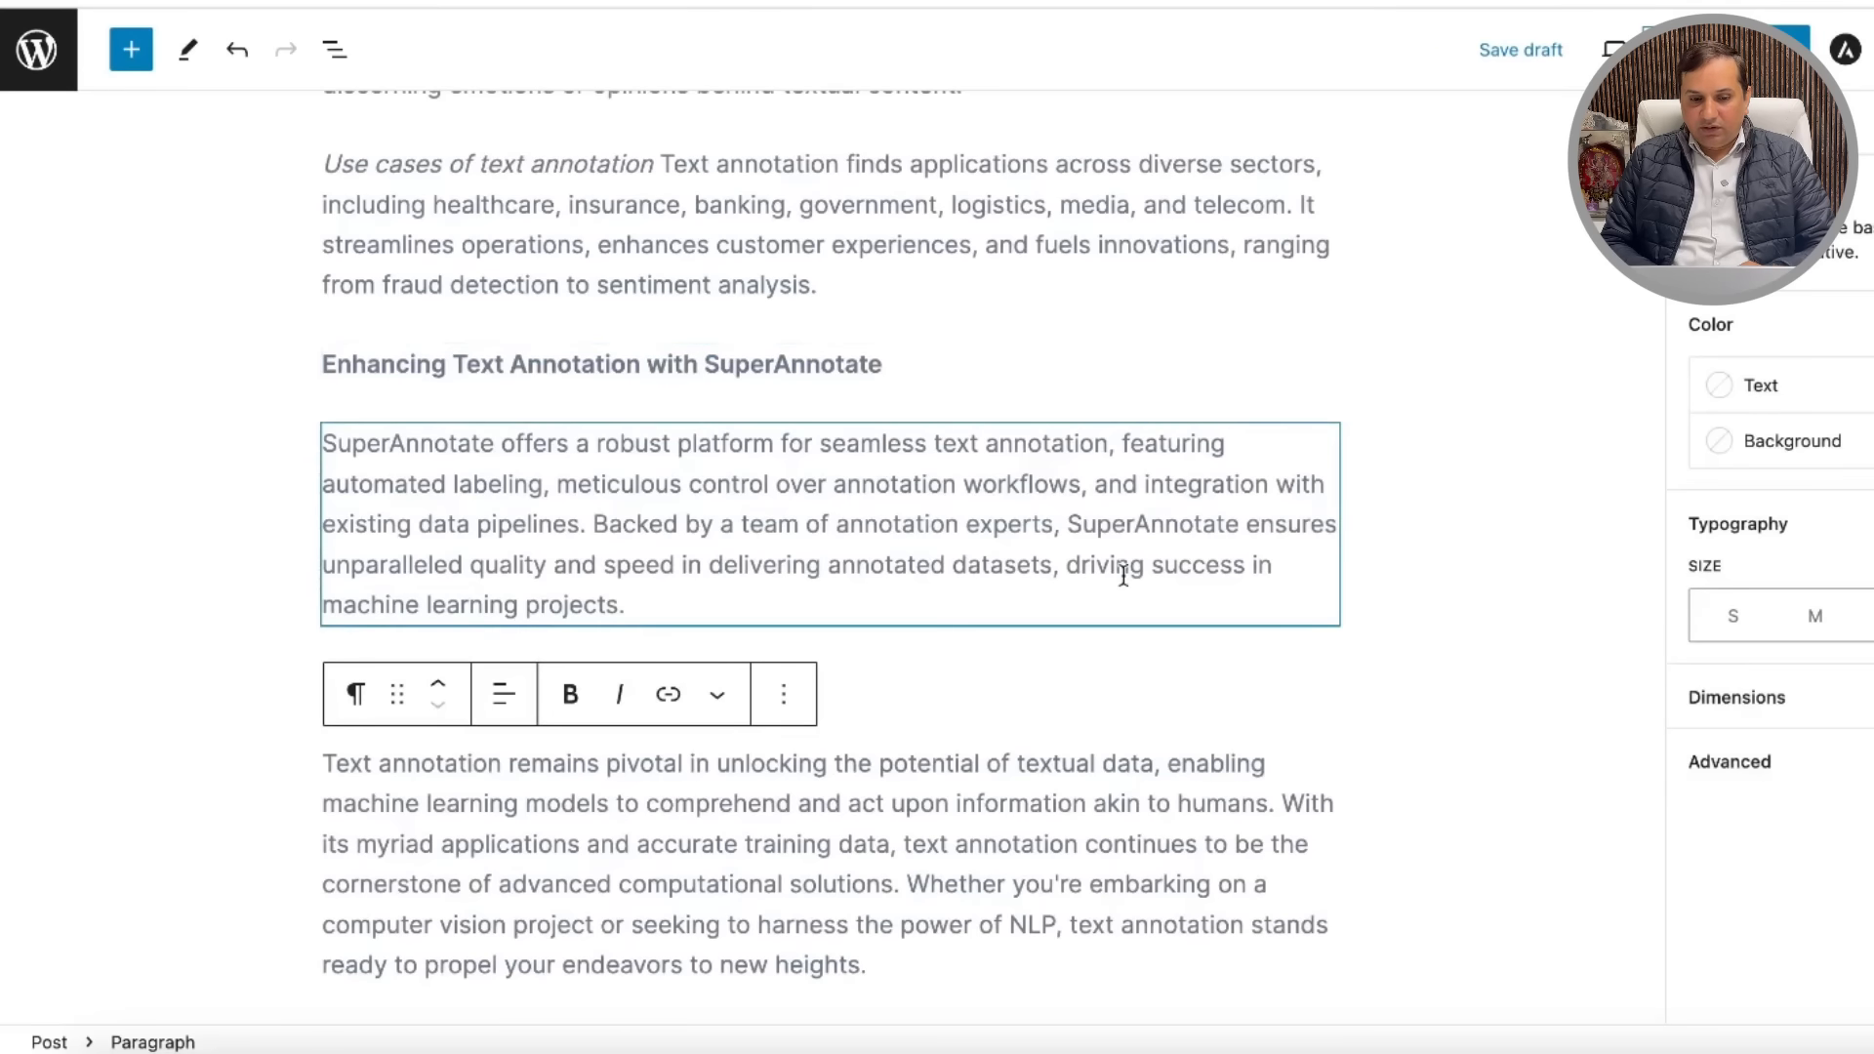
{"action": "scroll", "coordinate": [1117, 497], "scroll_direction": "up", "scroll_amount": 15}
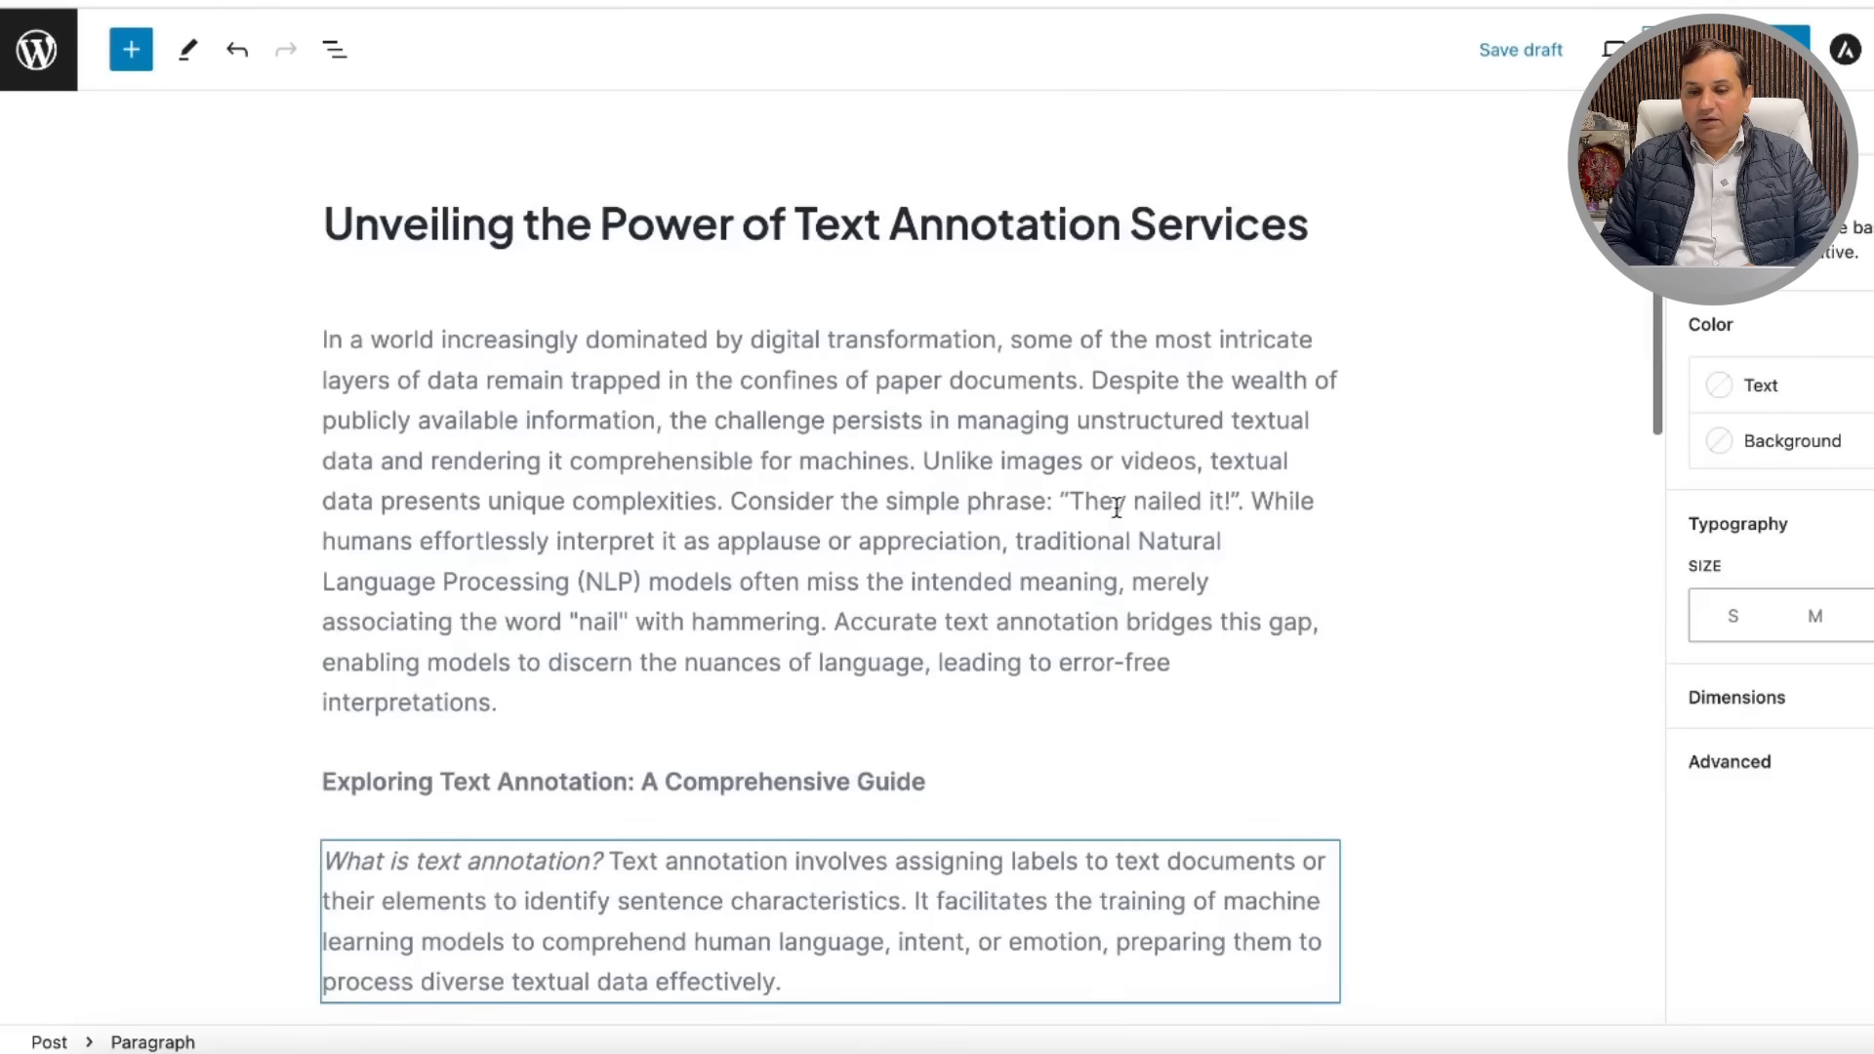
{"action": "scroll", "coordinate": [1117, 506], "scroll_direction": "down", "scroll_amount": 5}
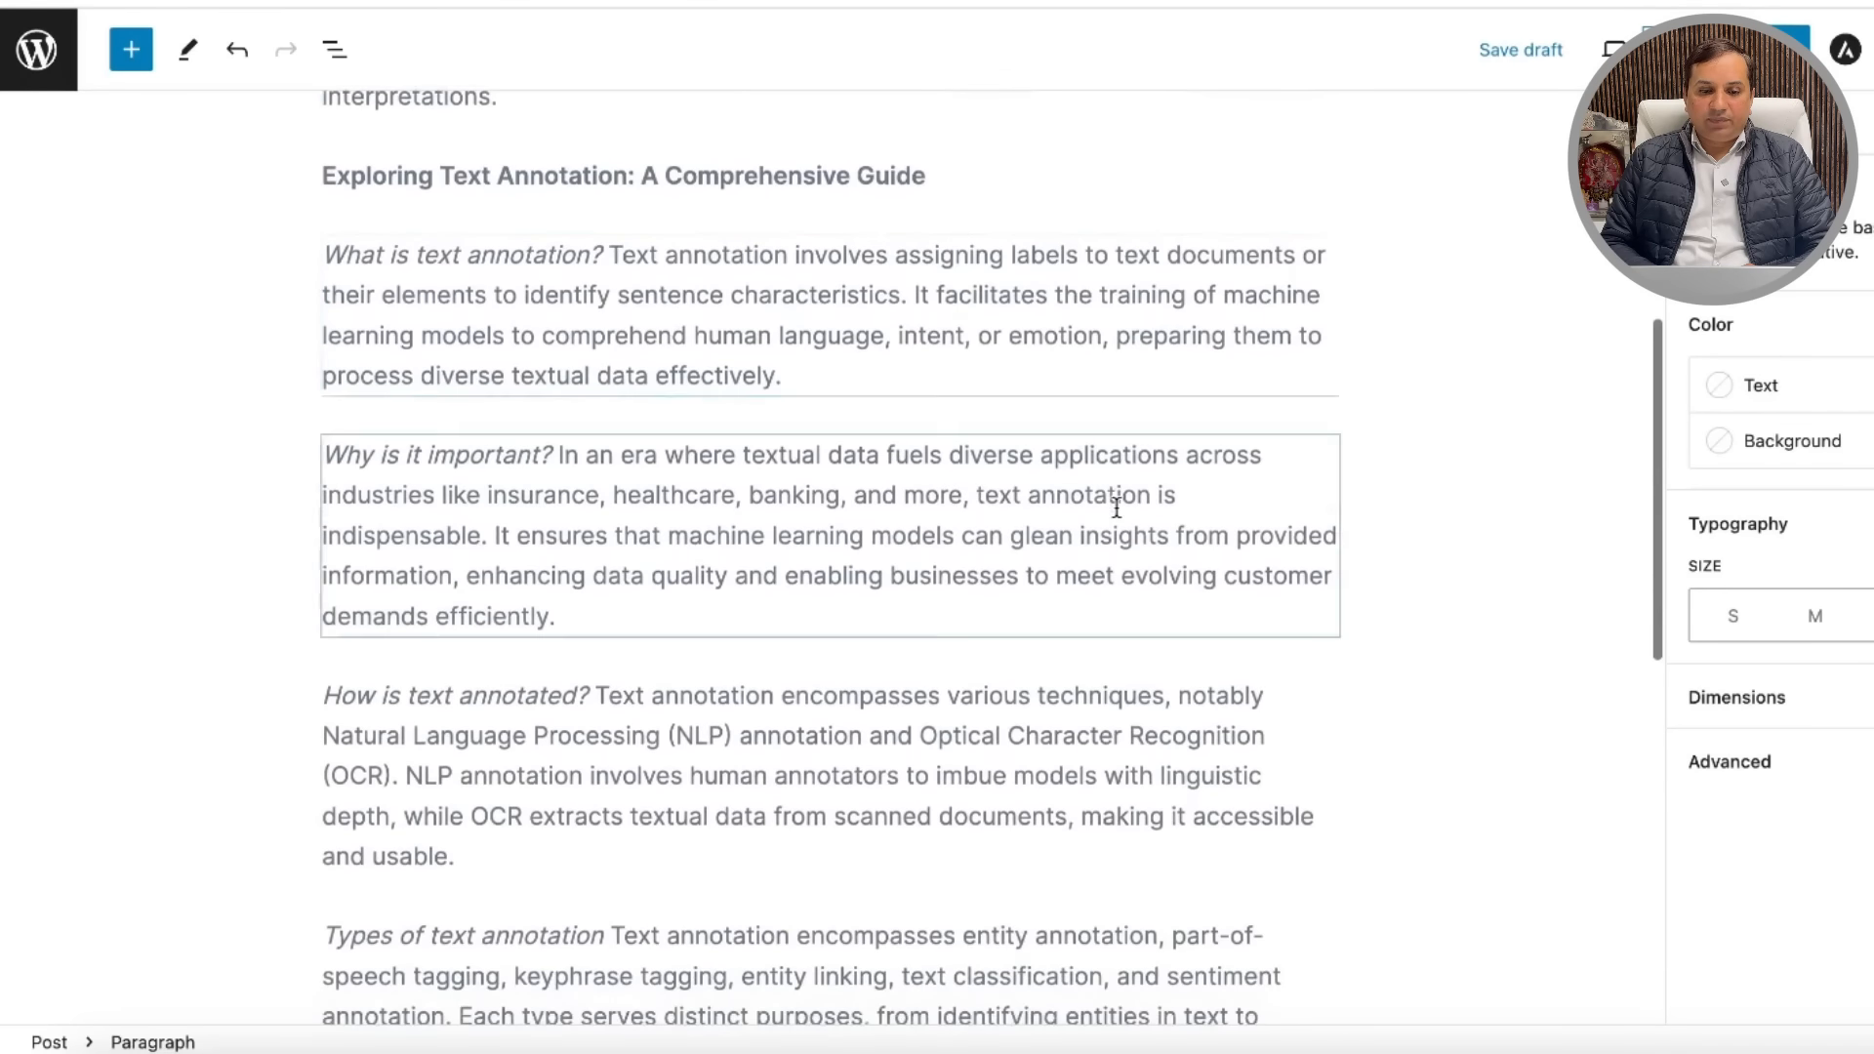
Step: Move the 'Exploring Text Annotation' guide line down one block and convert it to a heading
{"action": "left_click", "coordinate": [931, 175]}
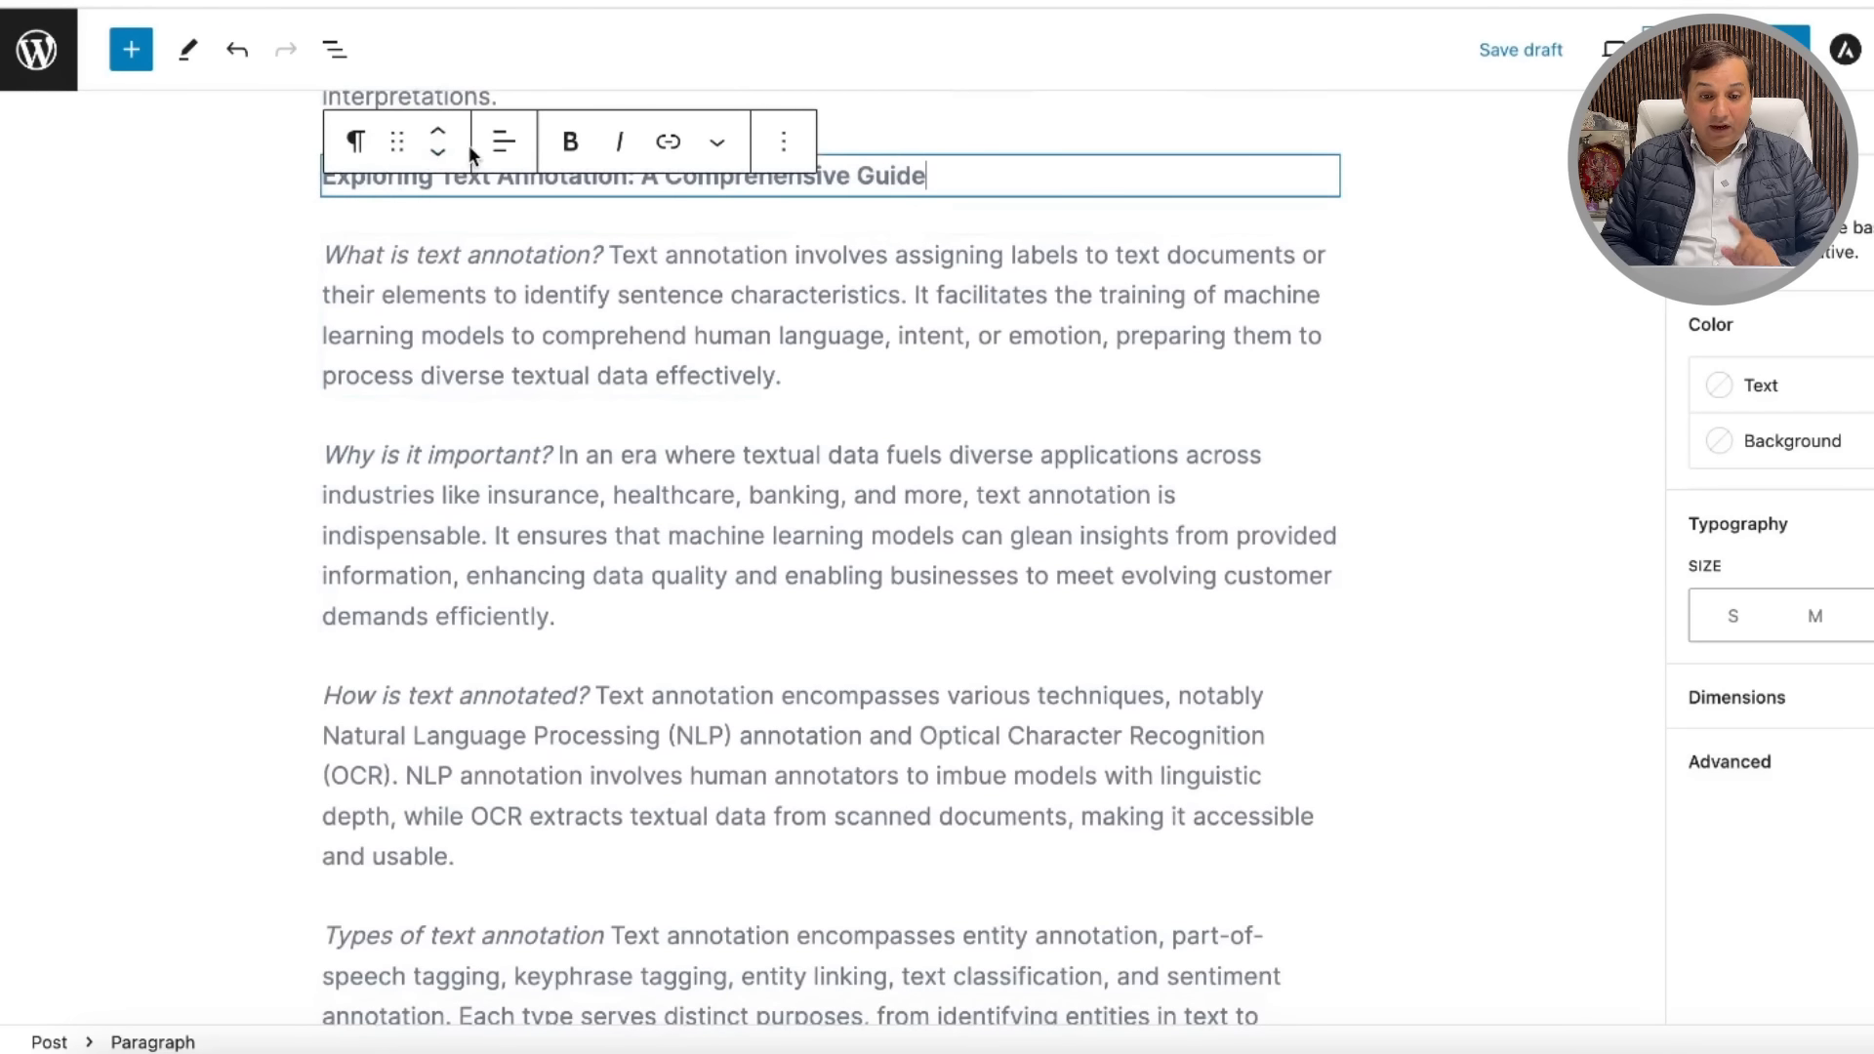
{"action": "left_click", "coordinate": [439, 153]}
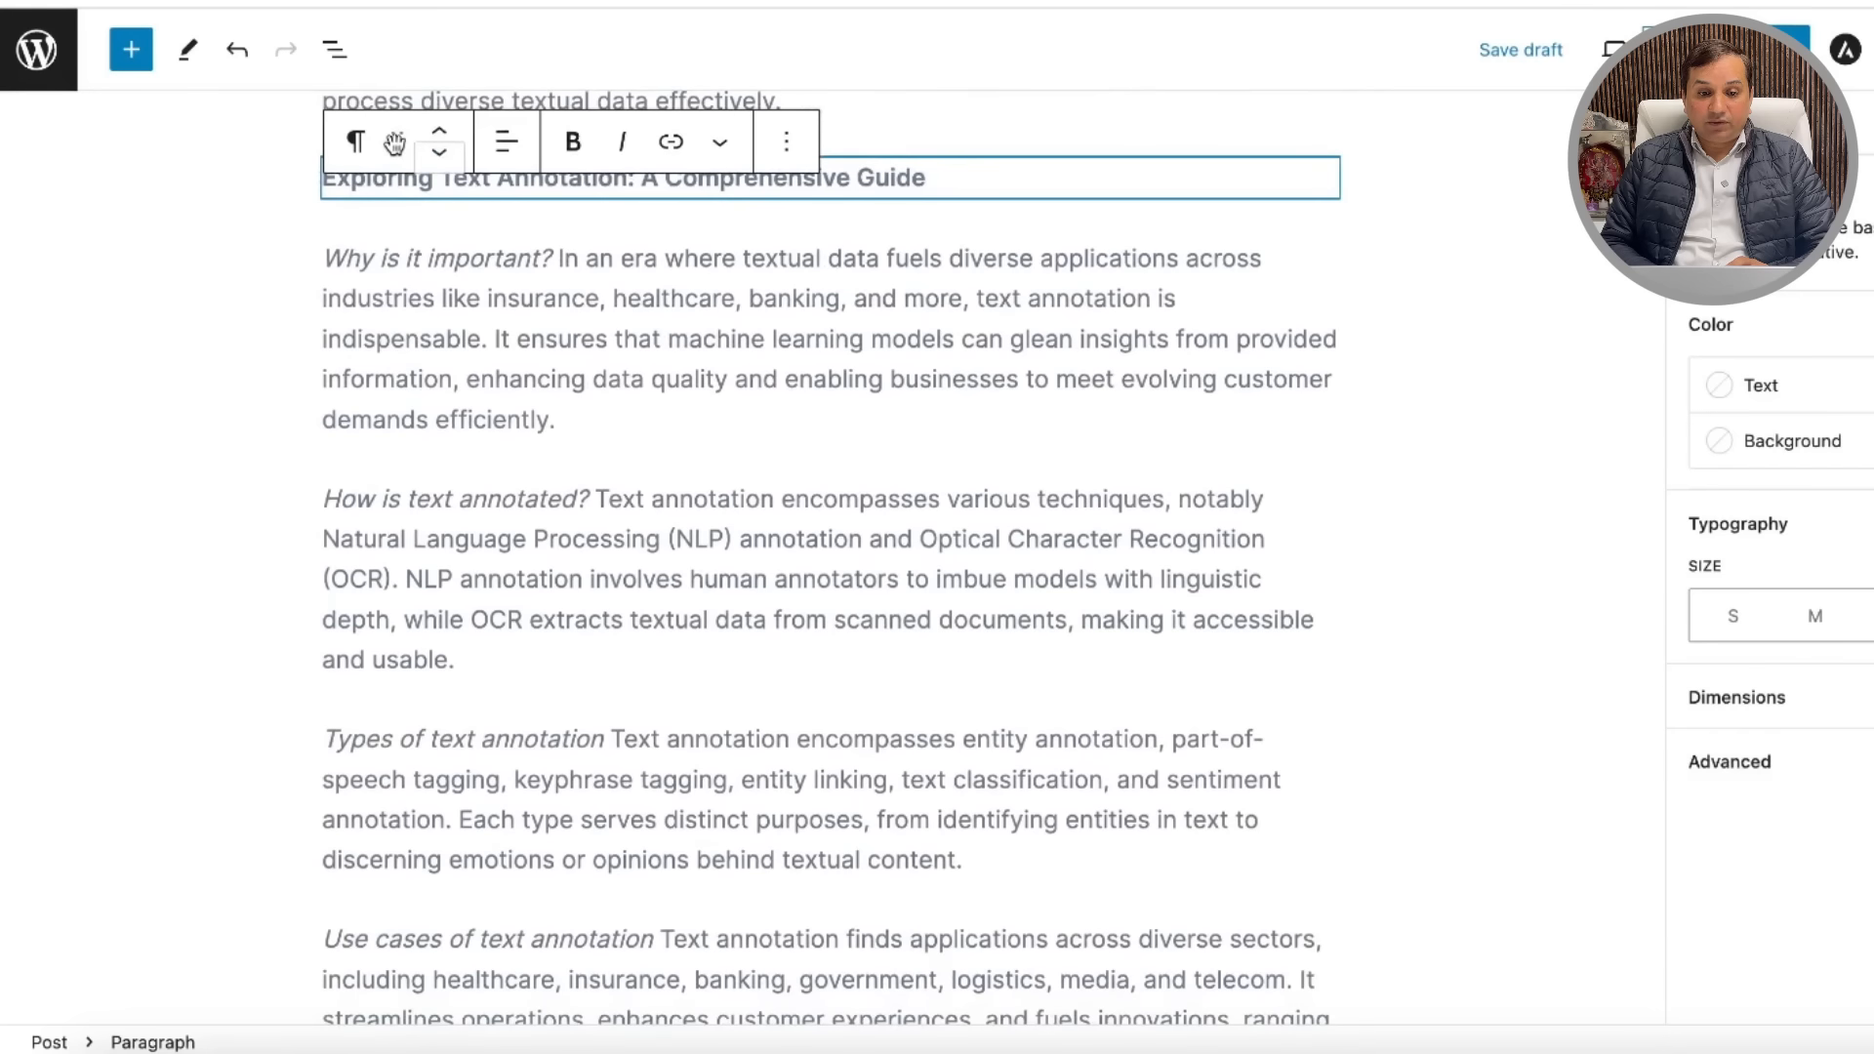
{"action": "left_click", "coordinate": [357, 142]}
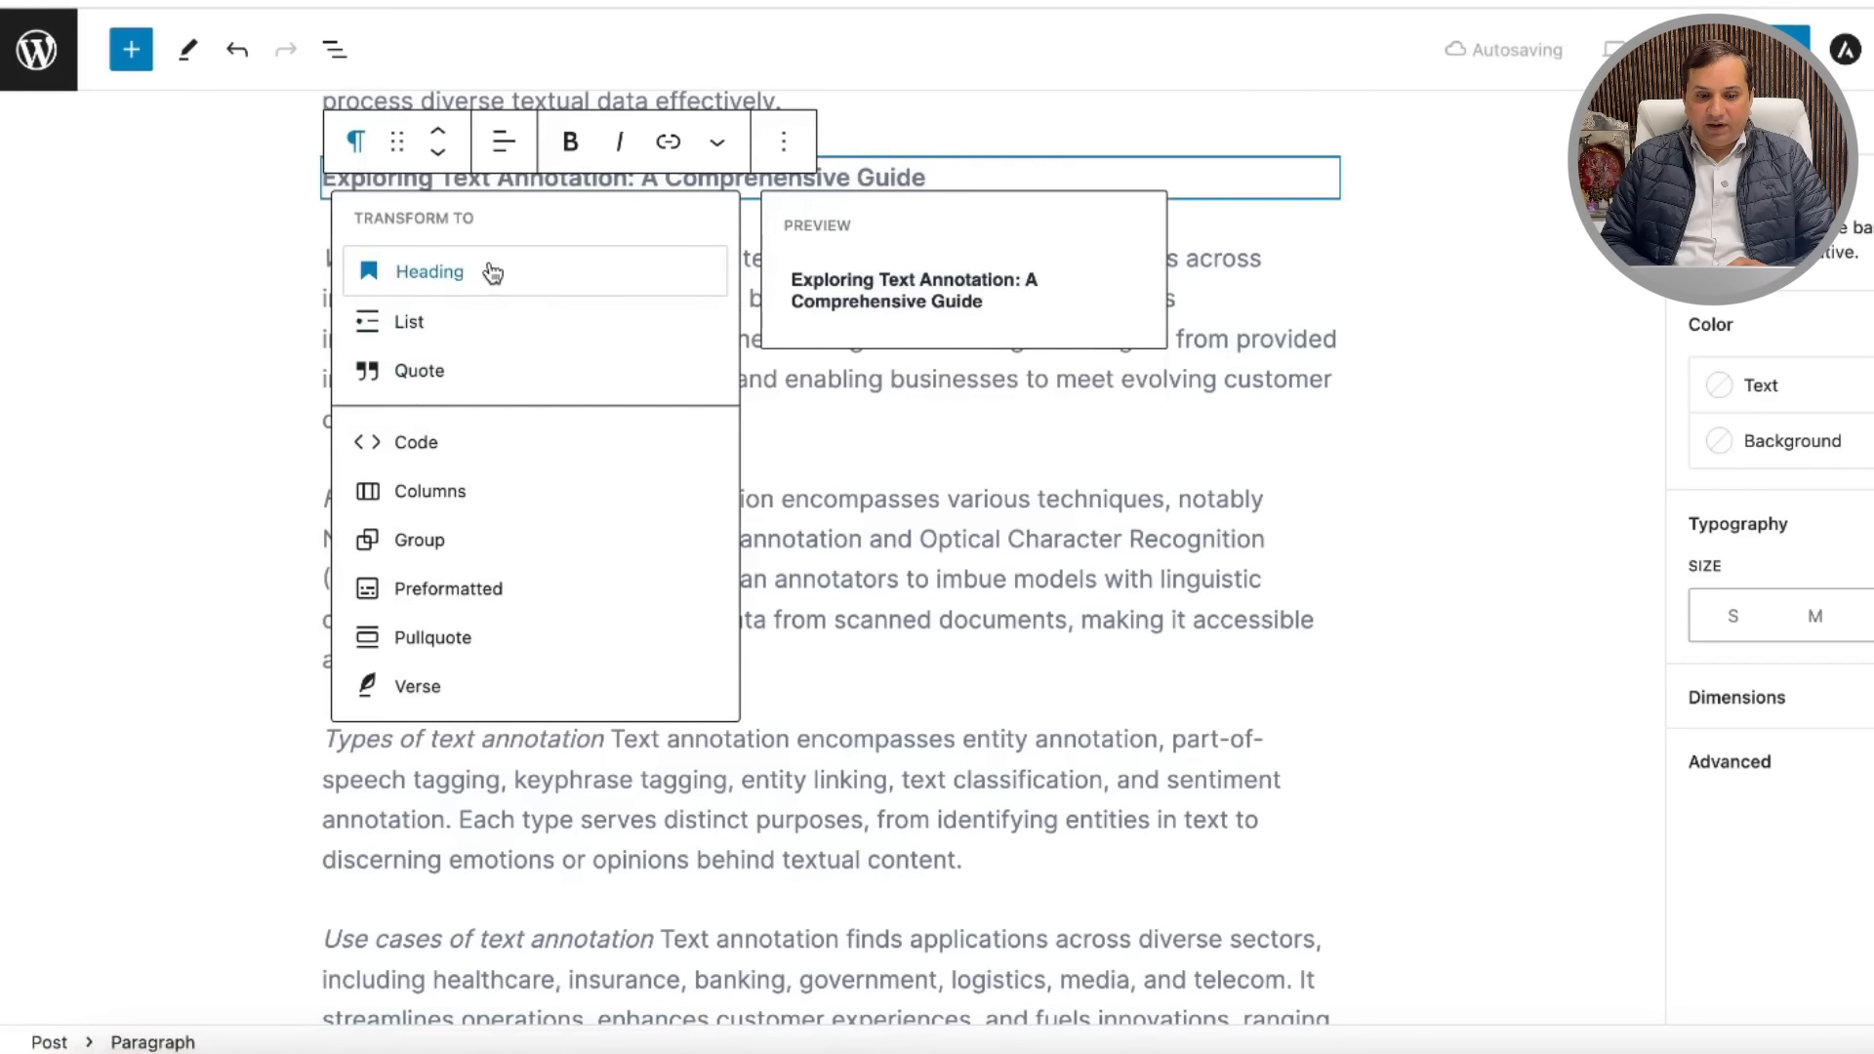
{"action": "left_click", "coordinate": [491, 270]}
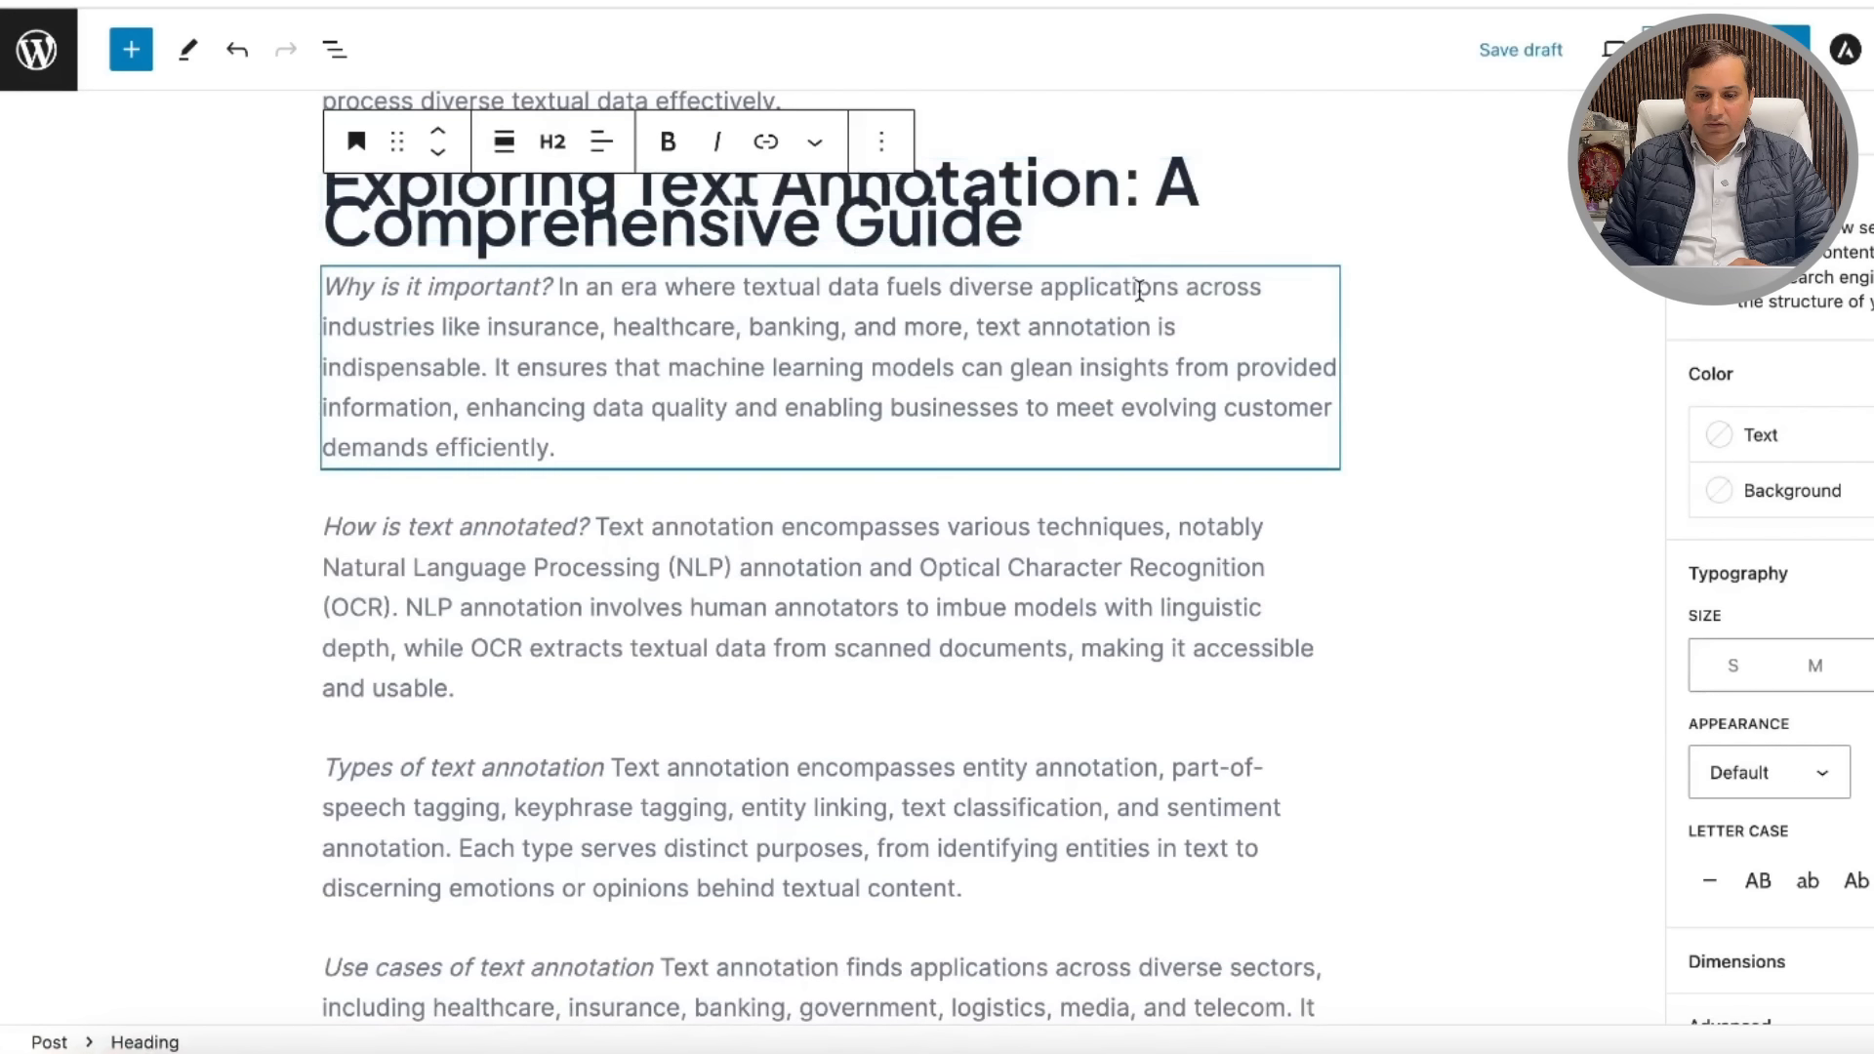
{"action": "left_click", "coordinate": [1418, 347]}
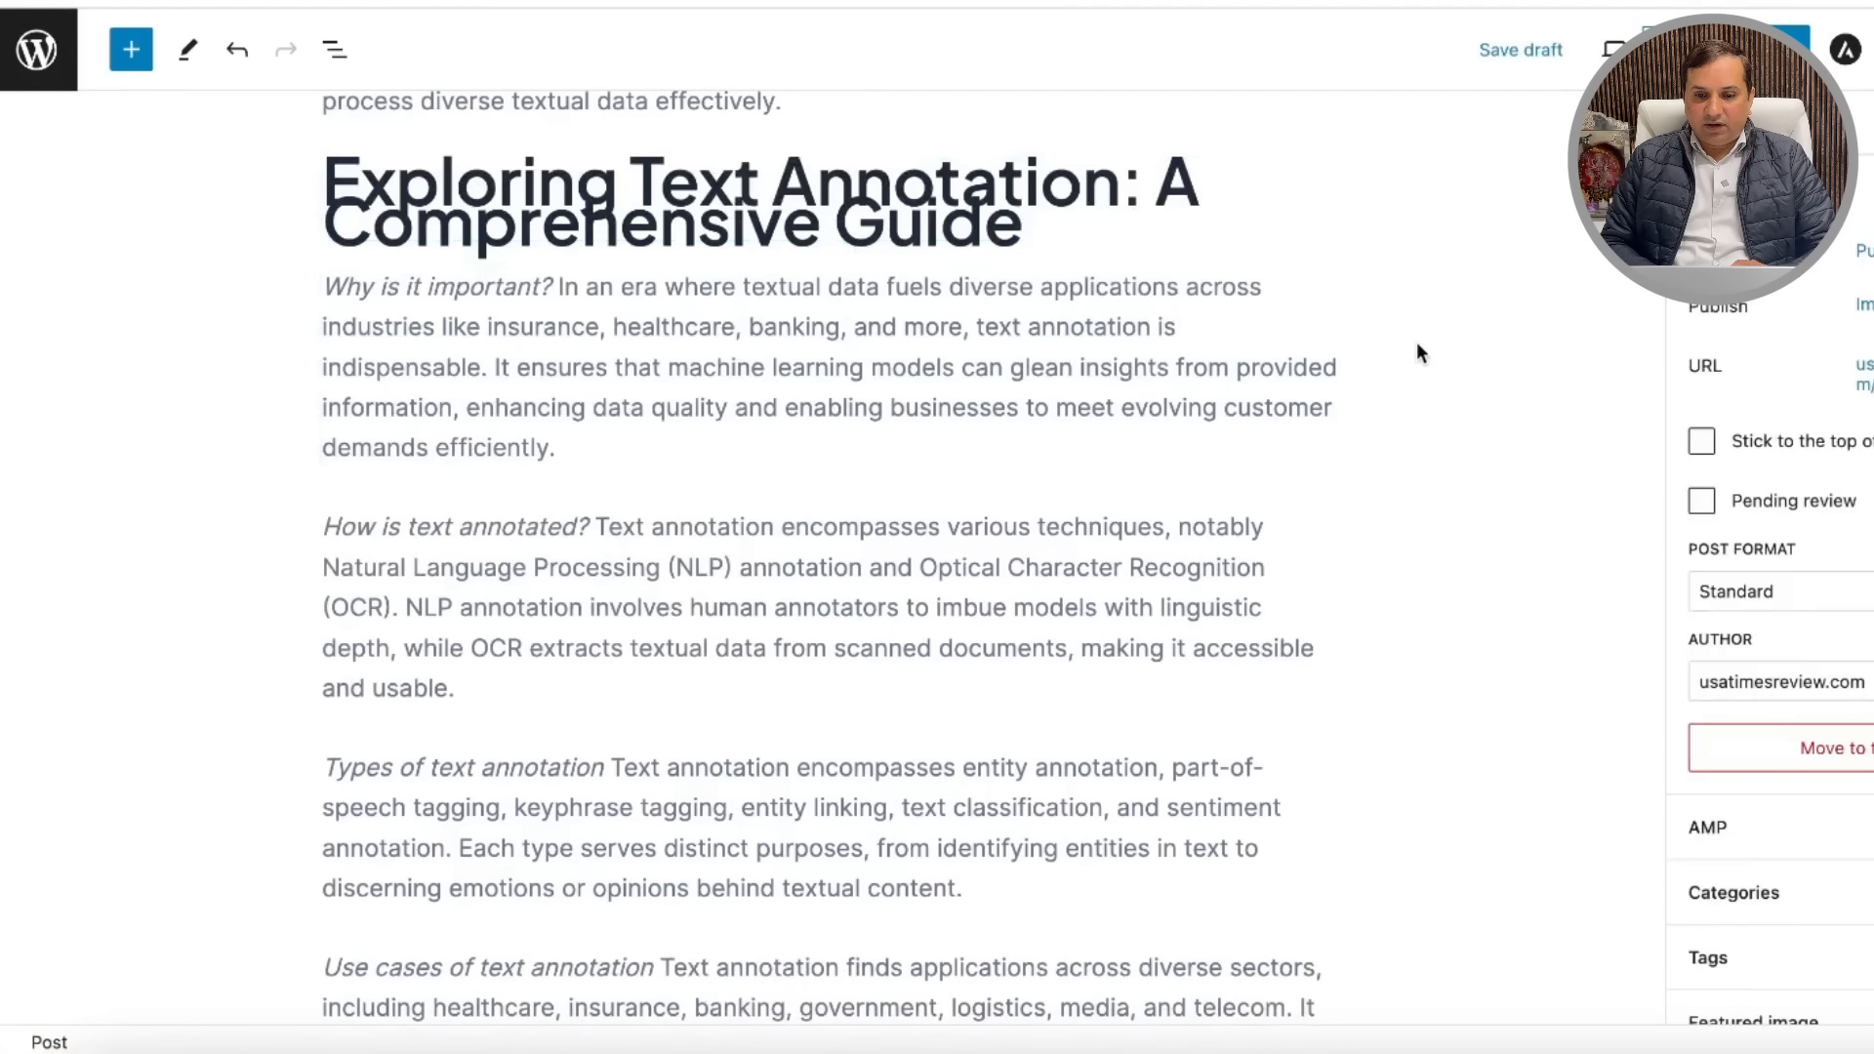
{"action": "scroll", "coordinate": [1418, 347], "scroll_direction": "up", "scroll_amount": 2}
{"action": "triple_click", "coordinate": [461, 302]}
{"action": "left_click", "coordinate": [552, 233]}
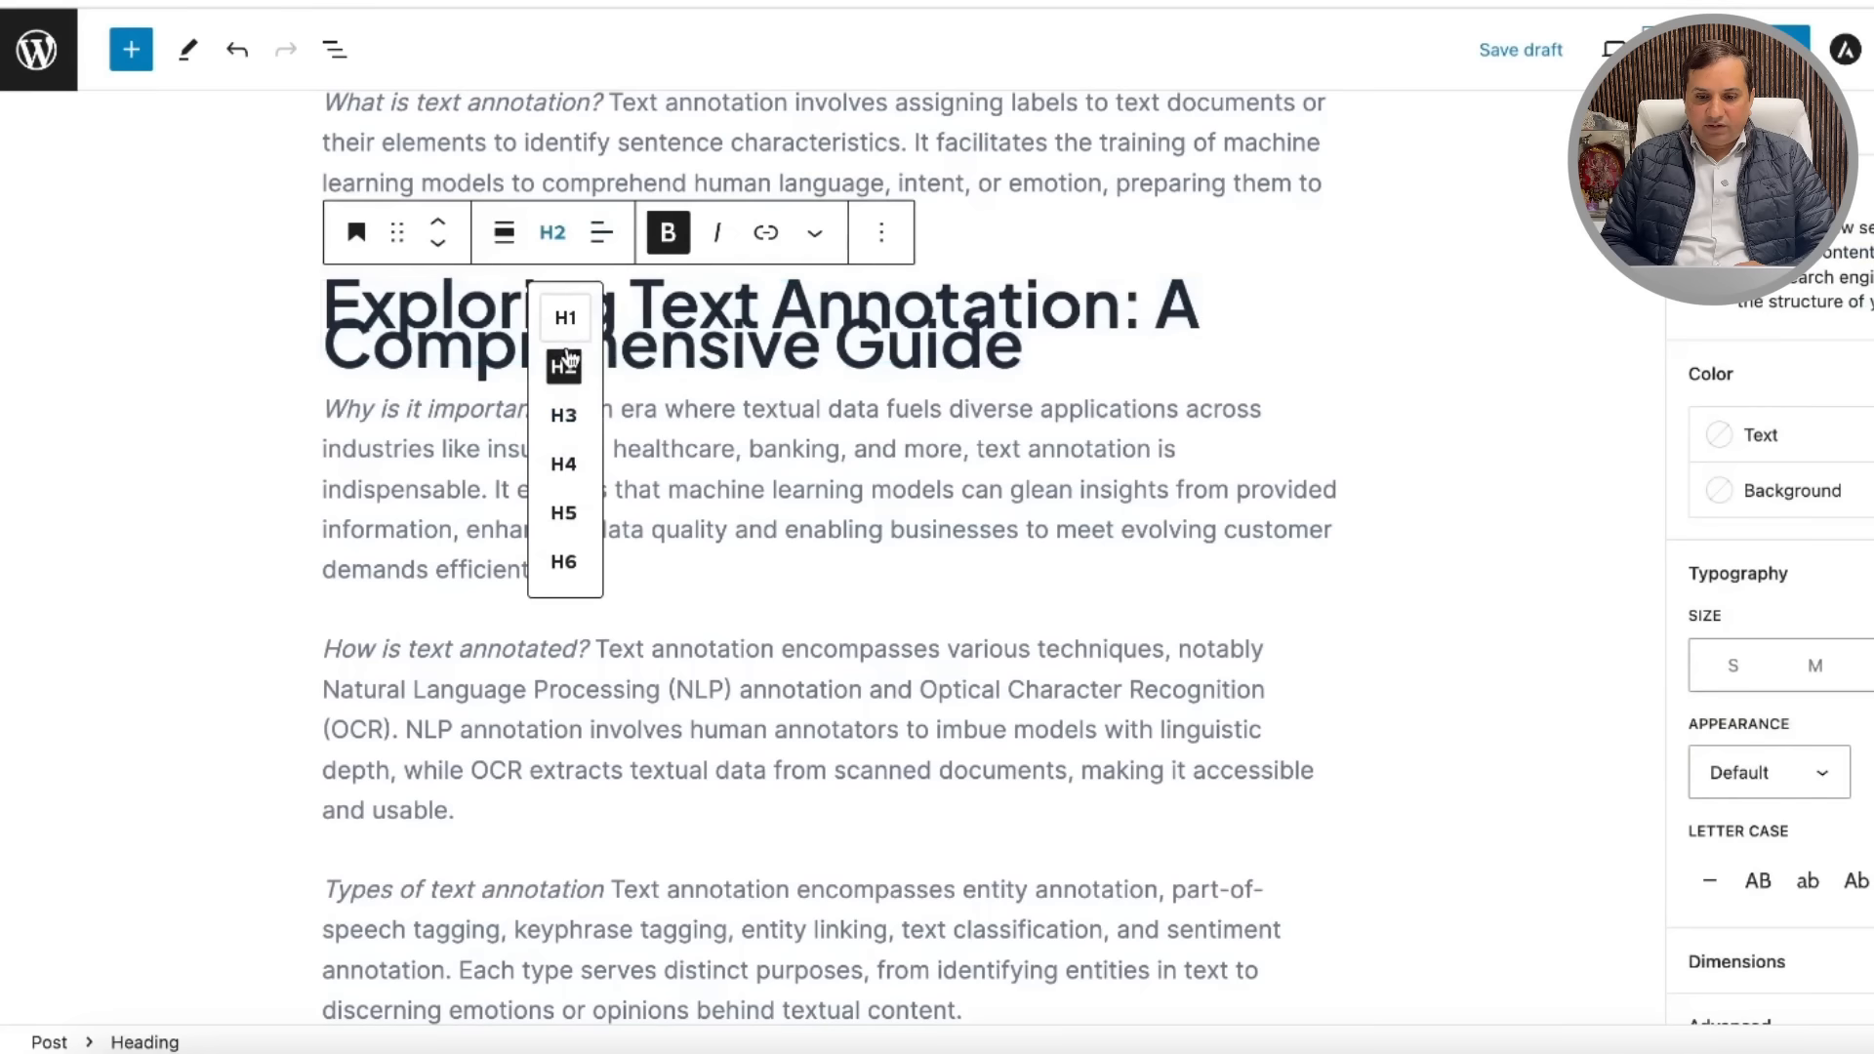
{"action": "left_click", "coordinate": [564, 364]}
{"action": "triple_click", "coordinate": [1284, 312]}
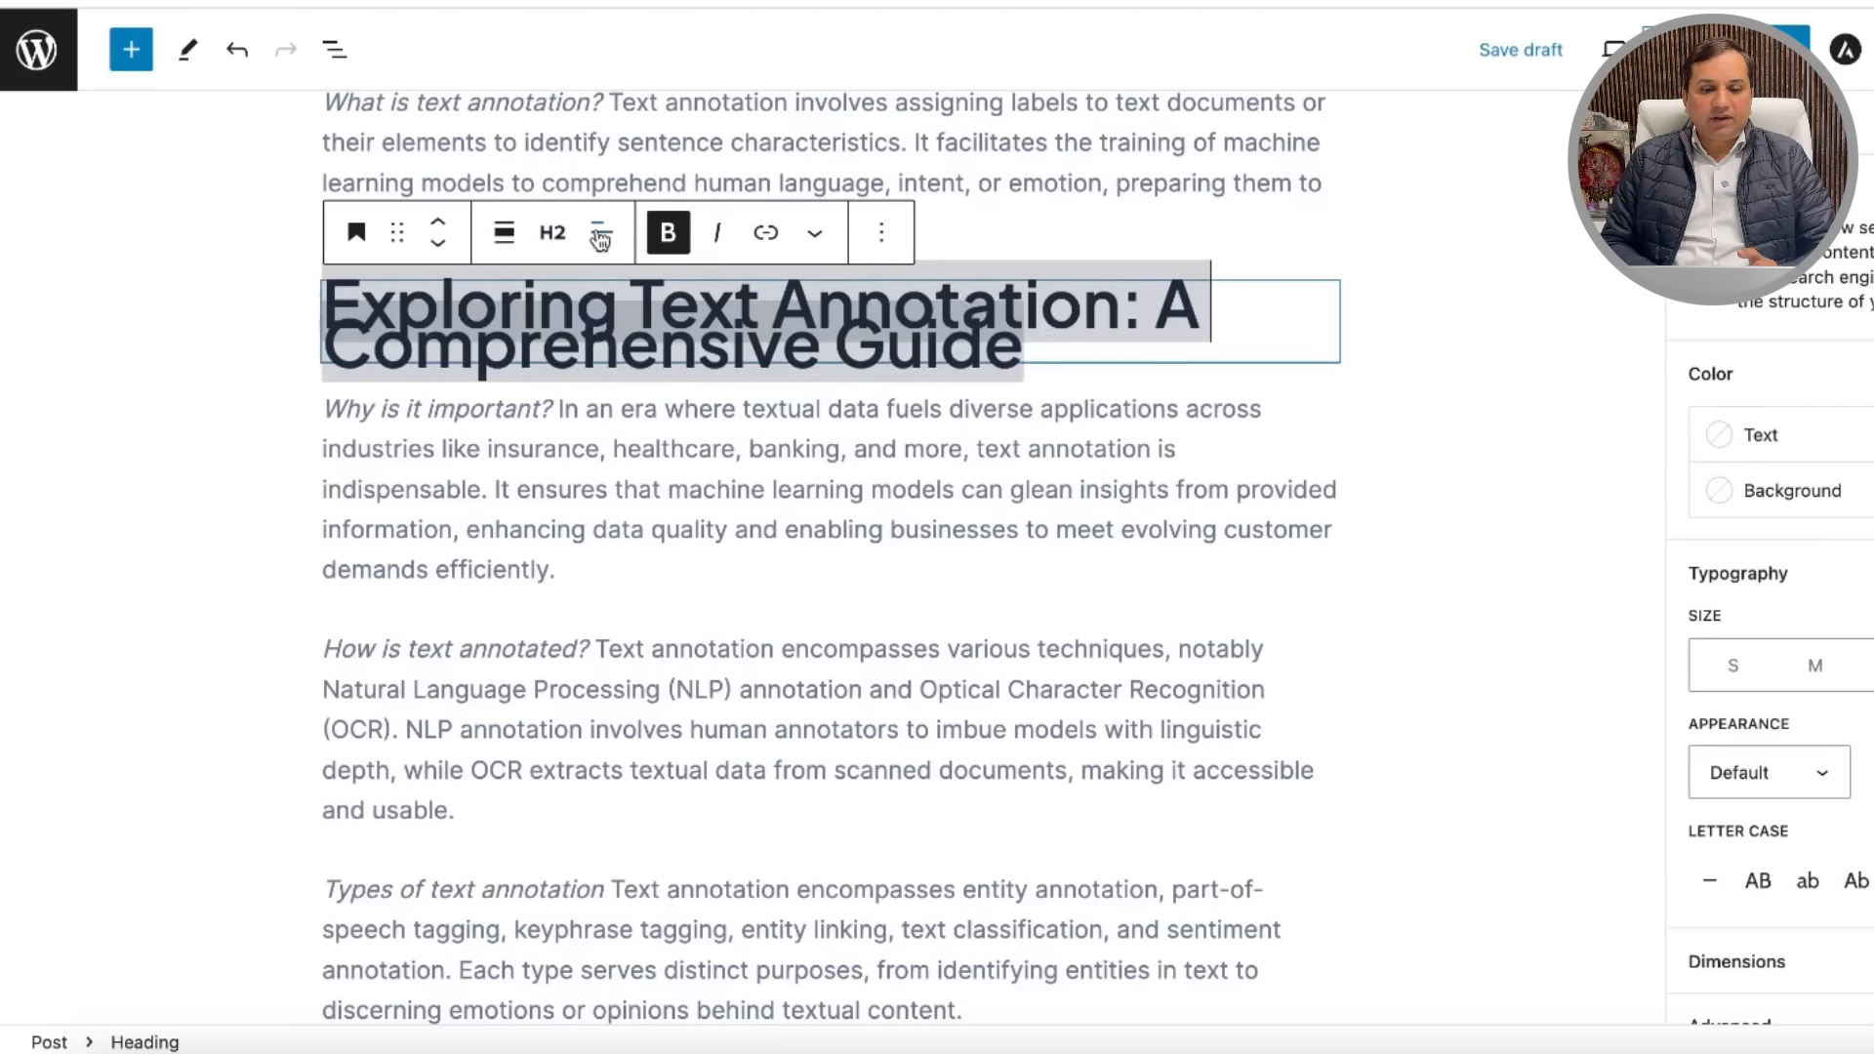
{"action": "left_click", "coordinate": [881, 232]}
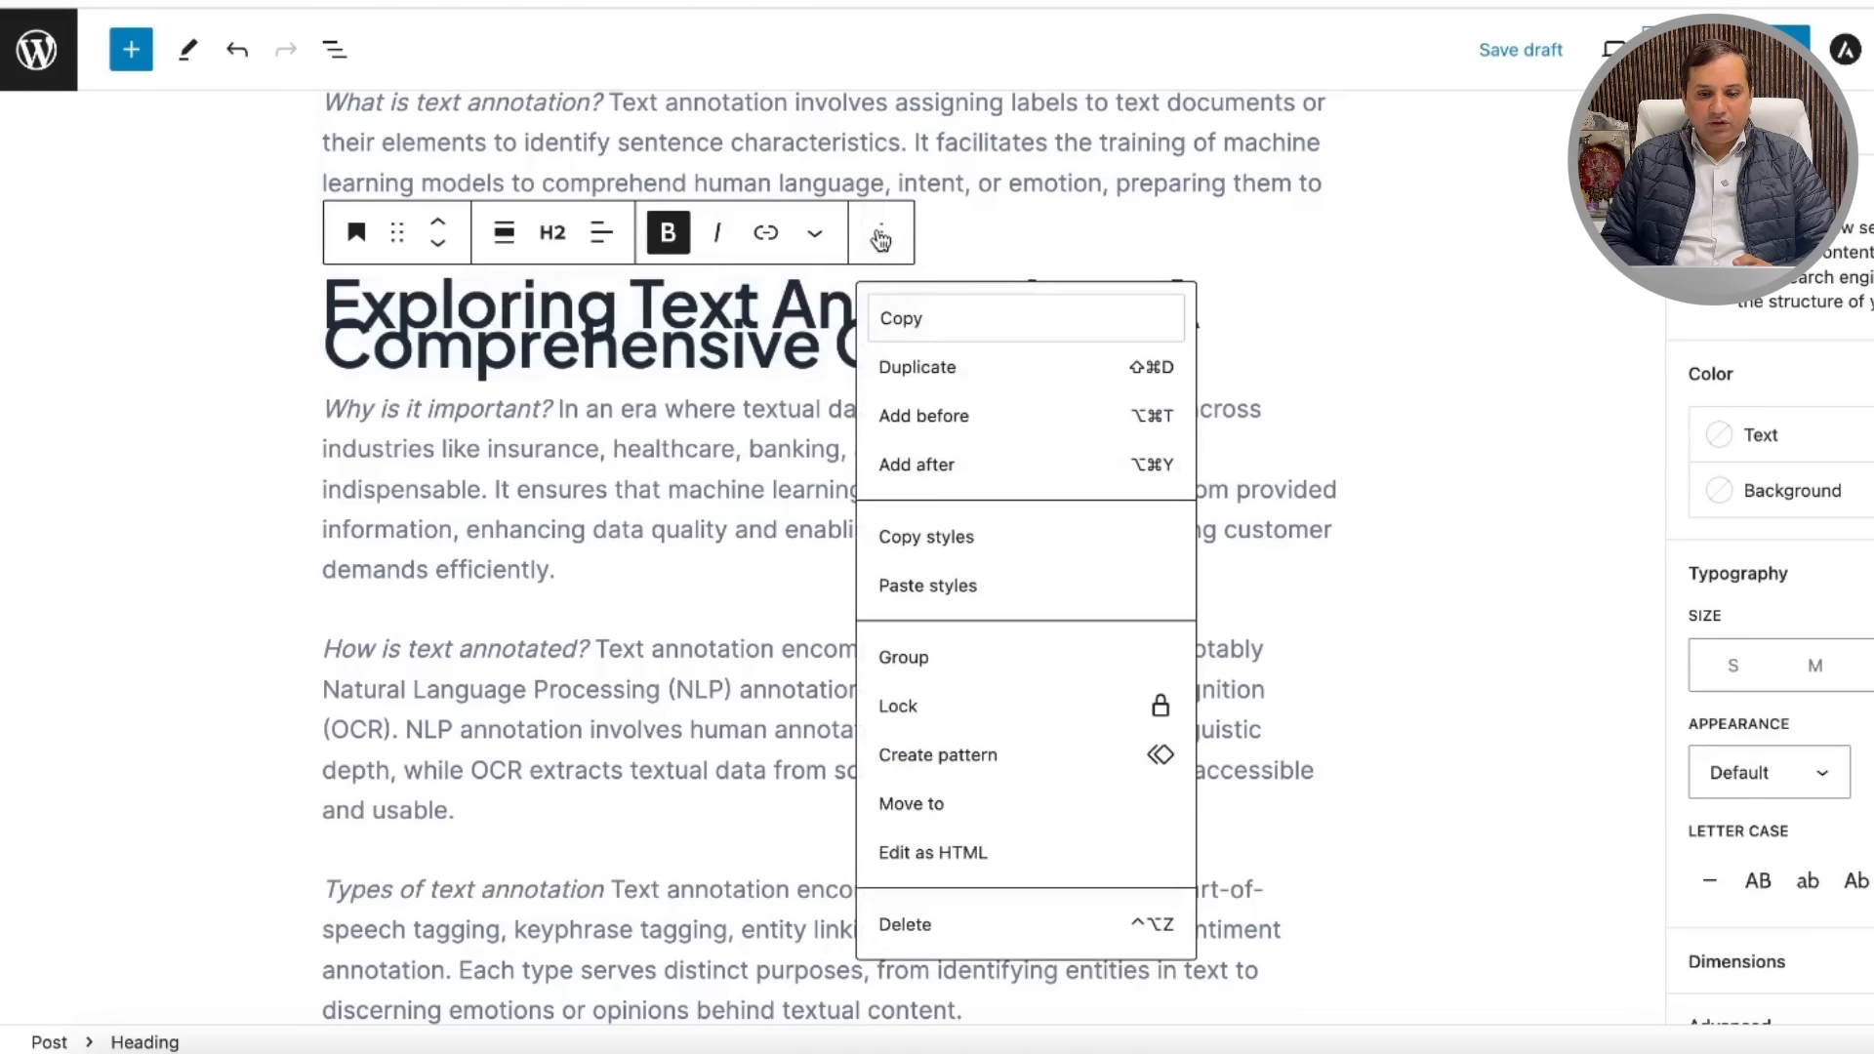
{"action": "left_click", "coordinate": [1420, 297]}
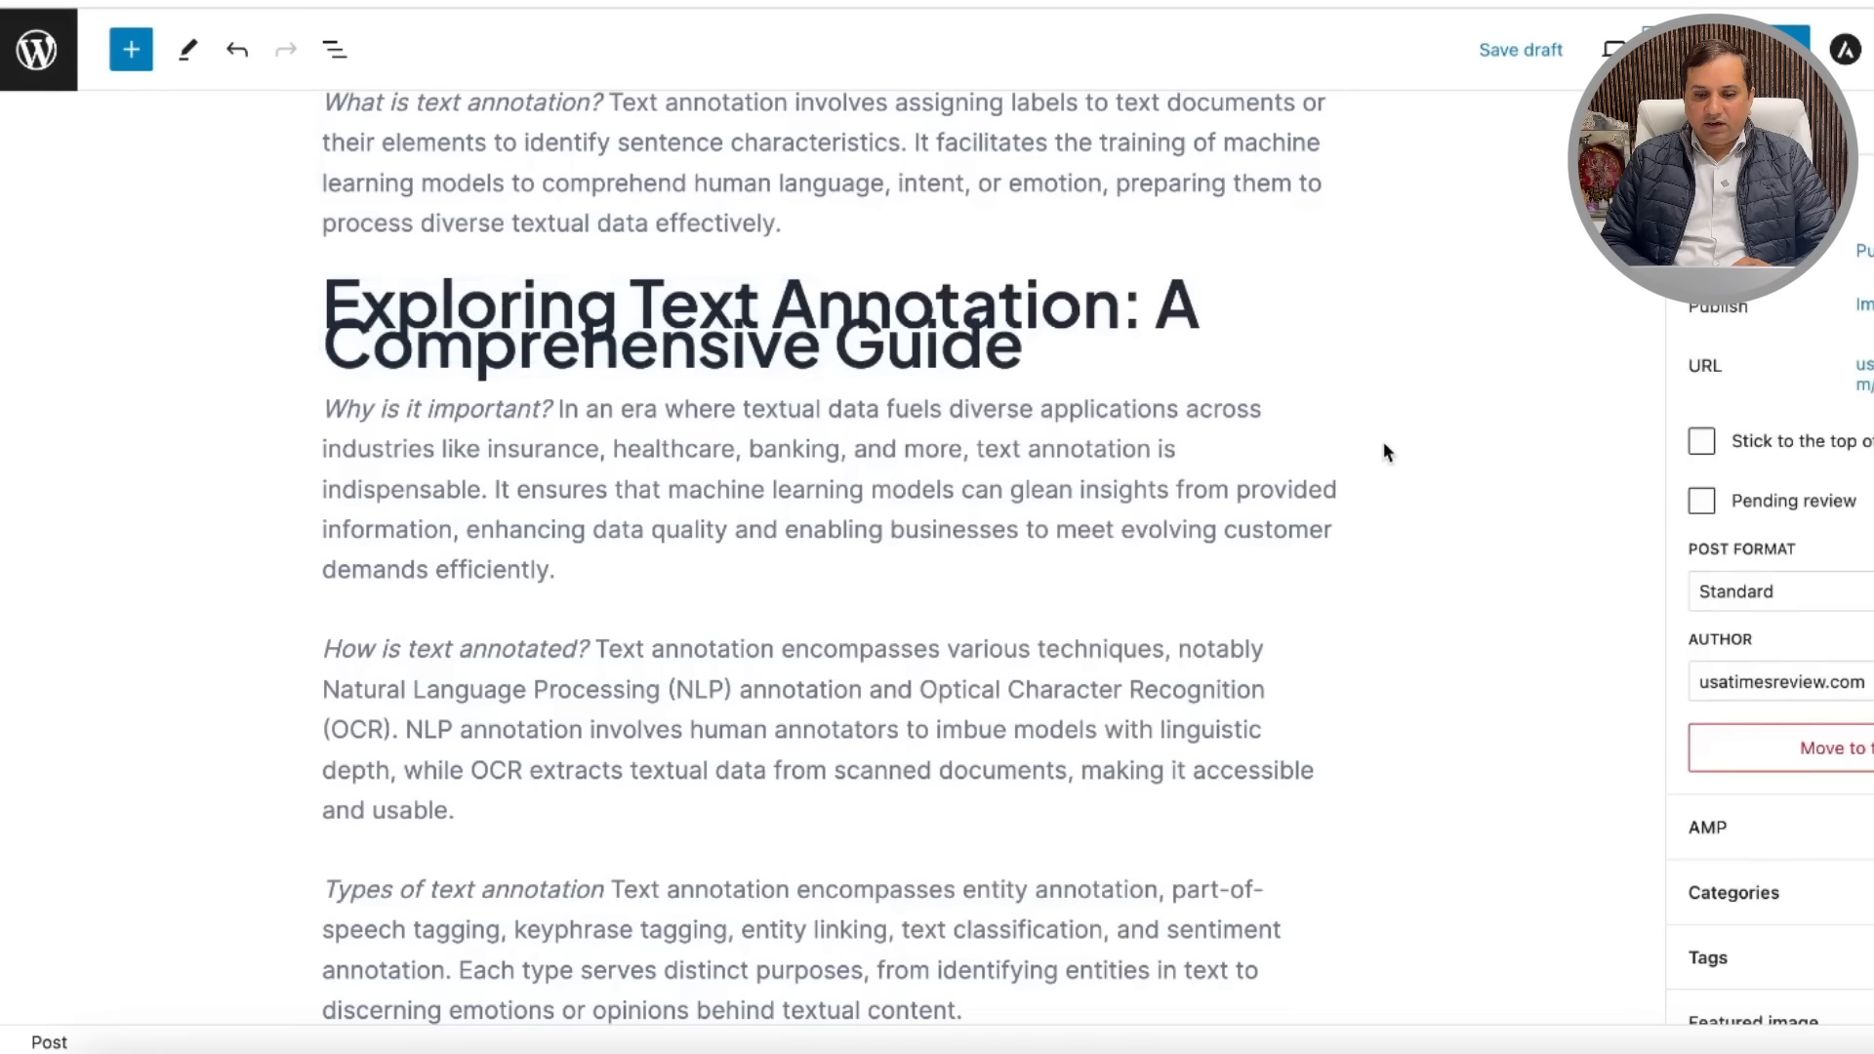
Step: Make the SuperAnnotate line and the 'Exploring Text Annotation' heading both H3 headings
{"action": "scroll", "coordinate": [1384, 441], "scroll_direction": "down", "scroll_amount": 3}
{"action": "scroll", "coordinate": [1384, 452], "scroll_direction": "down", "scroll_amount": 6}
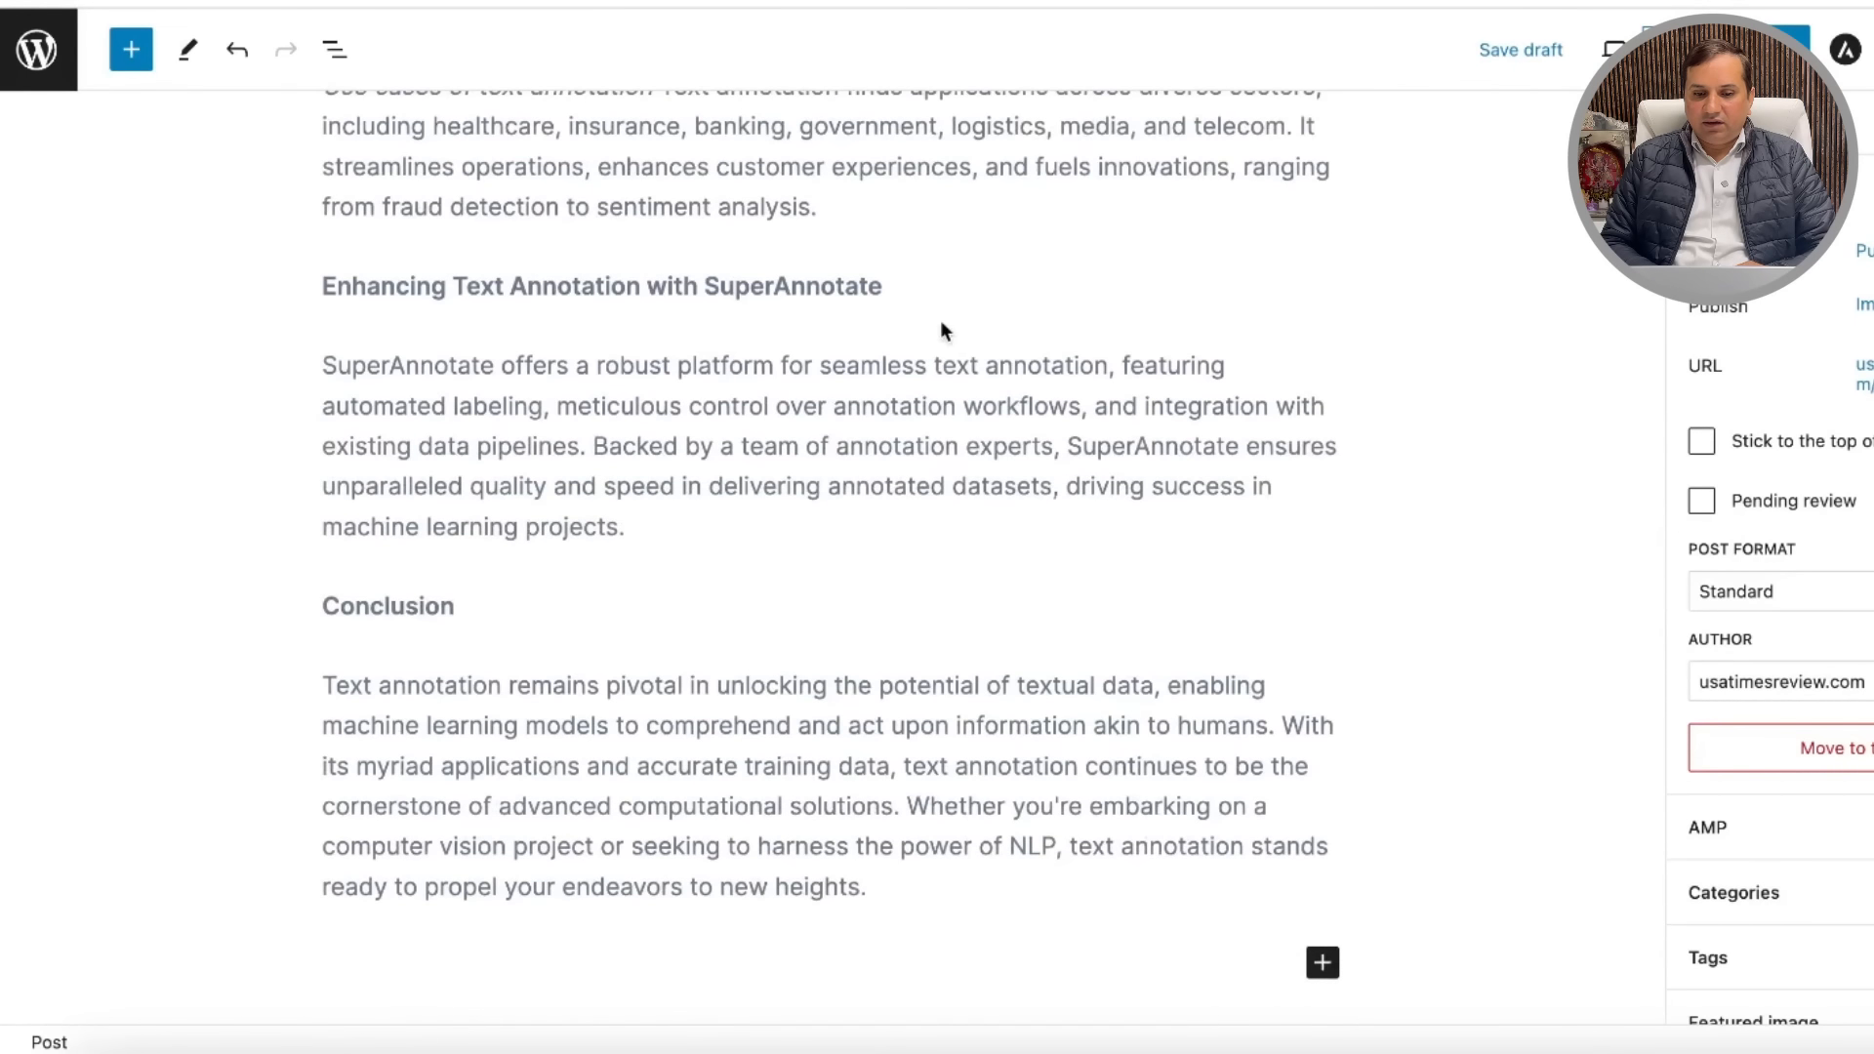
{"action": "left_click", "coordinate": [863, 280]}
{"action": "triple_click", "coordinate": [887, 368]}
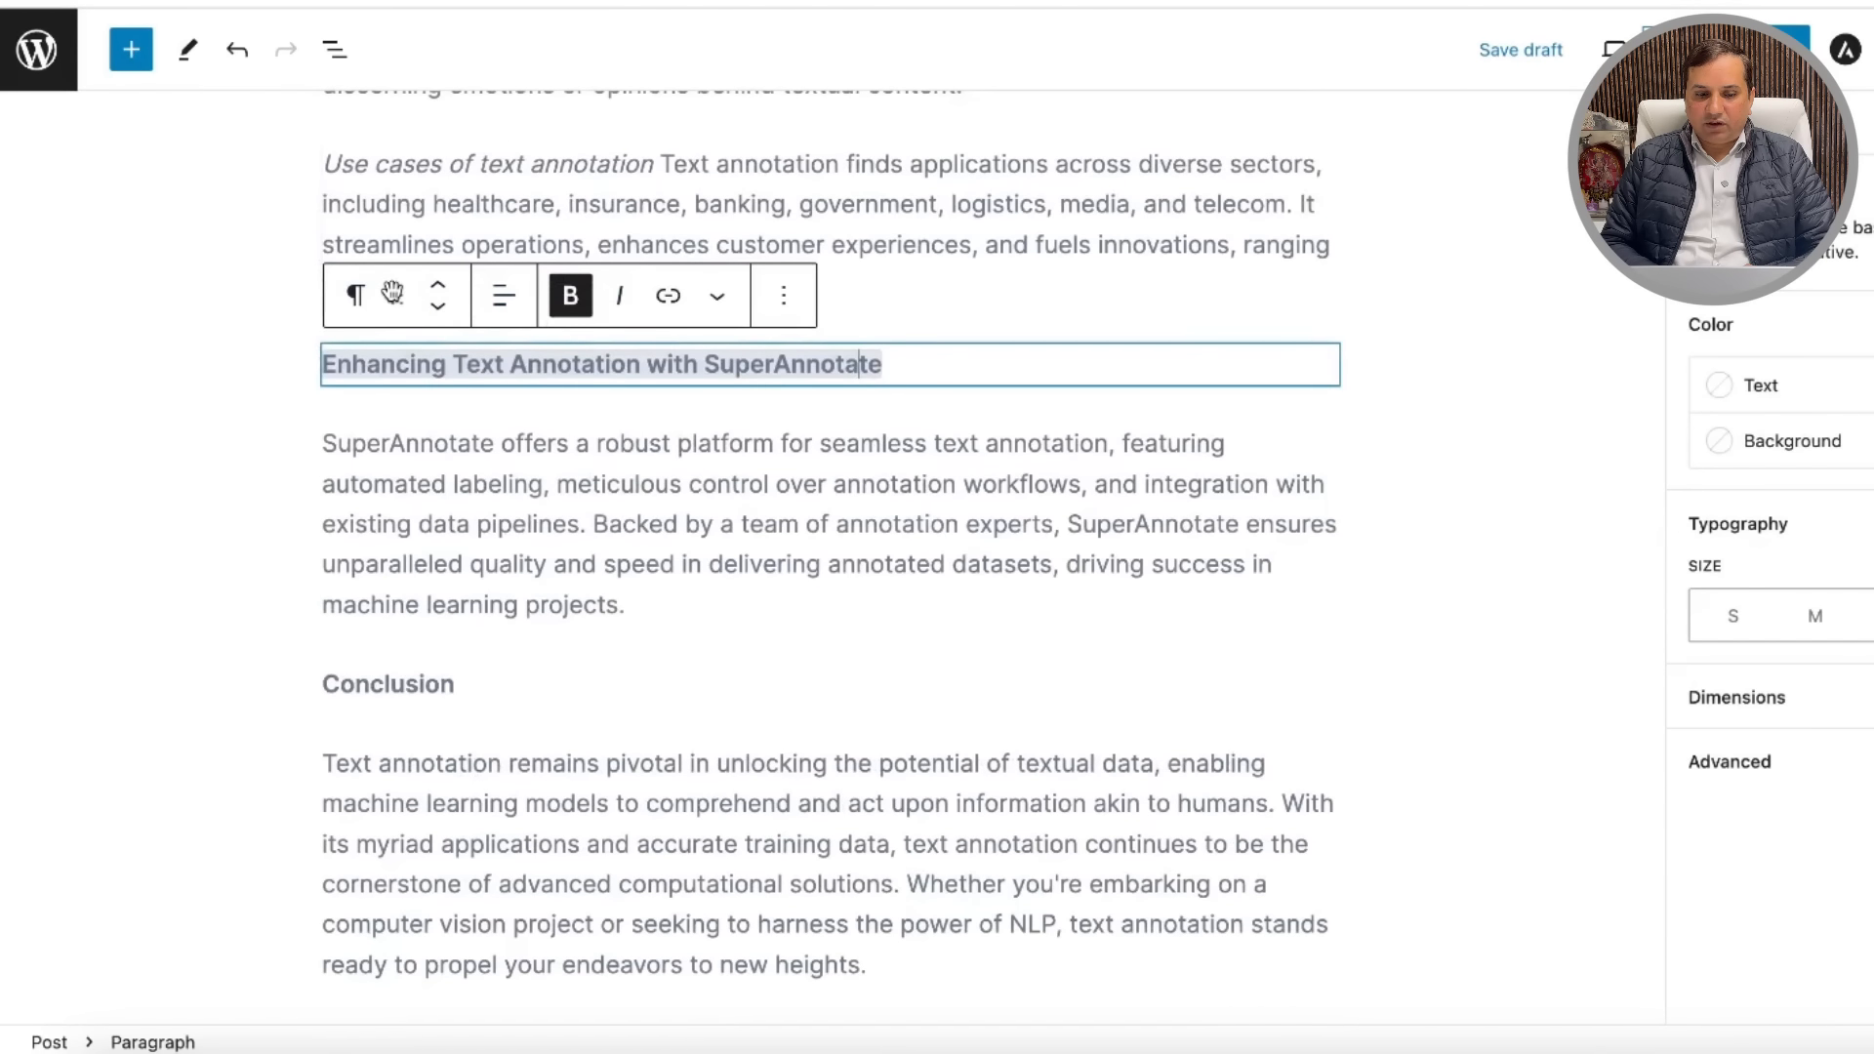
{"action": "left_click", "coordinate": [355, 303]}
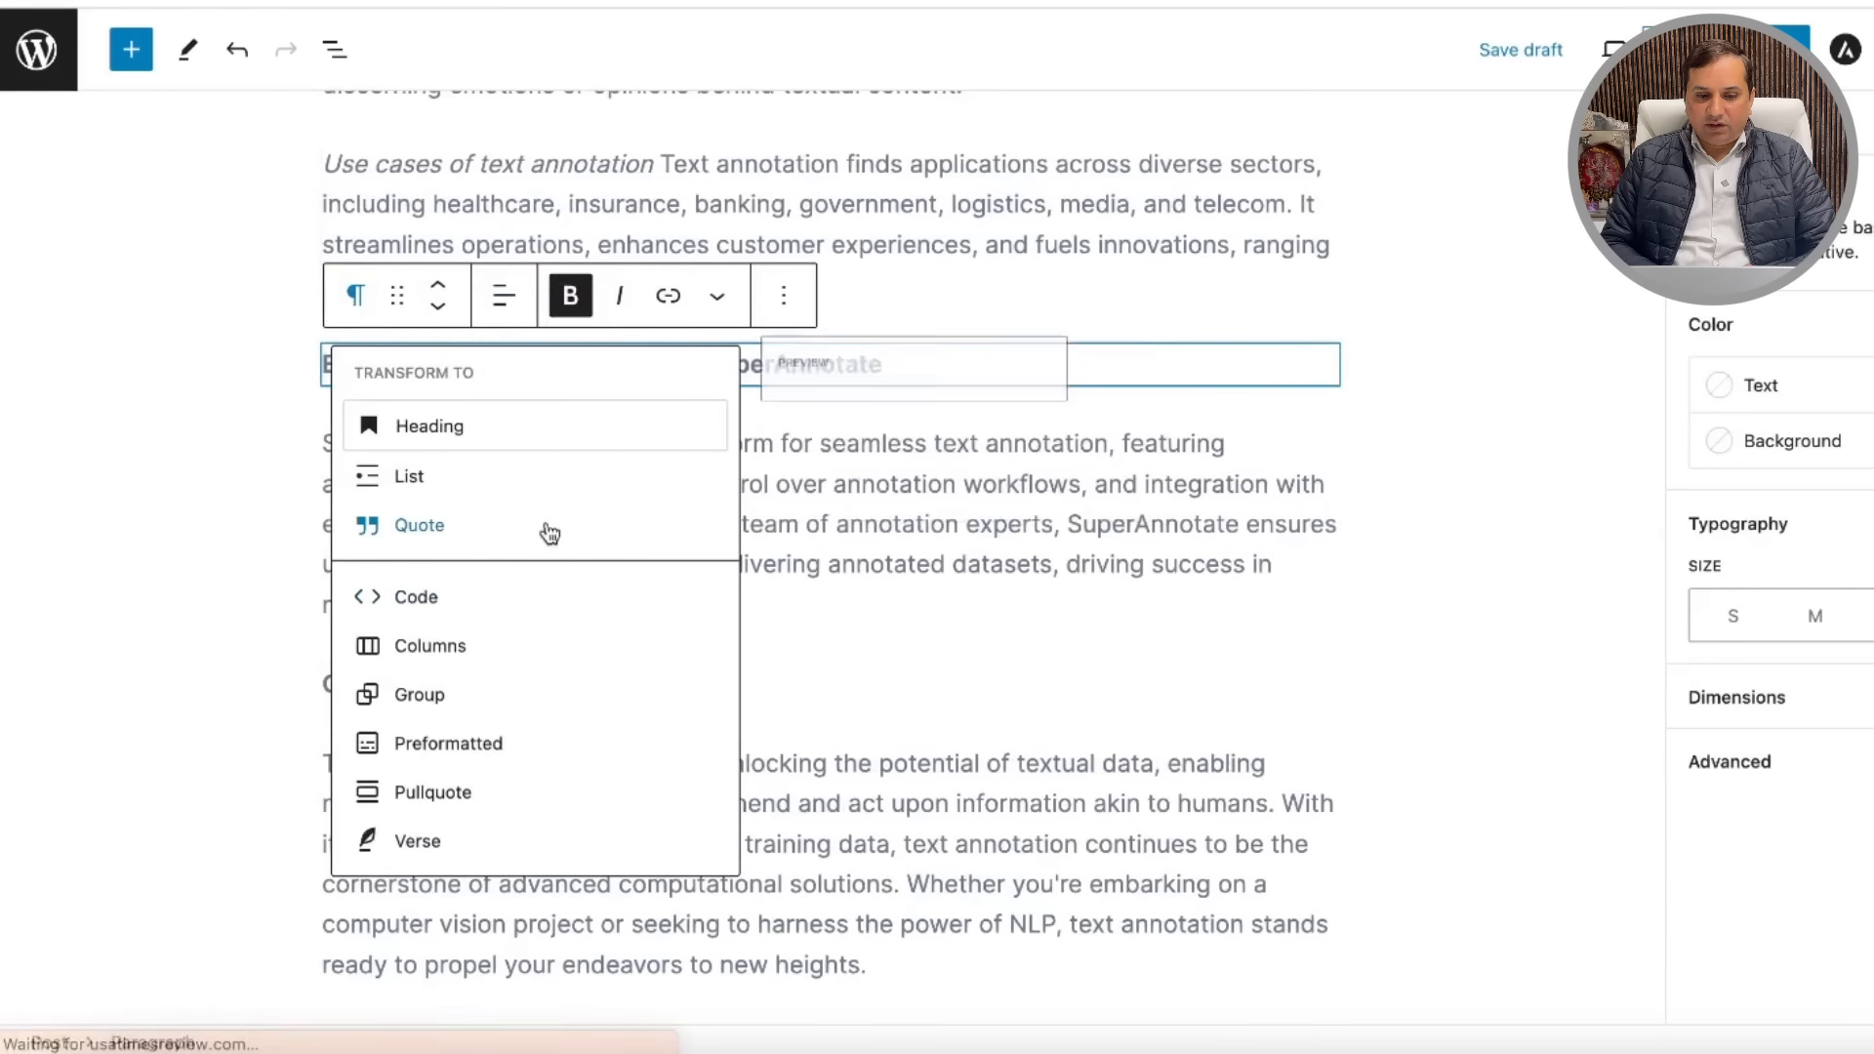
{"action": "left_click", "coordinate": [548, 426]}
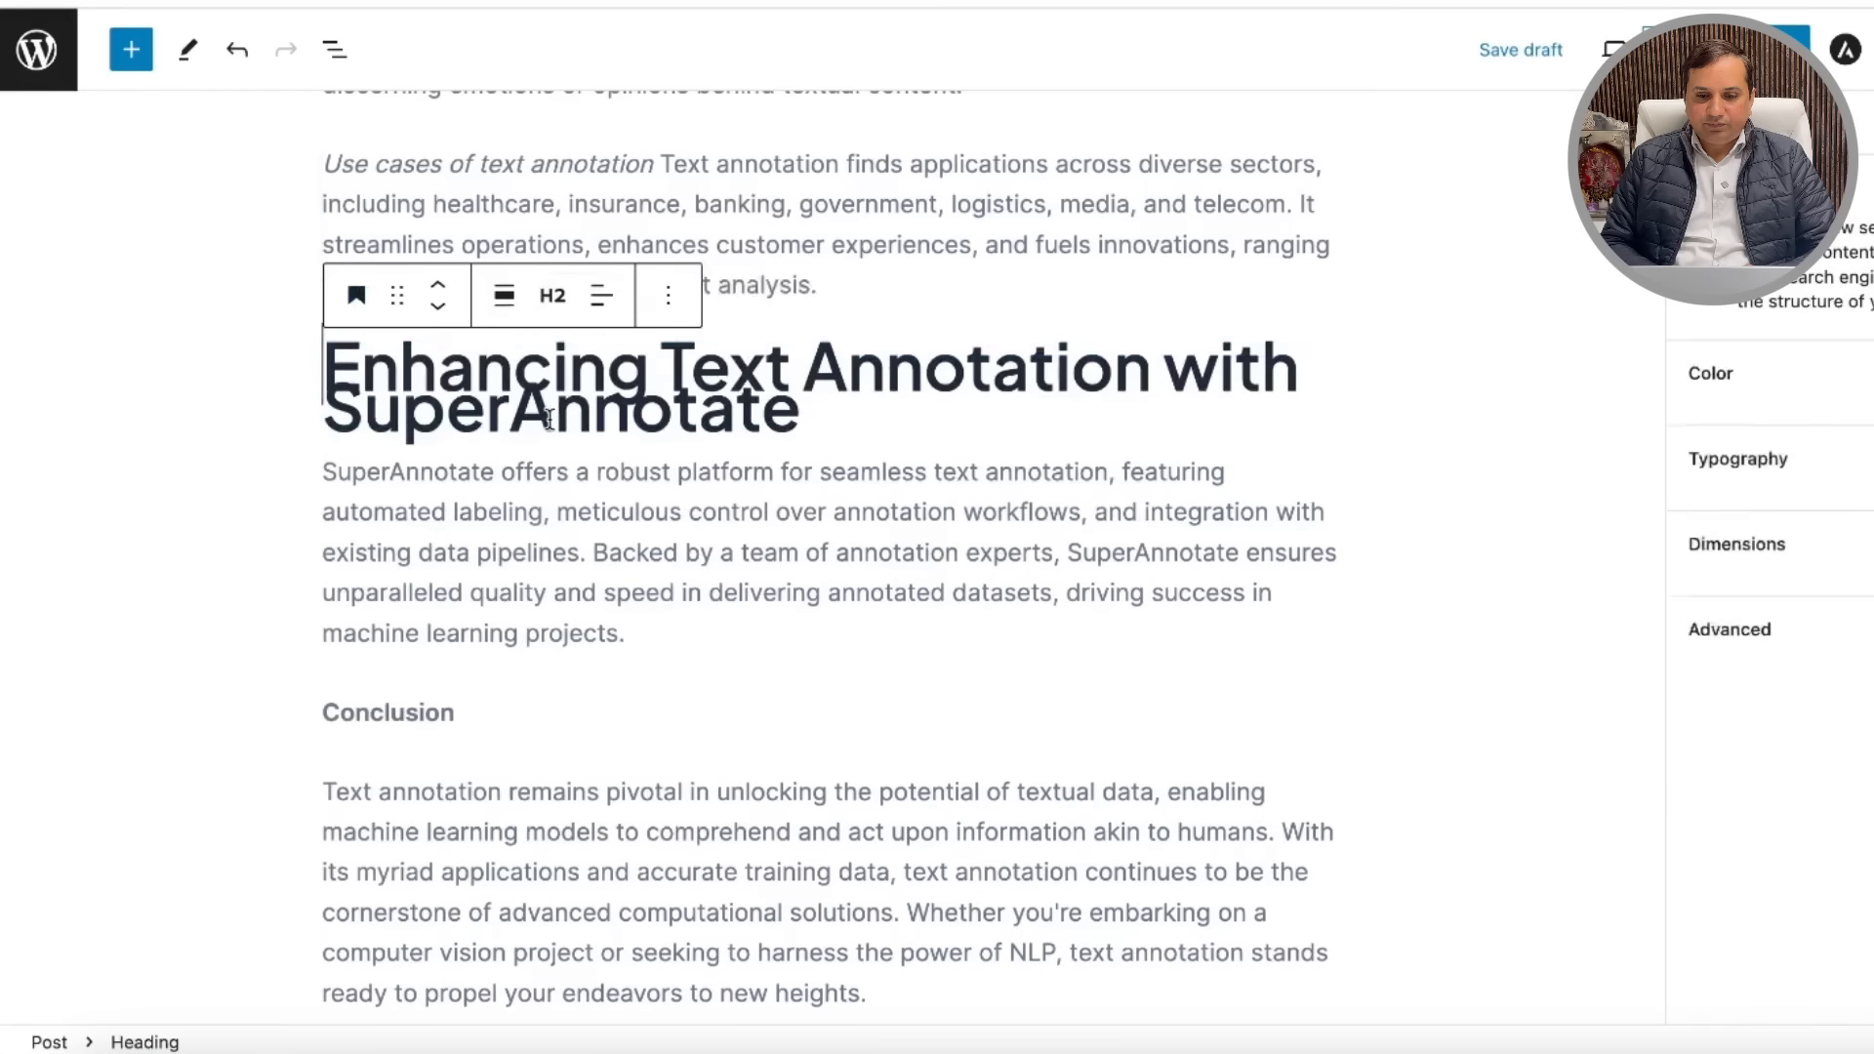
{"action": "left_click", "coordinate": [572, 310]}
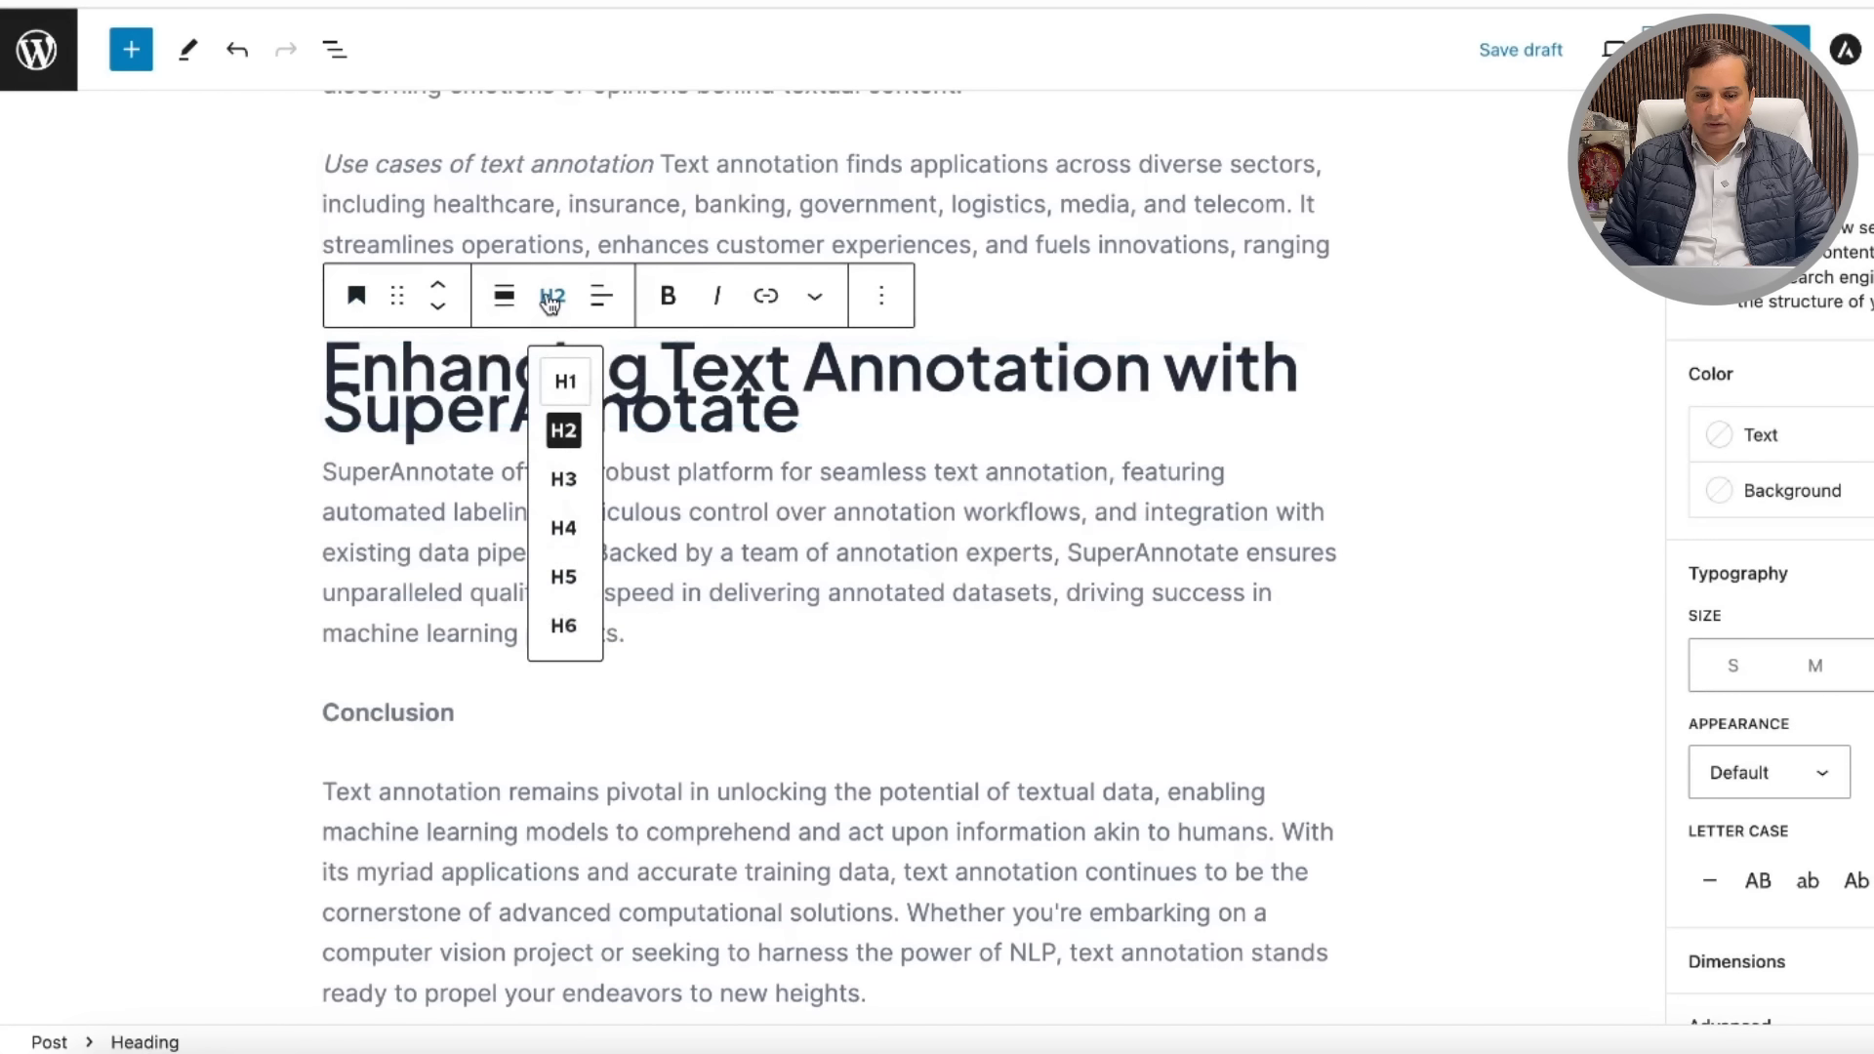
{"action": "left_click", "coordinate": [573, 473]}
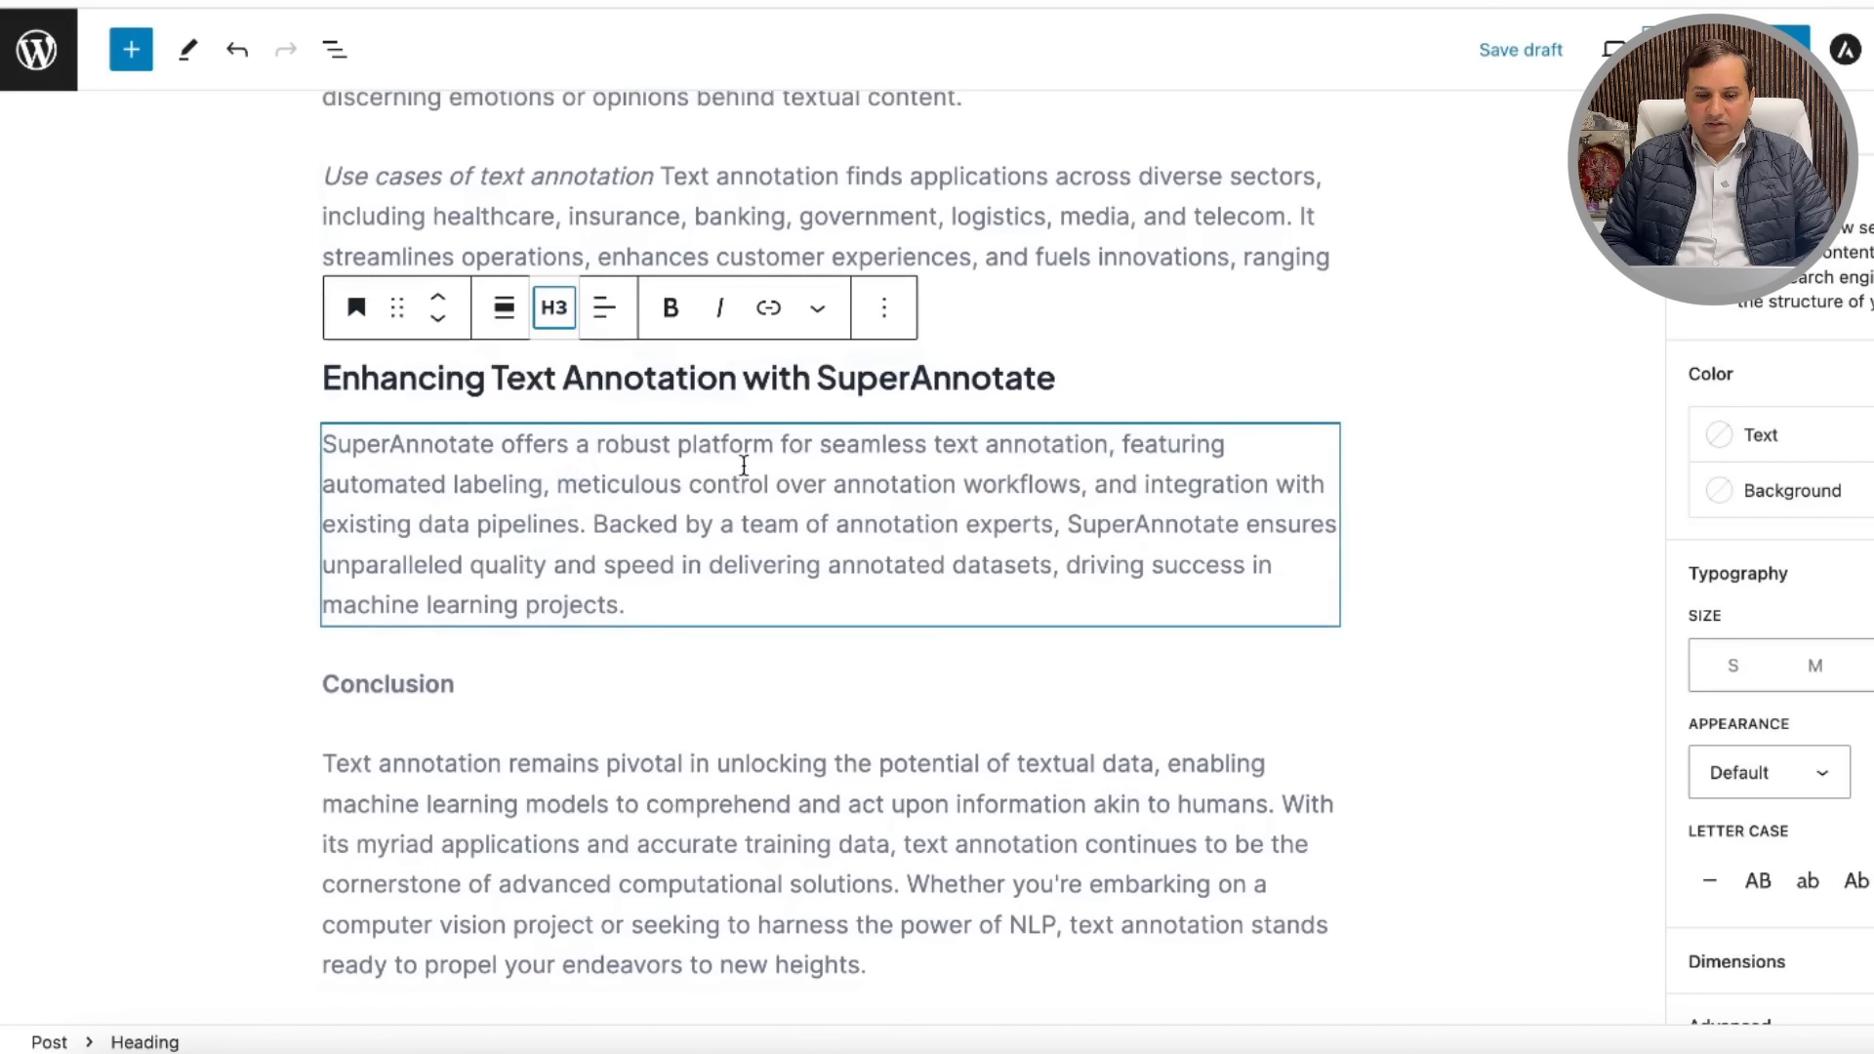
{"action": "scroll", "coordinate": [741, 566], "scroll_direction": "up", "scroll_amount": 10}
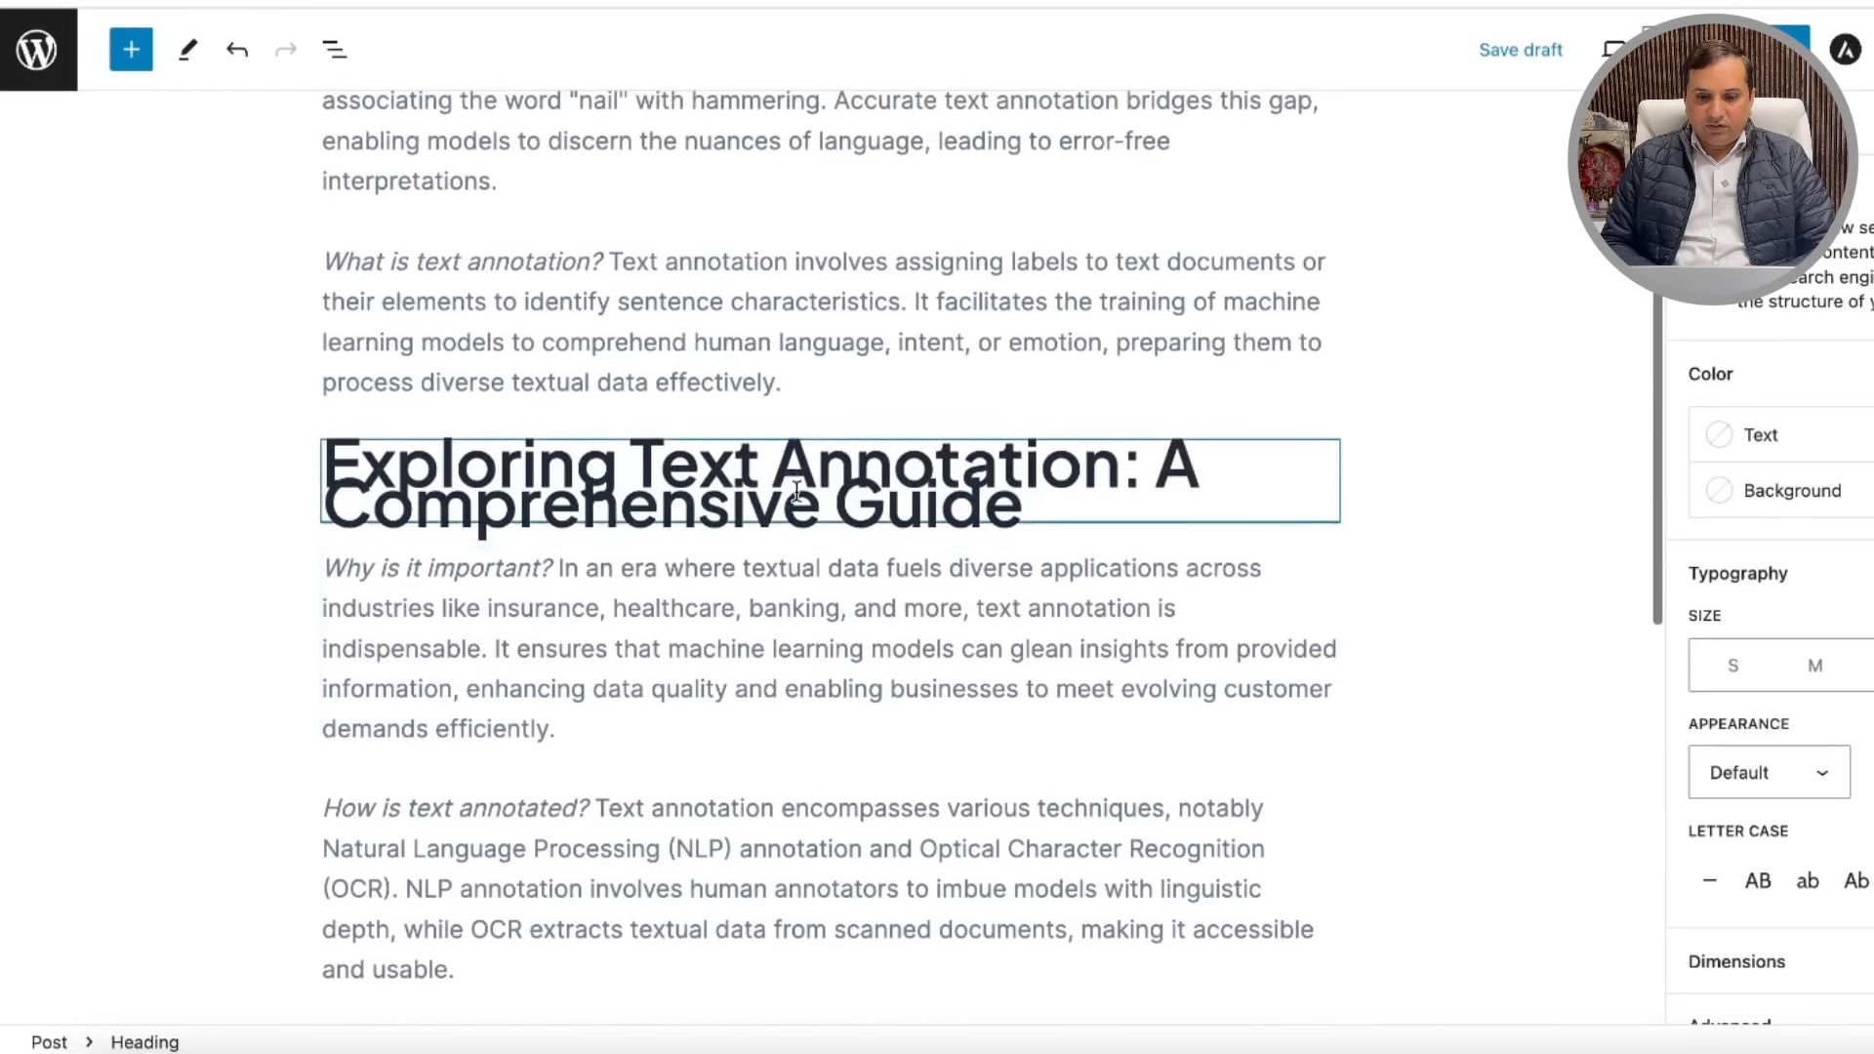
{"action": "triple_click", "coordinate": [796, 491]}
{"action": "left_click", "coordinate": [554, 393]}
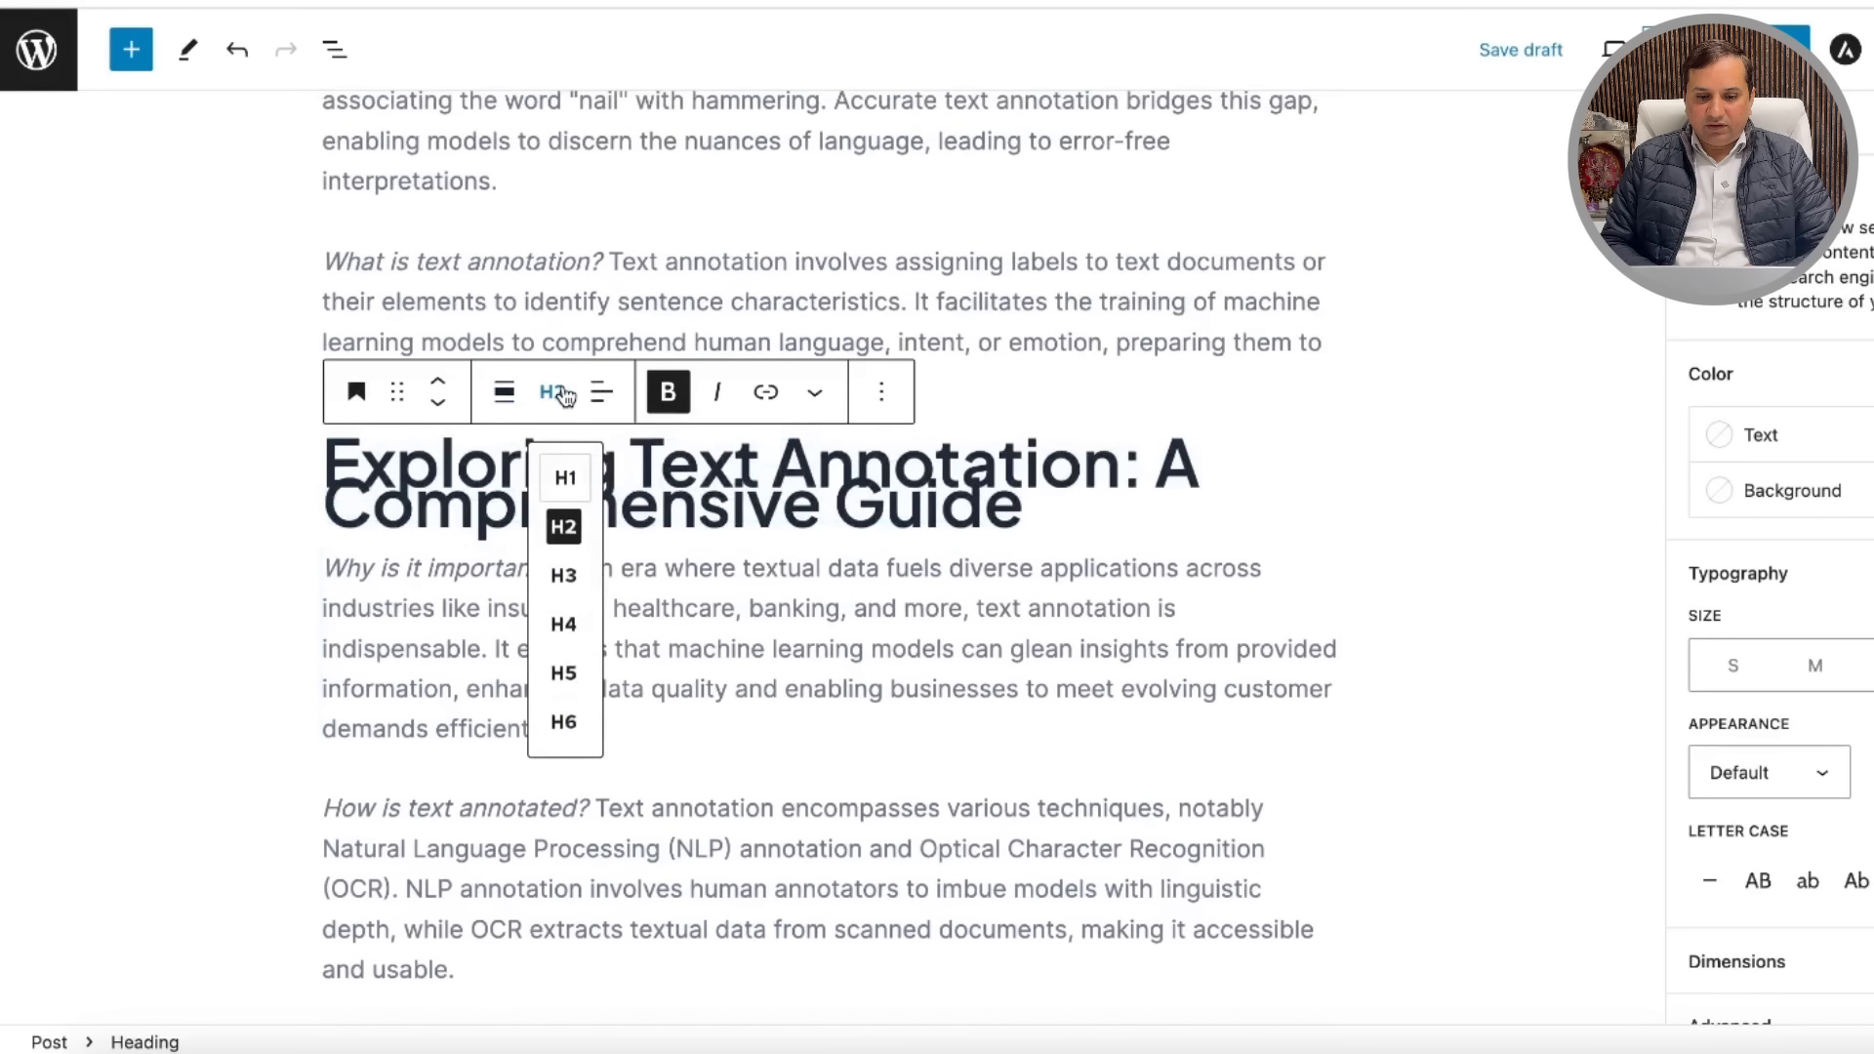
{"action": "left_click", "coordinate": [563, 575]}
Step: Convert the Conclusion line into an H4 heading
{"action": "scroll", "coordinate": [802, 342], "scroll_direction": "up", "scroll_amount": 5}
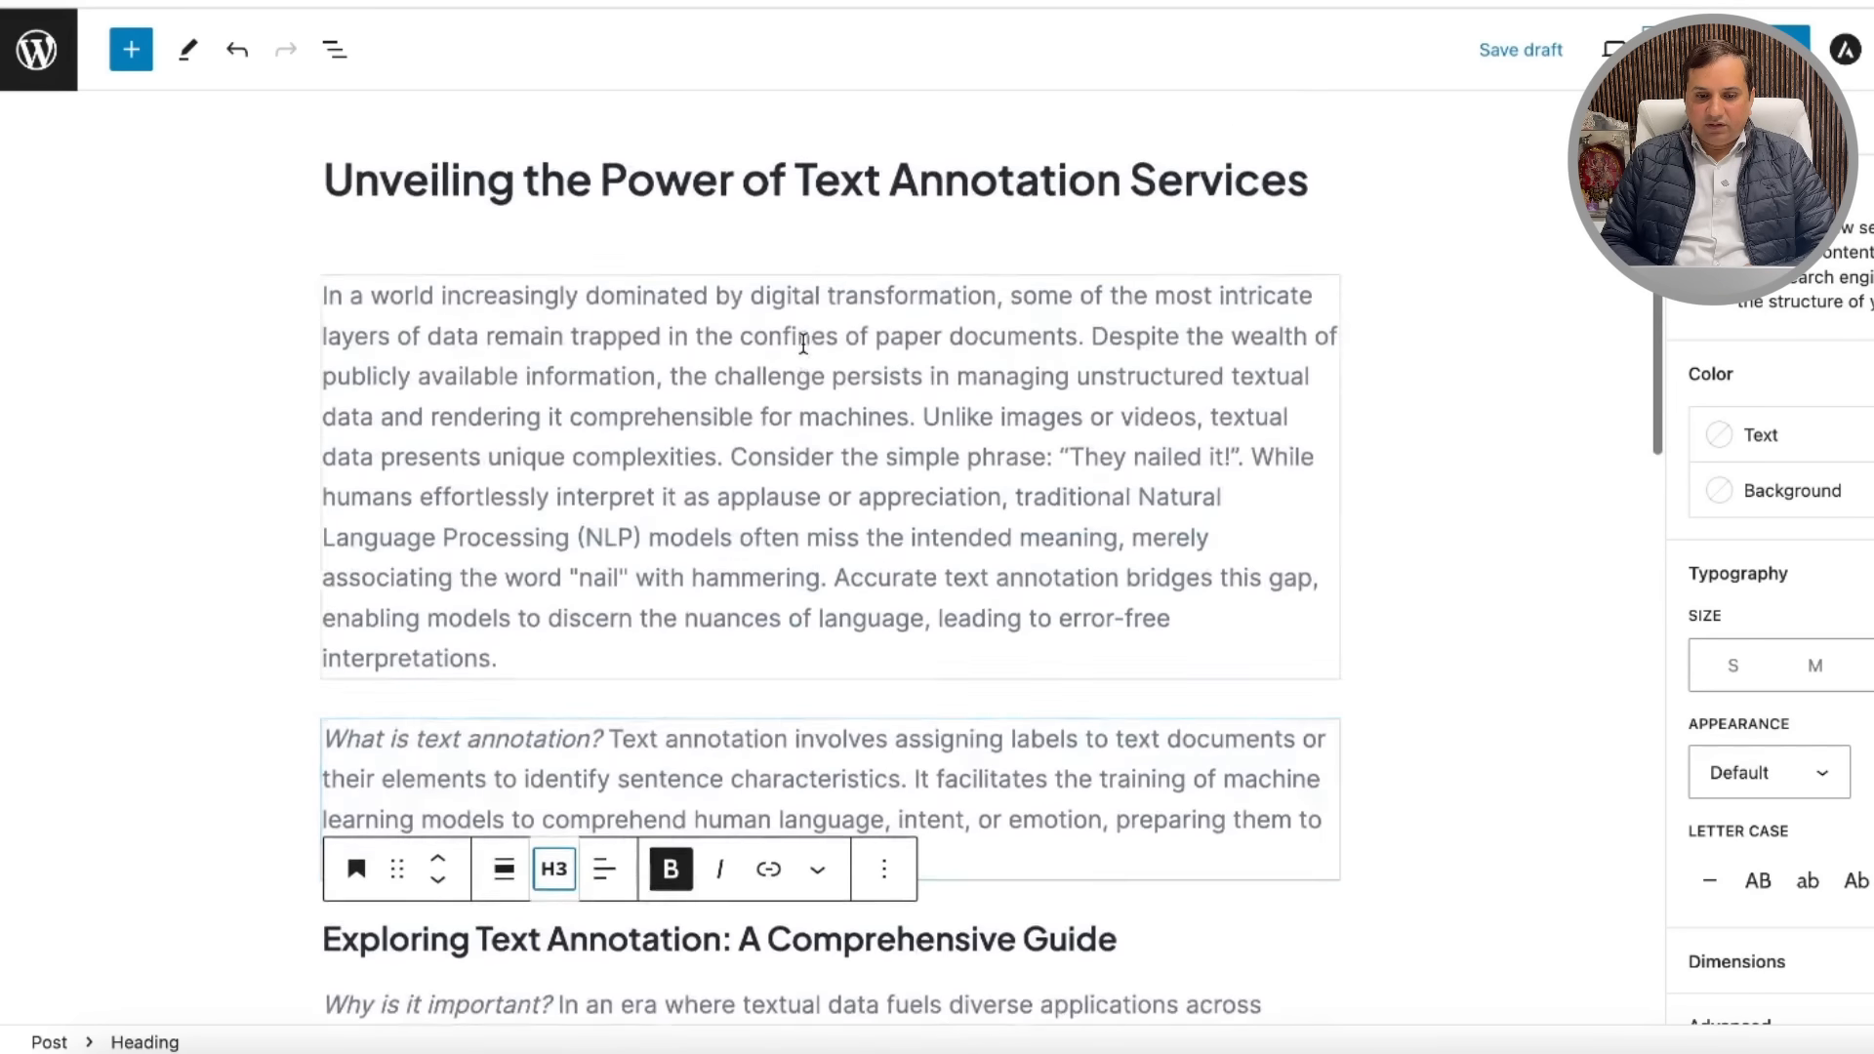
{"action": "scroll", "coordinate": [883, 498], "scroll_direction": "down", "scroll_amount": 16}
{"action": "scroll", "coordinate": [930, 576], "scroll_direction": "up", "scroll_amount": 1}
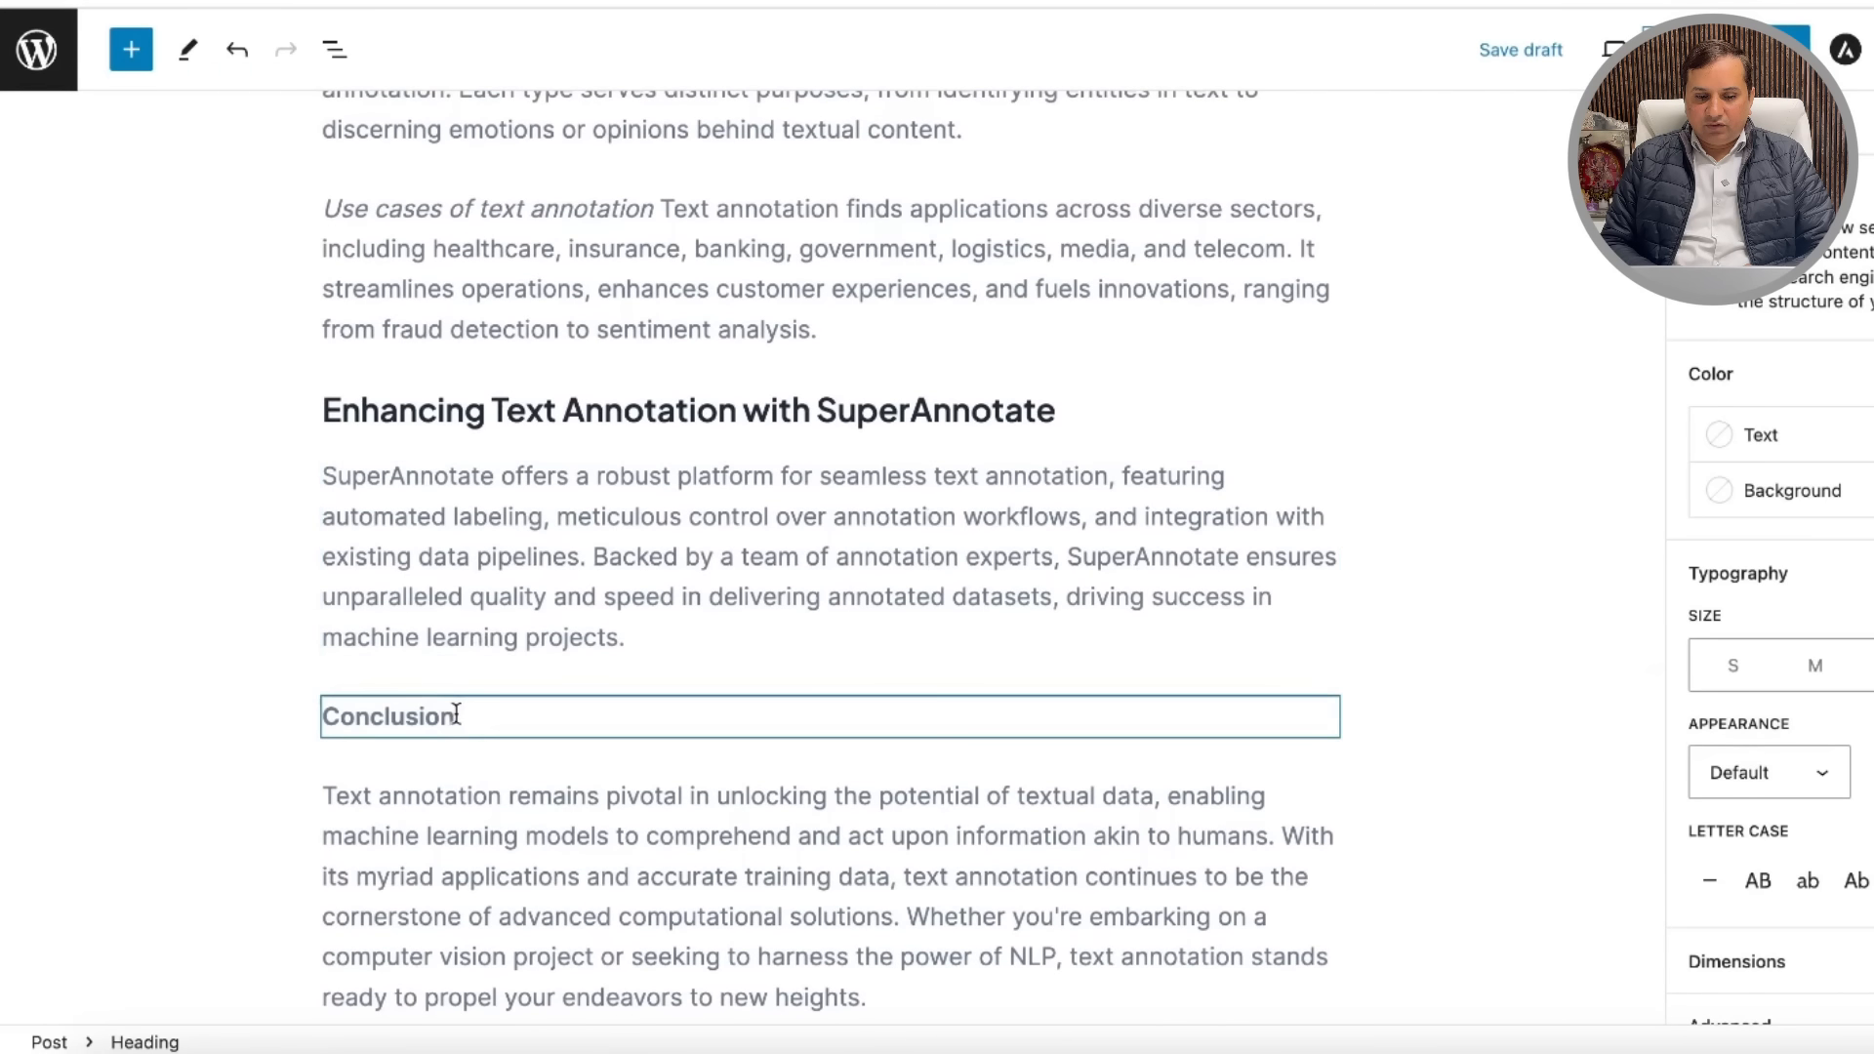
{"action": "left_click", "coordinate": [455, 714]}
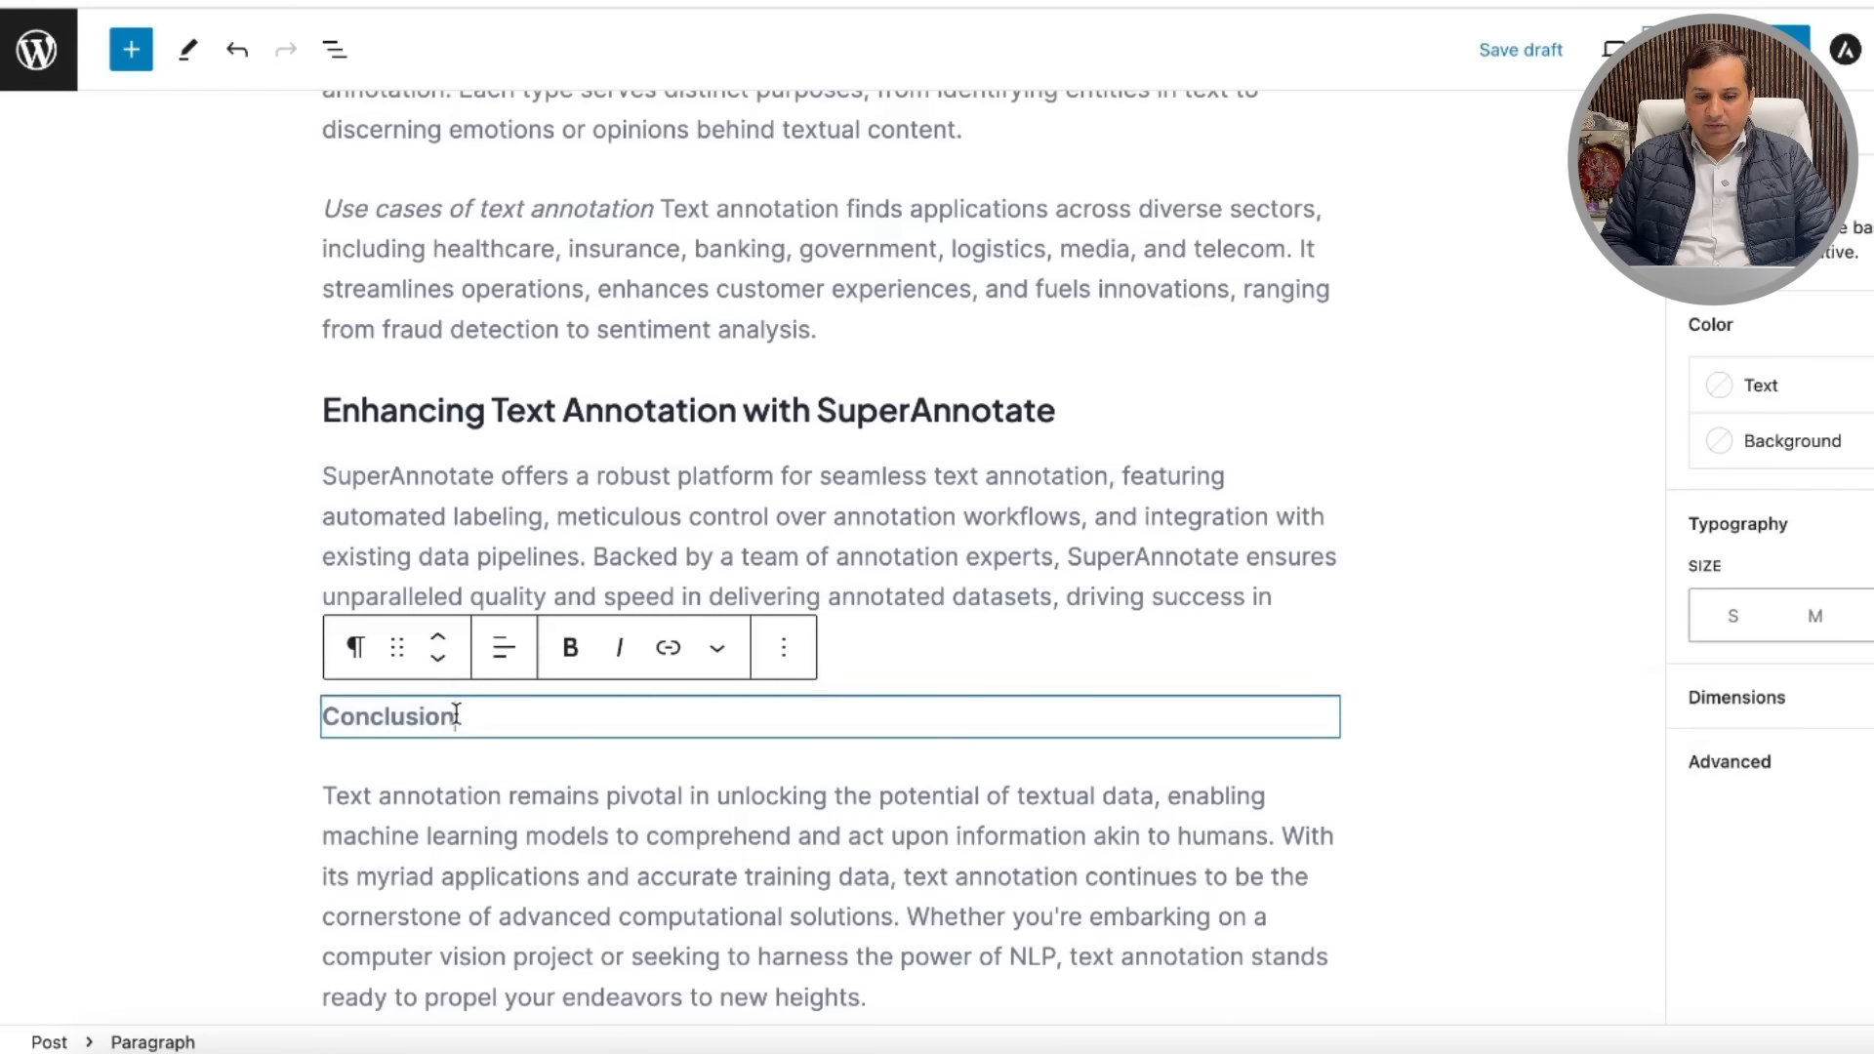
{"action": "left_click", "coordinate": [357, 649]}
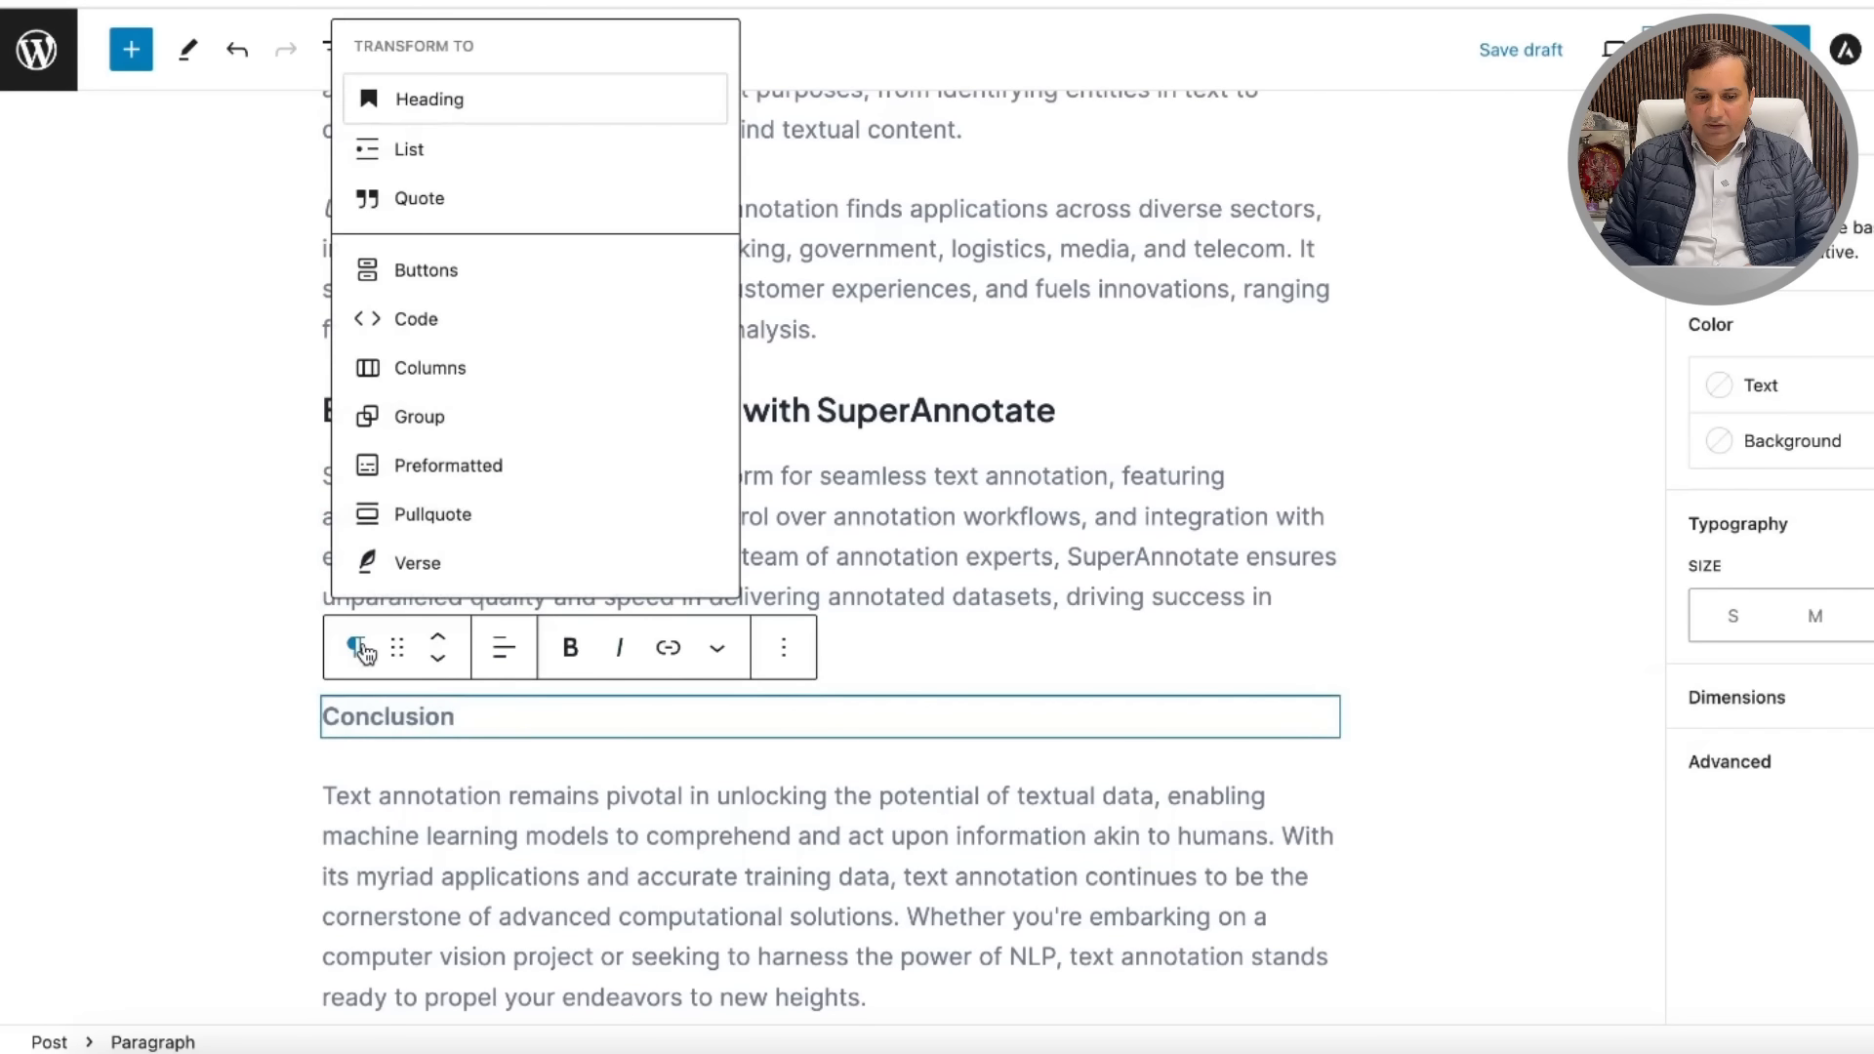
{"action": "left_click", "coordinate": [473, 120]}
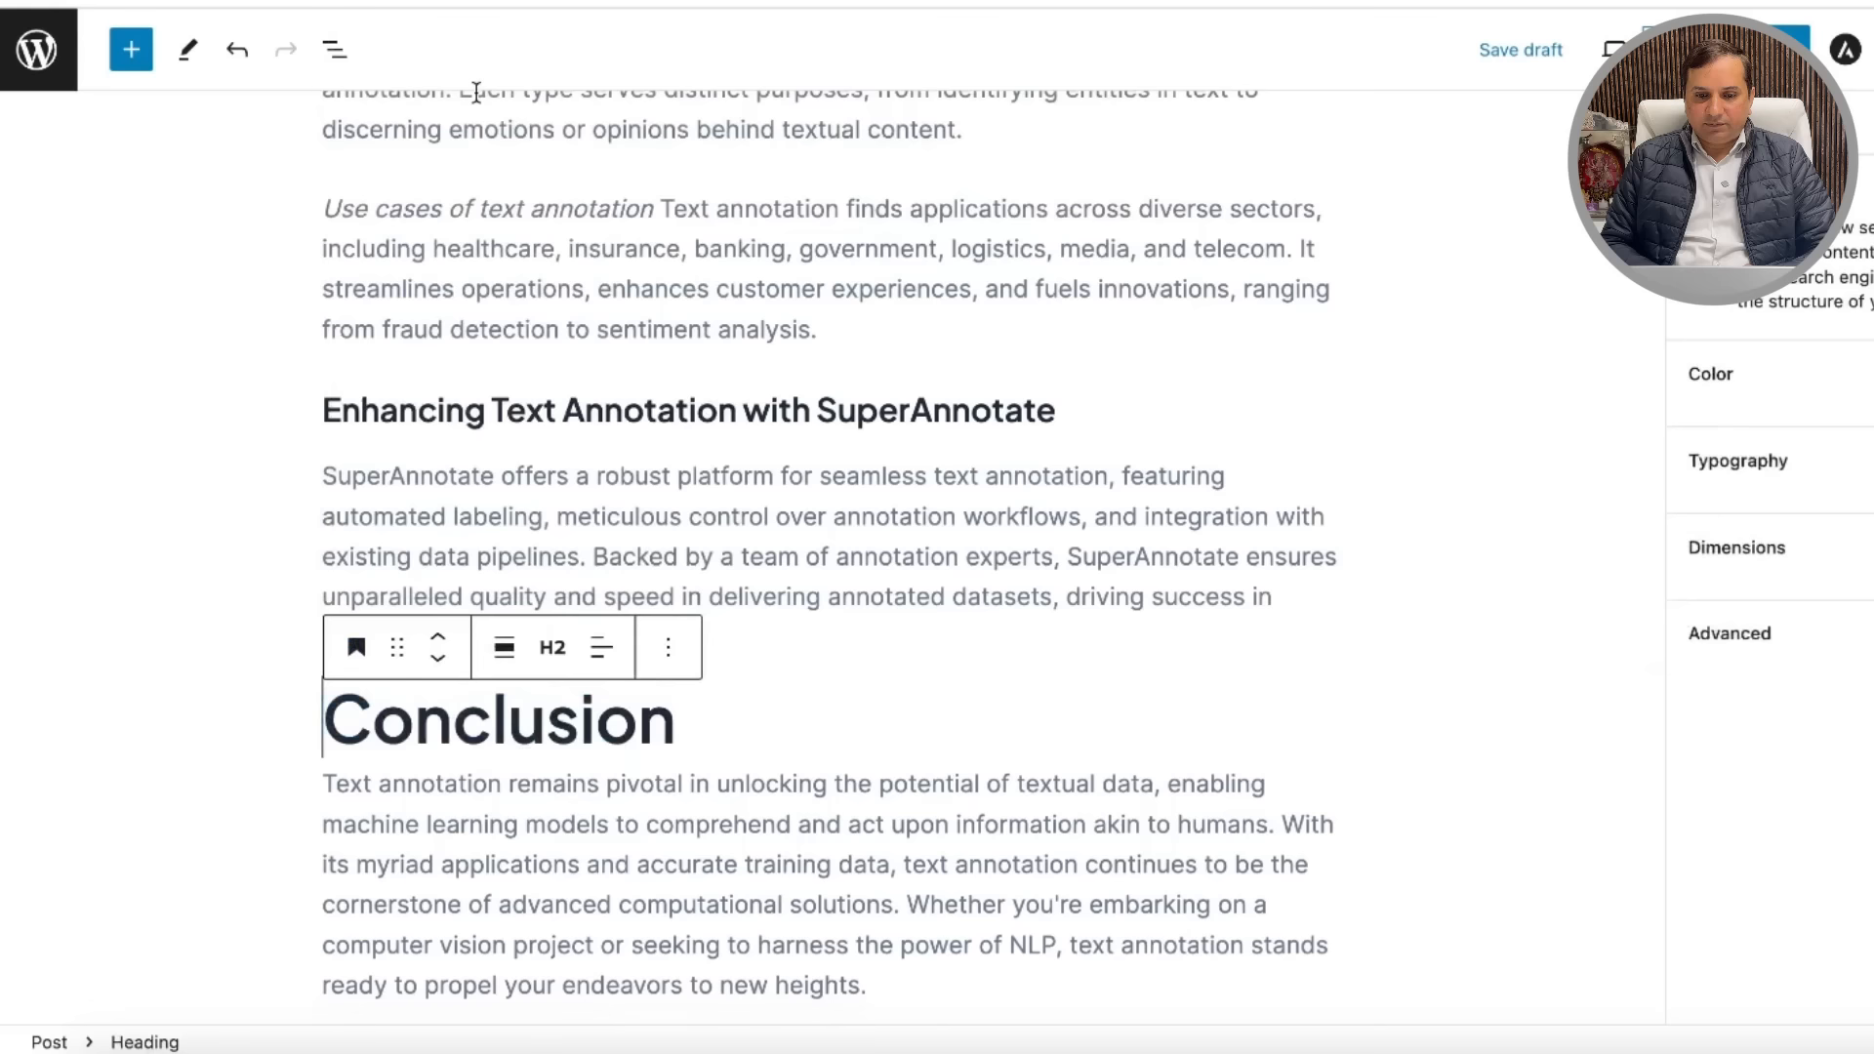
{"action": "left_click", "coordinate": [550, 648]}
{"action": "left_click", "coordinate": [563, 879]}
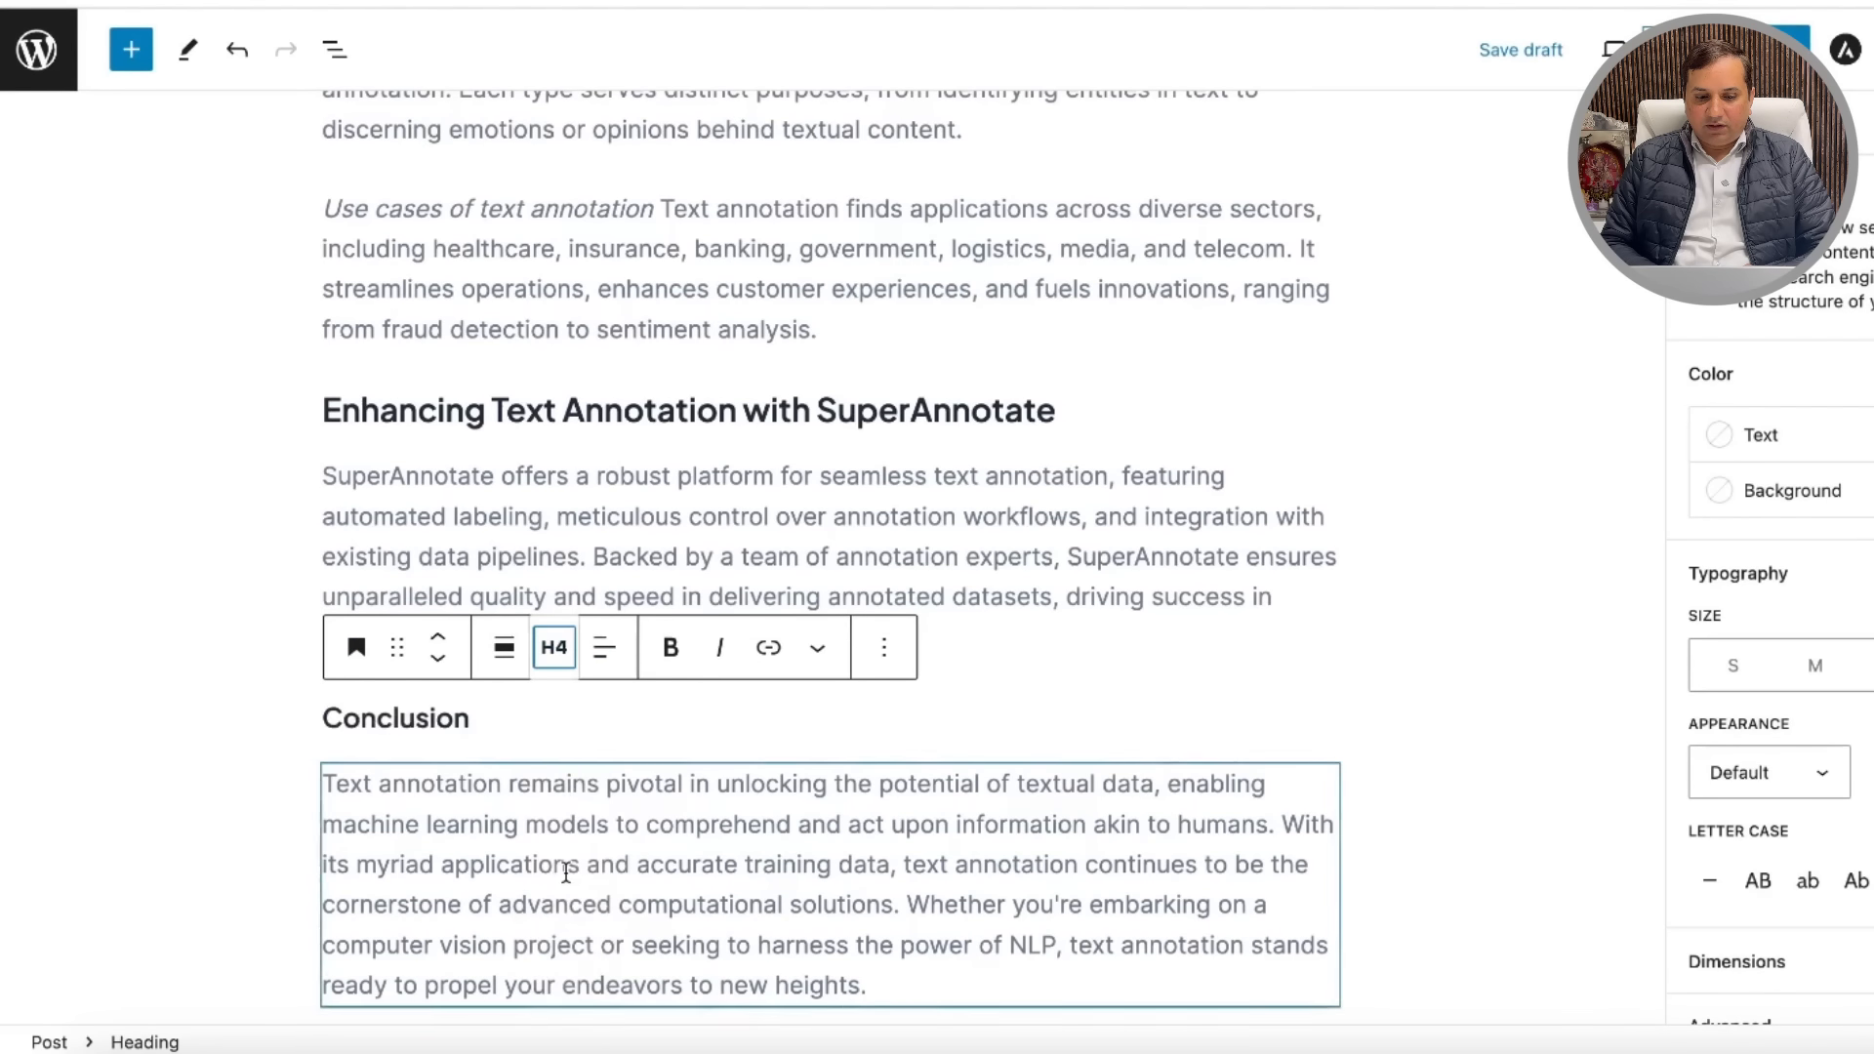
Step: Scroll back up and review the formatted post from the title and first paragraph
{"action": "scroll", "coordinate": [1026, 578], "scroll_direction": "up", "scroll_amount": 2}
{"action": "scroll", "coordinate": [1015, 571], "scroll_direction": "up", "scroll_amount": 15}
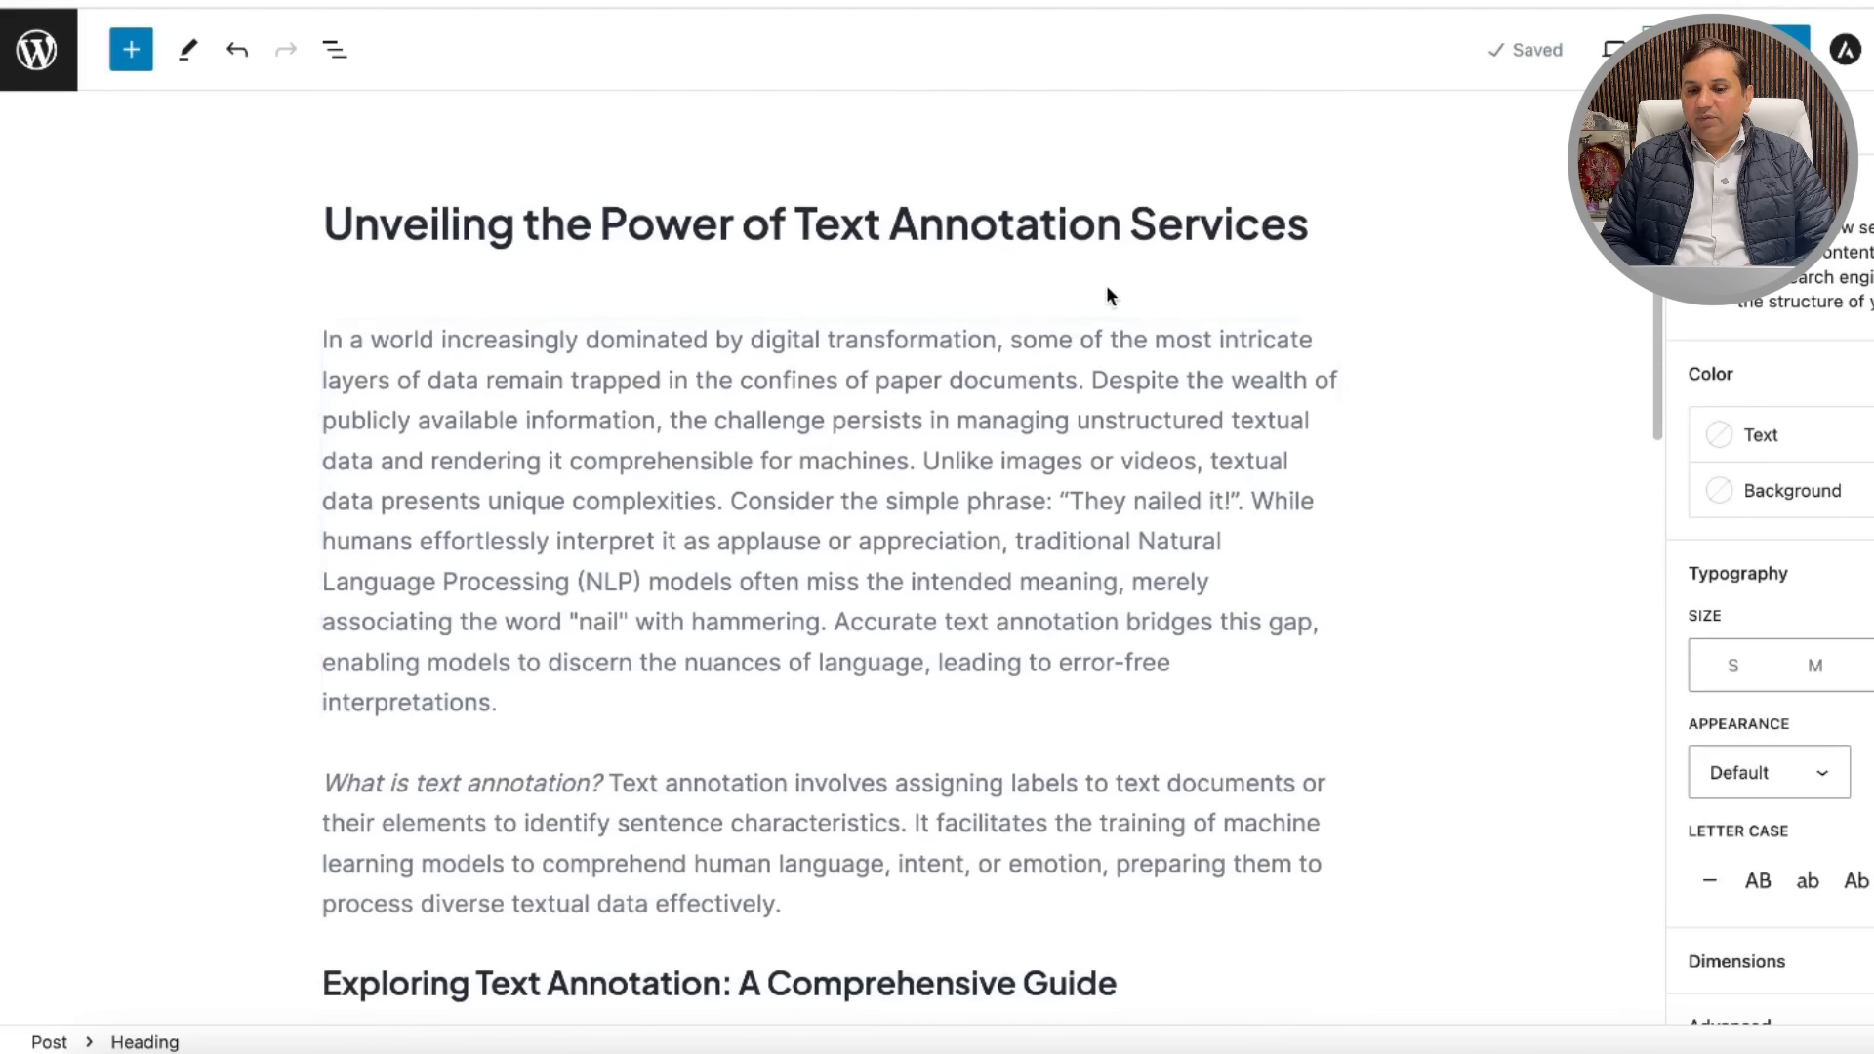
{"action": "left_click", "coordinate": [1008, 278]}
{"action": "left_click", "coordinate": [1323, 226]}
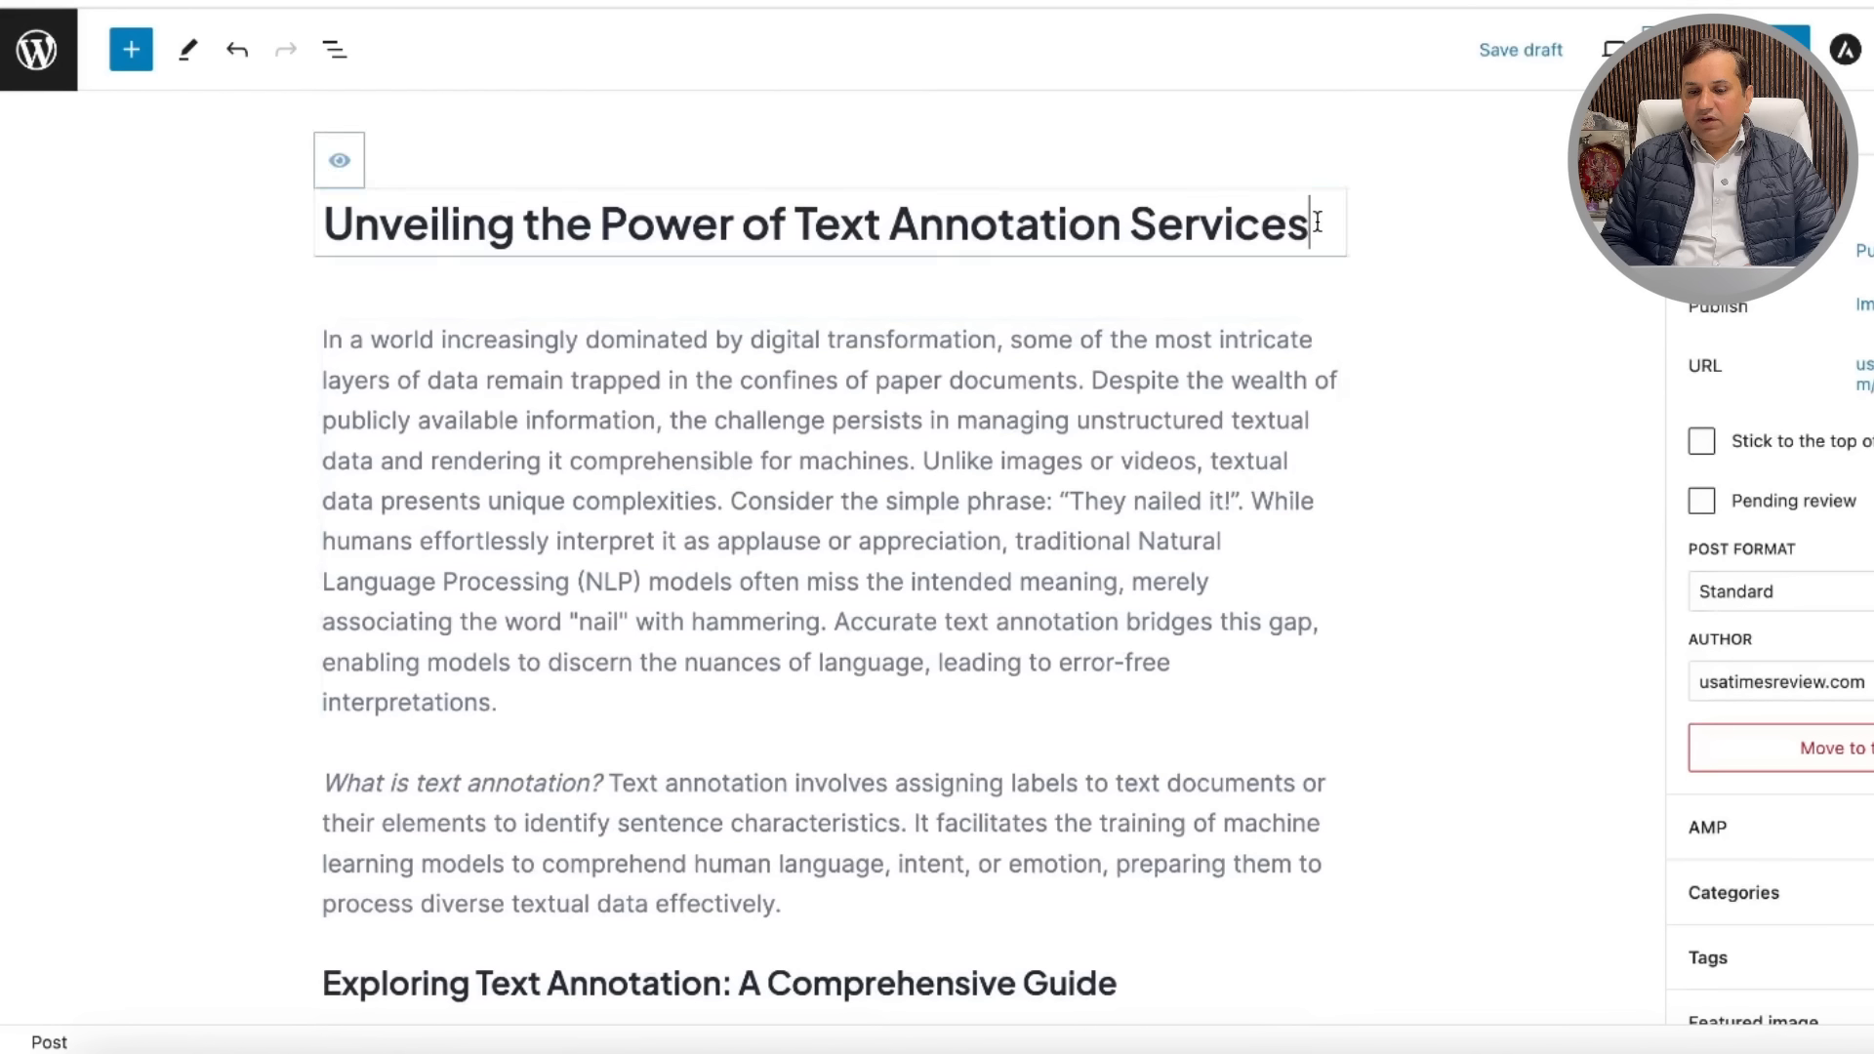
{"action": "left_click", "coordinate": [1061, 259]}
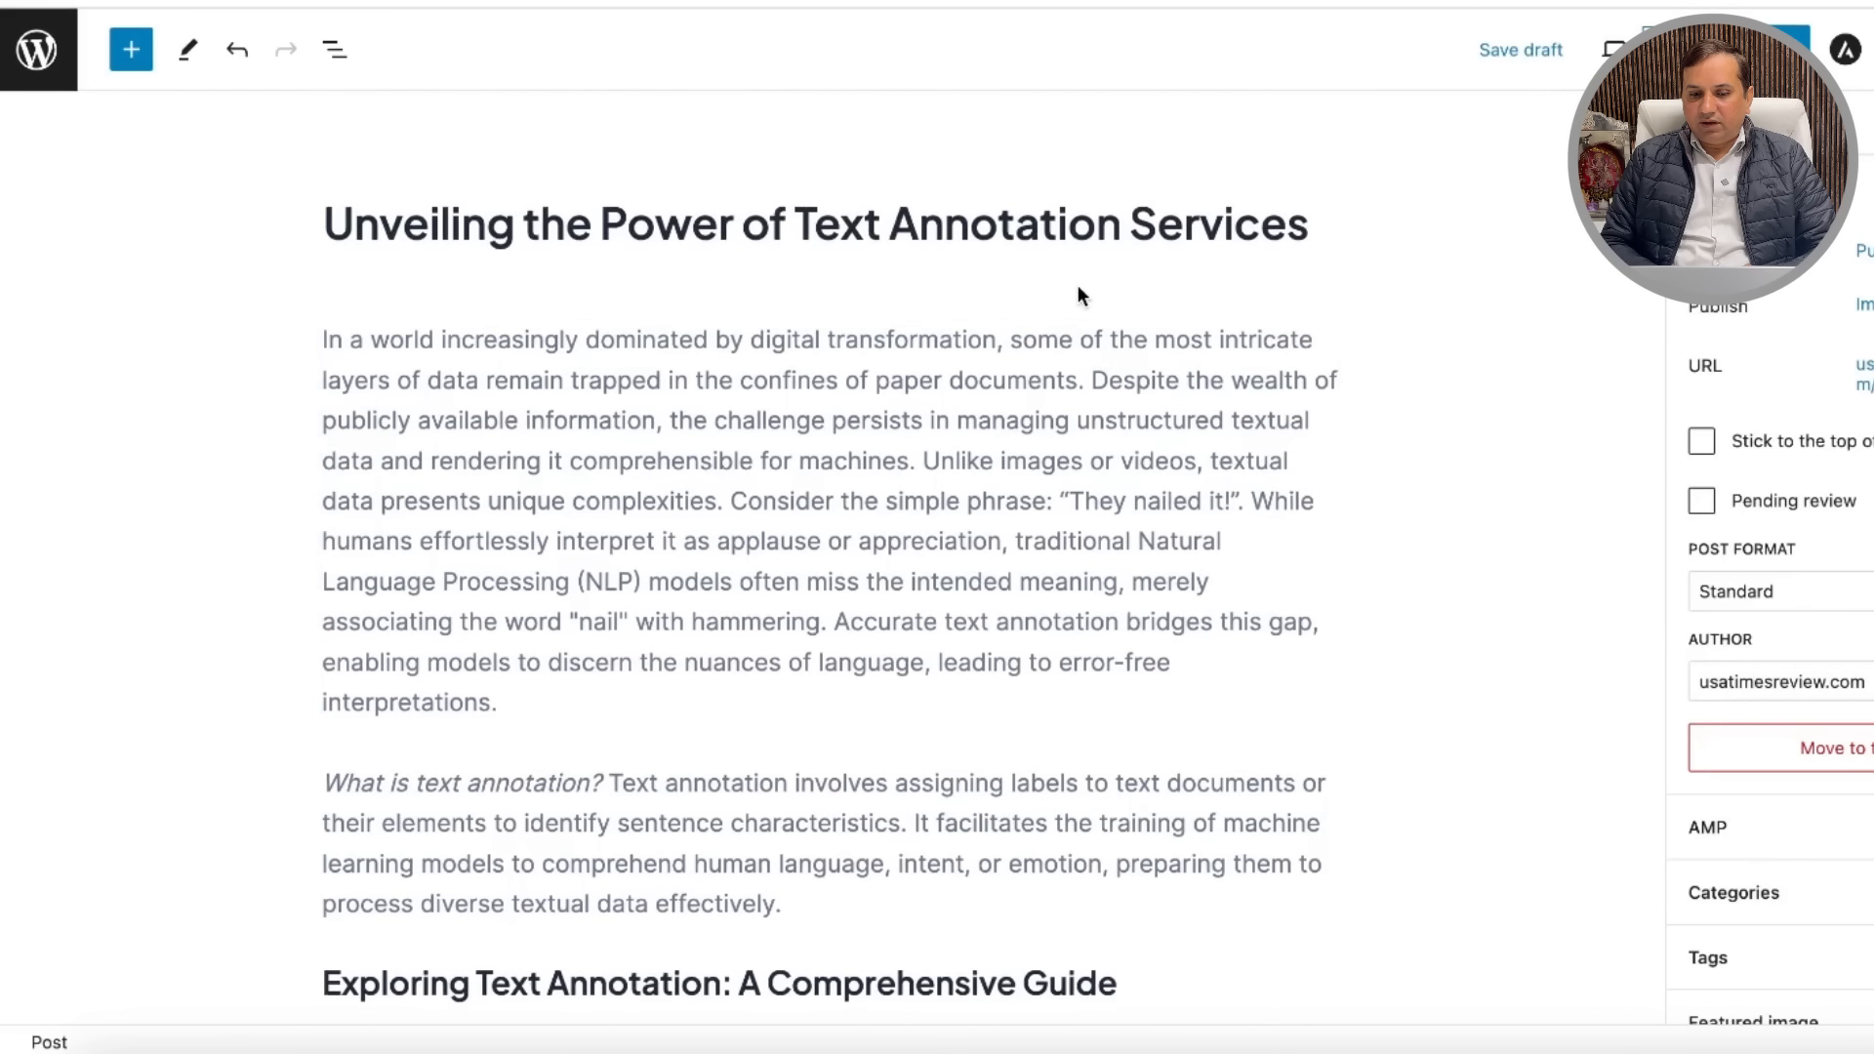
{"action": "left_click", "coordinate": [1138, 364]}
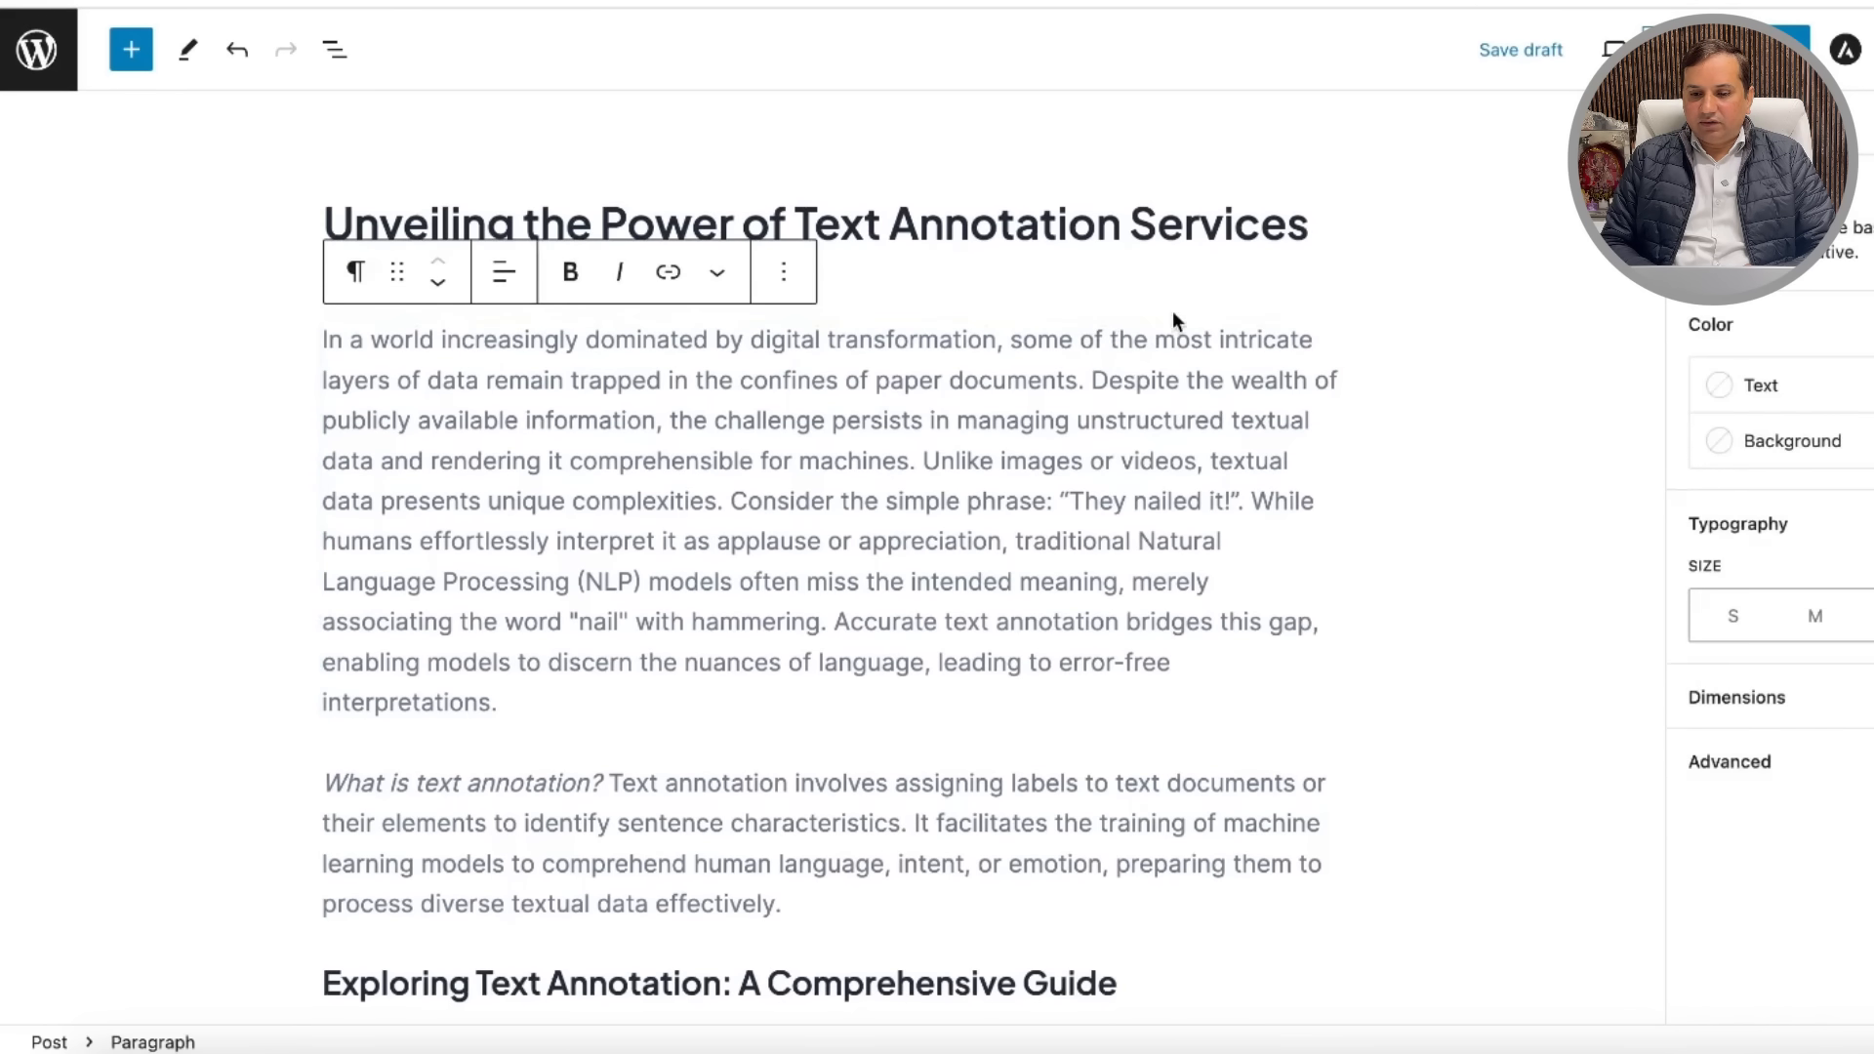
{"action": "scroll", "coordinate": [1458, 366], "scroll_direction": "down", "scroll_amount": 10}
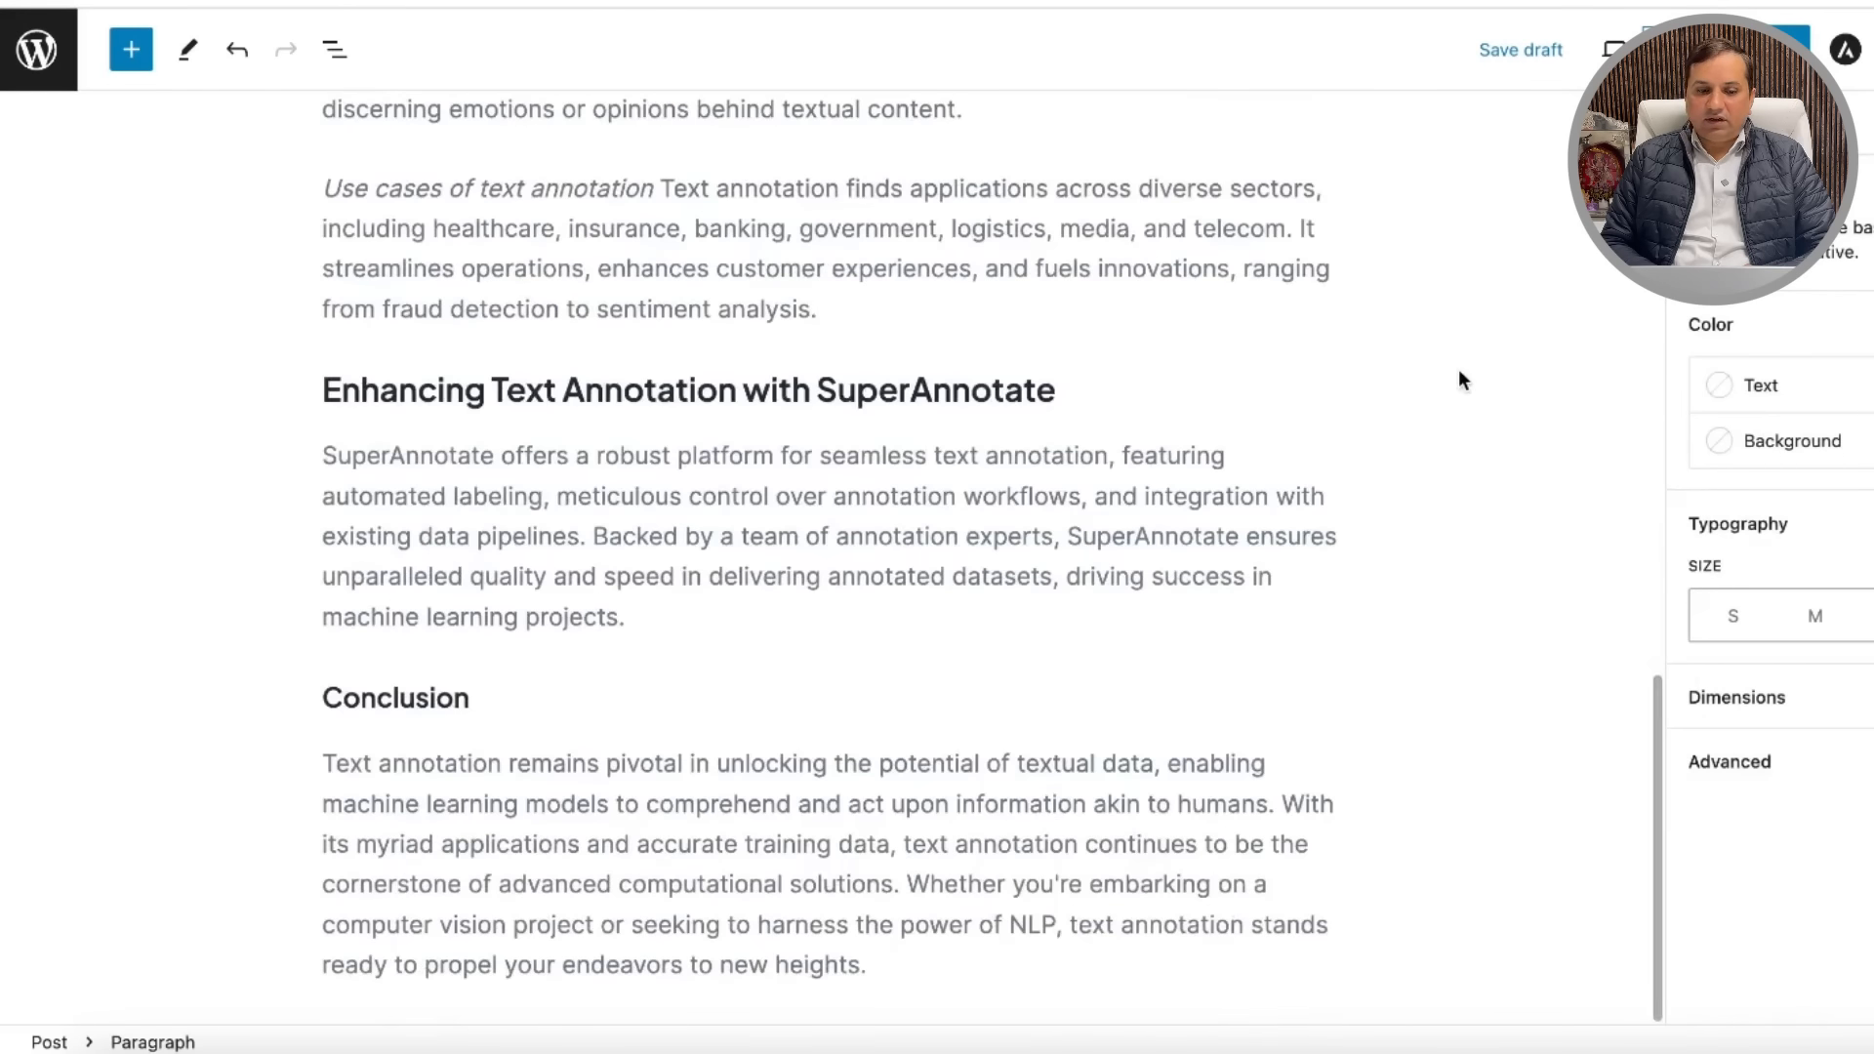
{"action": "scroll", "coordinate": [1459, 371], "scroll_direction": "up", "scroll_amount": 8}
{"action": "scroll", "coordinate": [1458, 369], "scroll_direction": "up", "scroll_amount": 2}
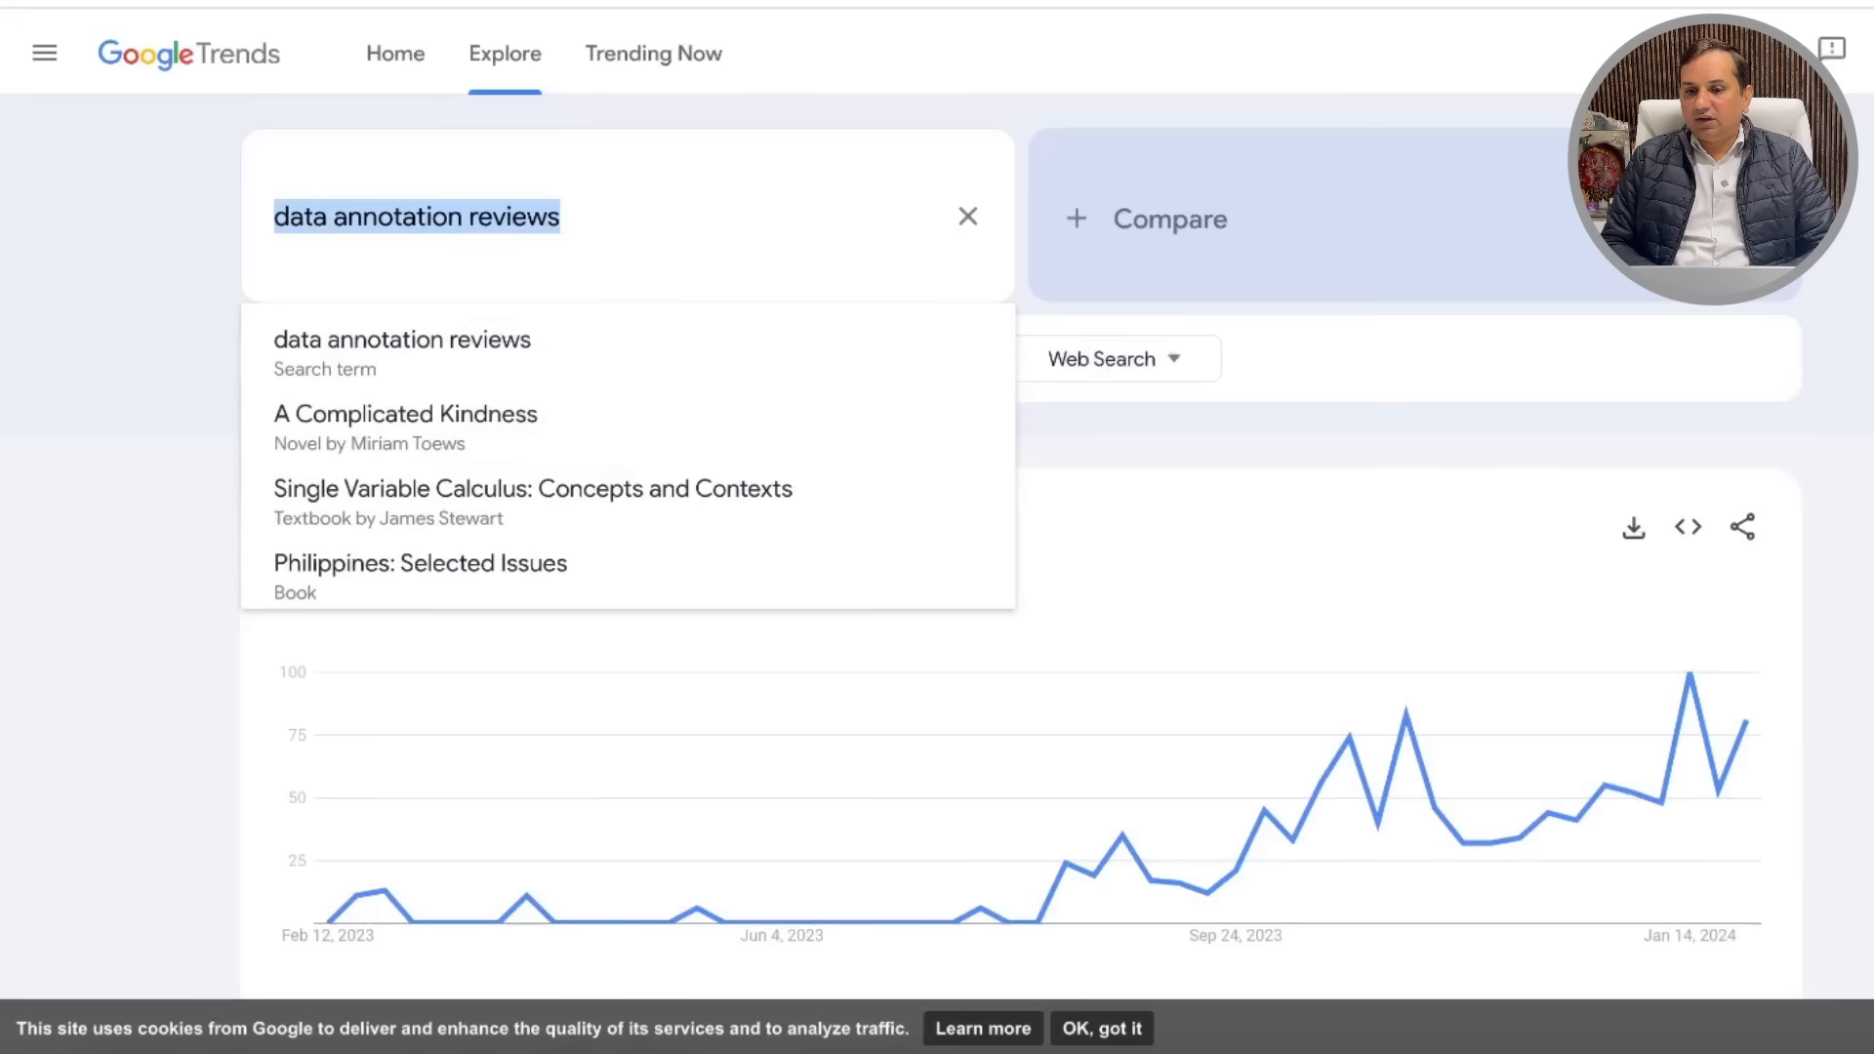
Step: Search Google Trends for 'data annotation reviews' and scroll down to its related queries
{"action": "left_click", "coordinate": [1115, 614]}
{"action": "scroll", "coordinate": [1260, 556], "scroll_direction": "down", "scroll_amount": 14}
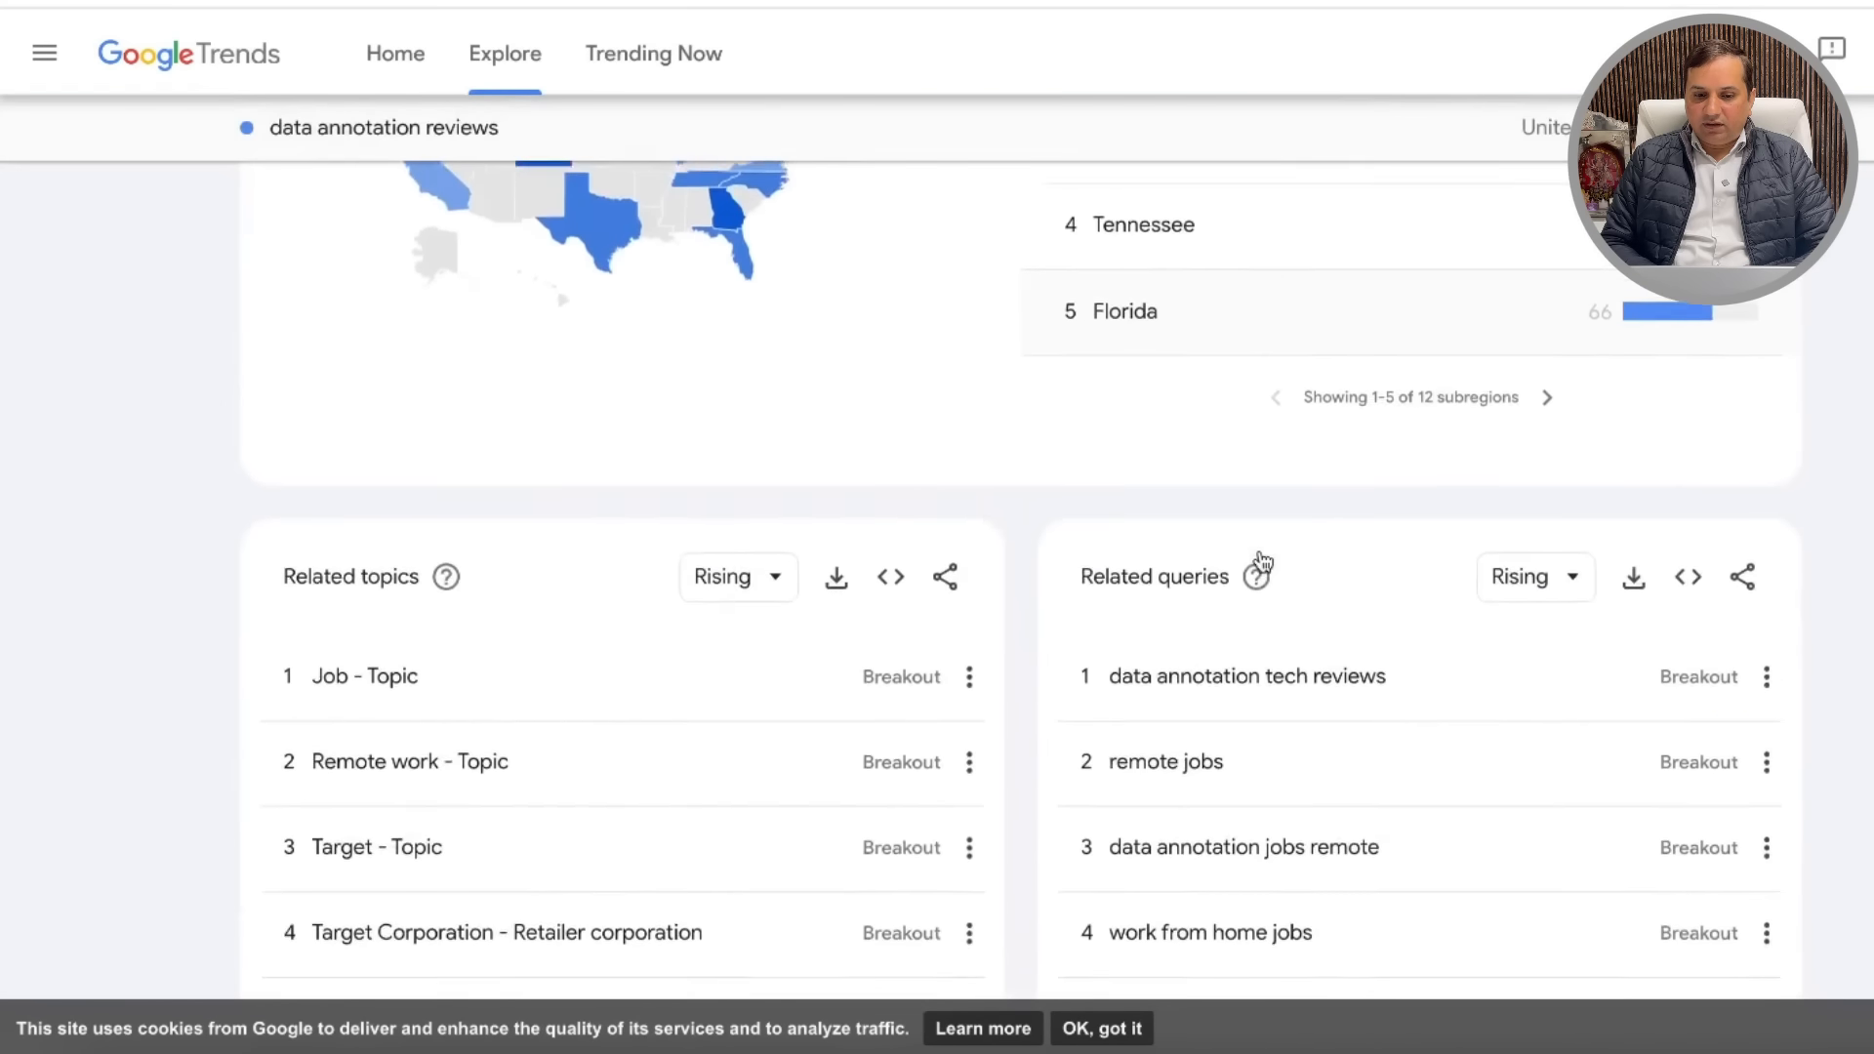
{"action": "scroll", "coordinate": [1263, 561], "scroll_direction": "down", "scroll_amount": 1}
{"action": "scroll", "coordinate": [1263, 561], "scroll_direction": "down", "scroll_amount": 1}
{"action": "scroll", "coordinate": [1263, 561], "scroll_direction": "up", "scroll_amount": 14}
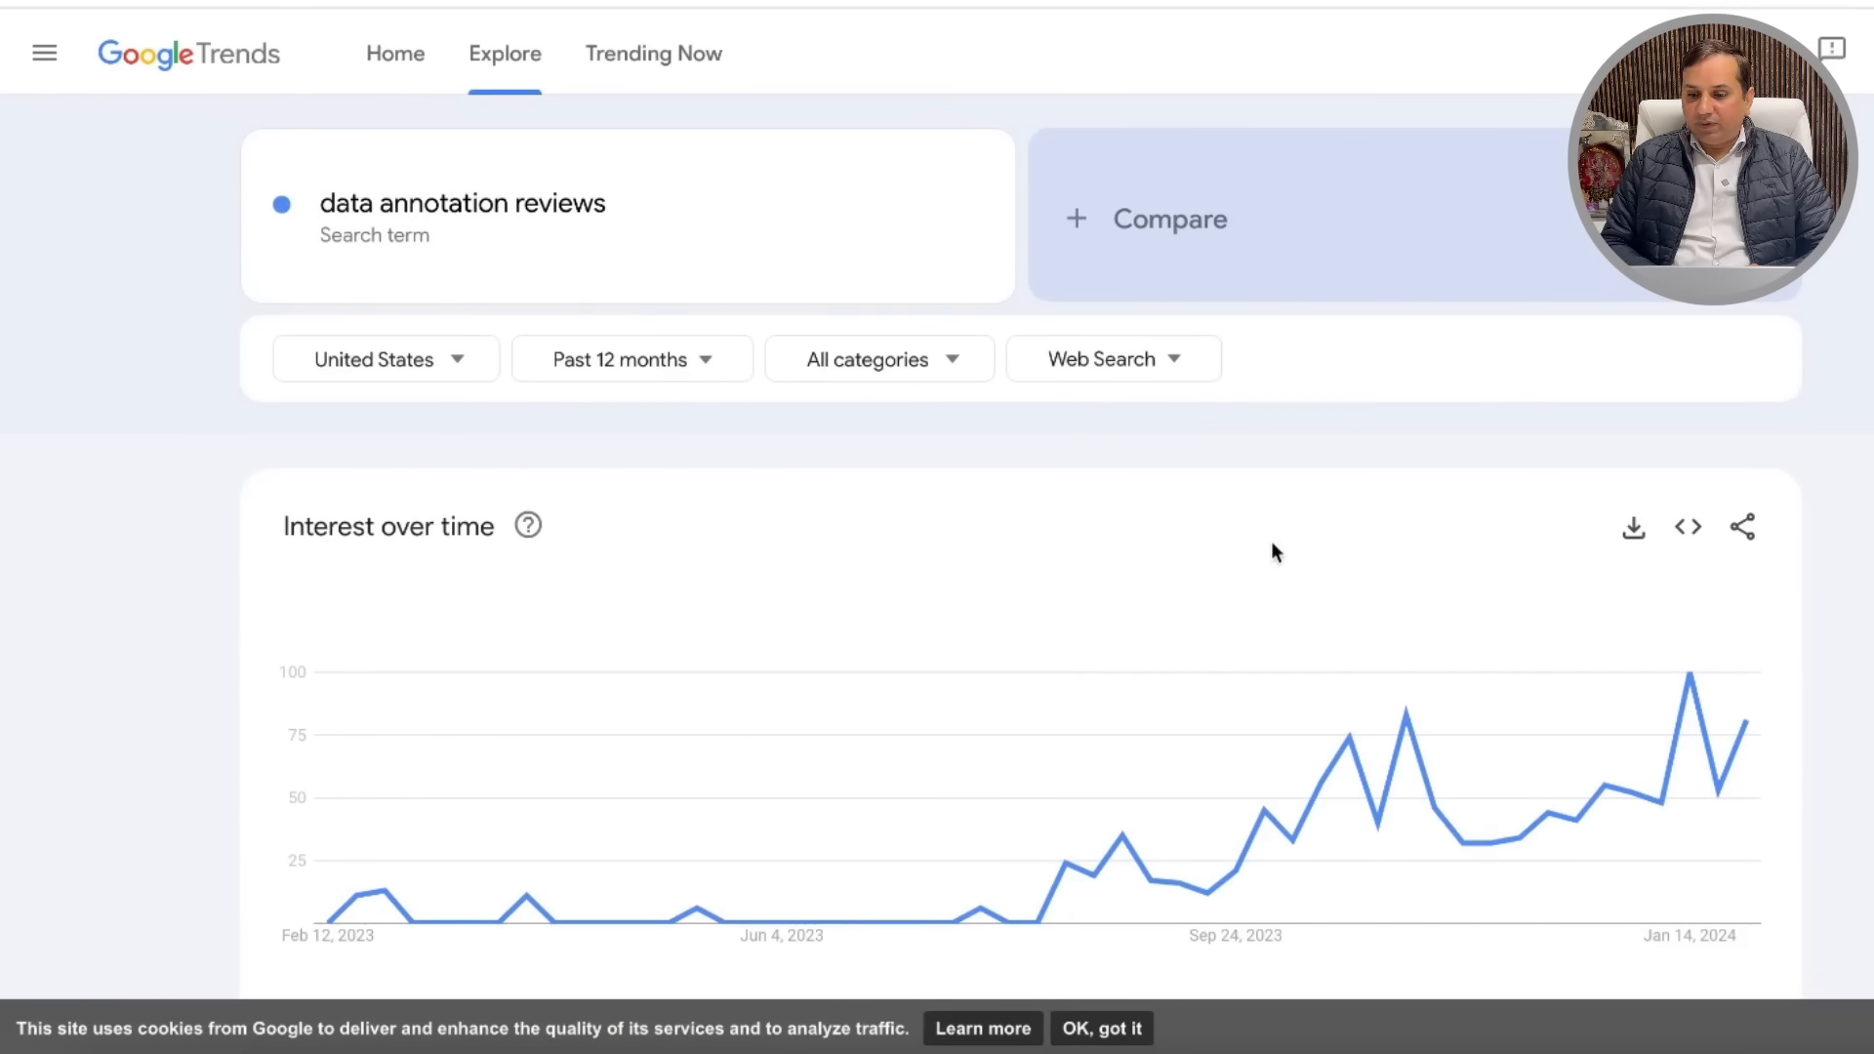
{"action": "scroll", "coordinate": [1271, 541], "scroll_direction": "down", "scroll_amount": 8}
{"action": "scroll", "coordinate": [1034, 637], "scroll_direction": "down", "scroll_amount": 5}
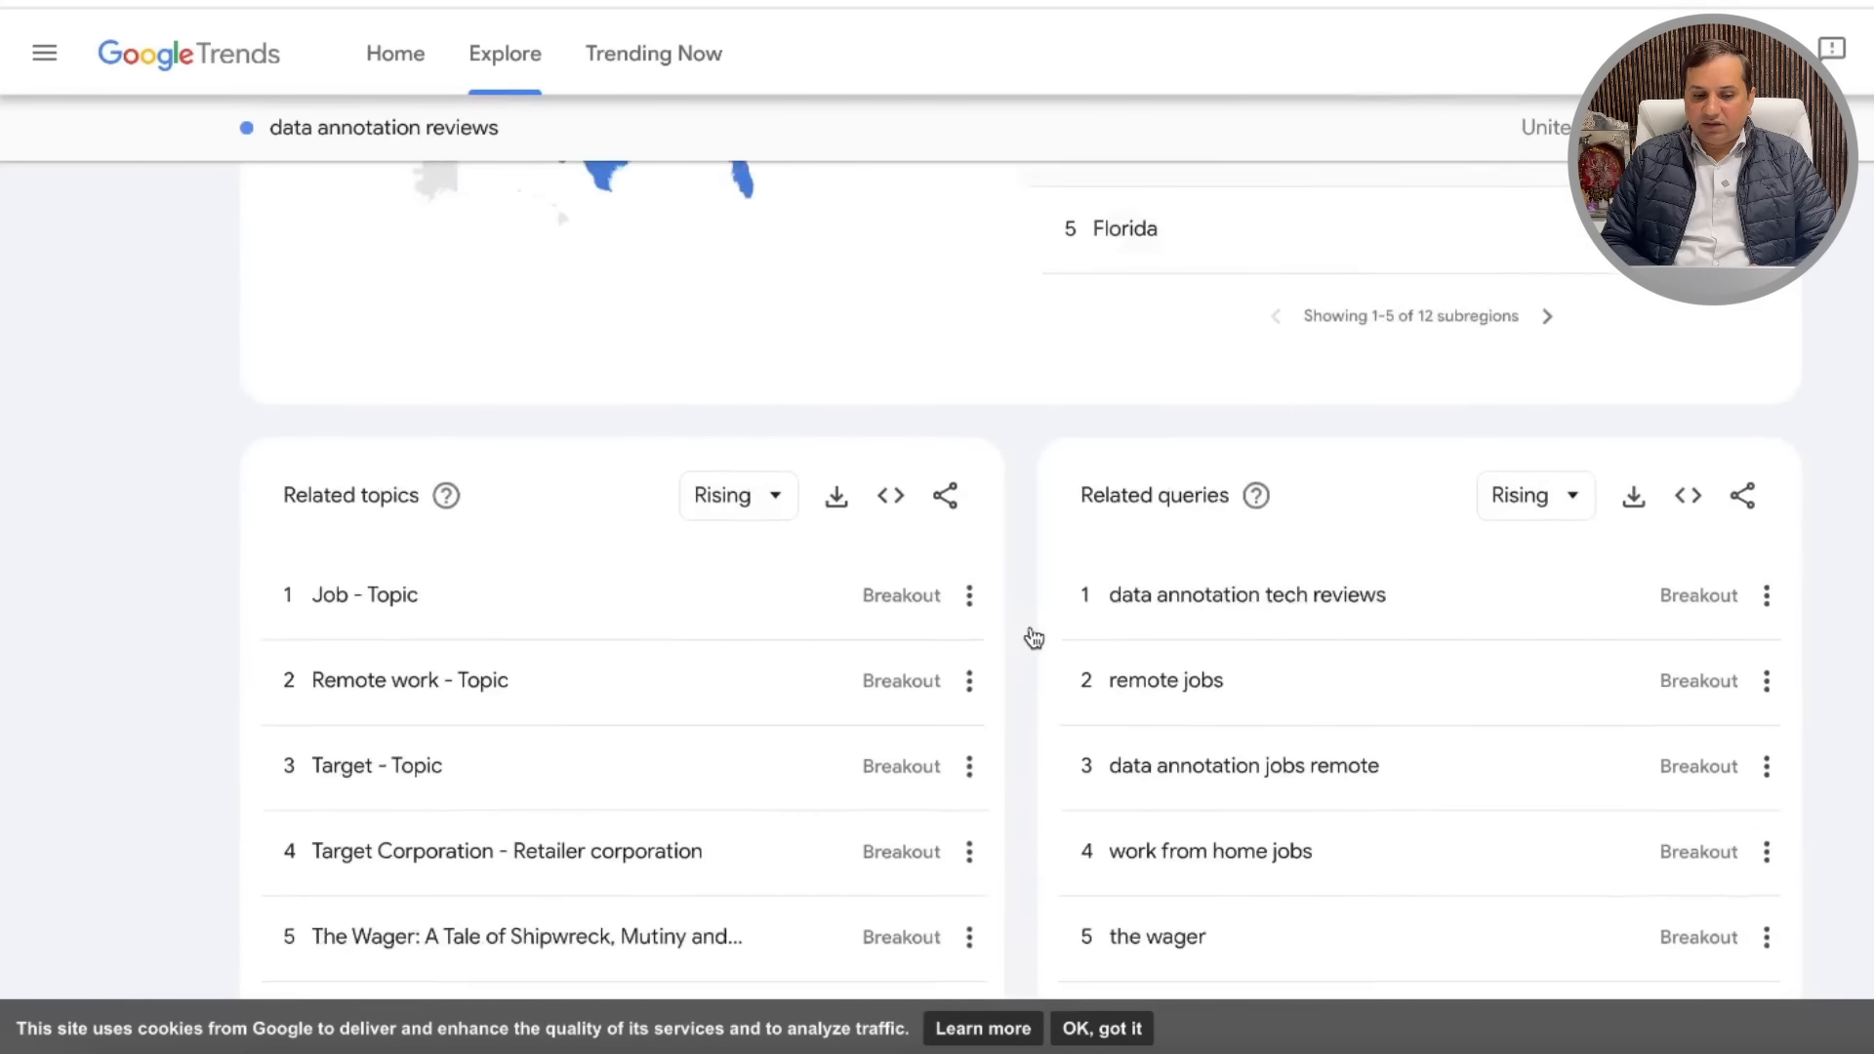
Step: Open and review the trend chart for 'data annotation tech reviews'
{"action": "left_click", "coordinate": [1290, 542]}
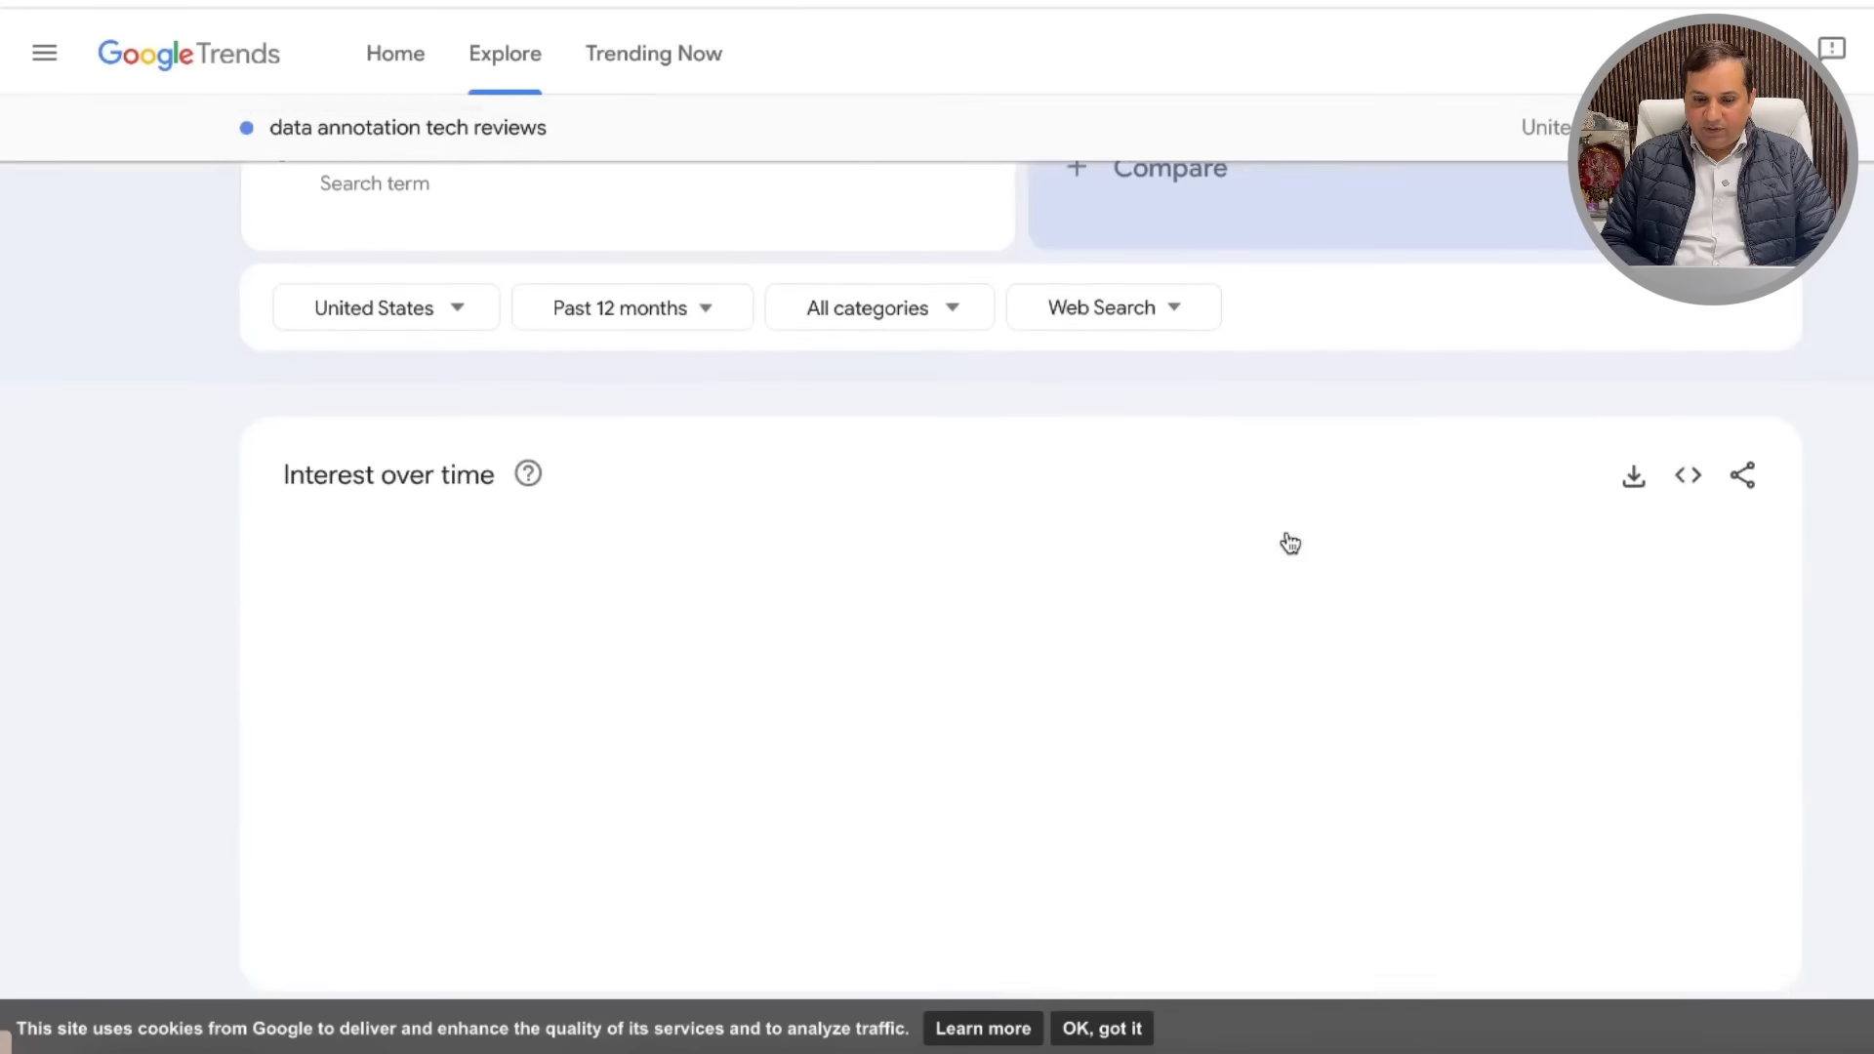
{"action": "scroll", "coordinate": [1290, 543], "scroll_direction": "down", "scroll_amount": 10}
{"action": "scroll", "coordinate": [1289, 542], "scroll_direction": "down", "scroll_amount": 3}
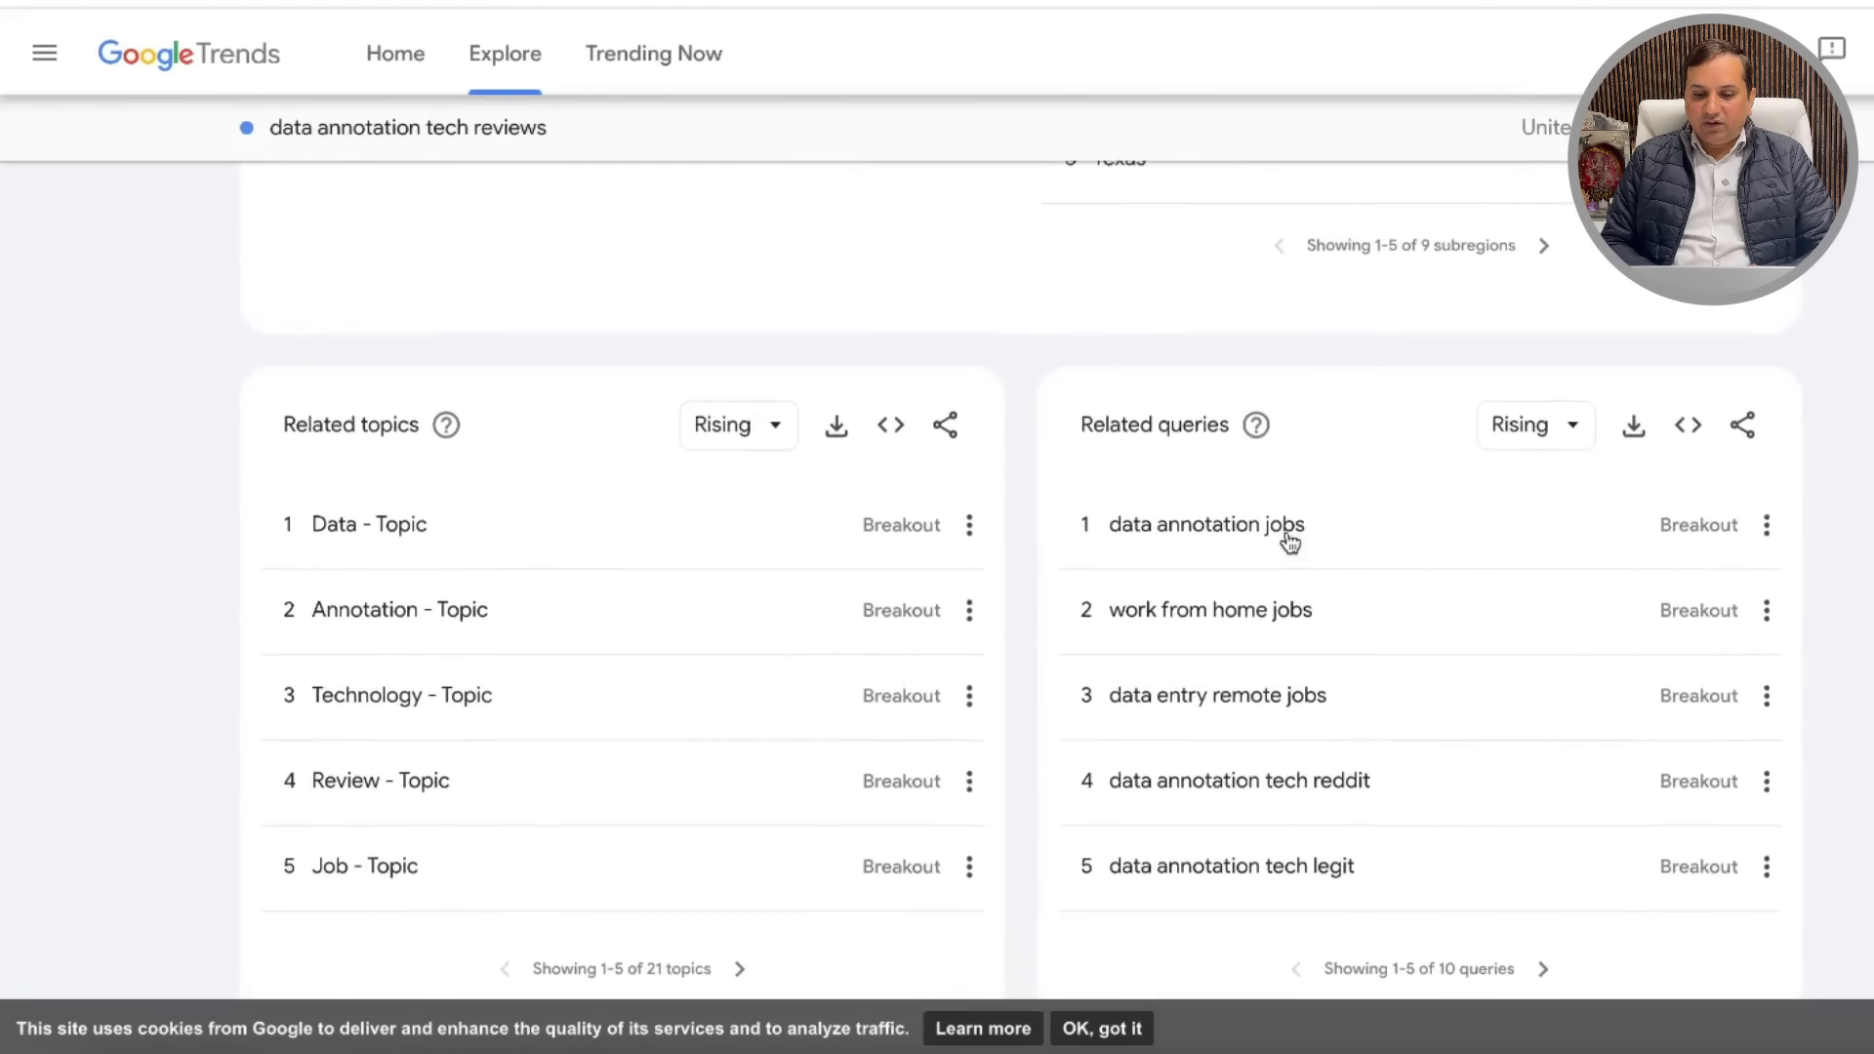
{"action": "scroll", "coordinate": [1289, 543], "scroll_direction": "up", "scroll_amount": 15}
{"action": "scroll", "coordinate": [1289, 543], "scroll_direction": "down", "scroll_amount": 1}
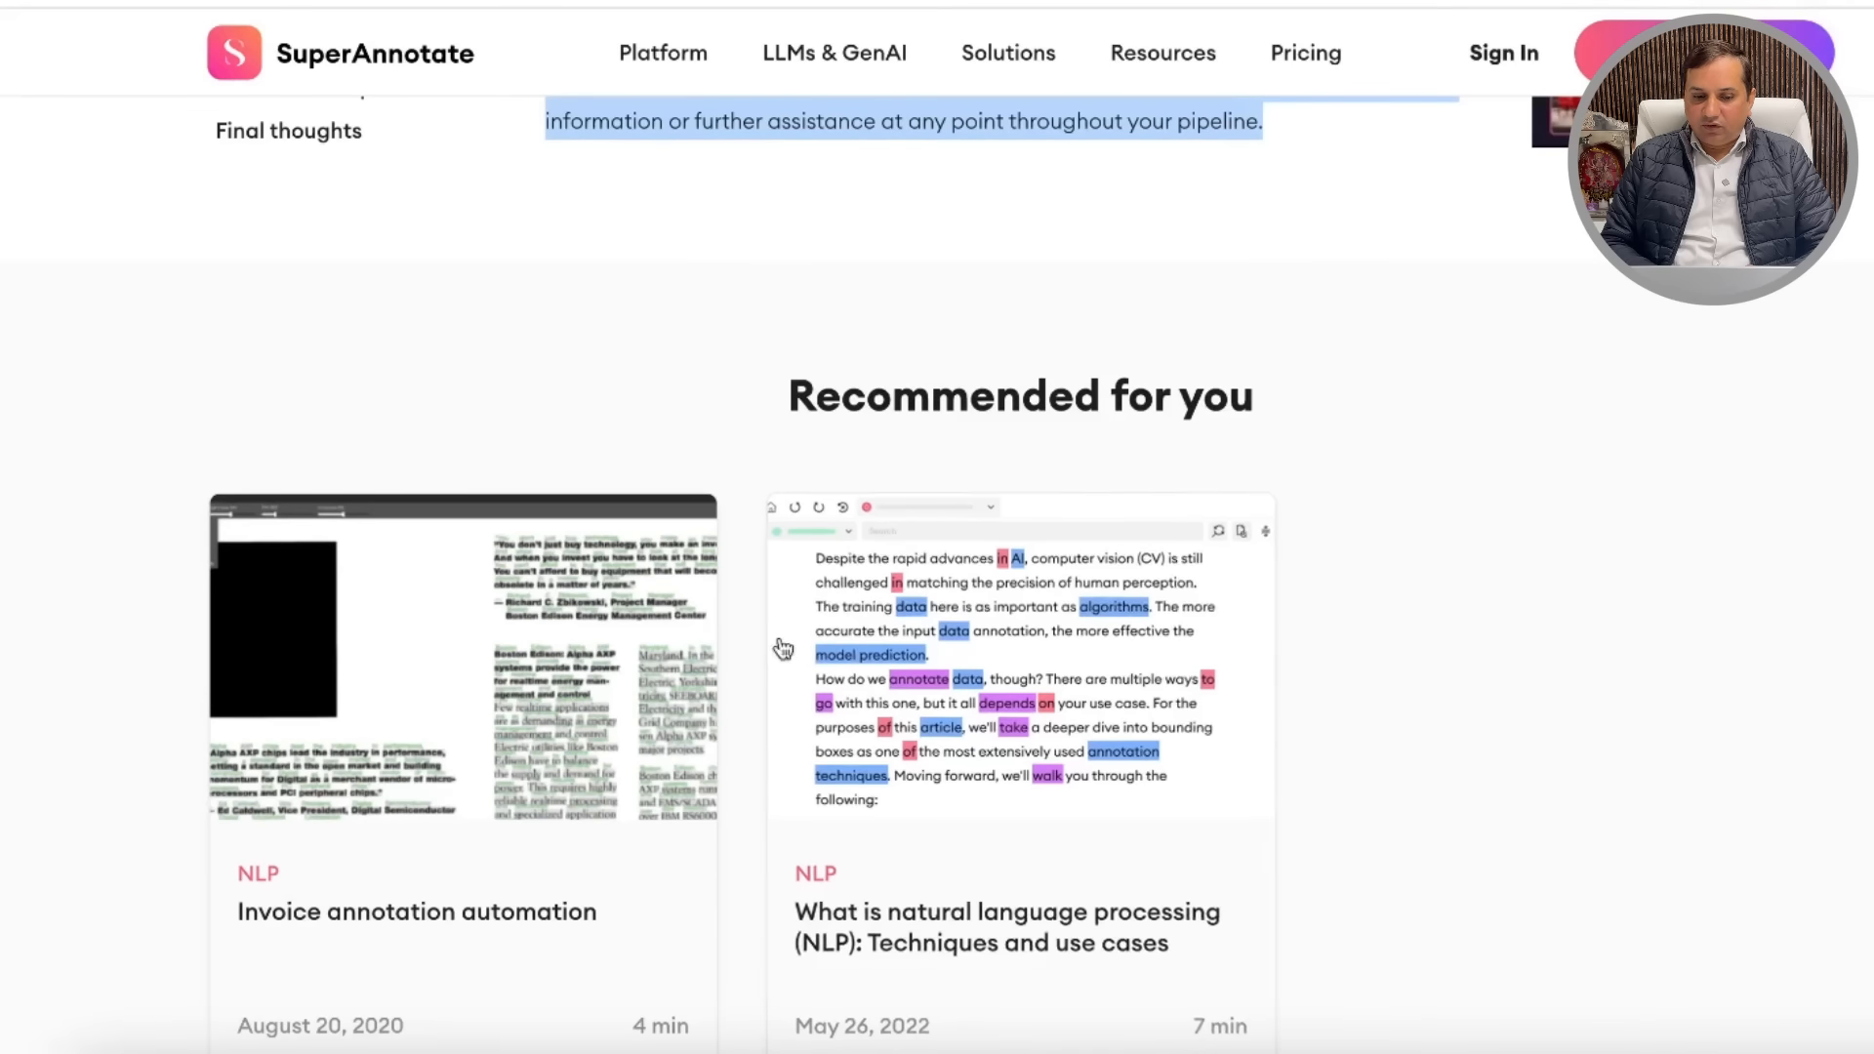
{"action": "scroll", "coordinate": [771, 654], "scroll_direction": "down", "scroll_amount": 10}
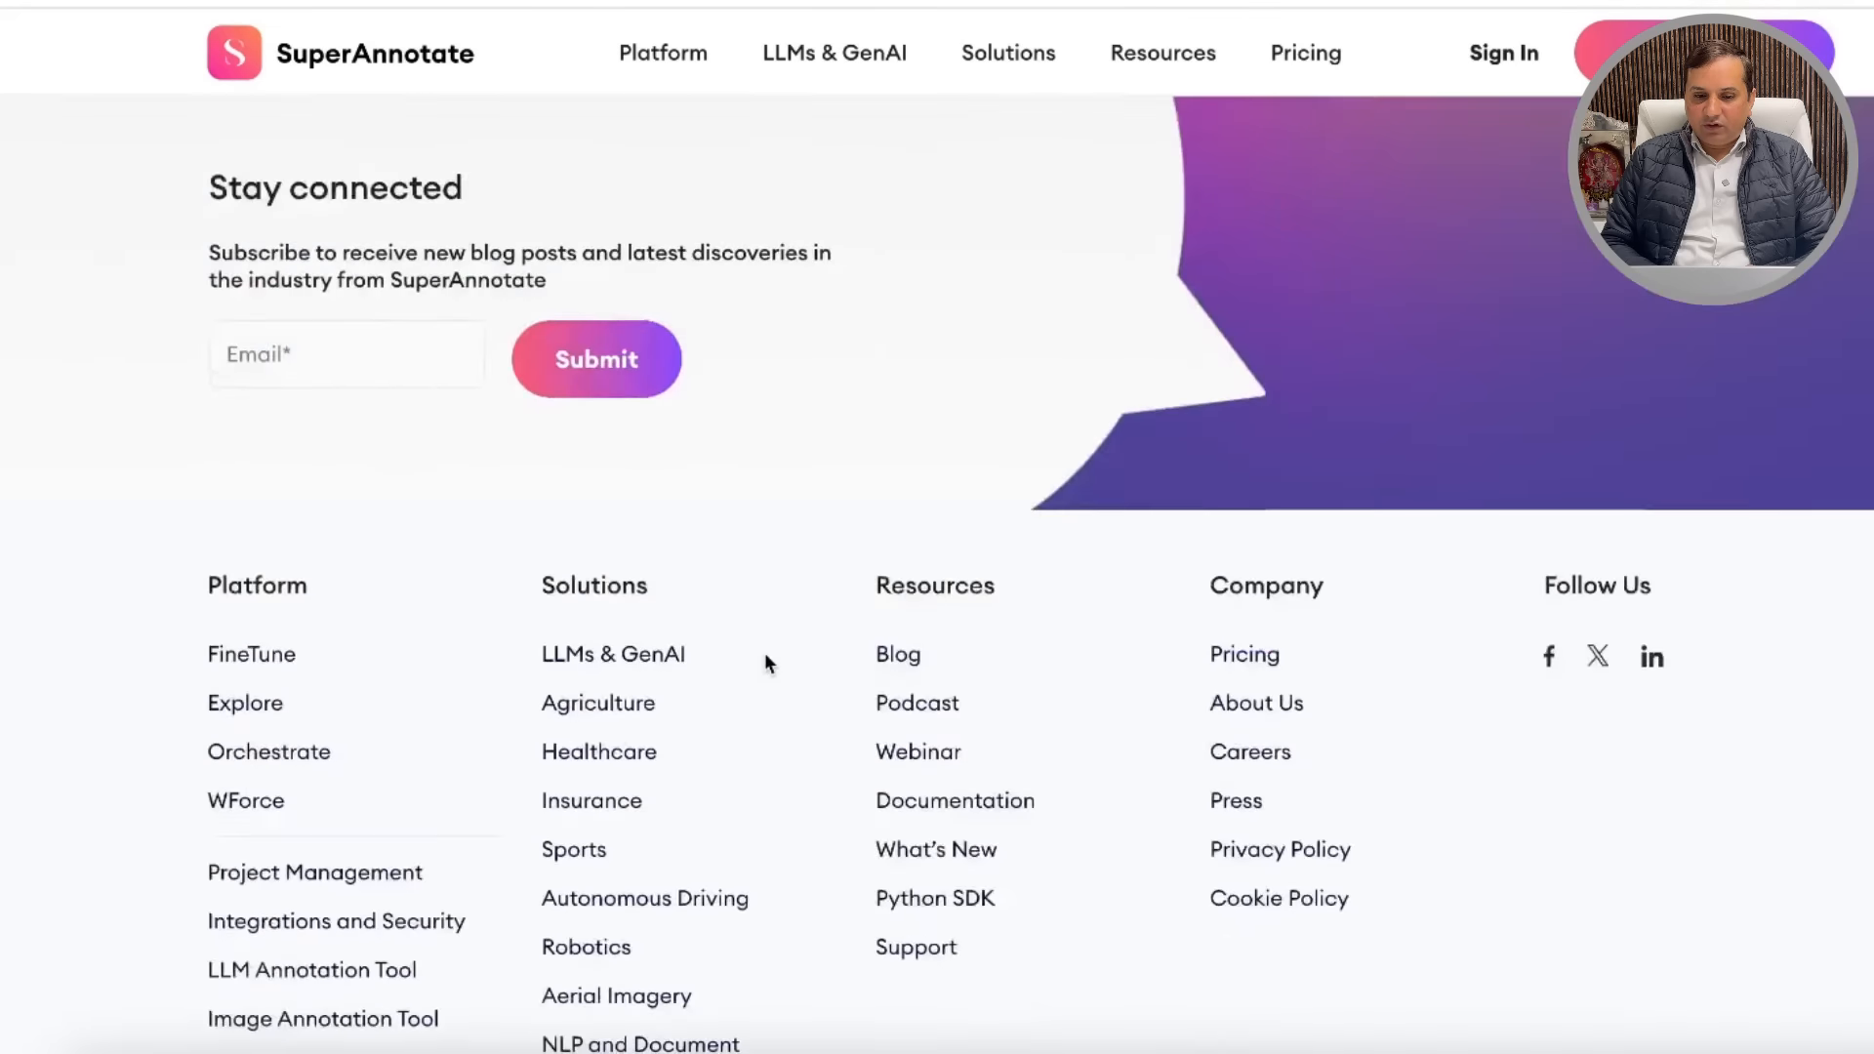
Step: Skim the SuperAnnotate article, clear its text selection, and go back to the Google results
{"action": "scroll", "coordinate": [766, 664], "scroll_direction": "up", "scroll_amount": 20}
{"action": "scroll", "coordinate": [770, 677], "scroll_direction": "up", "scroll_amount": 20}
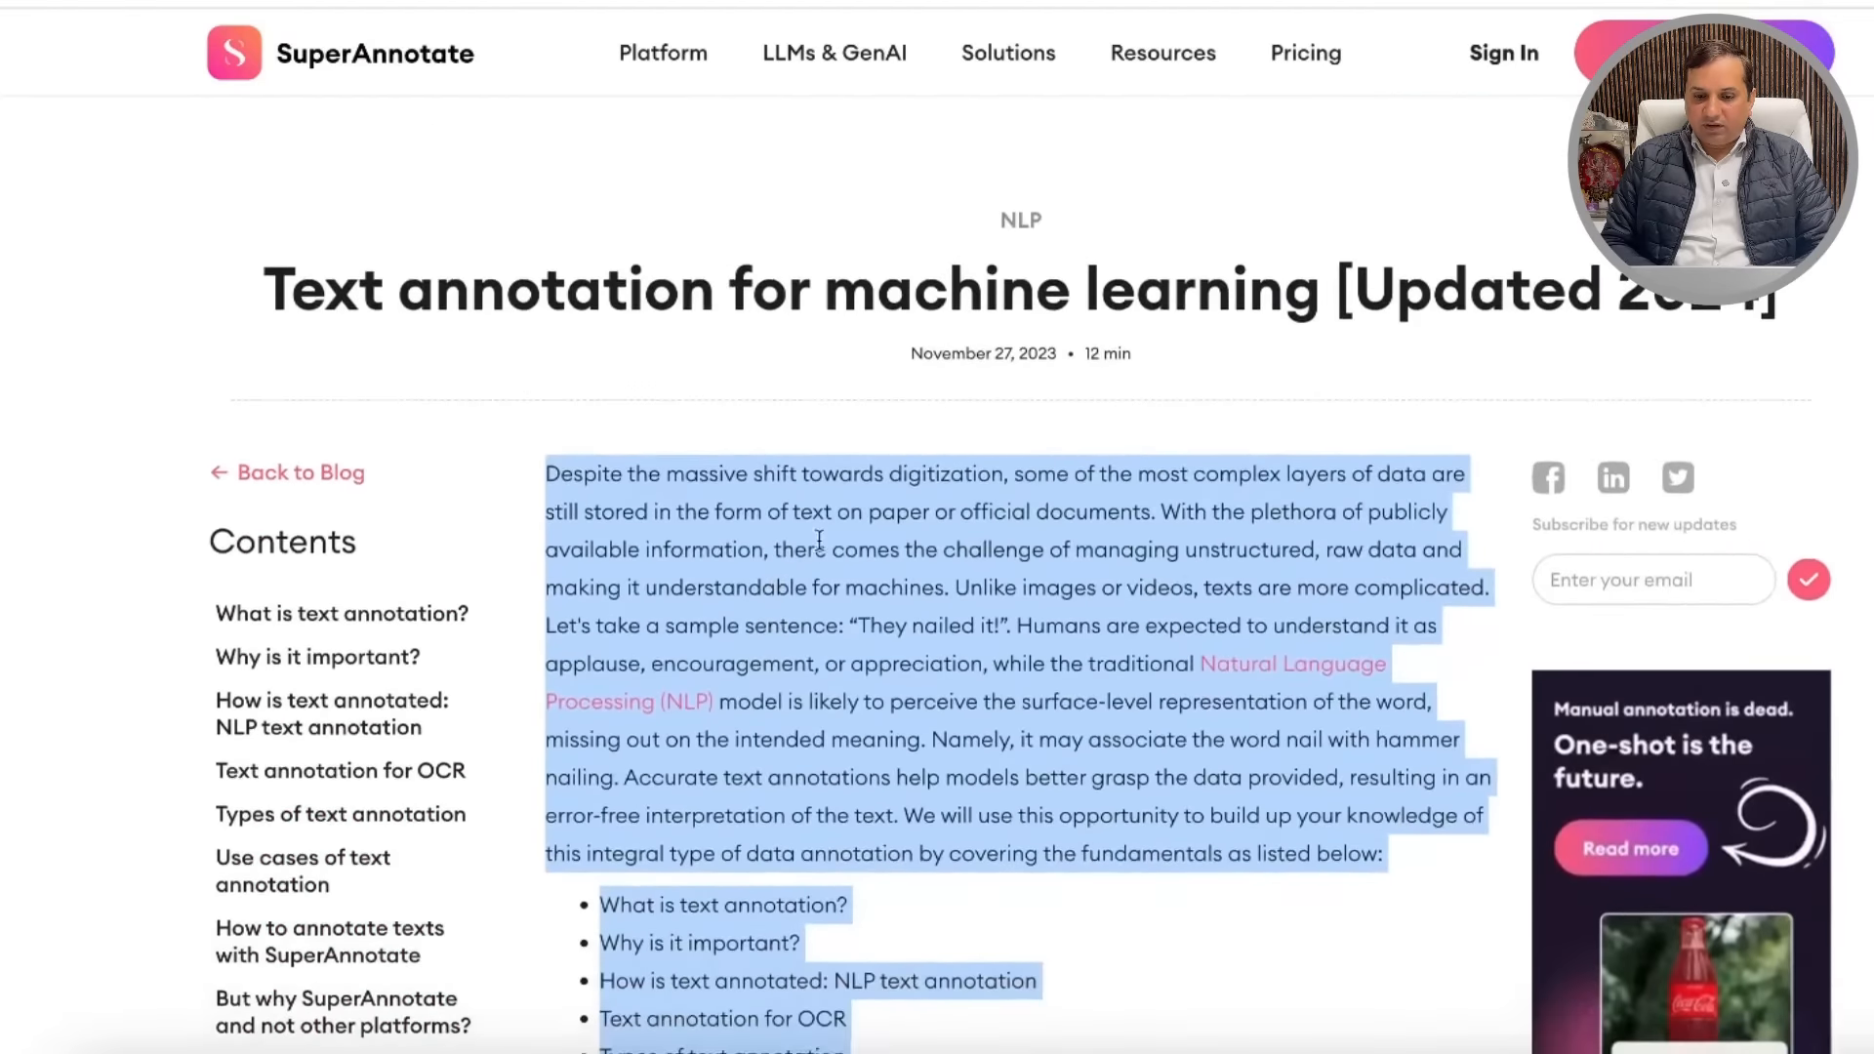
{"action": "scroll", "coordinate": [793, 578], "scroll_direction": "down", "scroll_amount": 10}
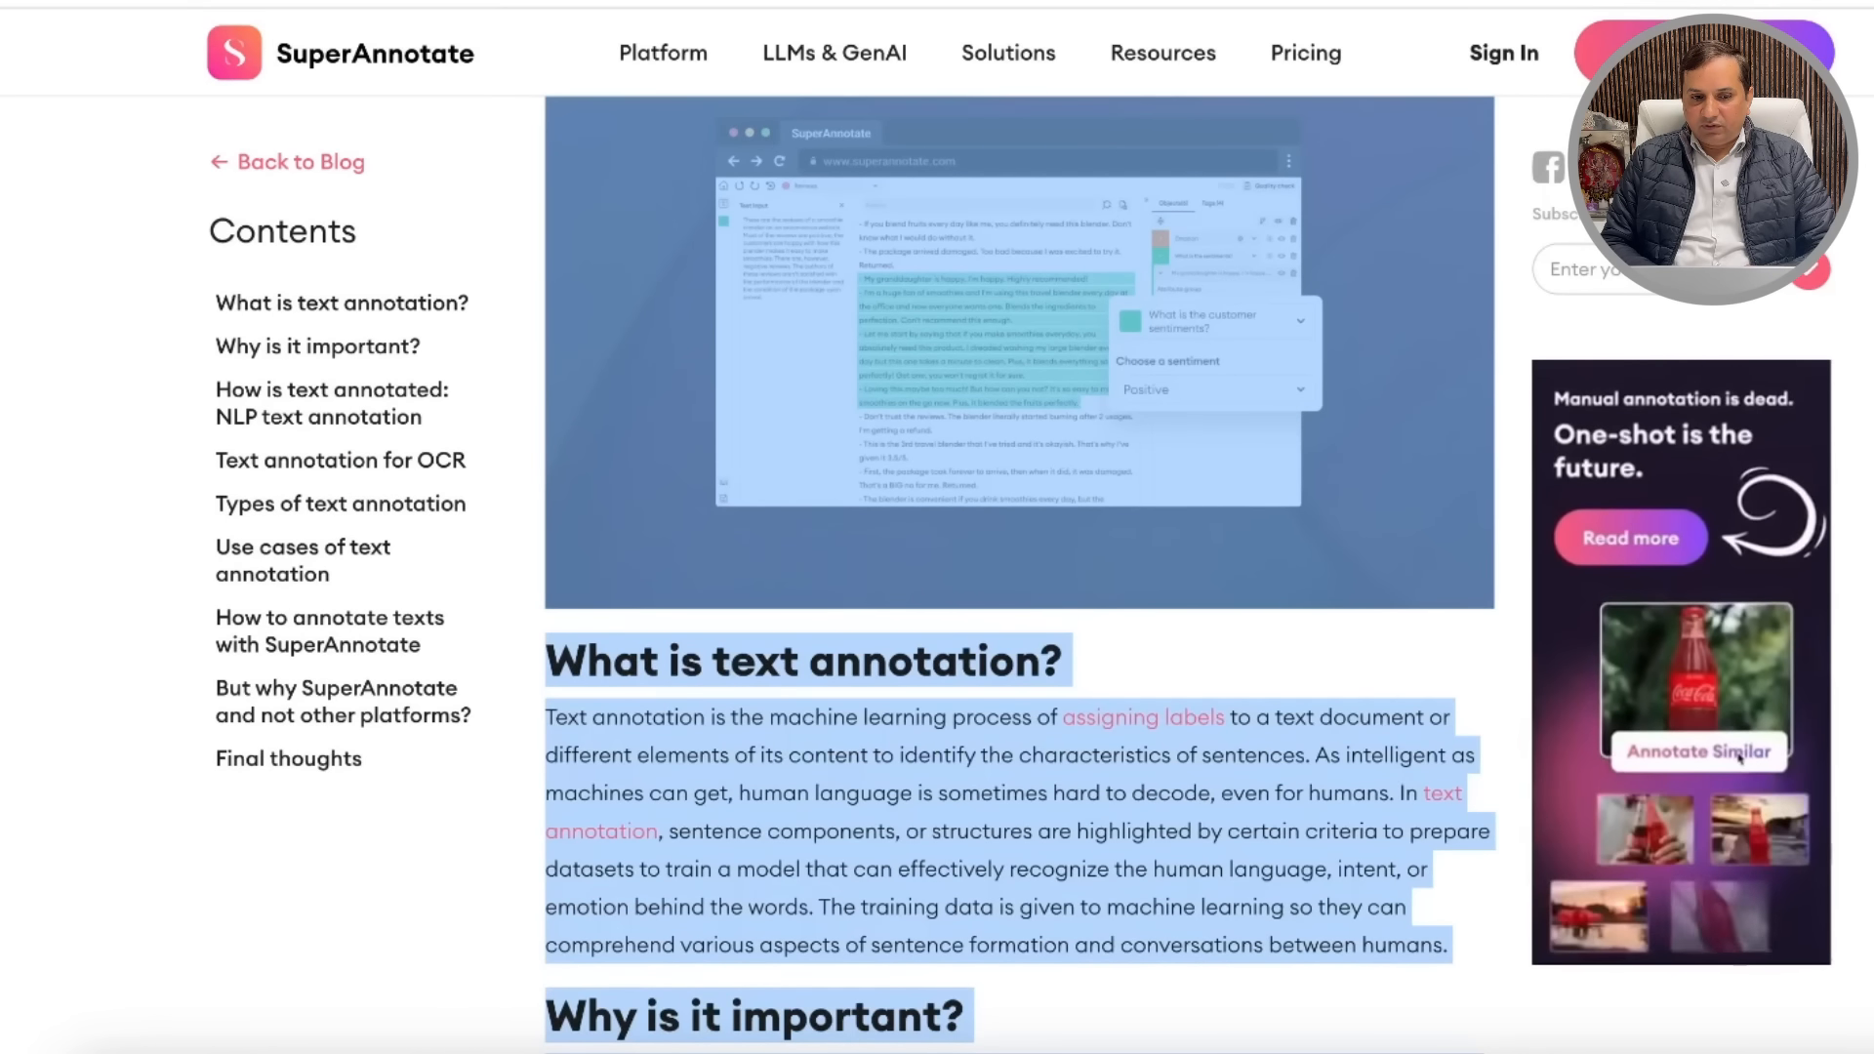
{"action": "left_click", "coordinate": [670, 300]}
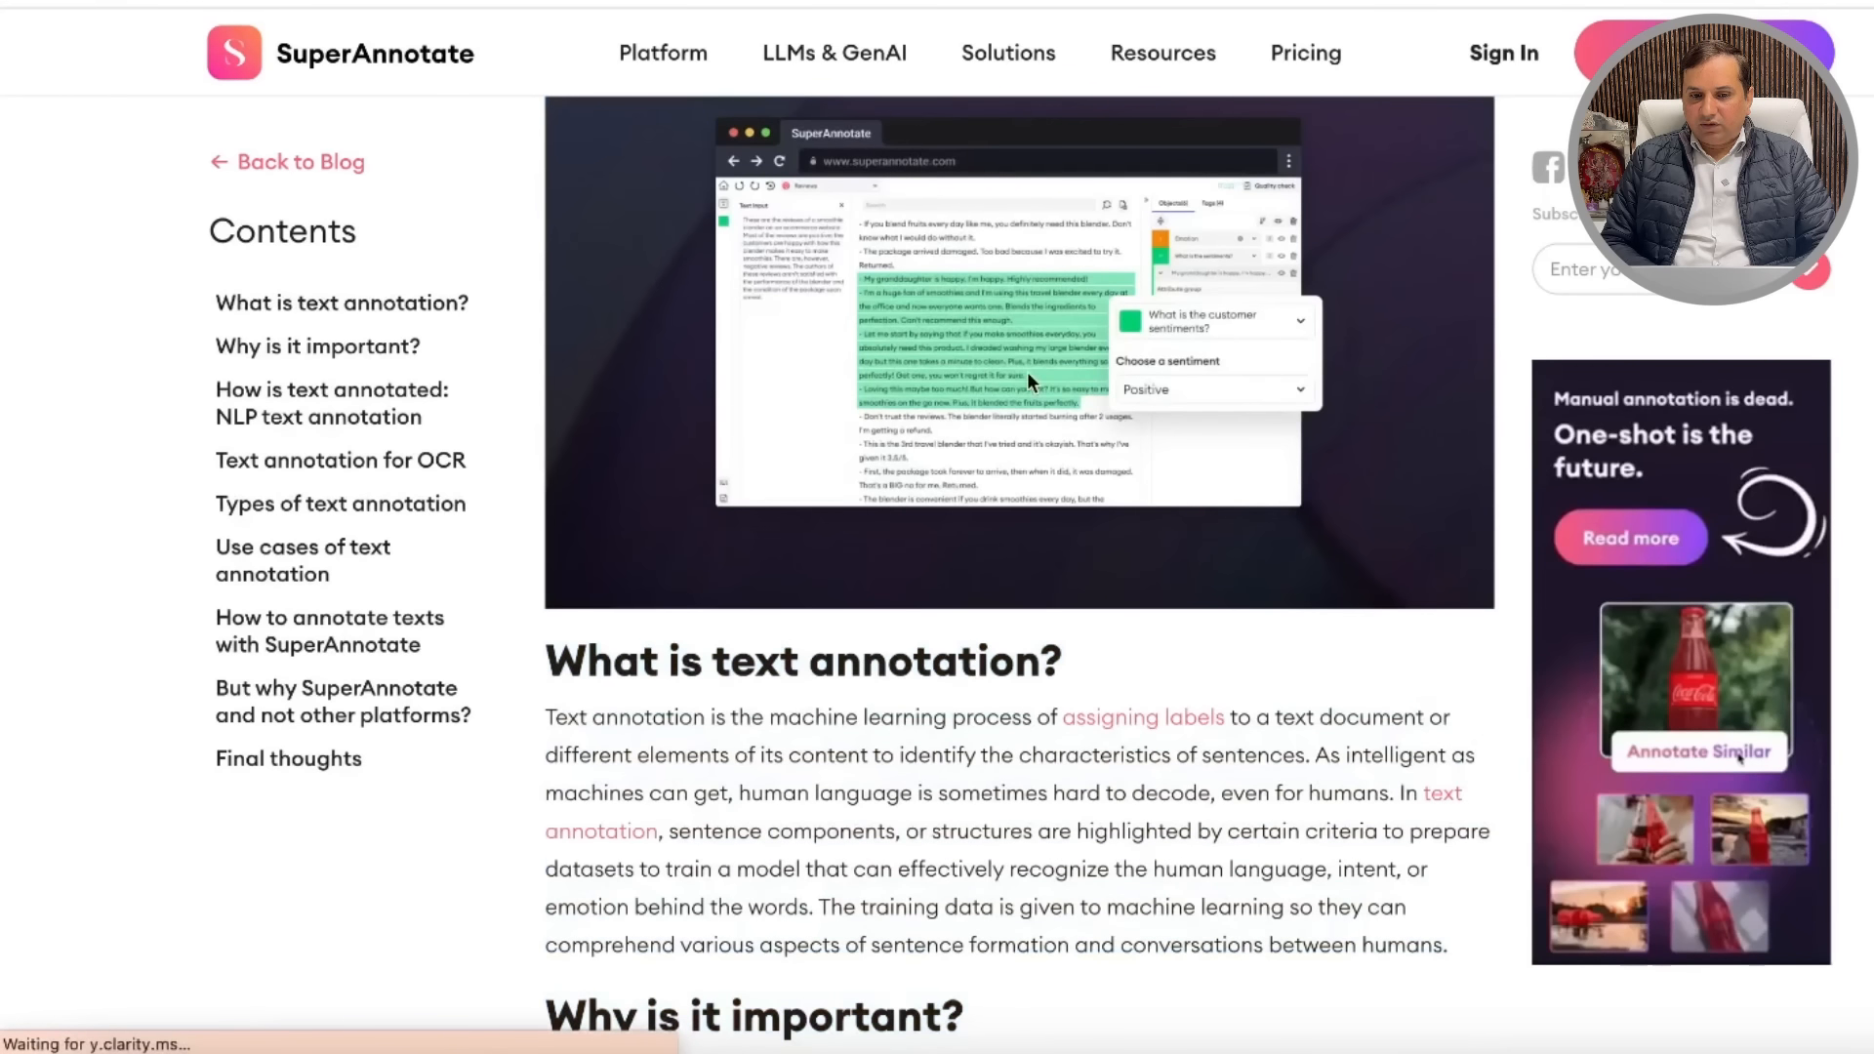
{"action": "scroll", "coordinate": [969, 275], "scroll_direction": "up", "scroll_amount": 4}
{"action": "scroll", "coordinate": [437, 300], "scroll_direction": "down", "scroll_amount": 1}
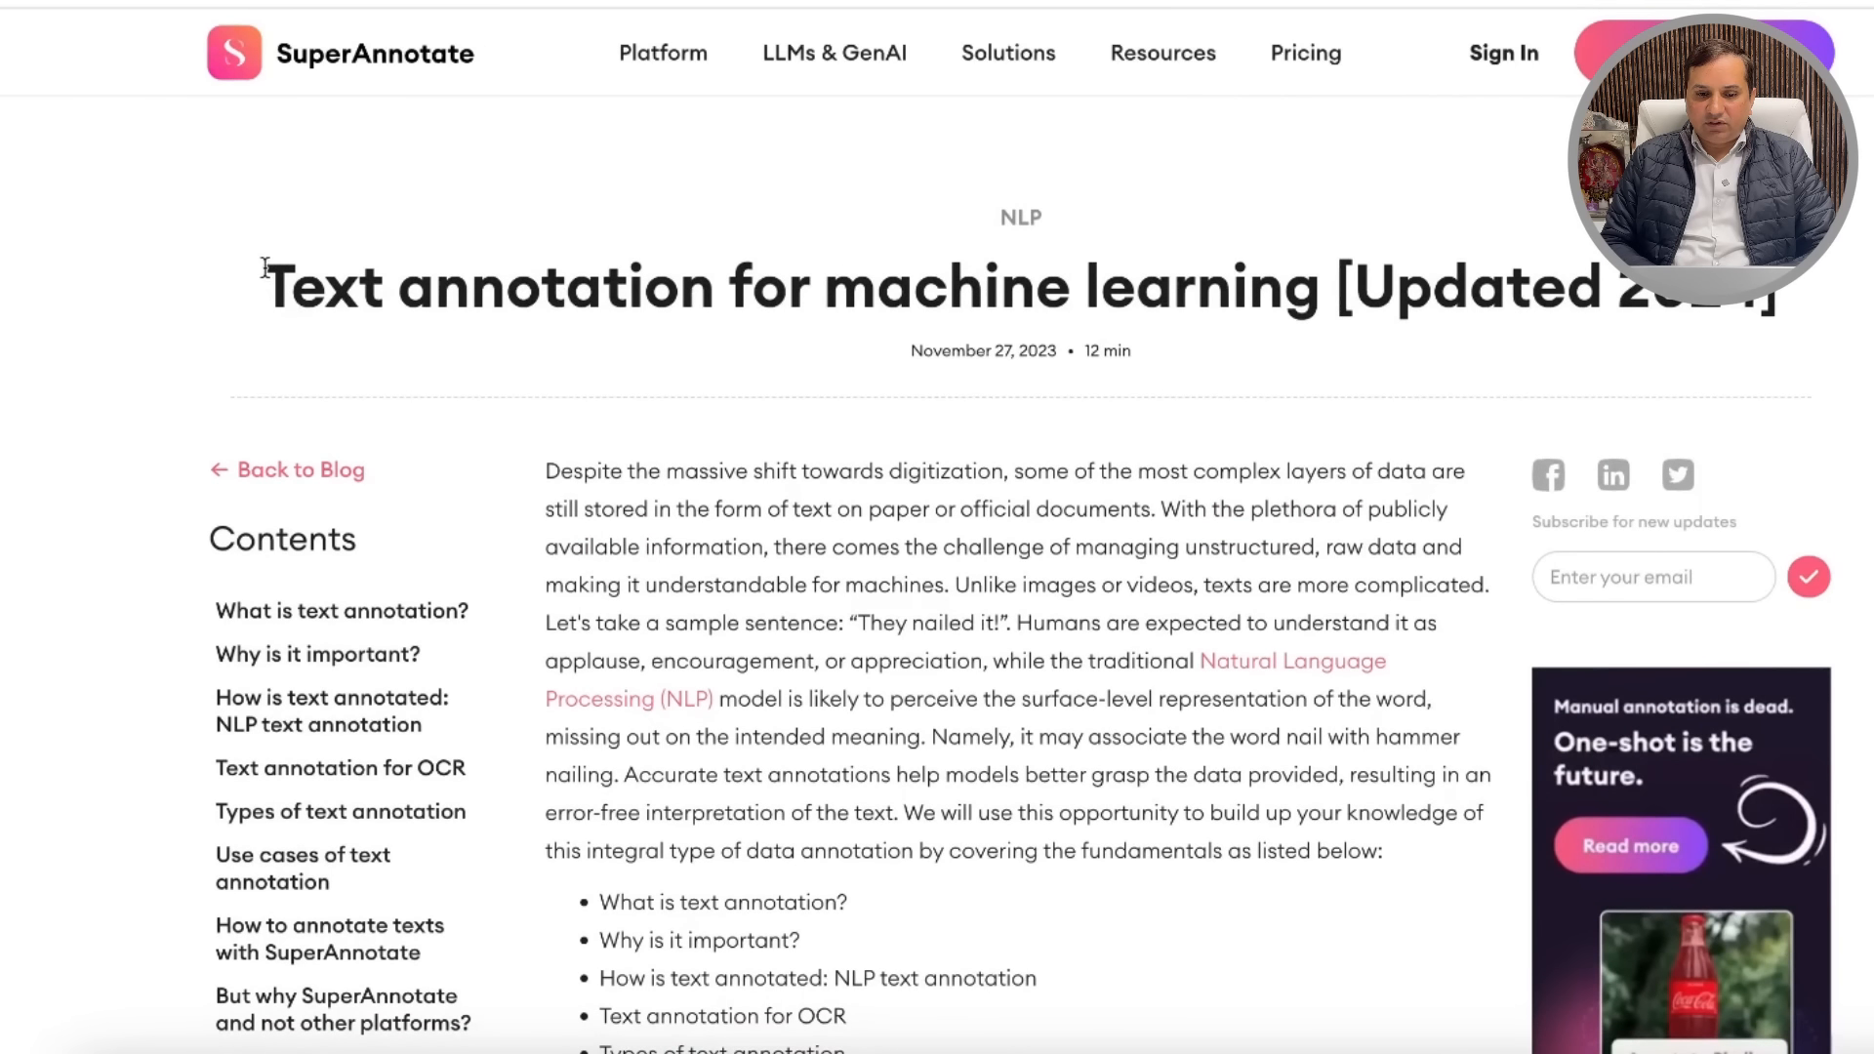
{"action": "key", "text": "alt+Left"}
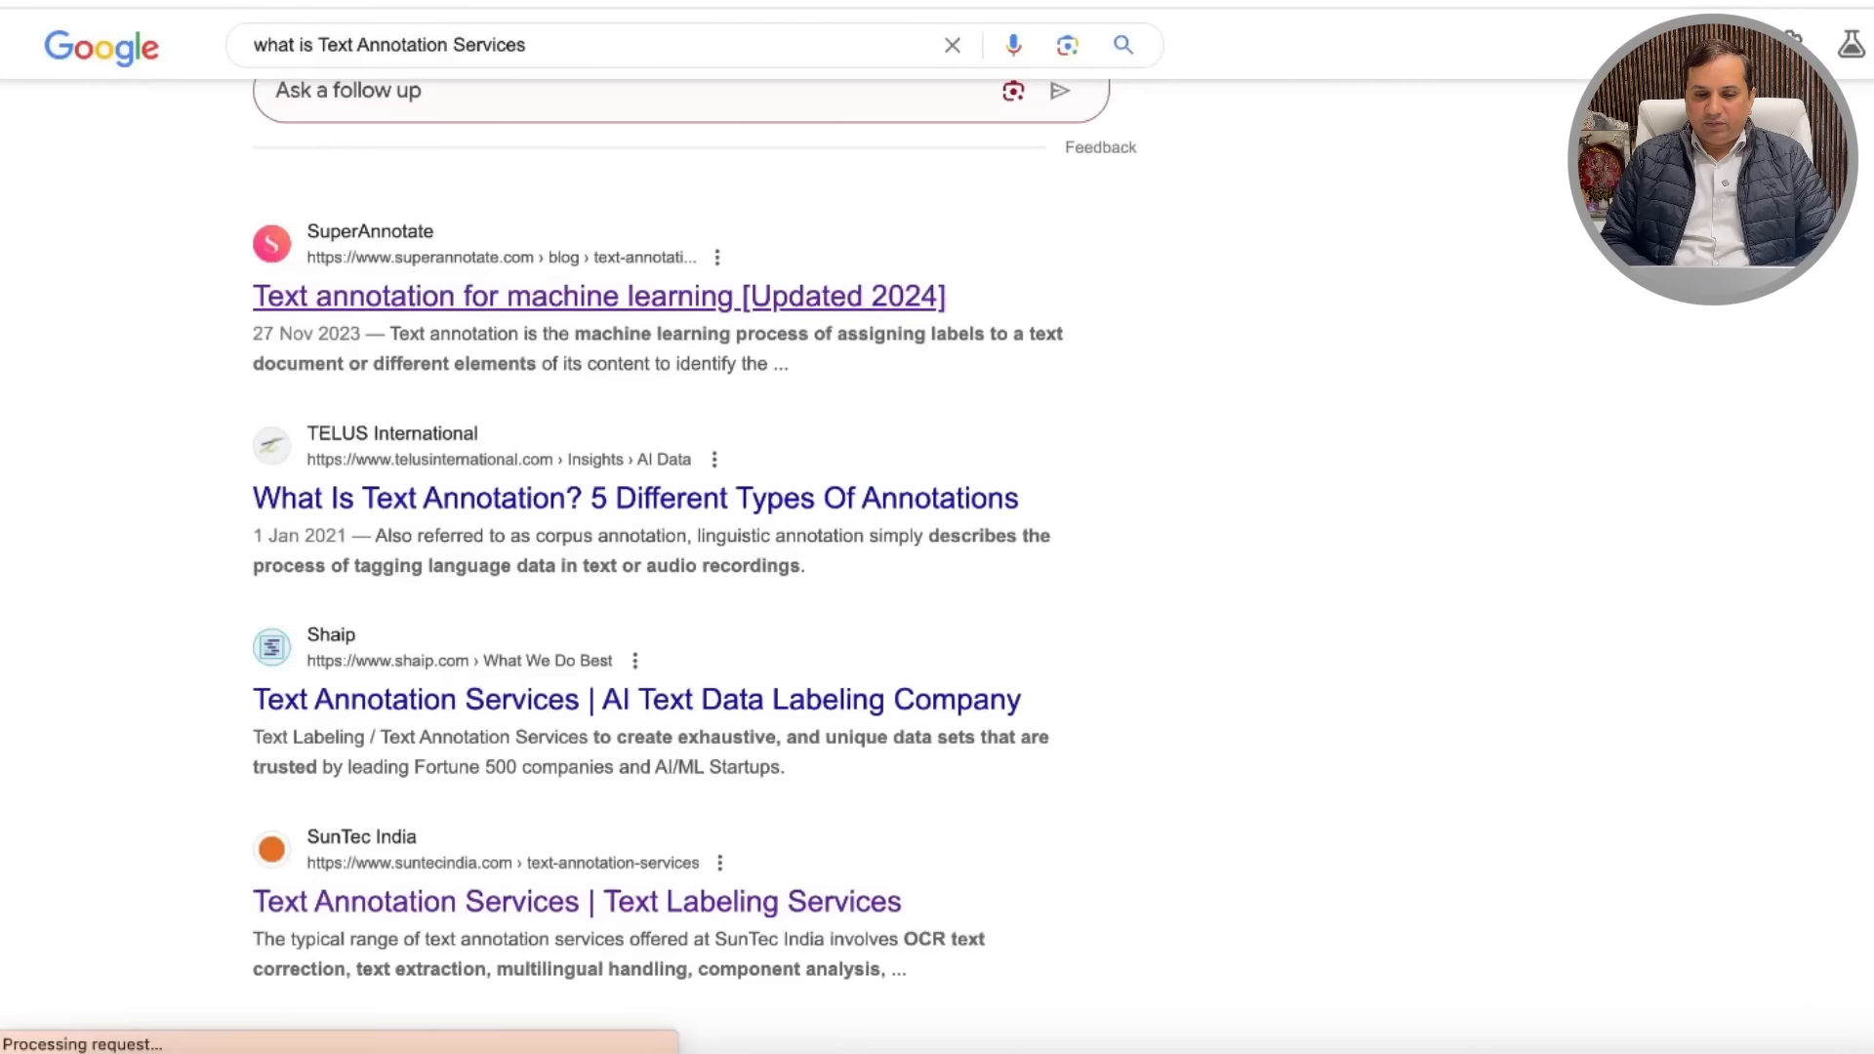
Step: Save Shaip's TEXT ANNOTATION image from Google Images to Downloads as Text-Annotation-600x400-2
{"action": "scroll", "coordinate": [381, 251], "scroll_direction": "up", "scroll_amount": 10}
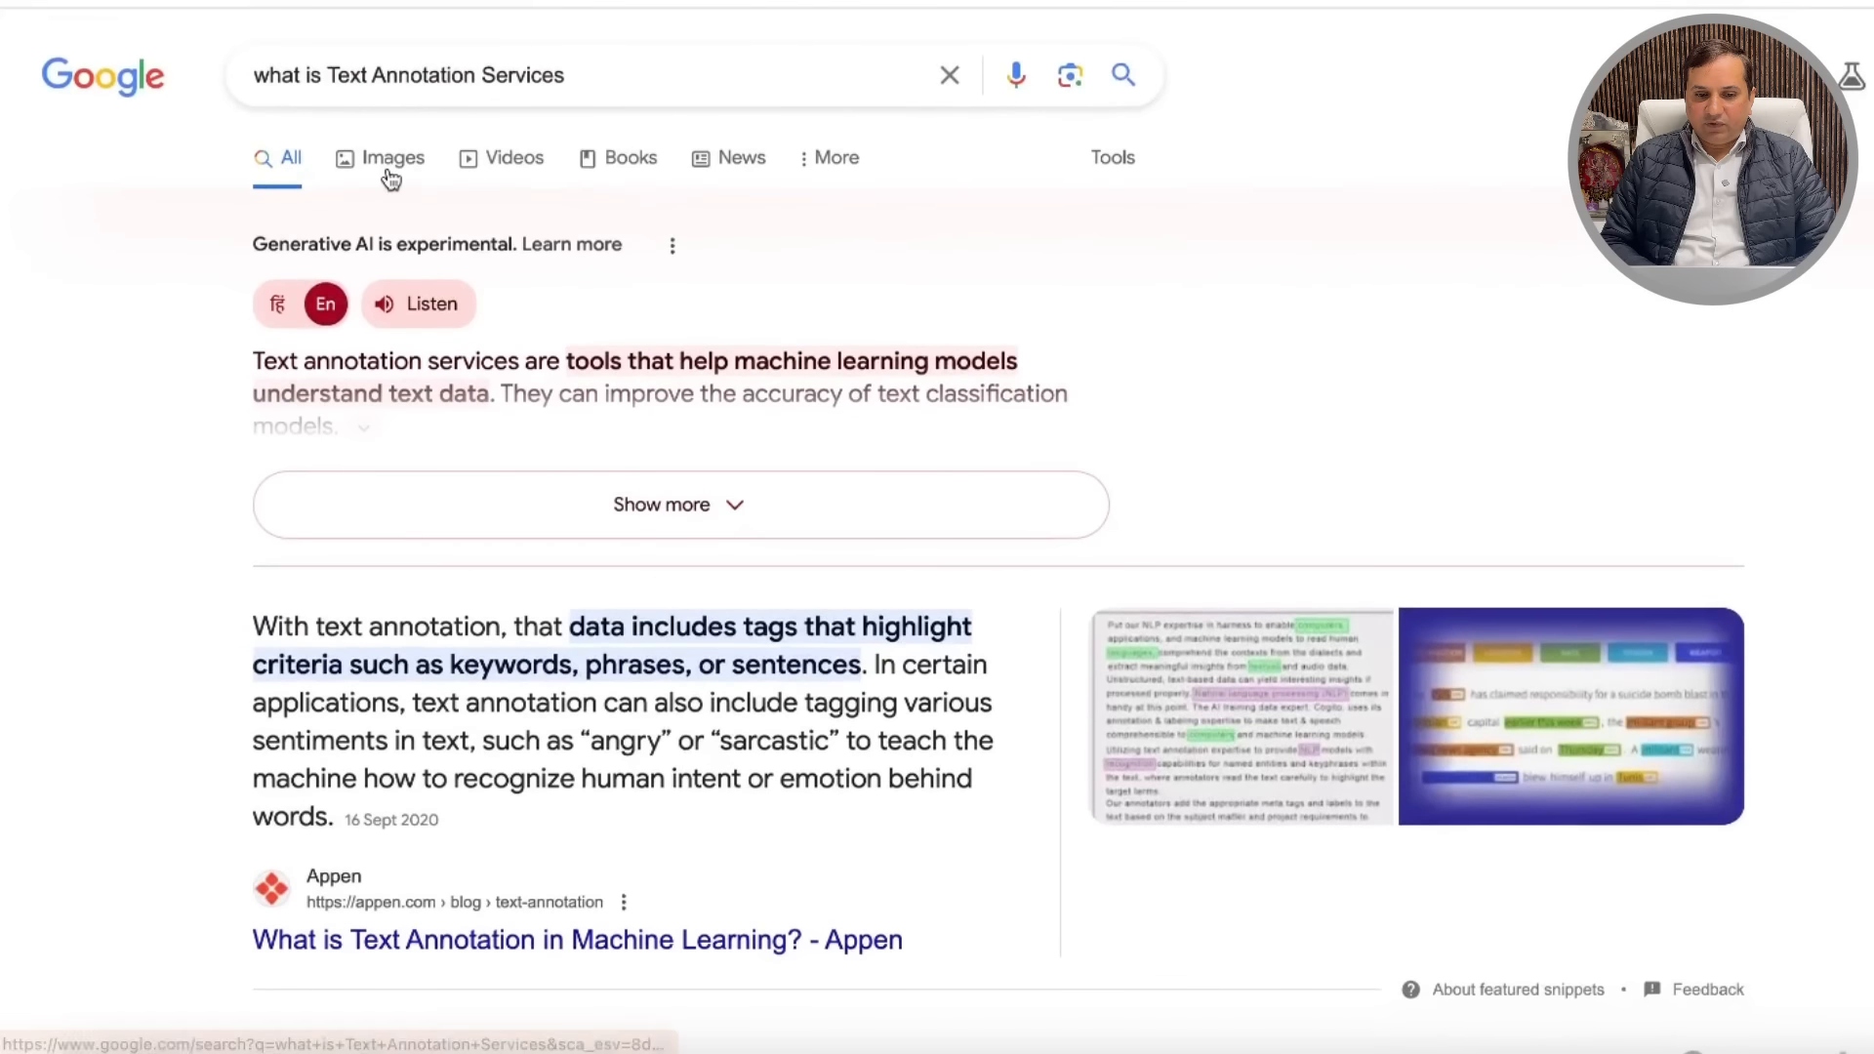
{"action": "left_click", "coordinate": [388, 167]}
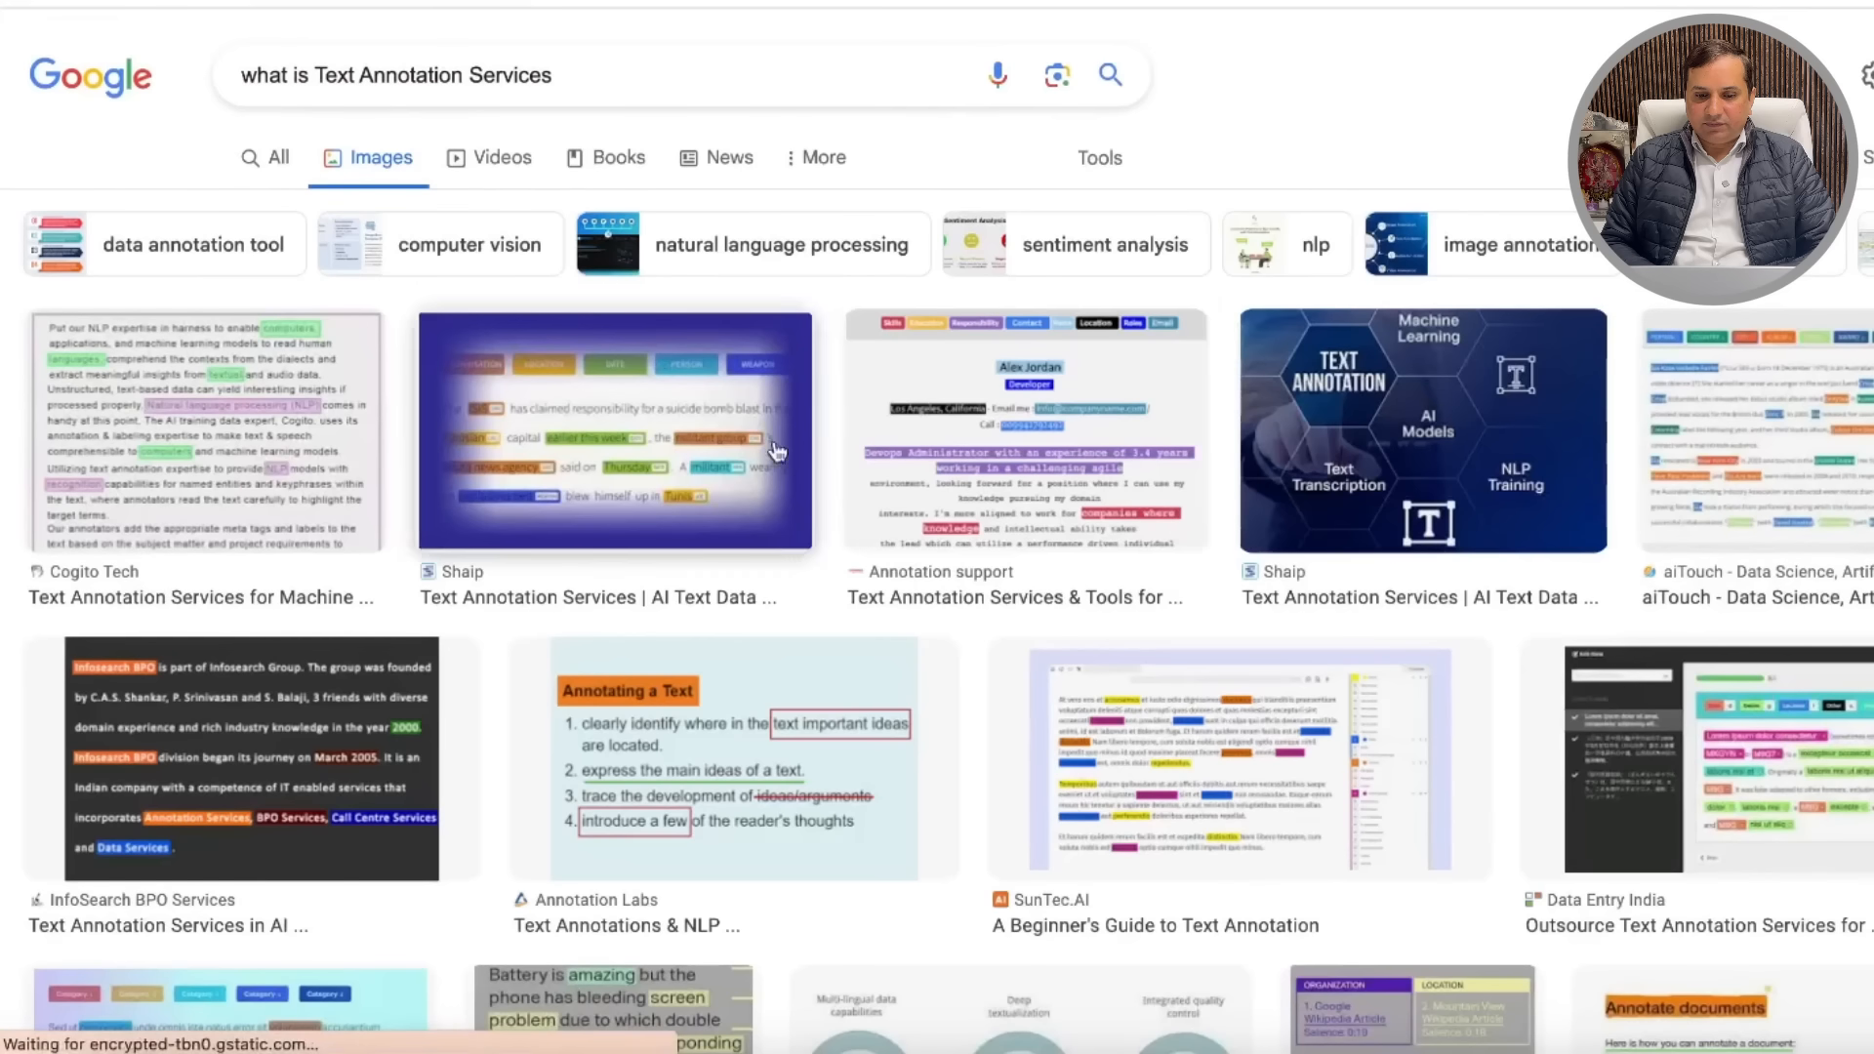
{"action": "left_click", "coordinate": [1244, 527]}
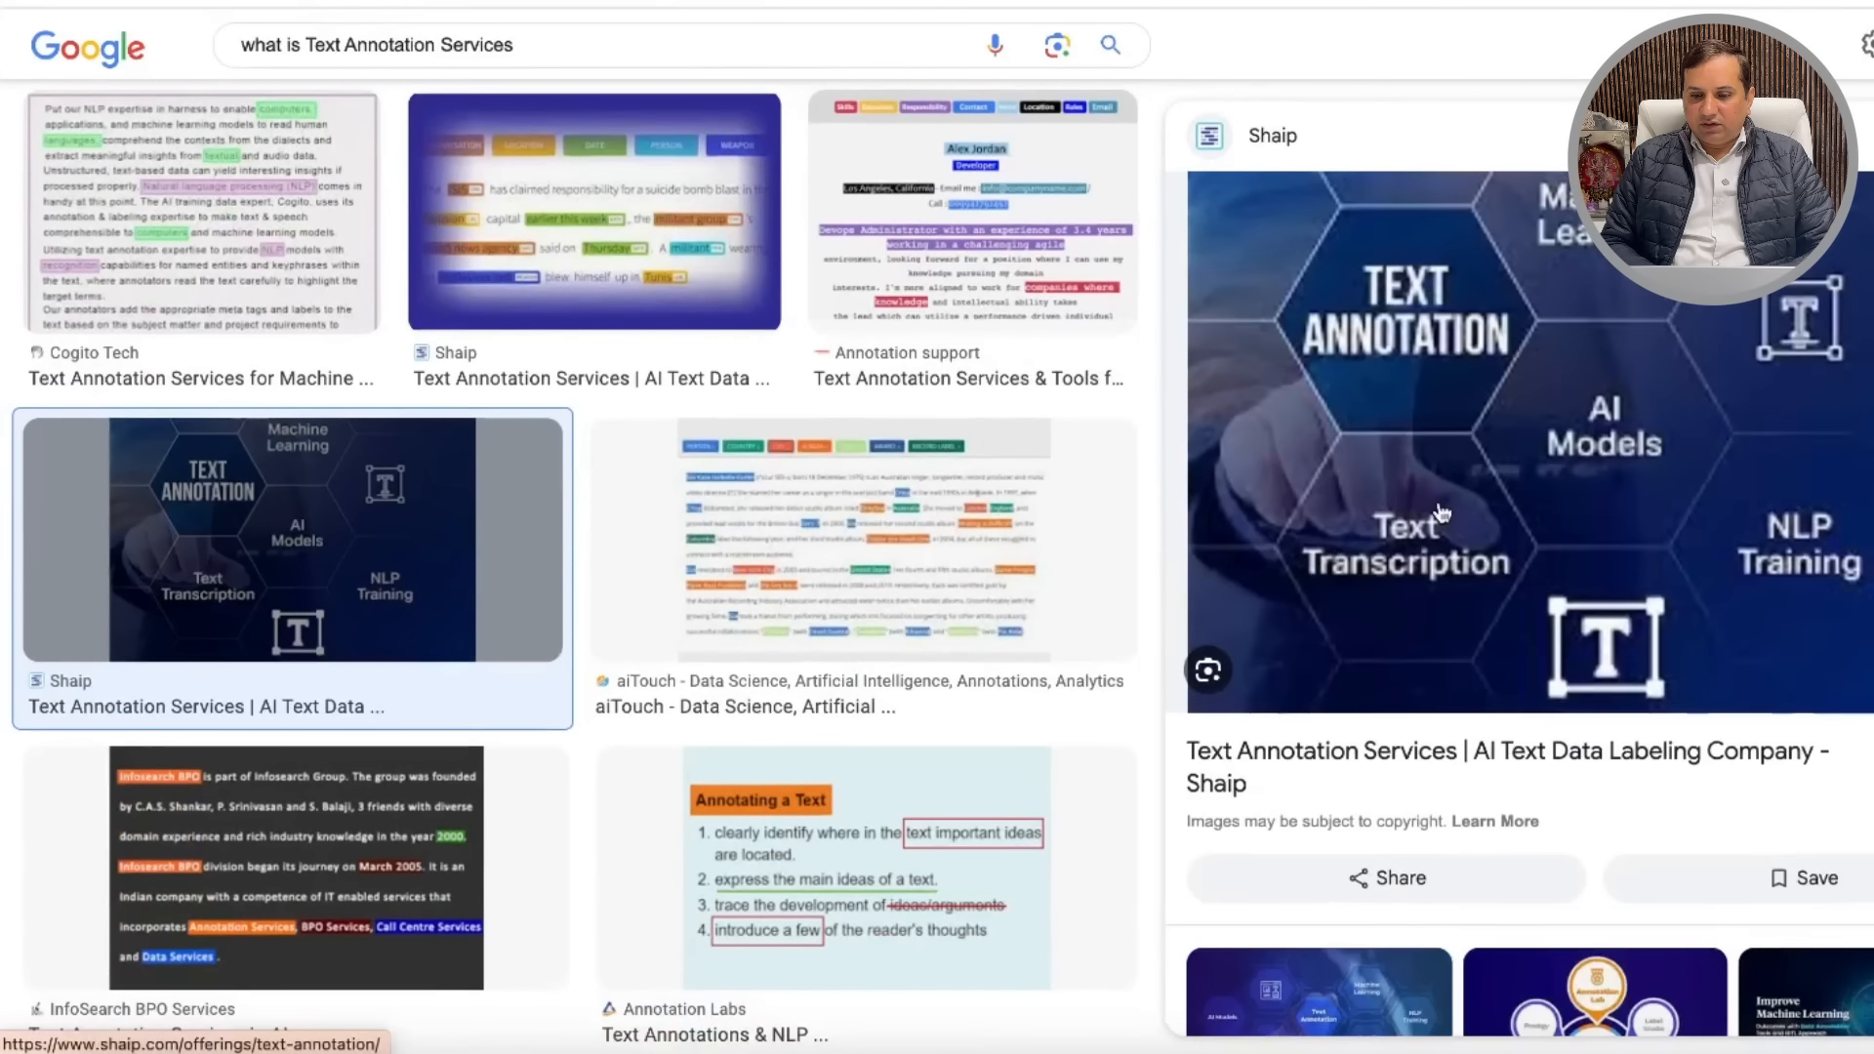
{"action": "right_click", "coordinate": [1523, 421]}
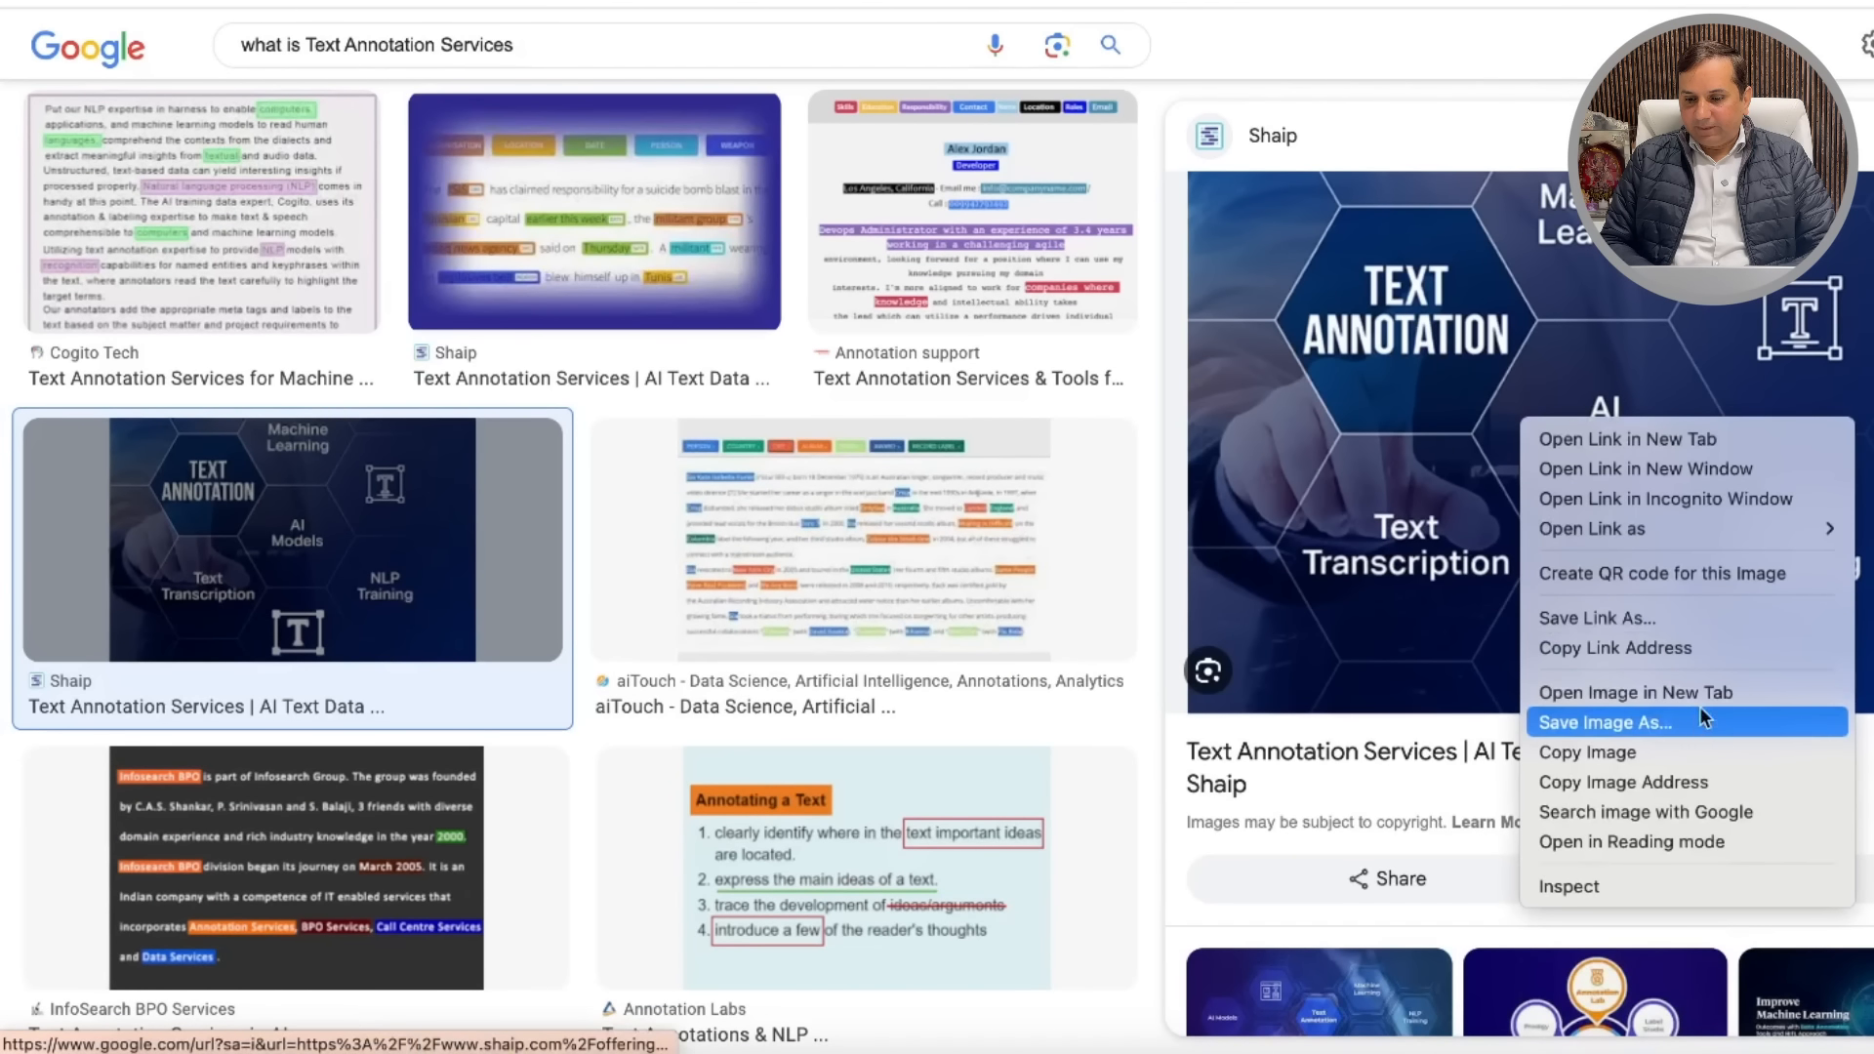
{"action": "left_click", "coordinate": [1665, 722]}
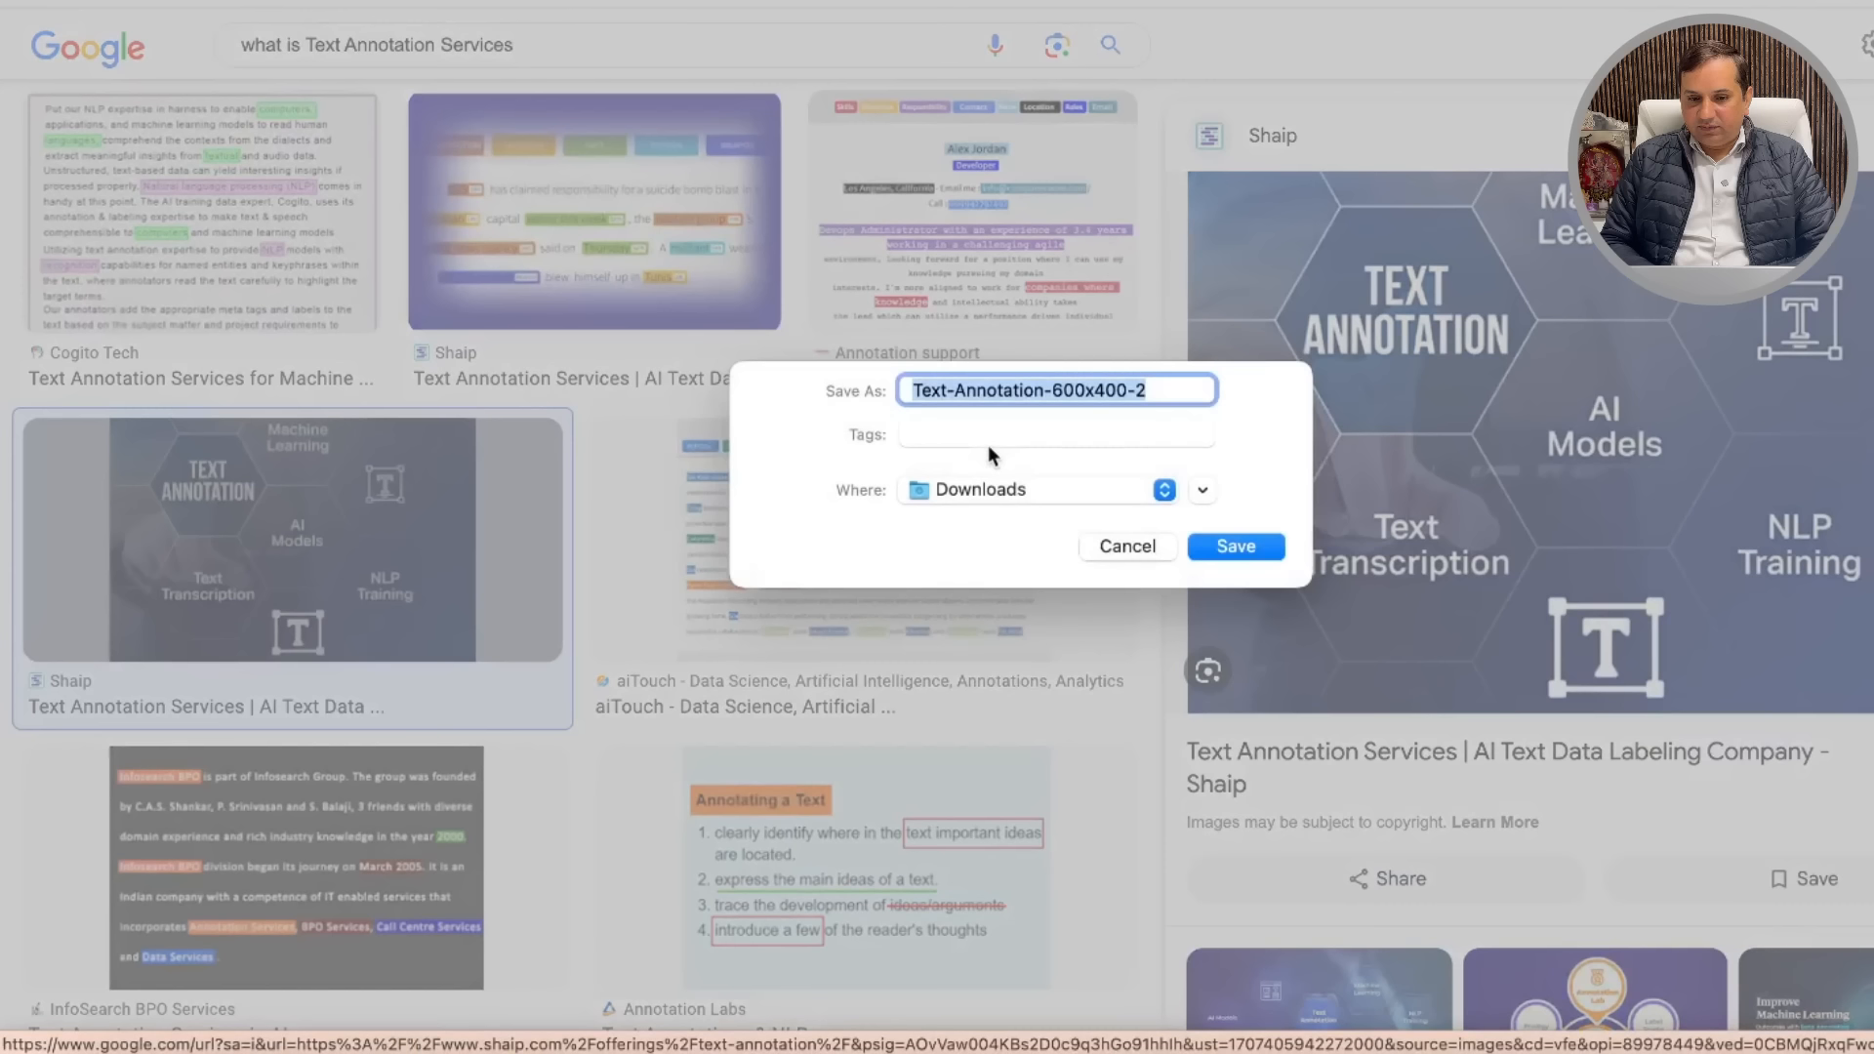
{"action": "left_click", "coordinate": [1235, 547]}
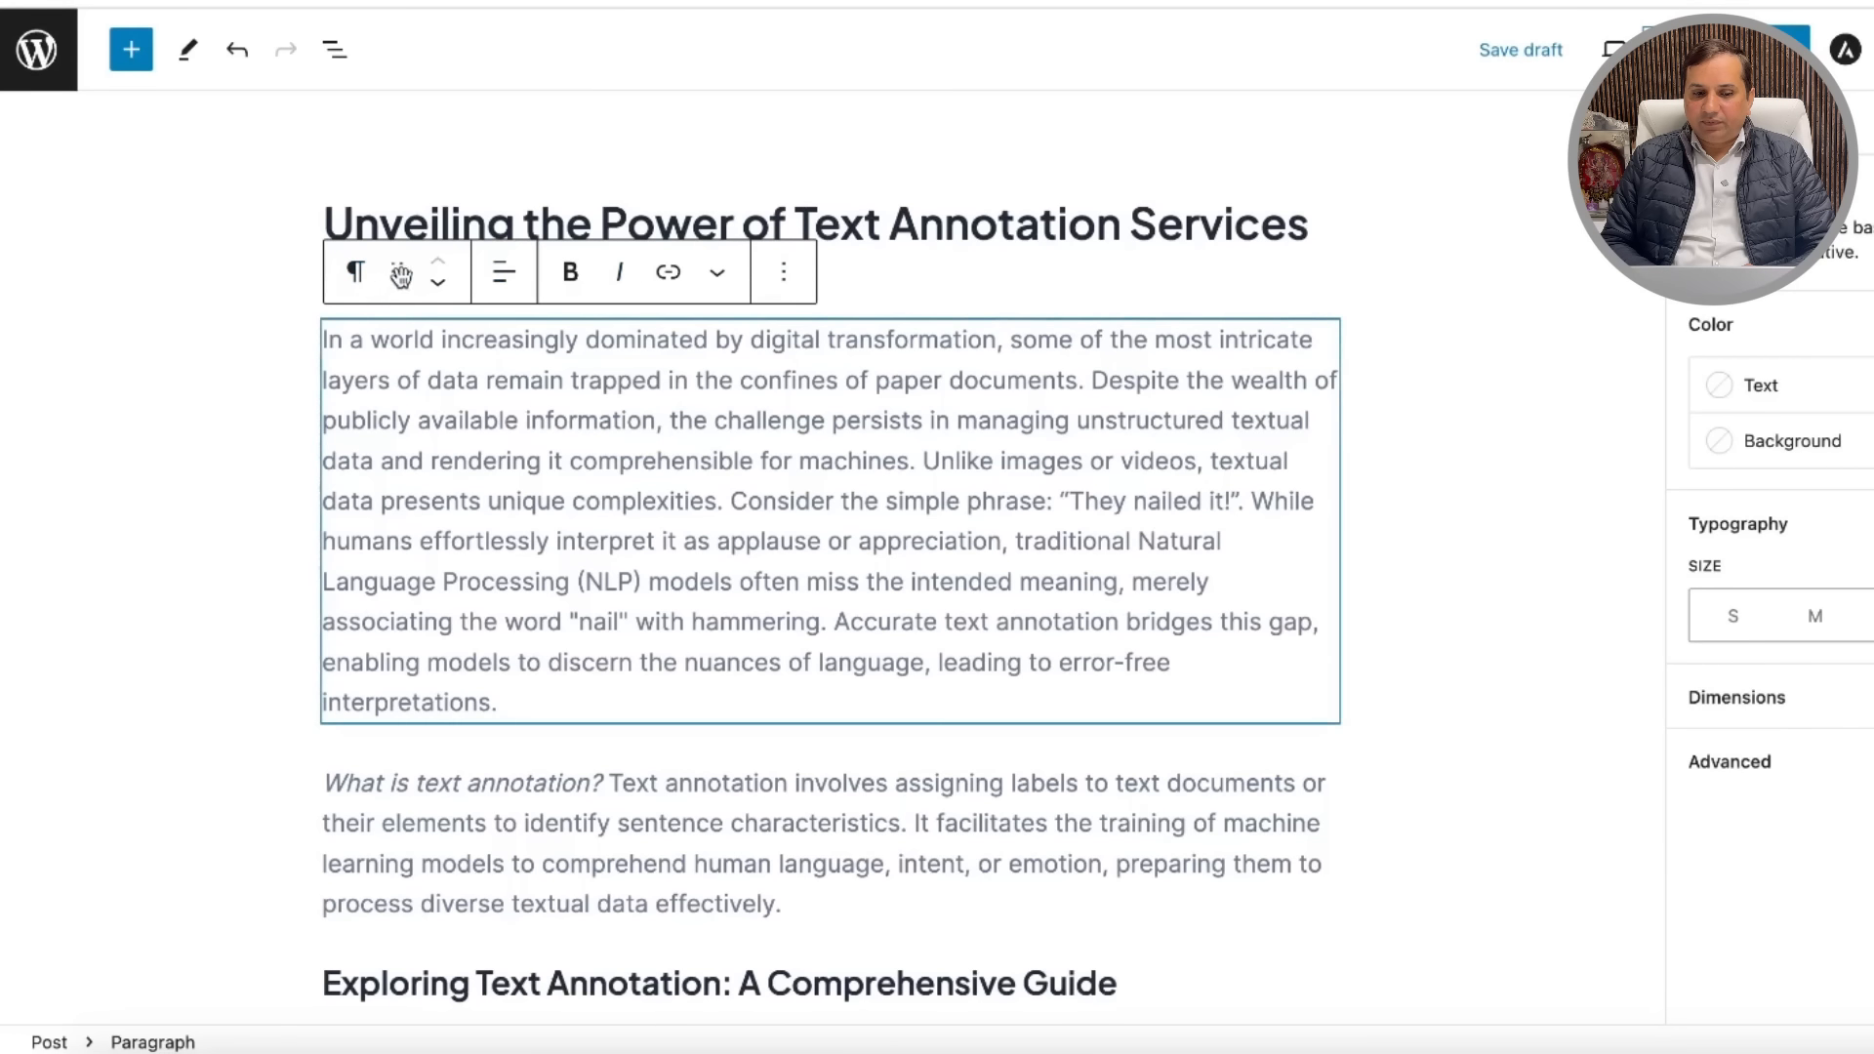
Step: Inspect the first paragraph's block conversion options, then dismiss them
{"action": "left_click", "coordinate": [358, 273]}
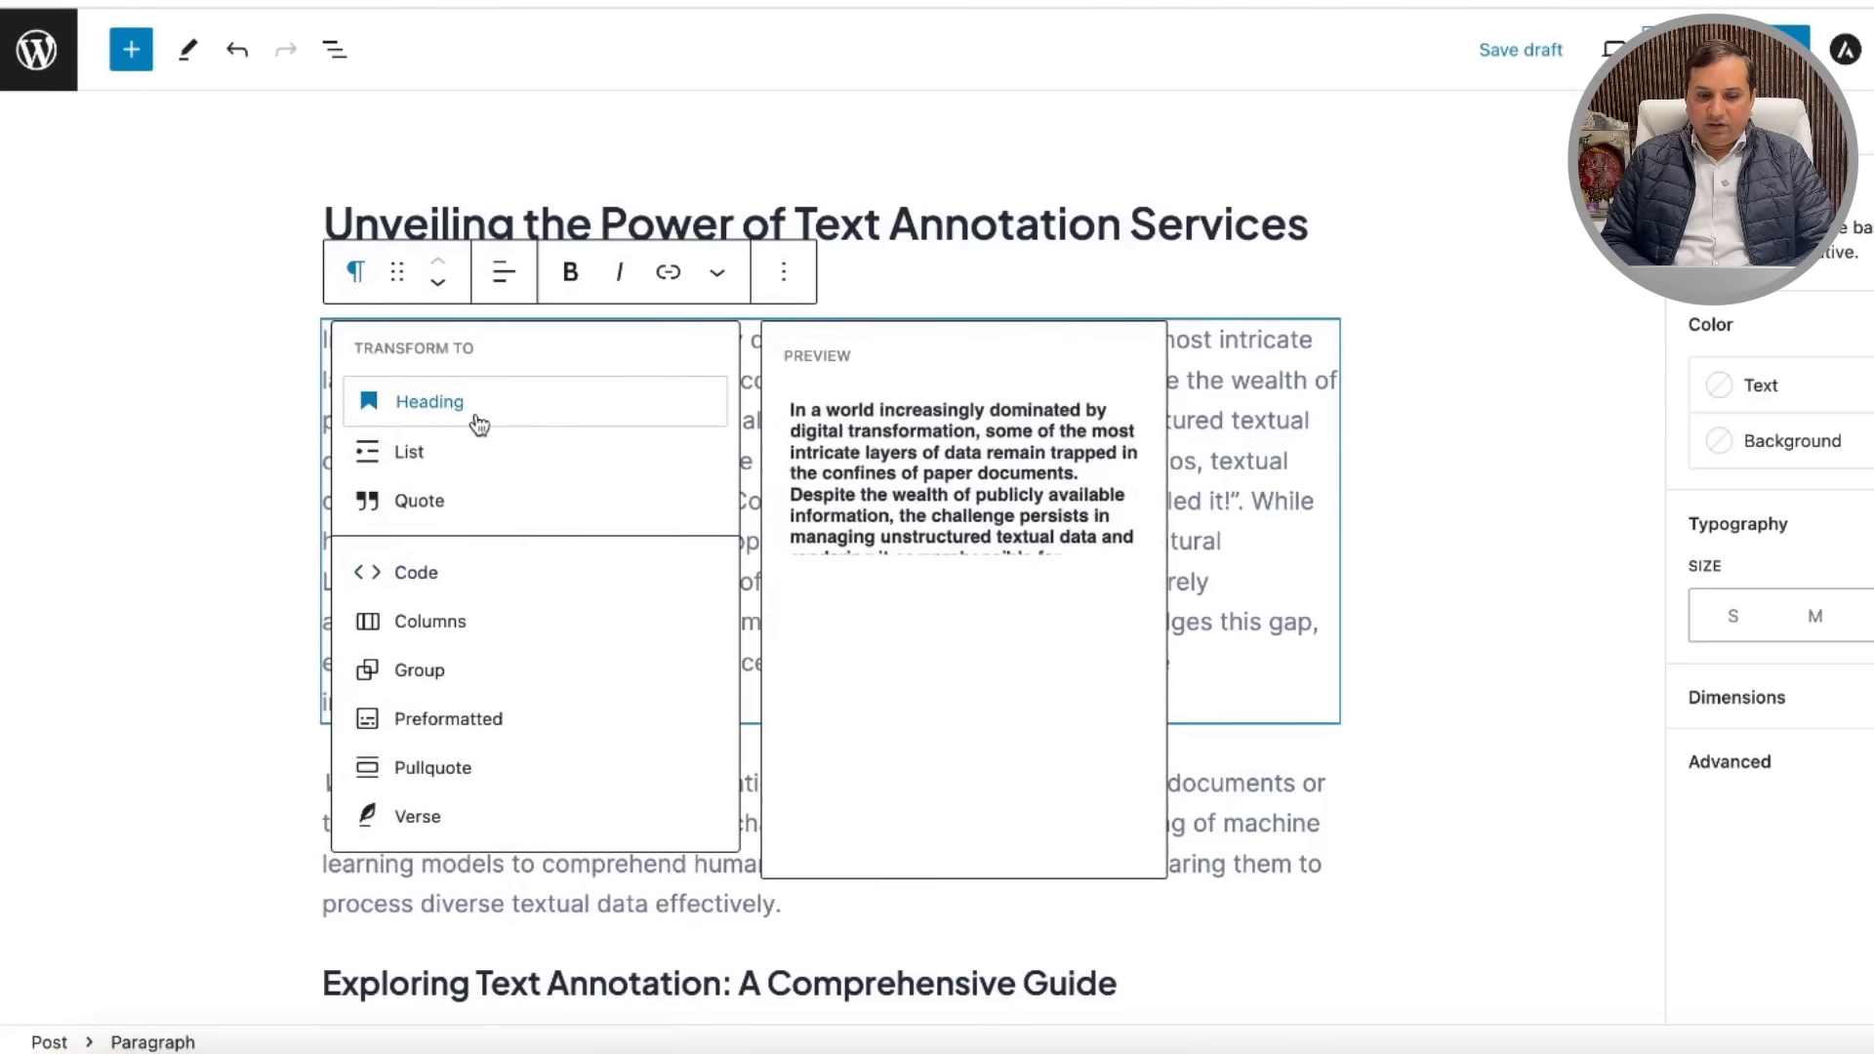
{"action": "left_click", "coordinate": [1520, 250]}
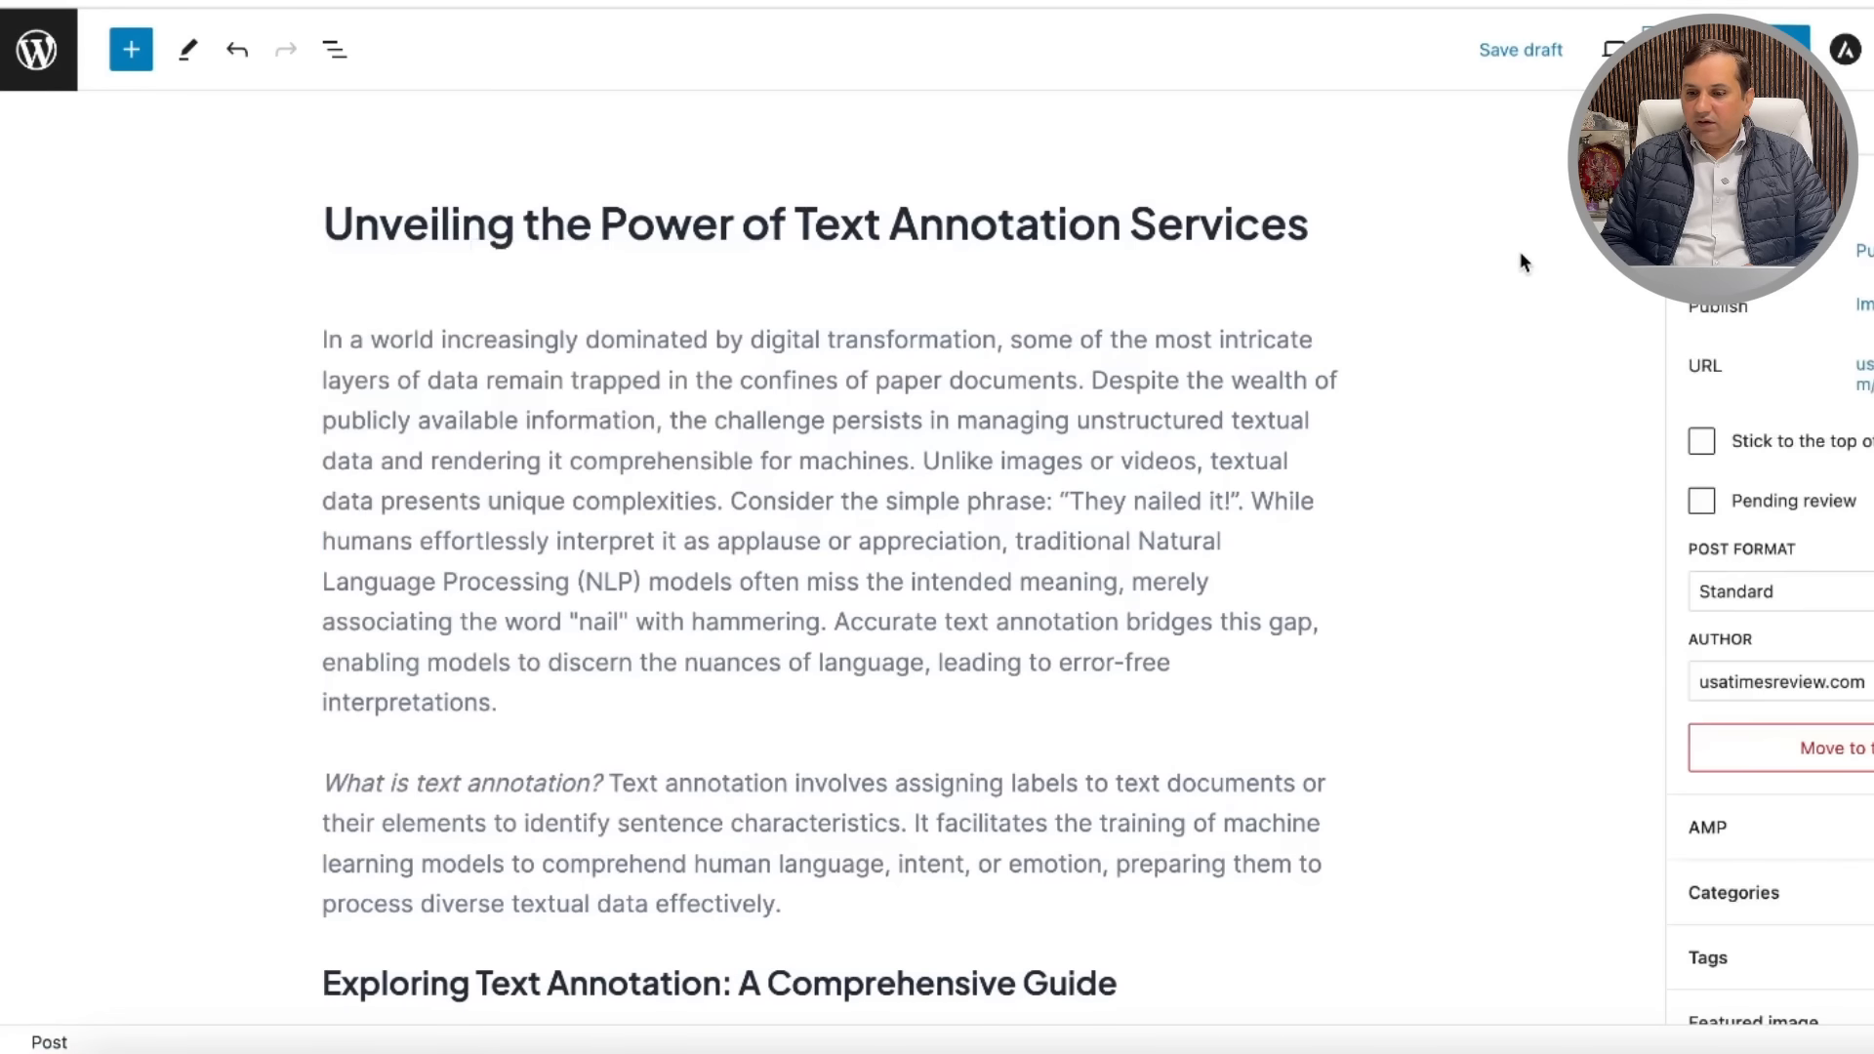
{"action": "scroll", "coordinate": [1449, 414], "scroll_direction": "down", "scroll_amount": 15}
{"action": "scroll", "coordinate": [1450, 415], "scroll_direction": "up", "scroll_amount": 8}
{"action": "scroll", "coordinate": [1448, 411], "scroll_direction": "up", "scroll_amount": 8}
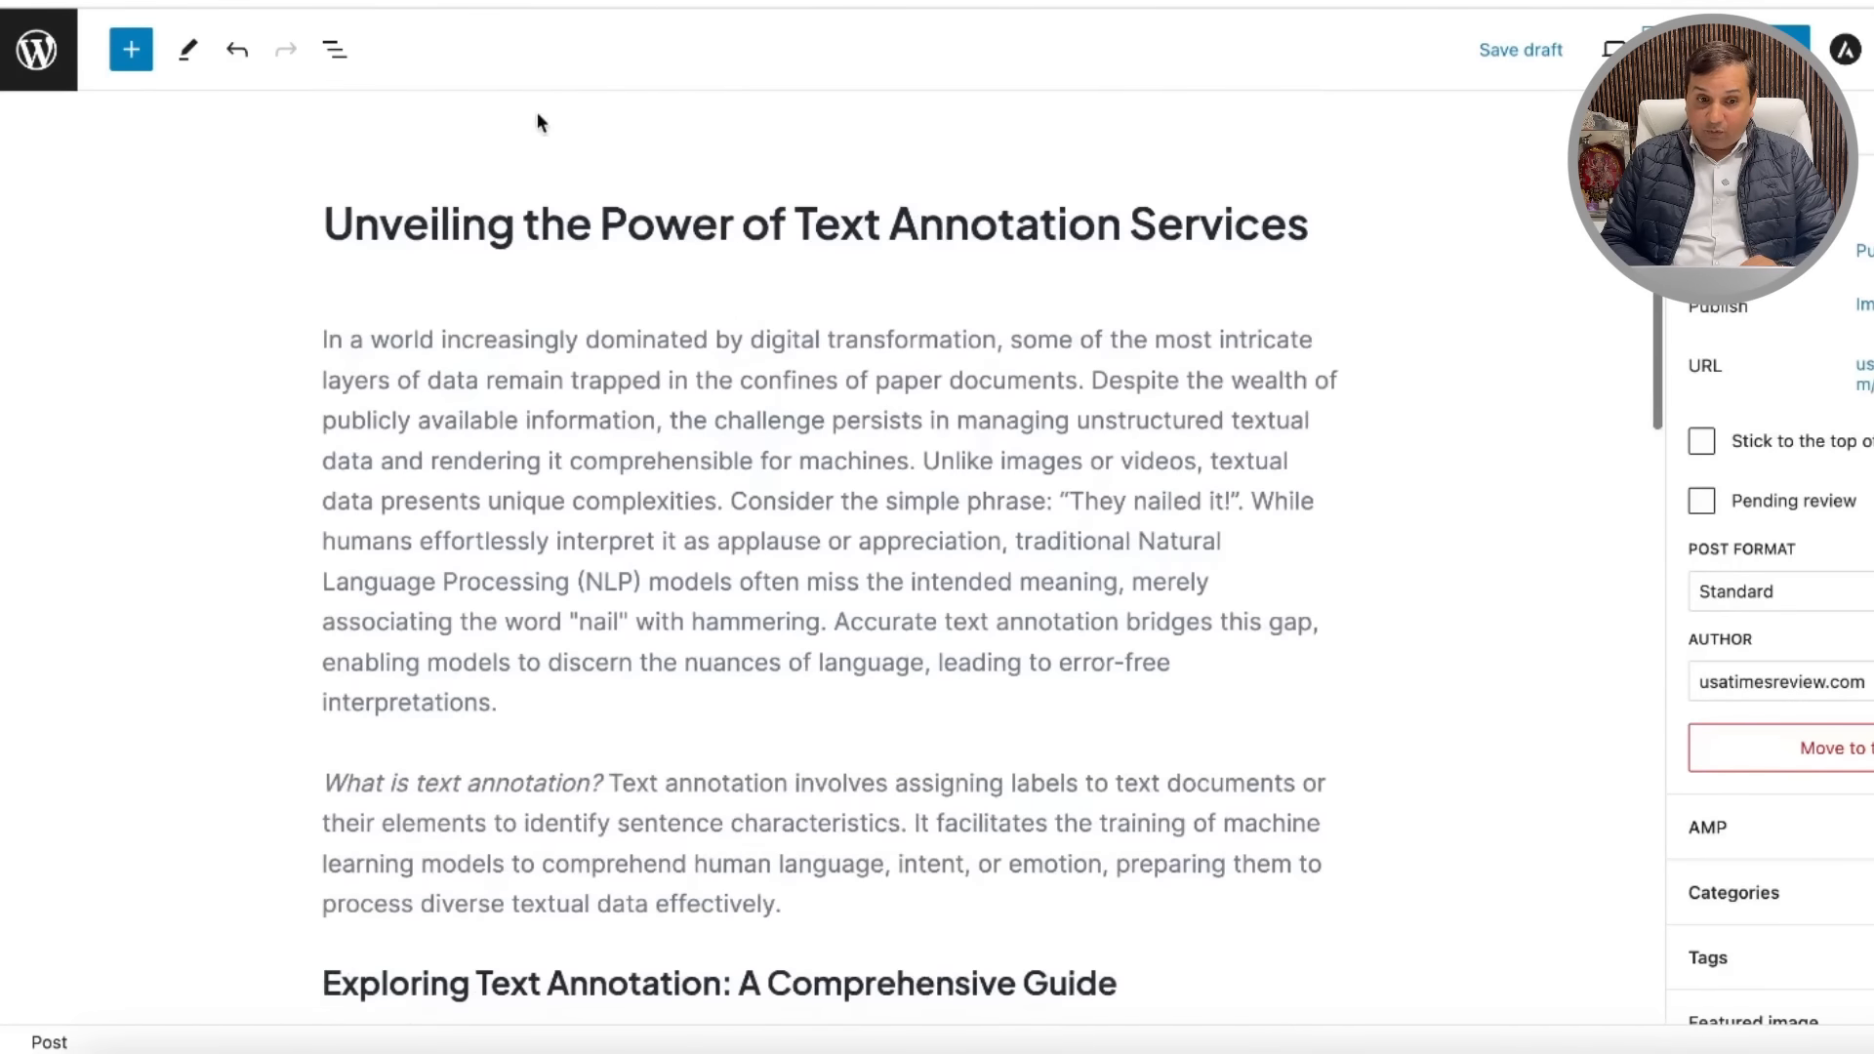
Step: Add Image blocks to the post from the block library
{"action": "left_click", "coordinate": [131, 51]}
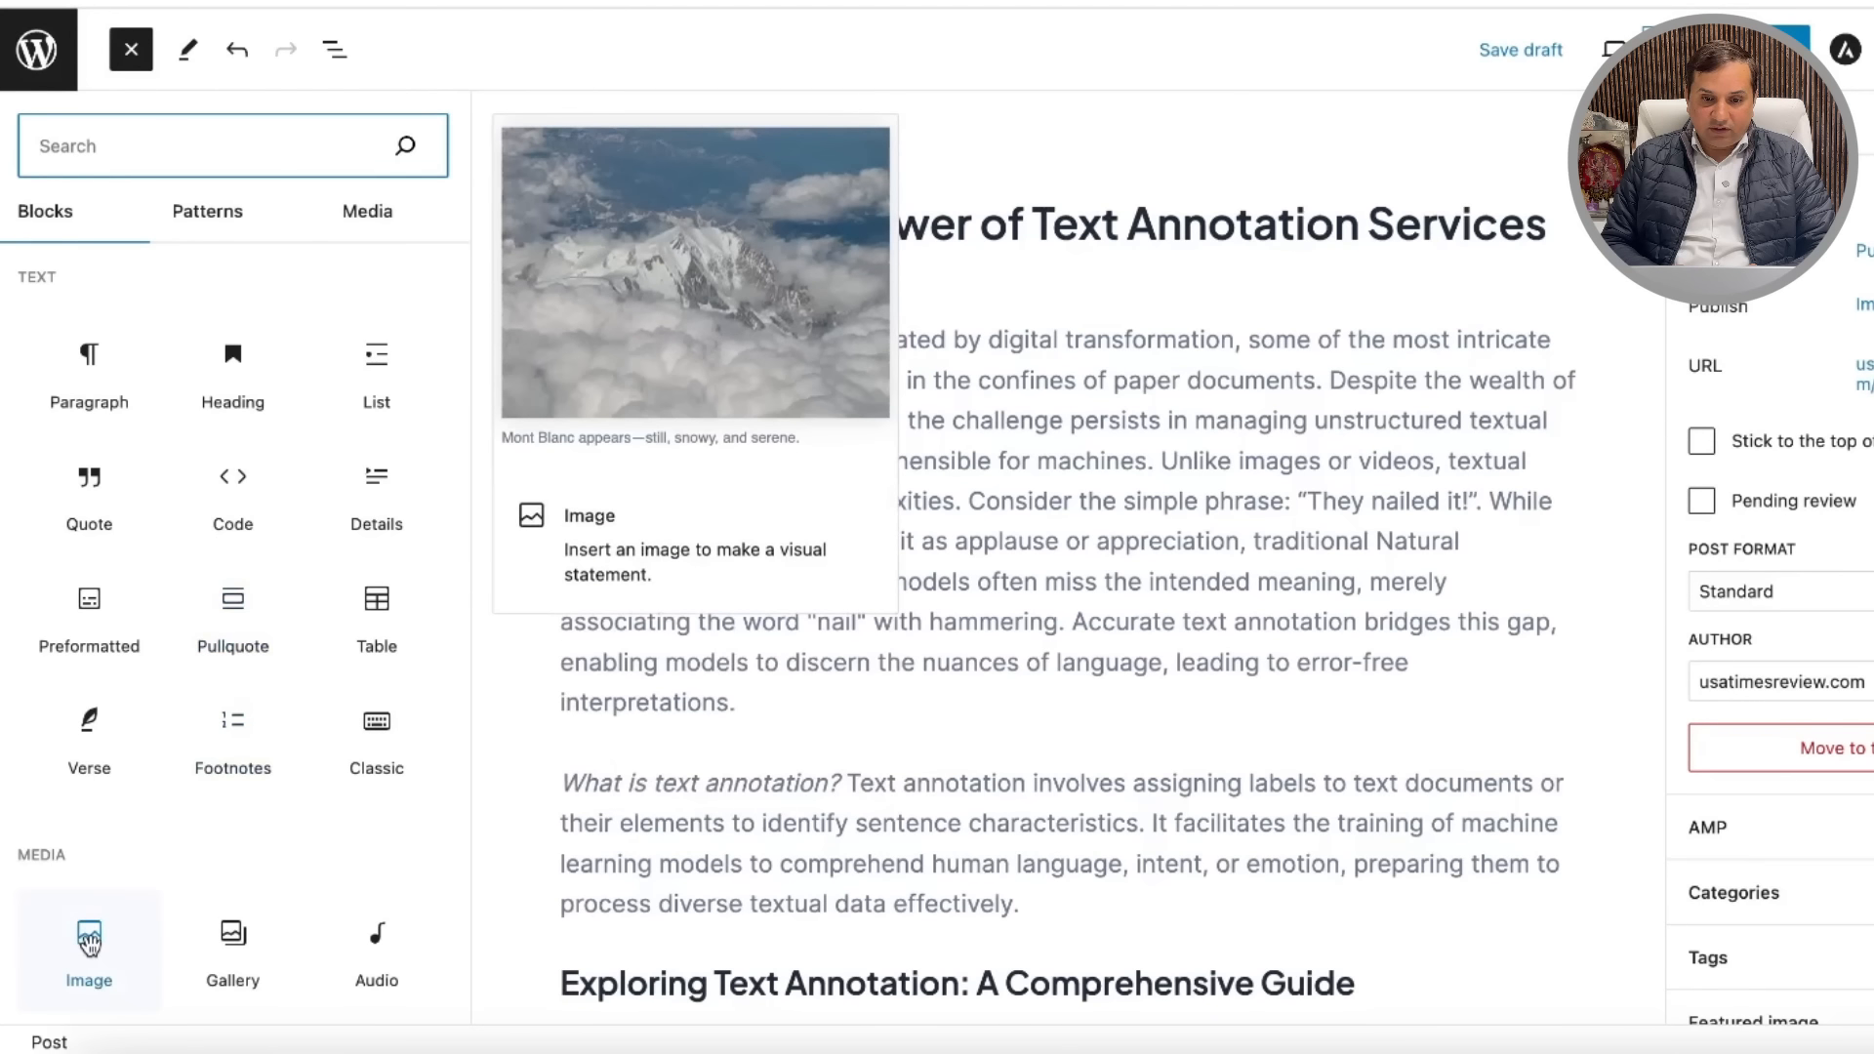
{"action": "left_click", "coordinate": [89, 942]}
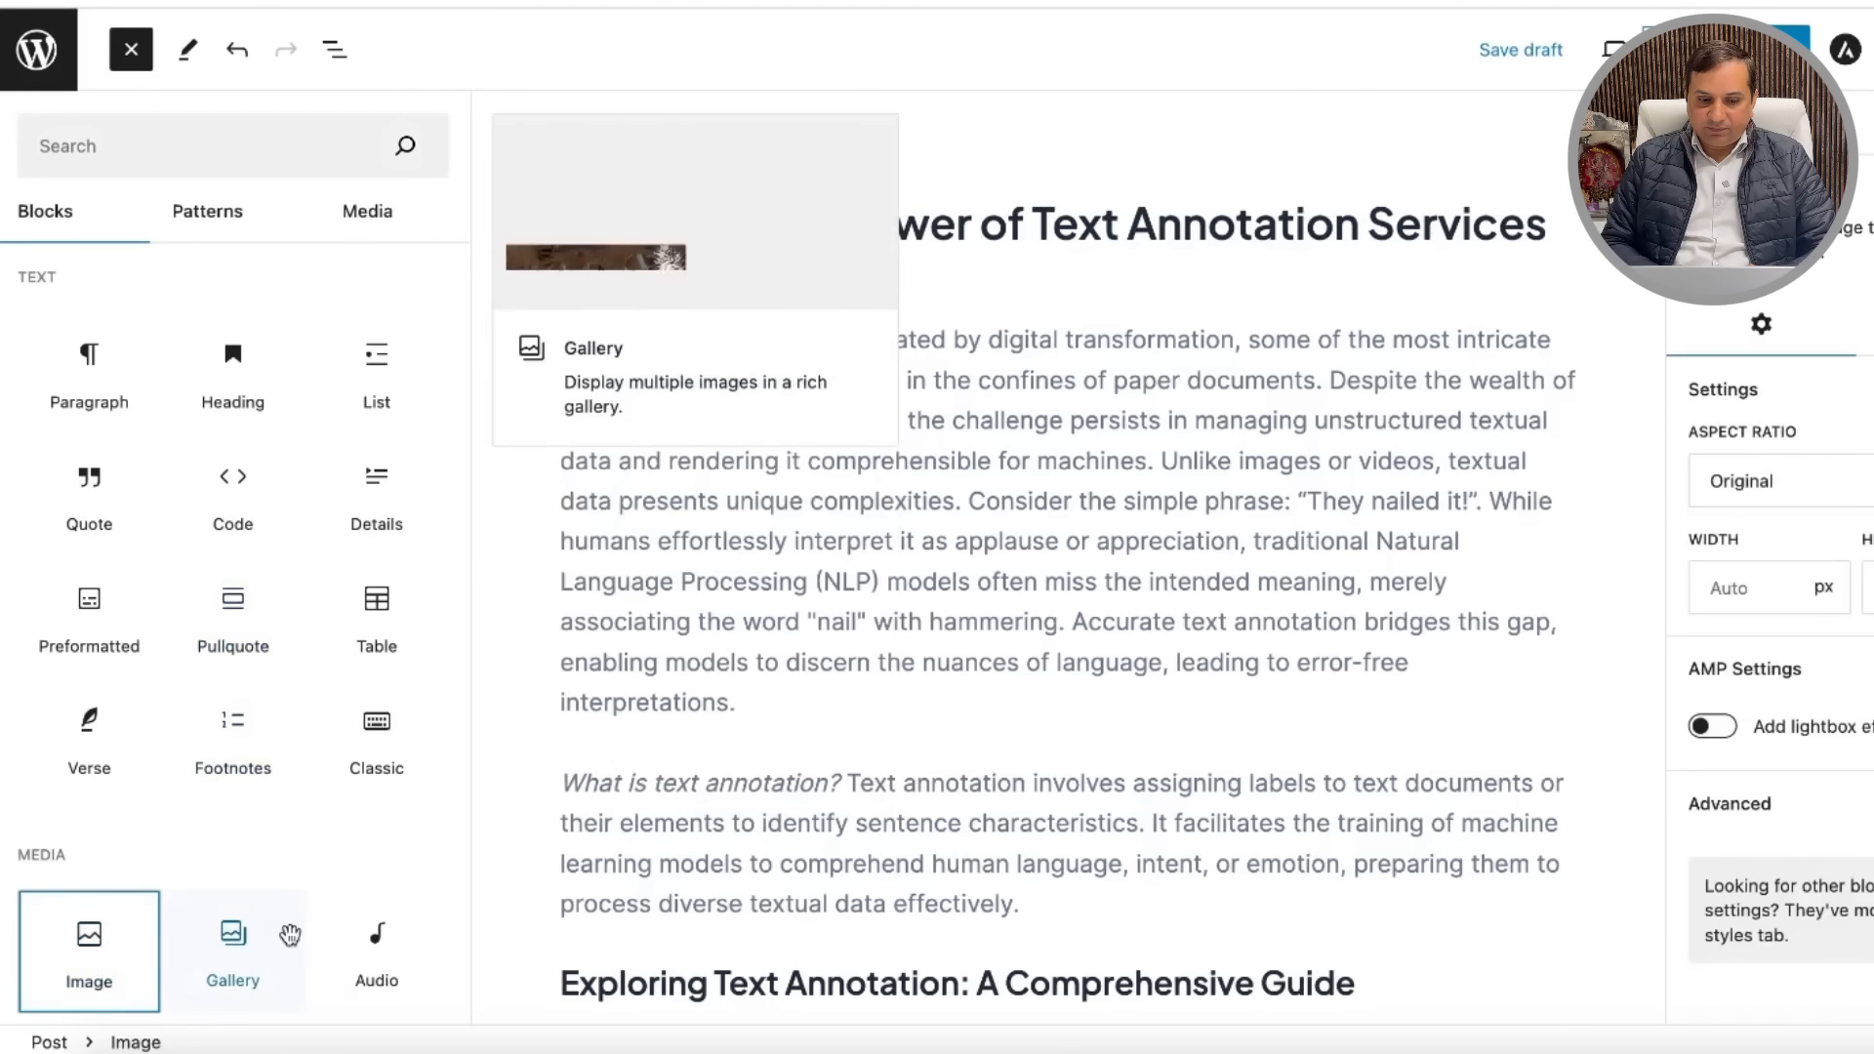
{"action": "left_click_drag", "start_coordinate": [82, 945], "coordinate": [1101, 298]}
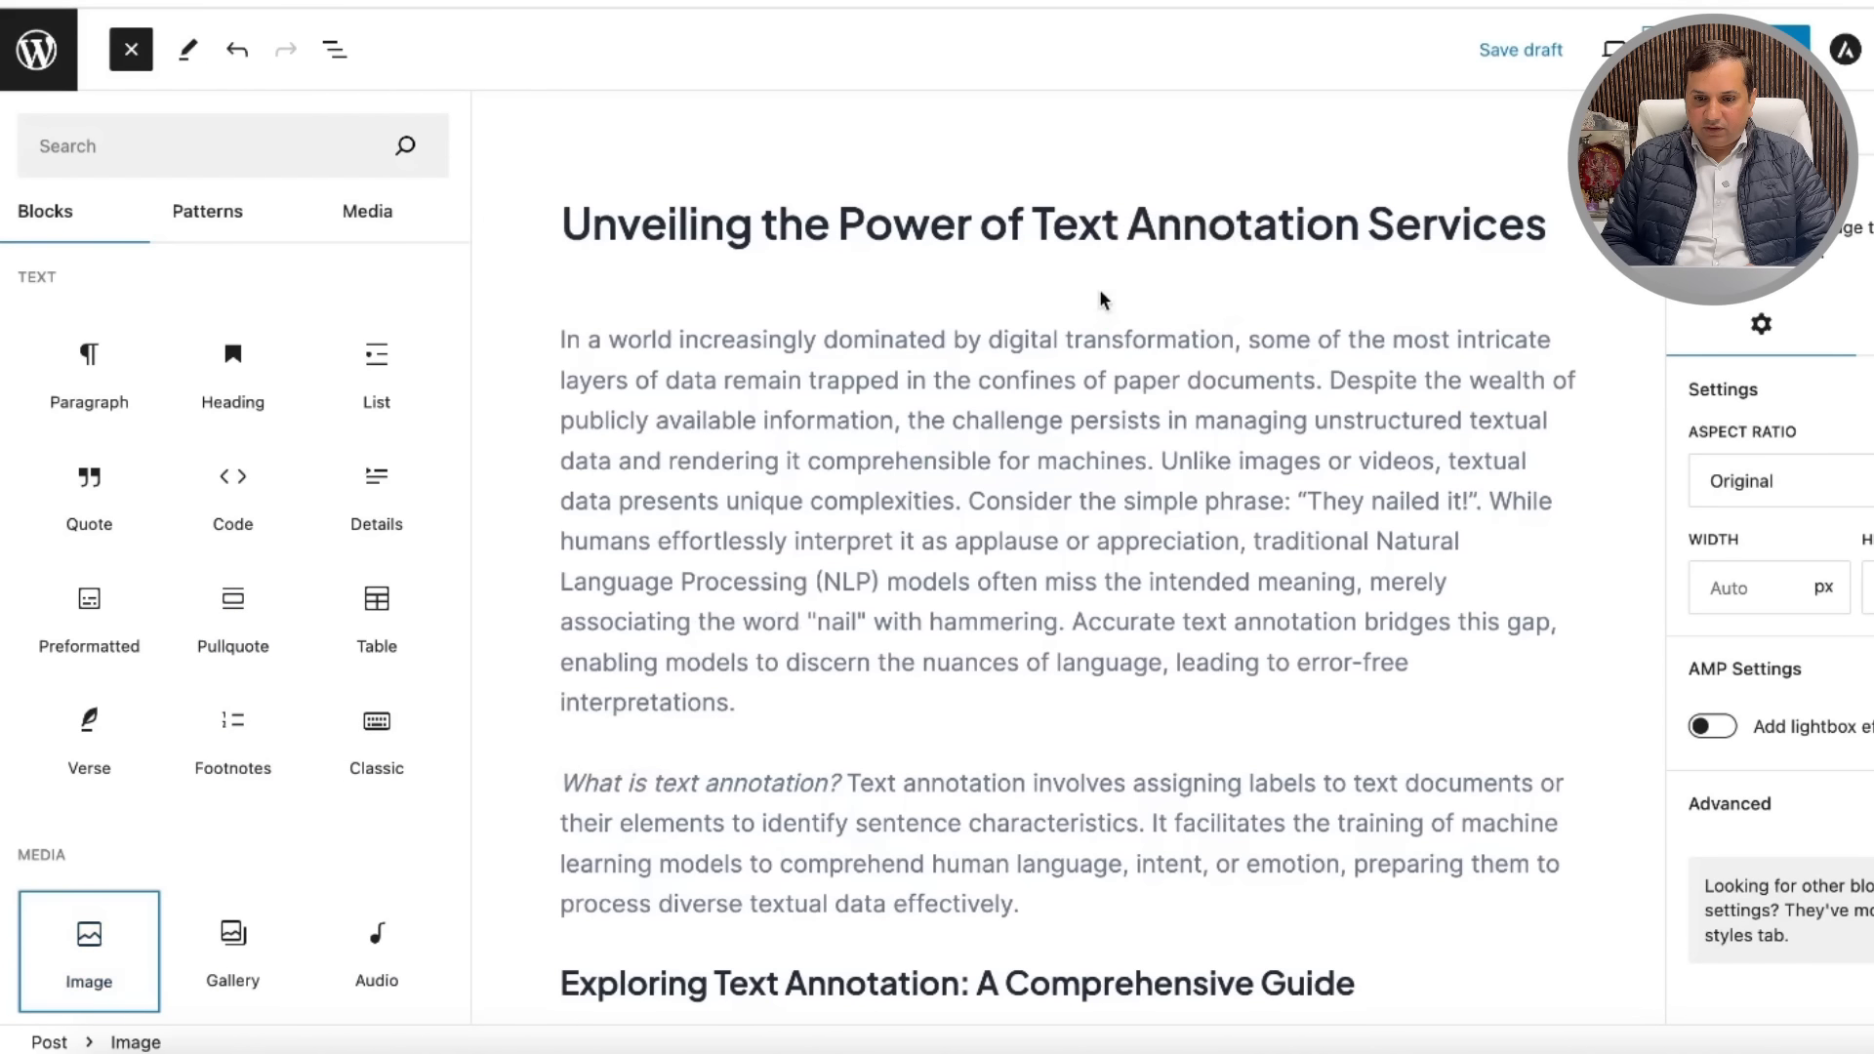
{"action": "left_click", "coordinate": [1025, 301]}
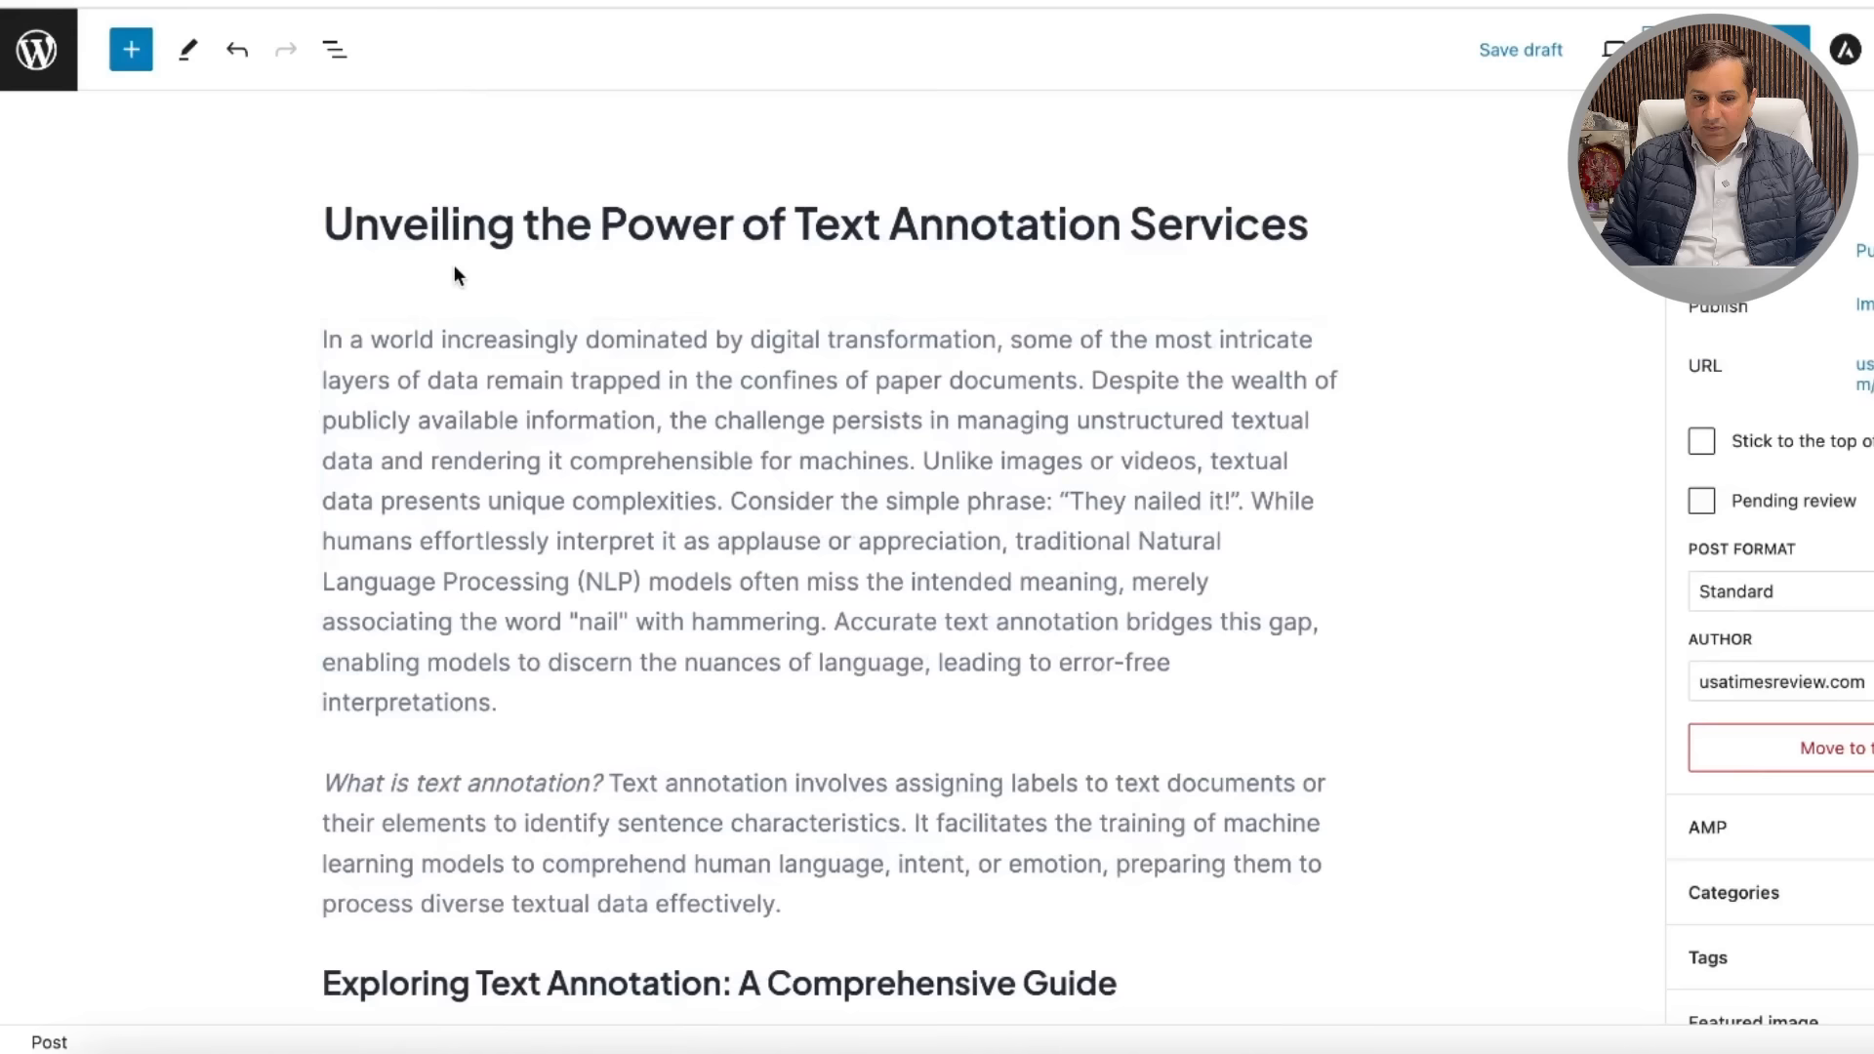
{"action": "left_click", "coordinate": [129, 52]}
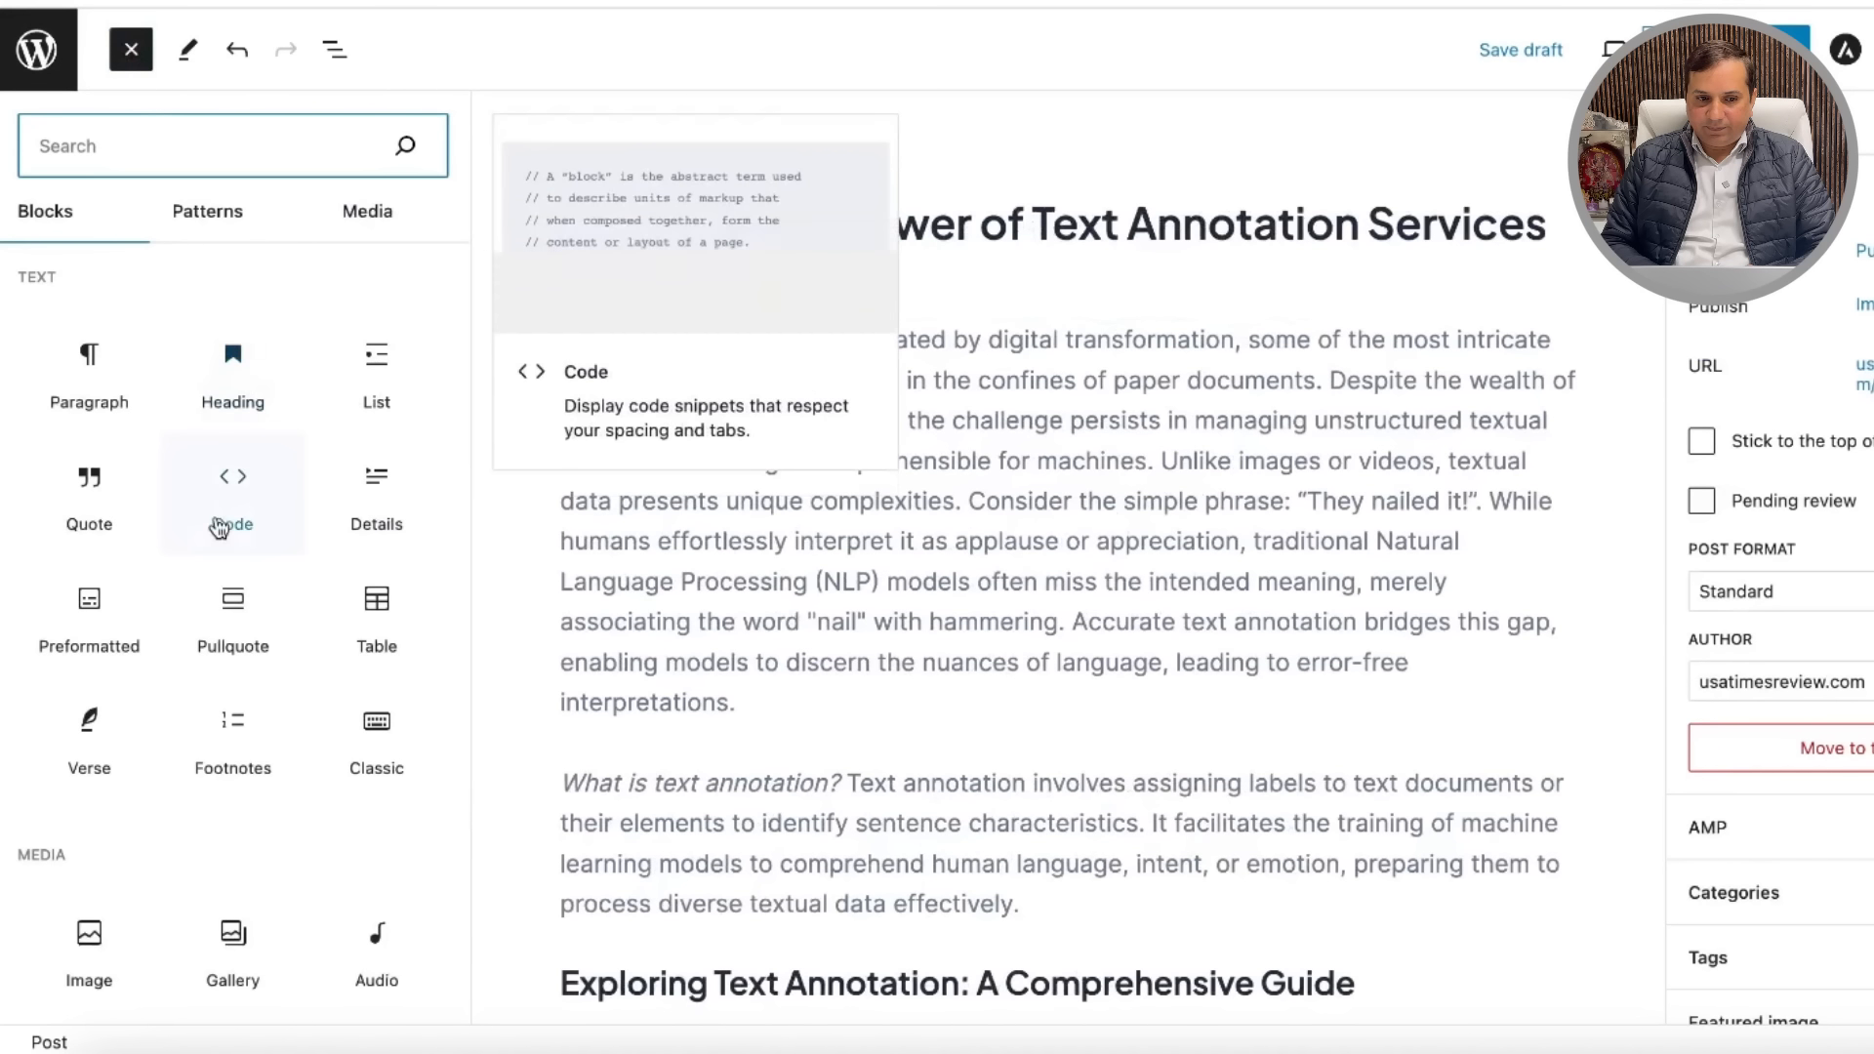
{"action": "left_click", "coordinate": [77, 959]}
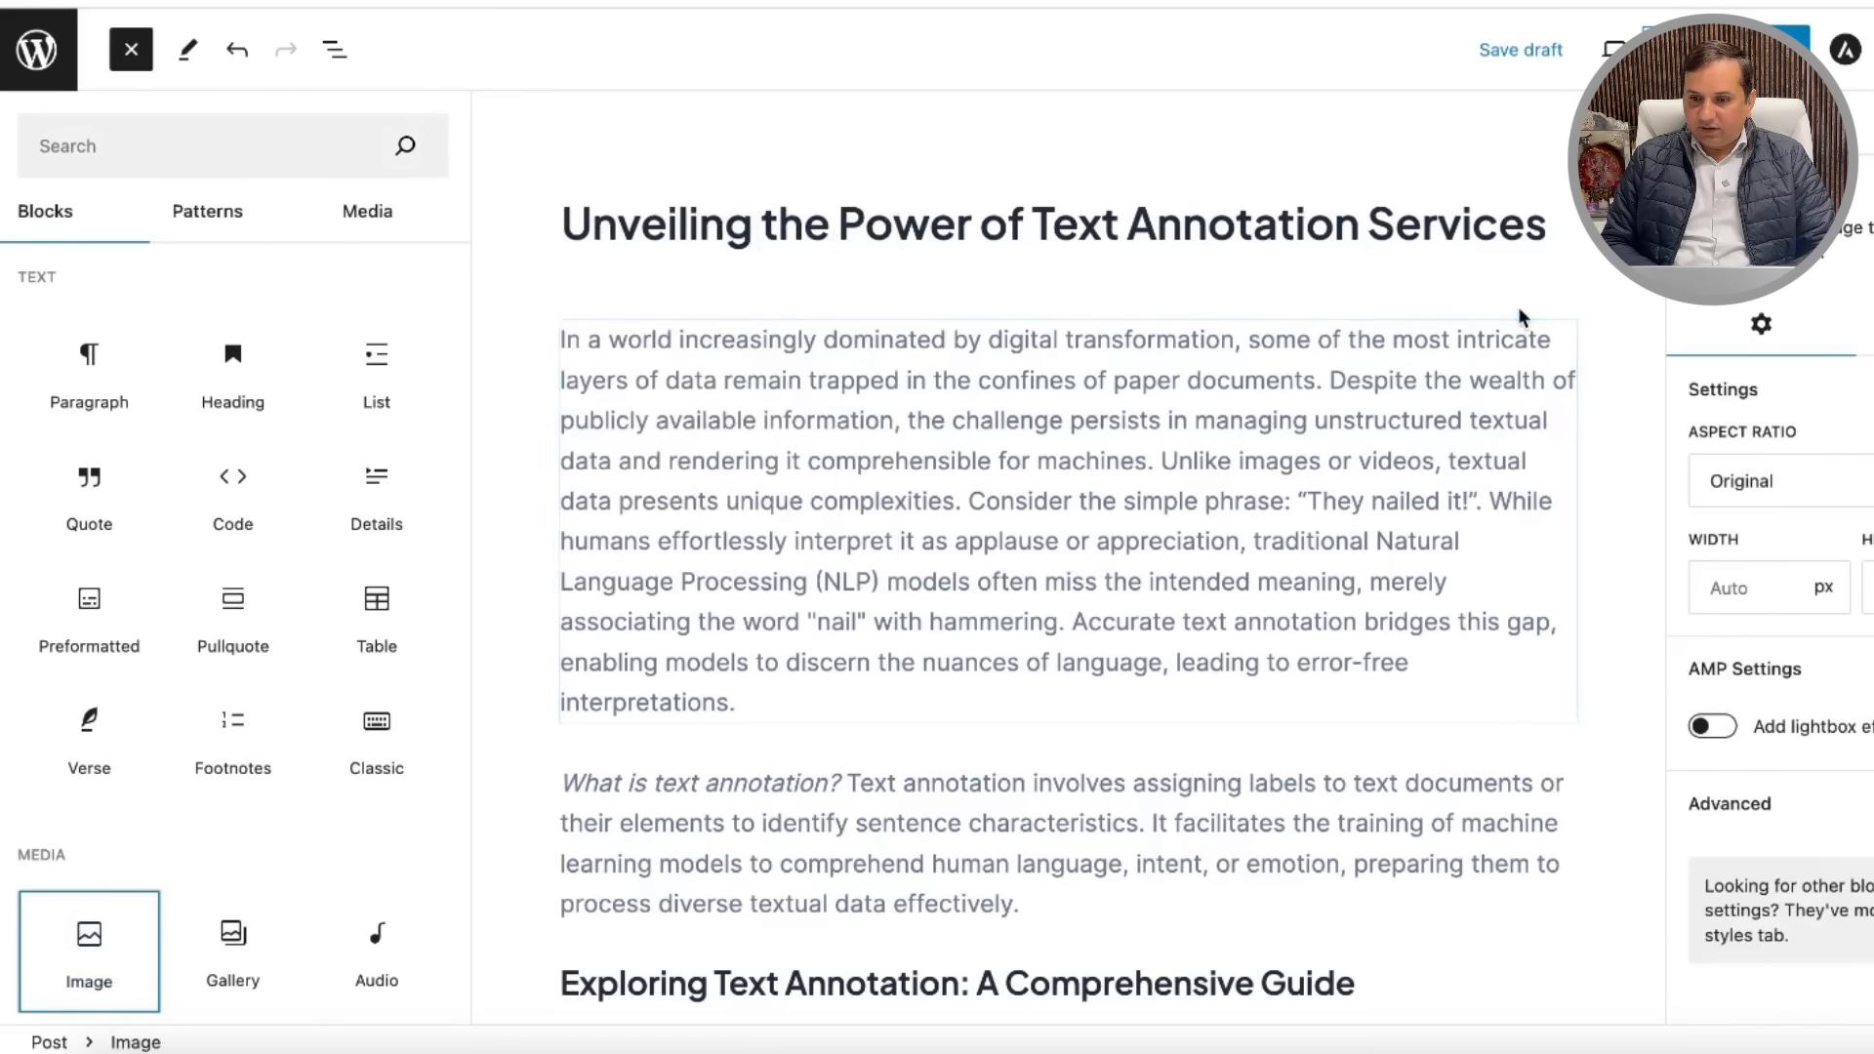
{"action": "left_click", "coordinate": [1737, 51]}
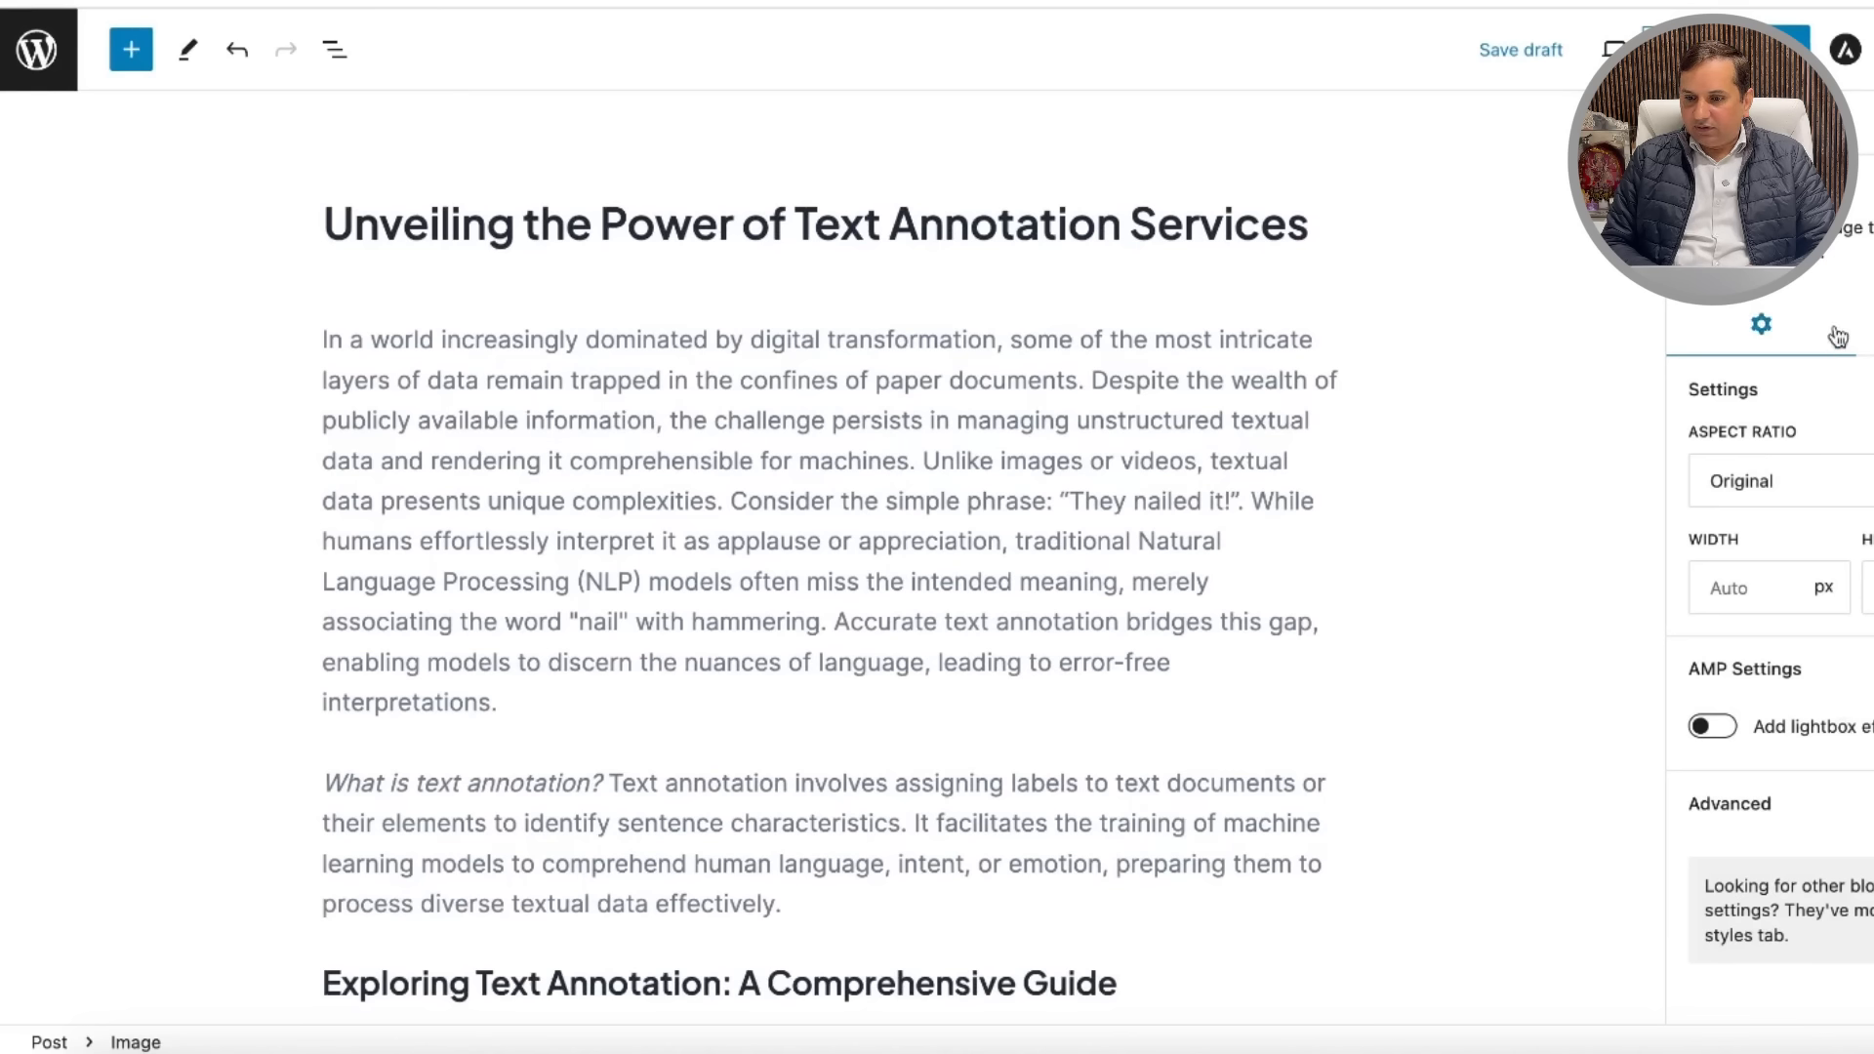
{"action": "left_click", "coordinate": [1007, 280]}
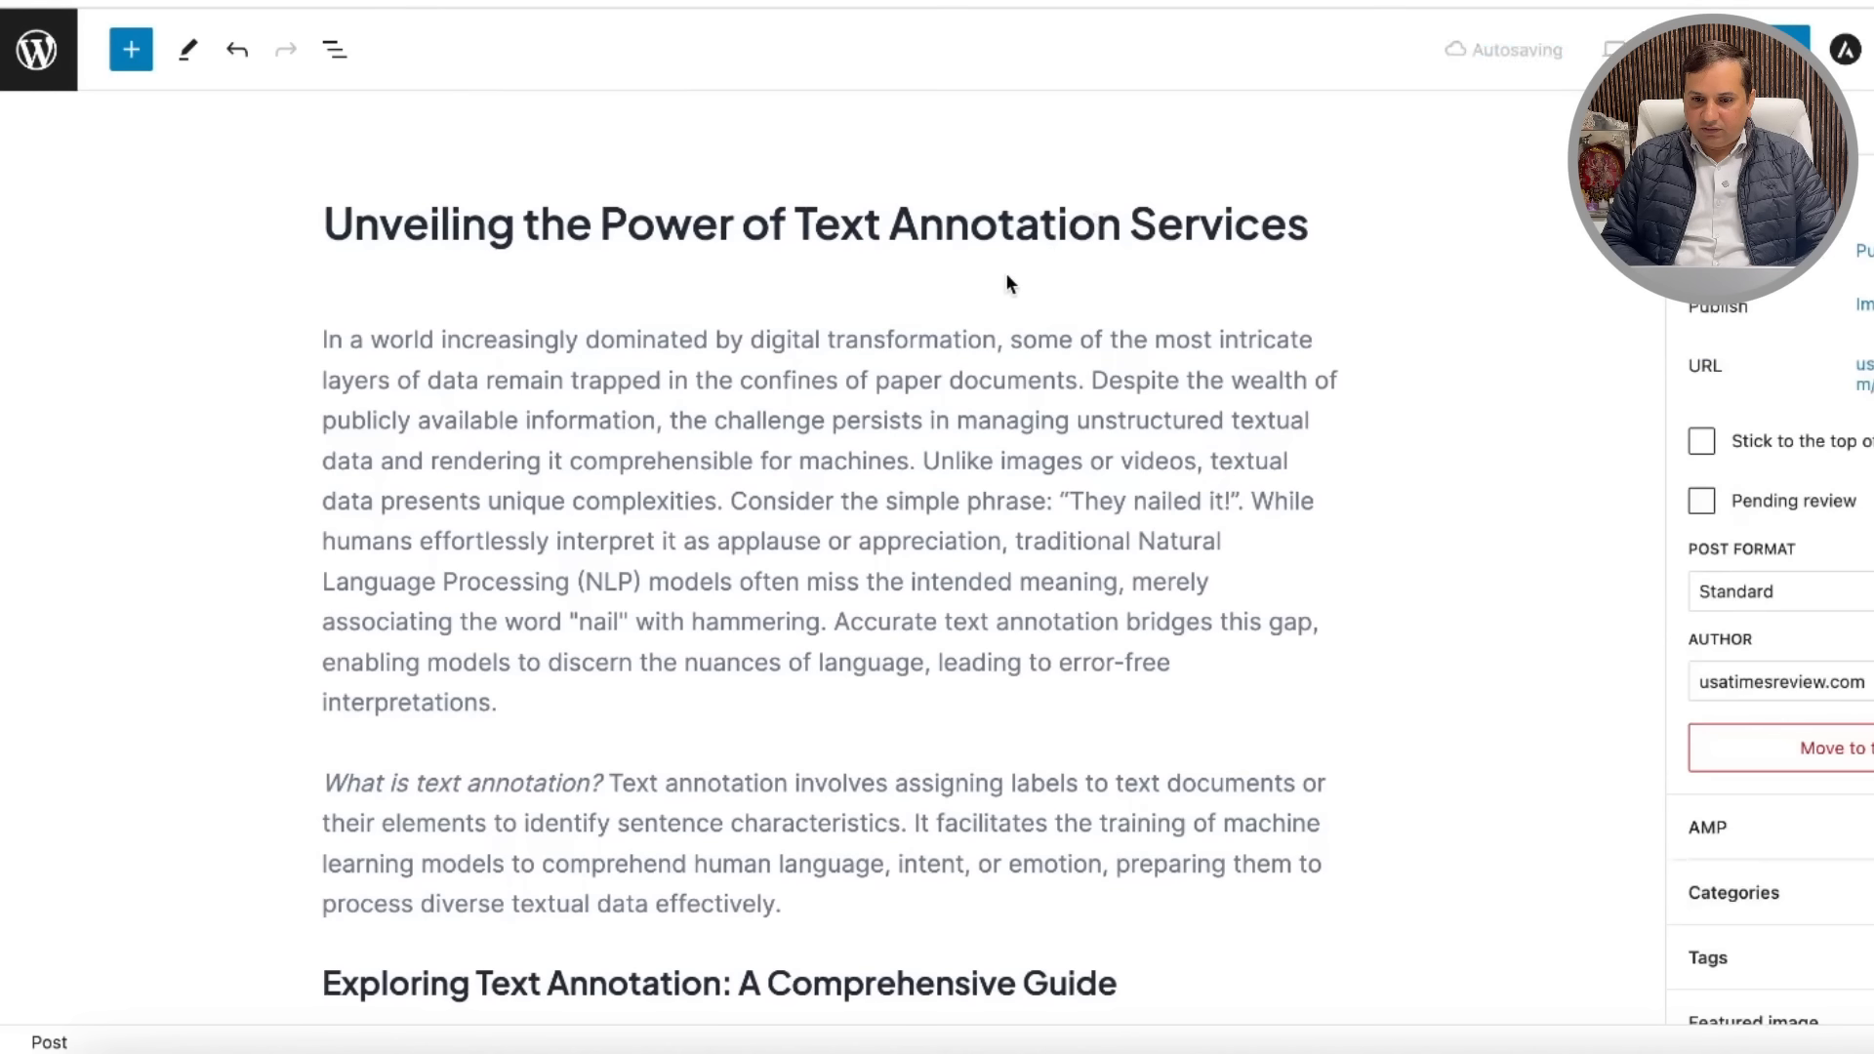
Step: Delete four surplus empty image placeholders through their block options menus
{"action": "scroll", "coordinate": [1347, 554], "scroll_direction": "down", "scroll_amount": 10}
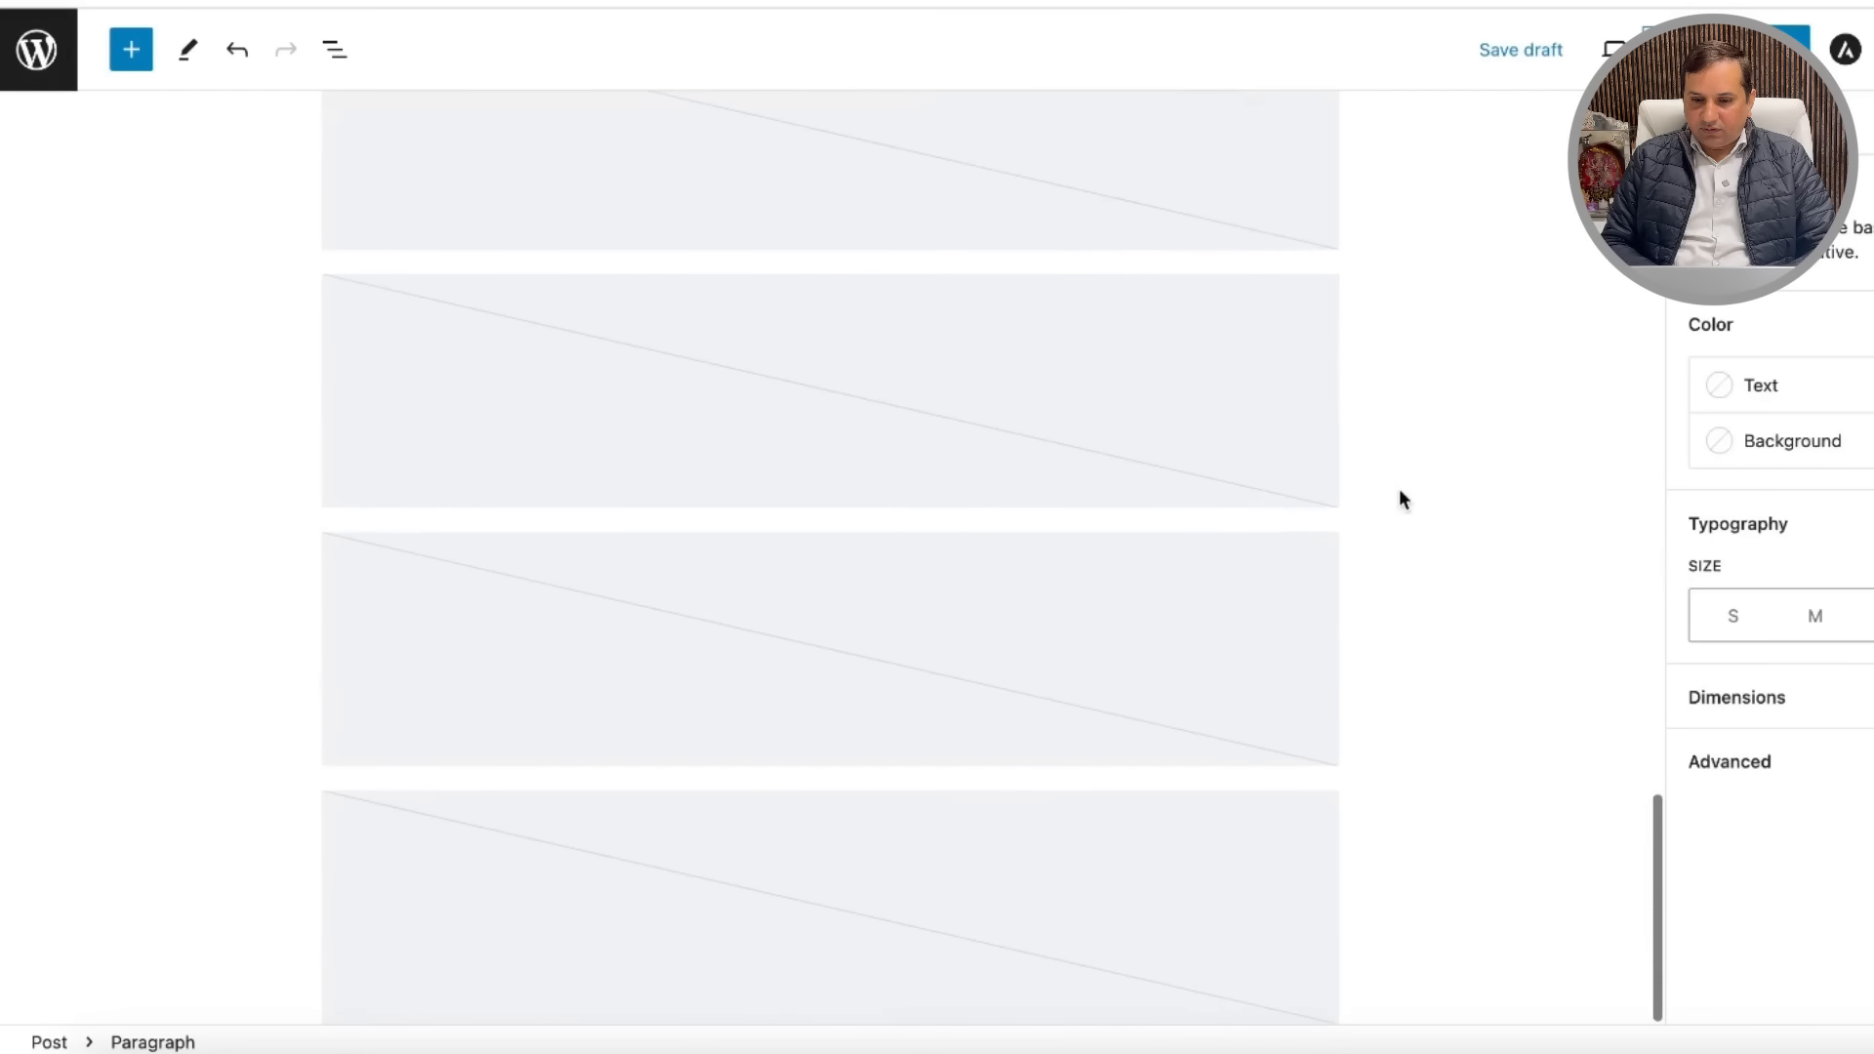
{"action": "left_click", "coordinate": [1202, 894]}
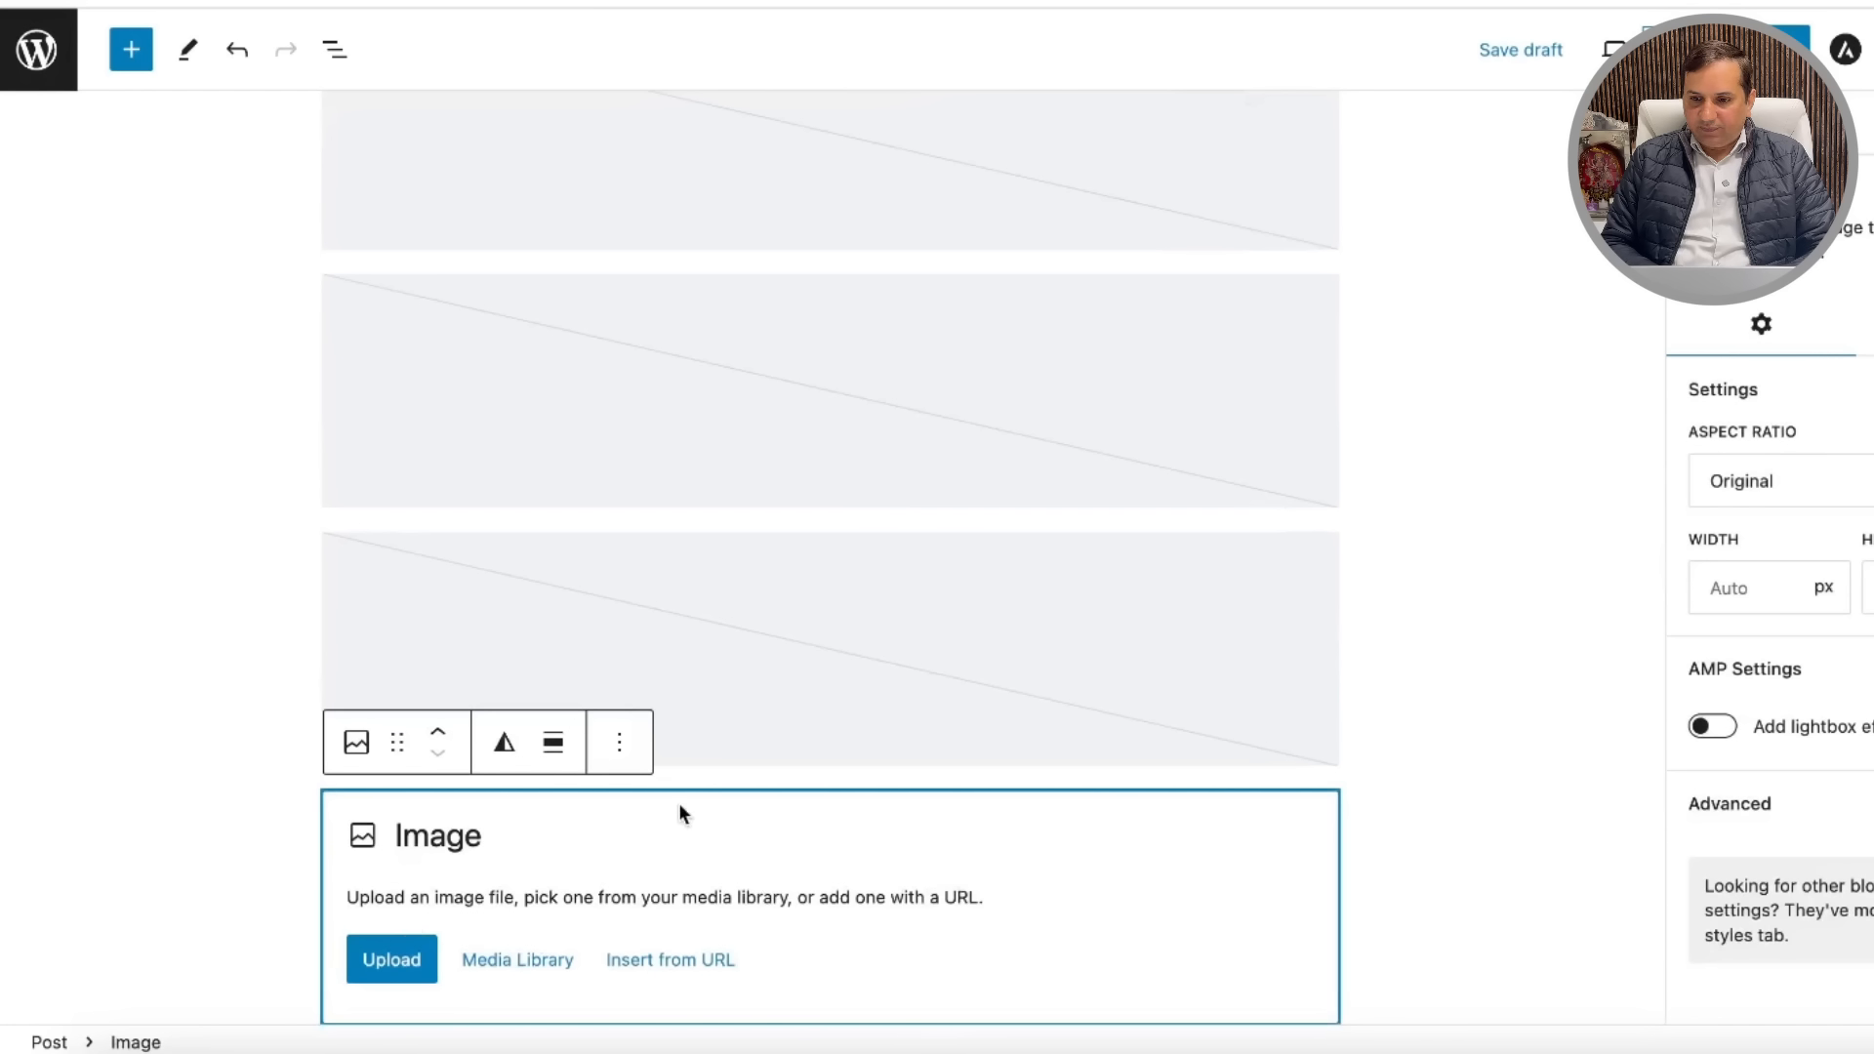
{"action": "left_click", "coordinate": [620, 746]}
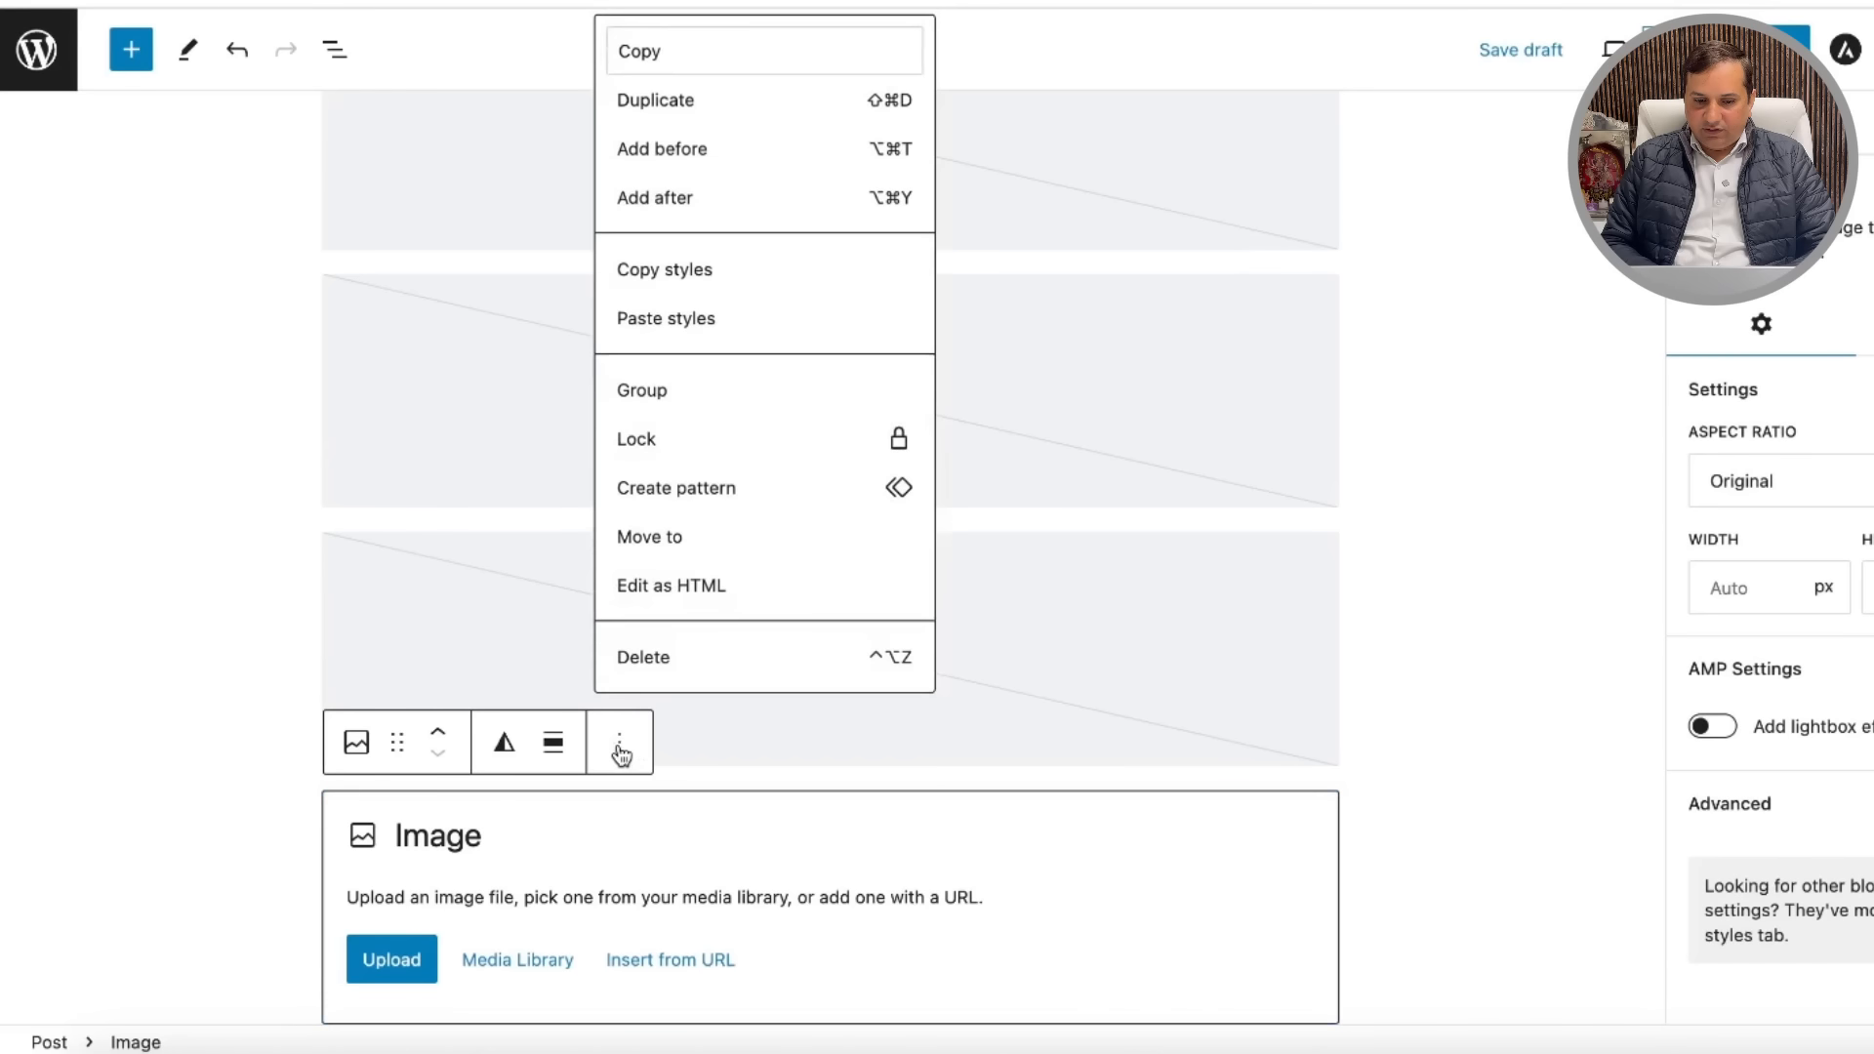
{"action": "left_click", "coordinate": [668, 655]}
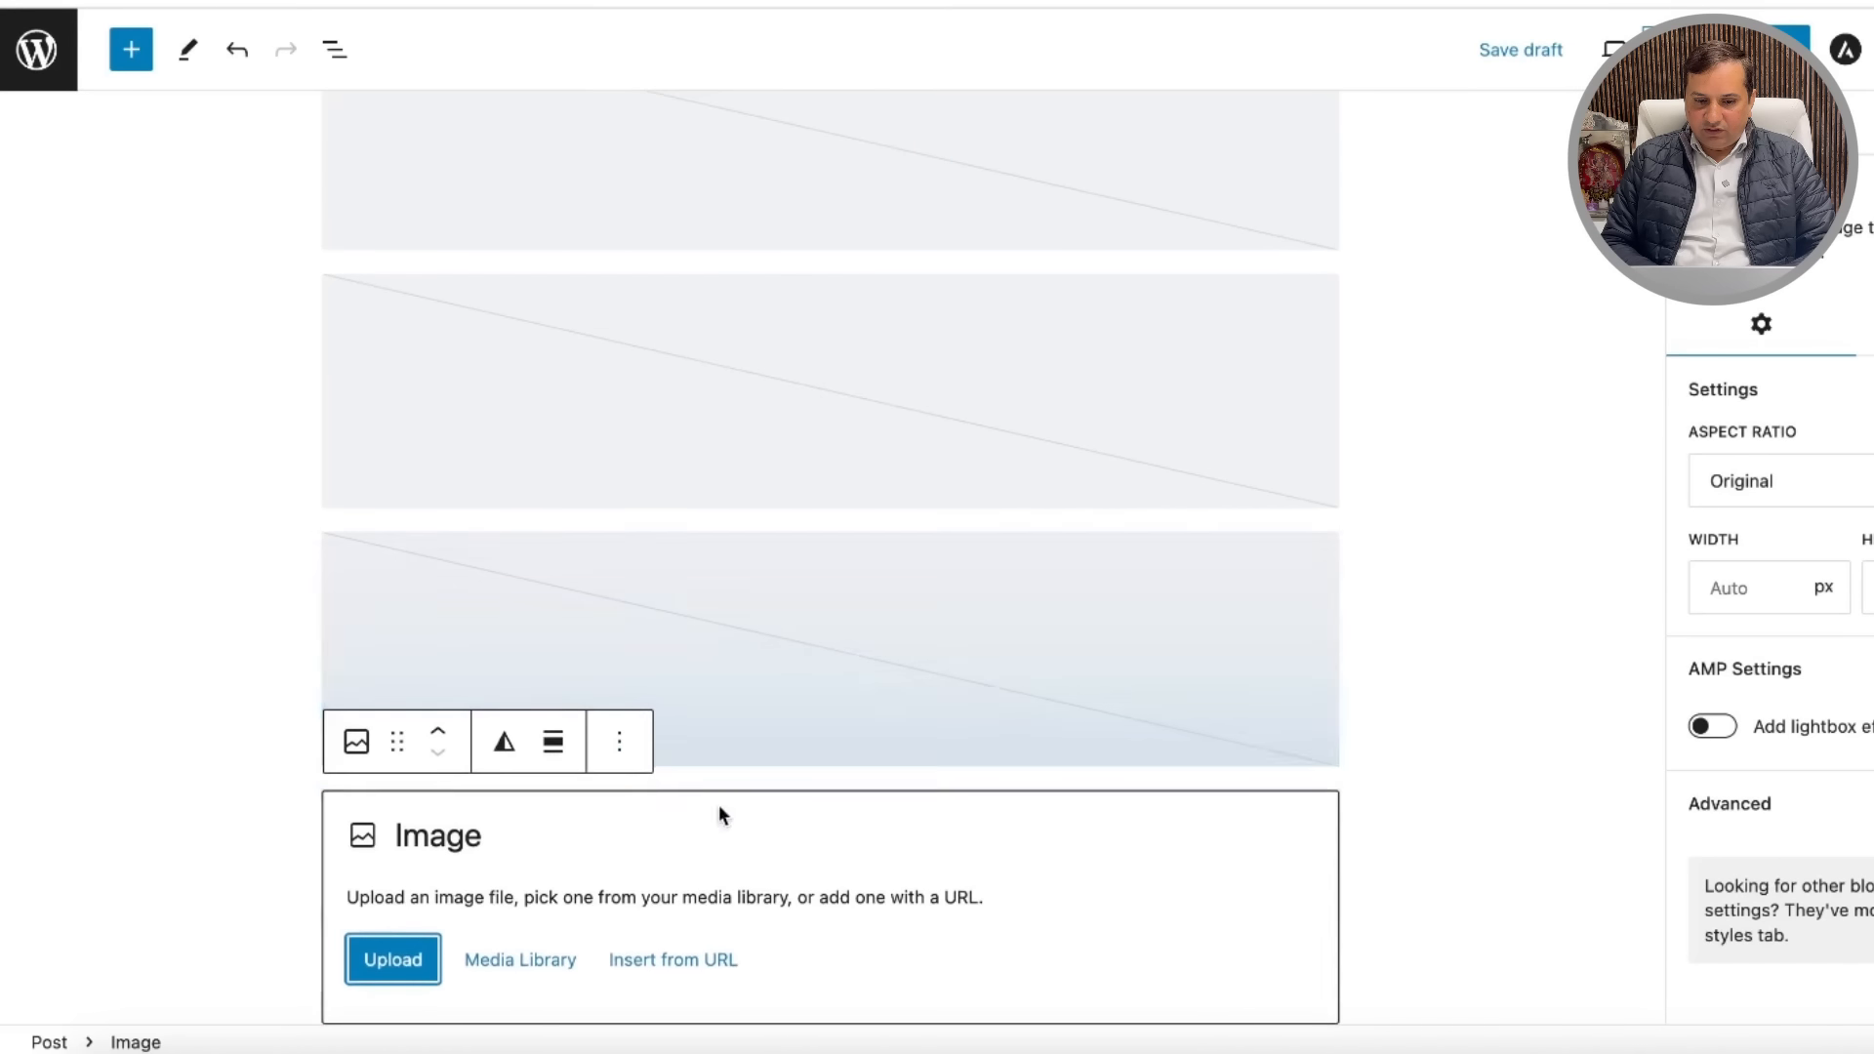
{"action": "left_click", "coordinate": [623, 748]}
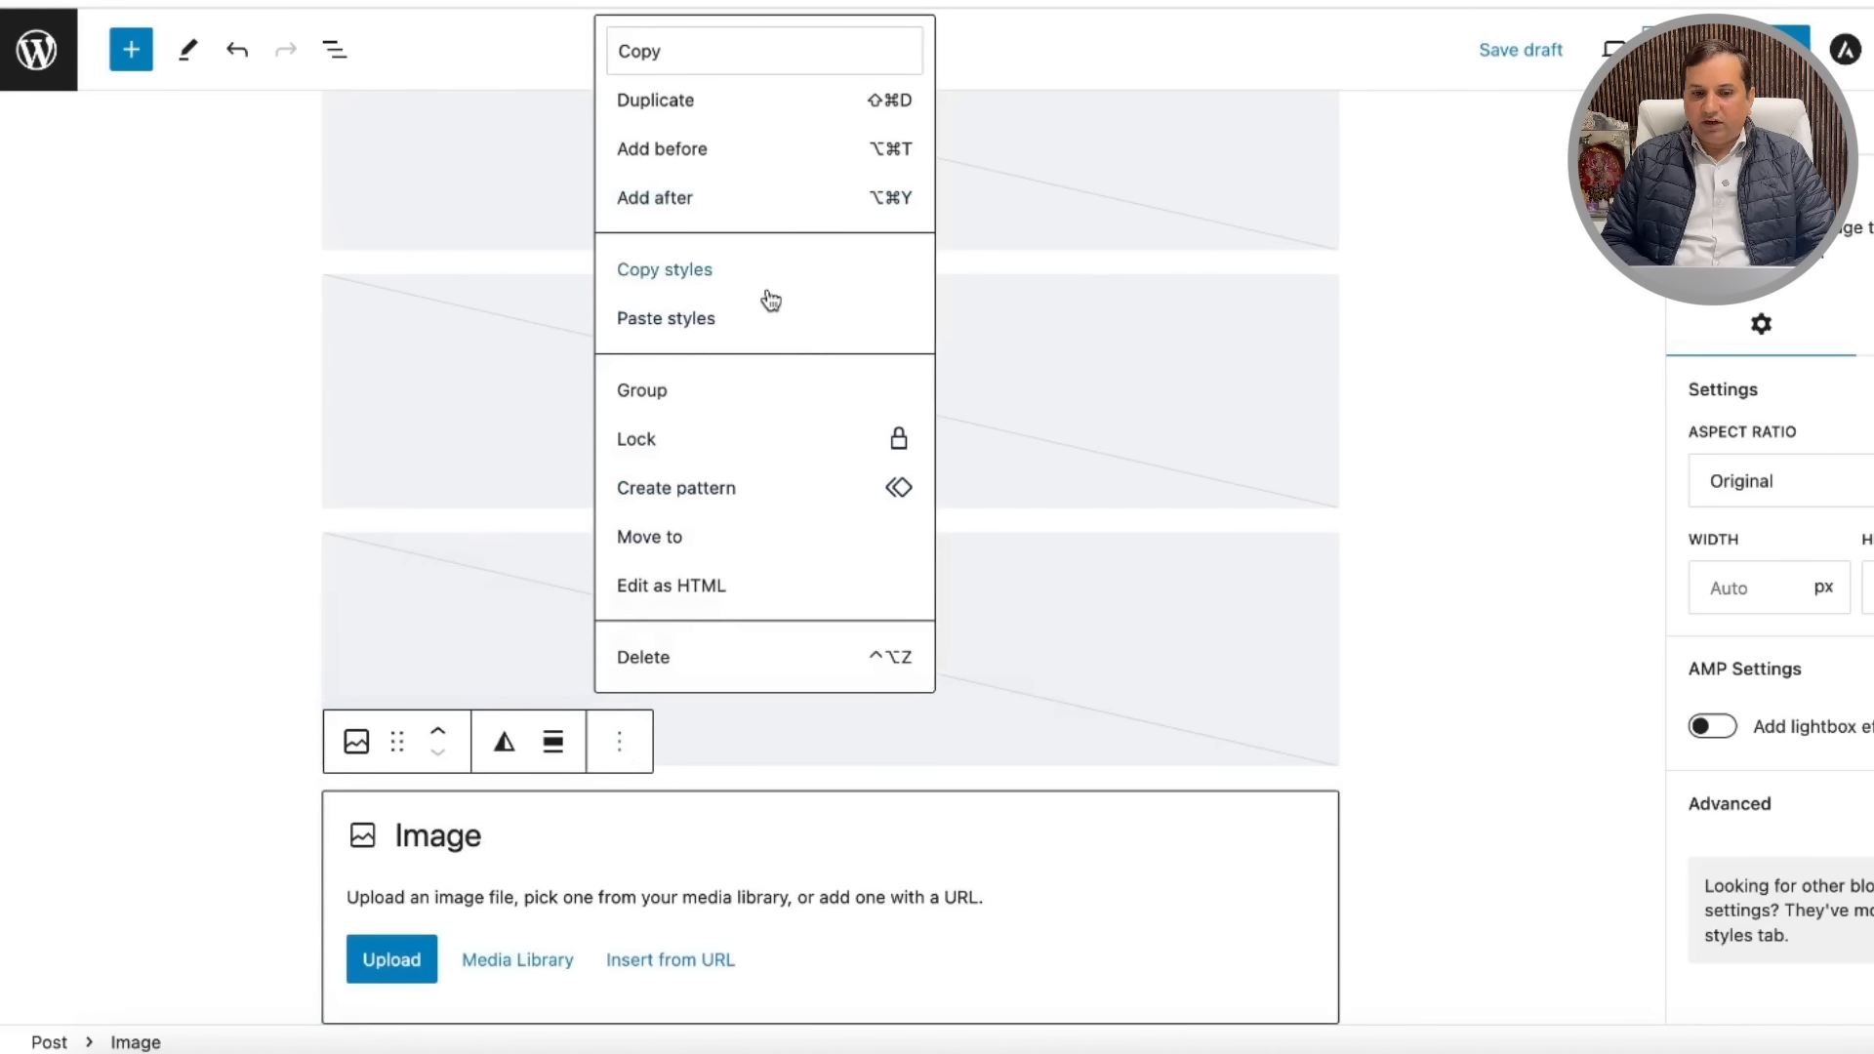
{"action": "left_click", "coordinate": [705, 664]}
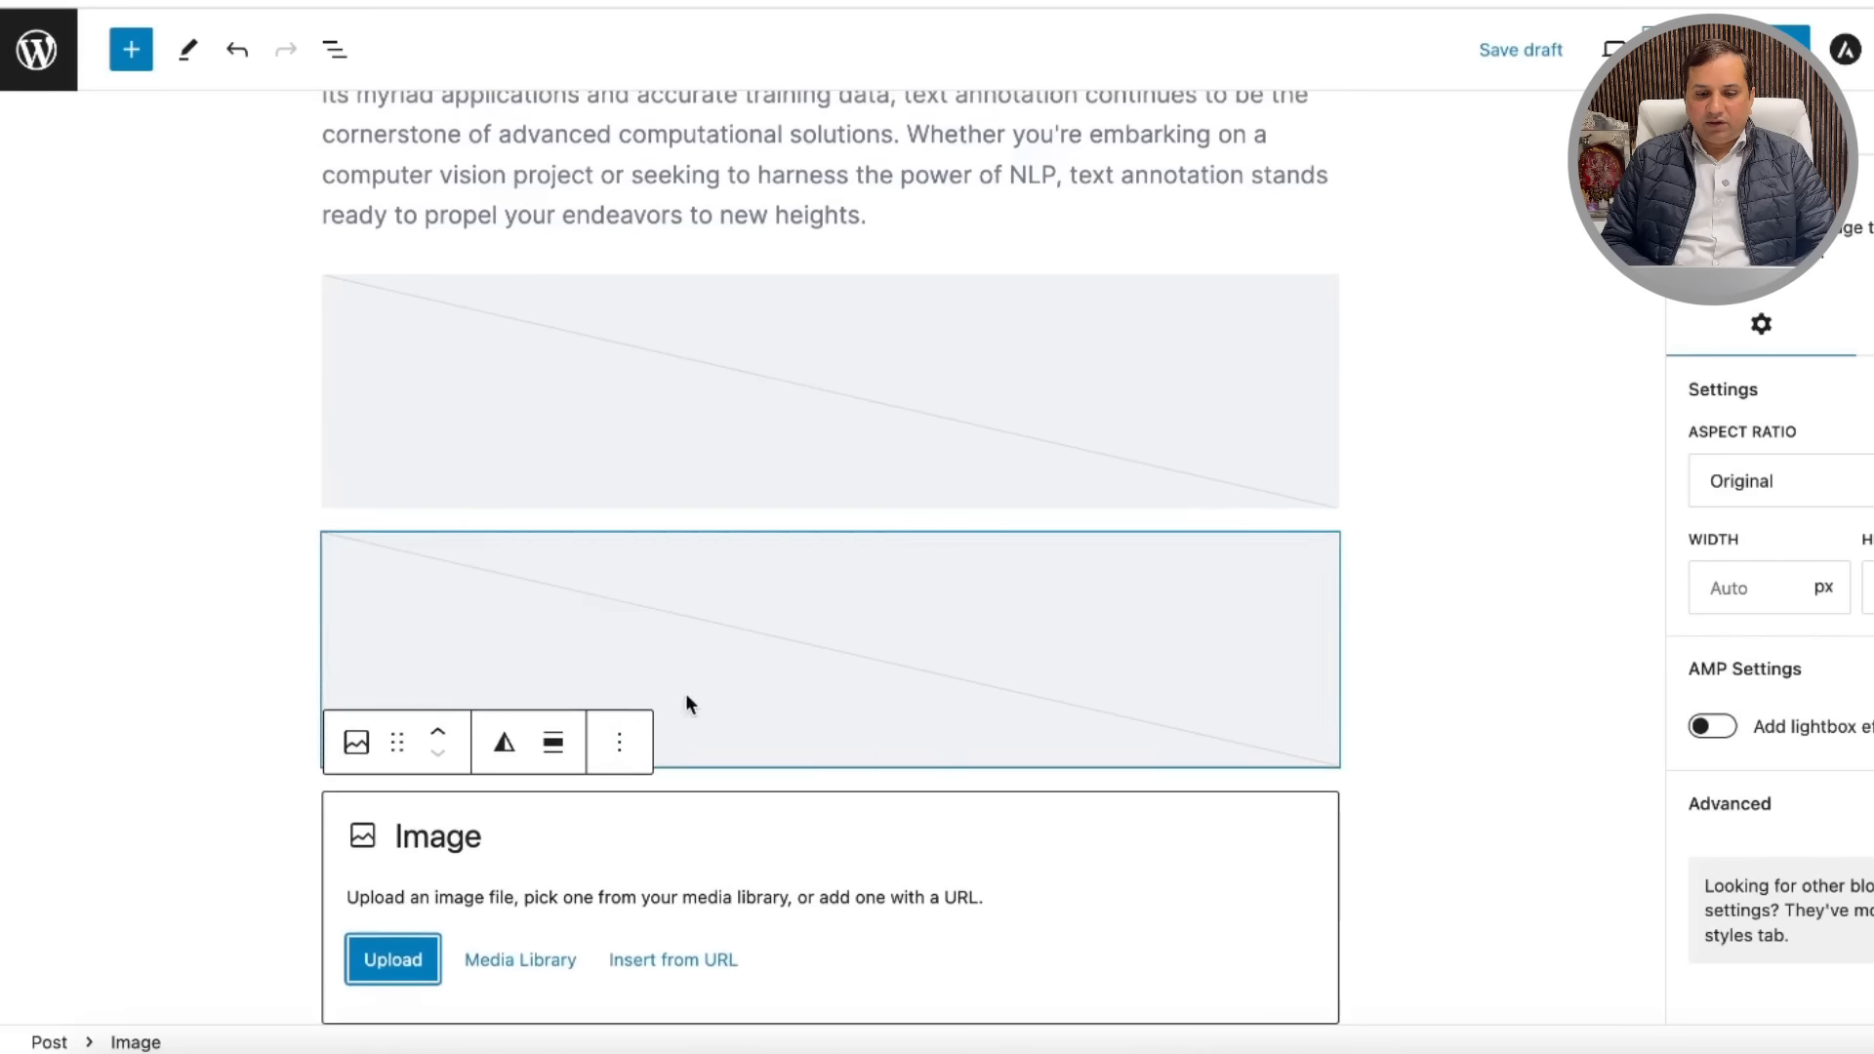
{"action": "left_click", "coordinate": [623, 746]}
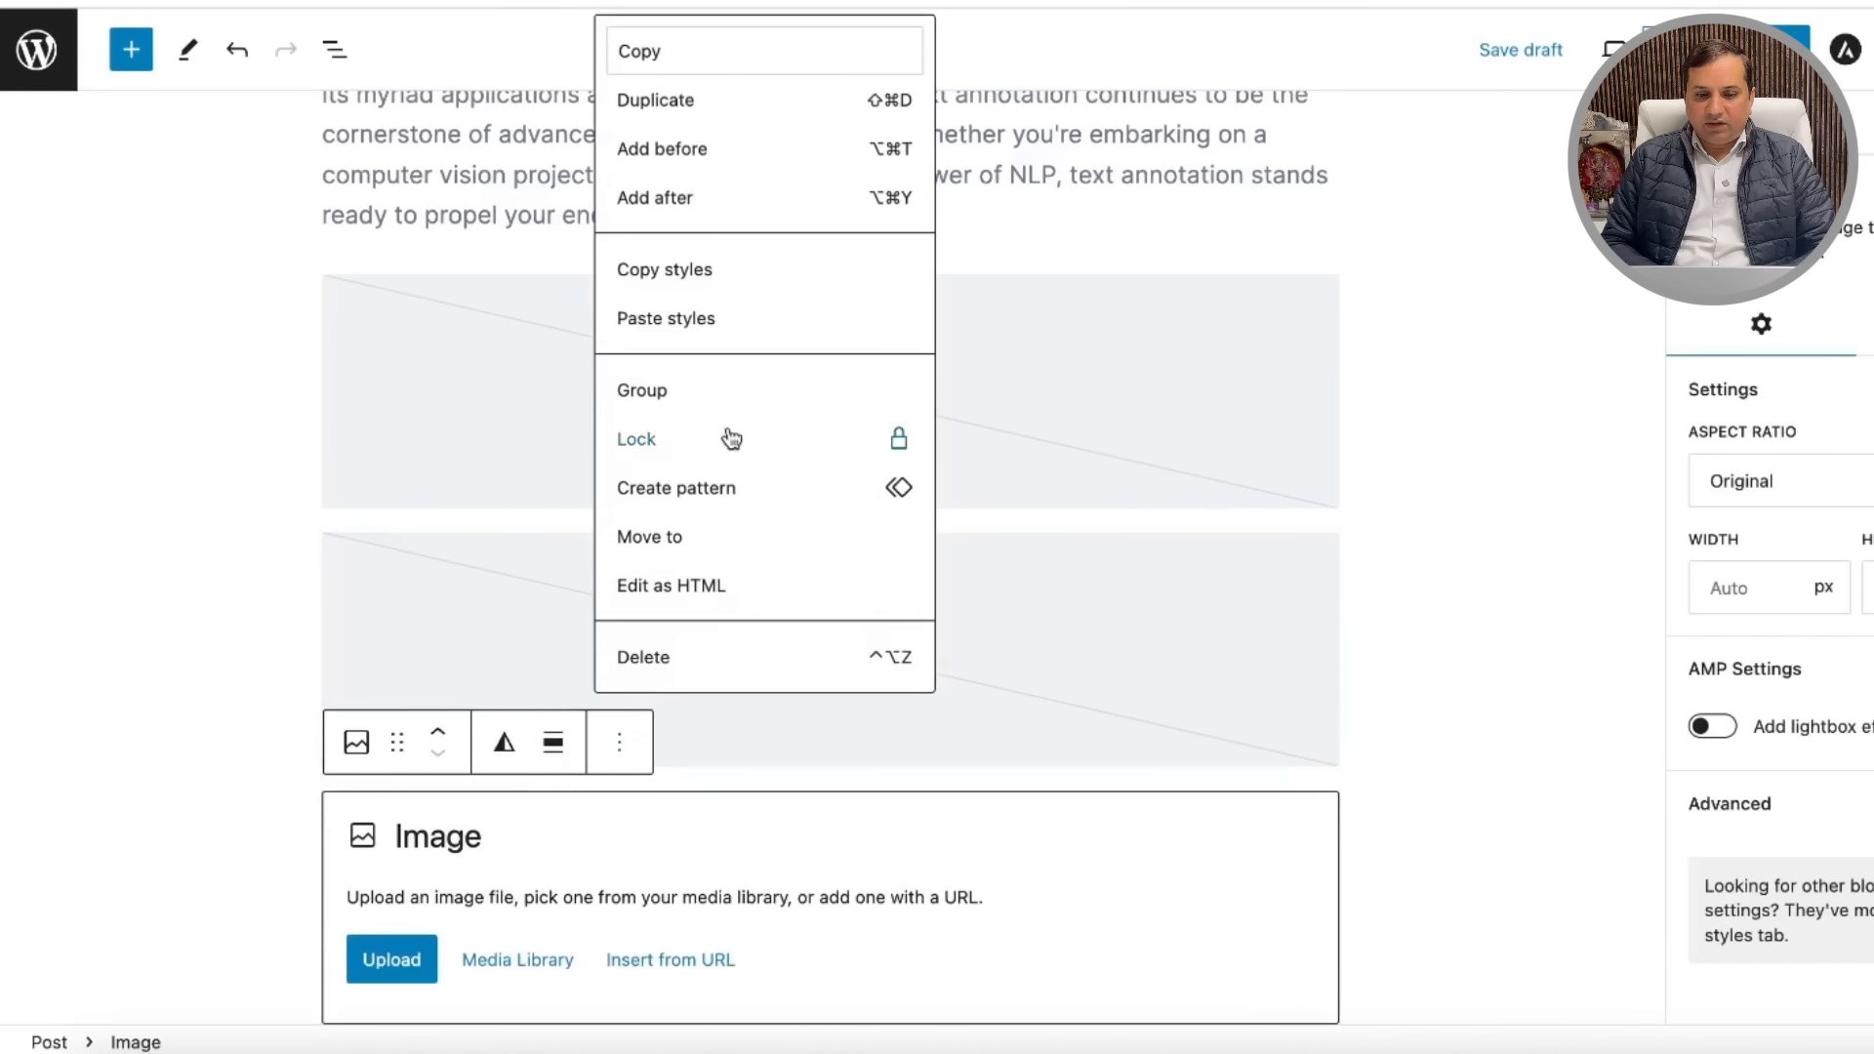
{"action": "left_click", "coordinate": [669, 657]}
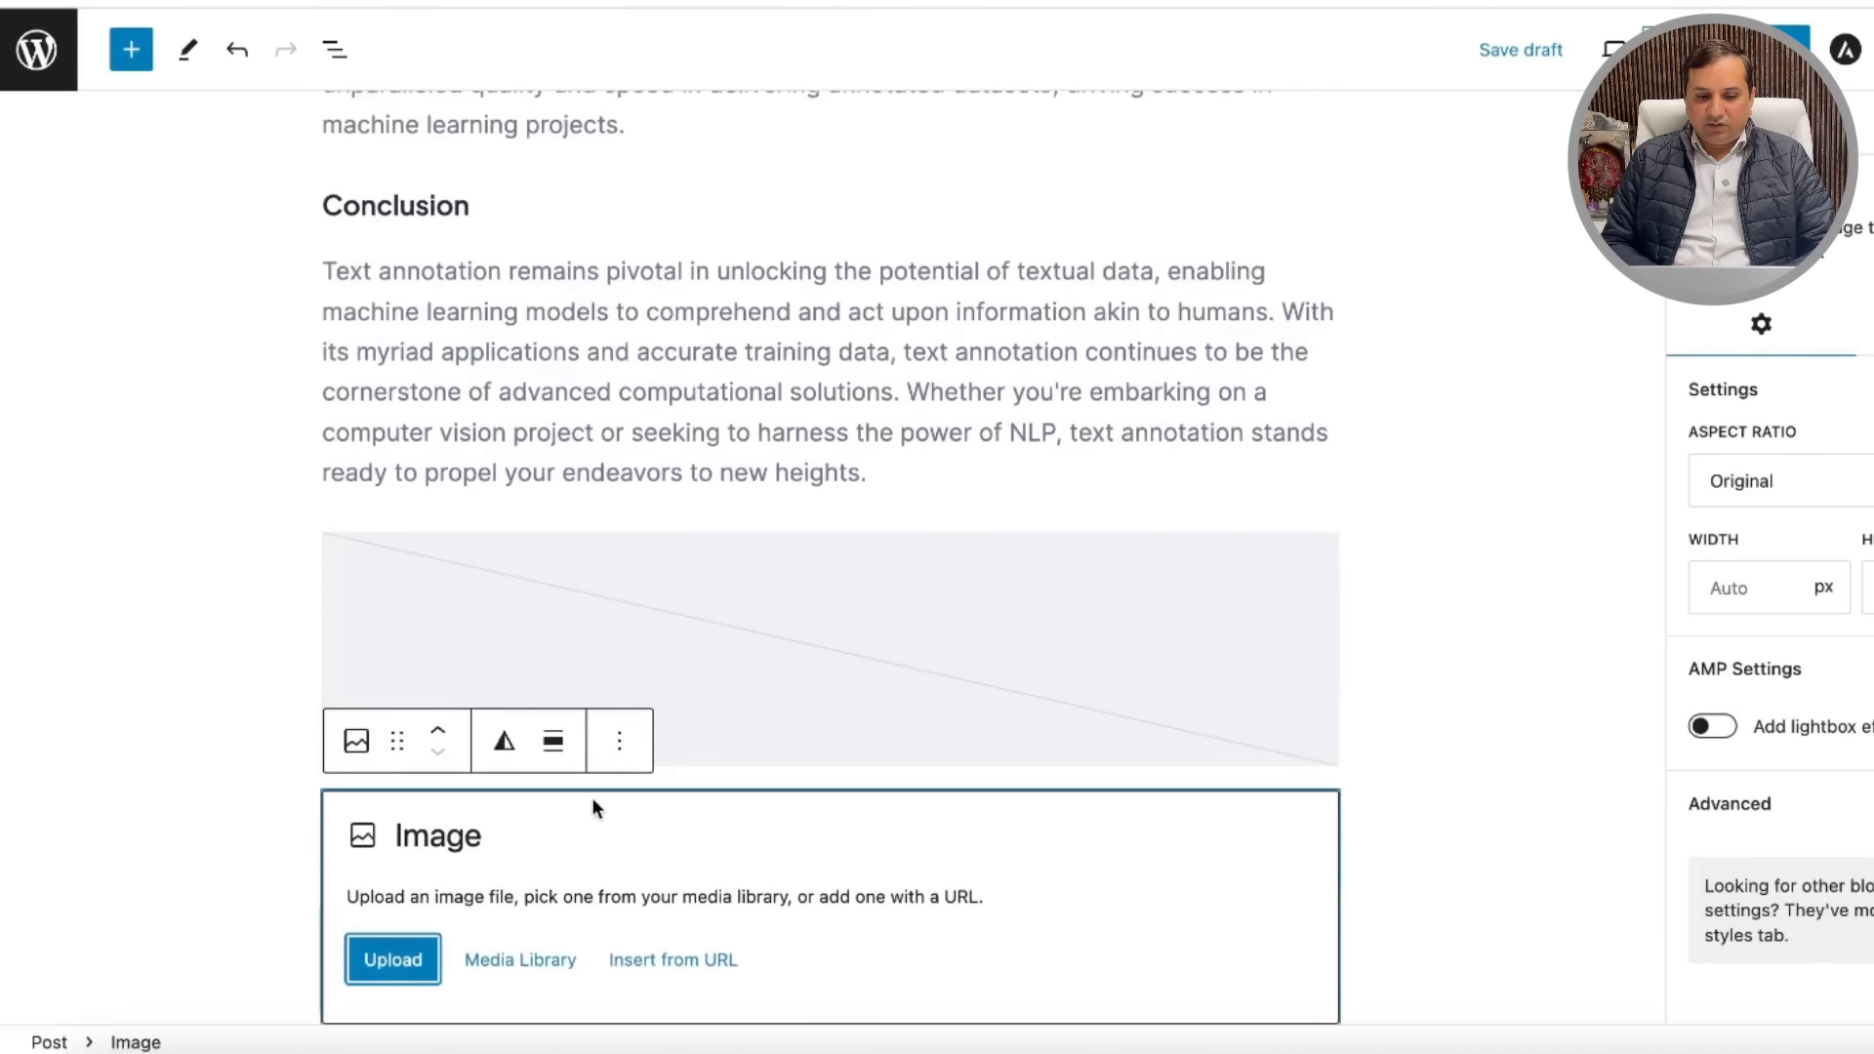
{"action": "left_click", "coordinate": [619, 741]}
{"action": "left_click", "coordinate": [675, 665]}
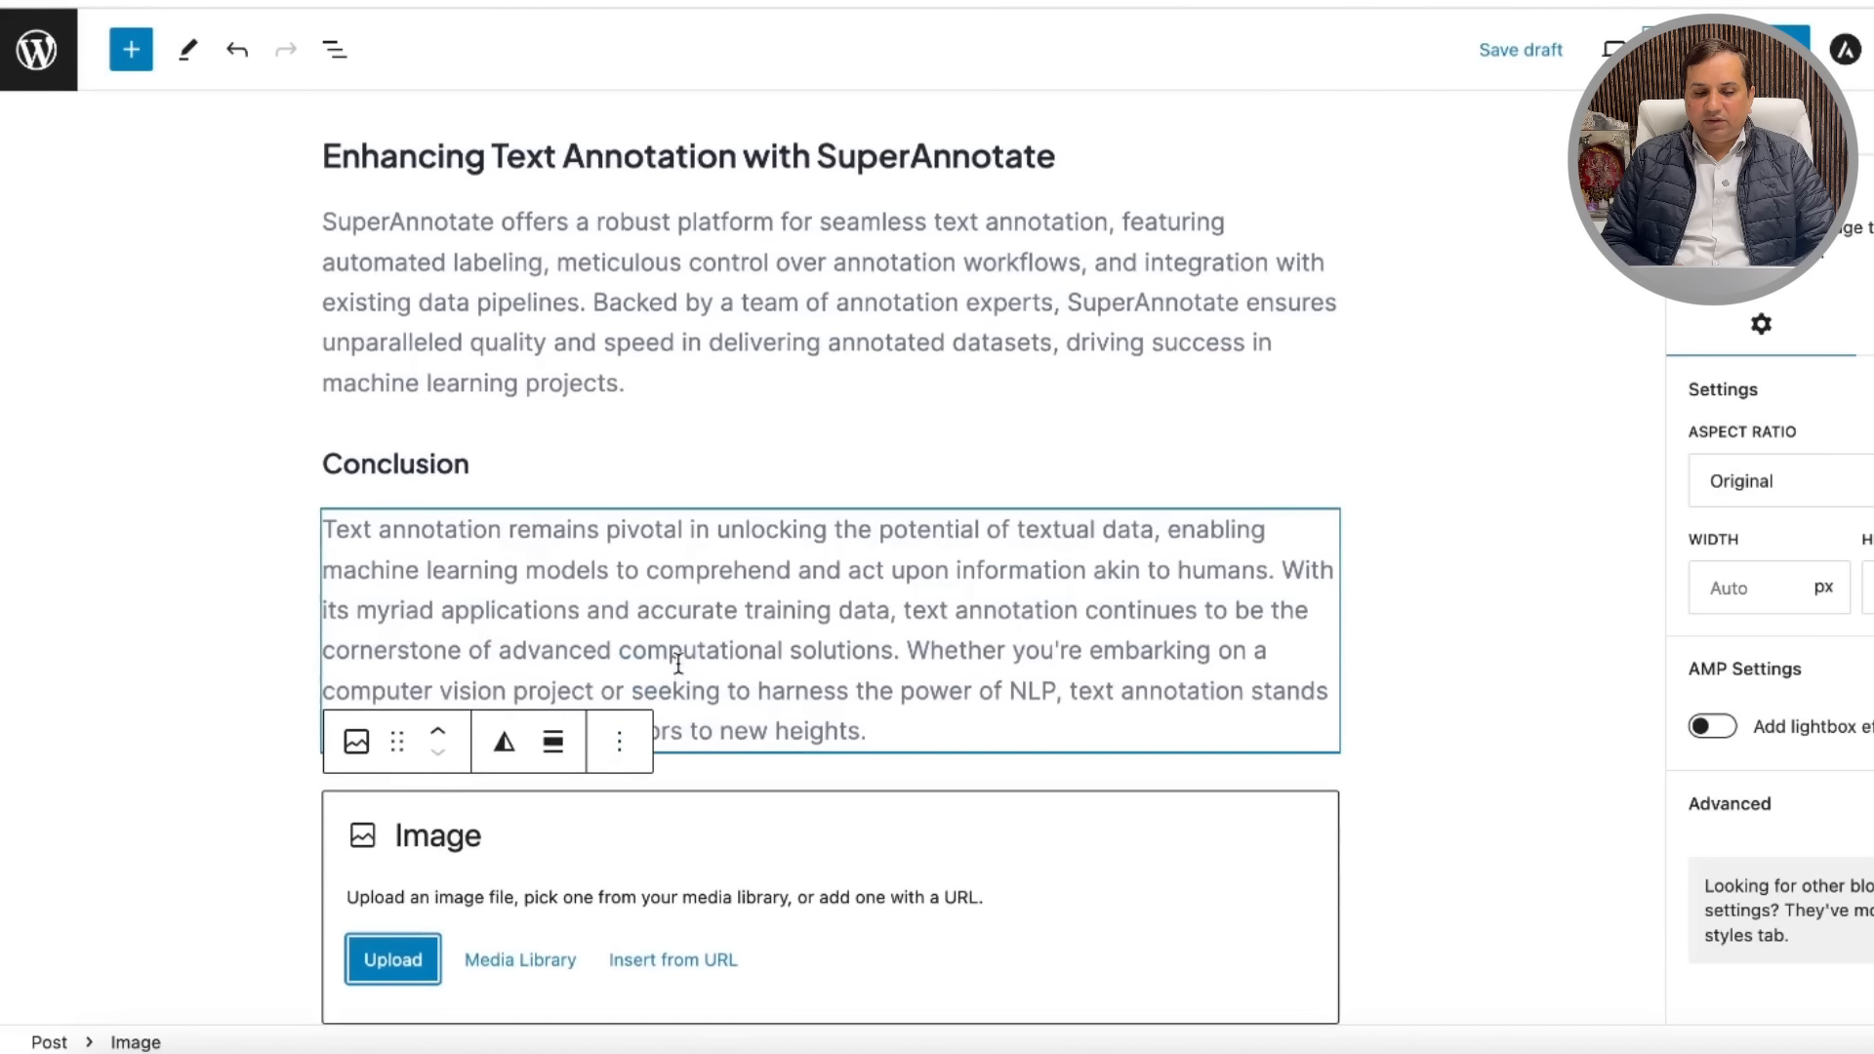
Step: Select the single remaining empty image block below the Conclusion paragraph
{"action": "left_click_drag", "start_coordinate": [1098, 869], "coordinate": [1109, 698]}
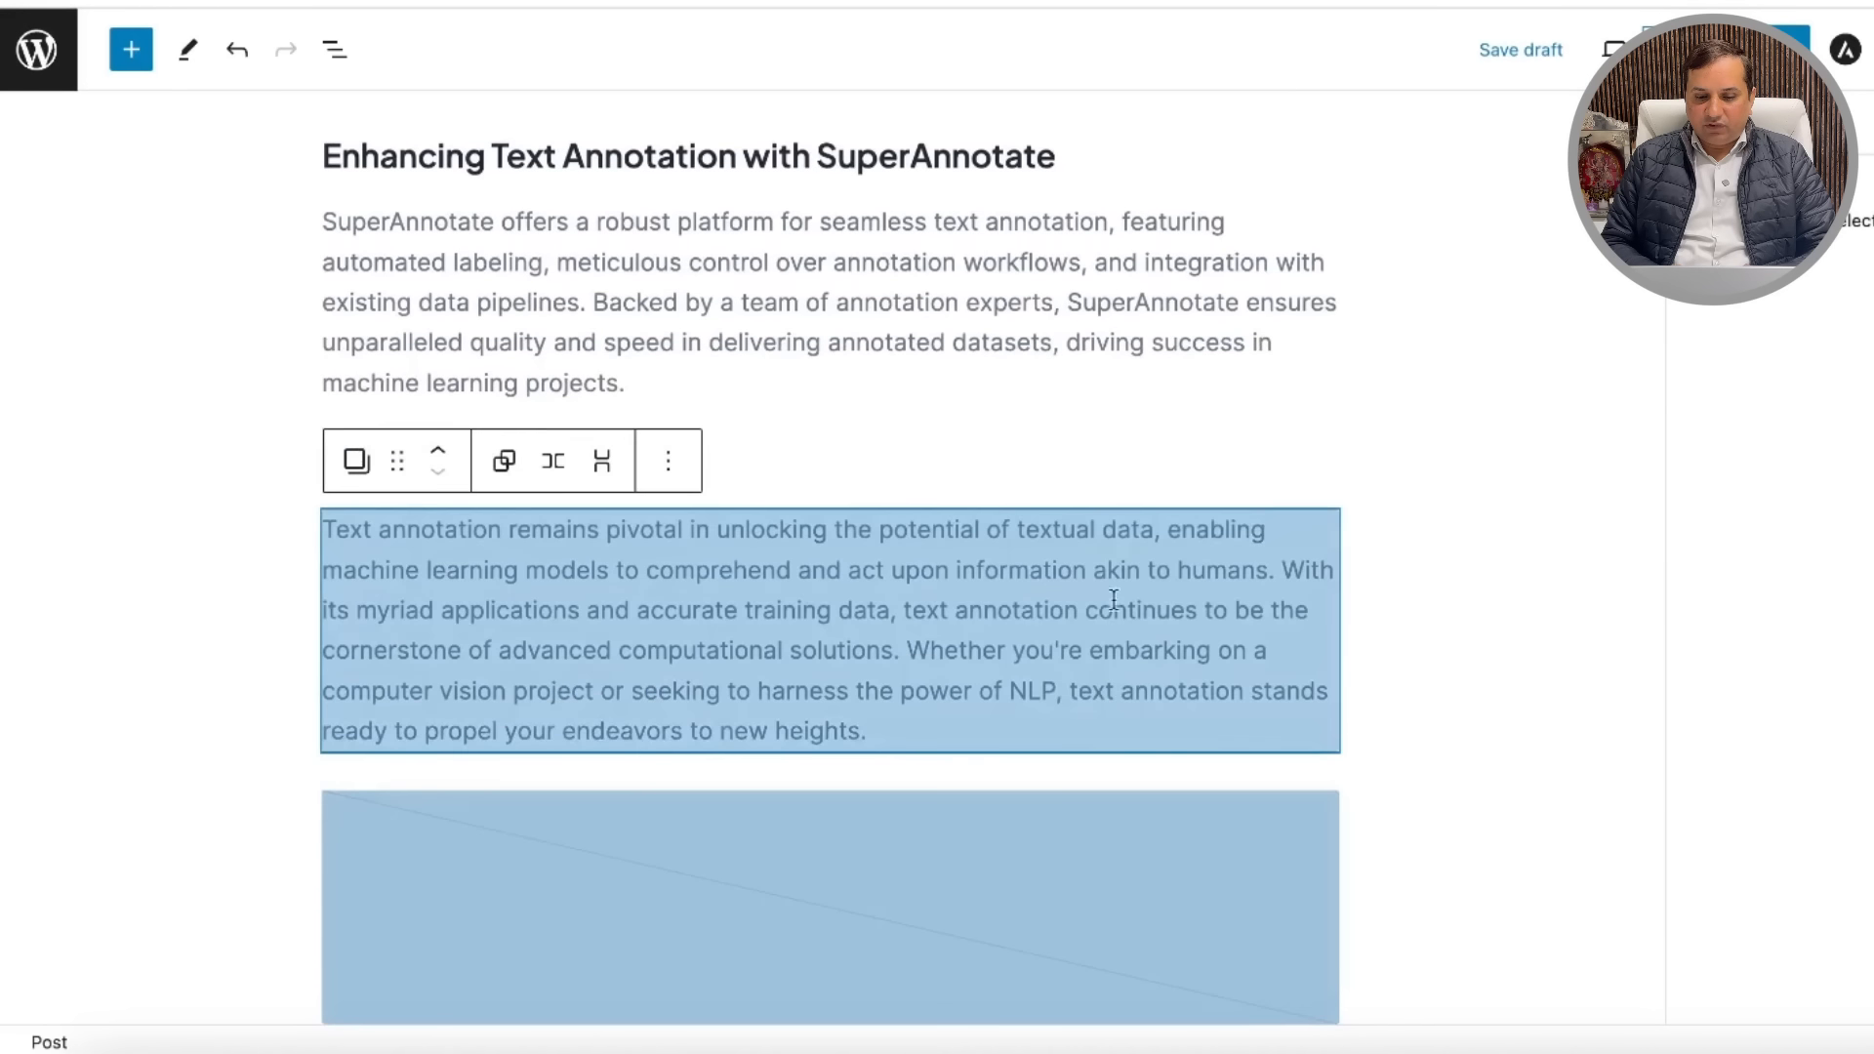
{"action": "scroll", "coordinate": [1091, 145], "scroll_direction": "up", "scroll_amount": 17}
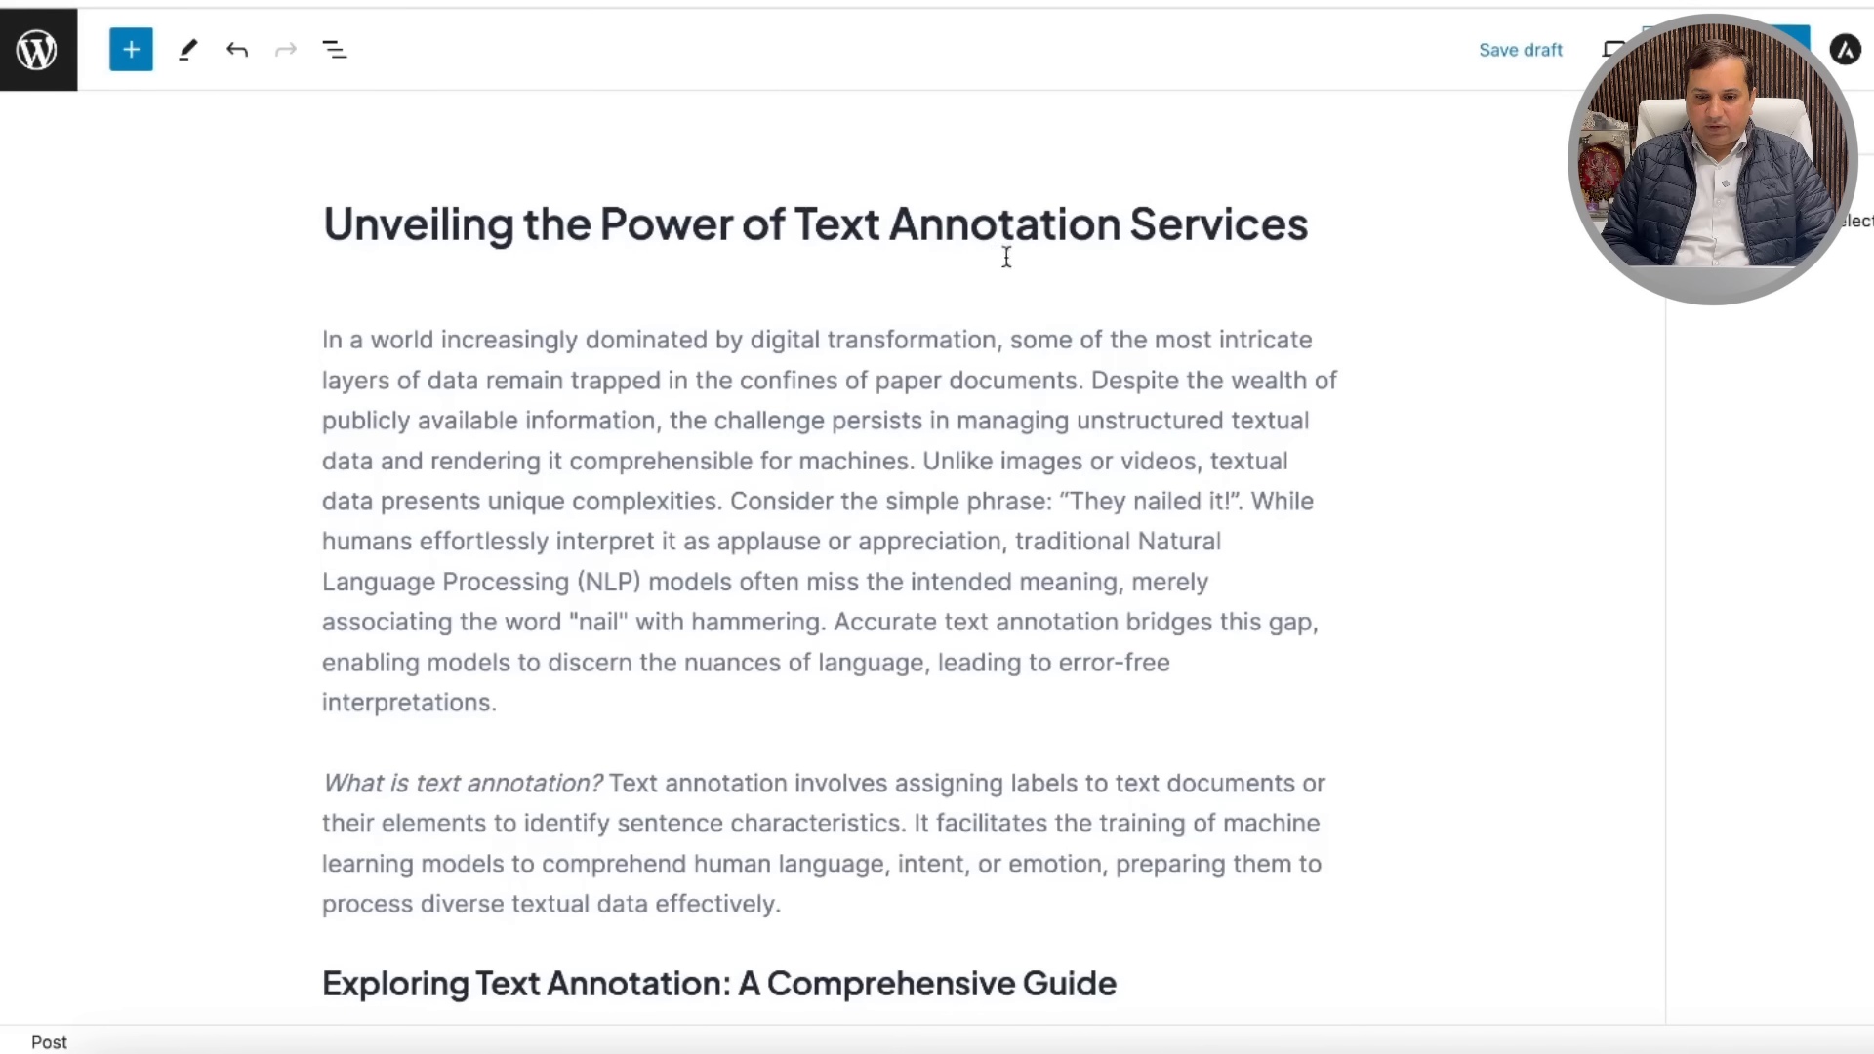
{"action": "scroll", "coordinate": [1113, 652], "scroll_direction": "down", "scroll_amount": 17}
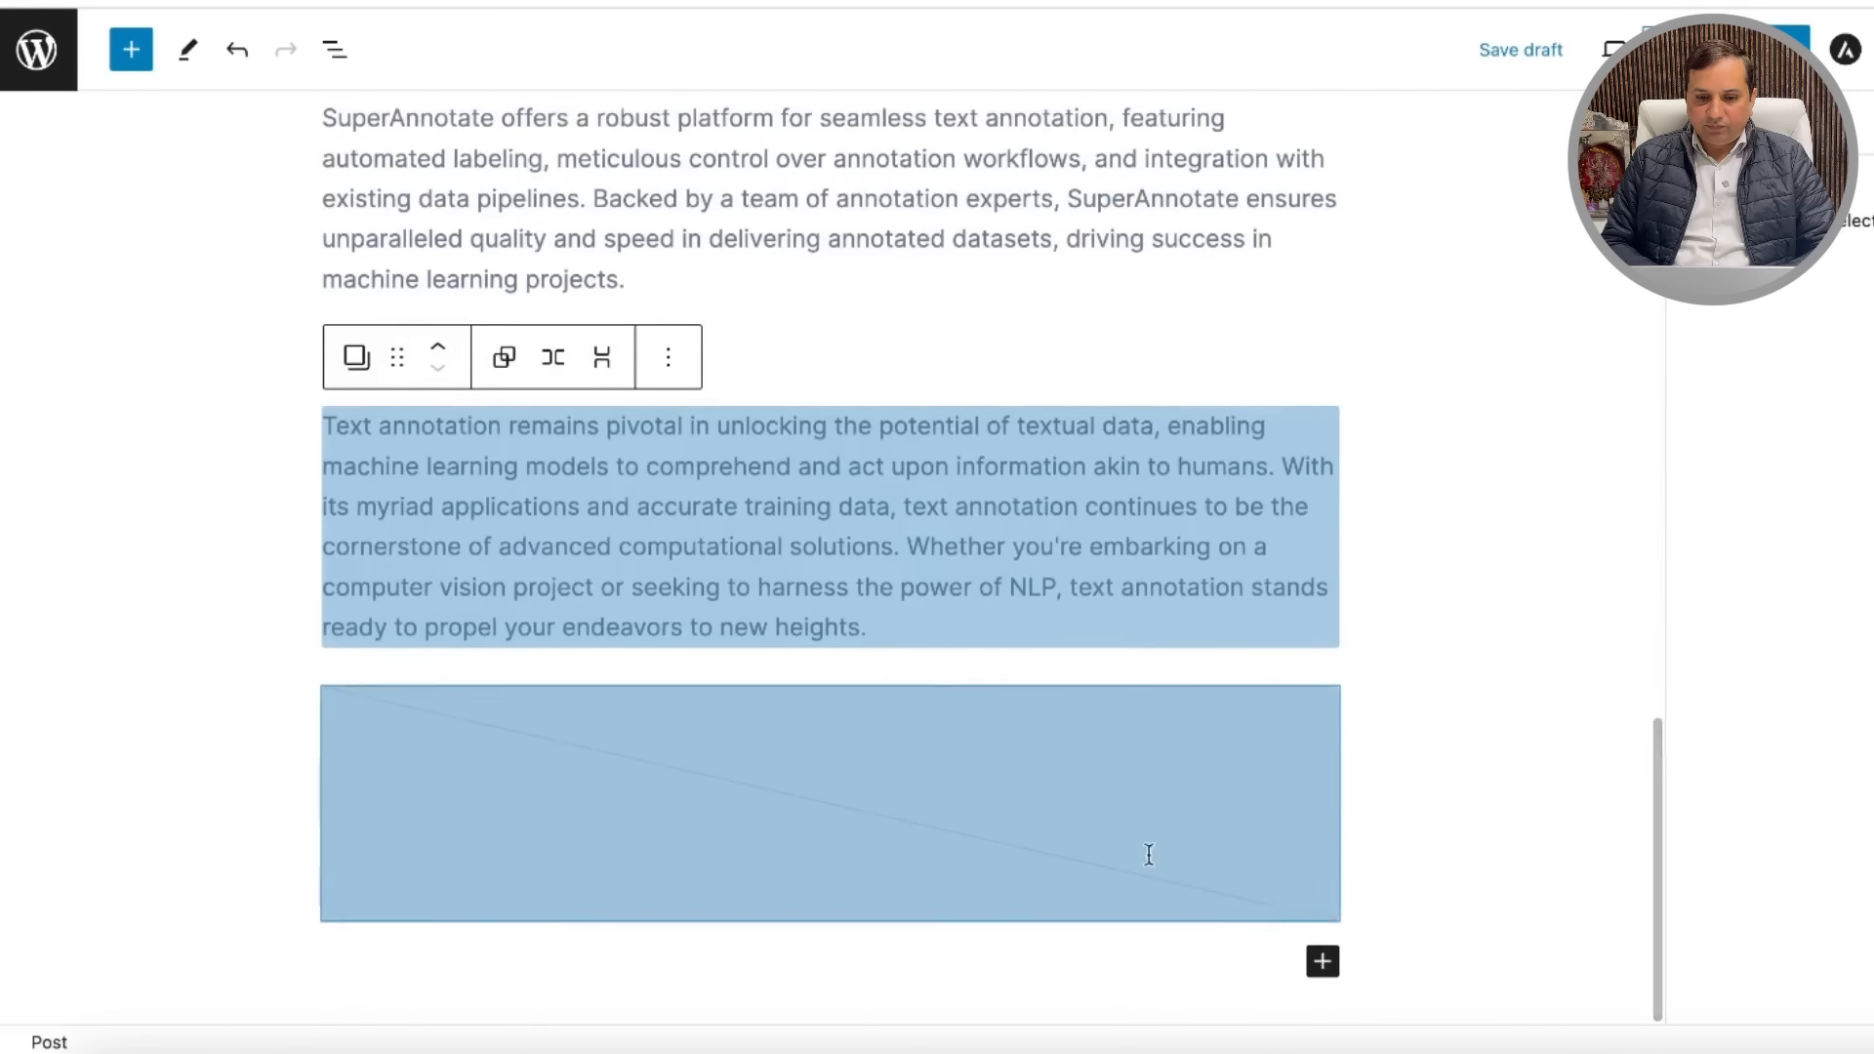
{"action": "left_click", "coordinate": [1464, 683]}
{"action": "left_click_drag", "start_coordinate": [1164, 773], "coordinate": [1185, 923]}
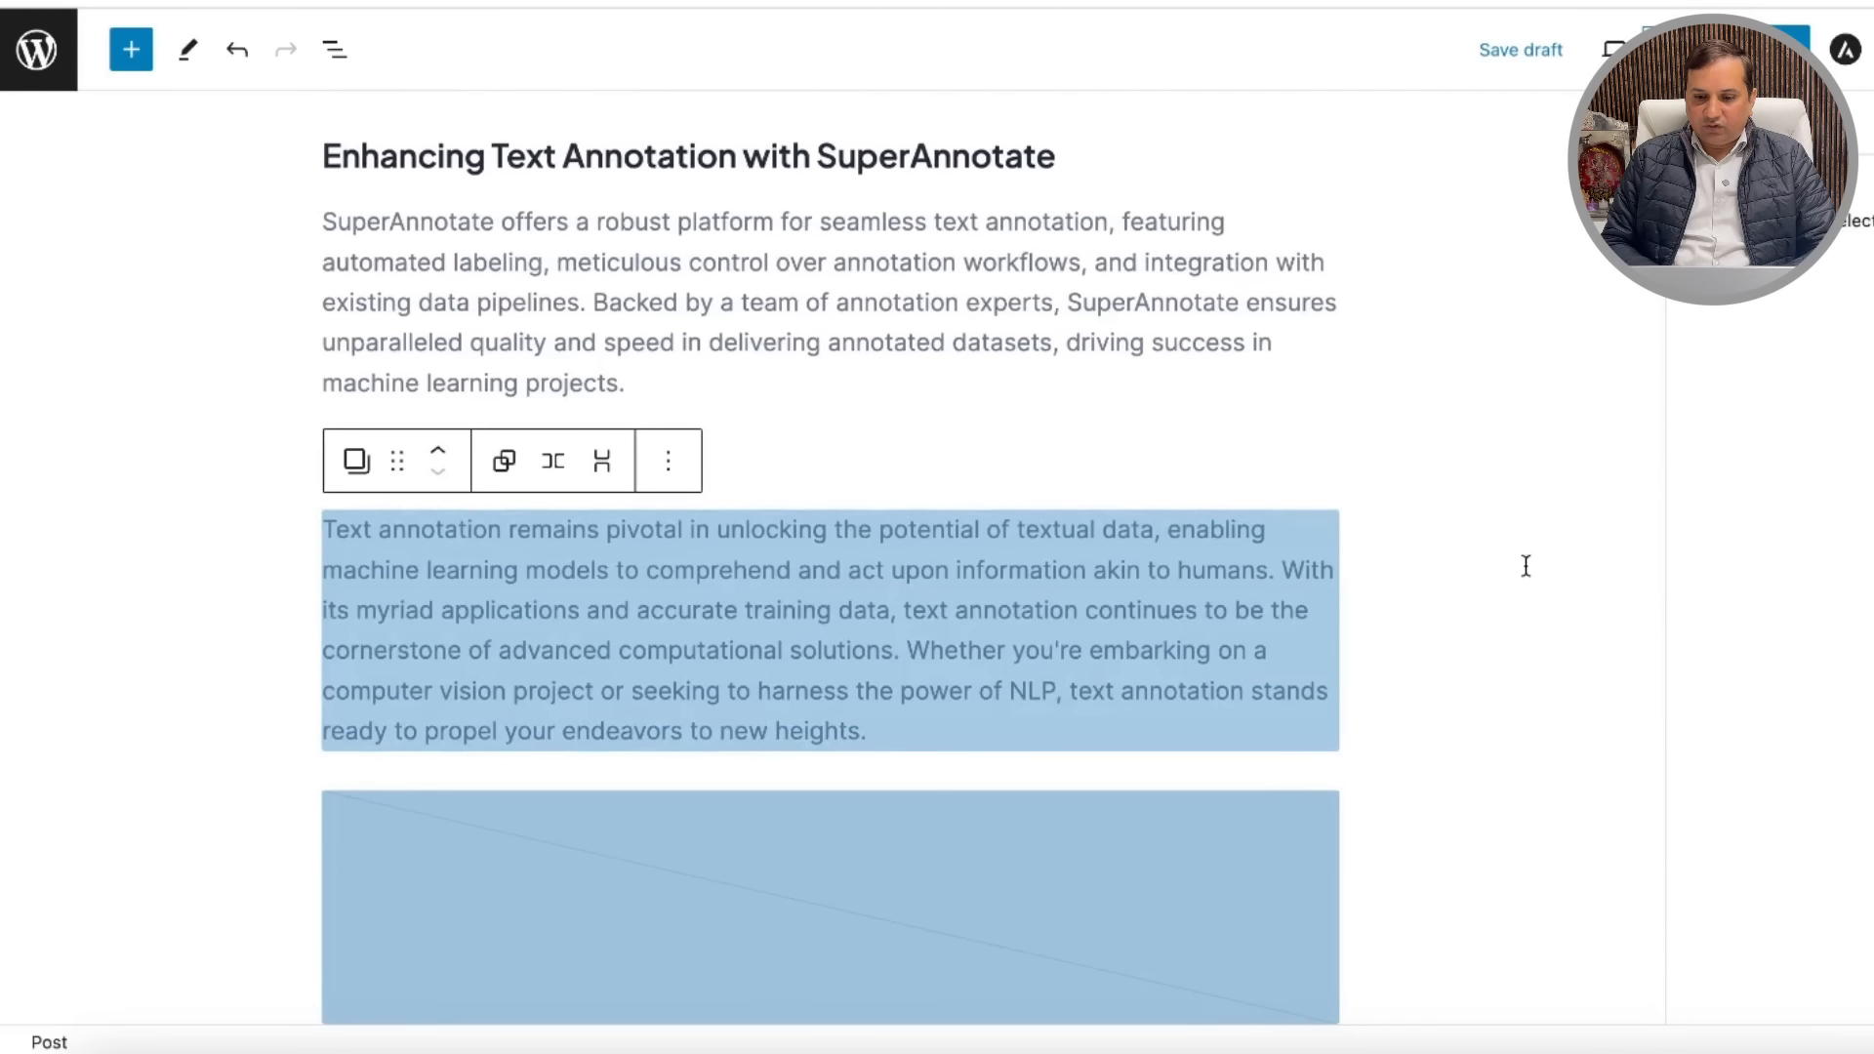
{"action": "left_click", "coordinate": [1526, 566]}
{"action": "scroll", "coordinate": [1461, 676], "scroll_direction": "down", "scroll_amount": 1}
{"action": "left_click", "coordinate": [1179, 815]}
{"action": "scroll", "coordinate": [1179, 815], "scroll_direction": "up", "scroll_amount": 1}
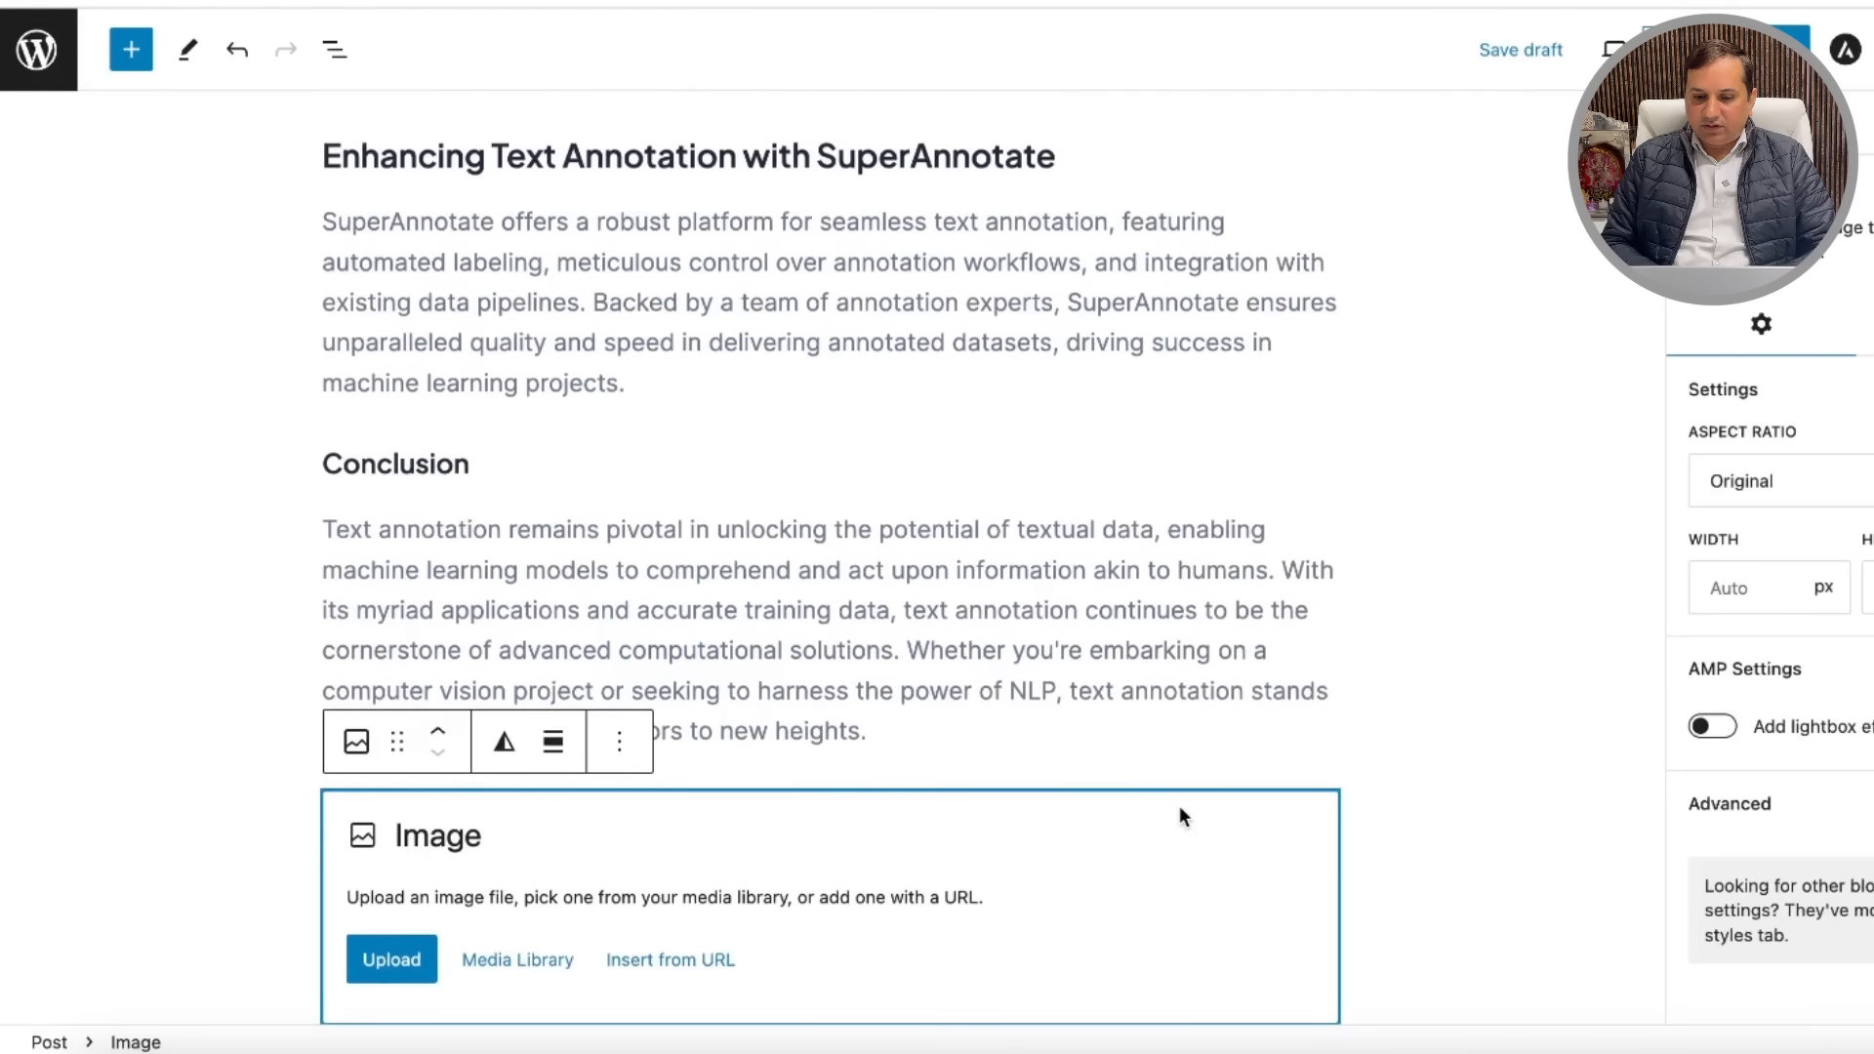
Step: Upload Text-Annotation-600x400-2.jpg from Downloads into the empty image block
{"action": "left_click", "coordinate": [394, 959]}
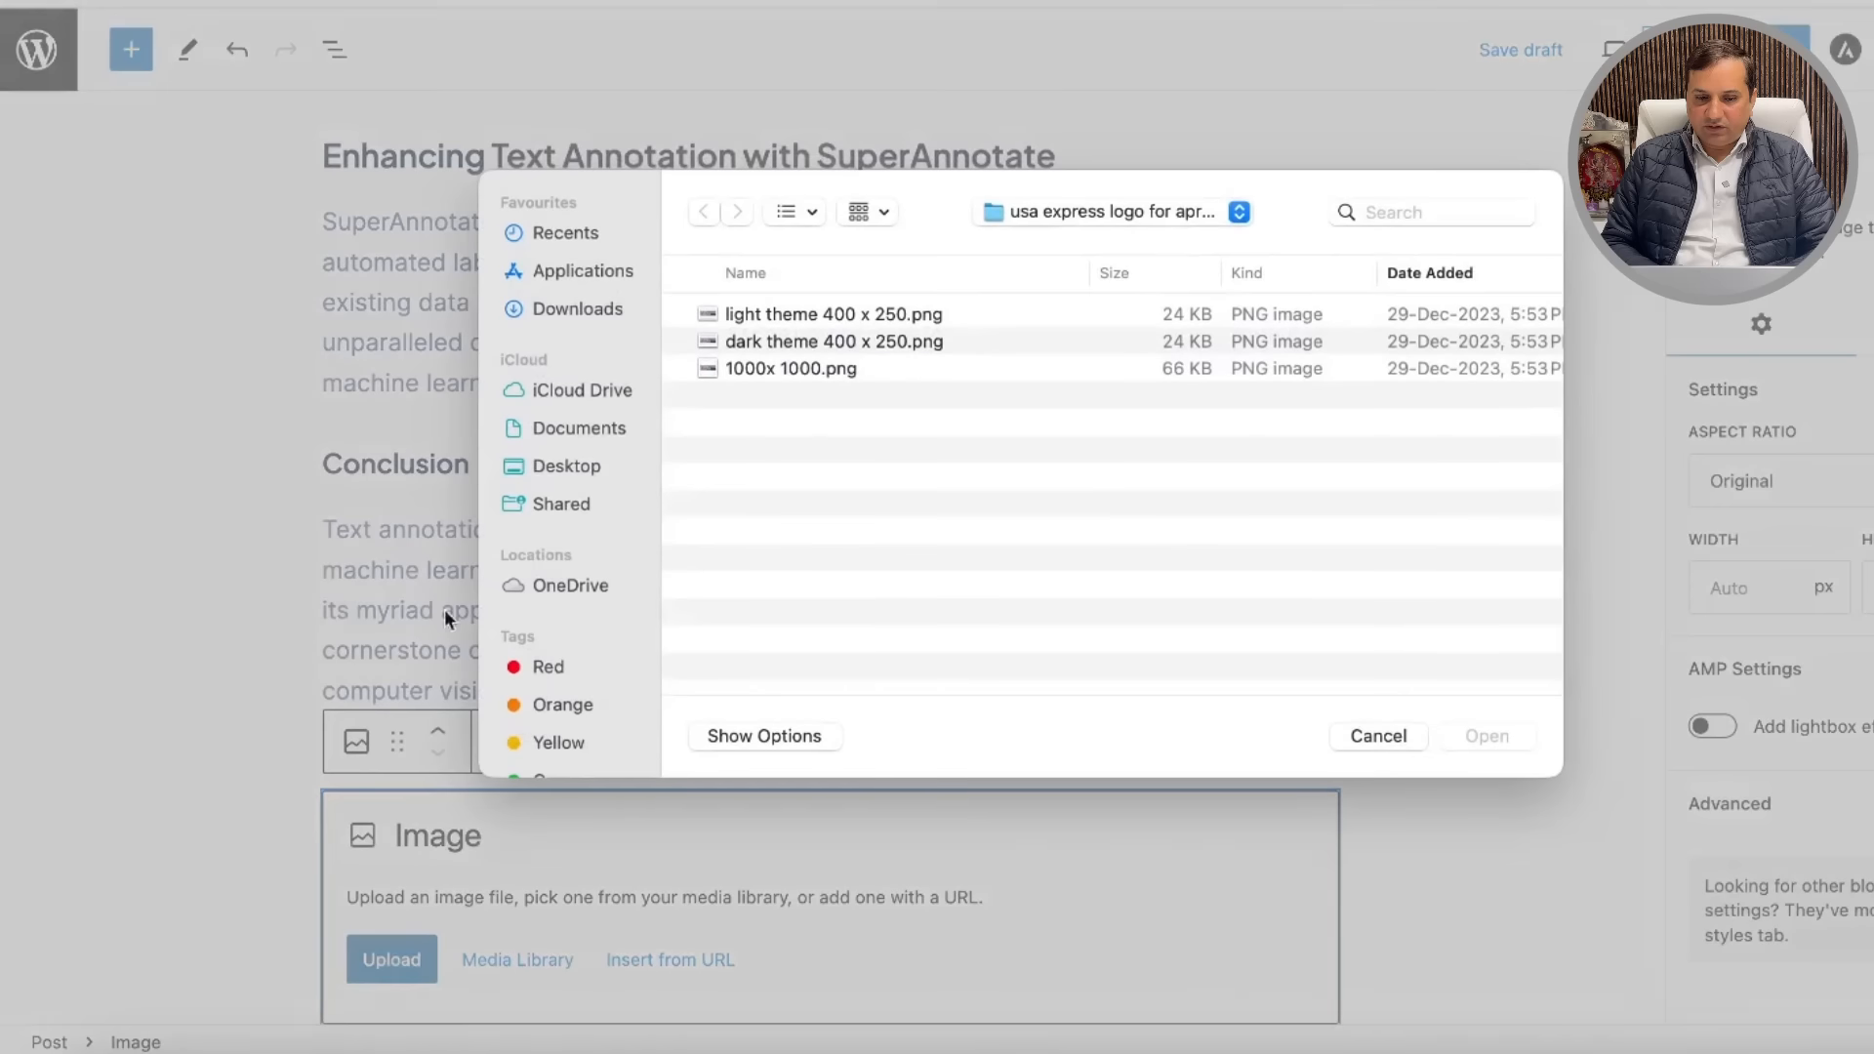
{"action": "left_click", "coordinate": [575, 311]}
{"action": "left_click", "coordinate": [878, 313]}
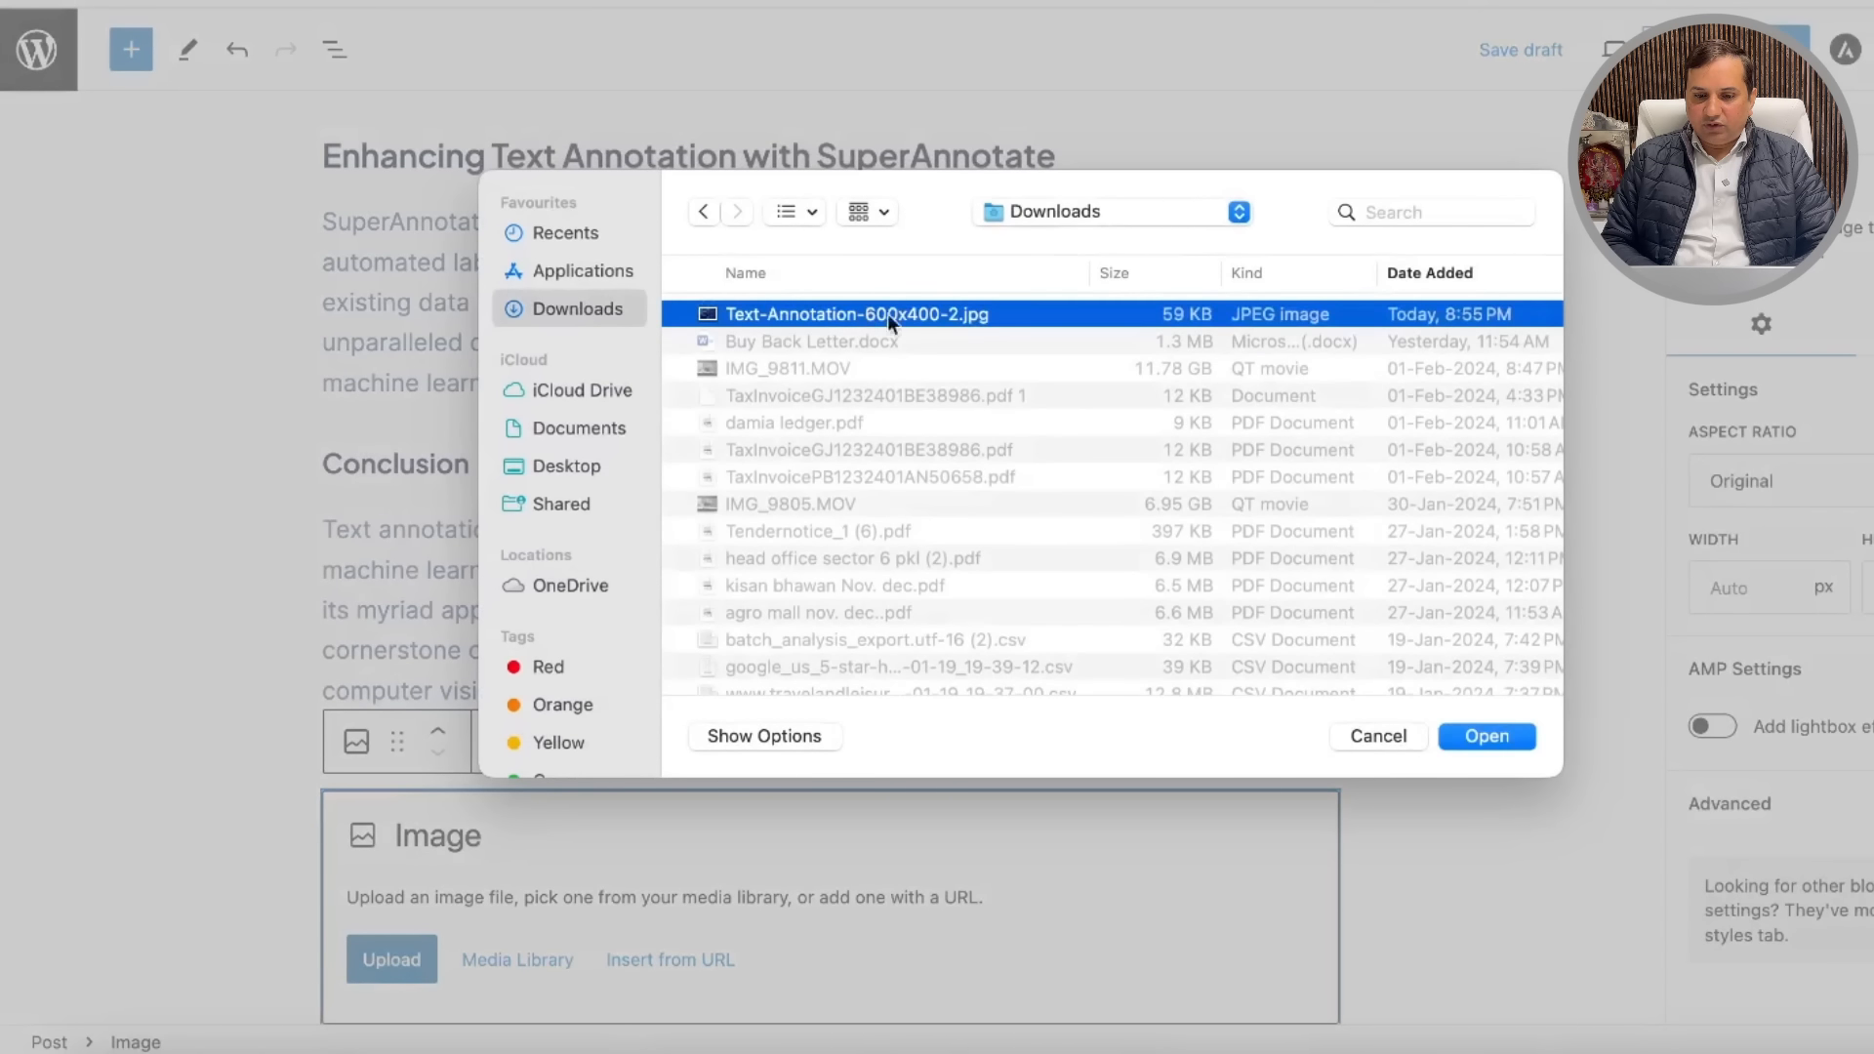
{"action": "left_click", "coordinate": [1484, 738]}
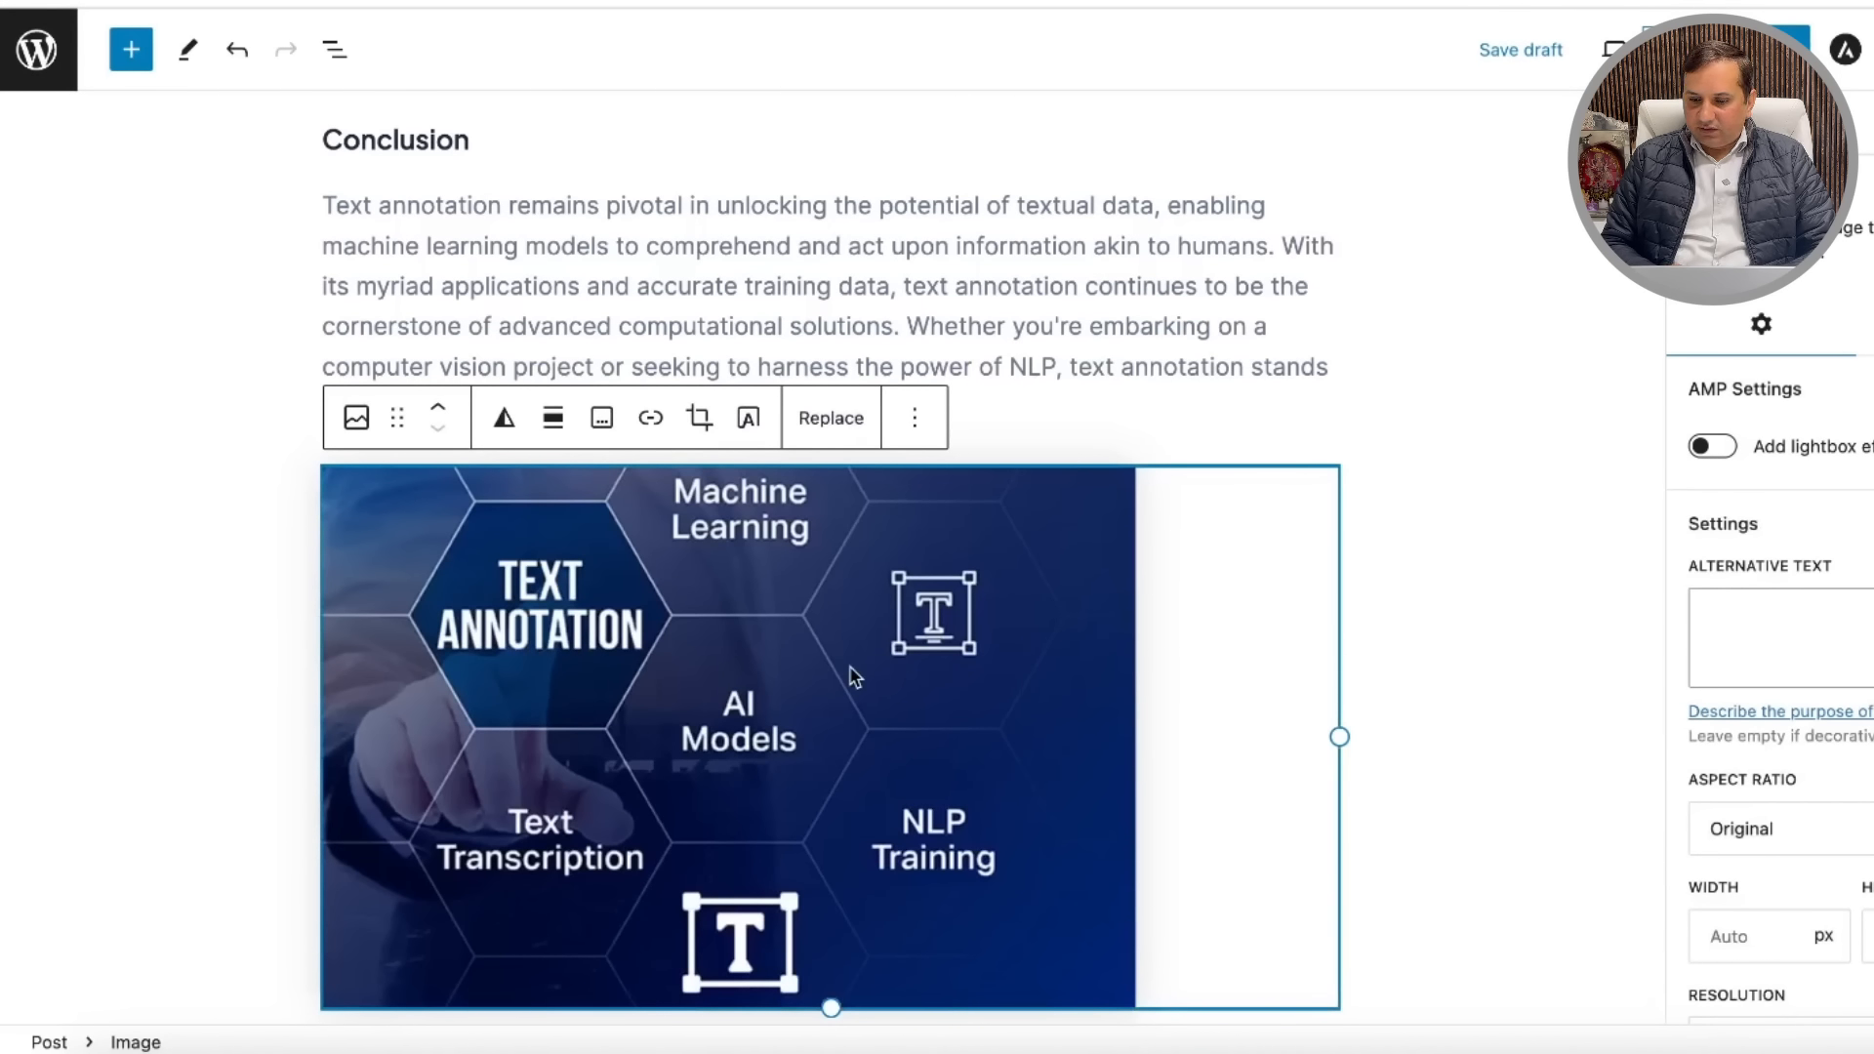
Step: Try a Classic Portrait 2:3 crop, revert to the original, then set Standard 4:3
{"action": "scroll", "coordinate": [1766, 634], "scroll_direction": "down", "scroll_amount": 4}
{"action": "left_click", "coordinate": [1791, 466]}
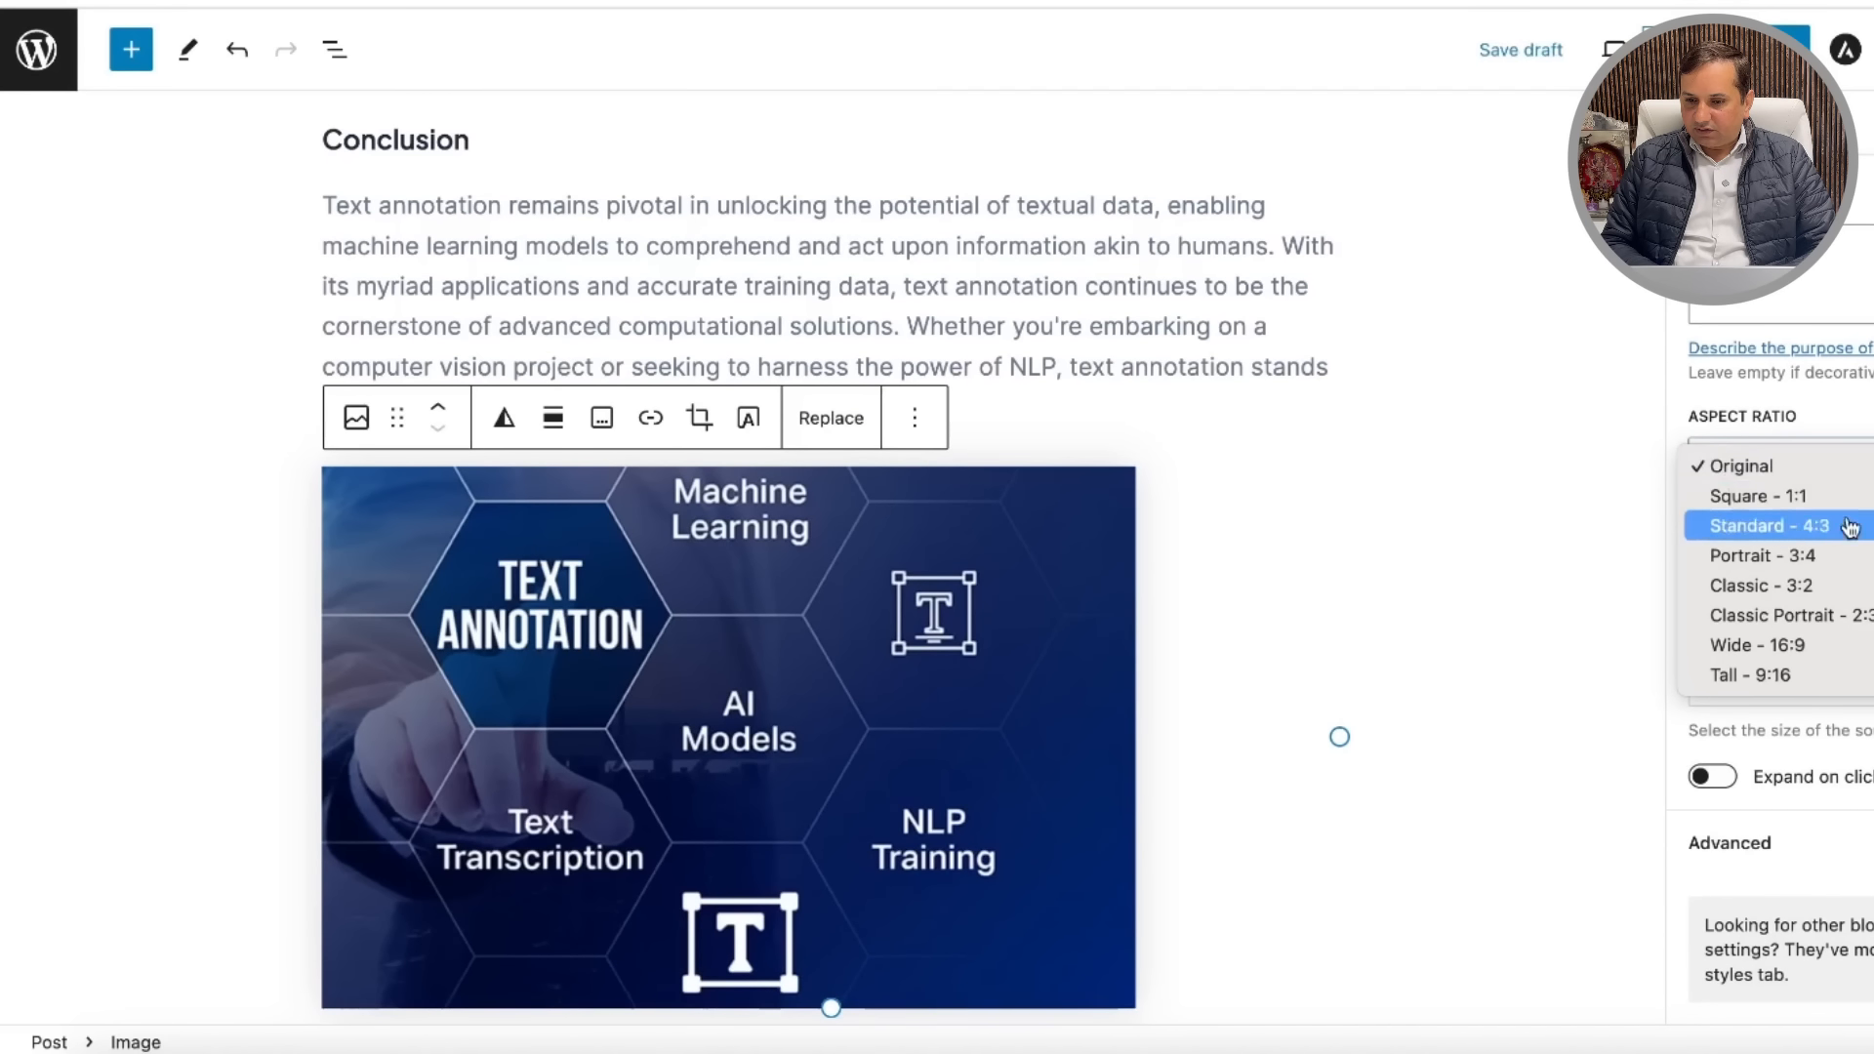
{"action": "left_click", "coordinate": [1865, 616]}
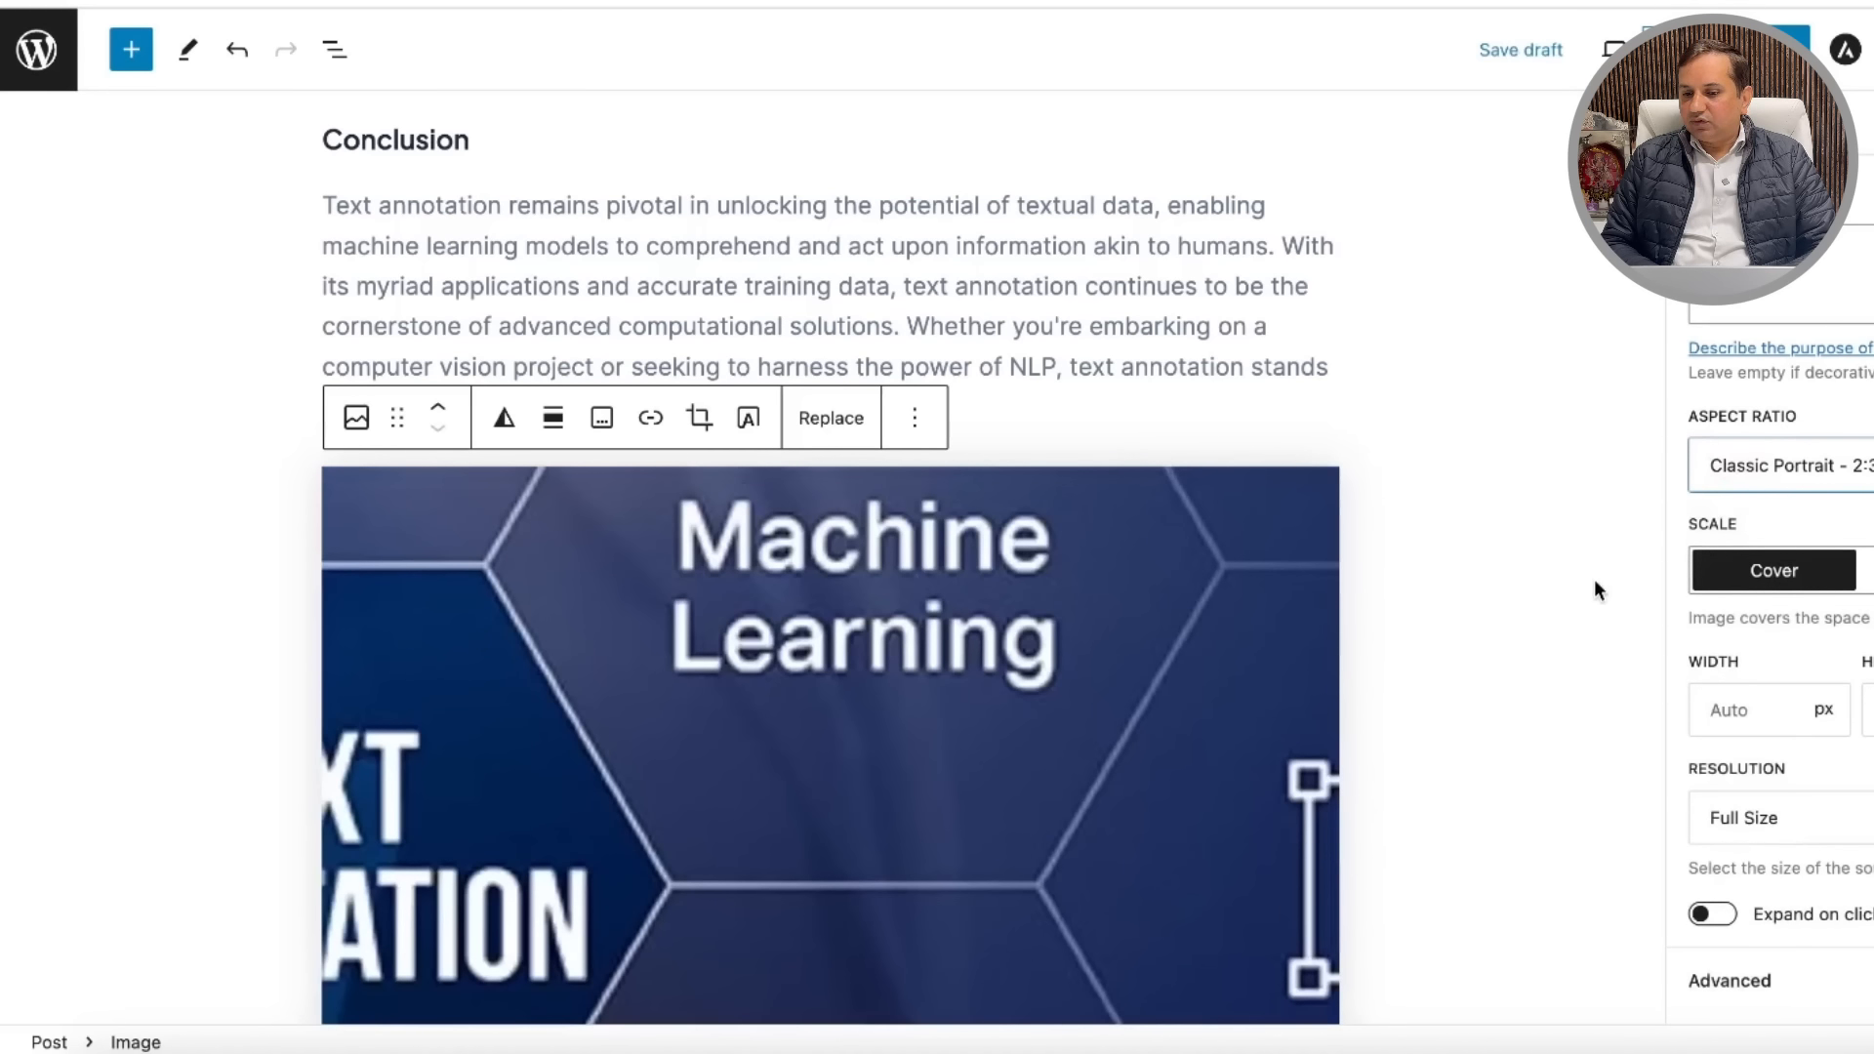
{"action": "scroll", "coordinate": [1224, 699], "scroll_direction": "down", "scroll_amount": 3}
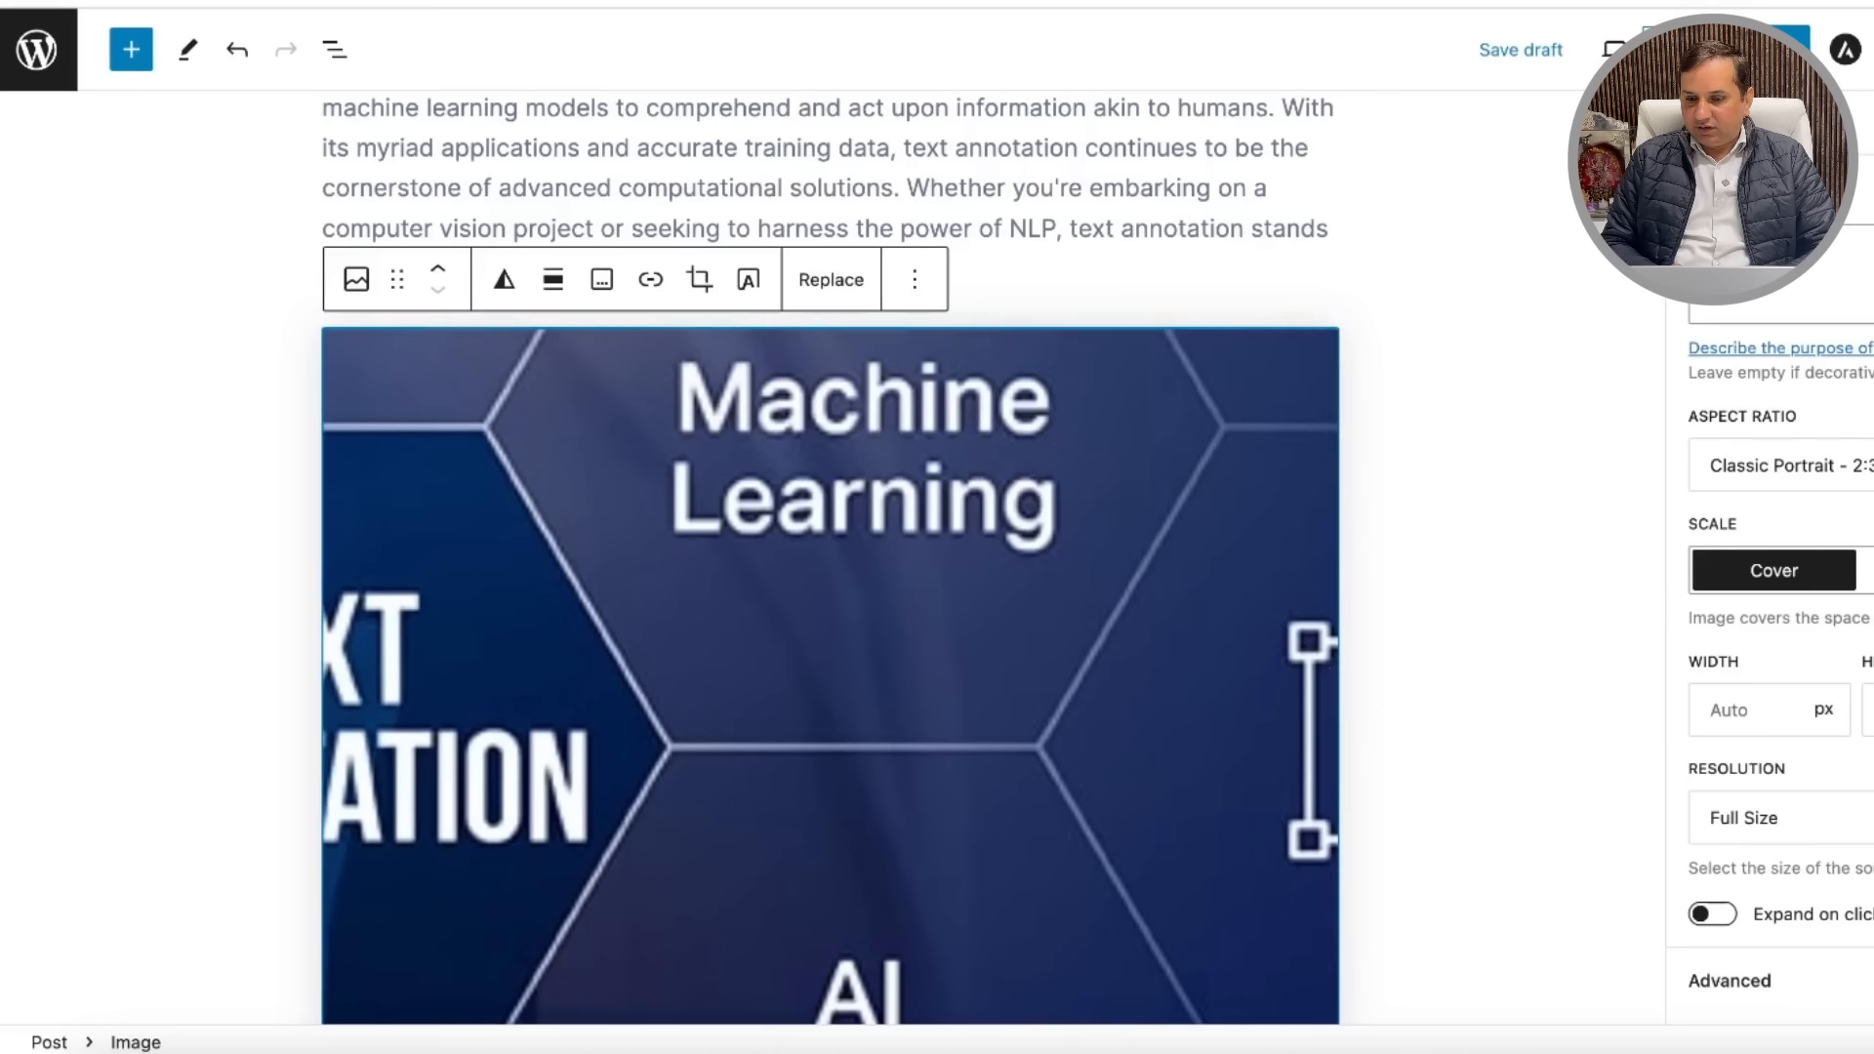
{"action": "left_click", "coordinate": [1815, 466]}
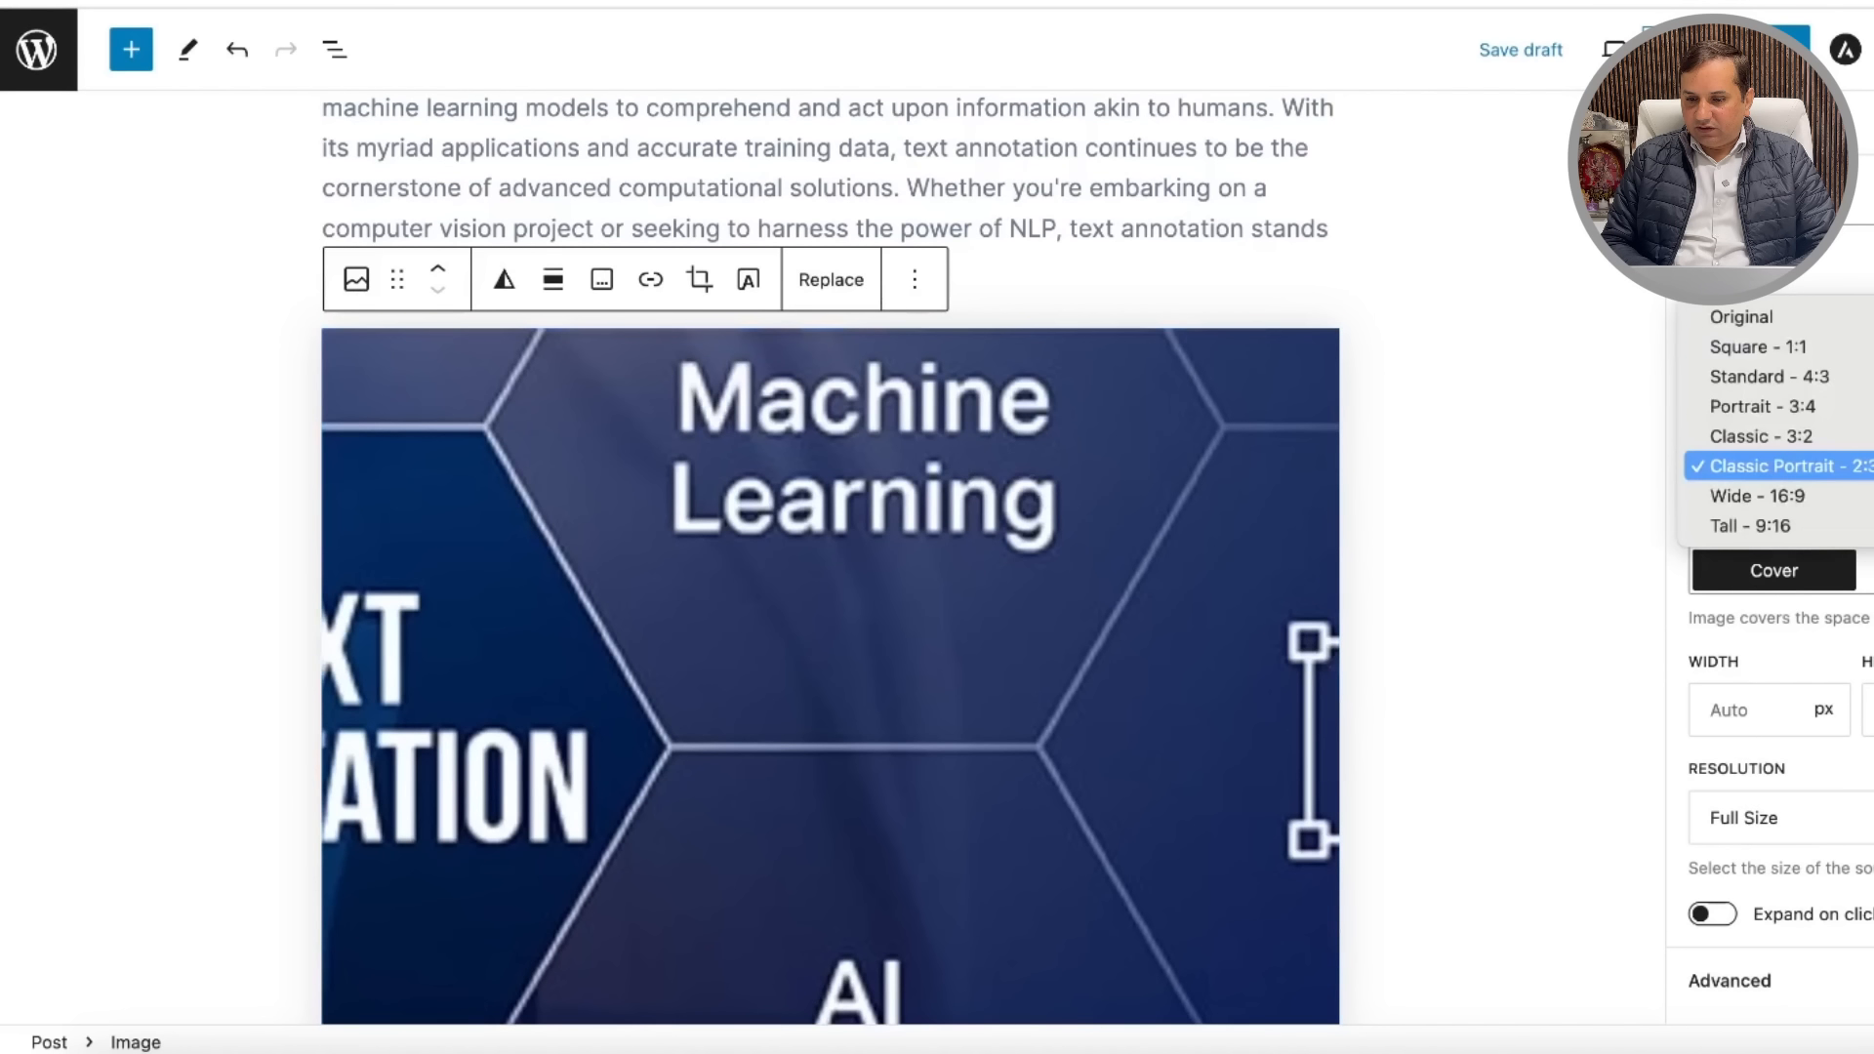
{"action": "left_click", "coordinate": [1825, 317]}
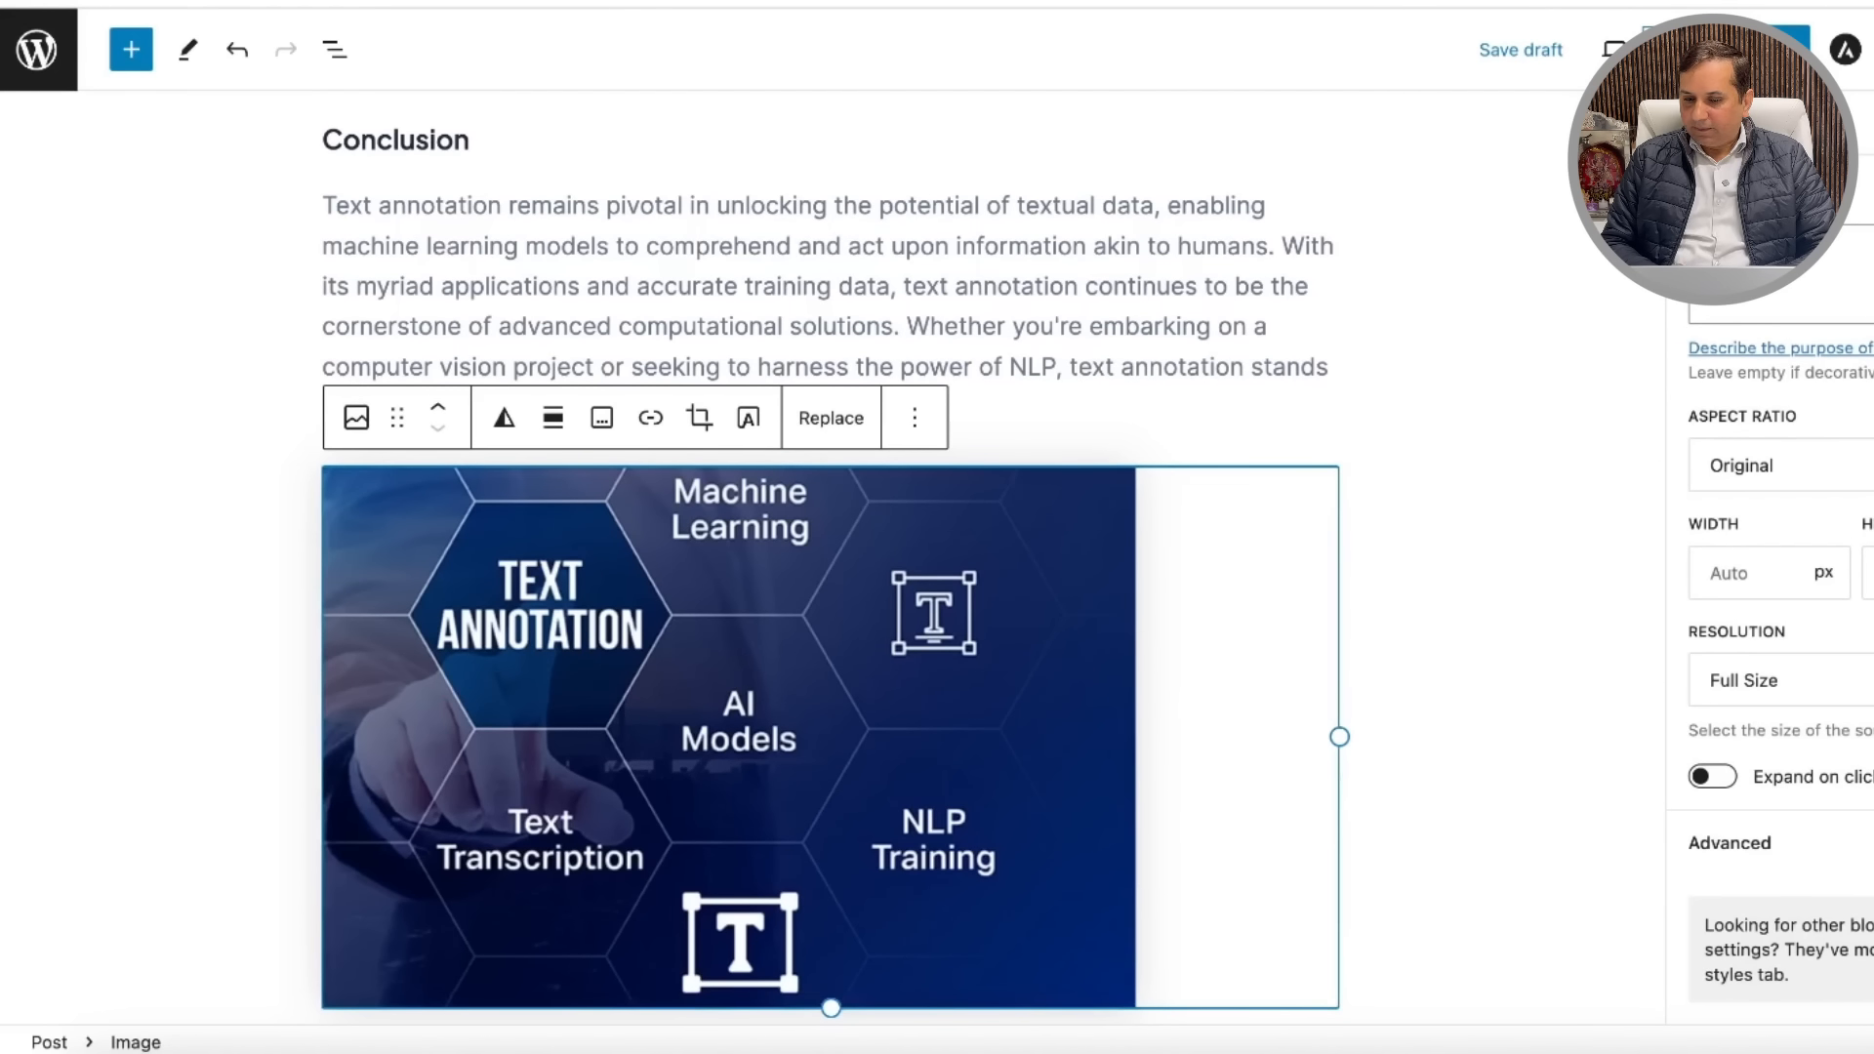
{"action": "left_click", "coordinate": [1757, 465]}
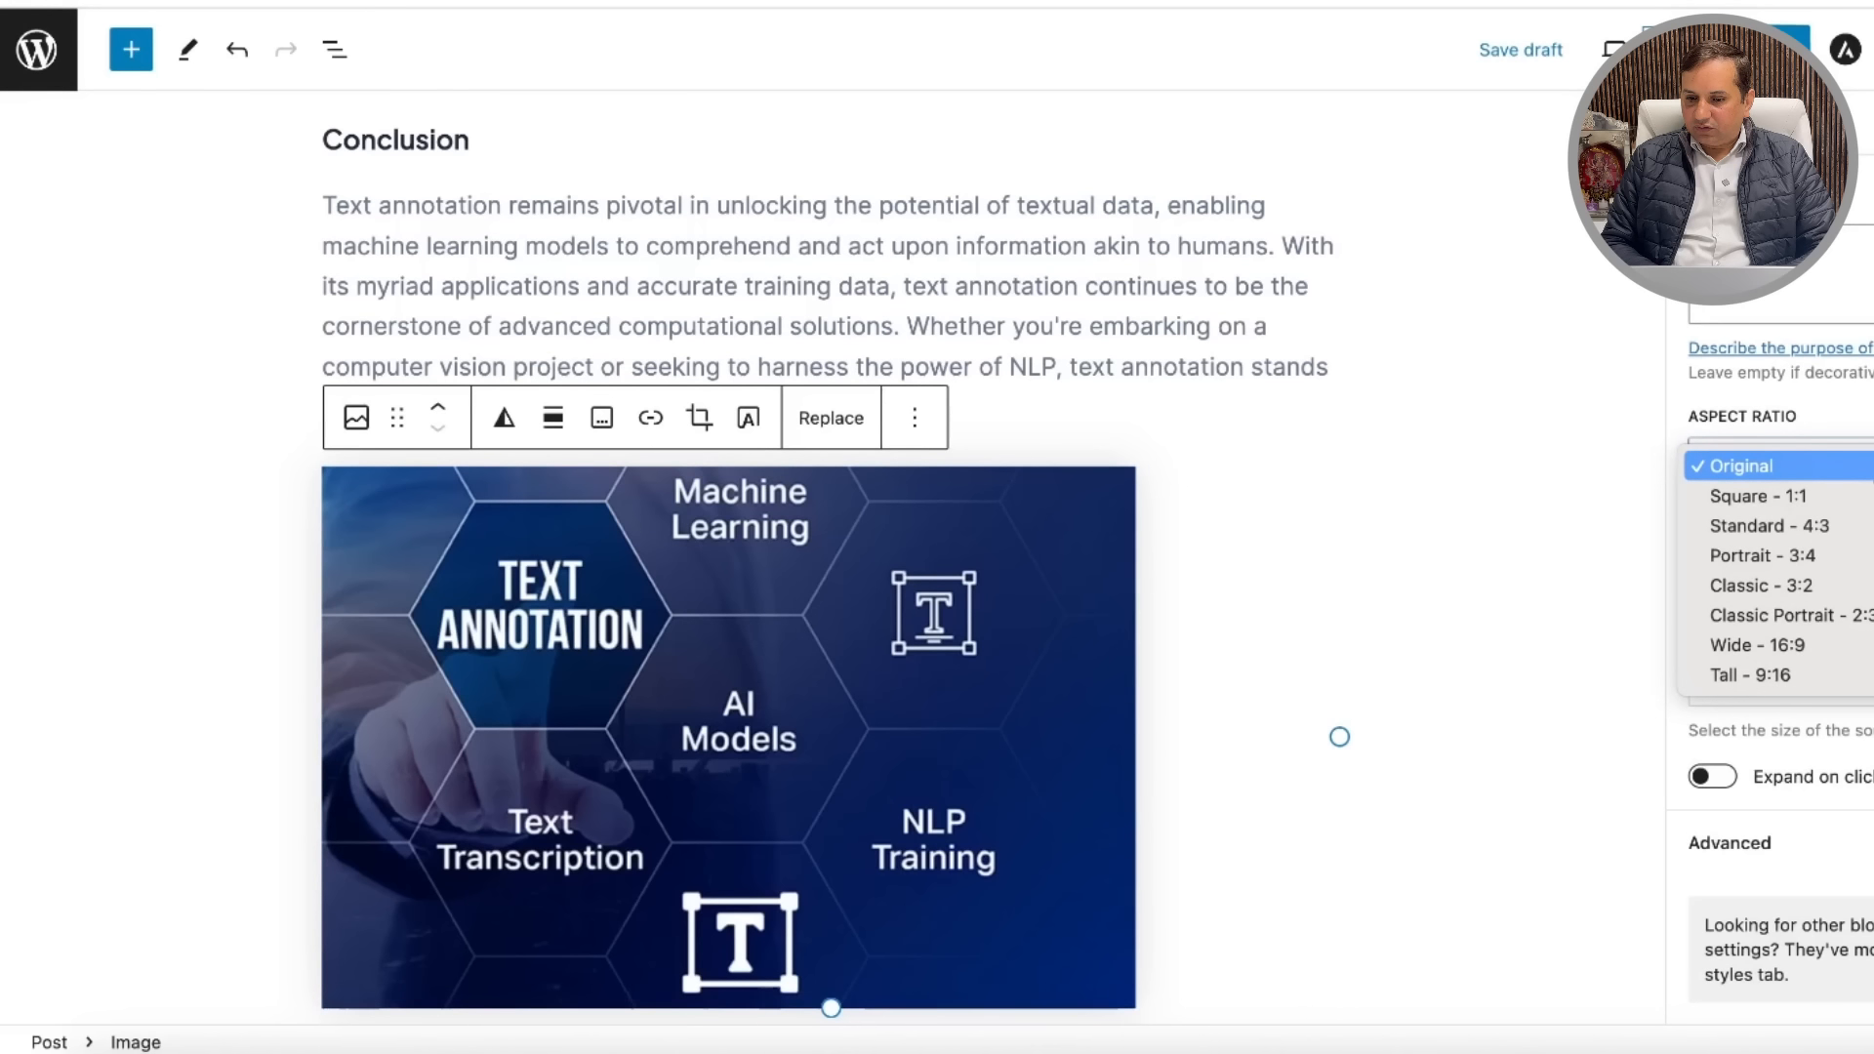
{"action": "left_click", "coordinate": [1847, 533]}
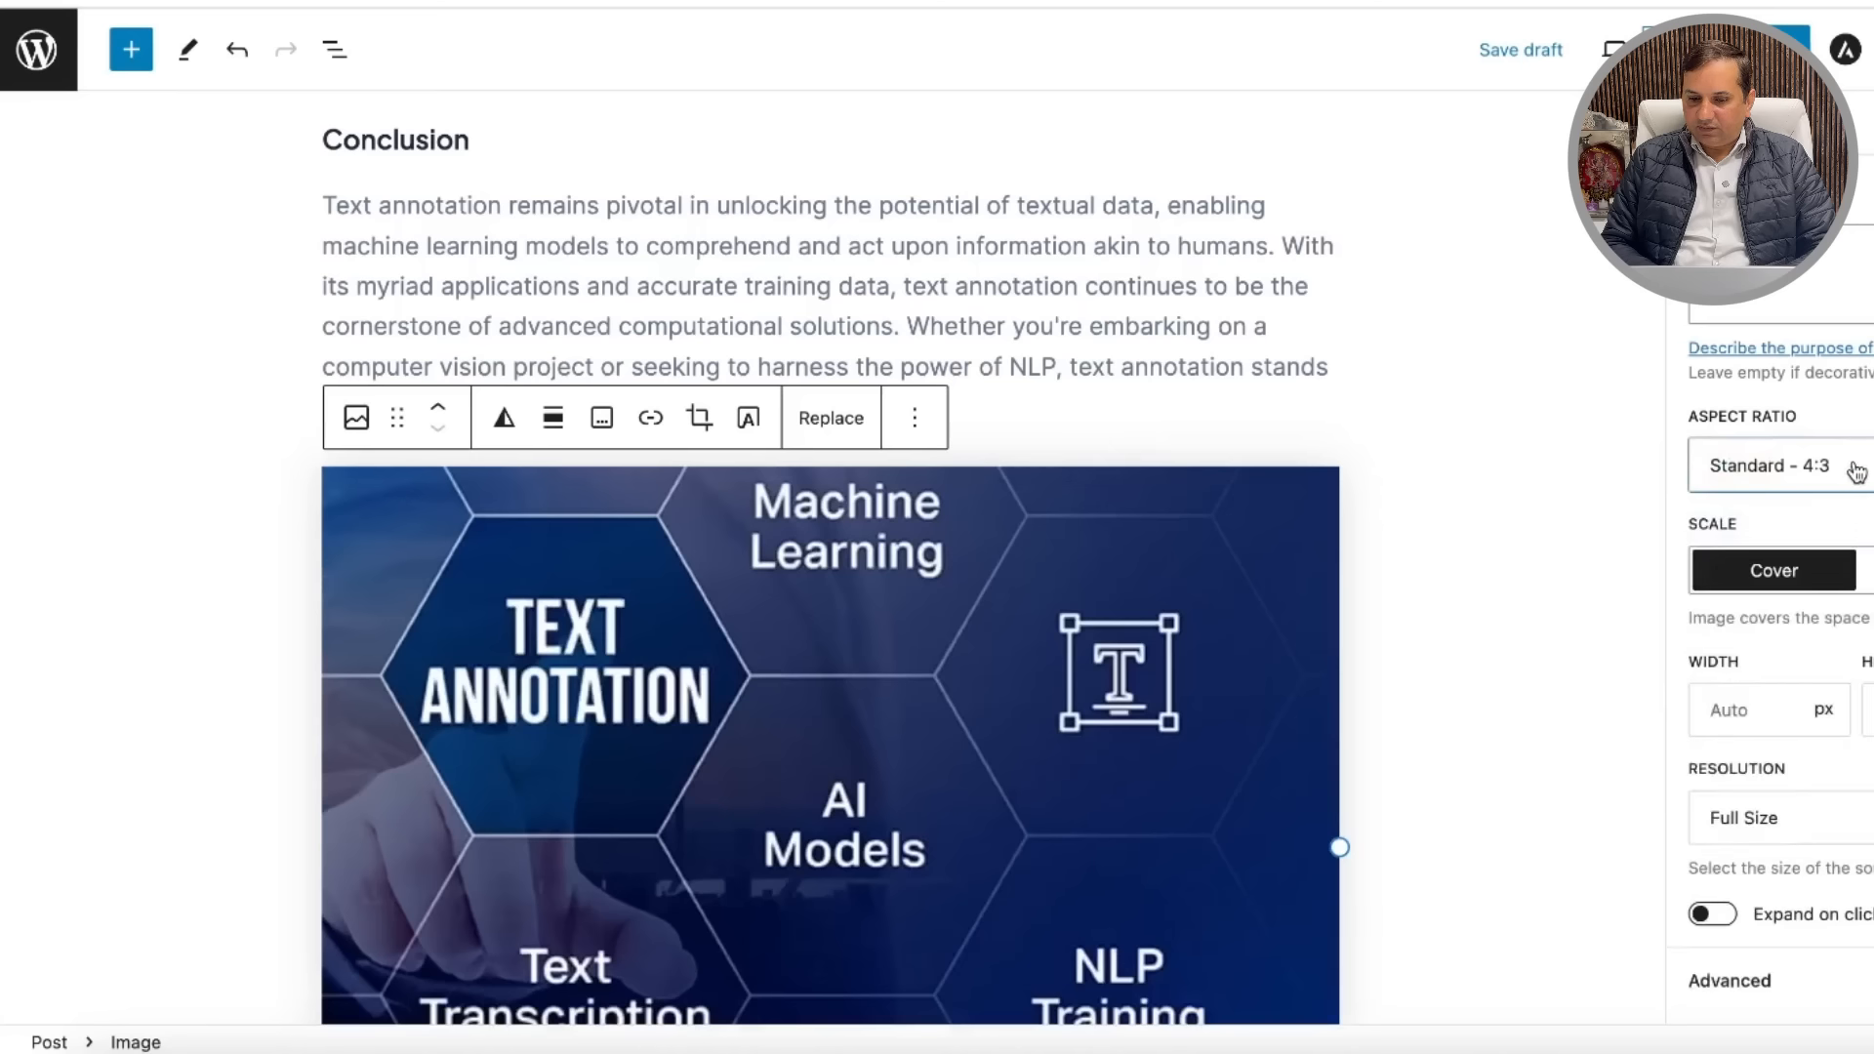
{"action": "left_click", "coordinate": [1550, 350]}
{"action": "left_click", "coordinate": [1025, 668]}
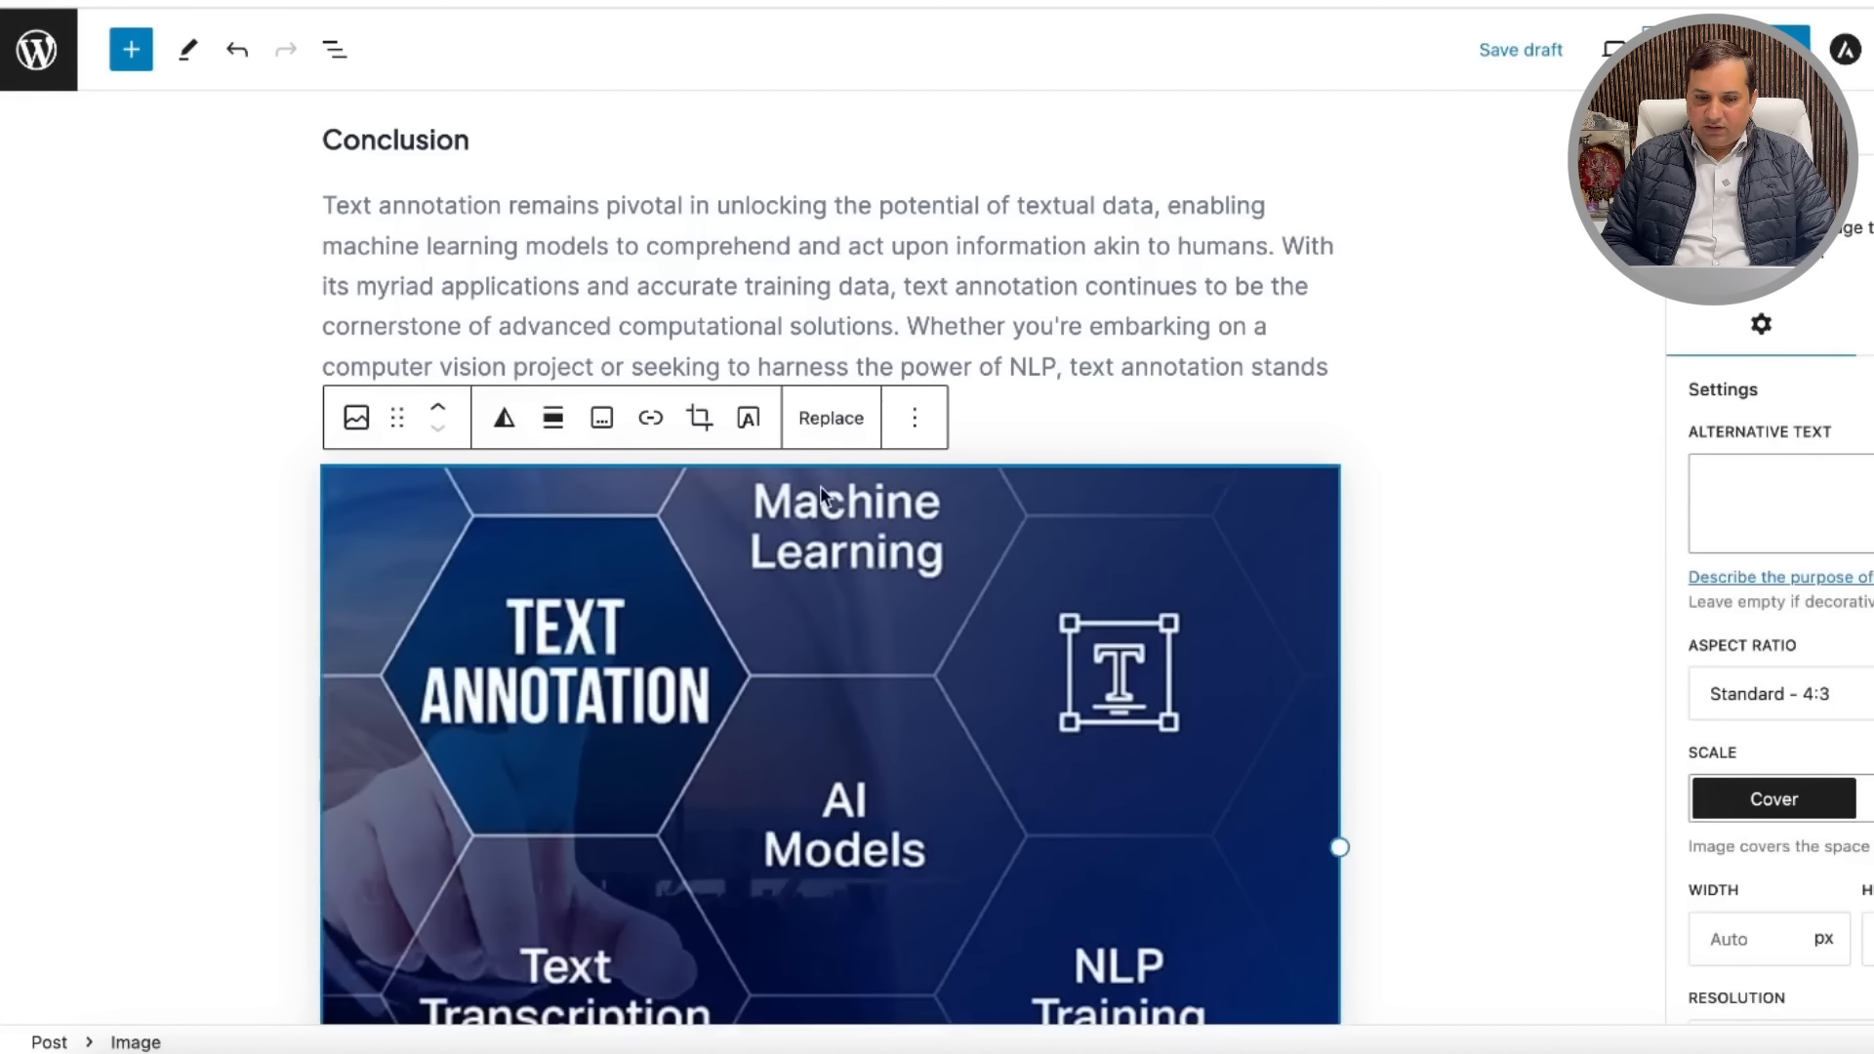
Step: Move the image up above the SuperAnnotate heading and check the post title
{"action": "left_click", "coordinate": [440, 409]}
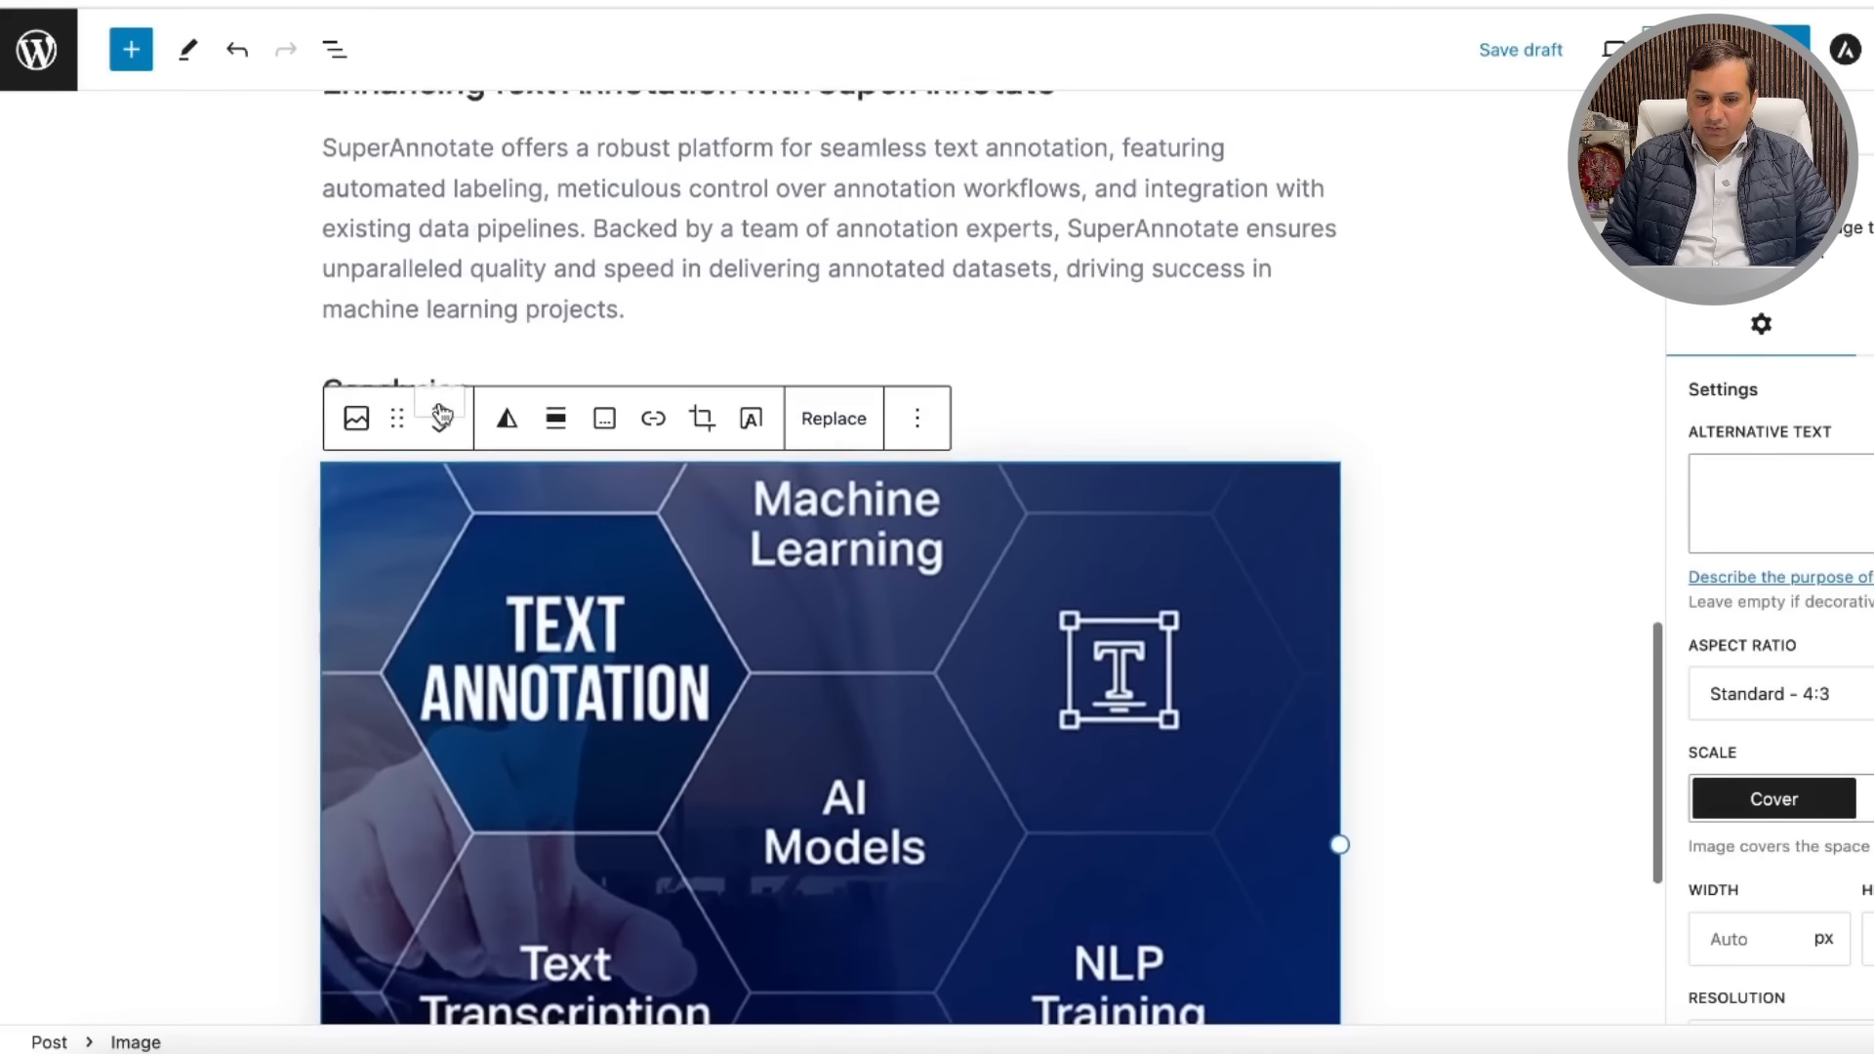
{"action": "left_click", "coordinate": [441, 414]}
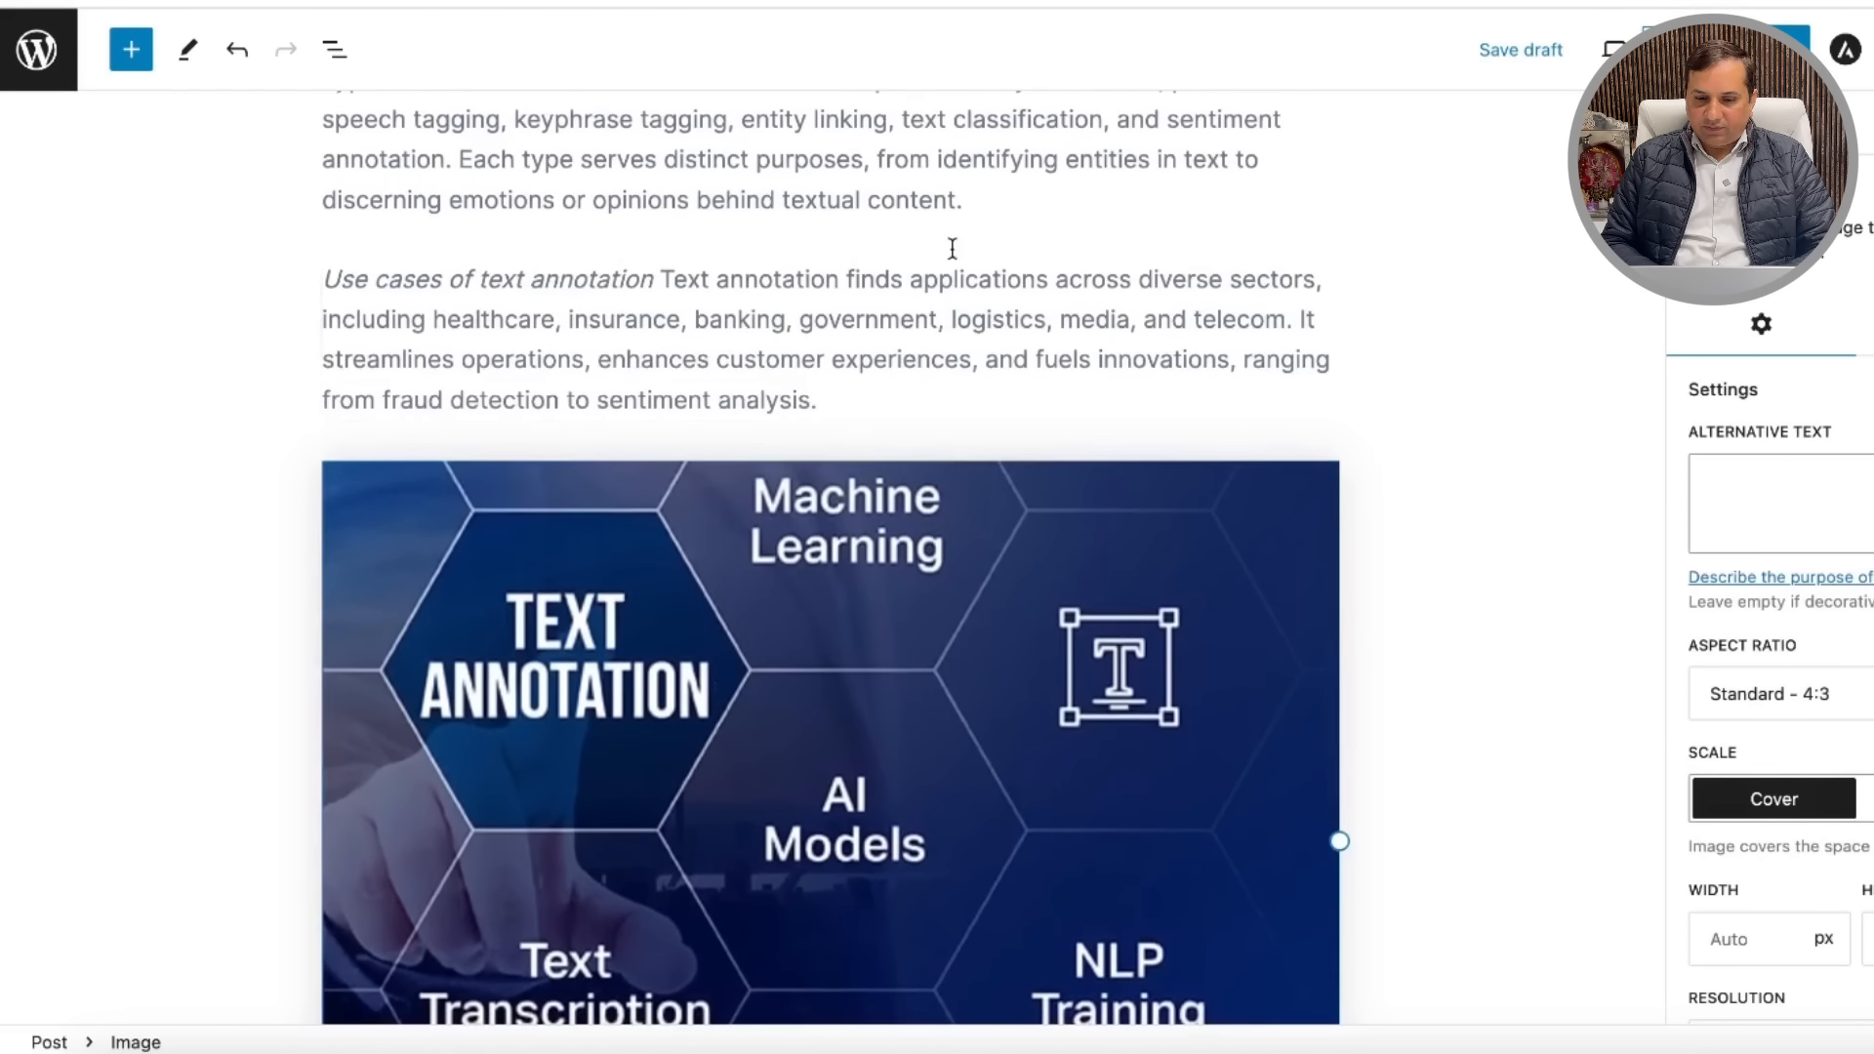
{"action": "scroll", "coordinate": [1460, 391], "scroll_direction": "up", "scroll_amount": 10}
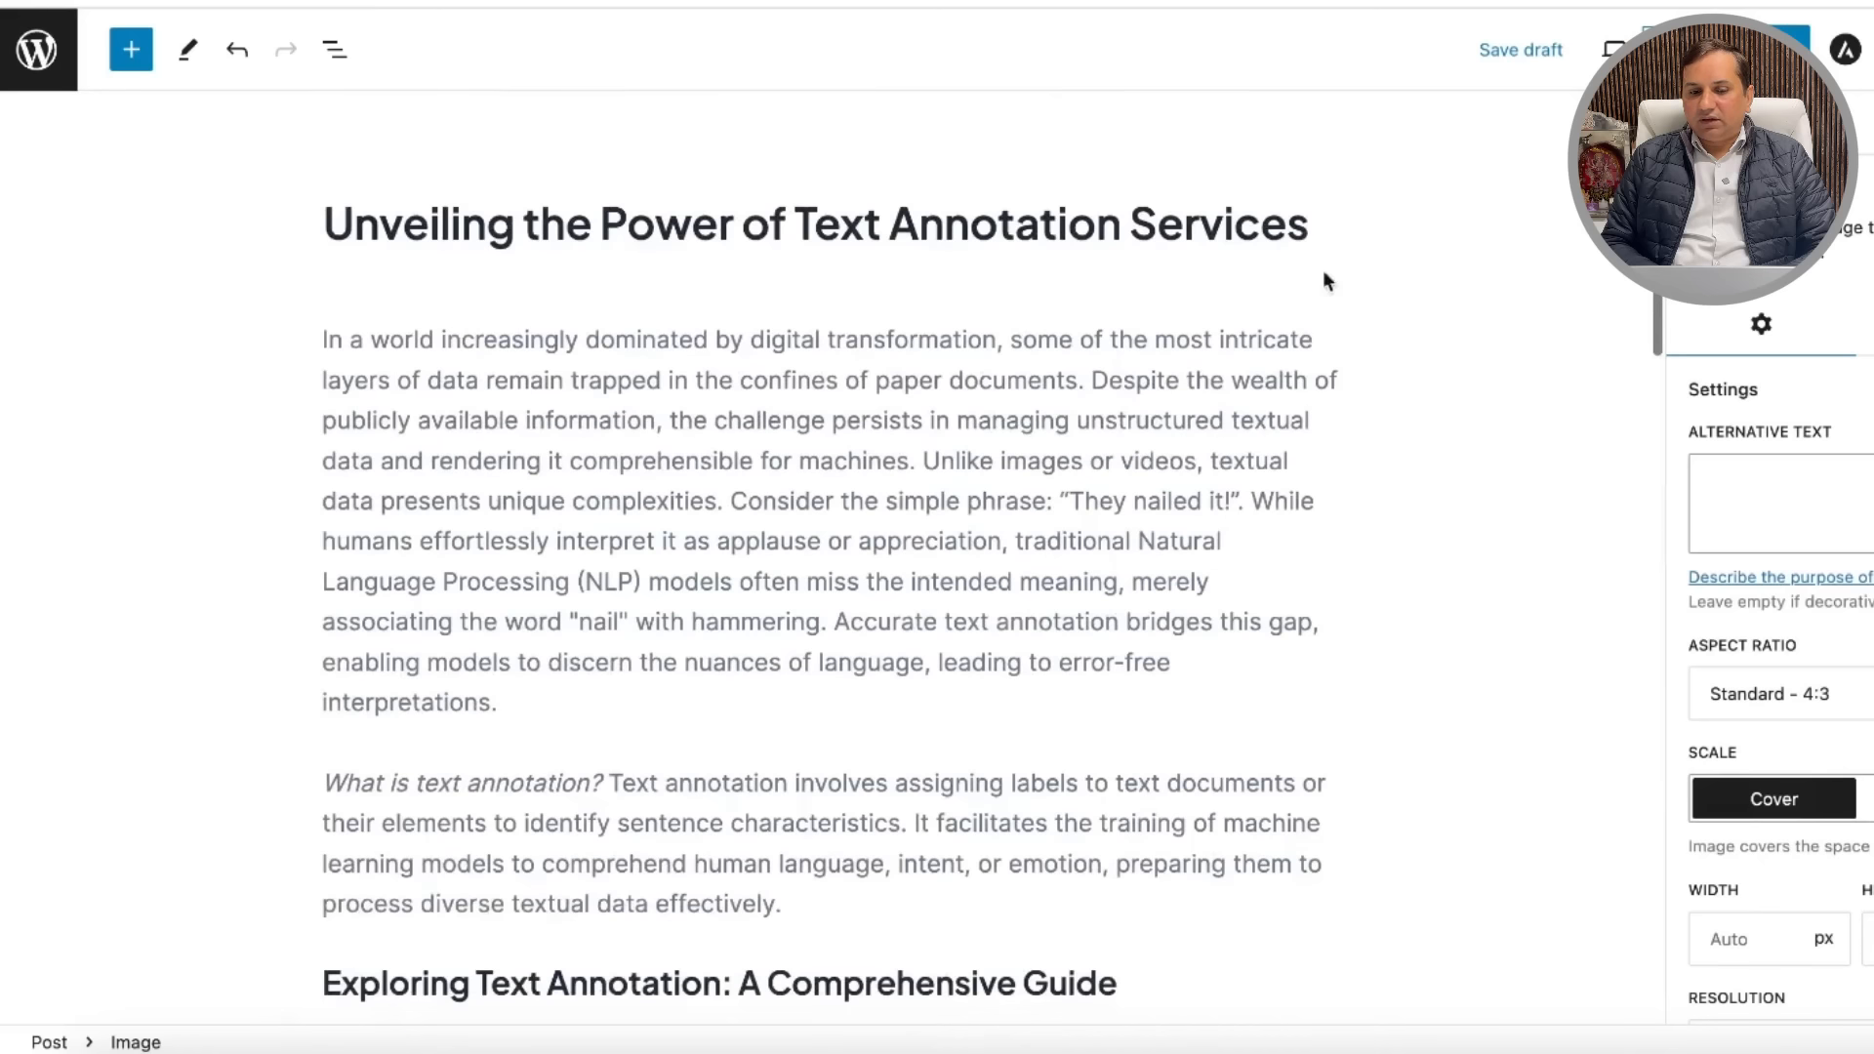
{"action": "left_click", "coordinate": [943, 227]}
{"action": "left_click", "coordinate": [1422, 234]}
Step: Open the block inserter and dismiss it with Escape
{"action": "left_click", "coordinate": [131, 50]}
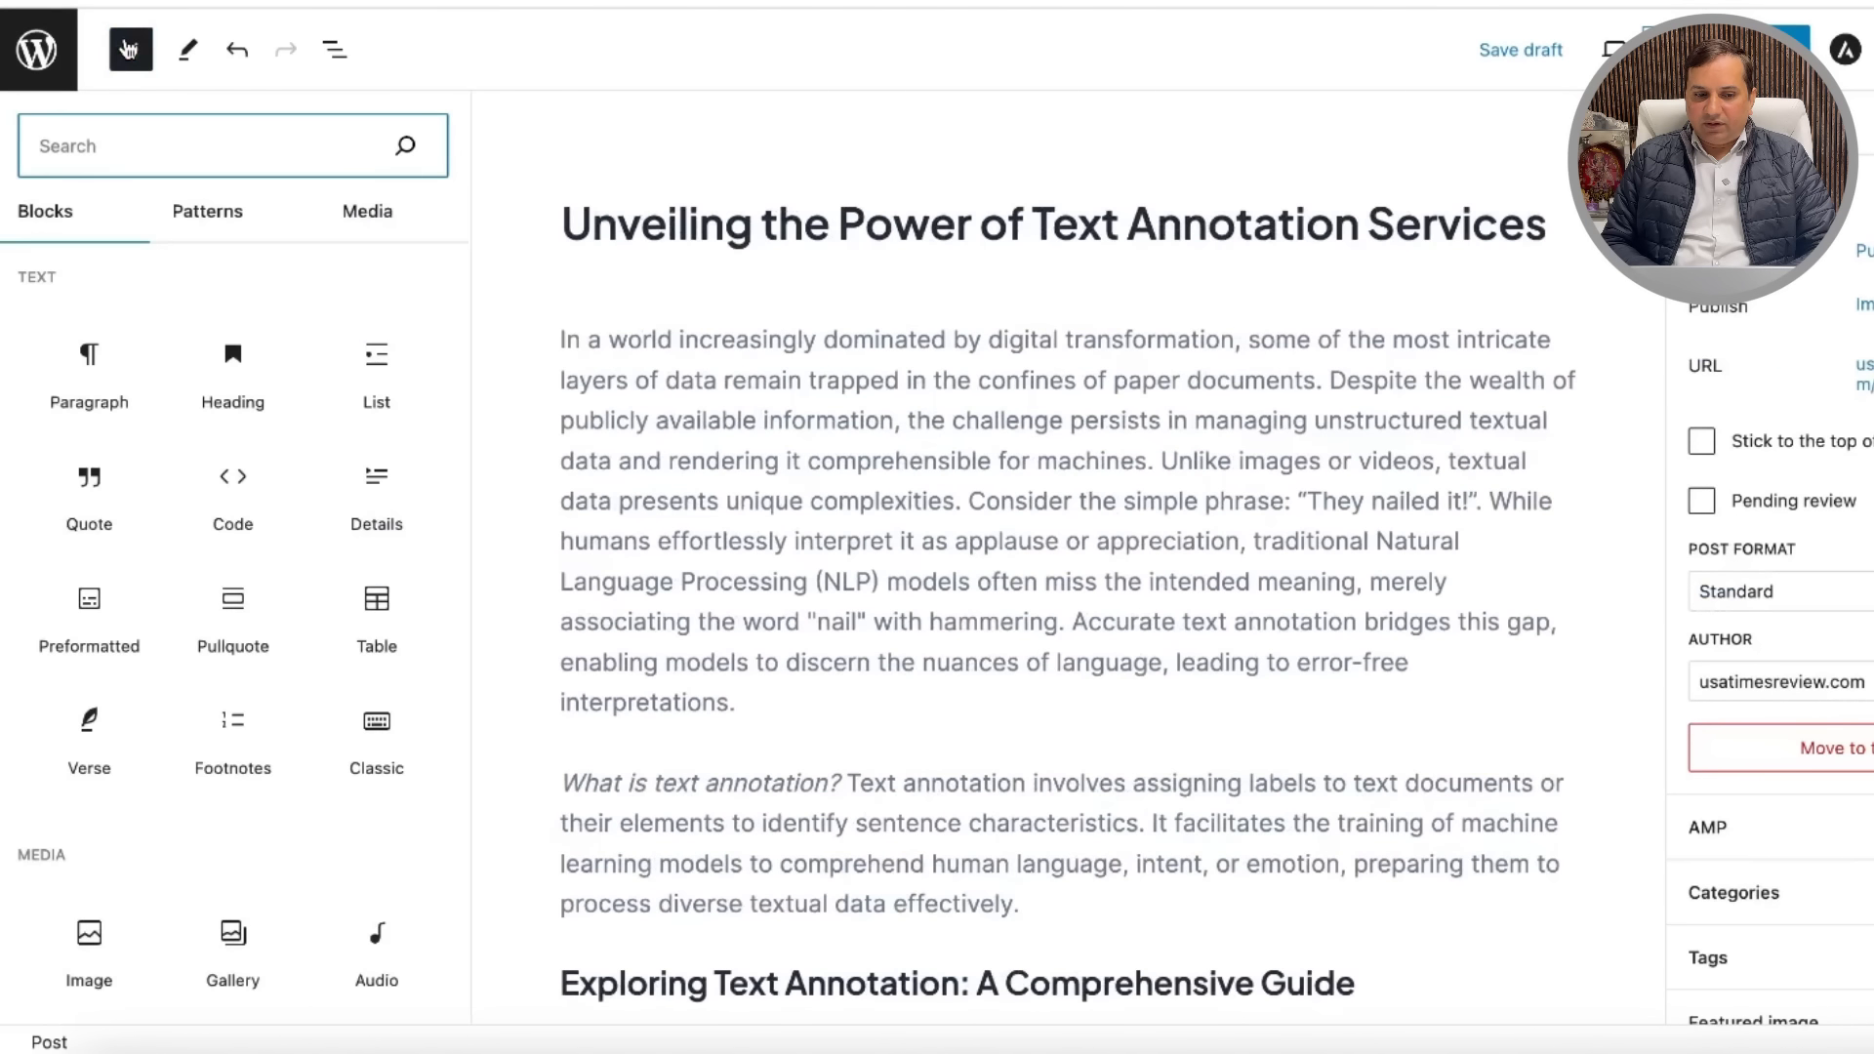
{"action": "mouse_move", "coordinate": [377, 368]}
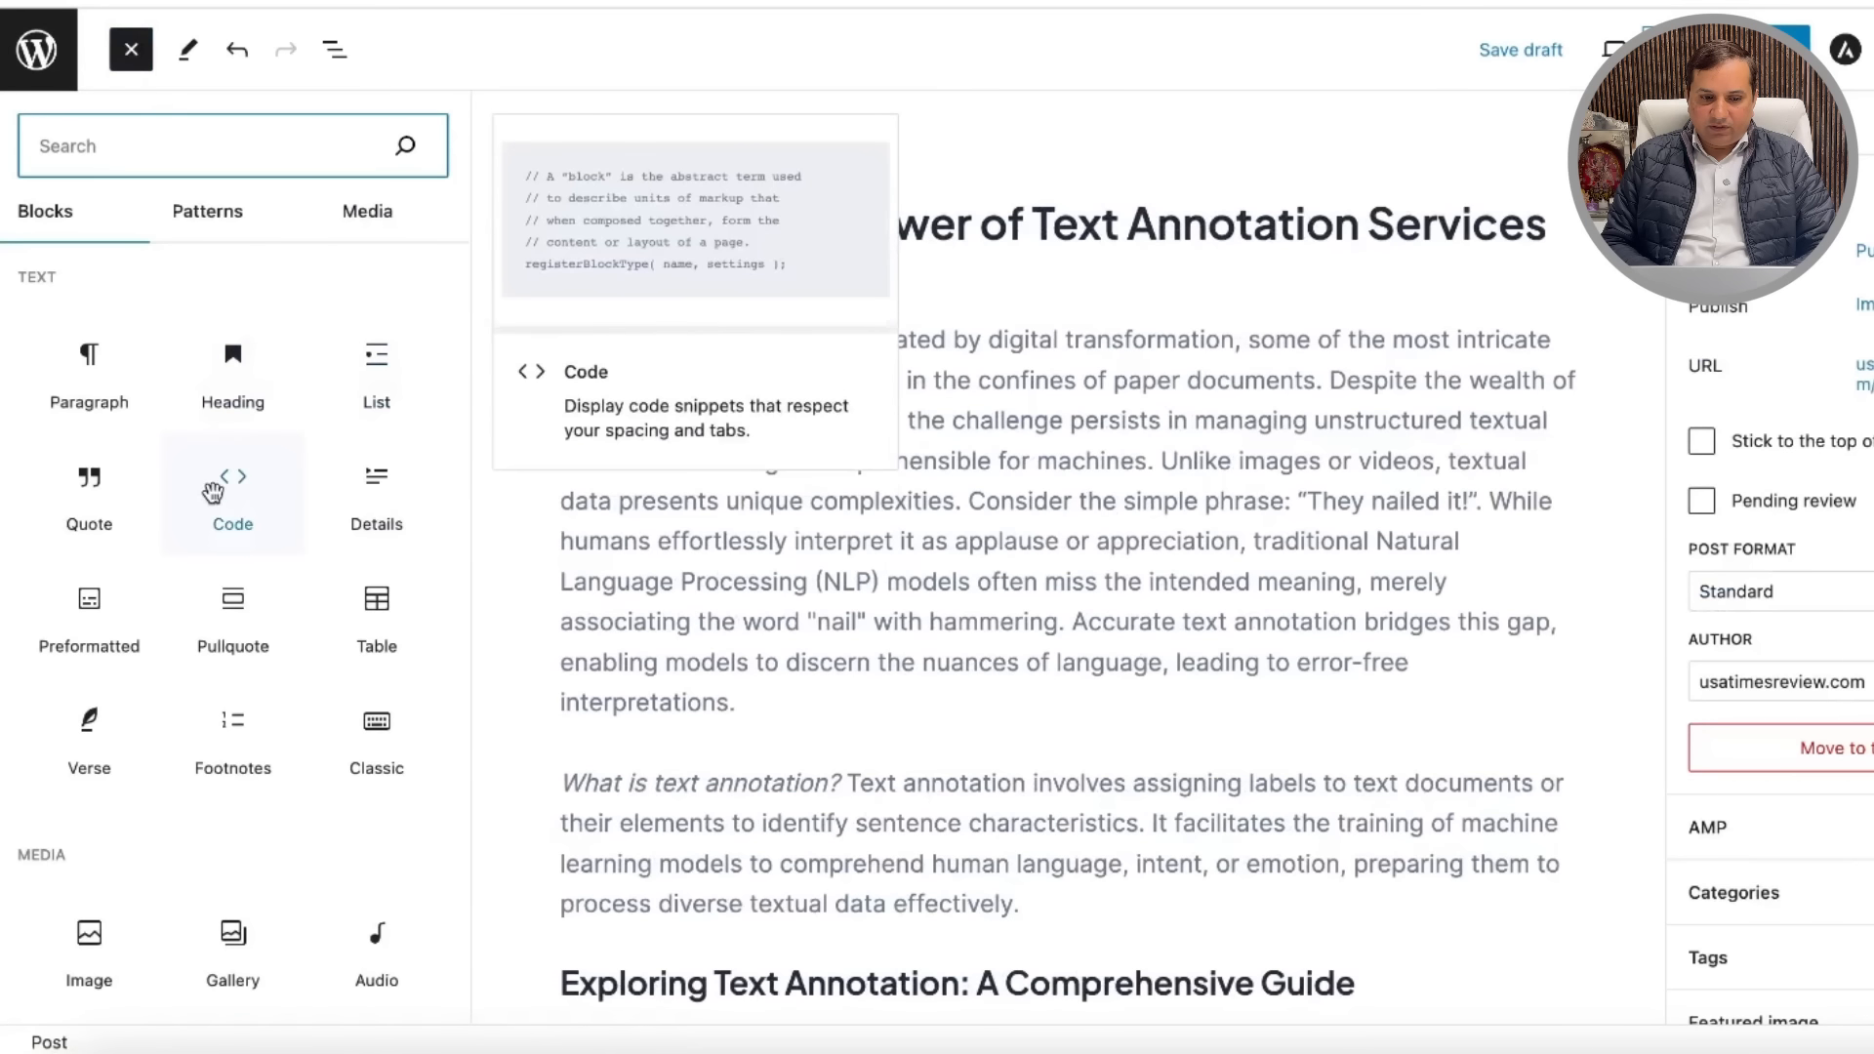
{"action": "mouse_move", "coordinate": [110, 687]}
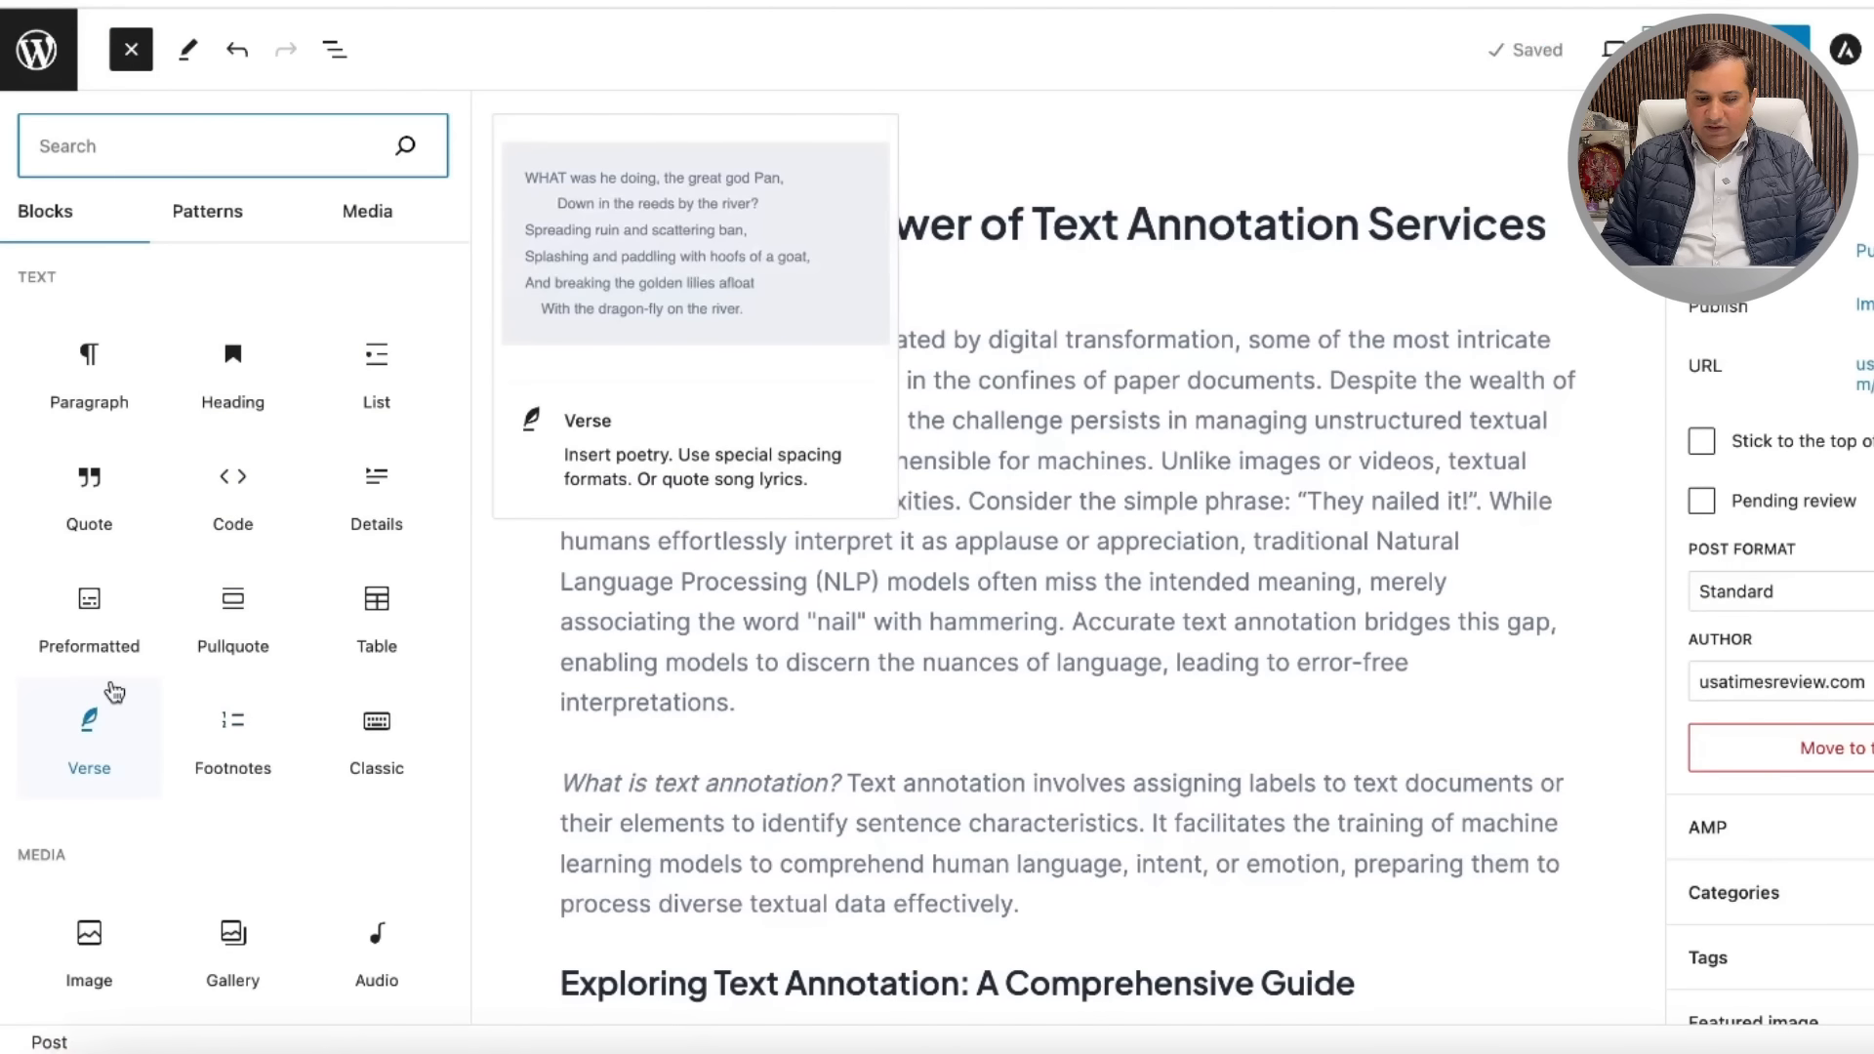
{"action": "key", "text": "Escape"}
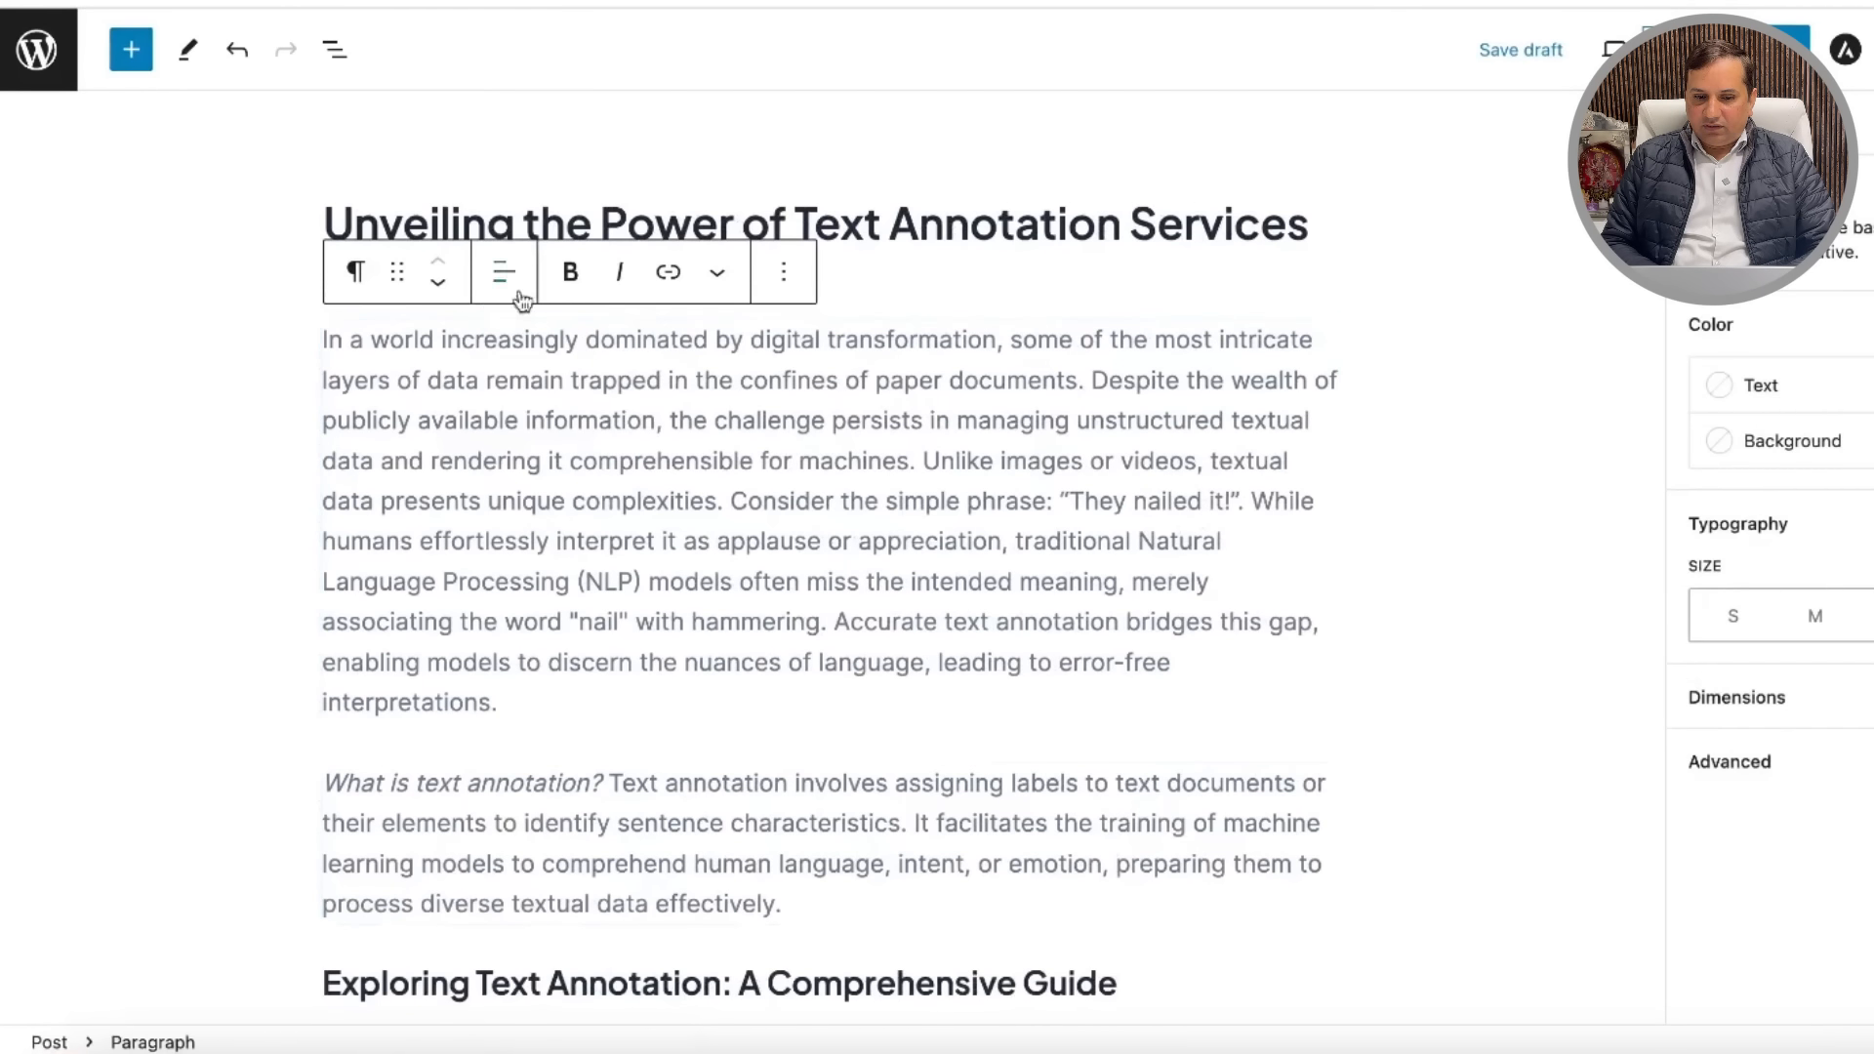
Step: Reposition the intro paragraph so it sits directly under the post title
{"action": "left_click", "coordinate": [439, 283]}
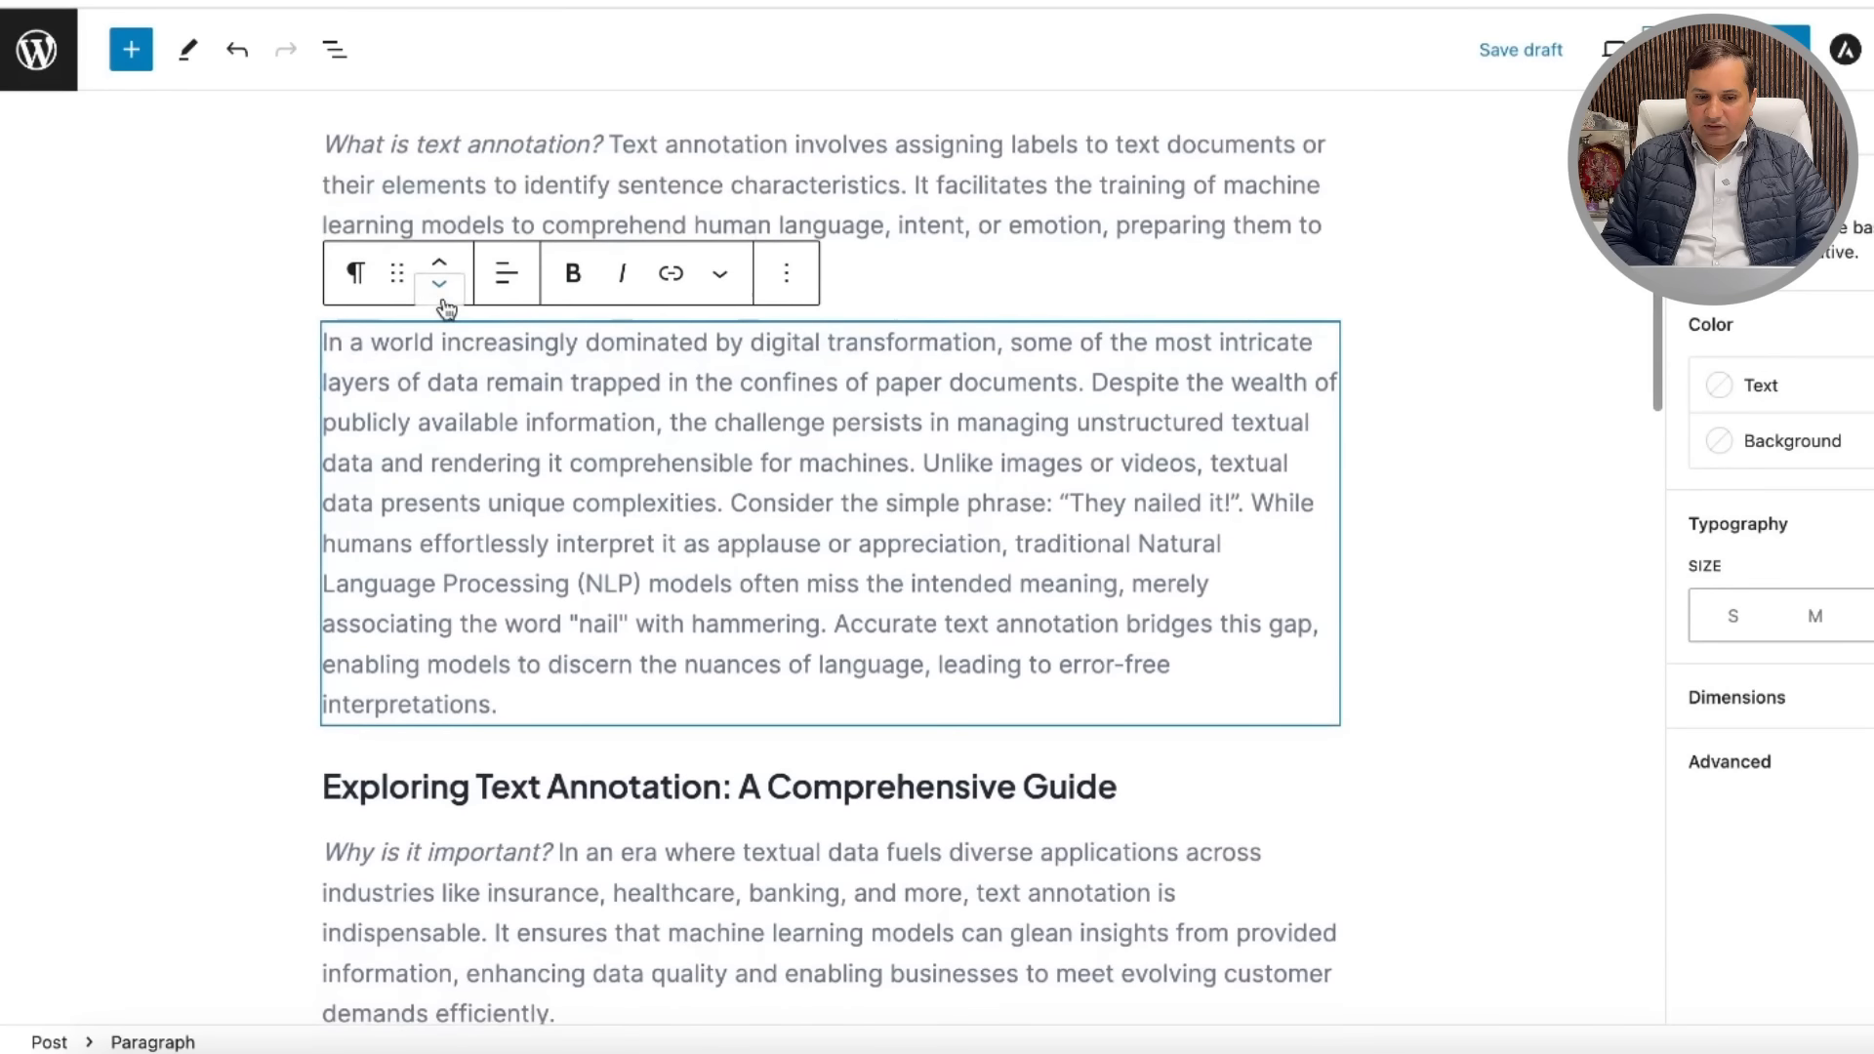
{"action": "left_click", "coordinate": [438, 285]}
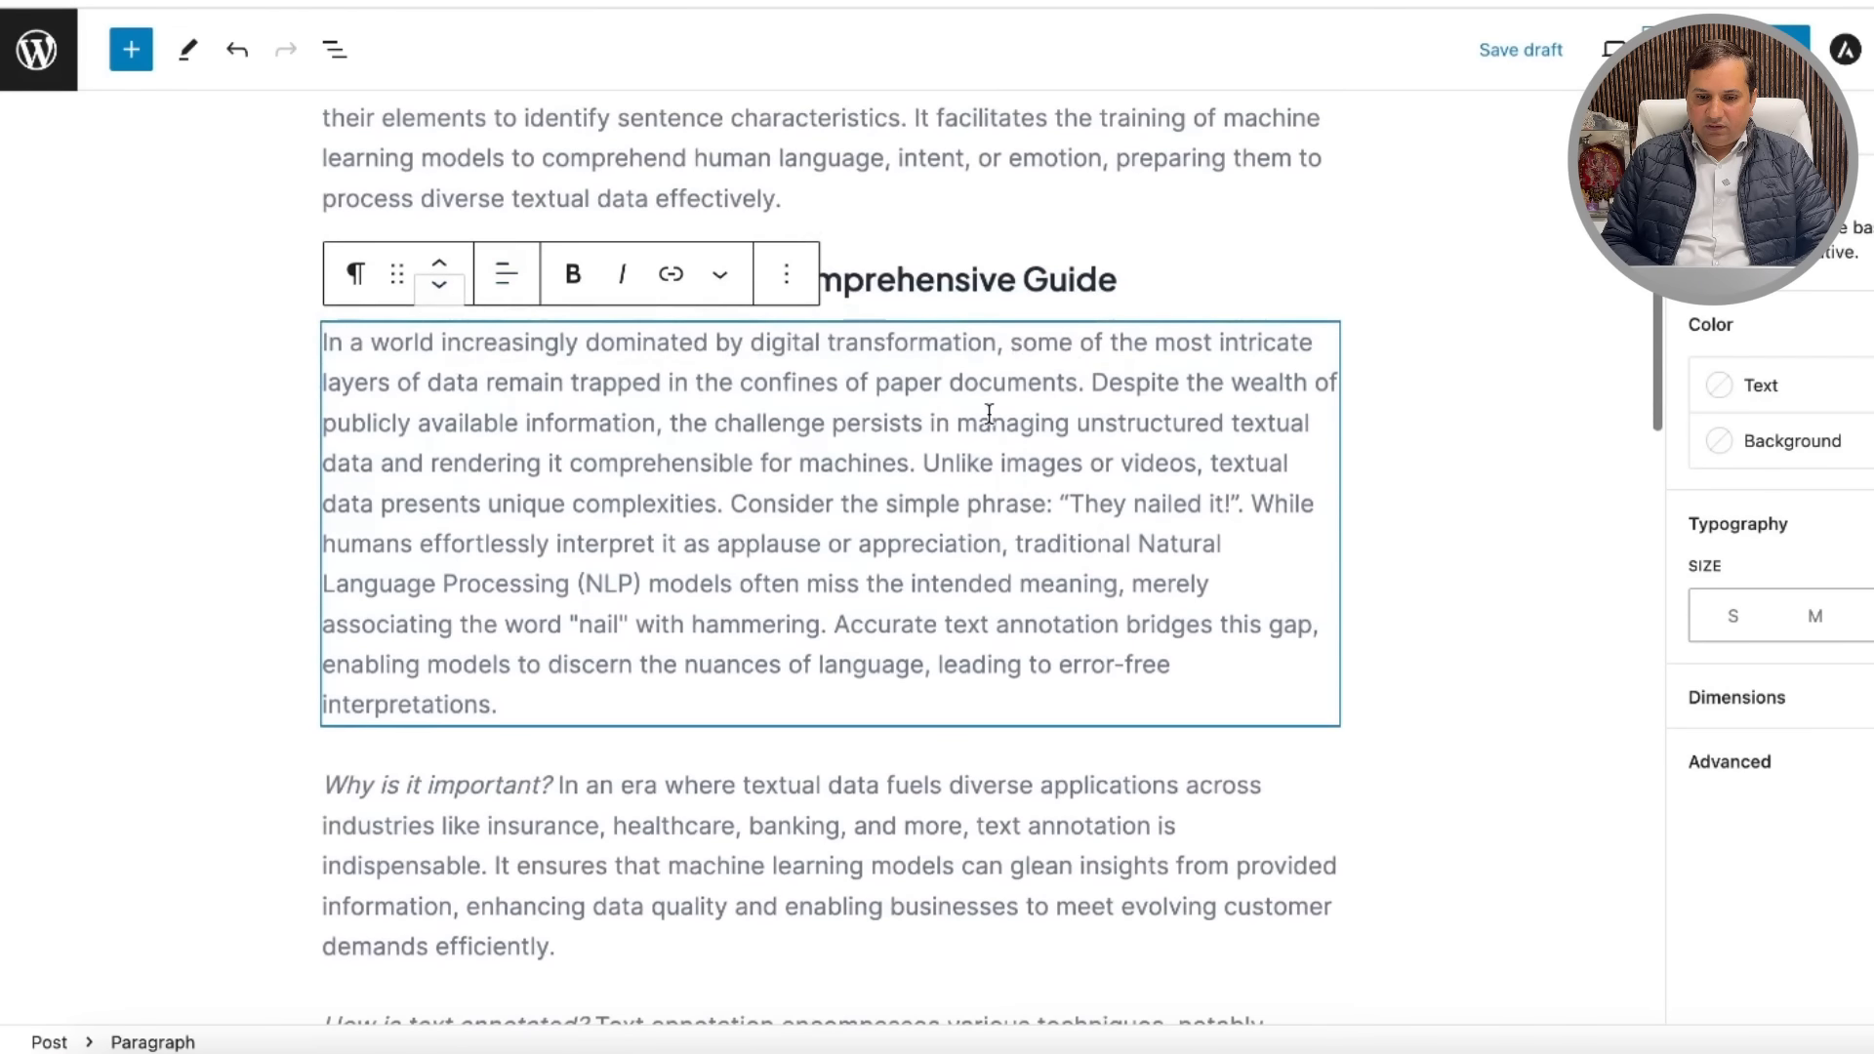
{"action": "left_click", "coordinate": [1403, 252]}
{"action": "scroll", "coordinate": [1402, 249], "scroll_direction": "up", "scroll_amount": 3}
{"action": "left_click", "coordinate": [729, 686]}
{"action": "left_click", "coordinate": [441, 530]}
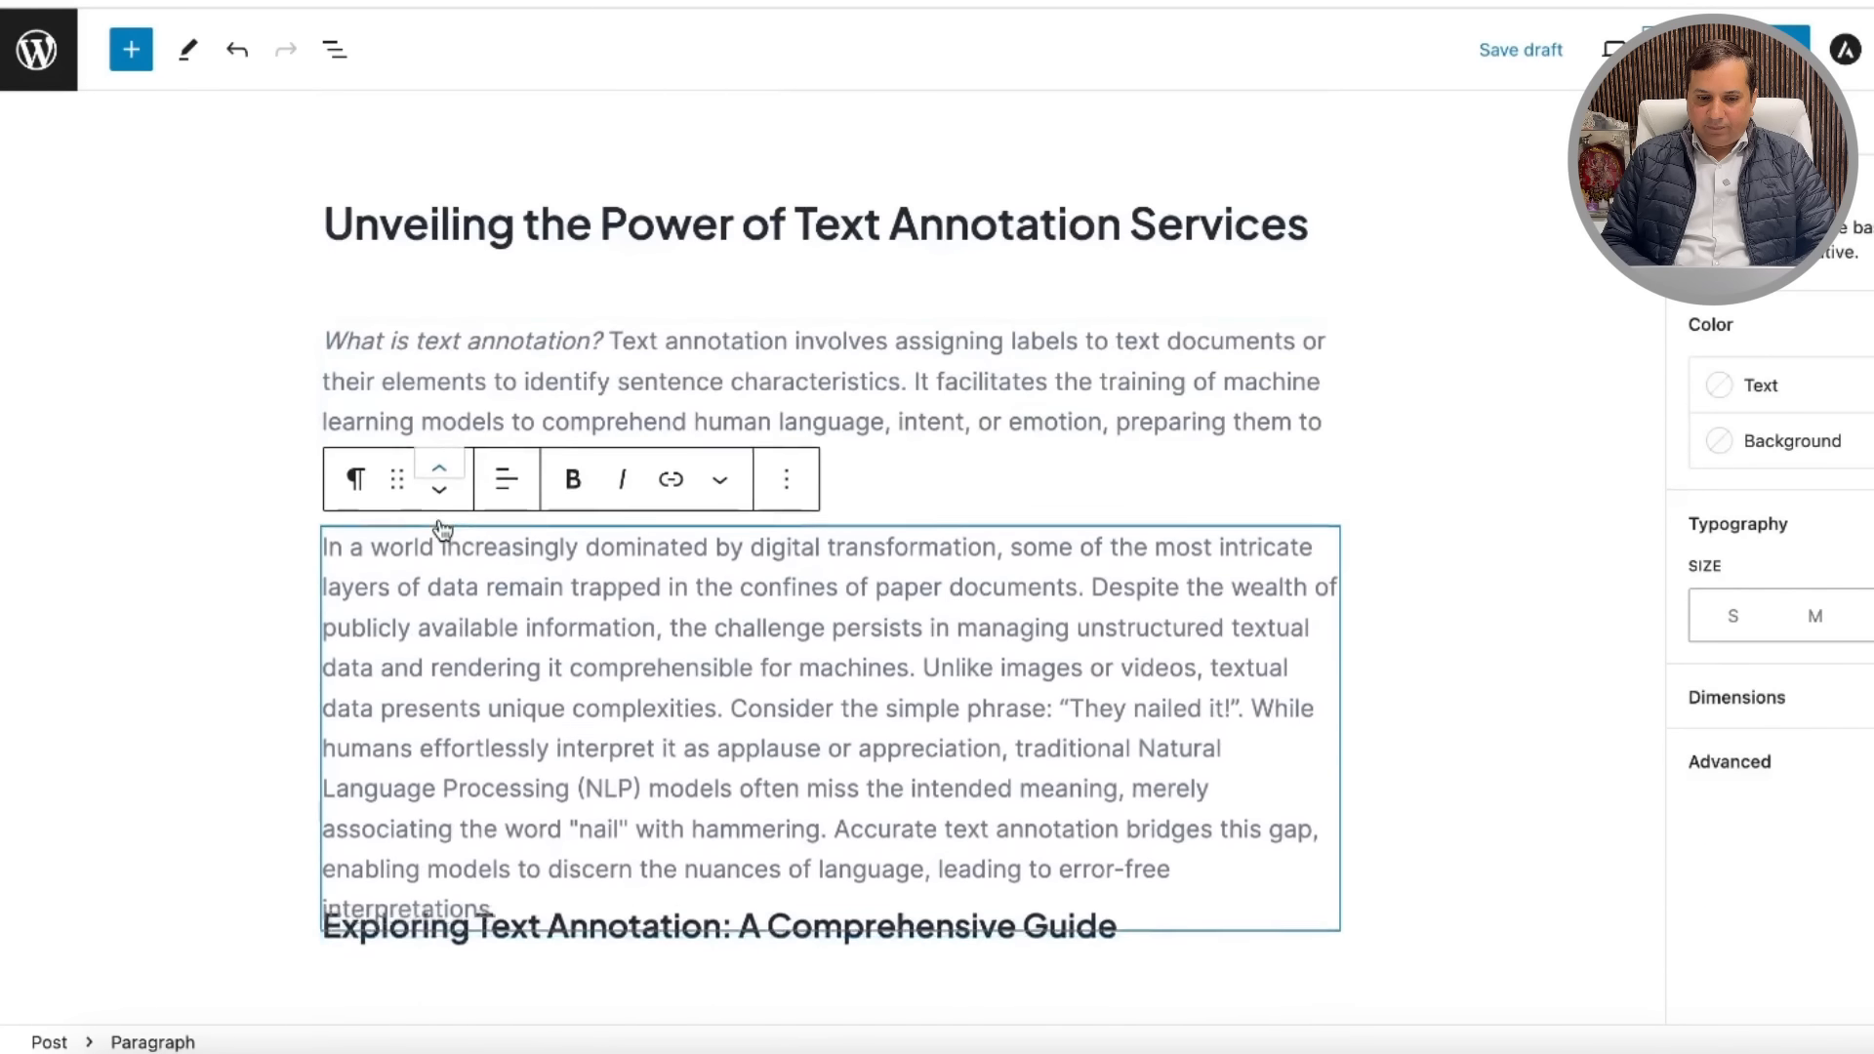
{"action": "left_click", "coordinate": [439, 518]}
{"action": "left_click", "coordinate": [452, 607]}
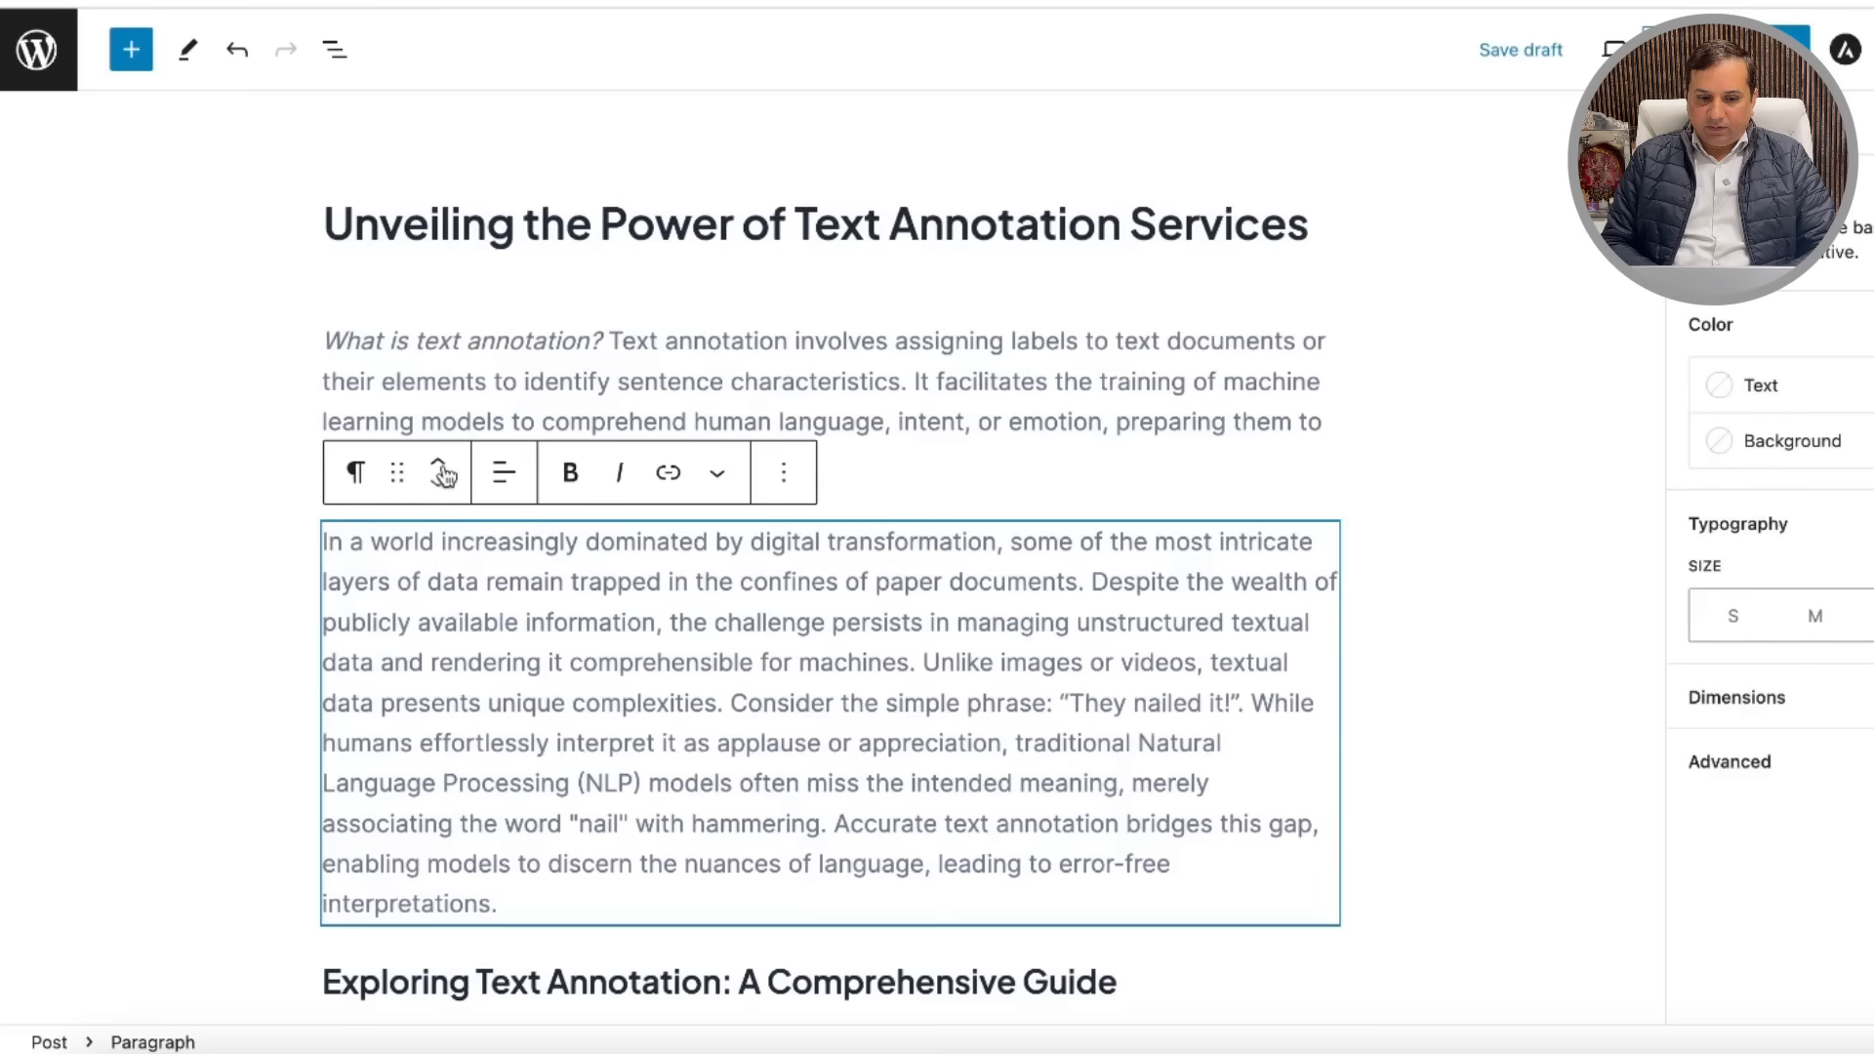
{"action": "left_click", "coordinate": [436, 459]}
{"action": "left_click", "coordinate": [1436, 474]}
{"action": "scroll", "coordinate": [1437, 474], "scroll_direction": "down", "scroll_amount": 12}
Step: Move the Text Annotation image up six blocks to just below the title
{"action": "left_click", "coordinate": [1111, 566]}
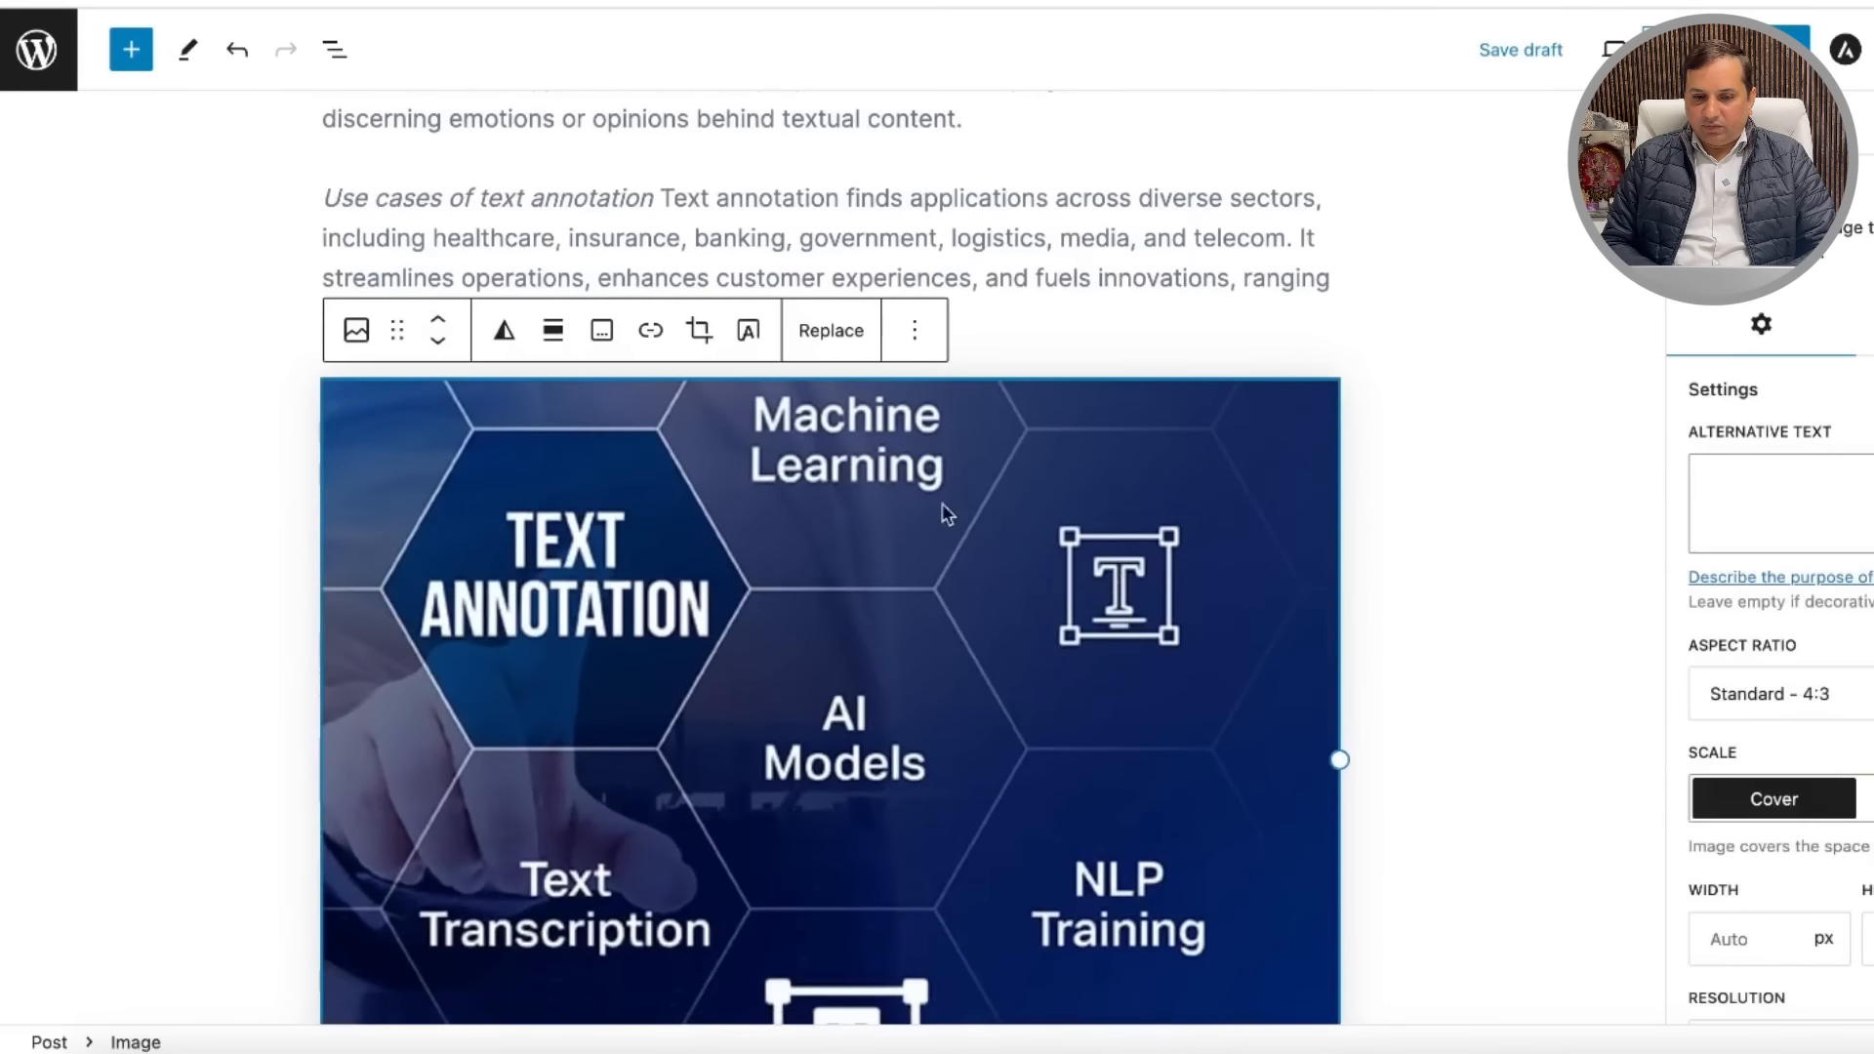
{"action": "left_click", "coordinate": [436, 322]}
{"action": "left_click", "coordinate": [436, 322]}
{"action": "left_click", "coordinate": [436, 322]}
{"action": "left_click", "coordinate": [437, 322]}
{"action": "left_click", "coordinate": [436, 322]}
{"action": "left_click", "coordinate": [436, 322]}
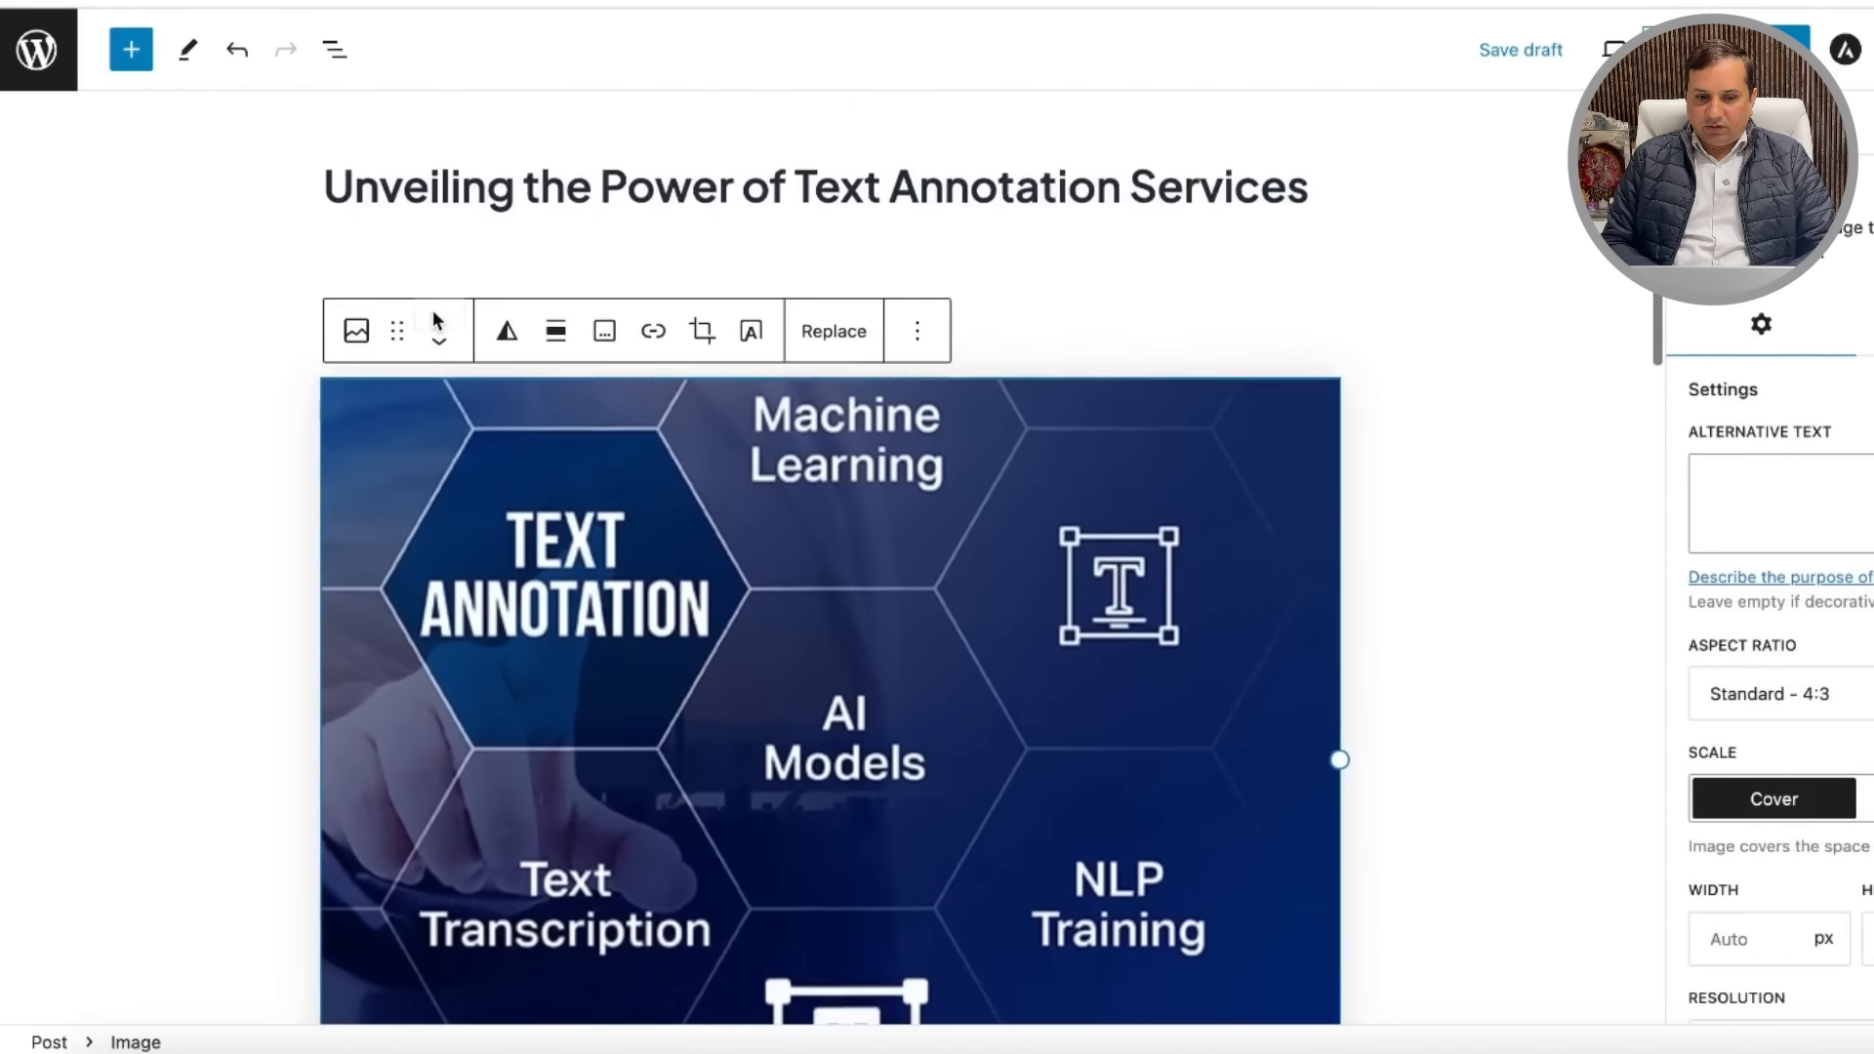
{"action": "left_click", "coordinate": [1517, 403]}
{"action": "scroll", "coordinate": [1515, 394], "scroll_direction": "down", "scroll_amount": 20}
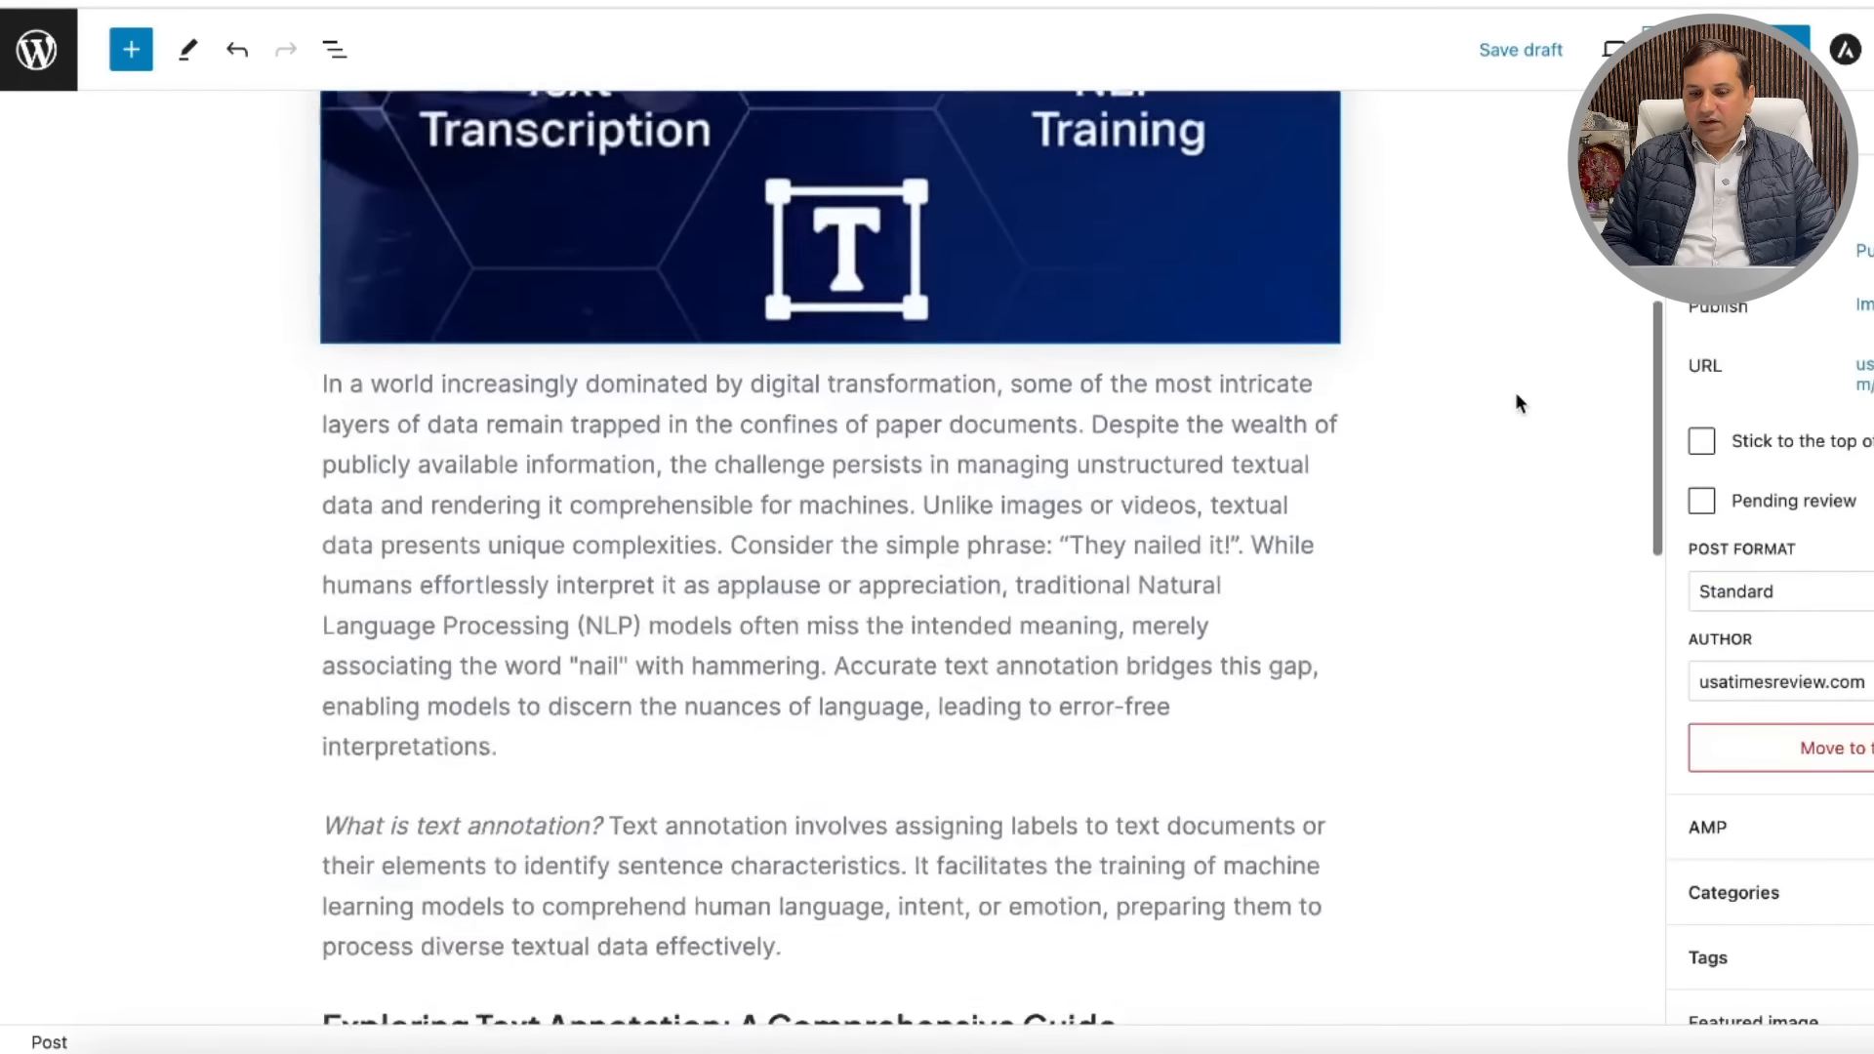
{"action": "scroll", "coordinate": [1516, 394], "scroll_direction": "up", "scroll_amount": 20}
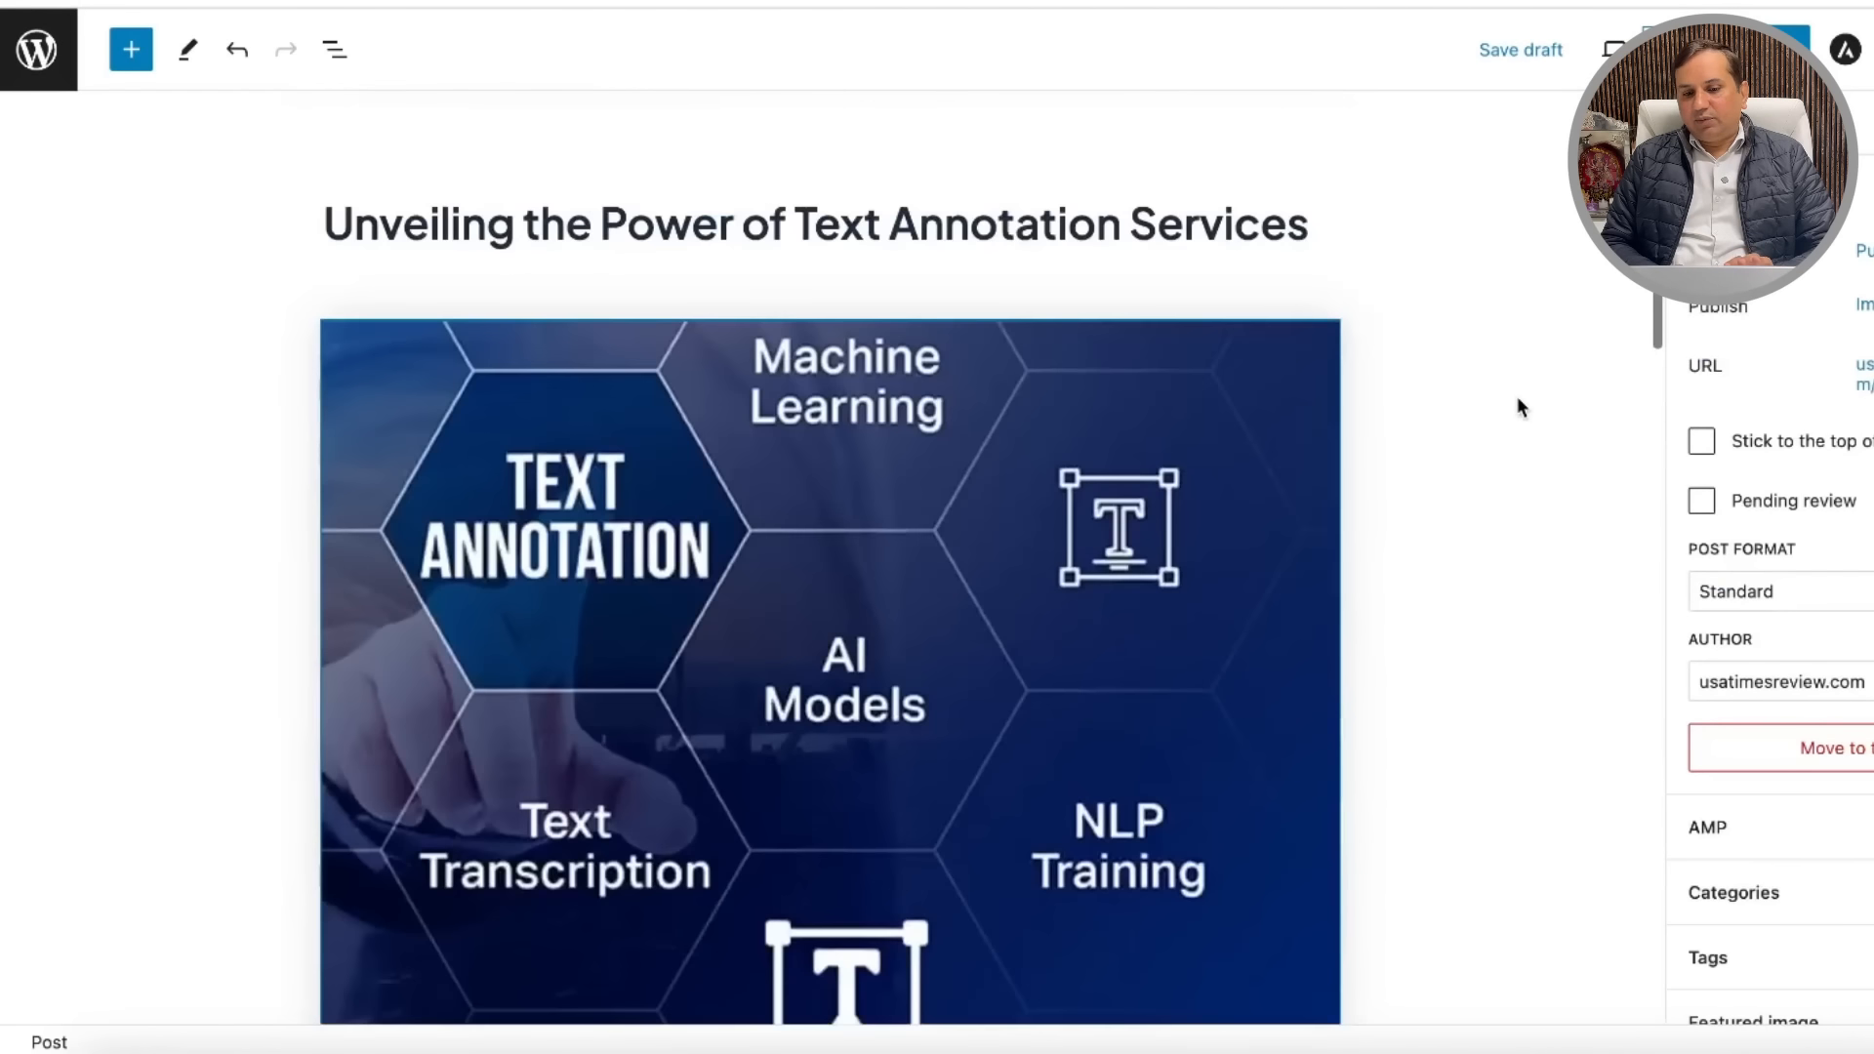
{"action": "scroll", "coordinate": [1402, 556], "scroll_direction": "down", "scroll_amount": 5}
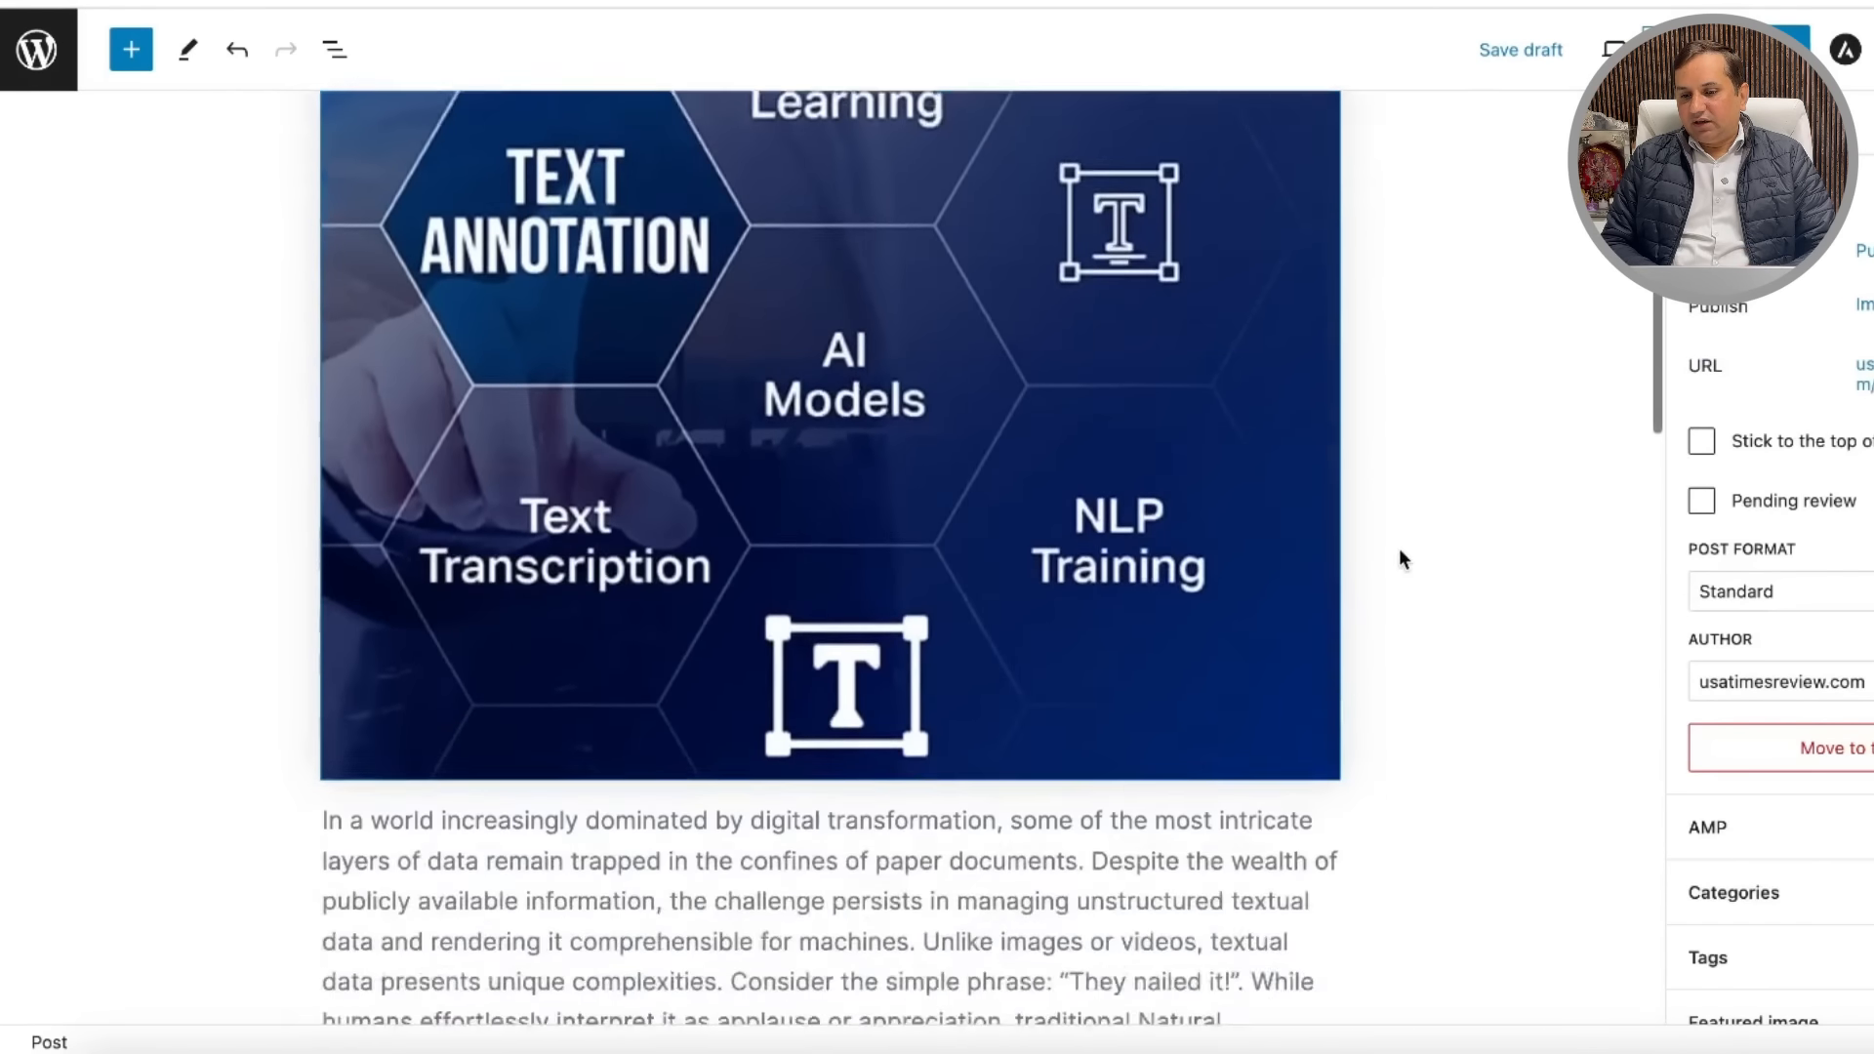
{"action": "scroll", "coordinate": [1756, 537], "scroll_direction": "down", "scroll_amount": 5}
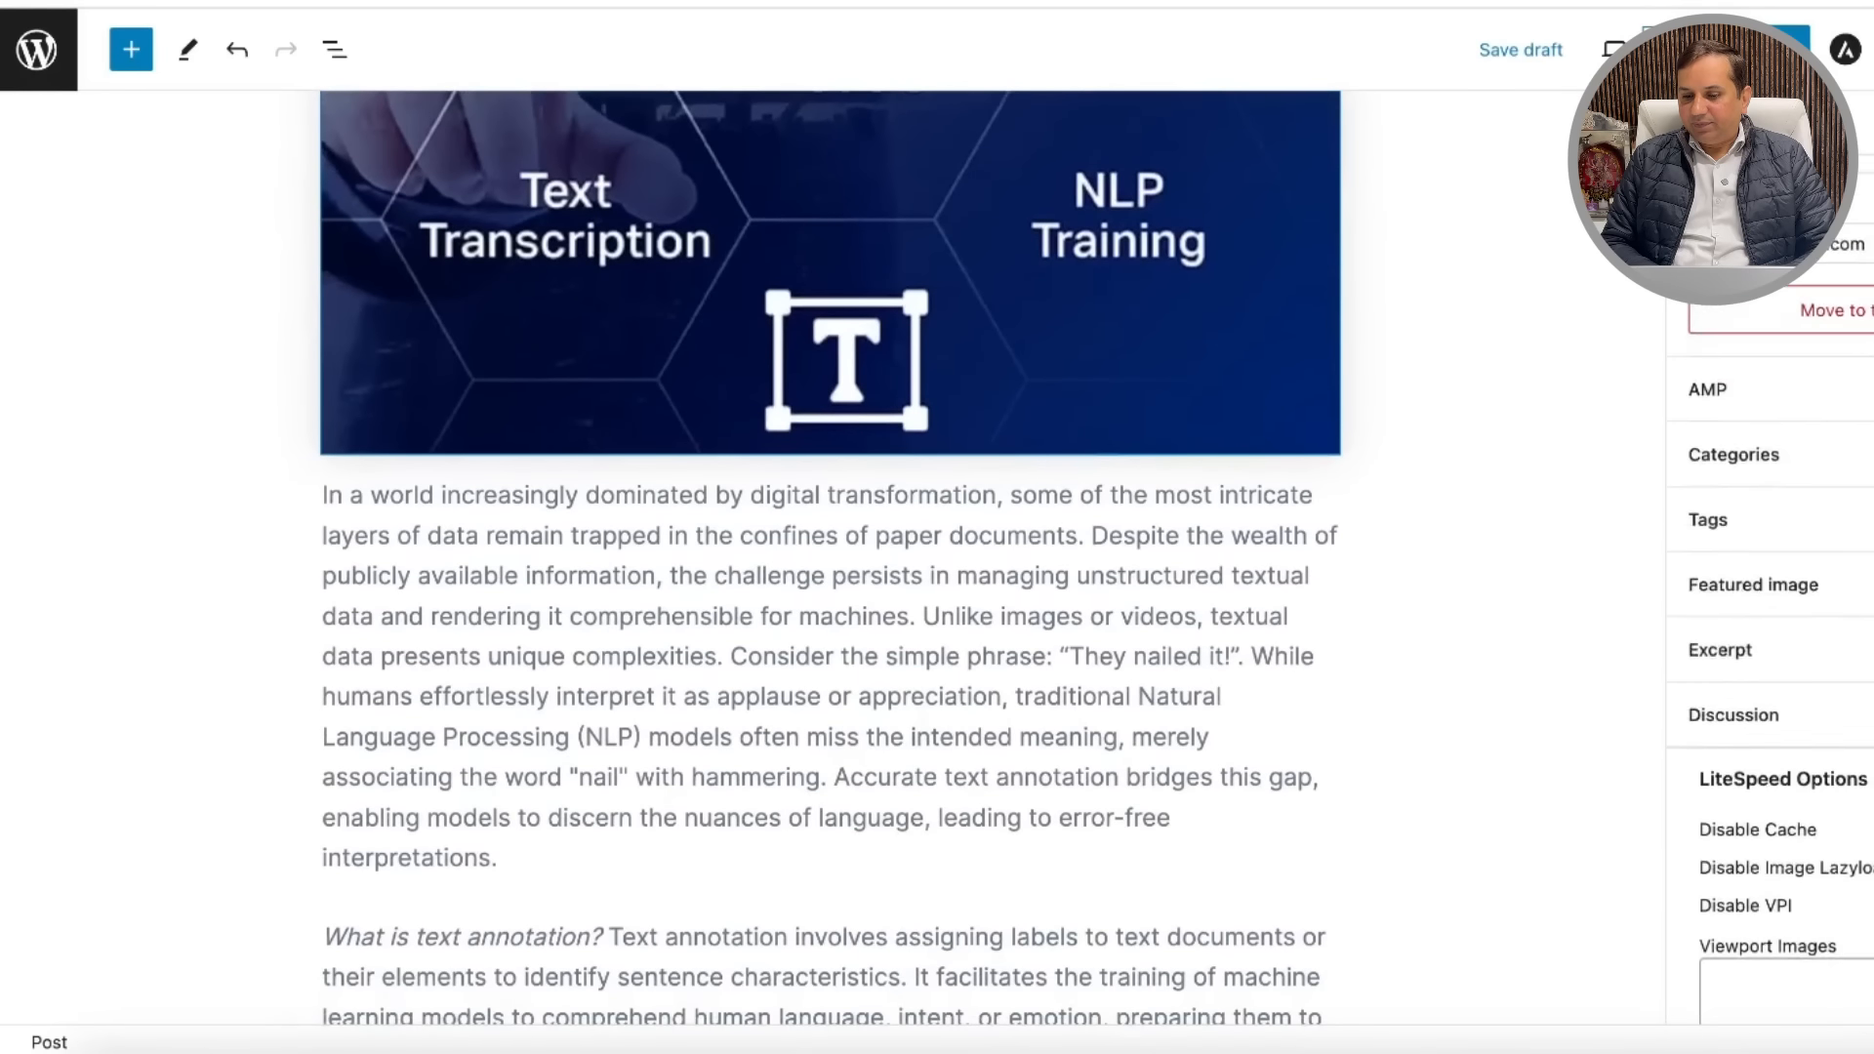
Step: Upload Text-Annotation-600x400-2.jpg through the Featured image chooser
{"action": "left_click", "coordinate": [1753, 509]}
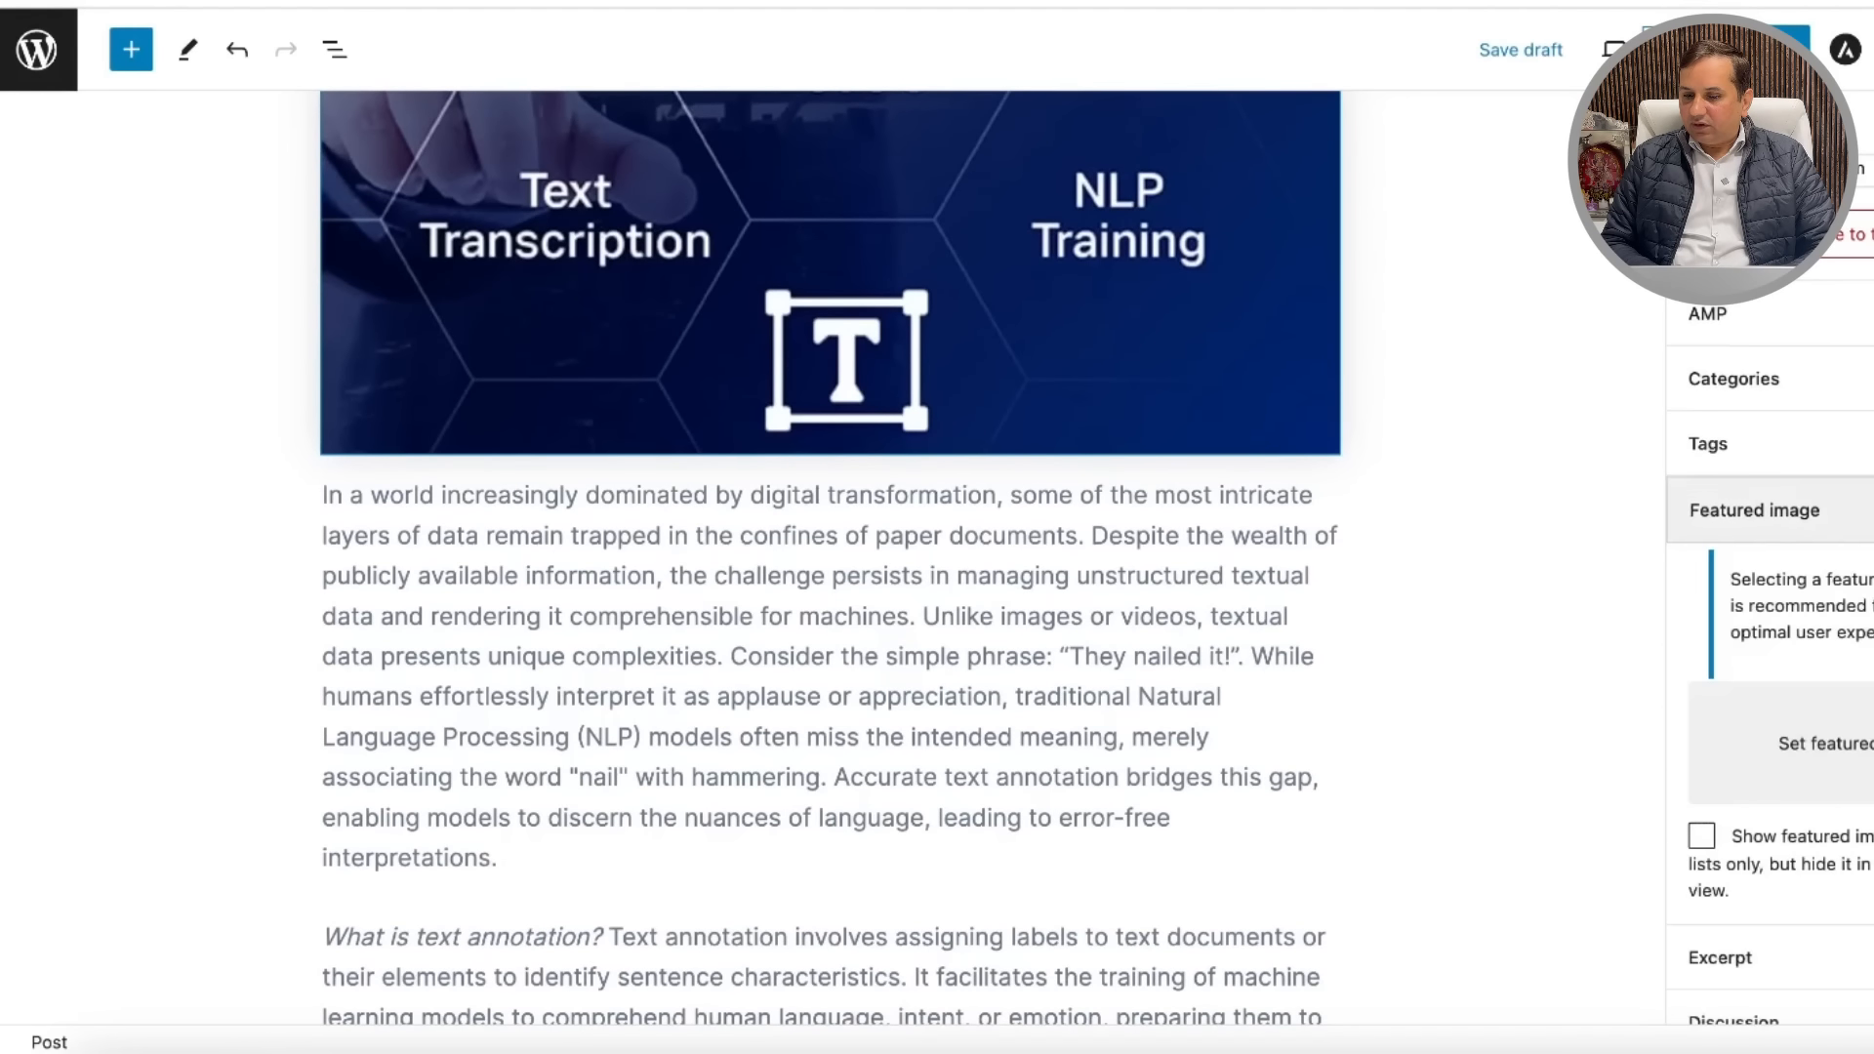
{"action": "left_click", "coordinate": [1852, 756]}
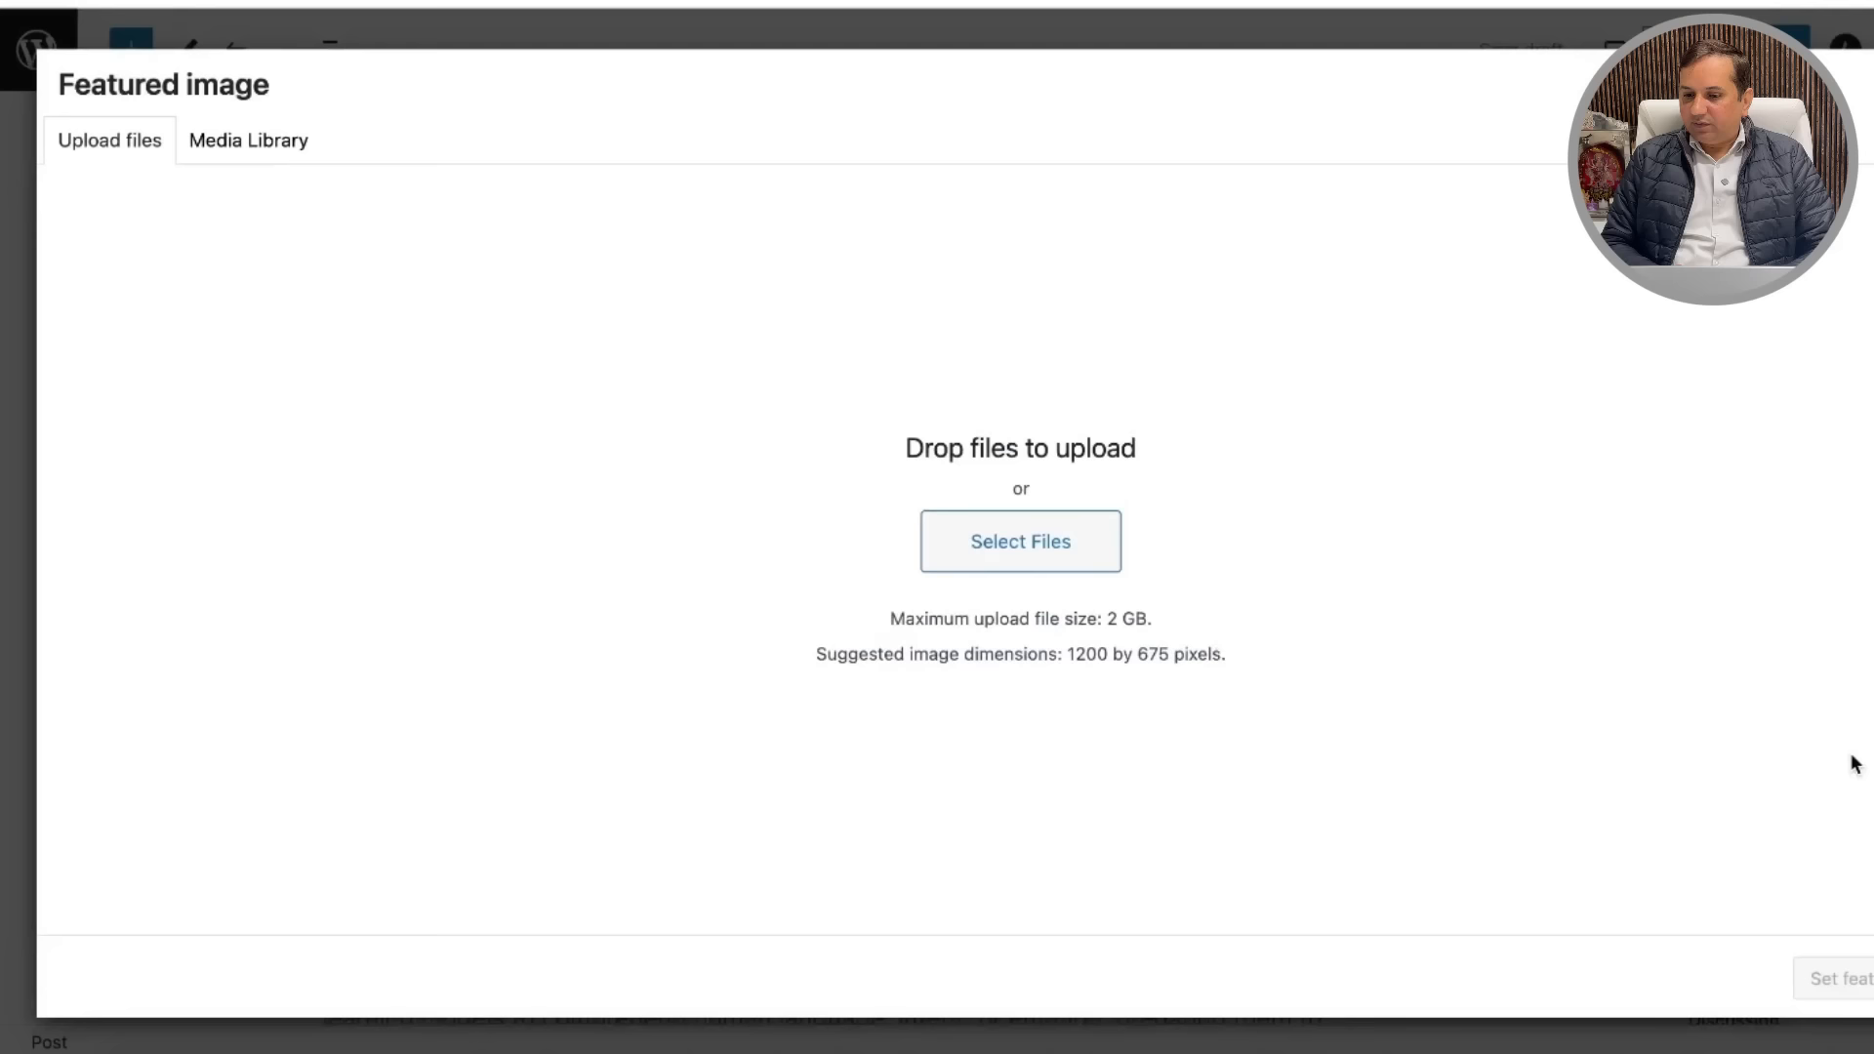
{"action": "left_click", "coordinate": [1021, 546]}
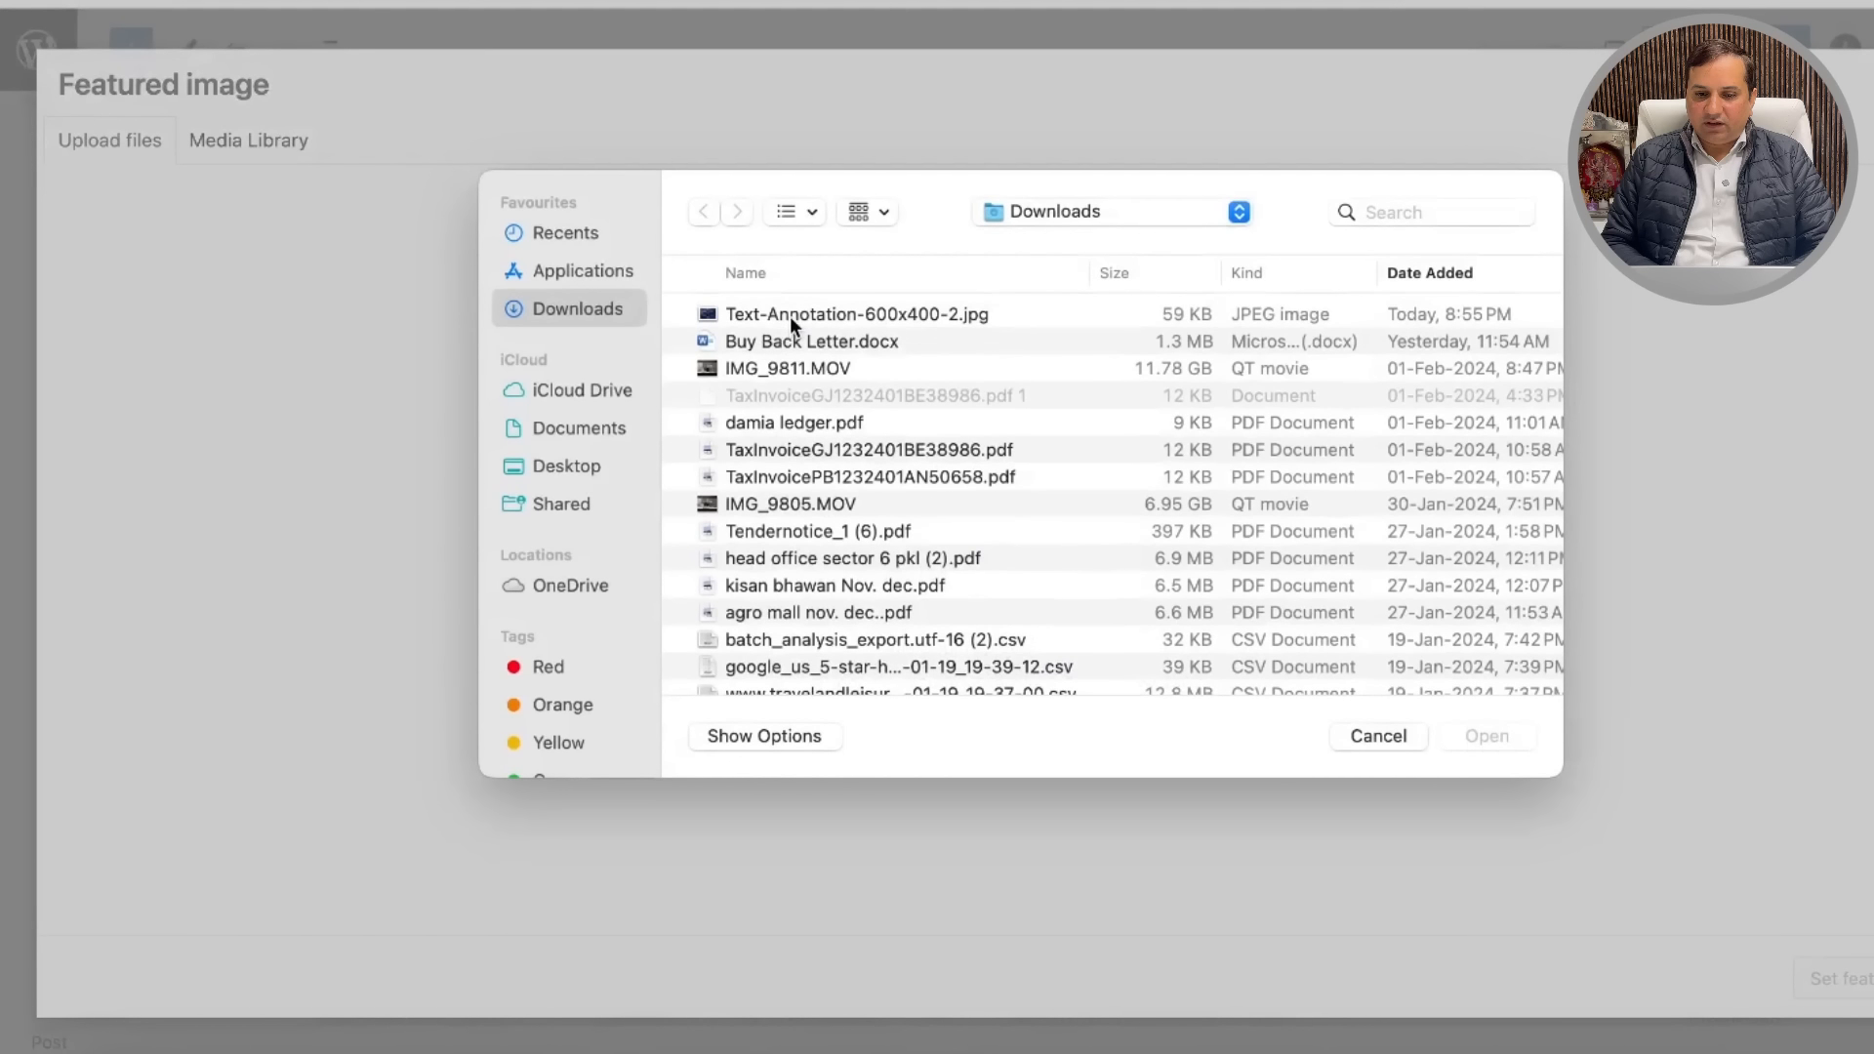
{"action": "left_click", "coordinate": [788, 316]}
{"action": "left_click", "coordinate": [1487, 737]}
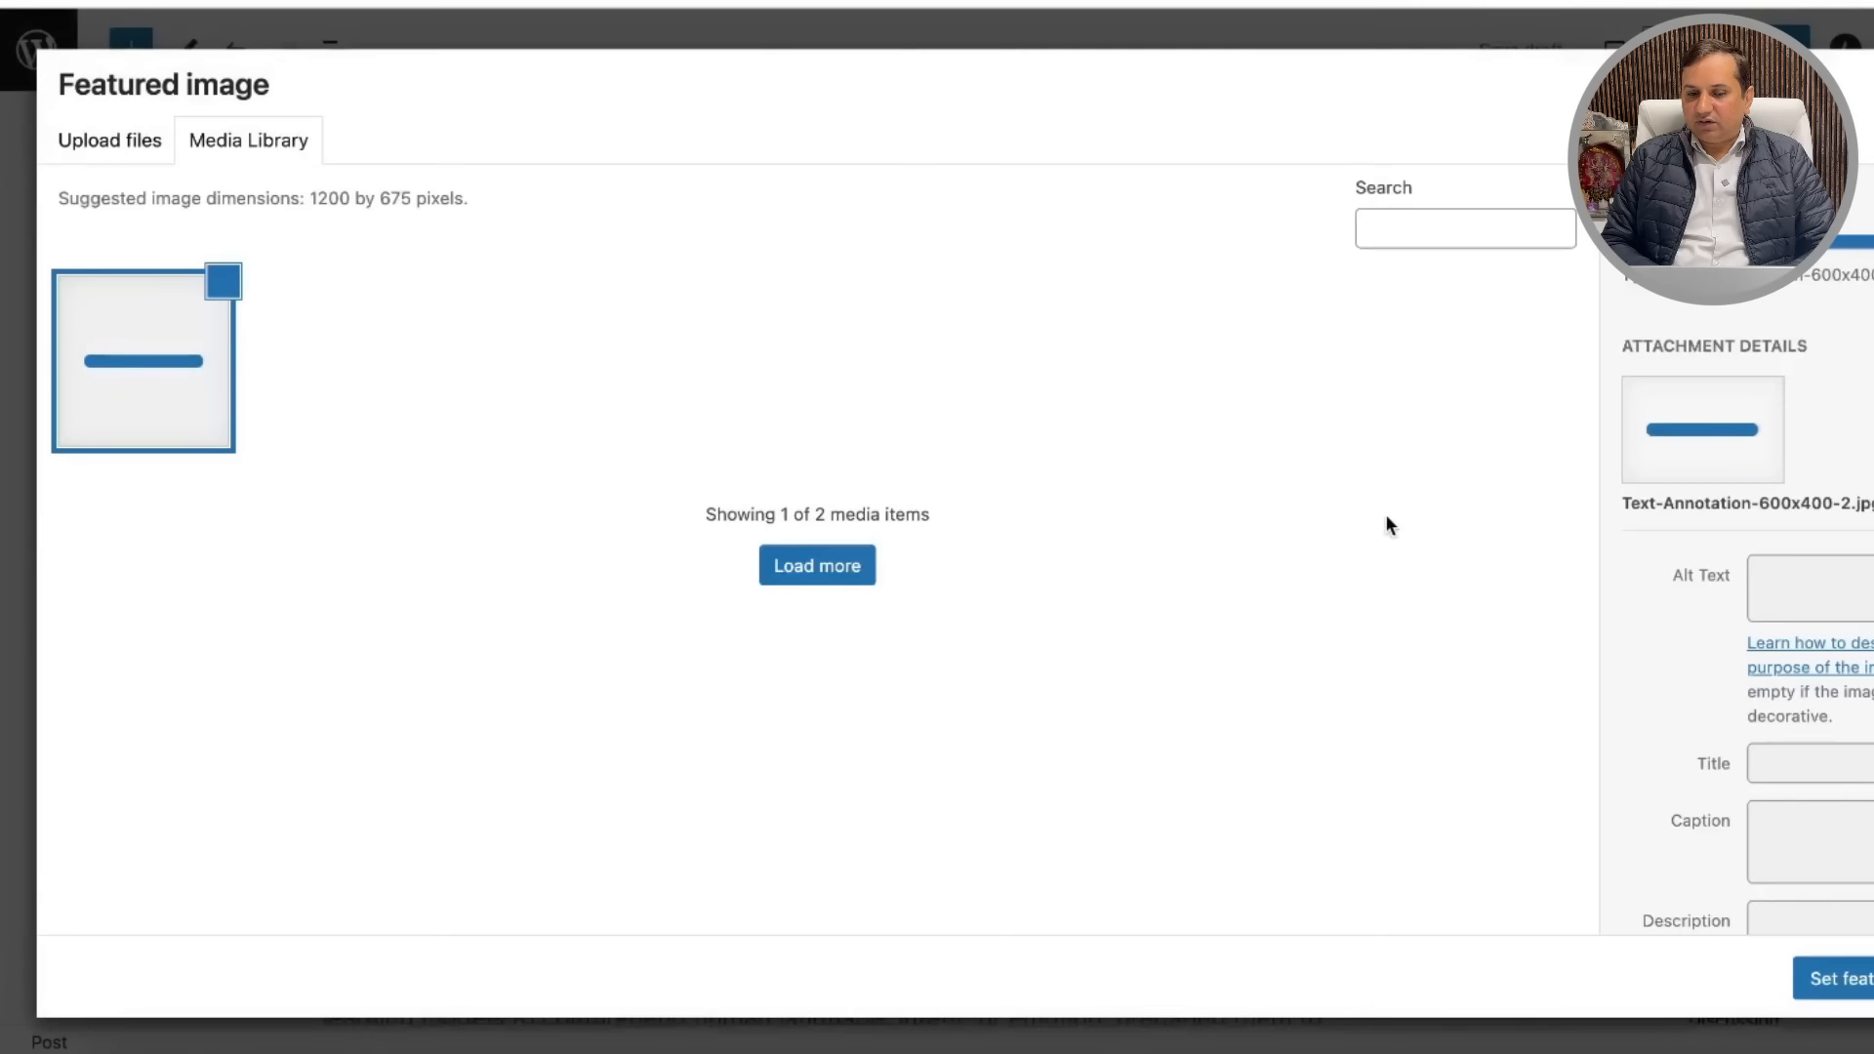
Step: Fill alt text, caption, title and description with 'data annotation tech reviews' and set as featured
{"action": "left_click", "coordinate": [1835, 572]}
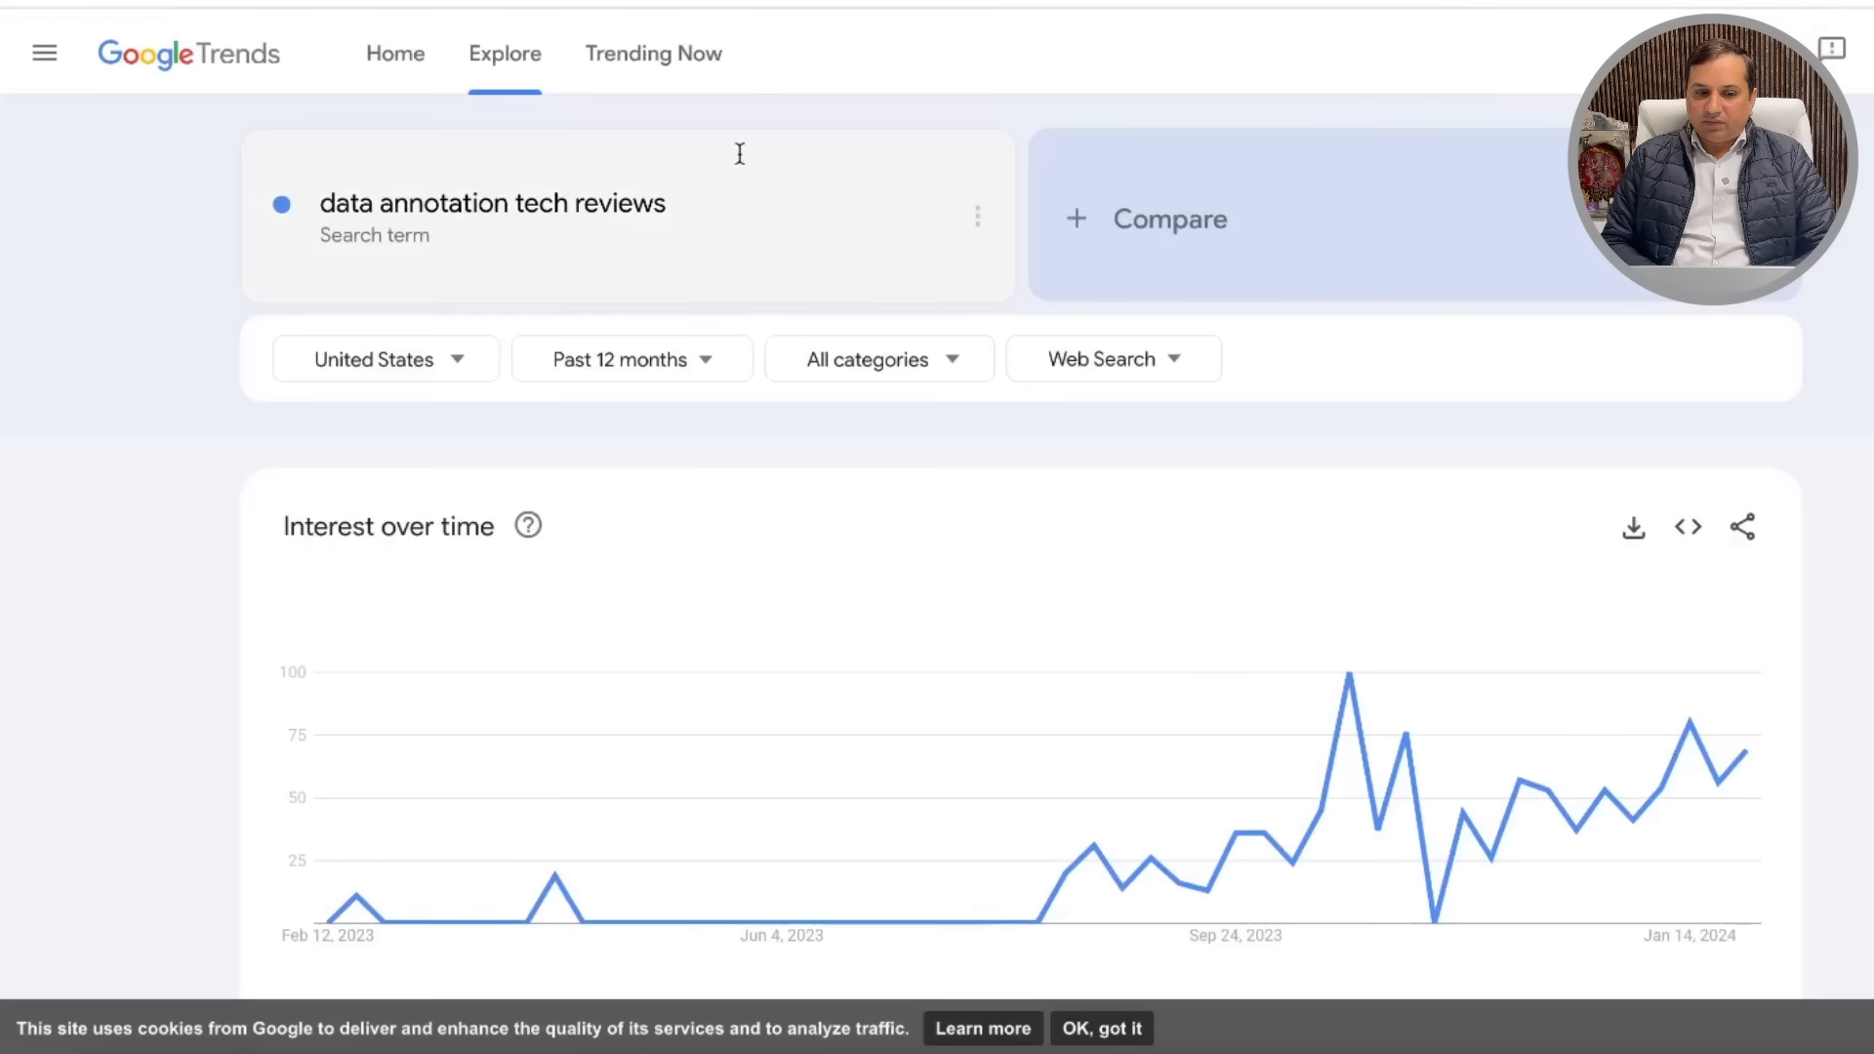
{"action": "left_click", "coordinate": [673, 210]}
{"action": "mouse_move", "coordinate": [647, 211]}
{"action": "left_mouse_down"}
{"action": "mouse_move", "coordinate": [665, 214]}
{"action": "mouse_move", "coordinate": [262, 210]}
{"action": "left_mouse_up"}
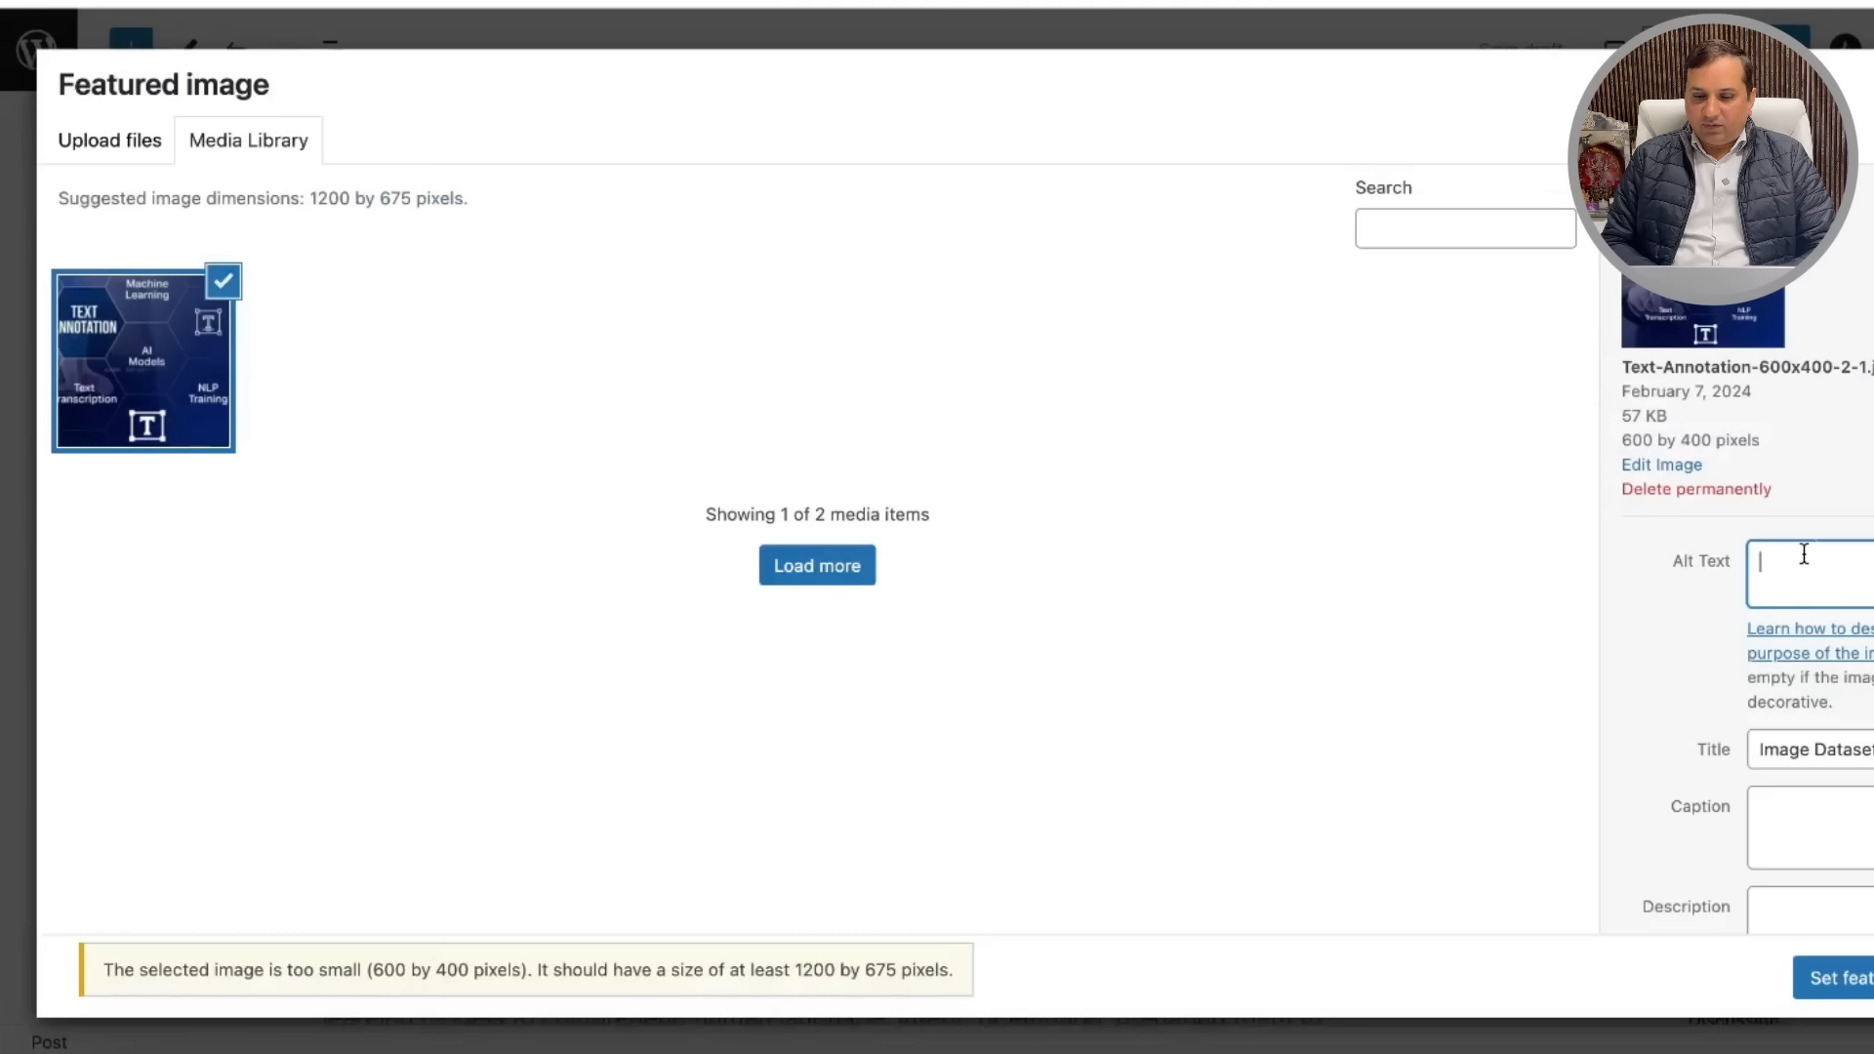
{"action": "type", "text": "data annotation tech reviews"}
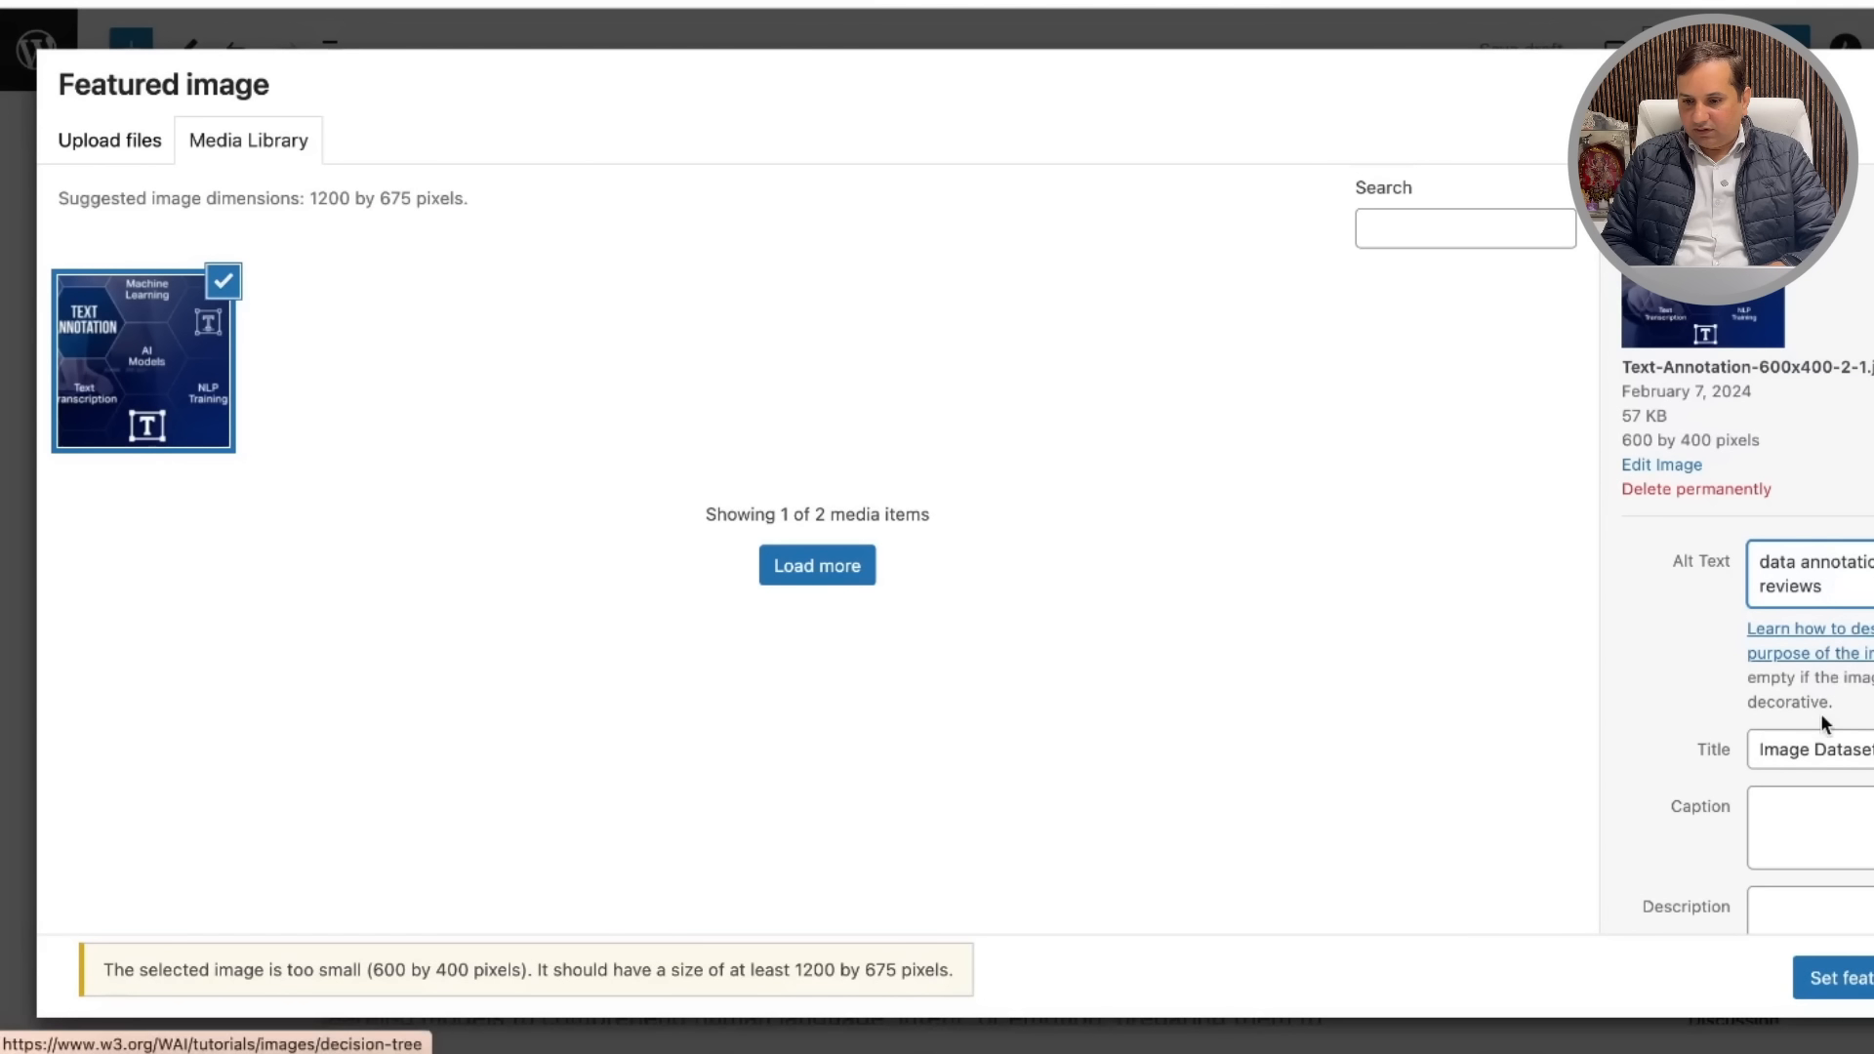
{"action": "left_click", "coordinate": [1809, 794]}
{"action": "key", "text": "ctrl+v"}
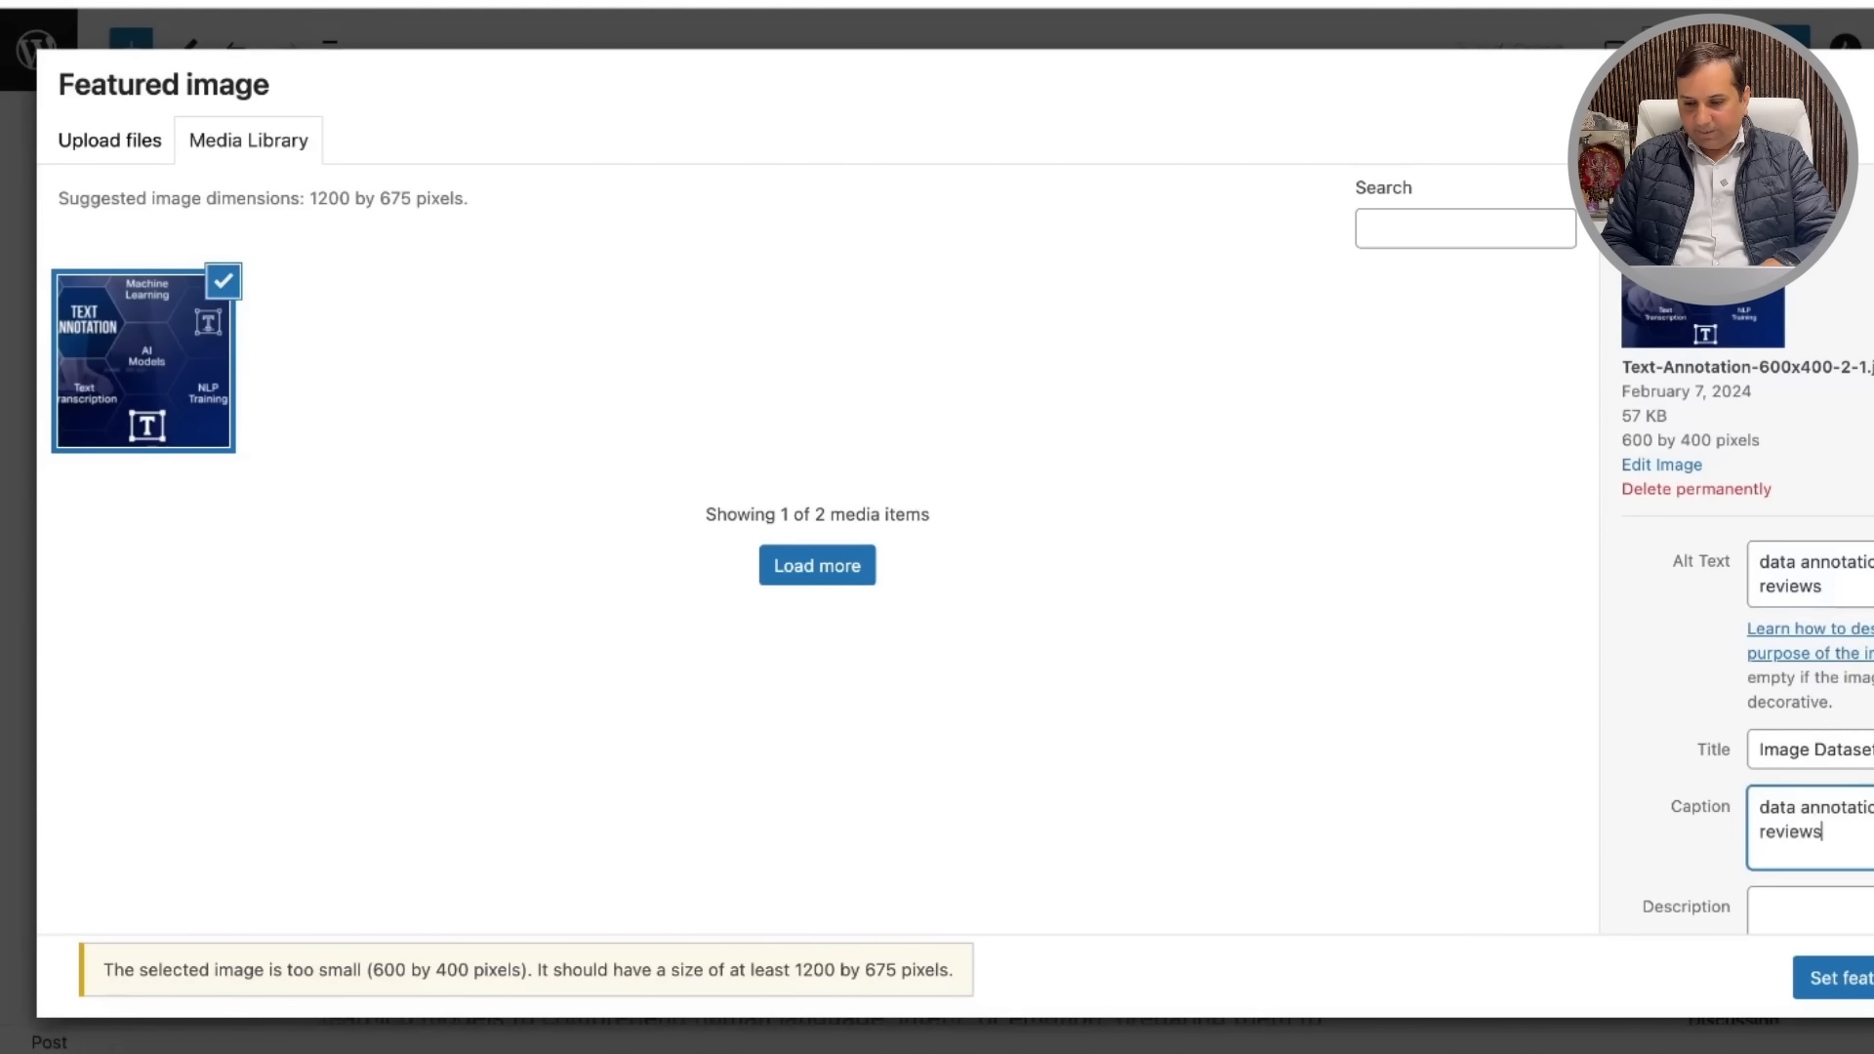
{"action": "triple_click", "coordinate": [1757, 747]}
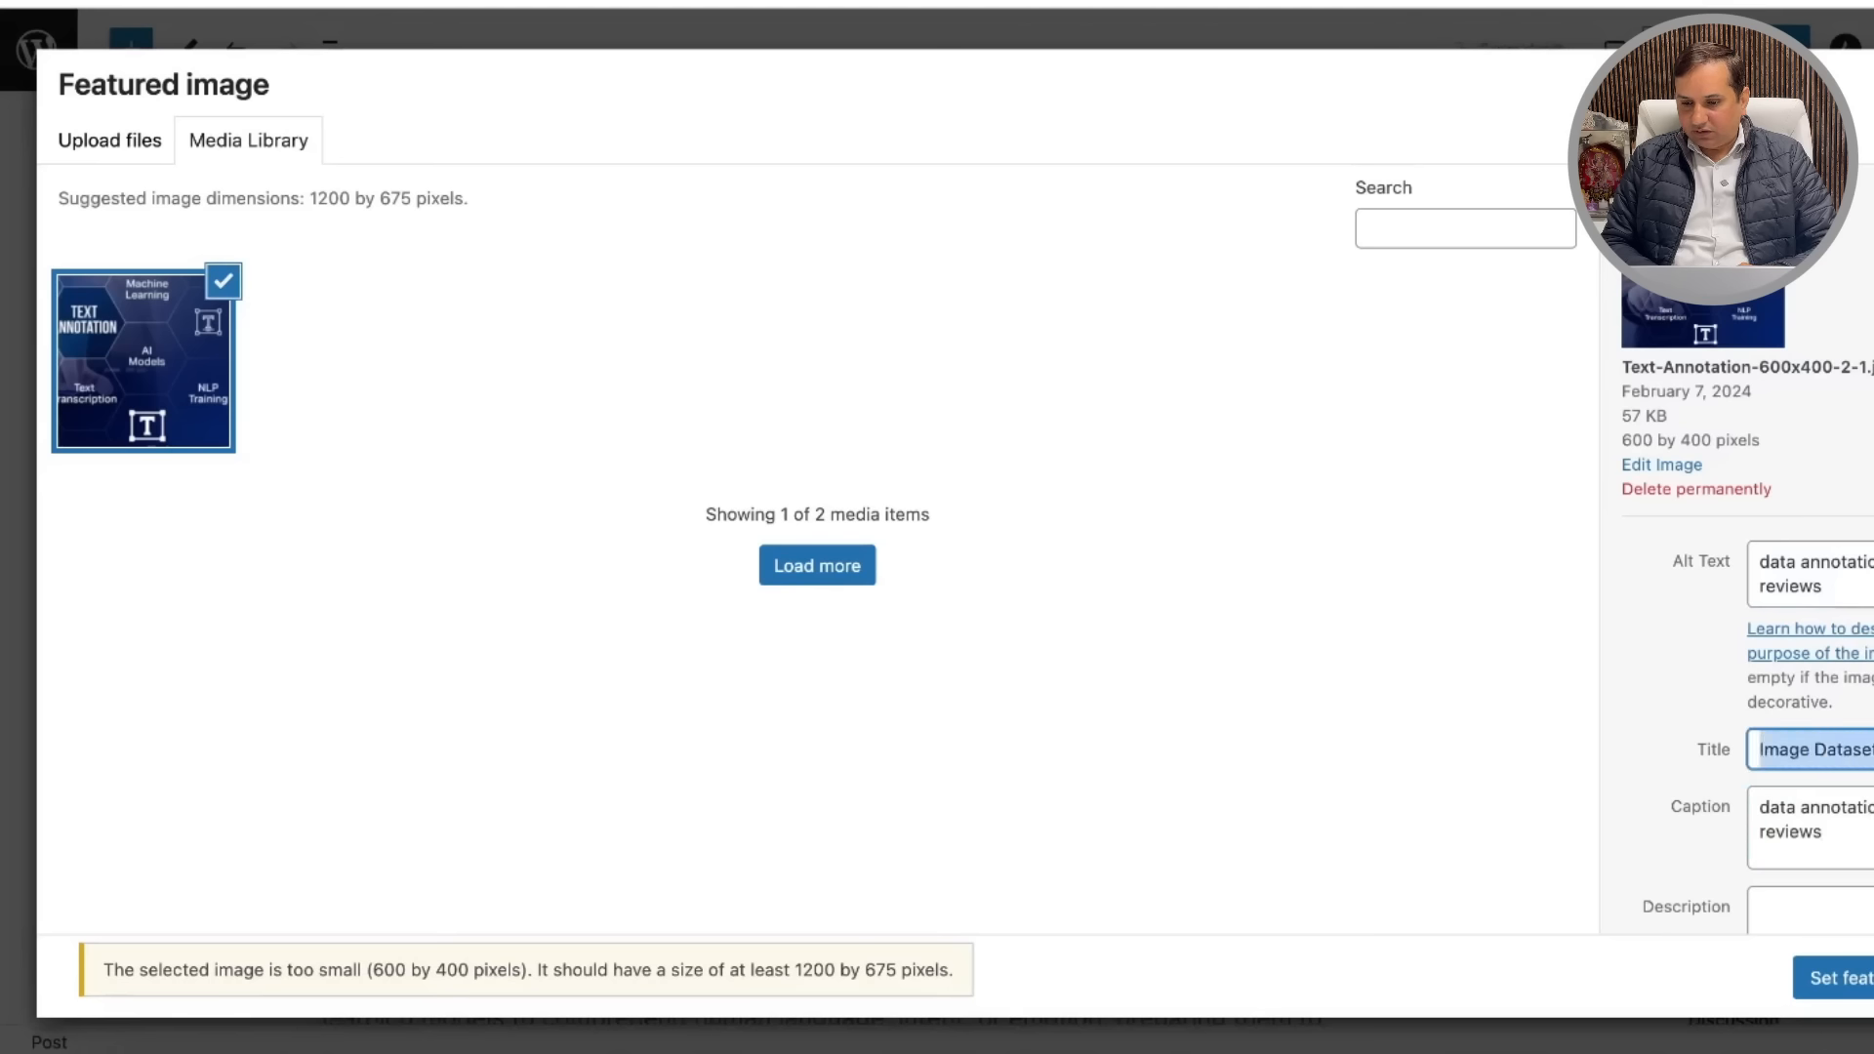
{"action": "key", "text": "ctrl+v"}
{"action": "scroll", "coordinate": [1862, 742], "scroll_direction": "down", "scroll_amount": 2}
{"action": "left_click", "coordinate": [1862, 732]}
{"action": "key", "text": "ctrl+v"}
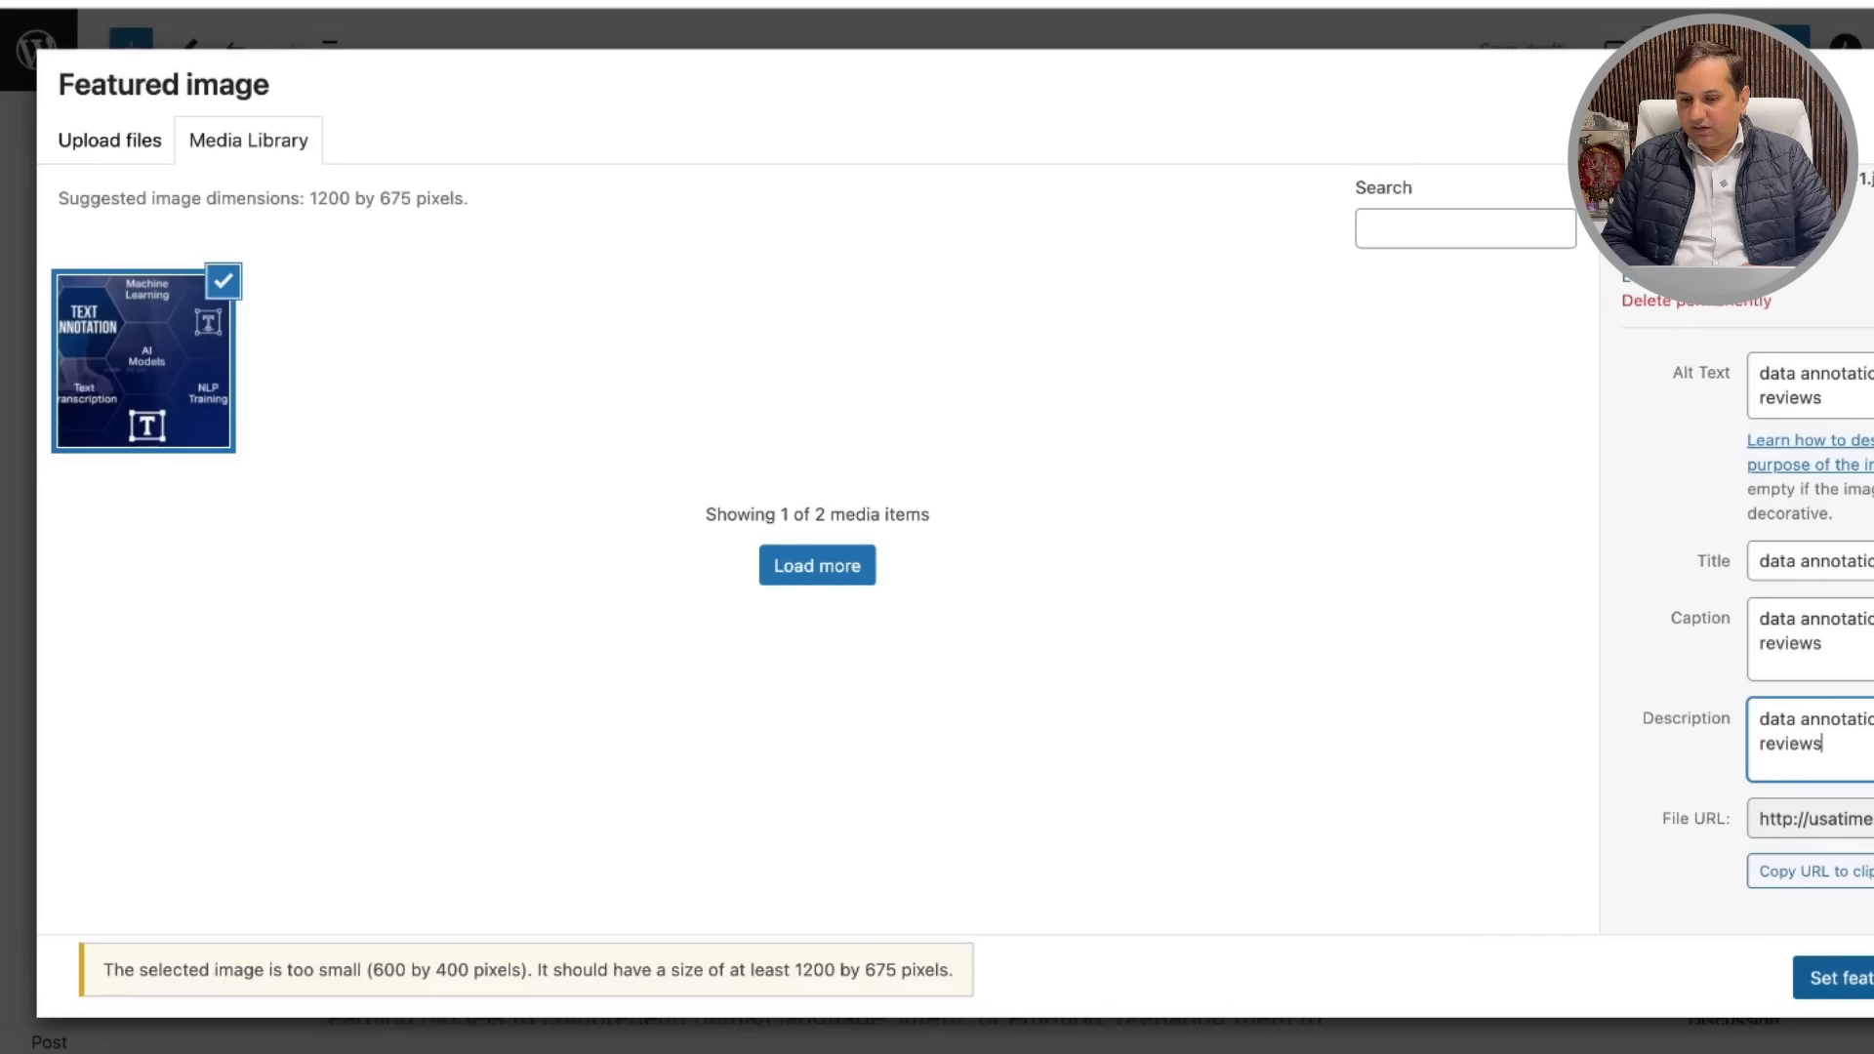
{"action": "left_click", "coordinate": [1835, 977]}
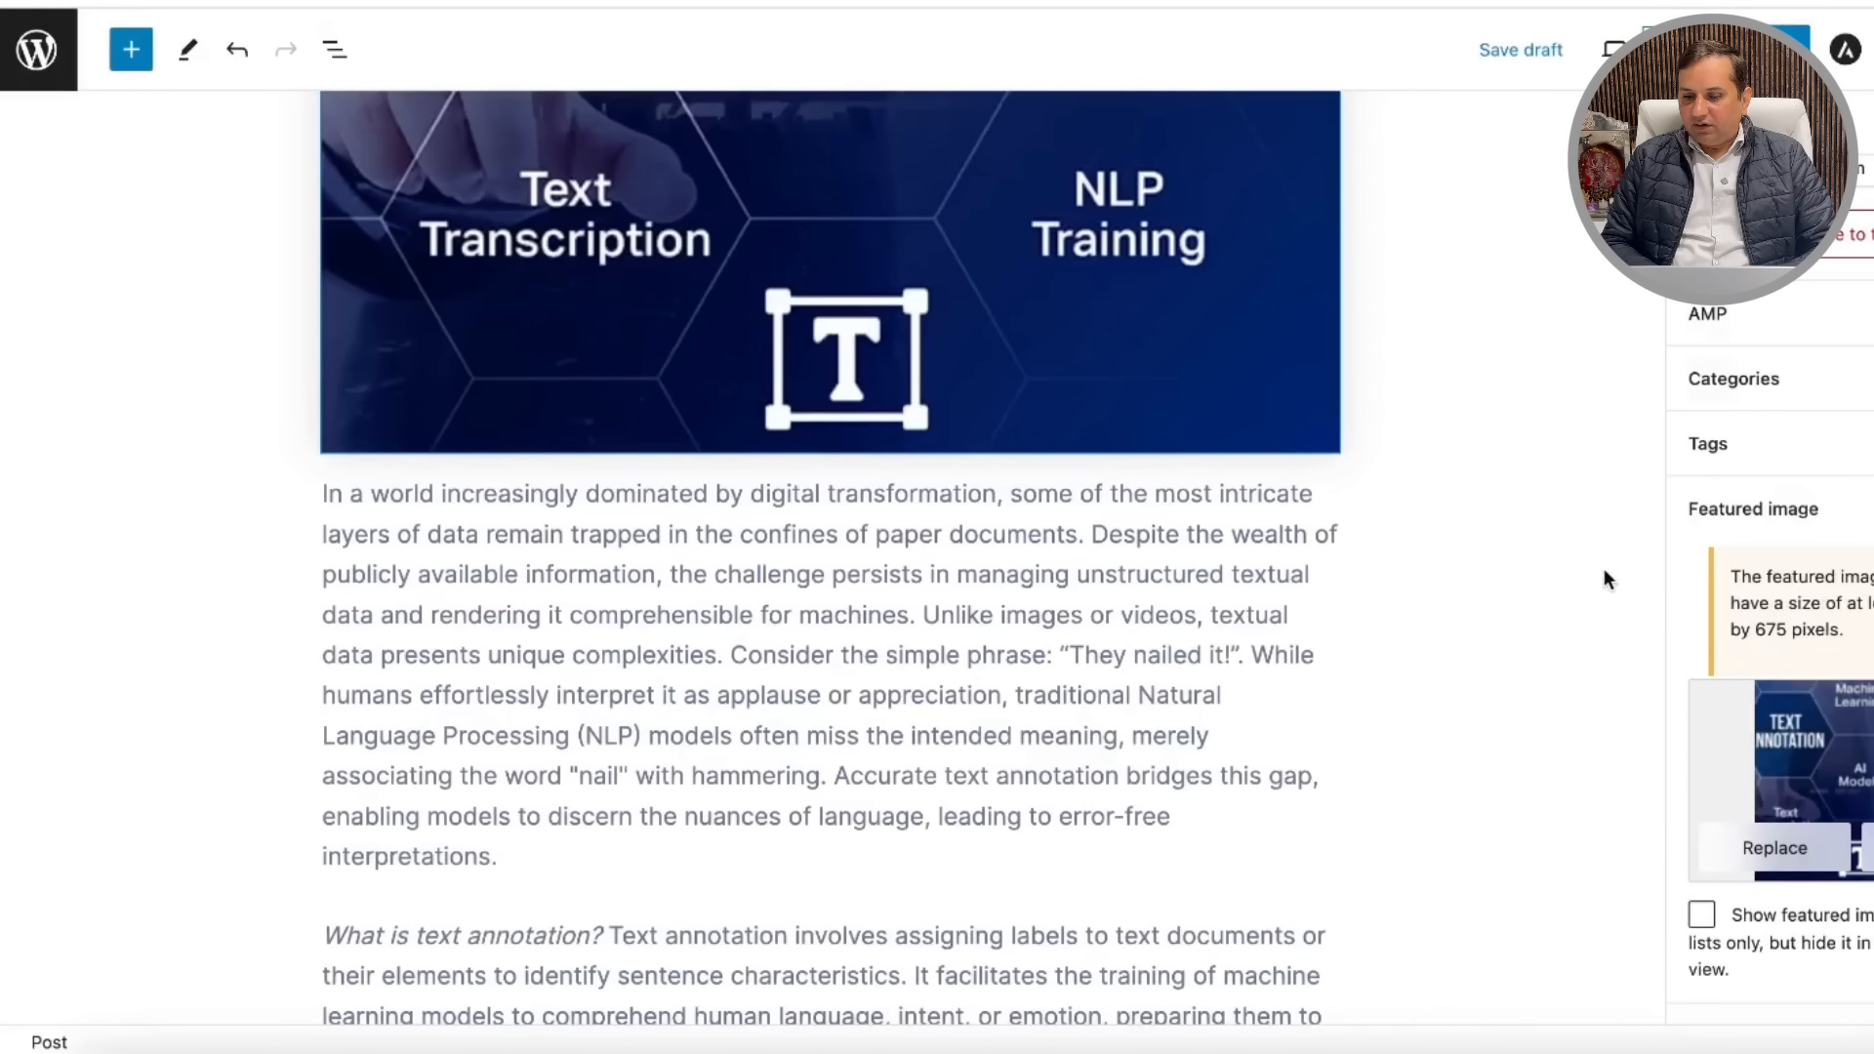
Step: Switch the featured image to the first Text Annotation image and save the draft
{"action": "left_click", "coordinate": [1864, 749]}
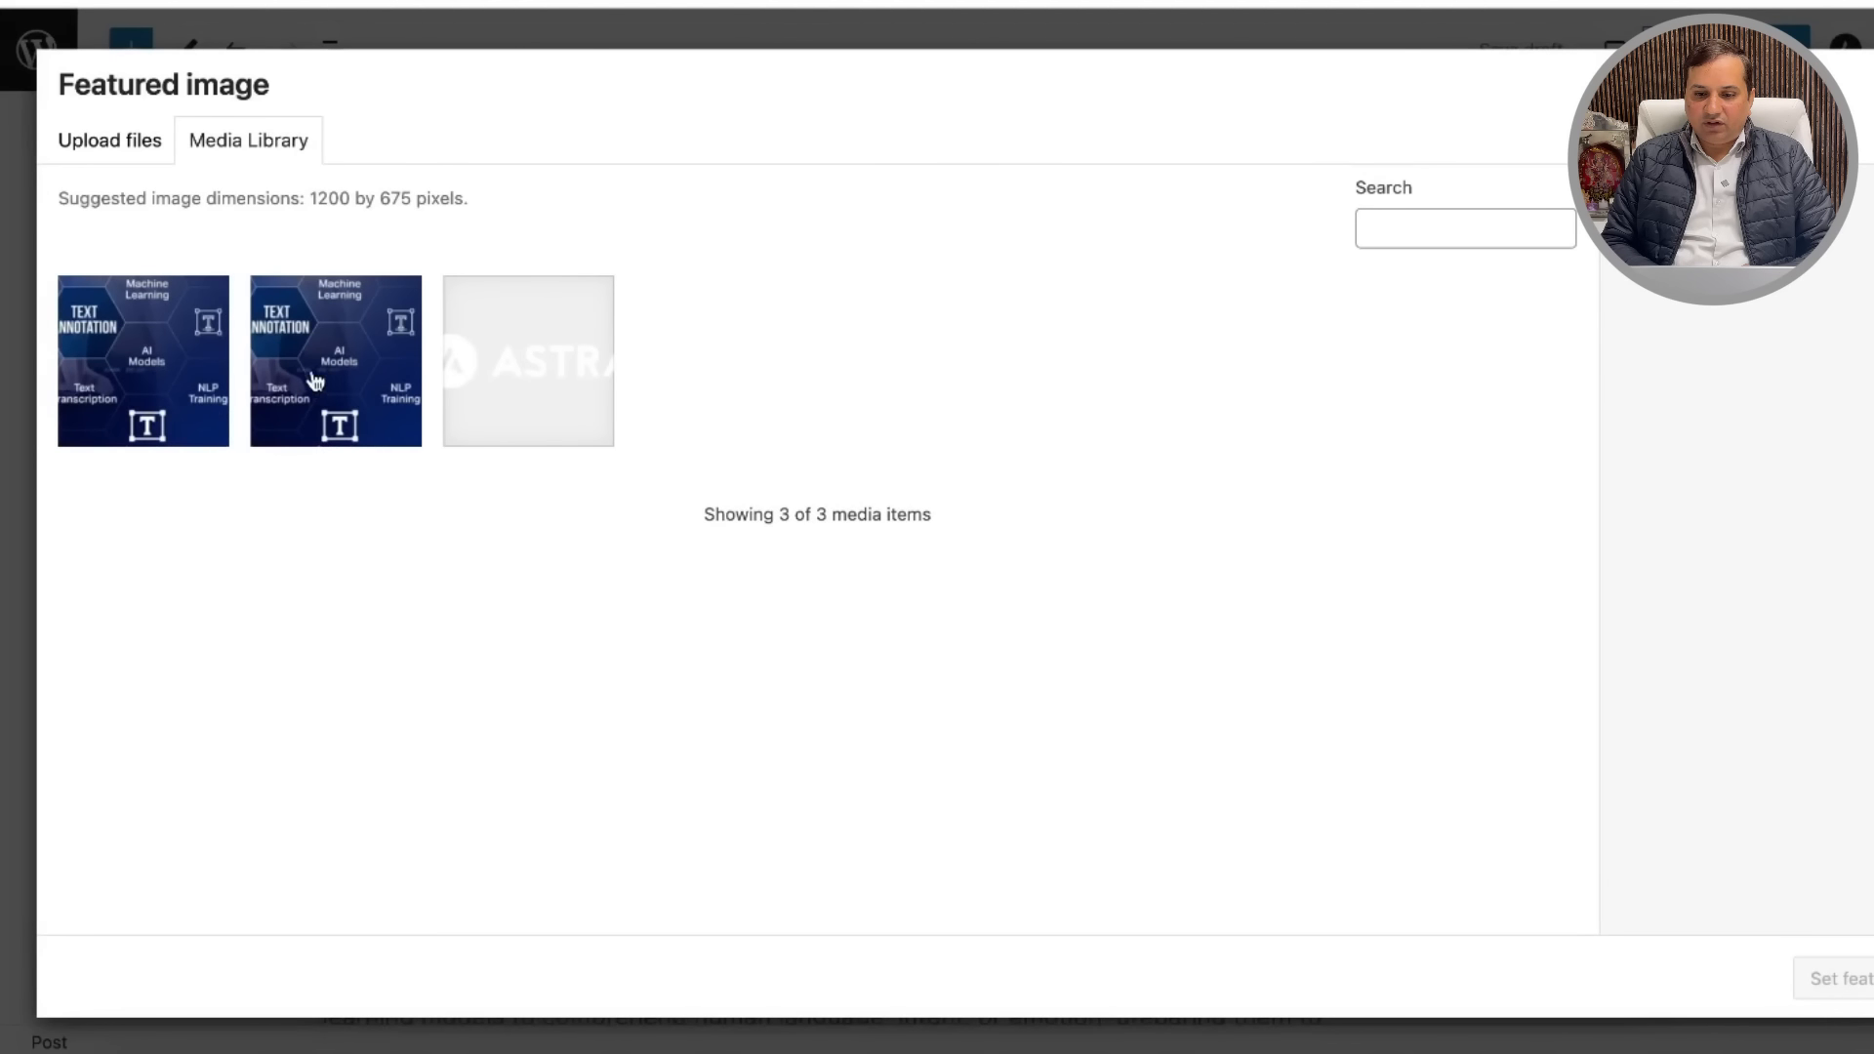
{"action": "left_click", "coordinate": [146, 383]}
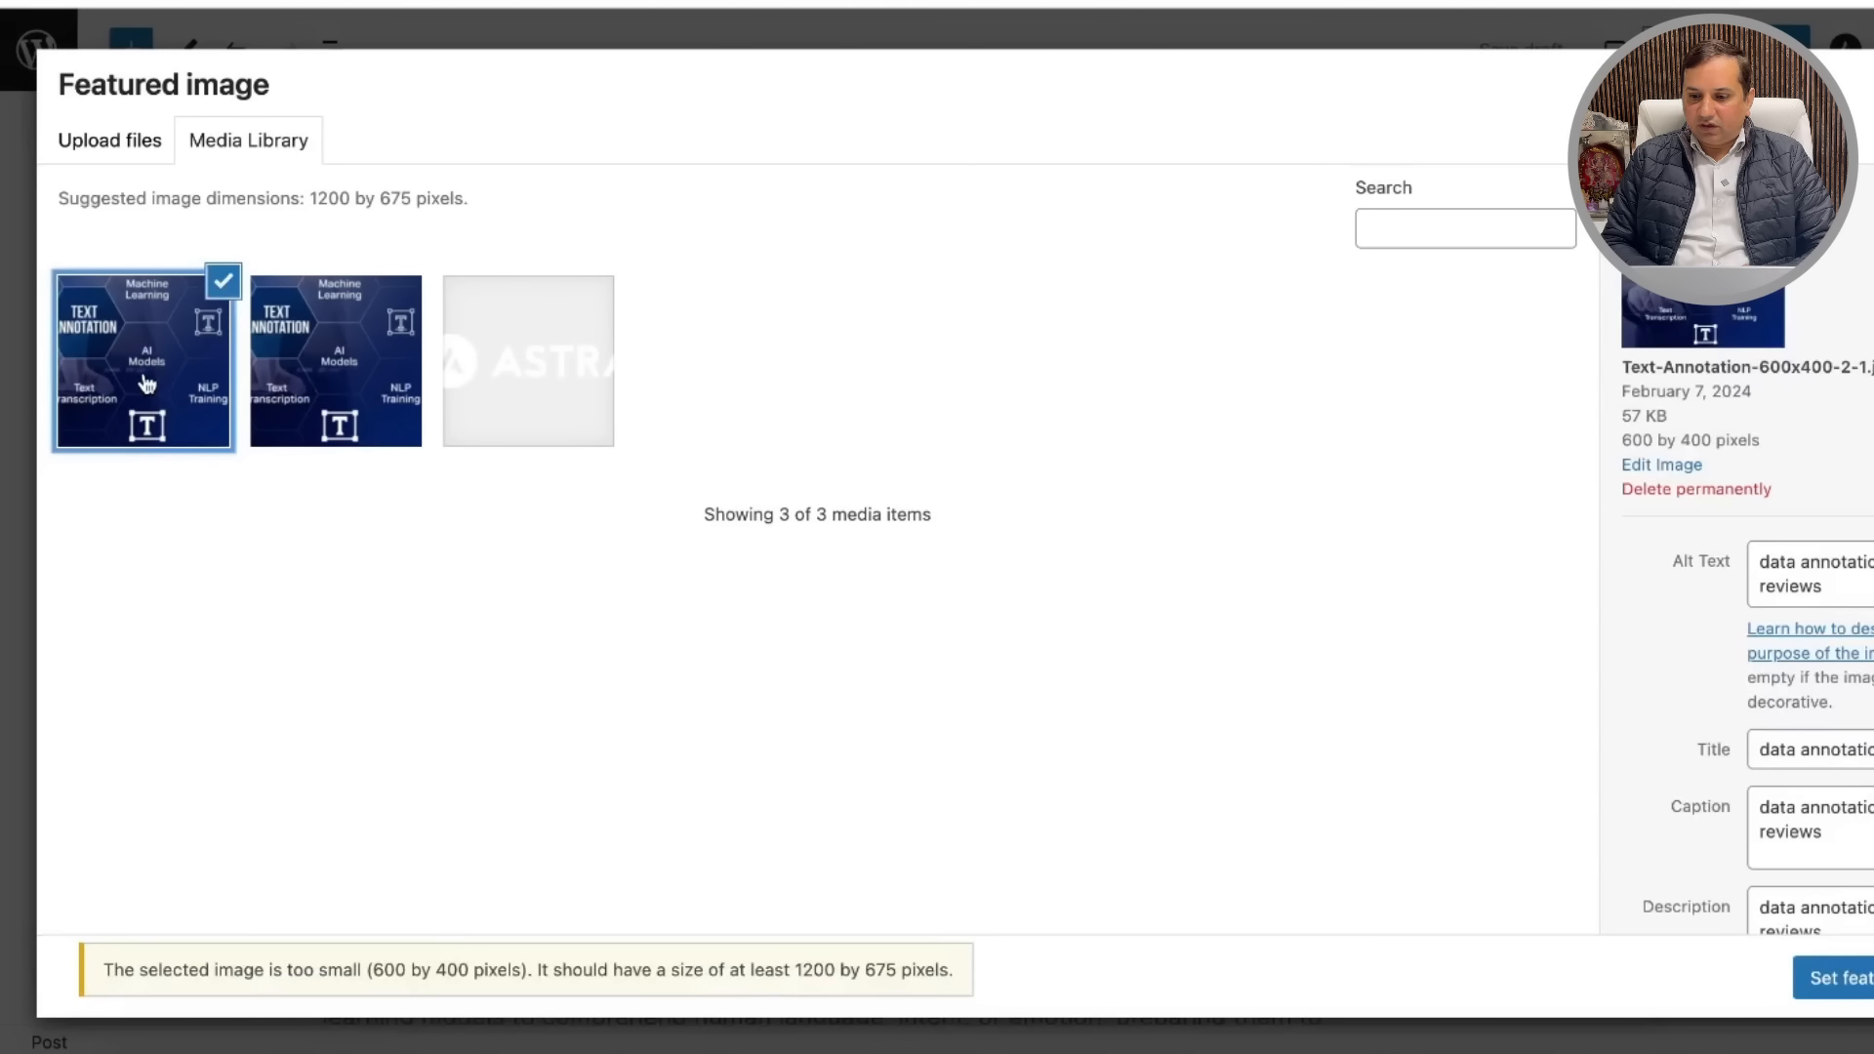
{"action": "left_click", "coordinate": [1835, 979]}
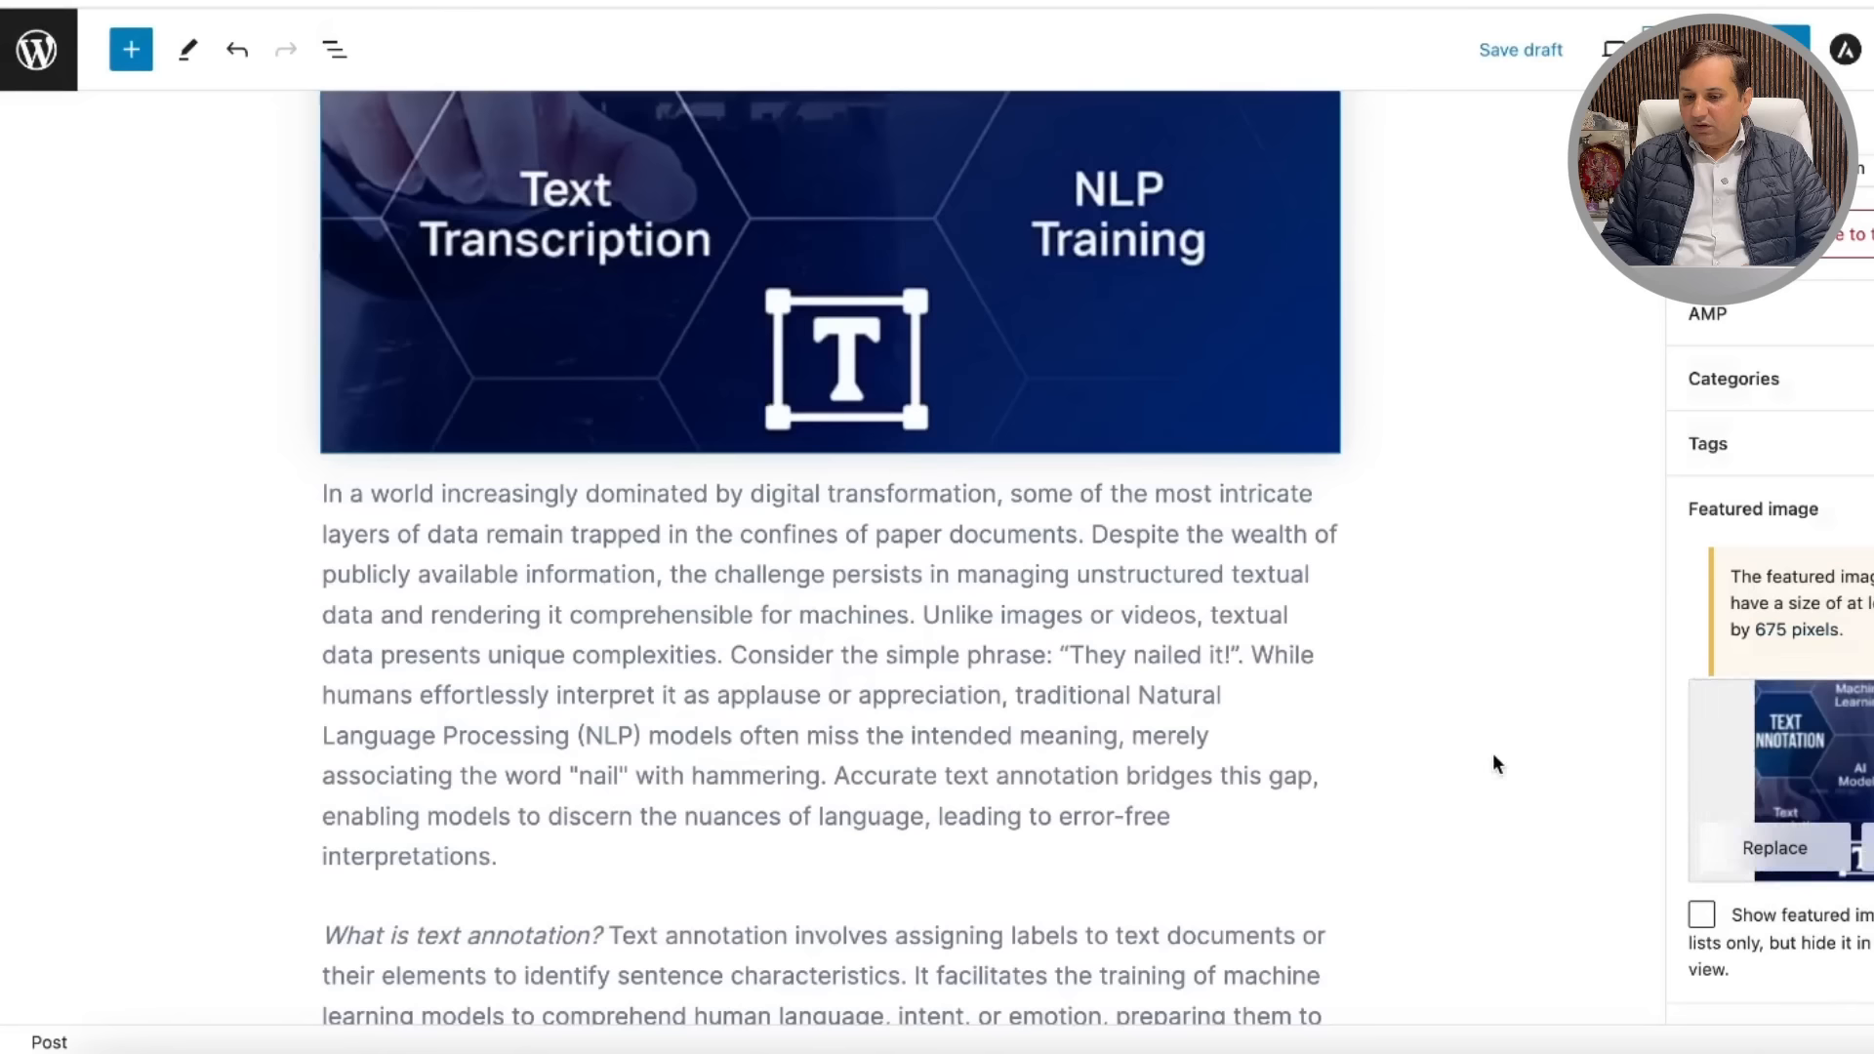
{"action": "scroll", "coordinate": [1393, 471], "scroll_direction": "up", "scroll_amount": 6}
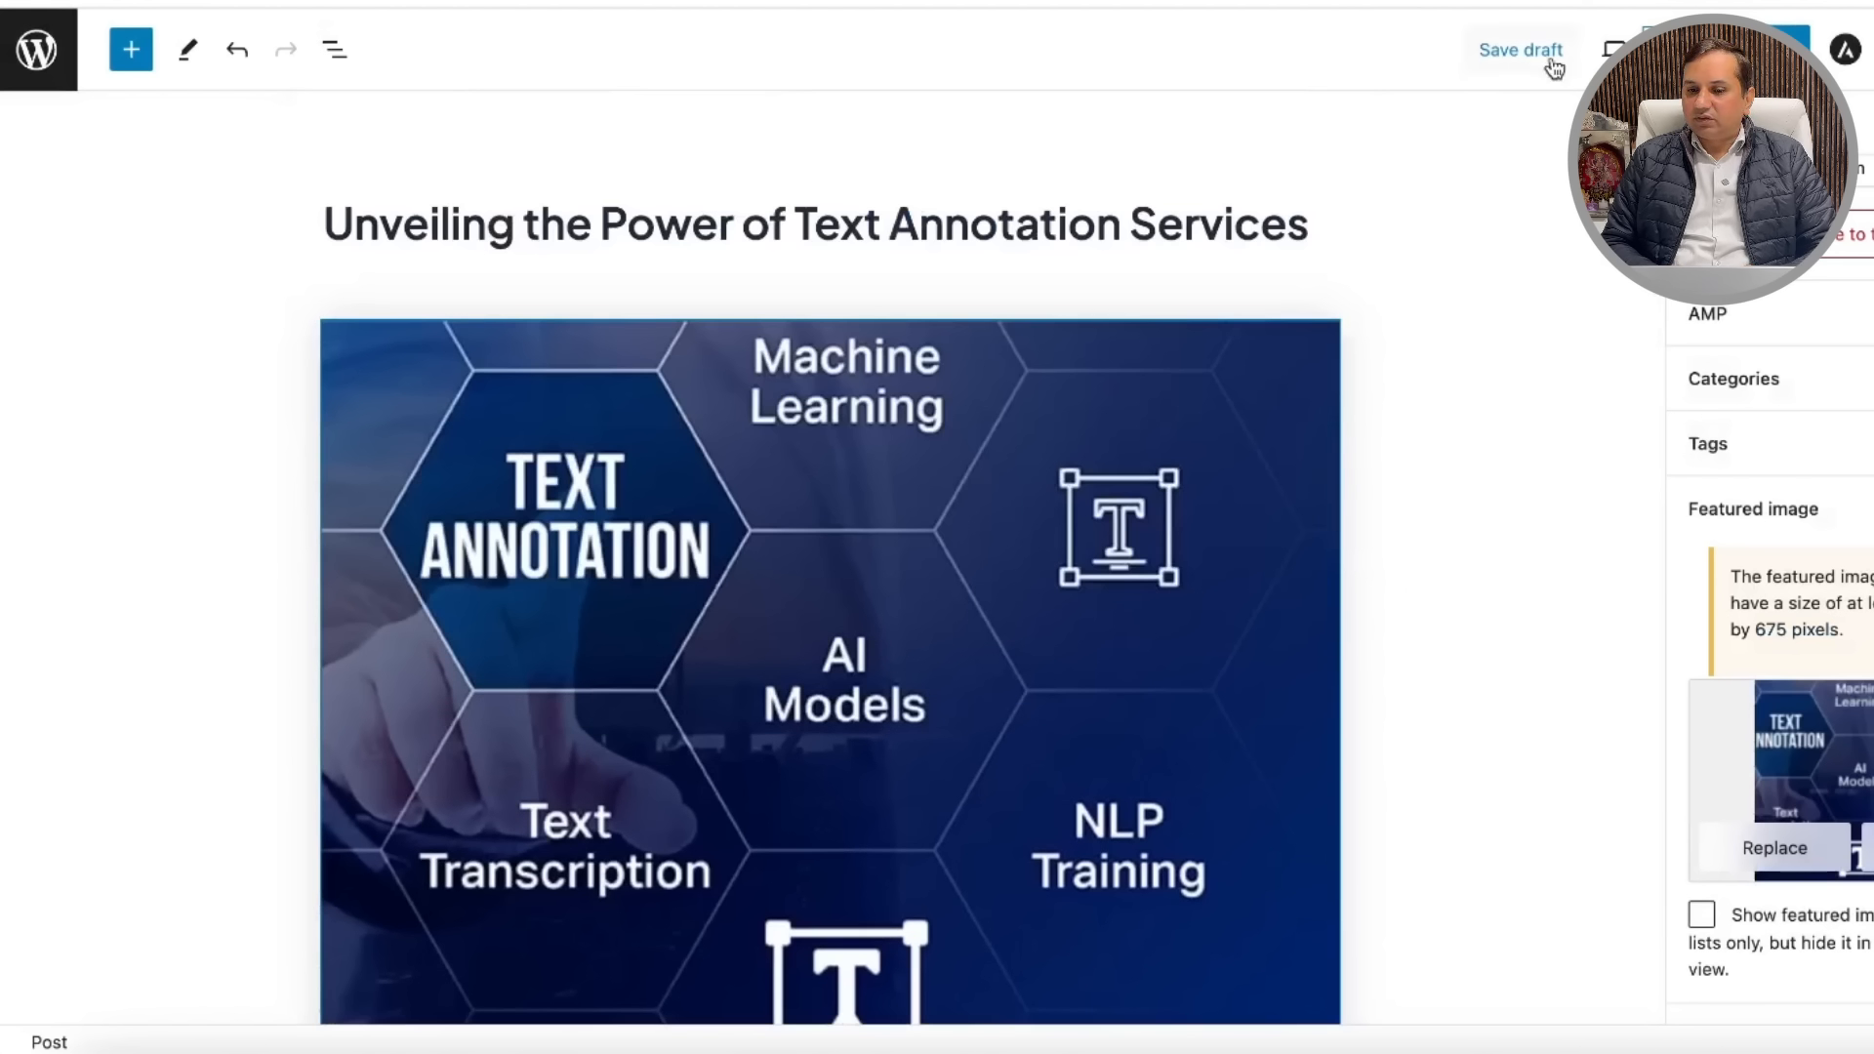
{"action": "left_click", "coordinate": [1512, 51]}
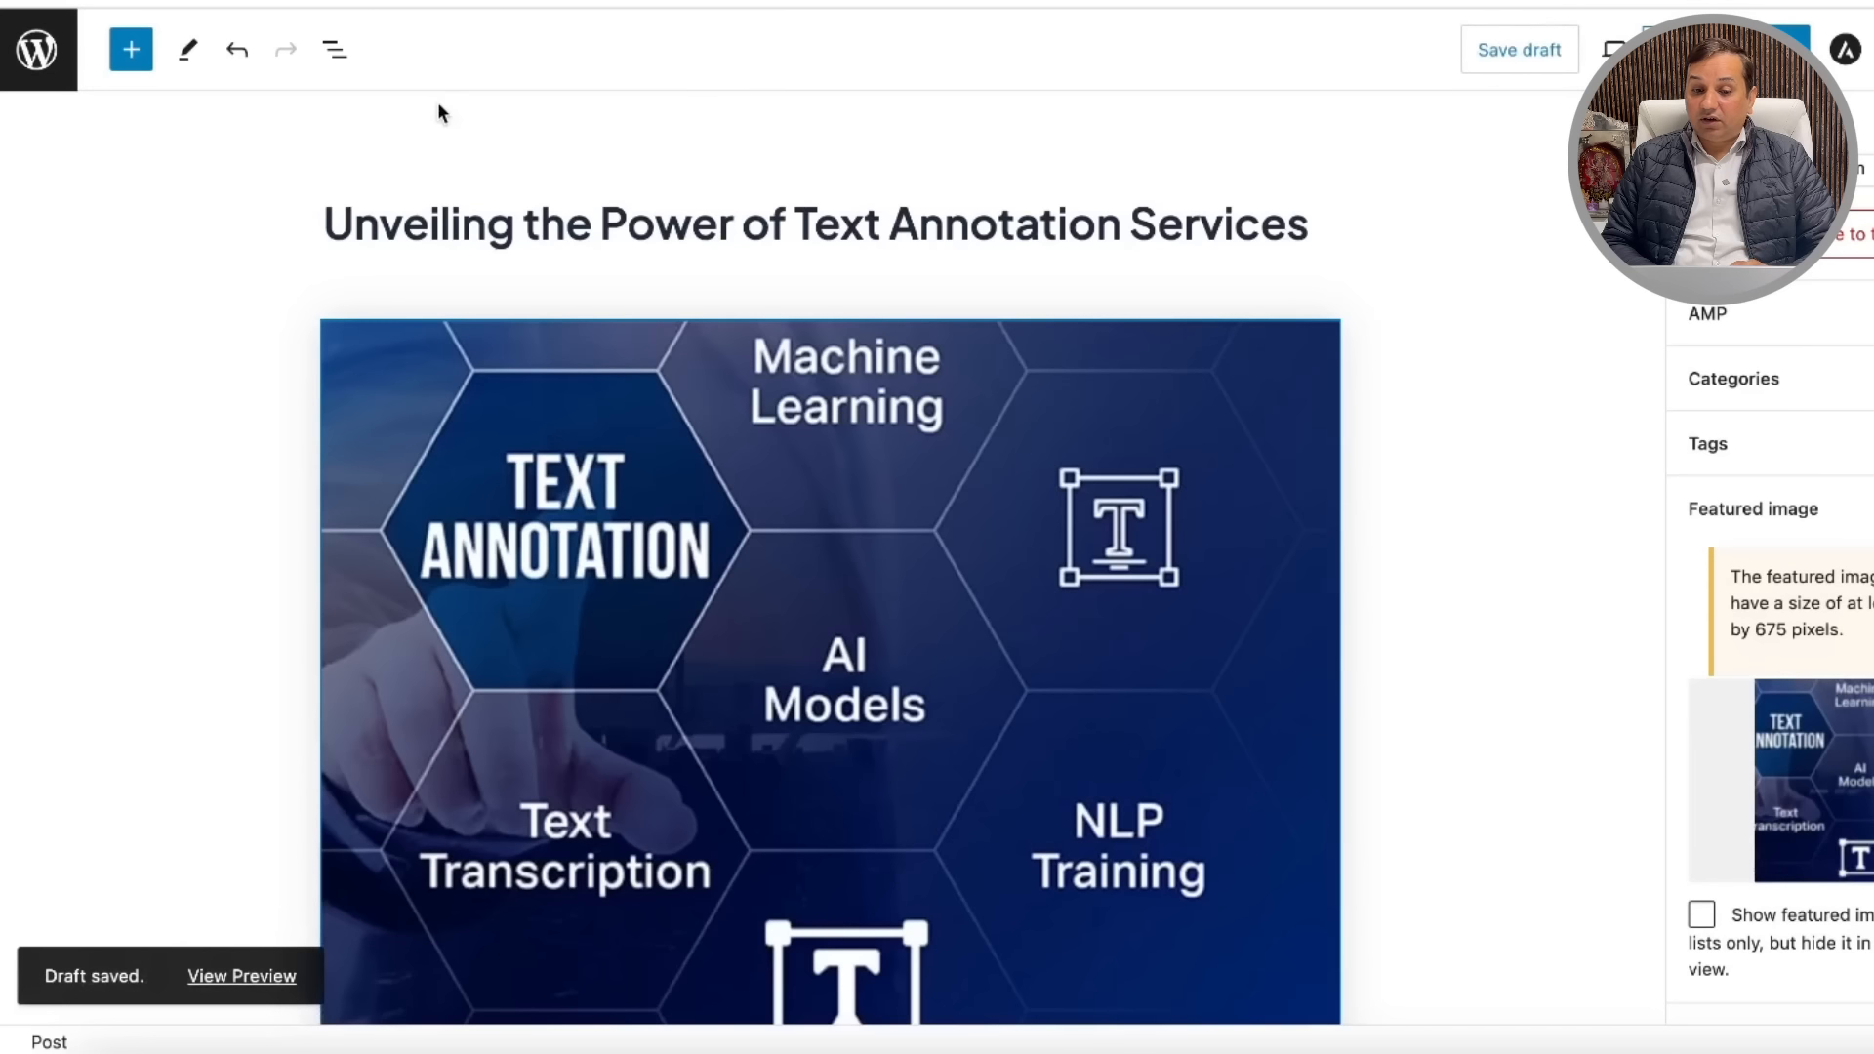
{"action": "left_click", "coordinate": [38, 50]}
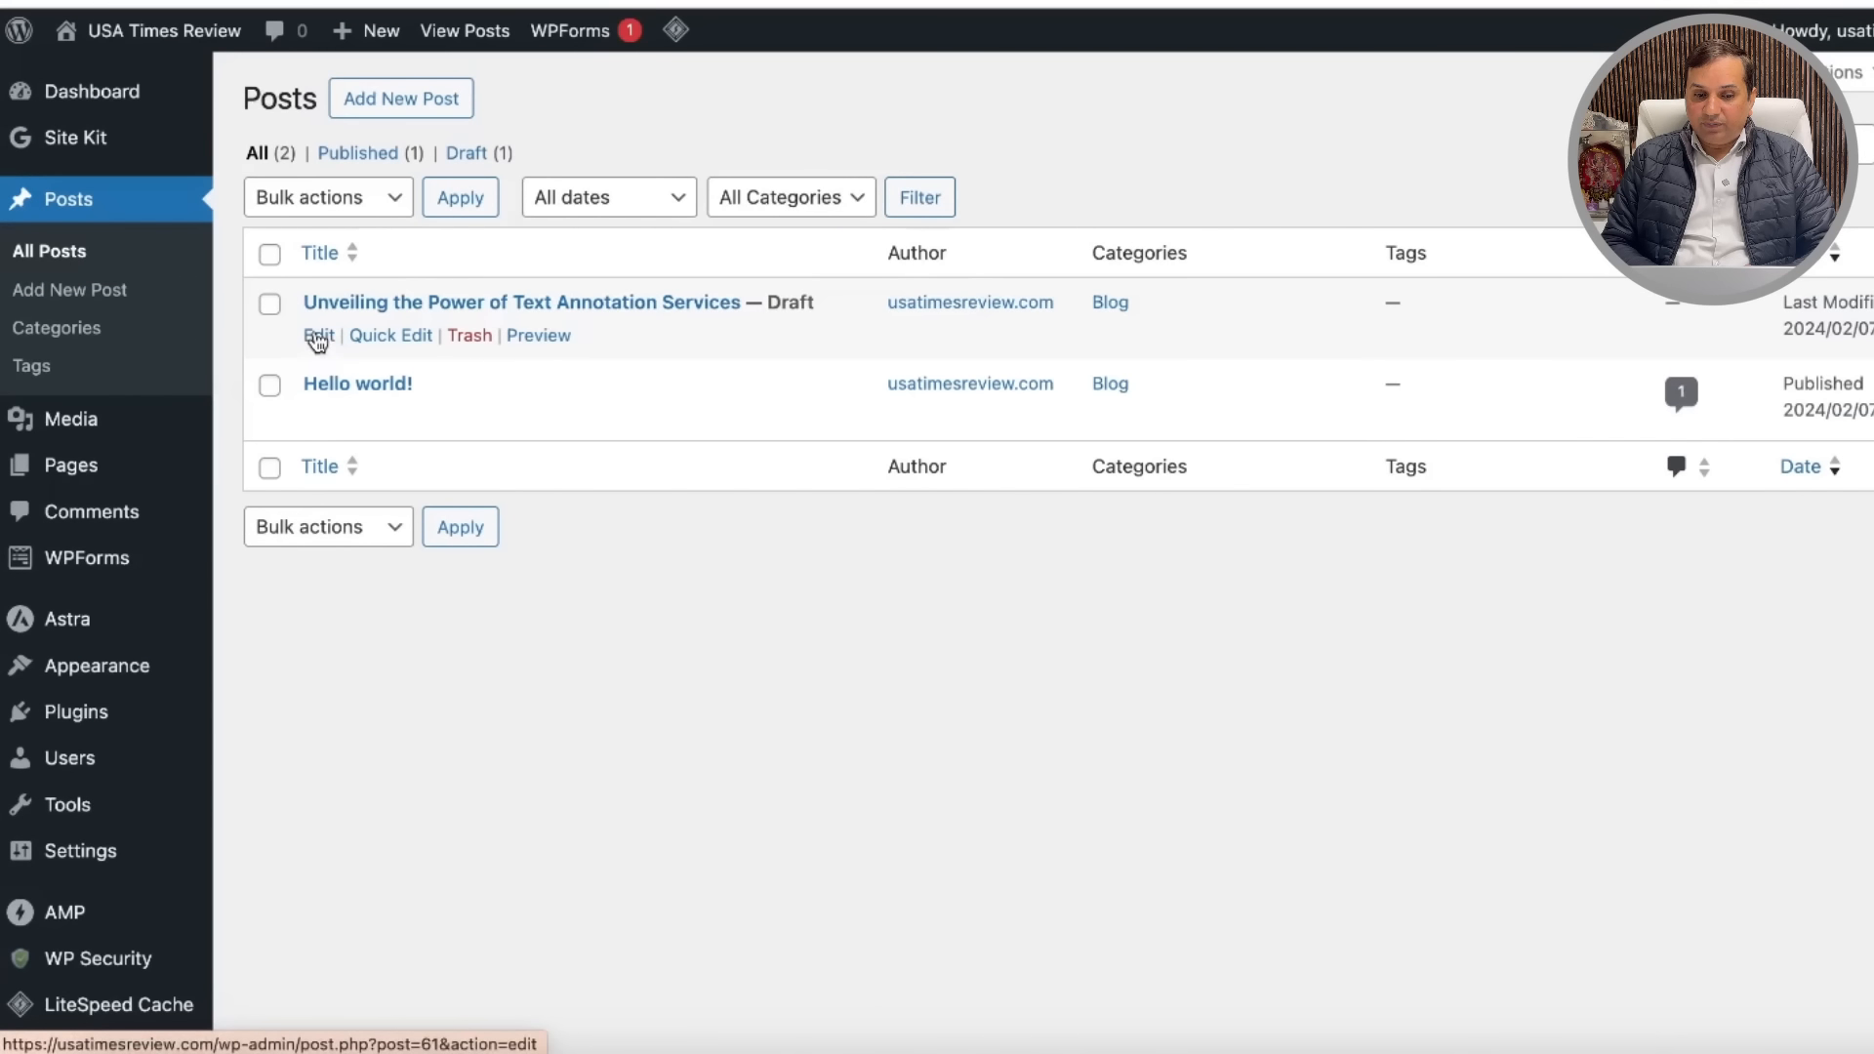
Step: Quick Edit the draft to tick the Blog and News categories and update it
{"action": "left_click", "coordinate": [391, 336]}
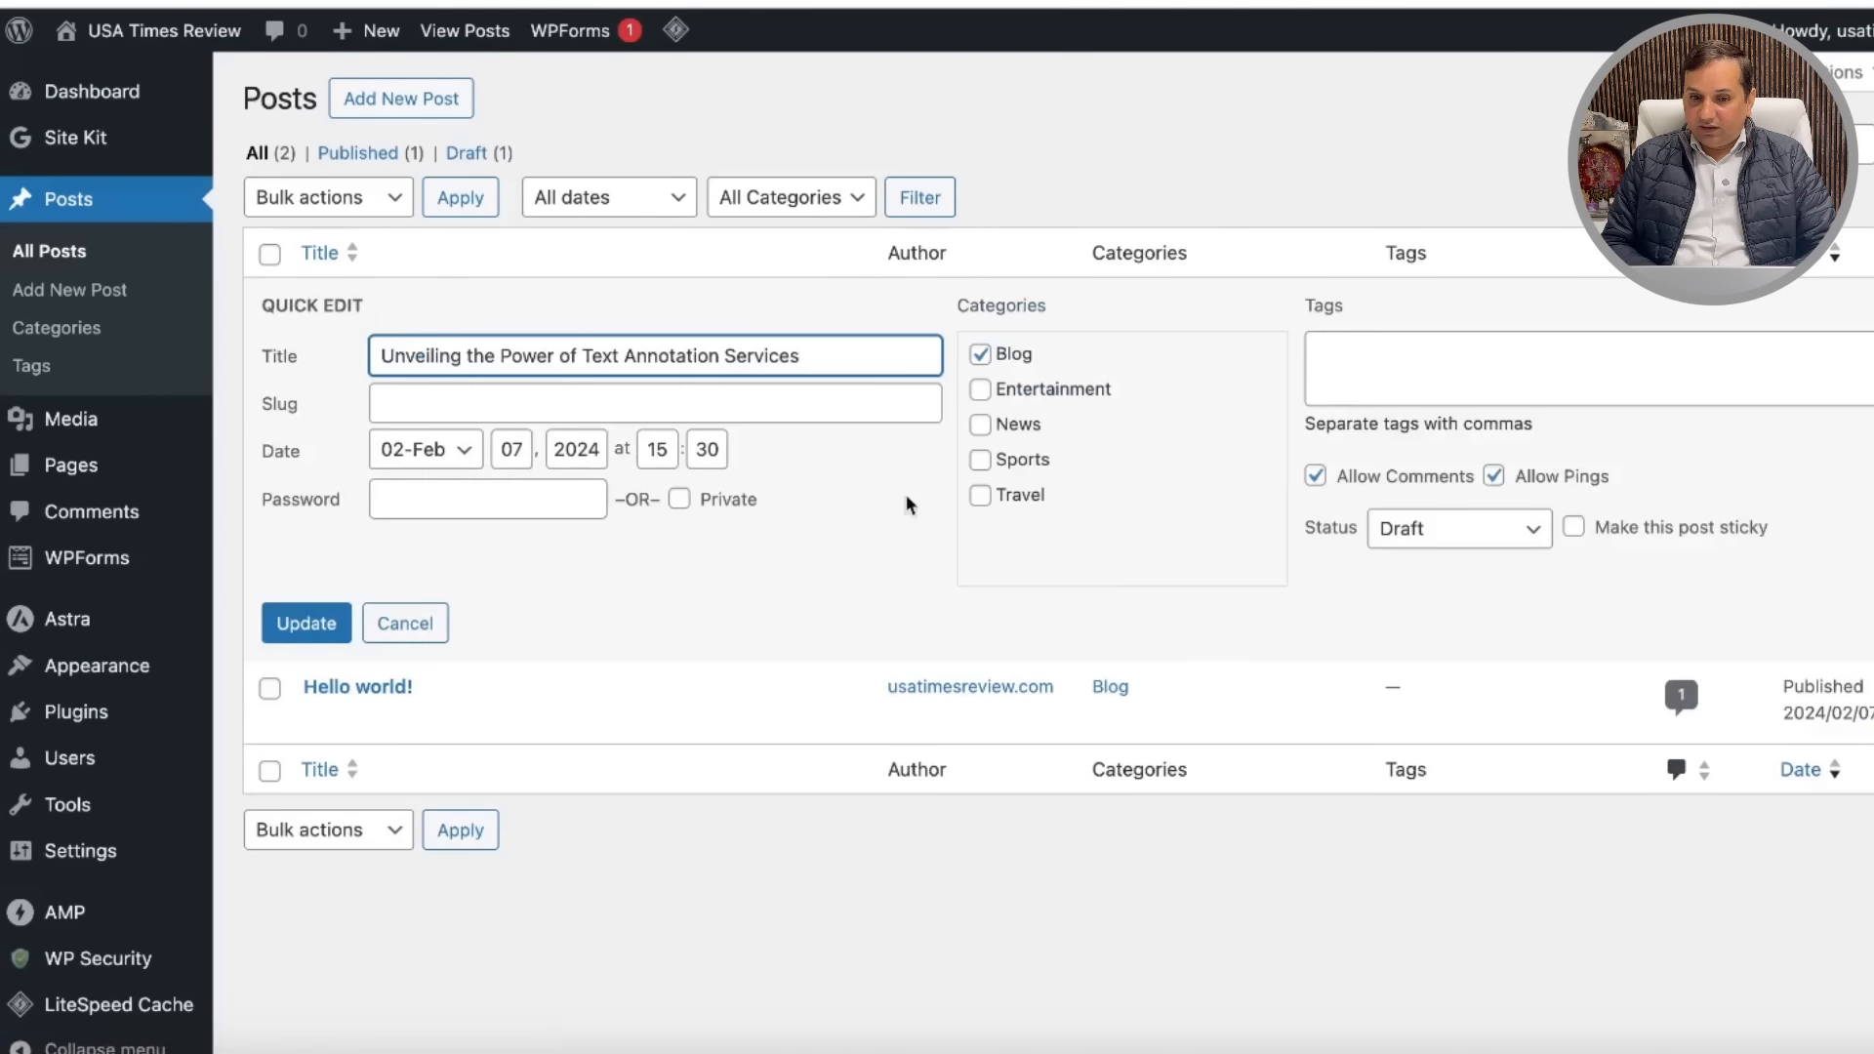
{"action": "left_click", "coordinate": [982, 355]}
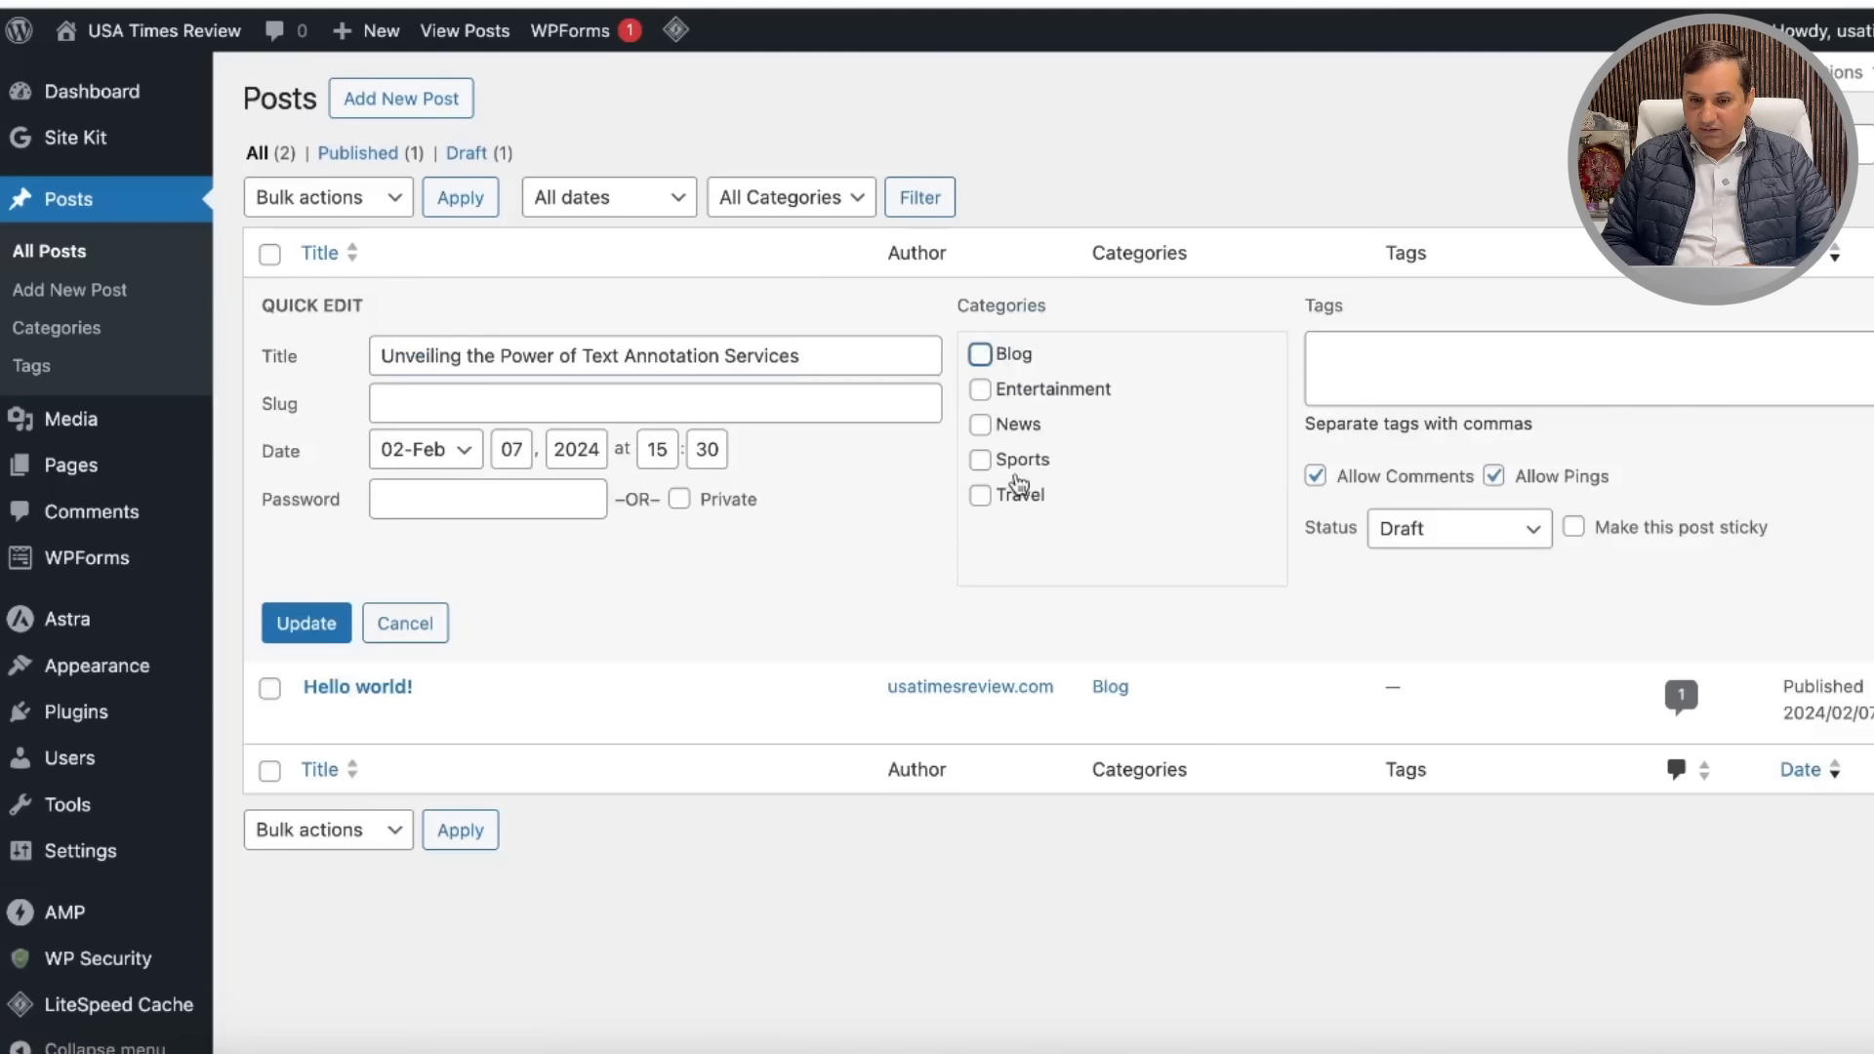
{"action": "left_click", "coordinate": [982, 427]}
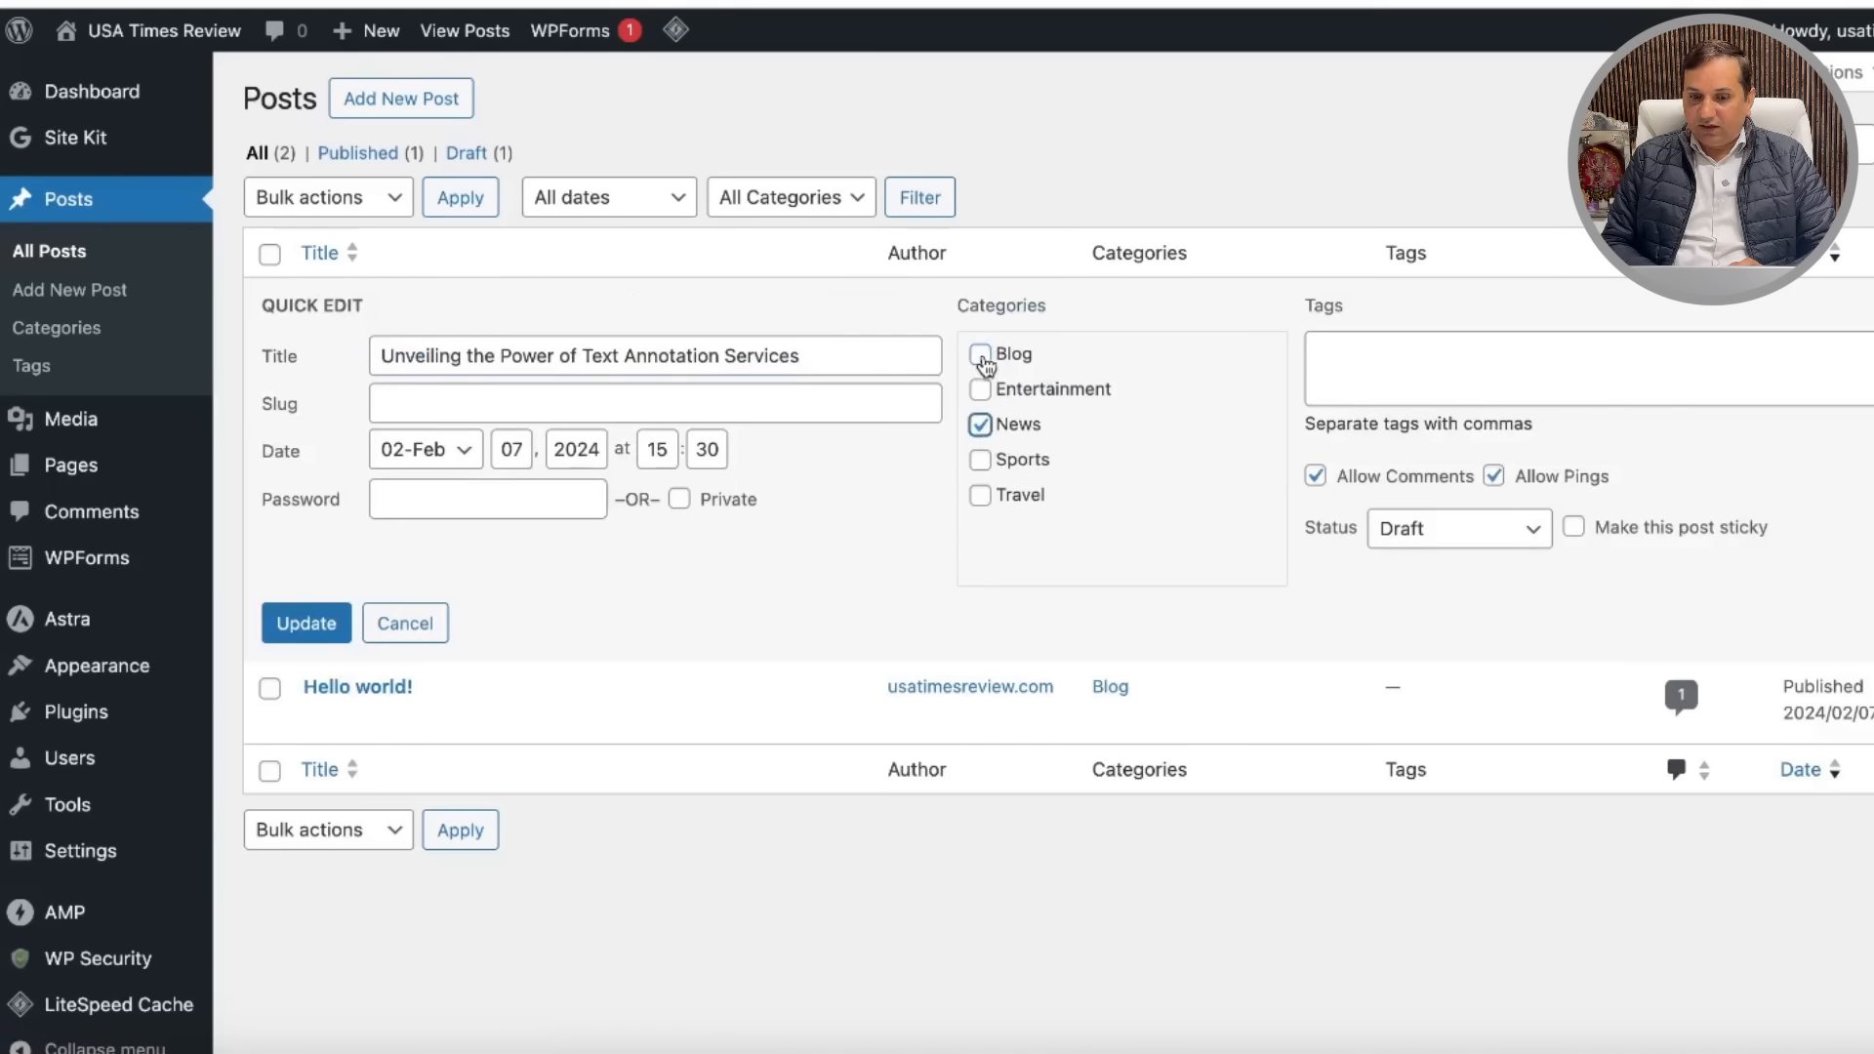
{"action": "left_click", "coordinate": [298, 626]}
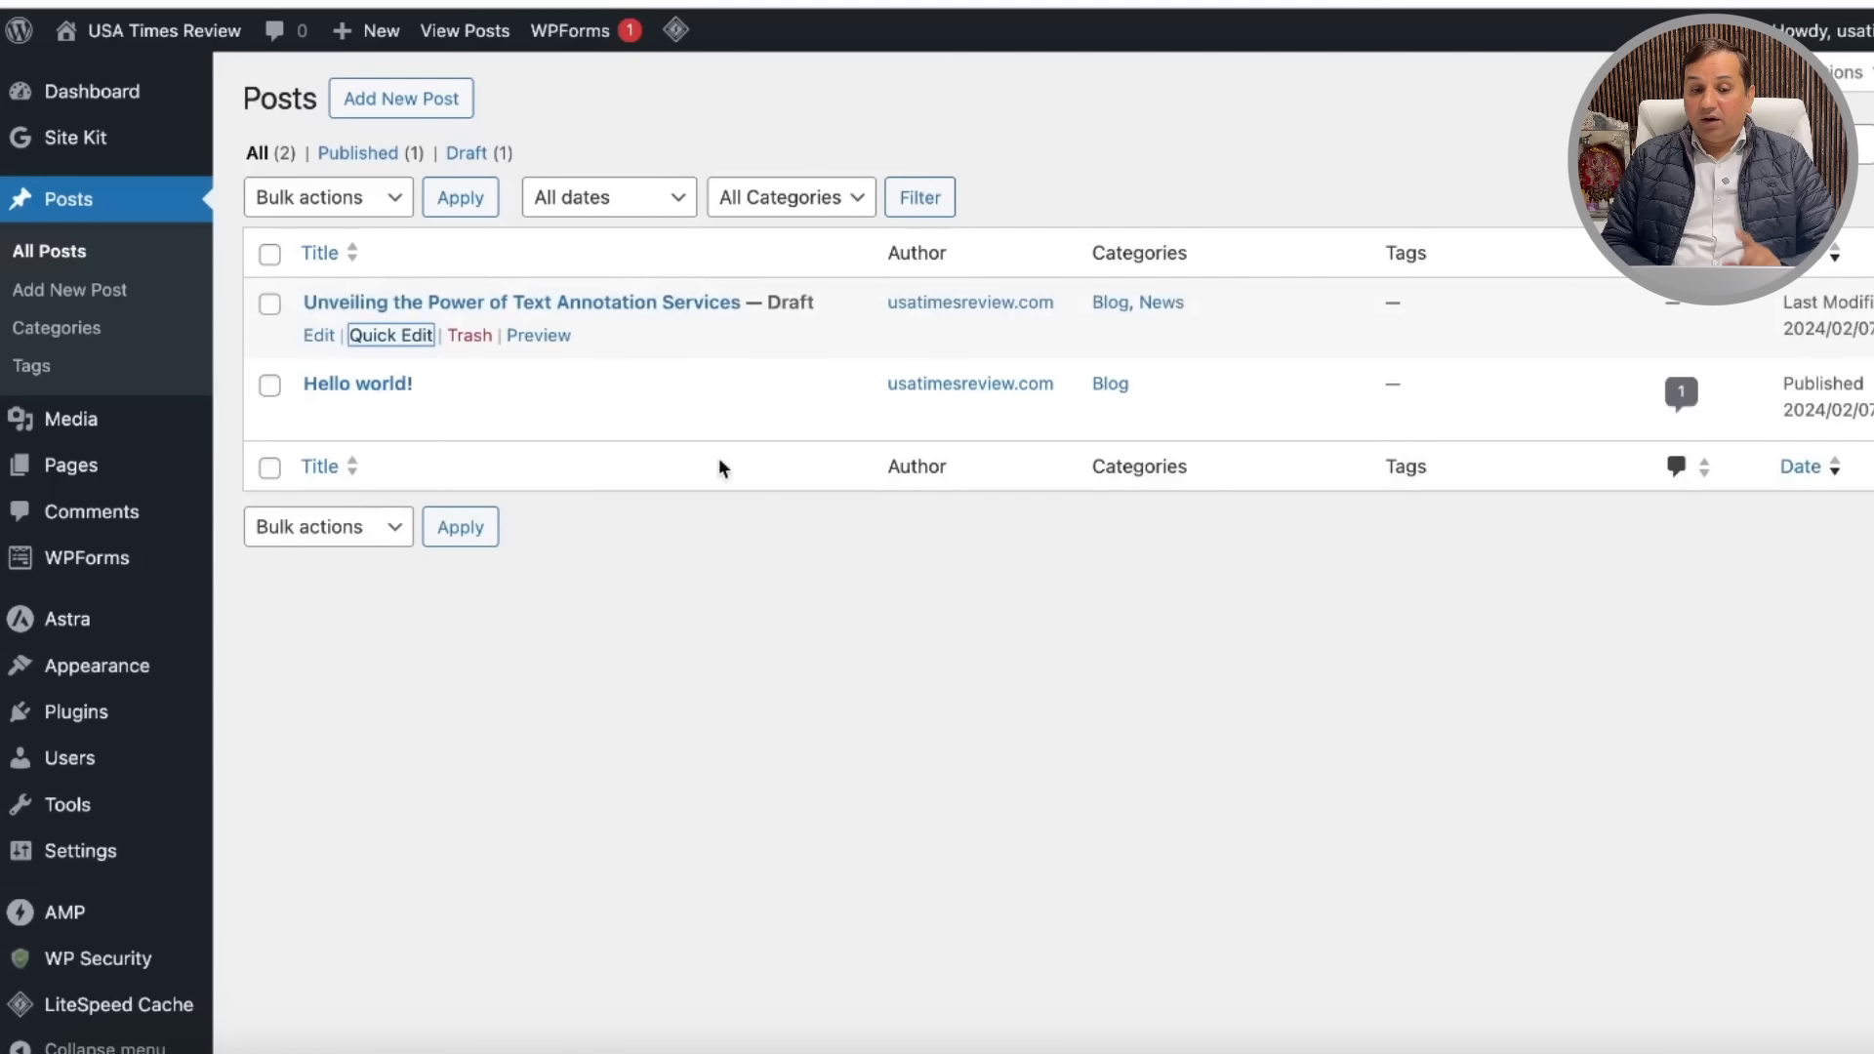
{"action": "left_click", "coordinate": [112, 104]}
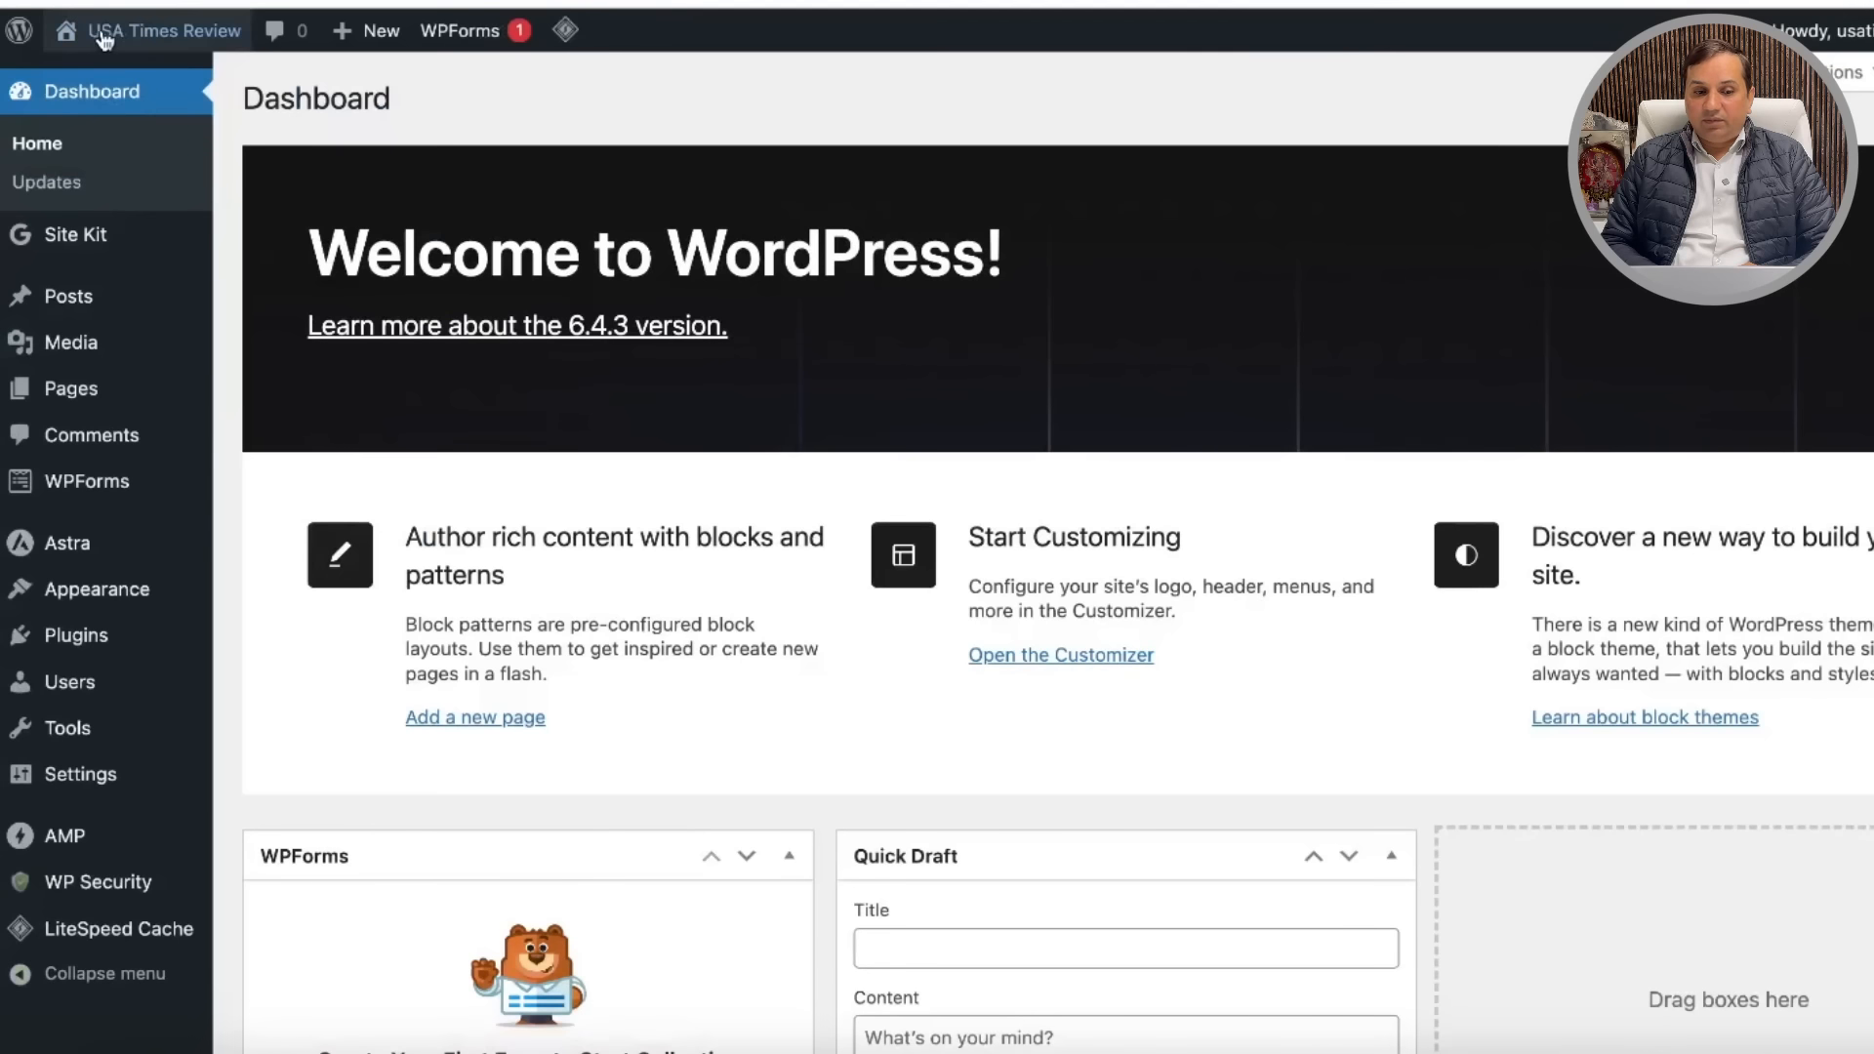
Step: Visit the live site and browse its Blog and News category pages
{"action": "mouse_move", "coordinate": [166, 41]}
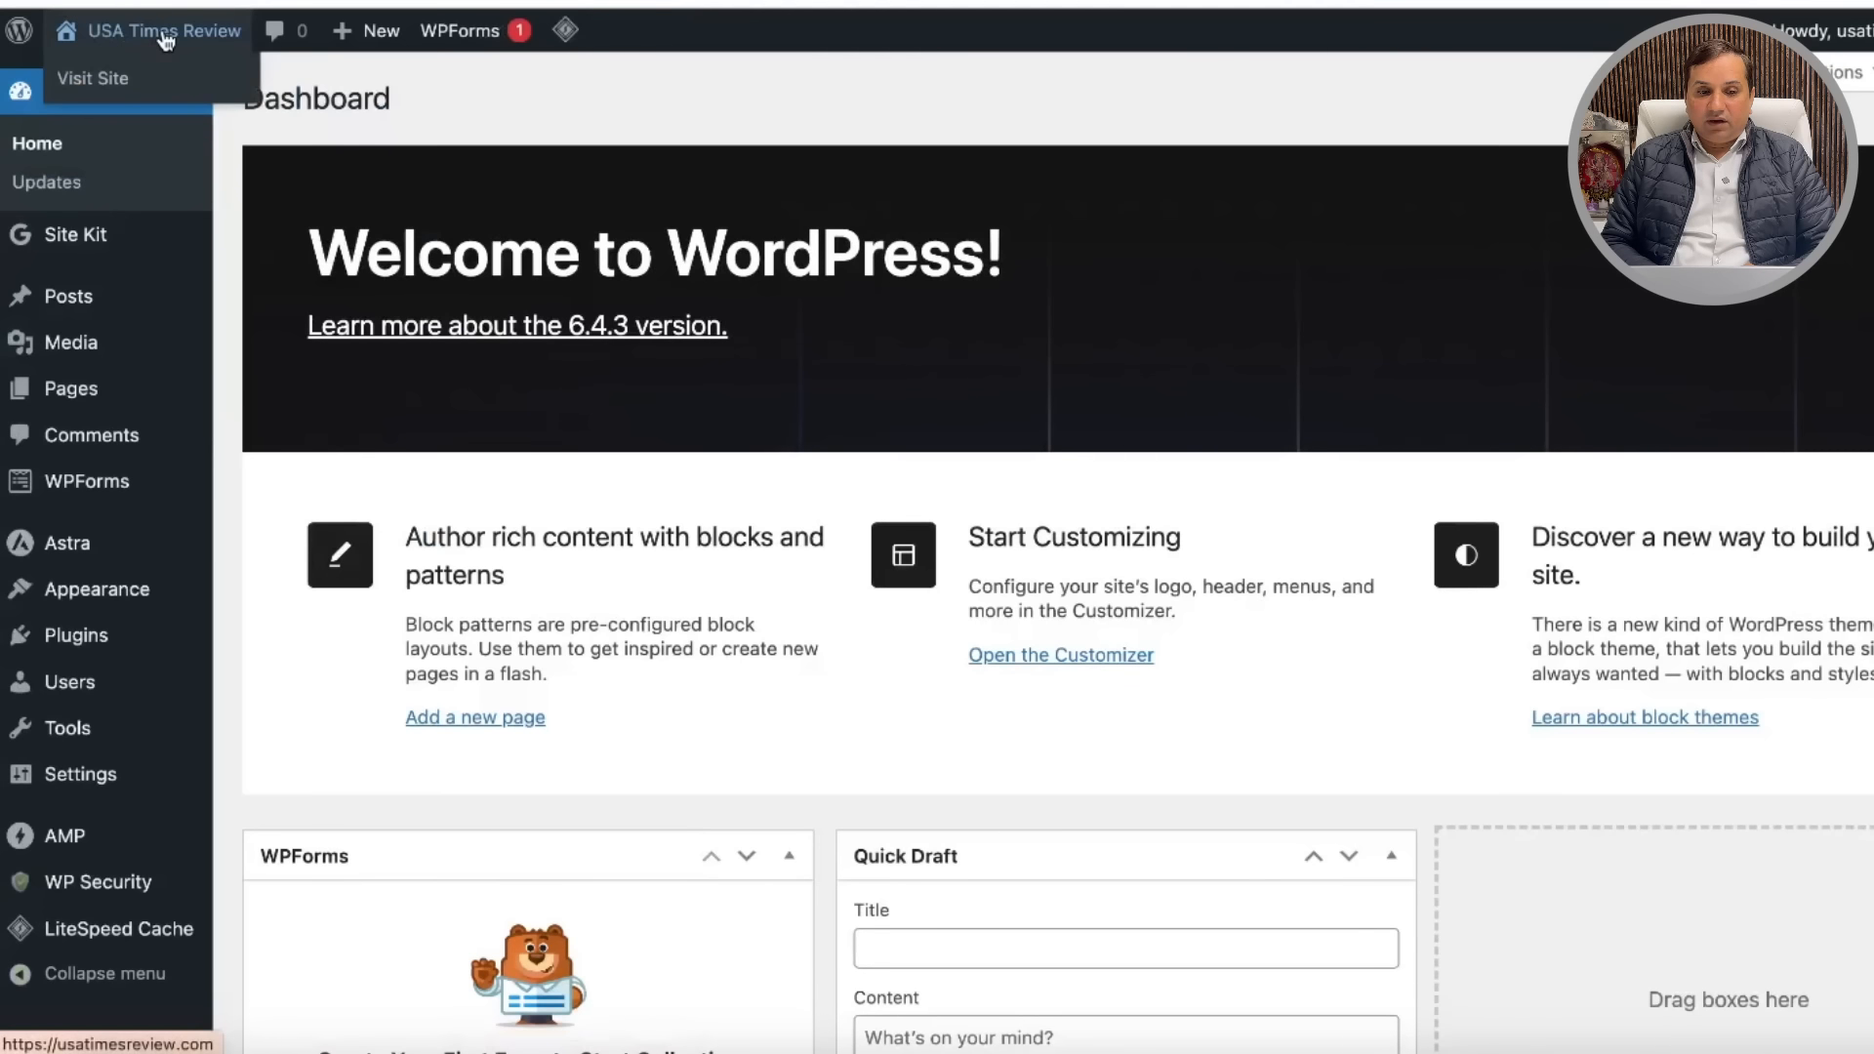
{"action": "left_click", "coordinate": [118, 86]}
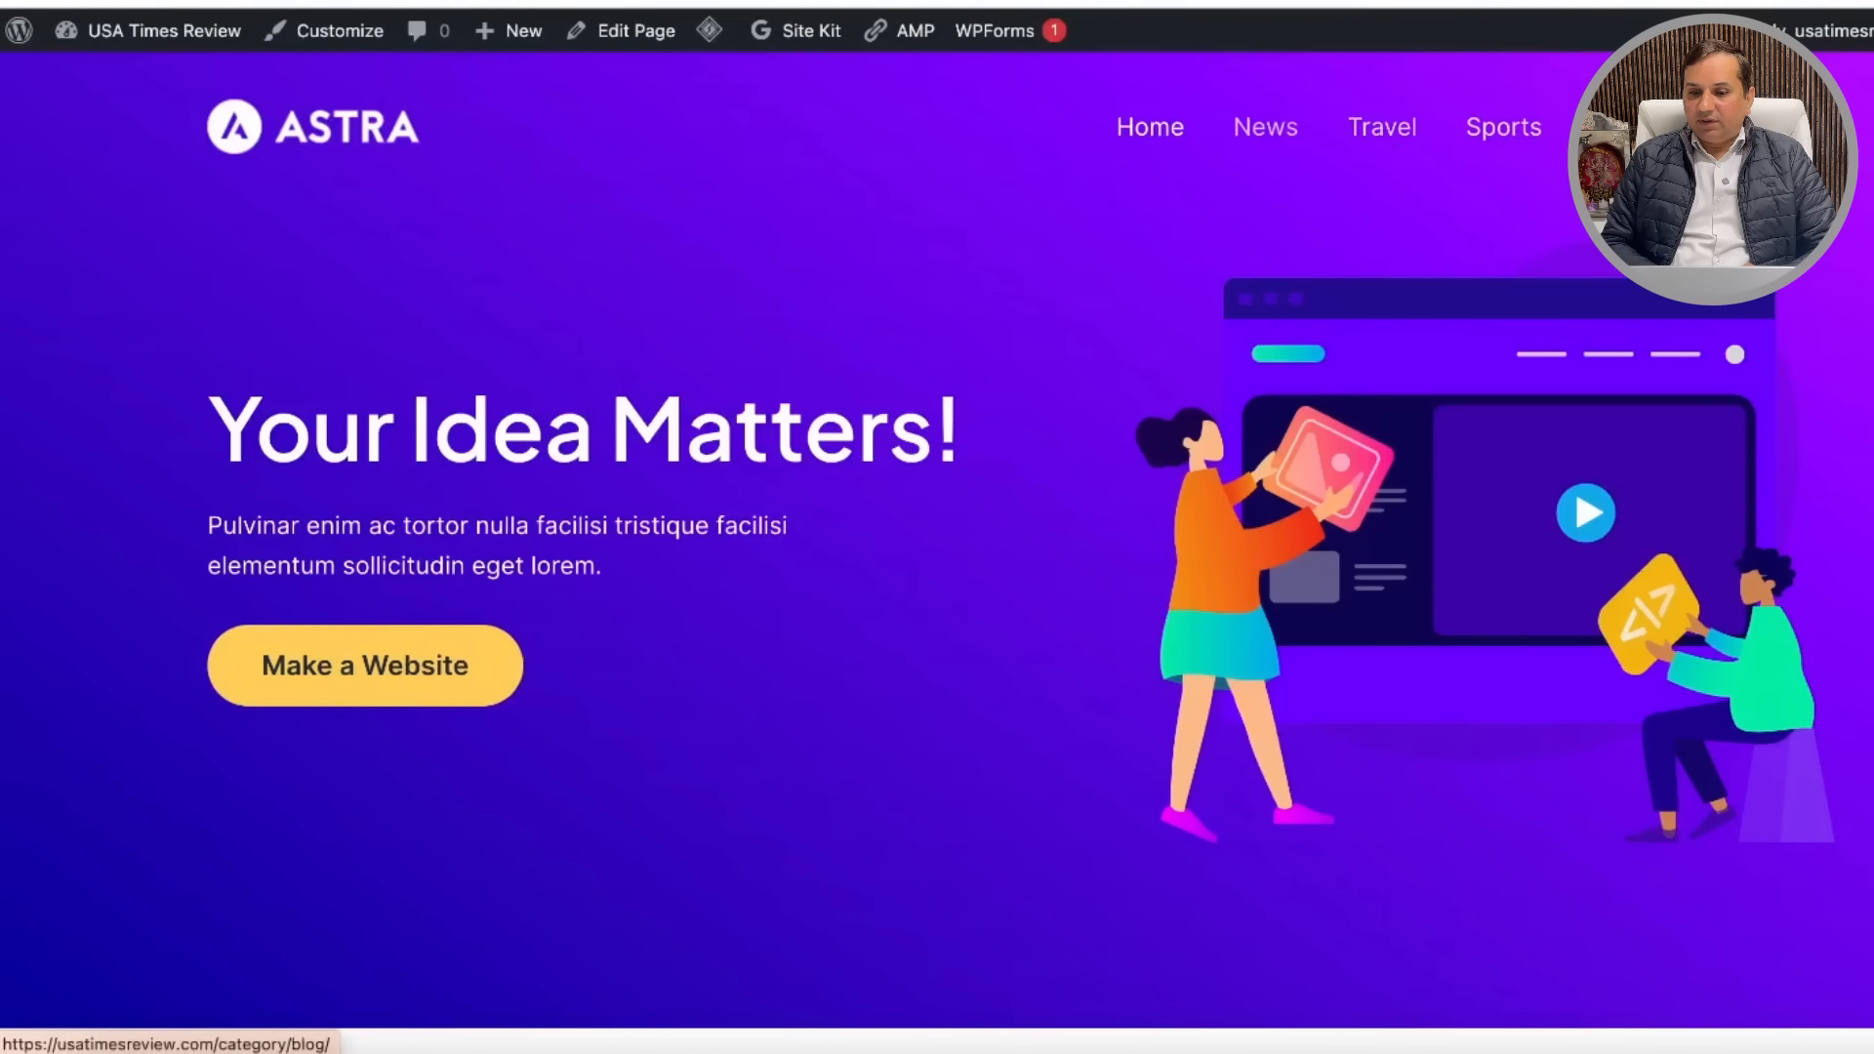
{"action": "left_click", "coordinate": [1615, 127]}
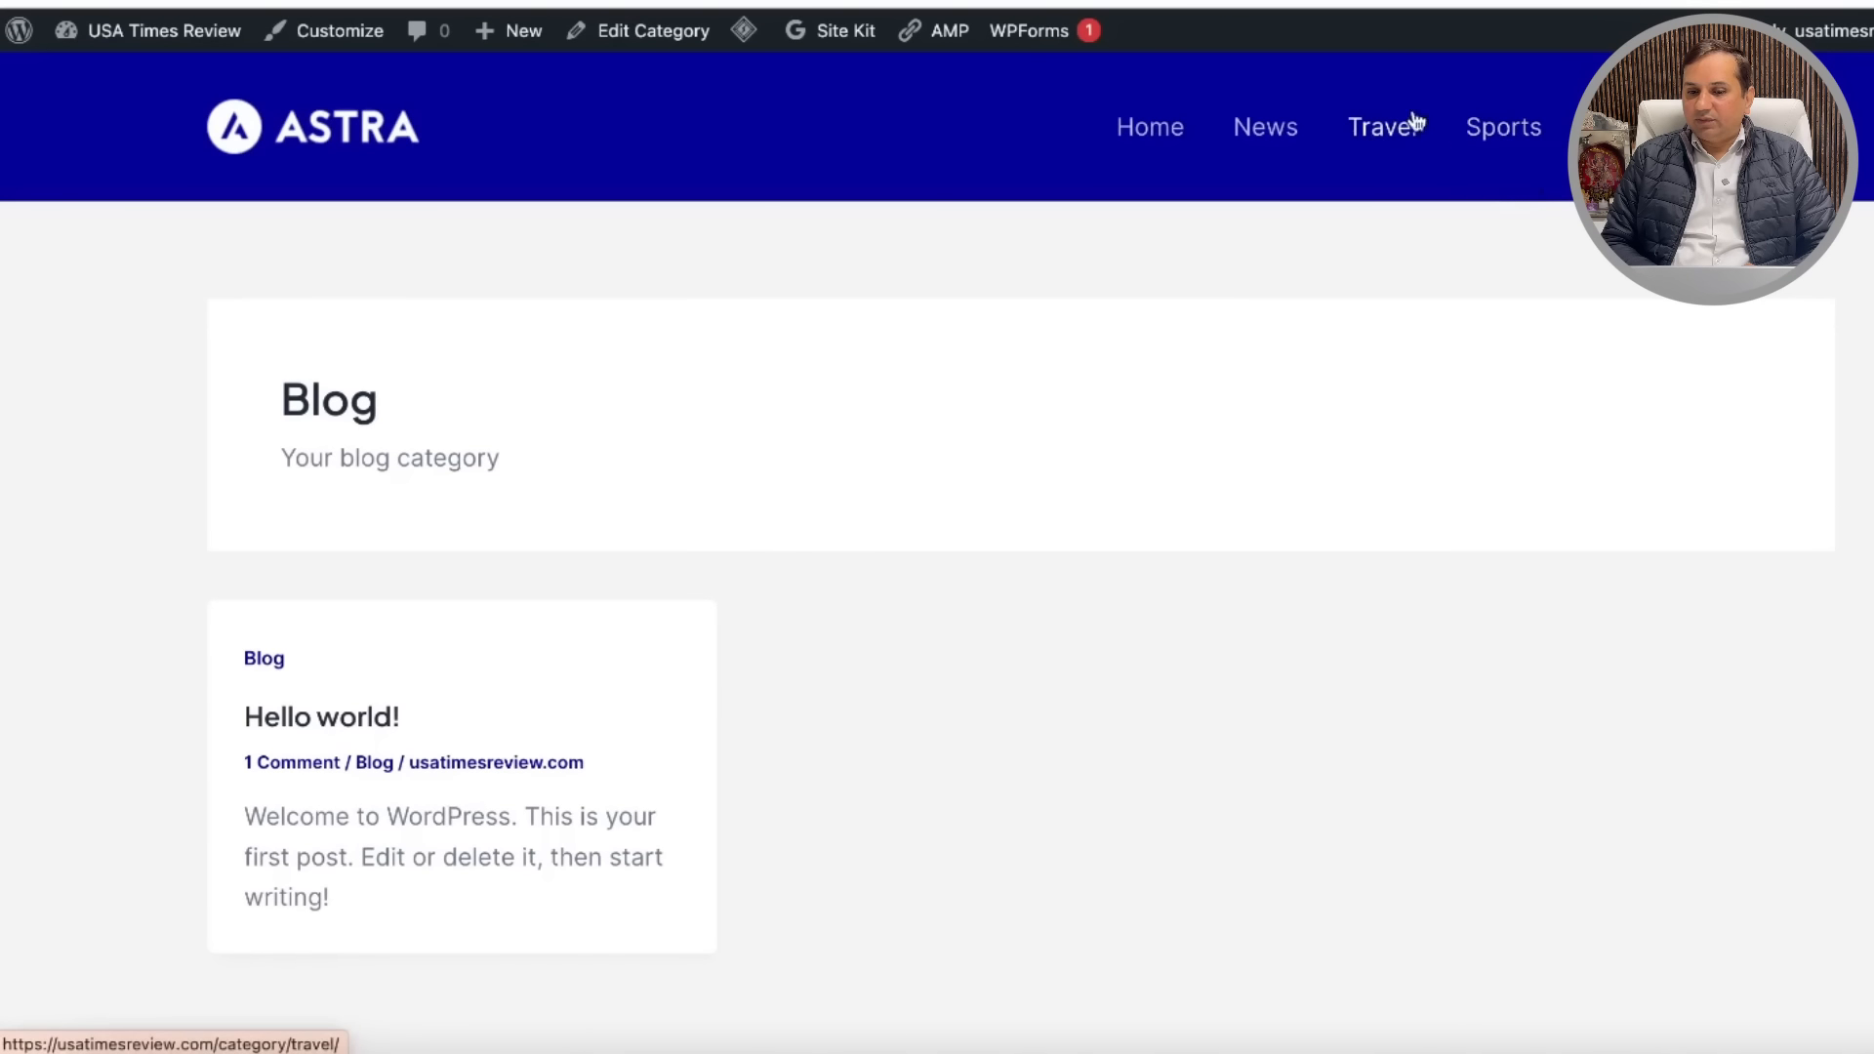
{"action": "left_click", "coordinate": [1274, 135]}
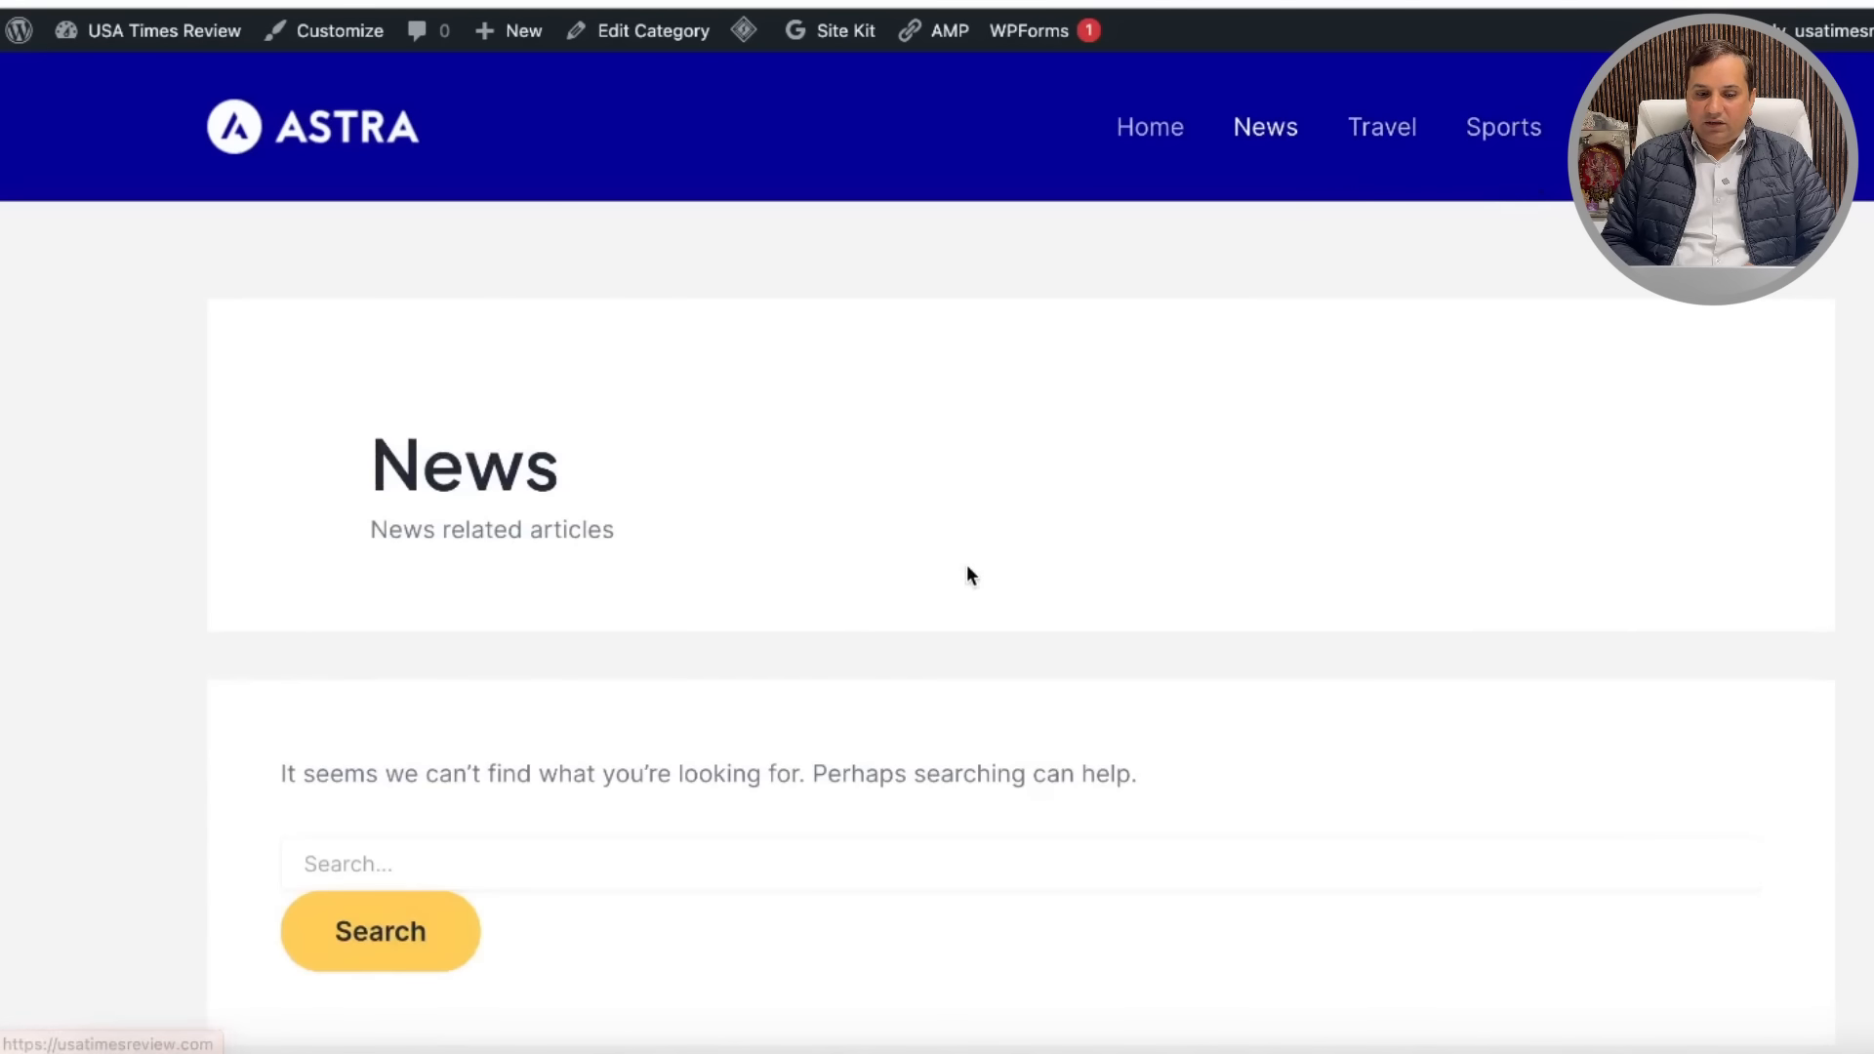
{"action": "scroll", "coordinate": [966, 556], "scroll_direction": "down", "scroll_amount": 5}
{"action": "scroll", "coordinate": [968, 574], "scroll_direction": "up", "scroll_amount": 5}
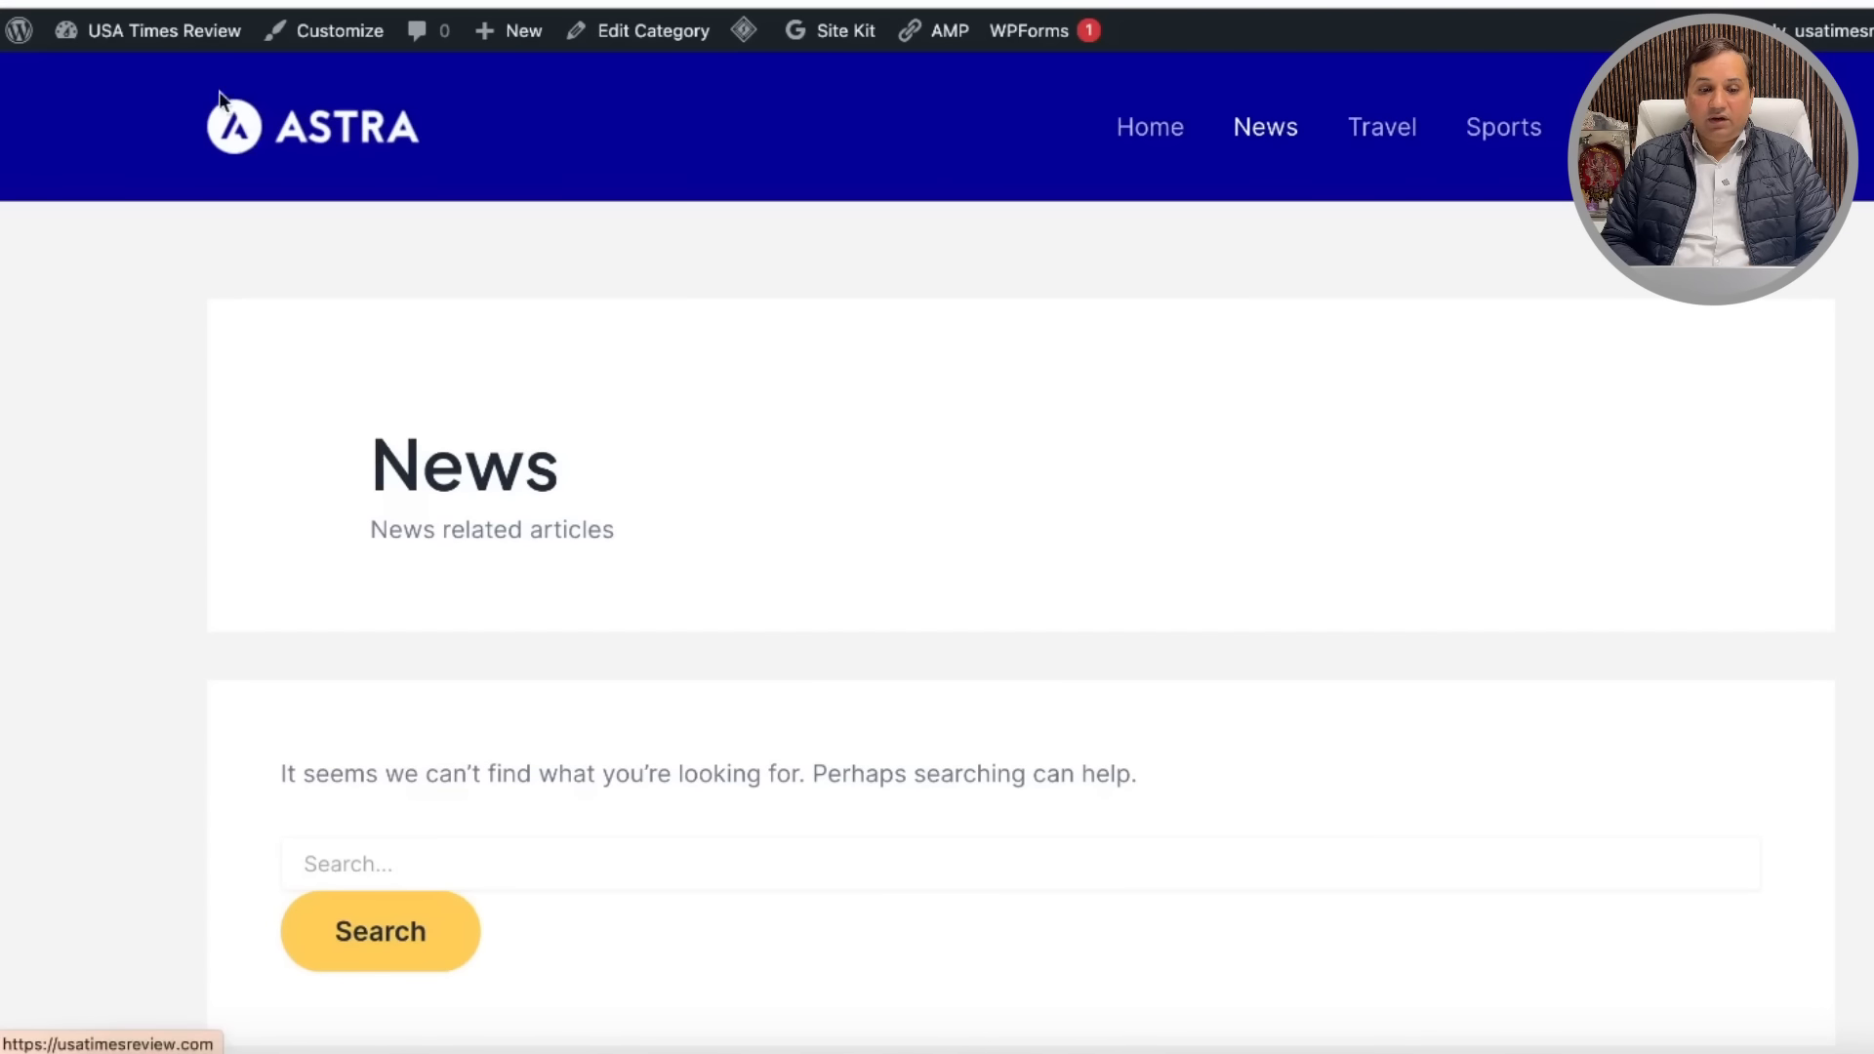
{"action": "left_click", "coordinate": [272, 147]}
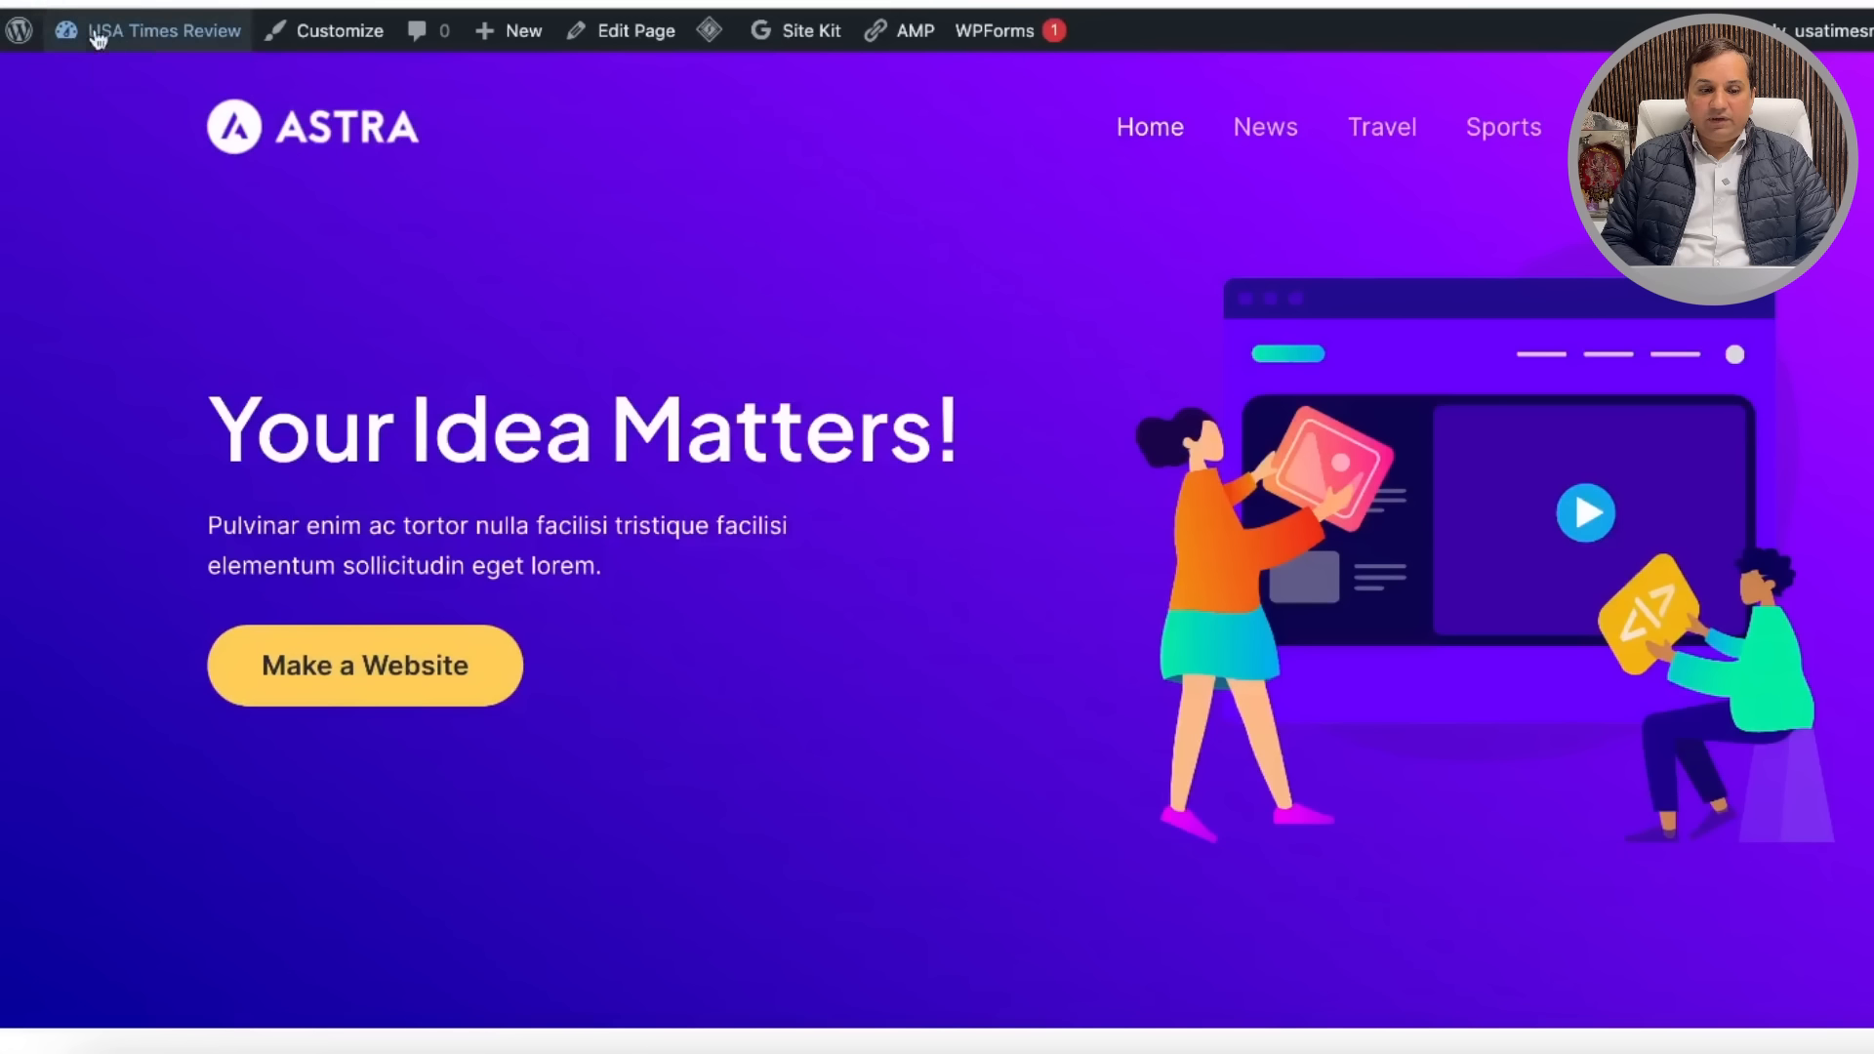
Step: Return to wp-admin and go to Plugins > Installed Plugins
{"action": "mouse_move", "coordinate": [157, 47]}
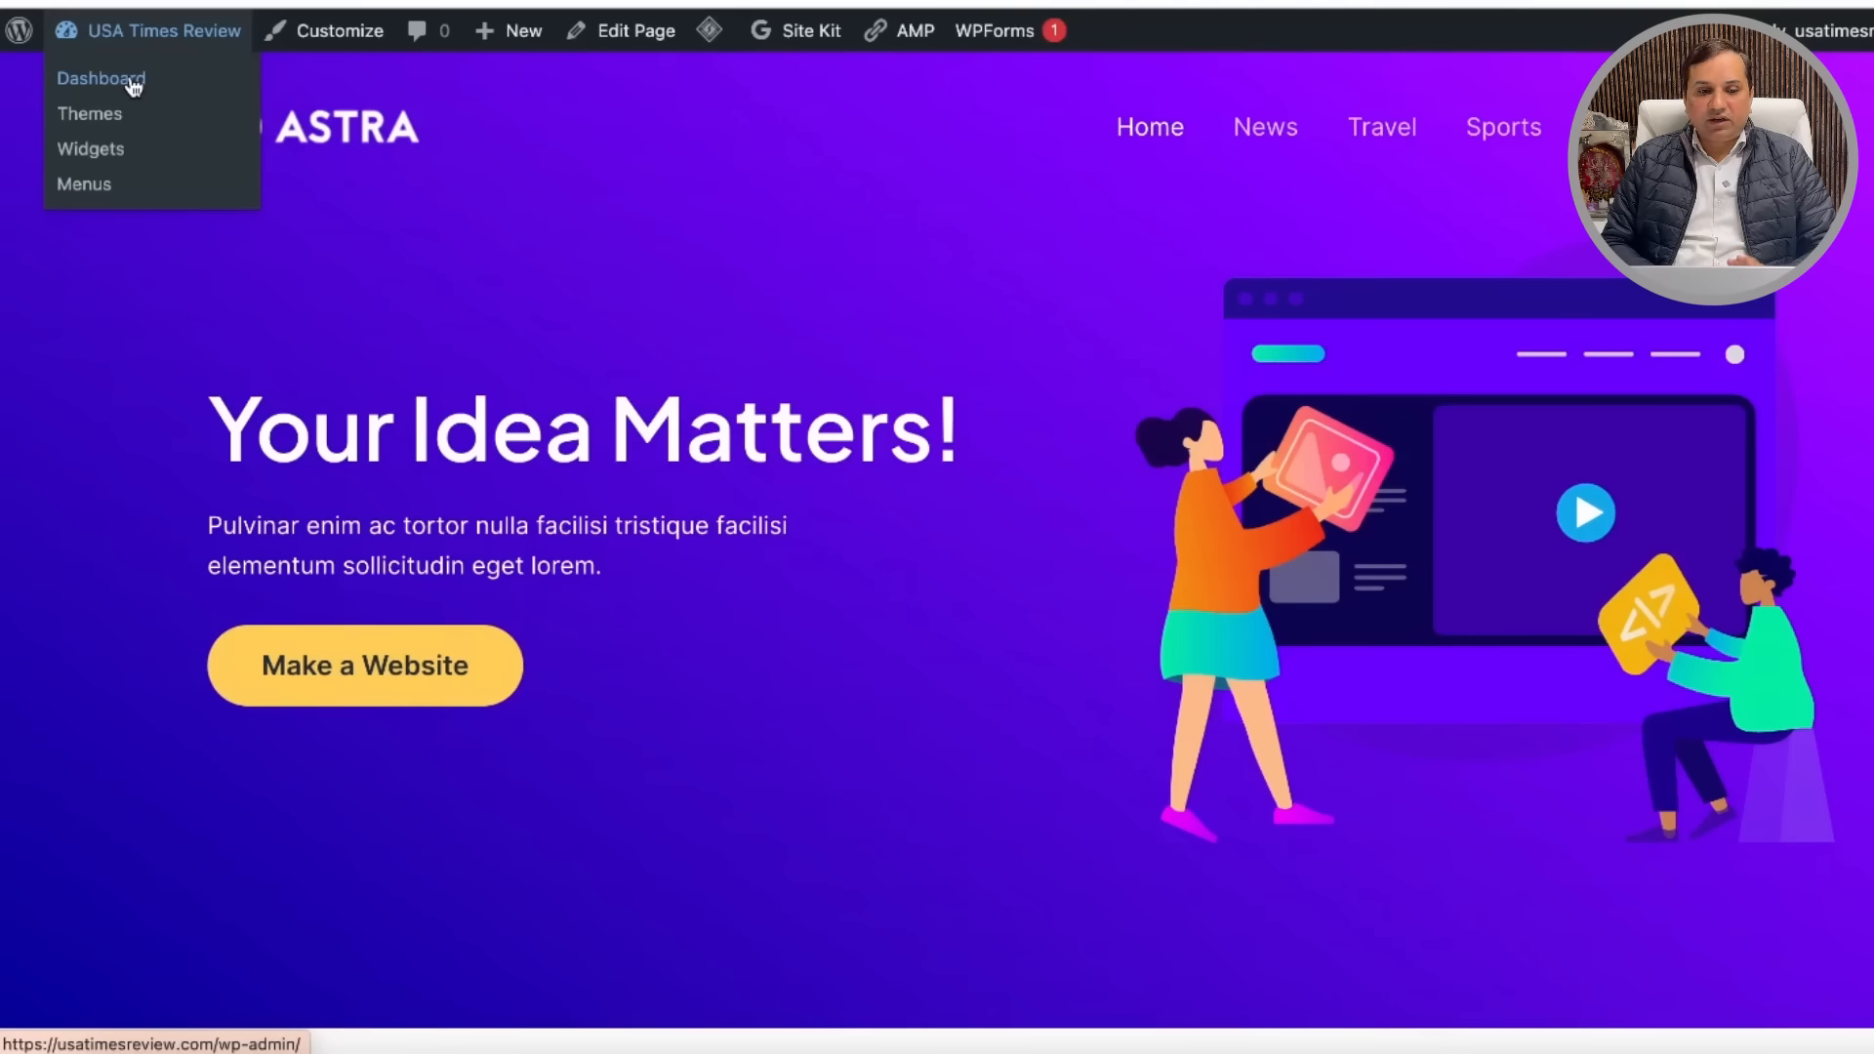
{"action": "left_click", "coordinate": [24, 47]}
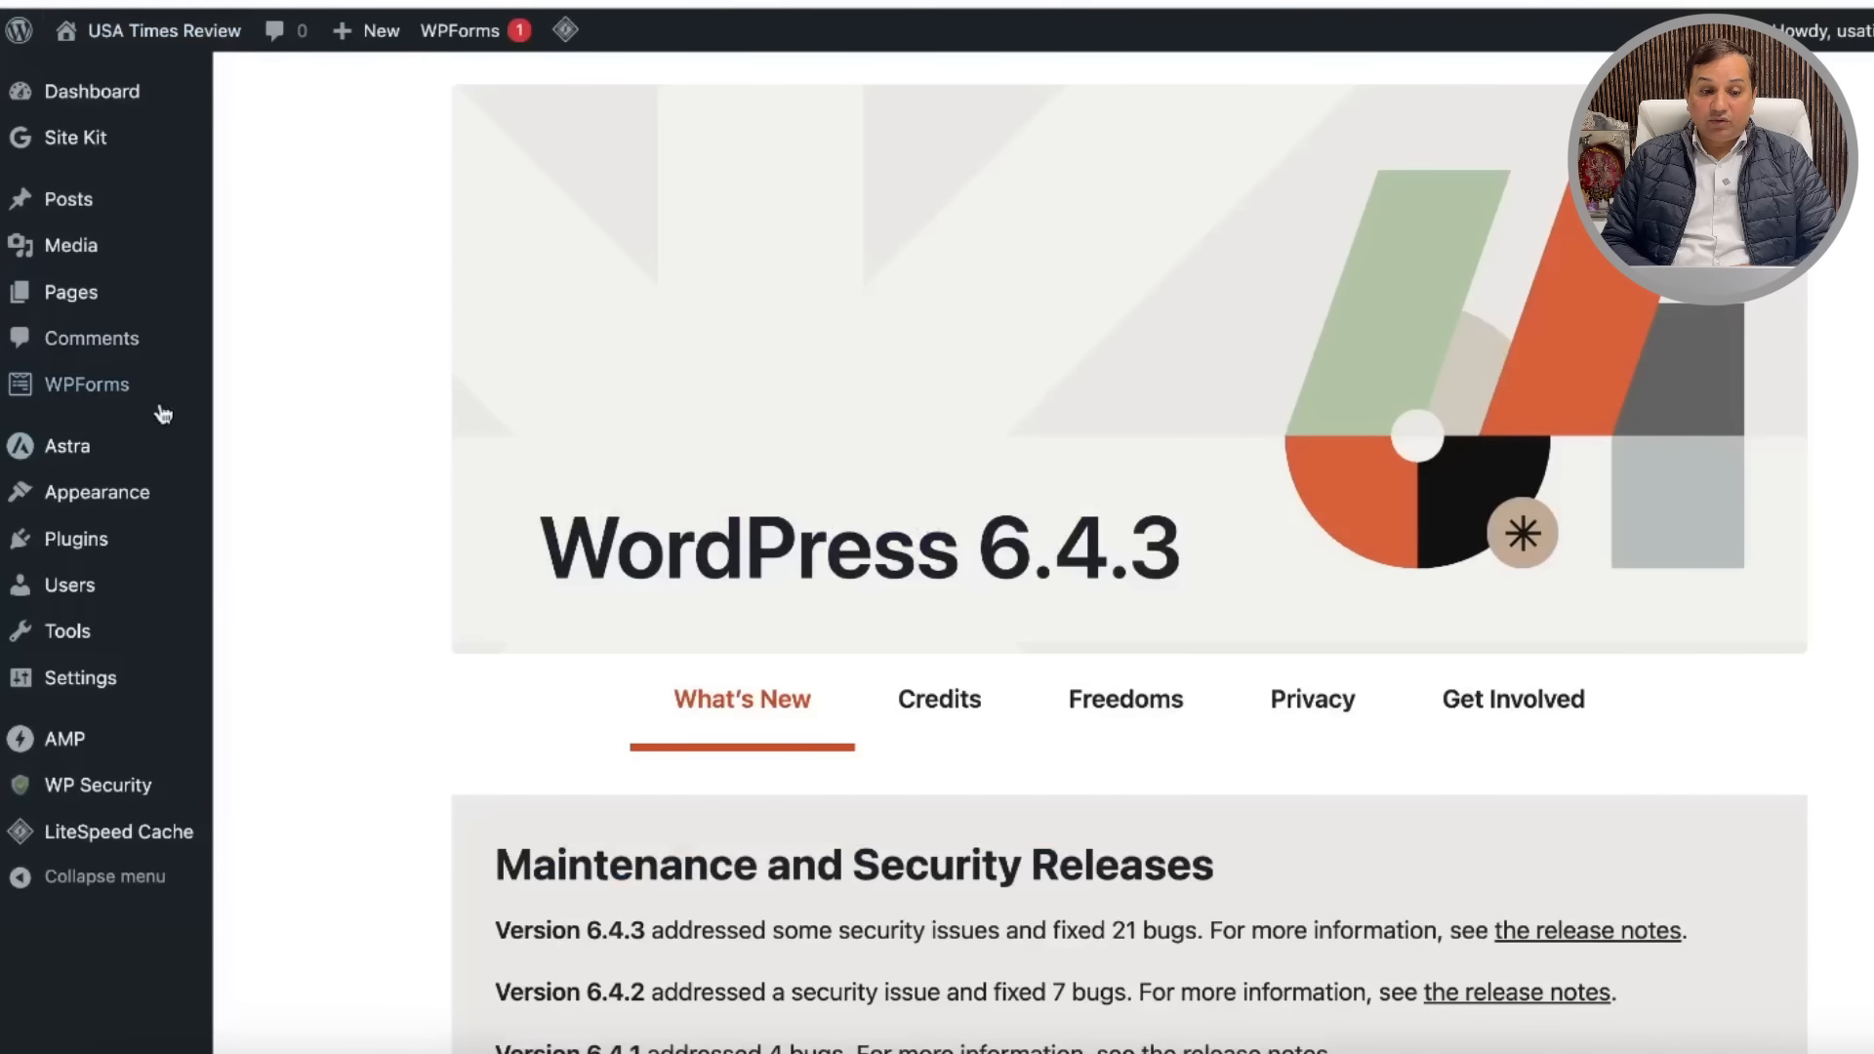
{"action": "mouse_move", "coordinate": [128, 466]}
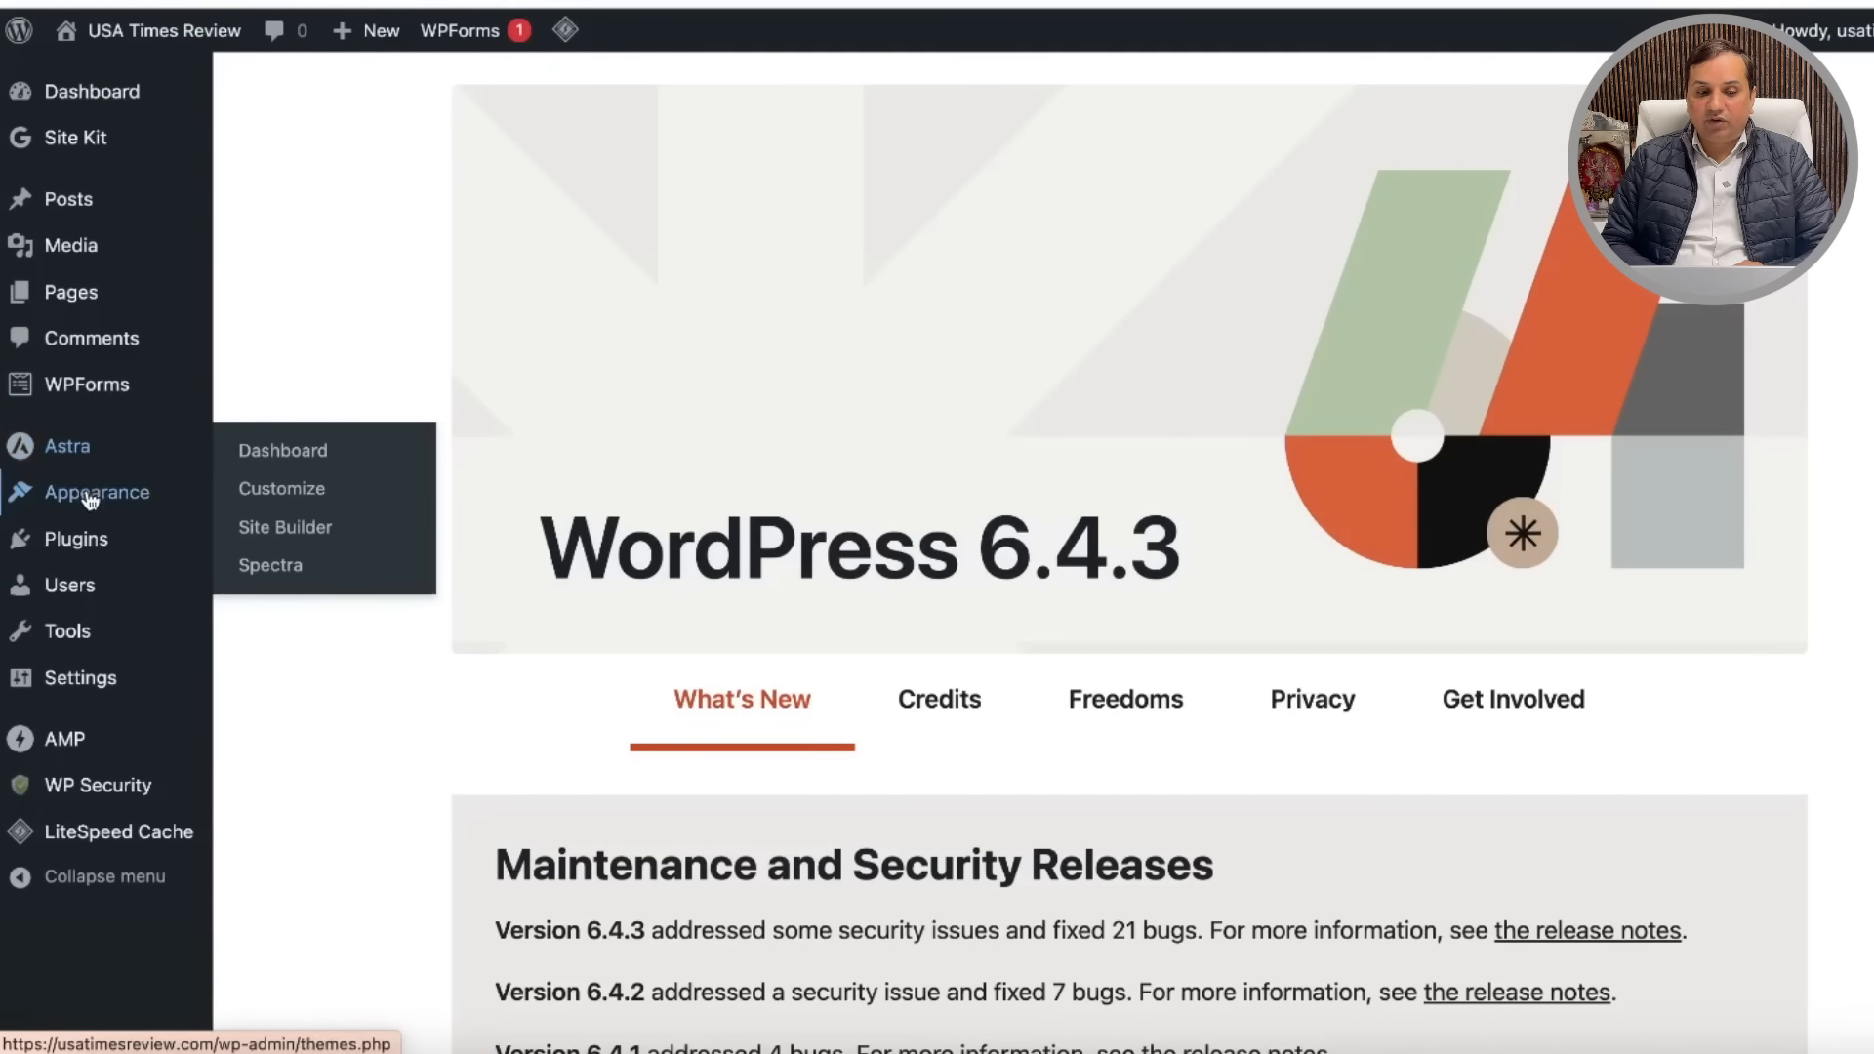
{"action": "mouse_move", "coordinate": [118, 411]}
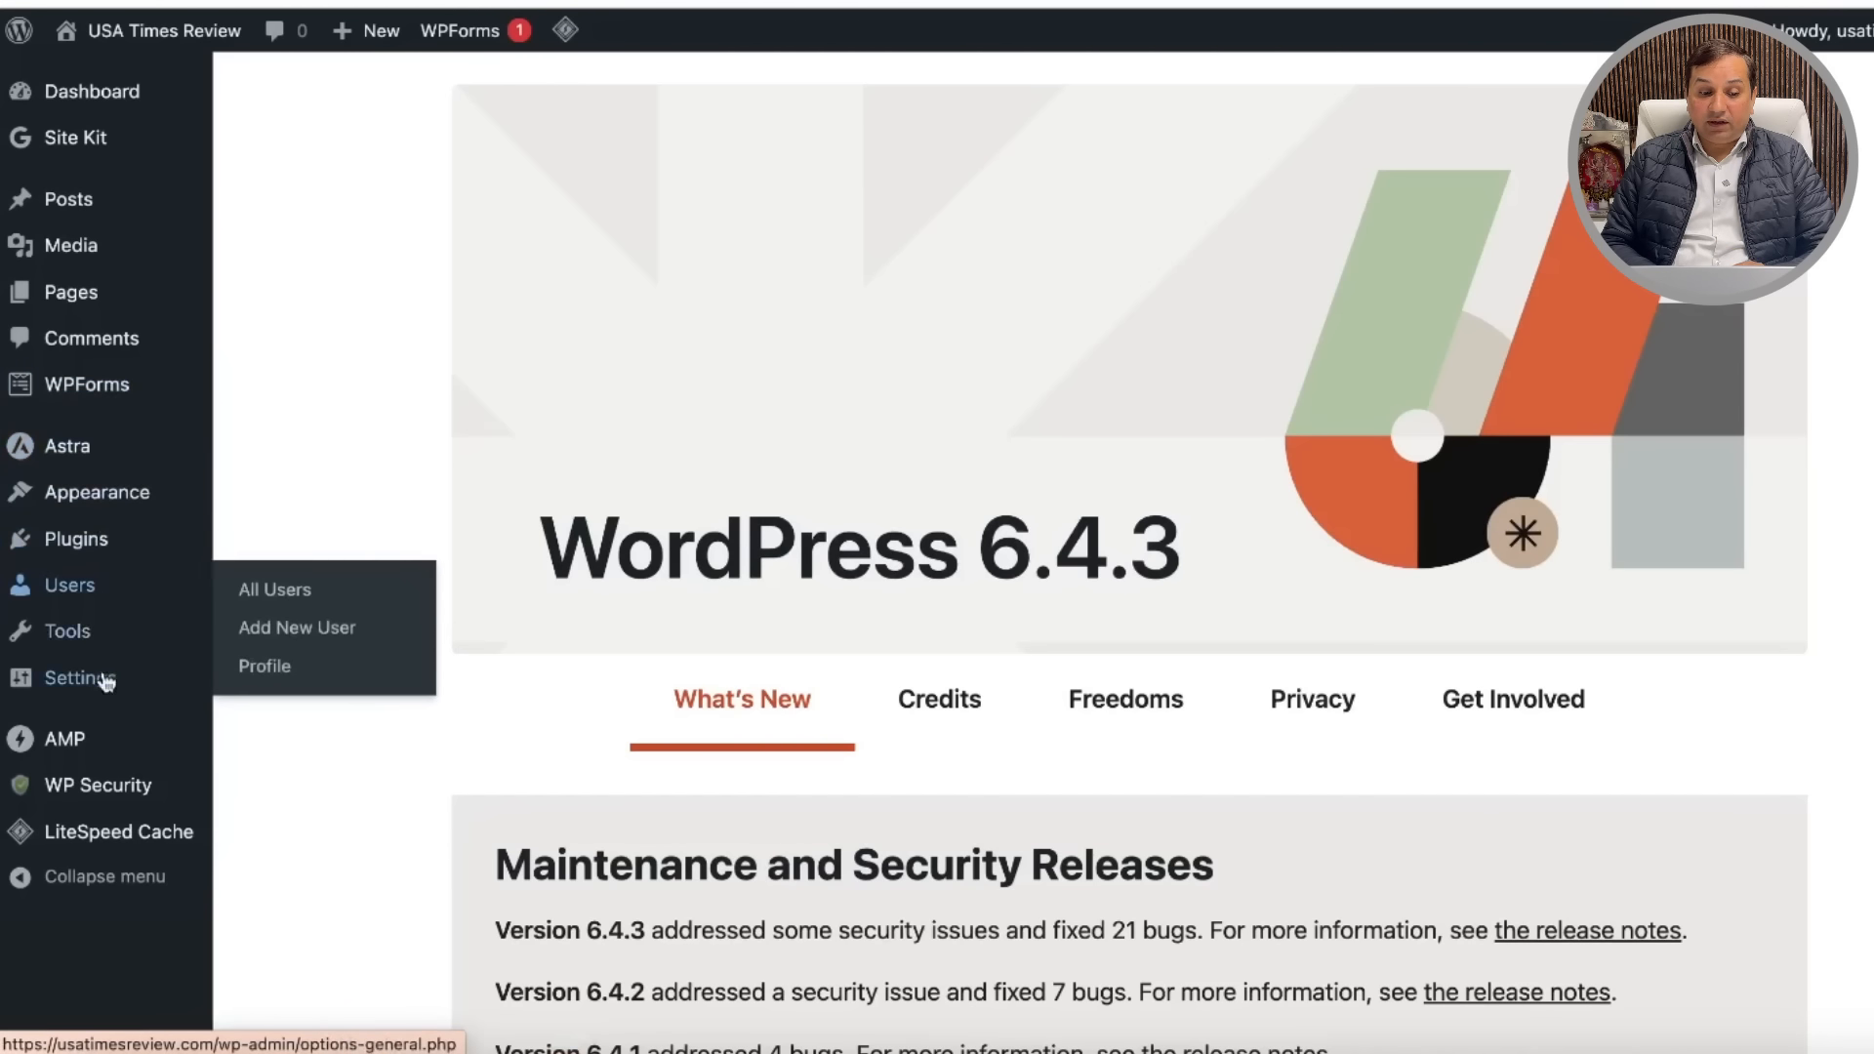
{"action": "mouse_move", "coordinate": [108, 678]}
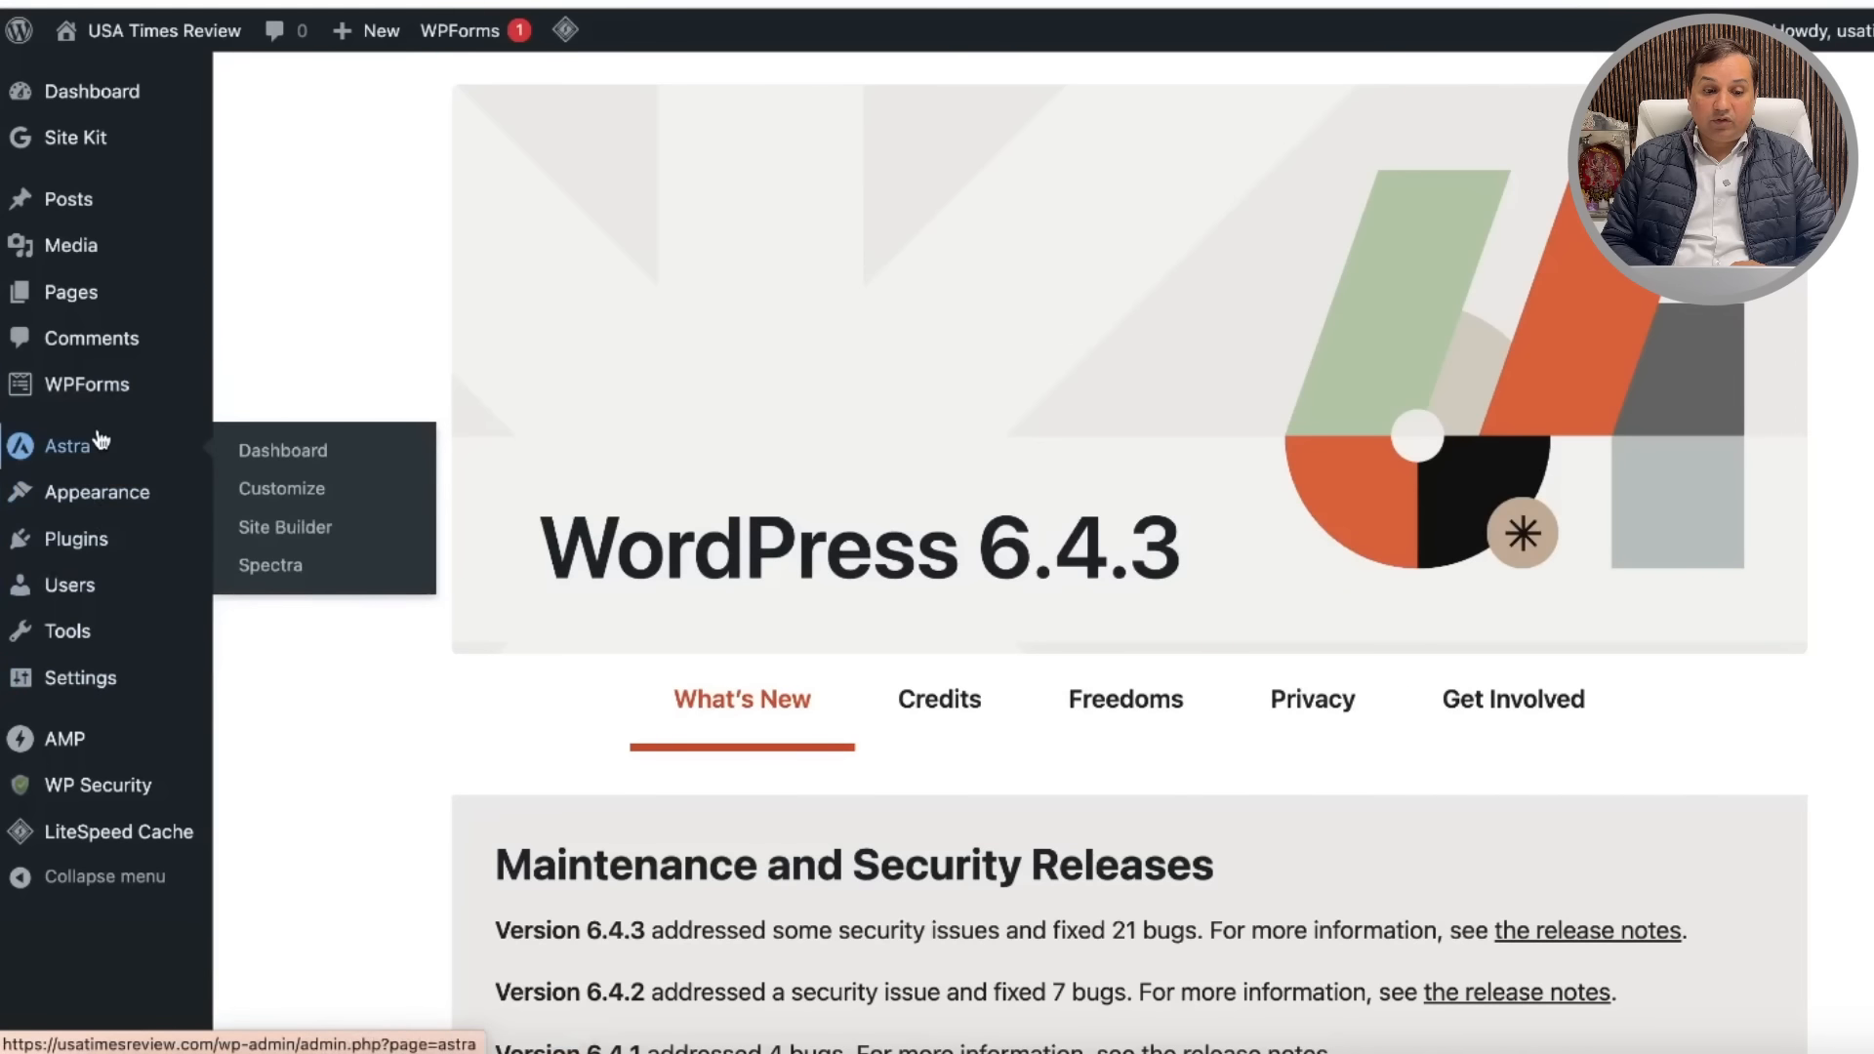
{"action": "mouse_move", "coordinate": [114, 549]}
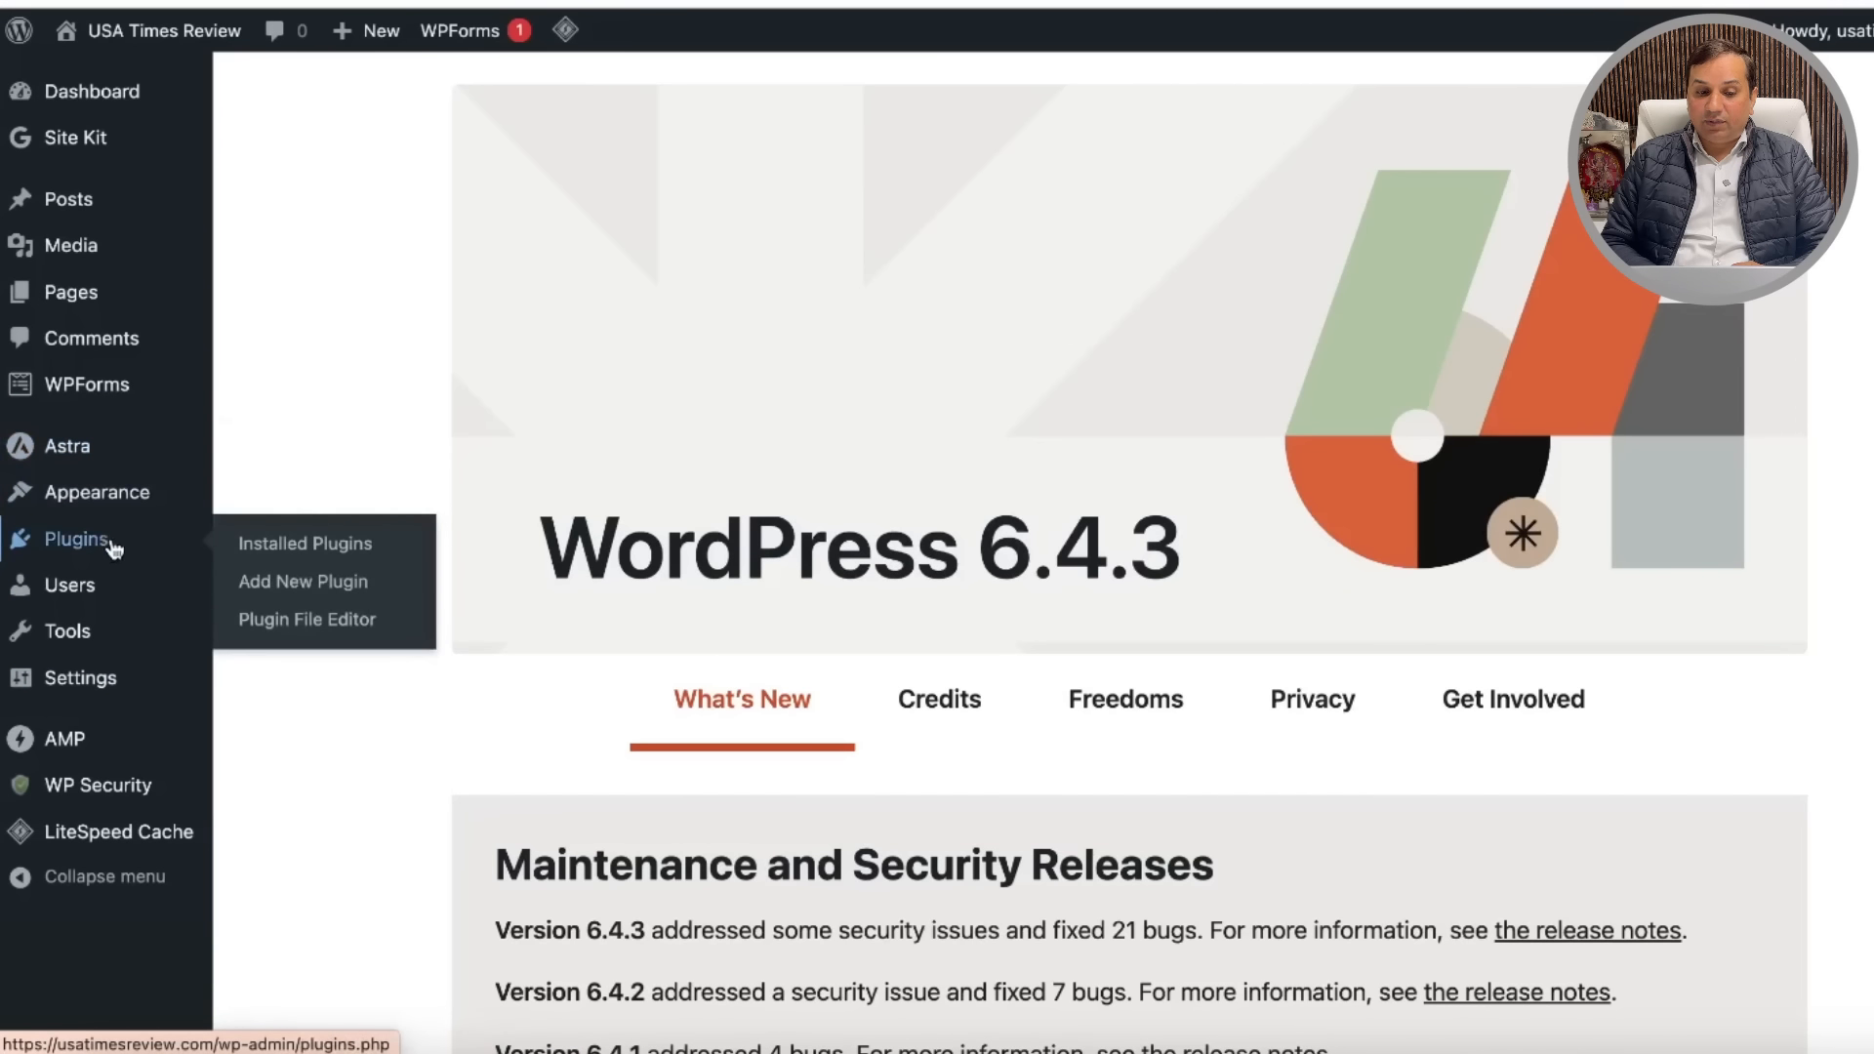
{"action": "left_click", "coordinate": [336, 552]}
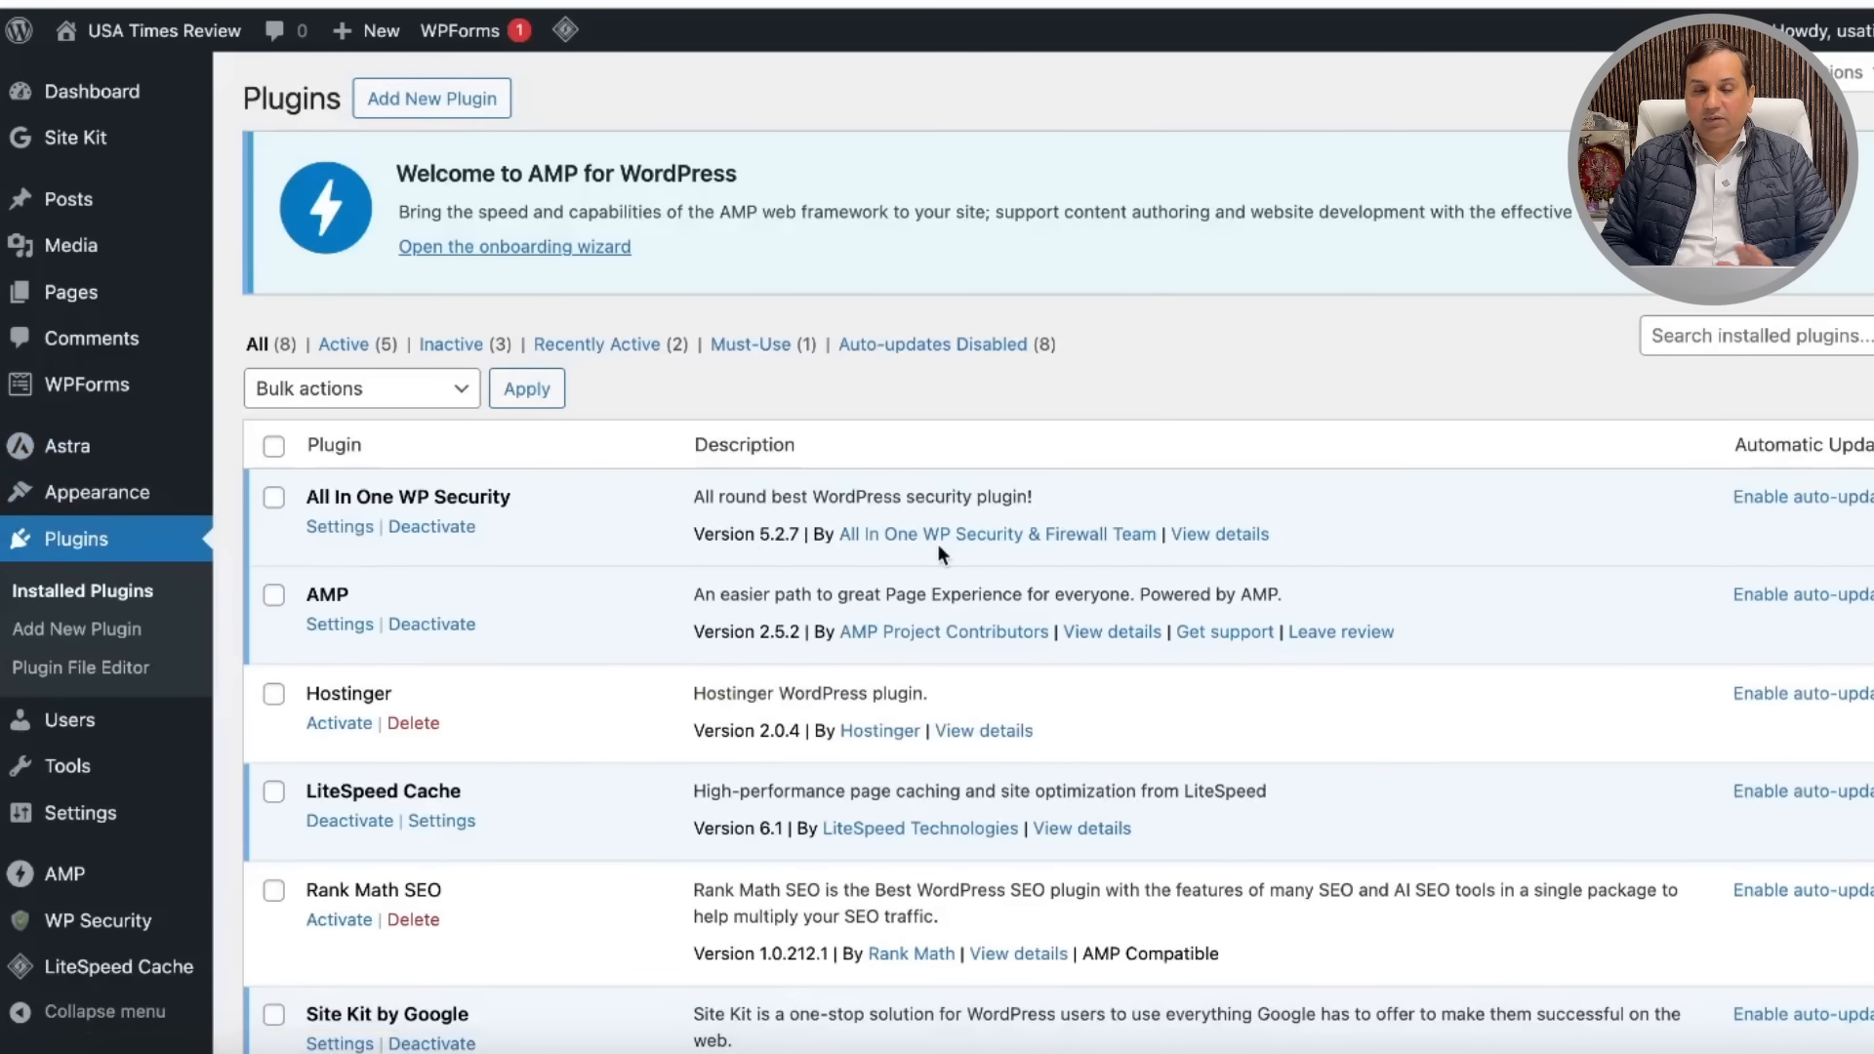
Step: Activate the Rank Math SEO plugin and open its settings
{"action": "scroll", "coordinate": [937, 527], "scroll_direction": "down", "scroll_amount": 5}
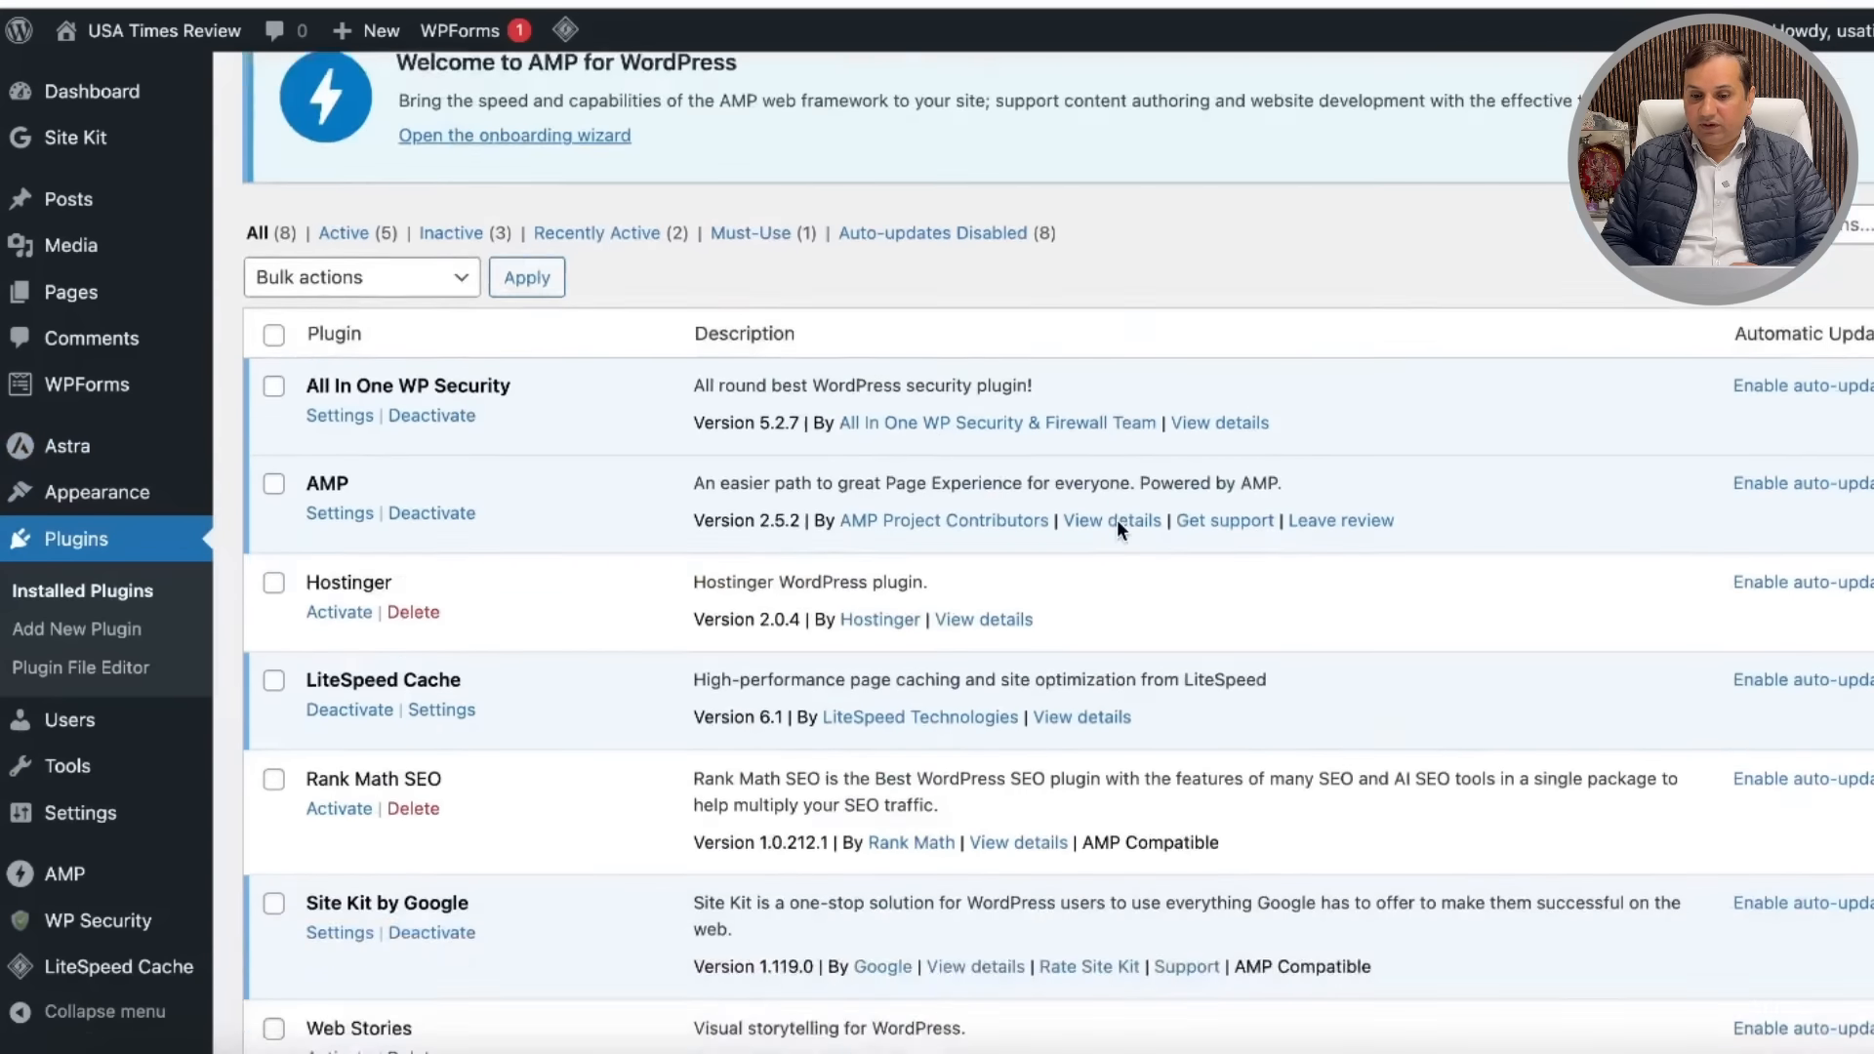
{"action": "left_click", "coordinate": [339, 421]}
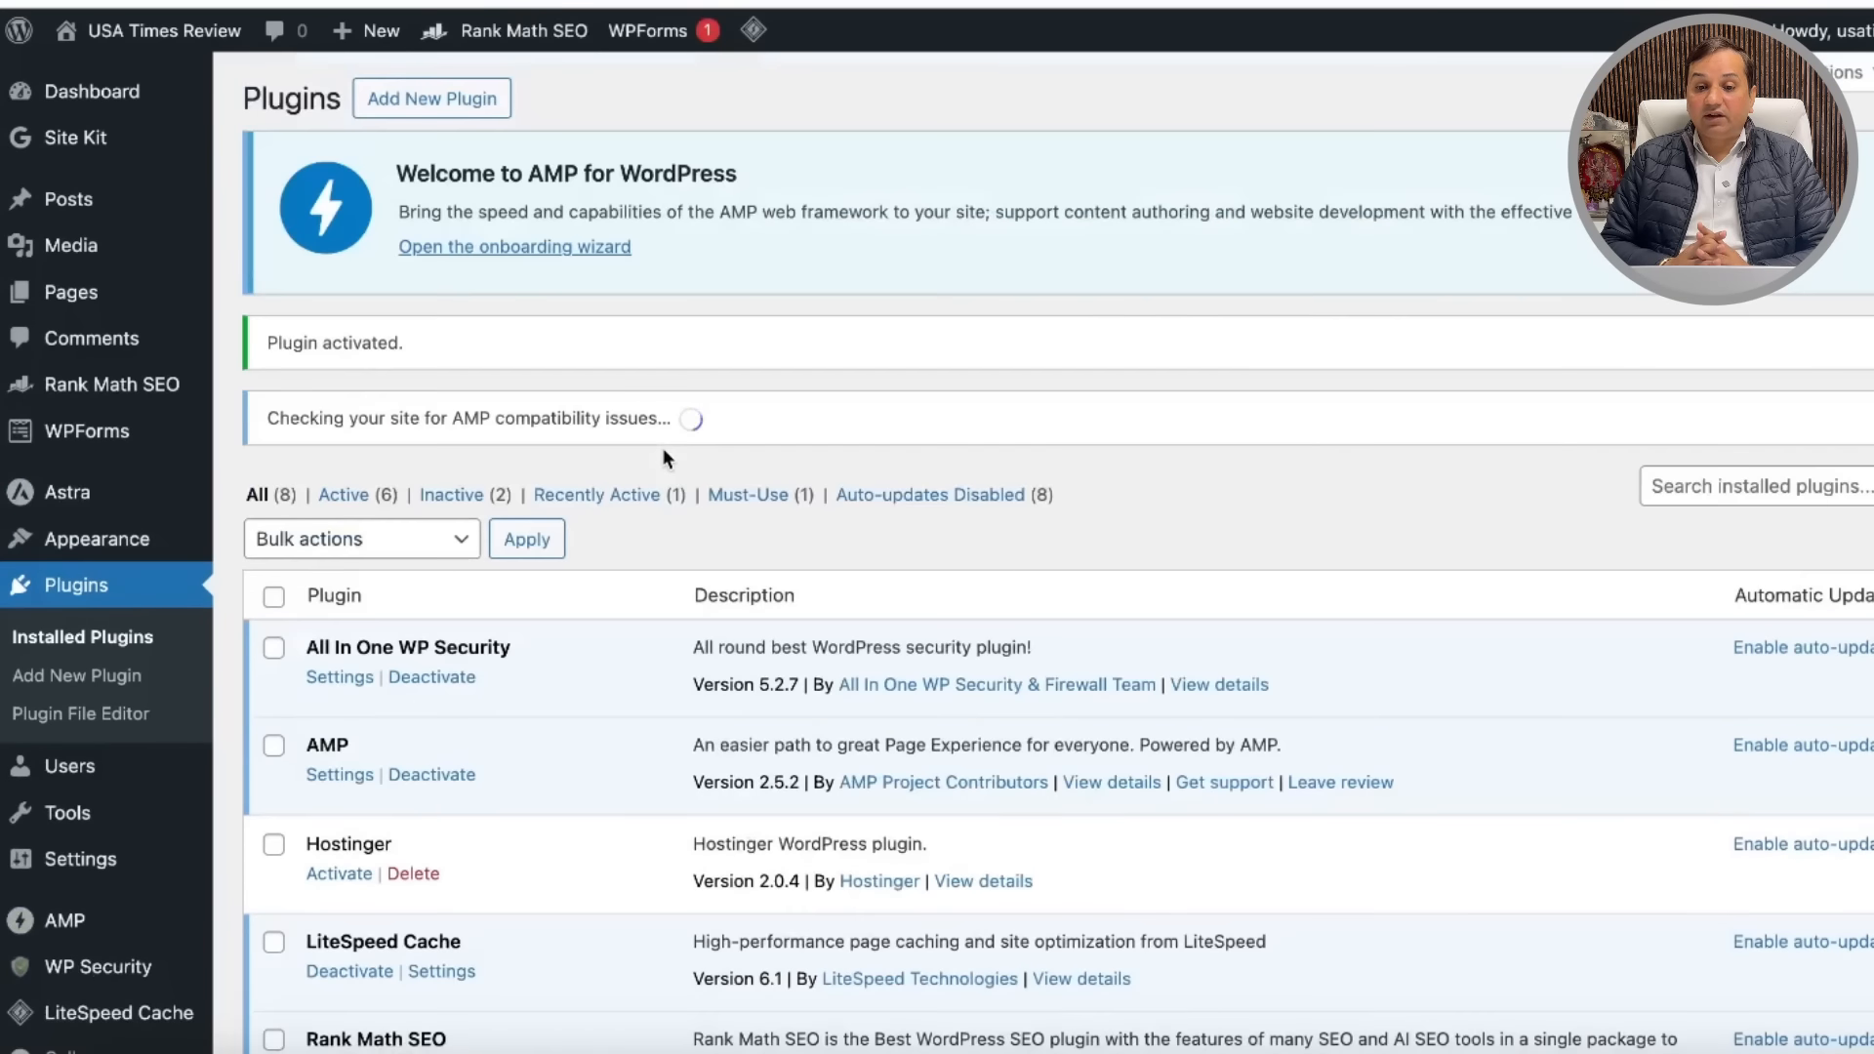
{"action": "scroll", "coordinate": [1343, 509], "scroll_direction": "down", "scroll_amount": 2}
{"action": "scroll", "coordinate": [1343, 509], "scroll_direction": "down", "scroll_amount": 4}
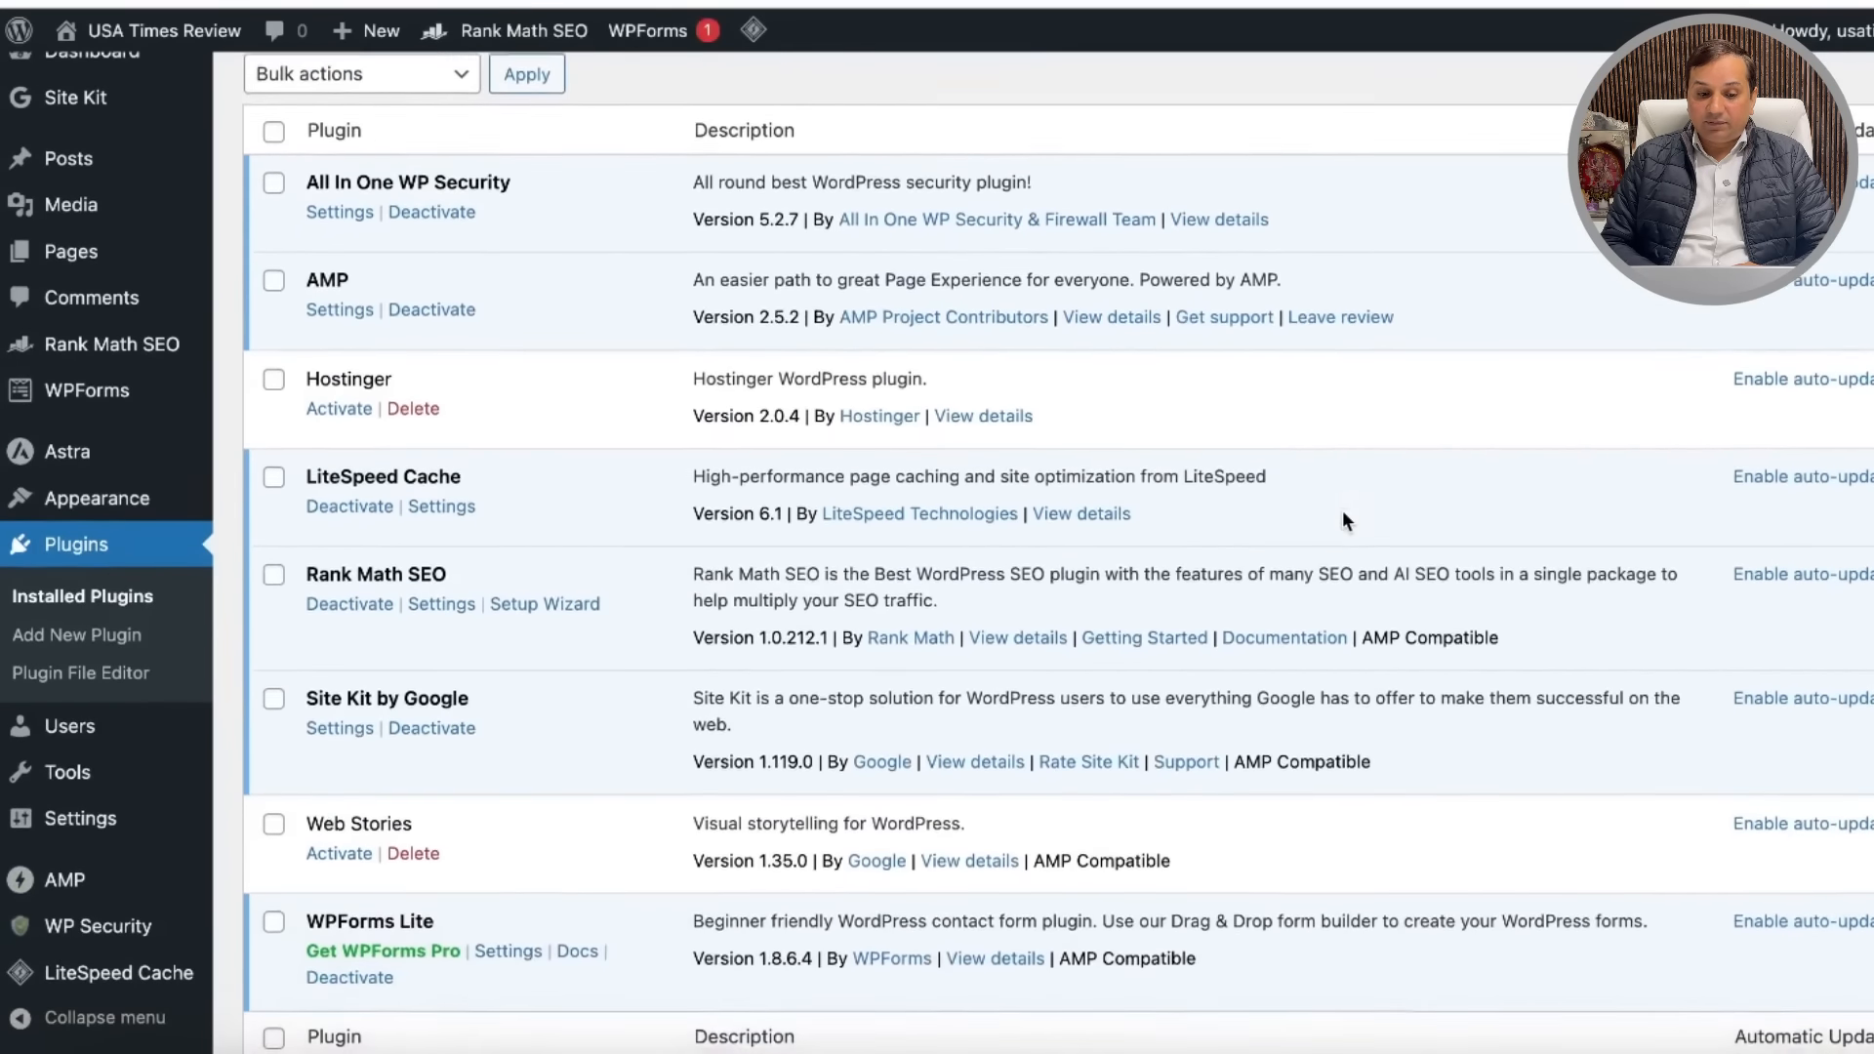
{"action": "scroll", "coordinate": [1261, 467], "scroll_direction": "up", "scroll_amount": 2}
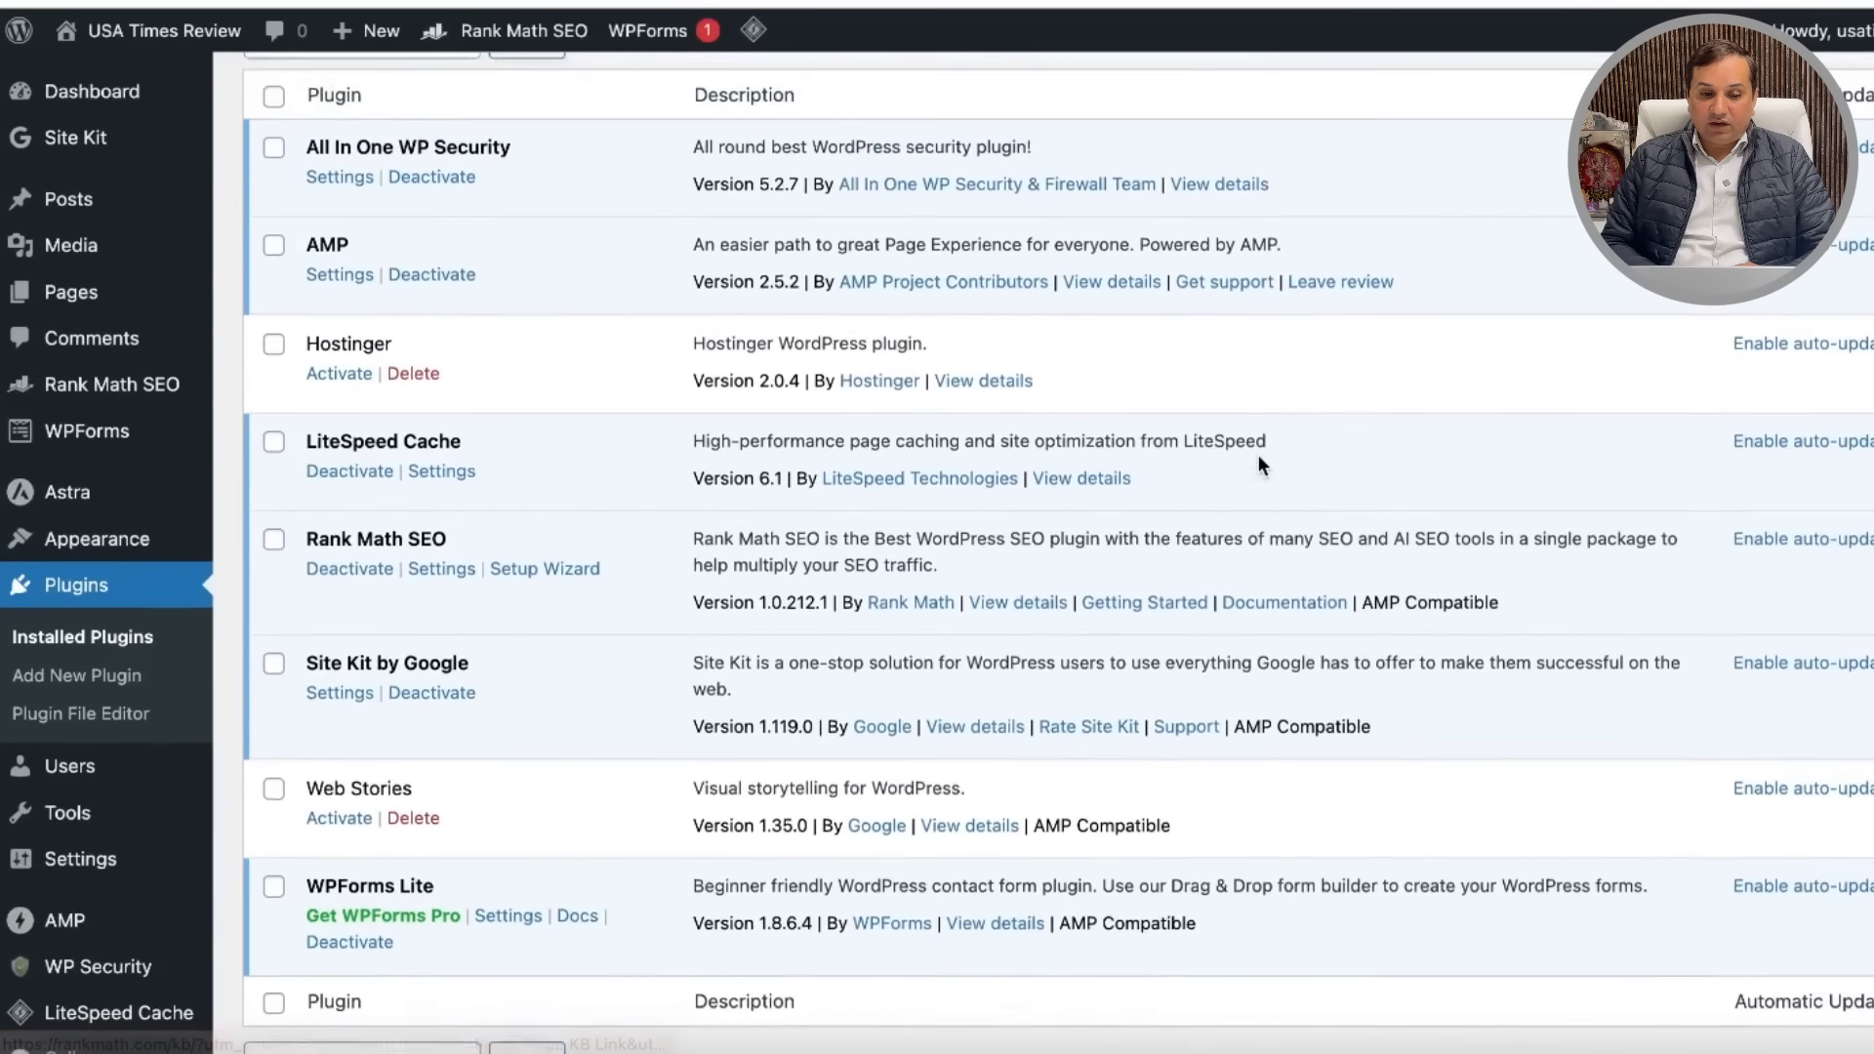
{"action": "left_click", "coordinate": [444, 577]}
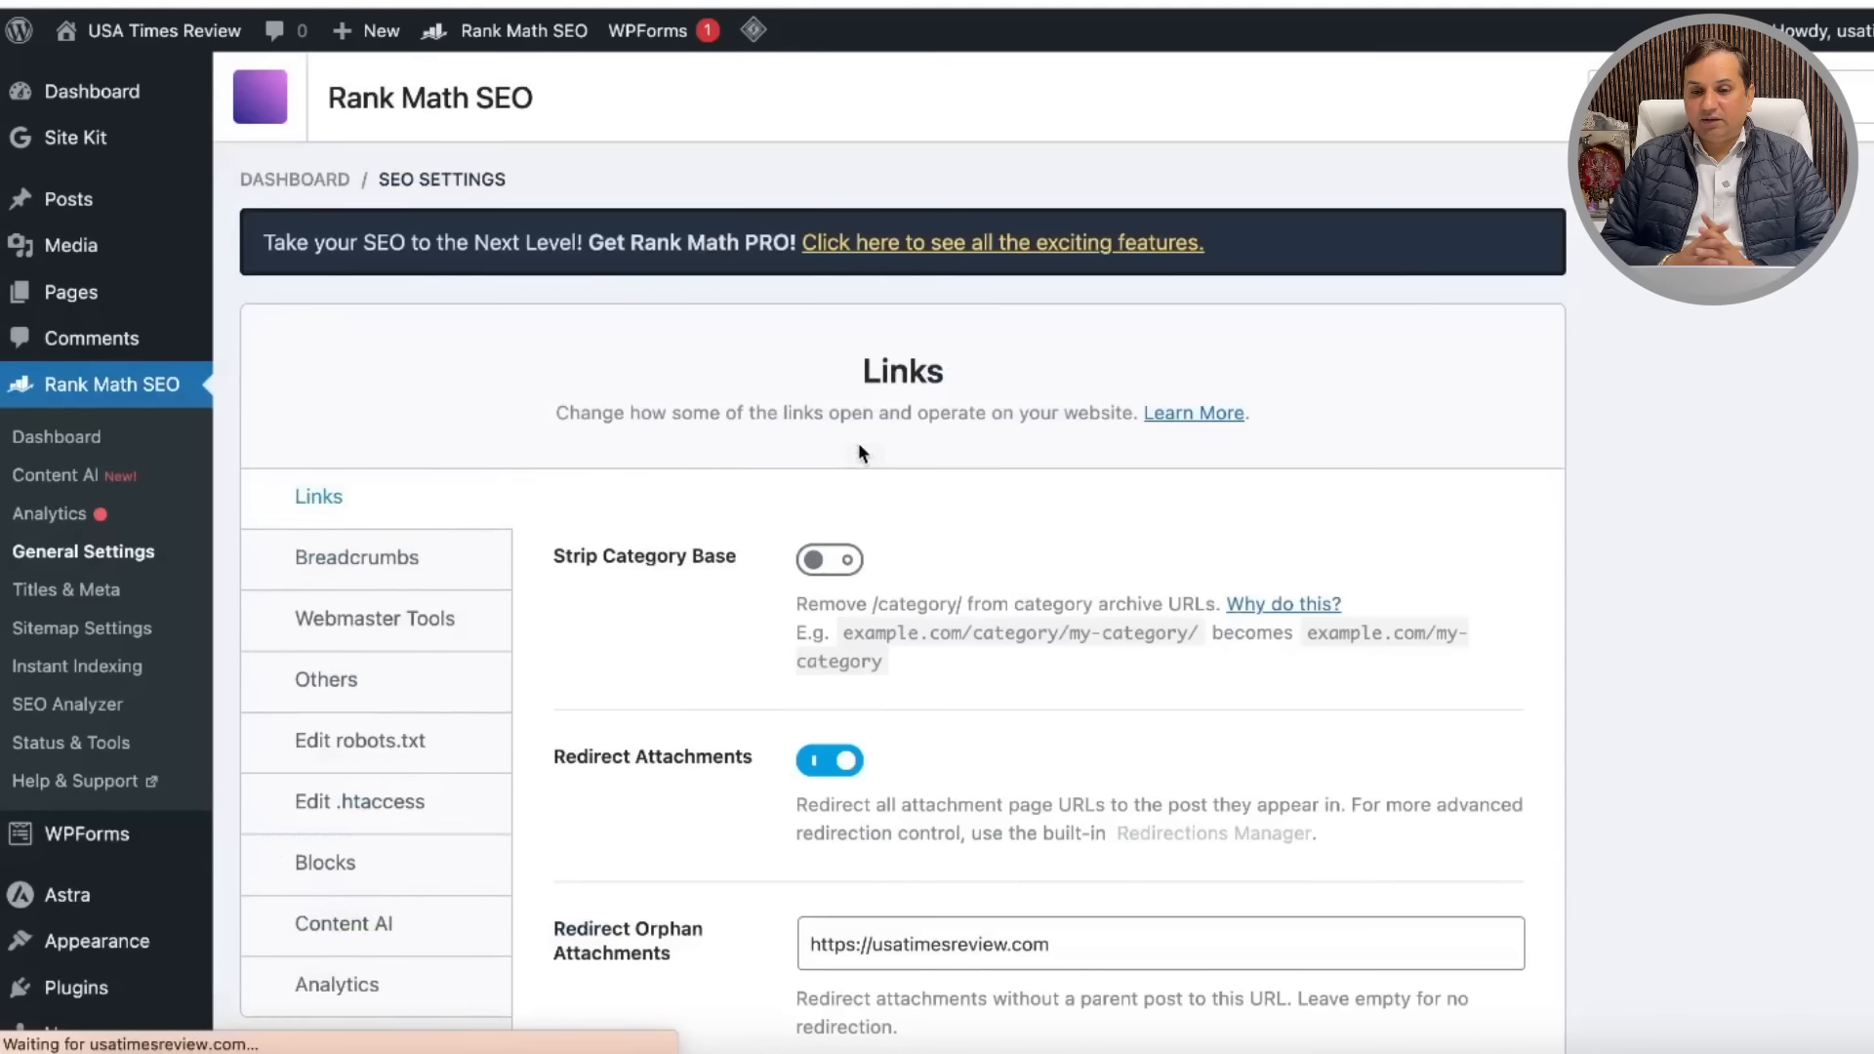
{"action": "scroll", "coordinate": [1103, 485], "scroll_direction": "down", "scroll_amount": 2}
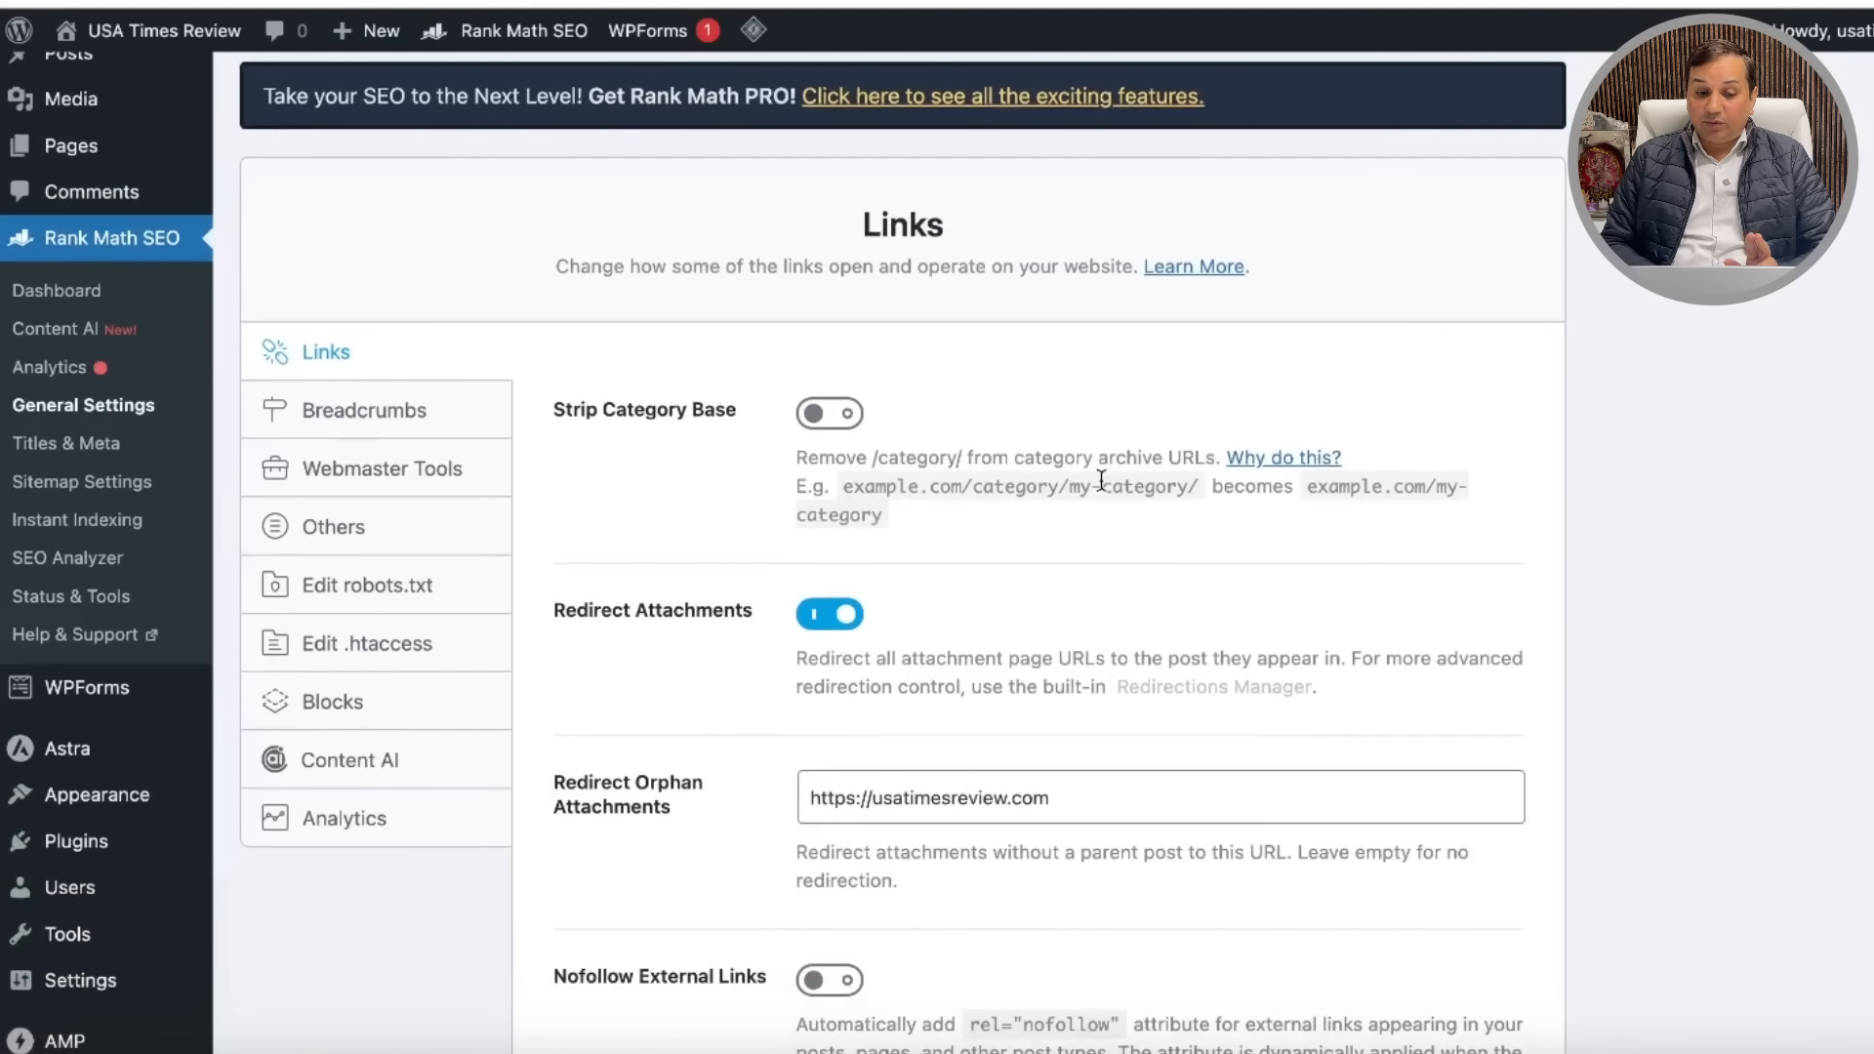
{"action": "scroll", "coordinate": [1100, 480], "scroll_direction": "up", "scroll_amount": 2}
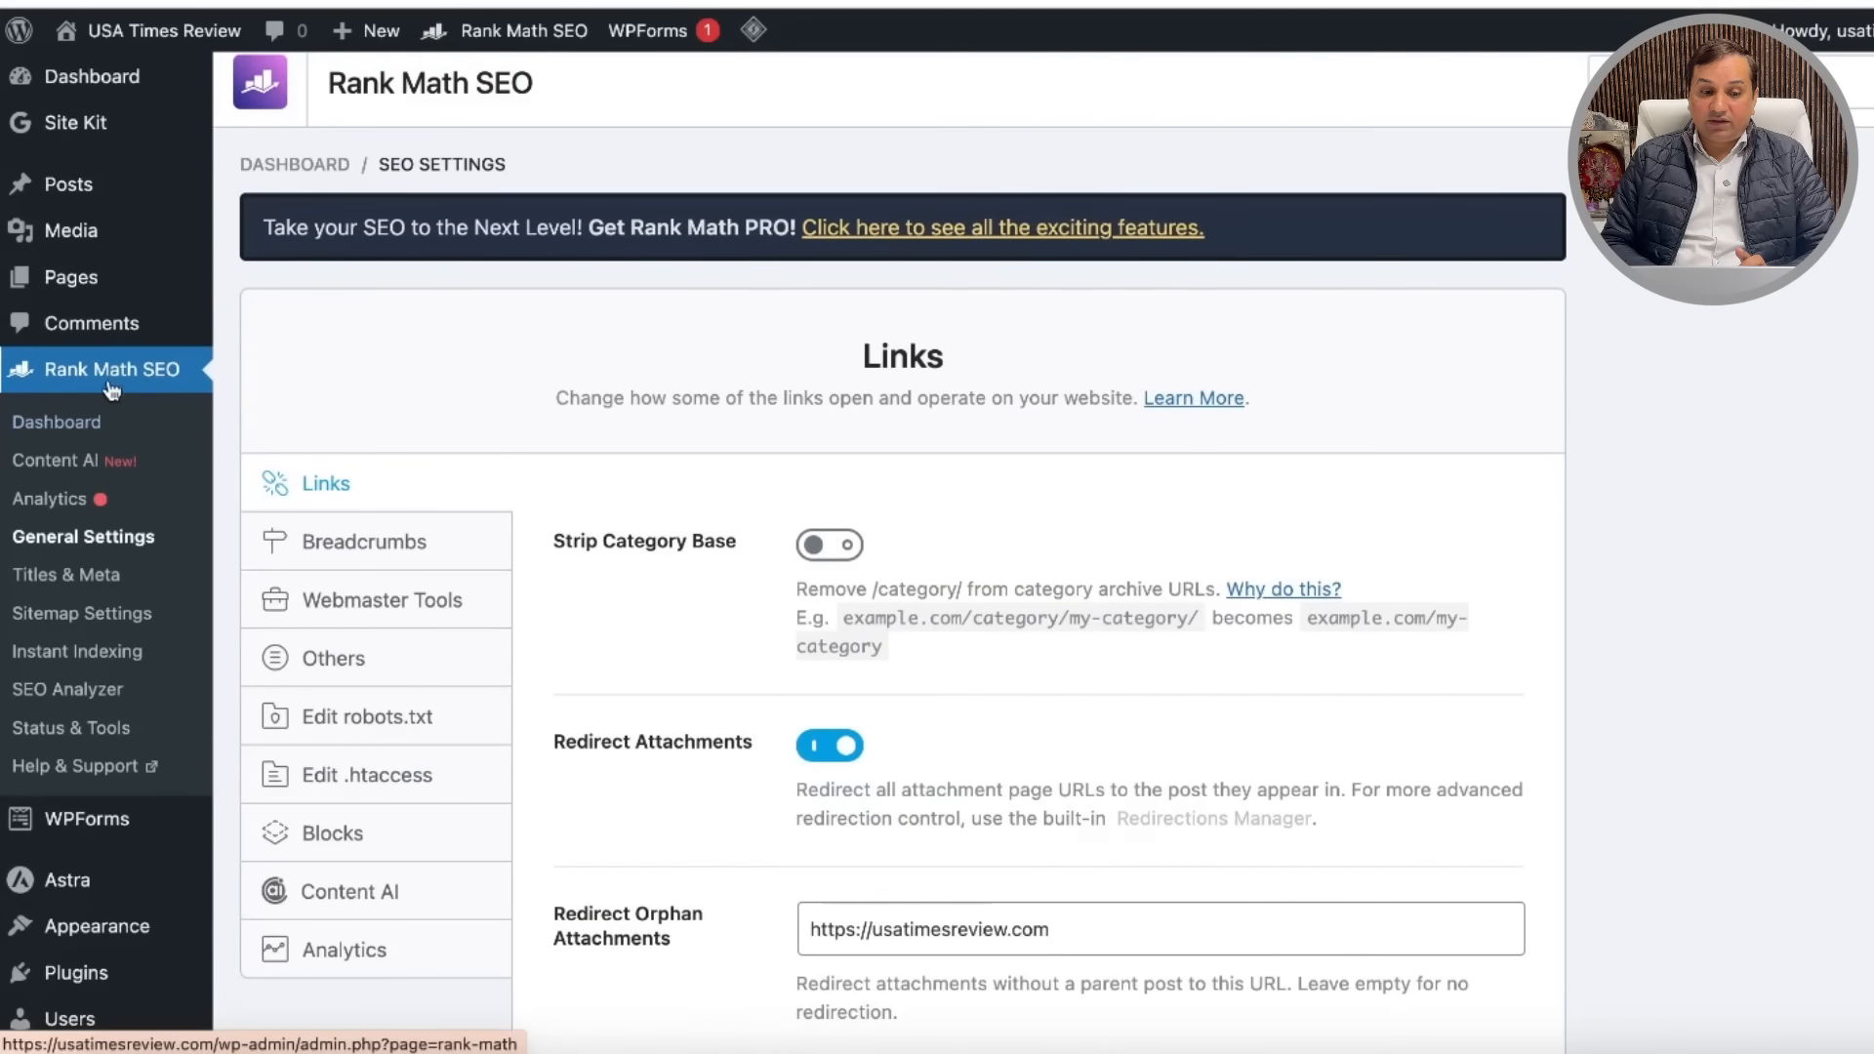
Step: Start the Rank Math setup wizard and set the site type to Community Blog/News Site
{"action": "left_click", "coordinate": [101, 381]}
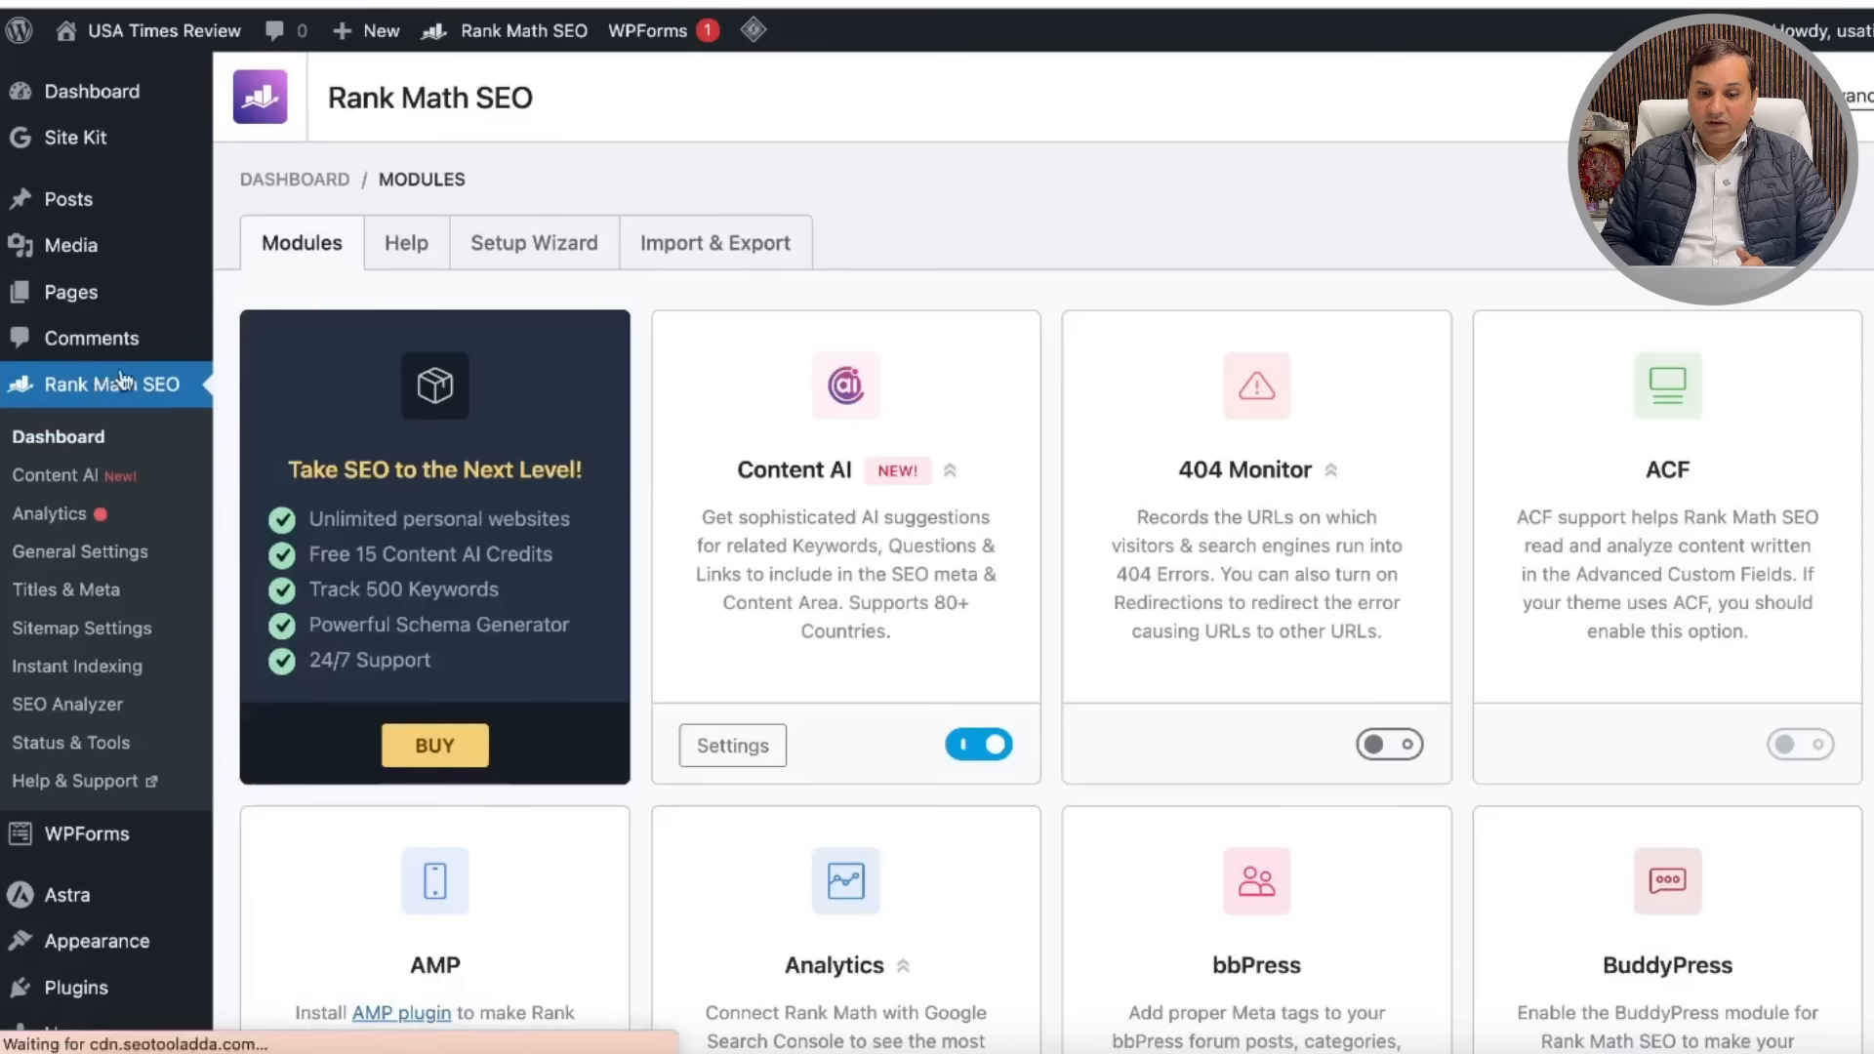
{"action": "left_click", "coordinate": [516, 244]}
{"action": "scroll", "coordinate": [986, 439], "scroll_direction": "down", "scroll_amount": 5}
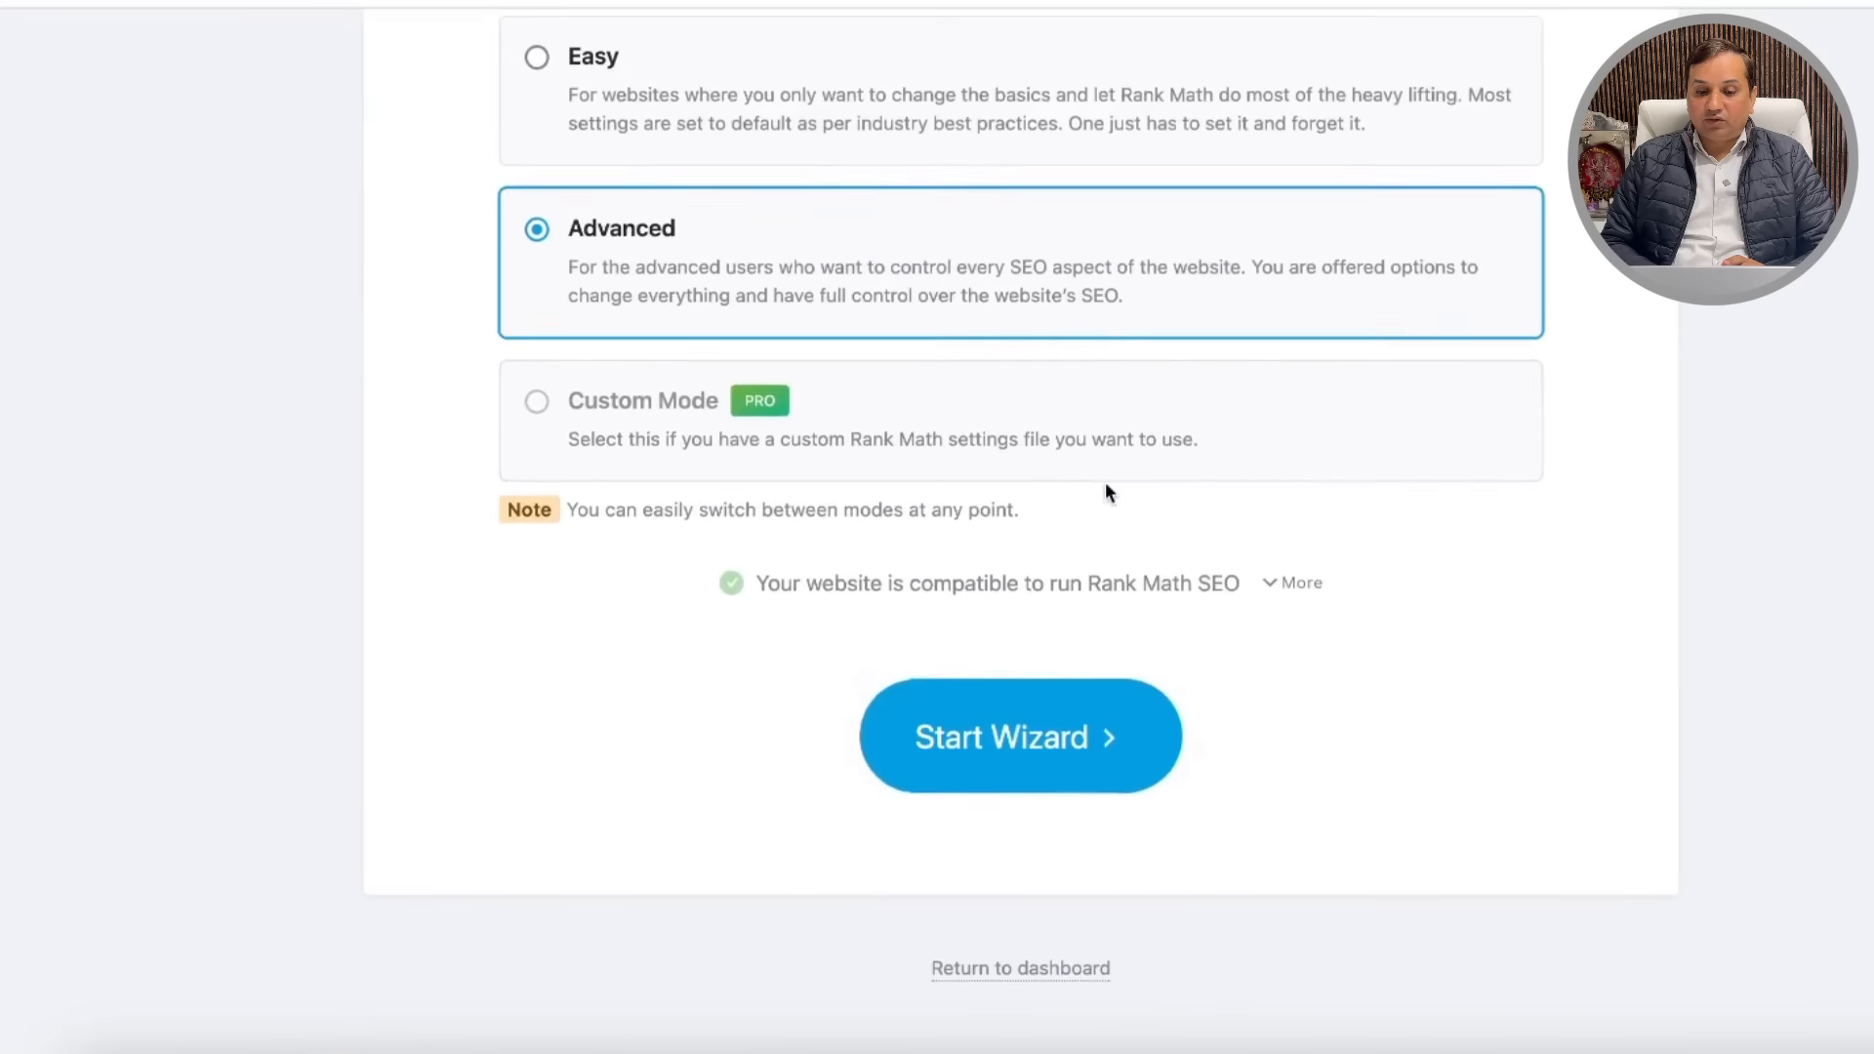
{"action": "left_click", "coordinate": [1080, 776]}
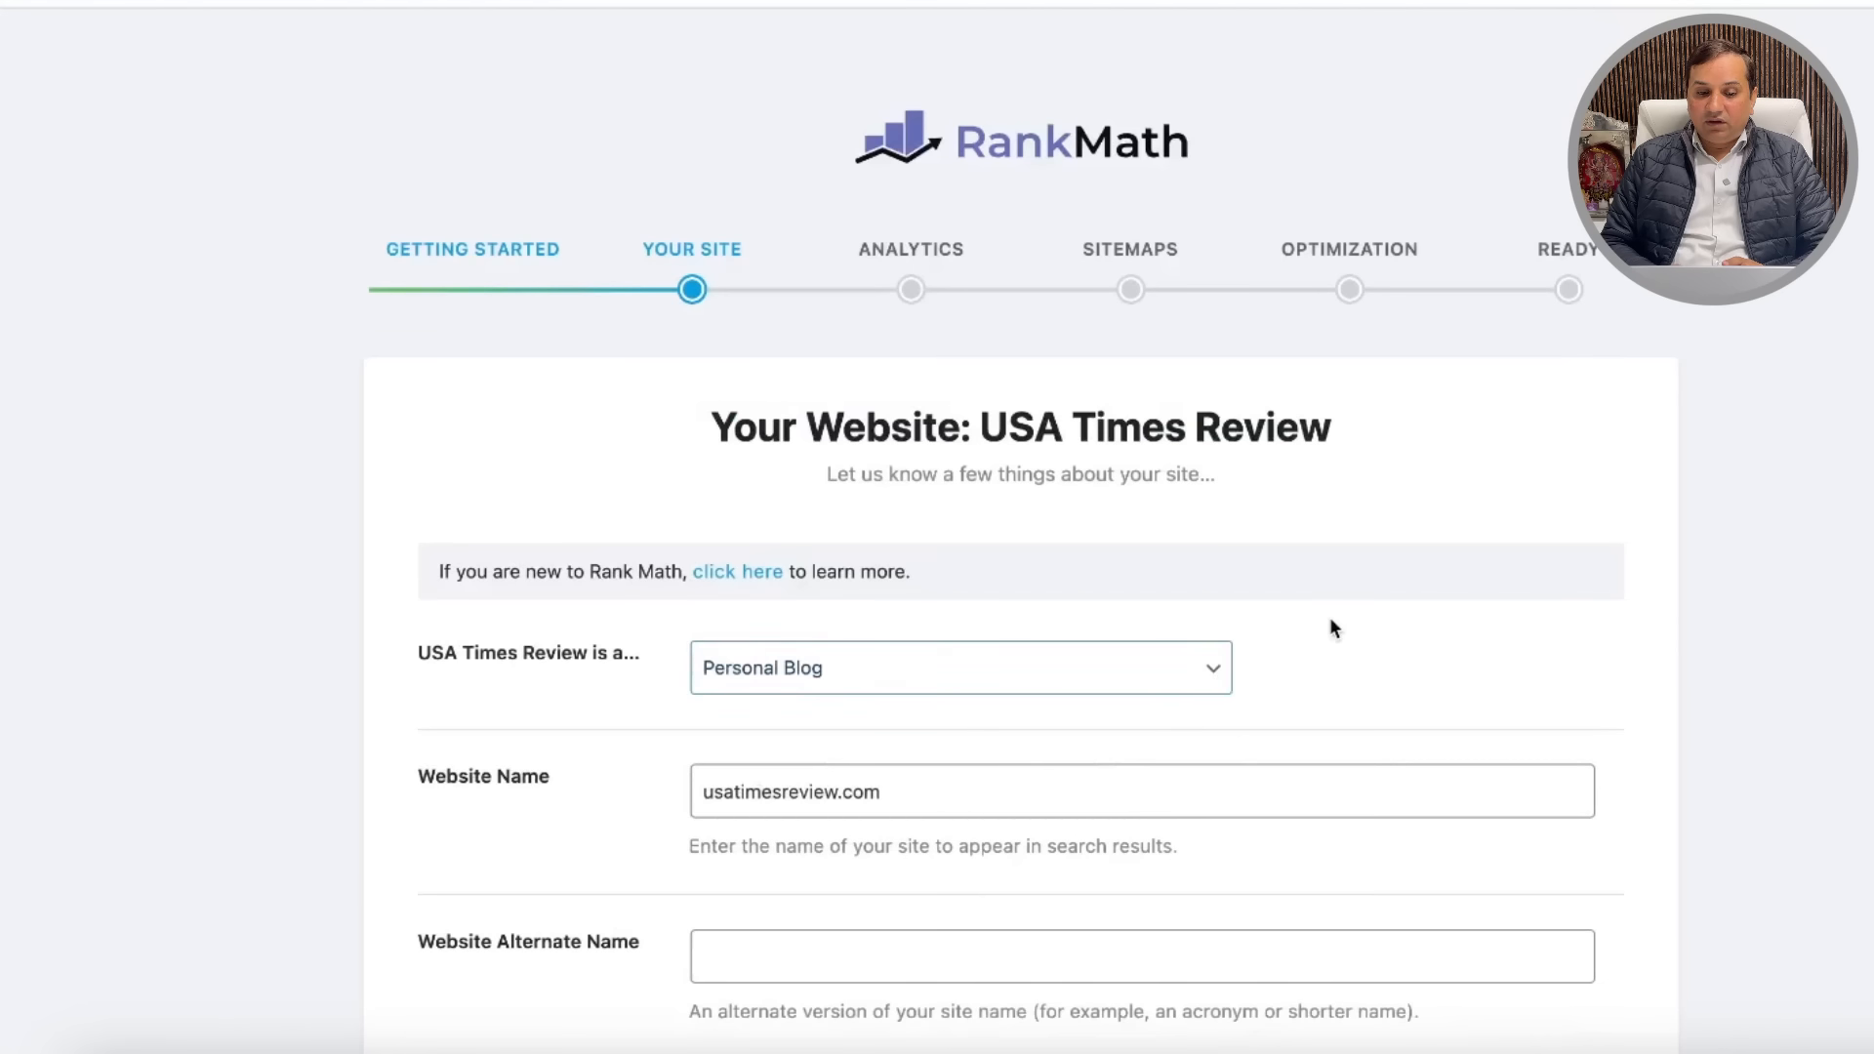
{"action": "scroll", "coordinate": [1329, 627], "scroll_direction": "down", "scroll_amount": 3}
{"action": "left_click", "coordinate": [1093, 454]}
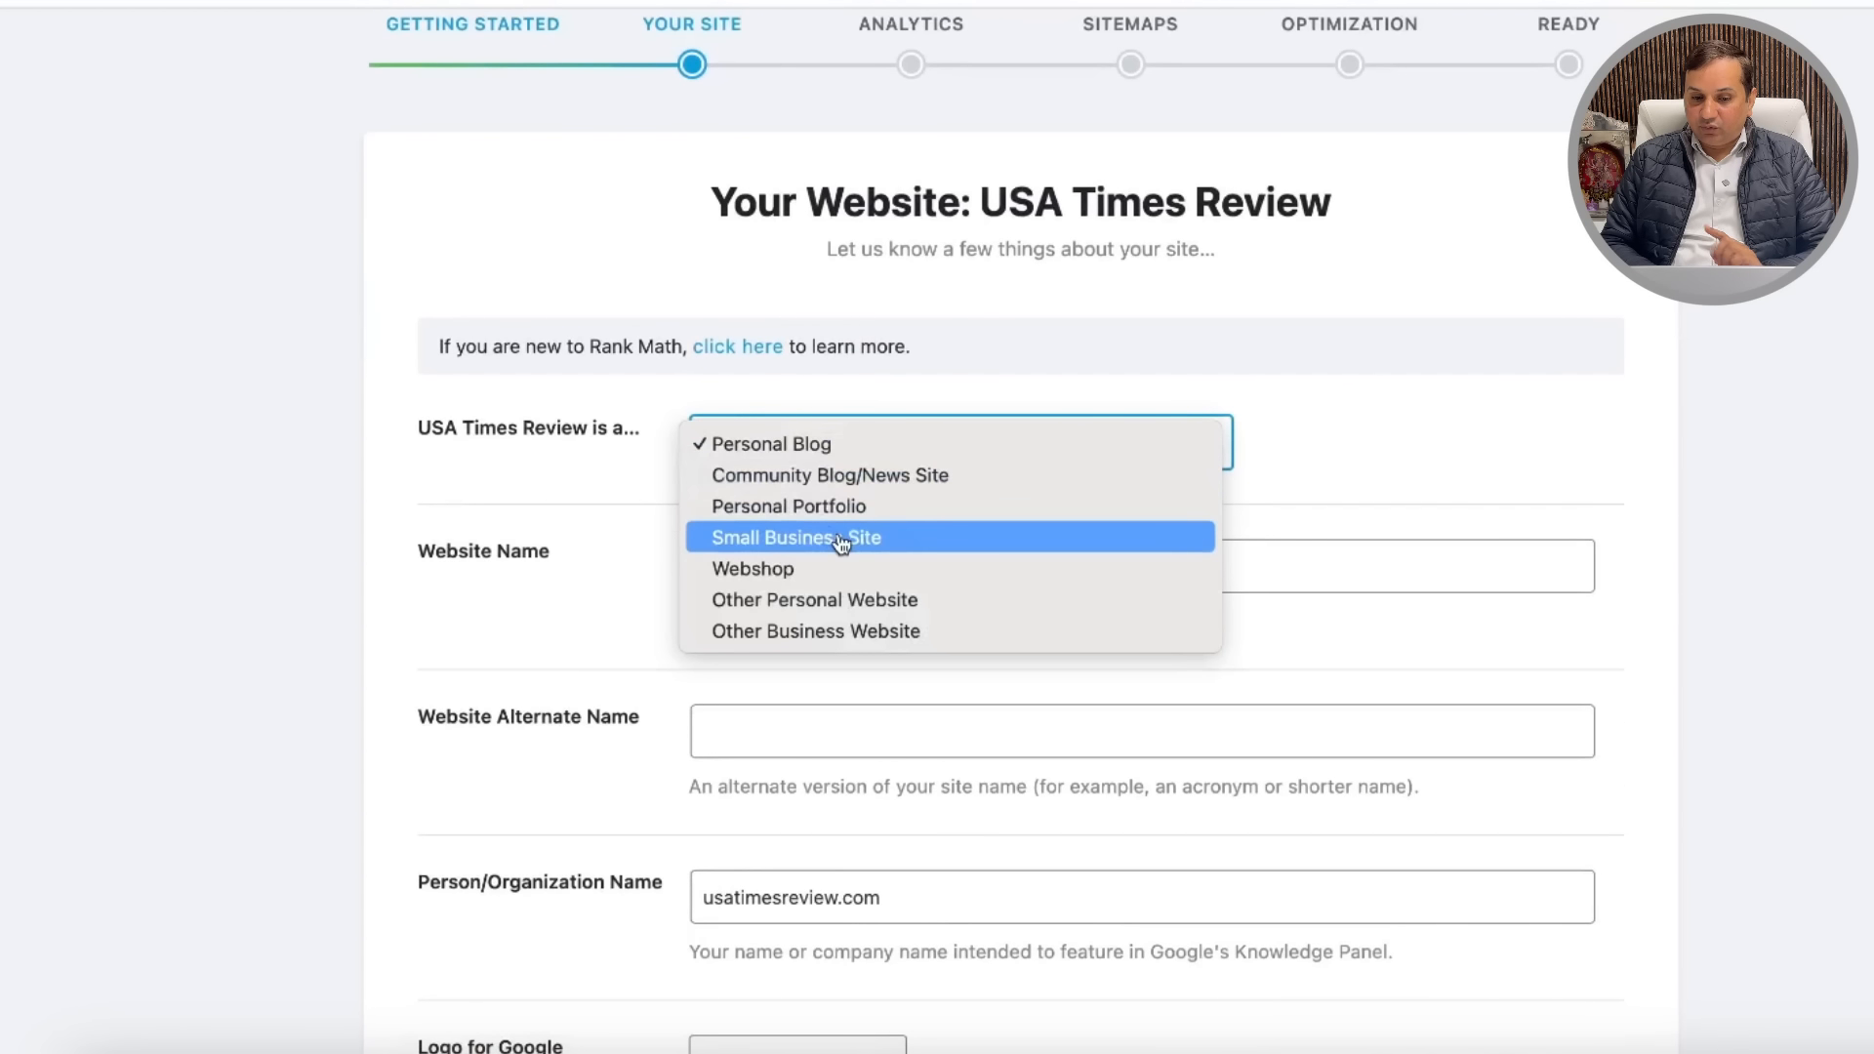
{"action": "left_click", "coordinate": [898, 475]}
{"action": "scroll", "coordinate": [1375, 449], "scroll_direction": "down", "scroll_amount": 2}
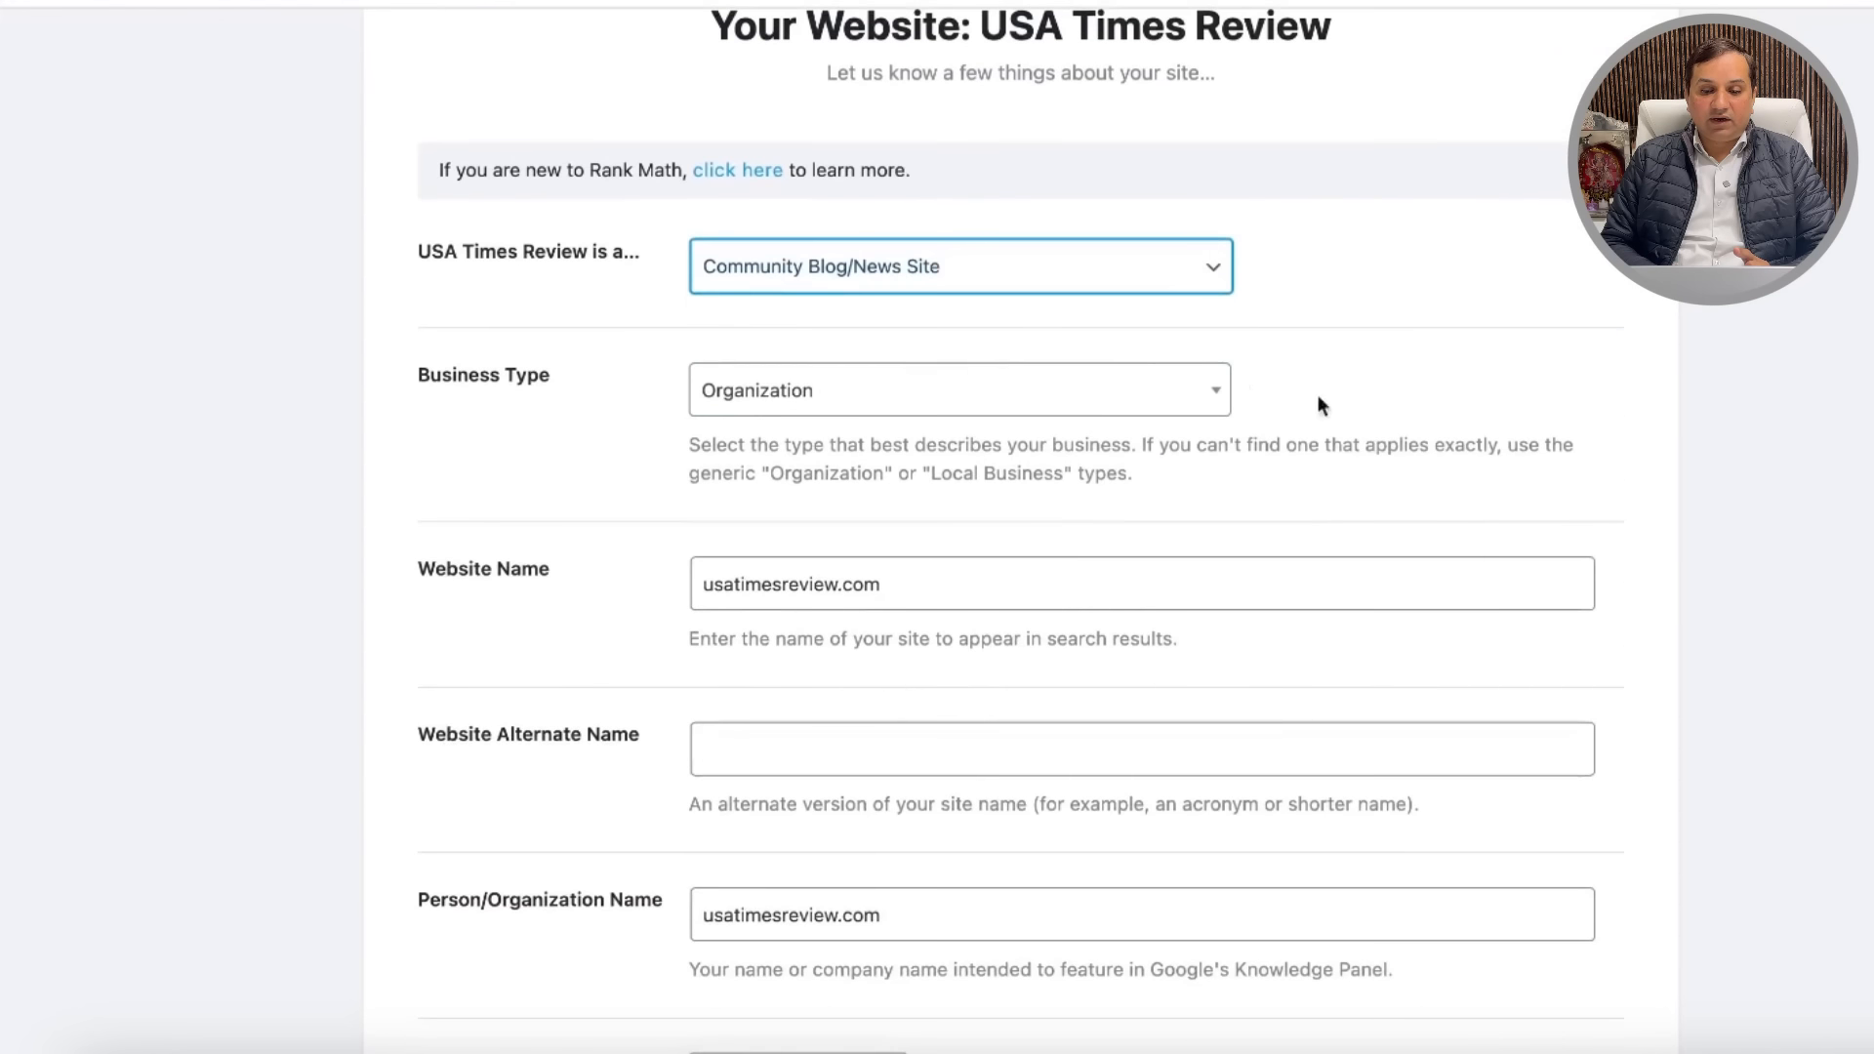
{"action": "left_click", "coordinate": [1178, 415]}
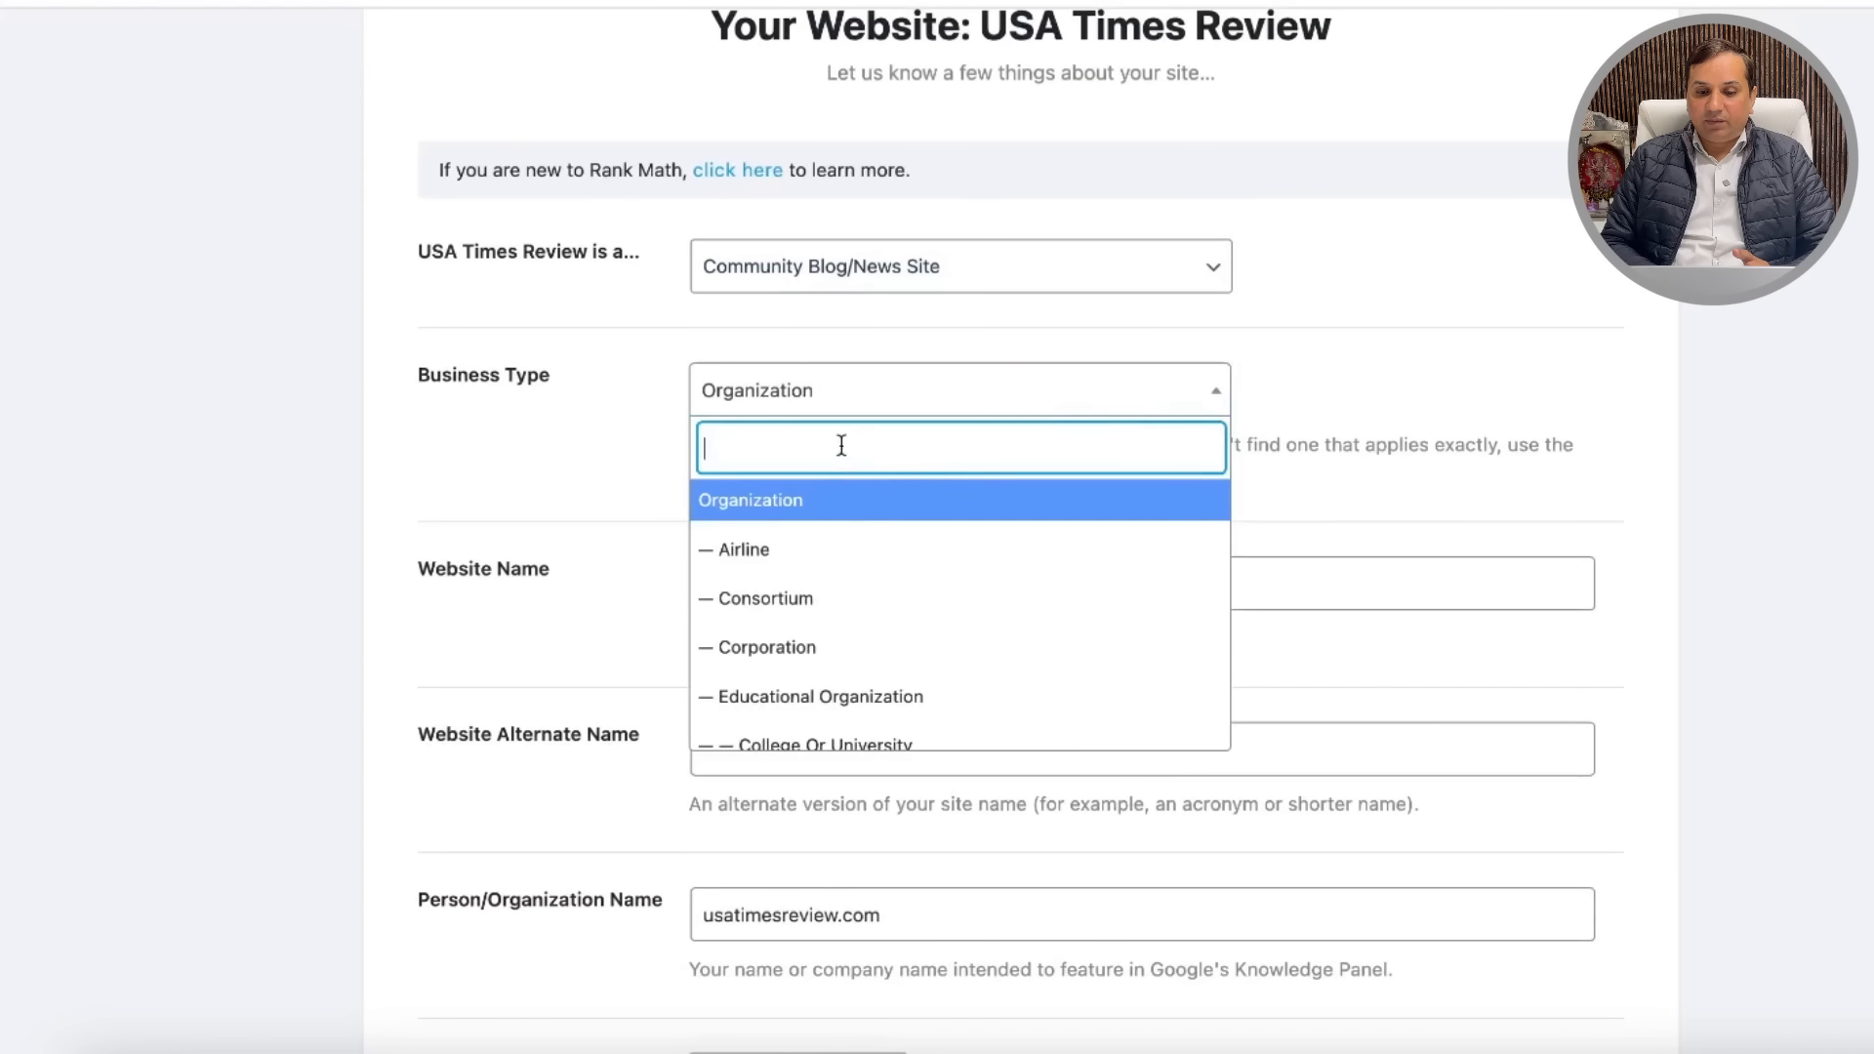
{"action": "scroll", "coordinate": [924, 652], "scroll_direction": "down", "scroll_amount": 5}
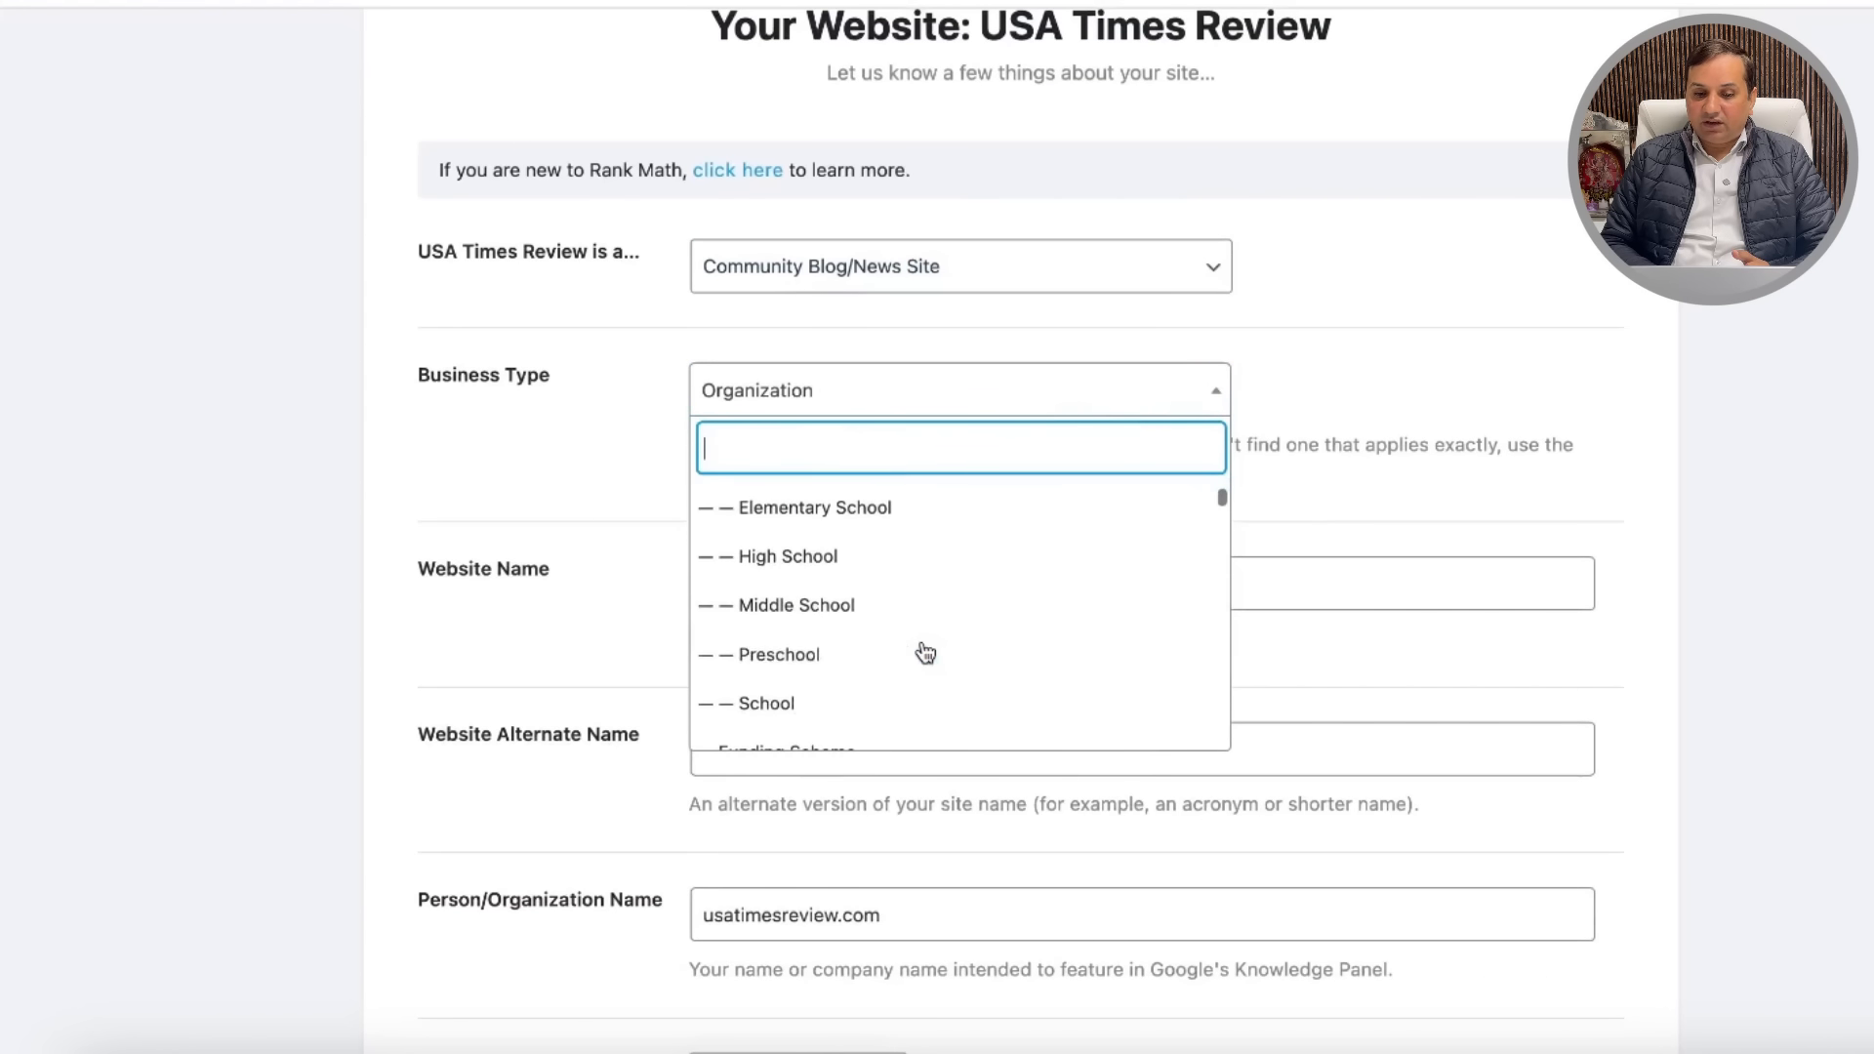
{"action": "scroll", "coordinate": [925, 653], "scroll_direction": "down", "scroll_amount": 5}
{"action": "scroll", "coordinate": [924, 652], "scroll_direction": "down", "scroll_amount": 8}
{"action": "scroll", "coordinate": [925, 652], "scroll_direction": "down", "scroll_amount": 10}
{"action": "scroll", "coordinate": [924, 652], "scroll_direction": "down", "scroll_amount": 20}
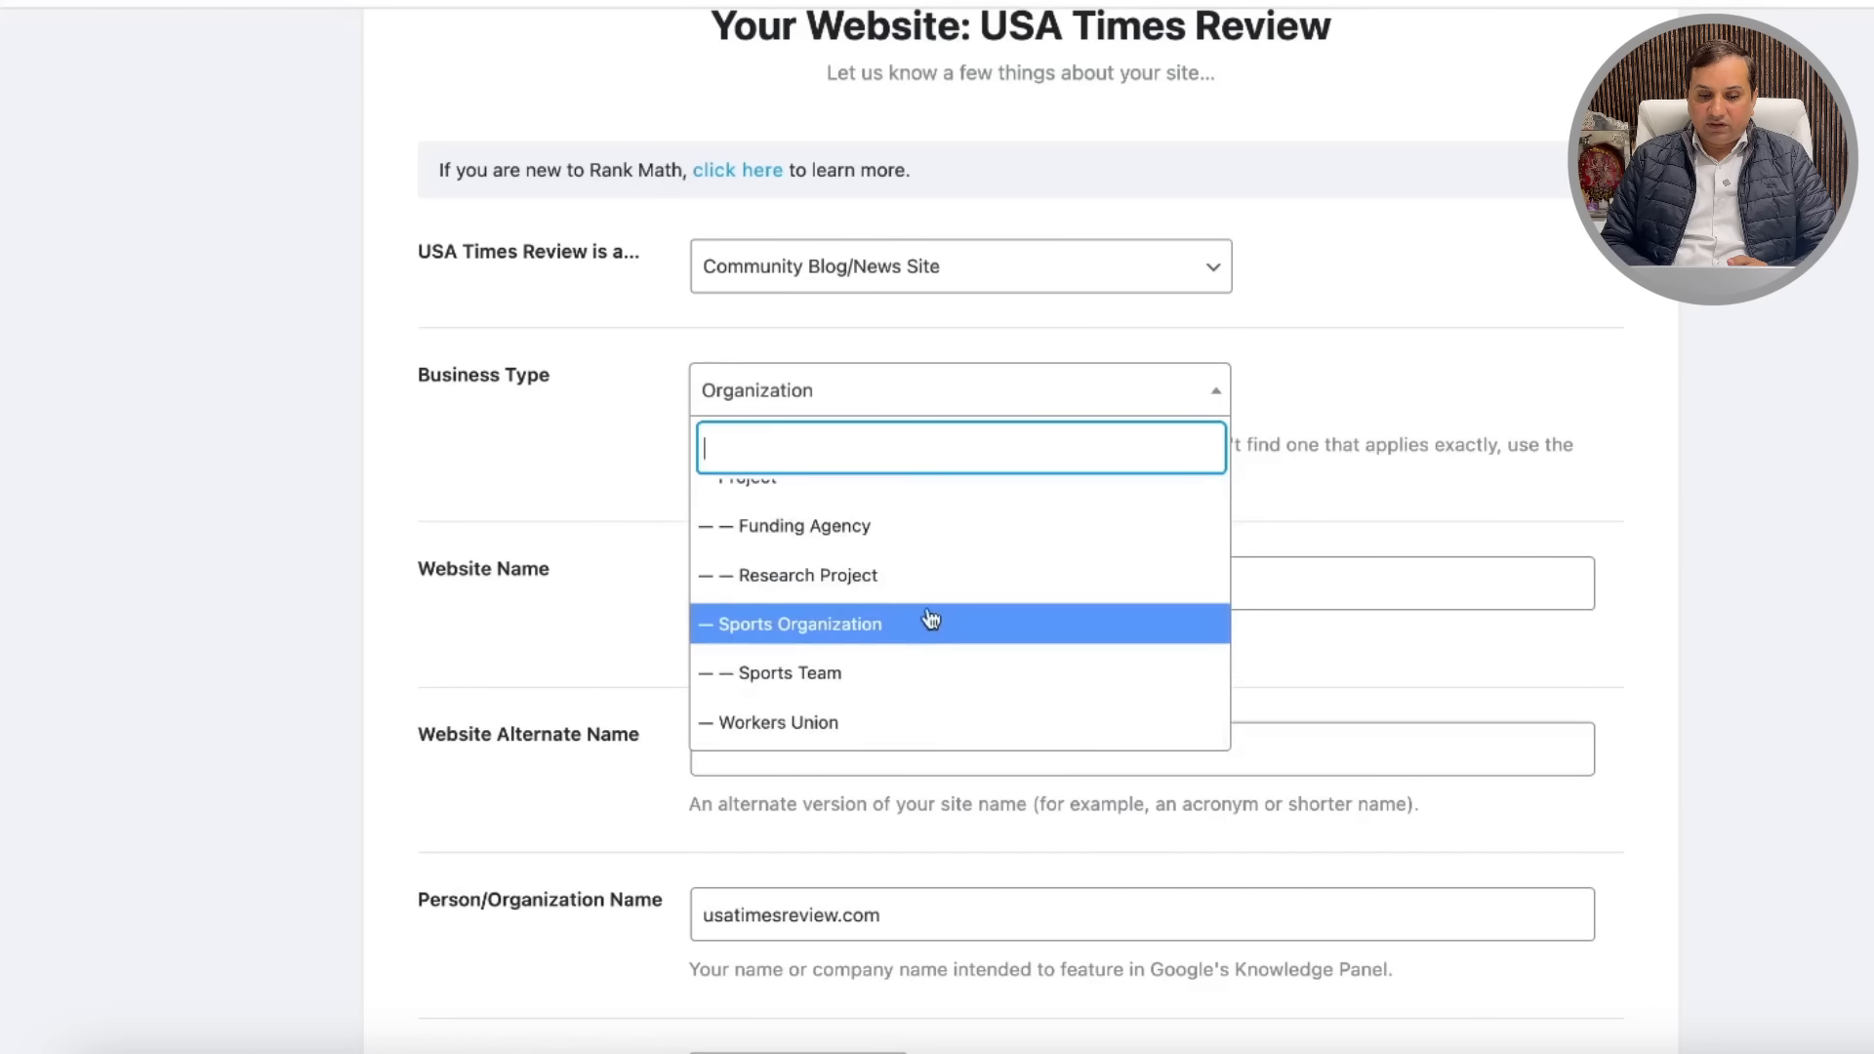
{"action": "scroll", "coordinate": [977, 578], "scroll_direction": "up", "scroll_amount": 2}
{"action": "scroll", "coordinate": [974, 571], "scroll_direction": "up", "scroll_amount": 10}
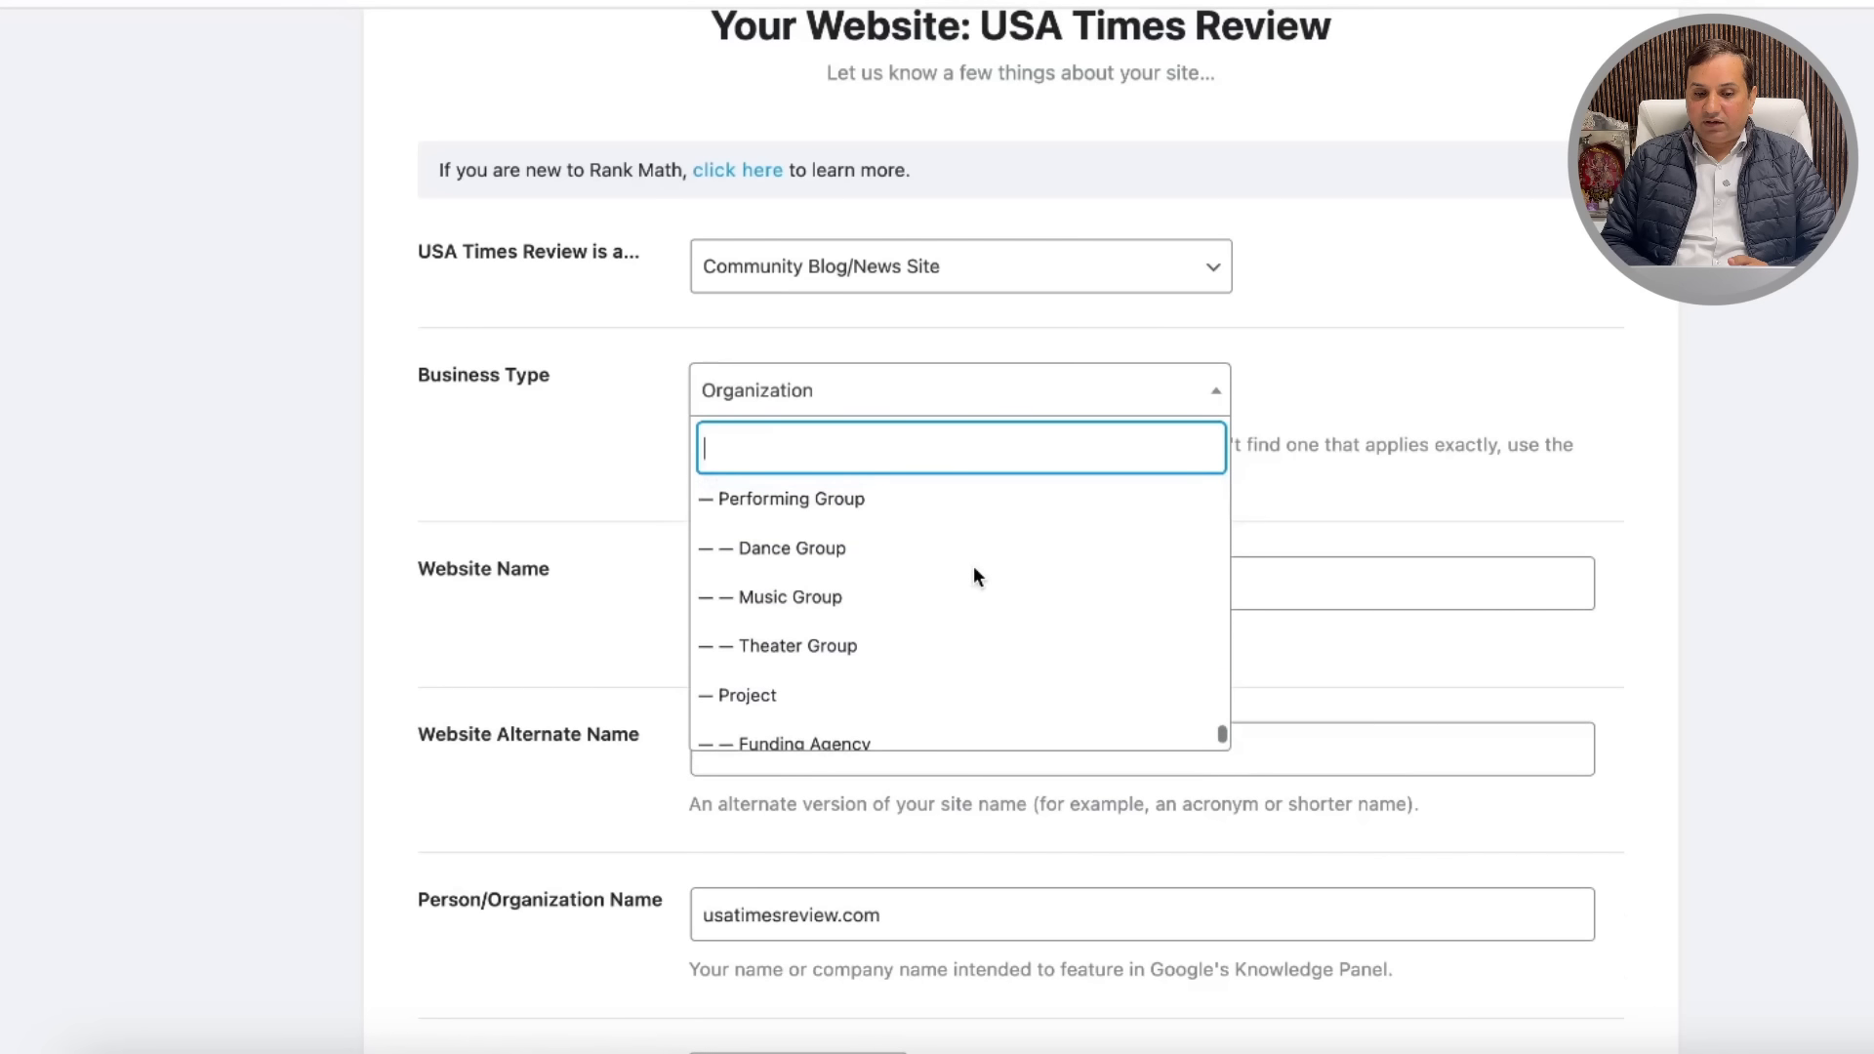
{"action": "scroll", "coordinate": [975, 576], "scroll_direction": "up", "scroll_amount": 5}
{"action": "scroll", "coordinate": [976, 578], "scroll_direction": "up", "scroll_amount": 10}
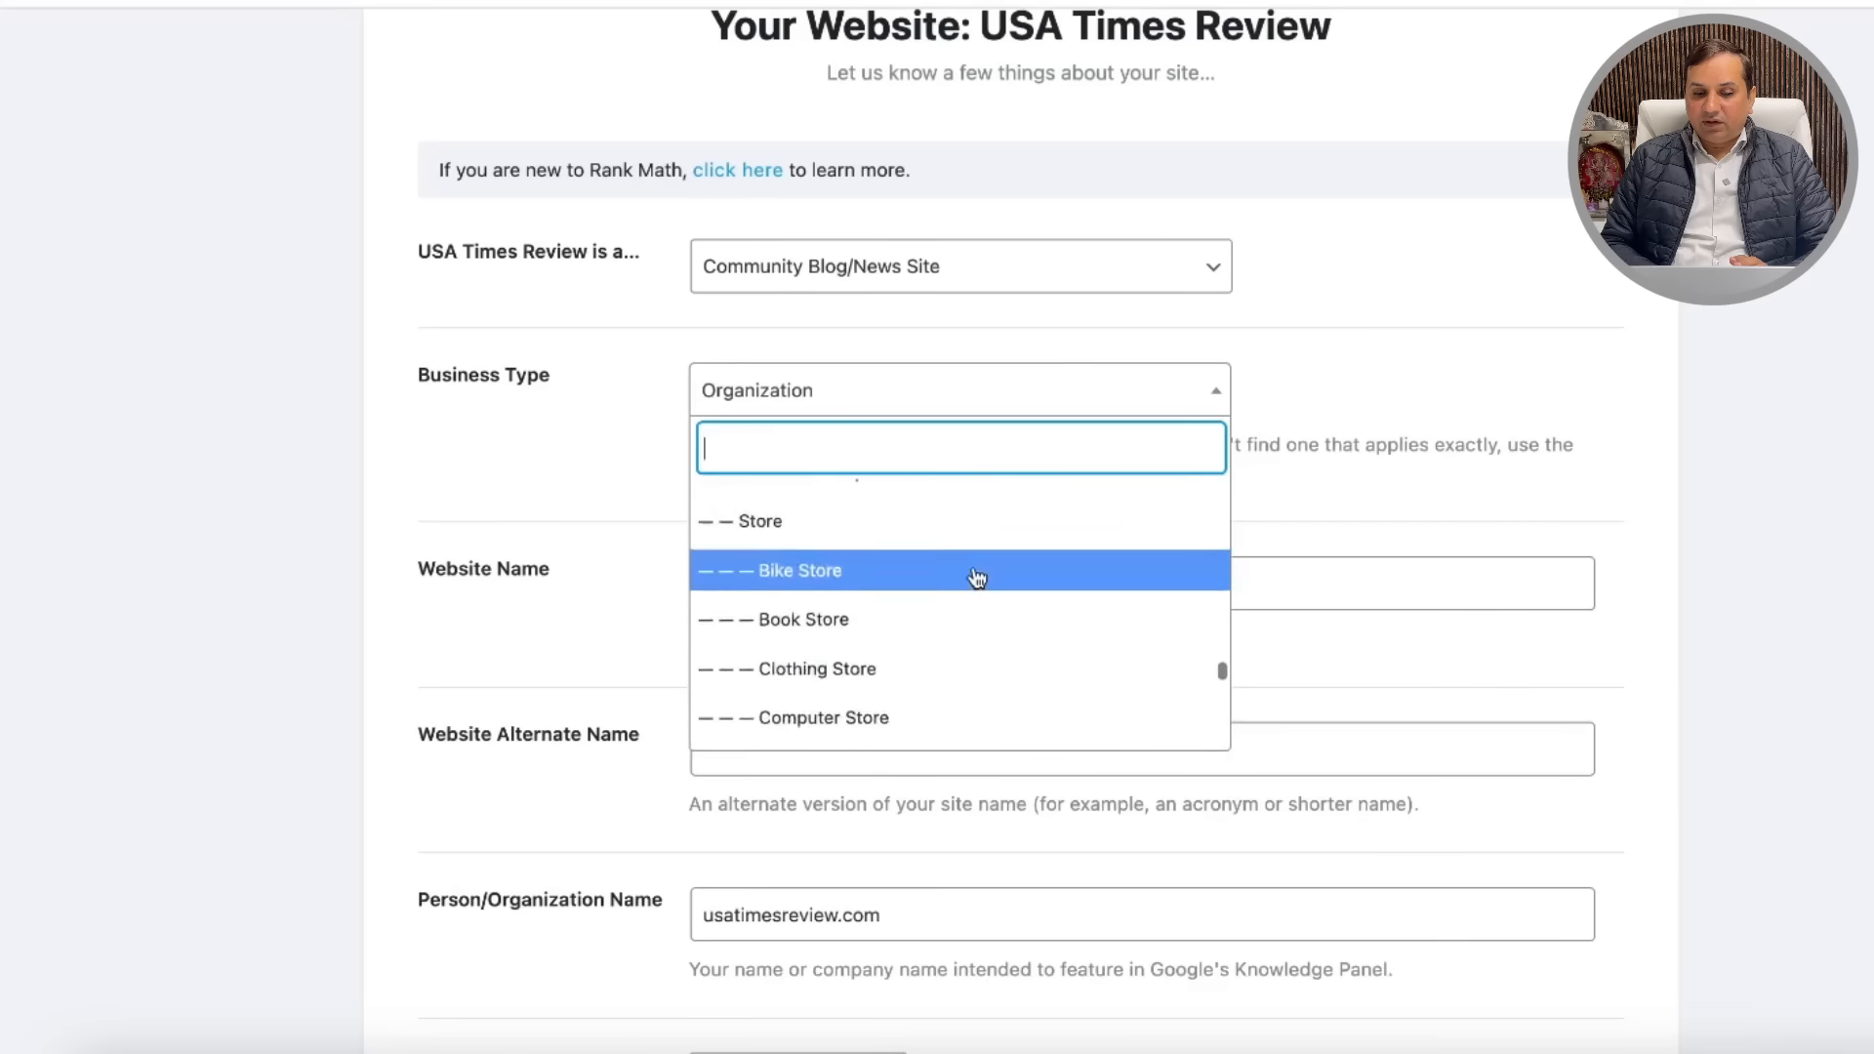
{"action": "scroll", "coordinate": [975, 578], "scroll_direction": "up", "scroll_amount": 10}
{"action": "scroll", "coordinate": [975, 576], "scroll_direction": "up", "scroll_amount": 5}
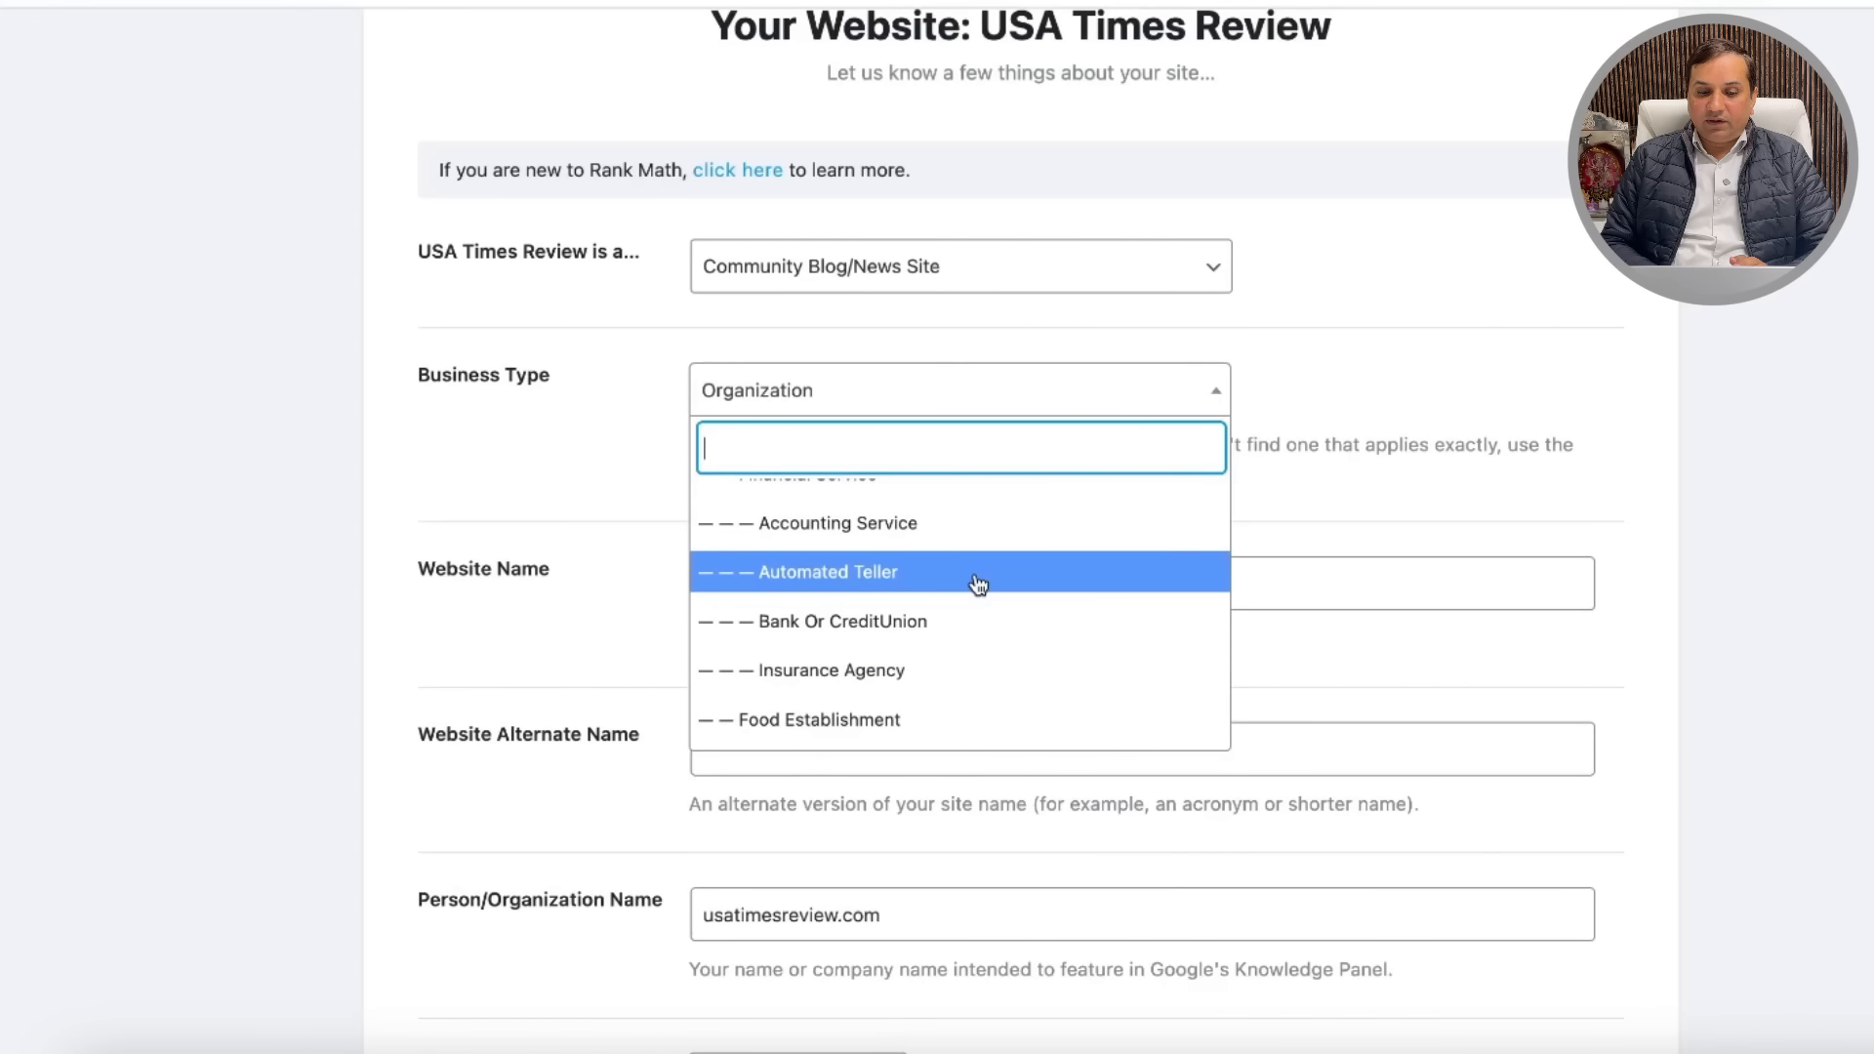
{"action": "scroll", "coordinate": [977, 583], "scroll_direction": "up", "scroll_amount": 5}
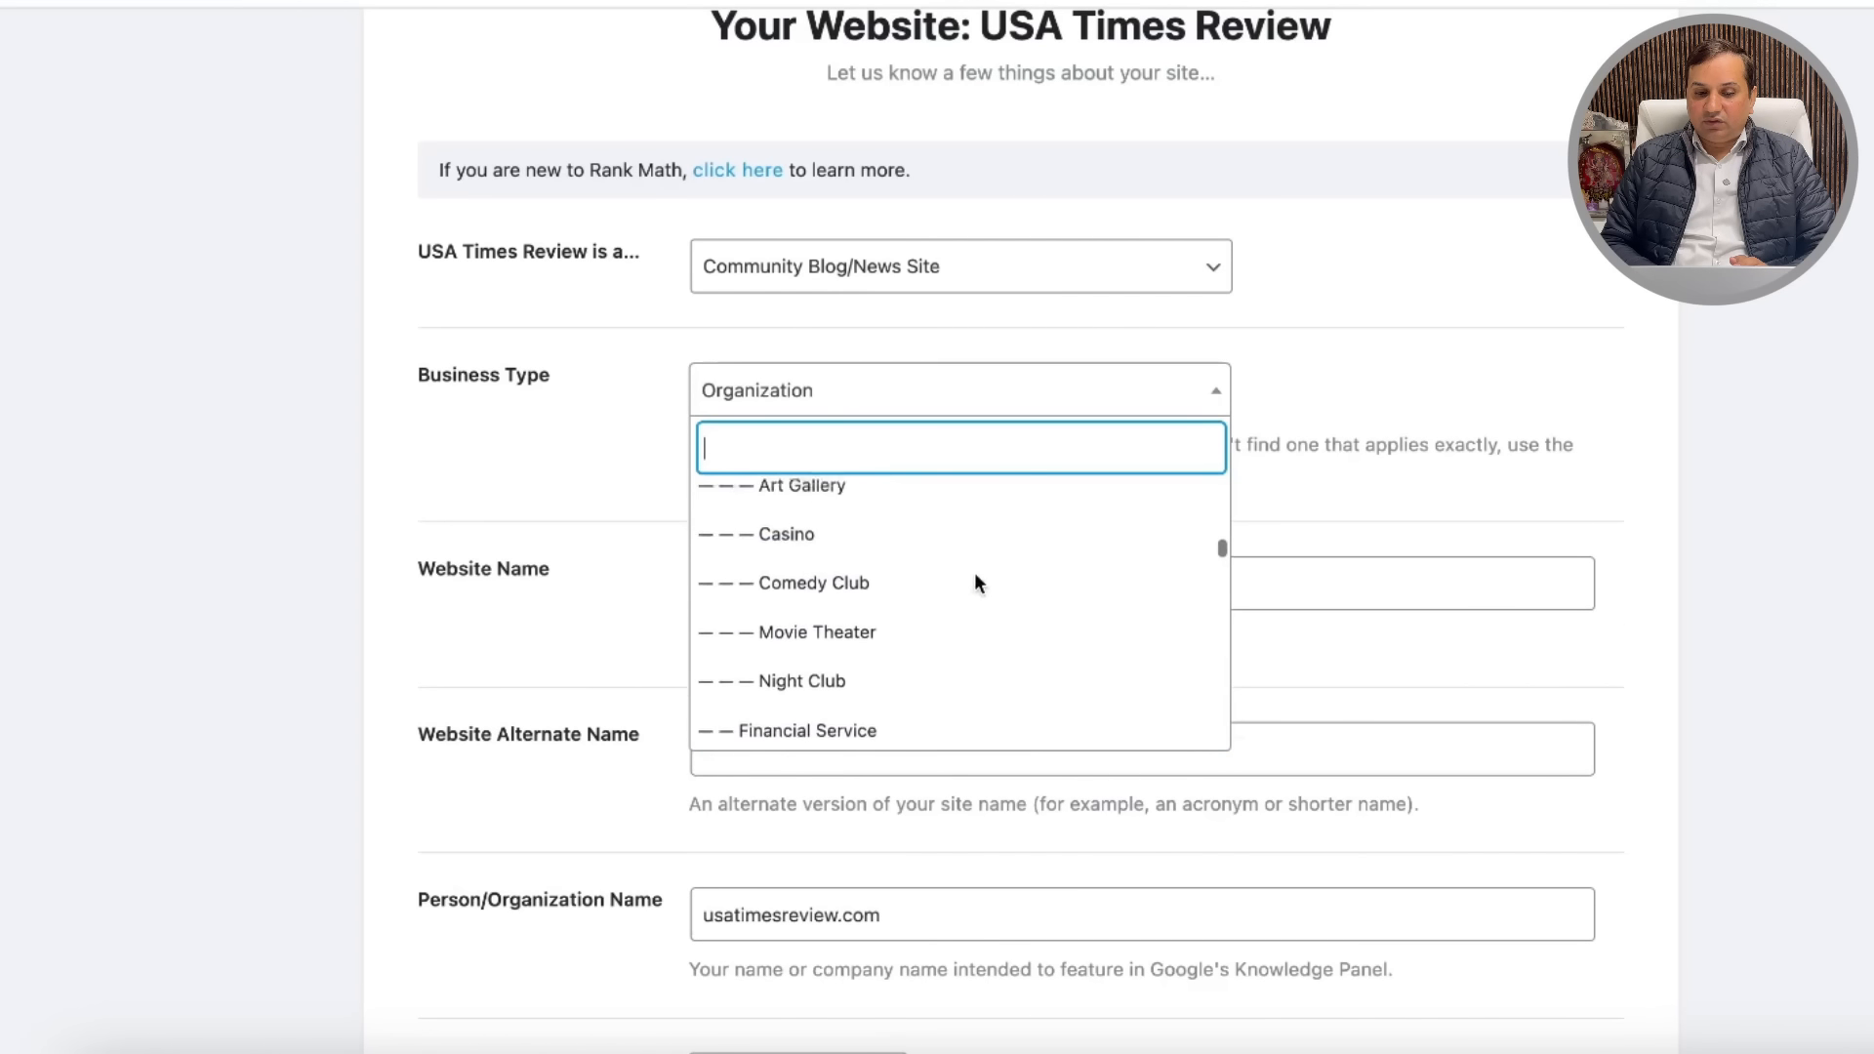
{"action": "scroll", "coordinate": [975, 583], "scroll_direction": "up", "scroll_amount": 3}
{"action": "scroll", "coordinate": [977, 583], "scroll_direction": "up", "scroll_amount": 5}
{"action": "scroll", "coordinate": [977, 584], "scroll_direction": "up", "scroll_amount": 5}
{"action": "scroll", "coordinate": [977, 584], "scroll_direction": "up", "scroll_amount": 5}
{"action": "scroll", "coordinate": [977, 583], "scroll_direction": "up", "scroll_amount": 1}
{"action": "scroll", "coordinate": [977, 584], "scroll_direction": "up", "scroll_amount": 4}
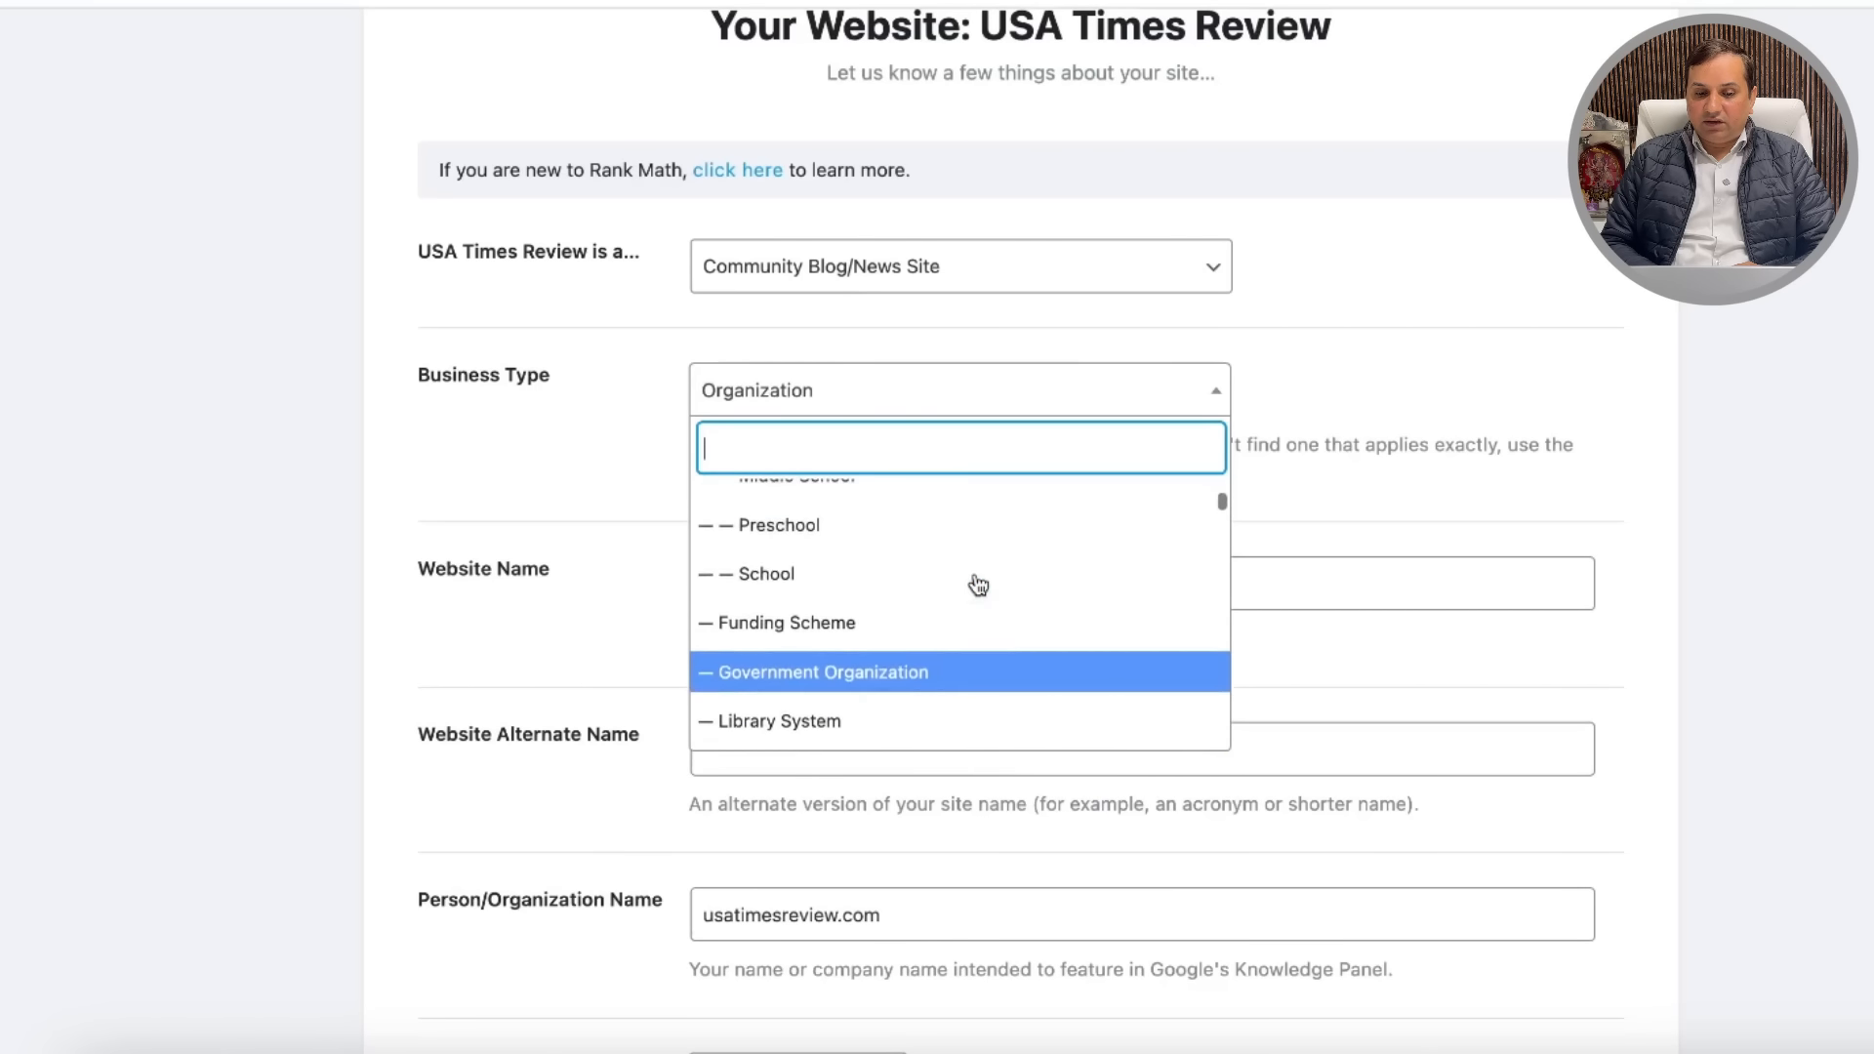
{"action": "scroll", "coordinate": [977, 584], "scroll_direction": "up", "scroll_amount": 2}
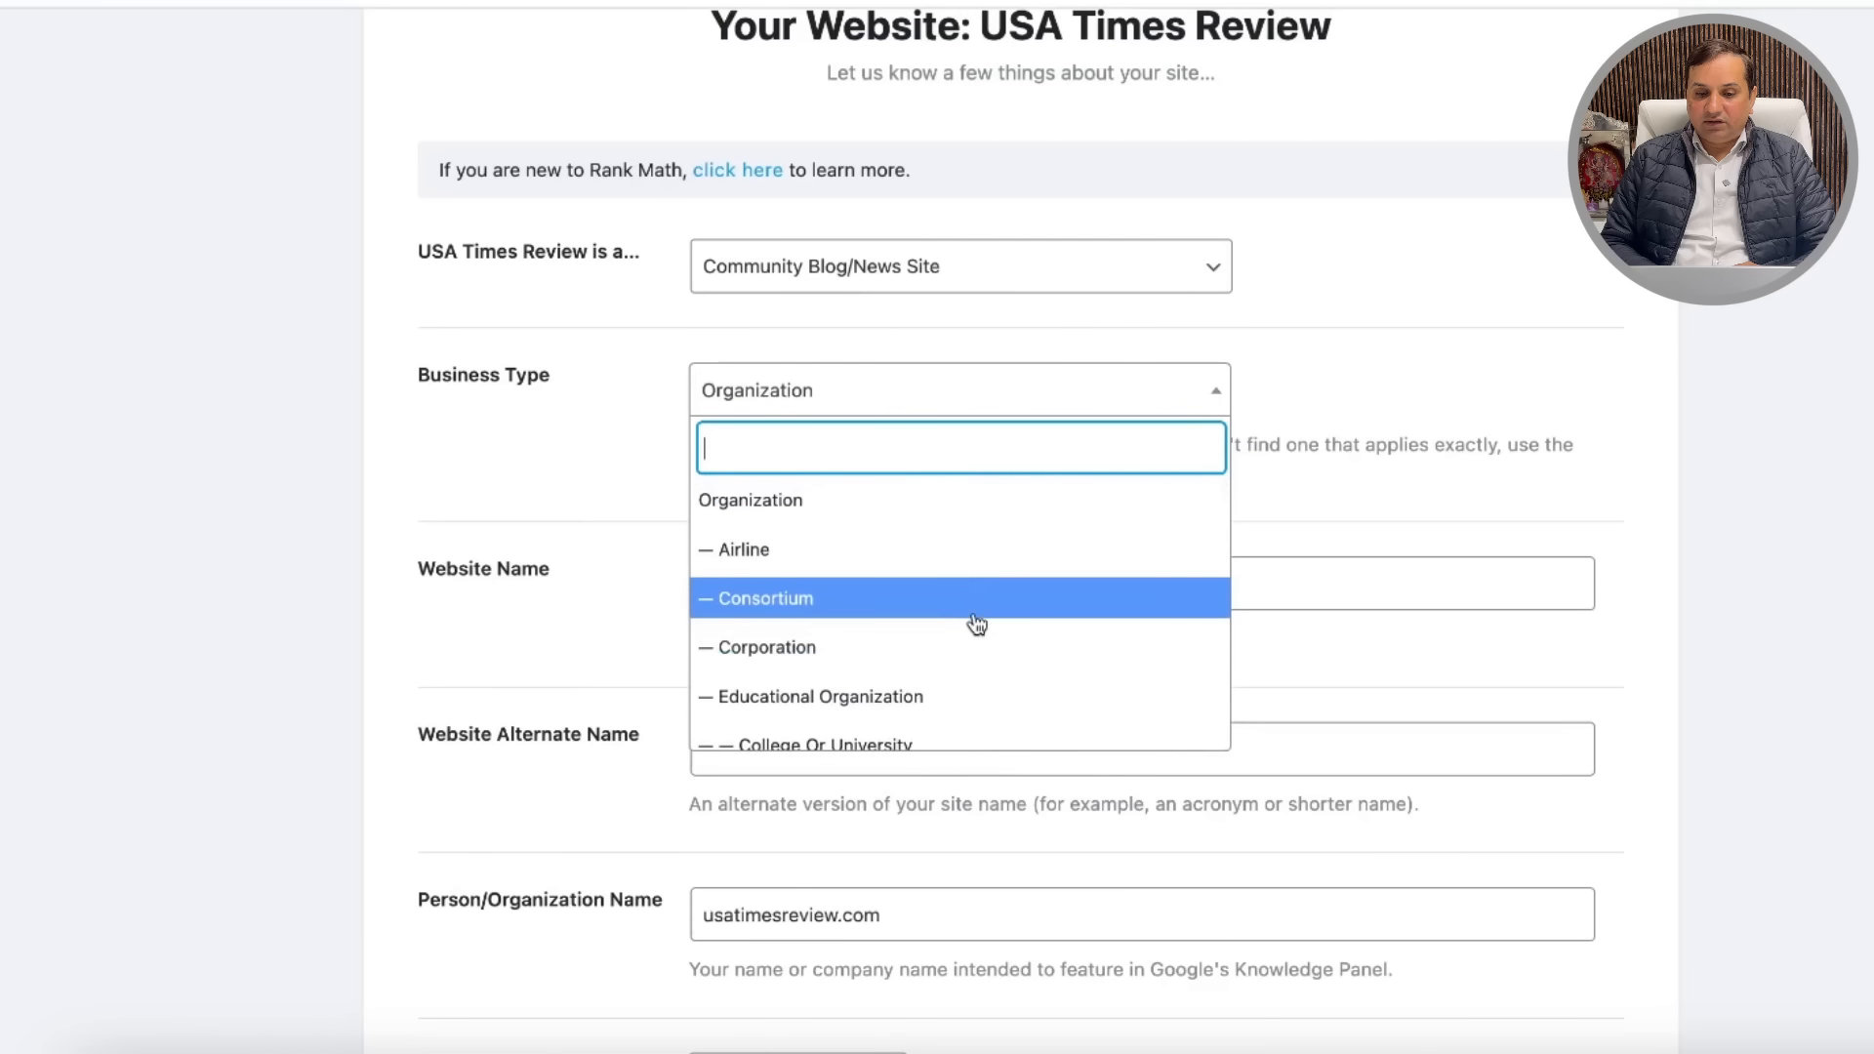
{"action": "scroll", "coordinate": [976, 623], "scroll_direction": "down", "scroll_amount": 7}
{"action": "scroll", "coordinate": [977, 624], "scroll_direction": "down", "scroll_amount": 8}
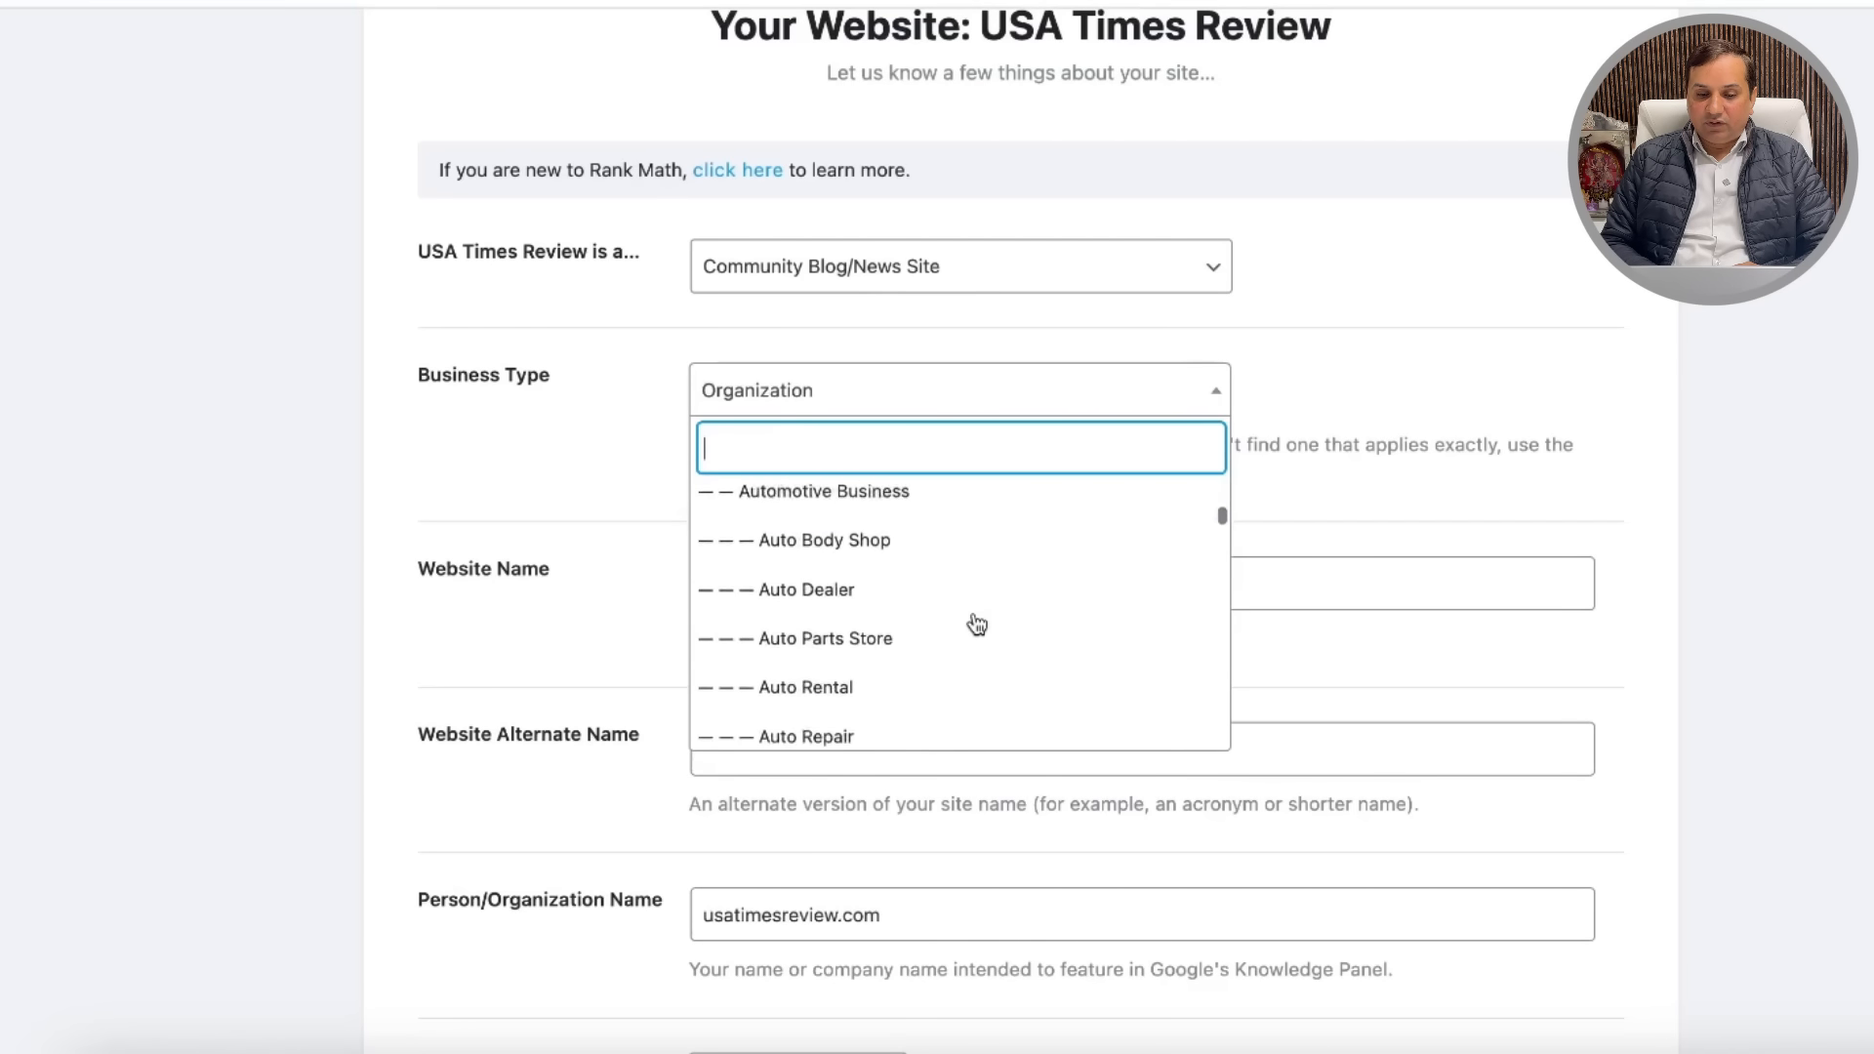
{"action": "scroll", "coordinate": [975, 619], "scroll_direction": "down", "scroll_amount": 4}
{"action": "scroll", "coordinate": [974, 622], "scroll_direction": "down", "scroll_amount": 2}
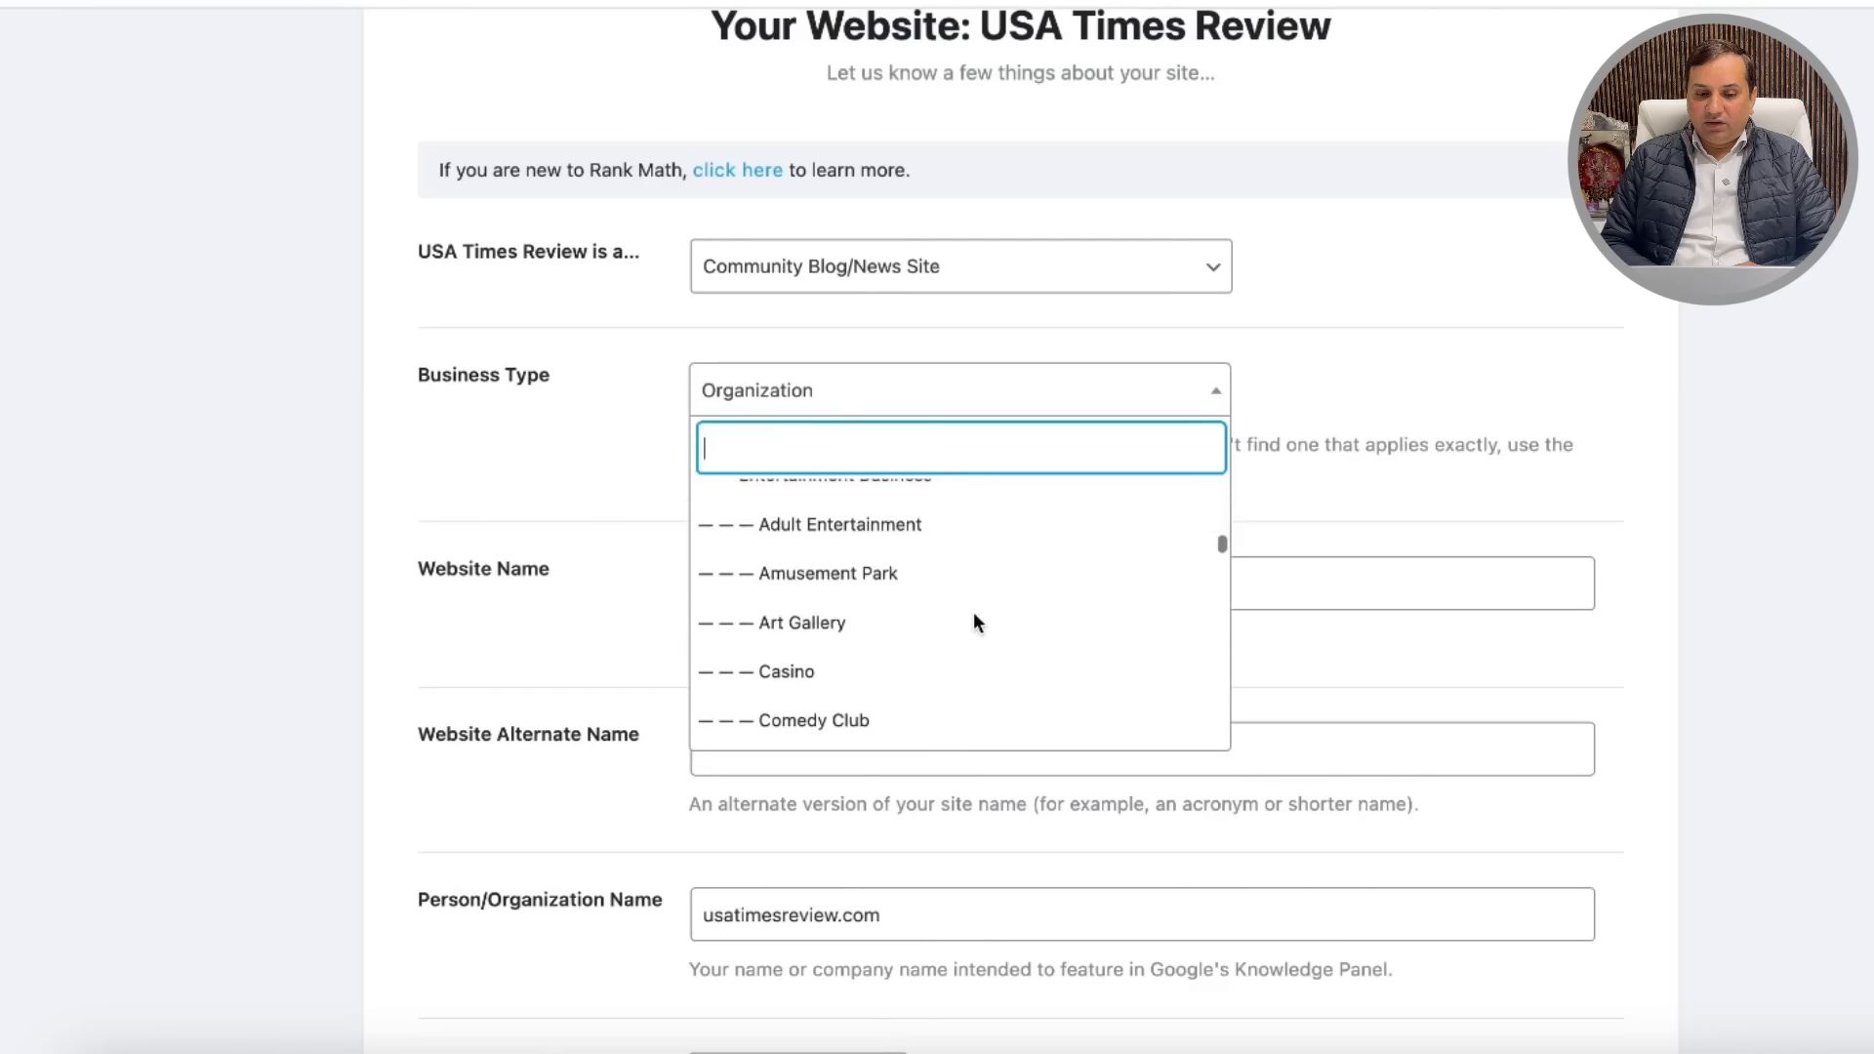
{"action": "scroll", "coordinate": [977, 624], "scroll_direction": "down", "scroll_amount": 4}
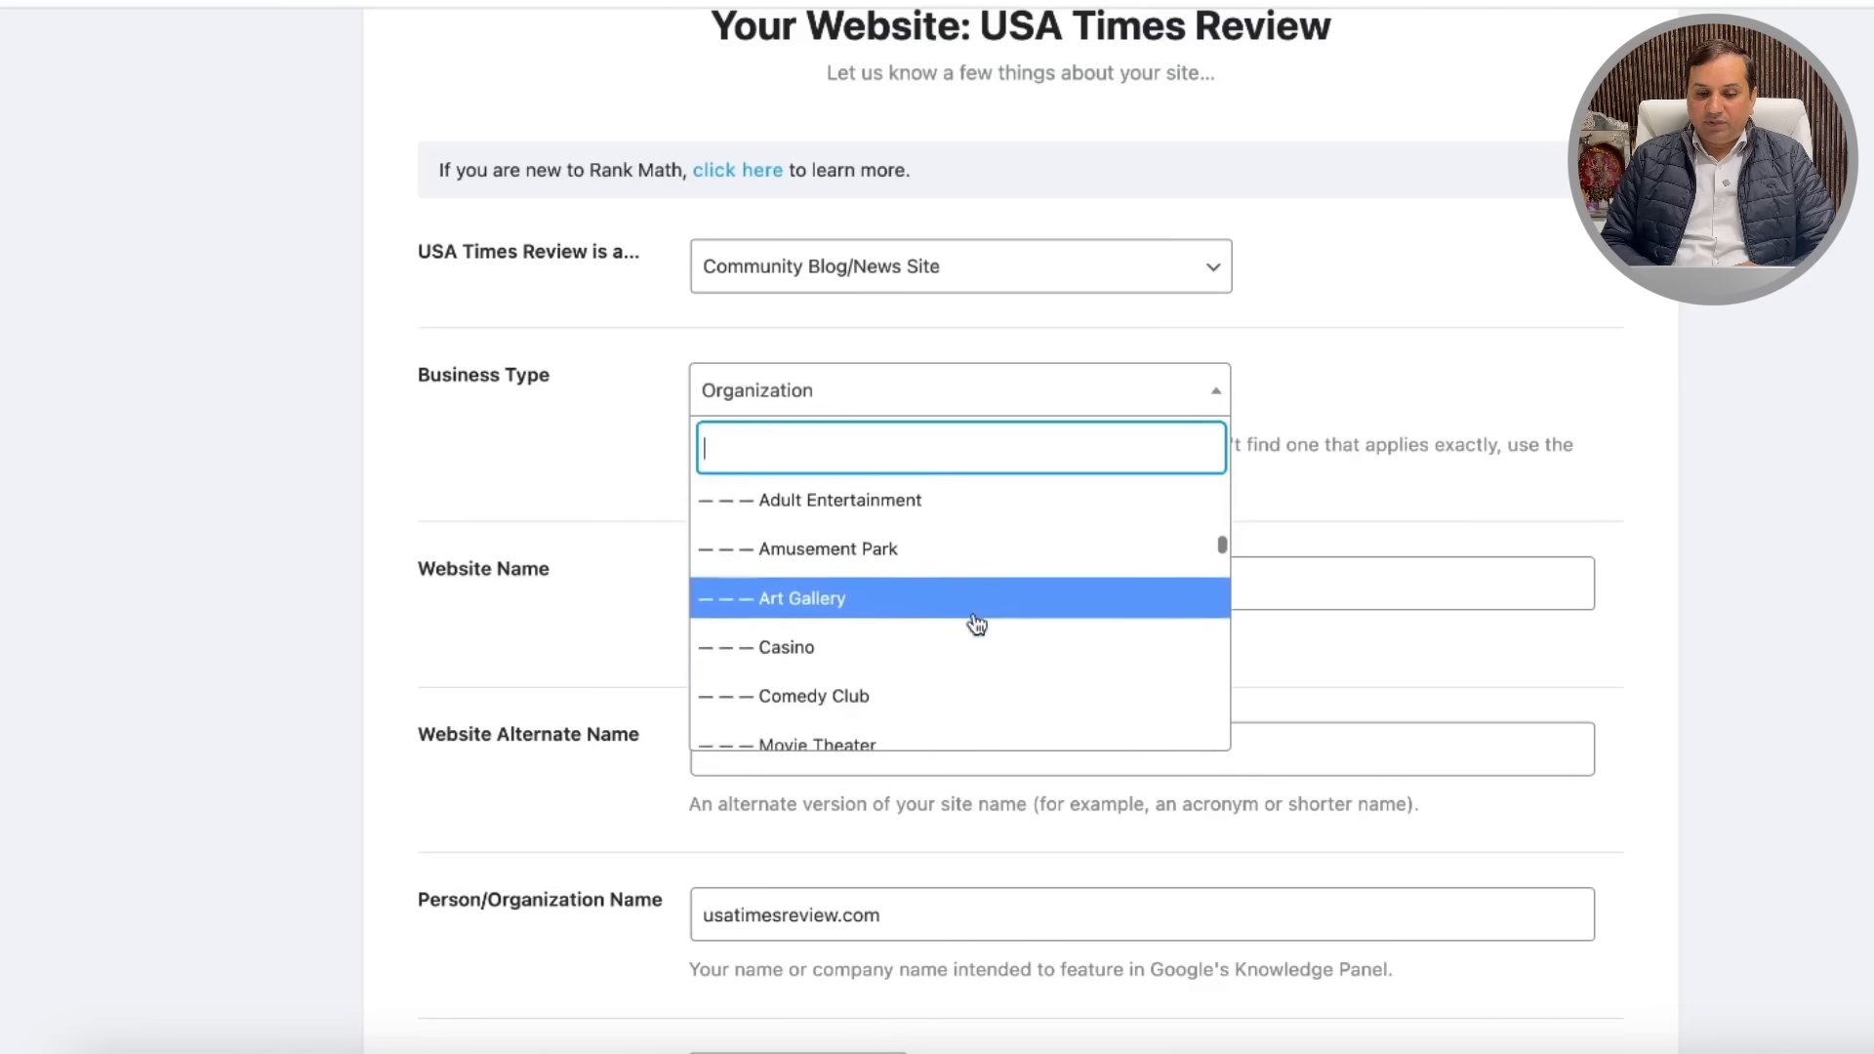
{"action": "scroll", "coordinate": [977, 625], "scroll_direction": "down", "scroll_amount": 6}
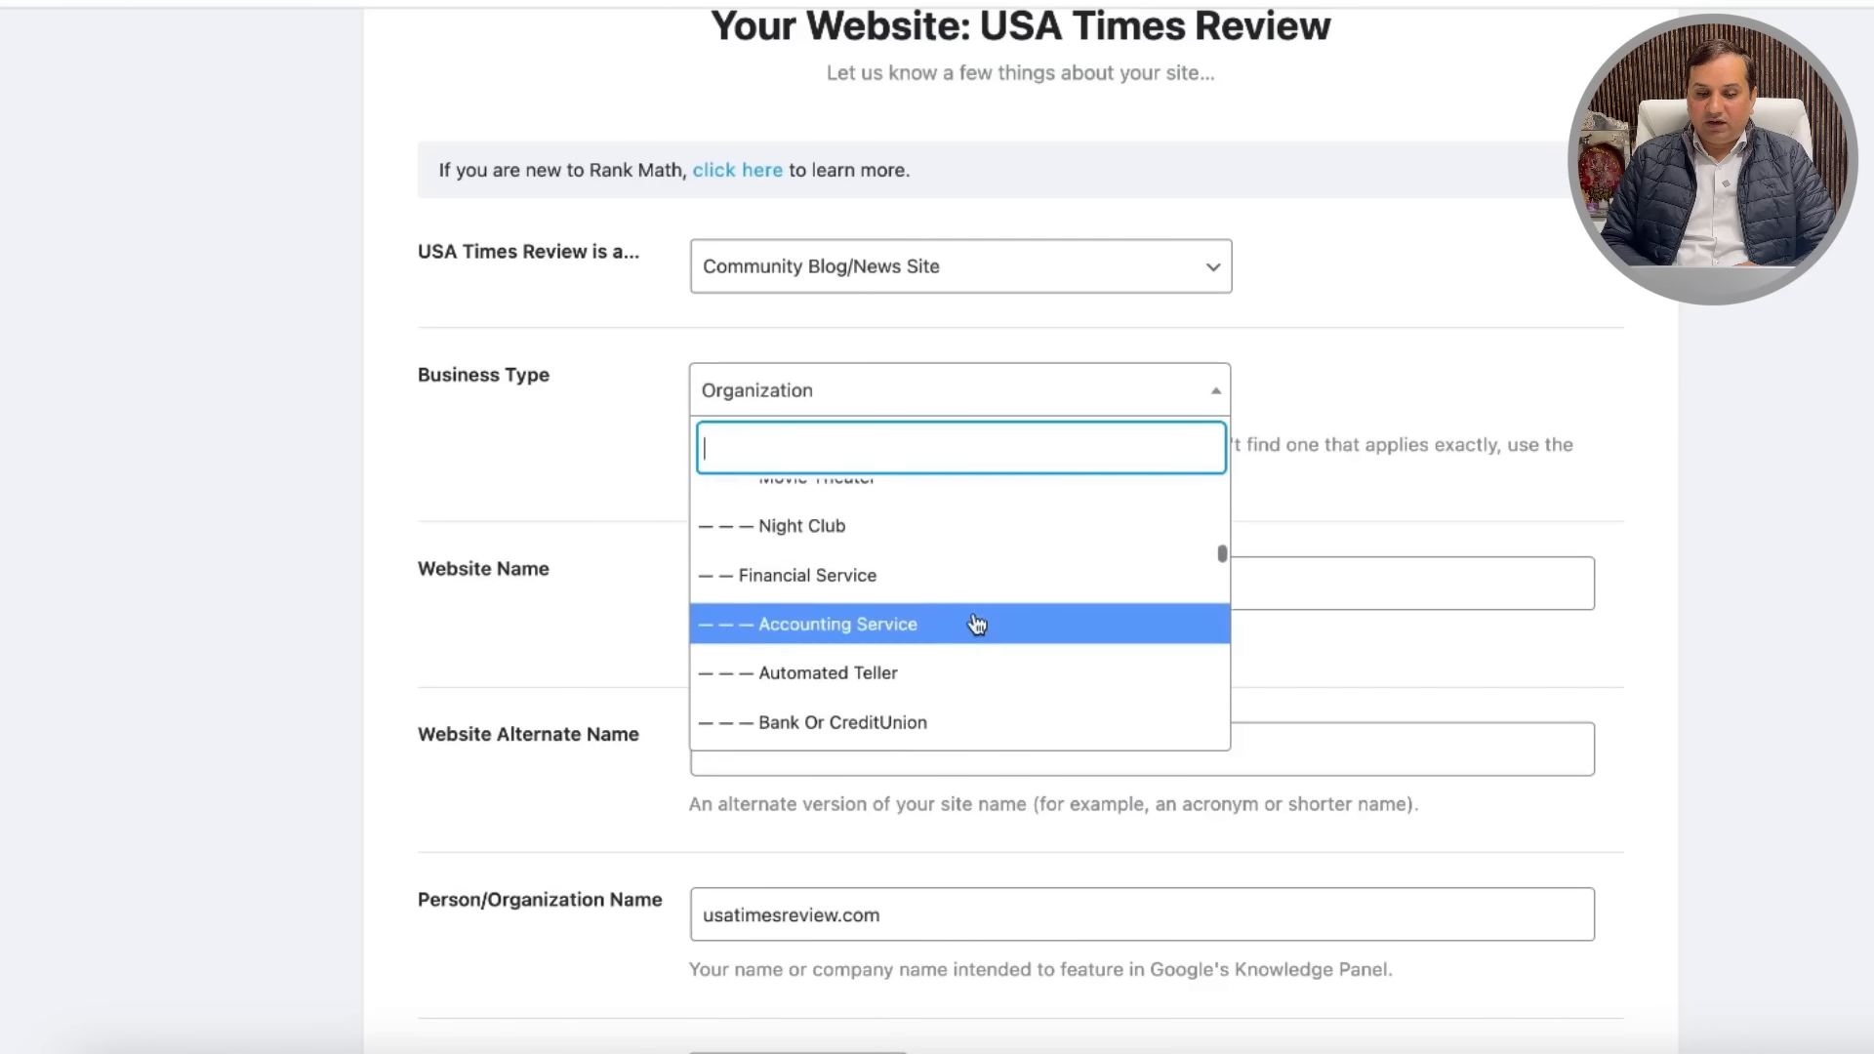
{"action": "scroll", "coordinate": [977, 625], "scroll_direction": "down", "scroll_amount": 7}
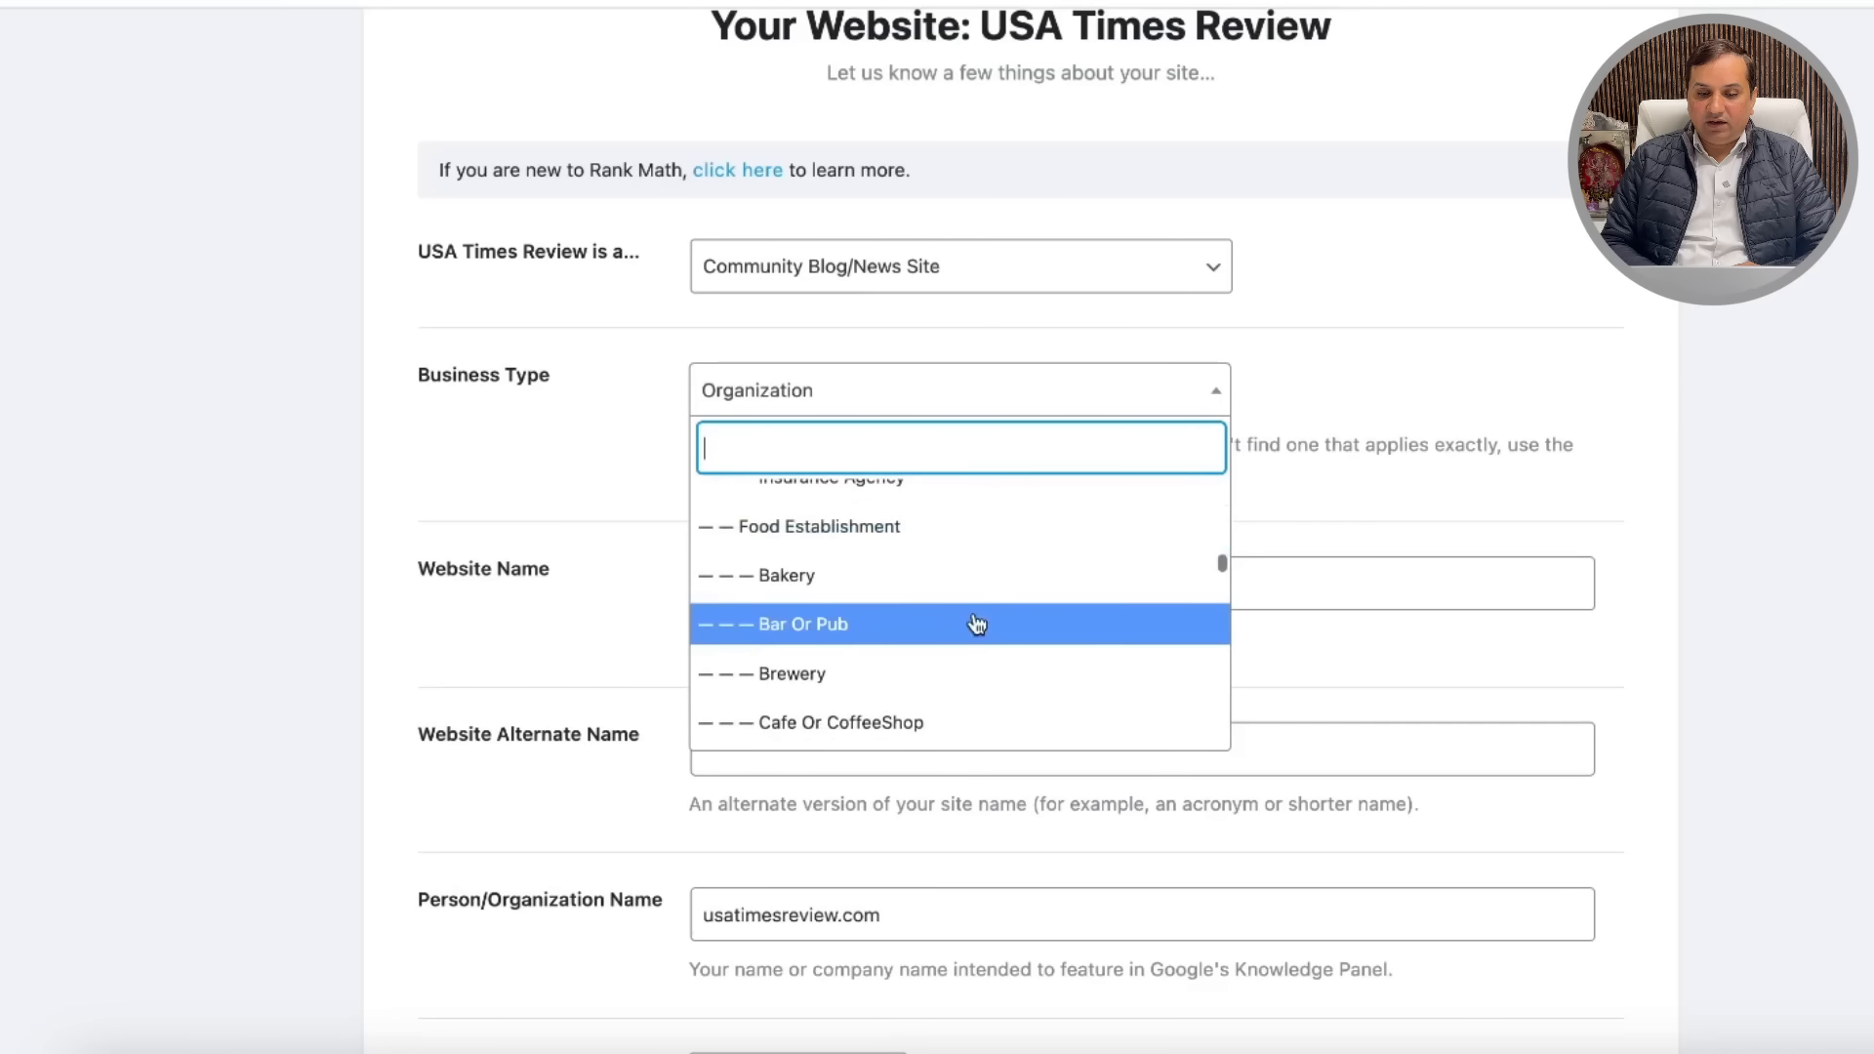
{"action": "scroll", "coordinate": [977, 625], "scroll_direction": "down", "scroll_amount": 6}
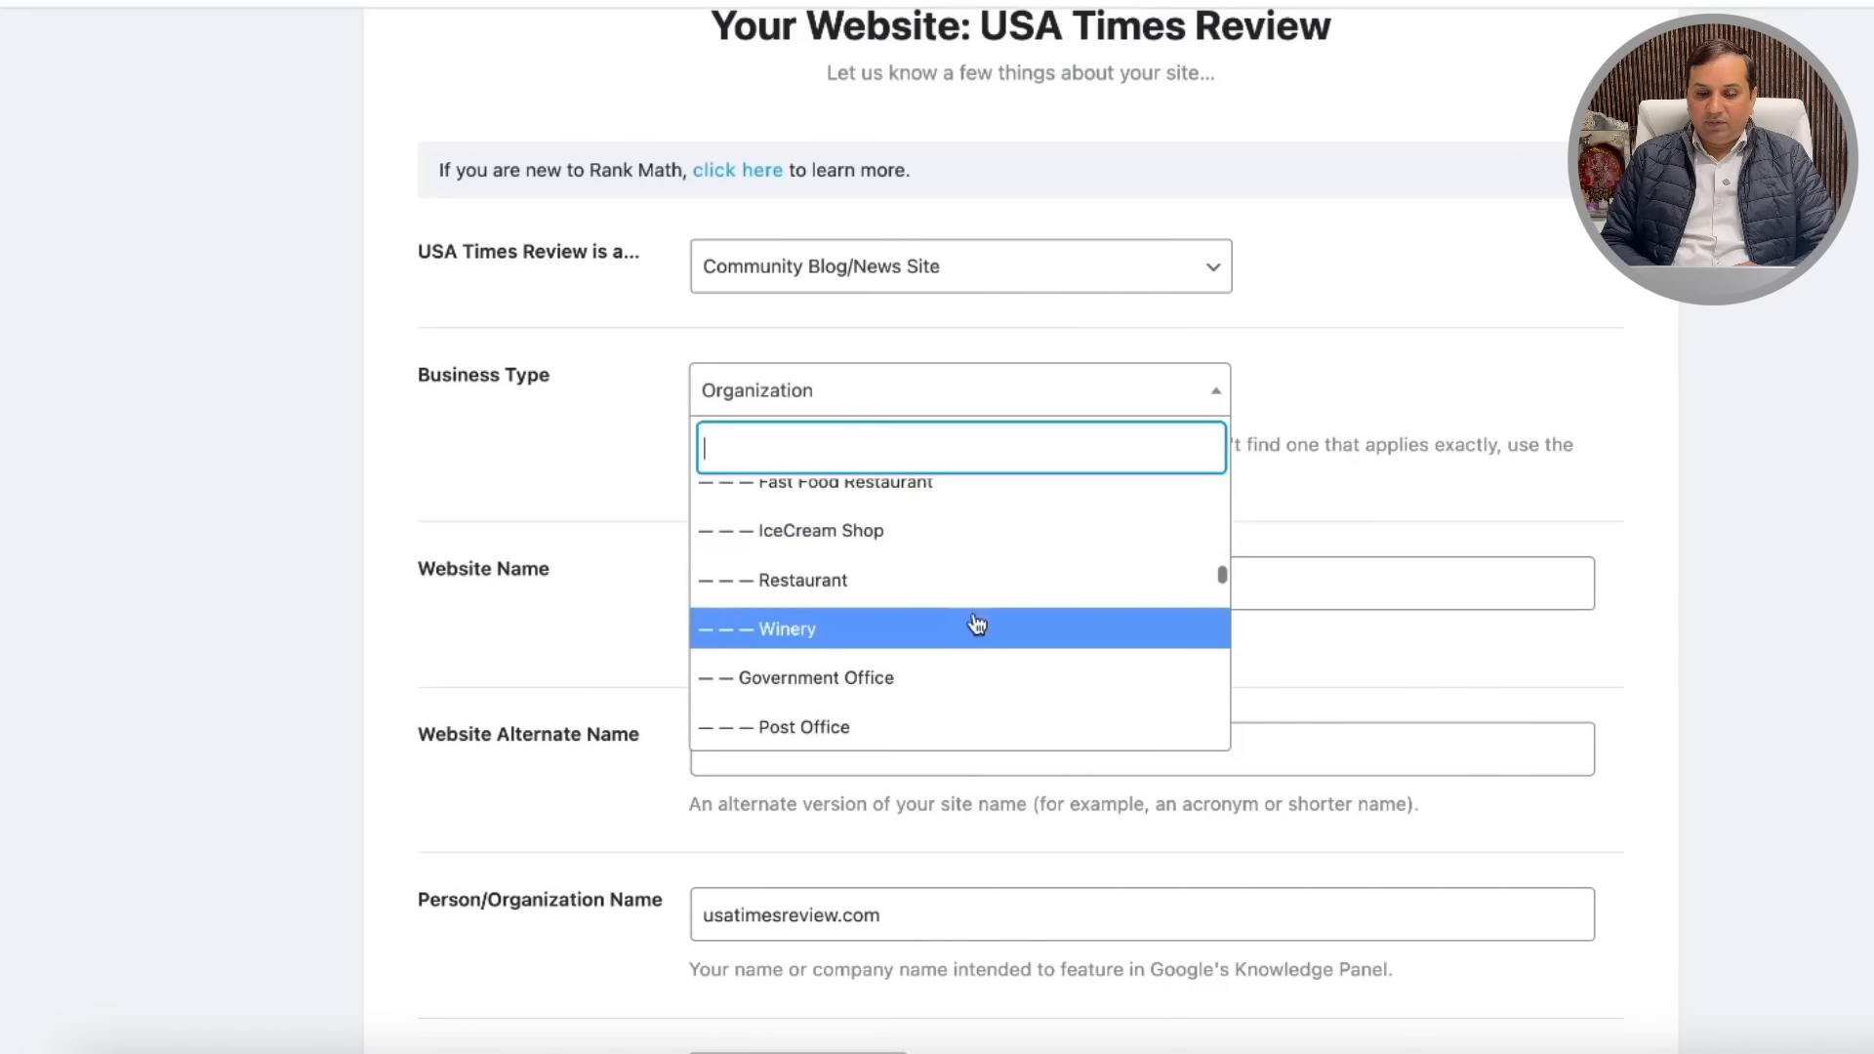
{"action": "scroll", "coordinate": [977, 624], "scroll_direction": "down", "scroll_amount": 10}
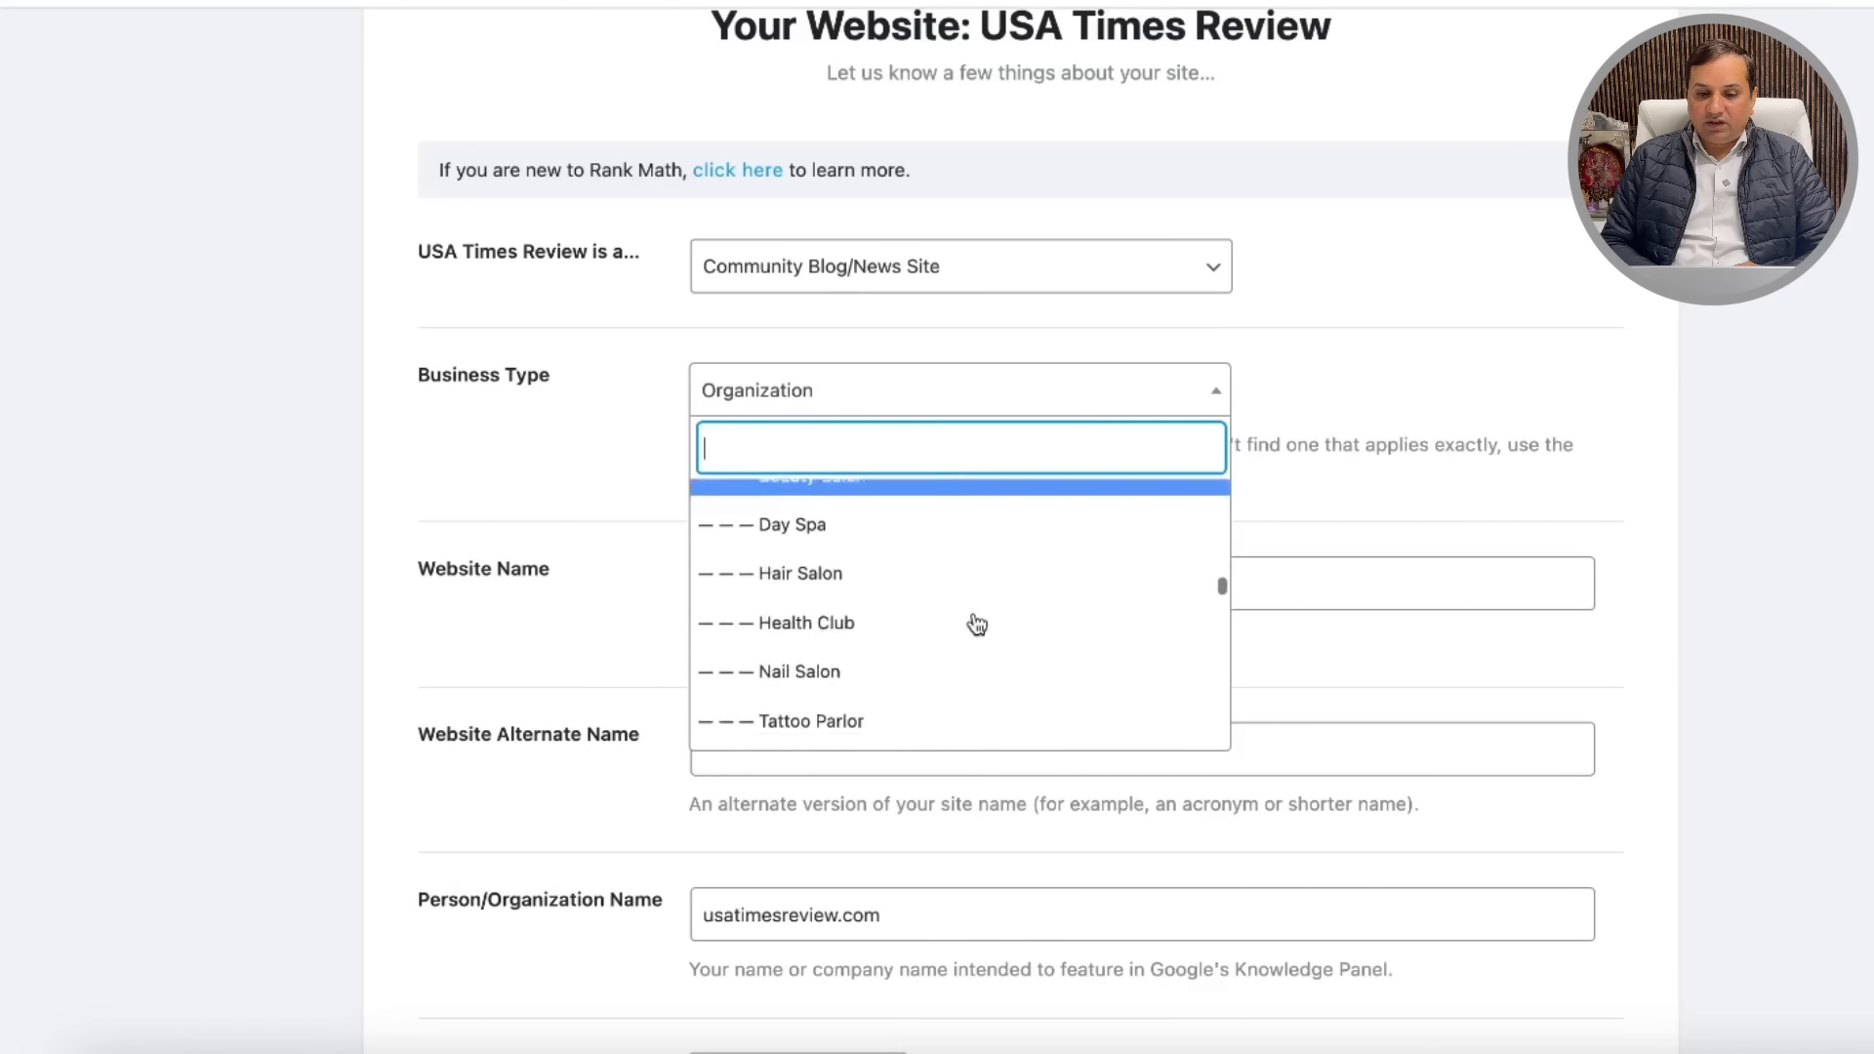
{"action": "scroll", "coordinate": [977, 625], "scroll_direction": "down", "scroll_amount": 6}
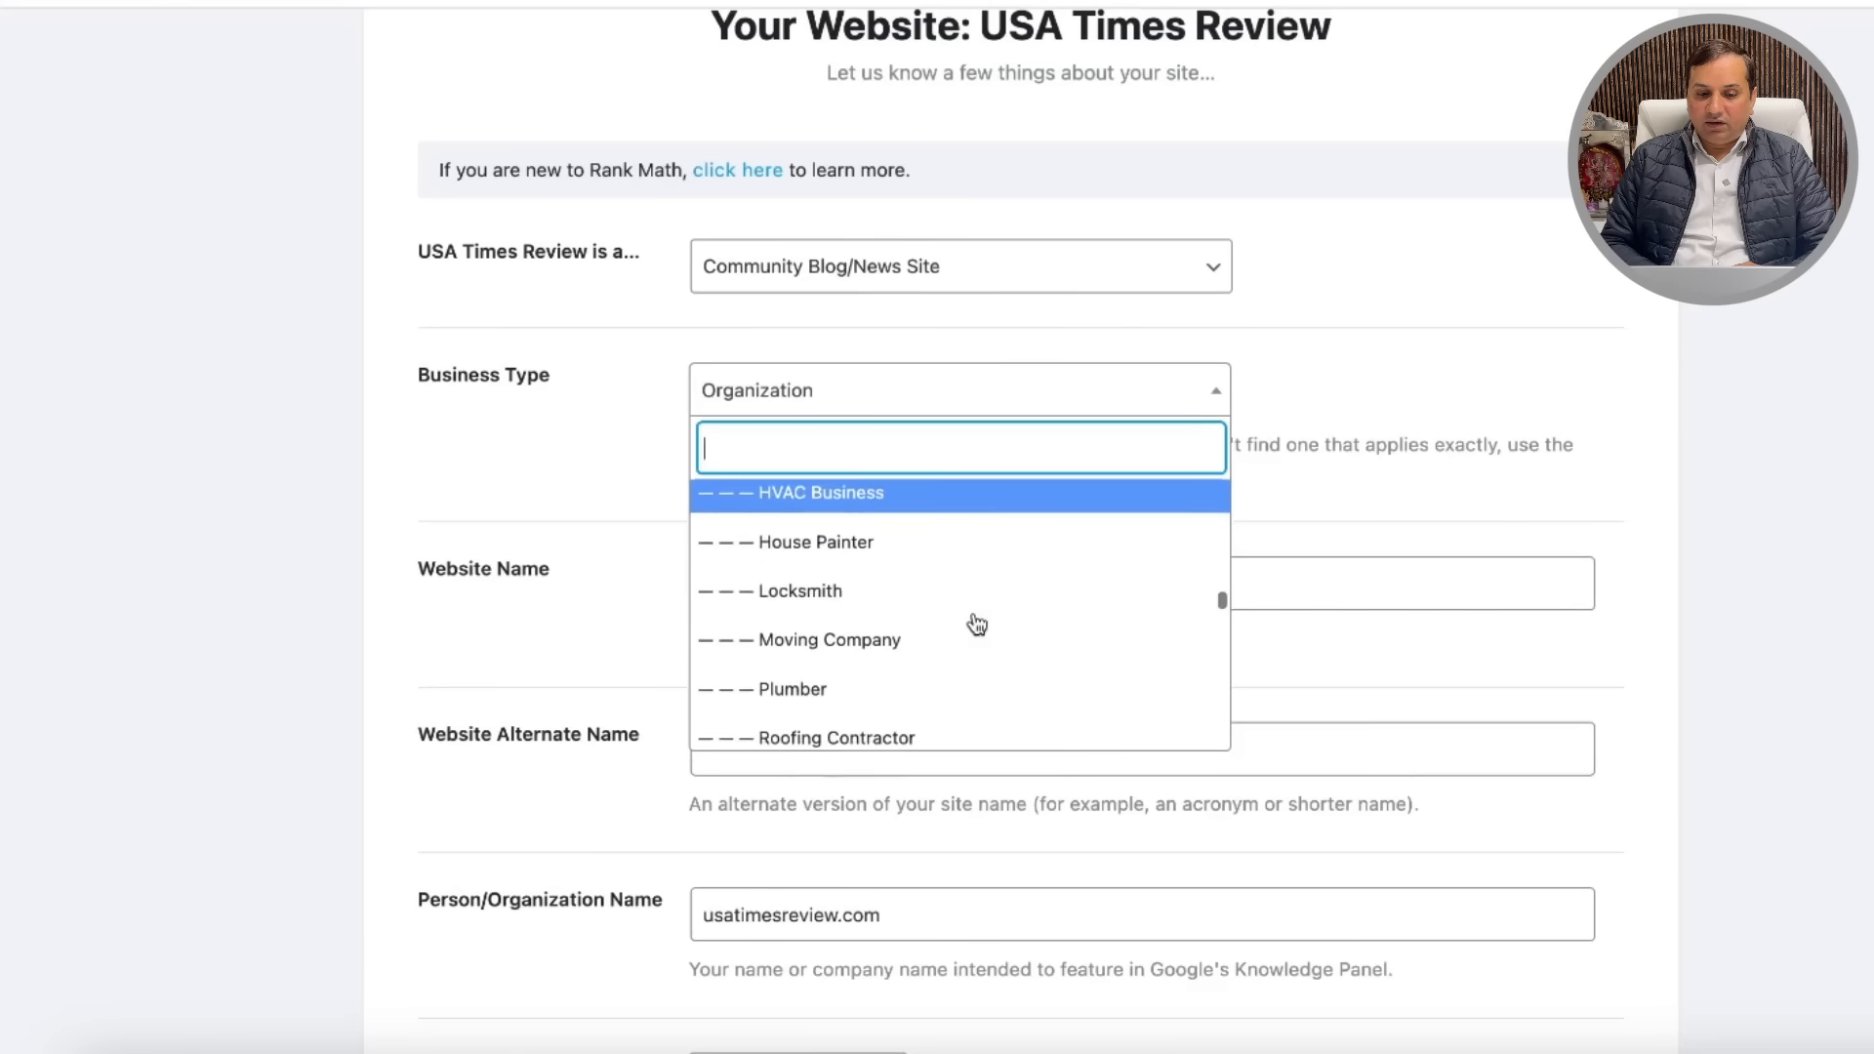
{"action": "scroll", "coordinate": [974, 622], "scroll_direction": "down", "scroll_amount": 4}
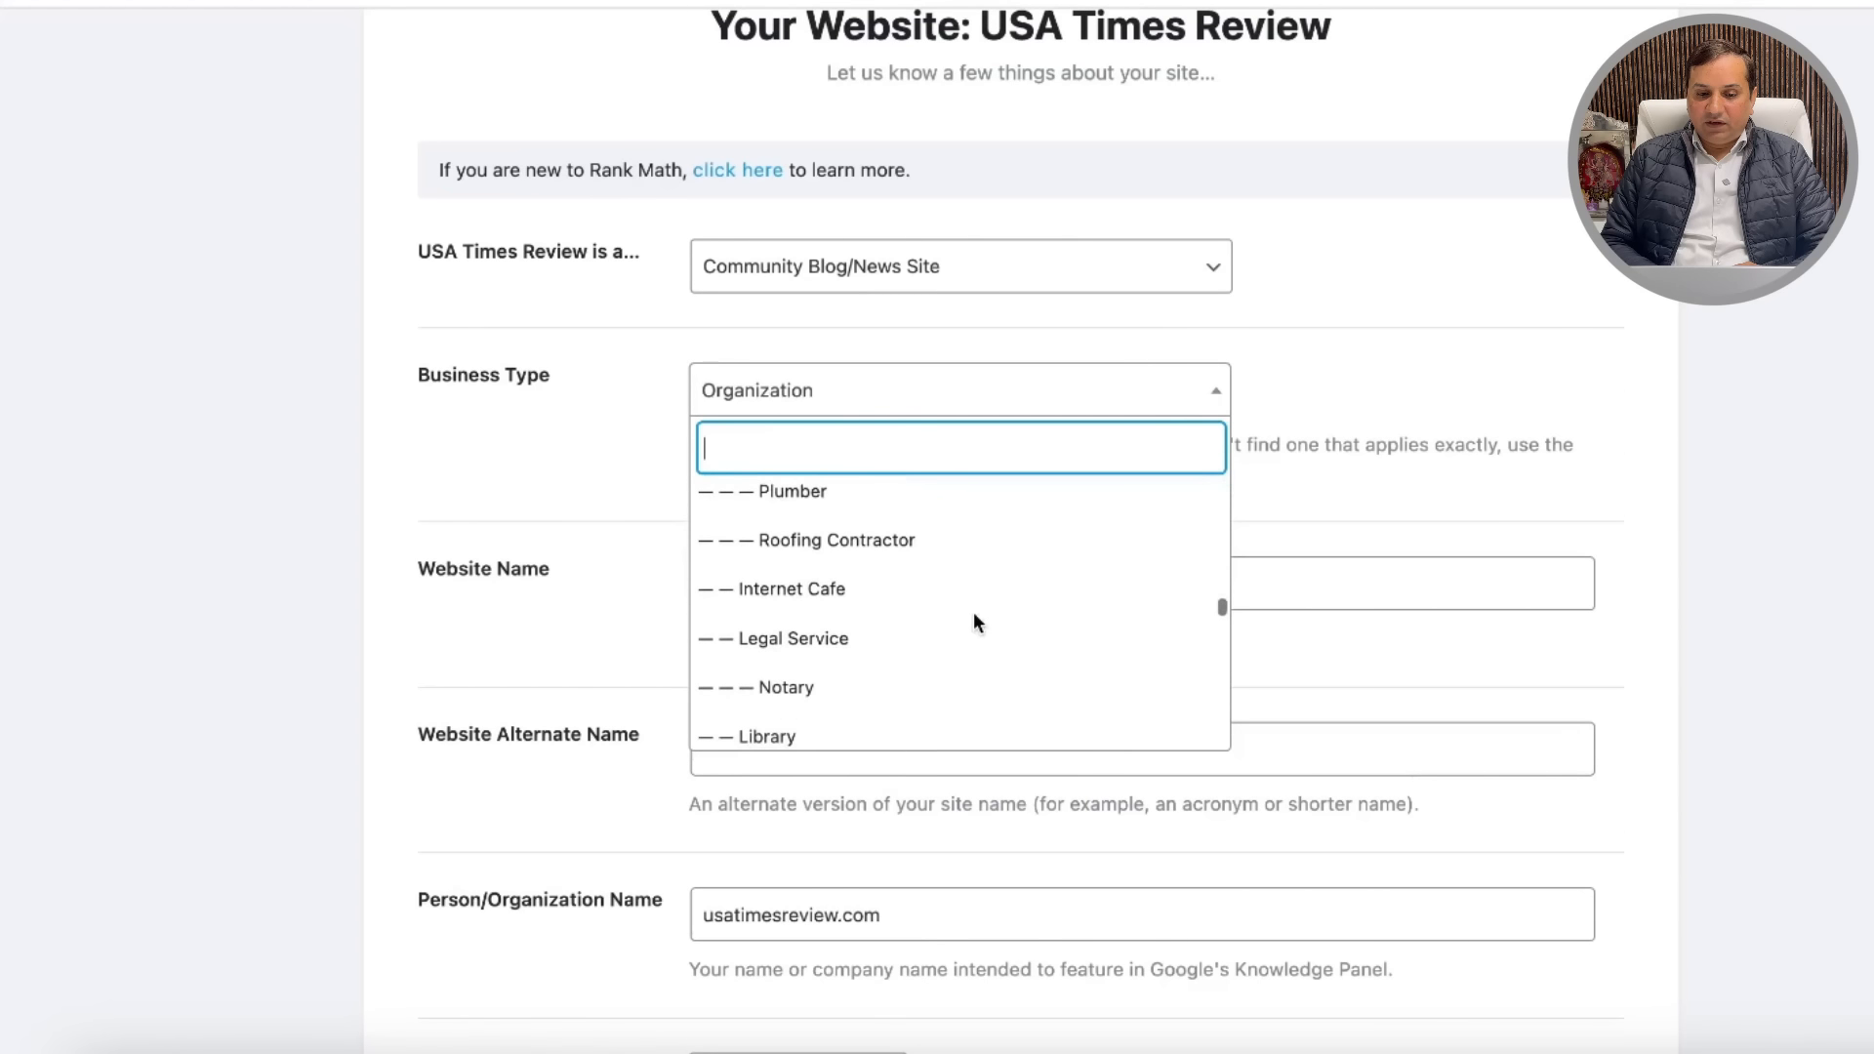
{"action": "scroll", "coordinate": [976, 624], "scroll_direction": "down", "scroll_amount": 13}
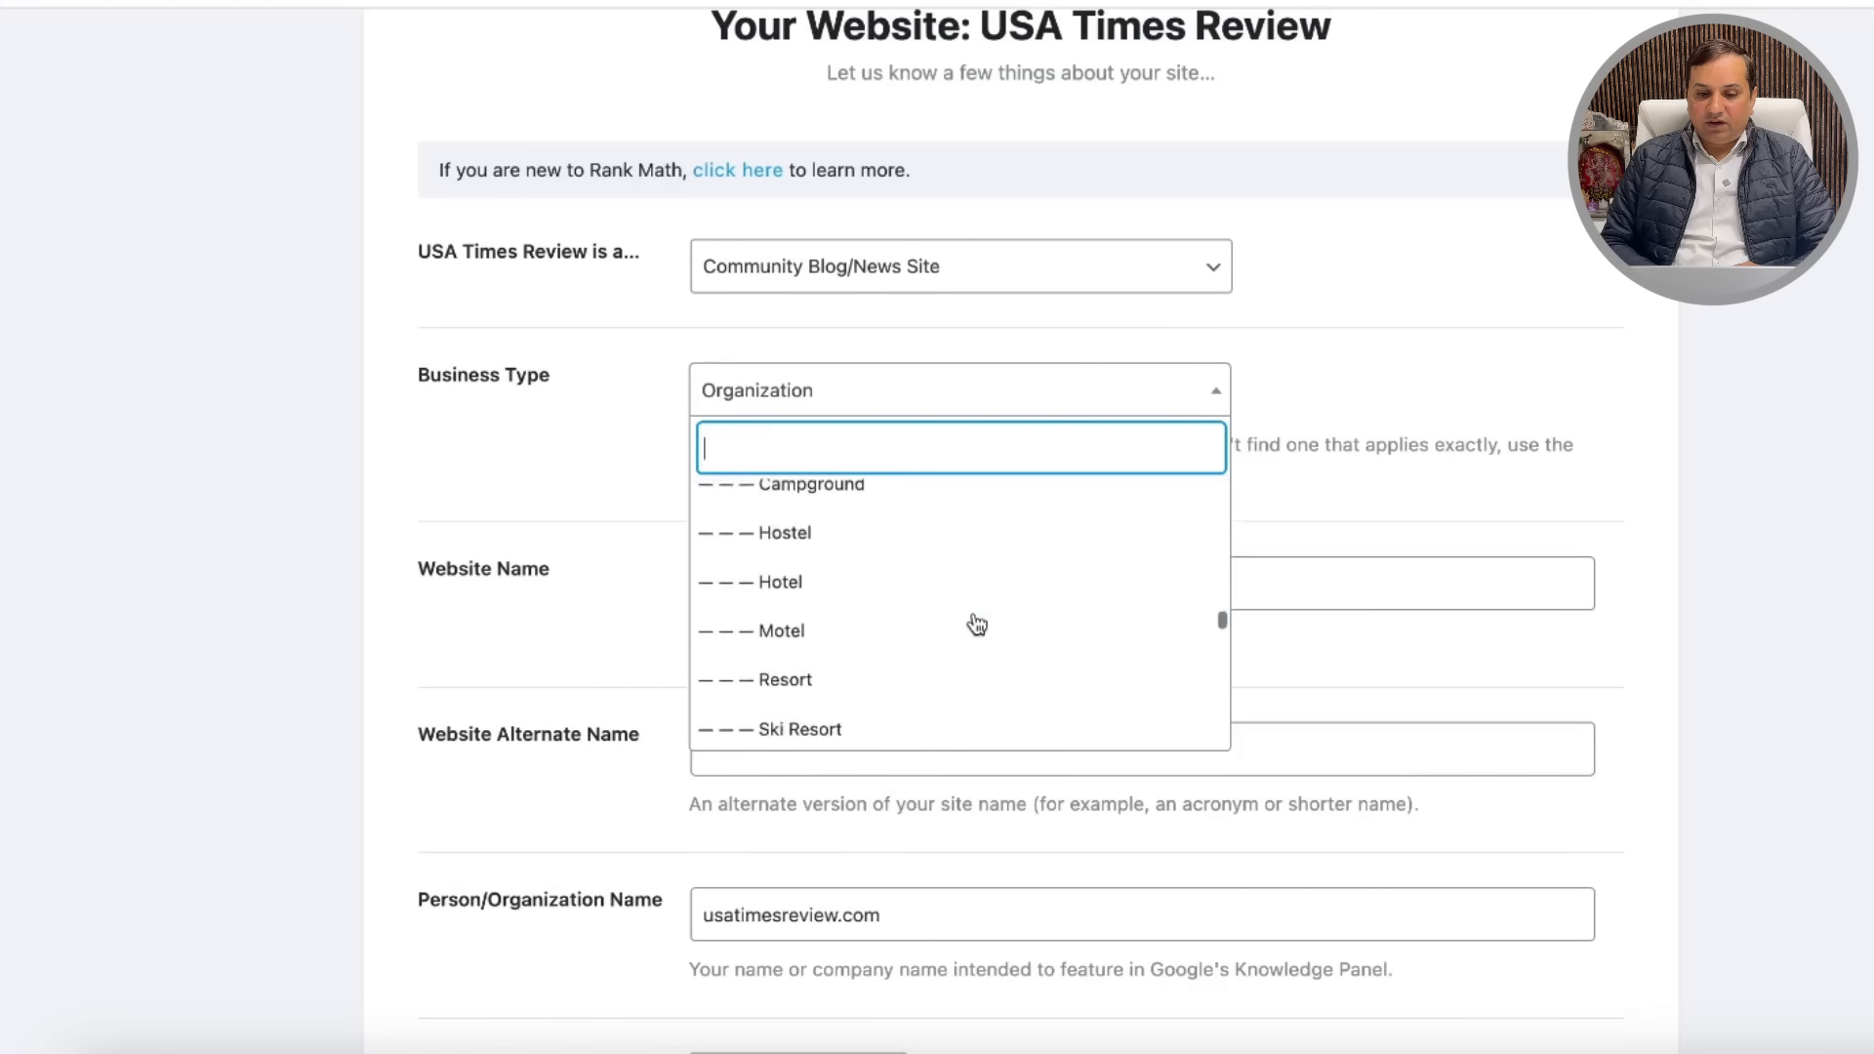
{"action": "scroll", "coordinate": [977, 625], "scroll_direction": "down", "scroll_amount": 9}
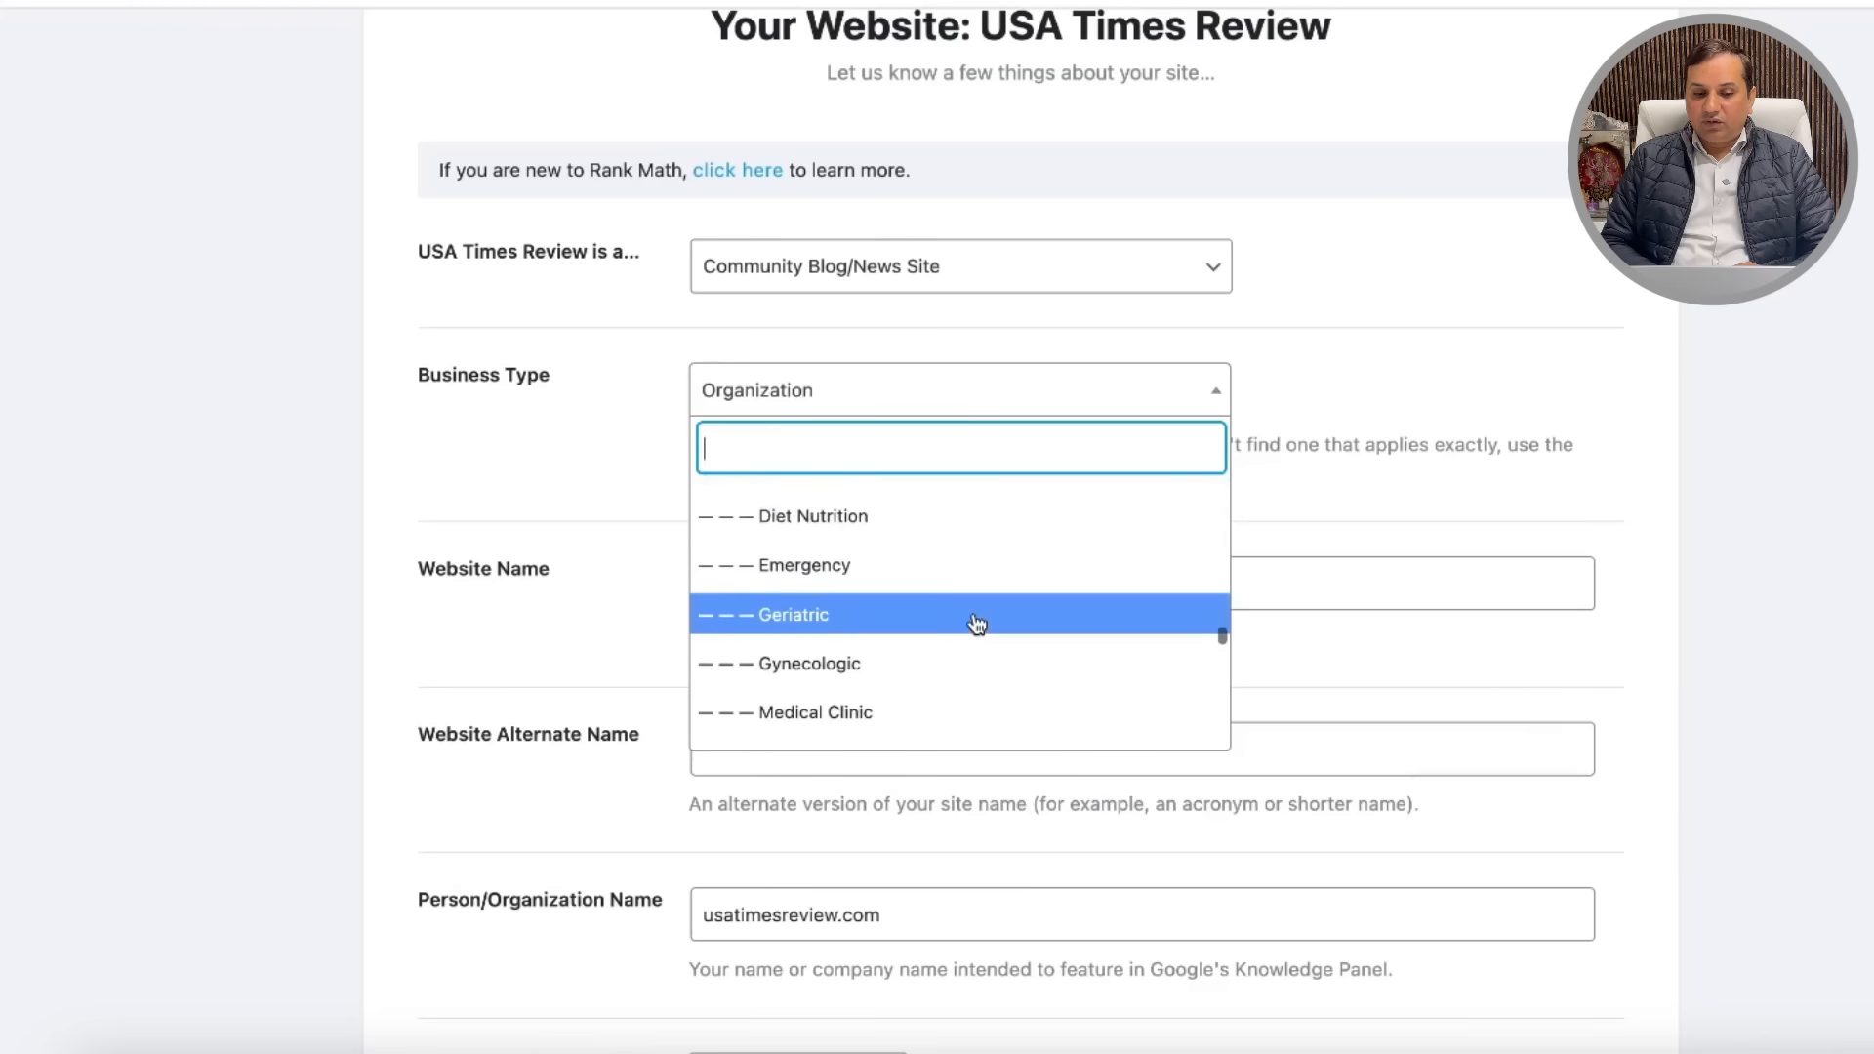
{"action": "scroll", "coordinate": [977, 624], "scroll_direction": "down", "scroll_amount": 6}
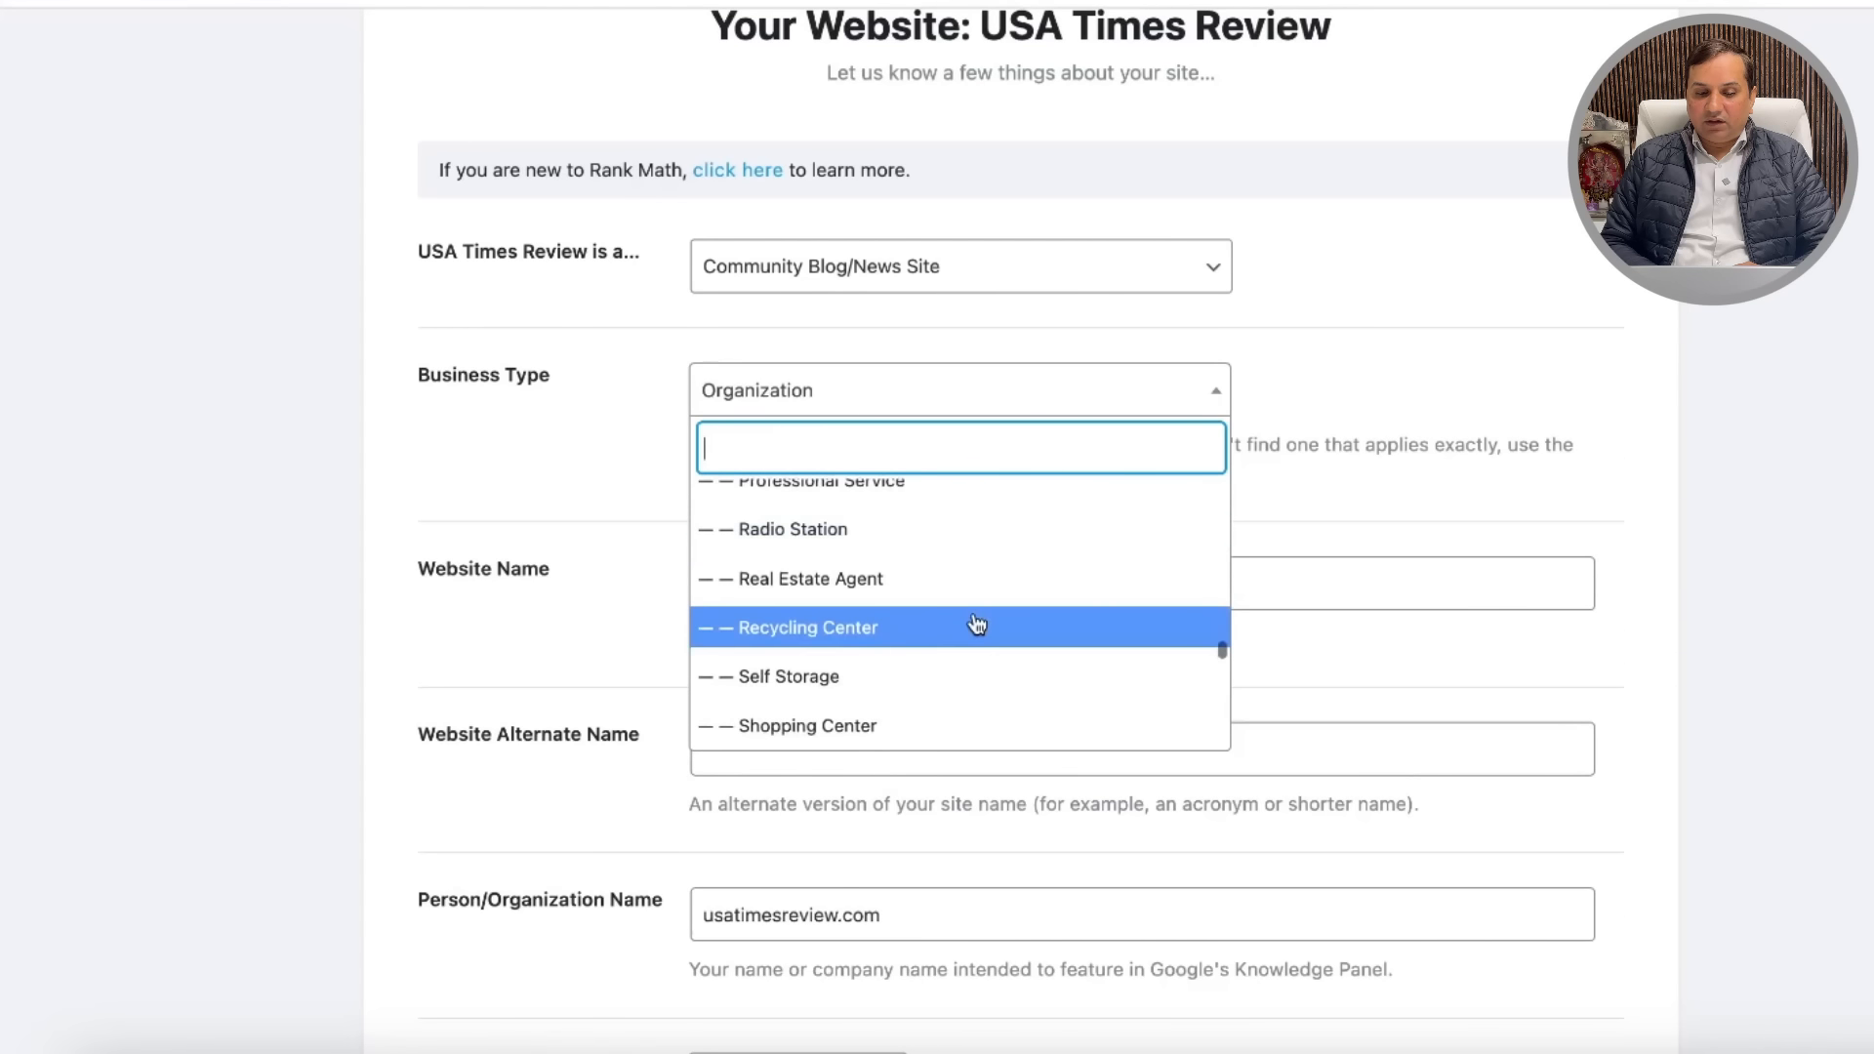
{"action": "scroll", "coordinate": [977, 625], "scroll_direction": "down", "scroll_amount": 6}
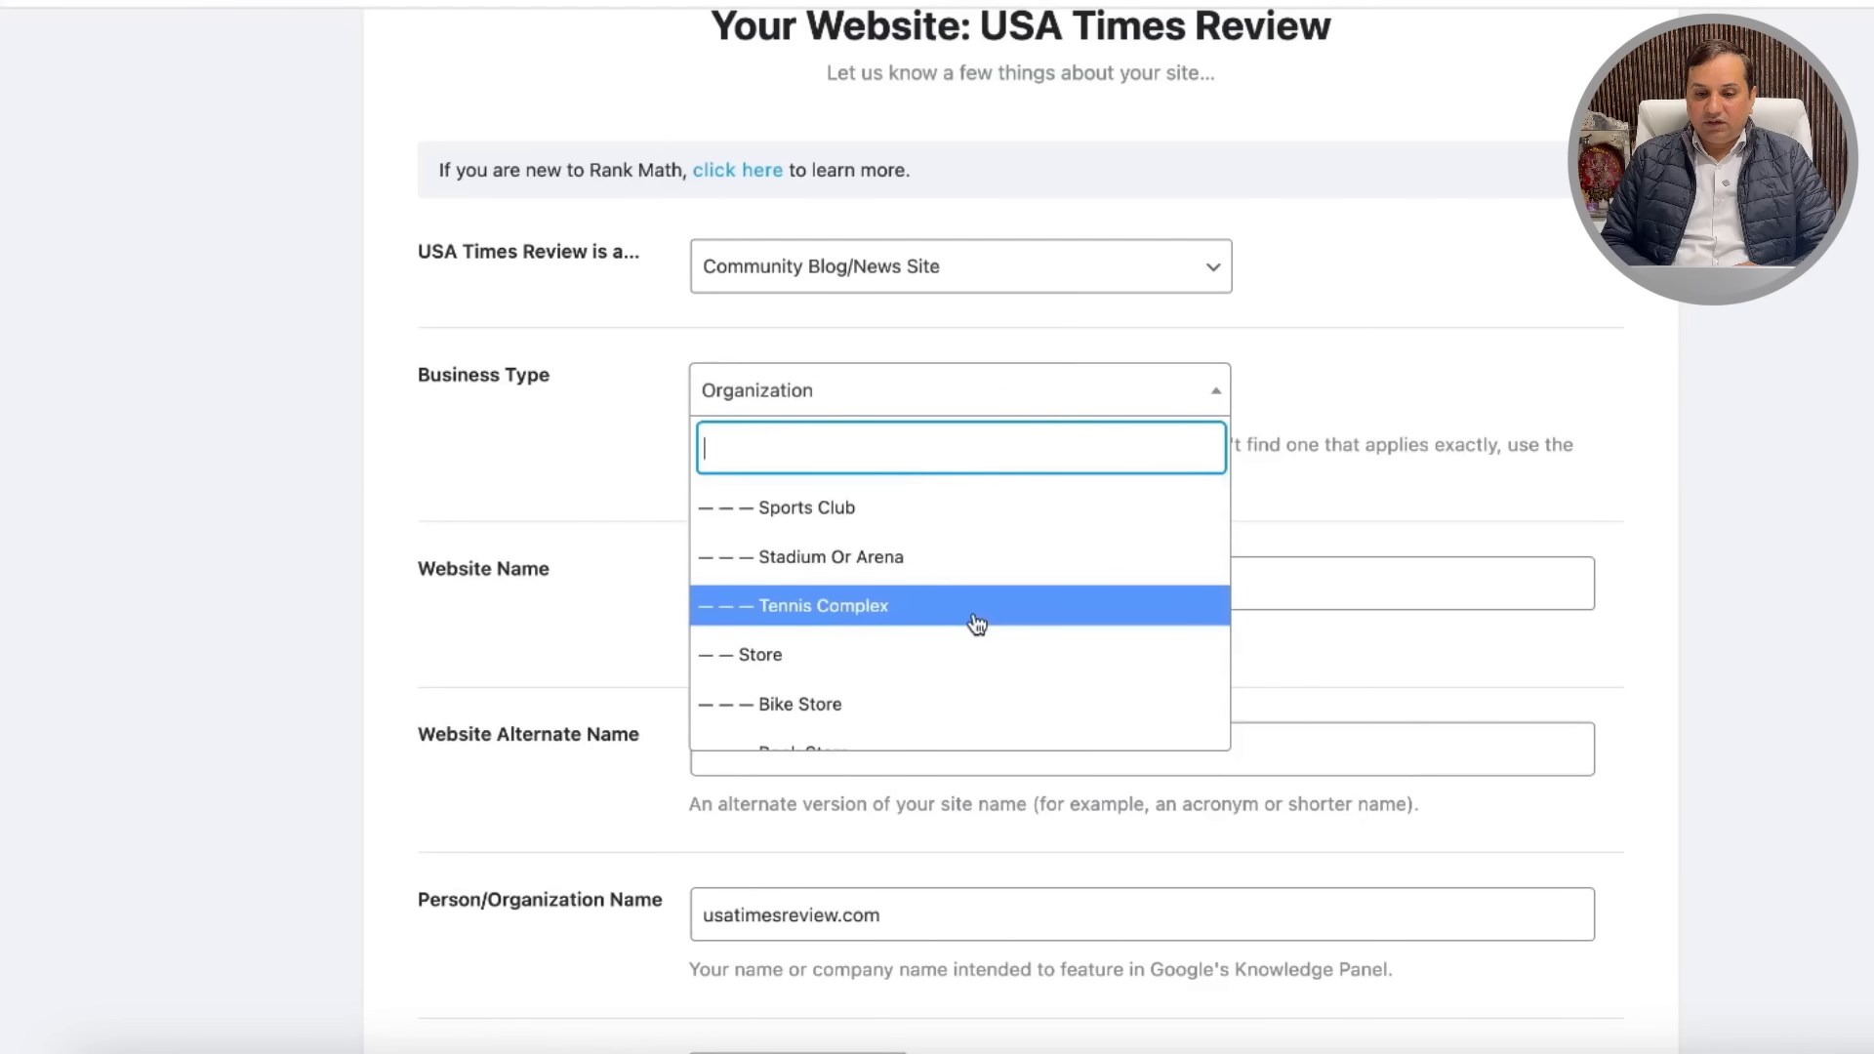
{"action": "scroll", "coordinate": [977, 625], "scroll_direction": "down", "scroll_amount": 7}
{"action": "scroll", "coordinate": [977, 624], "scroll_direction": "down", "scroll_amount": 8}
{"action": "scroll", "coordinate": [977, 625], "scroll_direction": "down", "scroll_amount": 10}
{"action": "scroll", "coordinate": [977, 625], "scroll_direction": "down", "scroll_amount": 9}
{"action": "scroll", "coordinate": [977, 624], "scroll_direction": "down", "scroll_amount": 2}
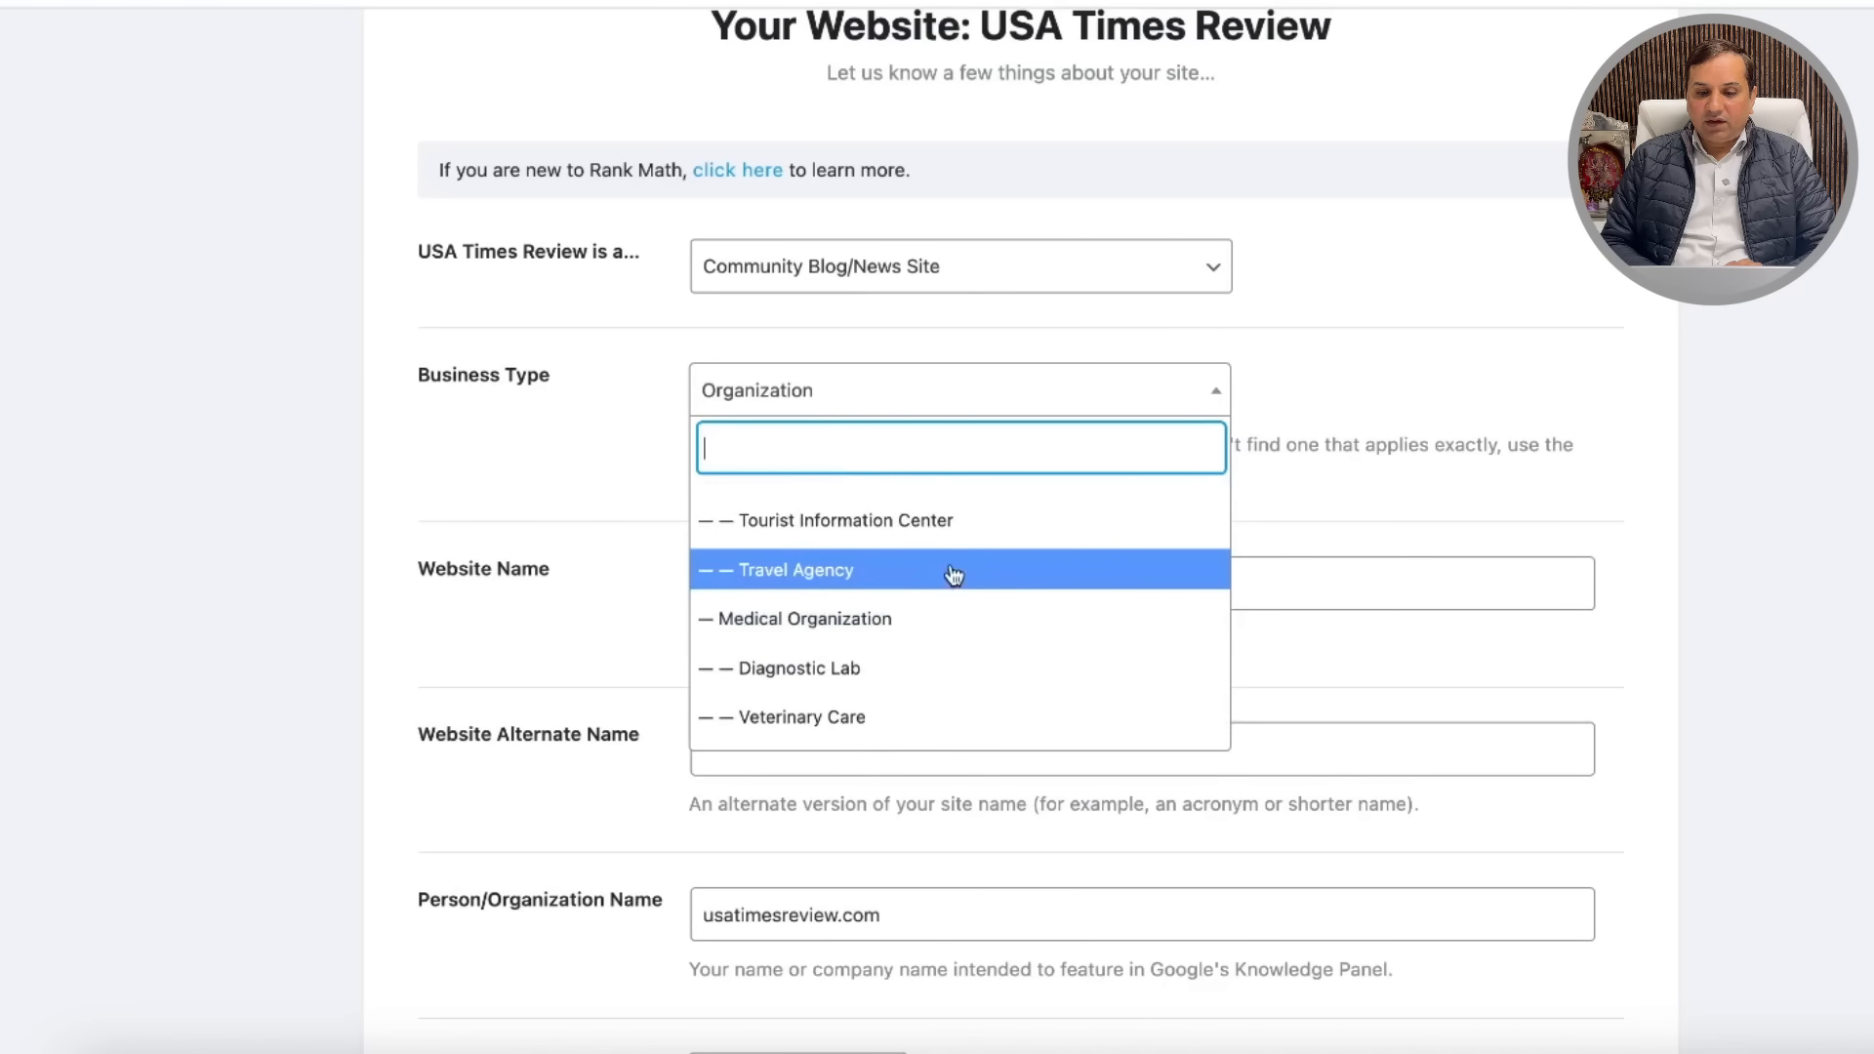
{"action": "scroll", "coordinate": [947, 574], "scroll_direction": "down", "scroll_amount": 4}
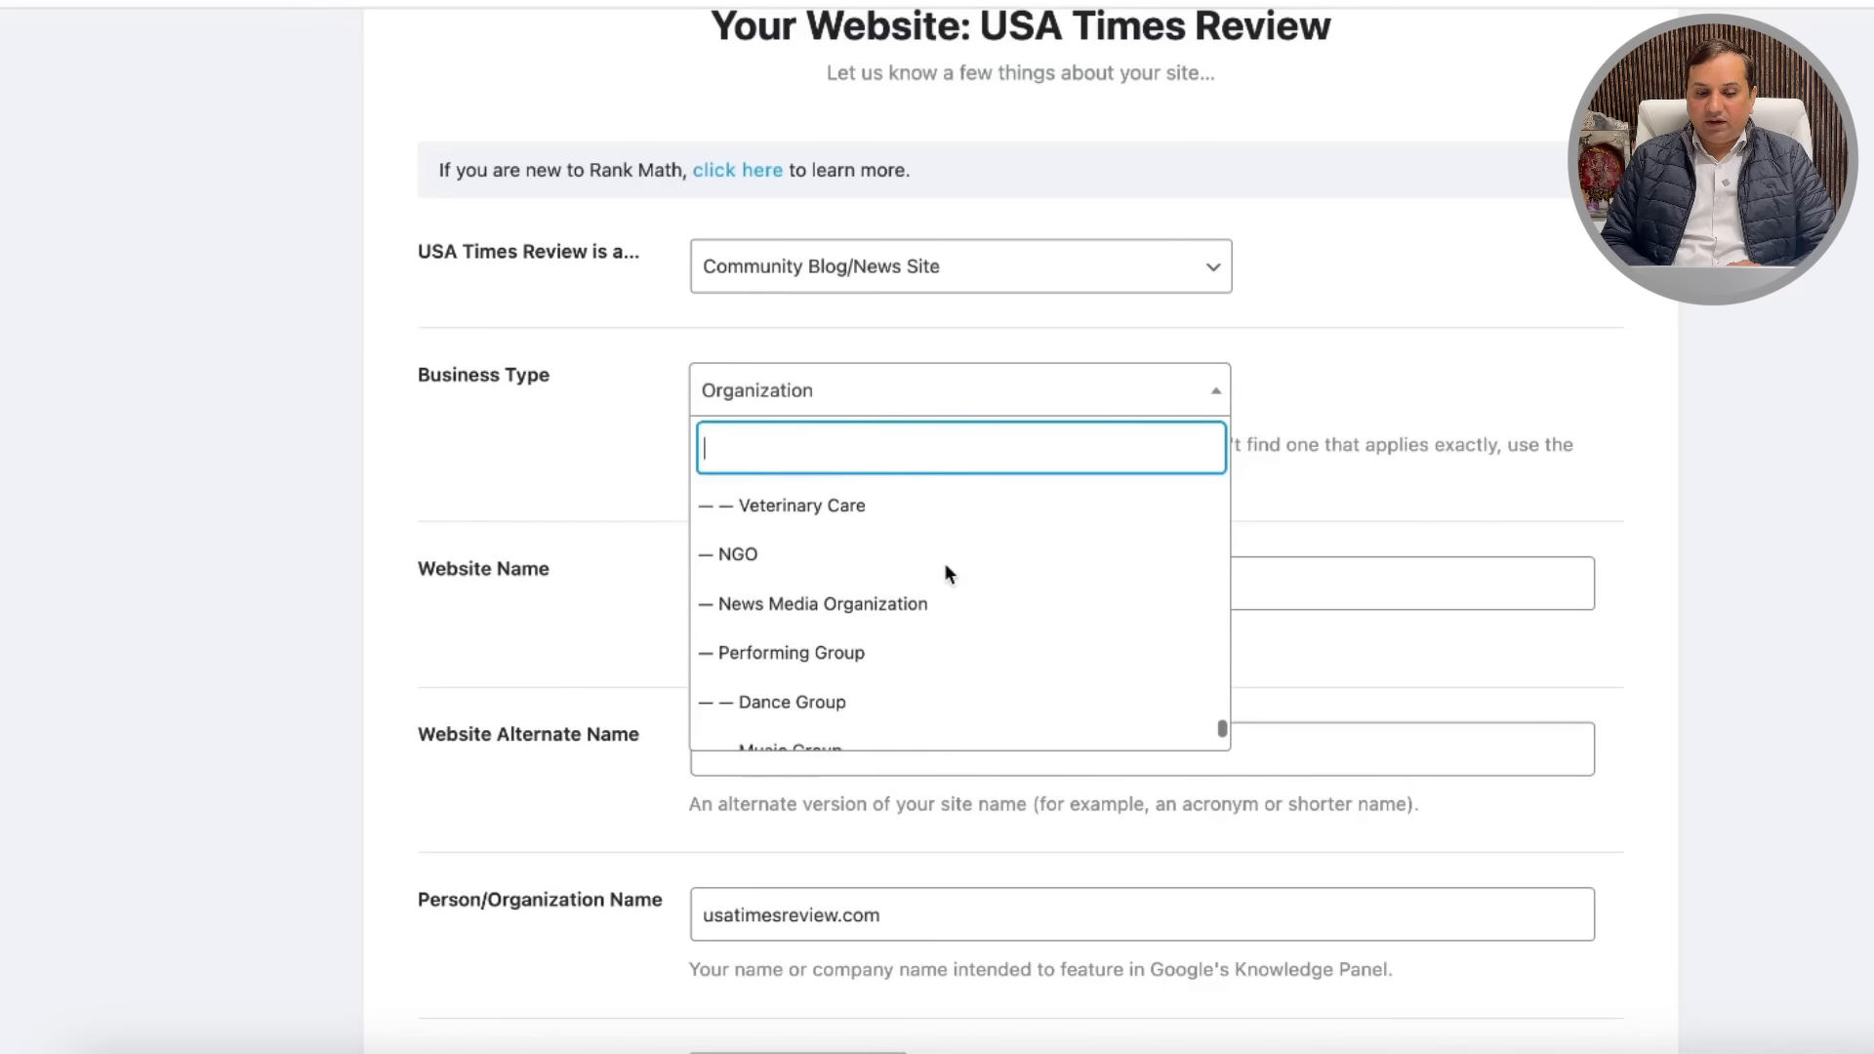
Step: Choose News Media Organization, rename the site to 'USA Times Review', and save and continue
{"action": "left_click", "coordinate": [892, 598]}
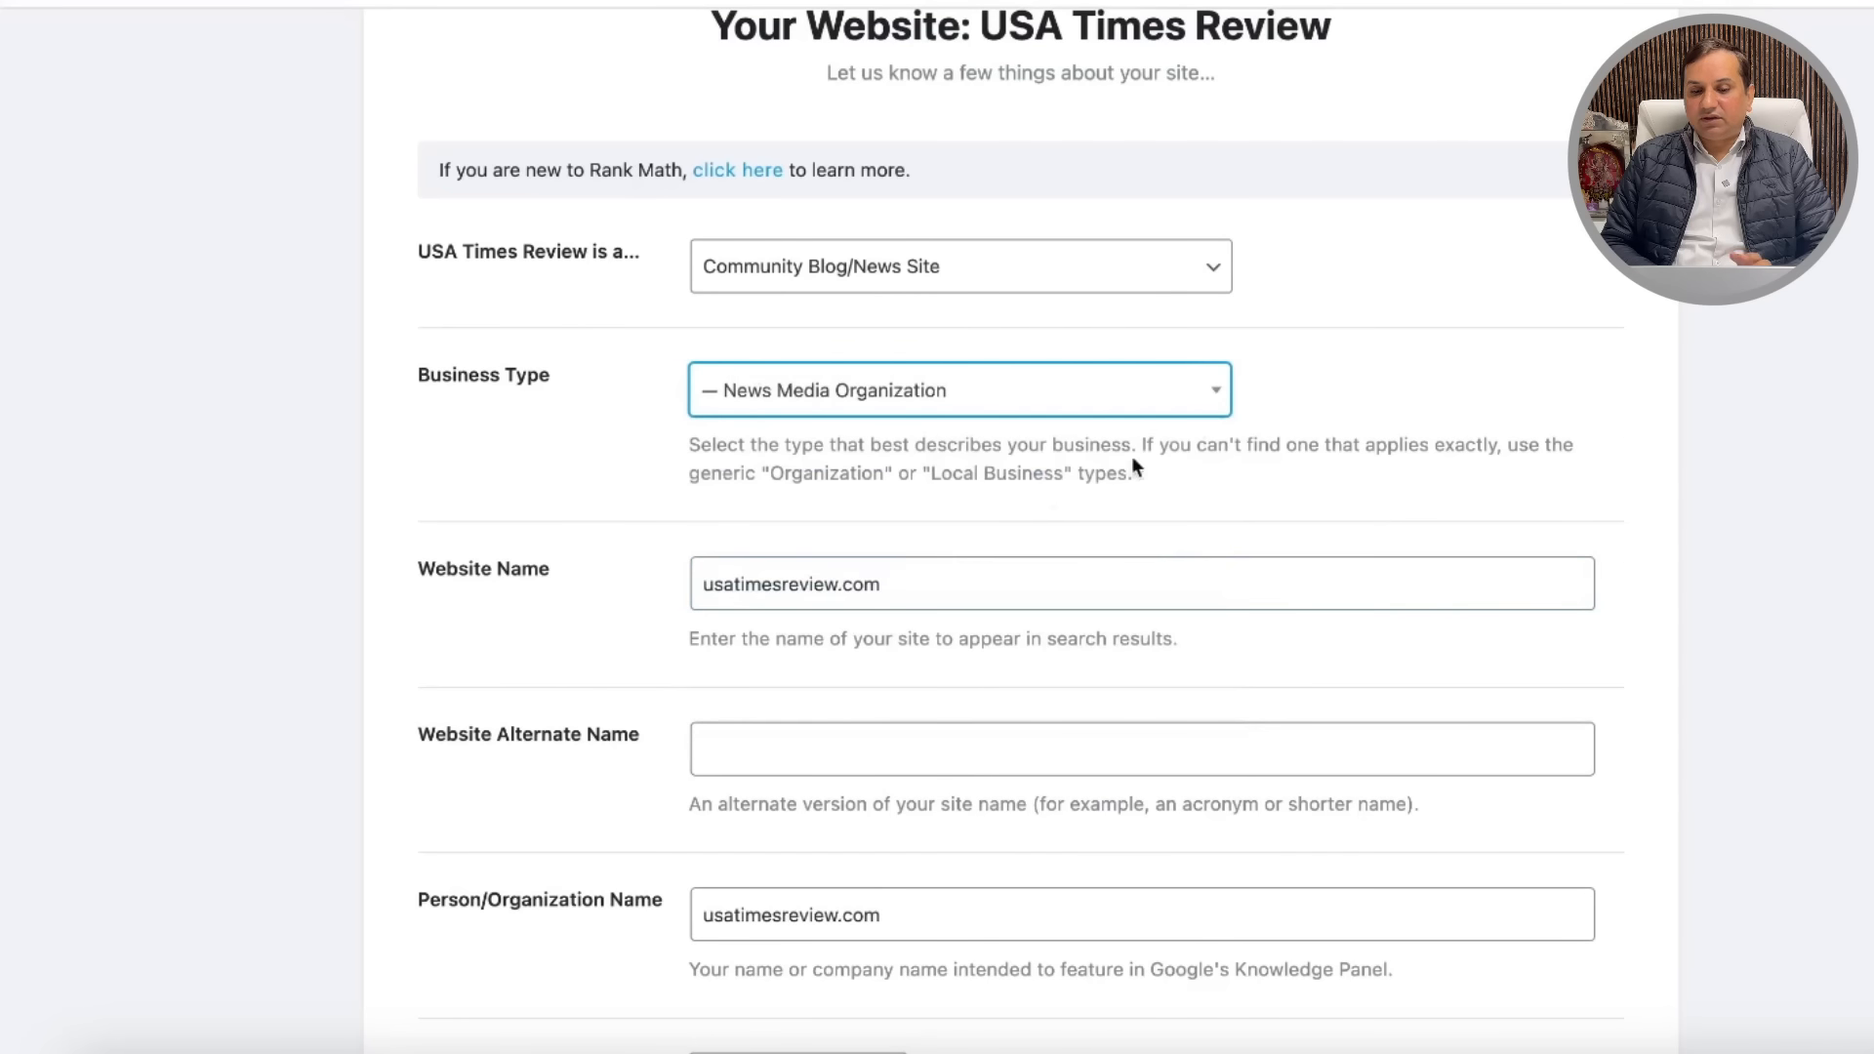
{"action": "scroll", "coordinate": [1259, 447], "scroll_direction": "down", "scroll_amount": 2}
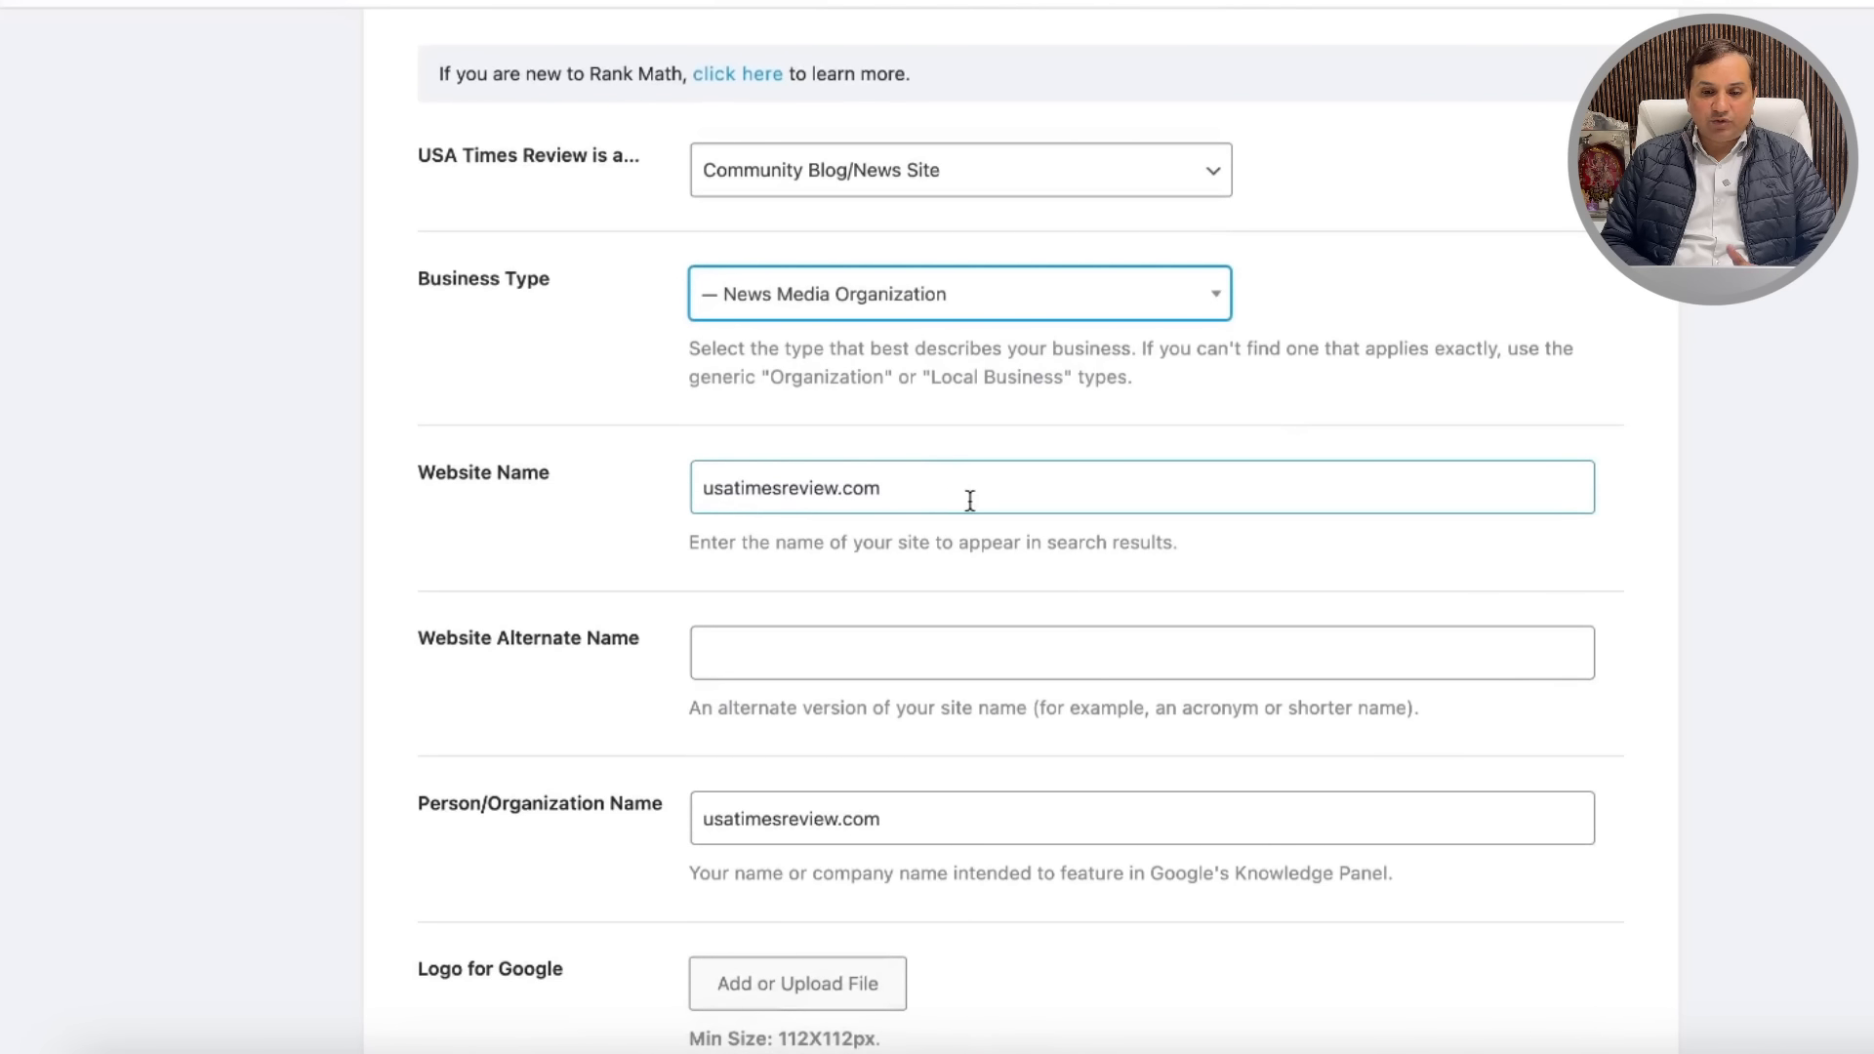
{"action": "left_click", "coordinate": [899, 491]}
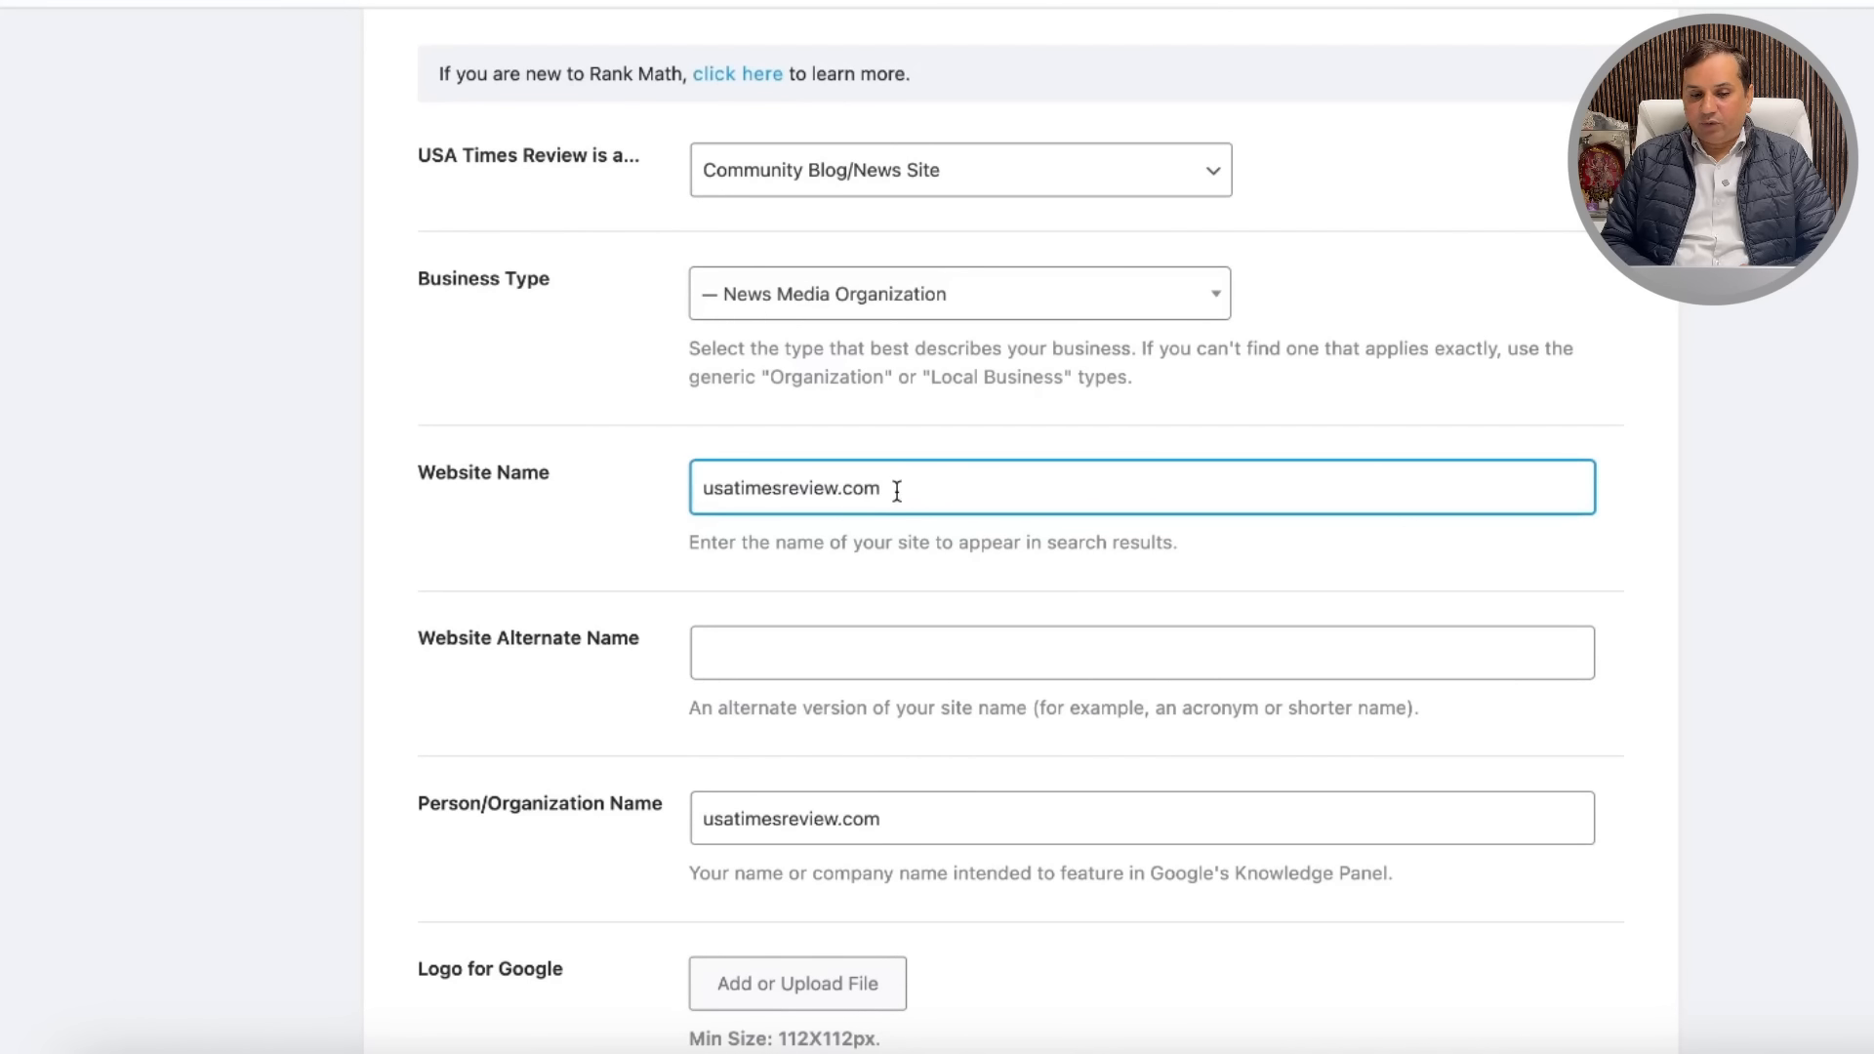
{"action": "key", "text": "BackSpace"}
{"action": "key", "text": "BackSpace"}
{"action": "key", "text": "BackSpace"}
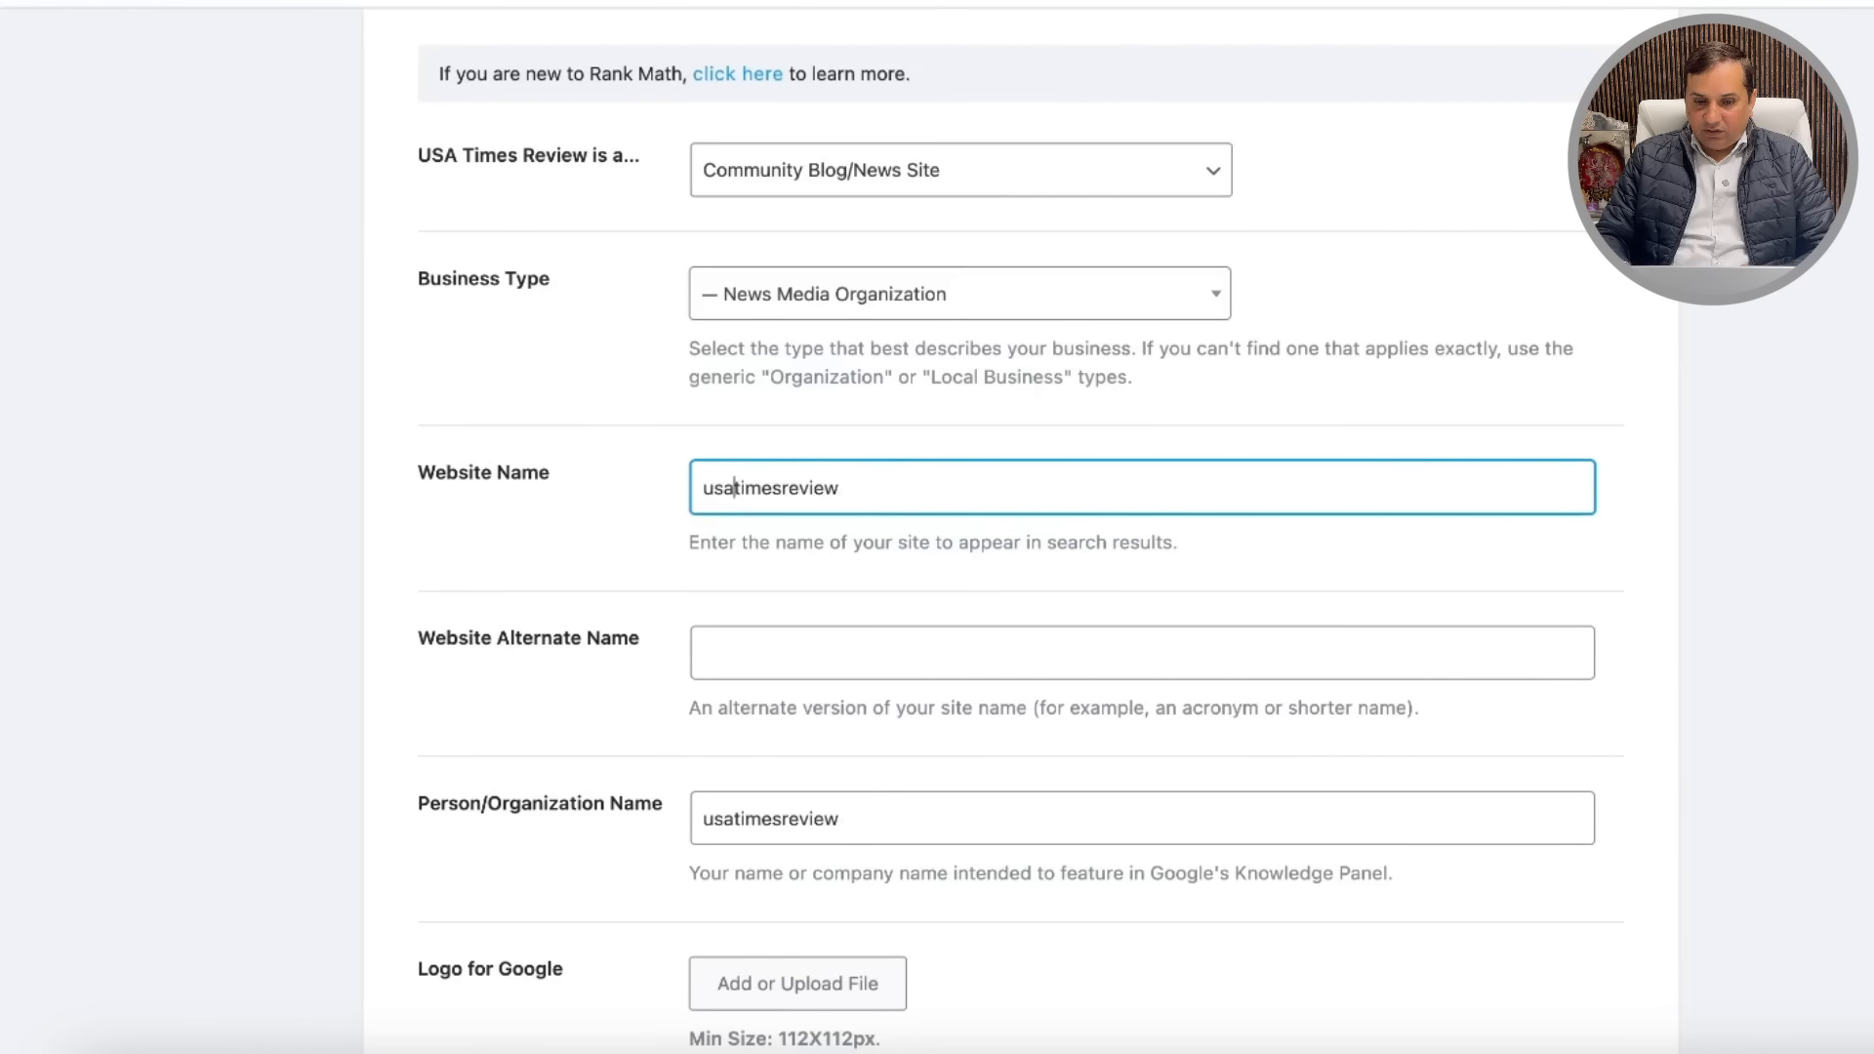
{"action": "key", "text": "BackSpace"}
{"action": "key", "text": "BackSpace"}
{"action": "key", "text": "BackSpace"}
{"action": "type", "text": "USA"}
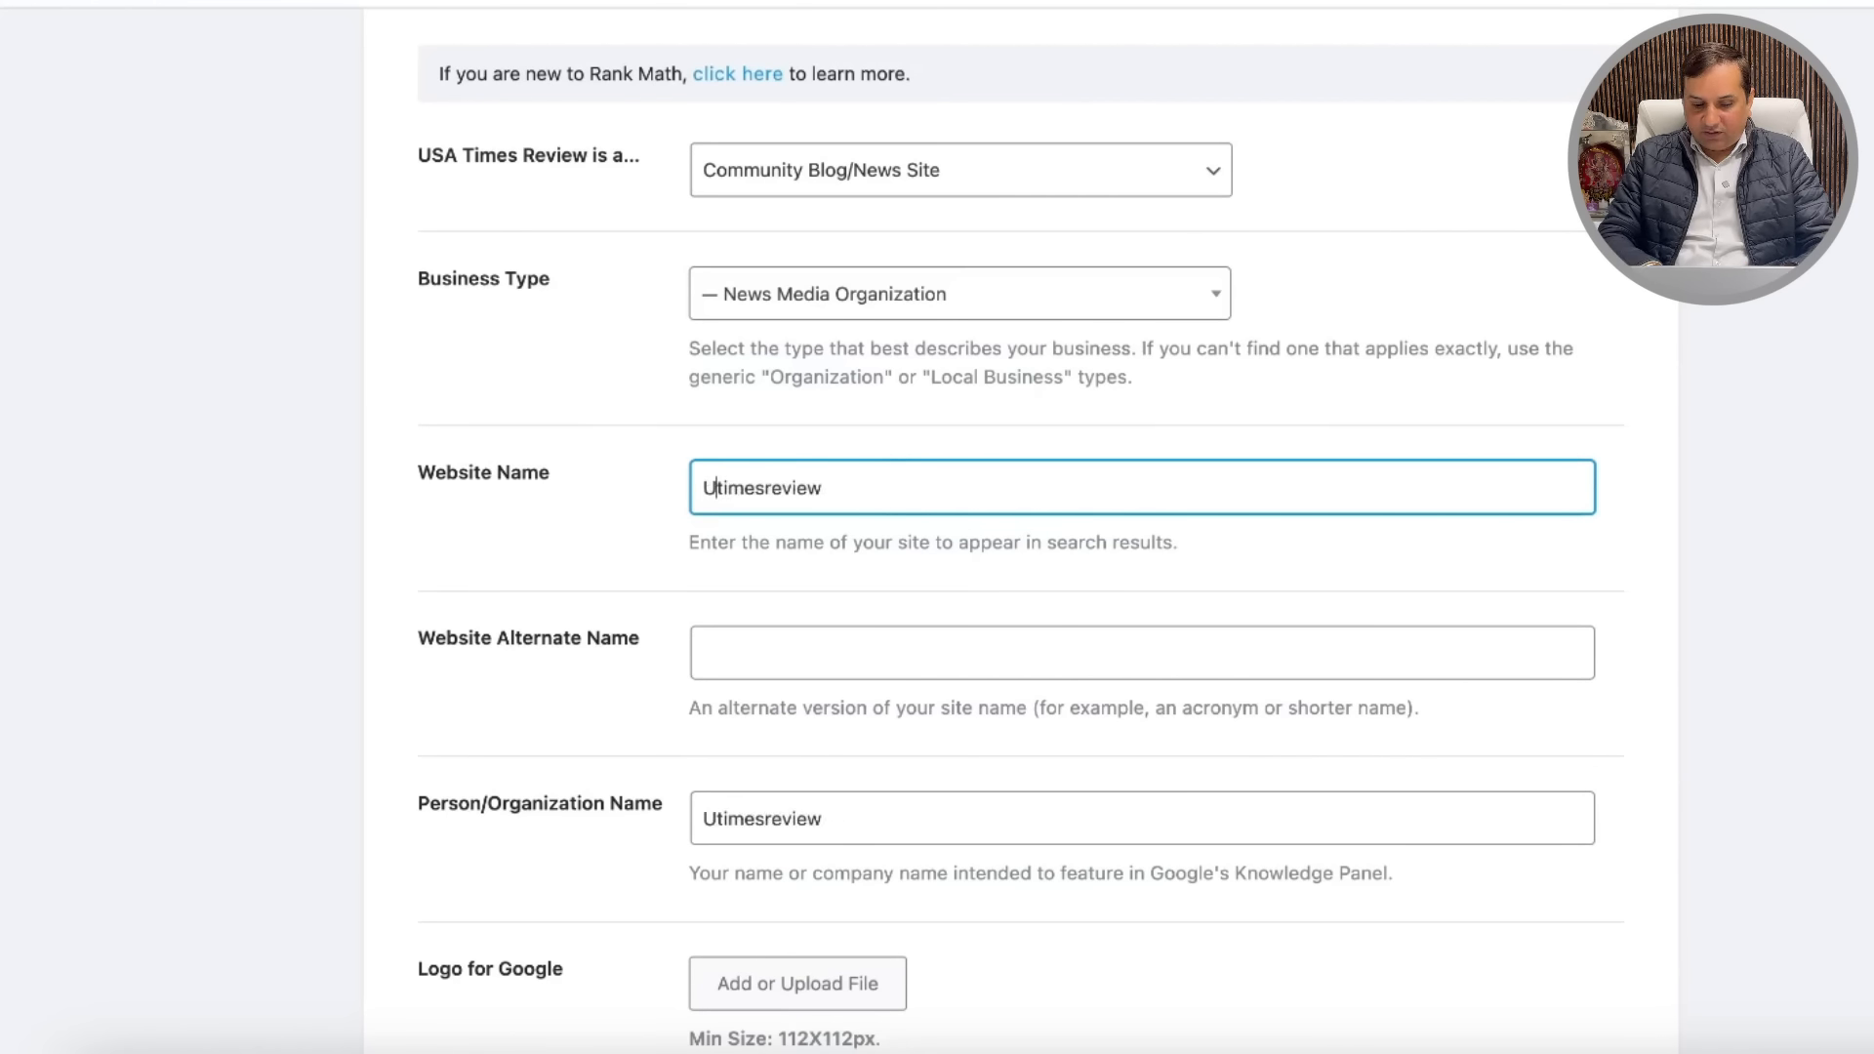
{"action": "key", "text": "BackSpace"}
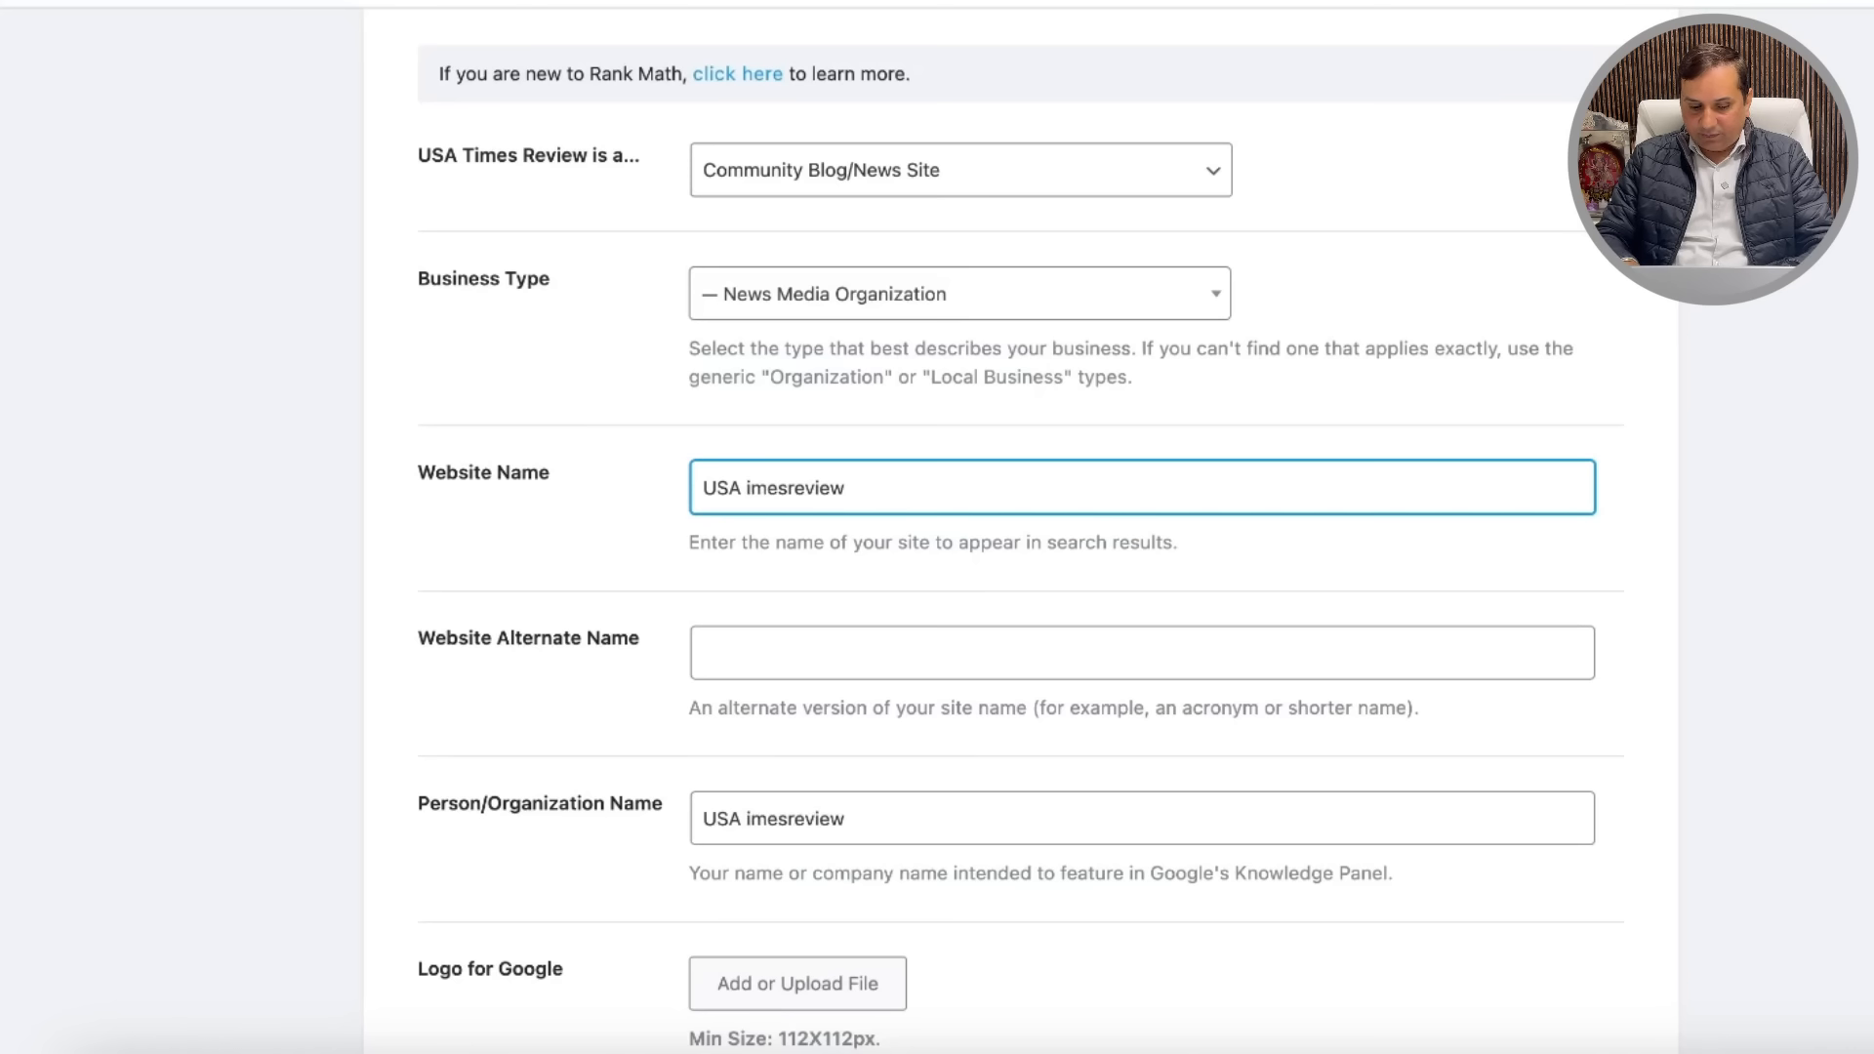
{"action": "type", "text": "T"}
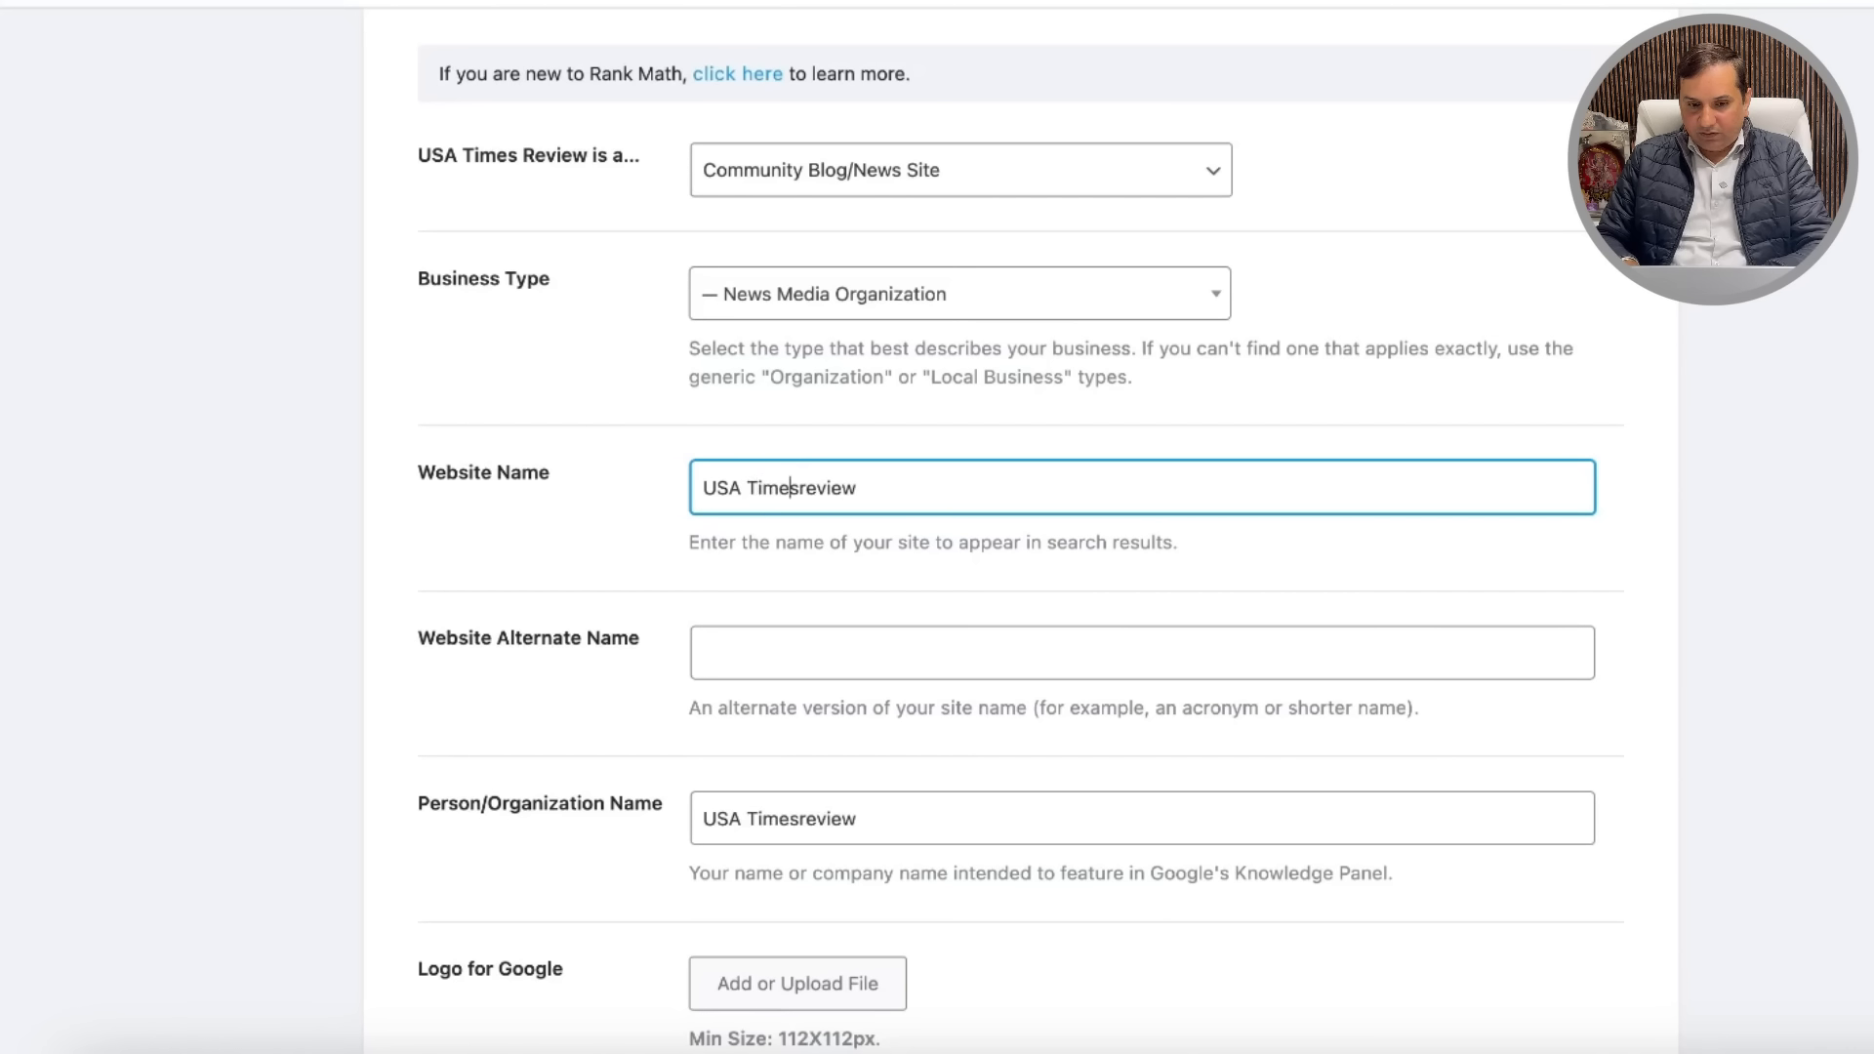
{"action": "key", "text": "Delete"}
{"action": "type", "text": "R"}
{"action": "scroll", "coordinate": [983, 590], "scroll_direction": "down", "scroll_amount": 5}
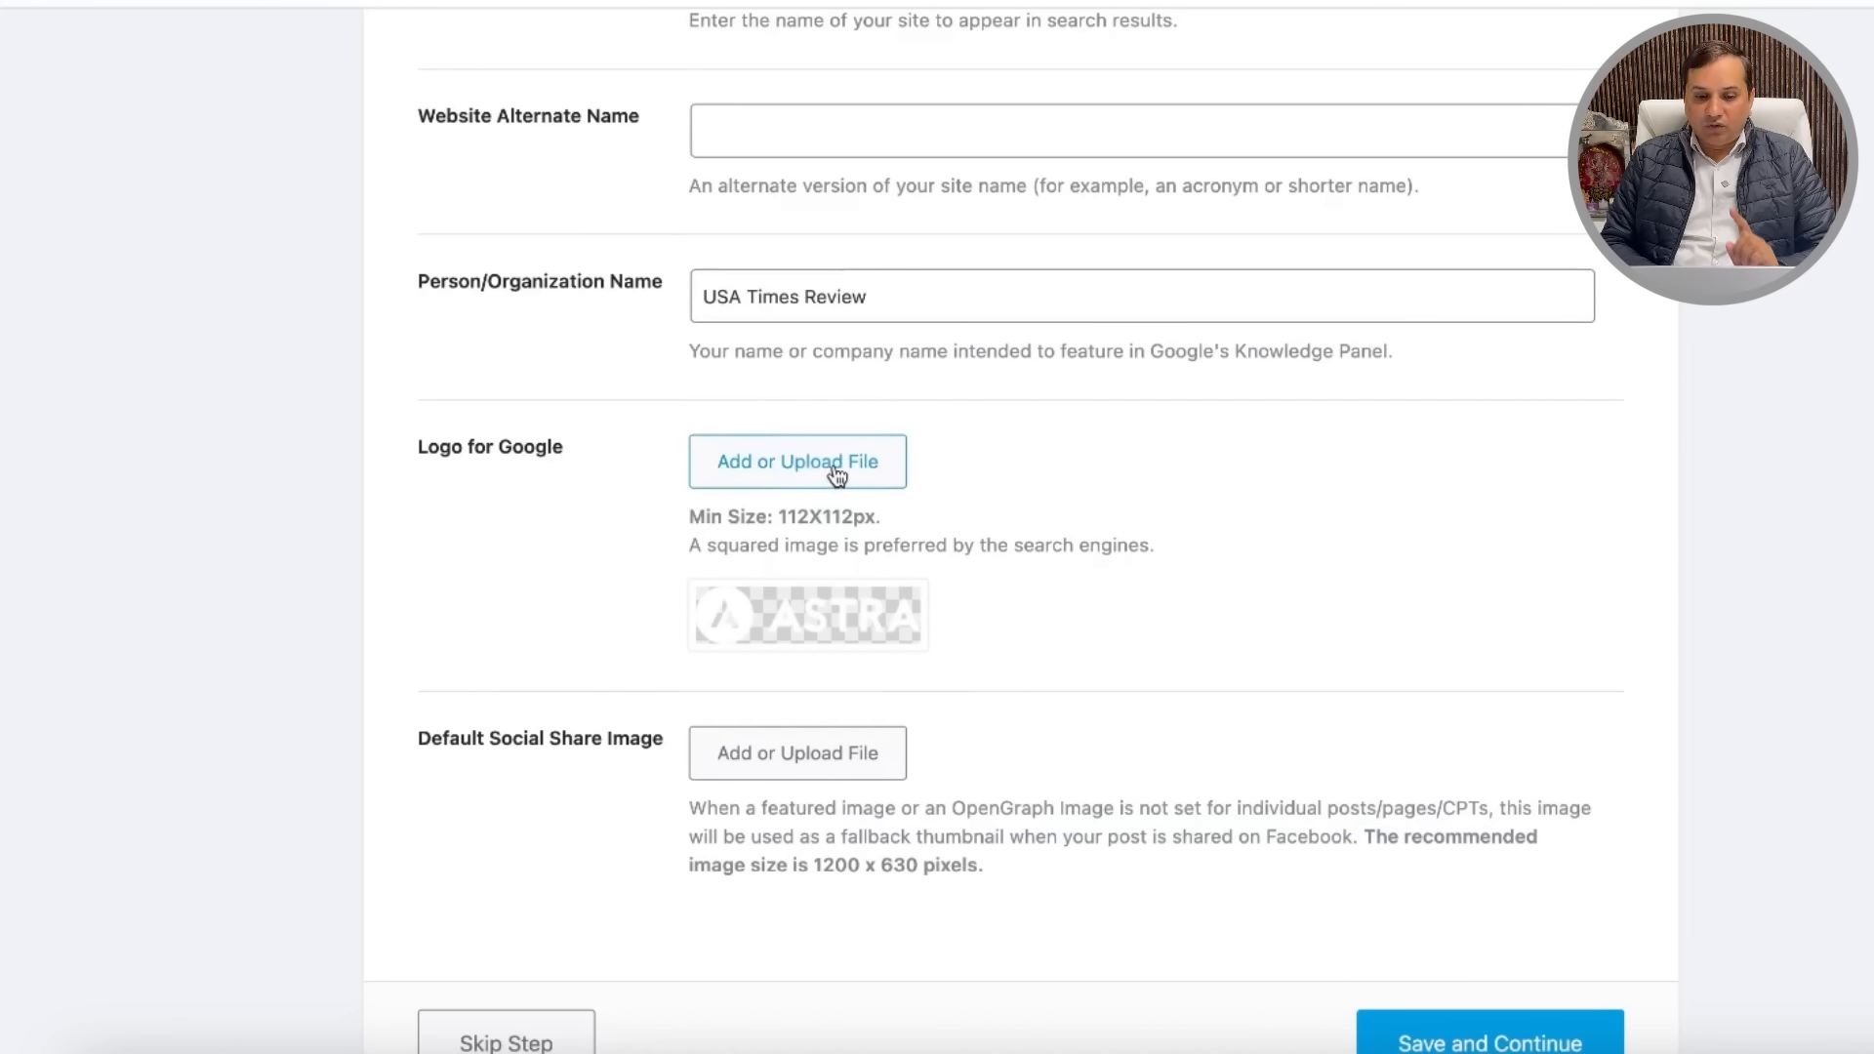
{"action": "scroll", "coordinate": [1067, 447], "scroll_direction": "down", "scroll_amount": 2}
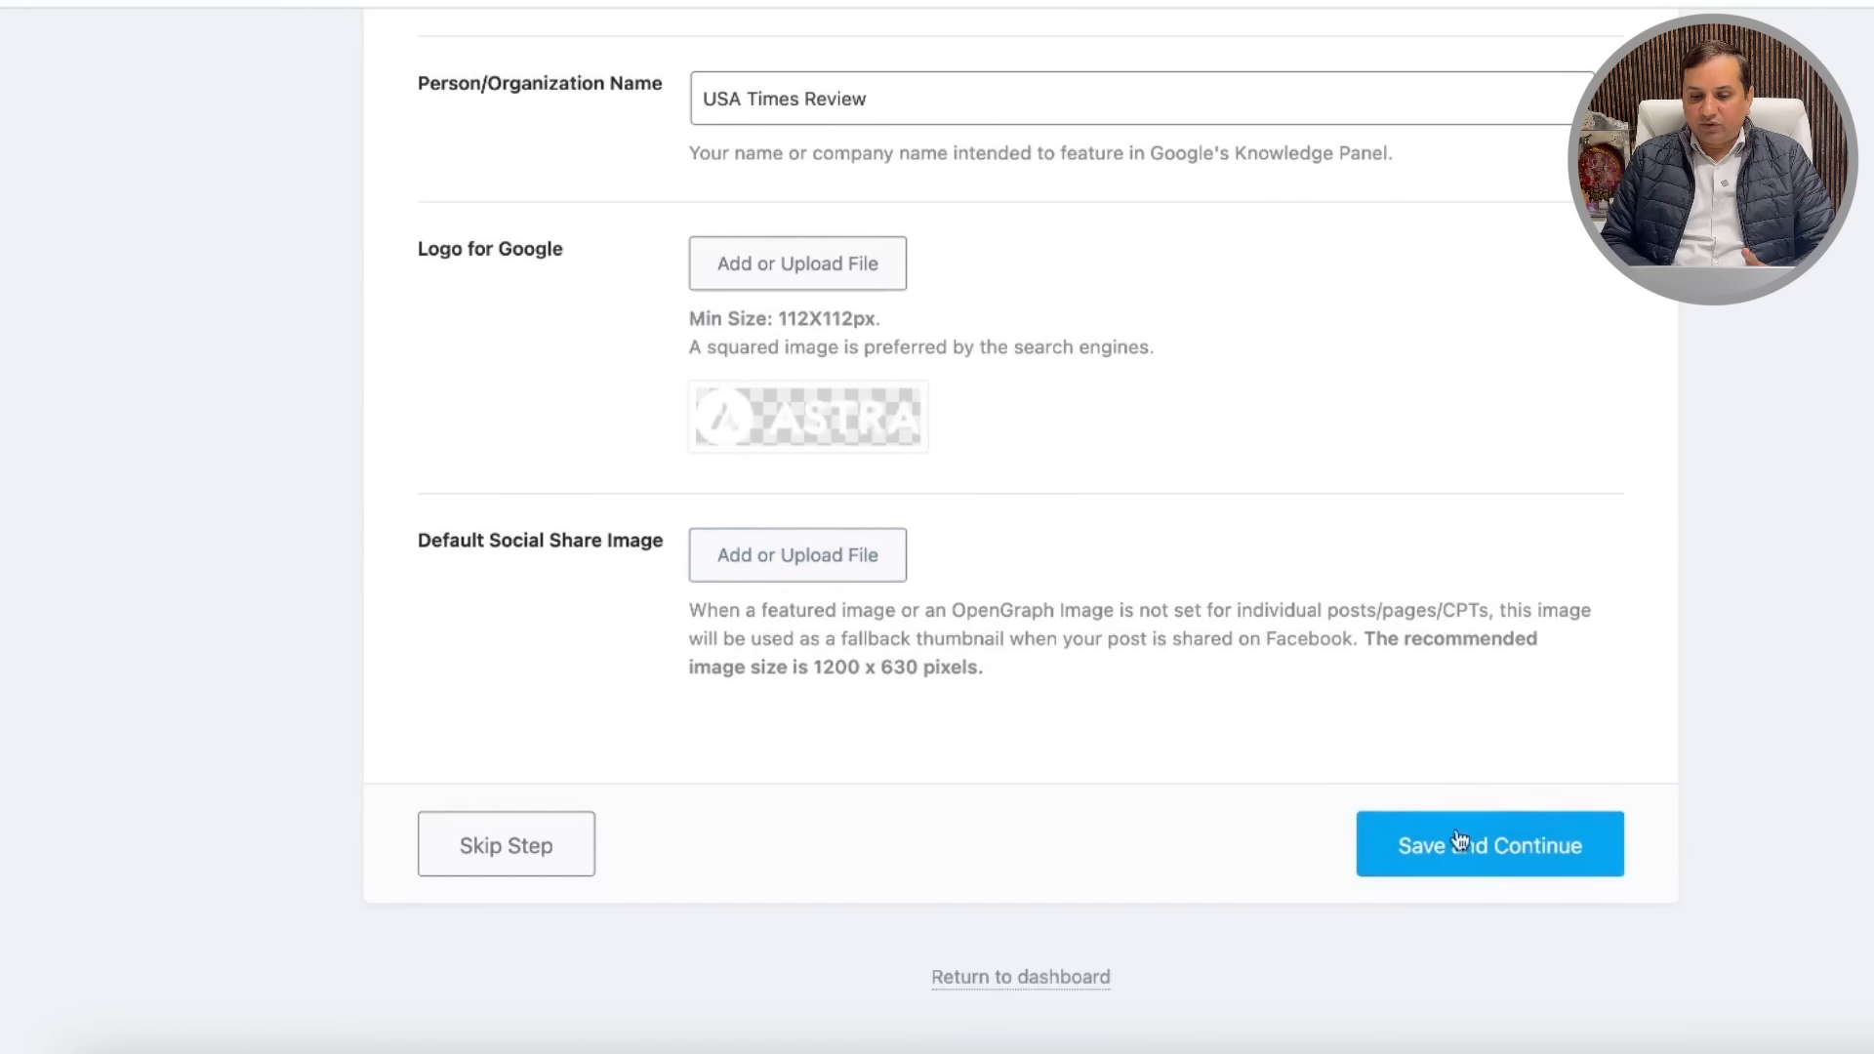
{"action": "left_click", "coordinate": [1444, 855]}
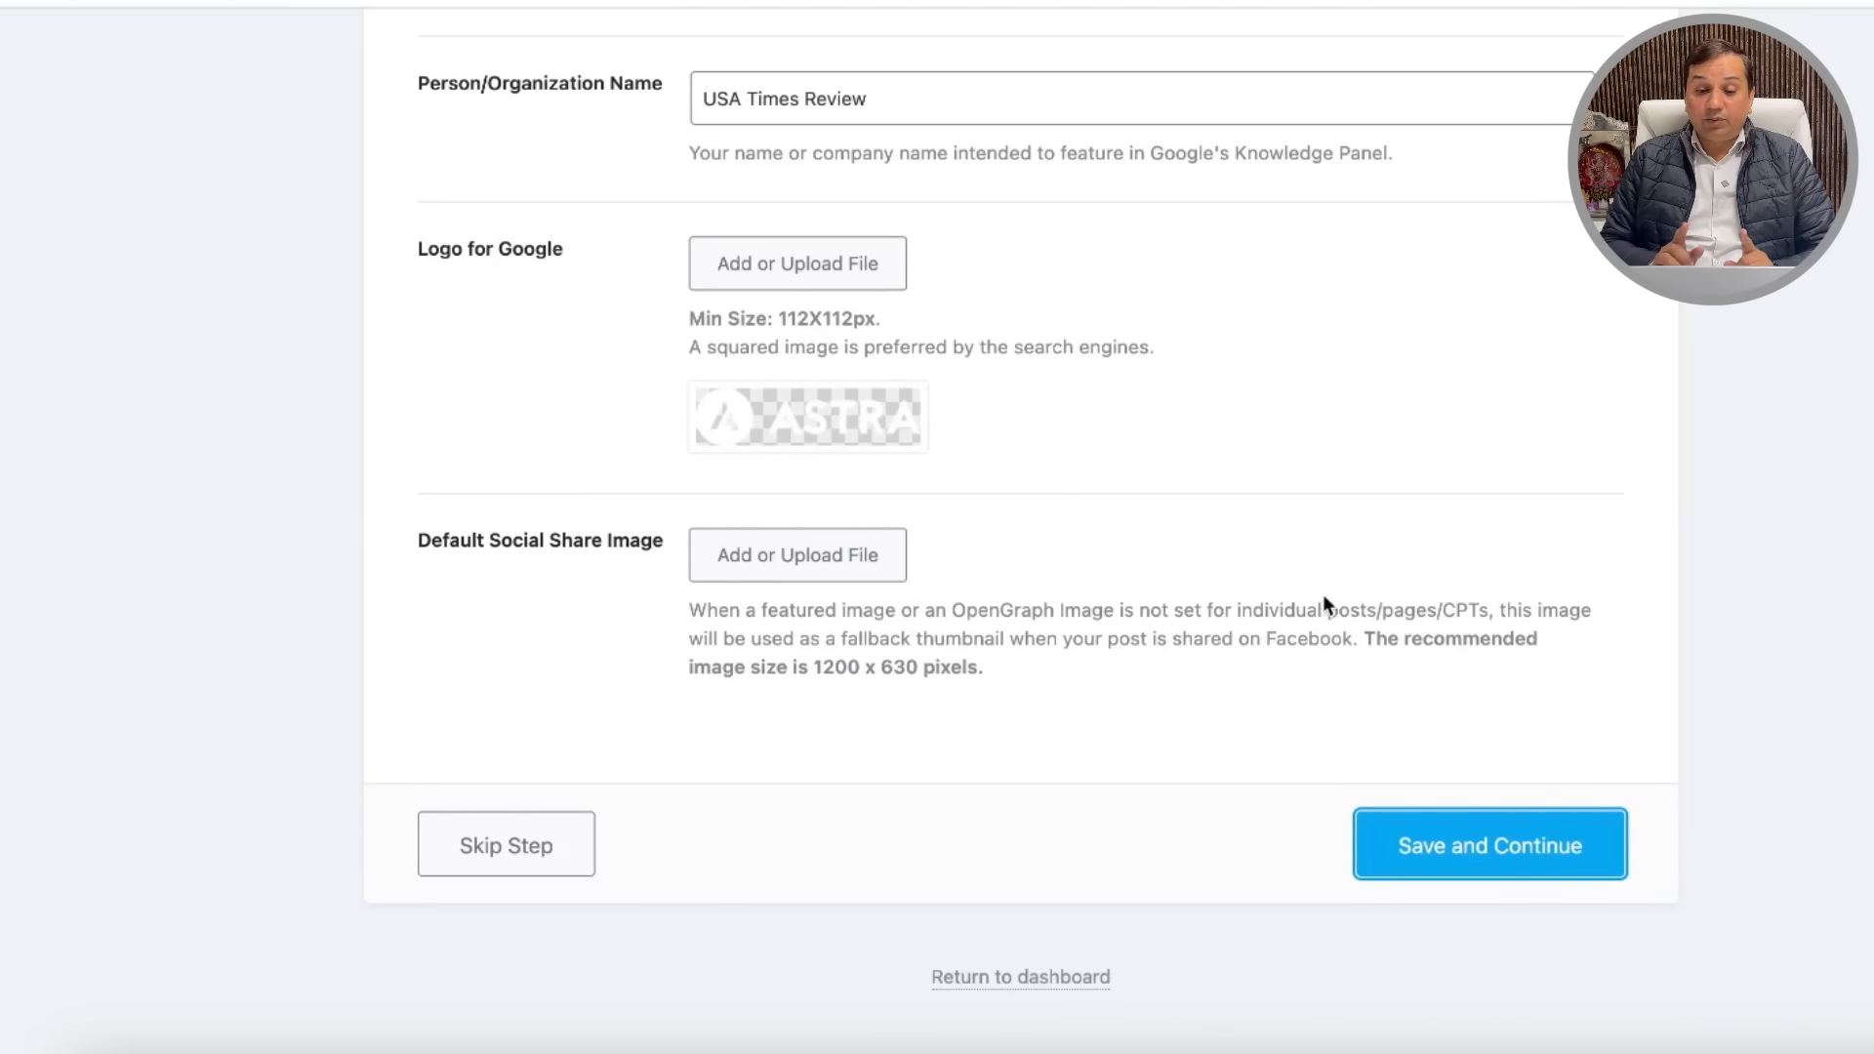
Step: Skip connecting Google services and continue to the Sitemap step
{"action": "scroll", "coordinate": [1460, 632], "scroll_direction": "down", "scroll_amount": 8}
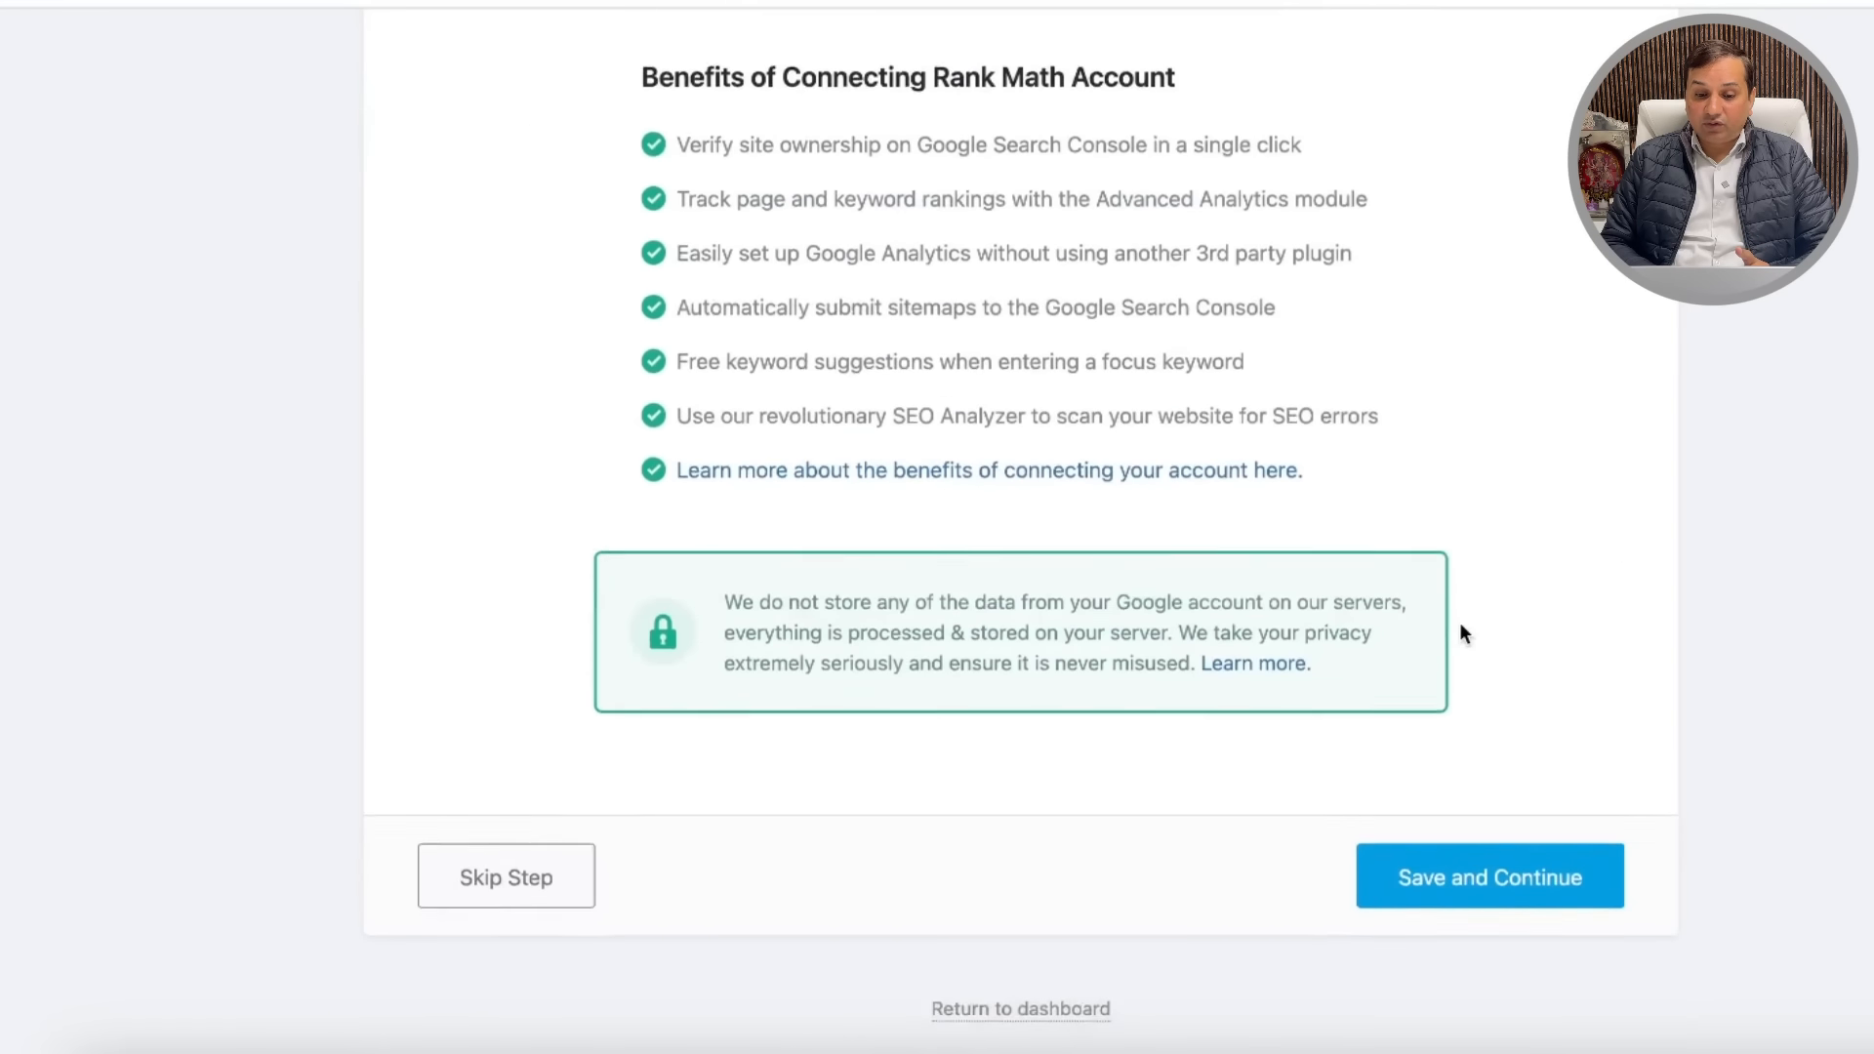
{"action": "scroll", "coordinate": [1460, 629], "scroll_direction": "up", "scroll_amount": 8}
{"action": "scroll", "coordinate": [1374, 644], "scroll_direction": "down", "scroll_amount": 8}
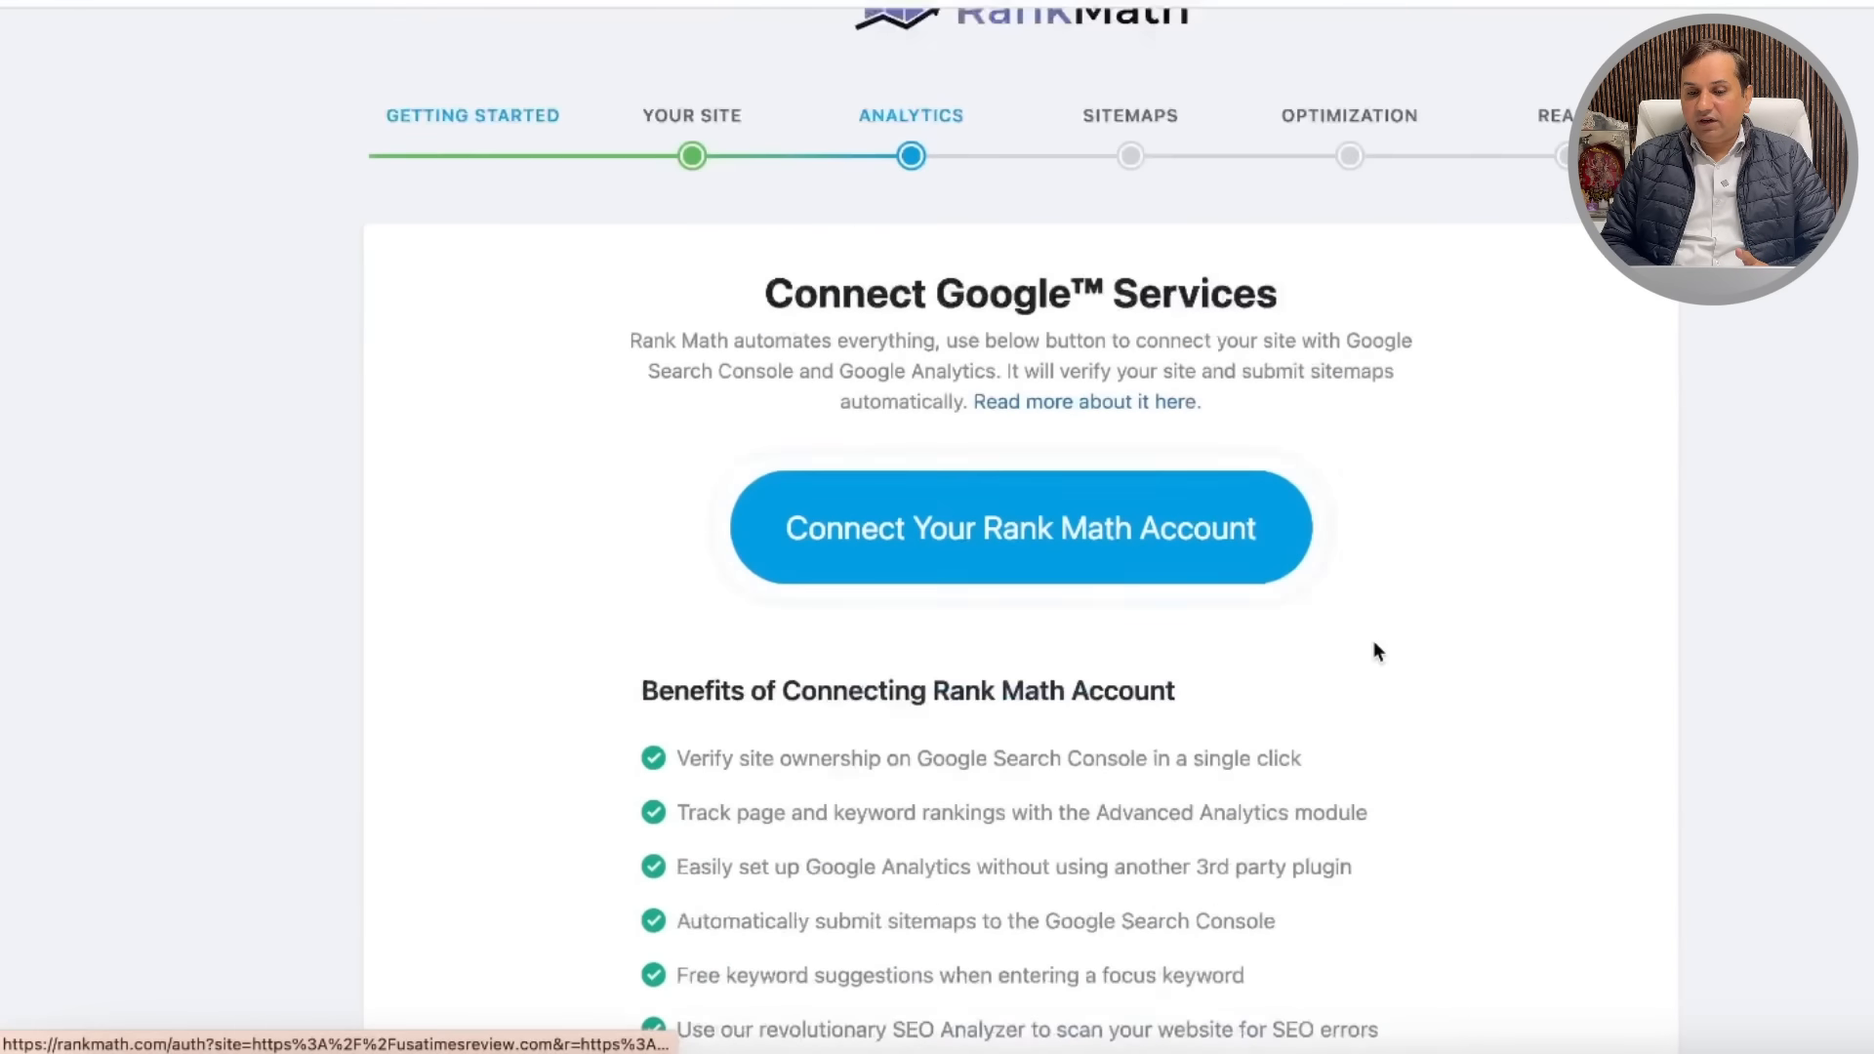
{"action": "left_click", "coordinate": [1484, 863]}
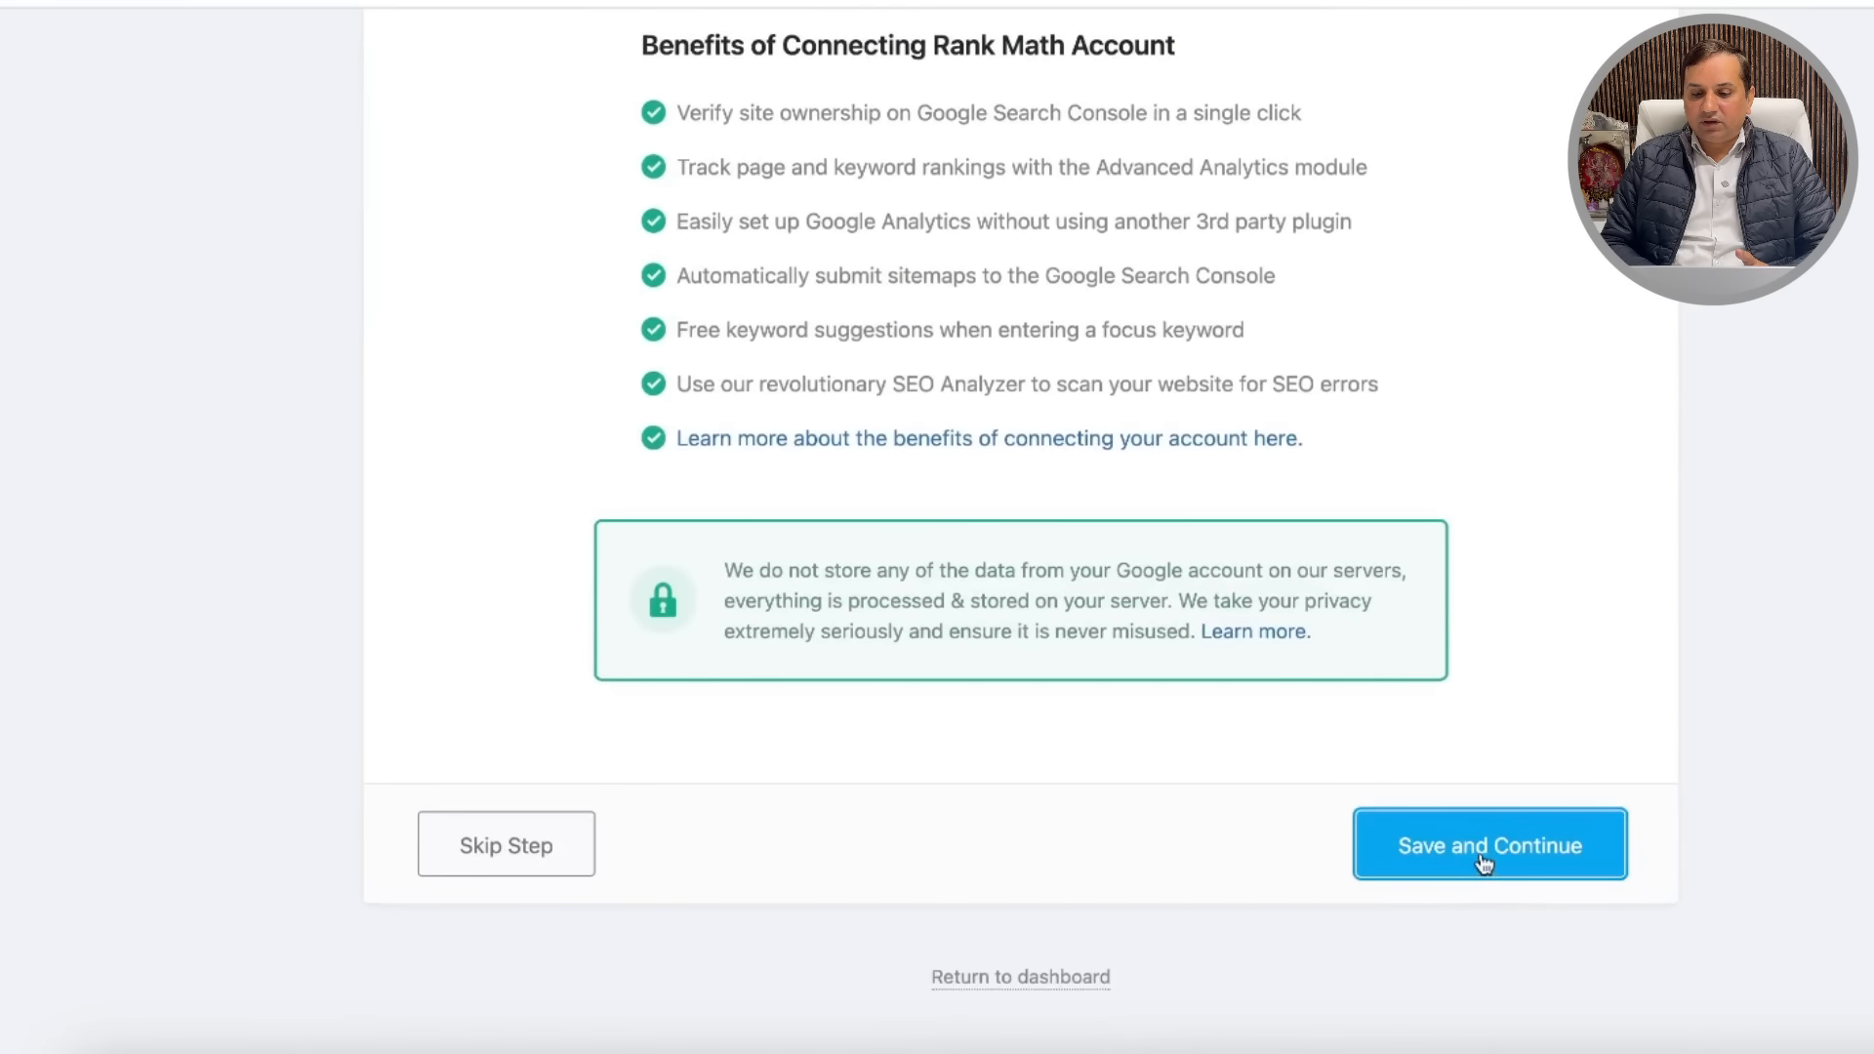
{"action": "scroll", "coordinate": [1304, 704], "scroll_direction": "down", "scroll_amount": 2}
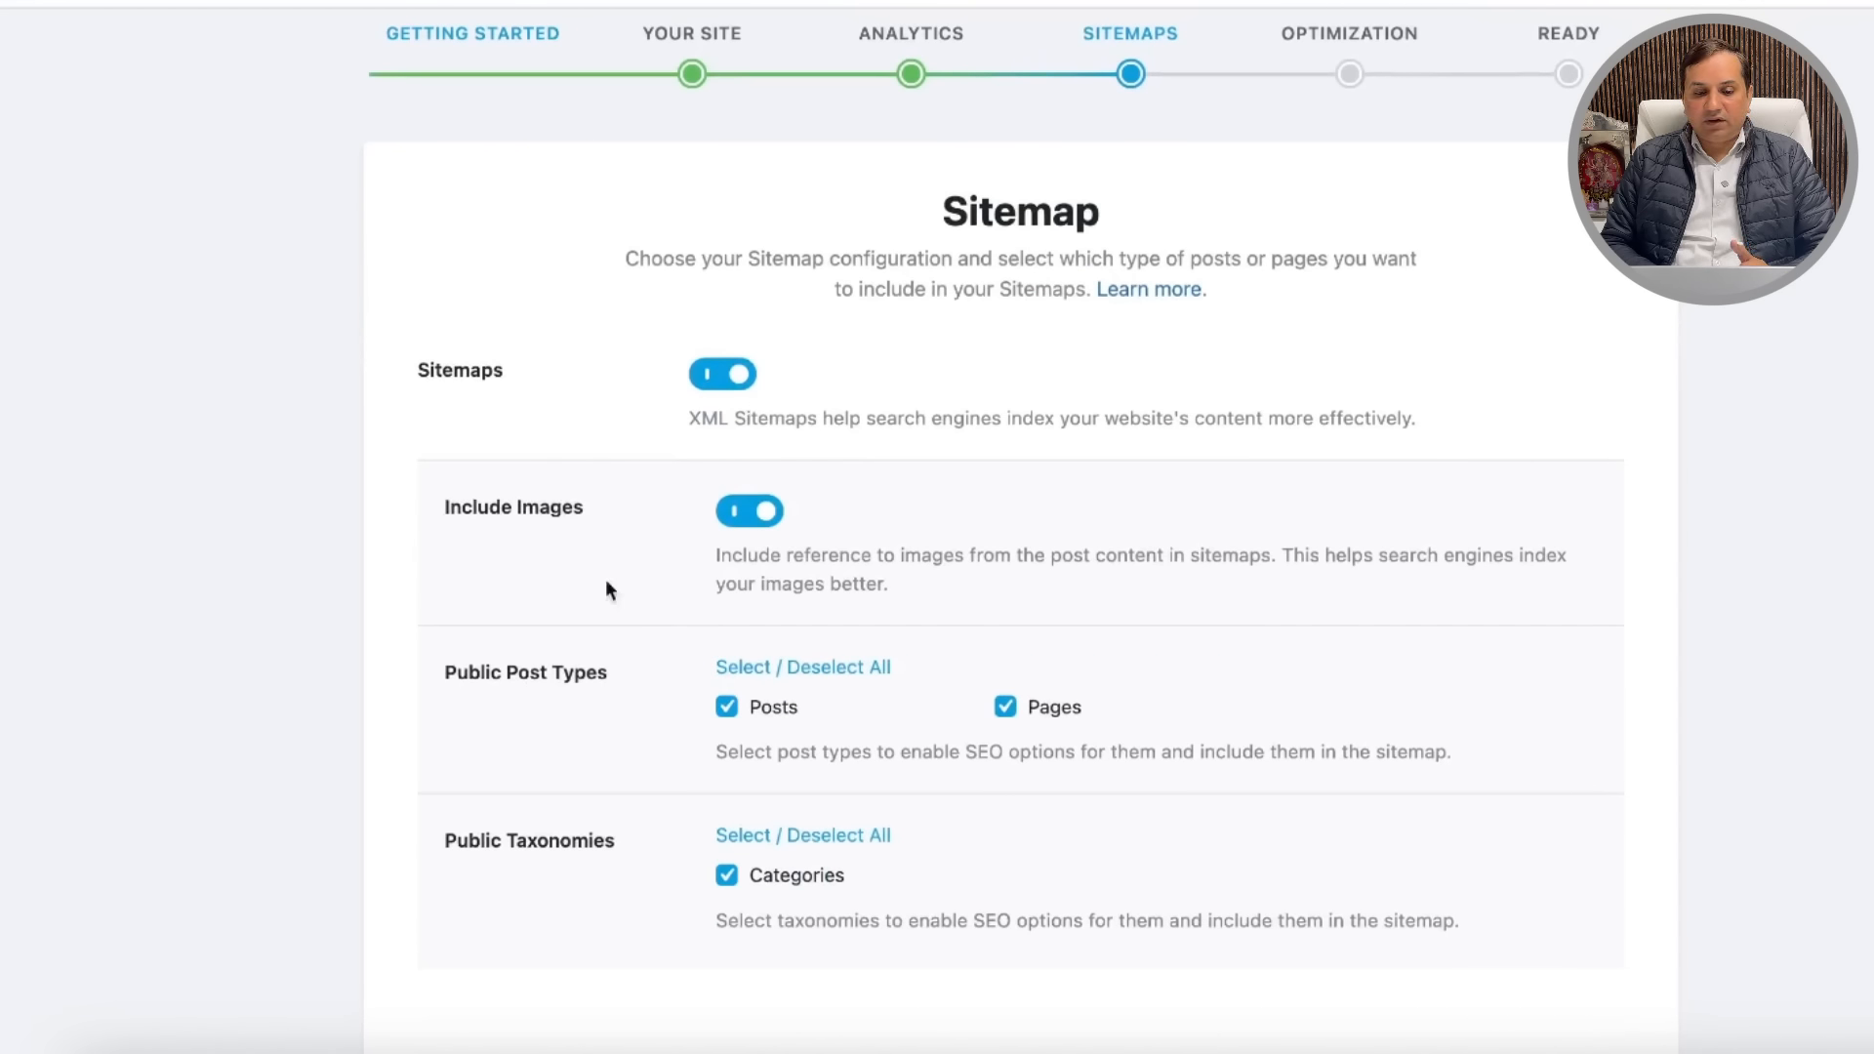
{"action": "scroll", "coordinate": [1038, 593], "scroll_direction": "down", "scroll_amount": 3}
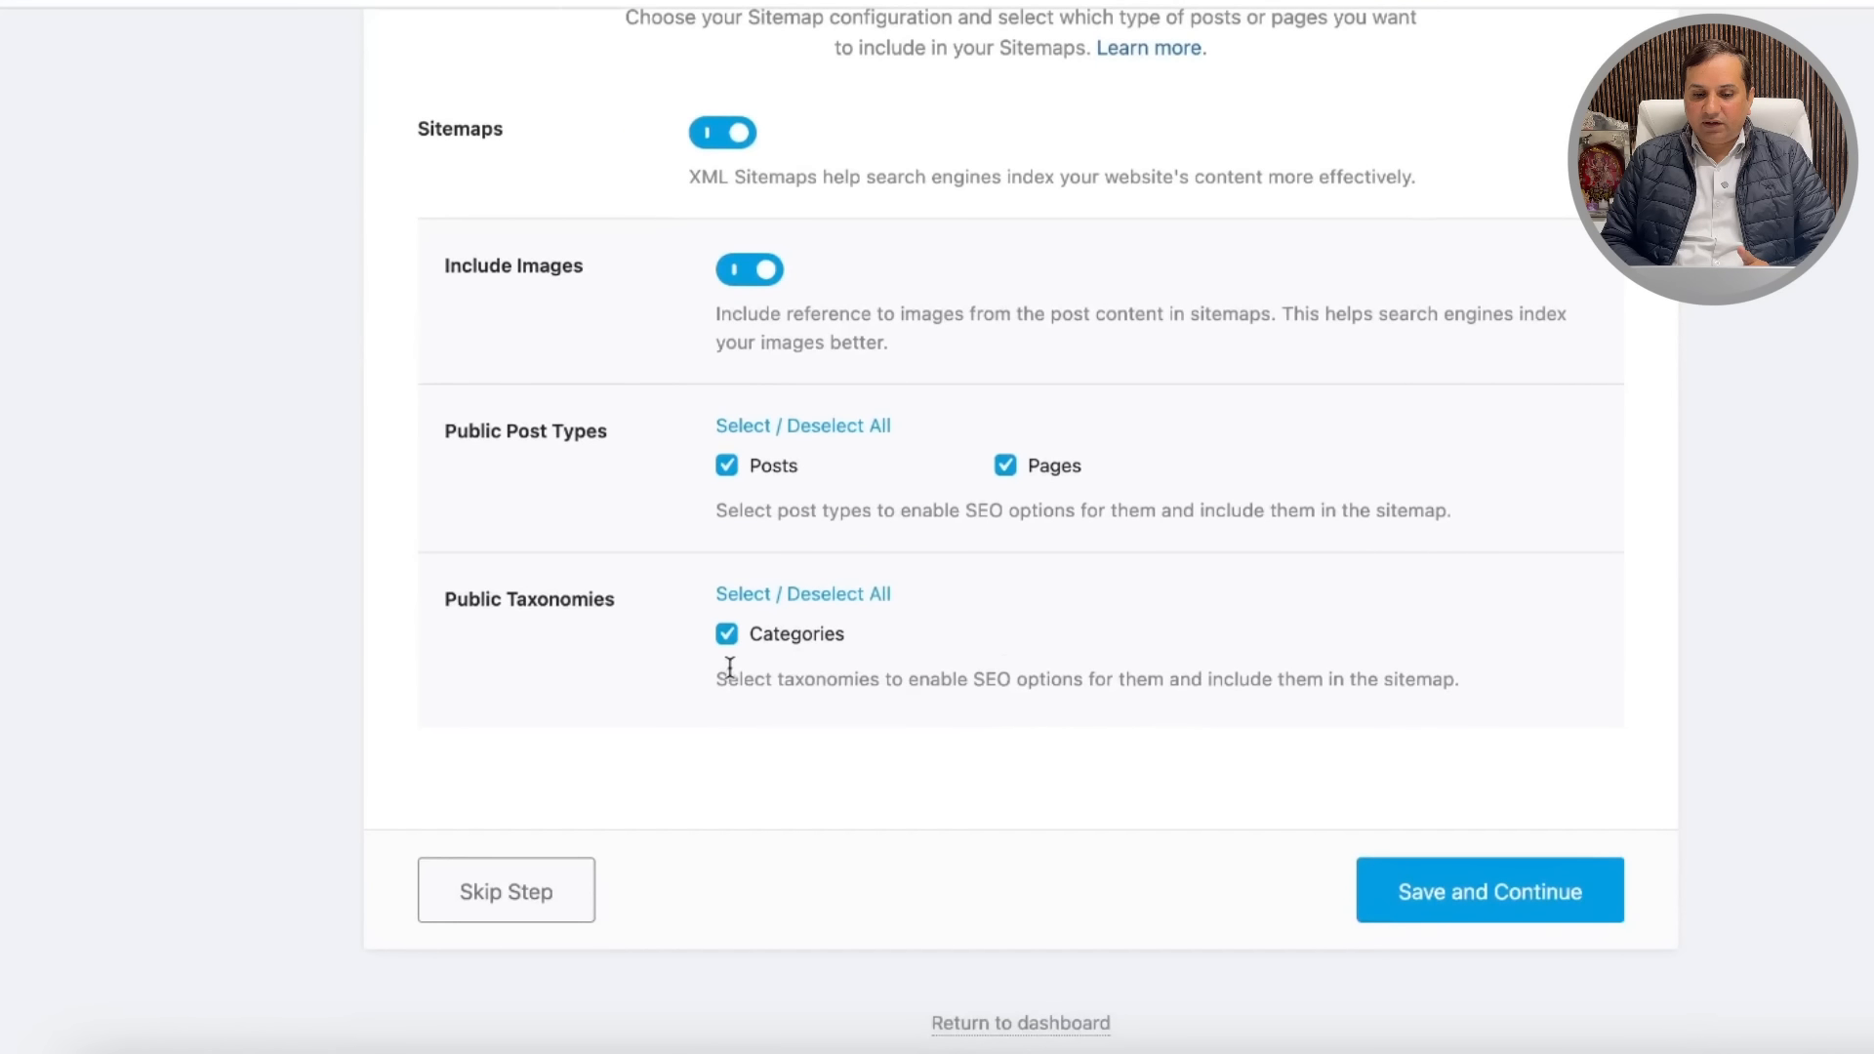
Step: Accept the default sitemap options and review the SEO Tweaks toggles
{"action": "left_click", "coordinate": [1498, 893]}
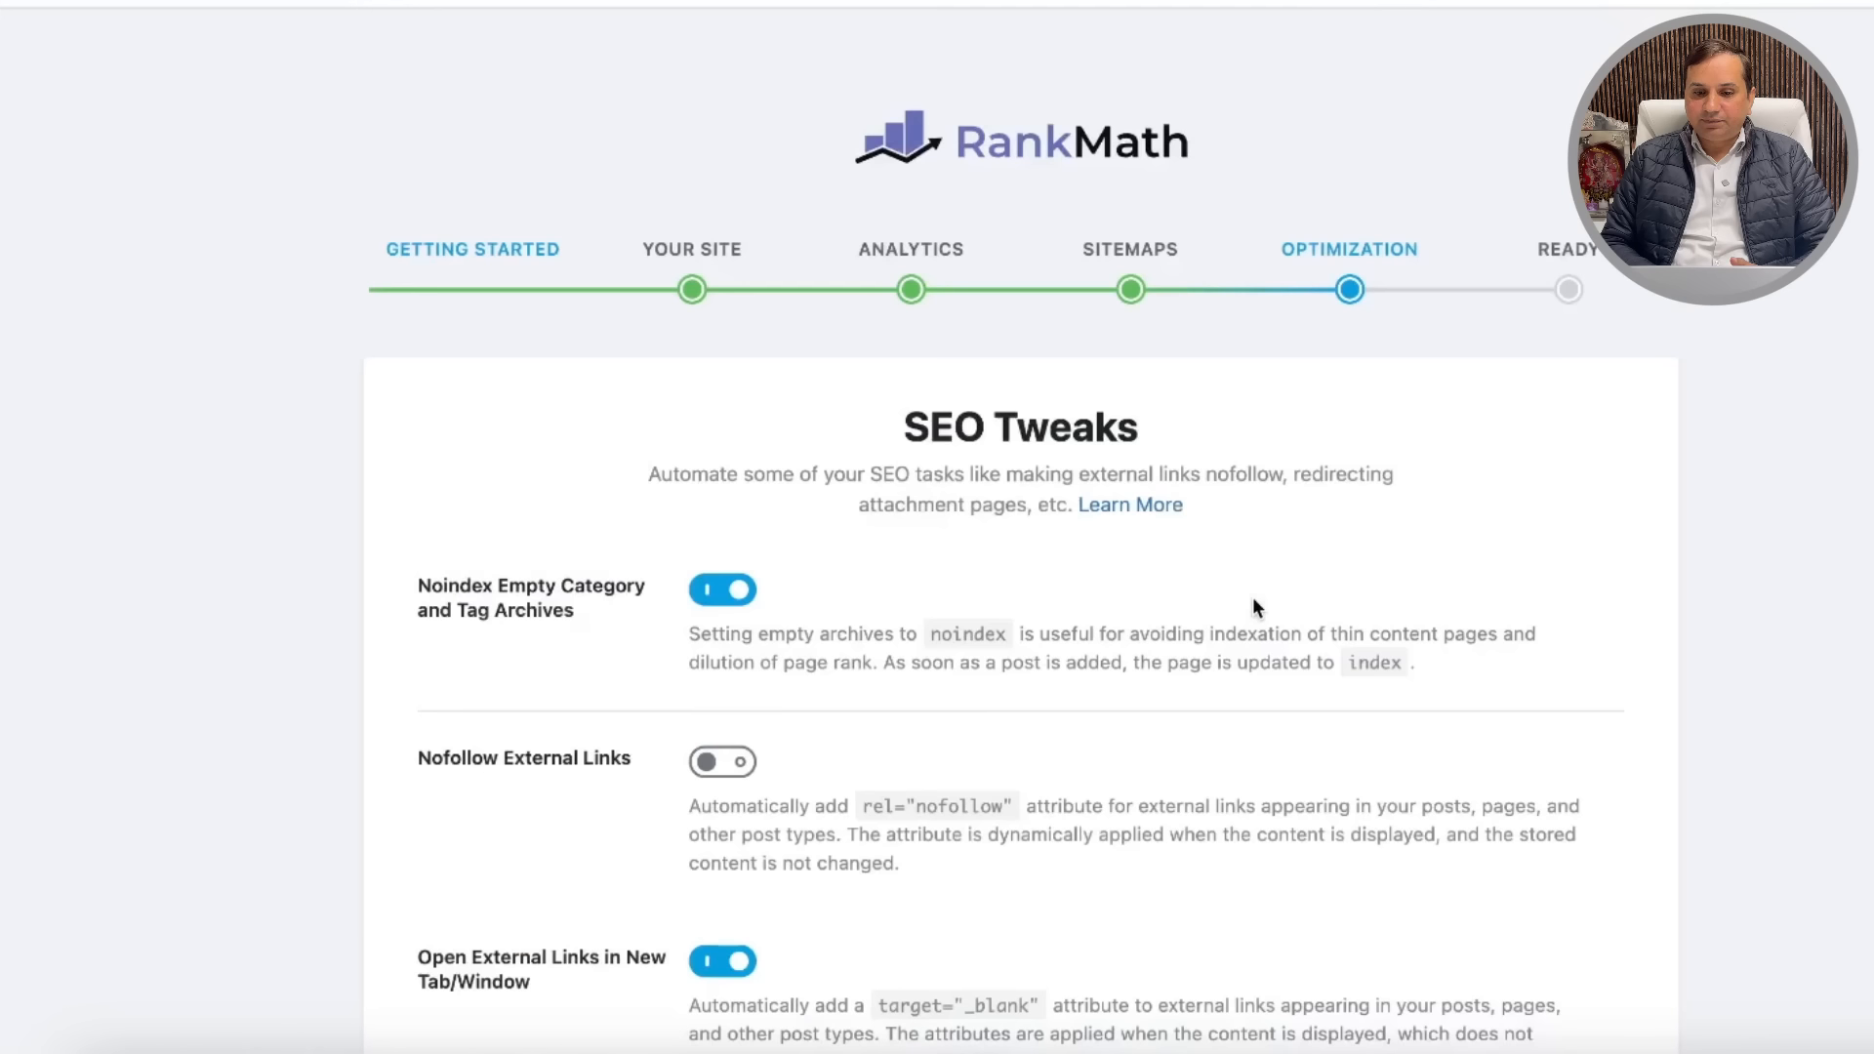
{"action": "scroll", "coordinate": [1144, 685], "scroll_direction": "down", "scroll_amount": 3}
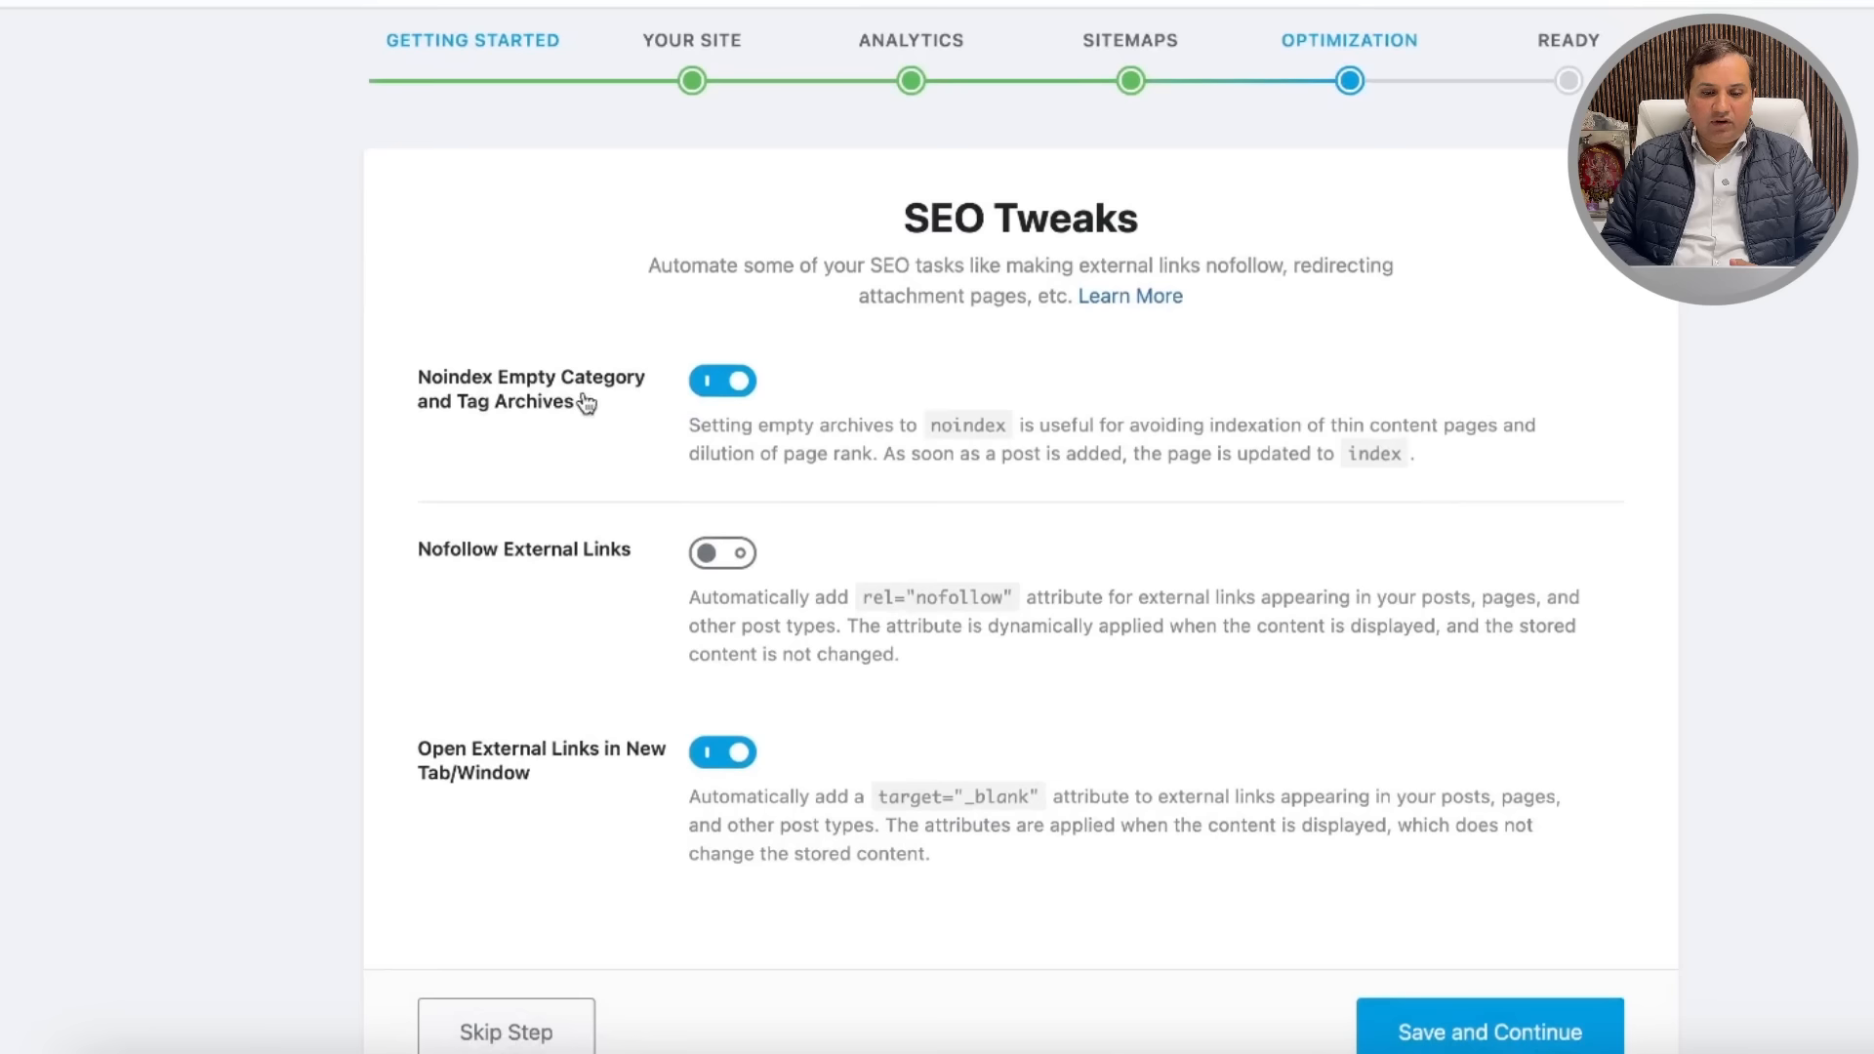
{"action": "scroll", "coordinate": [1022, 461], "scroll_direction": "down", "scroll_amount": 2}
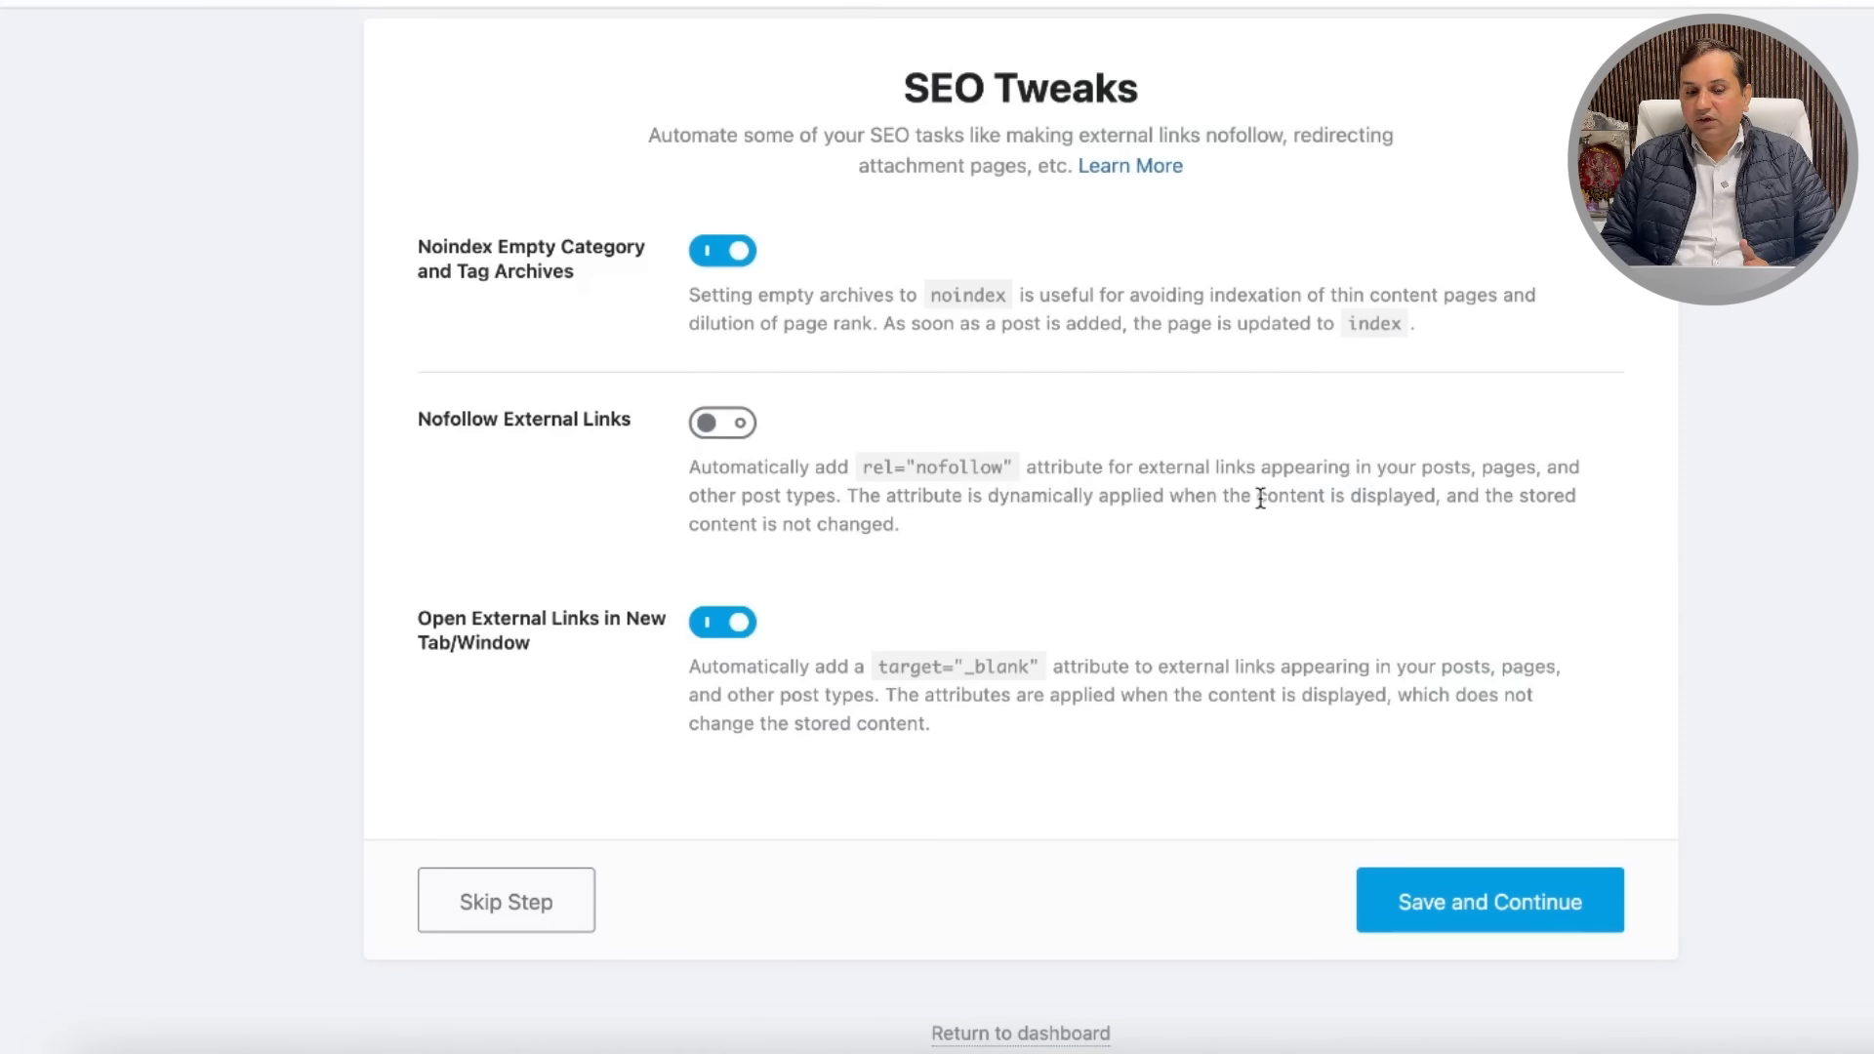
{"action": "scroll", "coordinate": [1064, 516], "scroll_direction": "down", "scroll_amount": 1}
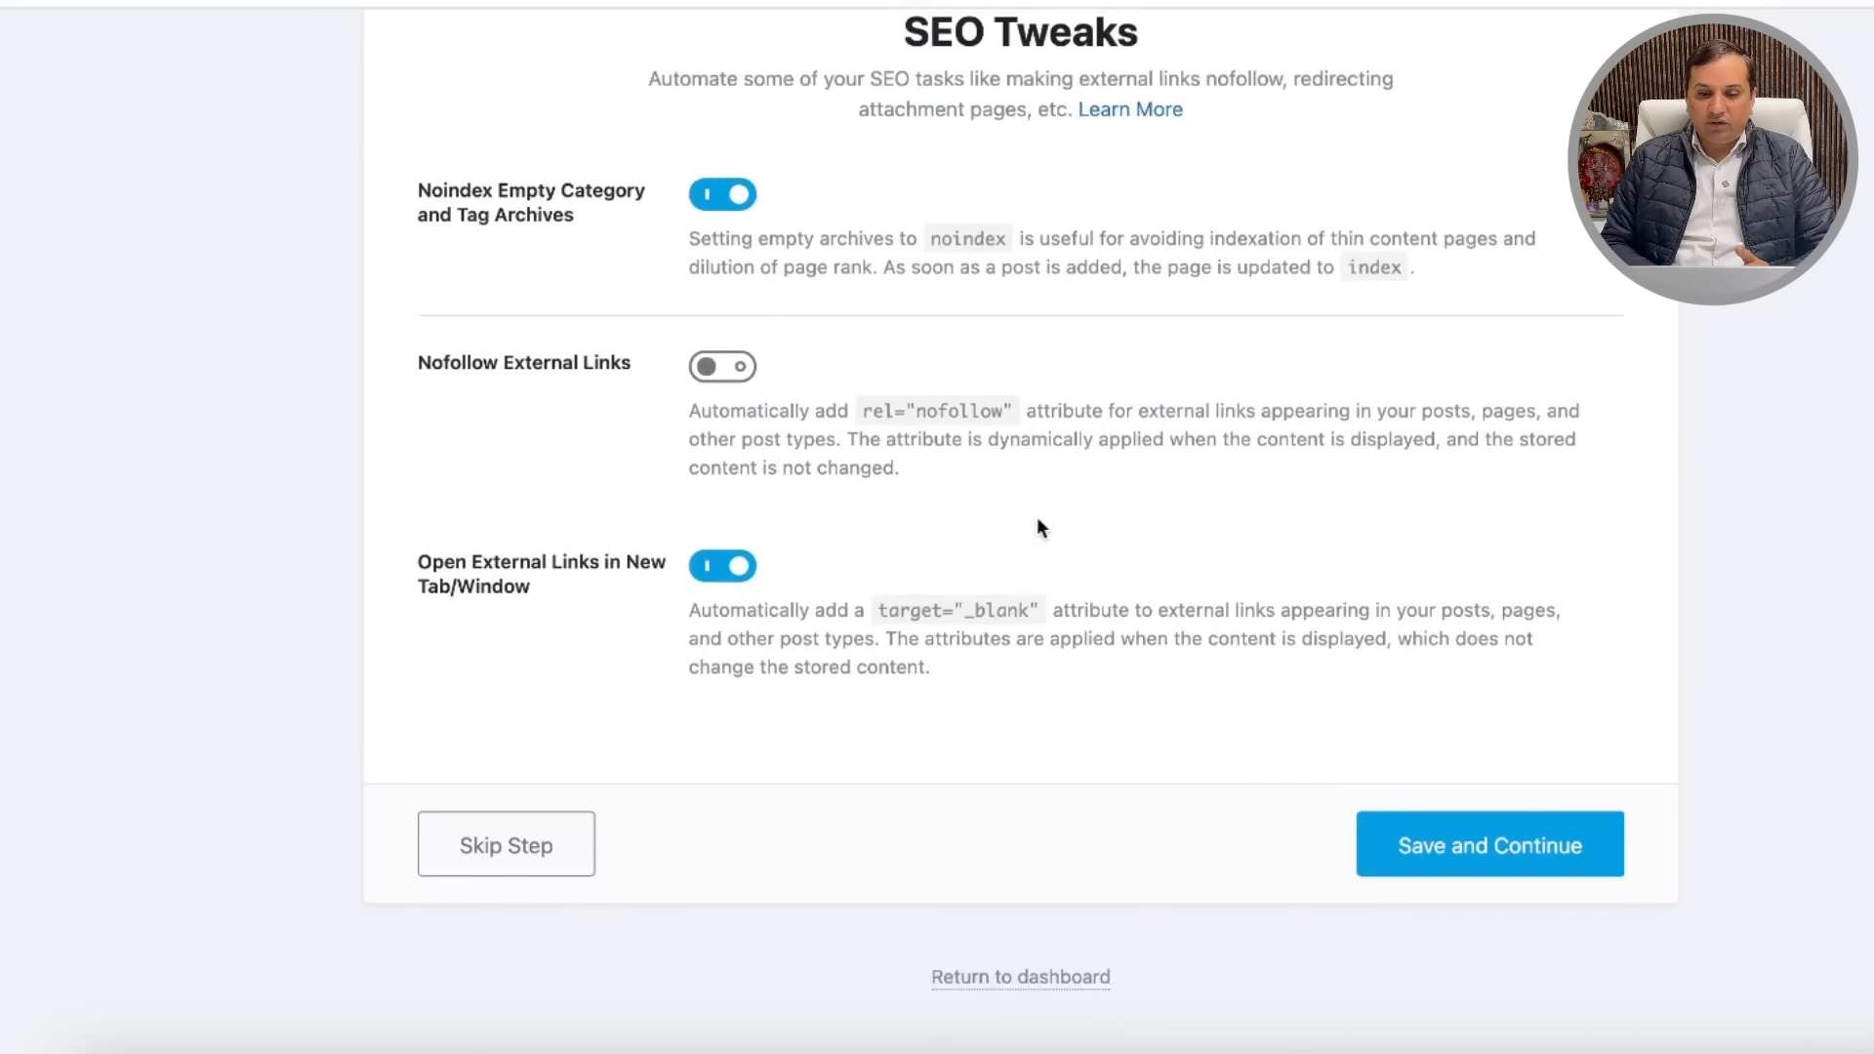
Step: Save the SEO Tweaks to finish basic setup, then start advanced options at Role Manager
{"action": "left_click", "coordinate": [1452, 845]}
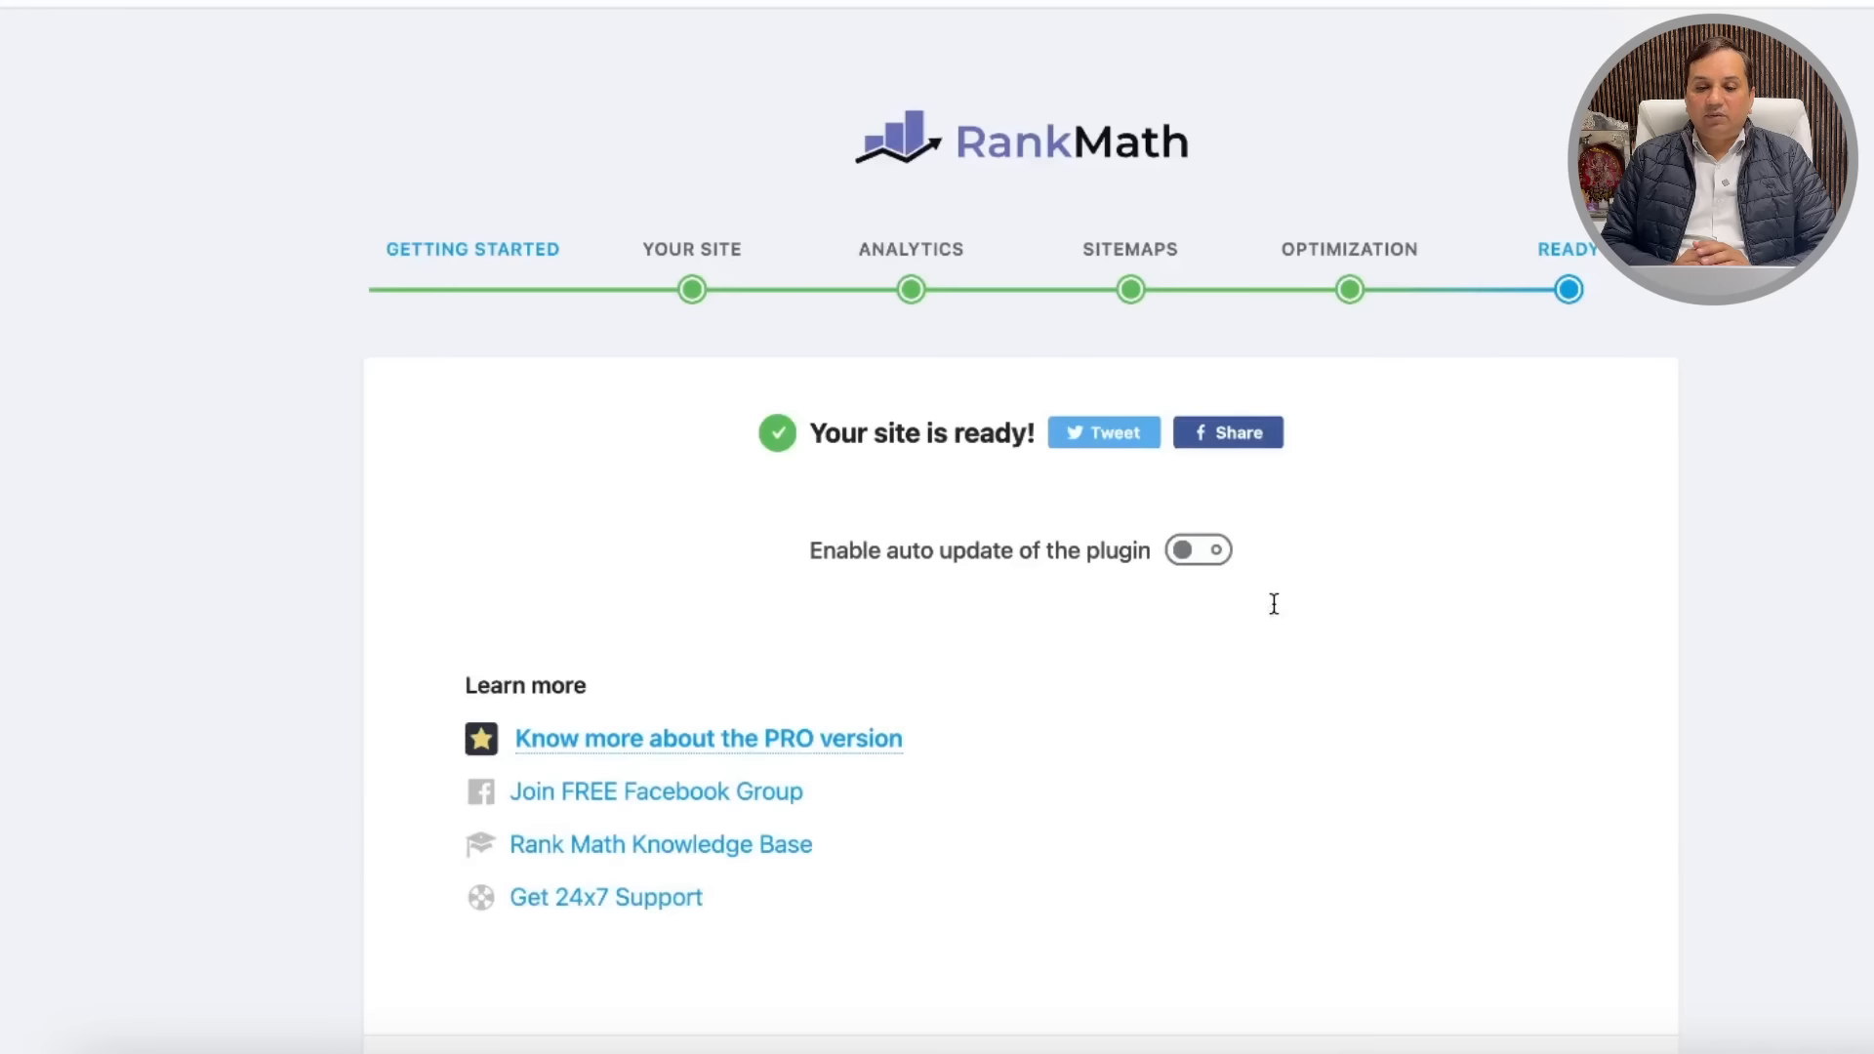
{"action": "scroll", "coordinate": [1421, 591], "scroll_direction": "down", "scroll_amount": 2}
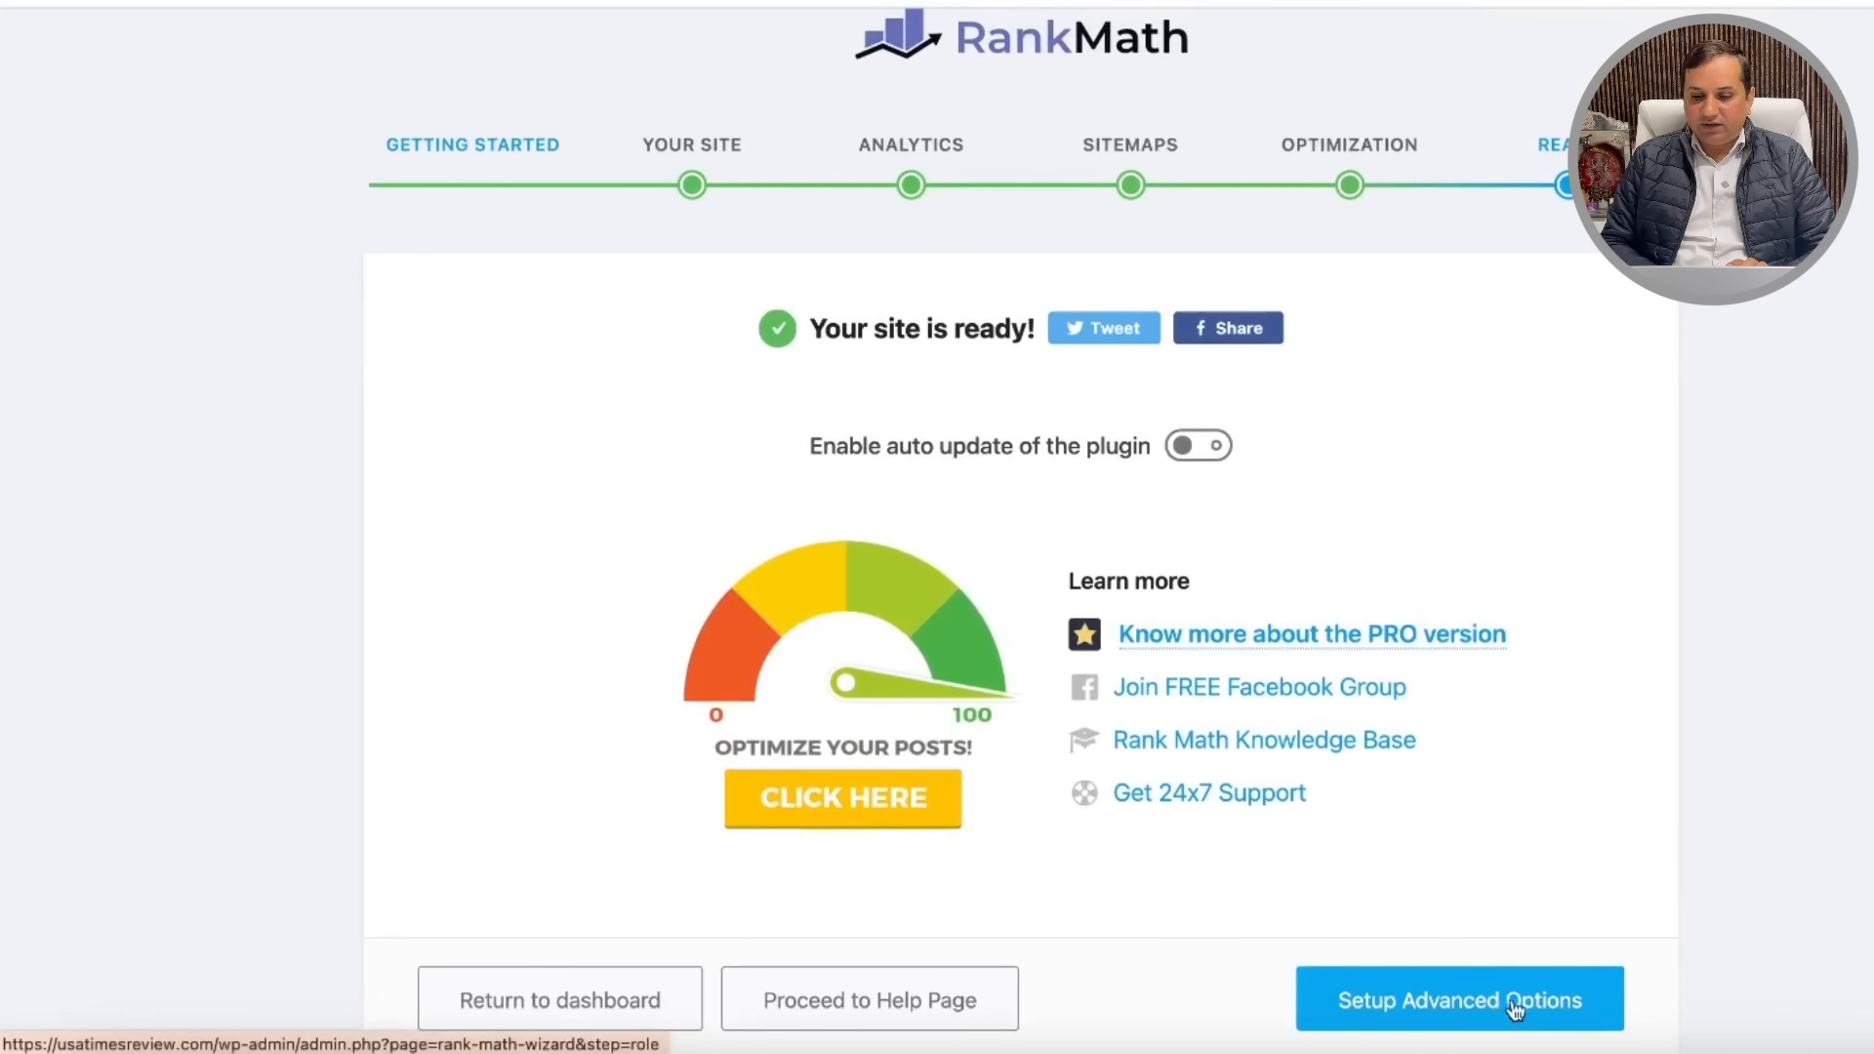
{"action": "left_click", "coordinate": [1452, 1013]}
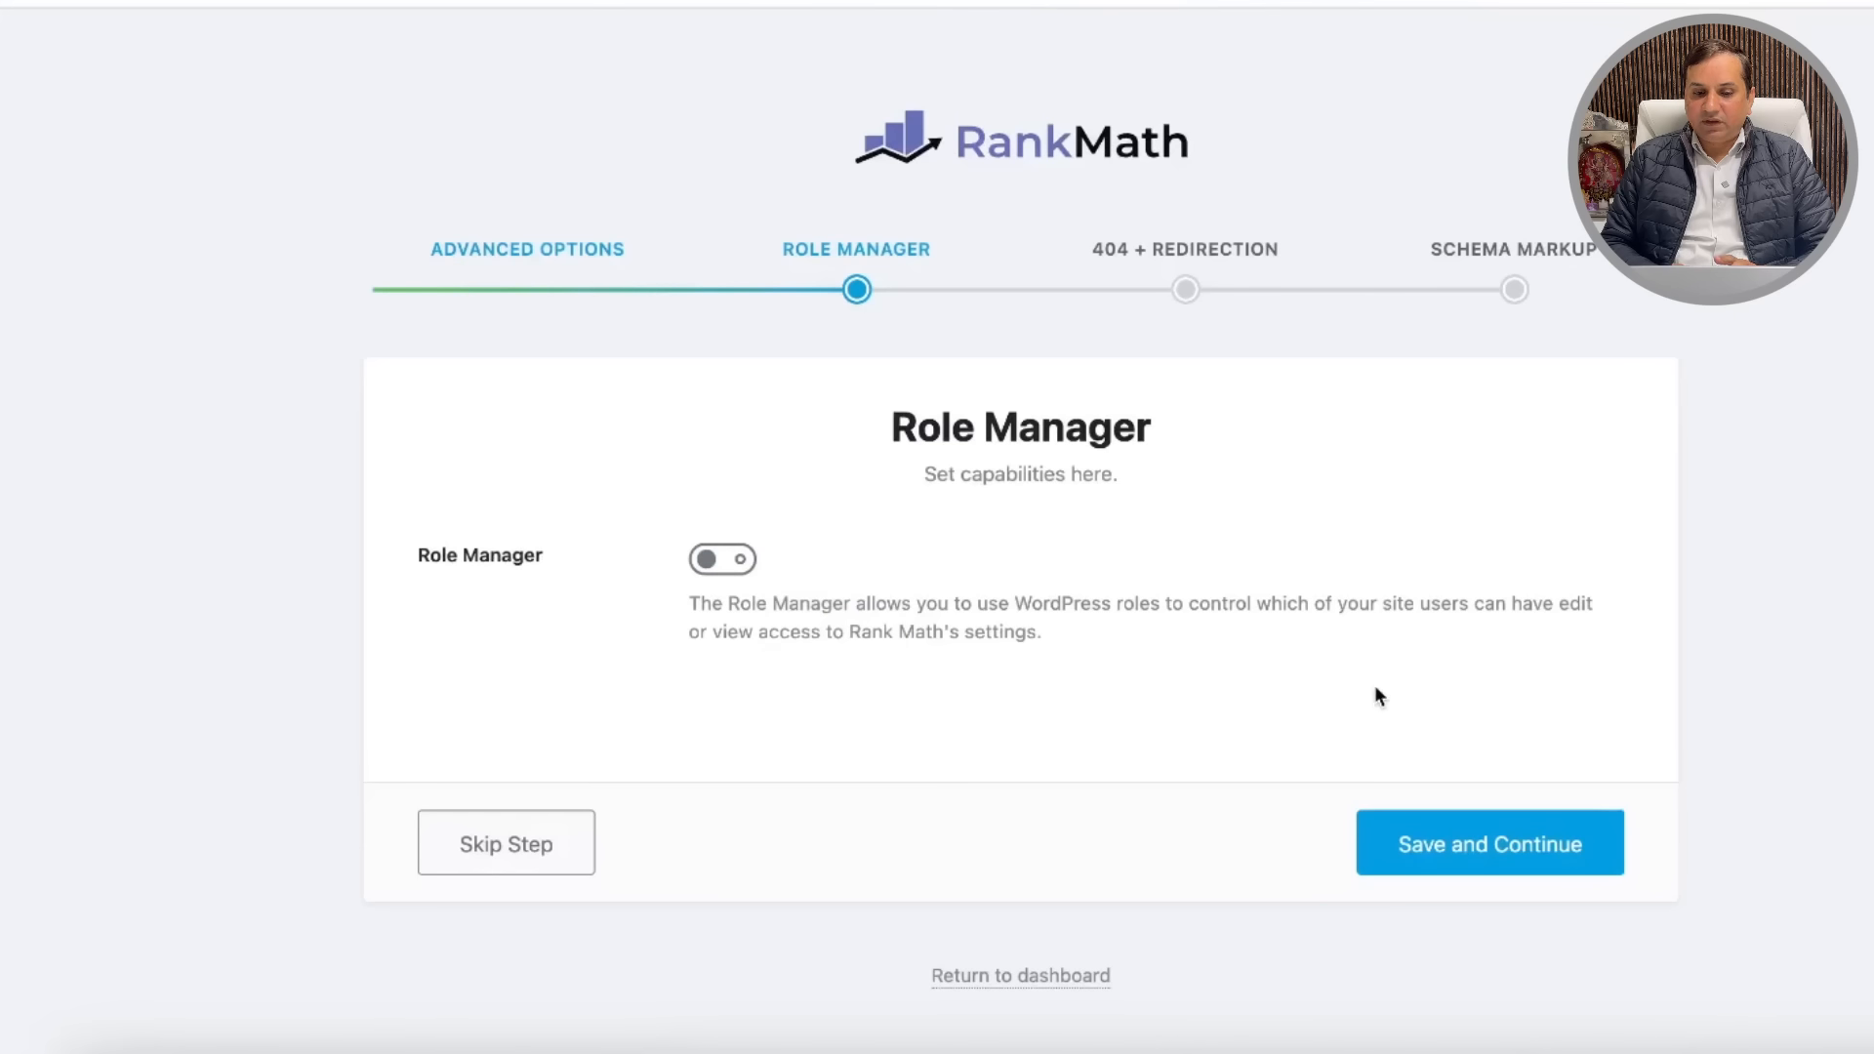
Step: Leave Role Manager off, enable 404 Monitor and Redirections, and save those settings
{"action": "left_click", "coordinate": [1485, 876]}
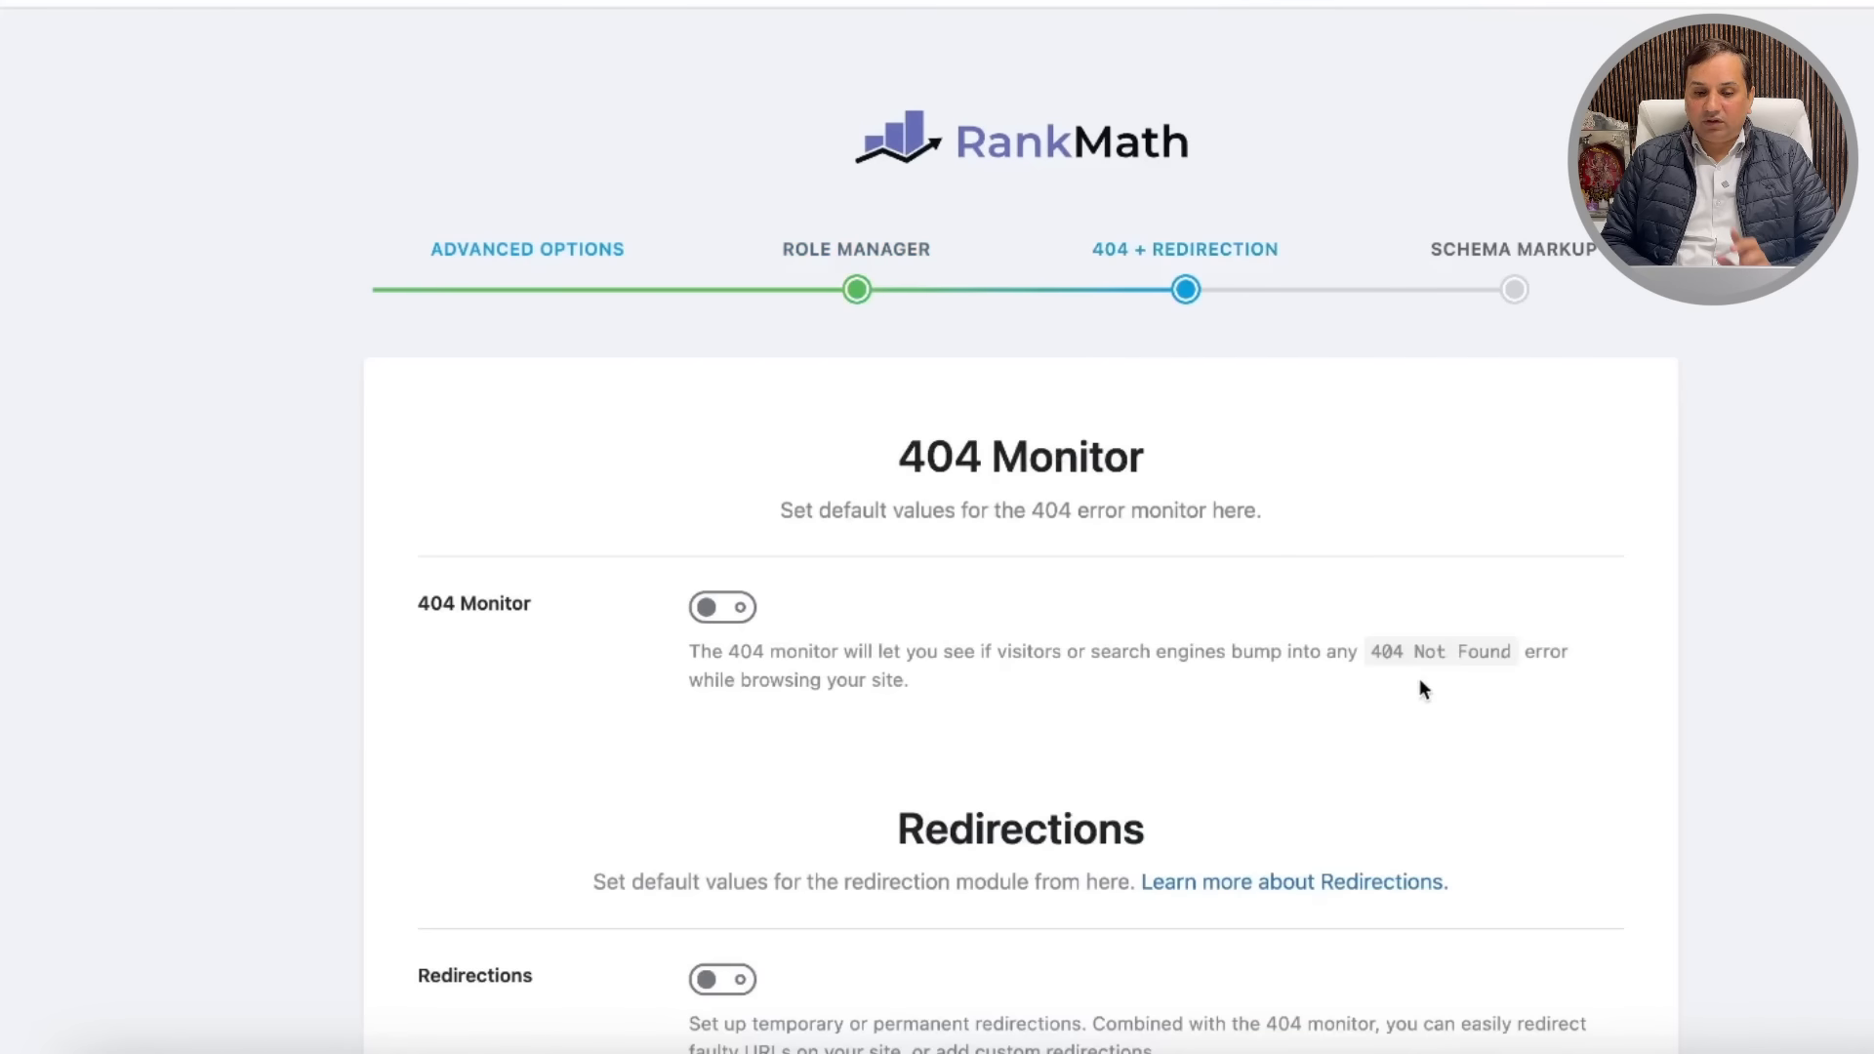
{"action": "scroll", "coordinate": [1330, 635], "scroll_direction": "down", "scroll_amount": 3}
{"action": "left_click", "coordinate": [727, 439]}
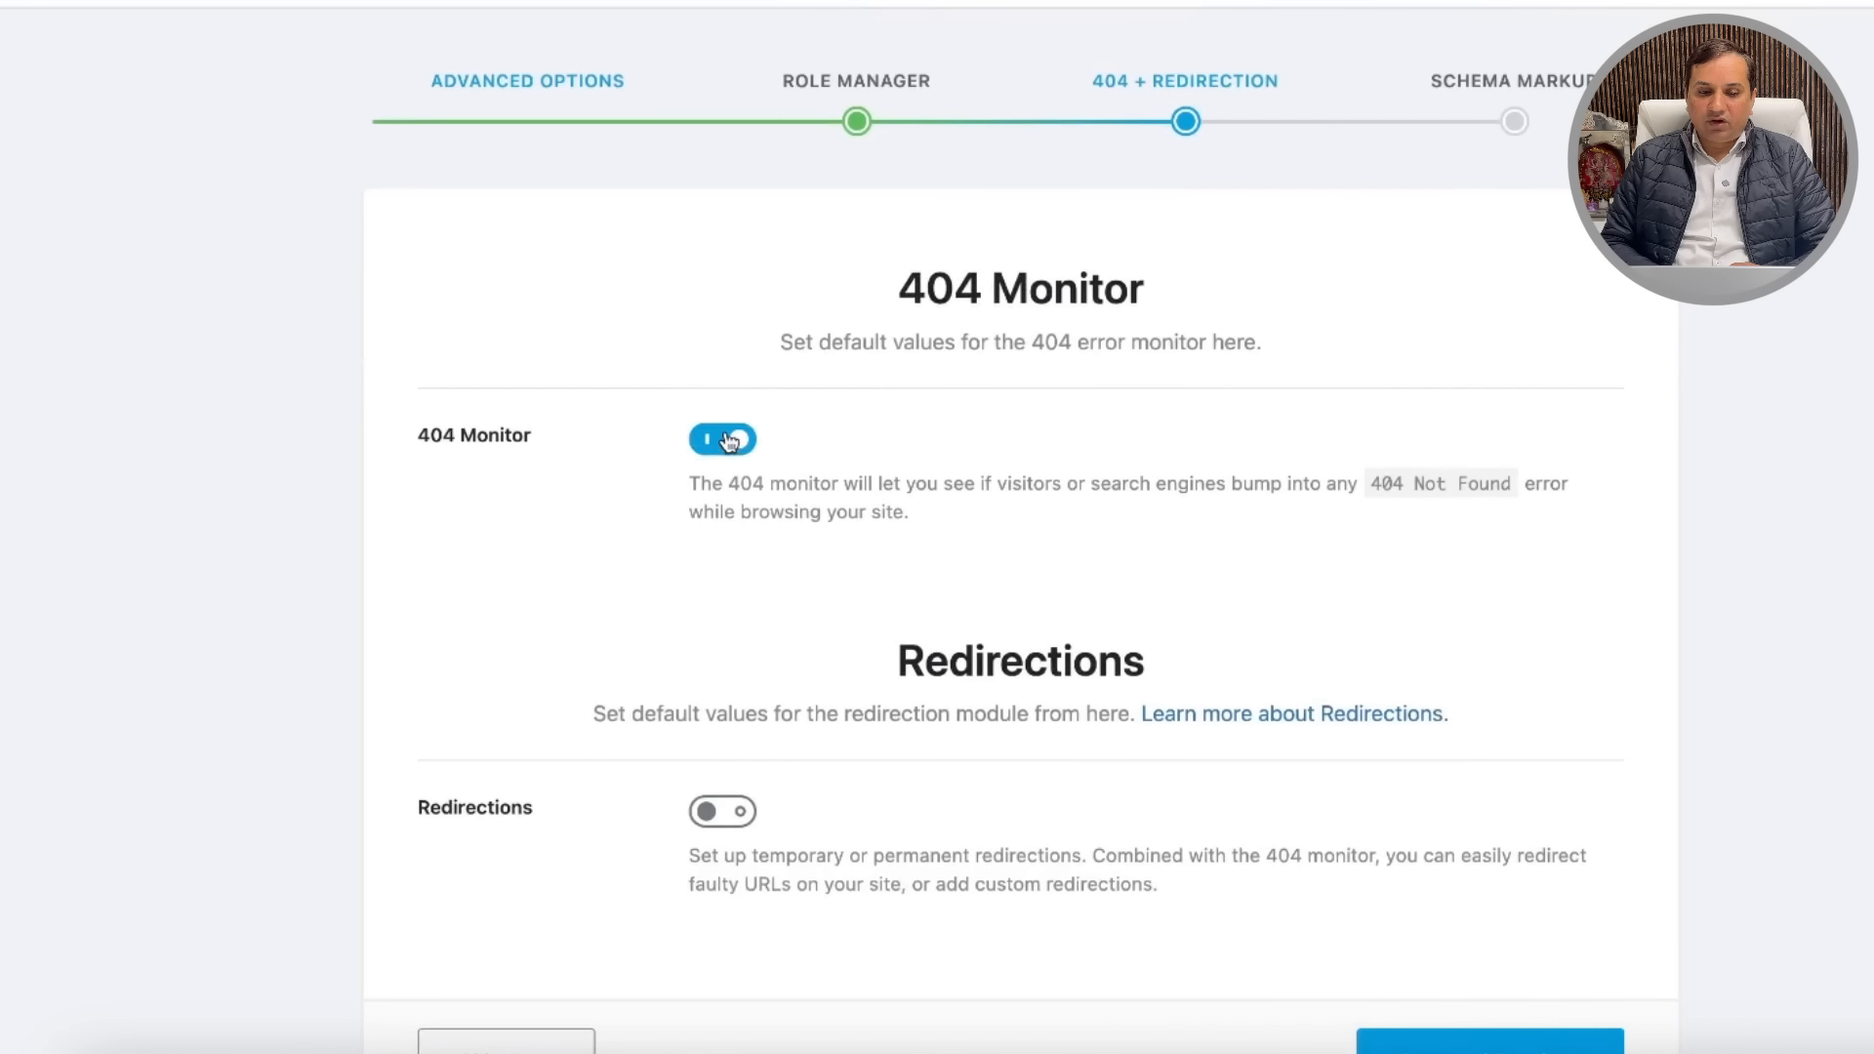
{"action": "left_click", "coordinate": [738, 820]}
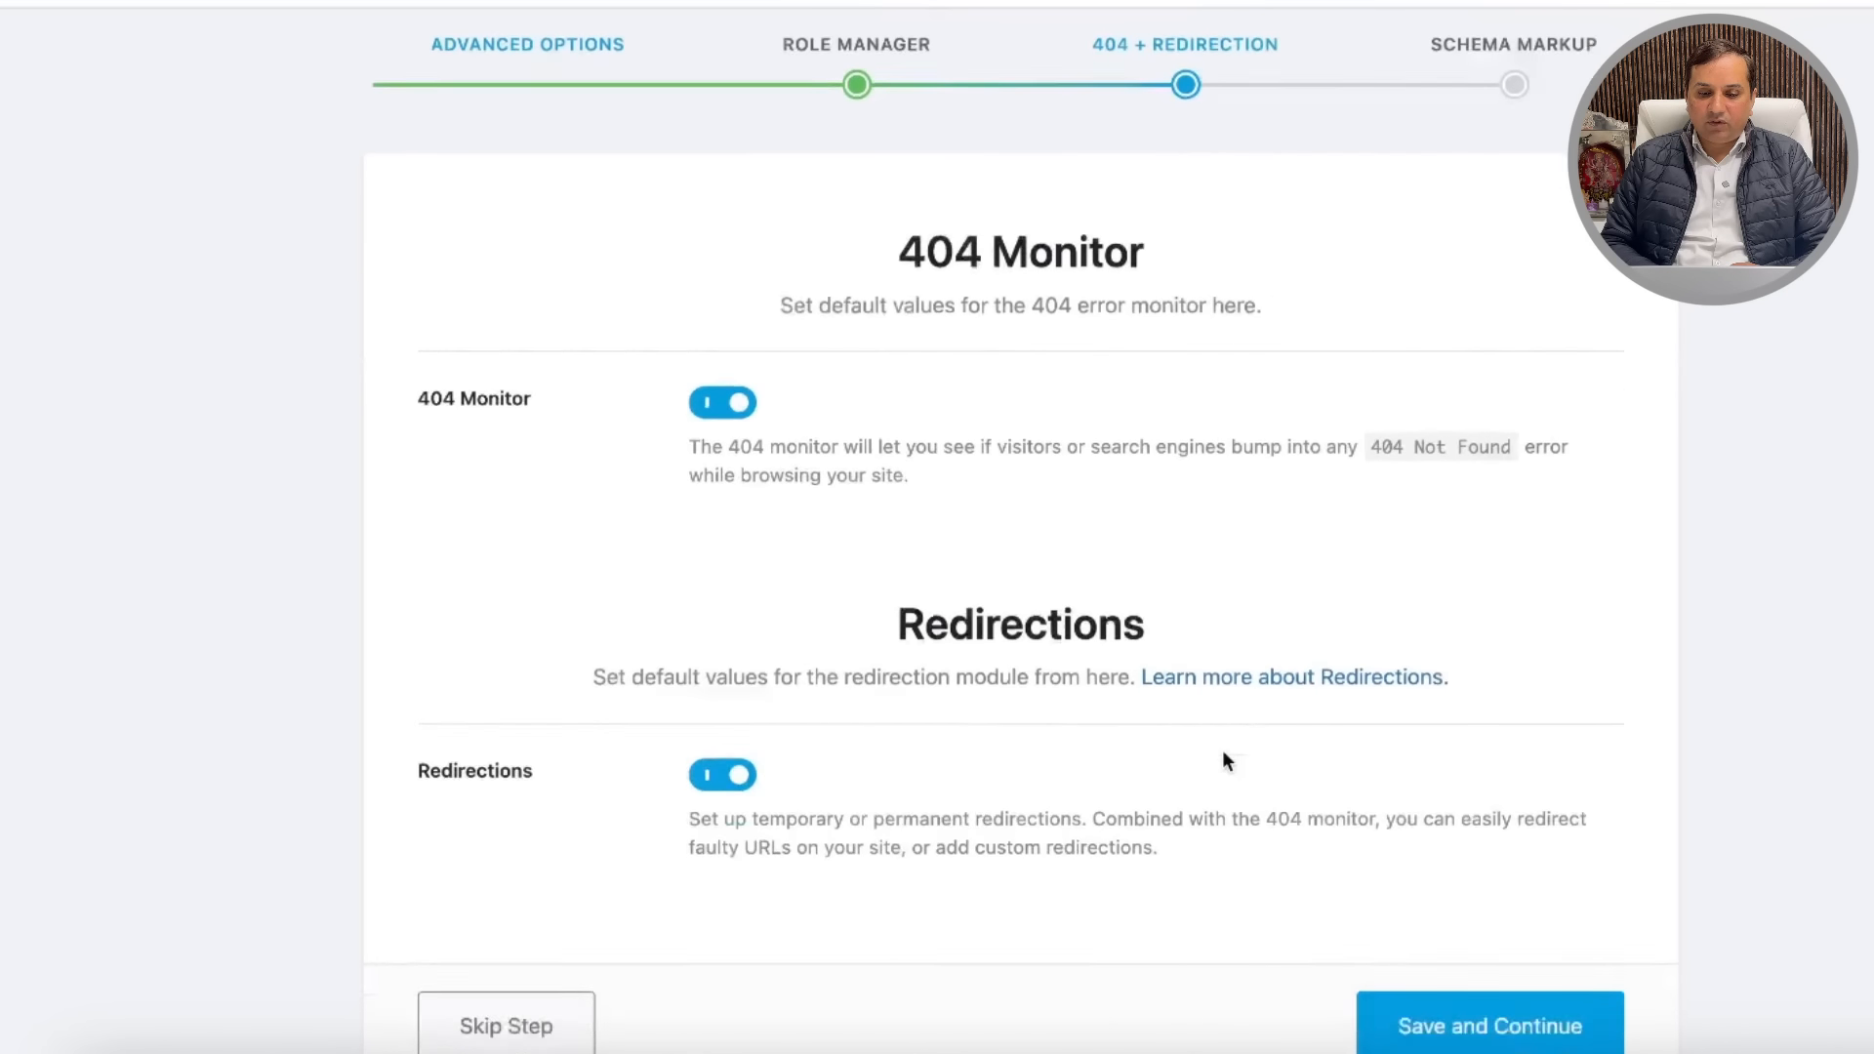
{"action": "scroll", "coordinate": [1222, 750], "scroll_direction": "down", "scroll_amount": 3}
{"action": "left_click", "coordinate": [1508, 854]}
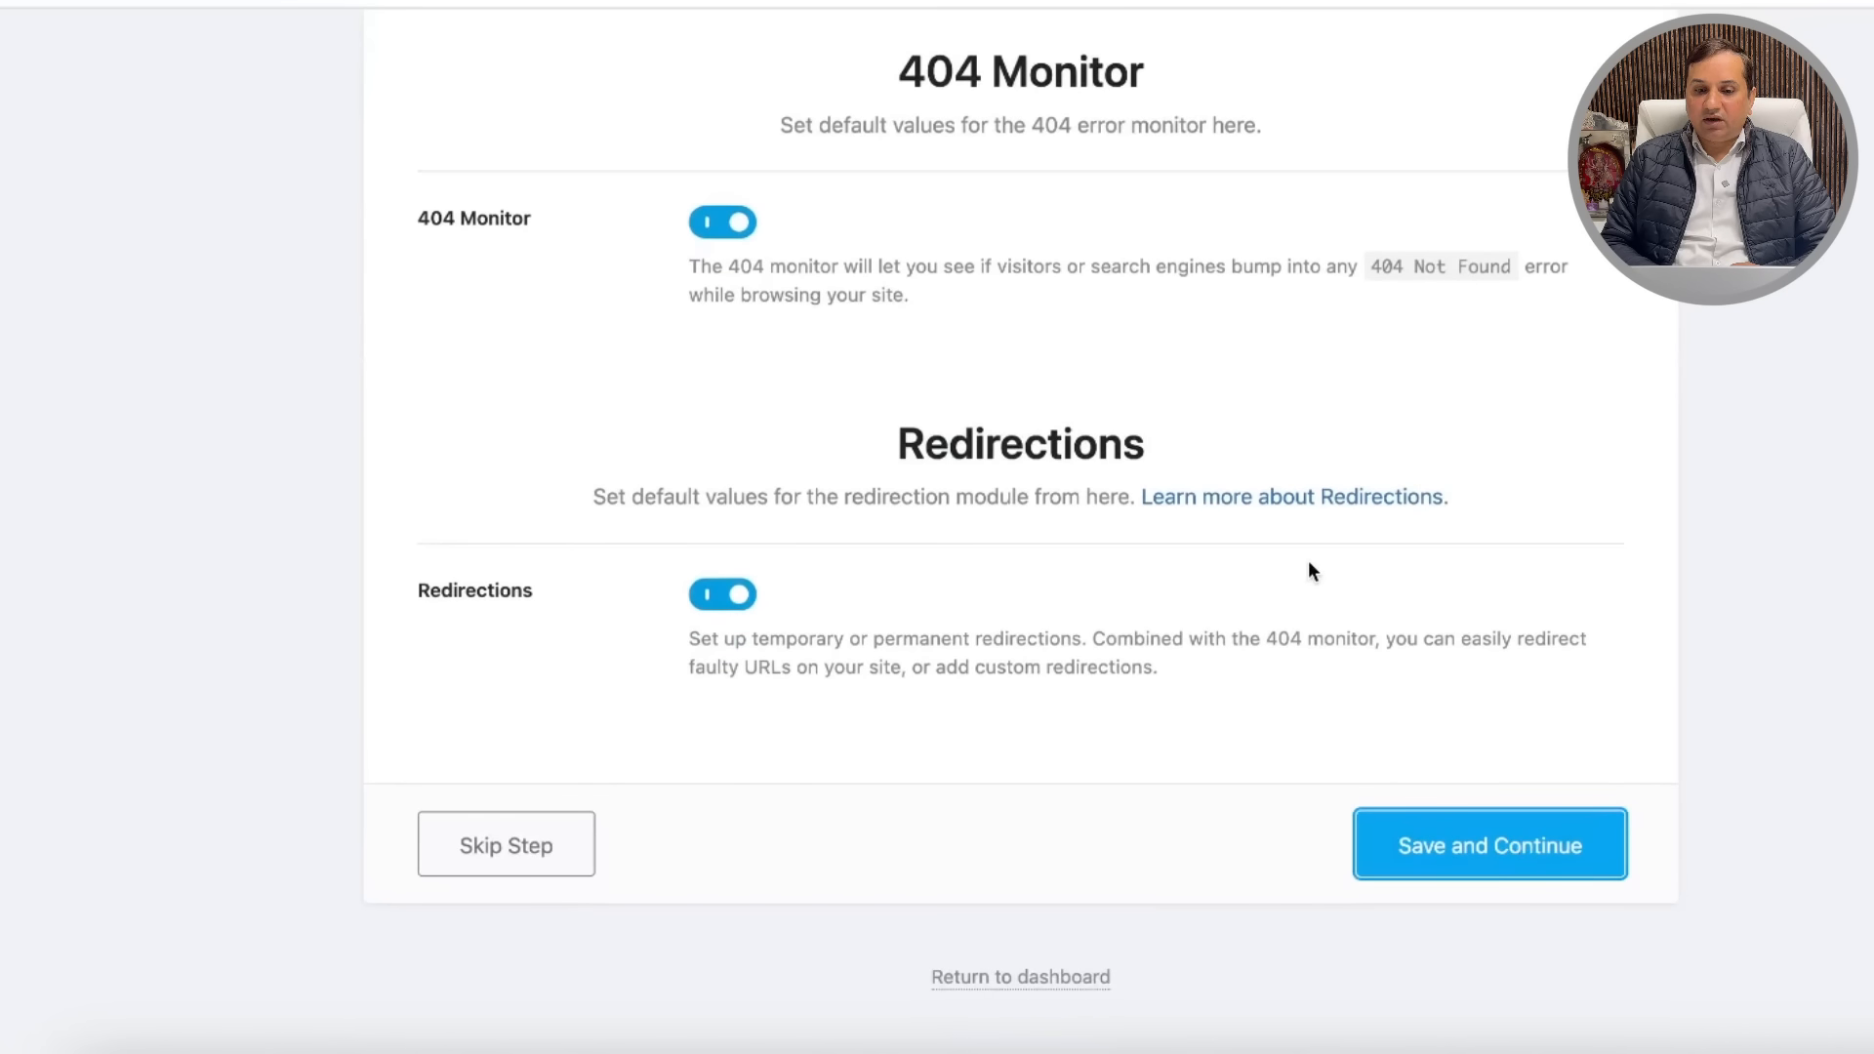
Step: Set the Posts Article Type to News Article, keep Pages as Article, and continue
{"action": "scroll", "coordinate": [1345, 552], "scroll_direction": "down", "scroll_amount": 3}
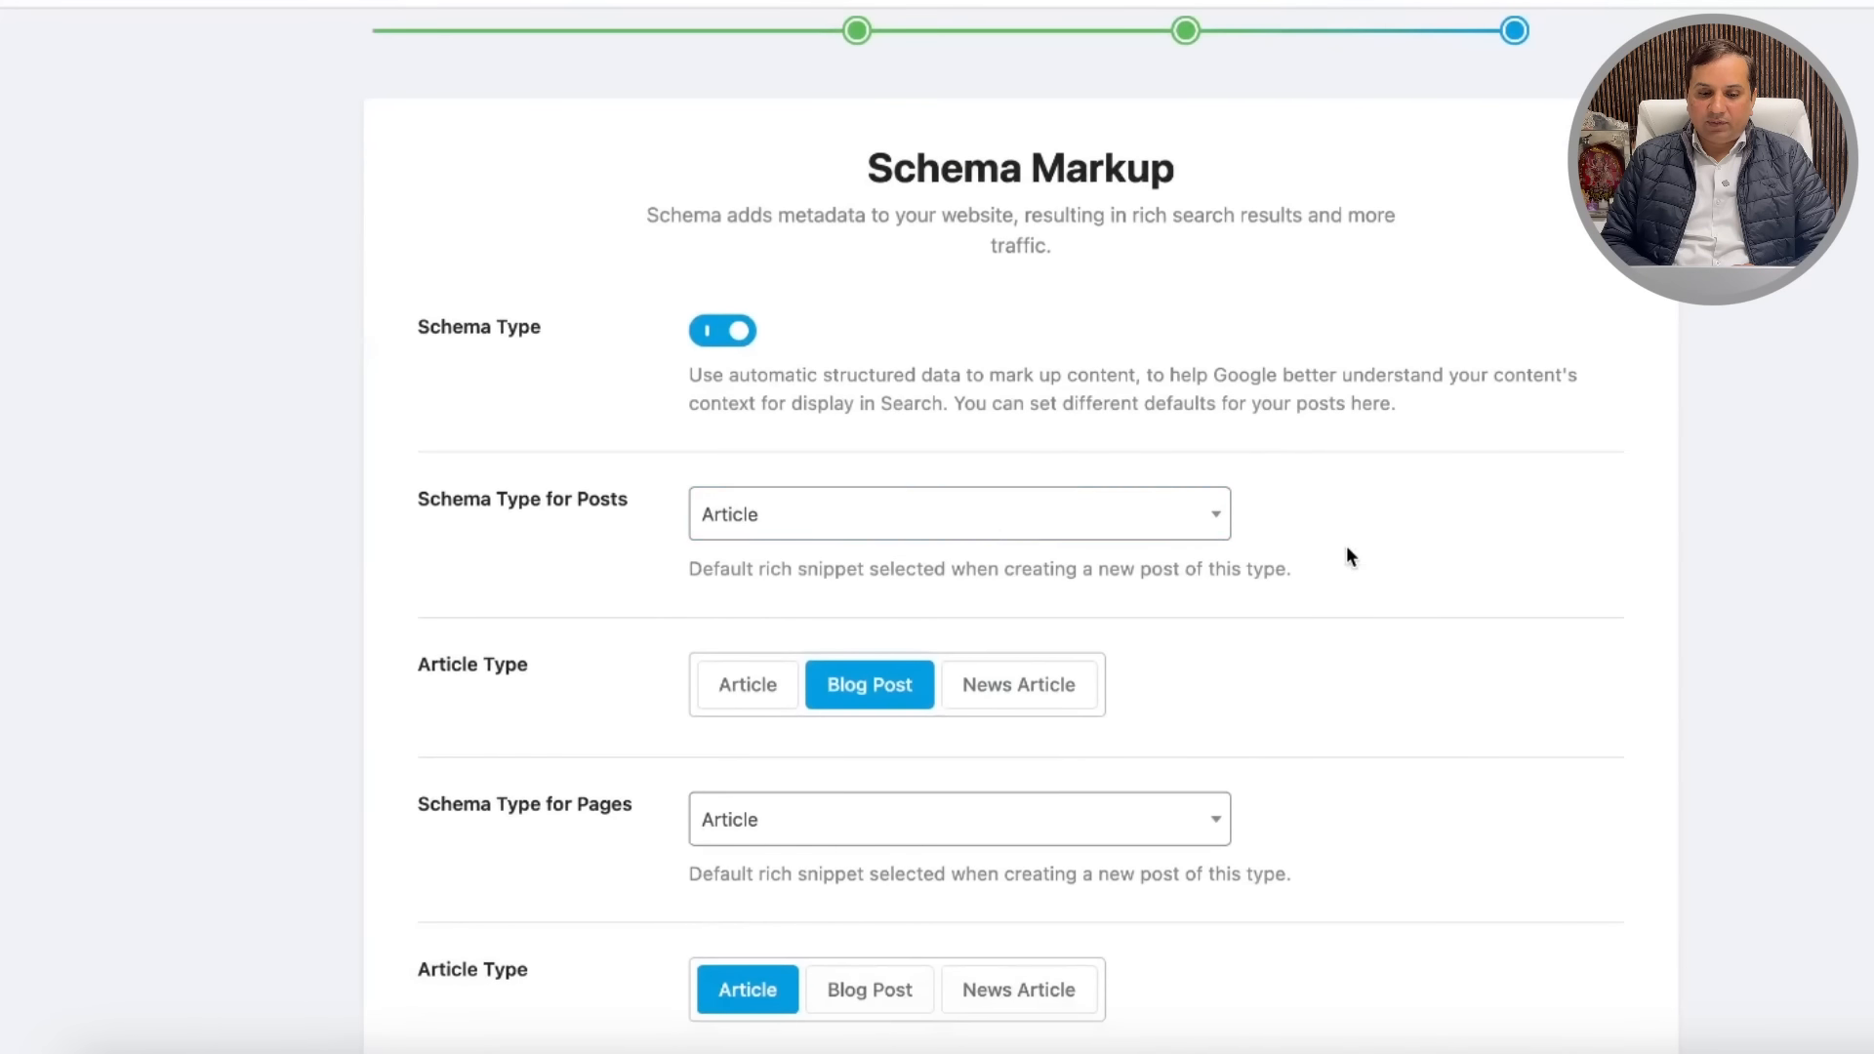
{"action": "left_click", "coordinate": [1053, 522]}
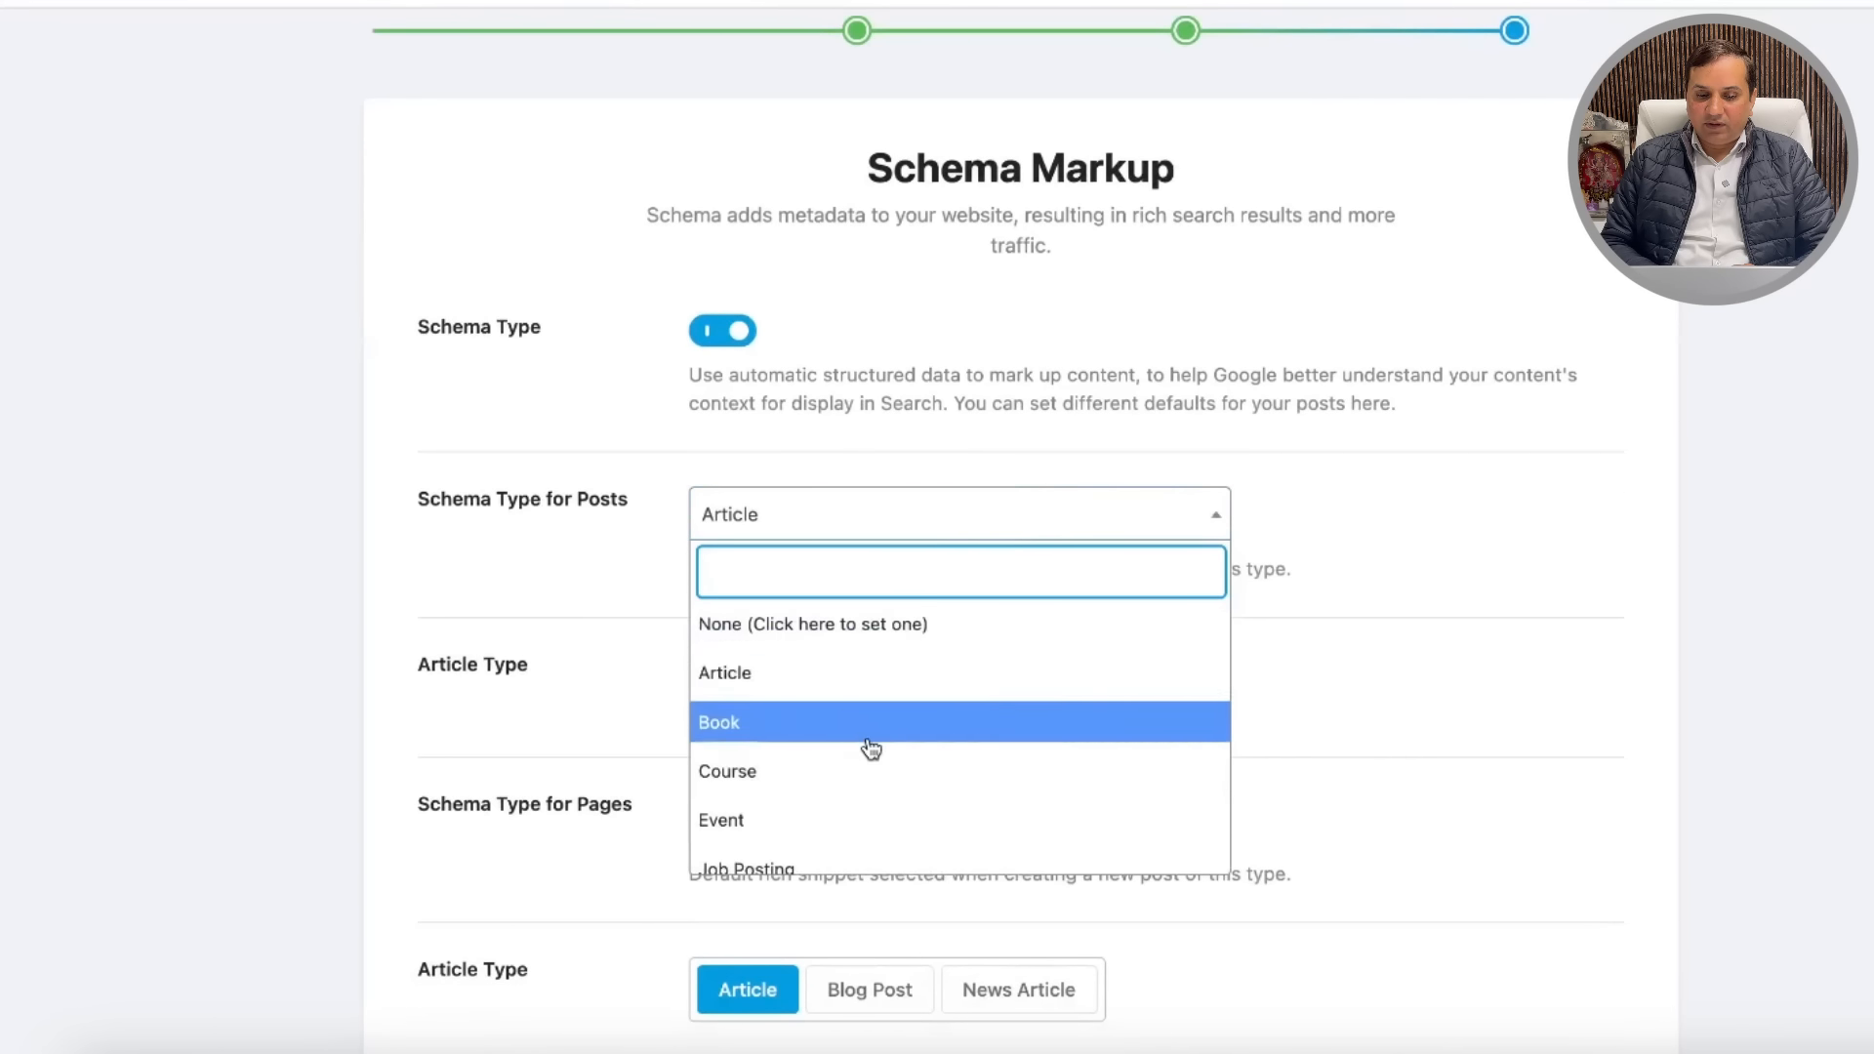
{"action": "scroll", "coordinate": [869, 748], "scroll_direction": "down", "scroll_amount": 5}
{"action": "scroll", "coordinate": [870, 749], "scroll_direction": "down", "scroll_amount": 4}
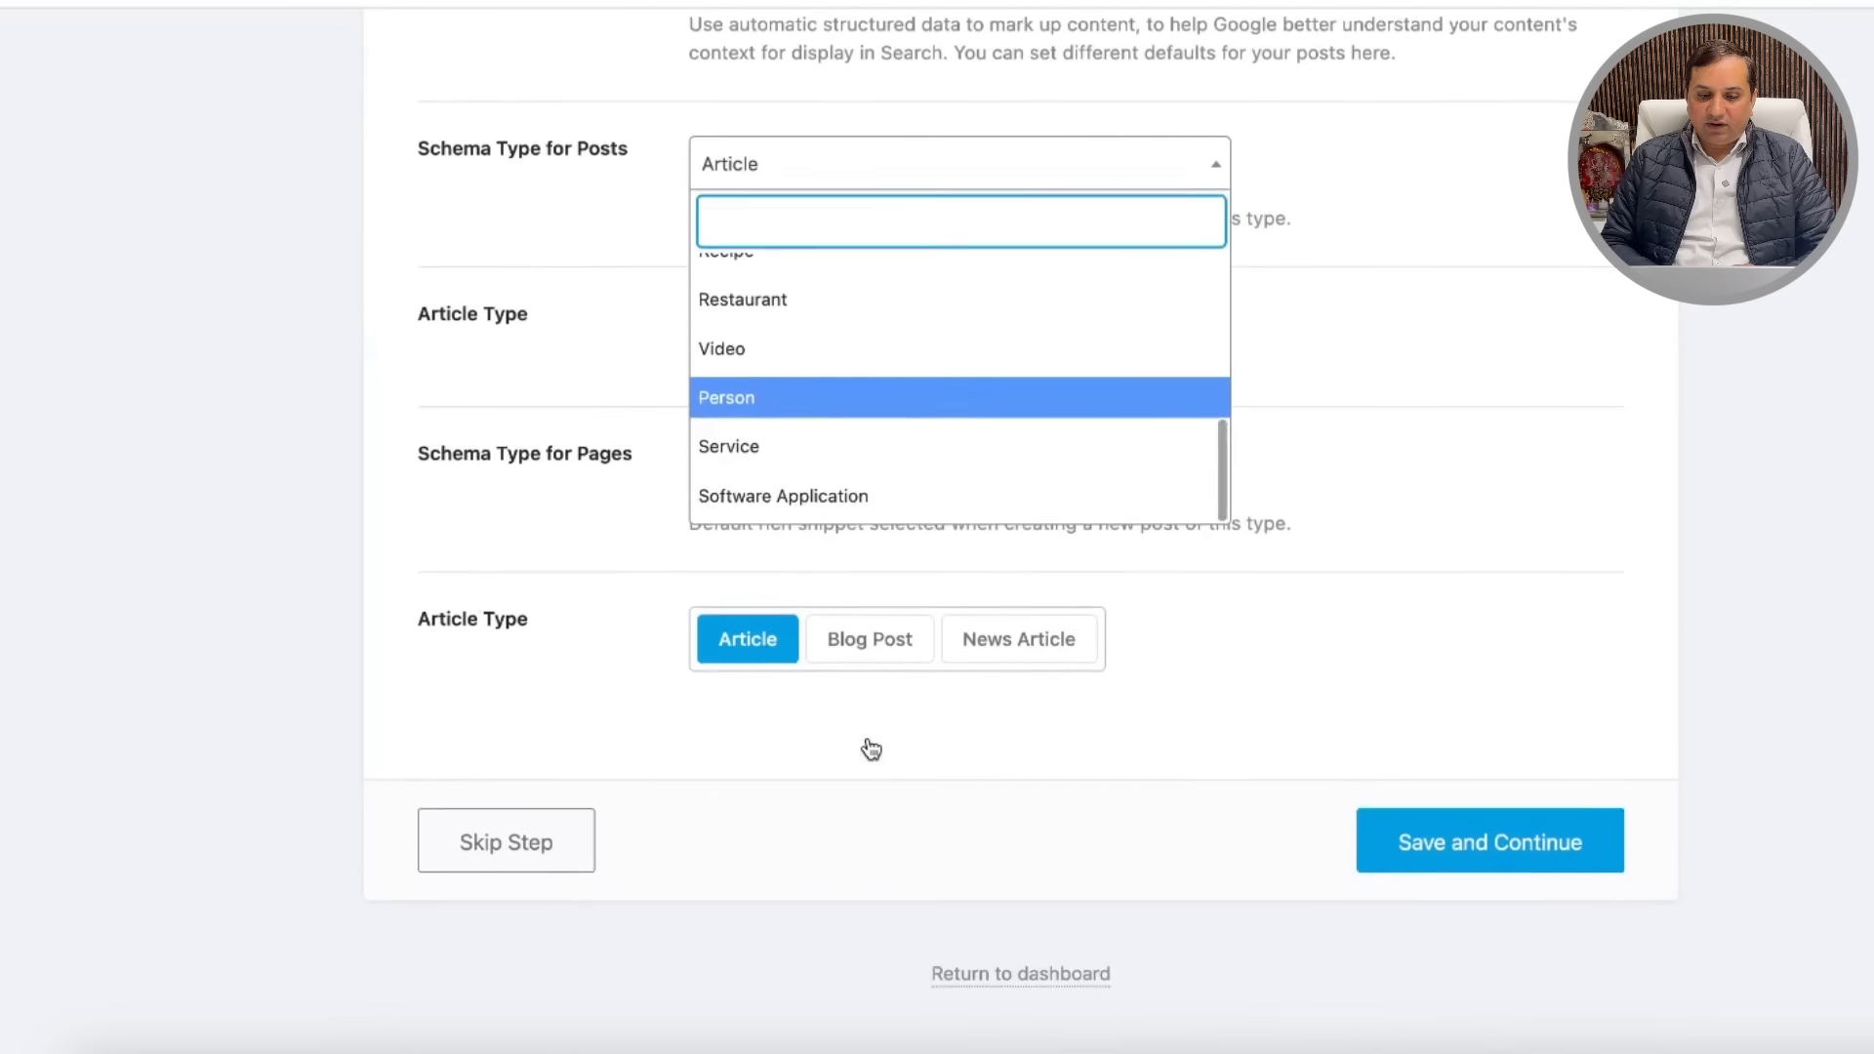
{"action": "scroll", "coordinate": [916, 419], "scroll_direction": "up", "scroll_amount": 3}
{"action": "scroll", "coordinate": [917, 396], "scroll_direction": "up", "scroll_amount": 4}
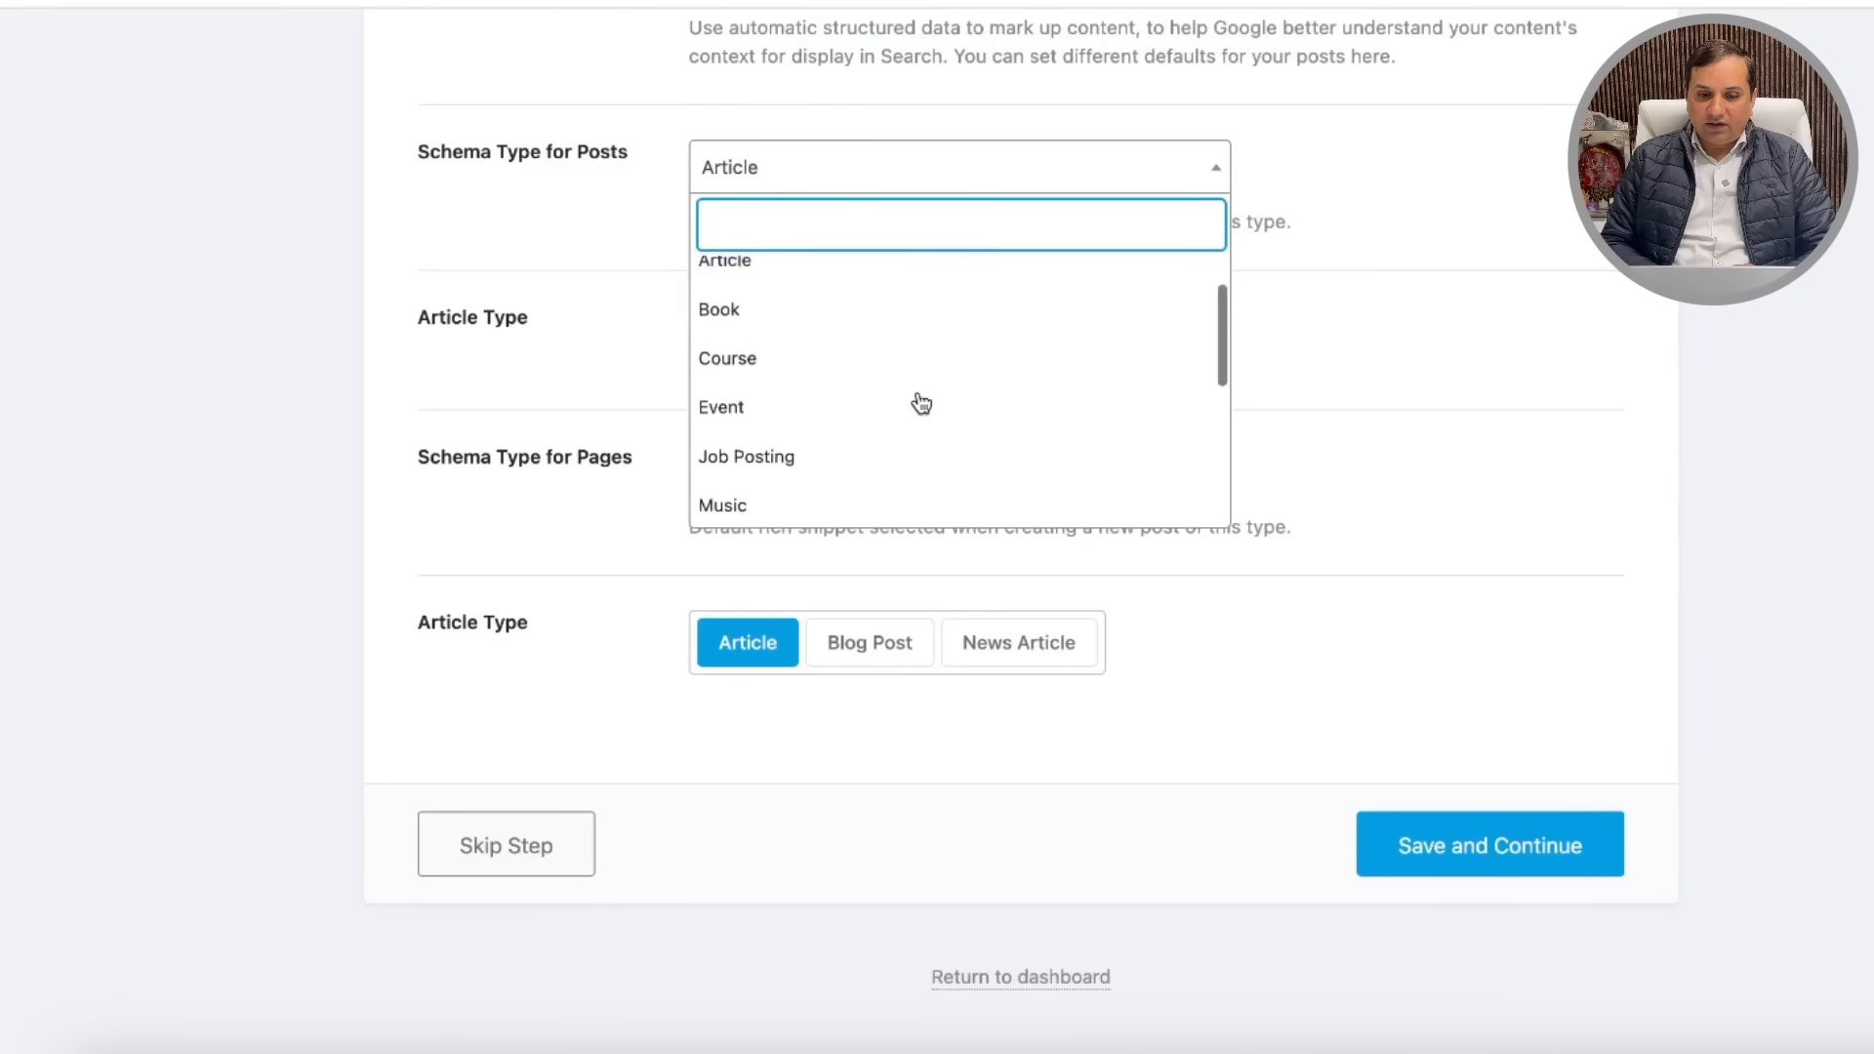
{"action": "left_click", "coordinate": [785, 332]}
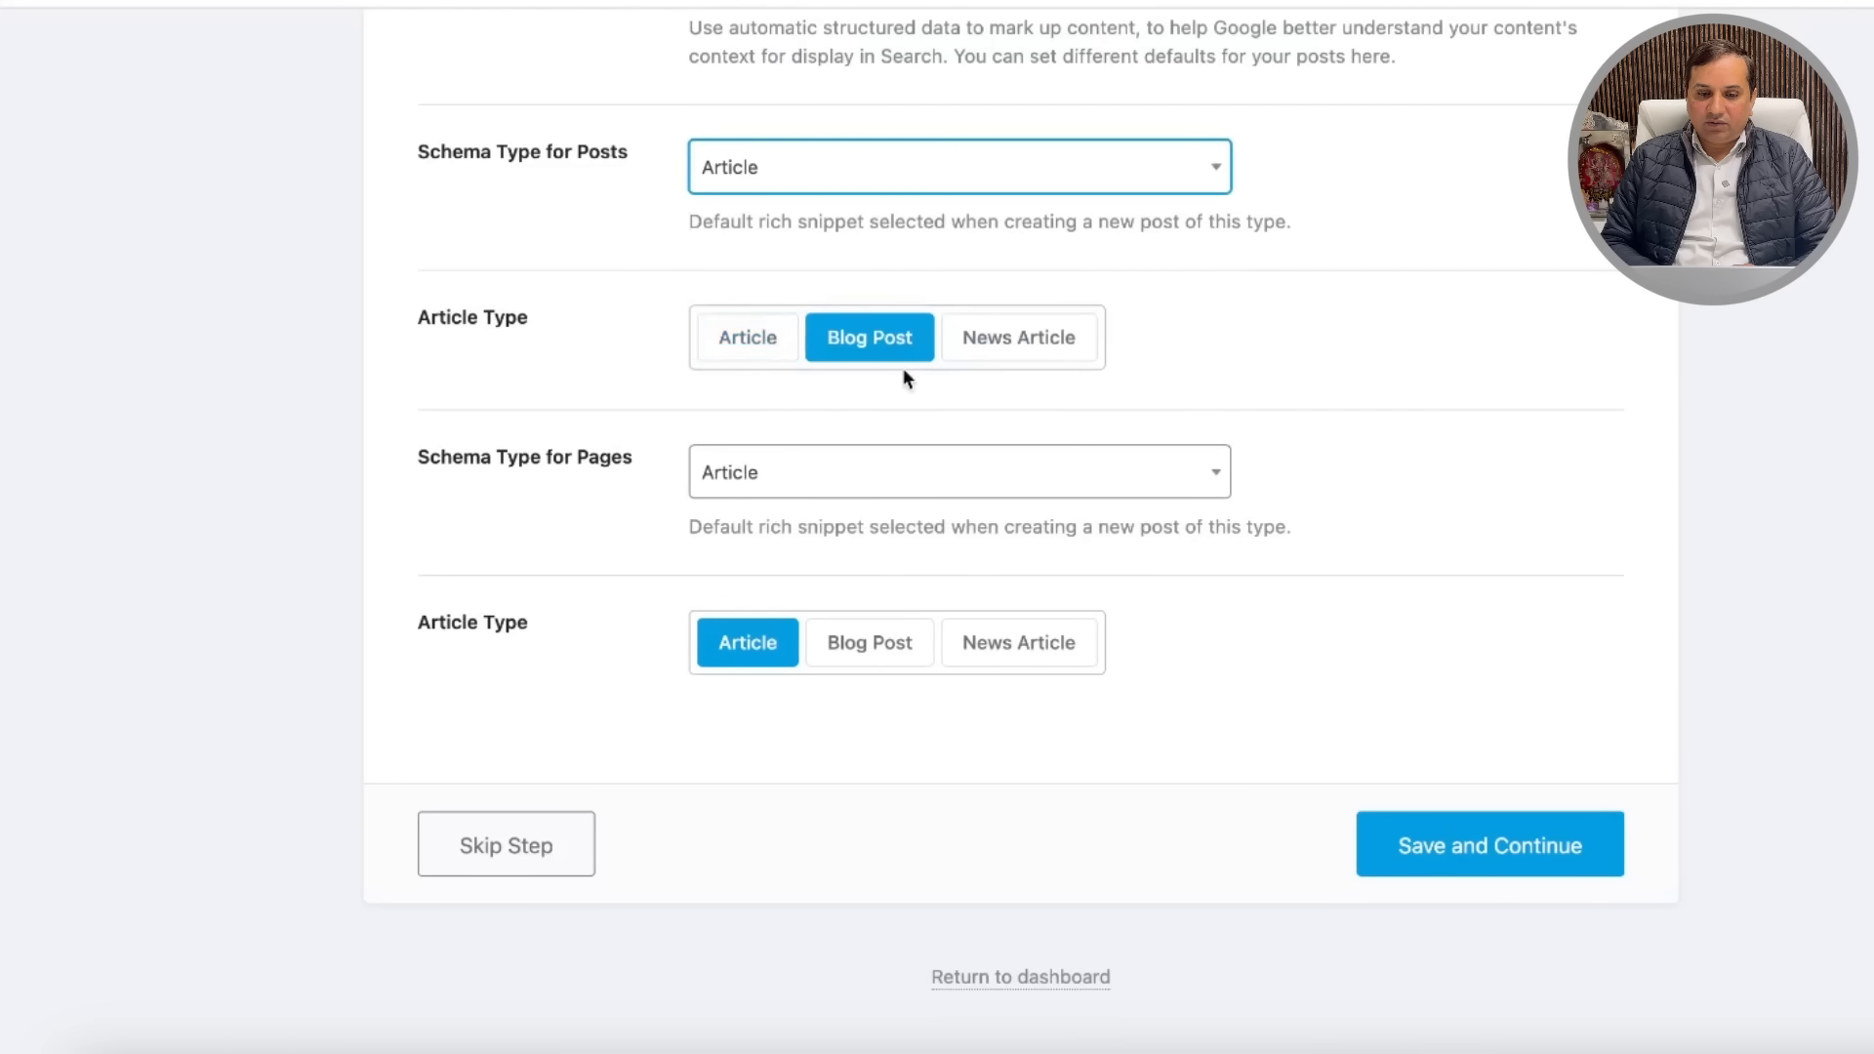
{"action": "left_click", "coordinate": [1036, 349]}
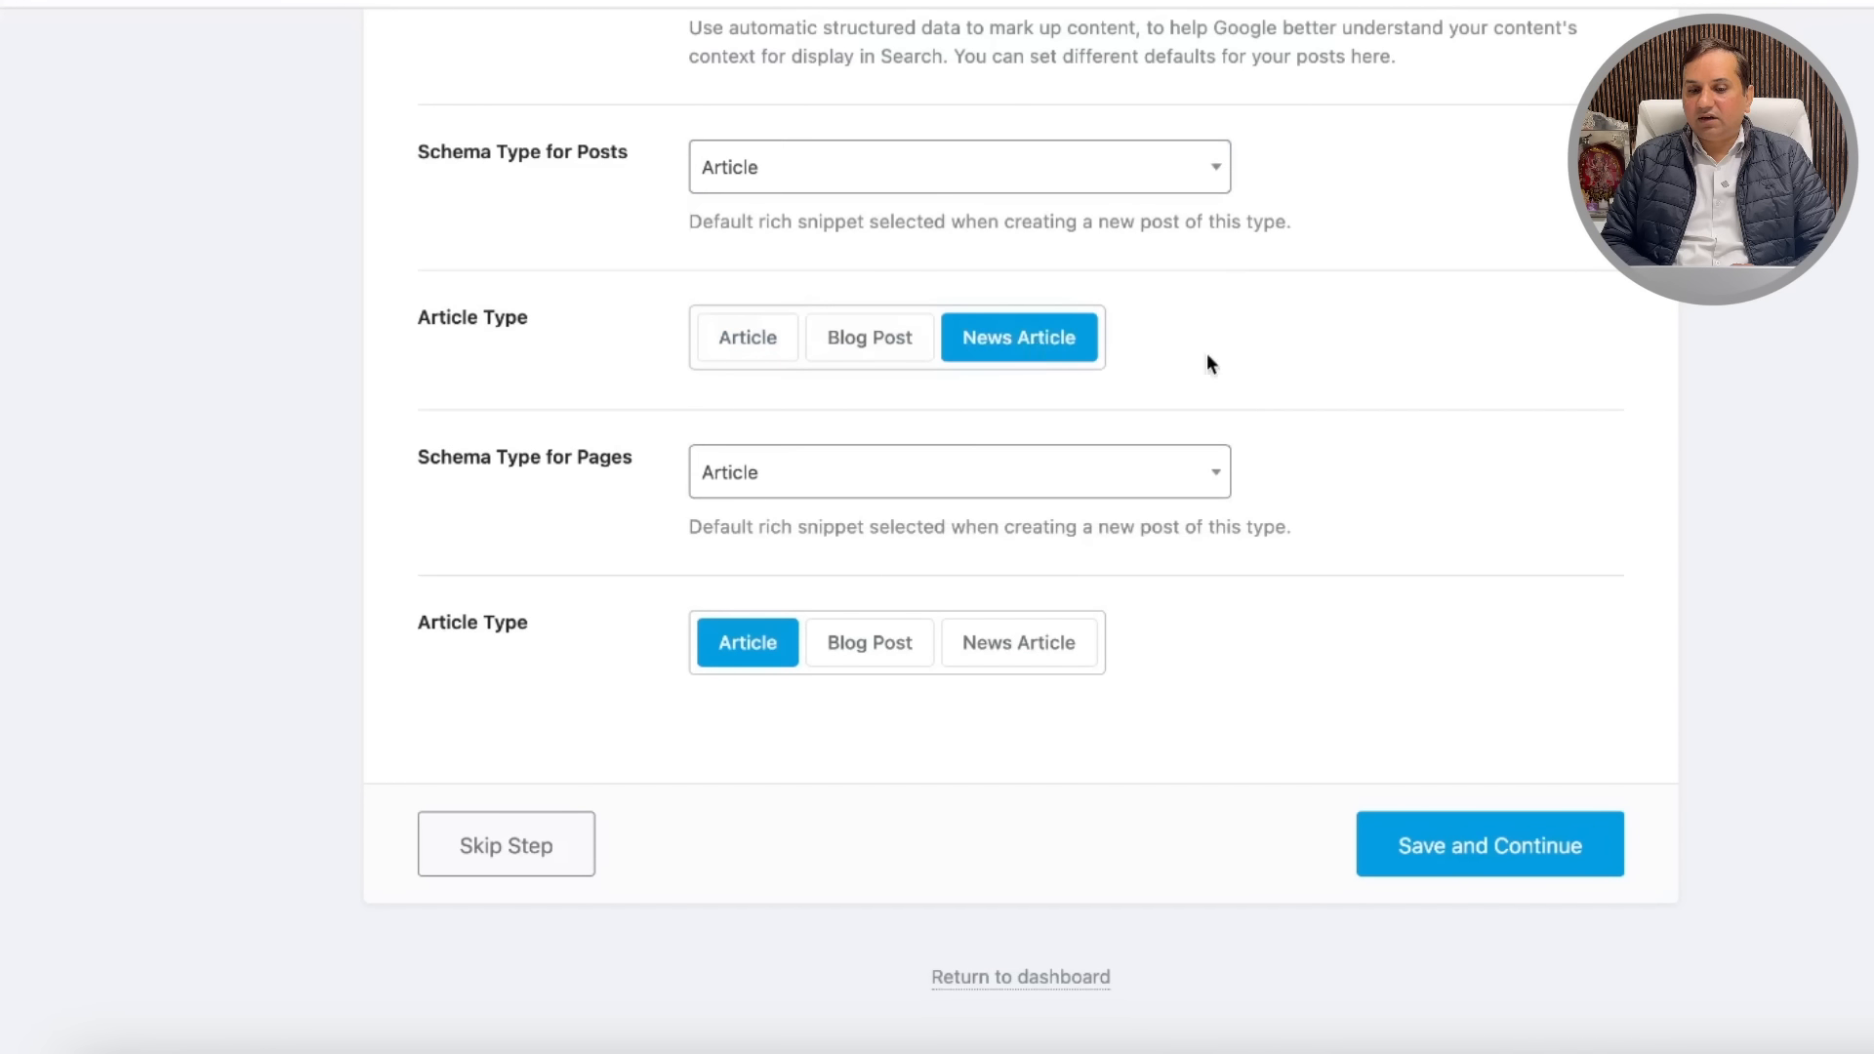
{"action": "left_click", "coordinate": [1180, 495]}
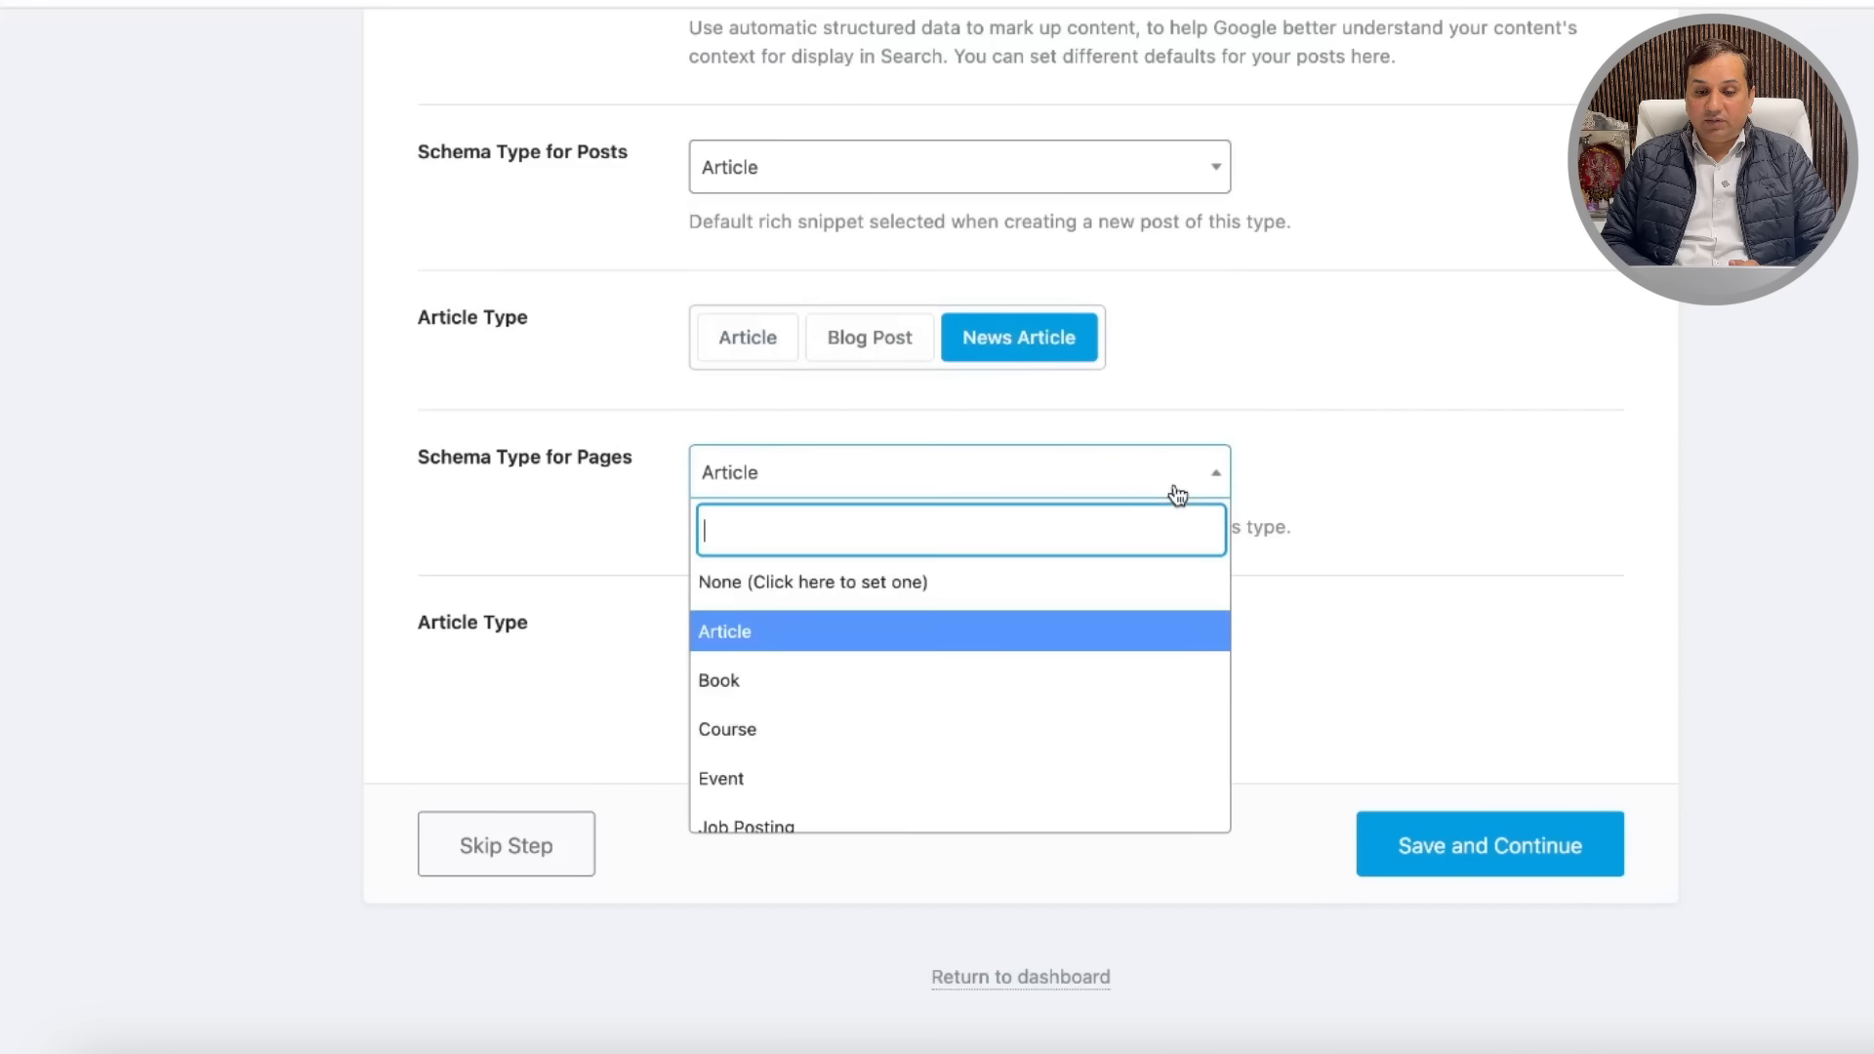
{"action": "left_click", "coordinate": [825, 634]}
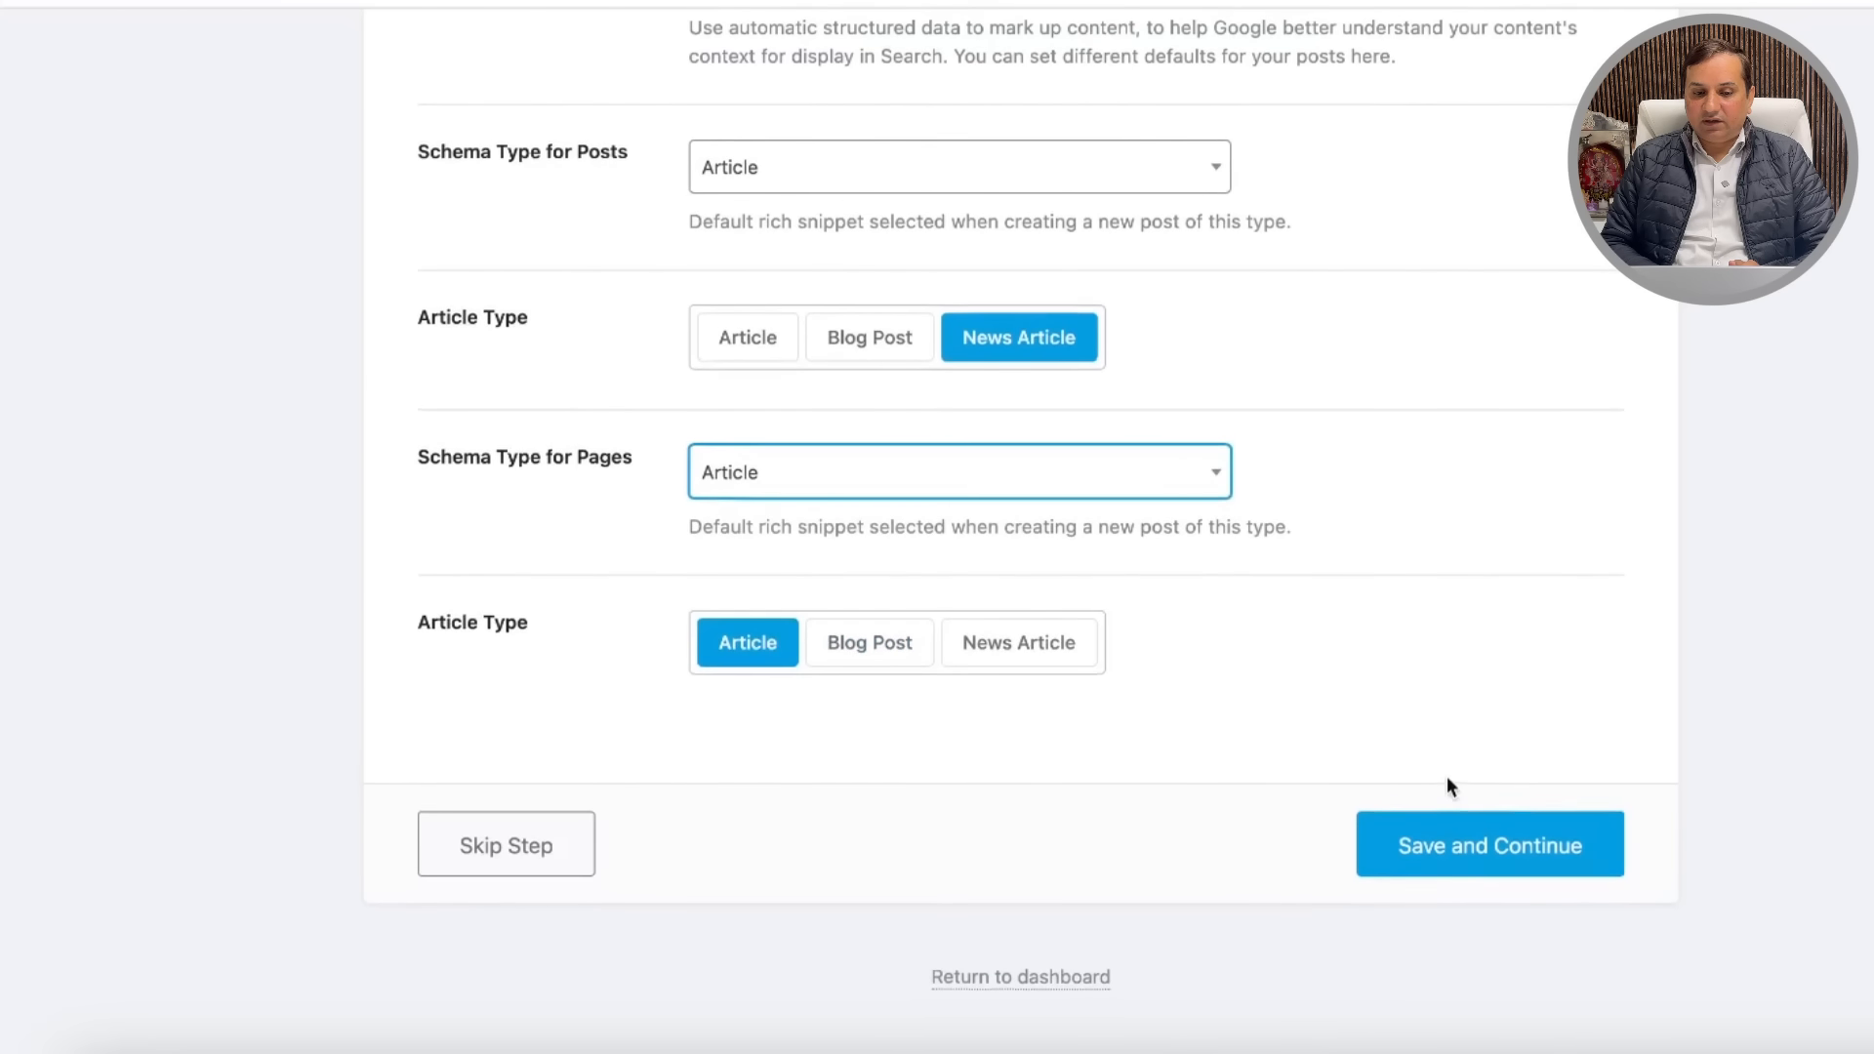
{"action": "left_click", "coordinate": [1508, 849]}
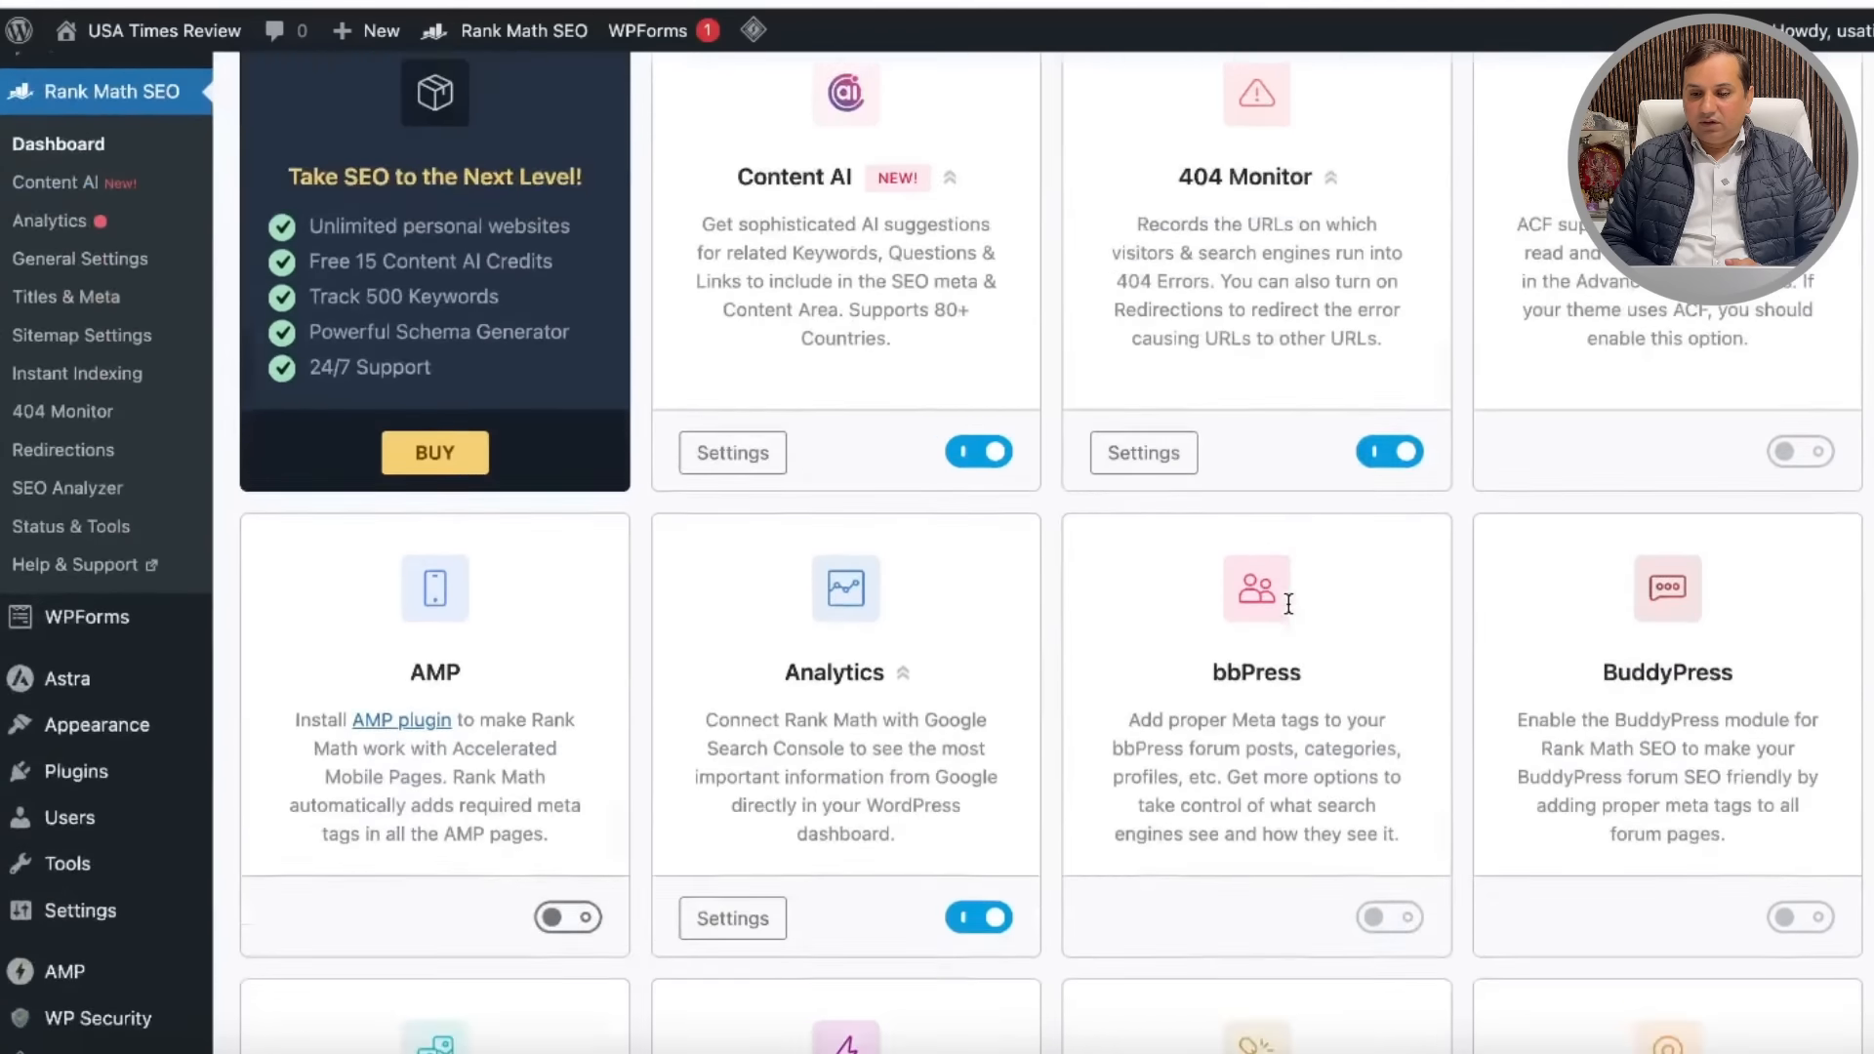
{"action": "scroll", "coordinate": [1288, 603], "scroll_direction": "down", "scroll_amount": 10}
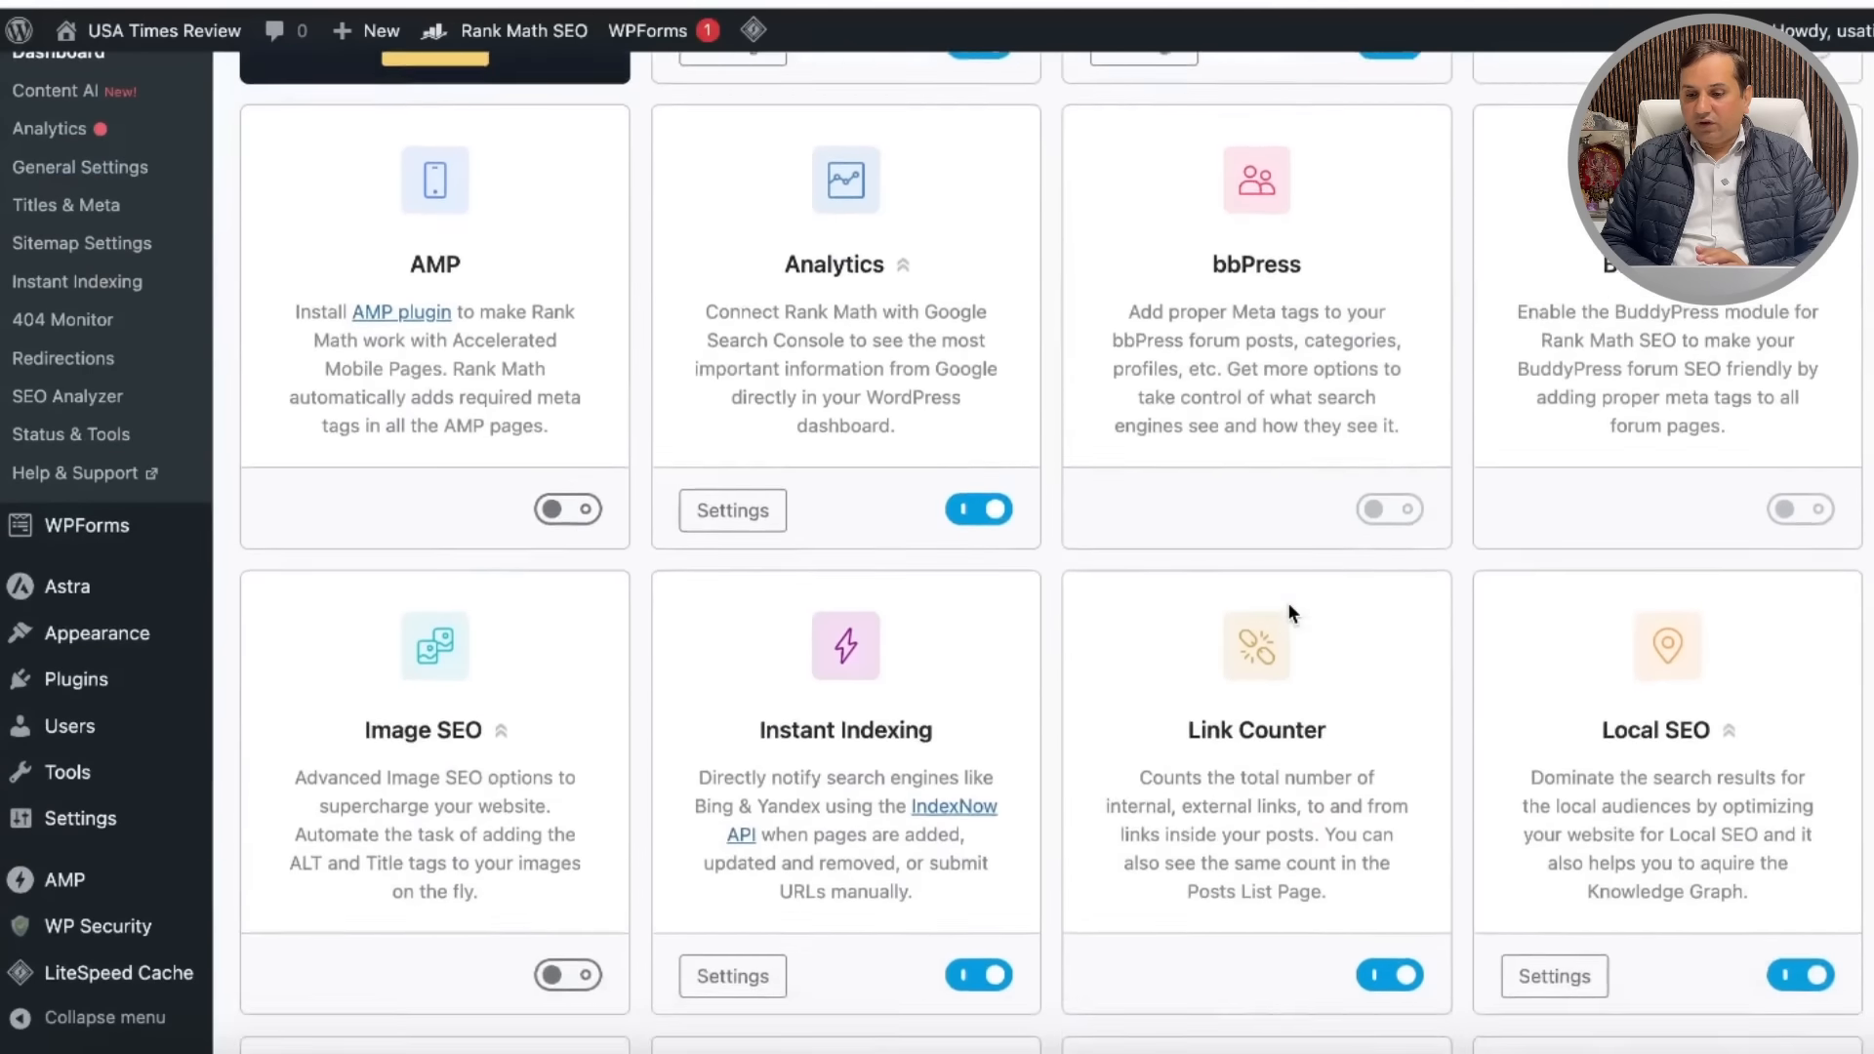
{"action": "scroll", "coordinate": [1289, 603], "scroll_direction": "down", "scroll_amount": 5}
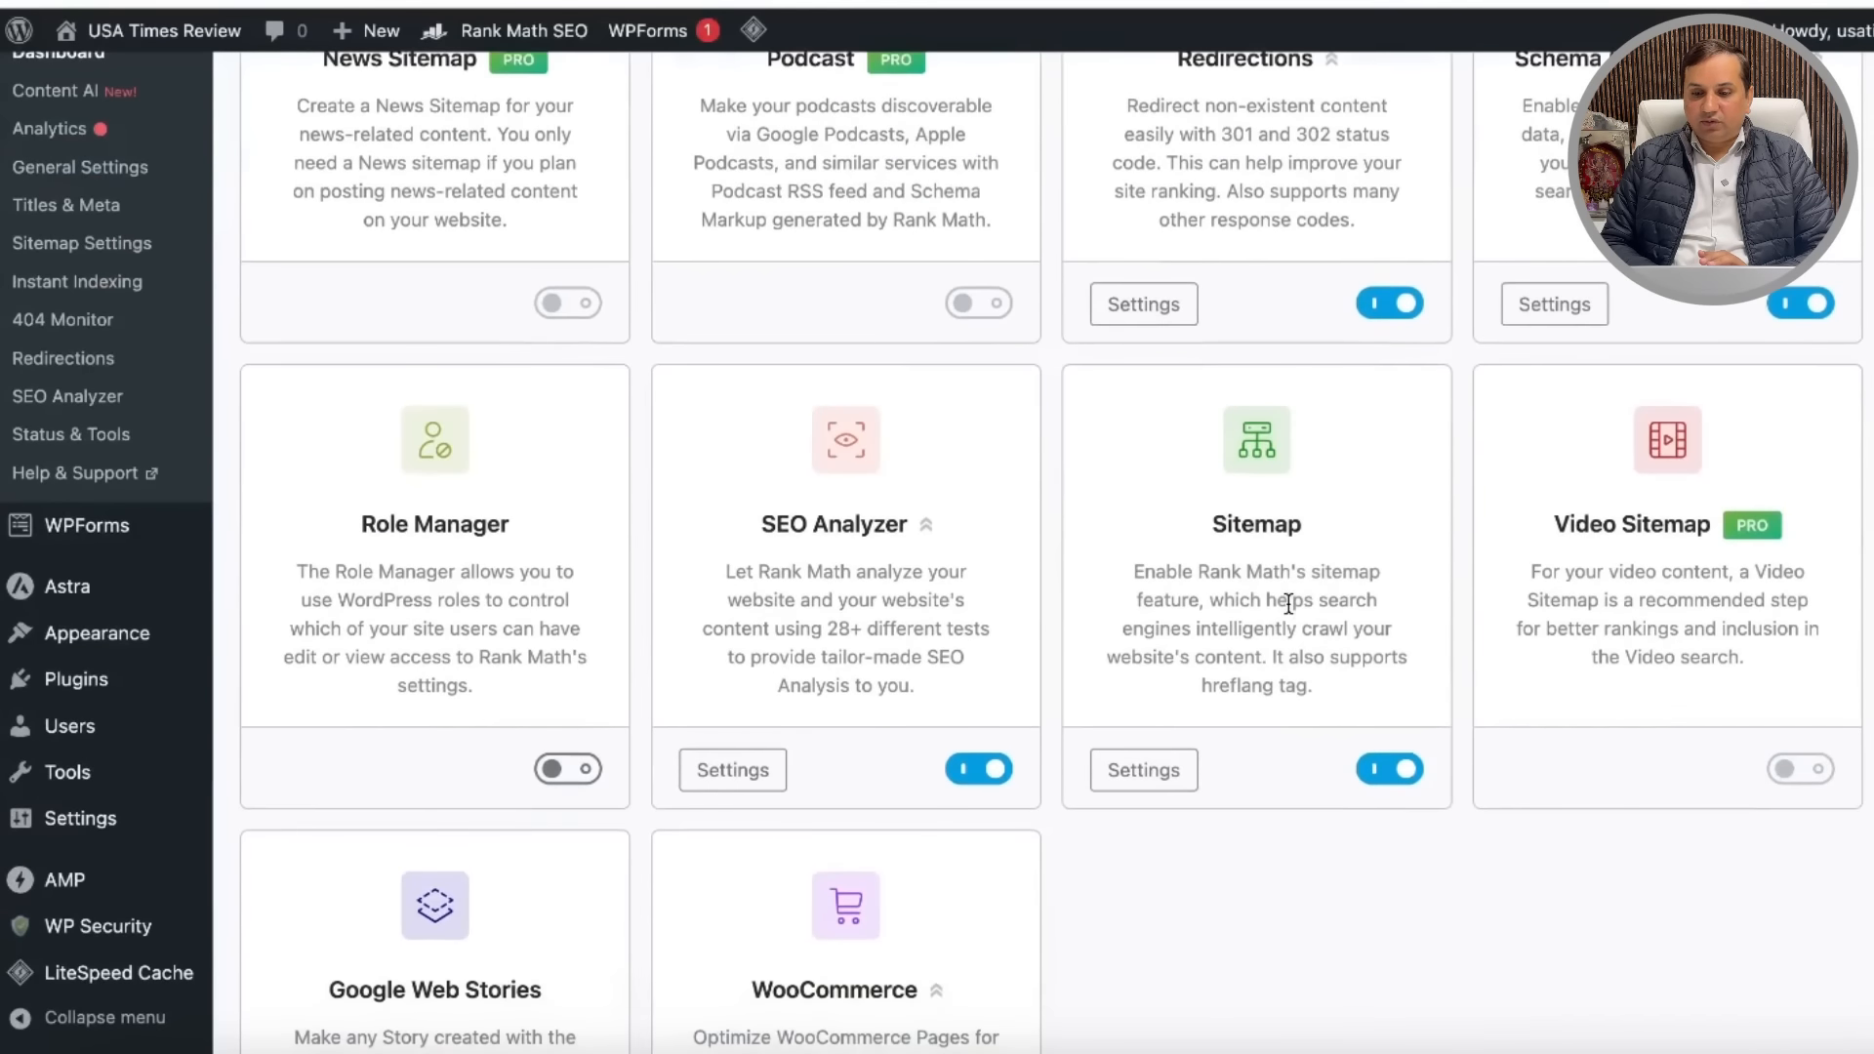
{"action": "scroll", "coordinate": [1288, 613], "scroll_direction": "up", "scroll_amount": 3}
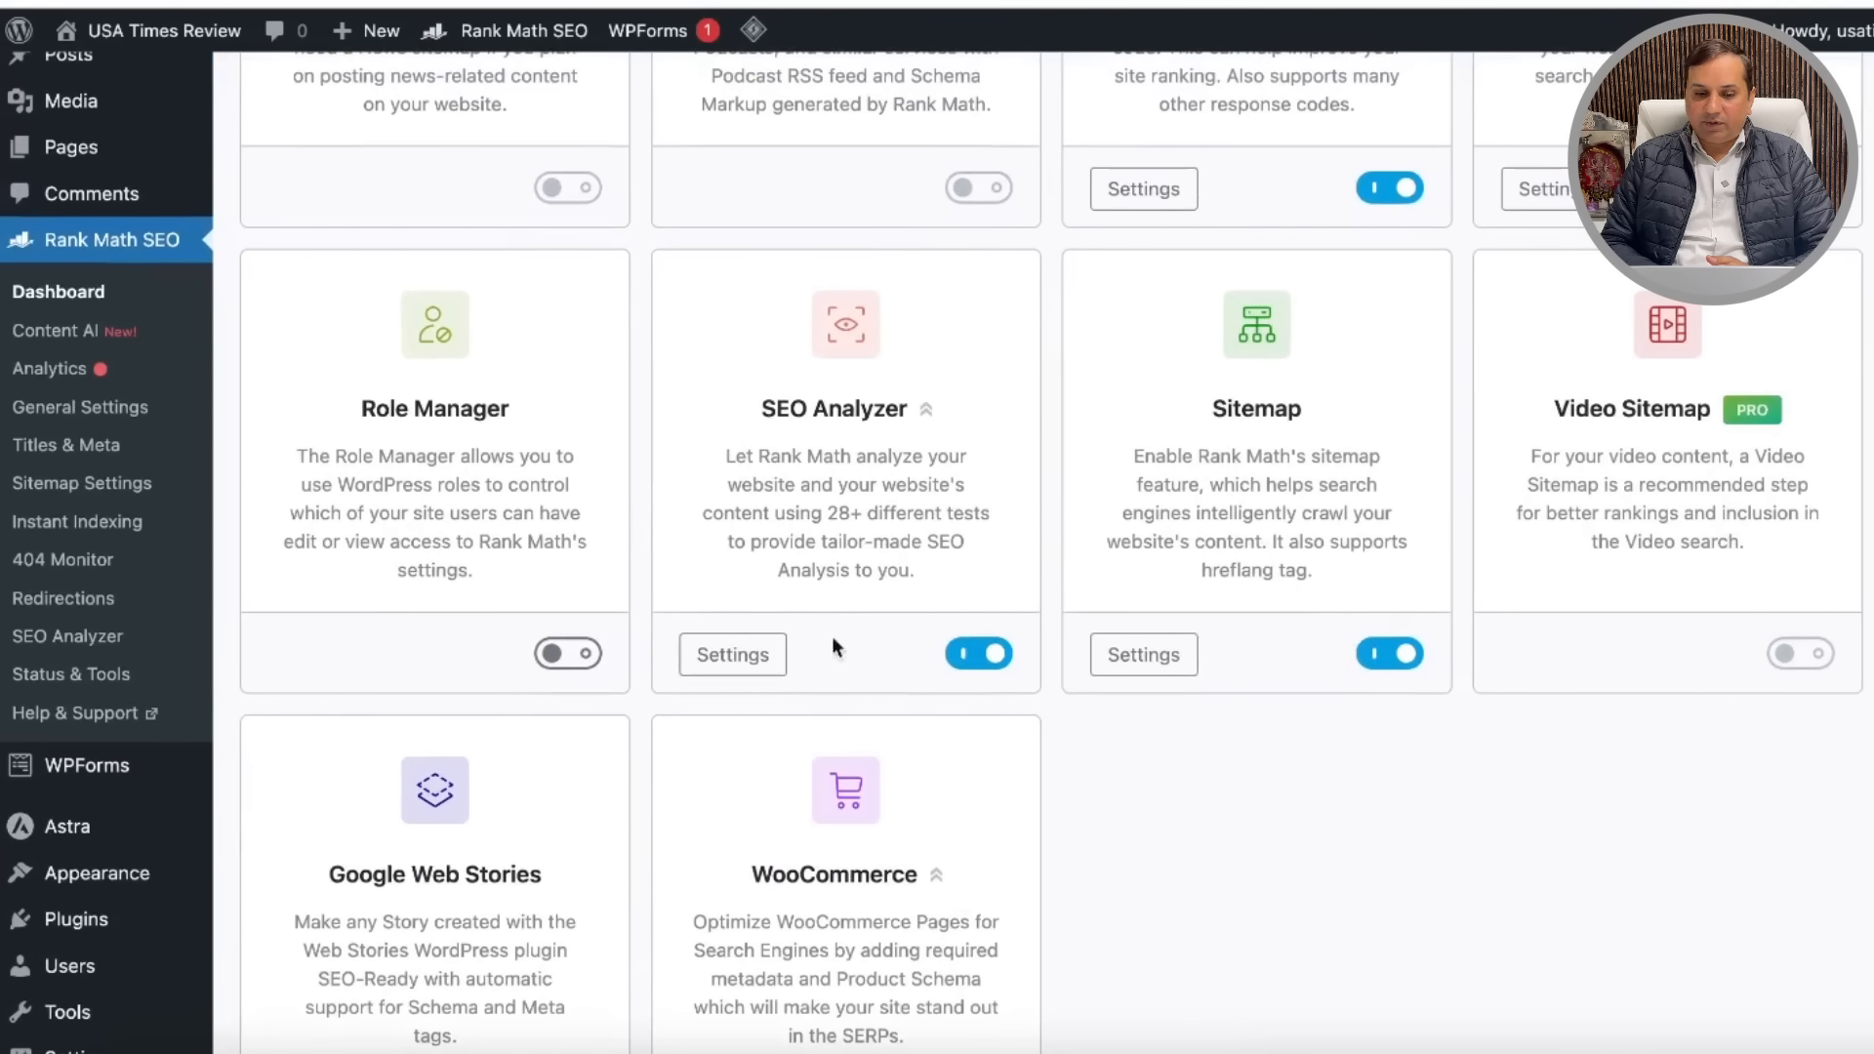
{"action": "scroll", "coordinate": [740, 726], "scroll_direction": "down", "scroll_amount": 2}
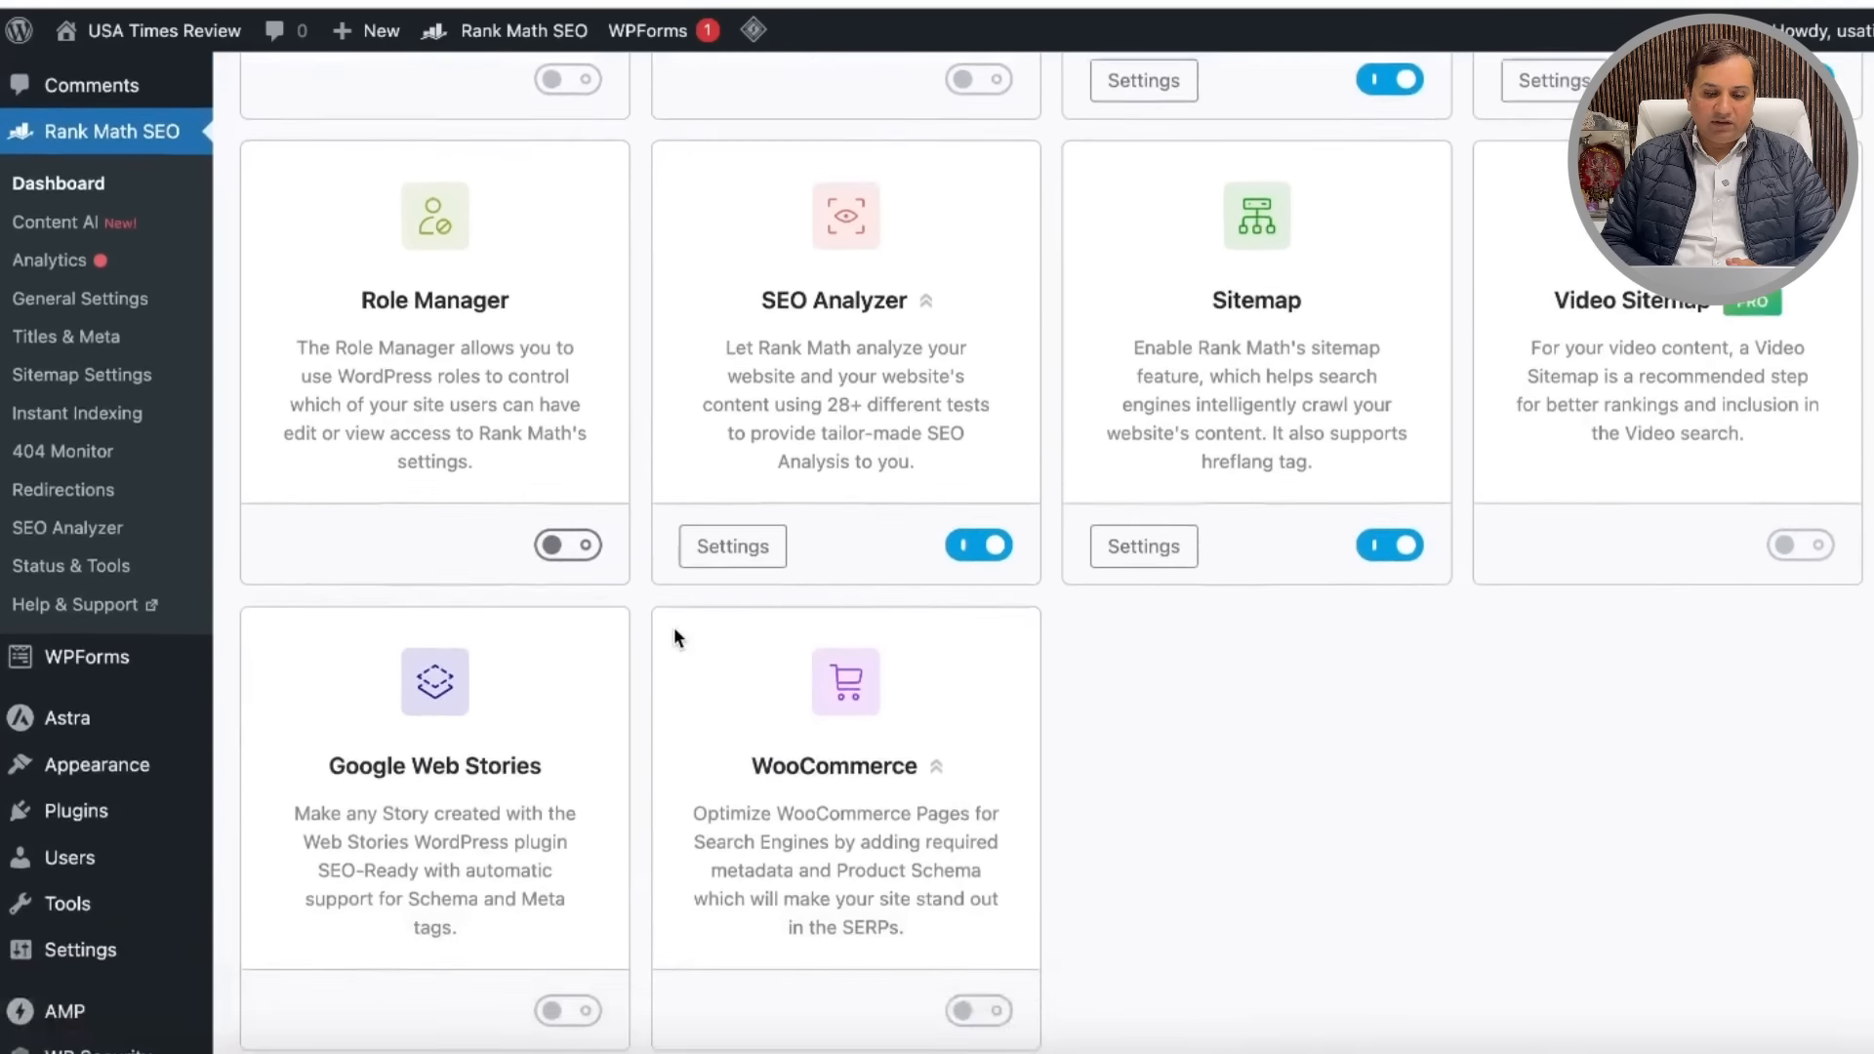
{"action": "scroll", "coordinate": [763, 547], "scroll_direction": "down", "scroll_amount": 1}
{"action": "mouse_move", "coordinate": [585, 880]}
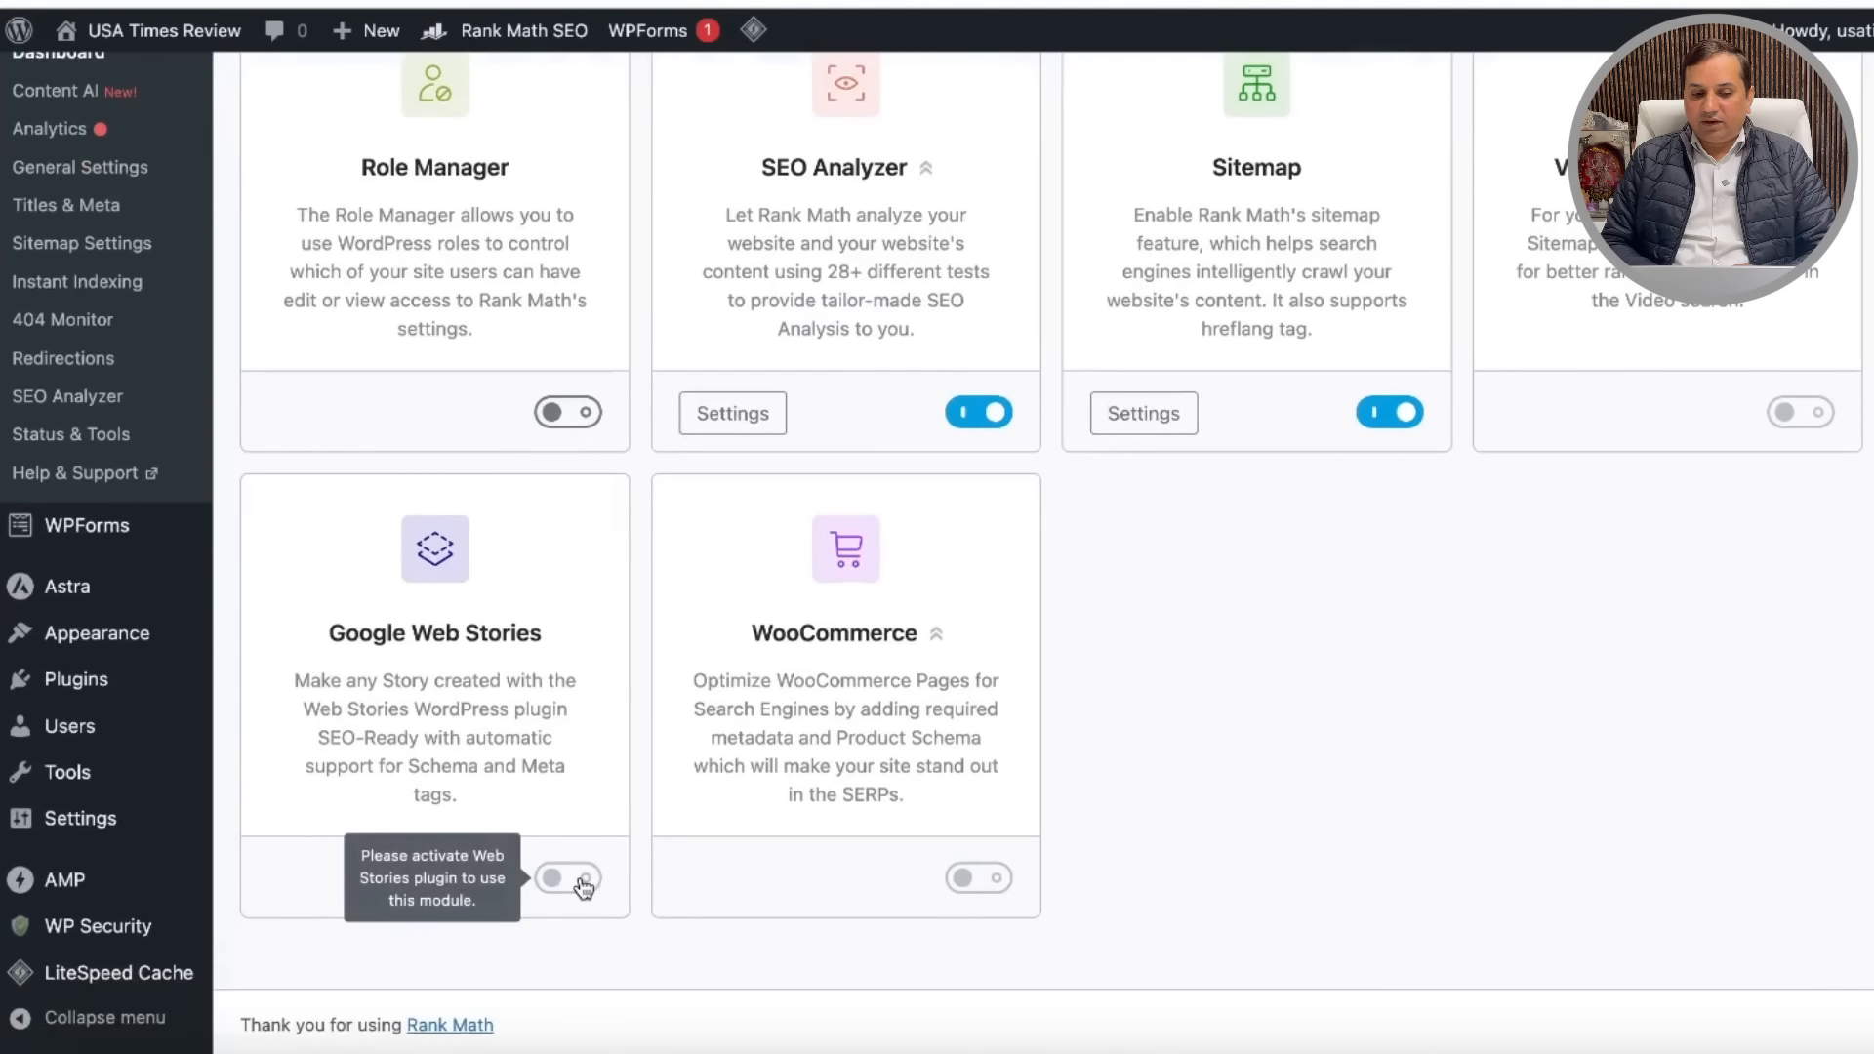
{"action": "scroll", "coordinate": [906, 553], "scroll_direction": "up", "scroll_amount": 10}
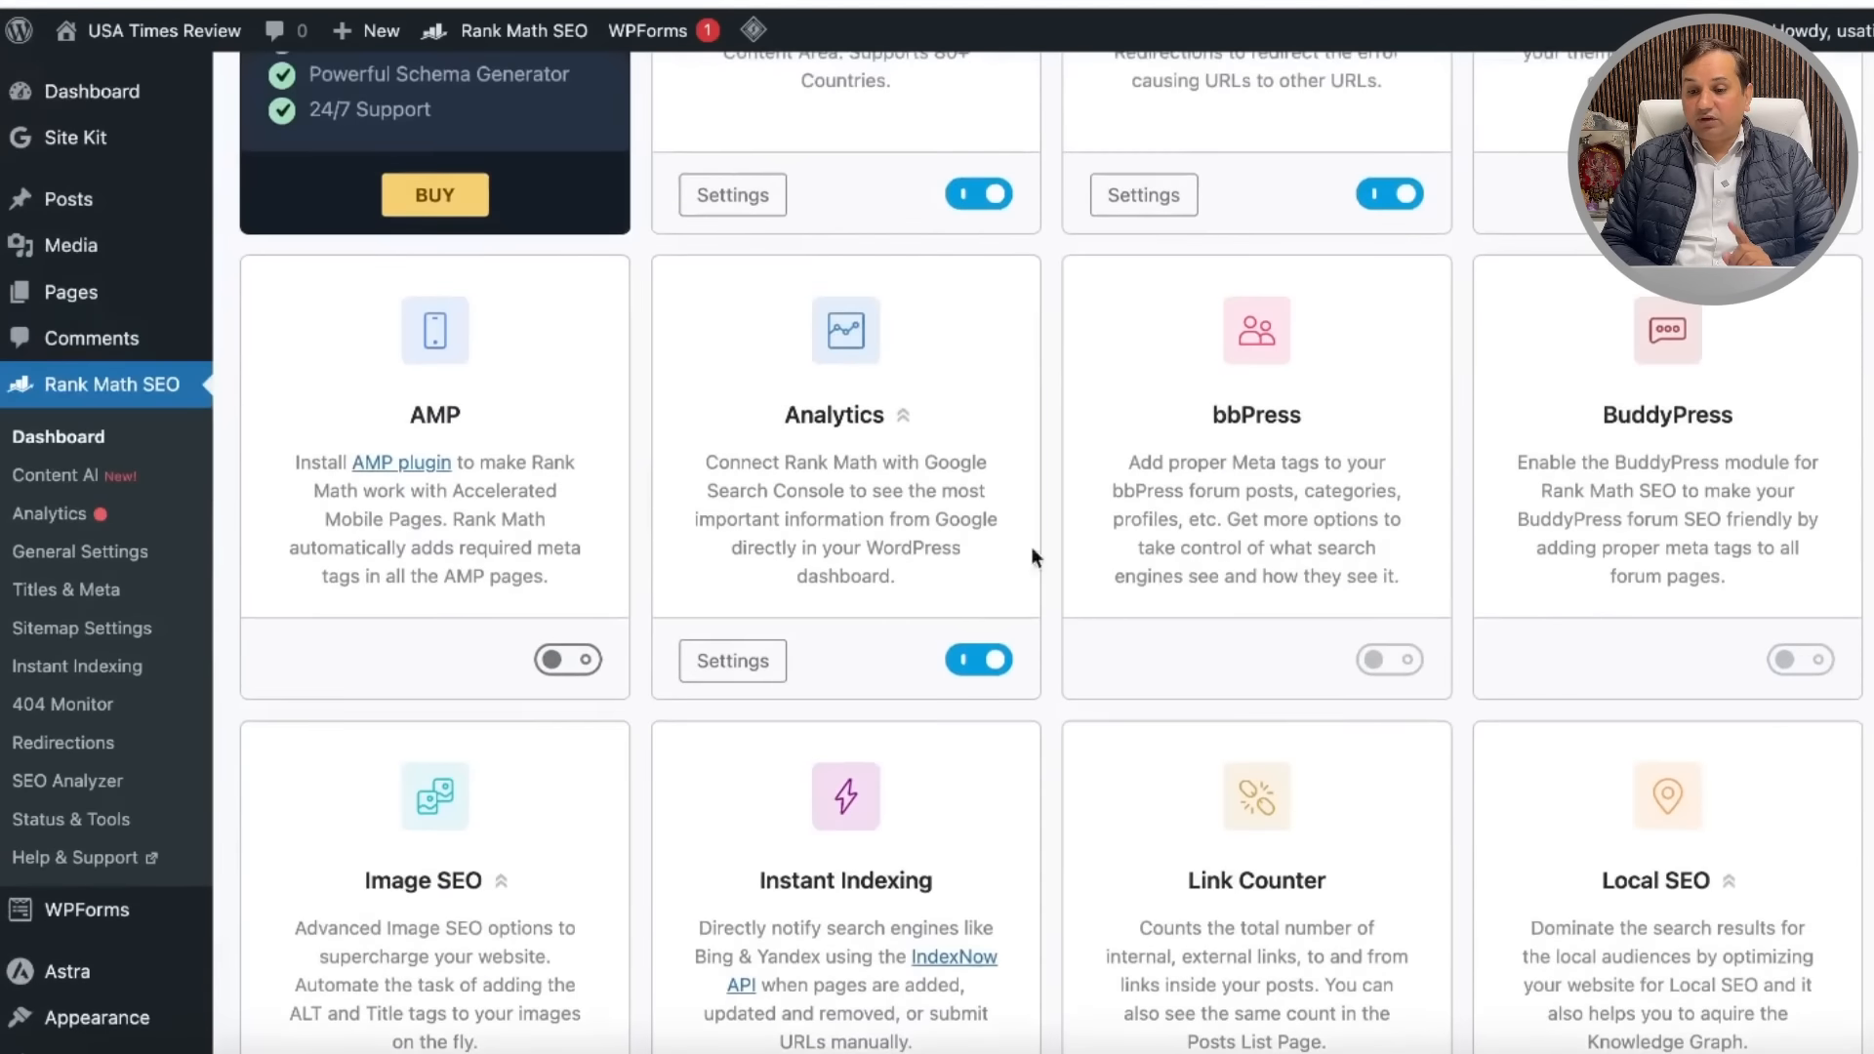
{"action": "scroll", "coordinate": [1251, 640], "scroll_direction": "up", "scroll_amount": 5}
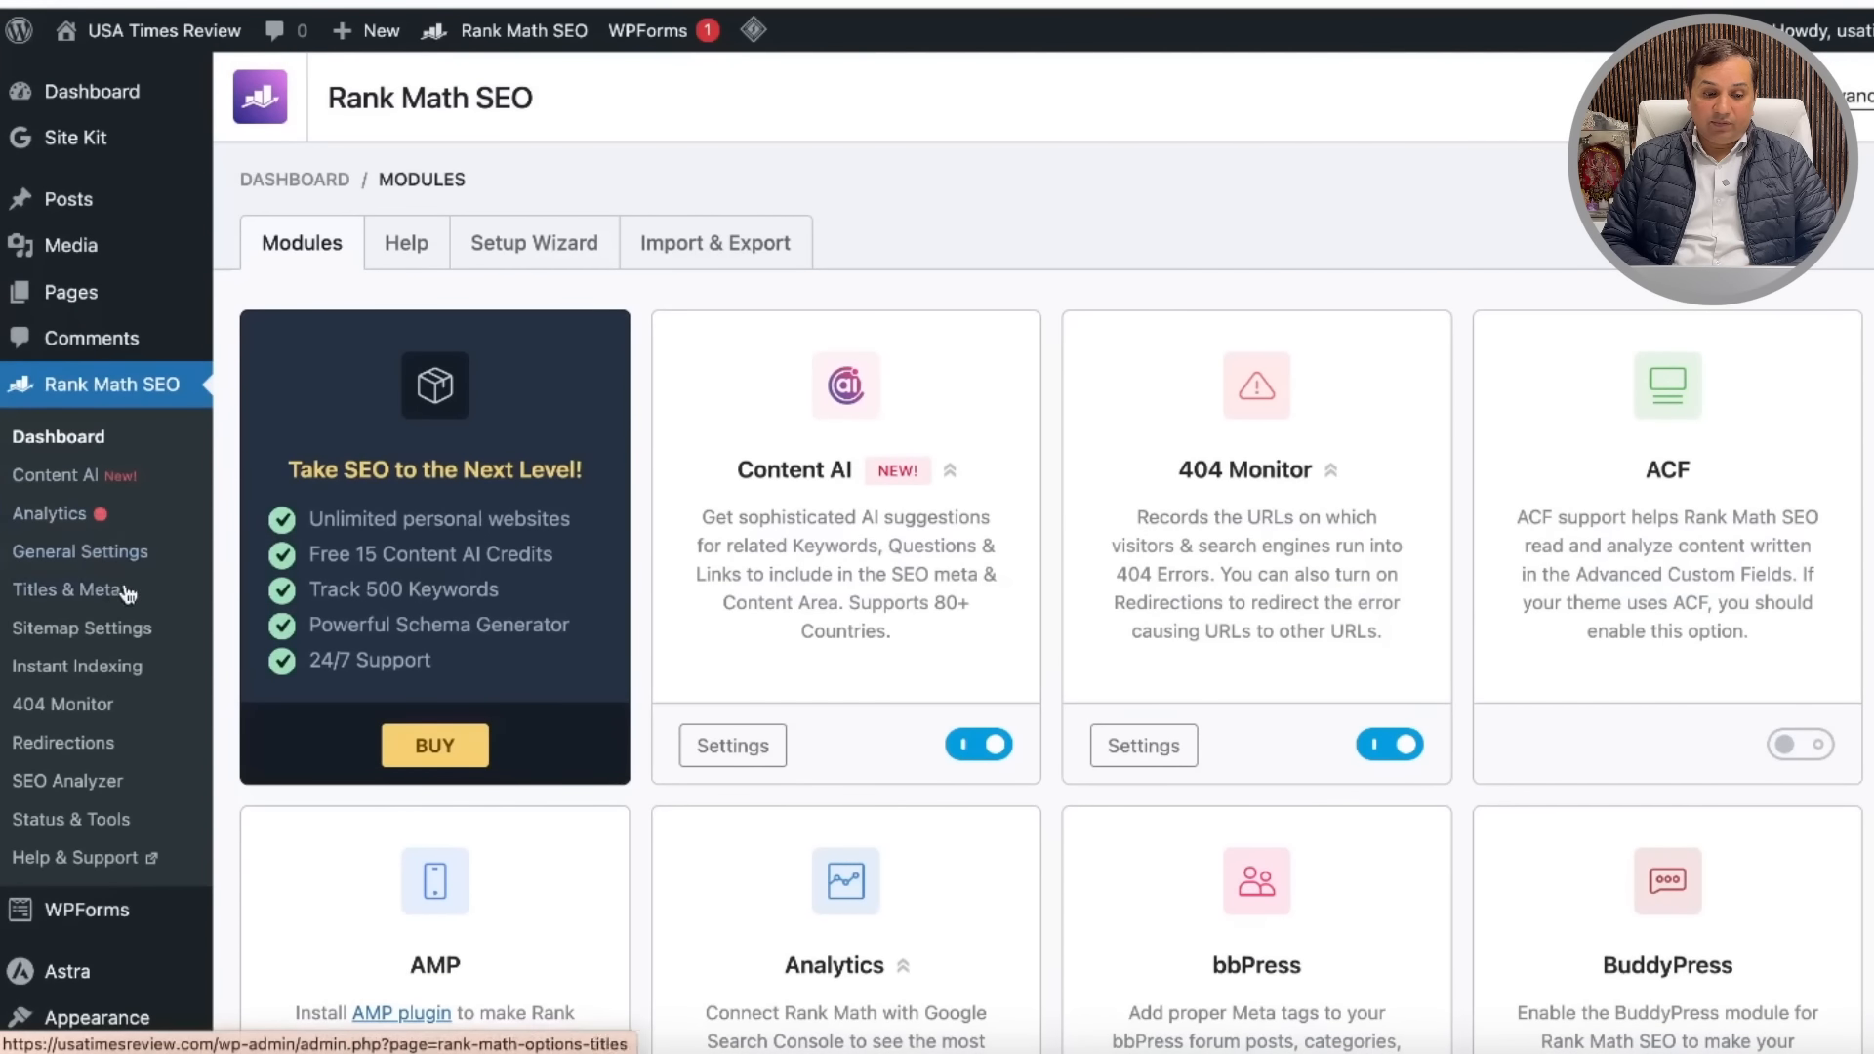
{"action": "scroll", "coordinate": [76, 904], "scroll_direction": "down", "scroll_amount": 4}
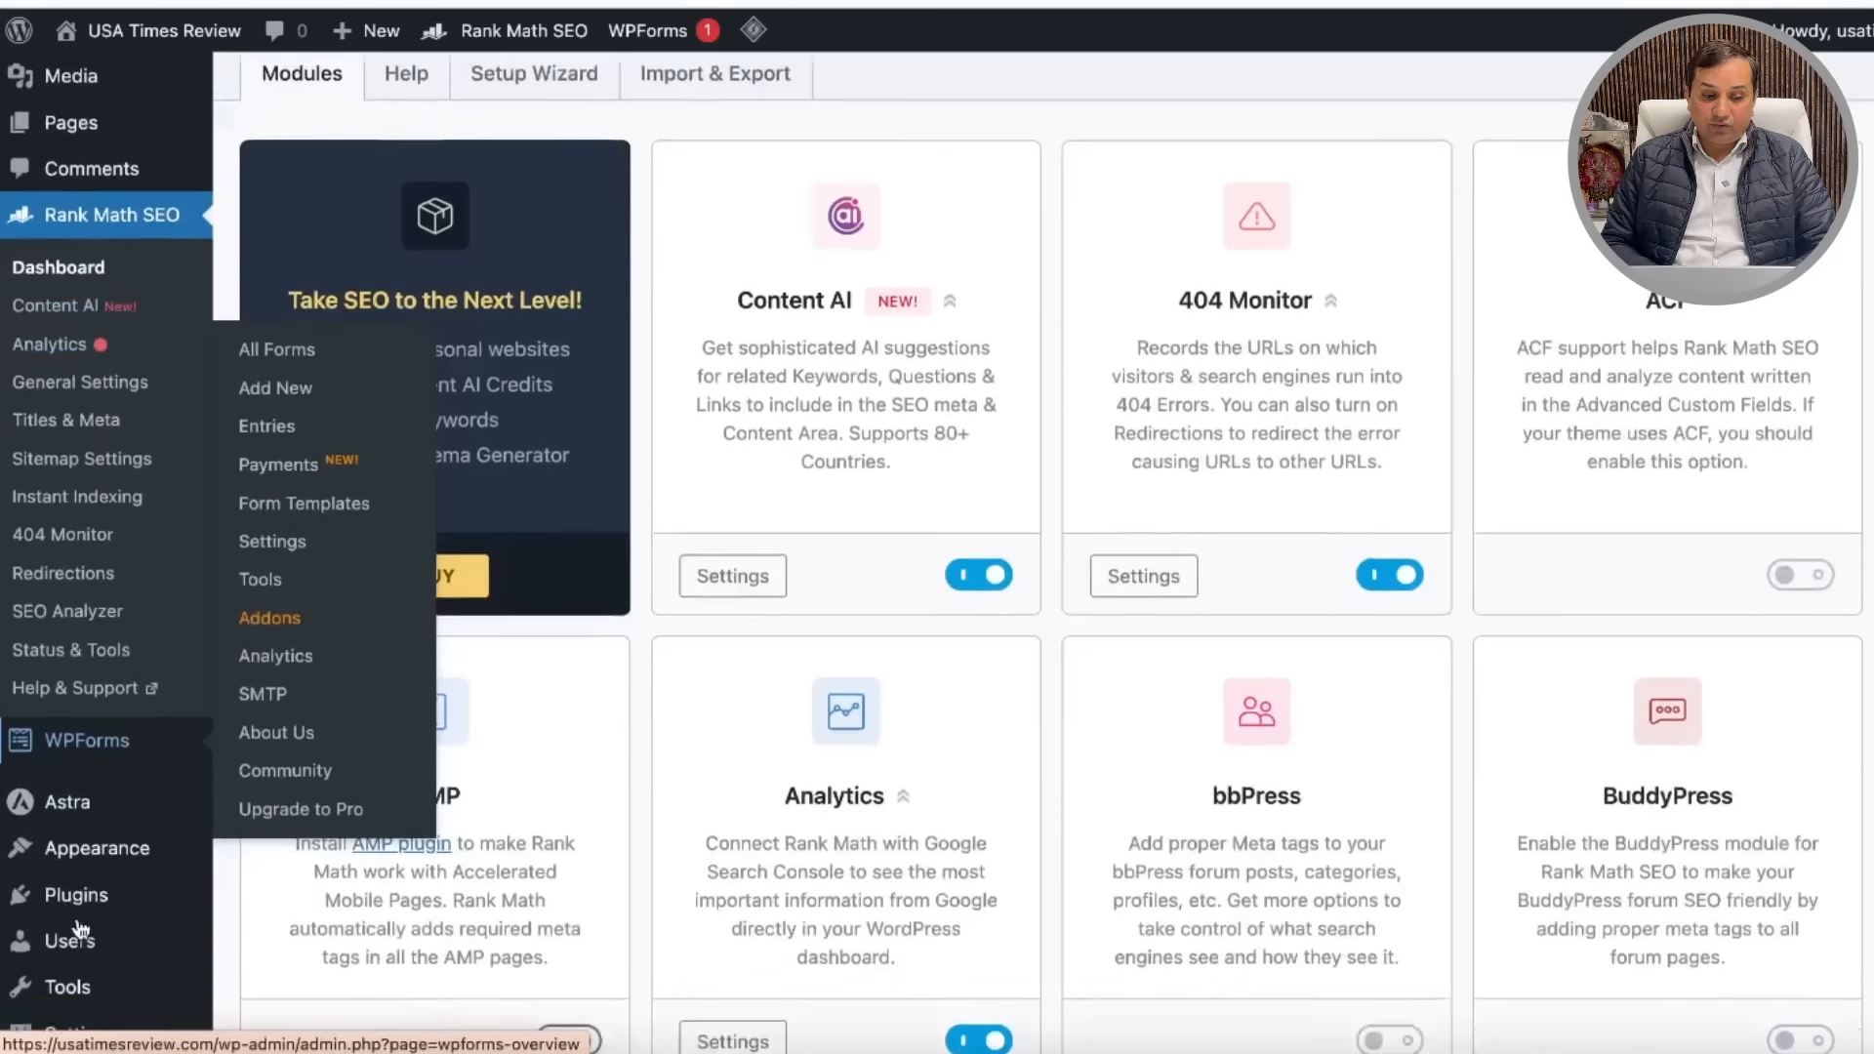
{"action": "mouse_move", "coordinate": [109, 764]}
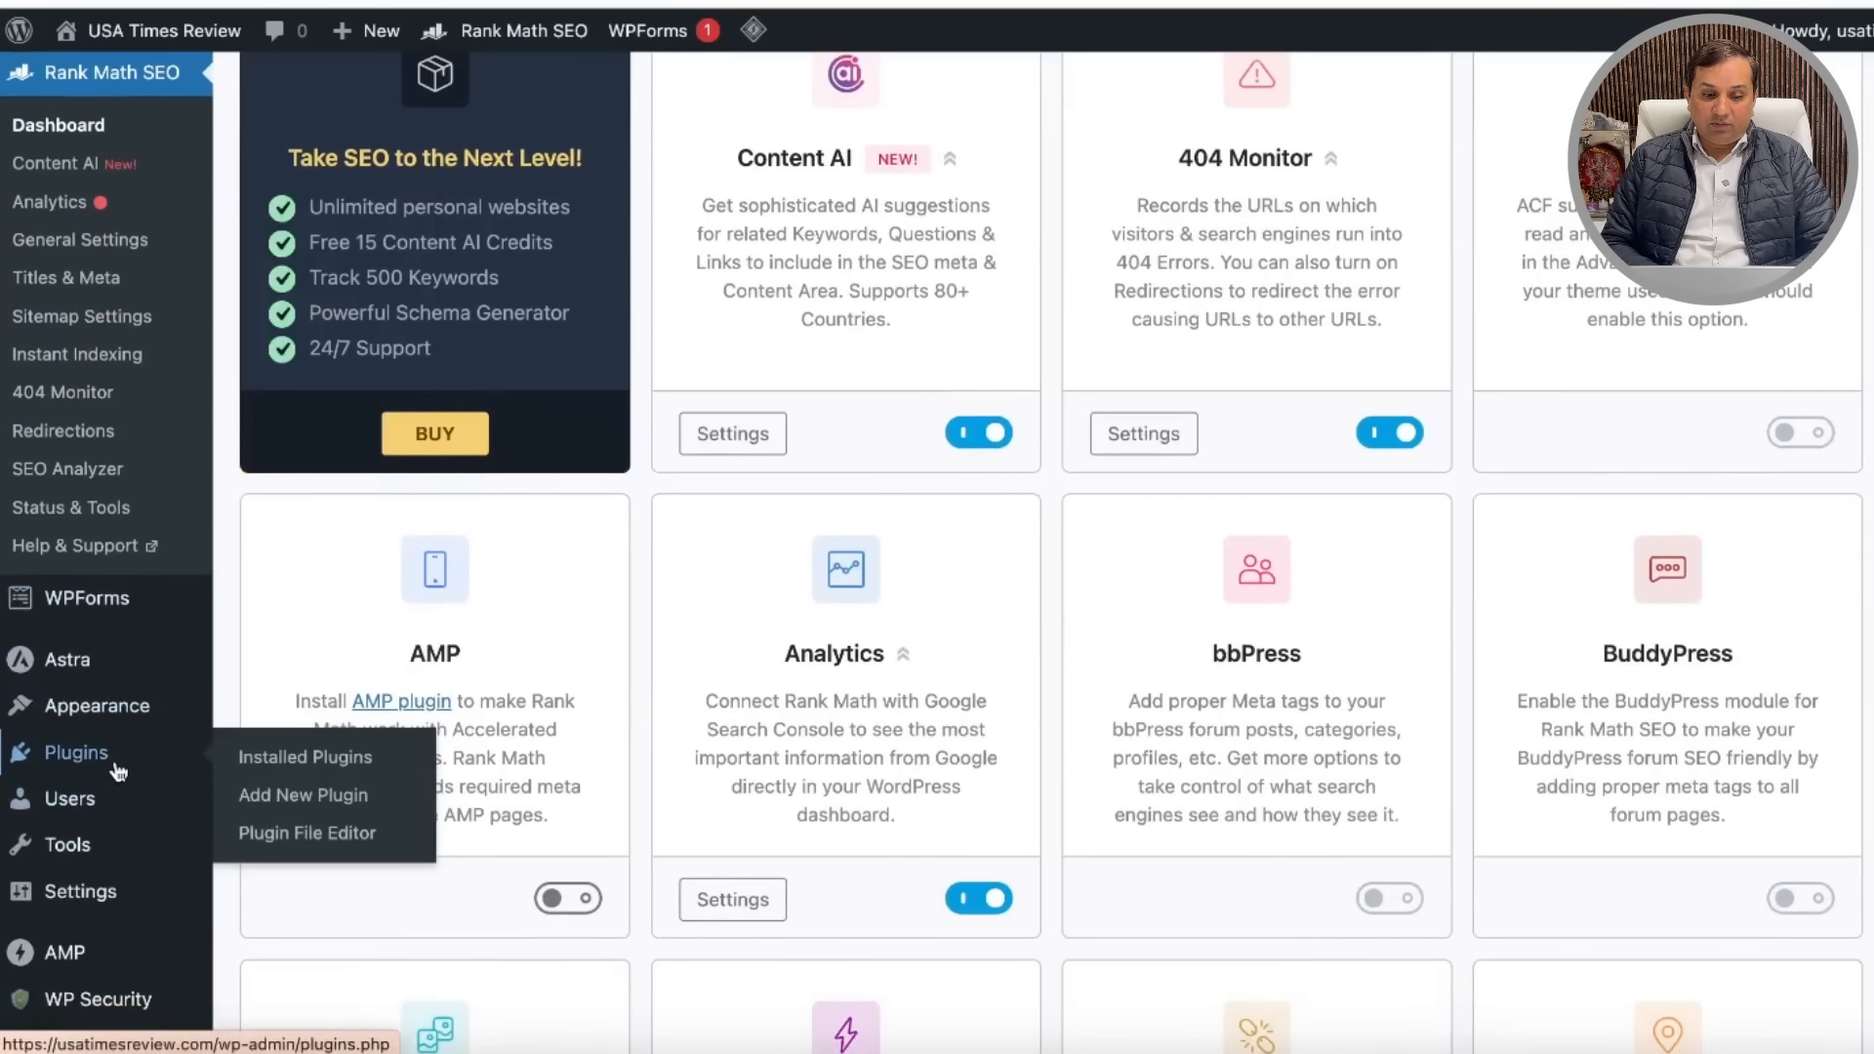
Step: Activate Web Stories from the Installed Plugins list, adding Stories to the admin menu
{"action": "left_click", "coordinate": [351, 768]}
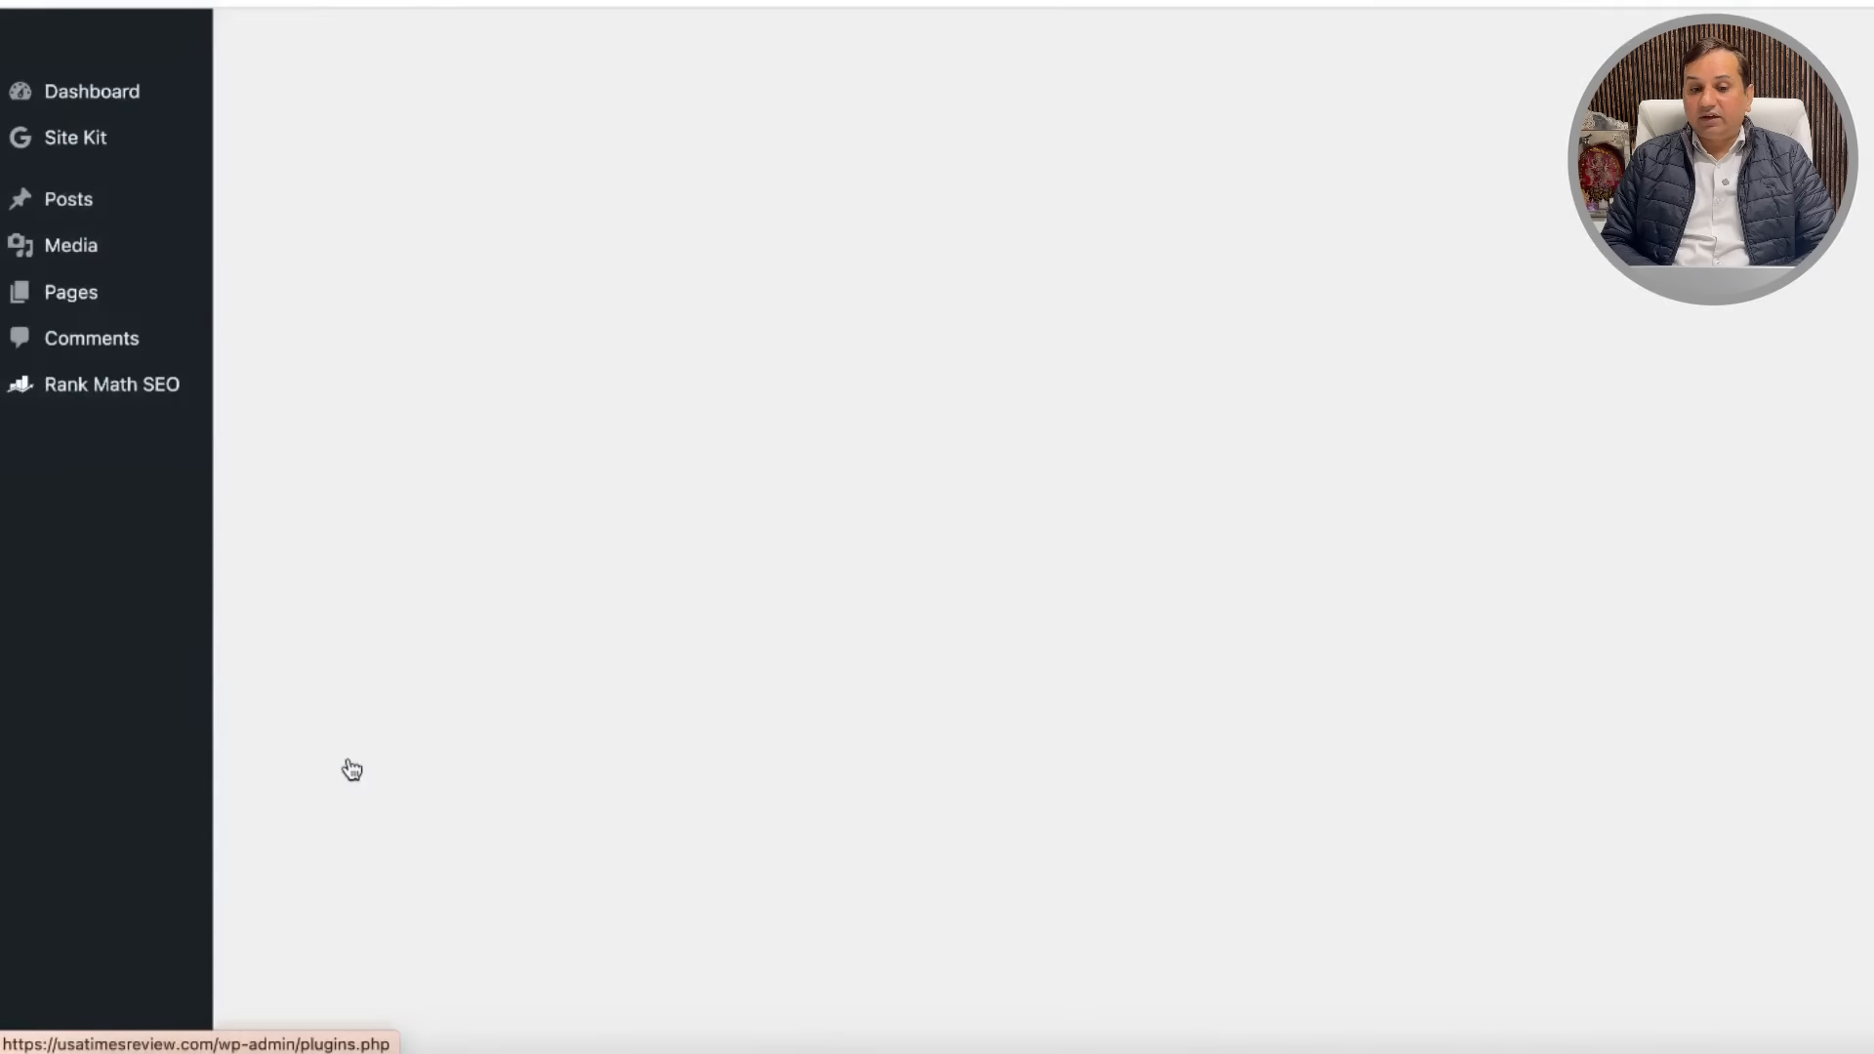
{"action": "scroll", "coordinate": [1077, 576], "scroll_direction": "down", "scroll_amount": 5}
{"action": "scroll", "coordinate": [594, 506], "scroll_direction": "up", "scroll_amount": 4}
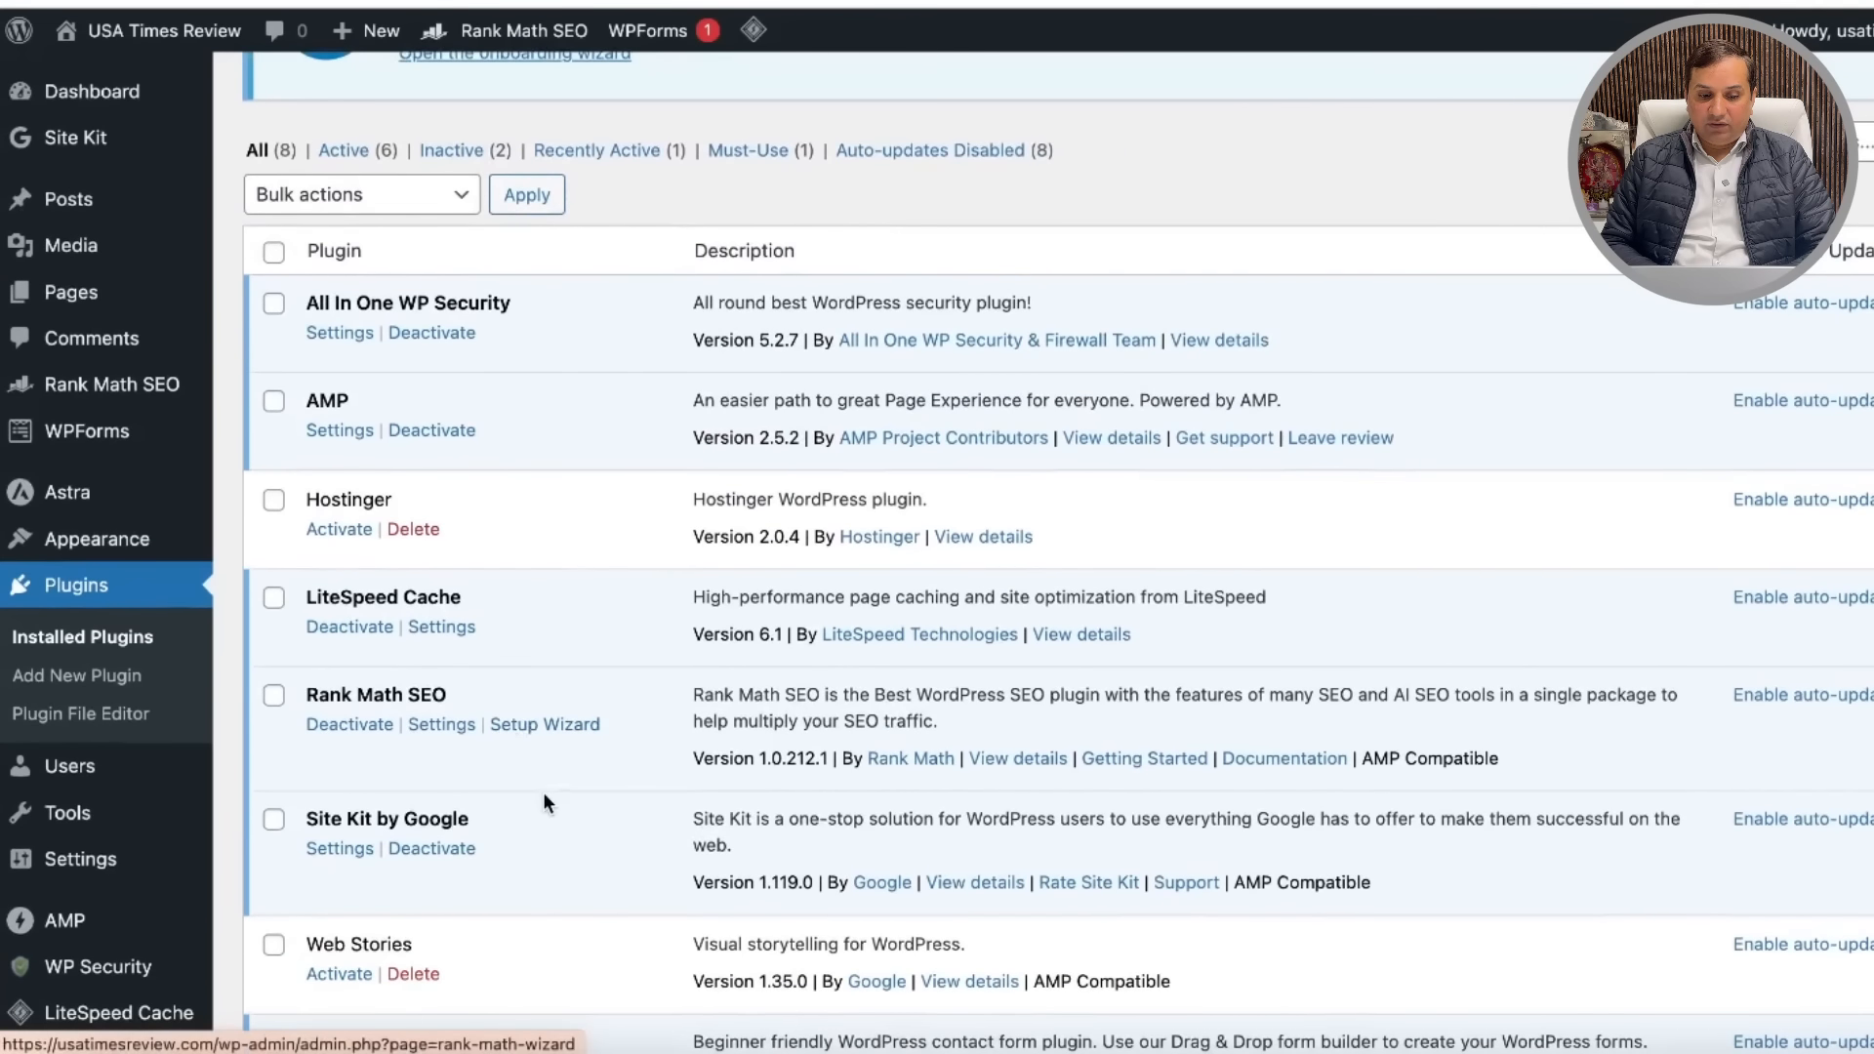
{"action": "scroll", "coordinate": [521, 863], "scroll_direction": "down", "scroll_amount": 3}
{"action": "left_click", "coordinate": [346, 752]}
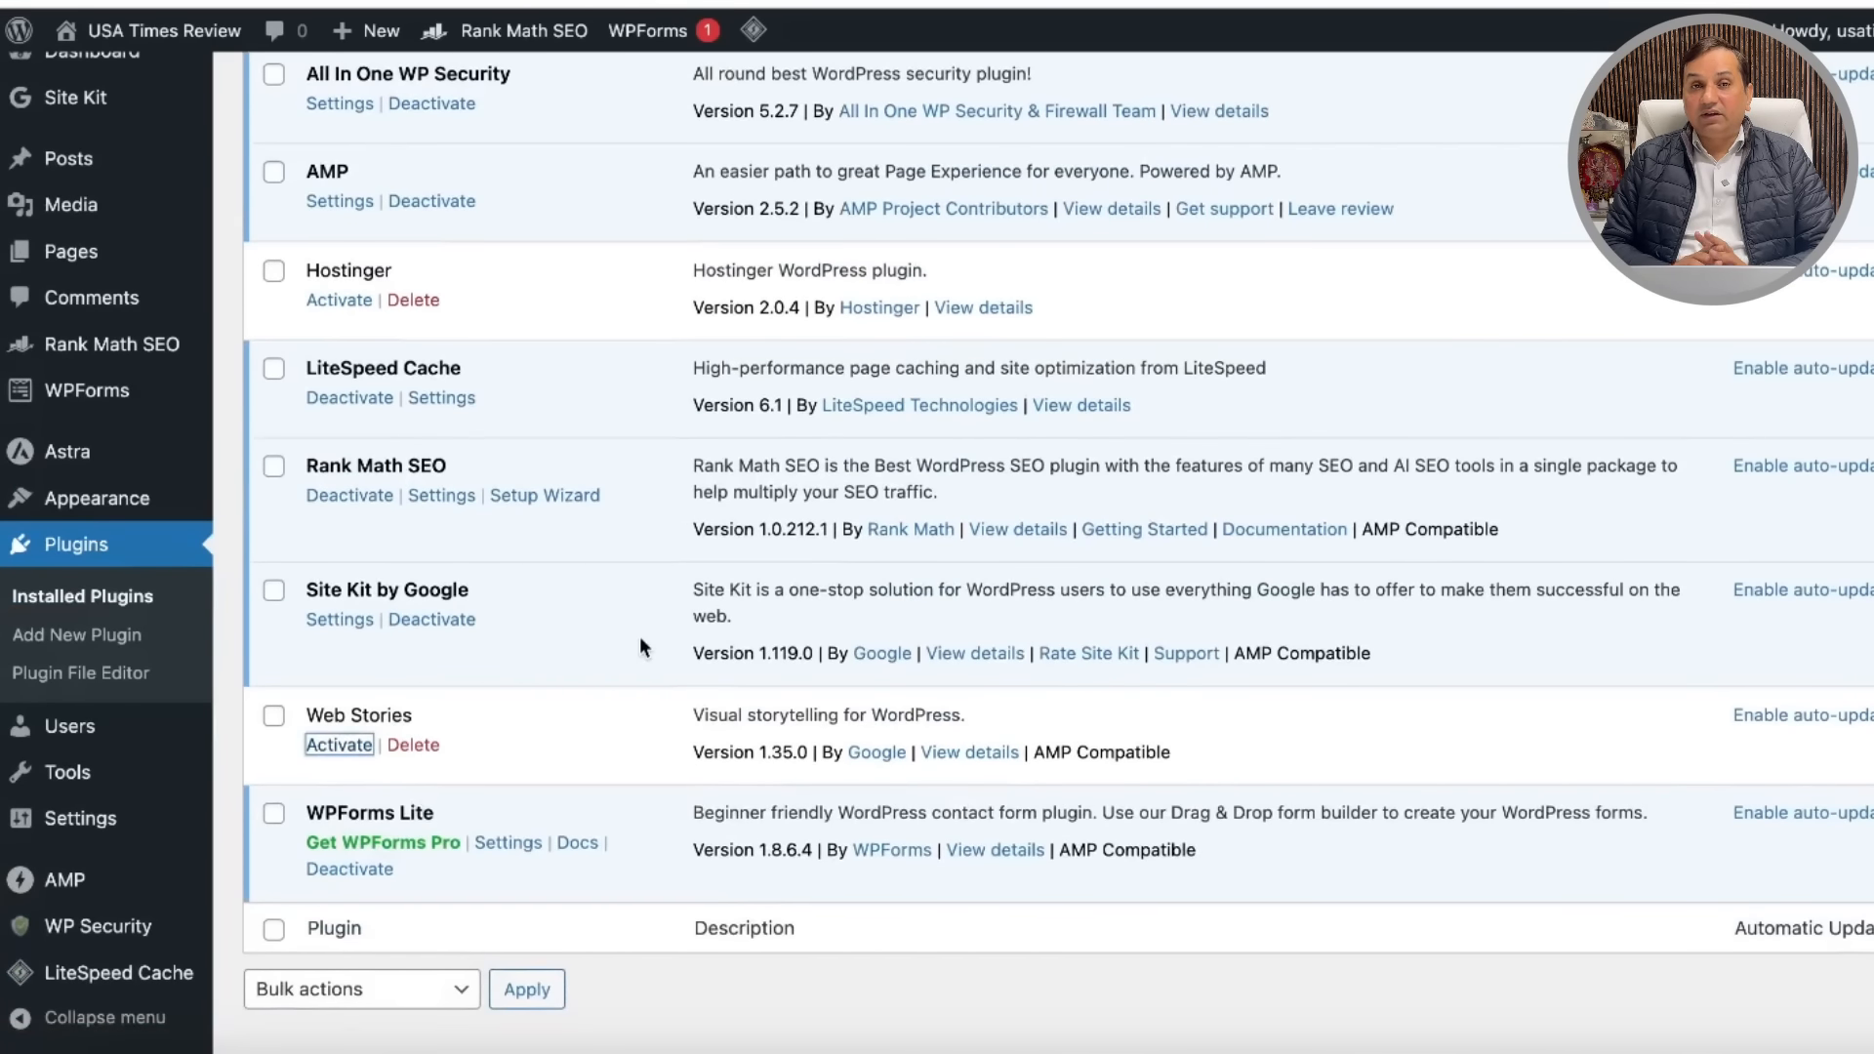
{"action": "scroll", "coordinate": [980, 596], "scroll_direction": "down", "scroll_amount": 10}
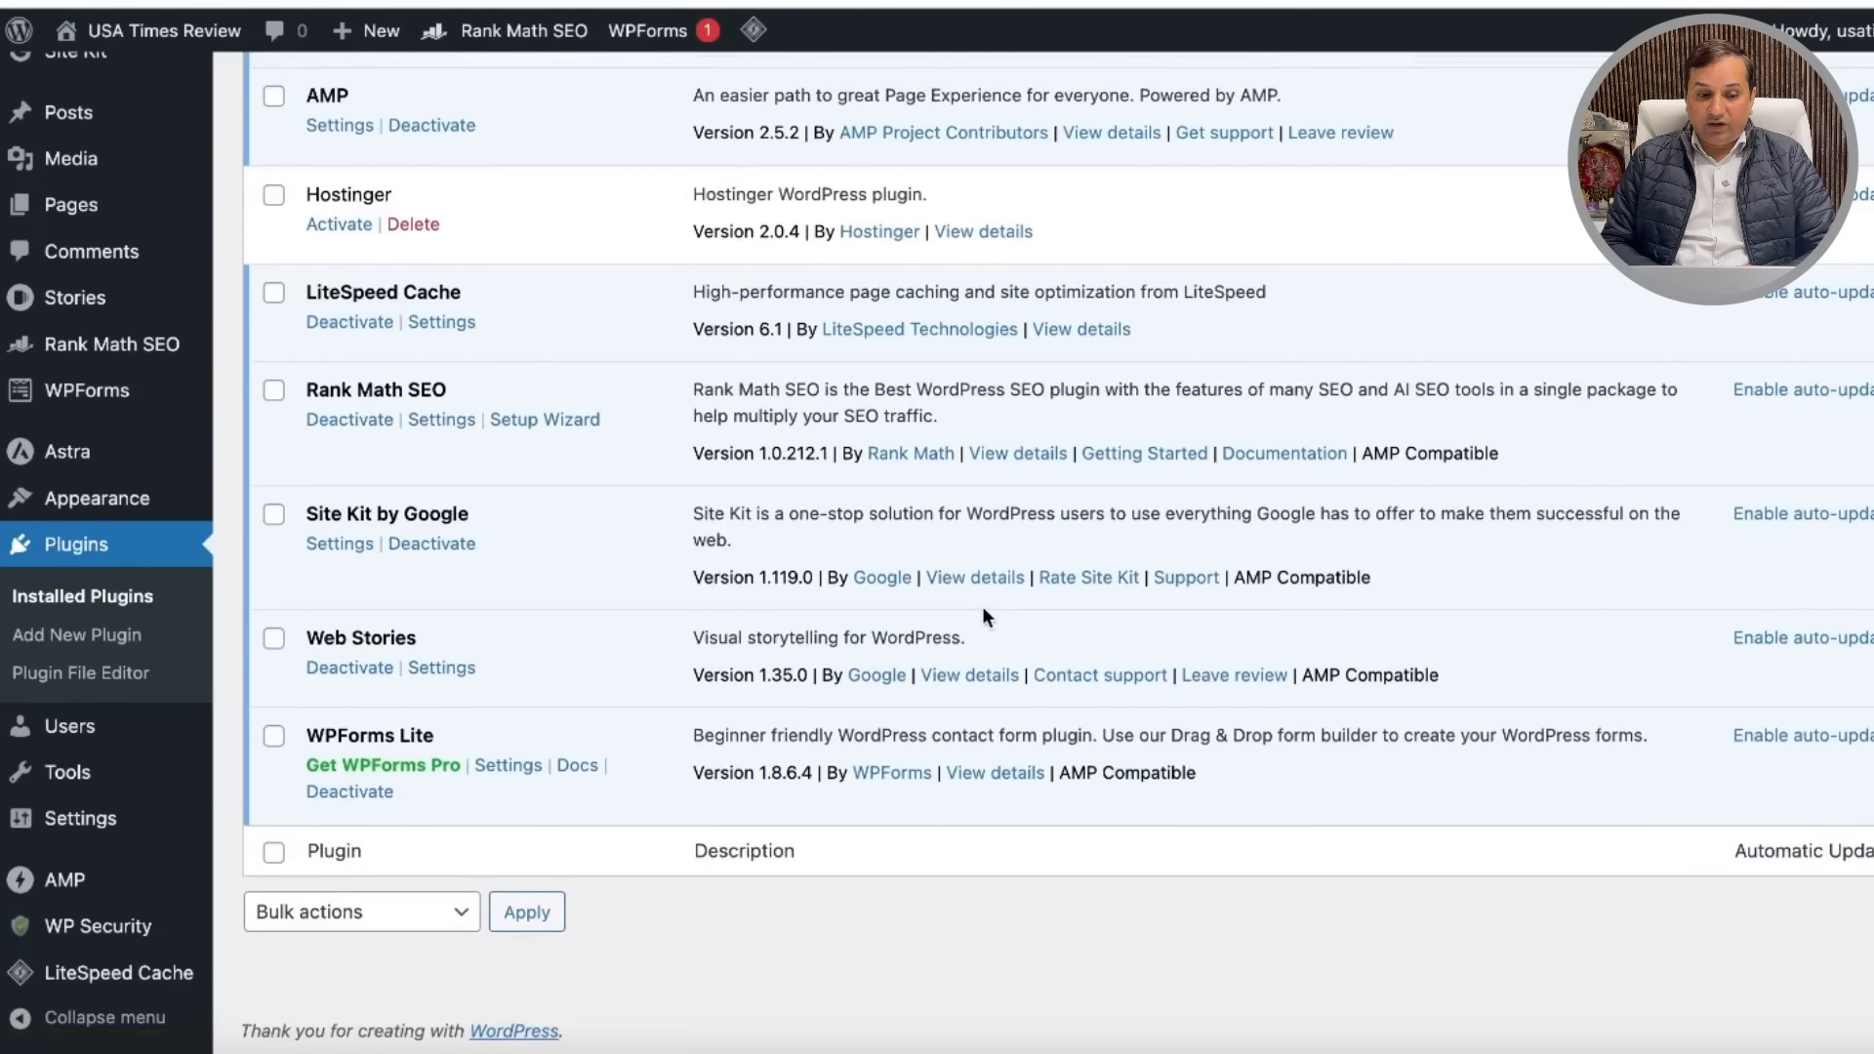
{"action": "scroll", "coordinate": [594, 531], "scroll_direction": "up", "scroll_amount": 2}
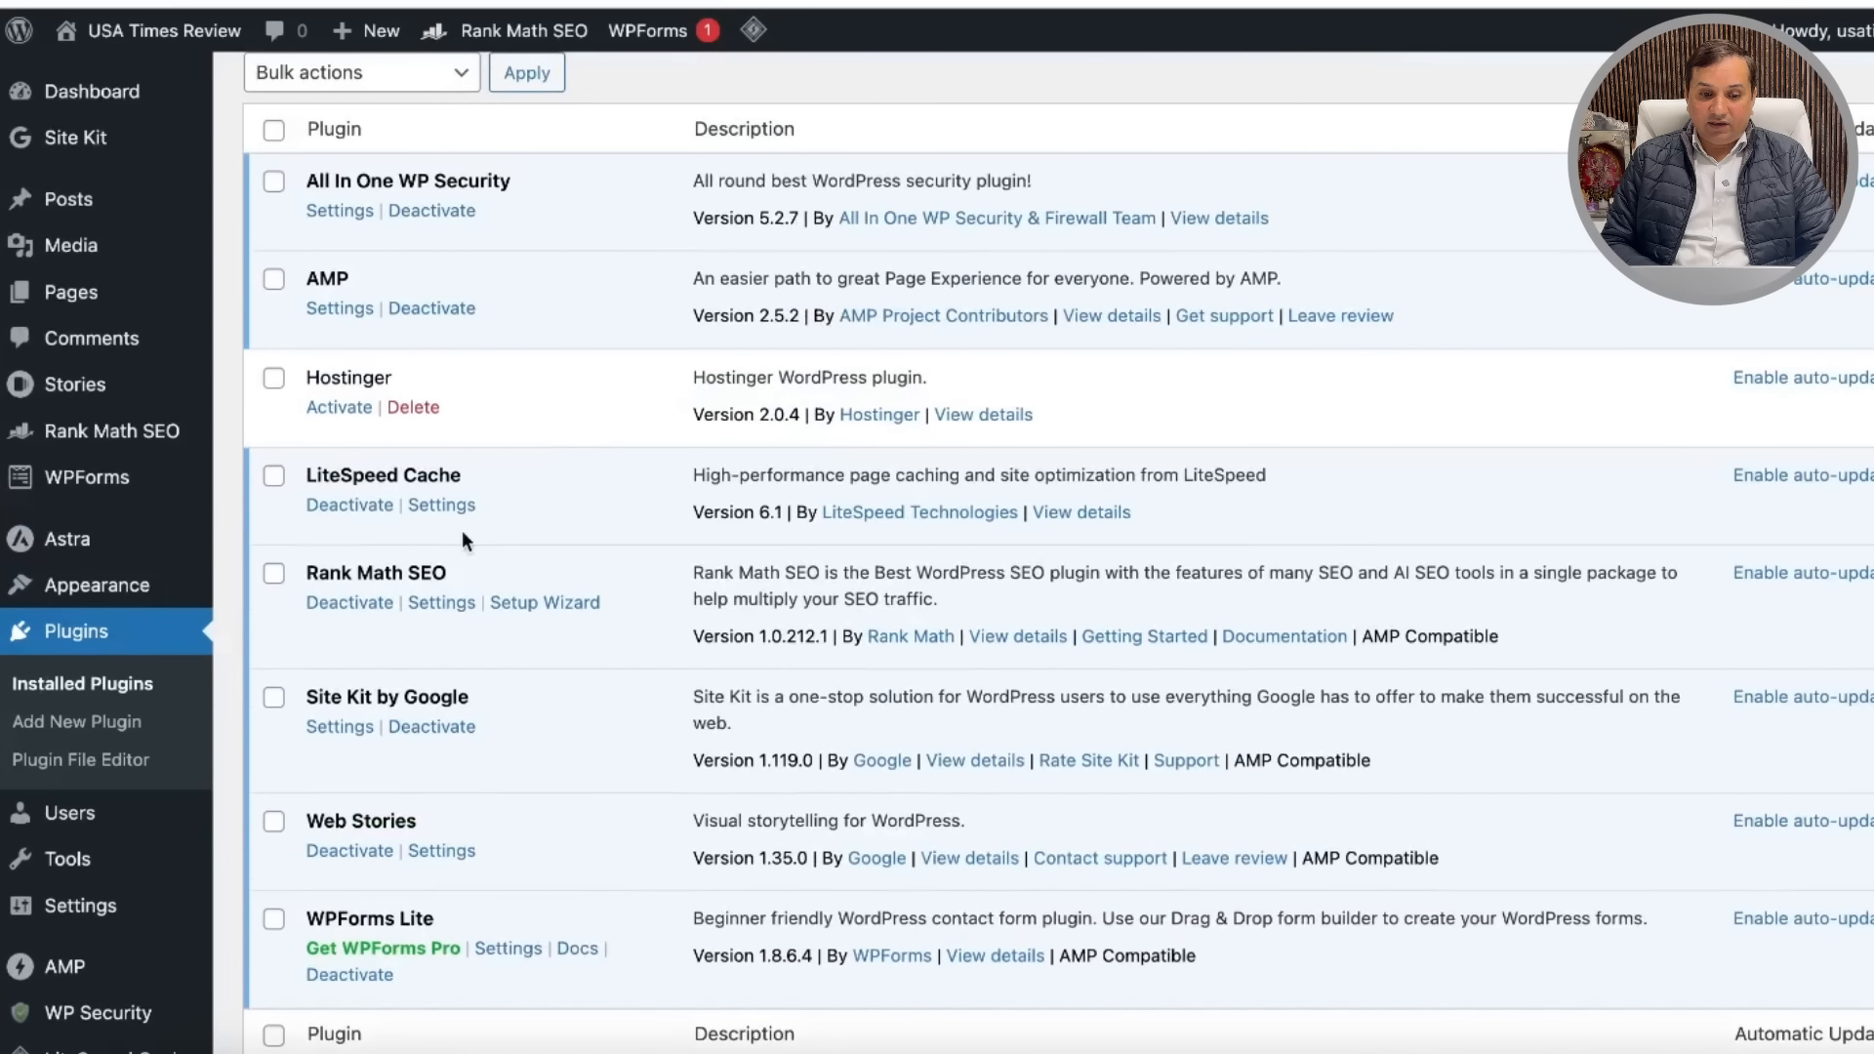
Step: Open Rank Math SEO settings and review the Dashboard modules, including Google Web Stories
{"action": "left_click", "coordinate": [442, 604]}
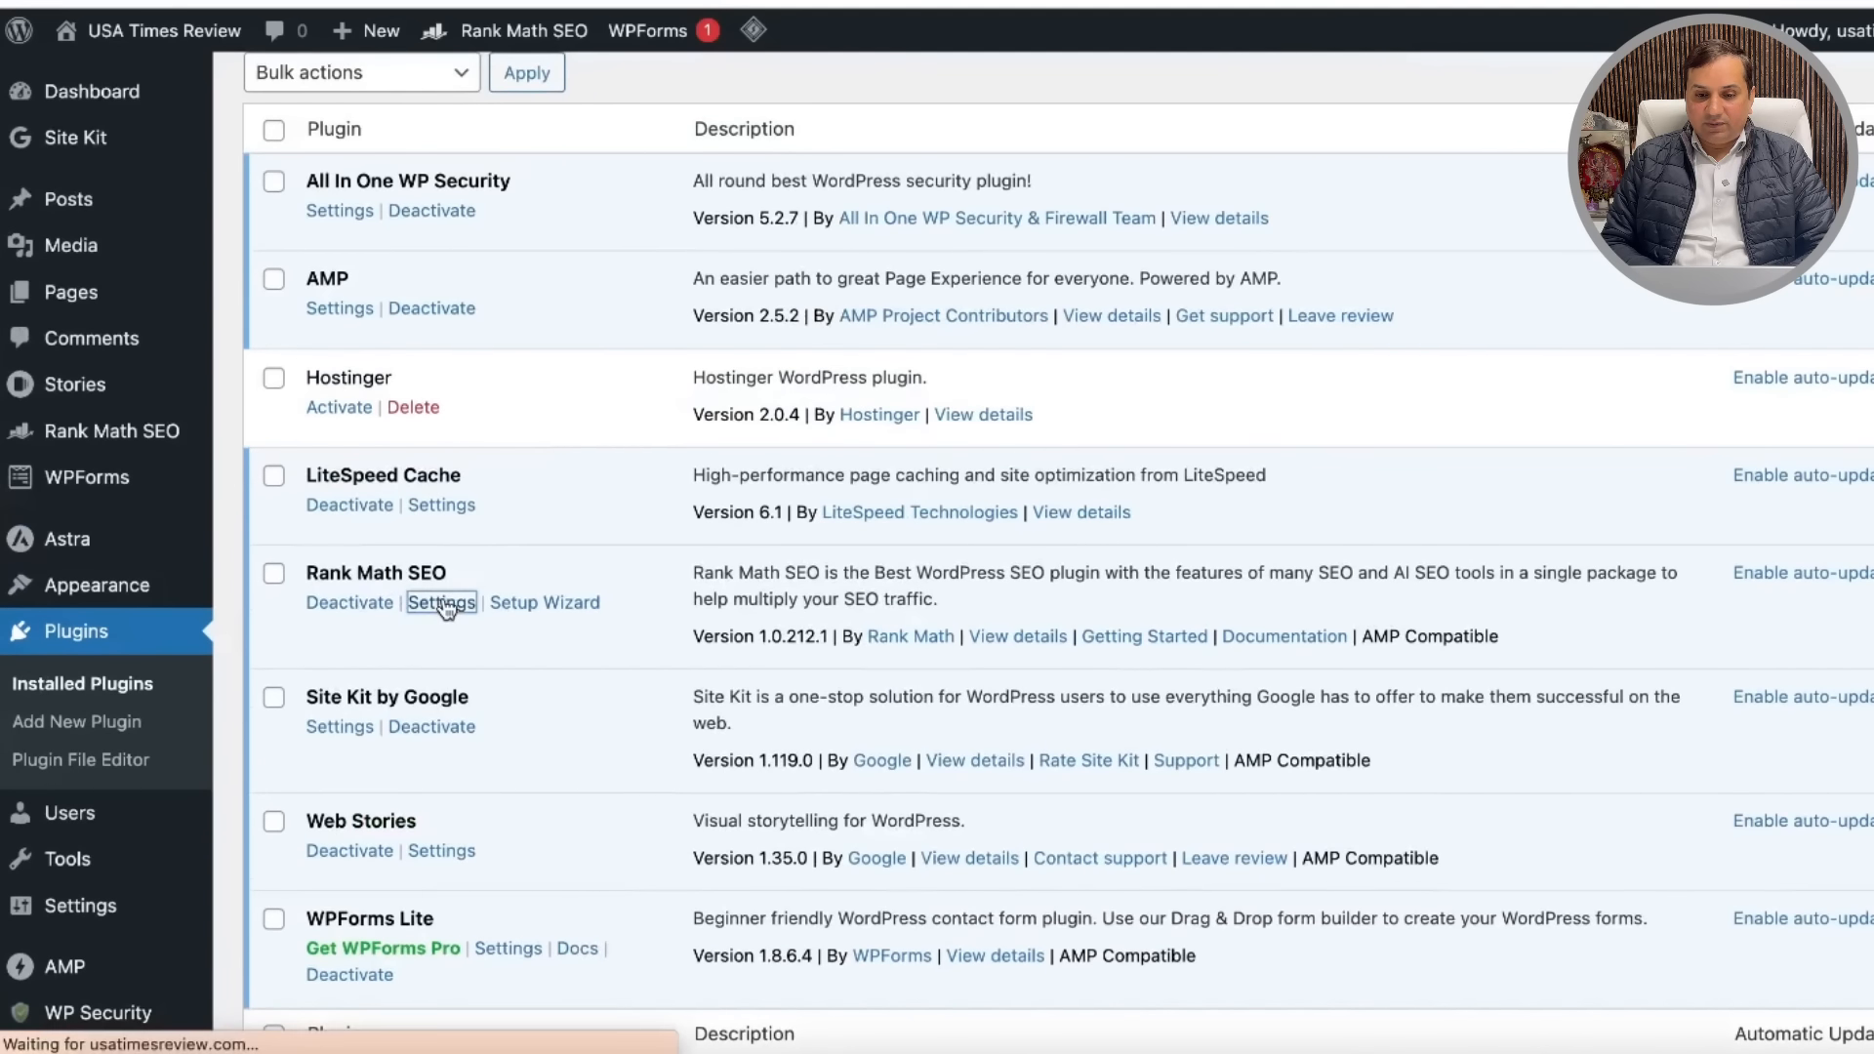
{"action": "scroll", "coordinate": [1008, 539], "scroll_direction": "down", "scroll_amount": 4}
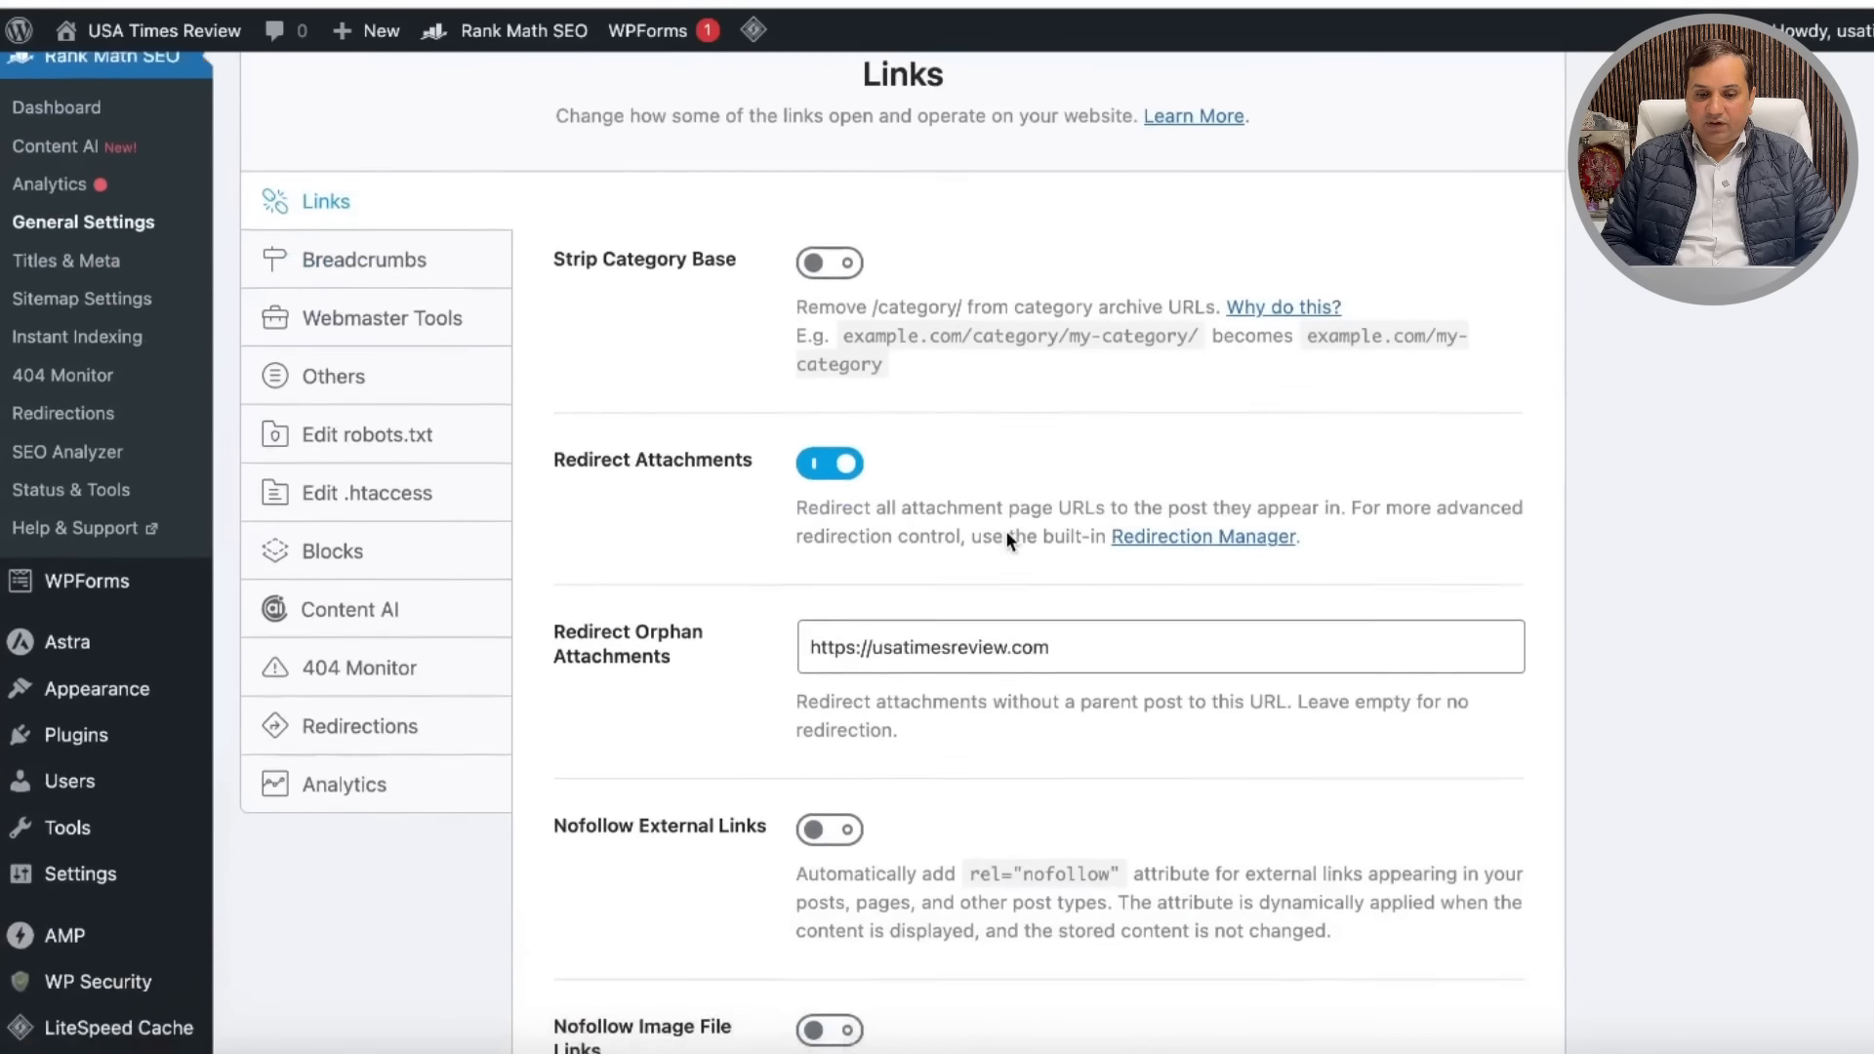
{"action": "scroll", "coordinate": [997, 418], "scroll_direction": "up", "scroll_amount": 4}
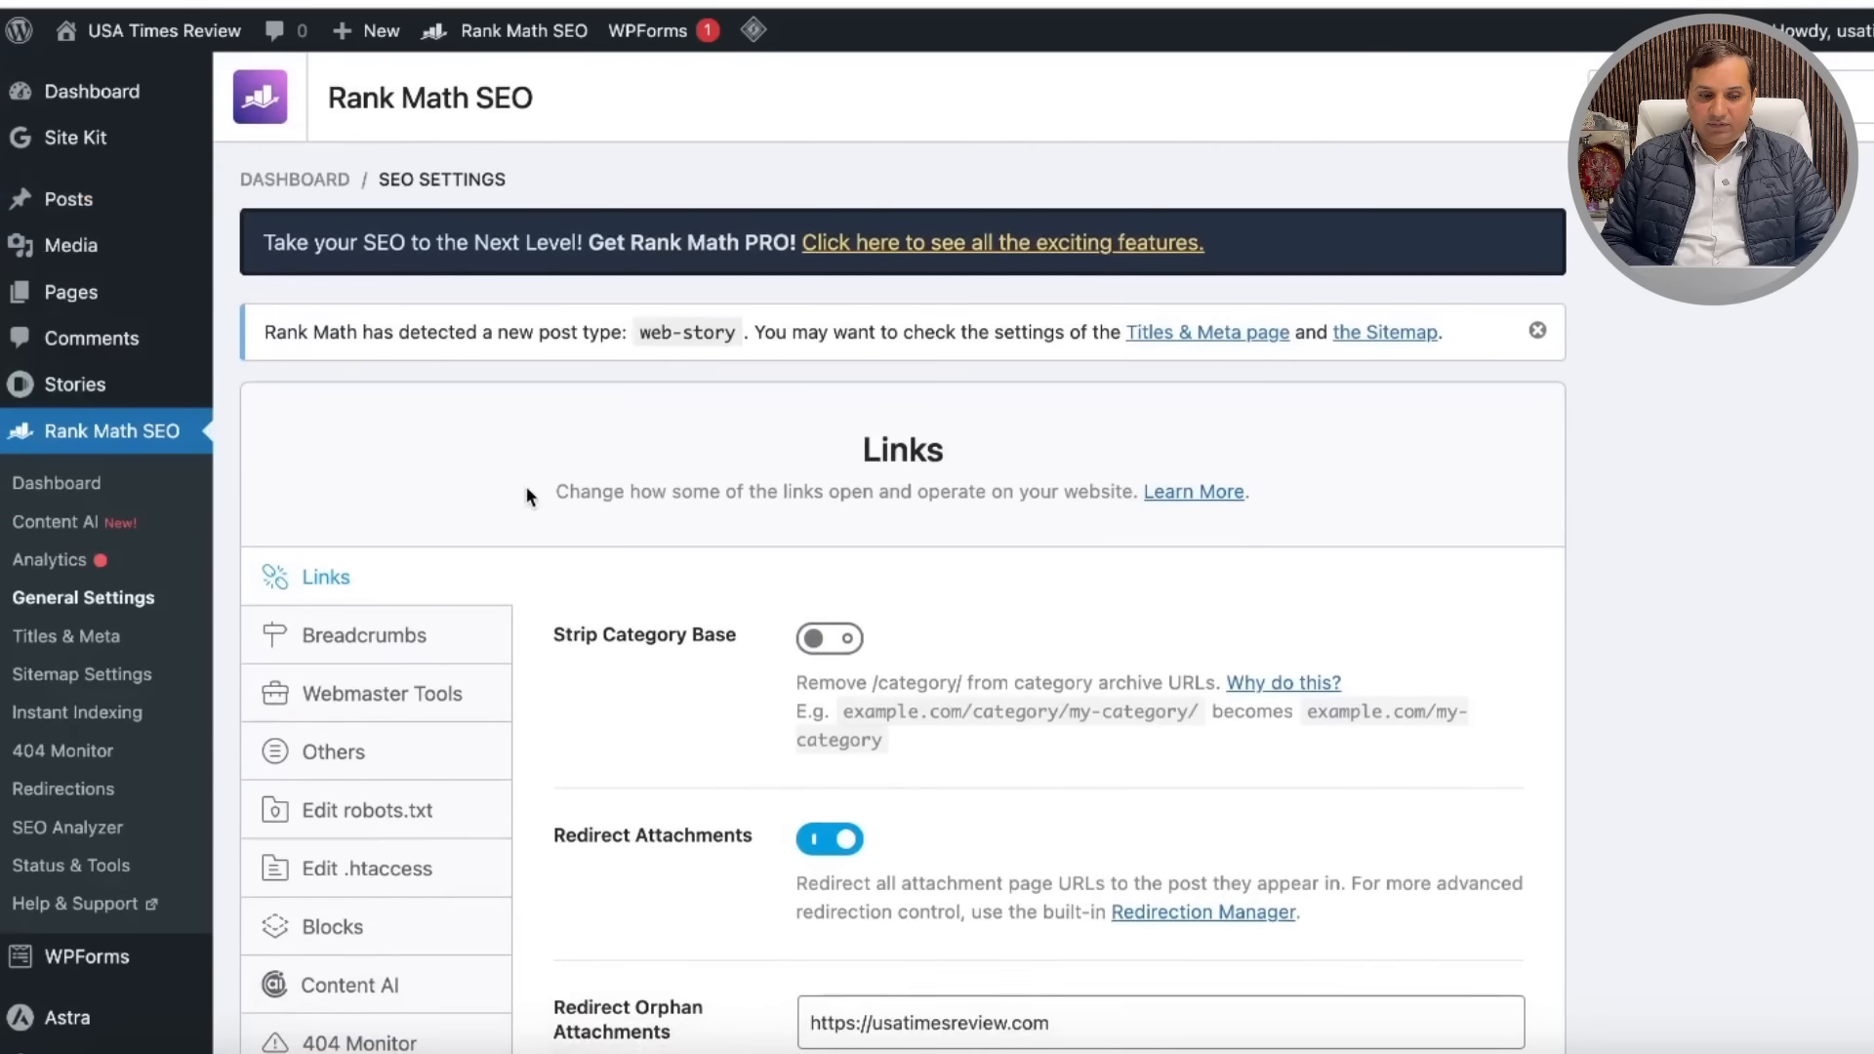
{"action": "left_click", "coordinate": [56, 494]}
{"action": "scroll", "coordinate": [1023, 568], "scroll_direction": "down", "scroll_amount": 15}
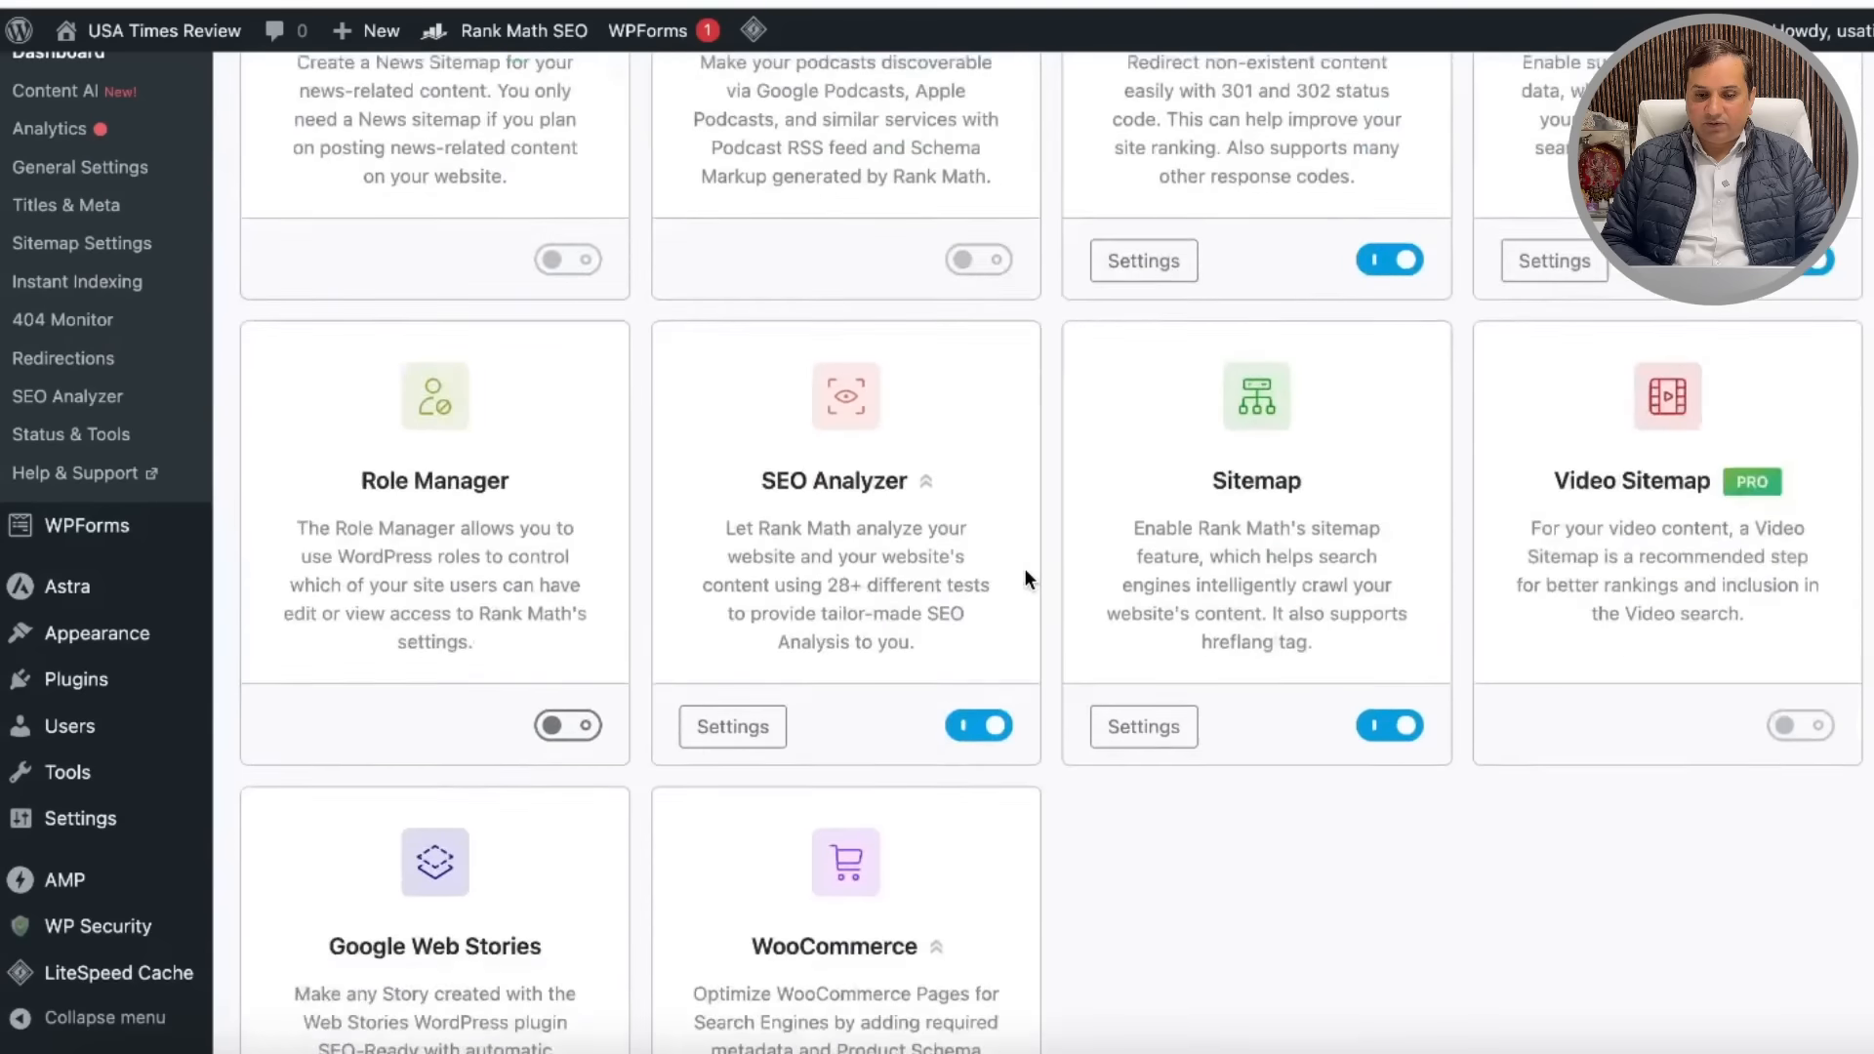
{"action": "scroll", "coordinate": [1023, 568], "scroll_direction": "down", "scroll_amount": 3}
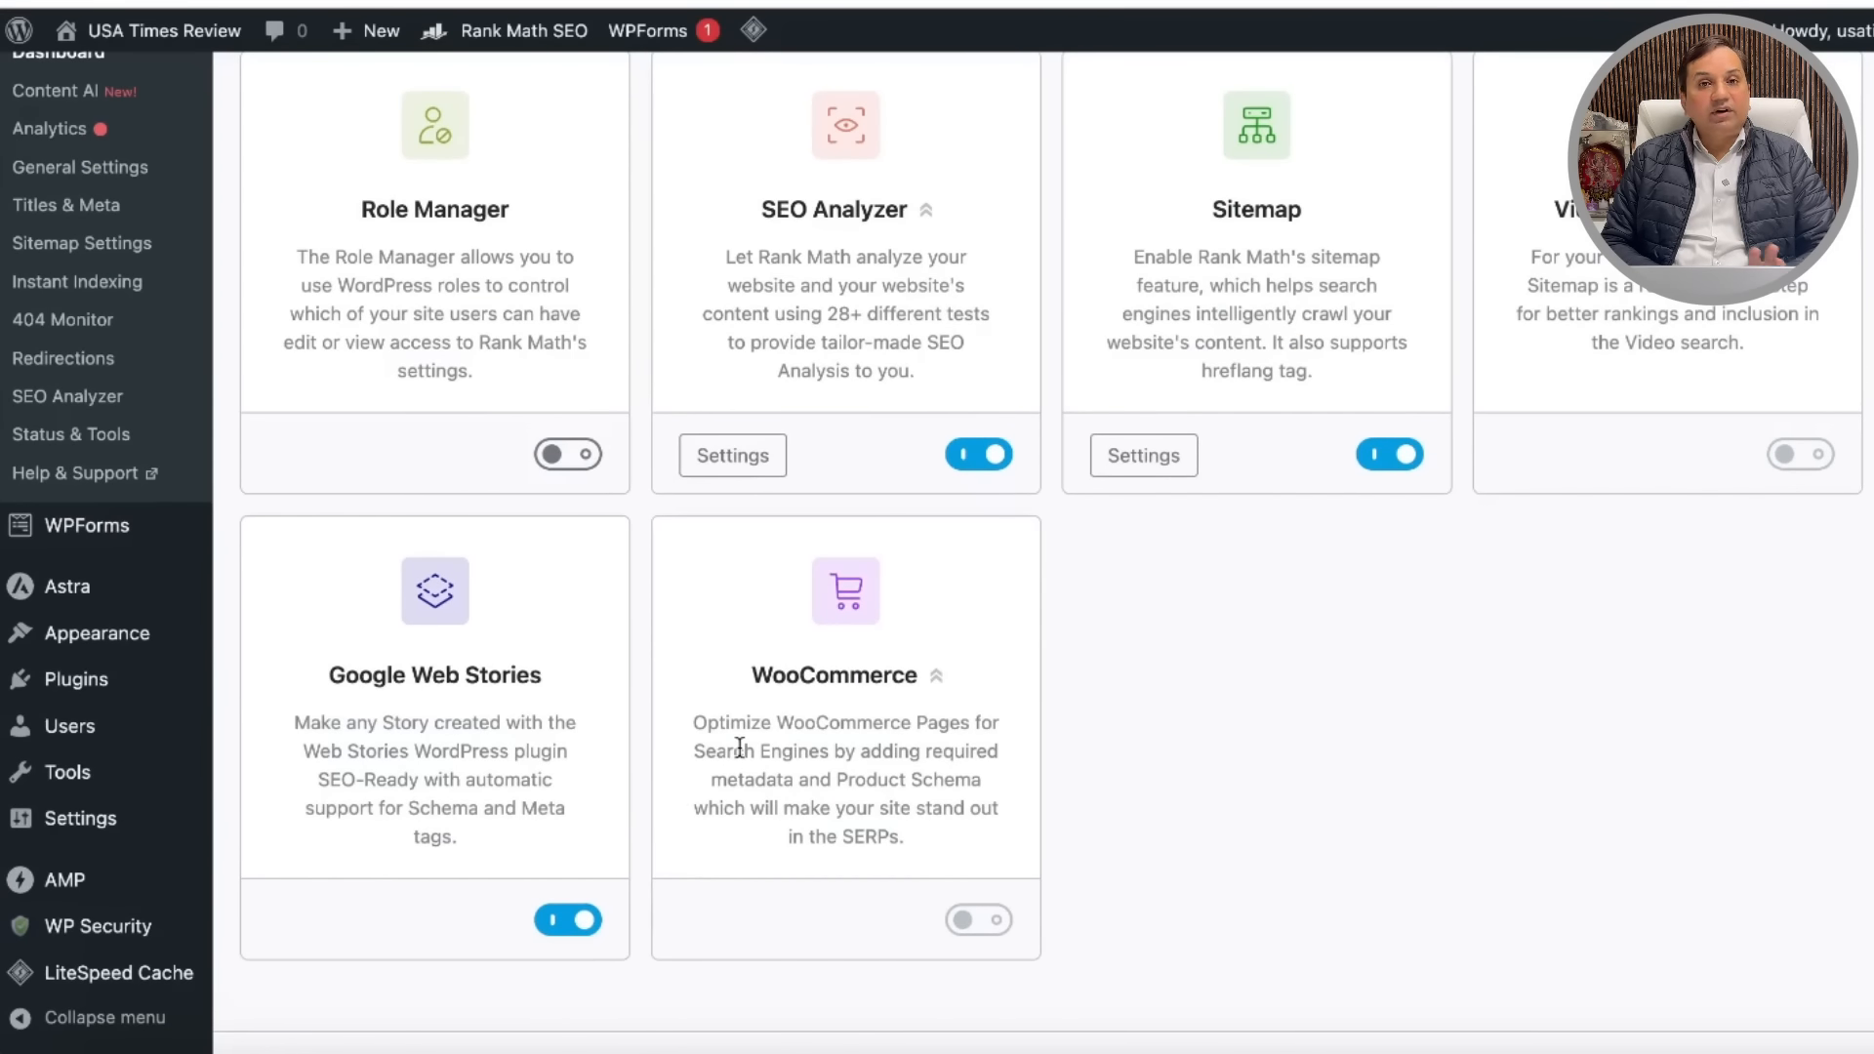
{"action": "scroll", "coordinate": [738, 746], "scroll_direction": "up", "scroll_amount": 18}
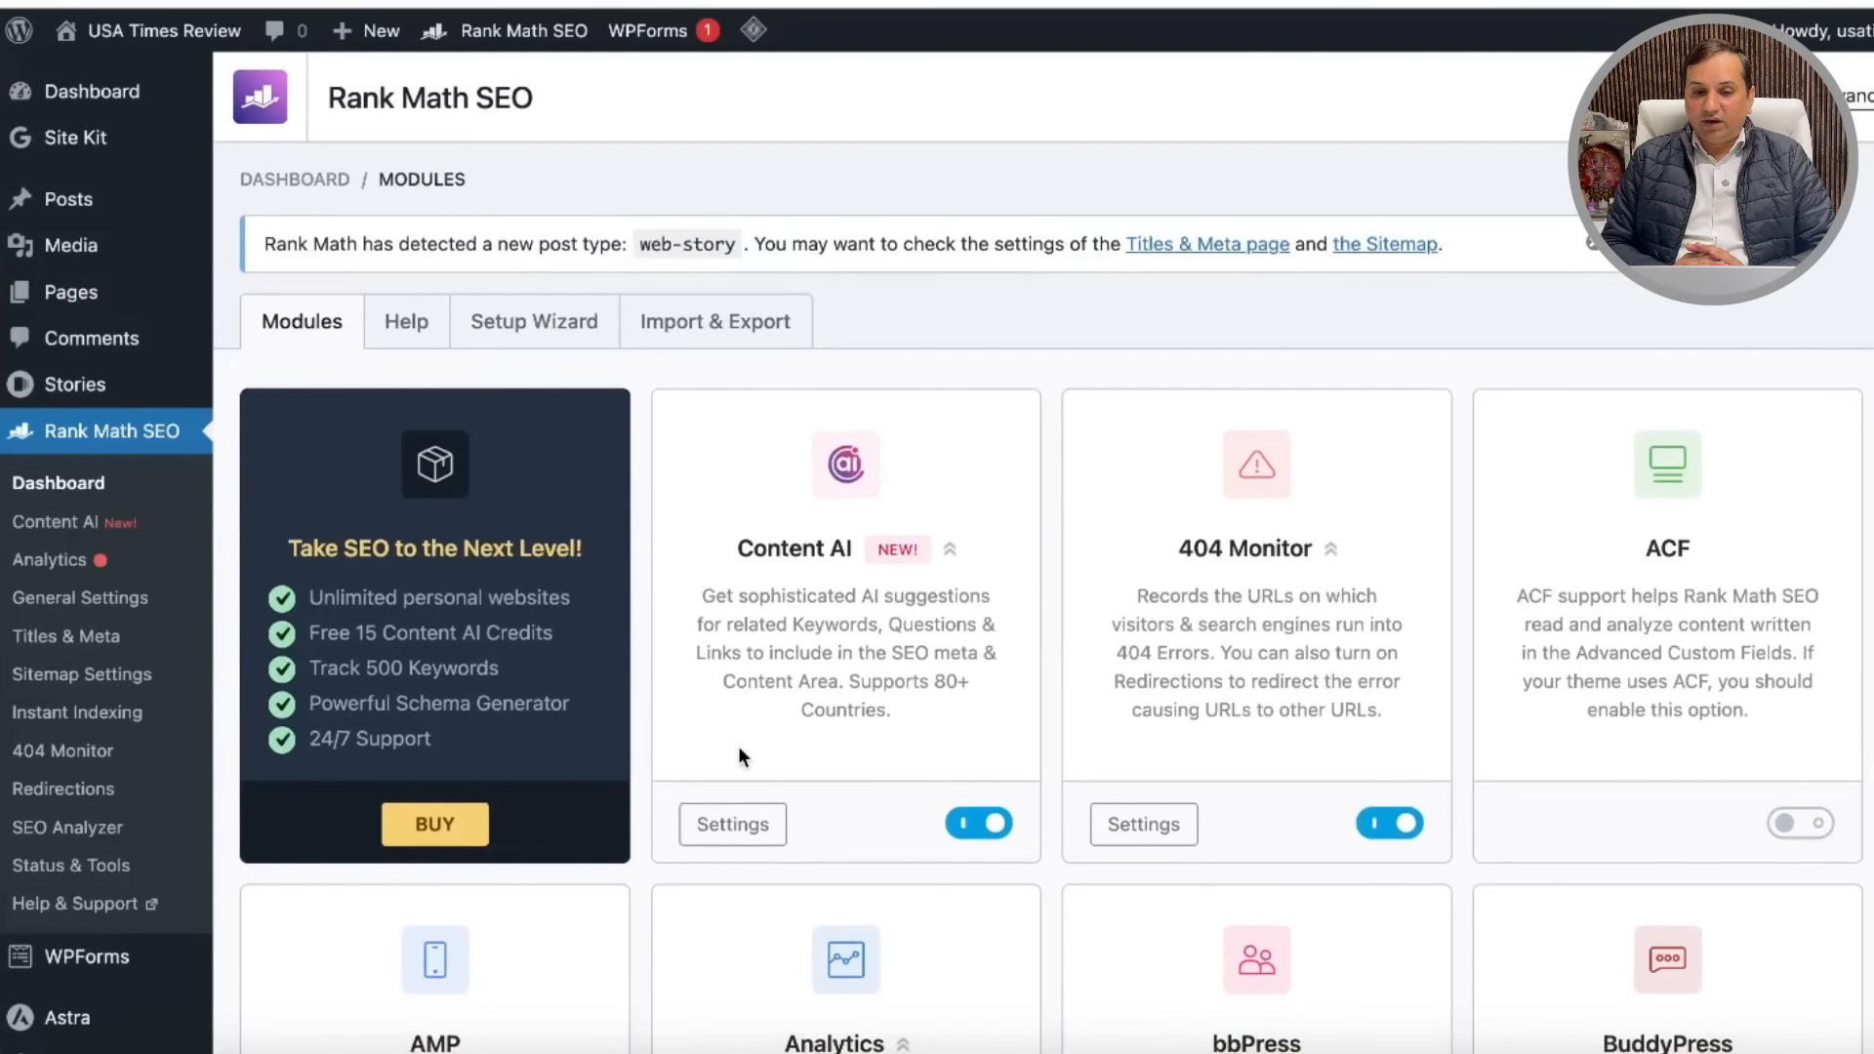
Step: Go through General Settings to Sitemap Settings and select sitemap_index.xml in the index URL
{"action": "left_click", "coordinate": [58, 601]}
{"action": "scroll", "coordinate": [1107, 628], "scroll_direction": "down", "scroll_amount": 5}
{"action": "scroll", "coordinate": [1108, 629], "scroll_direction": "up", "scroll_amount": 5}
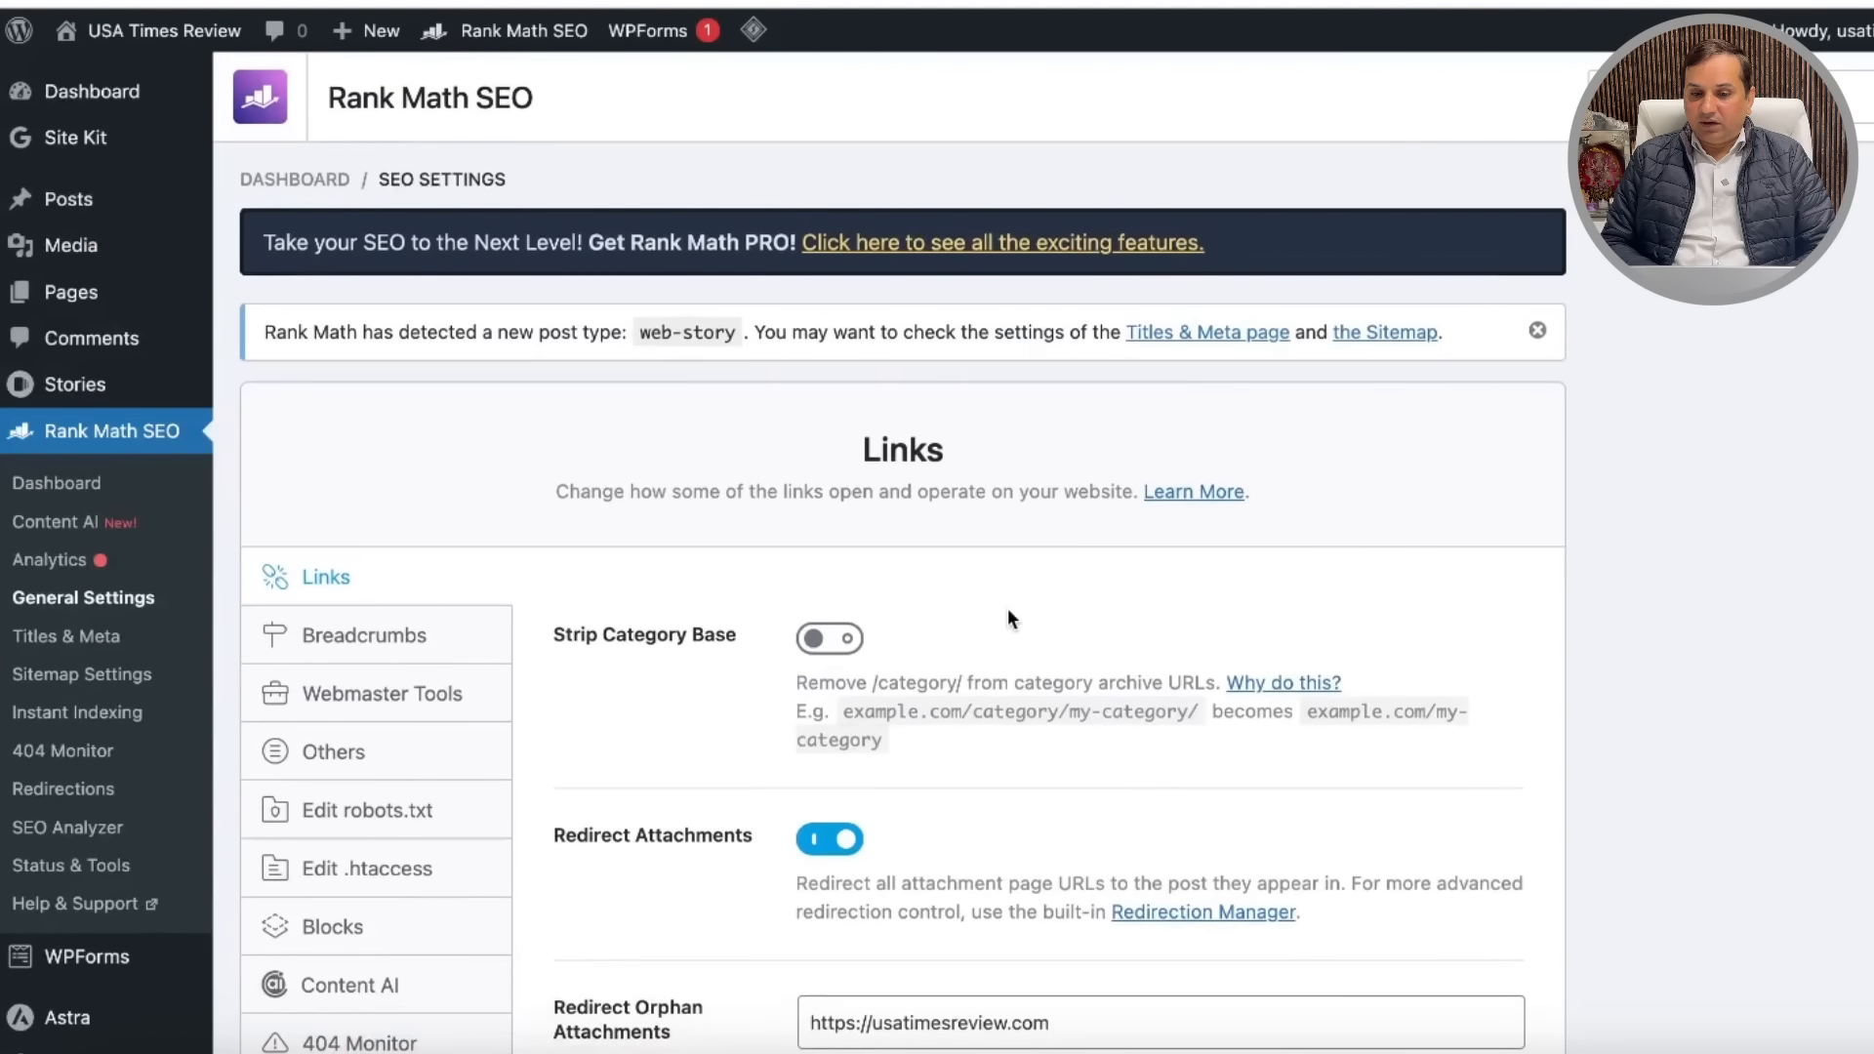
{"action": "scroll", "coordinate": [1093, 674], "scroll_direction": "down", "scroll_amount": 2}
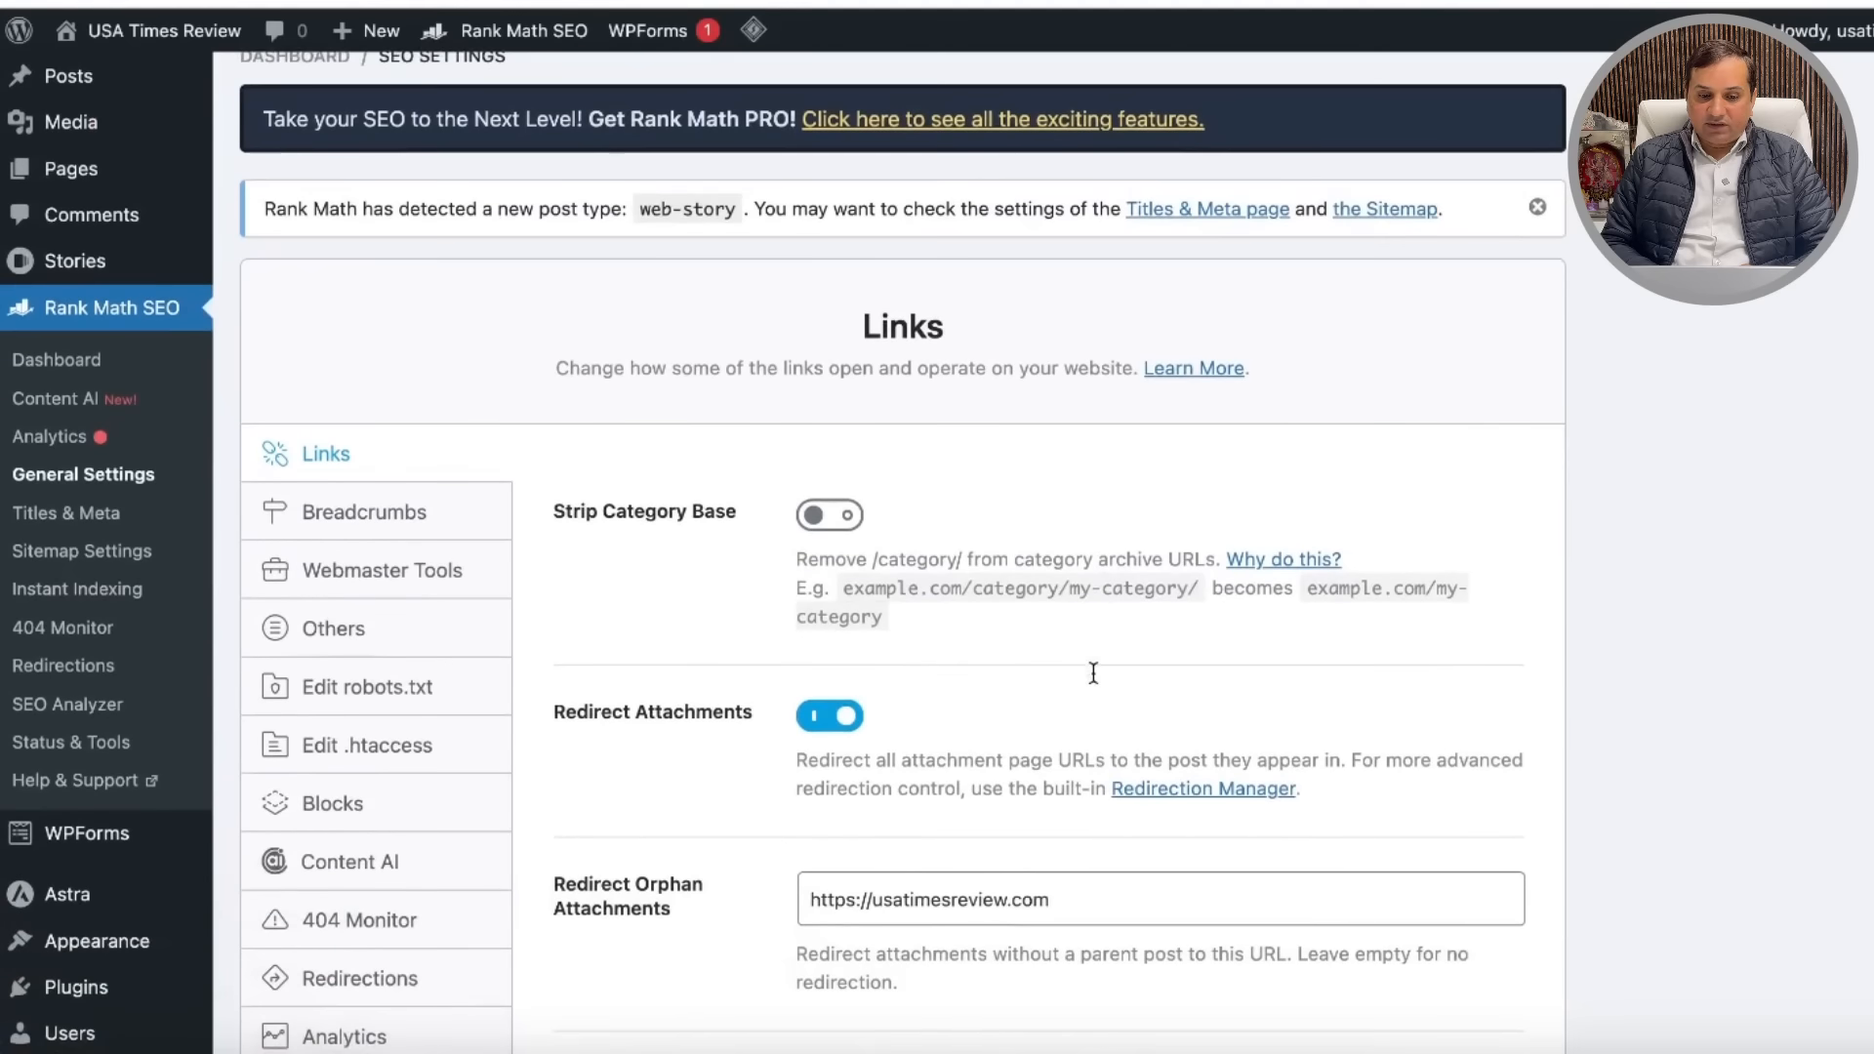
{"action": "scroll", "coordinate": [1093, 673], "scroll_direction": "down", "scroll_amount": 2}
{"action": "scroll", "coordinate": [1093, 671], "scroll_direction": "up", "scroll_amount": 1}
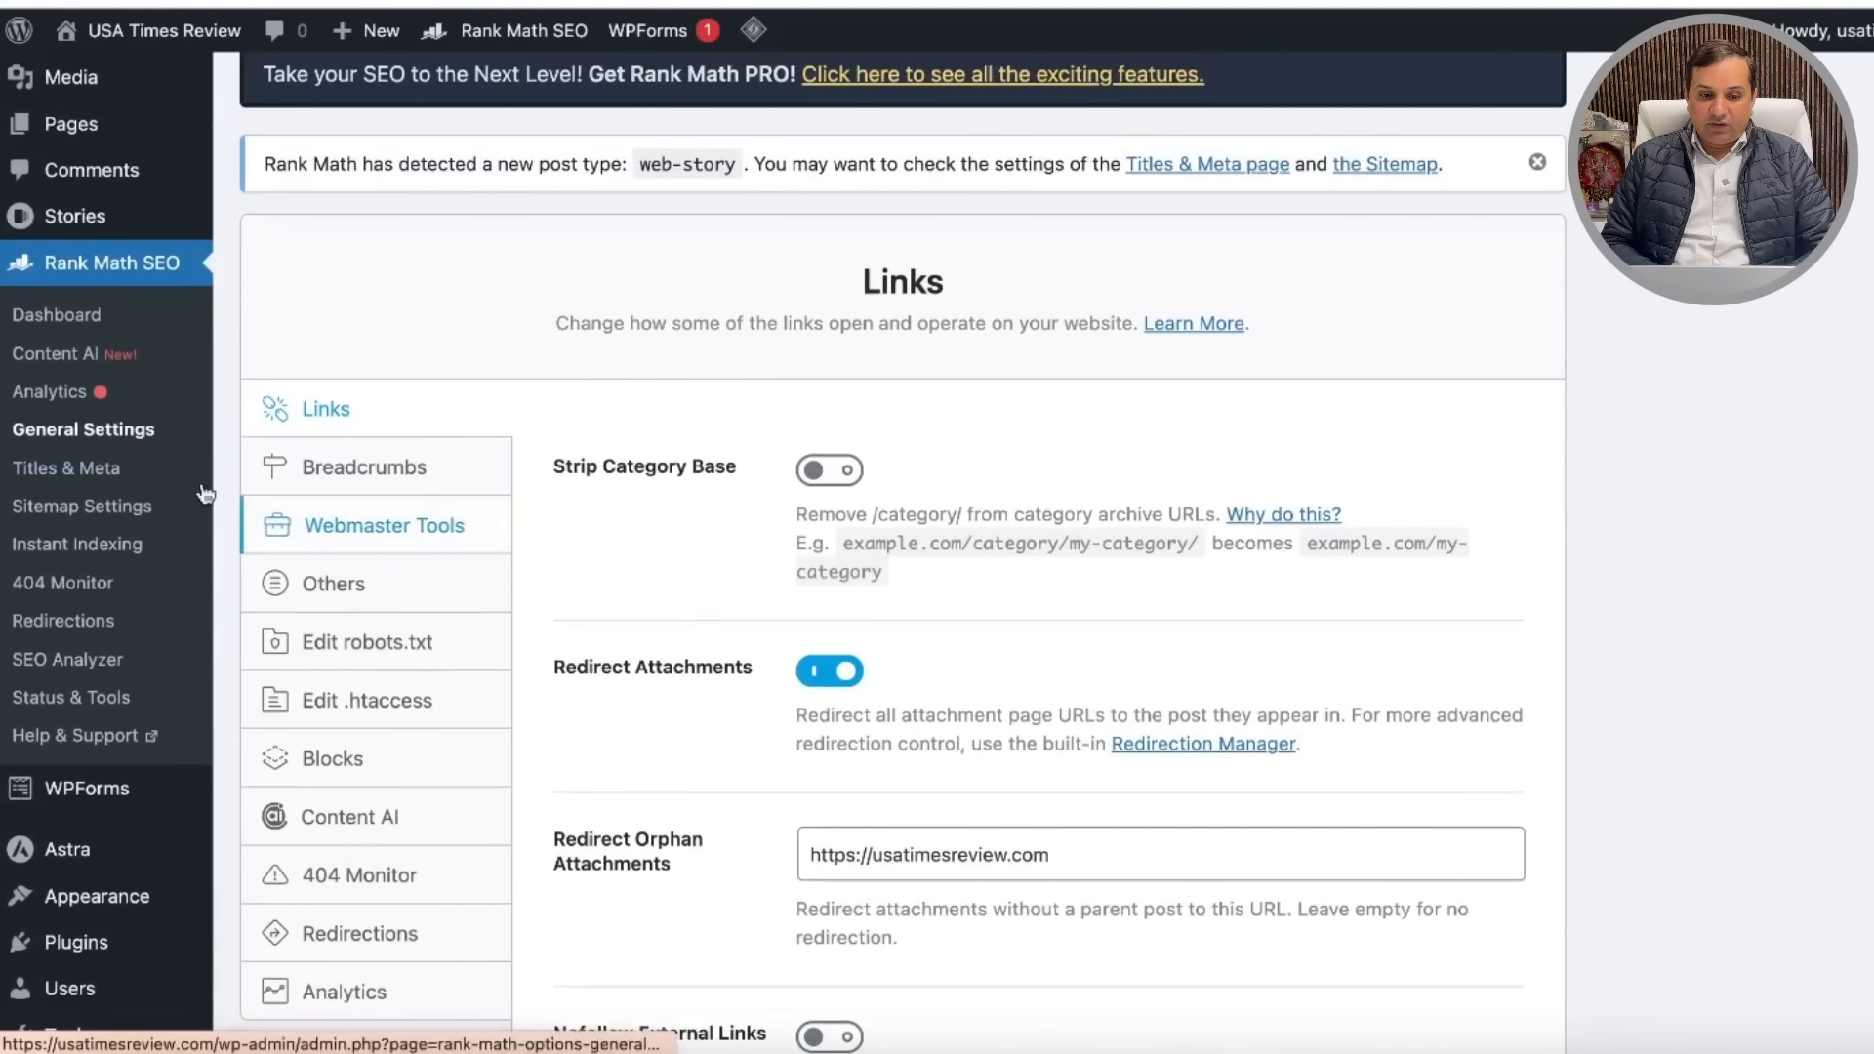
{"action": "left_click", "coordinate": [86, 507]}
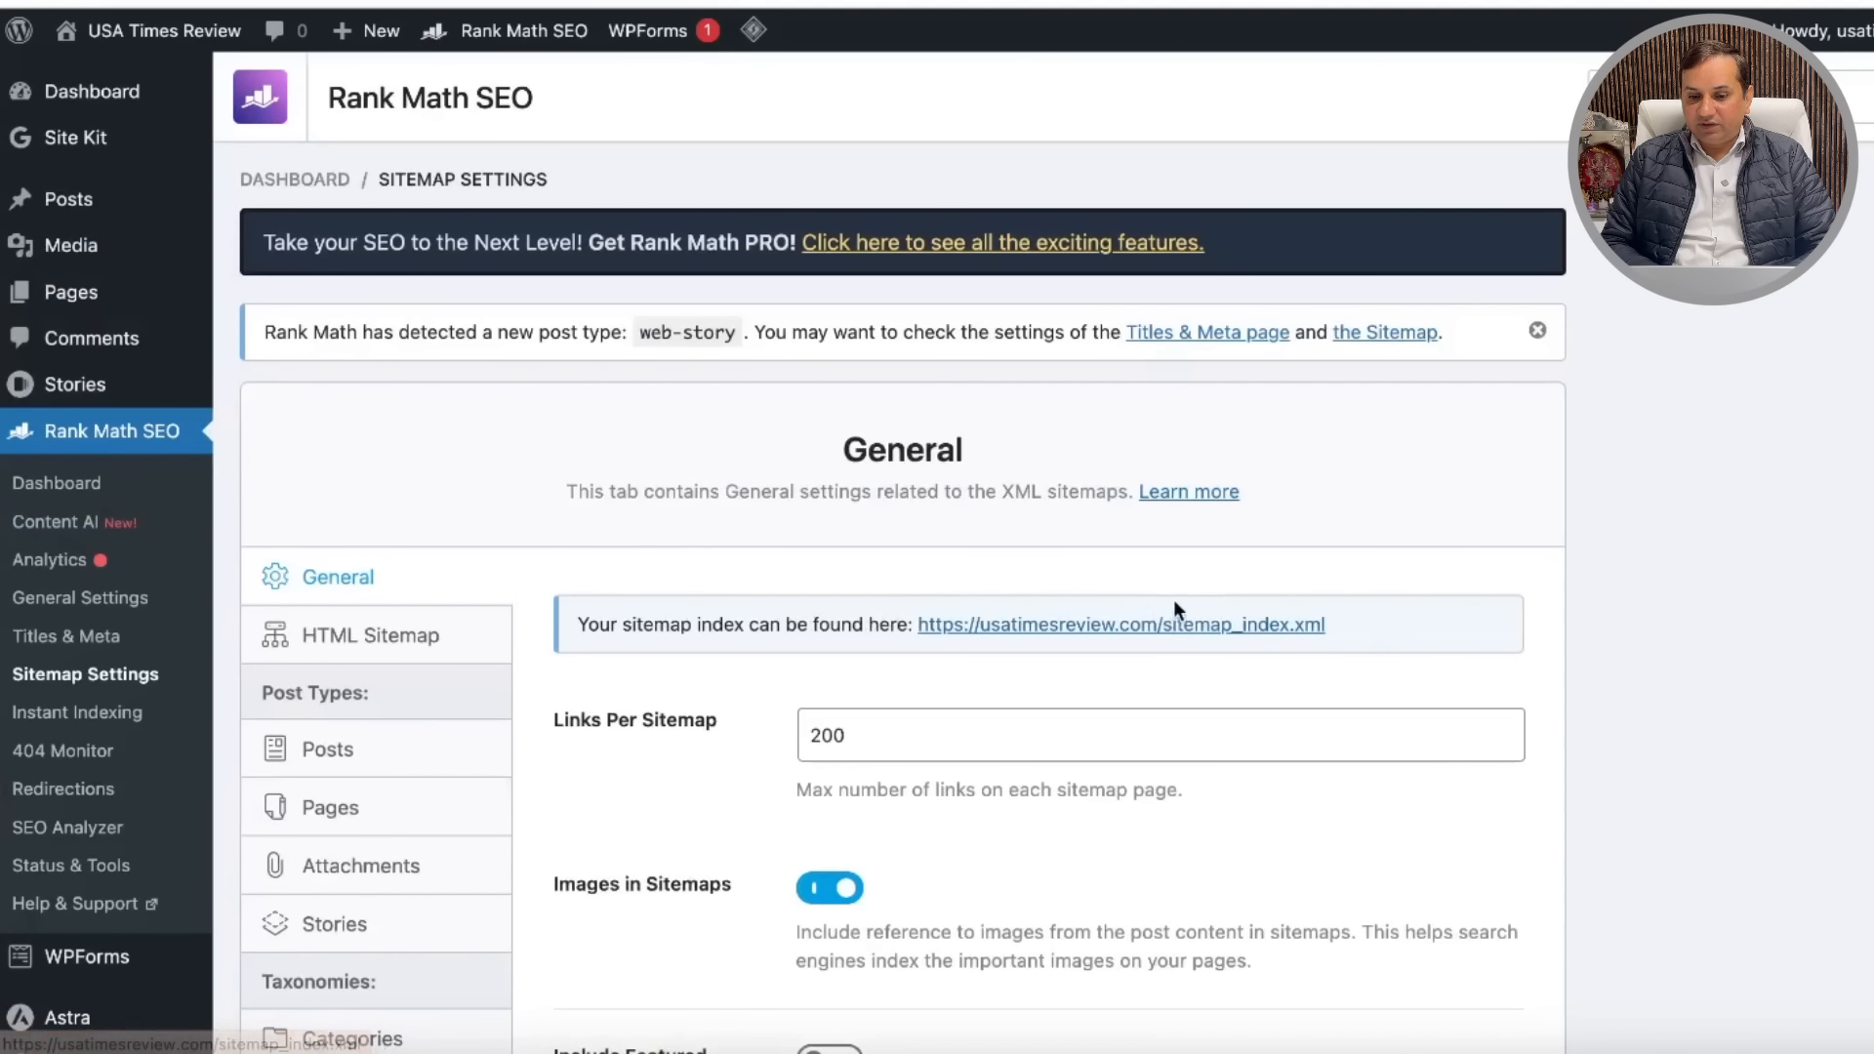
{"action": "left_click_drag", "start_coordinate": [1329, 623], "coordinate": [1191, 624]}
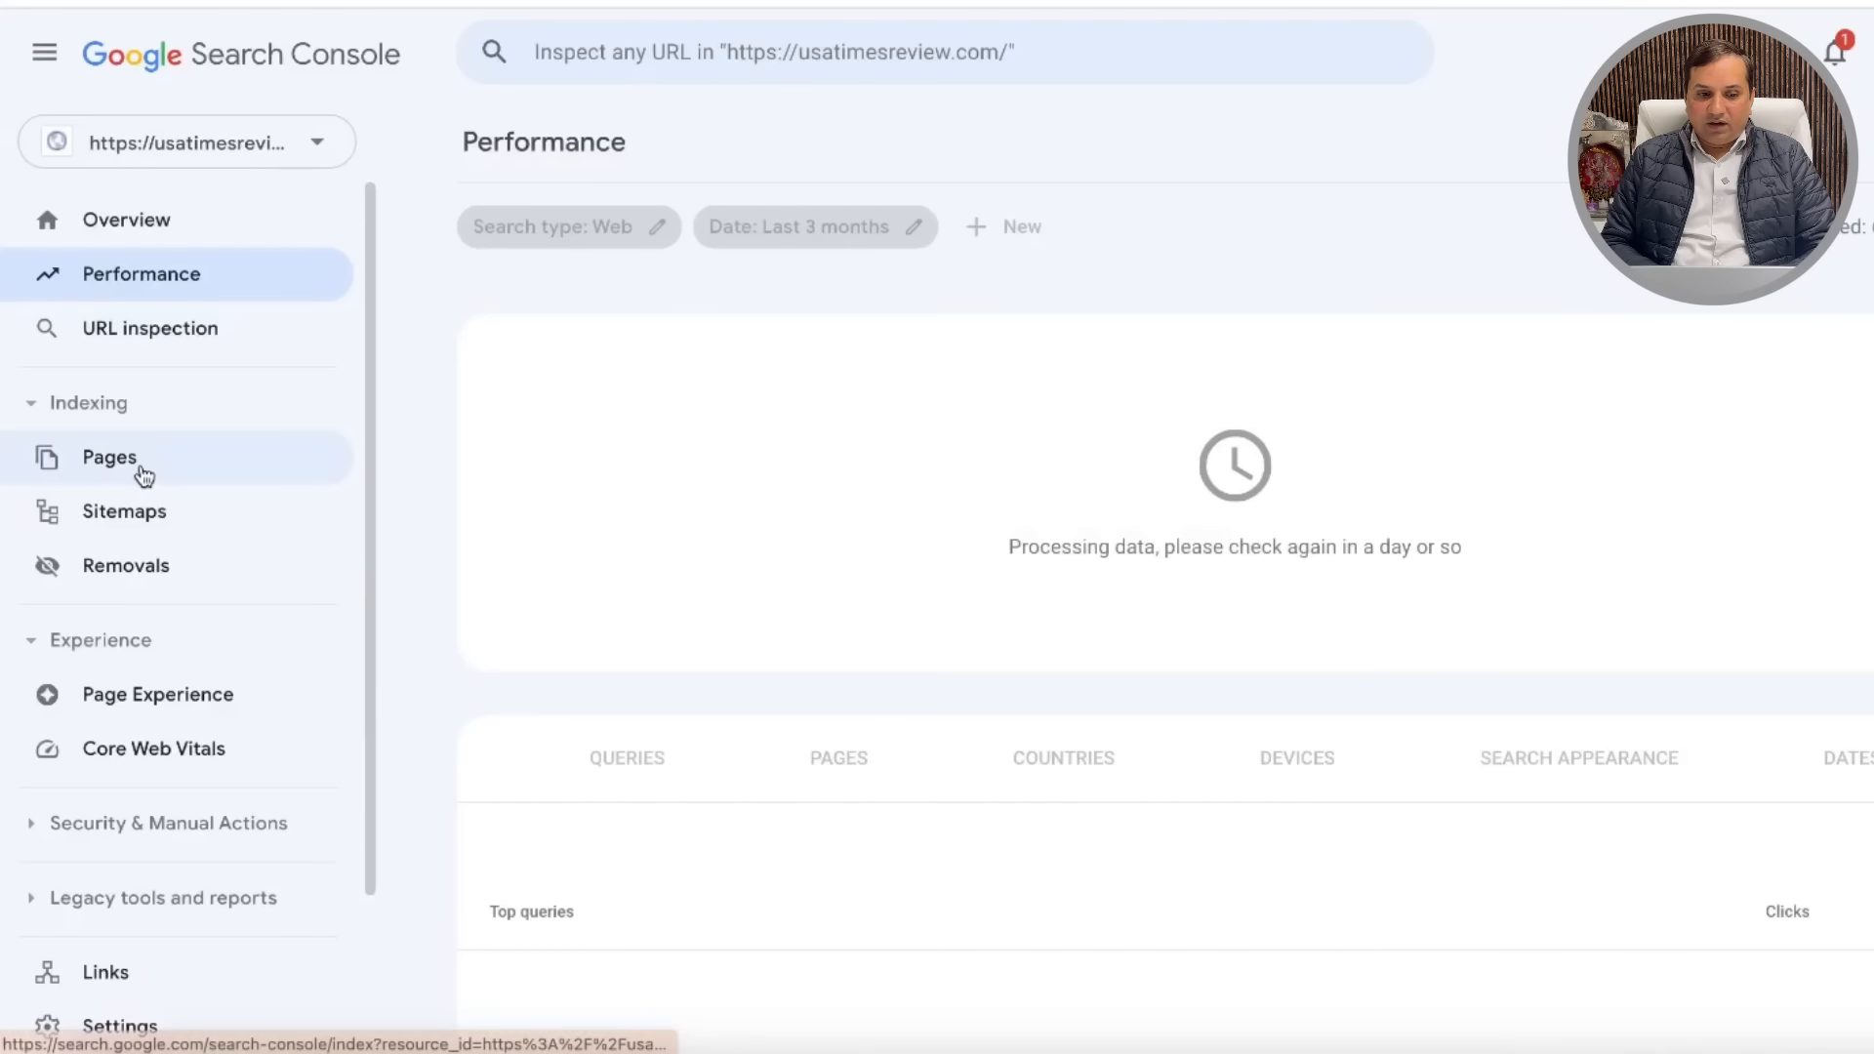
Step: Submit sitemap_index.xml under Sitemaps, dismiss the confirmation, and reload to see it listed
{"action": "left_click", "coordinate": [152, 509]}
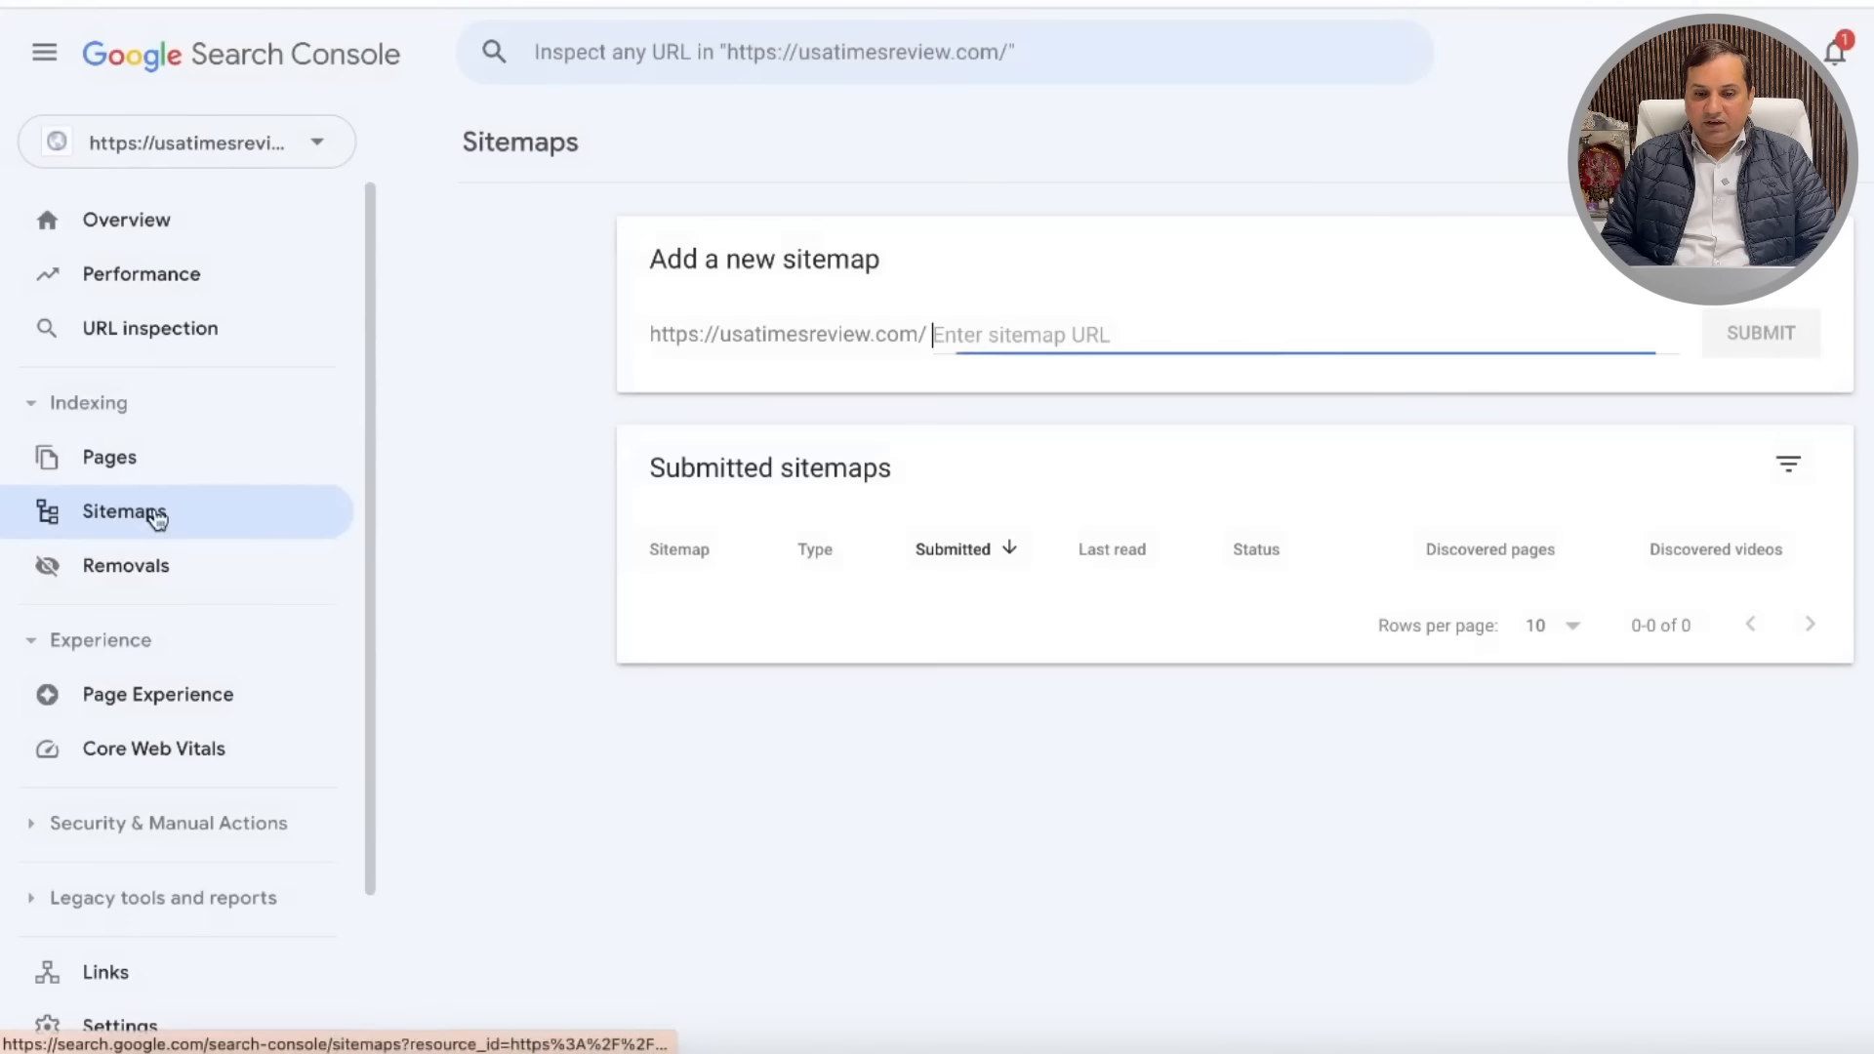
{"action": "type", "text": "sitemap_index.xml"}
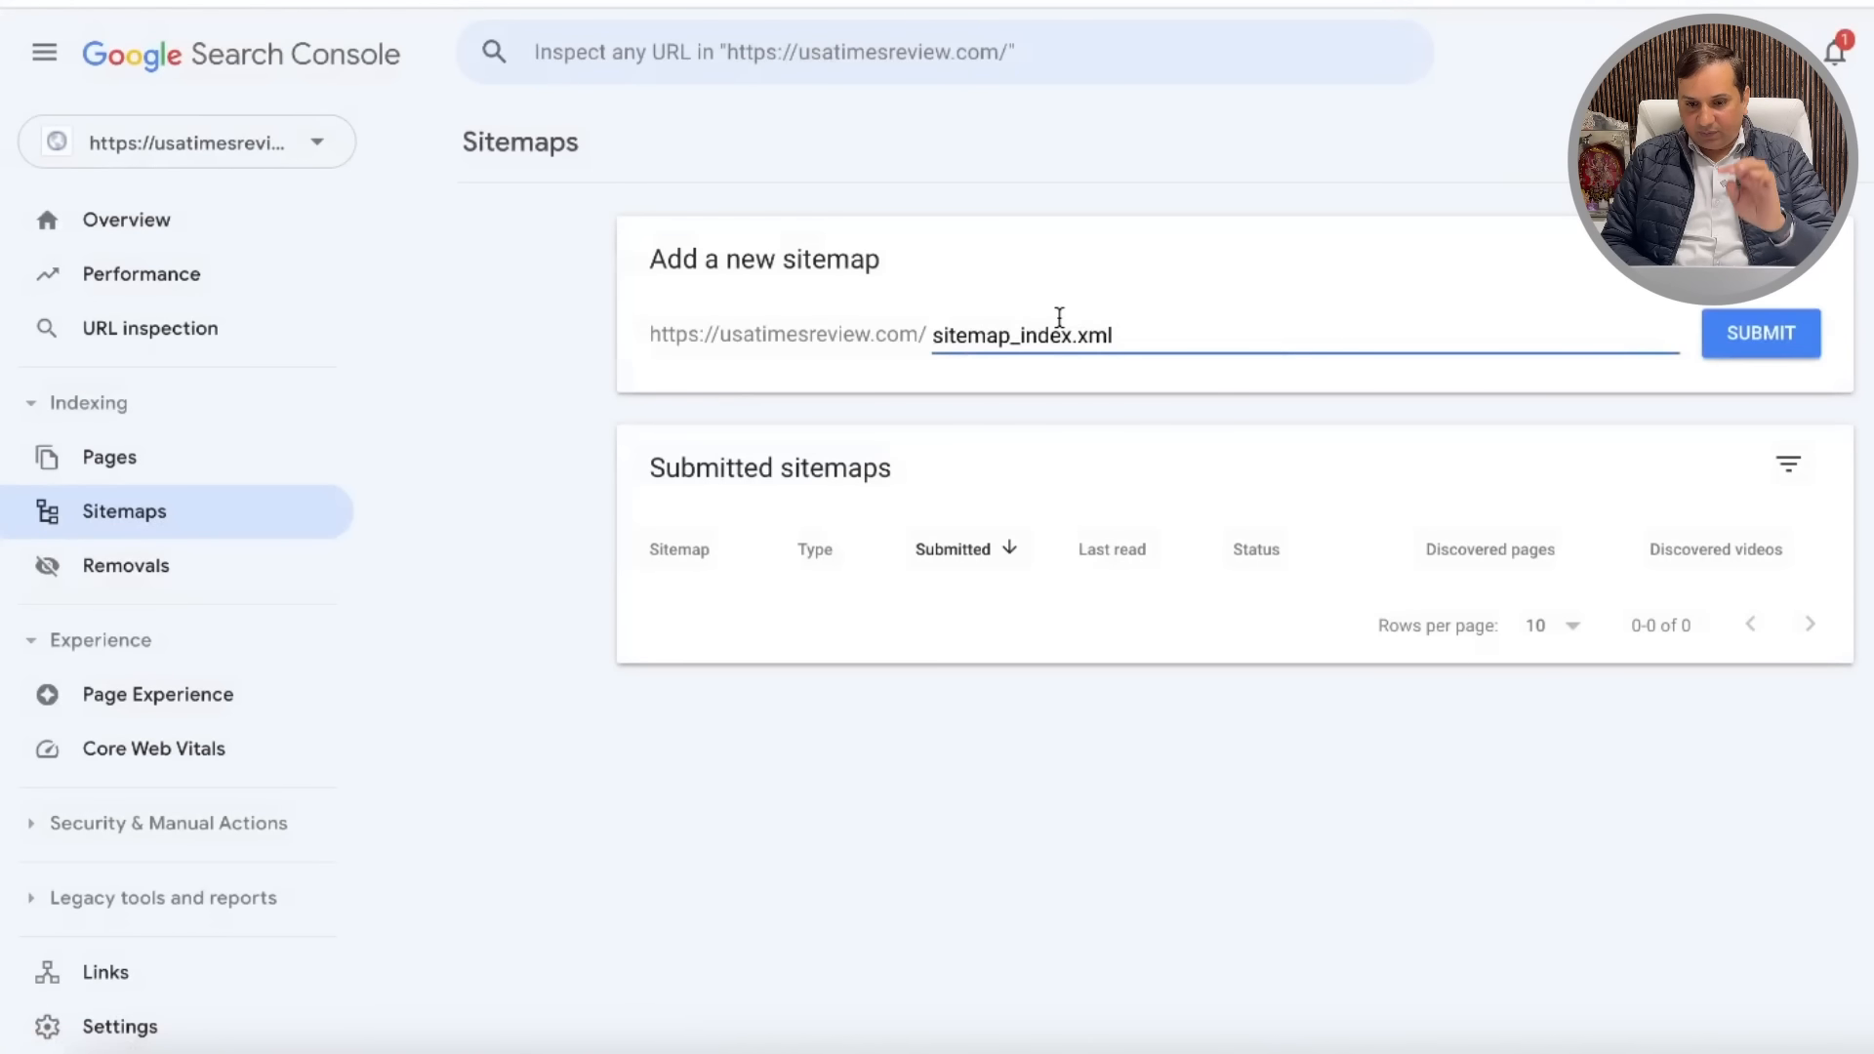
{"action": "left_click", "coordinate": [1763, 334]}
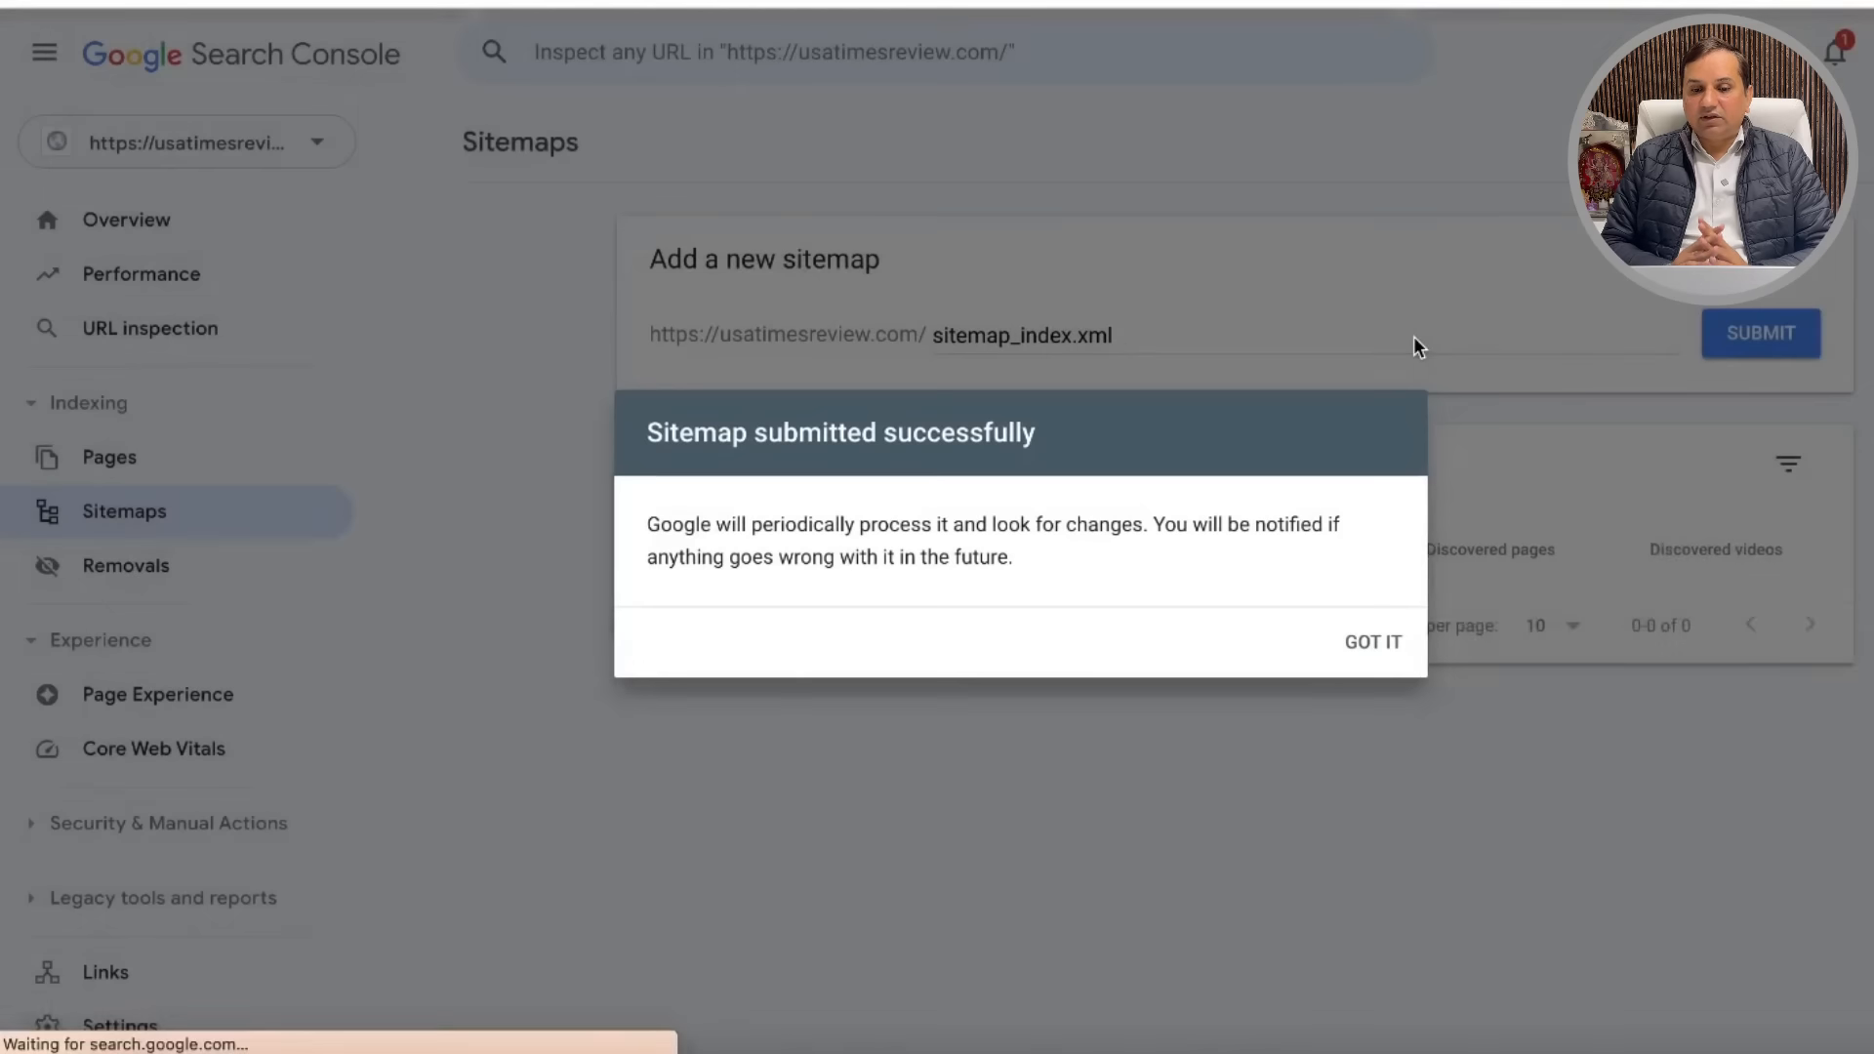
{"action": "left_click", "coordinate": [1384, 646]}
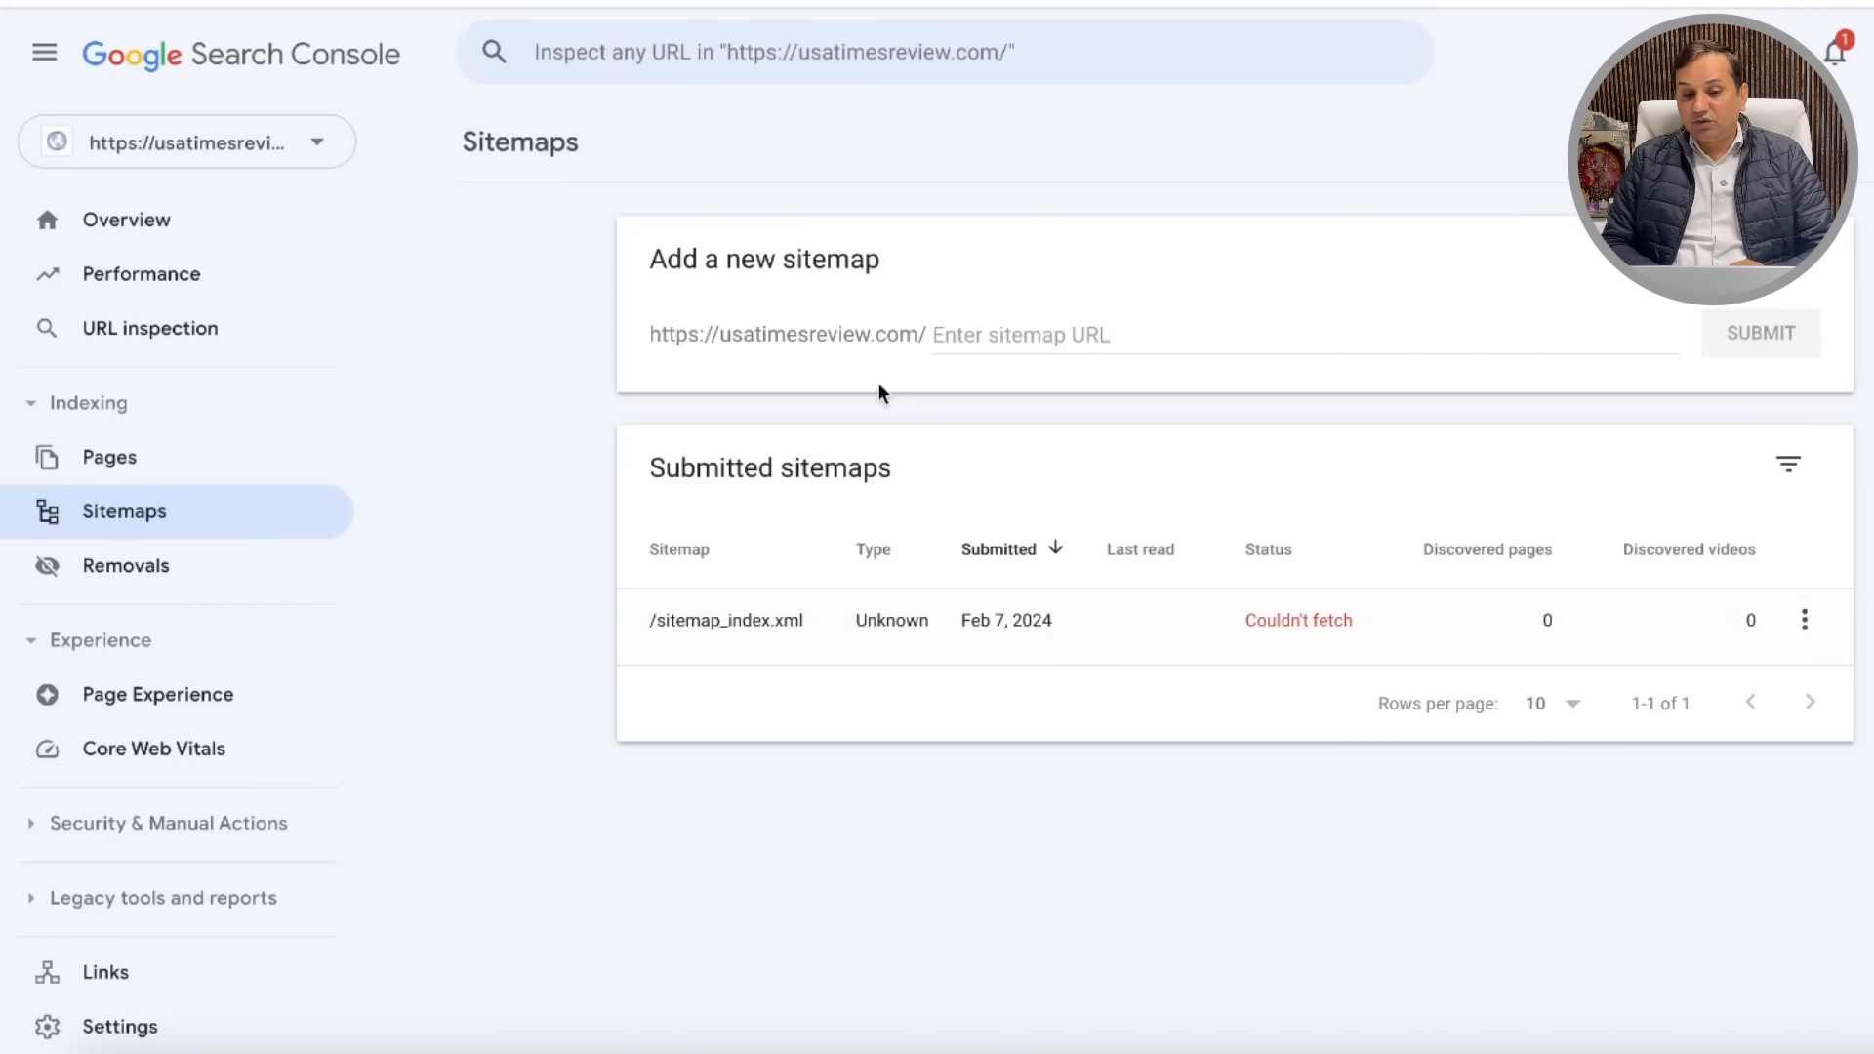
{"action": "left_click", "coordinate": [284, 108]}
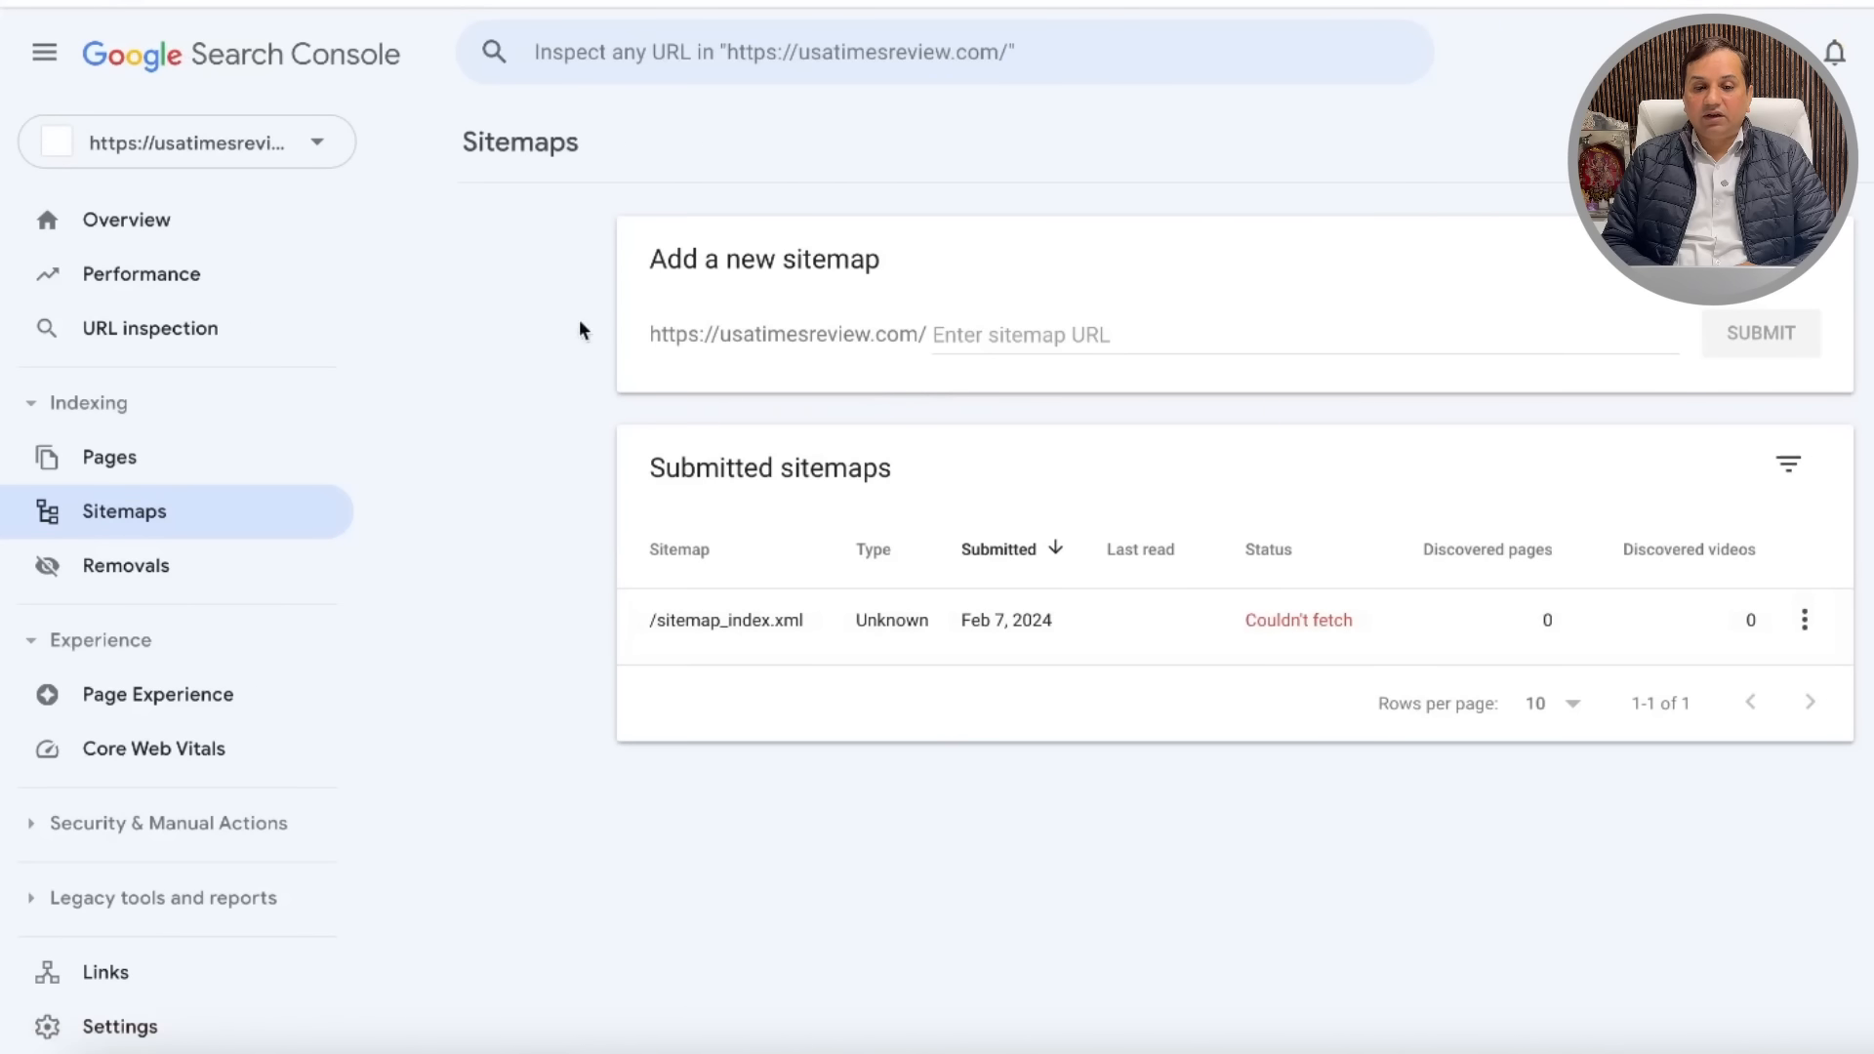
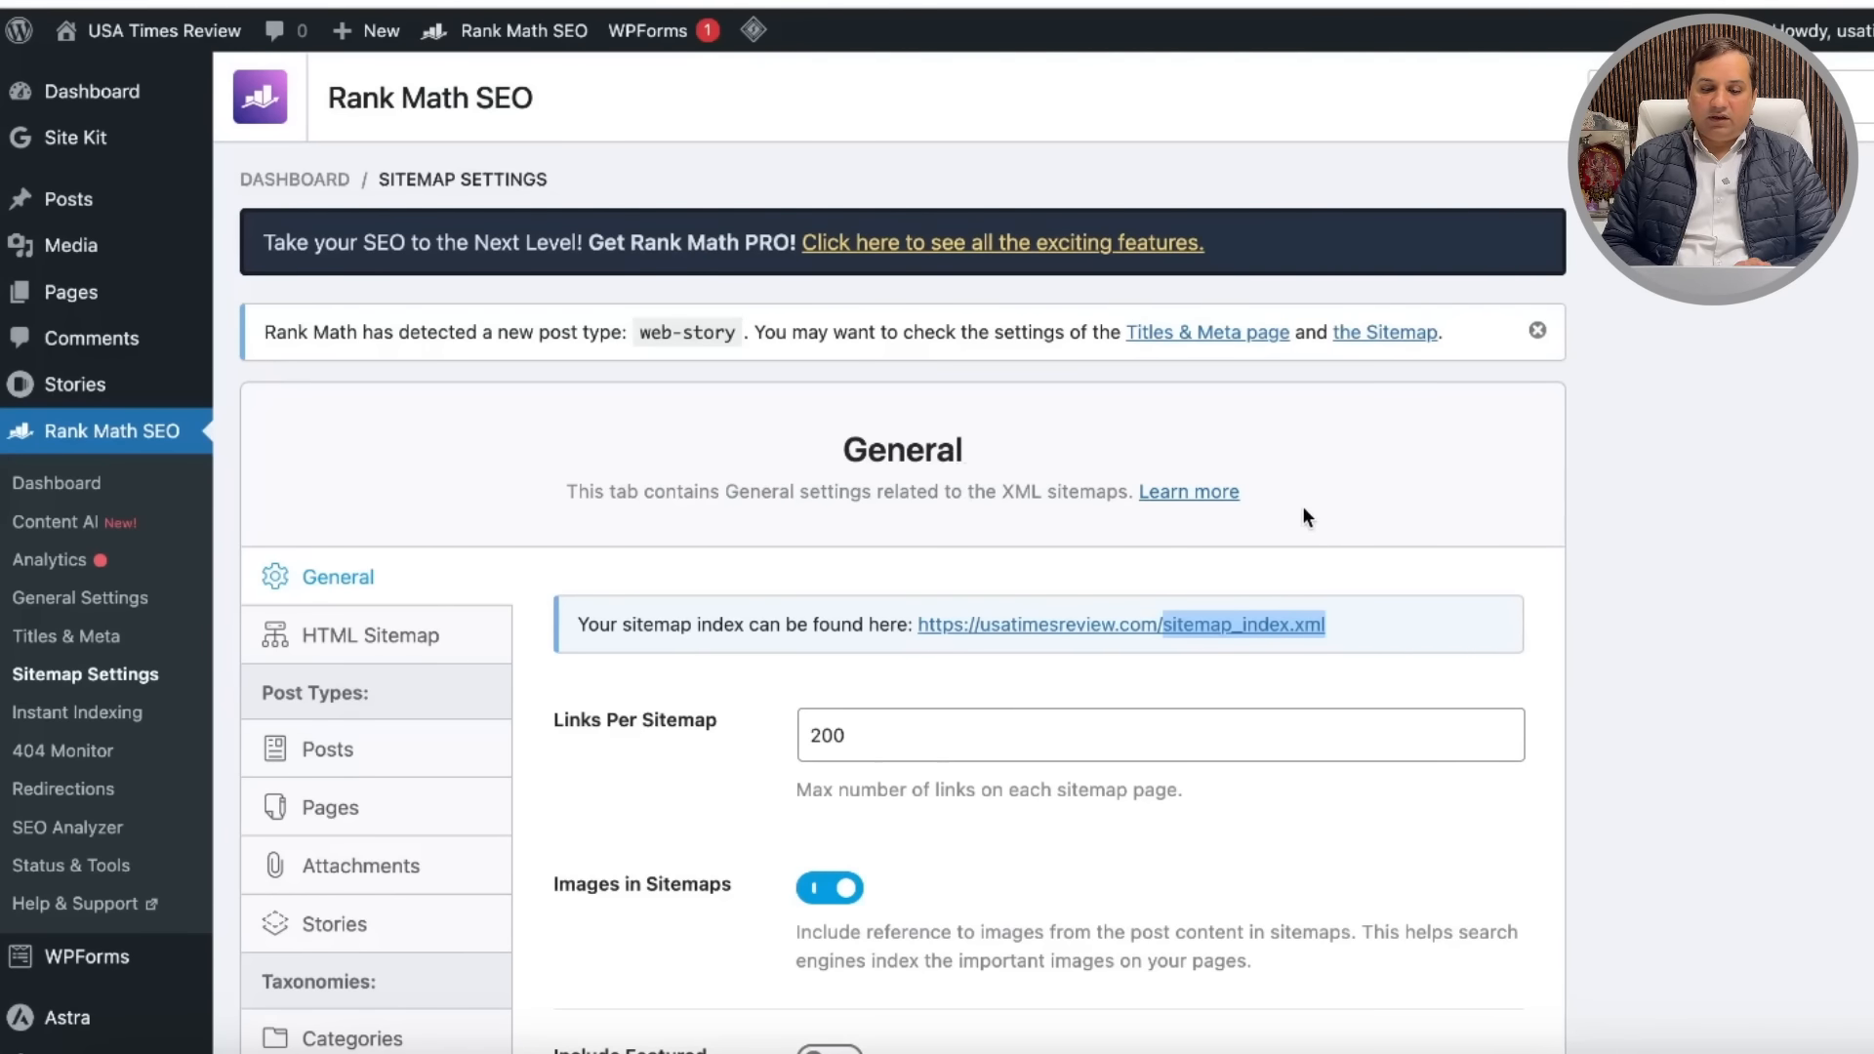
Step: Open the Rank Math Modules dashboard listing Content AI, 404 Monitor and ACF
{"action": "scroll", "coordinate": [1303, 507], "scroll_direction": "down", "scroll_amount": 6}
{"action": "scroll", "coordinate": [1303, 508], "scroll_direction": "up", "scroll_amount": 8}
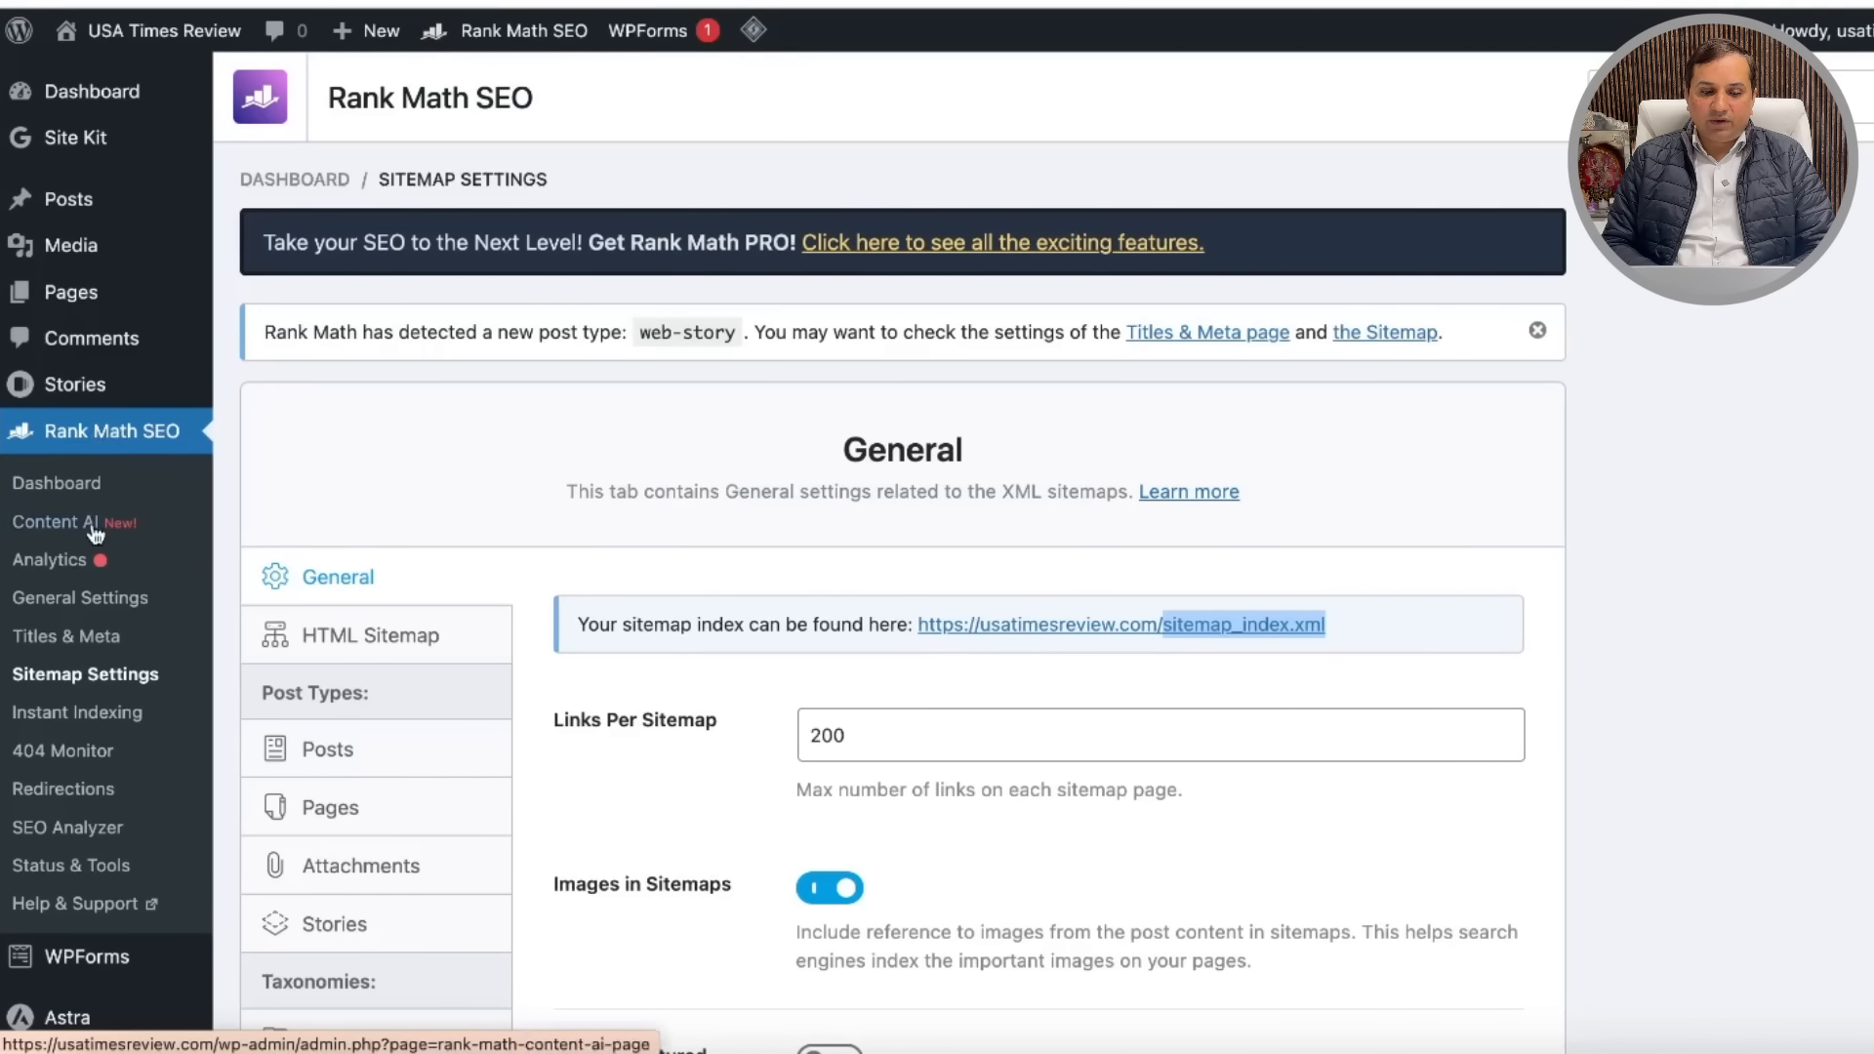
{"action": "scroll", "coordinate": [117, 508], "scroll_direction": "down", "scroll_amount": 5}
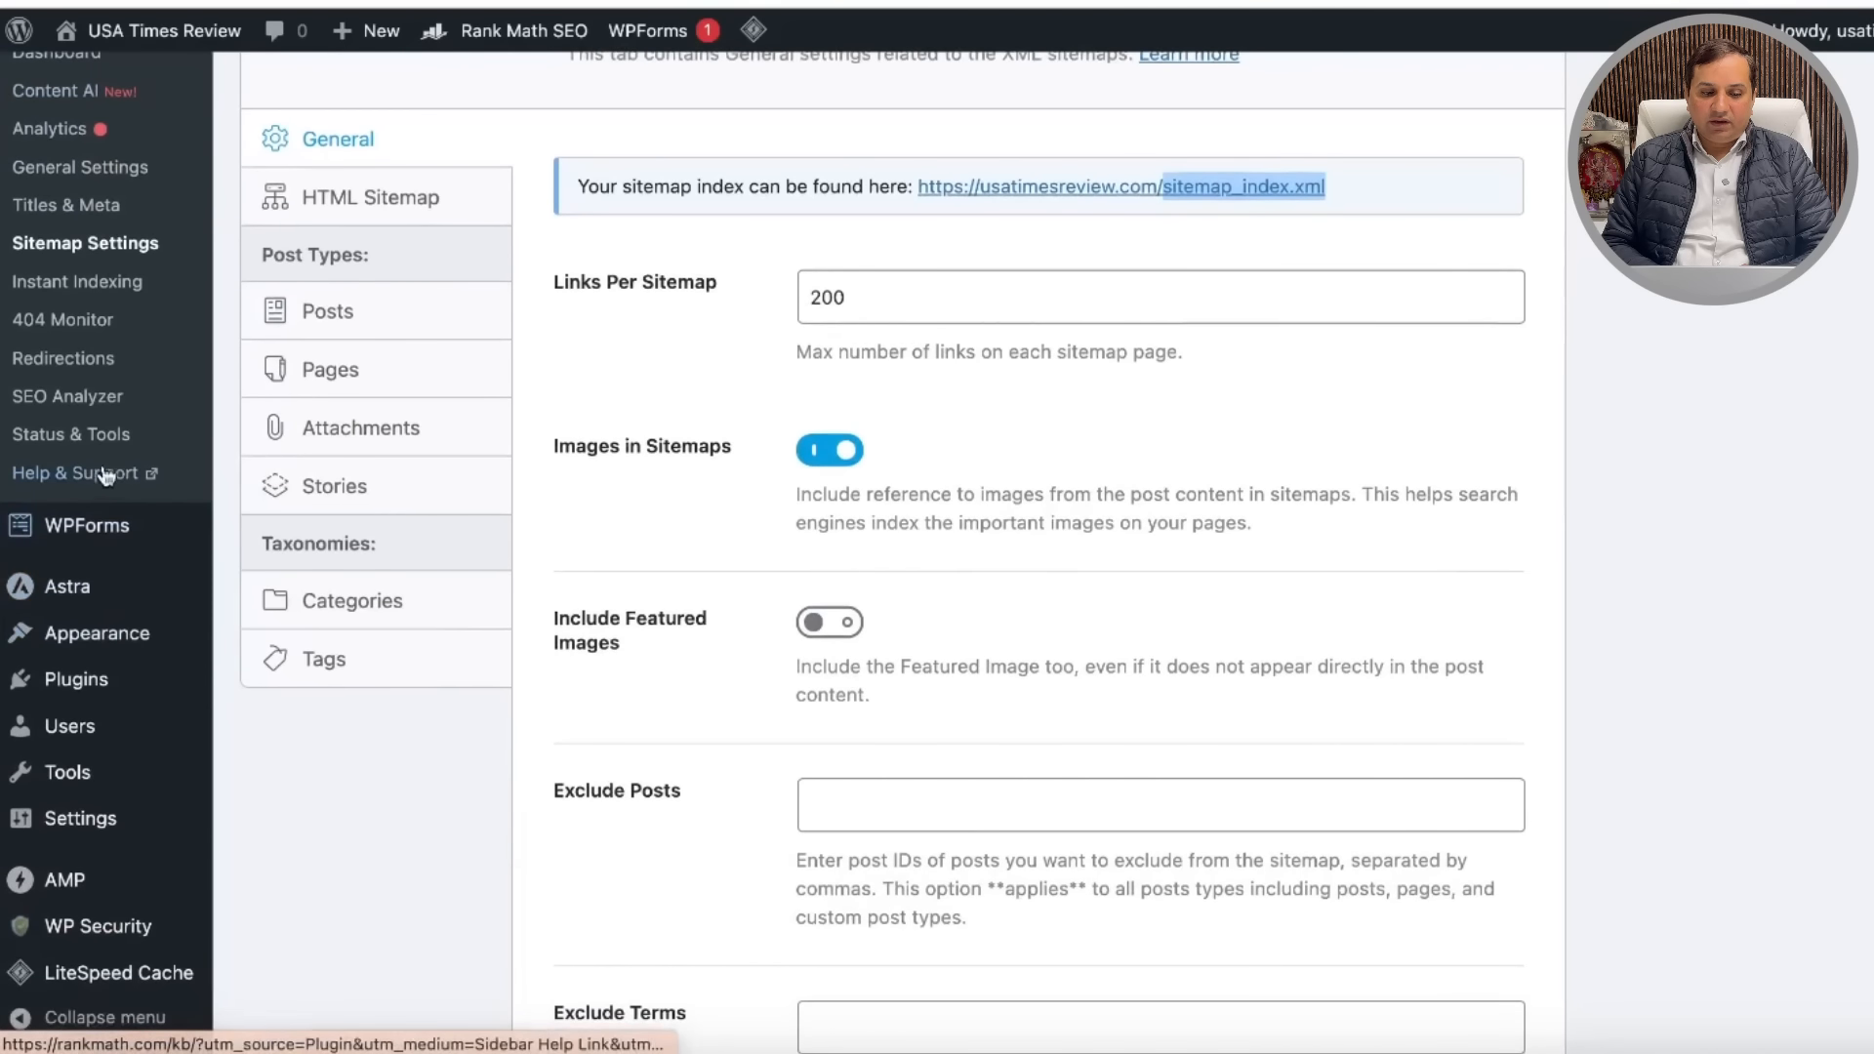
{"action": "scroll", "coordinate": [110, 483], "scroll_direction": "up", "scroll_amount": 5}
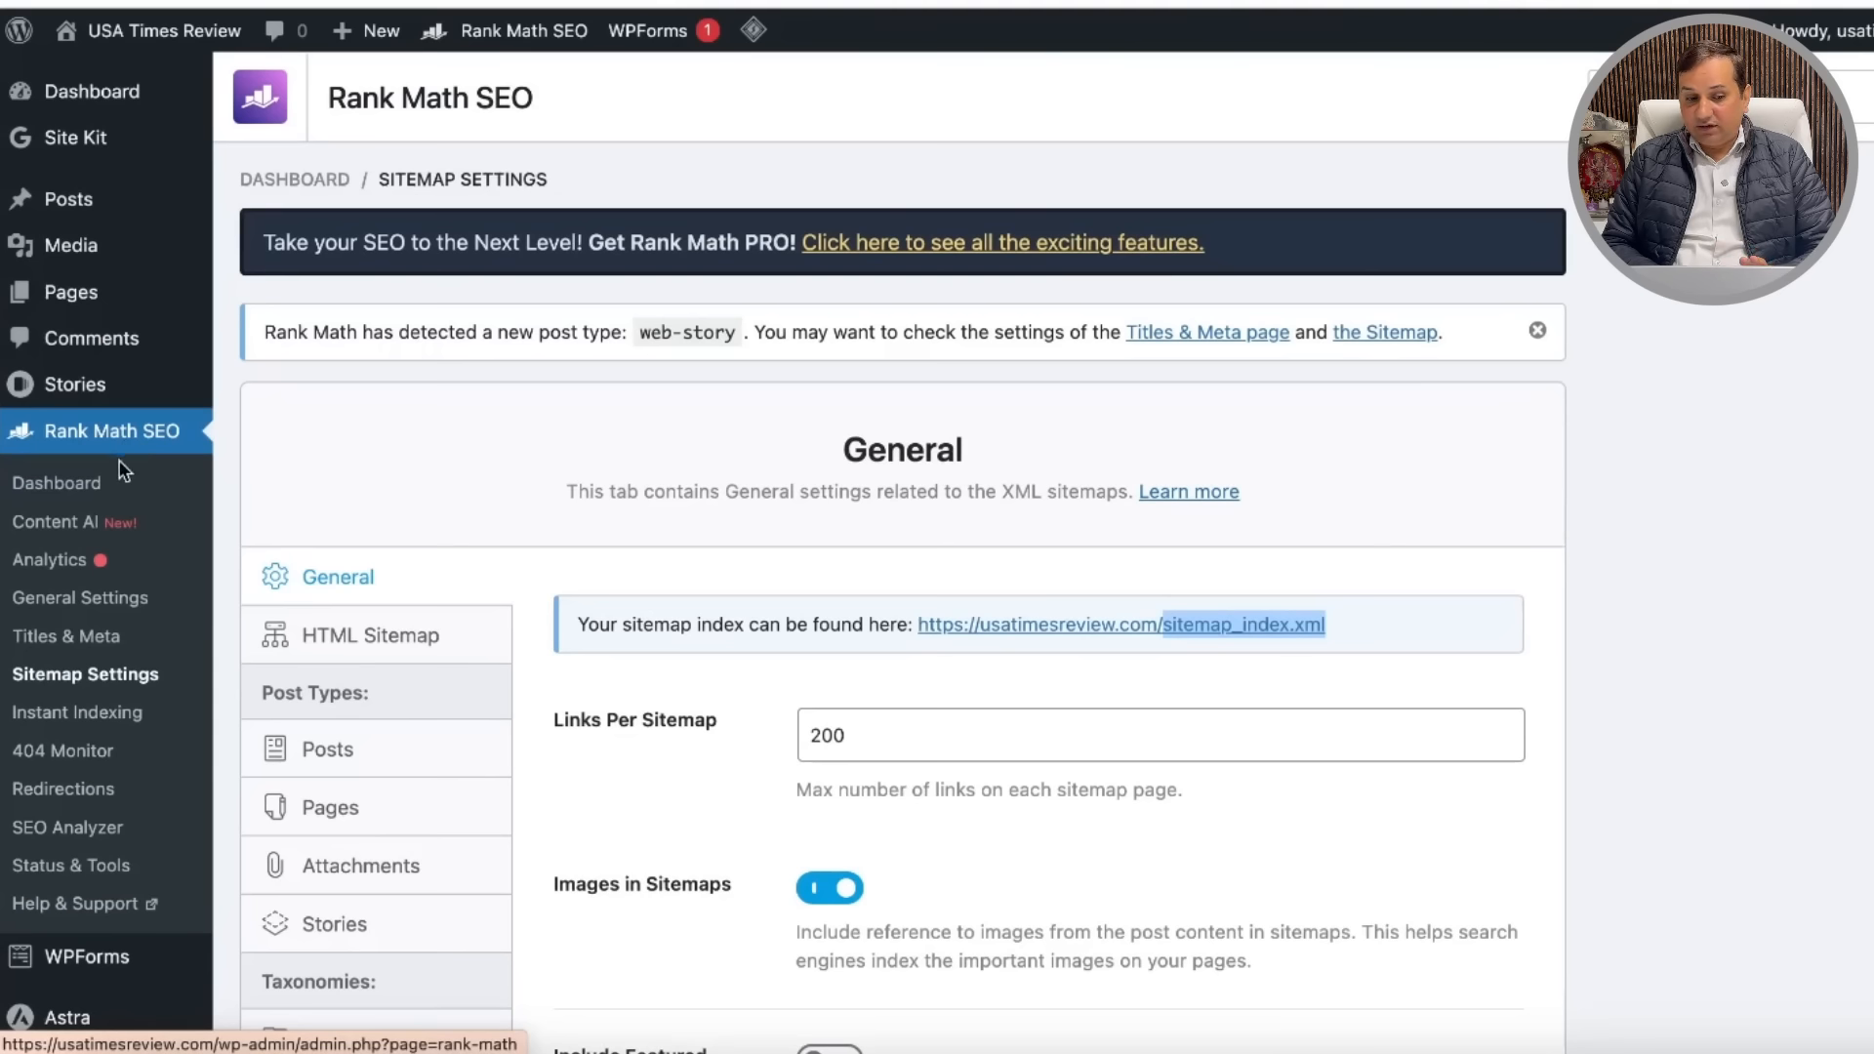
{"action": "left_click", "coordinate": [102, 452]}
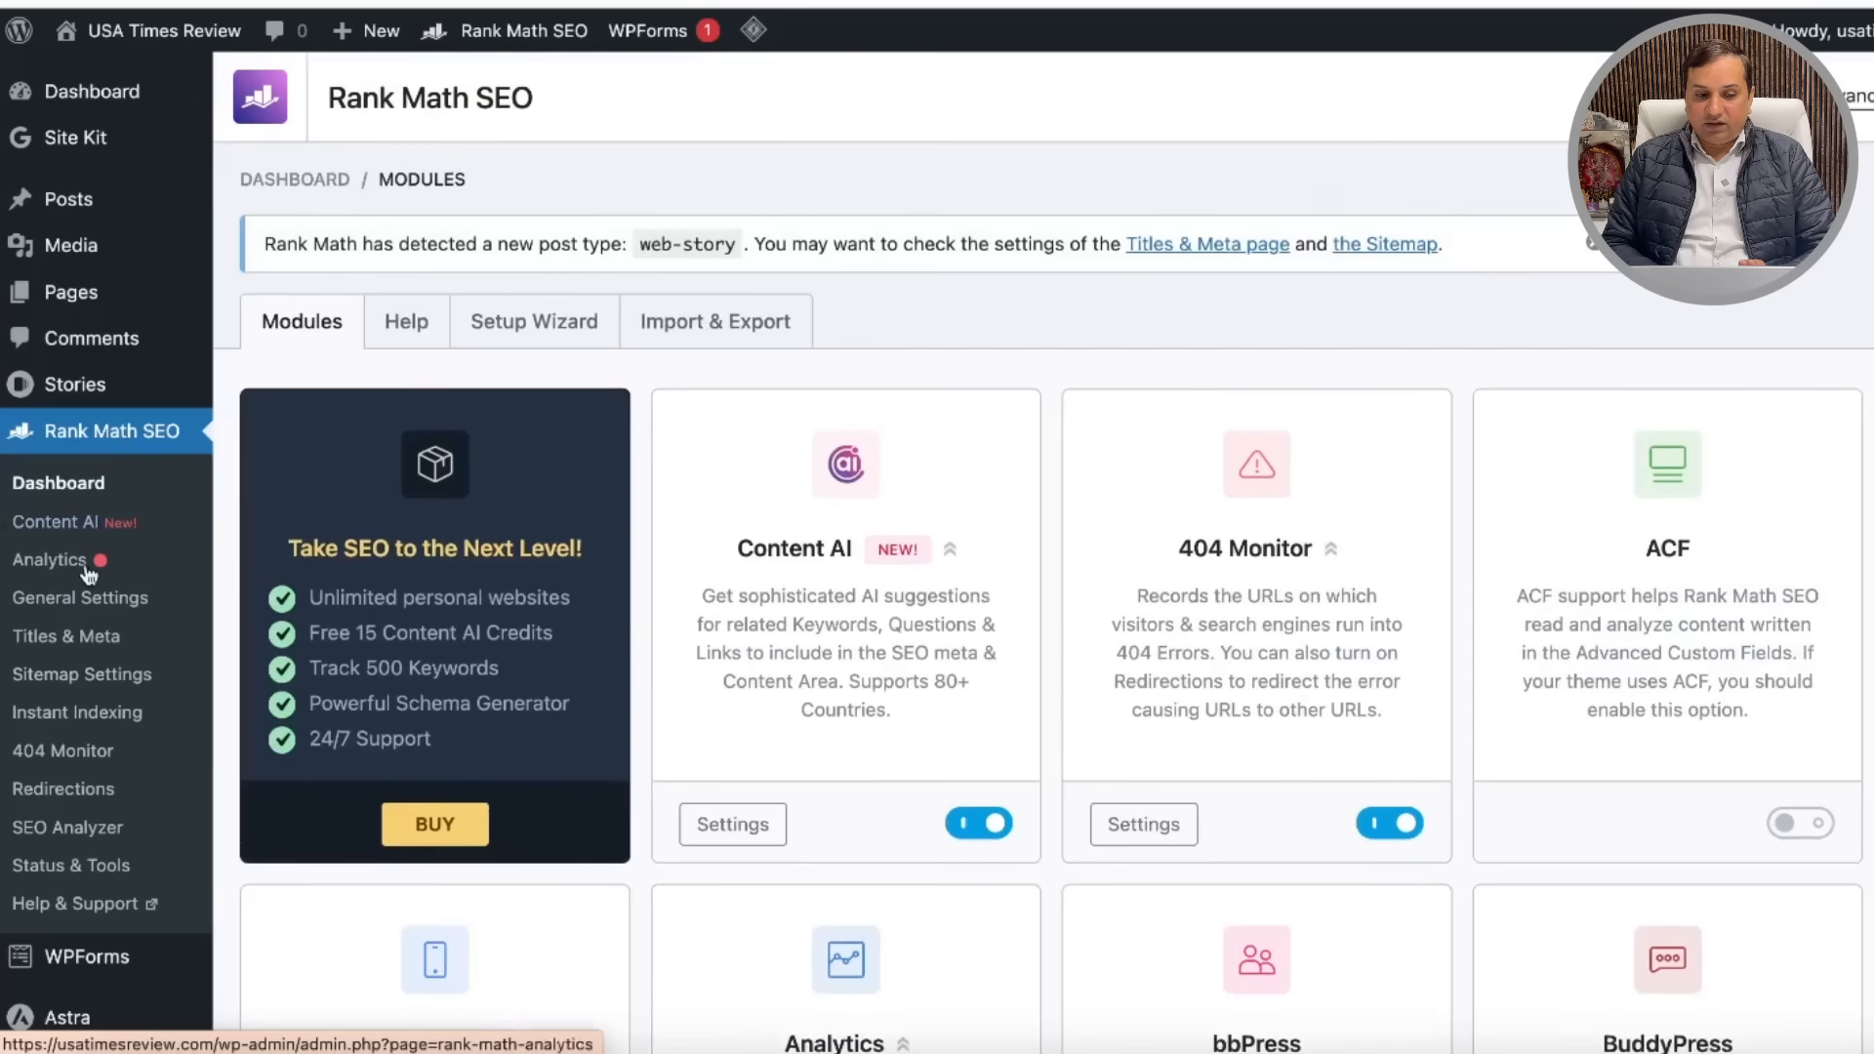
Step: In Instant Indexing settings, auto-submit Stories alongside Posts and Pages, and save
{"action": "left_click", "coordinate": [95, 721]}
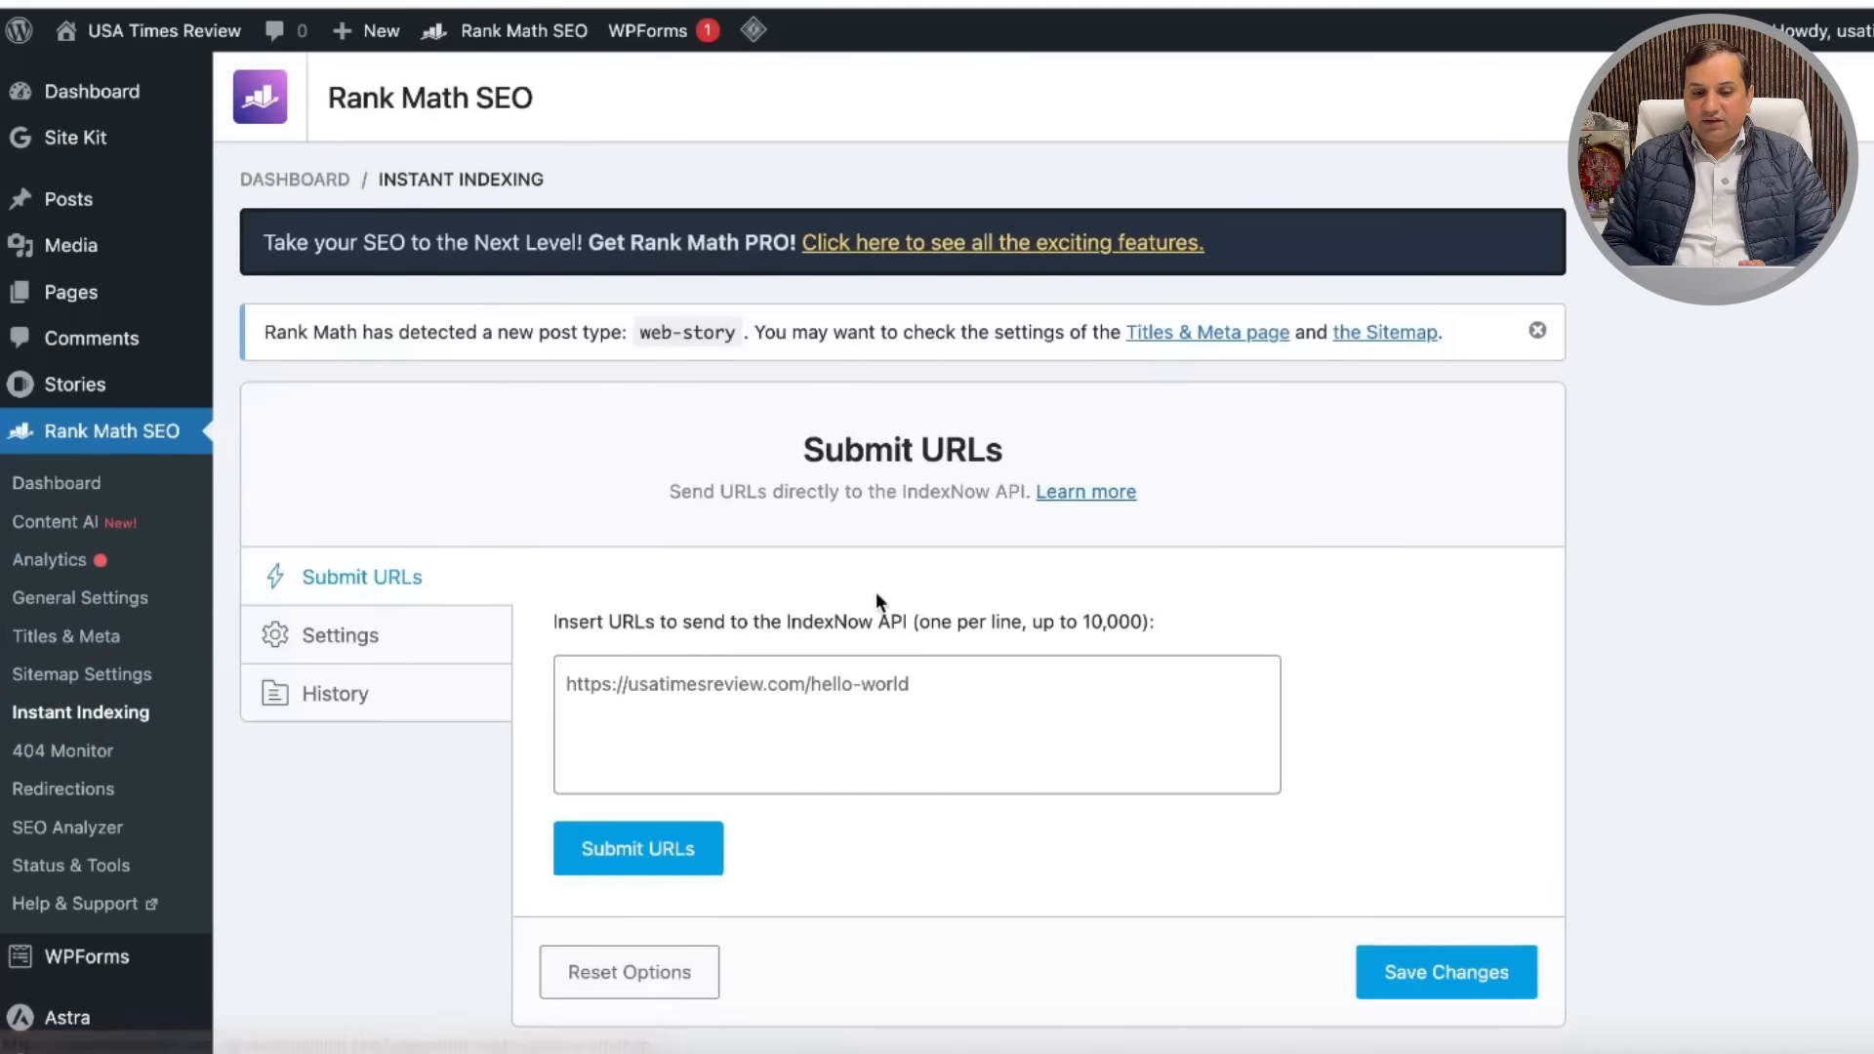
{"action": "scroll", "coordinate": [1279, 620], "scroll_direction": "down", "scroll_amount": 4}
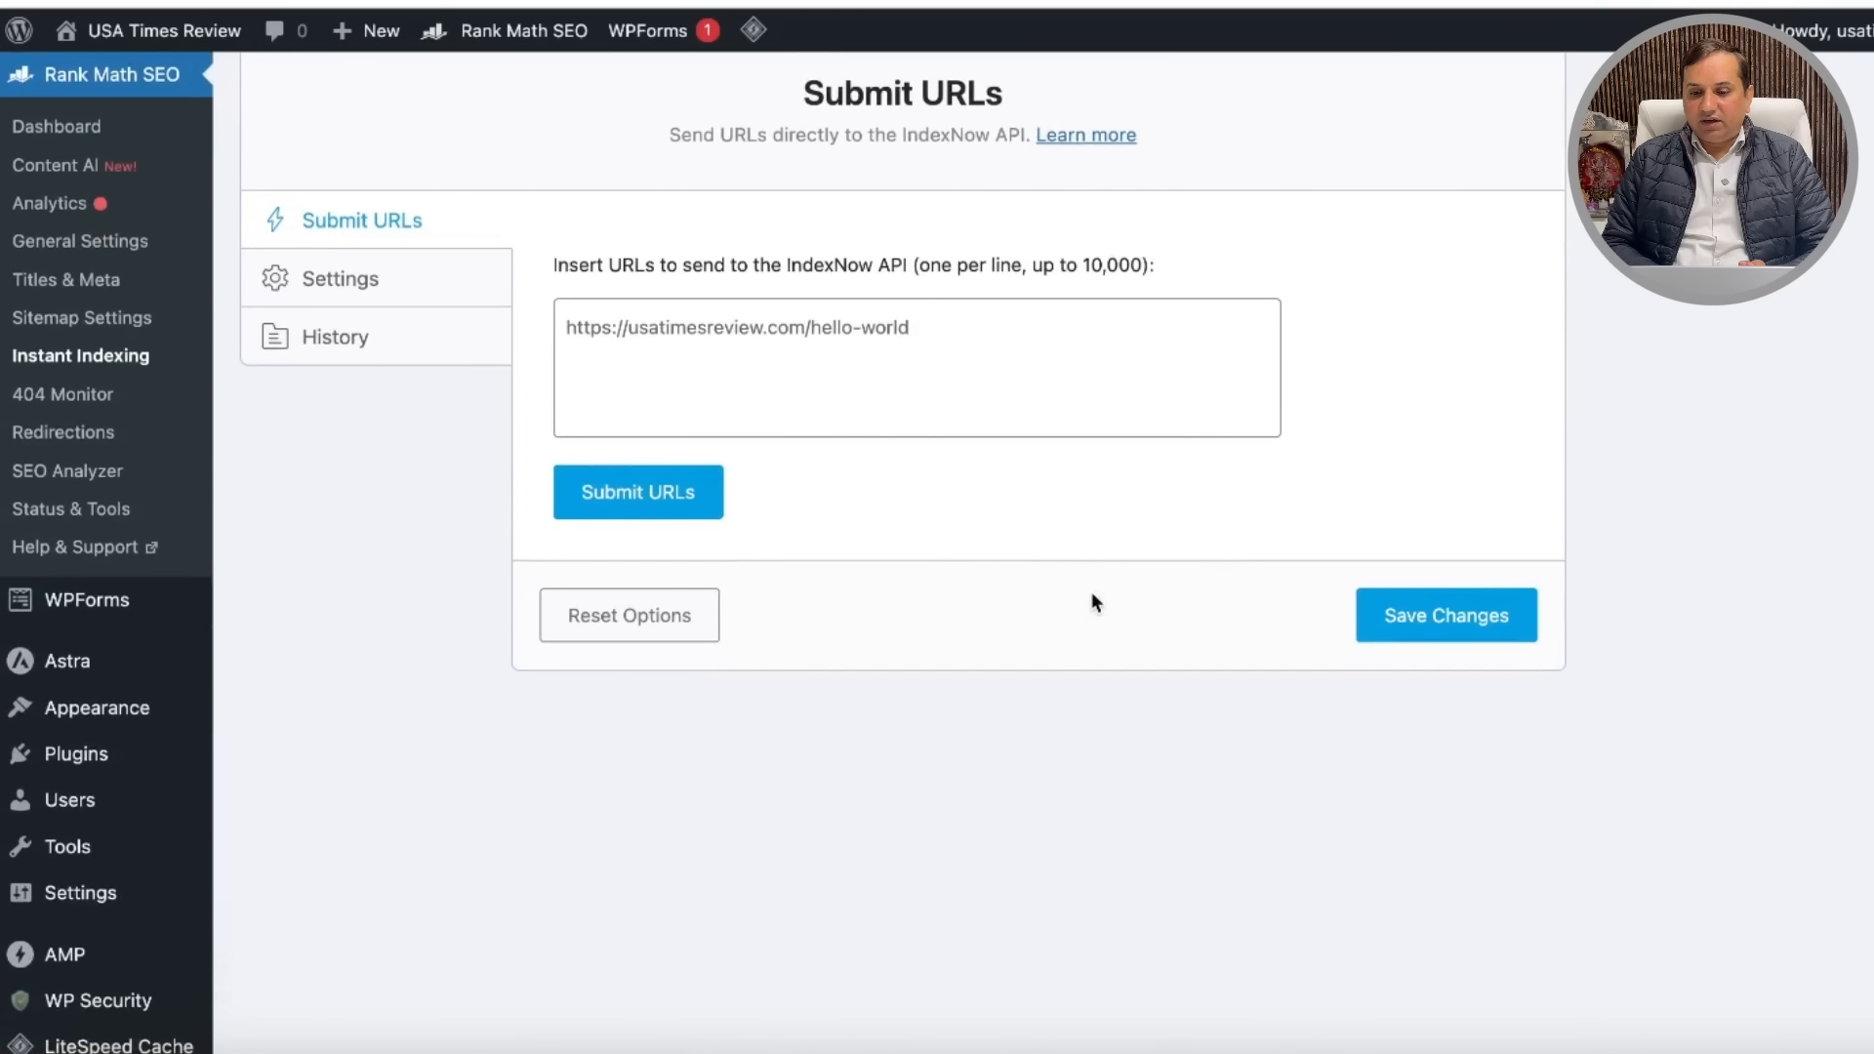
{"action": "left_click", "coordinate": [349, 287]}
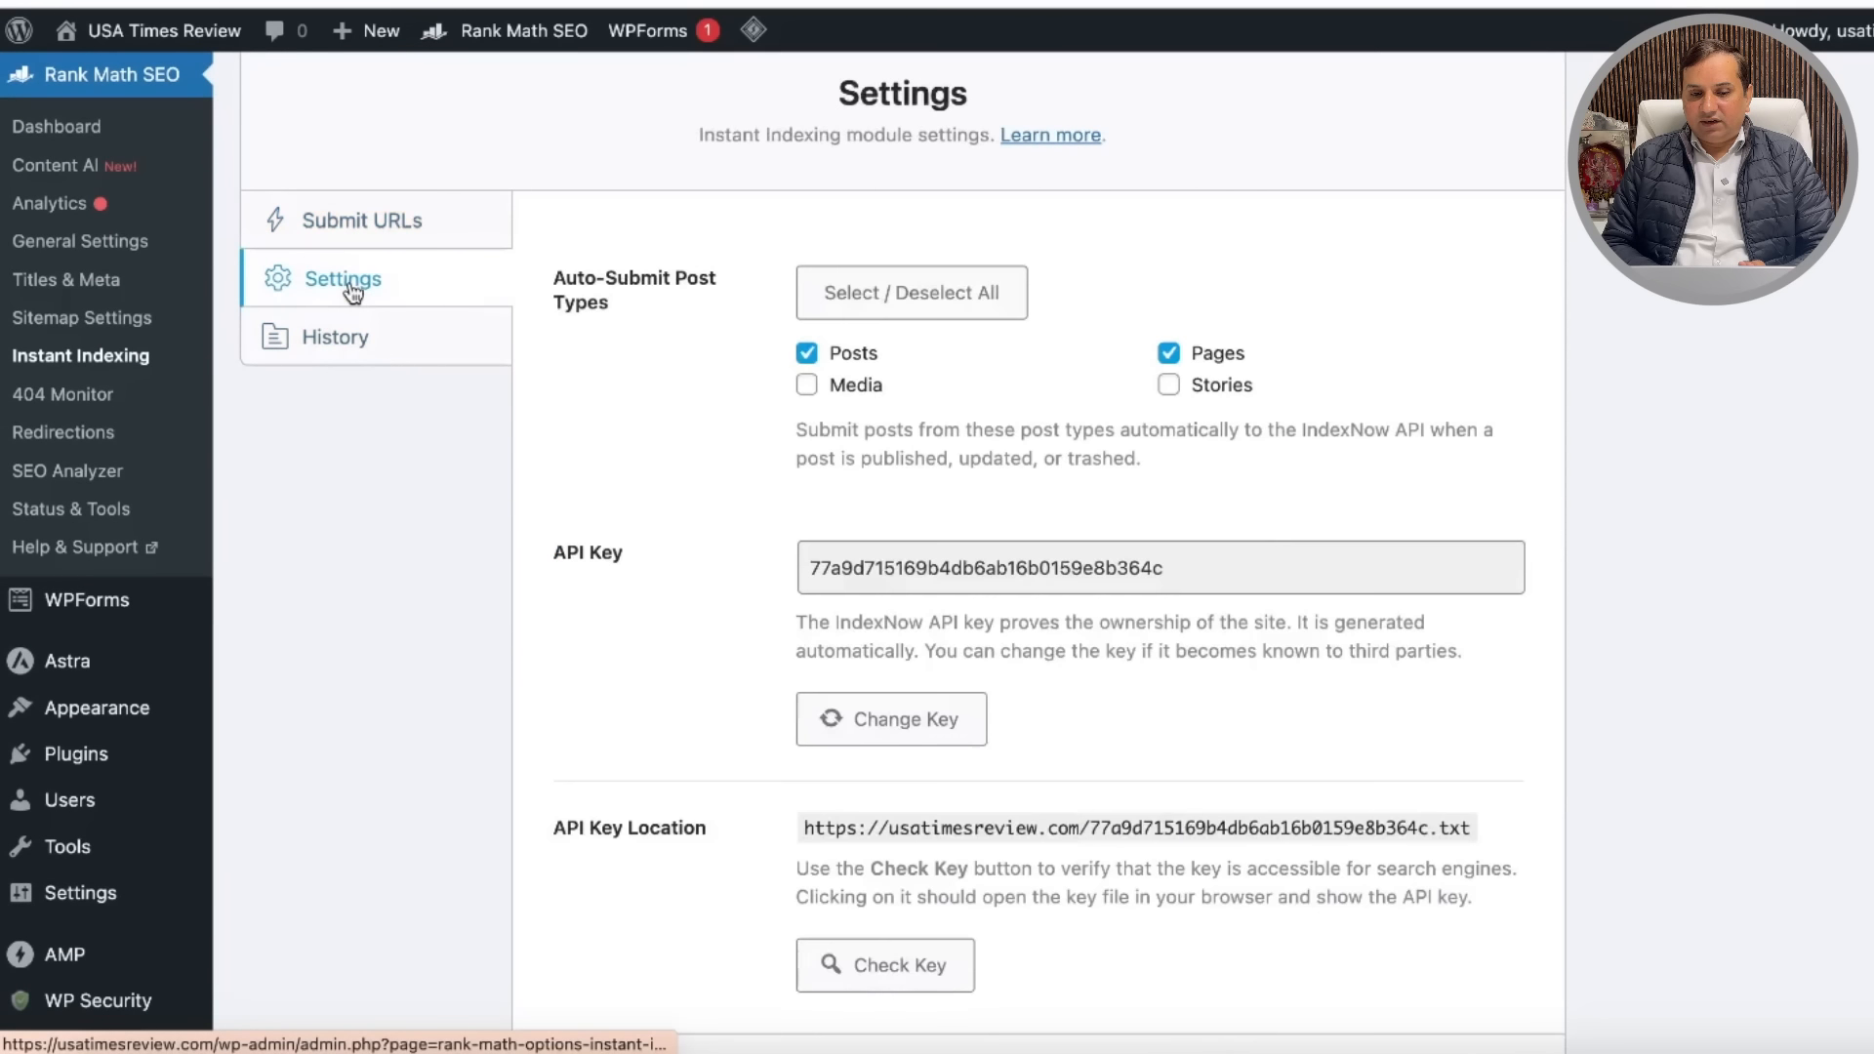
{"action": "scroll", "coordinate": [732, 598], "scroll_direction": "down", "scroll_amount": 1}
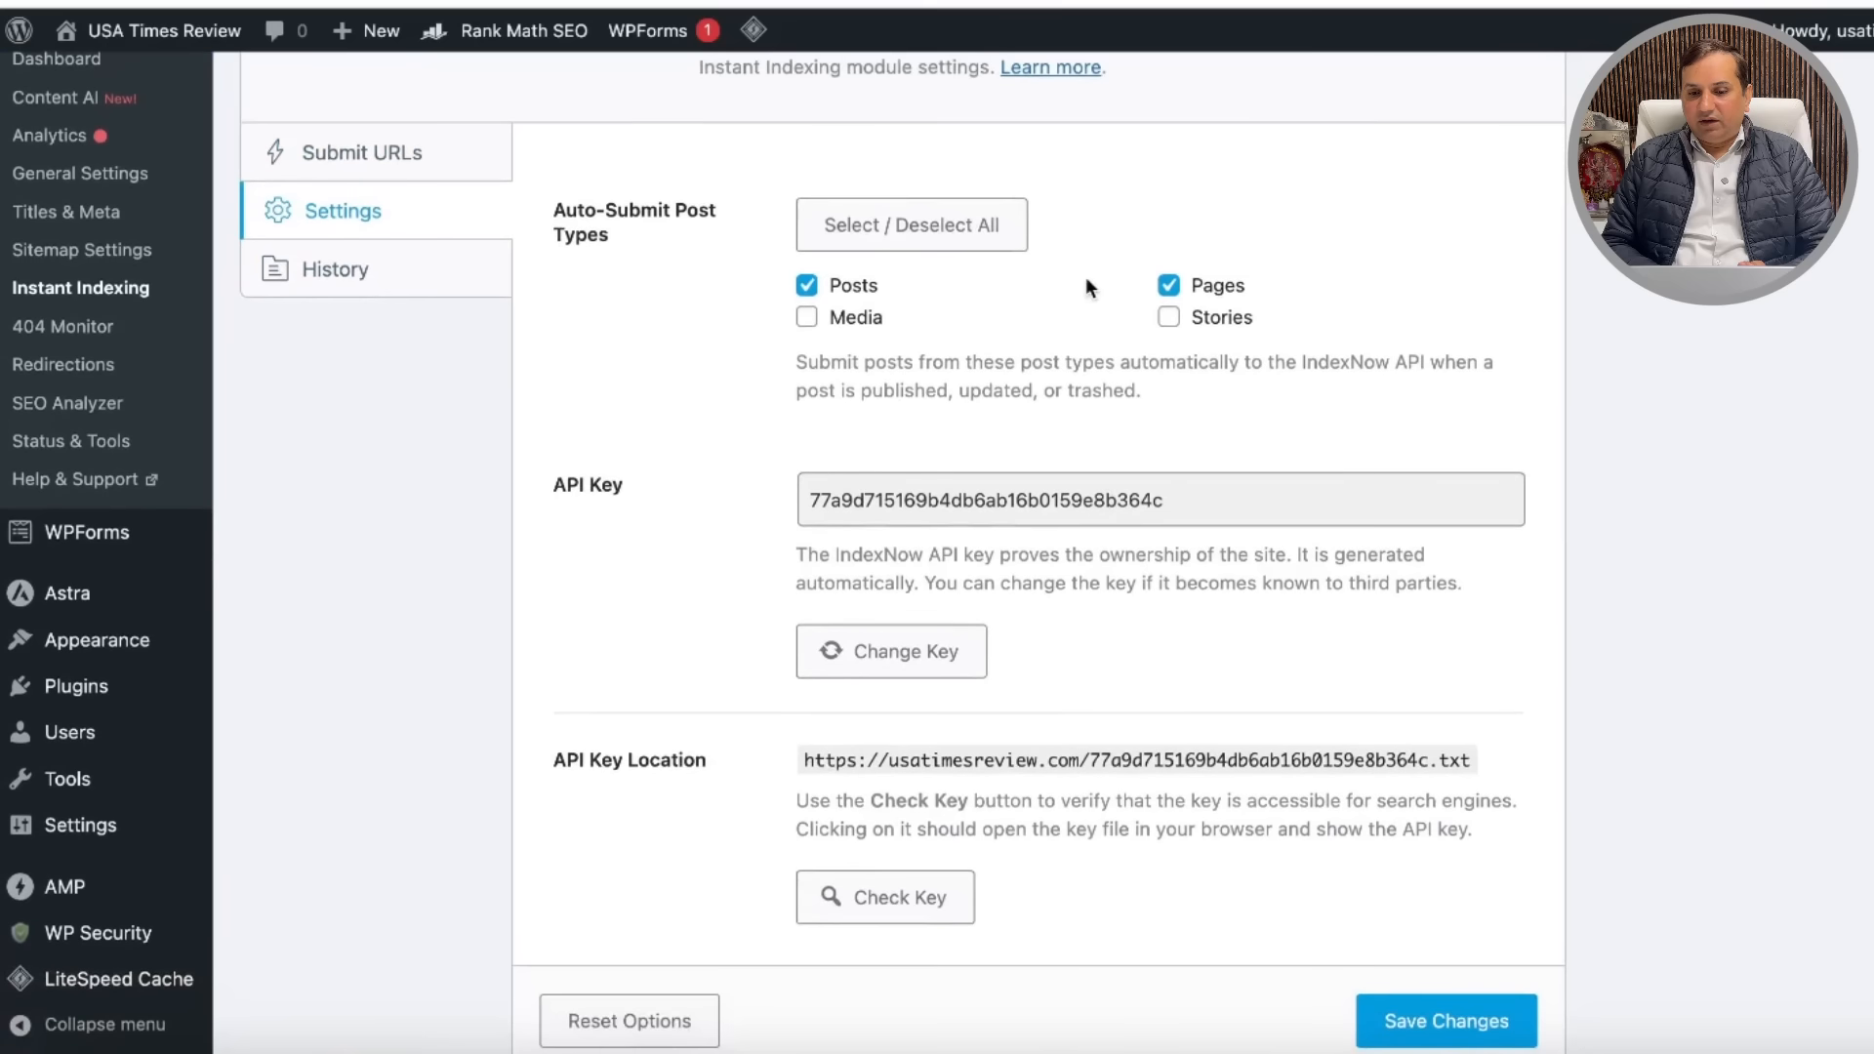
{"action": "scroll", "coordinate": [1306, 732], "scroll_direction": "down", "scroll_amount": 2}
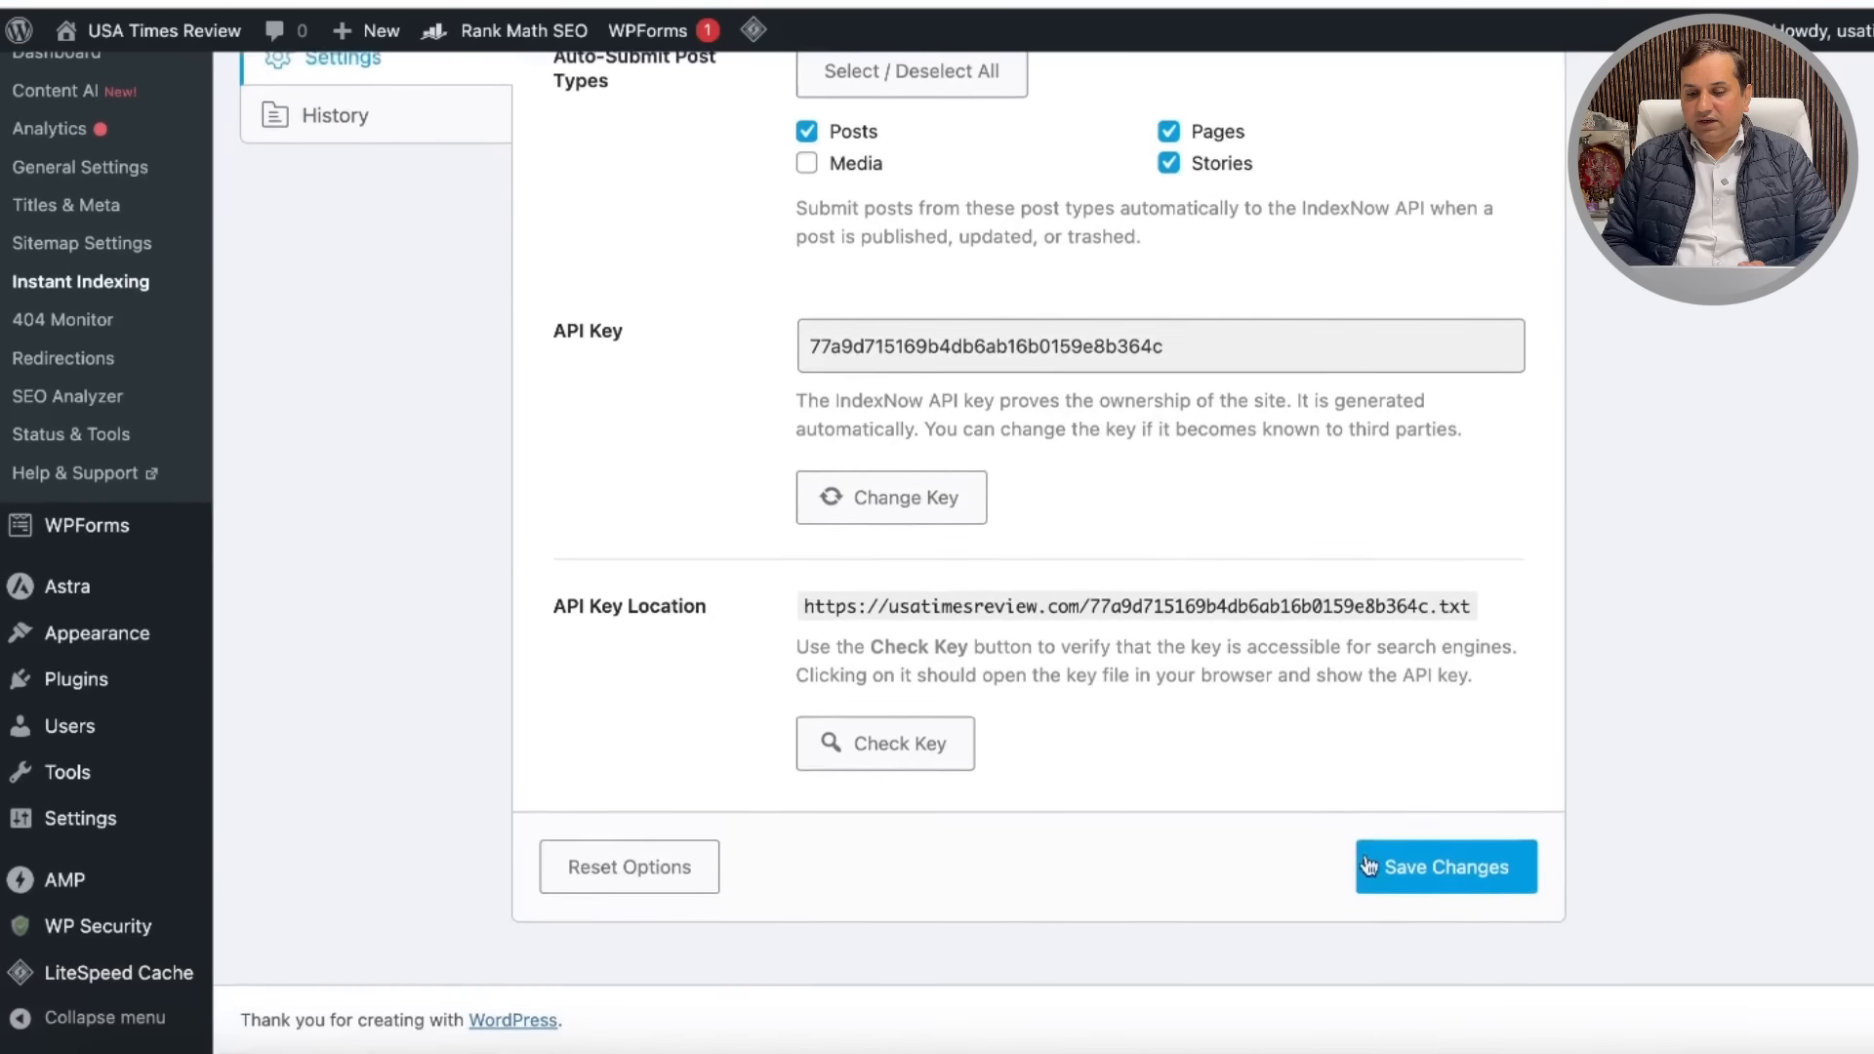
{"action": "left_click", "coordinate": [1403, 871]}
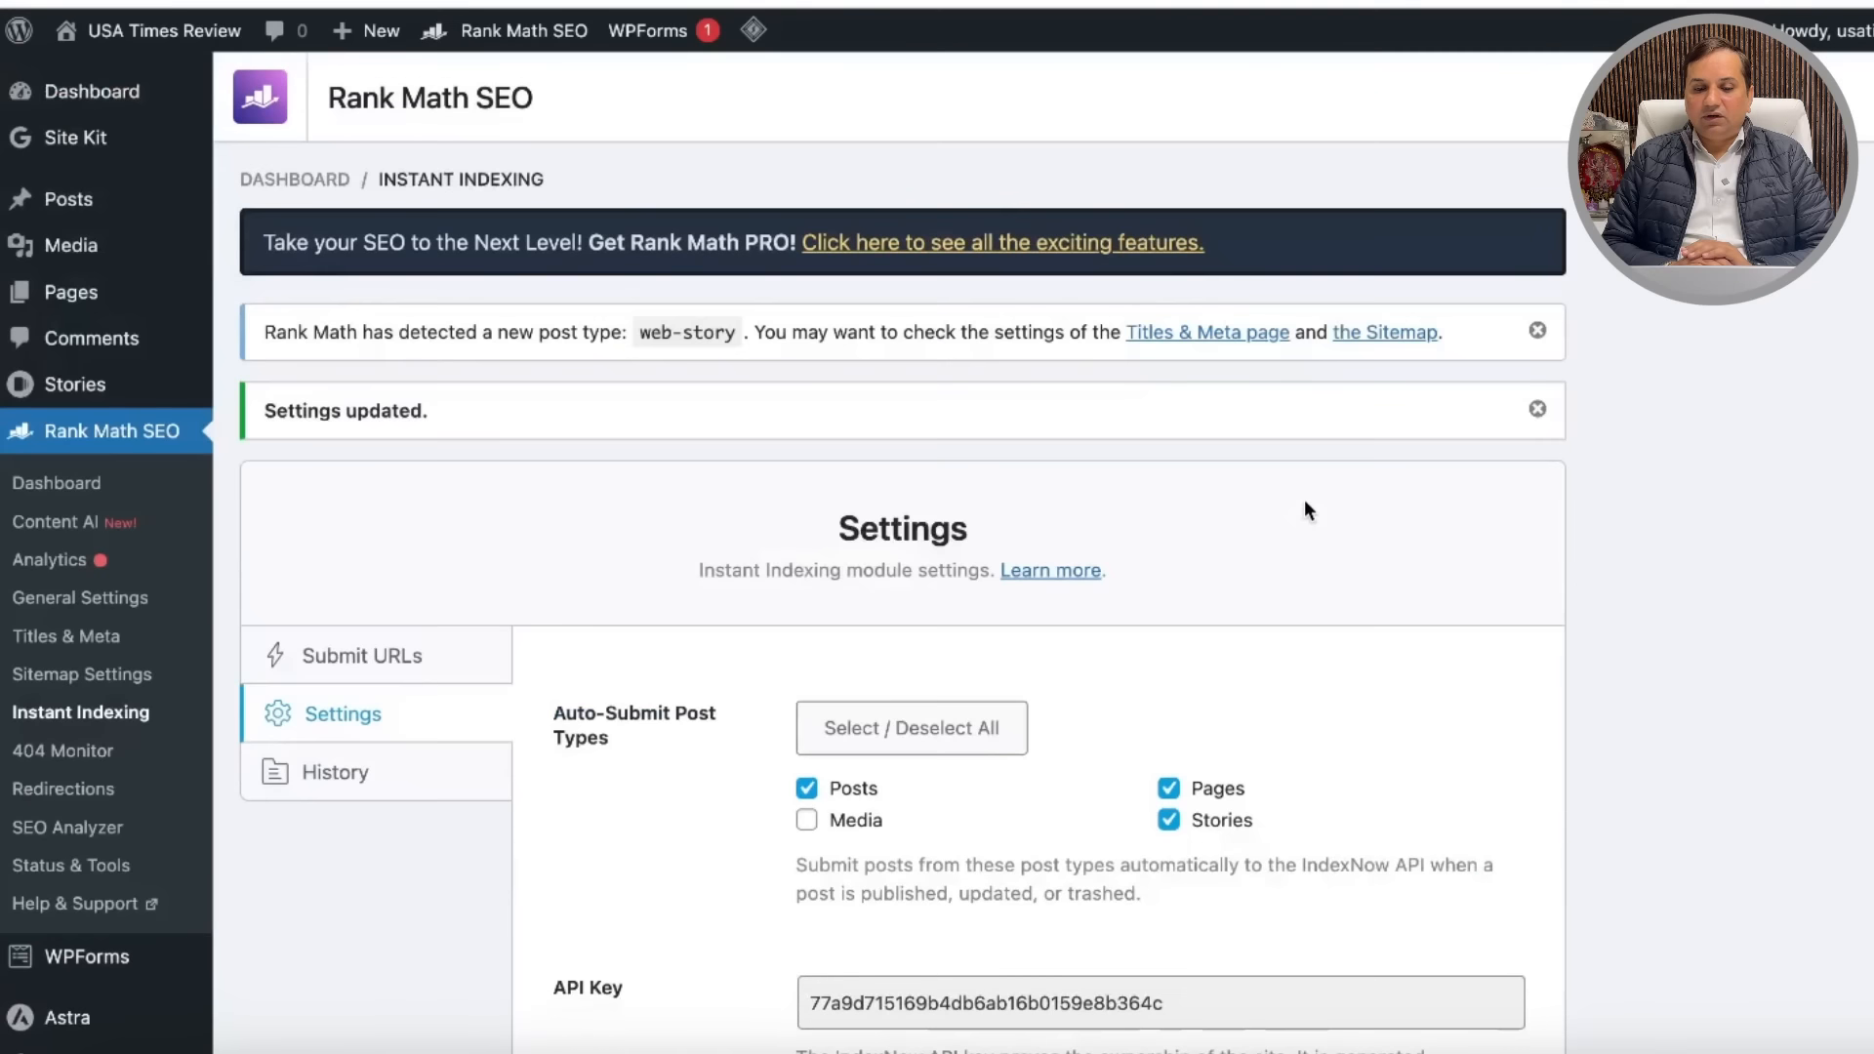
Step: Check the saved Instant Indexing settings, then go to the Web Stories section
{"action": "scroll", "coordinate": [1210, 576], "scroll_direction": "down", "scroll_amount": 7}
{"action": "scroll", "coordinate": [1177, 600], "scroll_direction": "up", "scroll_amount": 7}
{"action": "scroll", "coordinate": [1177, 600], "scroll_direction": "down", "scroll_amount": 7}
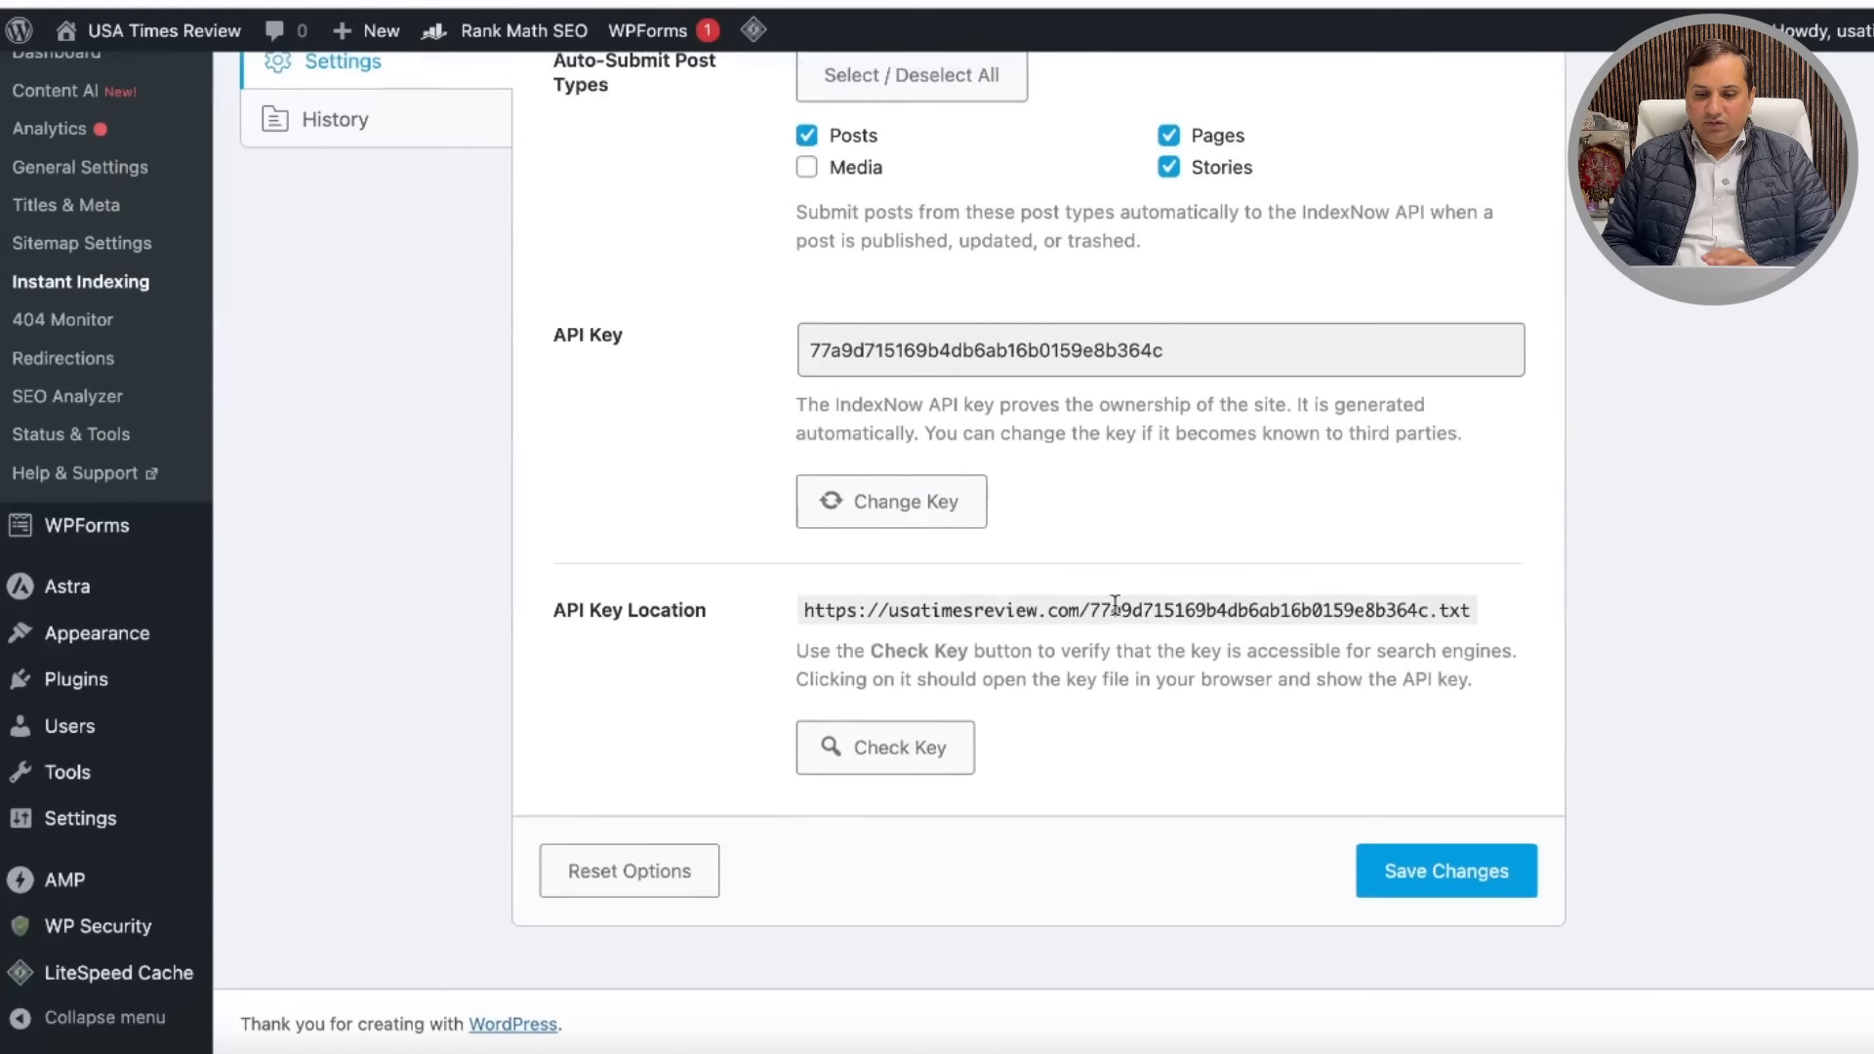
{"action": "scroll", "coordinate": [1107, 555], "scroll_direction": "up", "scroll_amount": 4}
{"action": "scroll", "coordinate": [1105, 551], "scroll_direction": "up", "scroll_amount": 2}
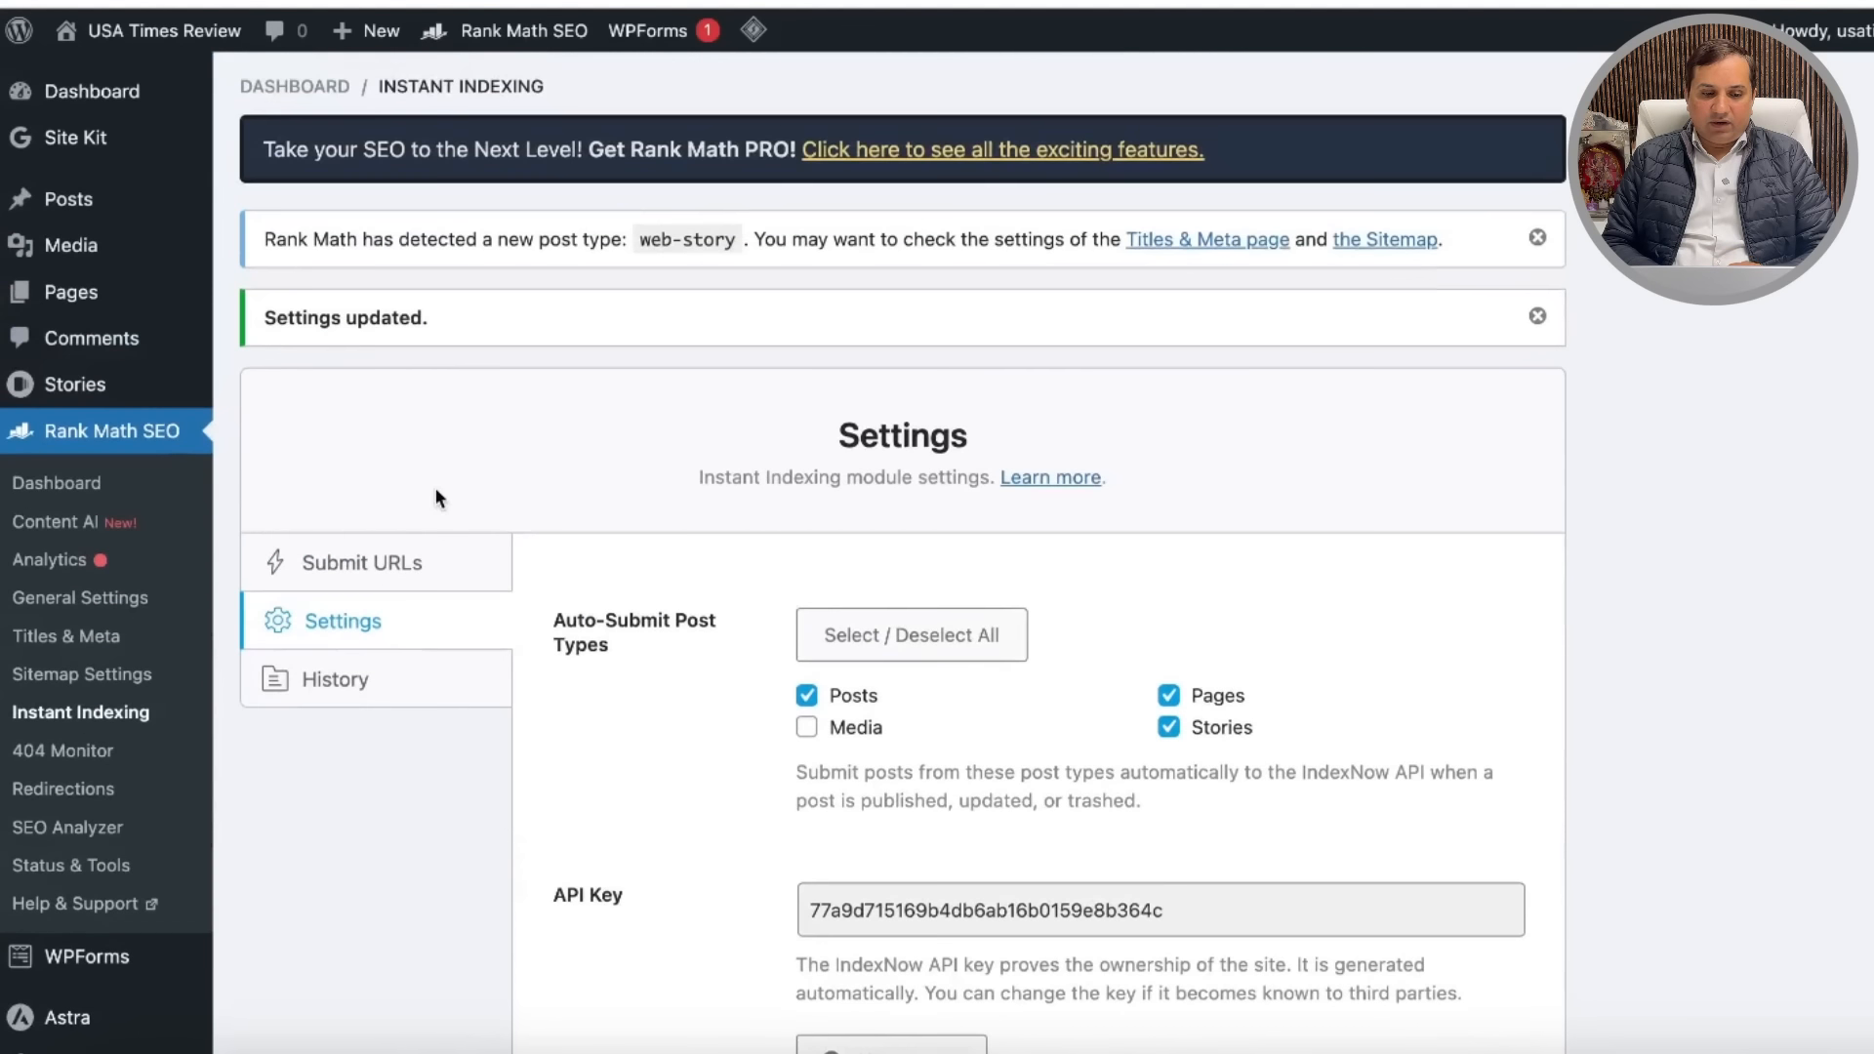
{"action": "left_click", "coordinate": [86, 390]}
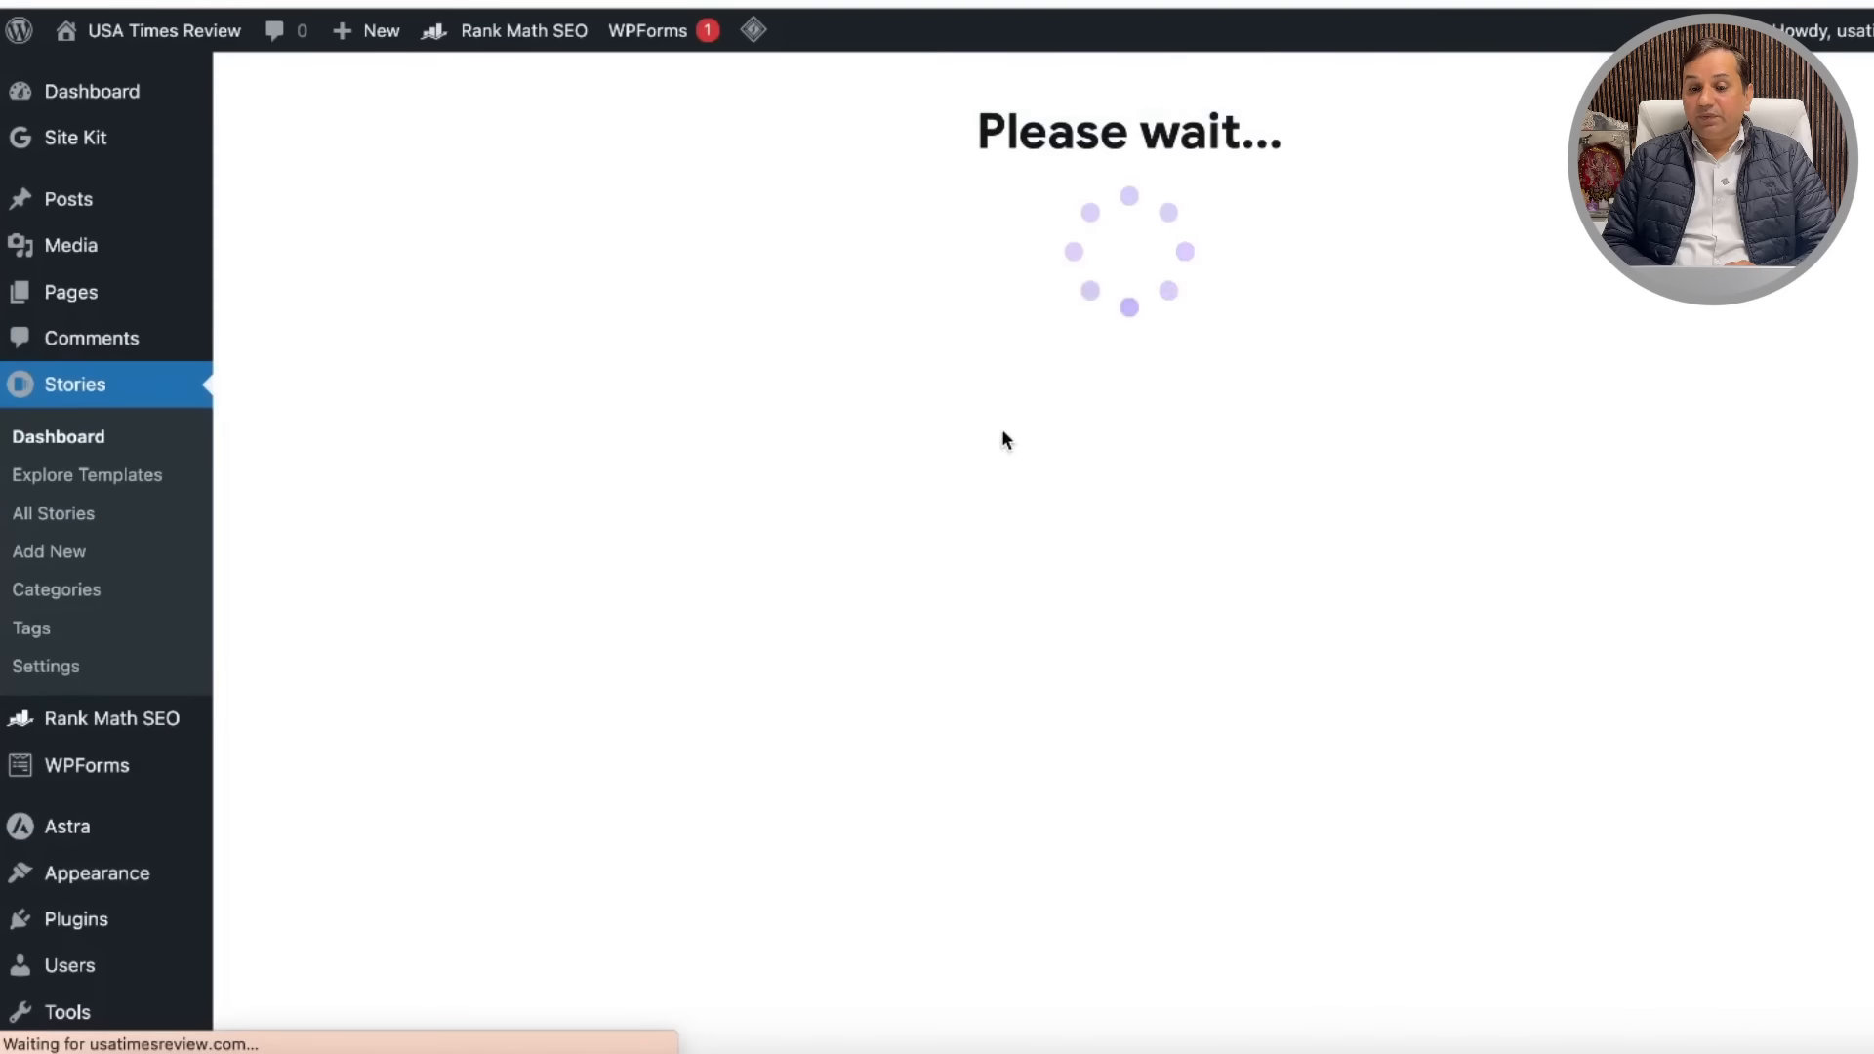
Step: Open the Web Stories settings page and scroll down to the Monetization option
{"action": "scroll", "coordinate": [1050, 587], "scroll_direction": "down", "scroll_amount": 1}
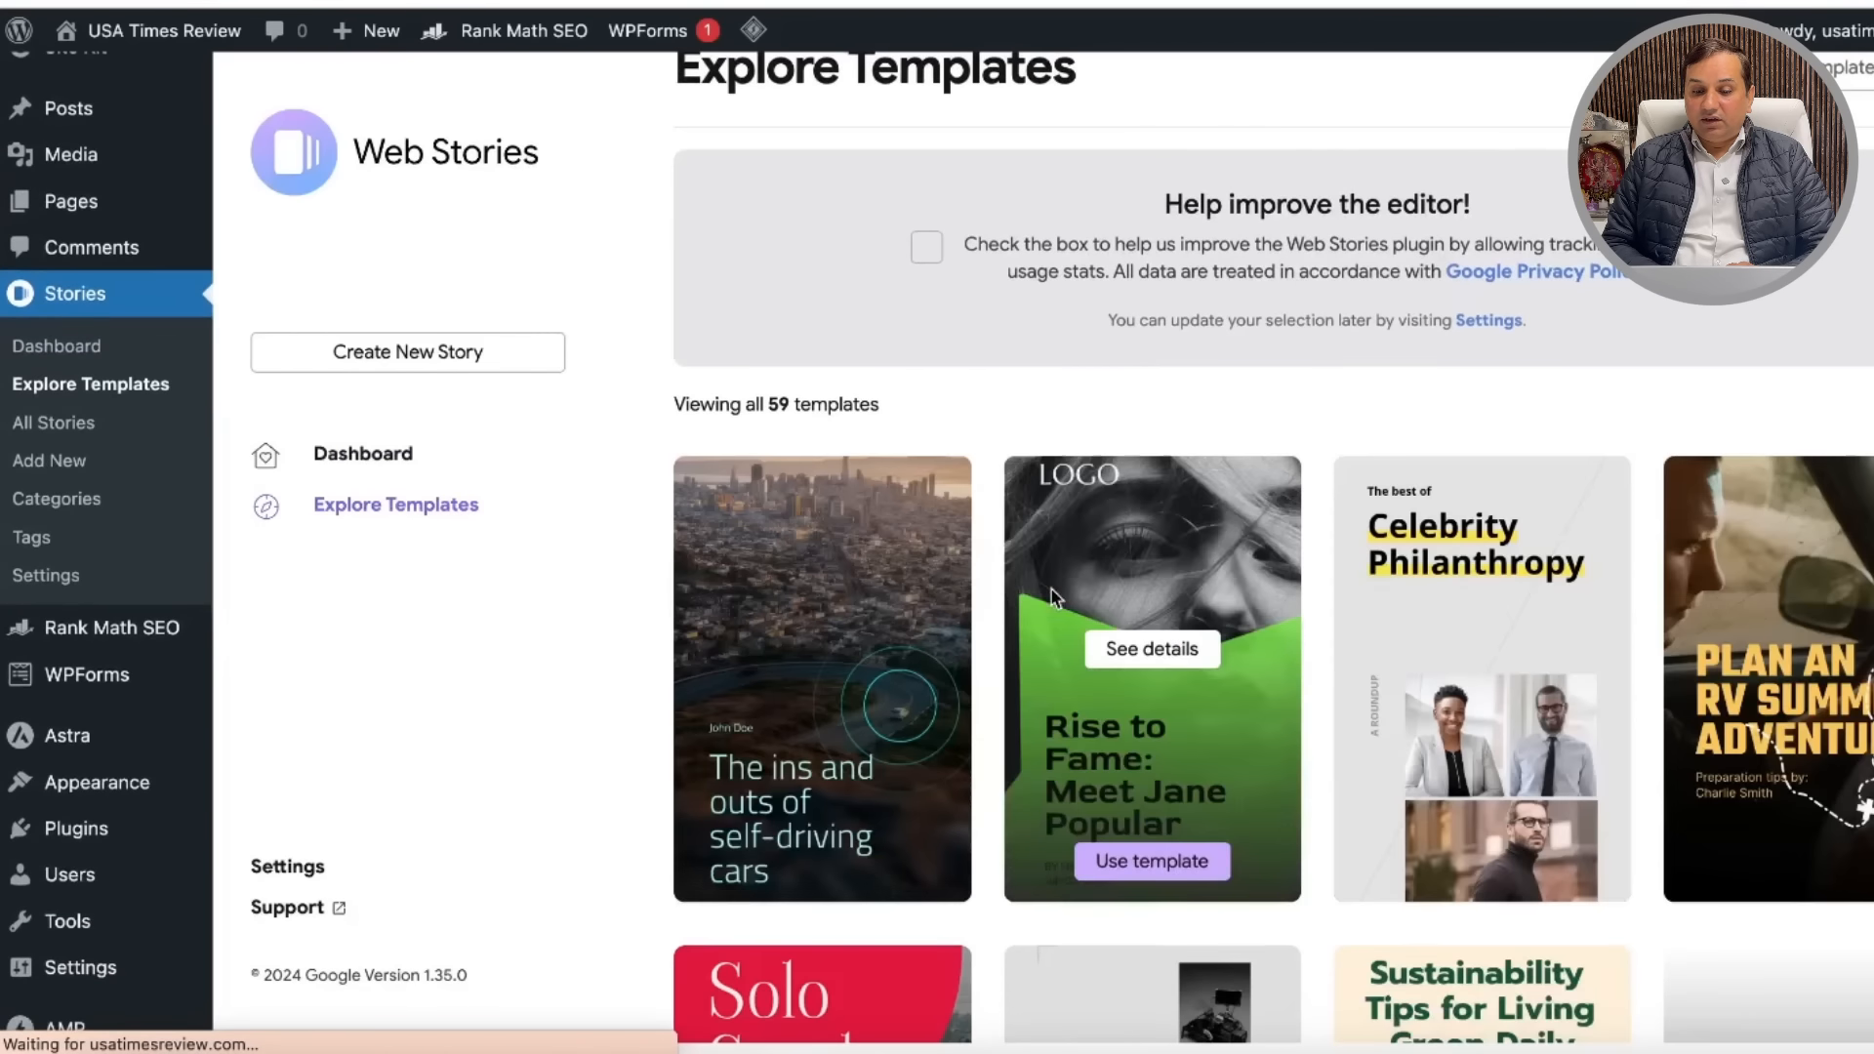
{"action": "scroll", "coordinate": [958, 640], "scroll_direction": "down", "scroll_amount": 4}
{"action": "scroll", "coordinate": [958, 645], "scroll_direction": "down", "scroll_amount": 3}
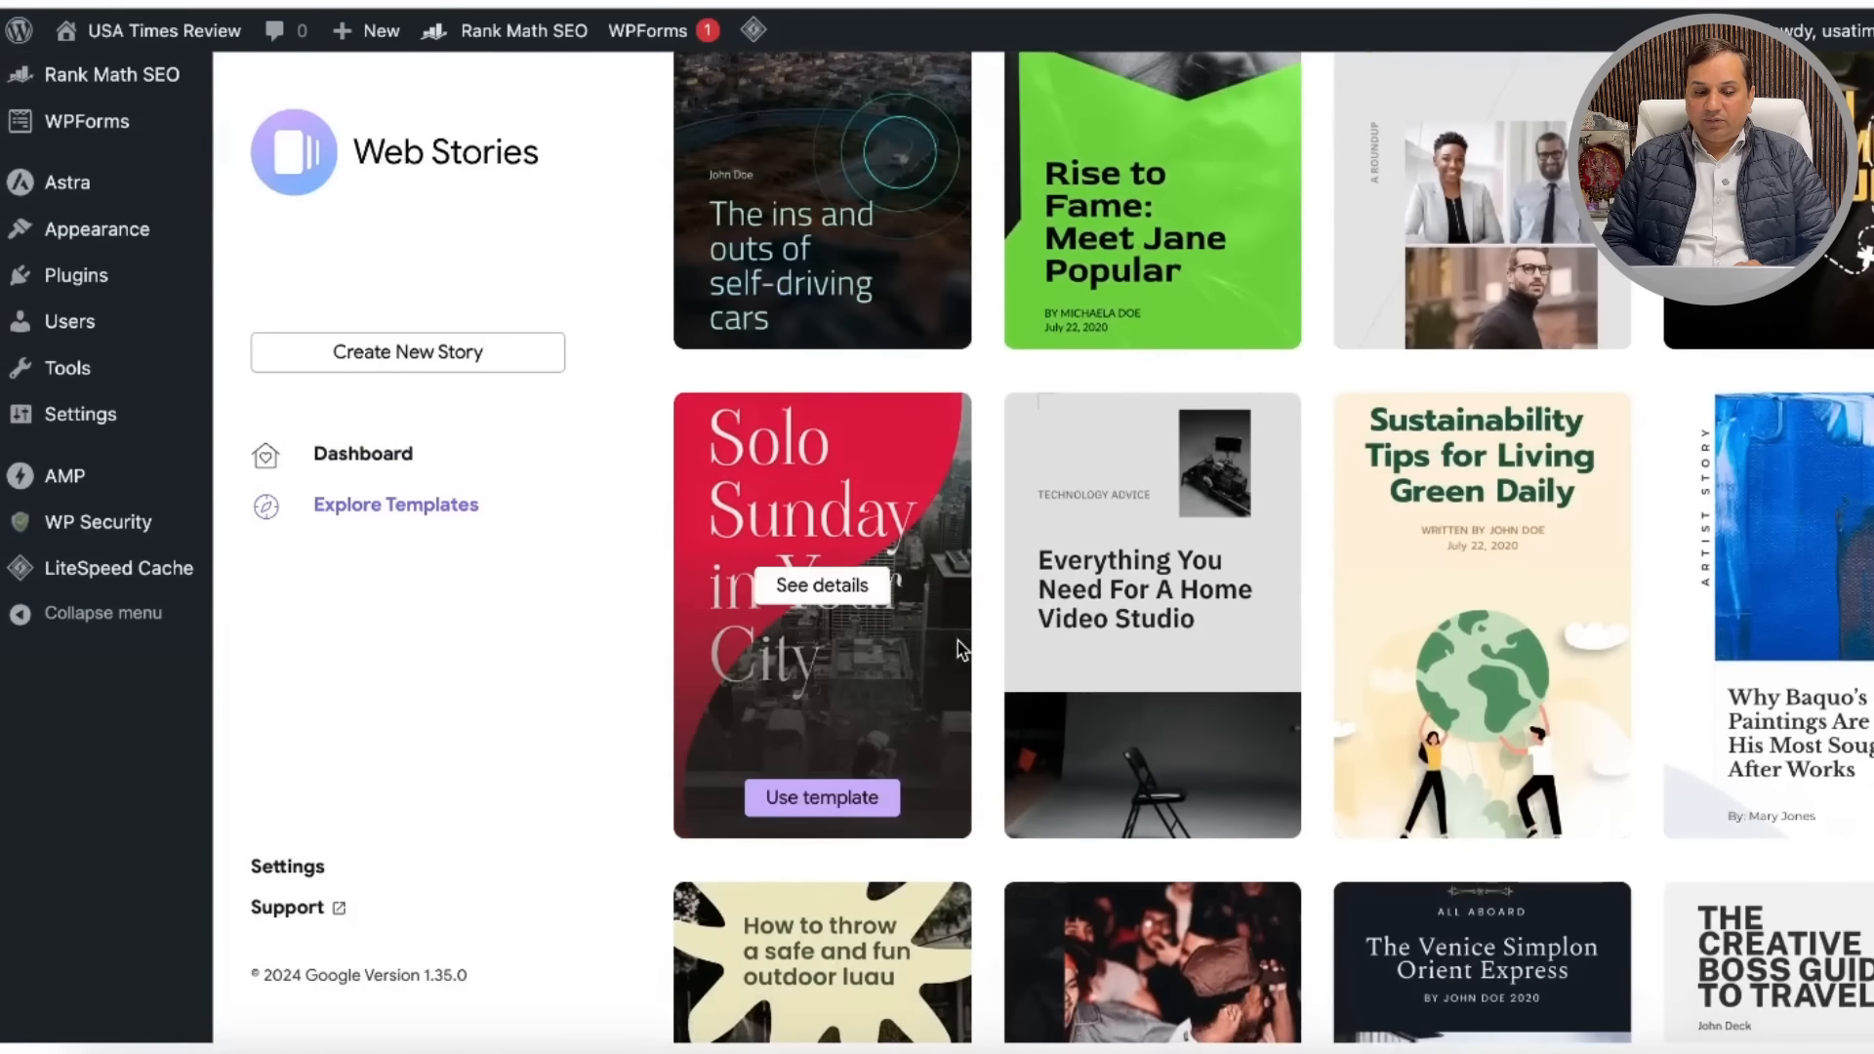
{"action": "left_click", "coordinate": [303, 877]}
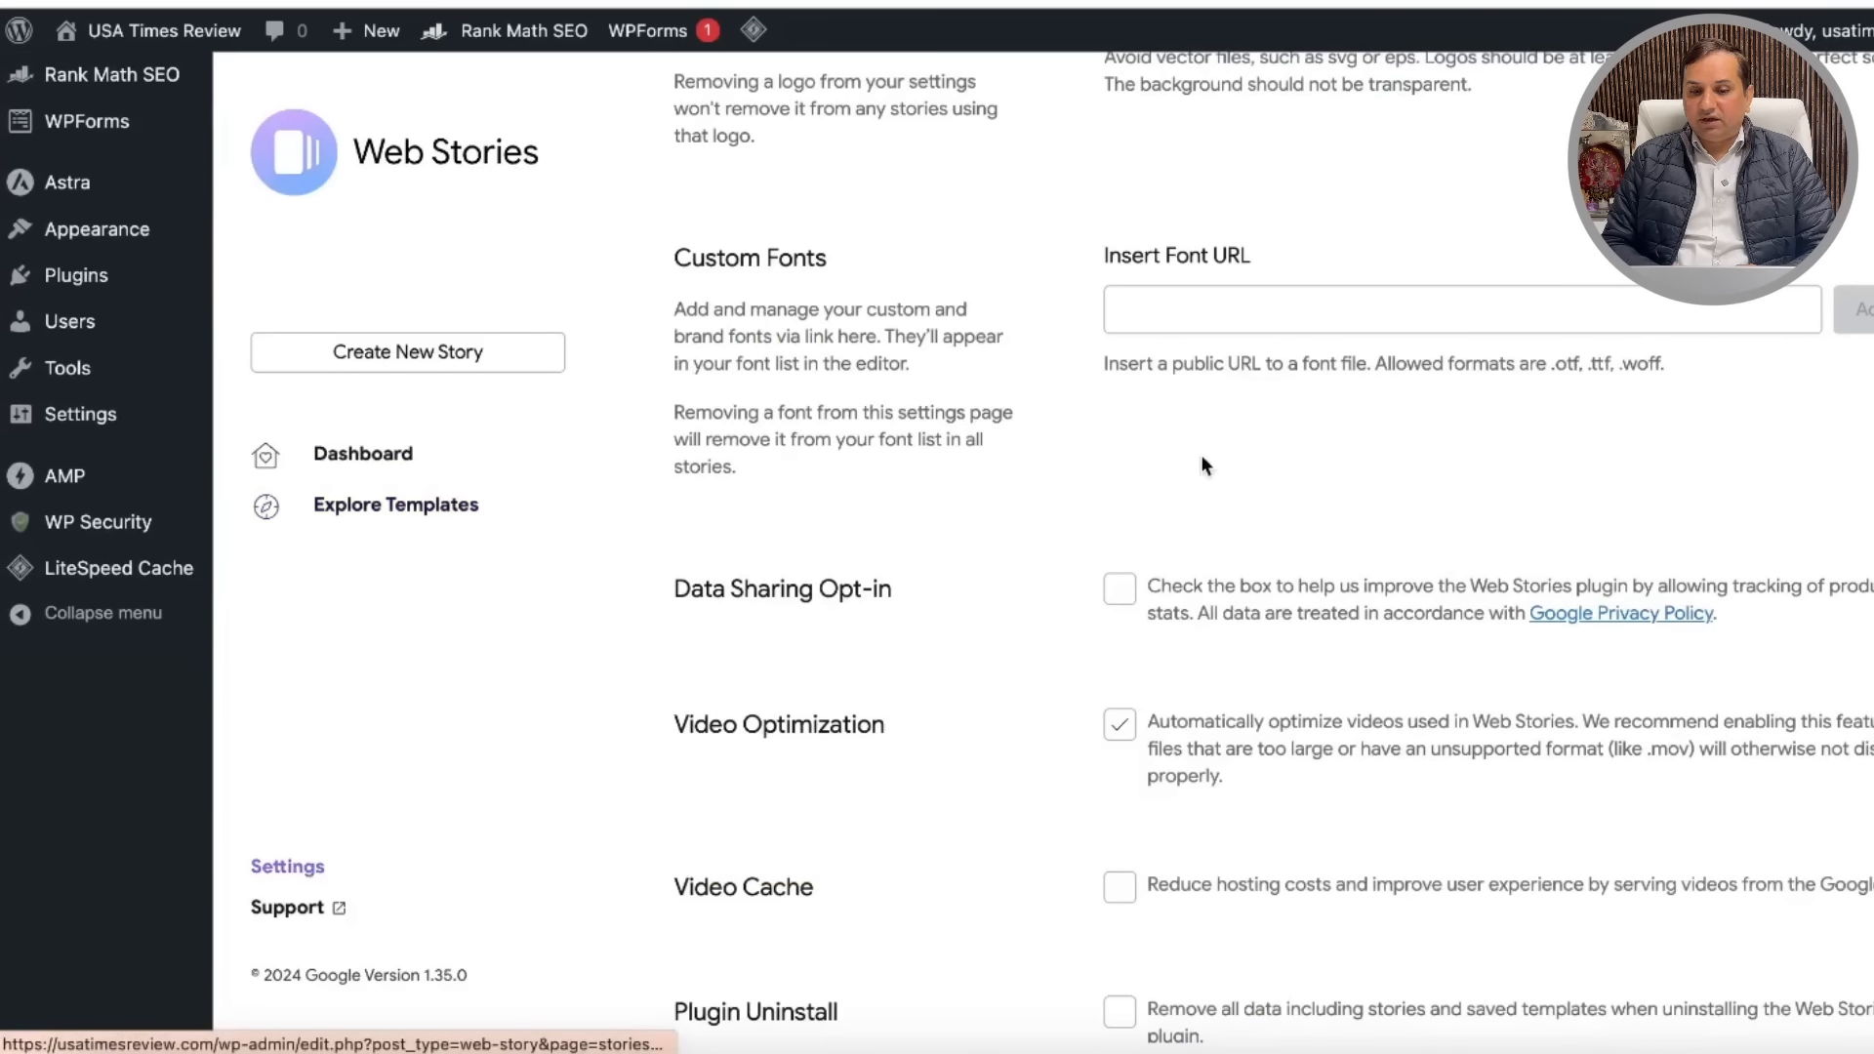
{"action": "scroll", "coordinate": [1409, 378], "scroll_direction": "up", "scroll_amount": 7}
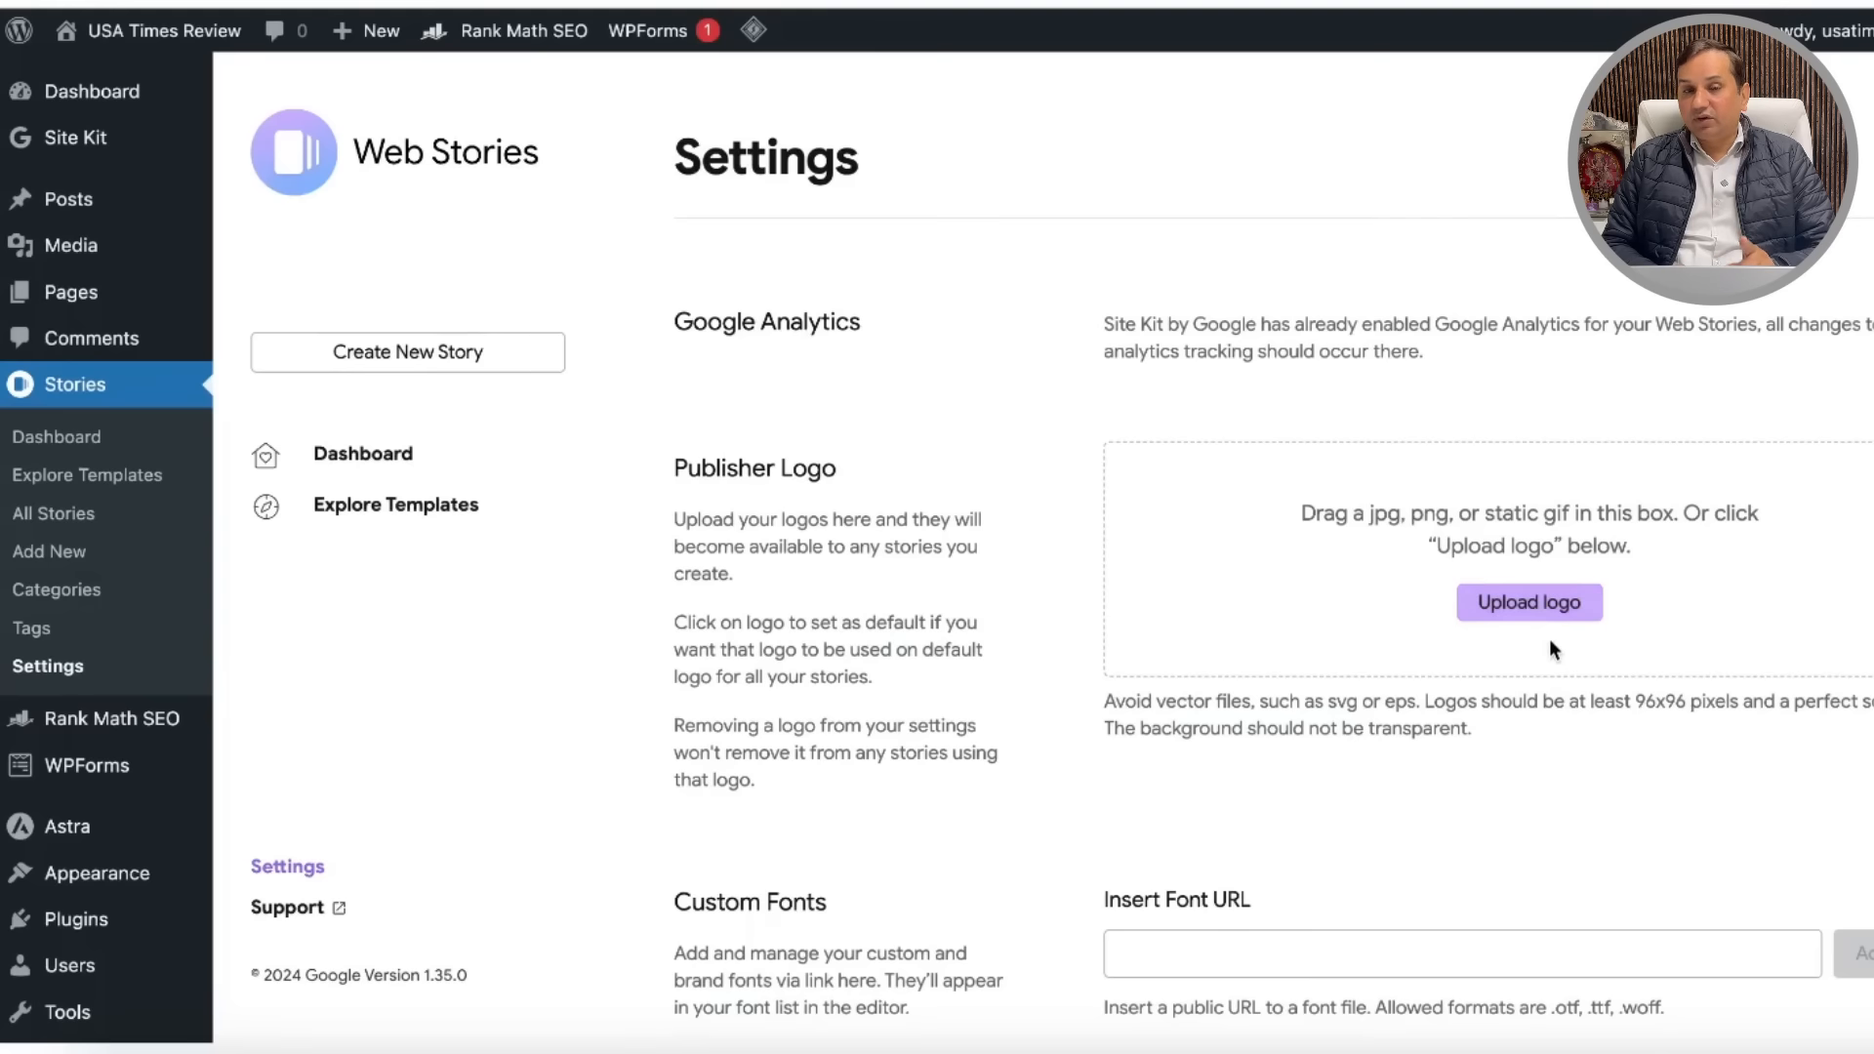
{"action": "scroll", "coordinate": [1552, 640], "scroll_direction": "down", "scroll_amount": 5}
{"action": "scroll", "coordinate": [1552, 625], "scroll_direction": "down", "scroll_amount": 13}
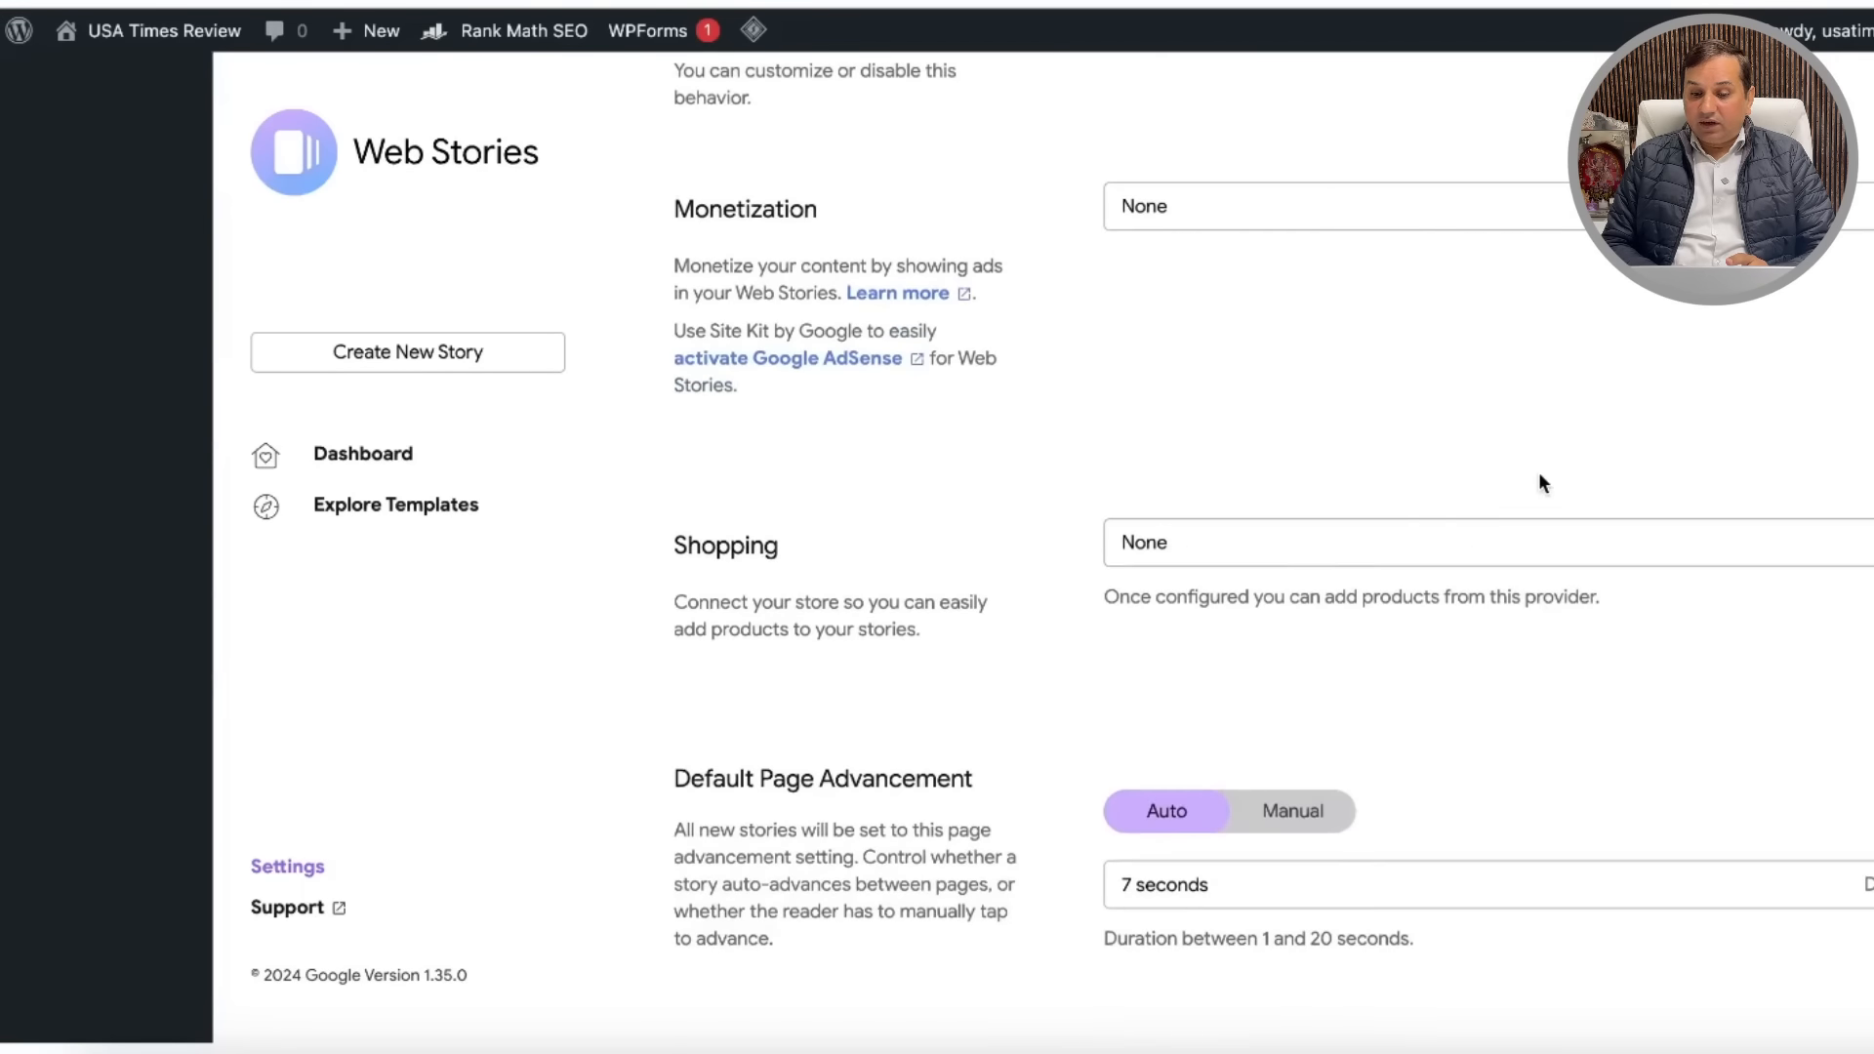
{"action": "scroll", "coordinate": [1540, 481], "scroll_direction": "up", "scroll_amount": 9}
{"action": "scroll", "coordinate": [1540, 481], "scroll_direction": "down", "scroll_amount": 2}
{"action": "scroll", "coordinate": [1540, 482], "scroll_direction": "up", "scroll_amount": 3}
{"action": "scroll", "coordinate": [1539, 477], "scroll_direction": "down", "scroll_amount": 7}
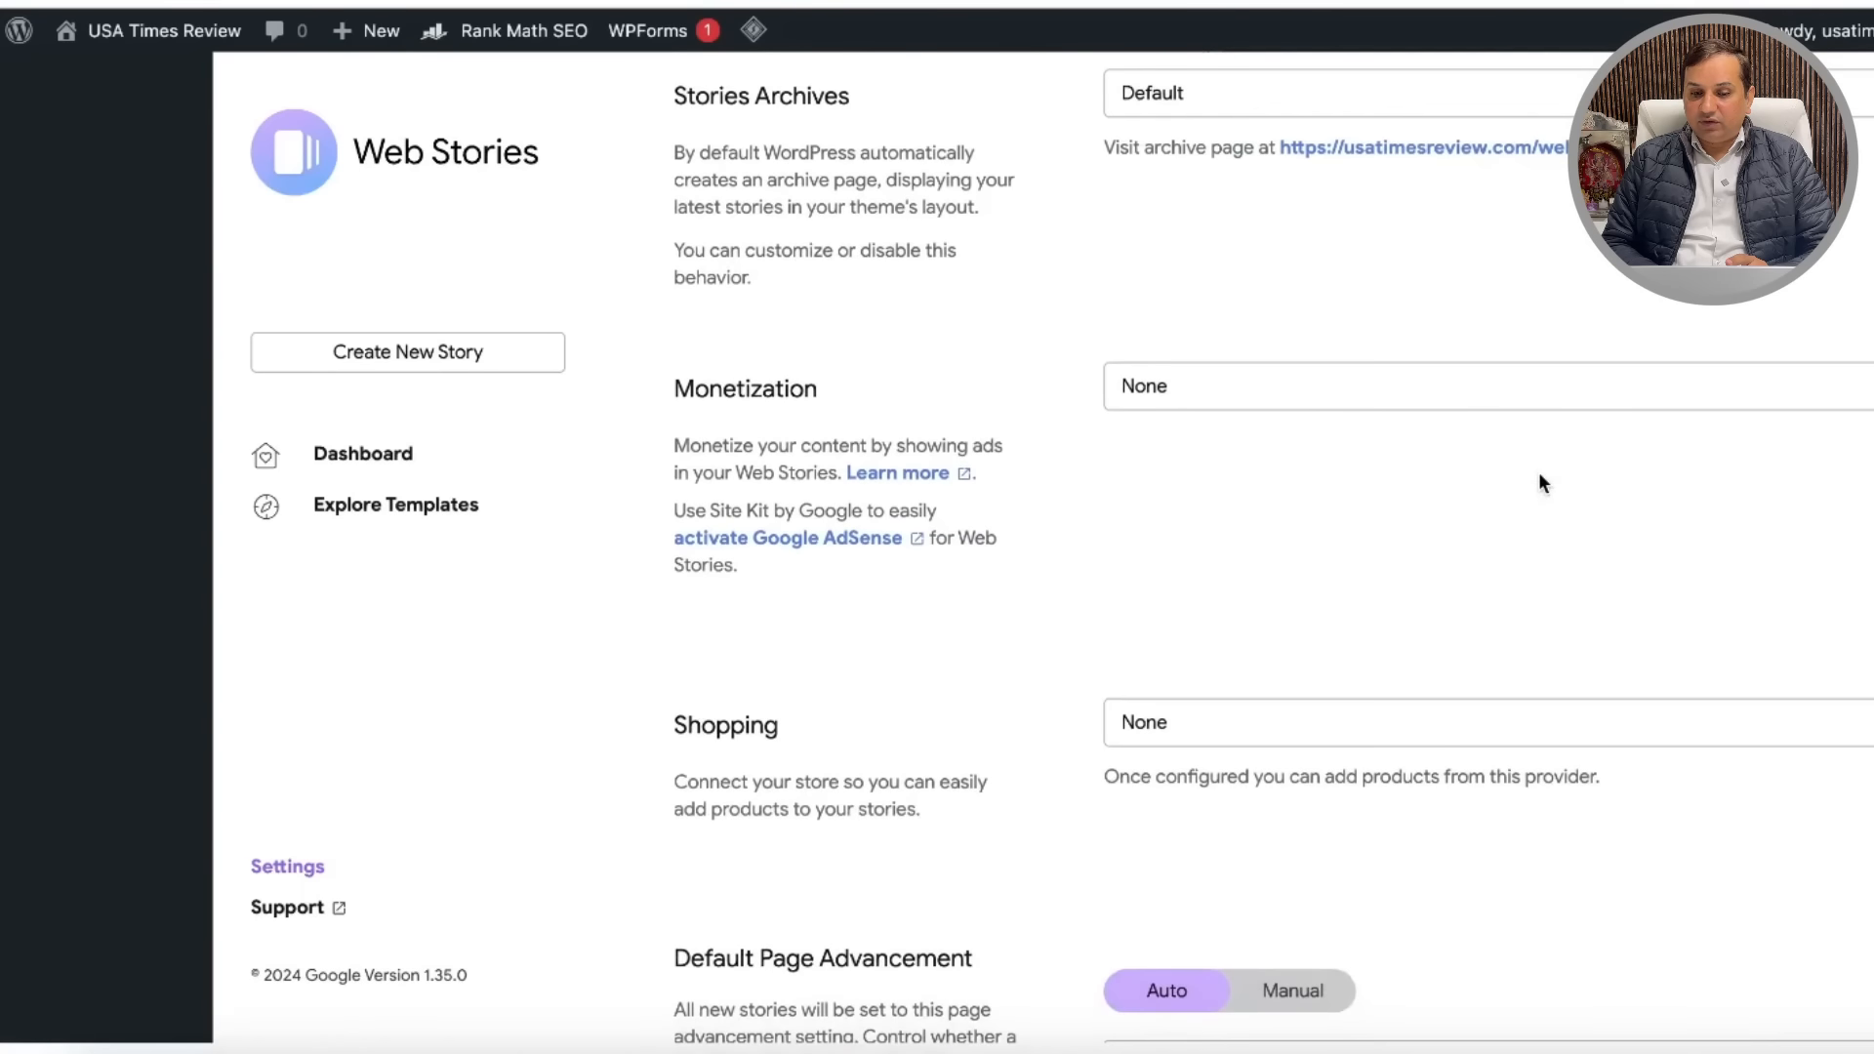
Step: Set Monetization to Google AdSense and select the empty Publisher ID and Slot ID fields
{"action": "left_click", "coordinate": [1578, 402]}
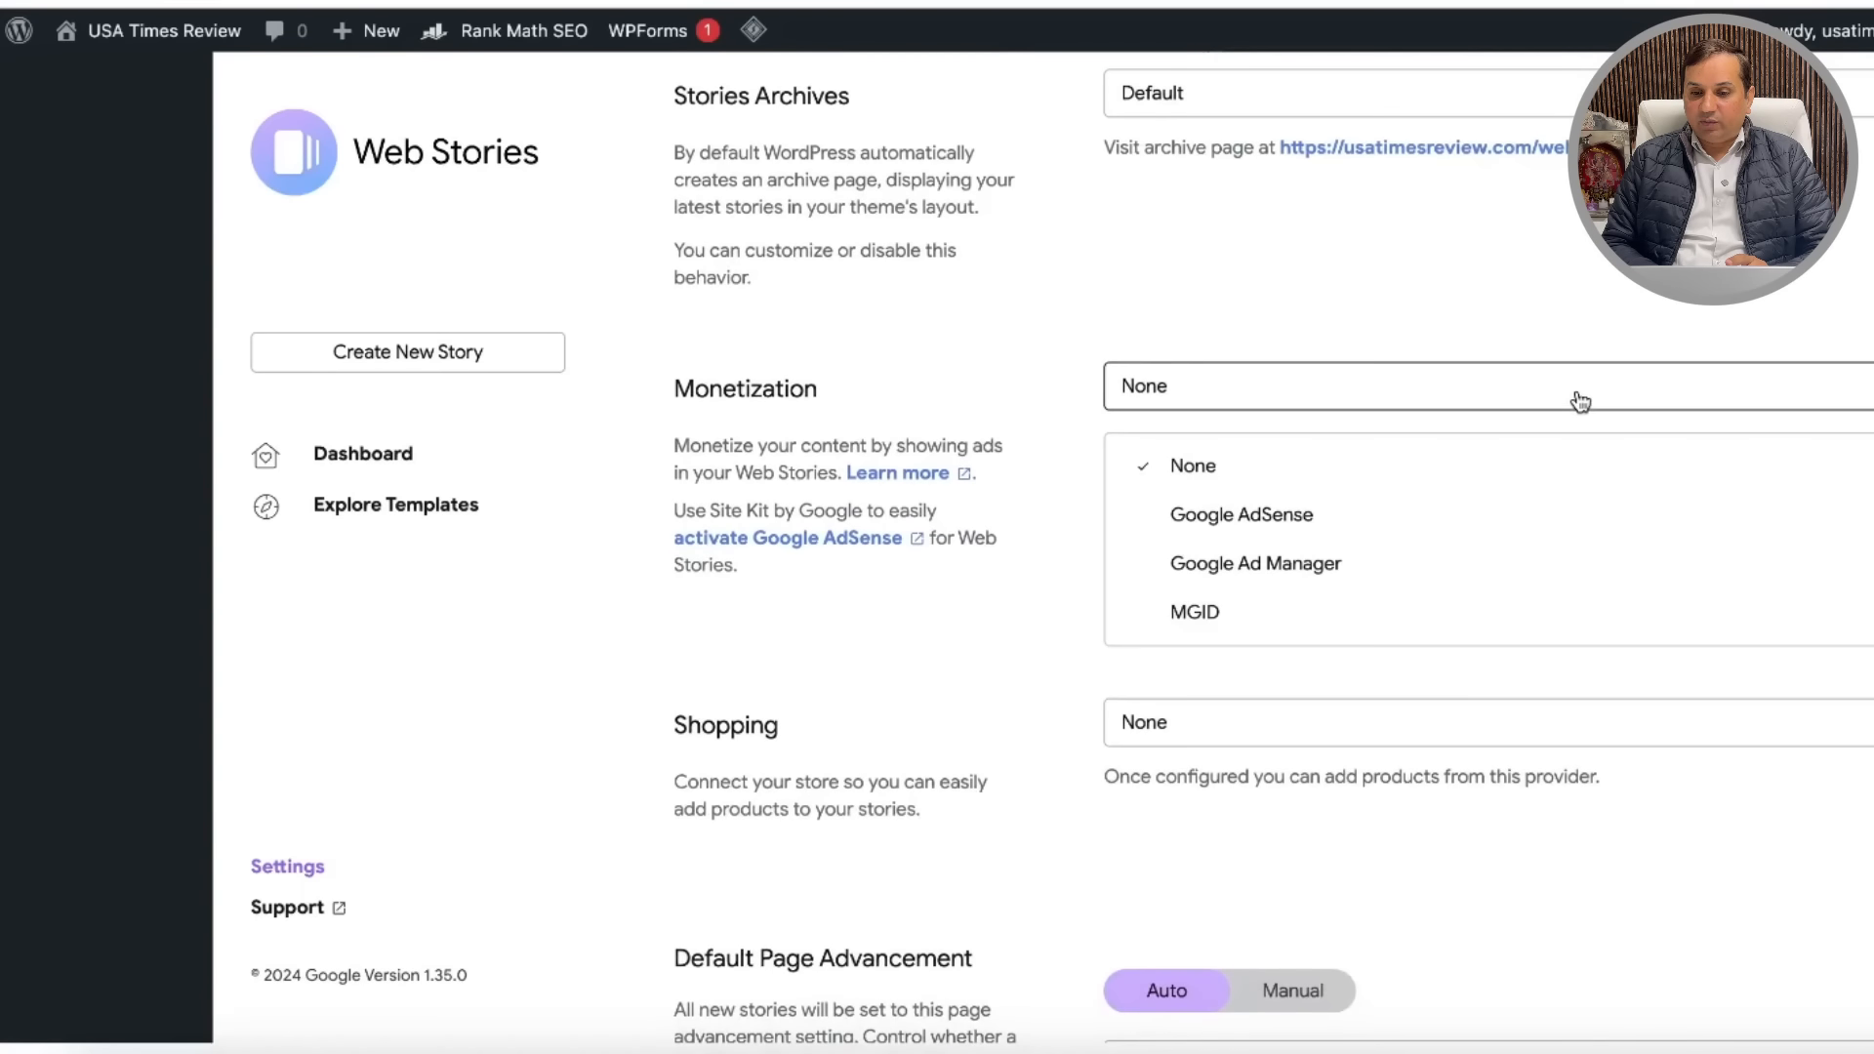
{"action": "left_click", "coordinate": [1347, 526]}
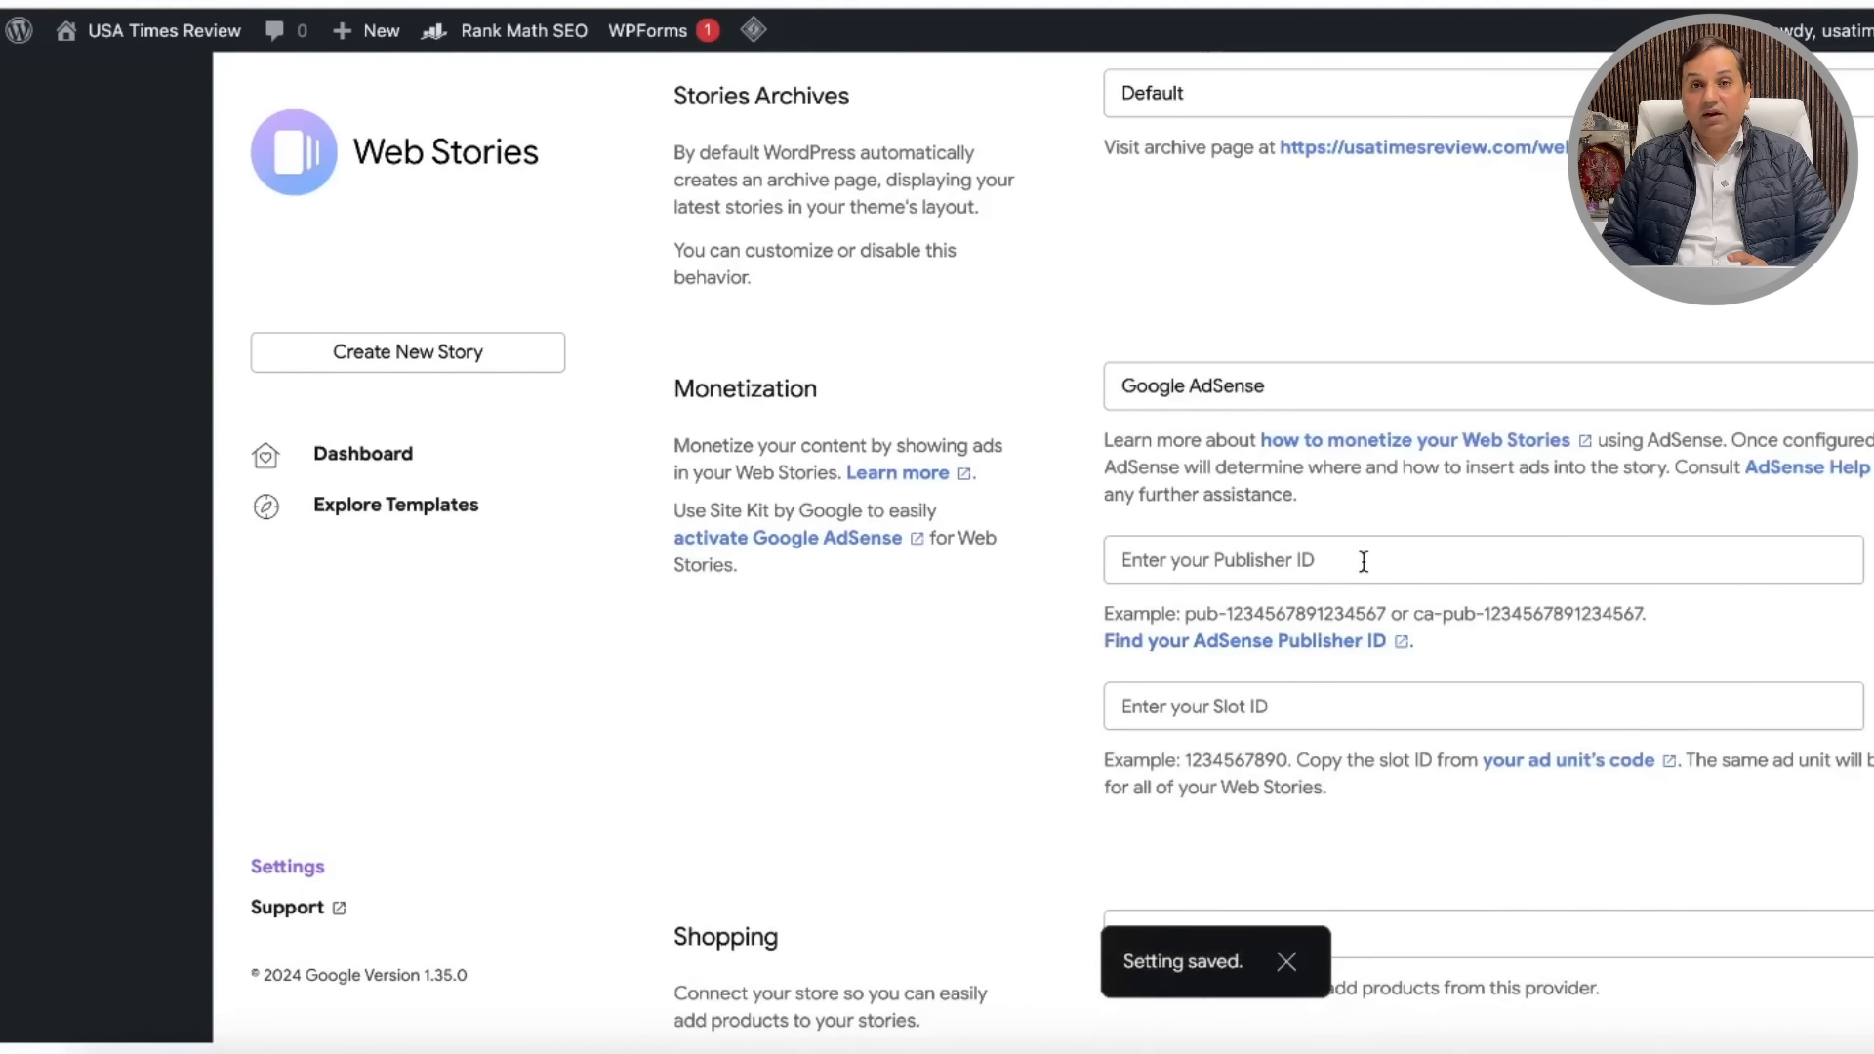
{"action": "left_click", "coordinate": [1364, 562]}
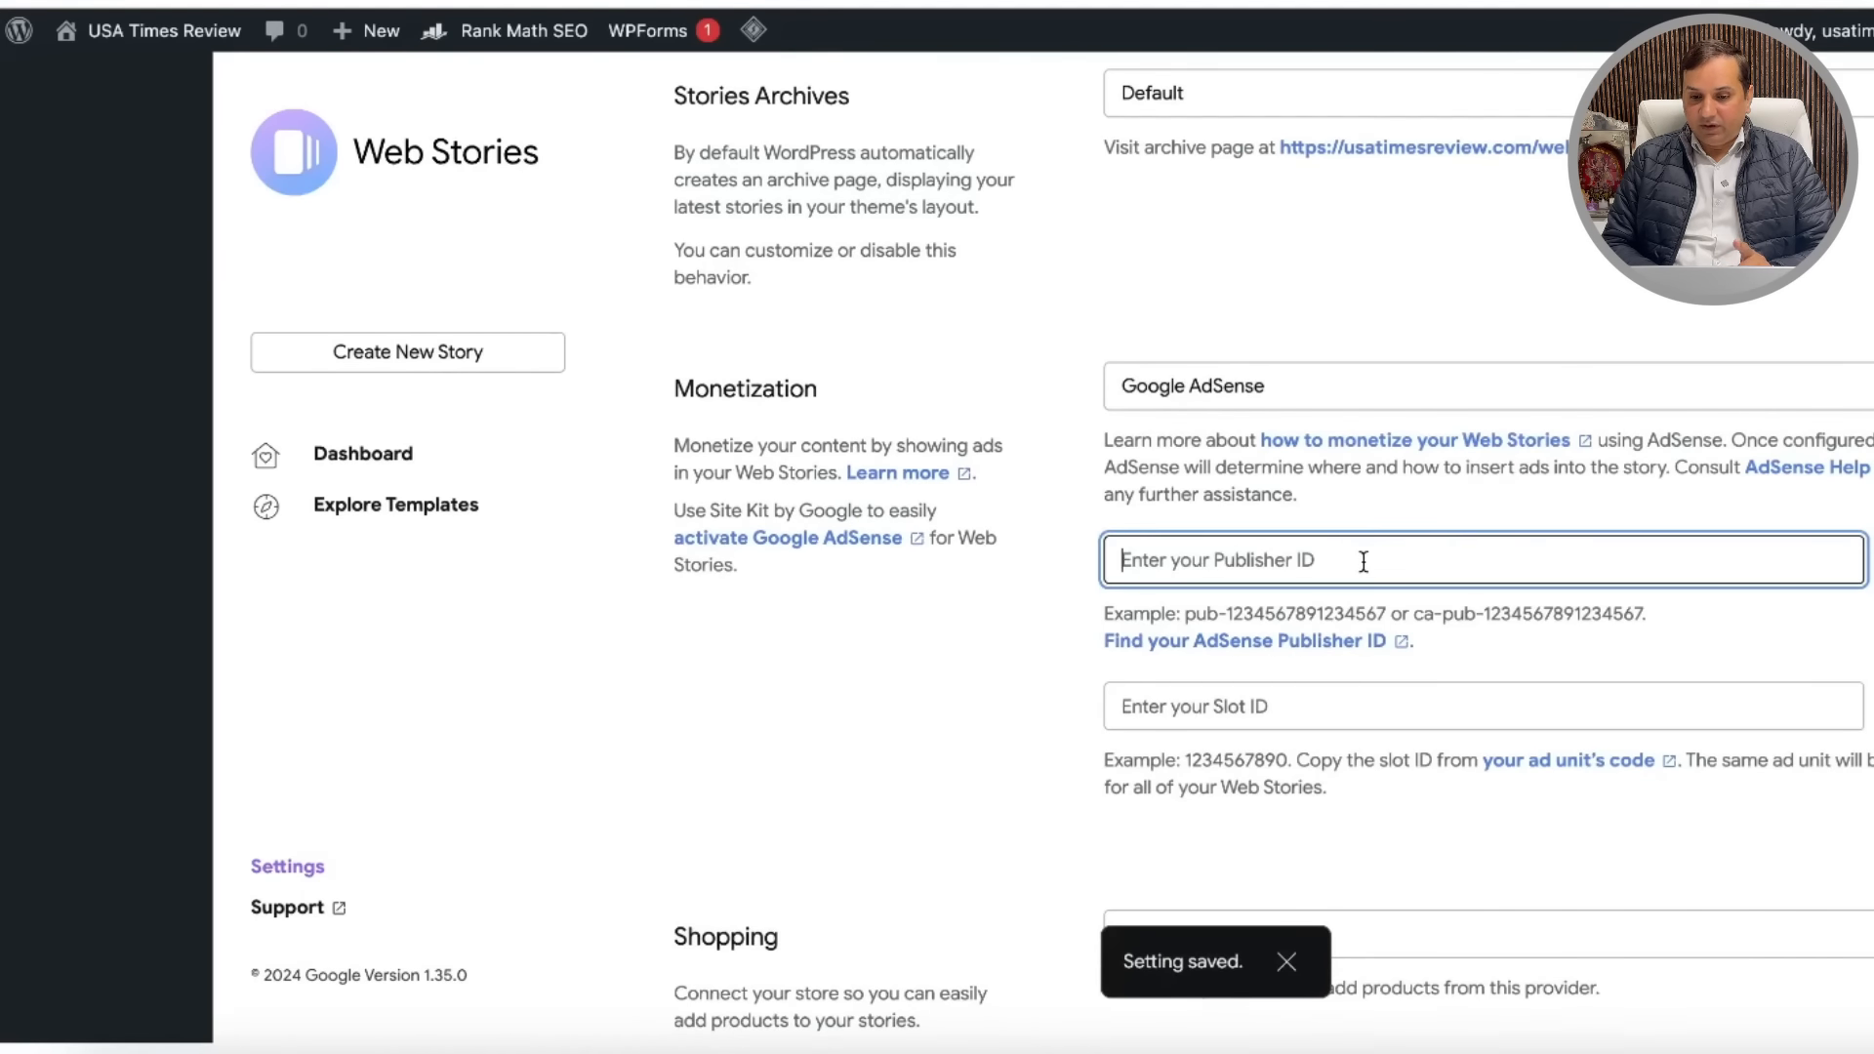
{"action": "left_click", "coordinate": [1310, 713]}
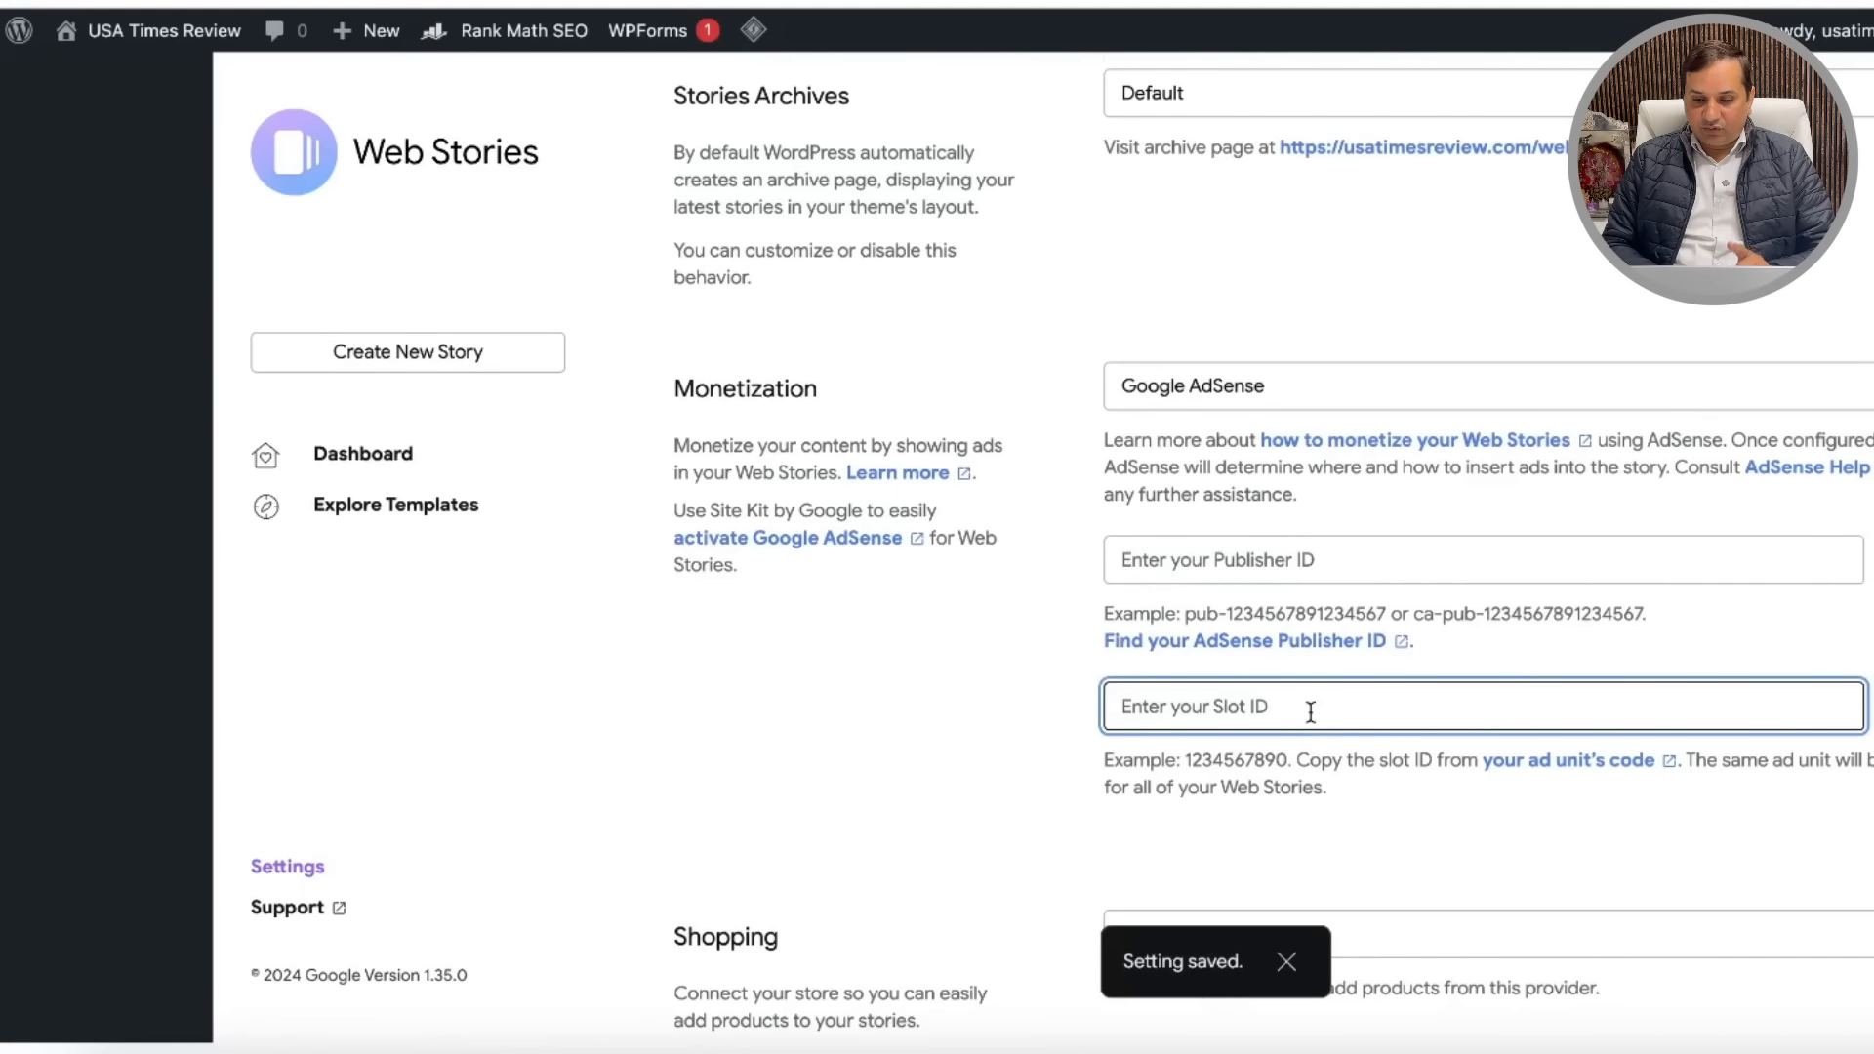
{"action": "scroll", "coordinate": [1310, 713], "scroll_direction": "down", "scroll_amount": 5}
{"action": "scroll", "coordinate": [1309, 712], "scroll_direction": "up", "scroll_amount": 13}
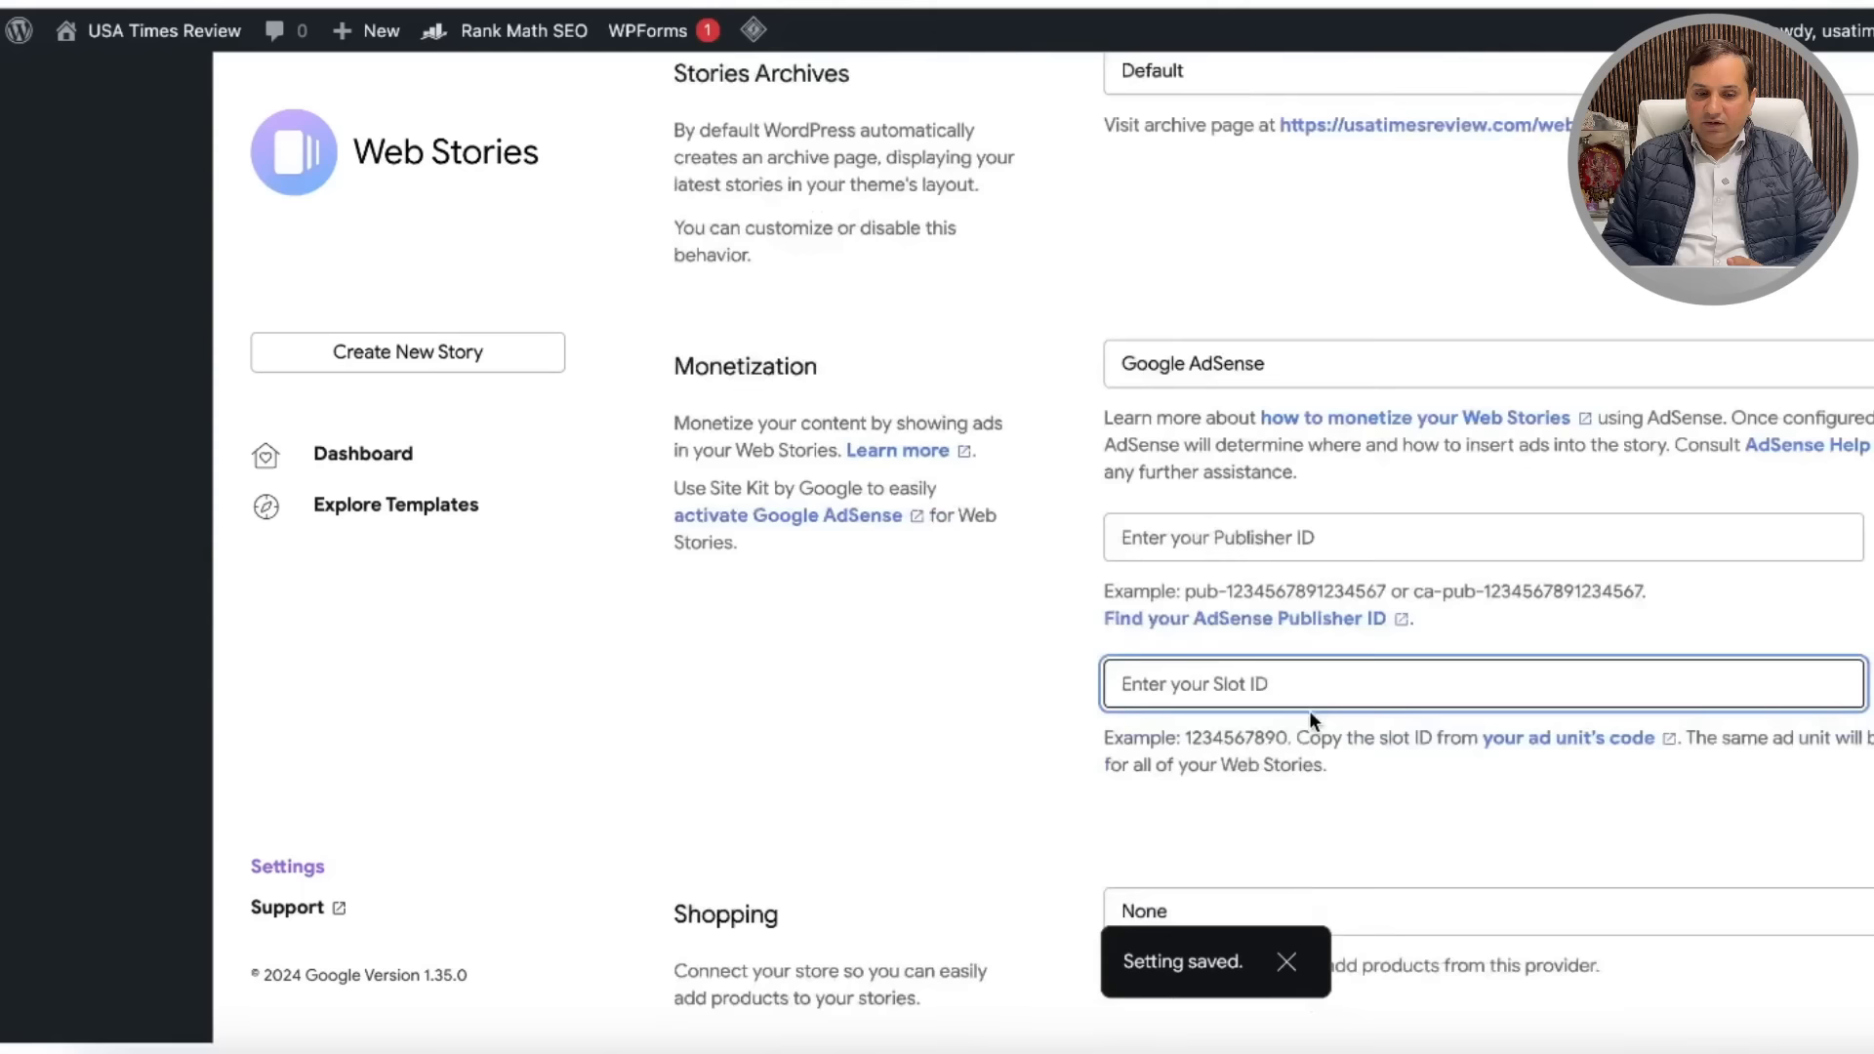
{"action": "scroll", "coordinate": [1309, 711], "scroll_direction": "down", "scroll_amount": 5}
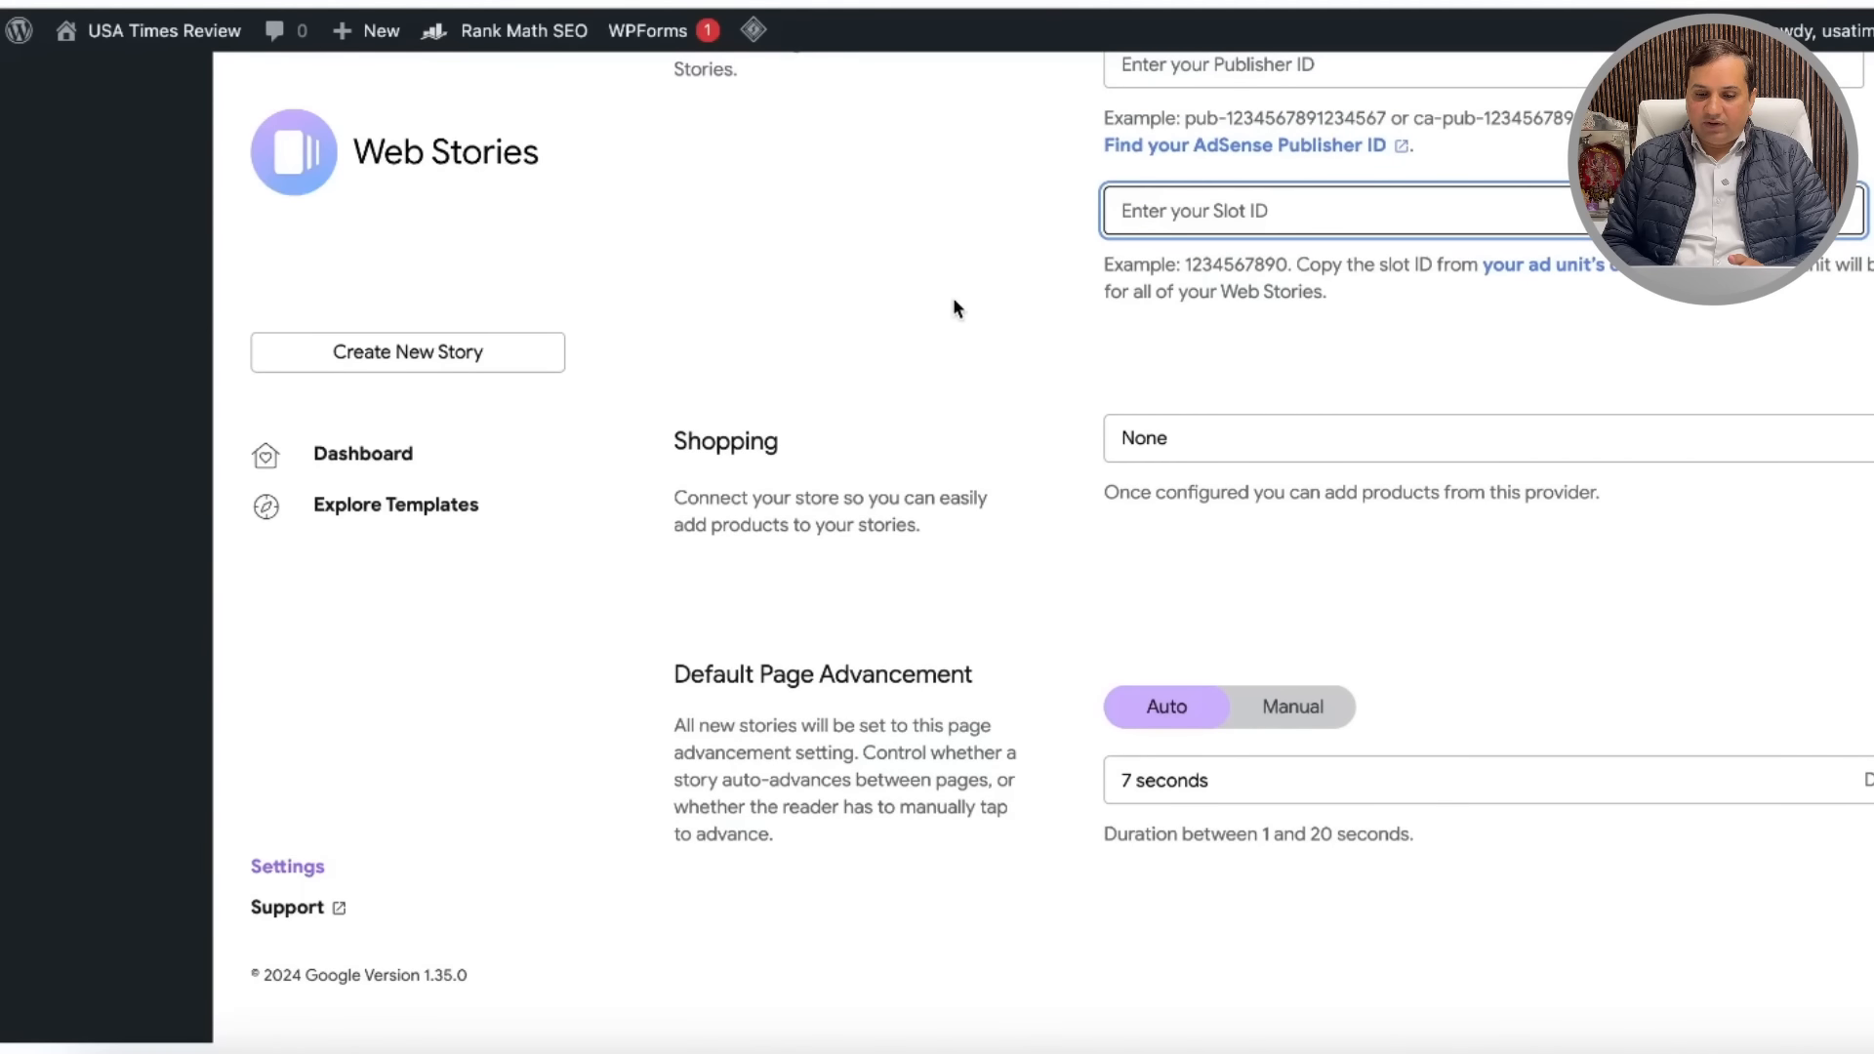
{"action": "scroll", "coordinate": [954, 305], "scroll_direction": "up", "scroll_amount": 5}
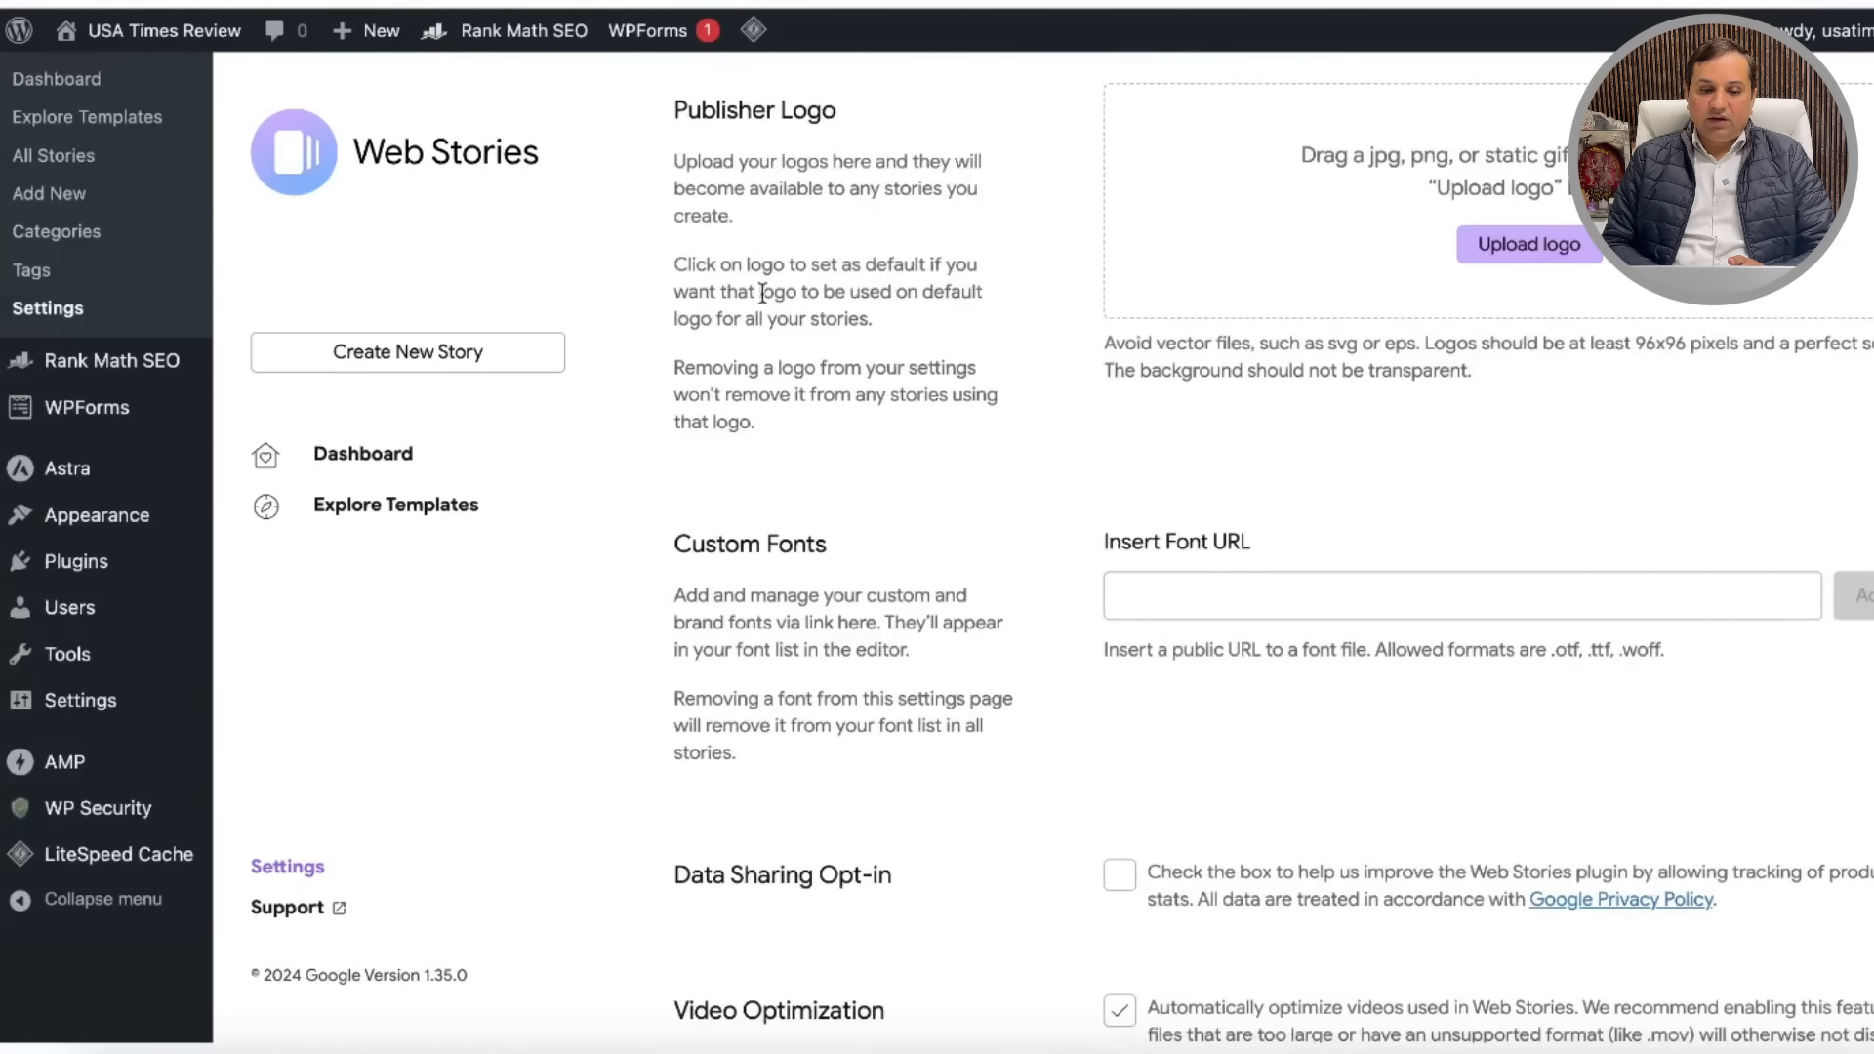
Step: Start a new blank web story, then exit the story editor to the admin area
{"action": "left_click", "coordinate": [410, 357]}
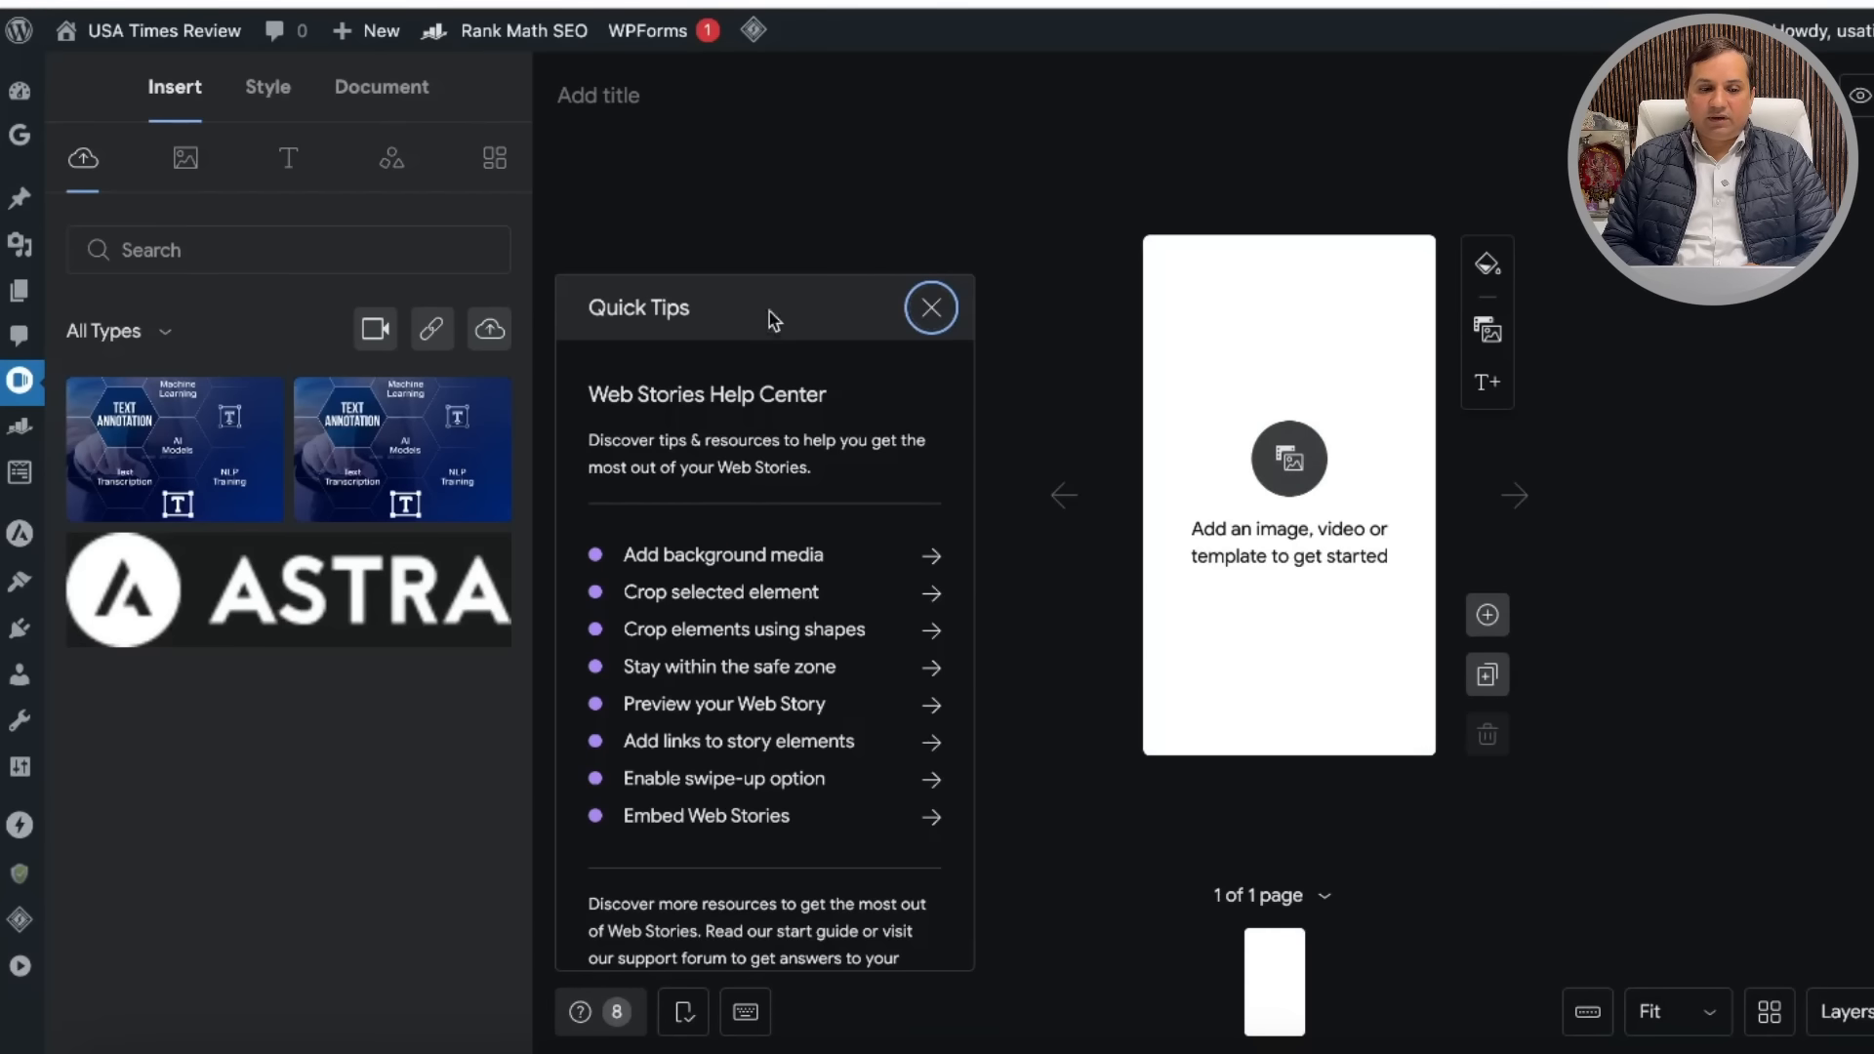
{"action": "left_click", "coordinate": [17, 34]}
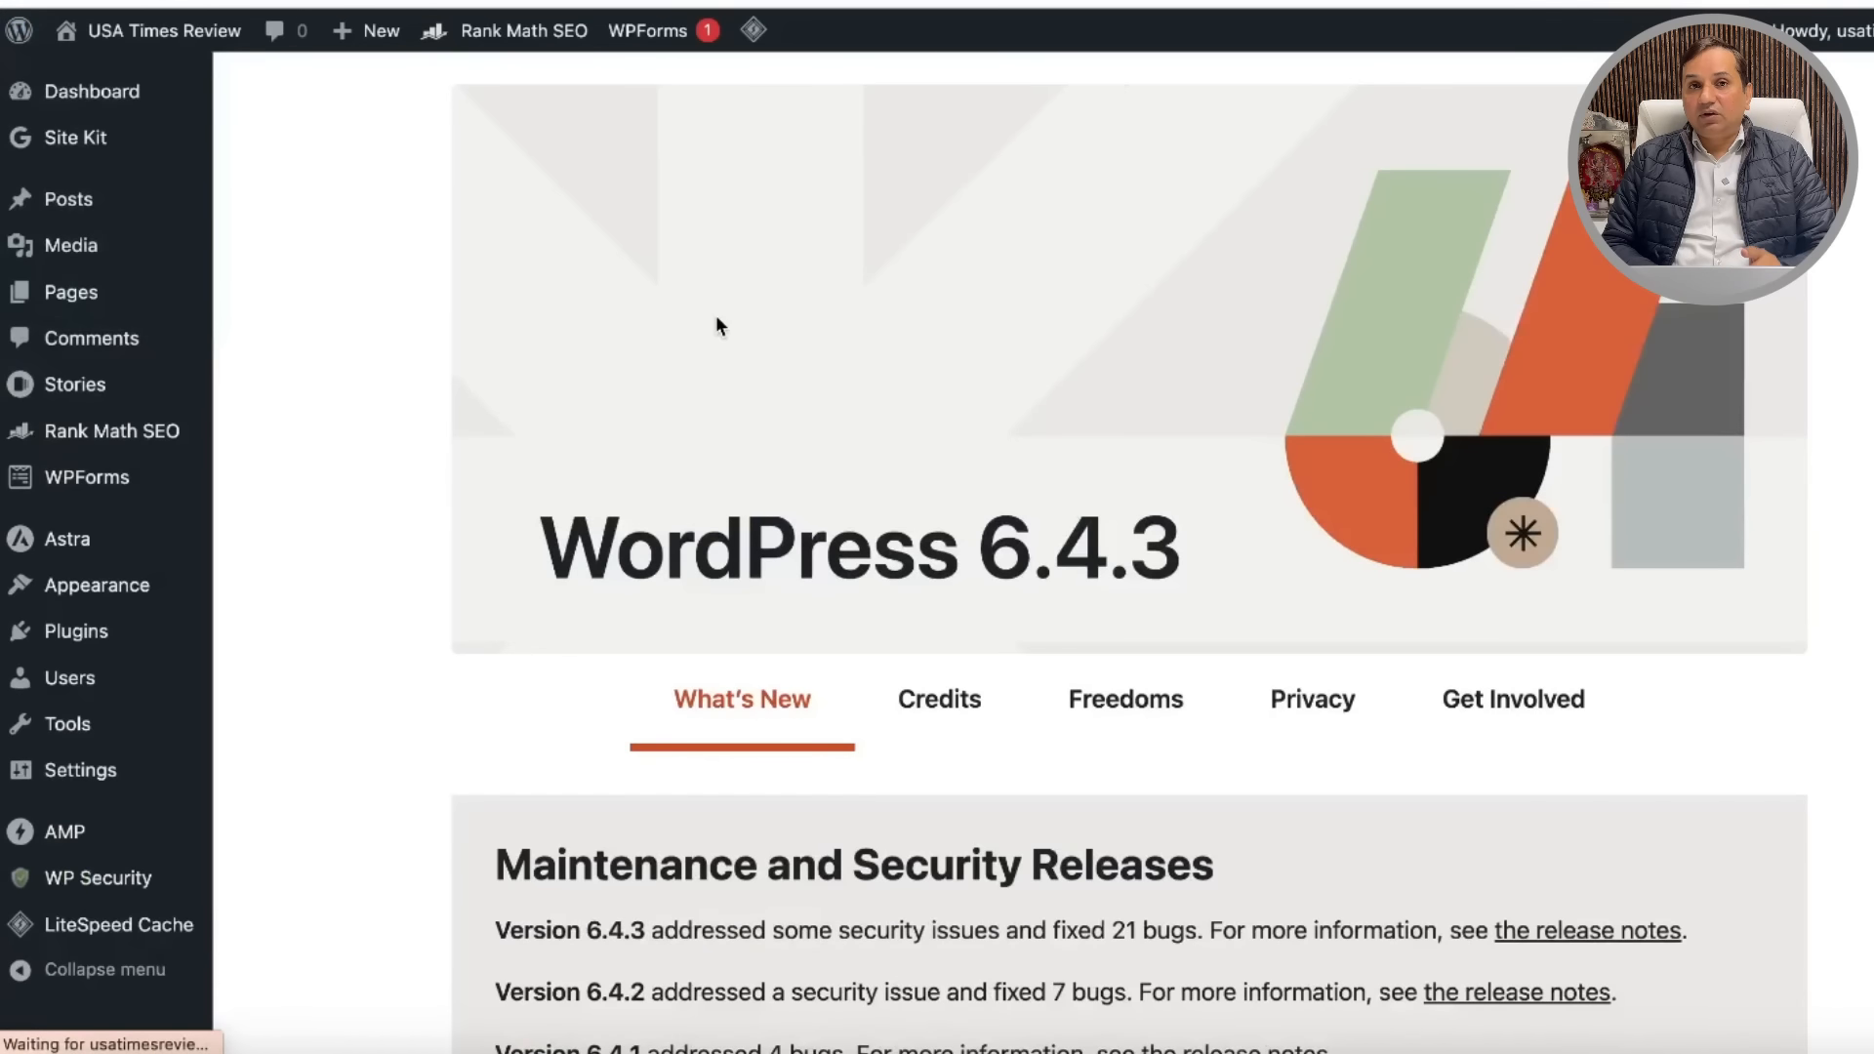
Step: Review the Site Kit dashboard's still-gathering Search Console and Analytics data, then open Site Kit Settings
{"action": "scroll", "coordinate": [875, 377], "scroll_direction": "down", "scroll_amount": 2}
{"action": "scroll", "coordinate": [875, 378], "scroll_direction": "up", "scroll_amount": 2}
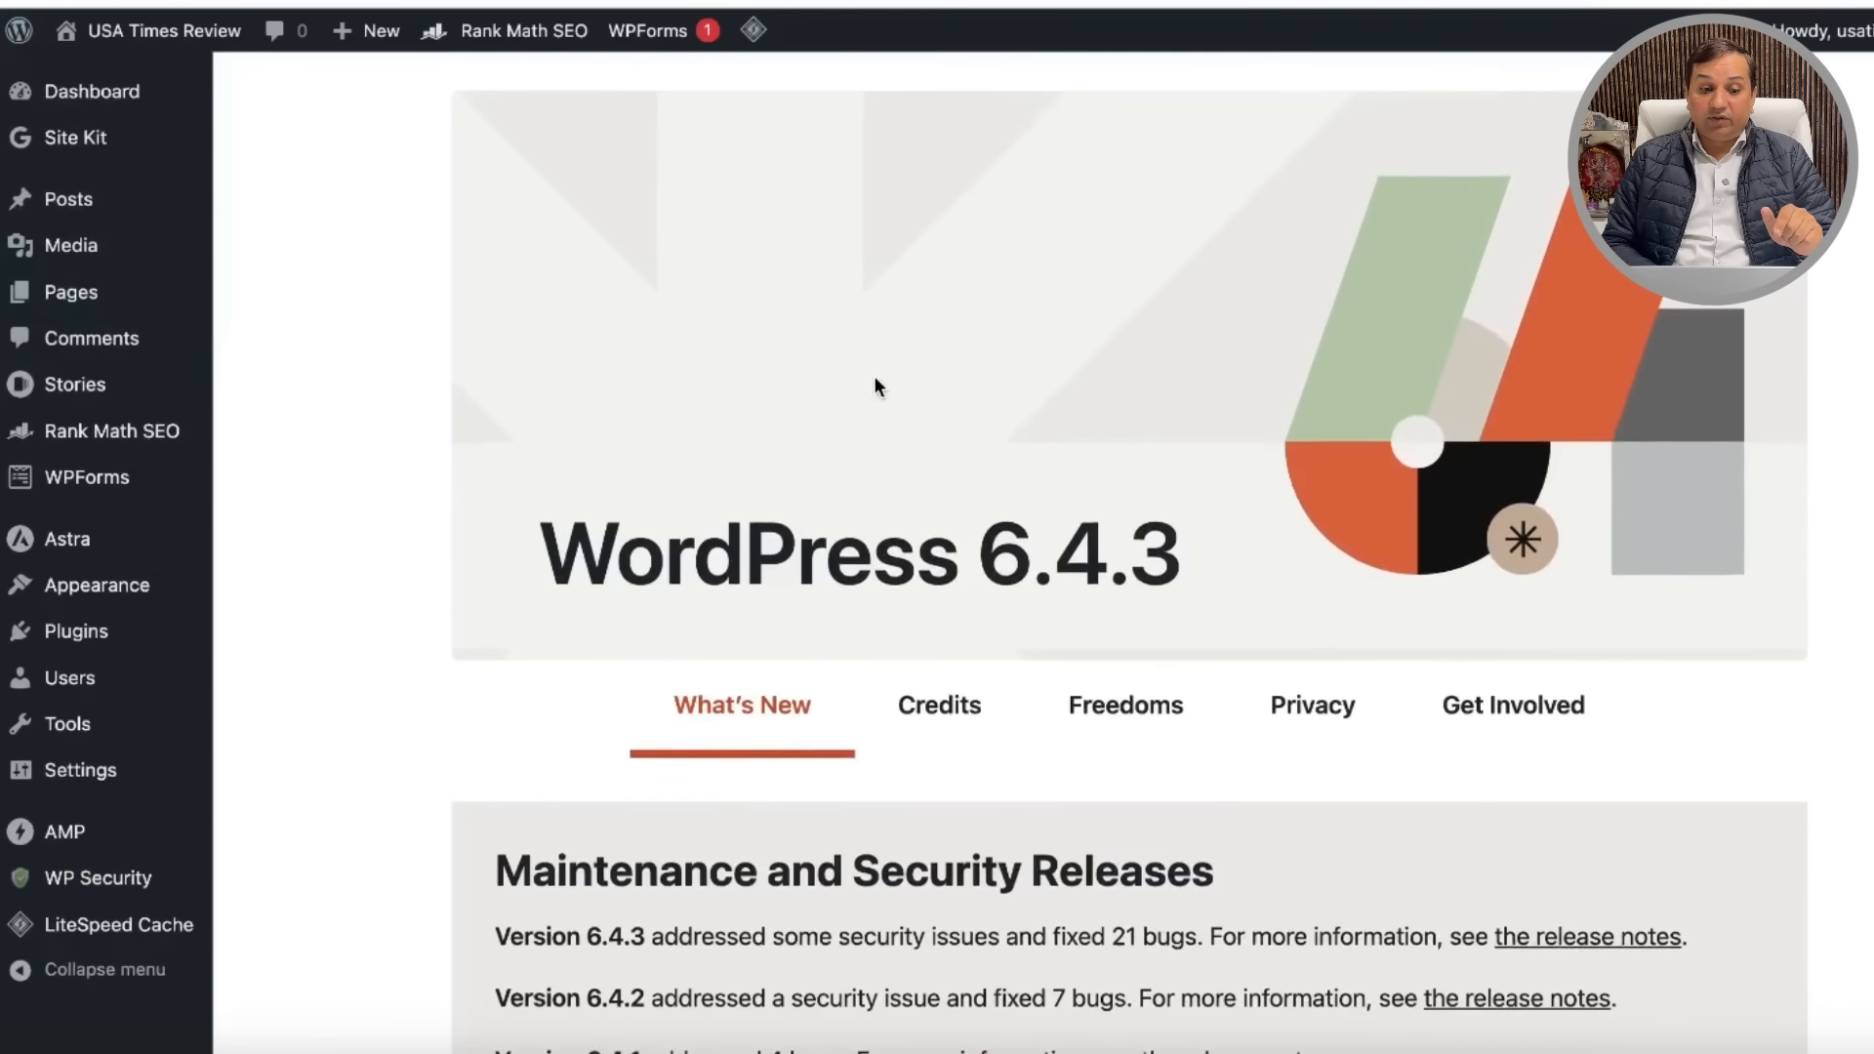
{"action": "left_click", "coordinate": [88, 143]}
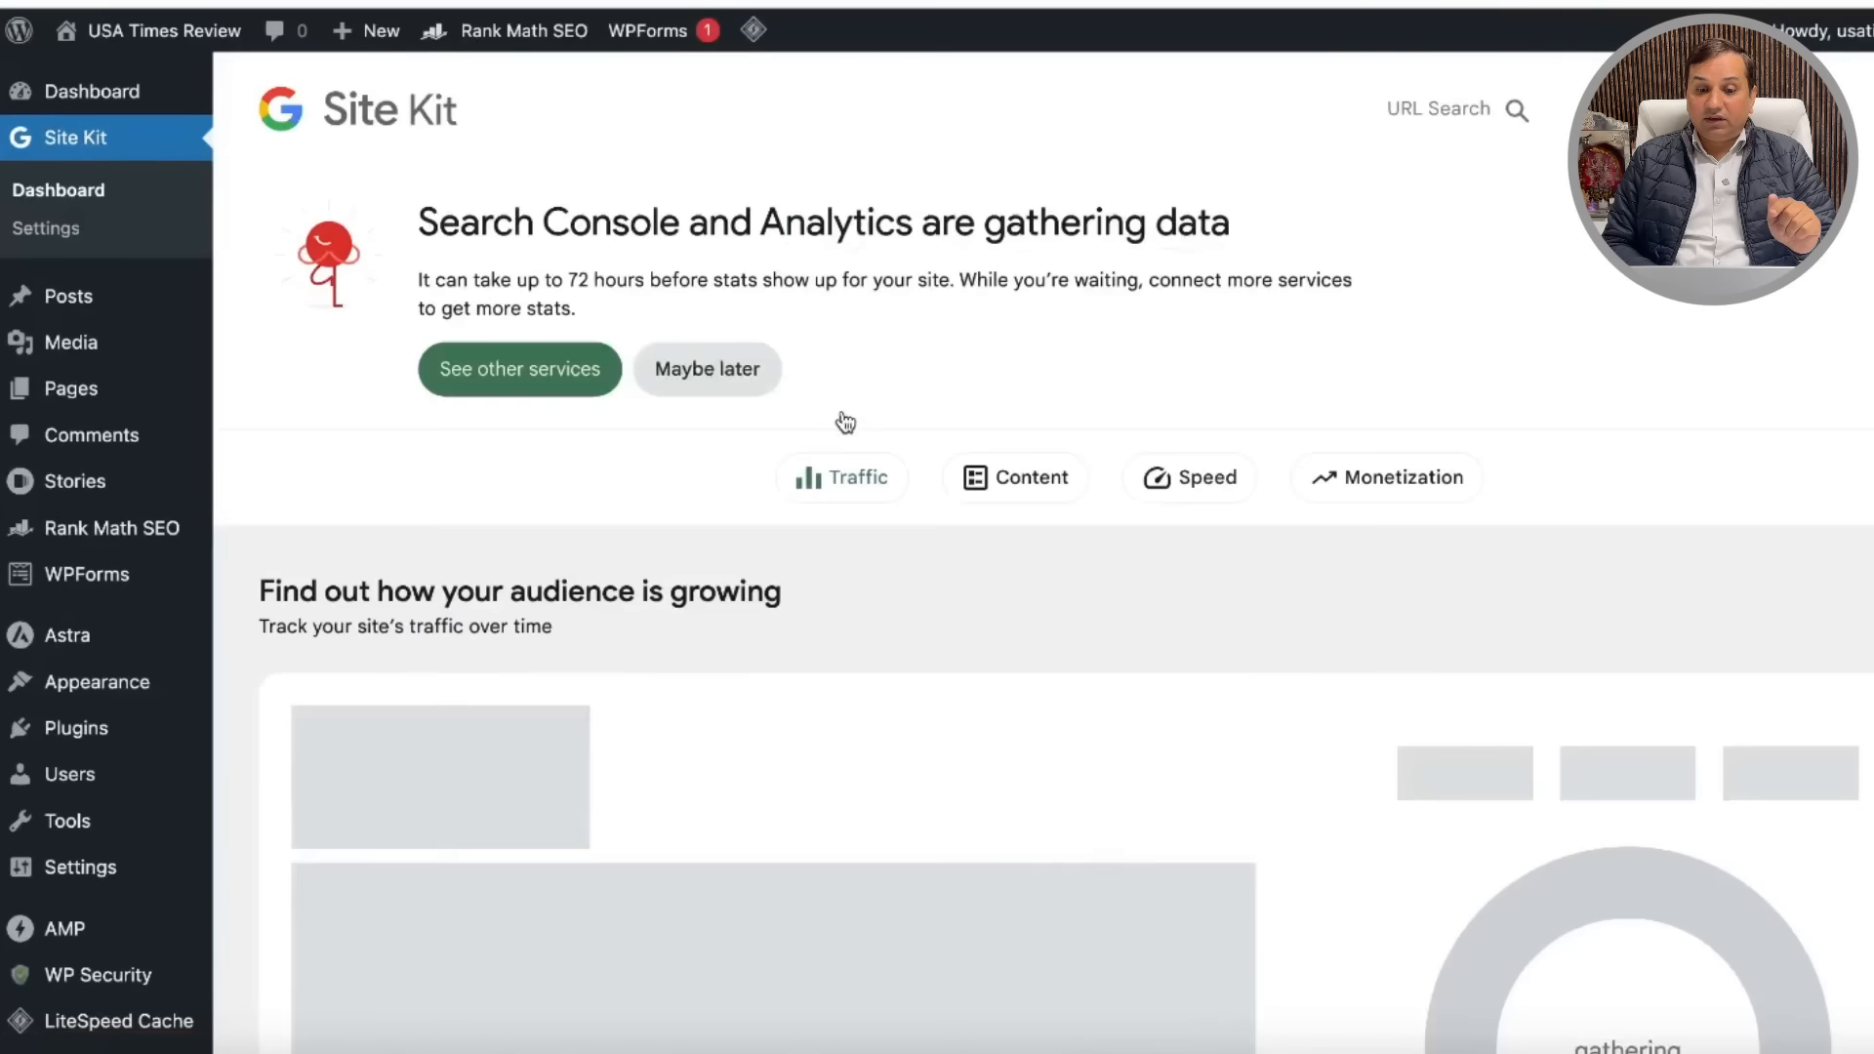
{"action": "scroll", "coordinate": [1004, 481], "scroll_direction": "down", "scroll_amount": 1}
{"action": "scroll", "coordinate": [1000, 481], "scroll_direction": "down", "scroll_amount": 4}
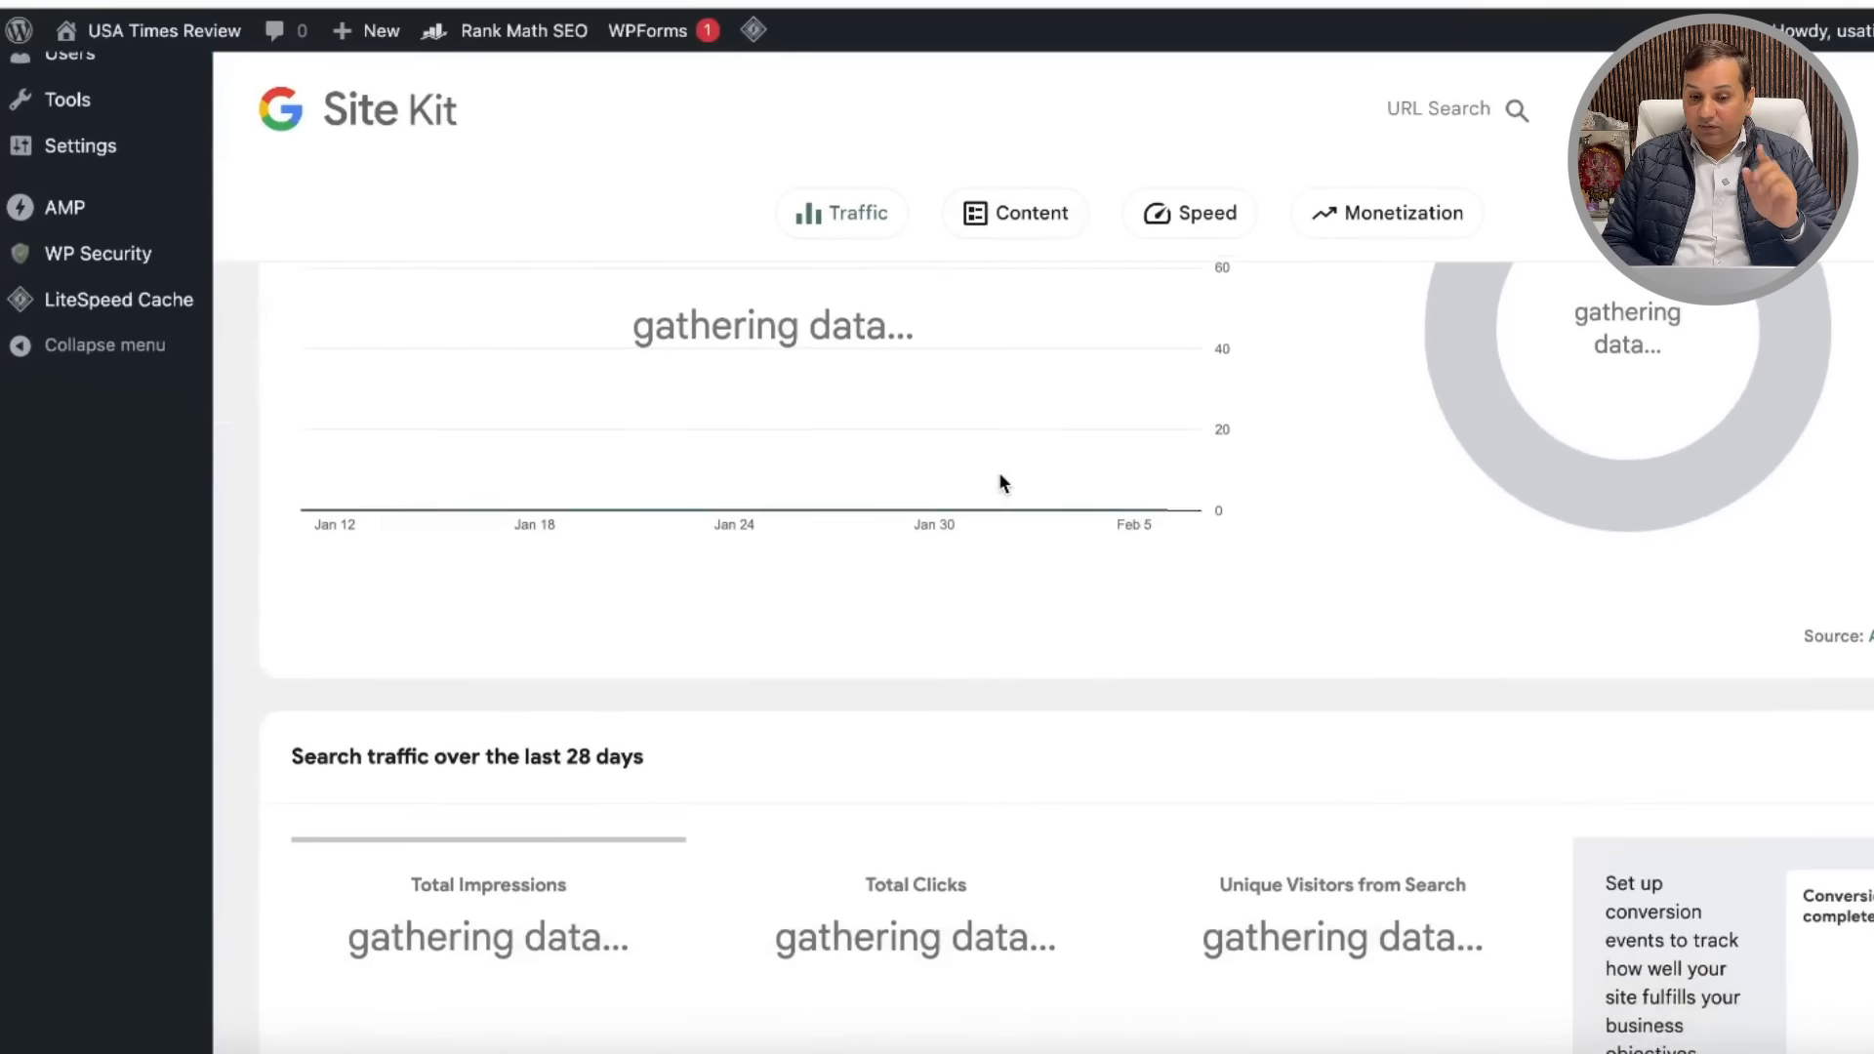
{"action": "scroll", "coordinate": [999, 481], "scroll_direction": "up", "scroll_amount": 7}
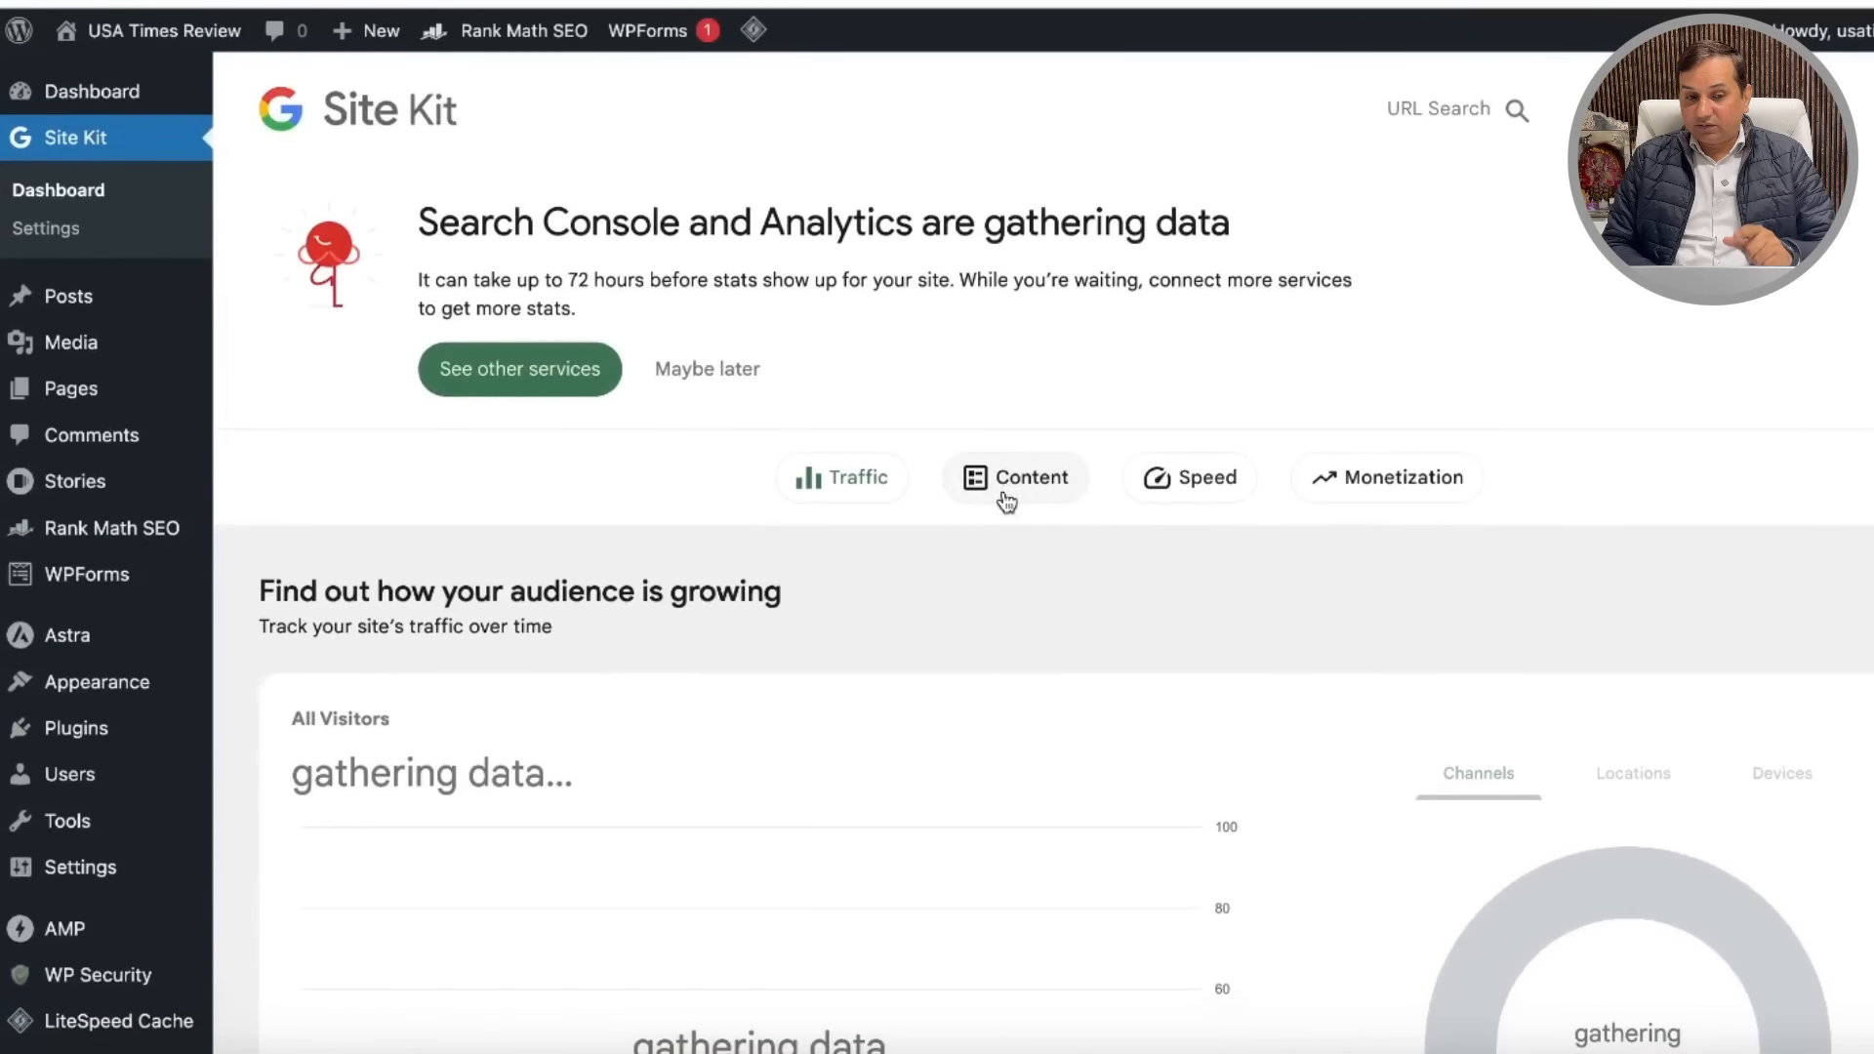
{"action": "scroll", "coordinate": [1006, 499], "scroll_direction": "down", "scroll_amount": 1}
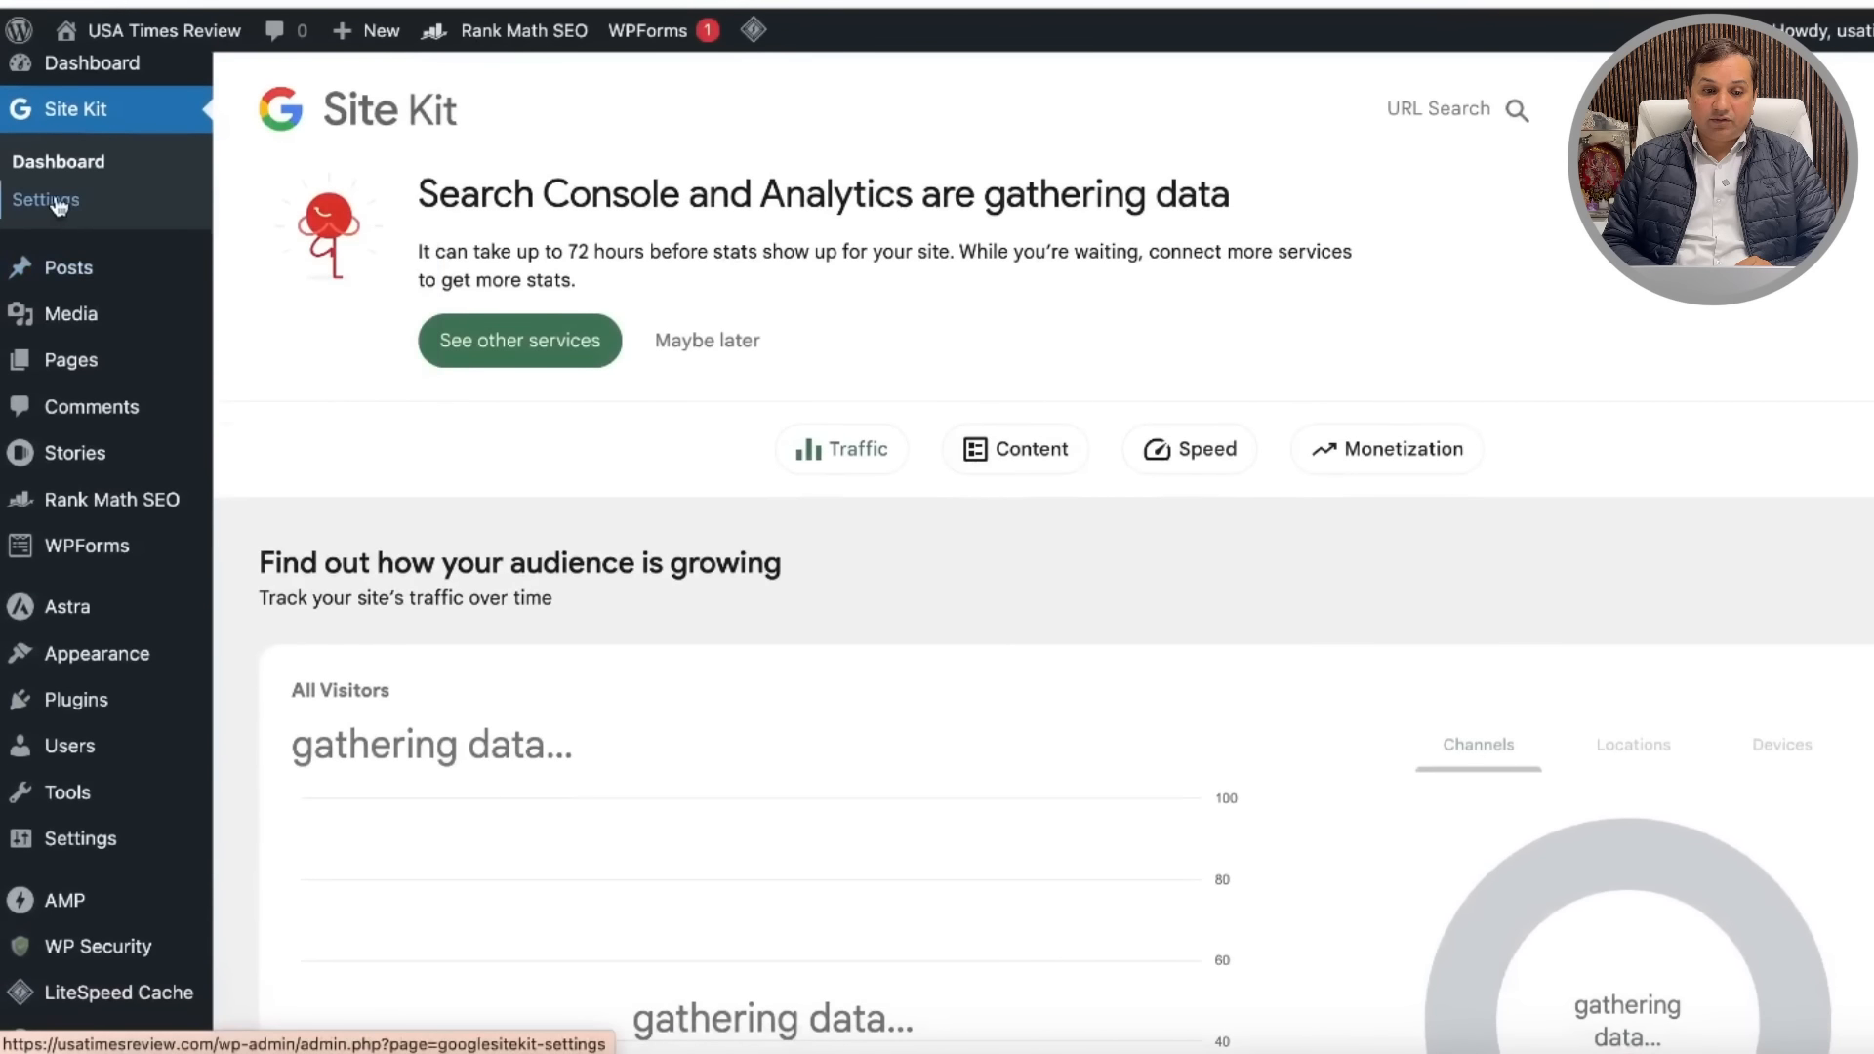
{"action": "left_click", "coordinate": [58, 204]}
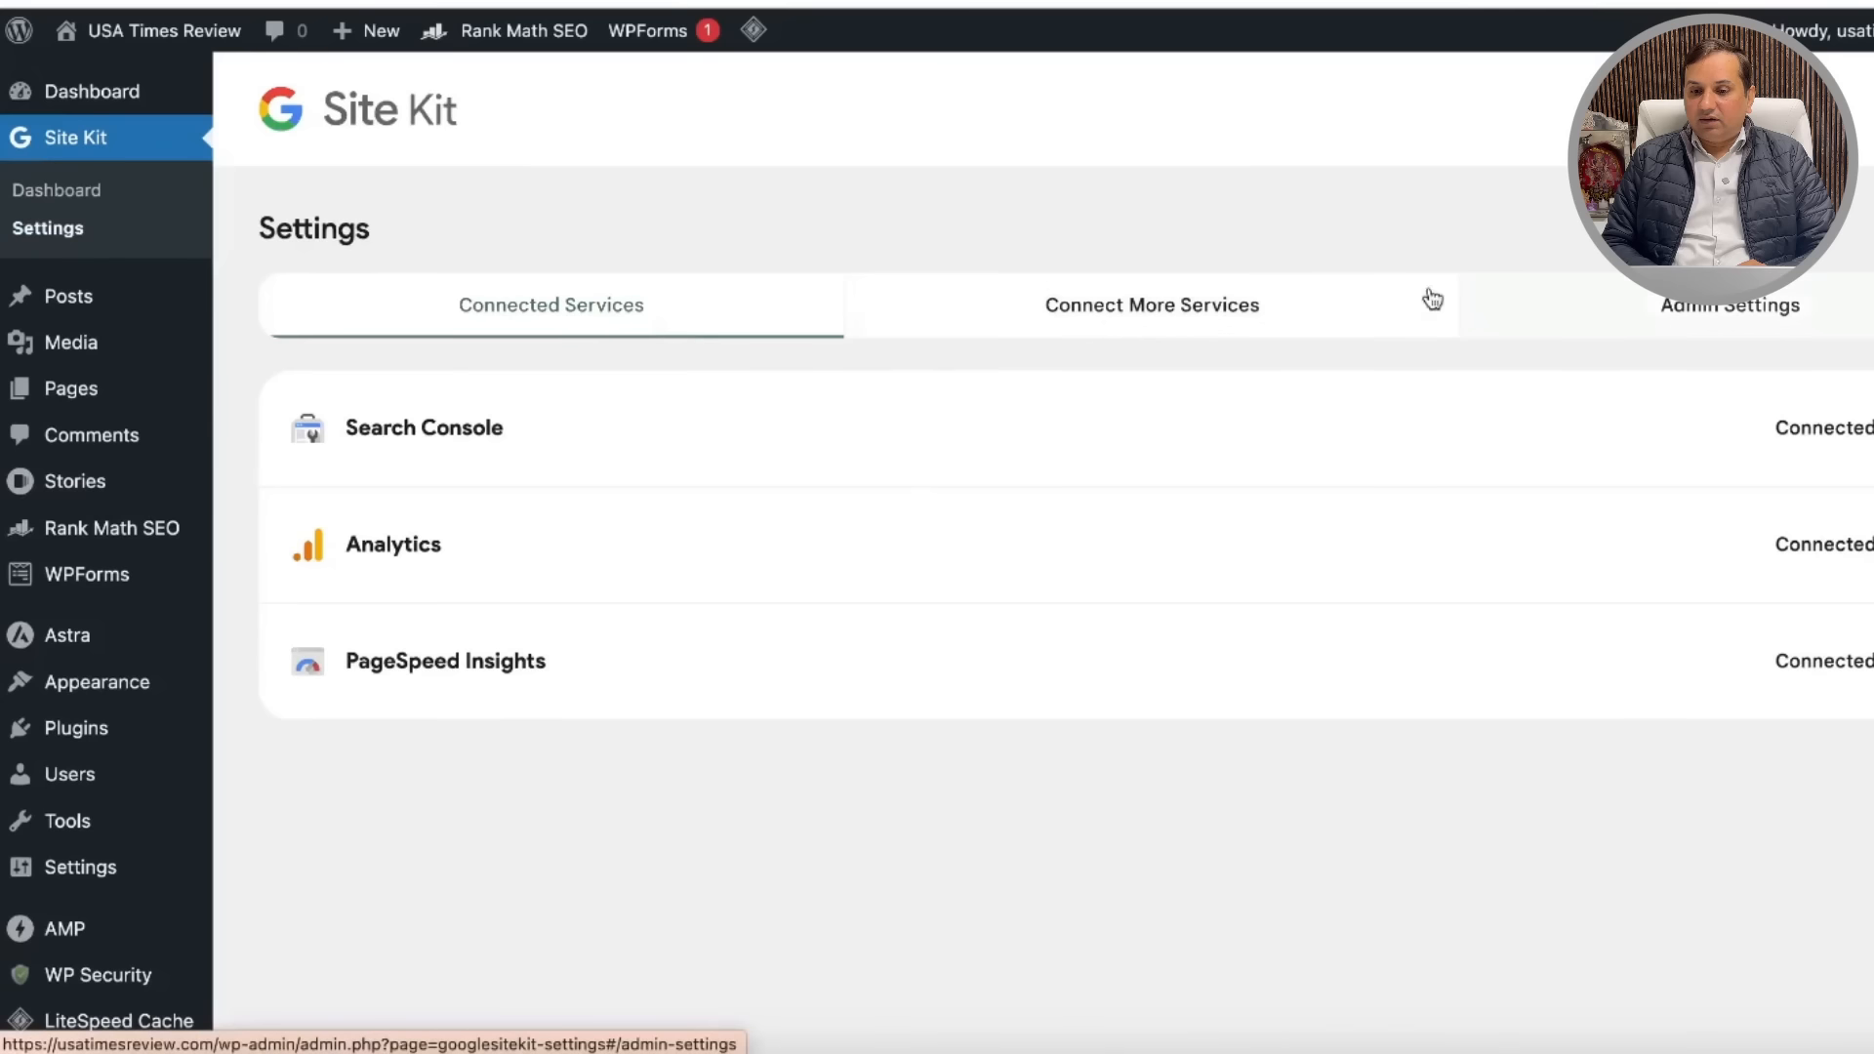
Step: Try setting up AdSense under Connect More Services, then view the Admin Settings tab
{"action": "left_click", "coordinate": [1172, 312]}
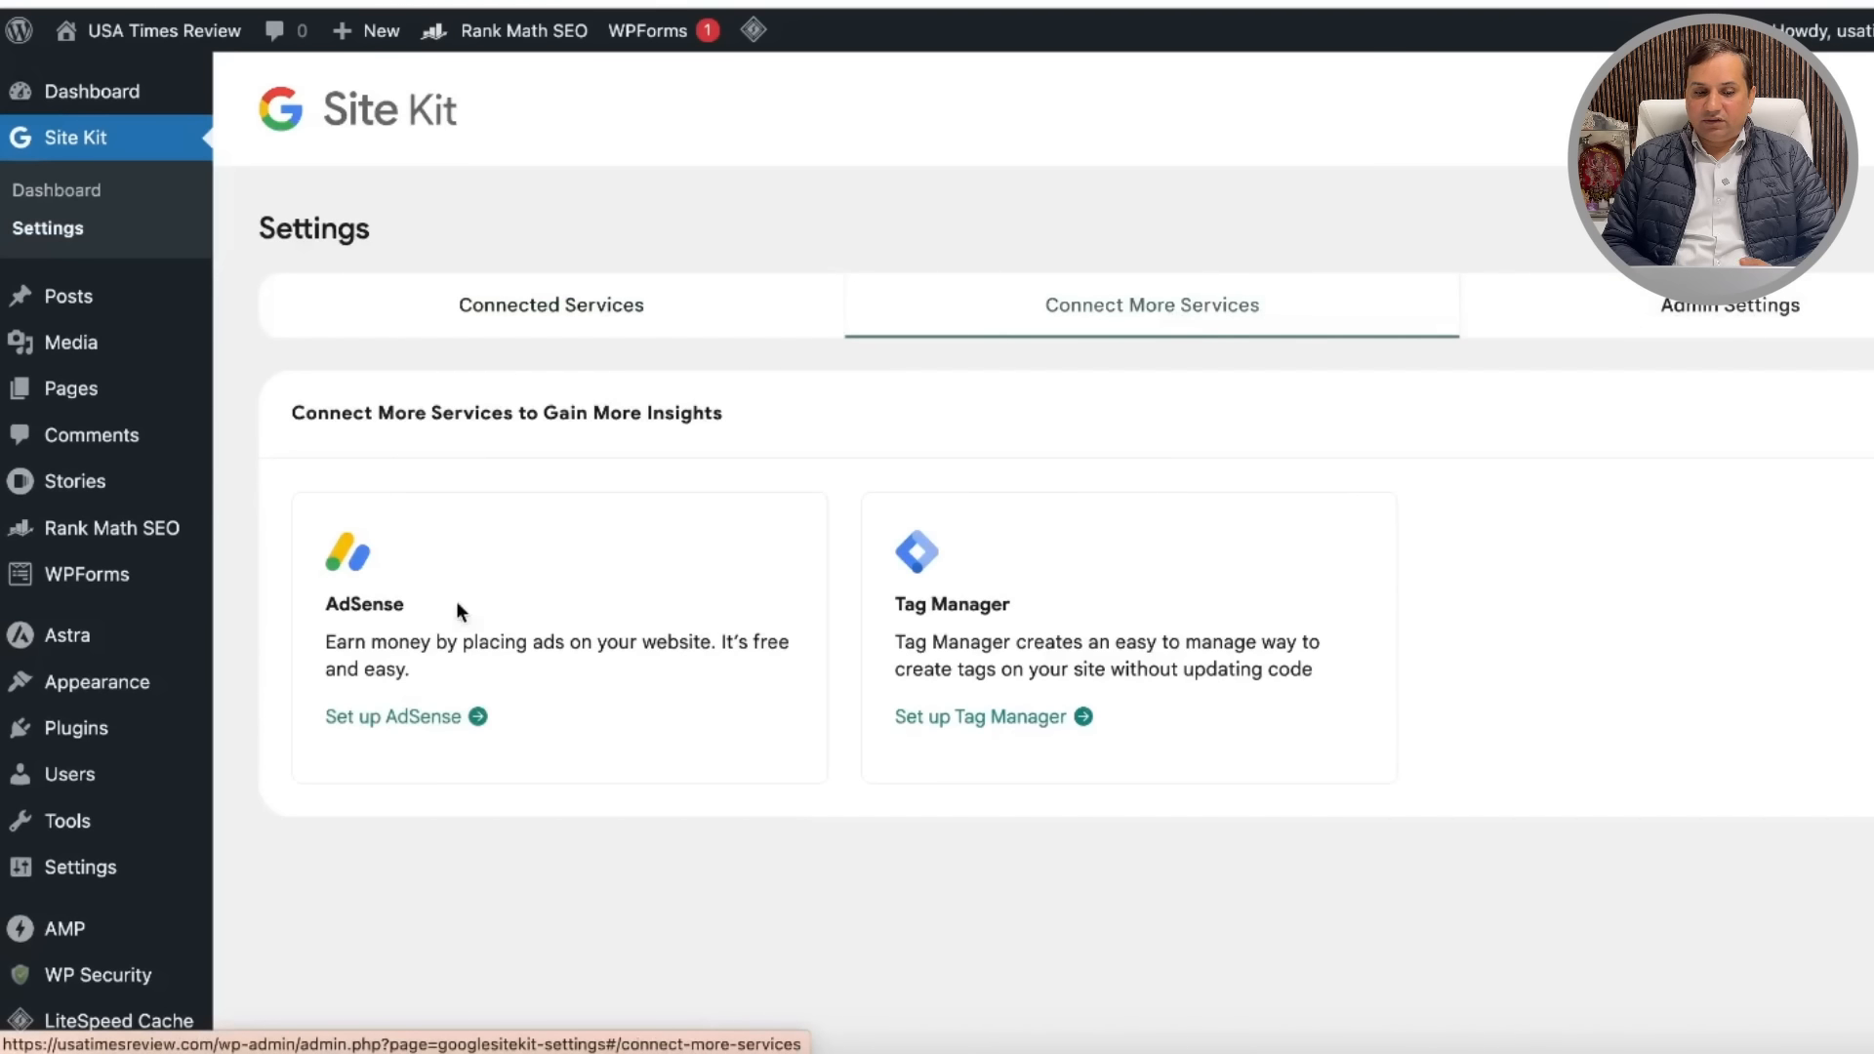
{"action": "left_click", "coordinate": [408, 718]}
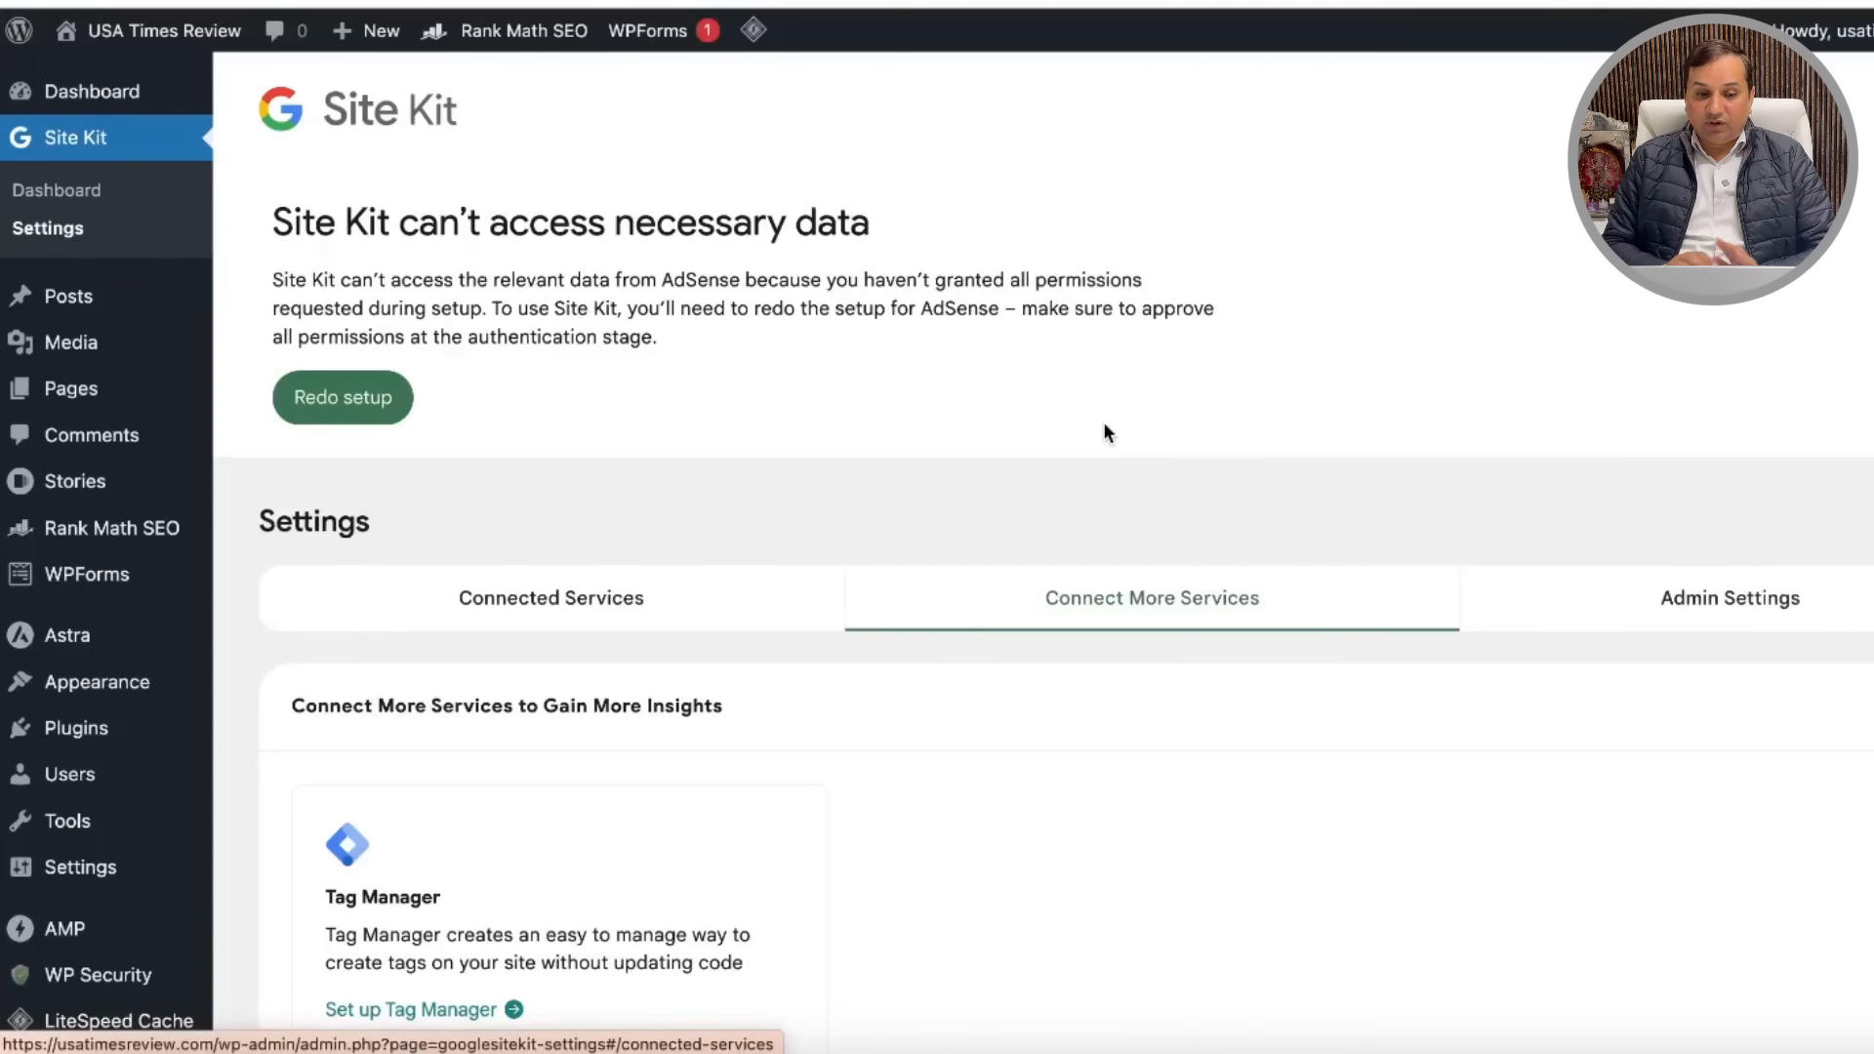
{"action": "scroll", "coordinate": [1108, 432], "scroll_direction": "down", "scroll_amount": 2}
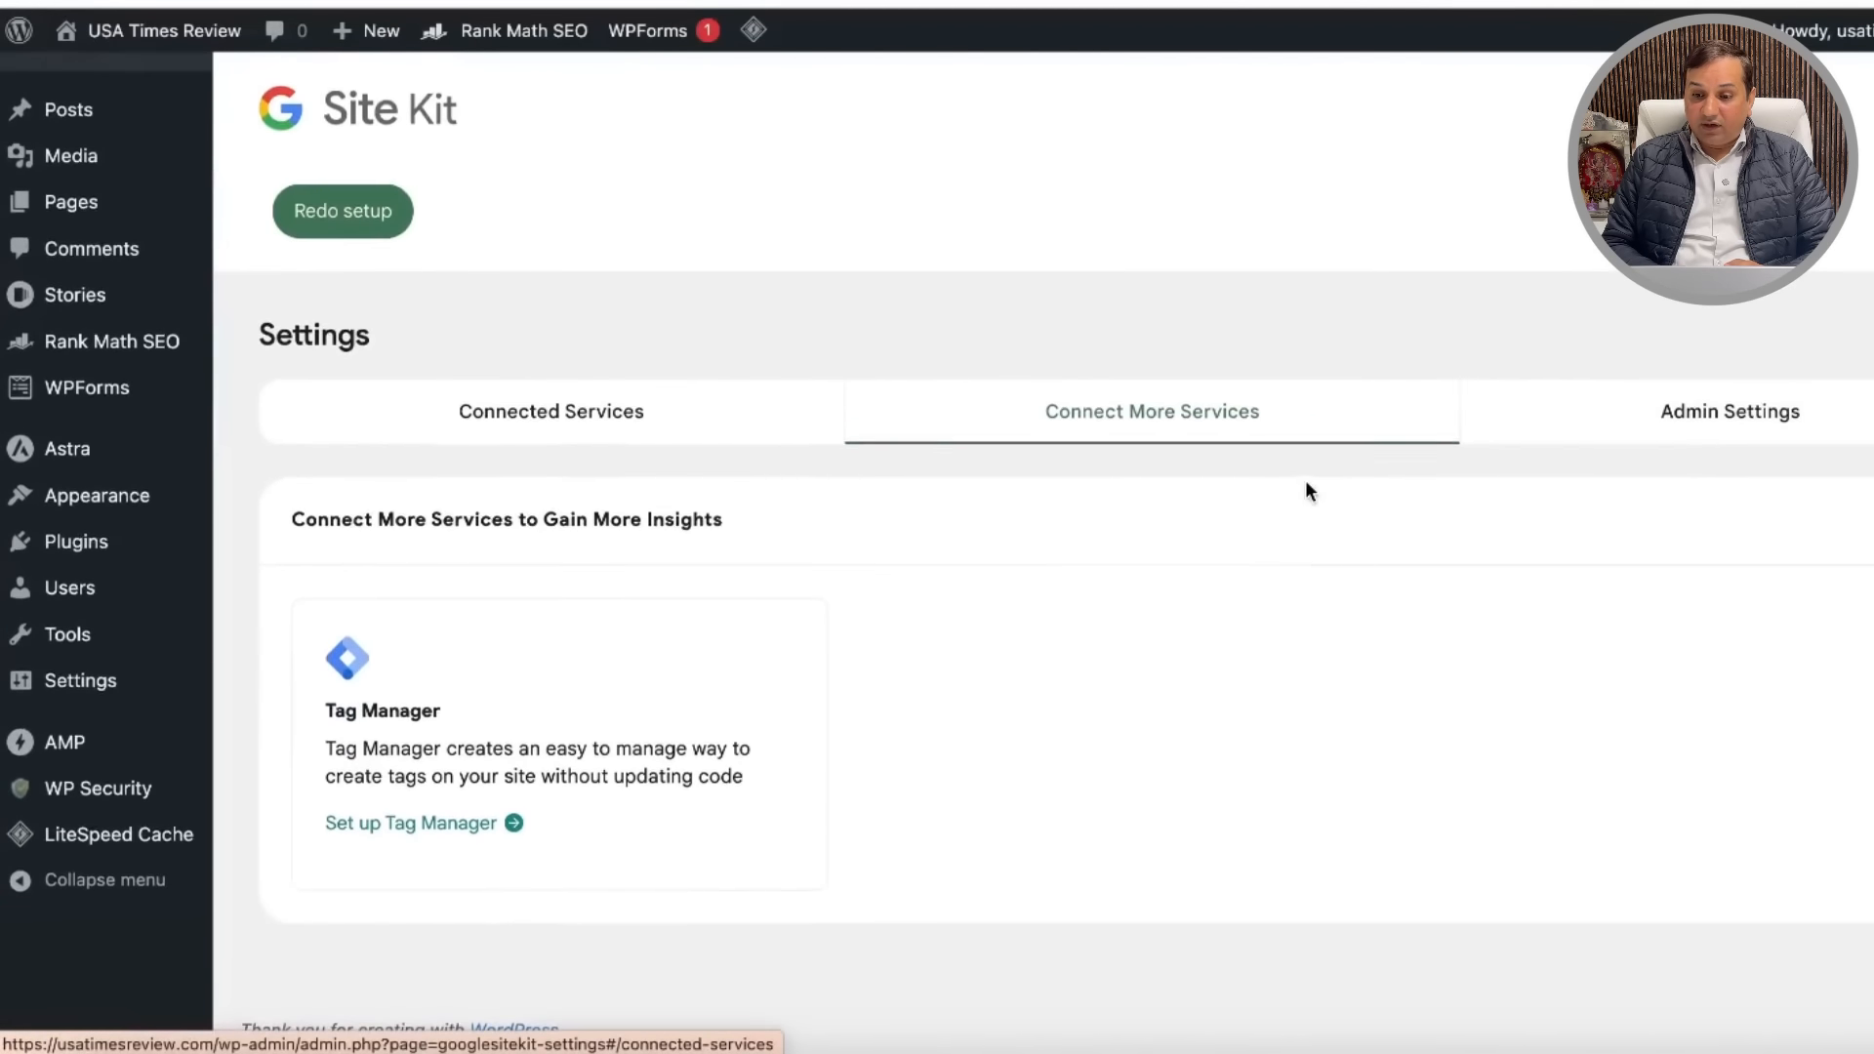
{"action": "left_click", "coordinate": [1711, 417]}
{"action": "scroll", "coordinate": [1203, 619], "scroll_direction": "down", "scroll_amount": 2}
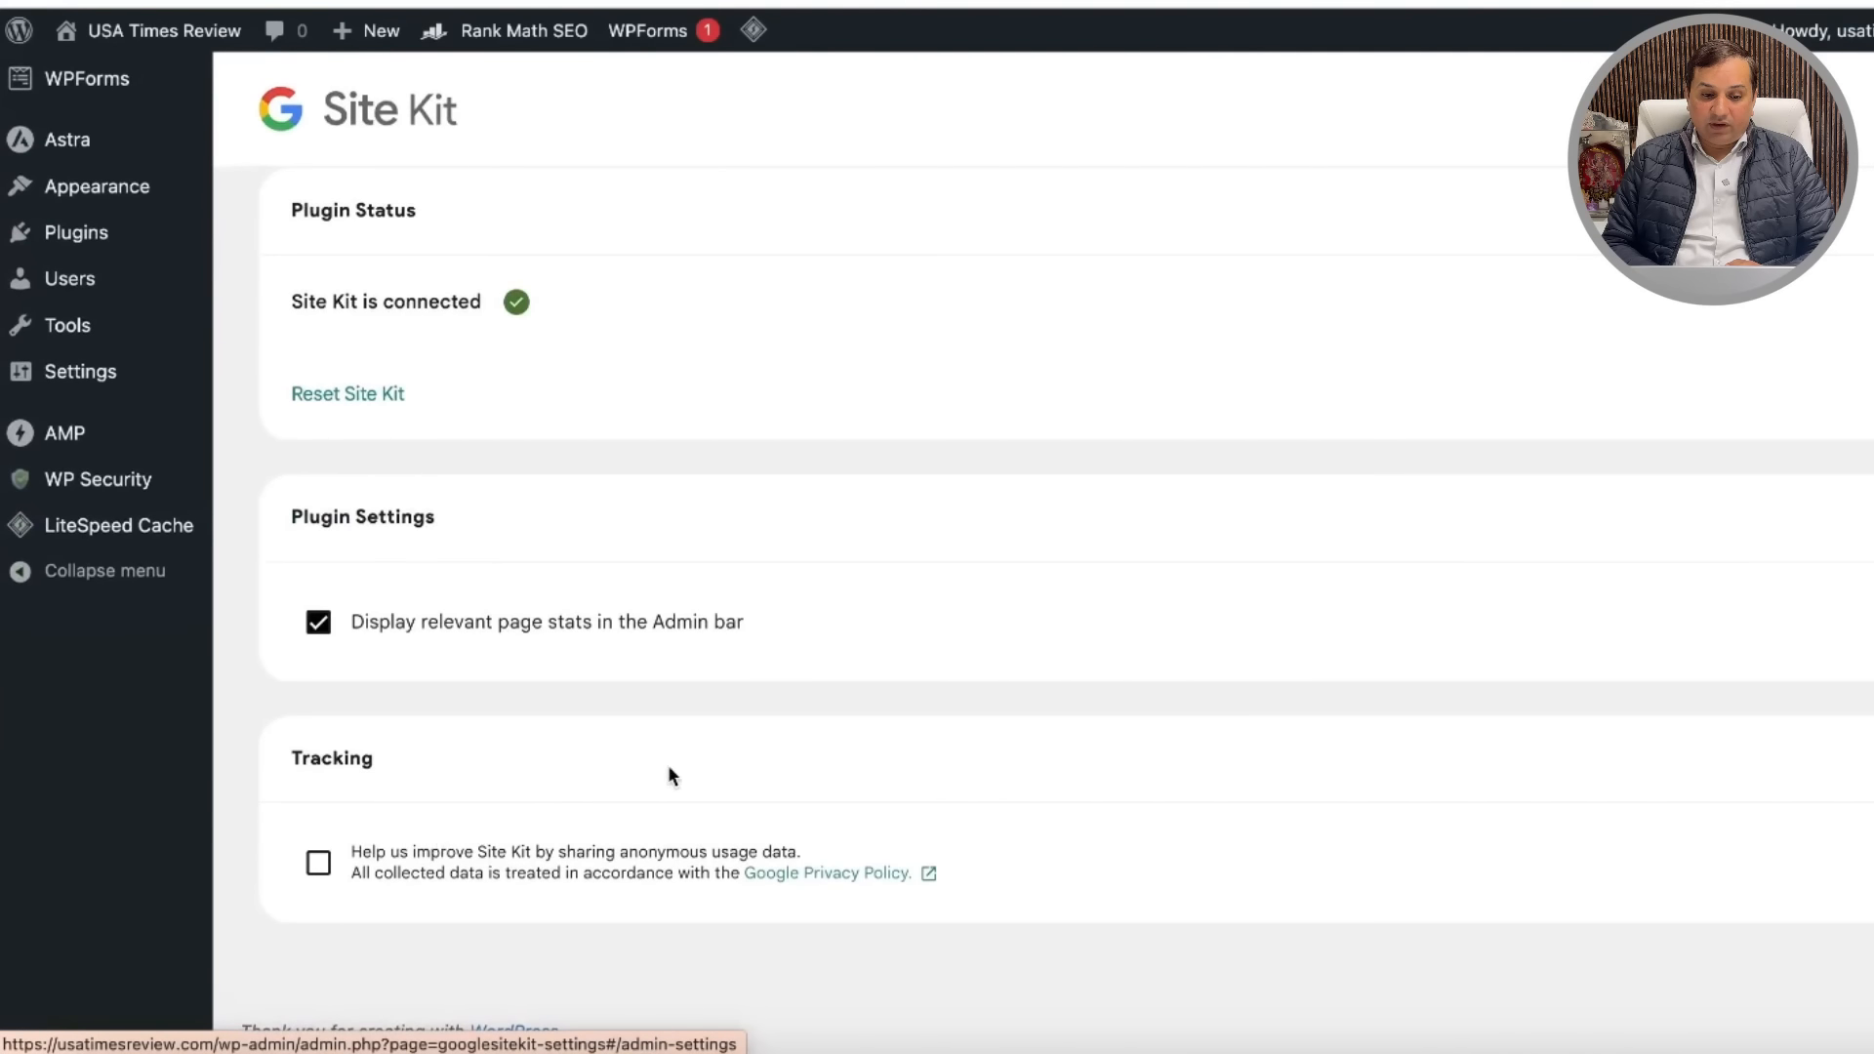
{"action": "scroll", "coordinate": [670, 776], "scroll_direction": "up", "scroll_amount": 5}
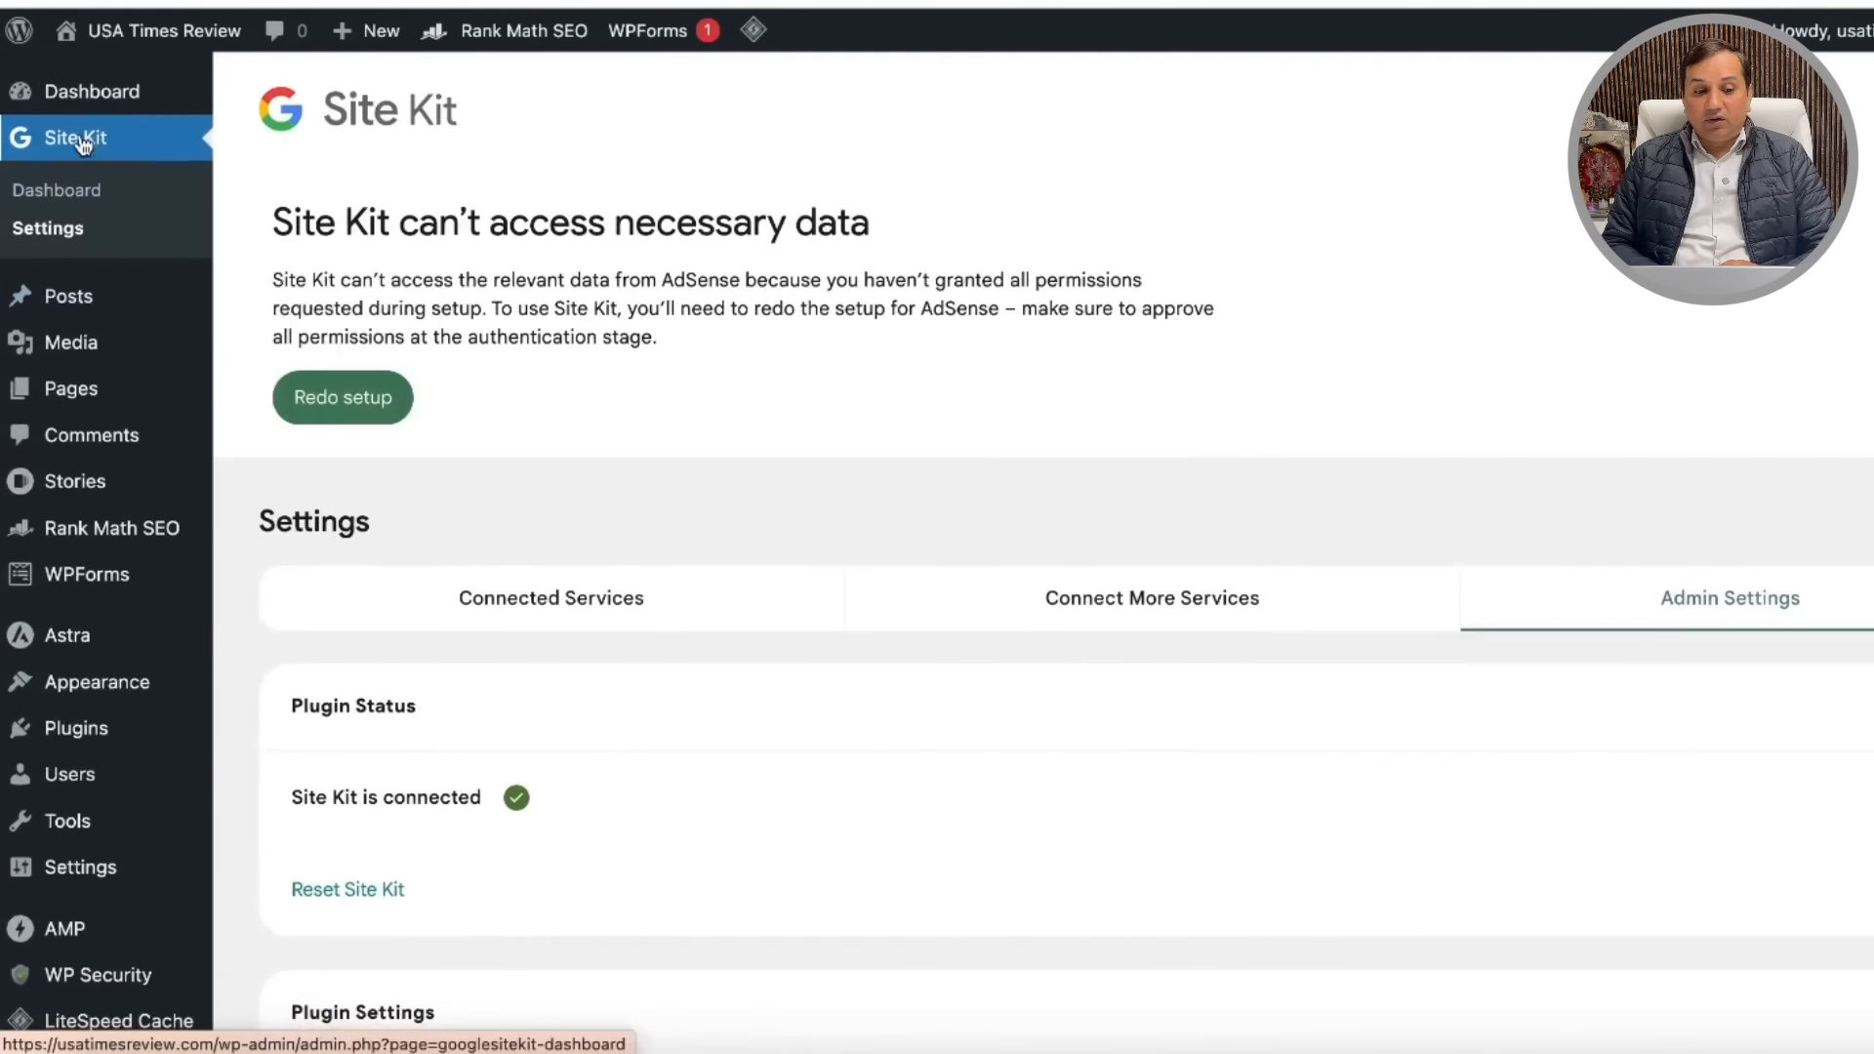
Step: Go back to the Site Kit dashboard showing the AdSense missing-permissions notice
{"action": "left_click", "coordinate": [83, 142]}
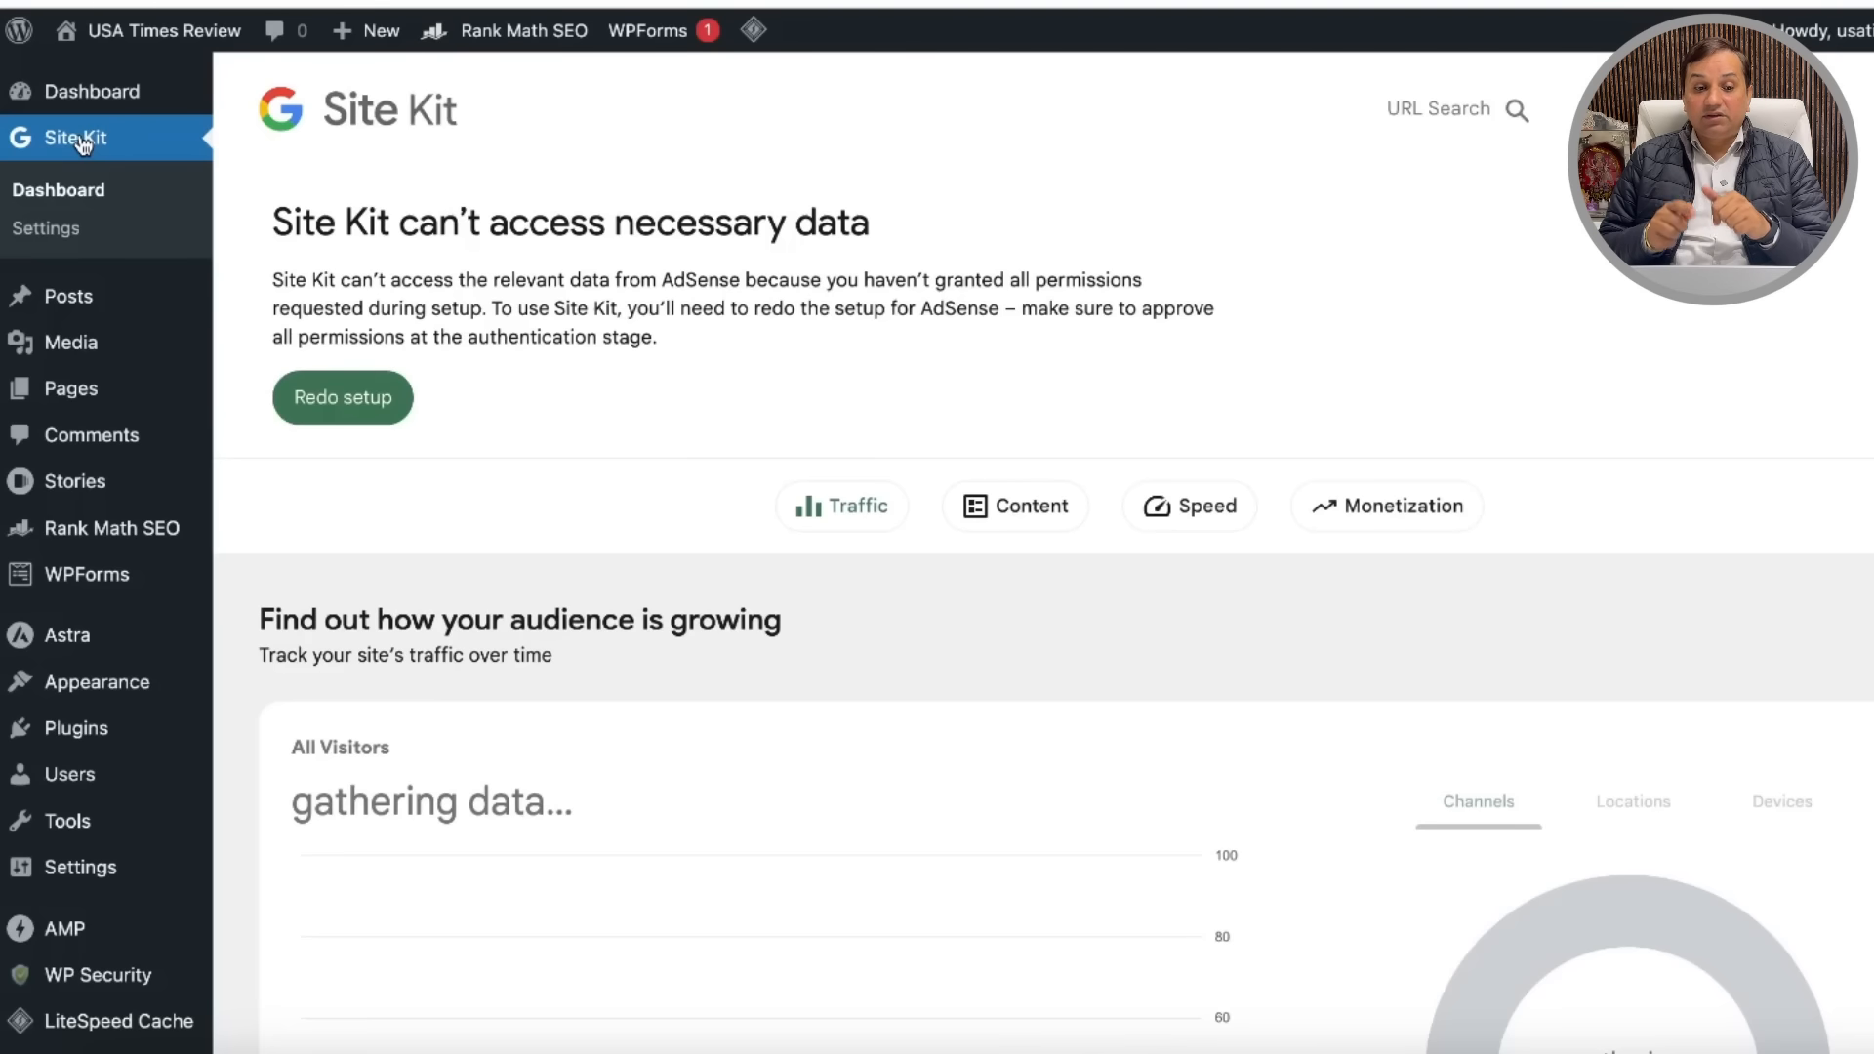
{"action": "mouse_move", "coordinate": [82, 108]}
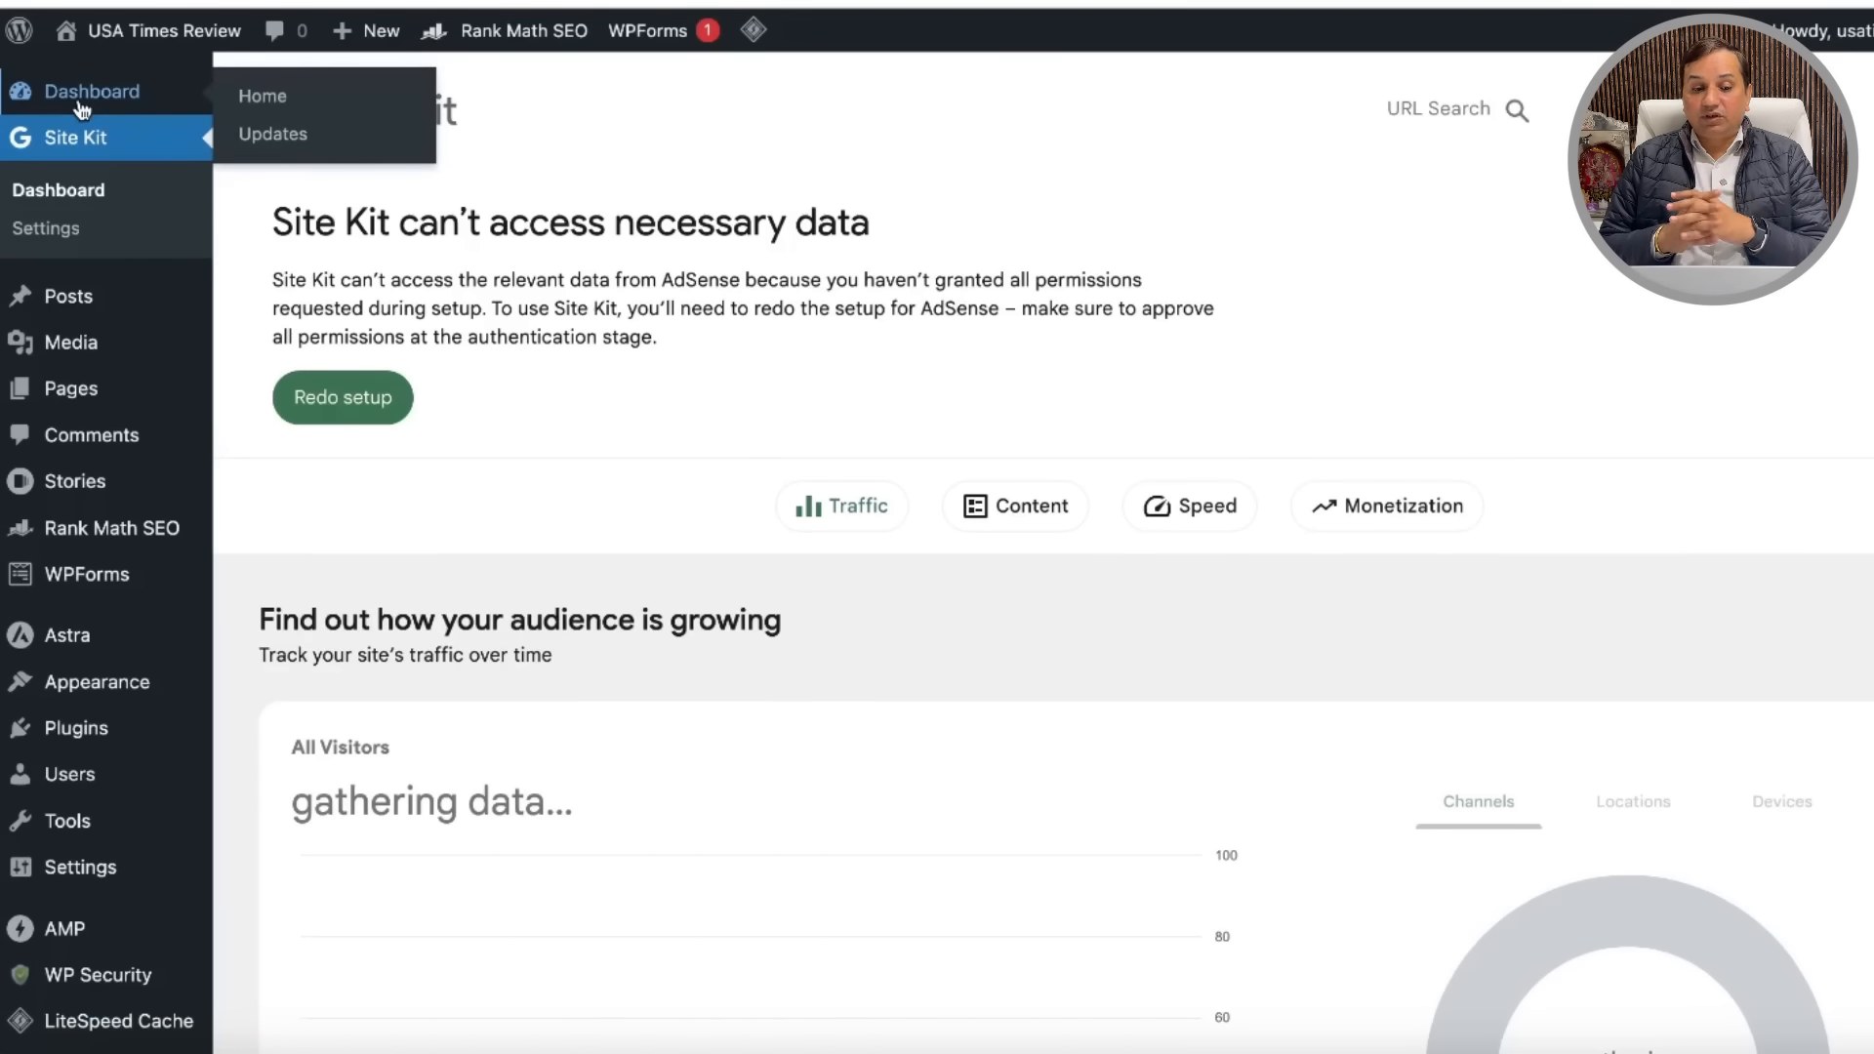
Step: Open Plugins > Installed Plugins and scroll the list including AMP, Site Kit and Web Stories
{"action": "left_click", "coordinate": [82, 97]}
{"action": "mouse_move", "coordinate": [105, 546]}
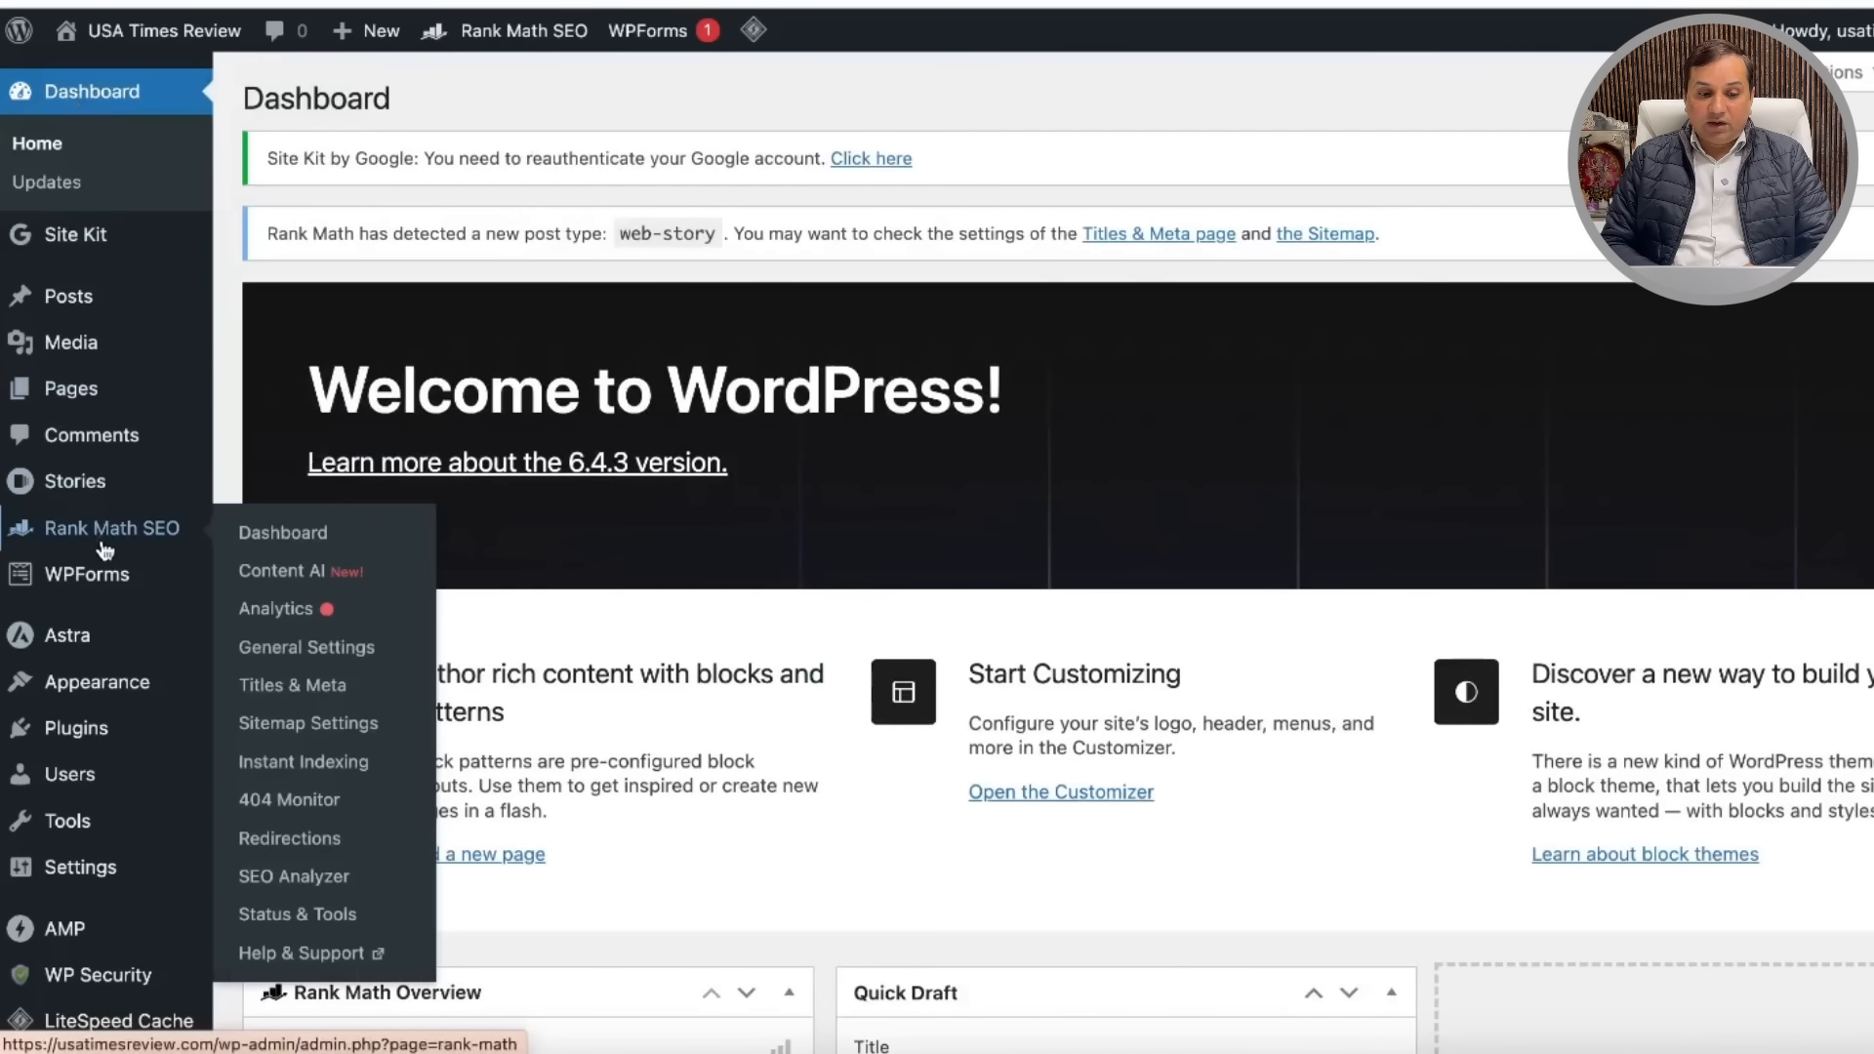
{"action": "mouse_move", "coordinate": [119, 689]}
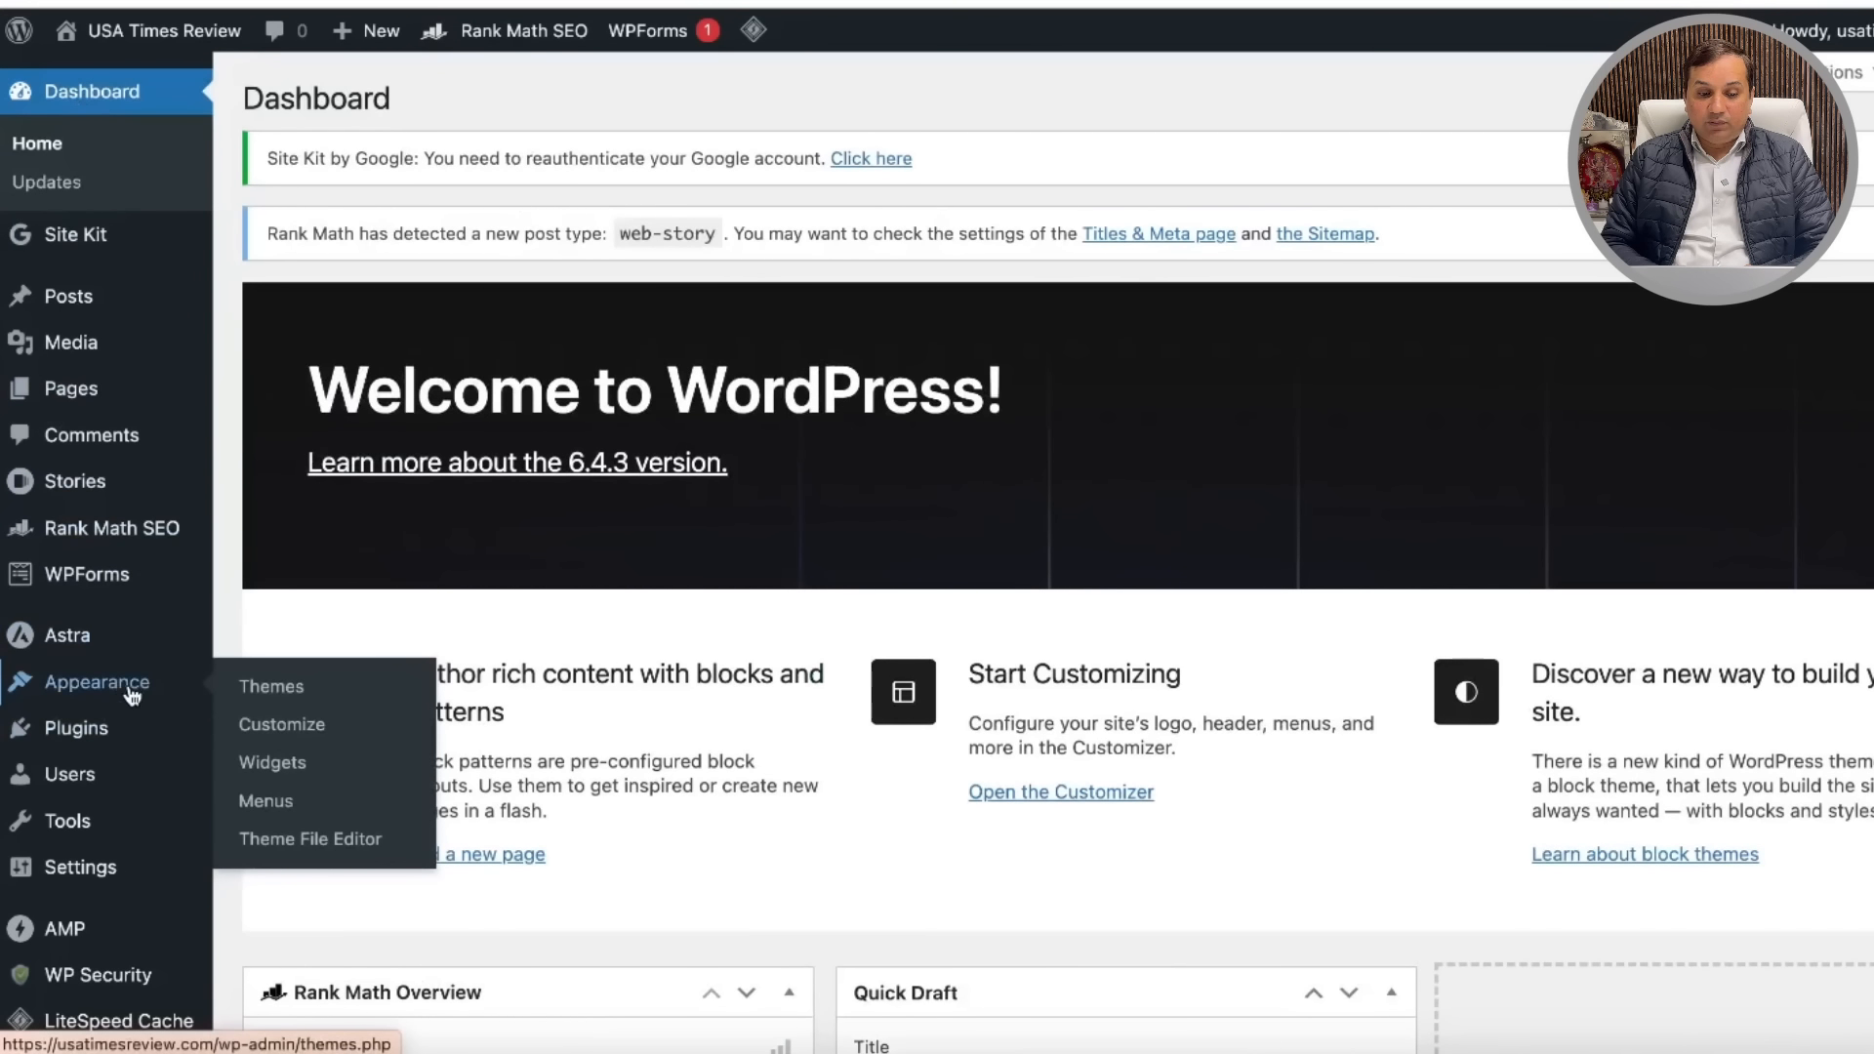
{"action": "mouse_move", "coordinate": [115, 607]}
{"action": "mouse_move", "coordinate": [113, 730]}
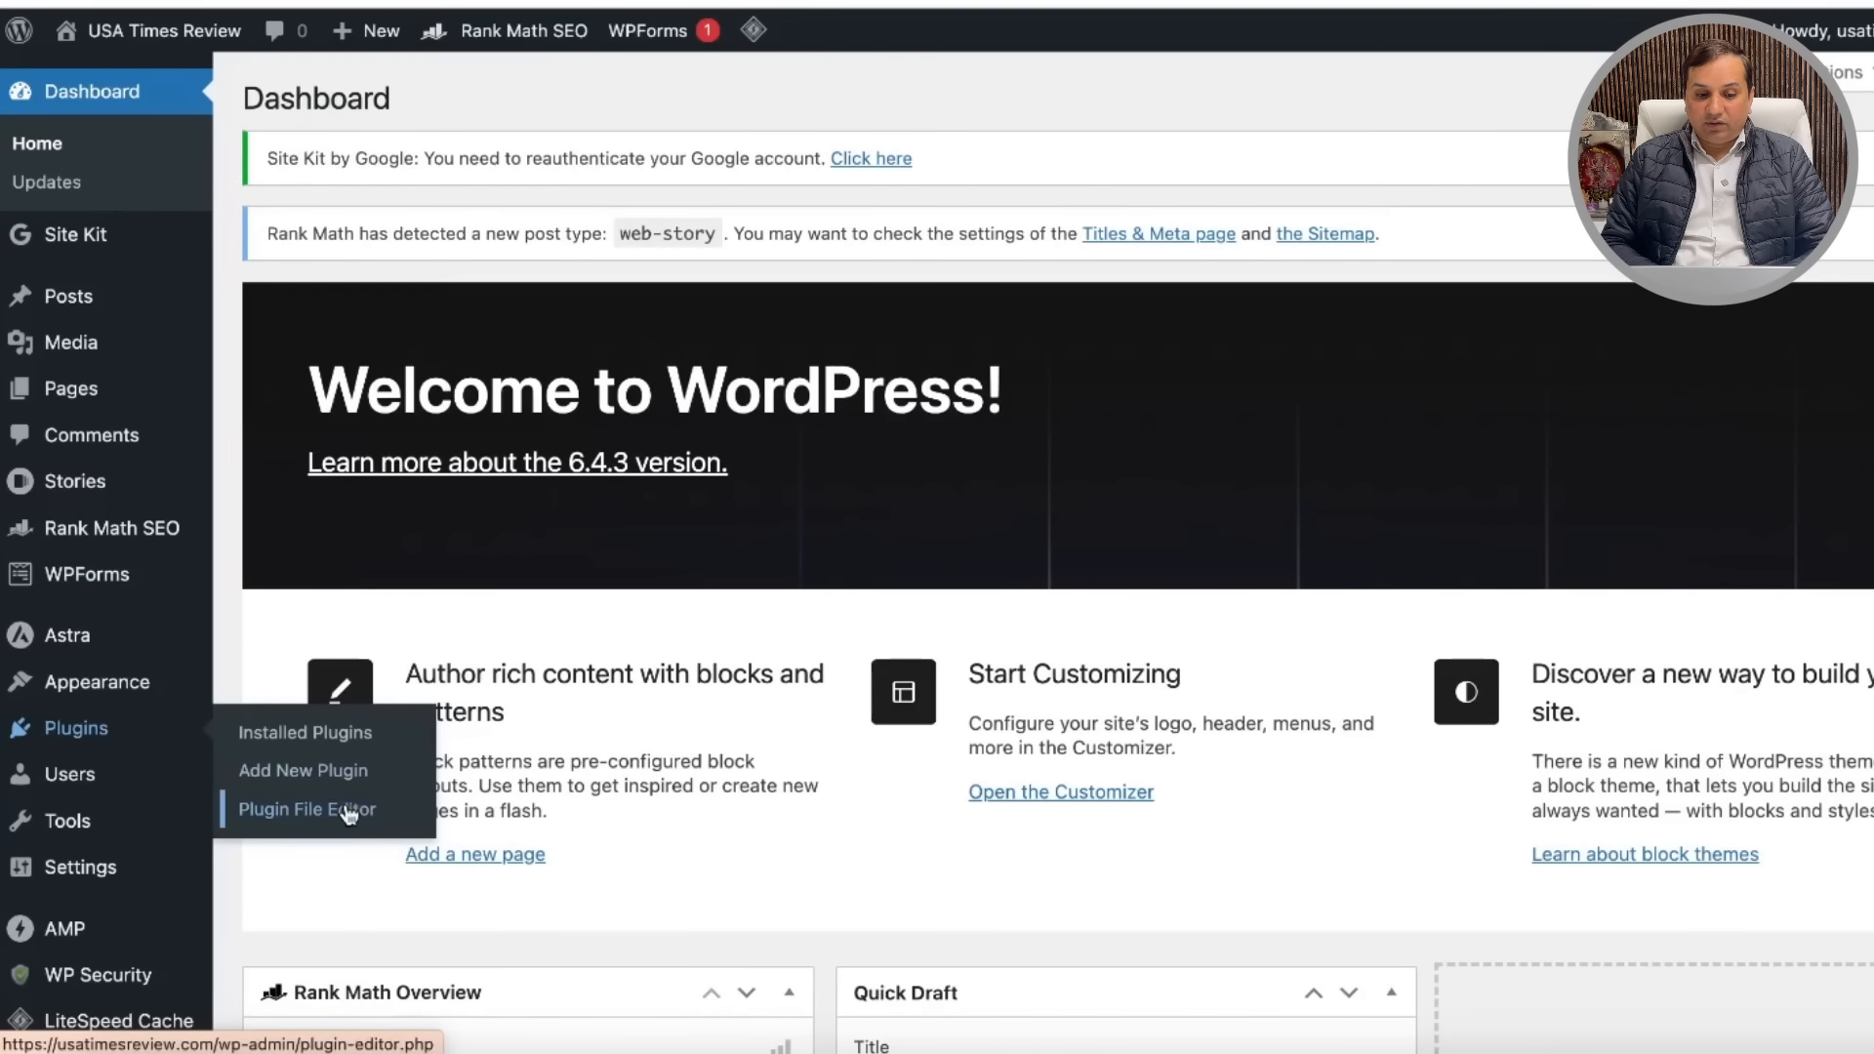
{"action": "left_click", "coordinate": [343, 744]}
{"action": "scroll", "coordinate": [1009, 595], "scroll_direction": "down", "scroll_amount": 6}
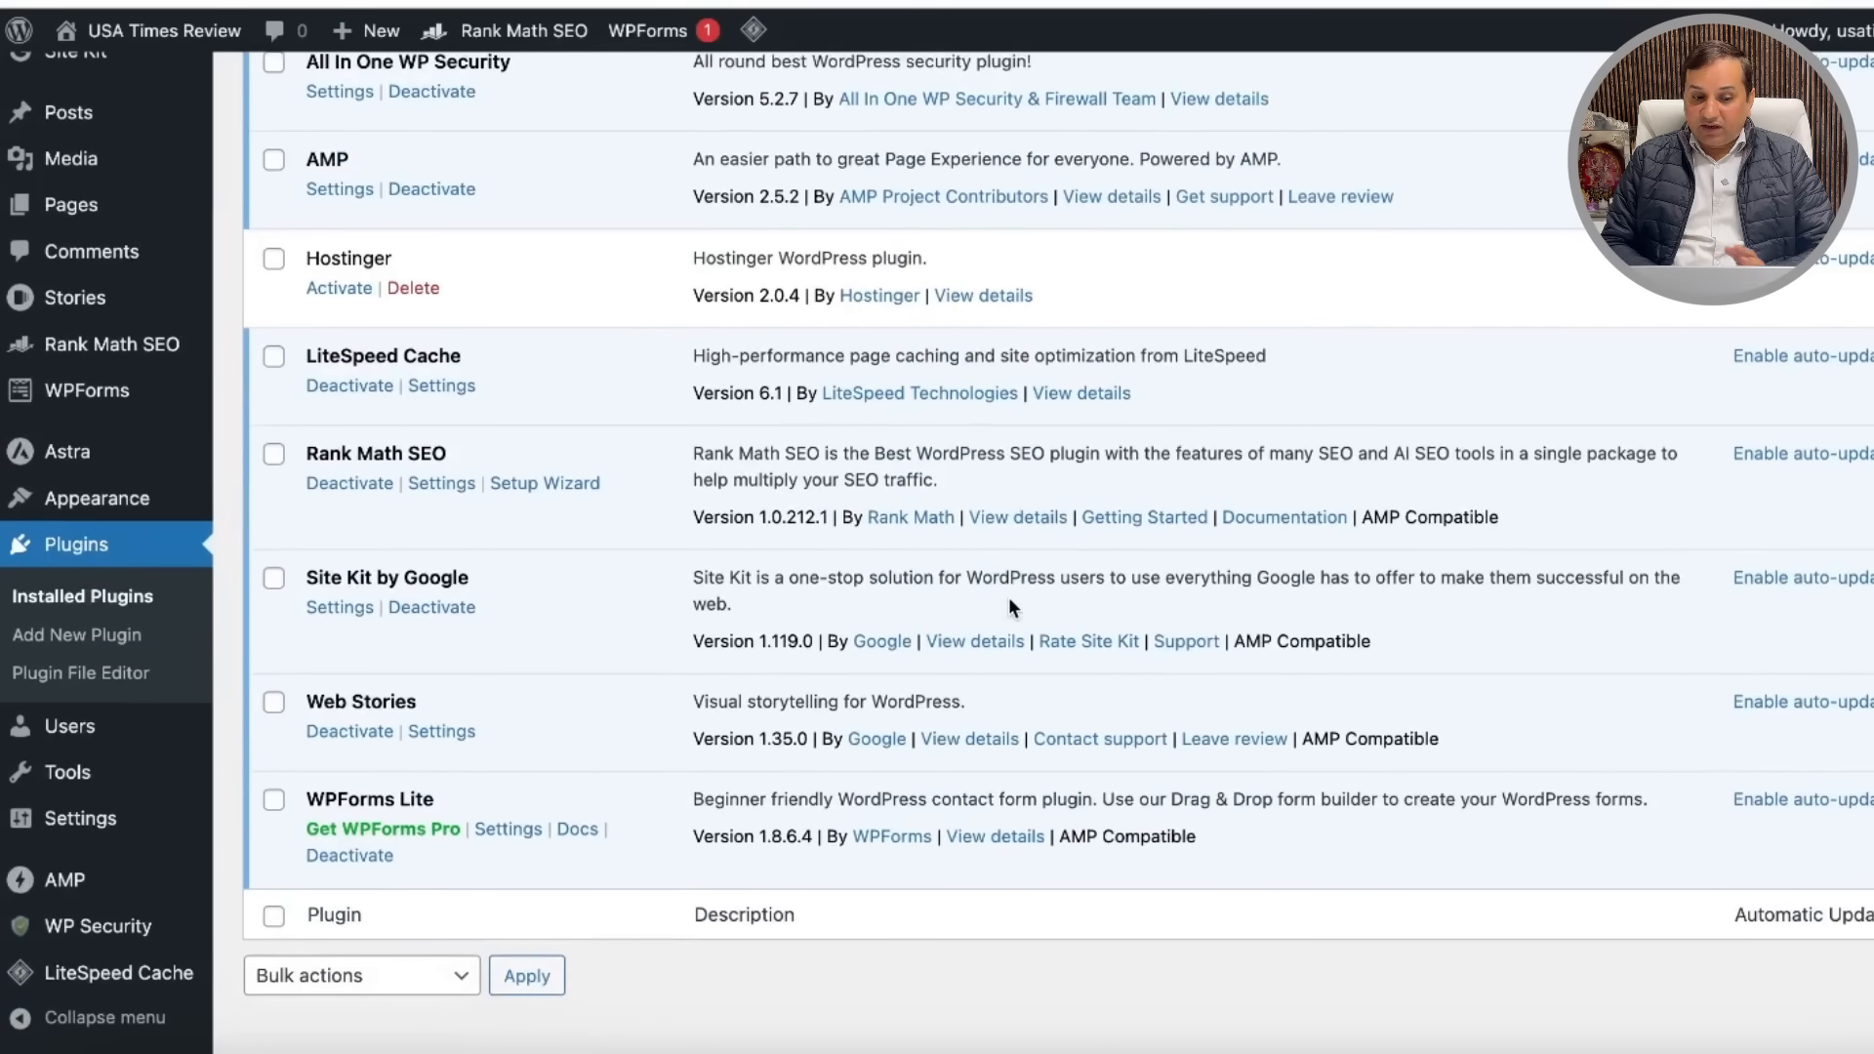
{"action": "scroll", "coordinate": [556, 607], "scroll_direction": "up", "scroll_amount": 2}
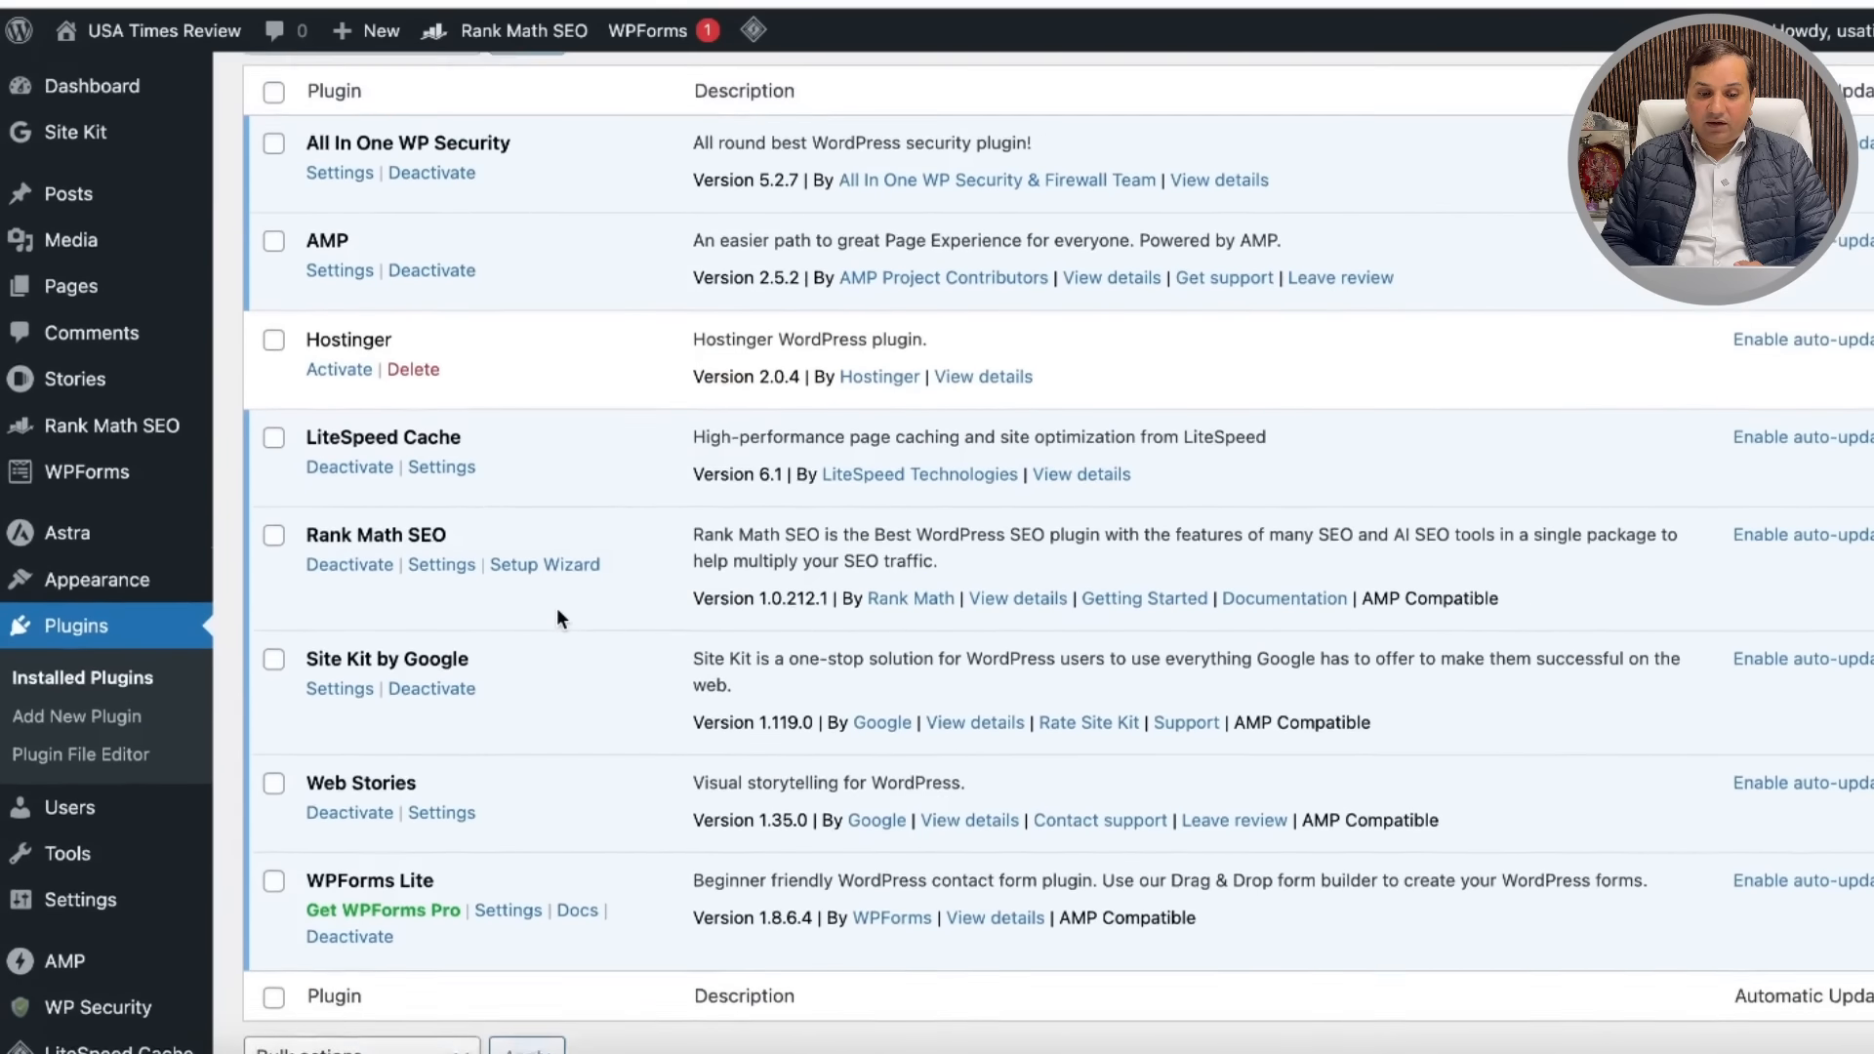
Step: Open AMP Settings, expand then collapse the Transitional mode description, and scroll Advanced Settings
{"action": "left_click", "coordinate": [340, 287]}
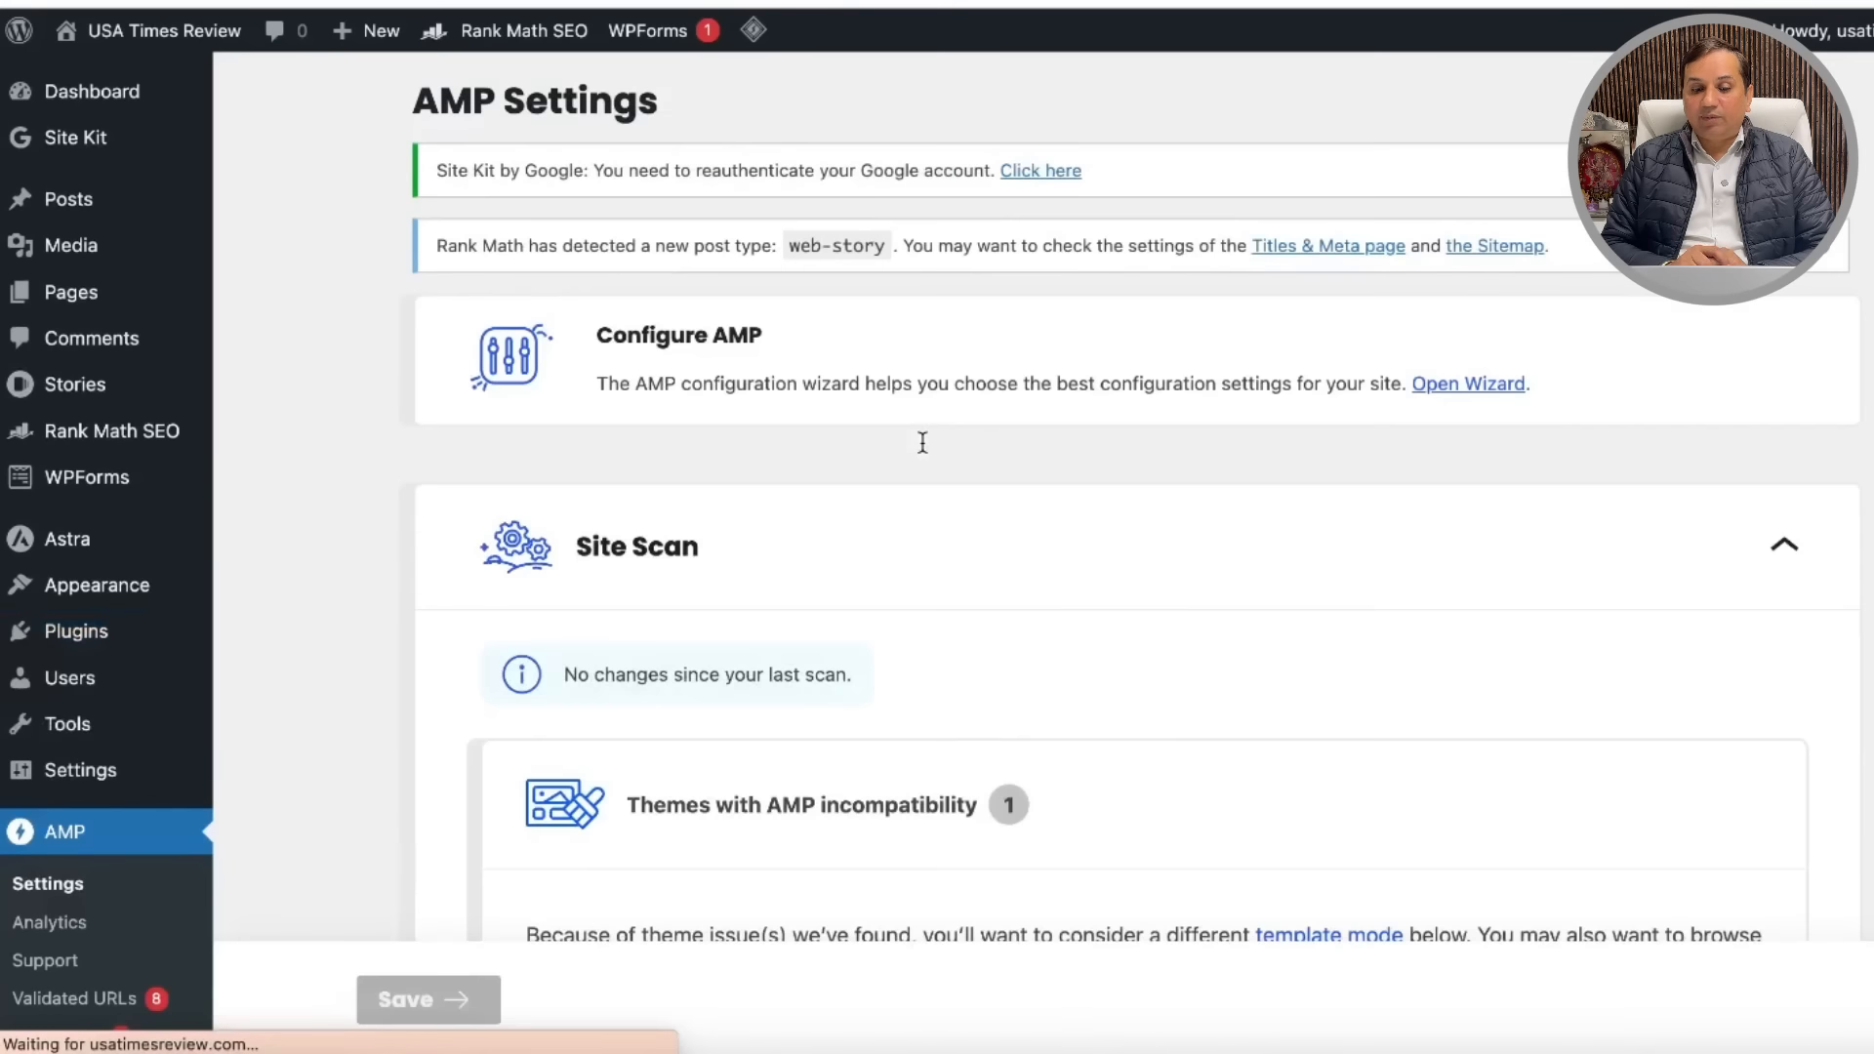
{"action": "scroll", "coordinate": [1016, 557], "scroll_direction": "down", "scroll_amount": 7}
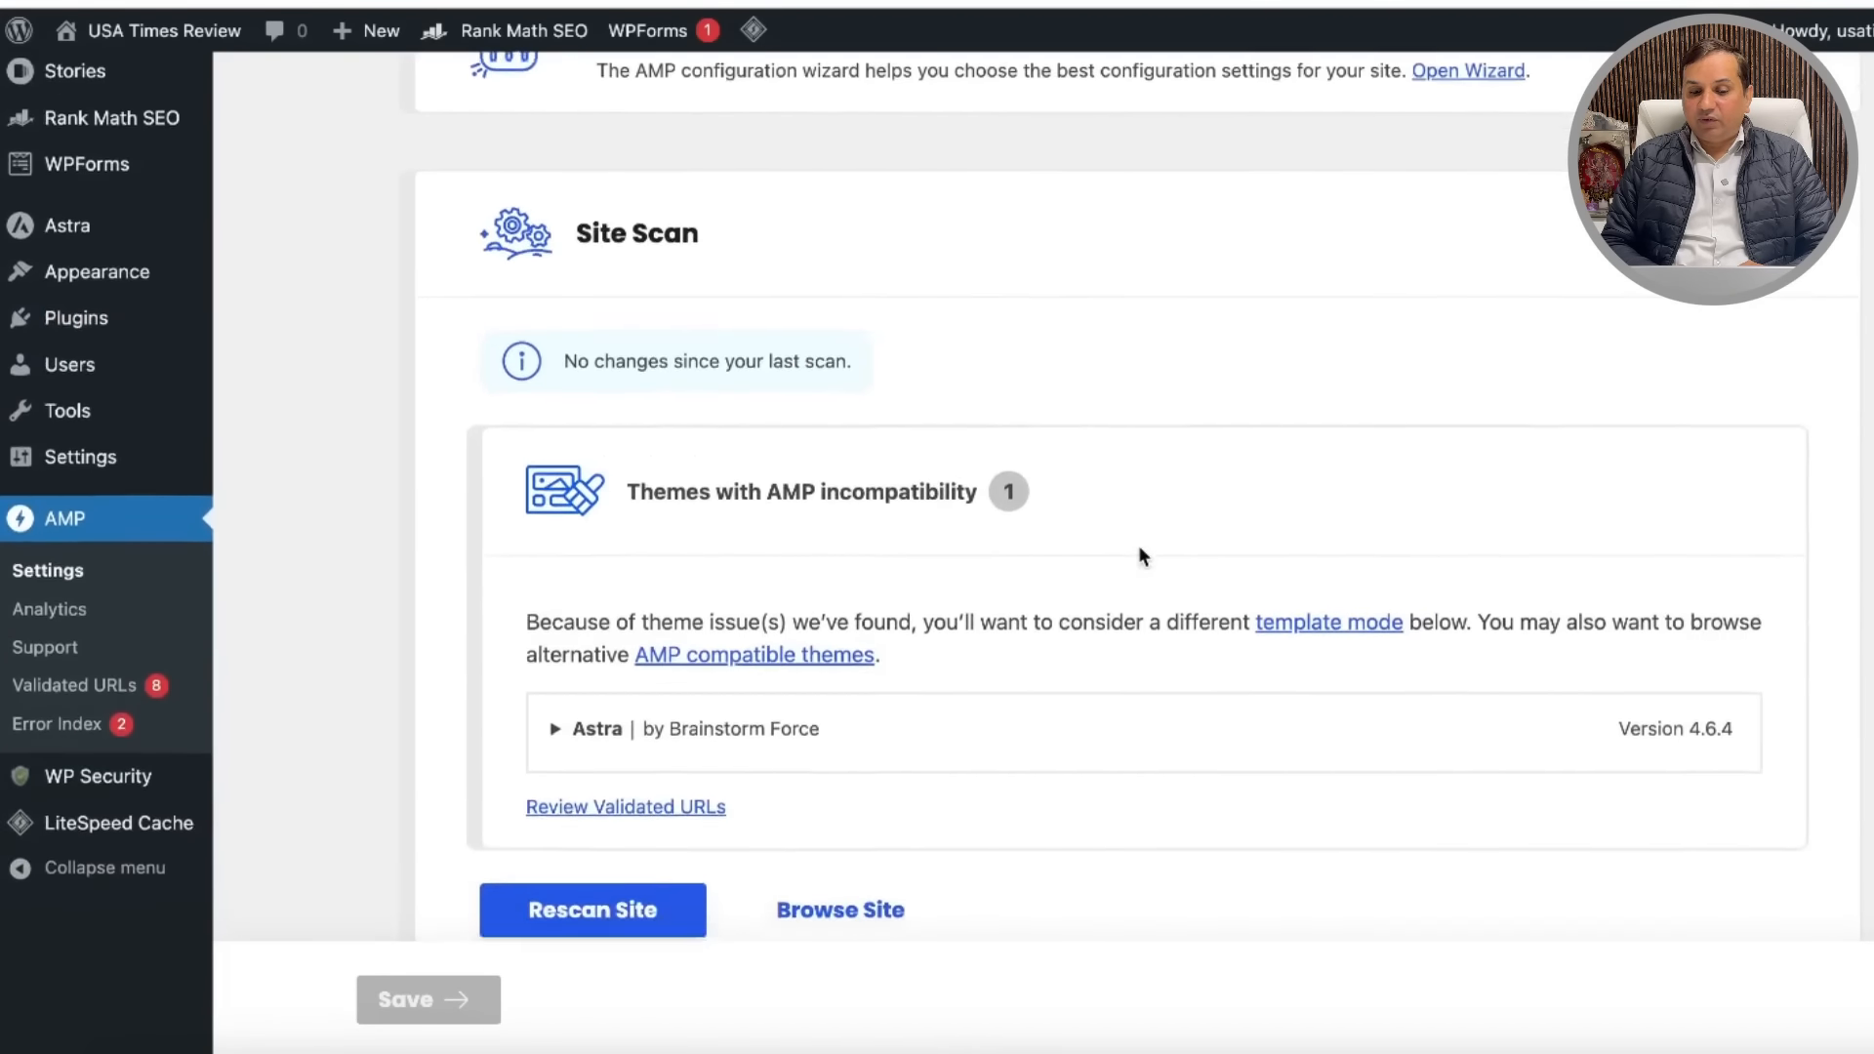
{"action": "scroll", "coordinate": [1070, 461], "scroll_direction": "down", "scroll_amount": 7}
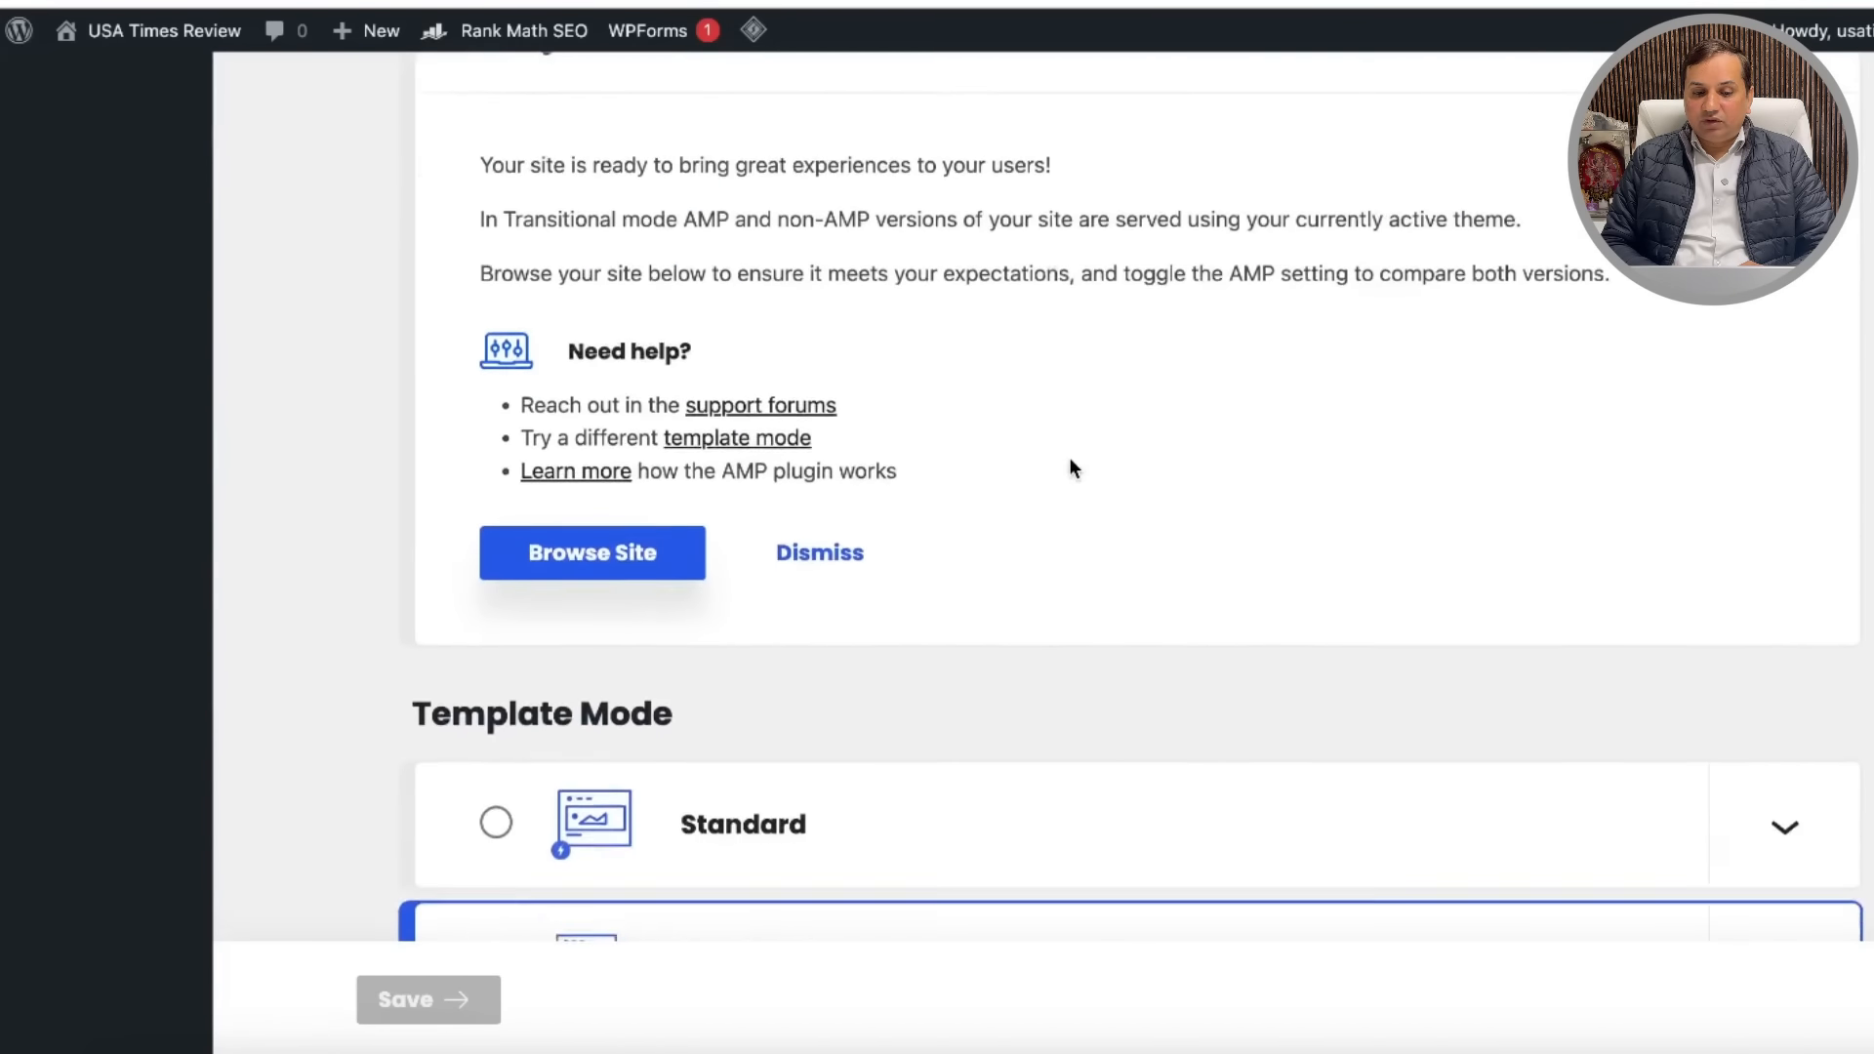
{"action": "scroll", "coordinate": [1068, 456], "scroll_direction": "down", "scroll_amount": 10}
{"action": "scroll", "coordinate": [1069, 457], "scroll_direction": "up", "scroll_amount": 5}
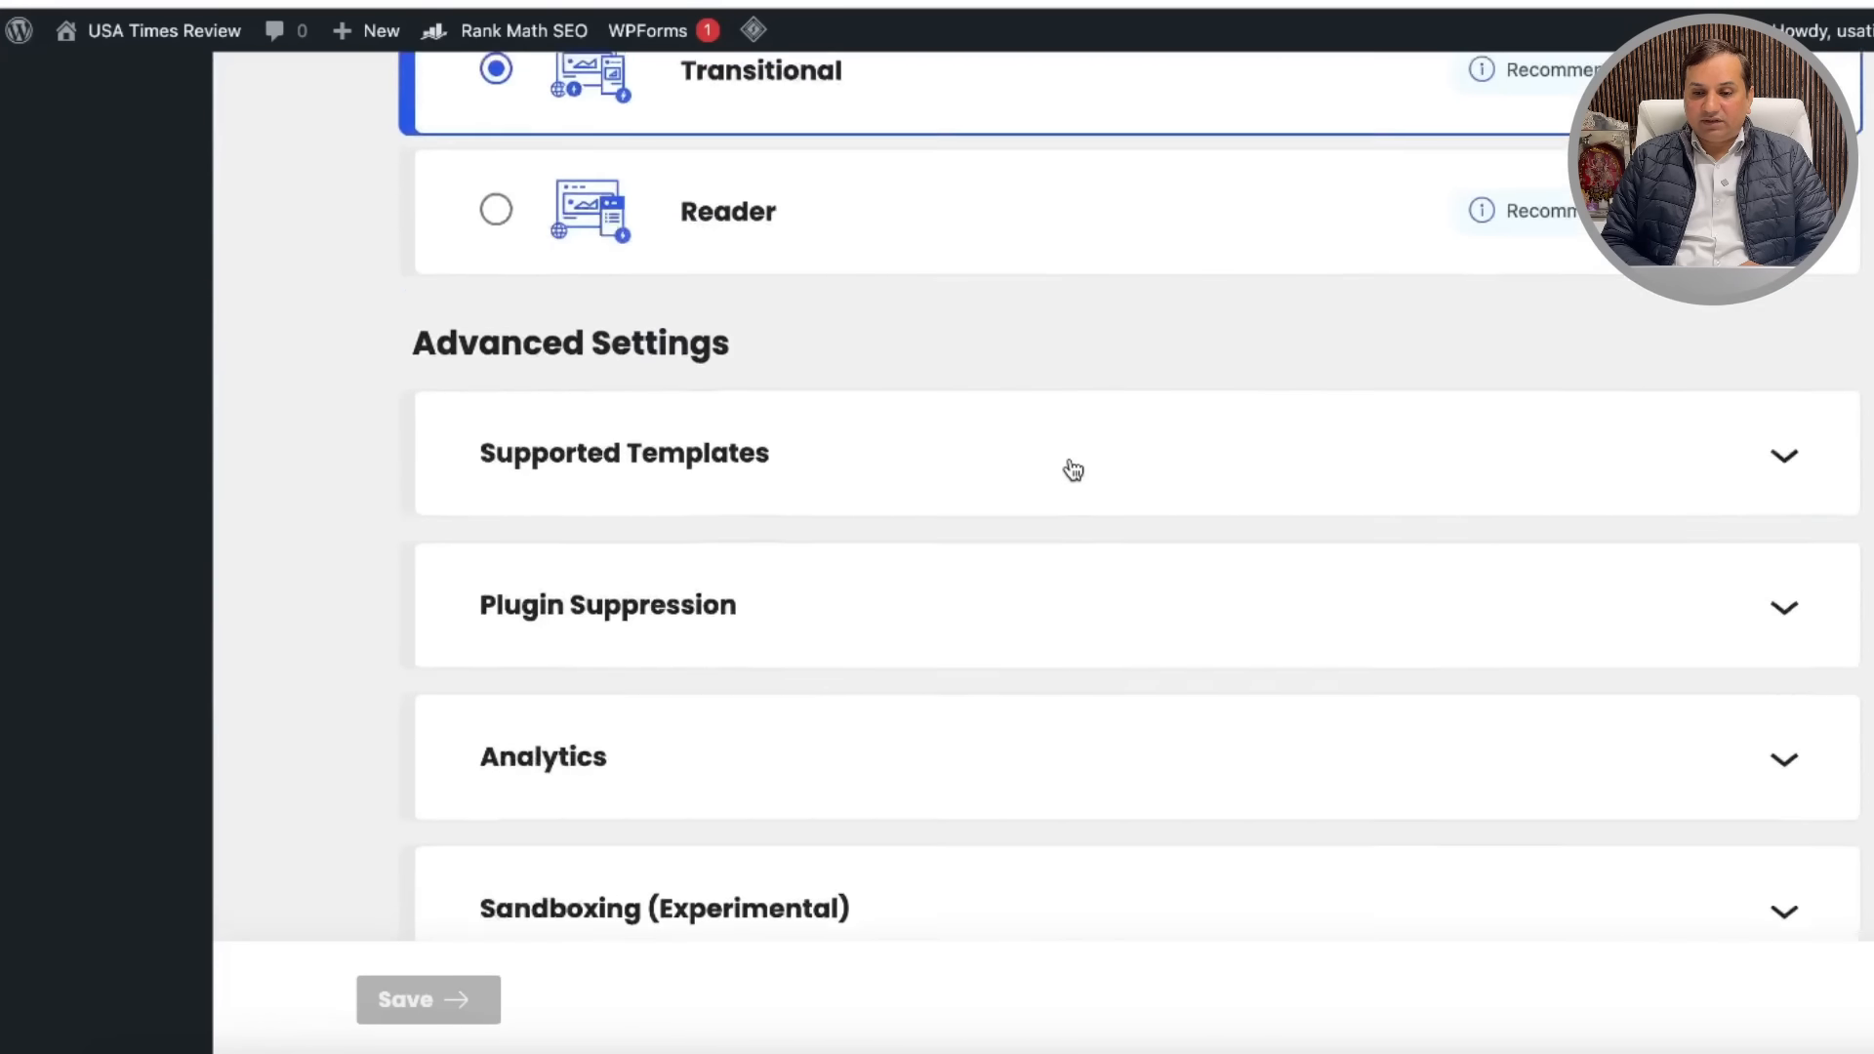
{"action": "scroll", "coordinate": [1073, 470], "scroll_direction": "up", "scroll_amount": 1}
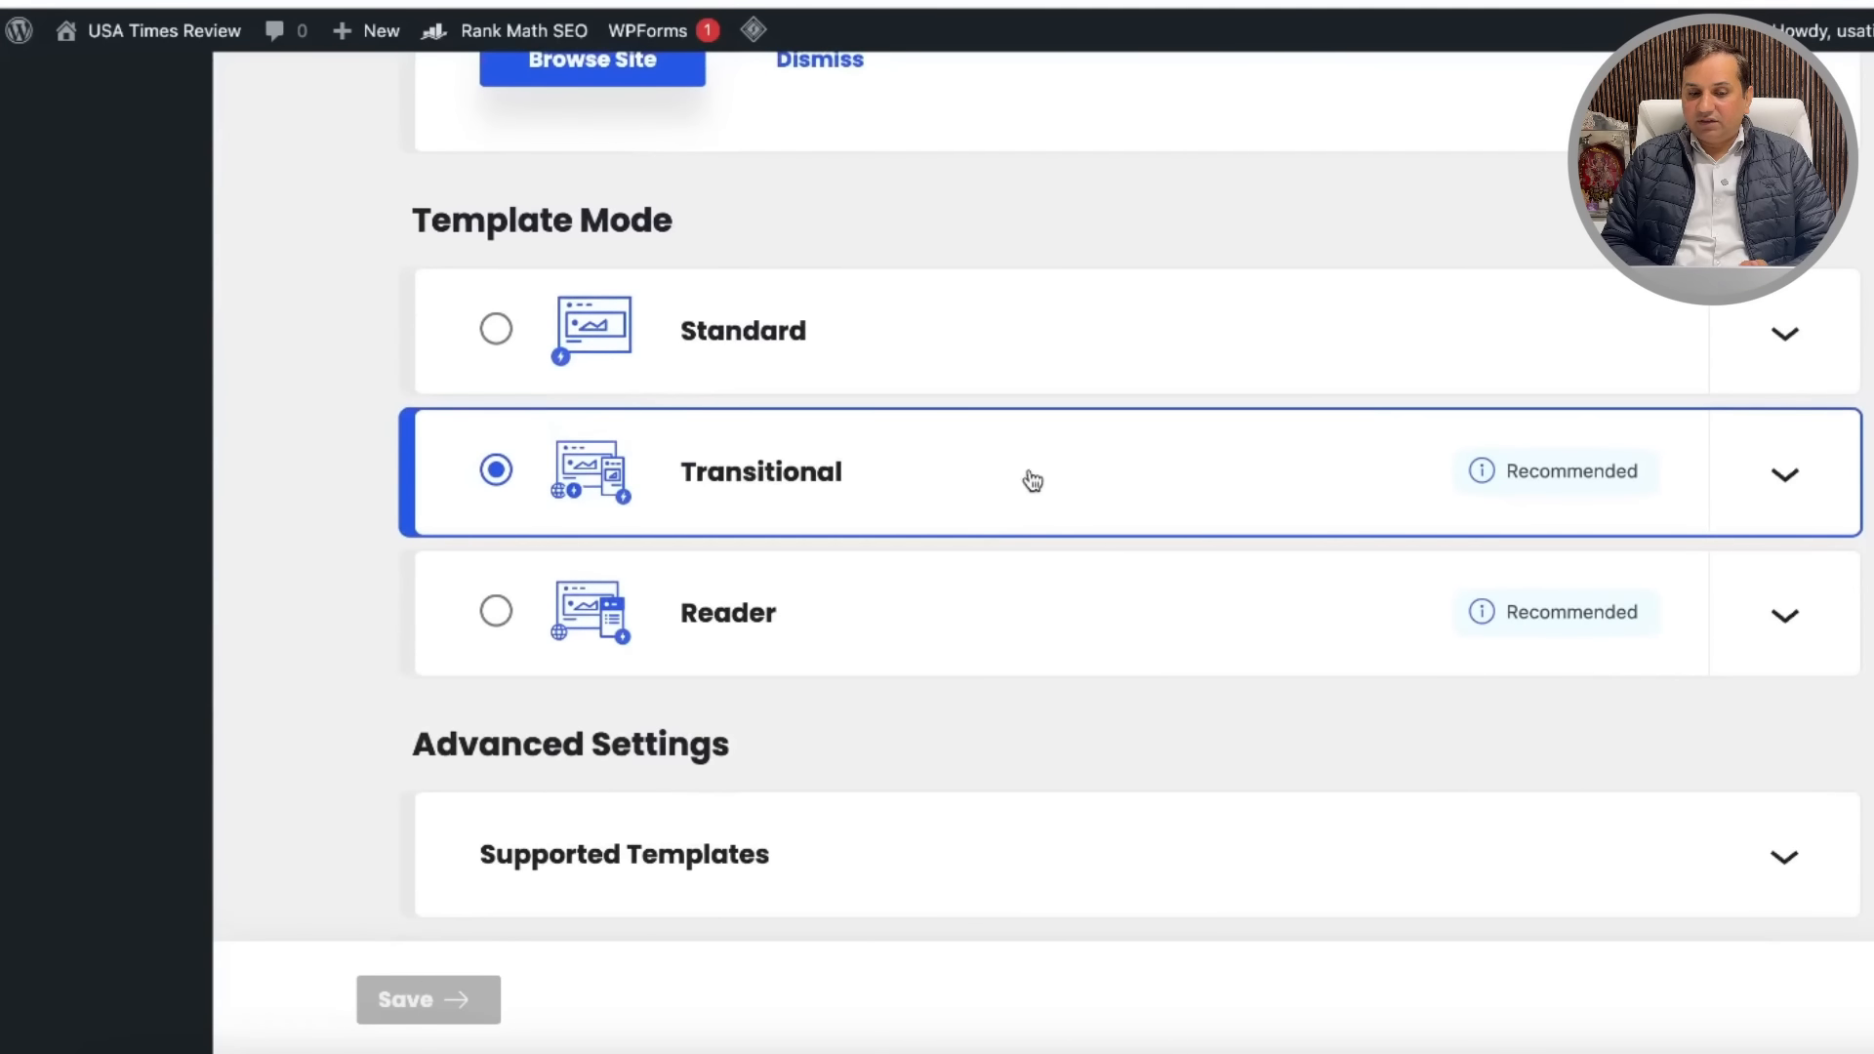
{"action": "scroll", "coordinate": [1161, 586], "scroll_direction": "down", "scroll_amount": 1}
{"action": "left_click", "coordinate": [1771, 433]}
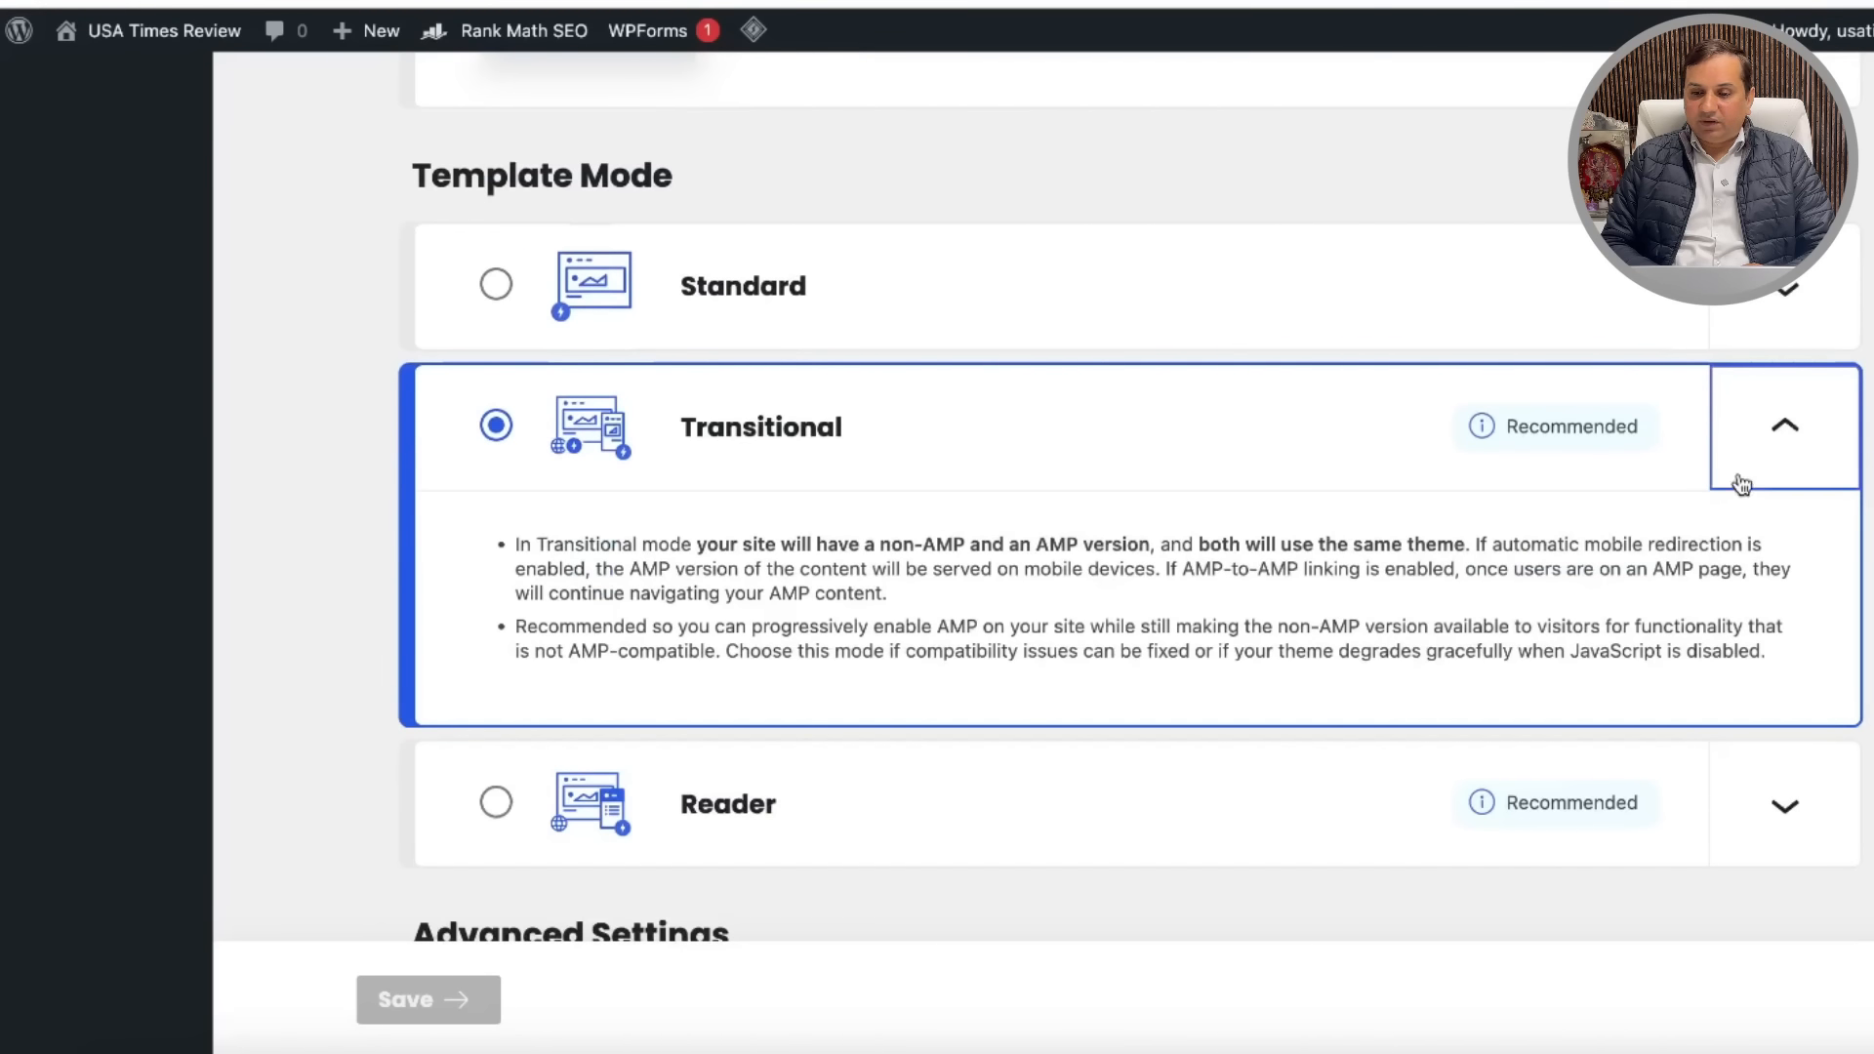
{"action": "left_click", "coordinate": [1783, 435]}
{"action": "scroll", "coordinate": [1304, 660], "scroll_direction": "down", "scroll_amount": 8}
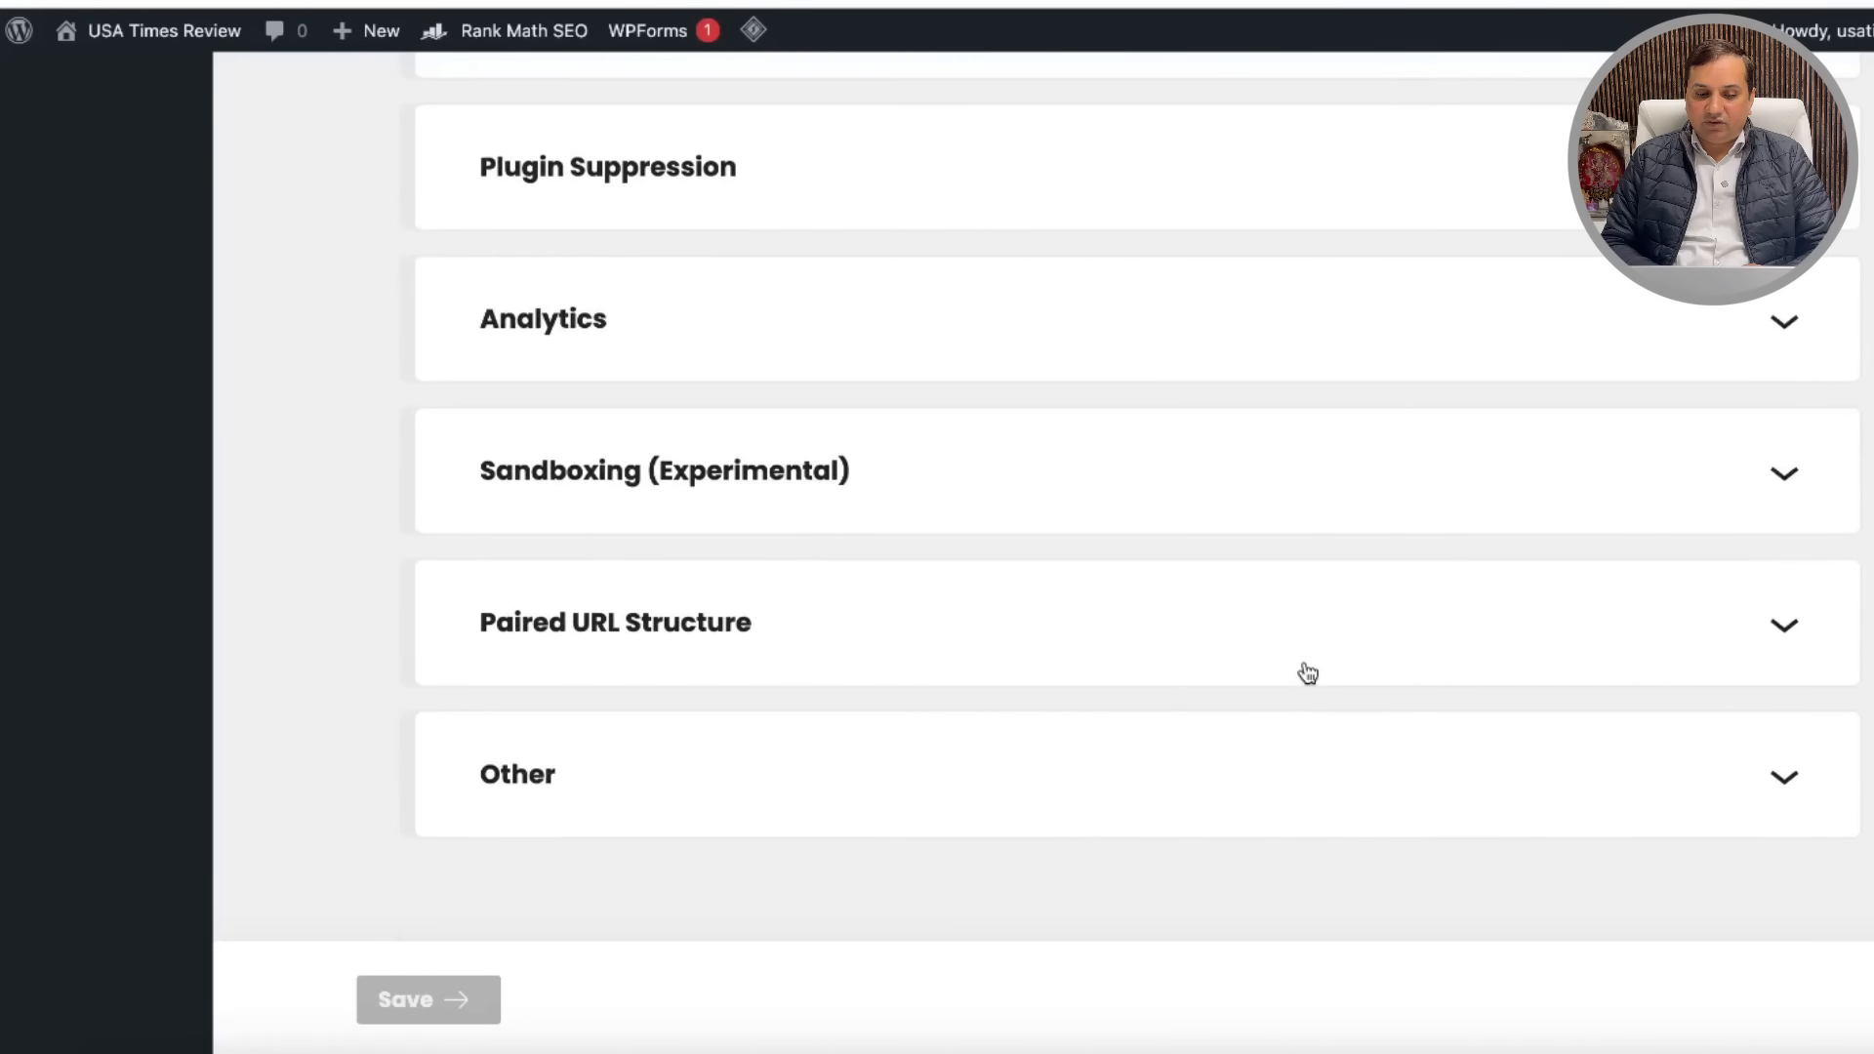
{"action": "scroll", "coordinate": [1304, 660], "scroll_direction": "up", "scroll_amount": 15}
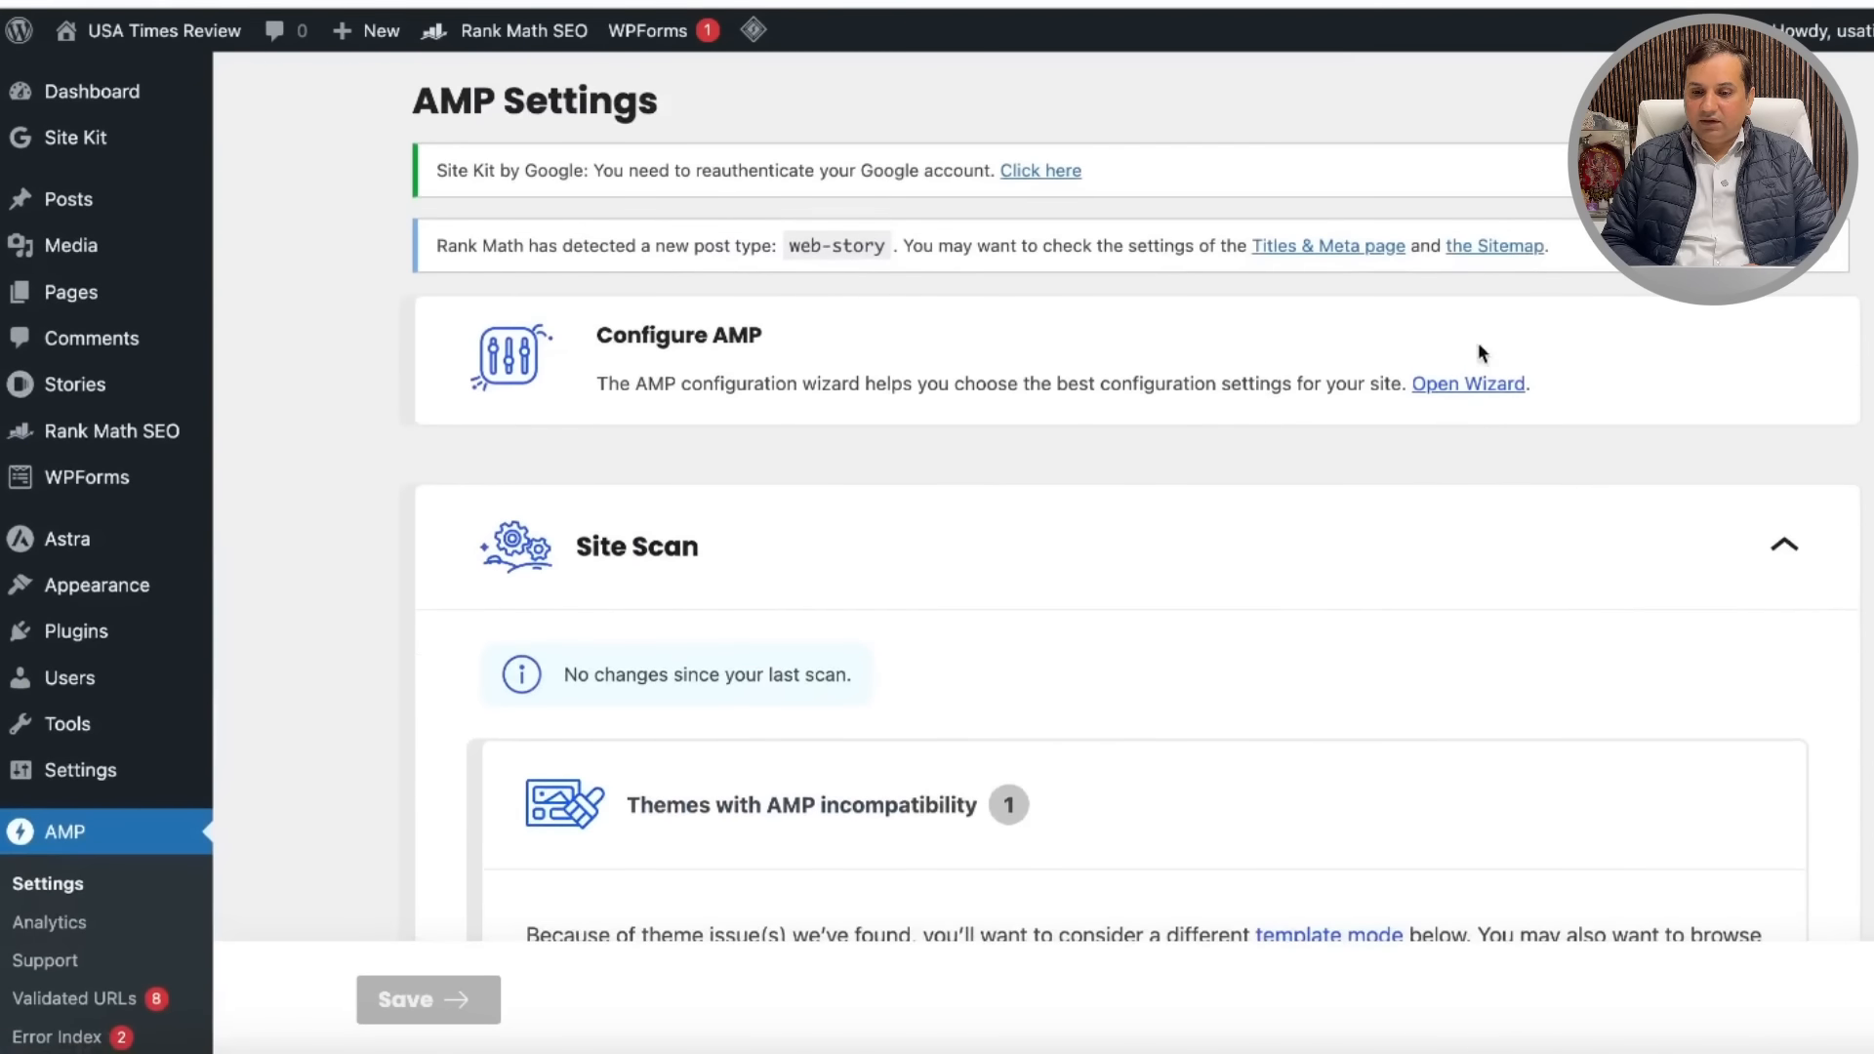
Step: Run the AMP wizard as a technically savvy developer, skip the failed scan, choose Transitional
{"action": "left_click", "coordinate": [1489, 391]}
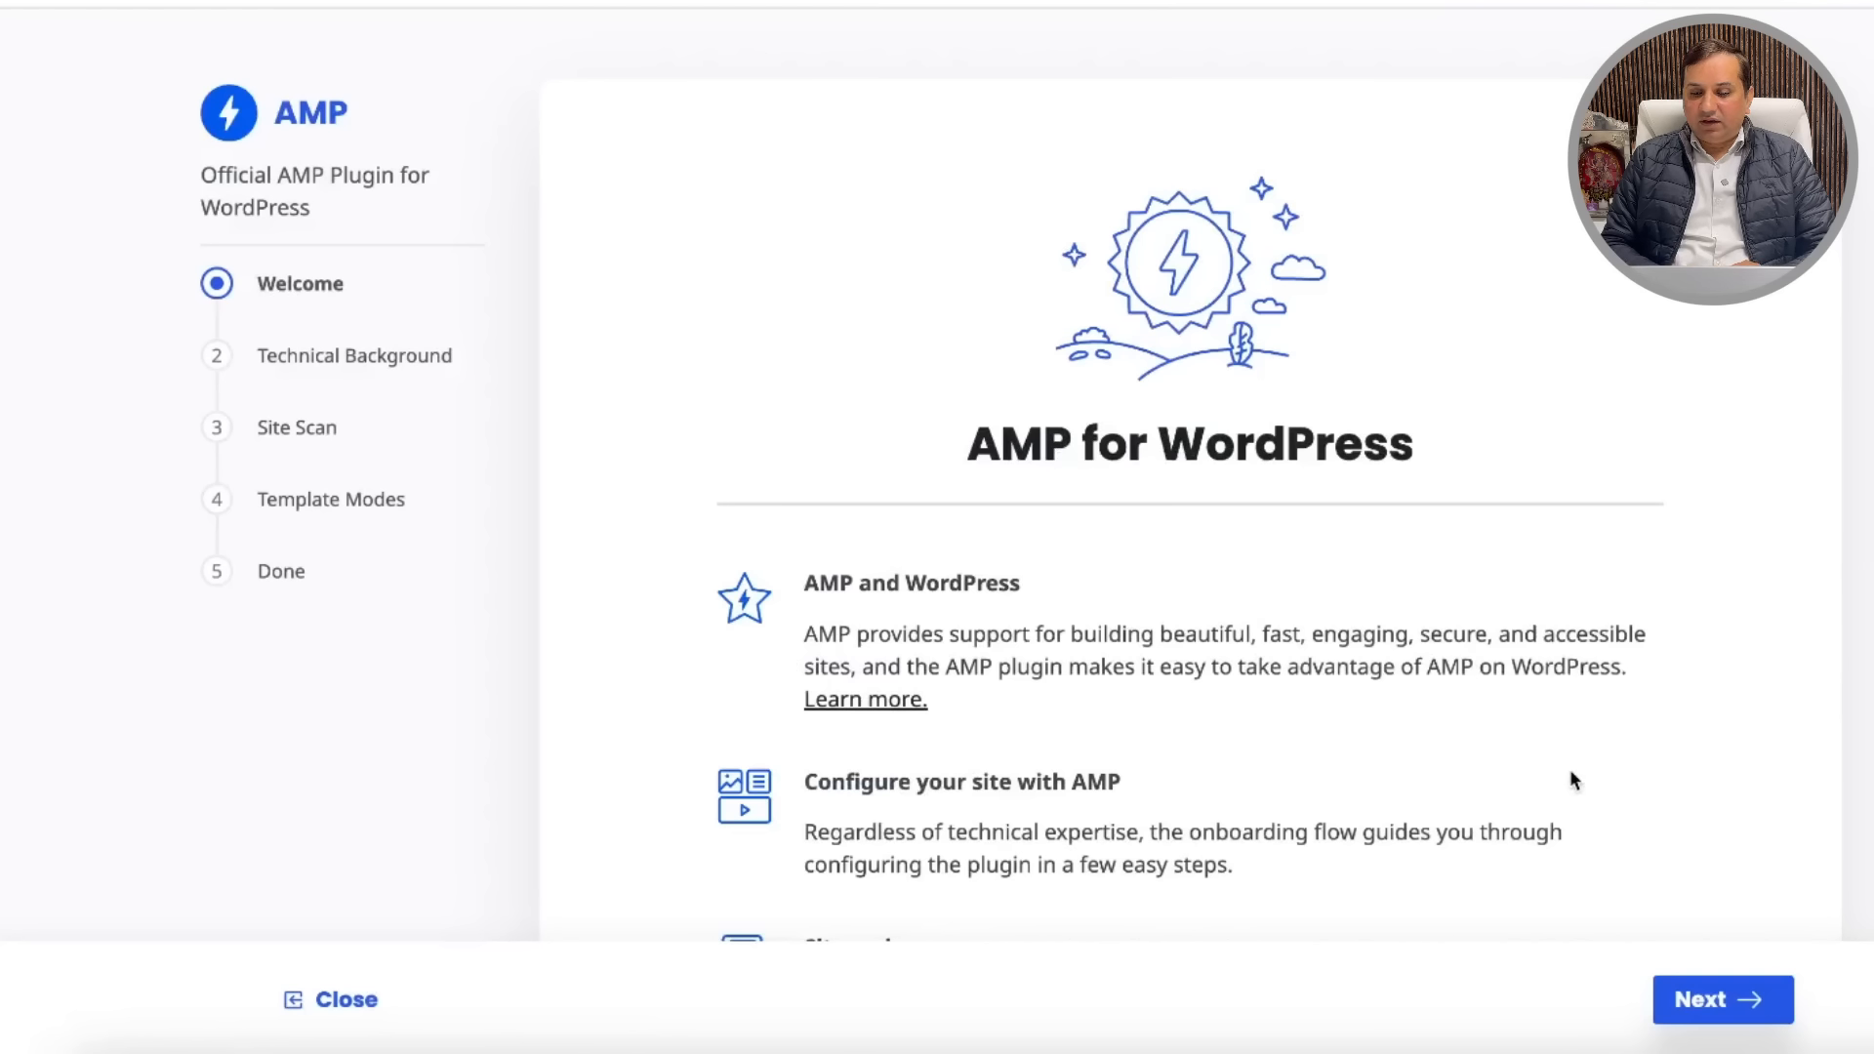
{"action": "left_click", "coordinate": [1725, 993]}
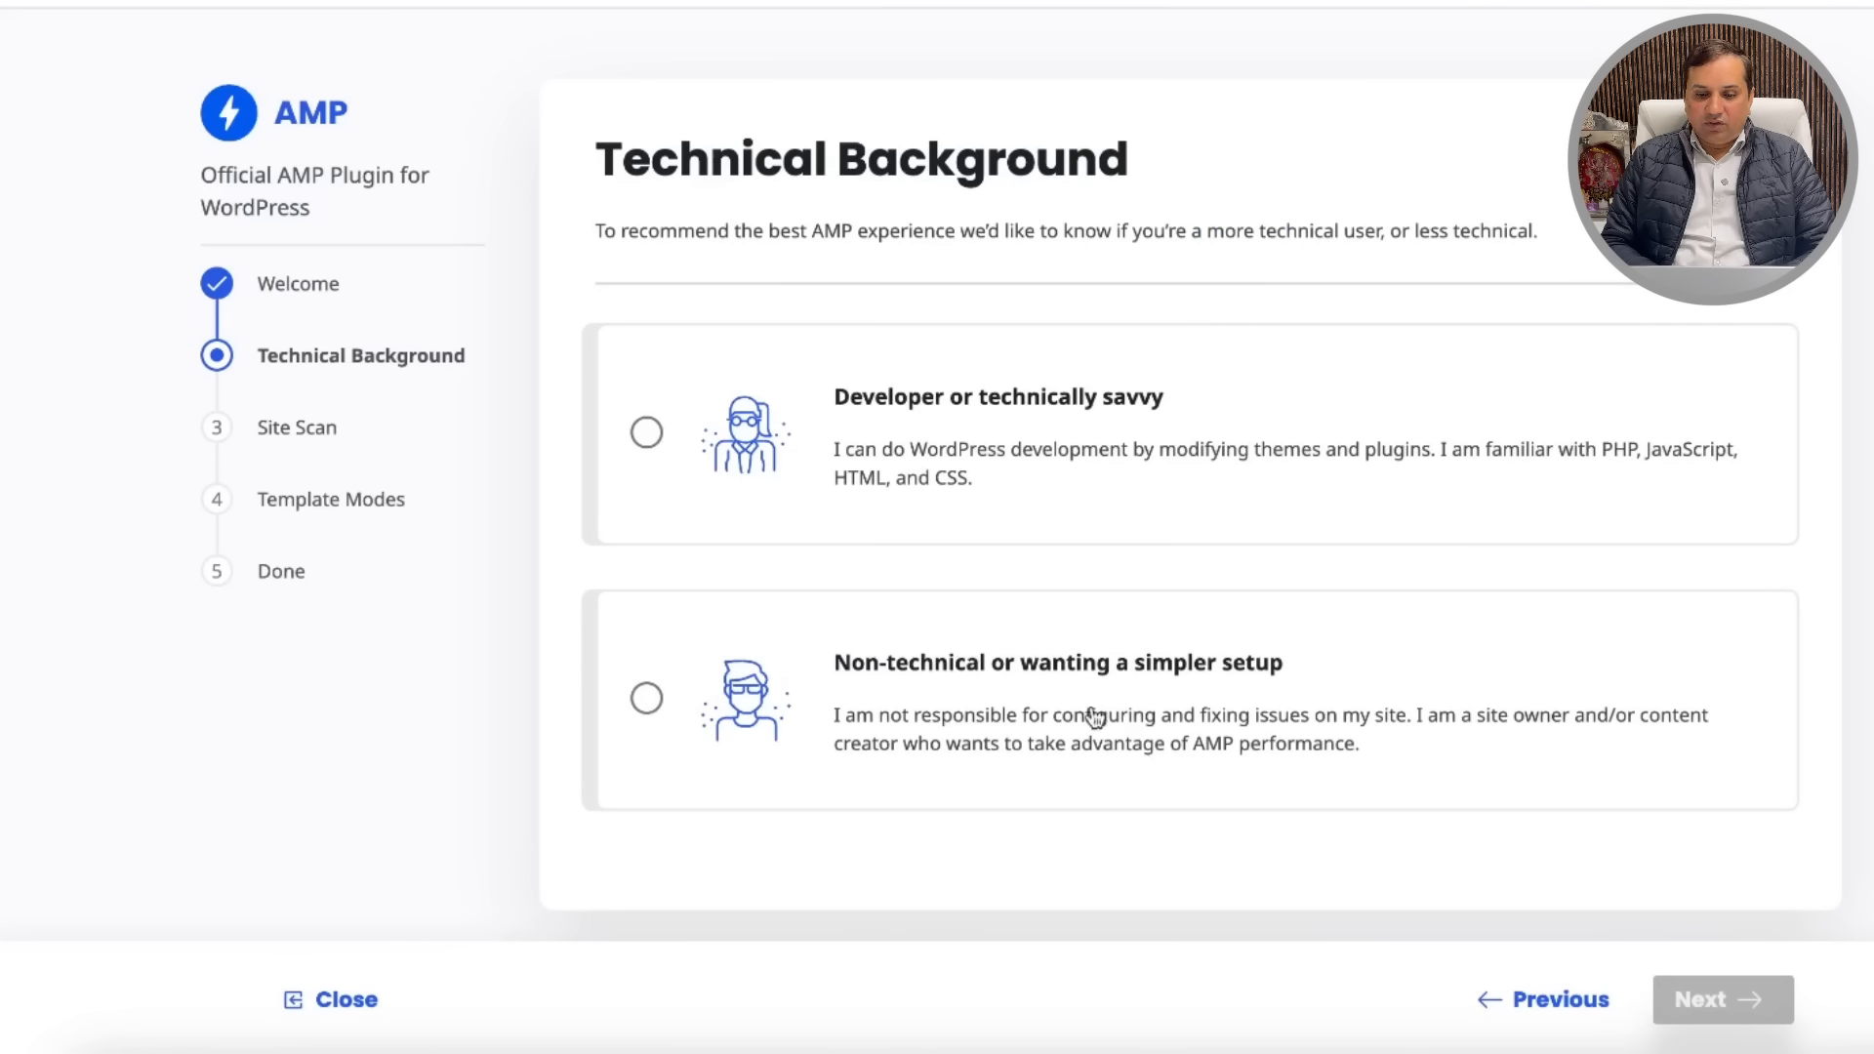
{"action": "left_click", "coordinate": [647, 434]}
{"action": "left_click", "coordinate": [1718, 999]}
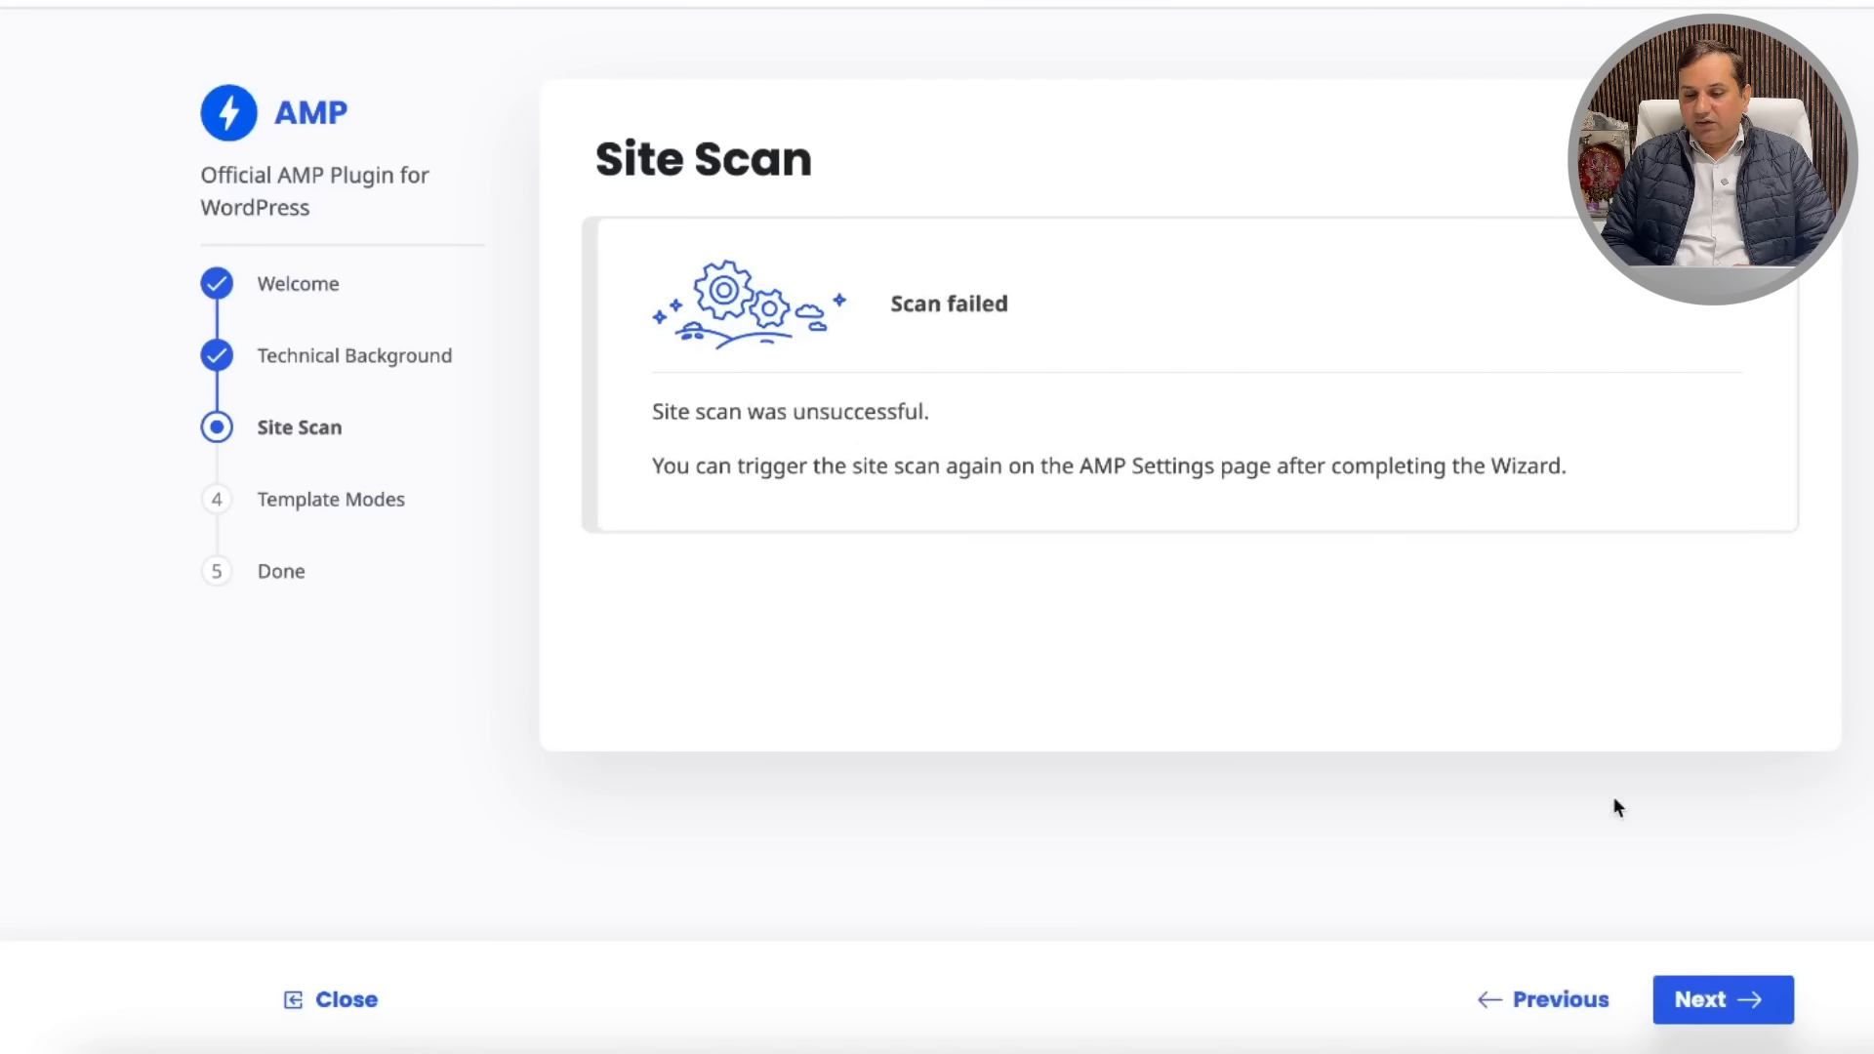
{"action": "left_click", "coordinate": [1716, 998]}
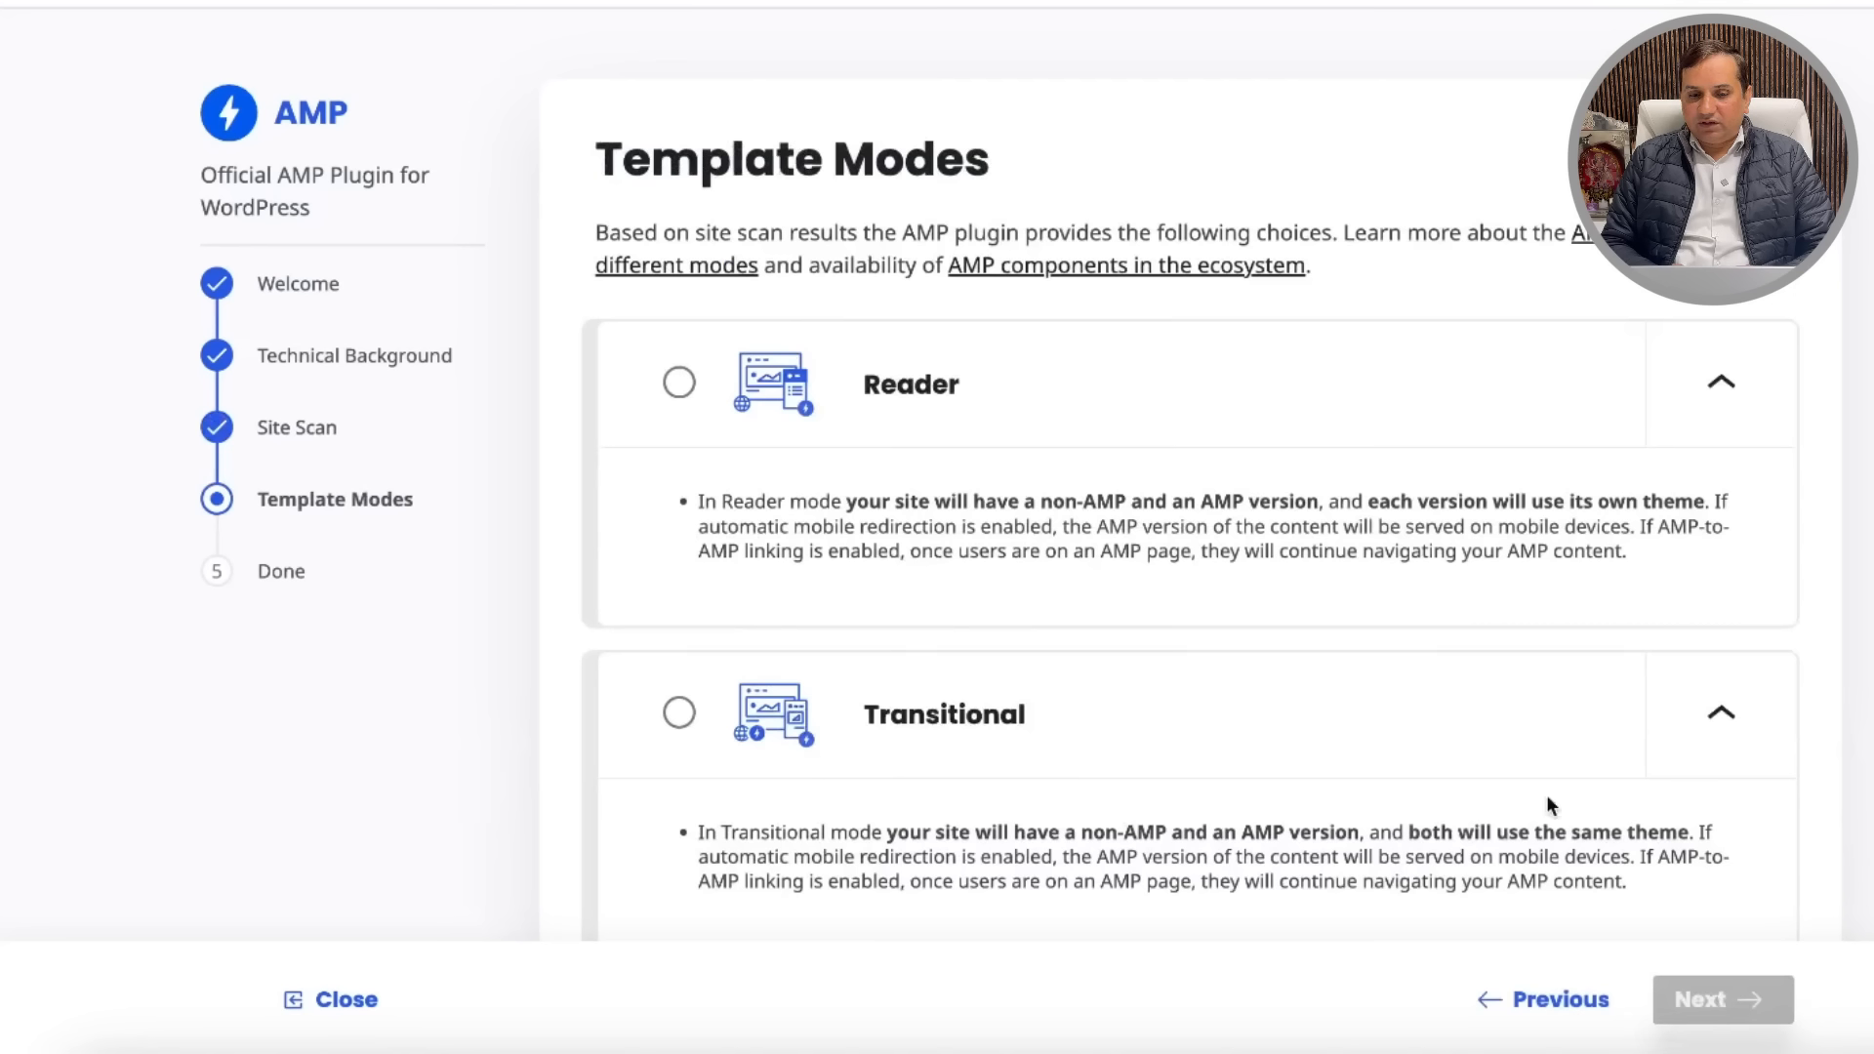
{"action": "left_click", "coordinate": [680, 714]}
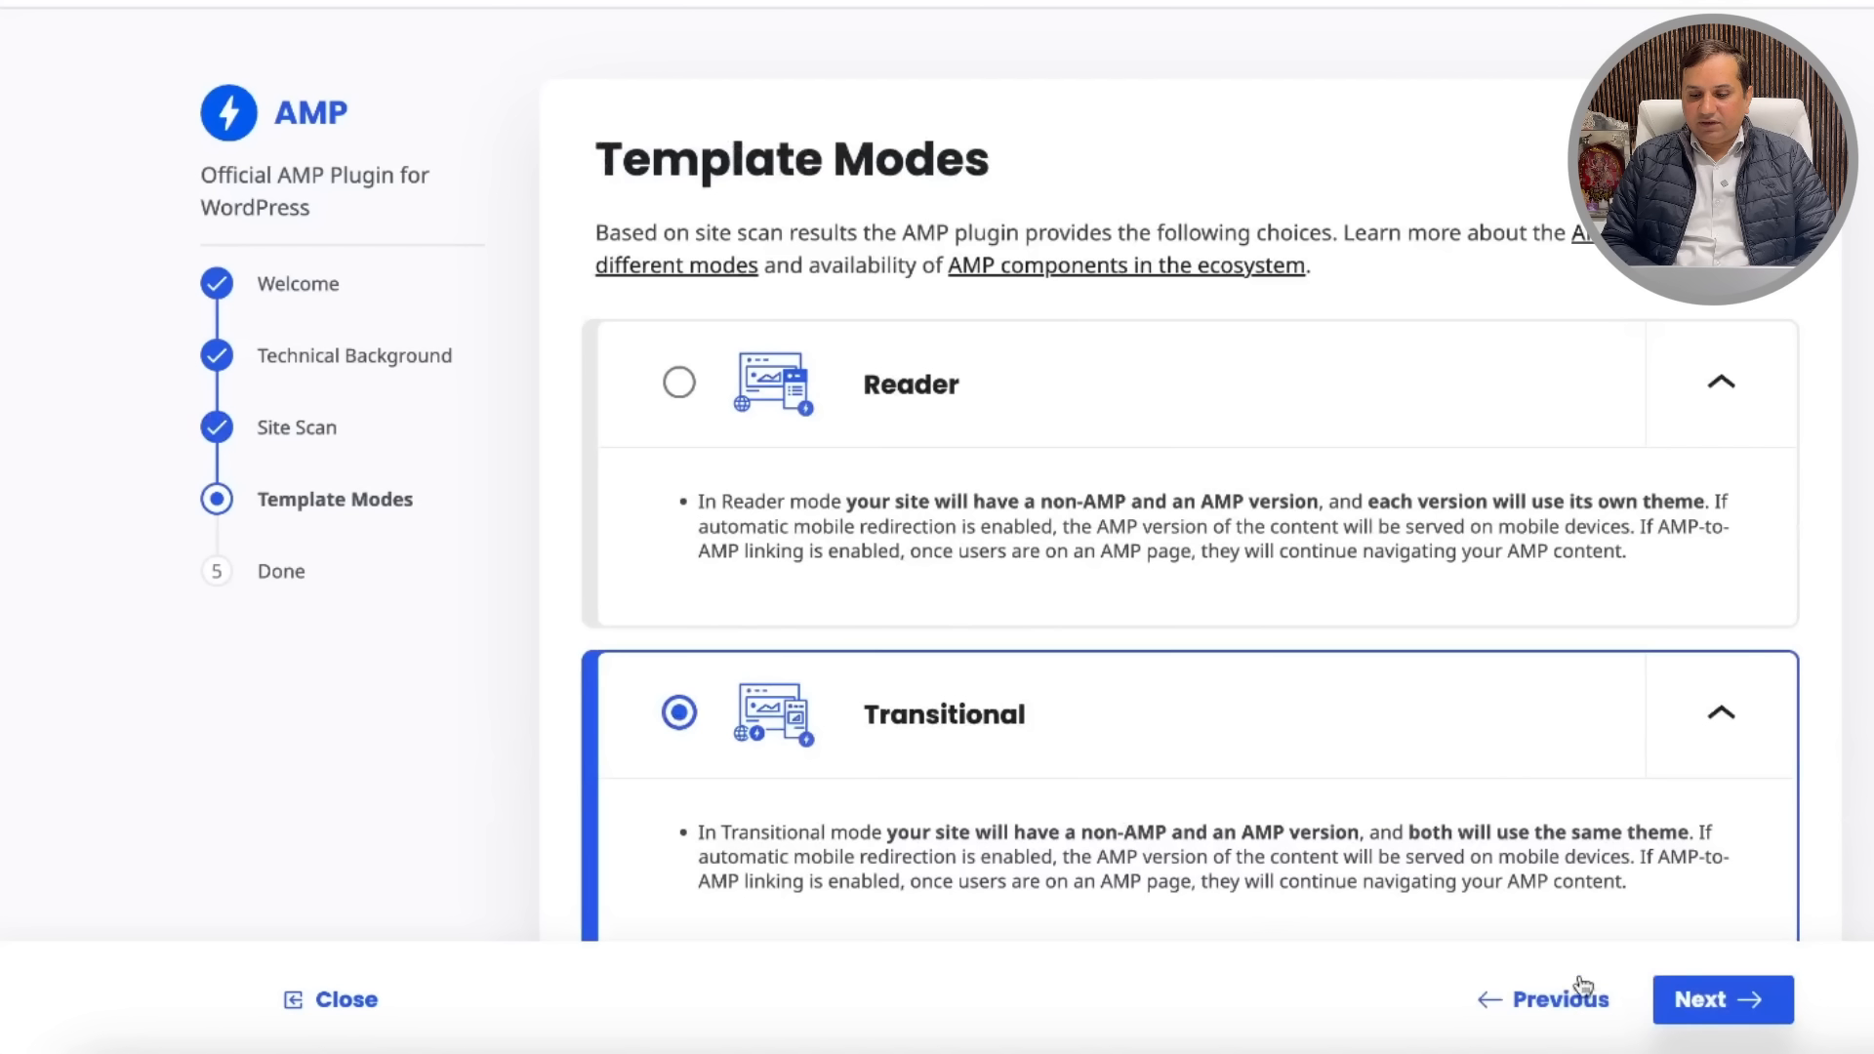
{"action": "left_click", "coordinate": [1718, 1000]}
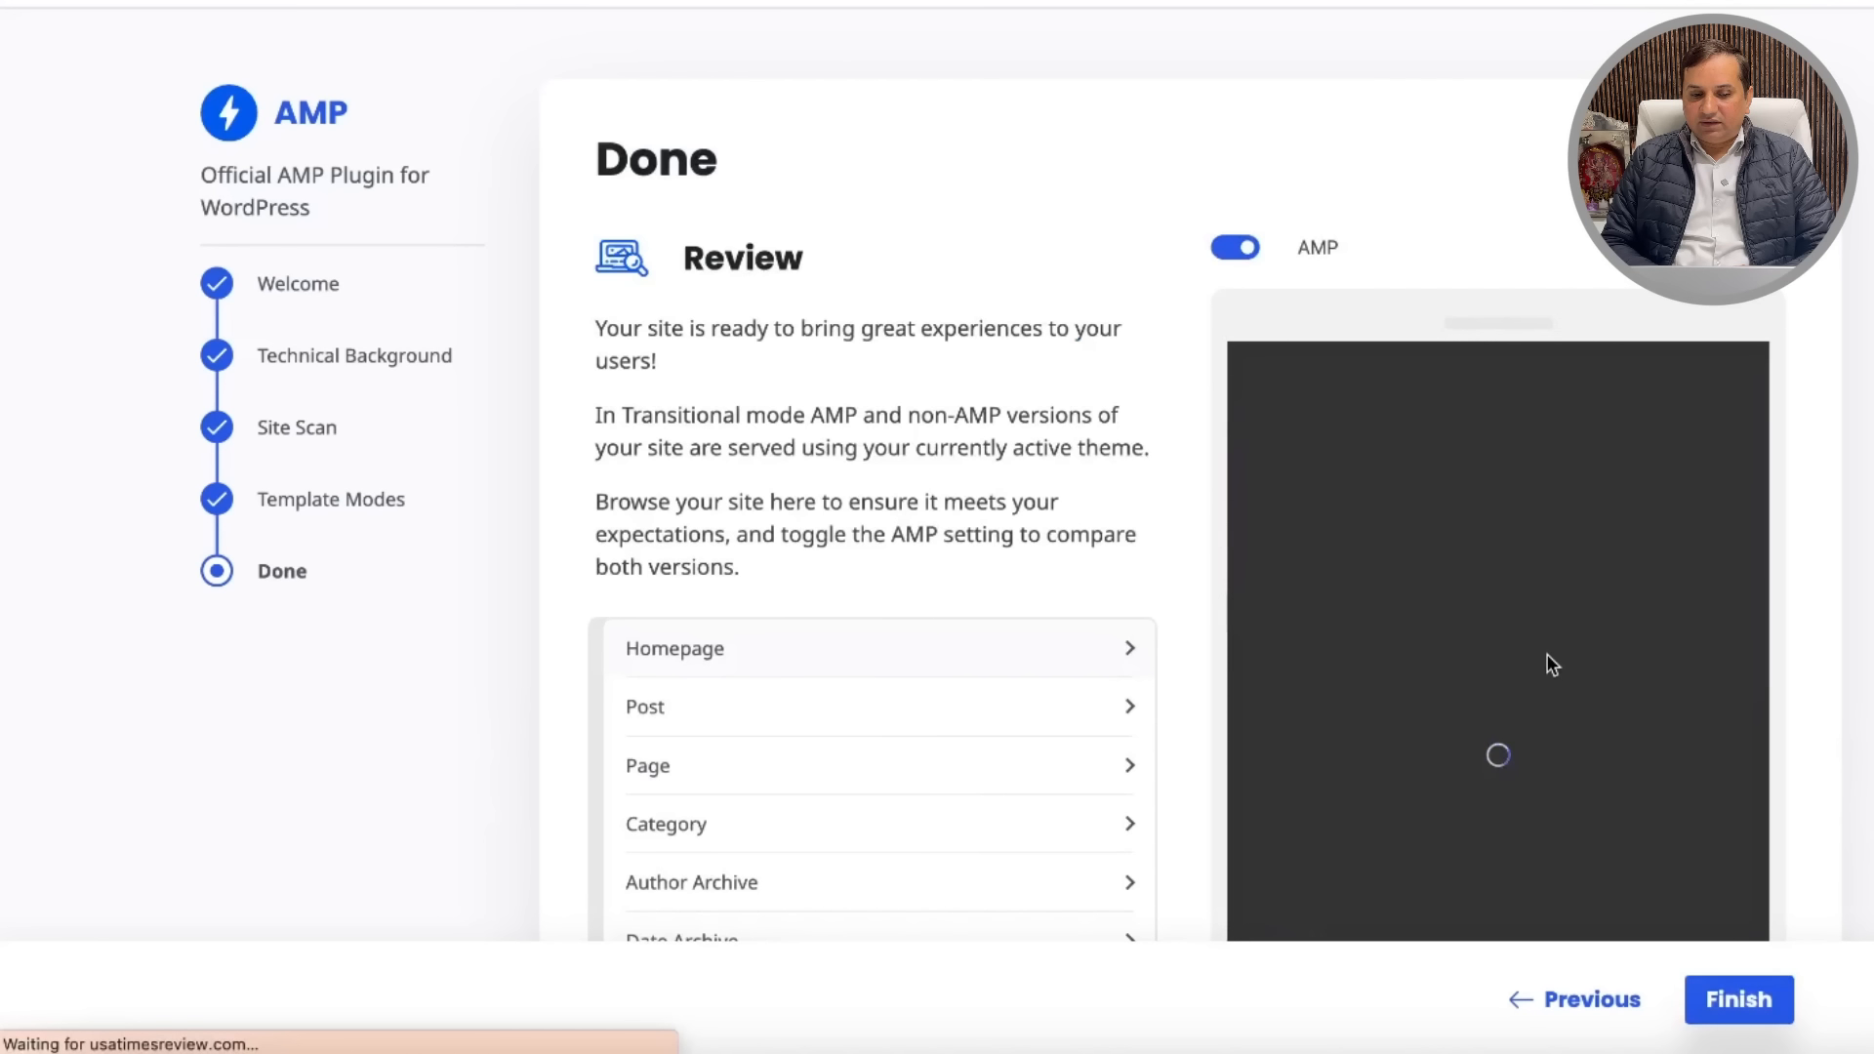
Step: Review the Done step's Transitional AMP preview and finish the wizard
{"action": "scroll", "coordinate": [1004, 745], "scroll_direction": "down", "scroll_amount": 3}
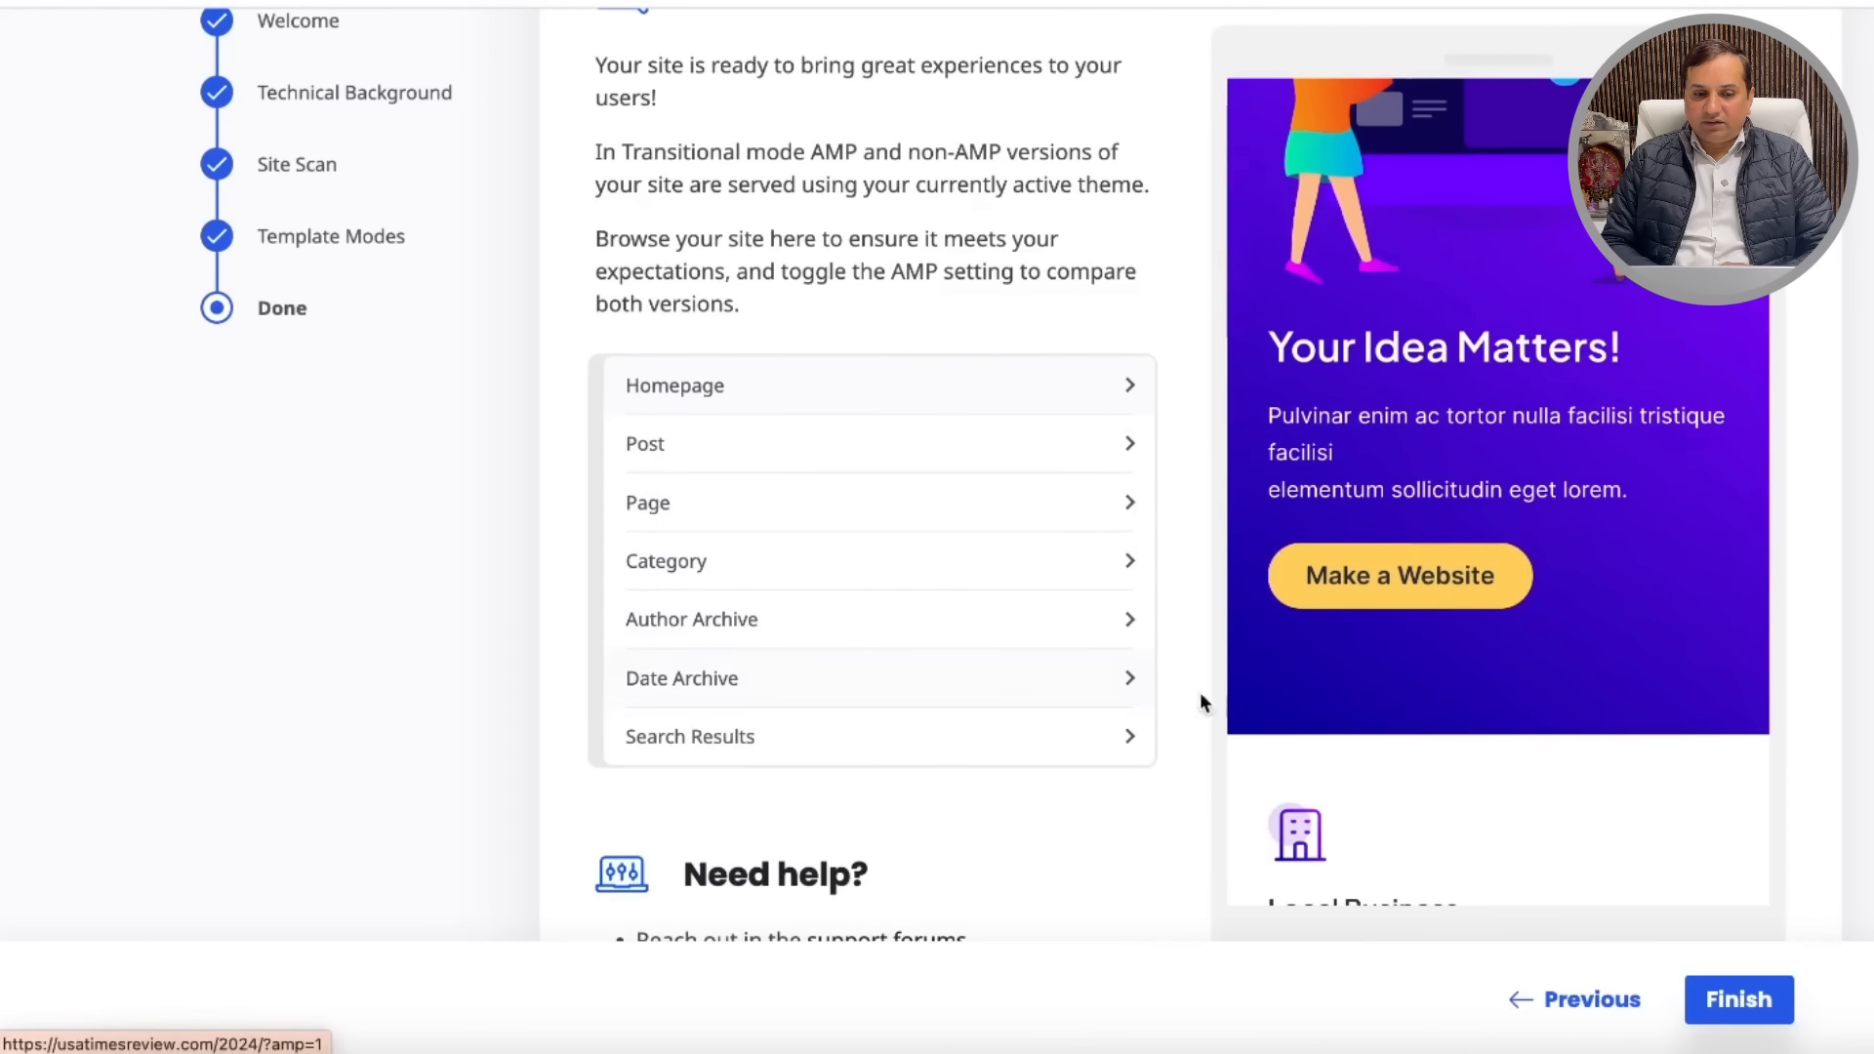
{"action": "scroll", "coordinate": [1747, 752], "scroll_direction": "down", "scroll_amount": 10}
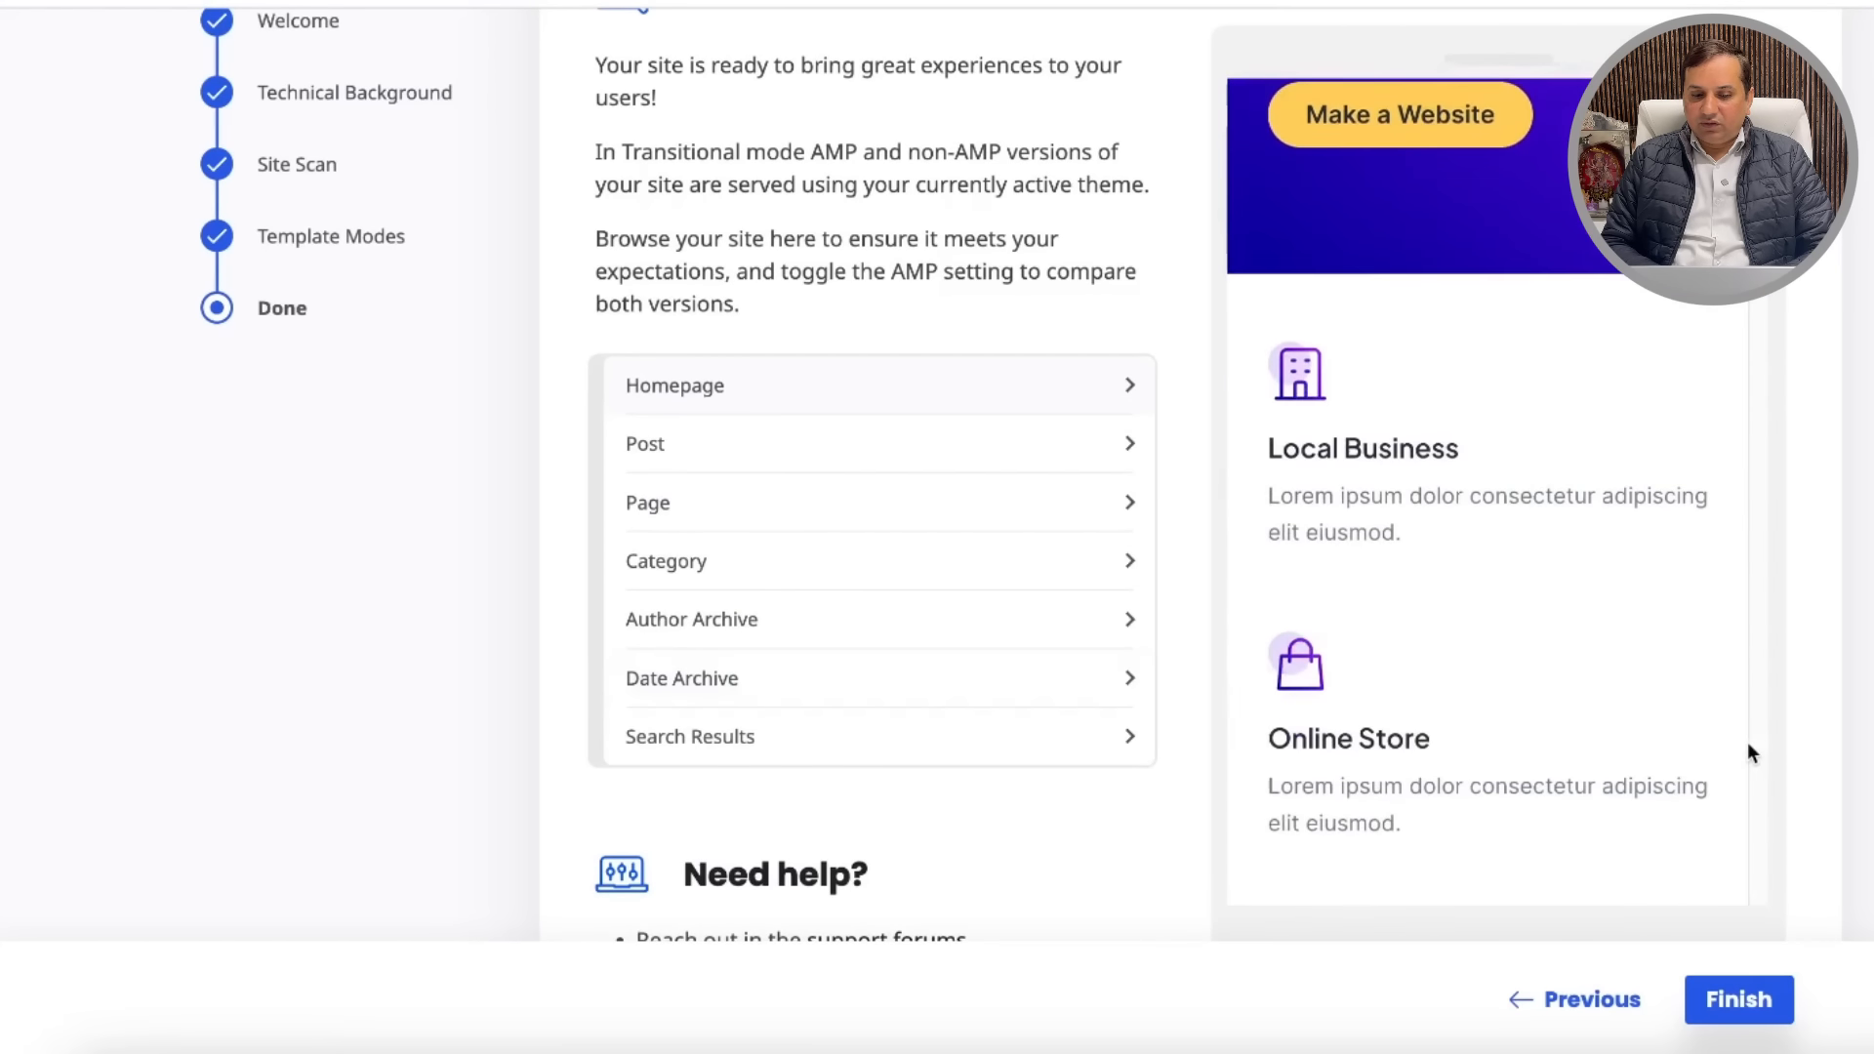
{"action": "scroll", "coordinate": [1749, 751], "scroll_direction": "down", "scroll_amount": 8}
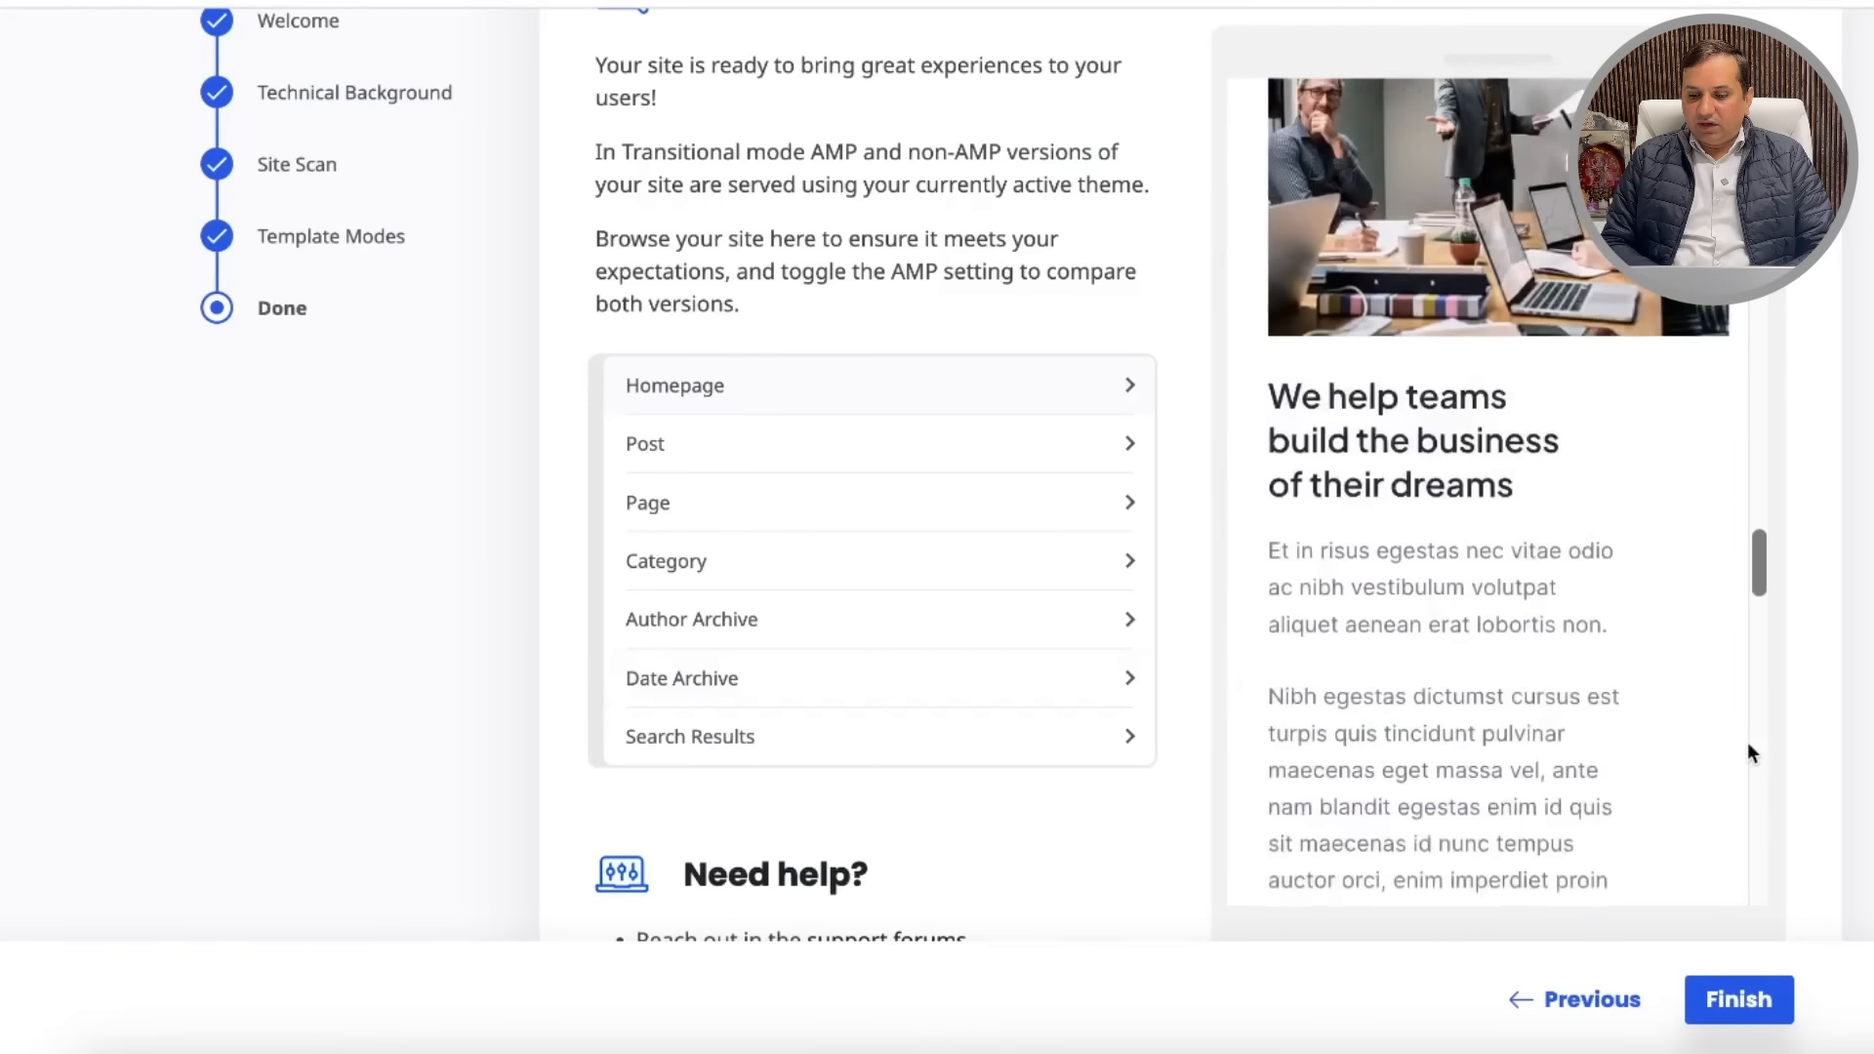
{"action": "scroll", "coordinate": [908, 720], "scroll_direction": "down", "scroll_amount": 2}
{"action": "scroll", "coordinate": [908, 719], "scroll_direction": "down", "scroll_amount": 1}
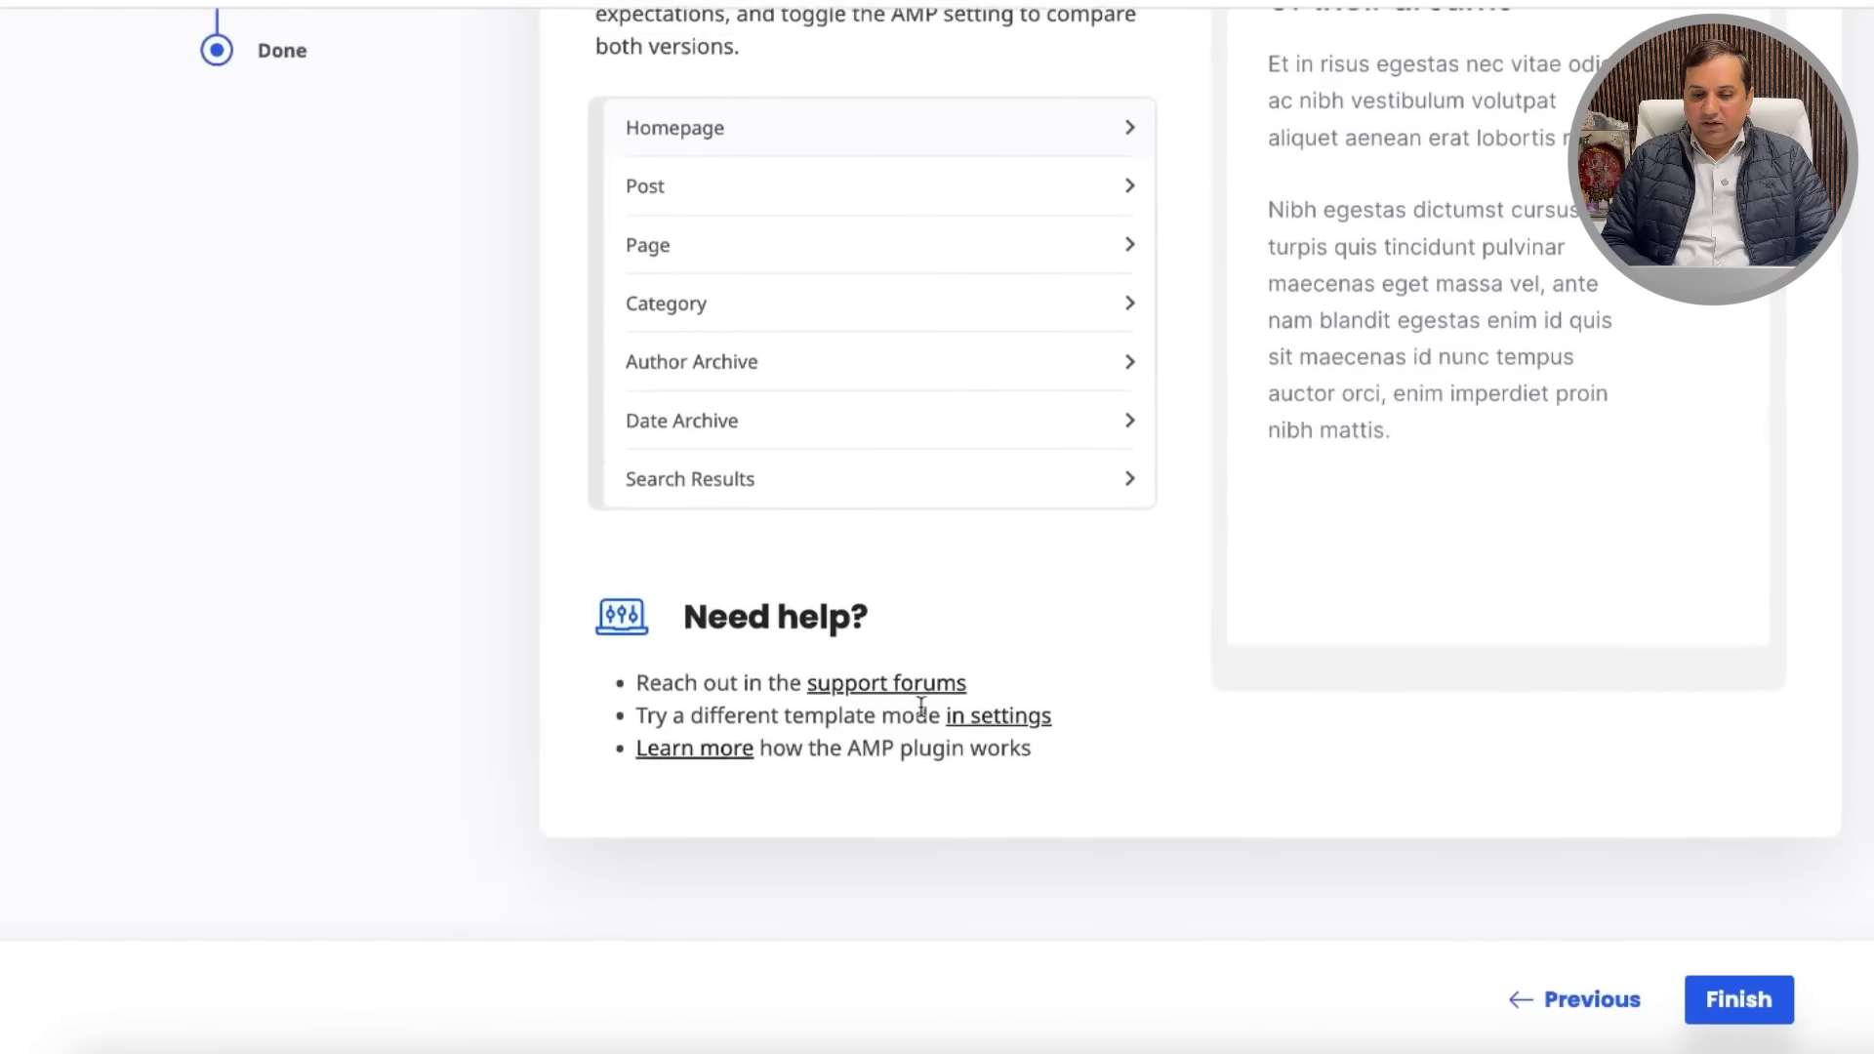
{"action": "left_click", "coordinate": [1733, 1005]}
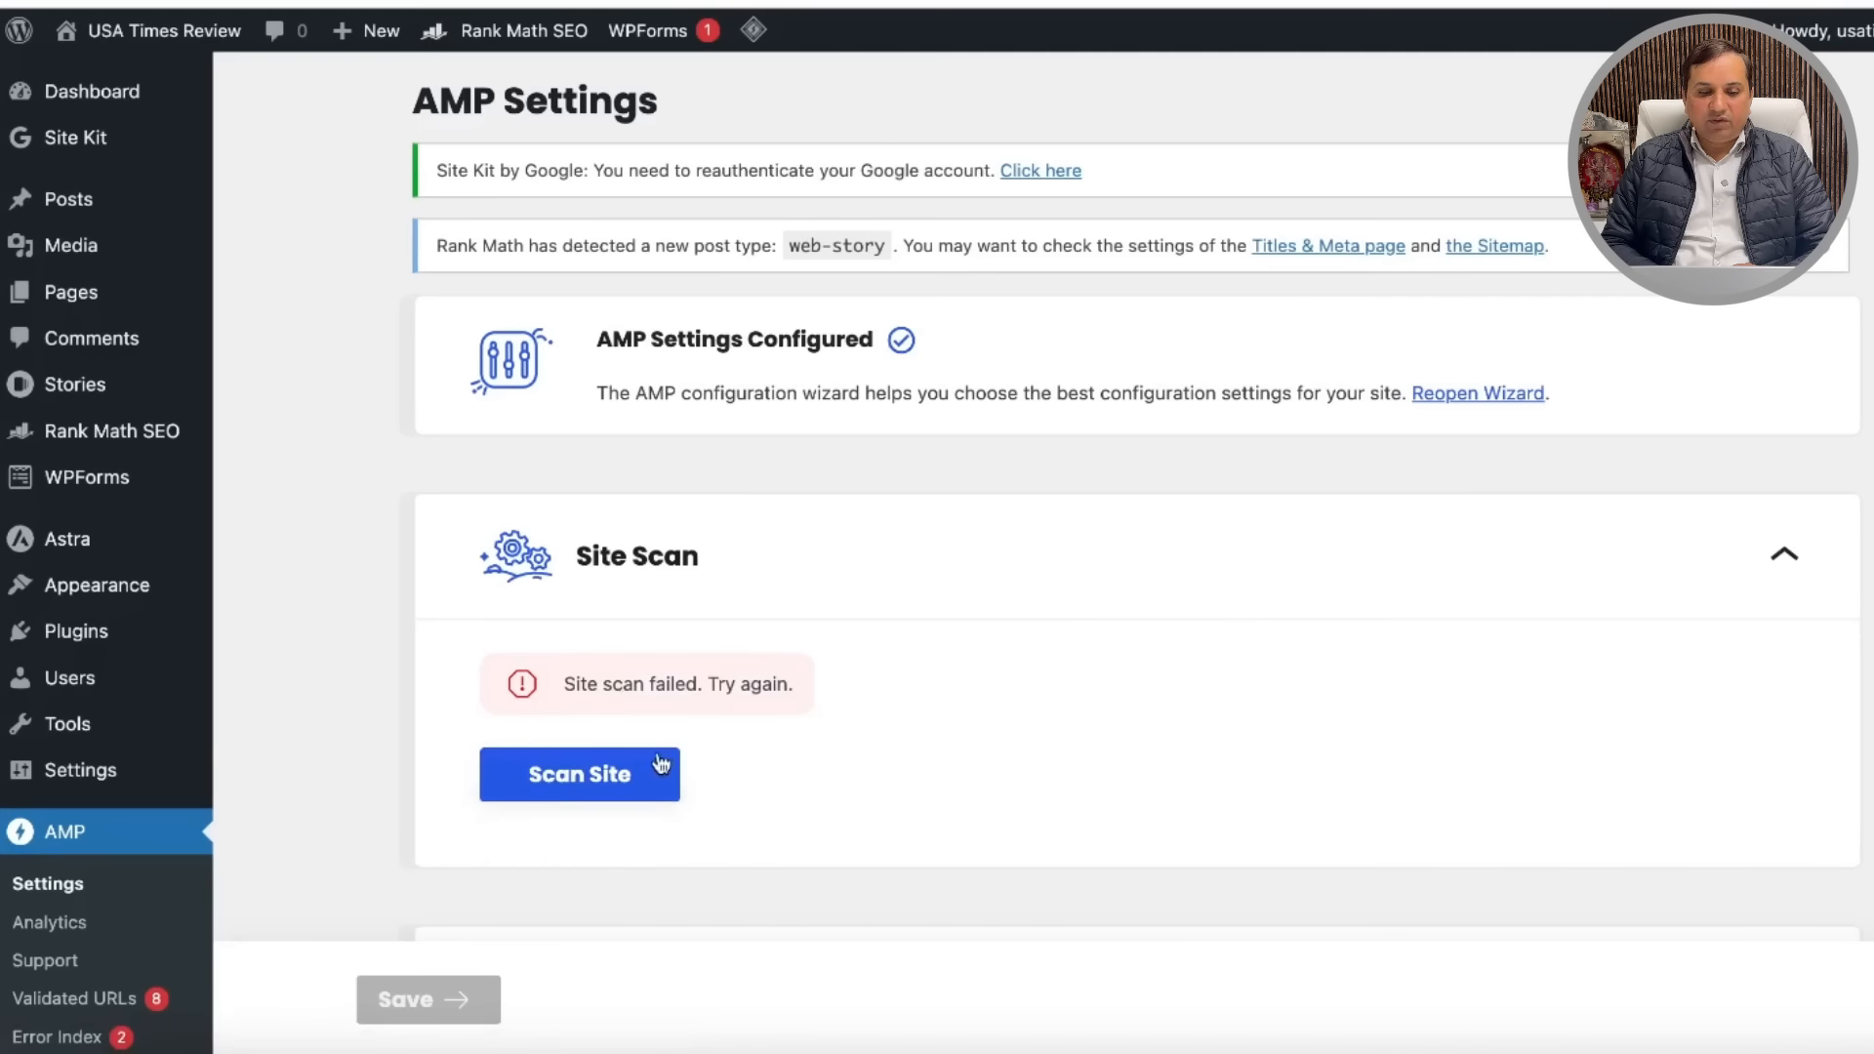
Step: Restart the AMP site scan from the Site Scan box on the AMP Settings page
{"action": "scroll", "coordinate": [894, 712], "scroll_direction": "down", "scroll_amount": 10}
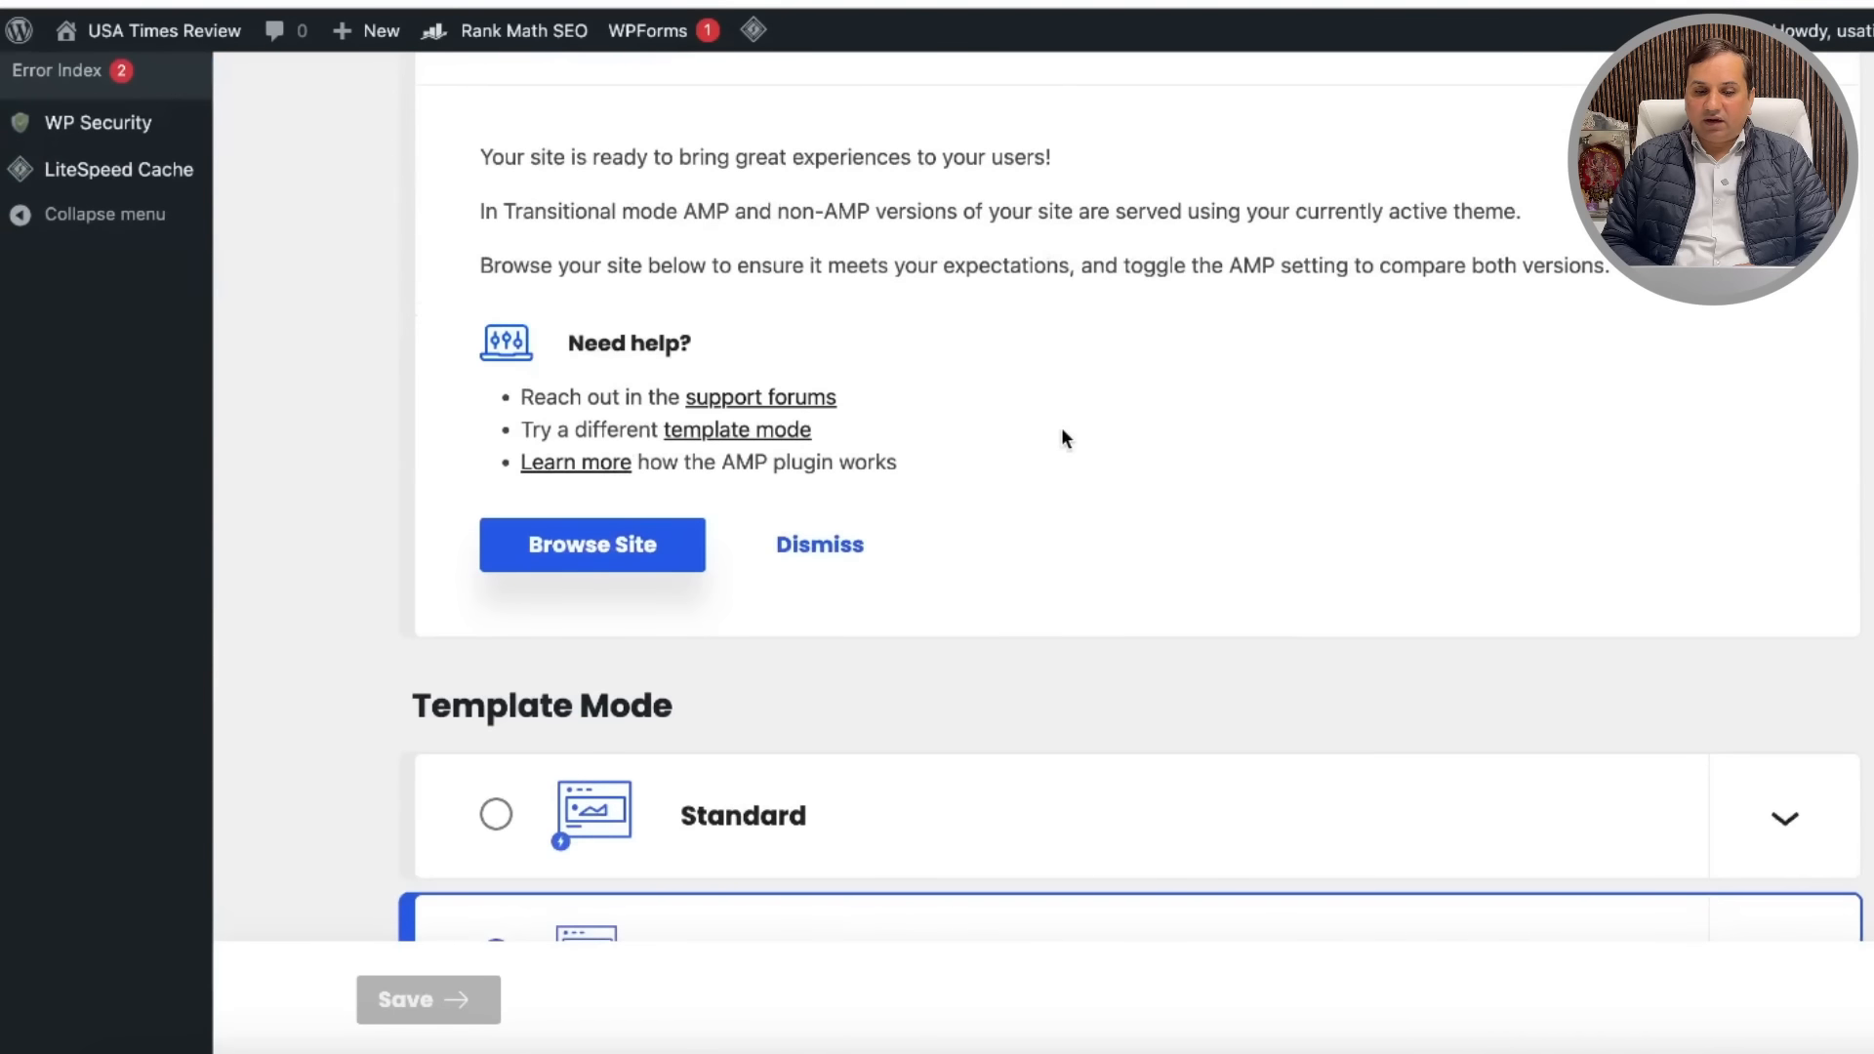
{"action": "scroll", "coordinate": [1062, 426], "scroll_direction": "up", "scroll_amount": 4}
{"action": "scroll", "coordinate": [1062, 438], "scroll_direction": "up", "scroll_amount": 2}
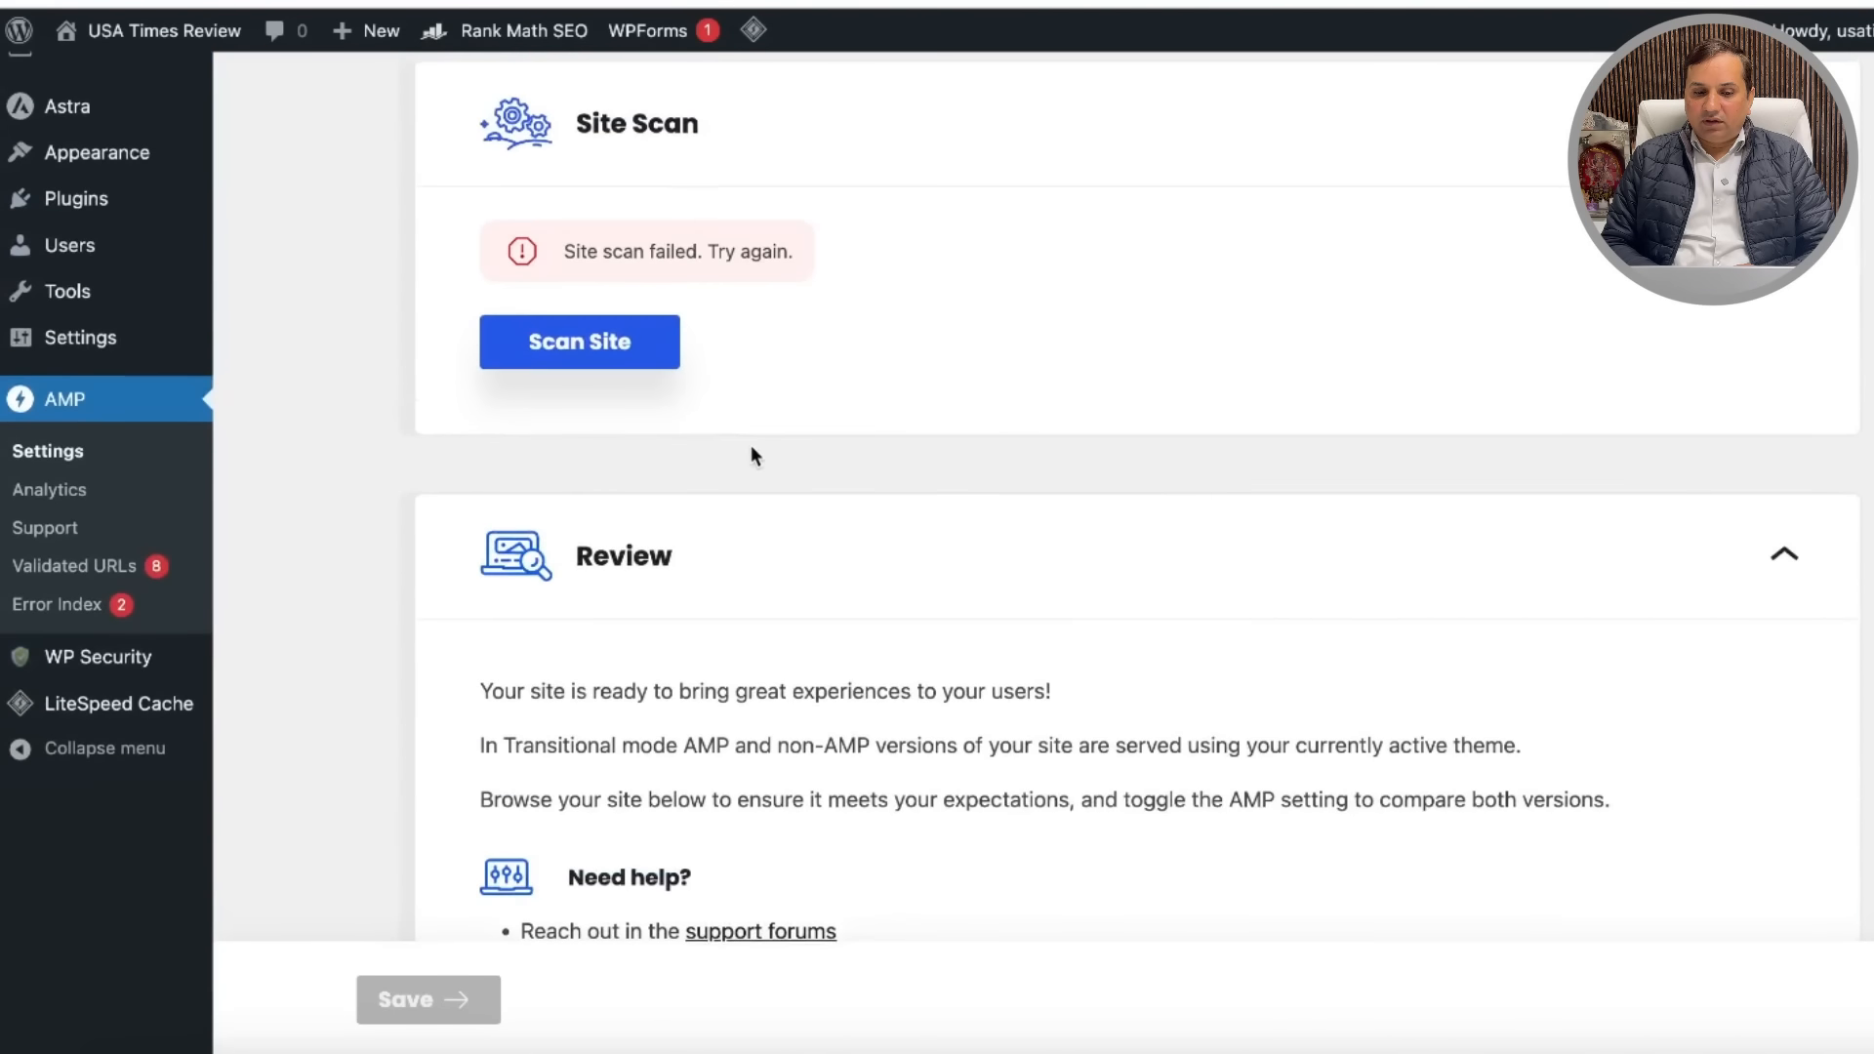
{"action": "left_click", "coordinate": [610, 339]}
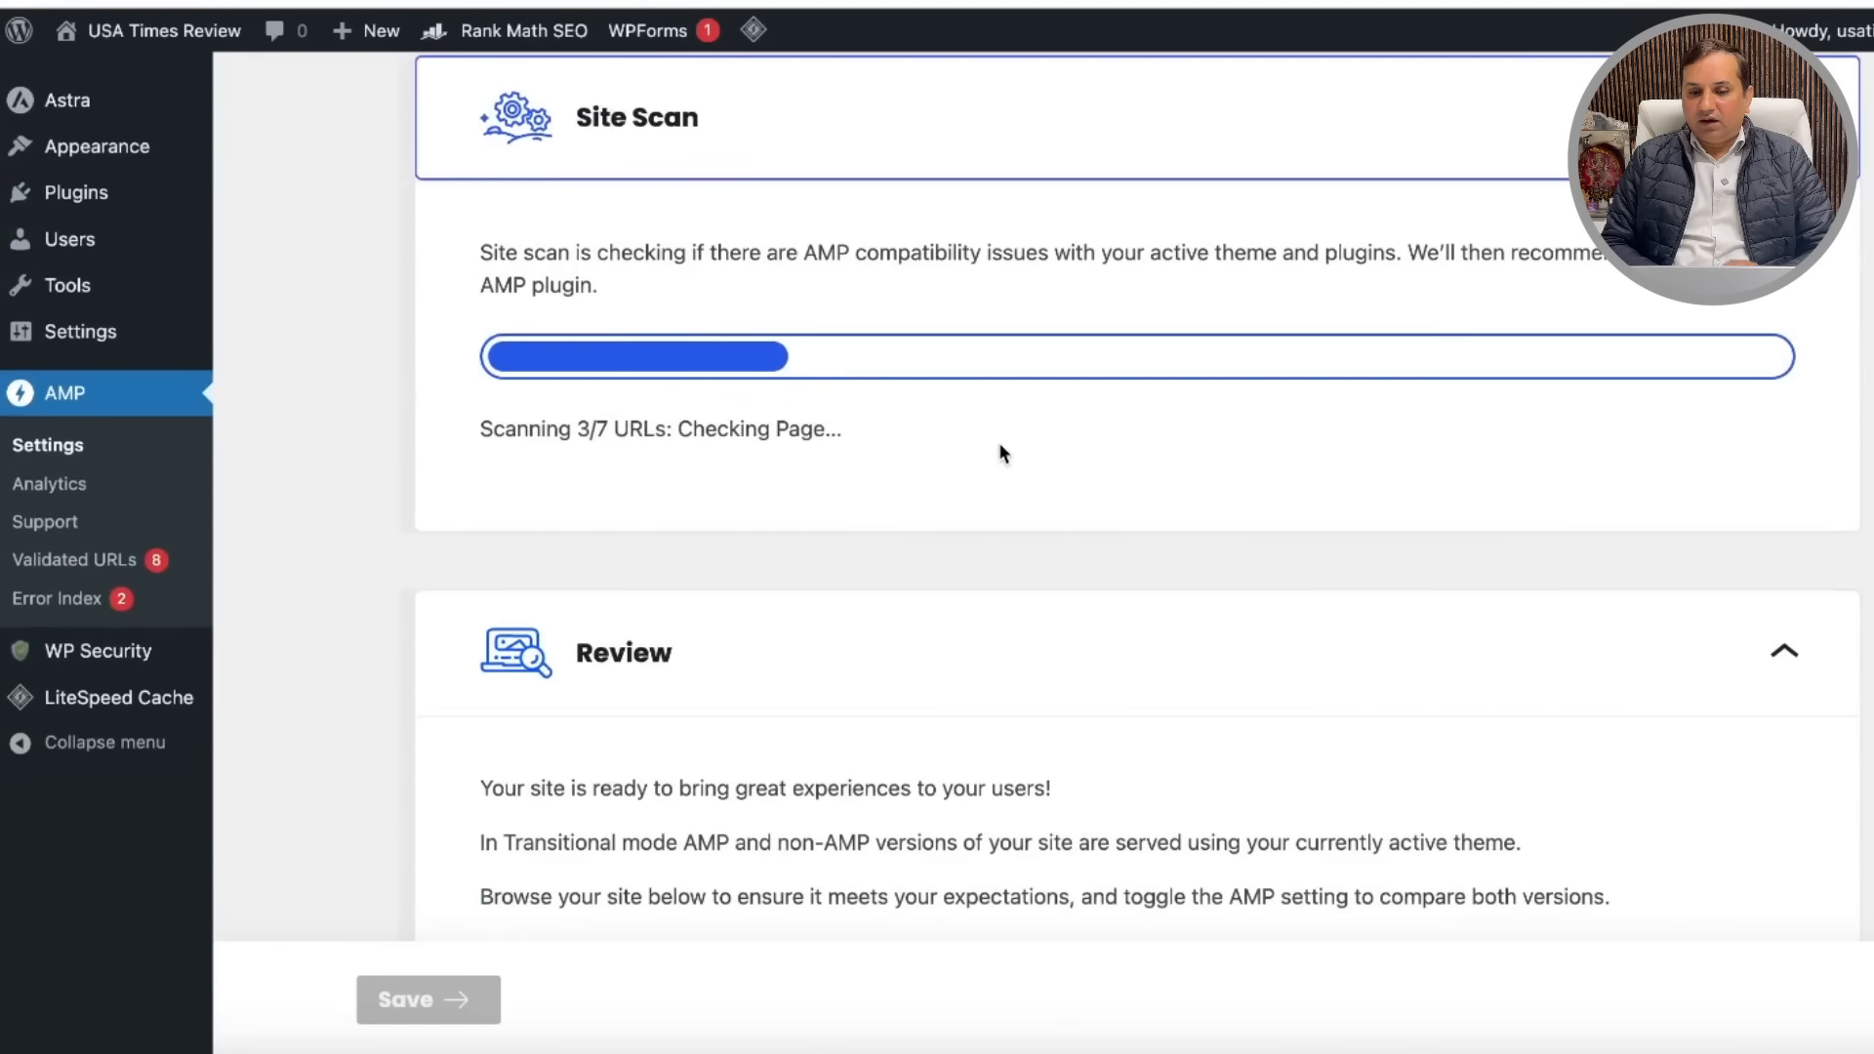
{"action": "scroll", "coordinate": [1002, 454], "scroll_direction": "up", "scroll_amount": 5}
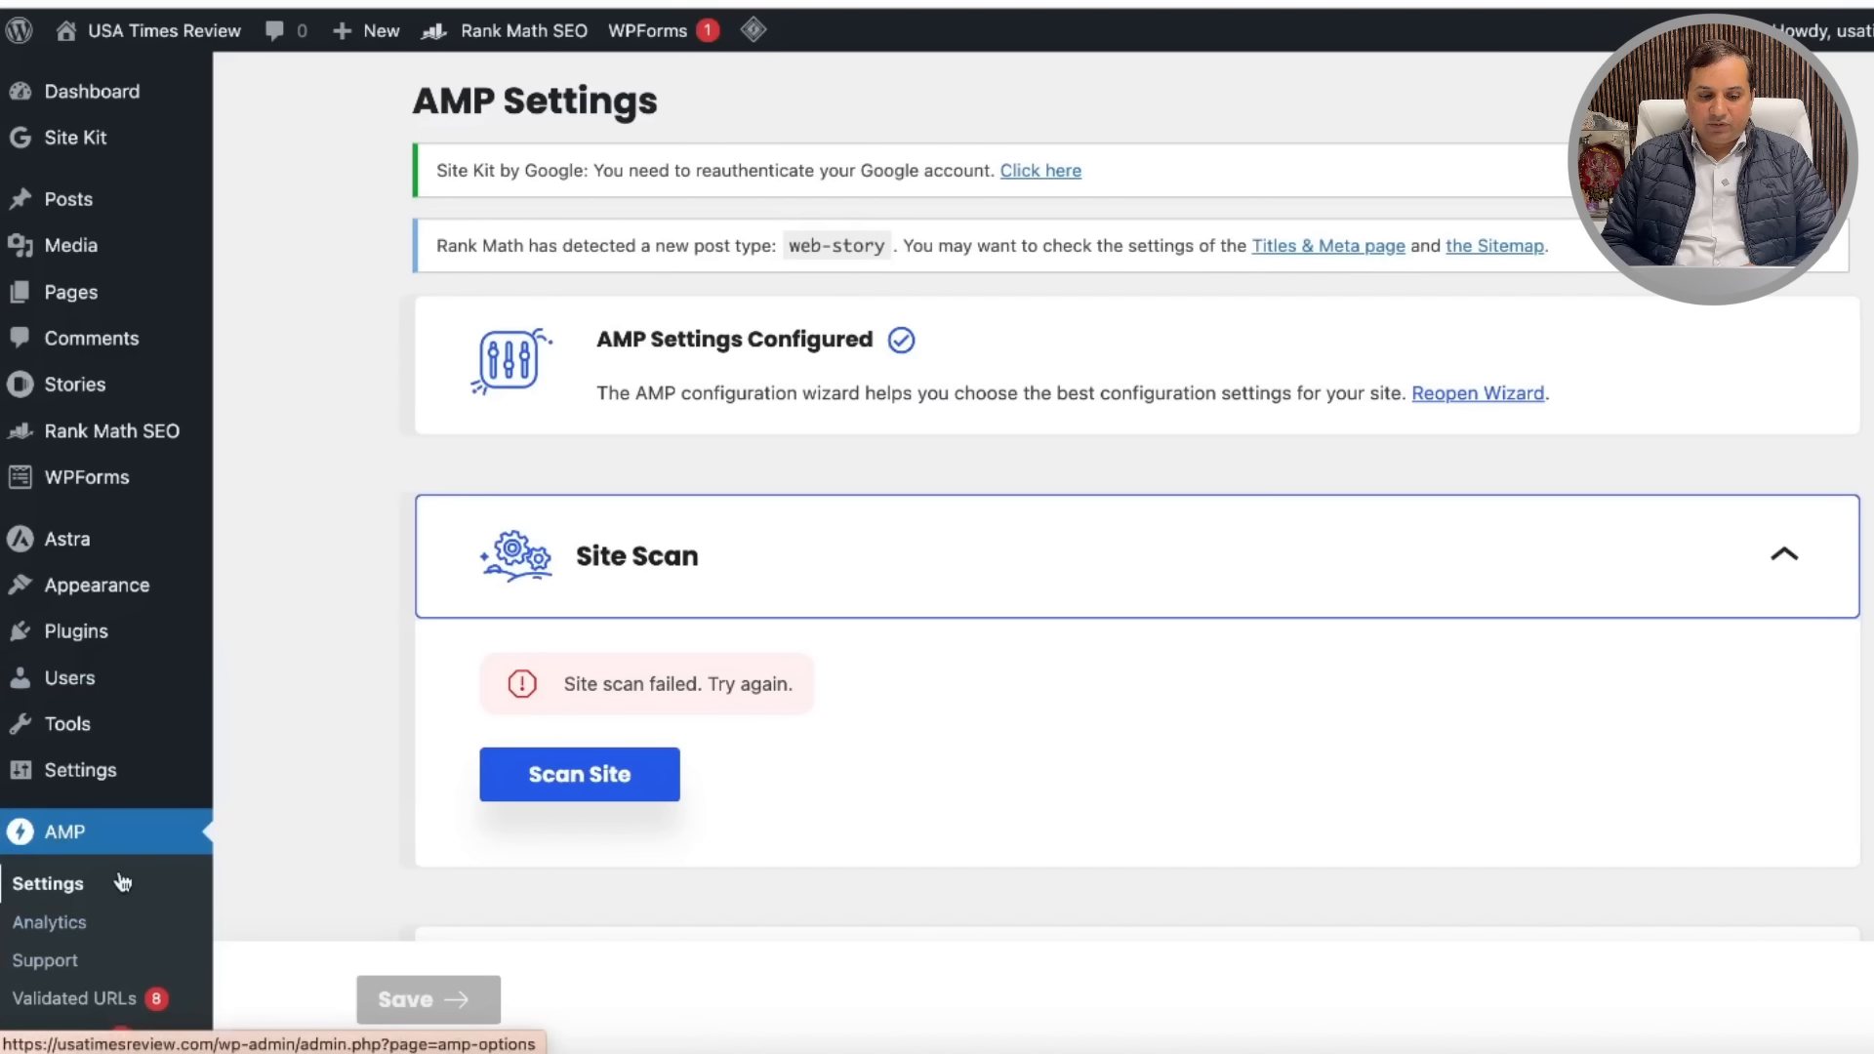
Step: Scroll through the Site Kit dashboard's Traffic charts, which are still gathering data
{"action": "left_click", "coordinate": [83, 156]}
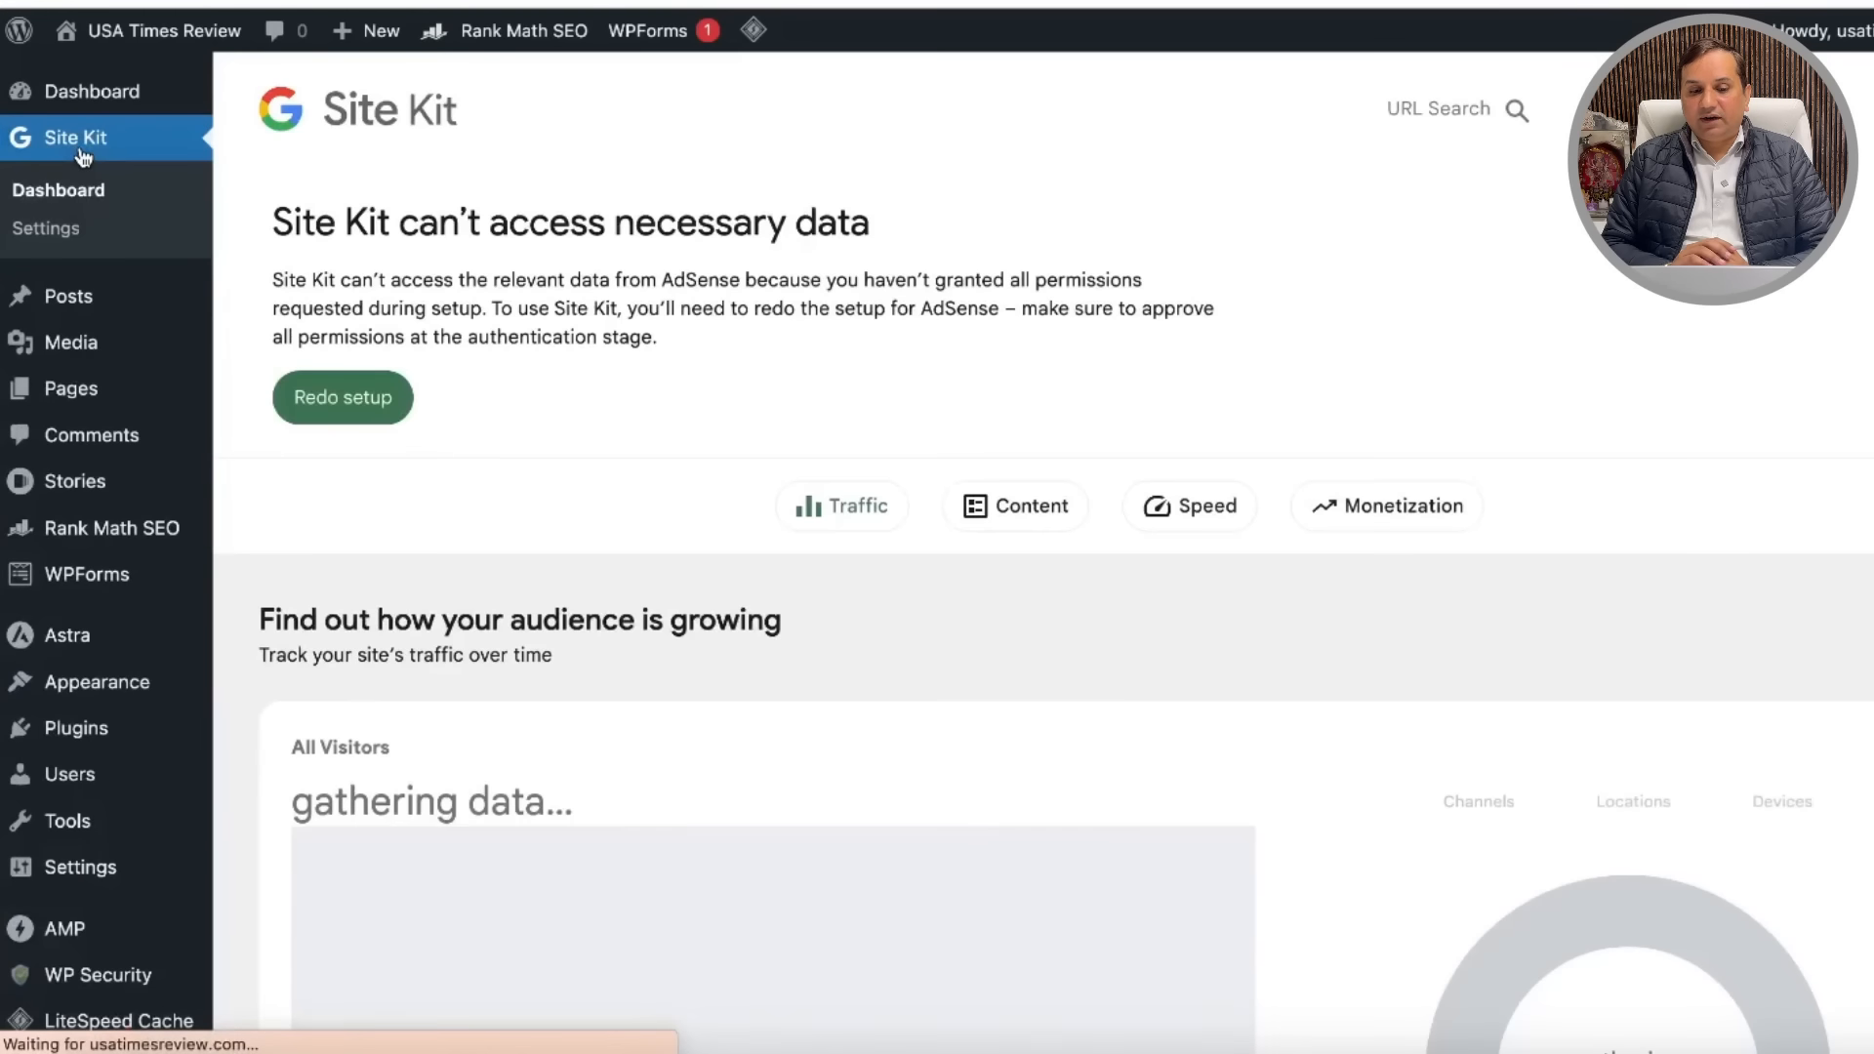
{"action": "scroll", "coordinate": [1227, 598], "scroll_direction": "down", "scroll_amount": 4}
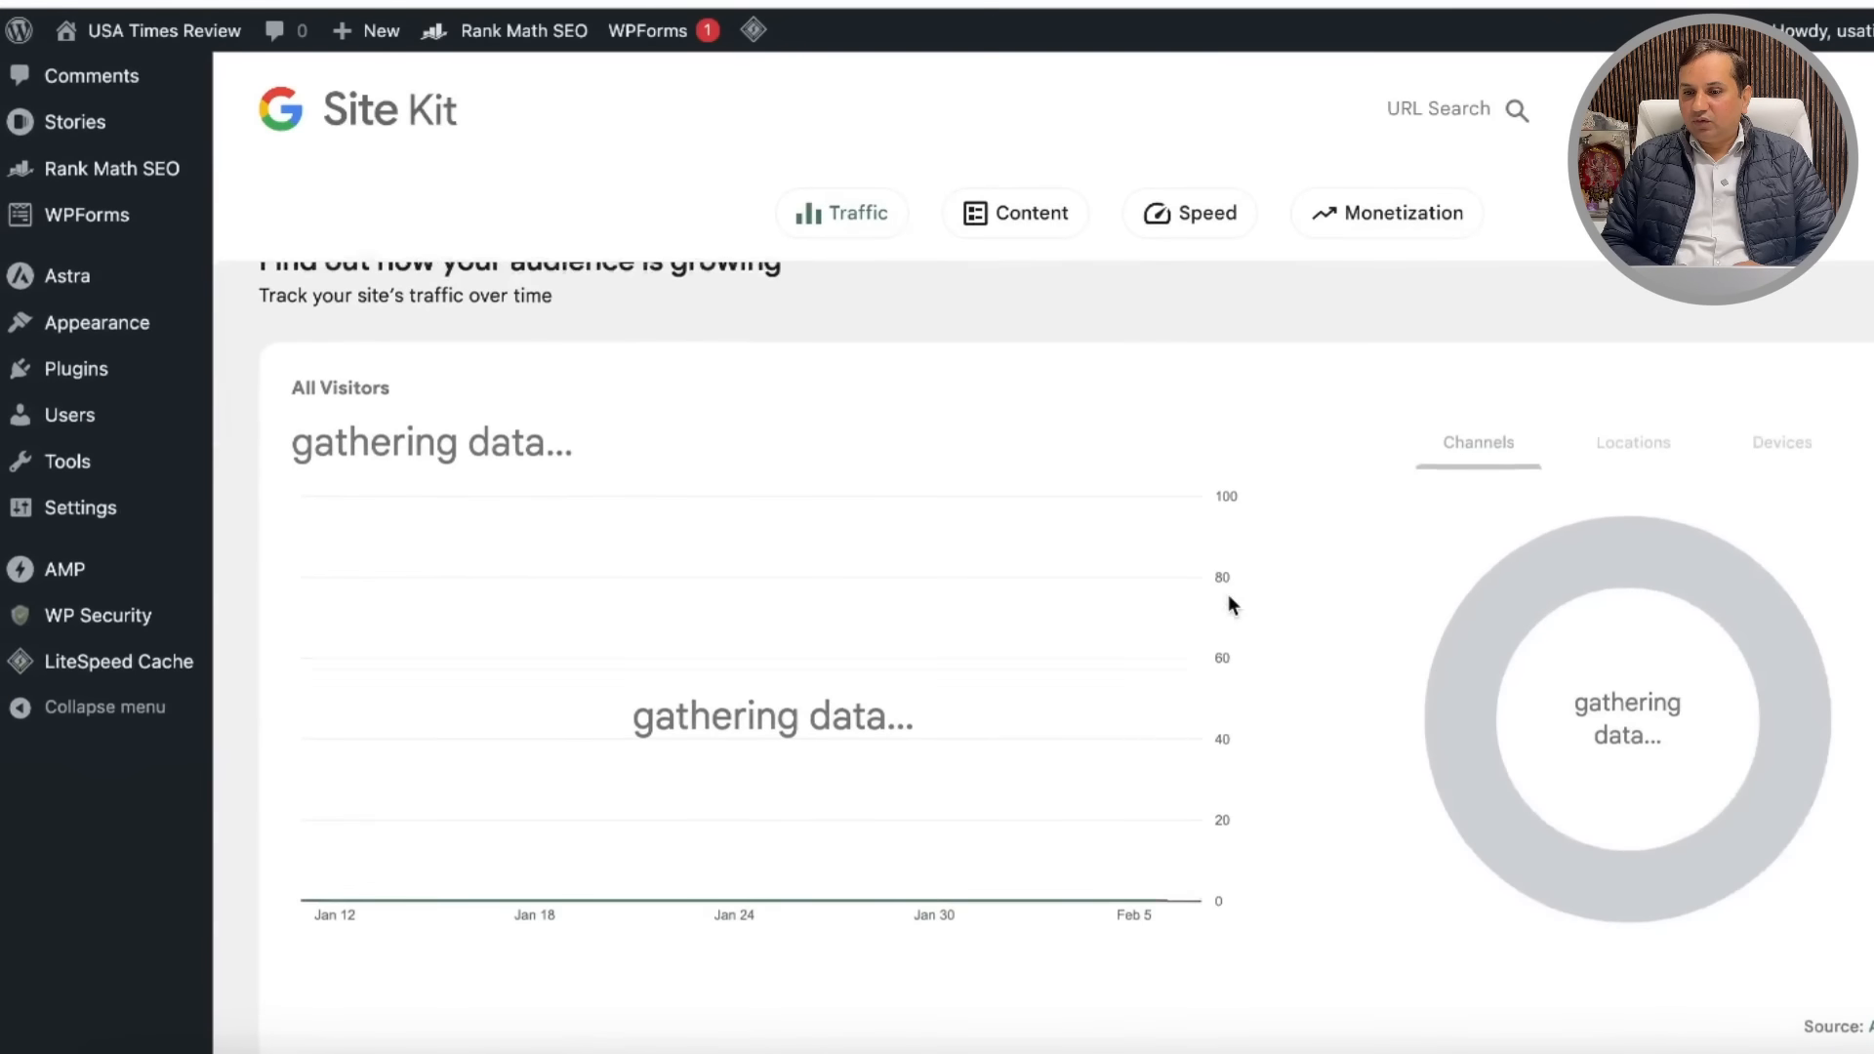
{"action": "scroll", "coordinate": [1080, 562], "scroll_direction": "down", "scroll_amount": 15}
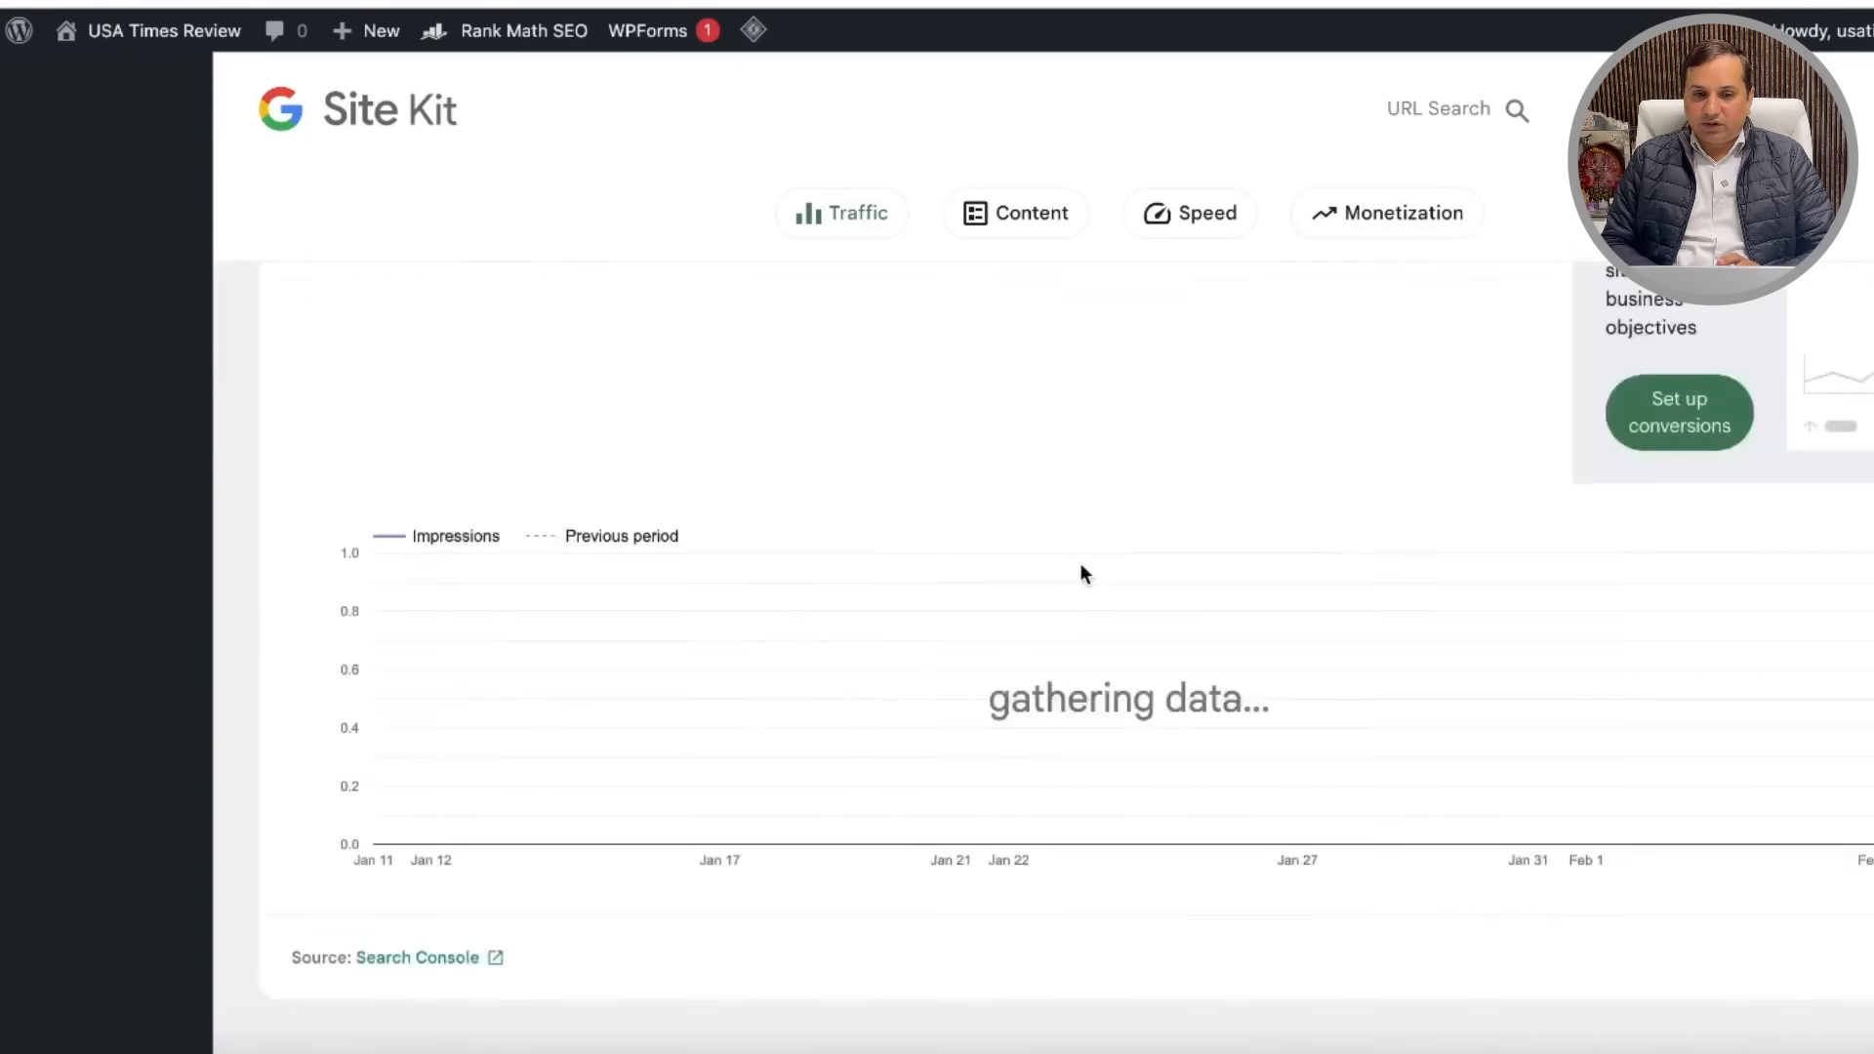
{"action": "scroll", "coordinate": [741, 344], "scroll_direction": "up", "scroll_amount": 18}
{"action": "scroll", "coordinate": [740, 351], "scroll_direction": "up", "scroll_amount": 1}
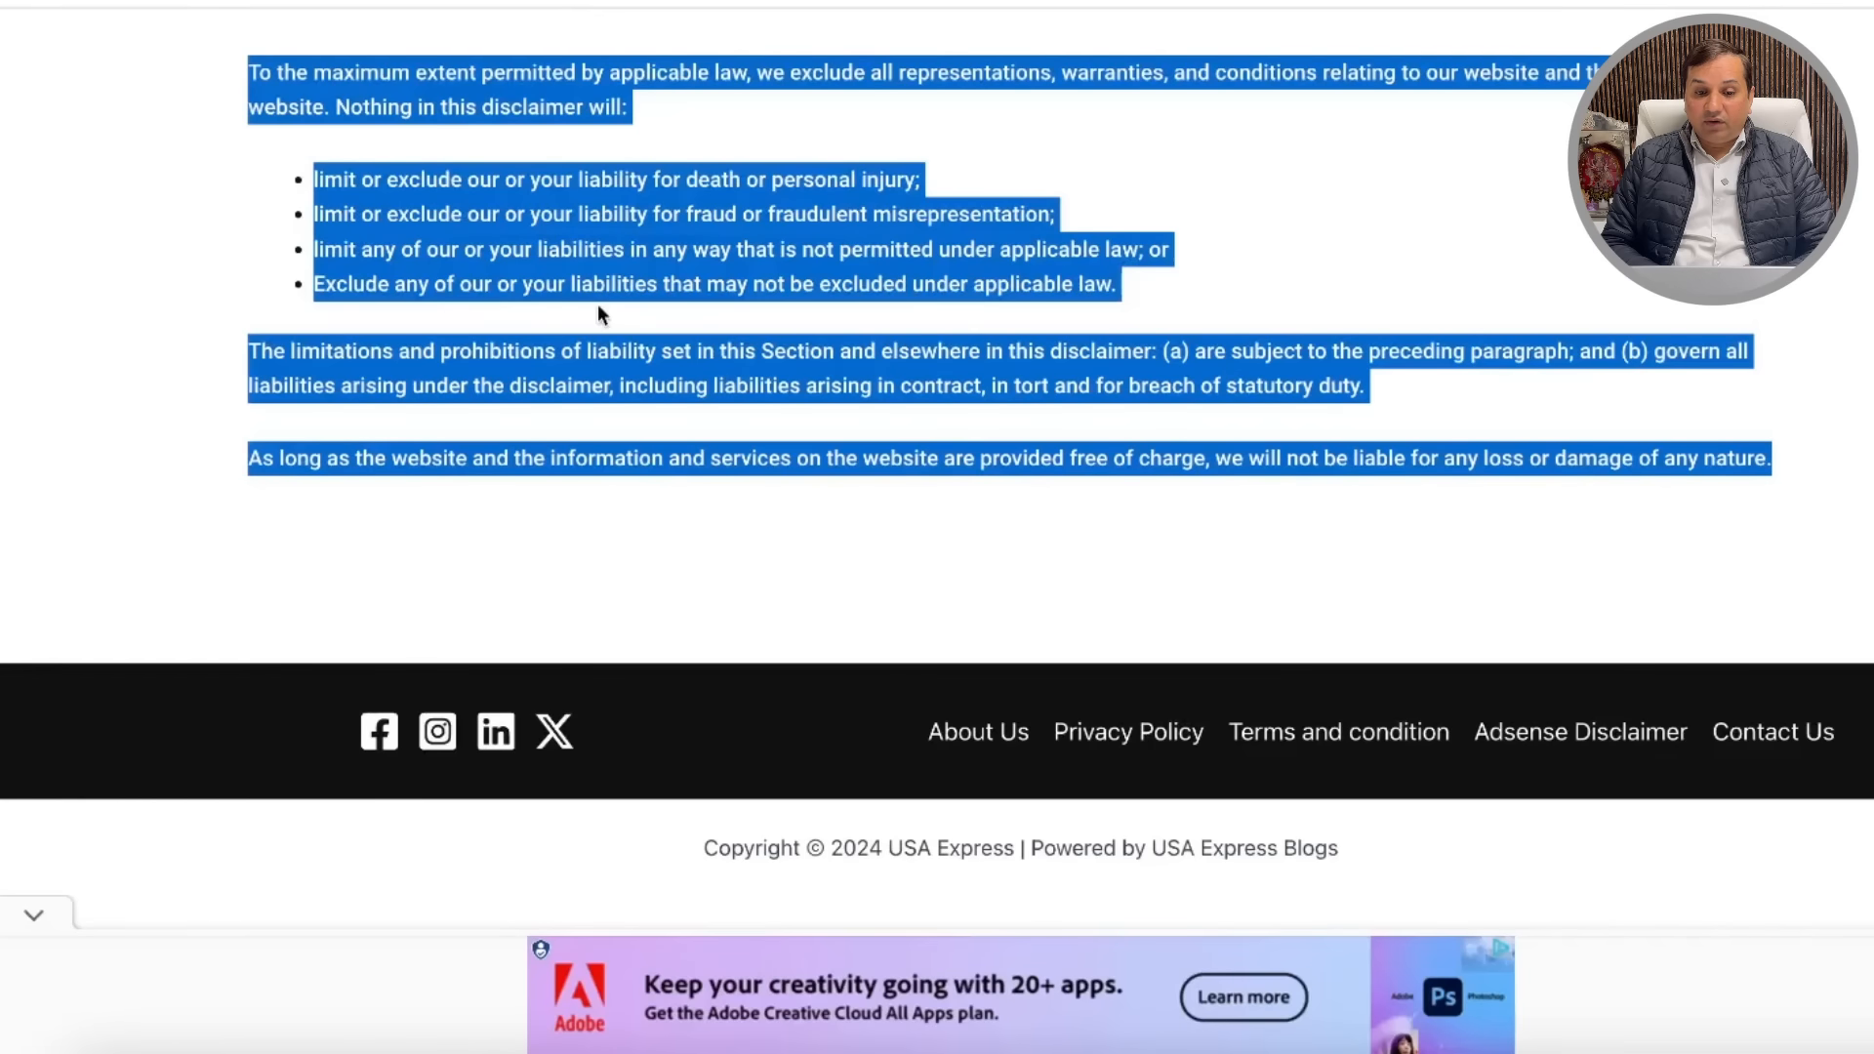
{"action": "scroll", "coordinate": [775, 495], "scroll_direction": "up", "scroll_amount": 15}
{"action": "scroll", "coordinate": [775, 495], "scroll_direction": "up", "scroll_amount": 15}
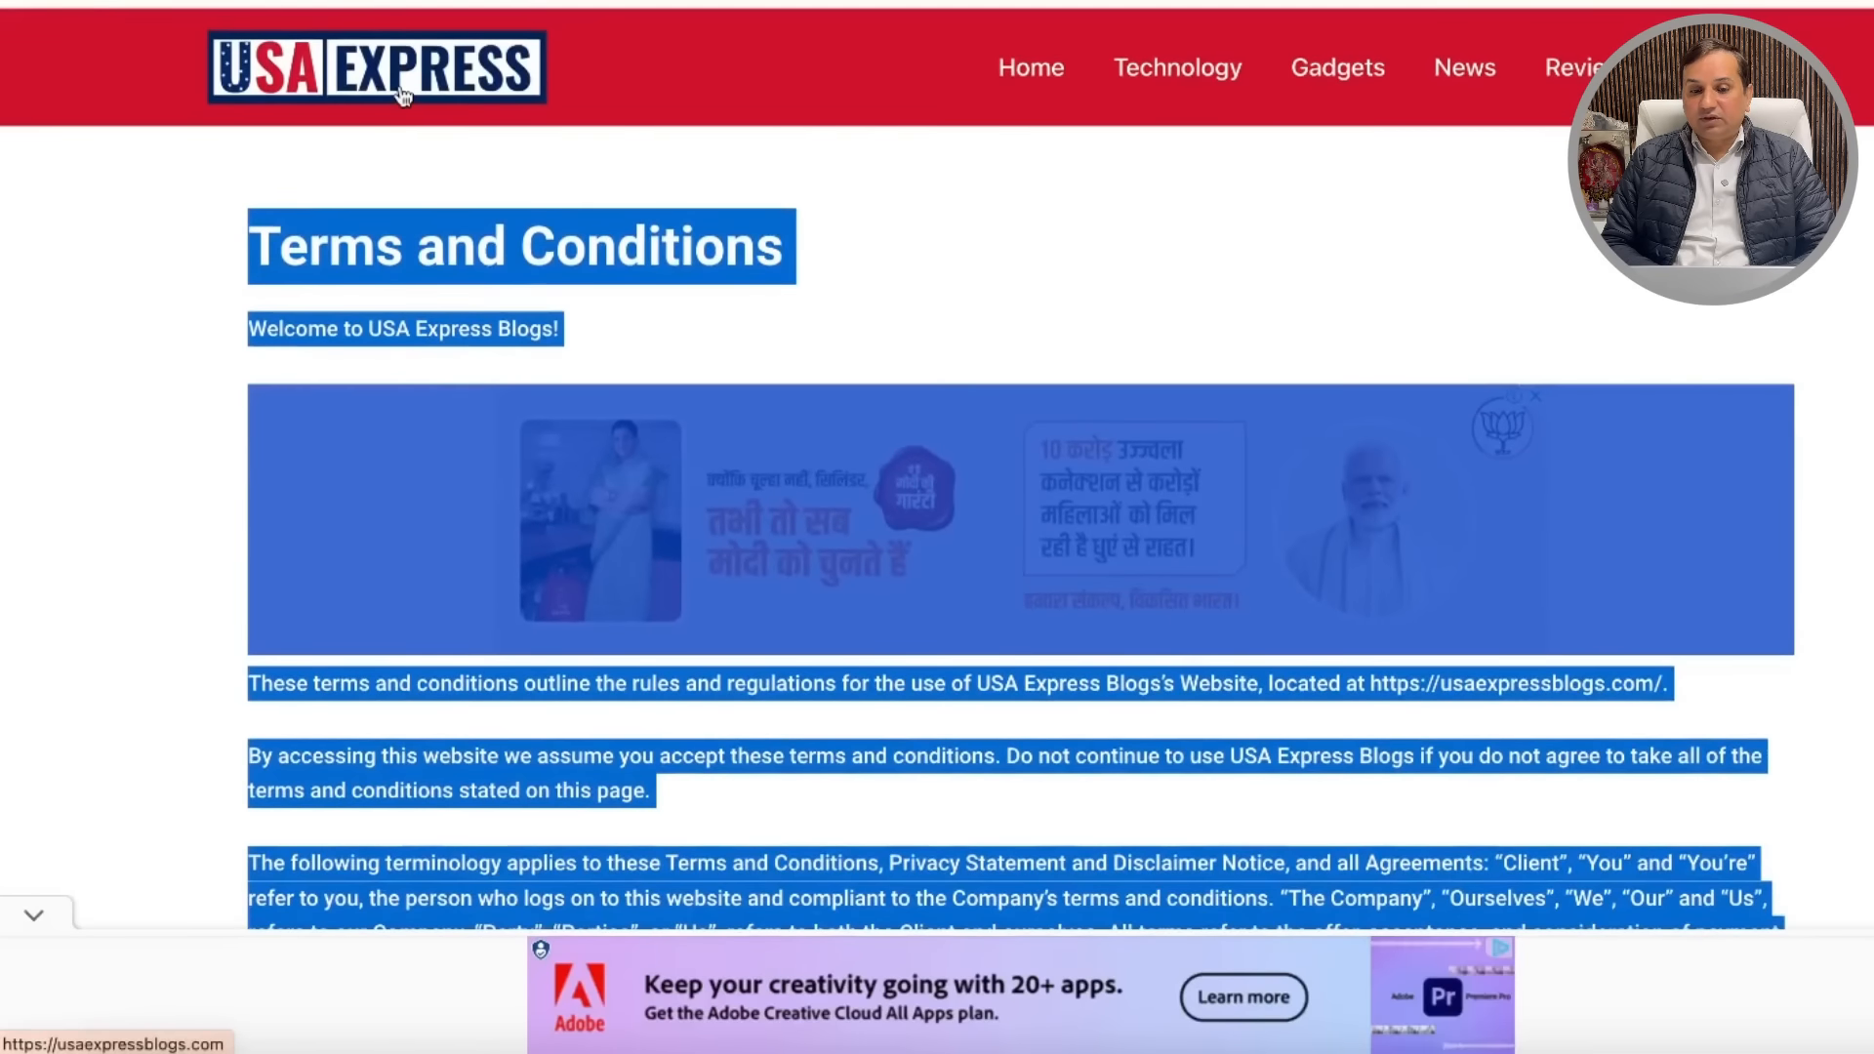
Step: Load the USA Express home page via its logo and scroll down to the Some Sneak Peeks posts
{"action": "left_click", "coordinate": [402, 94]}
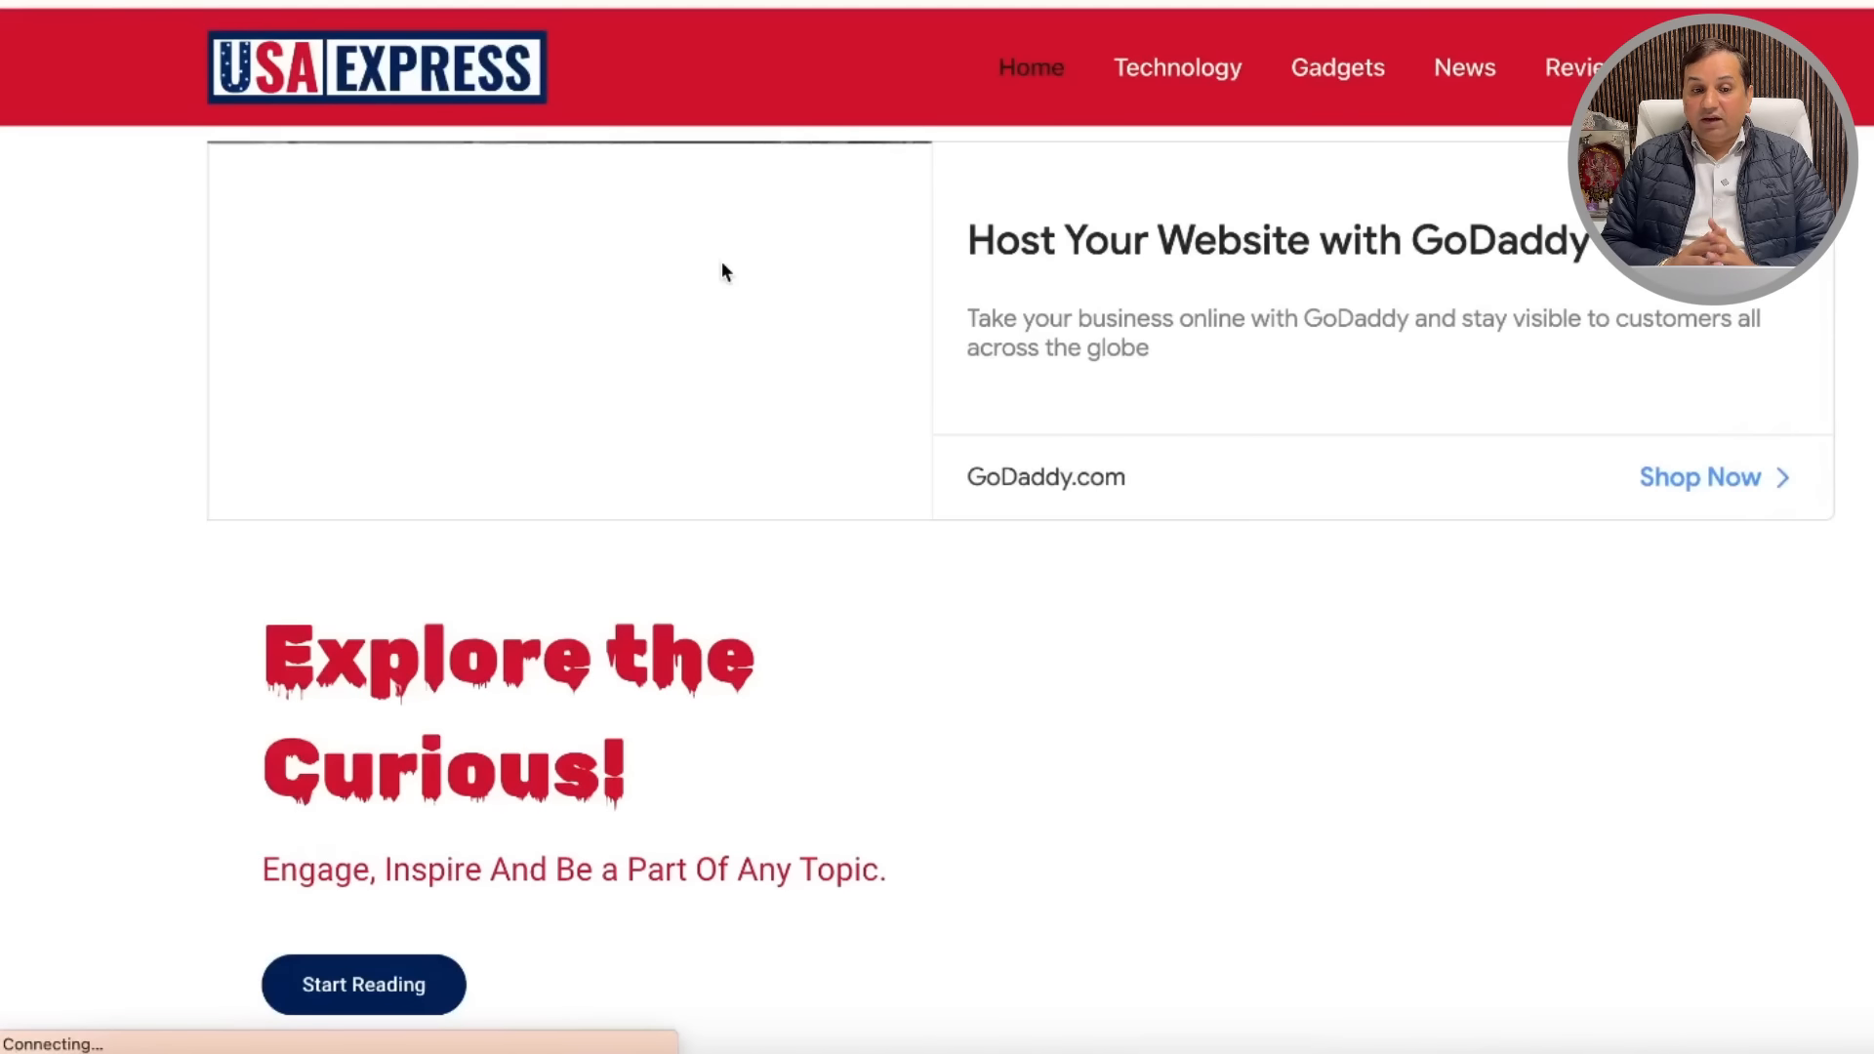
{"action": "scroll", "coordinate": [985, 499], "scroll_direction": "down", "scroll_amount": 1}
{"action": "scroll", "coordinate": [985, 498], "scroll_direction": "down", "scroll_amount": 10}
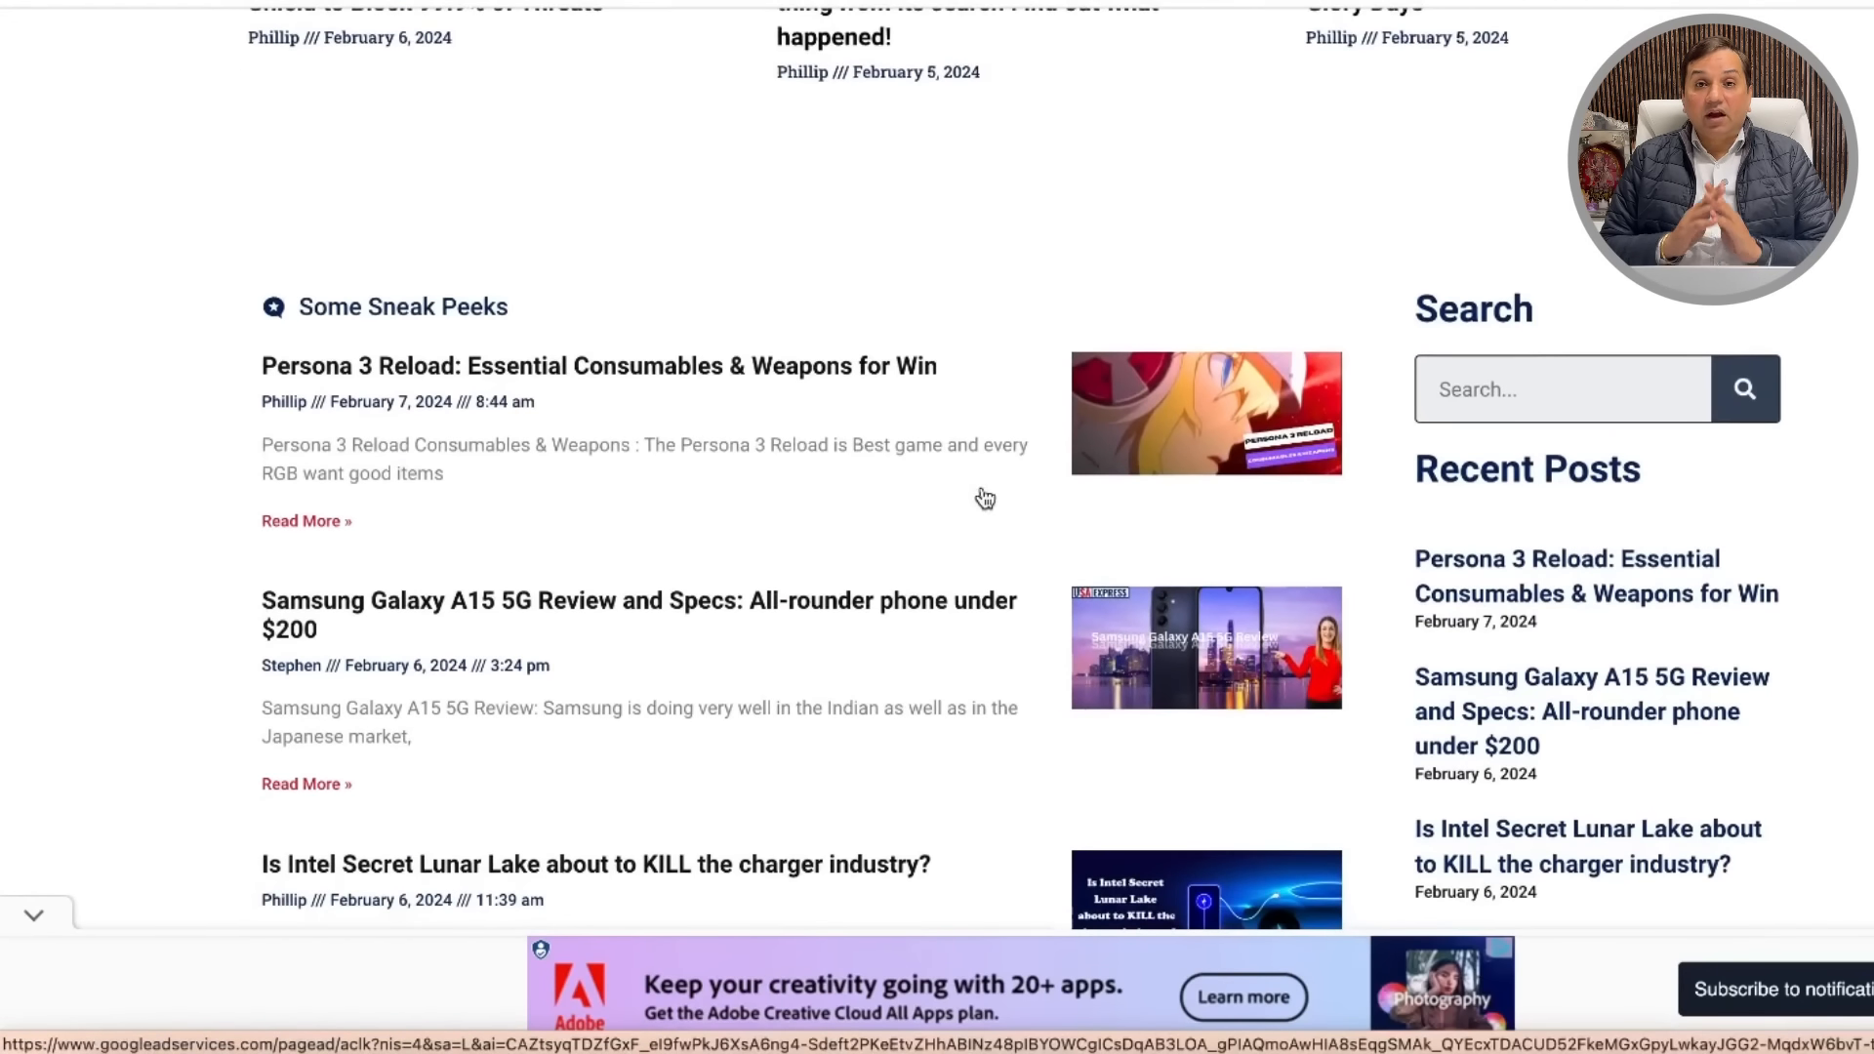